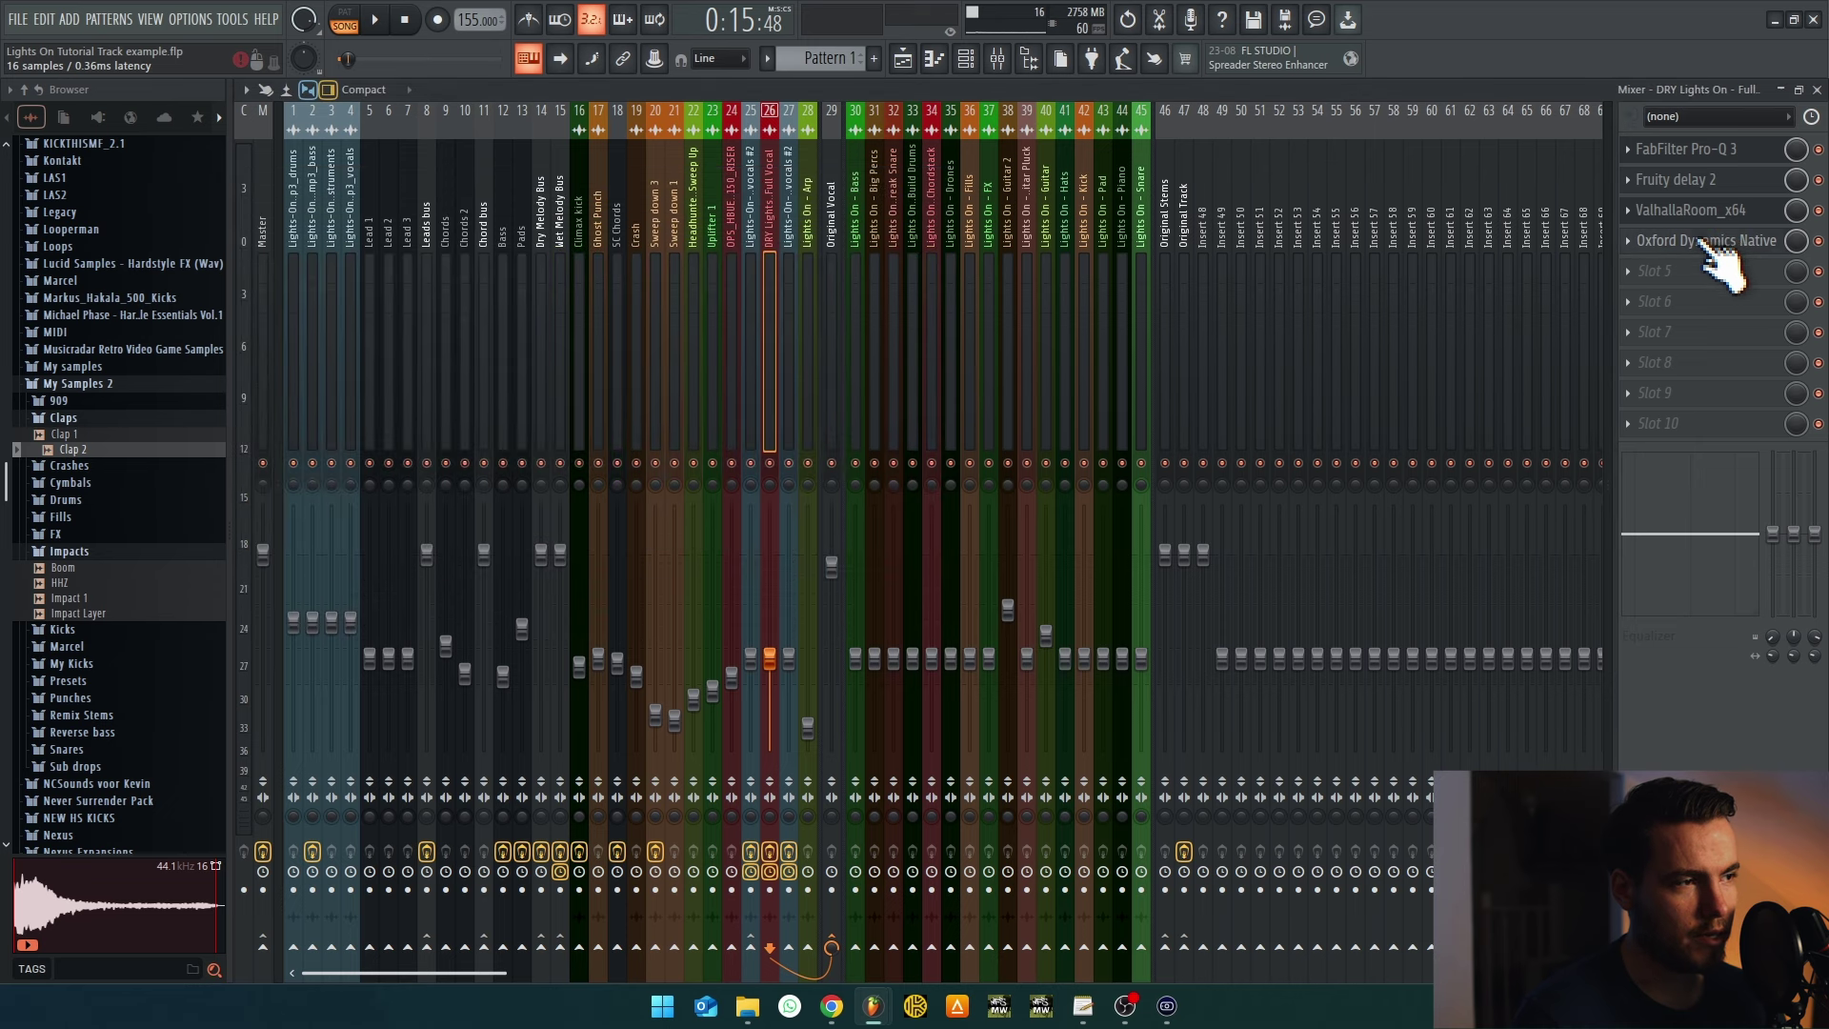
# Inspect the channel settings of the DRY Lights On - Vox Fill clip in the playlist and close them
pyautogui.press('F5')
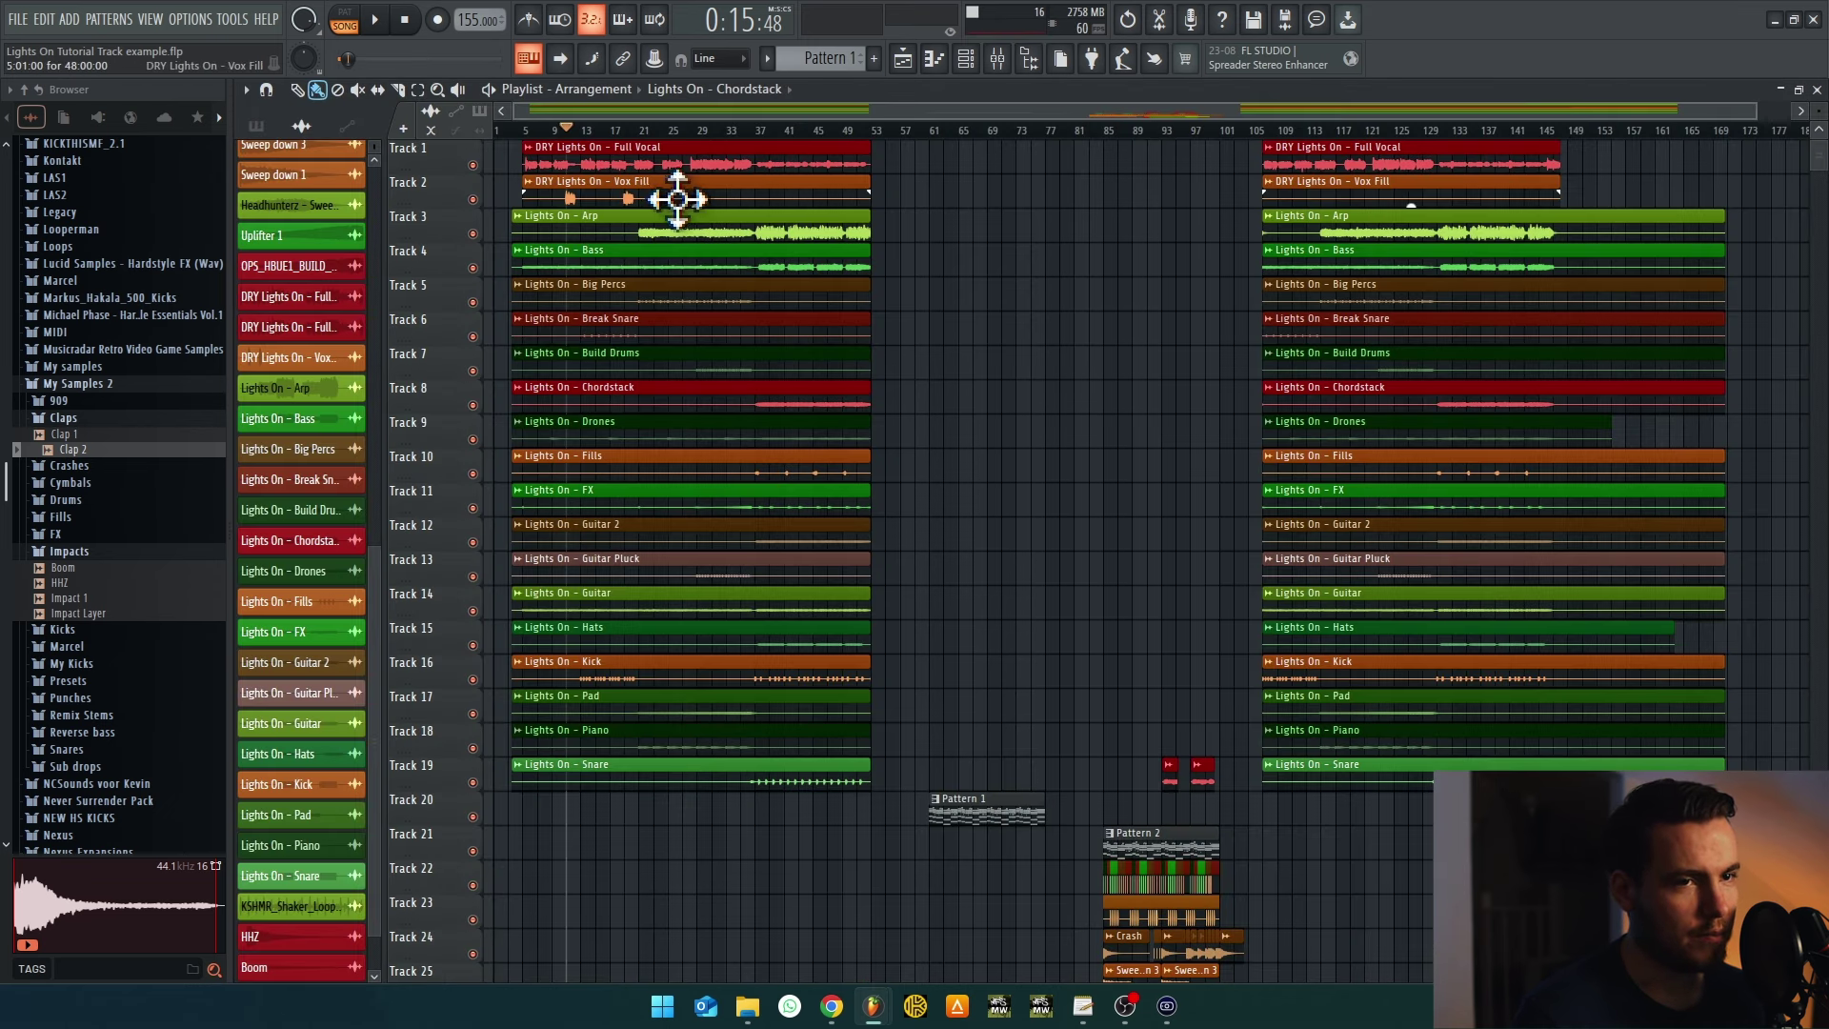
pyautogui.doubleClick(600, 200)
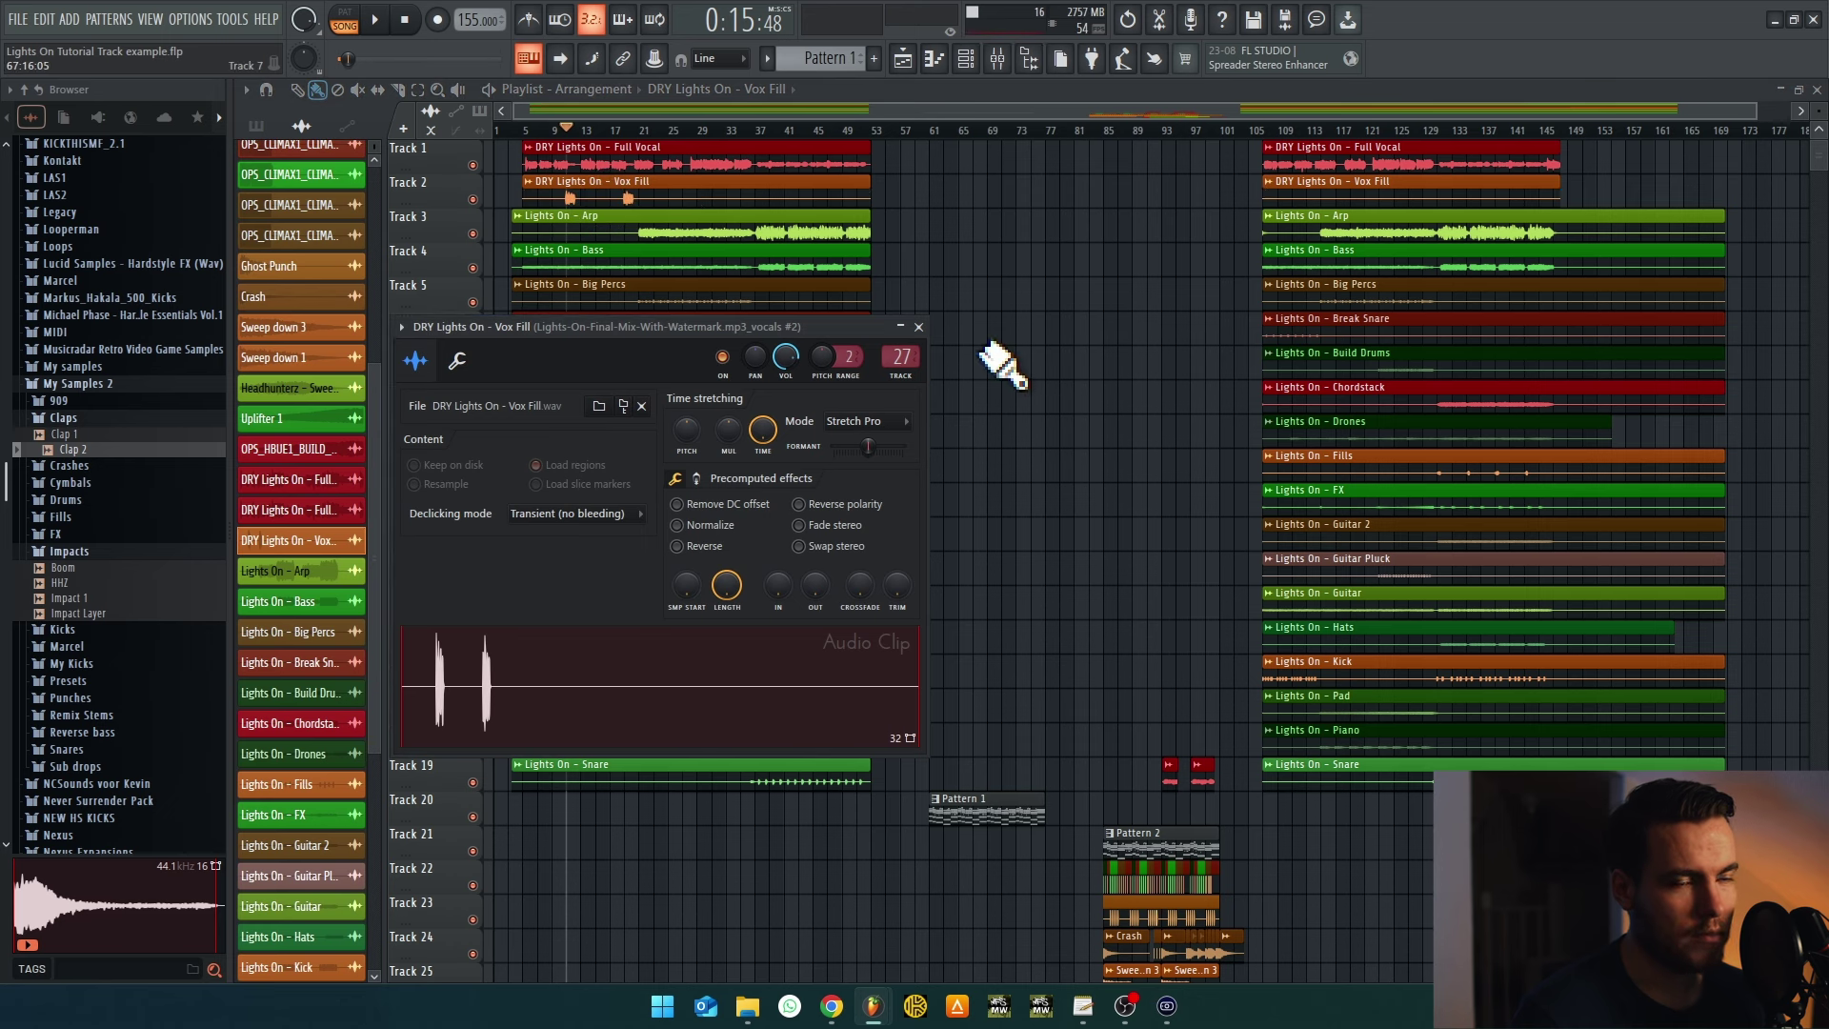
pyautogui.press('Escape')
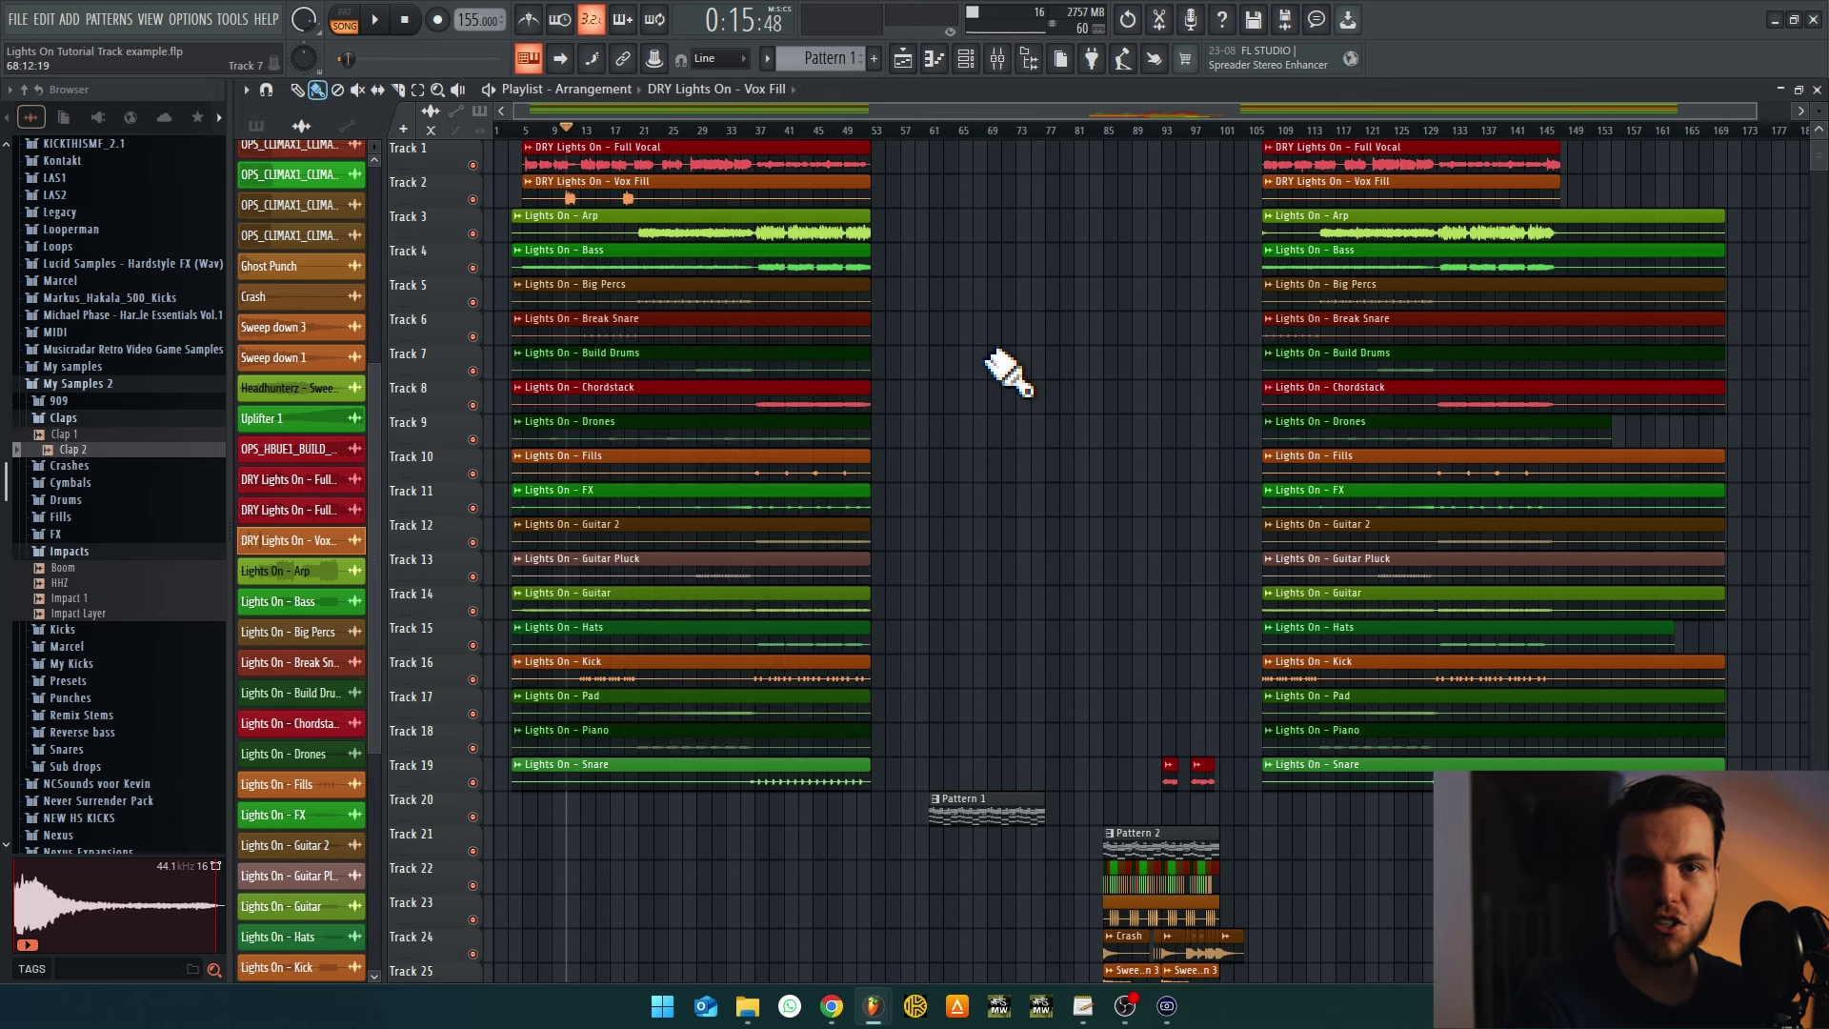
# Look over the original stems and the remix section in the playlist and preview the opening part
pyautogui.keyDown('ctrl'); pyautogui.scroll(8, 1218, 820); pyautogui.keyUp('ctrl')
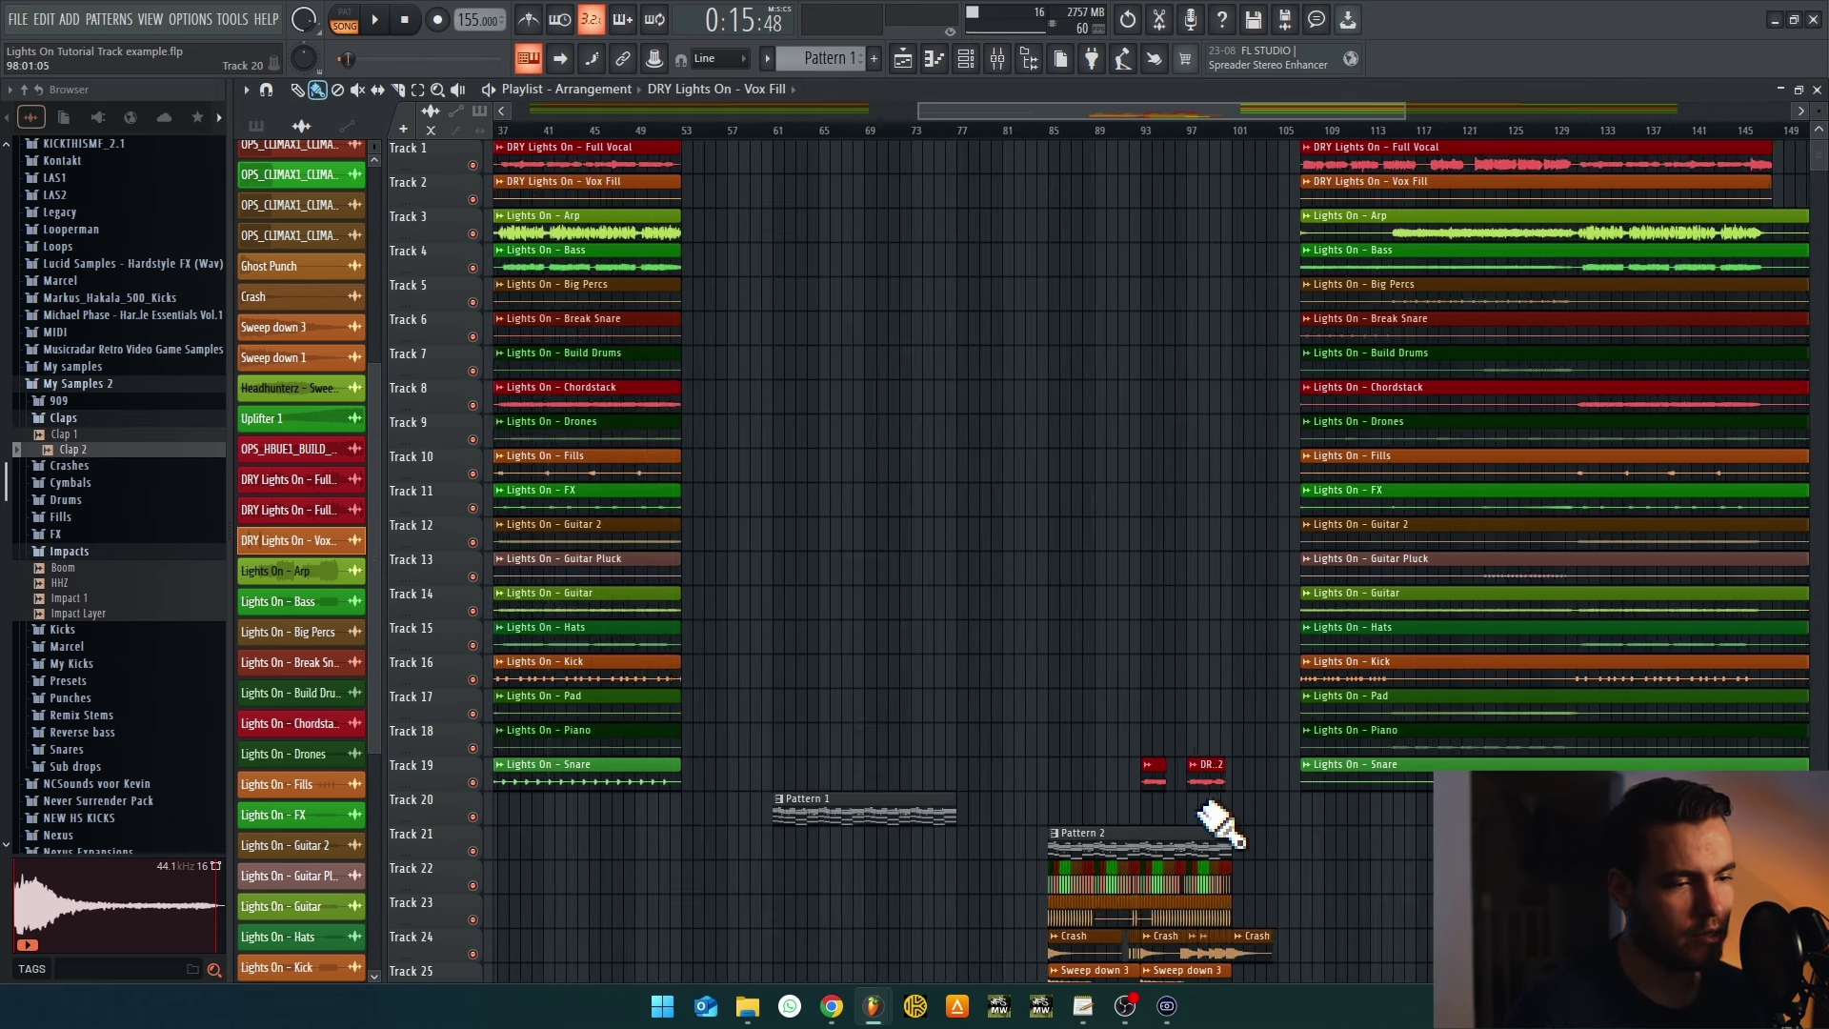
pyautogui.keyDown('ctrl'); pyautogui.scroll(-8, 1106, 787); pyautogui.keyUp('ctrl')
pyautogui.press('space')
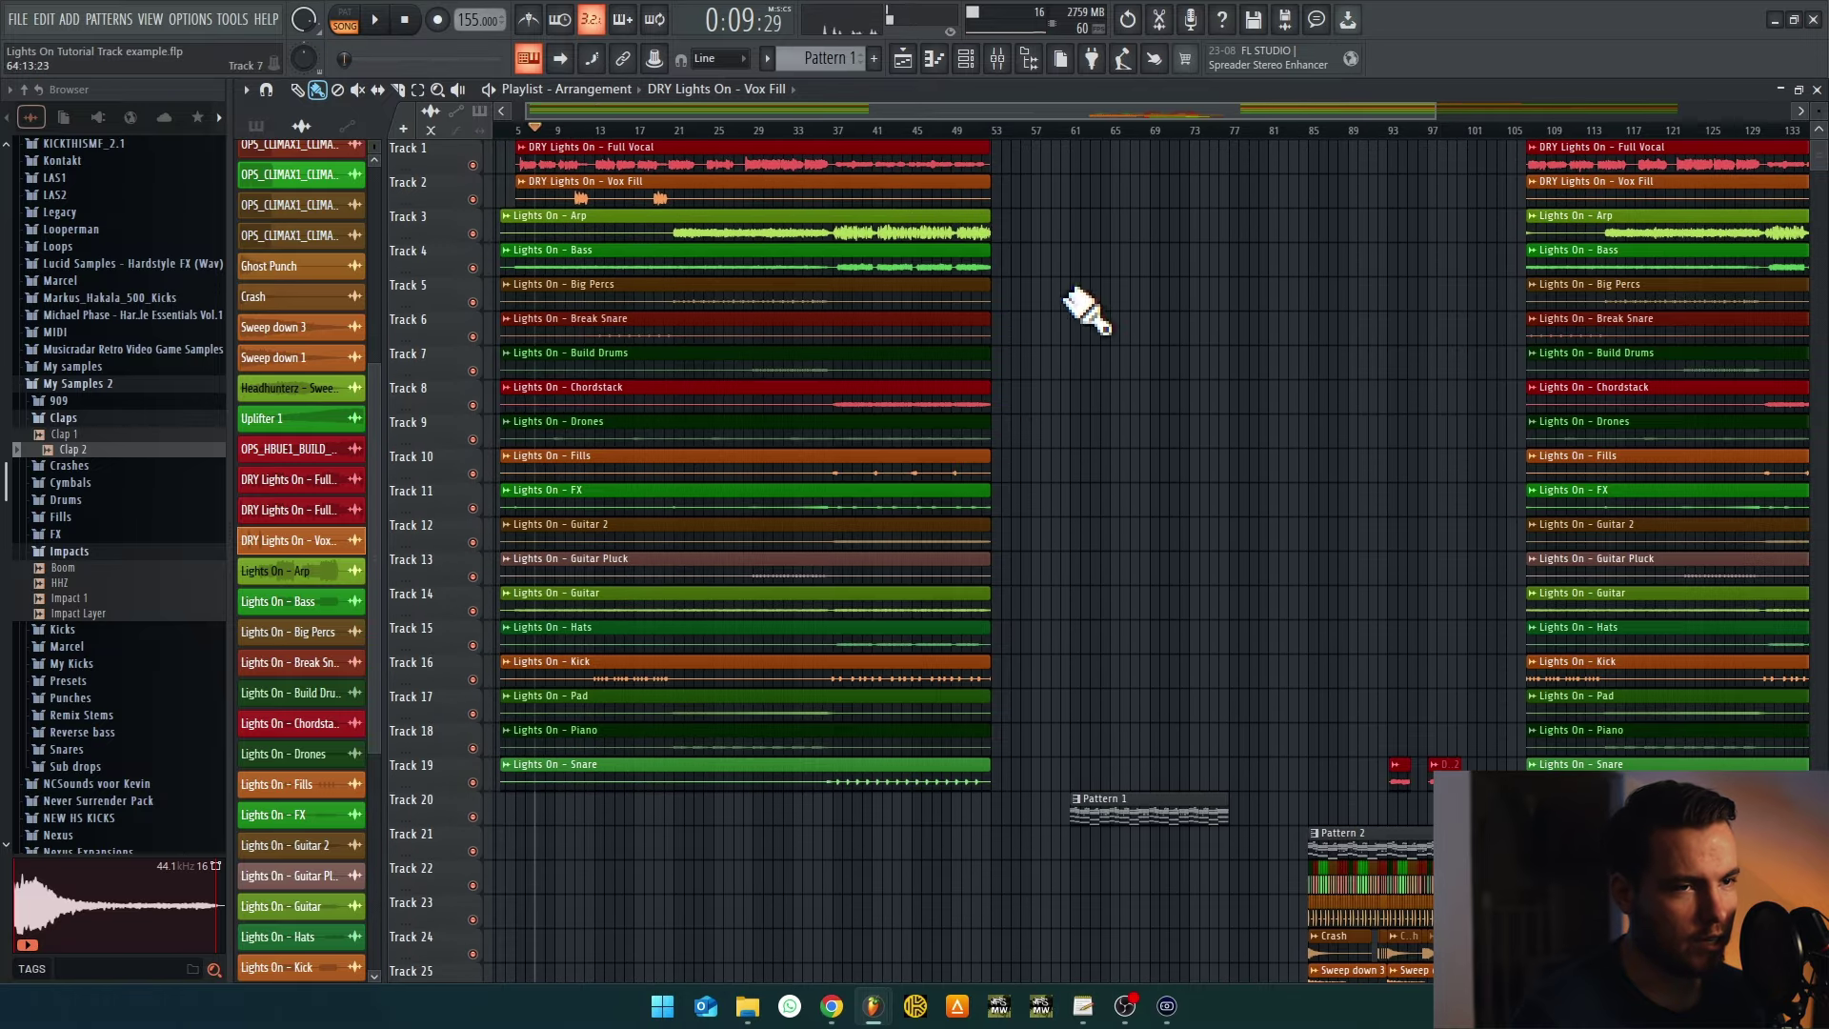
# Inspect the mixer routing of individual instrument stems, including Bass, Guitar Pluck, Kick and Guitar 2
pyautogui.click(998, 58)
pyautogui.click(1117, 276)
pyautogui.click(862, 265)
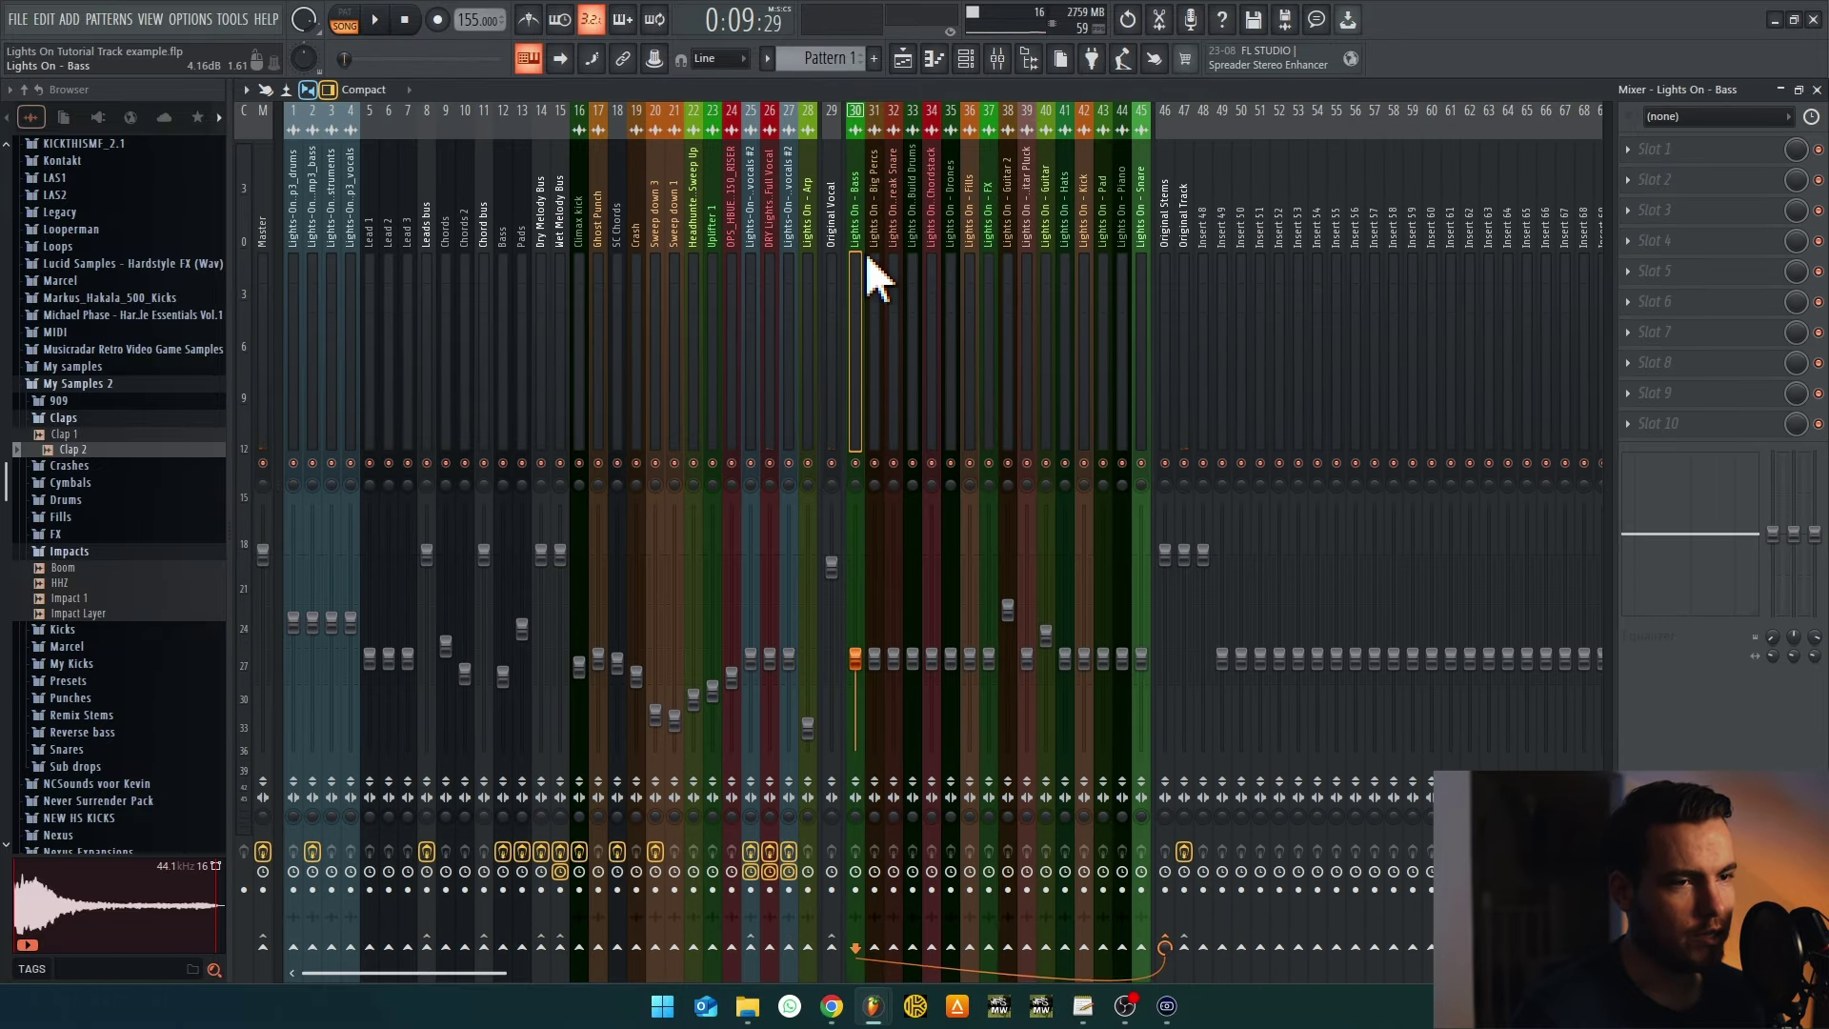
pyautogui.click(1042, 286)
pyautogui.click(1025, 294)
pyautogui.click(1086, 281)
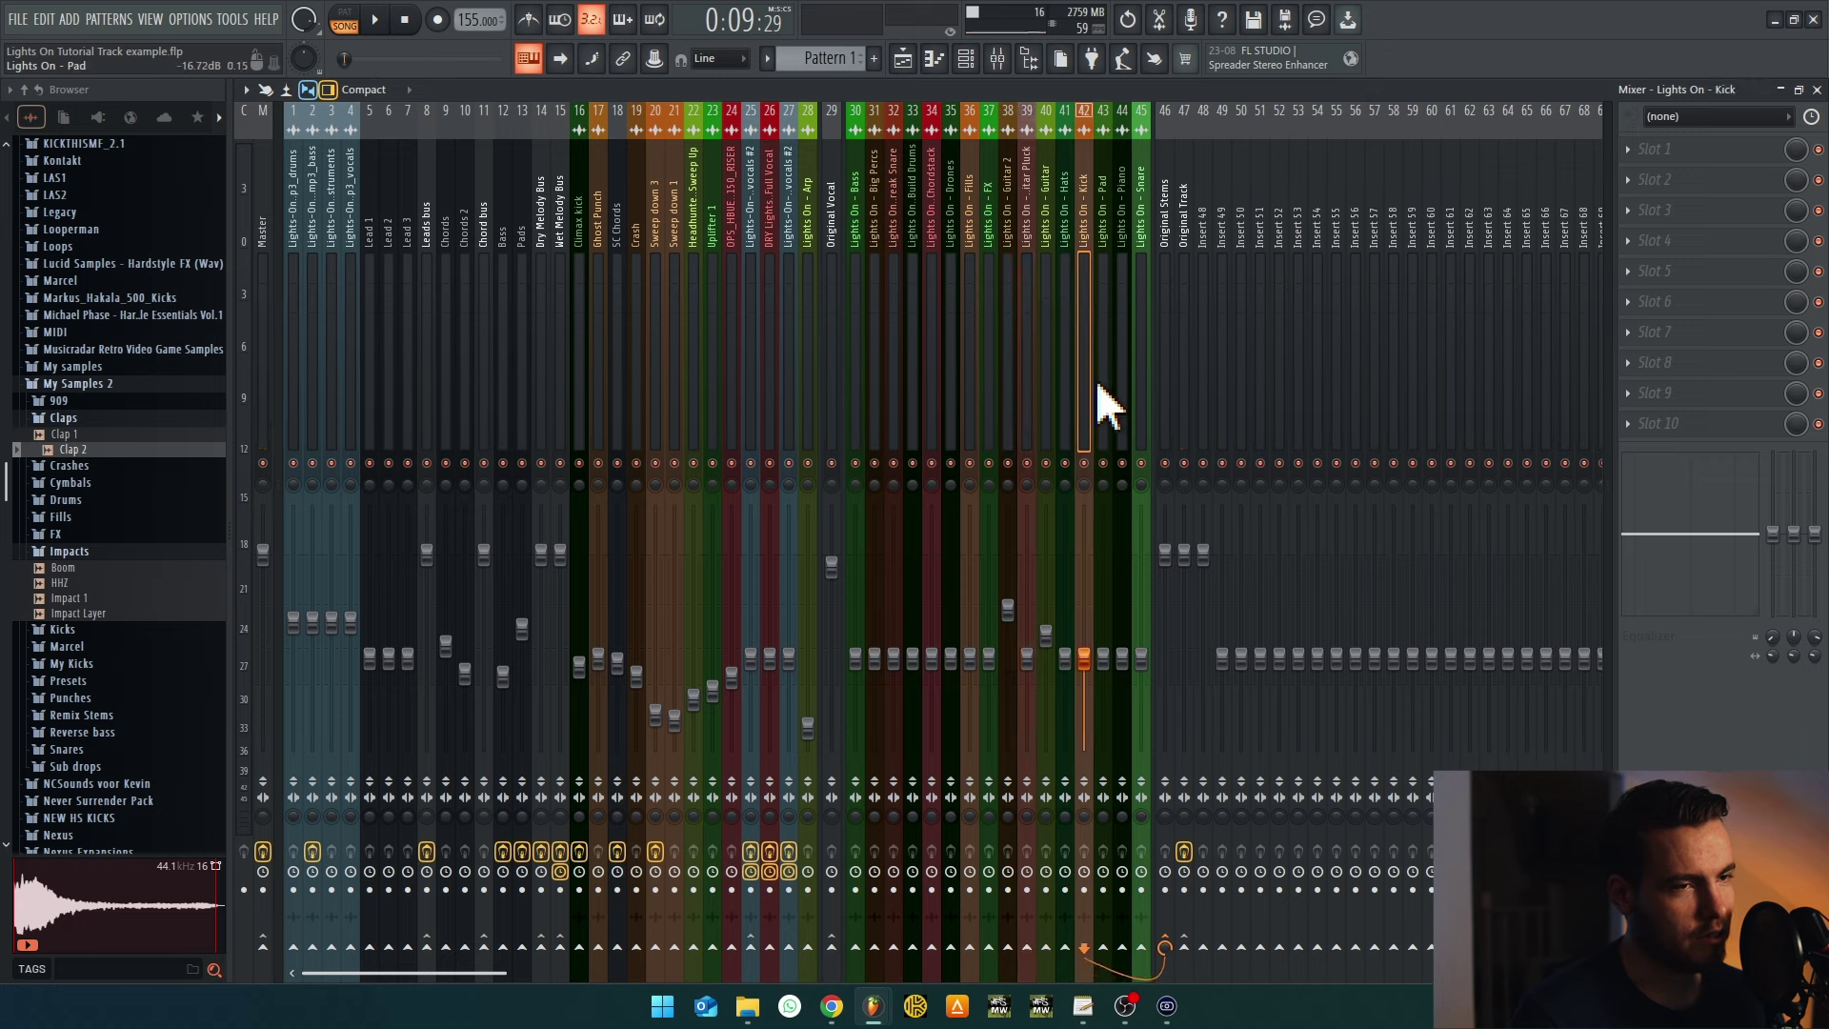
pyautogui.click(1010, 275)
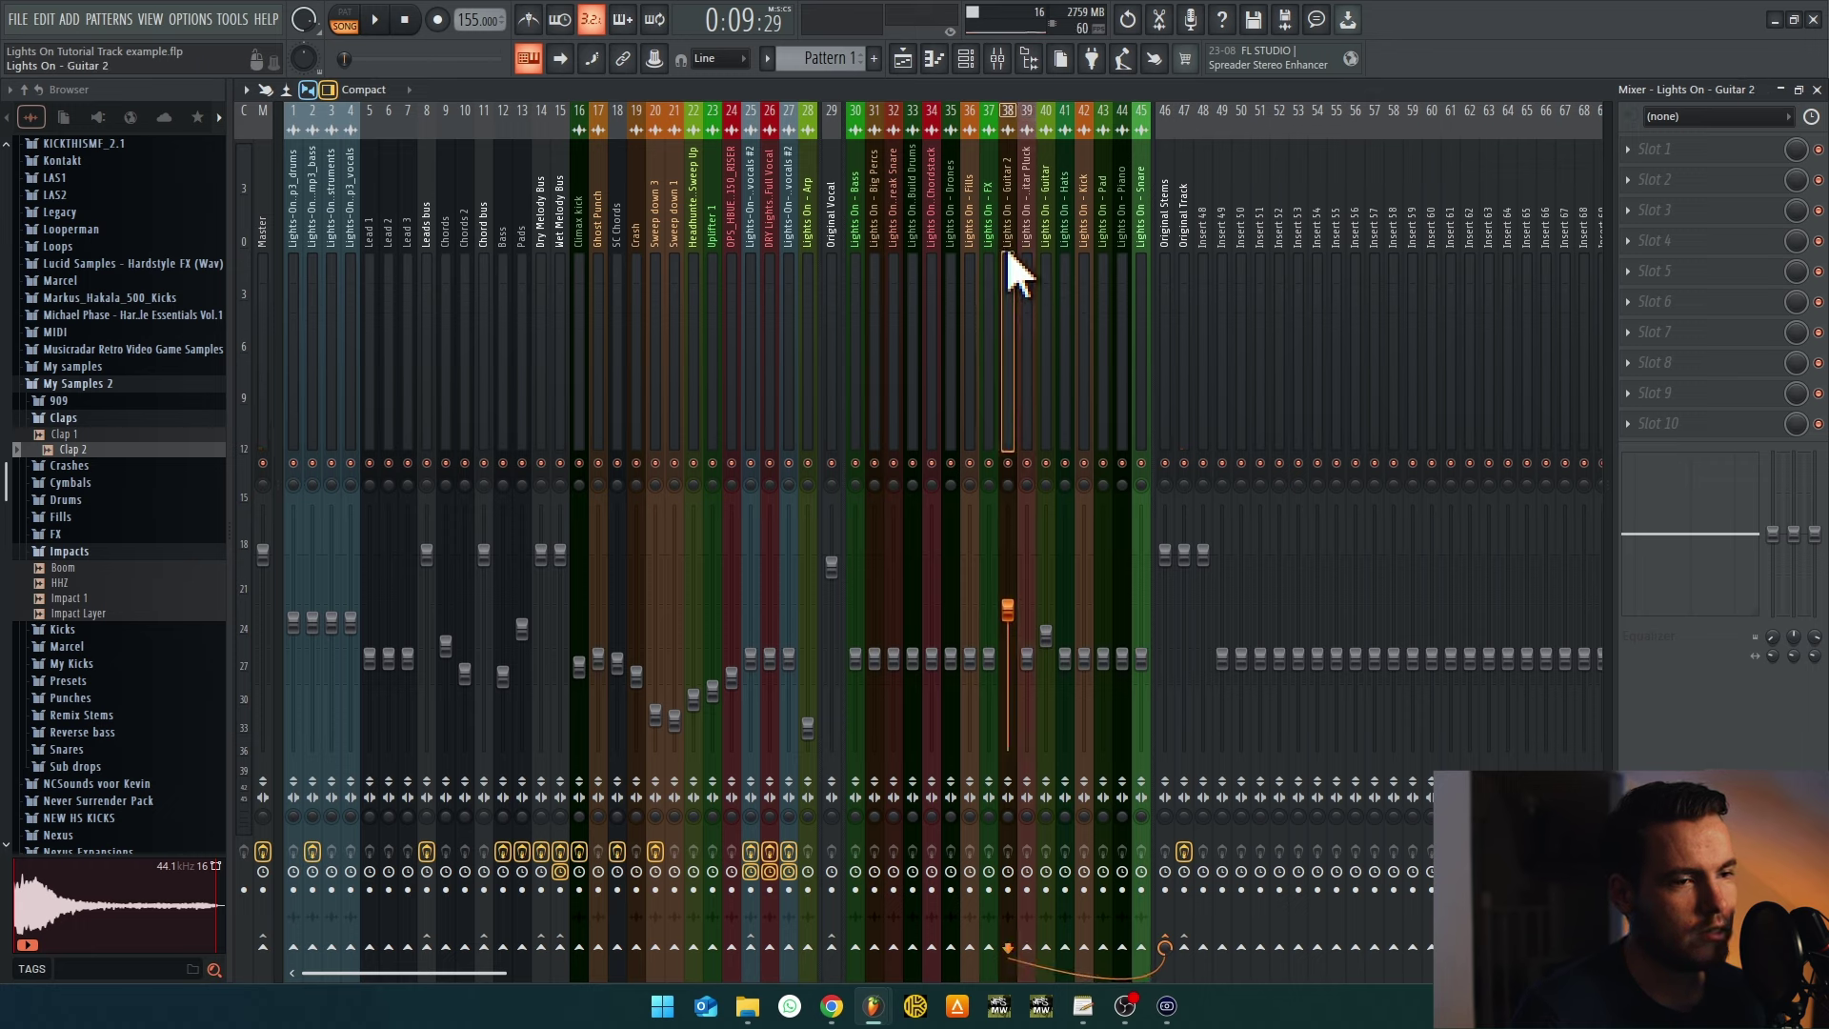
# Compare the routing of the Original Stems and Original Track mixer tracks, checking the Break Snare stem's output
pyautogui.click(1167, 303)
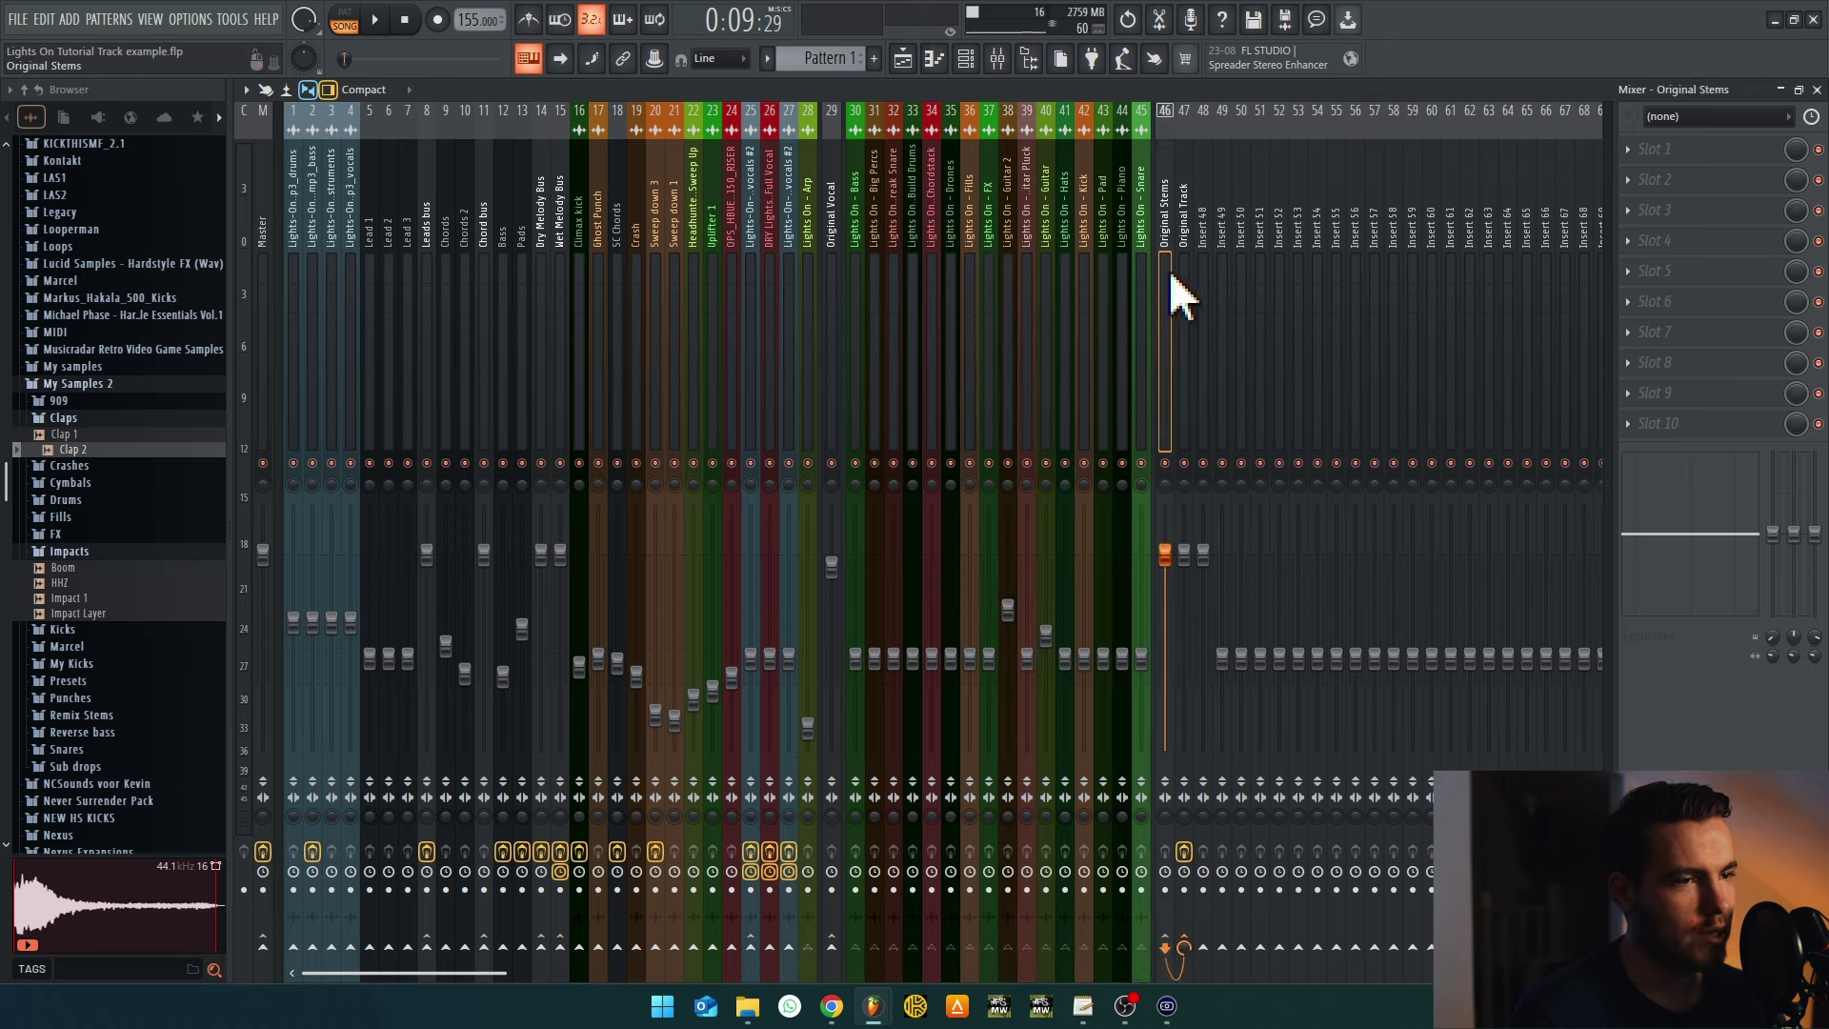
pyautogui.click(1181, 300)
pyautogui.click(1172, 289)
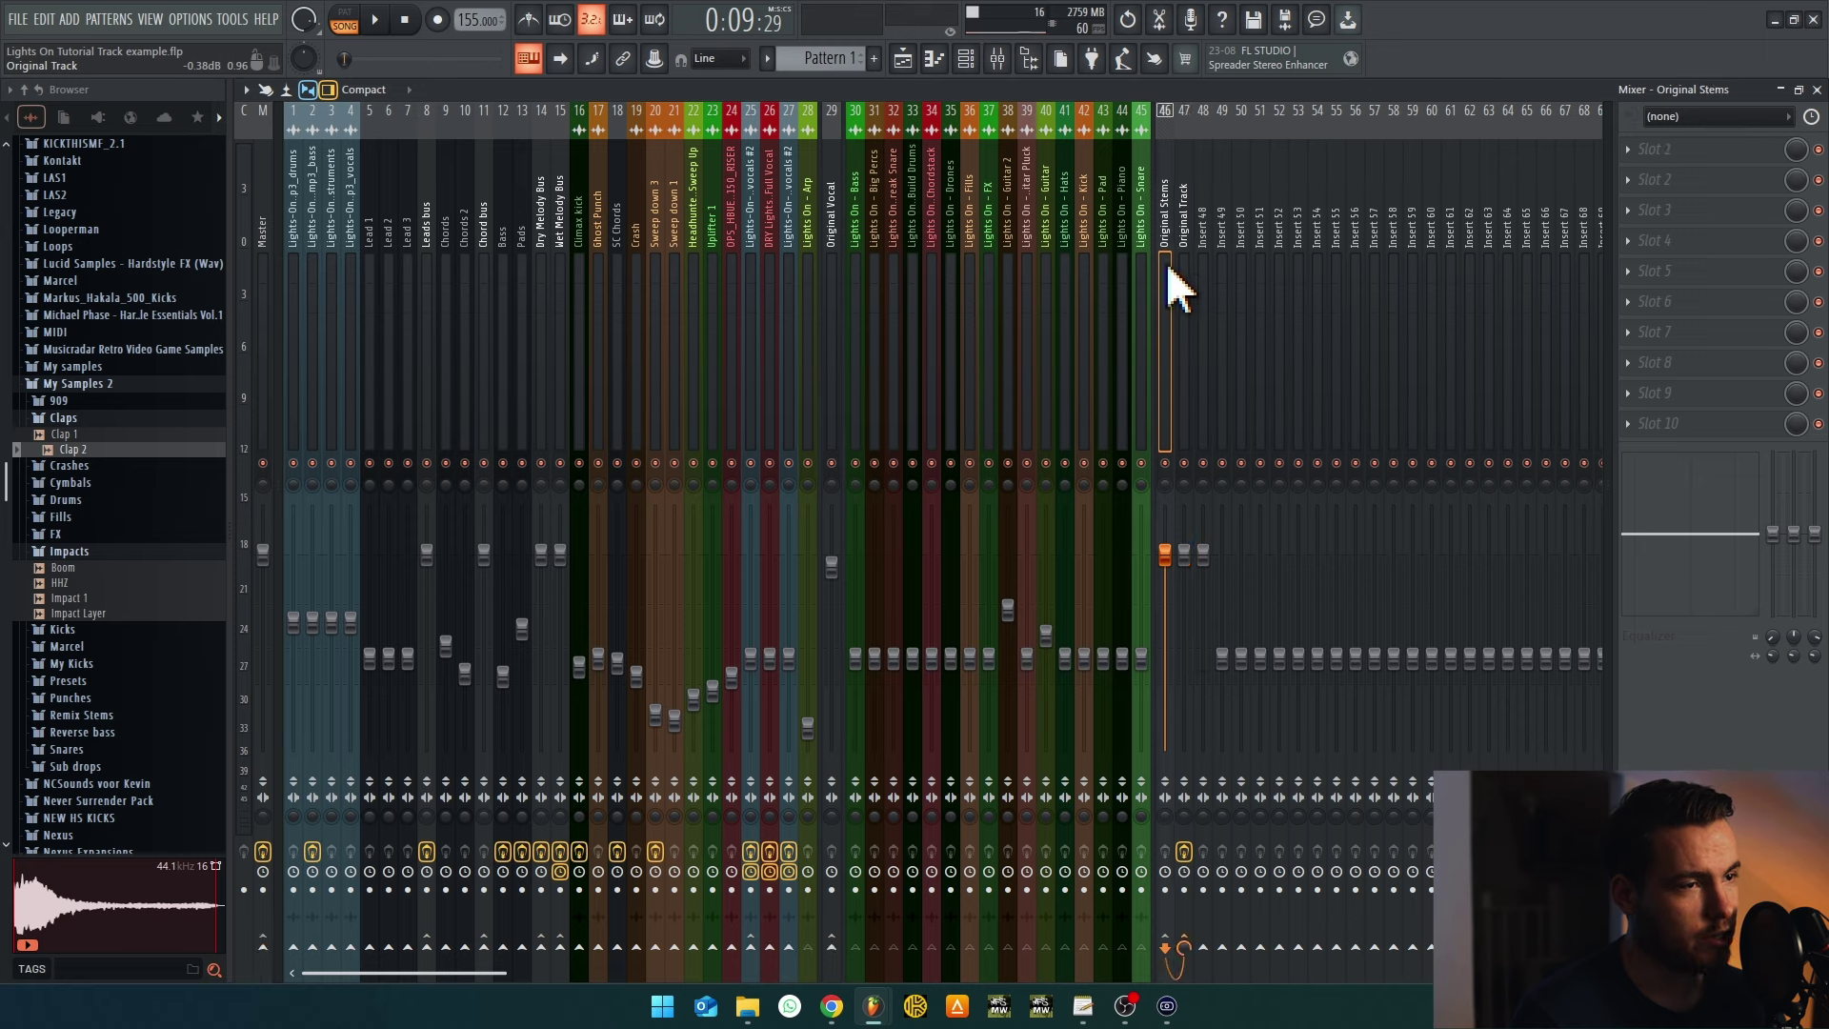
pyautogui.click(1187, 286)
pyautogui.click(1172, 288)
pyautogui.click(1185, 293)
pyautogui.click(1158, 297)
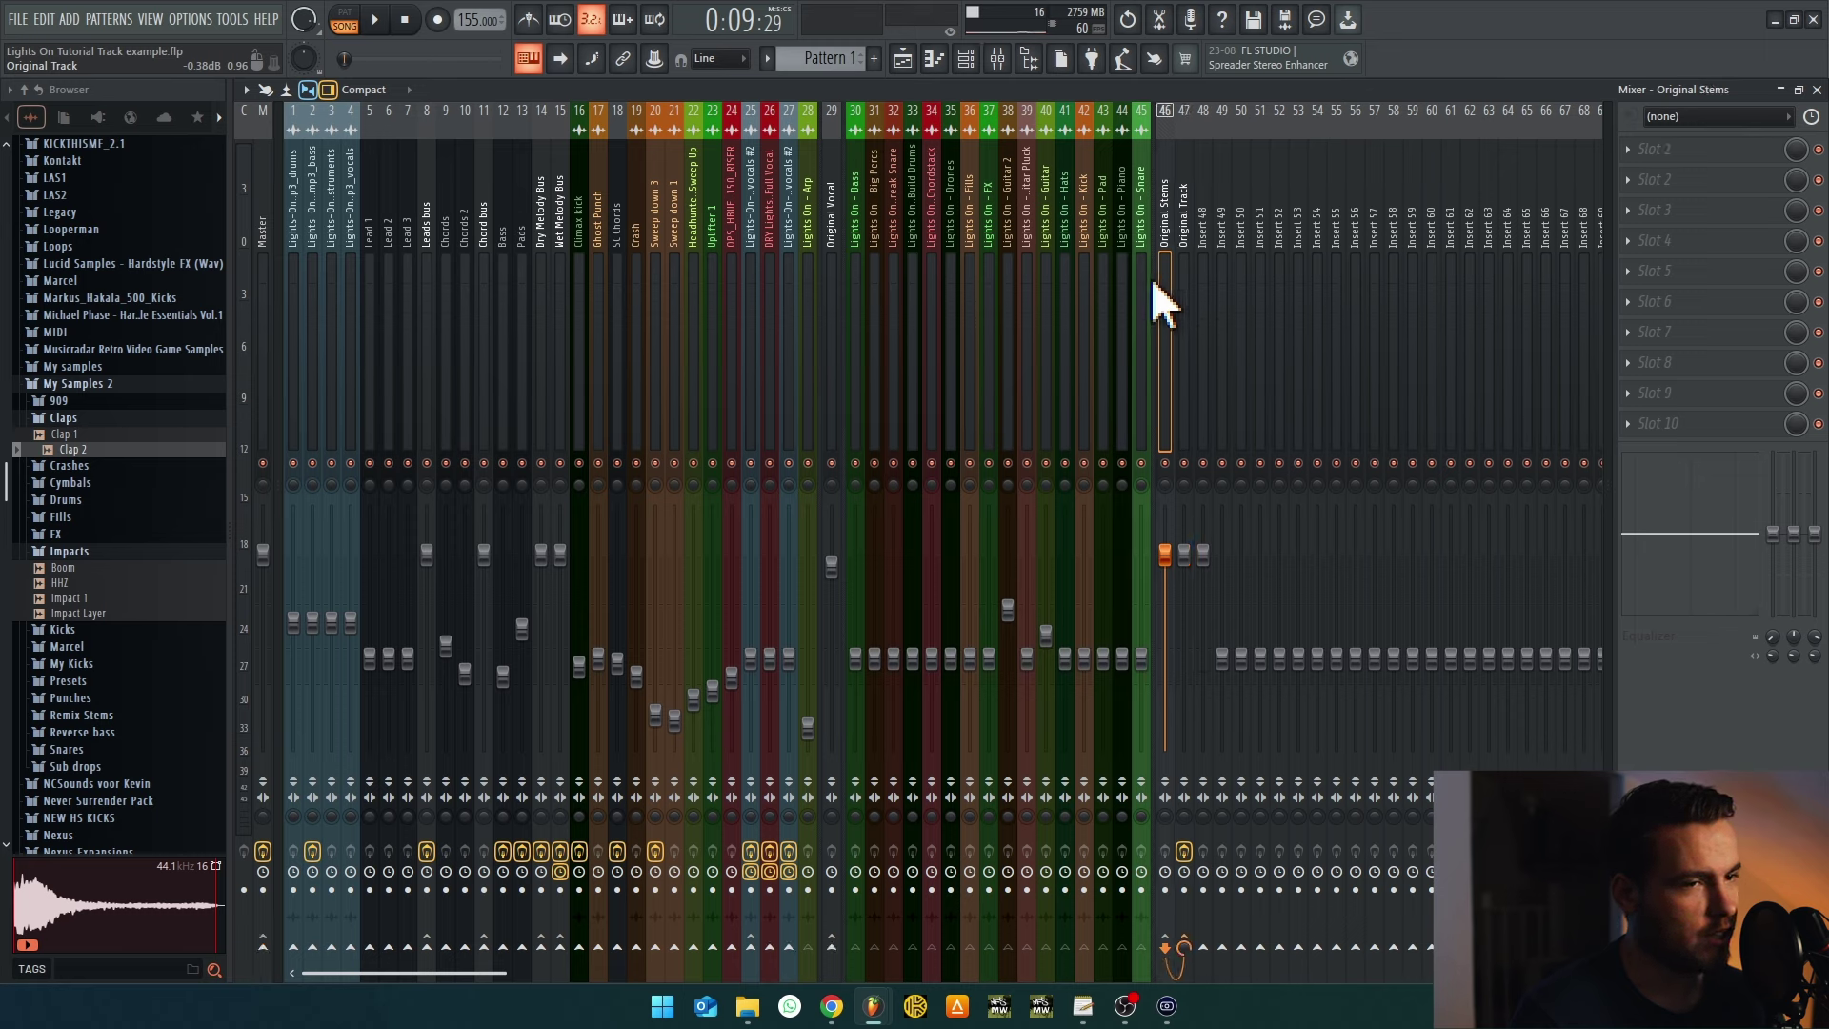
pyautogui.click(895, 303)
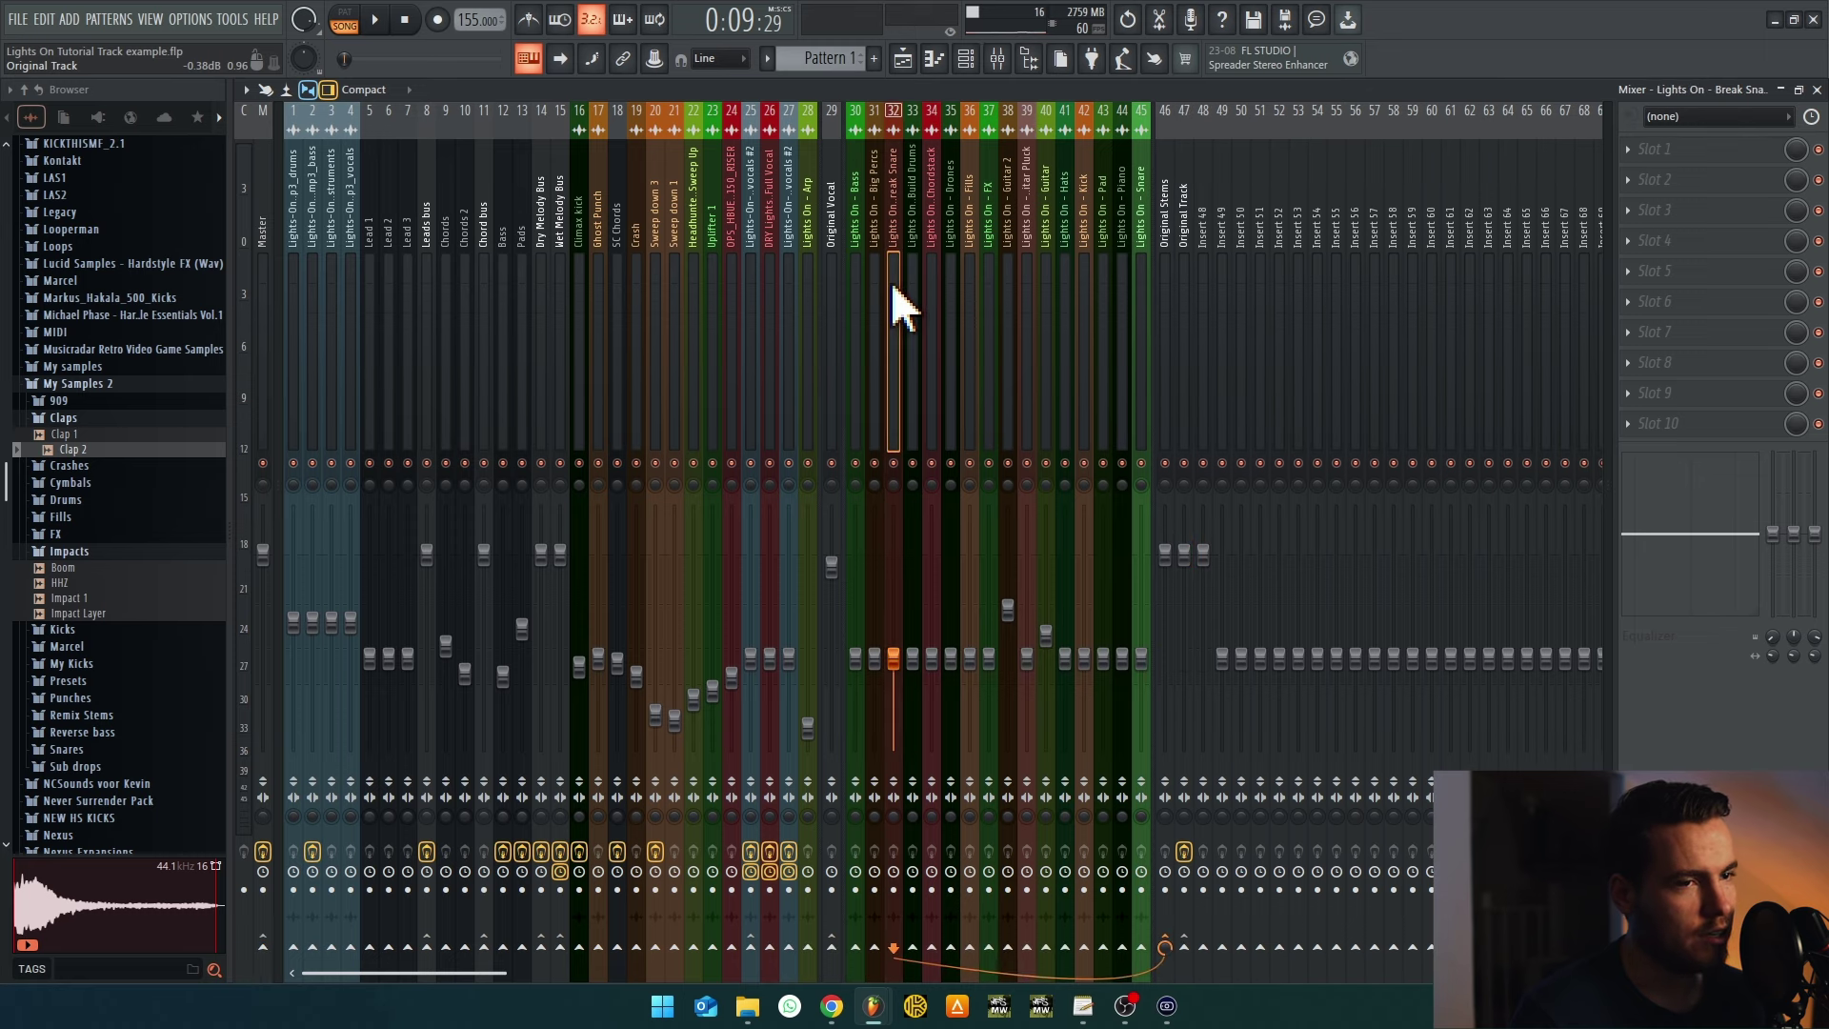
pyautogui.click(1174, 286)
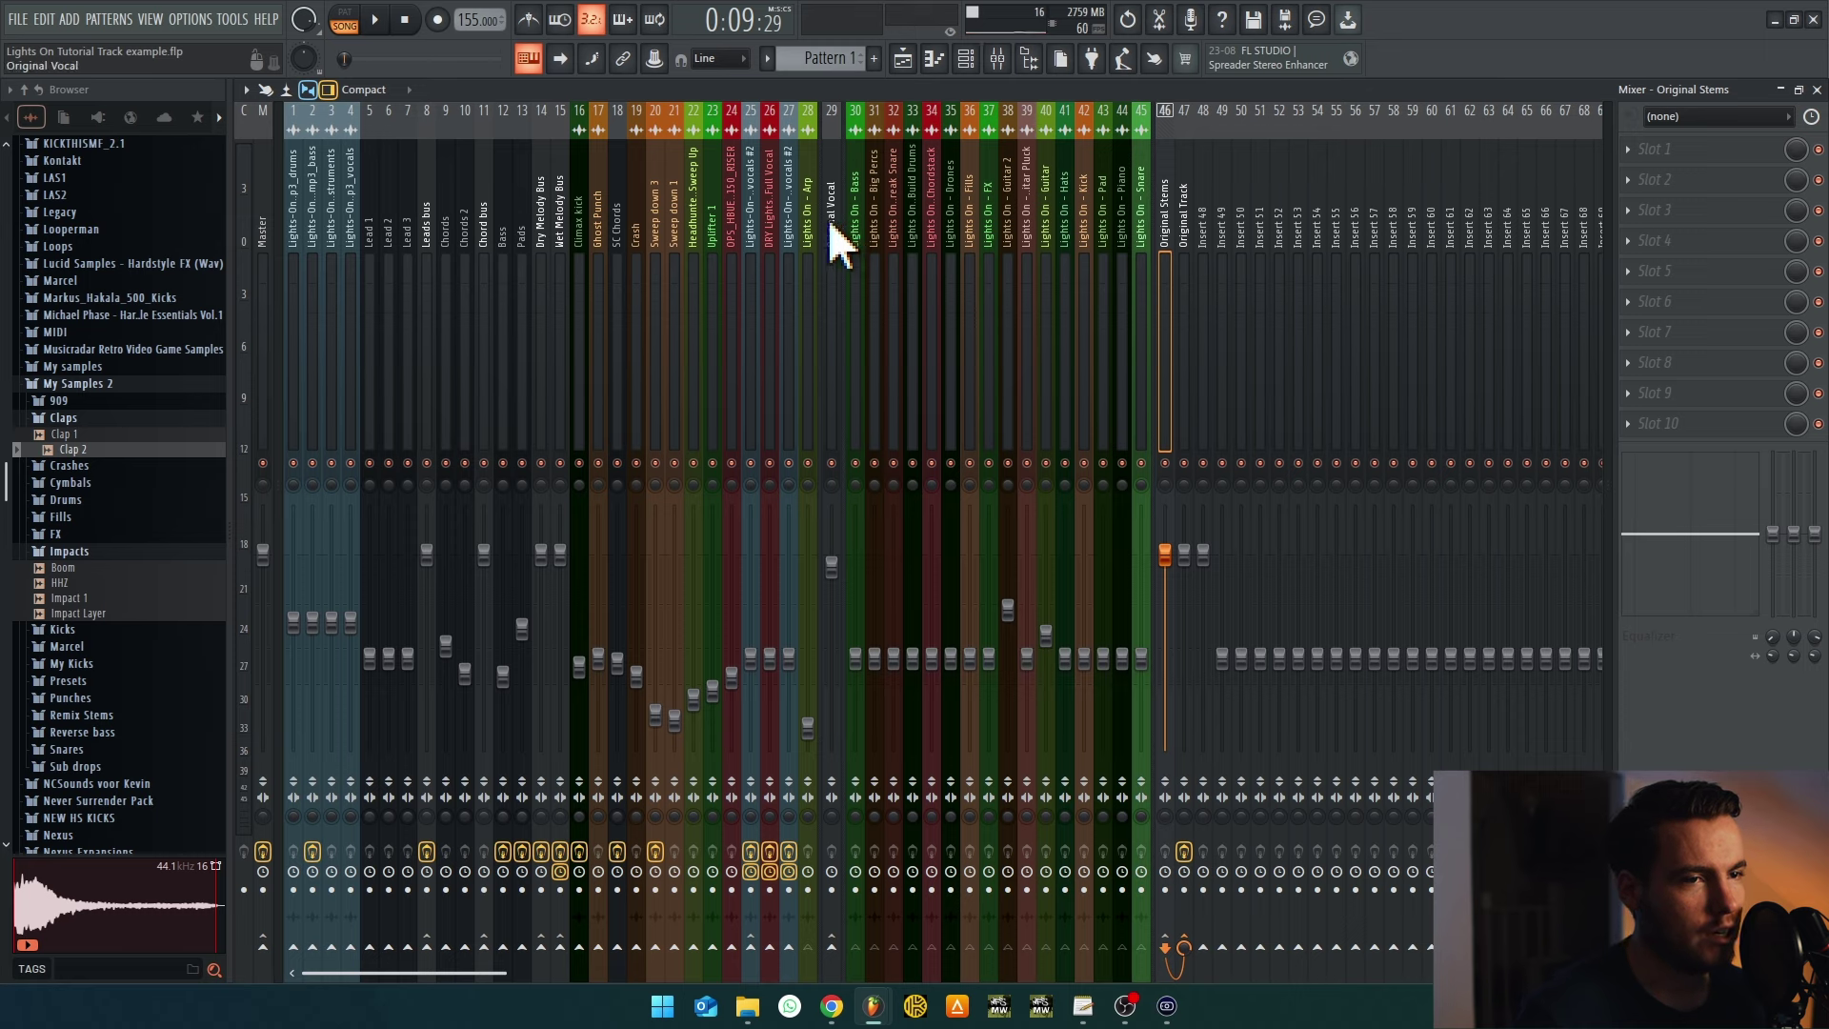
# Trace the vocal routing from DRY Lights On - Full Vocal through Original Vocal to Original Track, and check its levels during playback
pyautogui.click(783, 238)
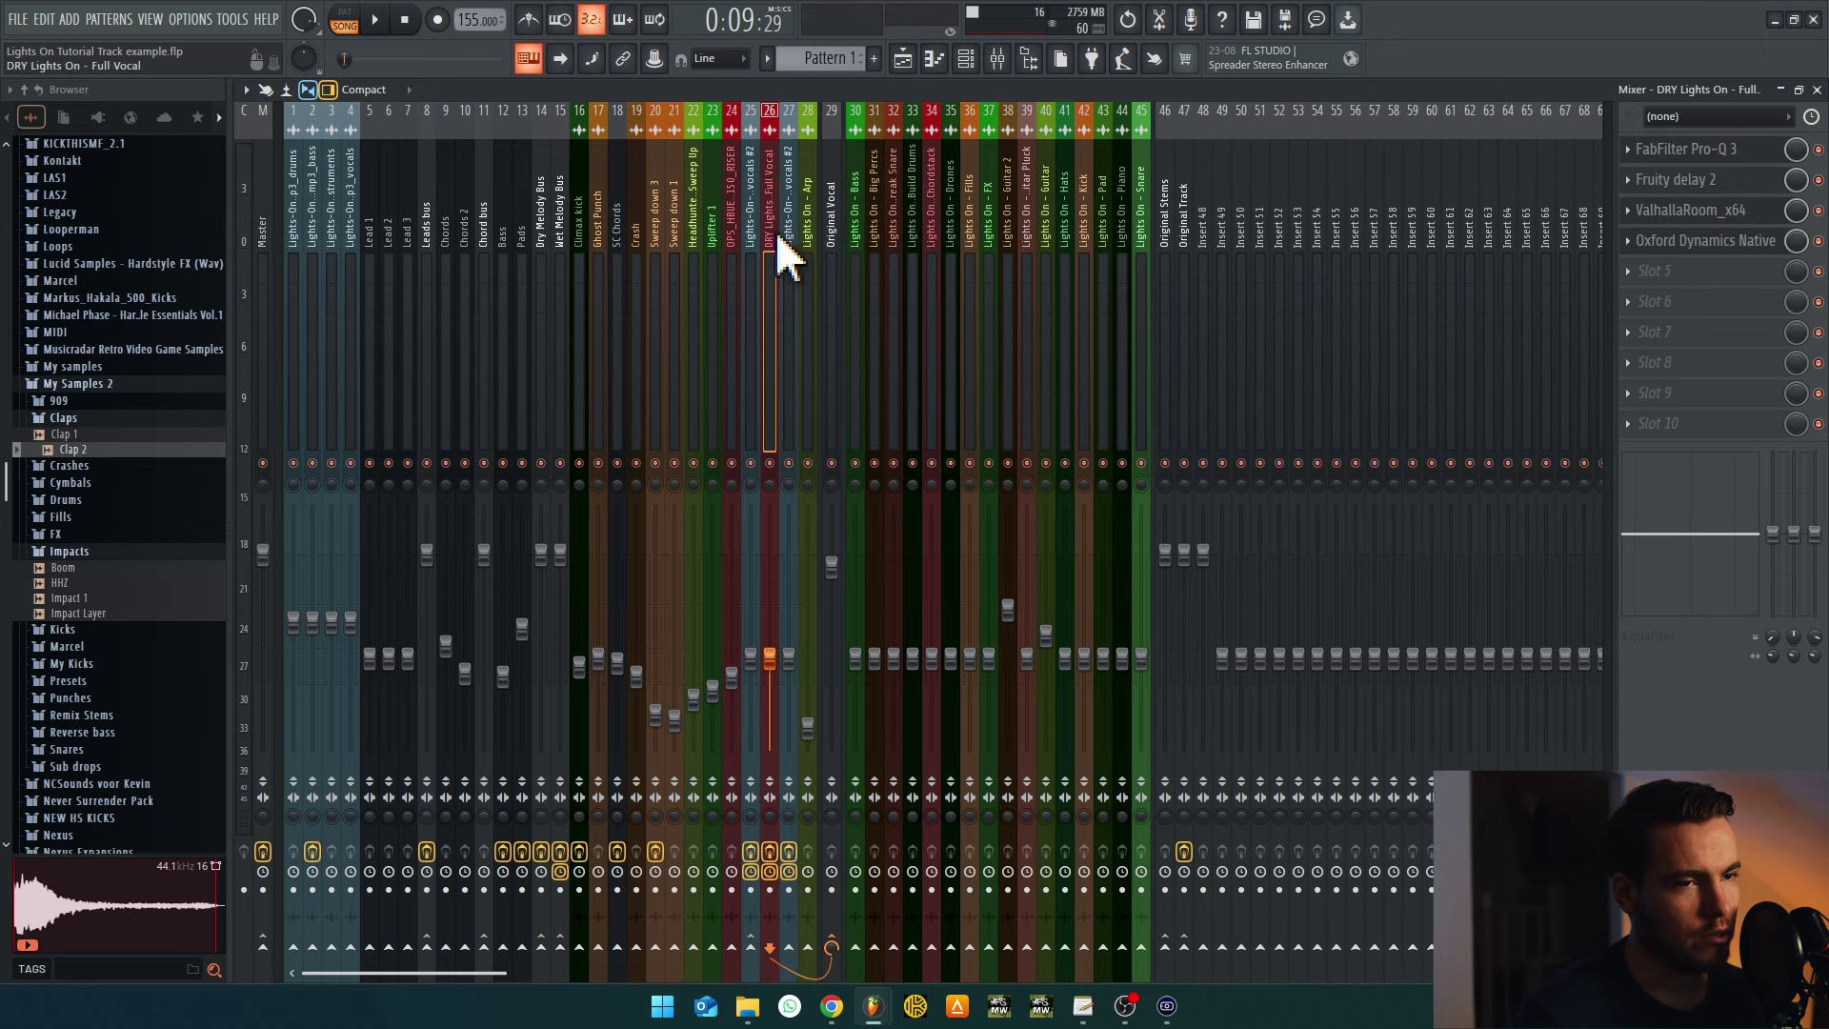
pyautogui.click(829, 234)
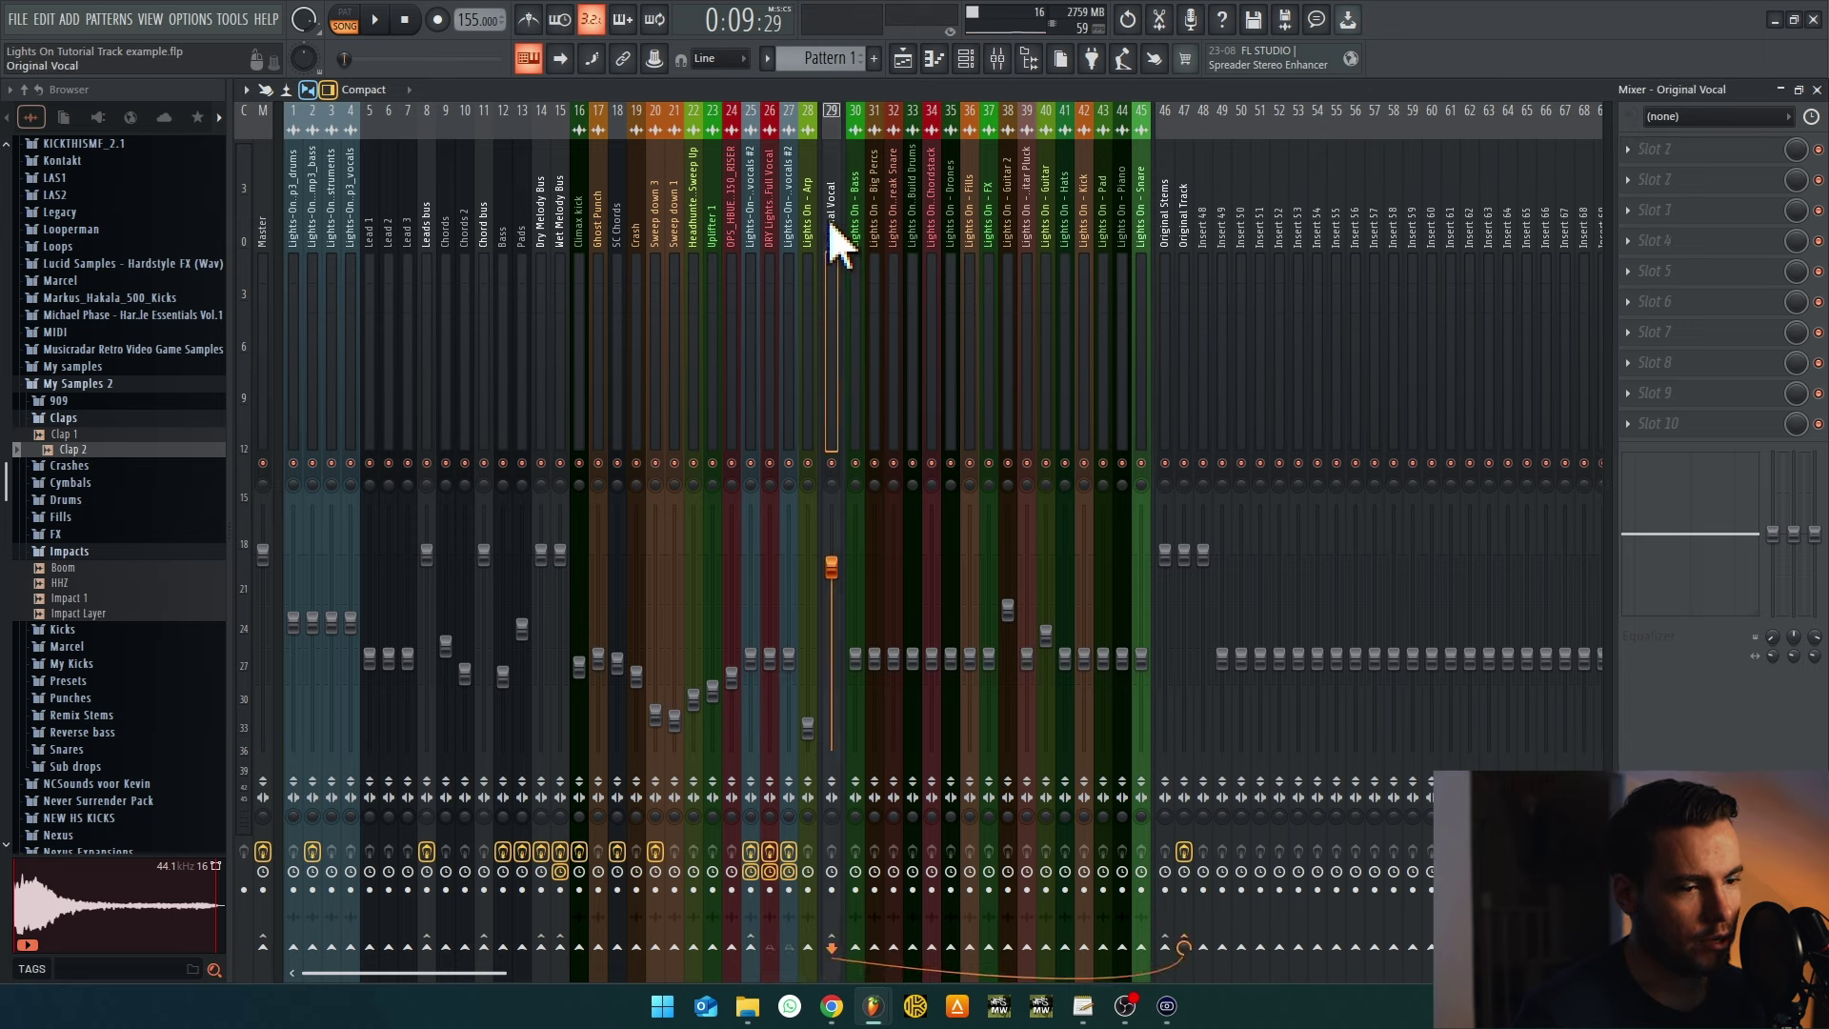
pyautogui.click(1167, 232)
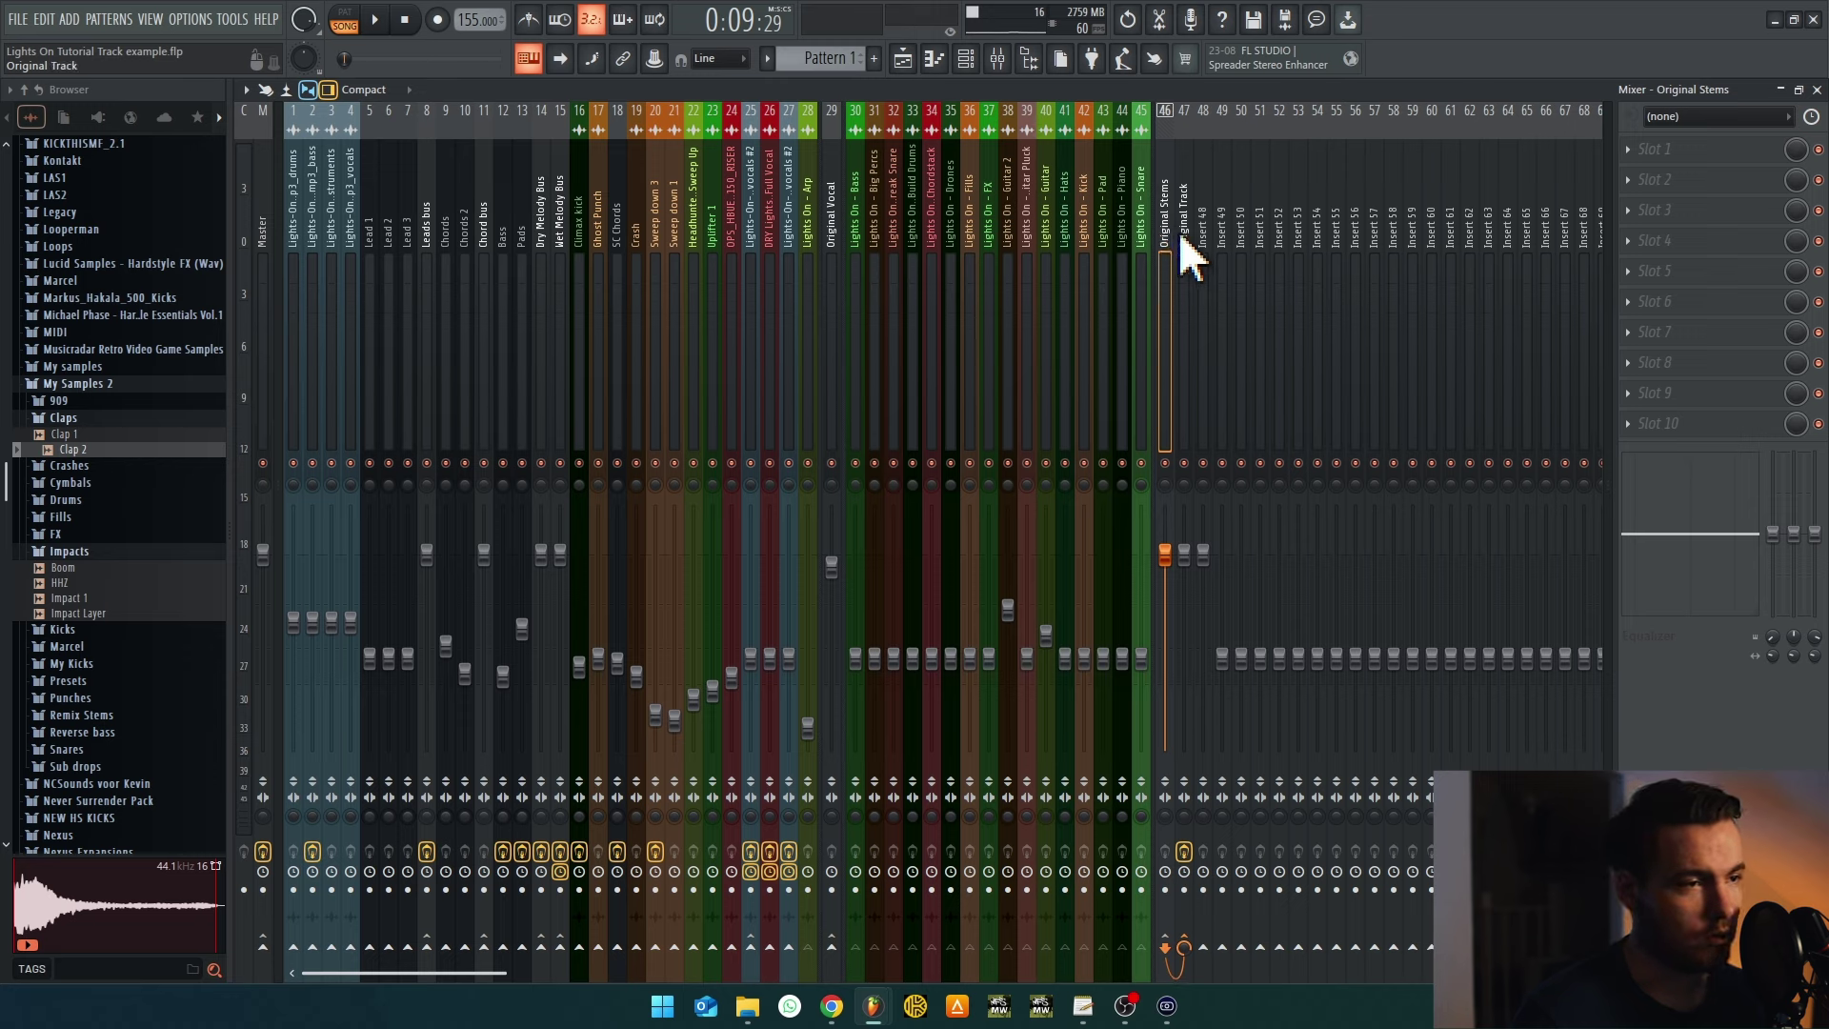
pyautogui.click(1187, 255)
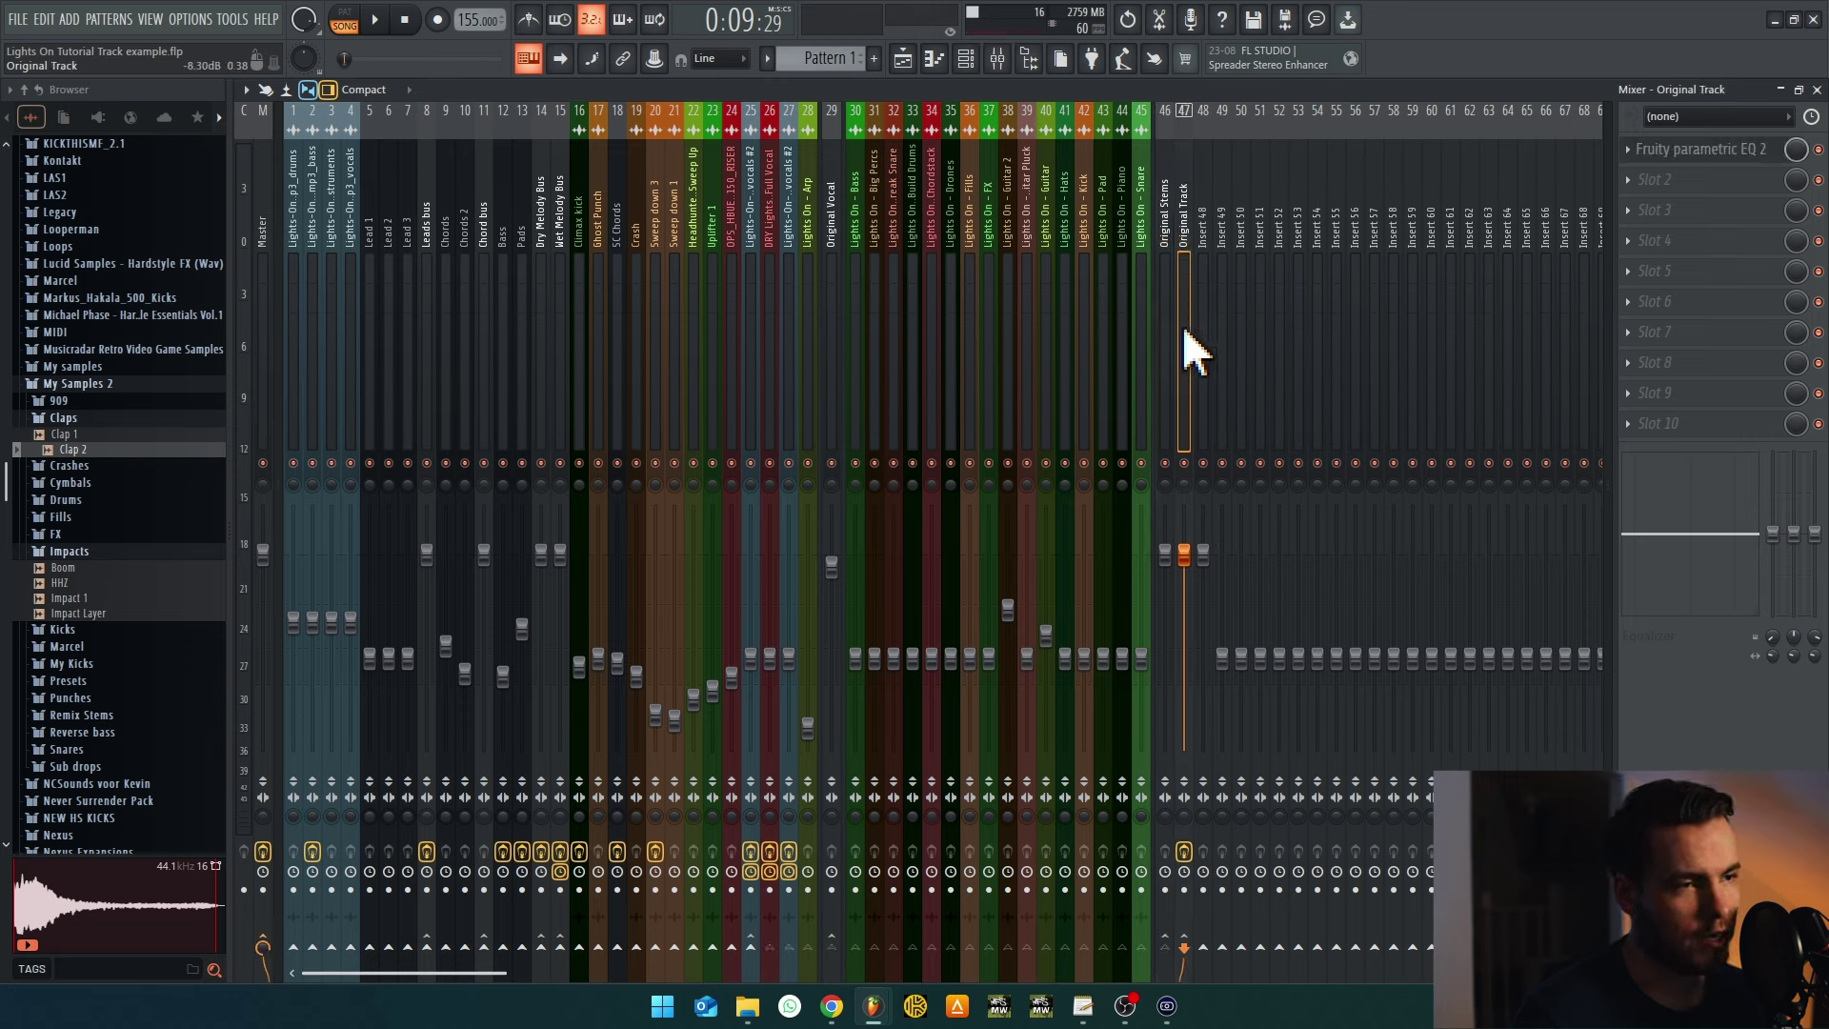
pyautogui.press('space')
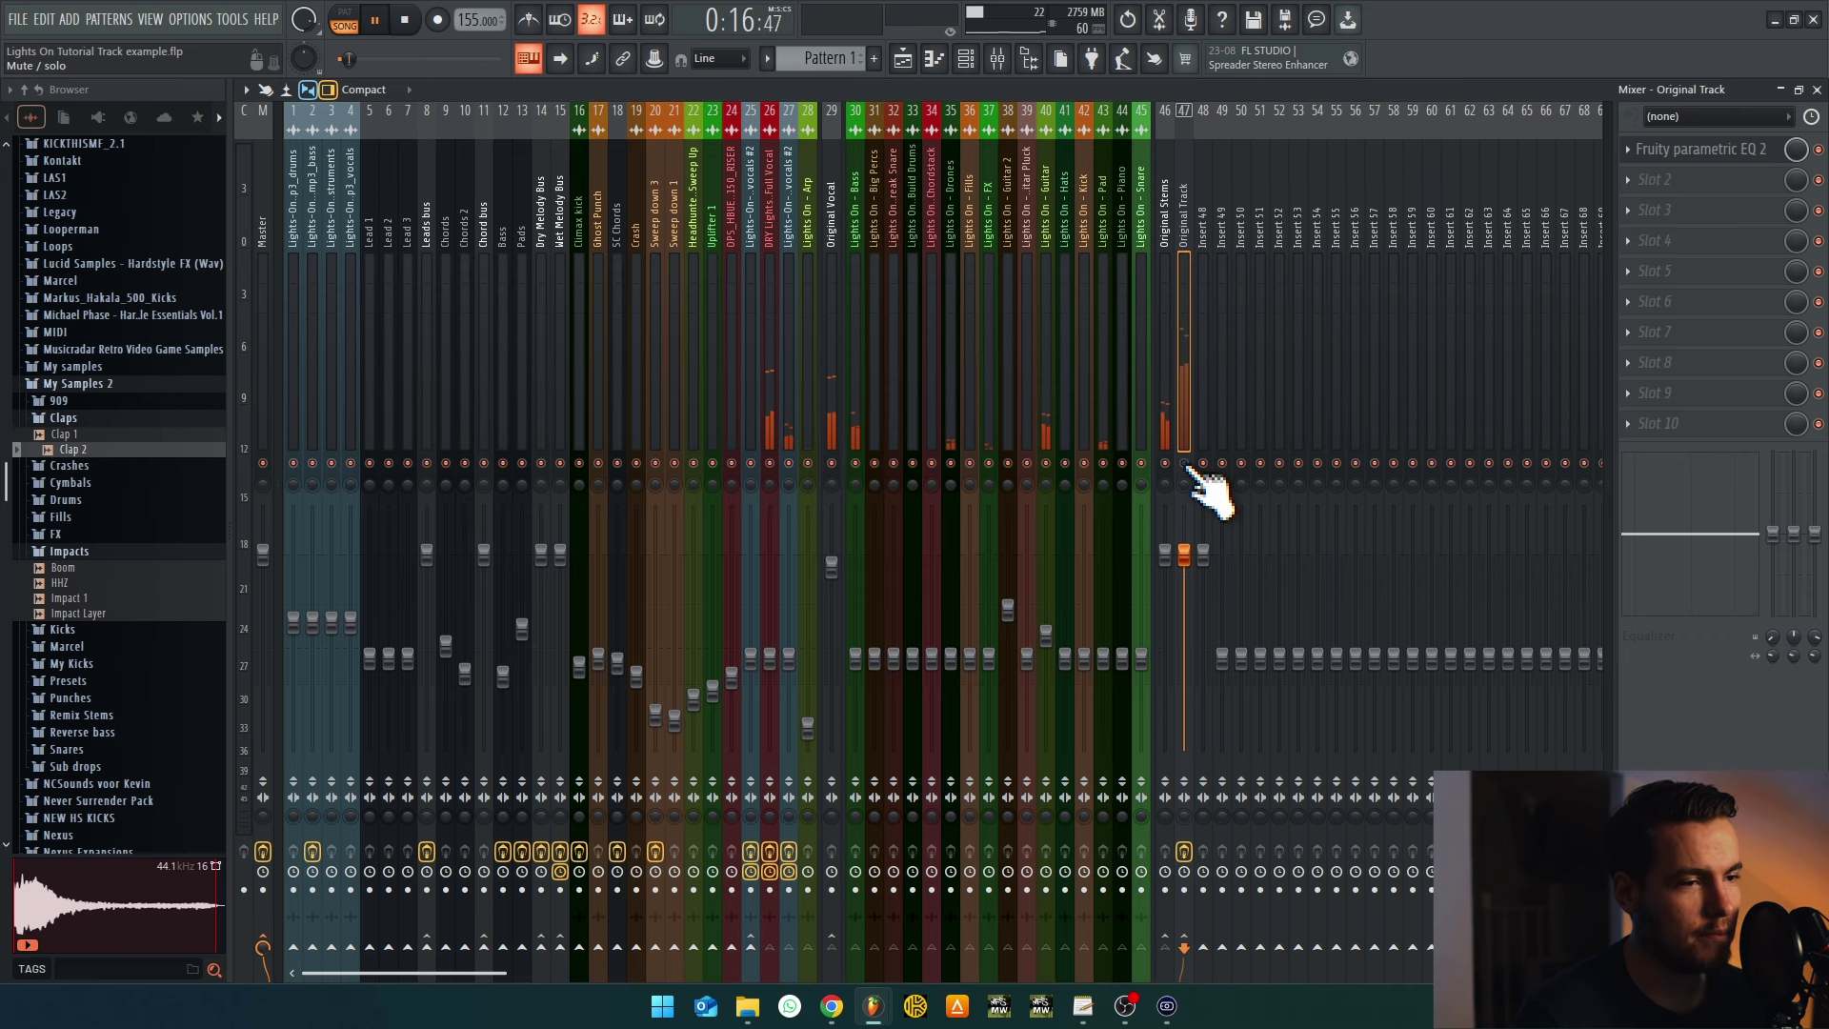
pyautogui.press('space')
# Play the original stems arrangement in the playlist from bar 4 into its drop
pyautogui.click(905, 61)
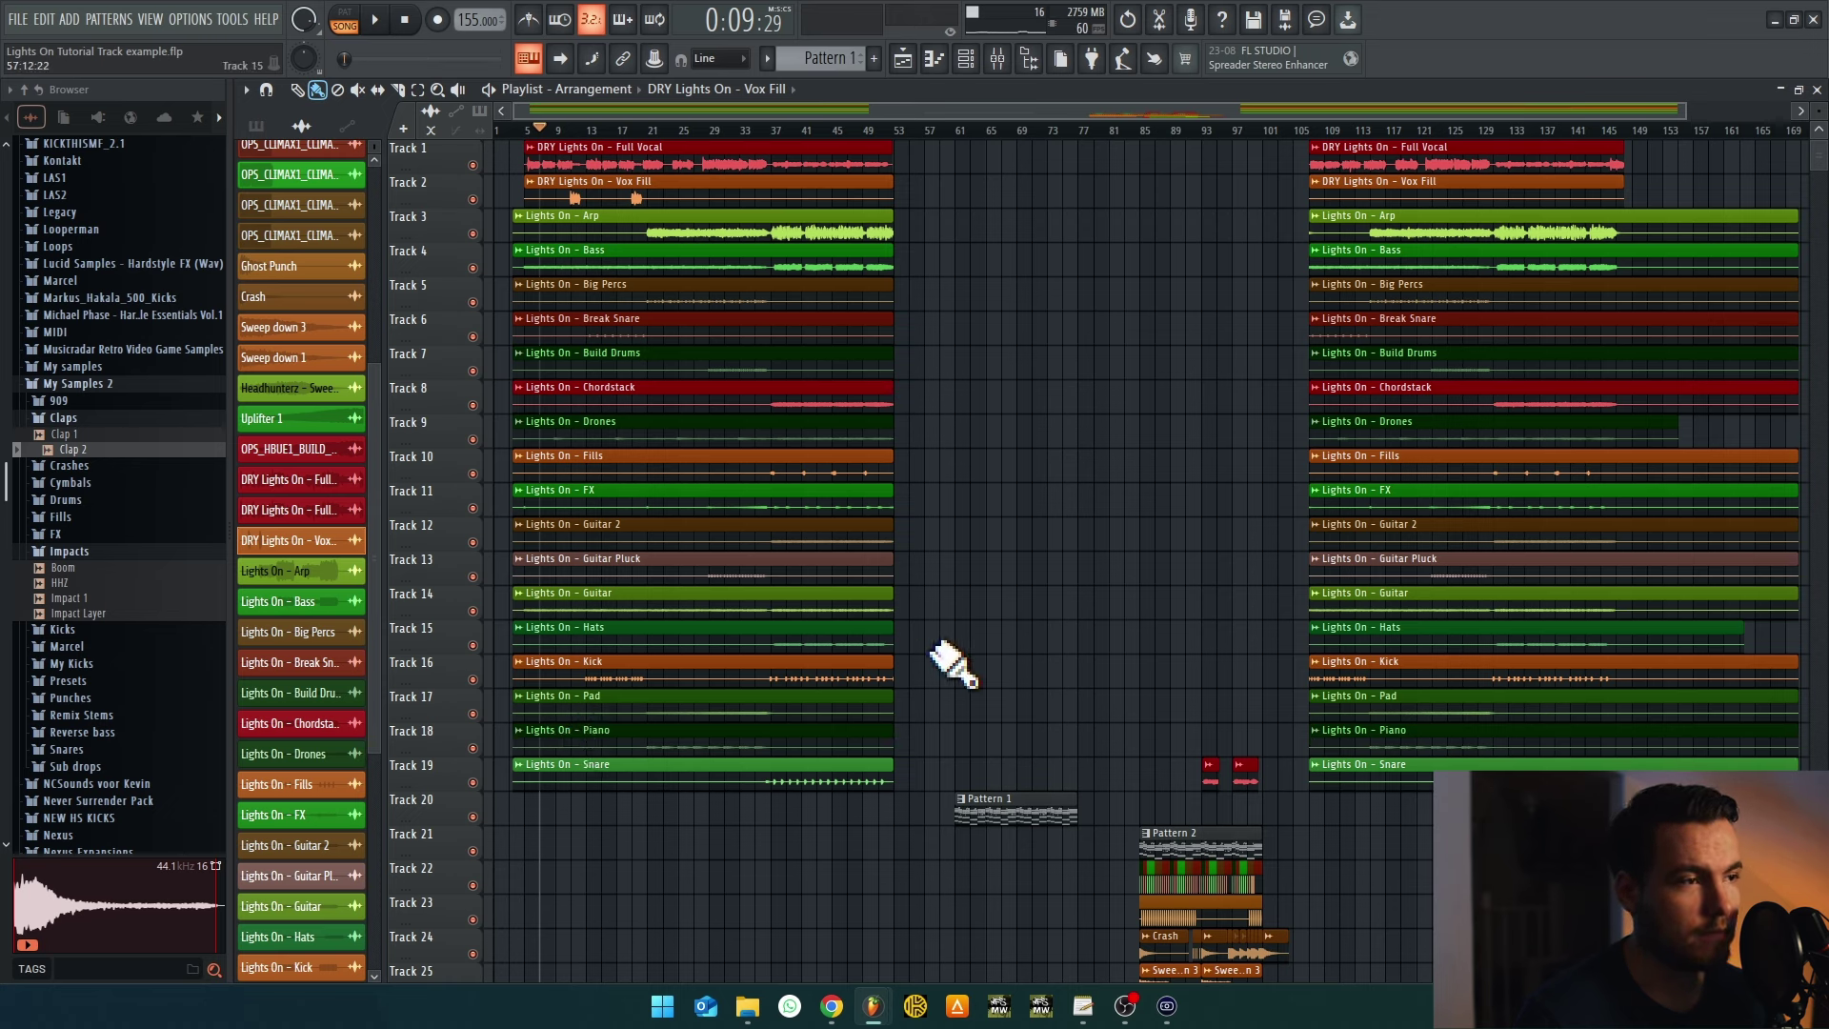
pyautogui.keyDown('ctrl'); pyautogui.scroll(2, 572, 845); pyautogui.keyUp('ctrl')
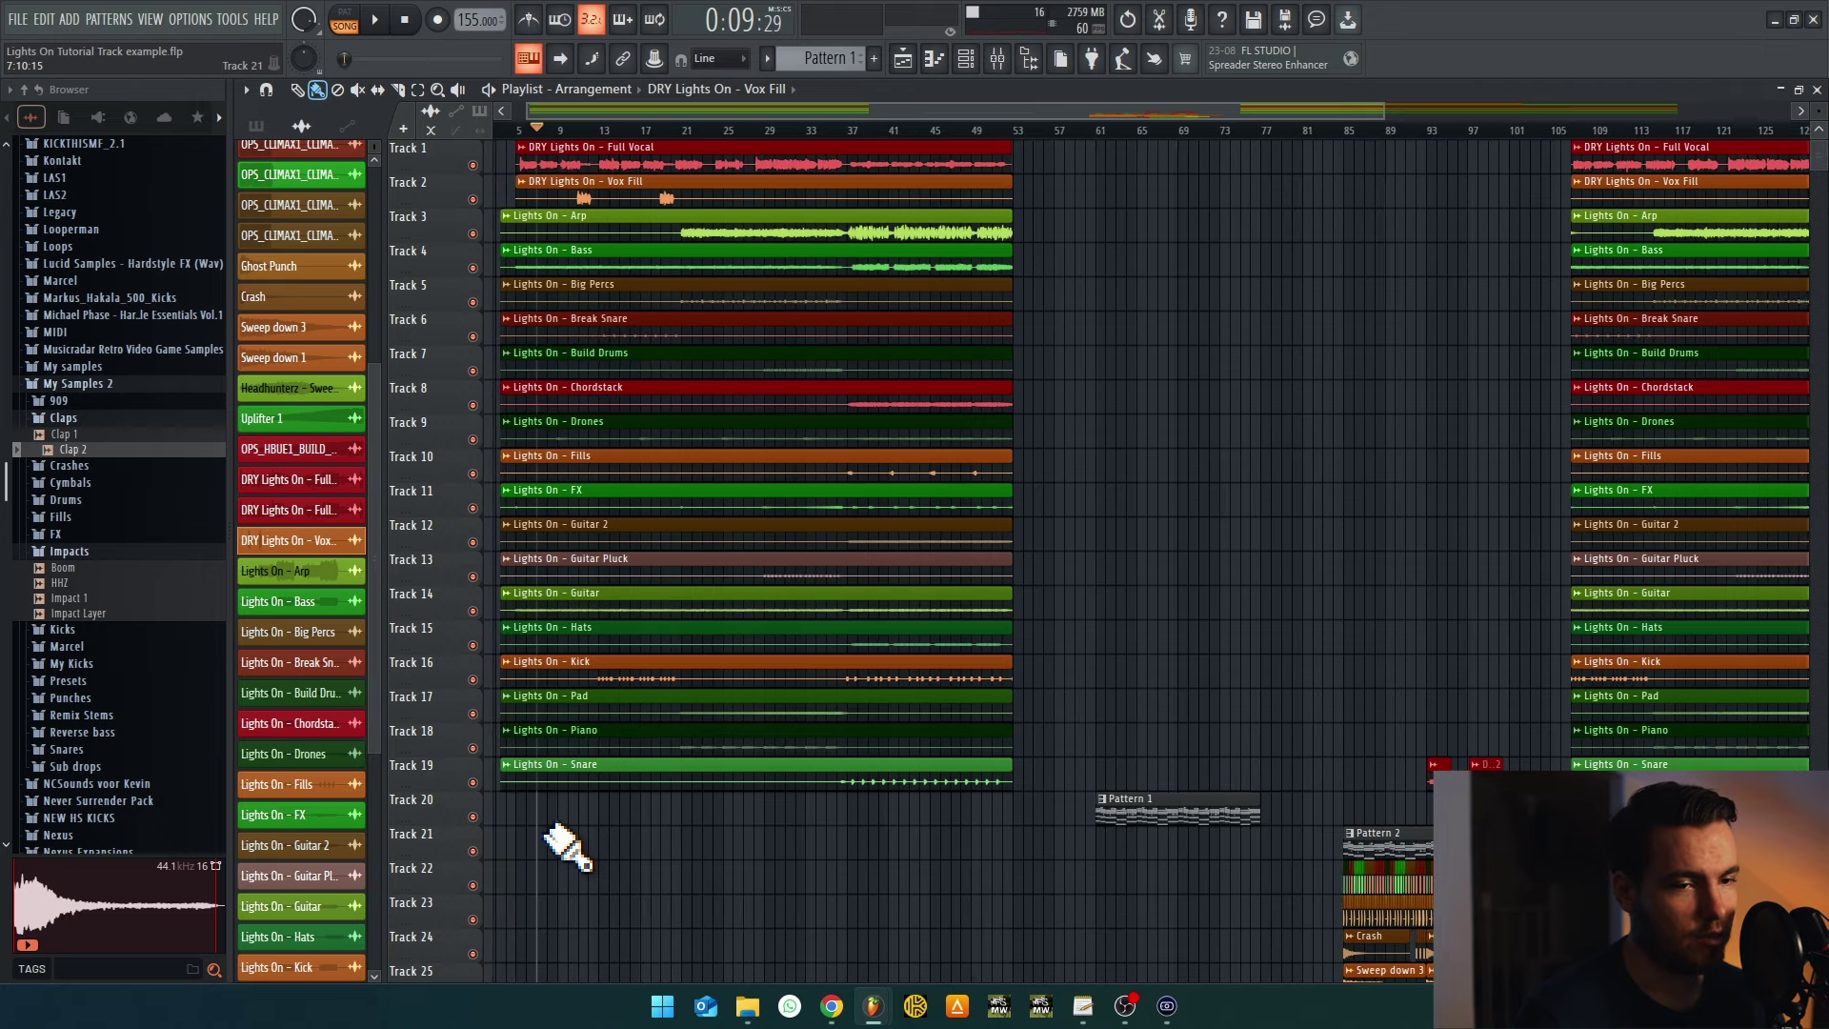
pyautogui.keyDown('ctrl'); pyautogui.scroll(-3, 673, 838); pyautogui.keyUp('ctrl')
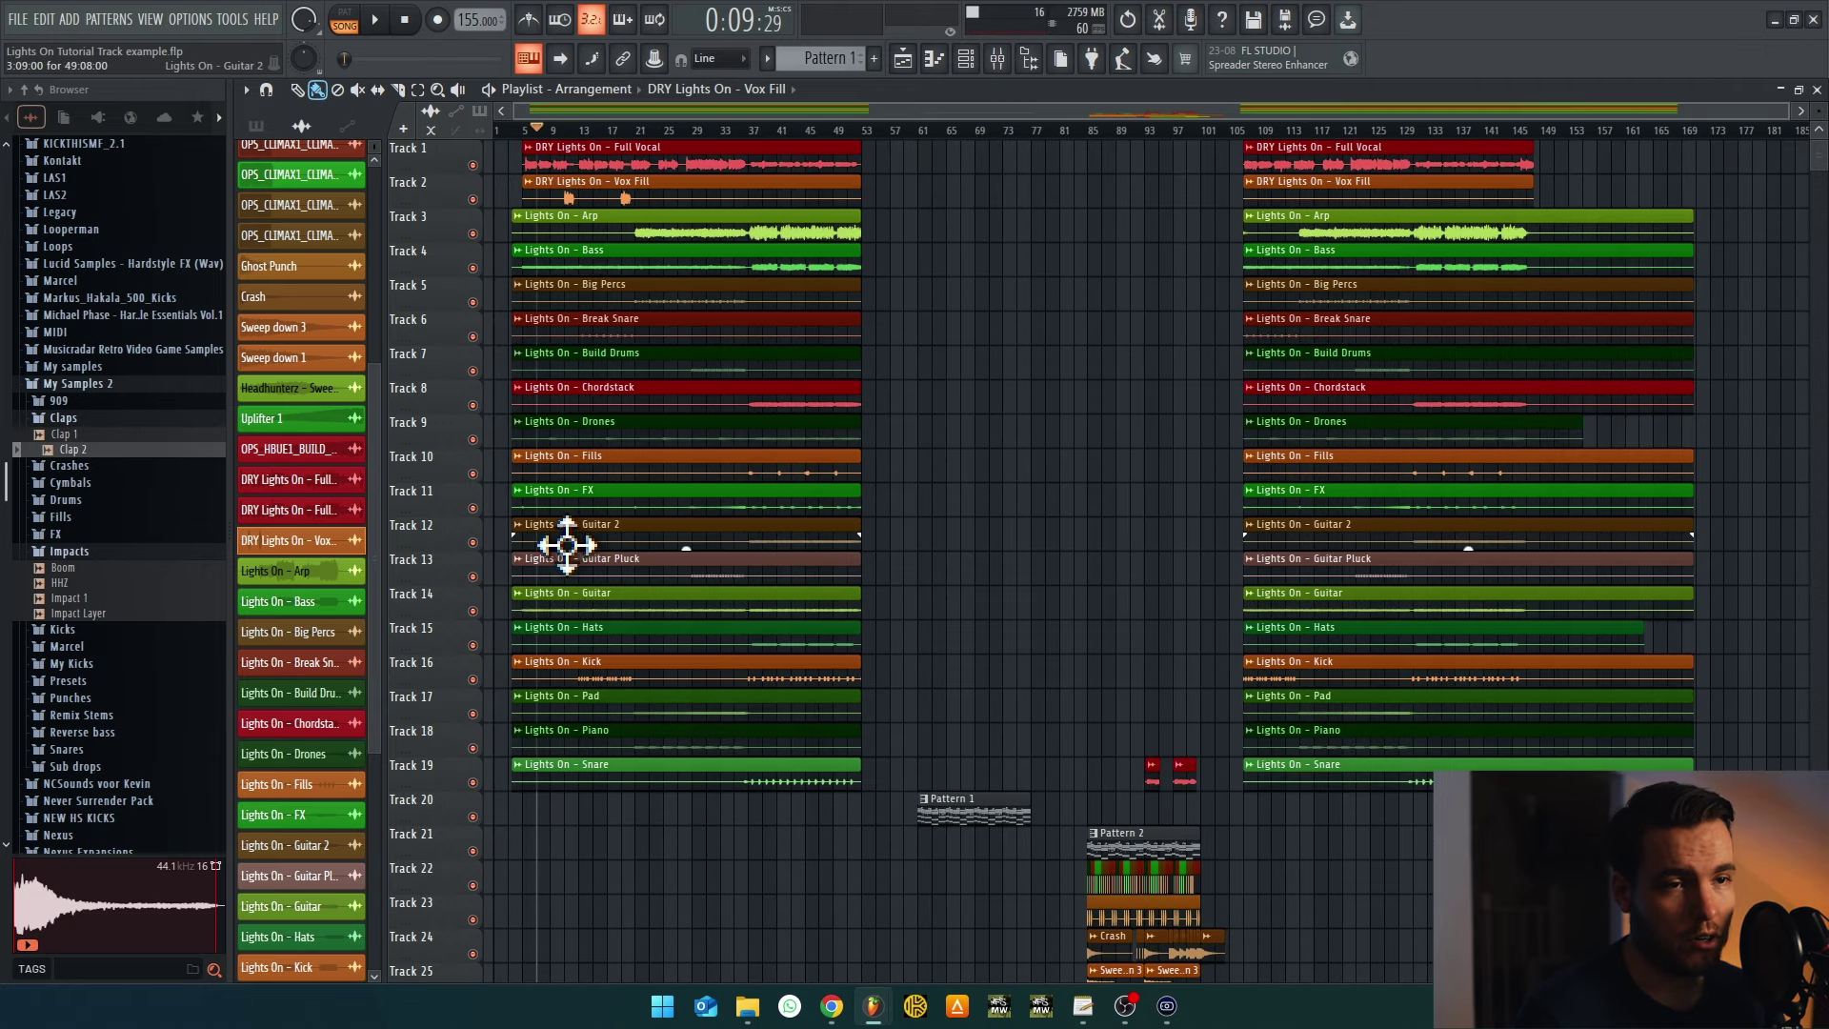
pyautogui.keyDown('ctrl'); pyautogui.scroll(3, 533, 539); pyautogui.keyUp('ctrl')
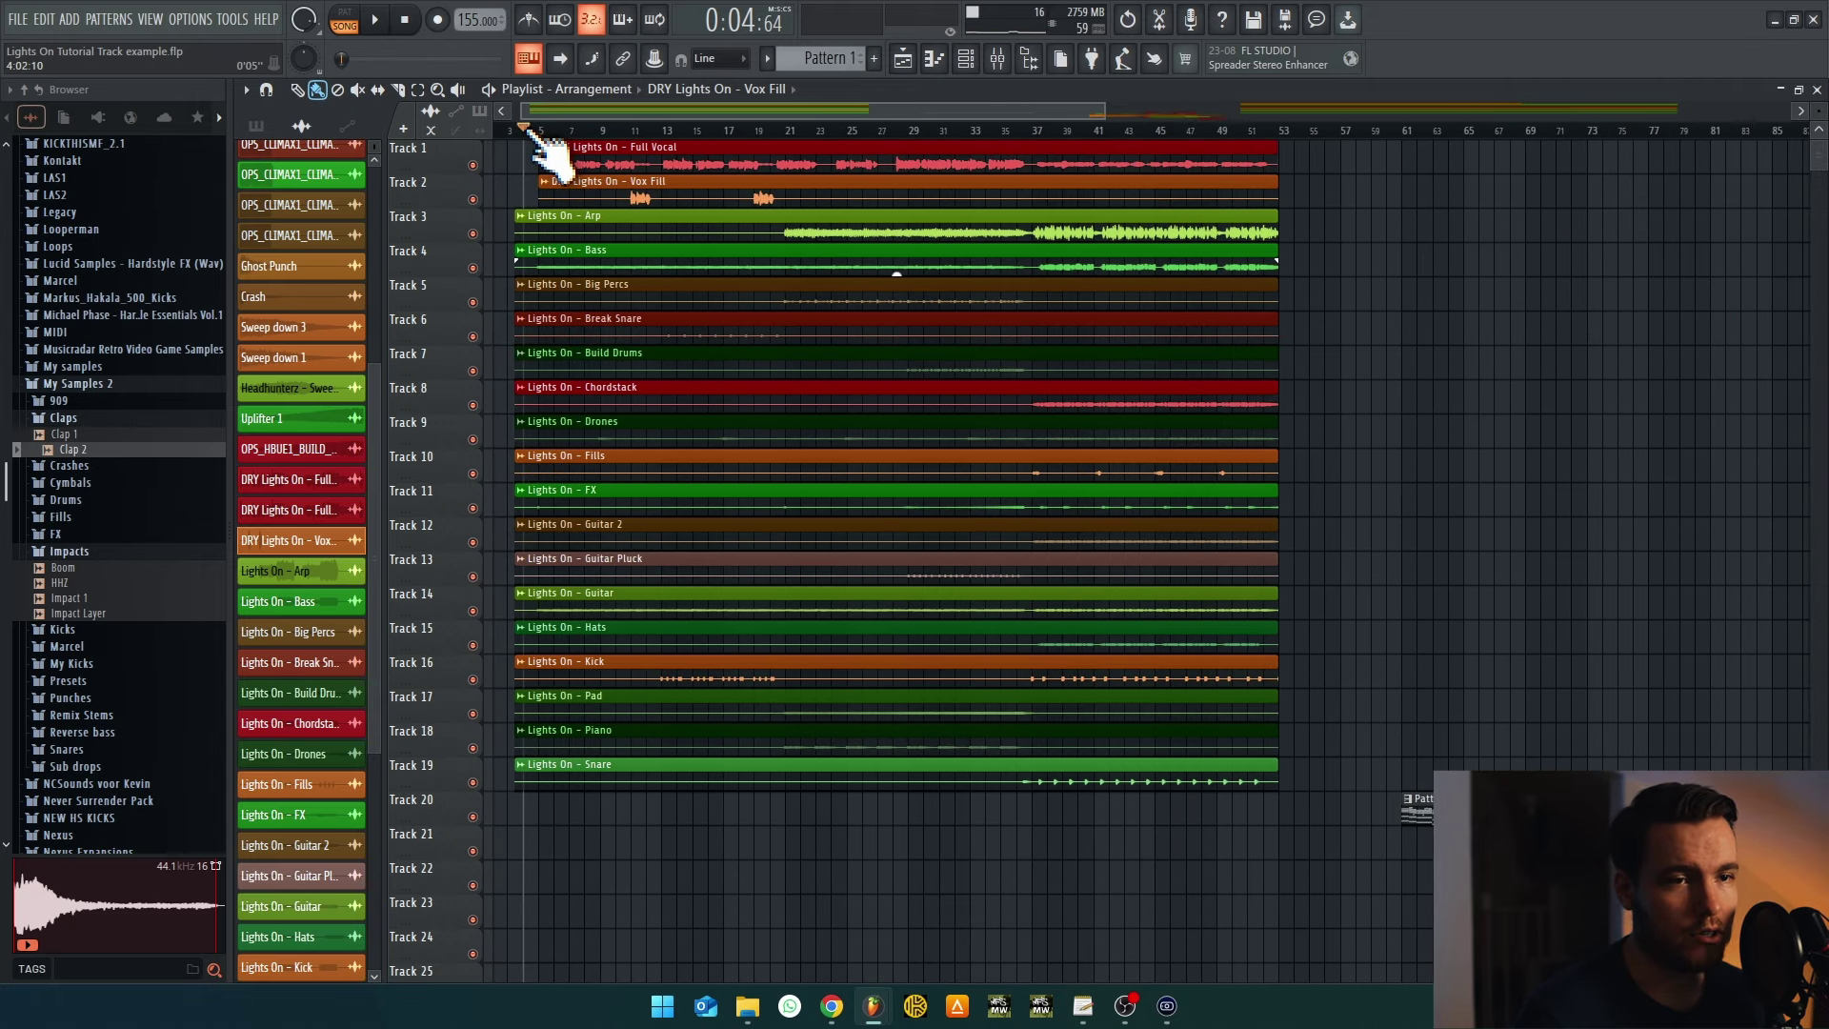
pyautogui.press('space')
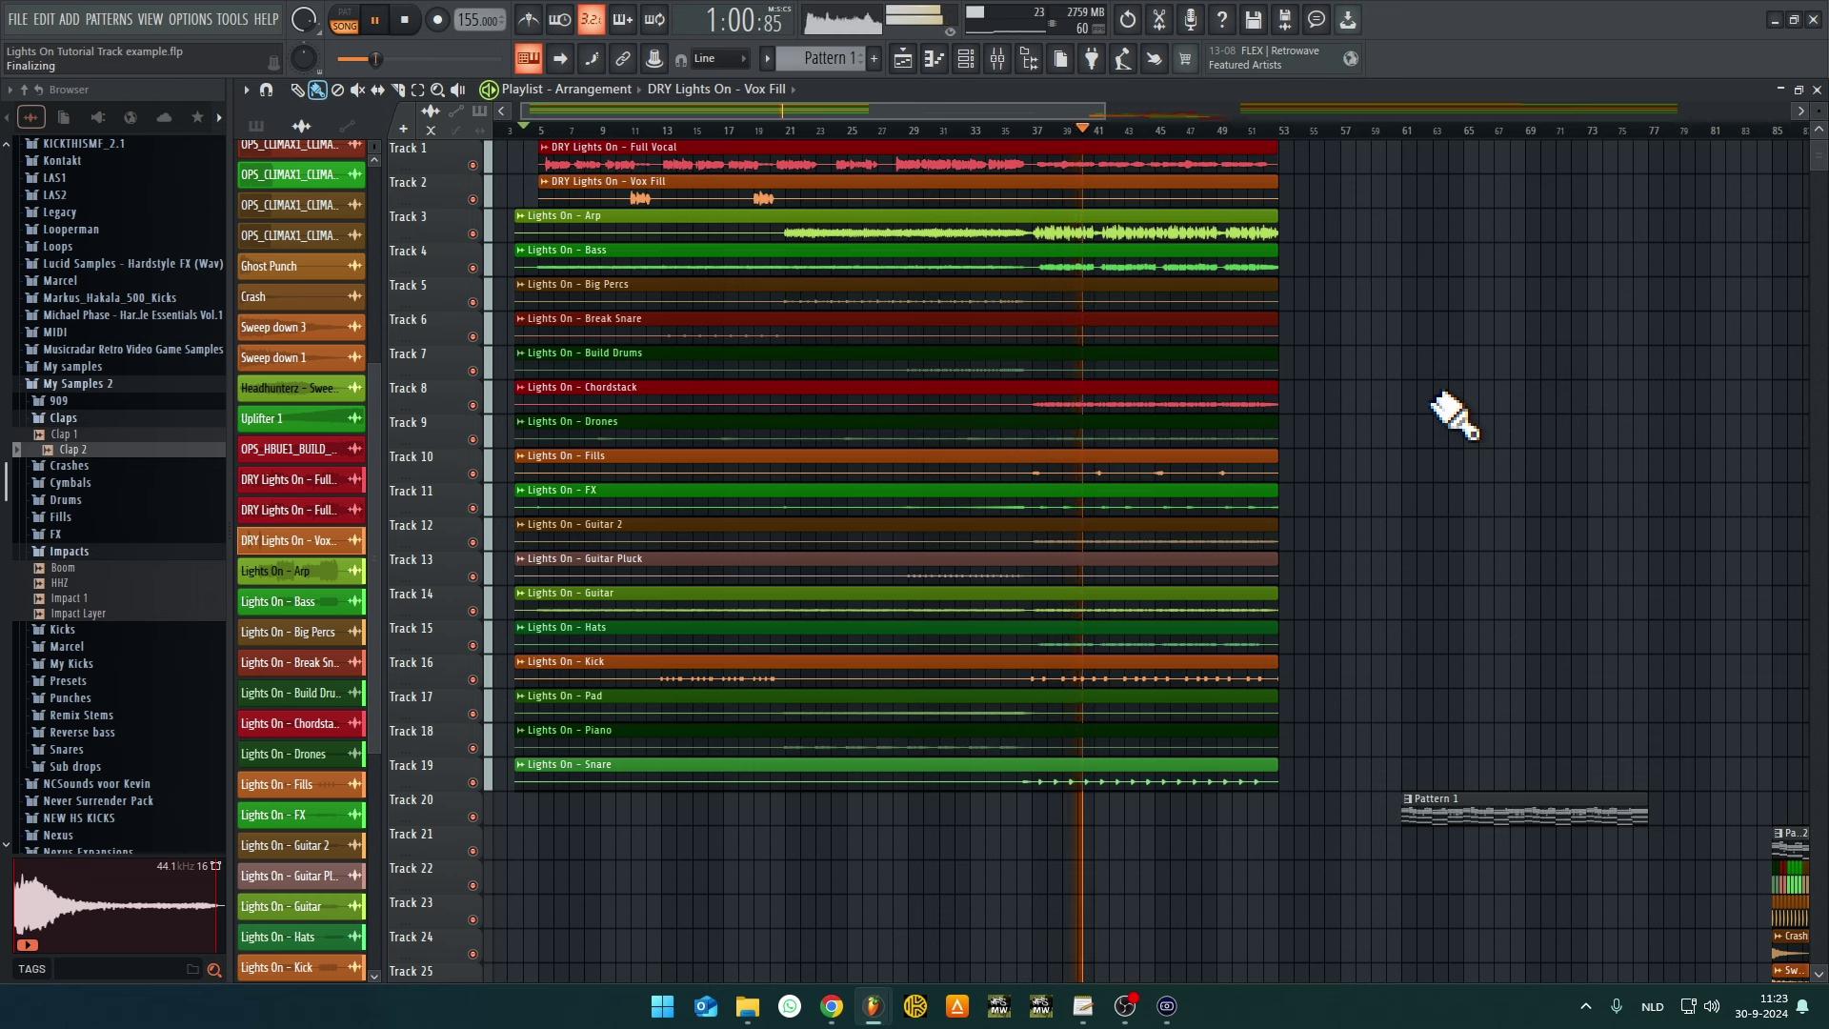
pyautogui.press('space')
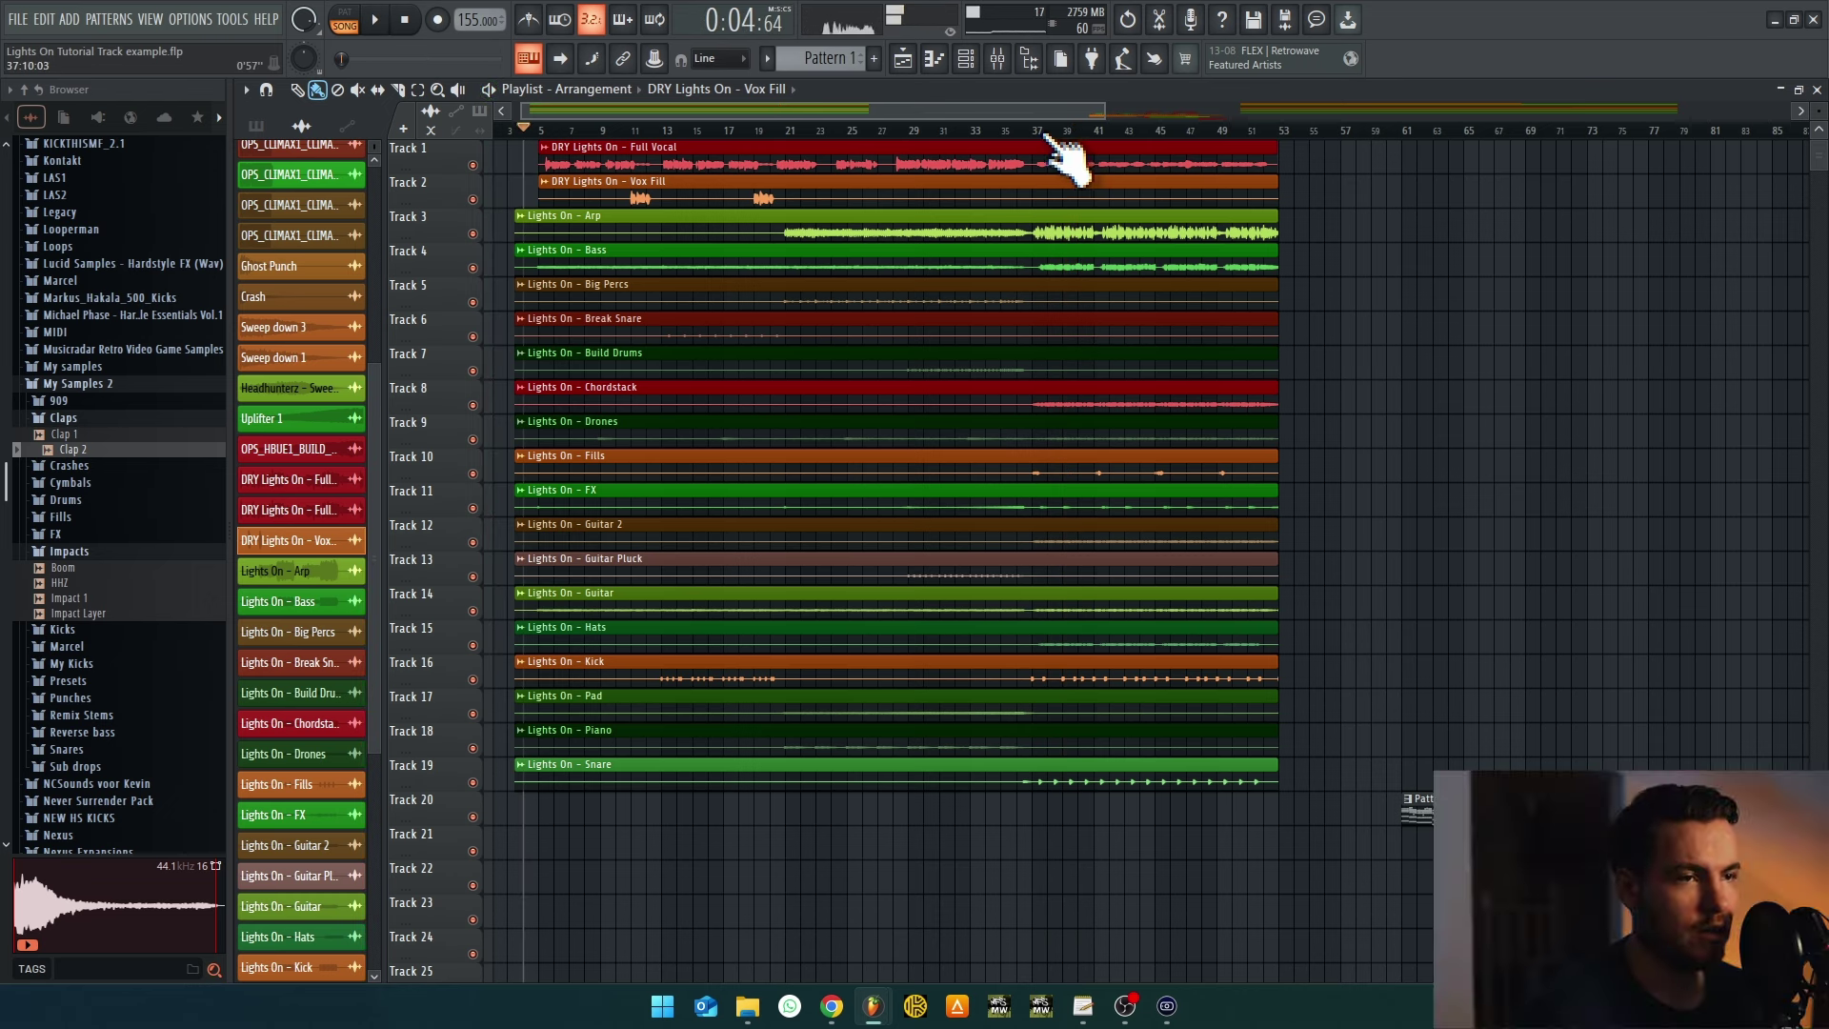
# Highlight the section from bar 37 to bar 53 across all original stems, and clear the selection
pyautogui.moveTo(1280, 131); pyautogui.dragTo(1048, 133)
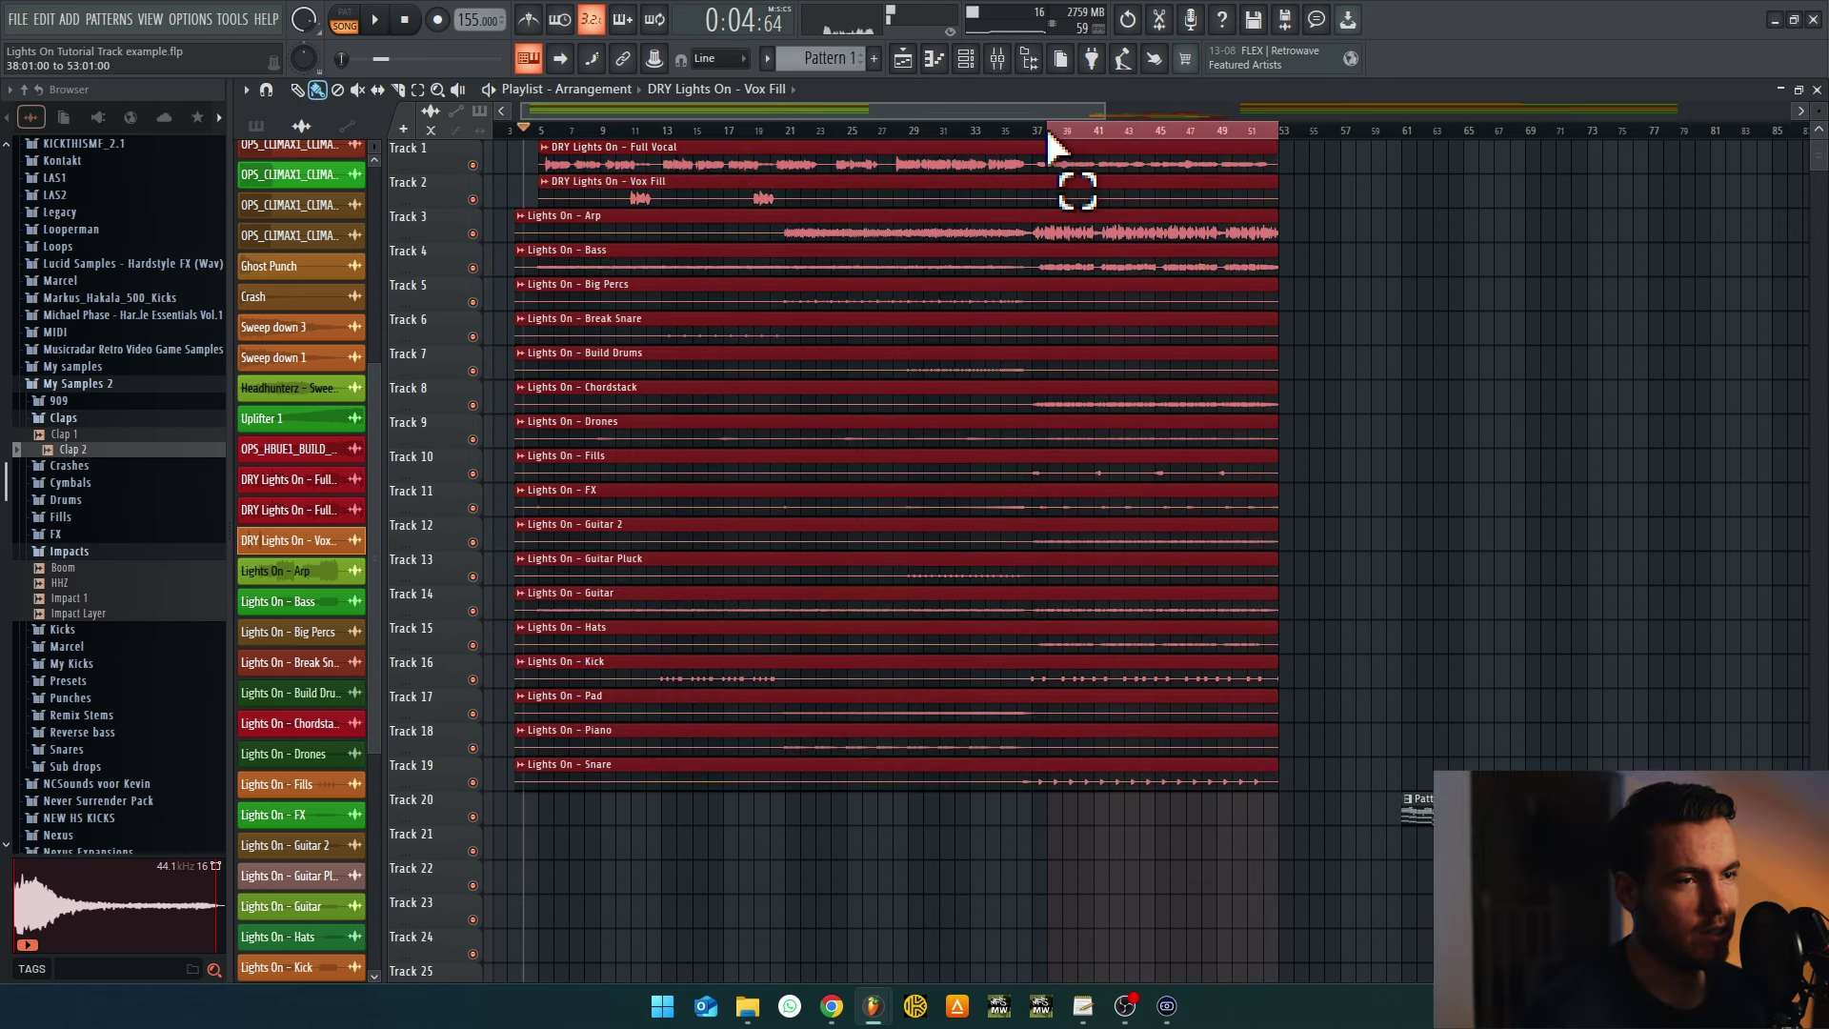
pyautogui.click(1037, 134)
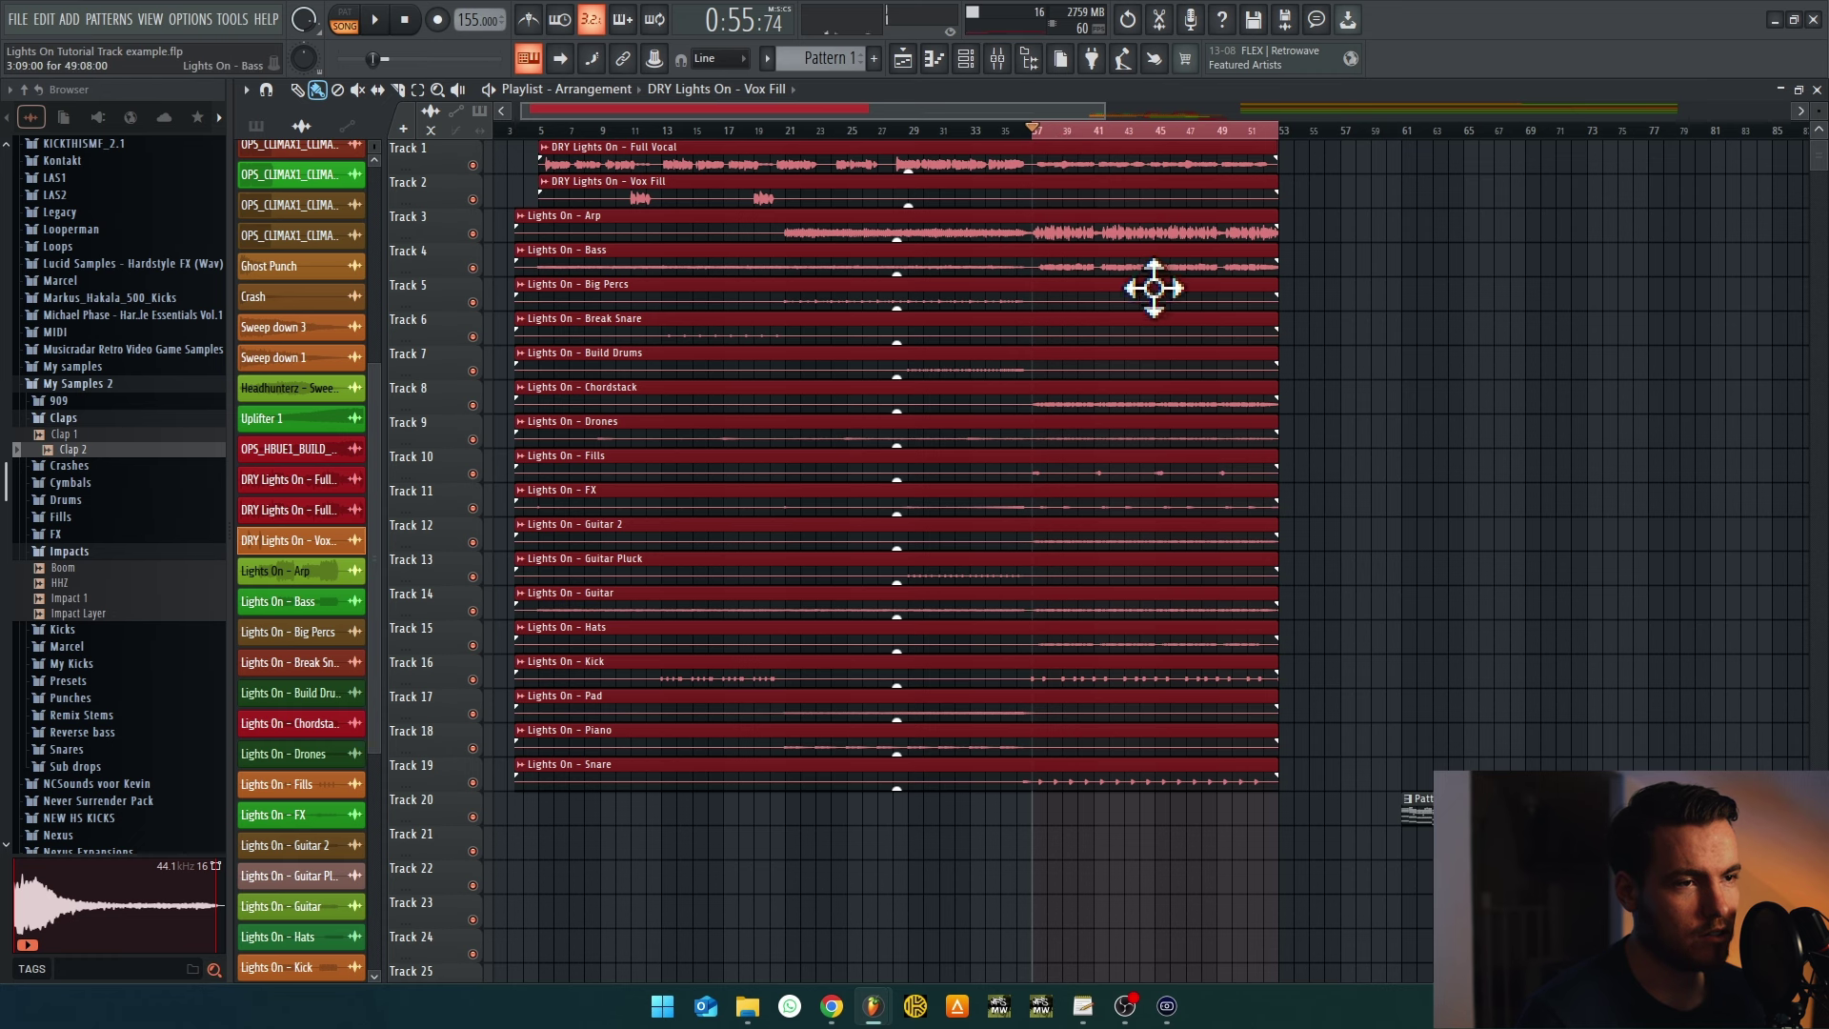
pyautogui.click(1185, 702)
# Audition the DRY Lights On - Full Vocal track on its own from bar 11, and unsolo it
pyautogui.scroll(-1, 863, 429)
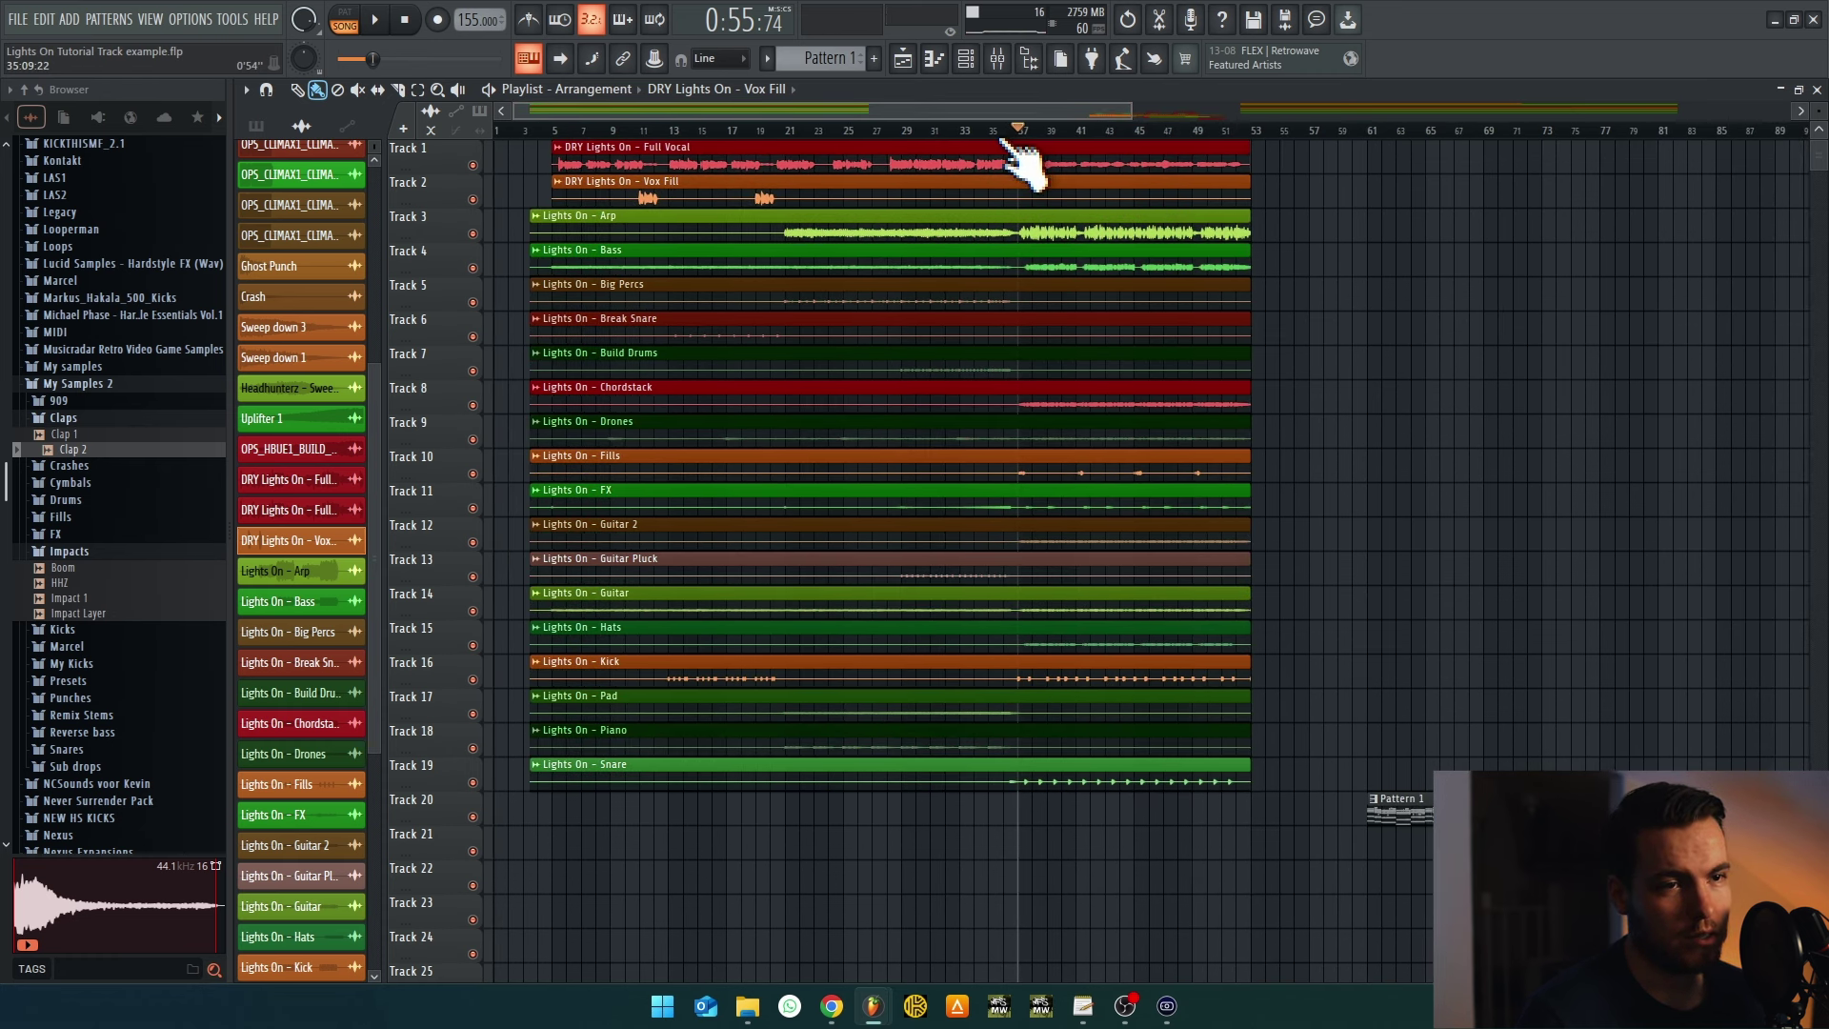
pyautogui.scroll(6, 654, 184)
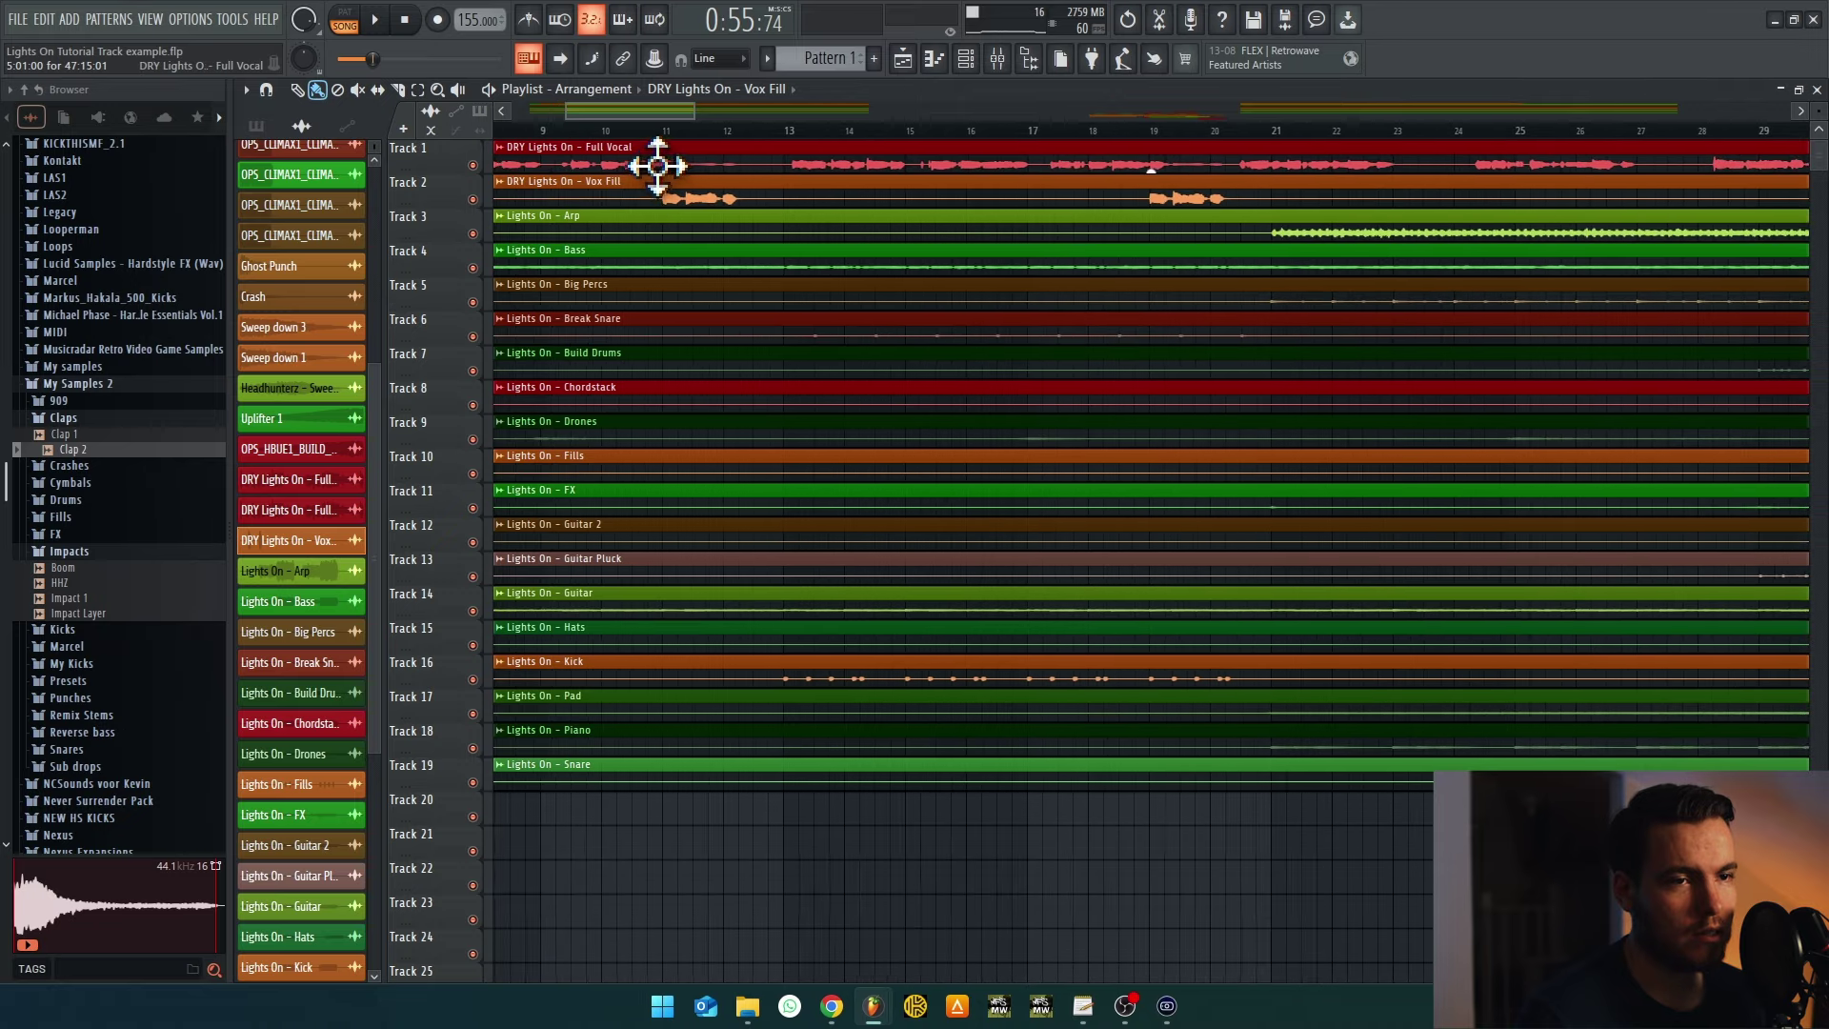
pyautogui.scroll(6, 706, 245)
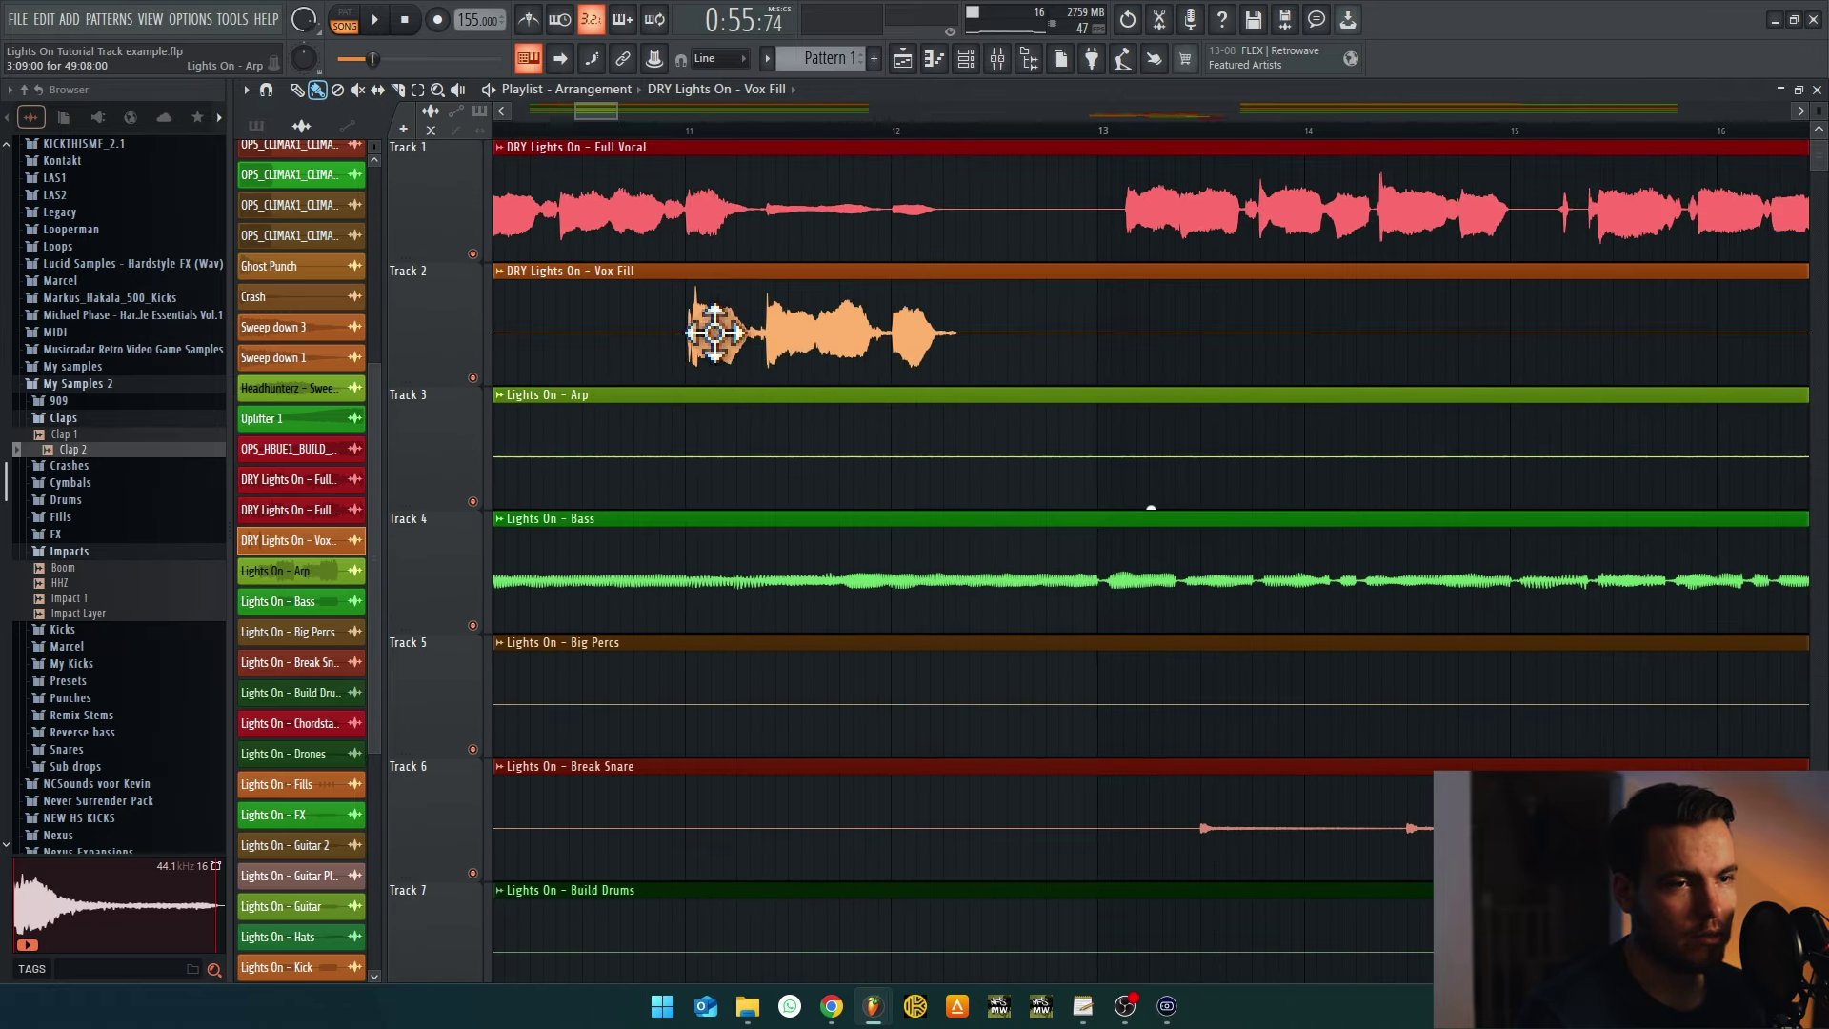
pyautogui.click(398, 88)
pyautogui.scroll(2, 792, 257)
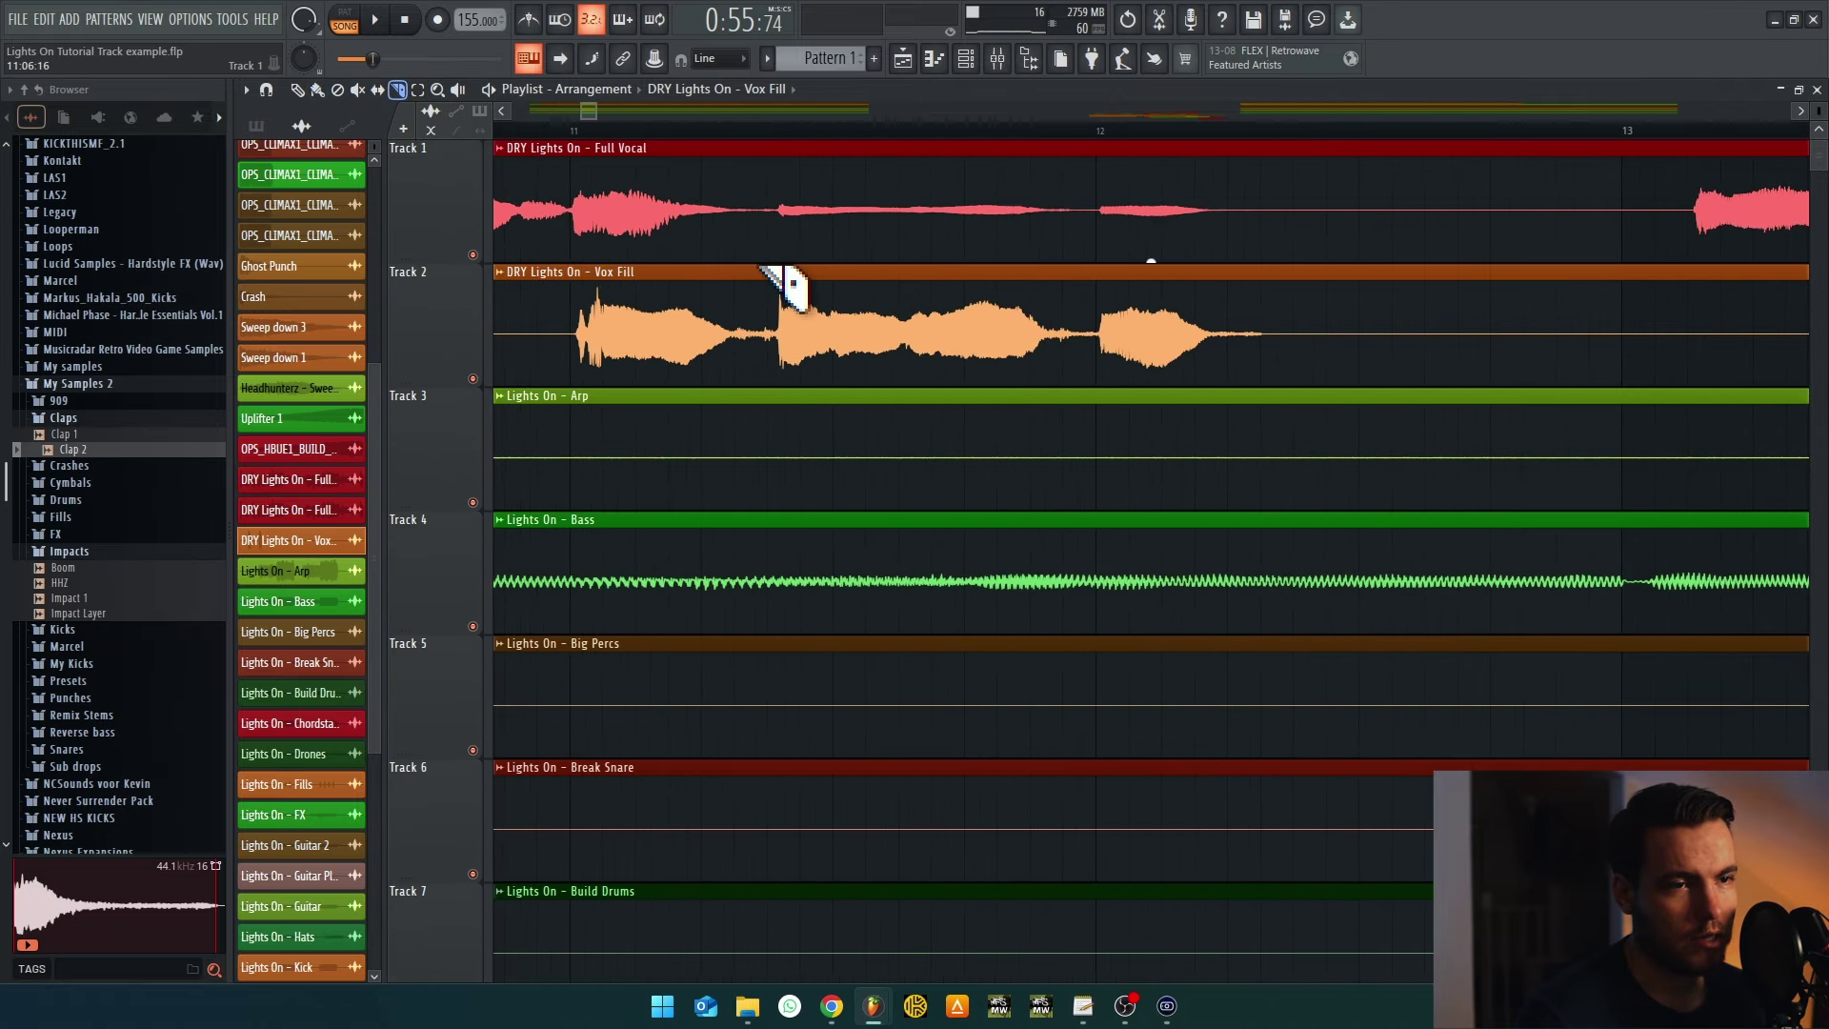
pyautogui.keyDown('ctrl'); pyautogui.click(472, 256); pyautogui.keyUp('ctrl')
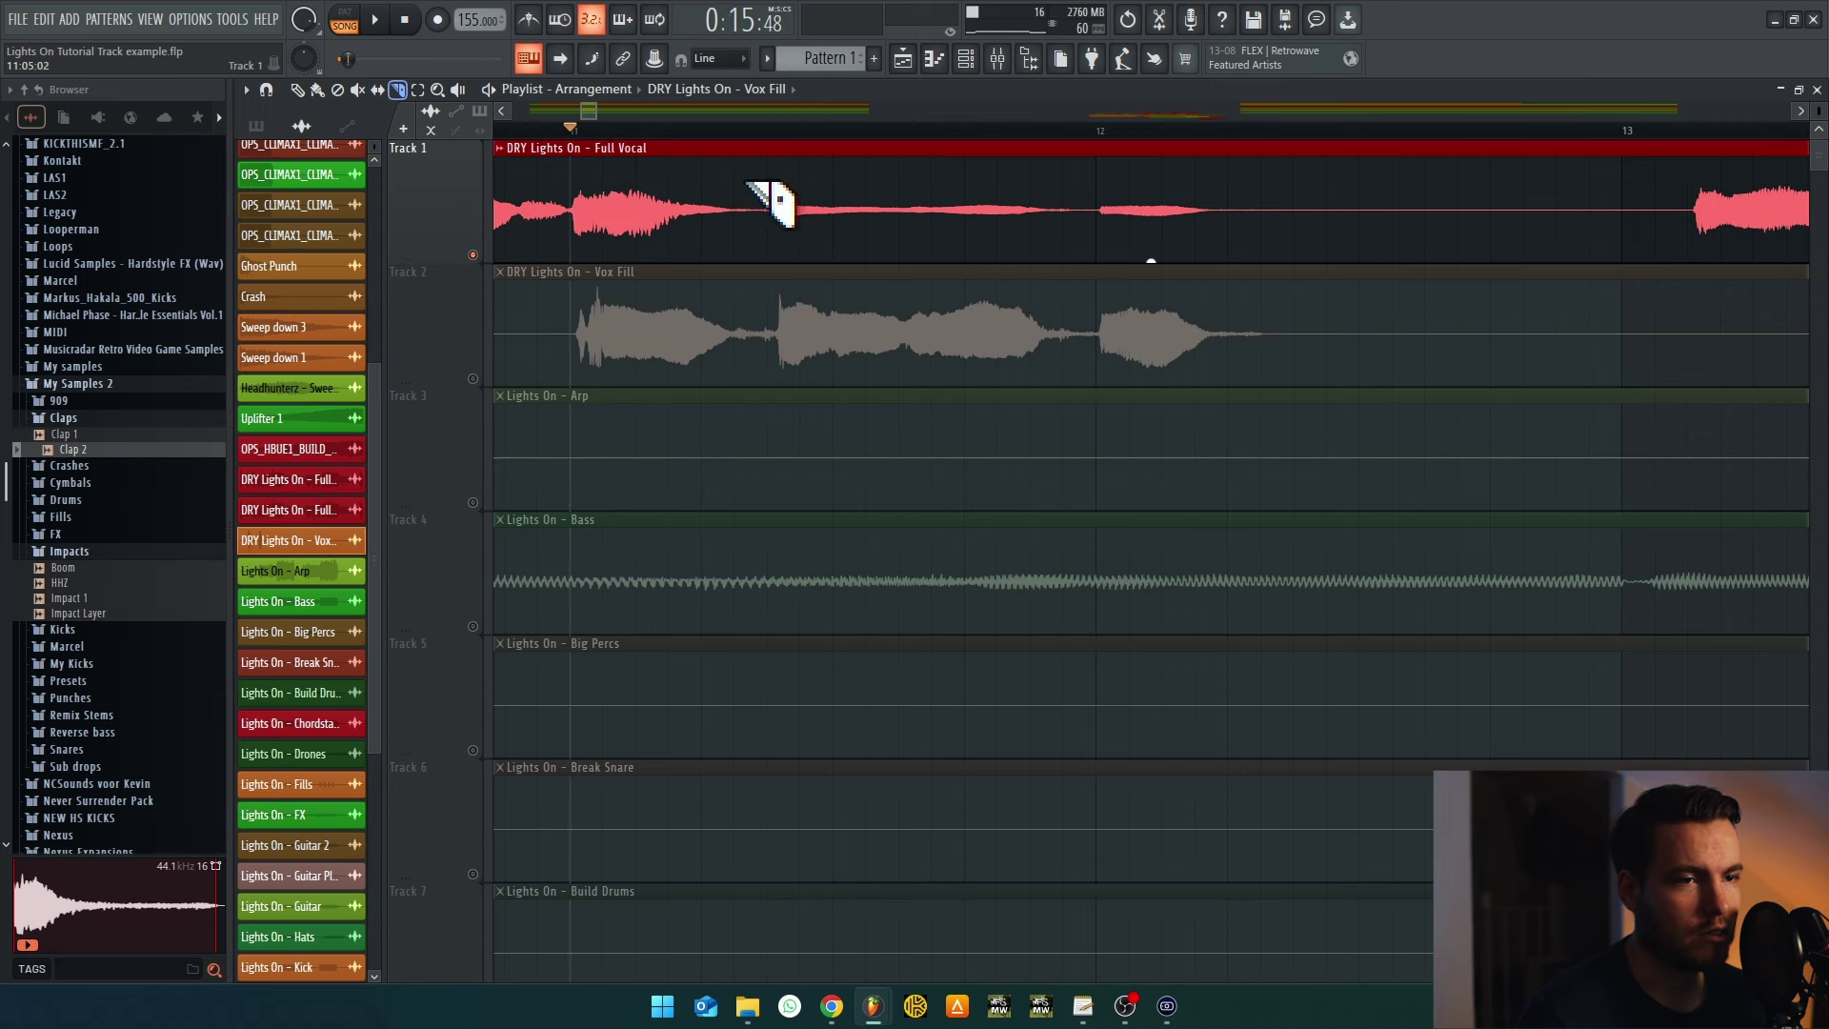
pyautogui.press('space')
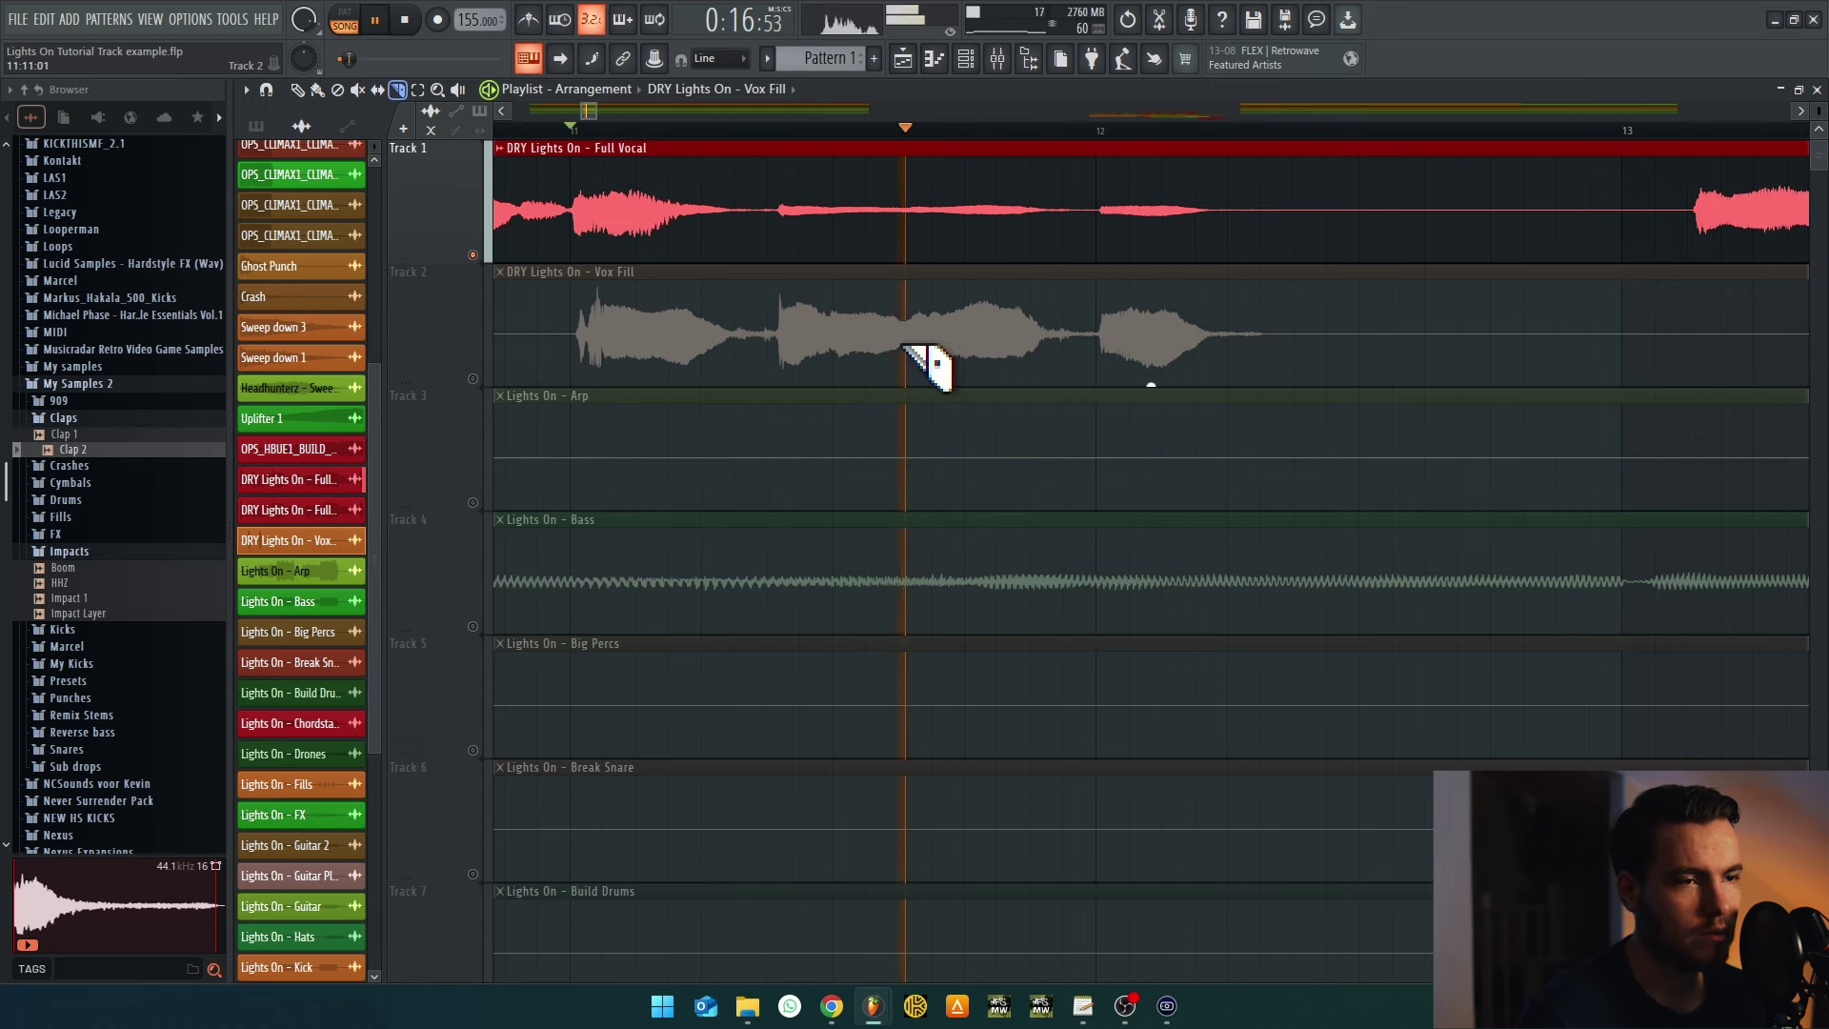
pyautogui.press('space')
pyautogui.keyDown('ctrl'); pyautogui.click(473, 256); pyautogui.keyUp('ctrl')
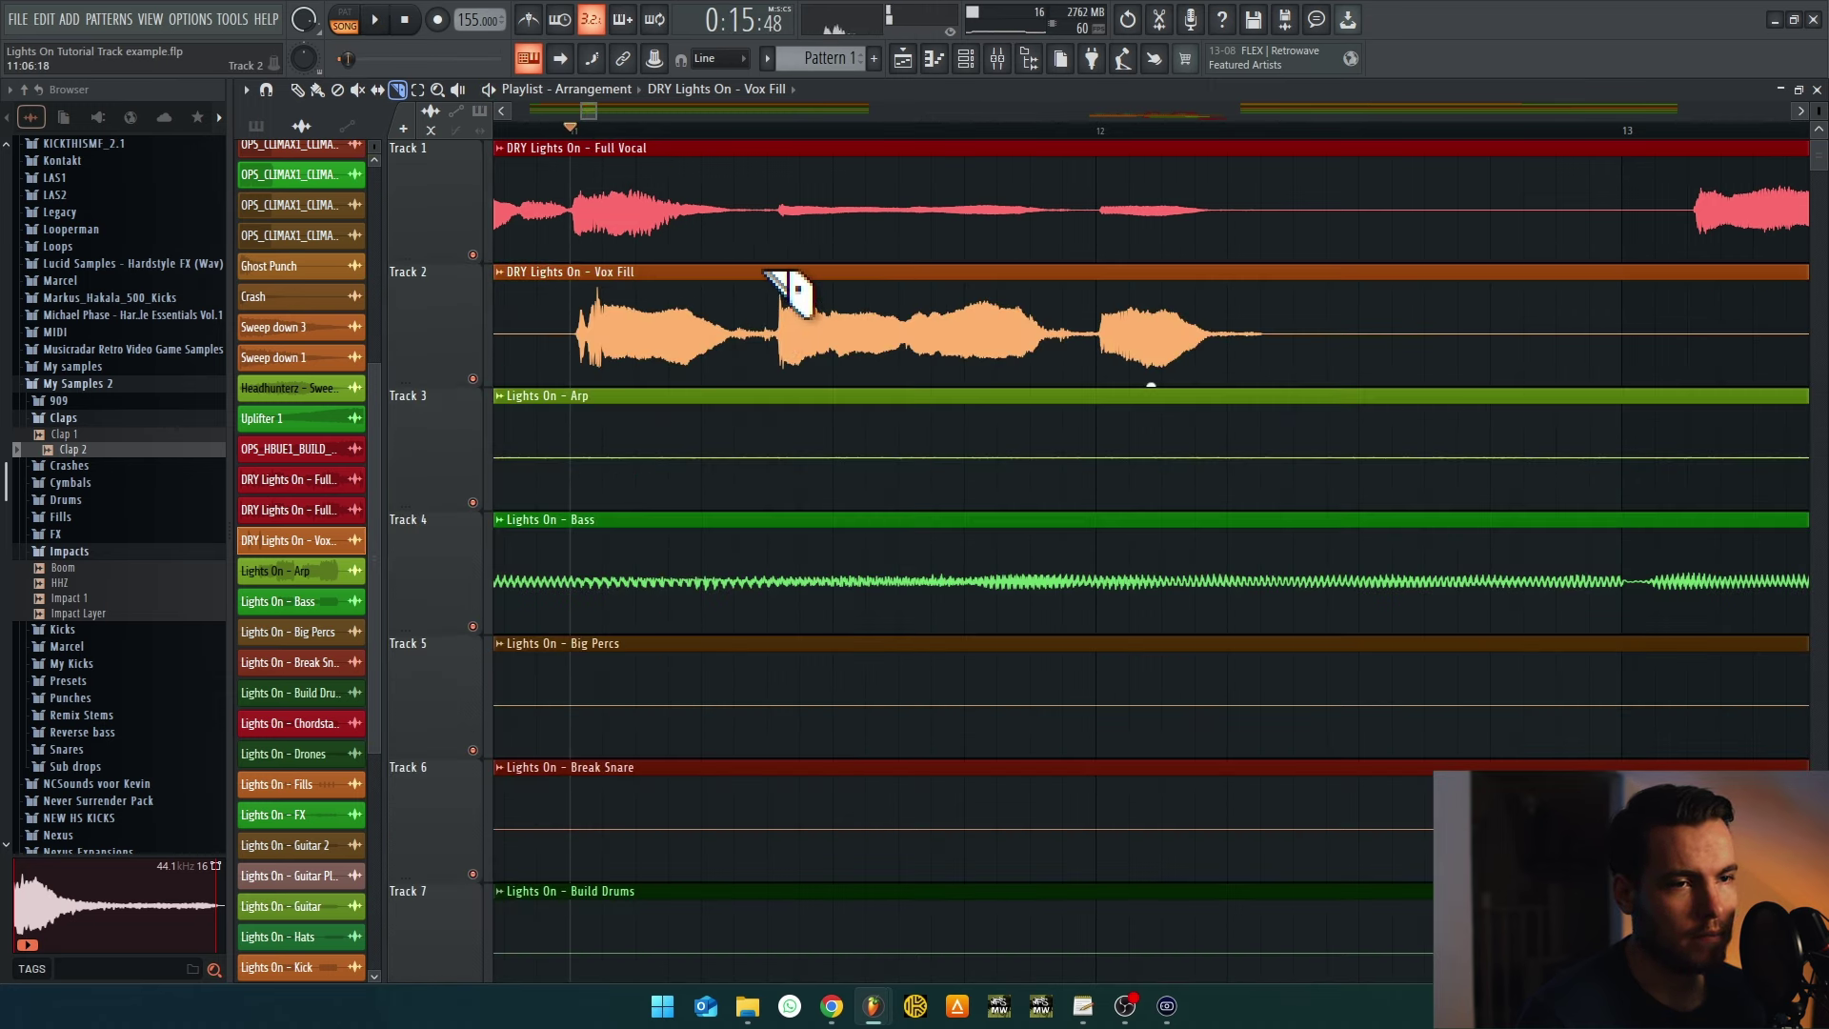
# Slice the DRY Lights On - Full Vocal clip at 11:07 and delete the faint backing phrase up to bar 13
pyautogui.click(767, 181)
pyautogui.click(317, 89)
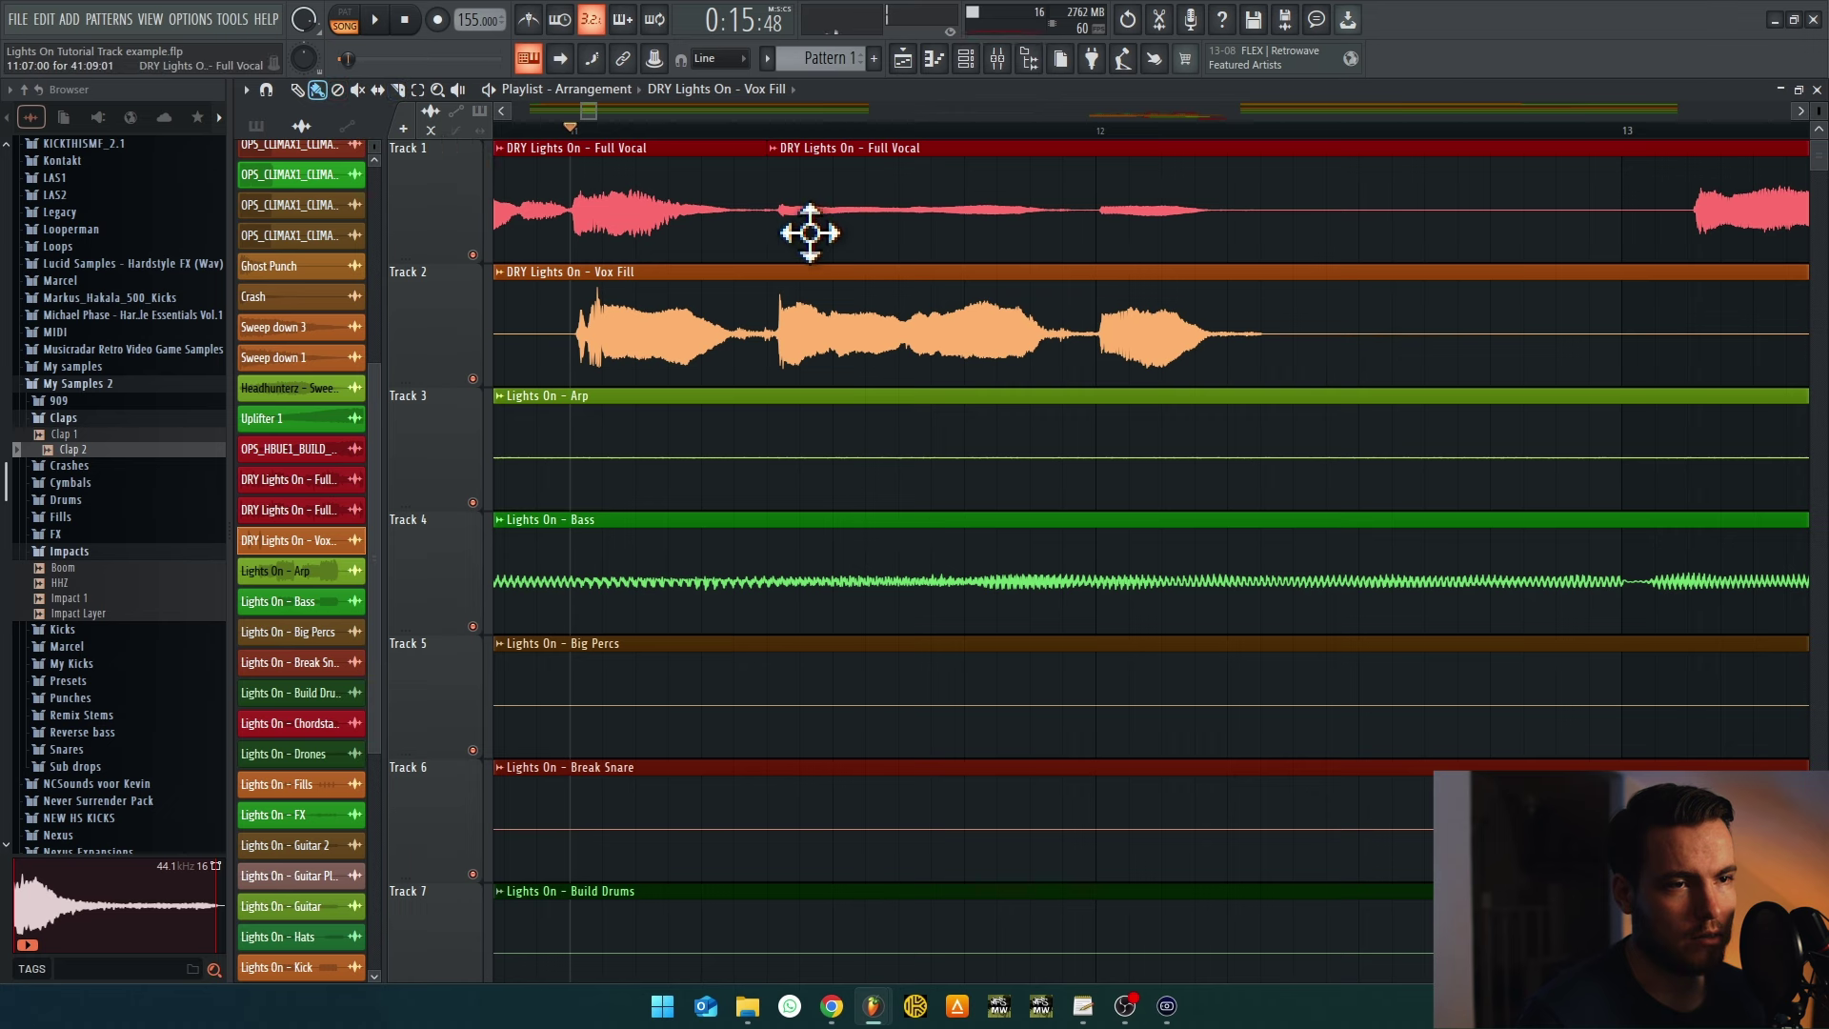
pyautogui.rightClick(754, 167)
pyautogui.scroll(-5, 735, 172)
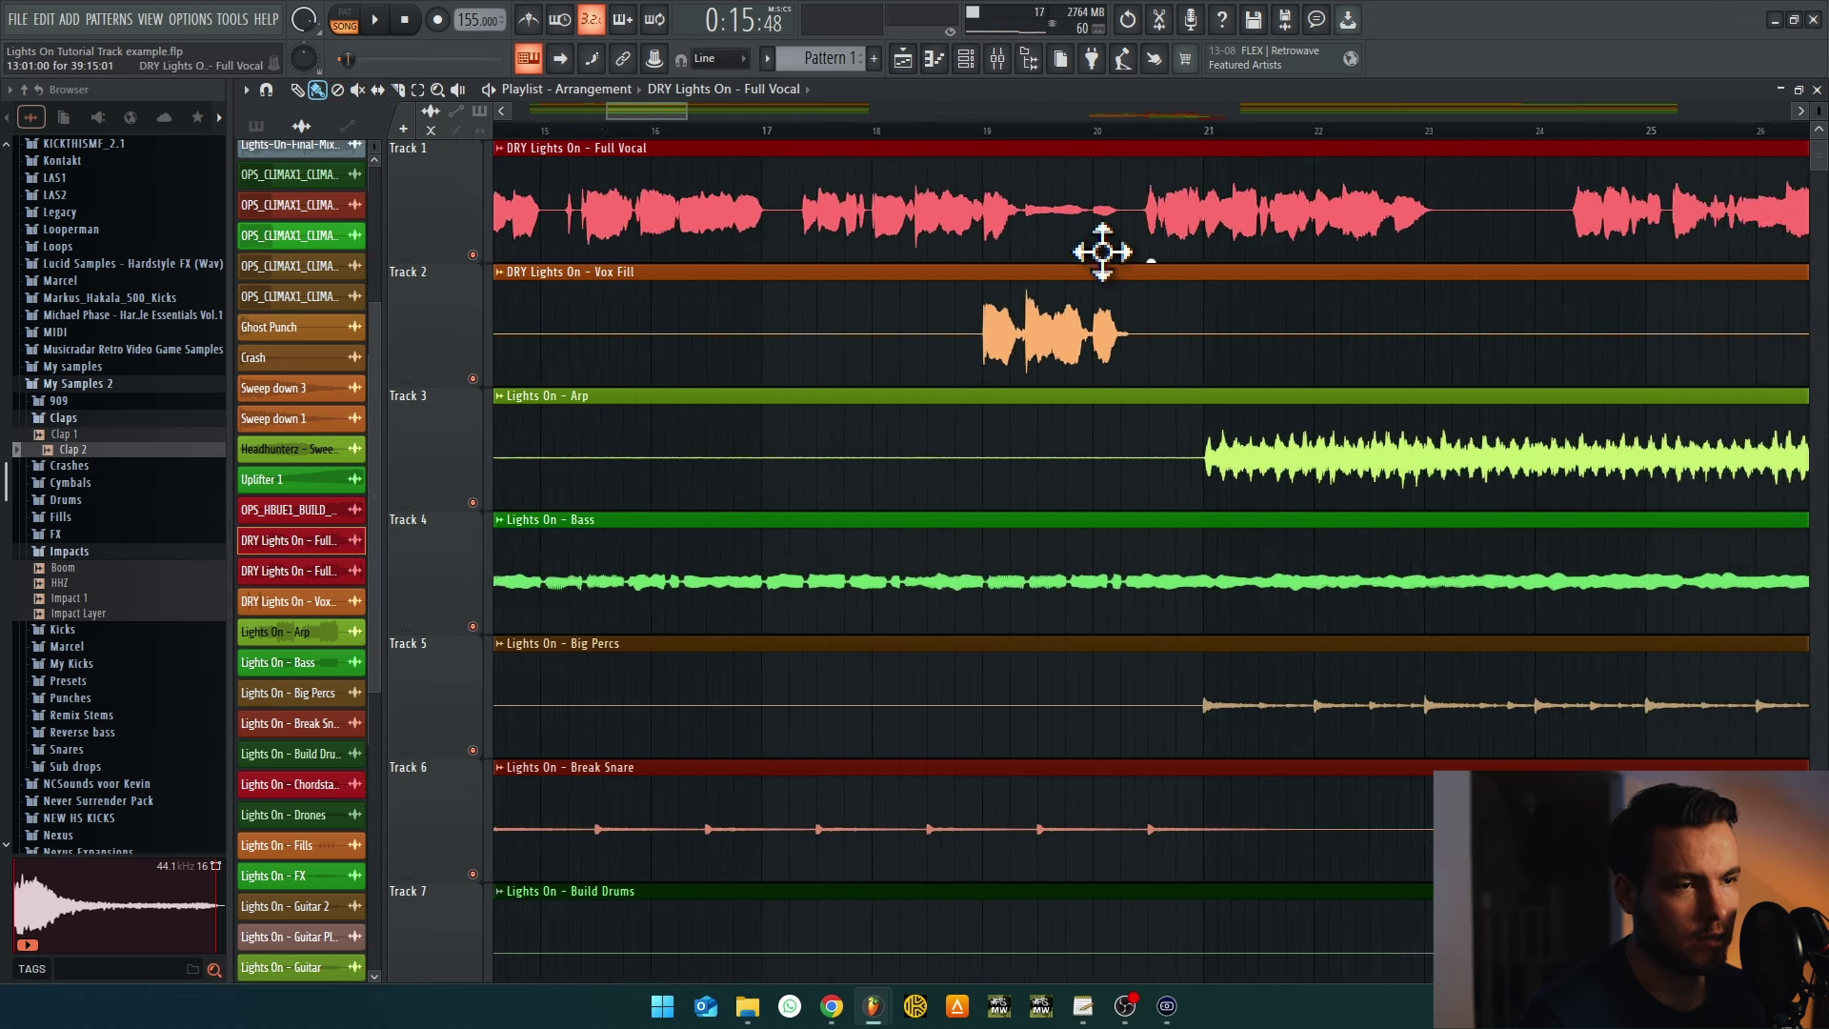
# Remove the faint phrase between mid-bar 19 and 20:08 in the DRY Lights On - Full Vocal clip, add a short fade-in and audition it
pyautogui.moveTo(1080, 218); pyautogui.dragTo(1267, 168)
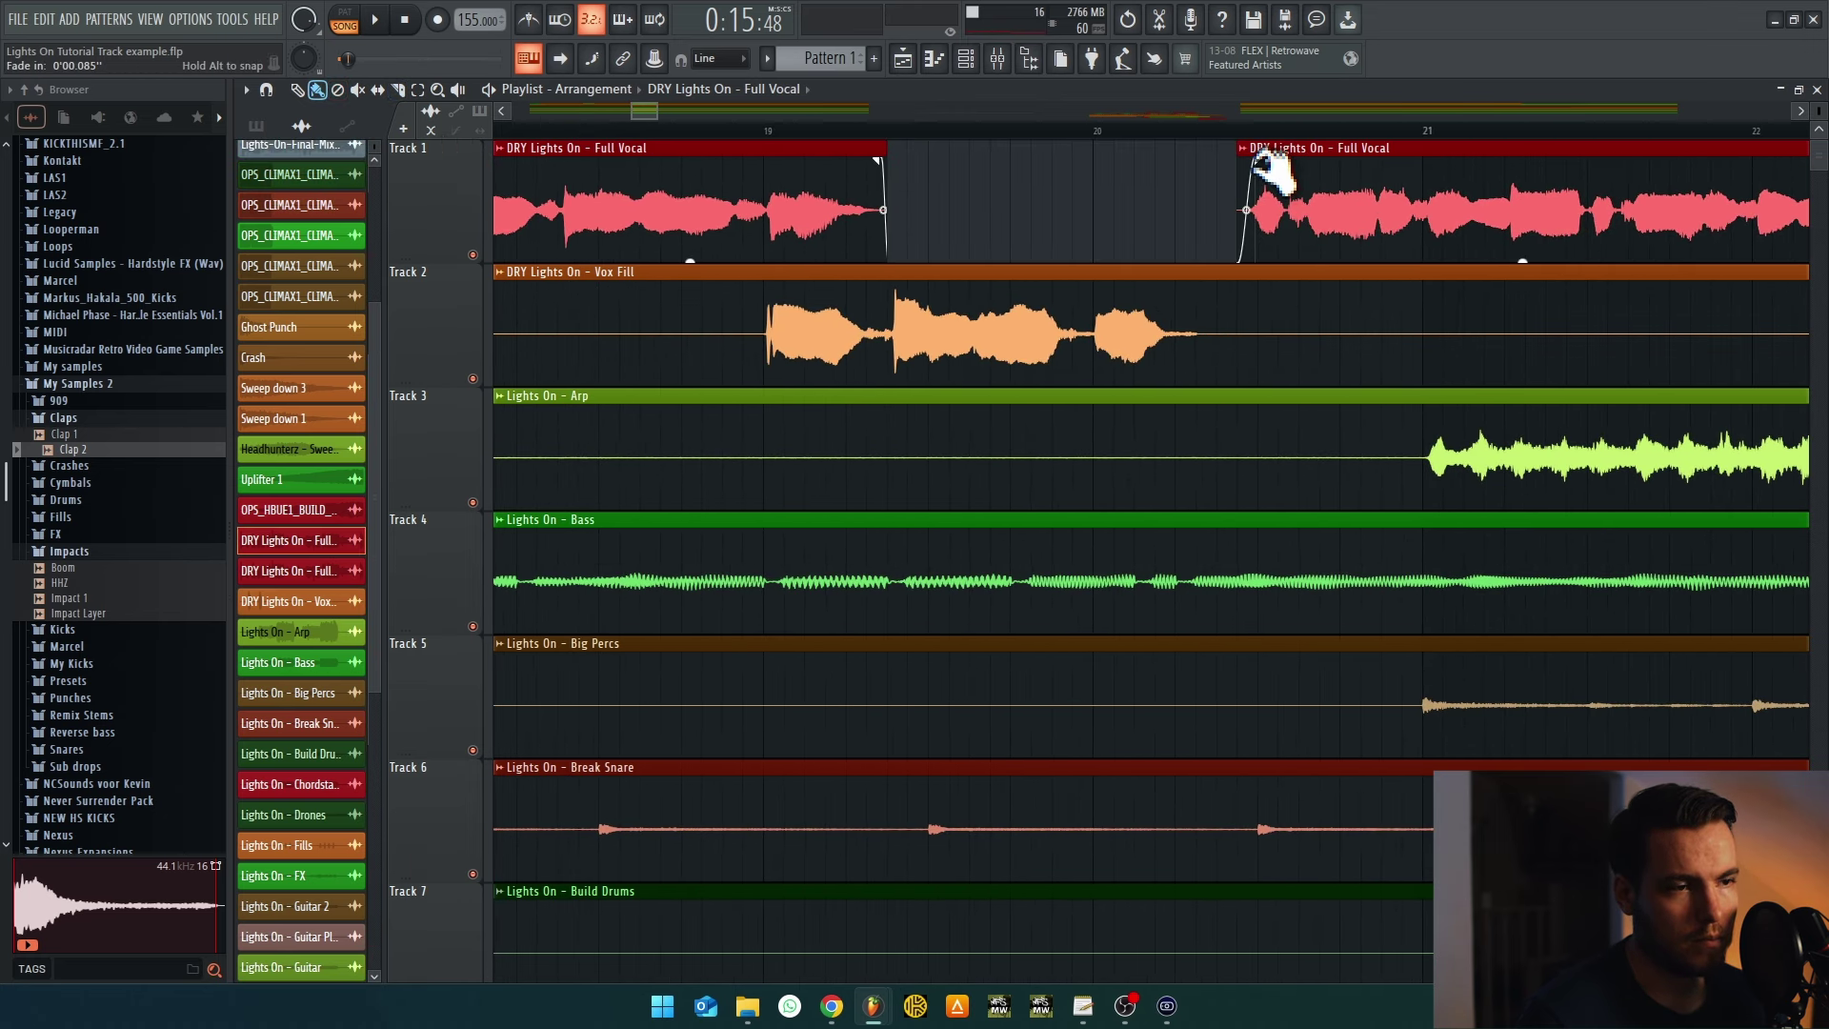
pyautogui.scroll(-3, 924, 162)
pyautogui.press('space')
pyautogui.scroll(-2, 1045, 261)
pyautogui.press('space')
# Raise the Fruity Balance volume on the vocals insert 27 to about -2.5 dB and check the level during playback
pyautogui.press('F9')
pyautogui.click(1706, 392)
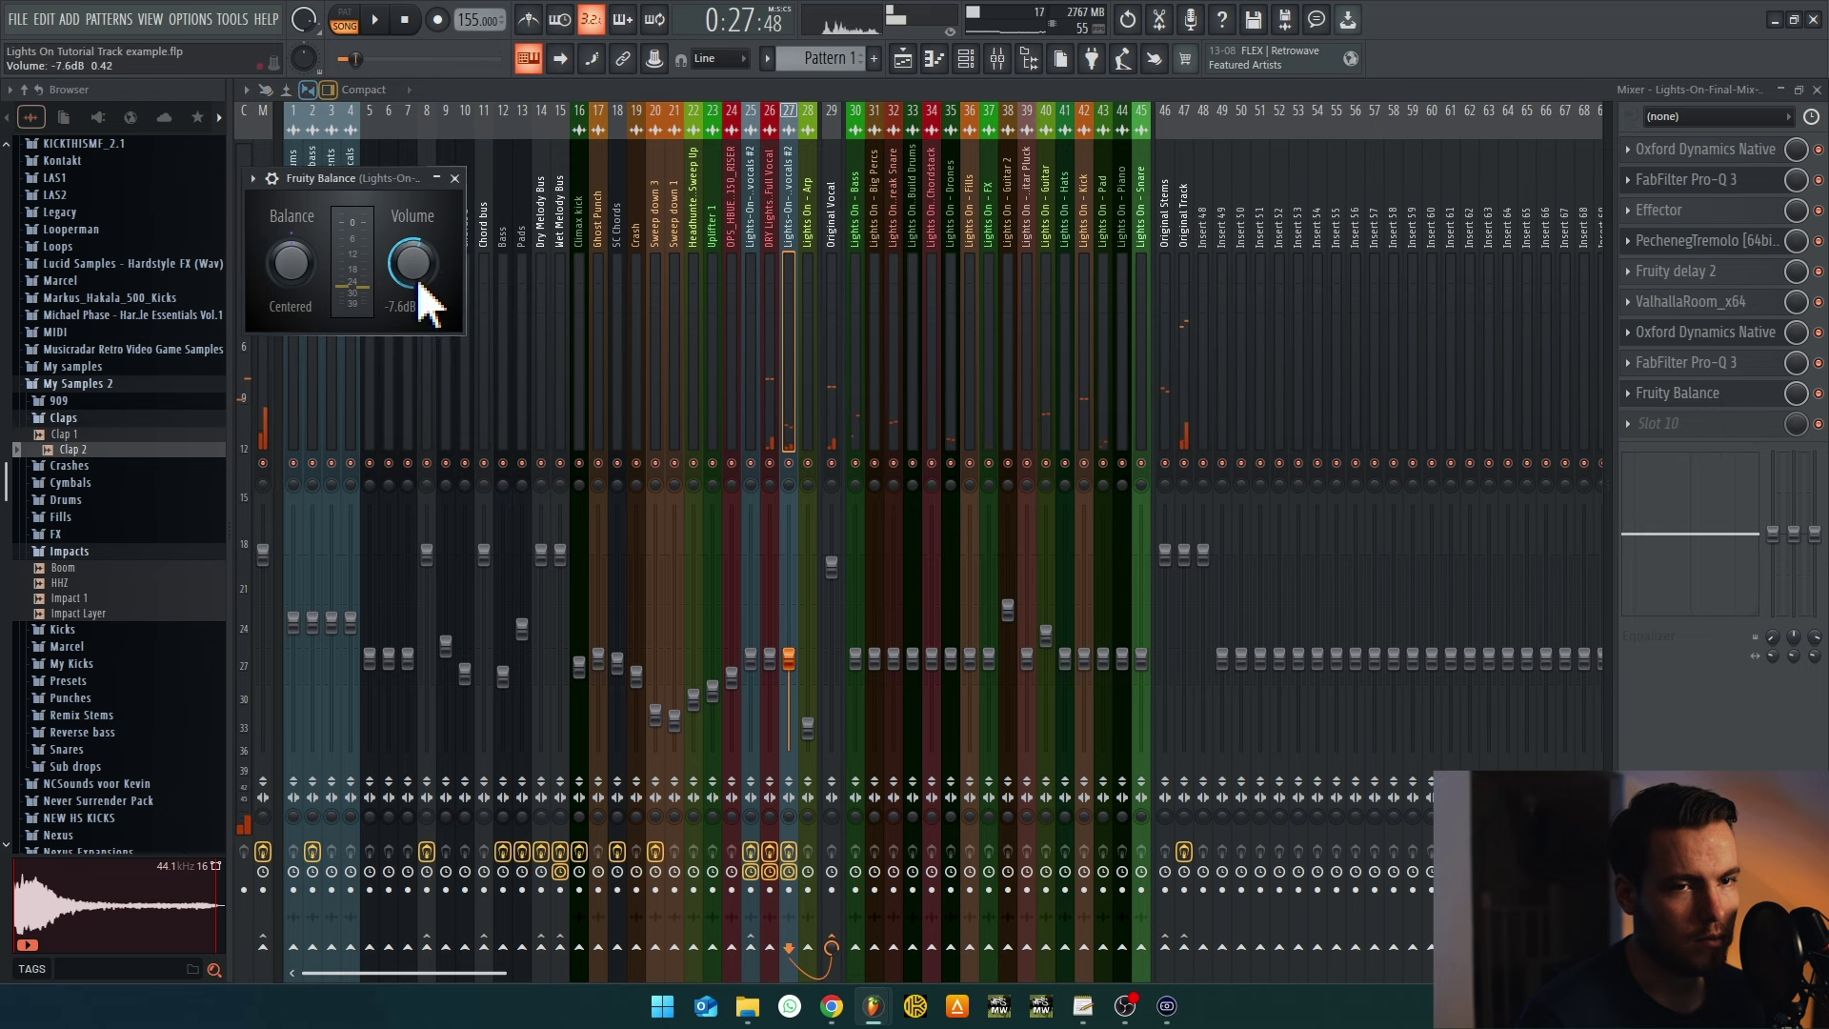
pyautogui.moveTo(413, 272); pyautogui.dragTo(412, 250)
pyautogui.press('space')
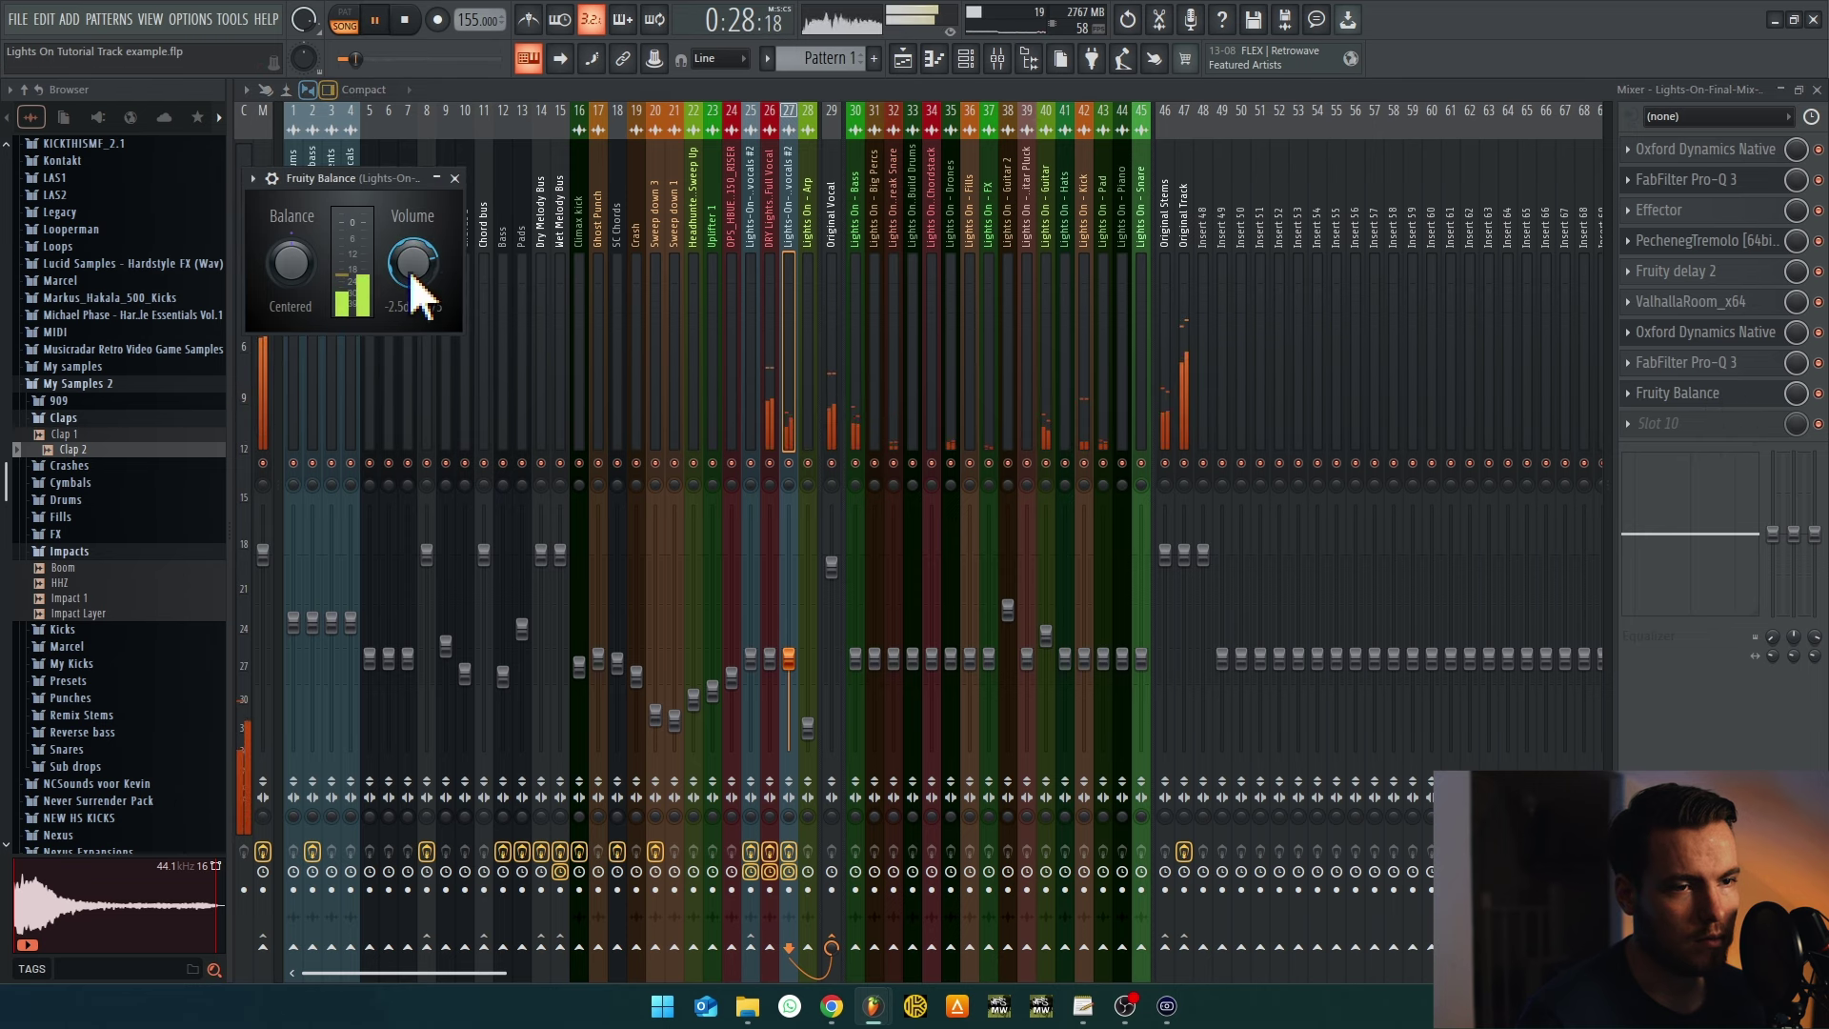
pyautogui.click(905, 59)
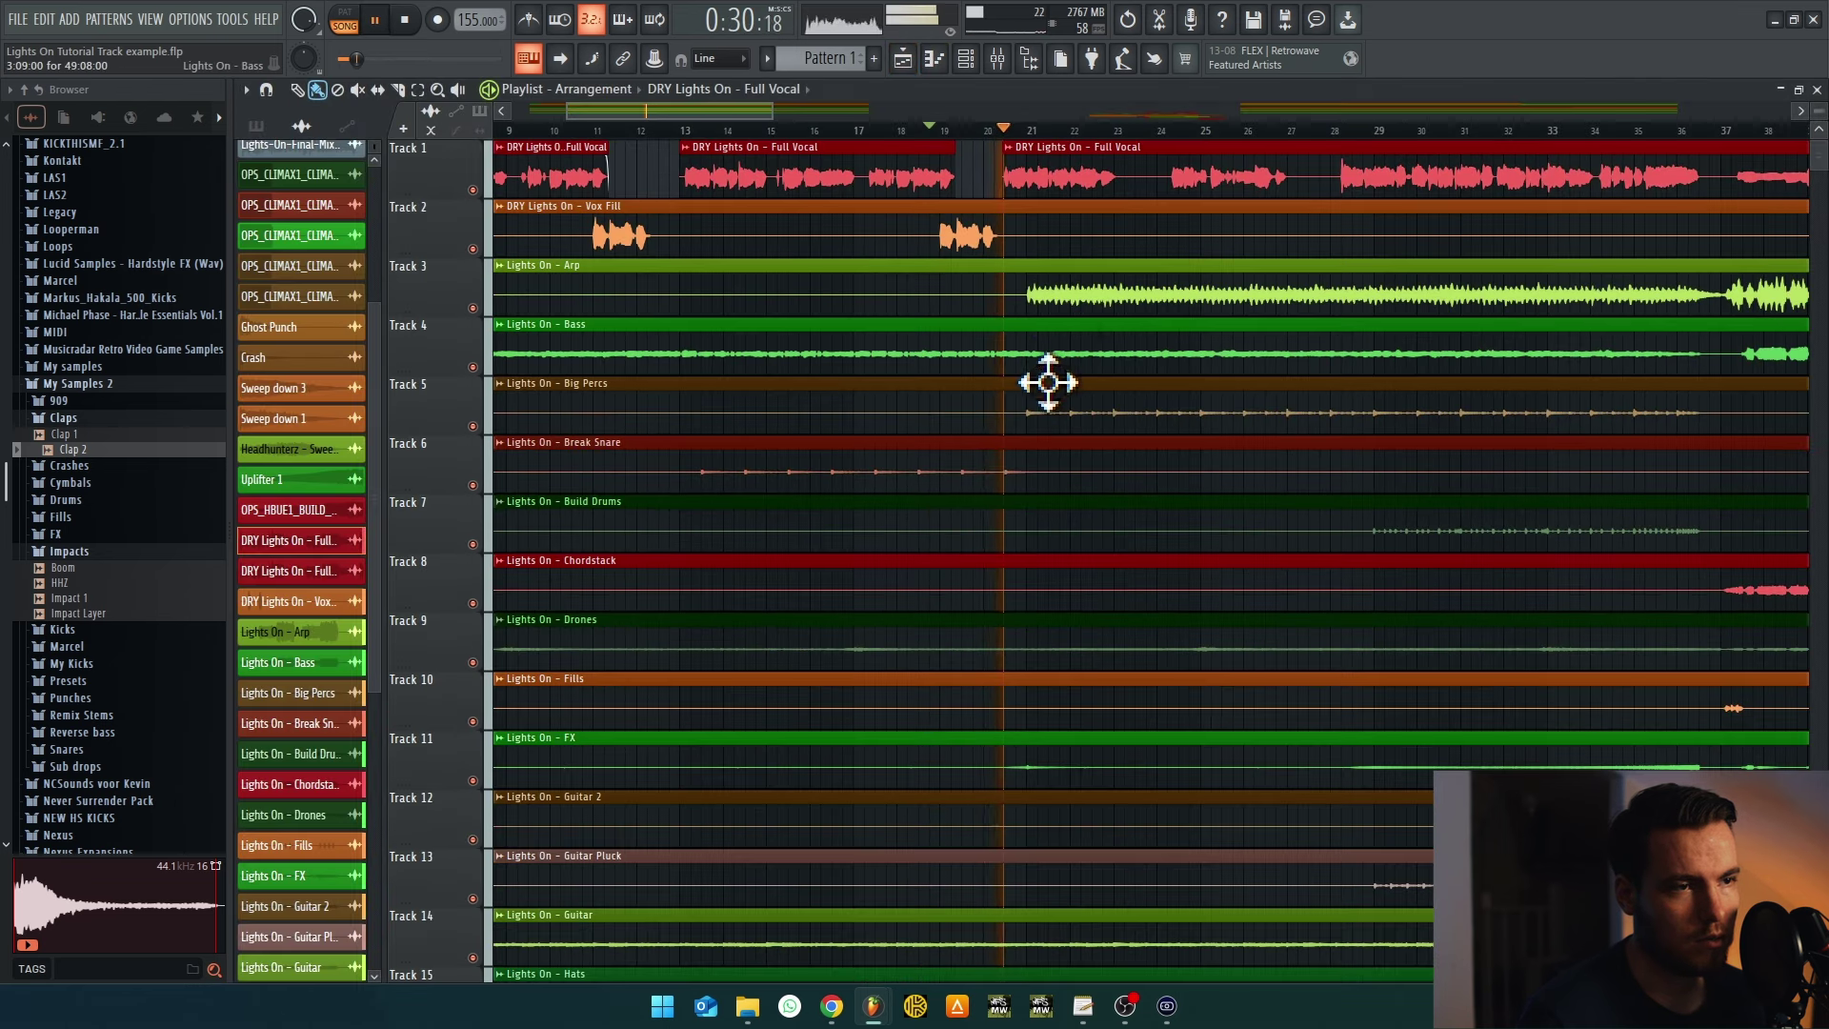
pyautogui.press('space')
# Cut the Lights On - Kick clip shortly before bar 21 and at bar 35, removing the section in between
pyautogui.scroll(-3, 1017, 495)
pyautogui.scroll(2, 1017, 502)
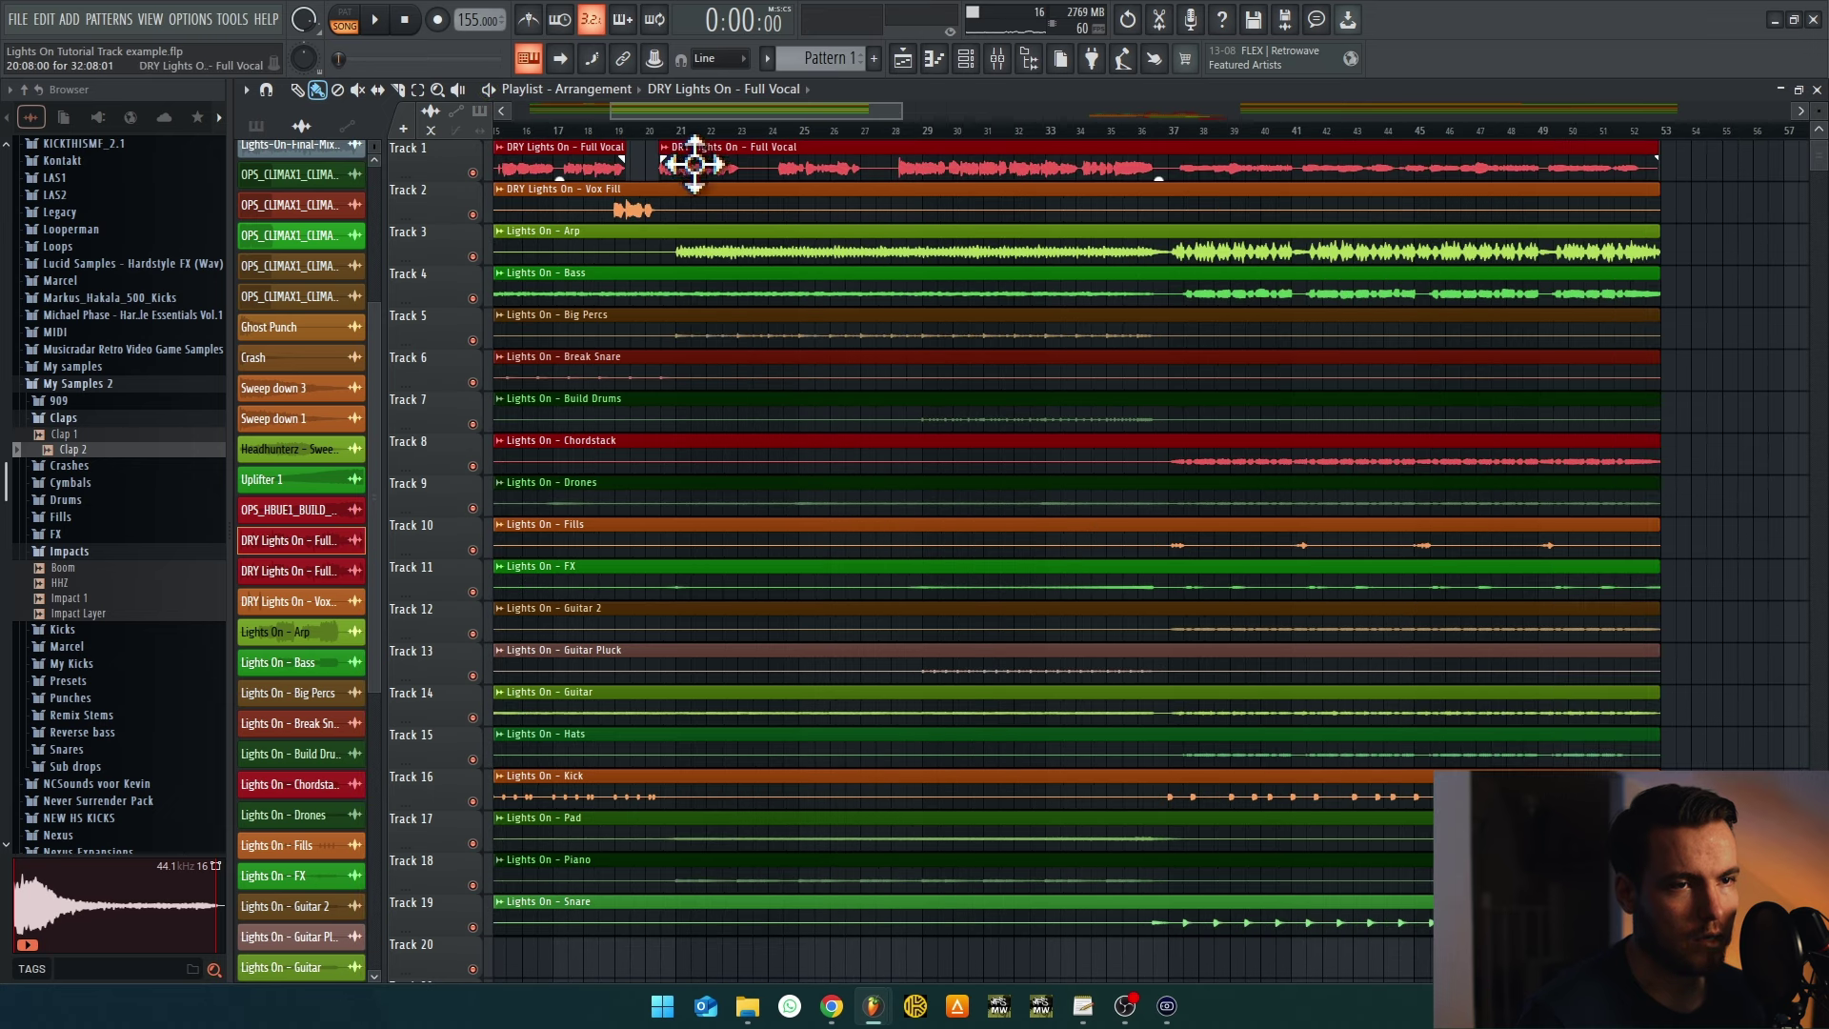
pyautogui.scroll(-3, 889, 363)
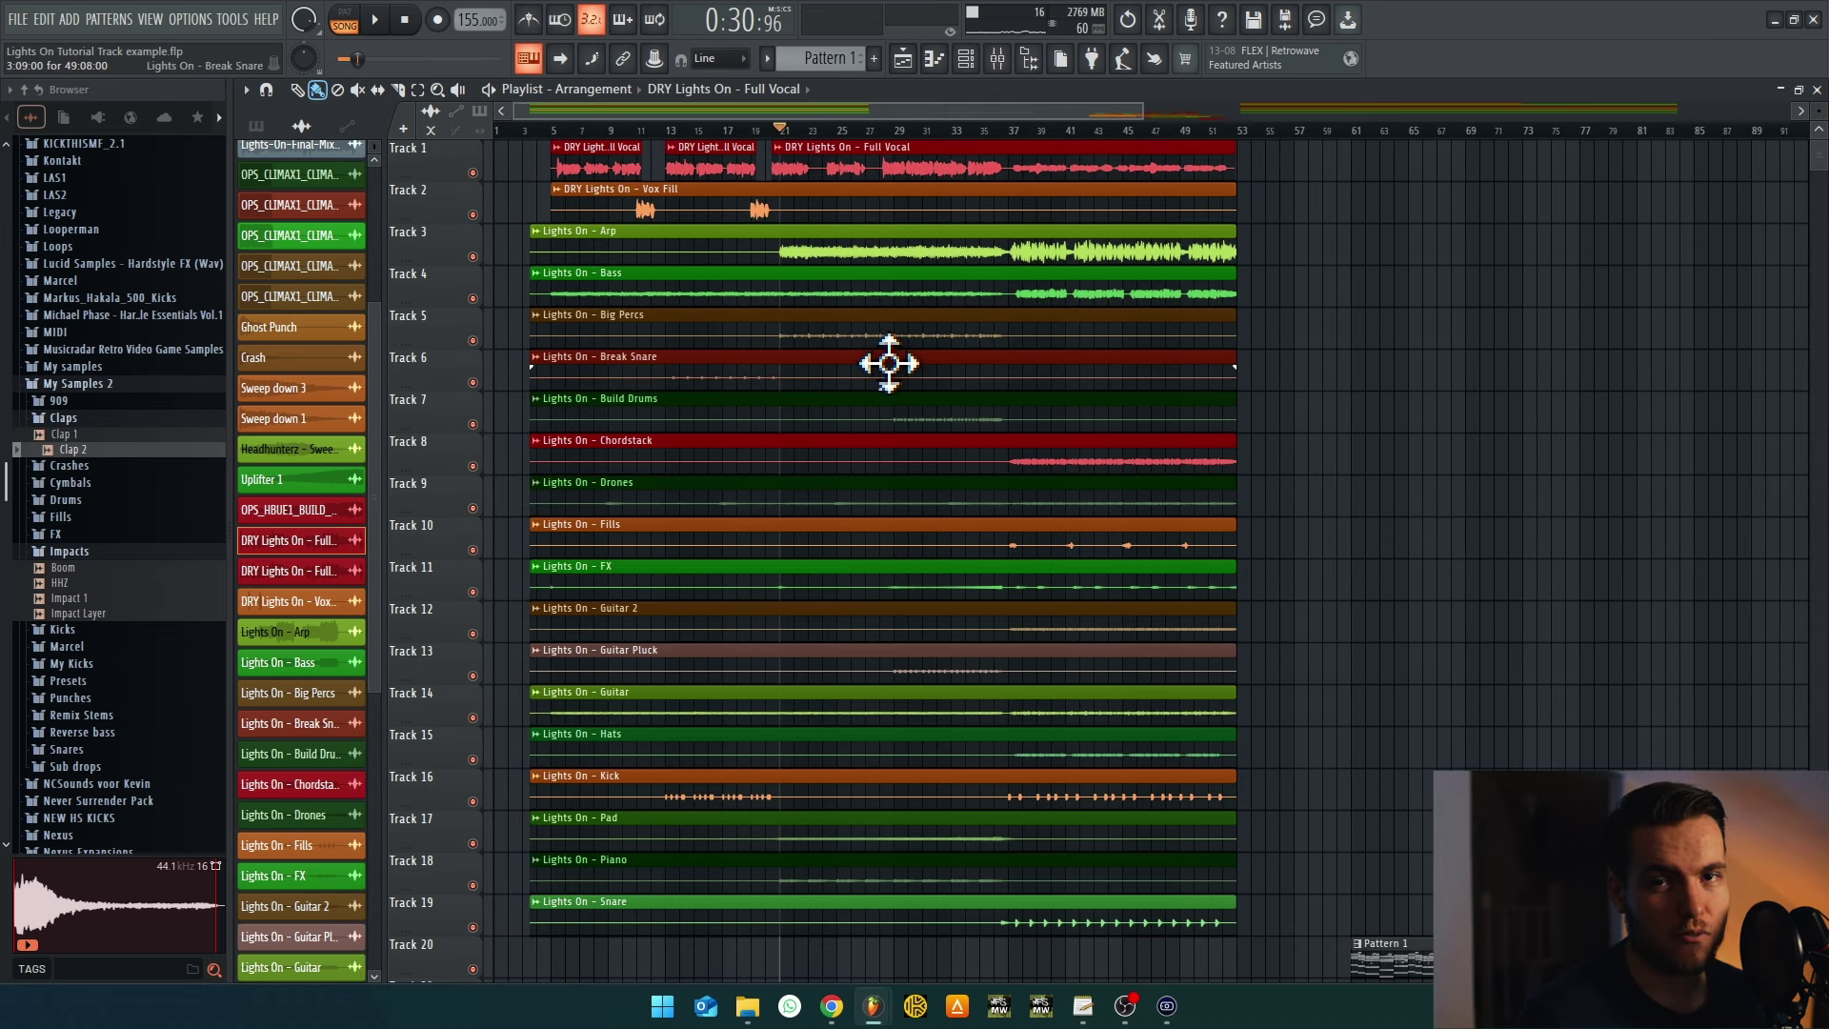
pyautogui.scroll(-2, 977, 633)
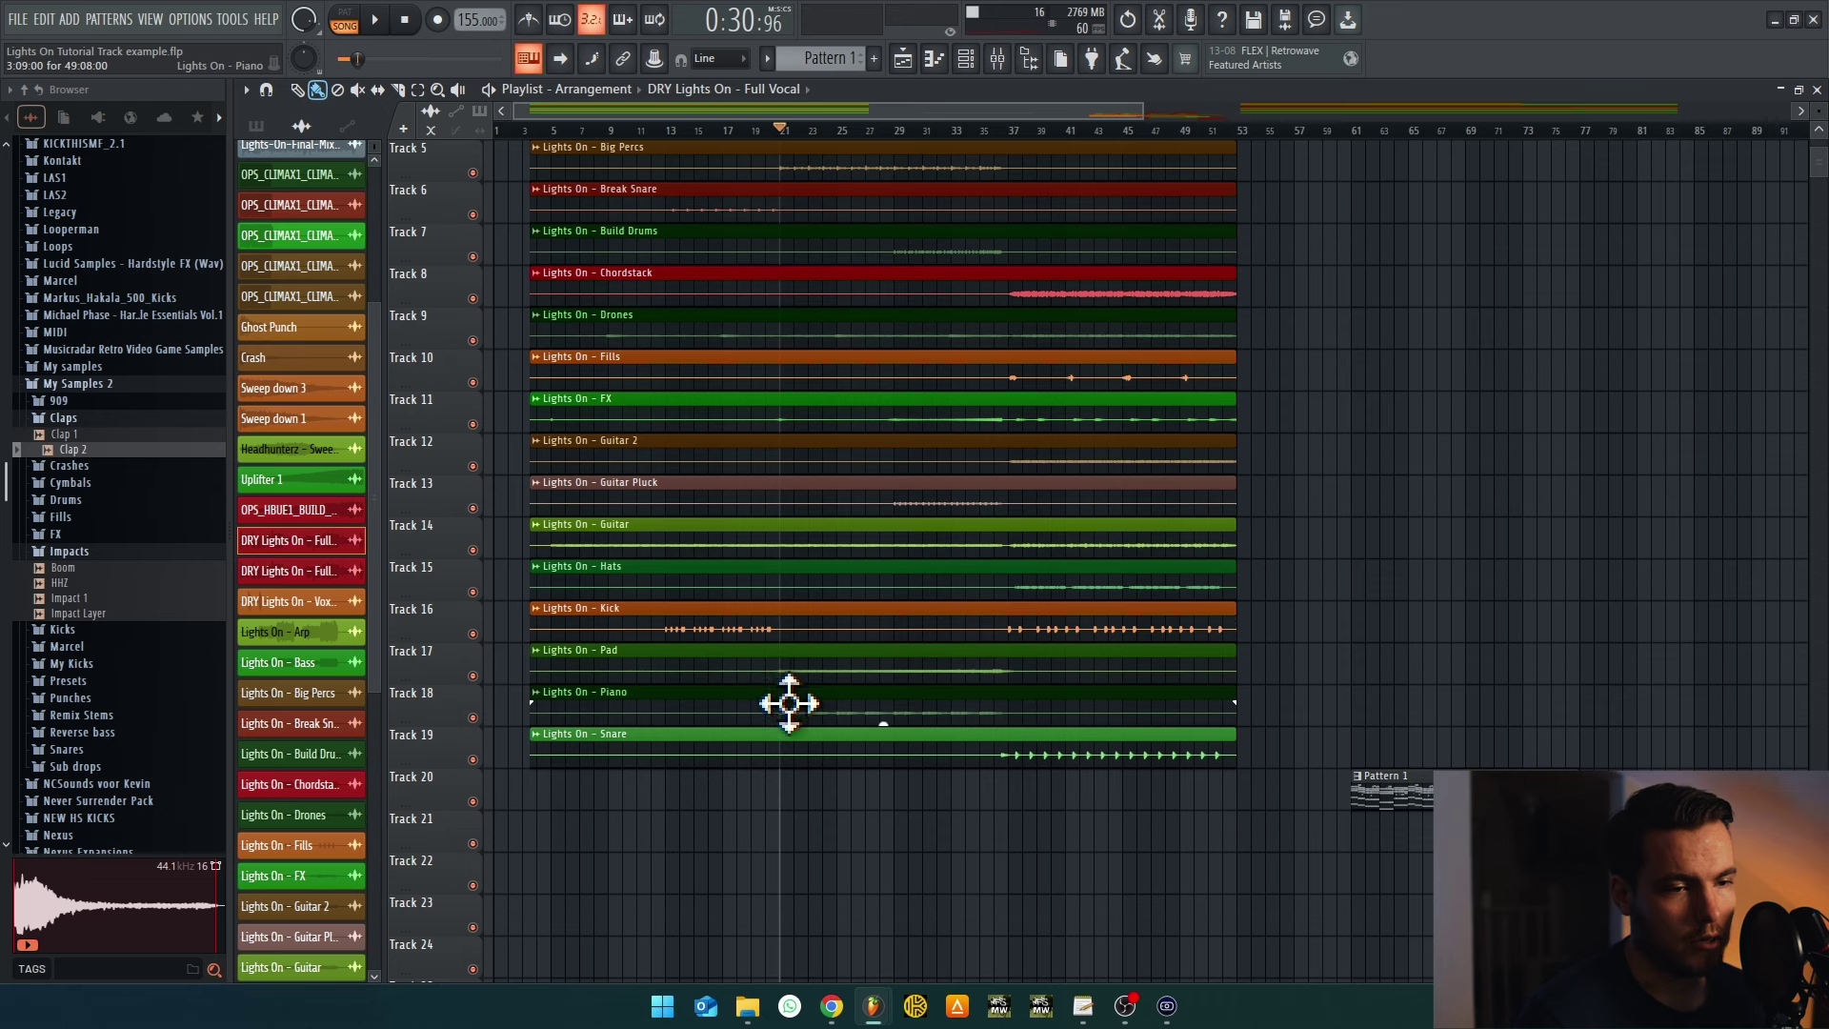
pyautogui.scroll(5, 1192, 661)
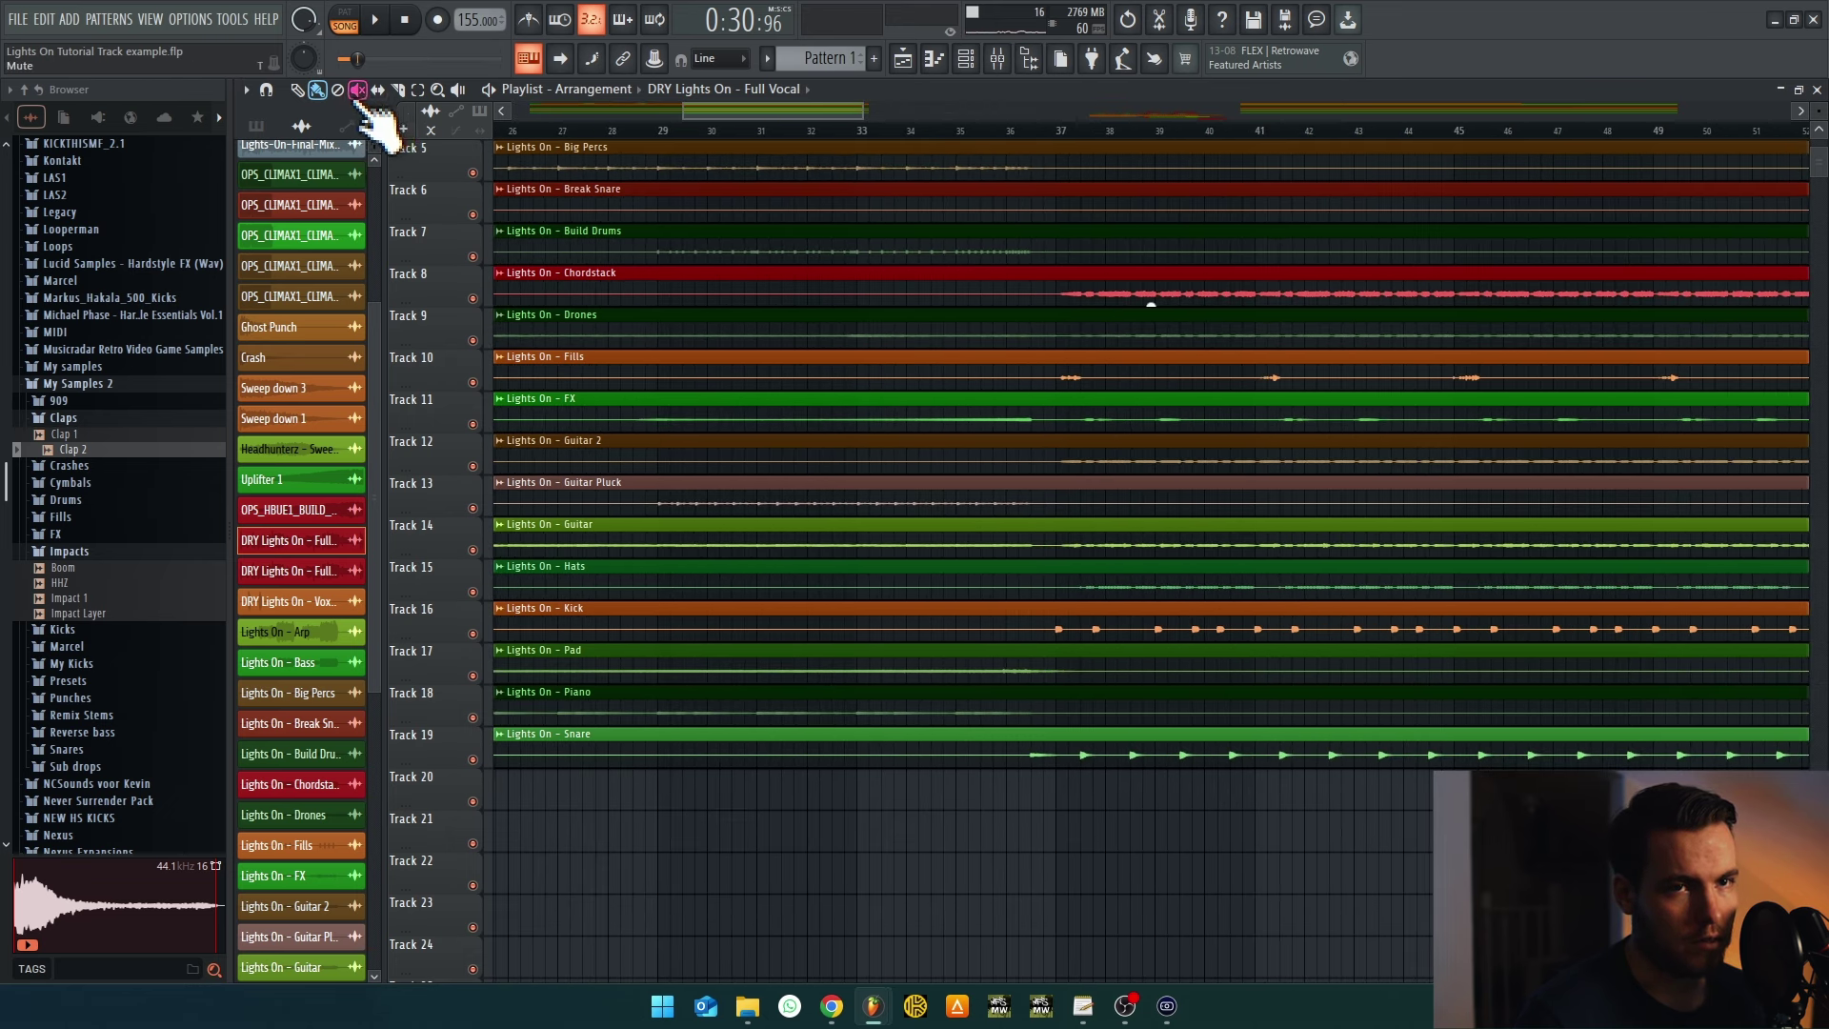
pyautogui.click(906, 604)
pyautogui.scroll(3, 906, 604)
pyautogui.scroll(-3, 899, 605)
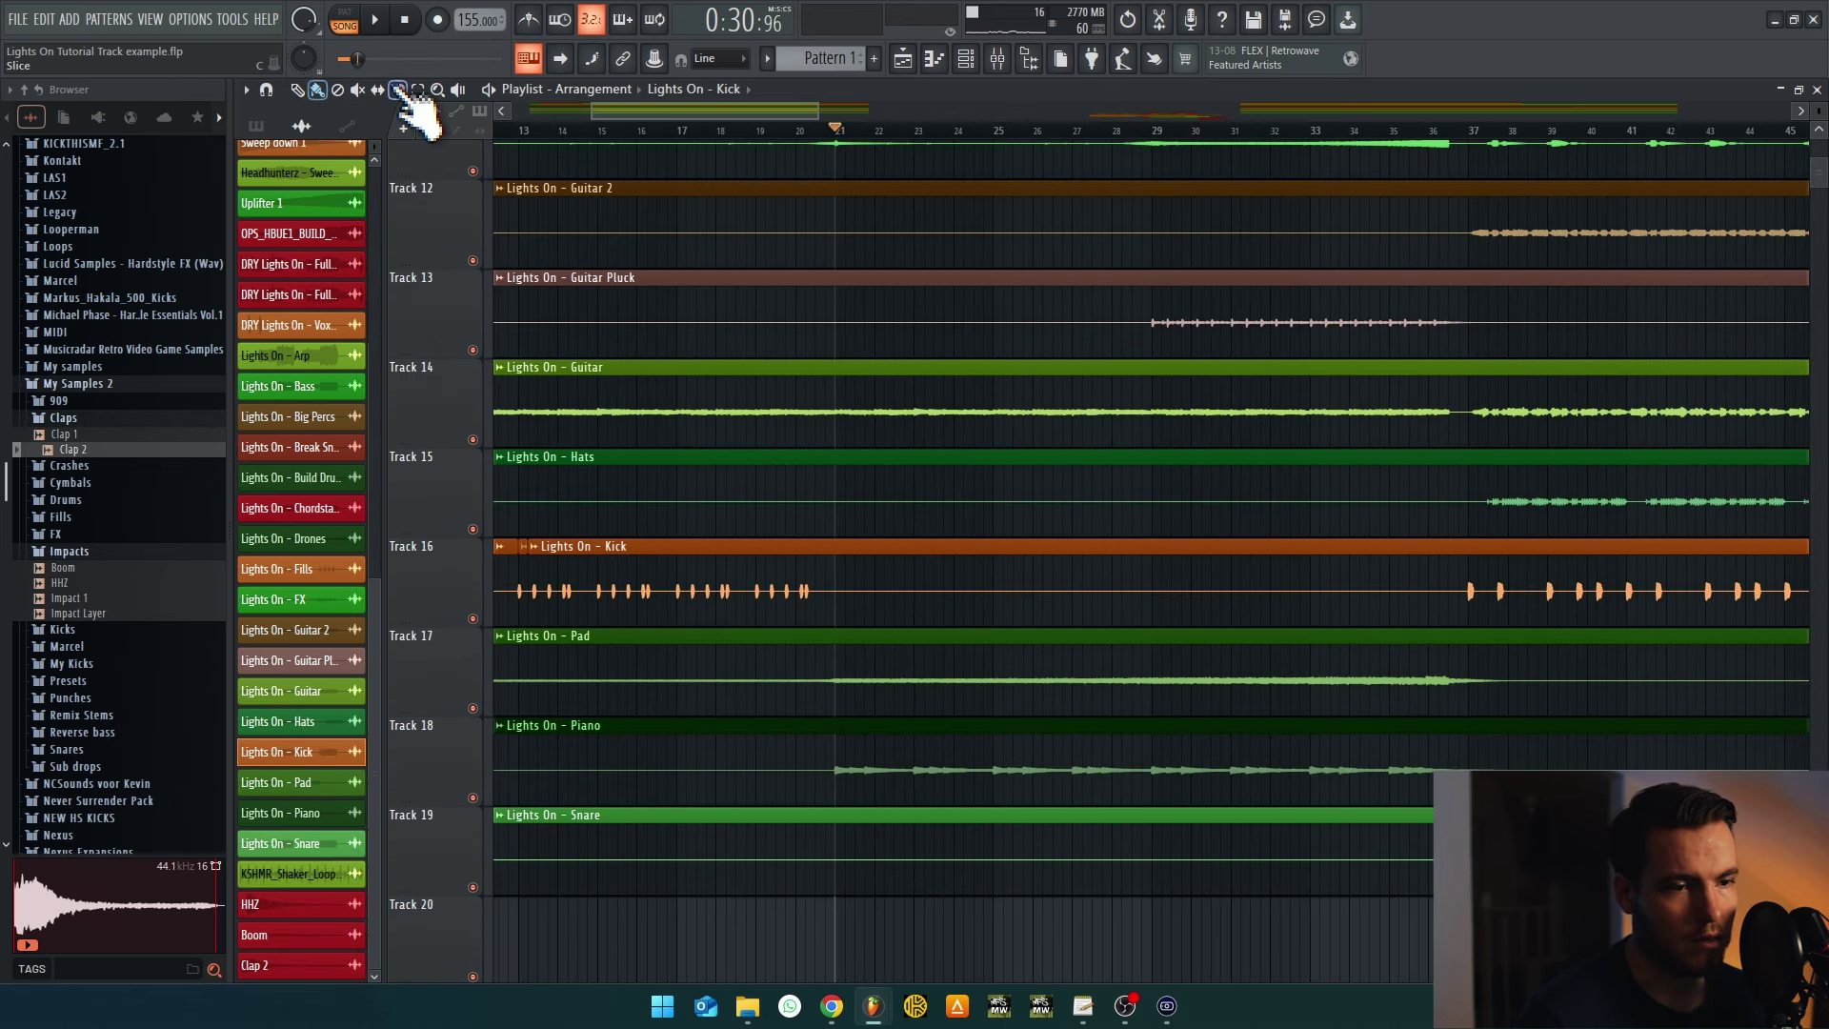
pyautogui.click(398, 88)
pyautogui.moveTo(863, 615)
pyautogui.mouseDown()
pyautogui.moveTo(864, 533)
pyautogui.moveTo(906, 592)
pyautogui.moveTo(1409, 592)
pyautogui.moveTo(829, 583)
pyautogui.moveTo(1389, 581)
pyautogui.mouseUp()
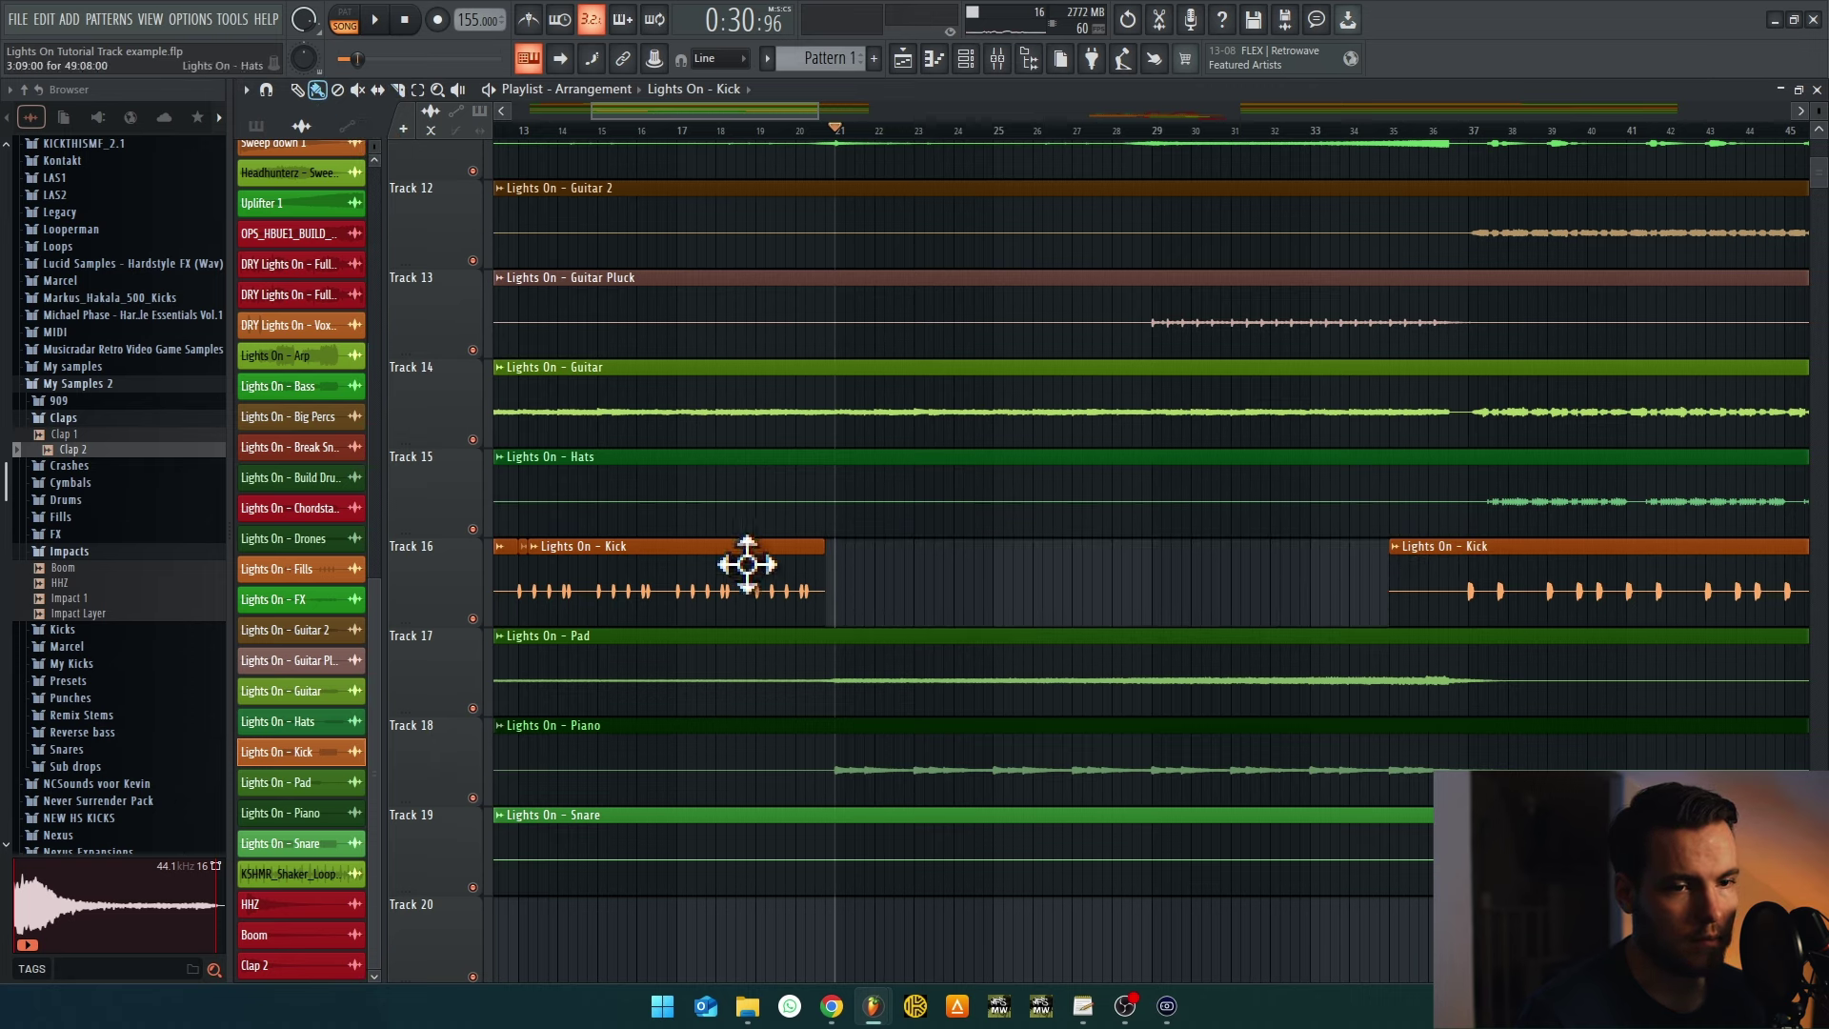
# Fill the Kick track from bar 21 to bar 29 with single kick clips, one per beat
pyautogui.hscroll(-3, 747, 564)
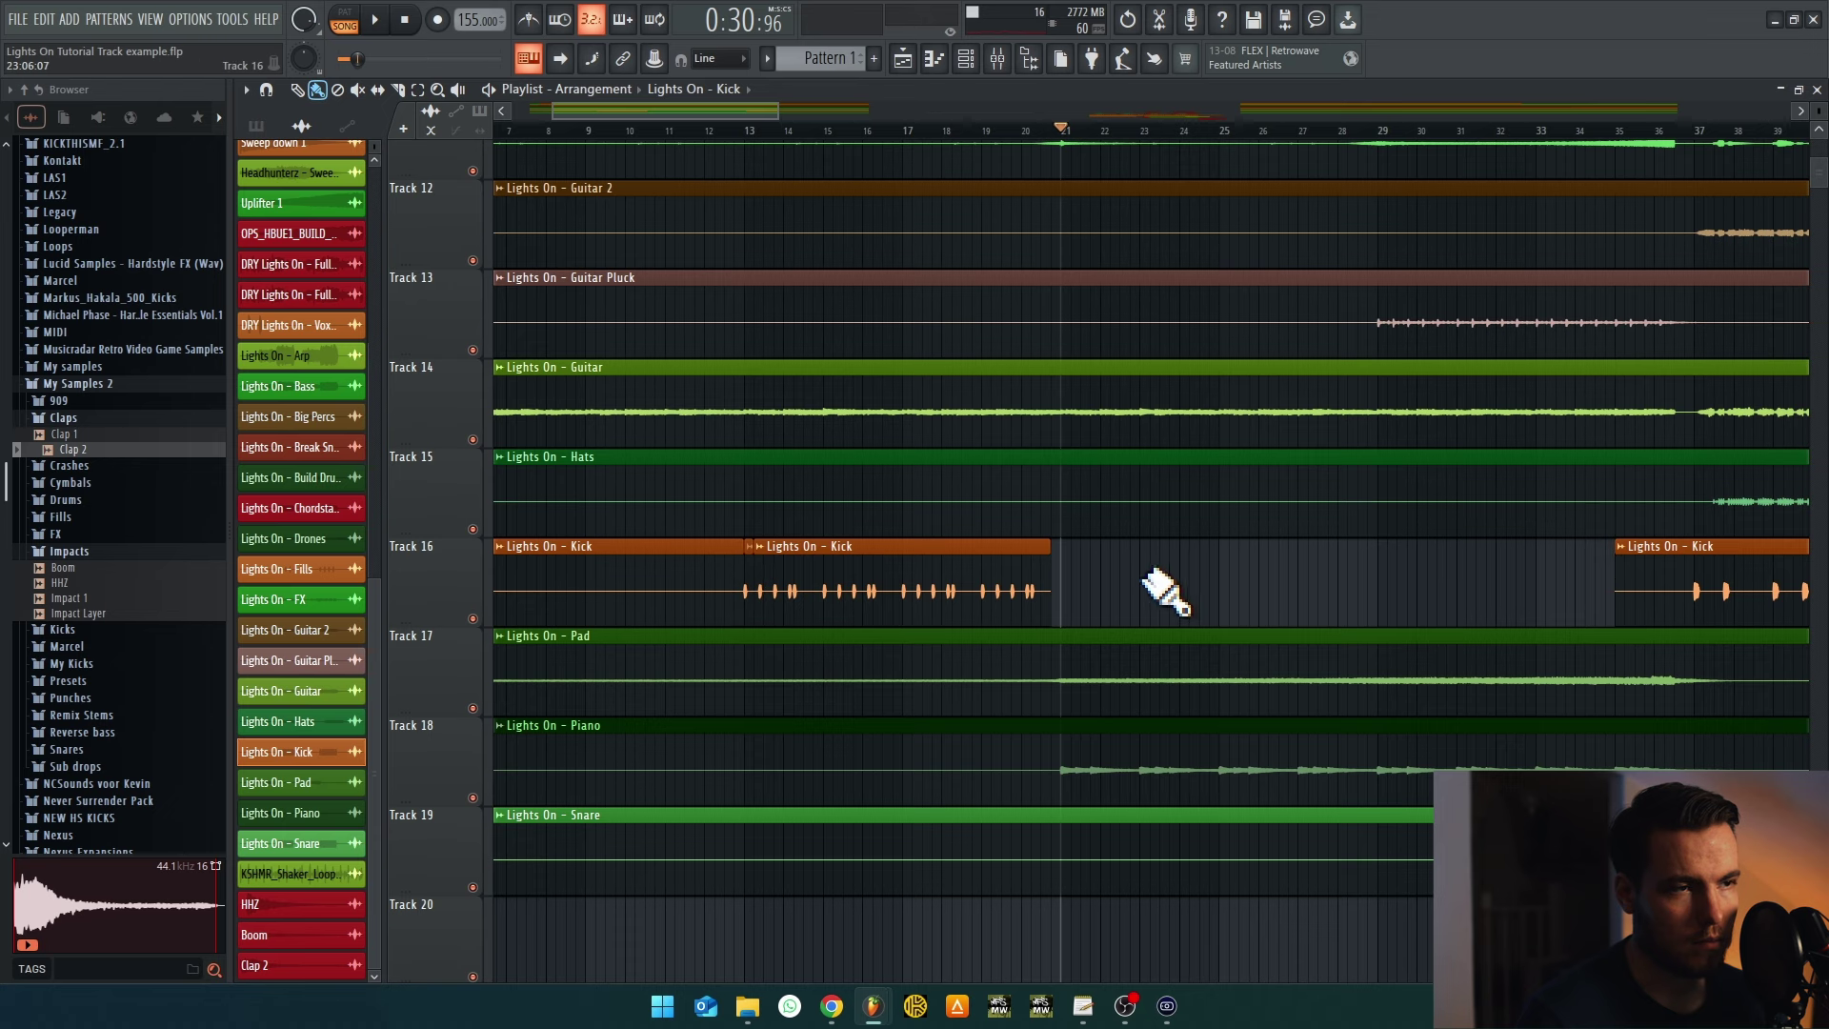
pyautogui.scroll(3, 1164, 596)
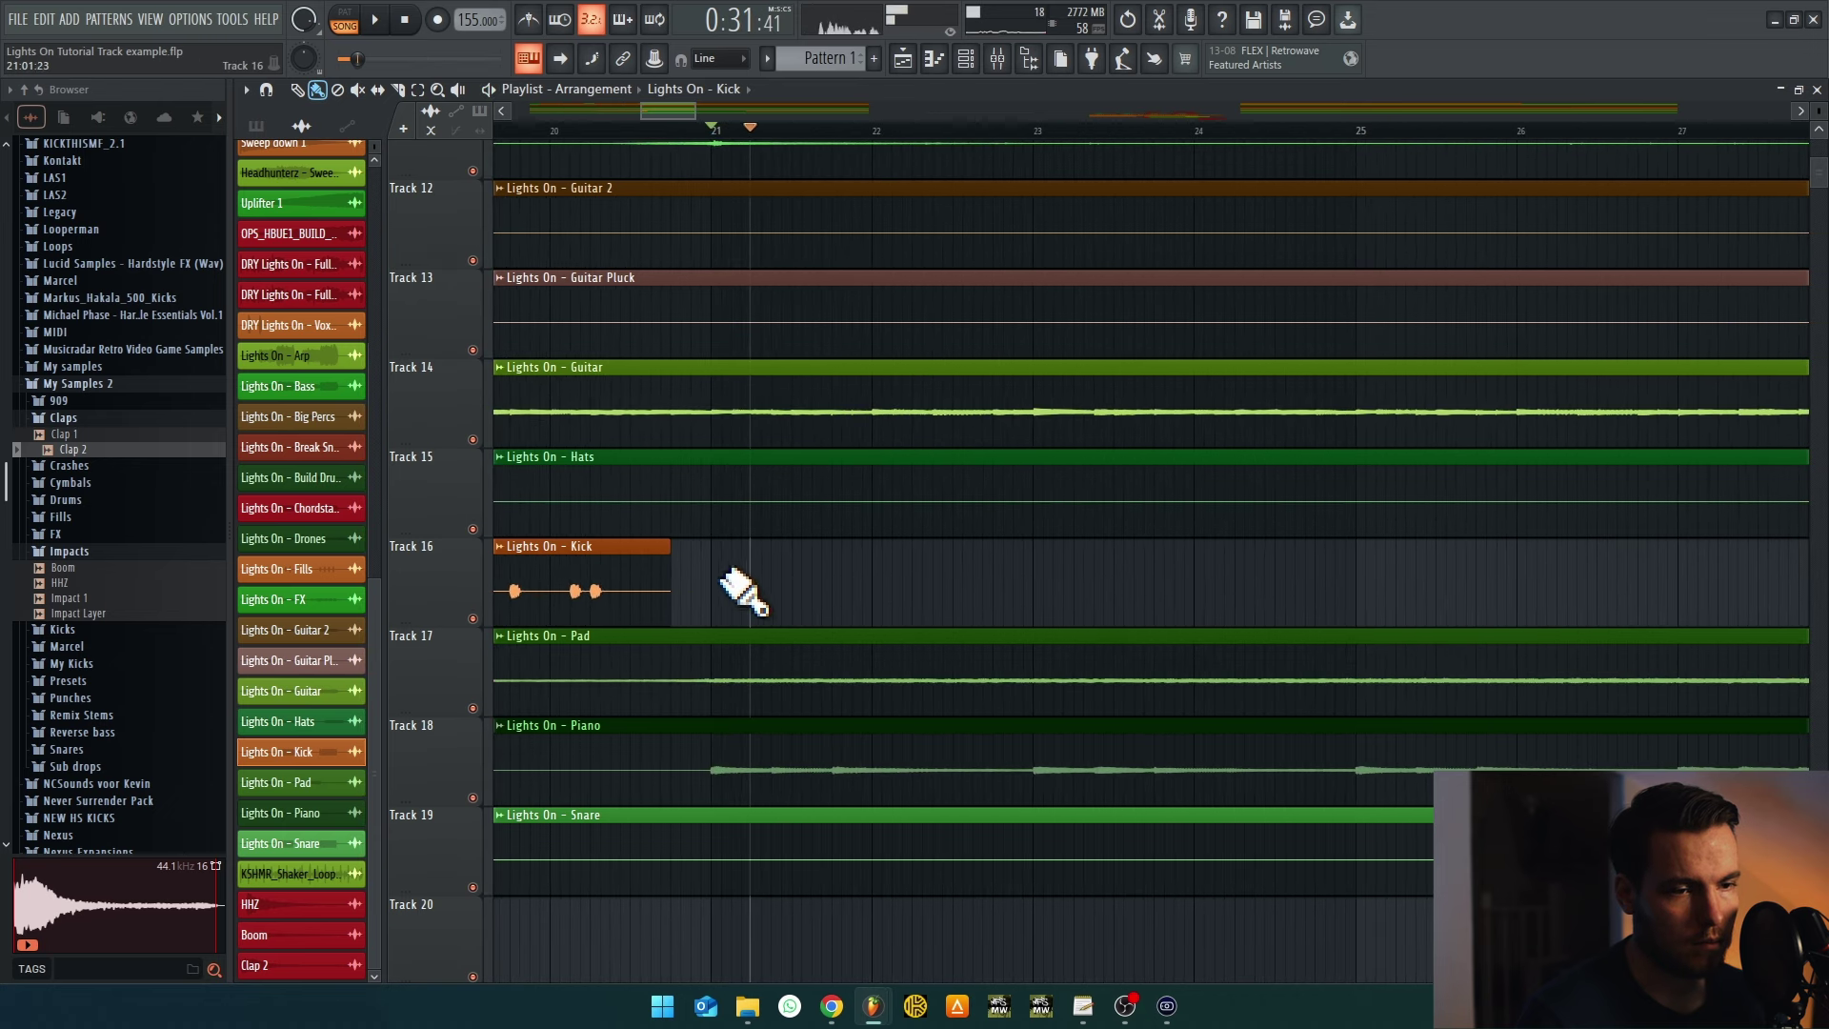
pyautogui.moveTo(734, 586)
pyautogui.mouseDown()
pyautogui.moveTo(1510, 572)
pyautogui.moveTo(1277, 596)
pyautogui.mouseUp()
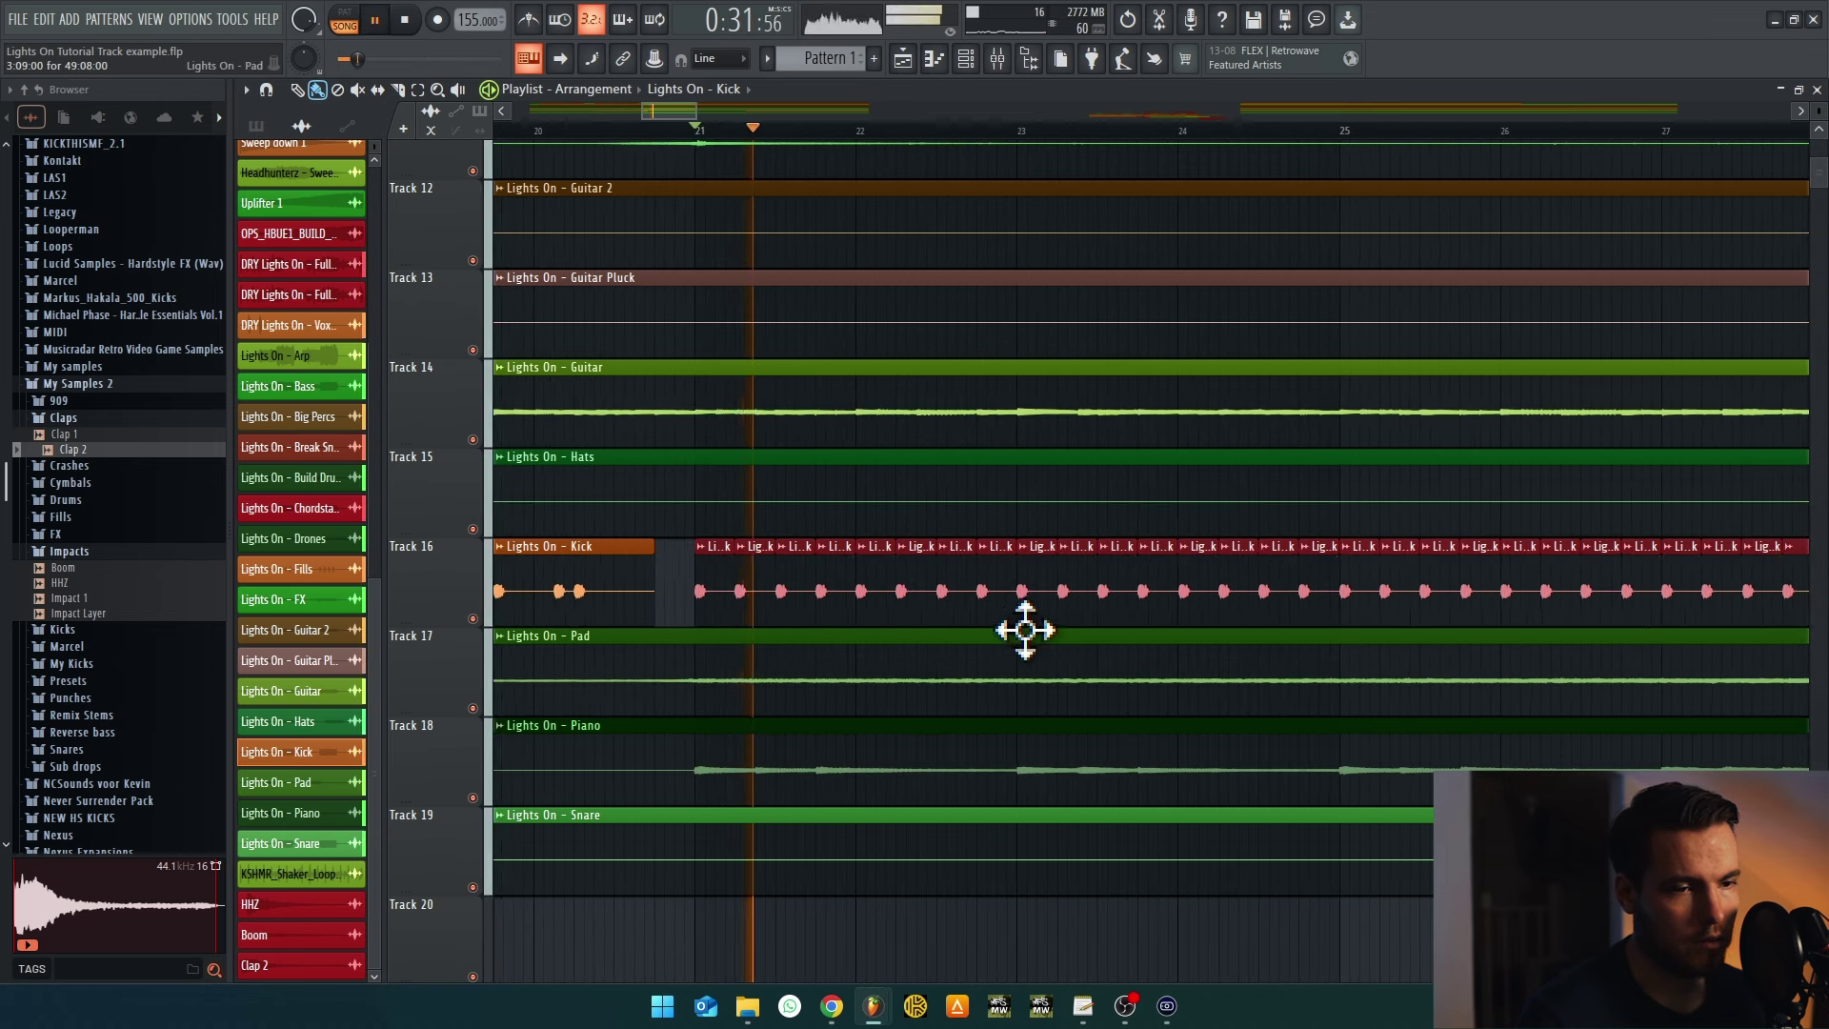
pyautogui.press('space')
pyautogui.moveTo(805, 629); pyautogui.dragTo(1206, 615)
pyautogui.scroll(5, 1147, 596)
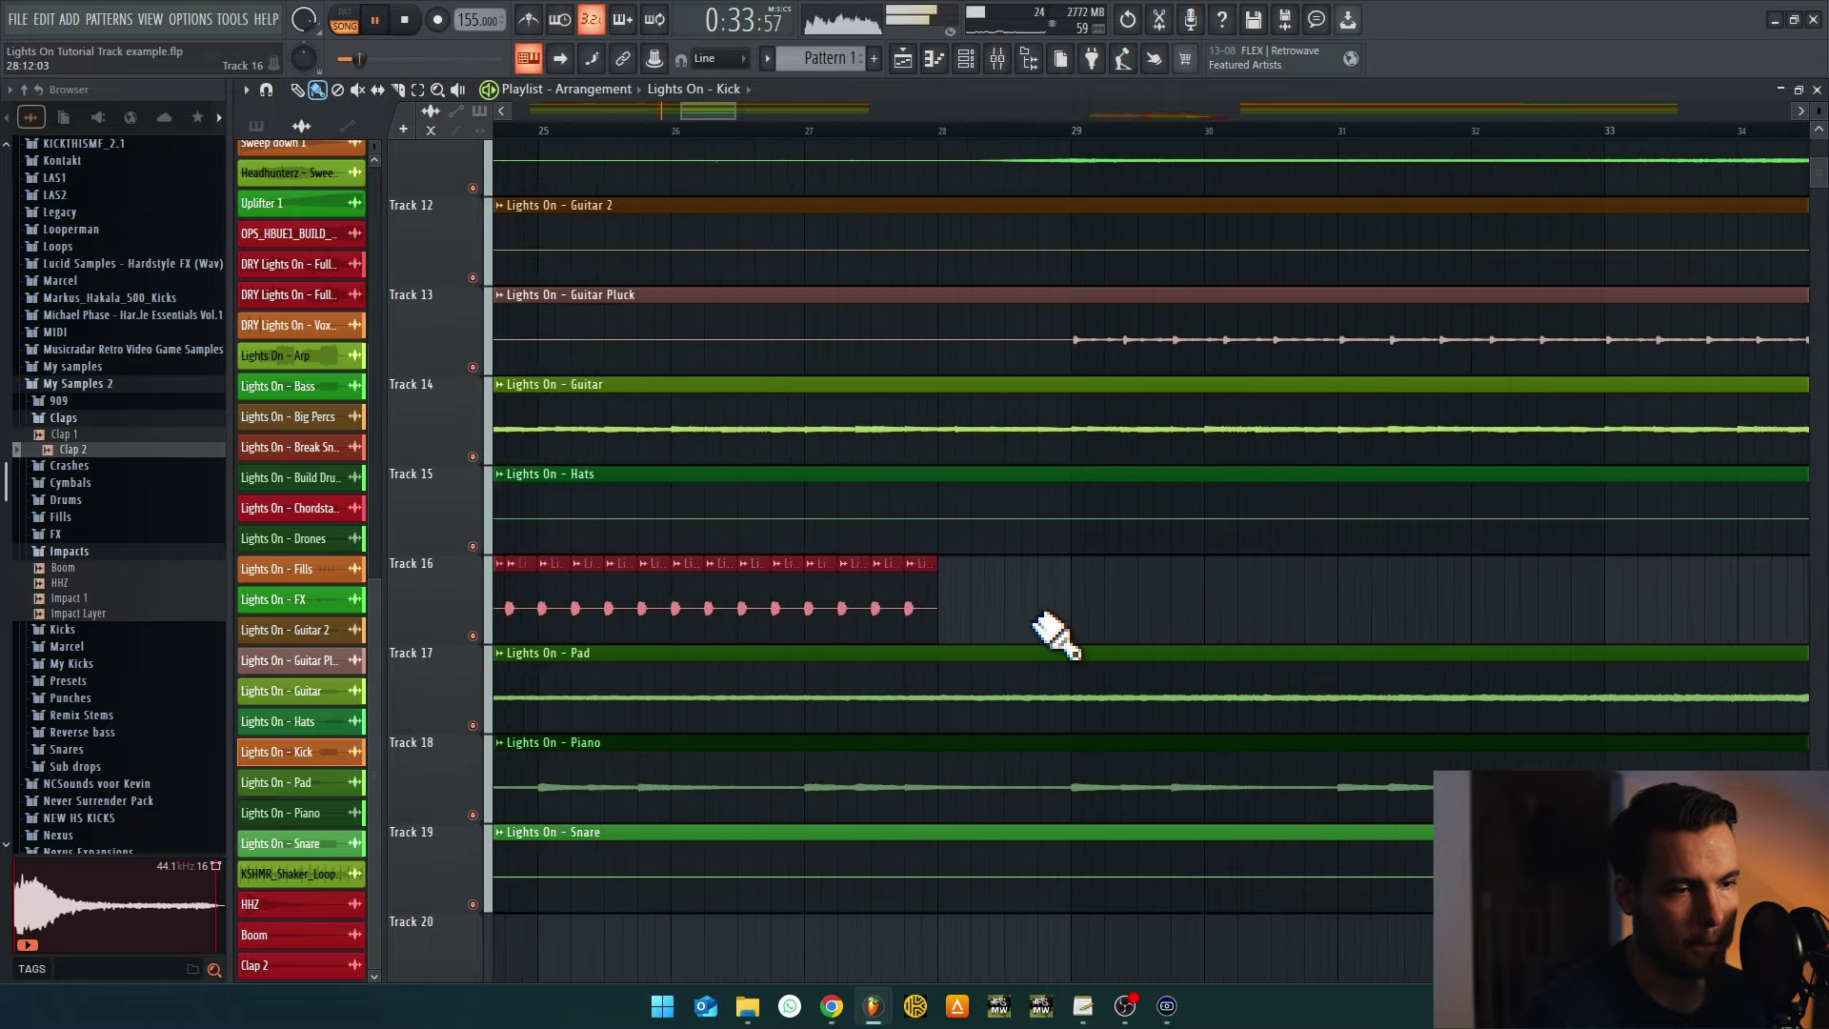
pyautogui.moveTo(875, 599); pyautogui.dragTo(1148, 591)
pyautogui.rightClick(1174, 609)
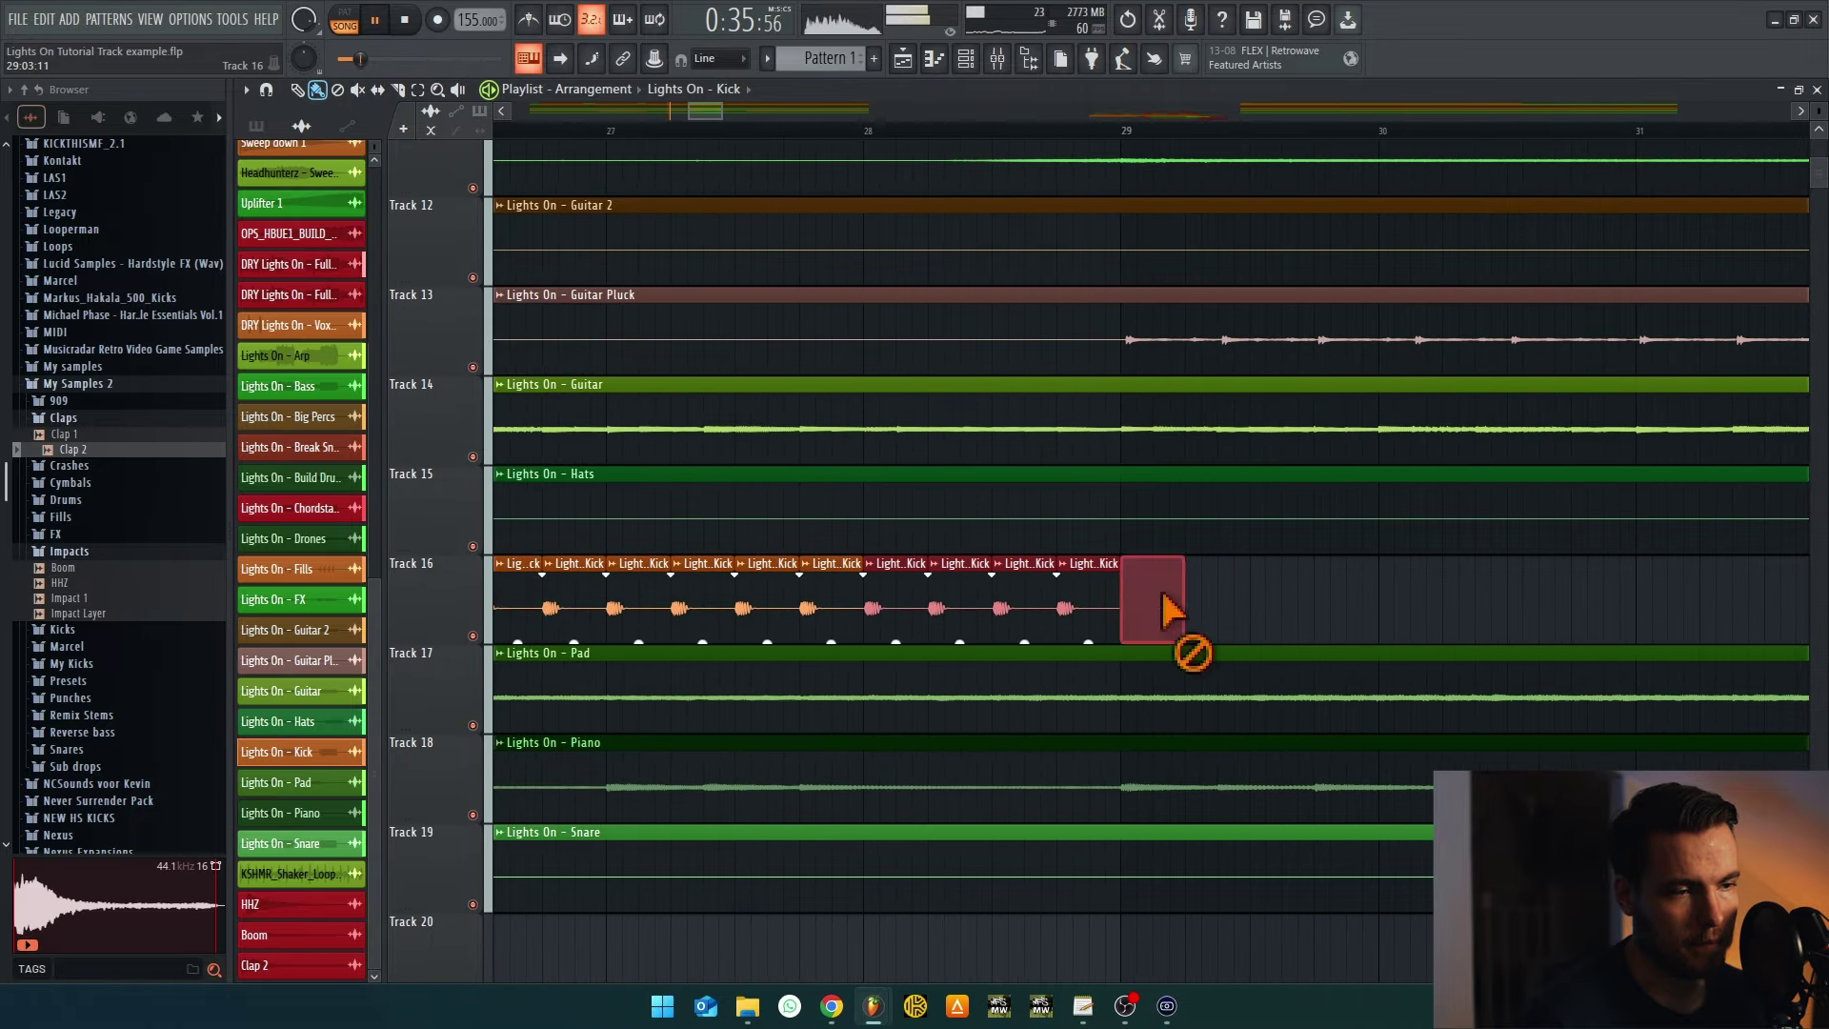
pyautogui.scroll(-5, 1220, 601)
# Play the arrangement over the new kicks and trim the start of the following Lights On - Kick clip to bar 37
pyautogui.scroll(3, 1347, 595)
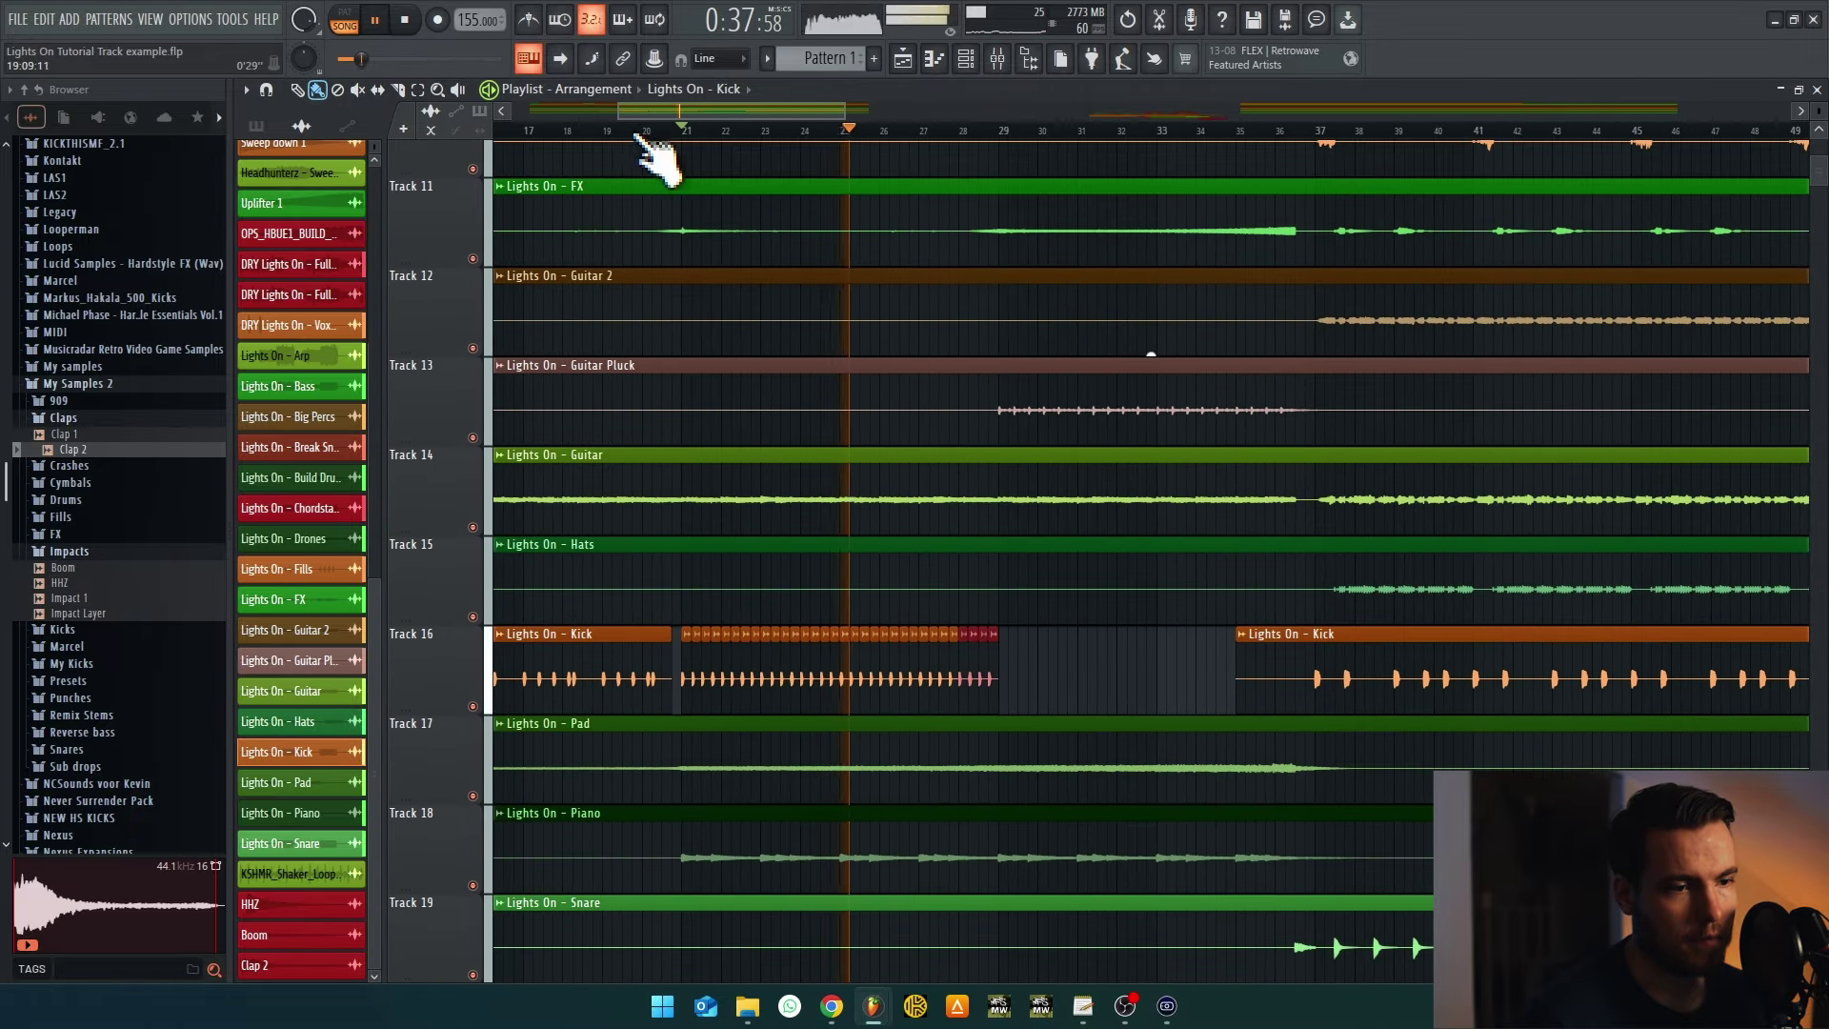
pyautogui.scroll(1, 1148, 679)
pyautogui.scroll(-2, 1148, 679)
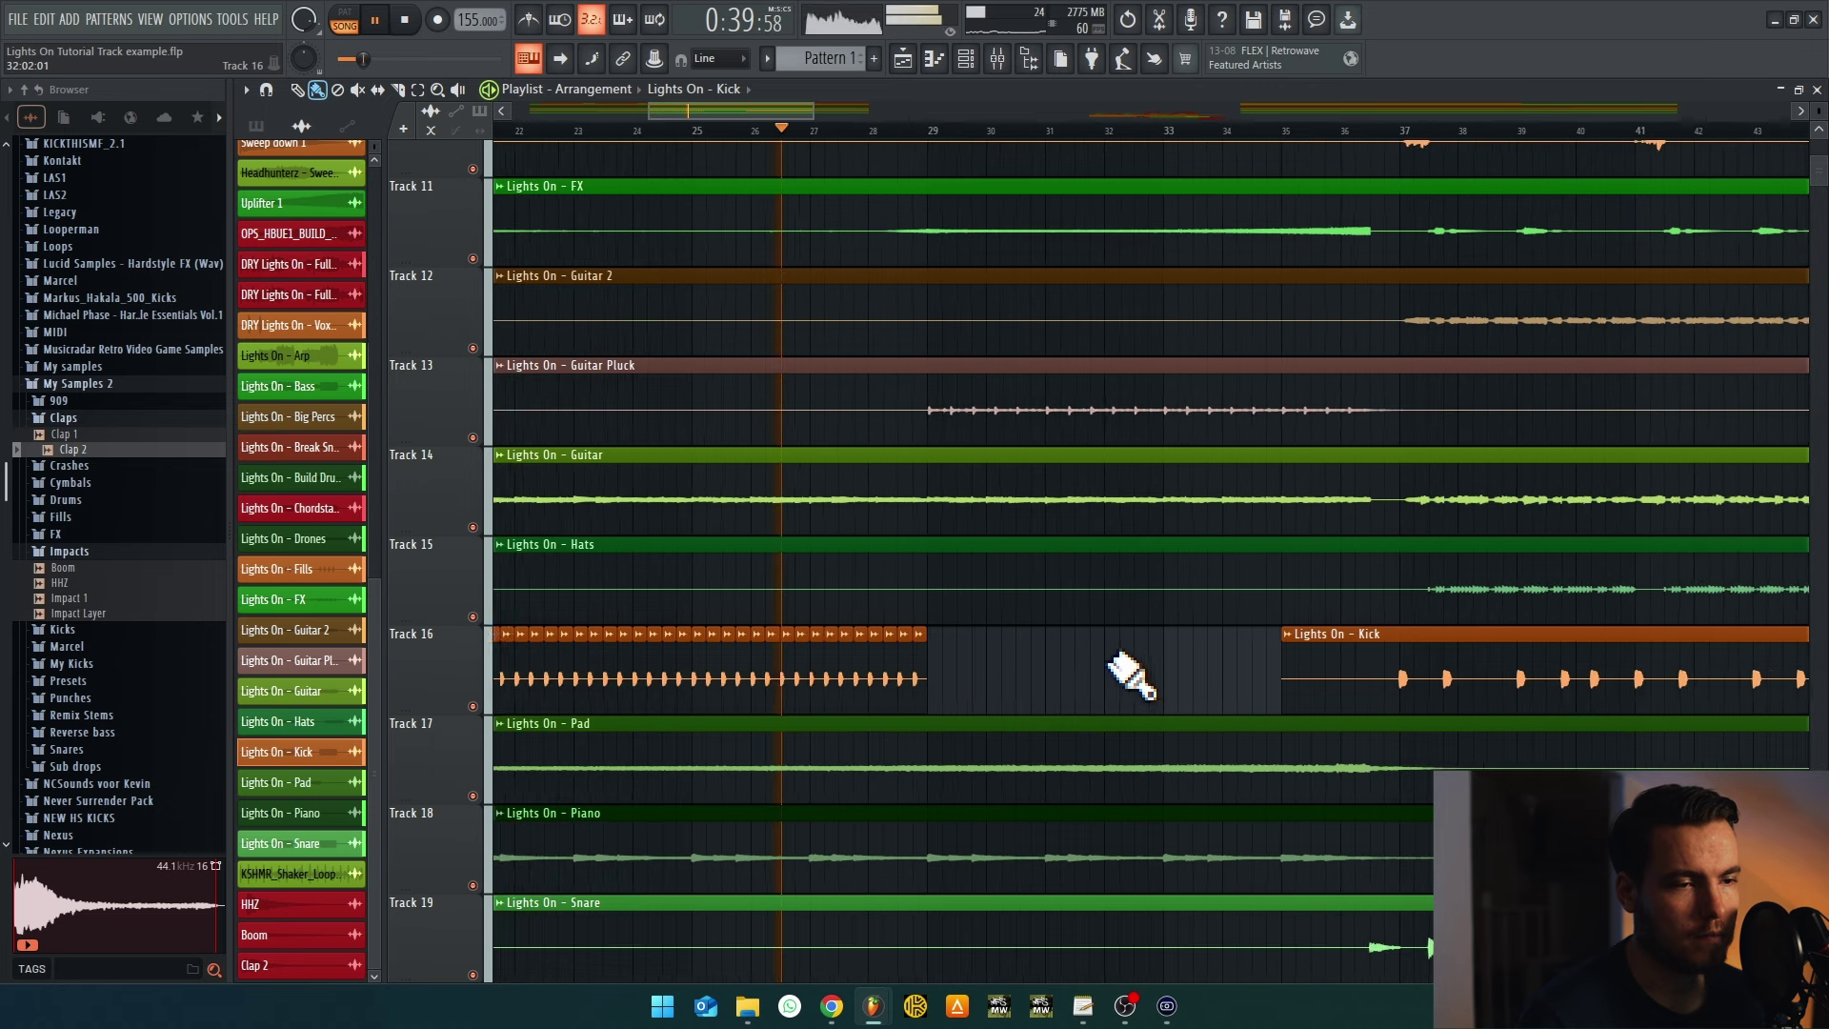
pyautogui.scroll(3, 1155, 679)
pyautogui.moveTo(1159, 677); pyautogui.dragTo(1110, 680)
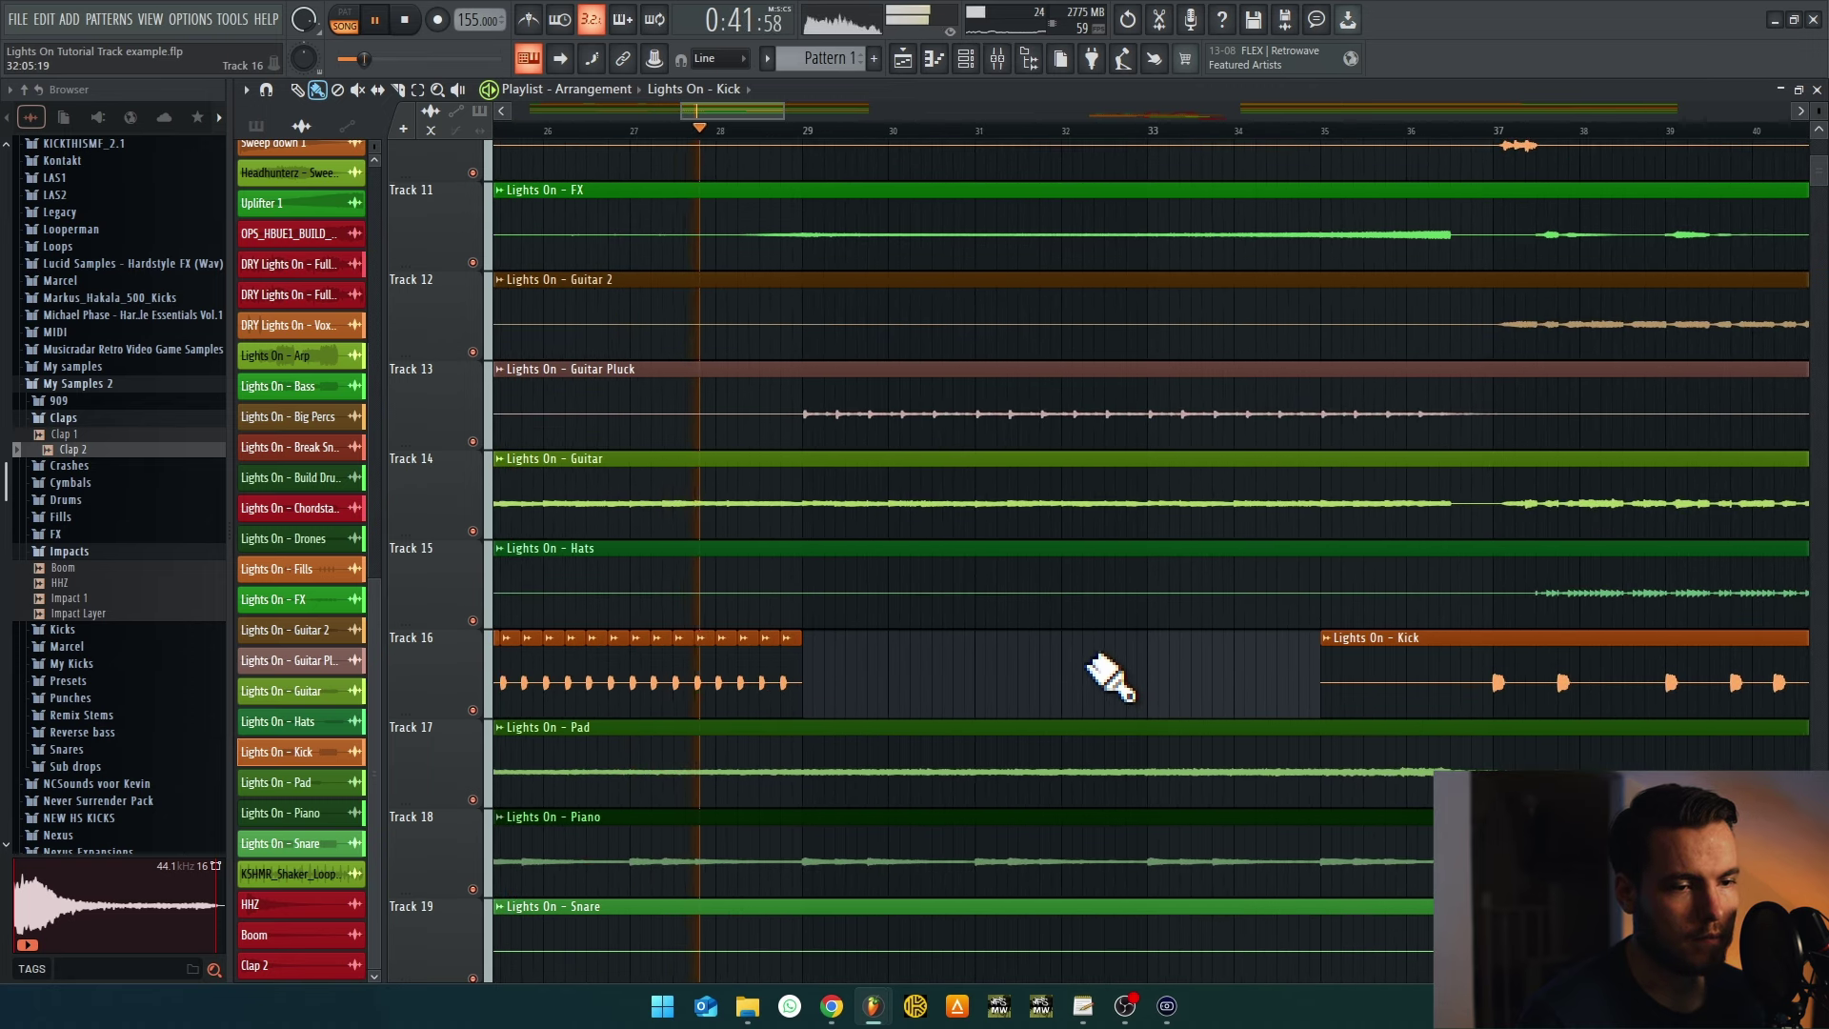
pyautogui.scroll(-2, 1192, 673)
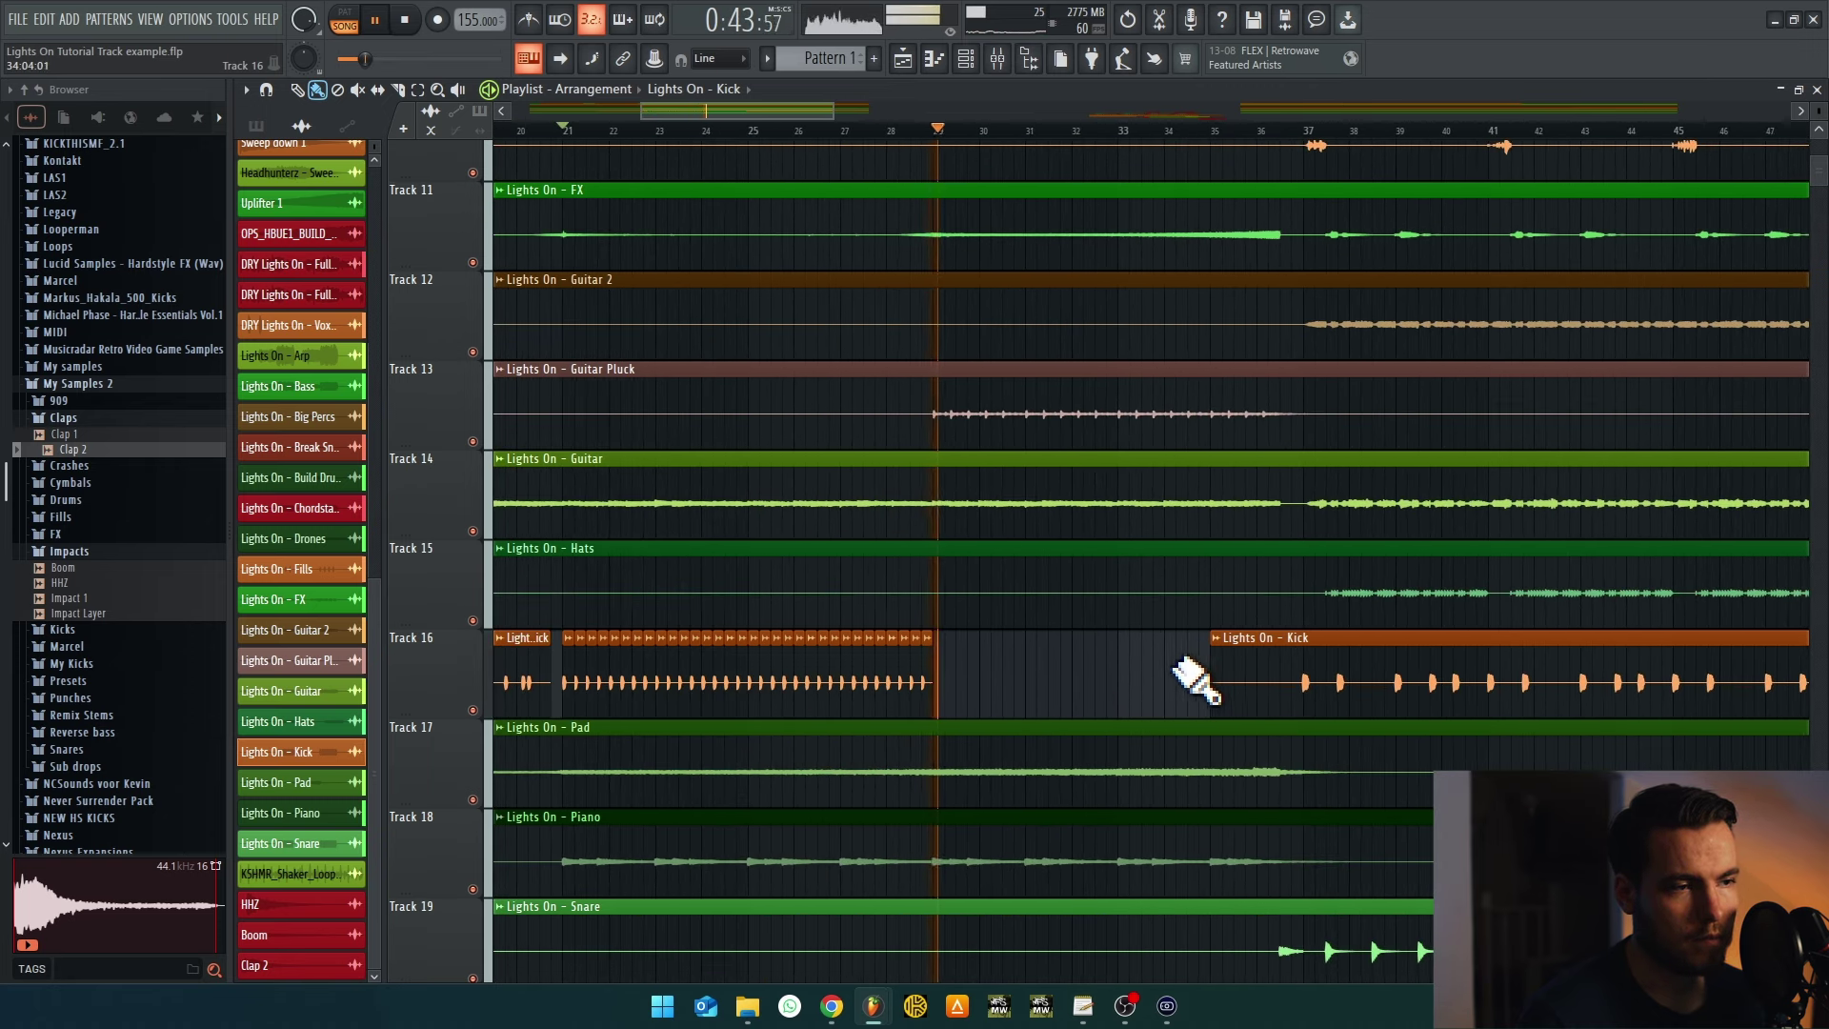
pyautogui.scroll(-3, 1021, 686)
pyautogui.moveTo(1032, 705); pyautogui.dragTo(1126, 707)
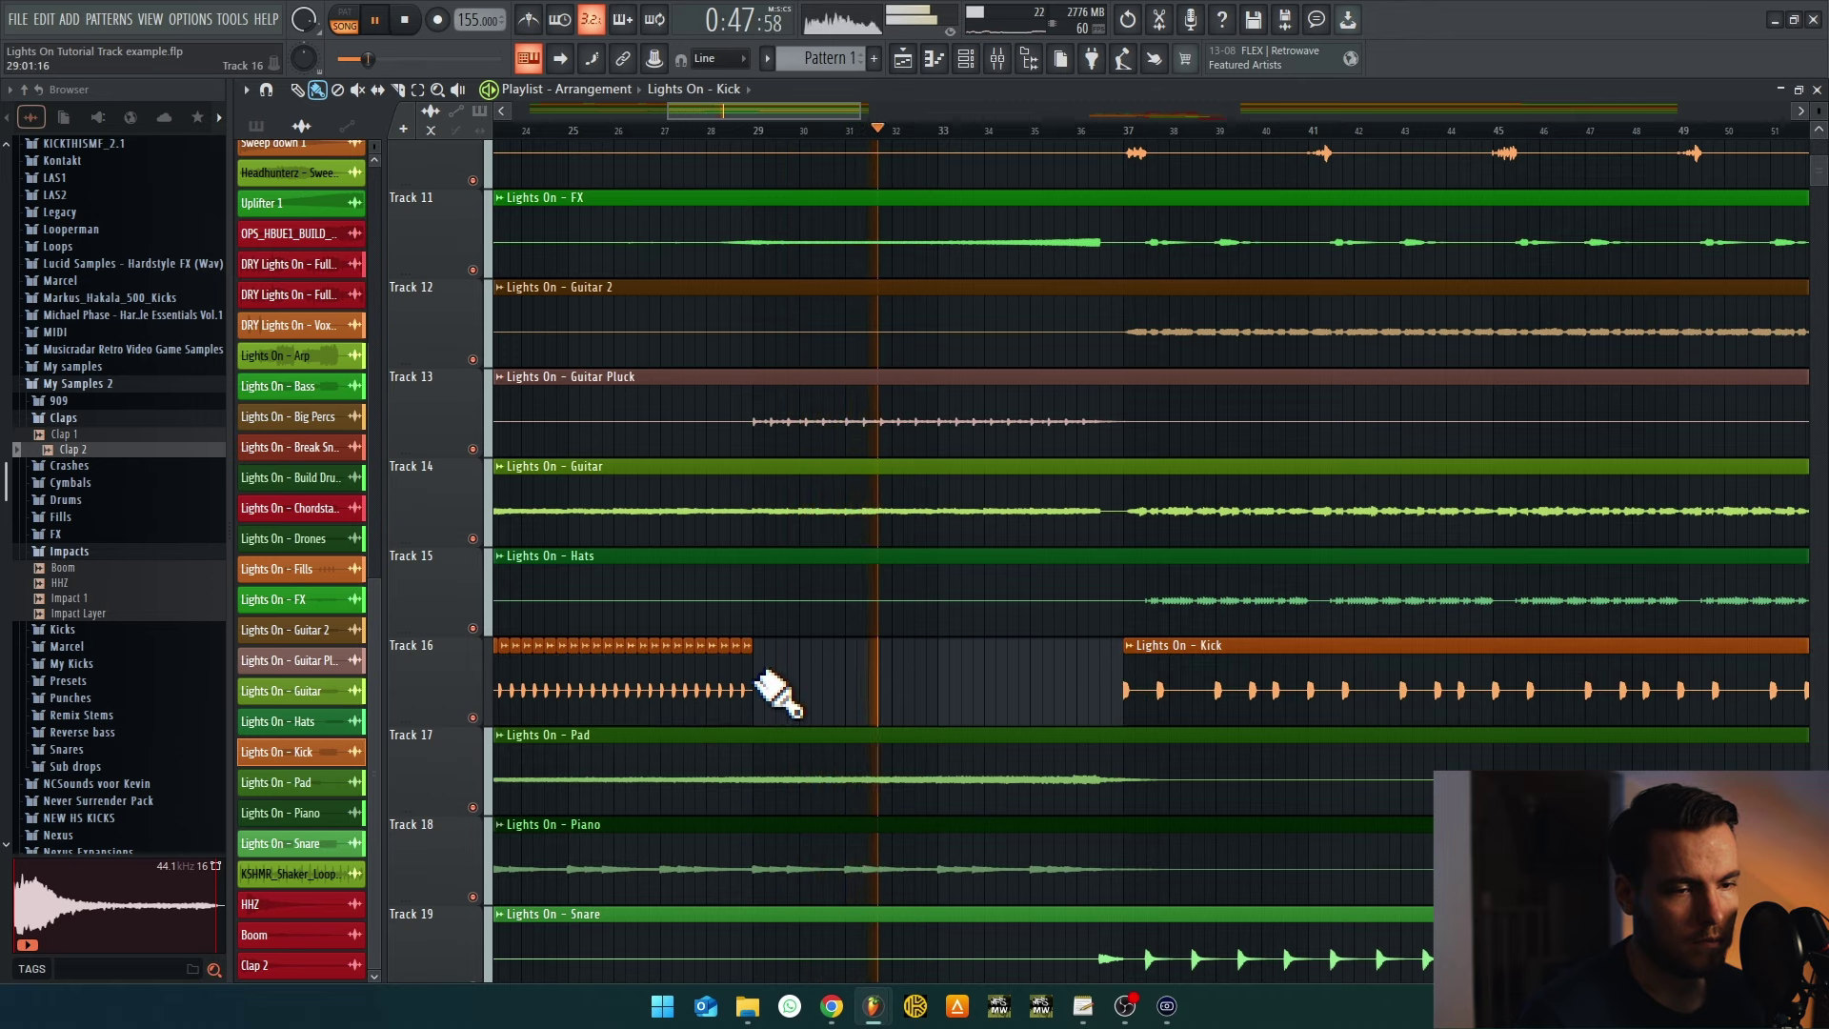
pyautogui.press('space')
# Continue the one-per-beat kicks on the Kick track from bar 29 to bar 36 and start playback
pyautogui.scroll(2, 801, 691)
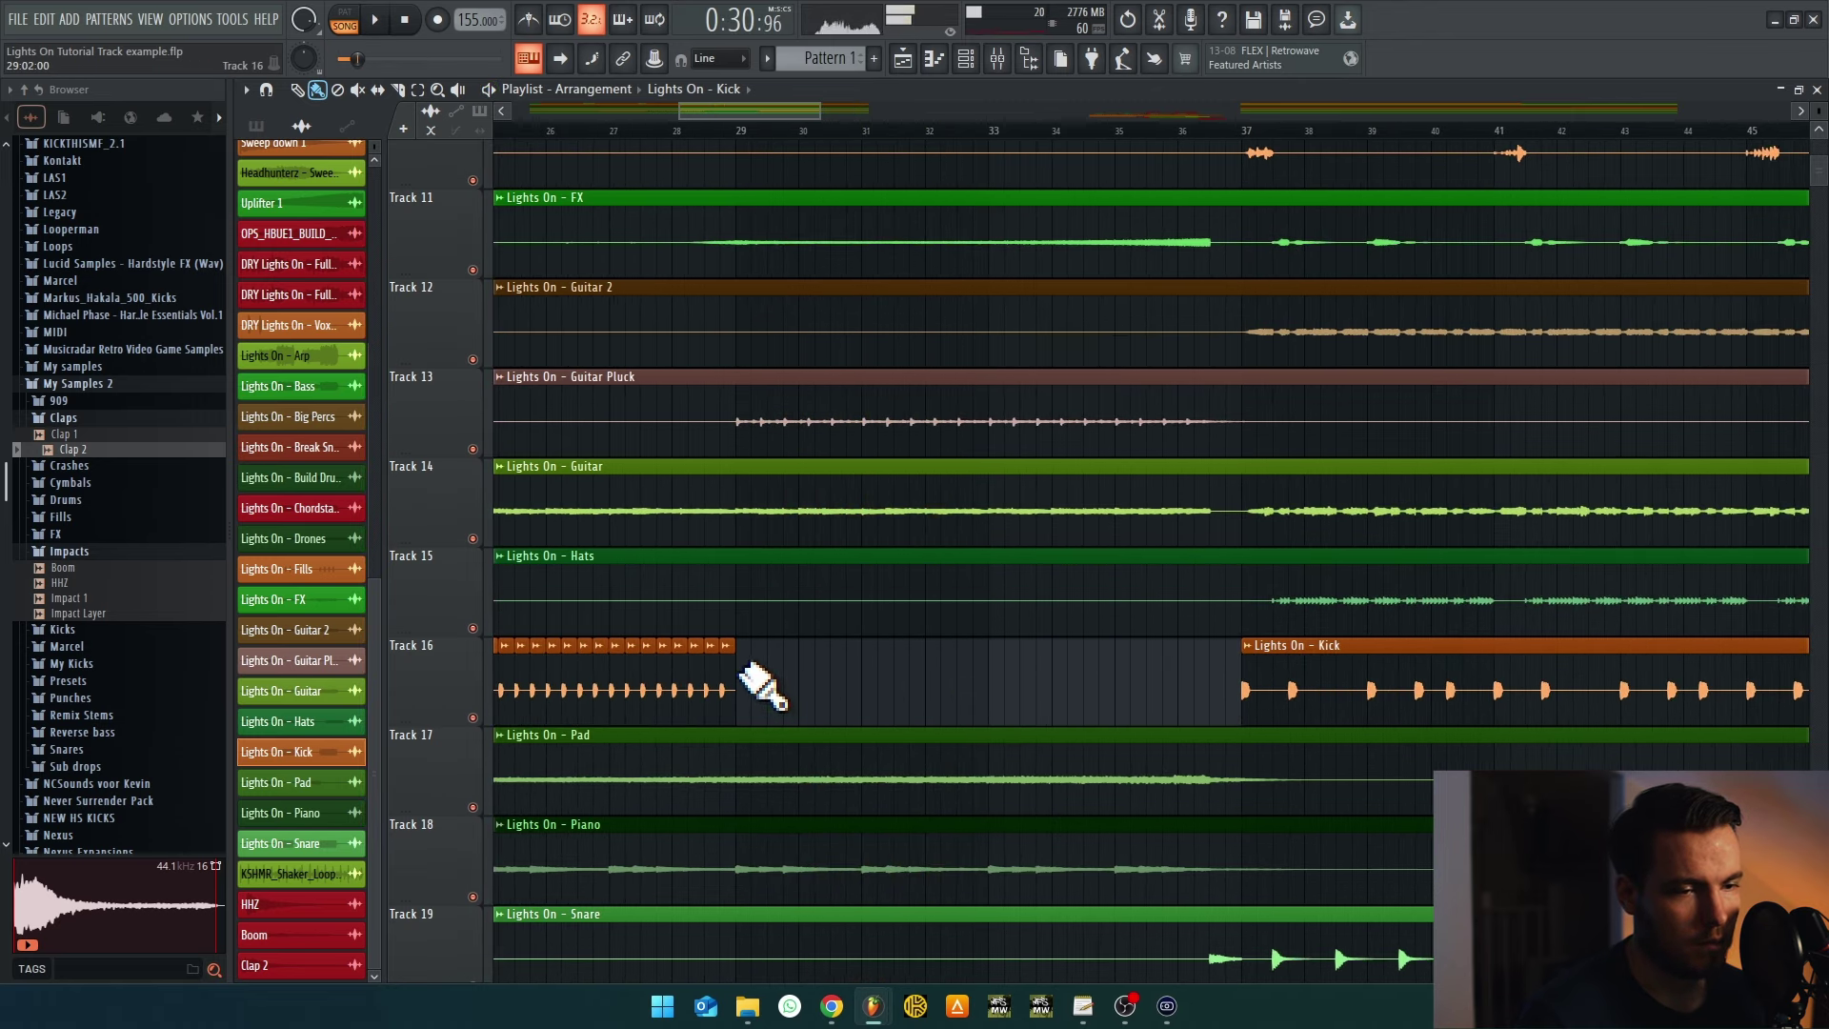
pyautogui.scroll(1, 741, 682)
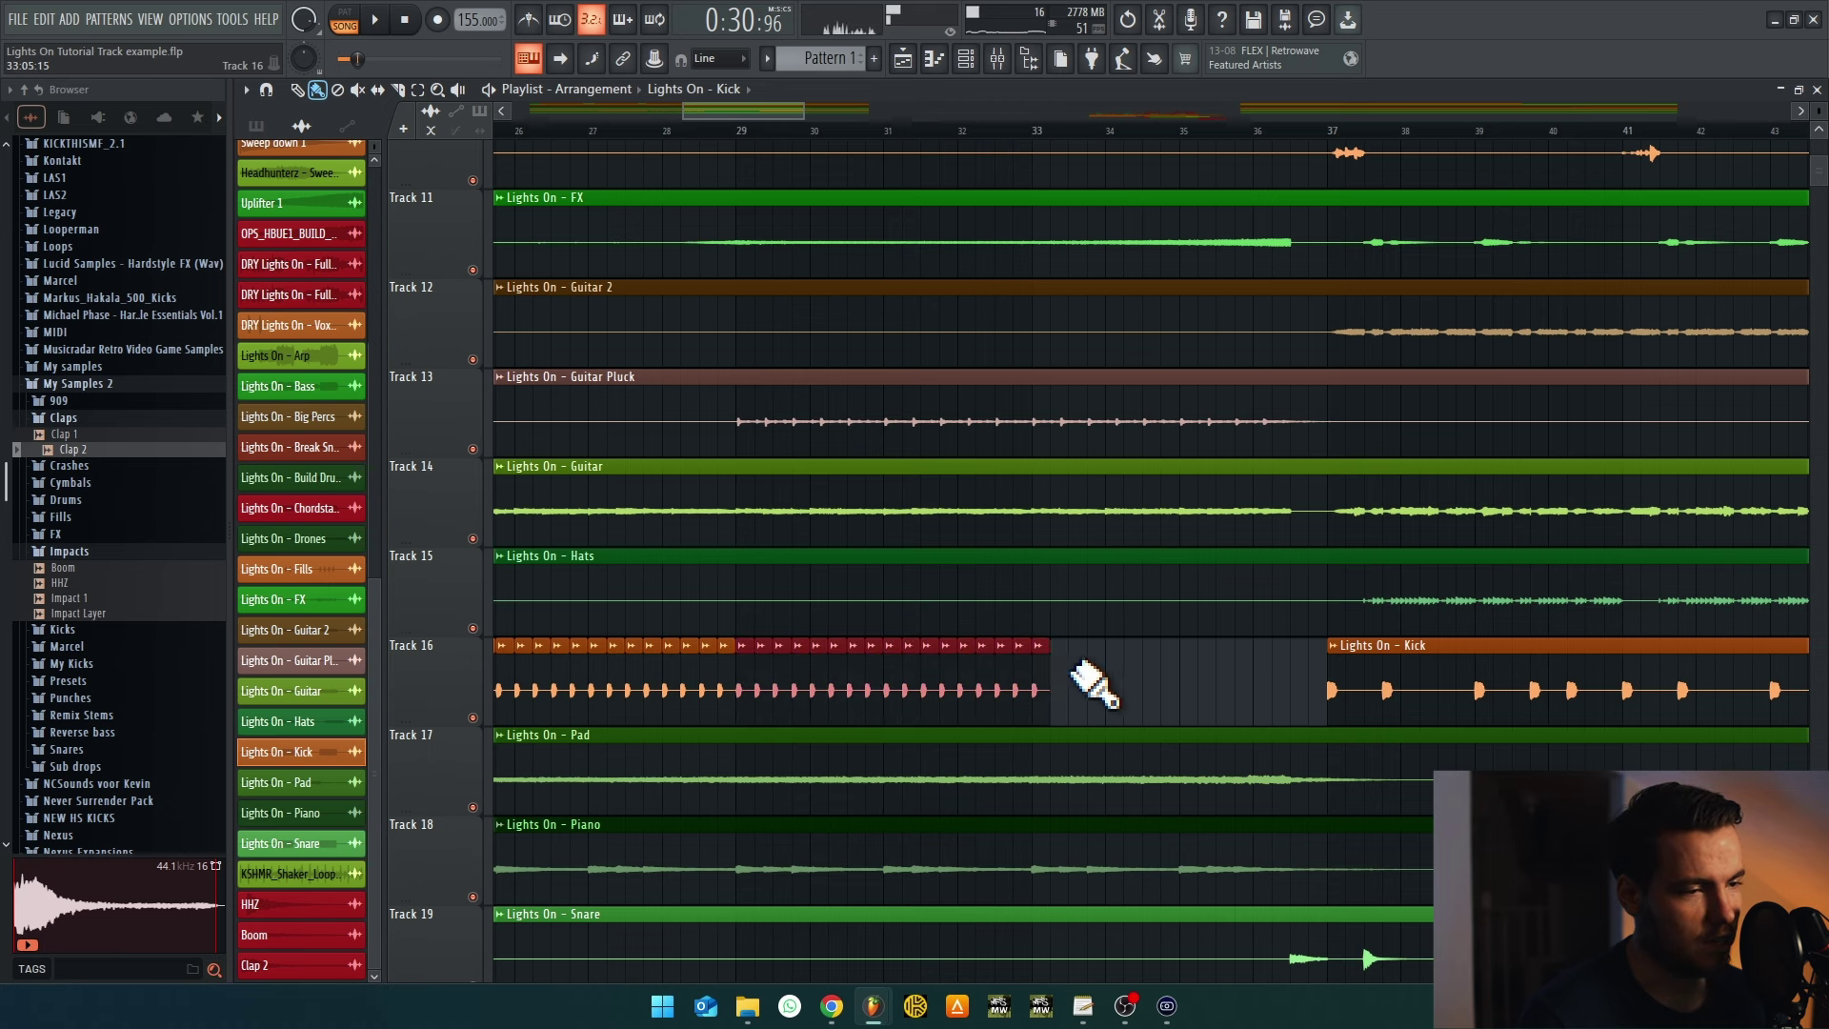
pyautogui.moveTo(1291, 703); pyautogui.dragTo(1258, 705)
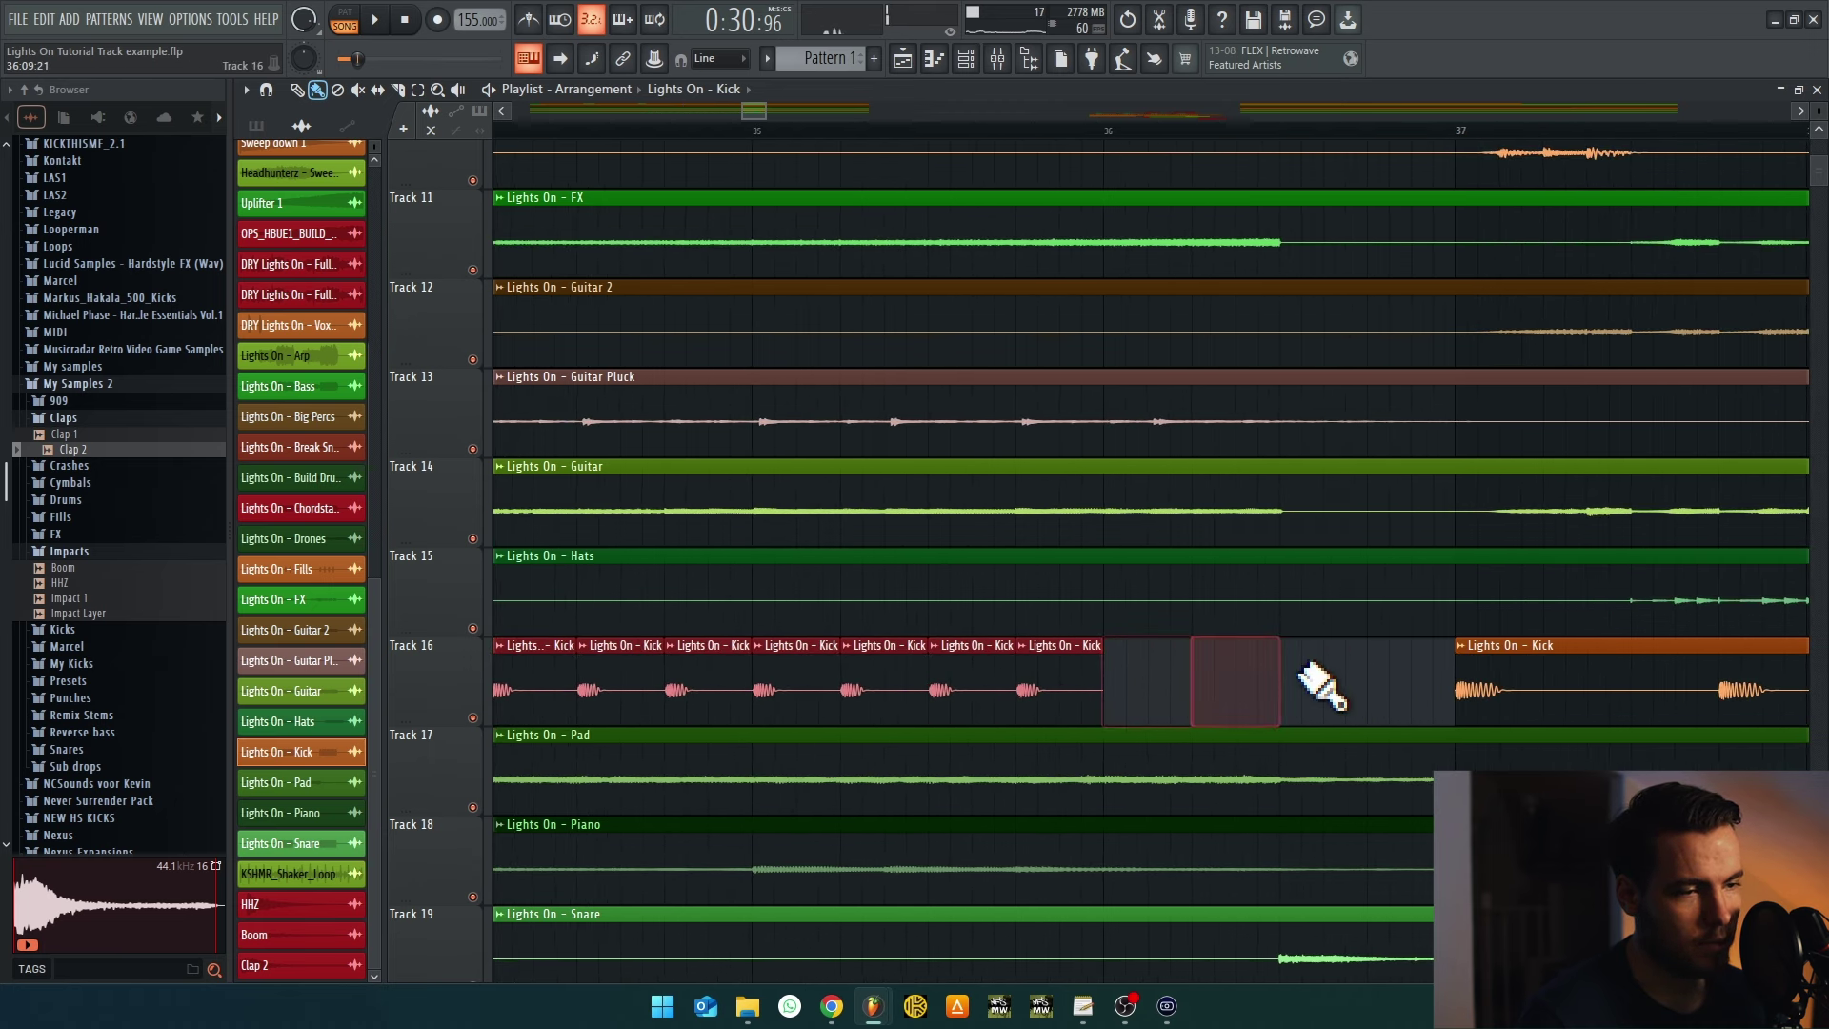
pyautogui.press('space')
pyautogui.scroll(-1, 1020, 696)
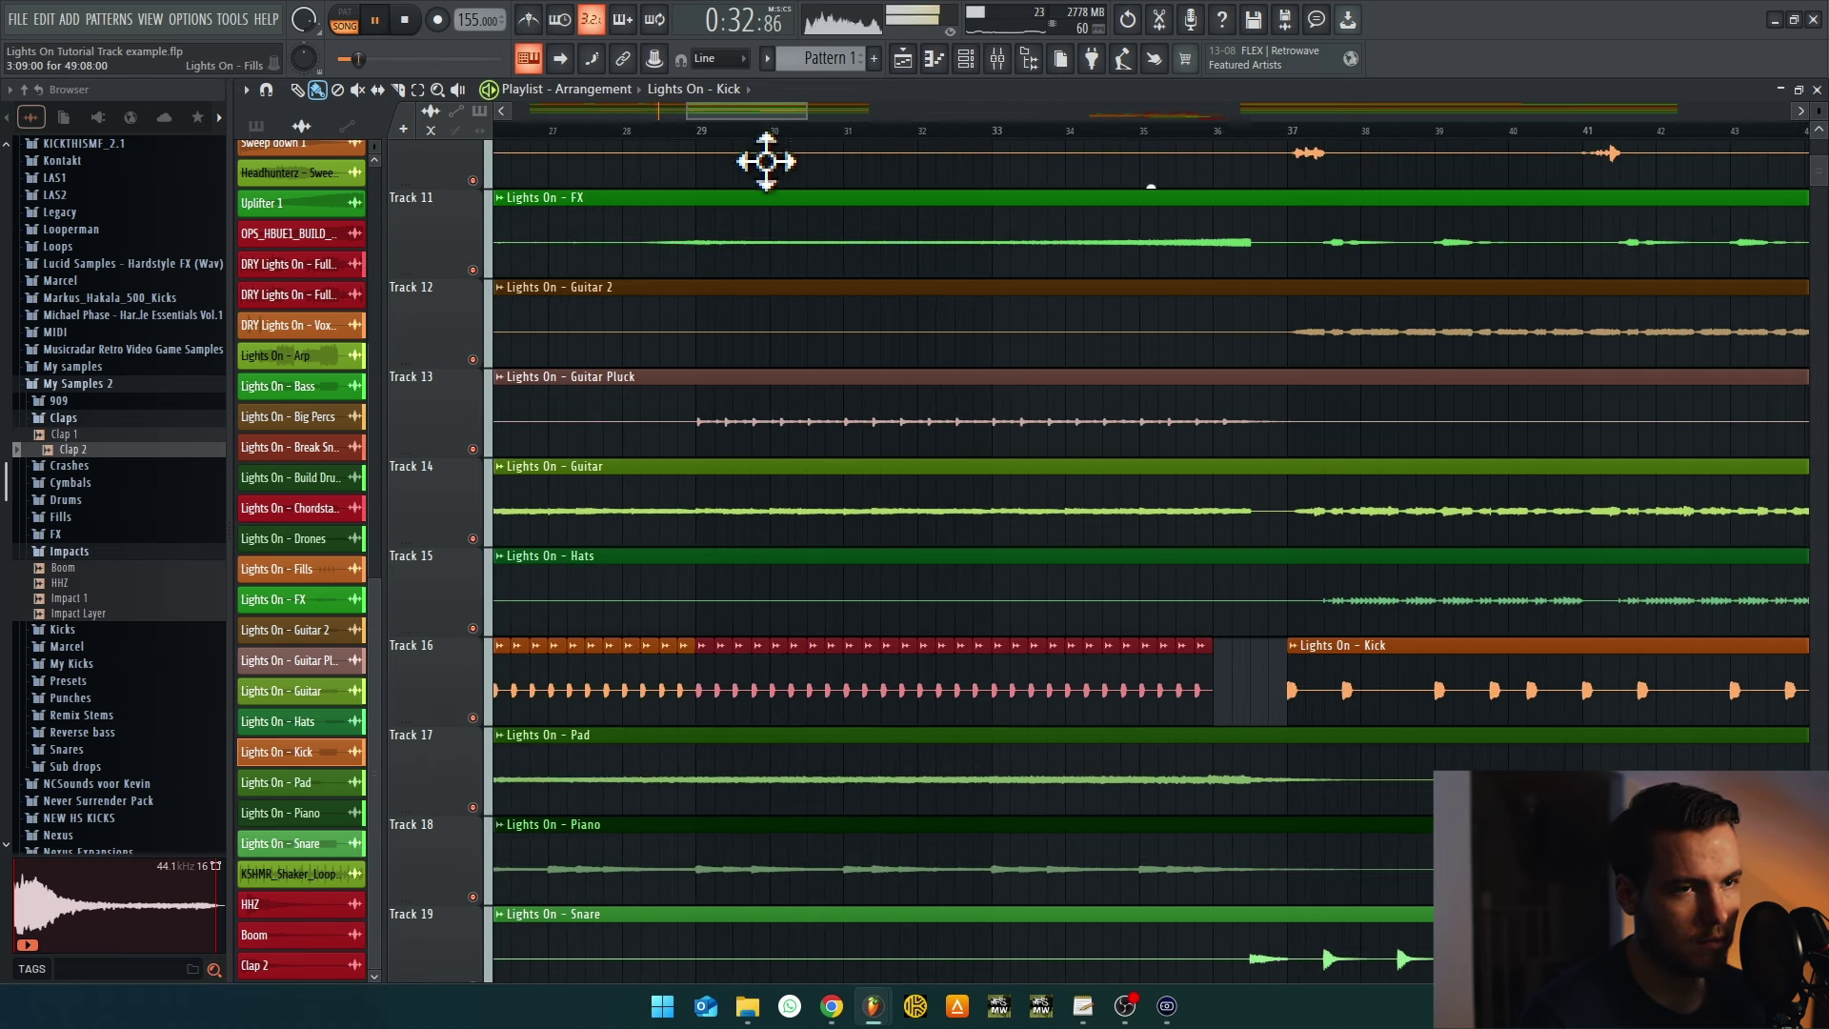
# Double the kick rate to eighth notes from bar 33 to bar 36 on the Kick track
pyautogui.scroll(5, 1340, 695)
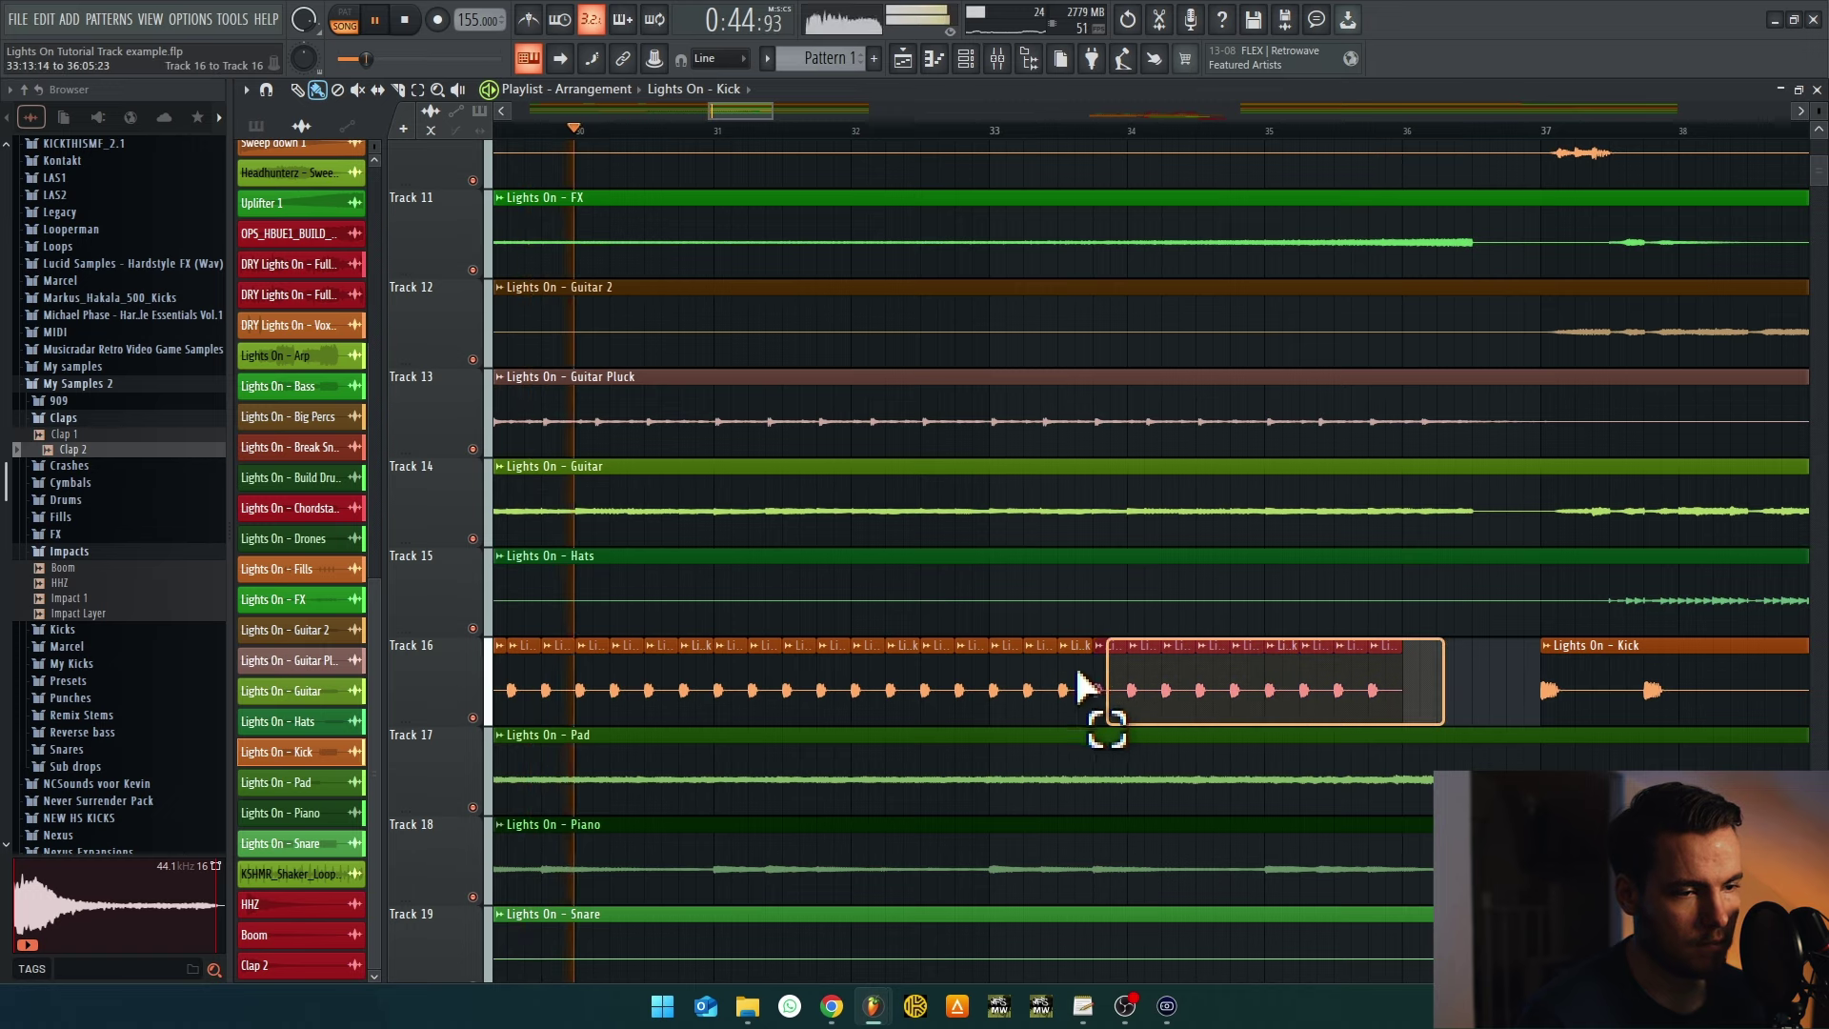
pyautogui.moveTo(1370, 711); pyautogui.dragTo(1420, 715)
pyautogui.scroll(2, 1421, 715)
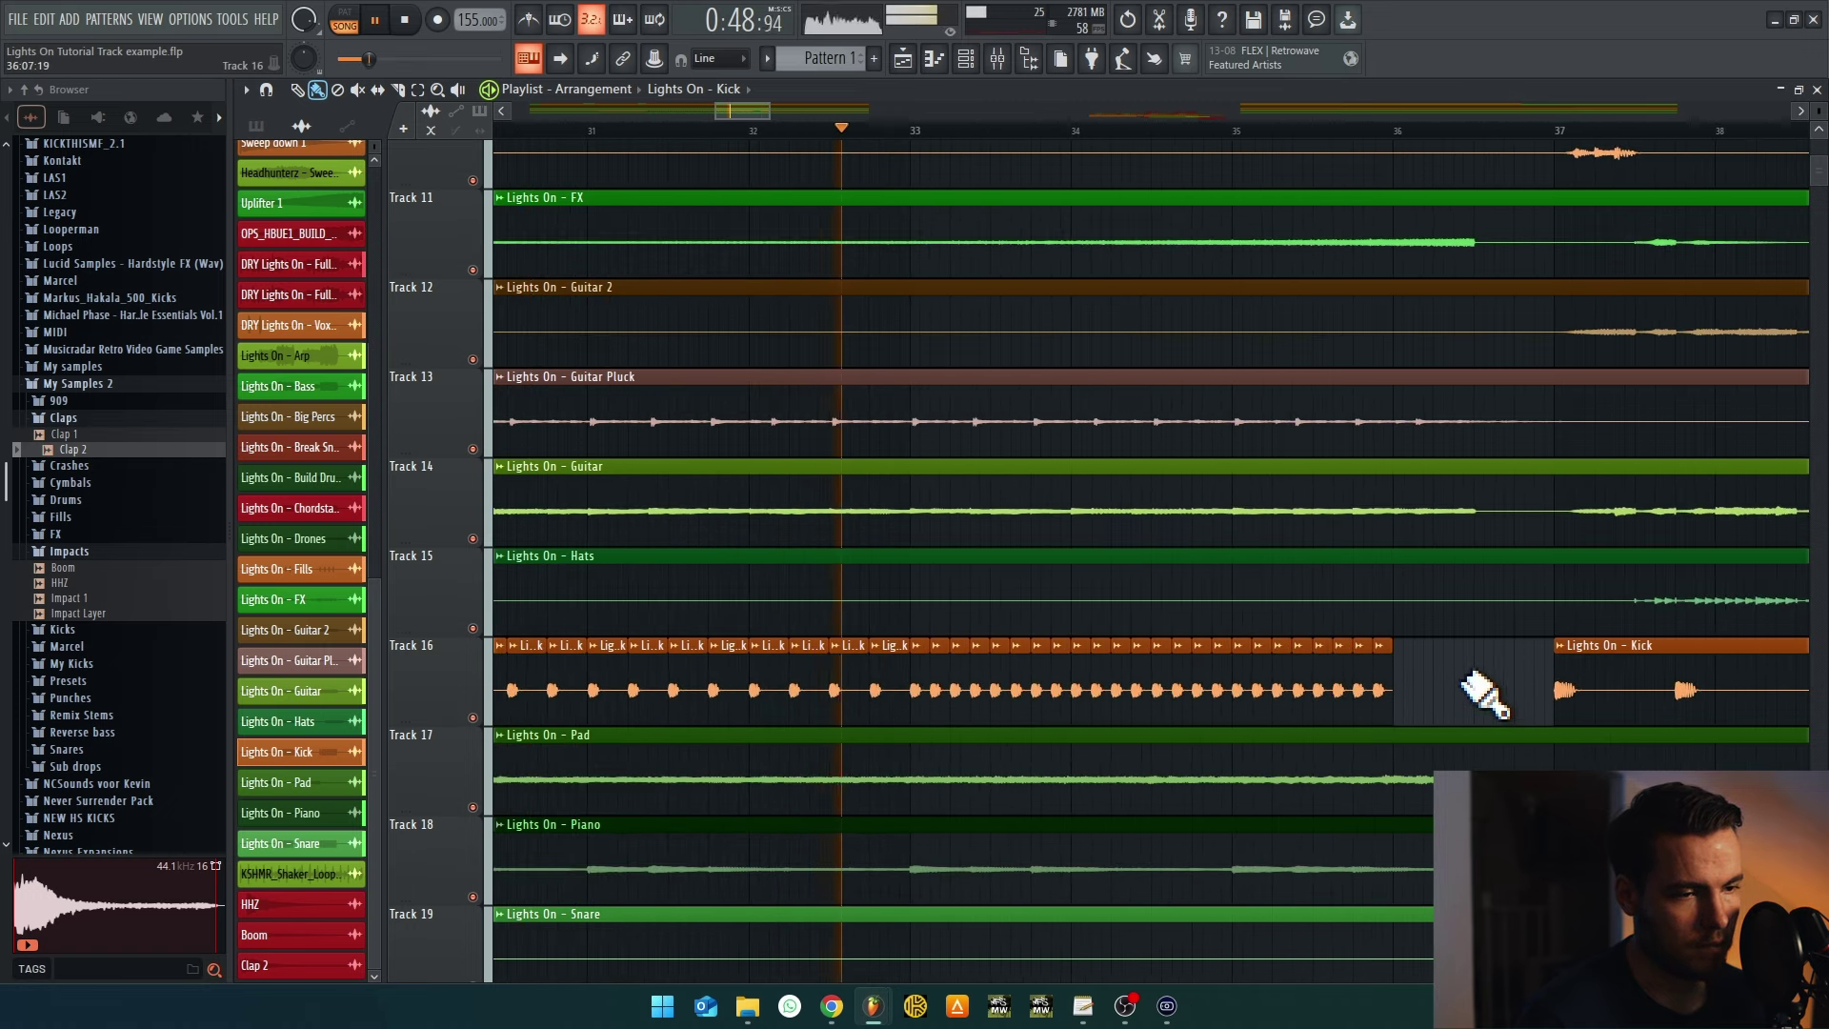
pyautogui.scroll(2, 1462, 700)
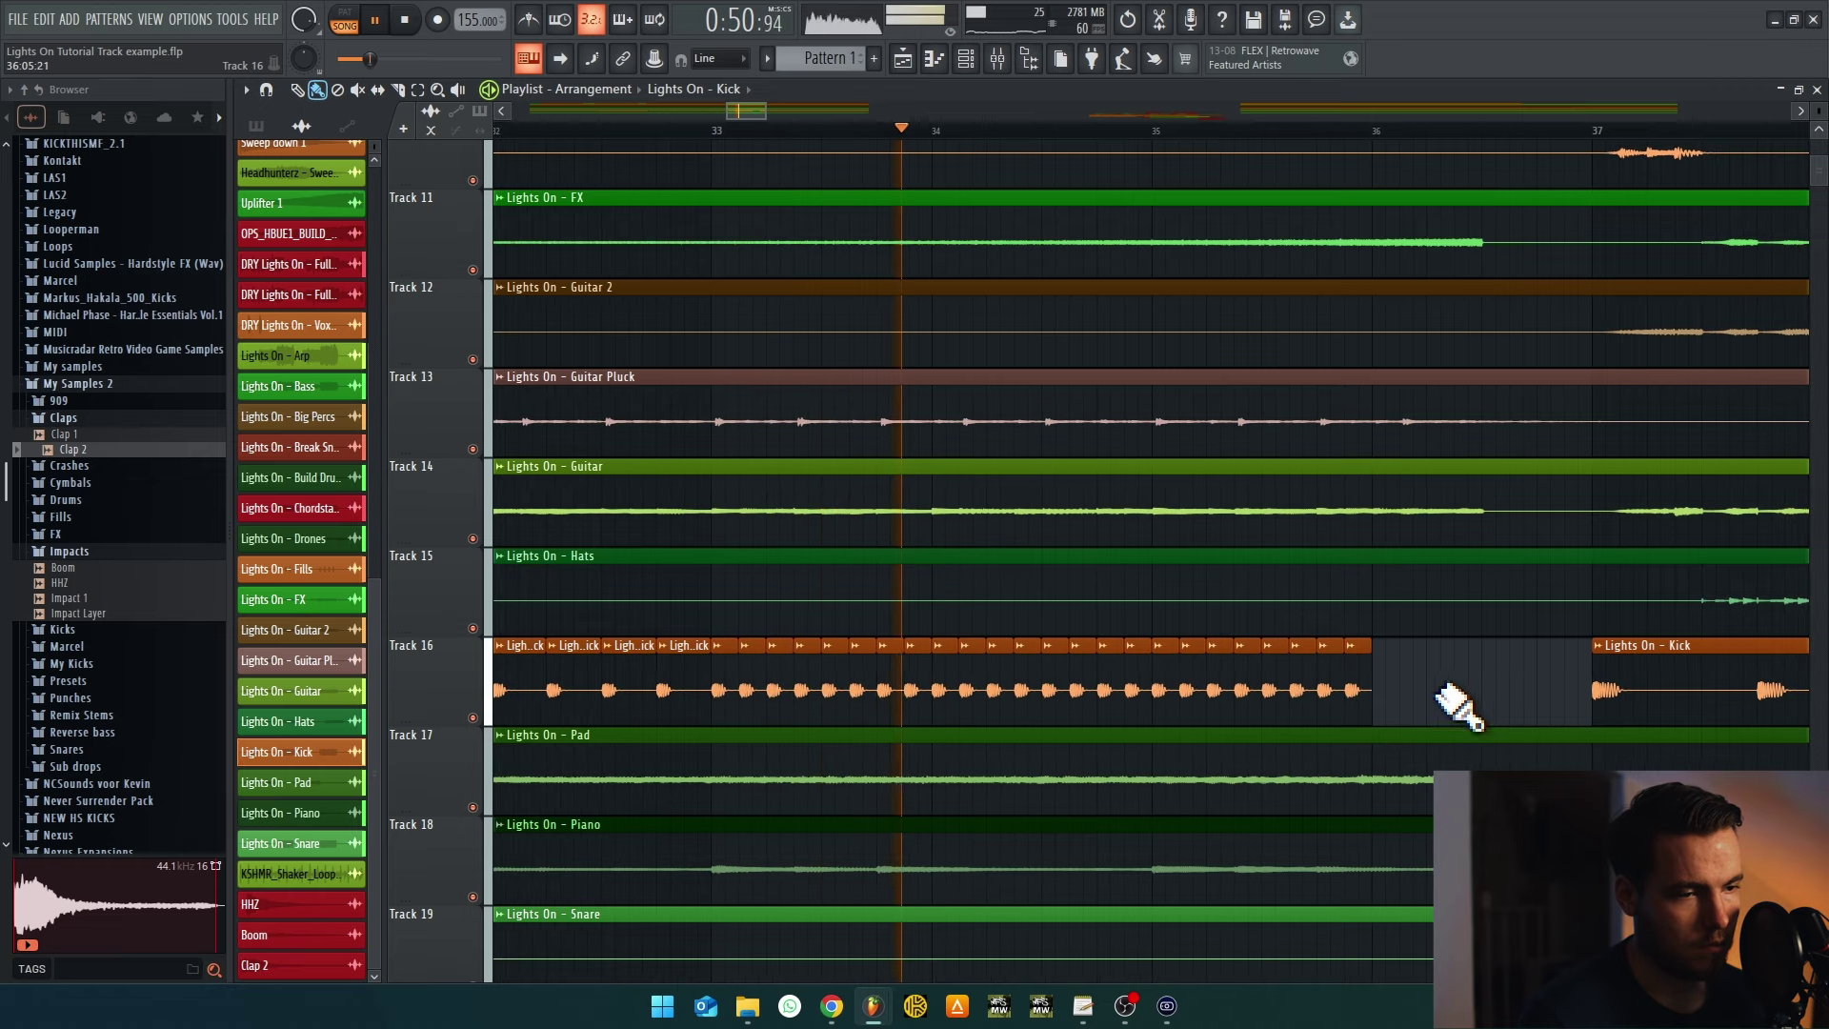
# Double the kick rate again to sixteenth notes from bar 35 to bar 36
pyautogui.moveTo(1458, 702); pyautogui.dragTo(1159, 692)
pyautogui.scroll(3, 1388, 694)
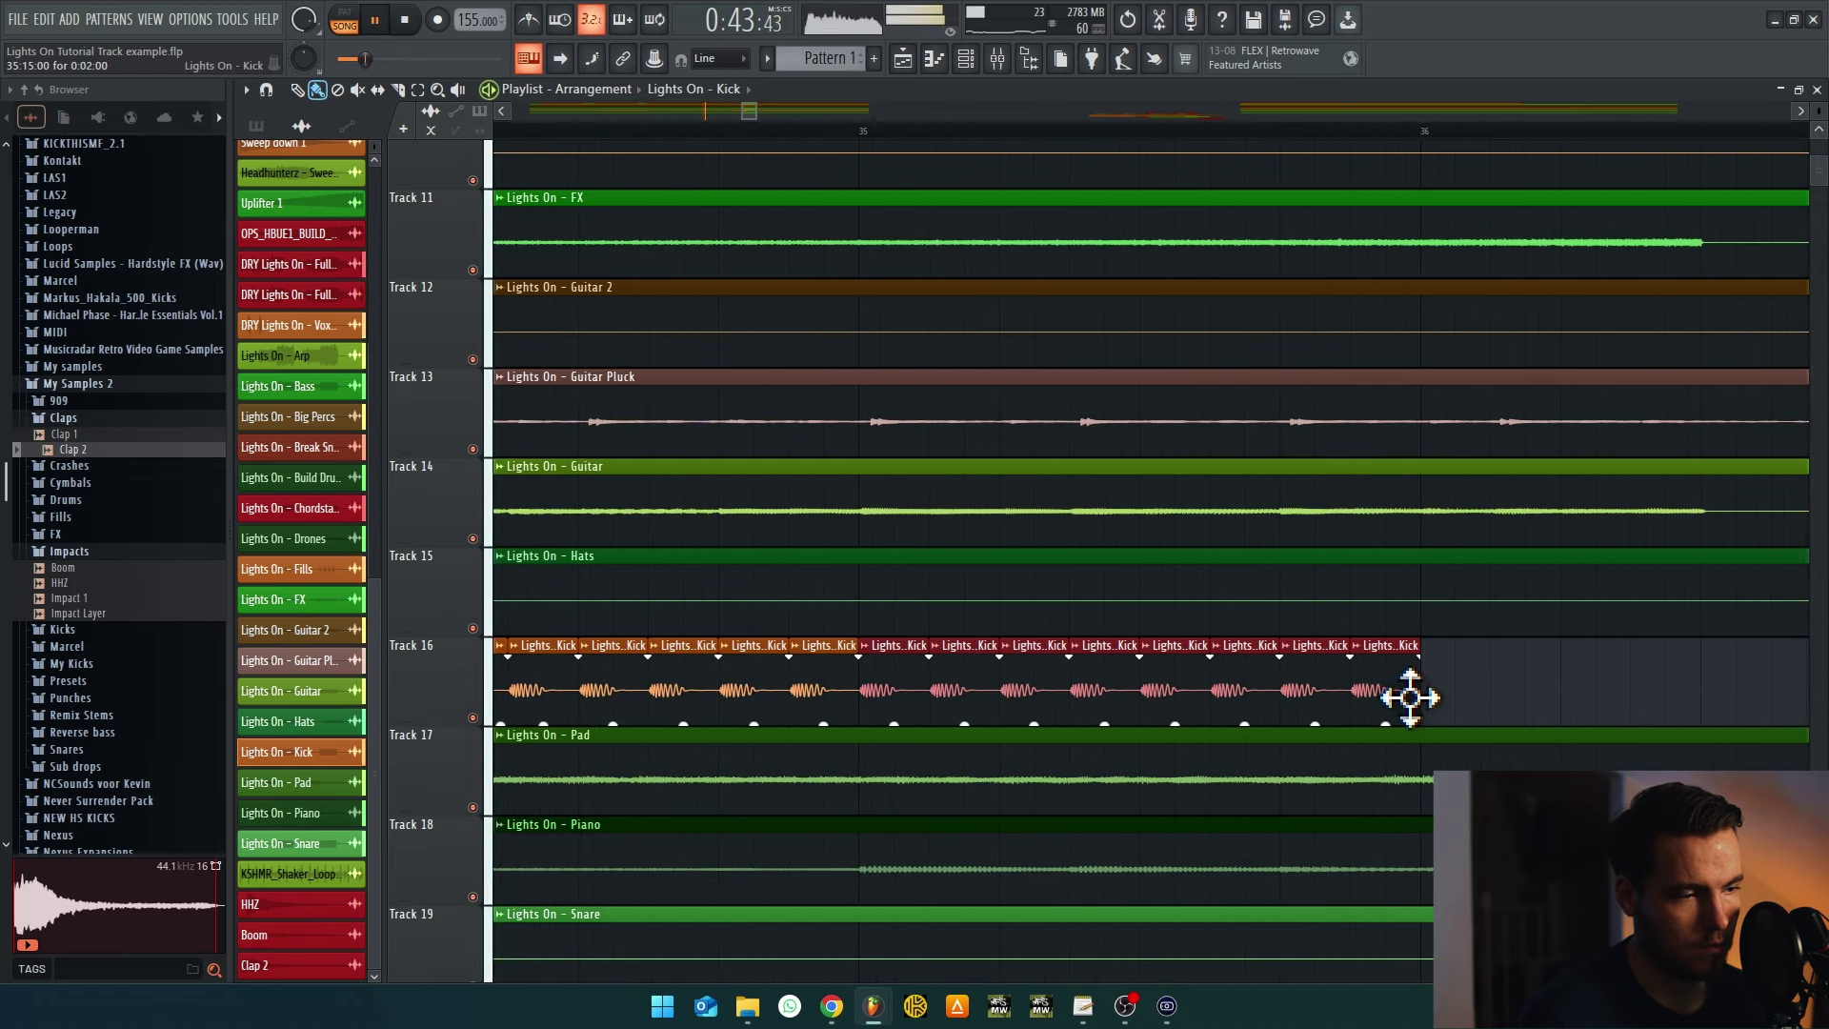
pyautogui.moveTo(1420, 698); pyautogui.dragTo(1347, 686)
pyautogui.scroll(-3, 1347, 686)
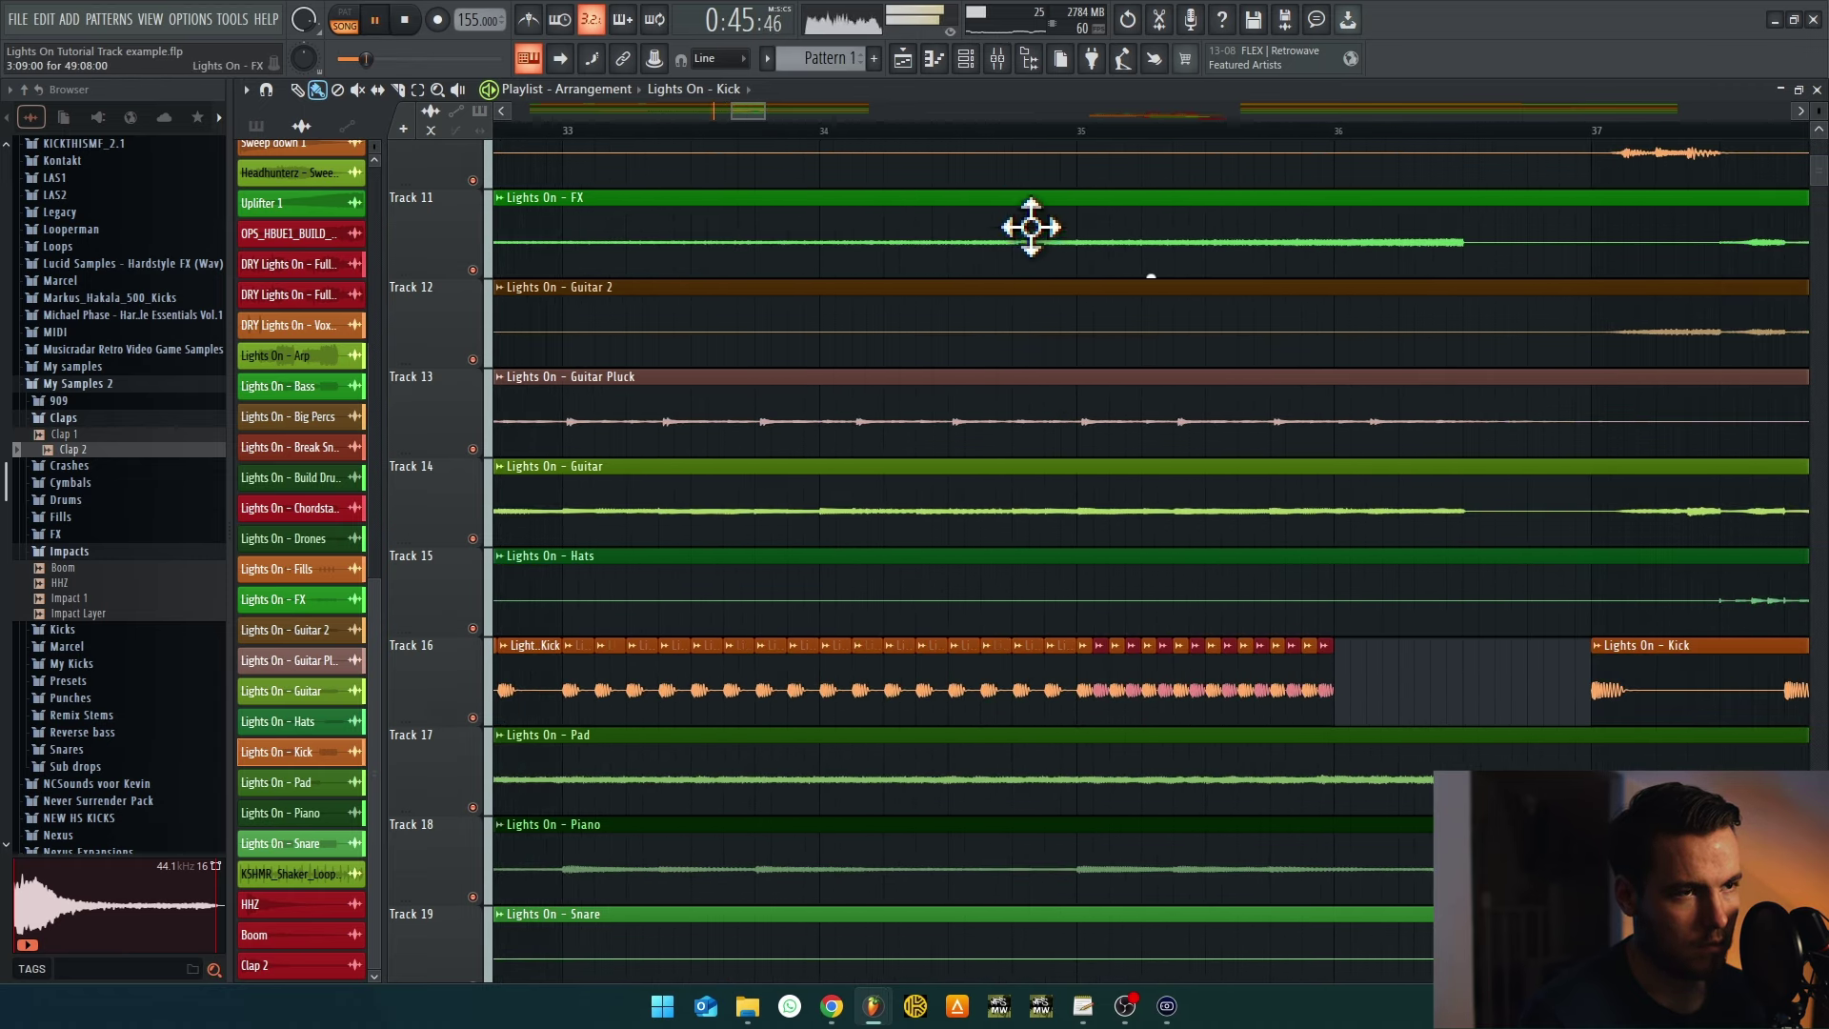
# Extend the sixteenth-note kick roll to the middle of bar 36 and play the build-up into the drop
pyautogui.click(1015, 129)
pyautogui.scroll(2, 959, 539)
pyautogui.moveTo(910, 700); pyautogui.dragTo(1105, 700)
pyautogui.scroll(-2, 1086, 691)
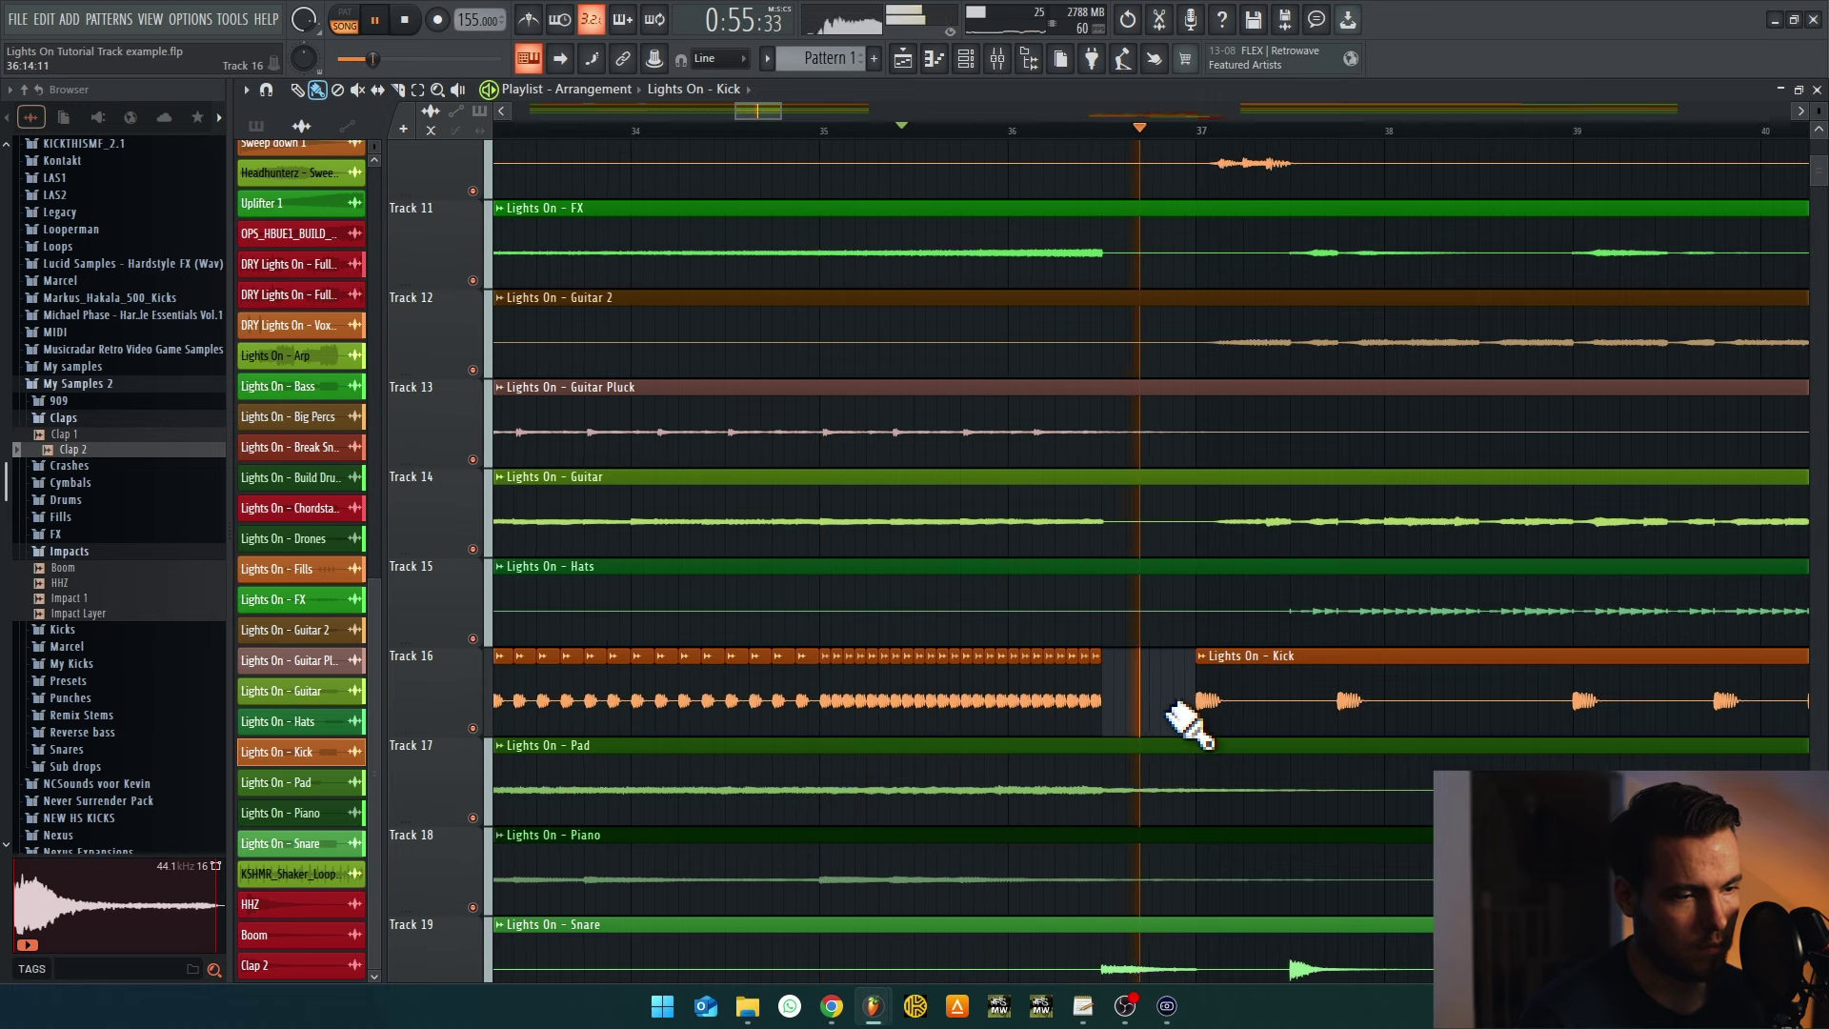
pyautogui.scroll(-8, 1041, 734)
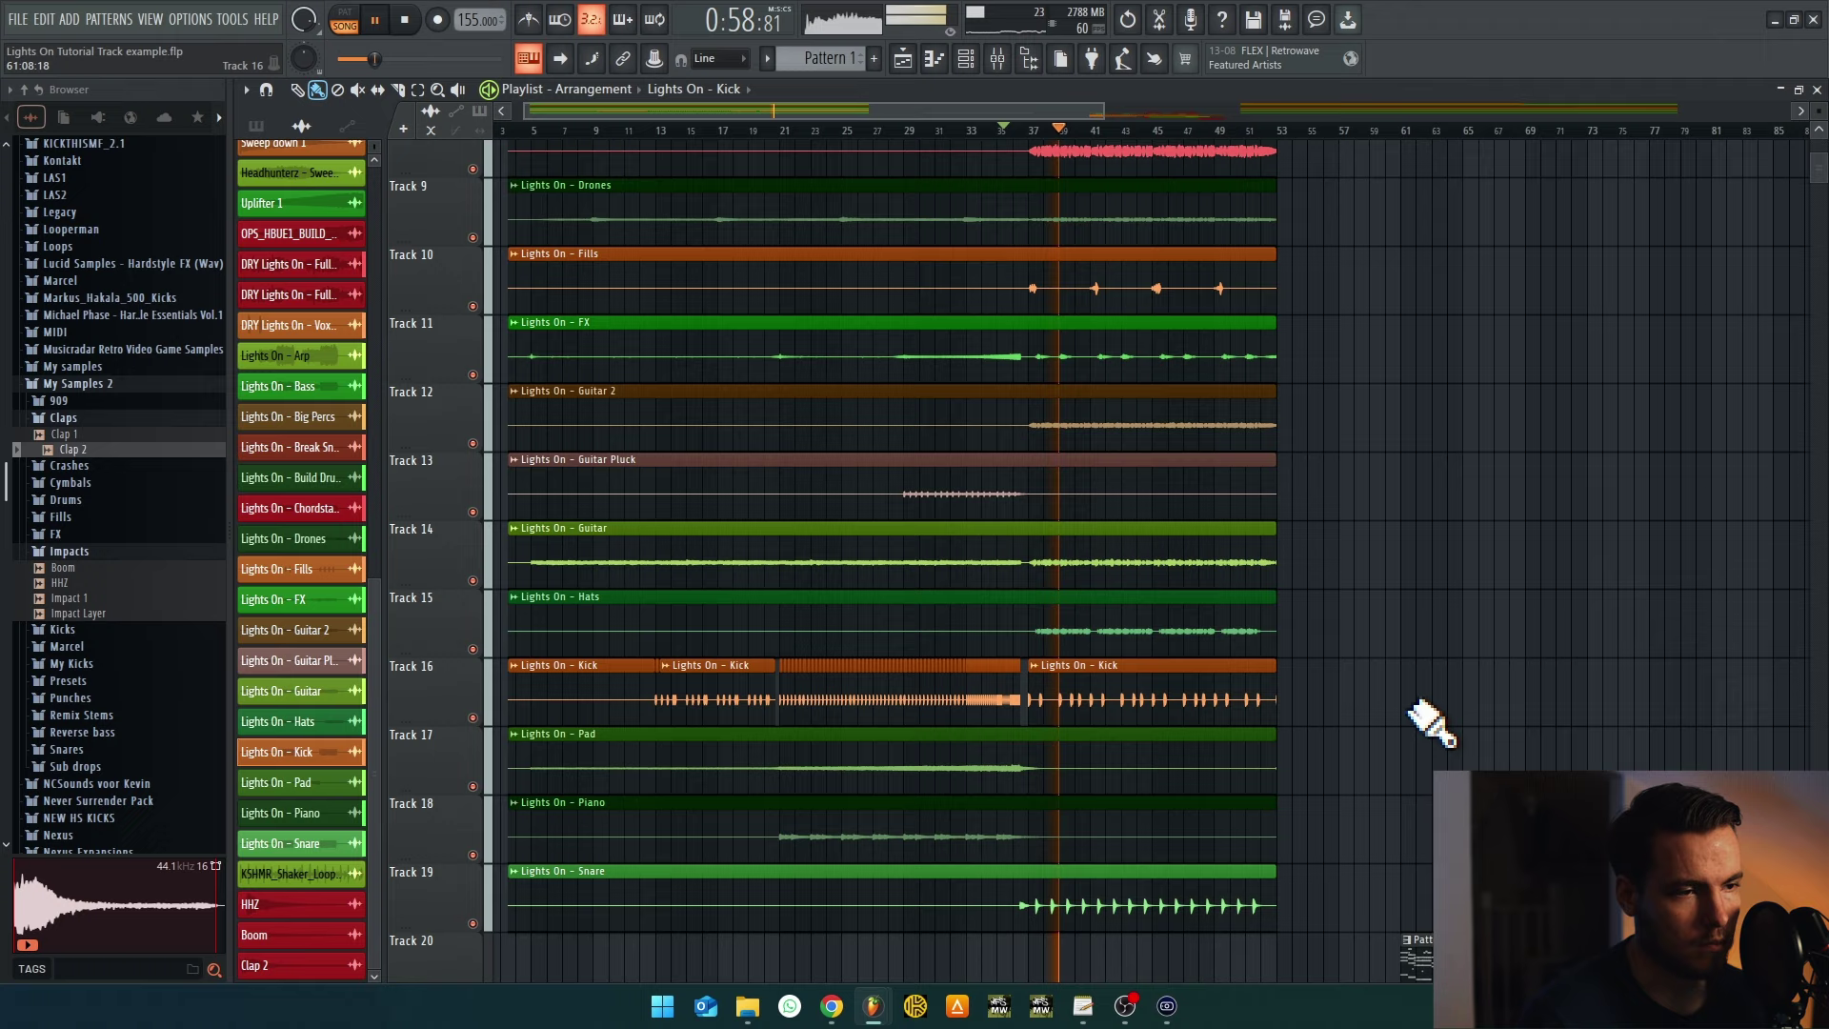
pyautogui.press('space')
pyautogui.scroll(3, 1033, 614)
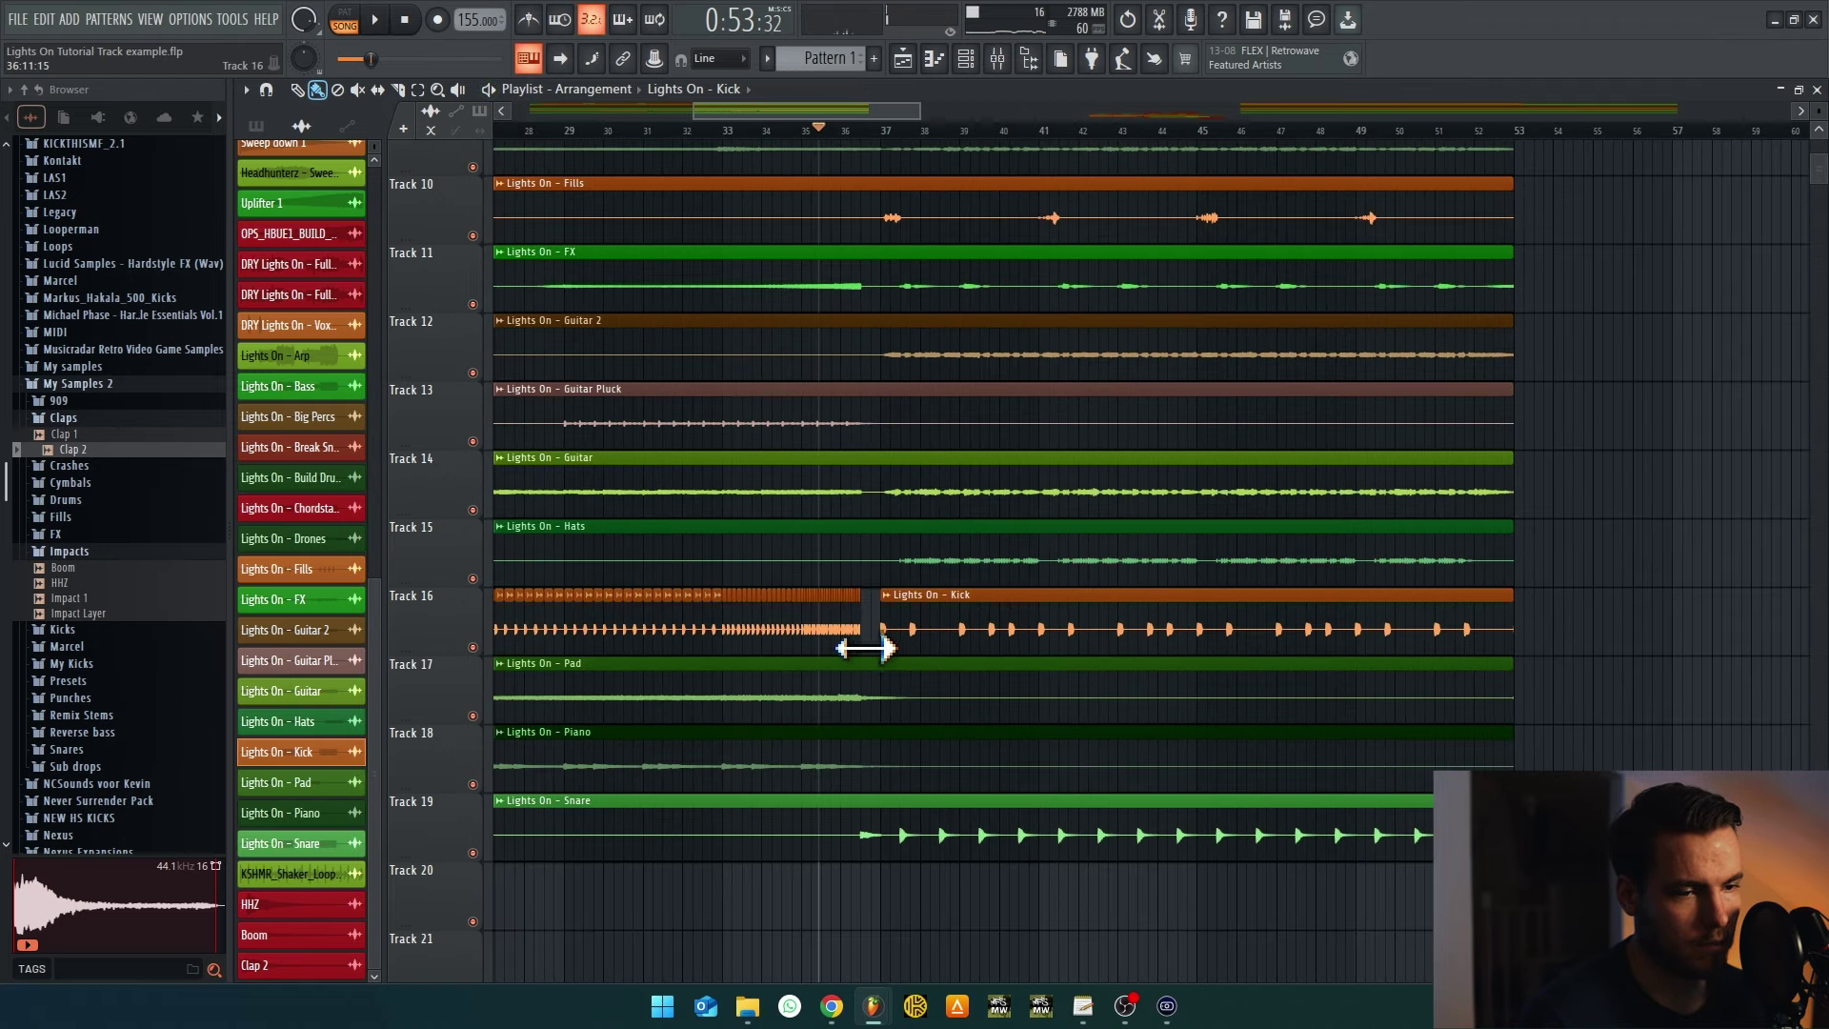
pyautogui.scroll(1, 988, 641)
pyautogui.rightClick(944, 638)
pyautogui.scroll(-3, 899, 633)
pyautogui.hotkey('ctrl', 'z')
pyautogui.scroll(1, 971, 645)
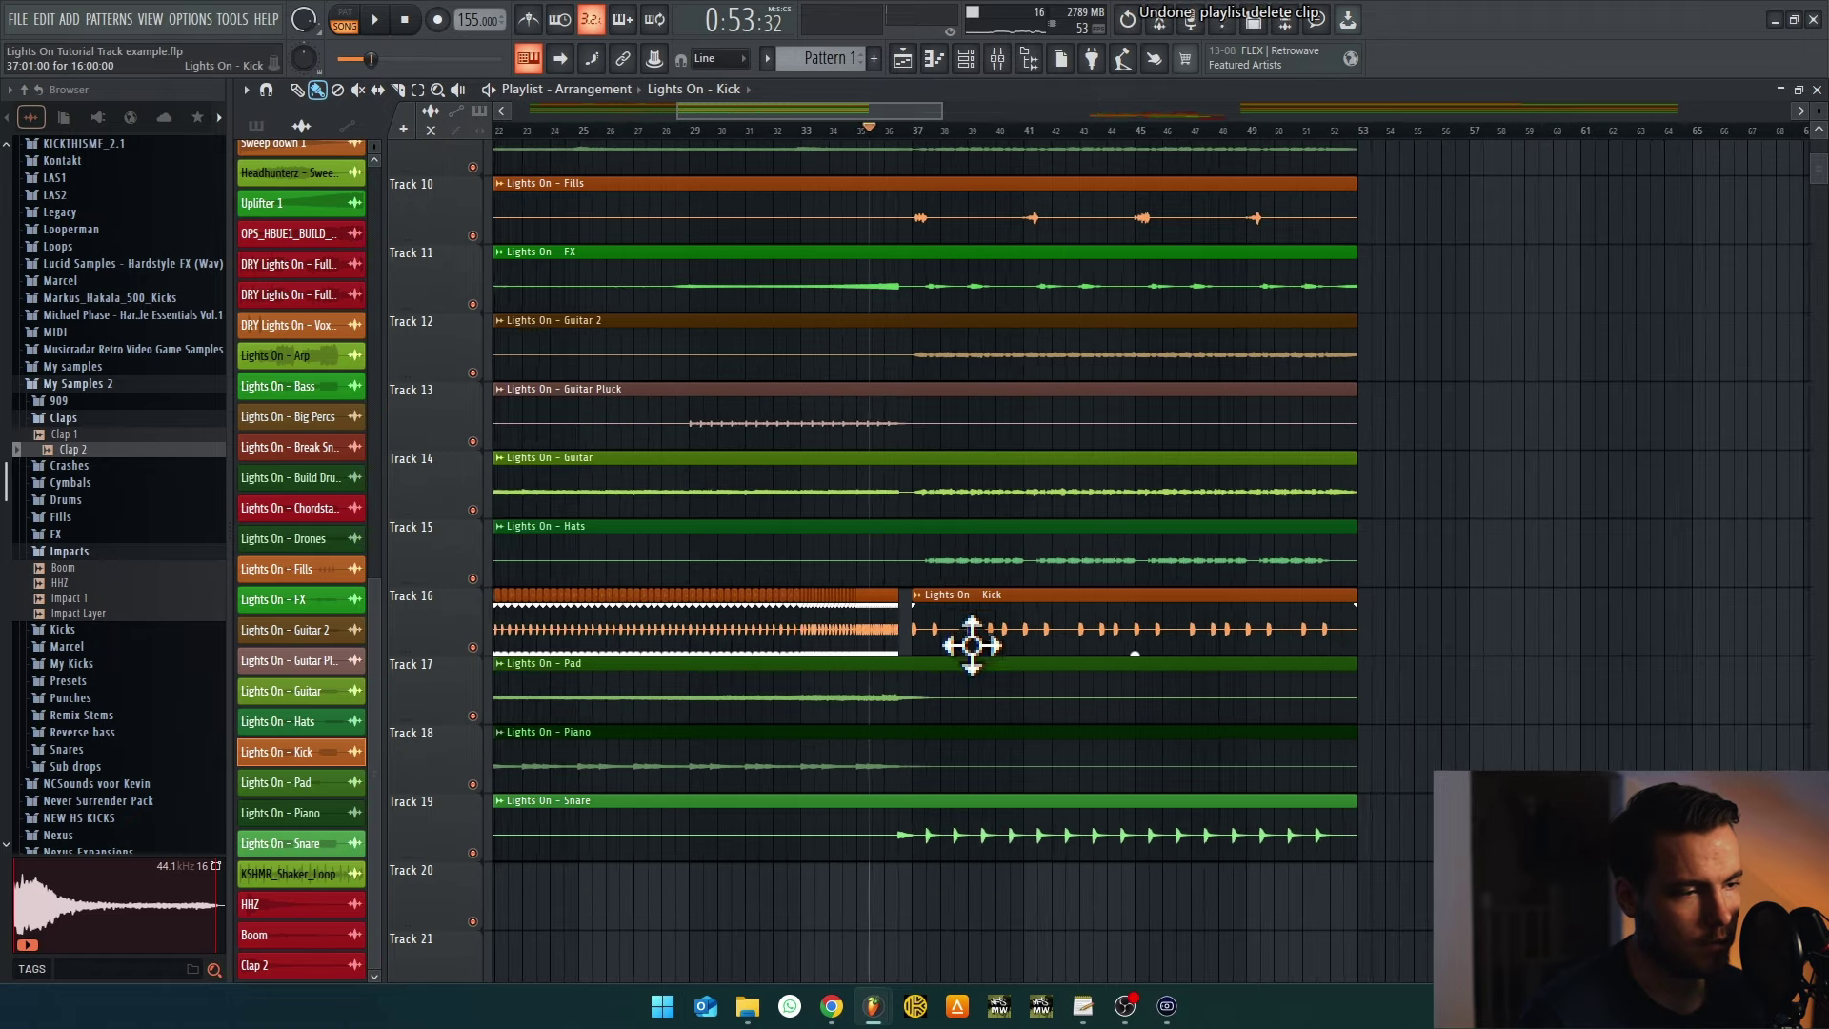
# Shorten the Lights On - Kick clip at bar 37 to a single kick hit half a bar long
pyautogui.scroll(1, 972, 645)
pyautogui.moveTo(1453, 600); pyautogui.dragTo(923, 600)
pyautogui.scroll(2, 958, 636)
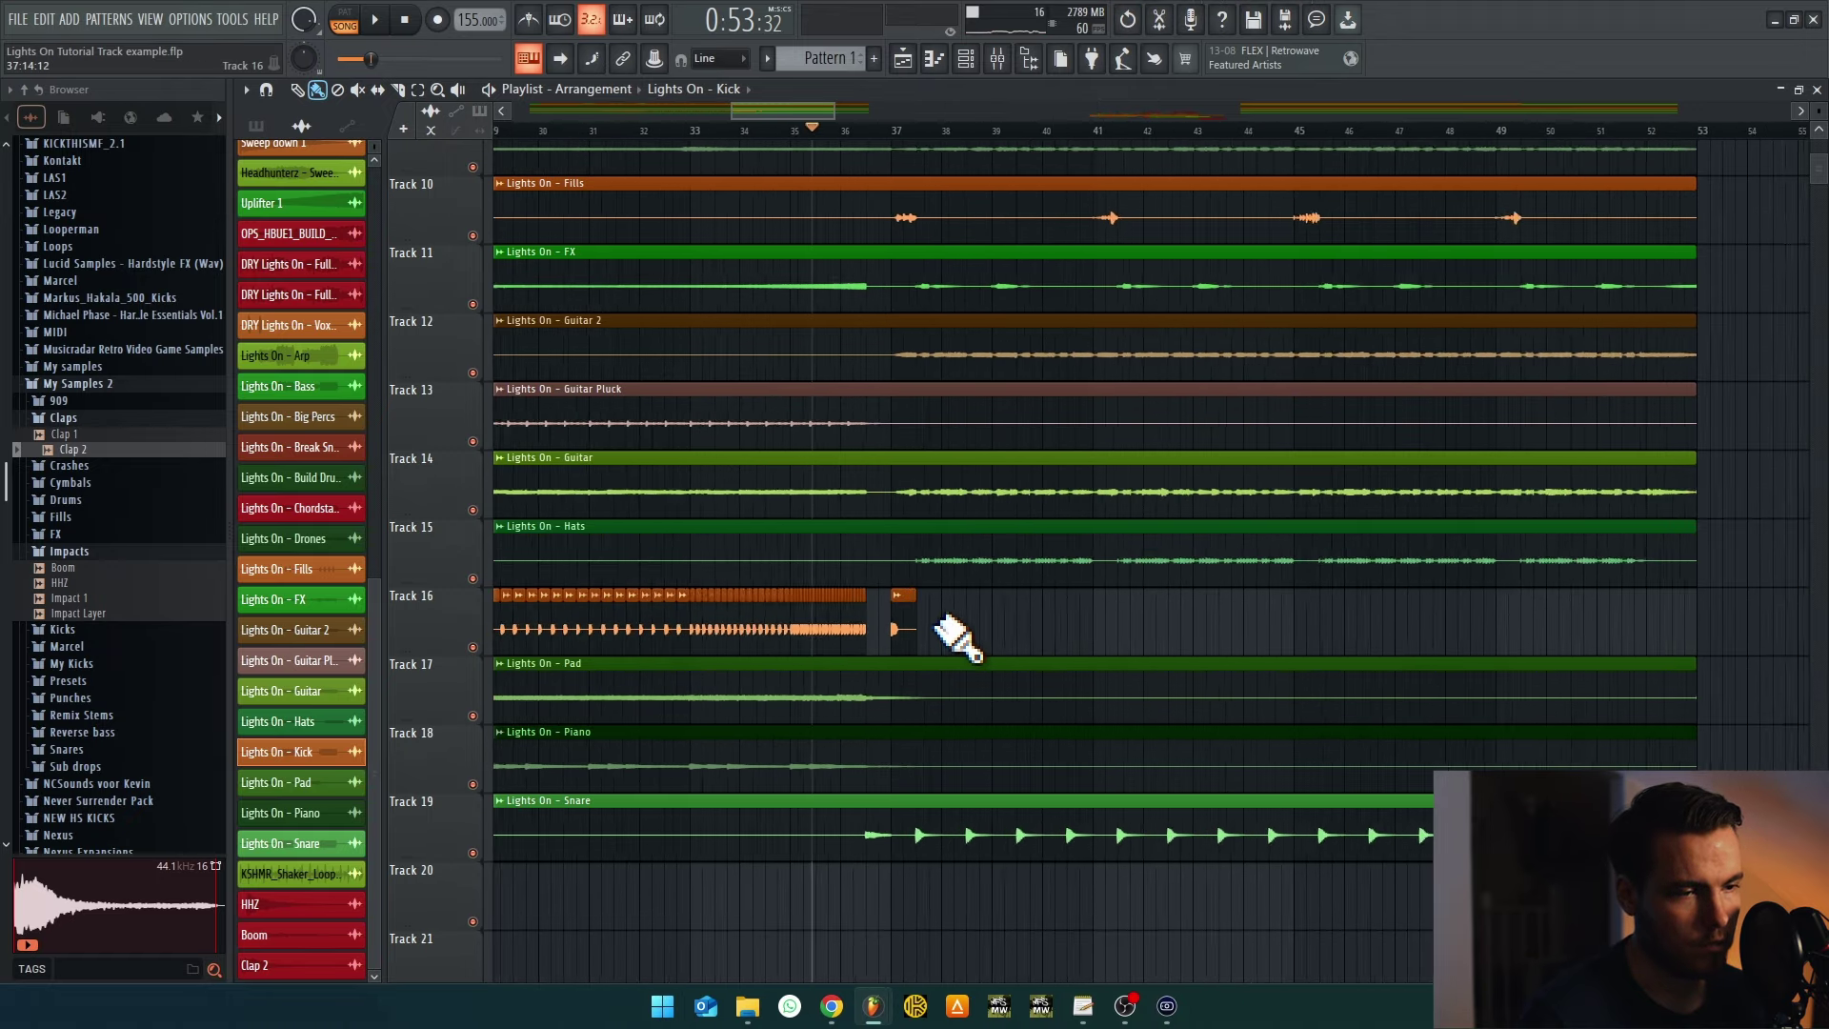
pyautogui.scroll(5, 953, 643)
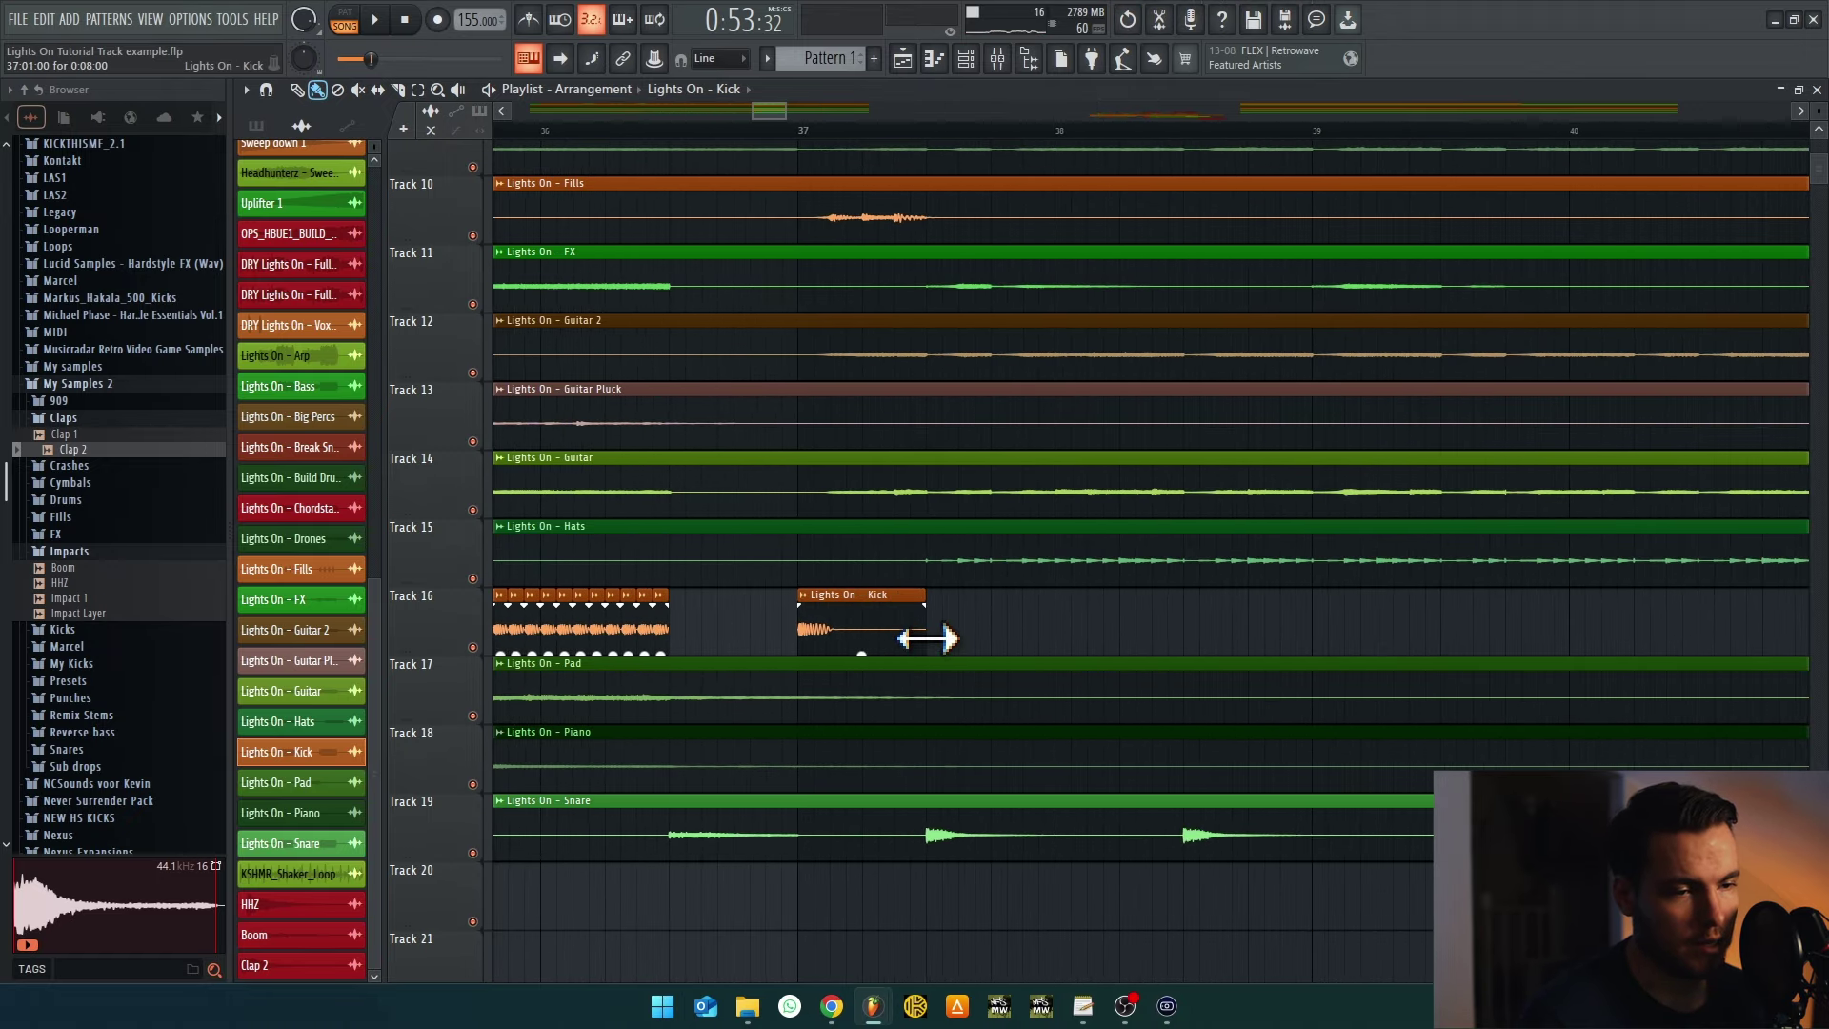
# Repeat the kick every quarter note from bar 37 to bar 53 on the Kick track and play the pattern soloed
pyautogui.scroll(-2, 819, 635)
pyautogui.hotkey('ctrl', 'z')
pyautogui.keyDown('ctrl'); pyautogui.click(473, 647); pyautogui.keyUp('ctrl')
pyautogui.press('space')
pyautogui.hscroll(-3, 997, 368)
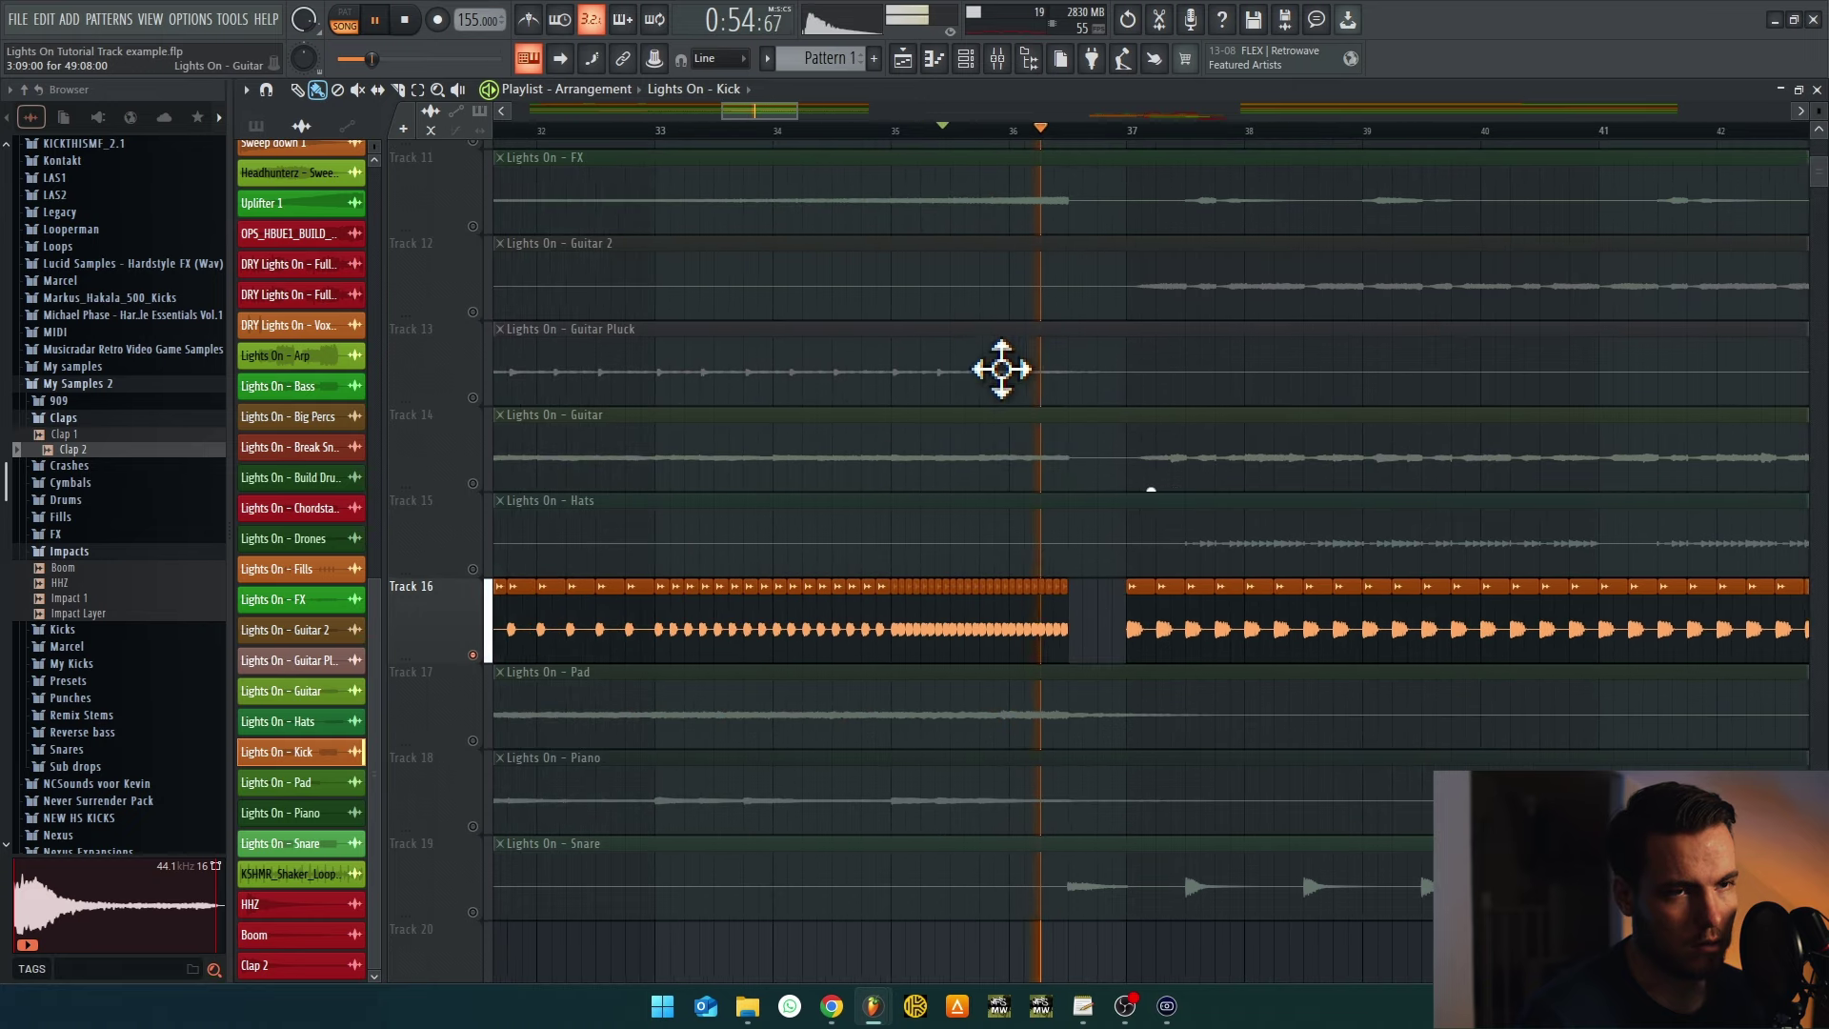
pyautogui.click(557, 129)
pyautogui.click(1151, 128)
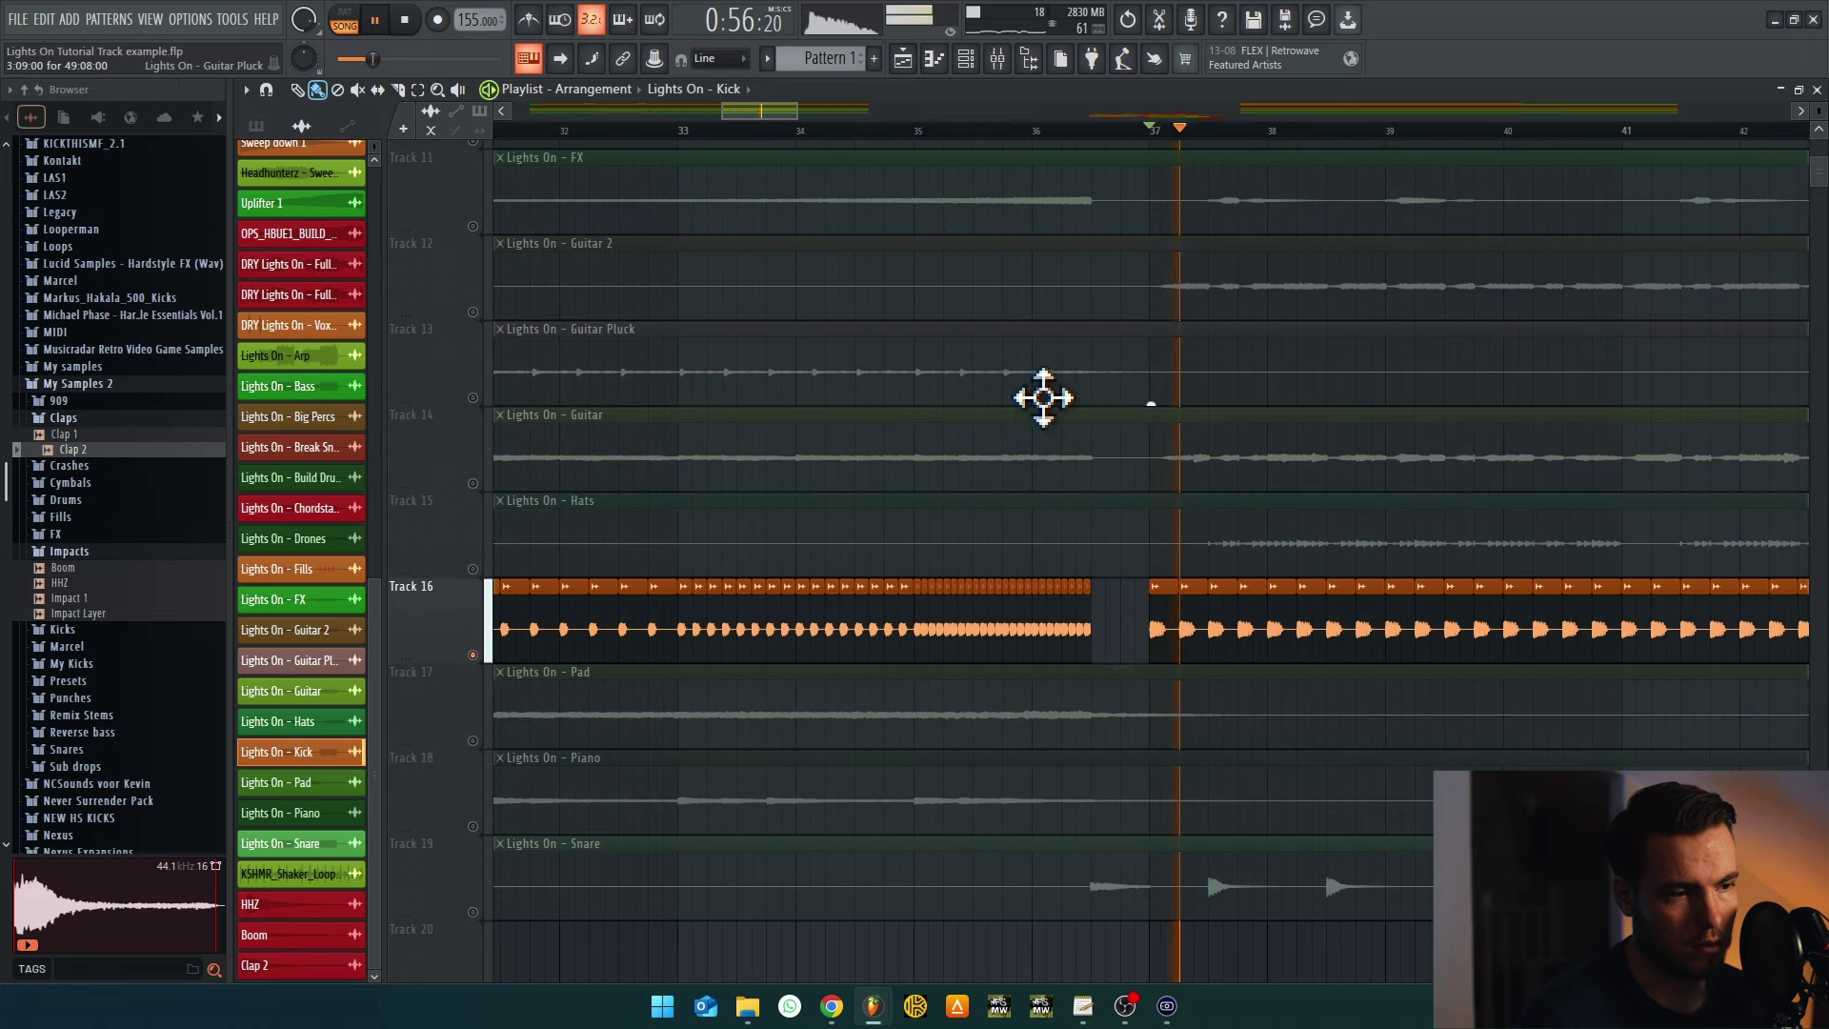
pyautogui.press('space')
pyautogui.keyDown('ctrl'); pyautogui.click(473, 654); pyautogui.keyUp('ctrl')
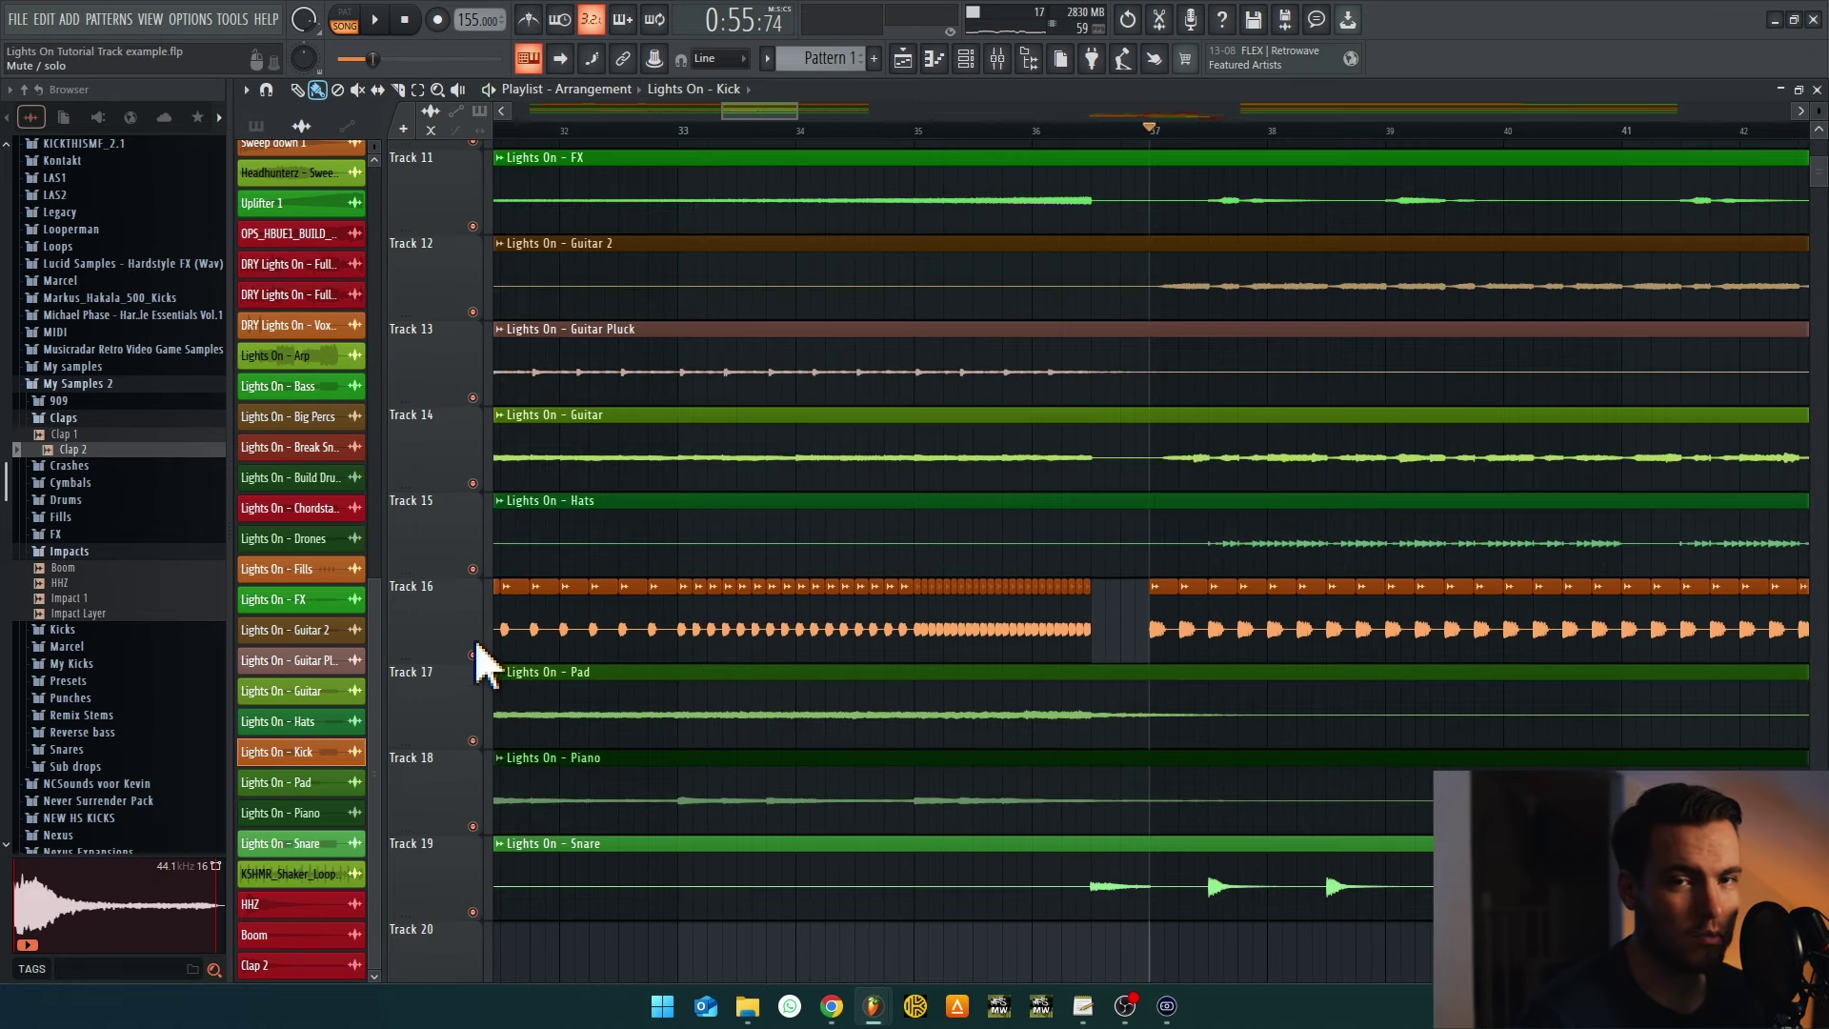
# Trim the Lights On - Bass clip on Track 4 so that it ends at bar 37
pyautogui.scroll(-3, 1200, 568)
pyautogui.scroll(-2, 1148, 577)
pyautogui.scroll(4, 854, 702)
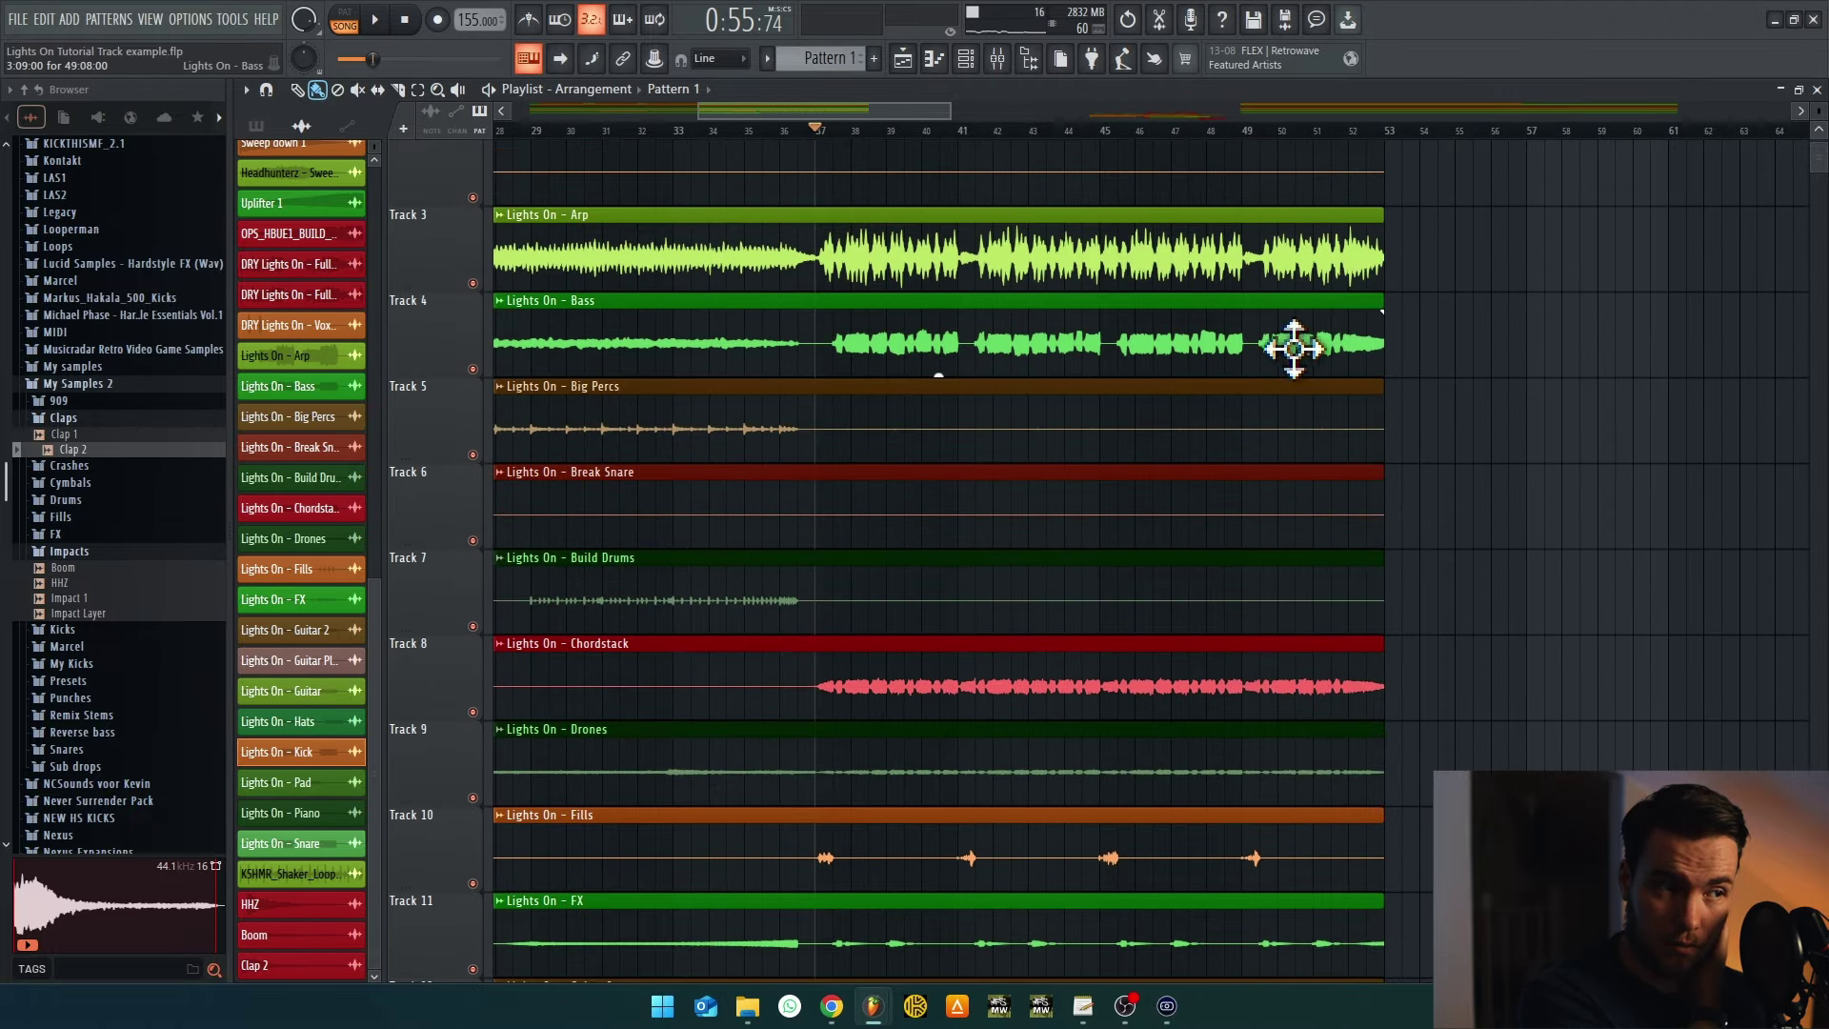
pyautogui.moveTo(1372, 298); pyautogui.dragTo(867, 307)
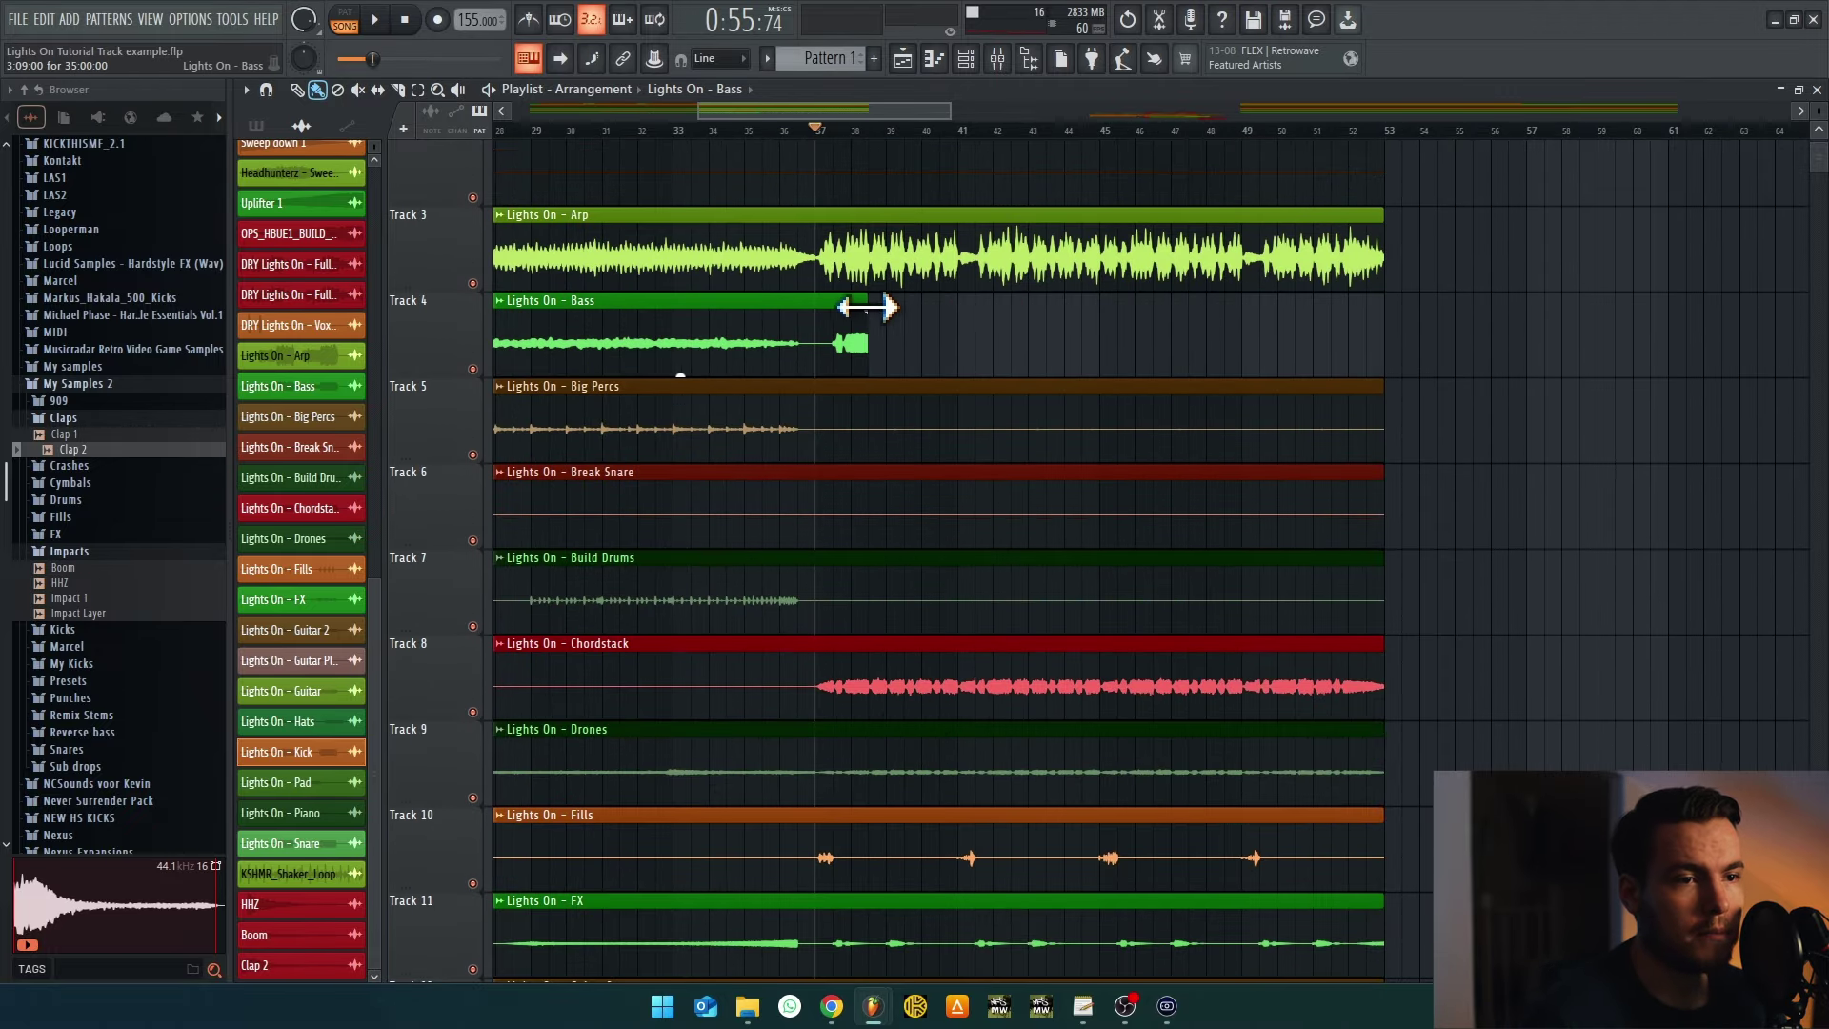
pyautogui.scroll(-4, 1023, 360)
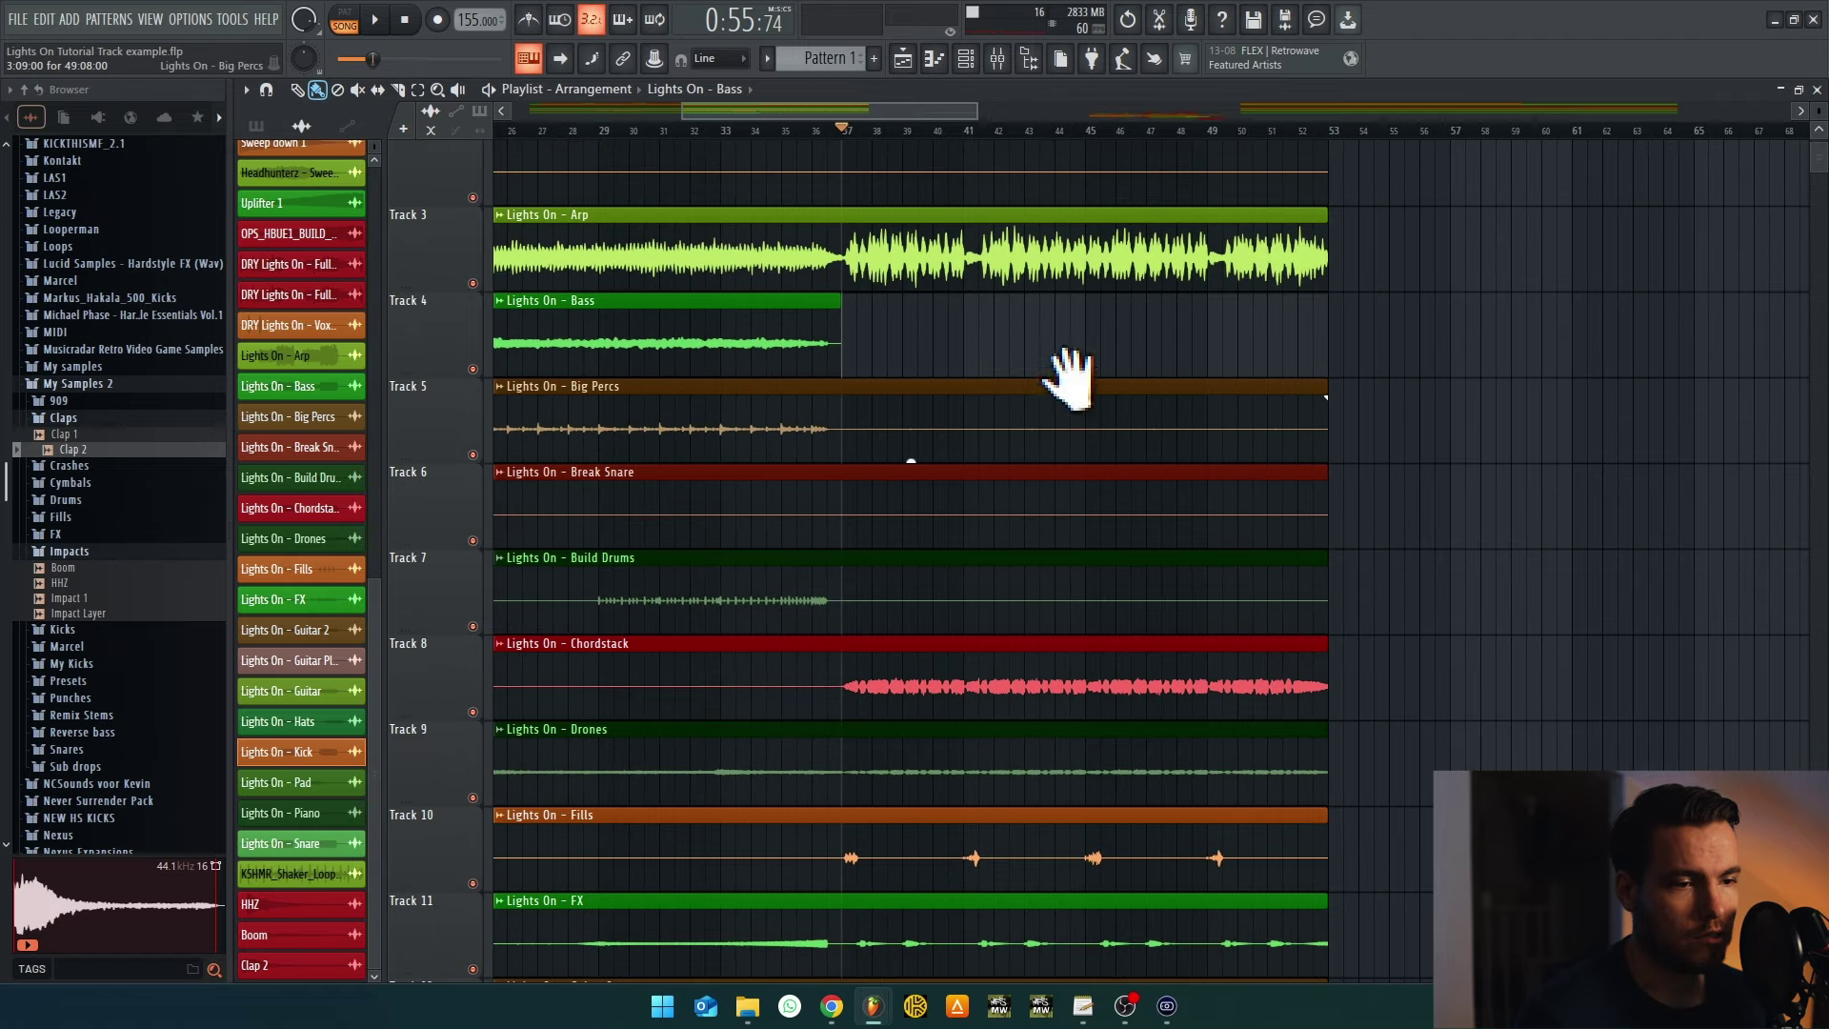
# Play the build-up from about bar 34 into the drop with all tracks and check the stems against the new kicks
pyautogui.scroll(-6, 1053, 498)
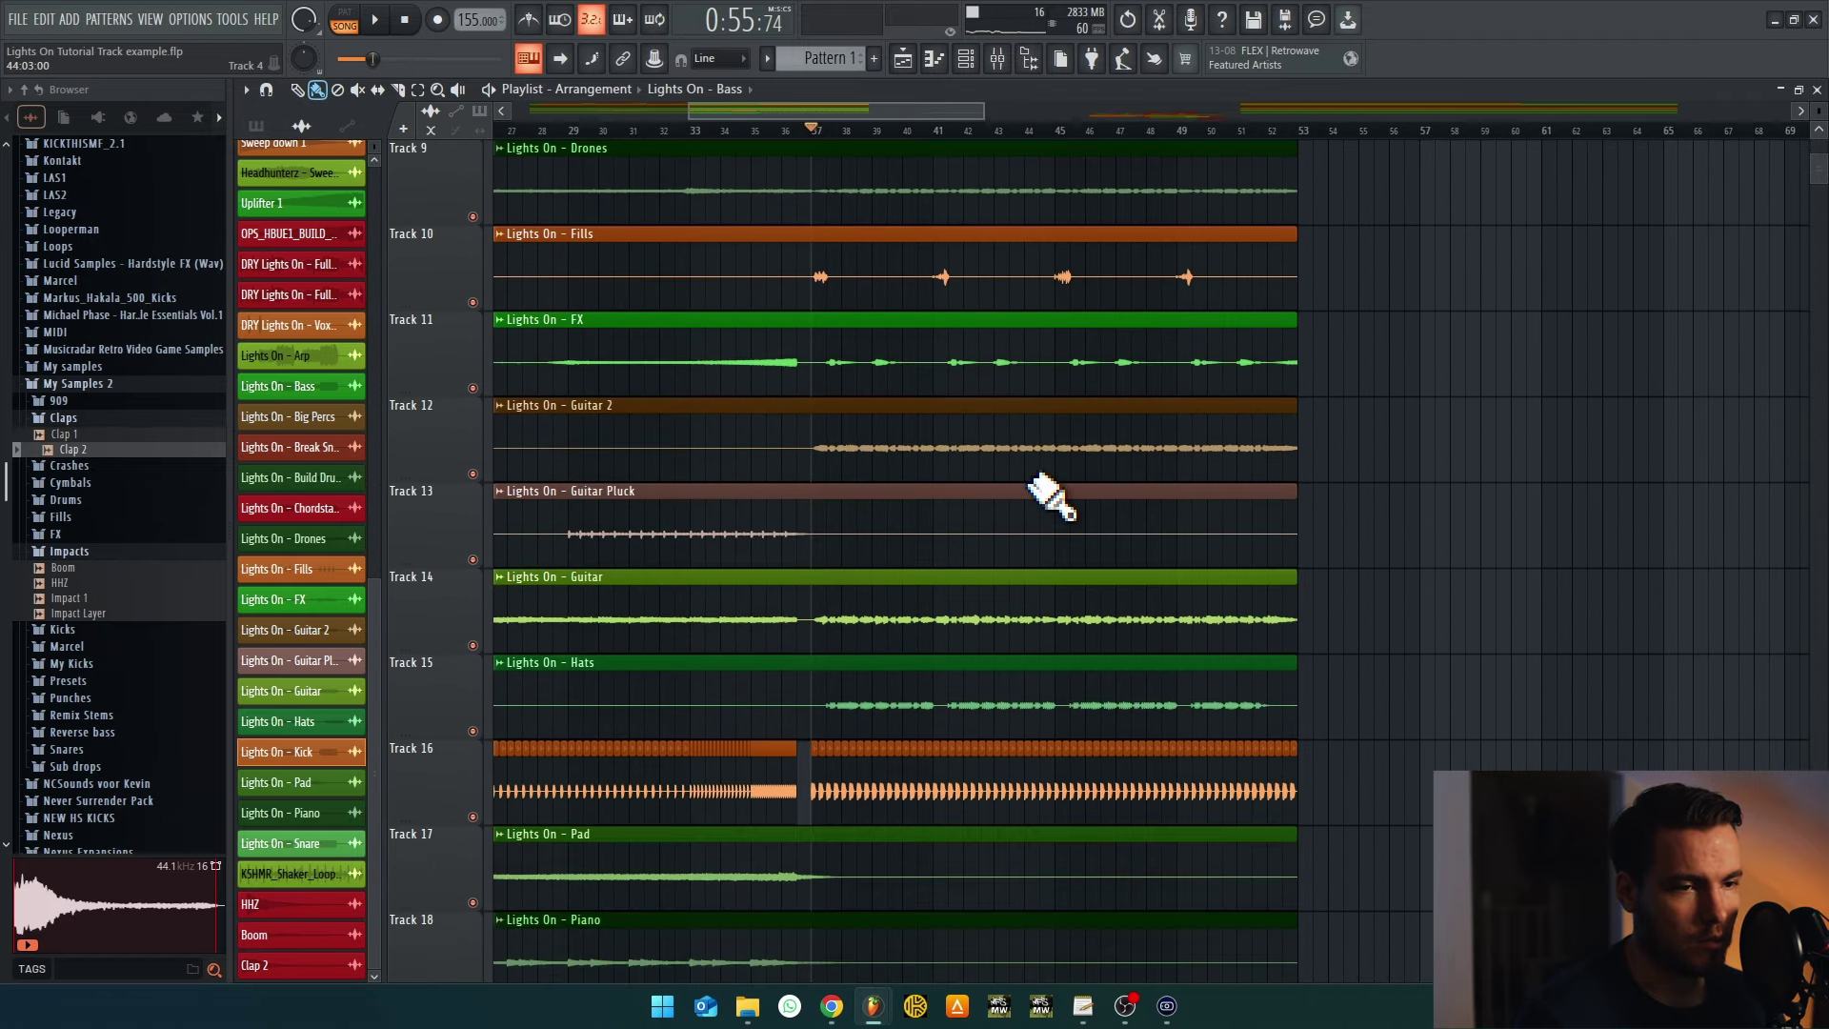
pyautogui.click(740, 133)
pyautogui.press('space')
pyautogui.scroll(-2, 1135, 543)
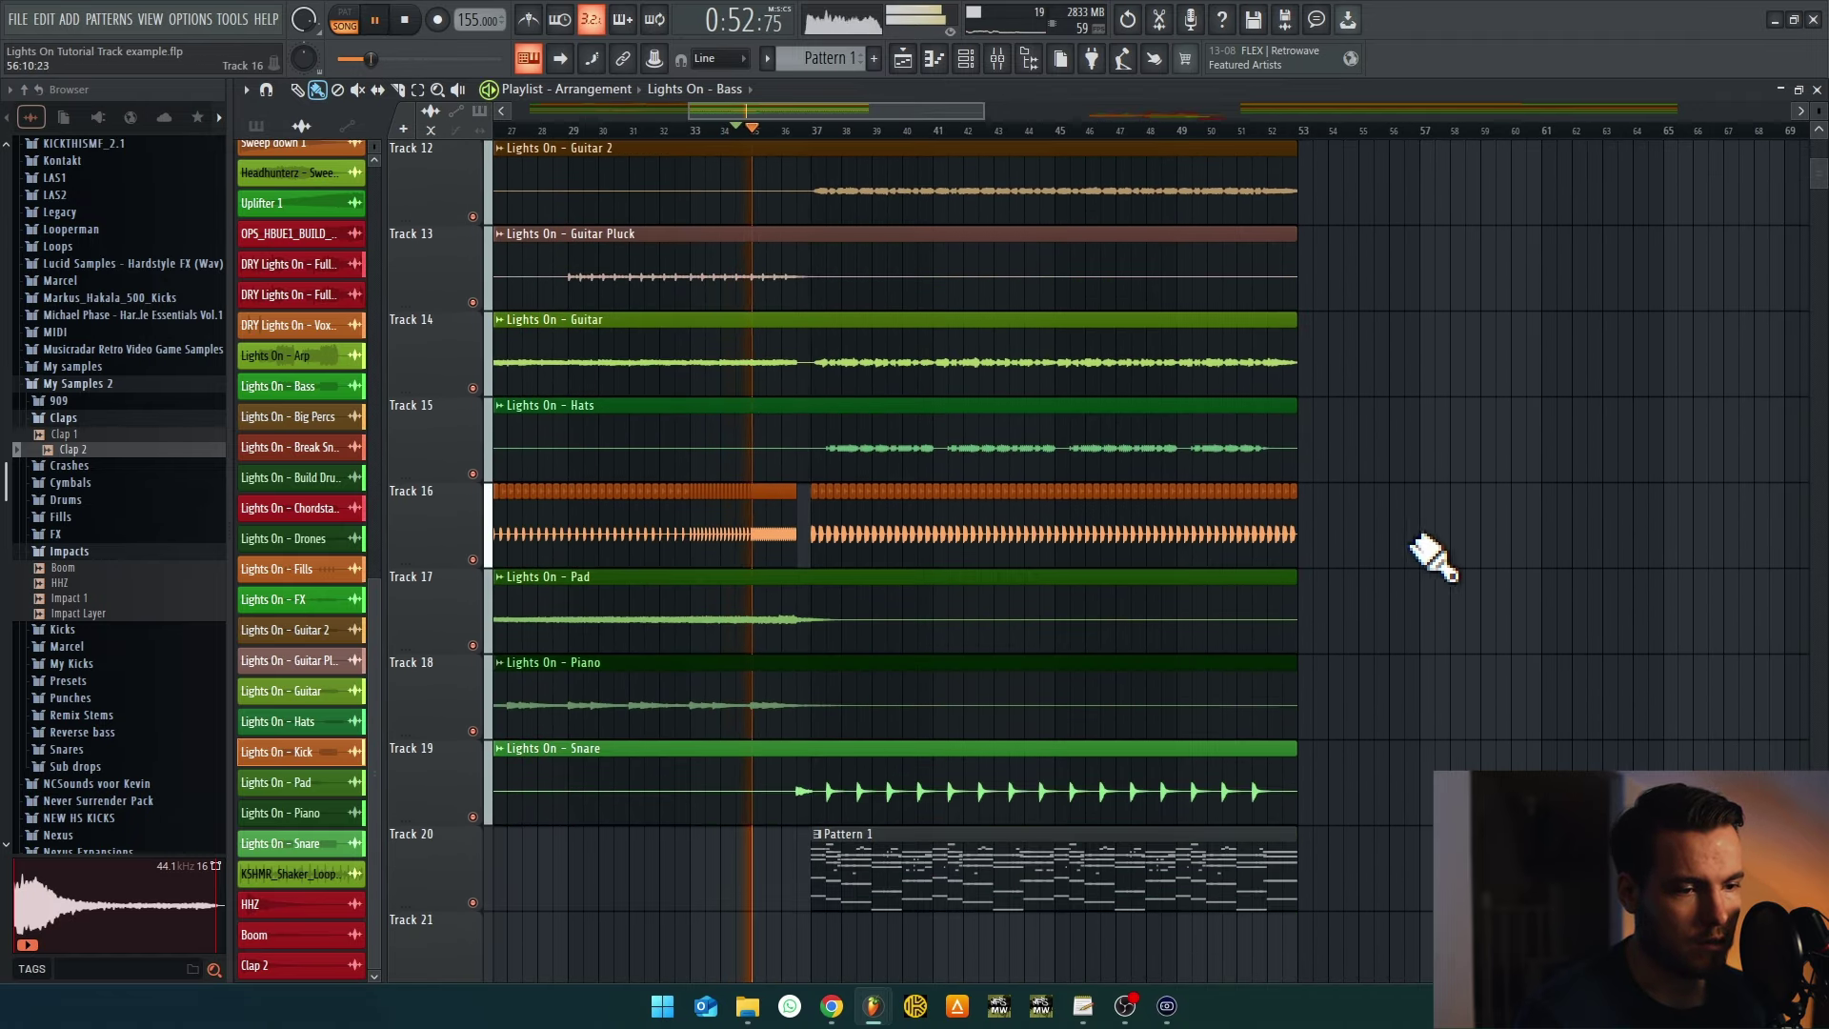
pyautogui.scroll(1, 1143, 588)
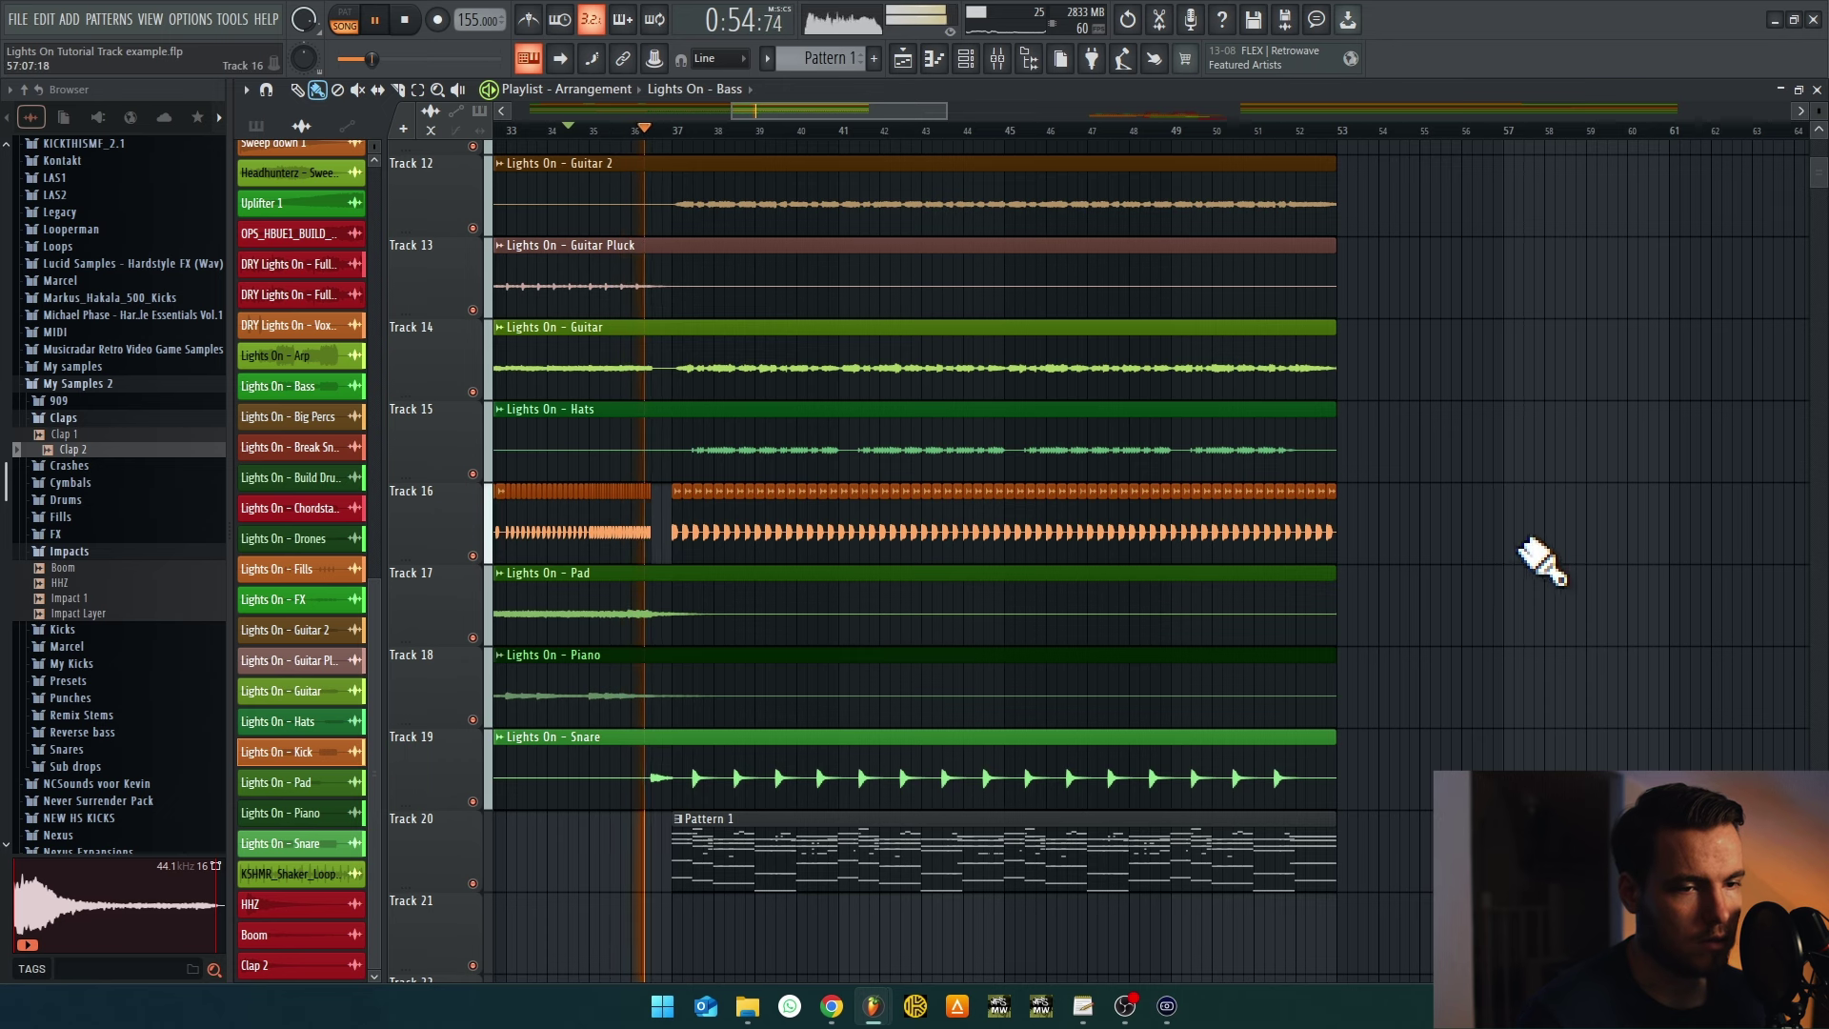
pyautogui.scroll(2, 987, 675)
pyautogui.hscroll(-2, 1212, 673)
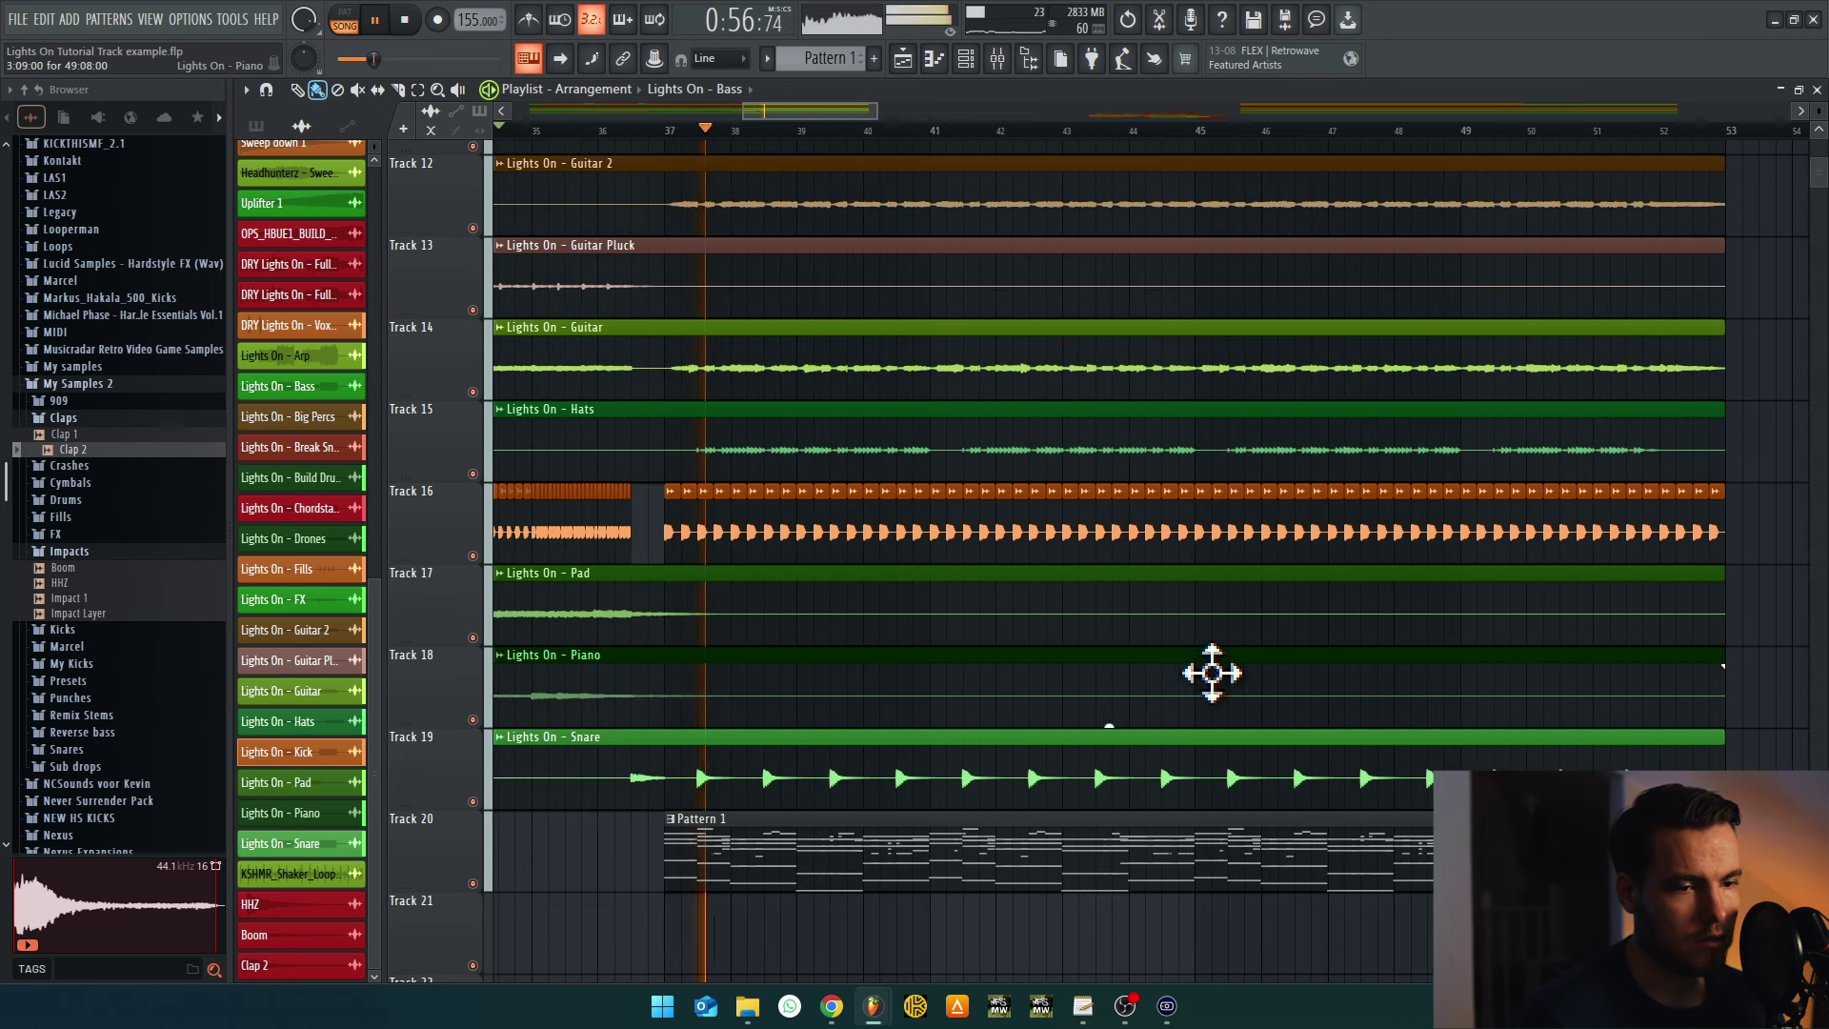
pyautogui.scroll(-1, 1212, 673)
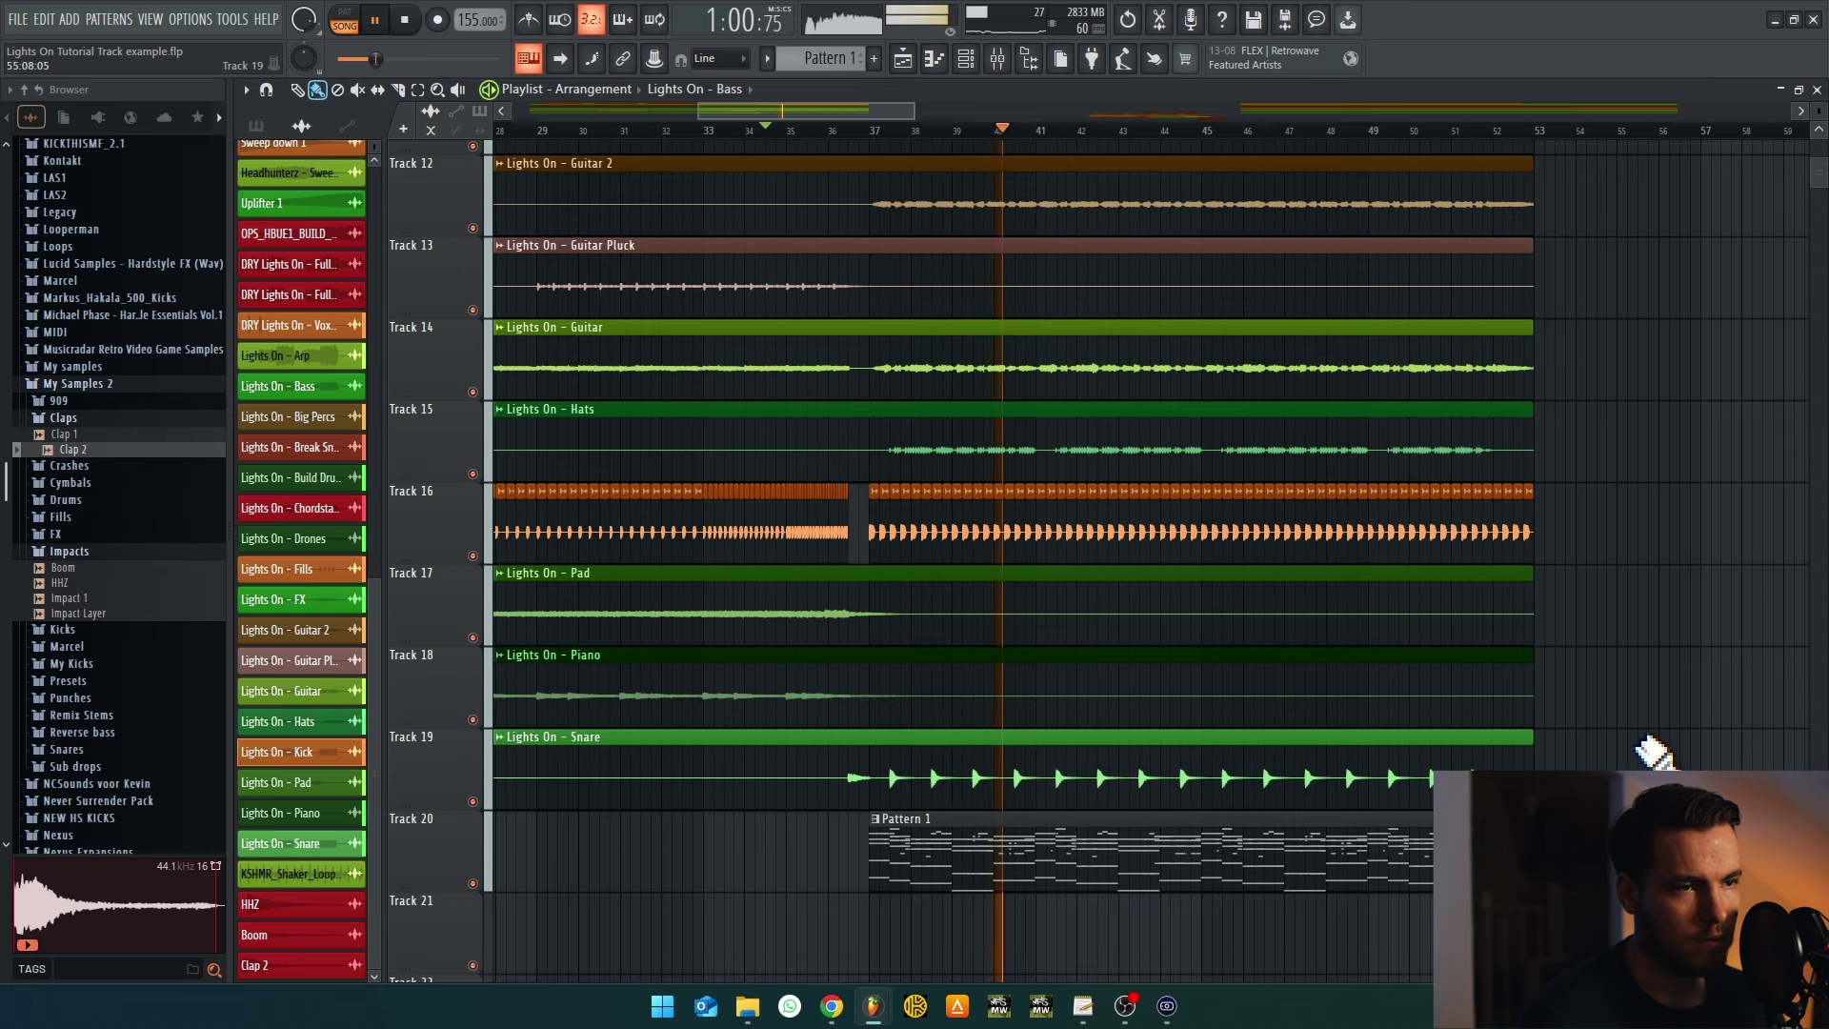
pyautogui.scroll(10, 1611, 764)
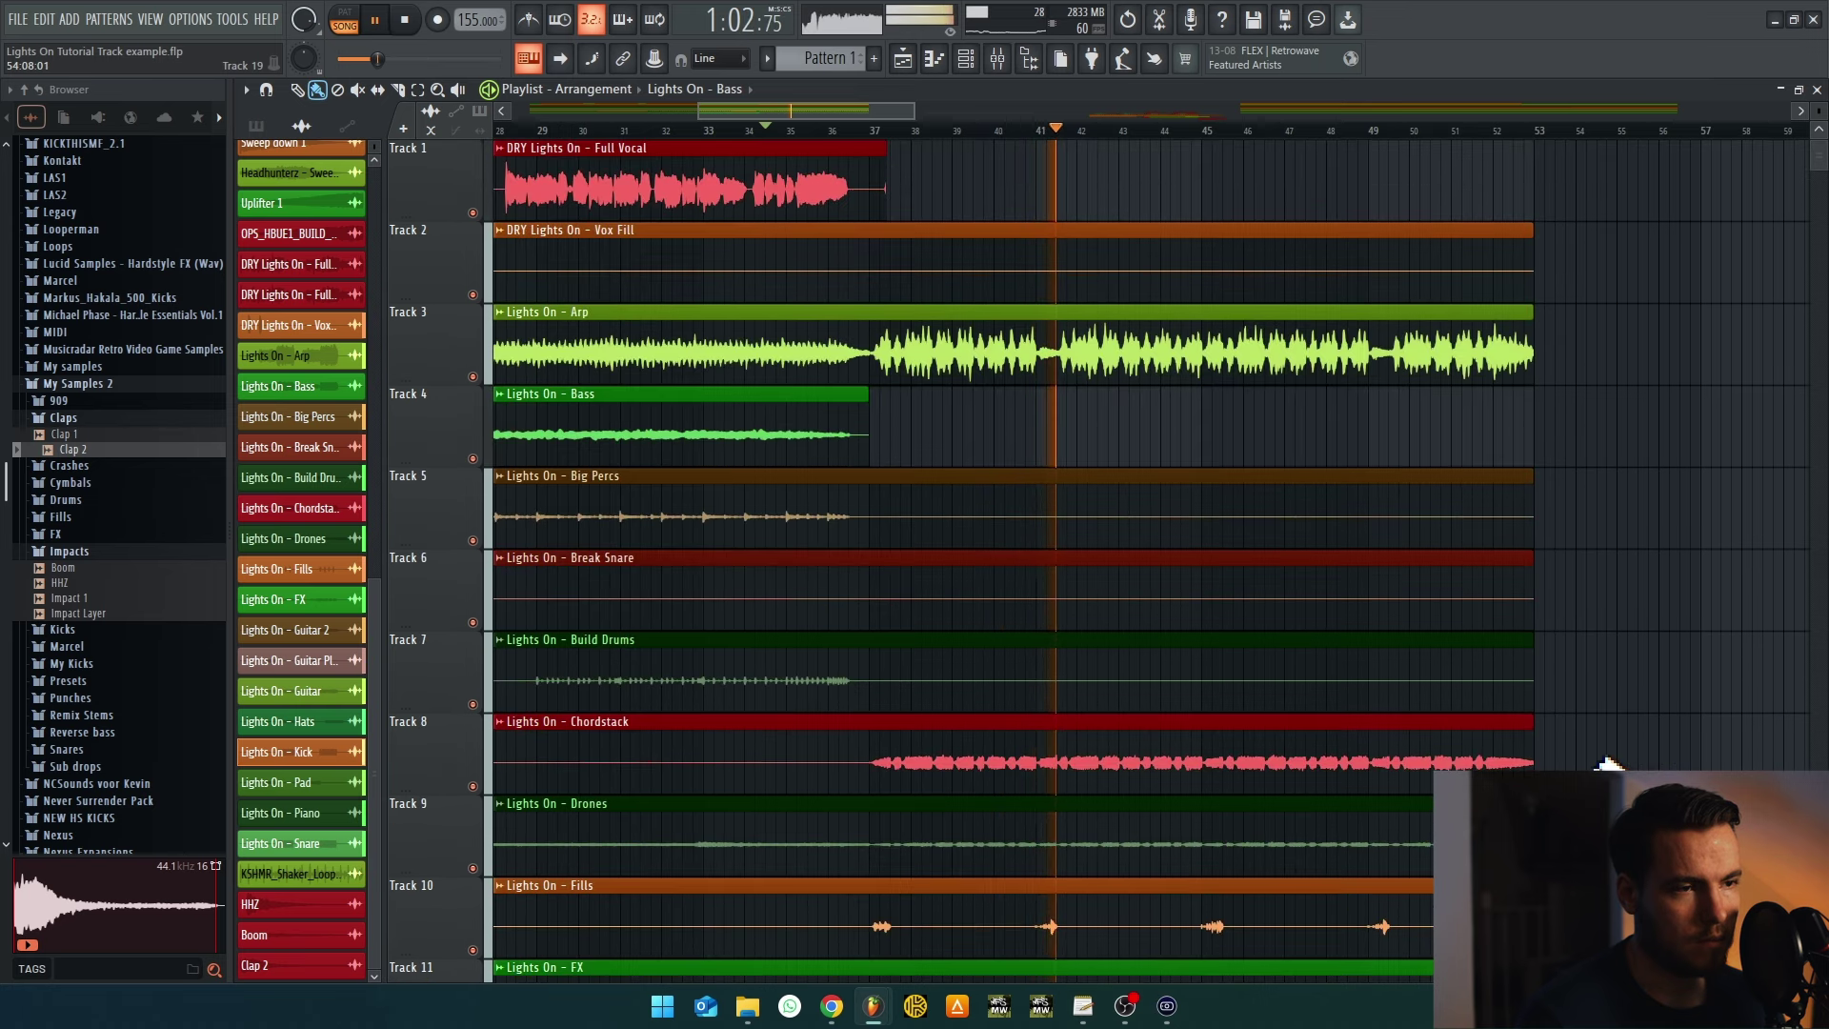
pyautogui.press('space')
# Trim the Lights On - Snare clip on Track 19 so that it ends at bar 37
pyautogui.scroll(-10, 1610, 765)
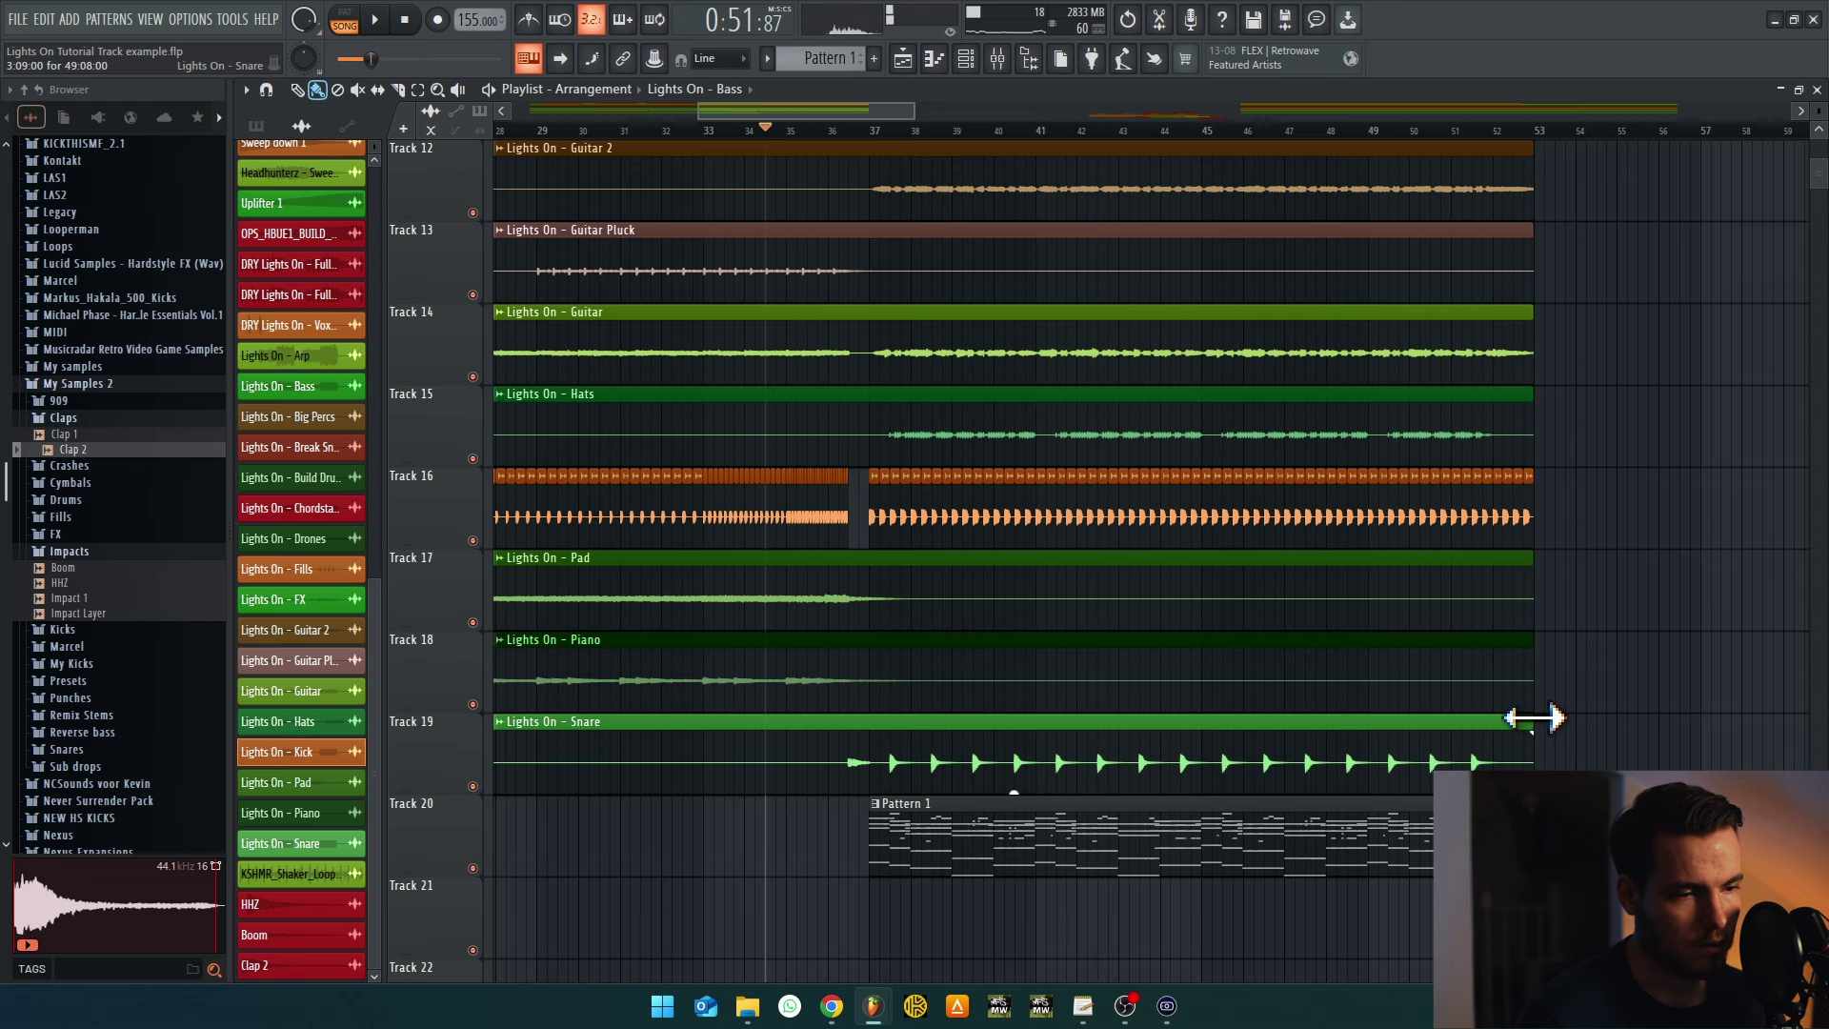
pyautogui.moveTo(1535, 718); pyautogui.dragTo(934, 742)
pyautogui.scroll(1, 1042, 748)
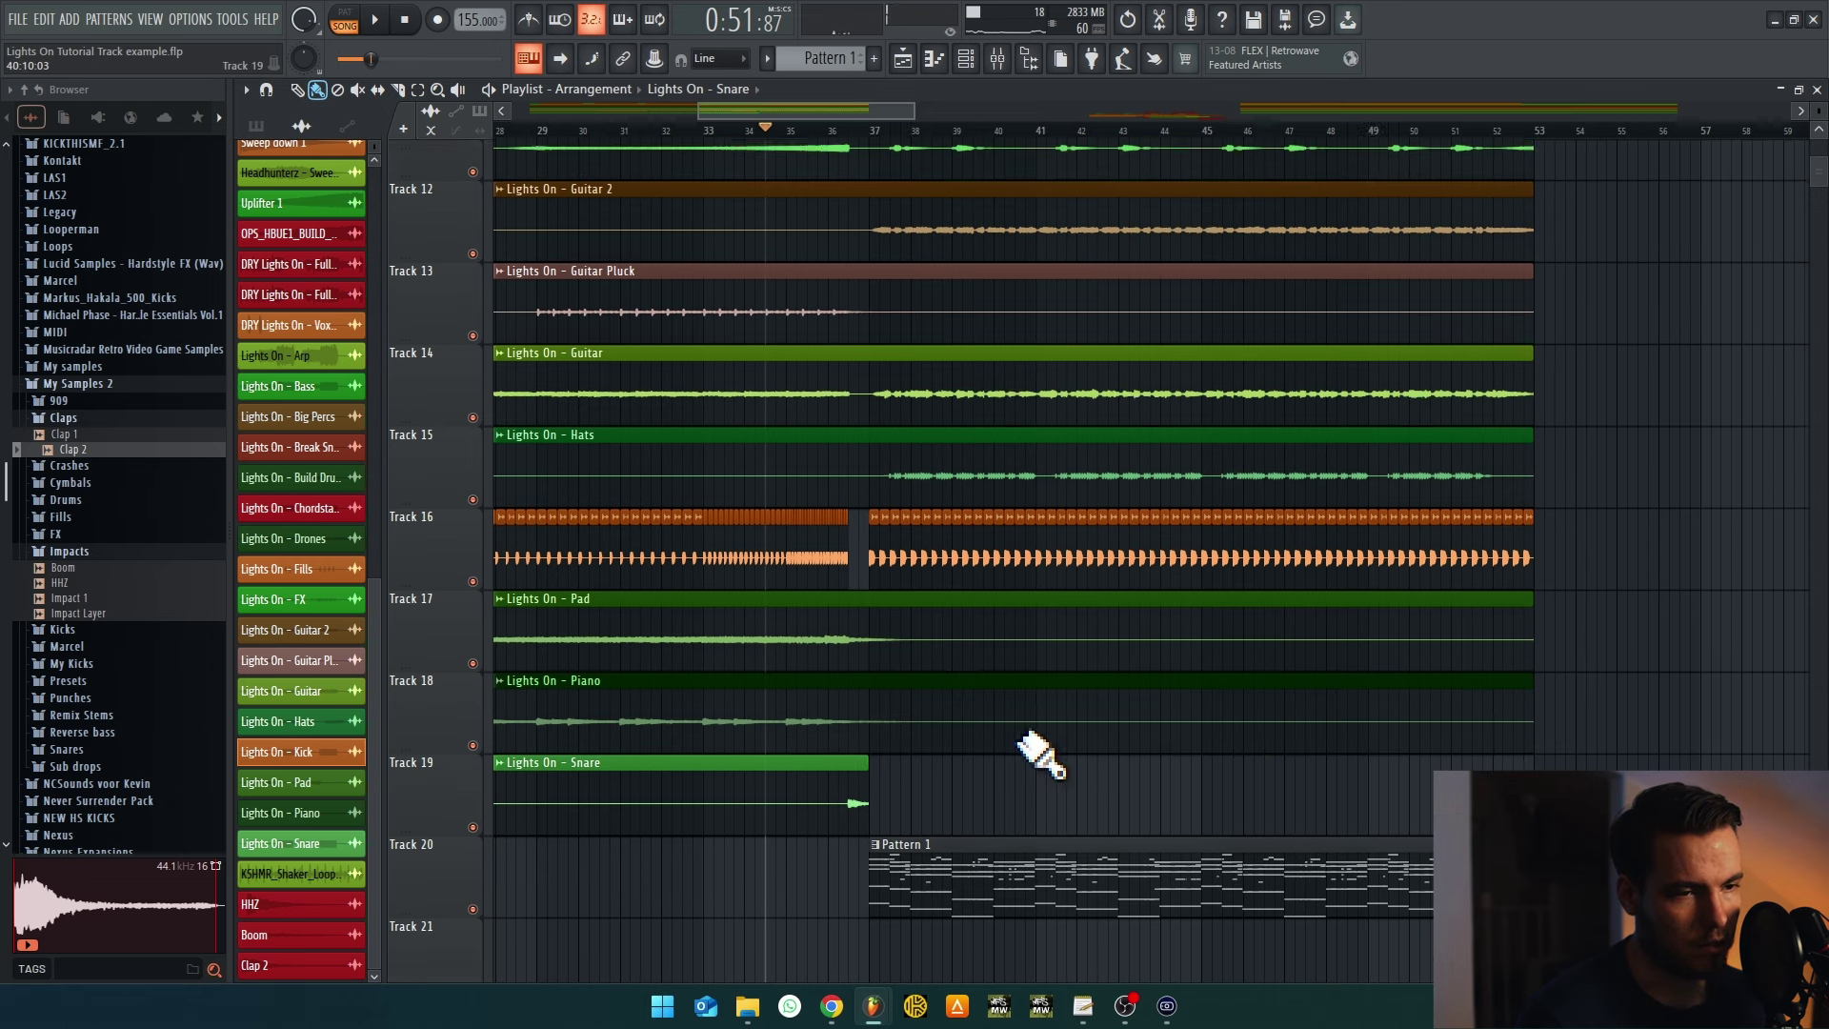
# Delete the kicks from bar 37 to bar 45 on Track 16
pyautogui.scroll(-2, 1160, 654)
pyautogui.scroll(1, 1160, 655)
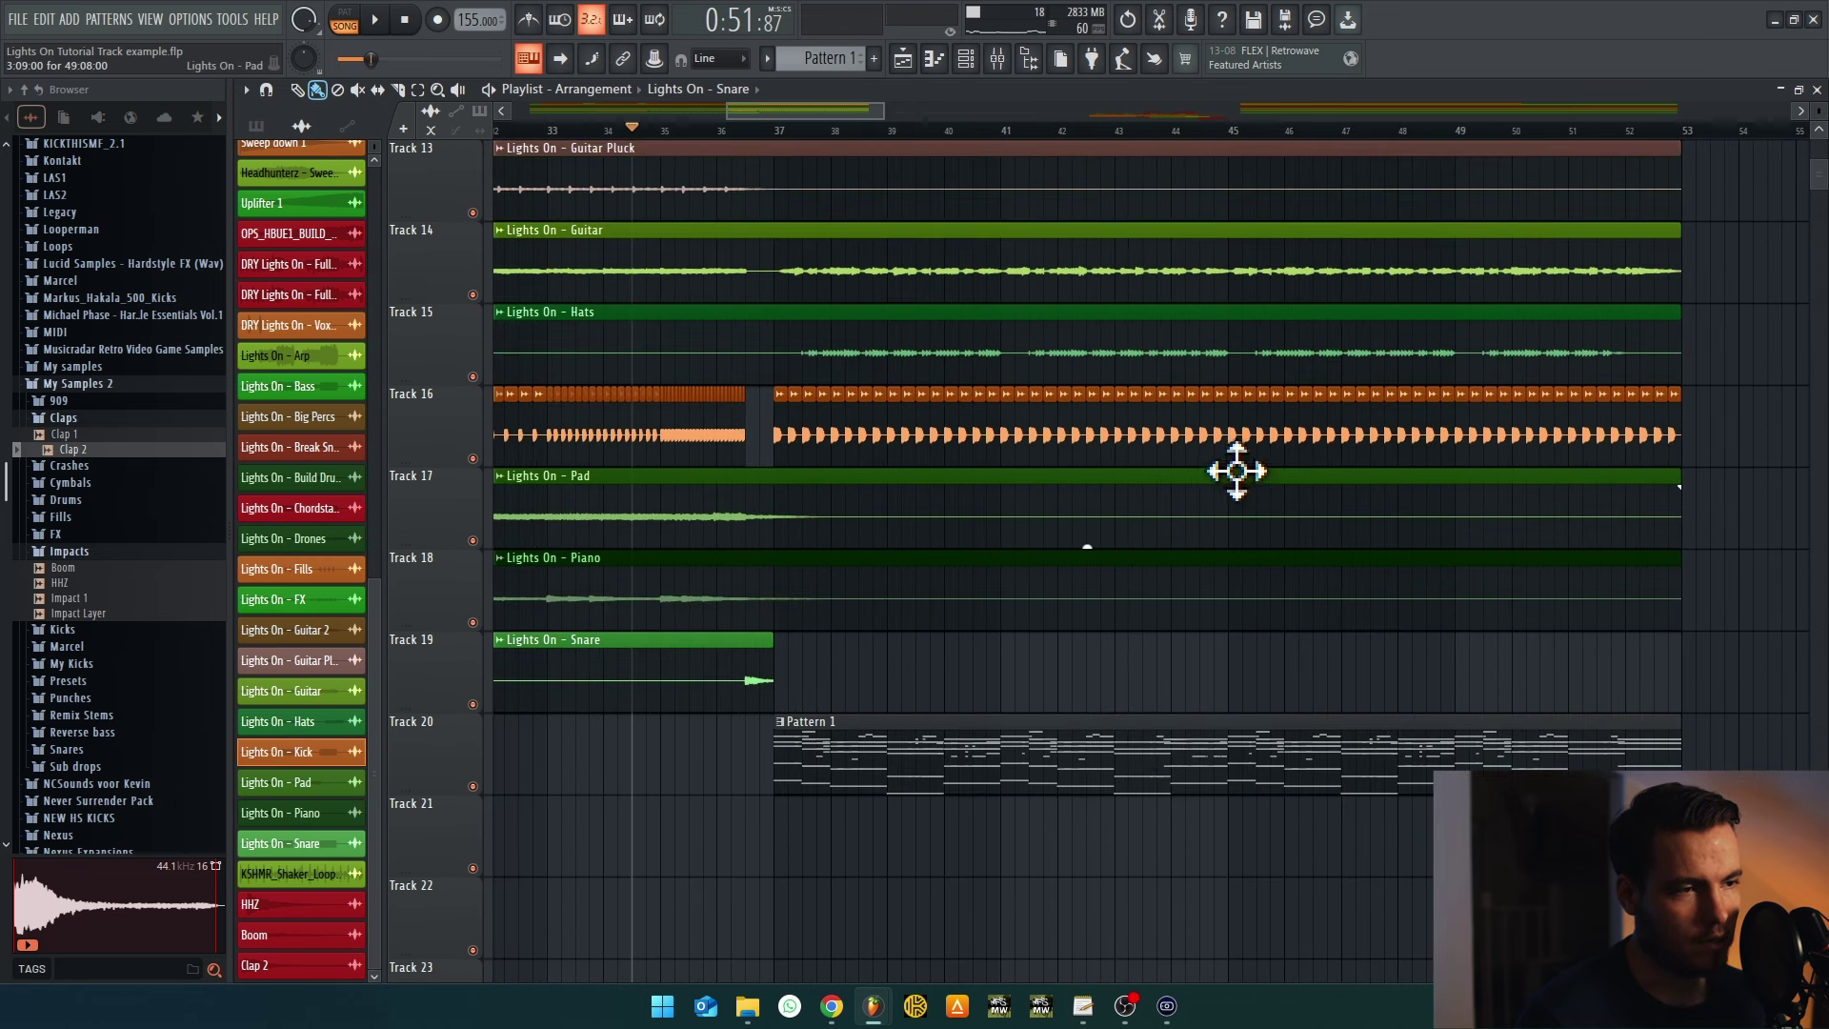
pyautogui.moveTo(1219, 441); pyautogui.dragTo(776, 445)
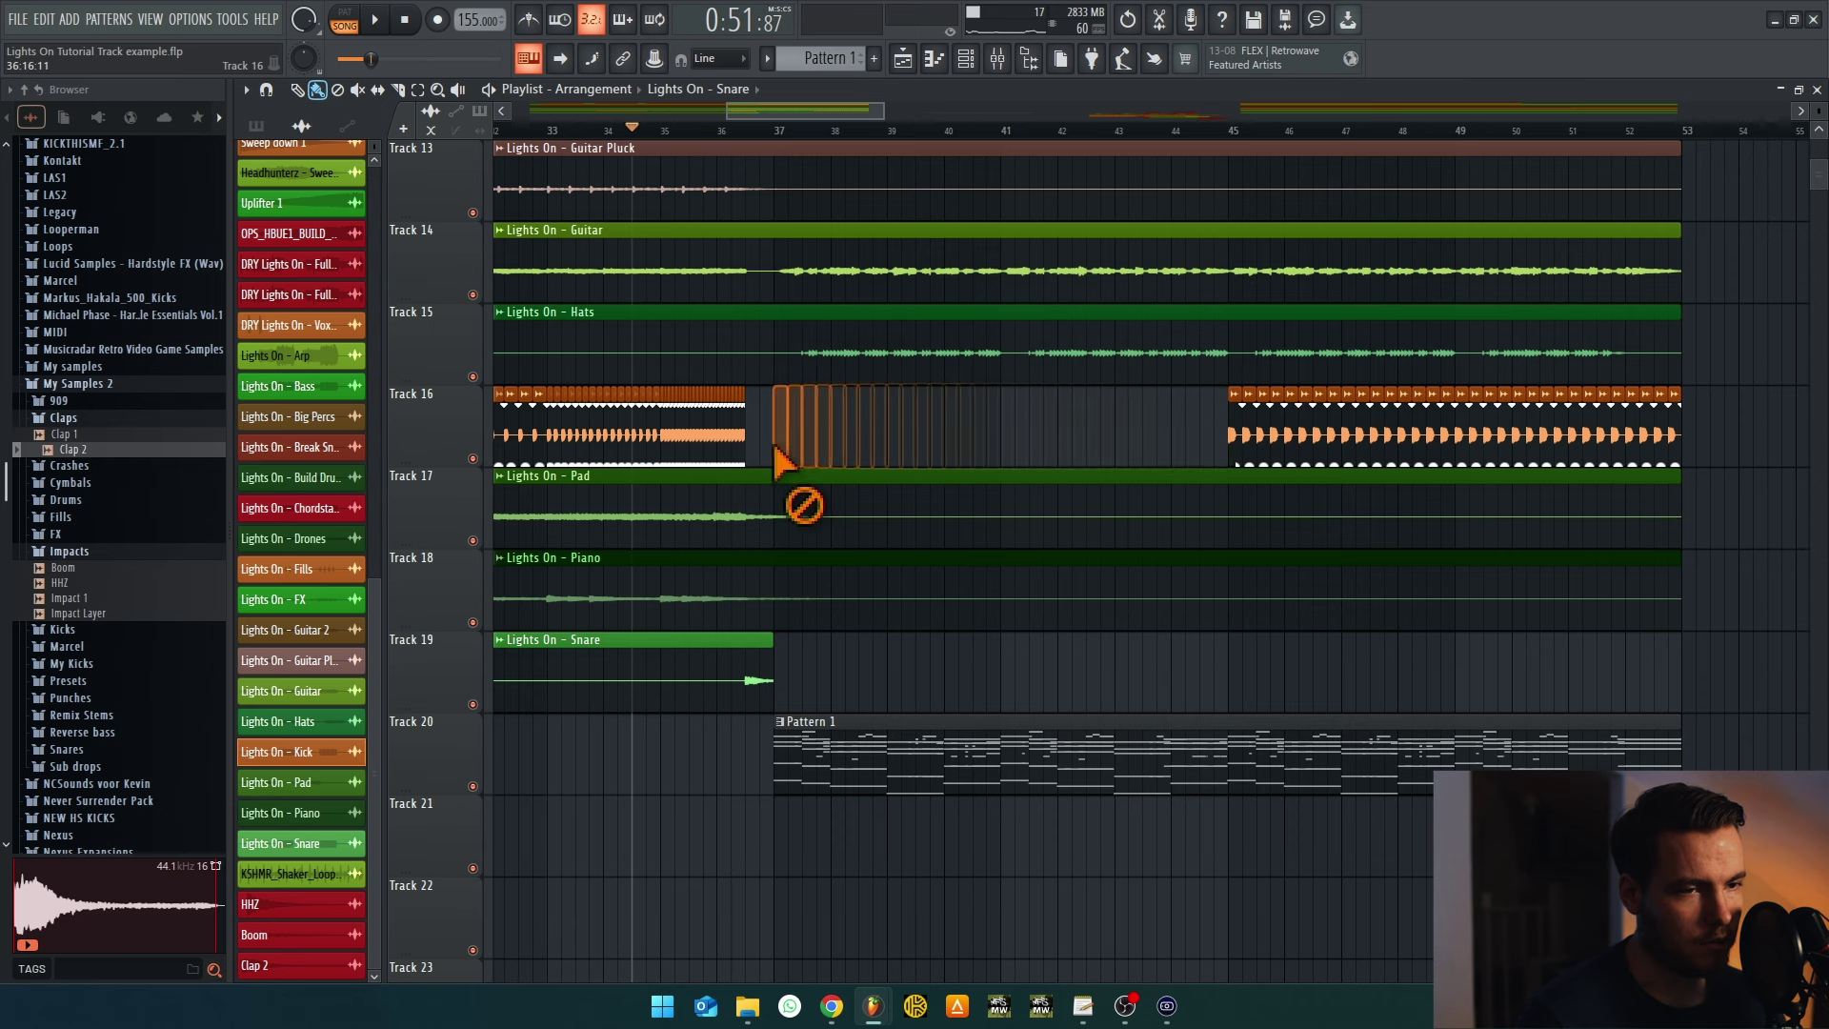
pyautogui.scroll(2, 773, 577)
pyautogui.scroll(5, 931, 600)
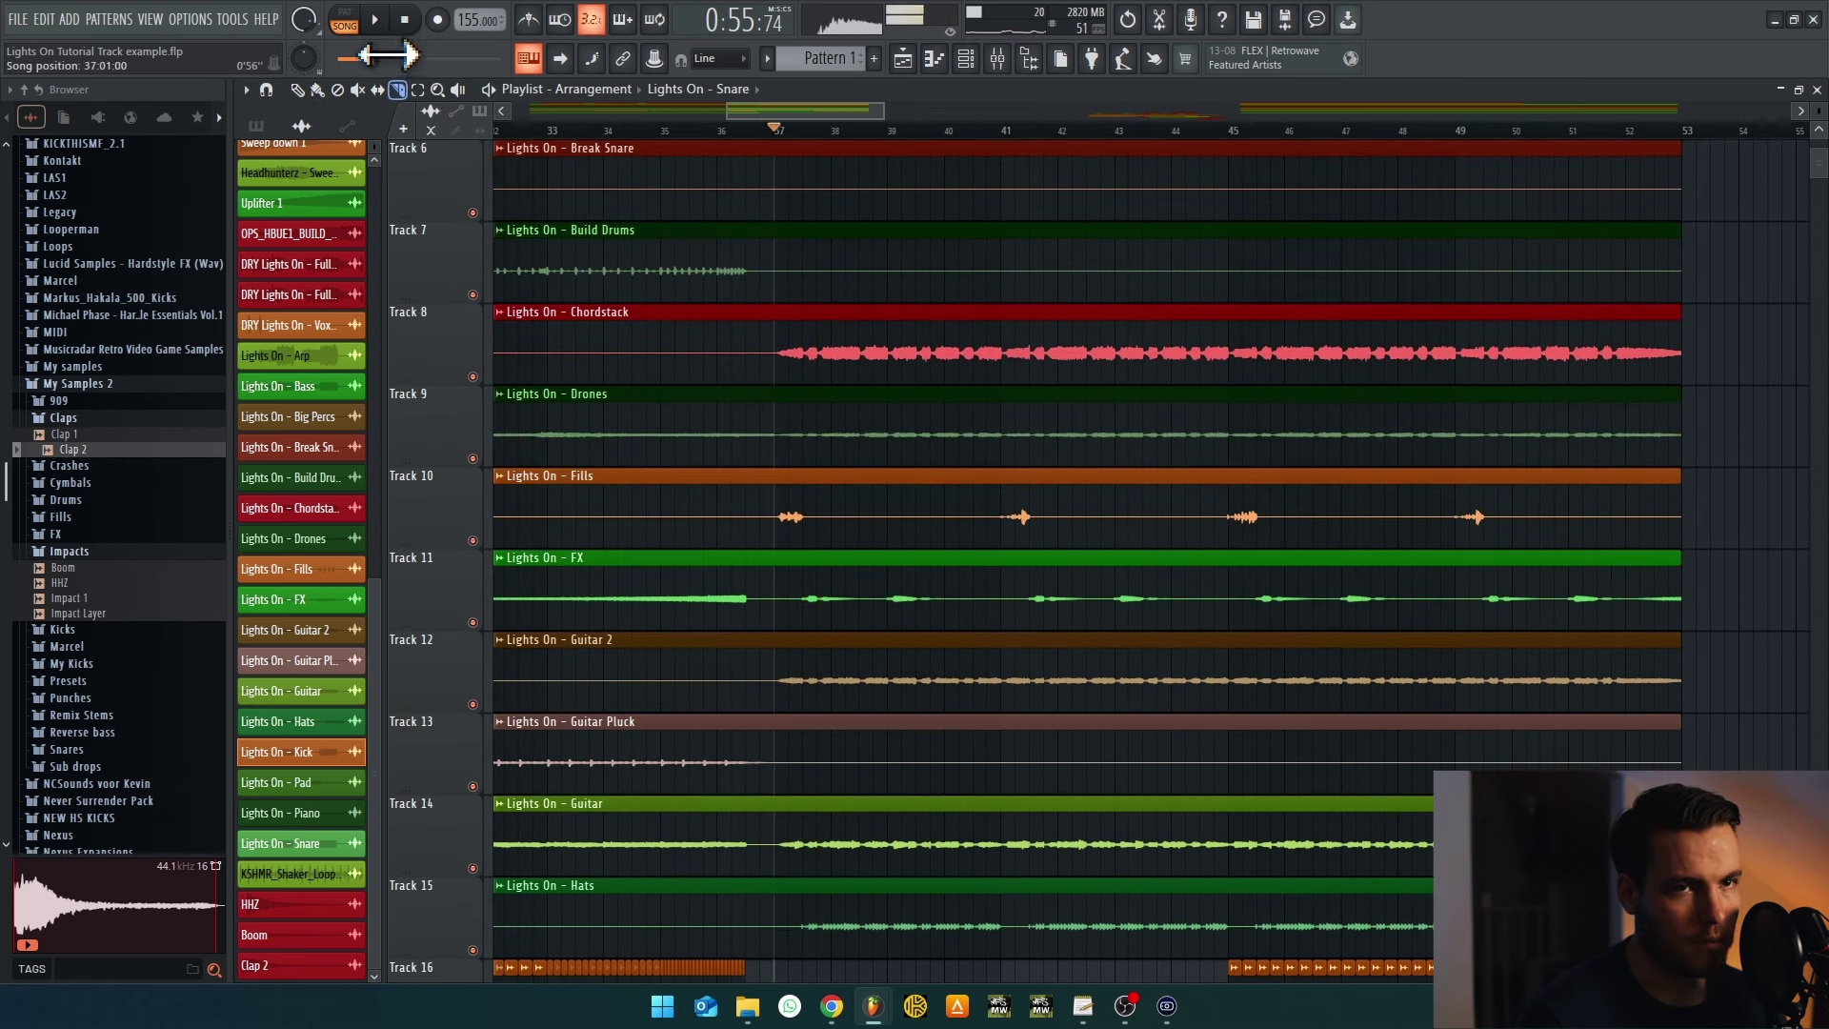
# Slice out the half-bar fill at bar 41 on the Fills track and place a copy on Track 16 in the second half of bar 36
pyautogui.scroll(2, 829, 551)
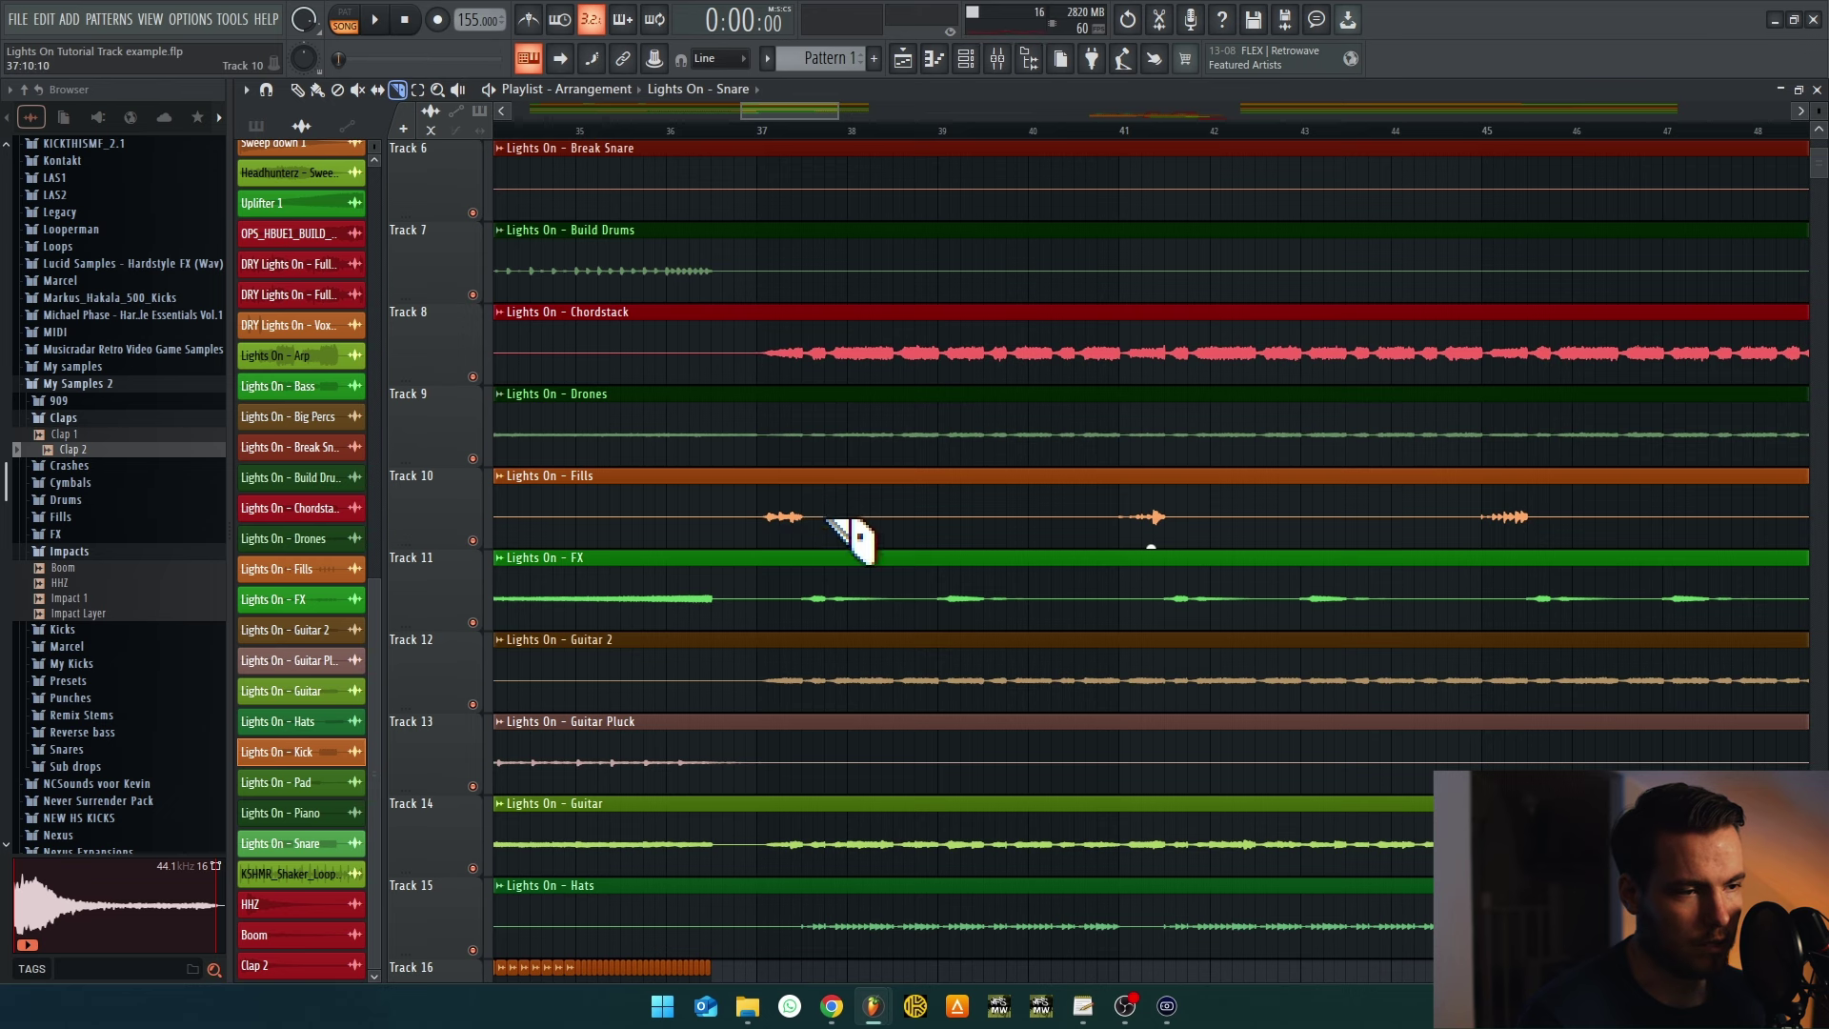
pyautogui.scroll(-6, 929, 533)
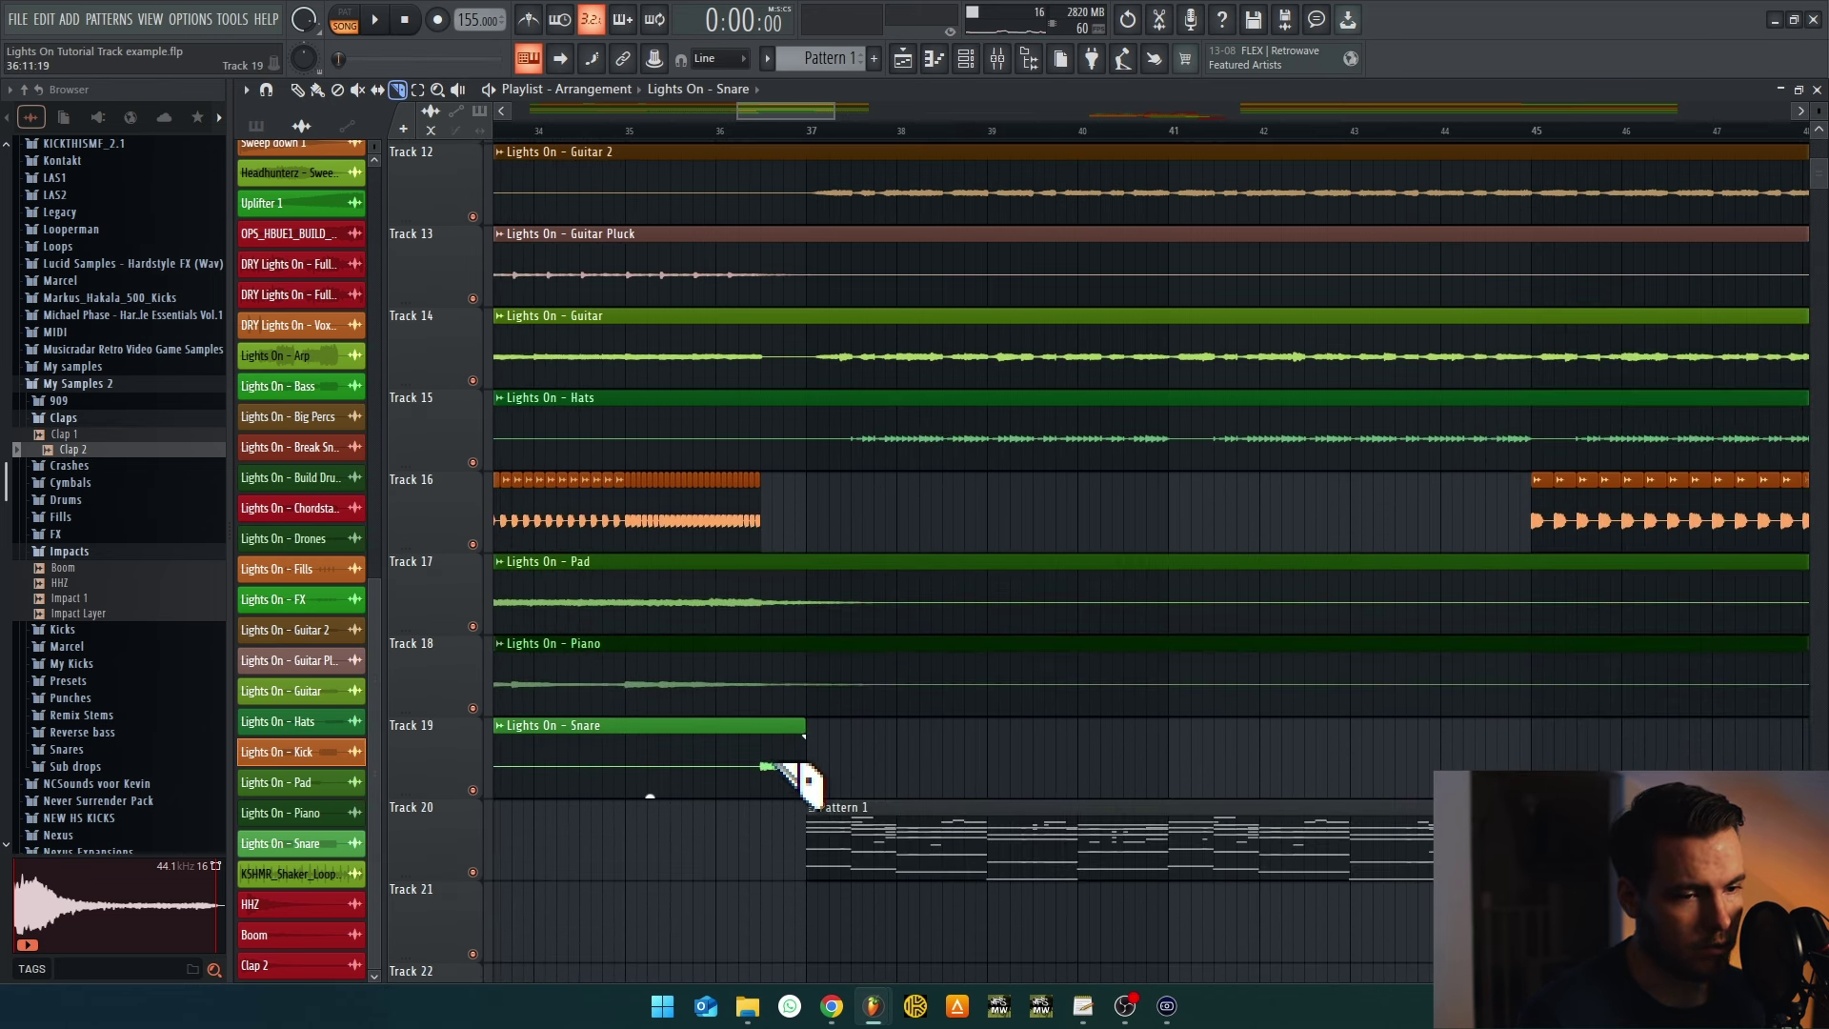
pyautogui.scroll(3, 801, 814)
pyautogui.scroll(5, 1335, 621)
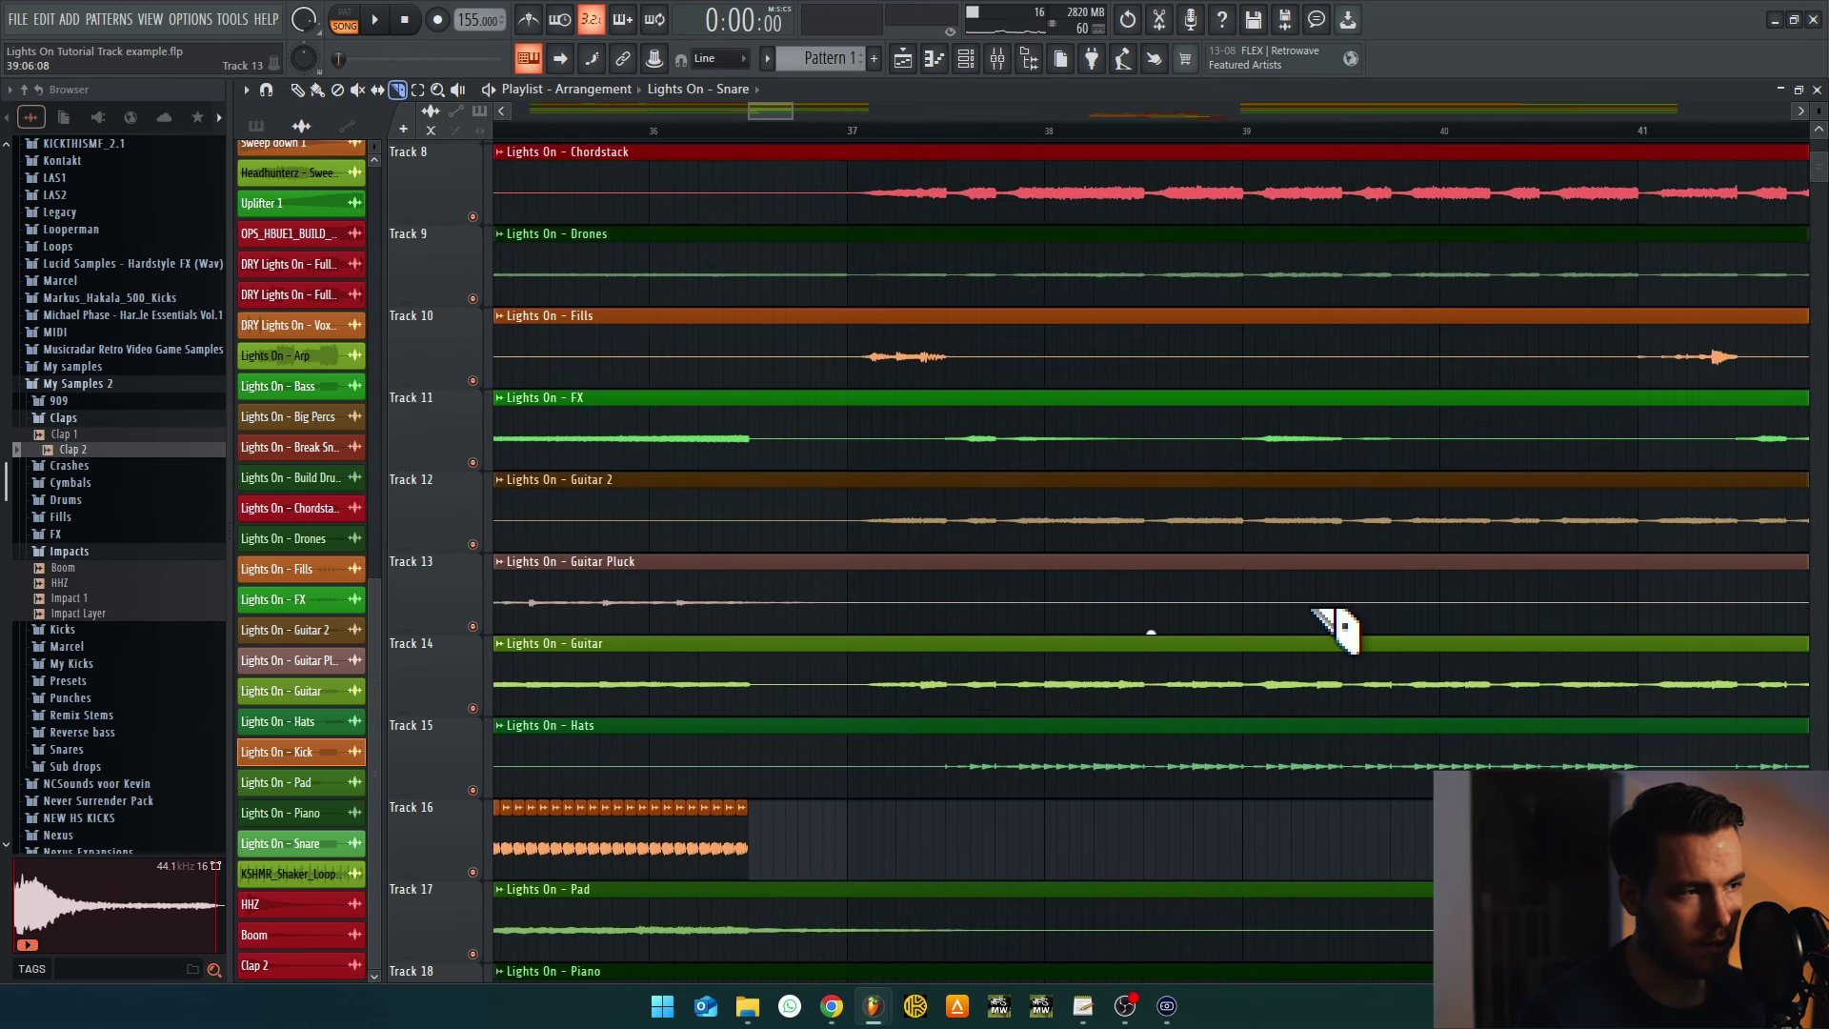
pyautogui.hscroll(3, 930, 702)
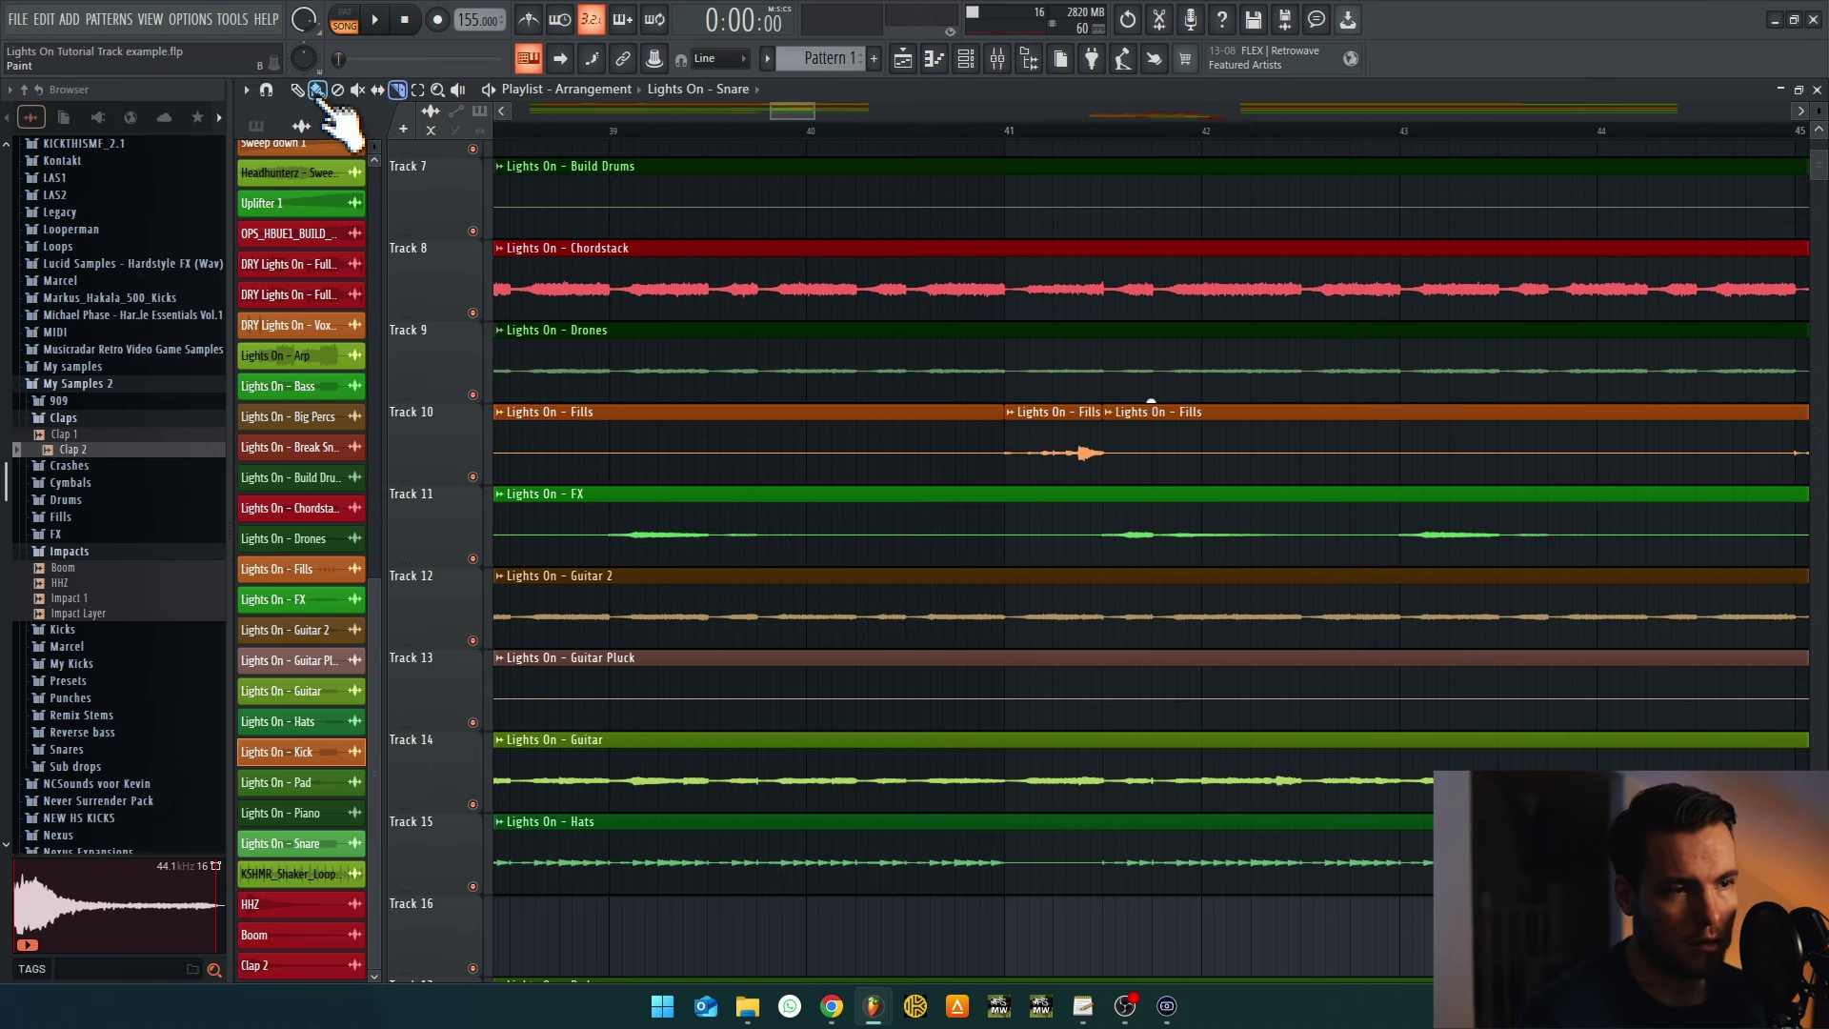
pyautogui.moveTo(1042, 413); pyautogui.dragTo(934, 476)
pyautogui.scroll(-3, 906, 454)
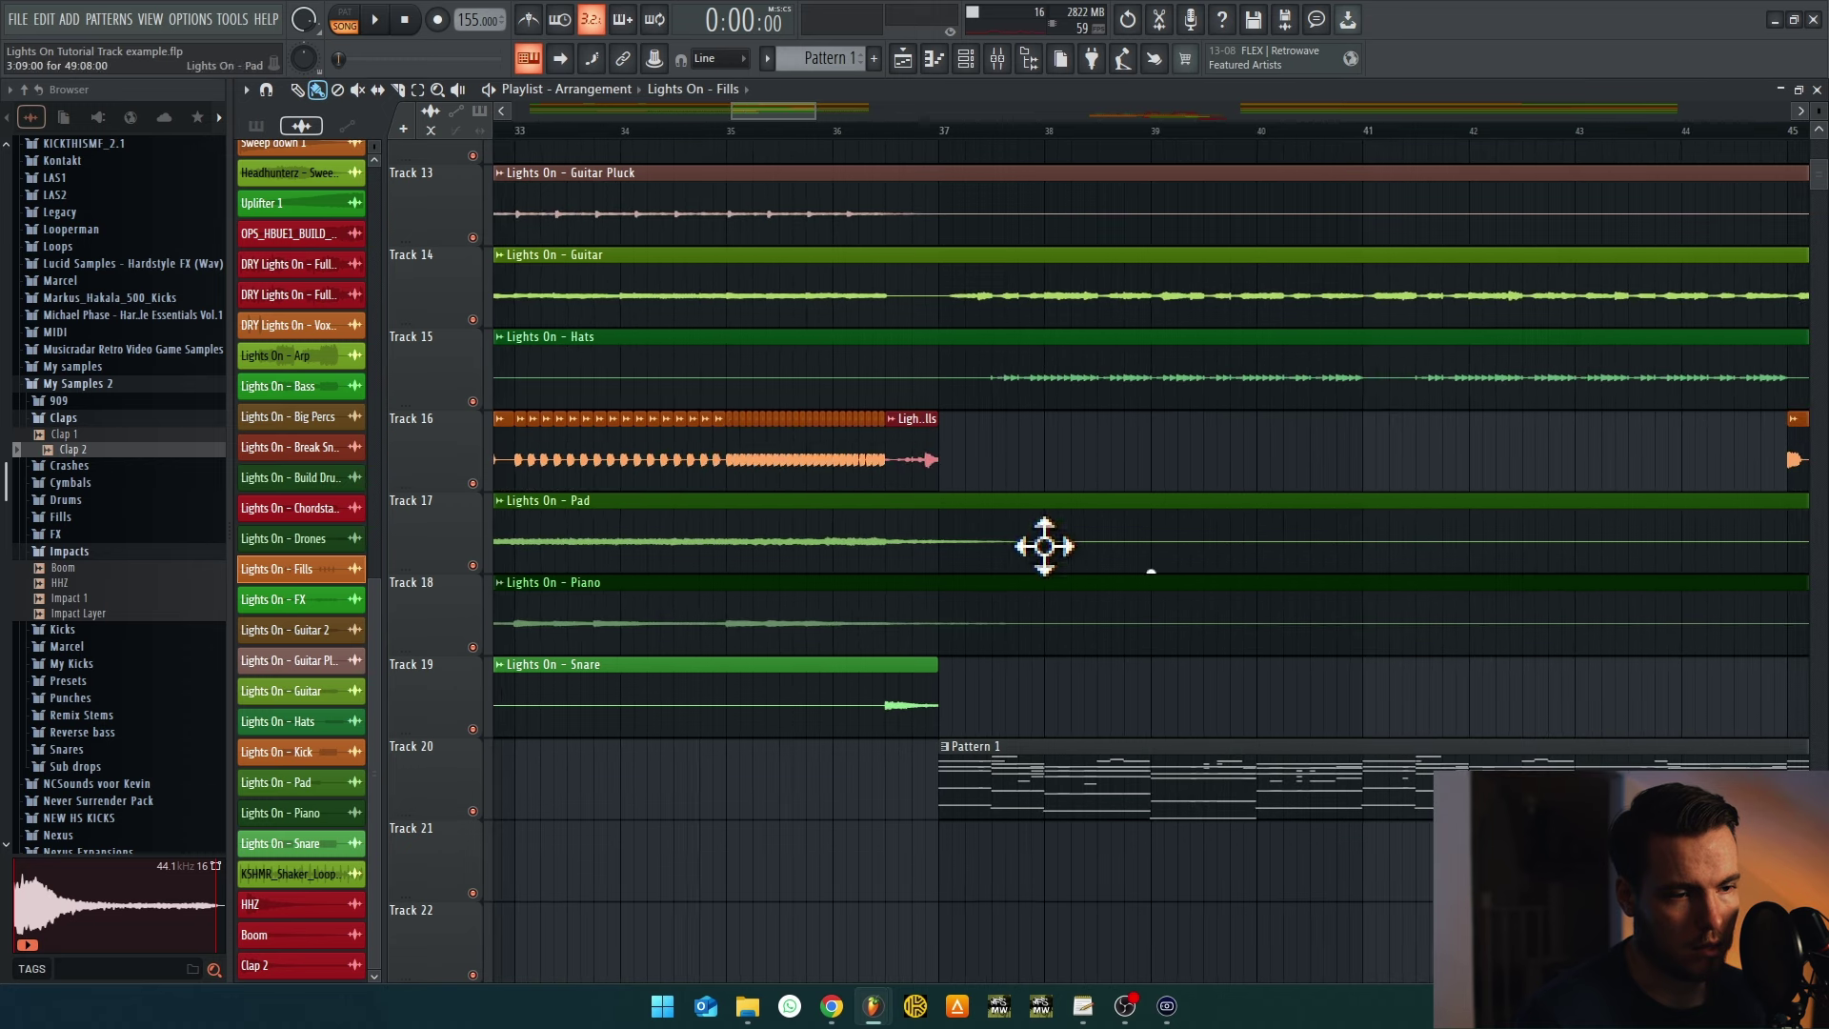
# Replace the snare in the second half of bar 36 with a half-bar slice of a drop snare hit, and play the transition
pyautogui.moveTo(938, 664); pyautogui.dragTo(1147, 646)
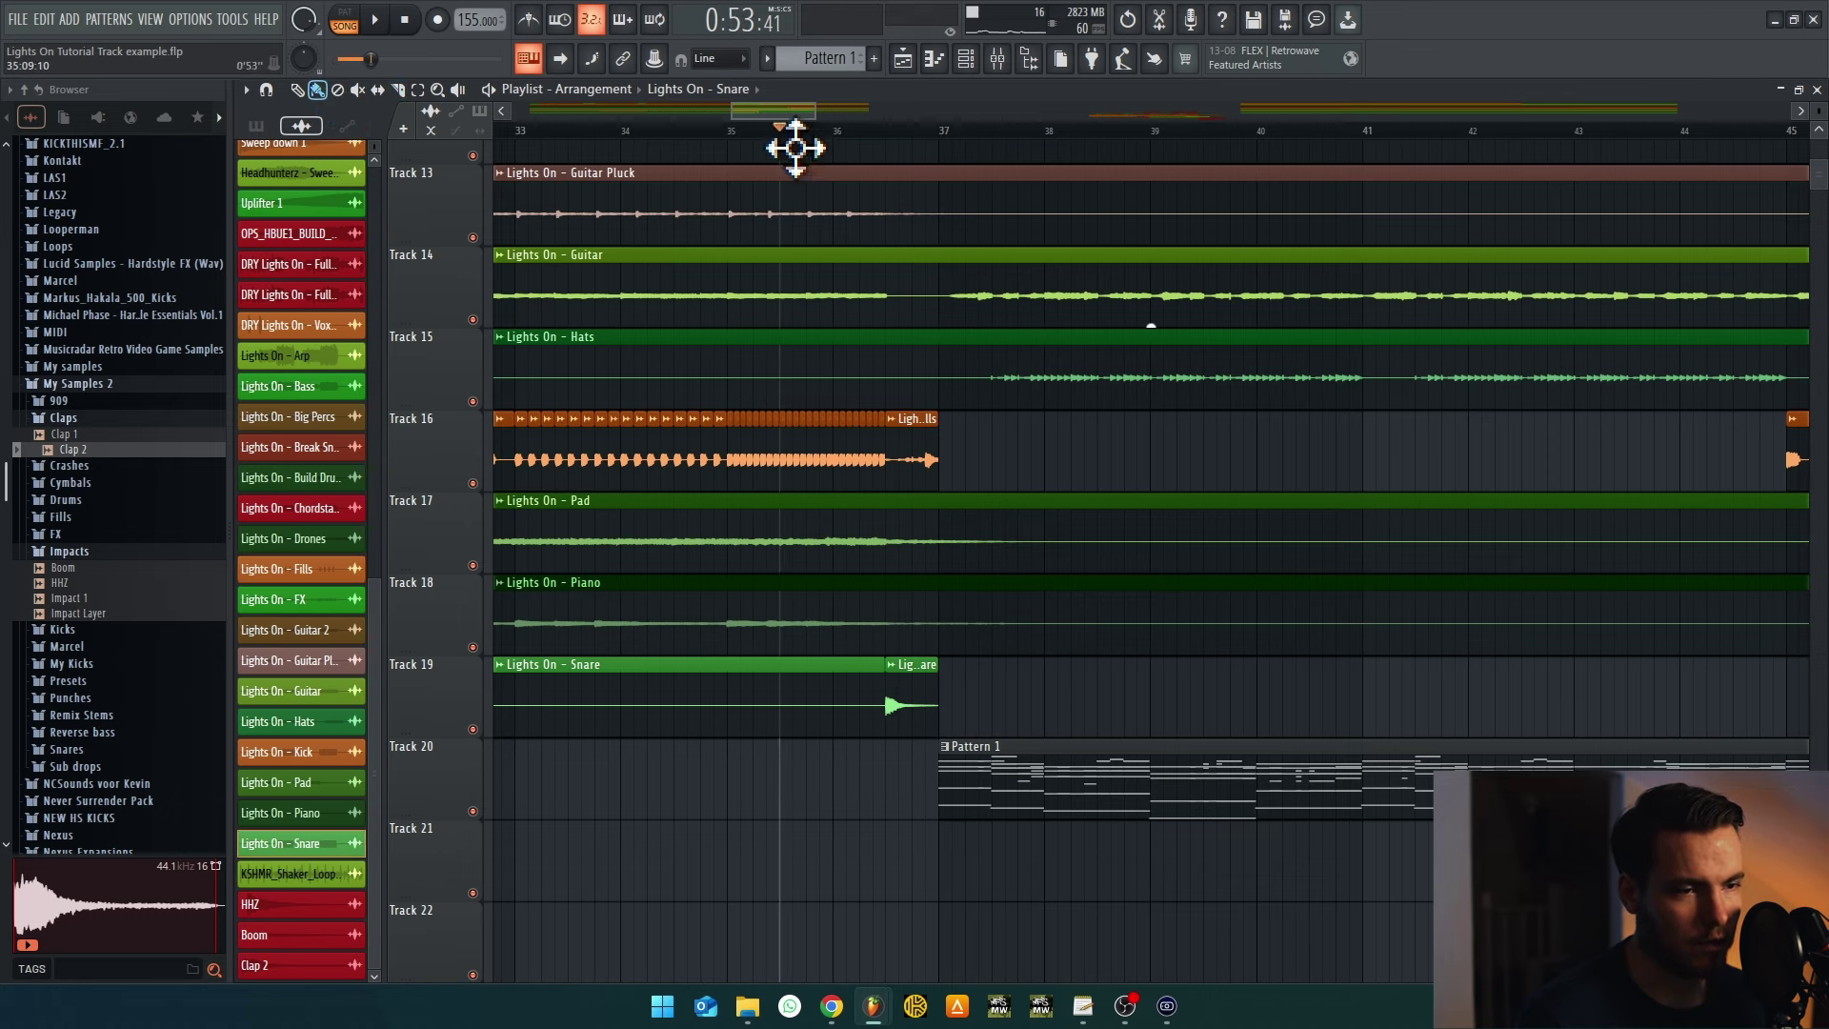
pyautogui.press('space')
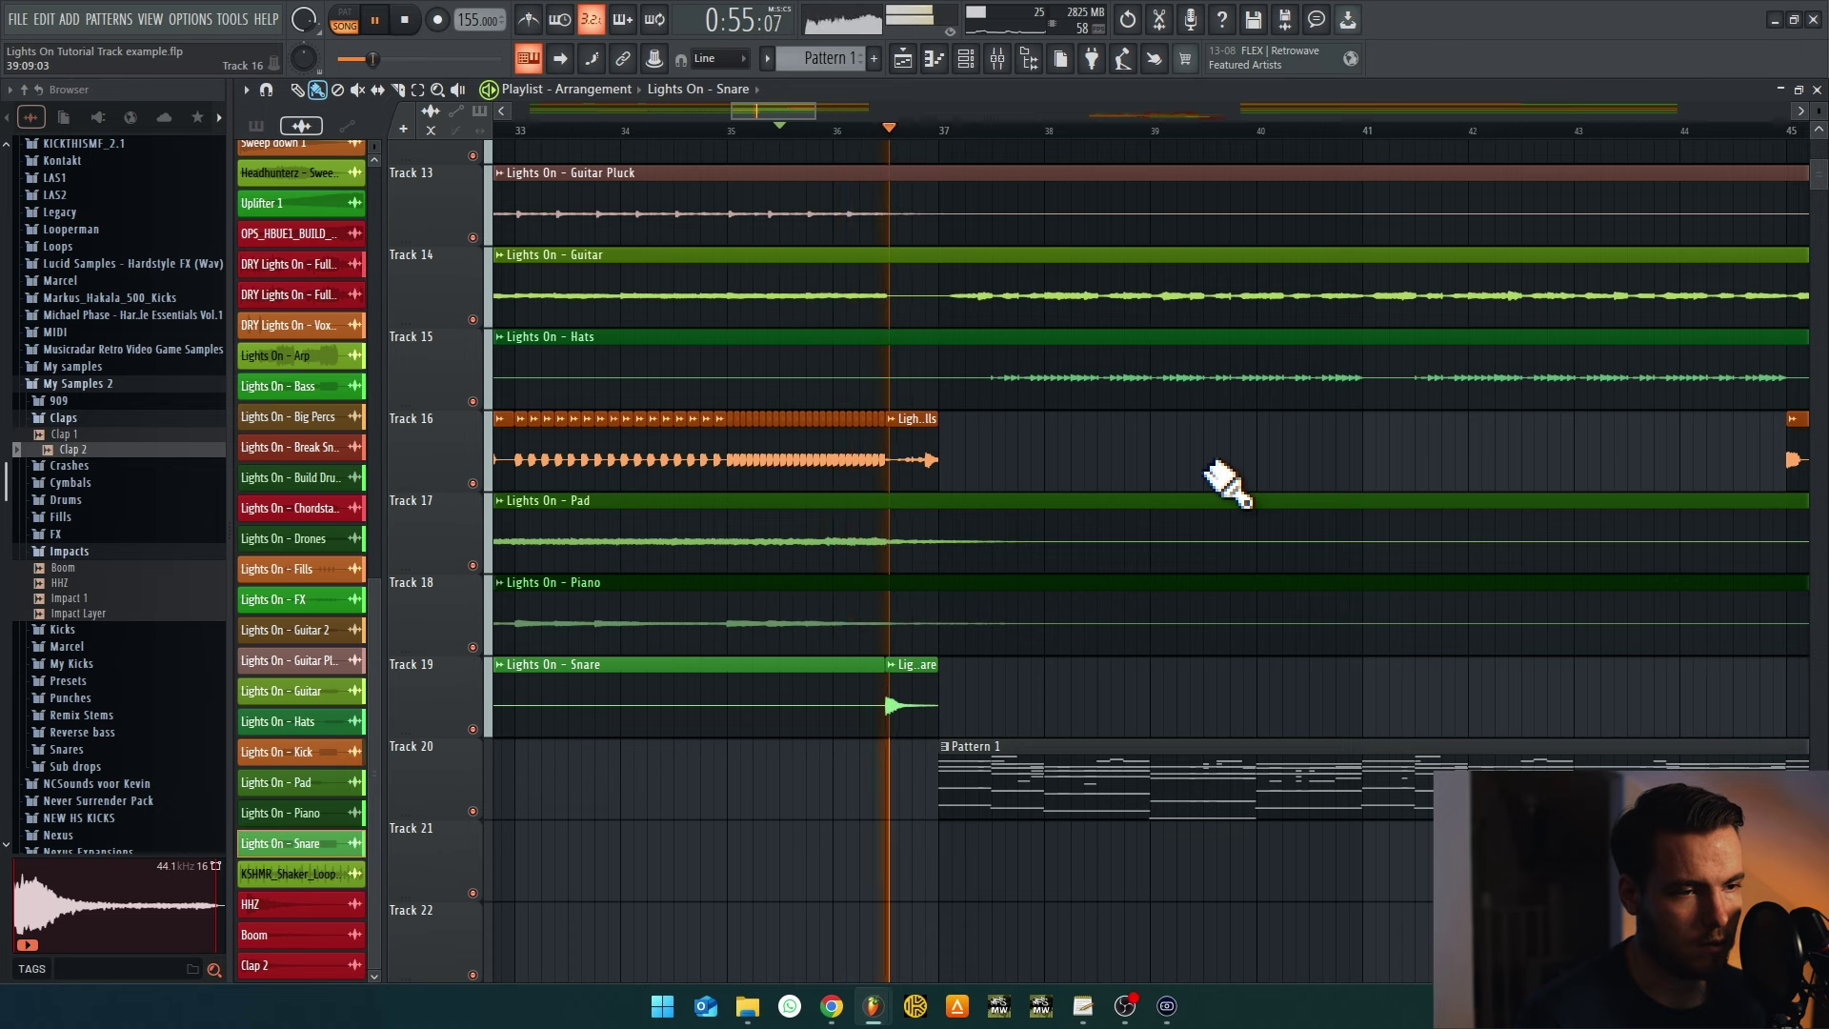
pyautogui.press('space')
# Remove the sliced Fills clips from bar 41 onward and extend the remaining Fills clip to the middle of bar 45
pyautogui.scroll(5, 874, 734)
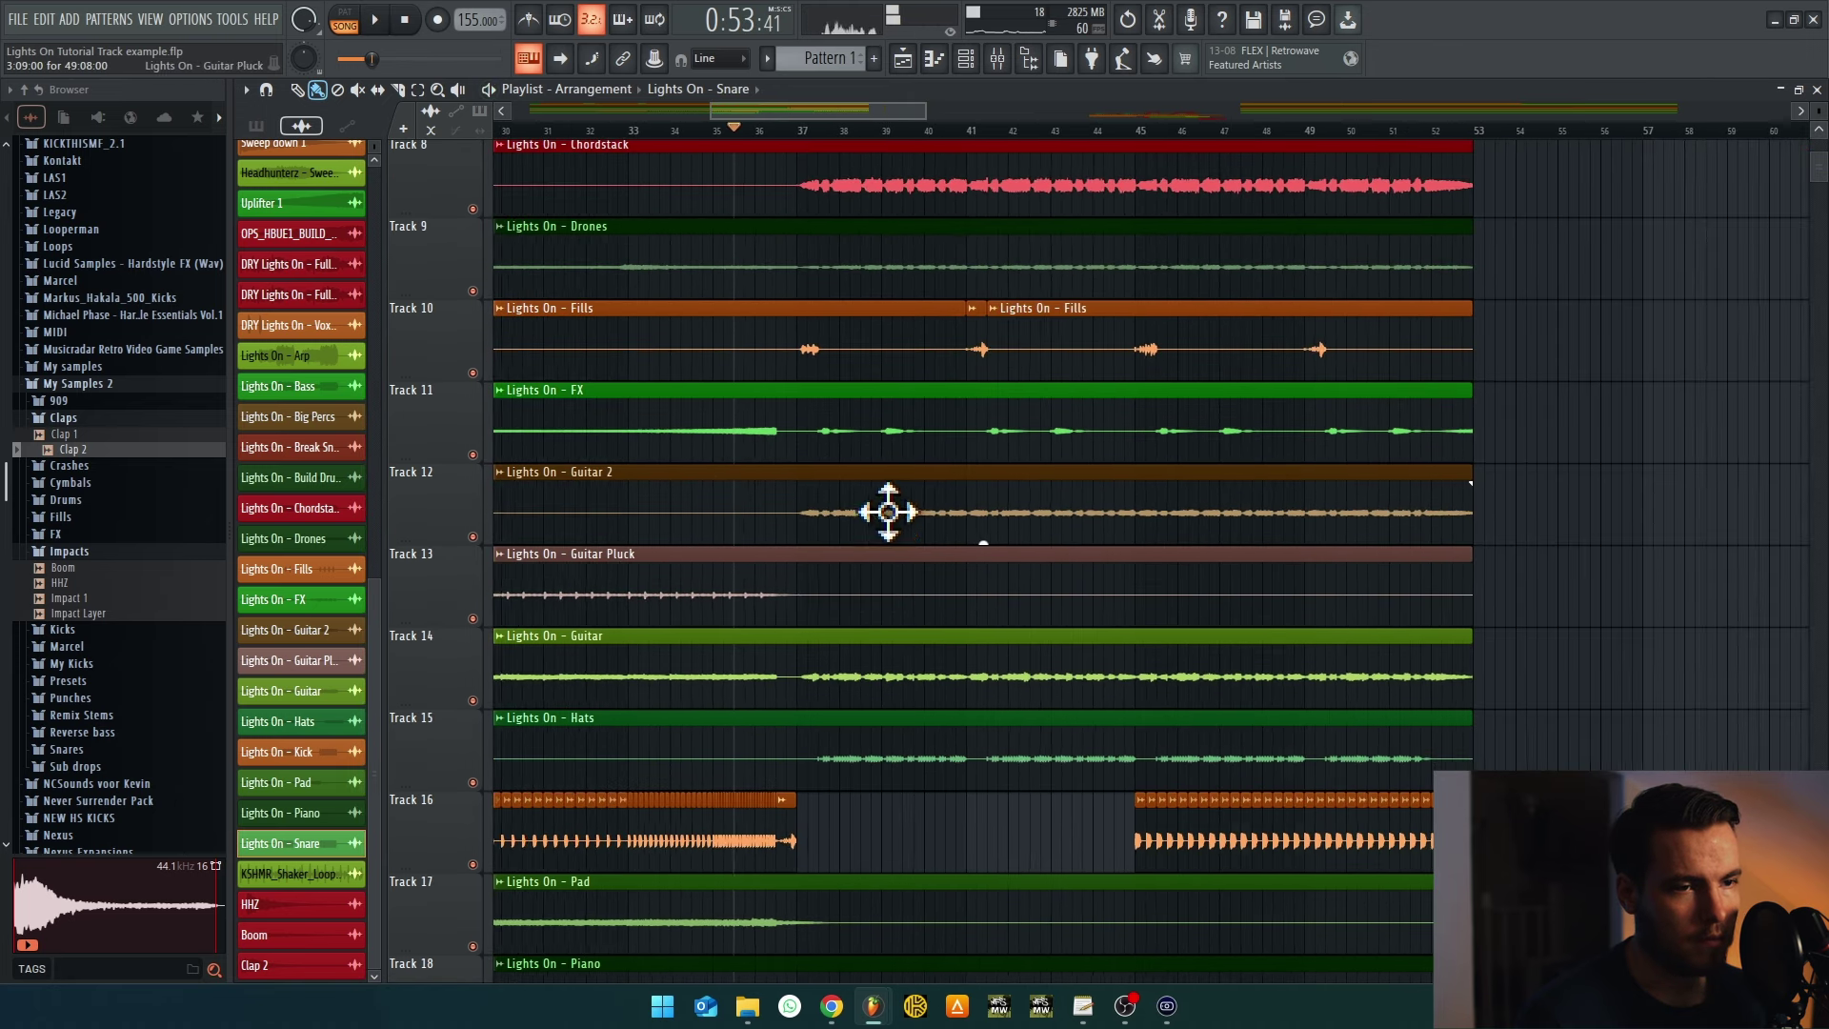
pyautogui.scroll(4, 981, 638)
pyautogui.rightClick(1610, 705)
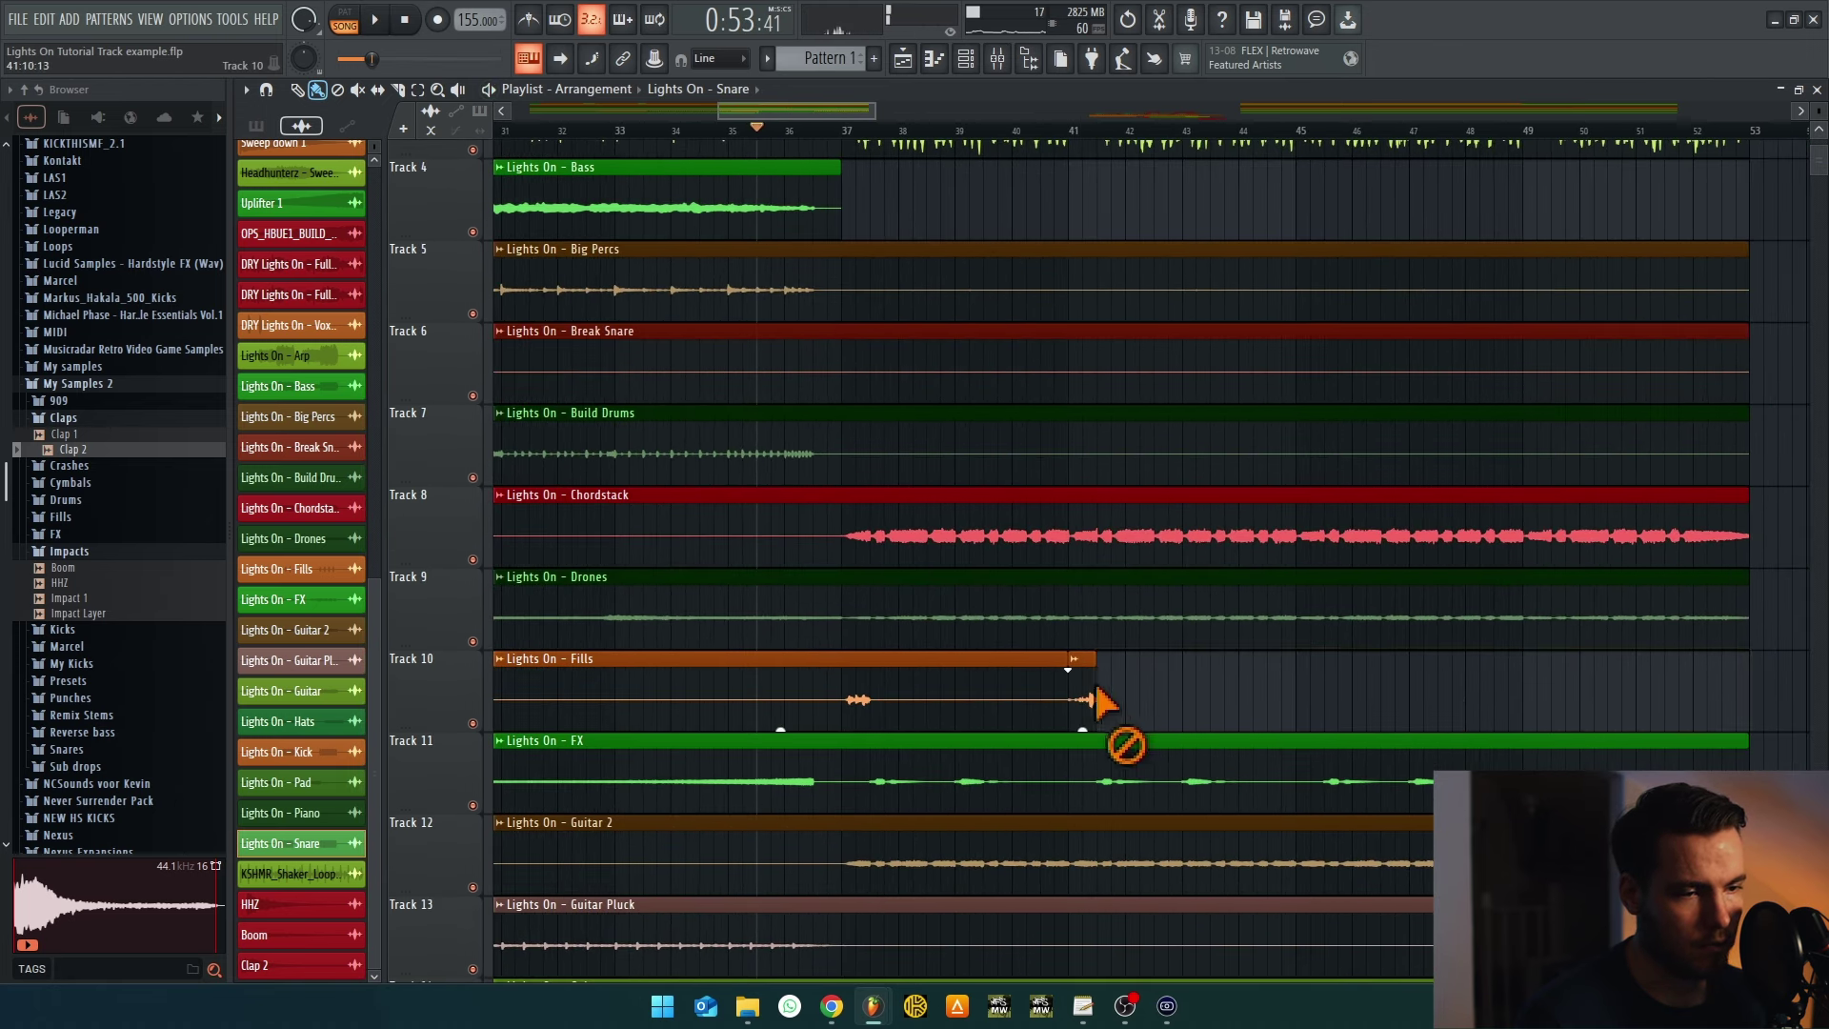
pyautogui.moveTo(1068, 662); pyautogui.dragTo(846, 655)
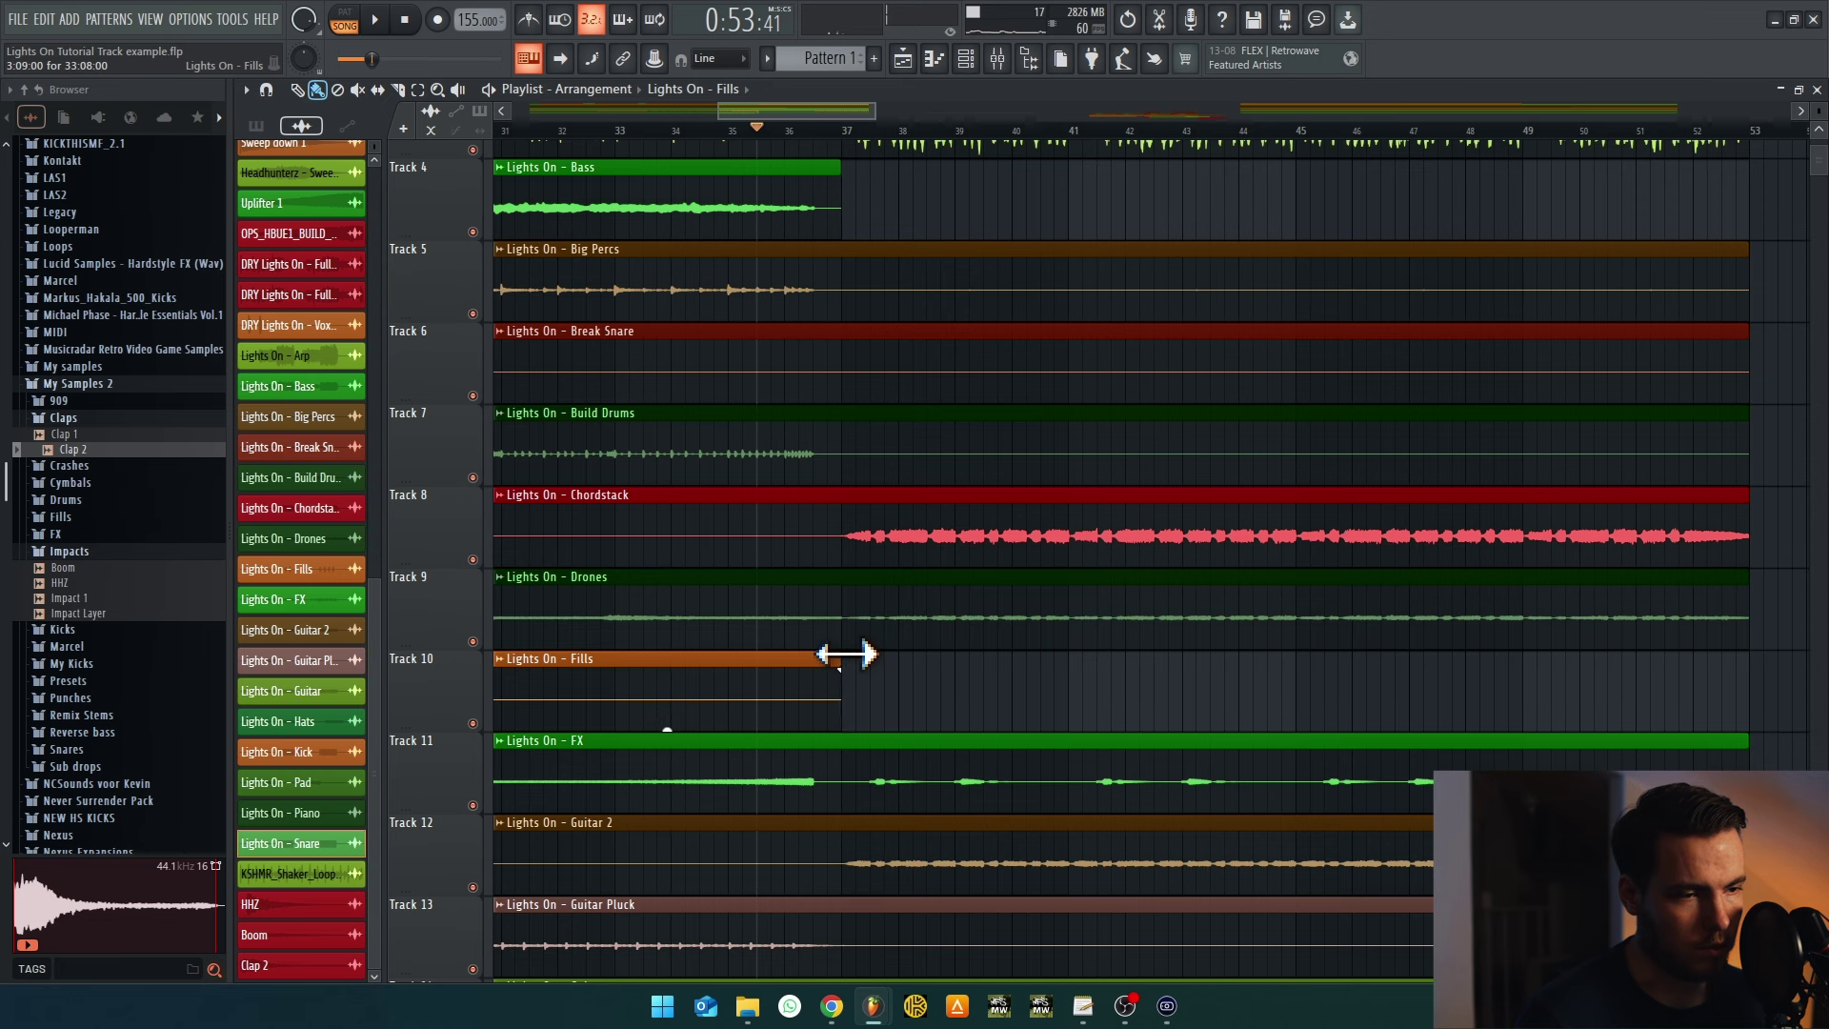
pyautogui.scroll(-5, 875, 282)
pyautogui.moveTo(842, 252); pyautogui.dragTo(1324, 253)
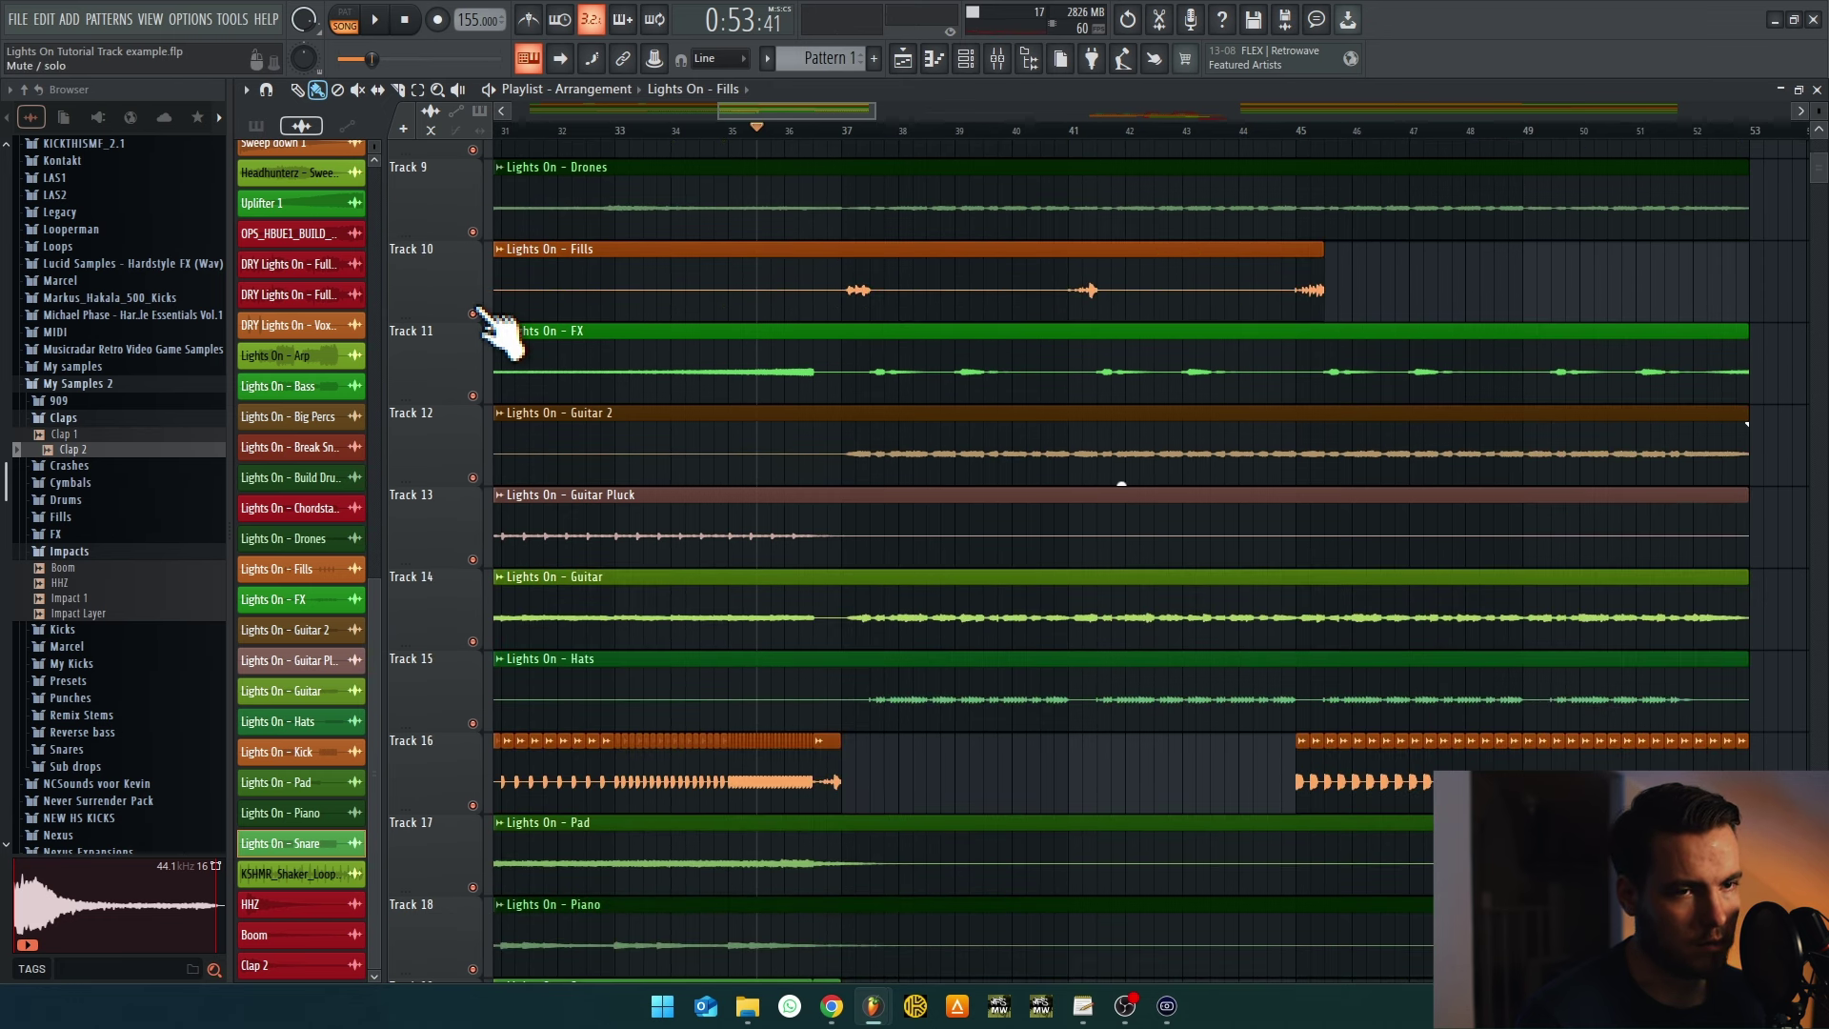
# Audition the bar 45 fill soloed, then slice it off and move it half a bar earlier to end at bar 45
pyautogui.keyDown('ctrl'); pyautogui.click(473, 313); pyautogui.keyUp('ctrl')
pyautogui.press('space')
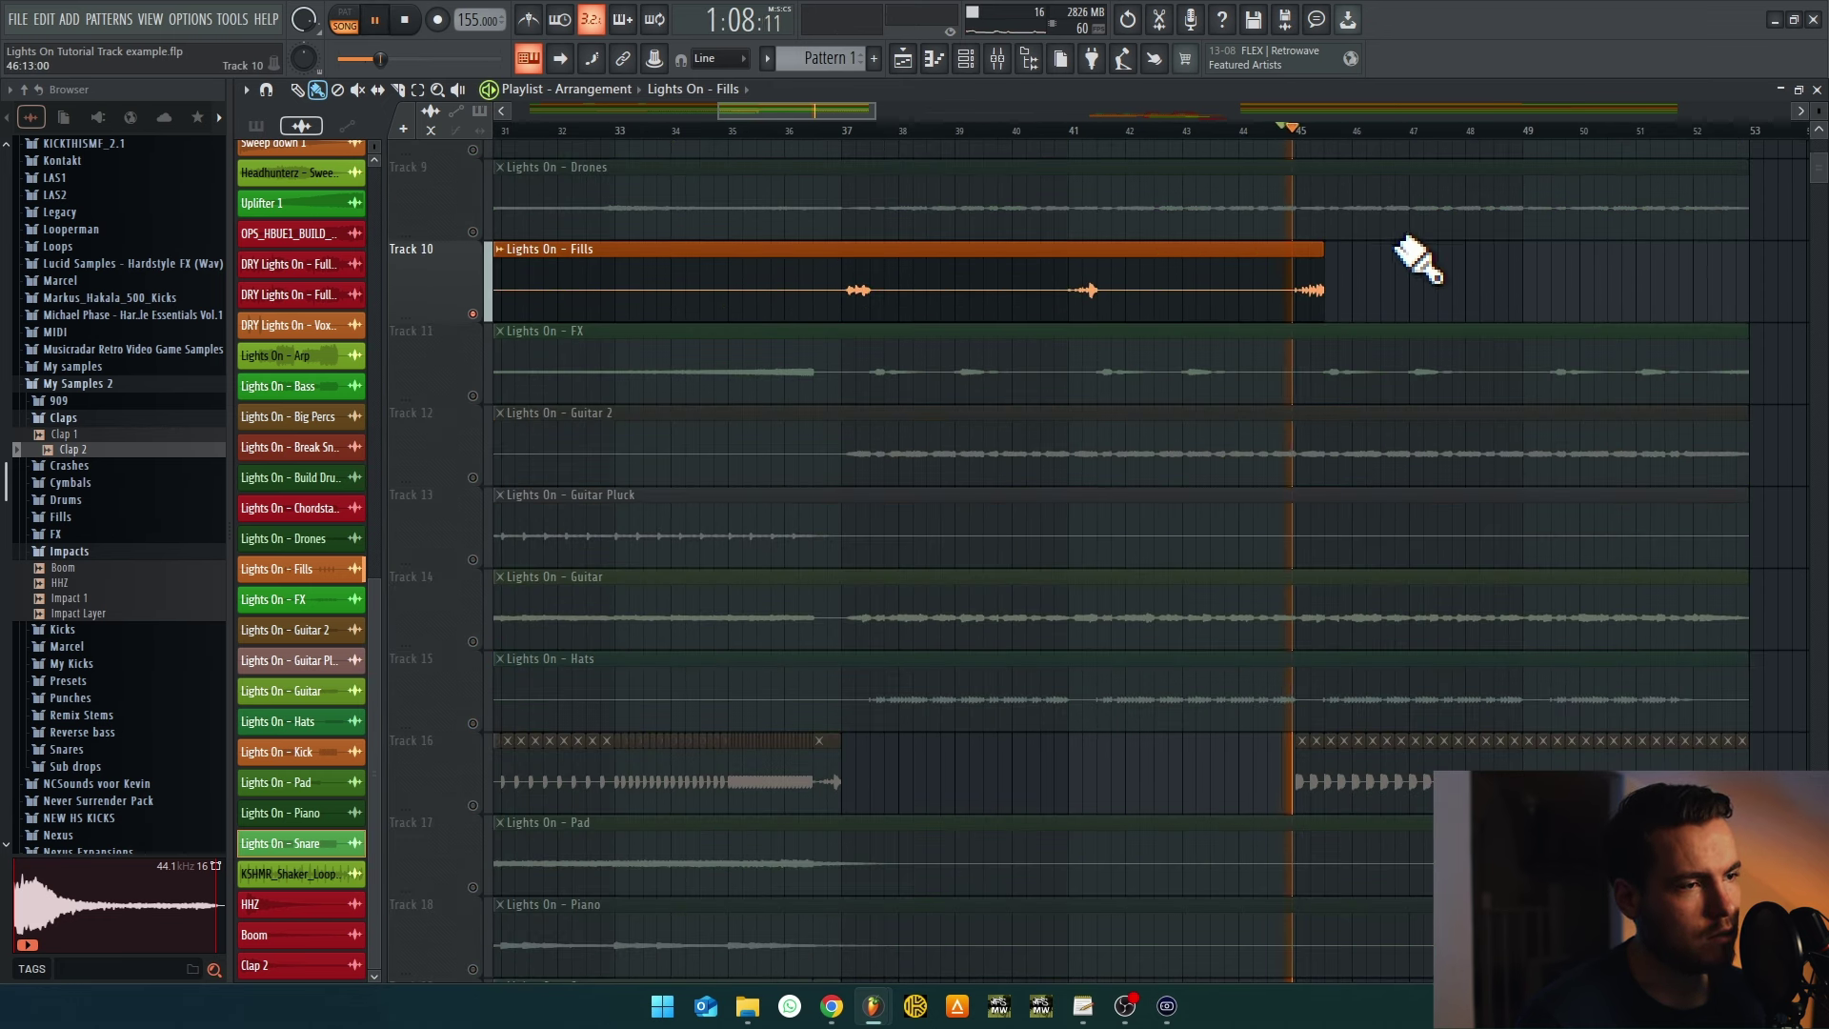
pyautogui.press('space')
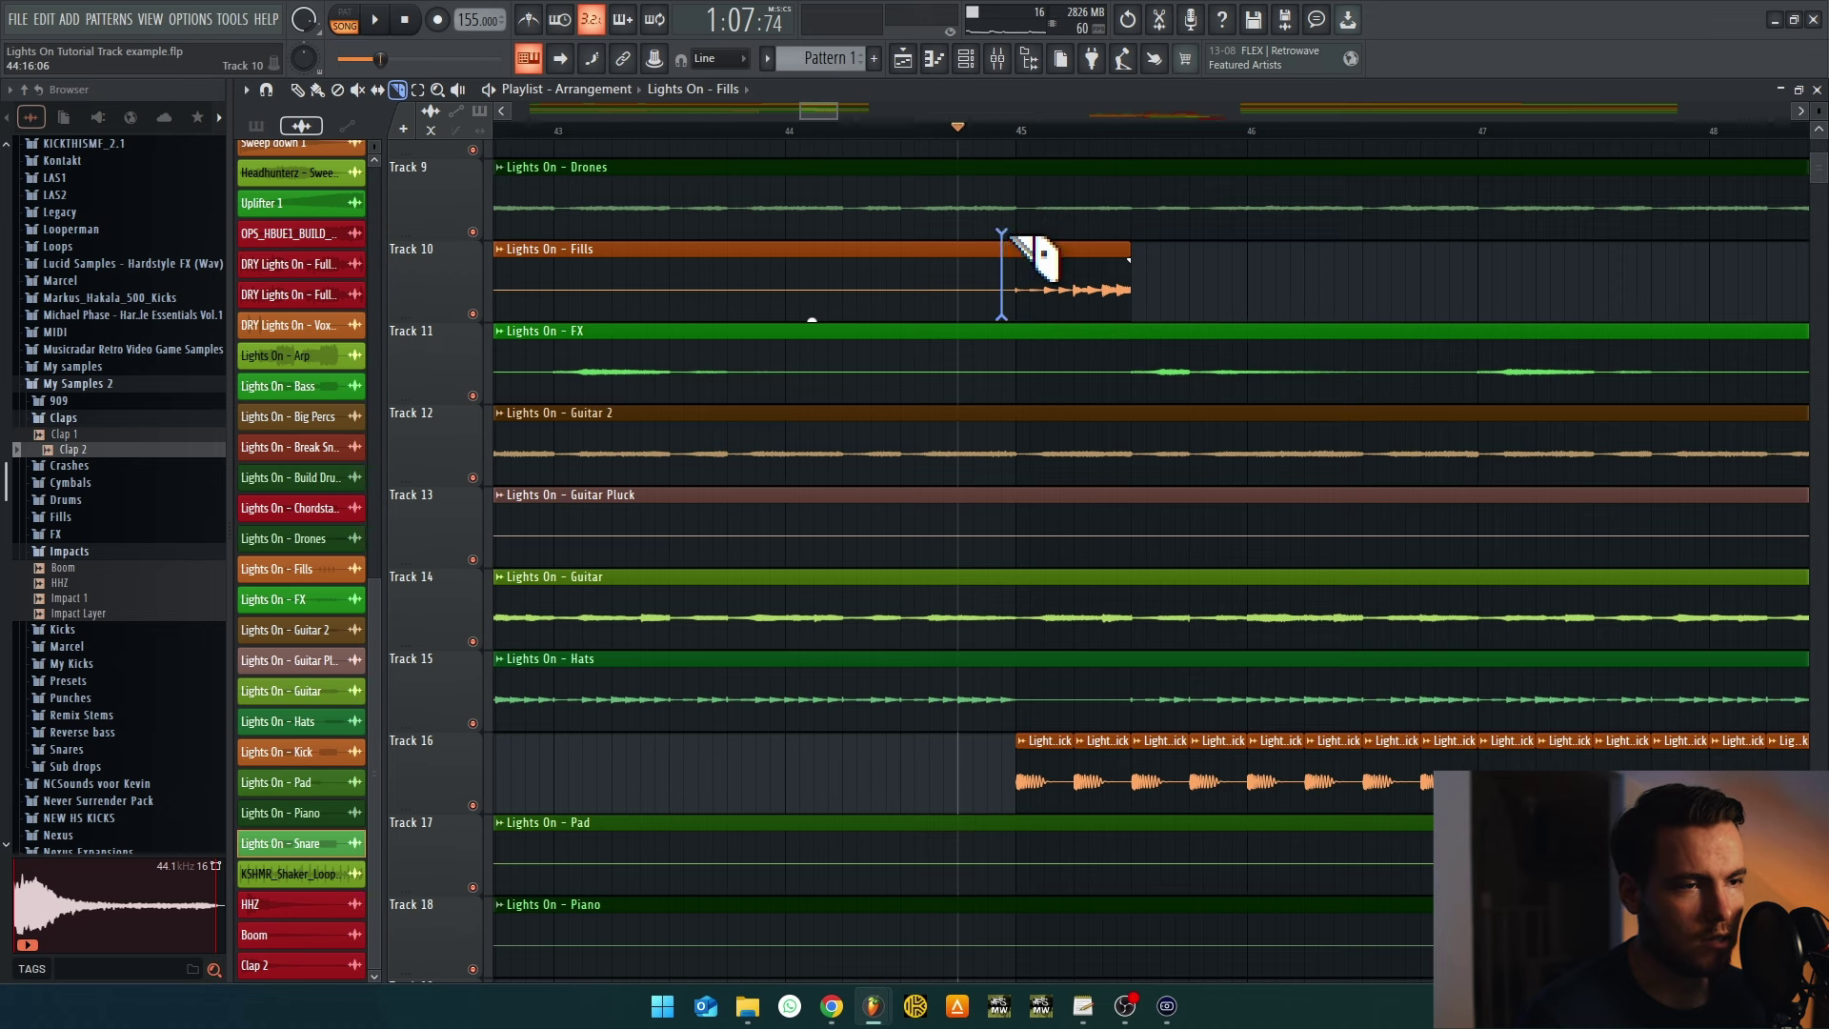
pyautogui.moveTo(960, 274); pyautogui.dragTo(996, 247)
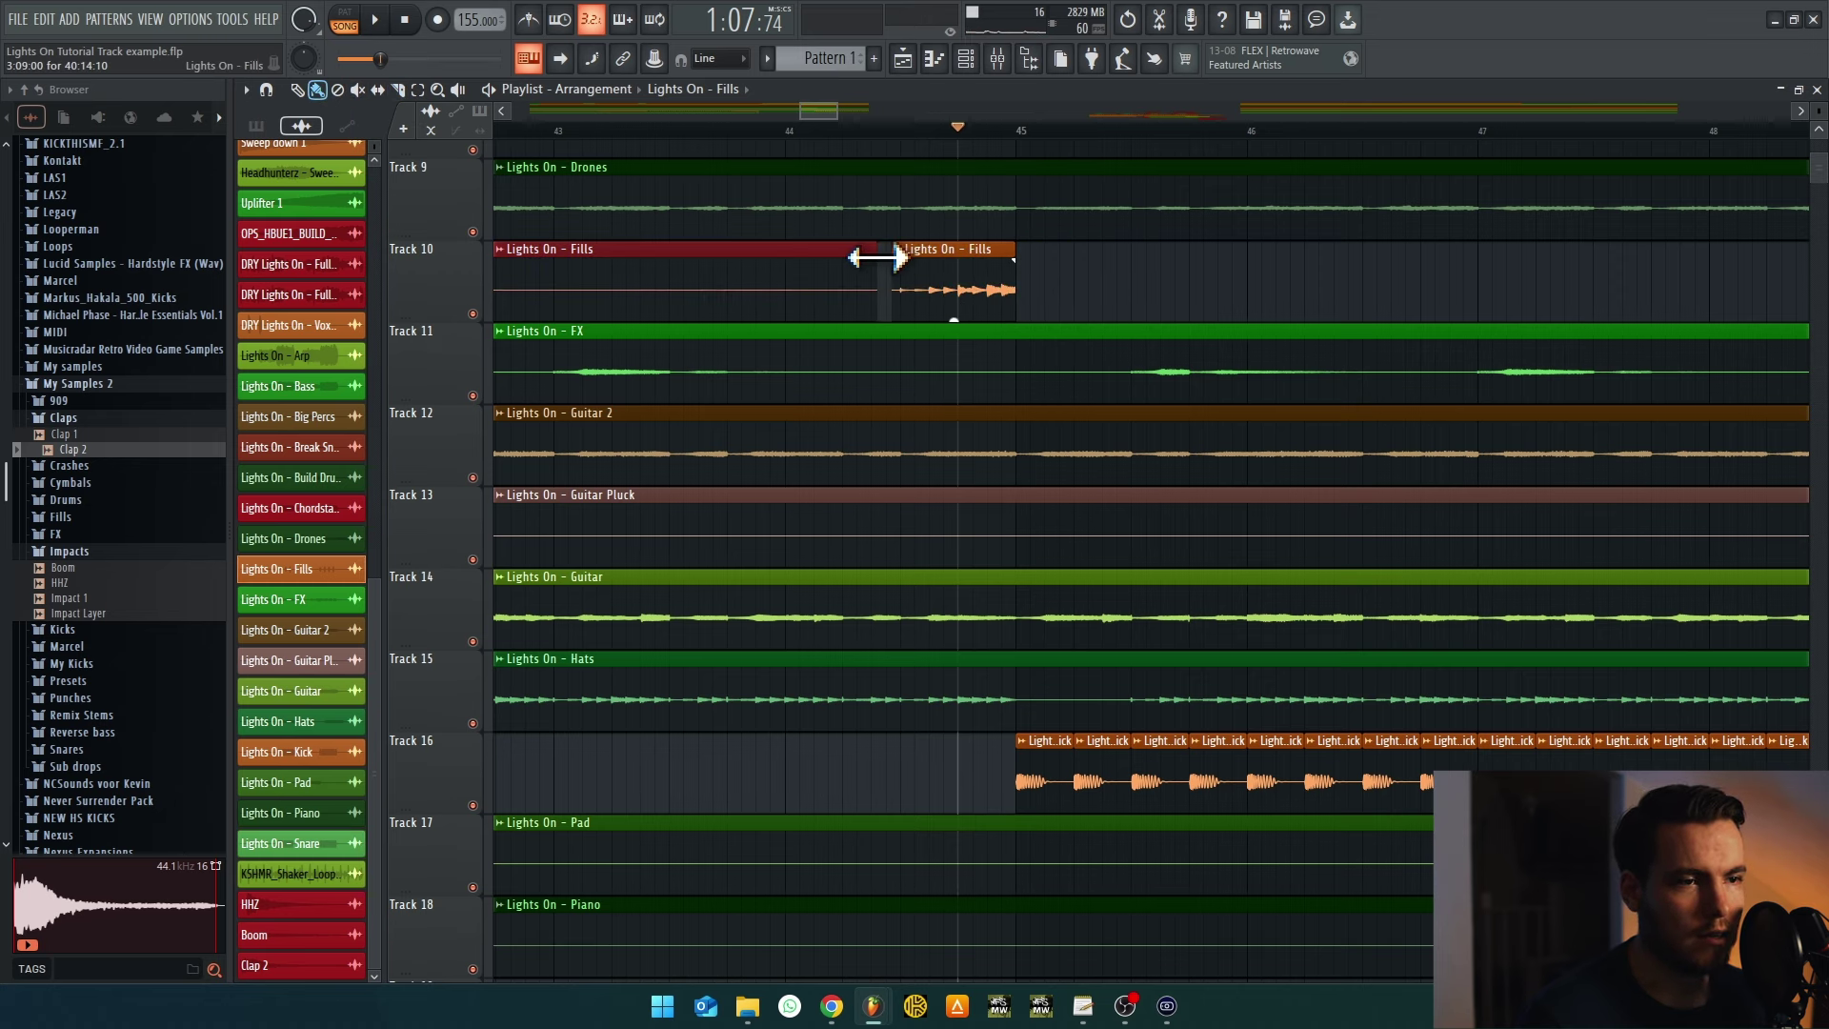
pyautogui.scroll(-3, 1143, 381)
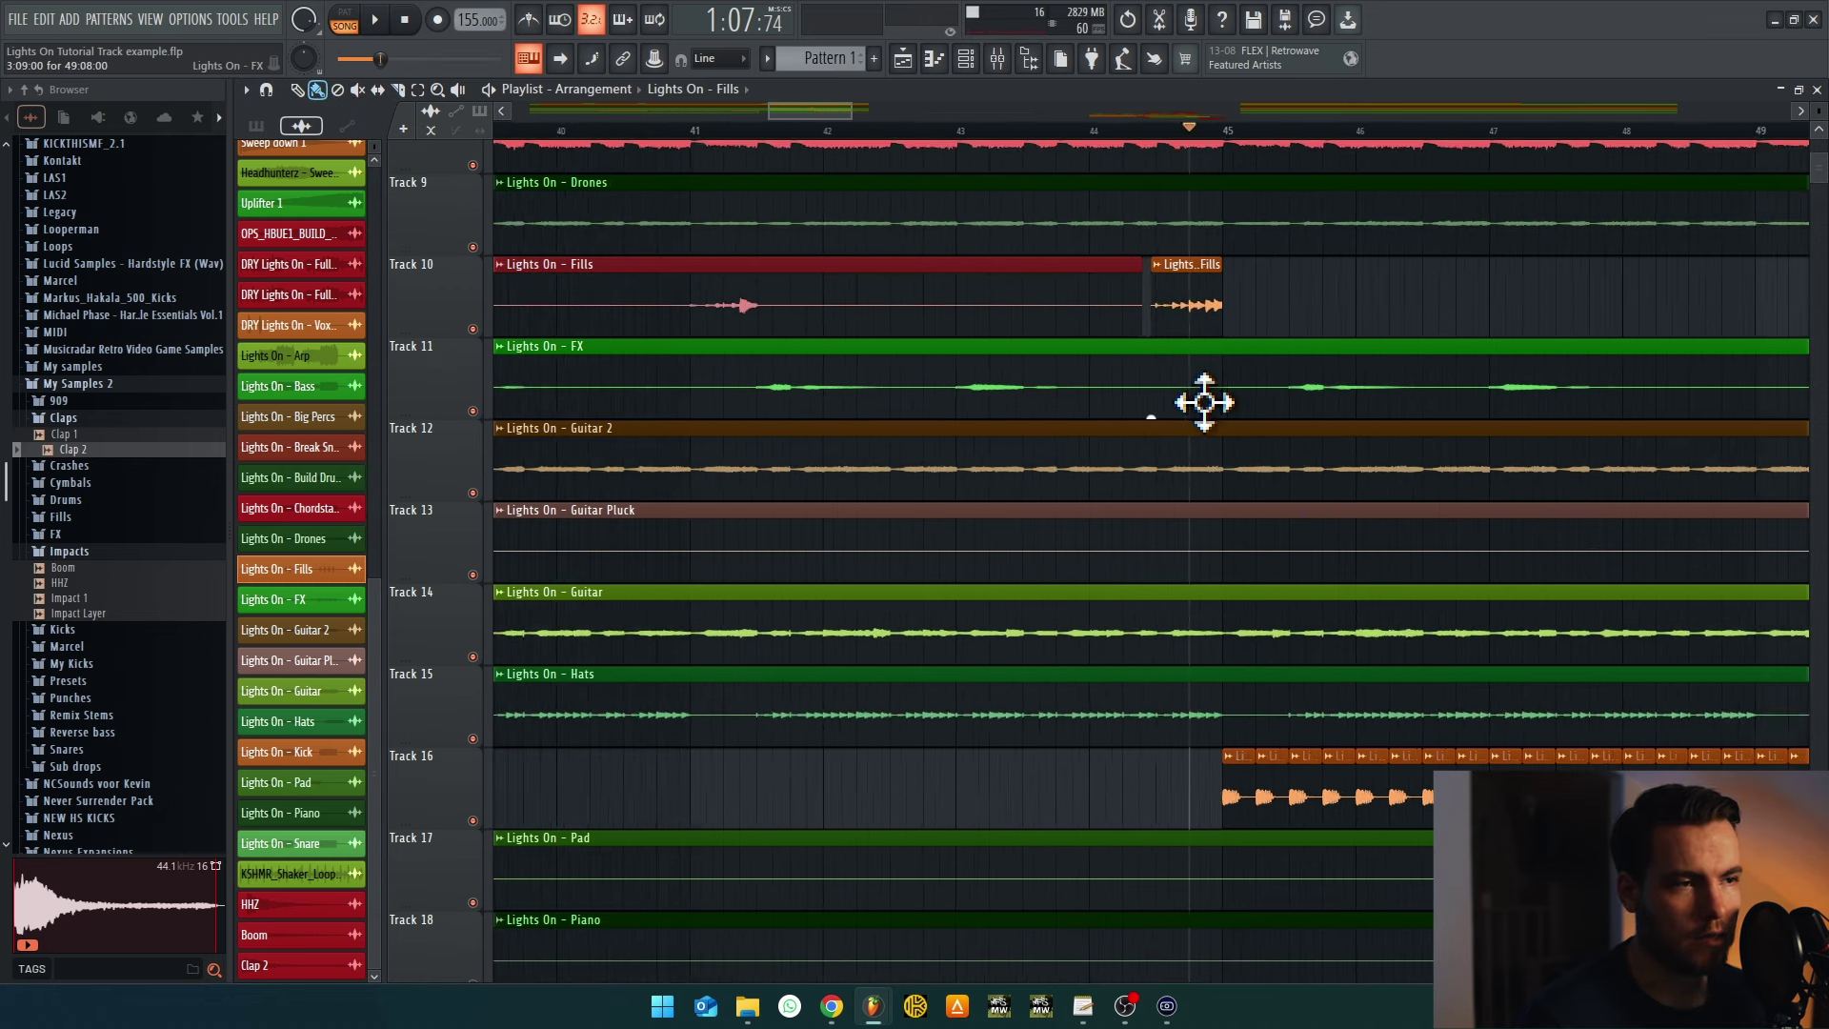
# Play the moved fill leading into bar 45 with all tracks
pyautogui.click(1164, 133)
pyautogui.press('space')
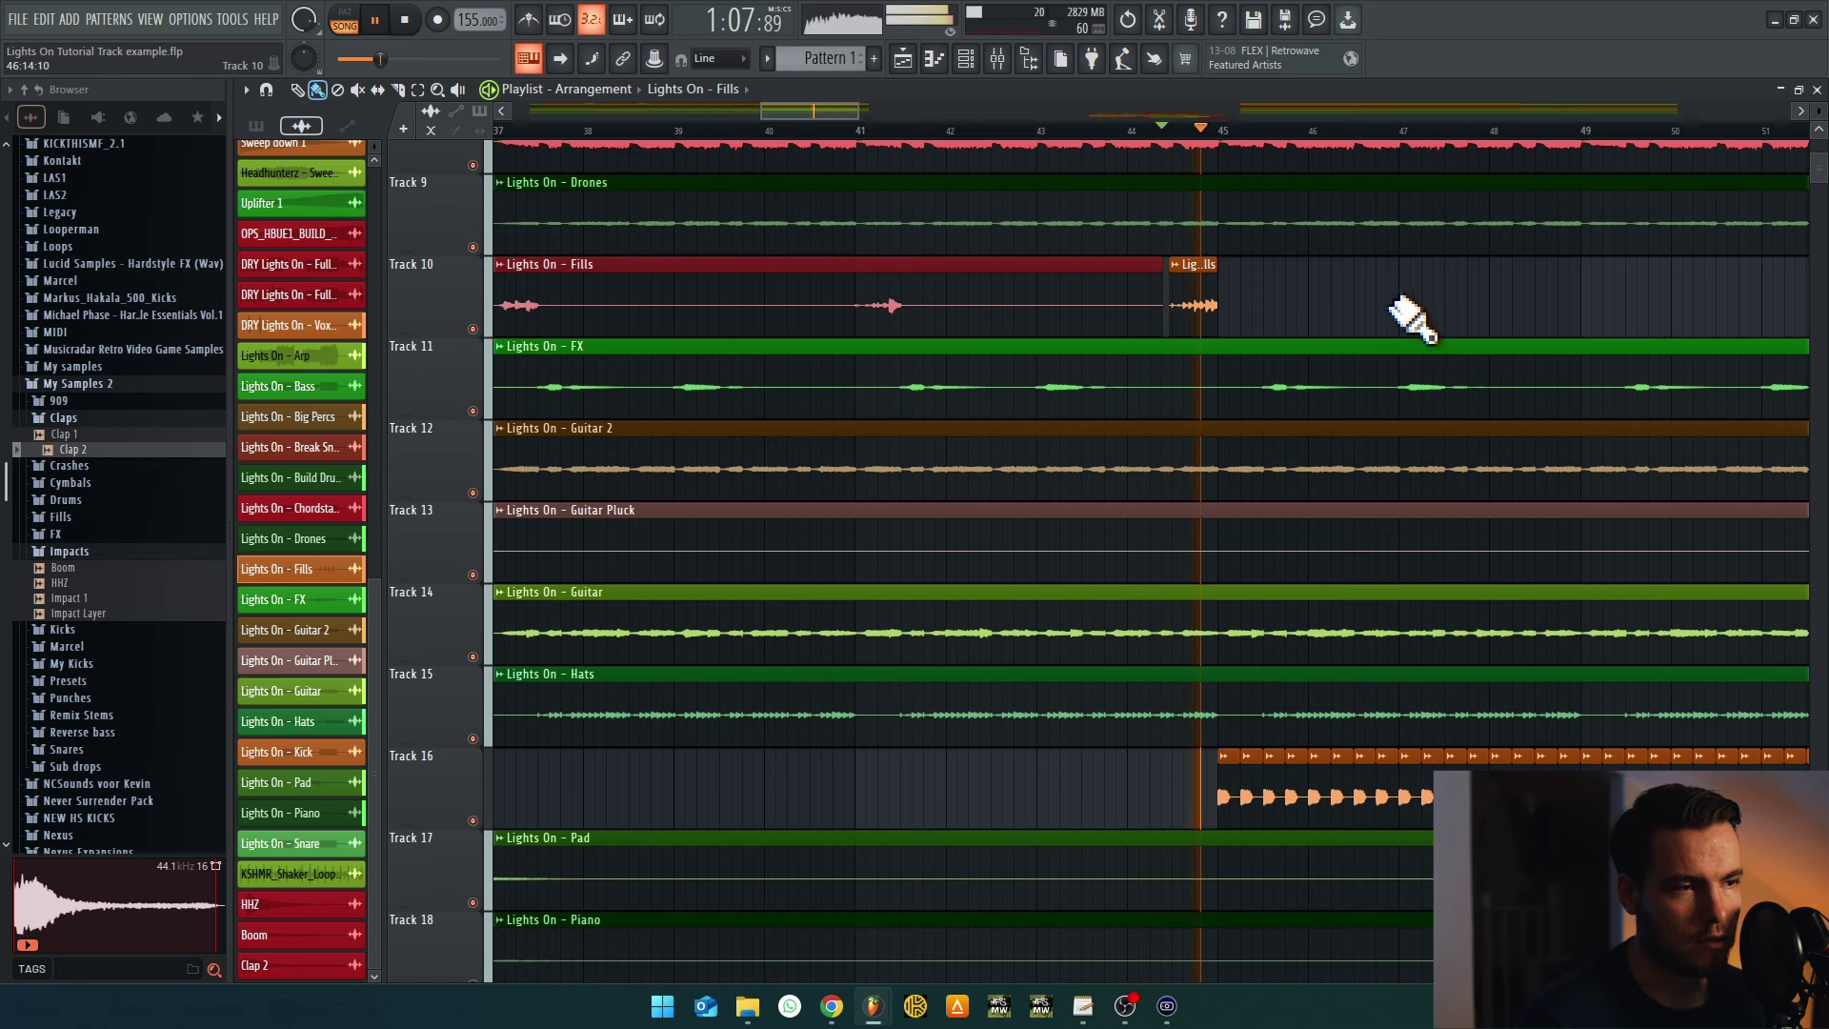
pyautogui.press('space')
pyautogui.scroll(-2, 1402, 368)
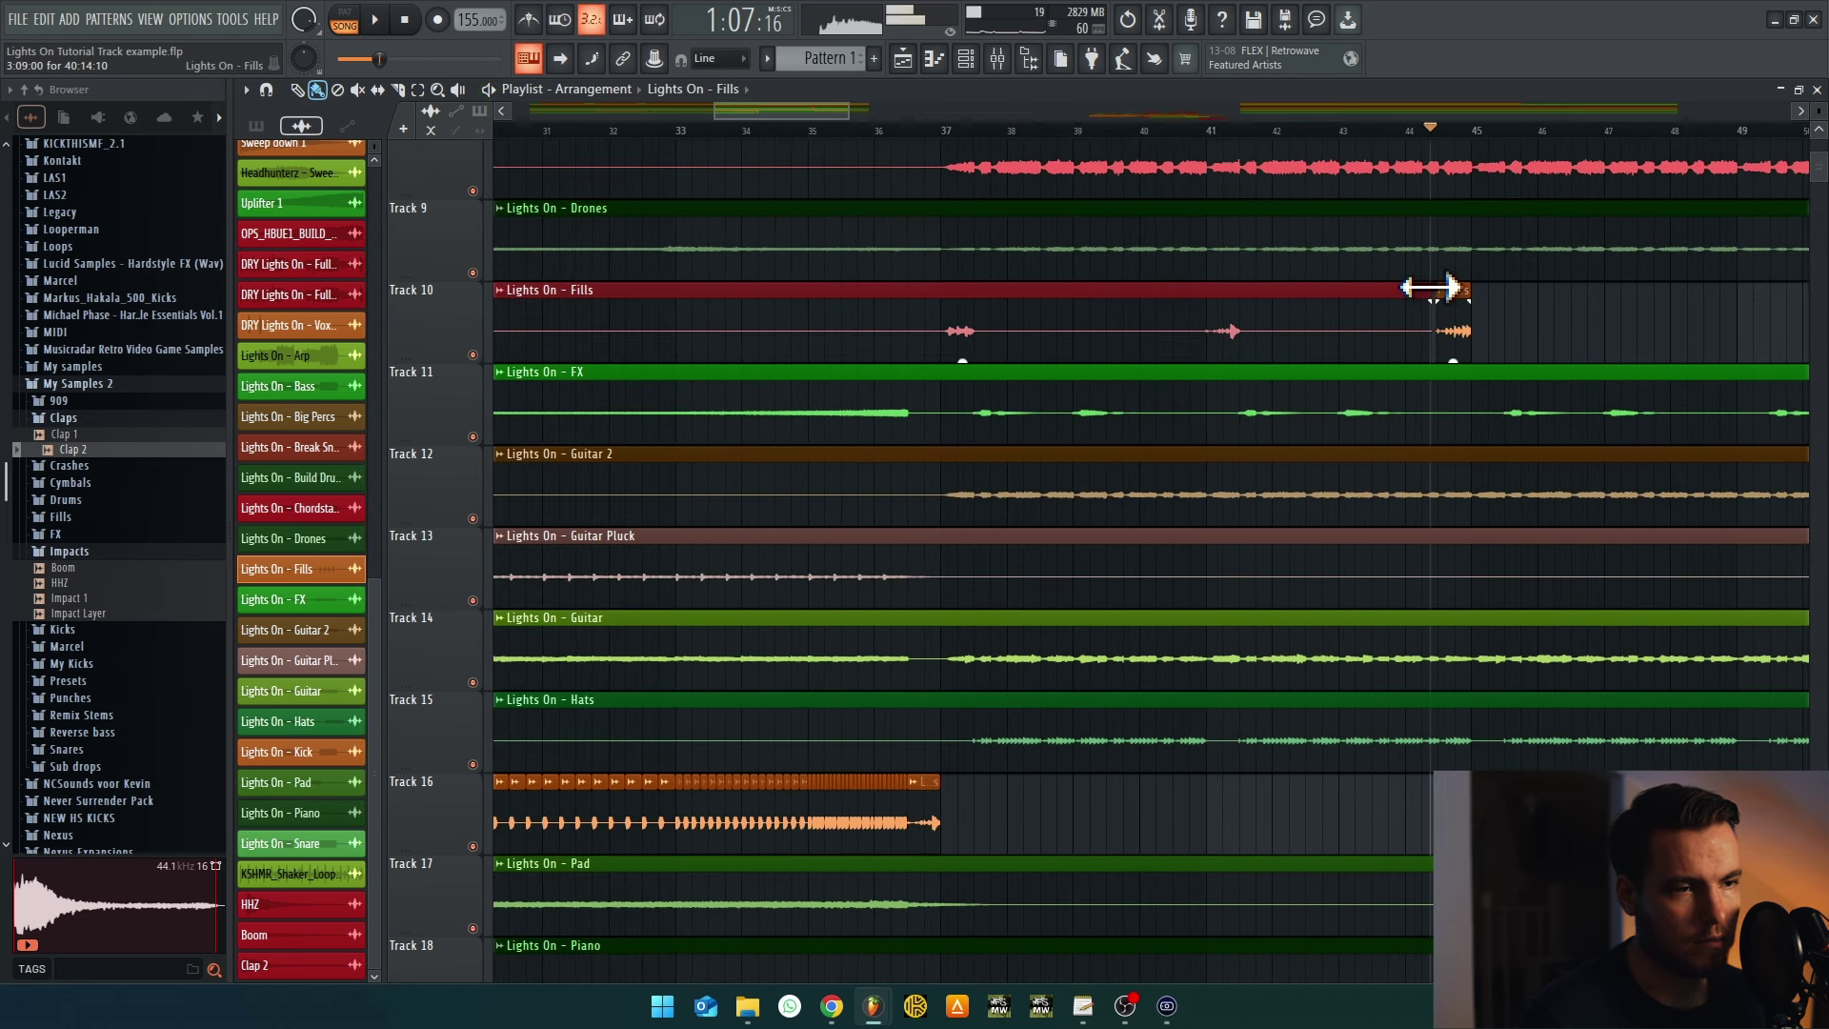
pyautogui.click(1220, 275)
pyautogui.hotkey('ctrl', 'z')
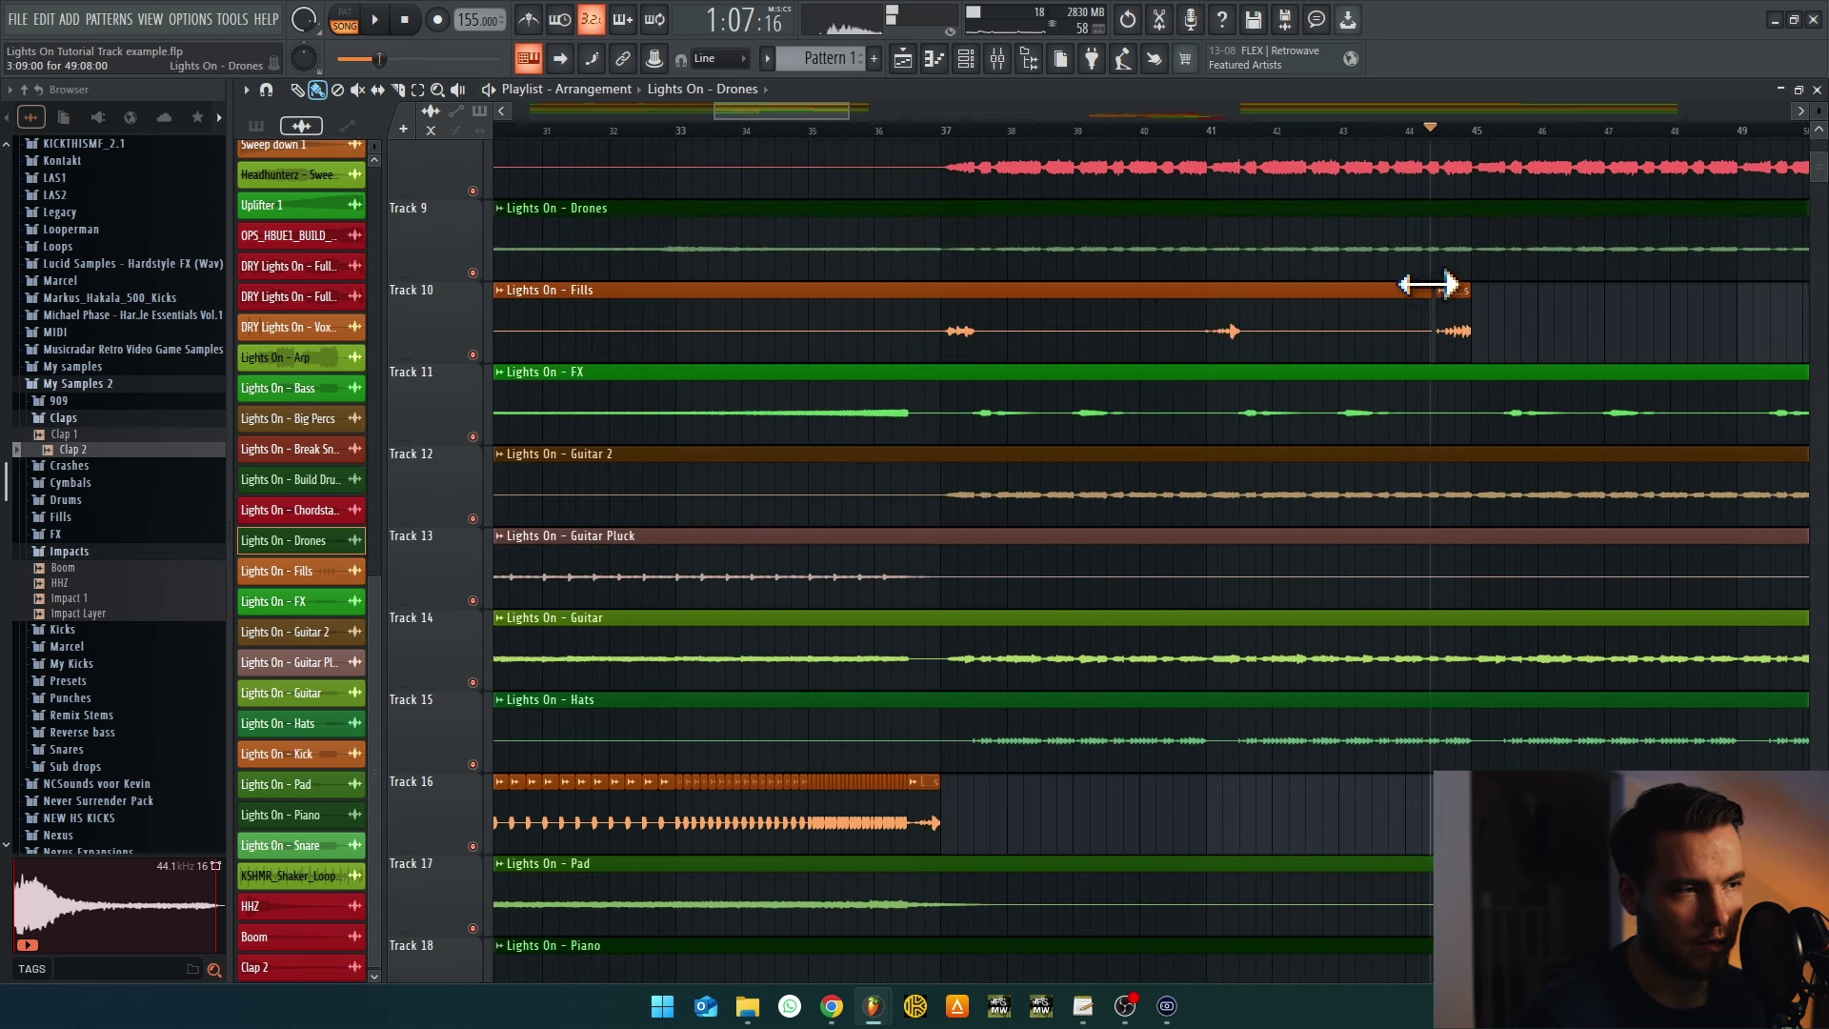
# Trim the long Fills clip on Track 10 to end at bar 37, keeping the separate fill before bar 45
pyautogui.moveTo(1427, 283); pyautogui.dragTo(979, 298)
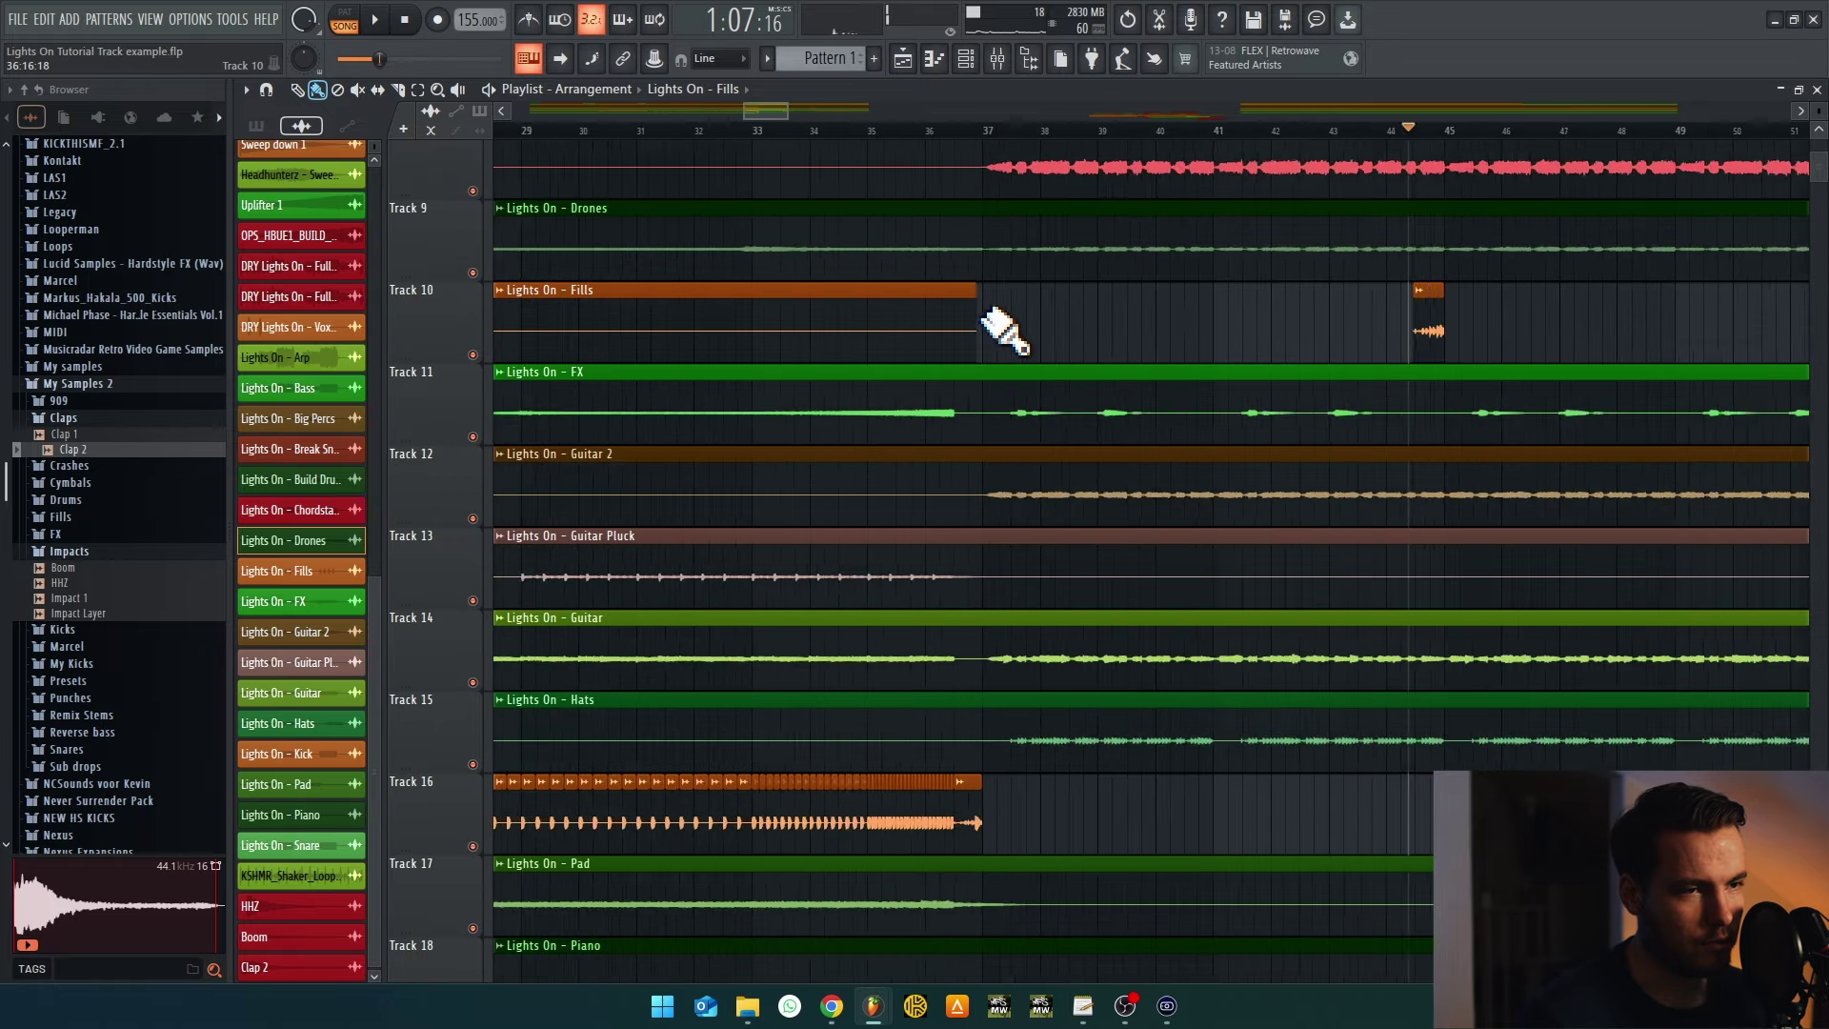
pyautogui.scroll(3, 953, 320)
pyautogui.moveTo(843, 295); pyautogui.dragTo(1131, 295)
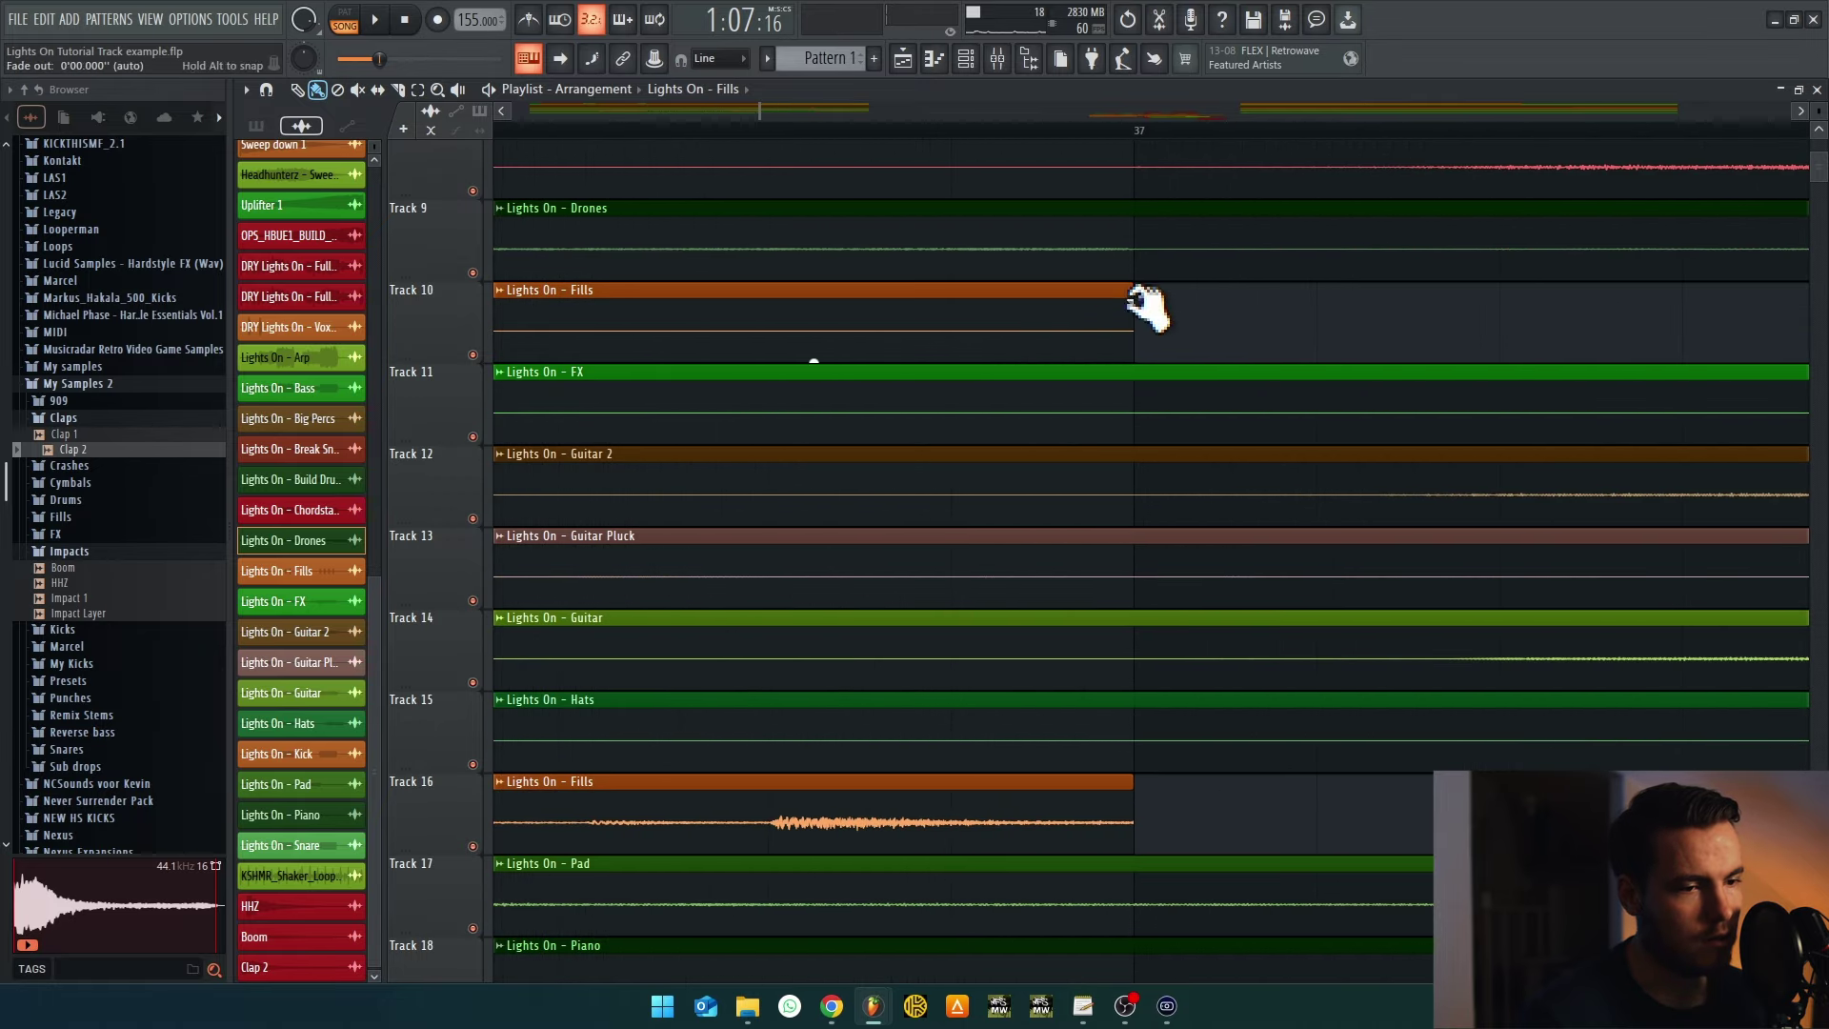
pyautogui.scroll(-3, 849, 274)
# Play the transition from the middle of bar 35 into the drop while checking the stems on all tracks
pyautogui.press('space')
pyautogui.scroll(-1, 858, 514)
pyautogui.scroll(2, 906, 776)
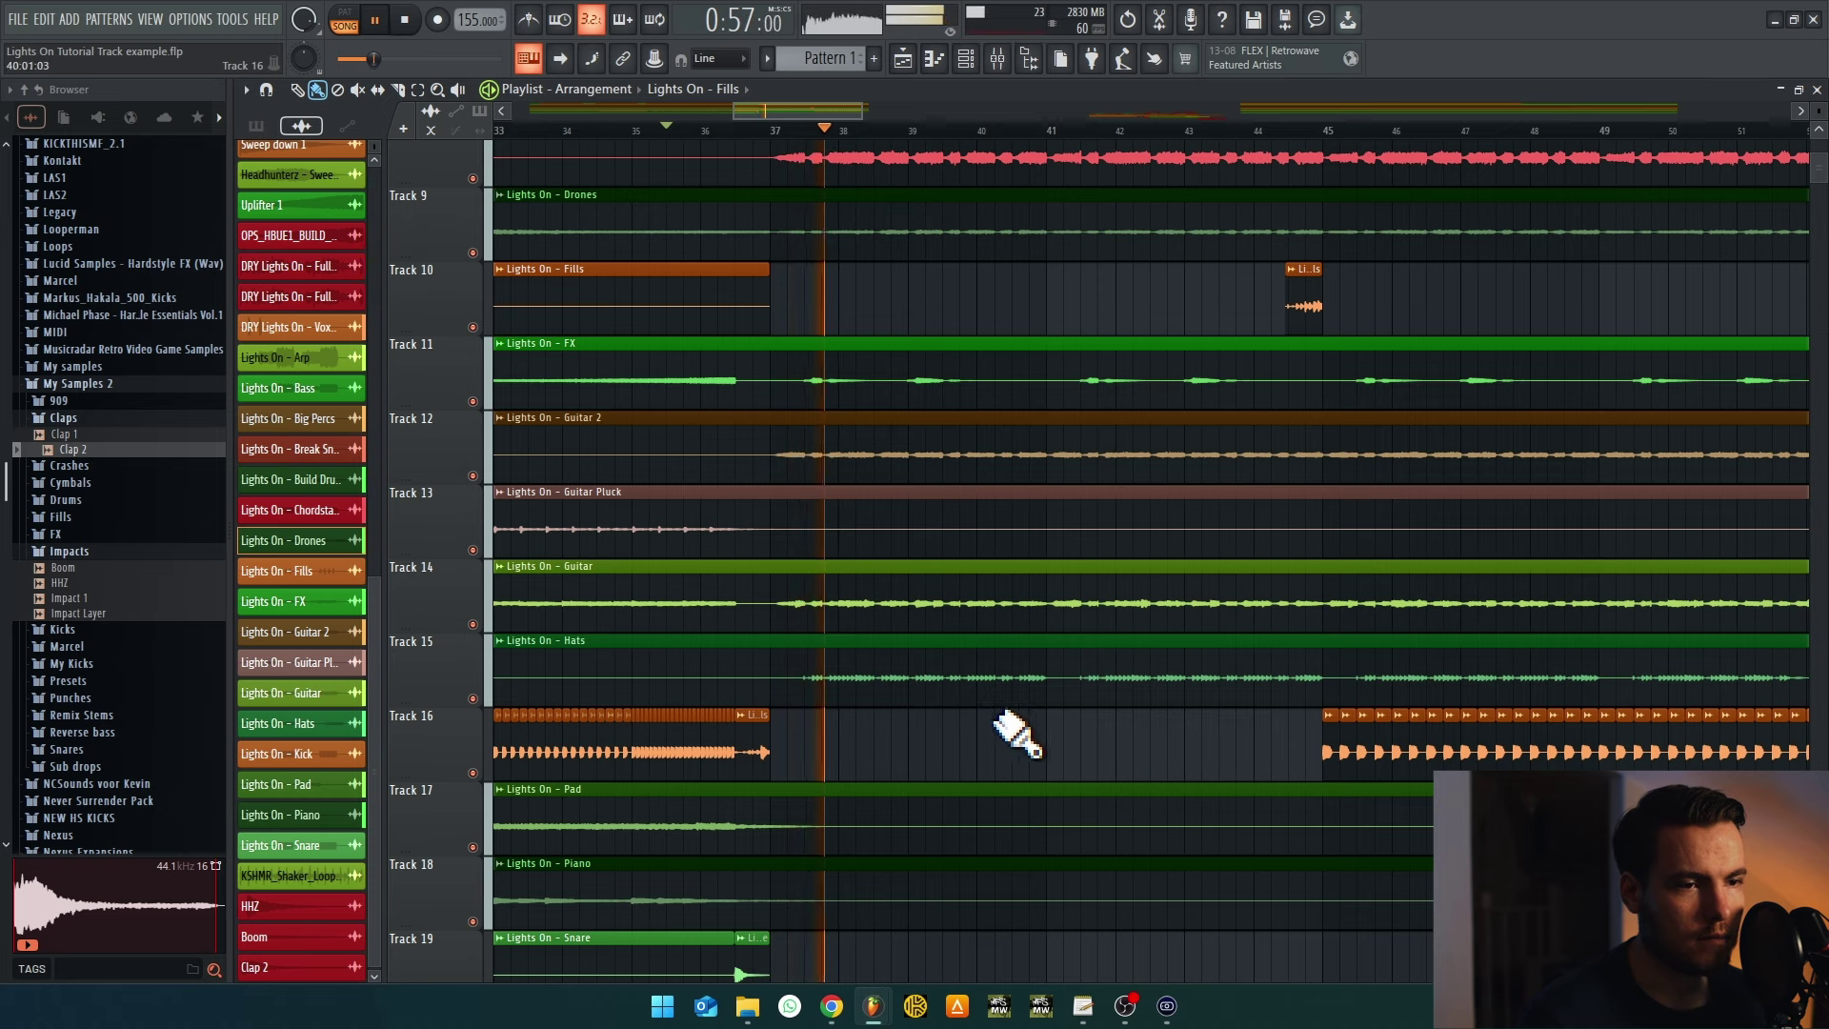
pyautogui.scroll(1, 1013, 736)
pyautogui.scroll(-2, 968, 756)
pyautogui.scroll(3, 942, 654)
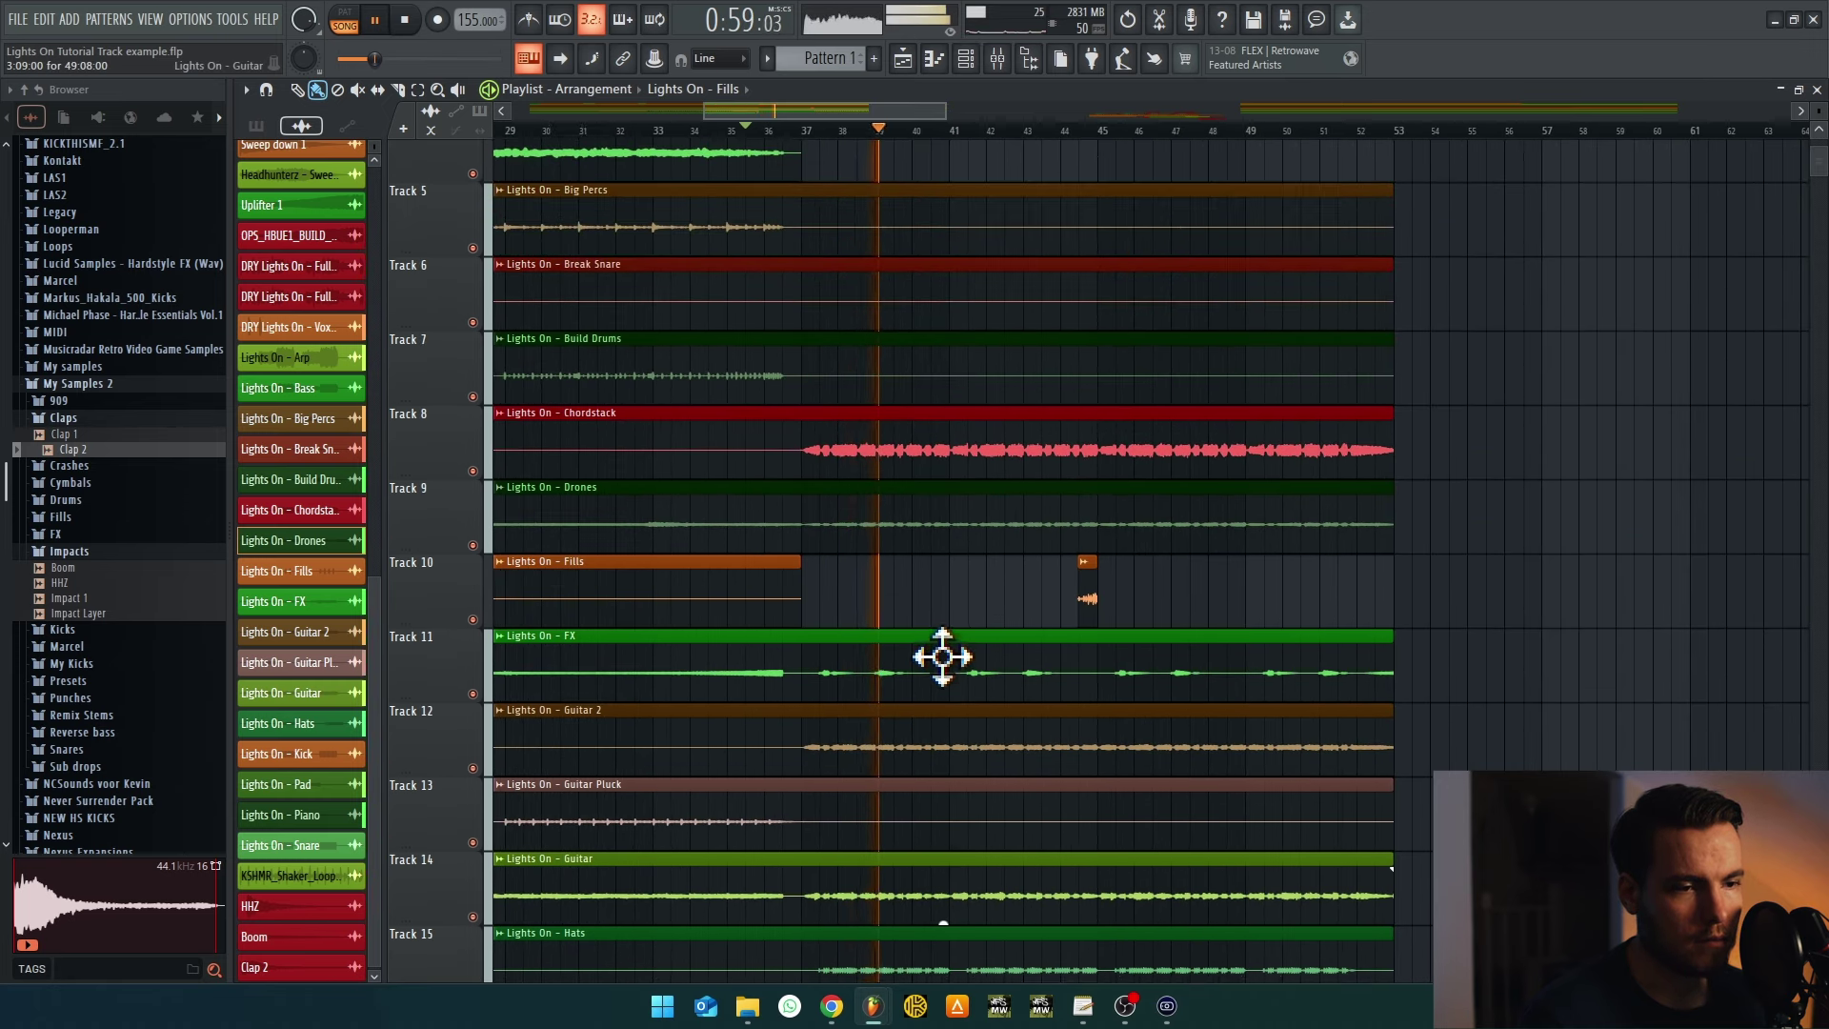
pyautogui.scroll(-5, 967, 605)
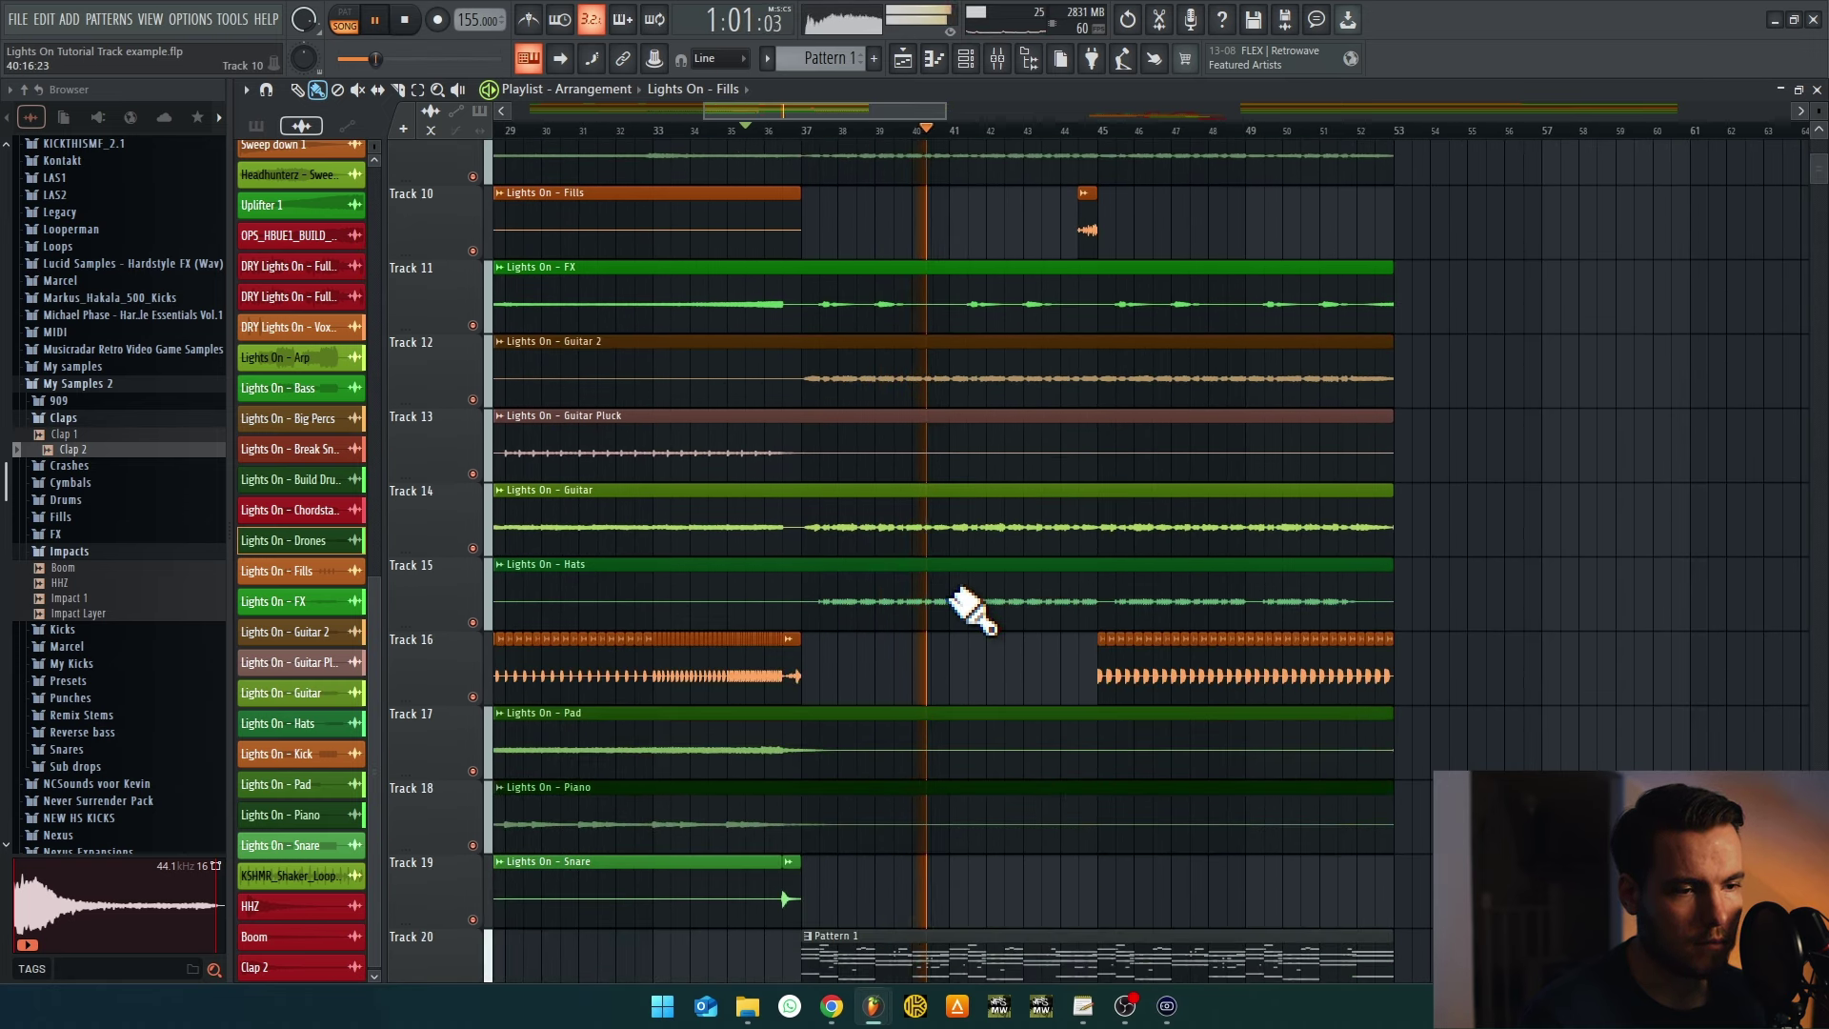
pyautogui.scroll(1, 877, 667)
pyautogui.scroll(1, 877, 676)
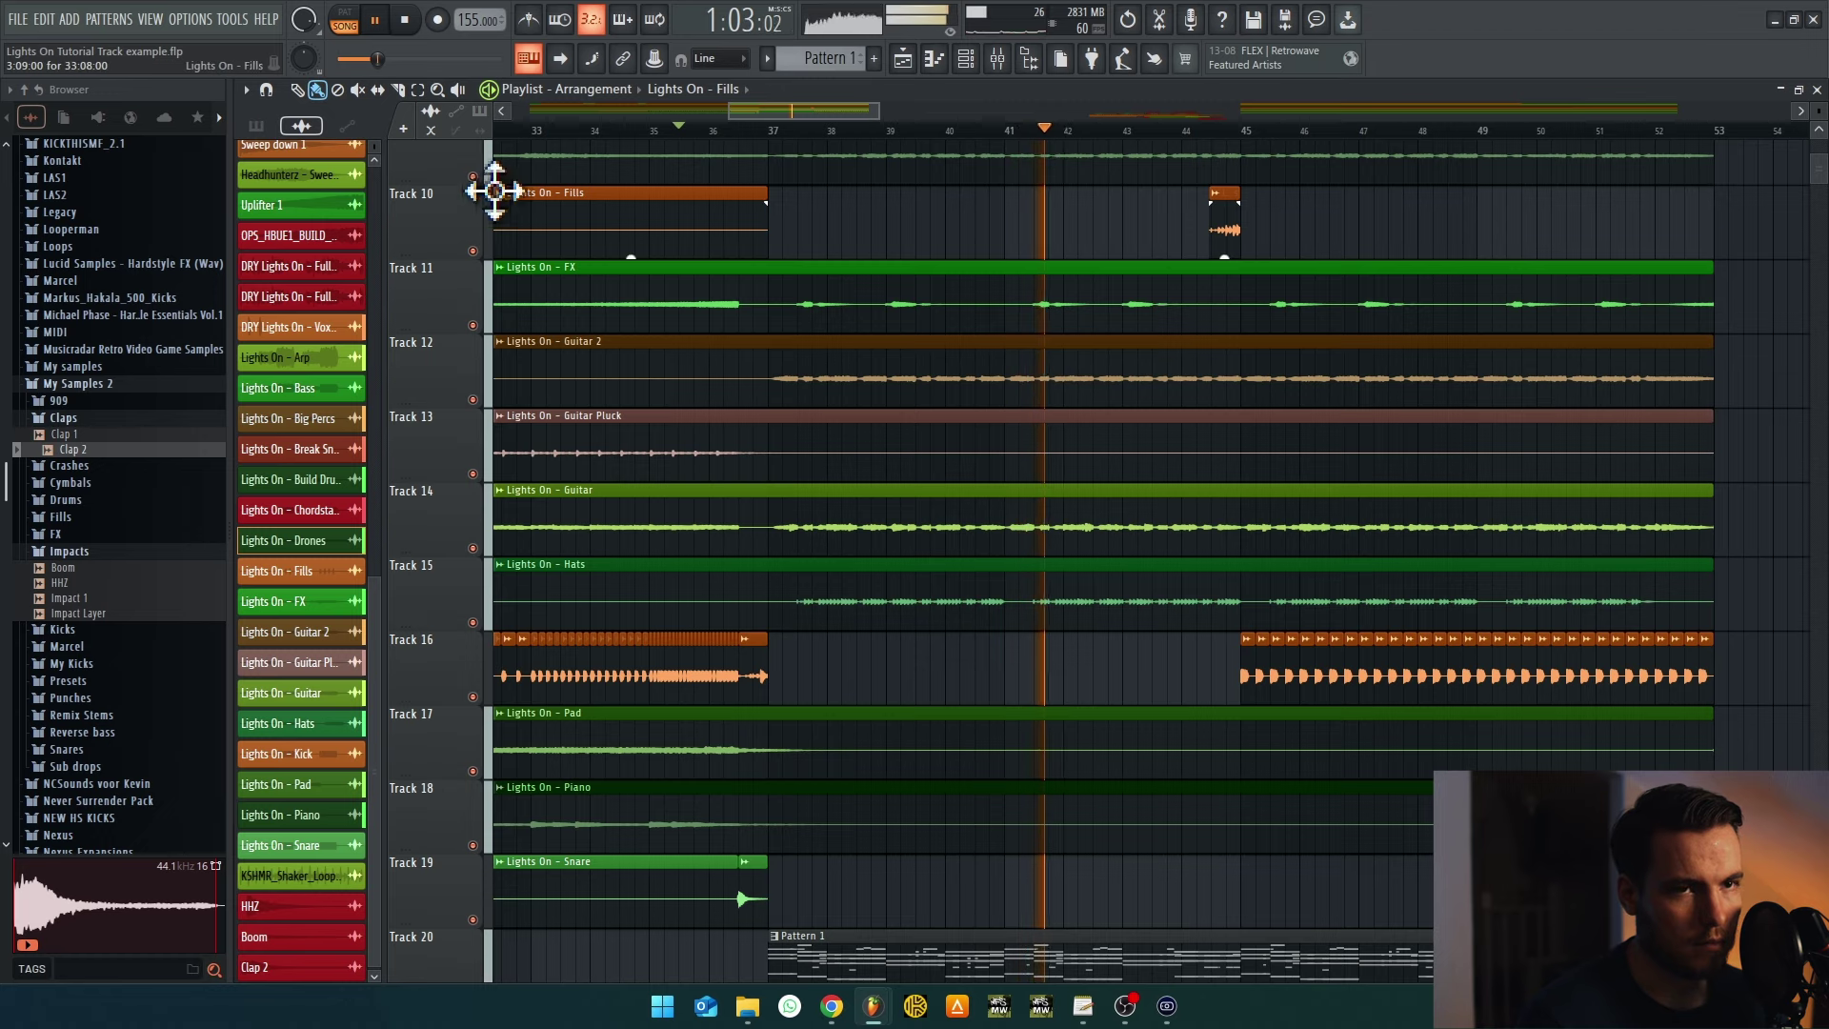
# Cut the Hats clip at bars 37 and 38, clear the gap between, and shorten the second part to just over a bar
pyautogui.click(397, 88)
pyautogui.moveTo(802, 563)
pyautogui.mouseDown()
pyautogui.moveTo(1246, 617)
pyautogui.moveTo(727, 612)
pyautogui.moveTo(833, 620)
pyautogui.mouseUp()
pyautogui.click(317, 88)
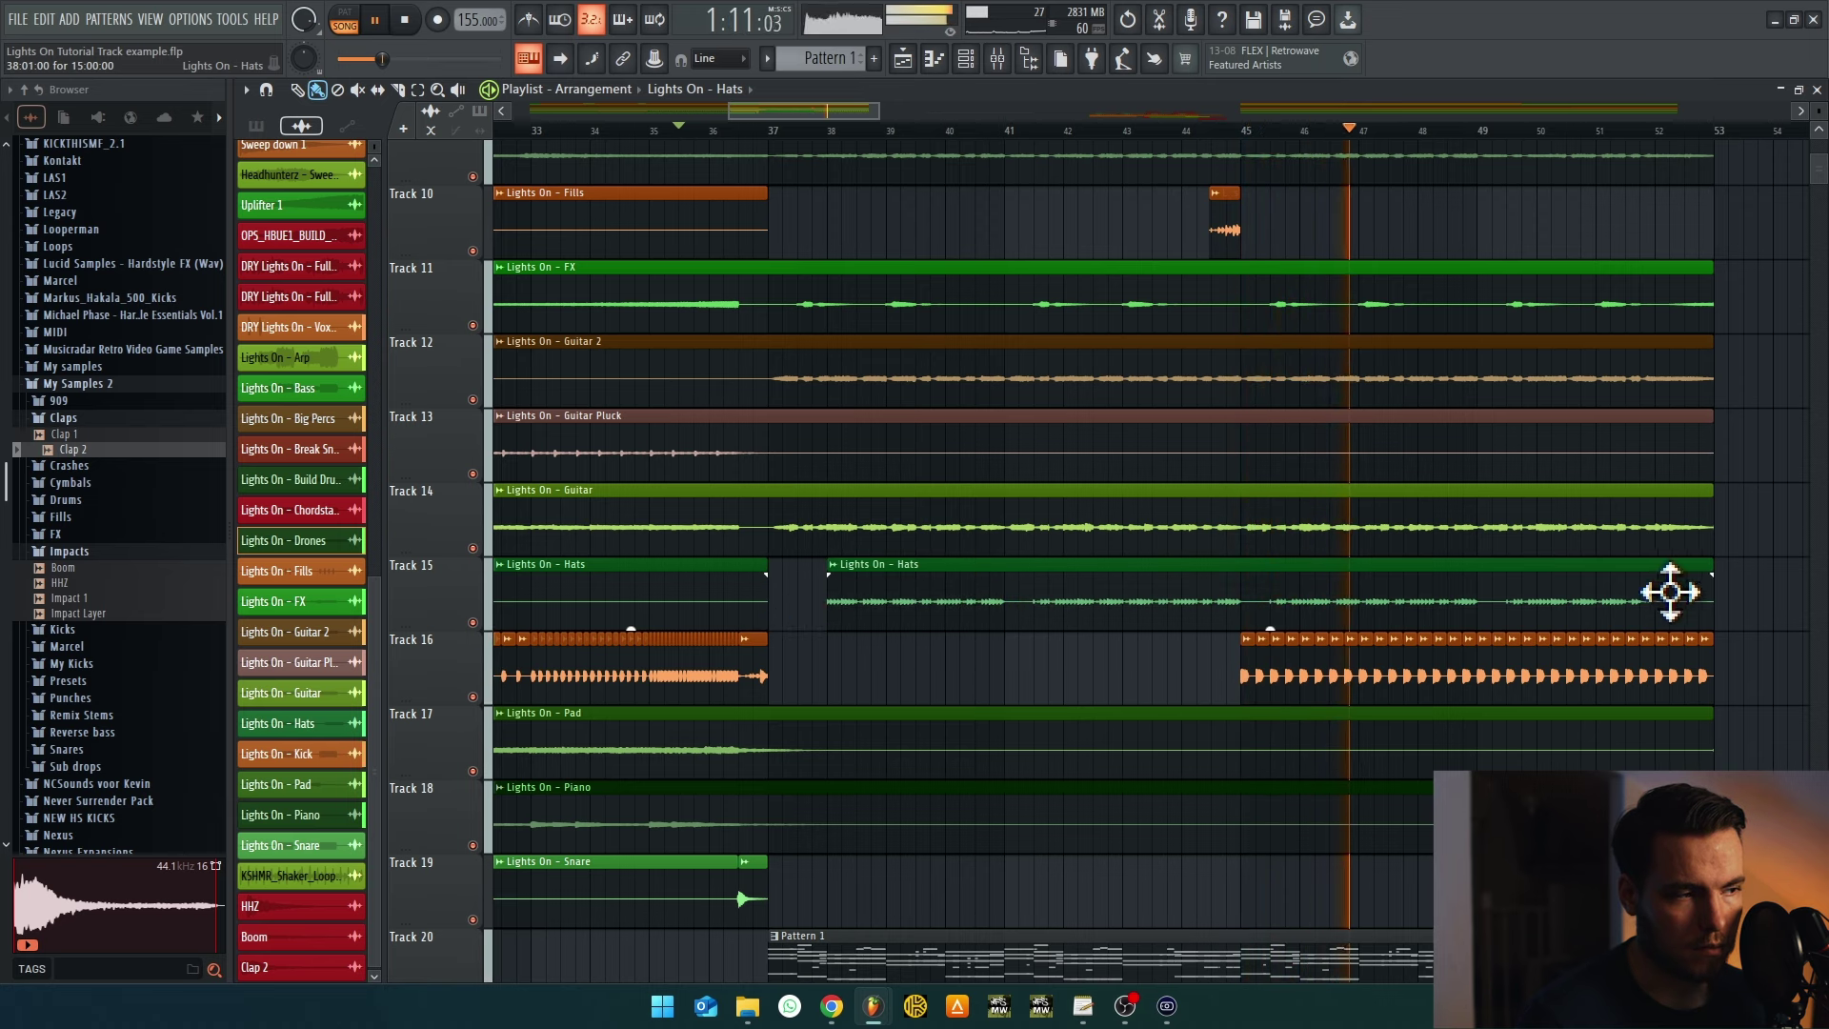
pyautogui.moveTo(1712, 565); pyautogui.dragTo(840, 571)
pyautogui.press('space')
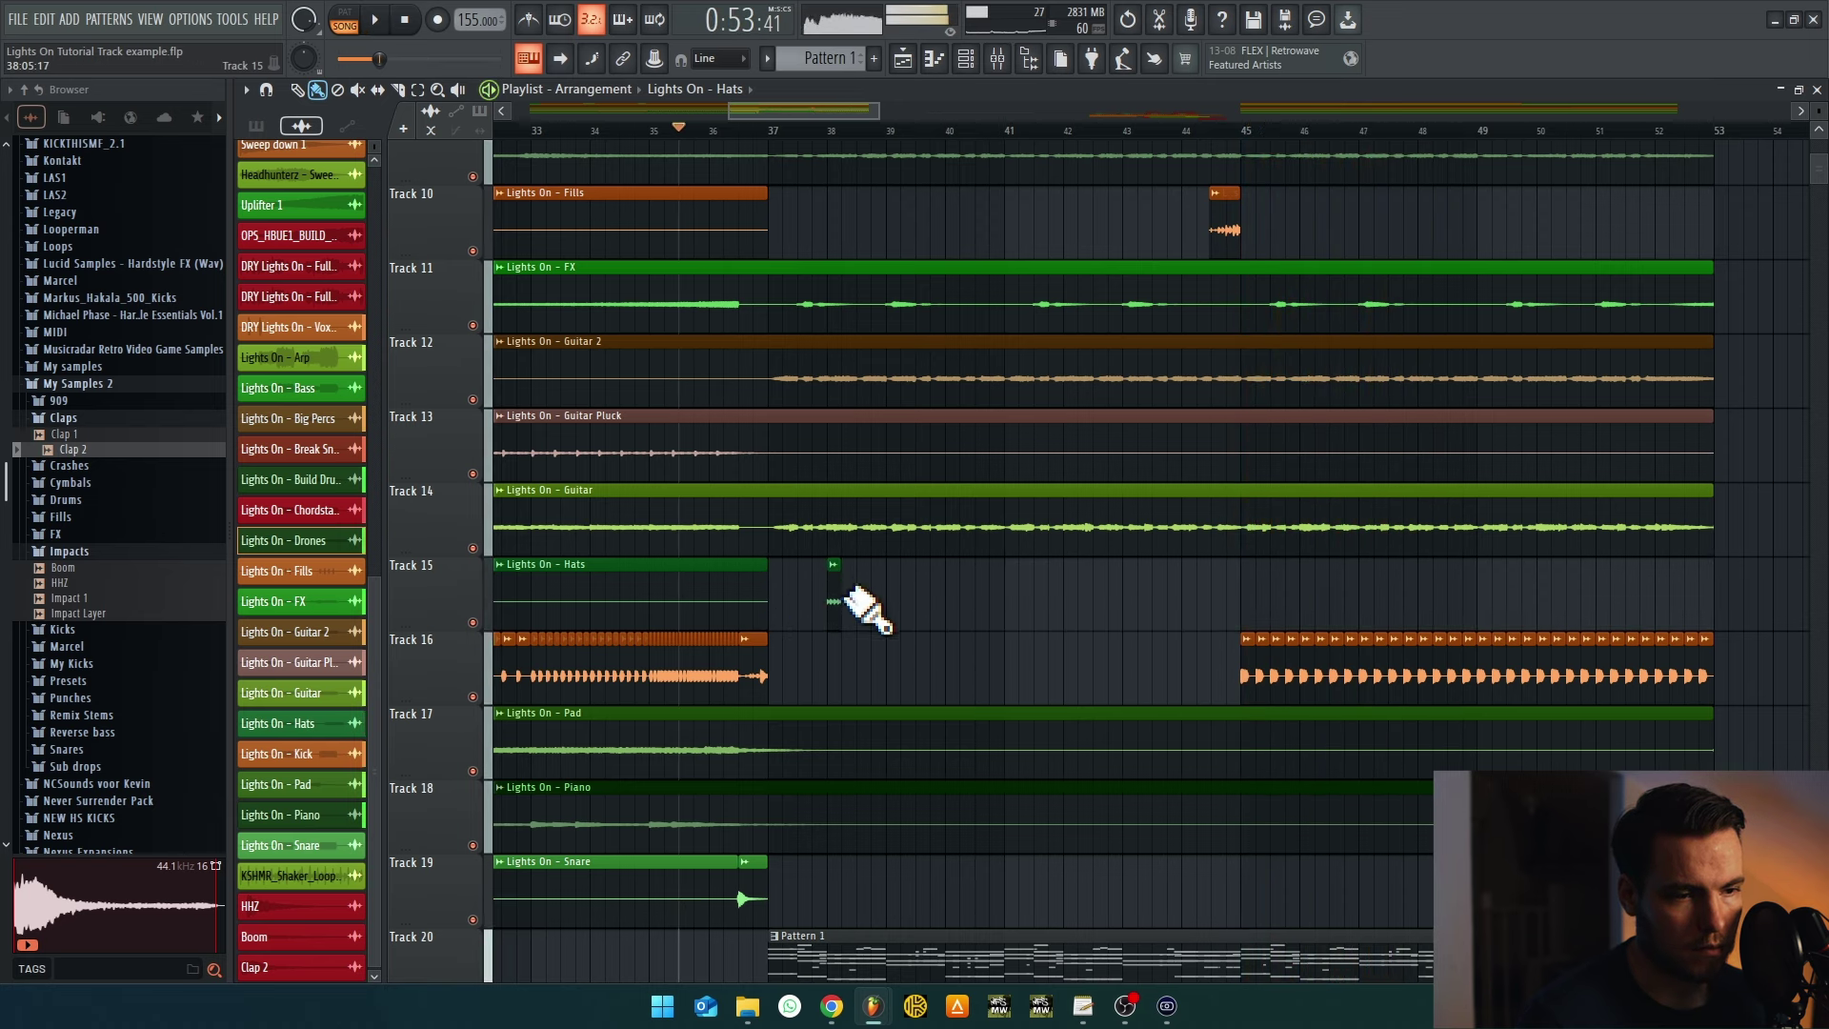
# Solo the Hats track, audition the slice at bar 38, and trim it to half a bar
pyautogui.keyDown('ctrl'); pyautogui.scroll(3, 888, 623); pyautogui.keyUp('ctrl')
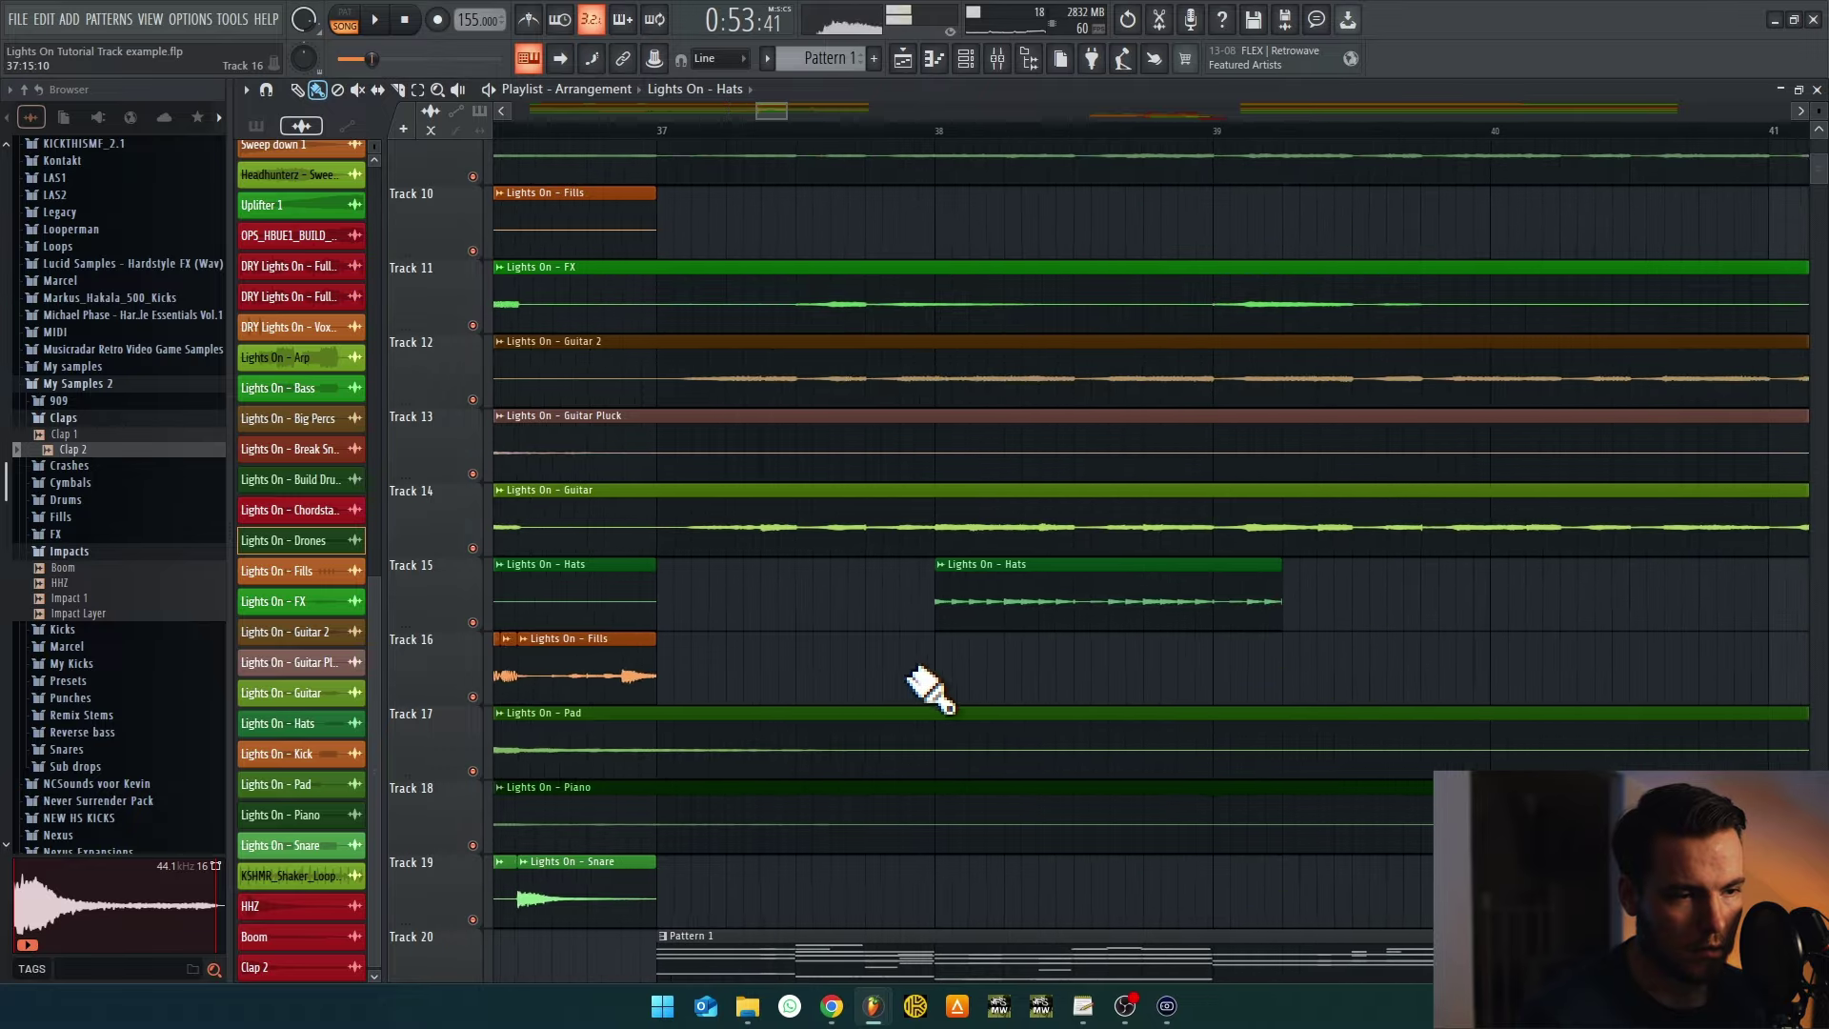
pyautogui.keyDown('alt'); pyautogui.scroll(3, 931, 686); pyautogui.keyUp('alt')
pyautogui.keyDown('ctrl'); pyautogui.scroll(2, 952, 666); pyautogui.keyUp('ctrl')
pyautogui.keyDown('ctrl'); pyautogui.click(473, 622); pyautogui.keyUp('ctrl')
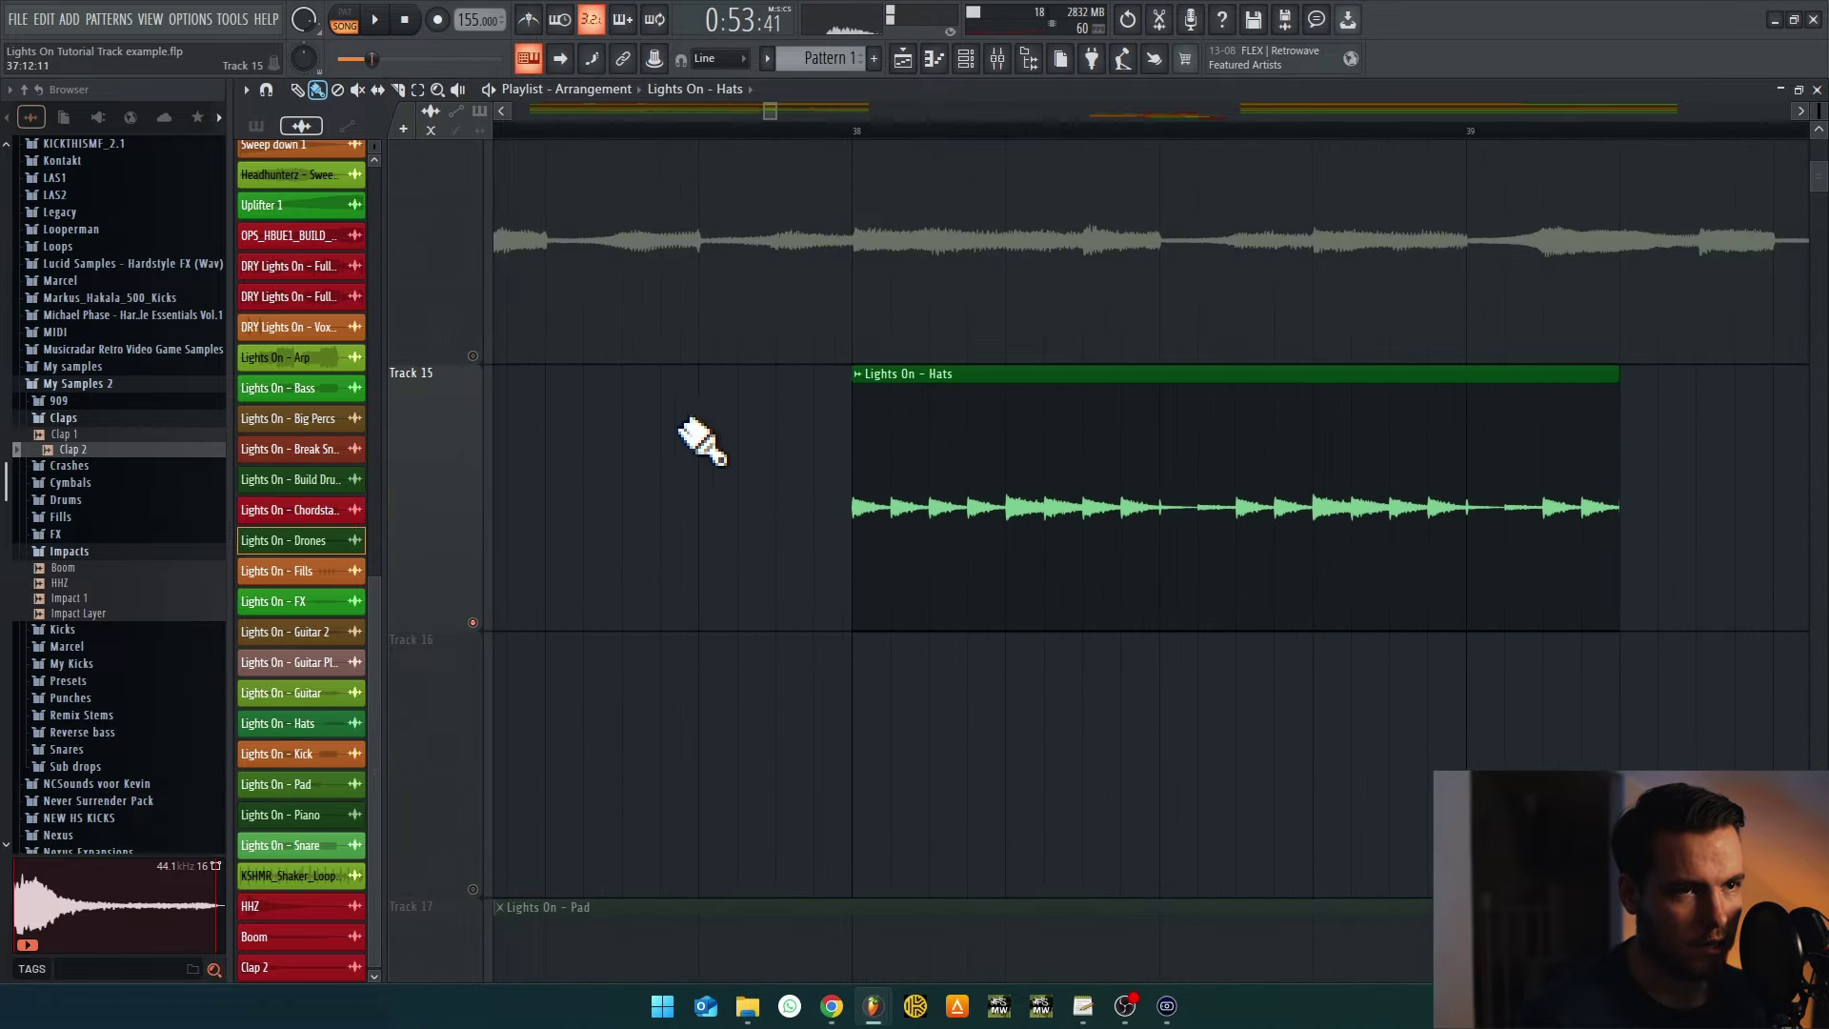
pyautogui.press('space')
pyautogui.keyDown('ctrl'); pyautogui.scroll(-3, 970, 681); pyautogui.keyUp('ctrl')
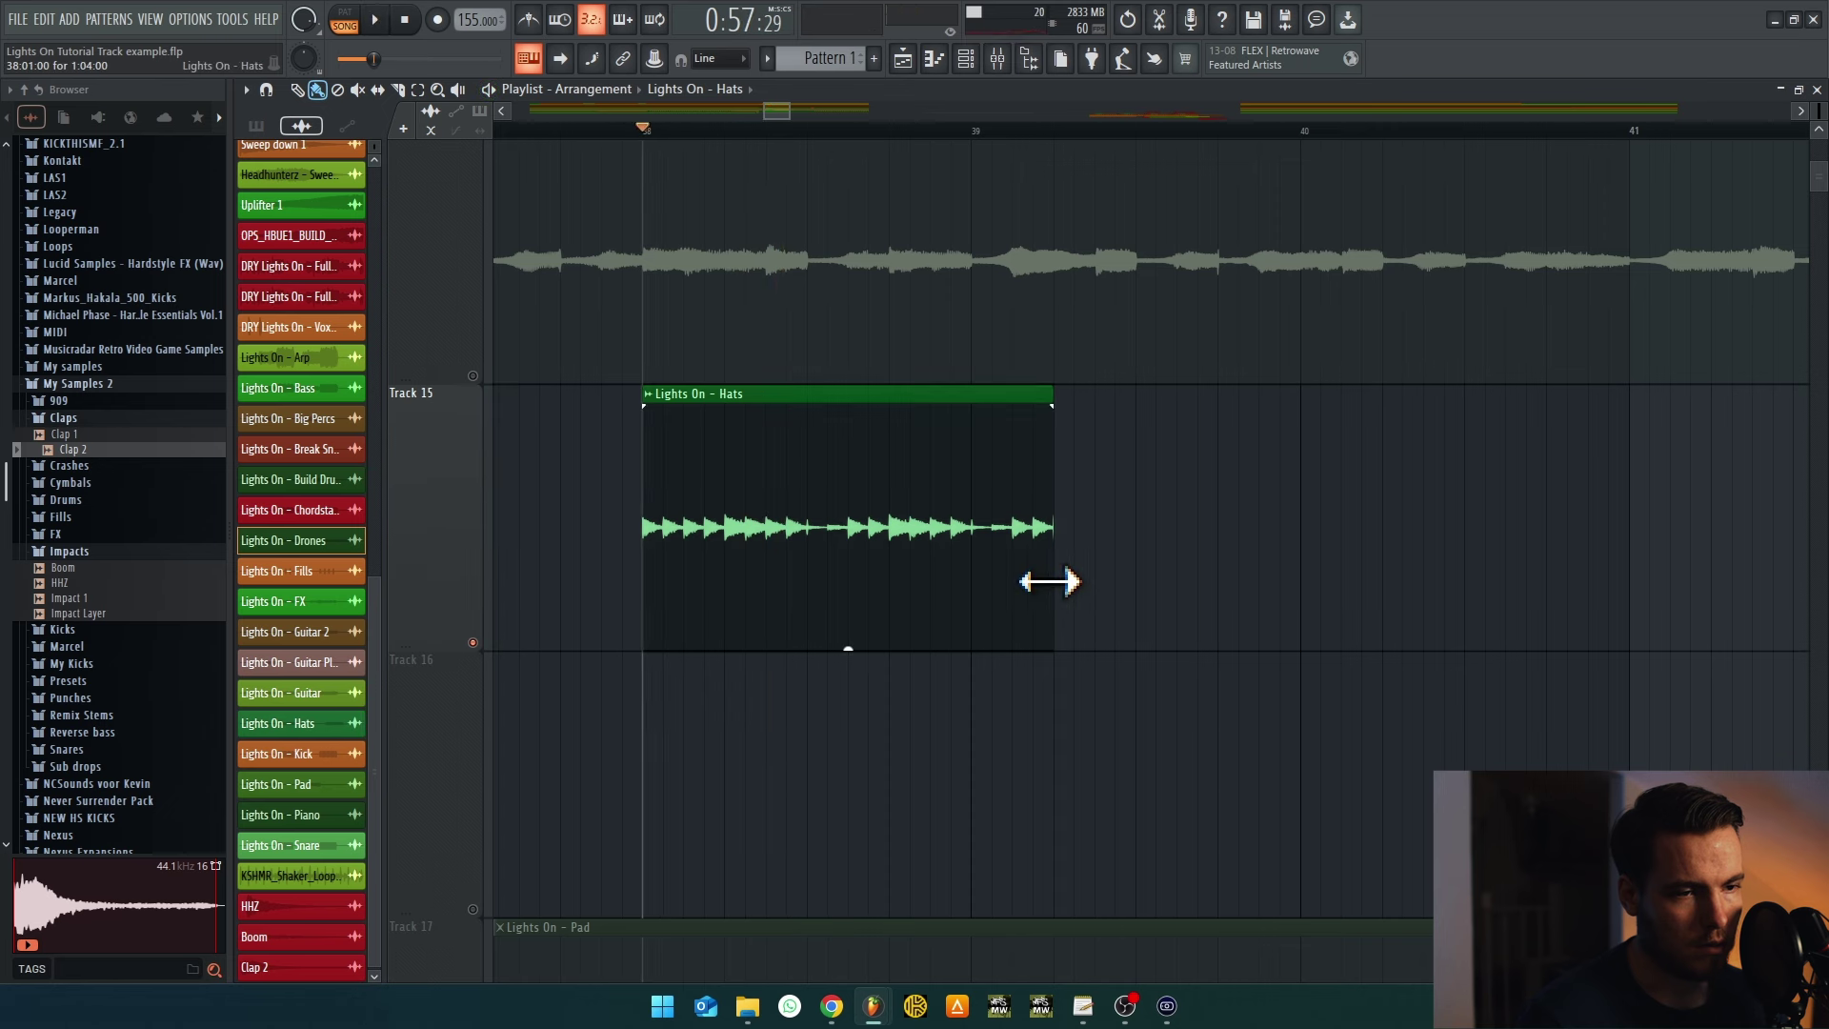
pyautogui.moveTo(1049, 581); pyautogui.dragTo(808, 580)
pyautogui.press('space')
# Place the half-bar Hats slice at bar 45 instead of bar 38 and repeat it up to bar 53
pyautogui.keyDown('ctrl'); pyautogui.scroll(-3, 1194, 579); pyautogui.keyUp('ctrl')
pyautogui.rightClick(691, 572)
pyautogui.hotkey('ctrl', 'b')
pyautogui.hotkey('ctrl', 'b')
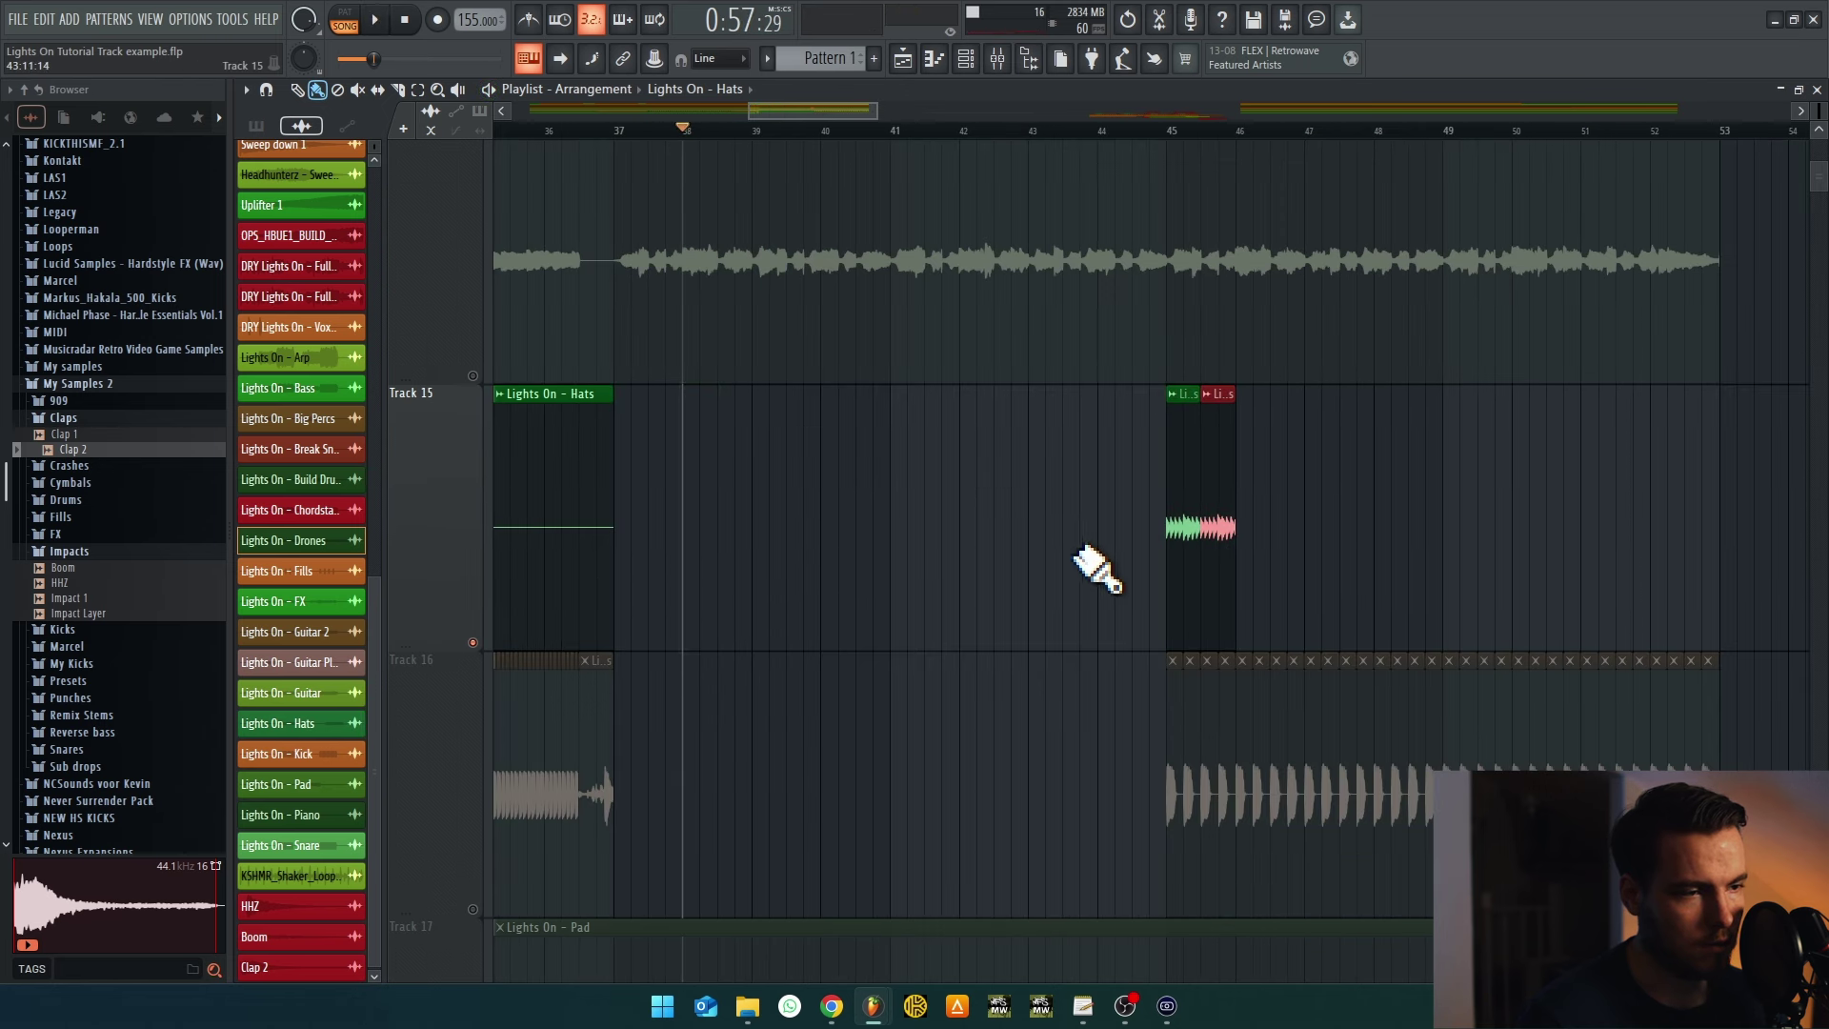
pyautogui.hotkey('ctrl', 'b')
pyautogui.hotkey('ctrl', 'b')
pyautogui.hotkey('ctrl', 'b')
pyautogui.hotkey('ctrl', 'b')
pyautogui.hotkey('ctrl', 'b')
pyautogui.hotkey('ctrl', 'b')
pyautogui.hotkey('ctrl', 'b')
pyautogui.hotkey('ctrl', 'b')
pyautogui.hotkey('ctrl', 'b')
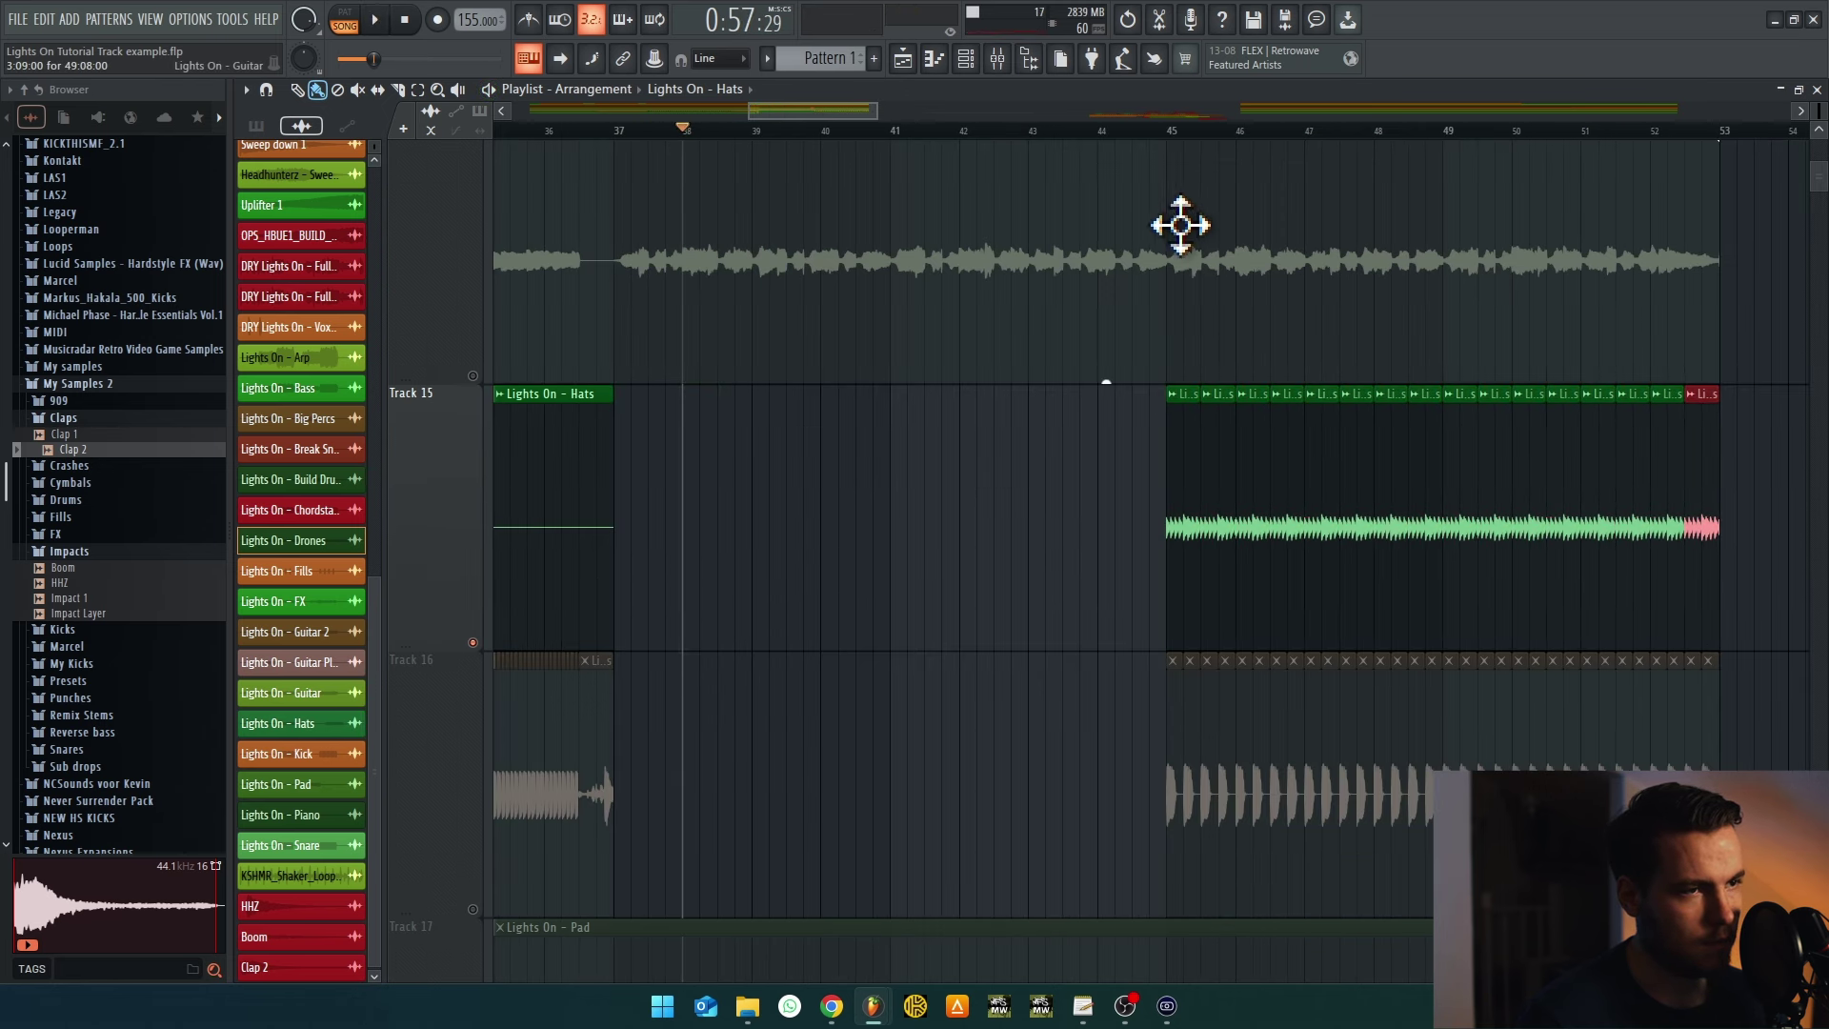
# Audition the repeated hats from bar 45 soloed, unsolo the track, and play them with all tracks
pyautogui.click(1182, 133)
pyautogui.scroll(-2, 672, 617)
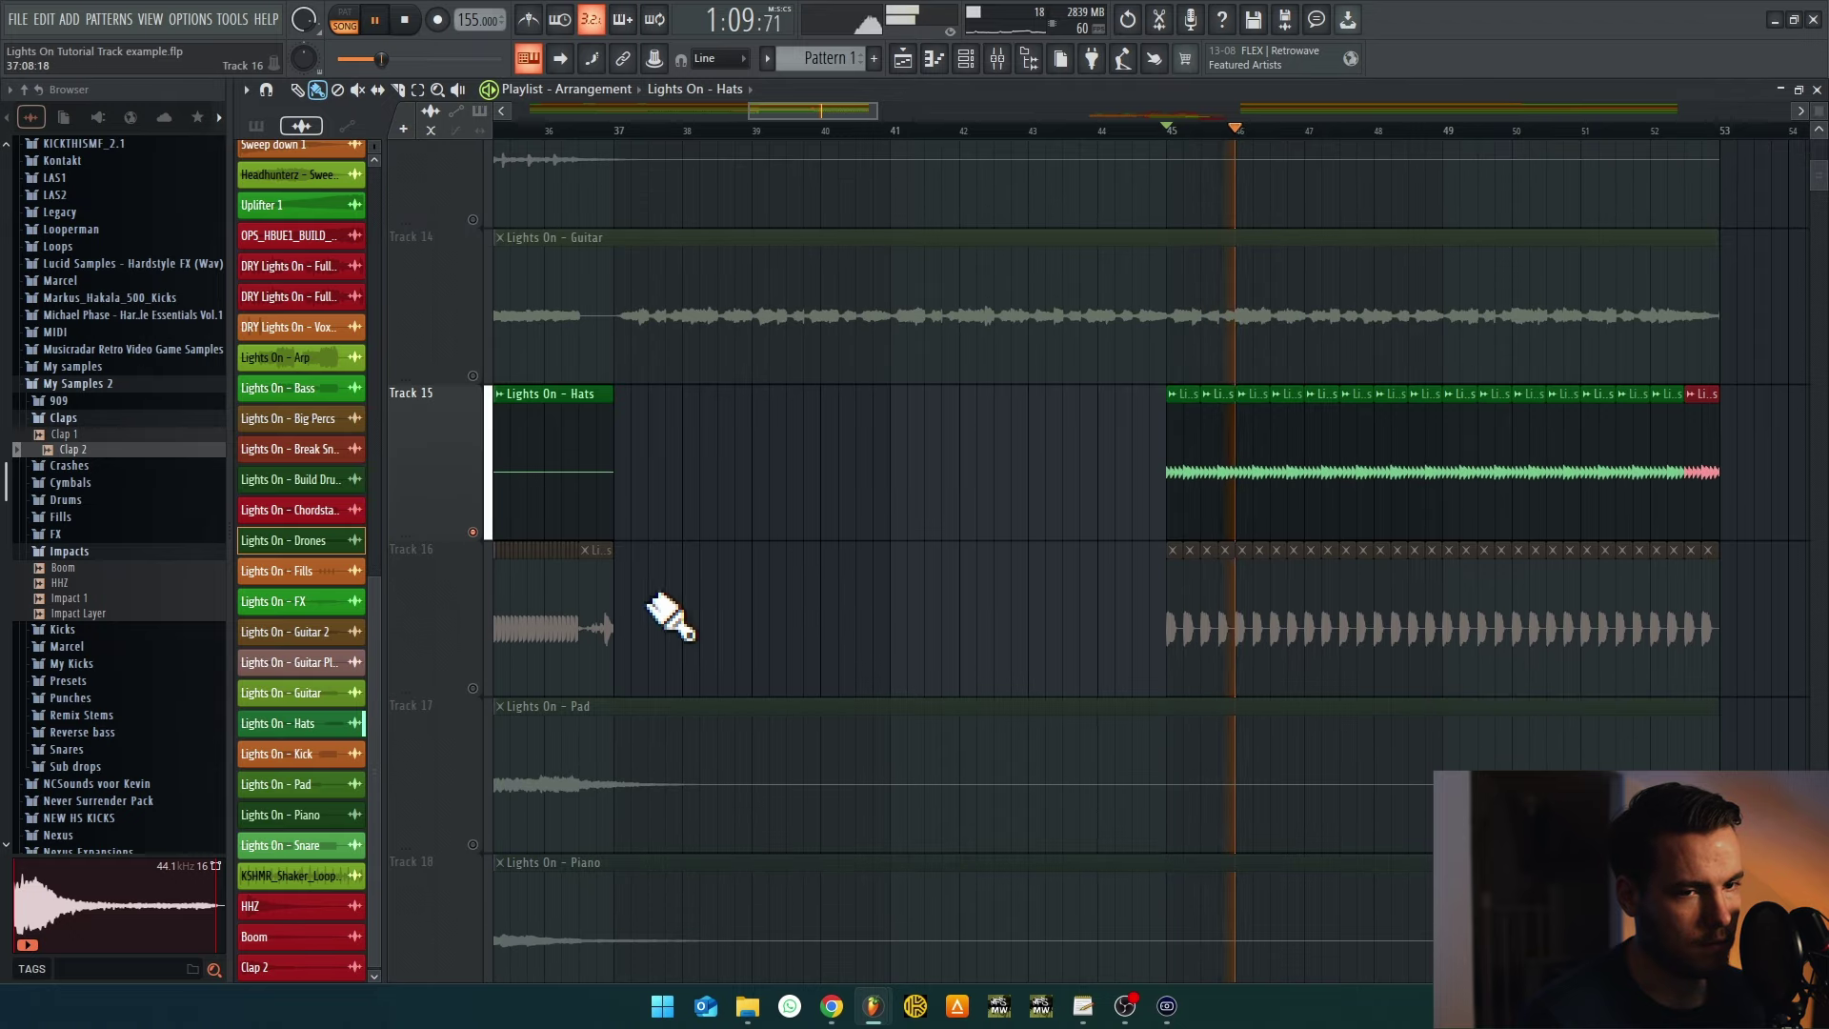
pyautogui.rightClick(474, 532)
pyautogui.press('space')
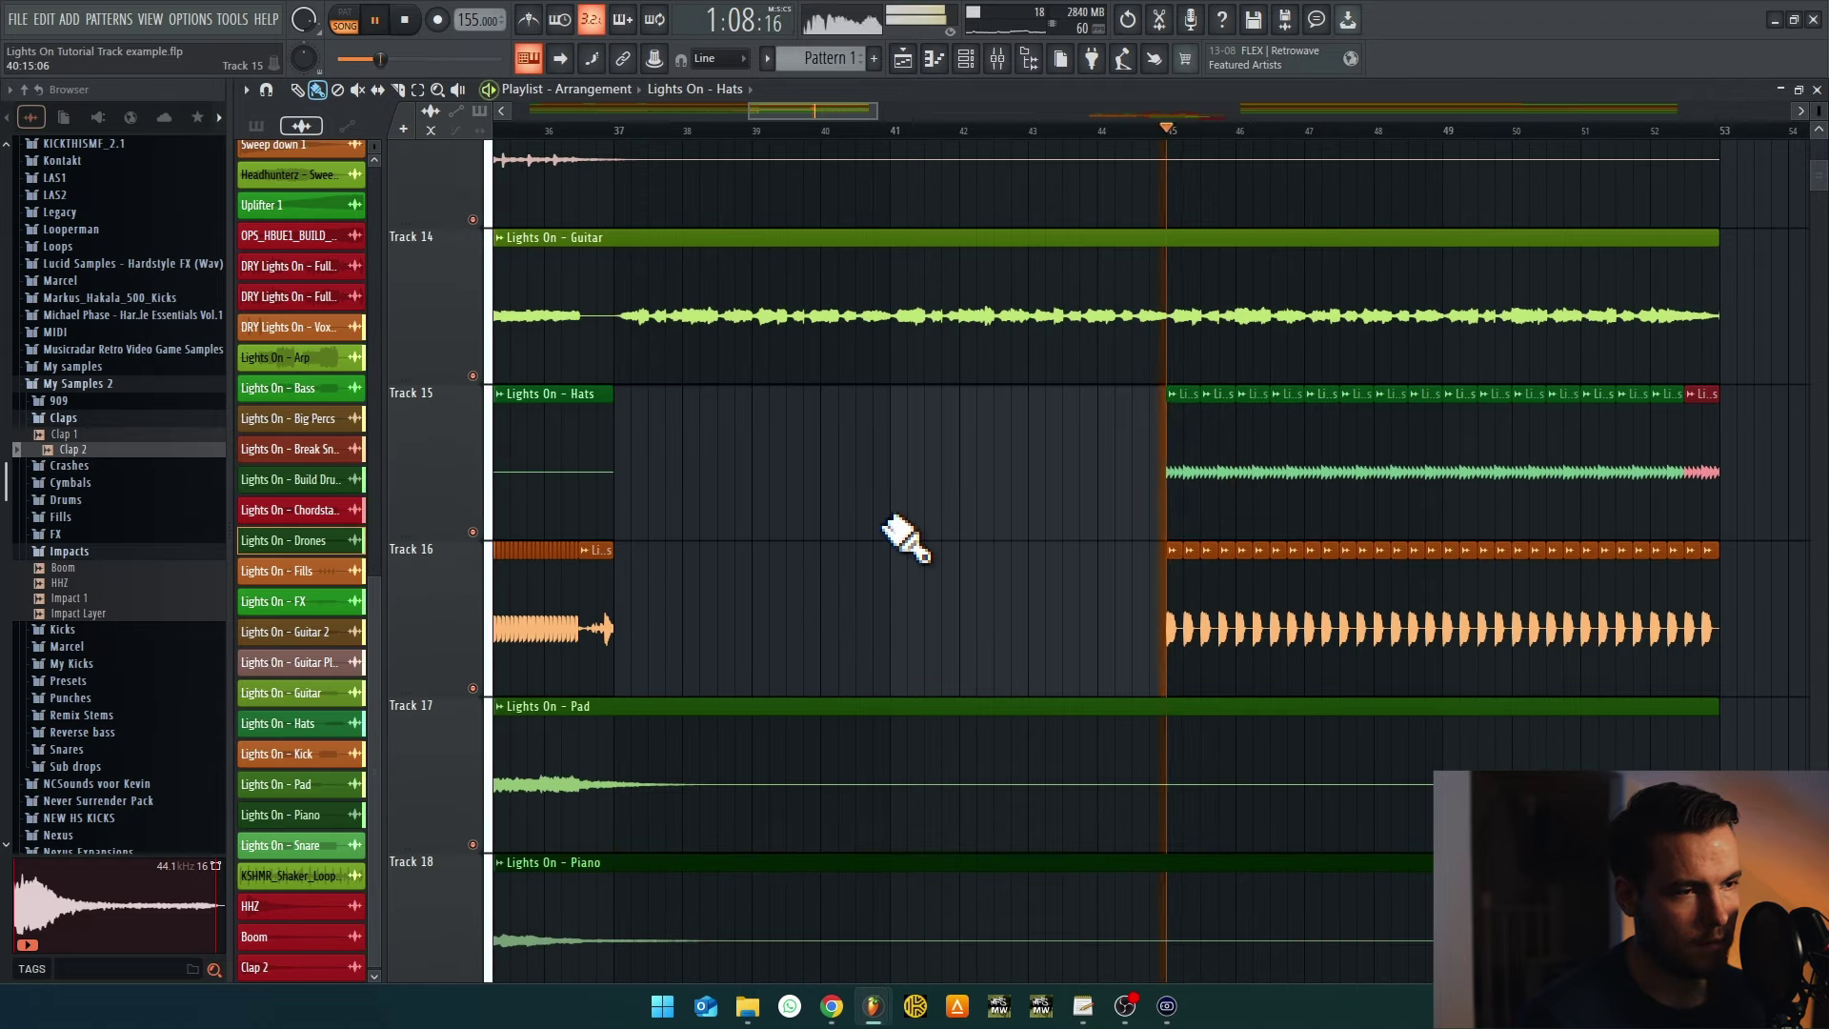
pyautogui.scroll(-3, 920, 534)
pyautogui.scroll(-4, 886, 532)
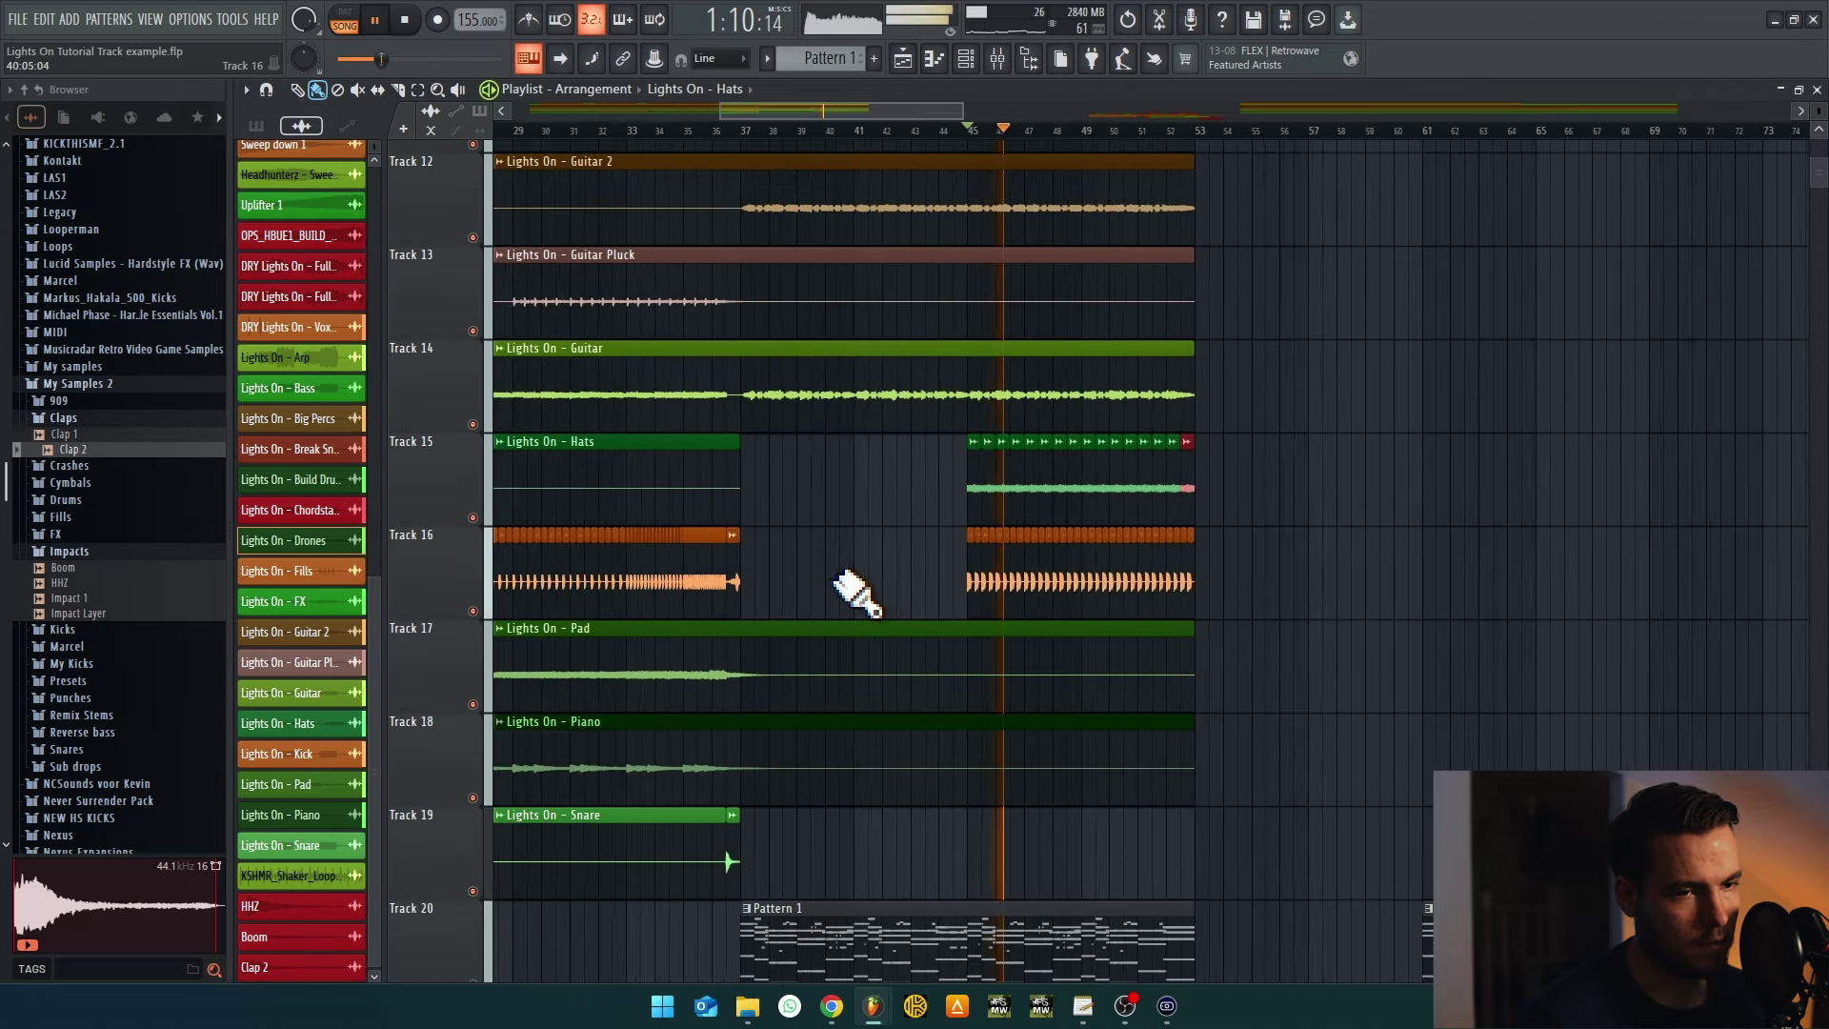
pyautogui.scroll(3, 852, 581)
pyautogui.scroll(6, 872, 667)
pyautogui.press('space')
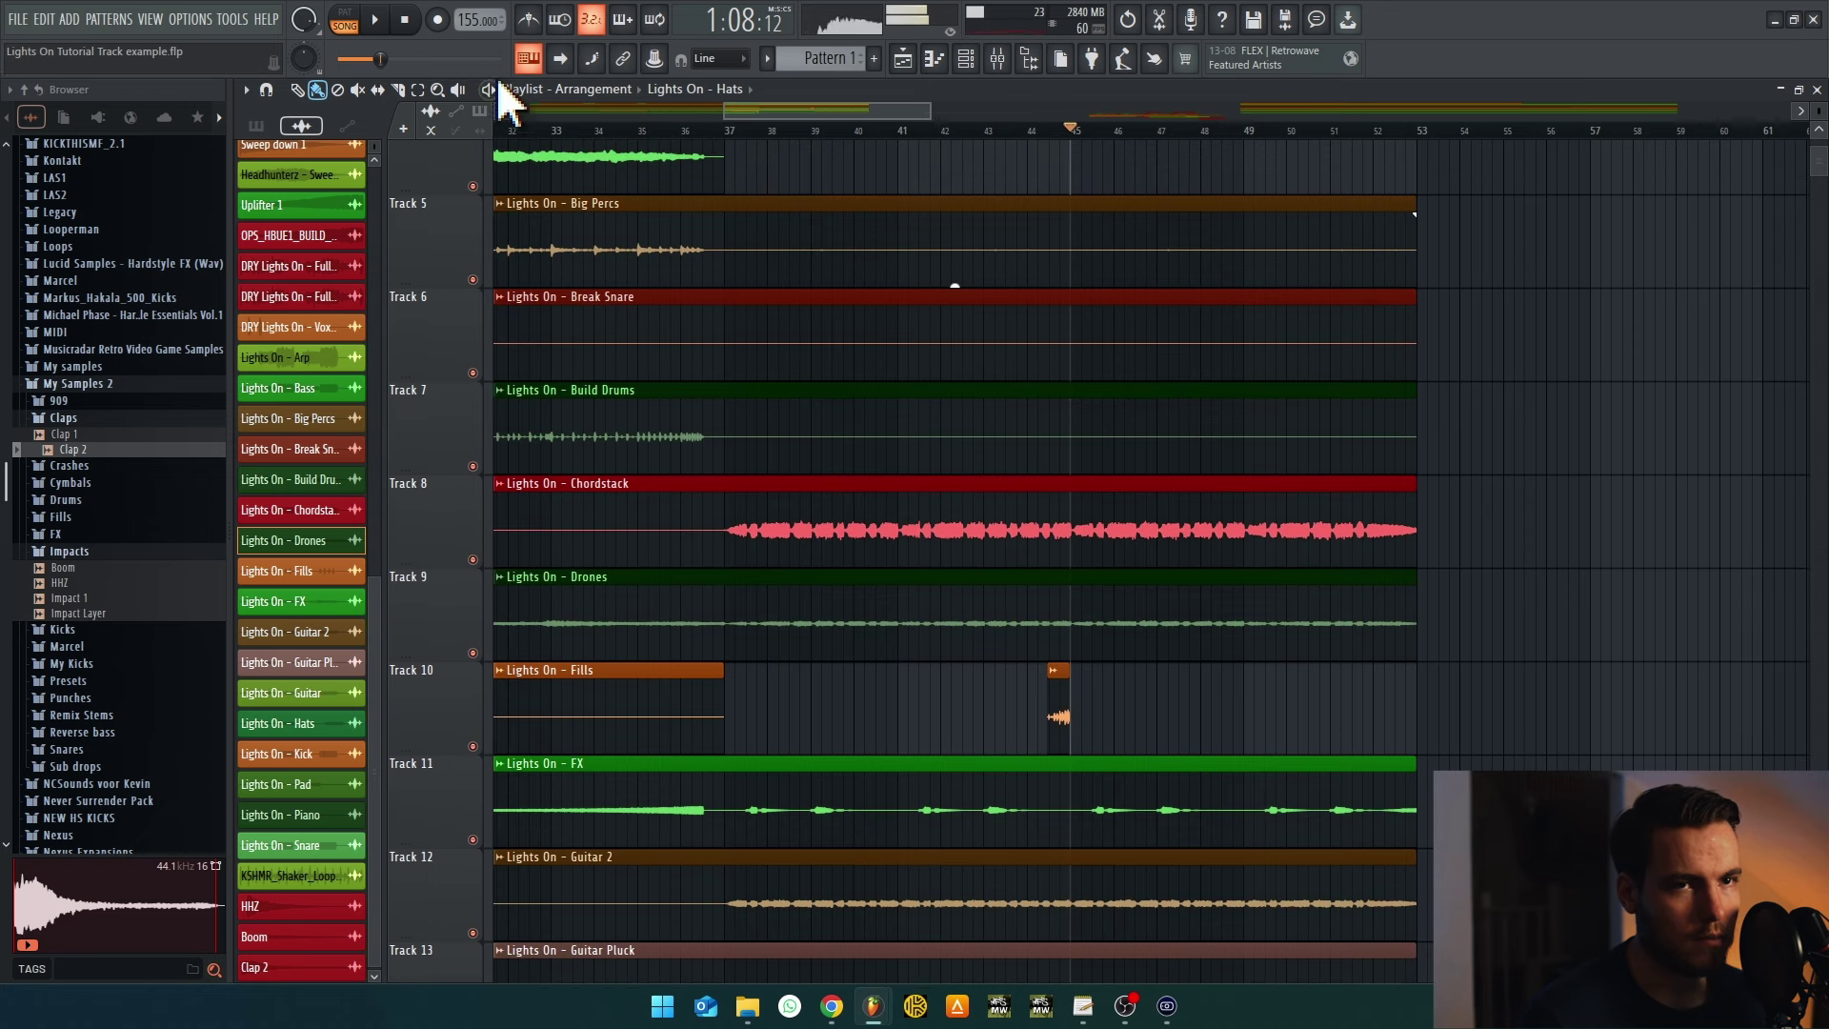
pyautogui.click(406, 23)
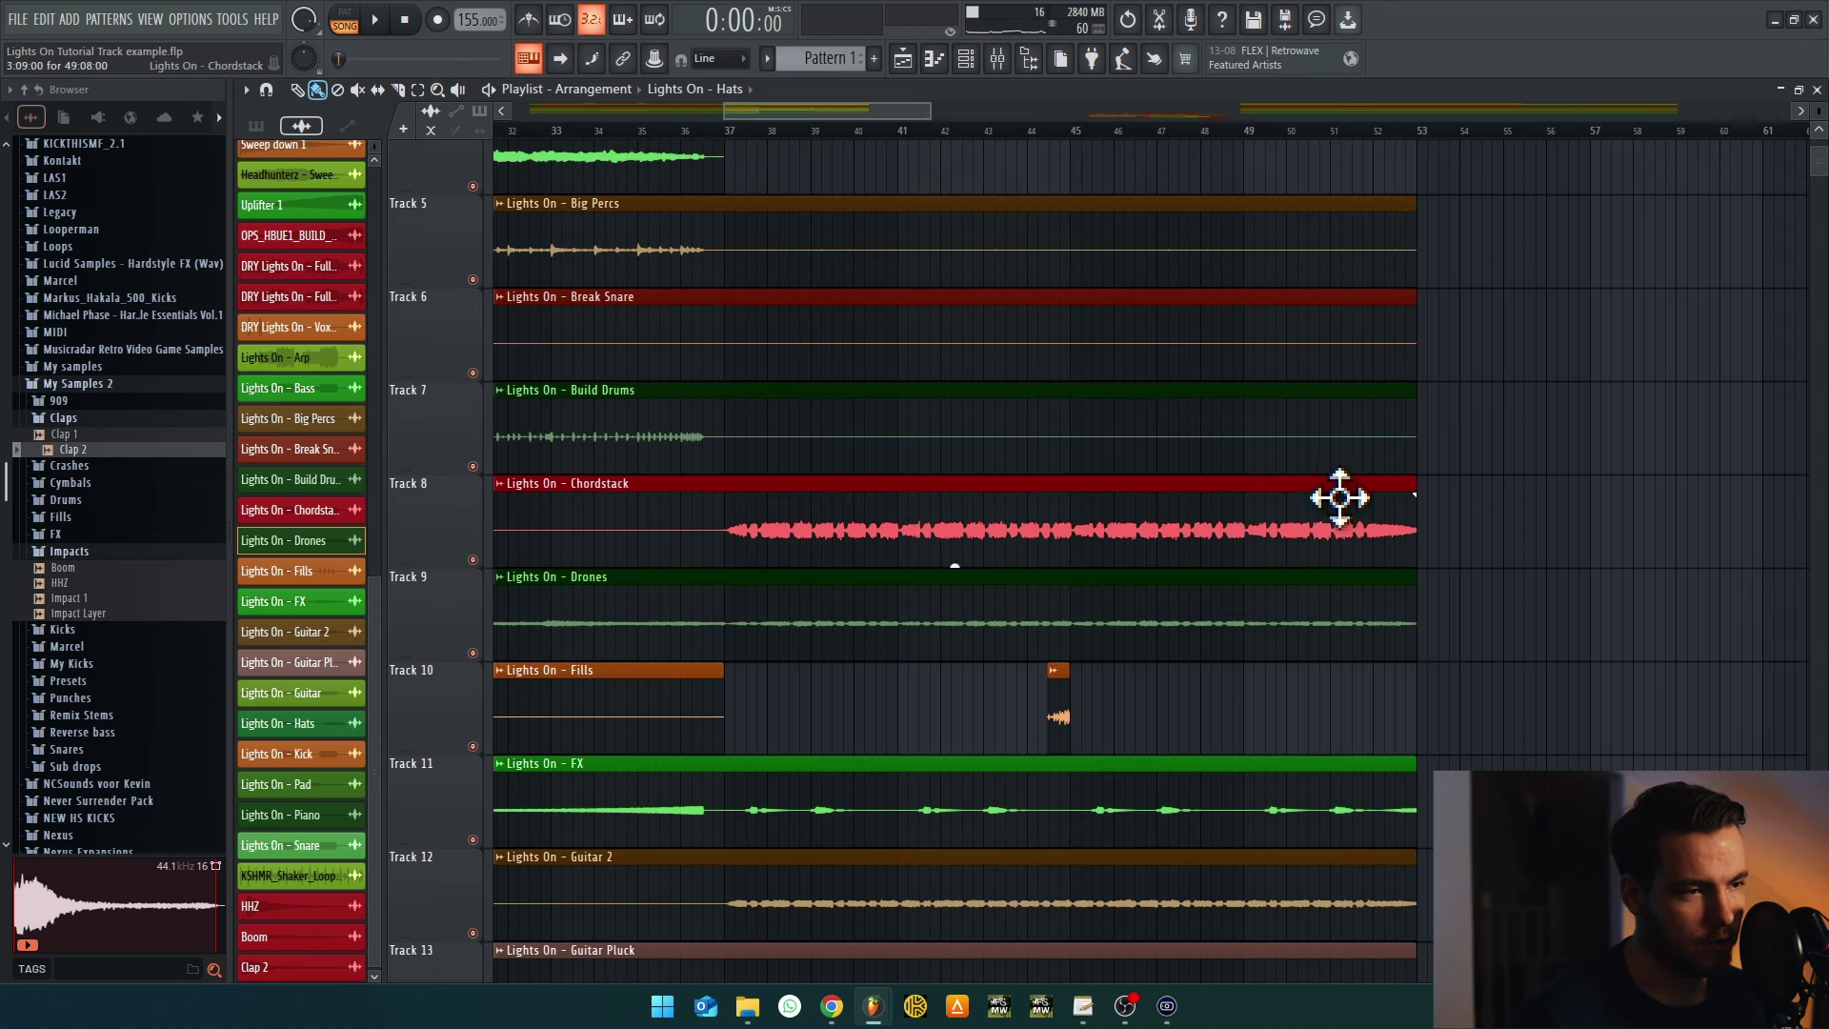
# Look over the whole stem arrangement, especially the clips on all tracks between bars 37 and 53
pyautogui.scroll(-3, 1340, 497)
pyautogui.scroll(-4, 1563, 610)
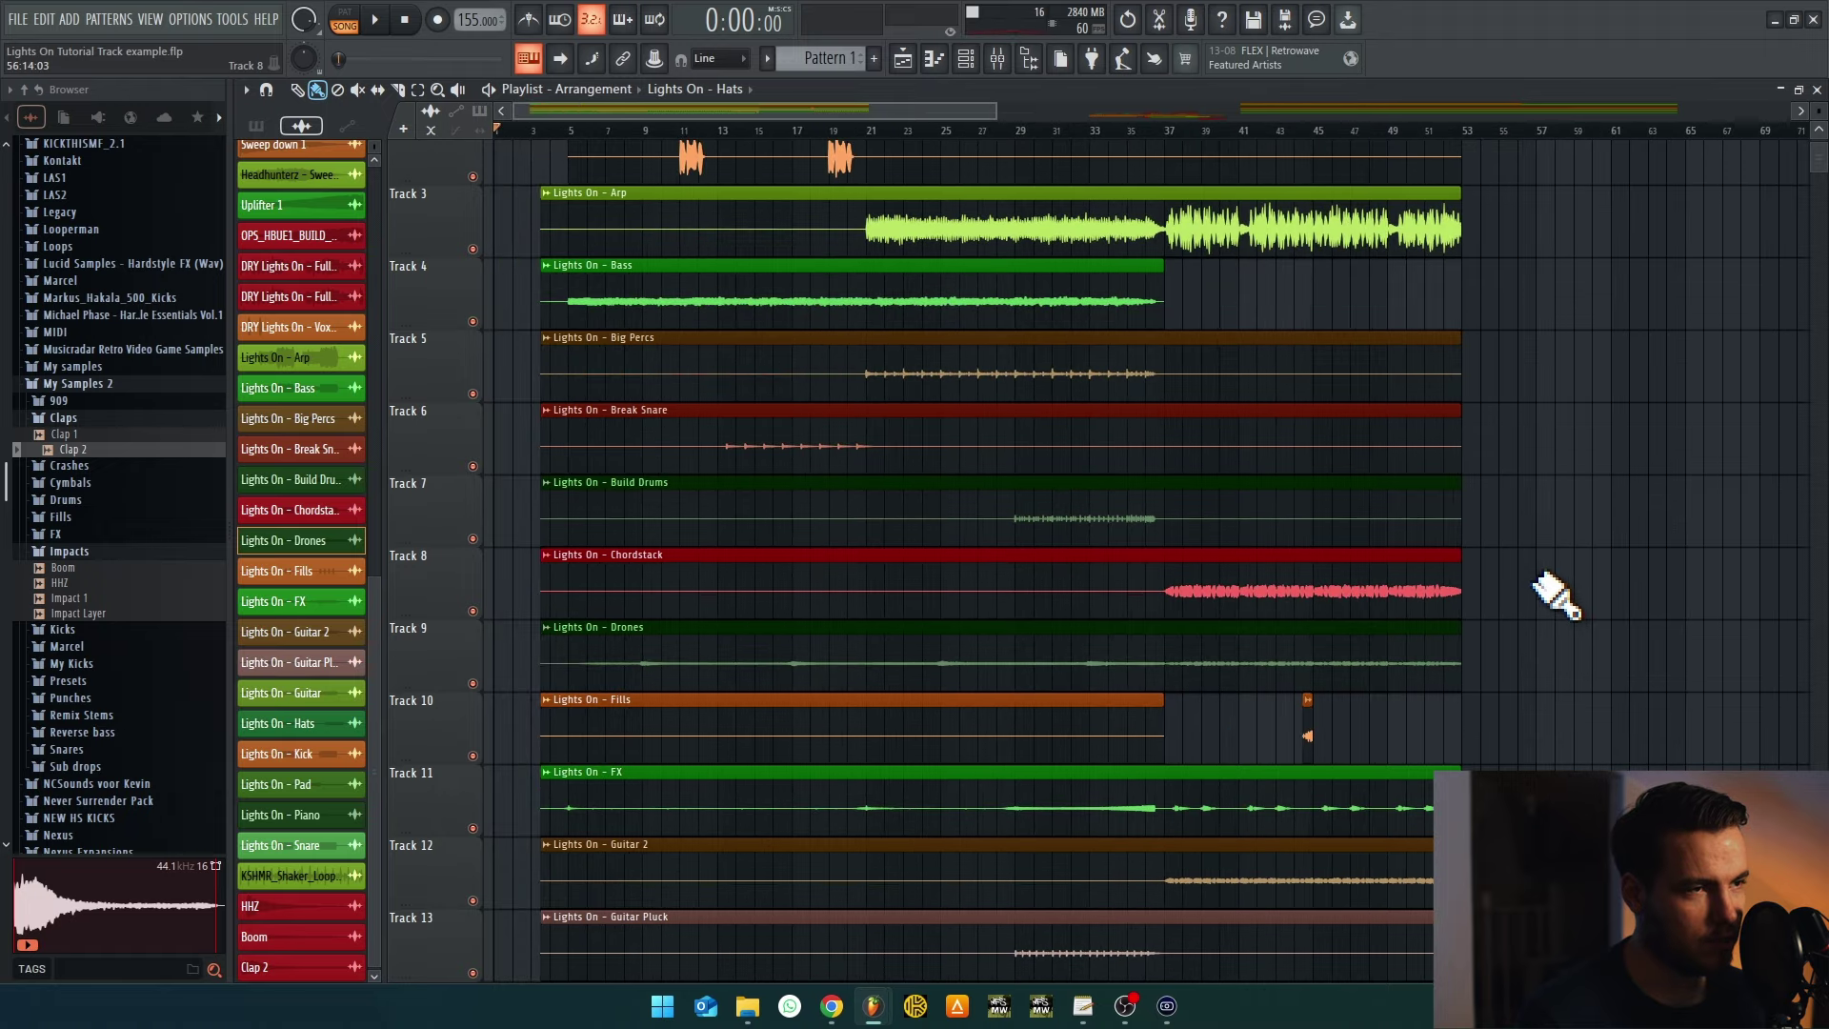
pyautogui.scroll(-2, 1487, 563)
pyautogui.scroll(-4, 1437, 543)
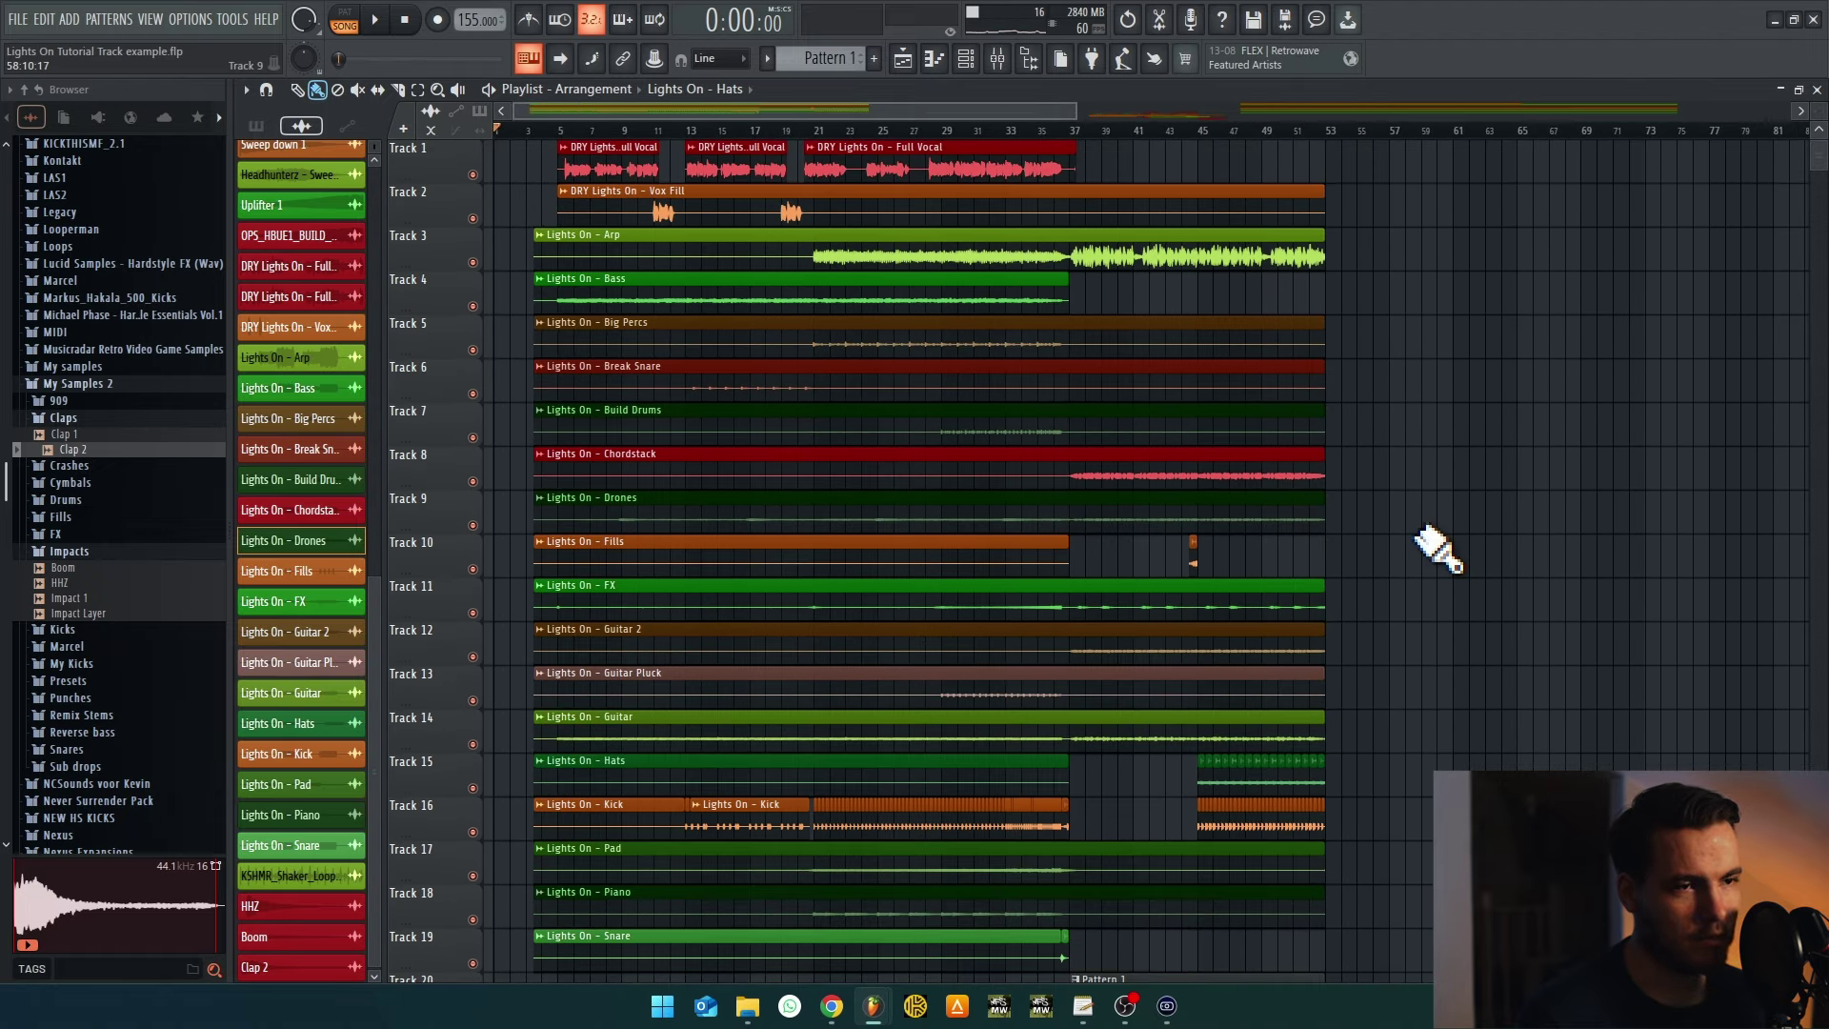
pyautogui.scroll(2, 1251, 636)
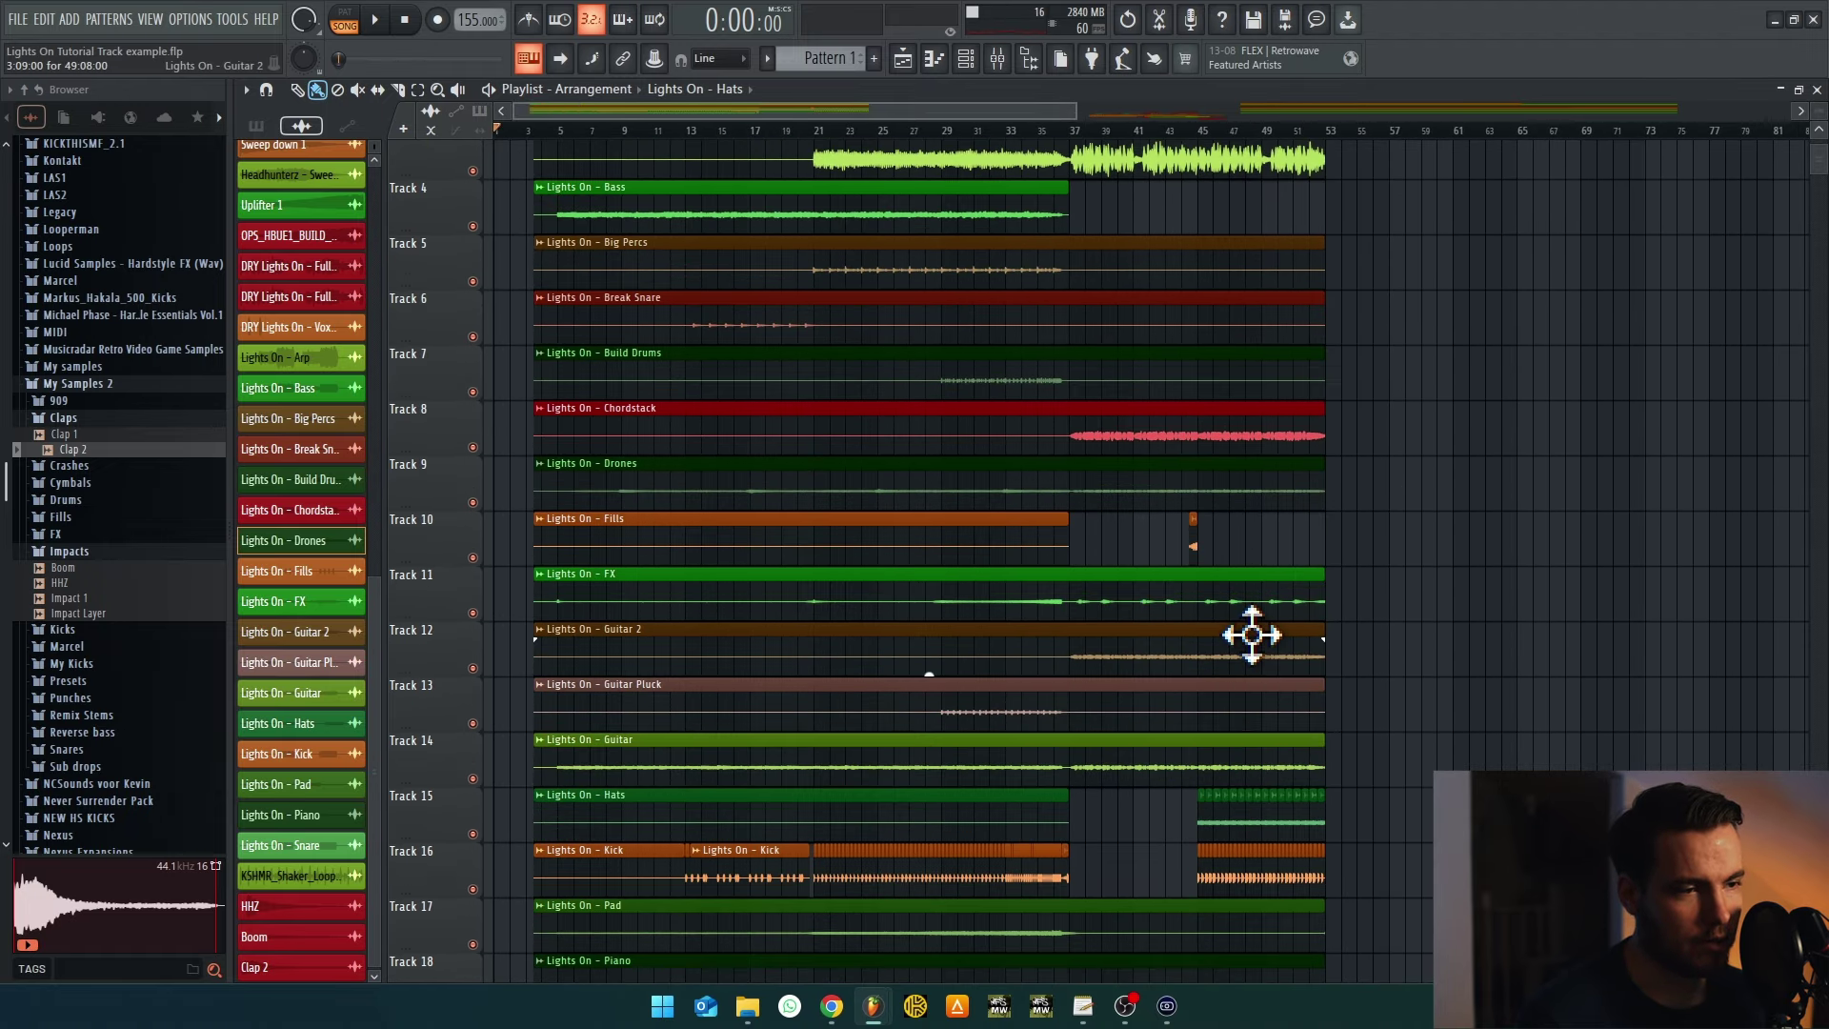
pyautogui.scroll(5, 1252, 635)
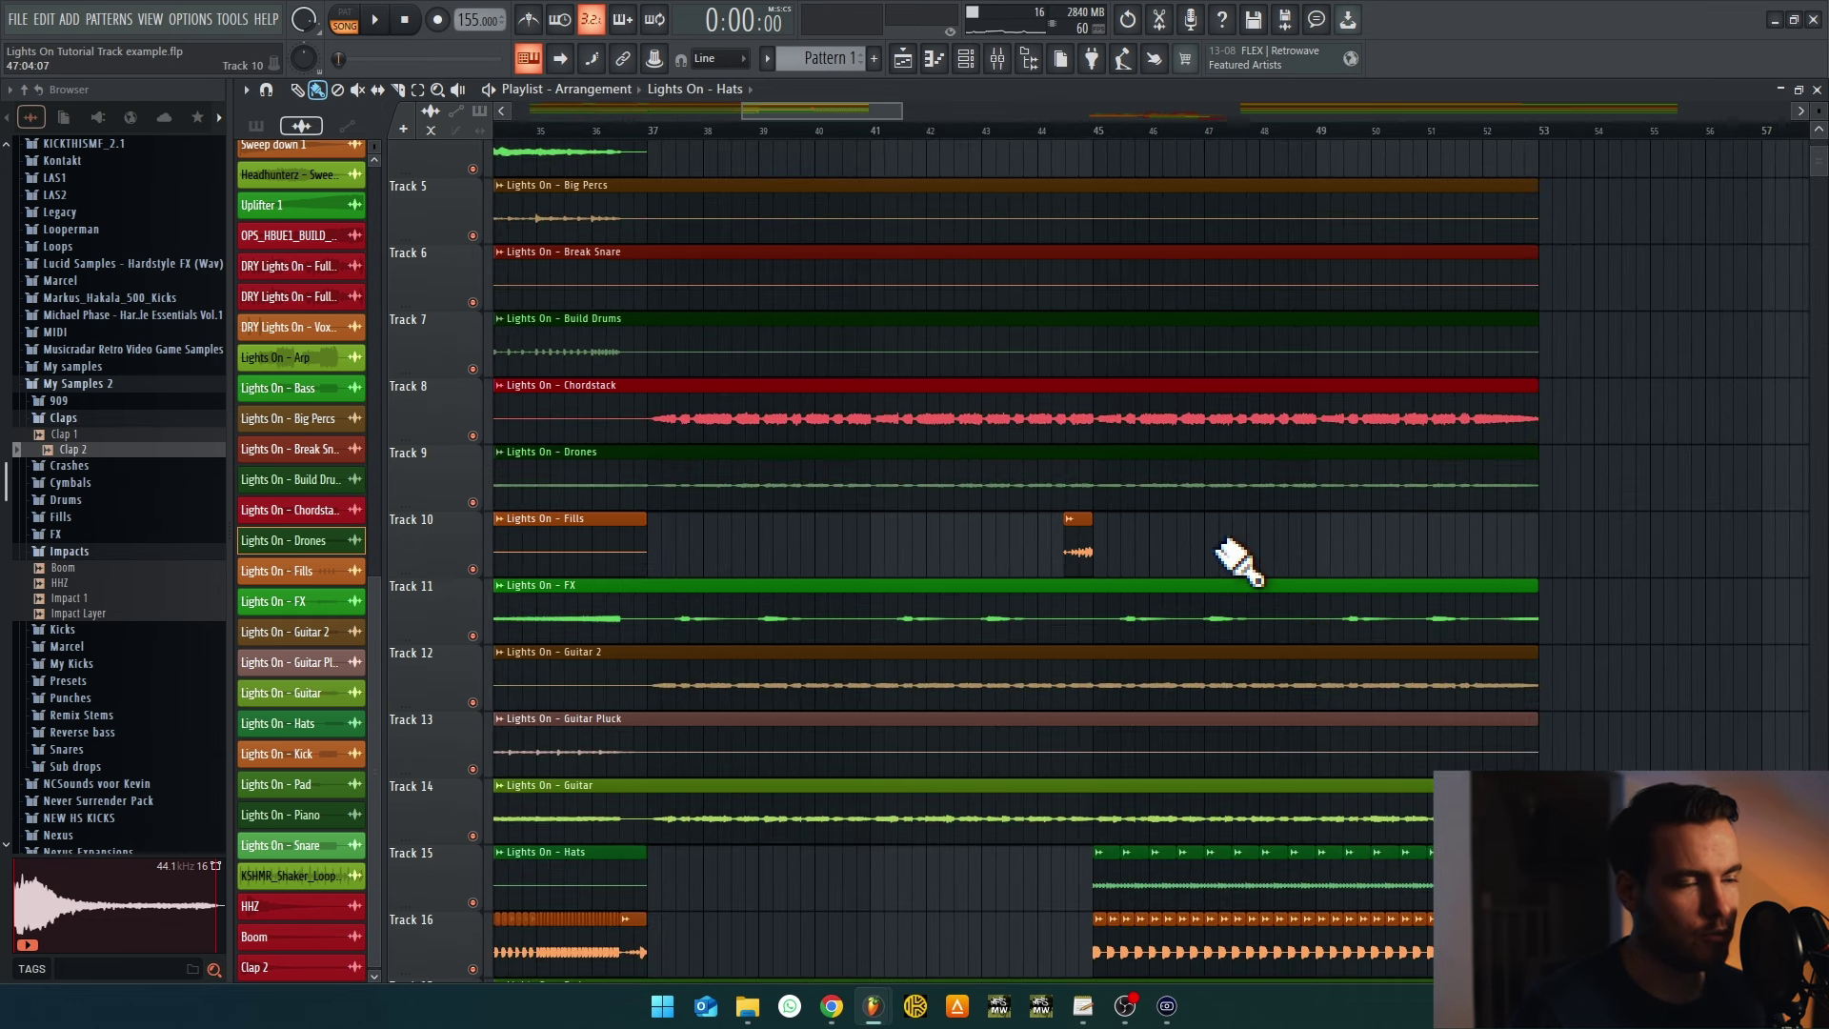
pyautogui.scroll(-2, 1286, 553)
pyautogui.scroll(-3, 1411, 534)
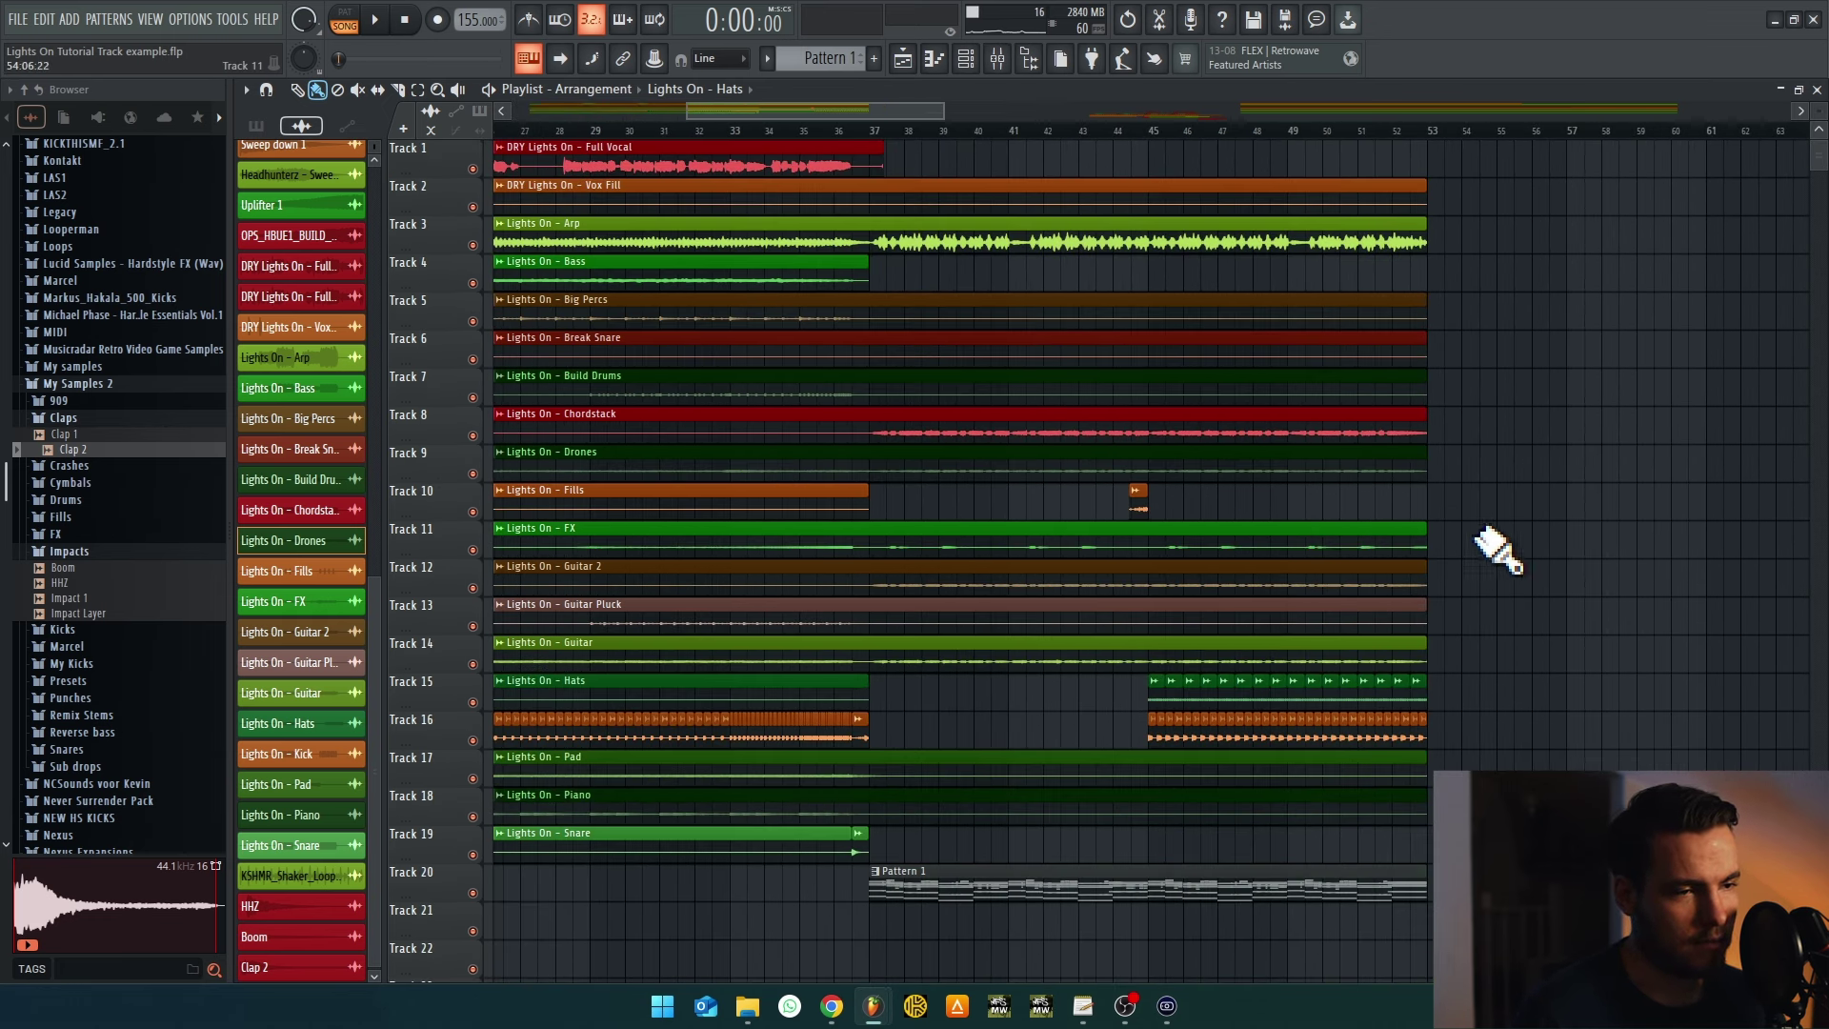
pyautogui.scroll(2, 1510, 540)
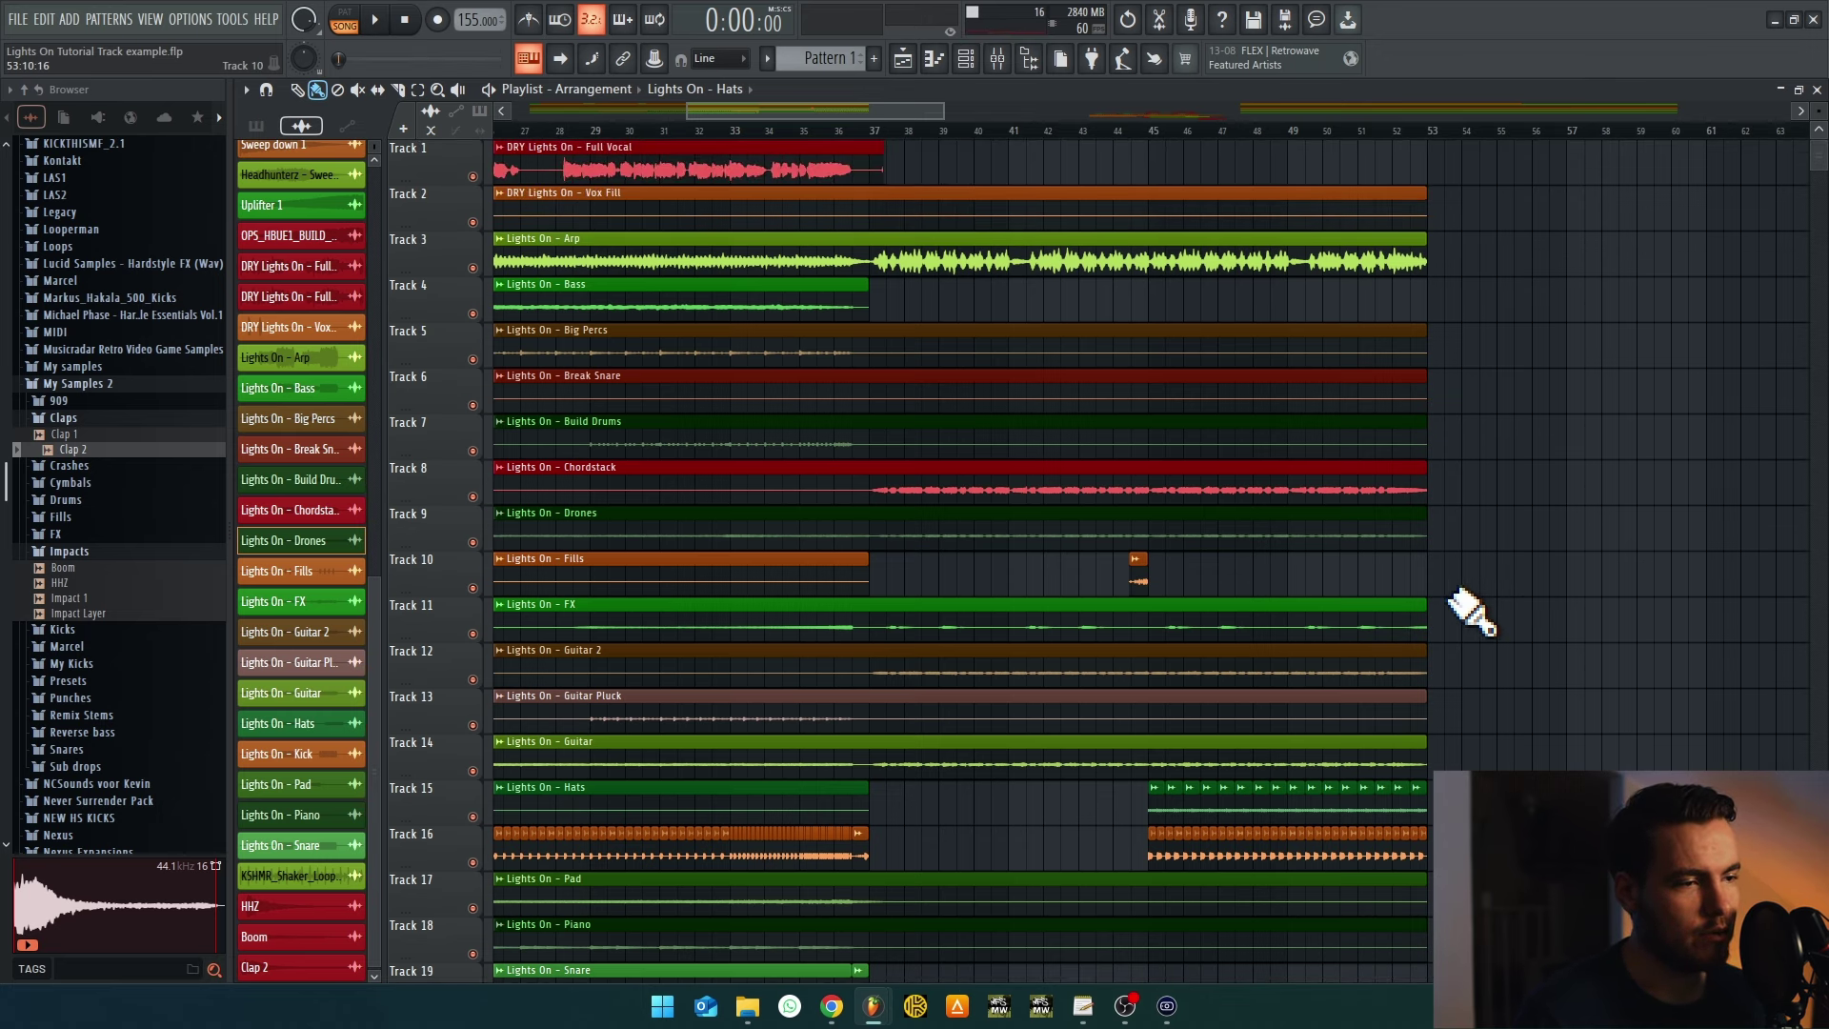
pyautogui.scroll(-2, 1472, 605)
pyautogui.scroll(2, 1472, 596)
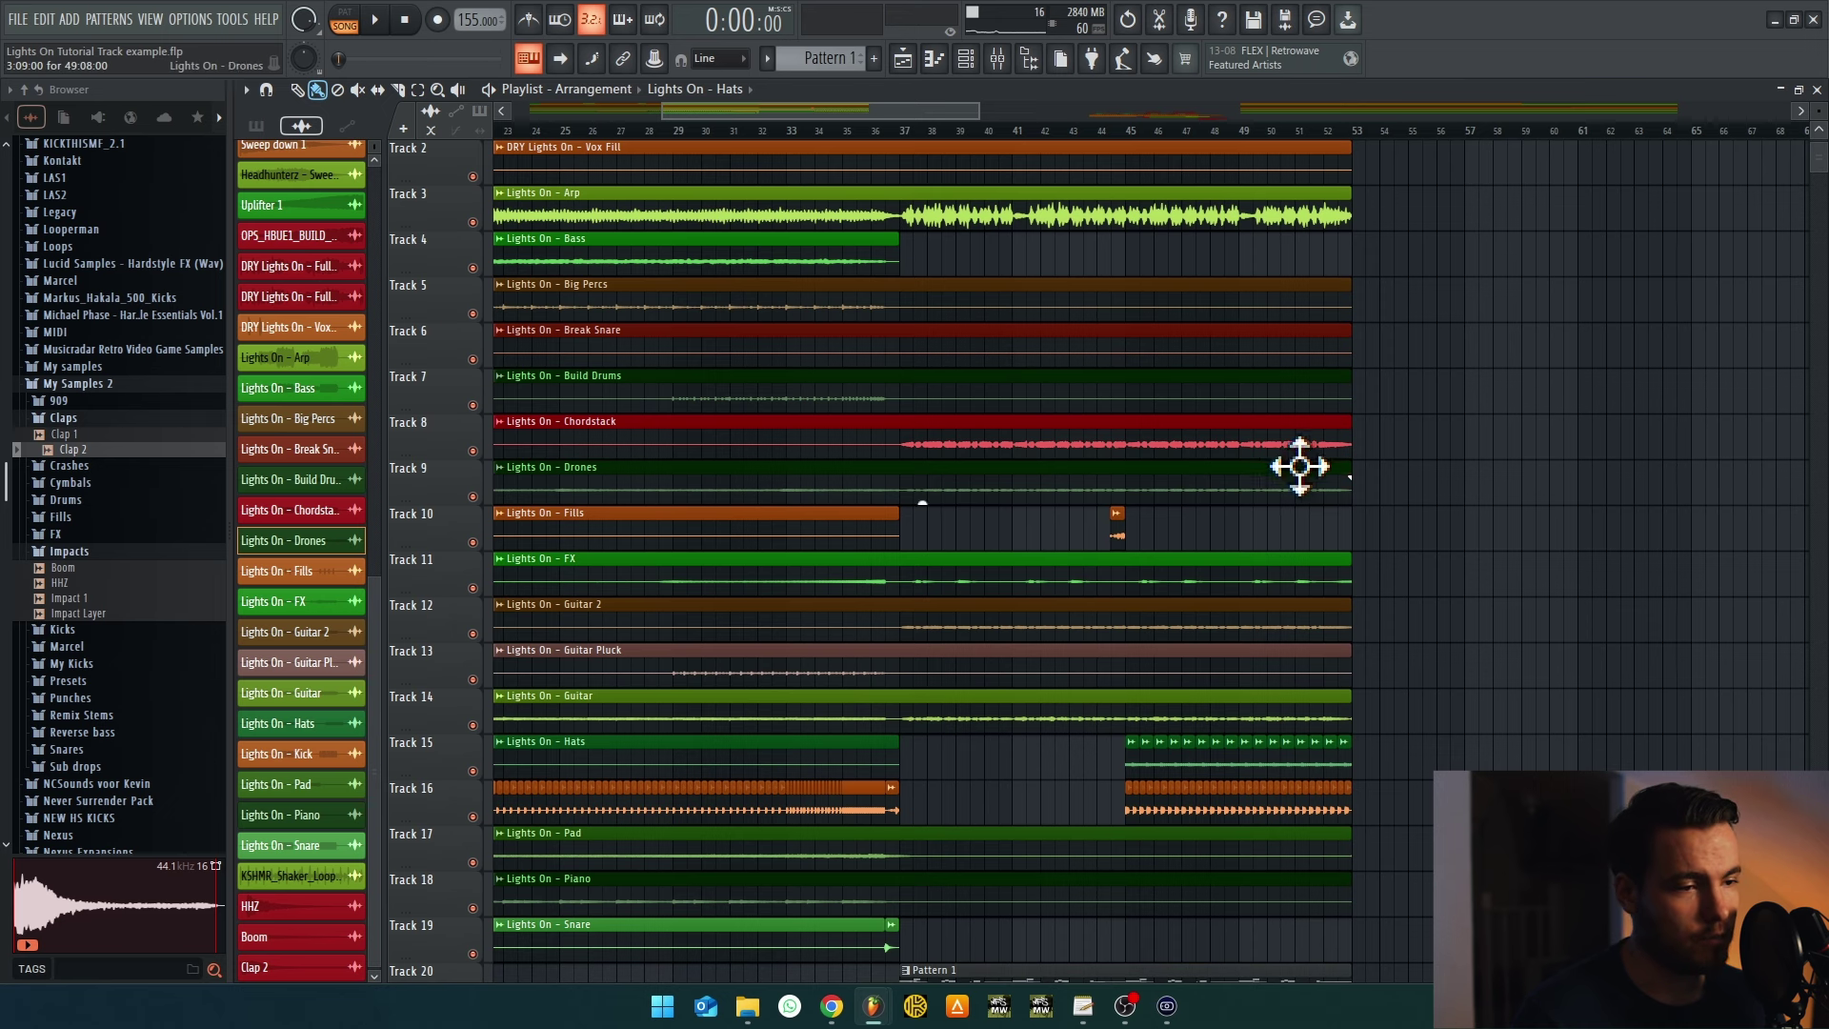
pyautogui.scroll(-5, 1534, 505)
pyautogui.scroll(3, 1494, 505)
# Play the drop from bar 37 with all tracks through the bar 45 fill and the kick and hats section
pyautogui.press('space')
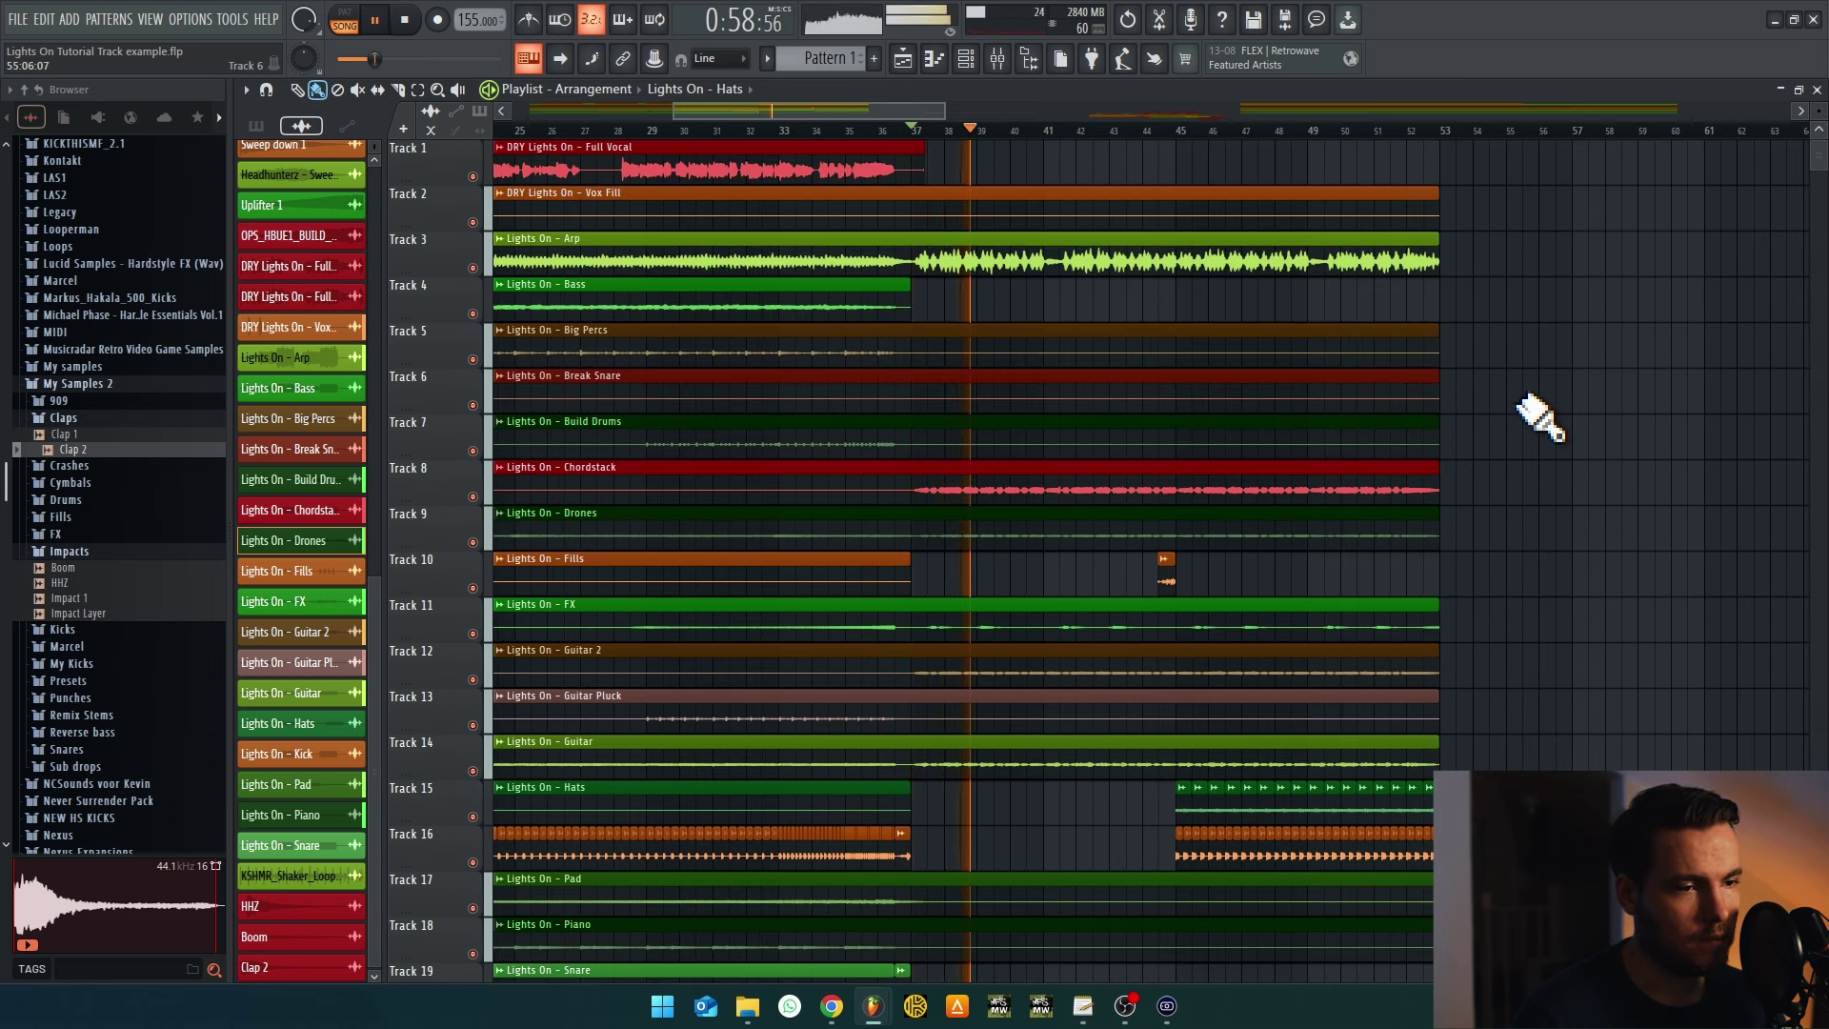
pyautogui.scroll(-1, 1498, 455)
pyautogui.scroll(-2, 1499, 455)
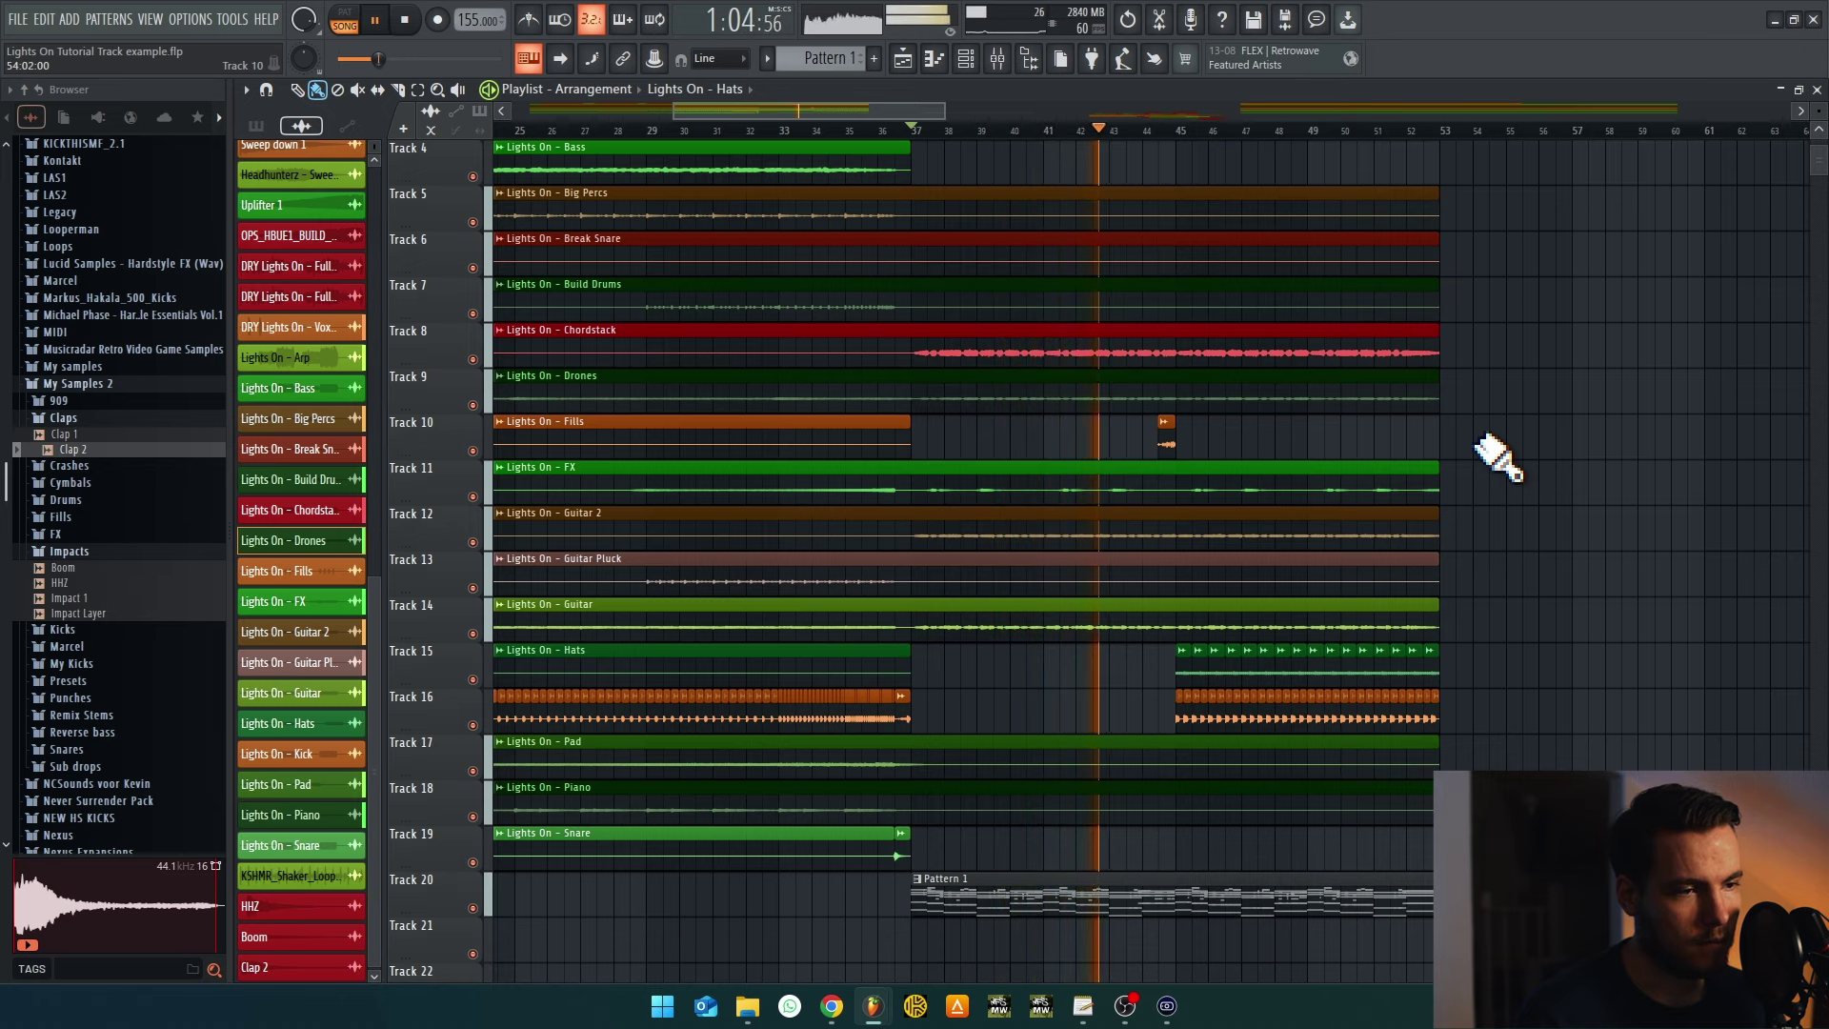
pyautogui.scroll(-3, 1582, 467)
pyautogui.scroll(-1, 1581, 466)
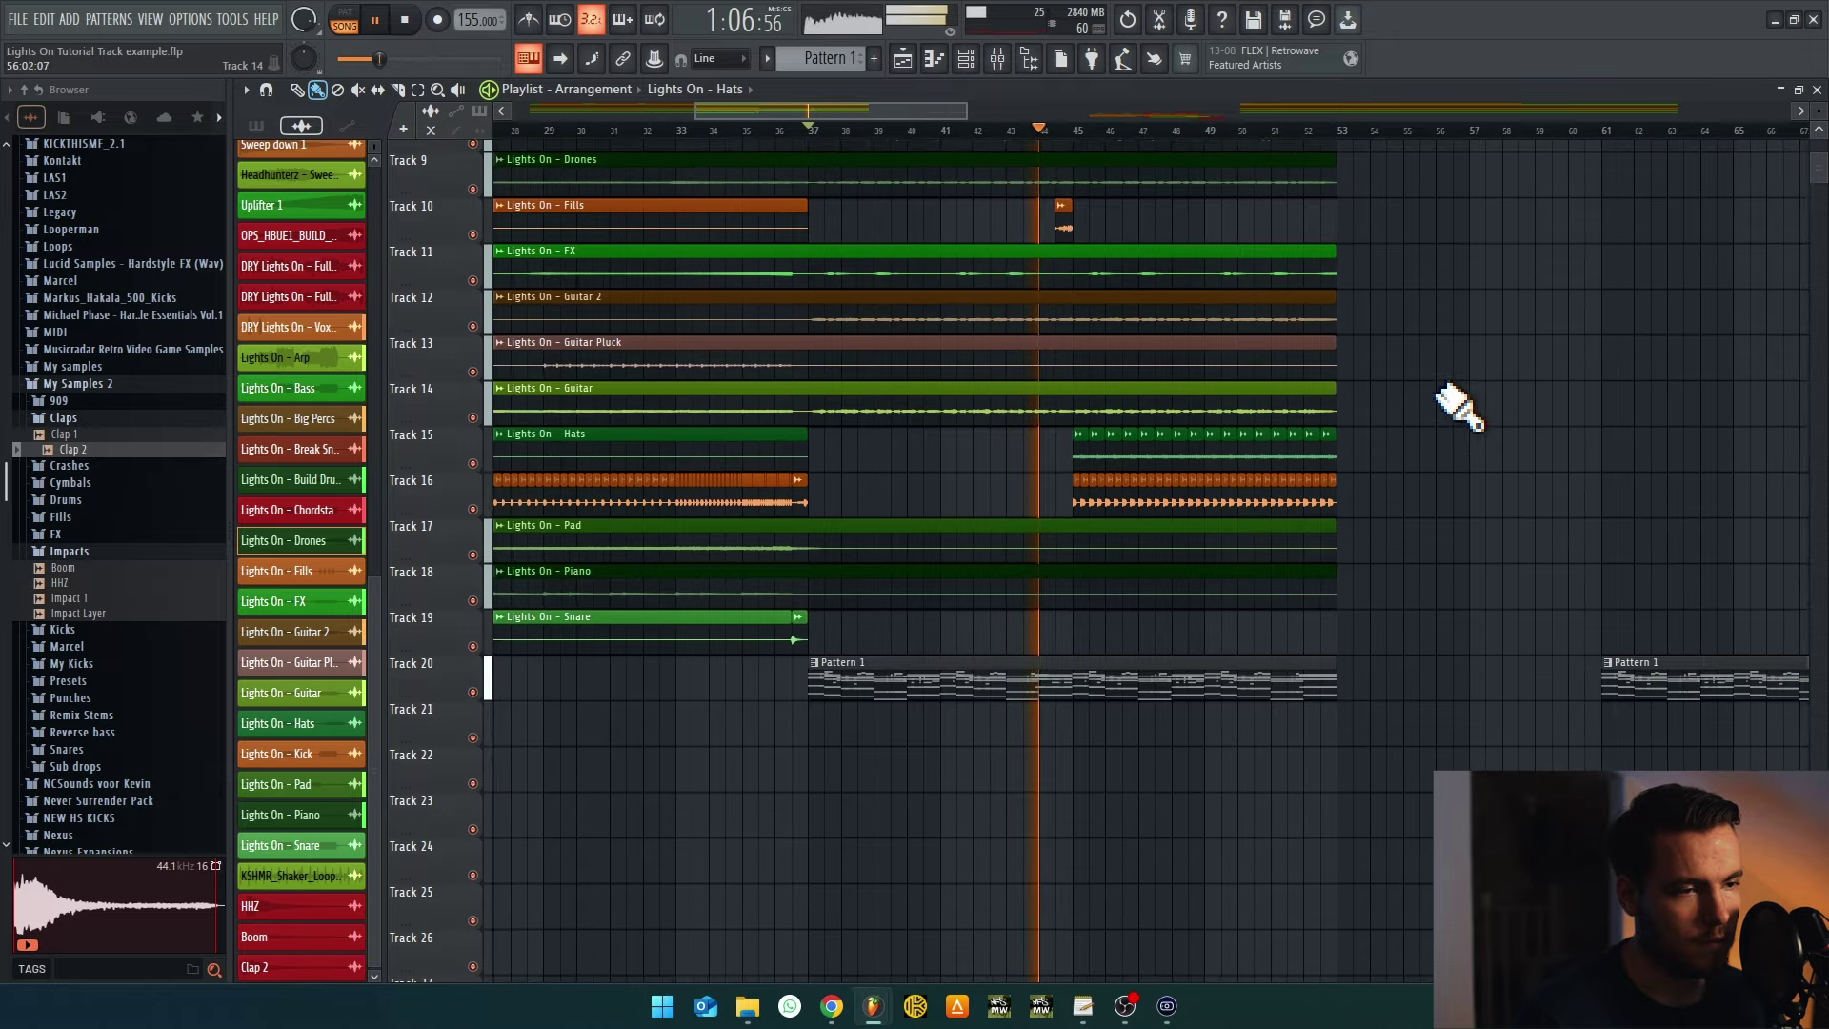
pyautogui.scroll(3, 1404, 482)
pyautogui.scroll(-2, 1531, 552)
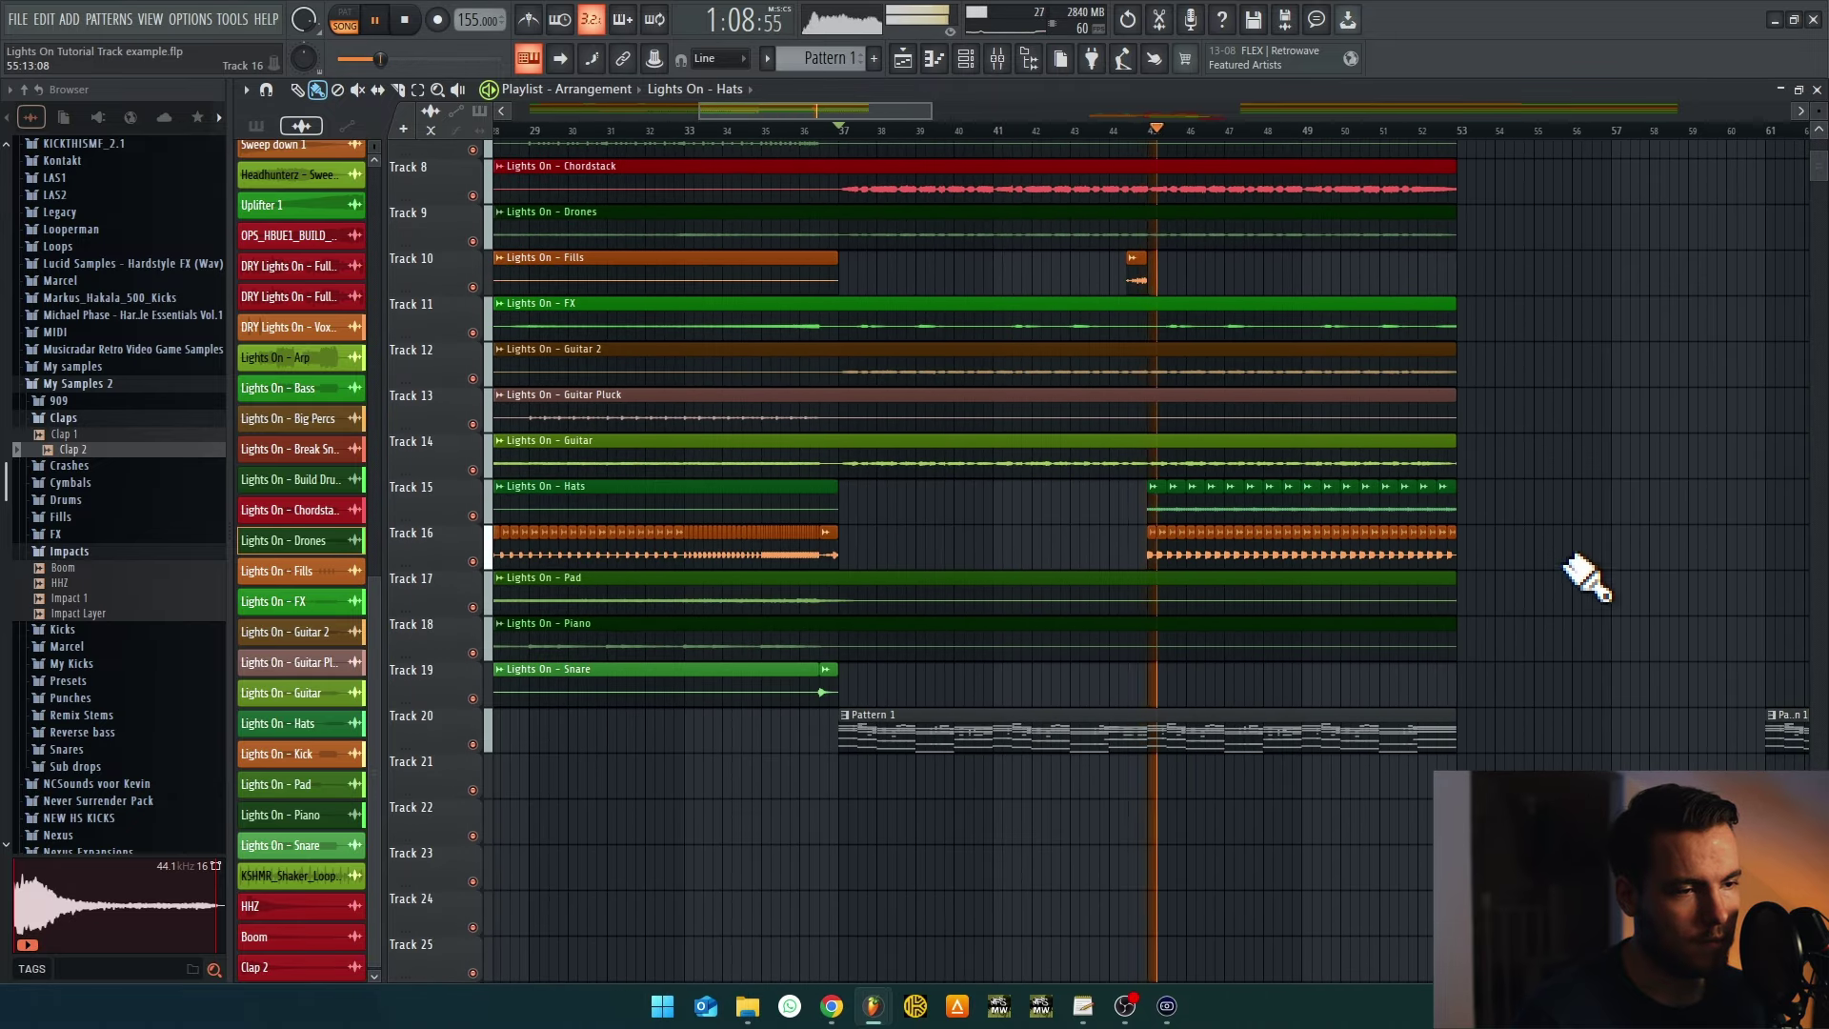
pyautogui.scroll(2, 1515, 610)
pyautogui.scroll(-3, 1471, 632)
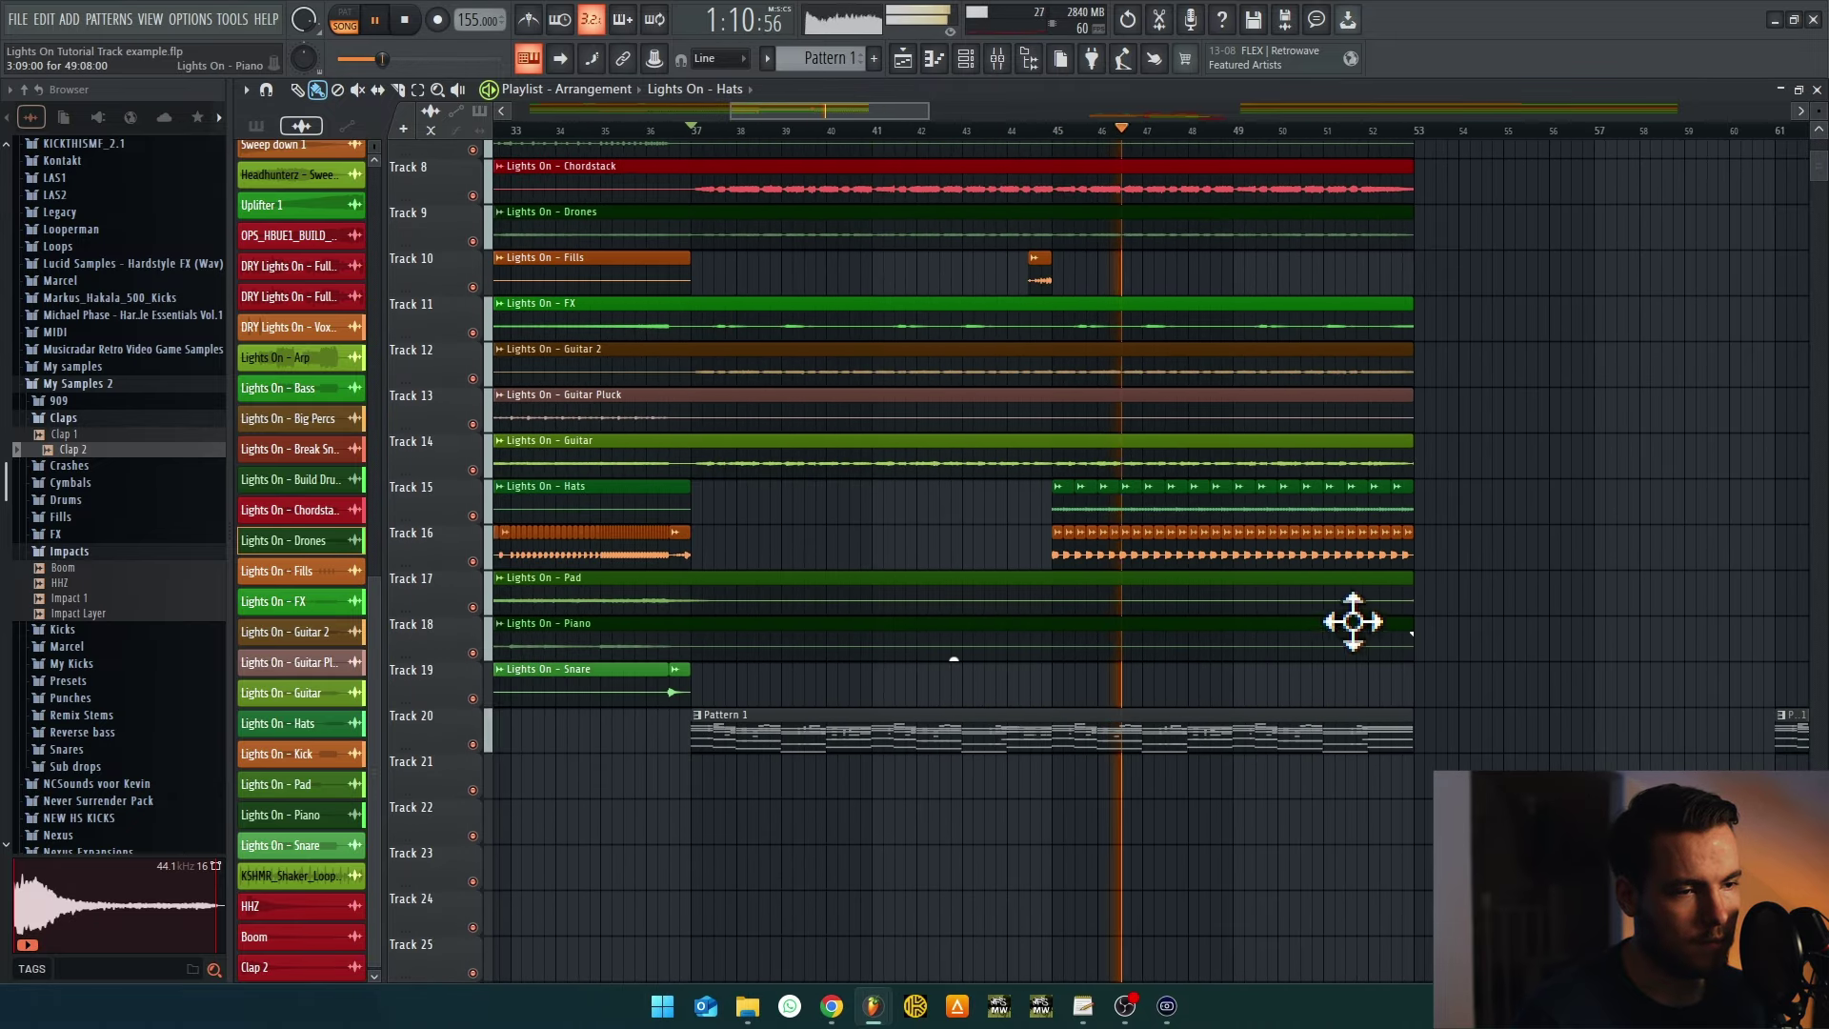
pyautogui.scroll(-2, 863, 541)
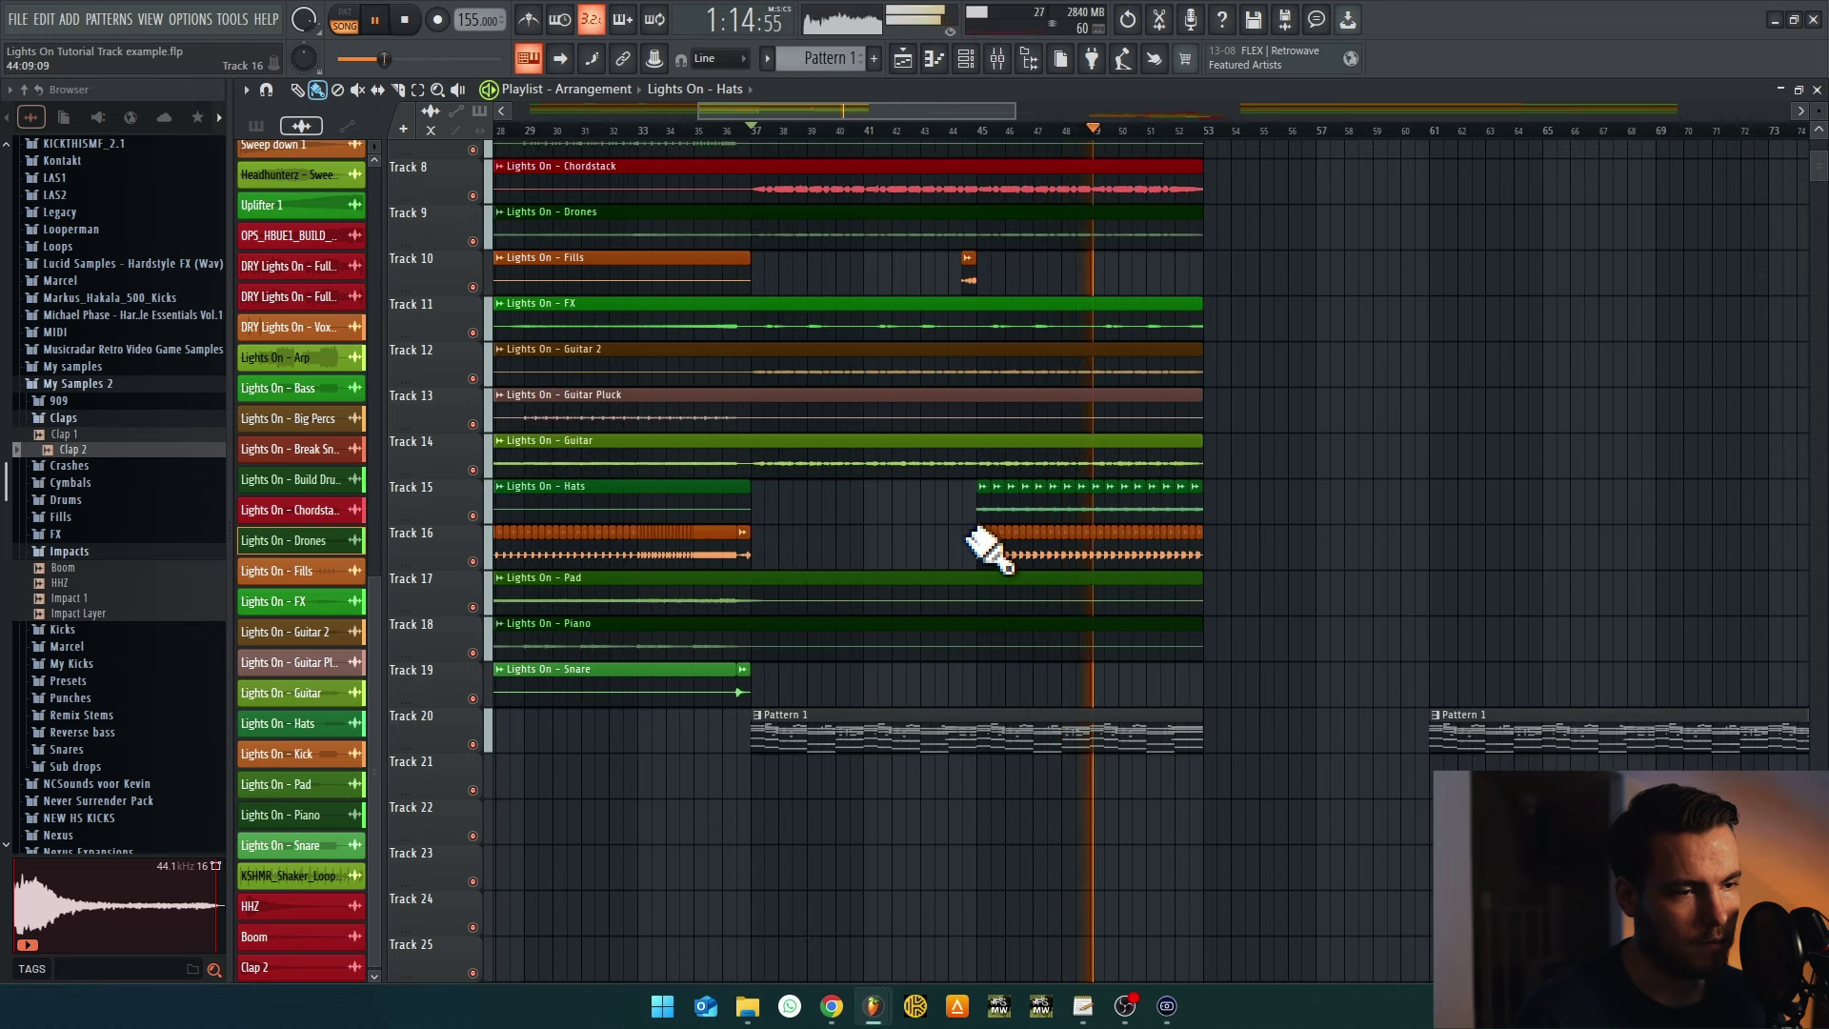
pyautogui.scroll(3, 1292, 596)
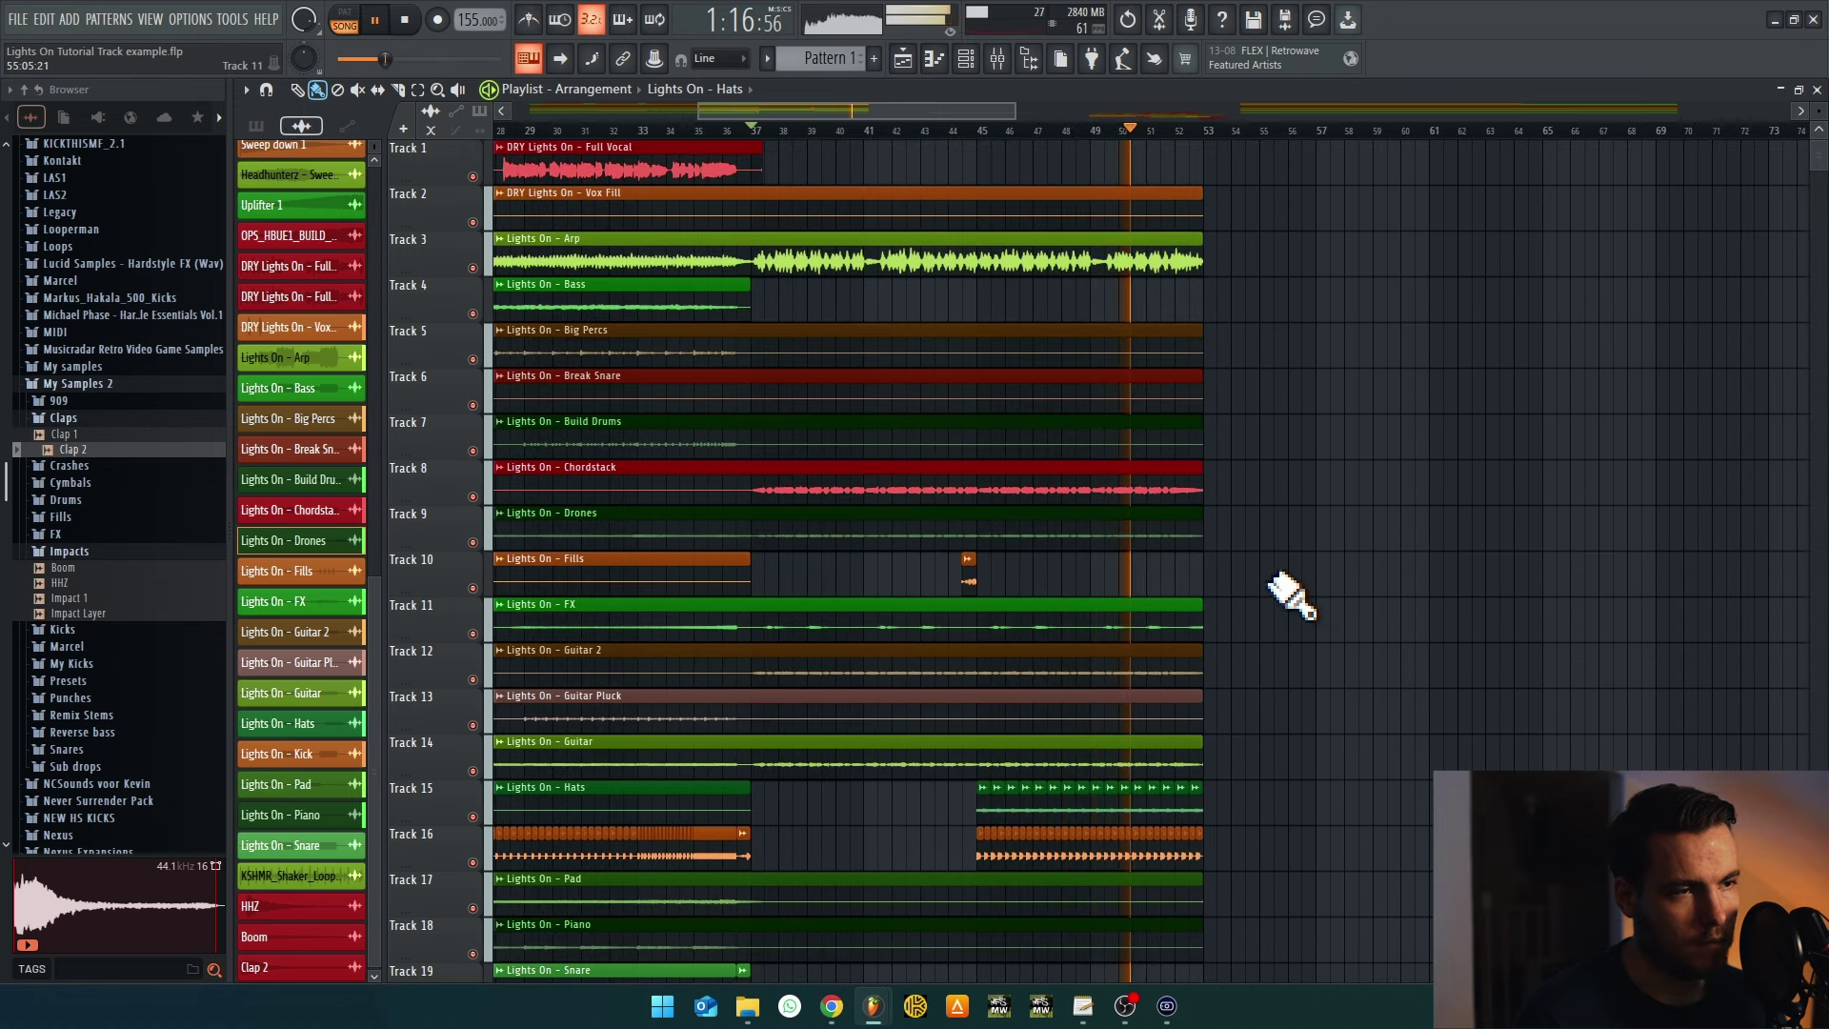
pyautogui.scroll(-3, 1288, 596)
pyautogui.press('space')
# Copy the Ghost Punch sample from the bar 85 drop and repeat it on Track 19 from bar 45 to bar 53
pyautogui.scroll(-2, 1340, 666)
pyautogui.scroll(-3, 1206, 477)
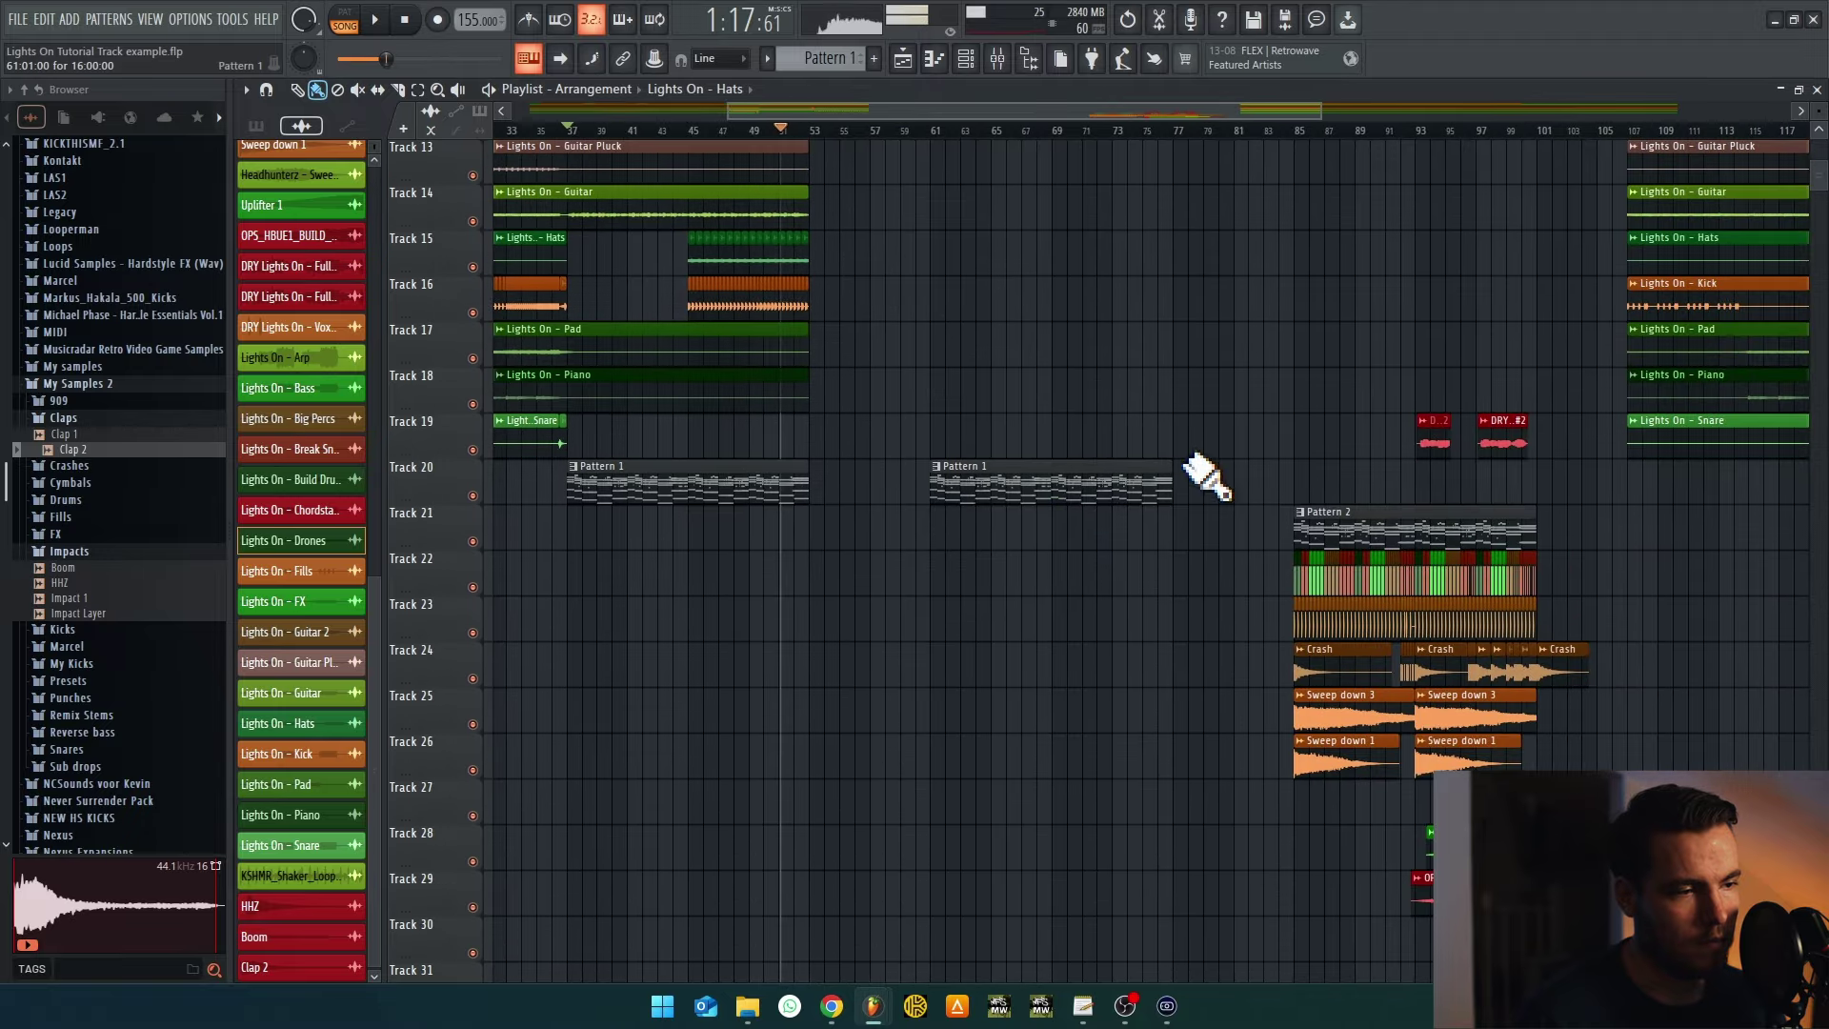
pyautogui.scroll(5, 1197, 615)
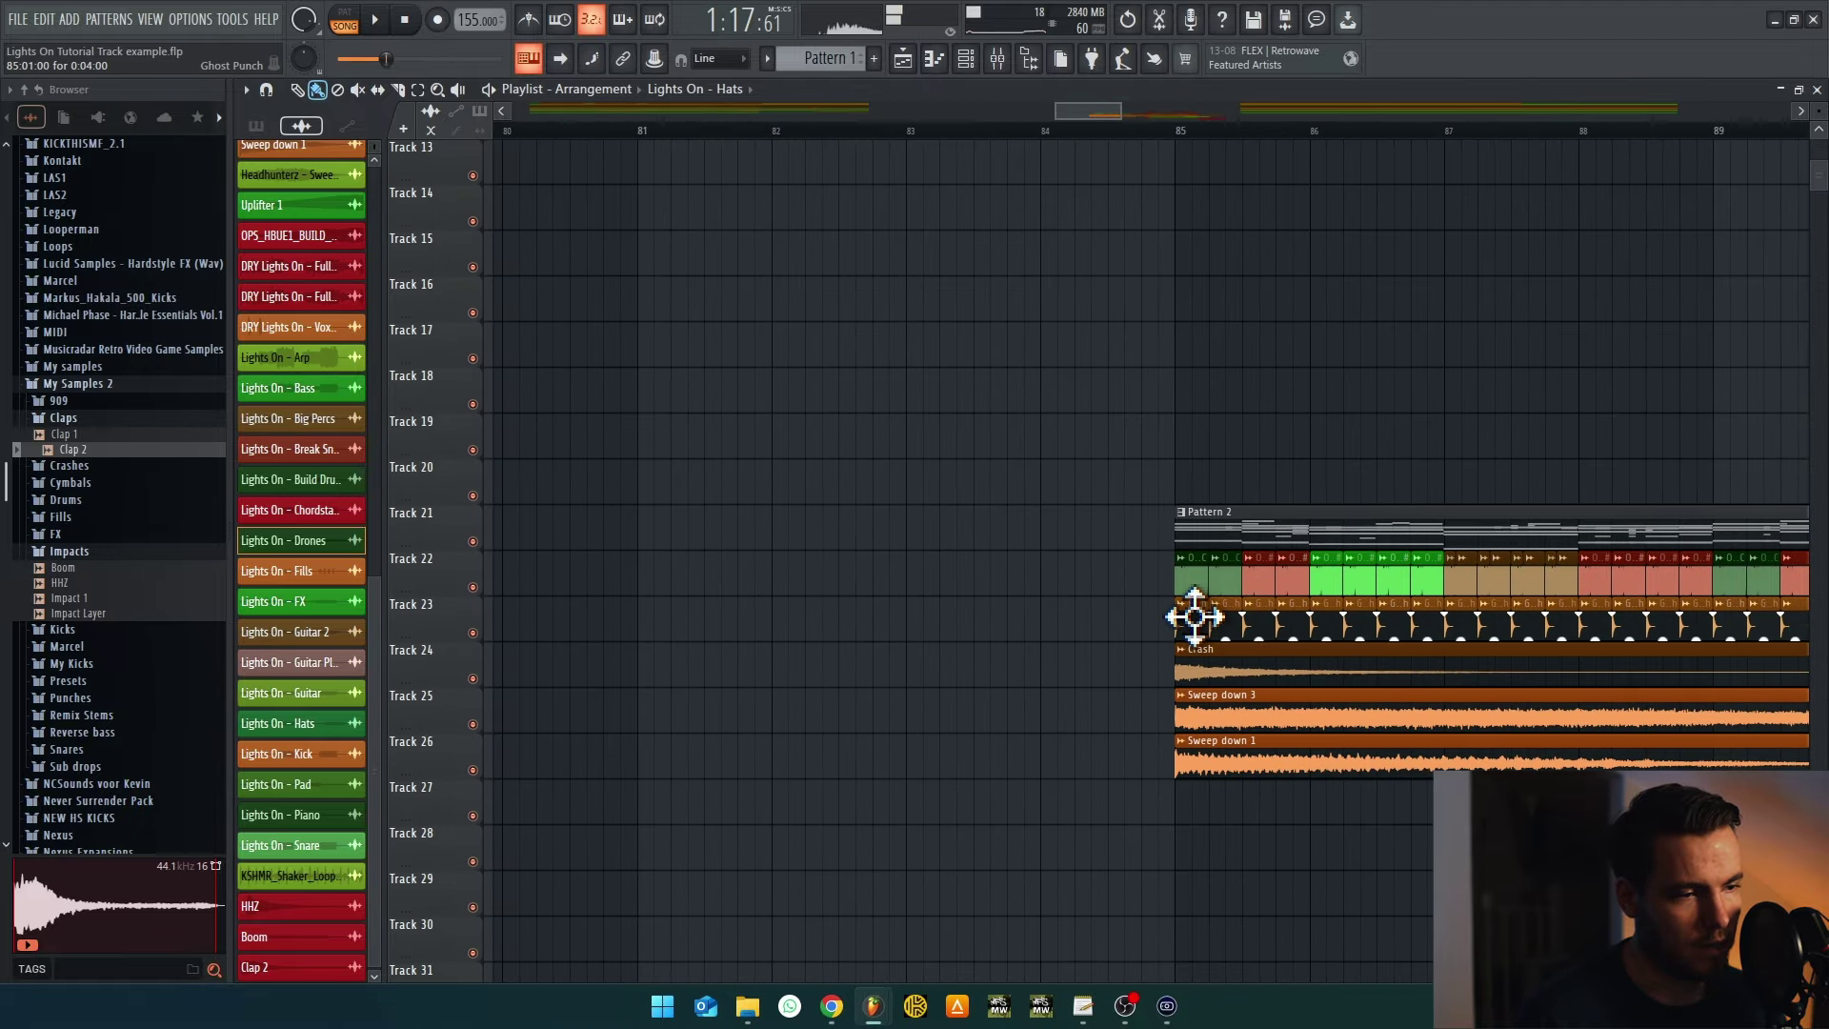
pyautogui.click(1195, 616)
pyautogui.scroll(-3, 1195, 616)
pyautogui.hscroll(-5, 963, 571)
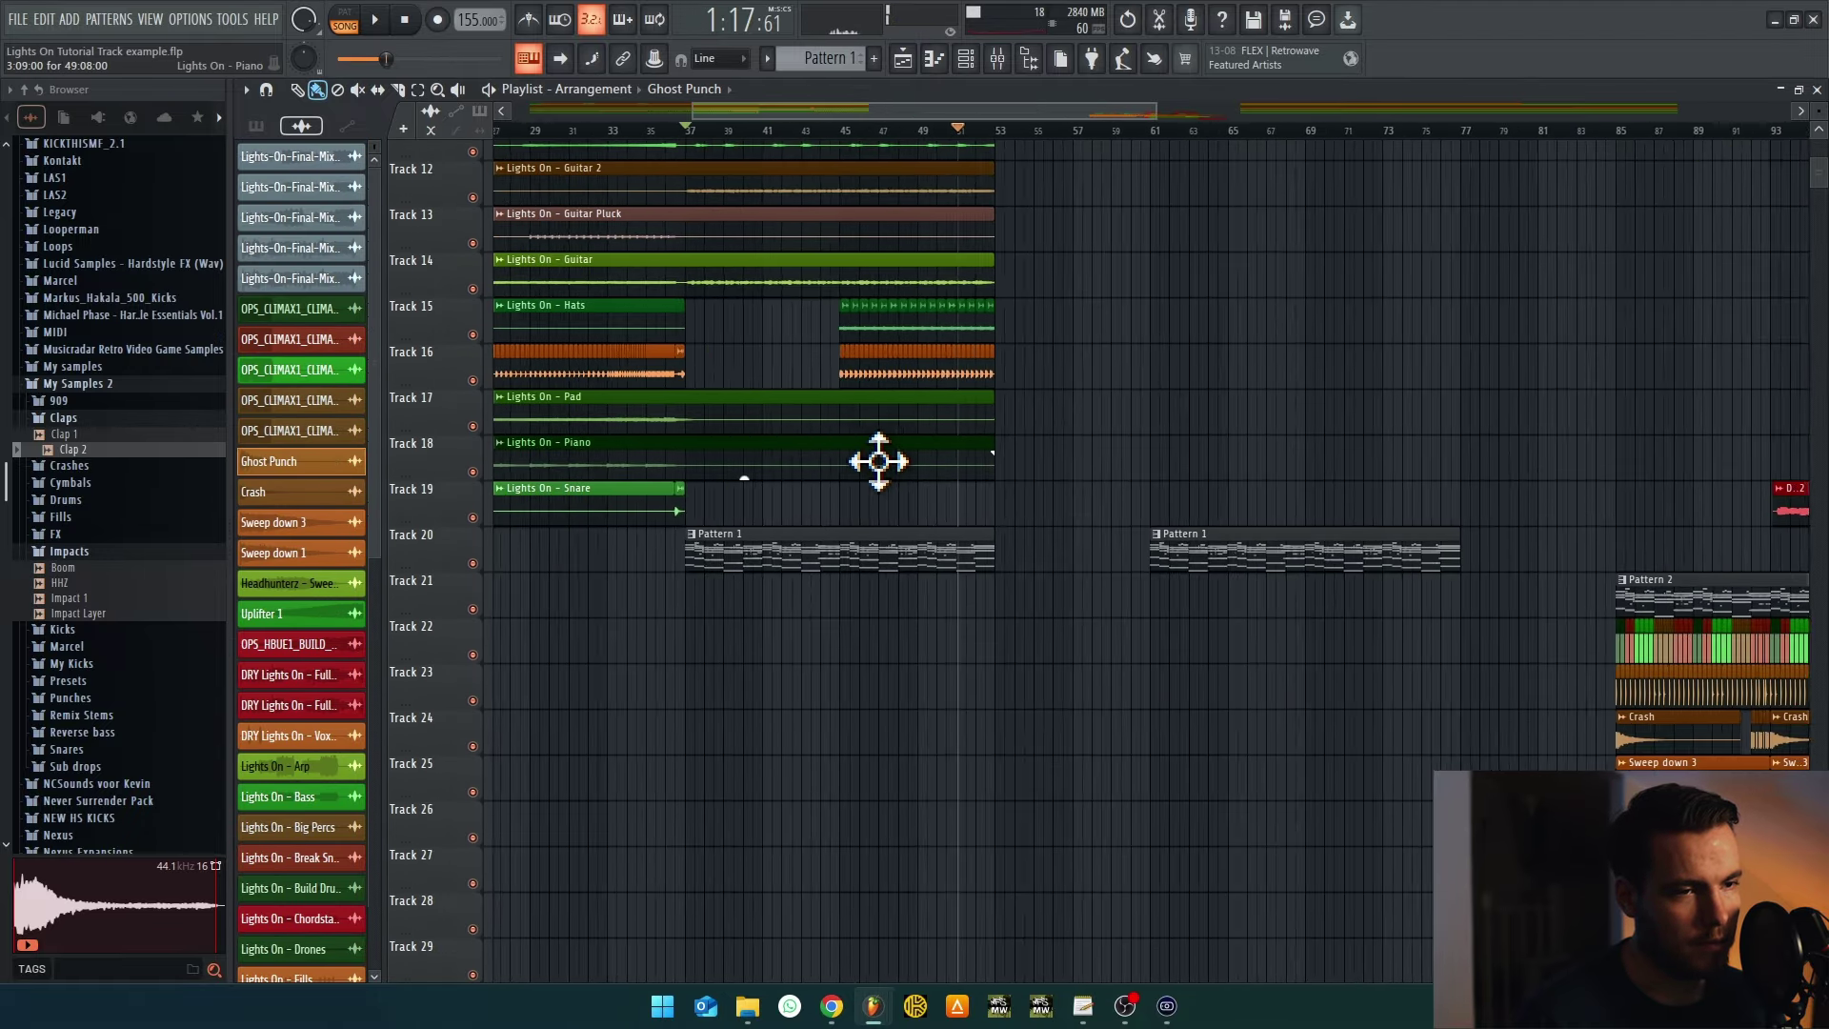
pyautogui.scroll(1, 857, 500)
pyautogui.click(753, 304)
pyautogui.moveTo(753, 515); pyautogui.dragTo(1357, 514)
# Sidechain the Ghost Punch mixer track to the Lights On - Hats mixer track
pyautogui.scroll(3, 952, 514)
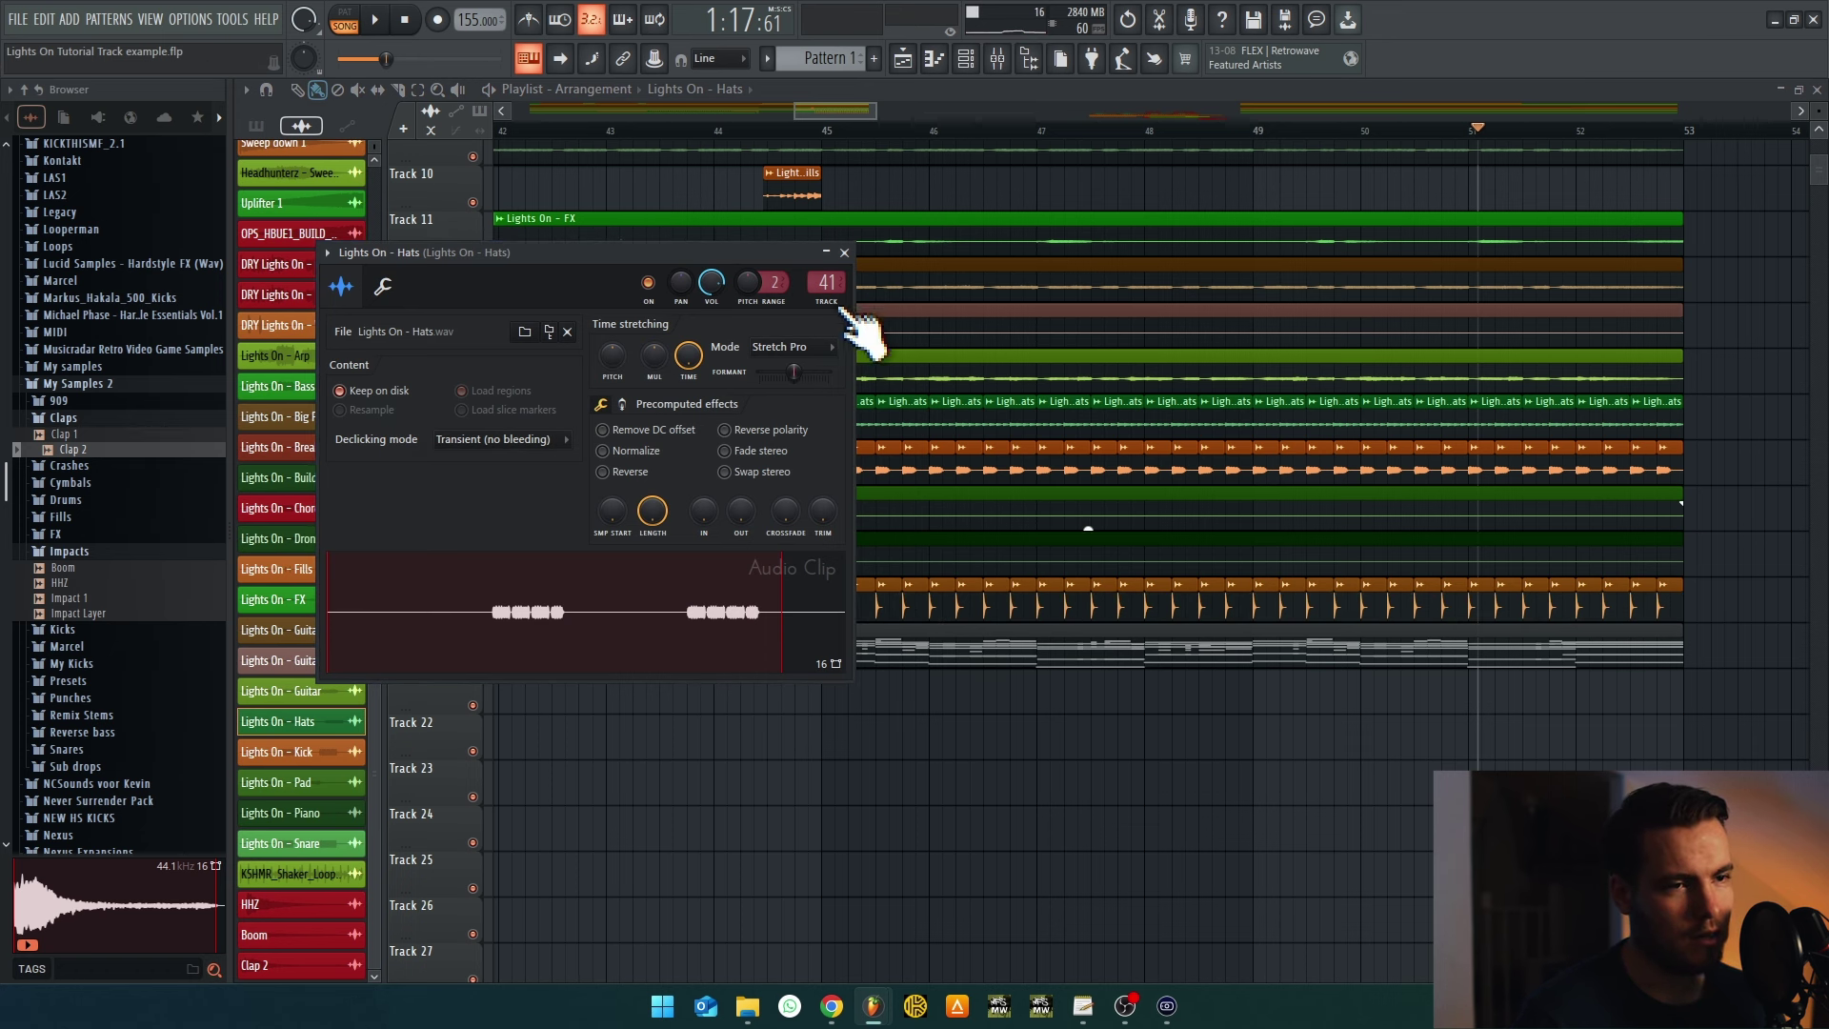
pyautogui.click(827, 282)
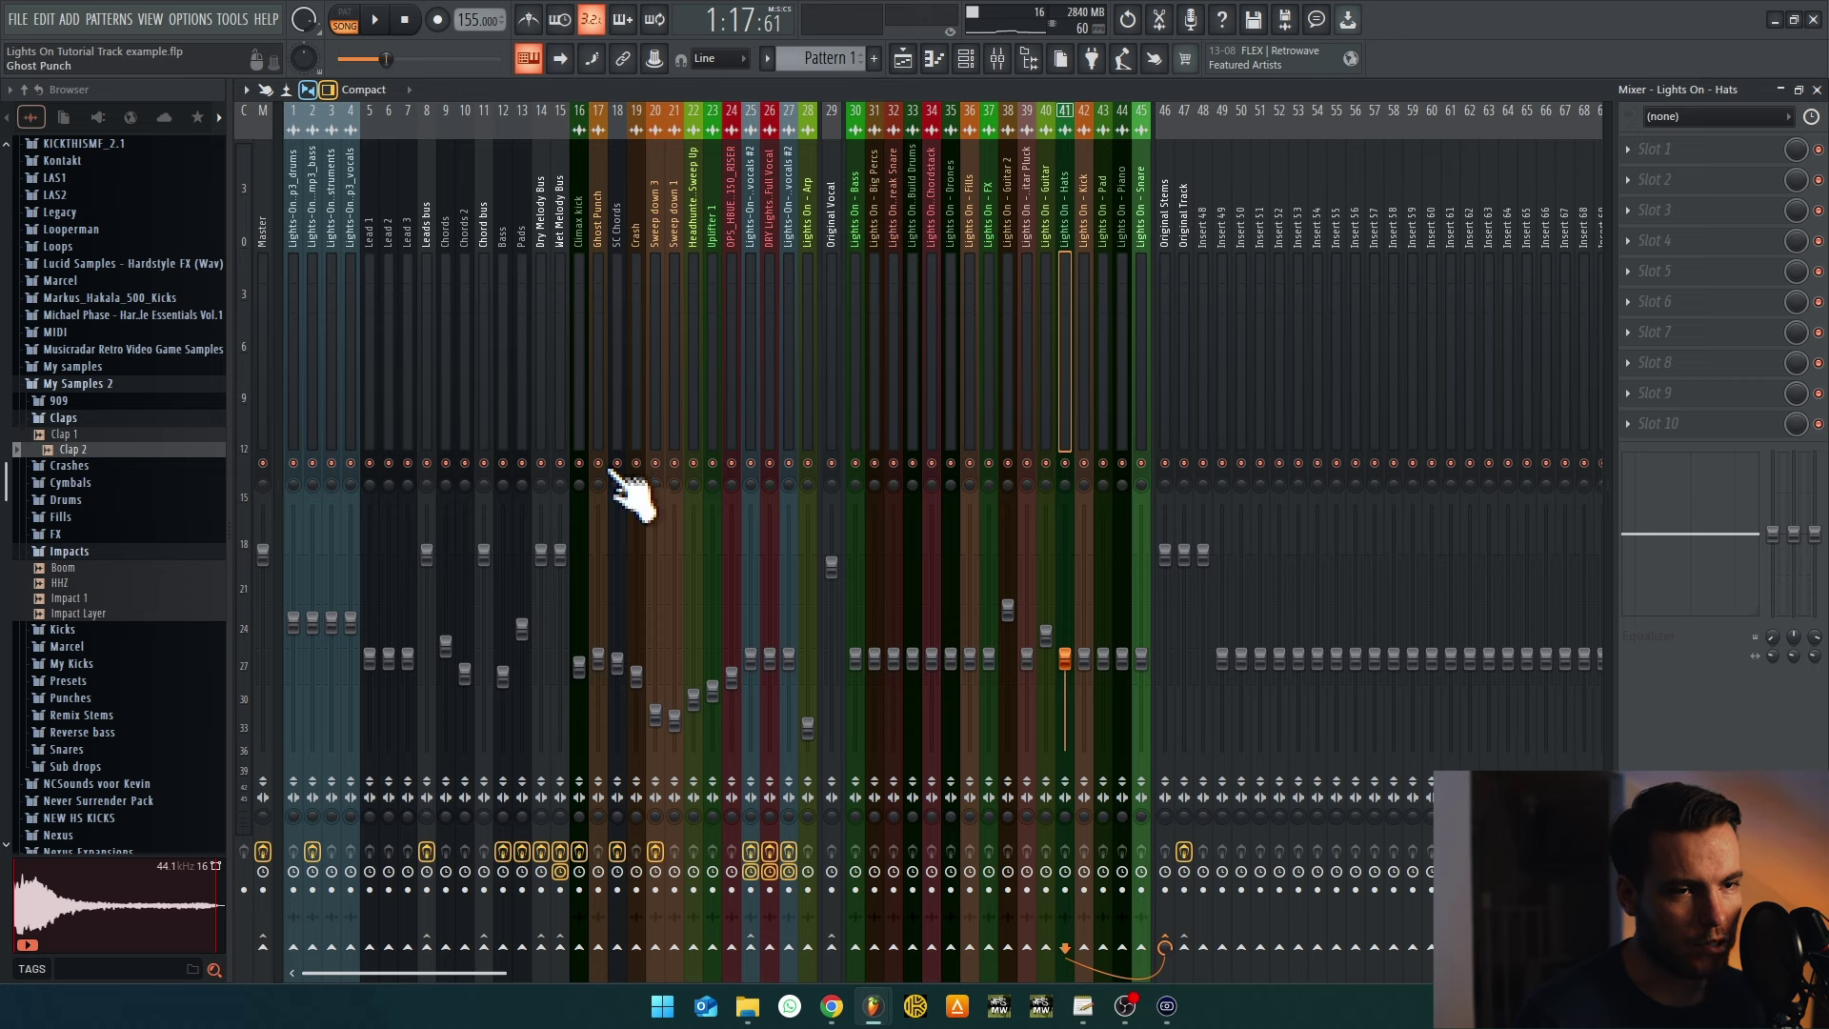
pyautogui.click(601, 392)
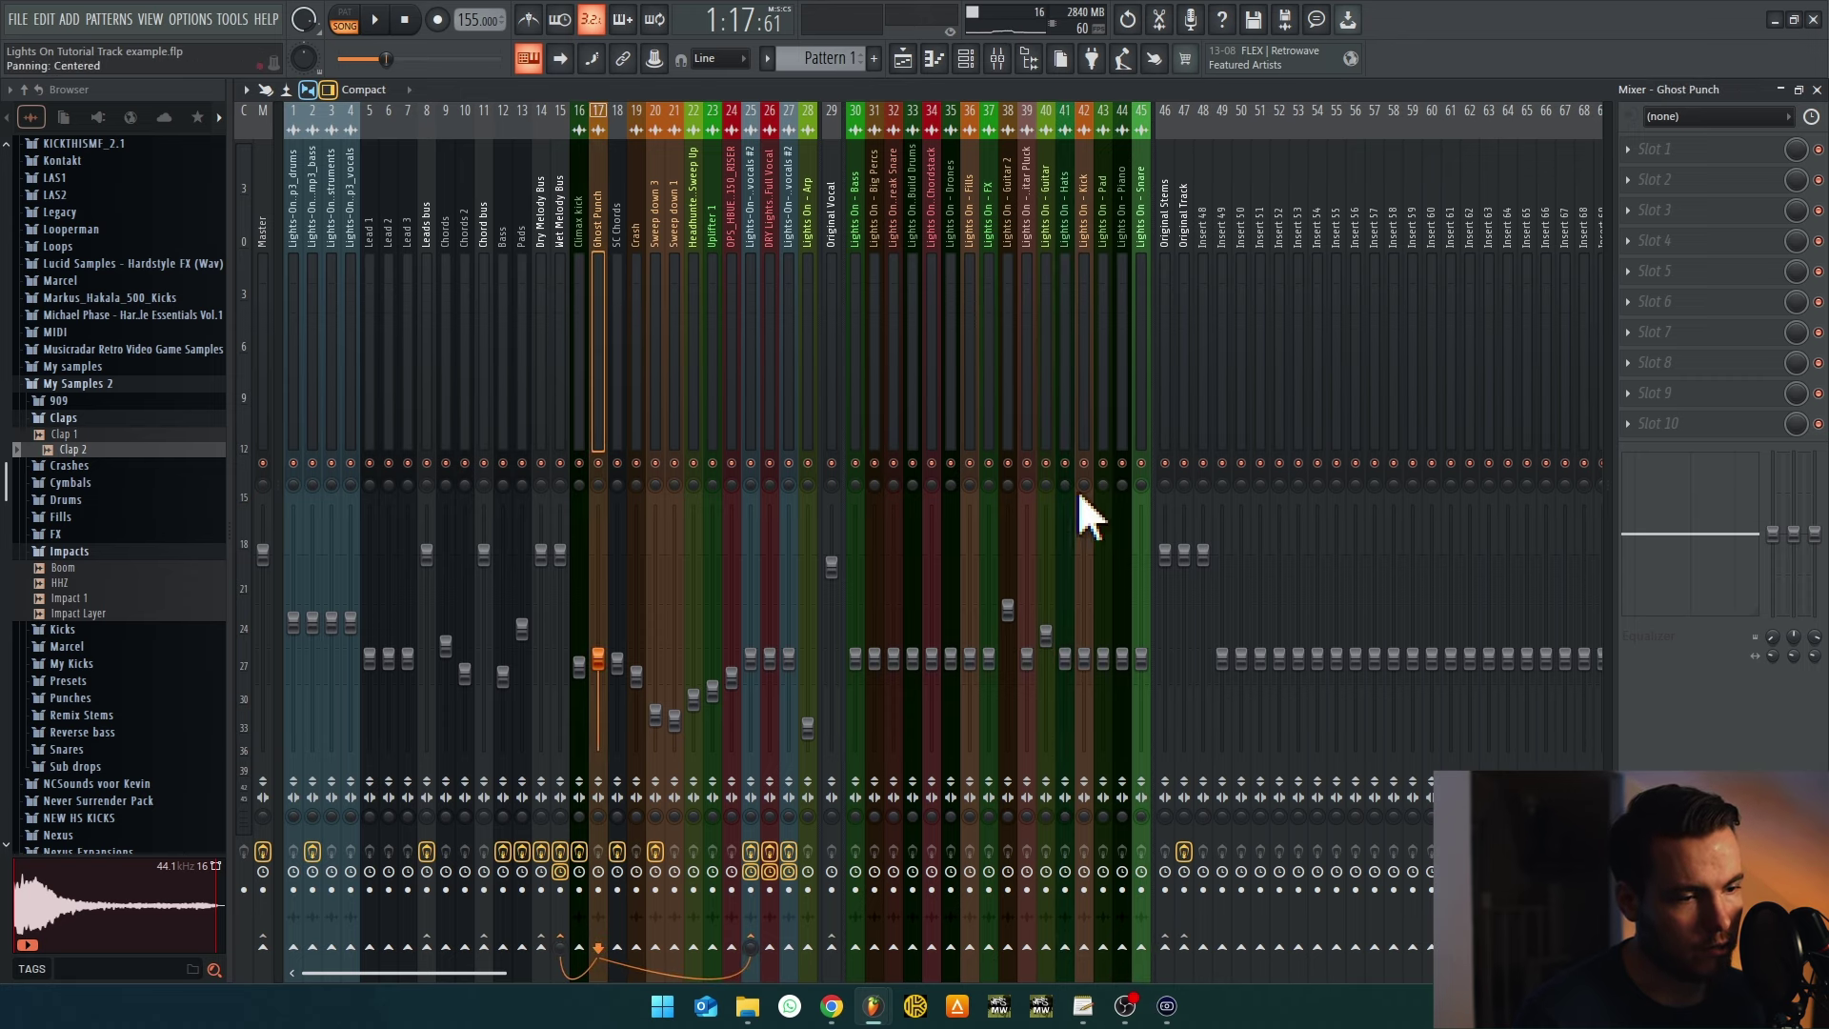
pyautogui.rightClick(1067, 951)
pyautogui.click(1134, 937)
pyautogui.click(903, 58)
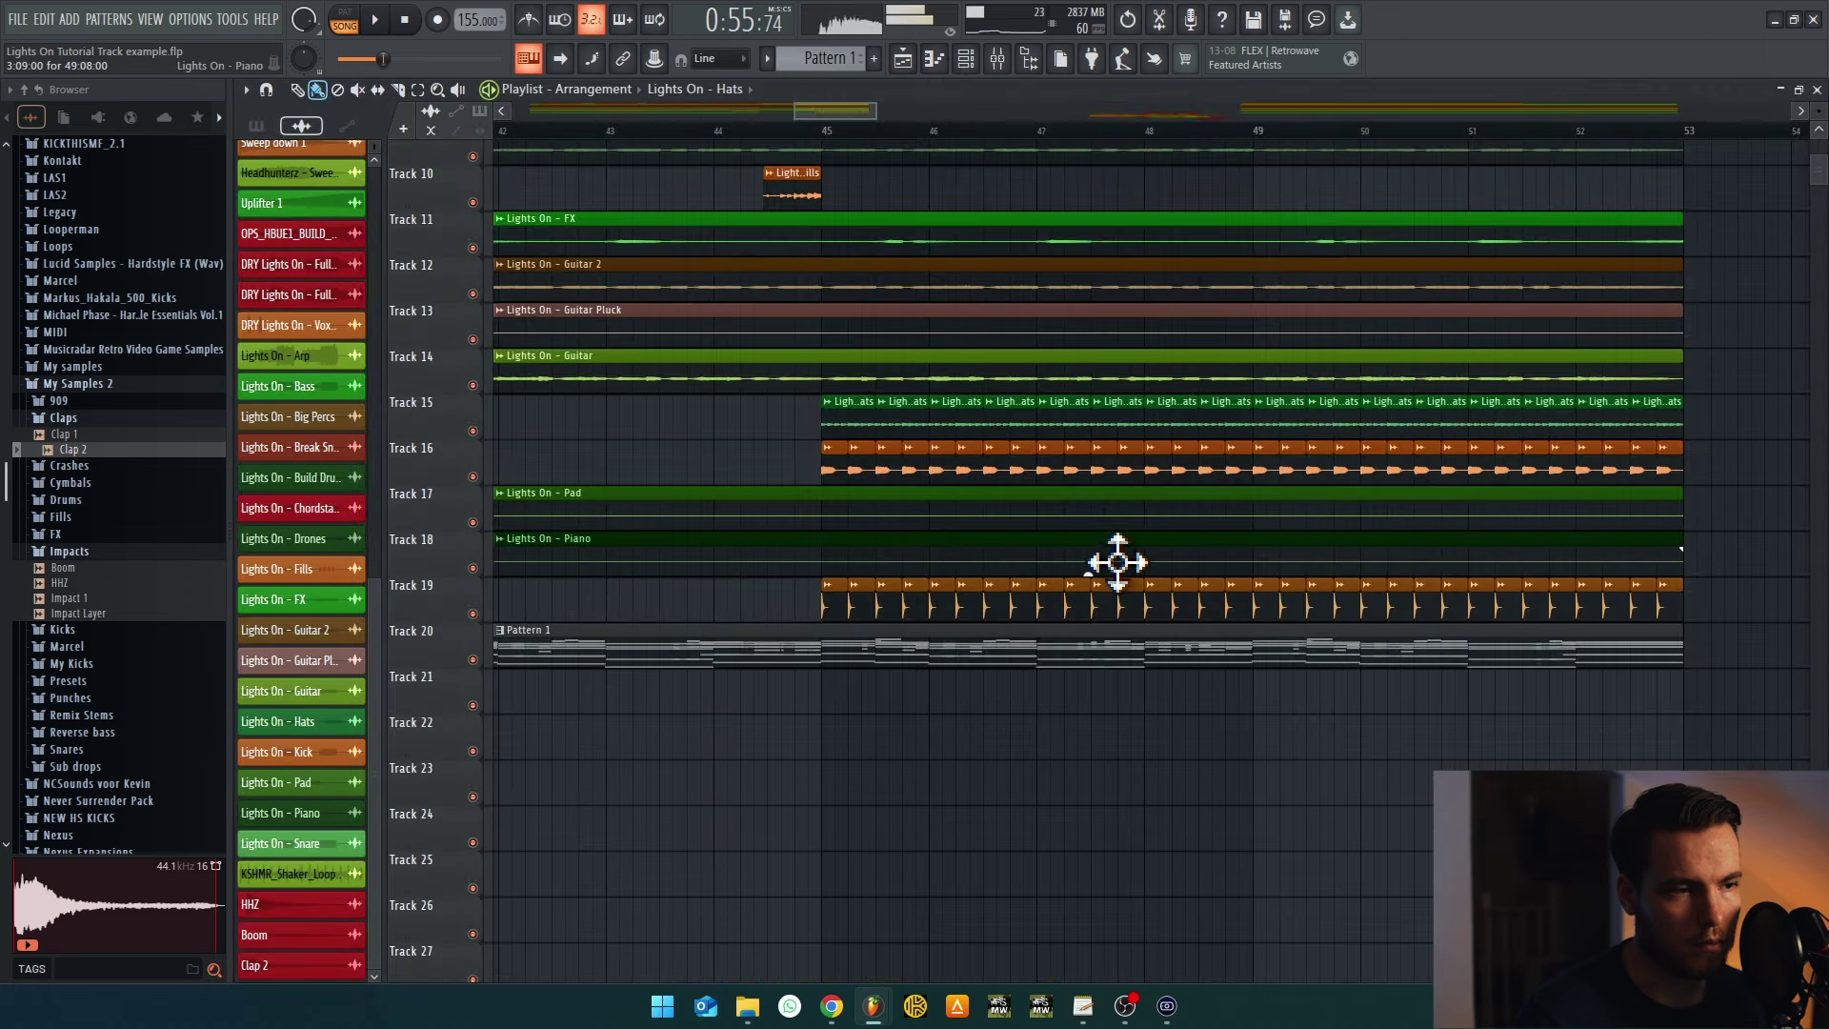
# Solo the ghost punches on Track 19 together with the hats on Track 15 and play them from bar 45
pyautogui.keyDown('ctrl'); pyautogui.click(473, 615); pyautogui.keyUp('ctrl')
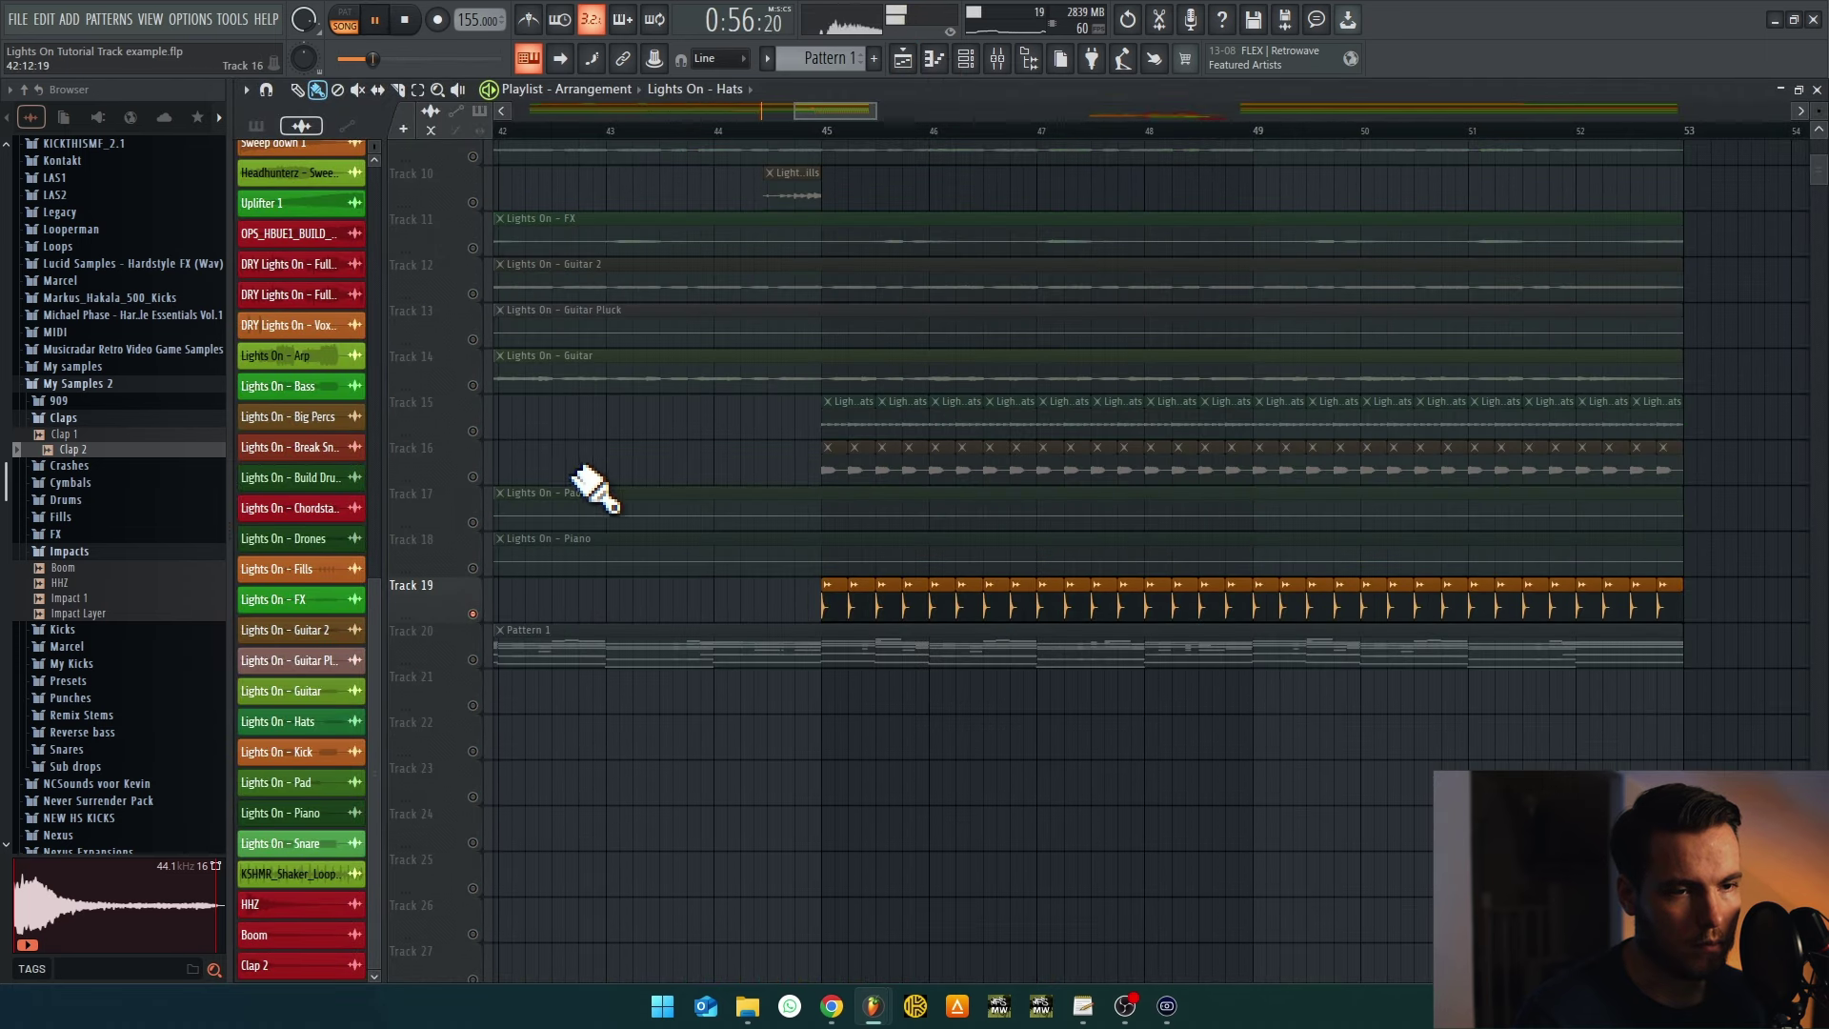
pyautogui.click(473, 431)
pyautogui.click(823, 129)
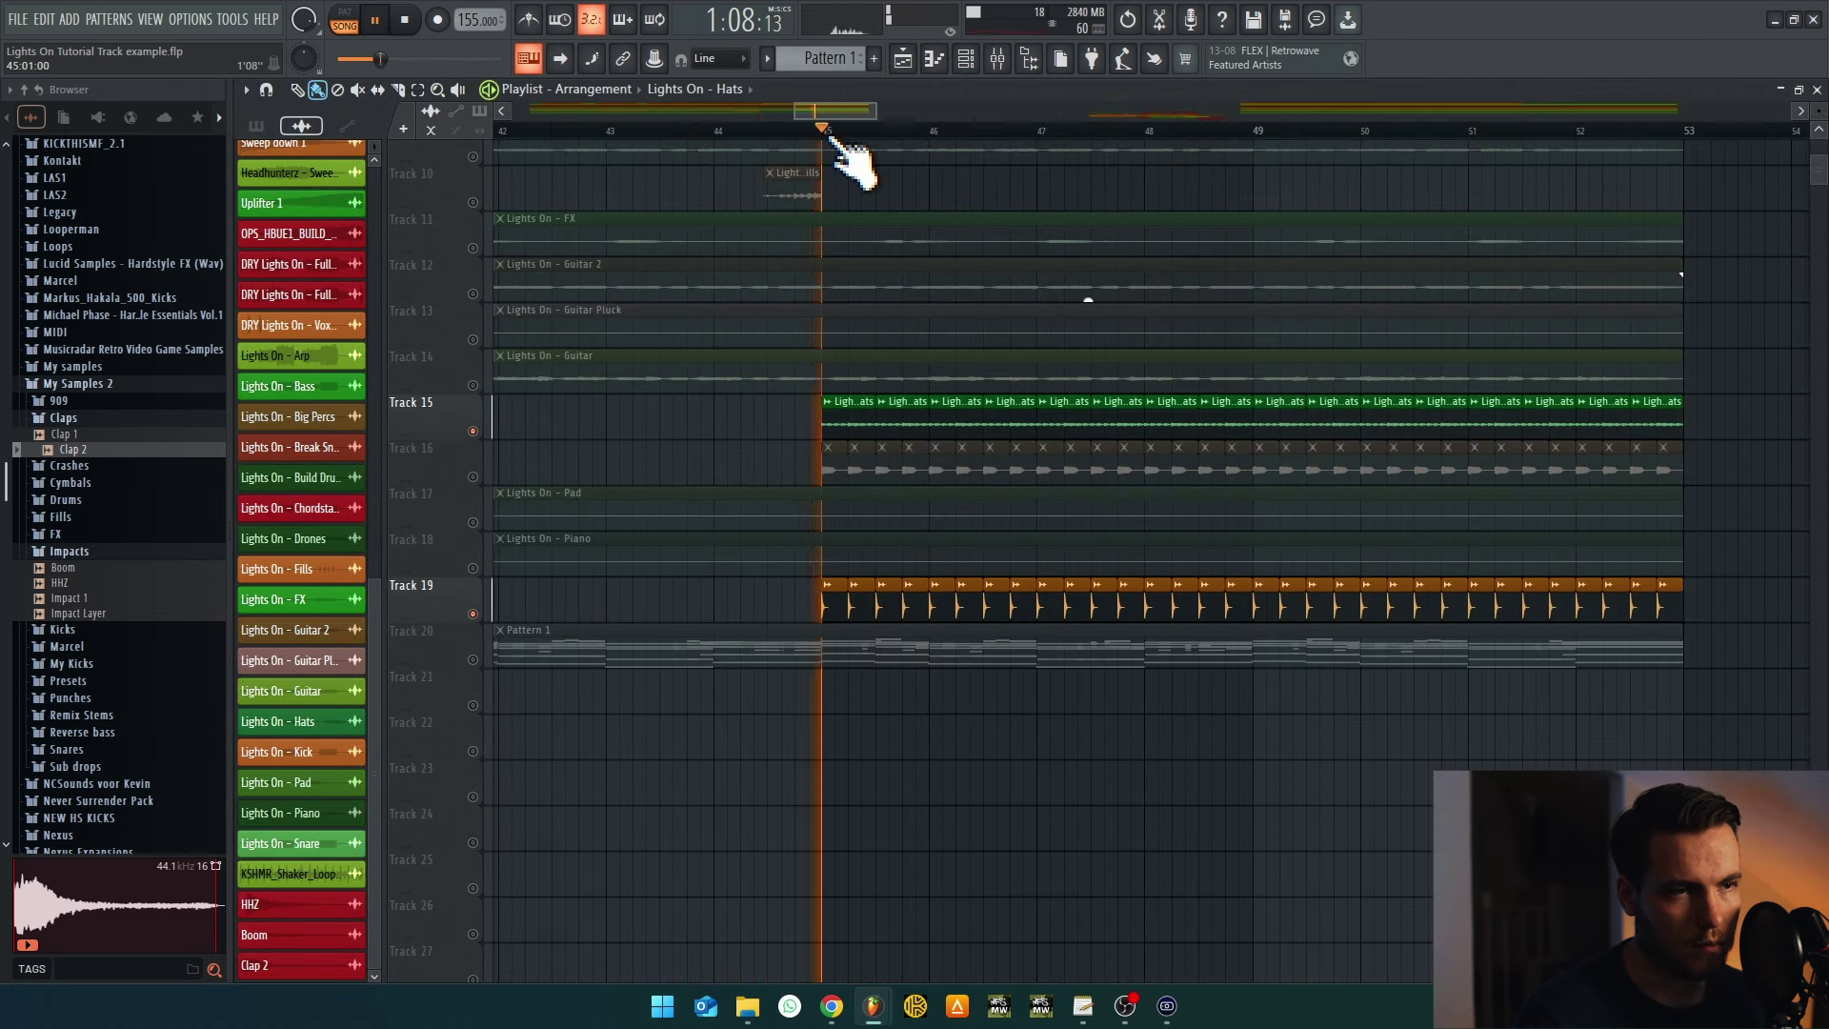
pyautogui.scroll(4, 872, 438)
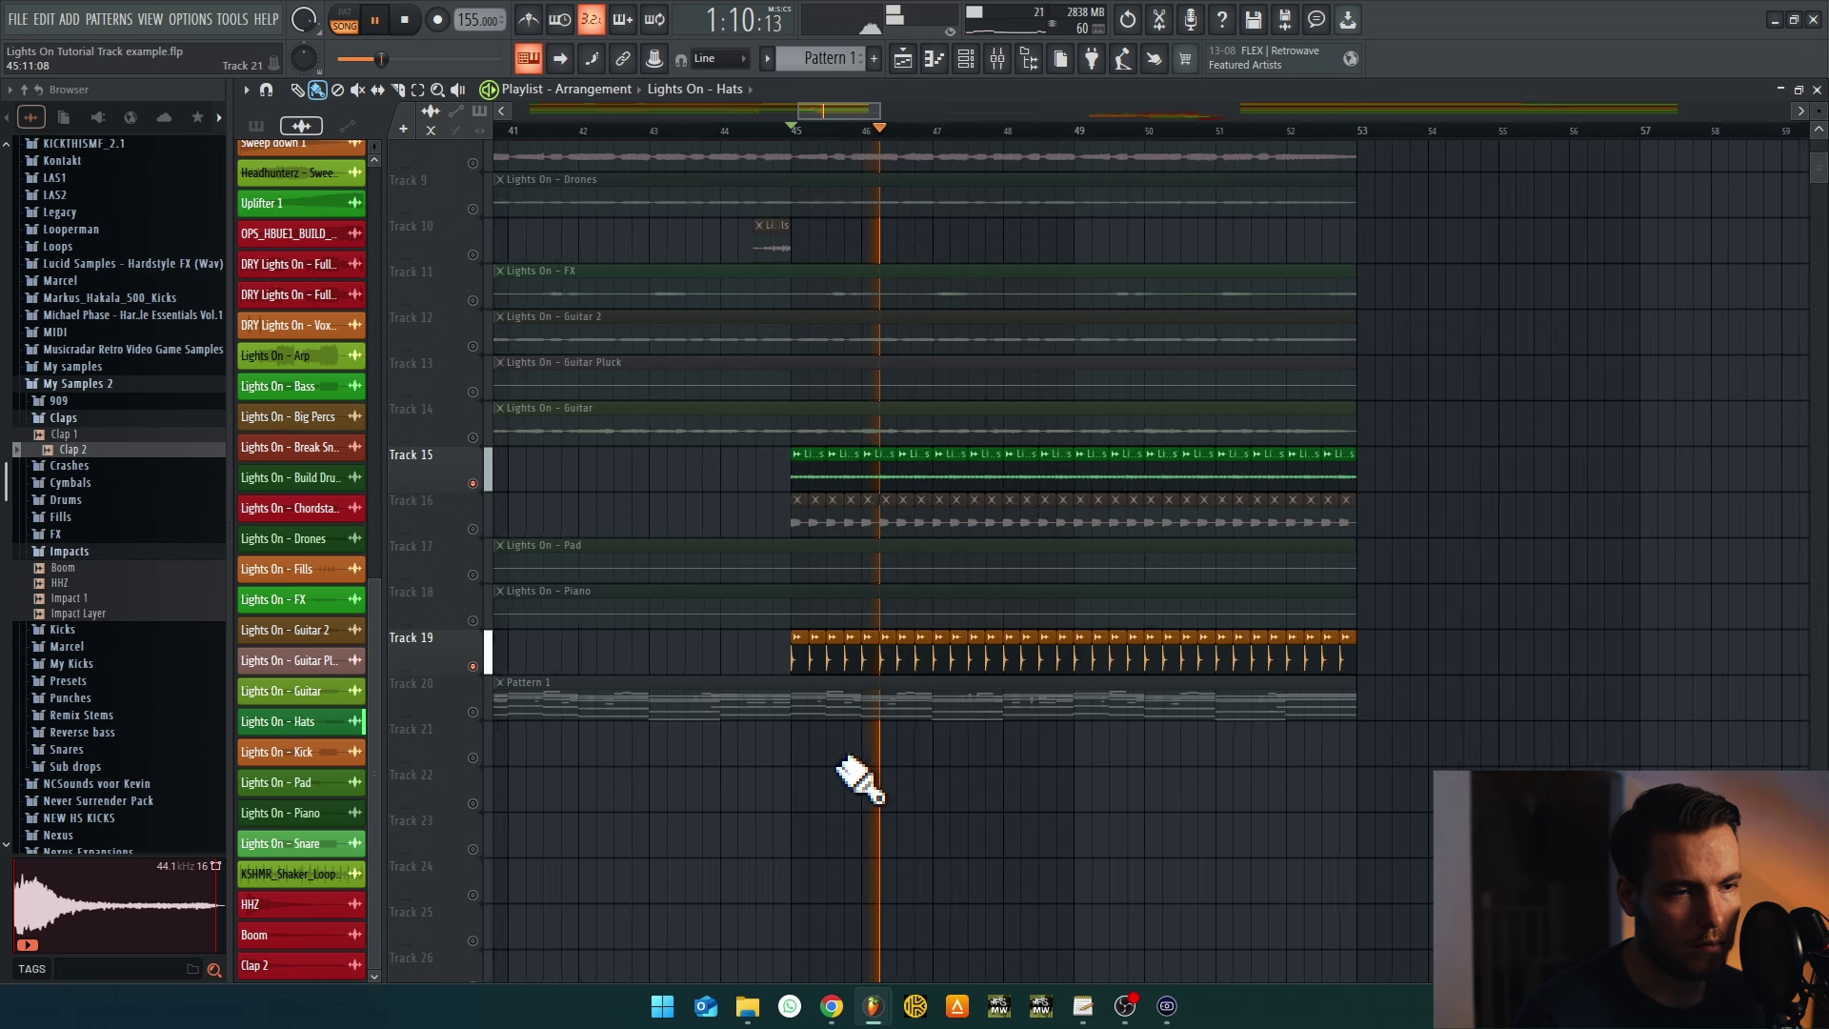
# Set up the Fruity Limiter on the Lights On - Hats mixer track in COMP mode, with sidechain input 1 and a 1.5:1 ratio
pyautogui.click(998, 59)
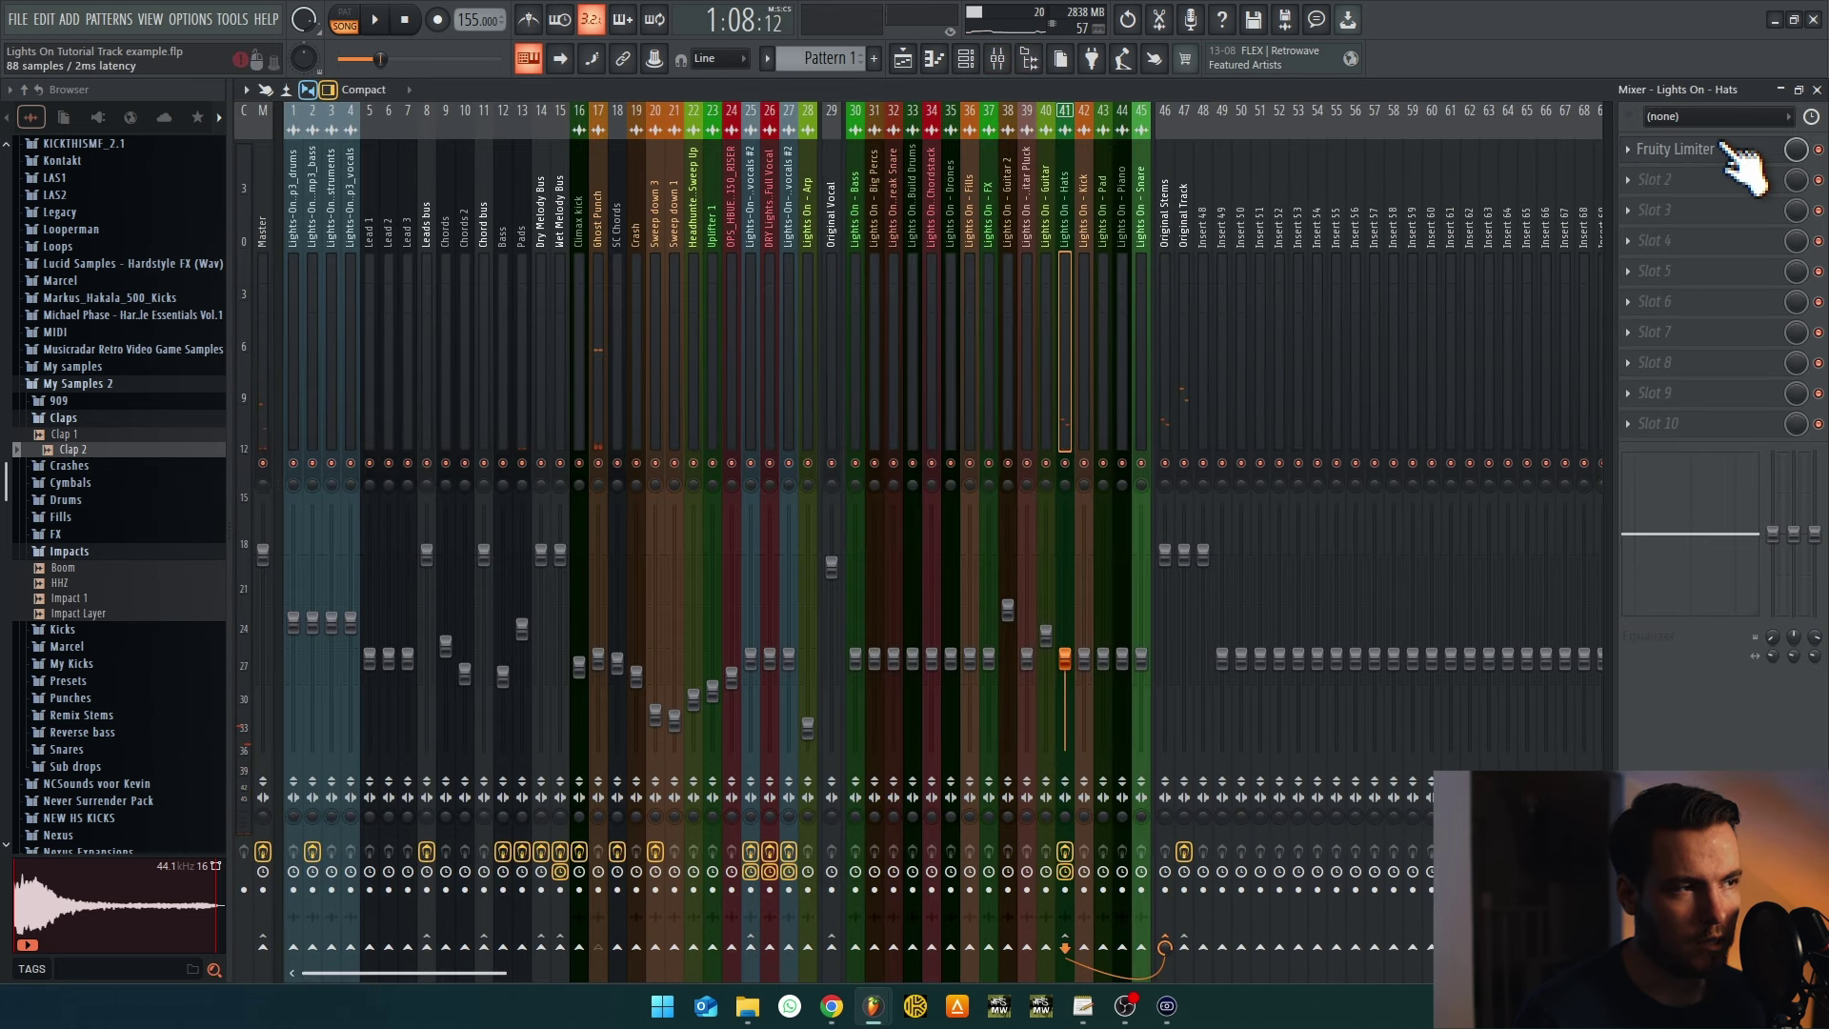
pyautogui.click(1675, 150)
pyautogui.scroll(3, 532, 459)
pyautogui.press('space')
pyautogui.scroll(-2, 537, 438)
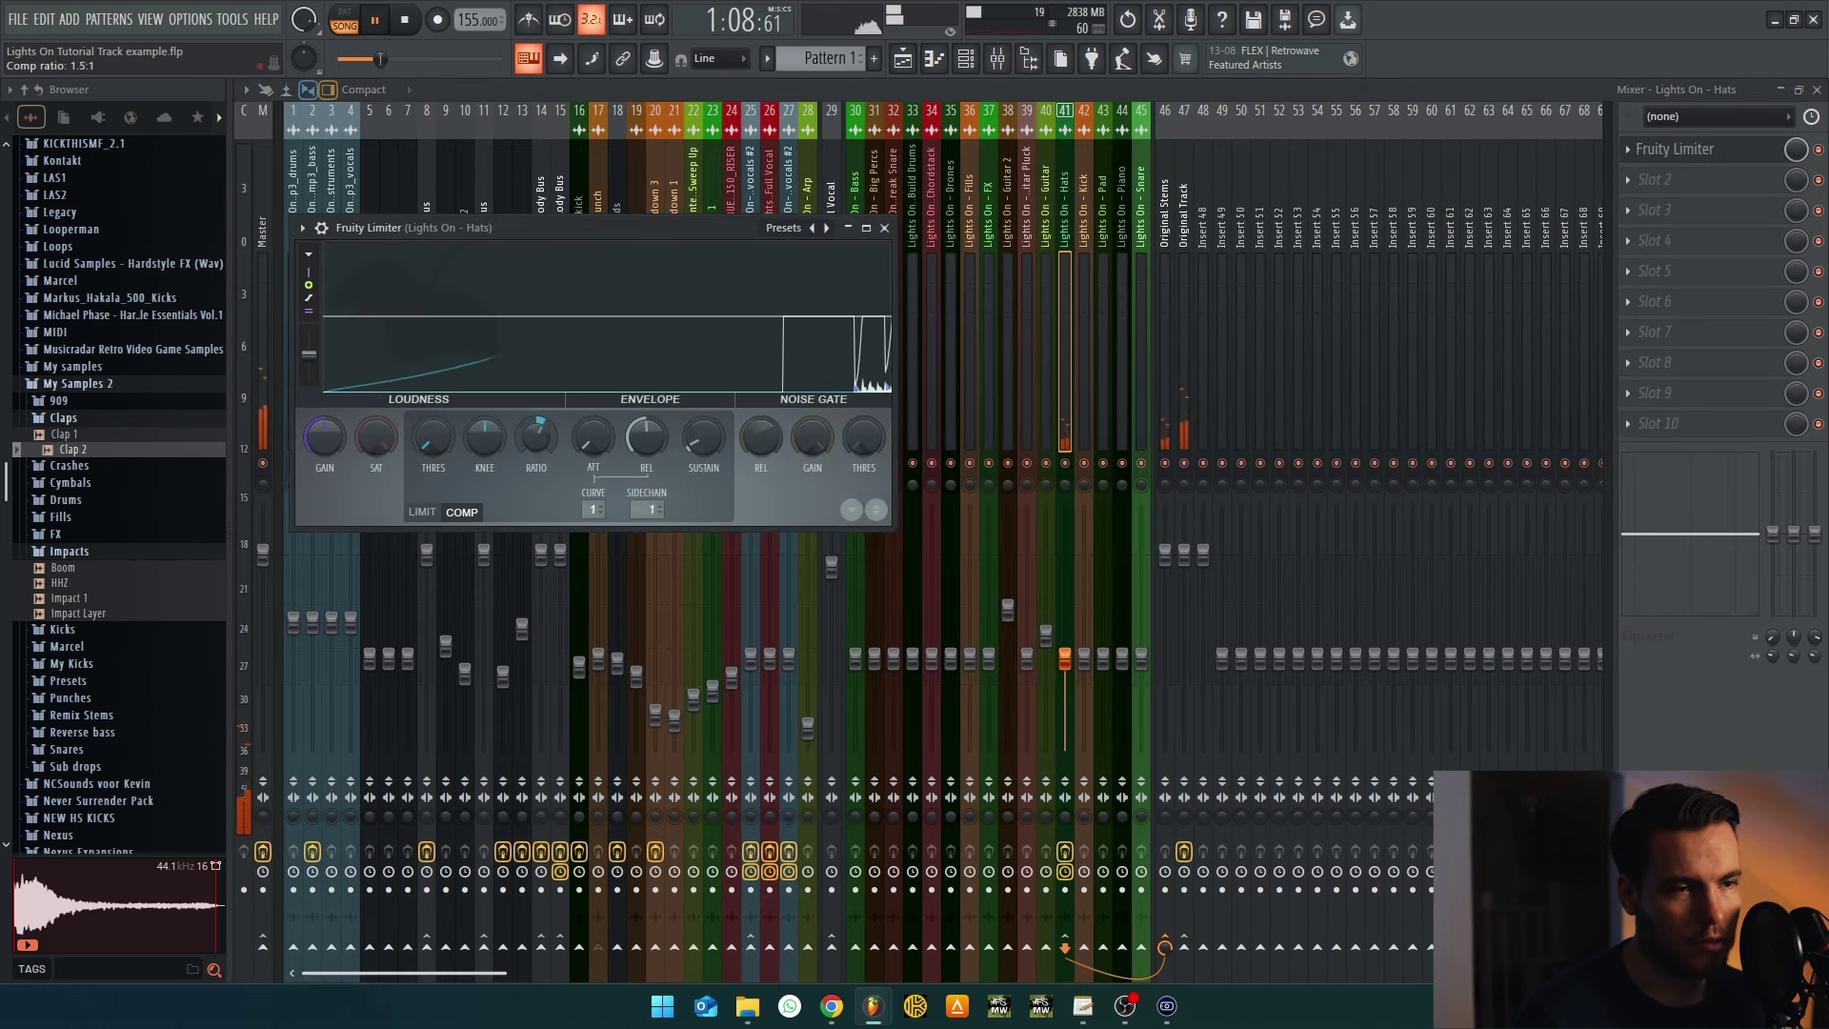
pyautogui.click(905, 58)
pyautogui.press('space')
# Audition Pattern 1 on Track 20 with the soloed hats and ghost punches from bar 45, then unsolo all tracks
pyautogui.scroll(-3, 505, 739)
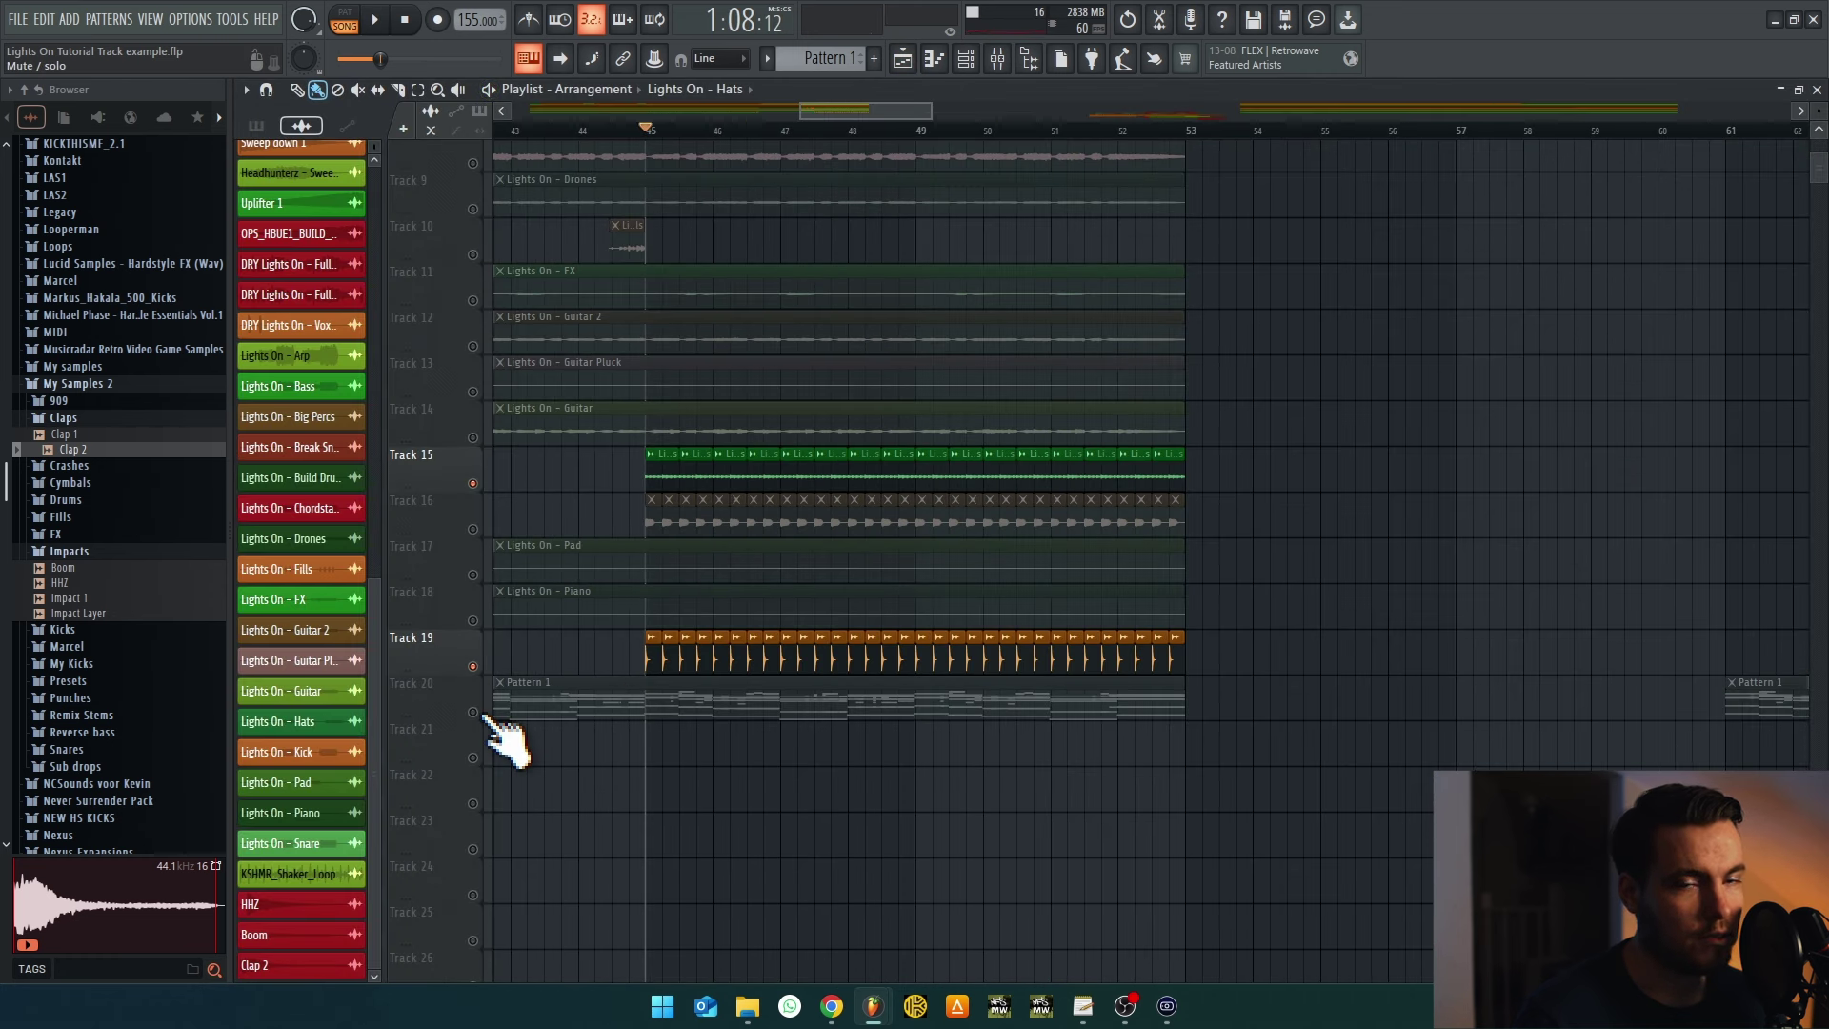
pyautogui.scroll(3, 502, 738)
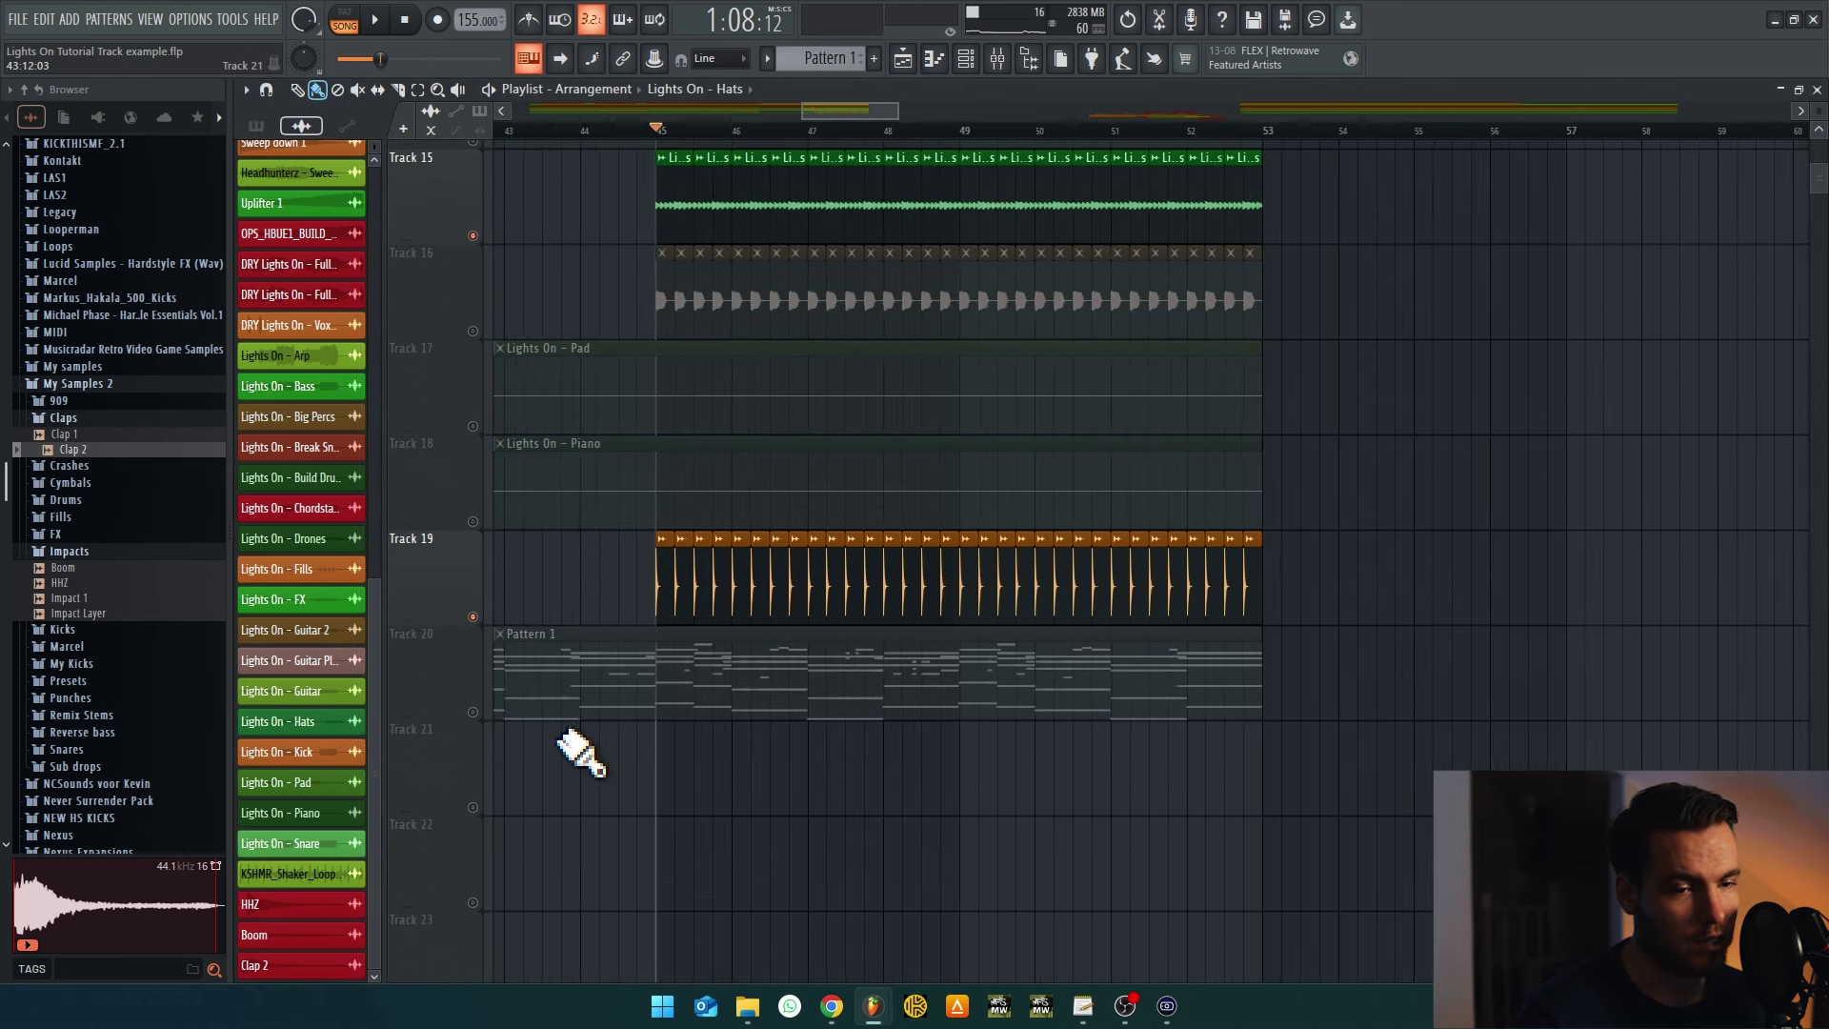
pyautogui.click(473, 712)
pyautogui.press('space')
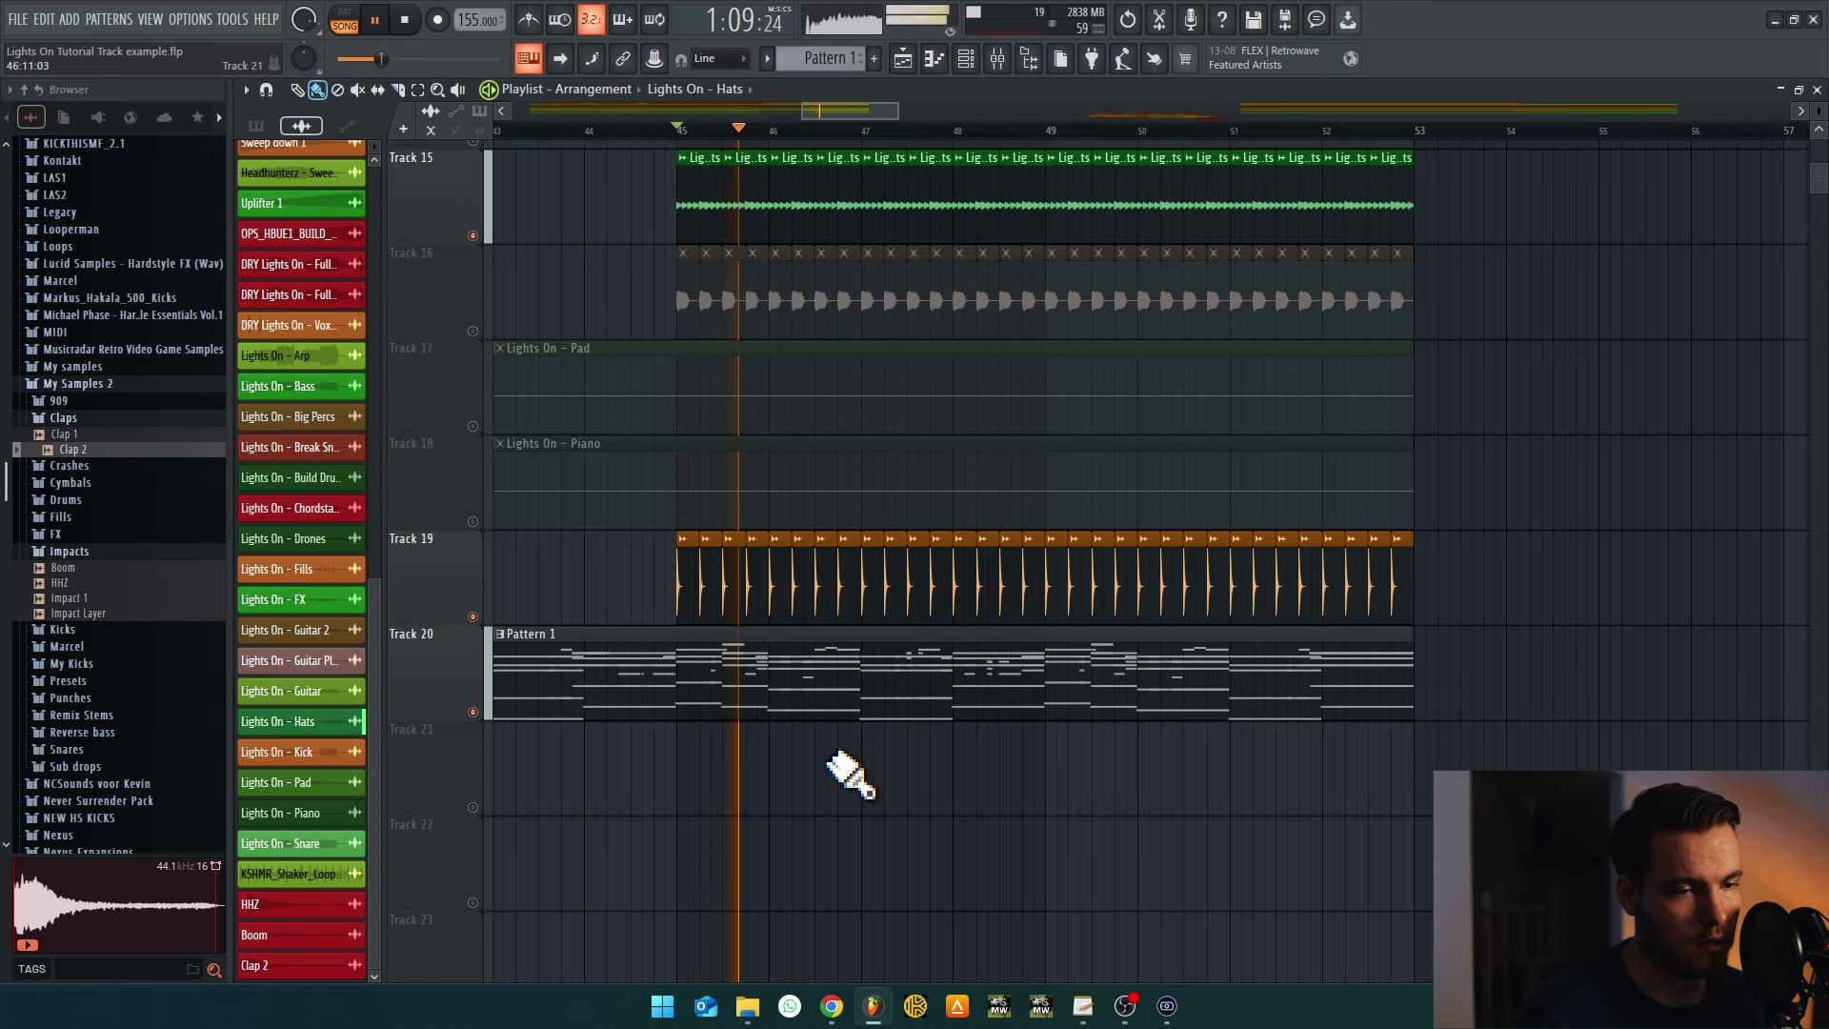
pyautogui.press('space')
pyautogui.rightClick(474, 713)
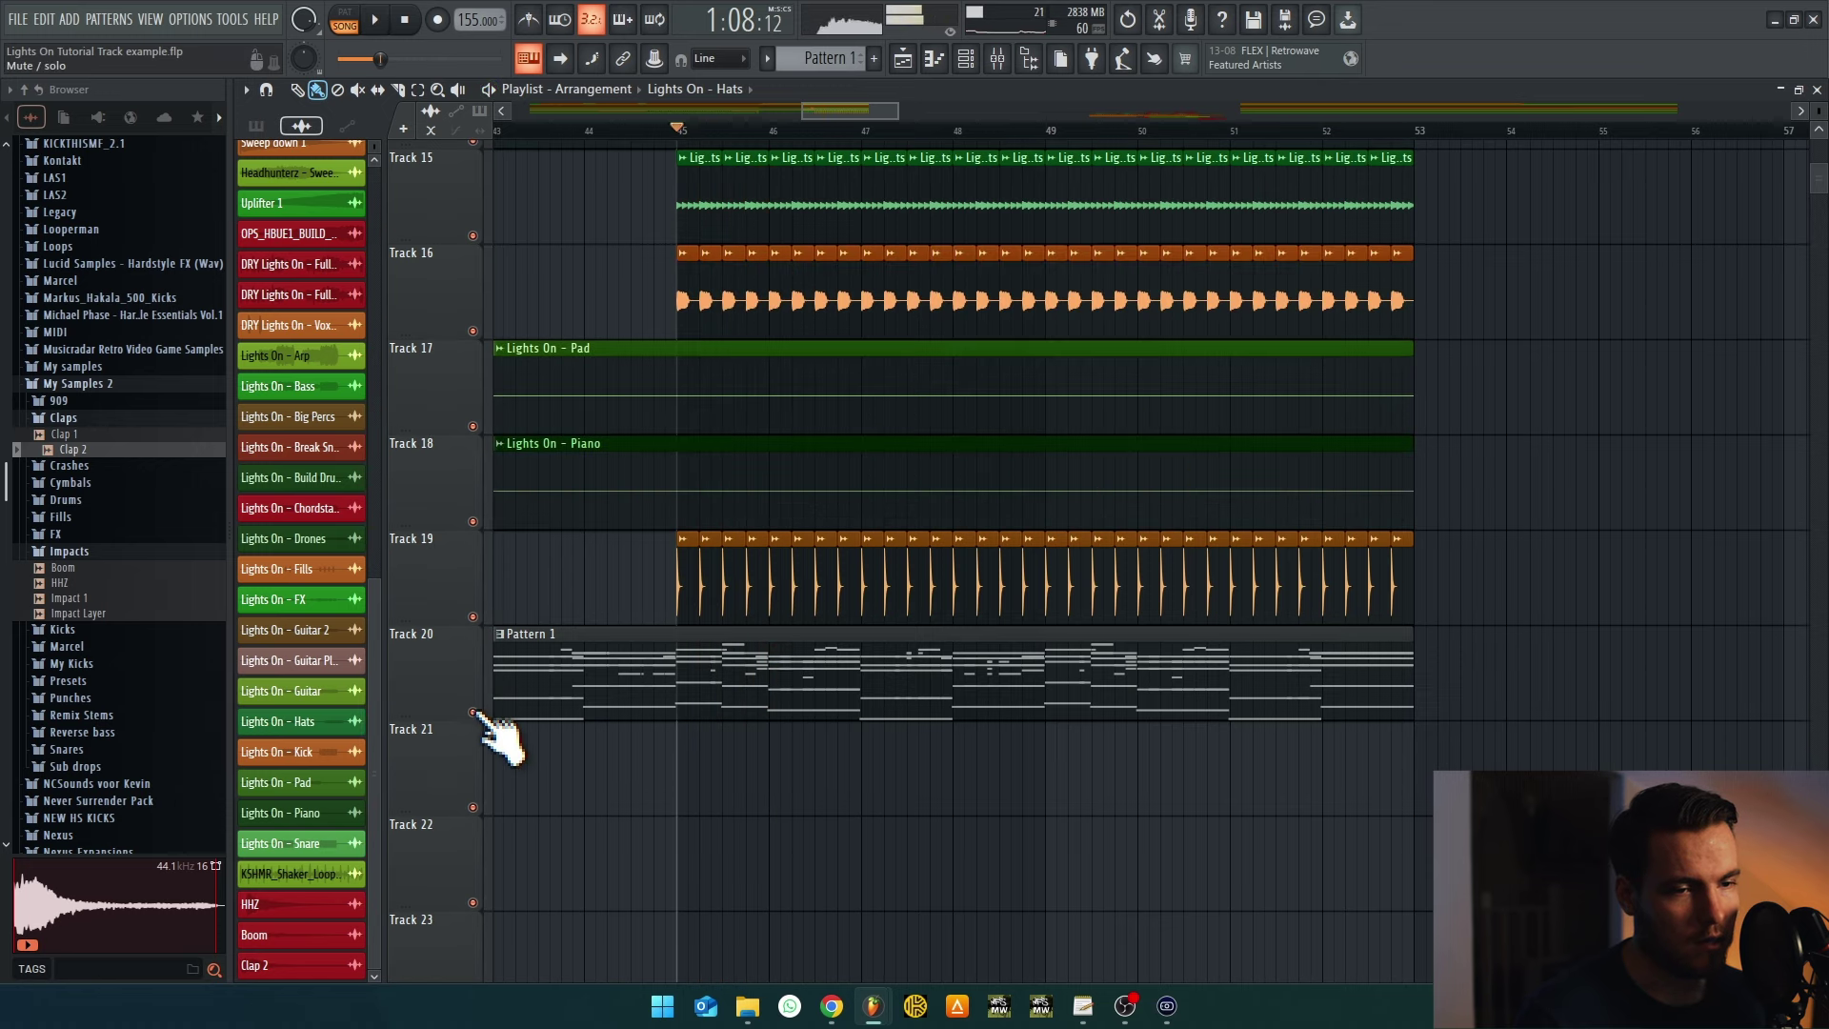
# Play the section from bar 45 with all tracks to hear the sidechained hats in context
pyautogui.scroll(-5, 881, 722)
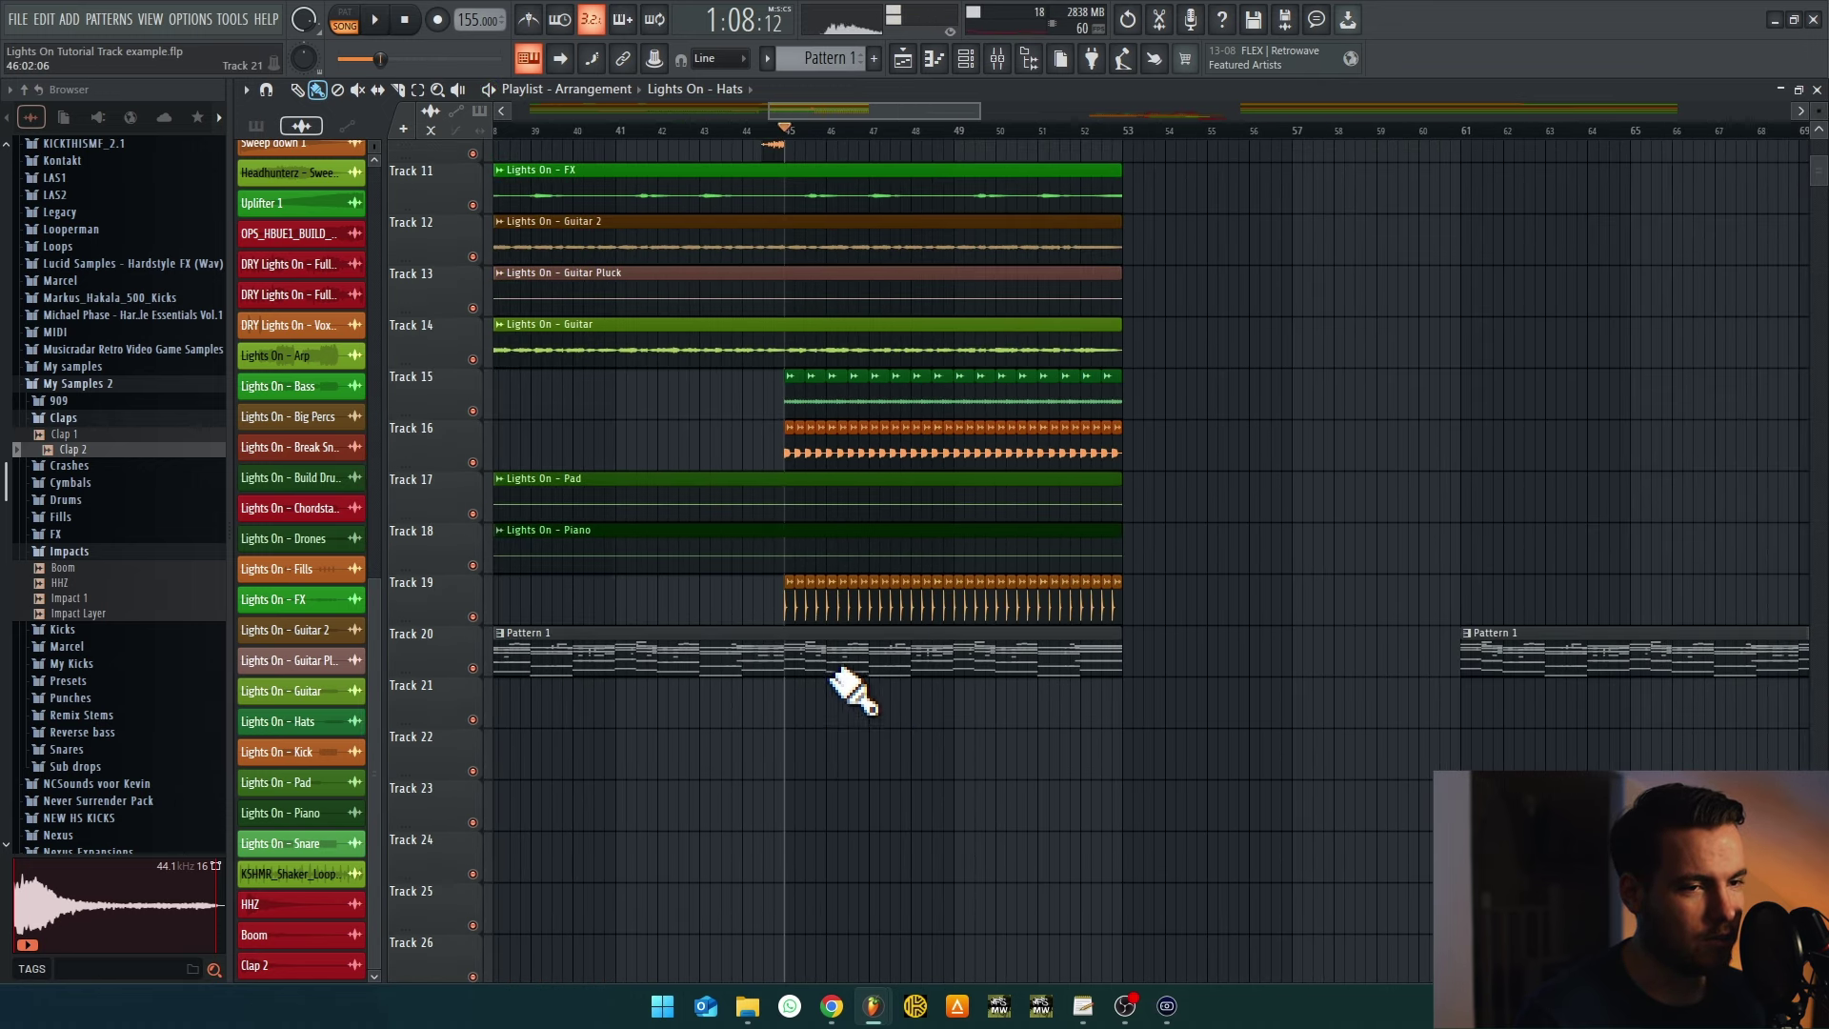
pyautogui.scroll(3, 899, 793)
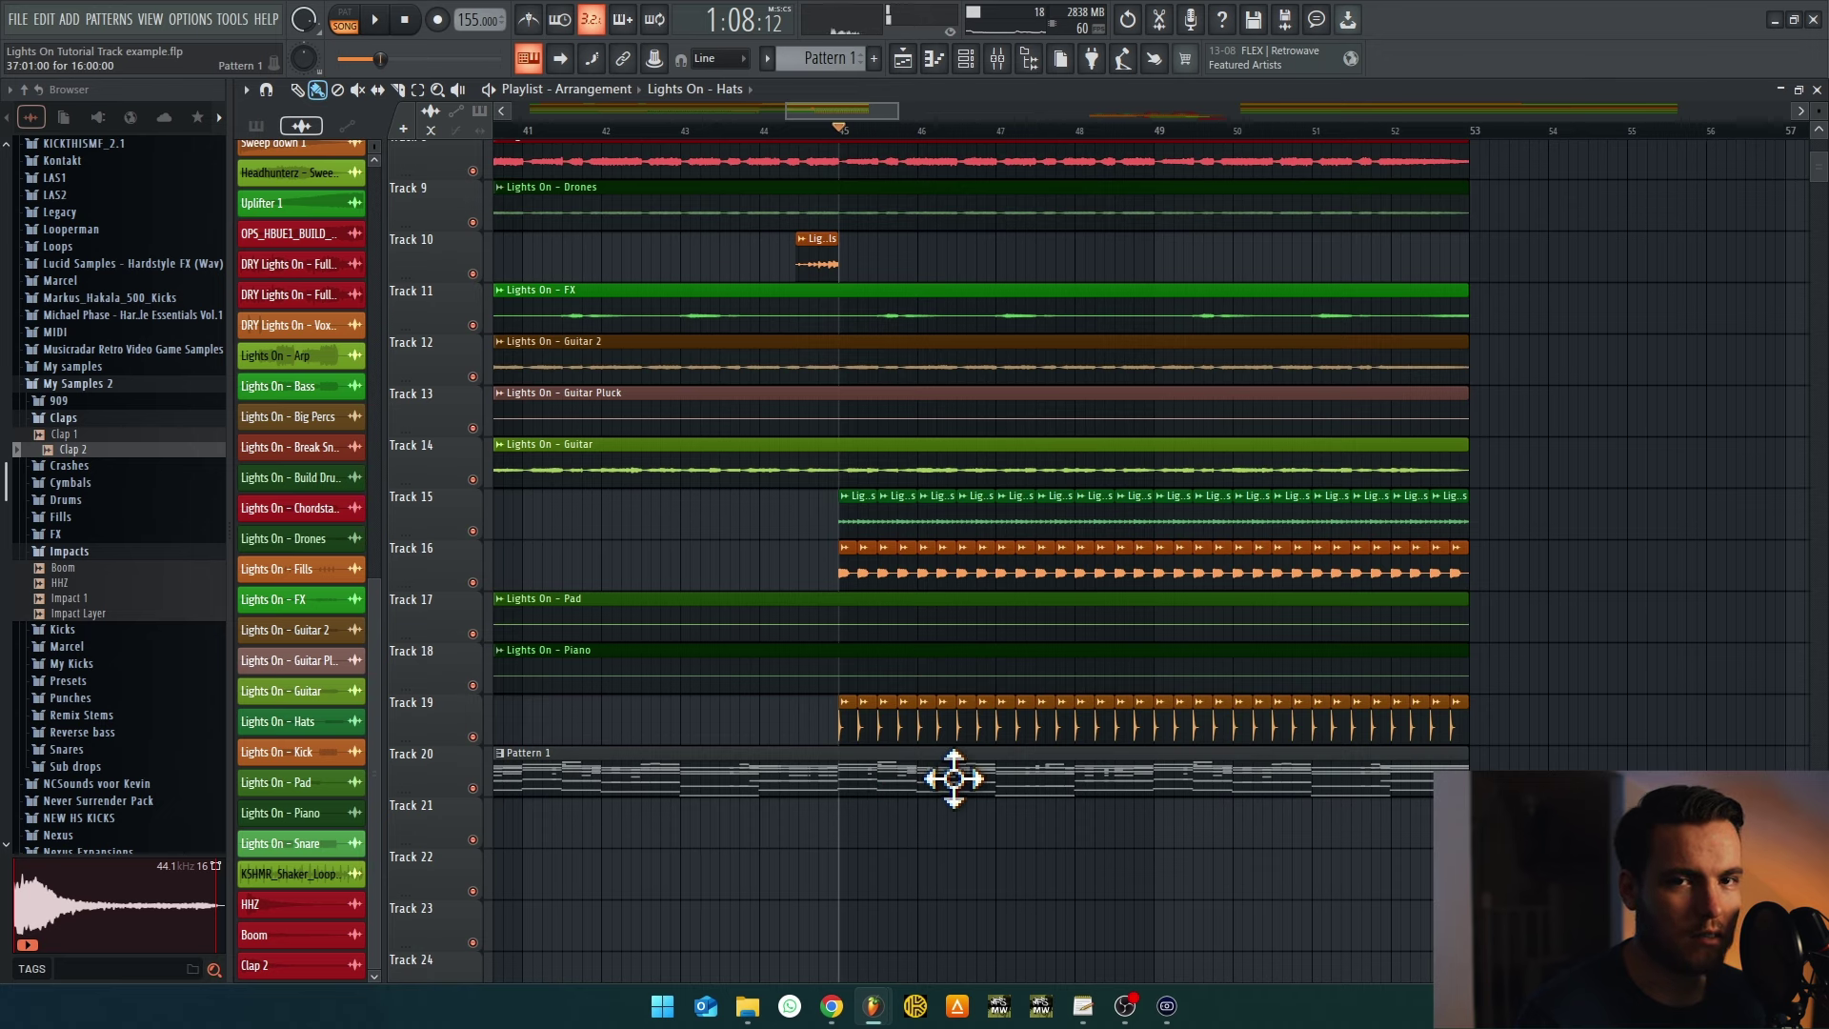
pyautogui.press('space')
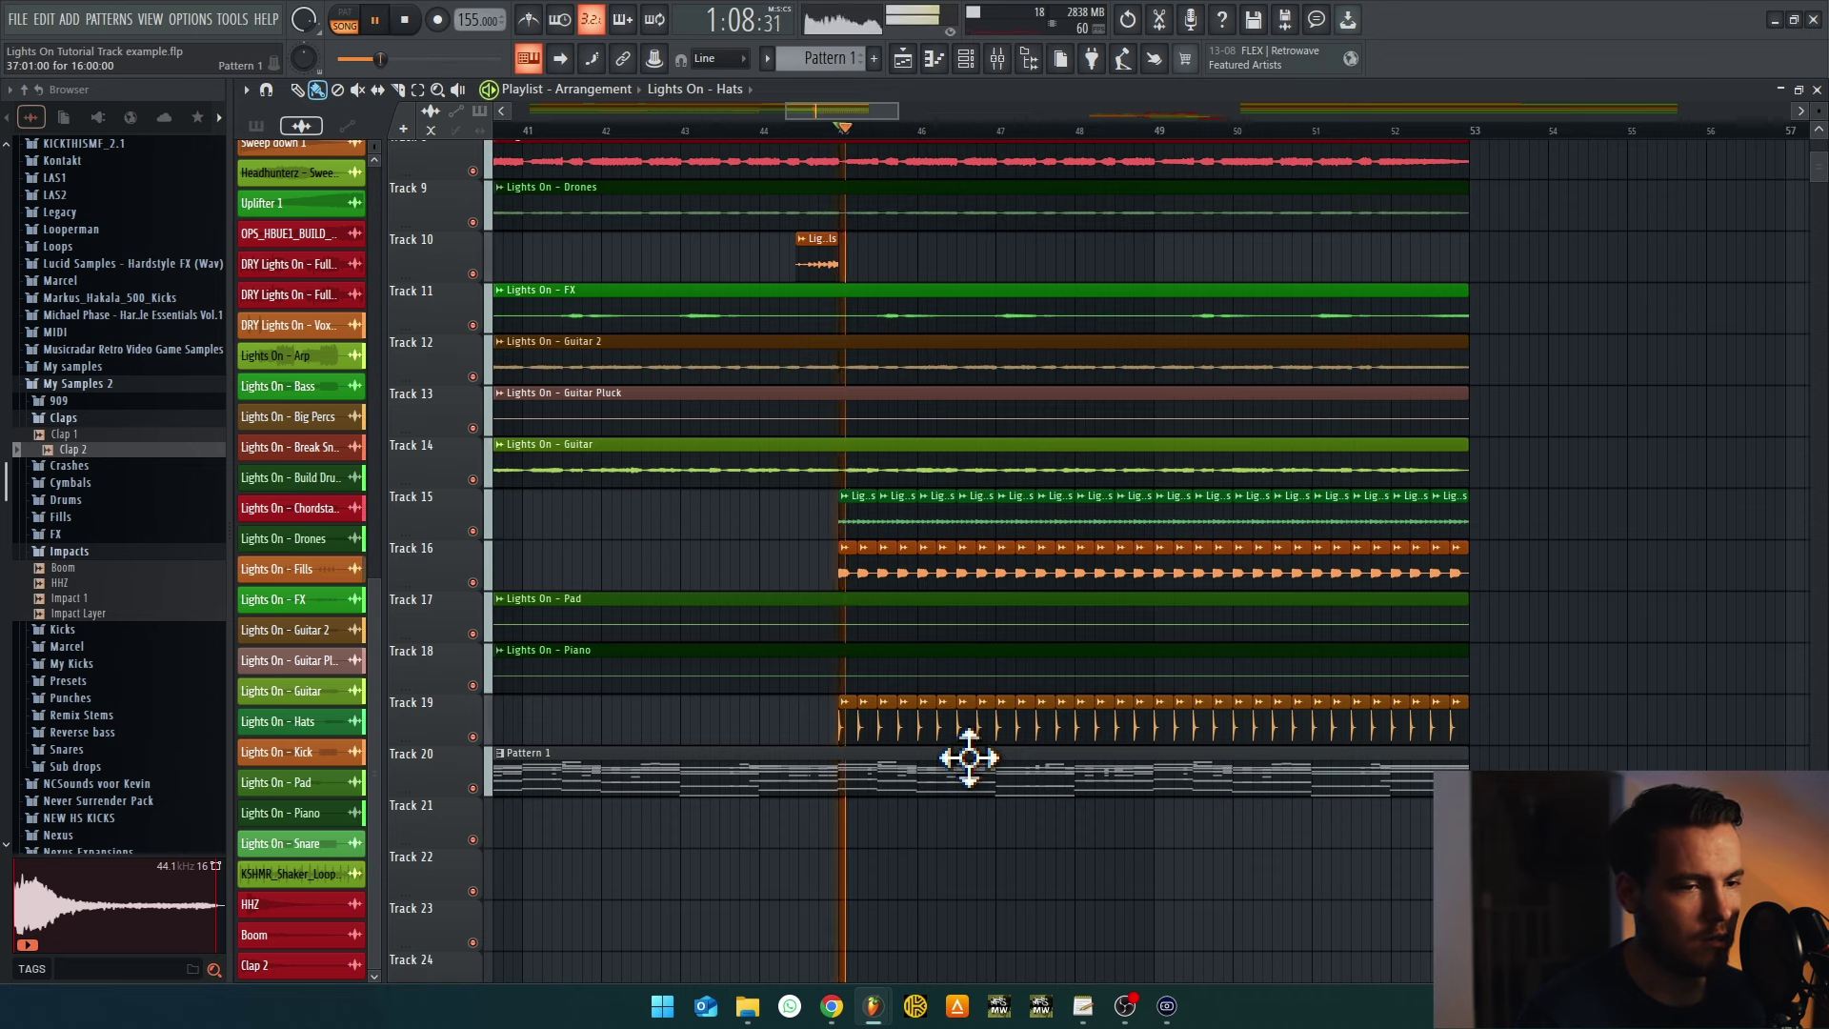
pyautogui.scroll(-2, 1024, 862)
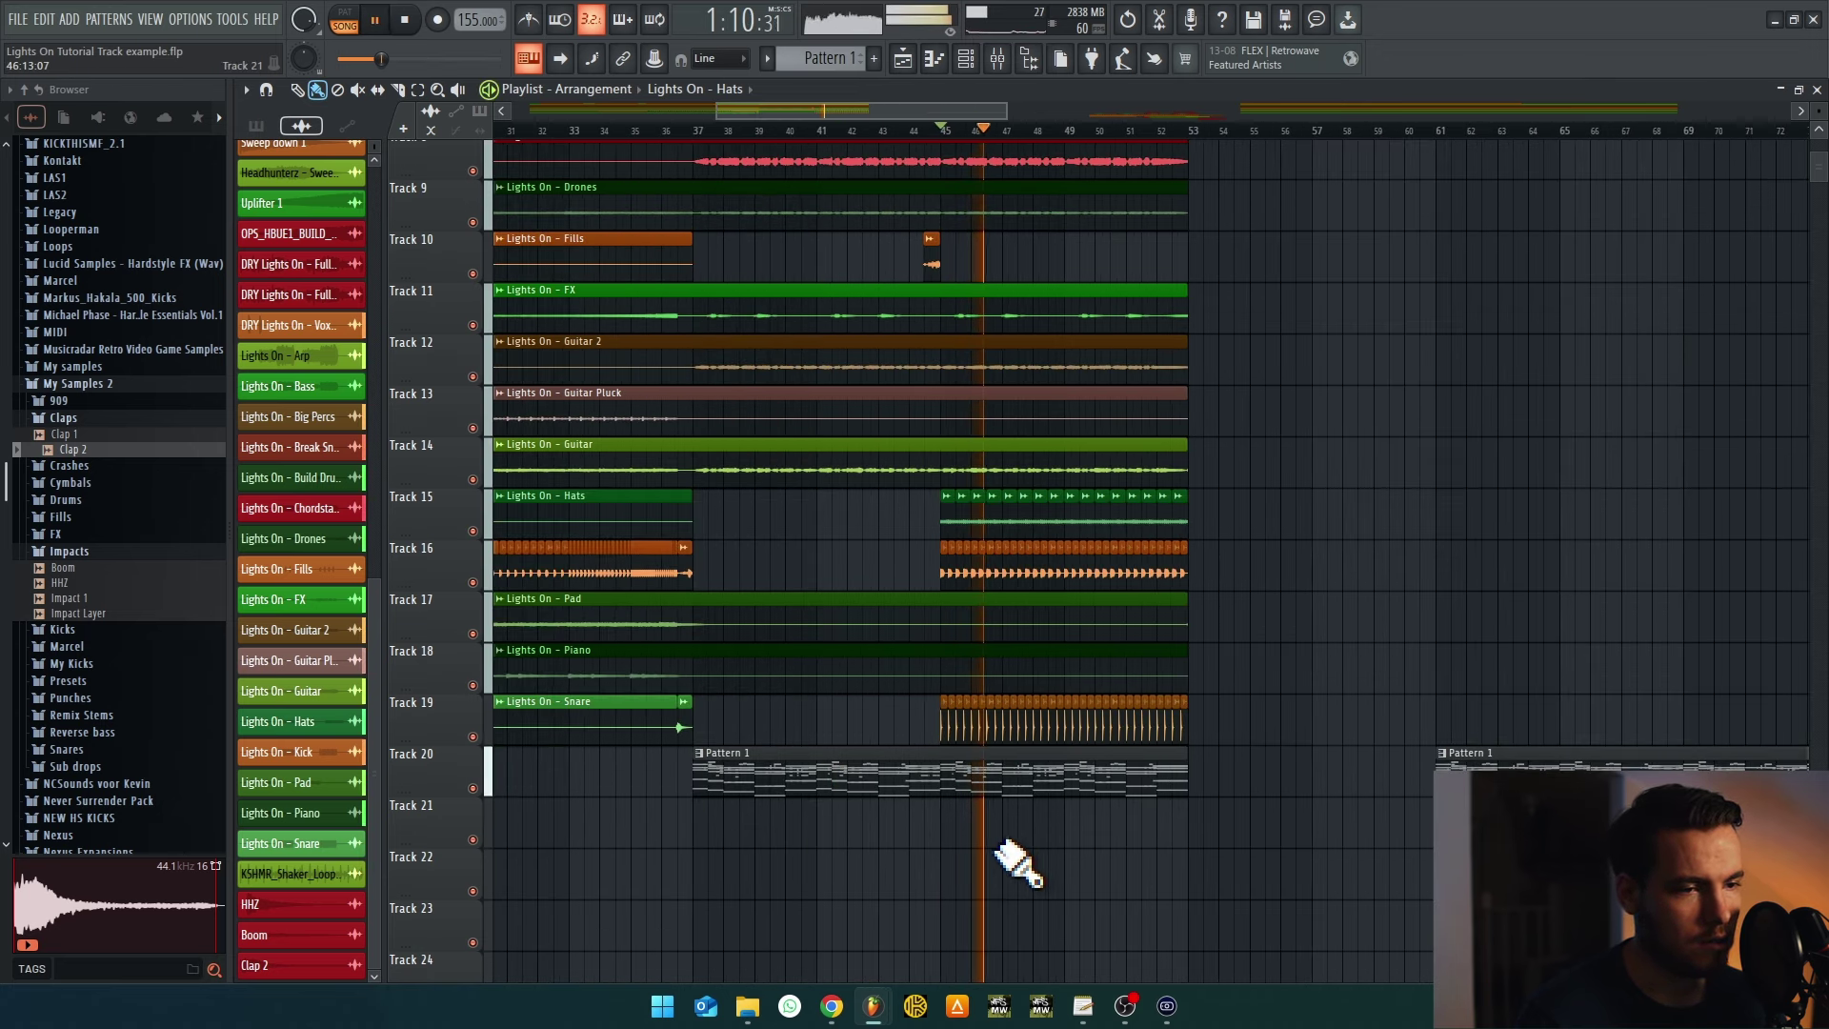
pyautogui.scroll(3, 1013, 860)
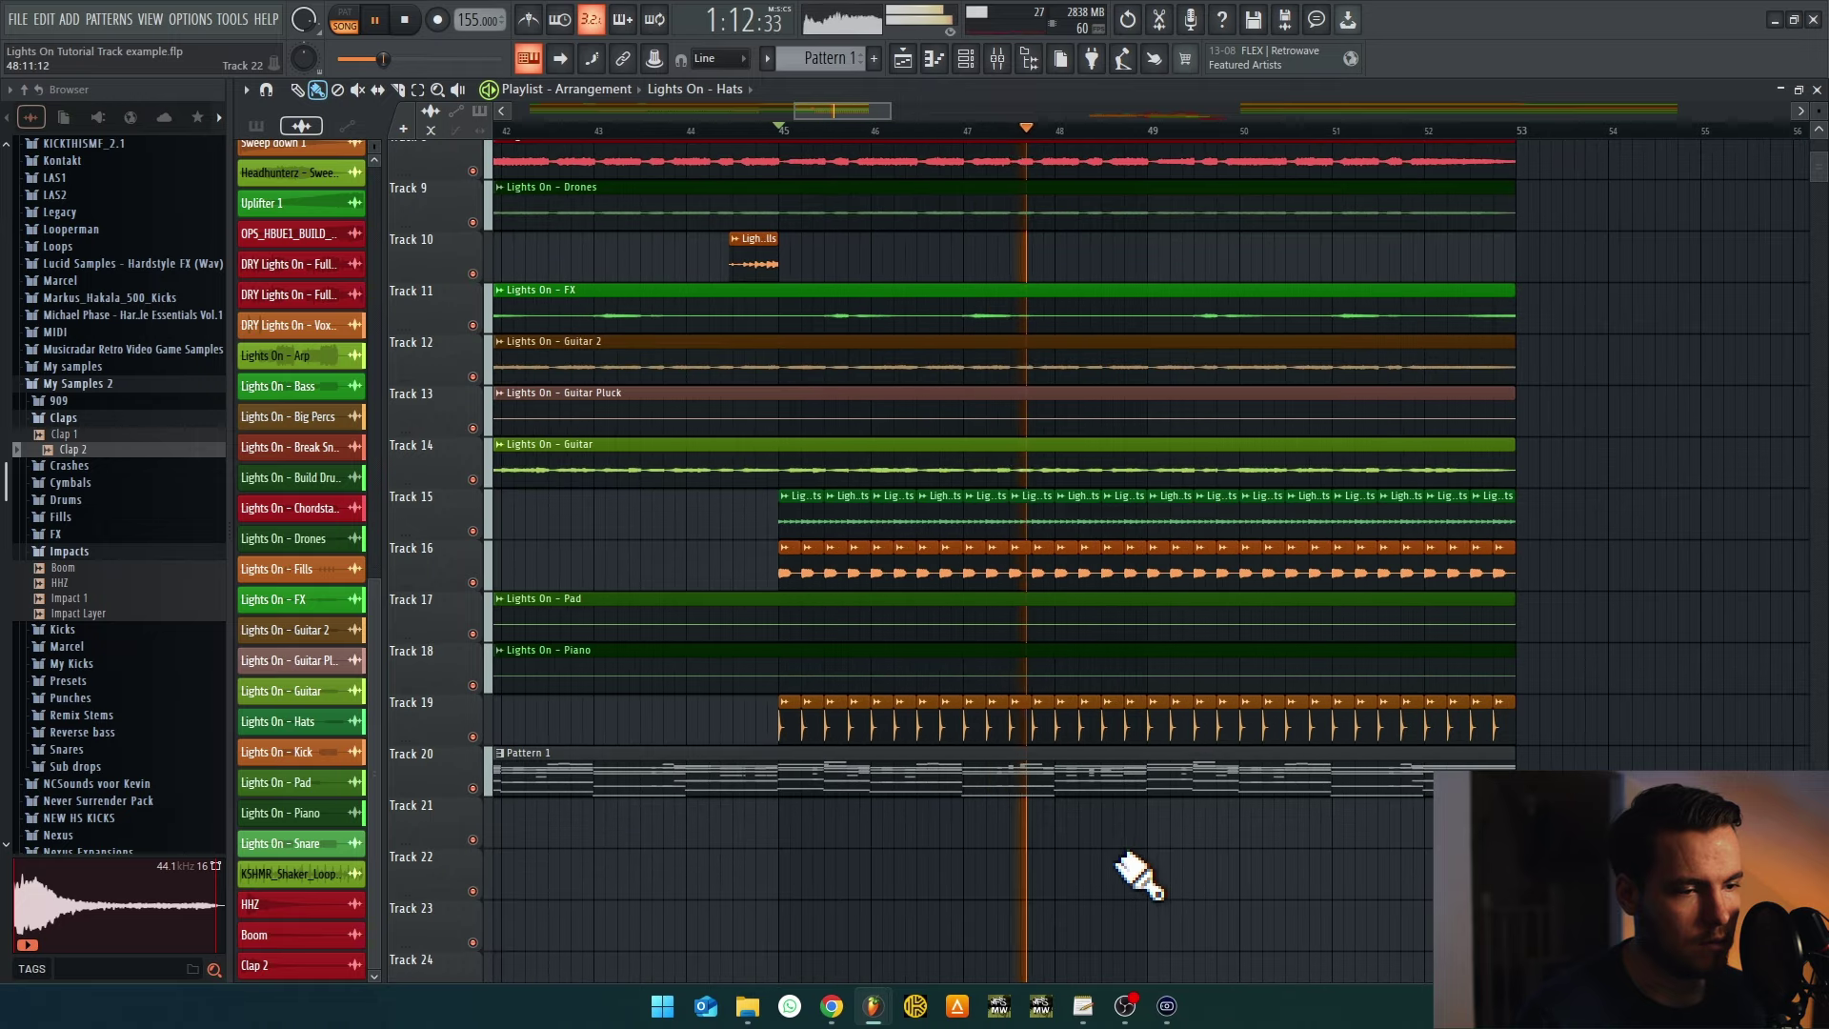
pyautogui.press('space')
# Make the Ghost Punch clip at bar 45 unique and delete the other ghost punches after it on Track 19
pyautogui.scroll(4, 809, 817)
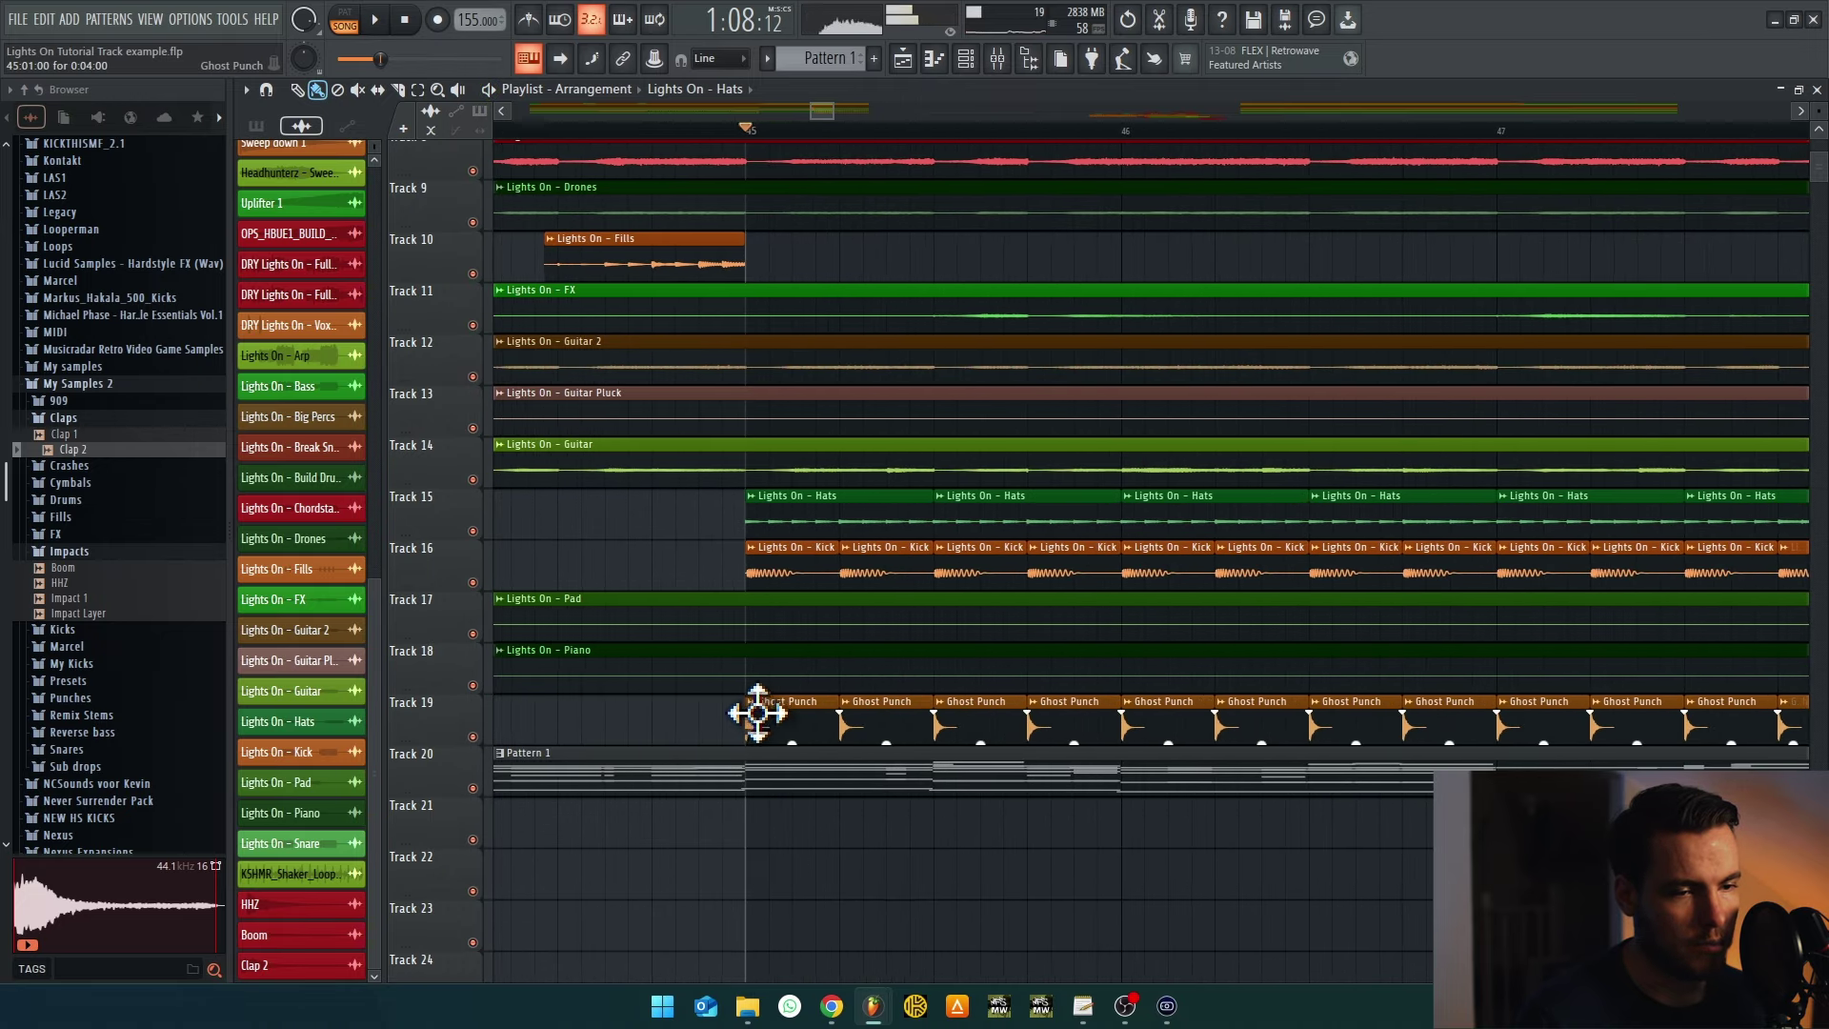
pyautogui.rightClick(758, 717)
pyautogui.click(795, 867)
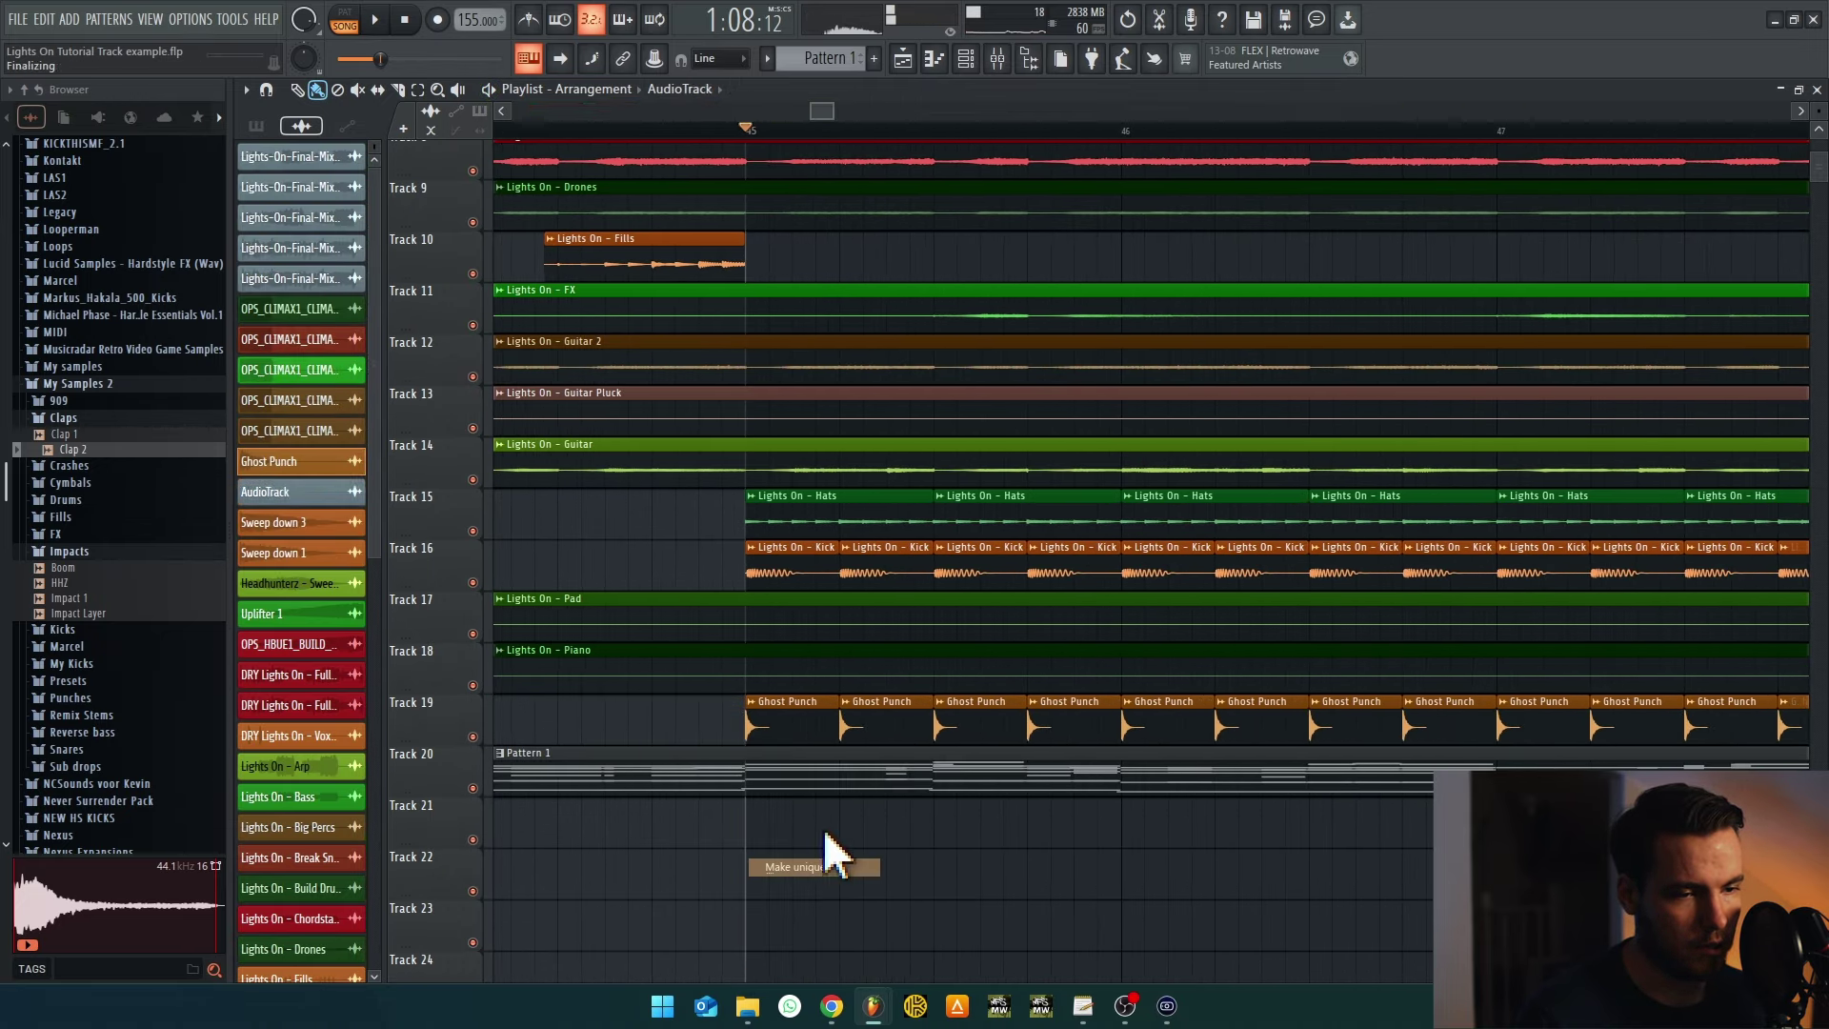
pyautogui.scroll(-3, 817, 735)
pyautogui.moveTo(829, 734)
pyautogui.mouseDown()
pyautogui.moveTo(1563, 702)
pyautogui.moveTo(1470, 735)
pyautogui.moveTo(1810, 743)
pyautogui.moveTo(1018, 726)
pyautogui.mouseUp()
pyautogui.scroll(-2, 1379, 715)
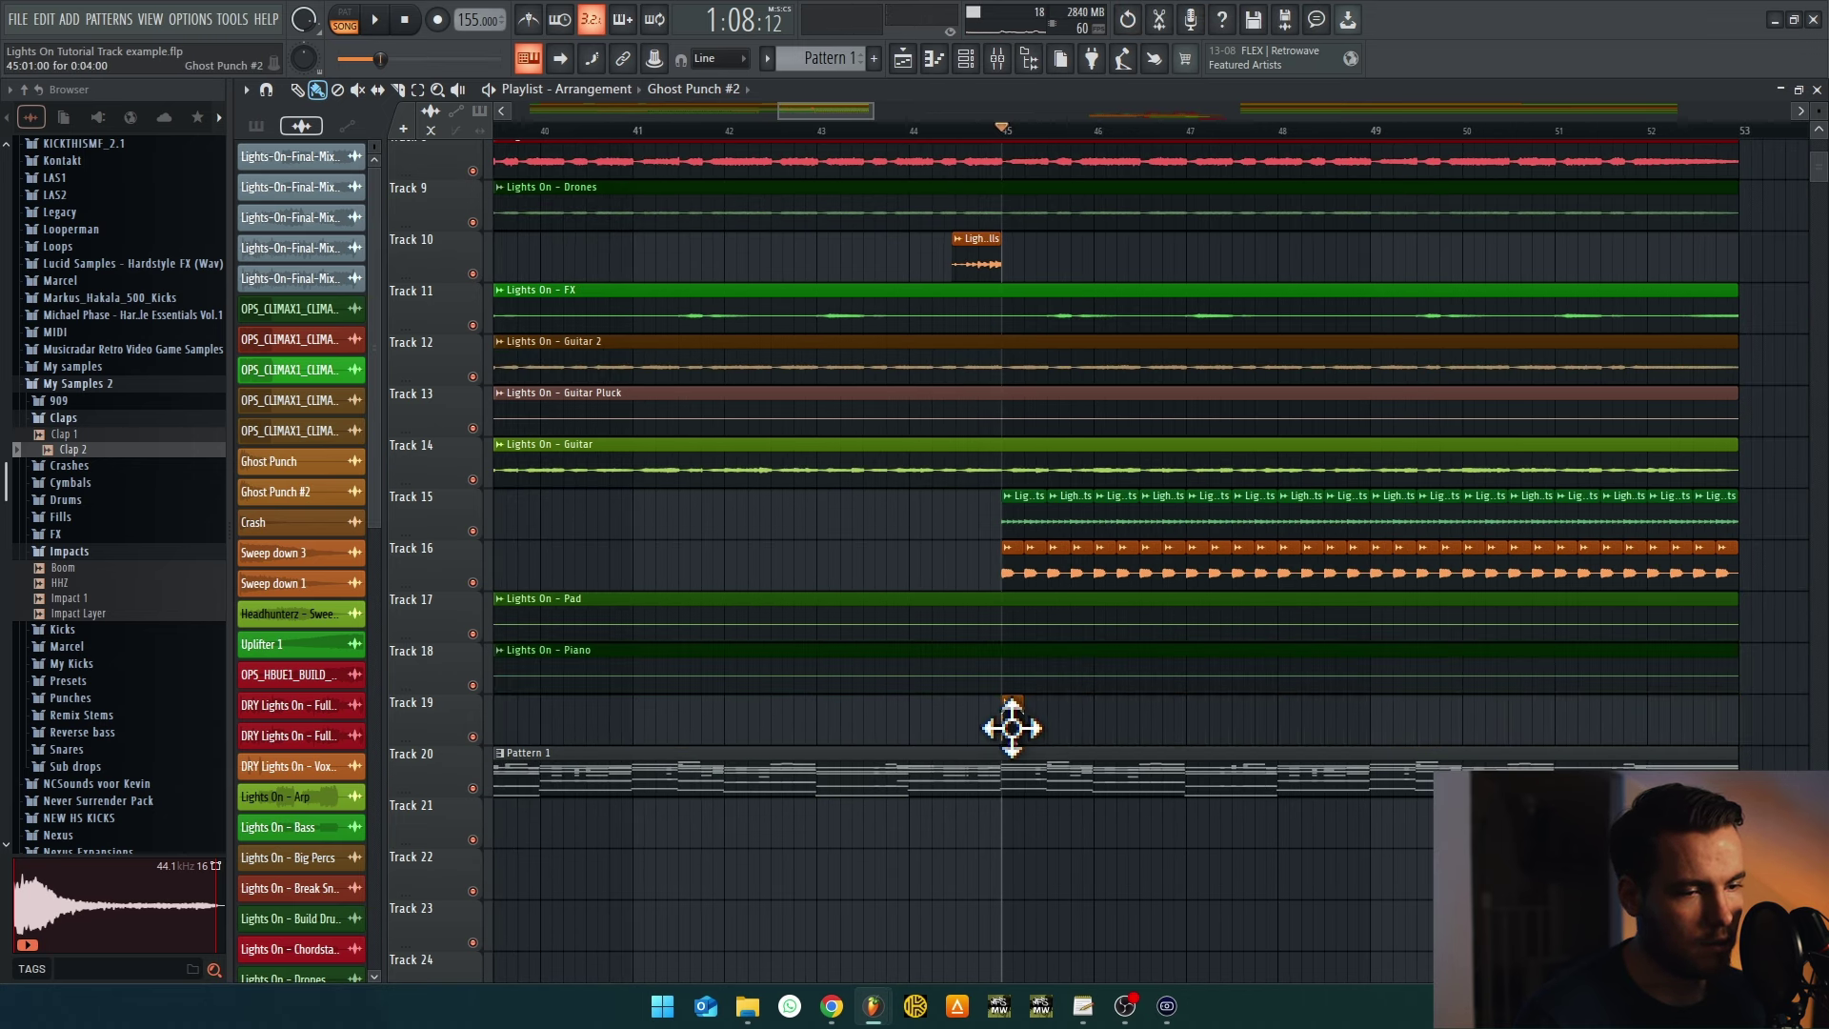
# Route Ghost Punch #2 to its own mixer track, move that track beside Ghost Punch, and rename it Ghost Punch Break
pyautogui.doubleClick(1012, 728)
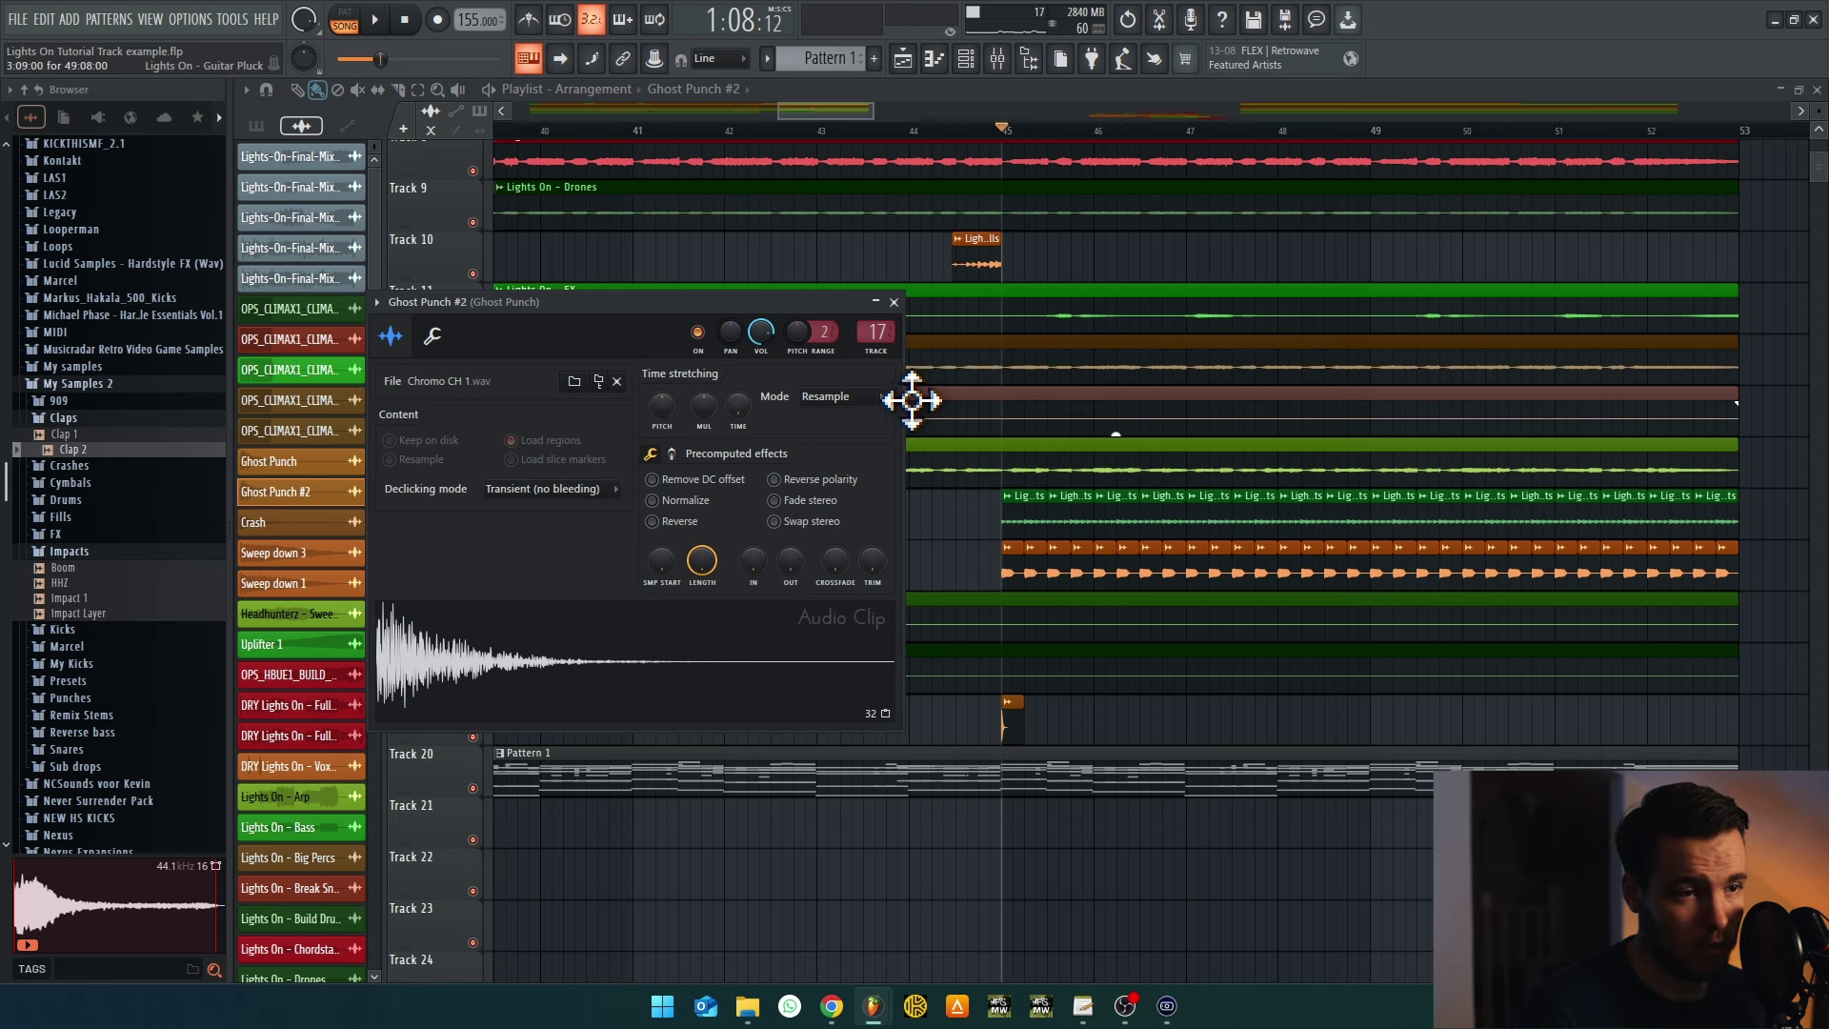
pyautogui.click(889, 363)
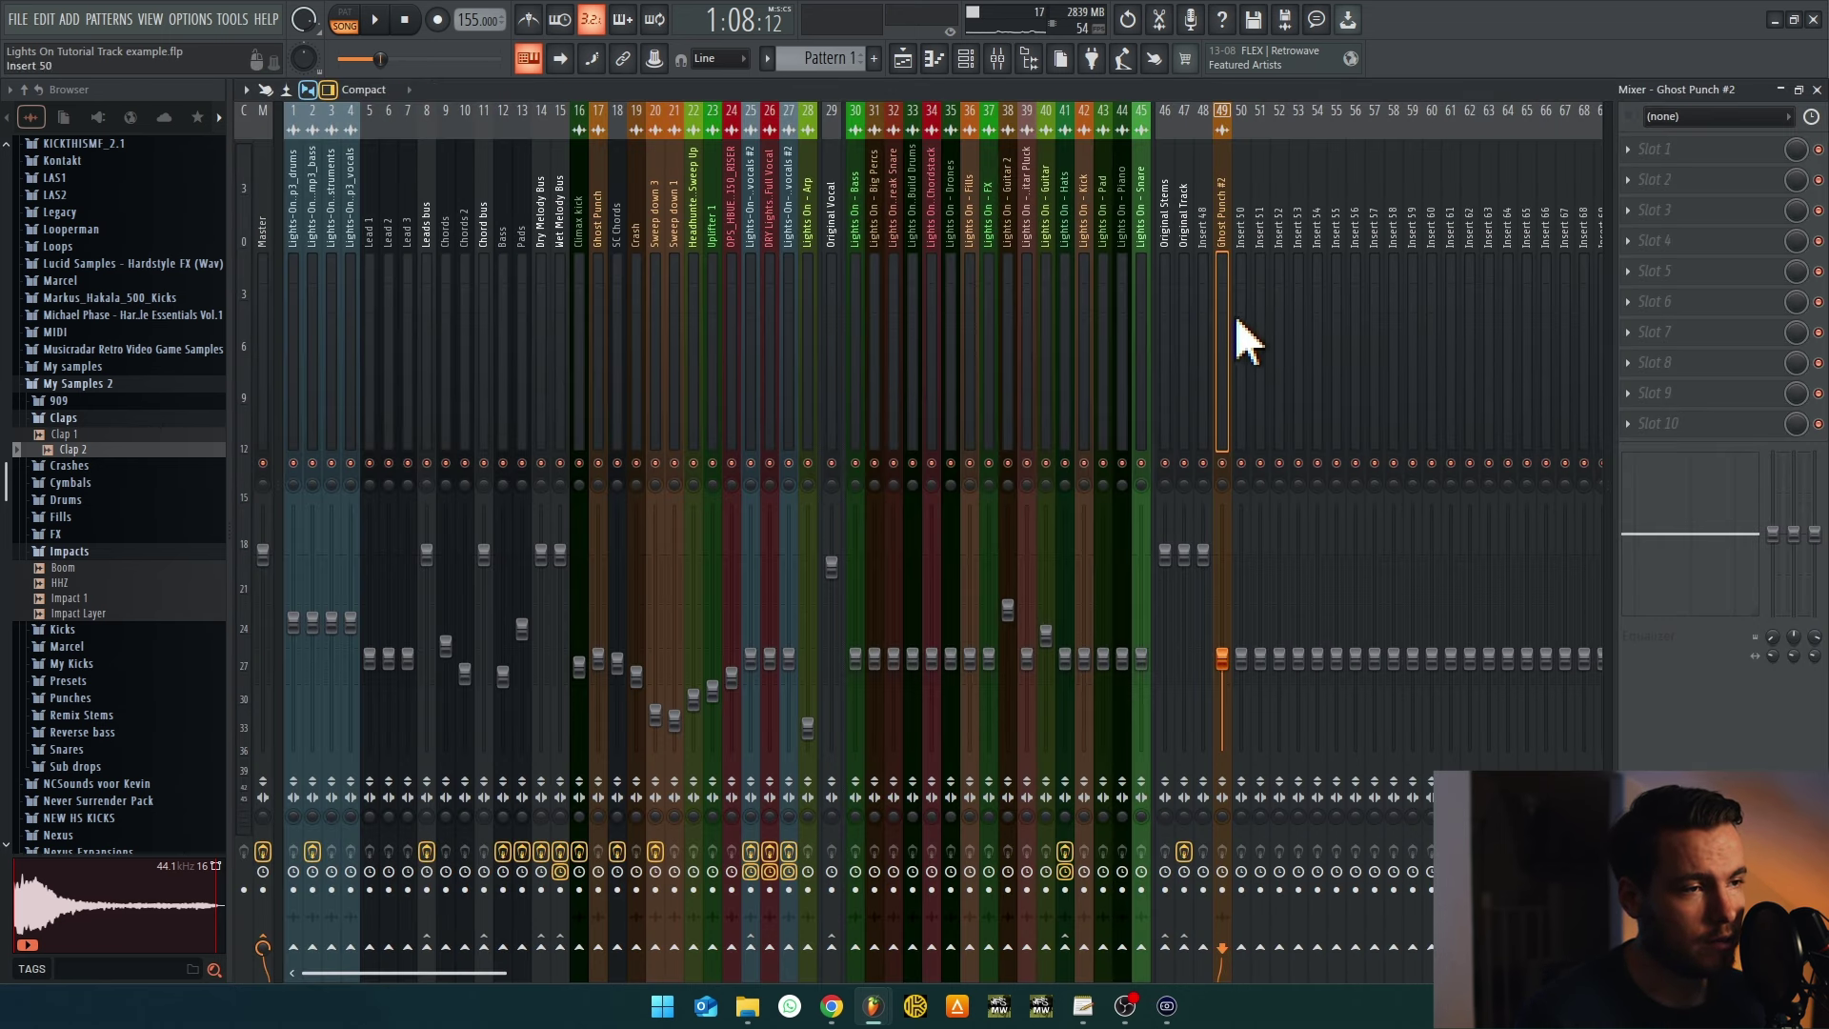
pyautogui.moveTo(1238, 321); pyautogui.dragTo(730, 139)
pyautogui.press('F2')
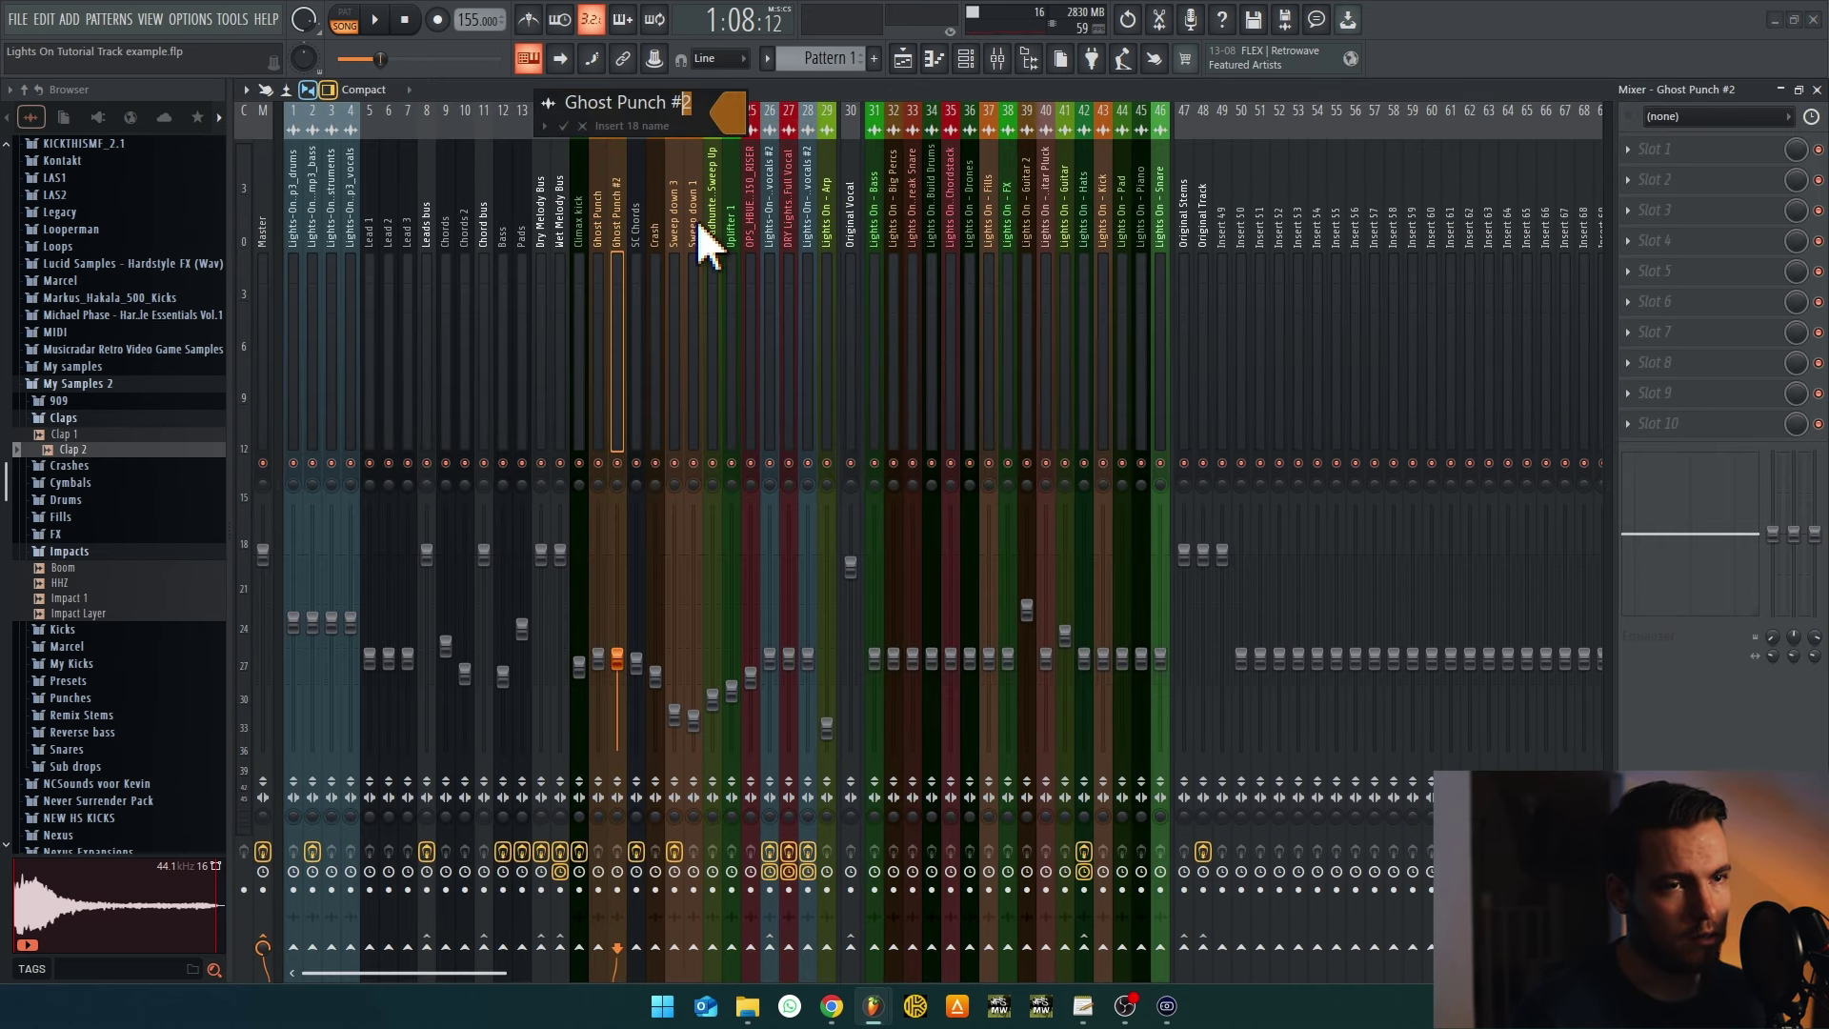
pyautogui.press('Return')
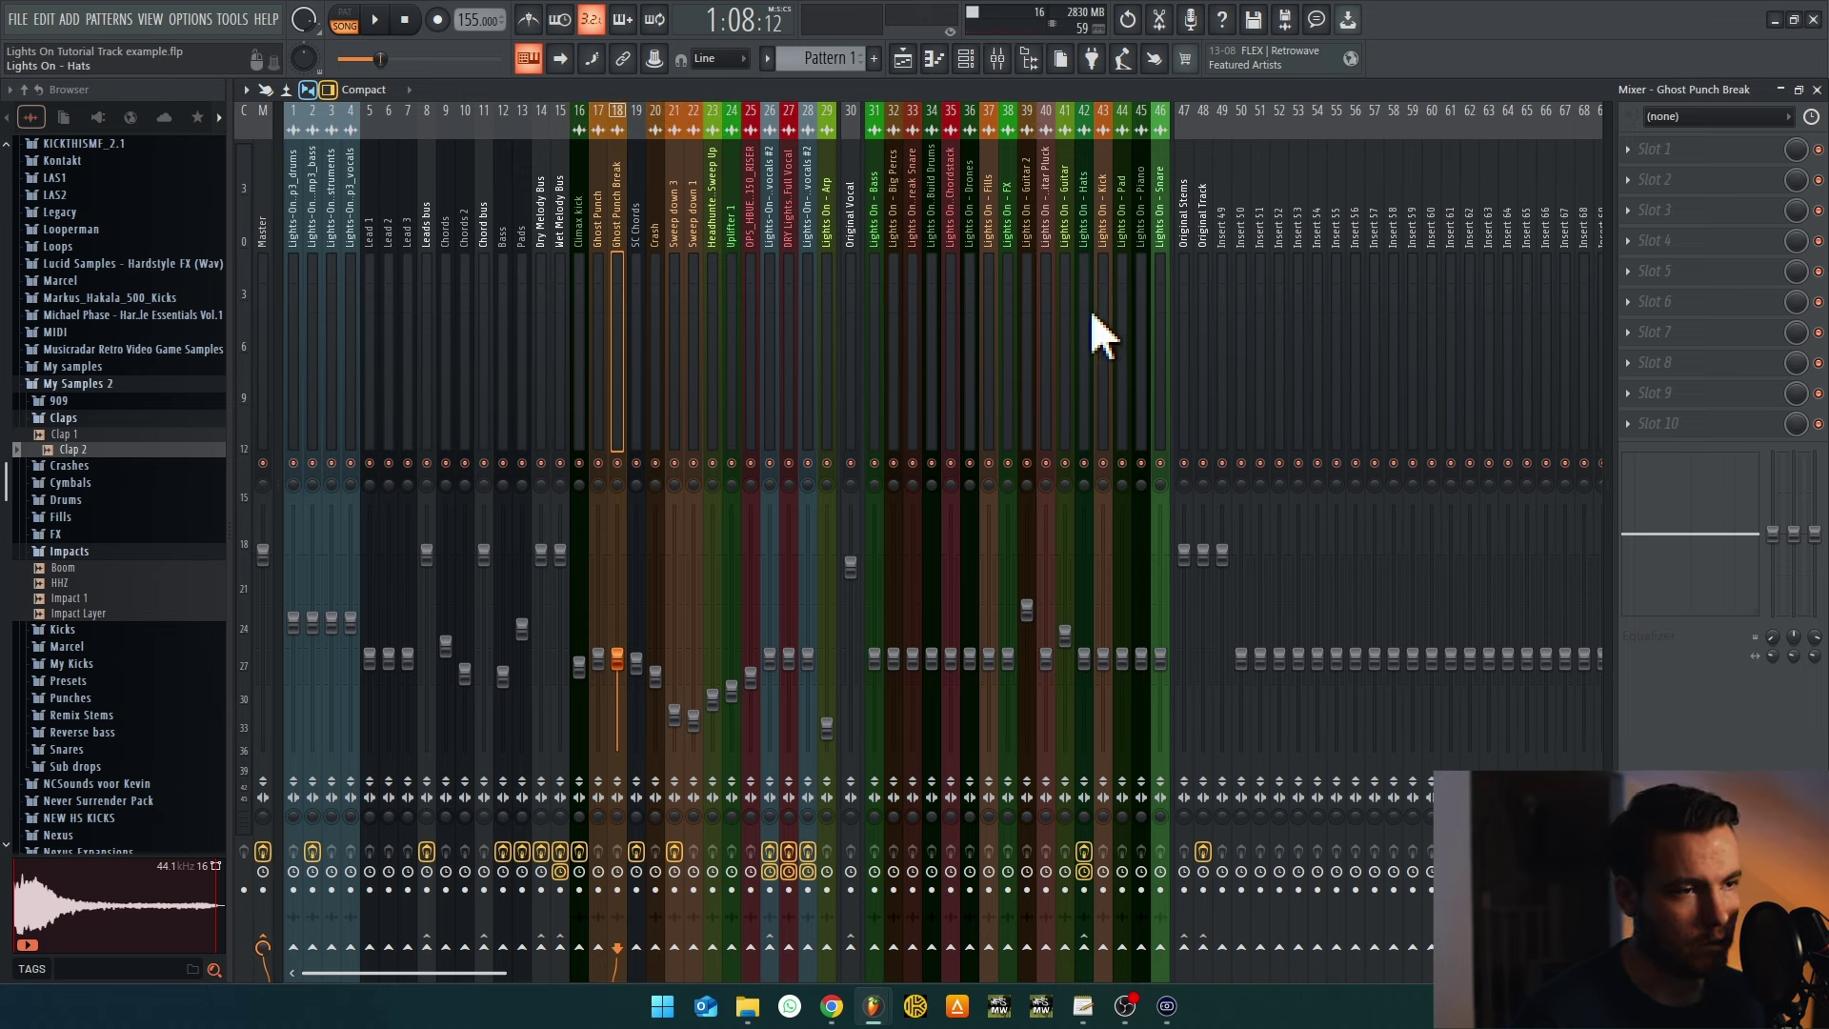
# Sidechain Ghost Punch Break to the Lights On - Hats mixer track and choose it as the Fruity Limiter's sidechain source
pyautogui.rightClick(1092, 952)
pyautogui.click(1155, 948)
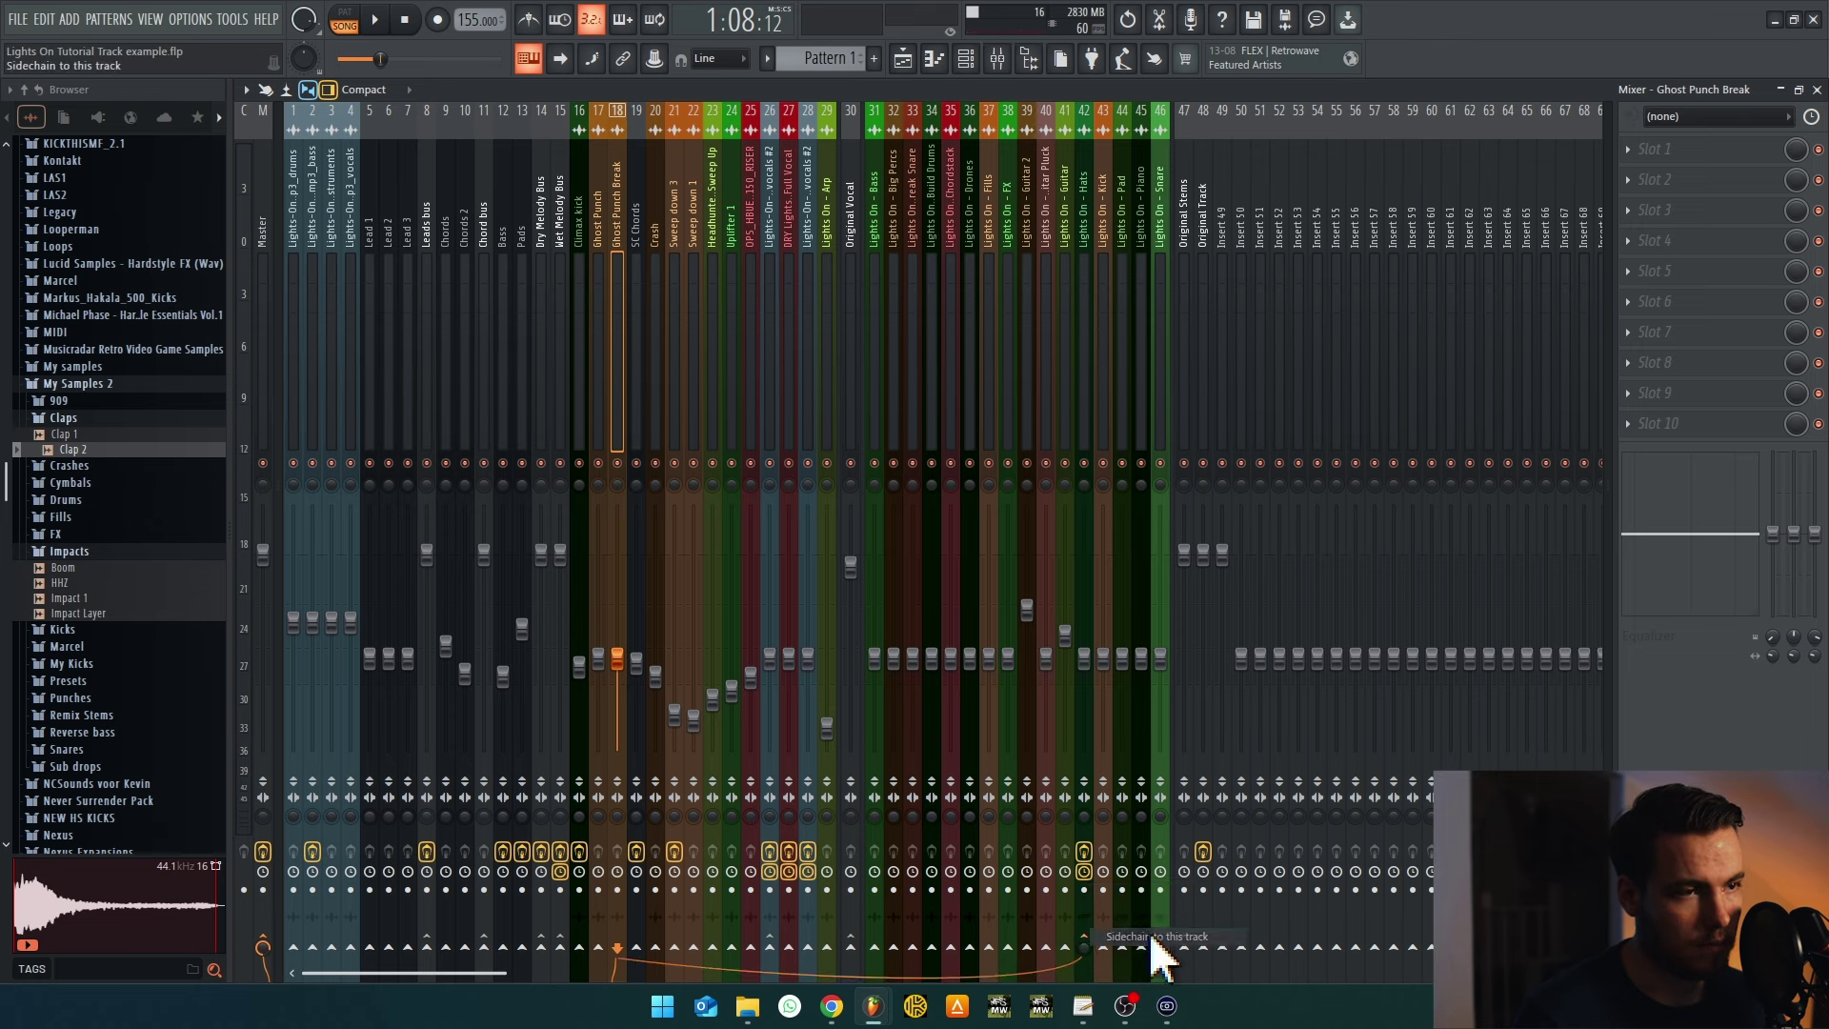
pyautogui.click(1086, 221)
pyautogui.click(1686, 149)
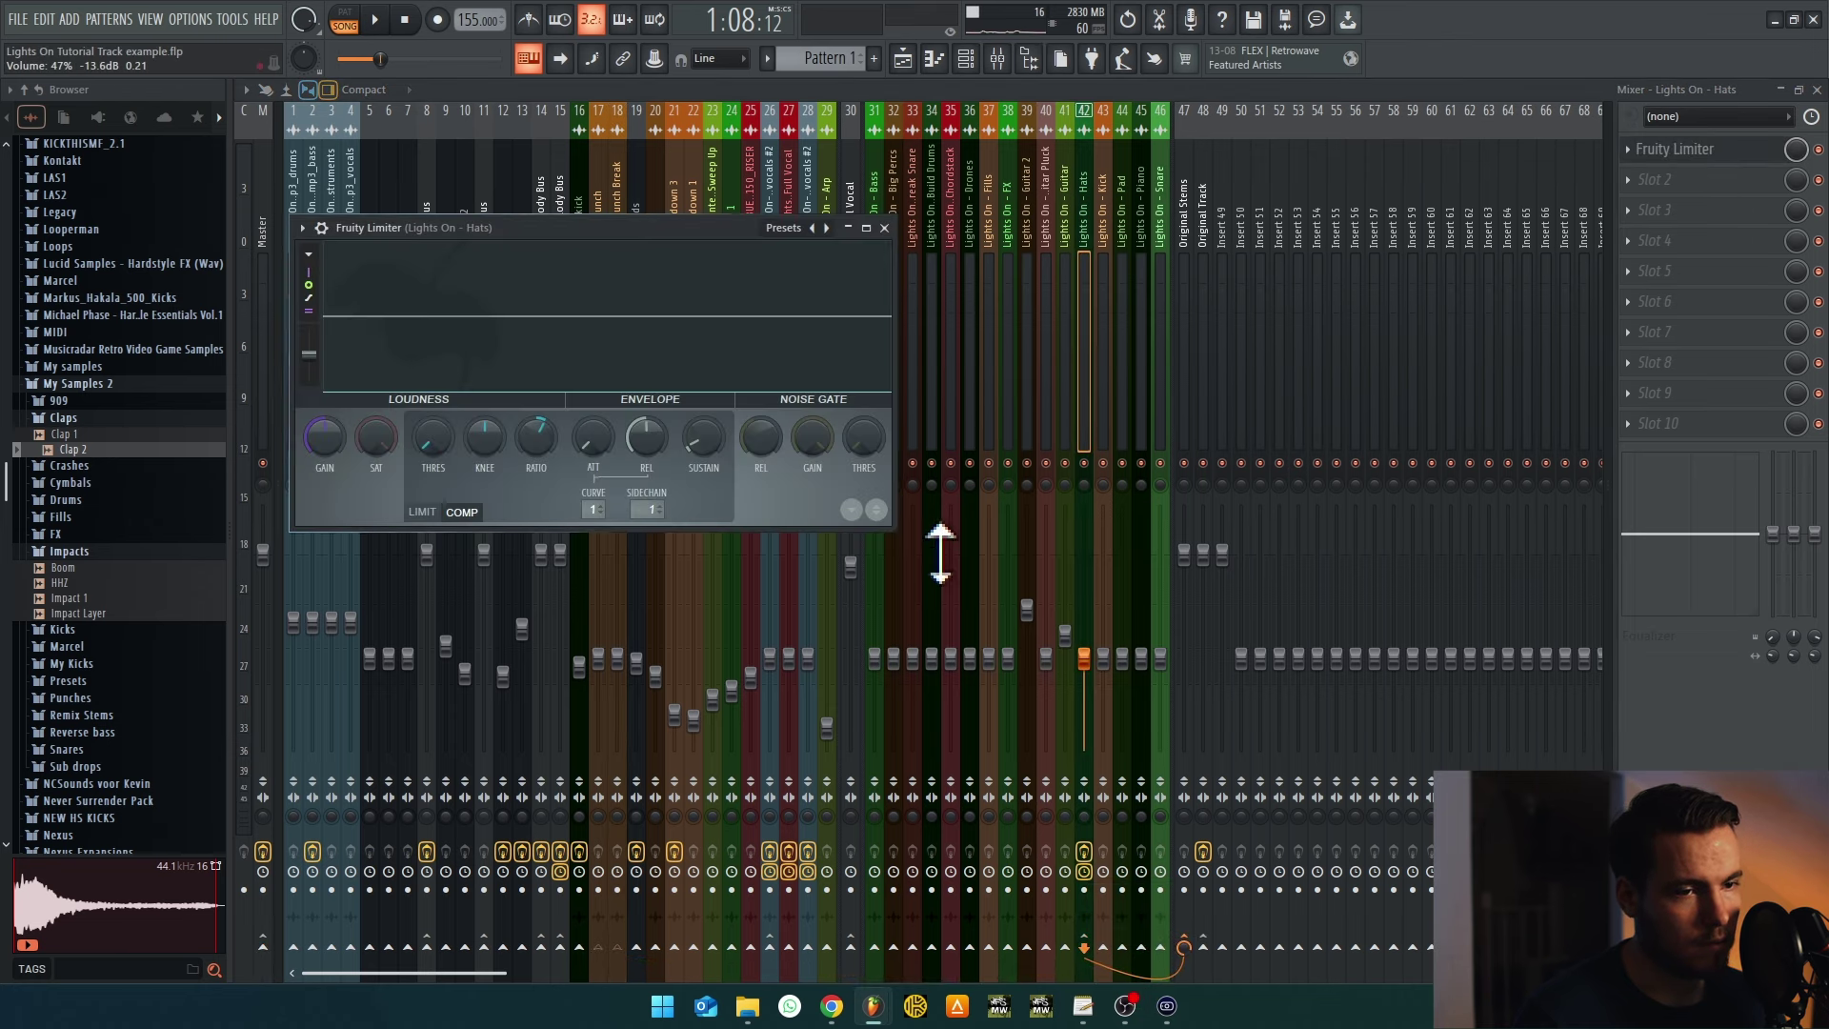
pyautogui.click(655, 510)
pyautogui.click(710, 558)
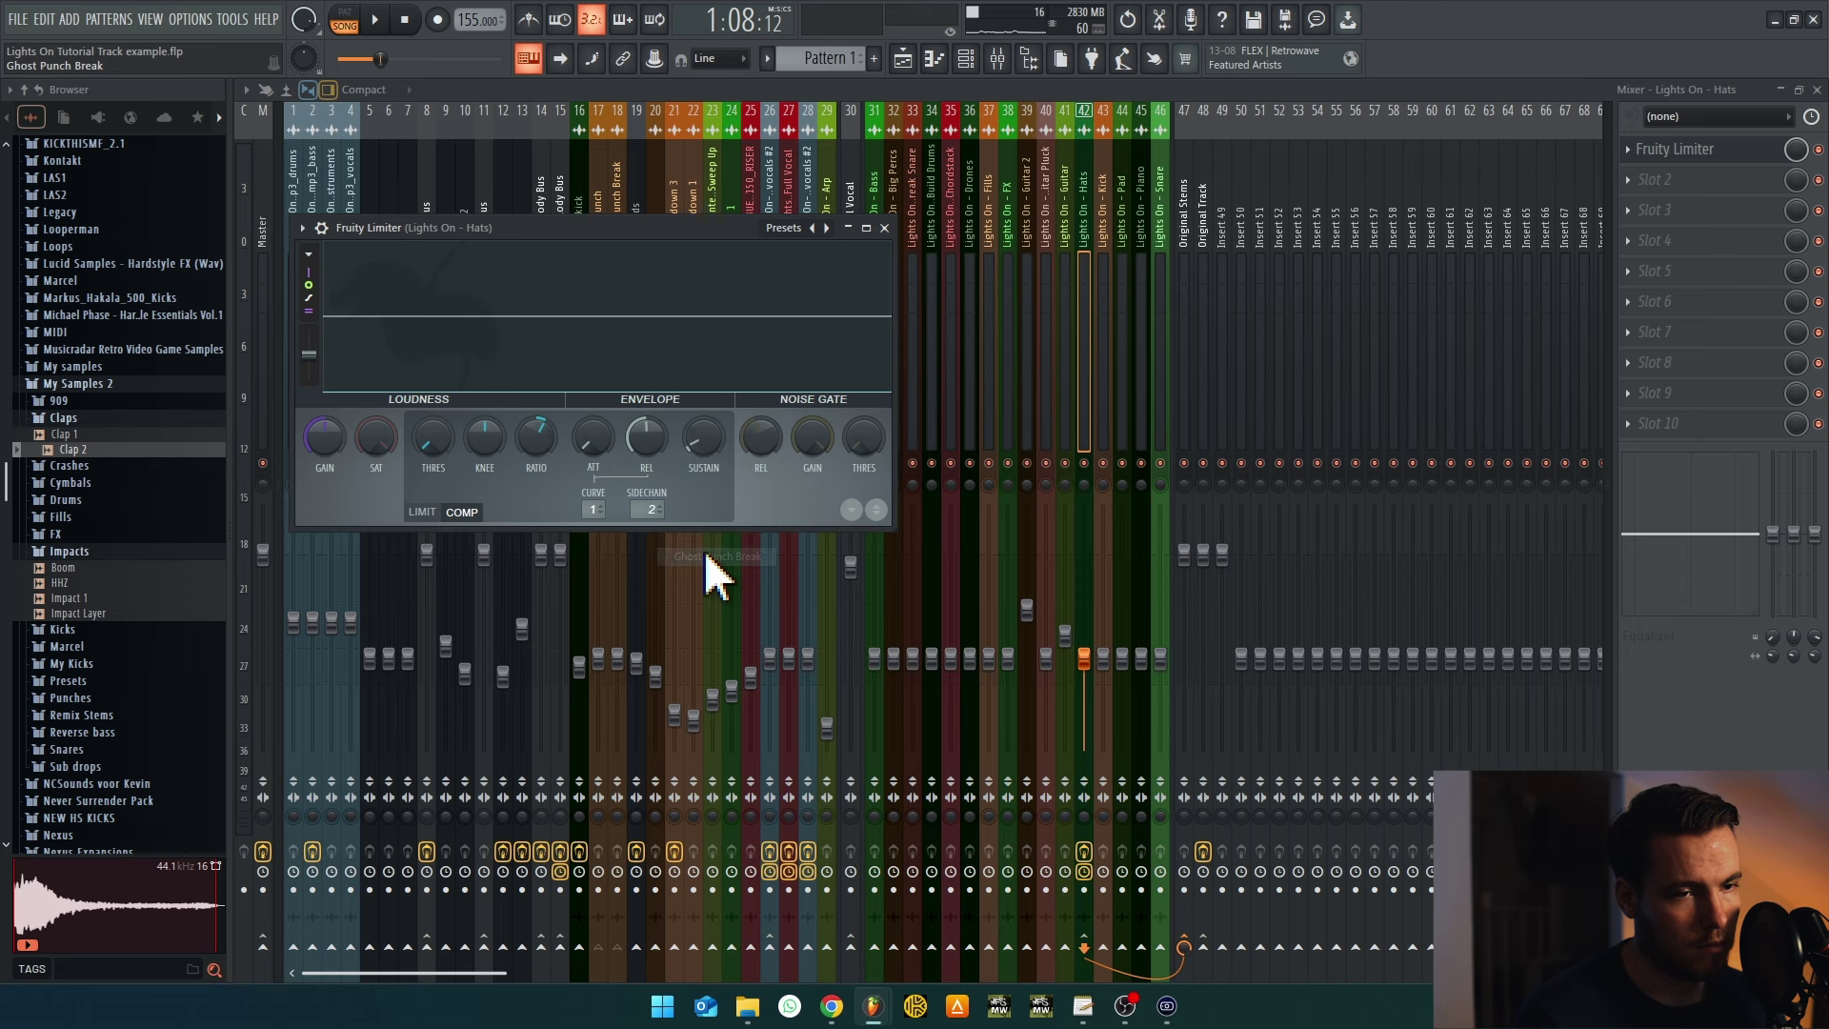
# Play from bar 45 while checking how the Fruity Limiter on the hats responds to the new sidechain source
pyautogui.press('space')
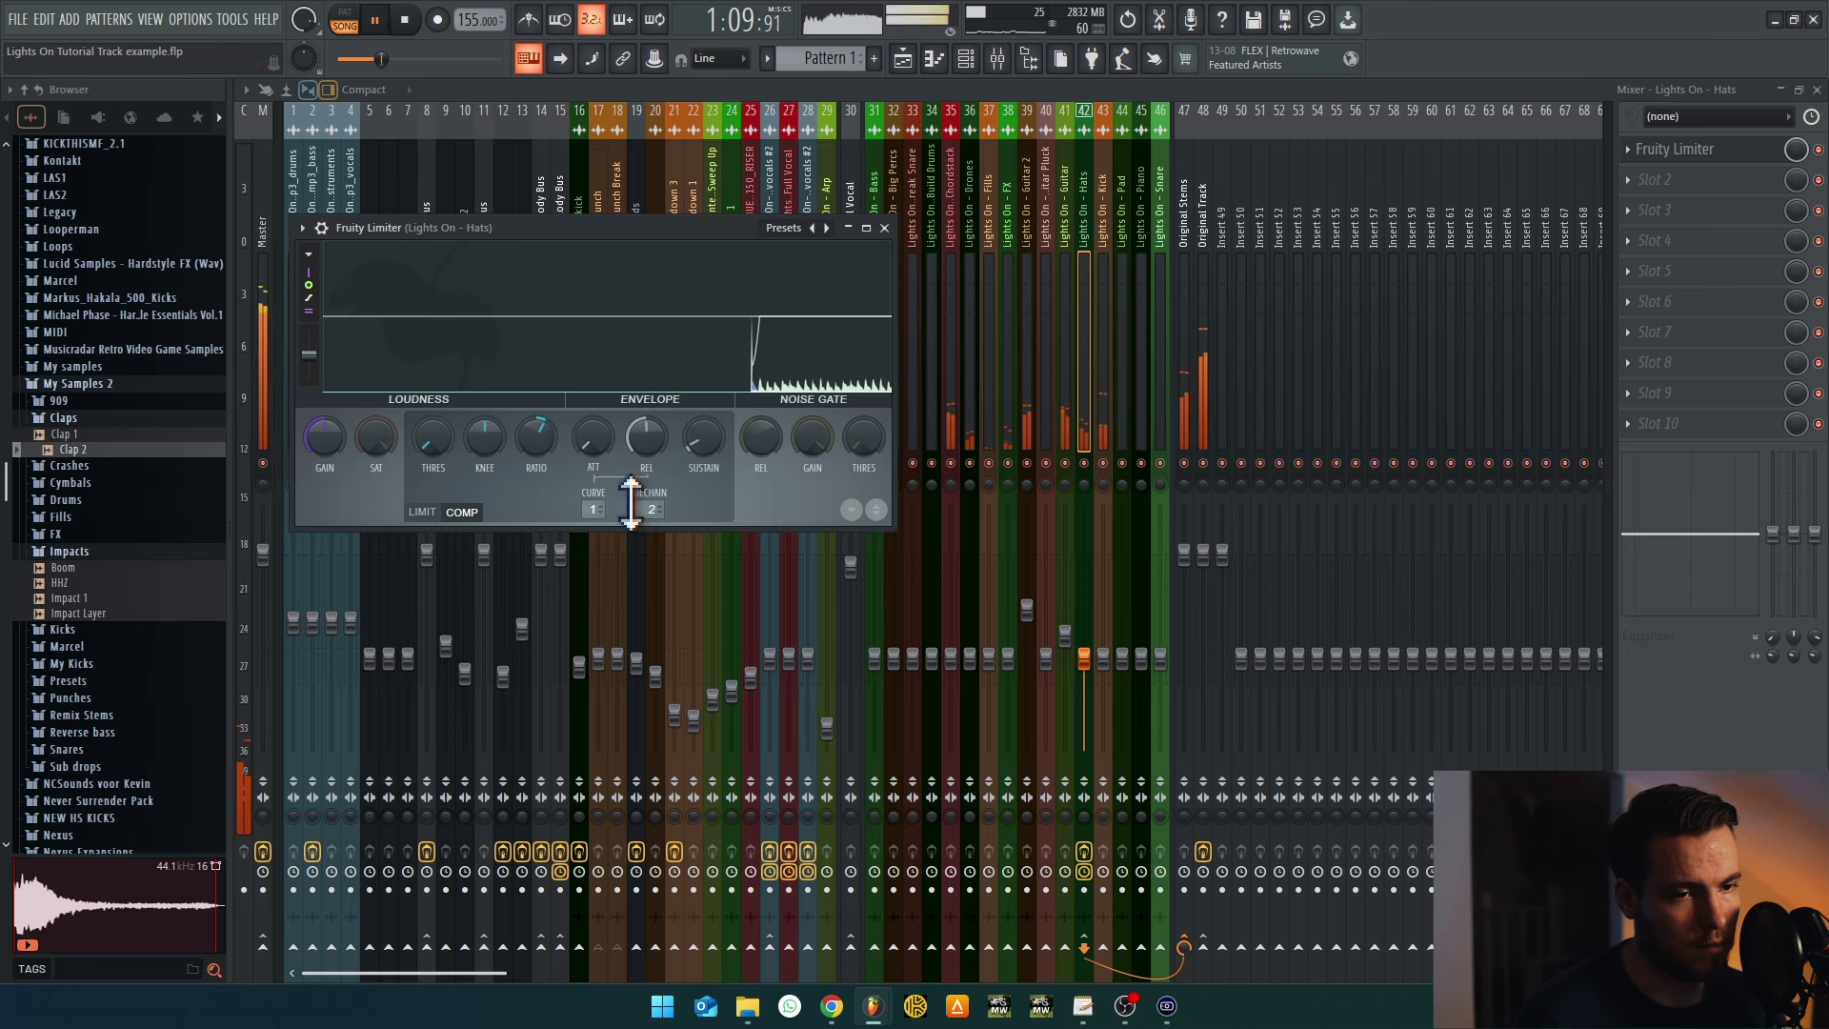
pyautogui.moveTo(580, 236); pyautogui.dragTo(1174, 348)
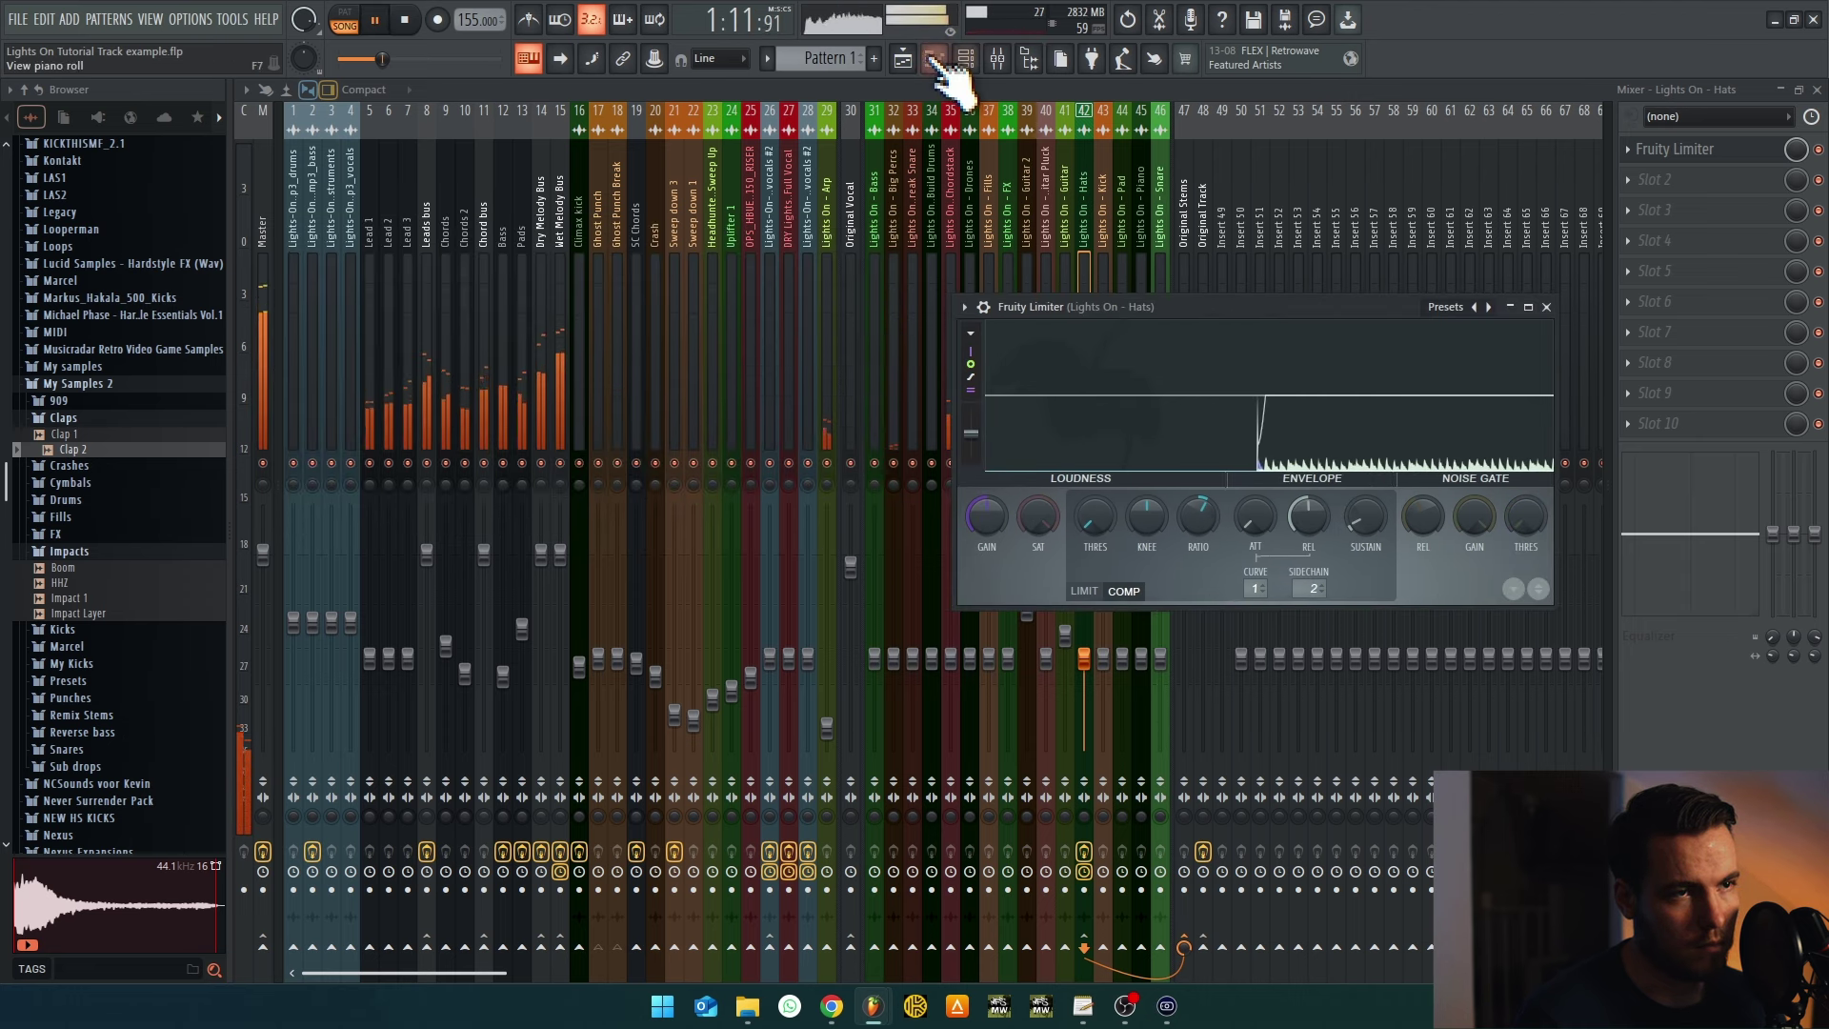
pyautogui.click(904, 58)
pyautogui.press('space')
# Duplicate the Ghost Punch #2 clip along Track 19 from bar 45 to bar 53 and start playback from bar 45
pyautogui.moveTo(1056, 722); pyautogui.dragTo(1024, 734)
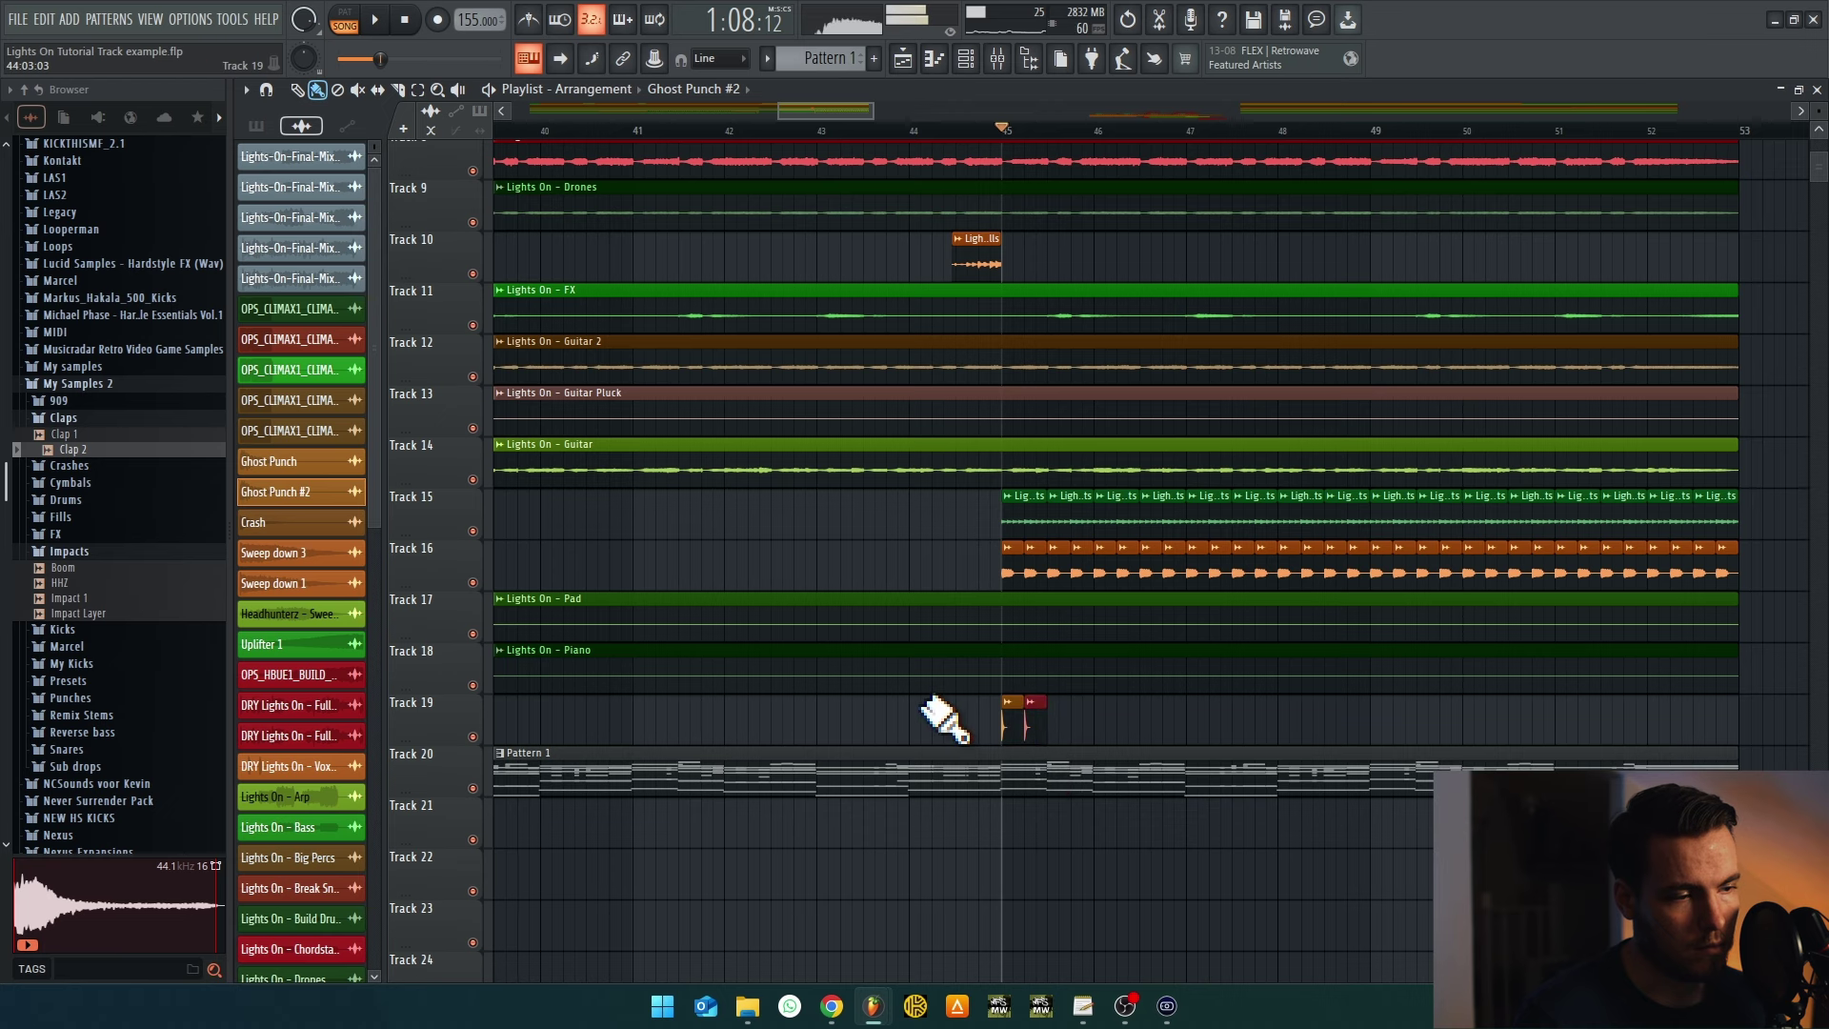
pyautogui.hotkey('ctrl', 'b')
pyautogui.hotkey('ctrl', 'b')
pyautogui.hotkey('ctrl', 'b')
pyautogui.hotkey('ctrl', 'b')
pyautogui.hotkey('ctrl', 'b')
pyautogui.hotkey('ctrl', 'b')
pyautogui.hotkey('ctrl', 'b')
pyautogui.hotkey('ctrl', 'b')
pyautogui.hotkey('ctrl', 'b')
pyautogui.hotkey('ctrl', 'b')
pyautogui.hotkey('ctrl', 'b')
pyautogui.hotkey('ctrl', 'b')
pyautogui.hotkey('ctrl', 'b')
pyautogui.hotkey('ctrl', 'b')
pyautogui.hotkey('ctrl', 'b')
pyautogui.hotkey('ctrl', 'b')
pyautogui.hotkey('ctrl', 'b')
pyautogui.hotkey('ctrl', 'b')
pyautogui.hotkey('ctrl', 'b')
pyautogui.hotkey('ctrl', 'b')
pyautogui.press('space')
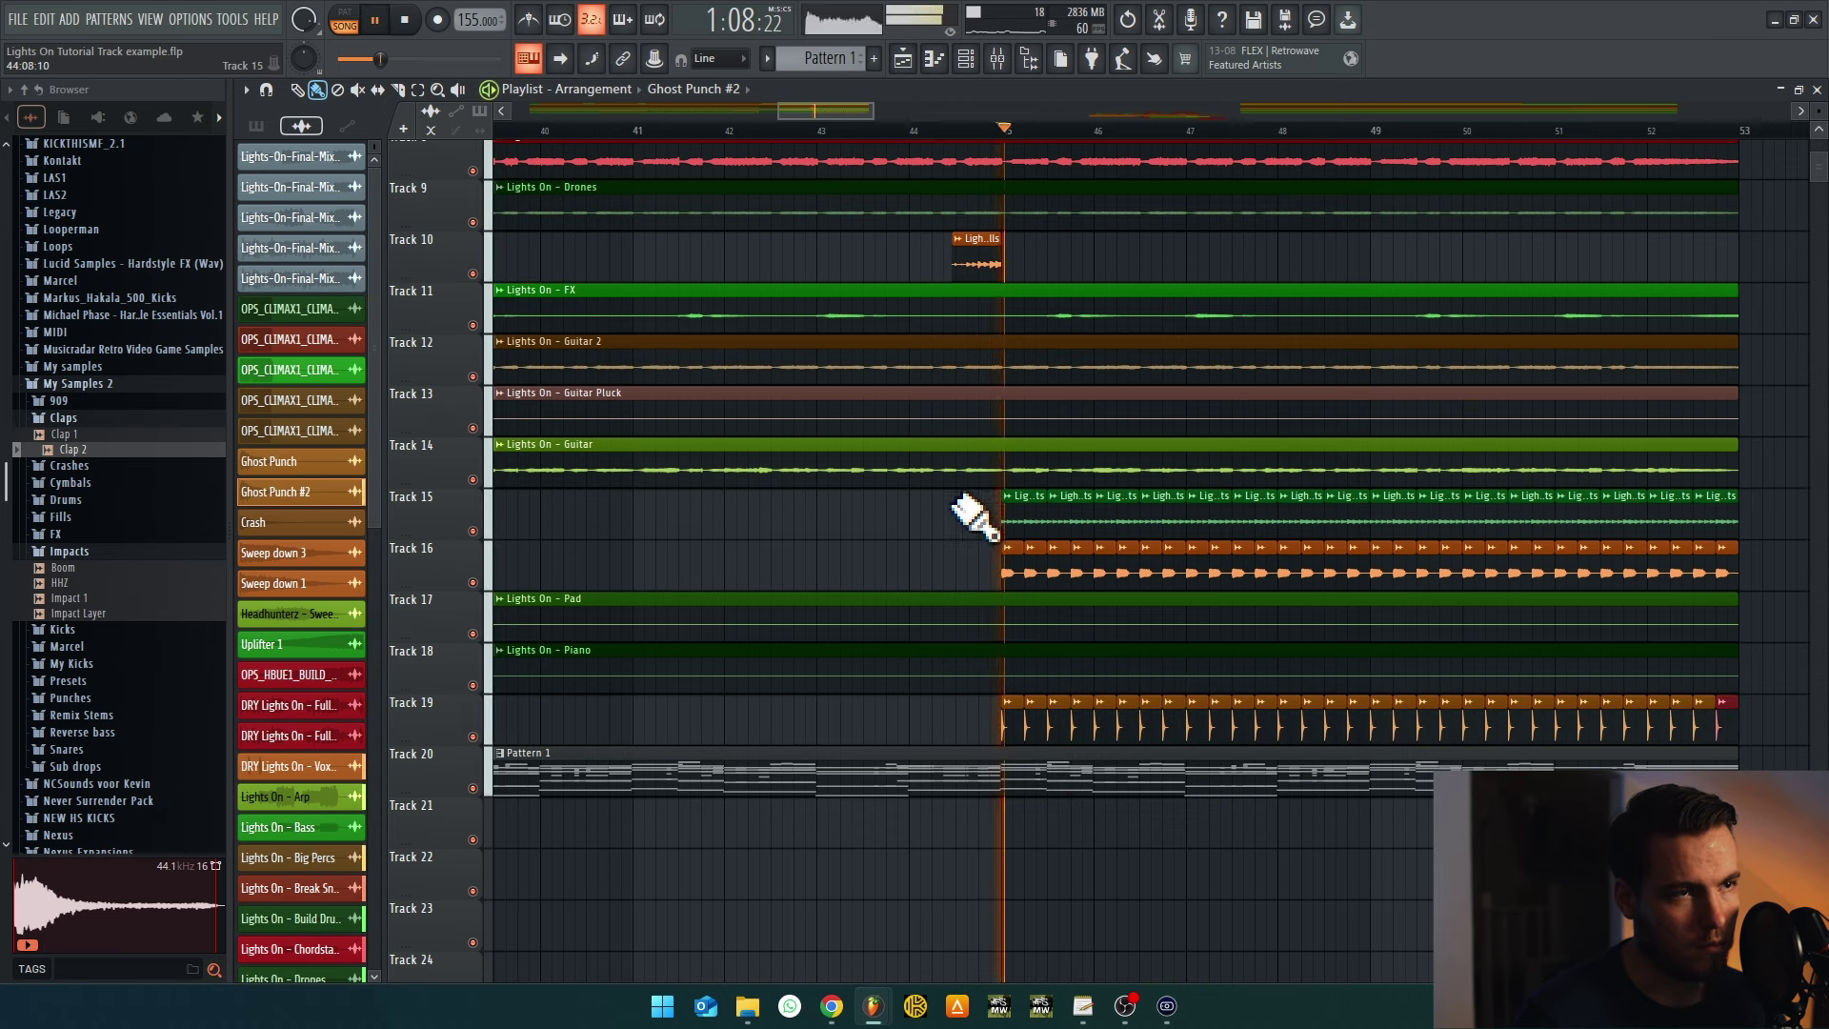
# Disable the Ghost Punch Break mixer track's send to the Master and play from bar 45 to check it
pyautogui.click(997, 58)
pyautogui.press('space')
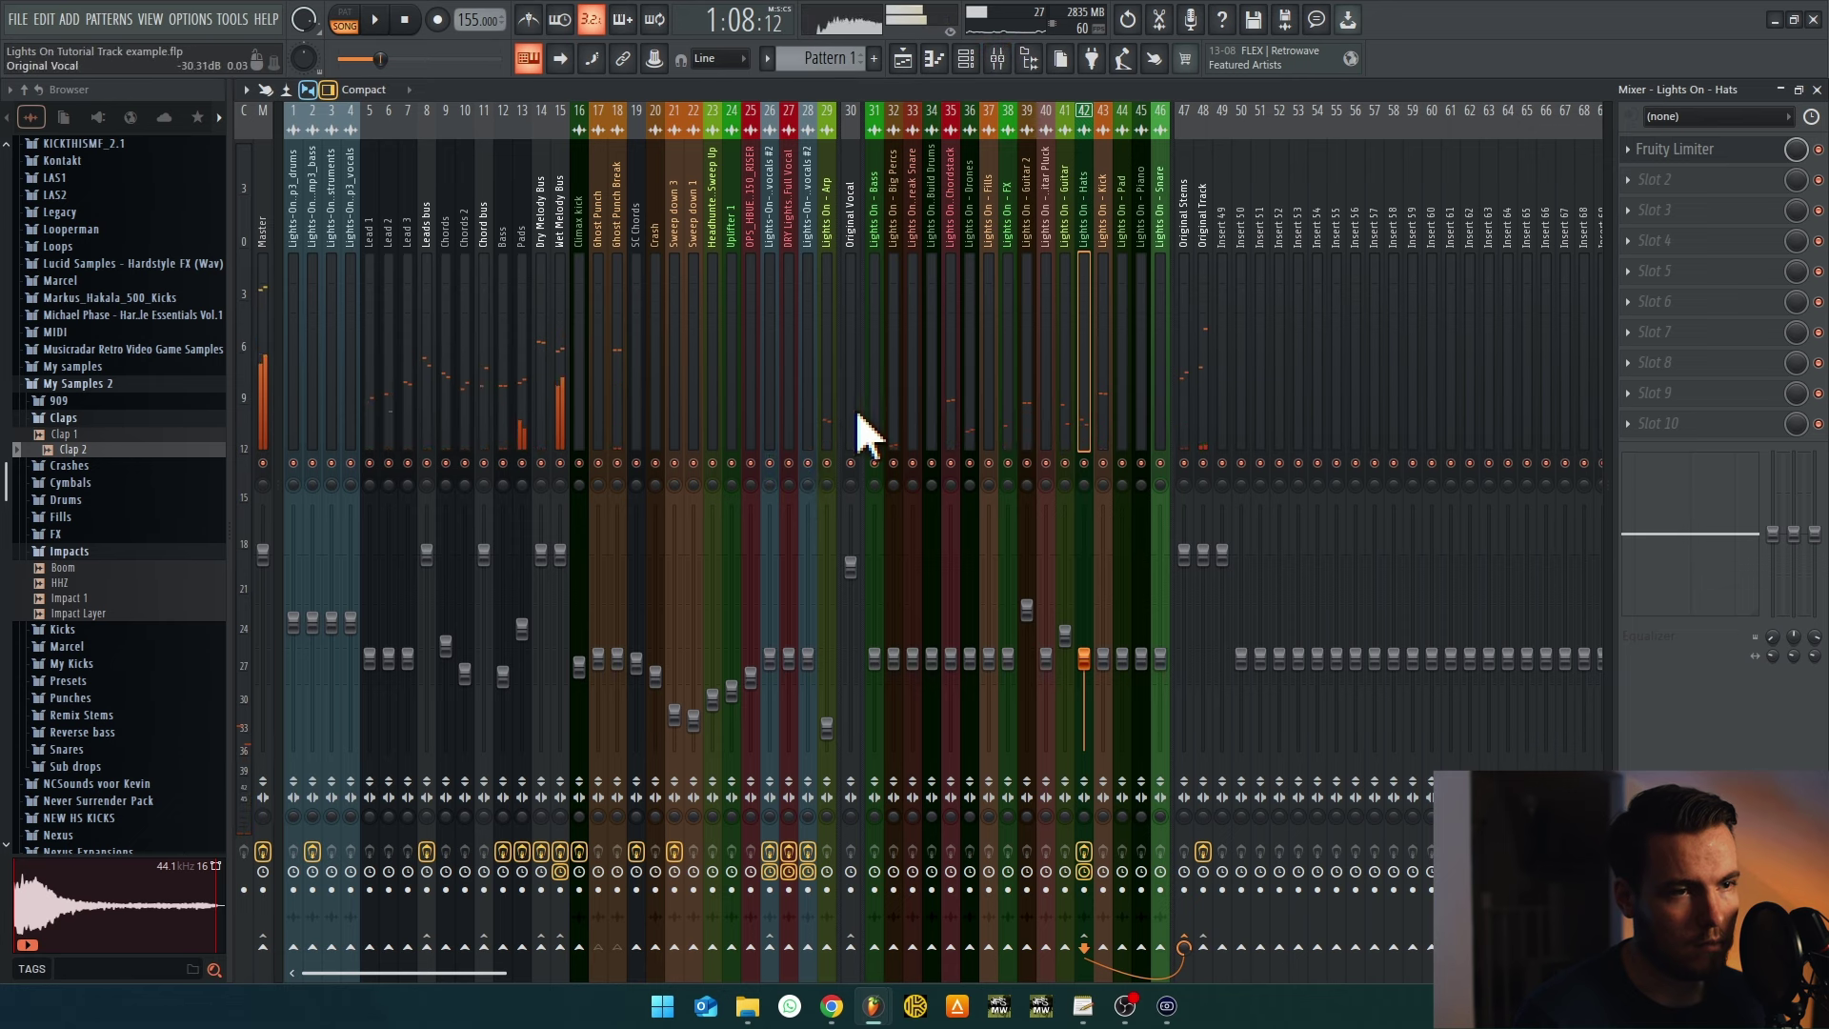
pyautogui.click(615, 262)
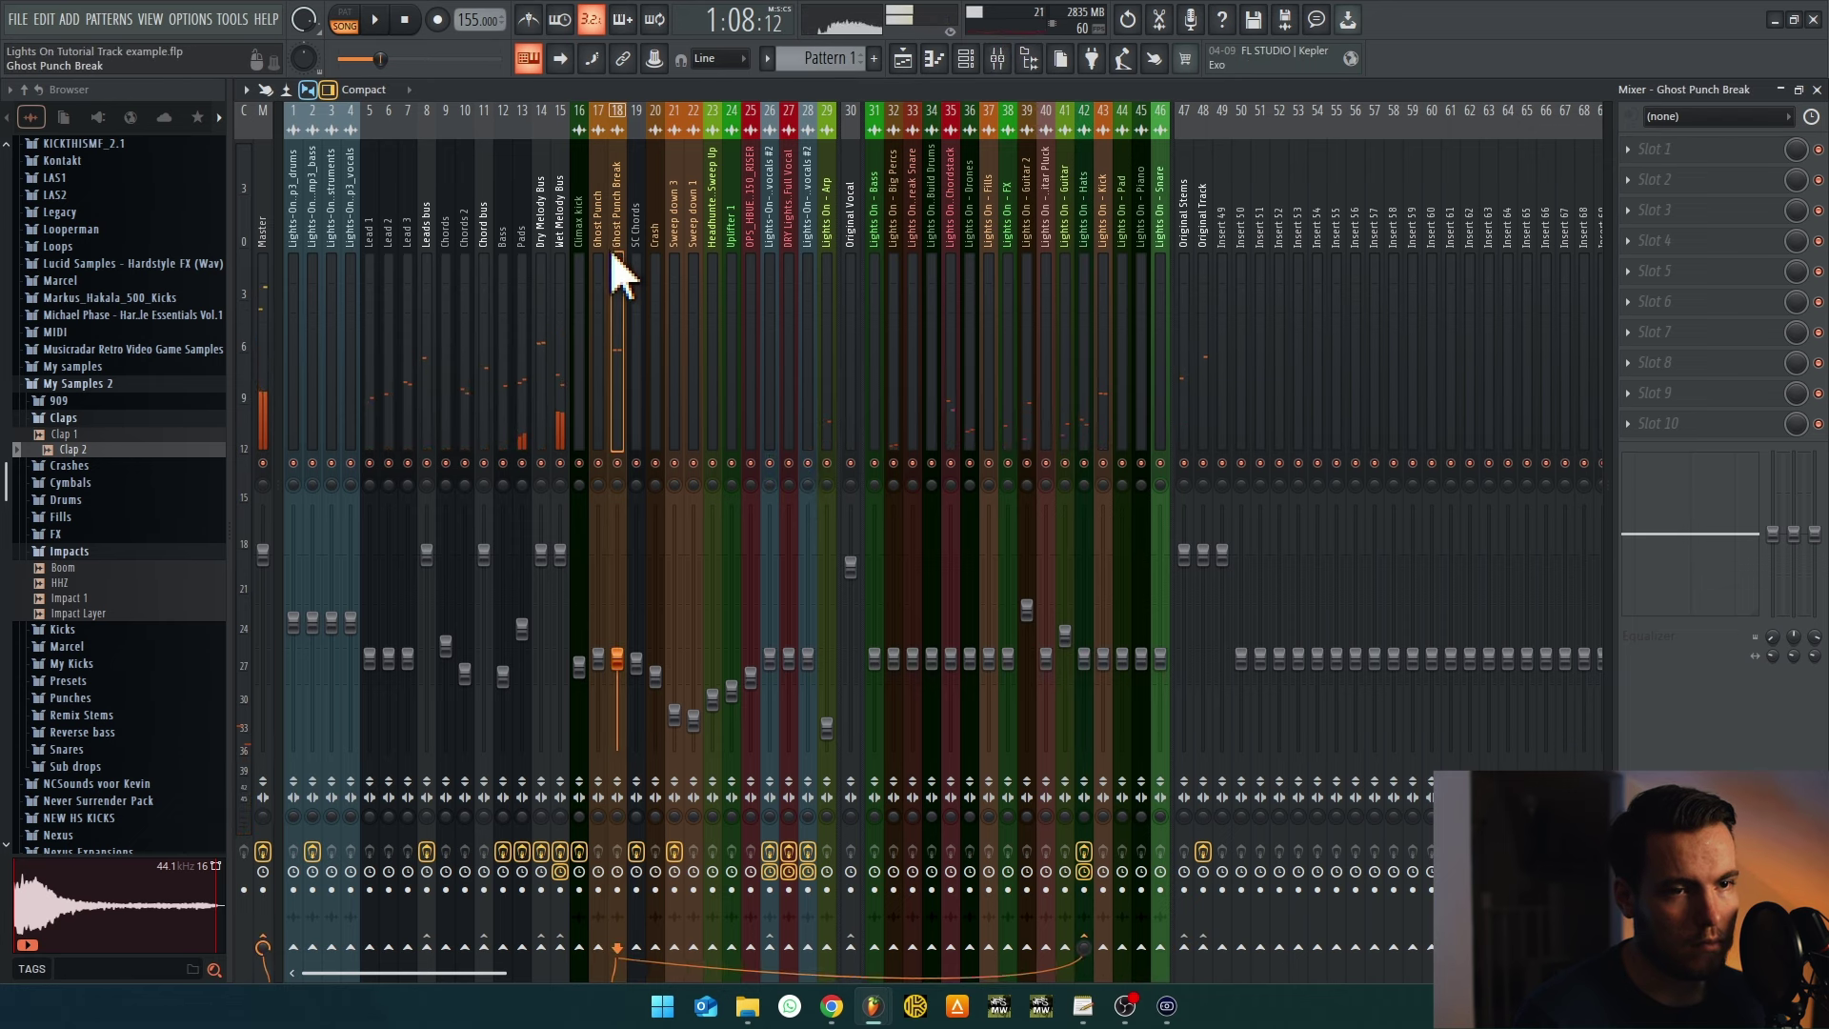
pyautogui.click(264, 946)
pyautogui.press('space')
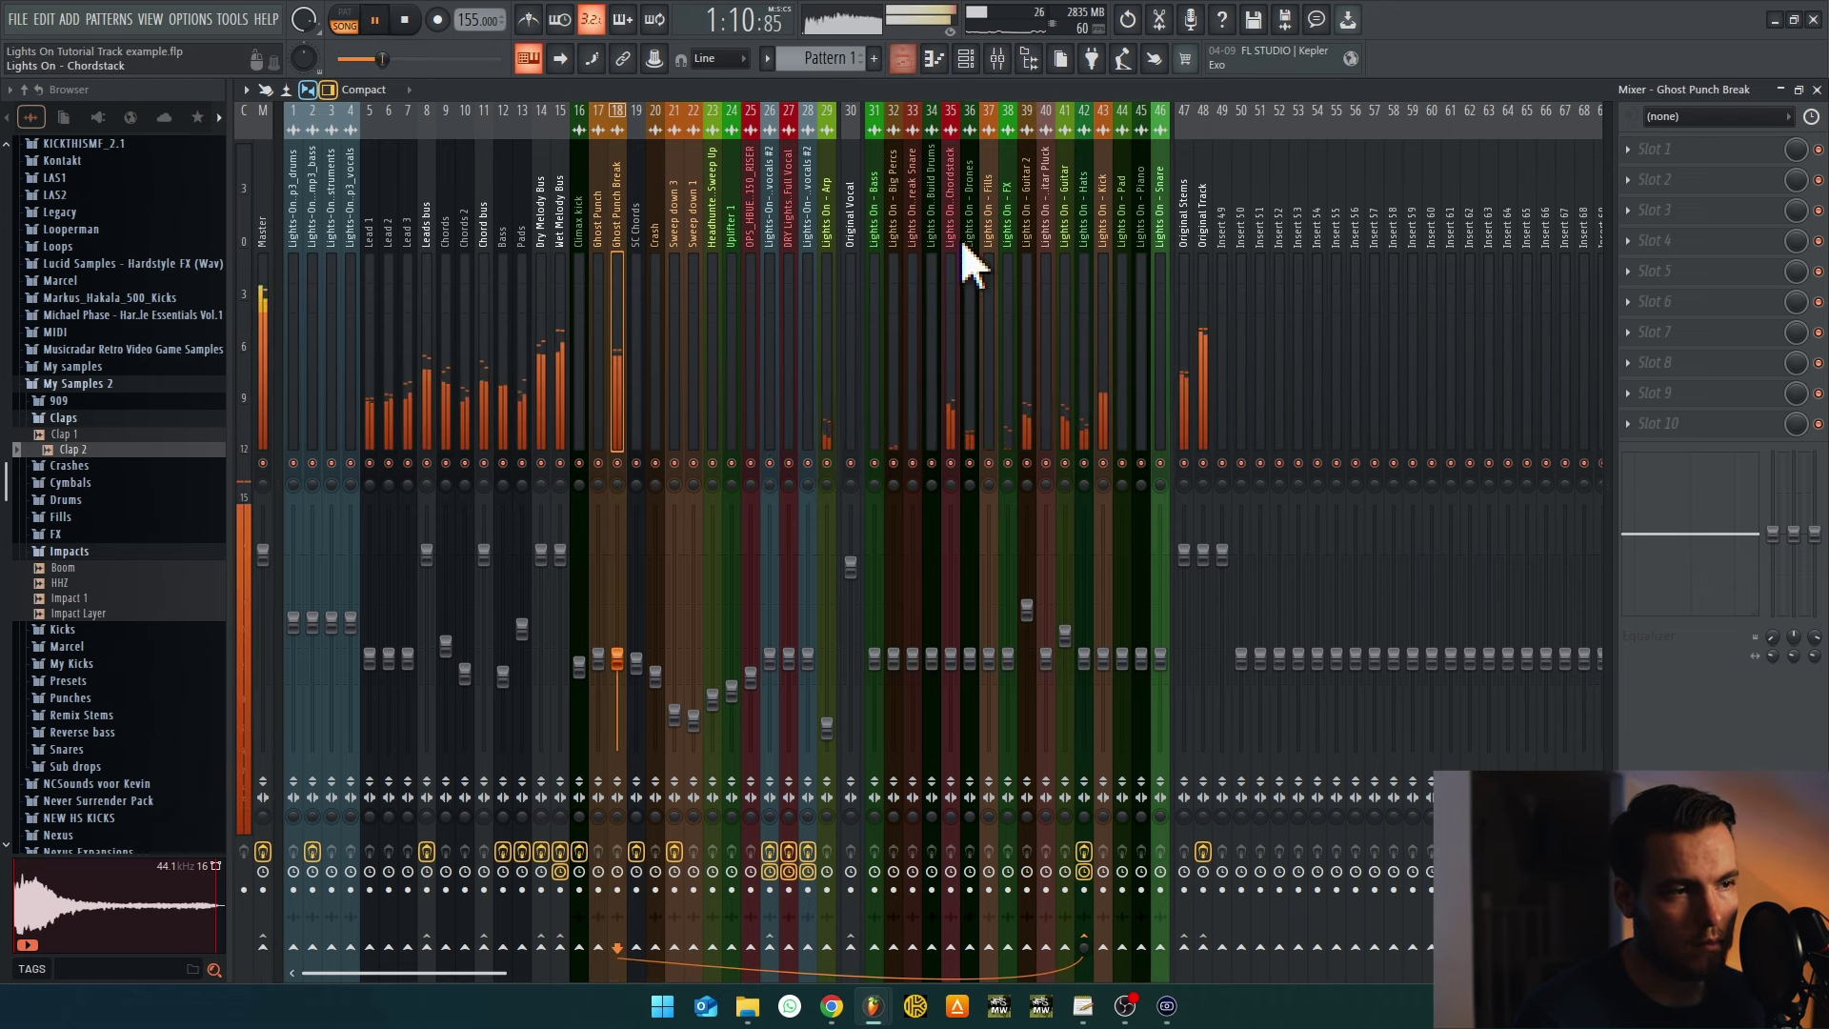
pyautogui.press('space')
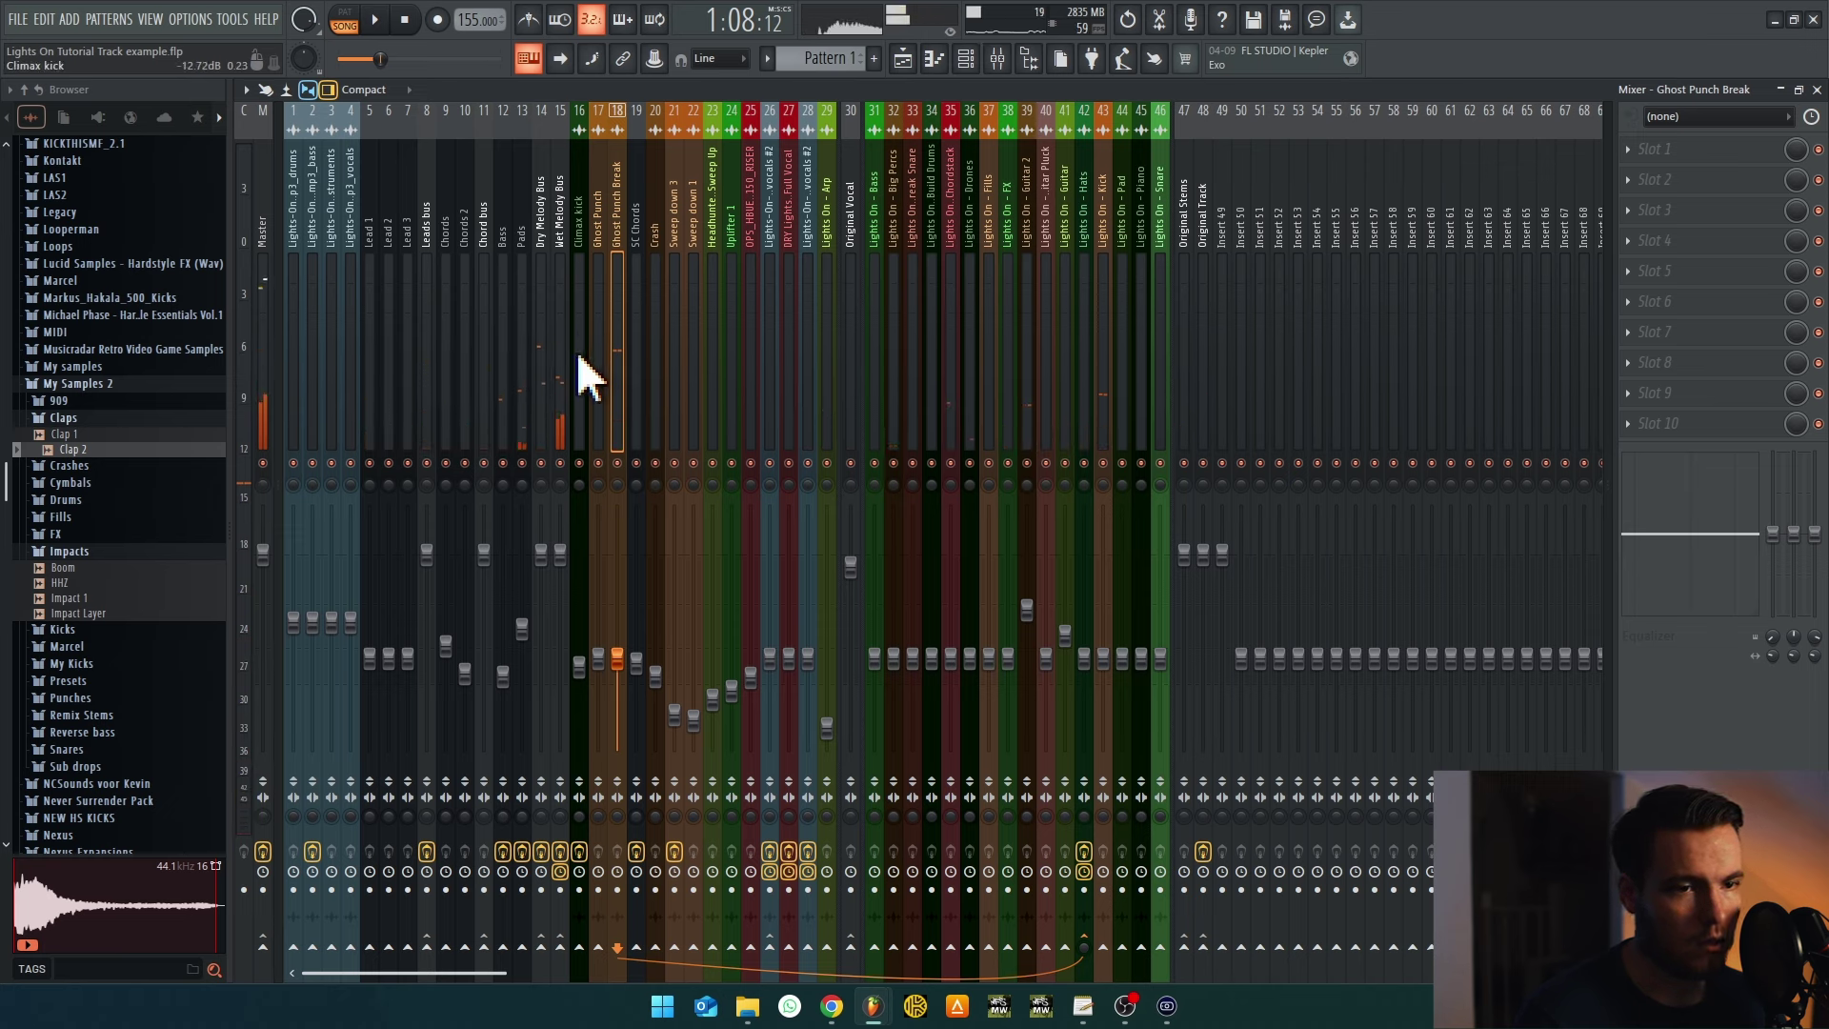
# Sidechain Ghost Punch Break to the Wet Melody Bus and duplicate that bus's Fruity Limiter into the slot above Trackspacer25
pyautogui.rightClick(568, 946)
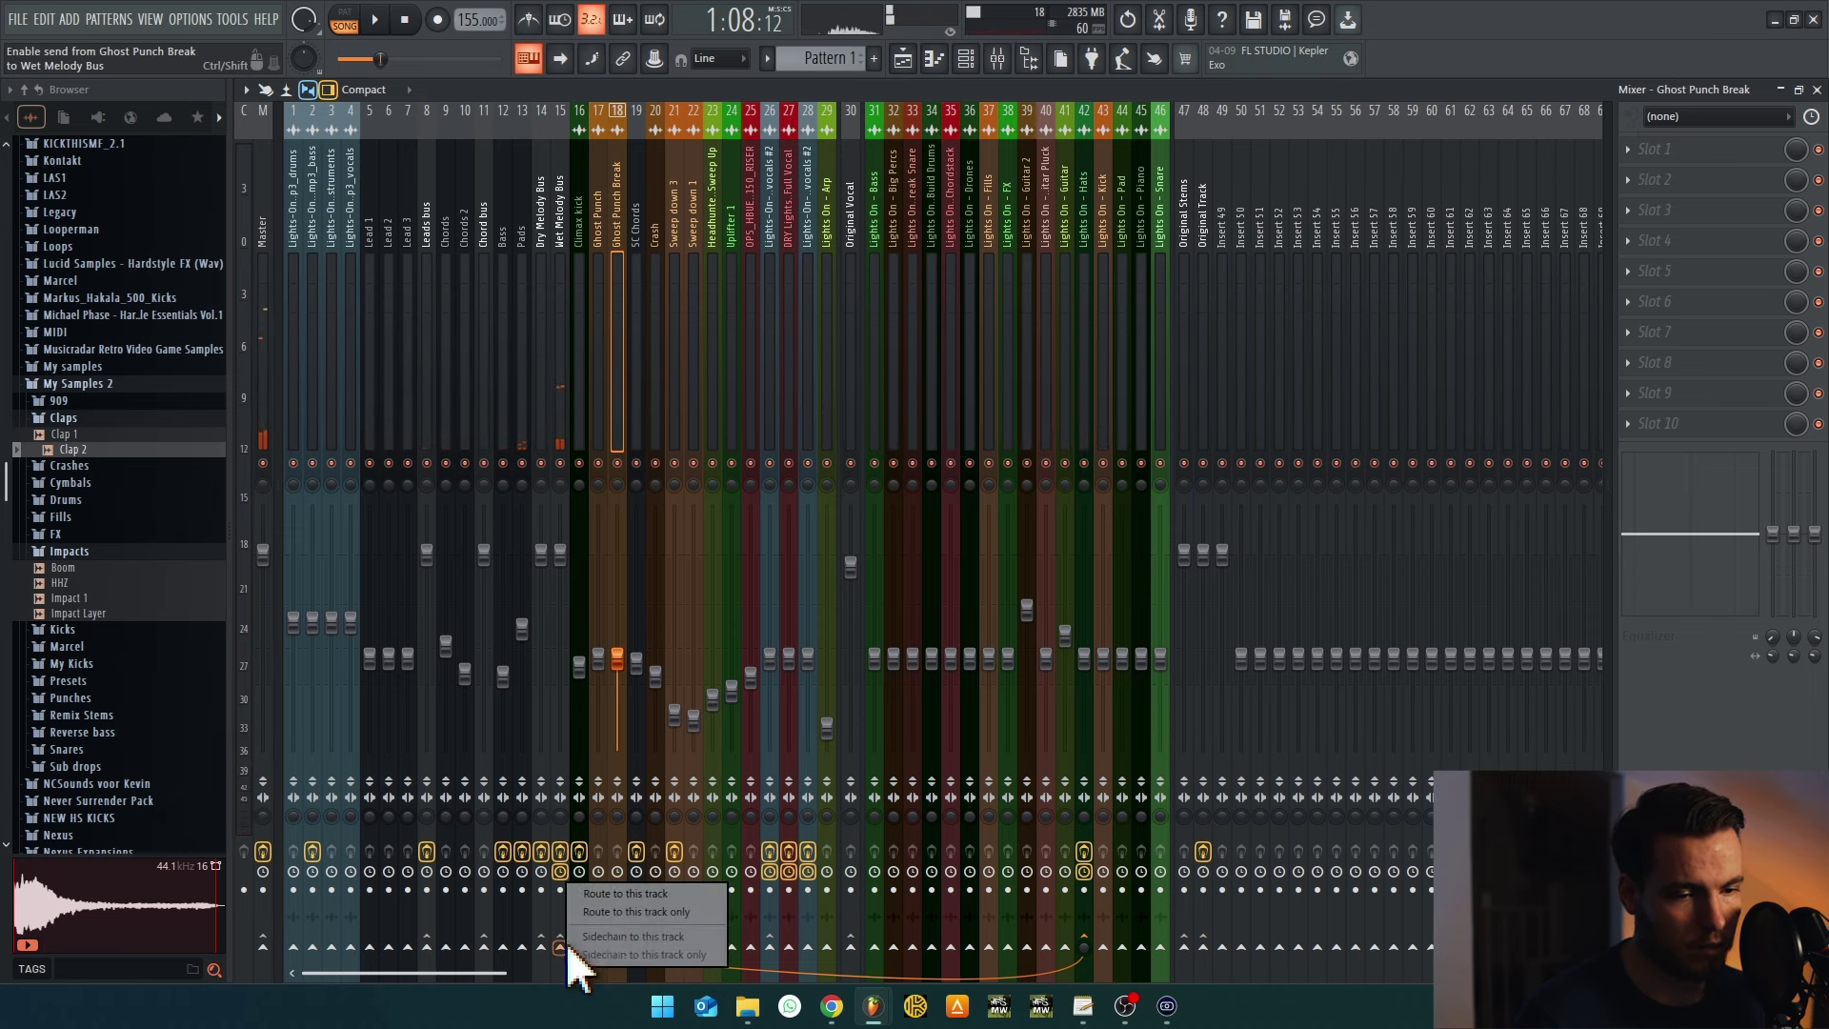
pyautogui.click(647, 943)
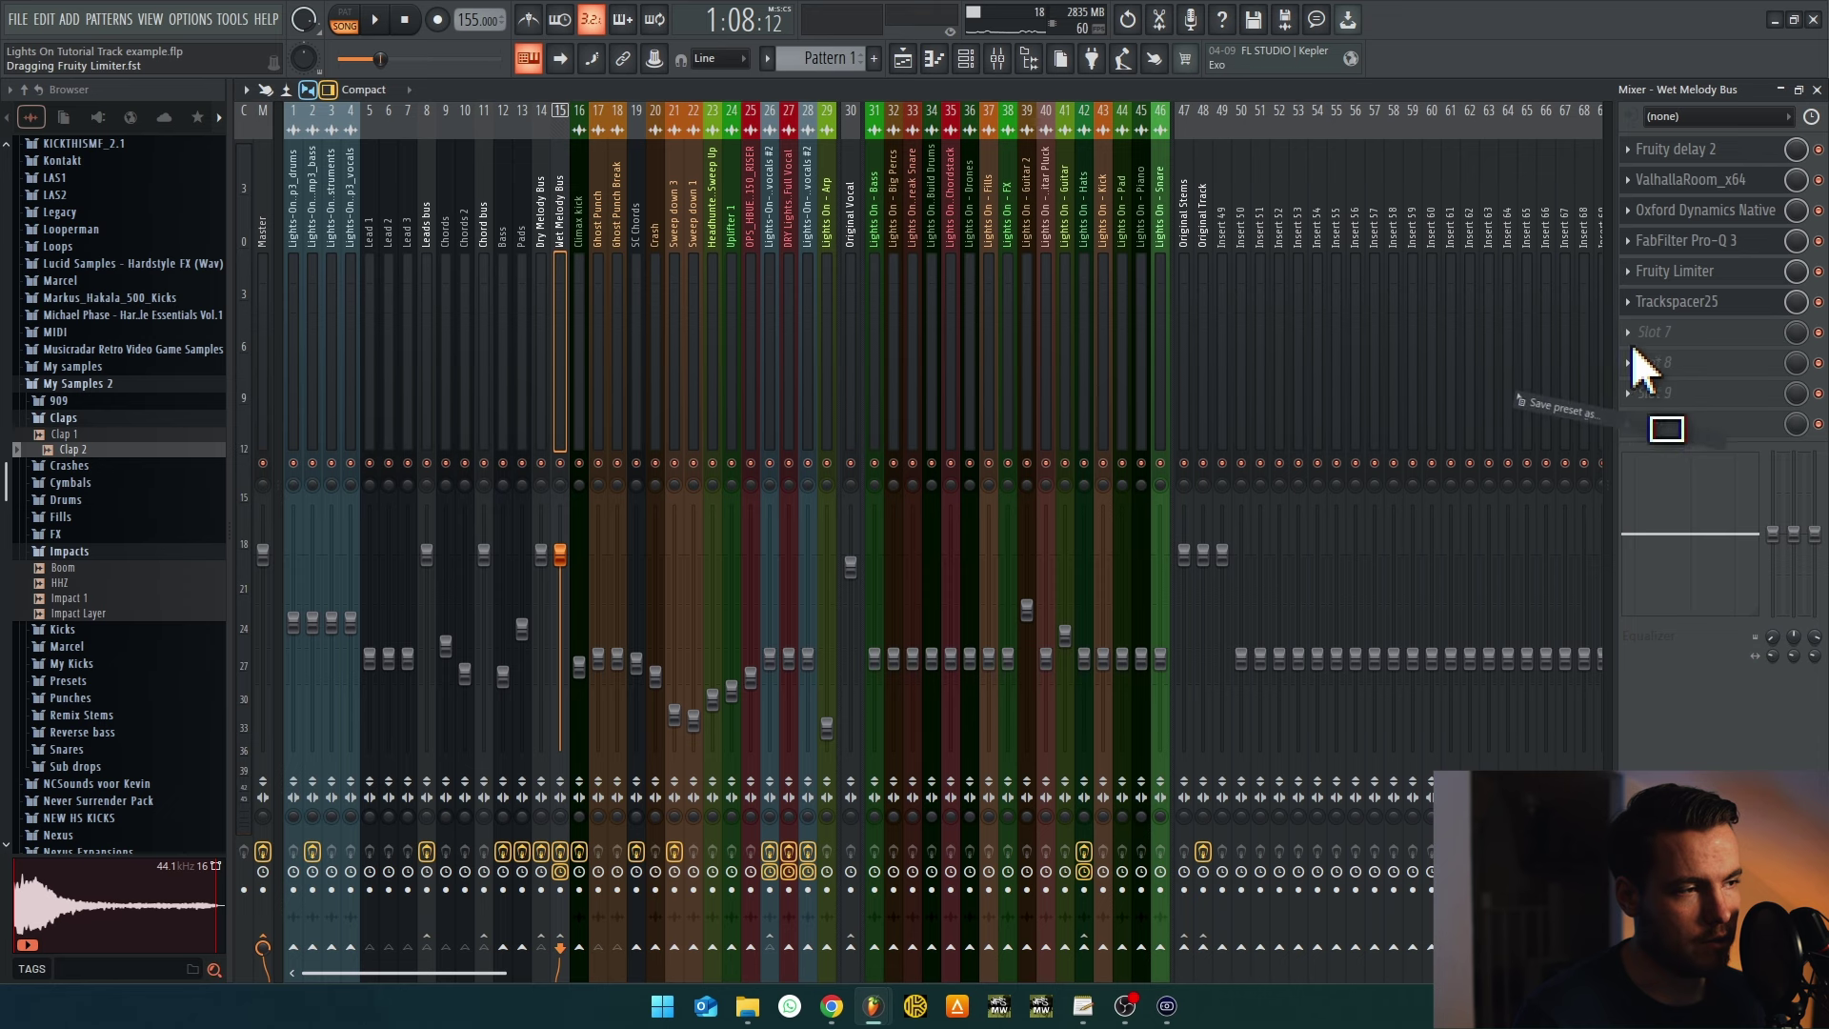
pyautogui.moveTo(1653, 367); pyautogui.dragTo(1663, 367)
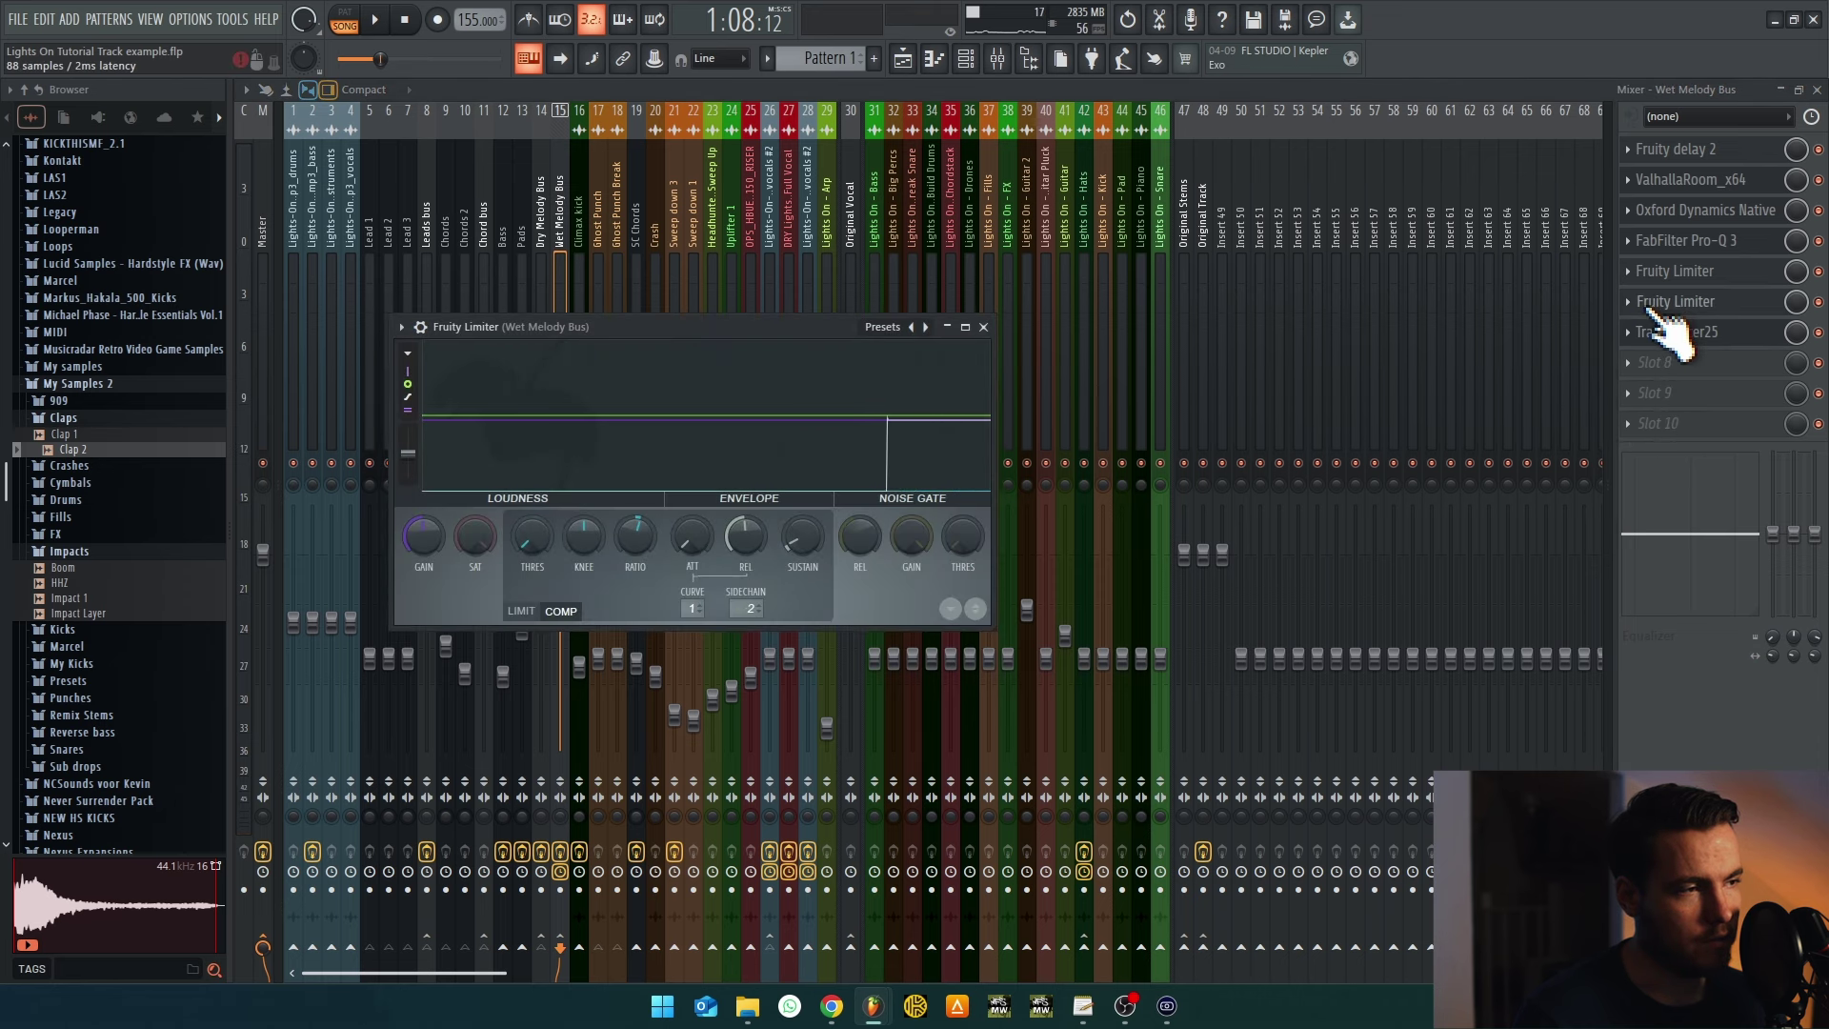
# Rename the duplicated limiter to Fruity Limiter (Break) and set its sidechain source to Ghost Punch Break
pyautogui.rightClick(1648, 303)
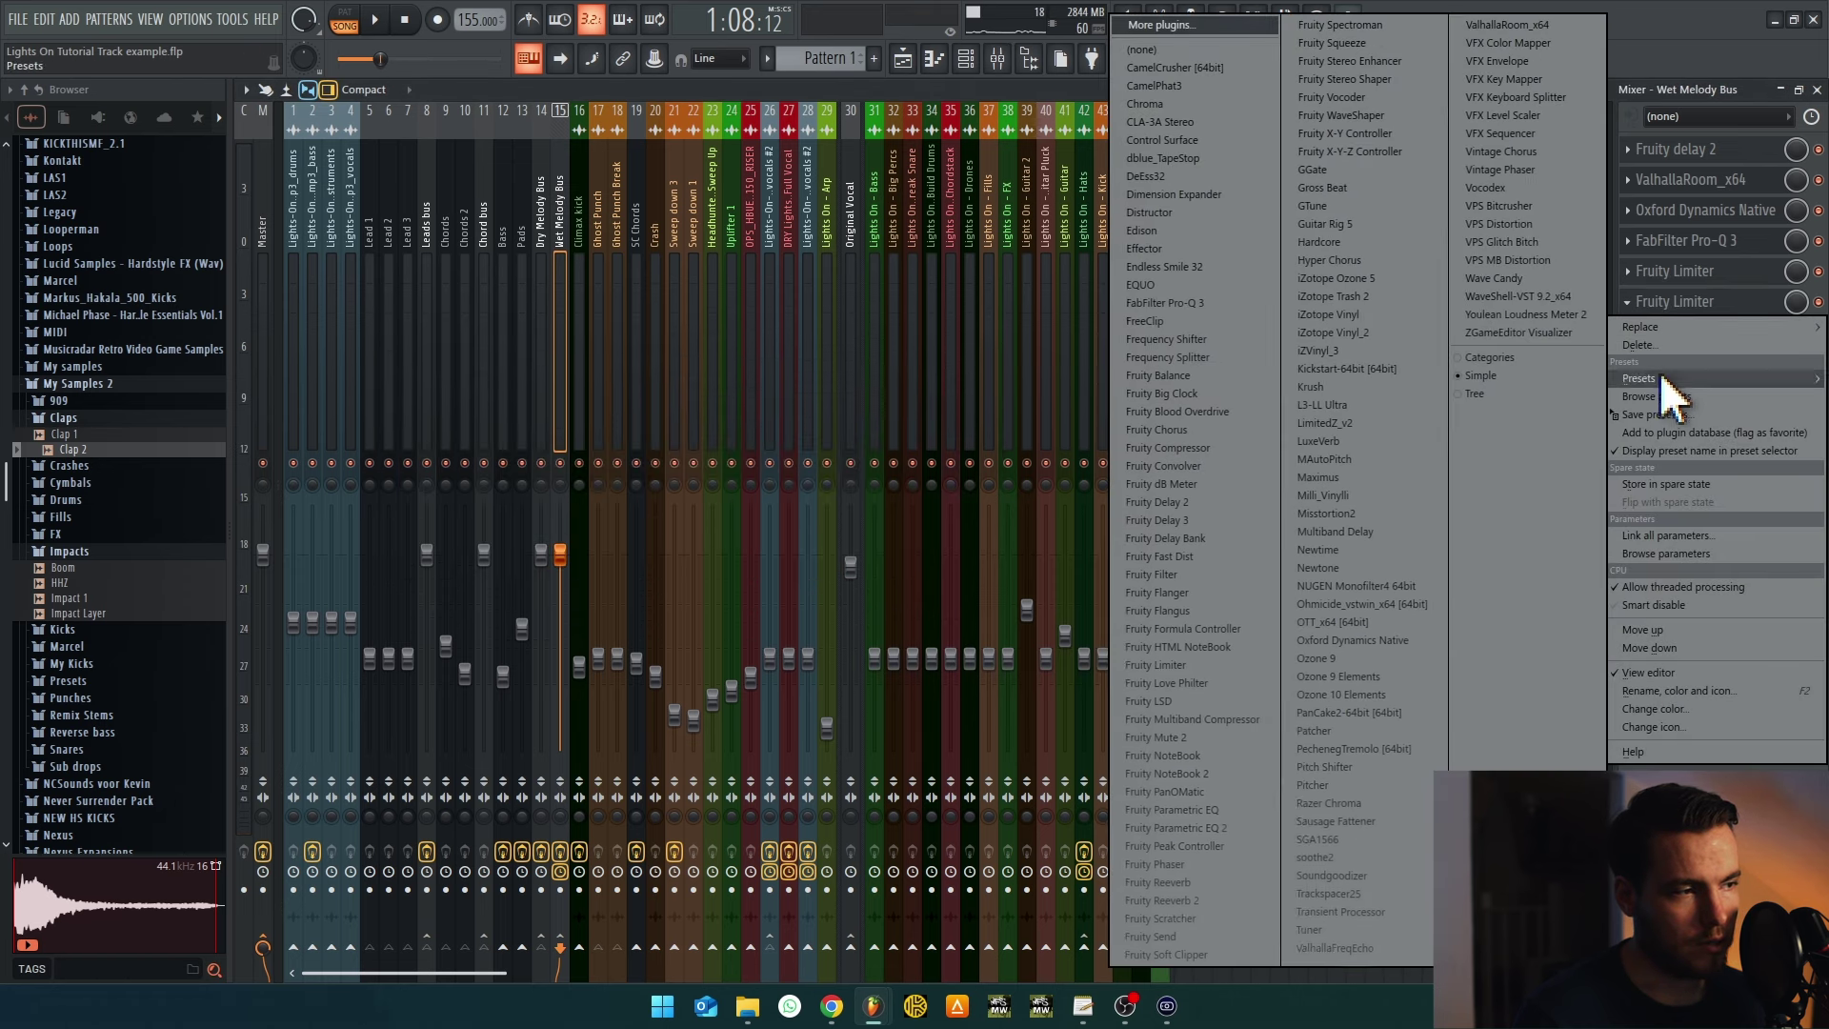
pyautogui.click(1675, 691)
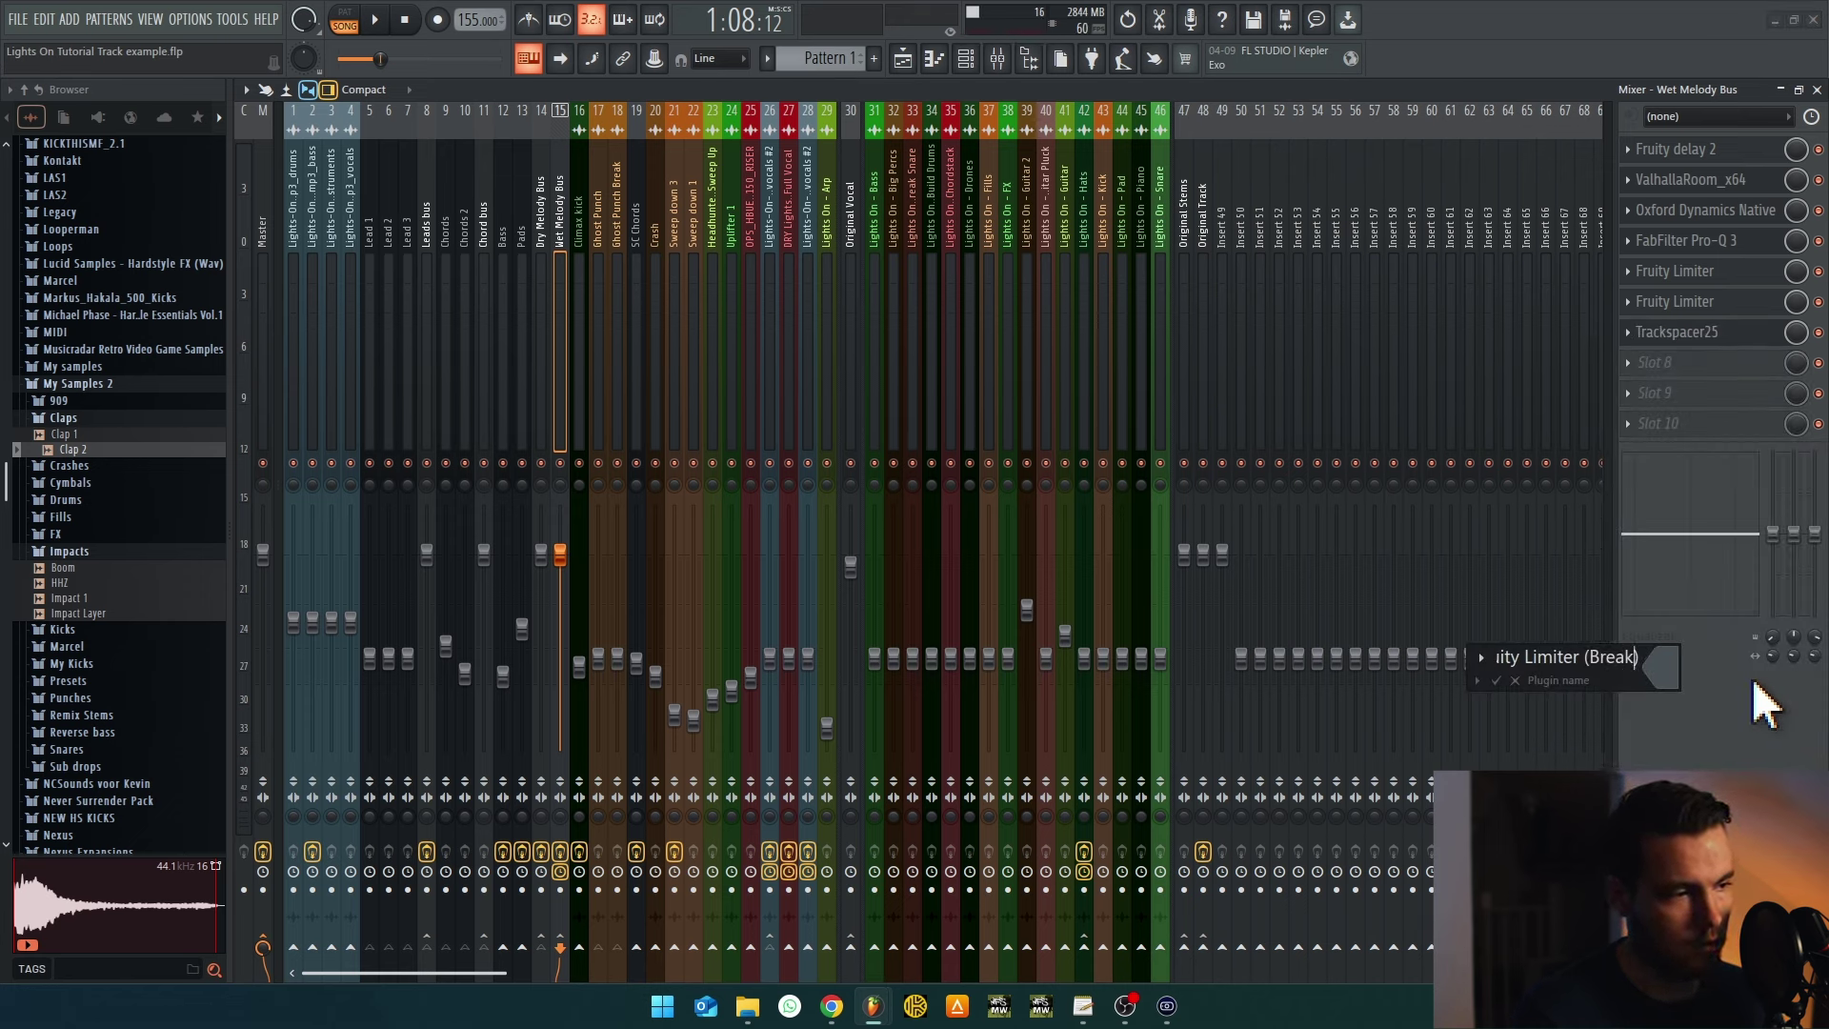
pyautogui.press('Return')
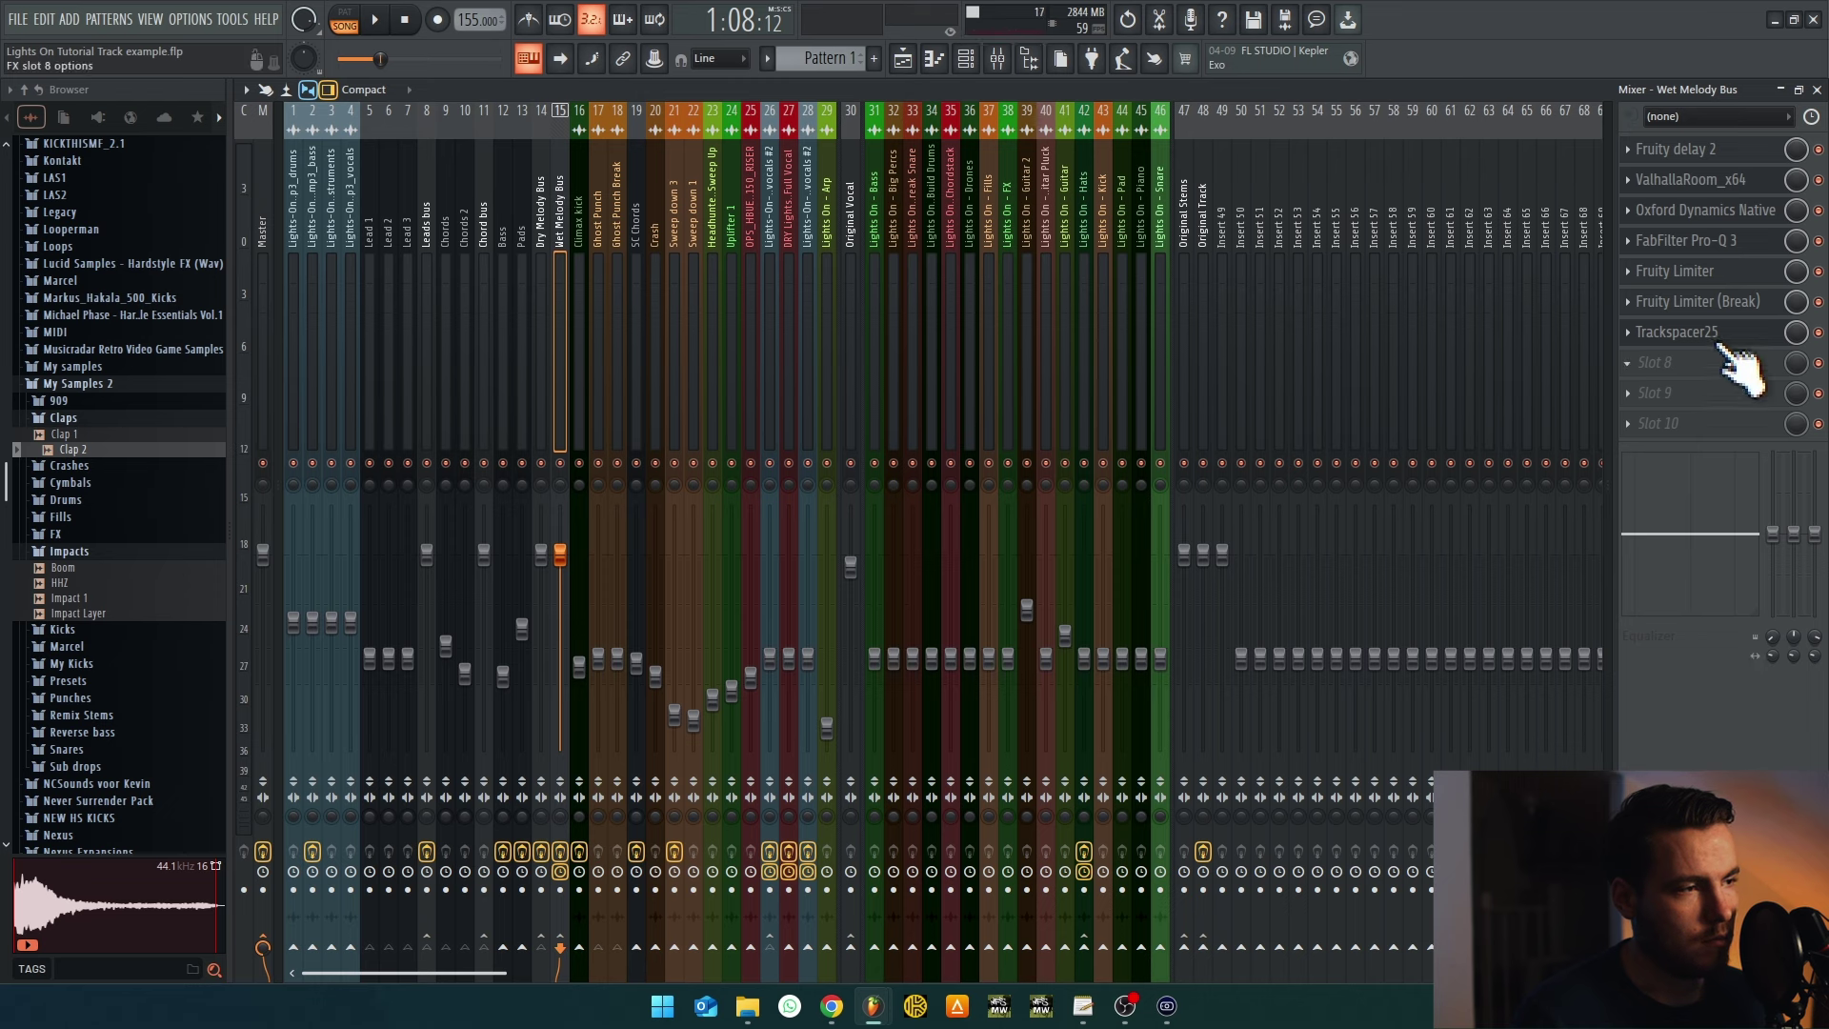
pyautogui.click(1692, 301)
pyautogui.click(751, 608)
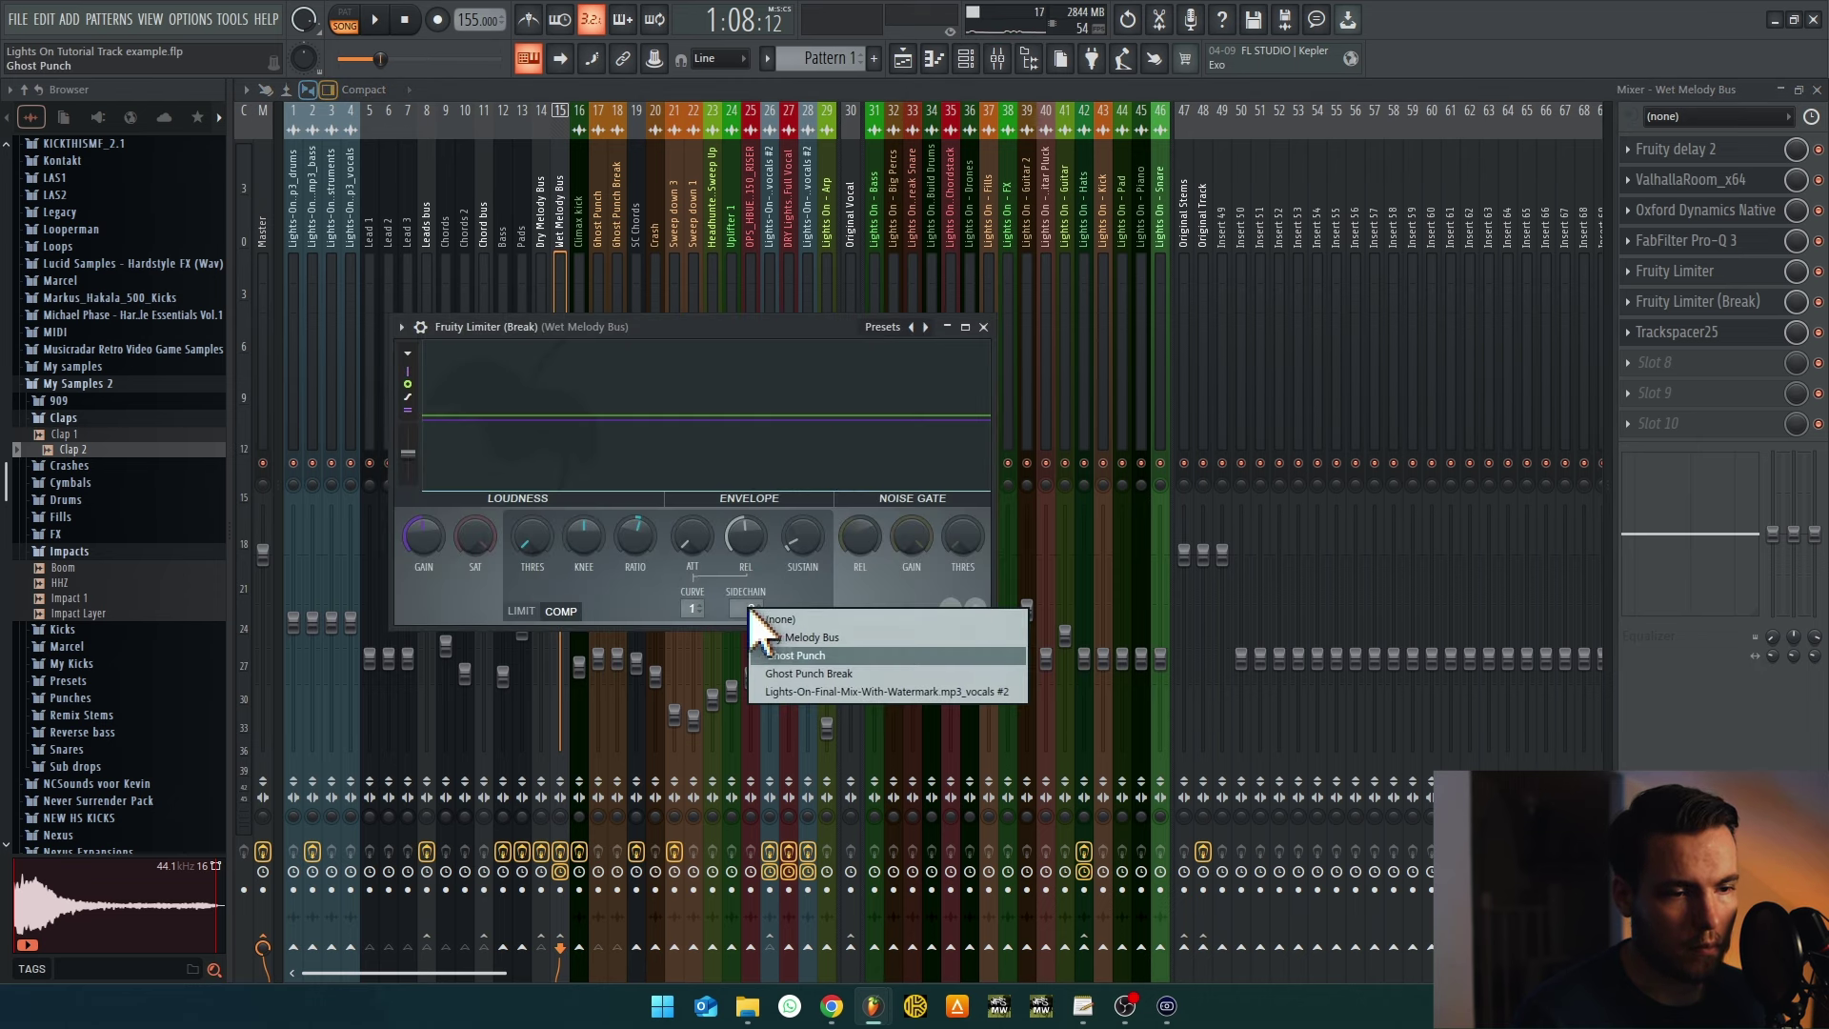
pyautogui.click(837, 690)
# Set the compression ratio of Fruity Limiter (Break) on the Wet Melody Bus to 1.1:1 while playing the break
pyautogui.press('space')
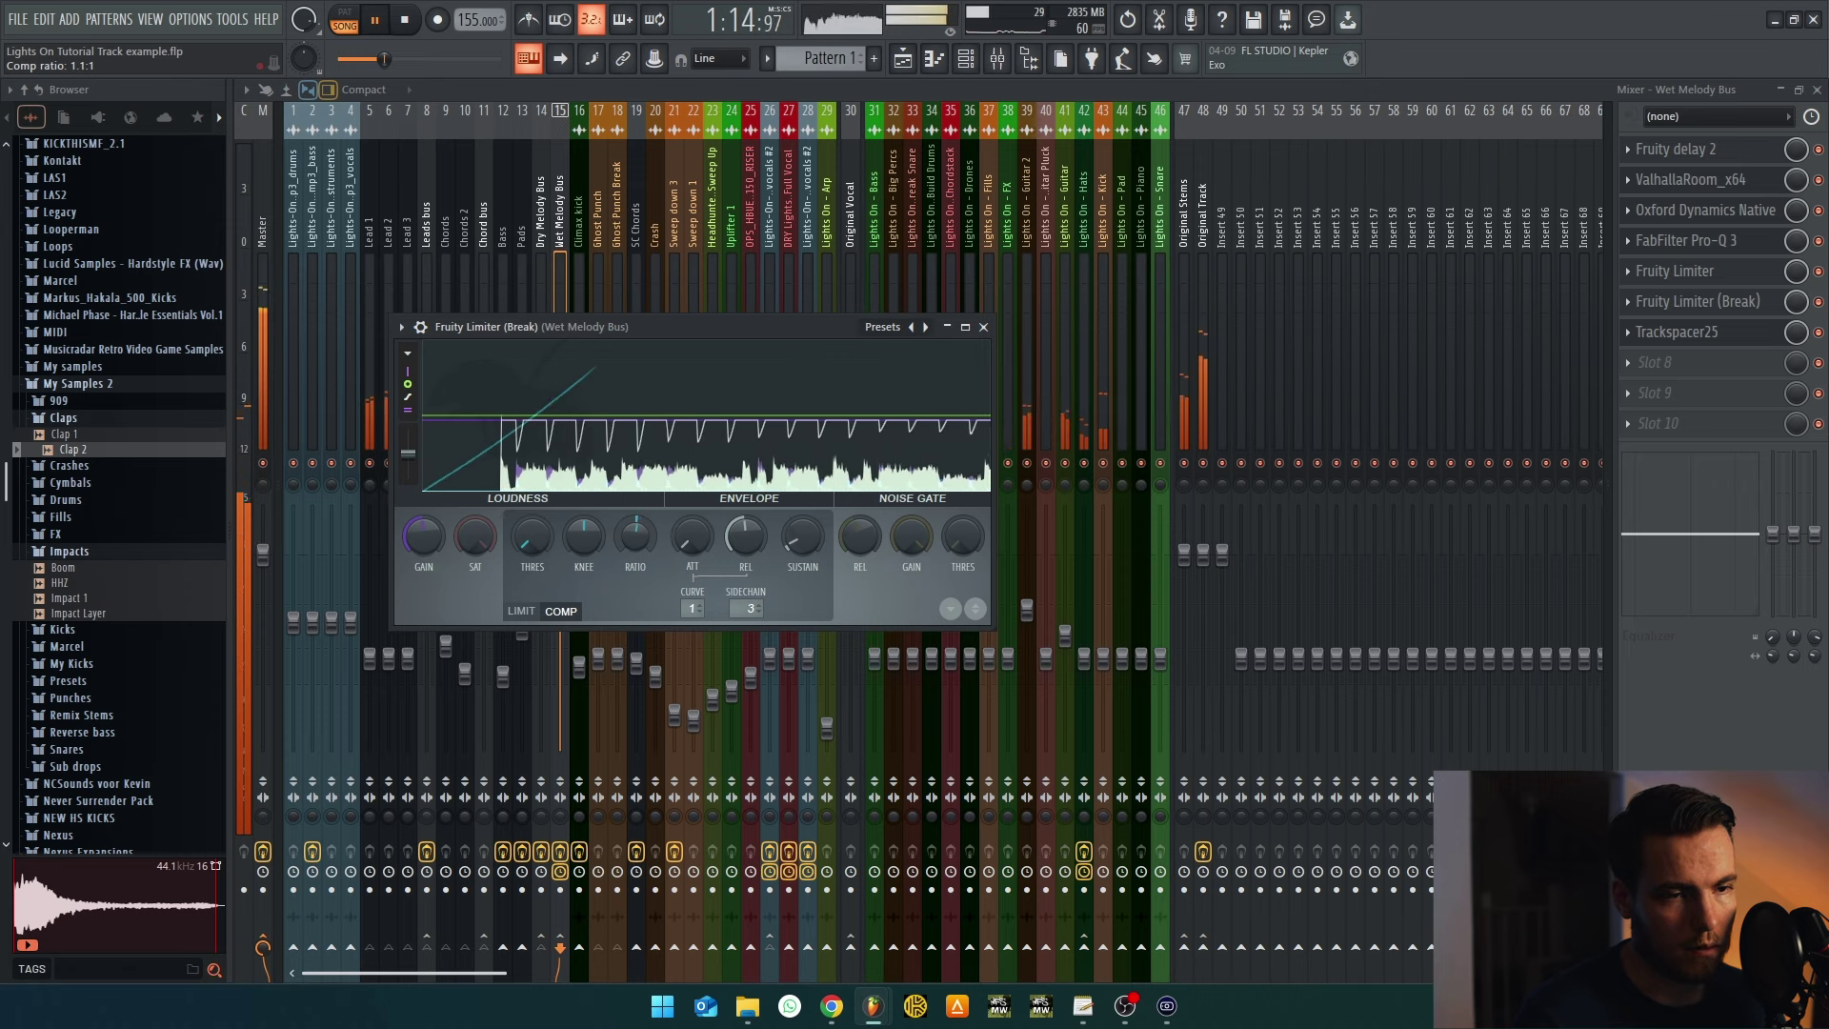
pyautogui.click(903, 58)
pyautogui.click(1027, 63)
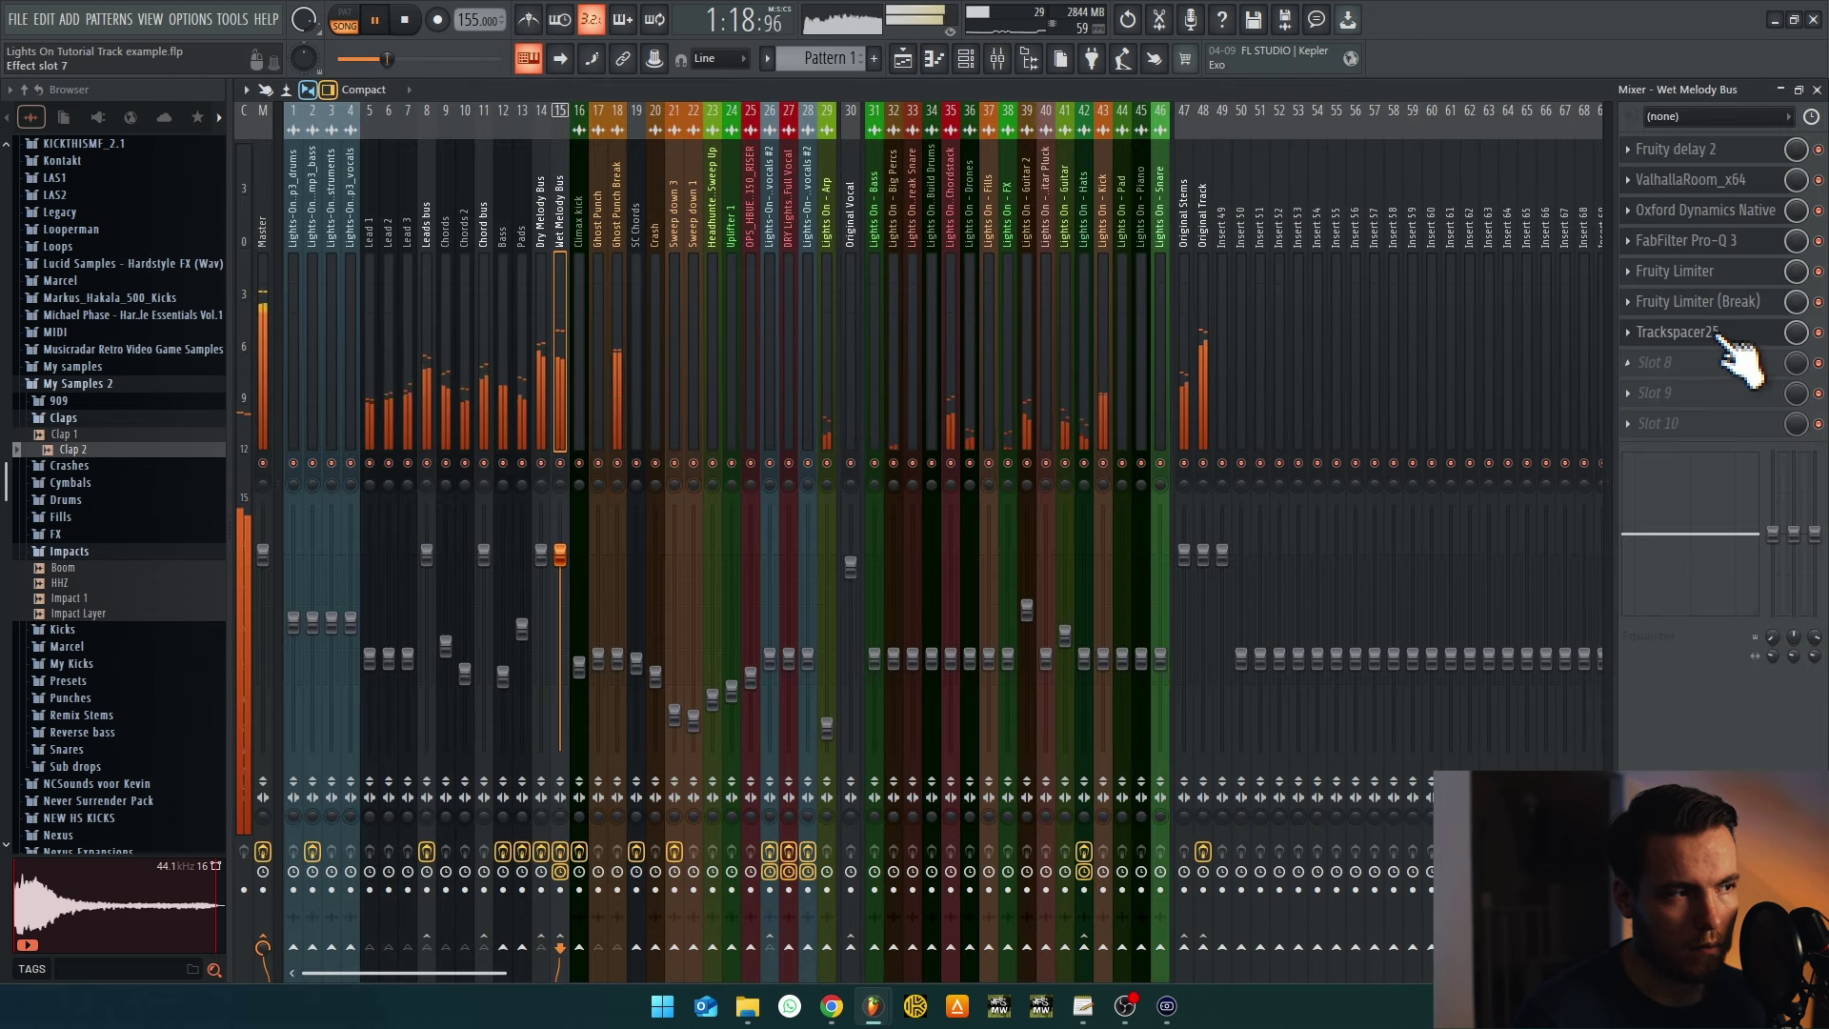
pyautogui.click(1701, 303)
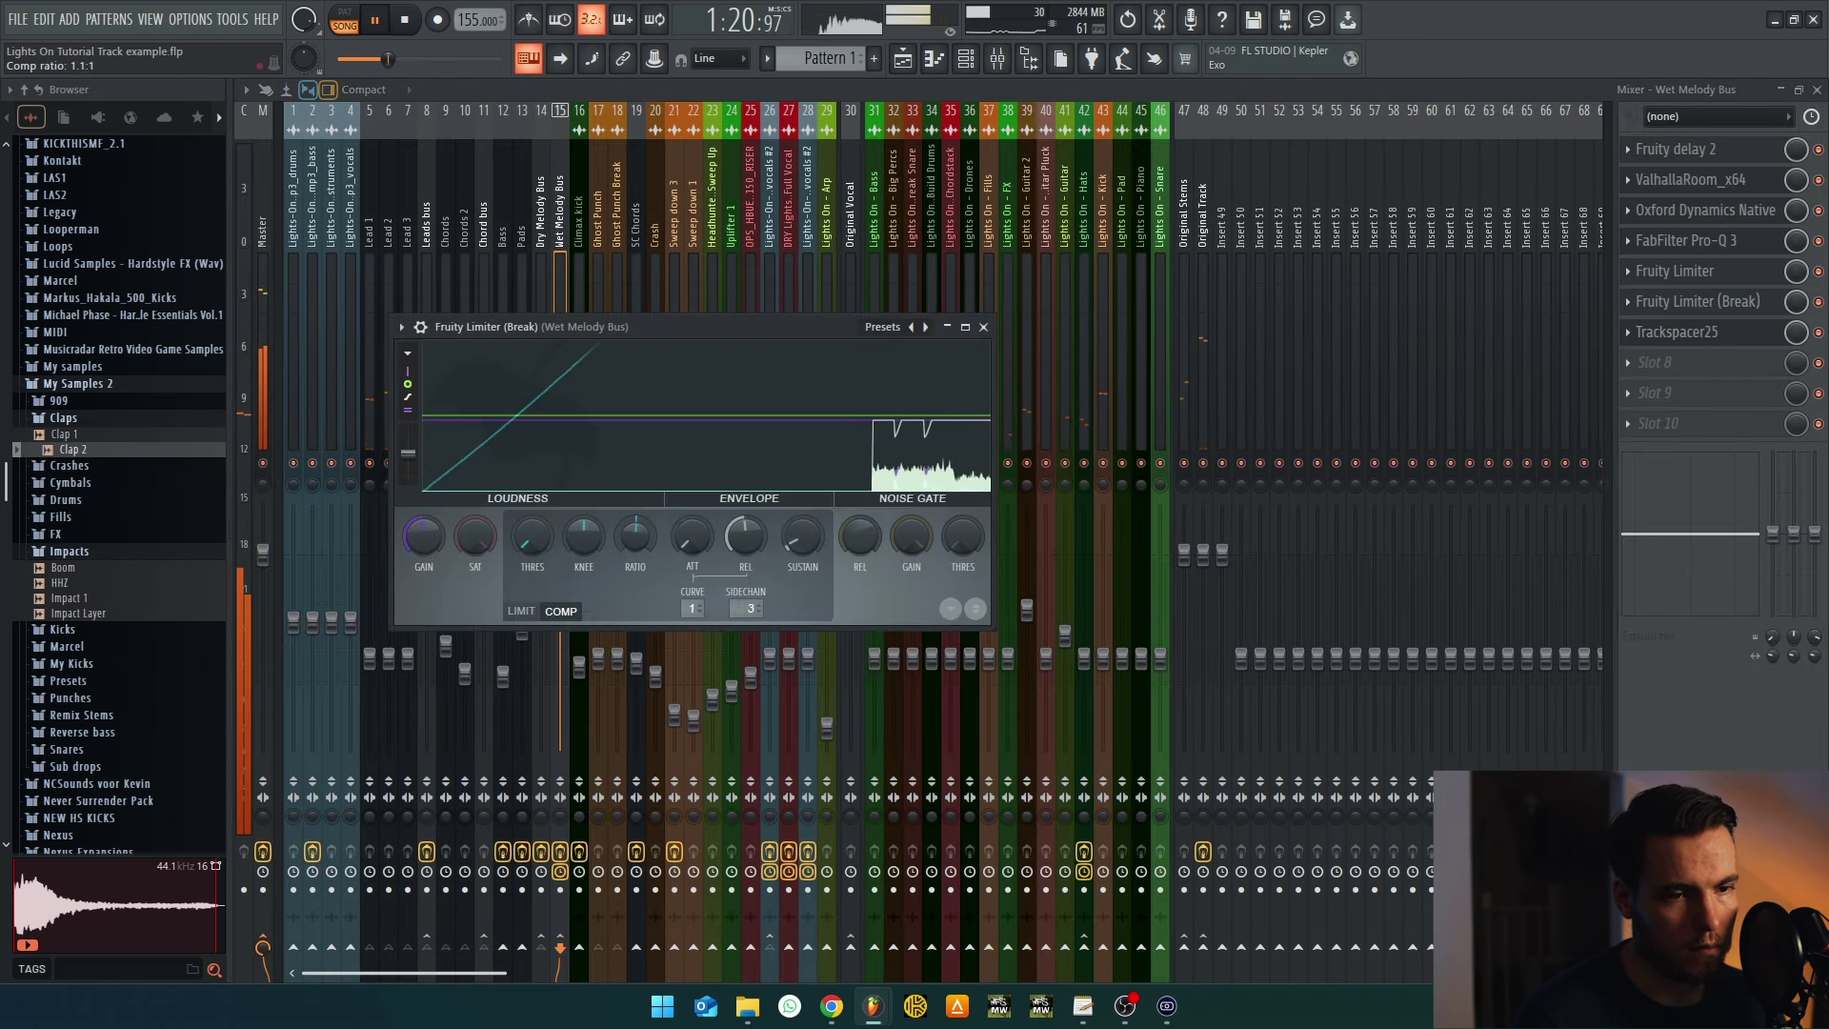
pyautogui.click(903, 58)
pyautogui.click(1027, 58)
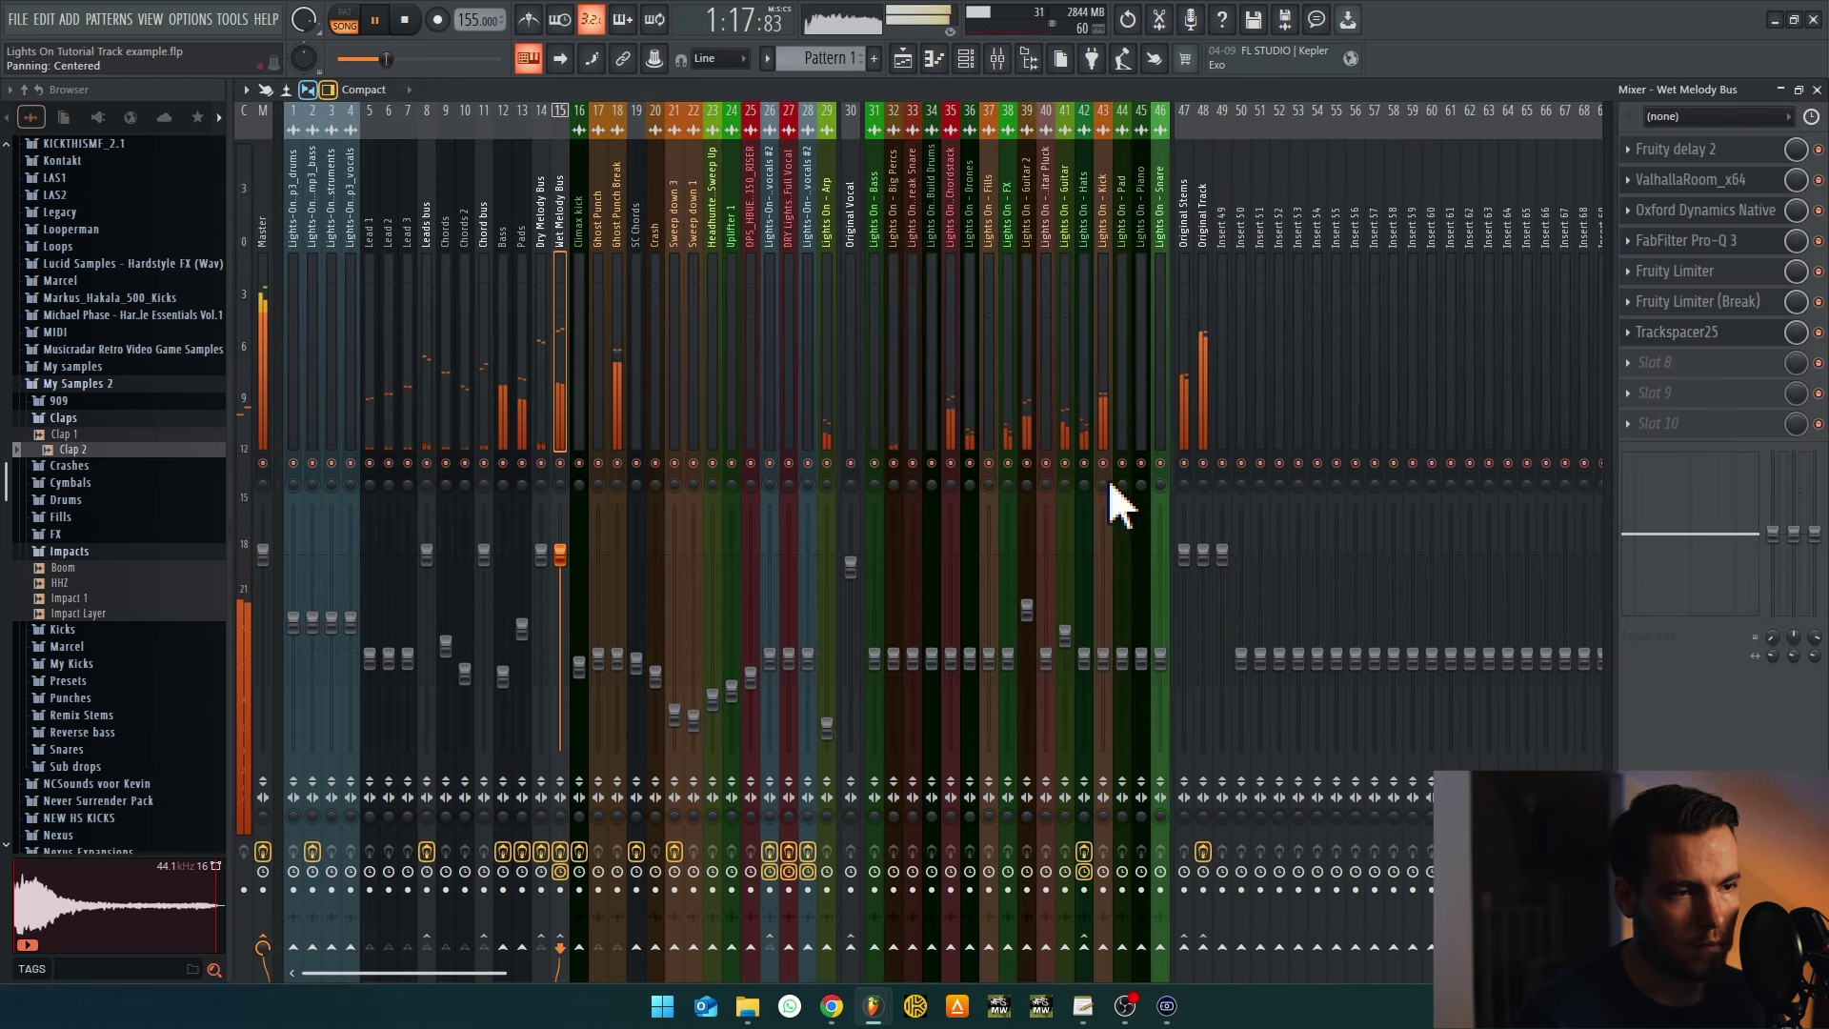
# Lower the Lights On - Hats mixer track's volume to 39% and set its Fruity Limiter's compression ratio to 1.2:1
pyautogui.click(1088, 441)
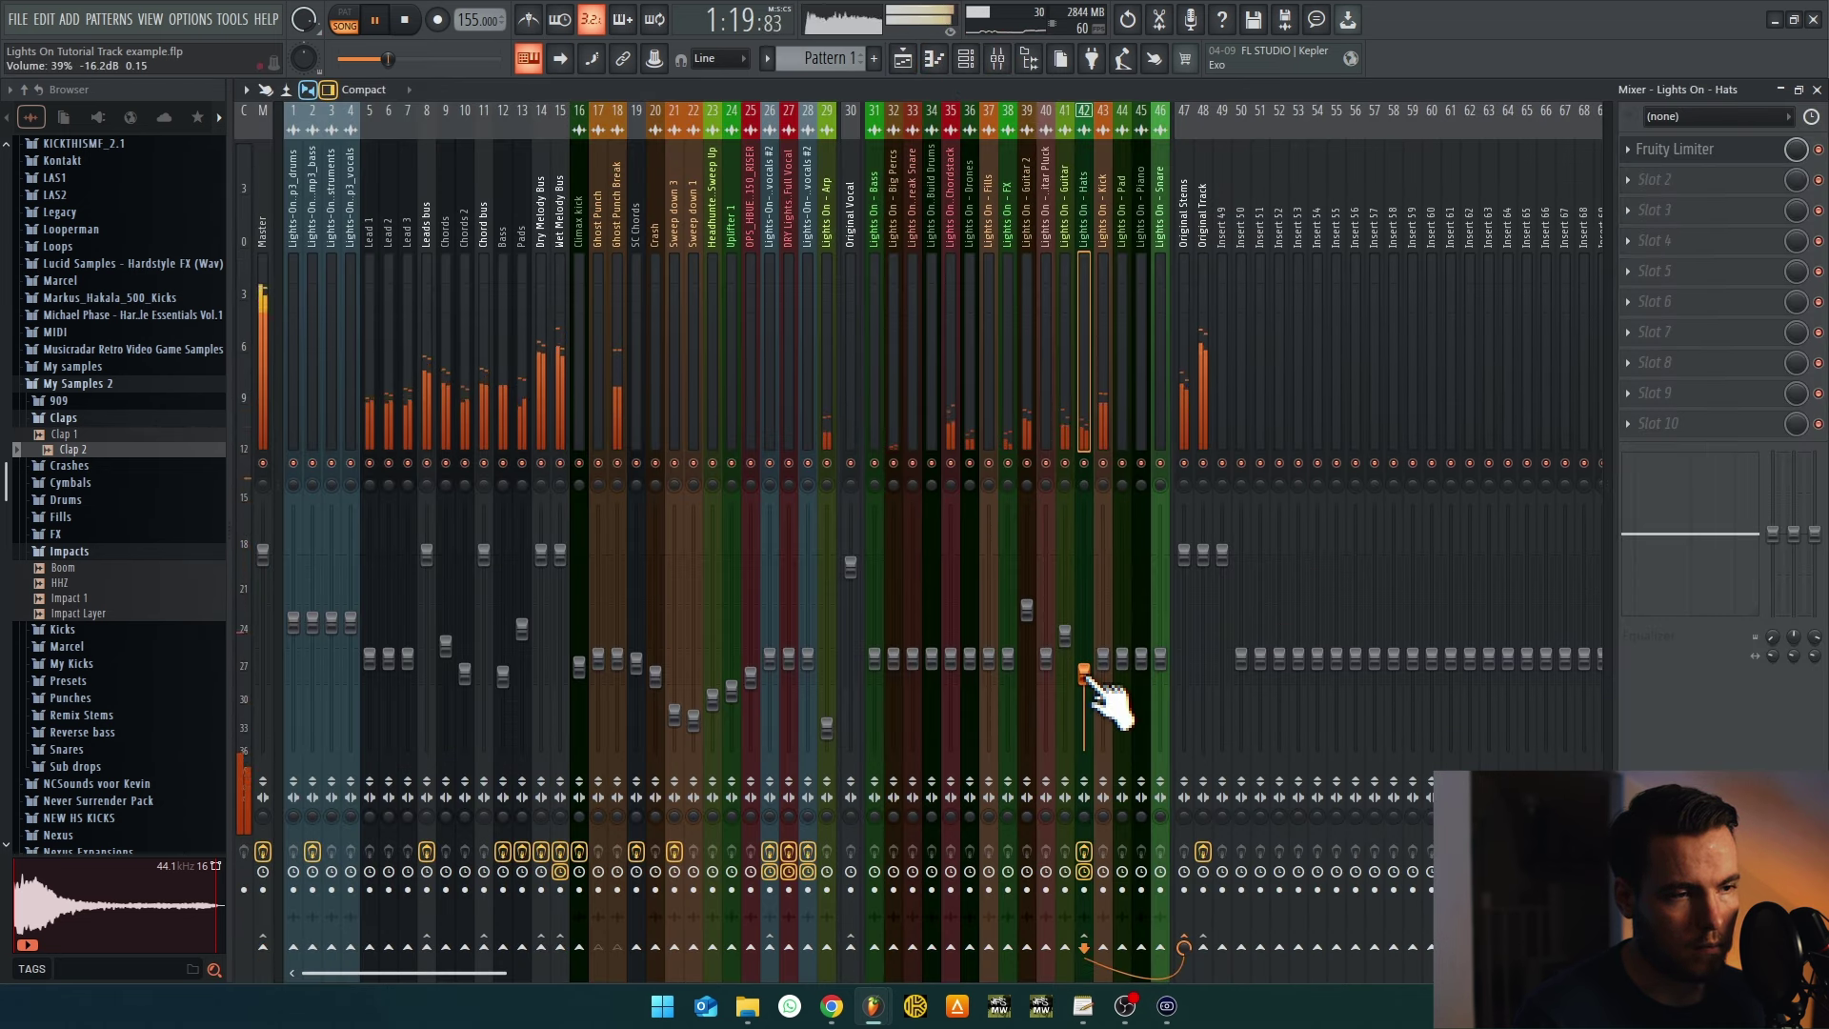
pyautogui.click(1706, 151)
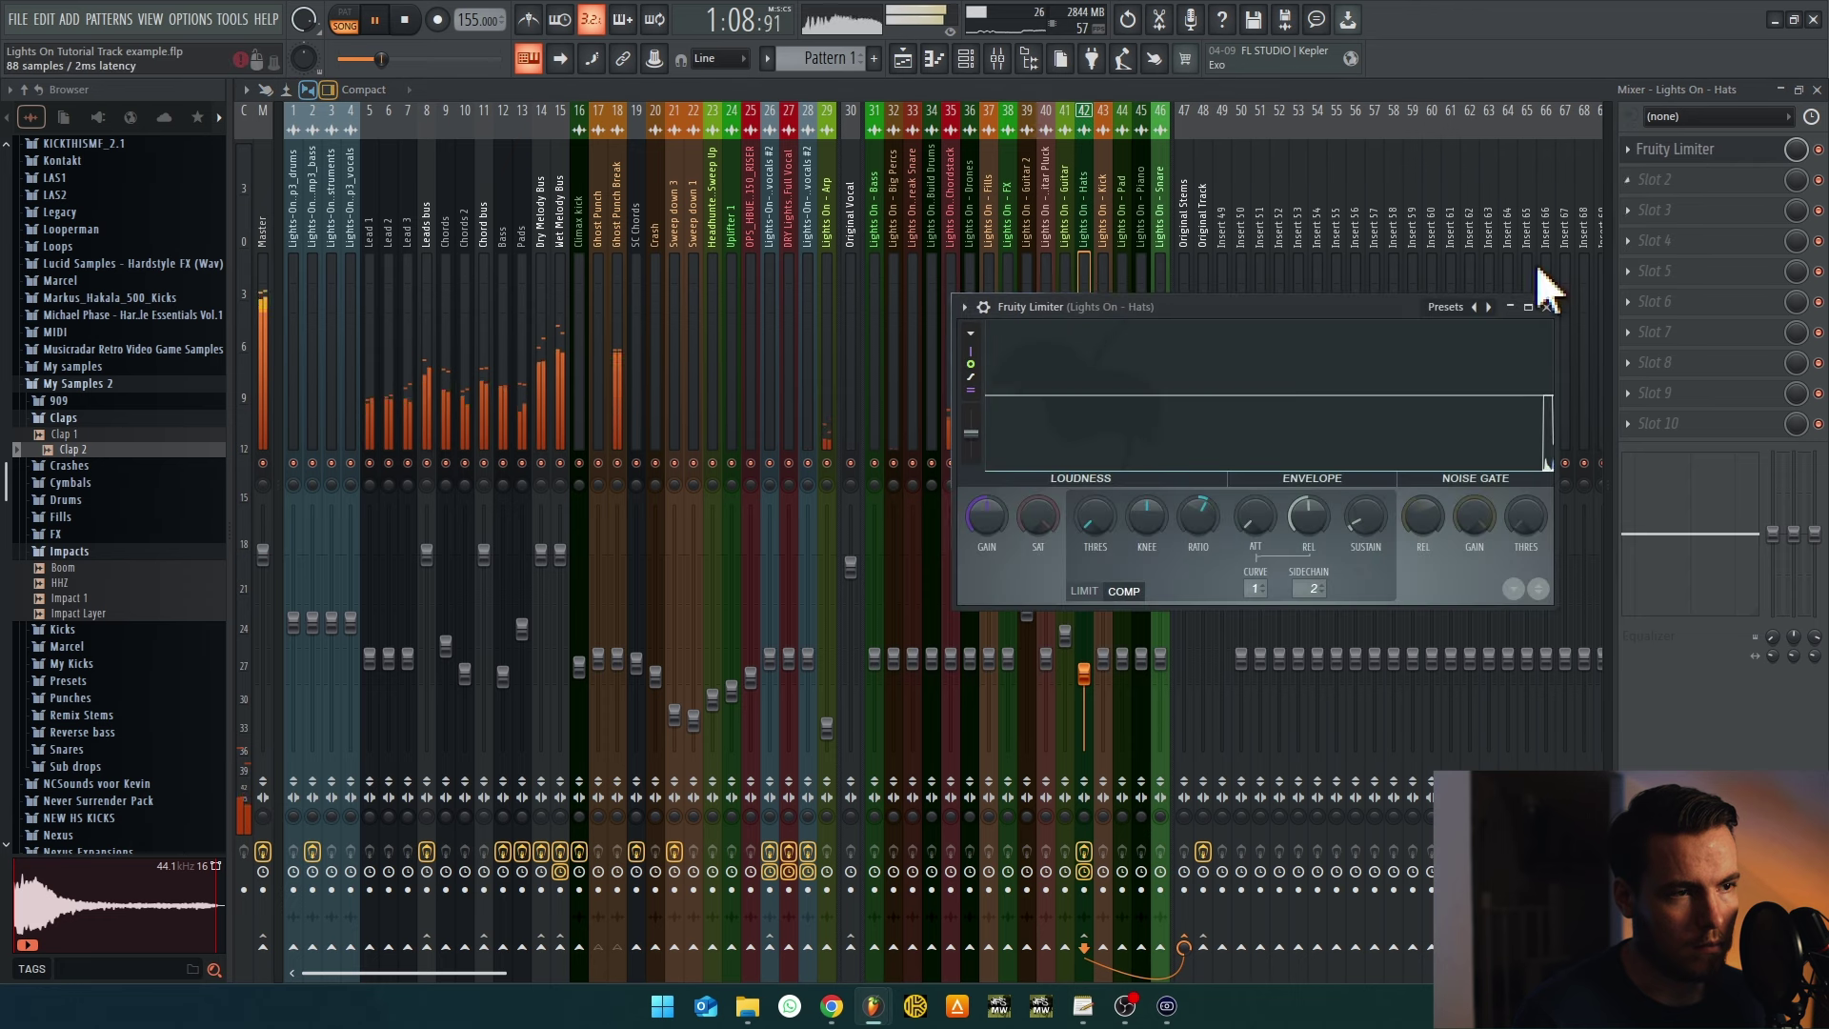
pyautogui.moveTo(1220, 521)
pyautogui.mouseDown()
pyautogui.moveTo(1219, 548)
pyautogui.moveTo(1209, 523)
pyautogui.mouseUp()
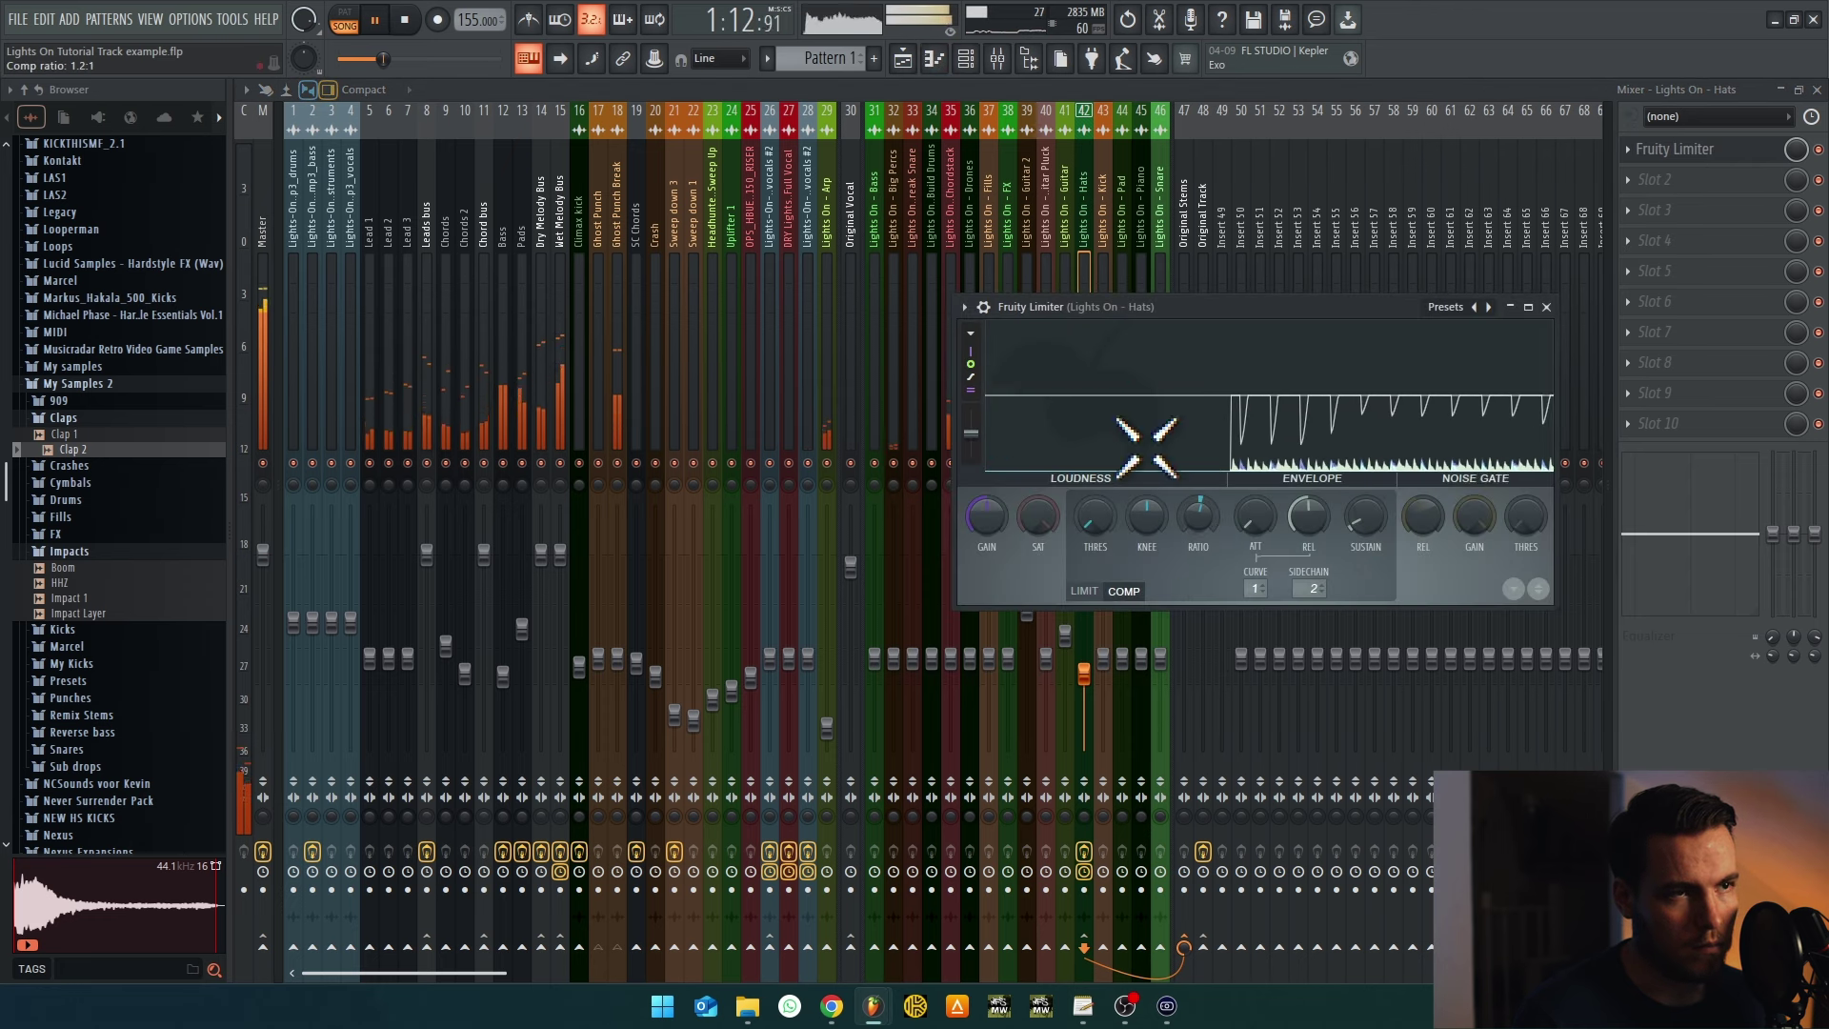
pyautogui.click(903, 59)
pyautogui.press('space')
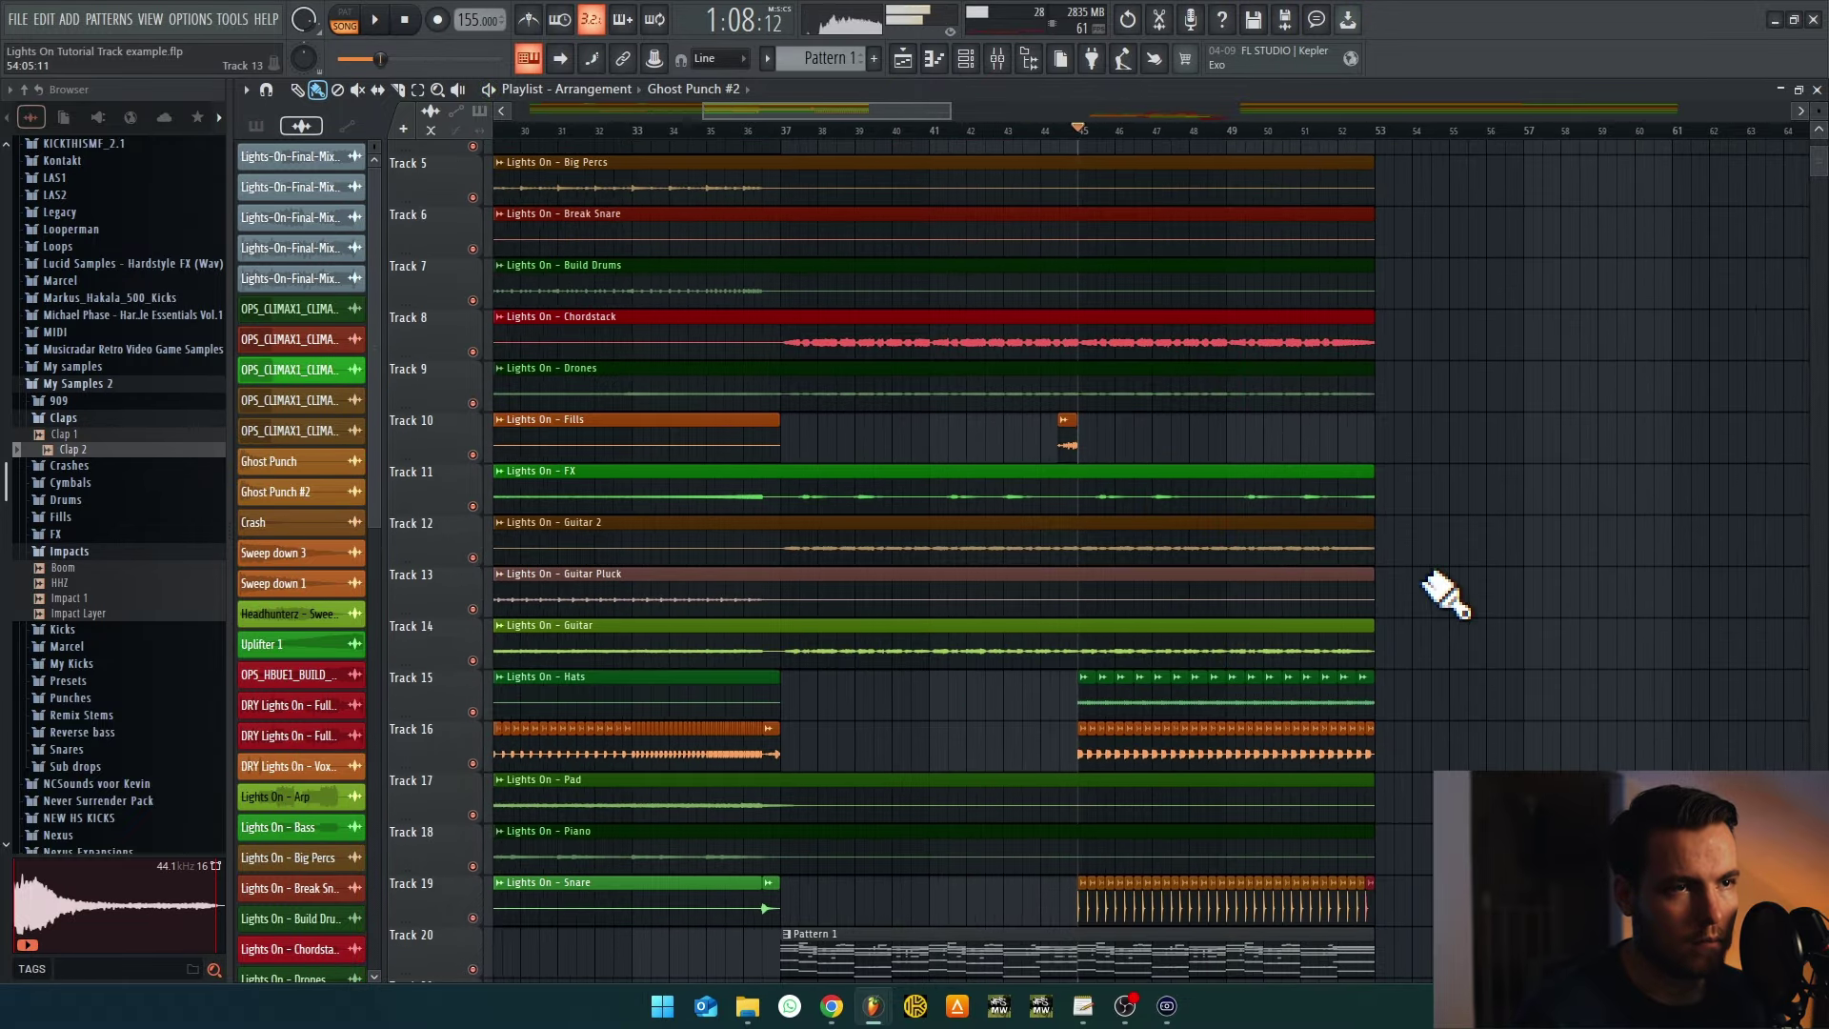
# Look over the stem clips in the playlist from the intro to the break, focusing on the bass, percussion and snare tracks
pyautogui.scroll(-2, 1447, 596)
pyautogui.scroll(3, 1477, 490)
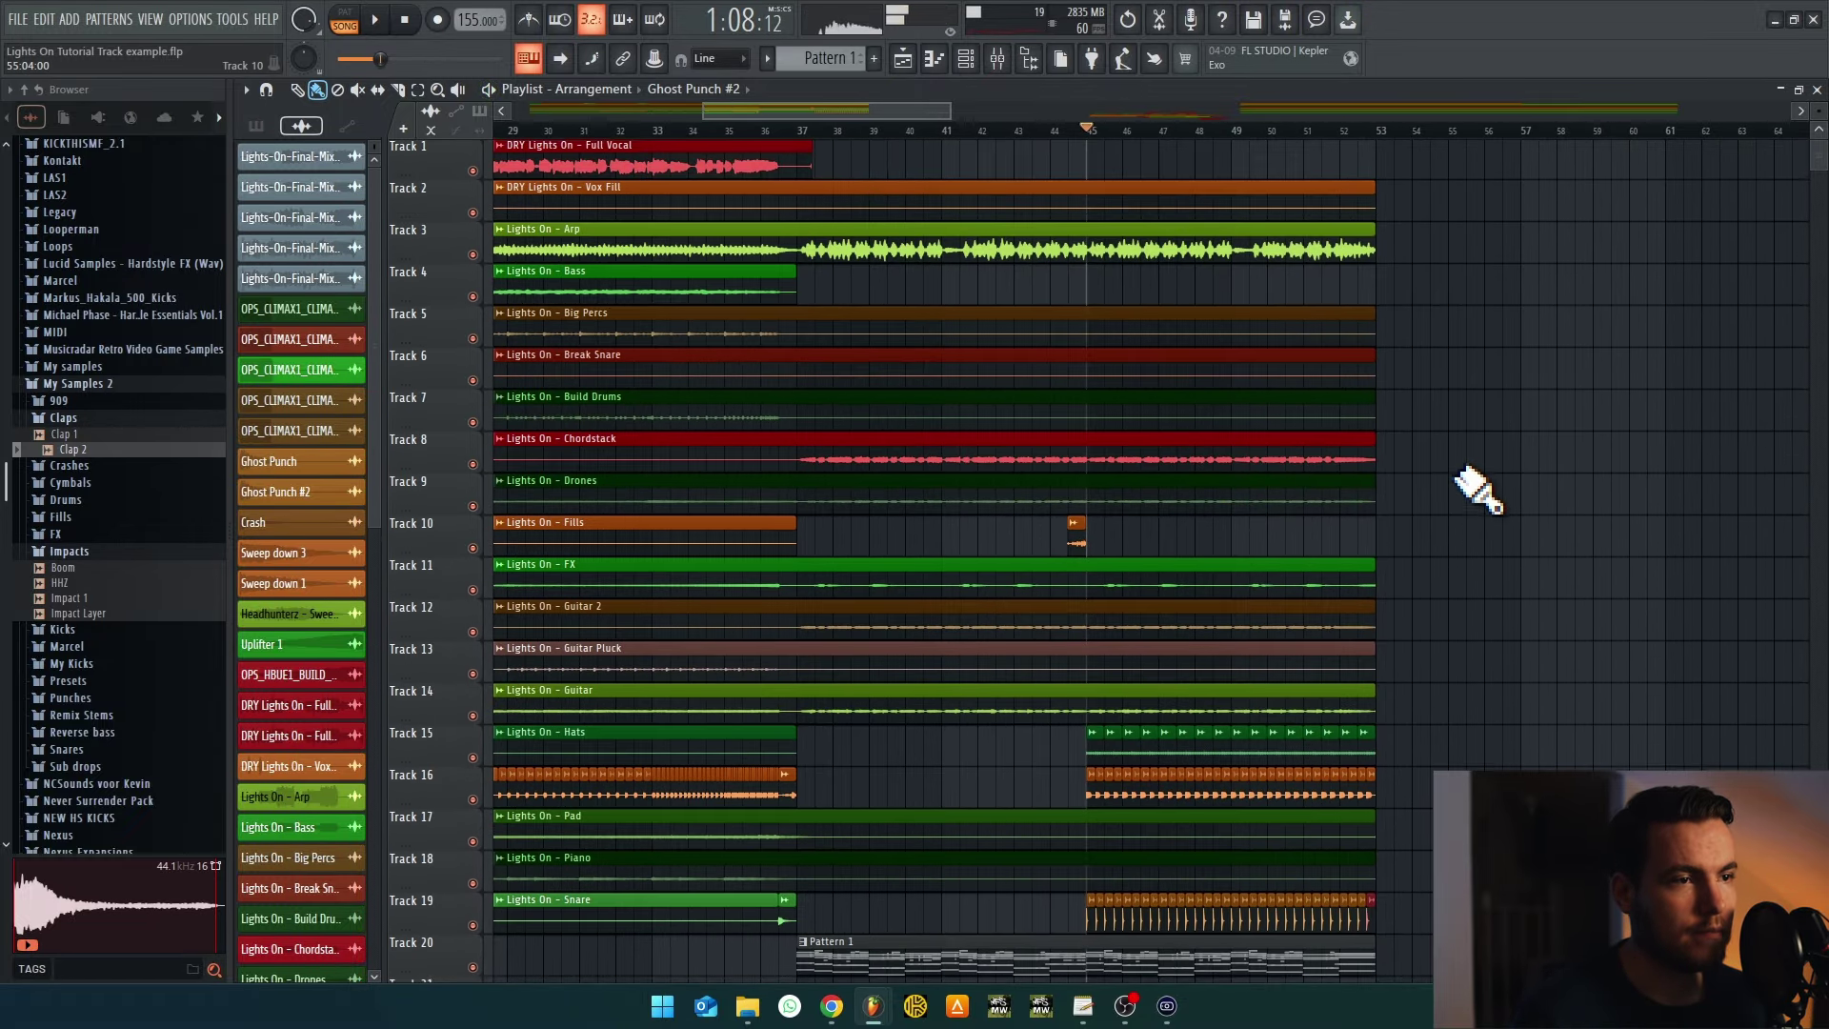
pyautogui.scroll(-2, 1510, 551)
pyautogui.scroll(-3, 1448, 551)
pyautogui.scroll(3, 1469, 694)
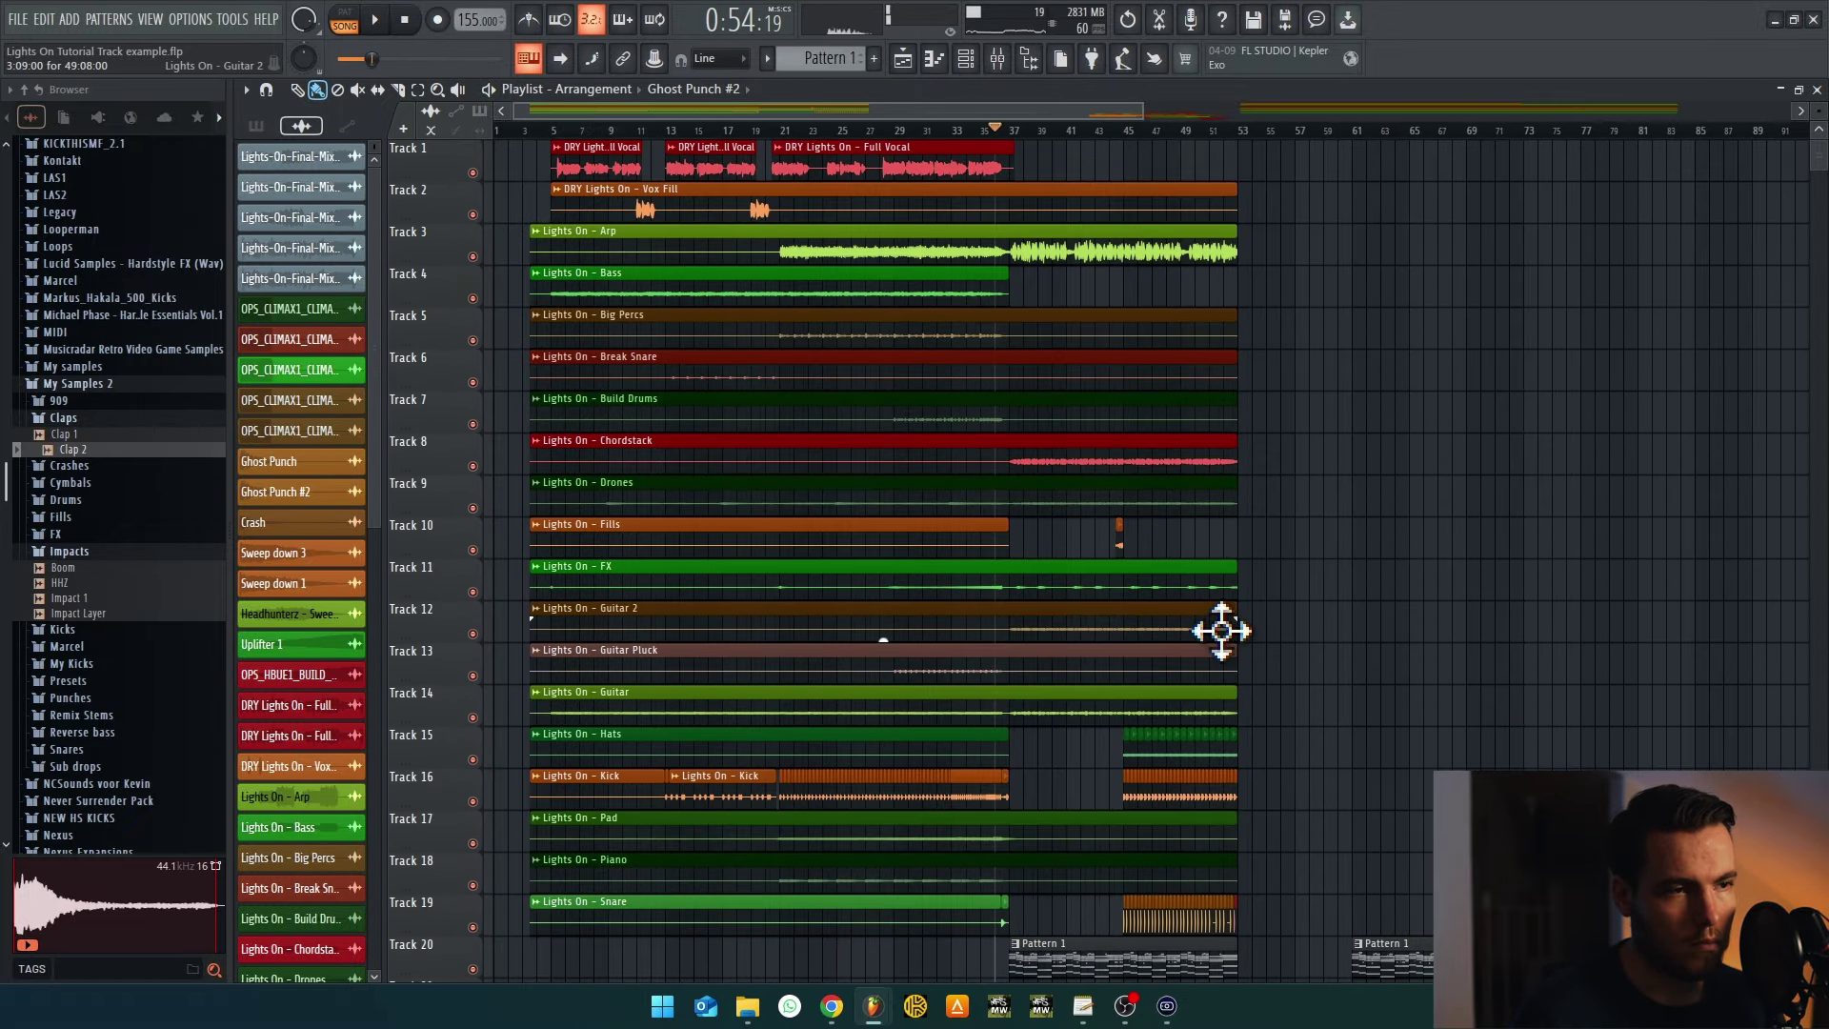
pyautogui.scroll(-3, 1086, 506)
pyautogui.scroll(3, 952, 334)
pyautogui.scroll(2, 817, 395)
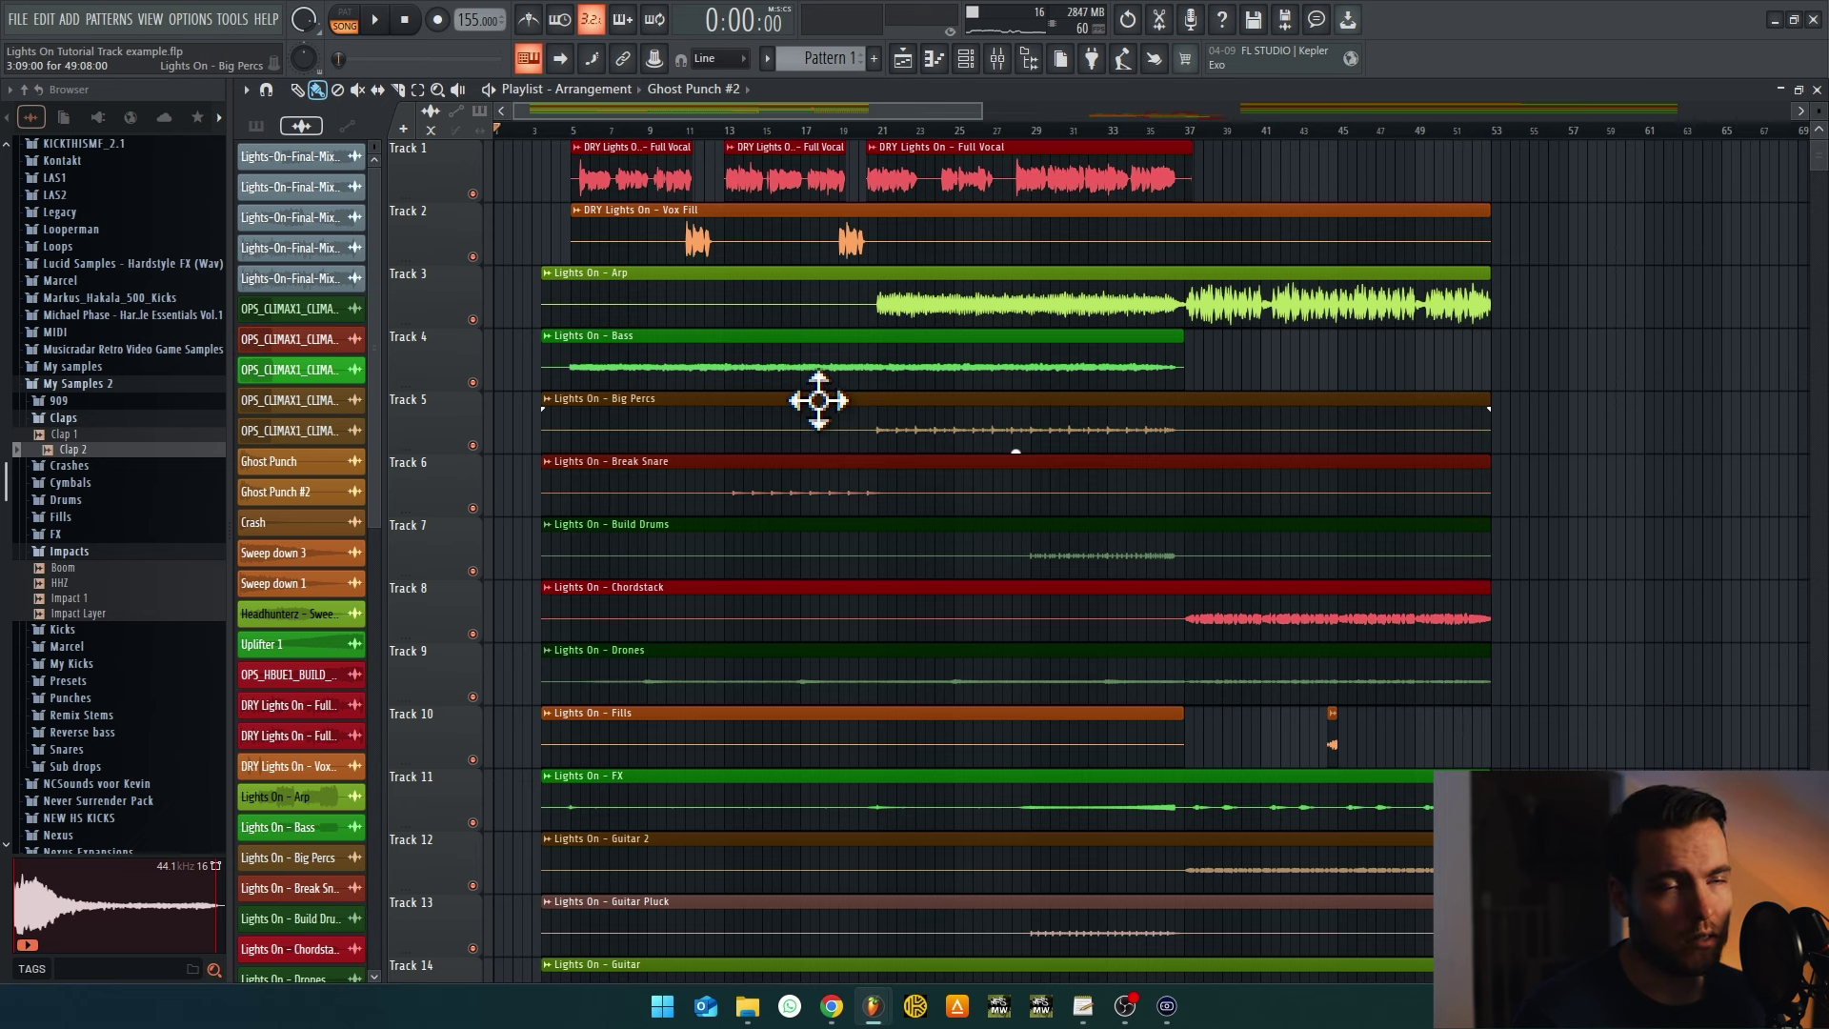
pyautogui.scroll(2, 882, 397)
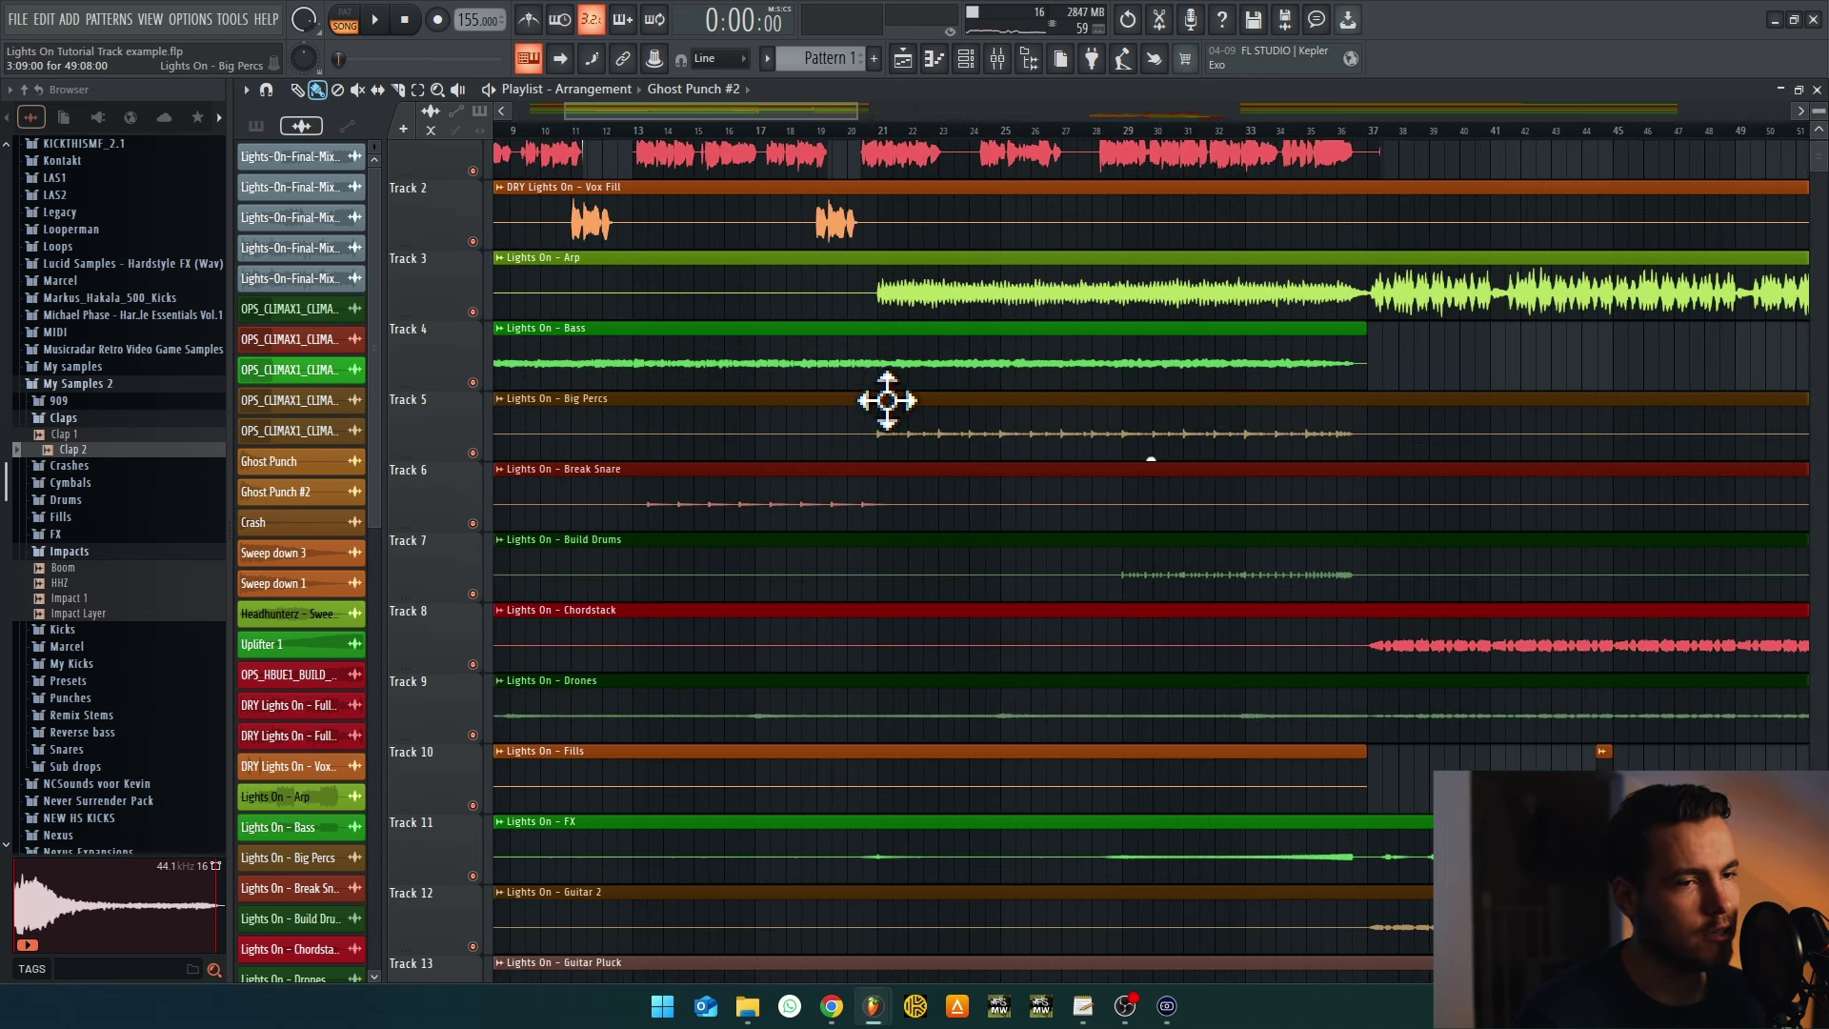
pyautogui.scroll(-1, 874, 410)
pyautogui.scroll(2, 1288, 481)
pyautogui.scroll(-2, 1288, 481)
pyautogui.scroll(3, 941, 520)
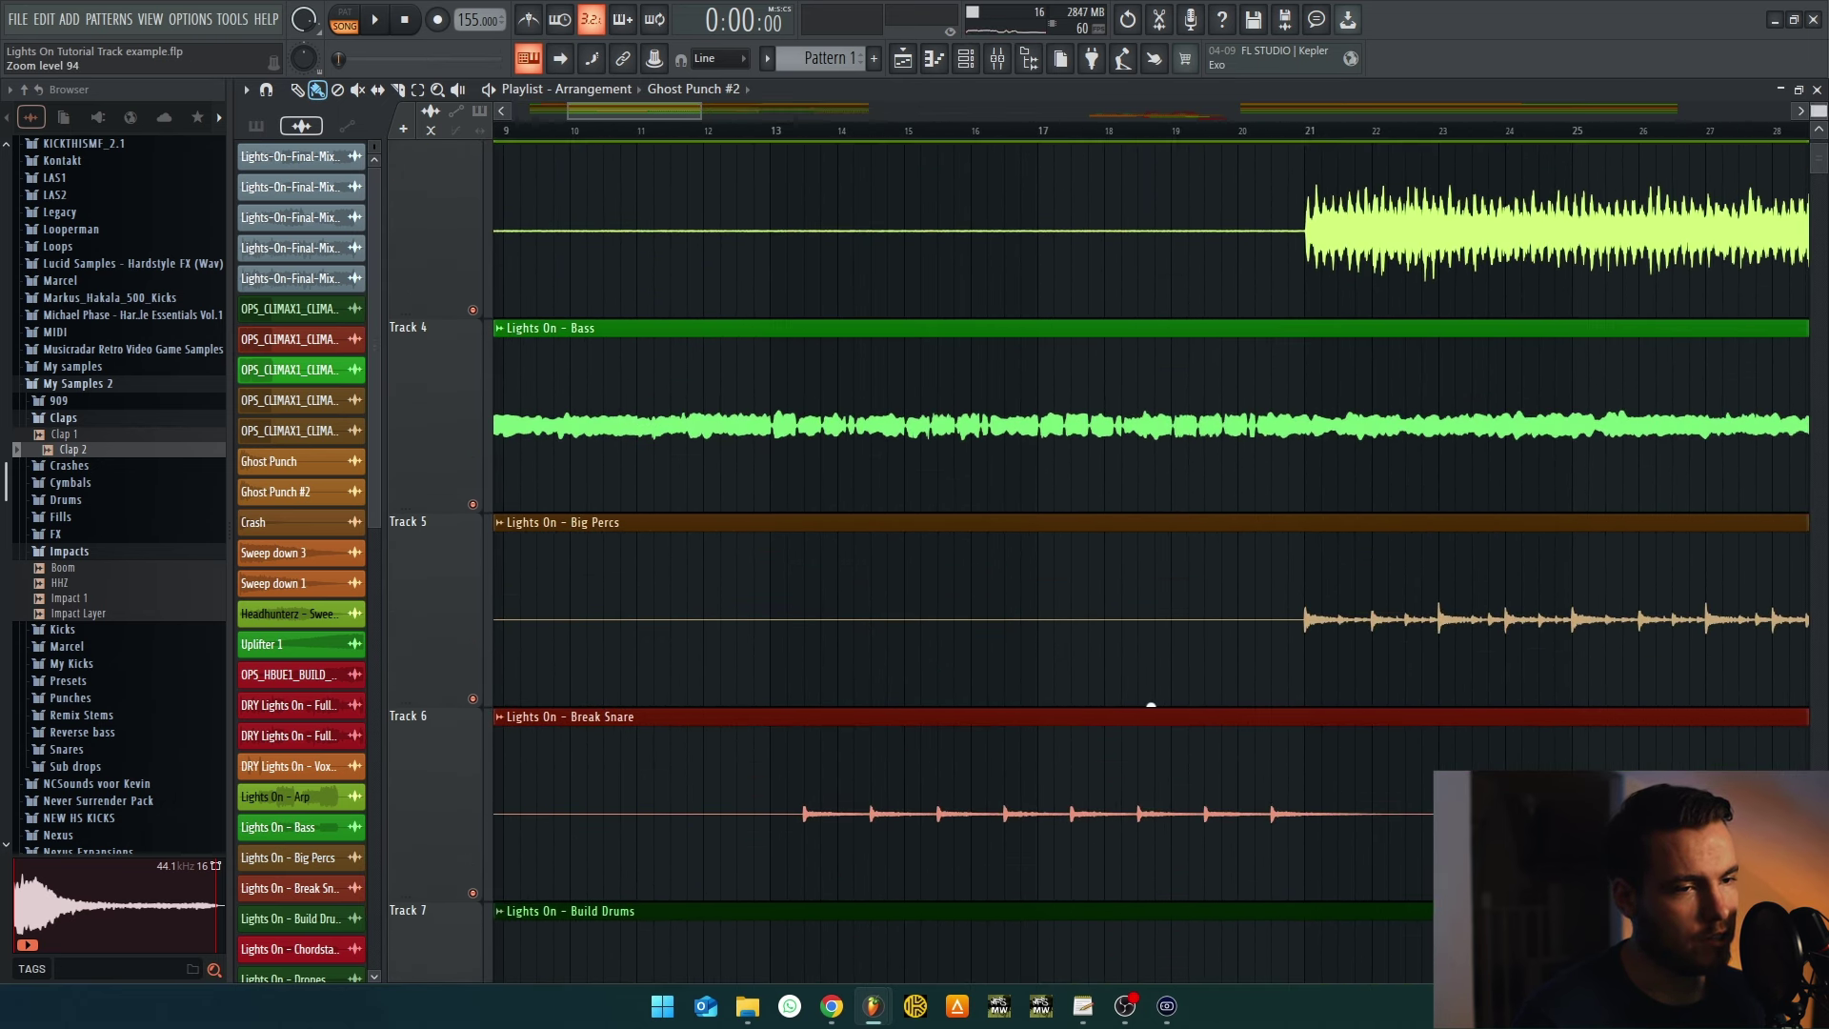
pyautogui.scroll(1, 784, 534)
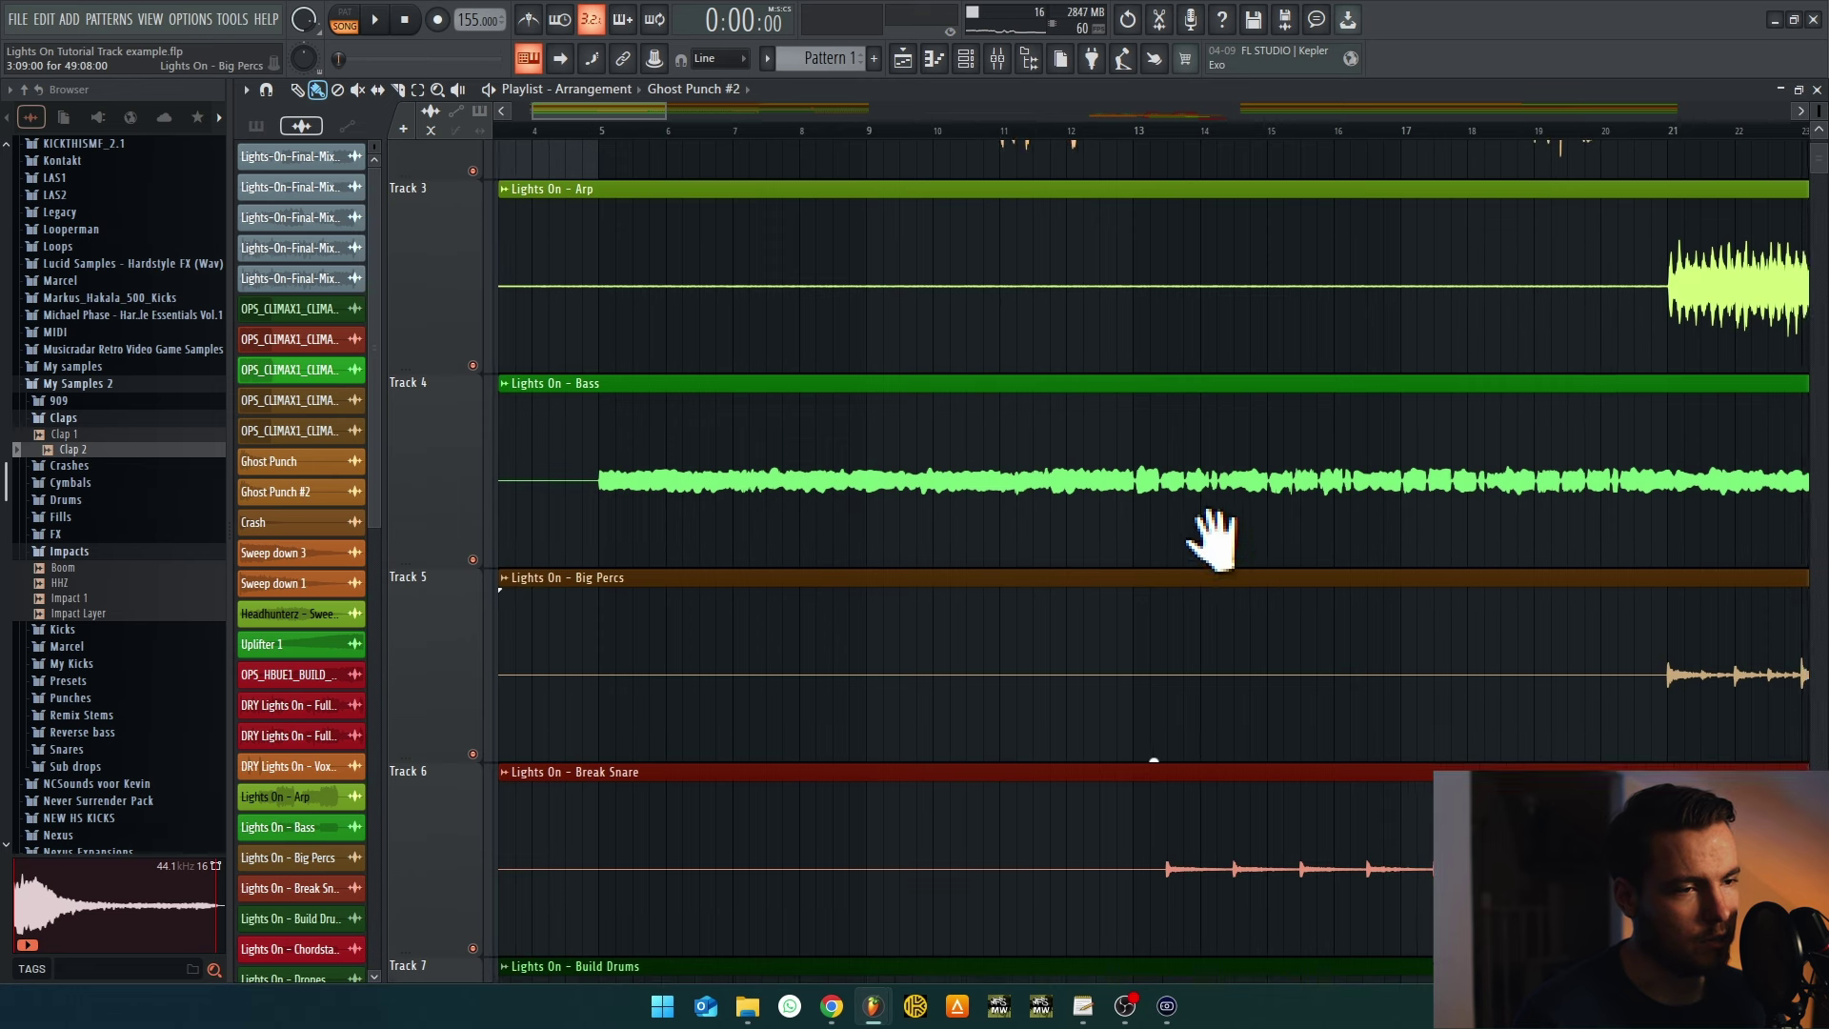
# Solo the Lights On - Bass track, play it from bar 13, and unsolo it
pyautogui.scroll(-2, 590, 455)
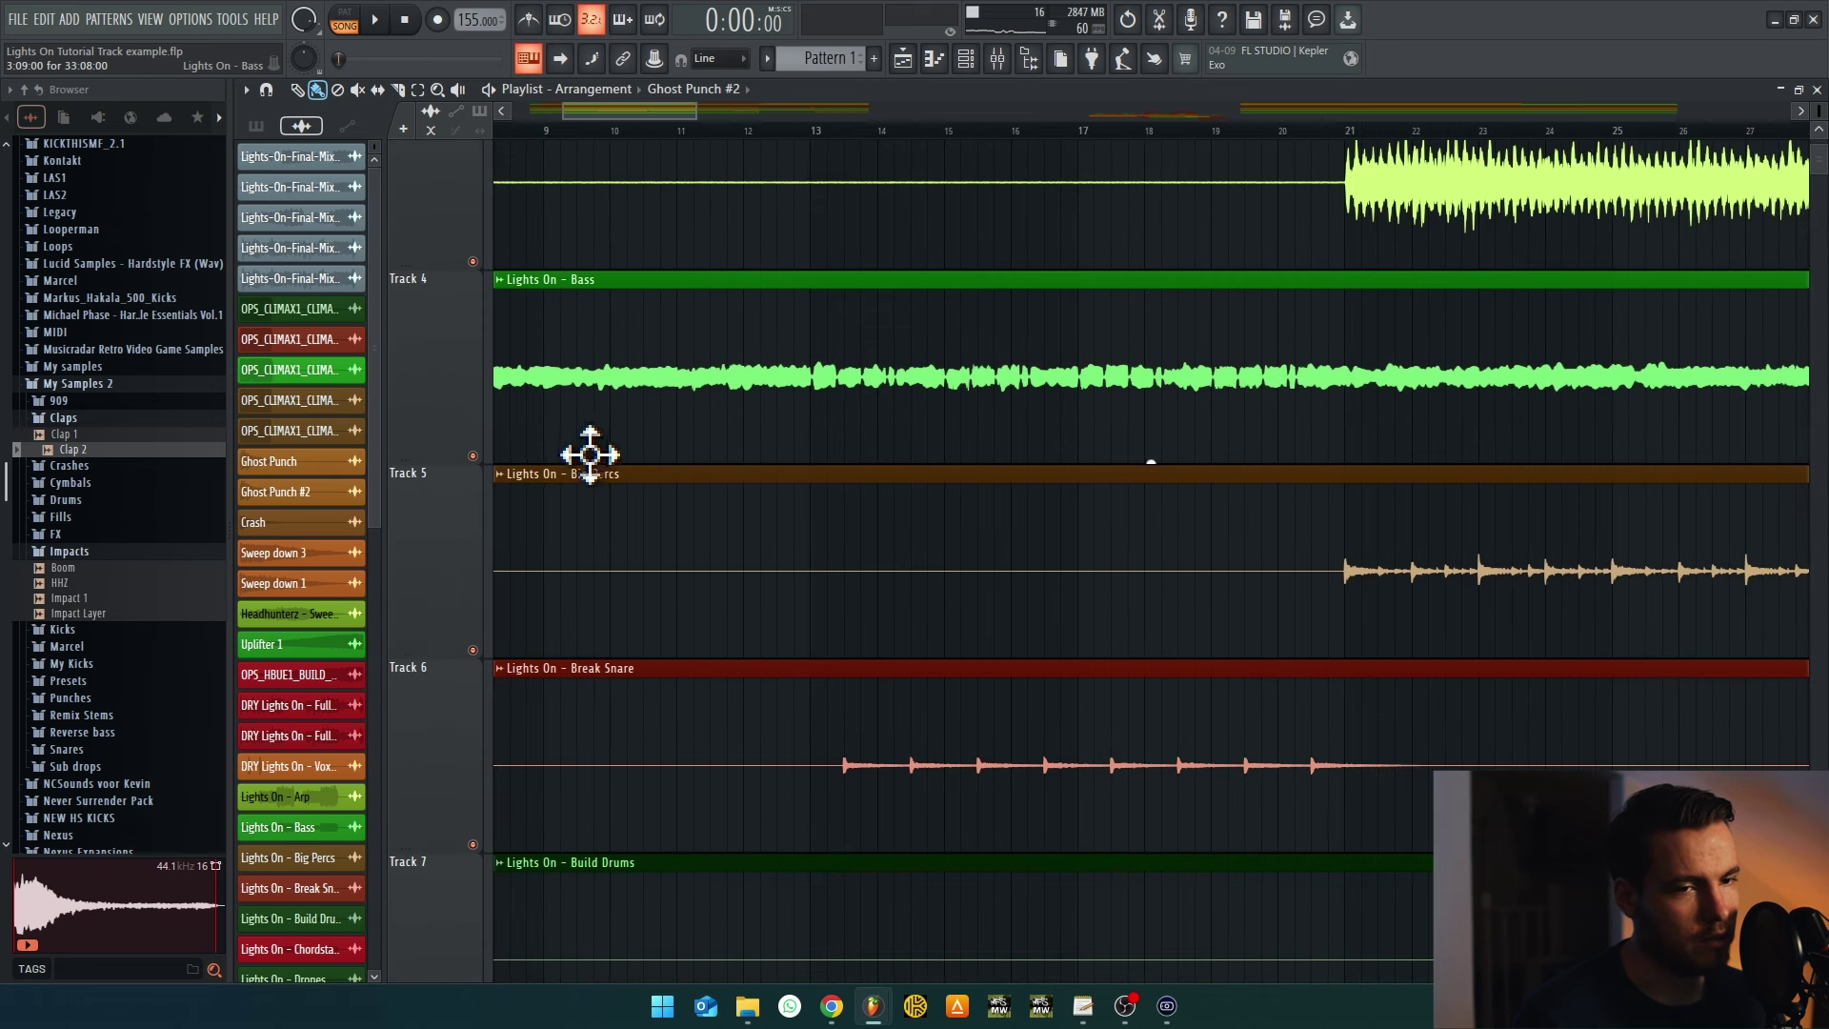
pyautogui.rightClick(473, 456)
pyautogui.press('space')
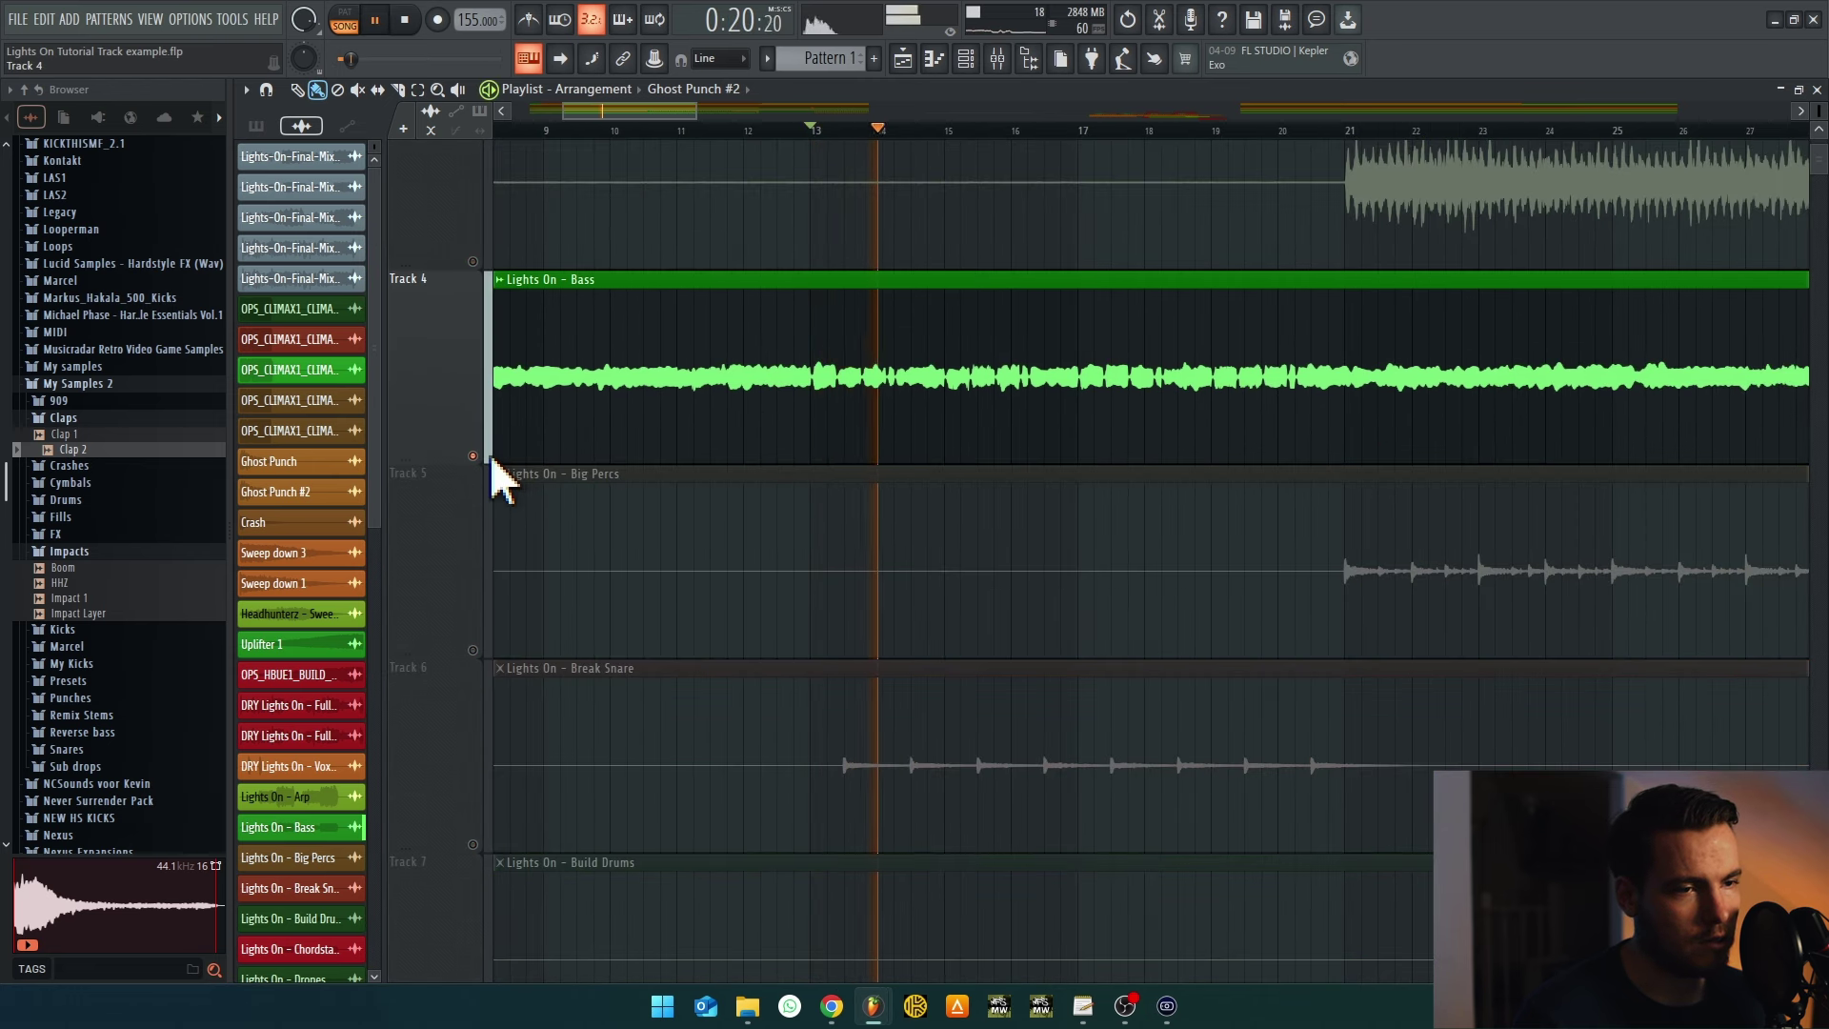
pyautogui.rightClick(481, 458)
pyautogui.press('space')
# Examine the lower stem tracks and play all stems from bar 13 to hear the kick pattern in context
pyautogui.scroll(-4, 789, 596)
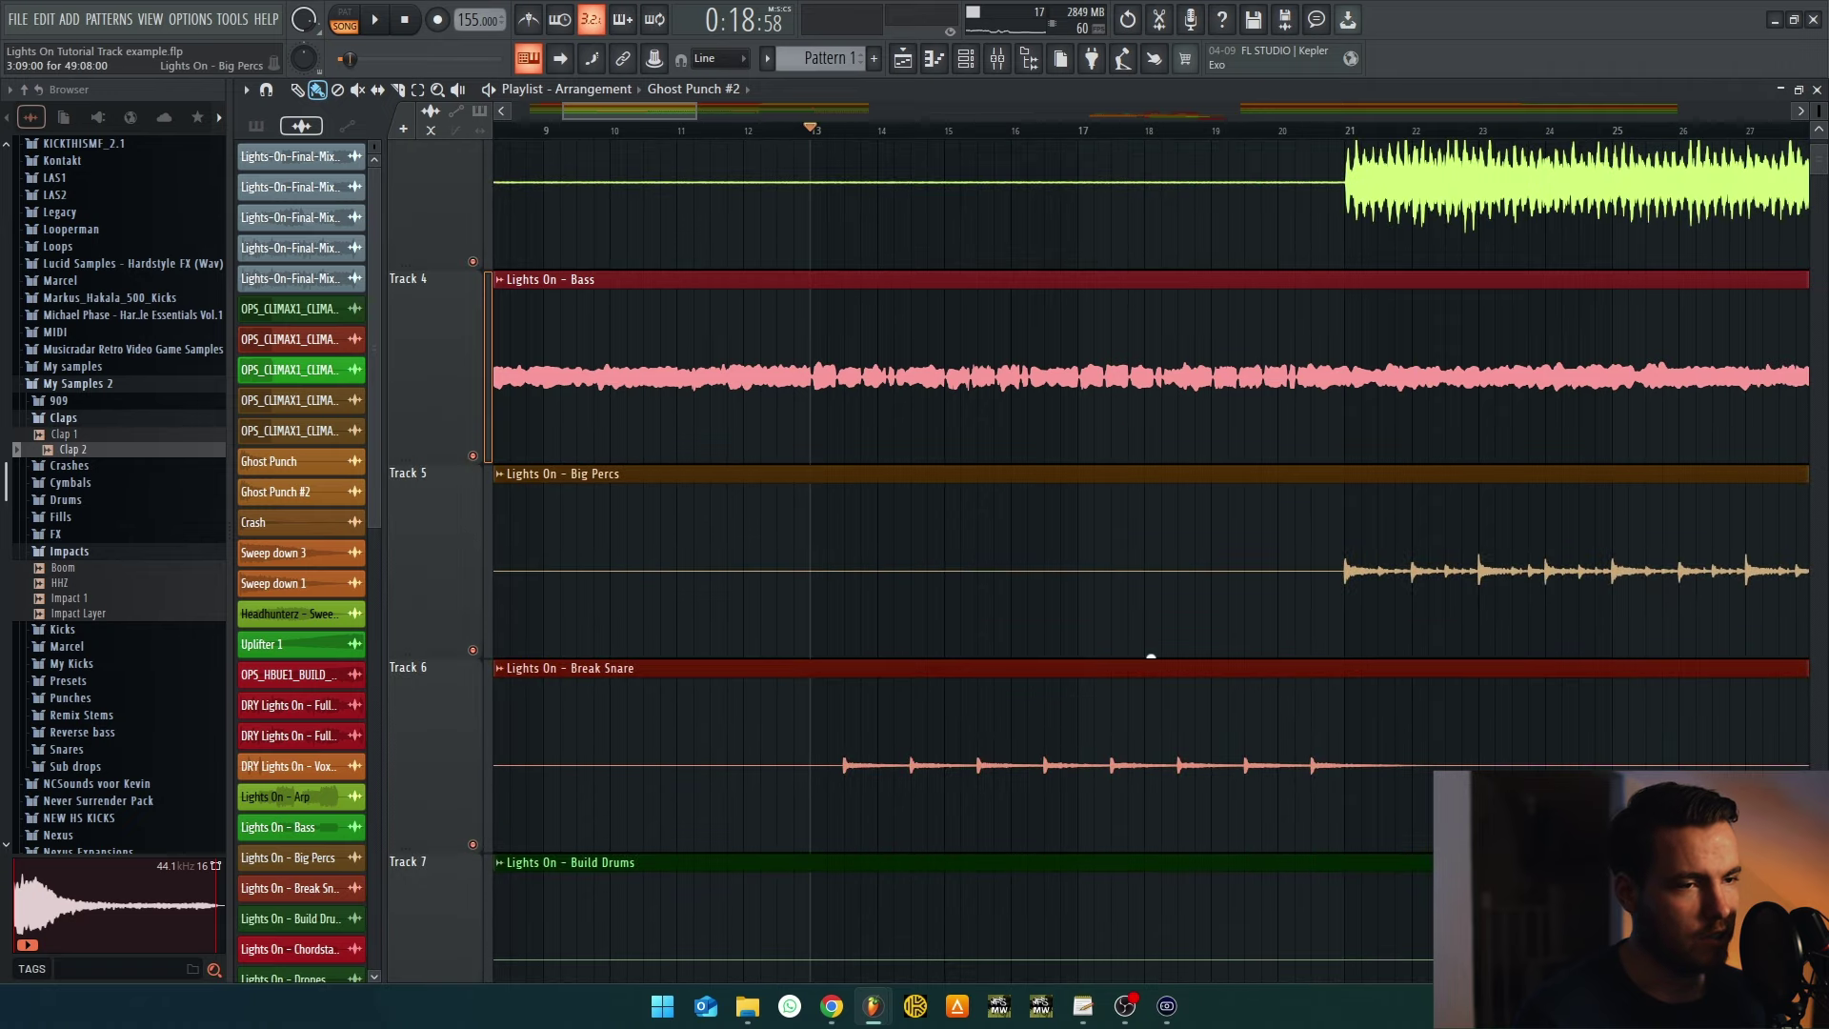
pyautogui.scroll(-2, 853, 667)
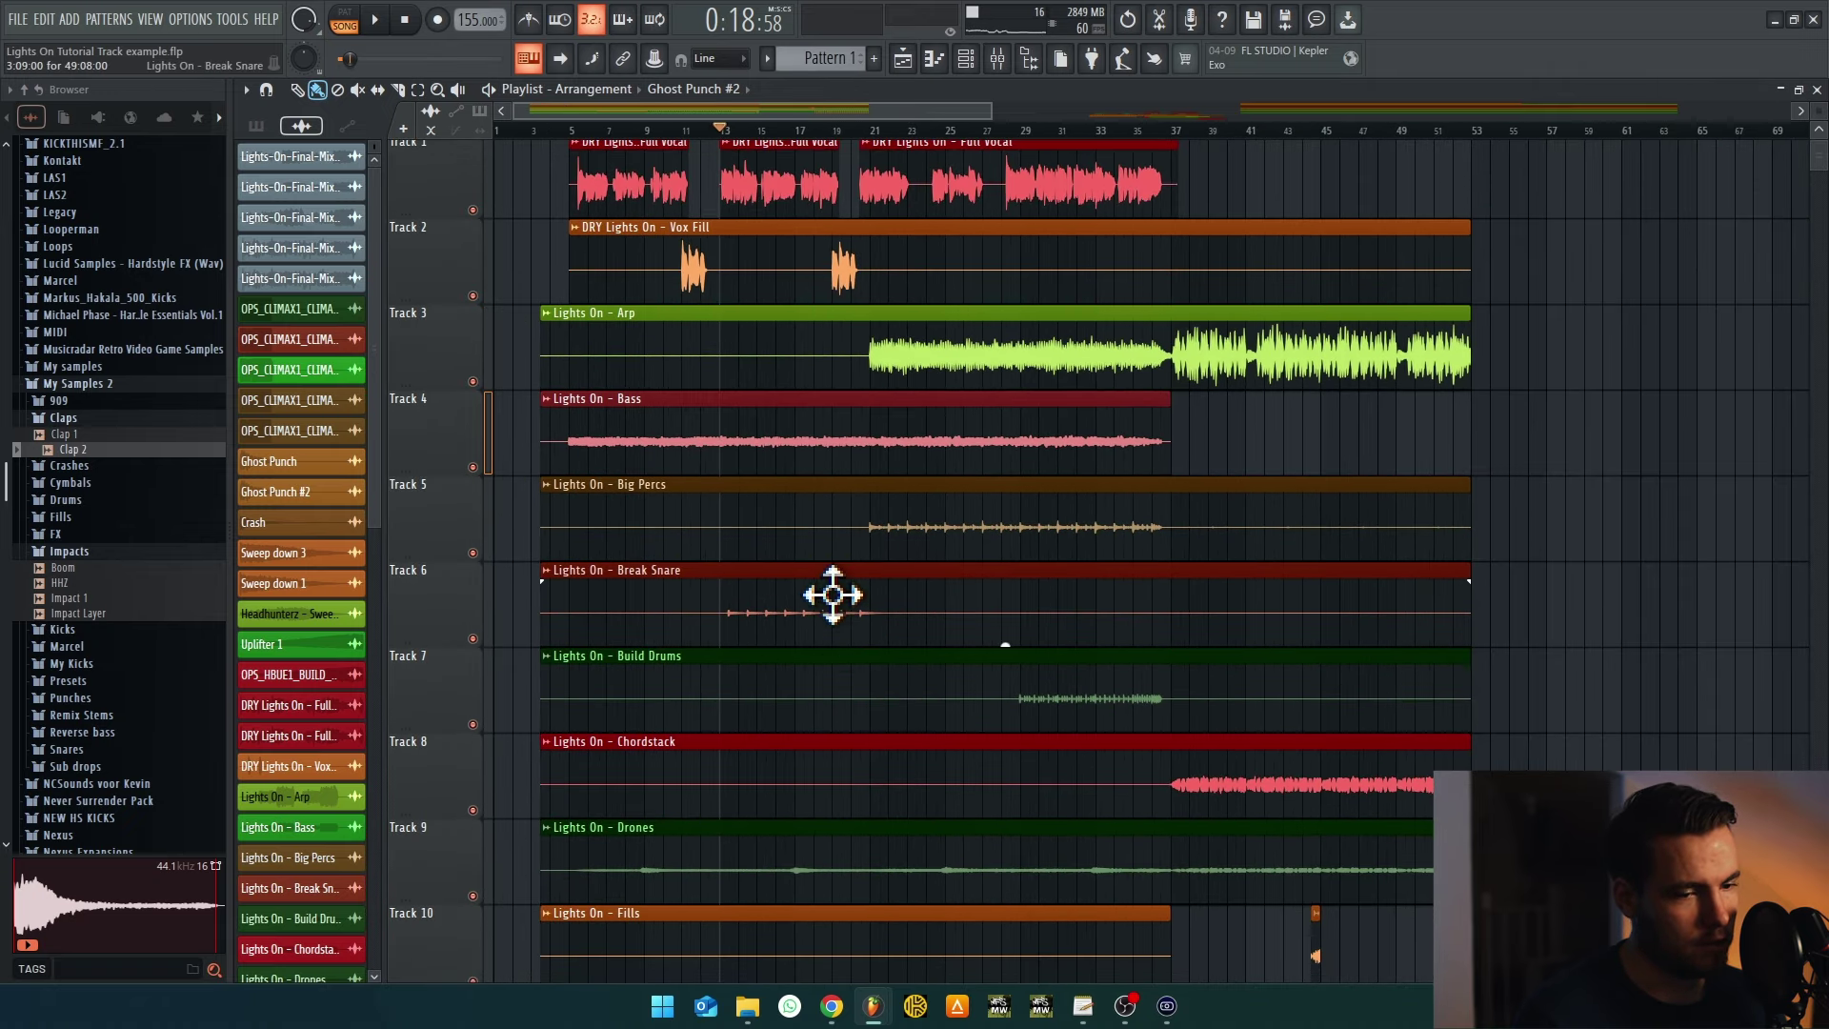
pyautogui.scroll(-5, 824, 596)
pyautogui.scroll(-1, 1319, 666)
pyautogui.scroll(2, 837, 702)
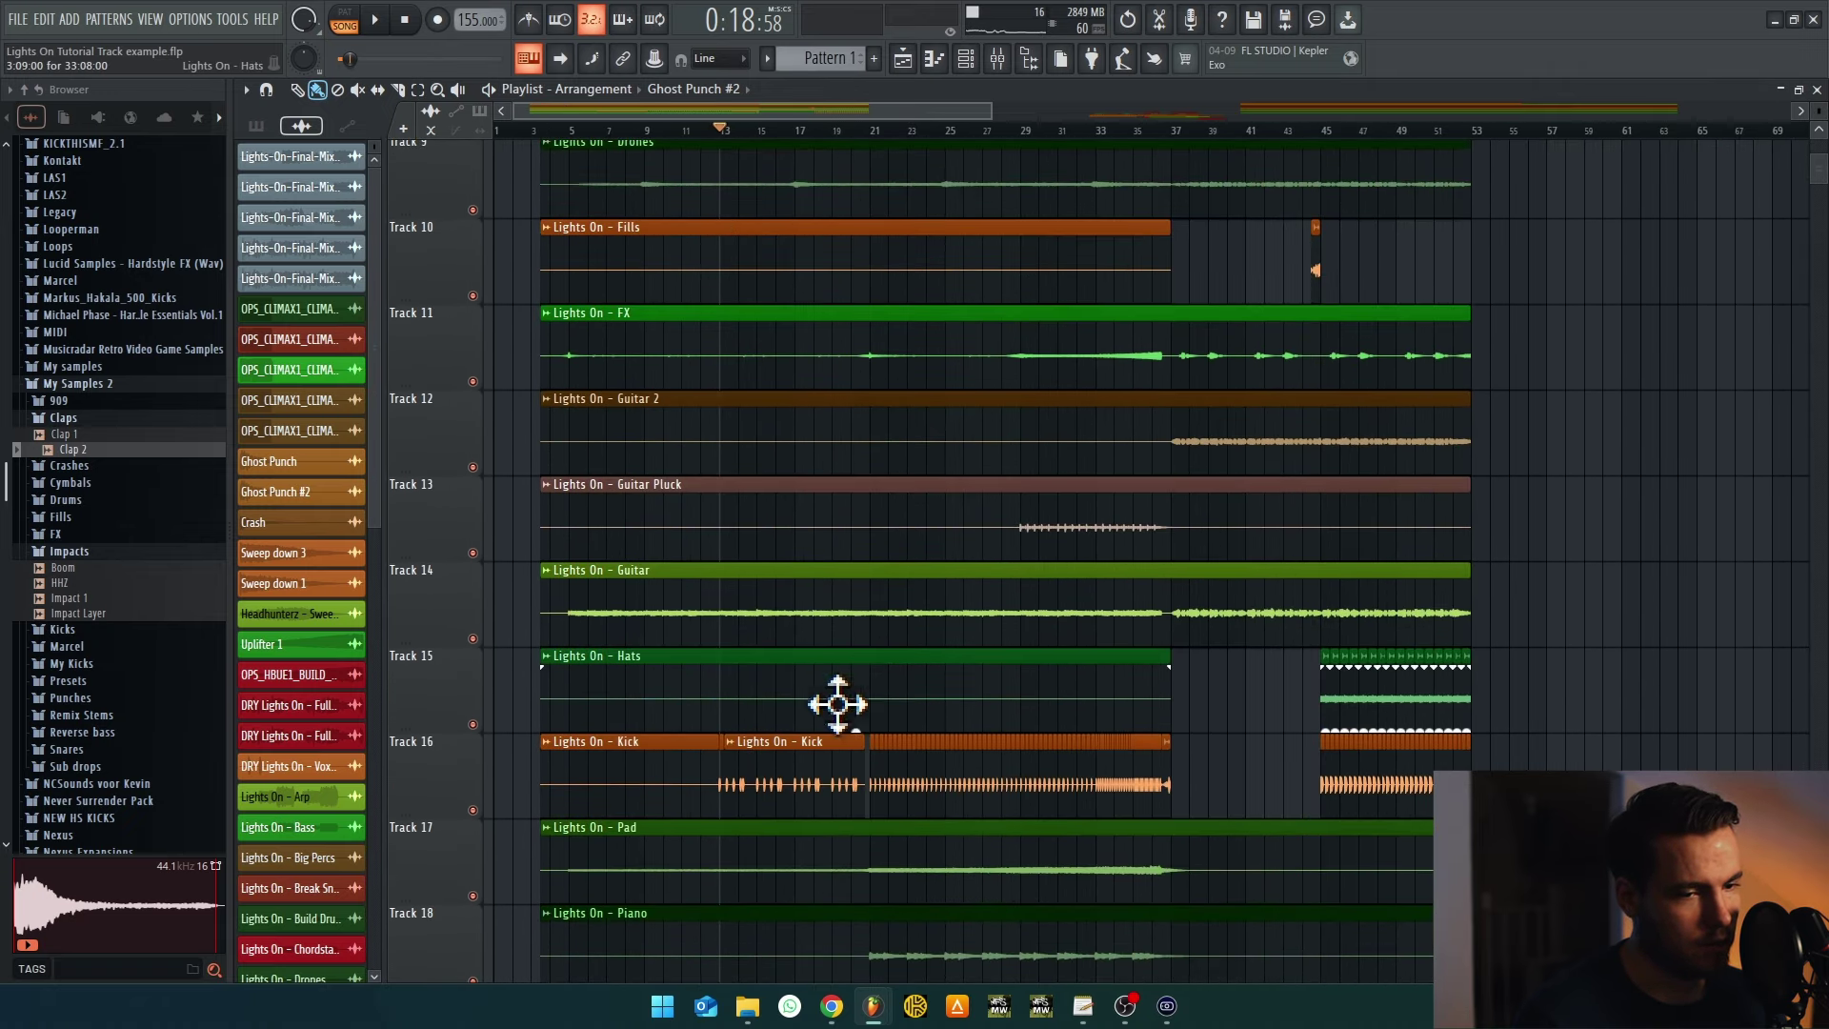
pyautogui.scroll(-2, 756, 735)
pyautogui.scroll(4, 714, 648)
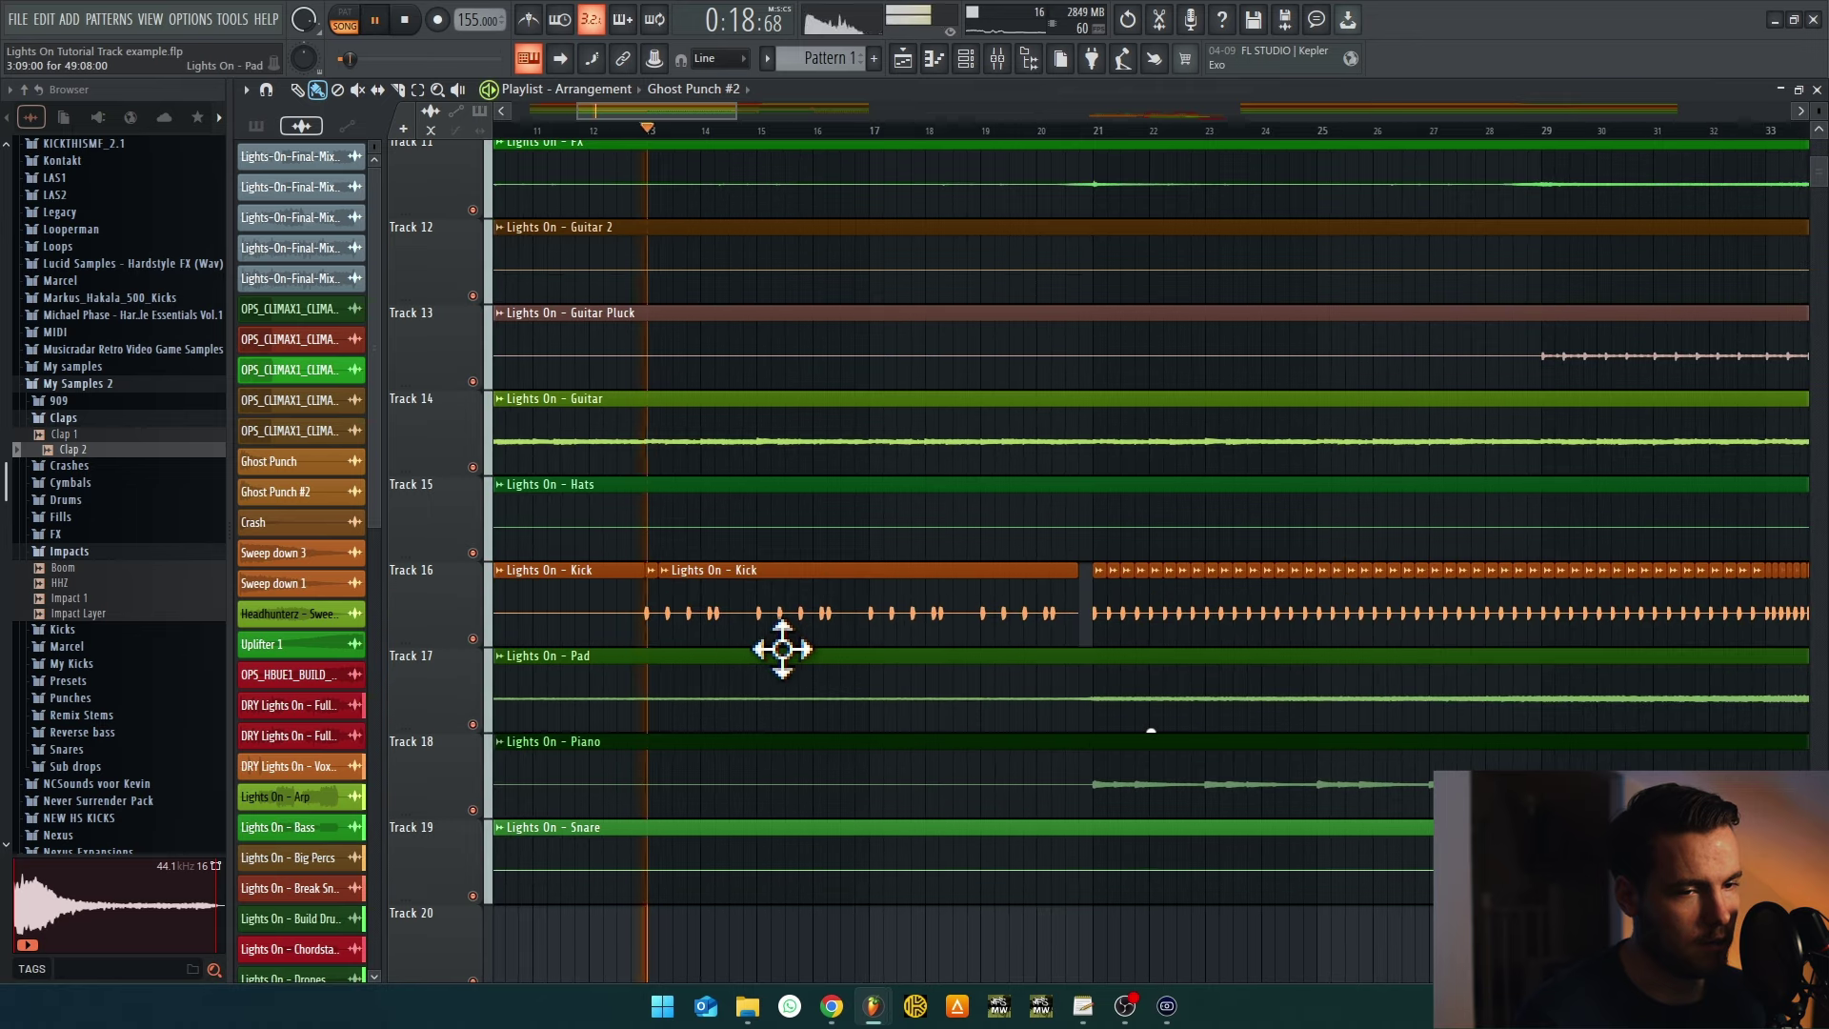
pyautogui.press('space')
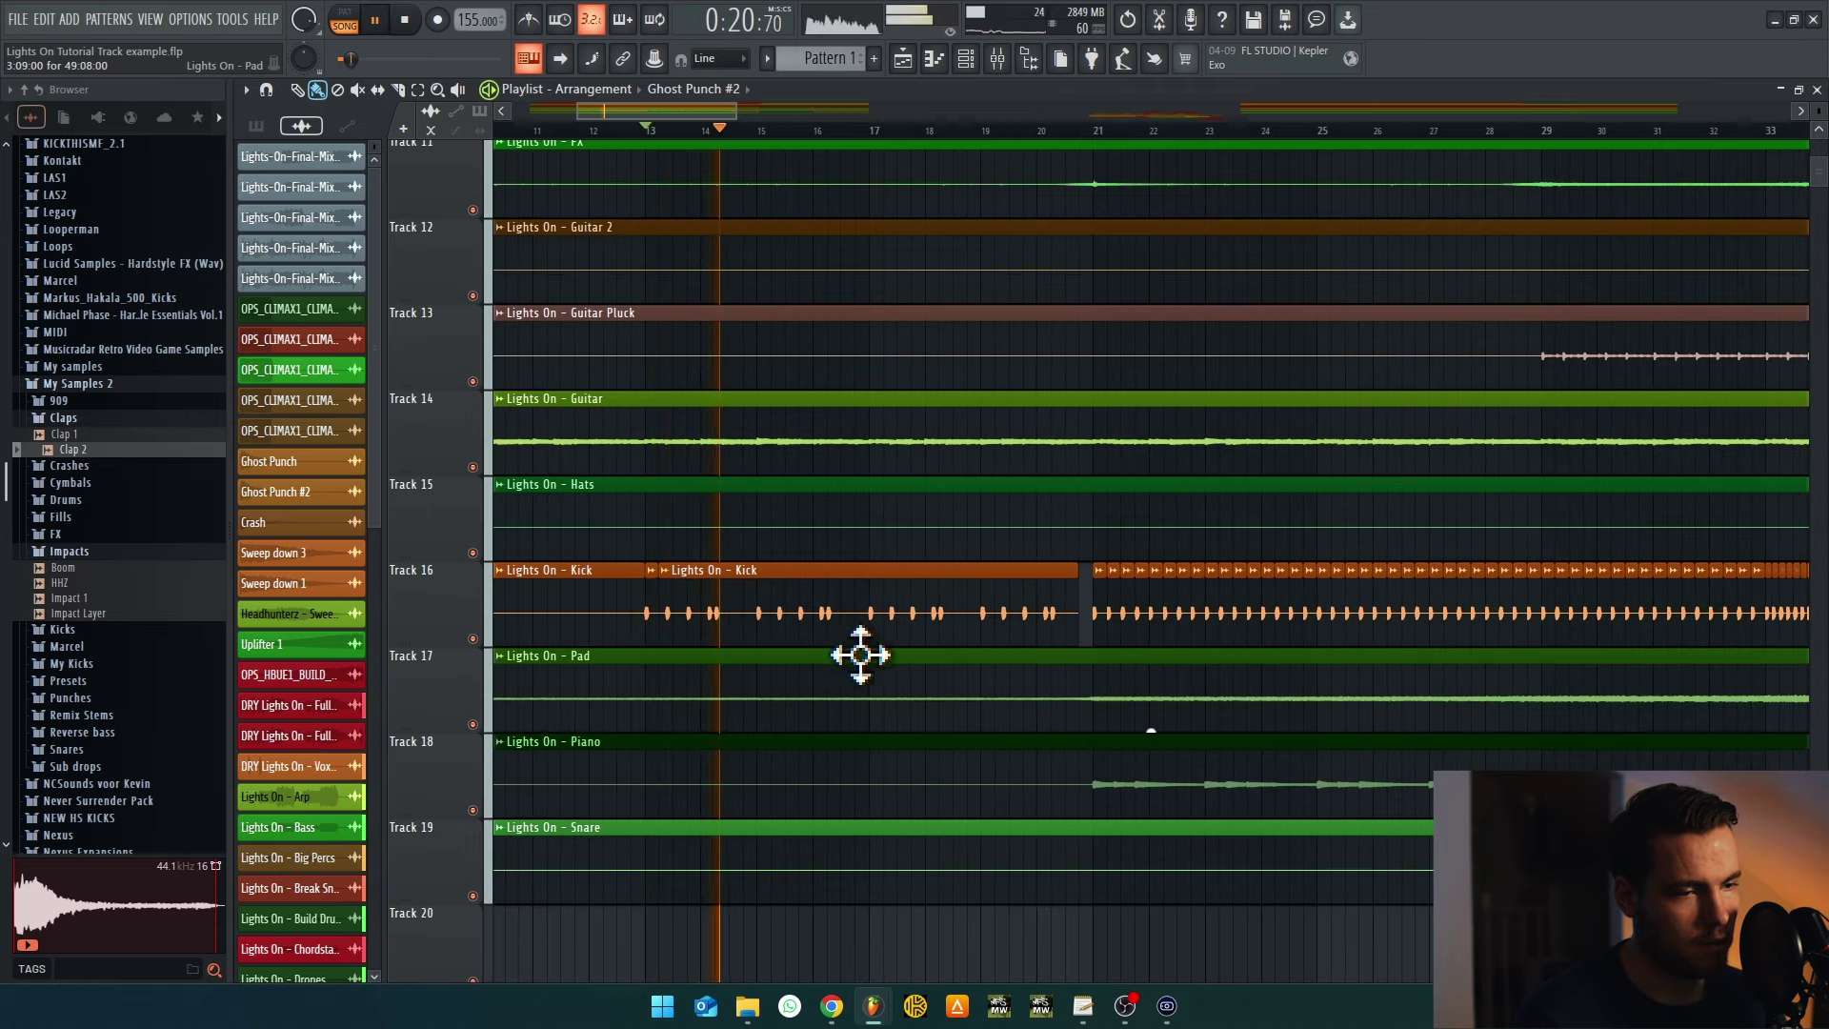
pyautogui.press('space')
pyautogui.moveTo(1111, 511); pyautogui.dragTo(748, 909)
pyautogui.scroll(-5, 801, 829)
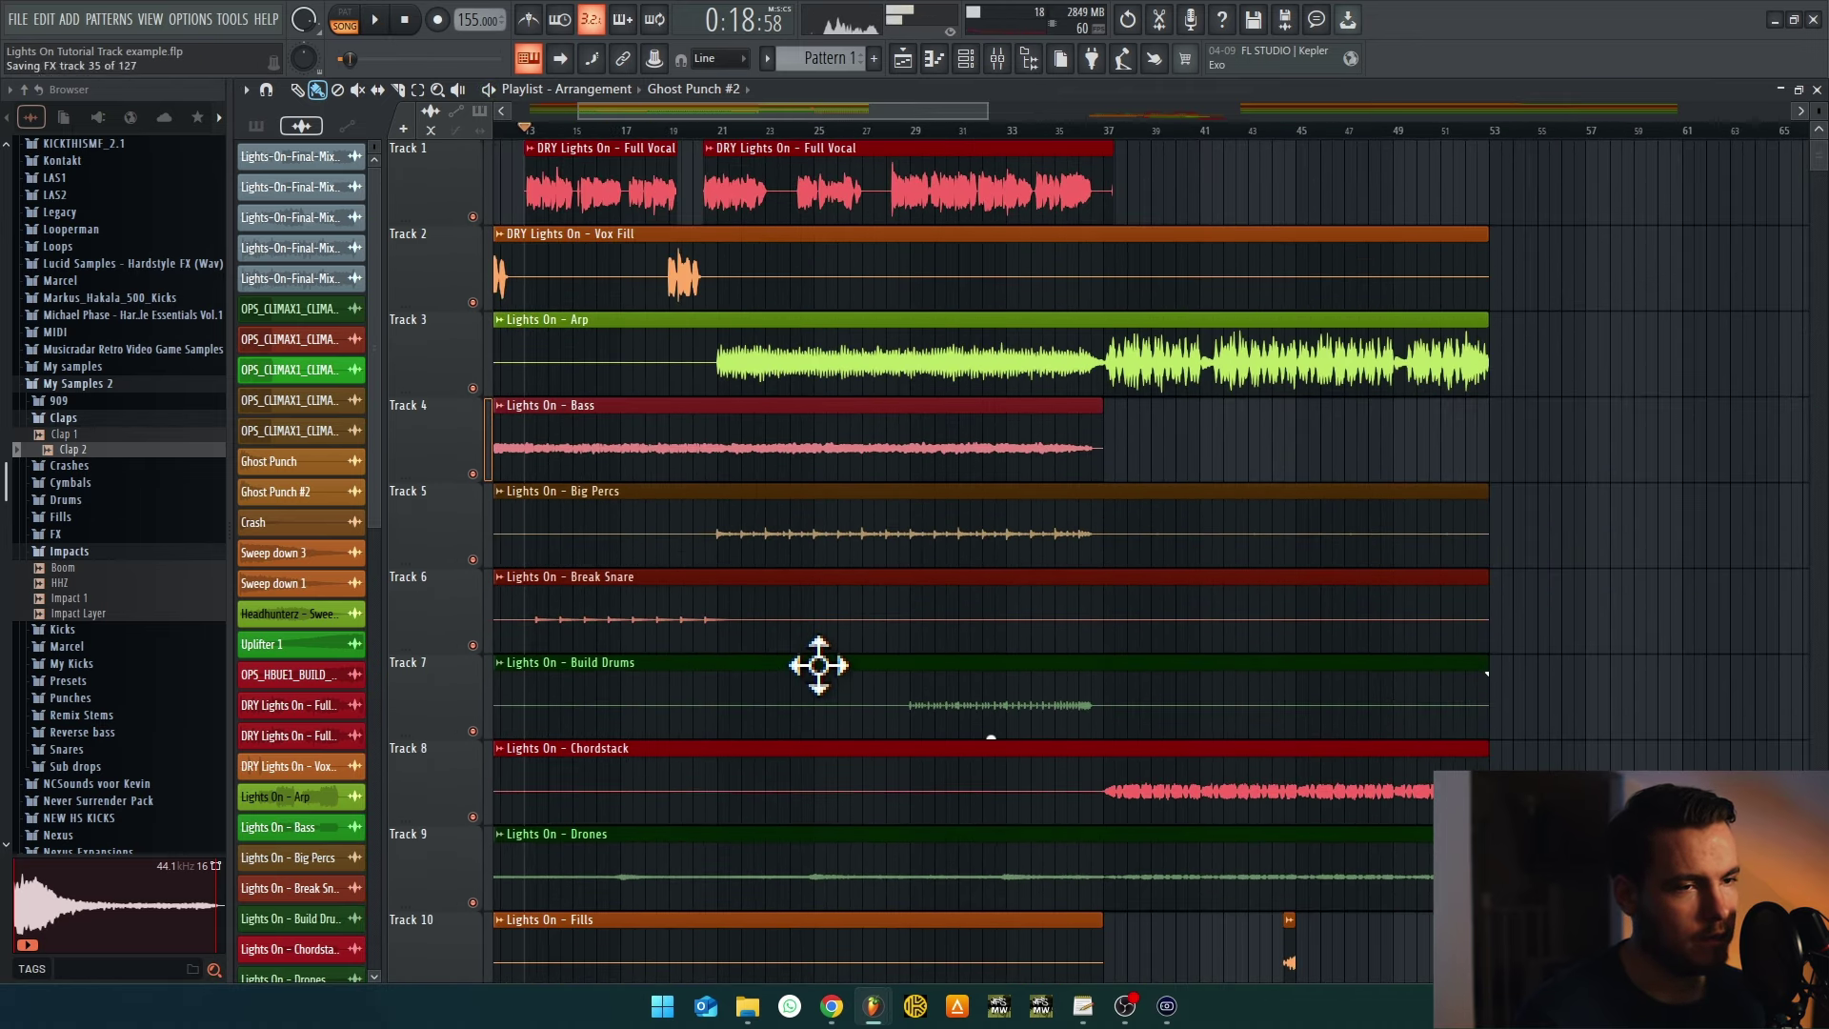
pyautogui.scroll(-3, 834, 656)
pyautogui.scroll(-3, 968, 476)
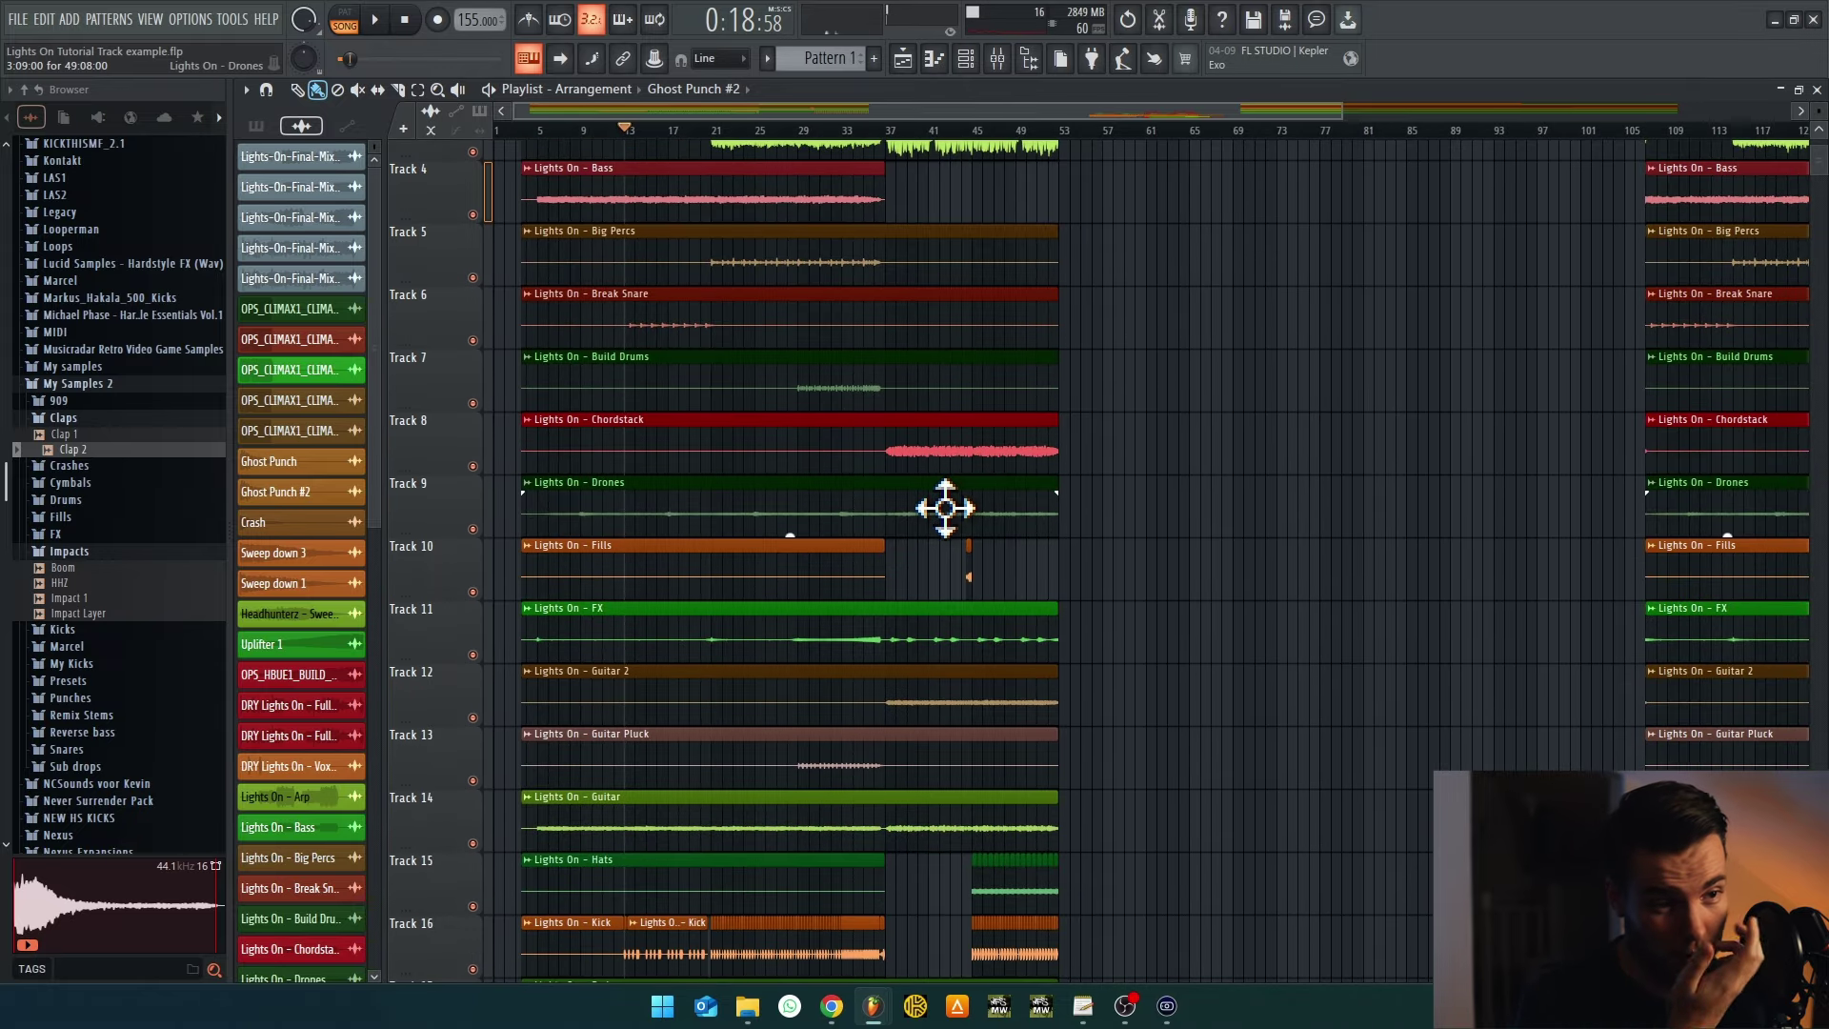
pyautogui.scroll(3, 825, 518)
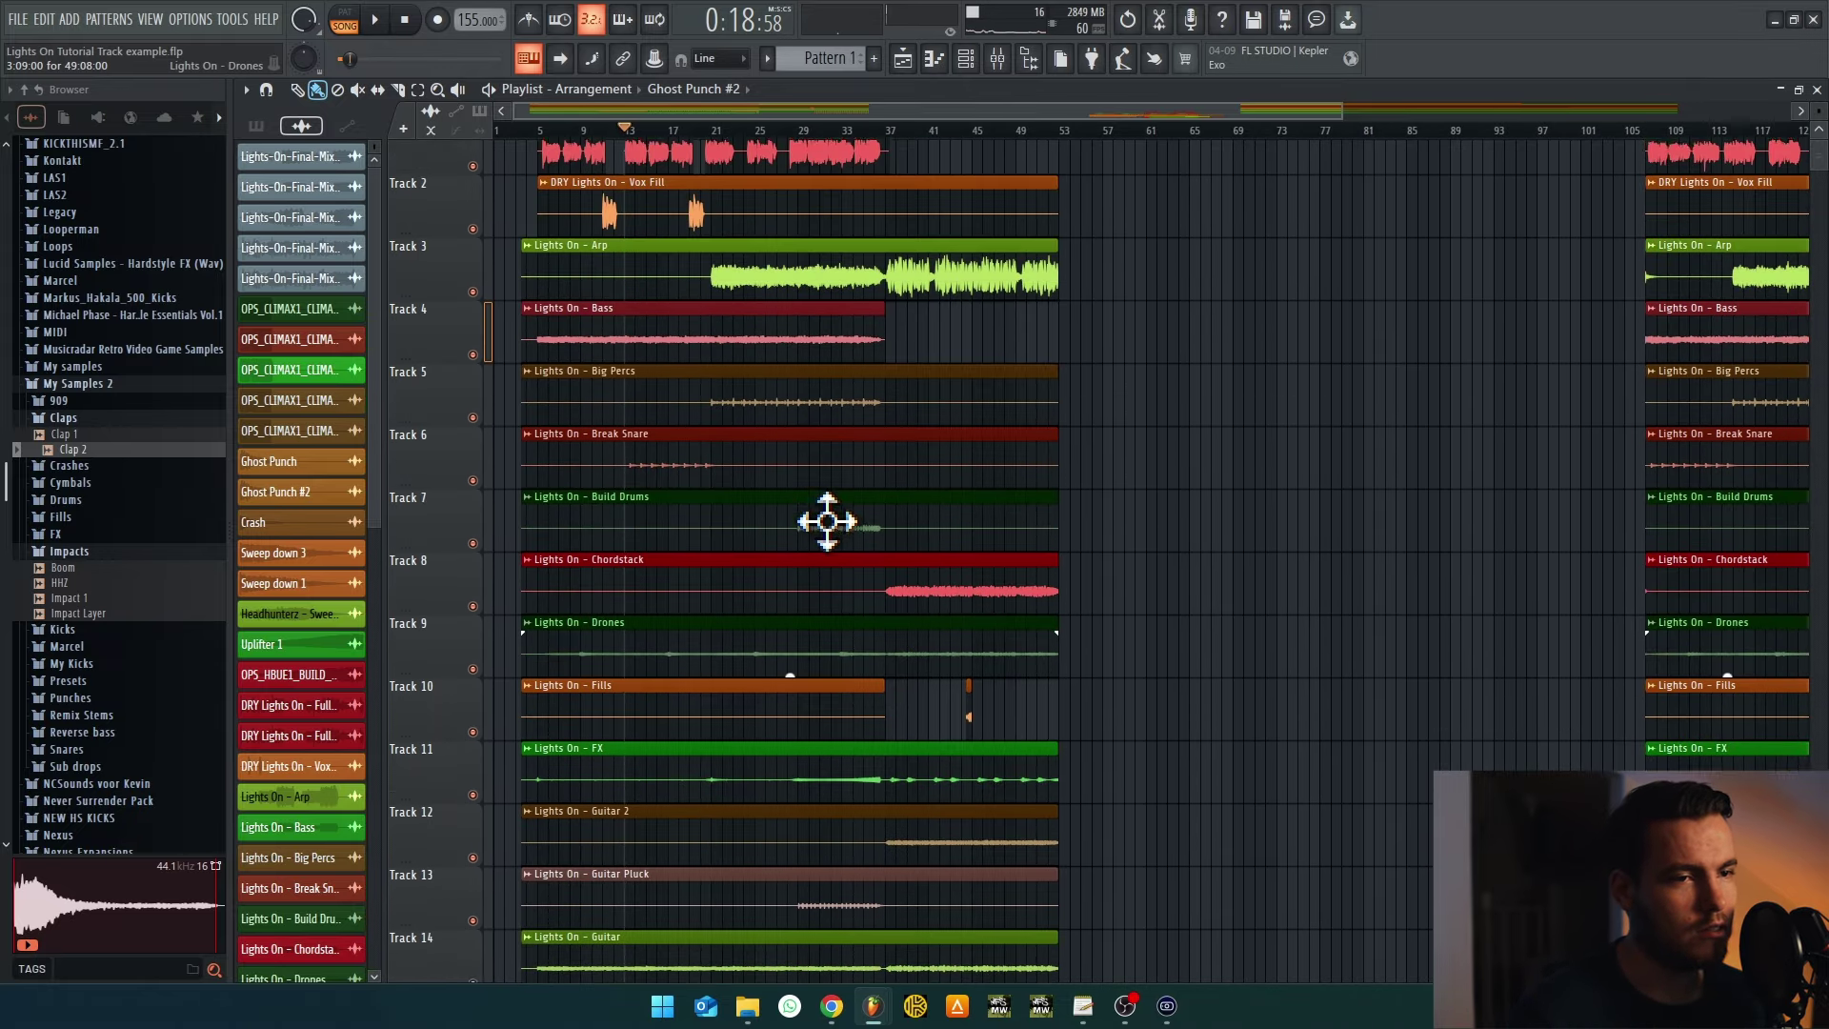
# Solo the Lights On - Bass track and look over the Bass channel's notes in Pattern 1's piano roll
pyautogui.scroll(3, 674, 425)
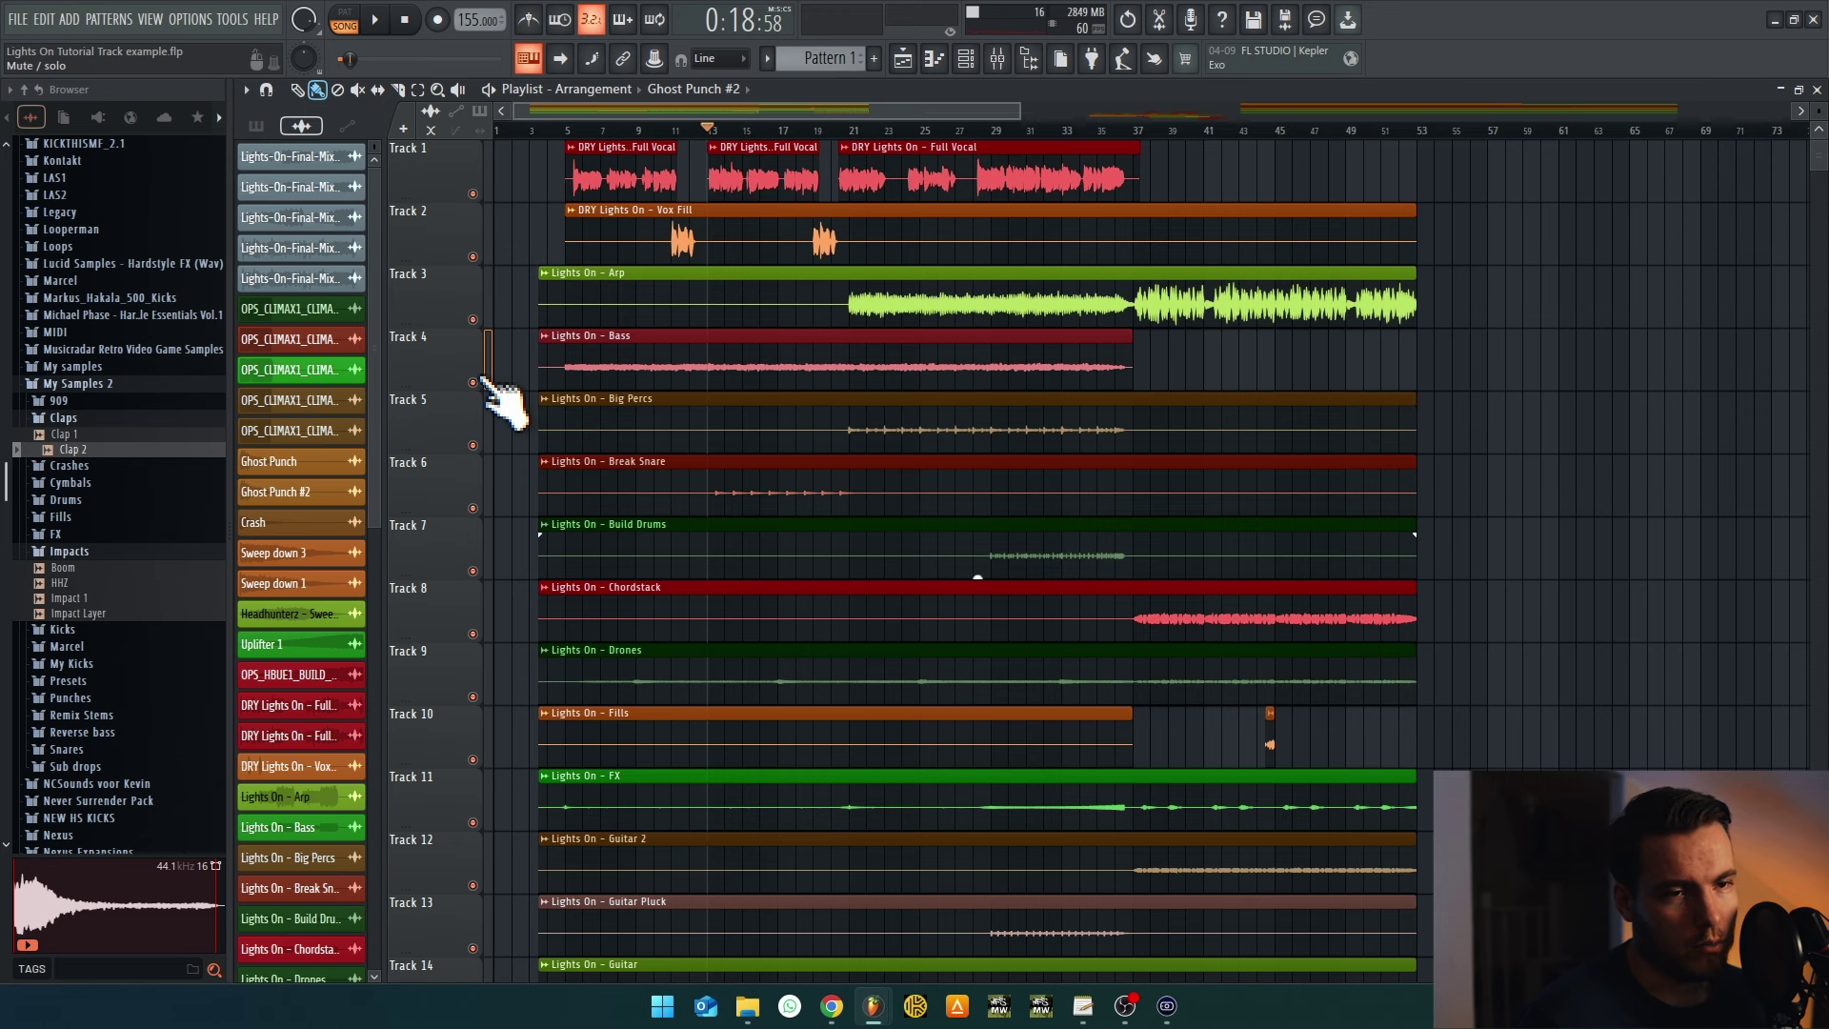
pyautogui.rightClick(473, 382)
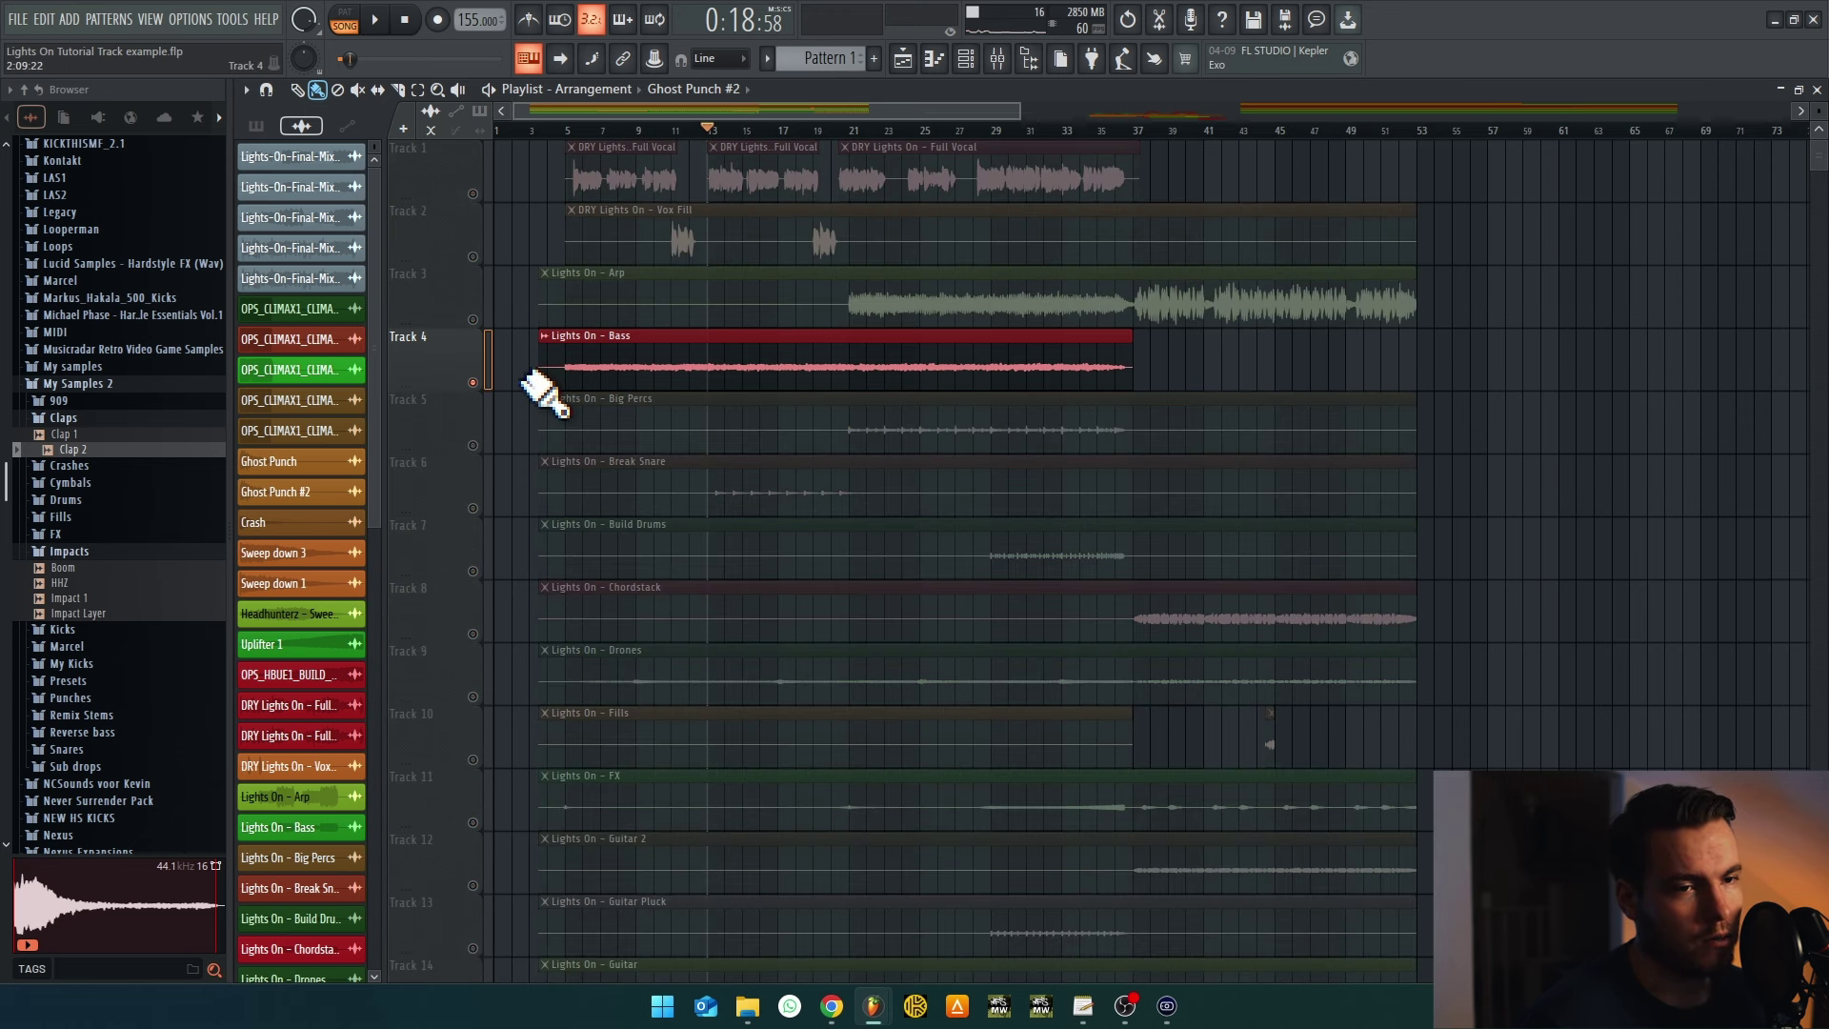
pyautogui.scroll(-2, 1151, 505)
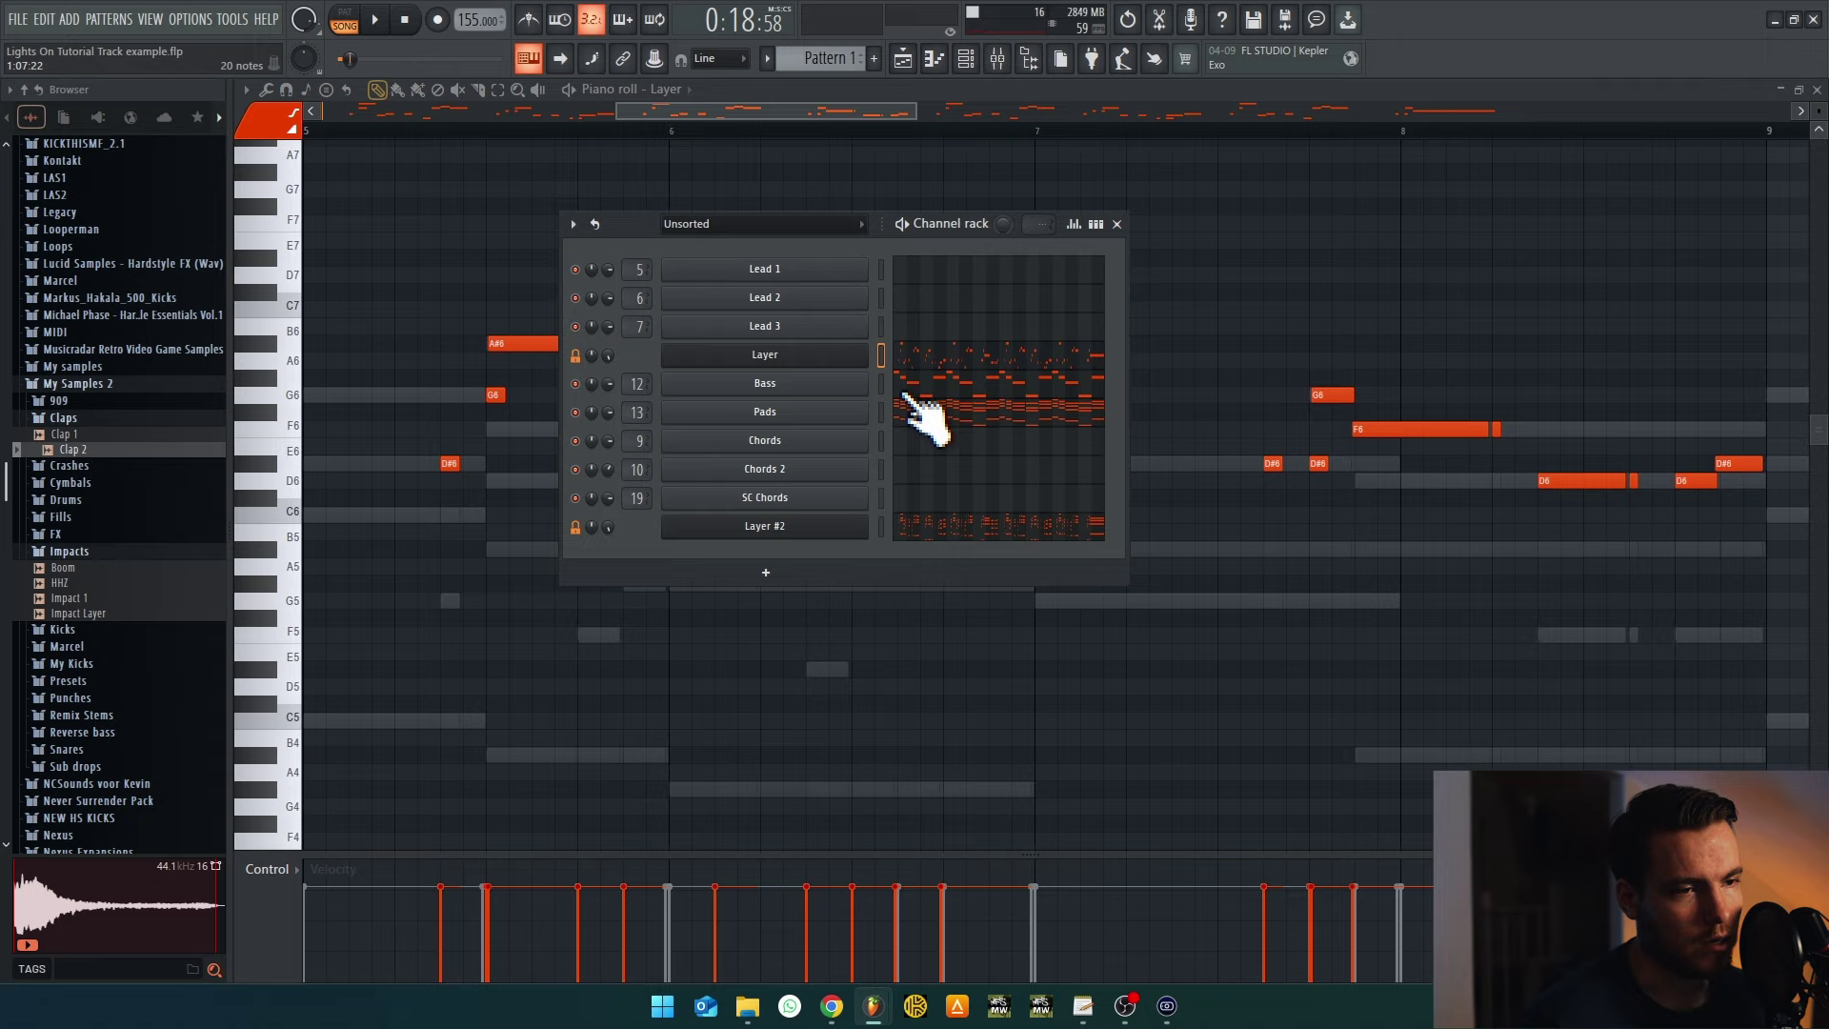
pyautogui.click(905, 394)
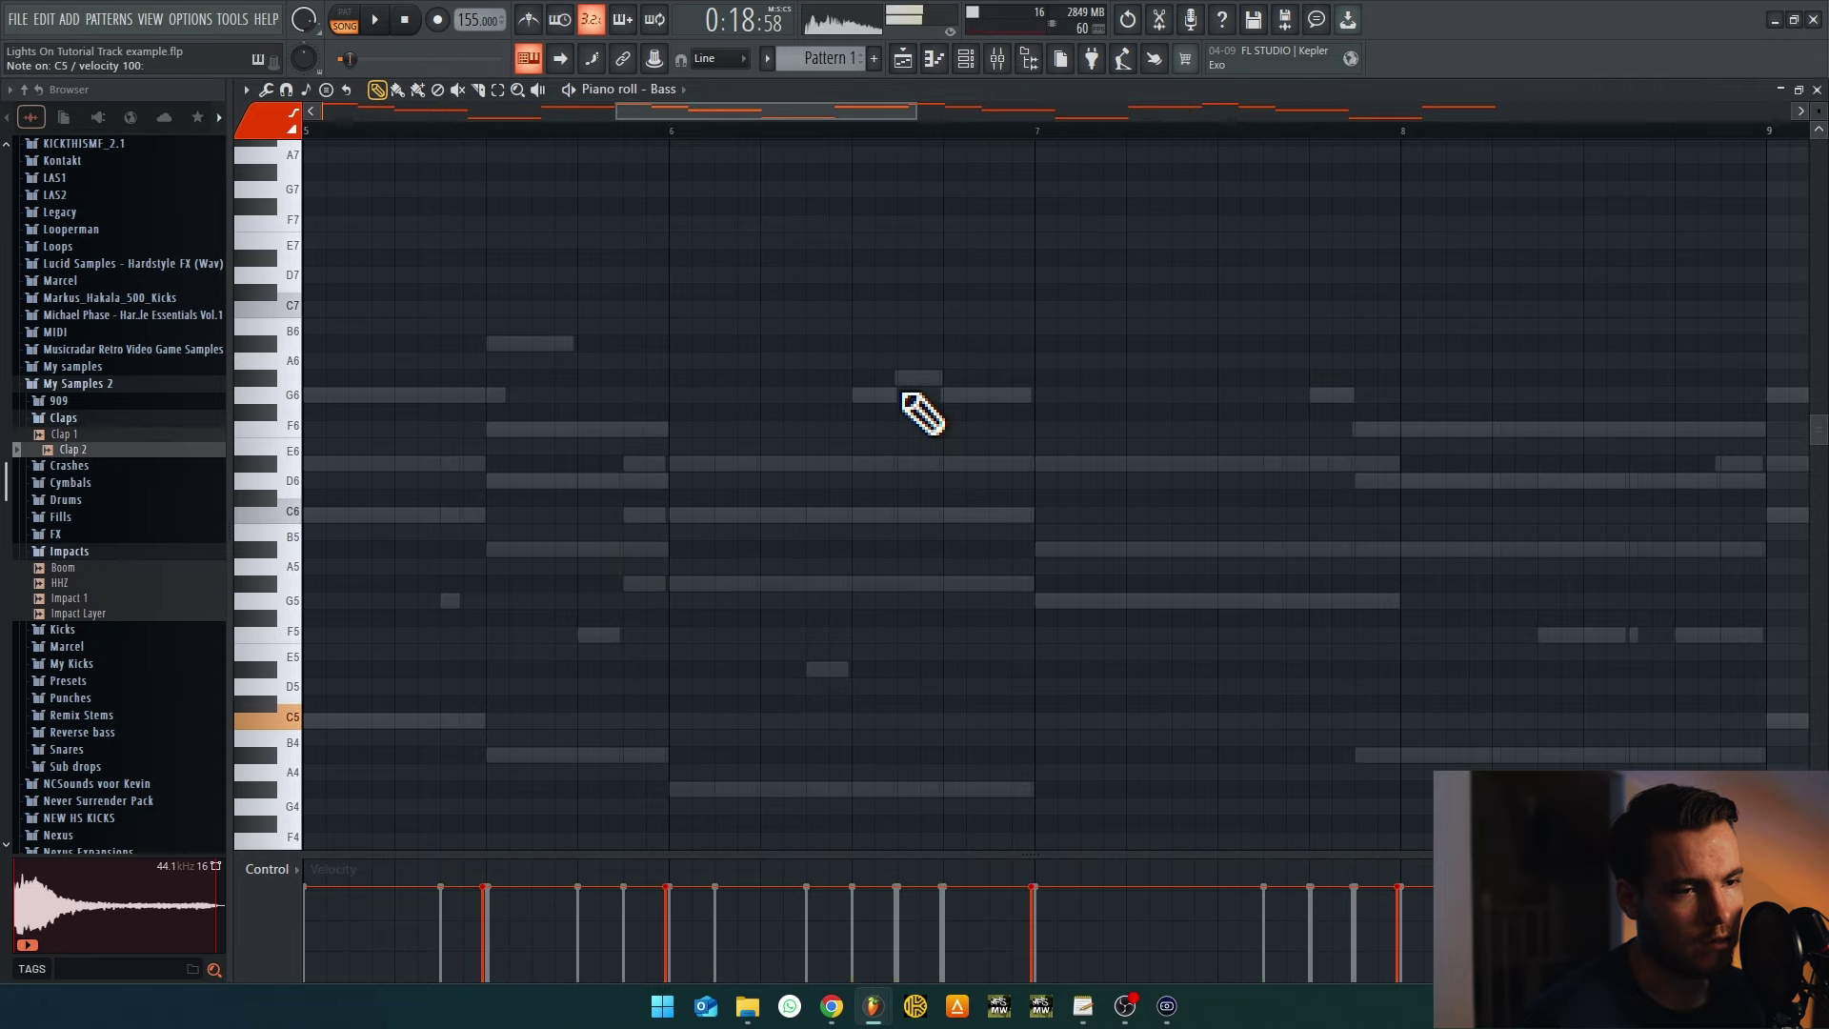
pyautogui.click(903, 60)
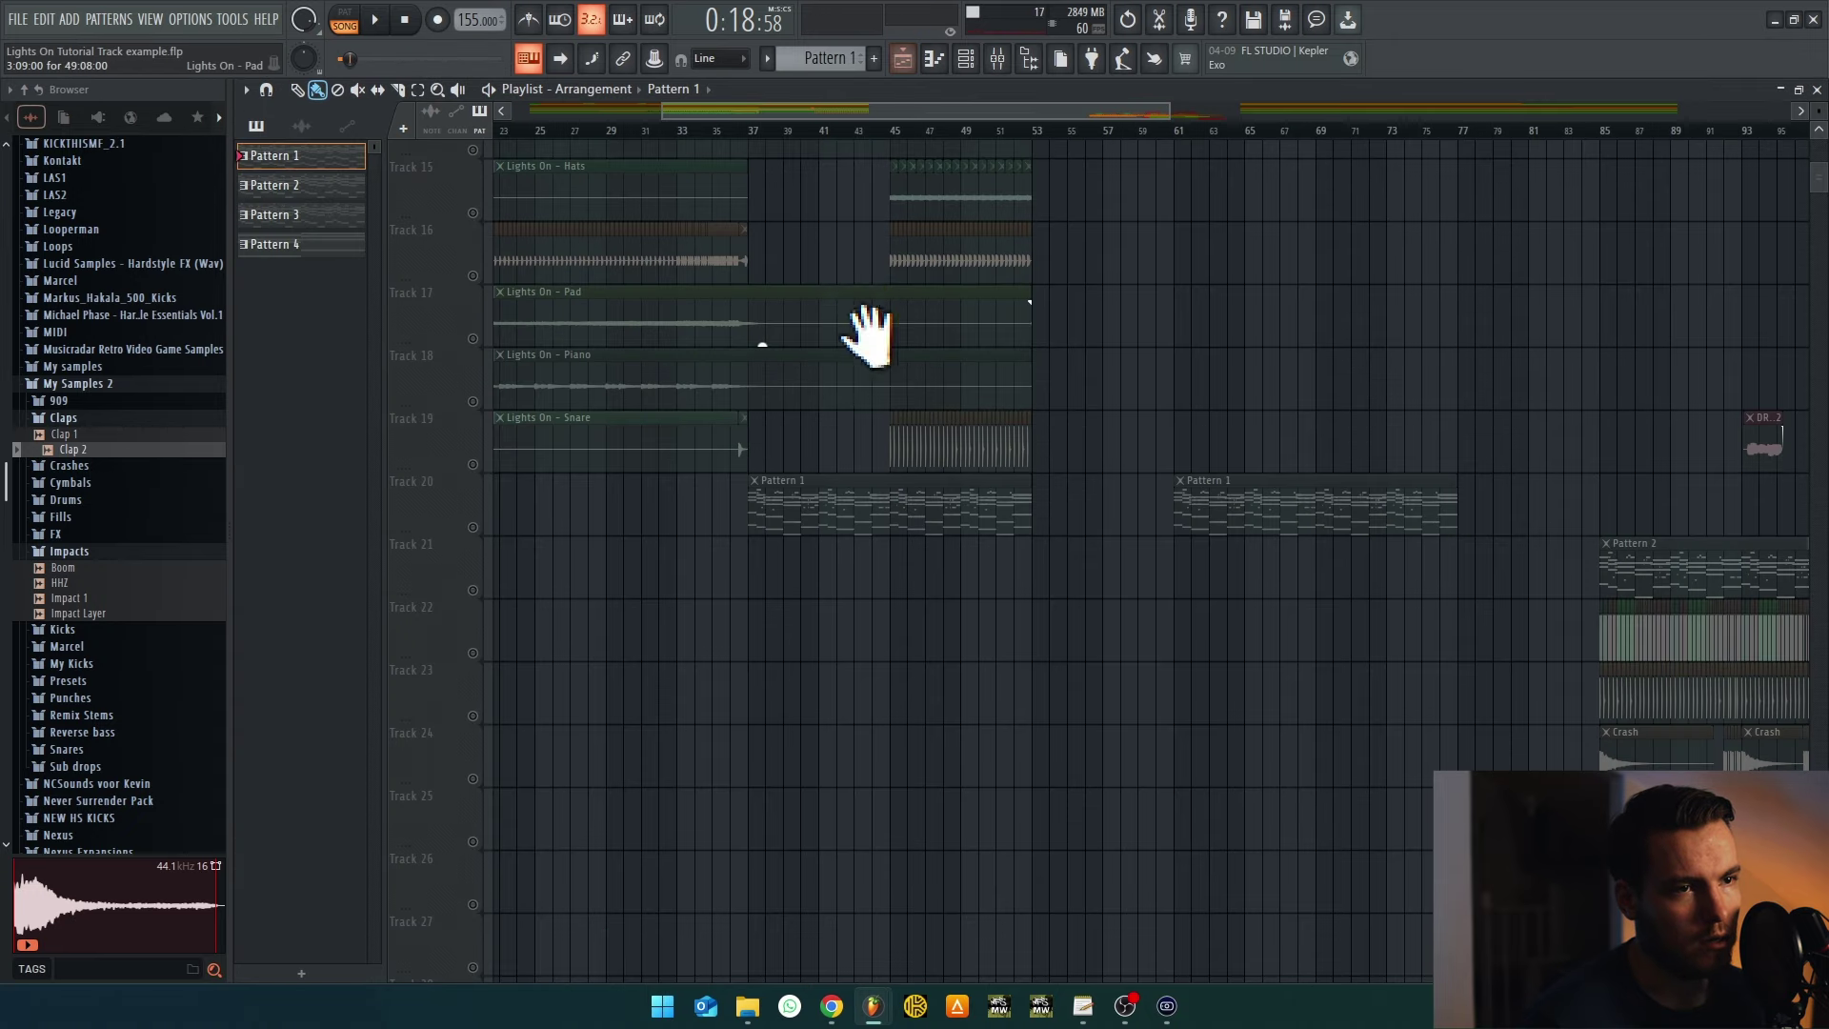
pyautogui.scroll(-3, 1102, 571)
pyautogui.scroll(-2, 858, 367)
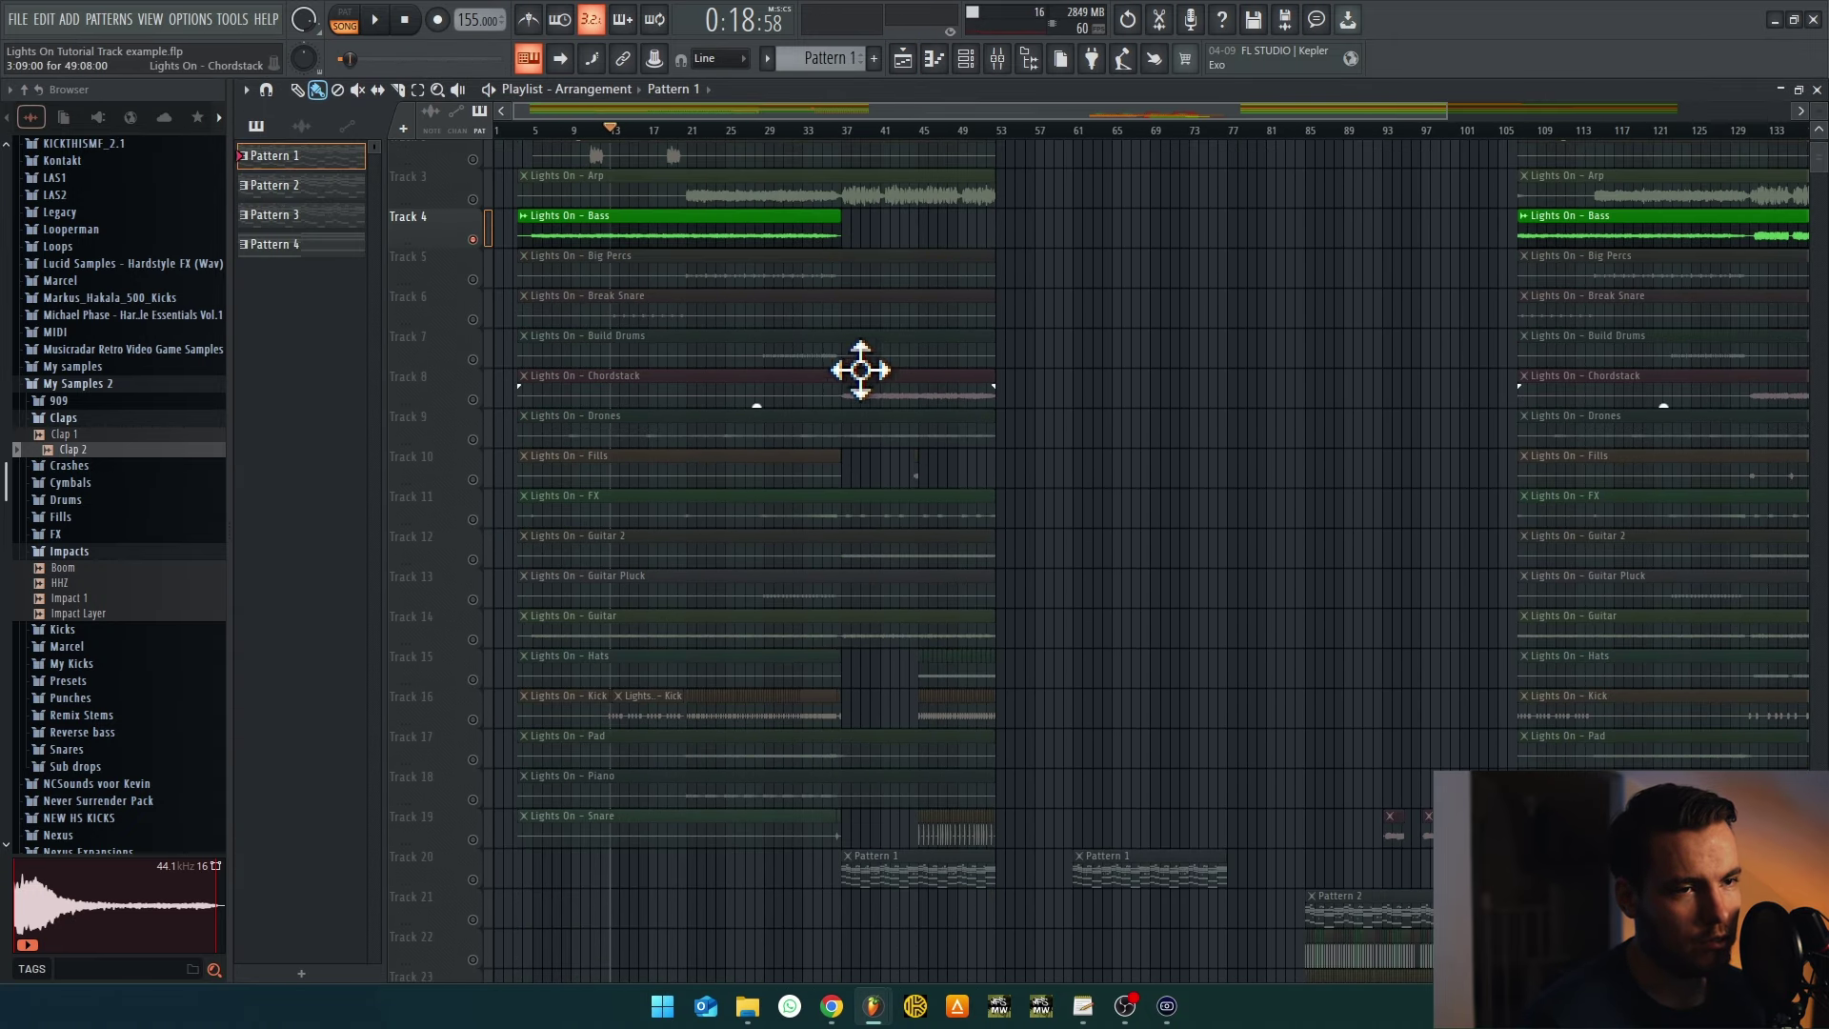
# Clone the Bass channel and move the copy to the end of the channel rack
pyautogui.click(965, 59)
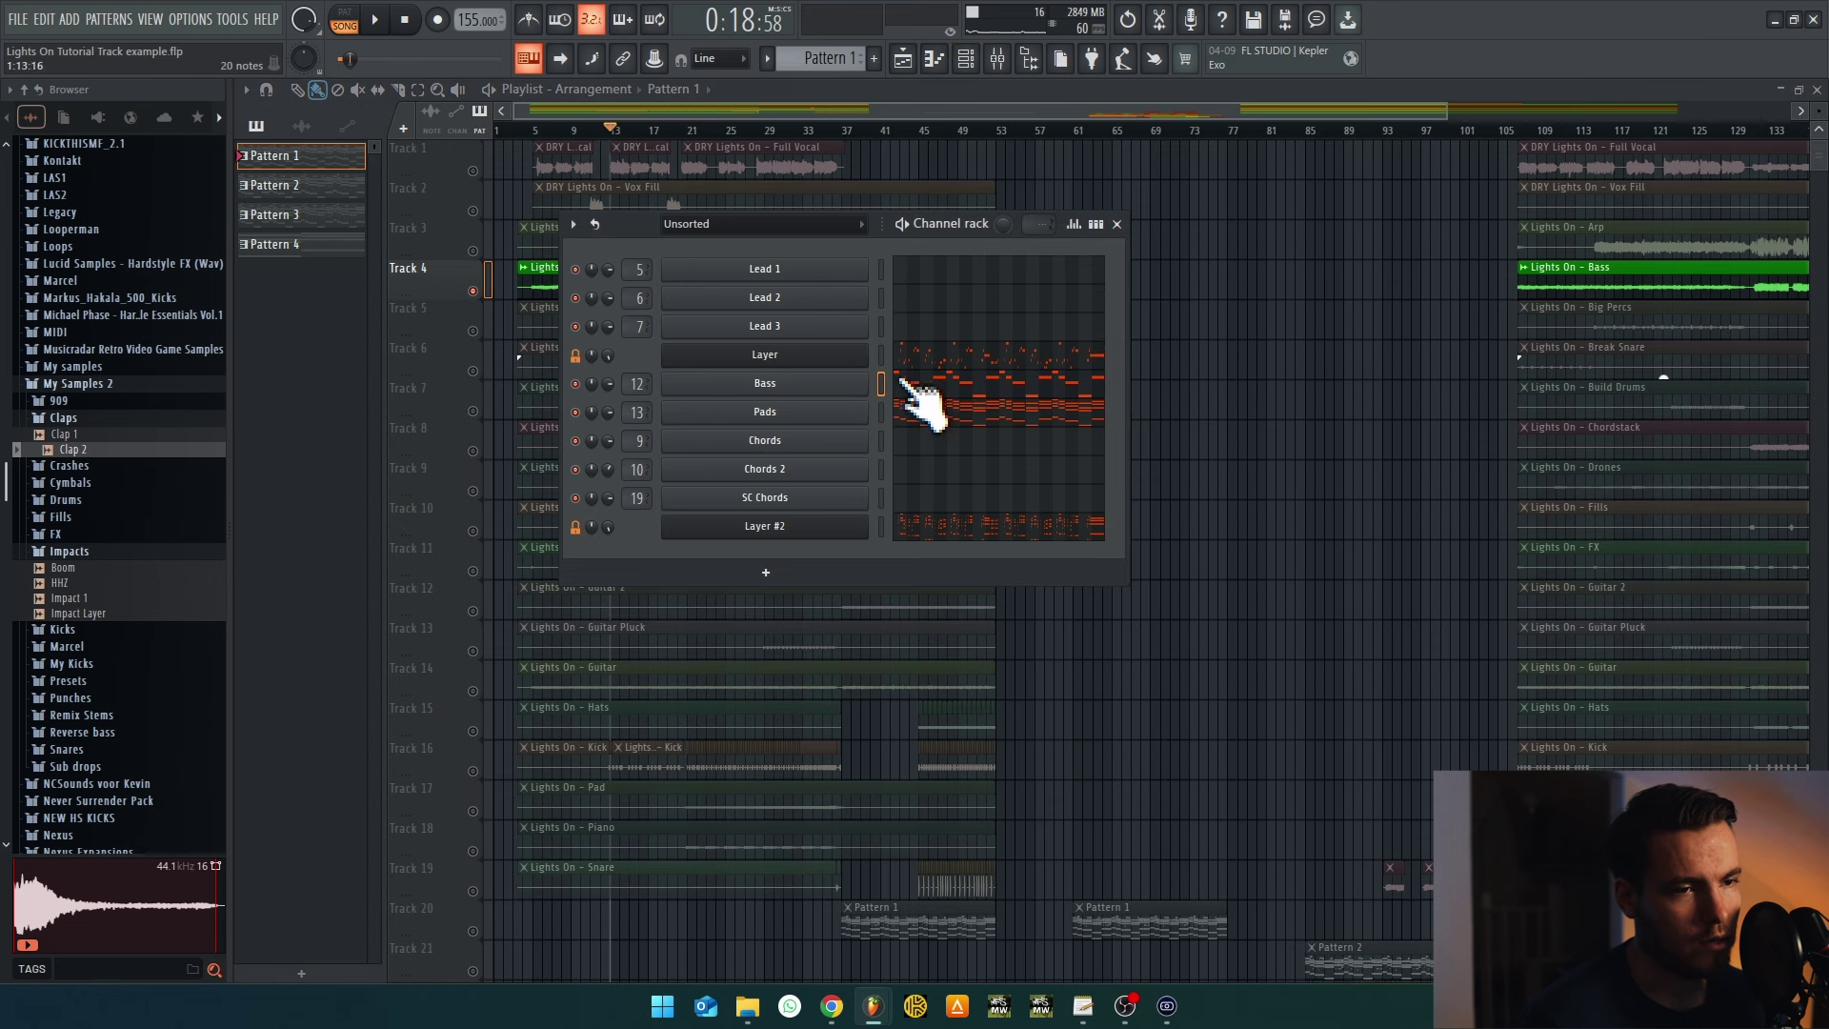
pyautogui.hotkey('alt', 'c')
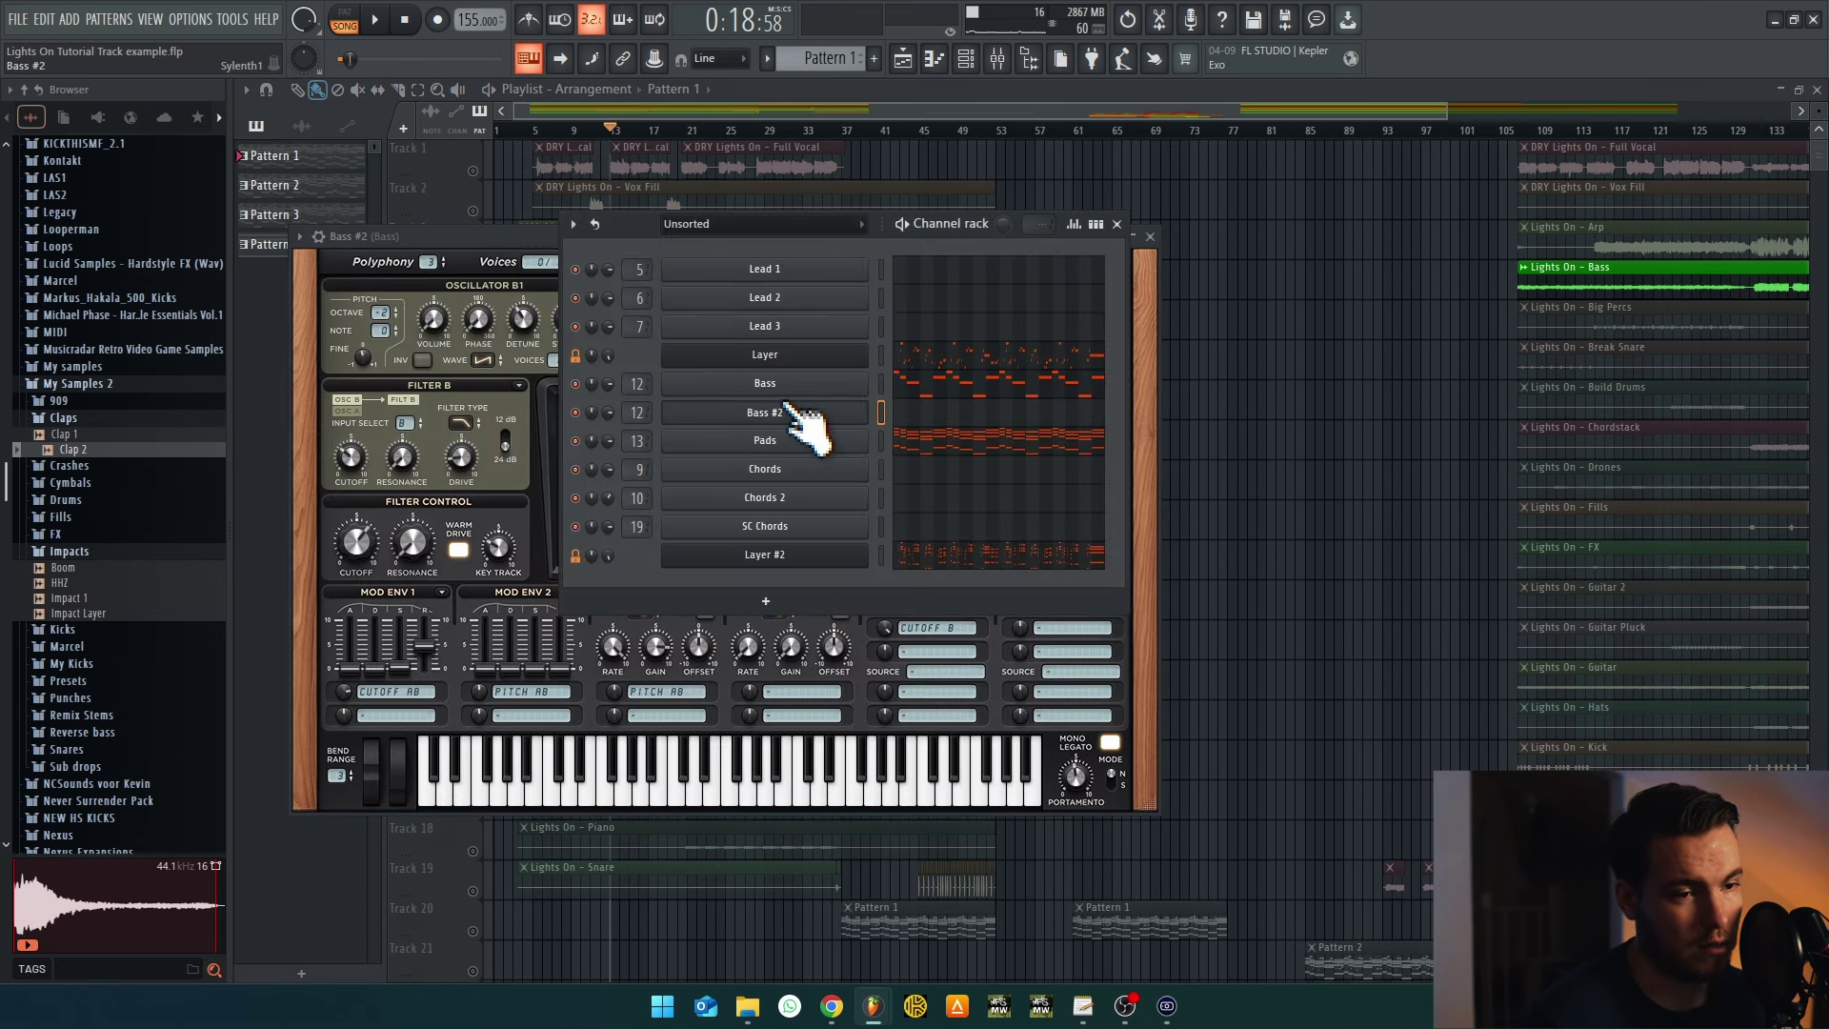
pyautogui.moveTo(800, 424); pyautogui.dragTo(838, 591)
pyautogui.click(924, 570)
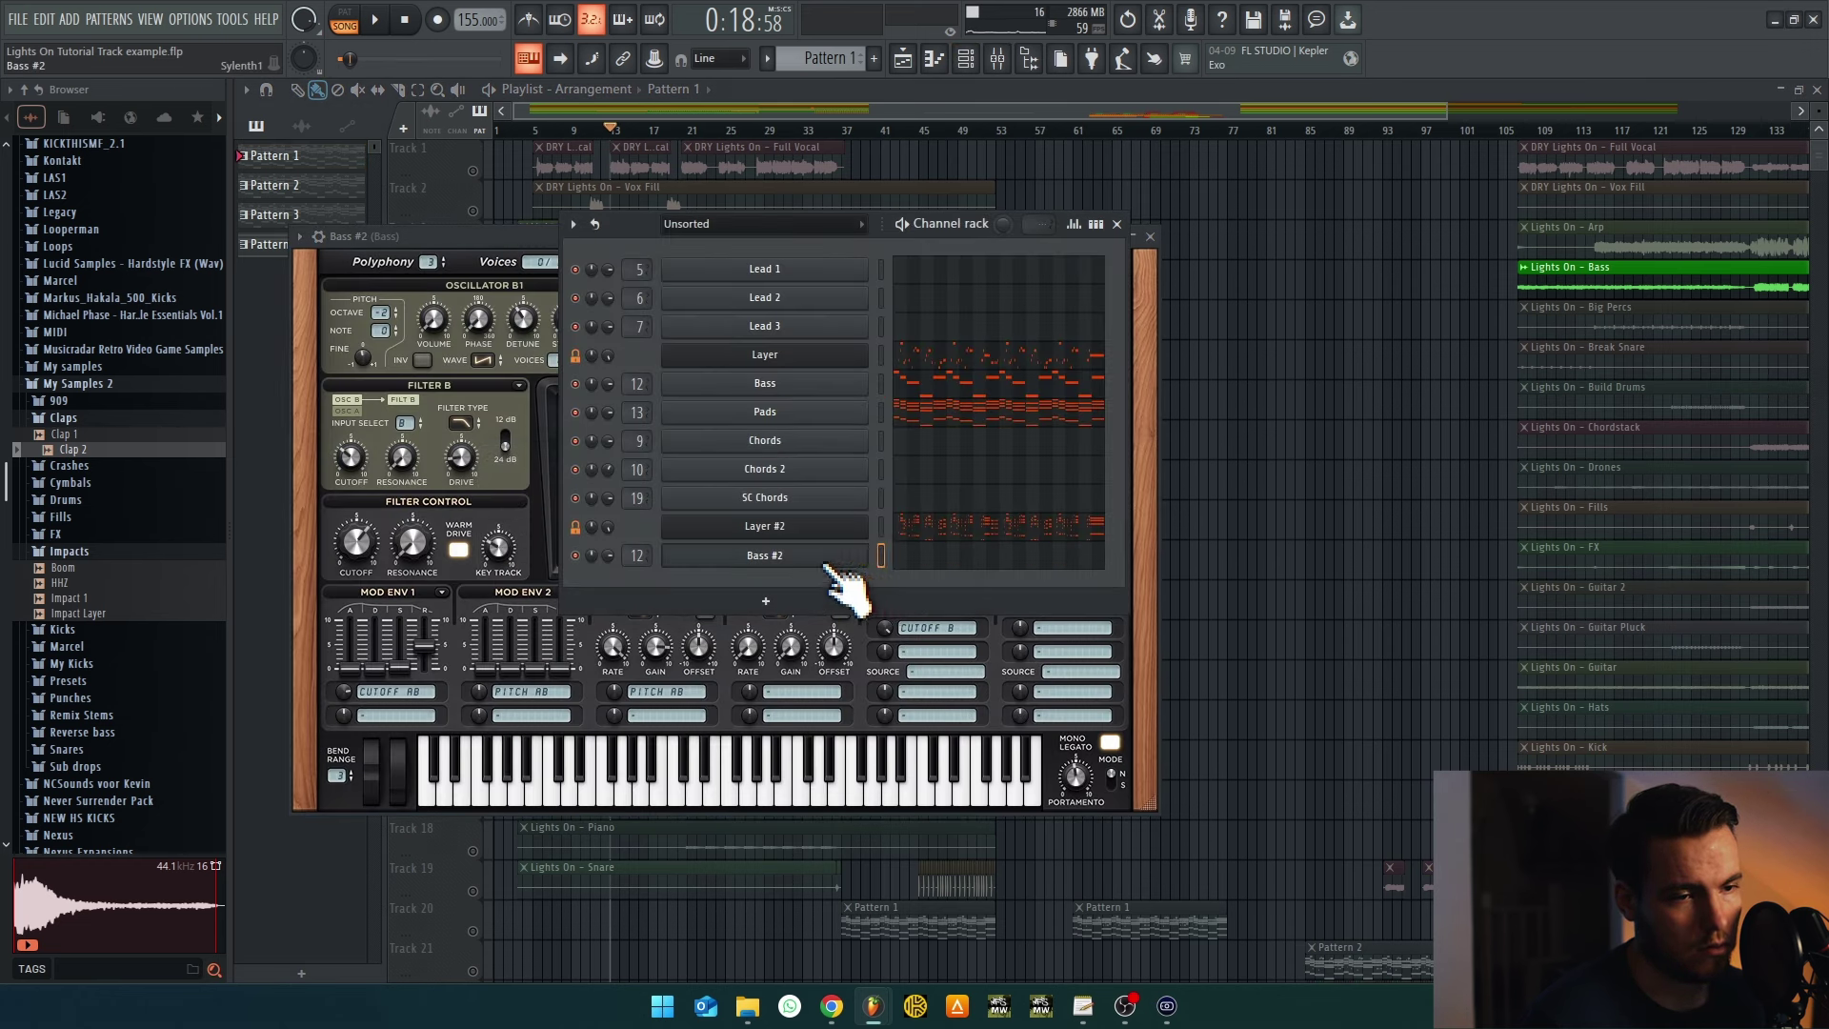
# Rename the cloned channel to Break bass and create a new pattern that holds only its bass notes
pyautogui.rightClick(848, 558)
pyautogui.click(914, 604)
pyautogui.write('Break bas')
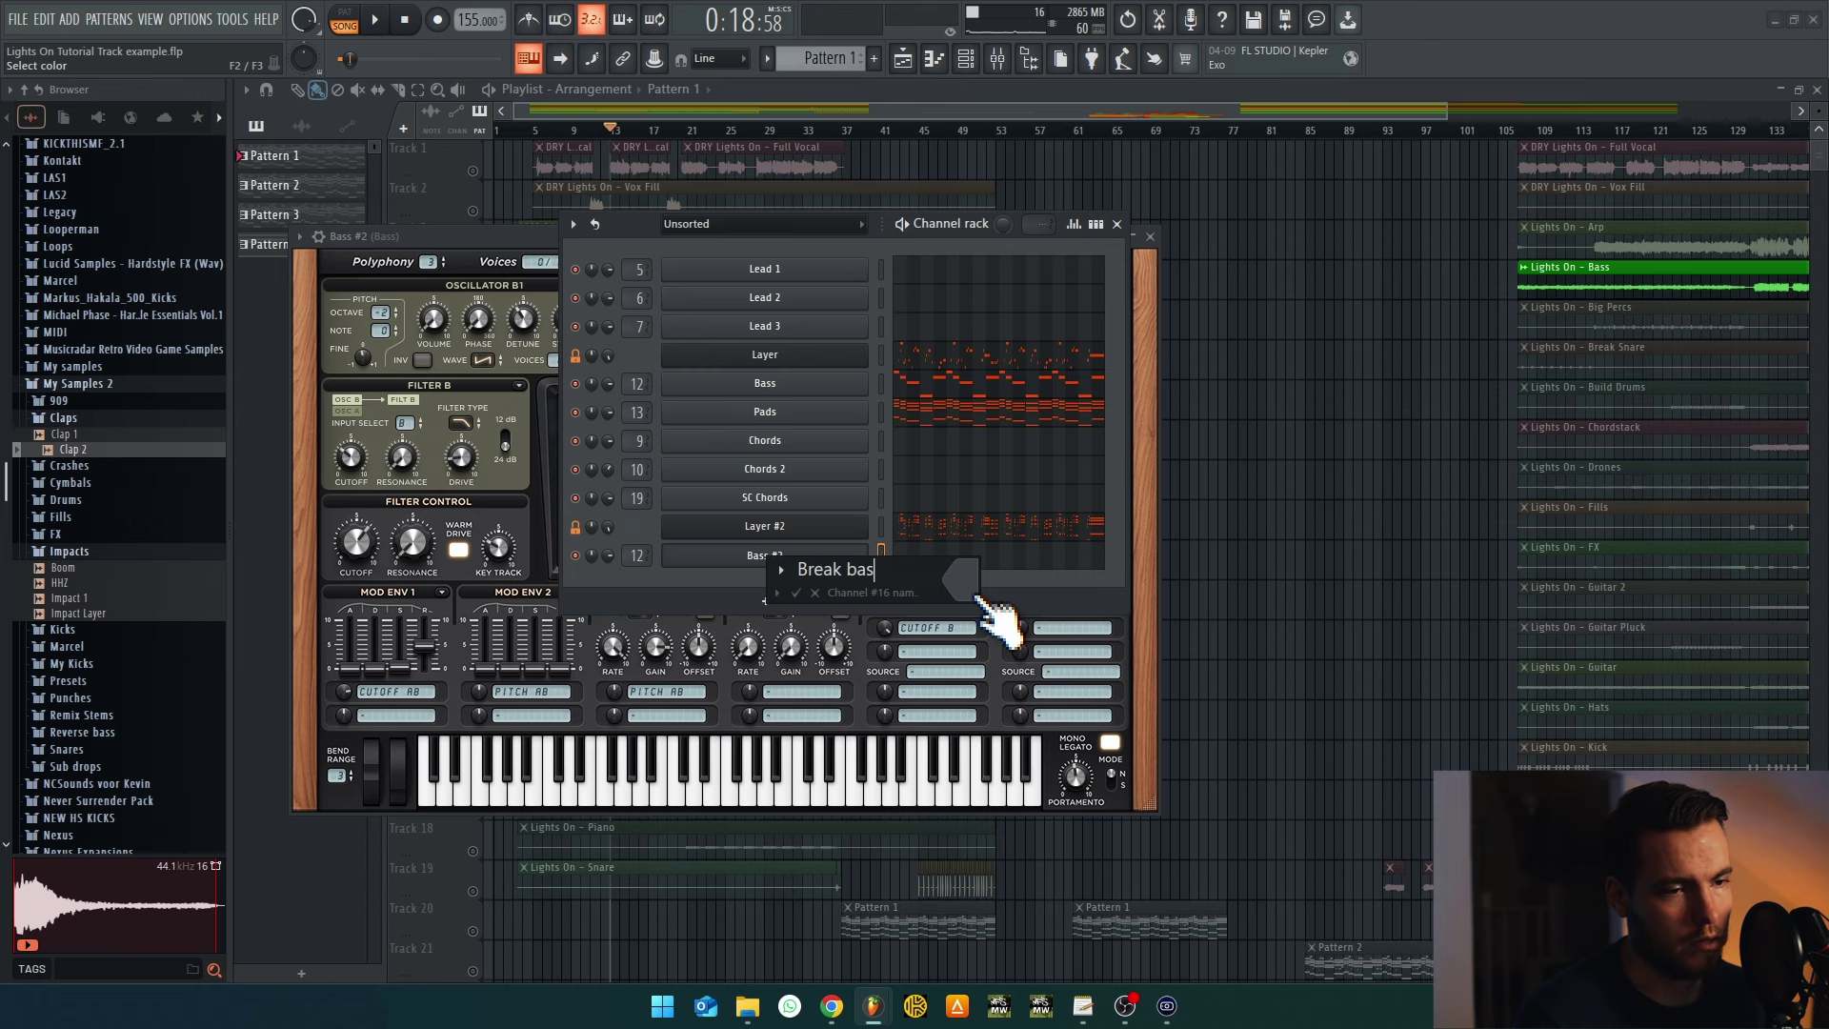
pyautogui.write('s')
pyautogui.press('Return')
pyautogui.click(874, 59)
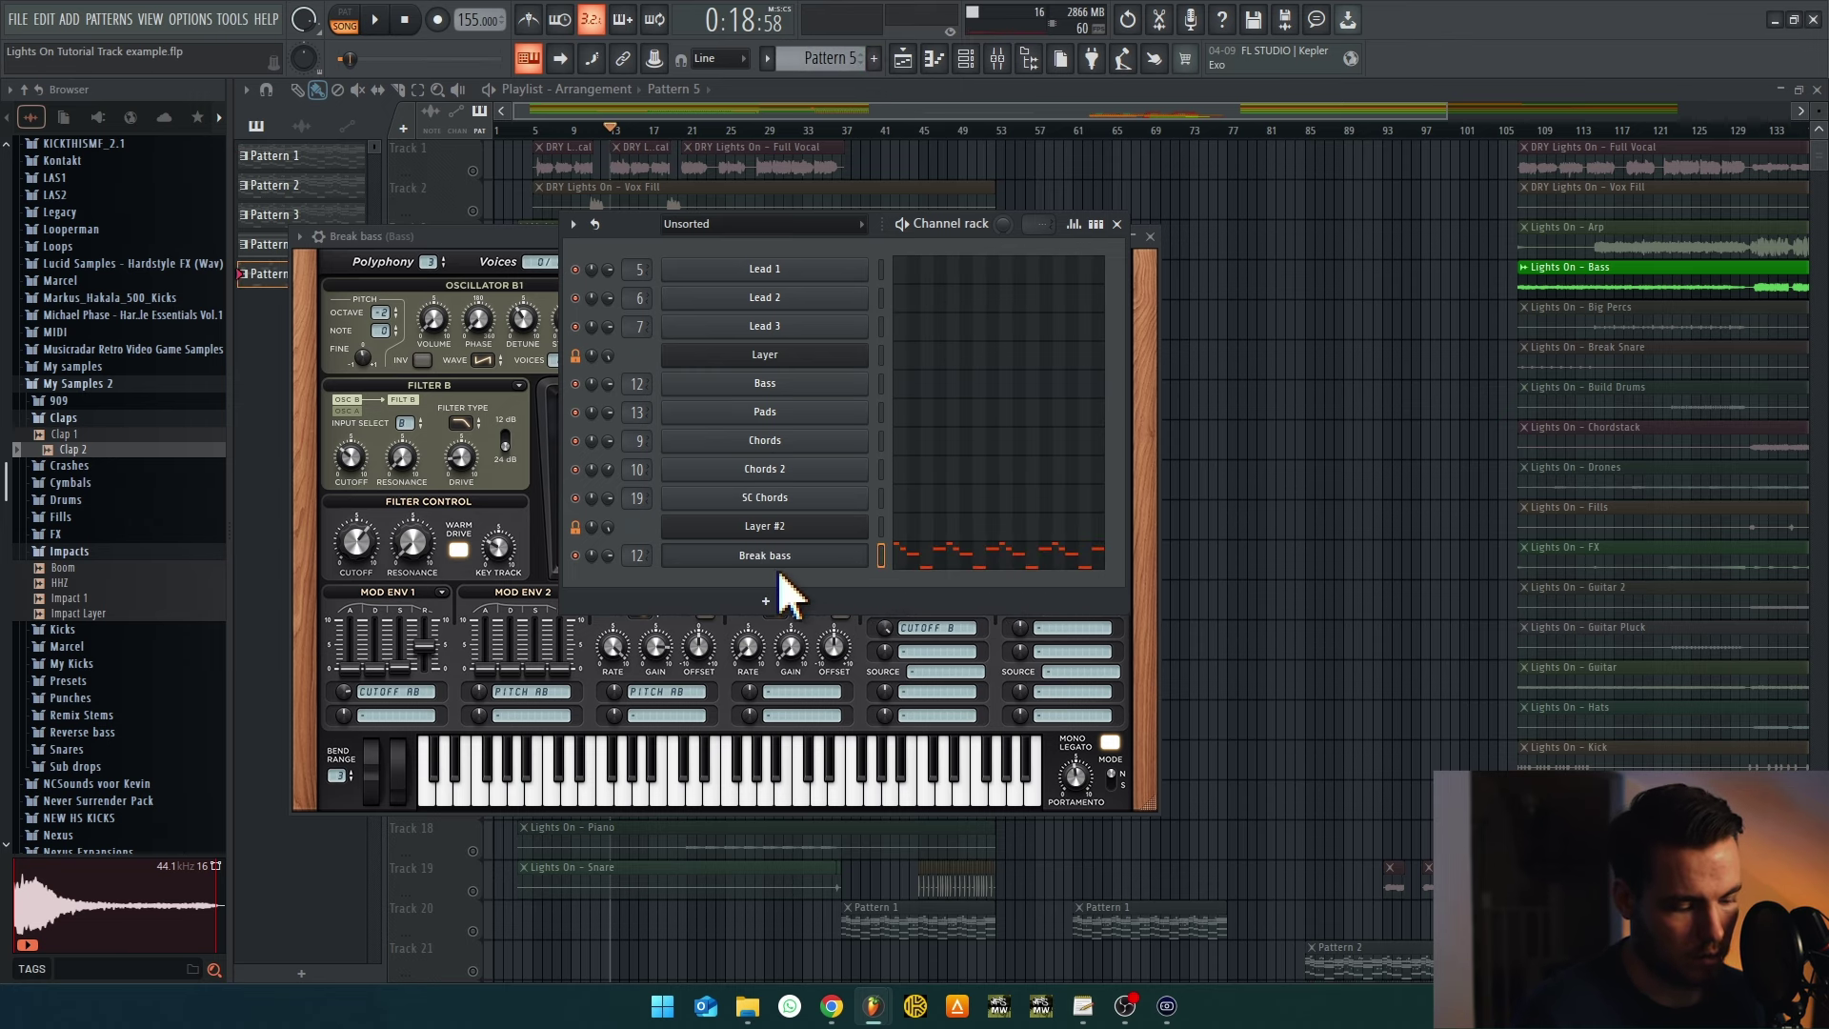
# Assign the Break bass channel to mixer track 50 and load FabFilter Pro-Q 3 in that track's first effect slot
pyautogui.press('F9')
pyautogui.click(1658, 149)
pyautogui.click(1177, 303)
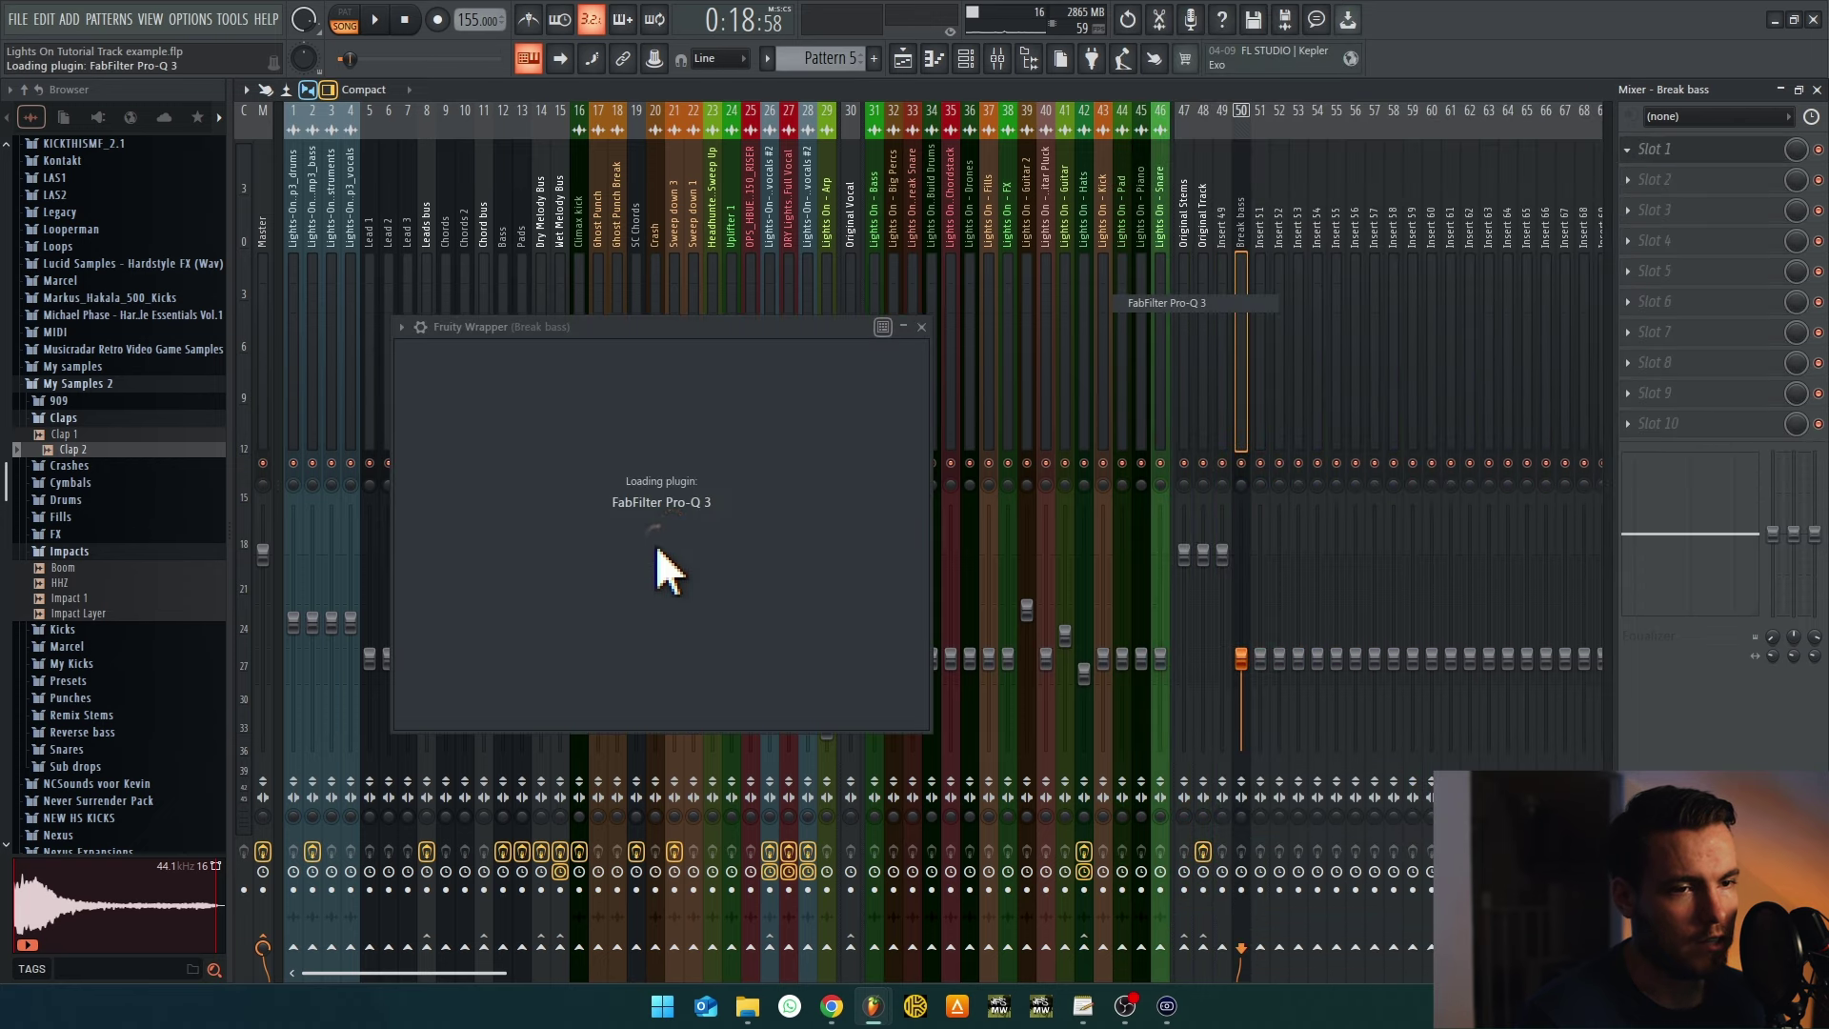
pyautogui.press('space')
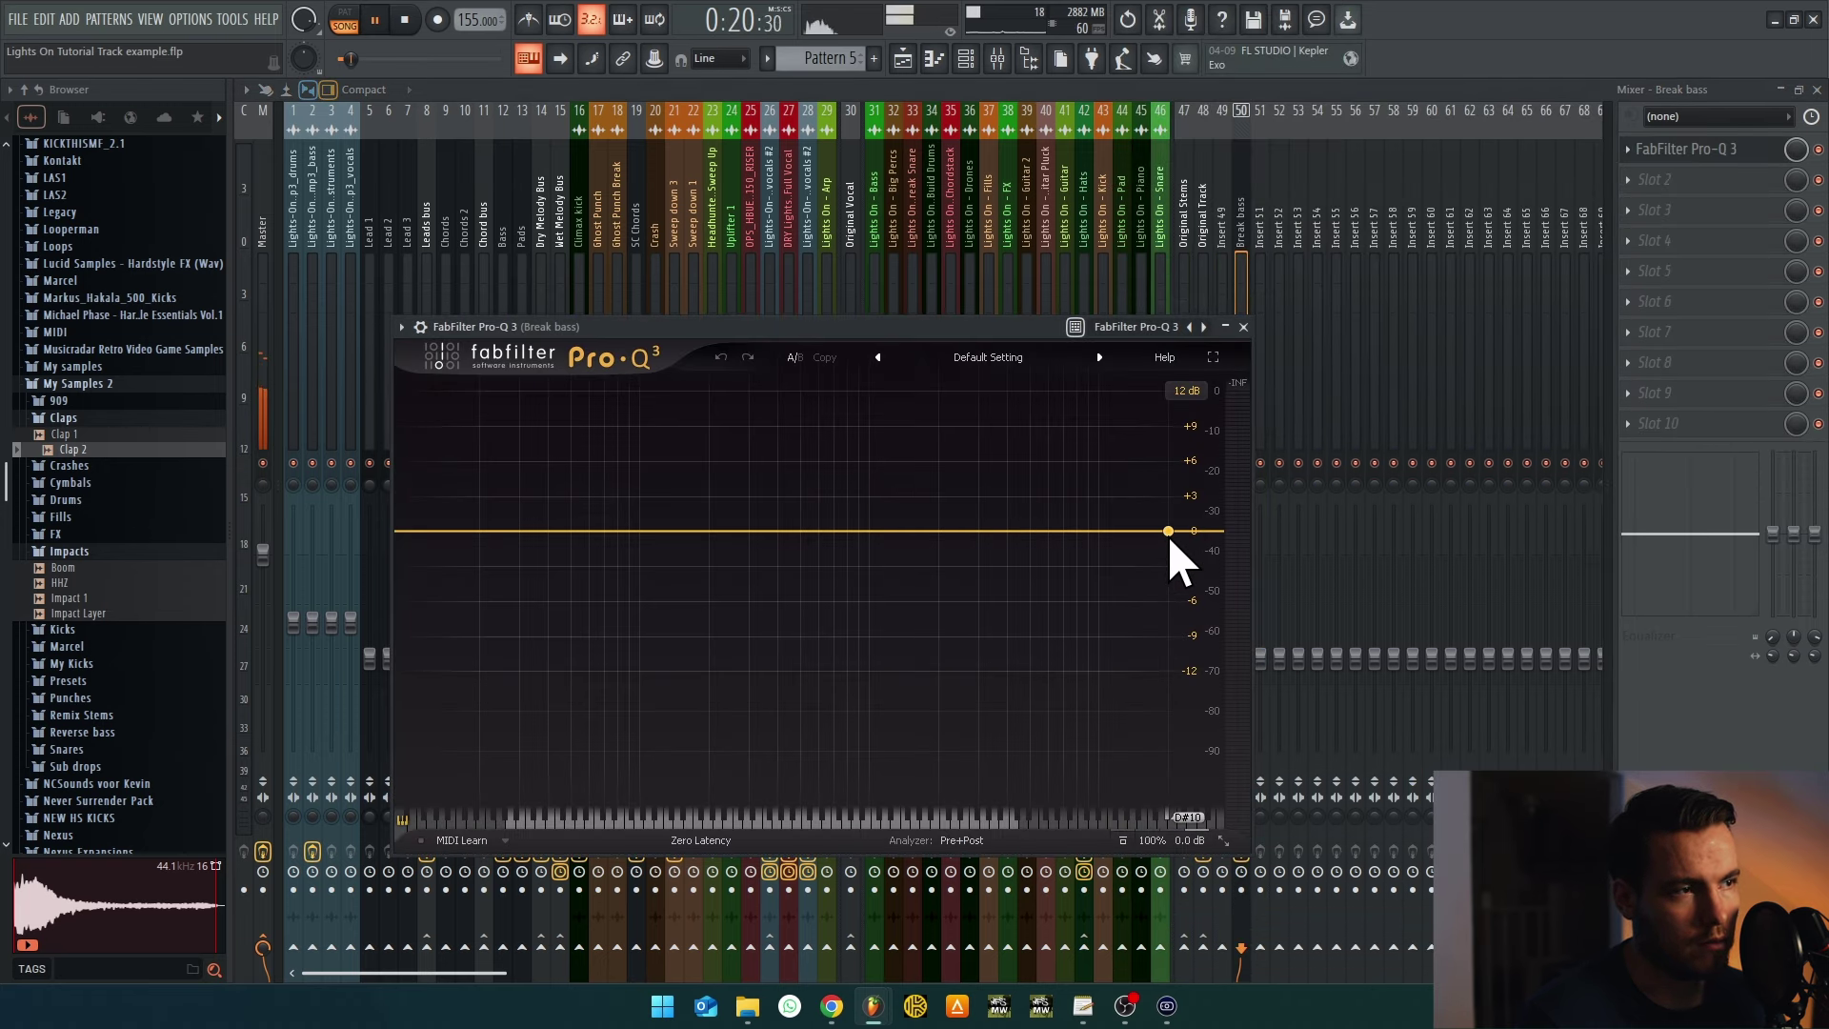
pyautogui.press('space')
# Play Pattern 5 in pattern mode and add a 12 dB/oct high cut at about 270 Hz in the Break bass Pro-Q 3
pyautogui.click(907, 56)
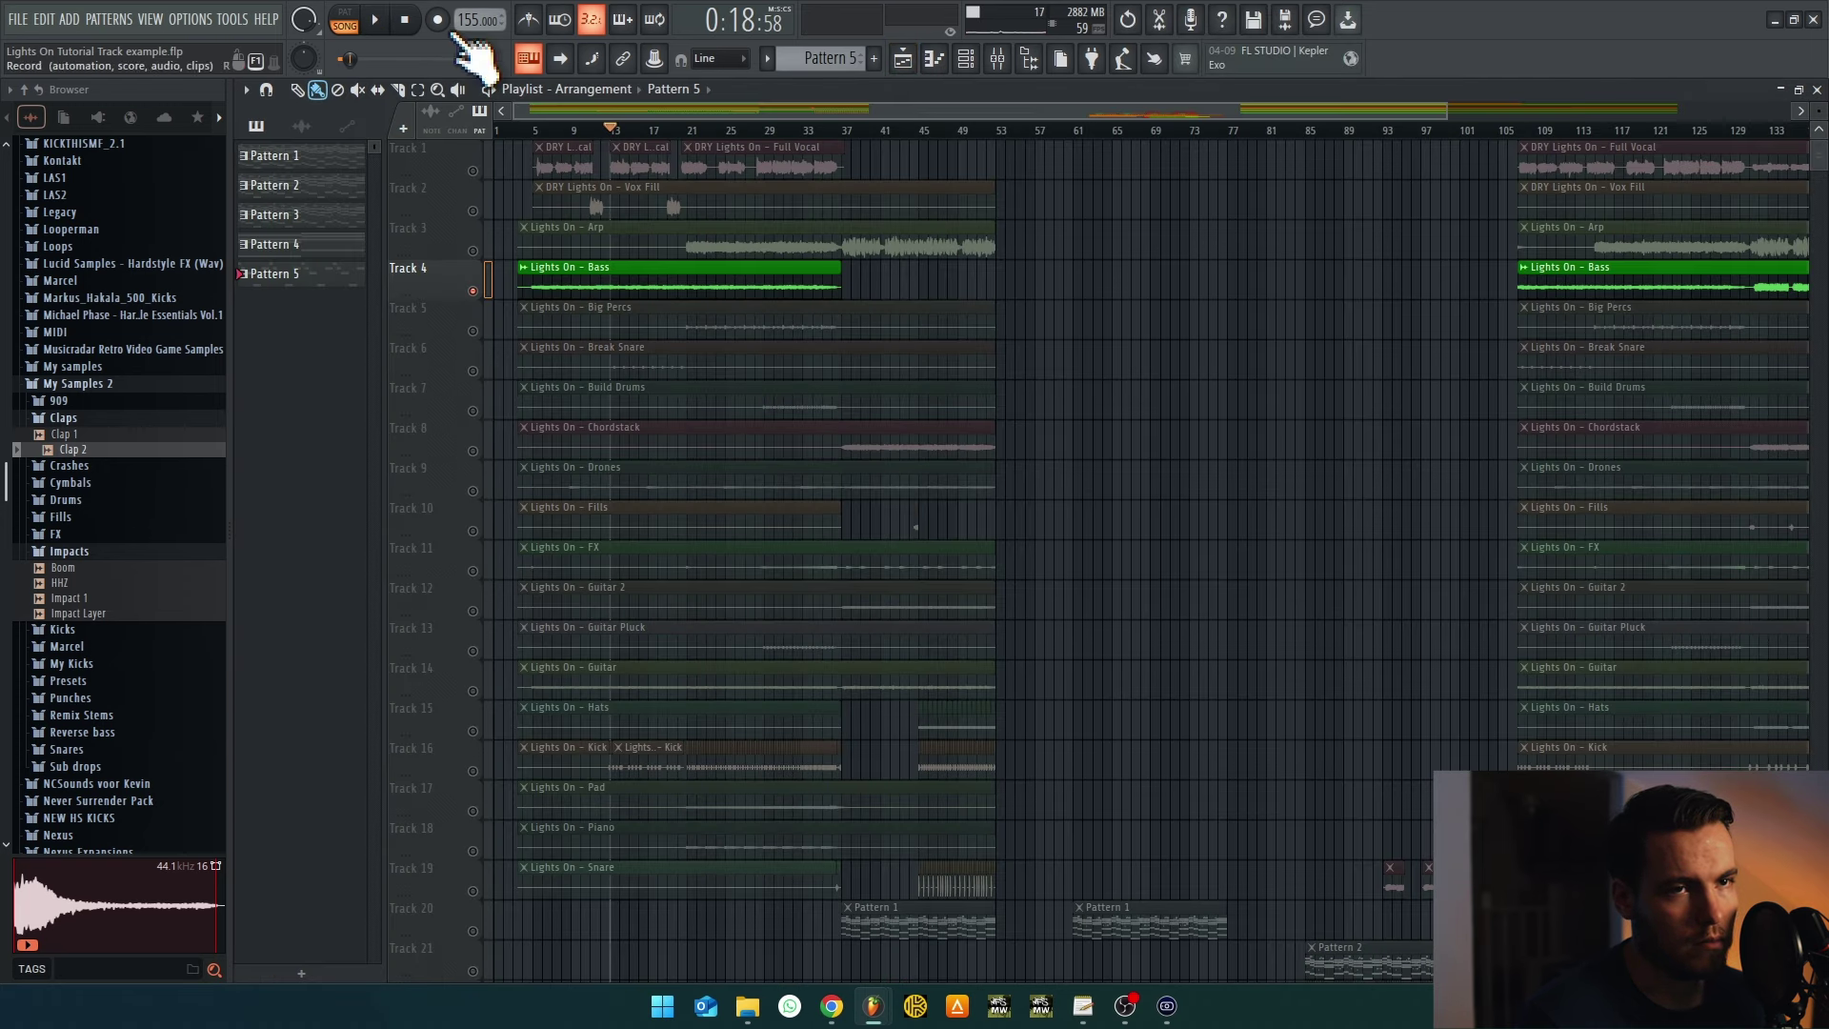
pyautogui.click(343, 19)
pyautogui.press('space')
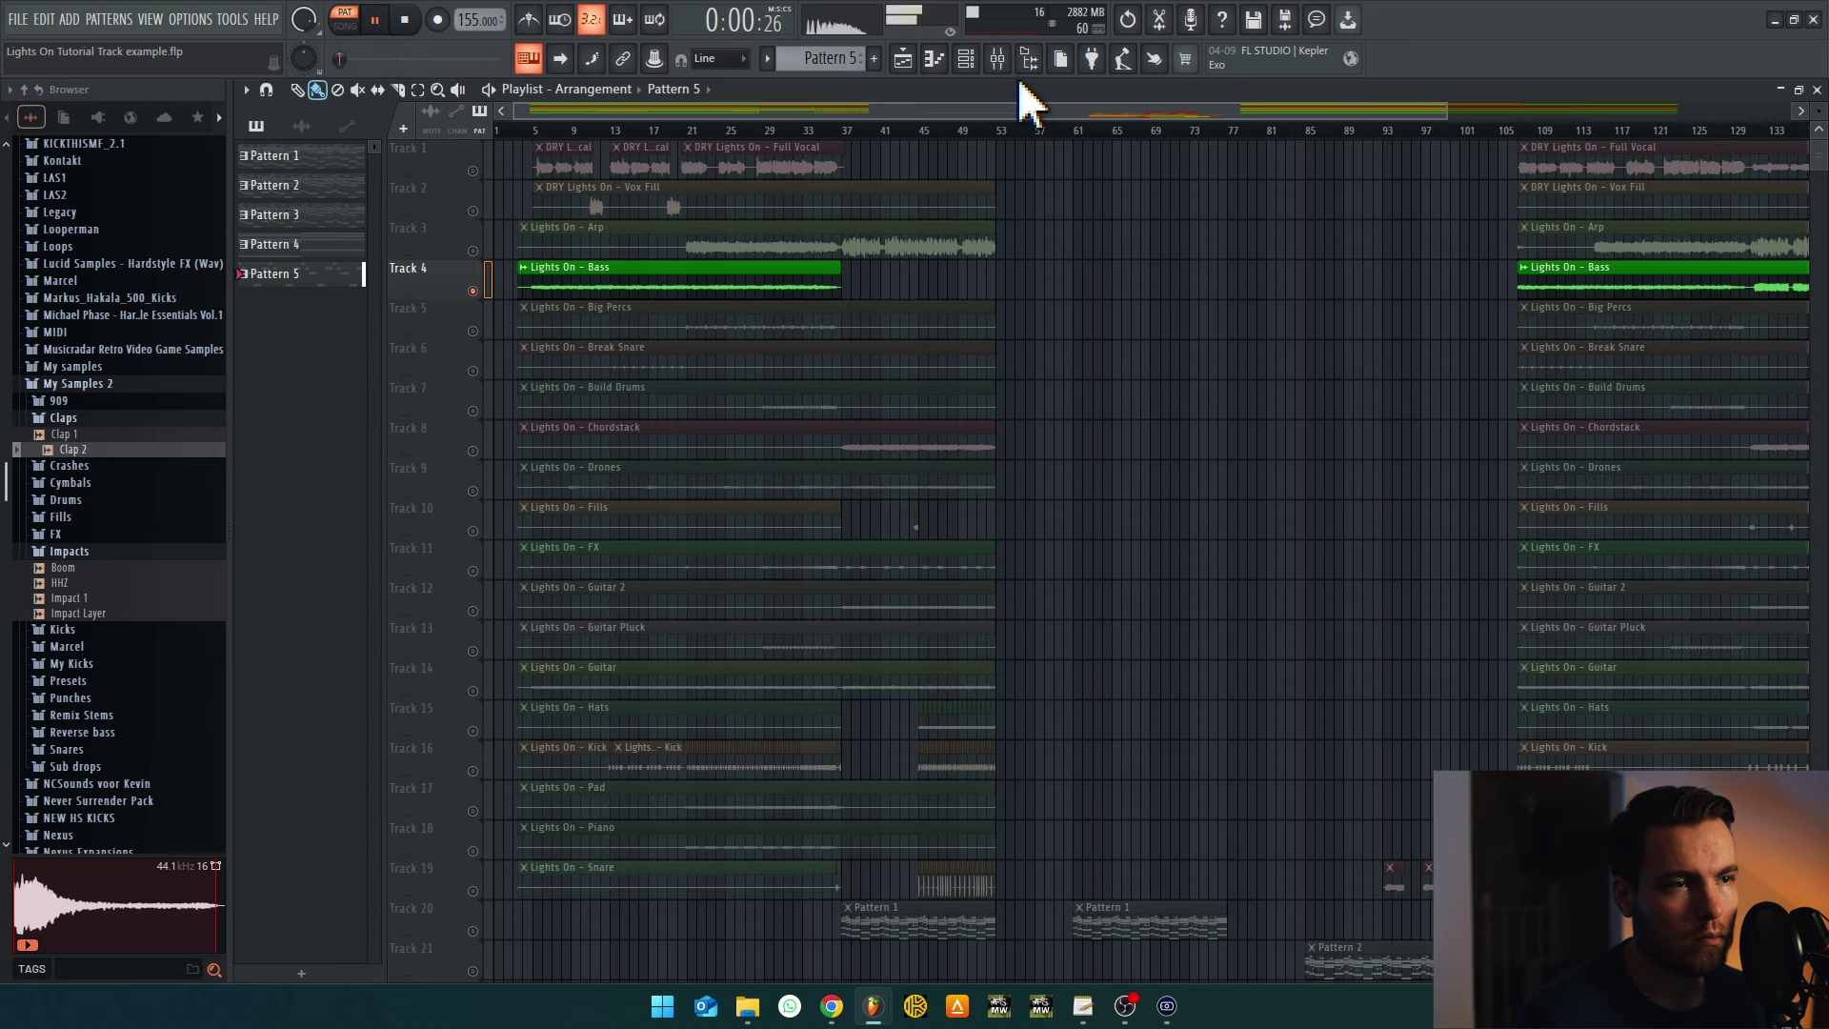
pyautogui.click(998, 59)
pyautogui.click(1706, 157)
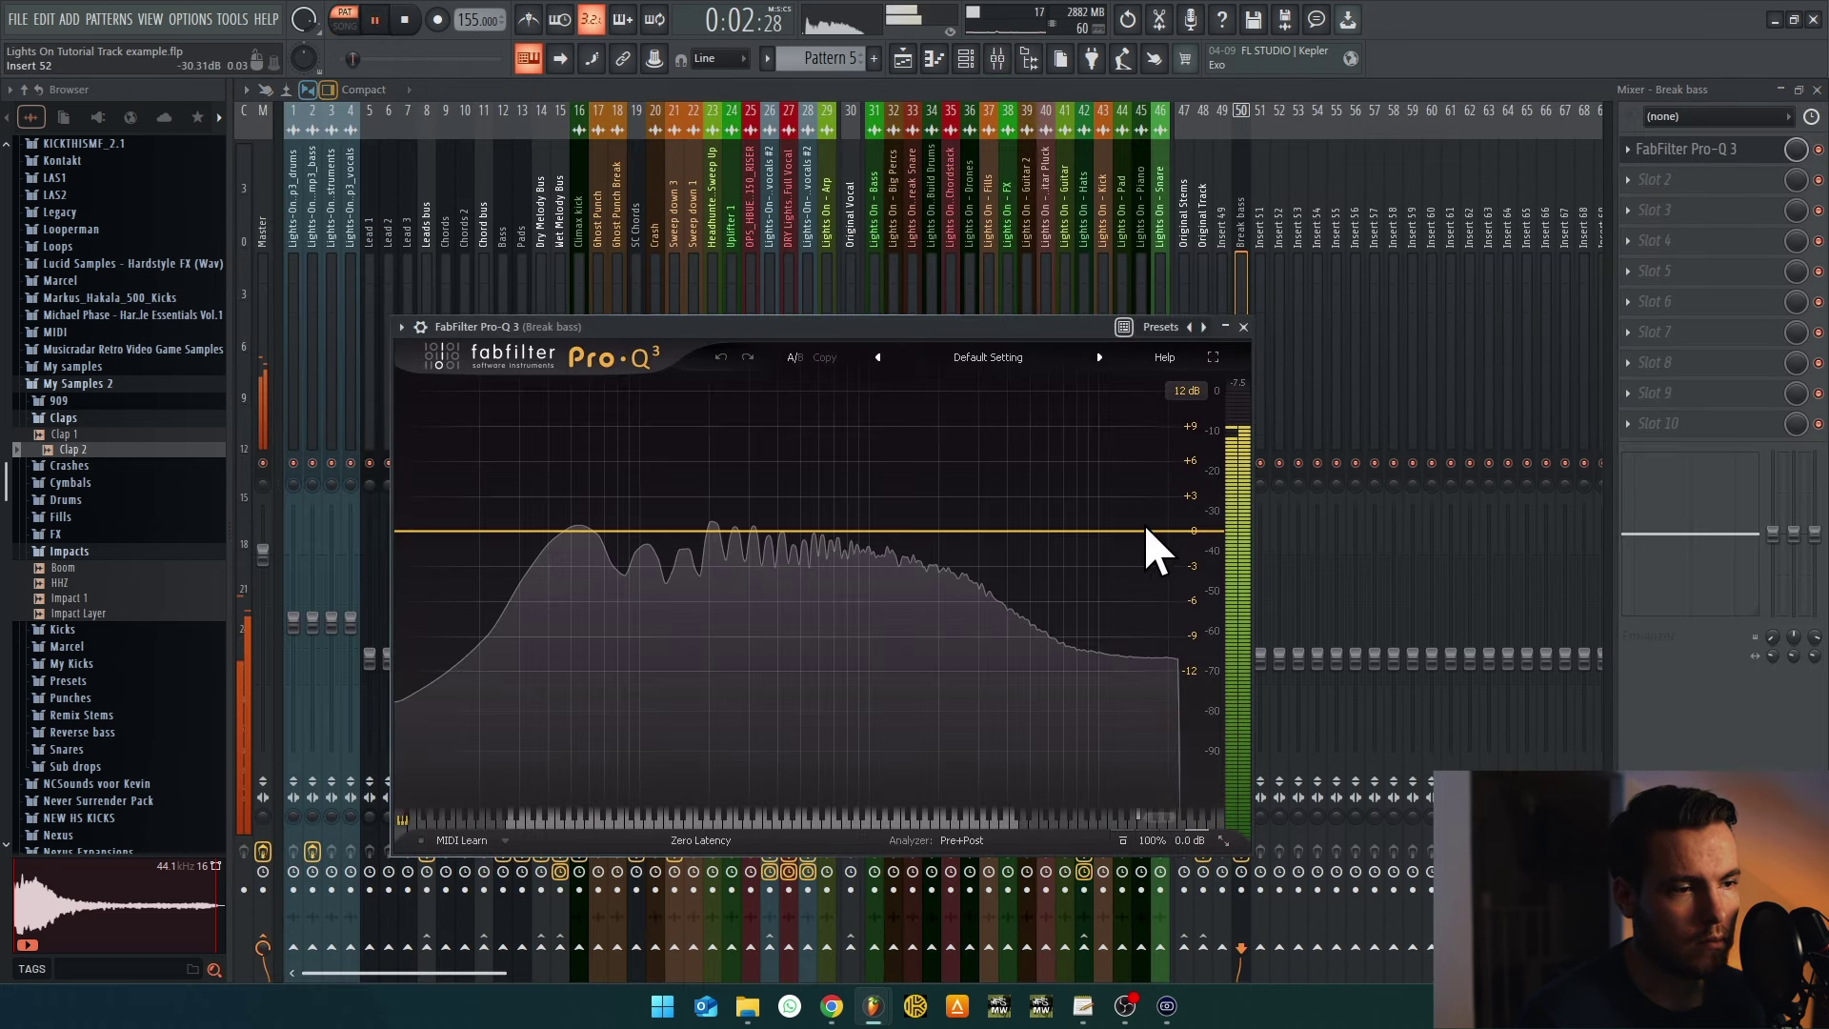
pyautogui.click(1163, 545)
pyautogui.moveTo(1164, 545); pyautogui.dragTo(739, 558)
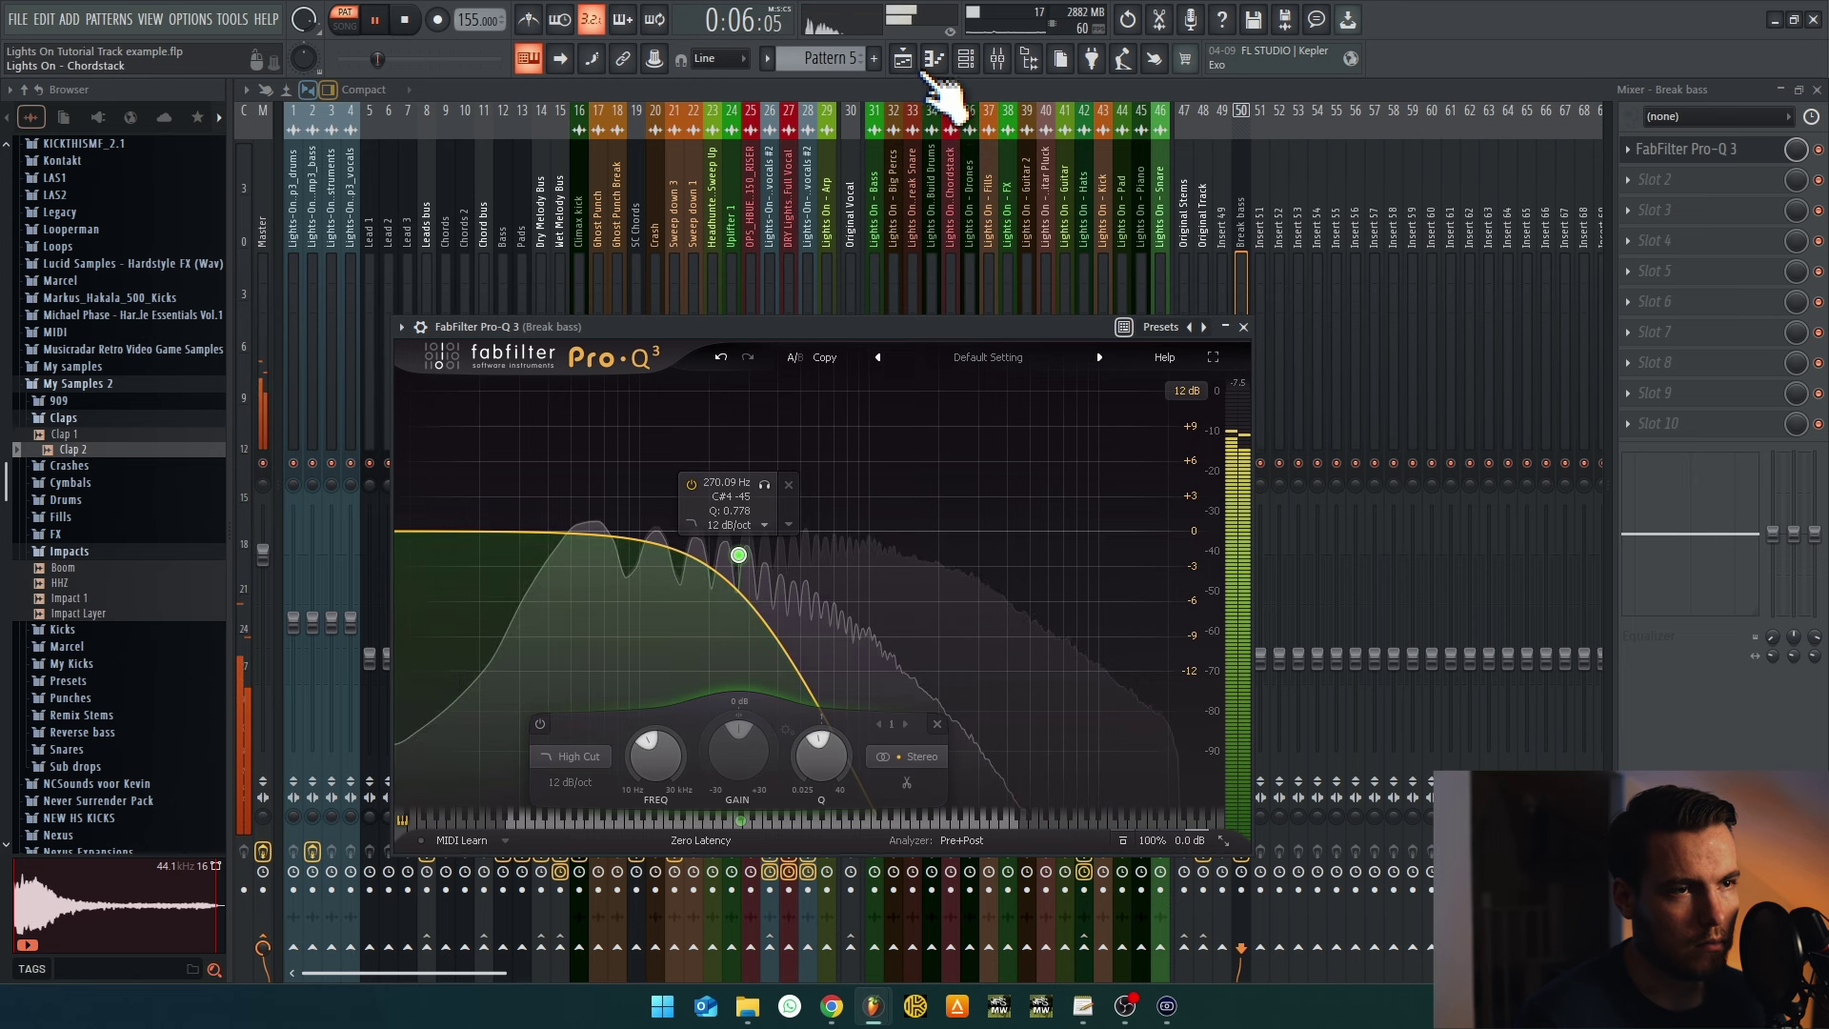
# Play the soloed bass stem in the arrangement and locate Bass.mid in the Lights On 5. MIDI folder
pyautogui.click(902, 58)
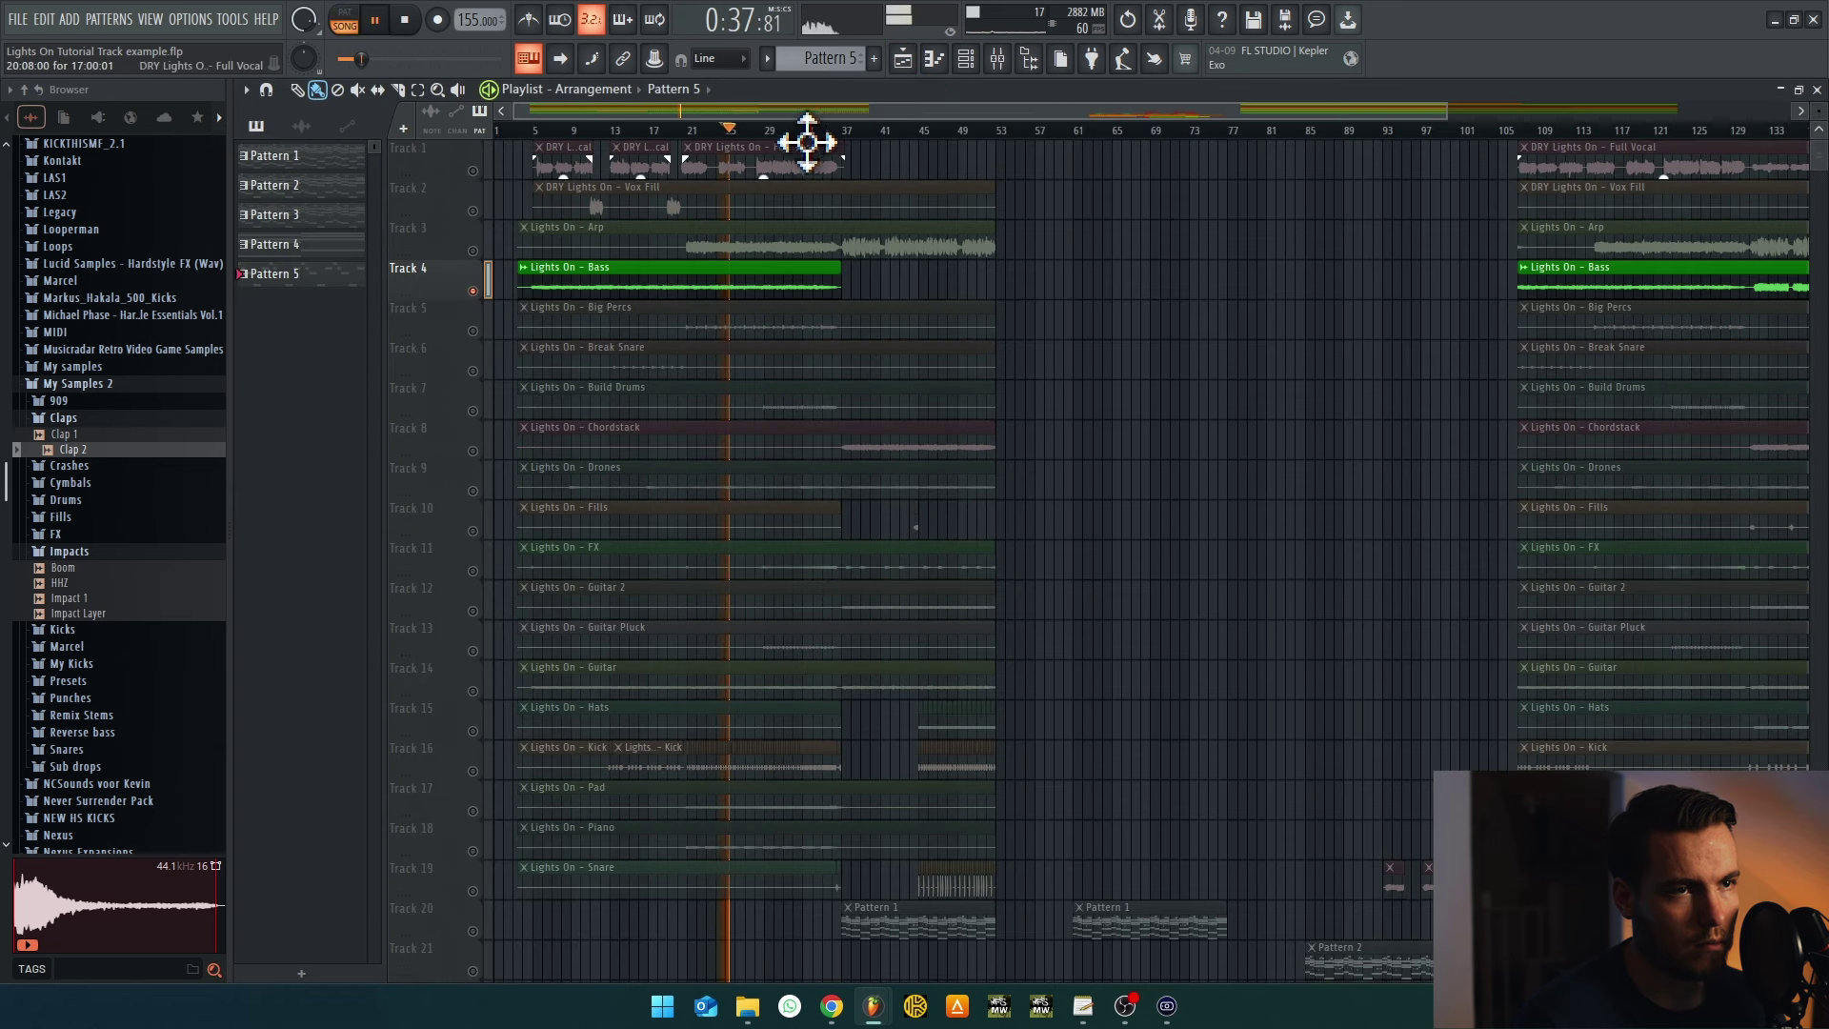
pyautogui.press('space')
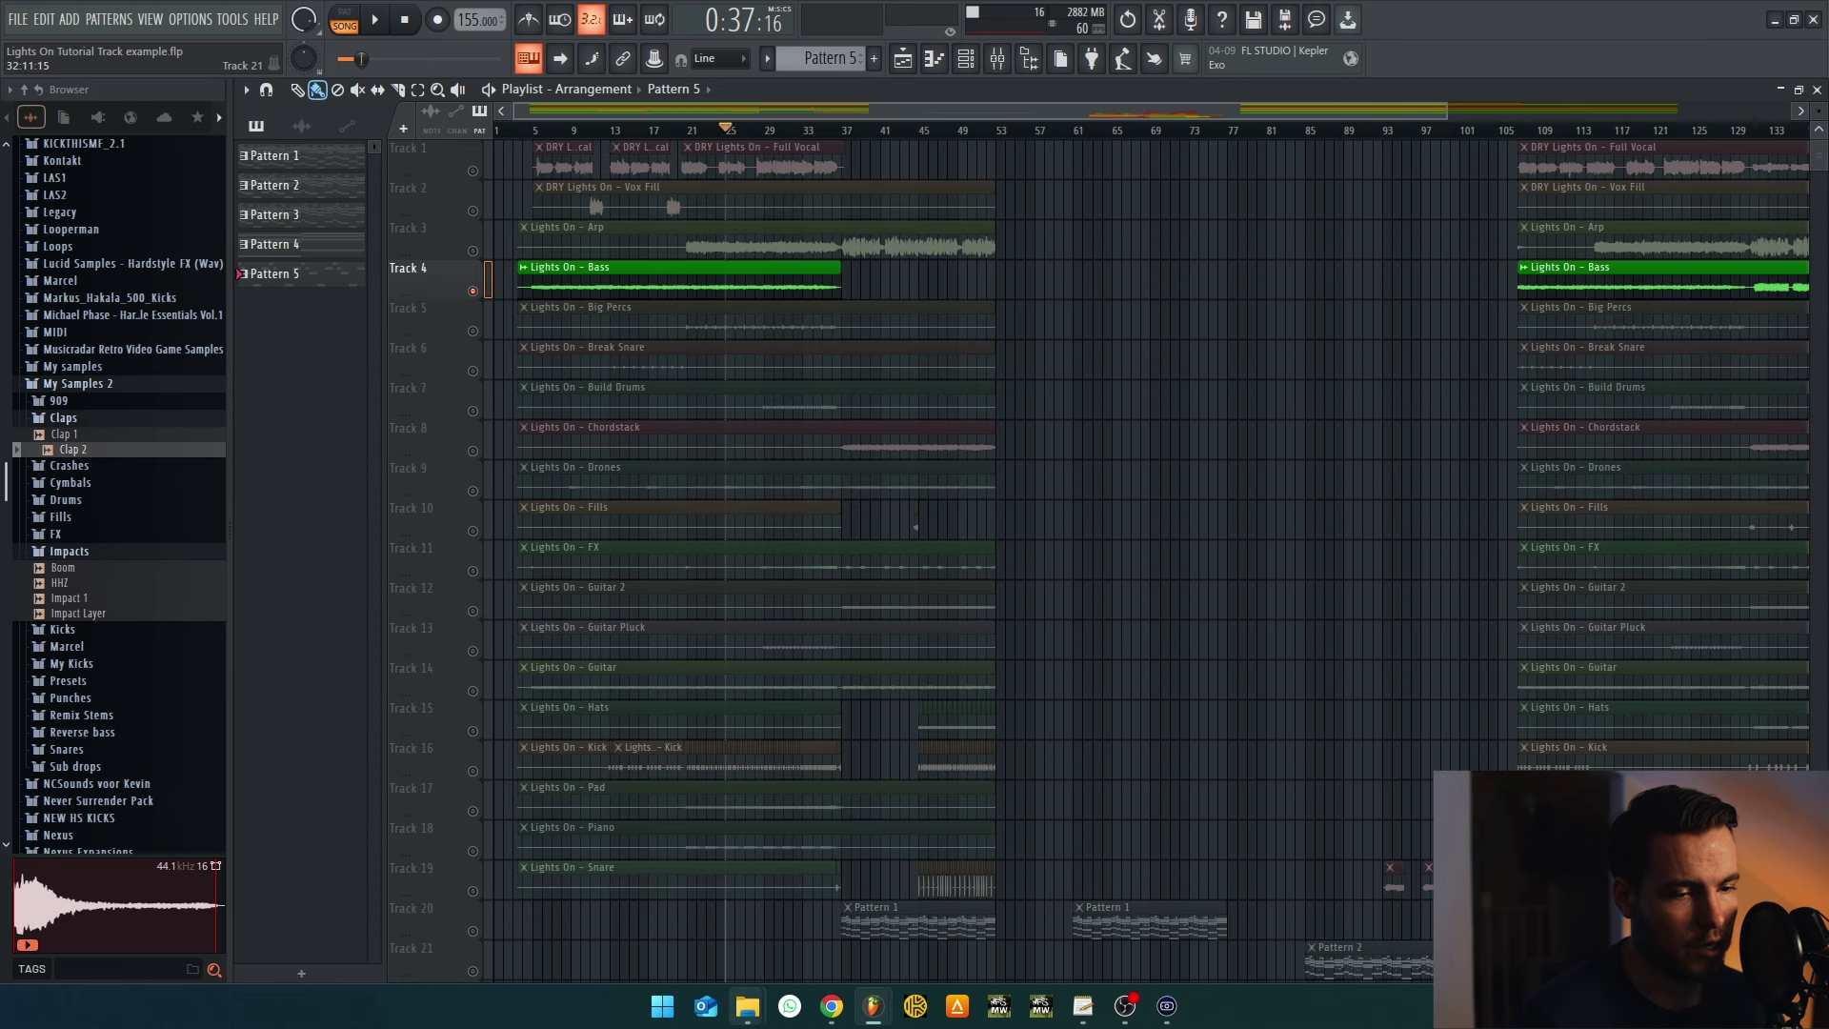
pyautogui.moveTo(747, 1007)
pyautogui.click(837, 943)
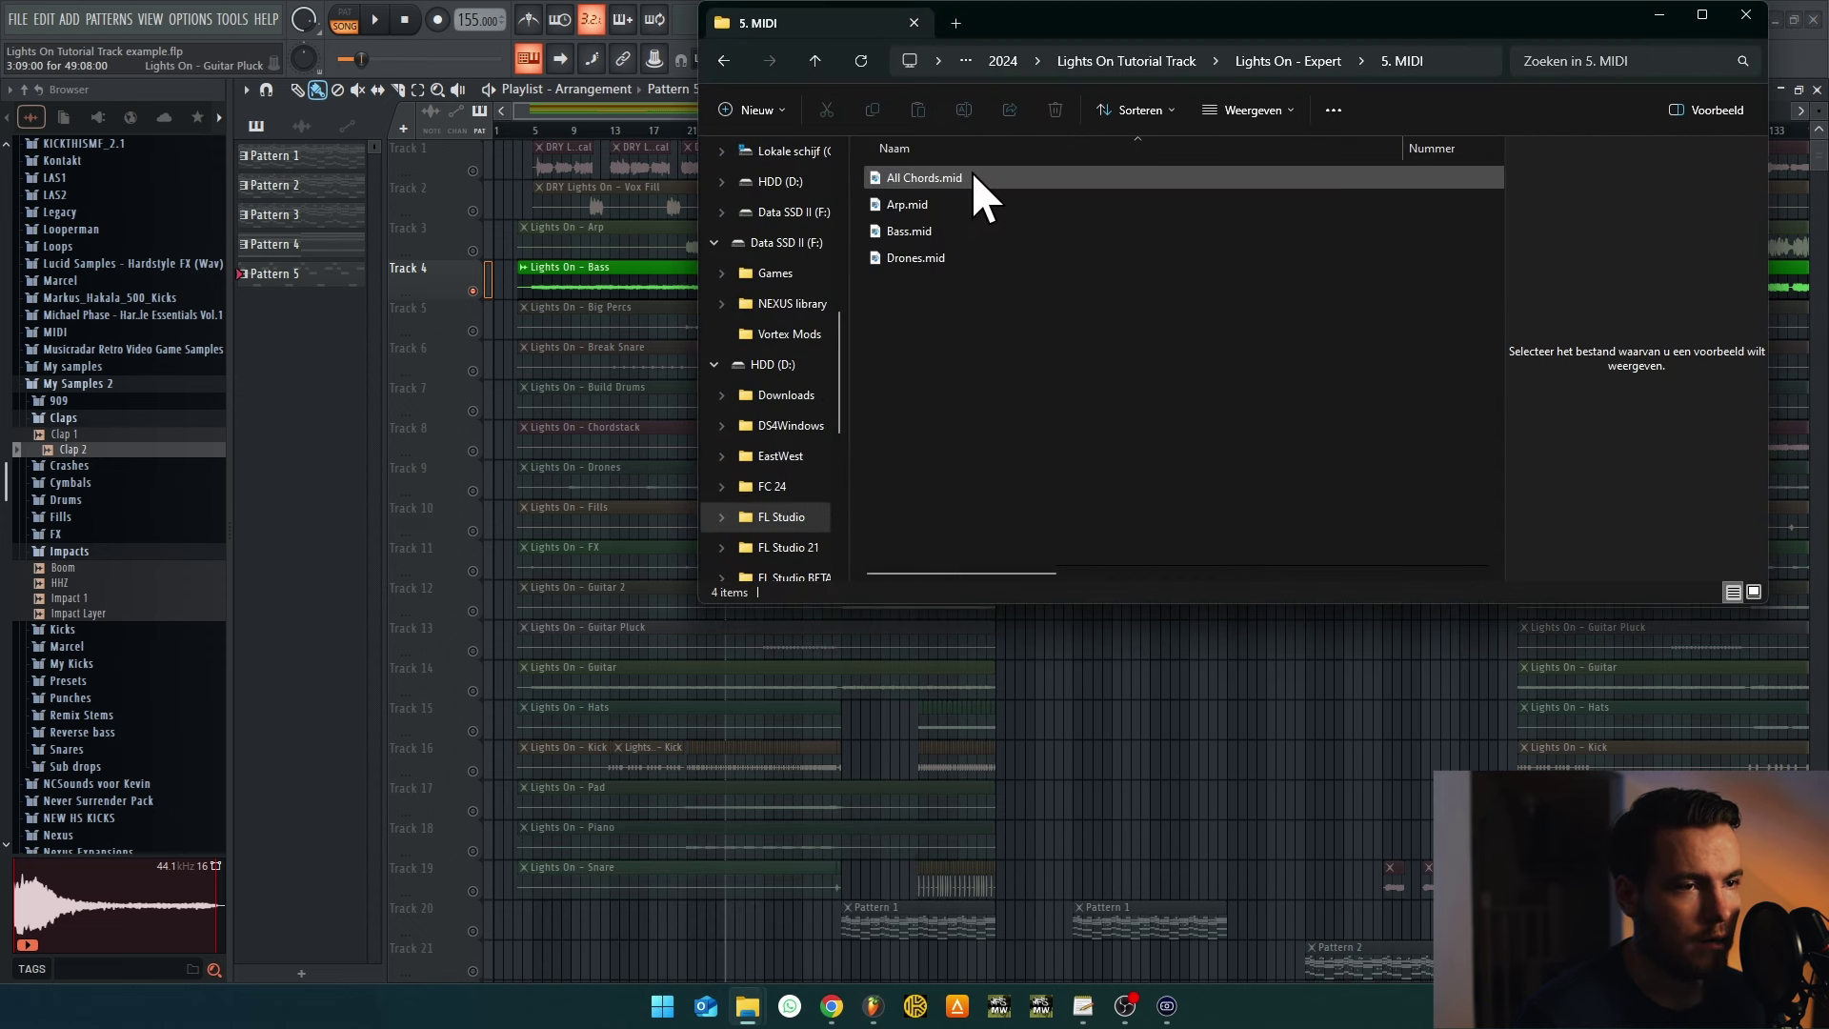
pyautogui.click(915, 232)
pyautogui.click(1305, 730)
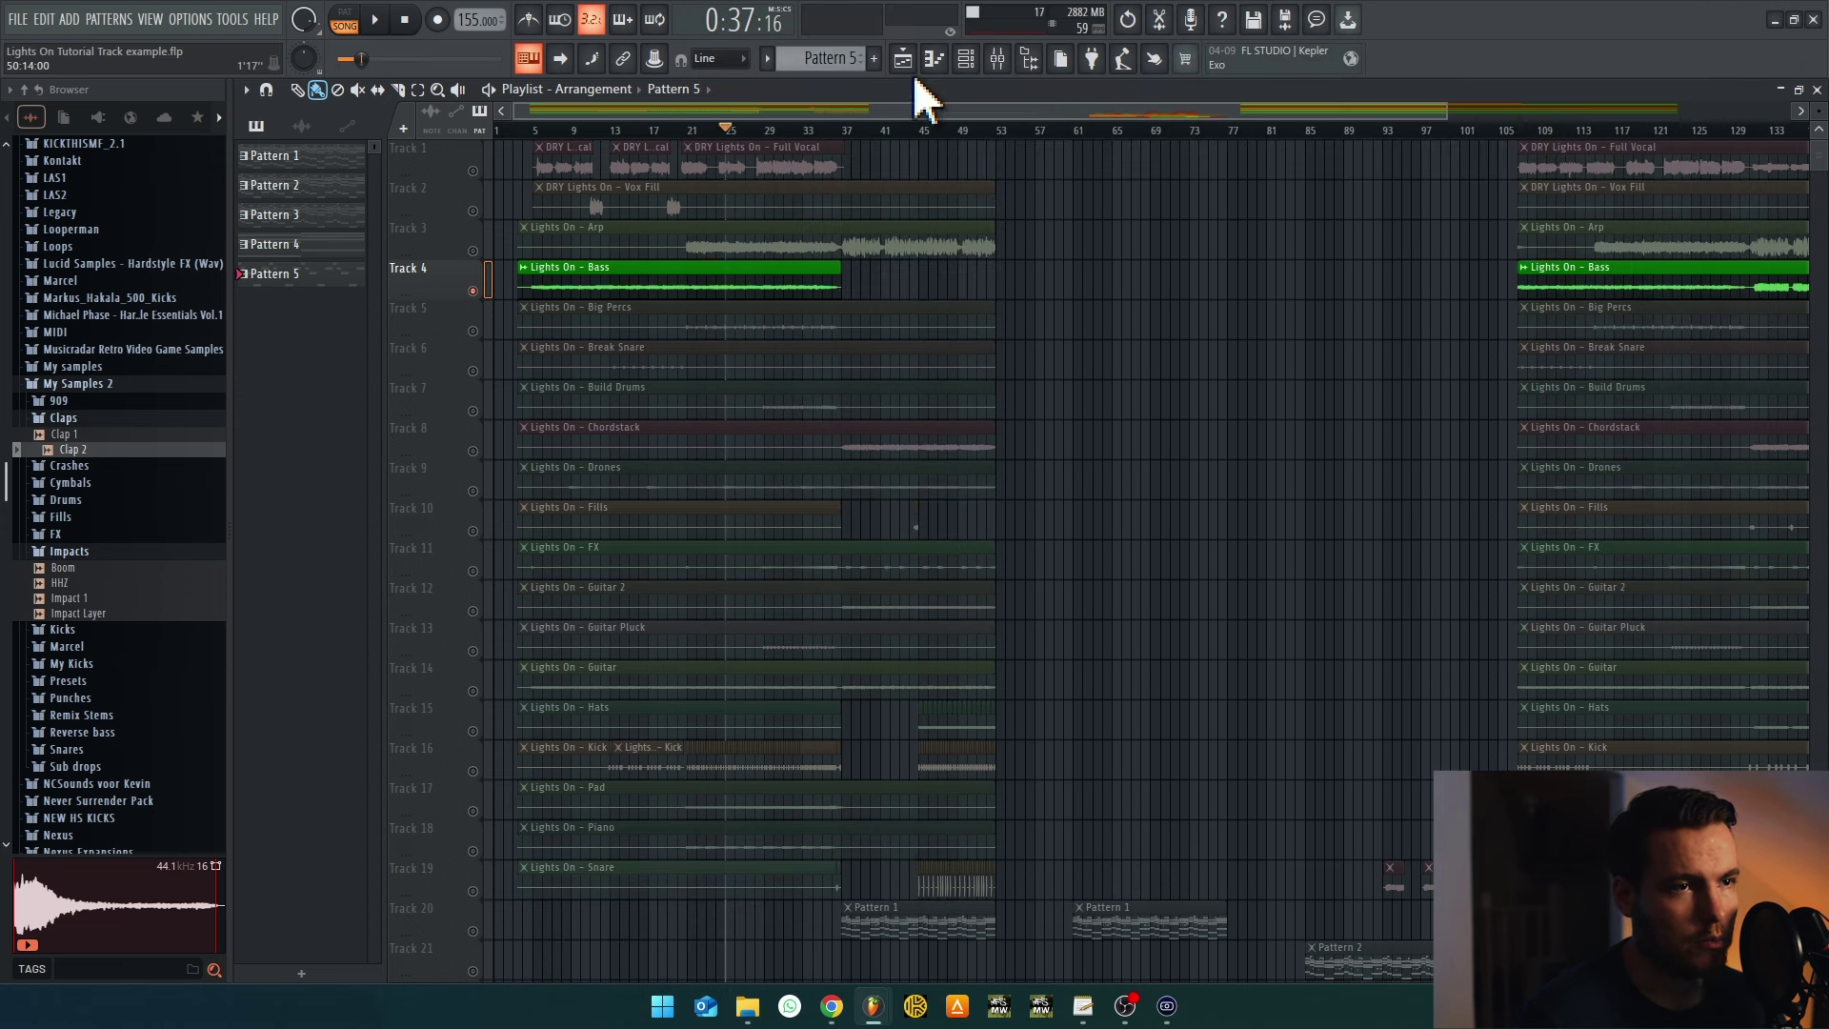
# Import Bass.mid from the MIDI folder onto the Break bass channel, replacing its notes in Pattern 5
pyautogui.click(970, 60)
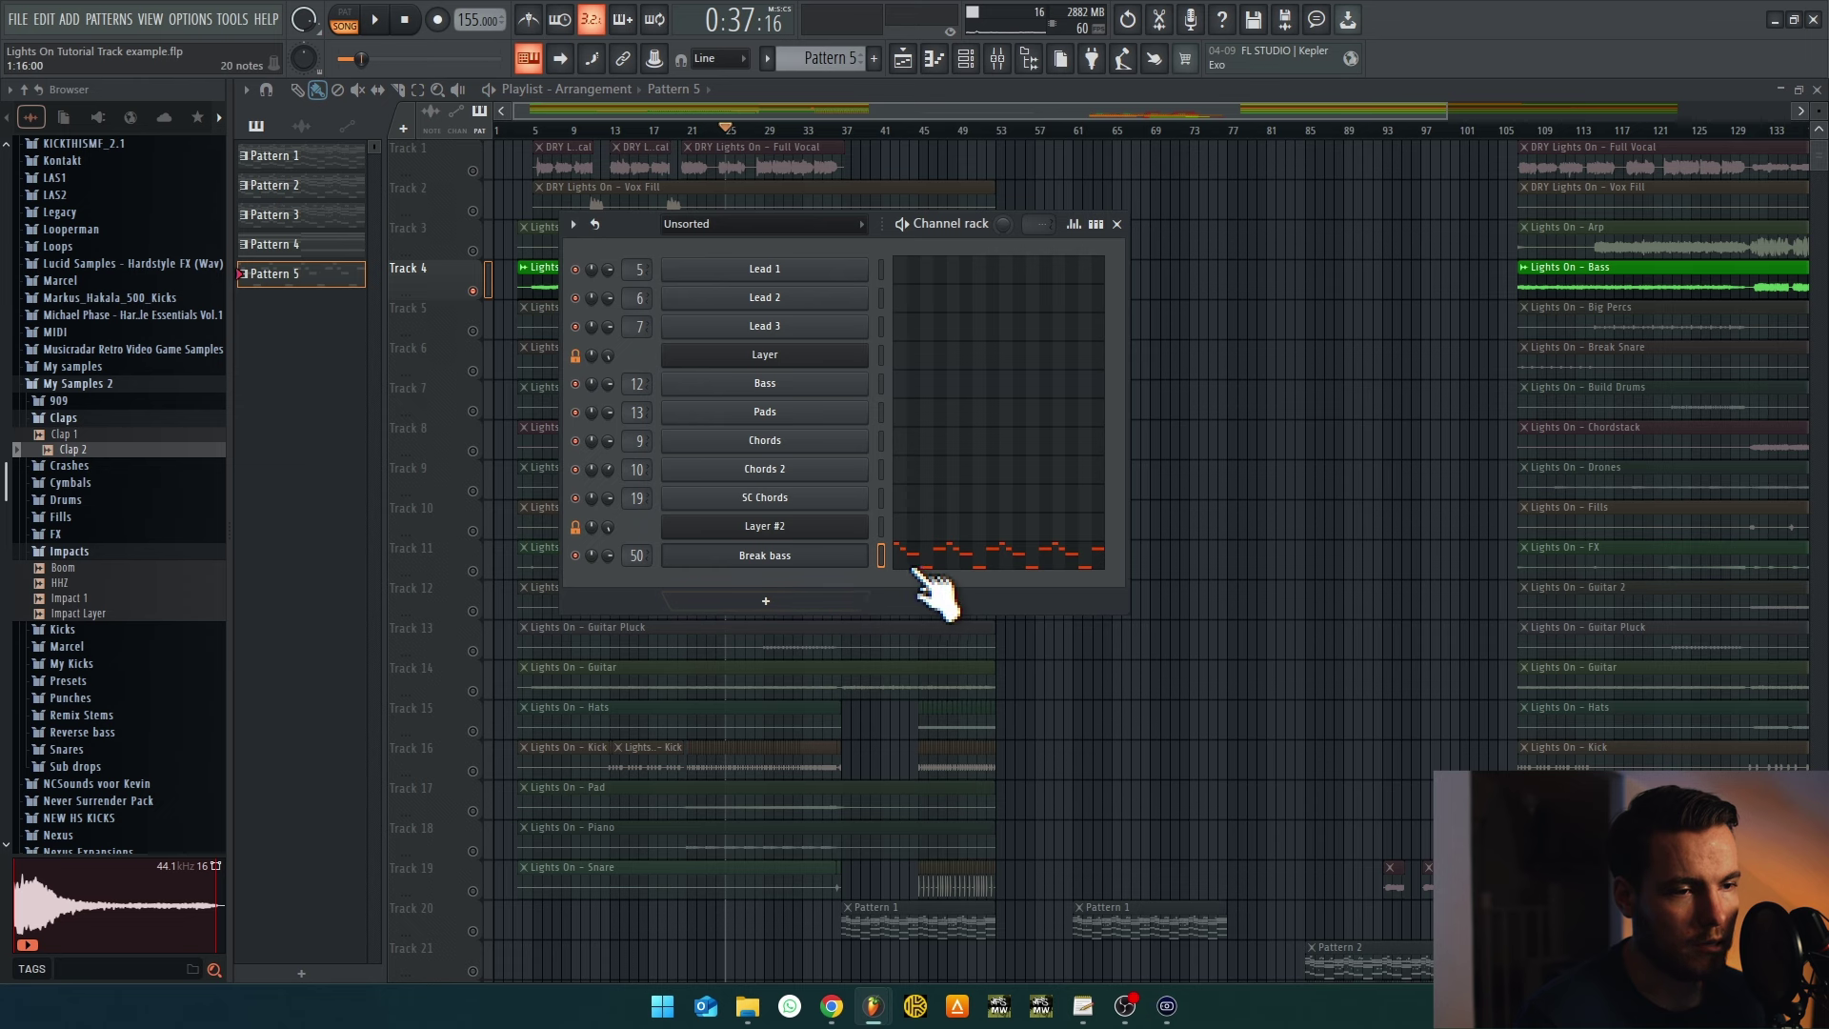
pyautogui.hotkey('alt', 'Tab')
pyautogui.moveTo(917, 233); pyautogui.dragTo(1011, 569)
pyautogui.hotkey('alt', 'Tab')
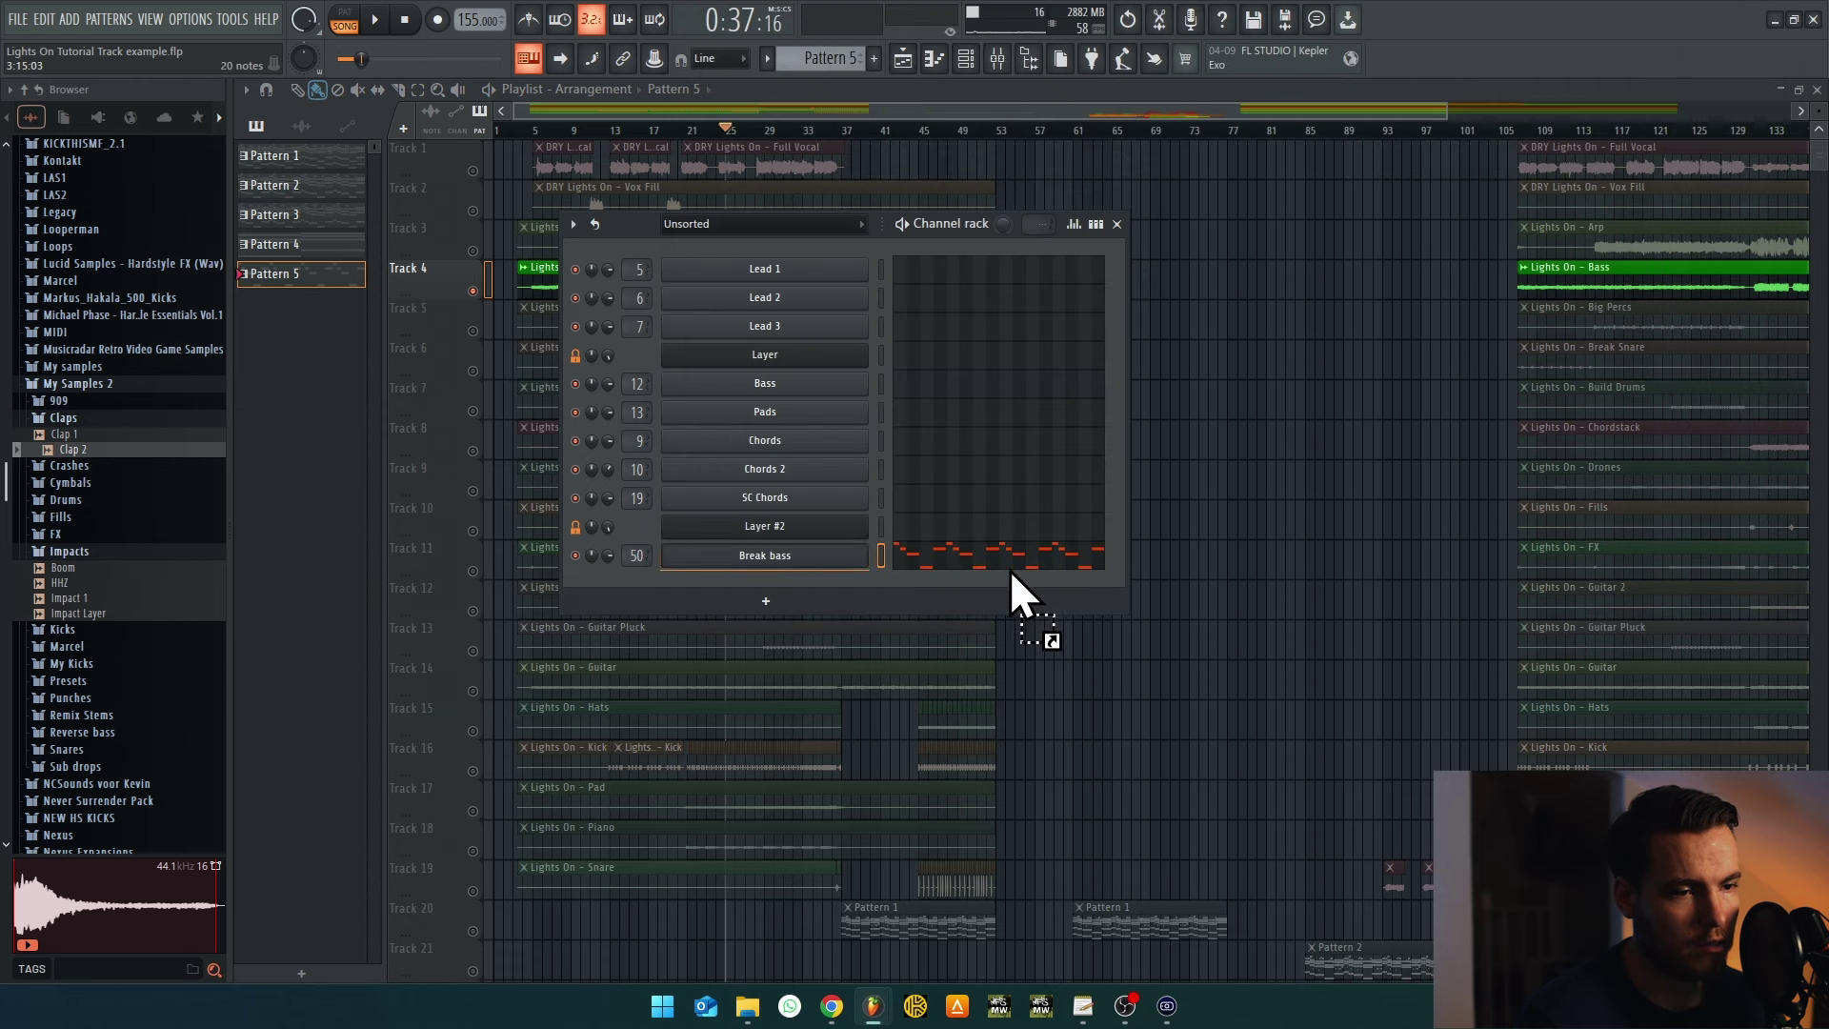
pyautogui.press('space')
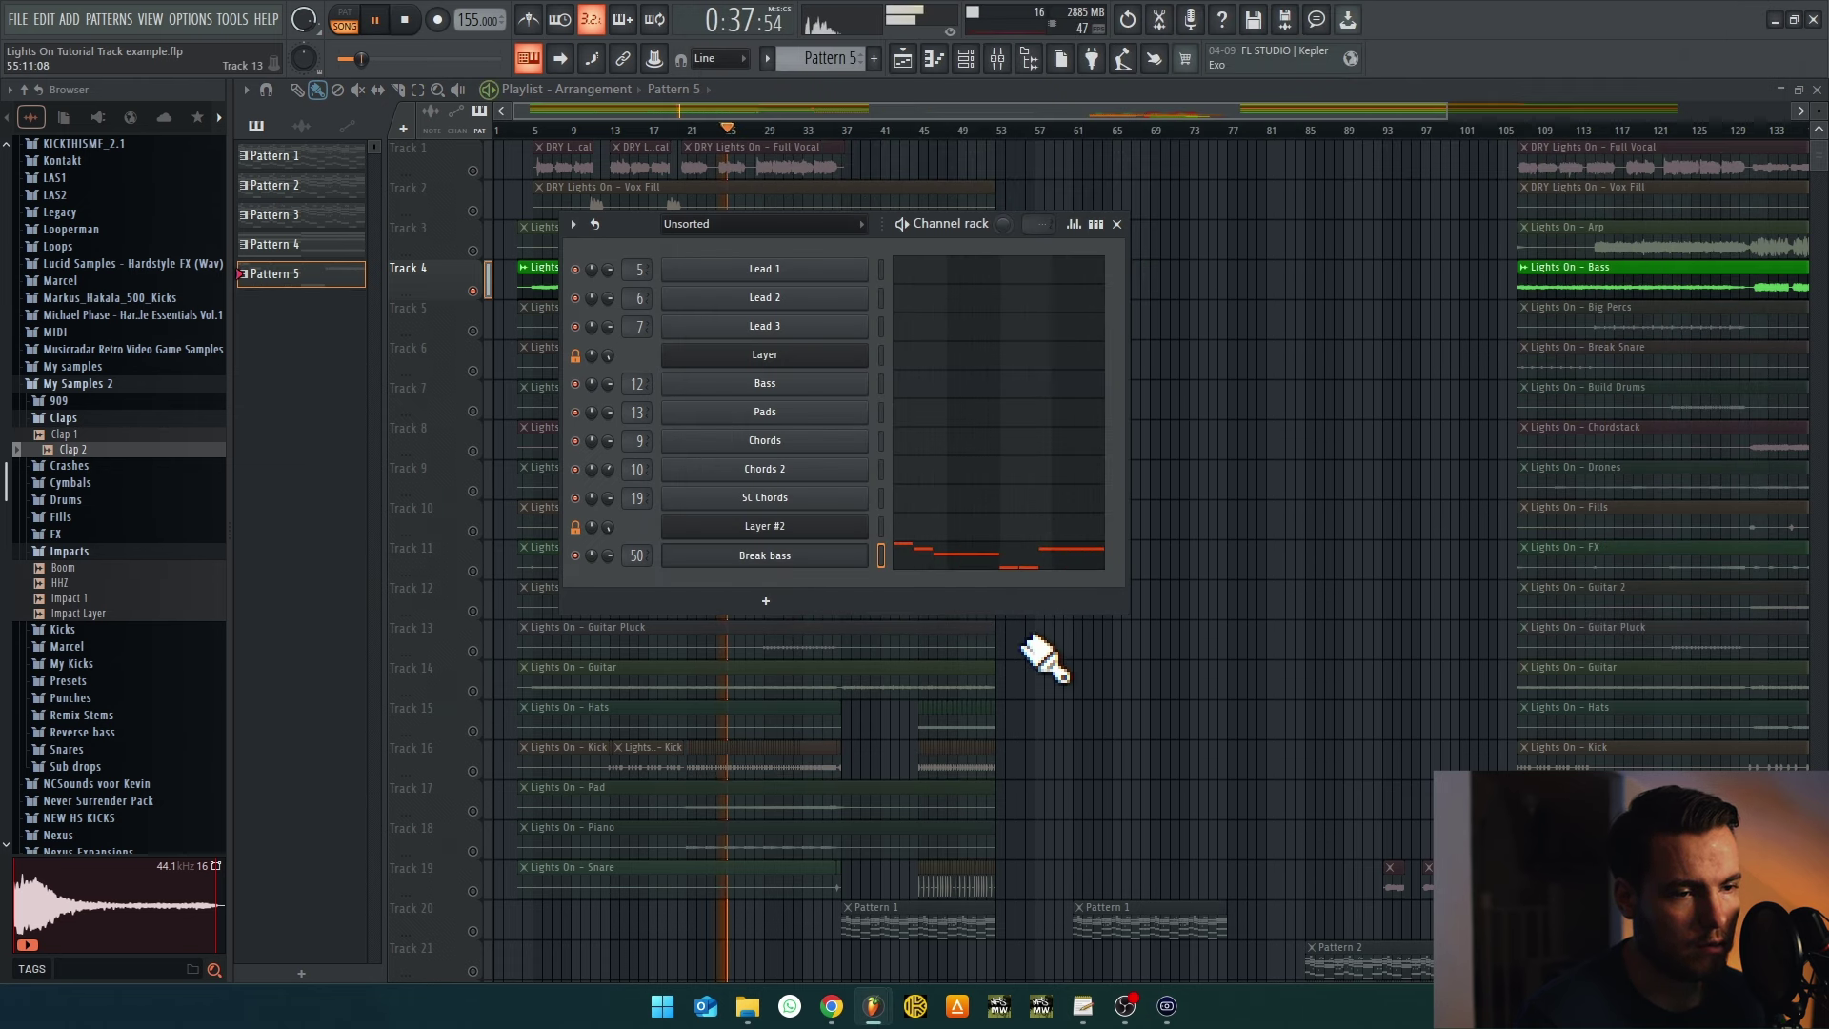
pyautogui.press('F6')
pyautogui.press('space')
# Place a Pattern 5 clip on Track 21 of the playlist and align its start with bar 21
pyautogui.scroll(-3, 1296, 467)
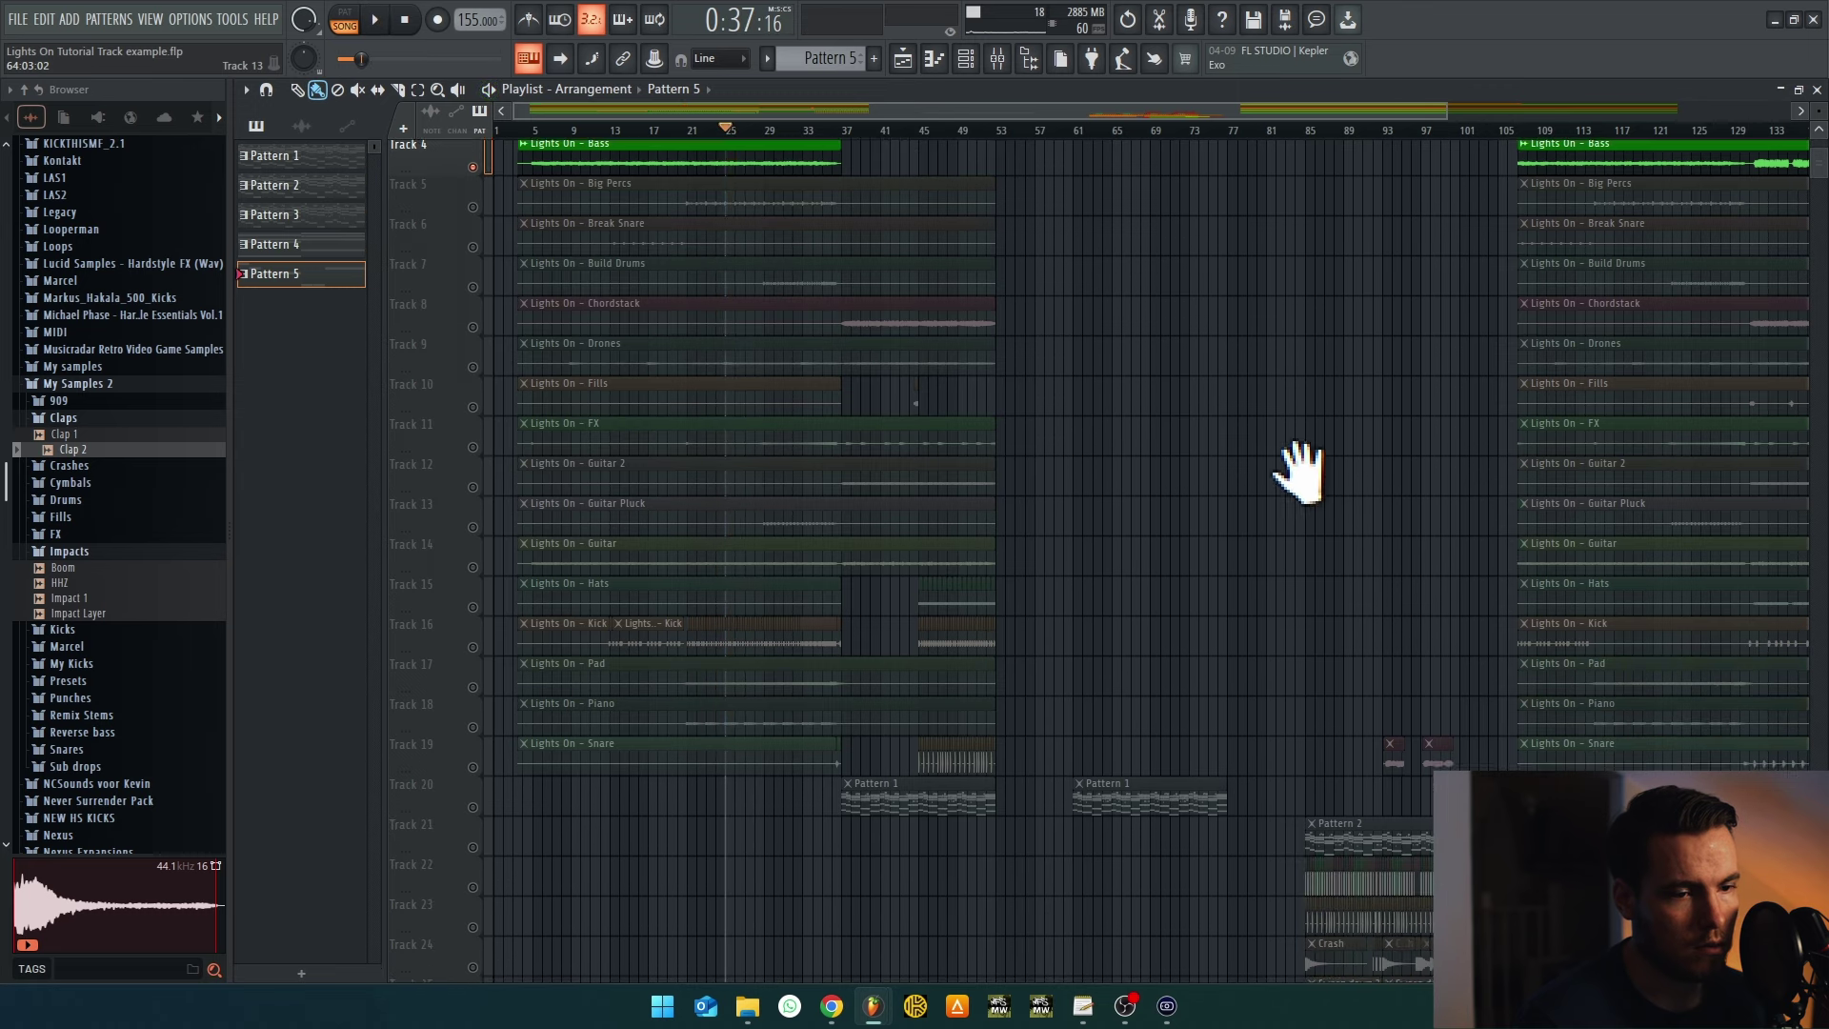
pyautogui.click(678, 779)
pyautogui.click(713, 781)
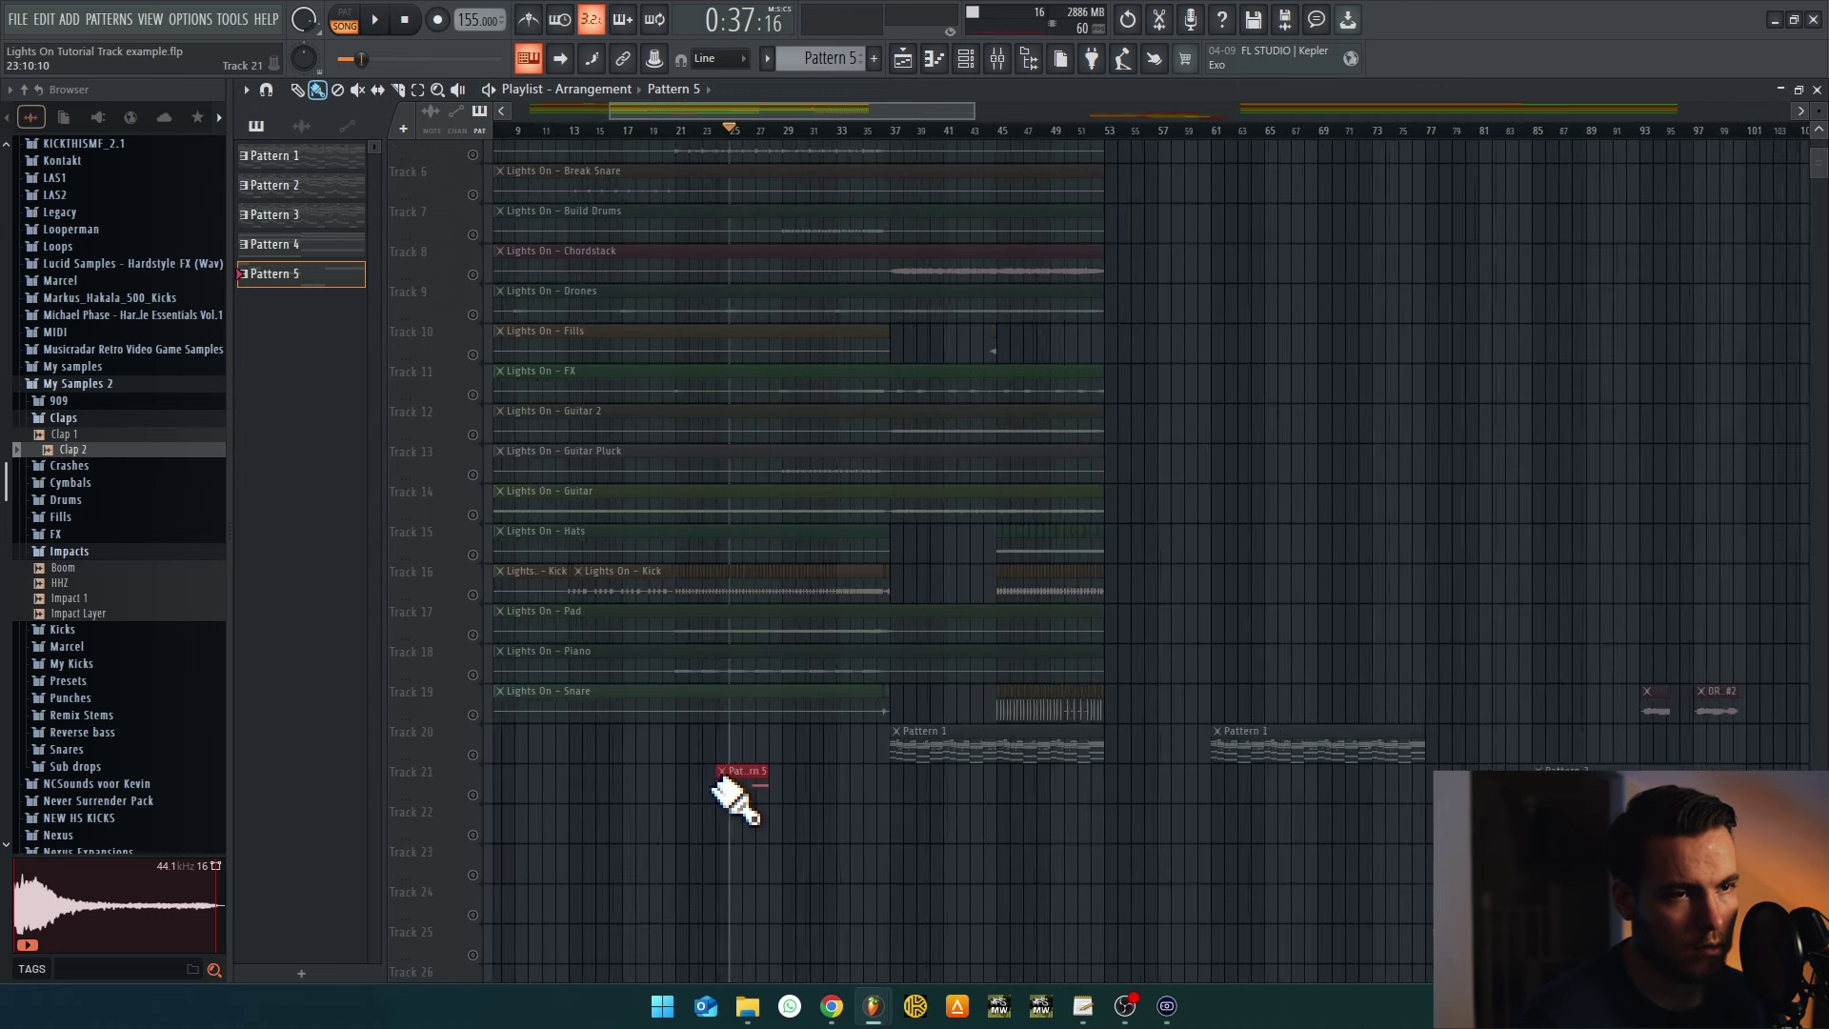
pyautogui.keyDown('ctrl'); pyautogui.scroll(4, 715, 782); pyautogui.keyUp('ctrl')
pyautogui.scroll(4, 719, 783)
pyautogui.click(583, 131)
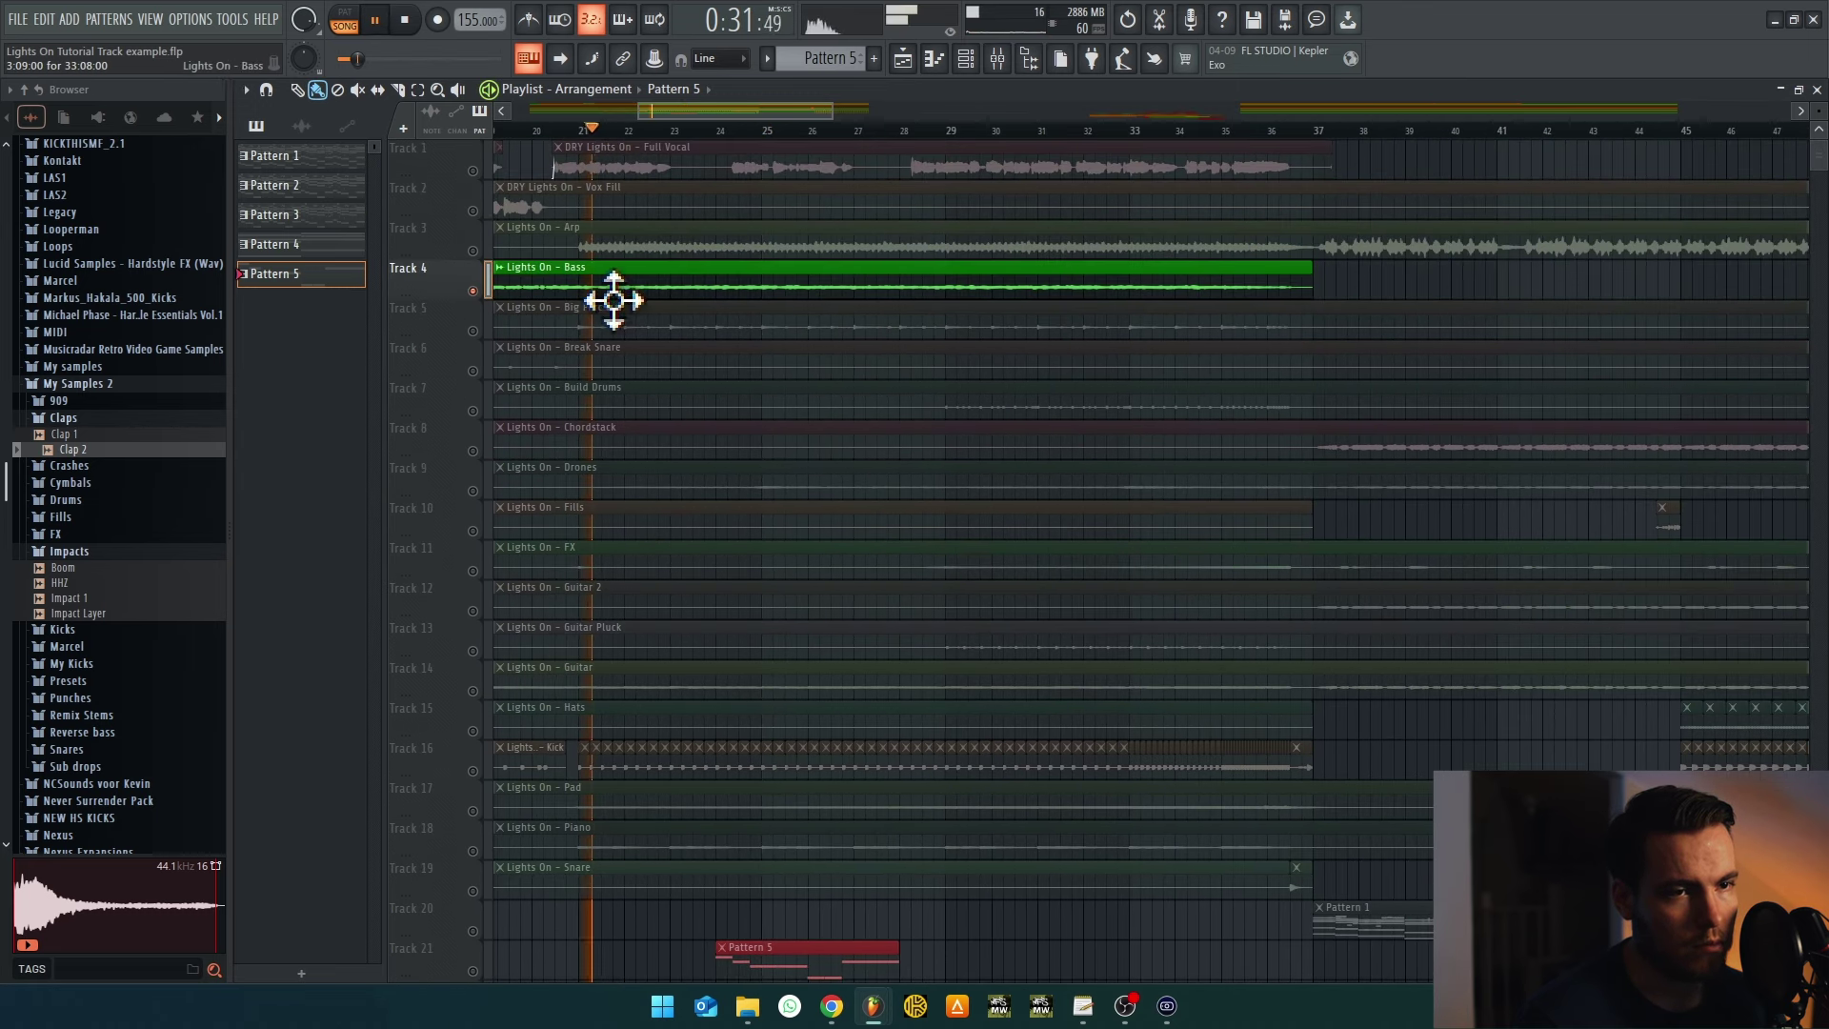
pyautogui.scroll(-3, 666, 429)
pyautogui.moveTo(829, 817); pyautogui.dragTo(695, 806)
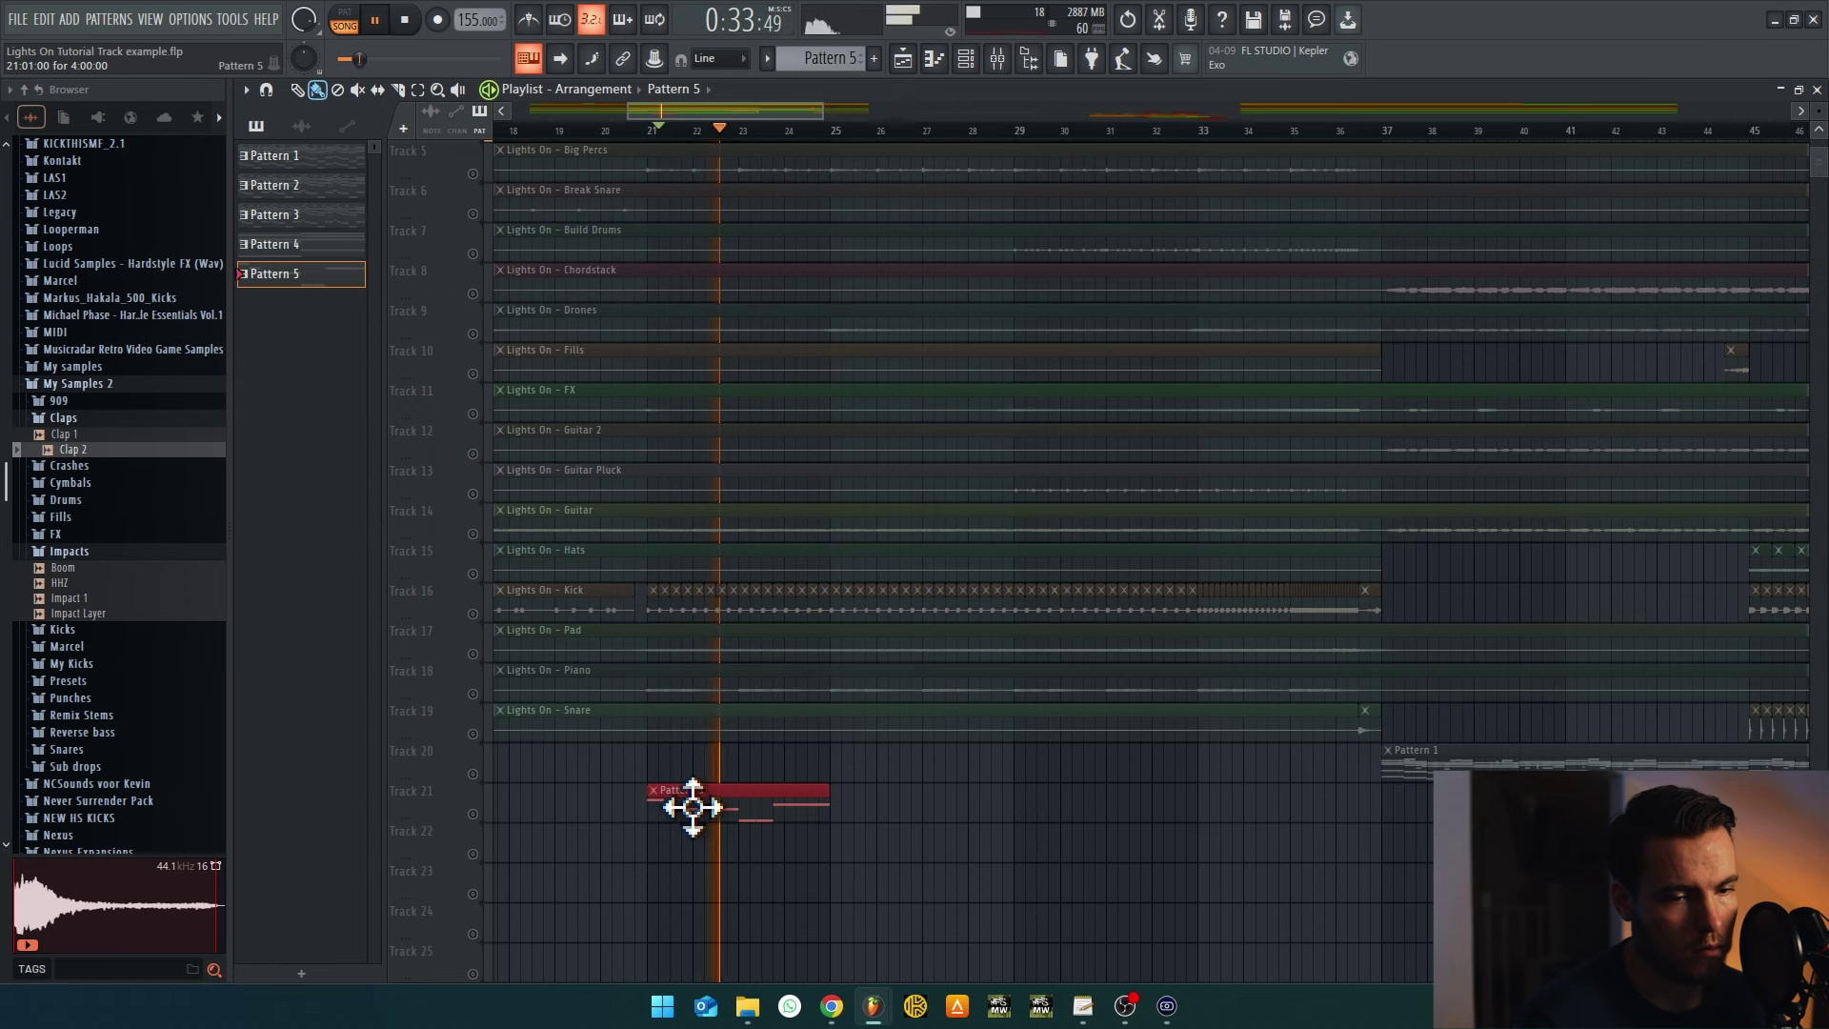
# Transpose the Break bass notes down one octave, join the two adjacent D# notes, and play them against the bass stem
pyautogui.doubleClick(747, 814)
pyautogui.press('space')
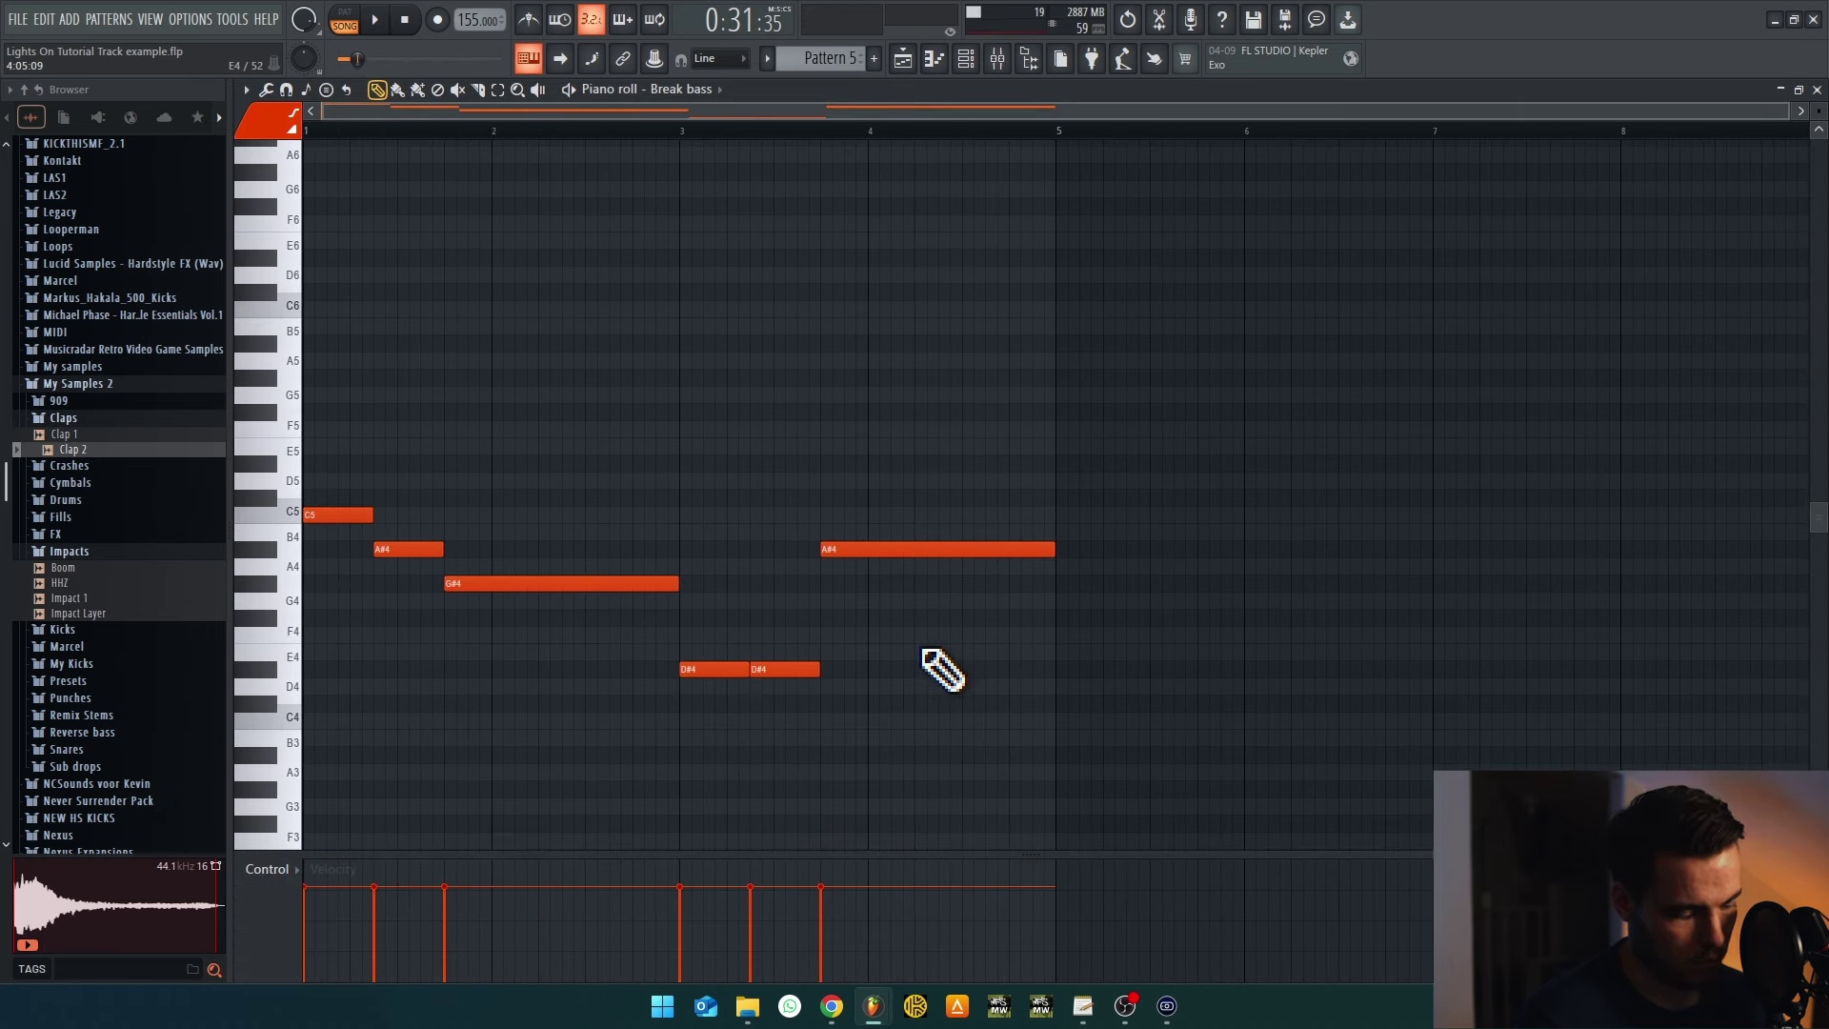
pyautogui.hotkey('ctrl', 'Down')
pyautogui.press('space')
pyautogui.scroll(-3, 941, 667)
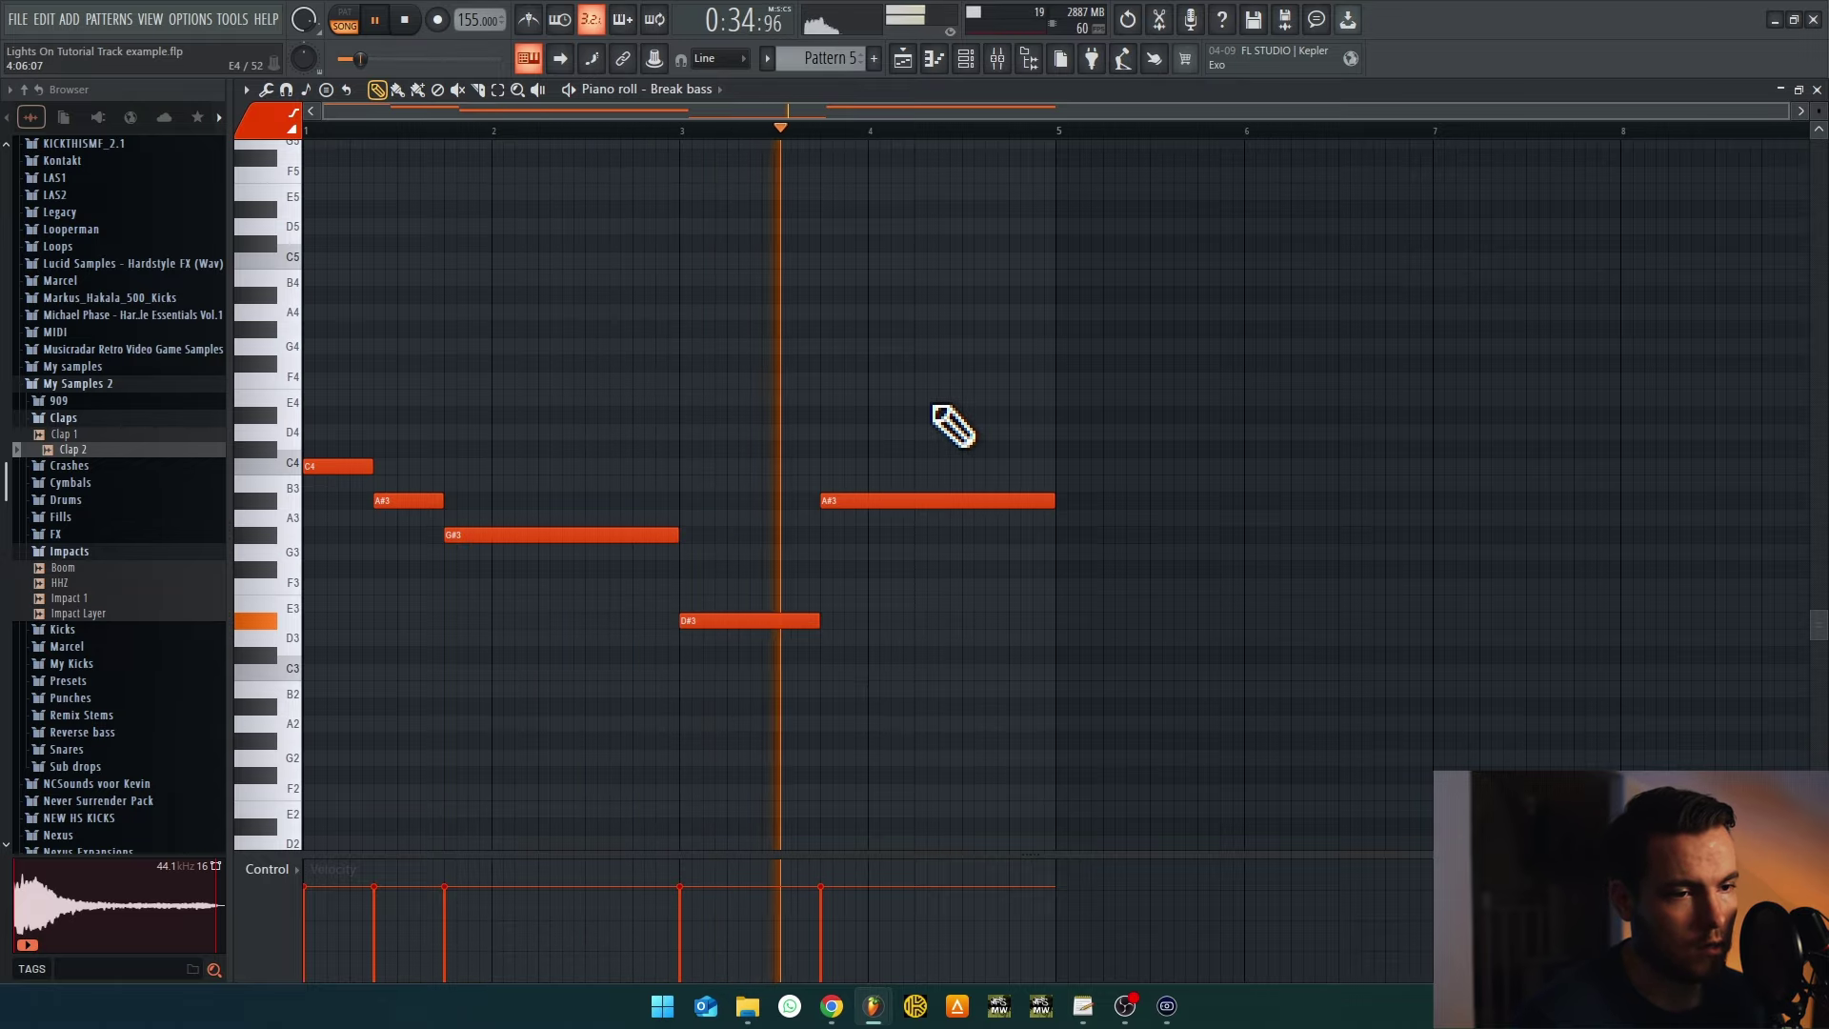
pyautogui.click(902, 59)
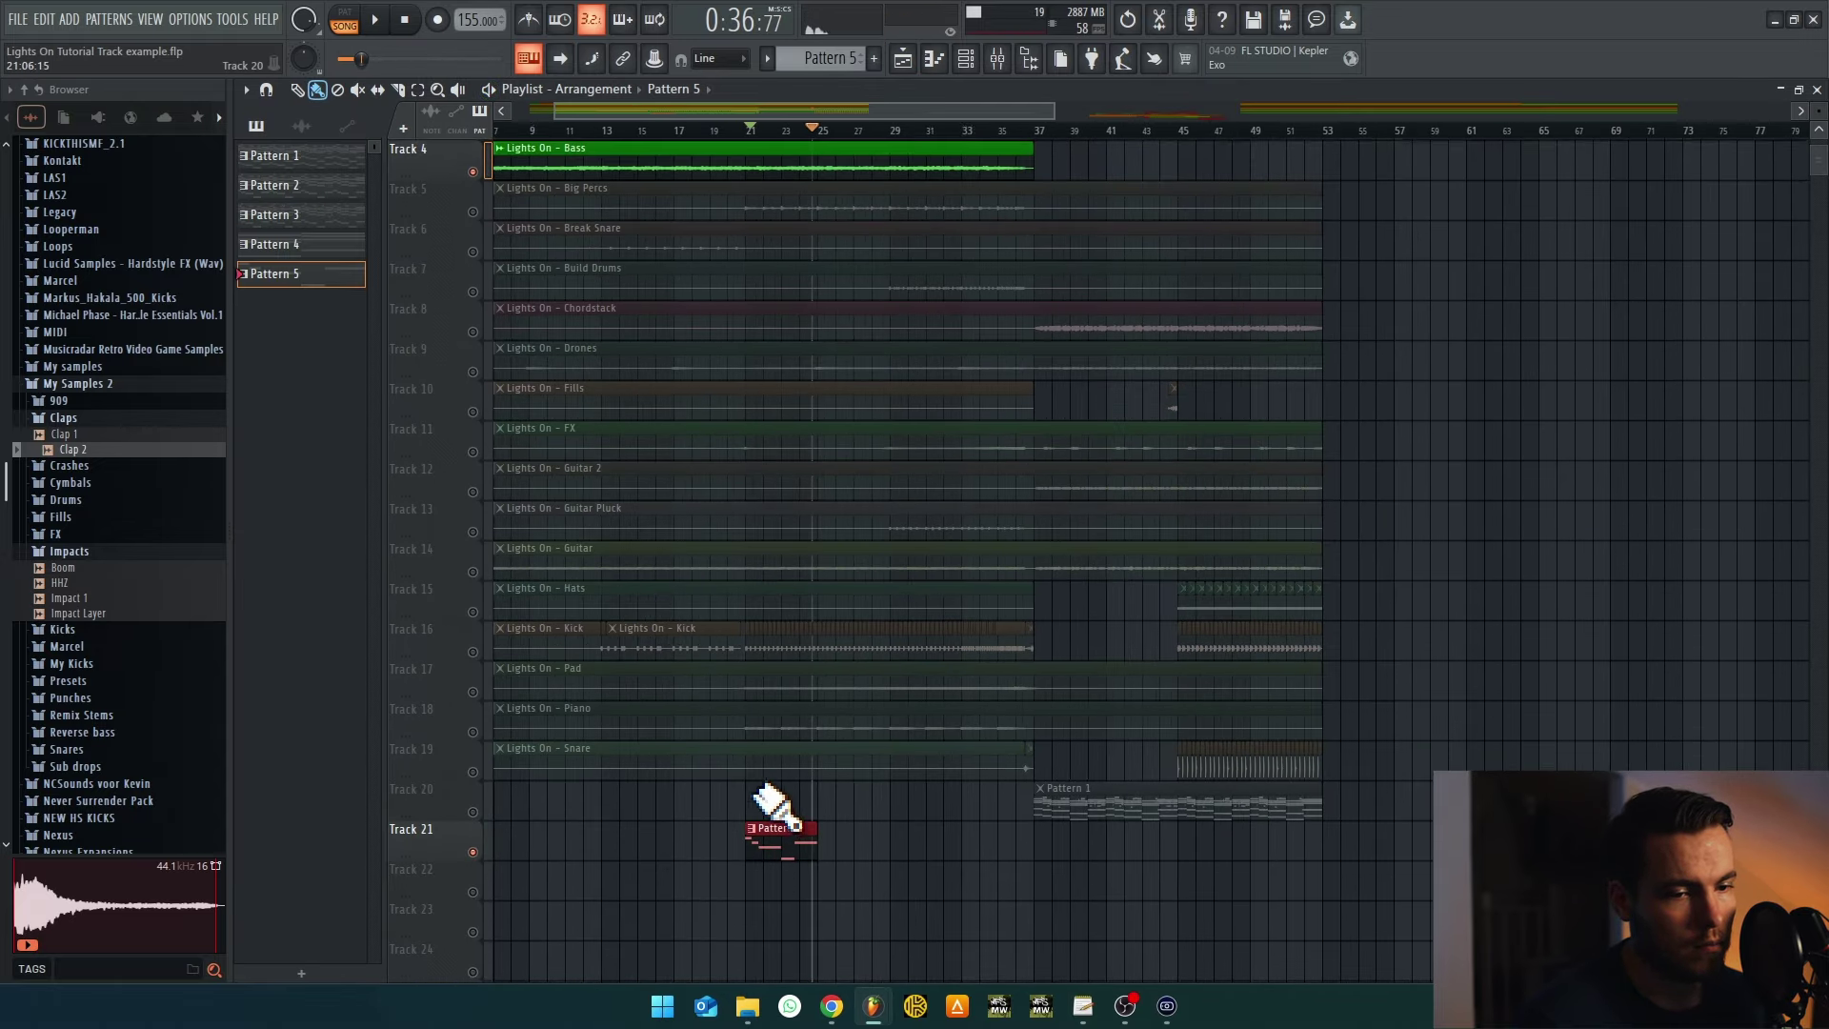
# Duplicate the four-bar Break bass phrase in Pattern 5's piano roll until it fills 16 bars
pyautogui.doubleClick(775, 804)
pyautogui.press('space')
pyautogui.click(984, 560)
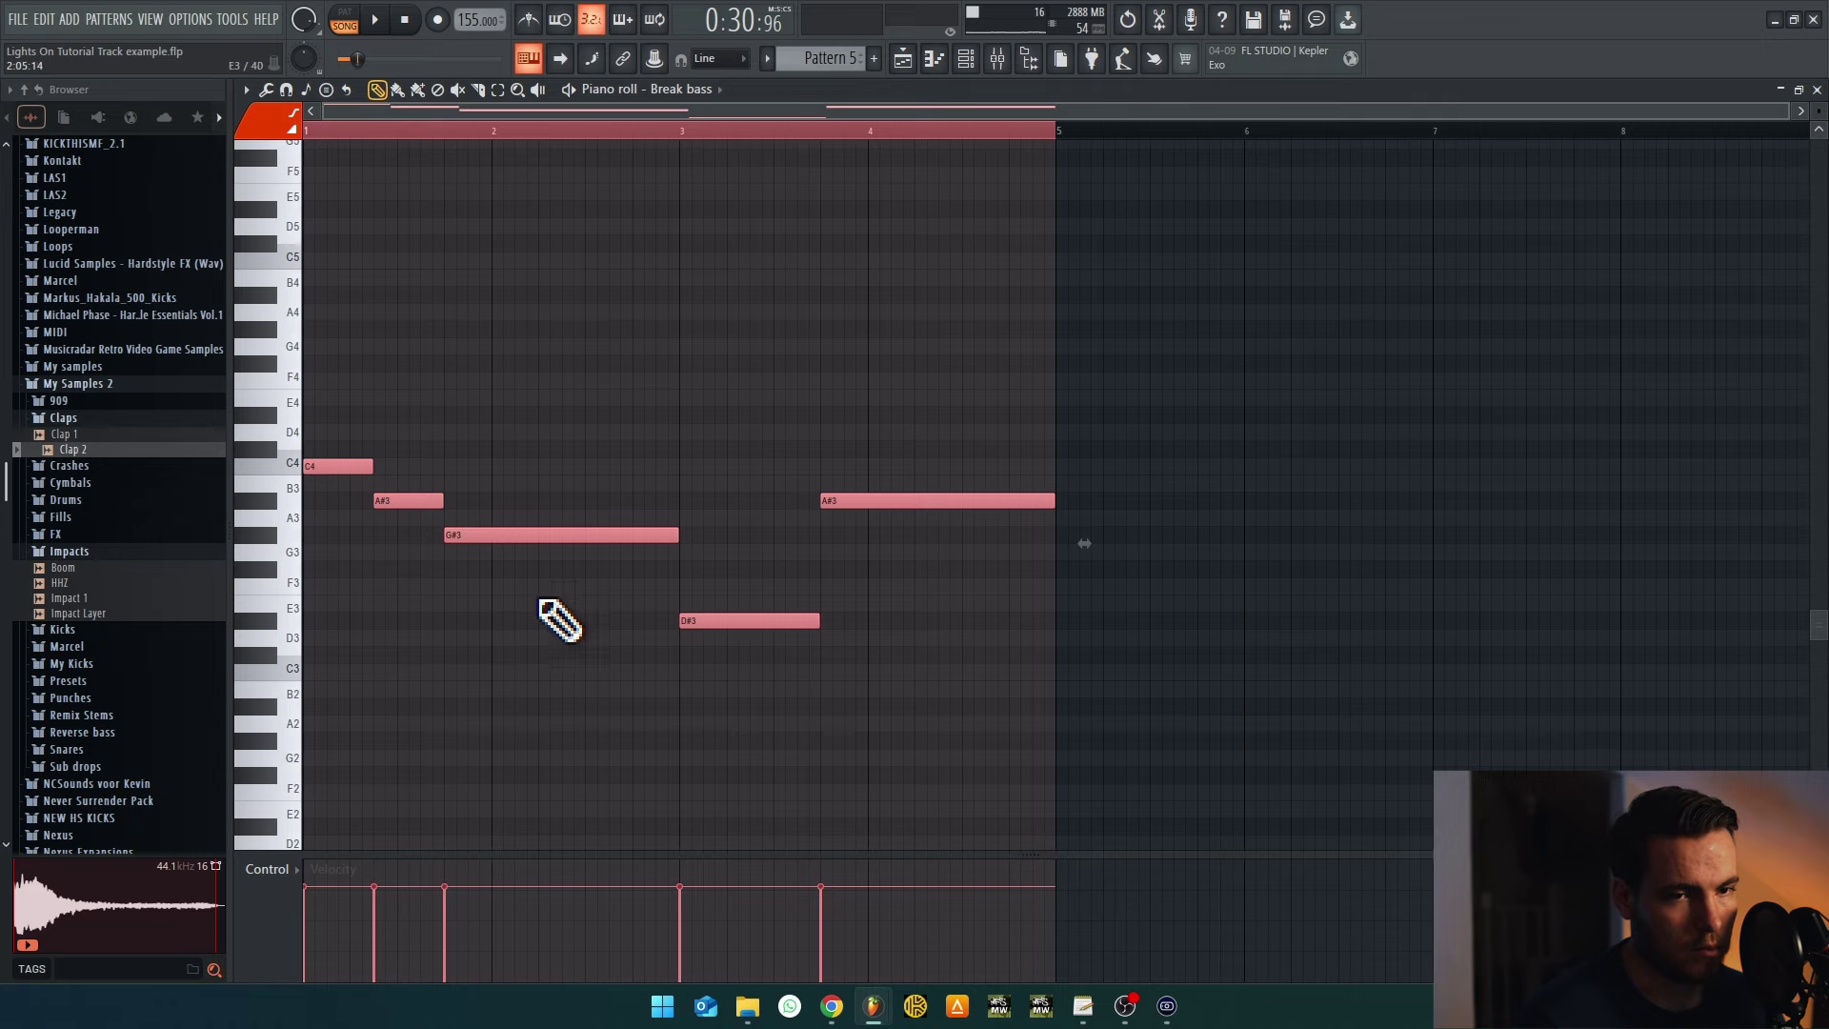
pyautogui.moveTo(327, 466); pyautogui.dragTo(1074, 454)
pyautogui.scroll(-2, 527, 543)
pyautogui.press('space')
pyautogui.hotkey('ctrl', 'a')
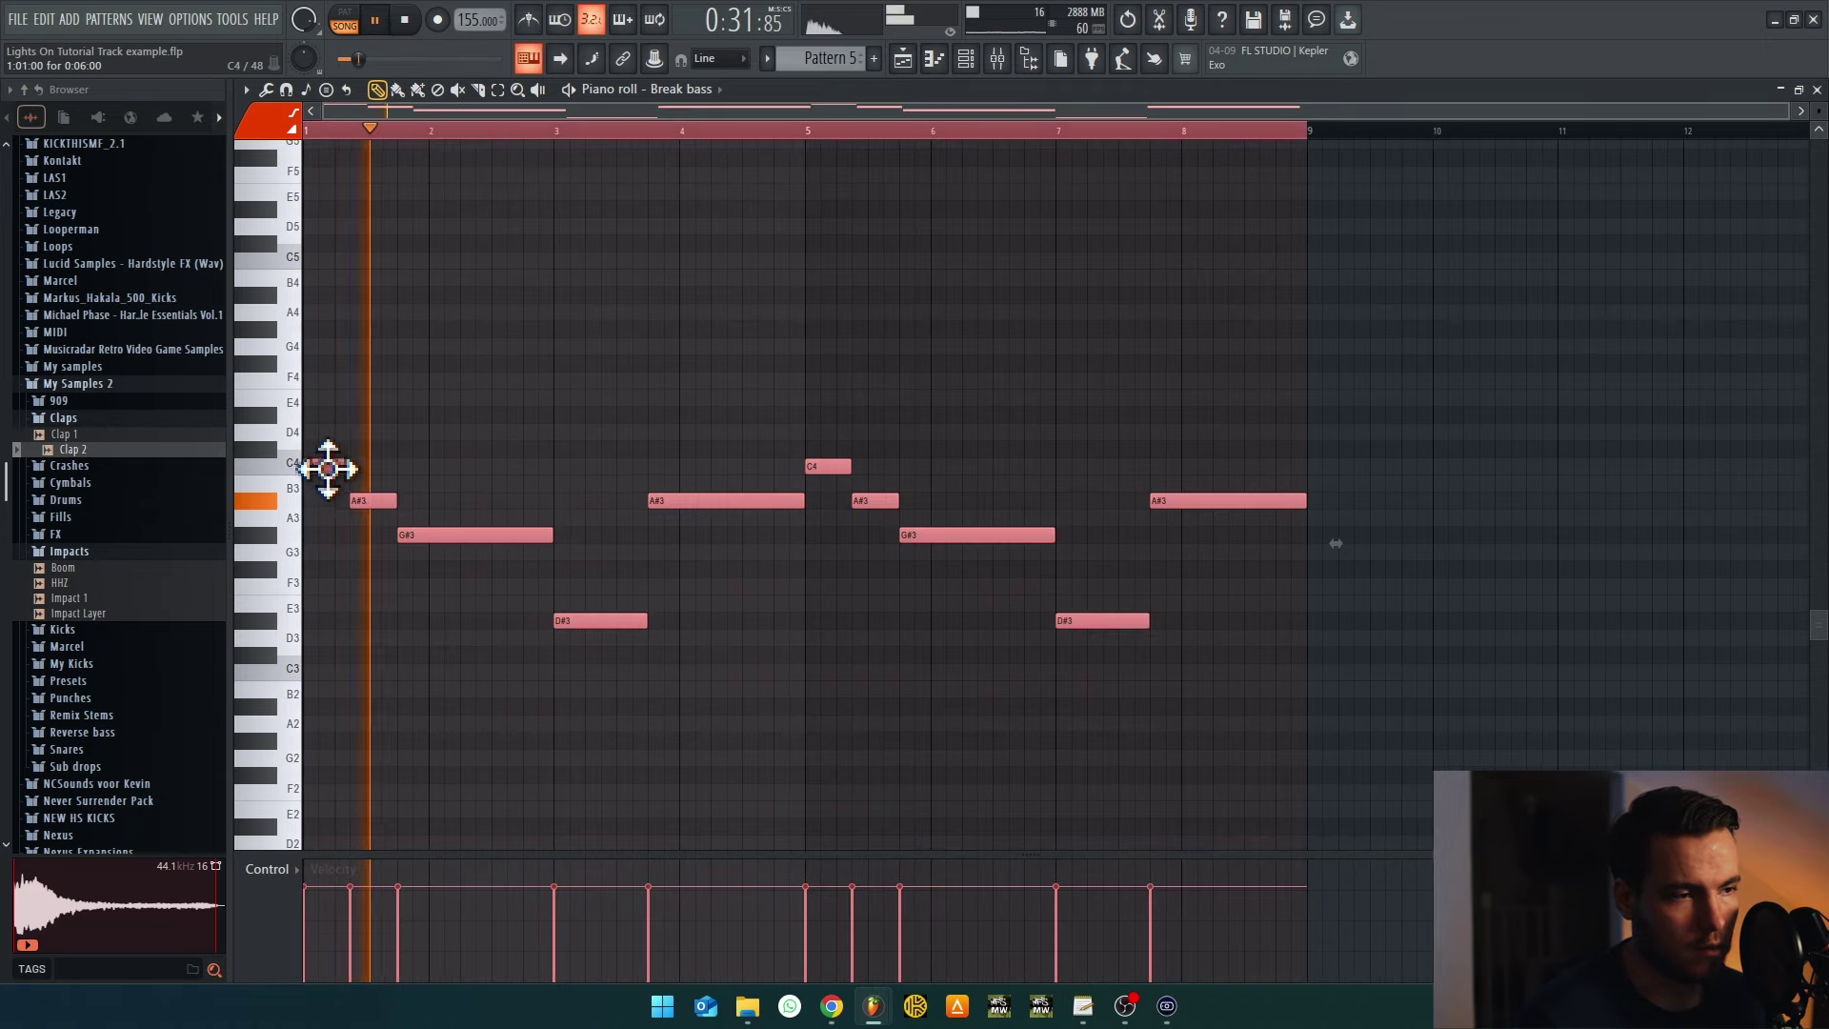
pyautogui.hotkey('ctrl', 'b')
# Lengthen all Break bass notes in Pattern 5 slightly so each one overlaps the start of the next, and play the result
pyautogui.scroll(8, 470, 536)
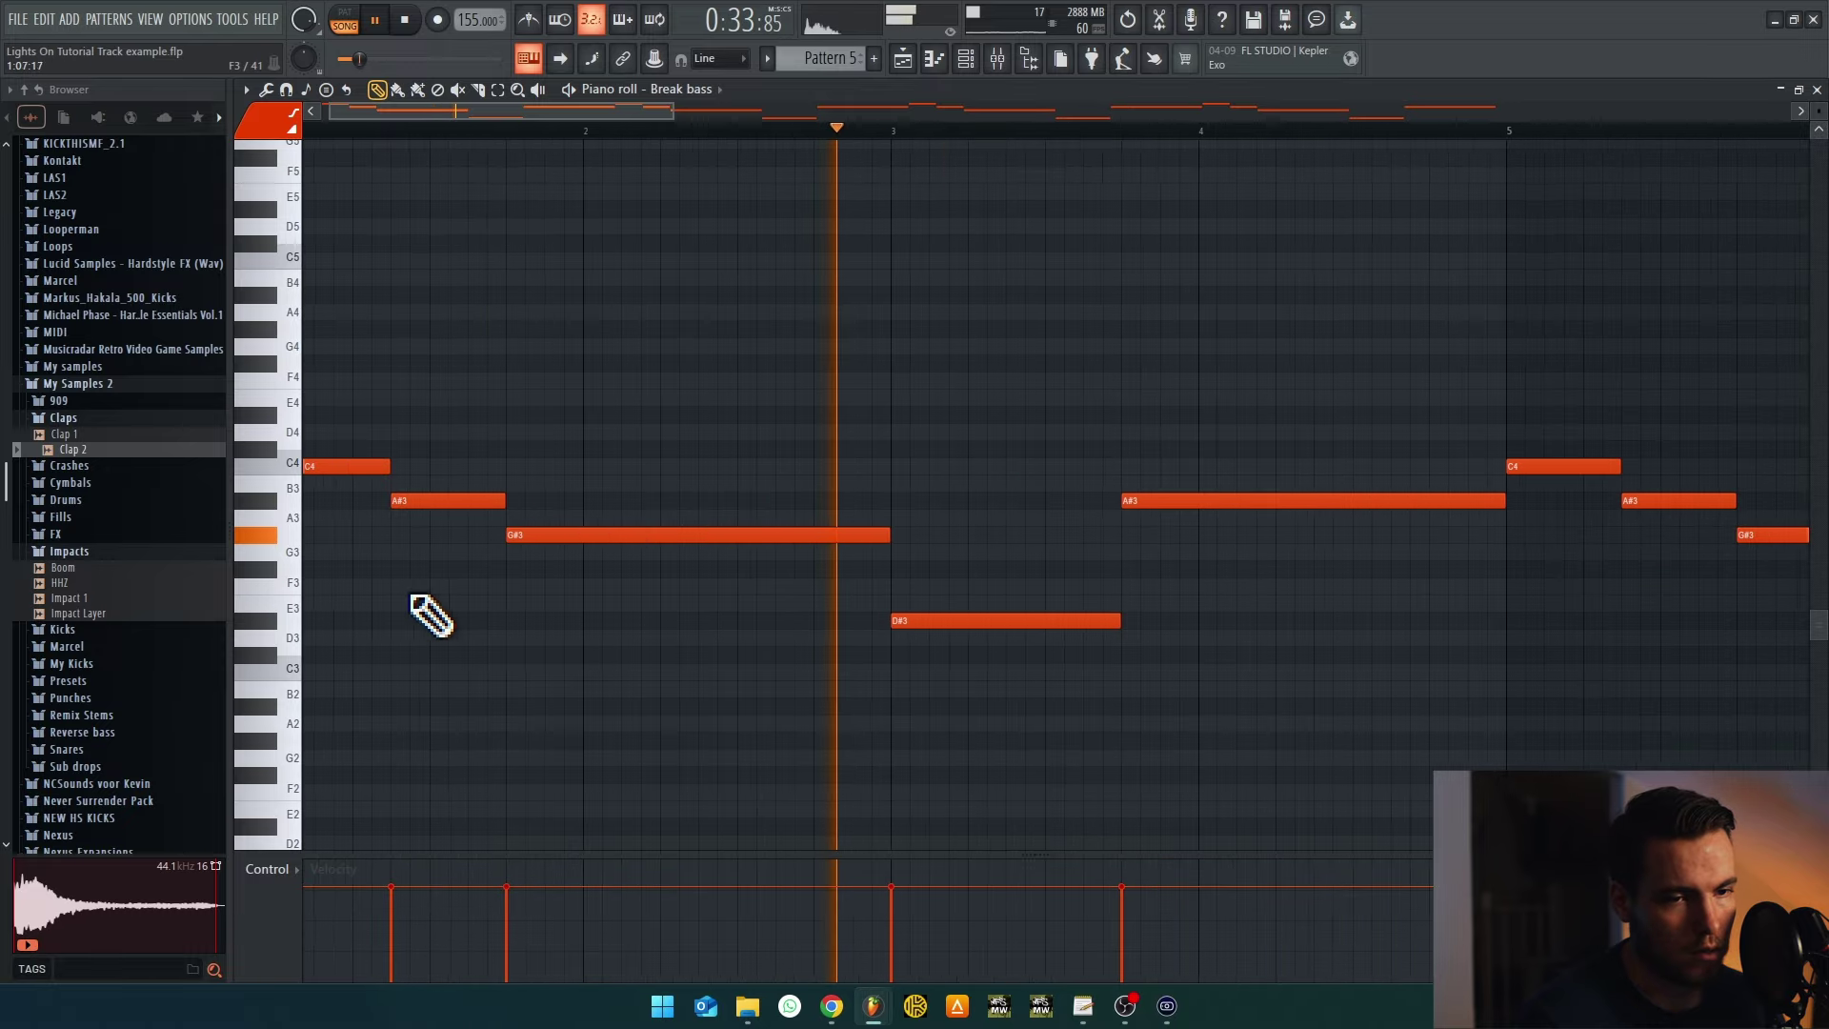
pyautogui.press('space')
pyautogui.hotkey('ctrl', 'a')
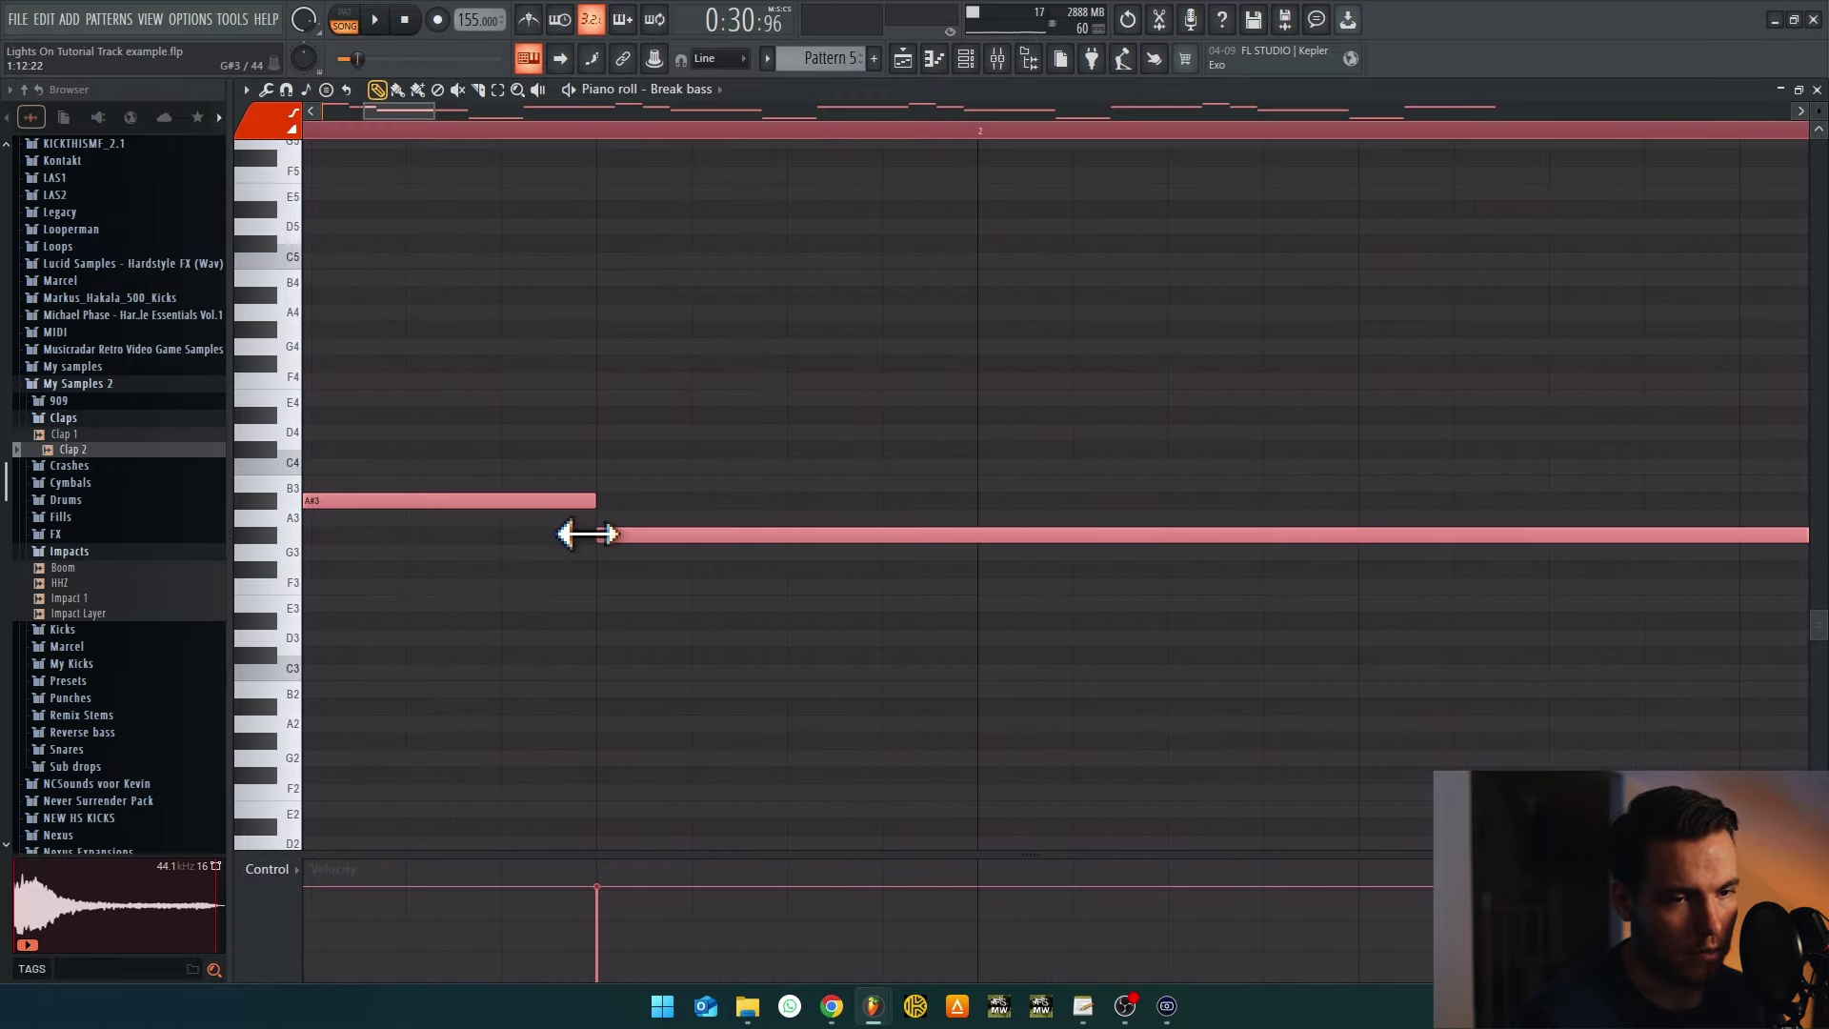
pyautogui.scroll(-4, 569, 533)
pyautogui.scroll(3, 698, 561)
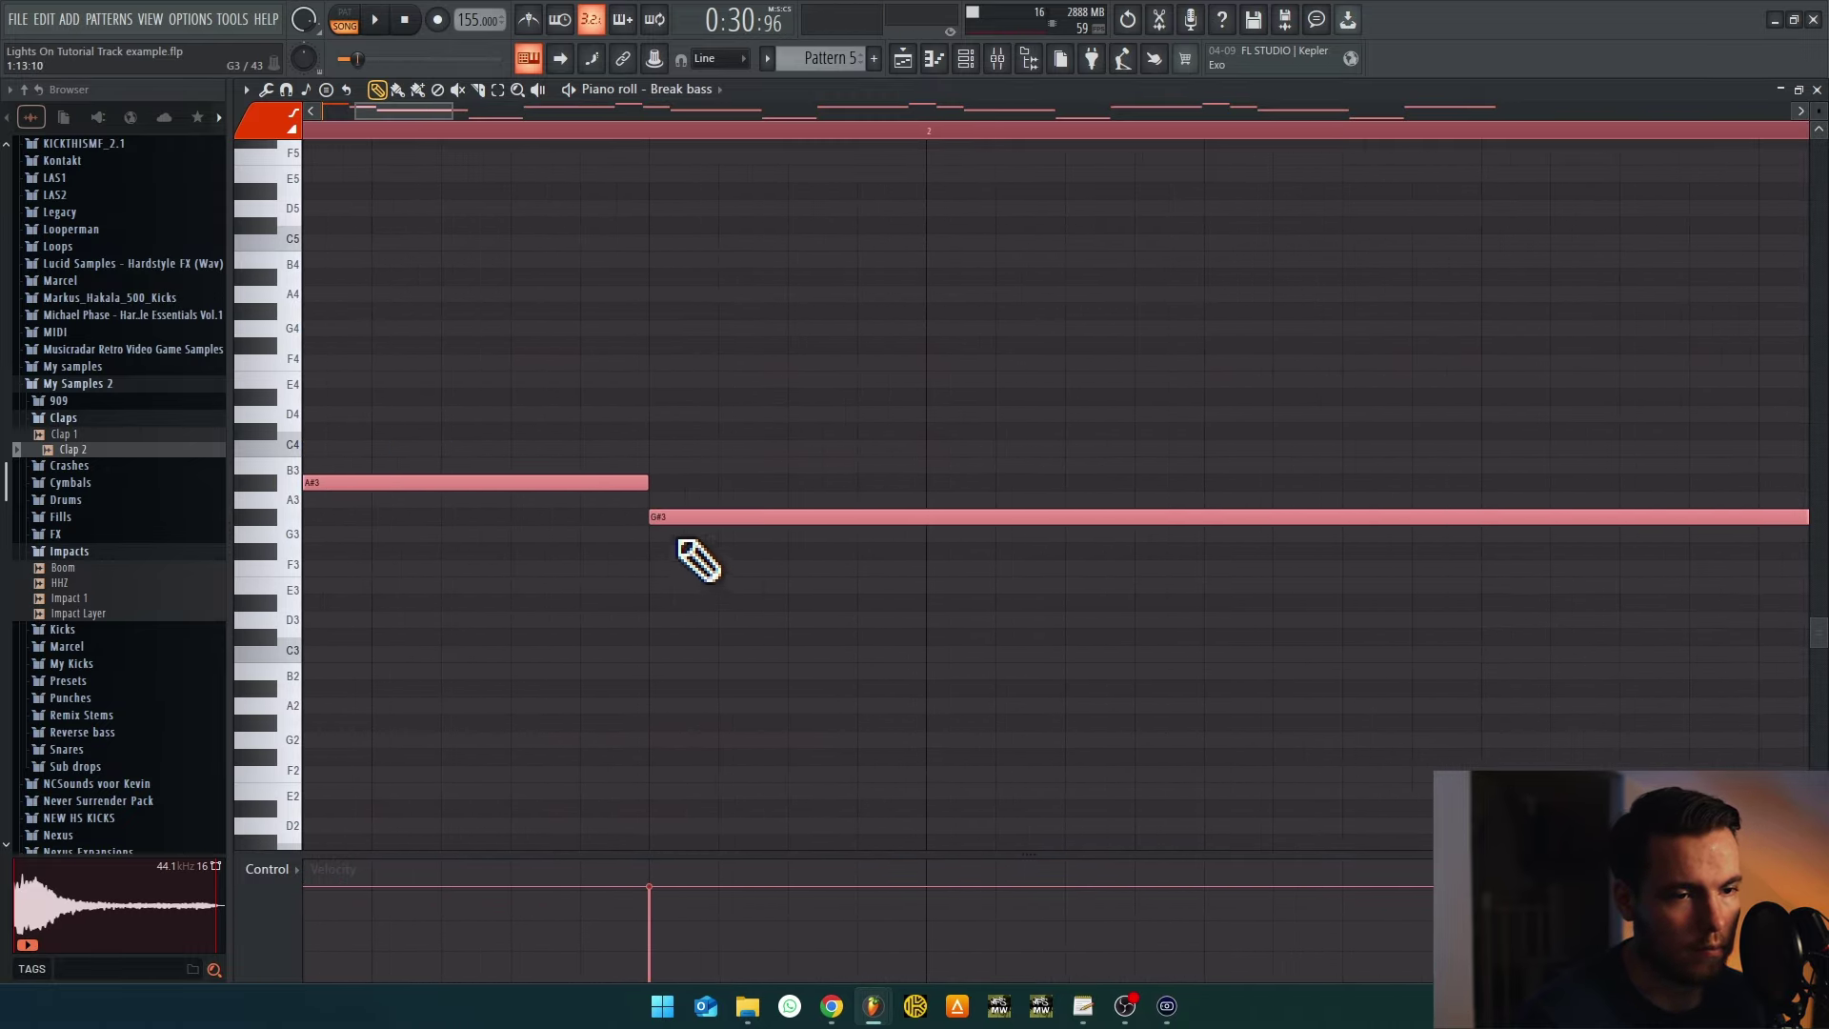
pyautogui.press('space')
pyautogui.scroll(-6, 747, 673)
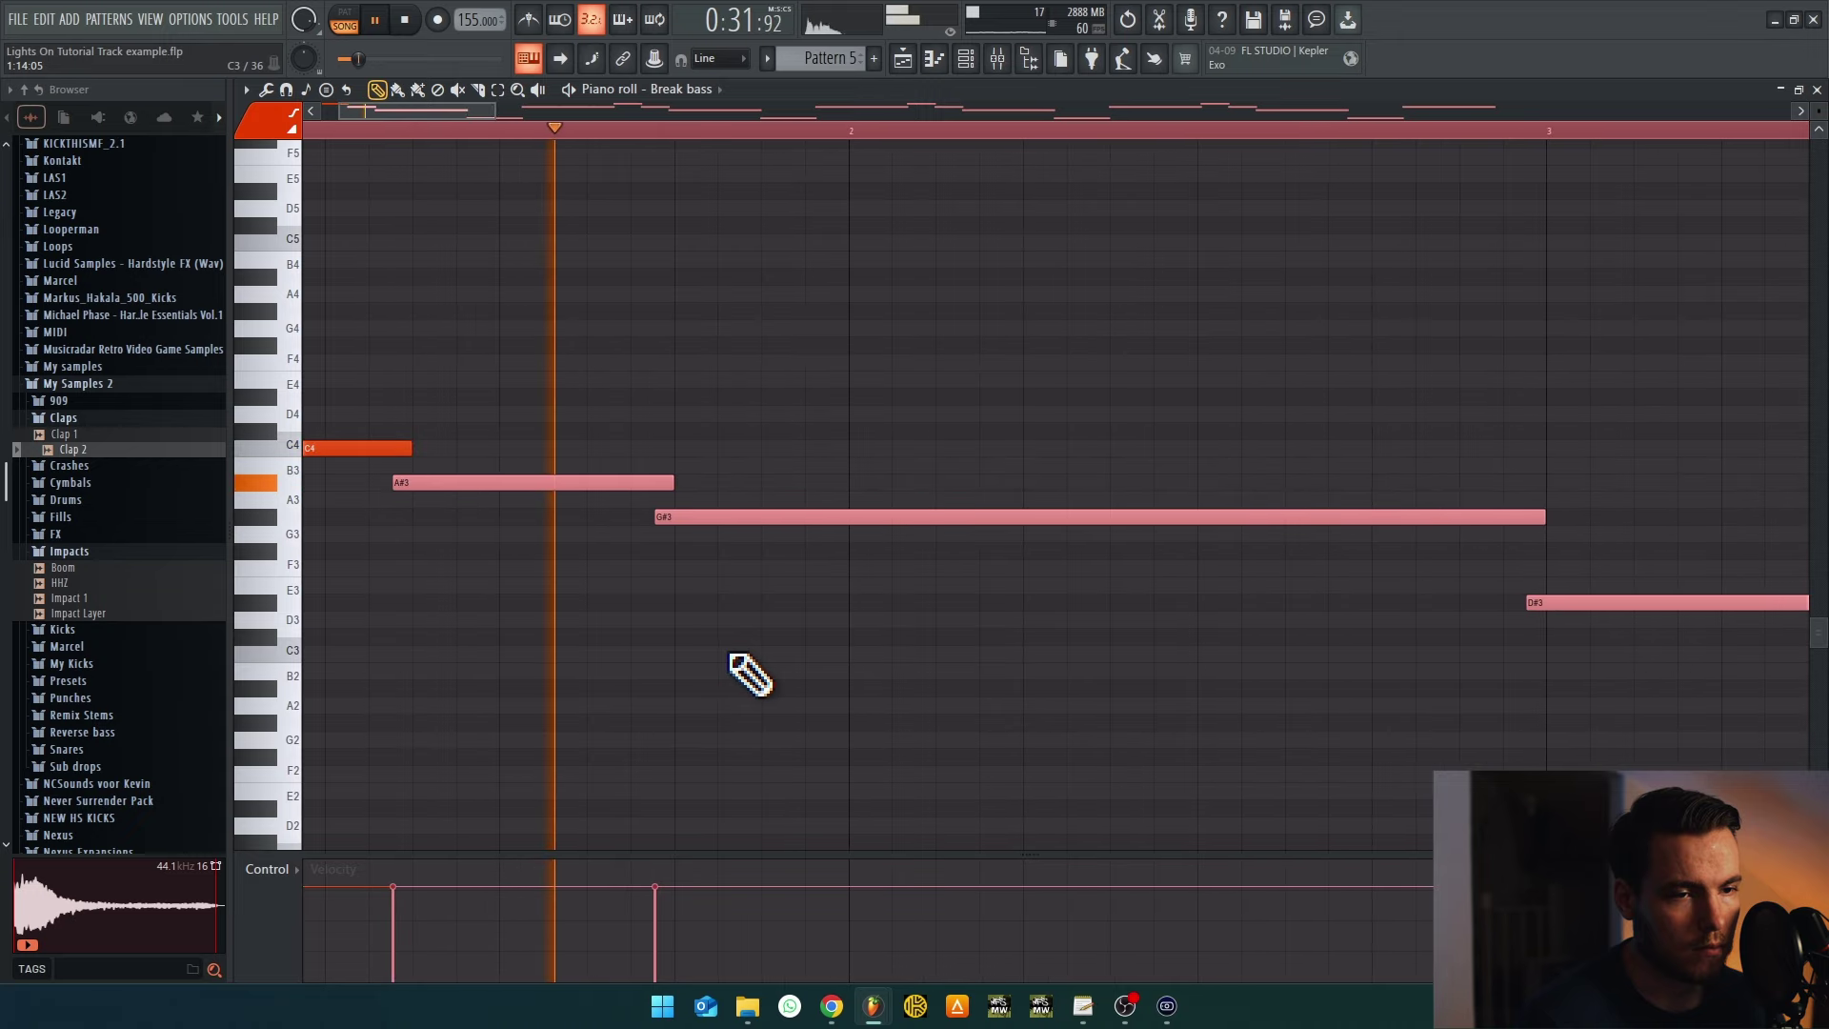
pyautogui.scroll(-3, 749, 674)
pyautogui.hotkey('ctrl', 'a')
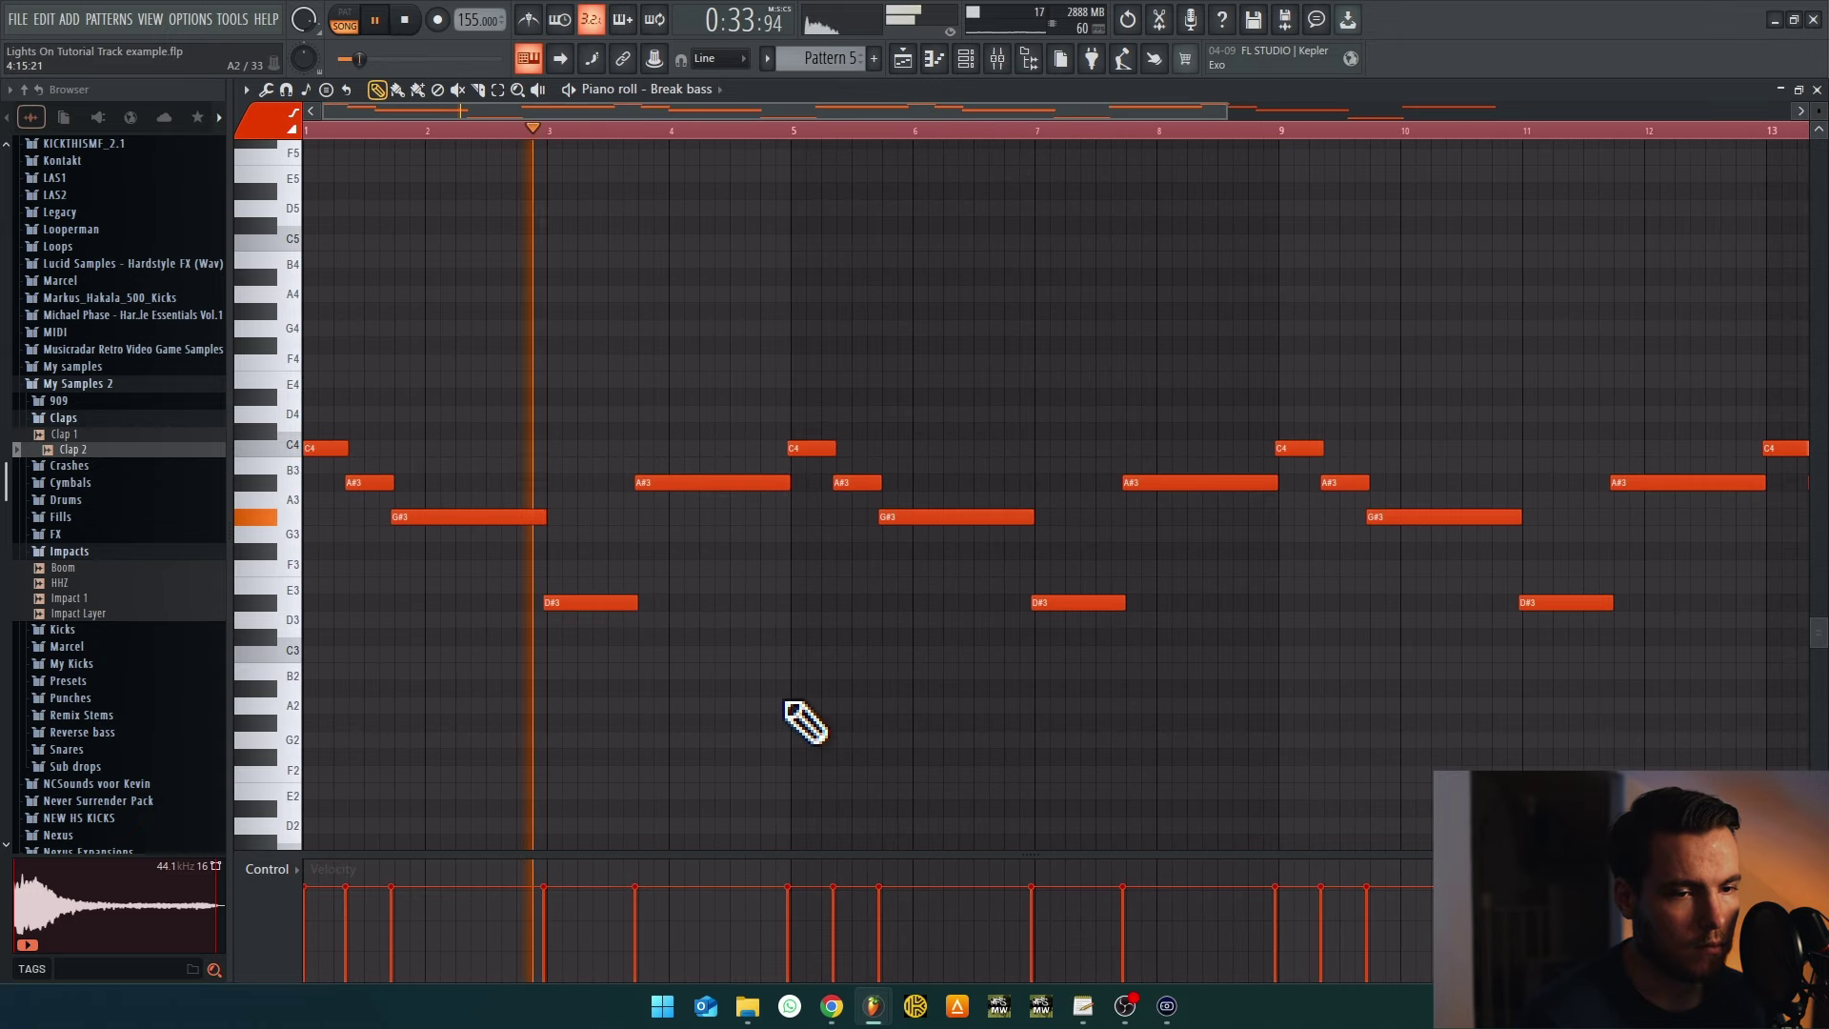
# Copy the Pattern 5 clip on playlist Track 21 so the copy starts at bar 5, directly before the existing clip
pyautogui.click(902, 58)
pyautogui.press('space')
pyautogui.scroll(-5, 919, 584)
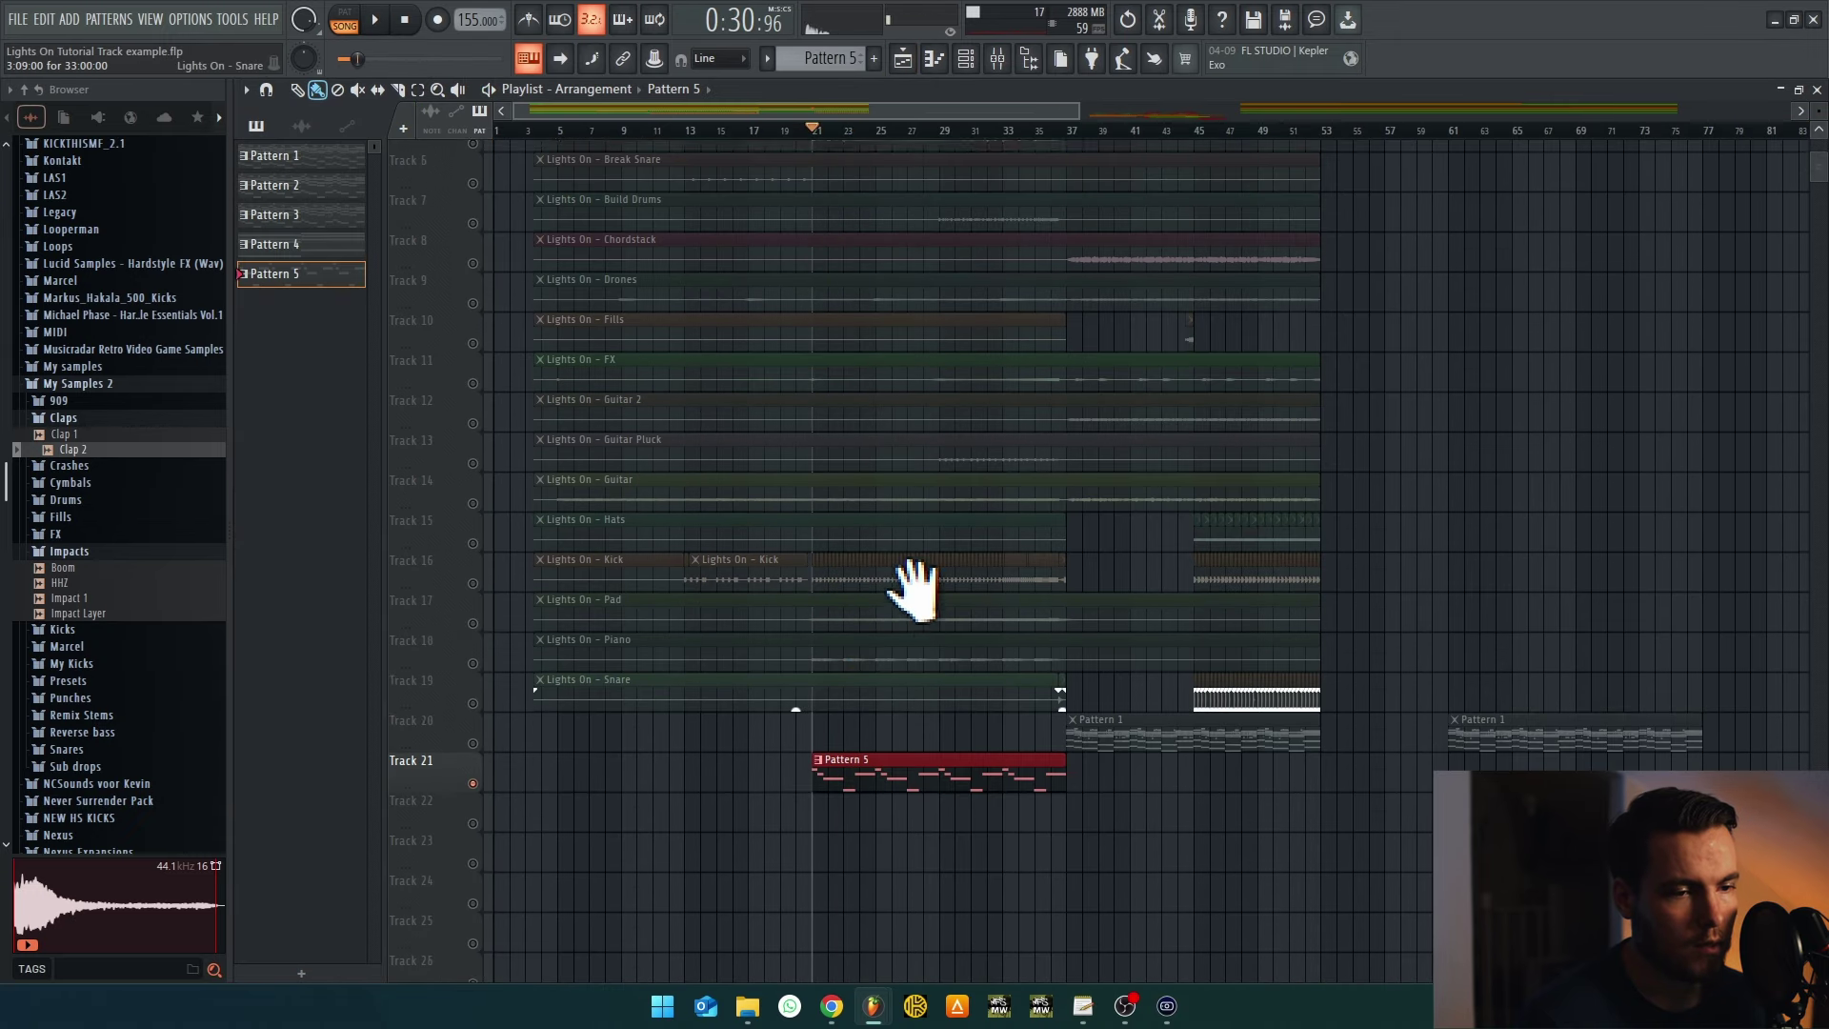
pyautogui.scroll(5, 1054, 734)
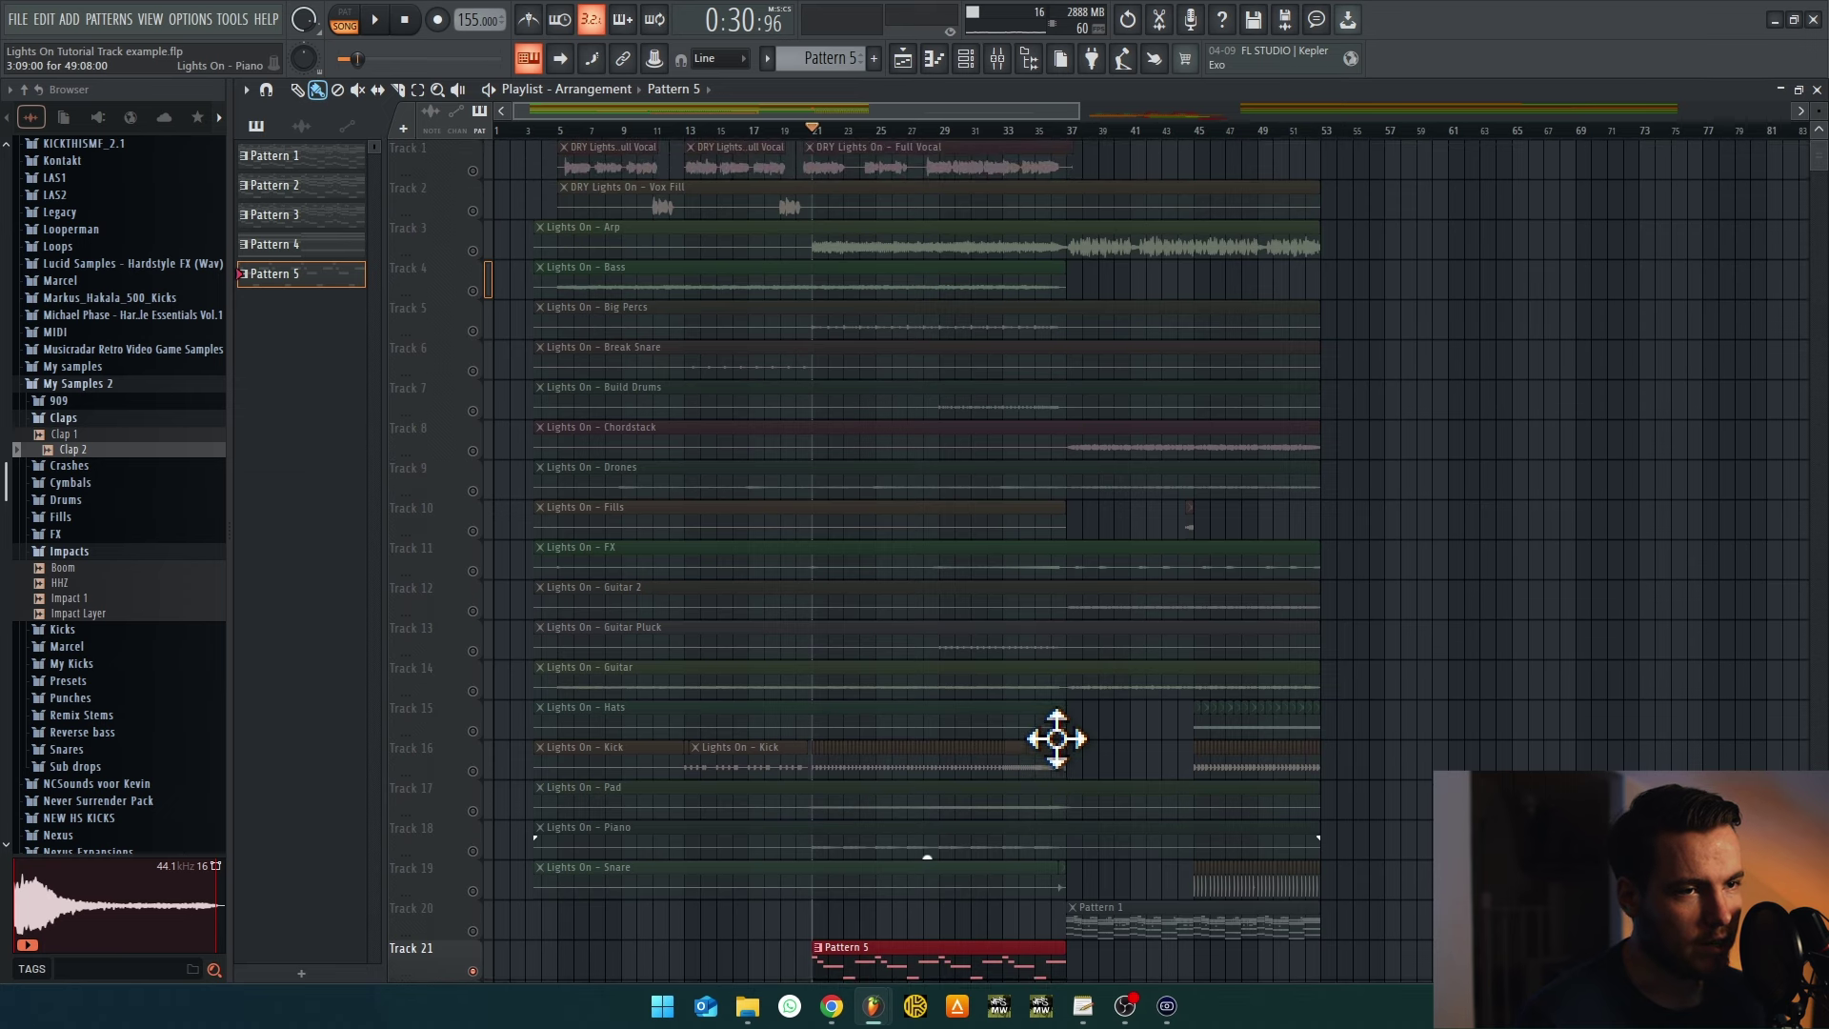
pyautogui.moveTo(967, 819); pyautogui.dragTo(731, 846)
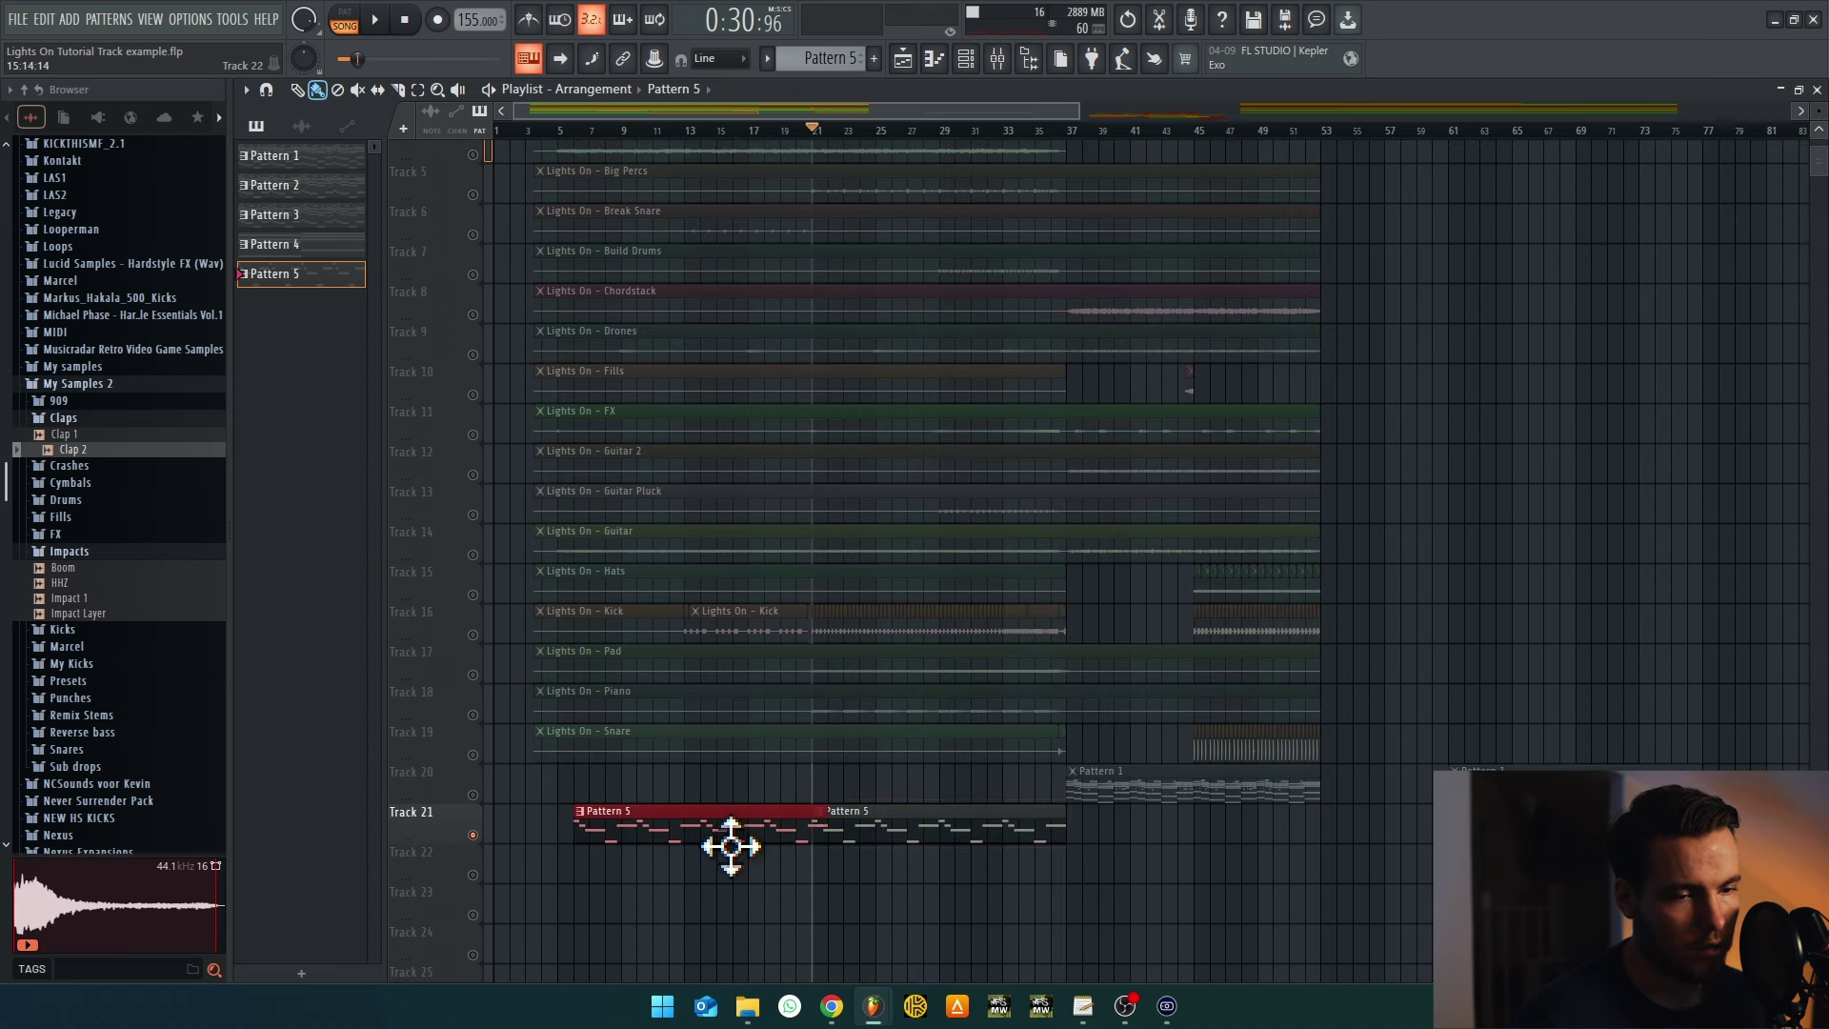
pyautogui.scroll(4, 552, 743)
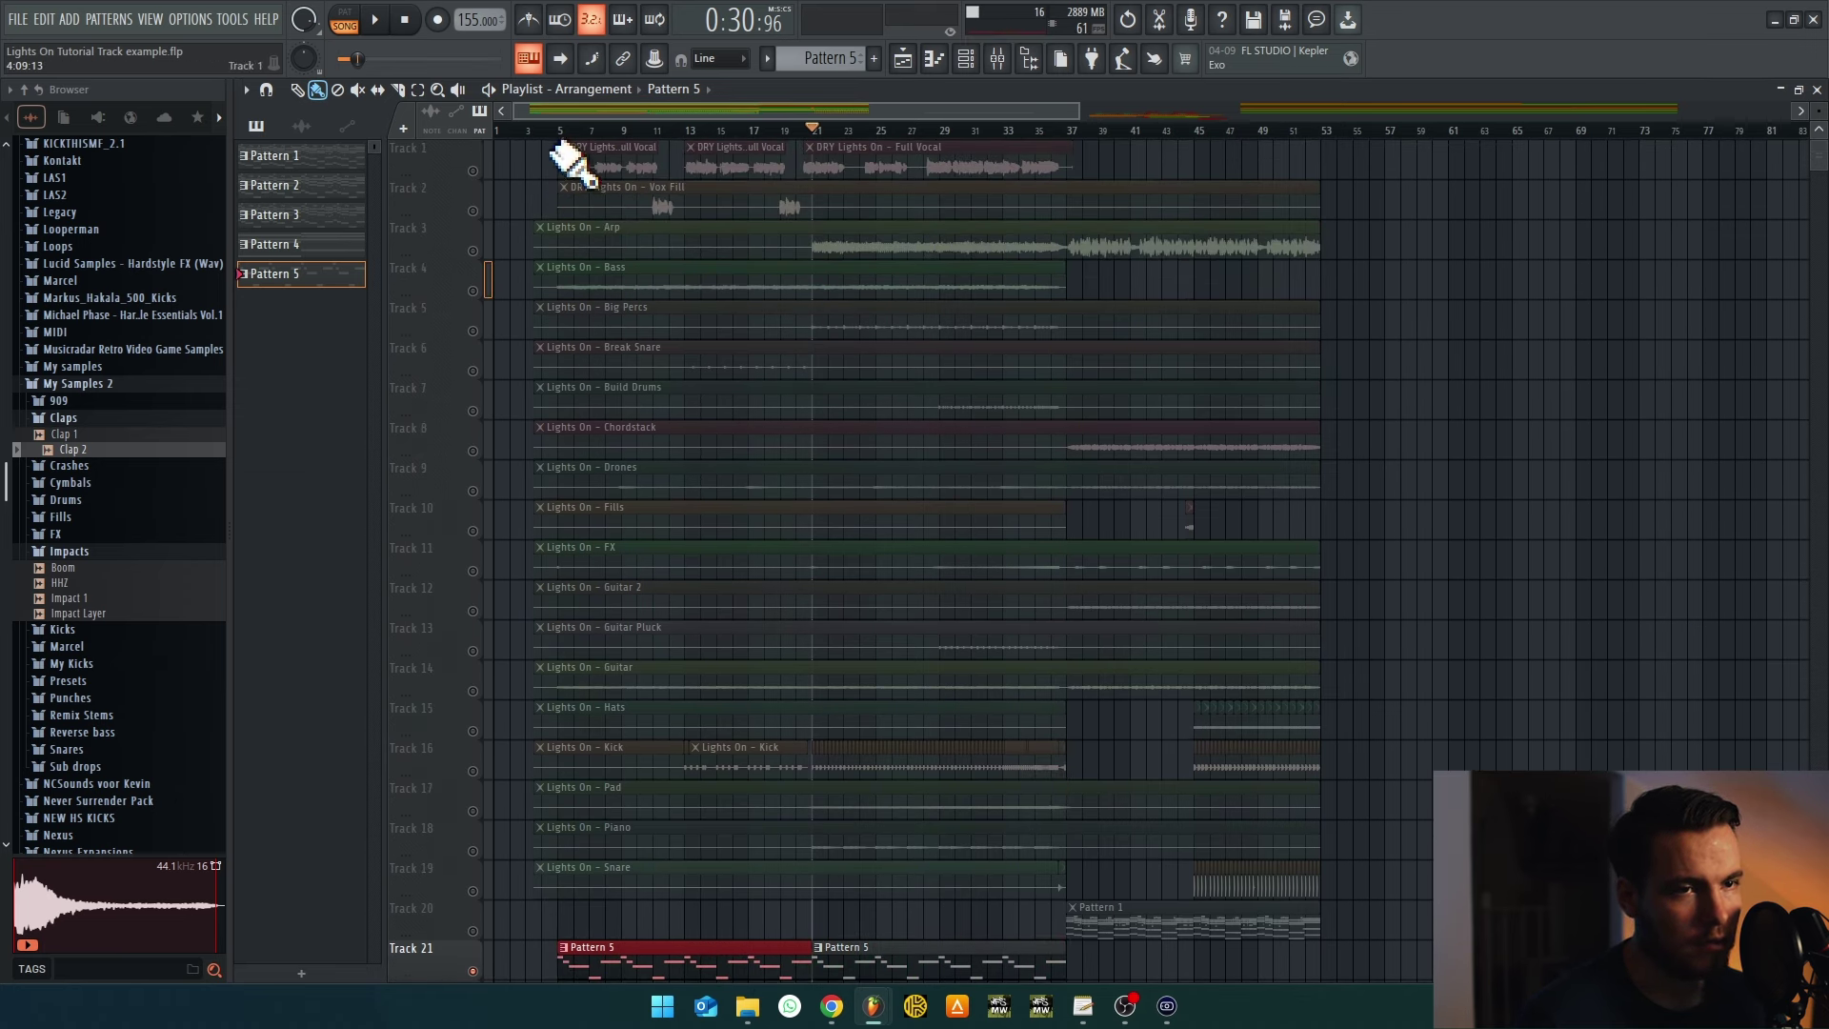
# Delete the Lights On - Bass clip from Track 4 and turn off soloing so every playlist track plays
pyautogui.keyDown('ctrl'); pyautogui.click(475, 289); pyautogui.keyUp('ctrl')
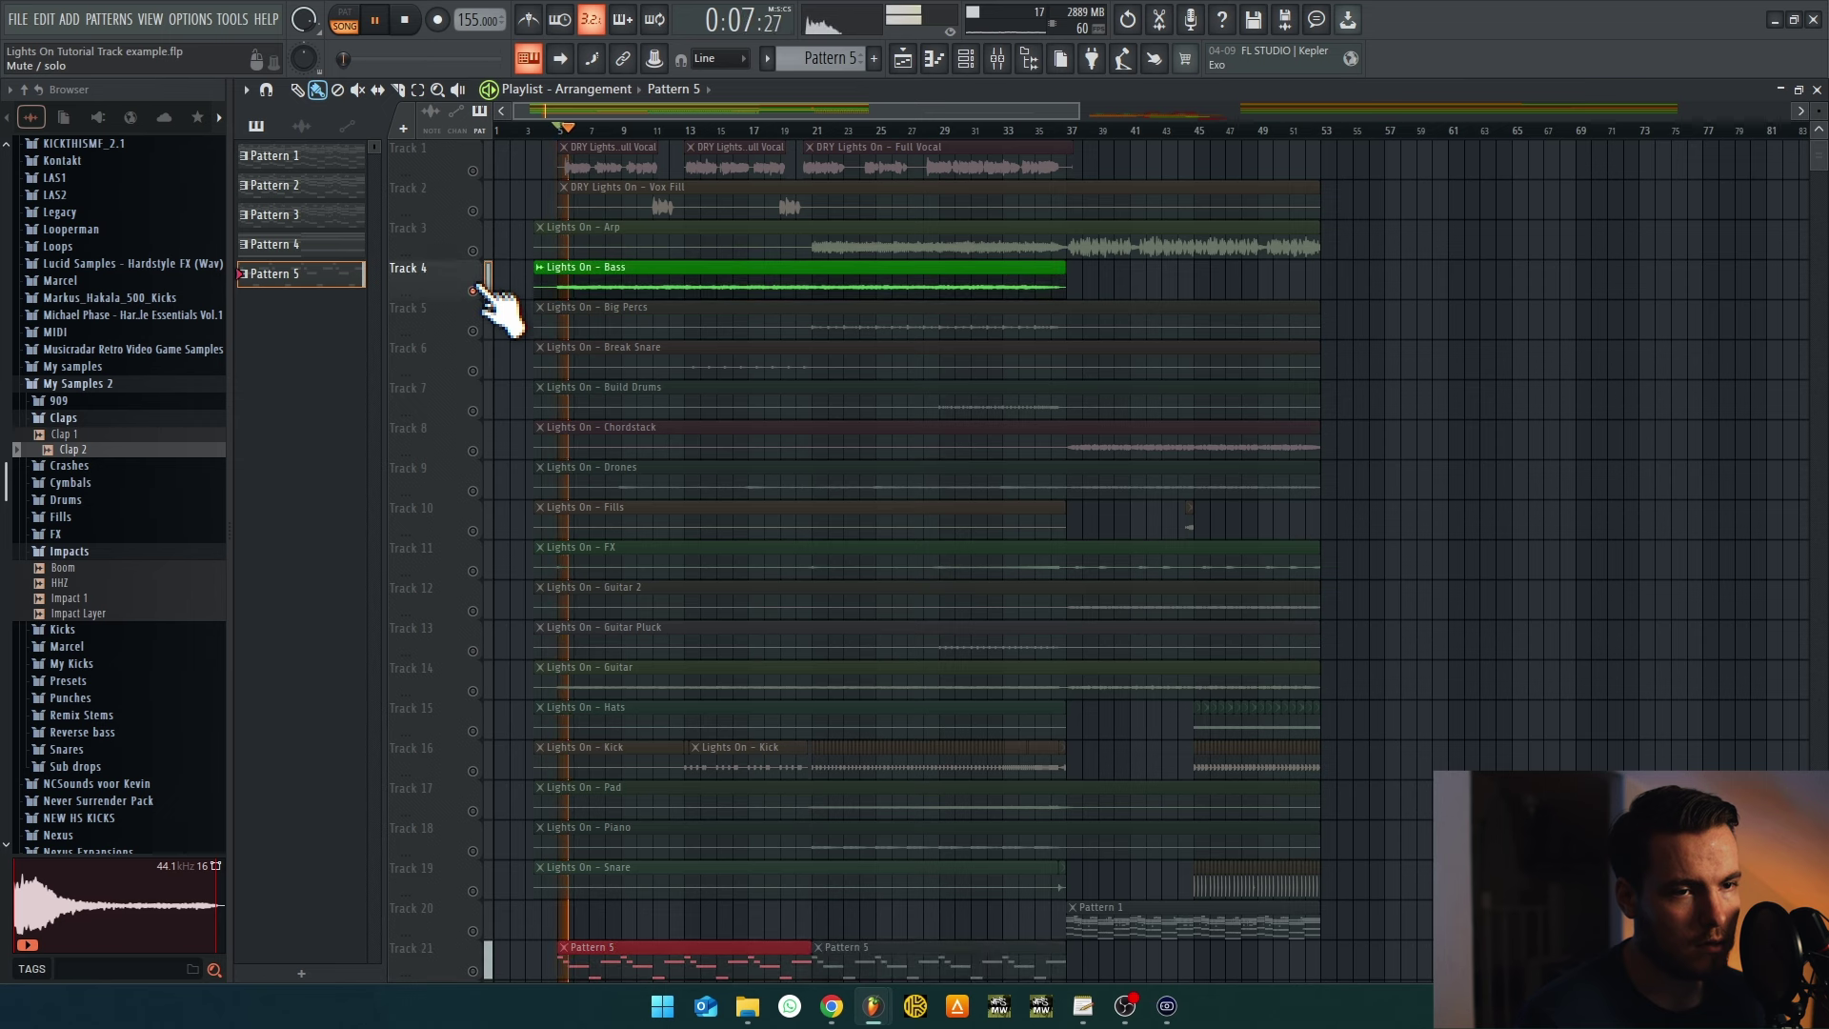
pyautogui.rightClick(564, 279)
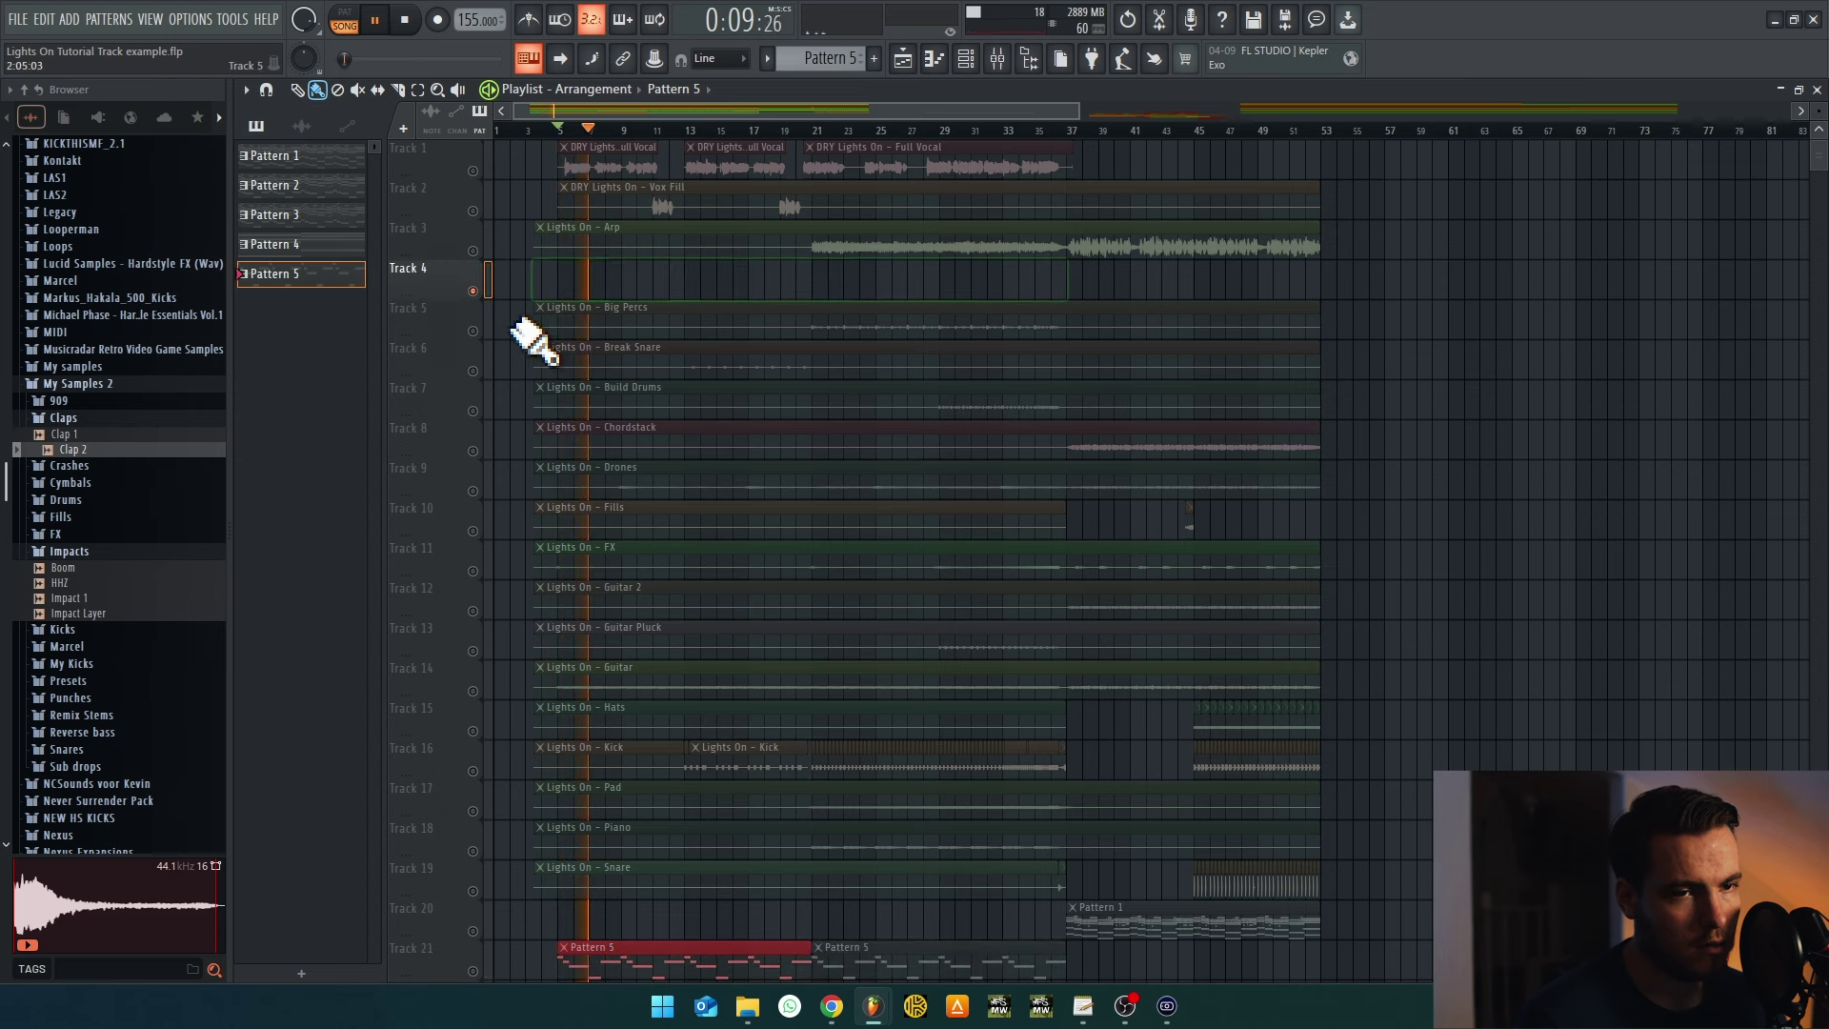
pyautogui.keyDown('ctrl'); pyautogui.click(474, 289); pyautogui.keyUp('ctrl')
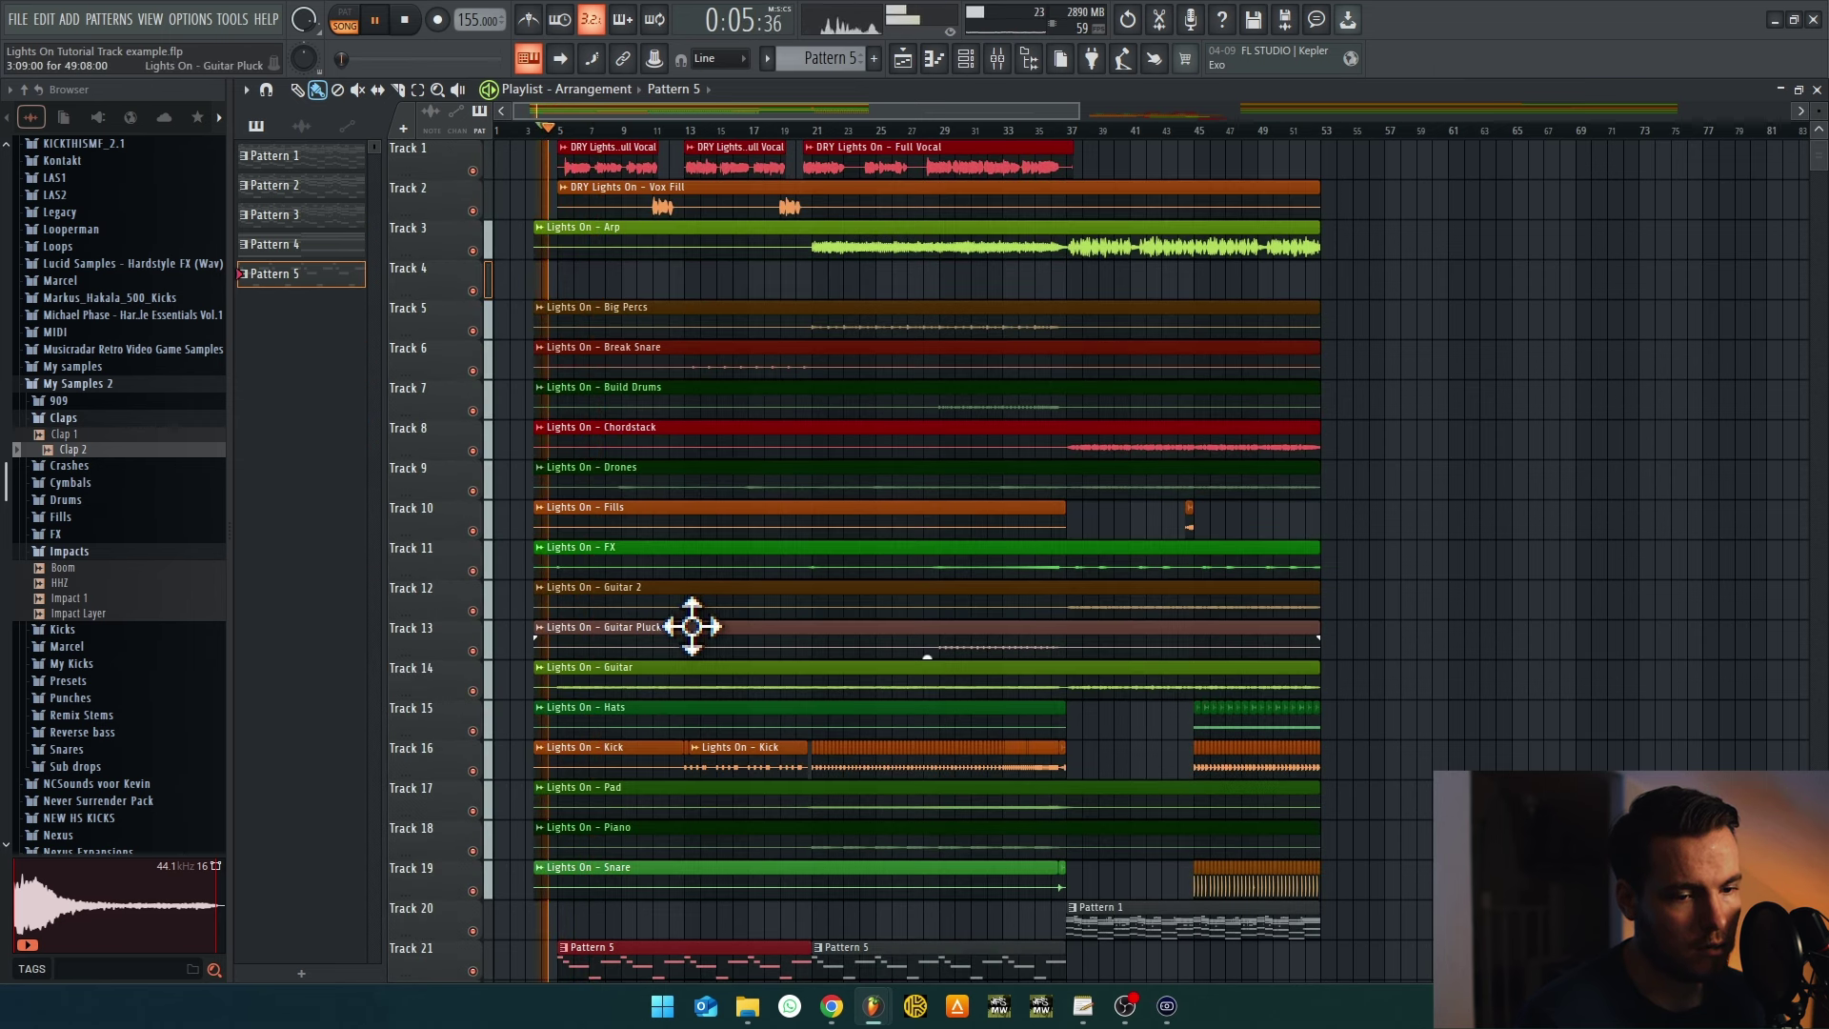
# Set the Break bass mixer track's volume to about -8.3 dB while the full arrangement plays
pyautogui.scroll(-3, 692, 626)
pyautogui.click(997, 58)
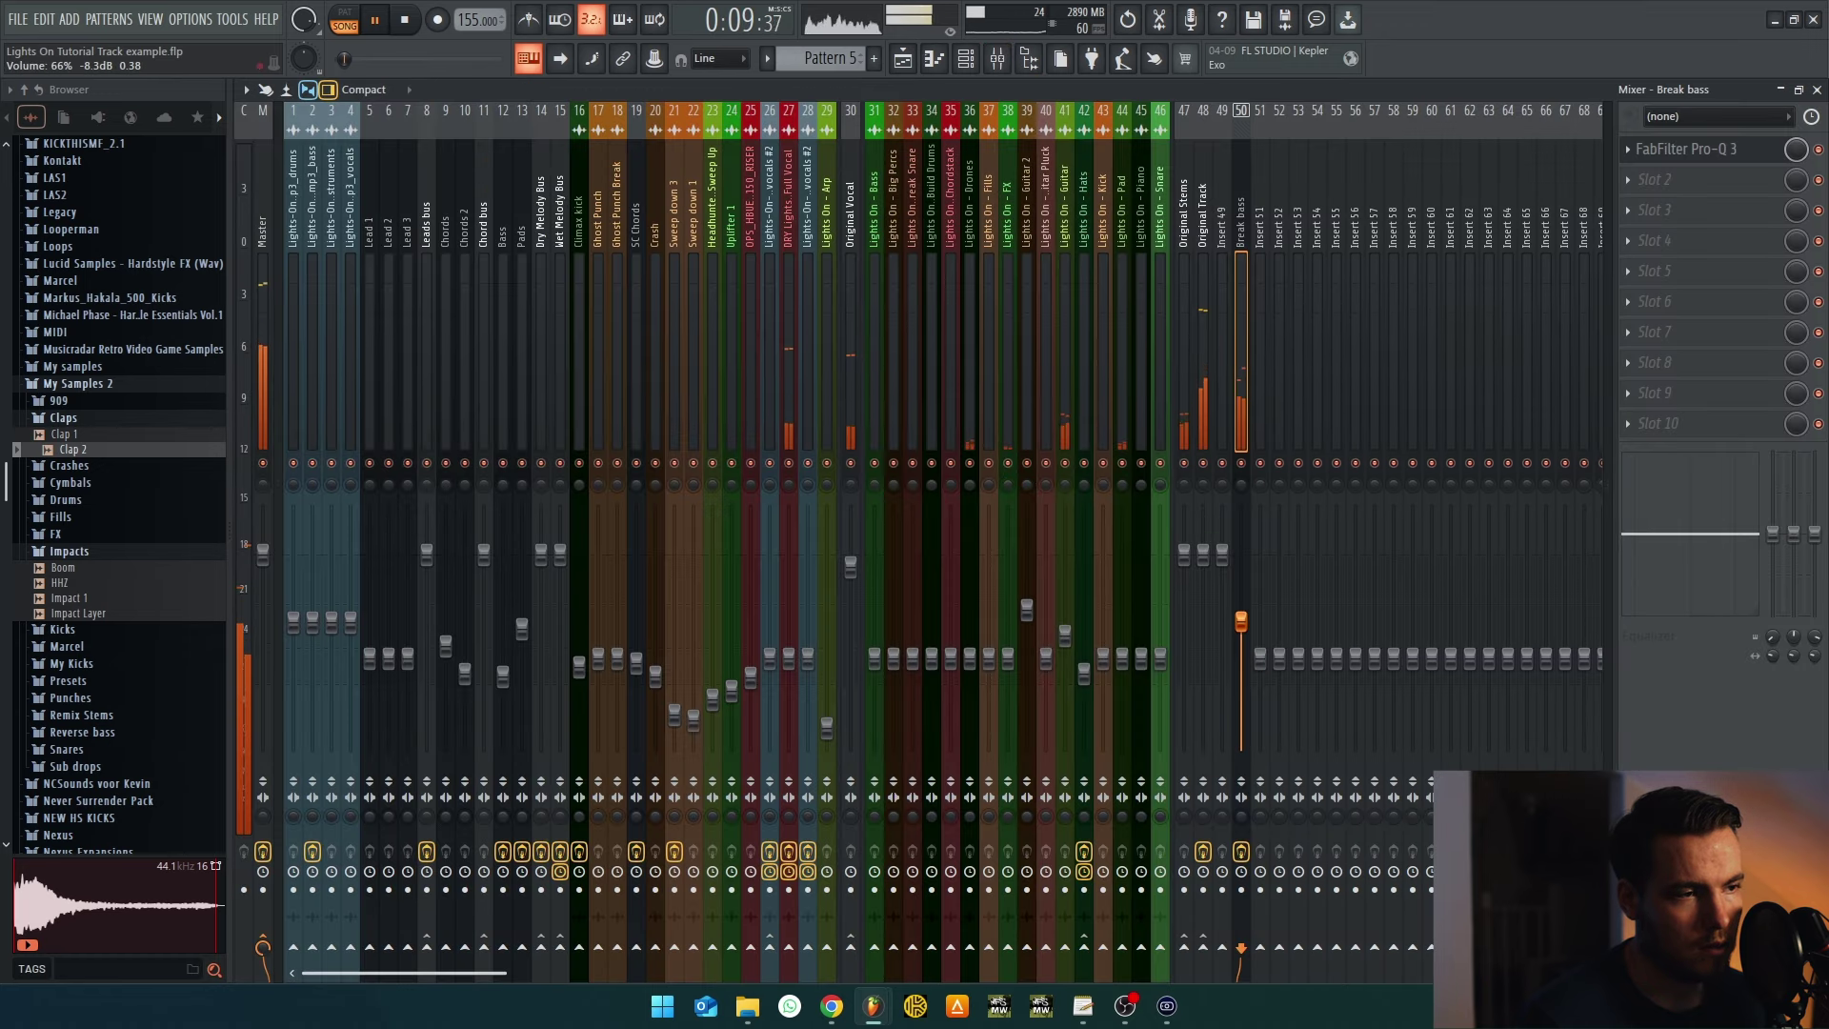
pyautogui.click(904, 59)
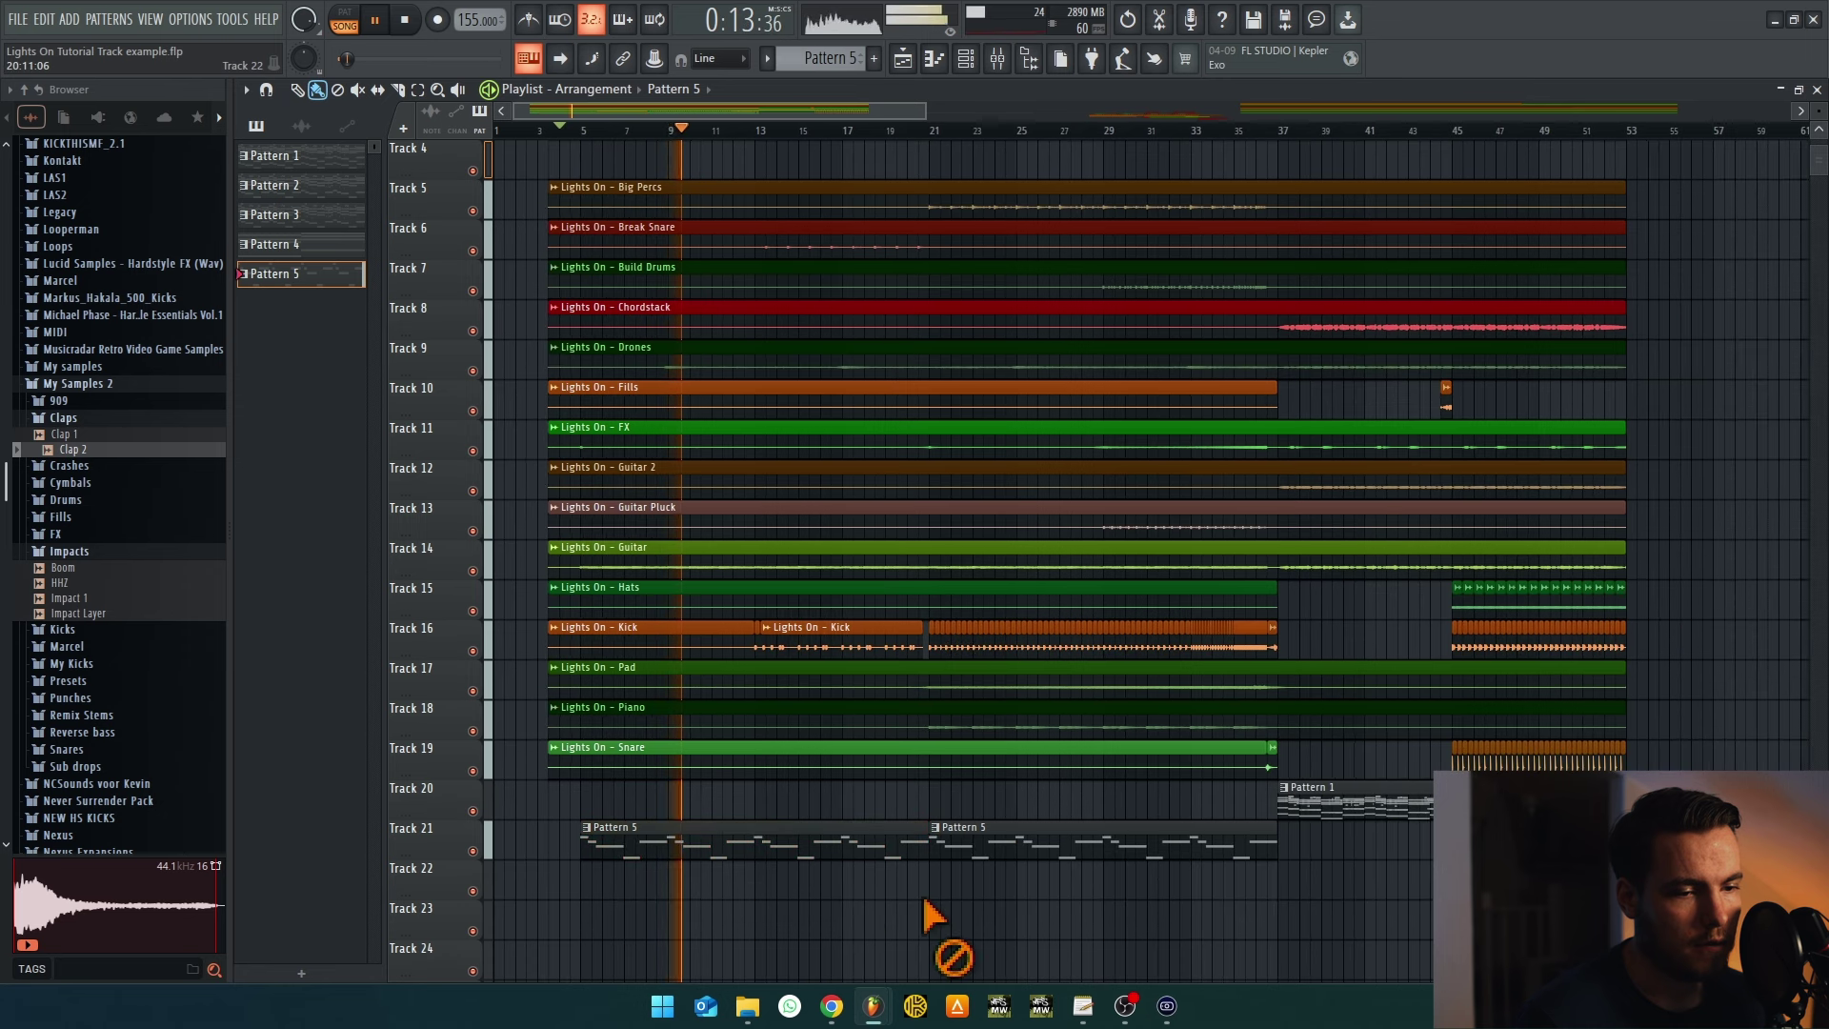
# Set the Fruity Balance volume on the vocals #2 mixer track to -3.5 dB
pyautogui.scroll(-2, 930, 848)
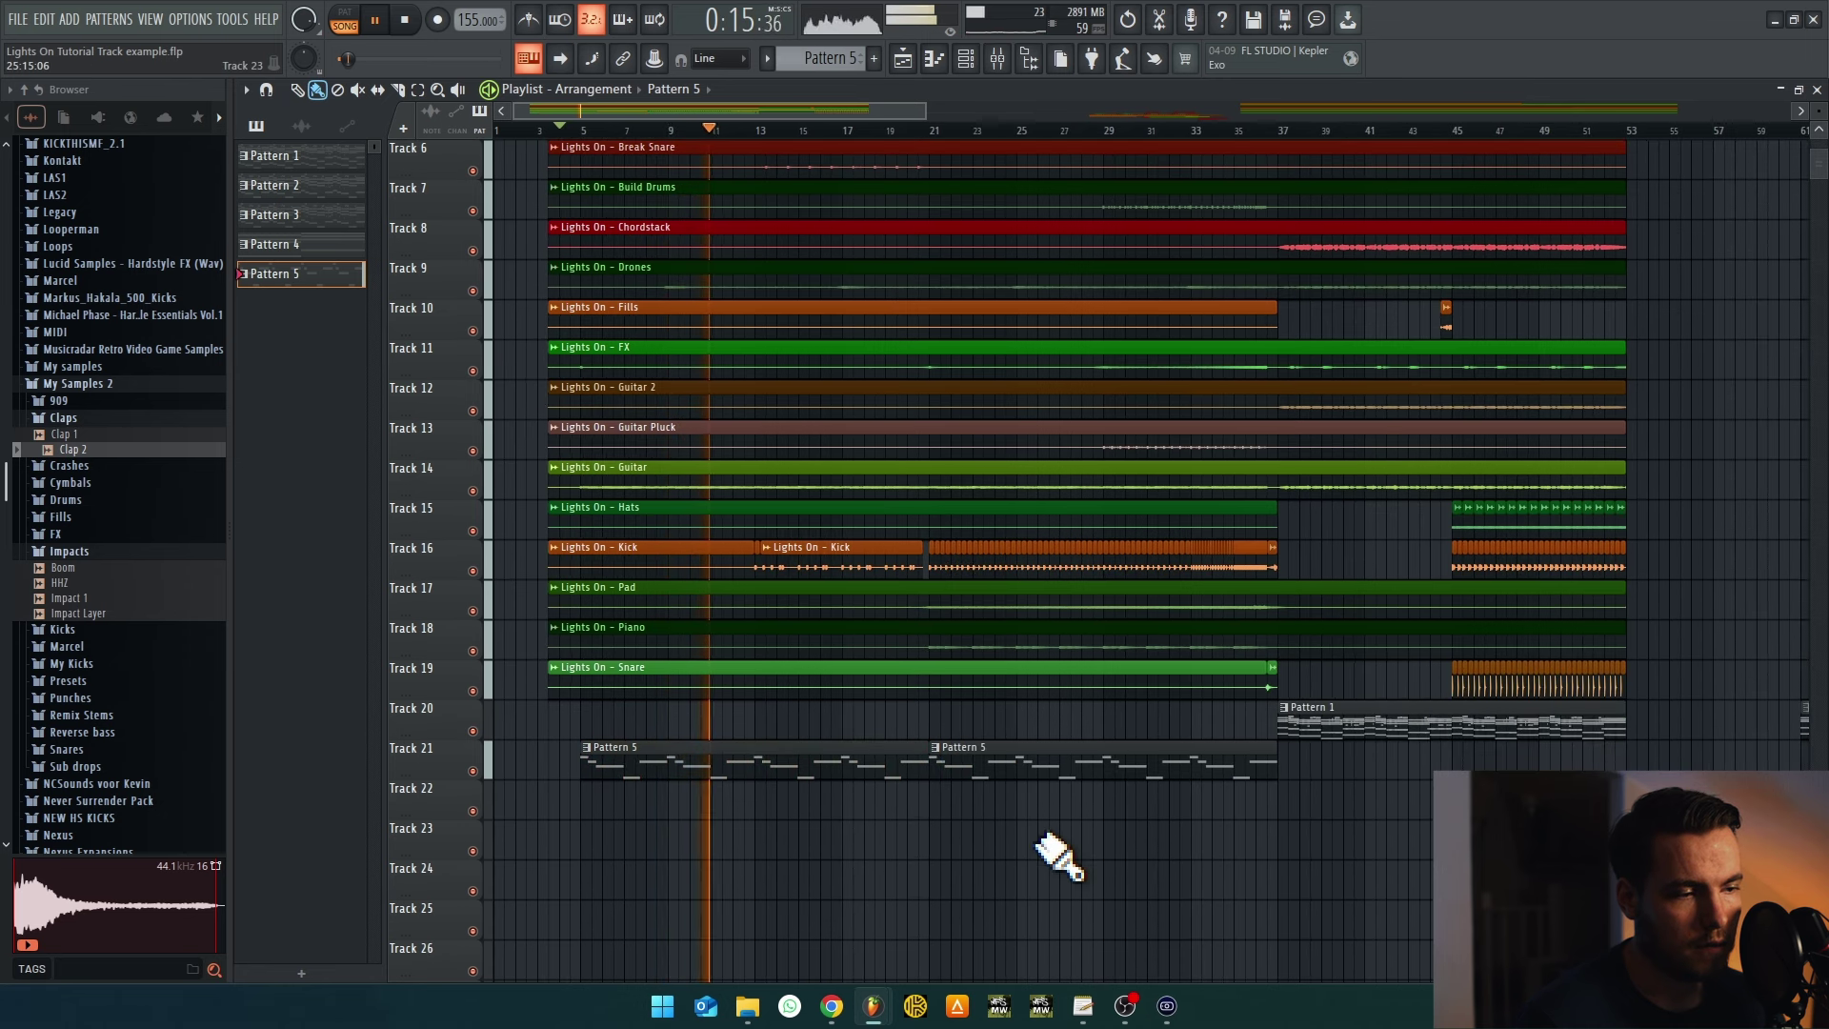
pyautogui.scroll(2, 962, 533)
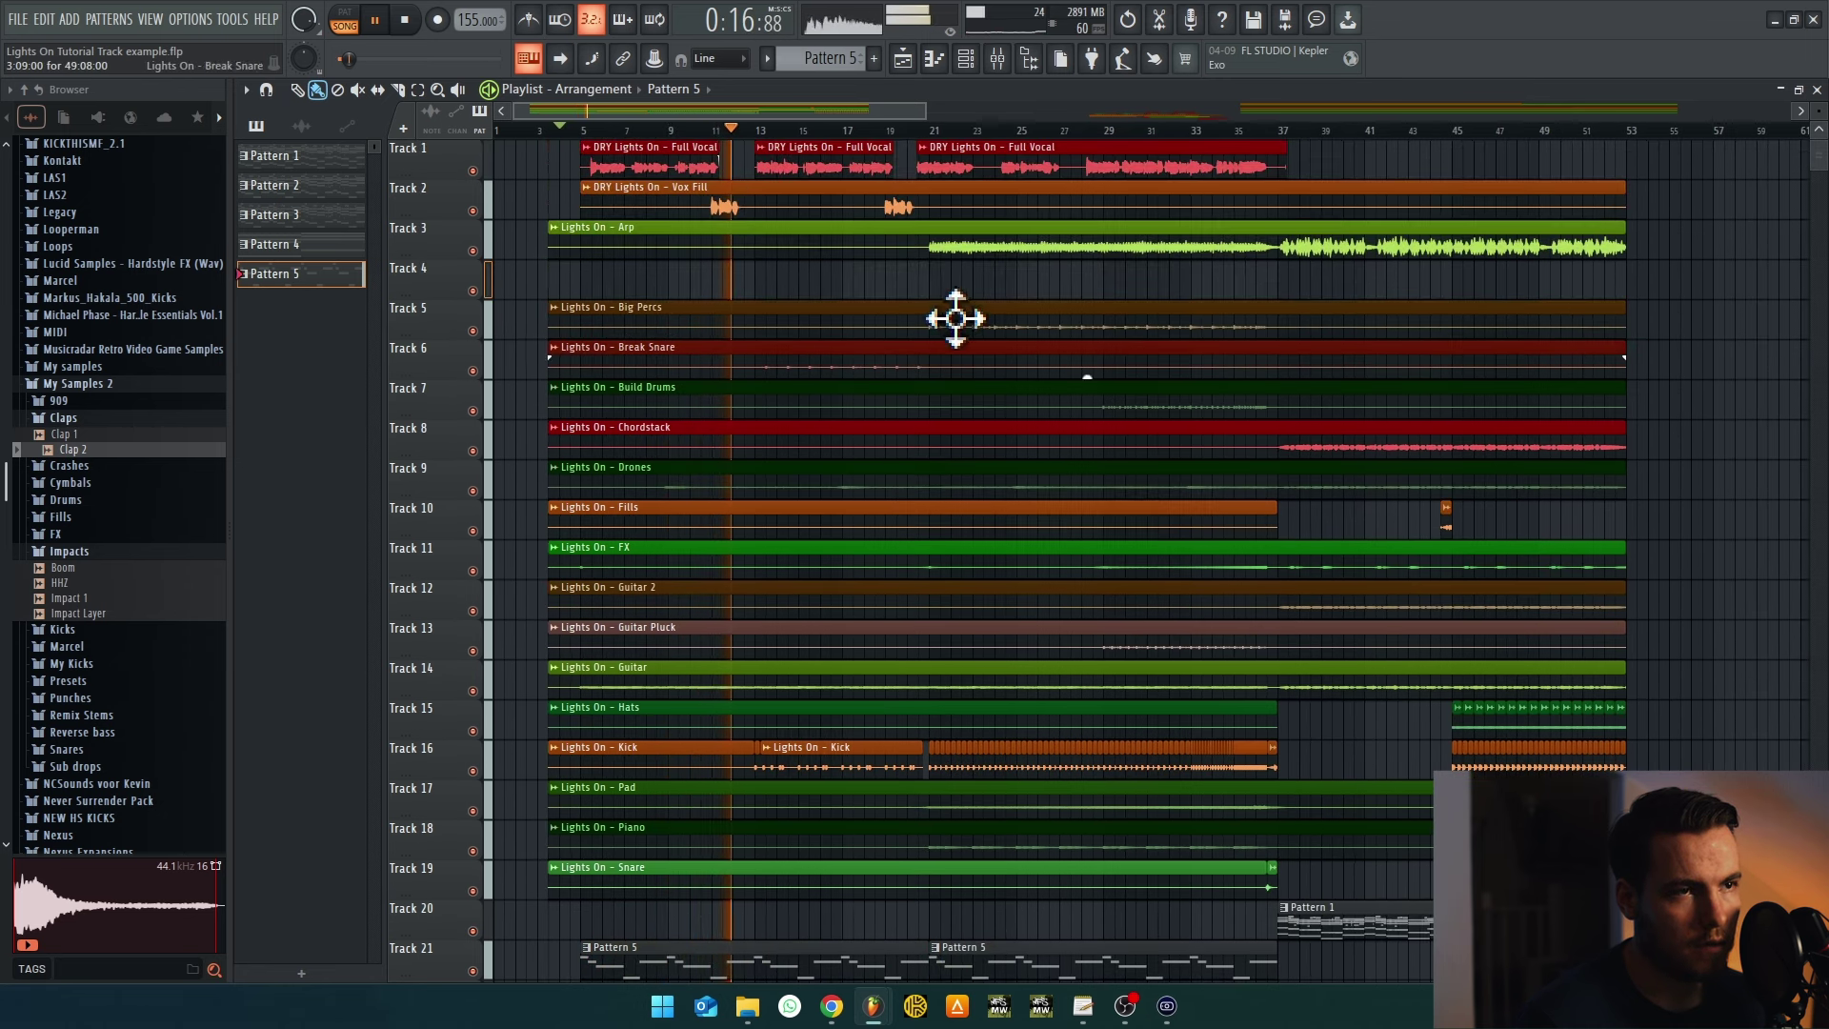
pyautogui.click(997, 59)
pyautogui.click(805, 381)
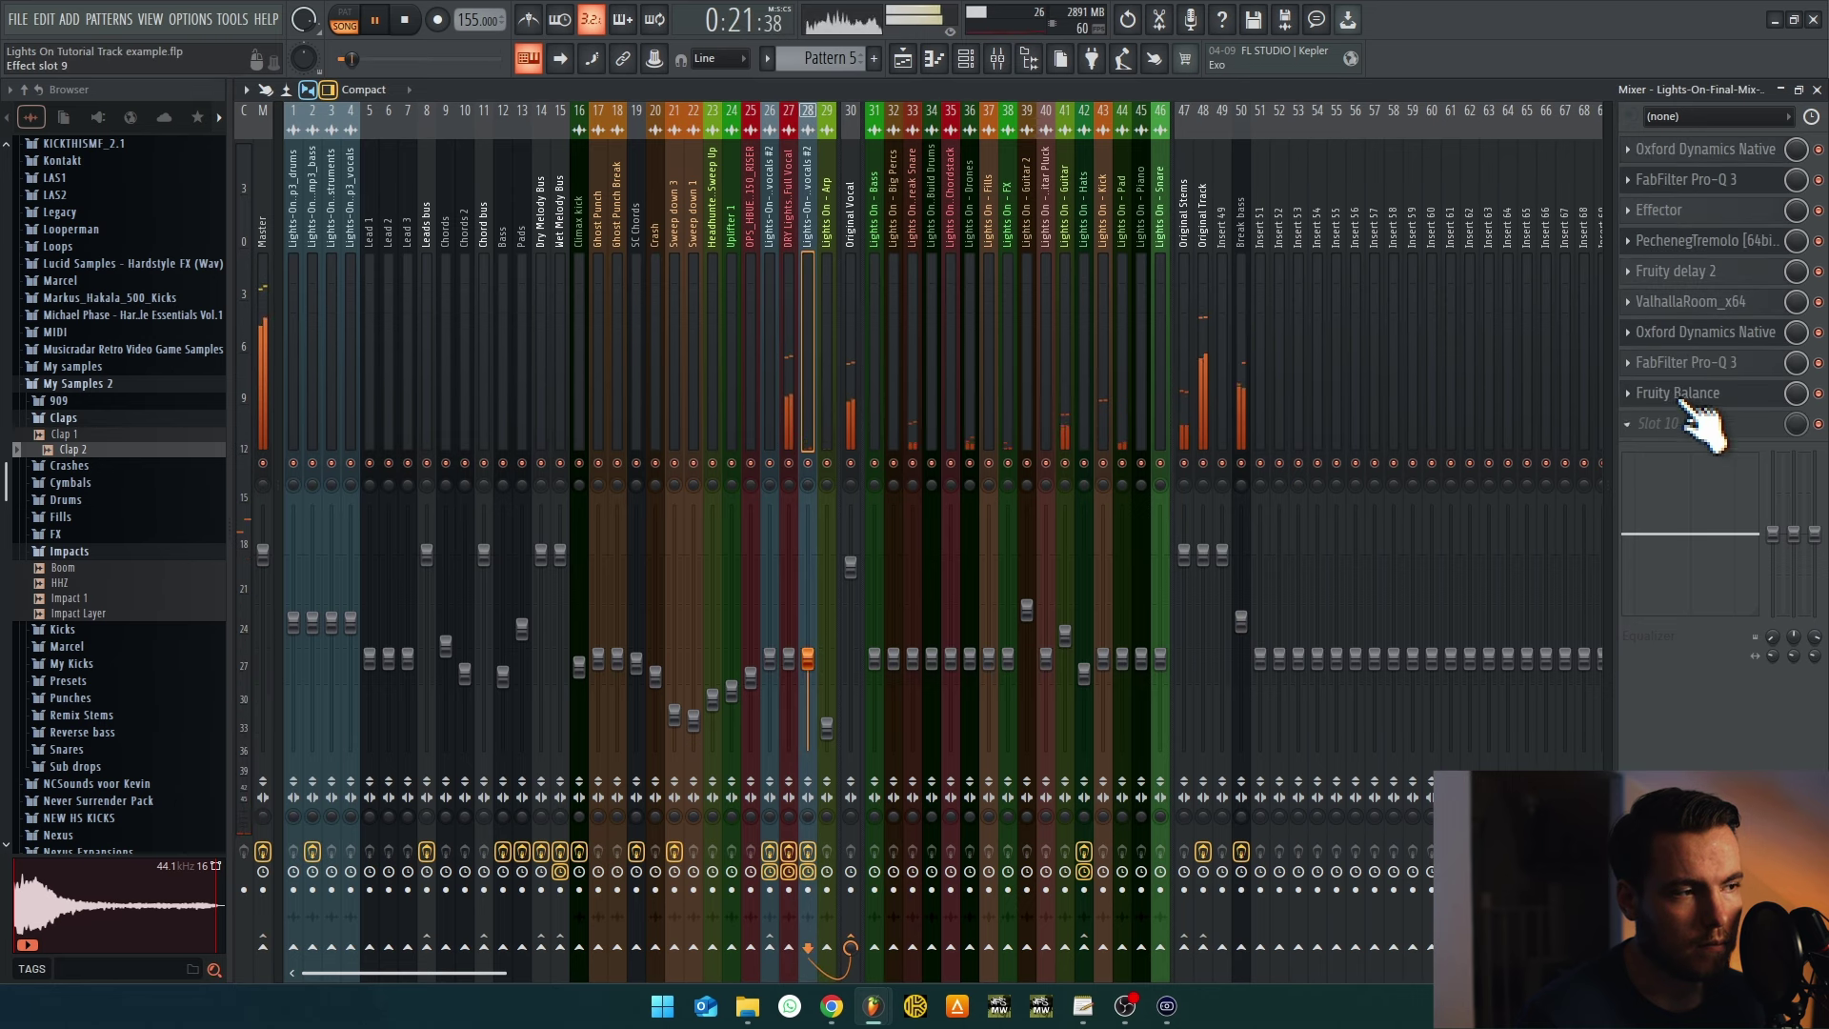
pyautogui.click(1684, 400)
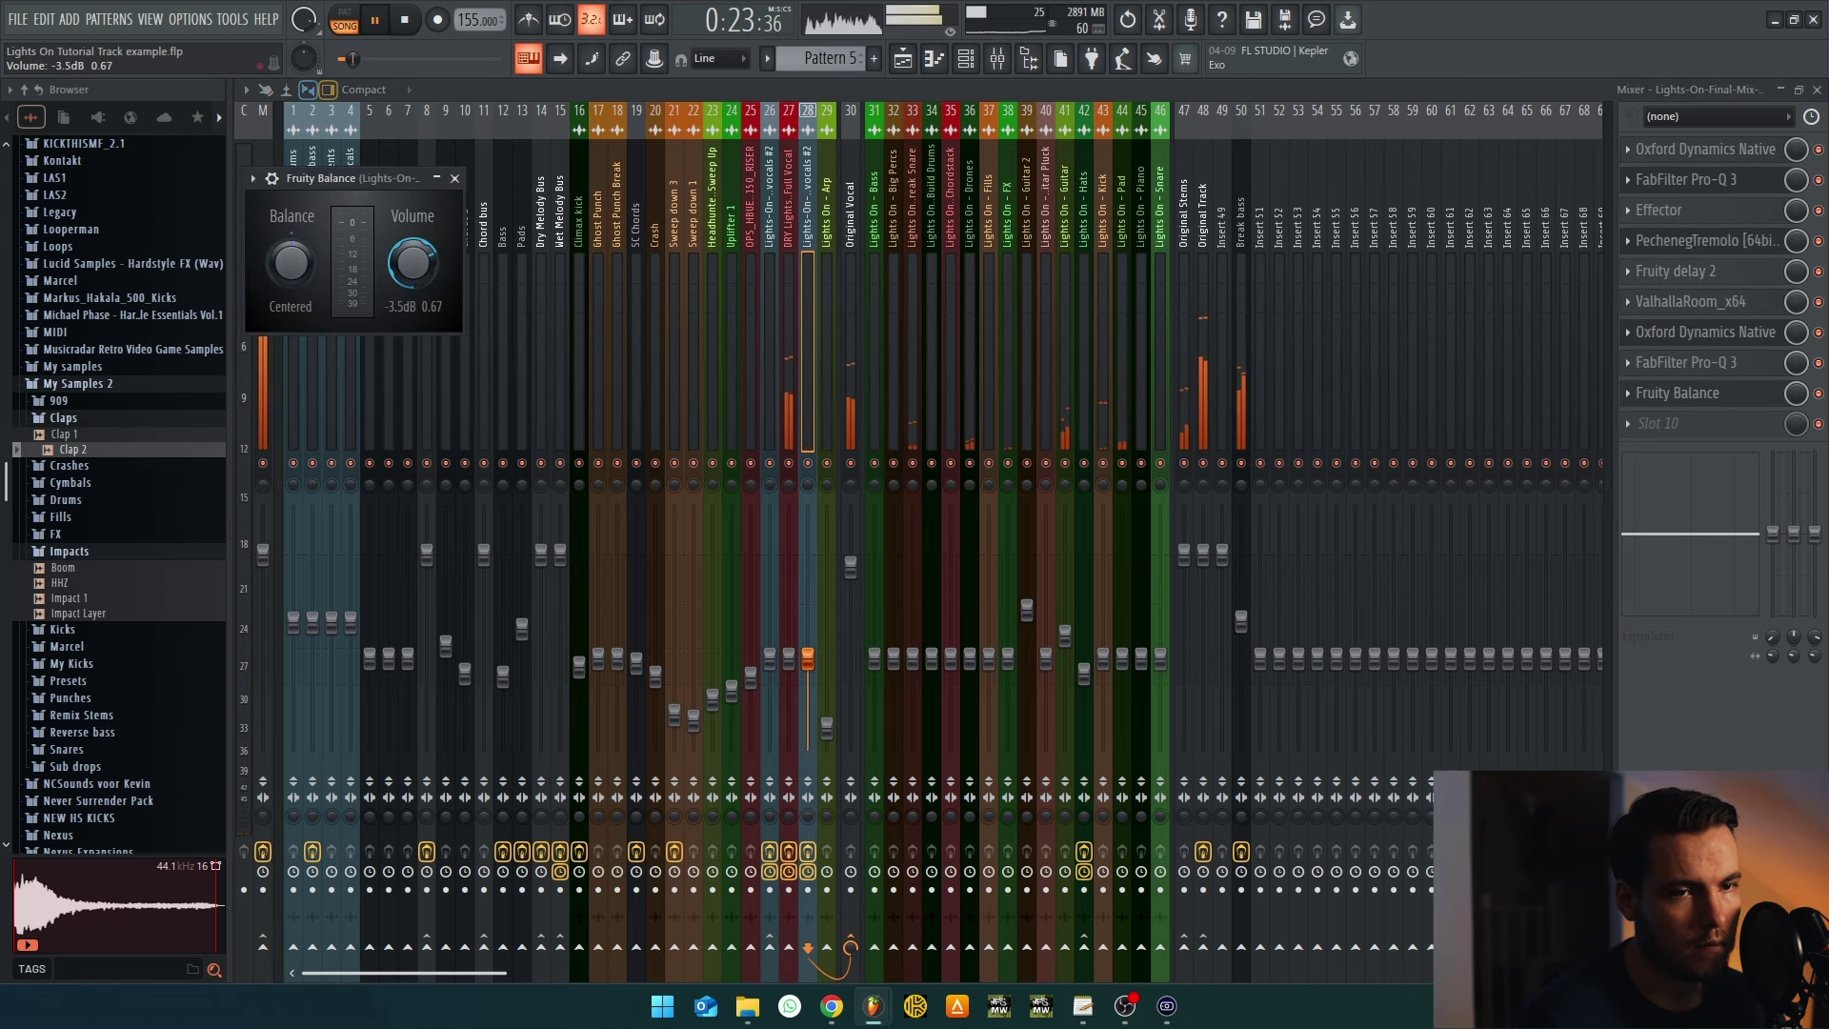
pyautogui.click(905, 61)
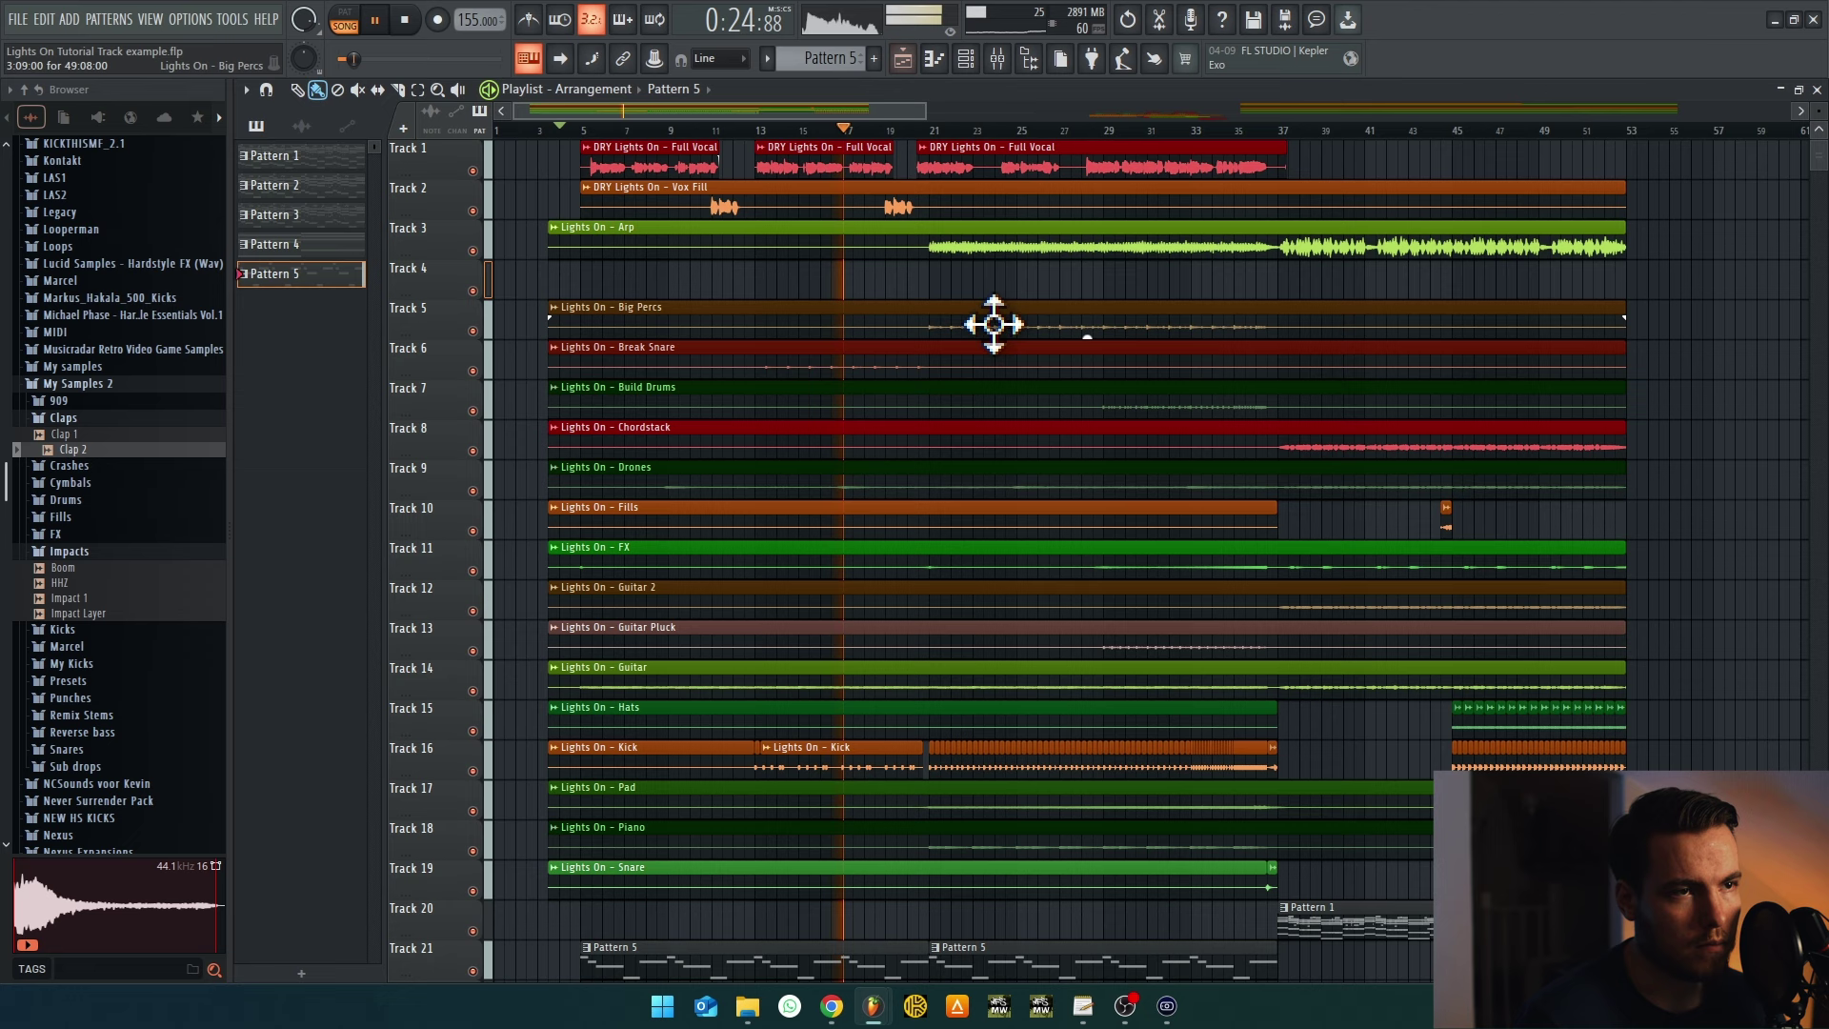
# Play the break with the new bass layer from bar 5 and from bar 13, checking the levels in the mixer
pyautogui.click(1008, 67)
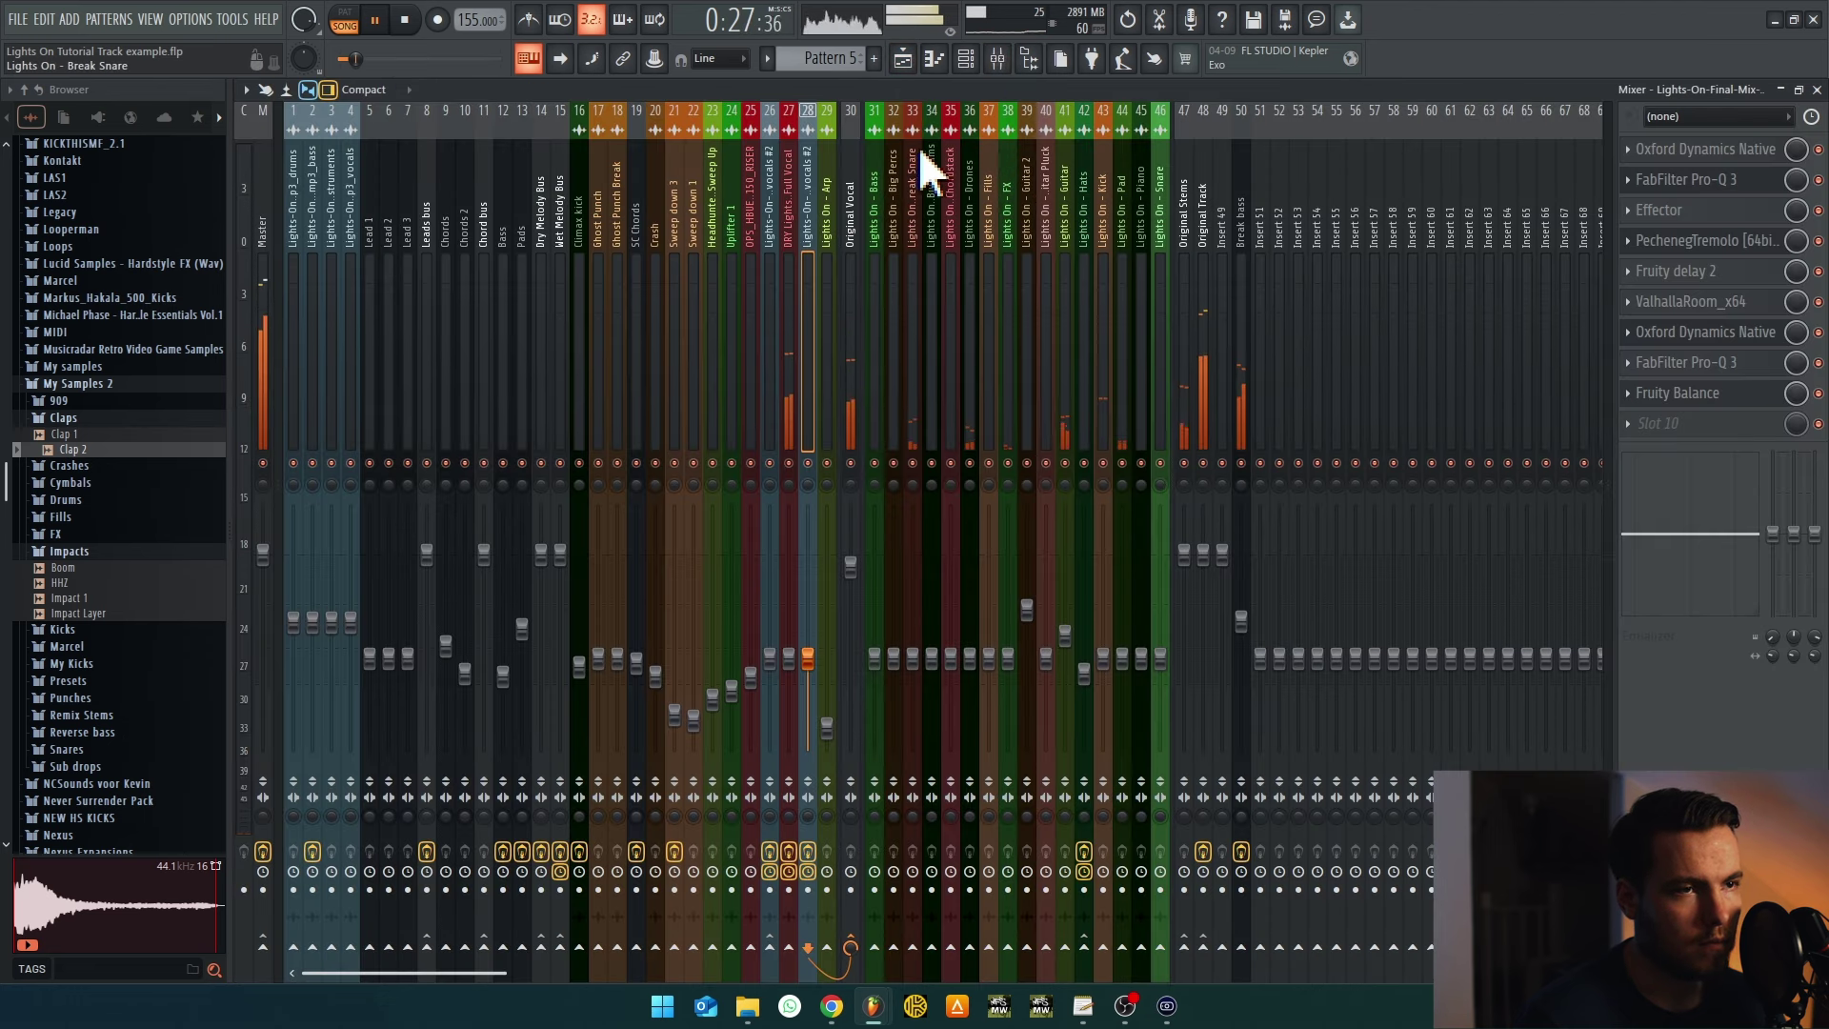
pyautogui.click(905, 60)
pyautogui.scroll(-2, 1010, 267)
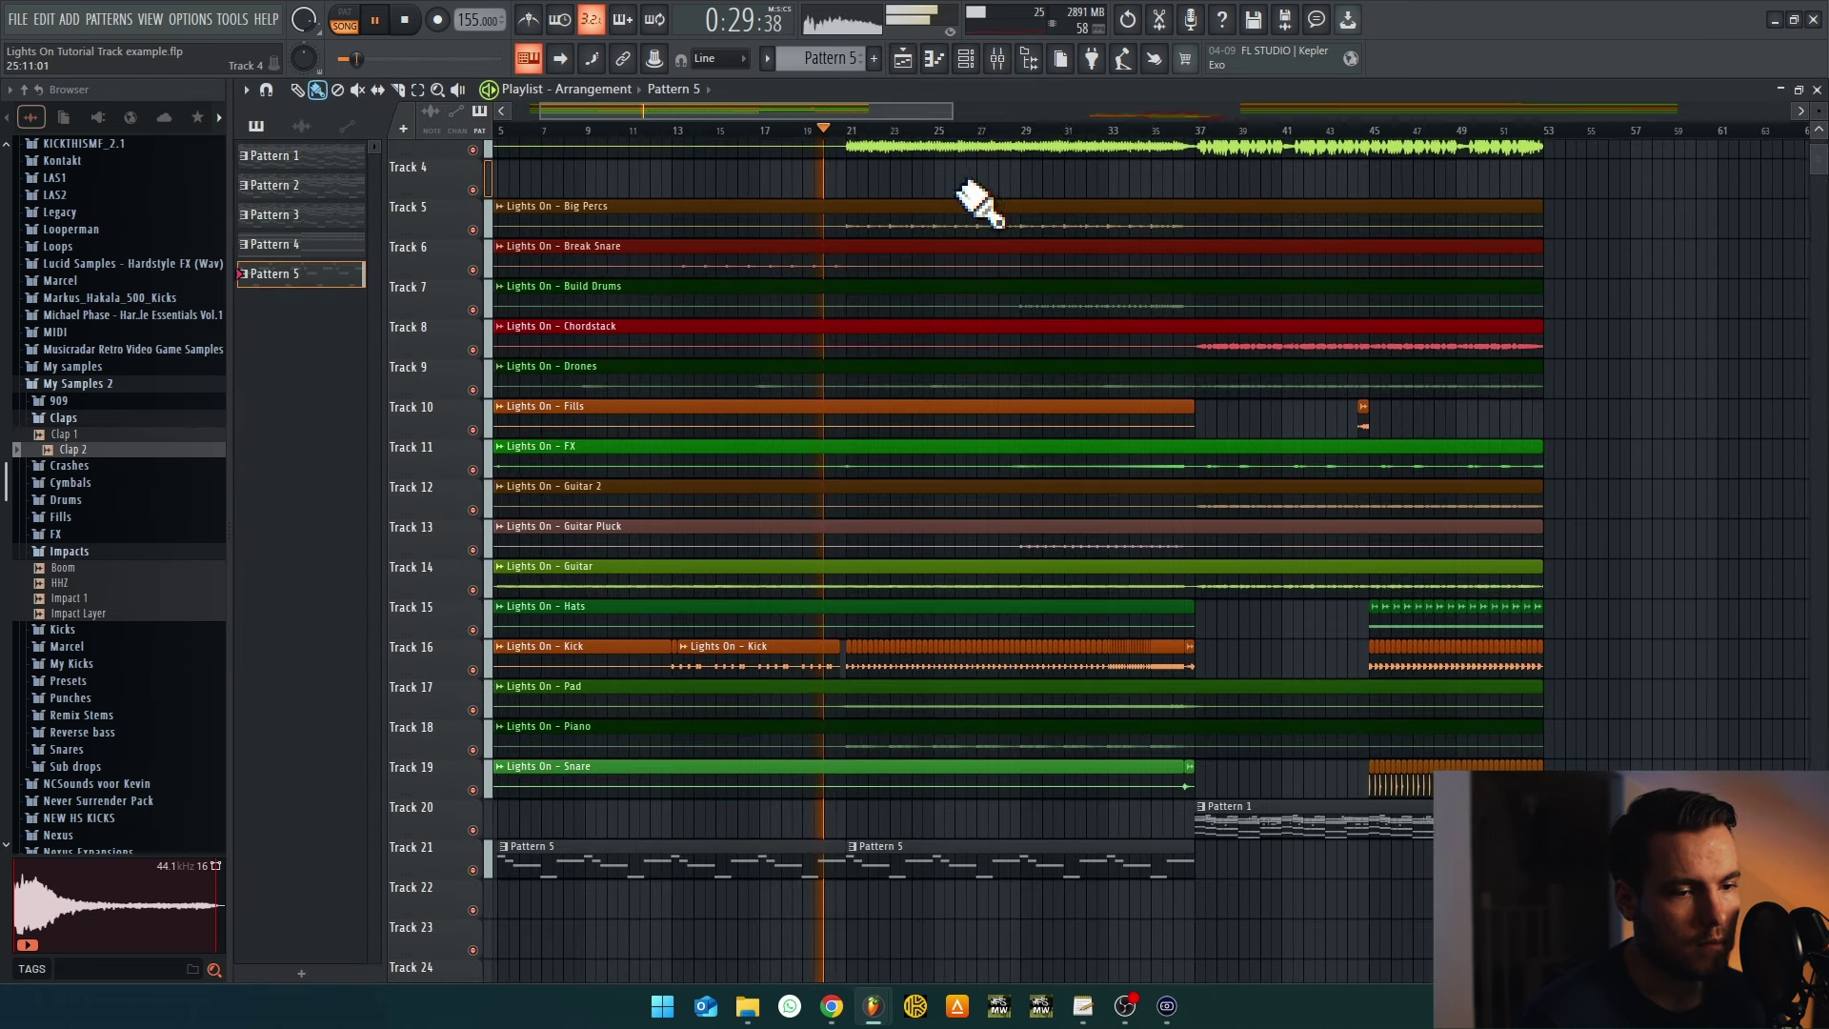
pyautogui.scroll(-2, 1013, 495)
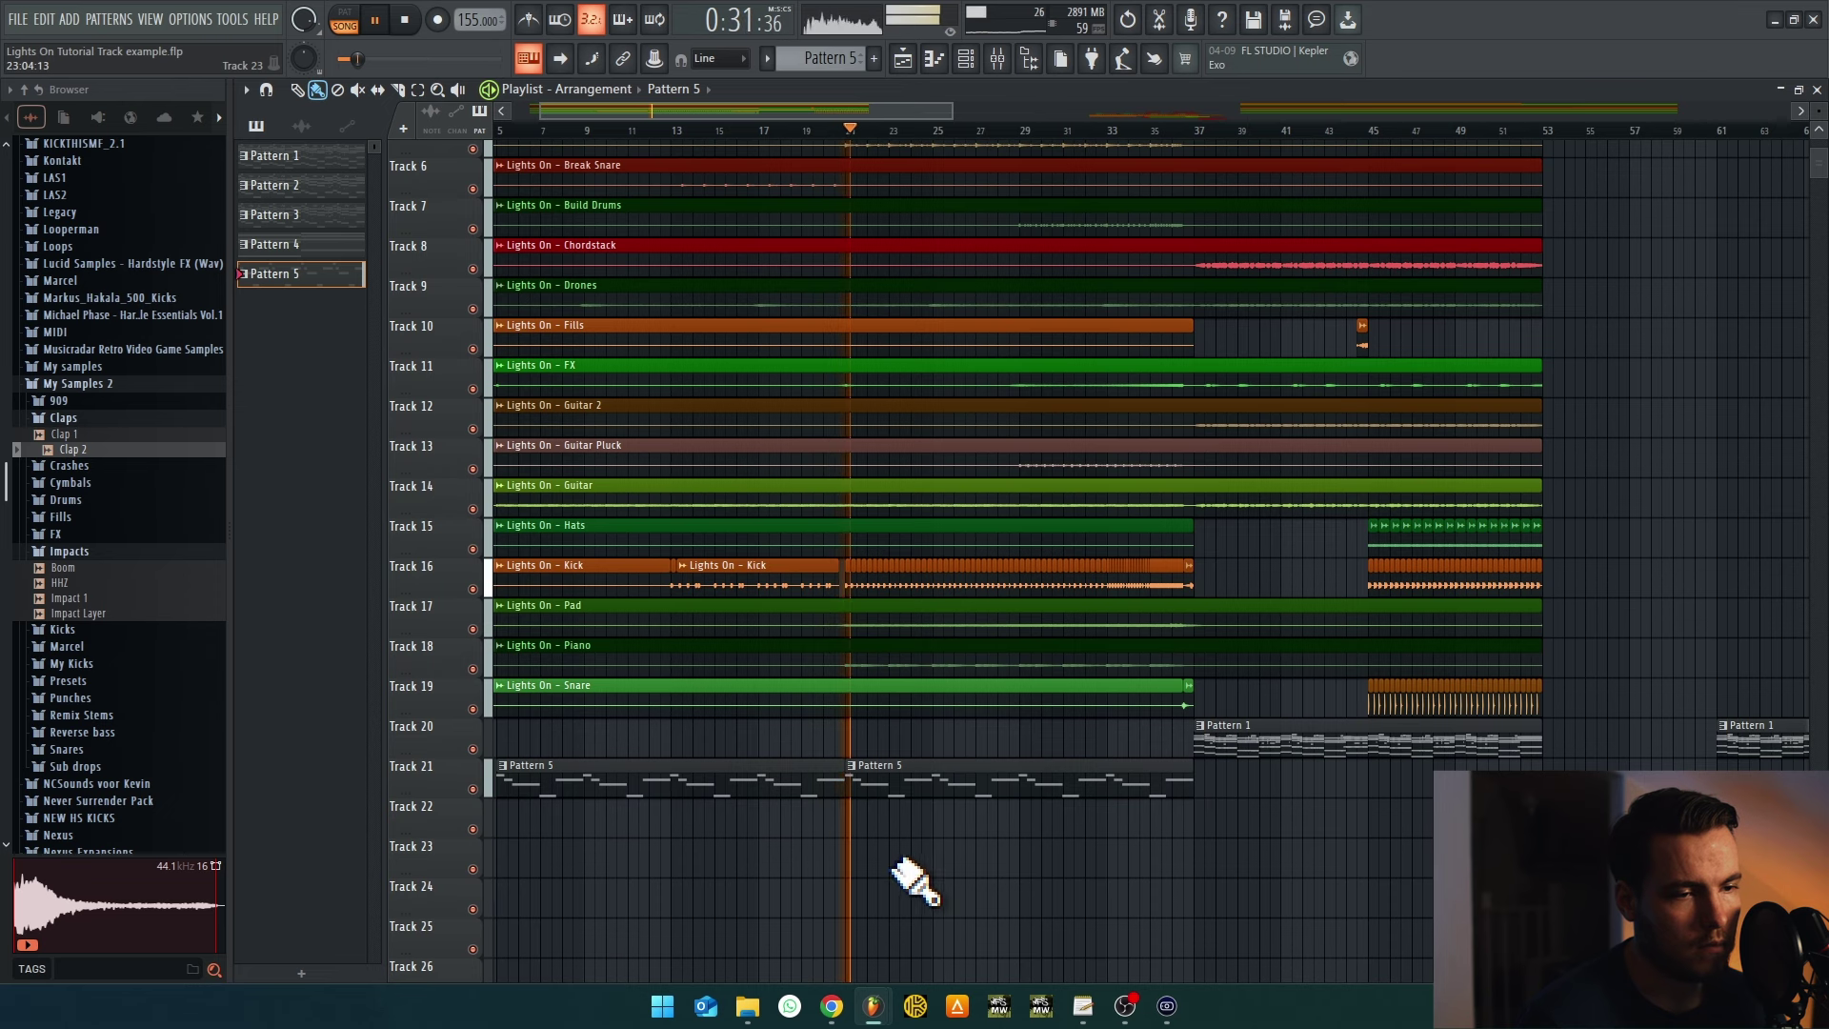
pyautogui.keyDown('ctrl'); pyautogui.scroll(3, 906, 869); pyautogui.keyUp('ctrl')
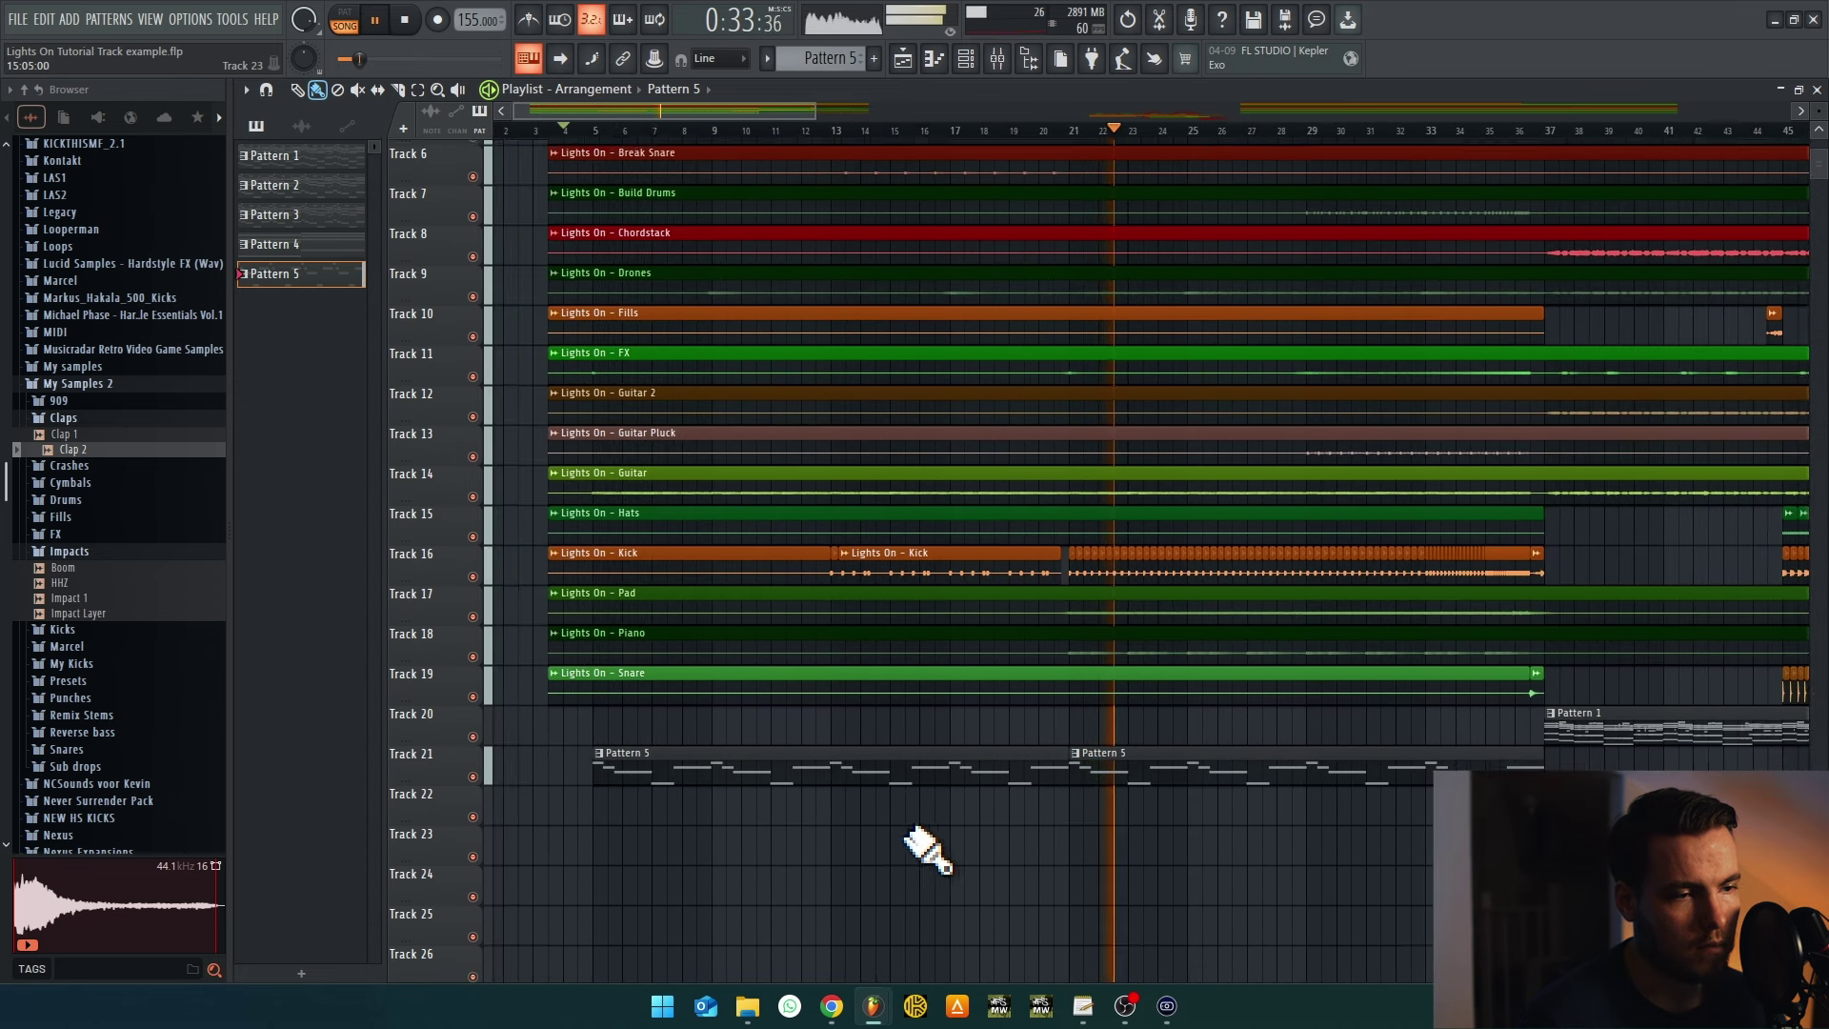
pyautogui.keyDown('ctrl'); pyautogui.scroll(-2, 929, 851); pyautogui.keyUp('ctrl')
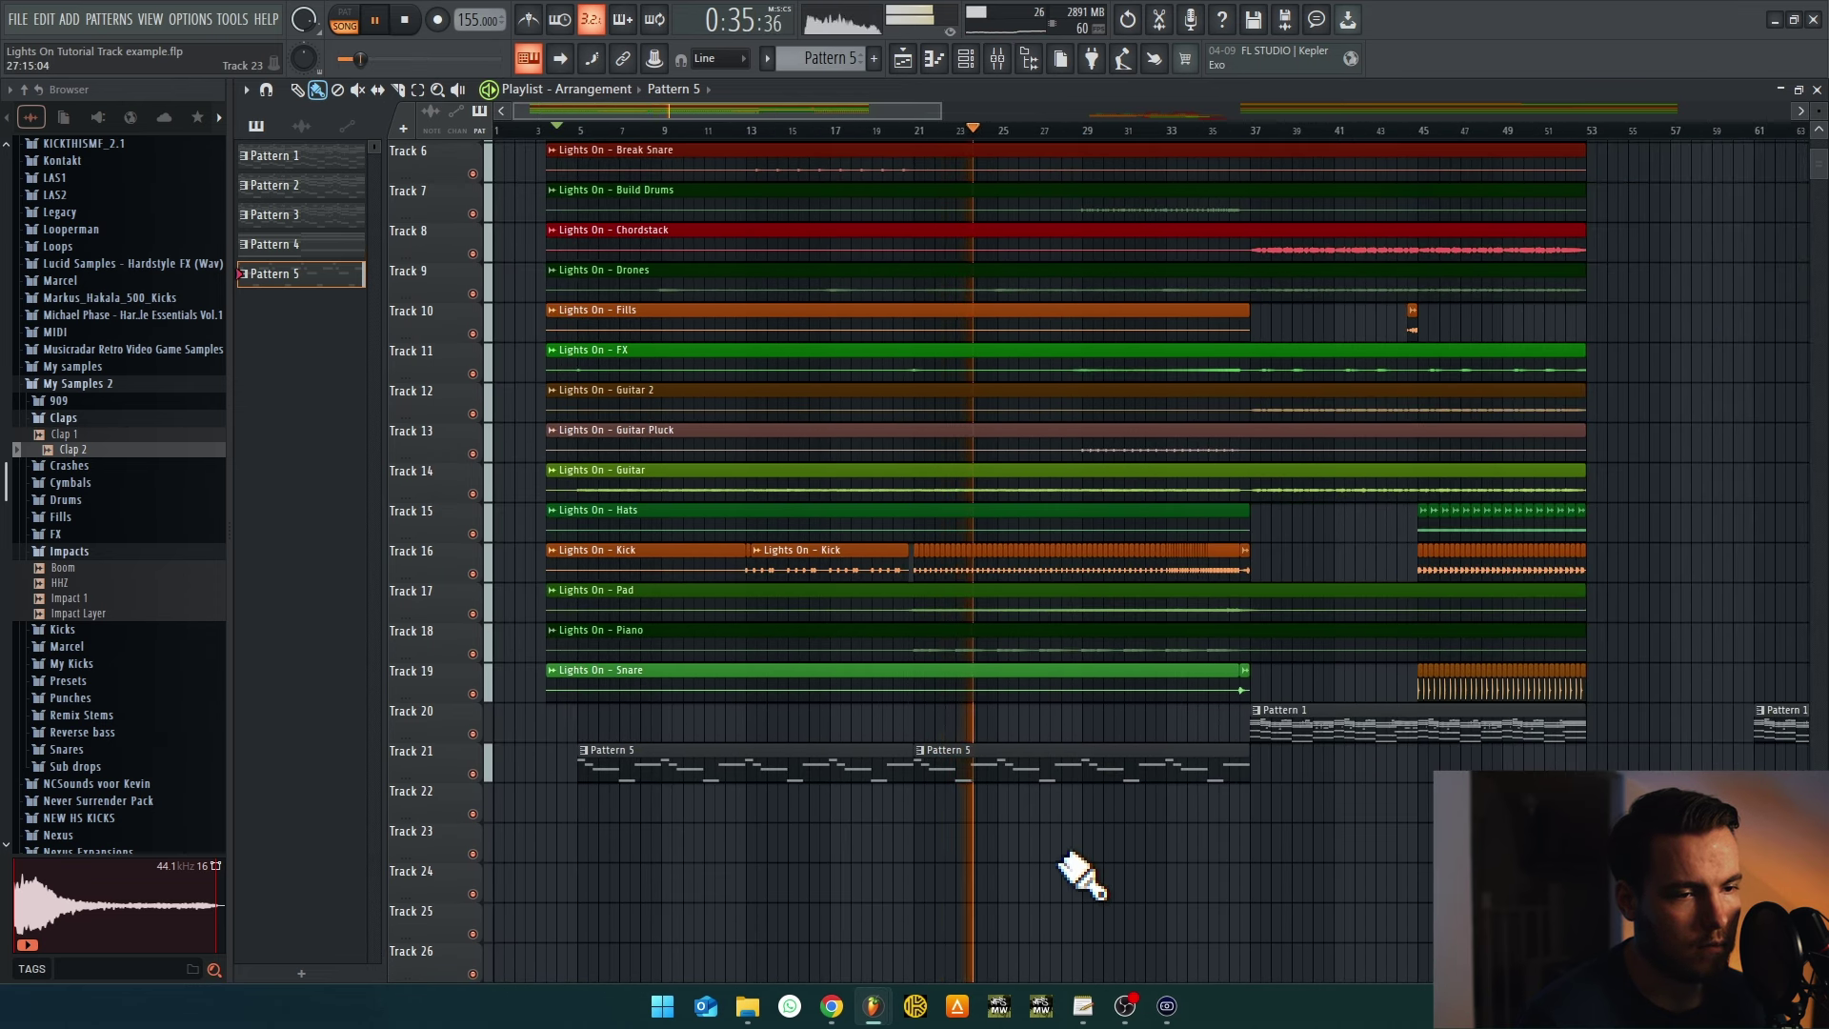
pyautogui.press('space')
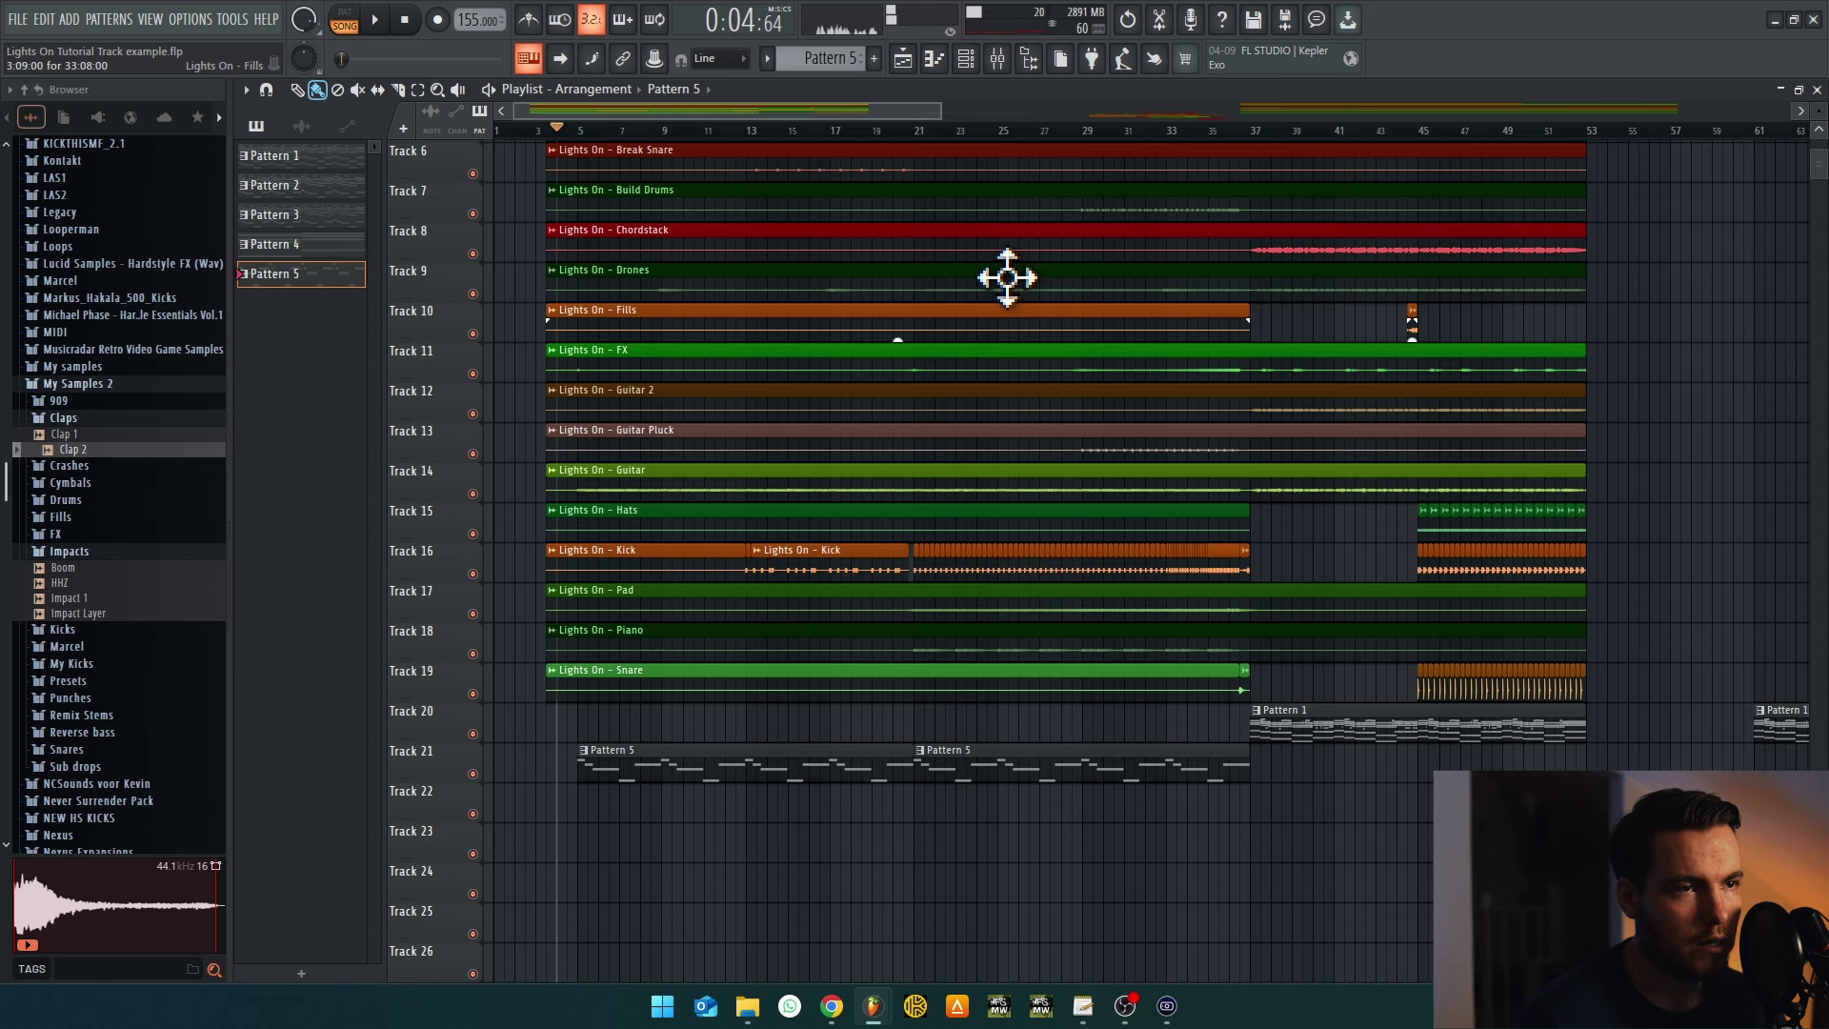
pyautogui.keyDown('ctrl'); pyautogui.scroll(4, 951, 436); pyautogui.keyUp('ctrl')
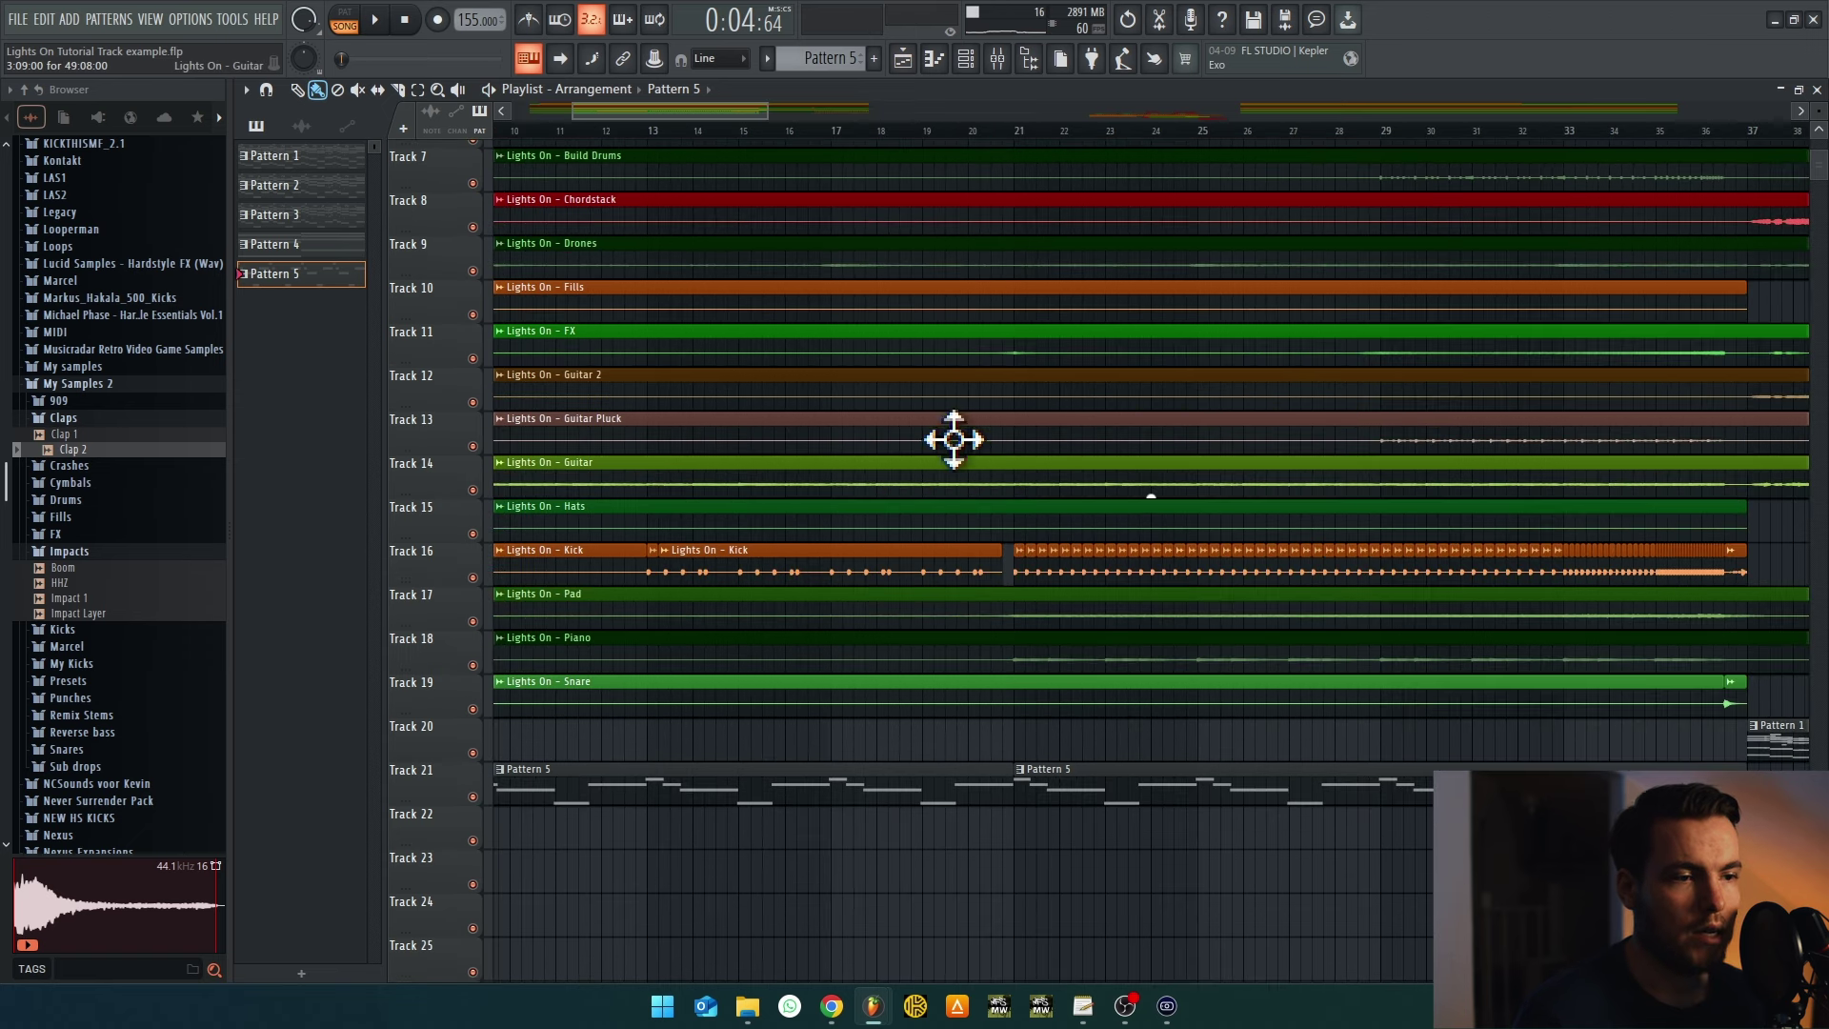
pyautogui.press('space')
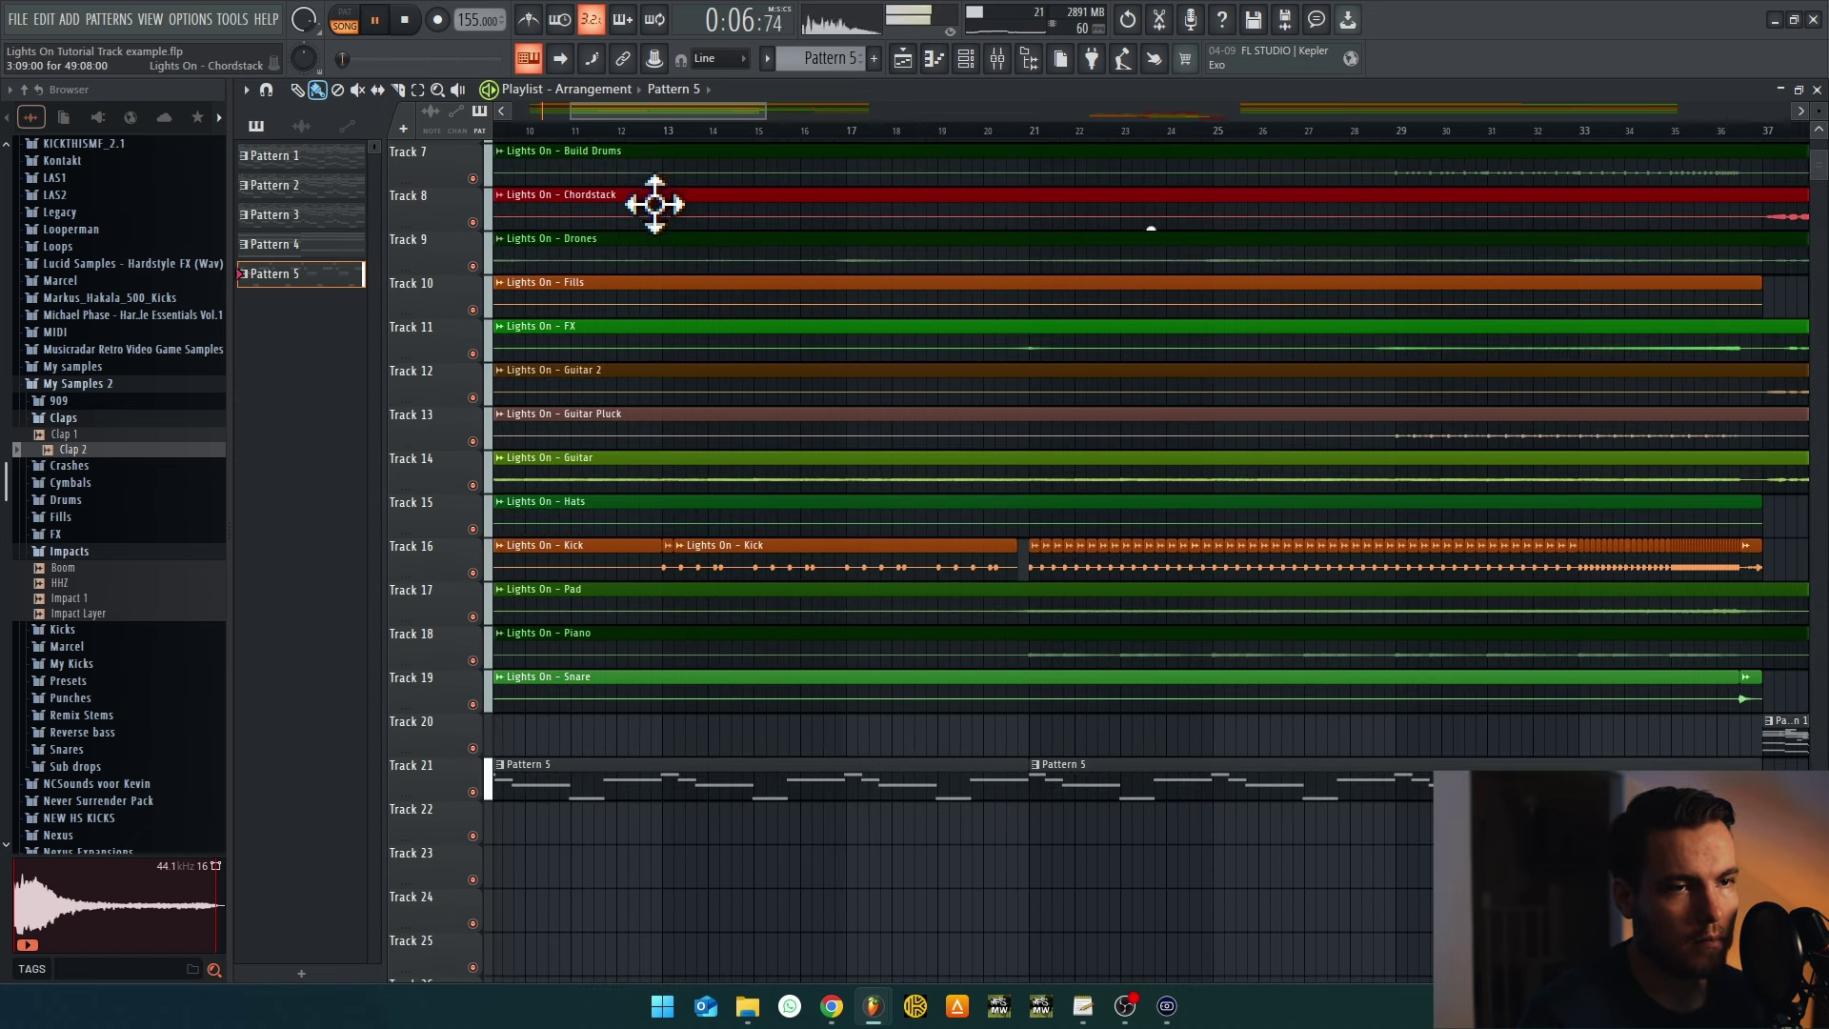
pyautogui.click(661, 131)
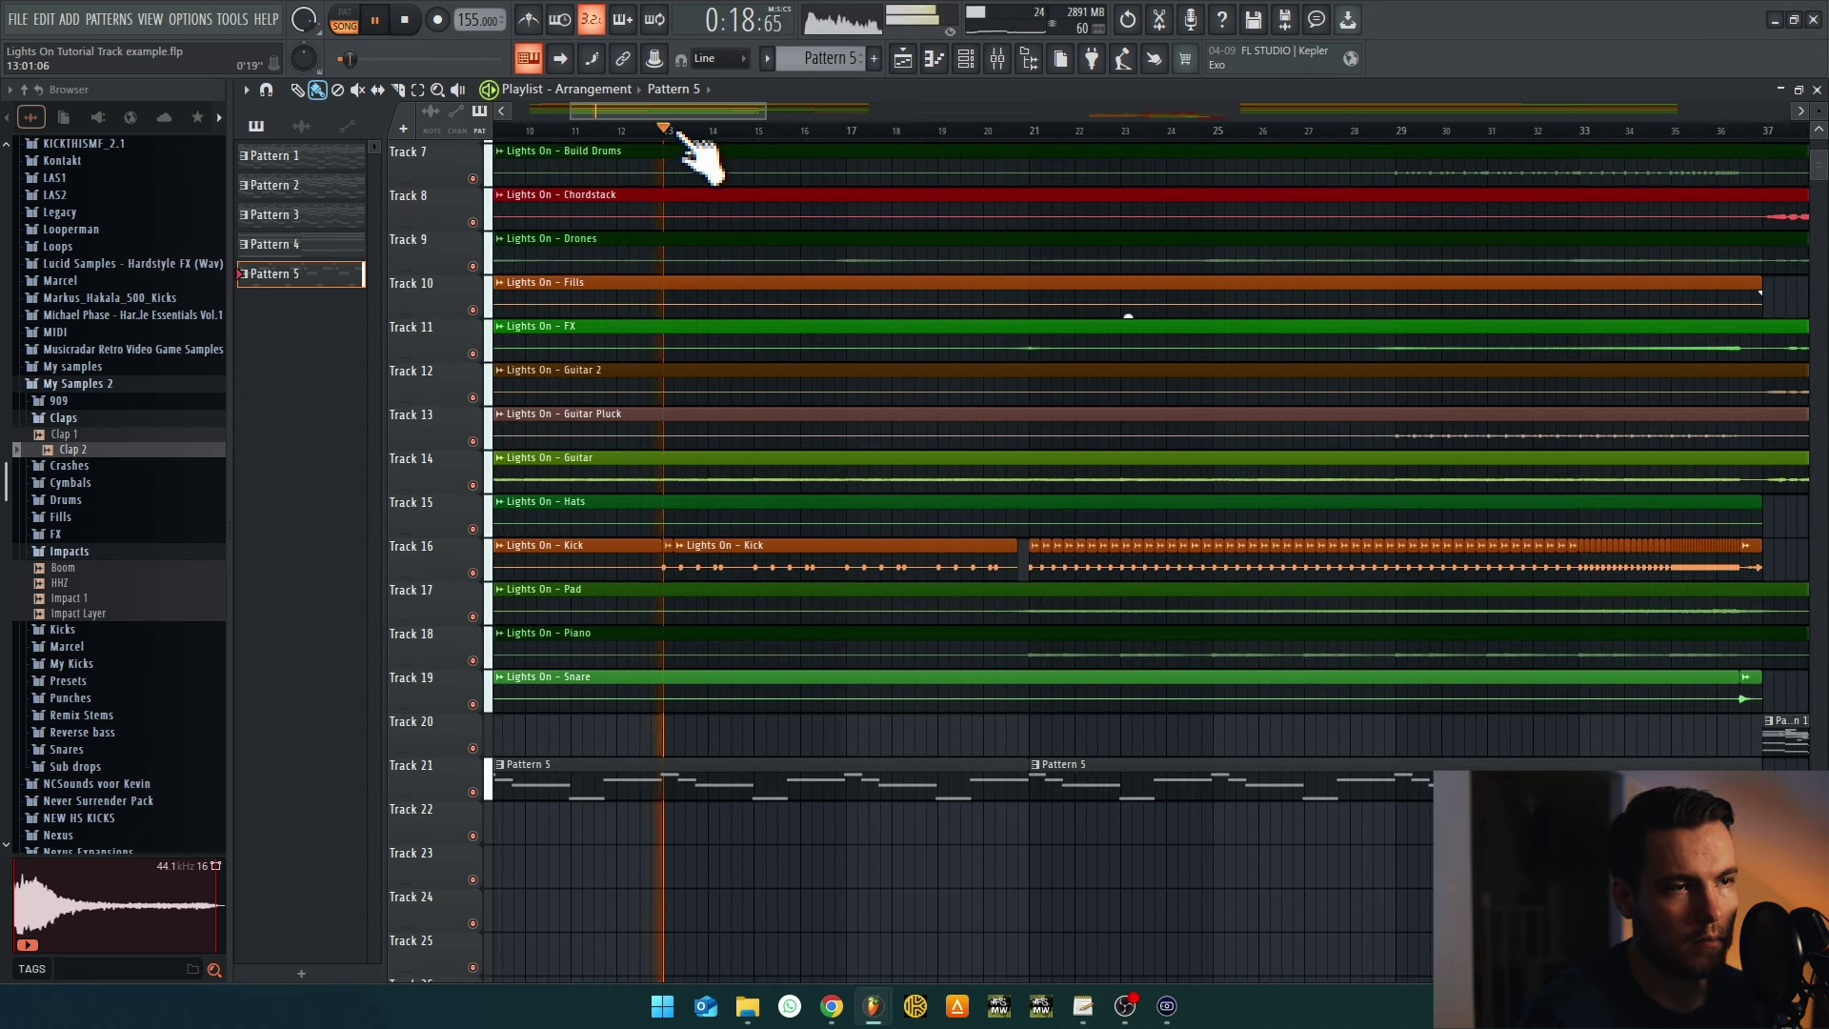
pyautogui.click(998, 58)
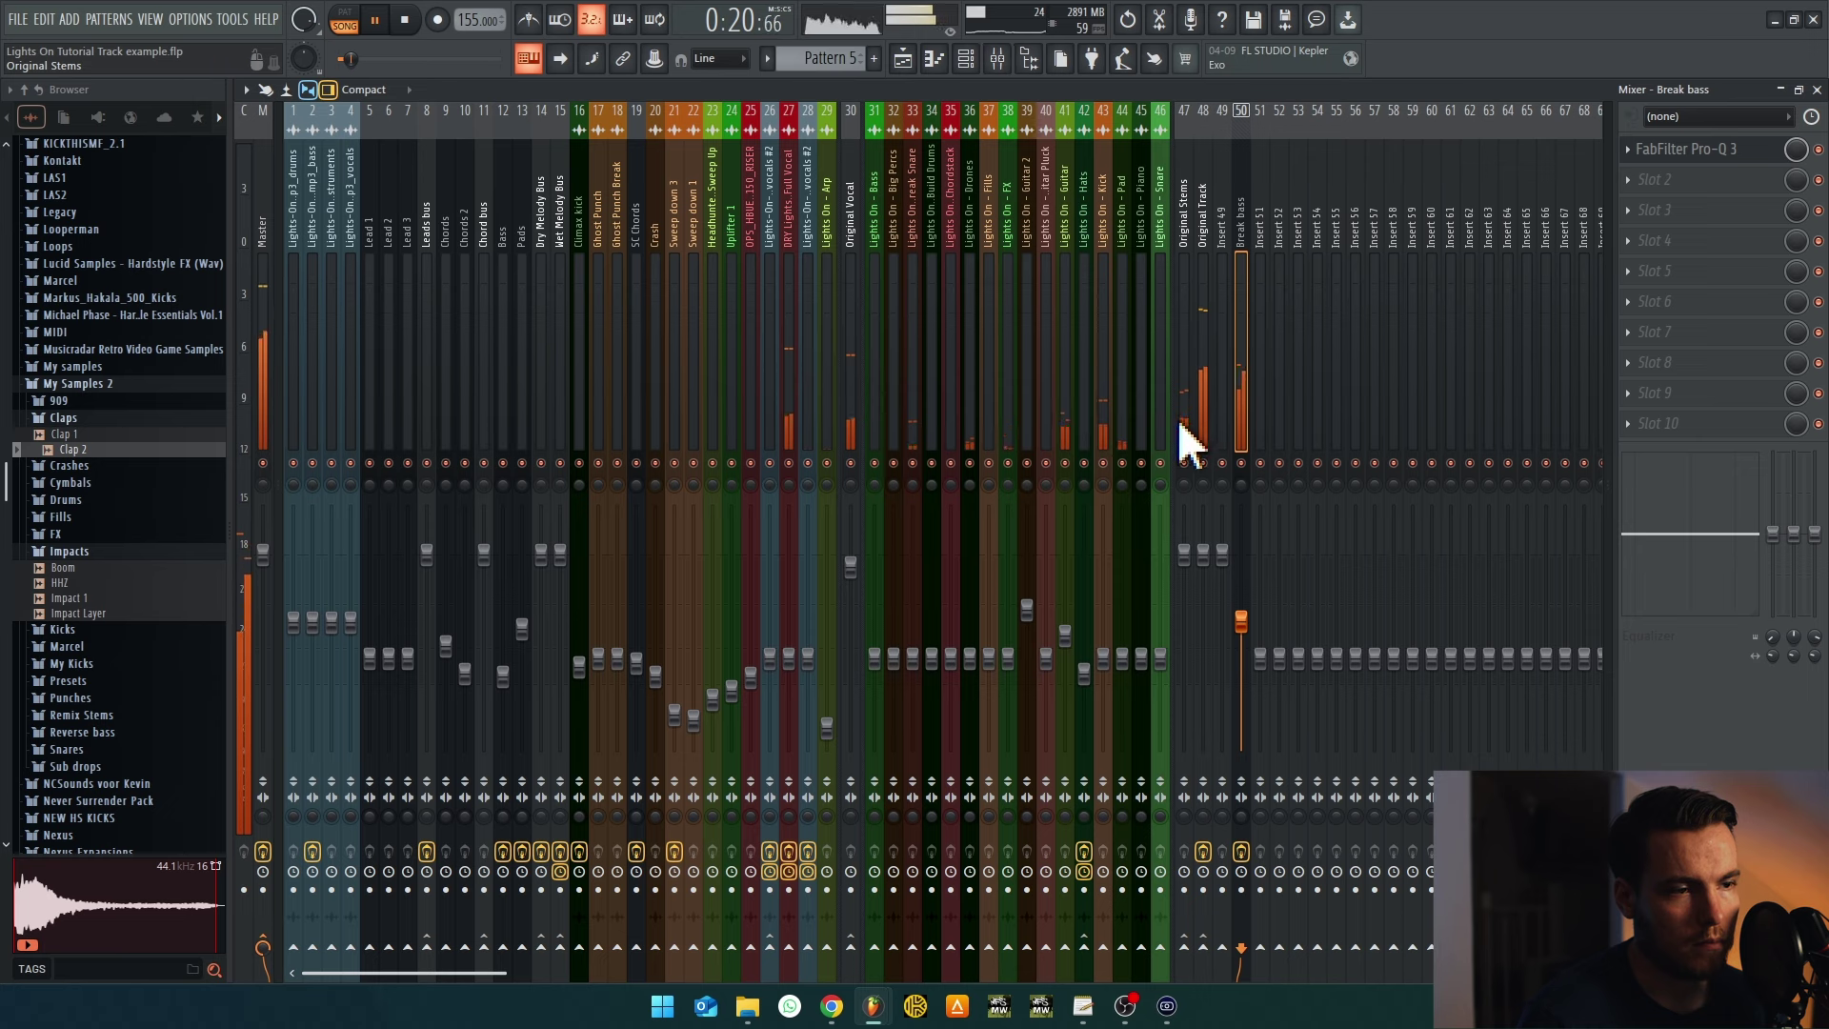
pyautogui.press('space')
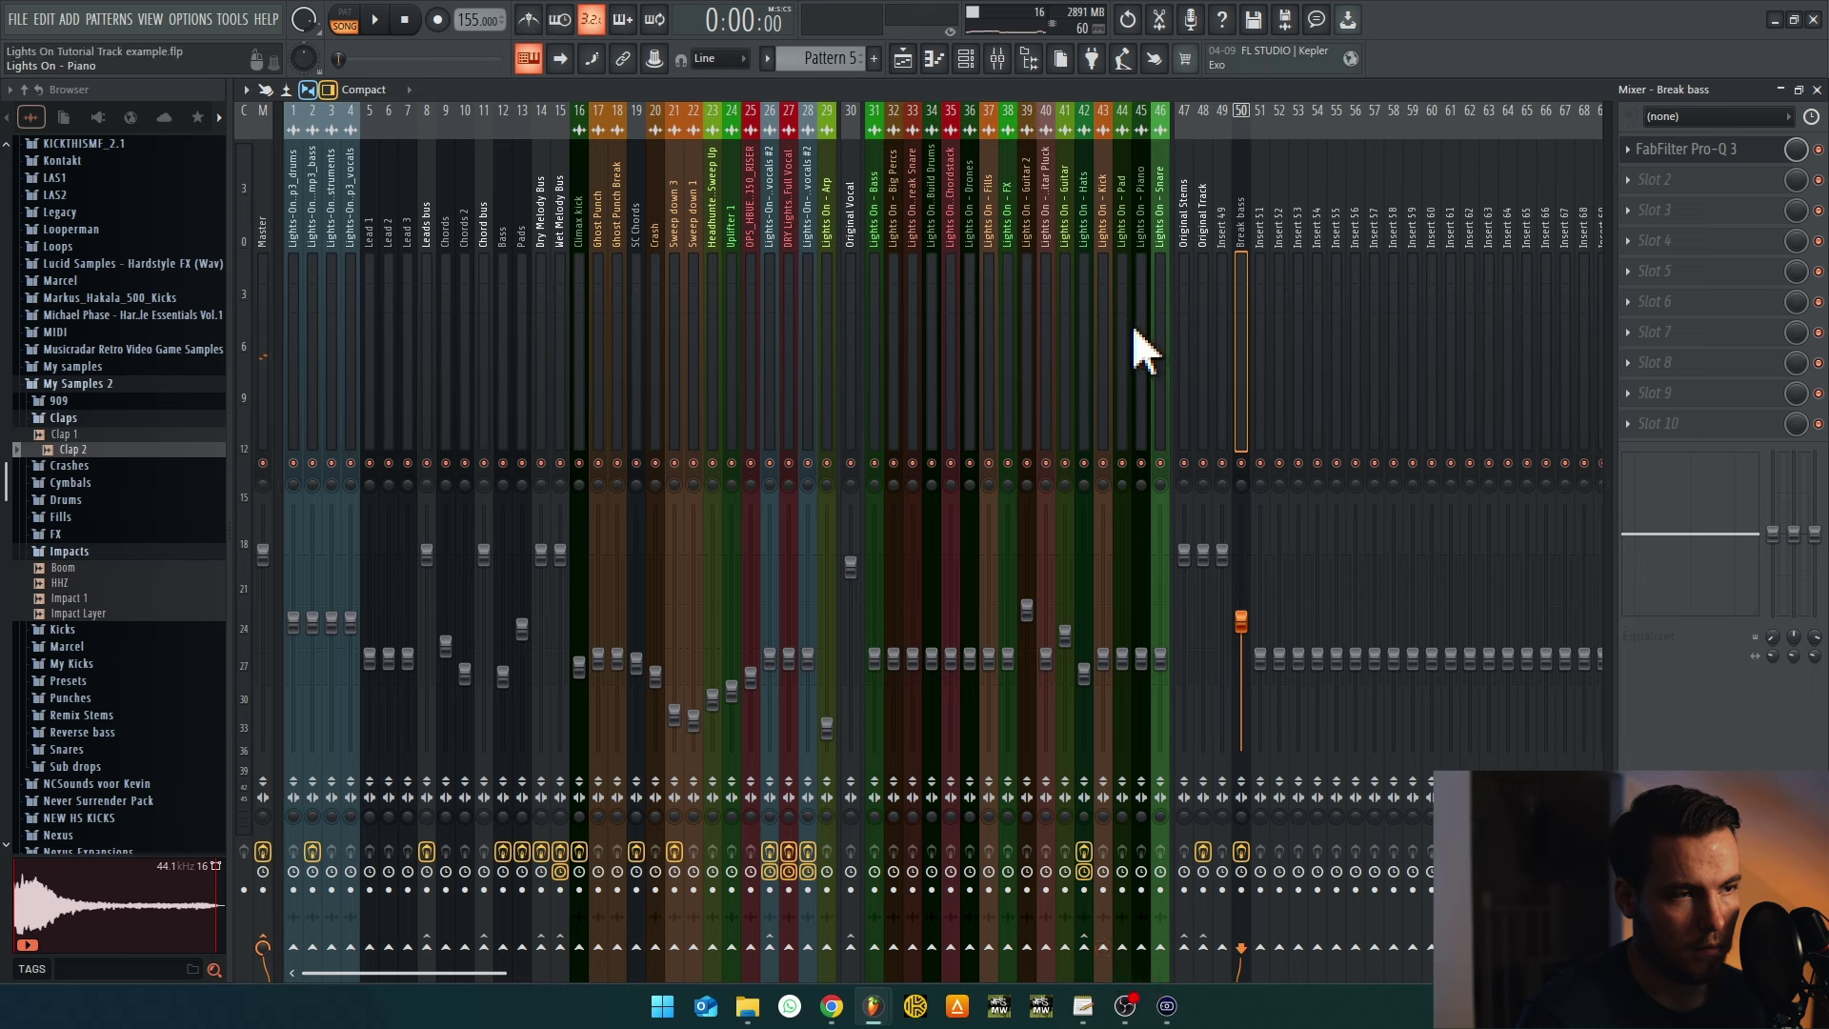
# Sidechain the Lights On - Kick mixer track to the Break bass track
pyautogui.click(1108, 305)
pyautogui.rightClick(1237, 948)
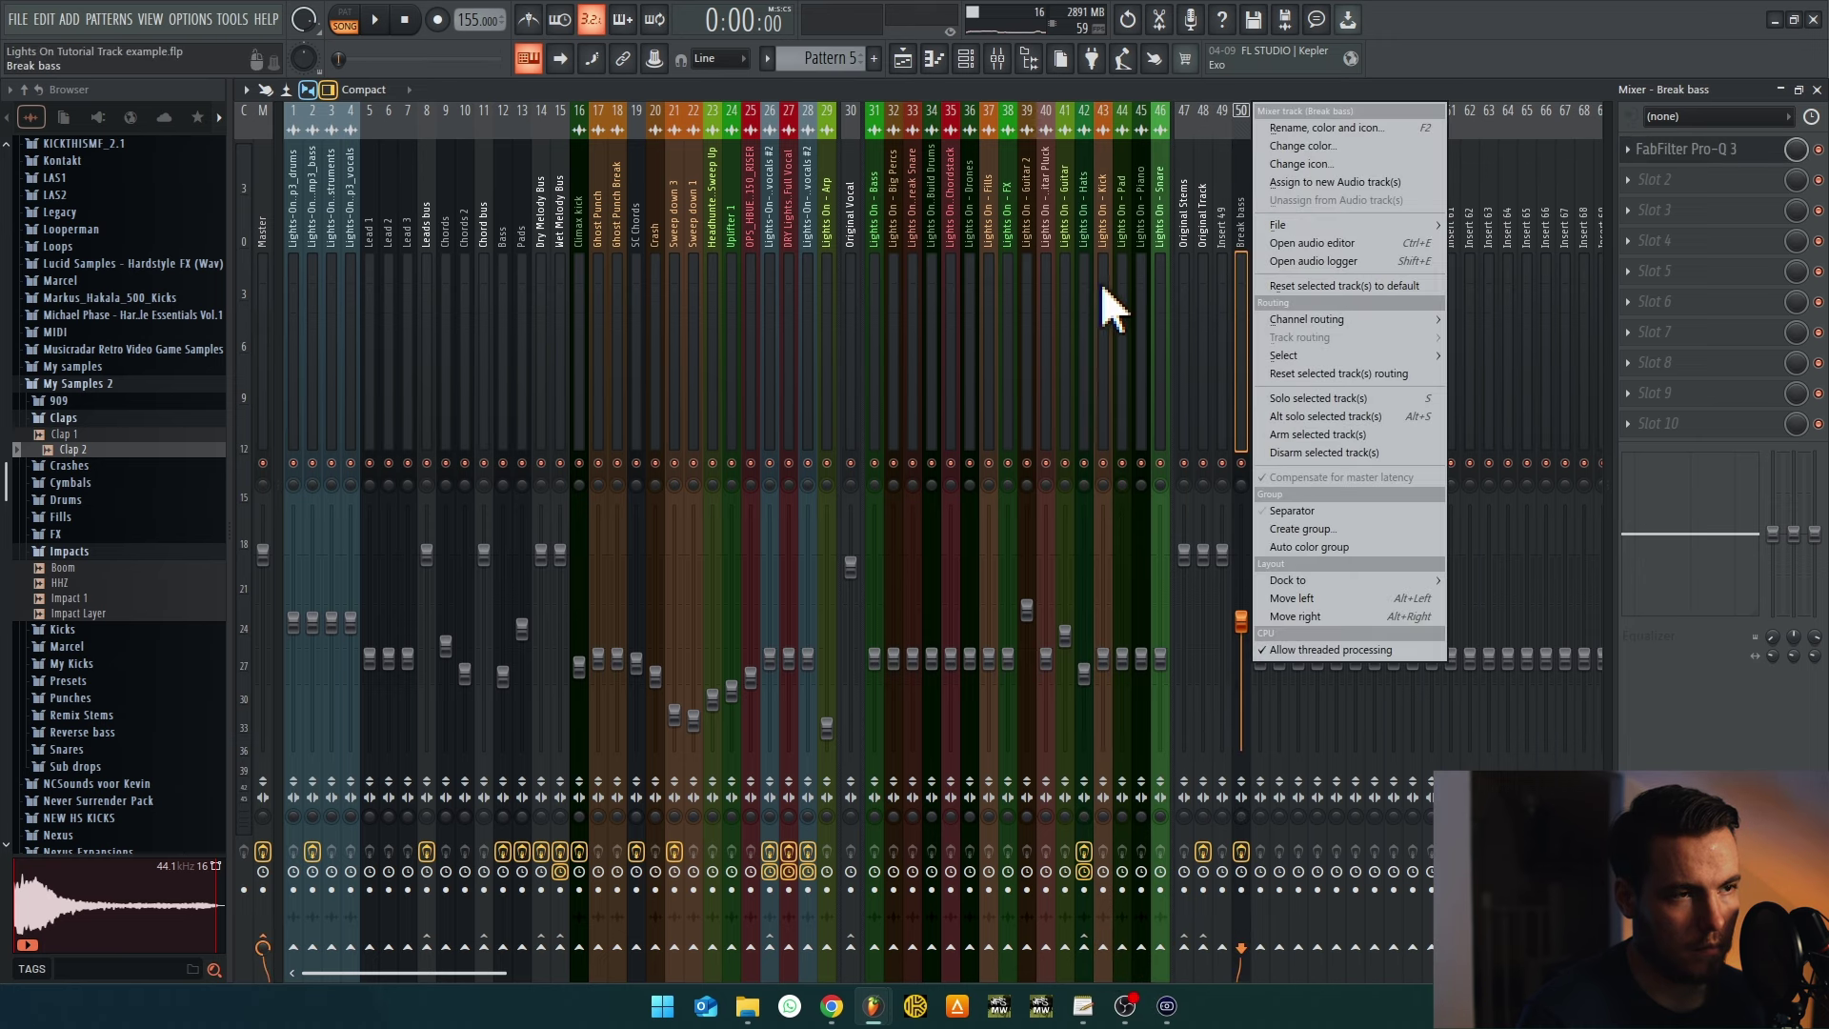
pyautogui.click(1102, 286)
pyautogui.click(1108, 291)
pyautogui.rightClick(1250, 953)
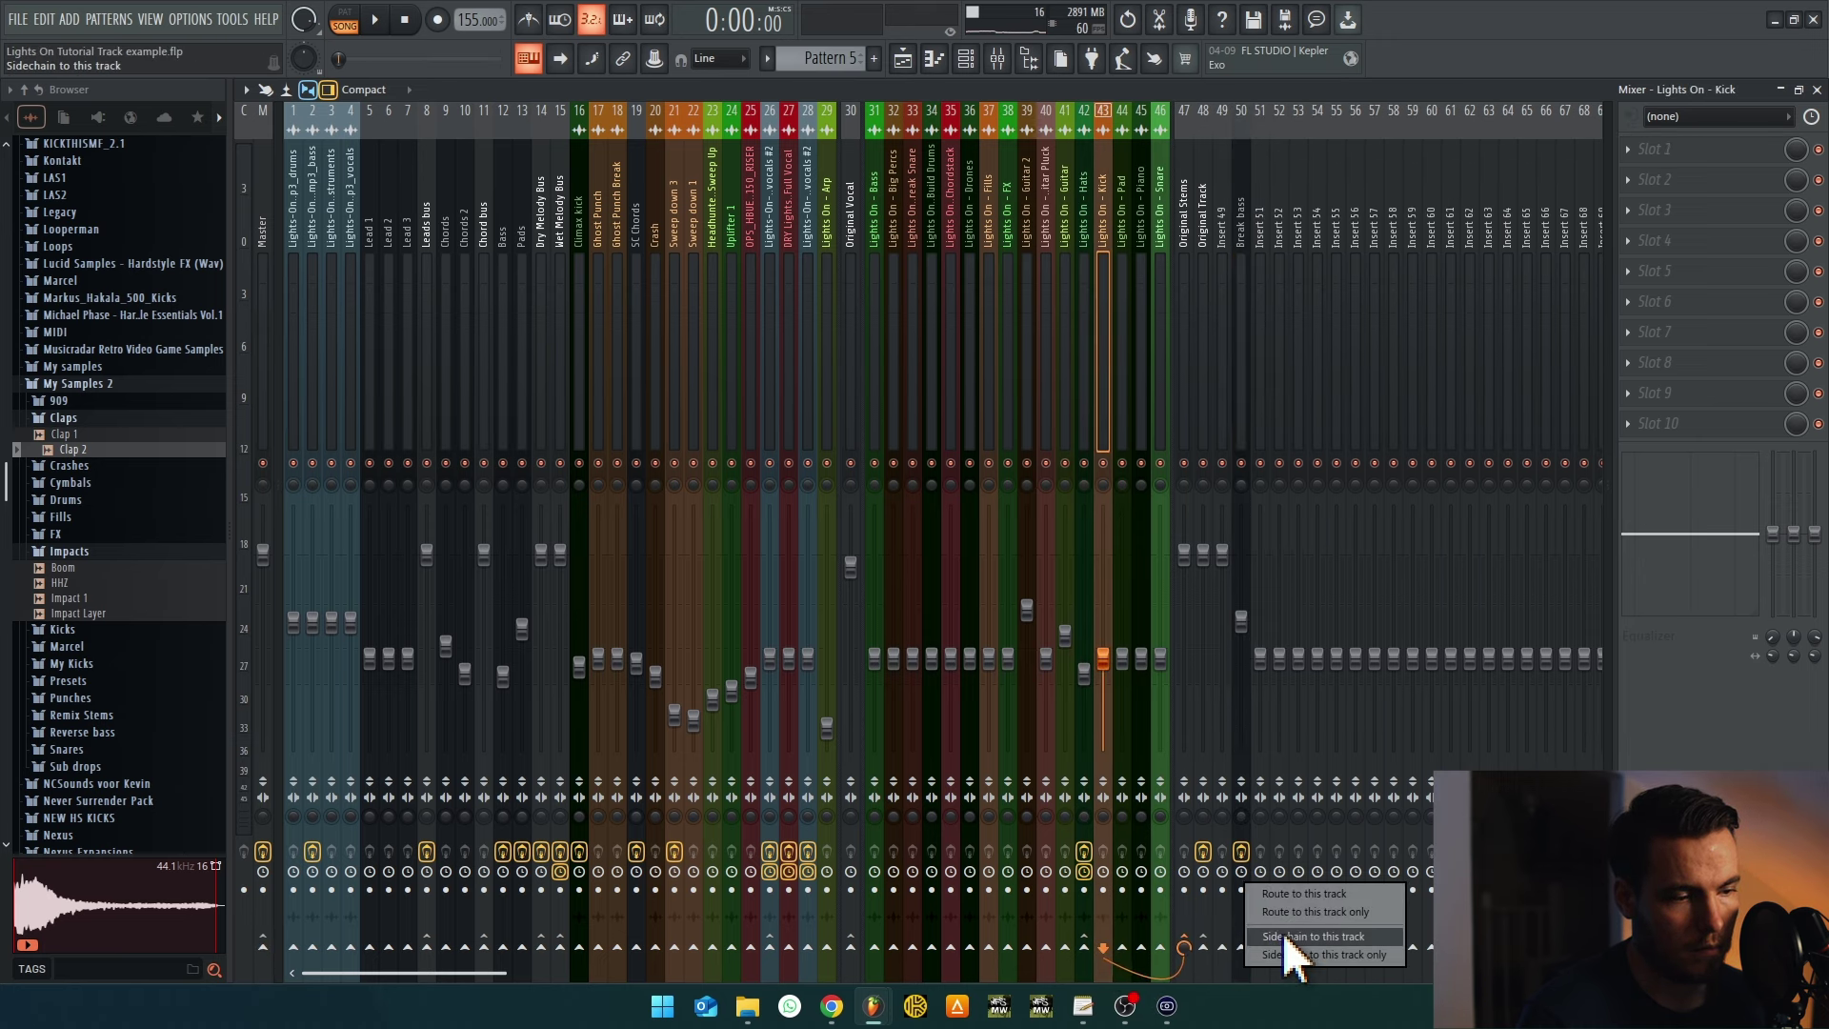
pyautogui.click(1299, 951)
# Load Fruity Limiter into slot 2 of the Break bass track and set its compressor to sidechain input 1
pyautogui.click(1239, 258)
pyautogui.click(1706, 181)
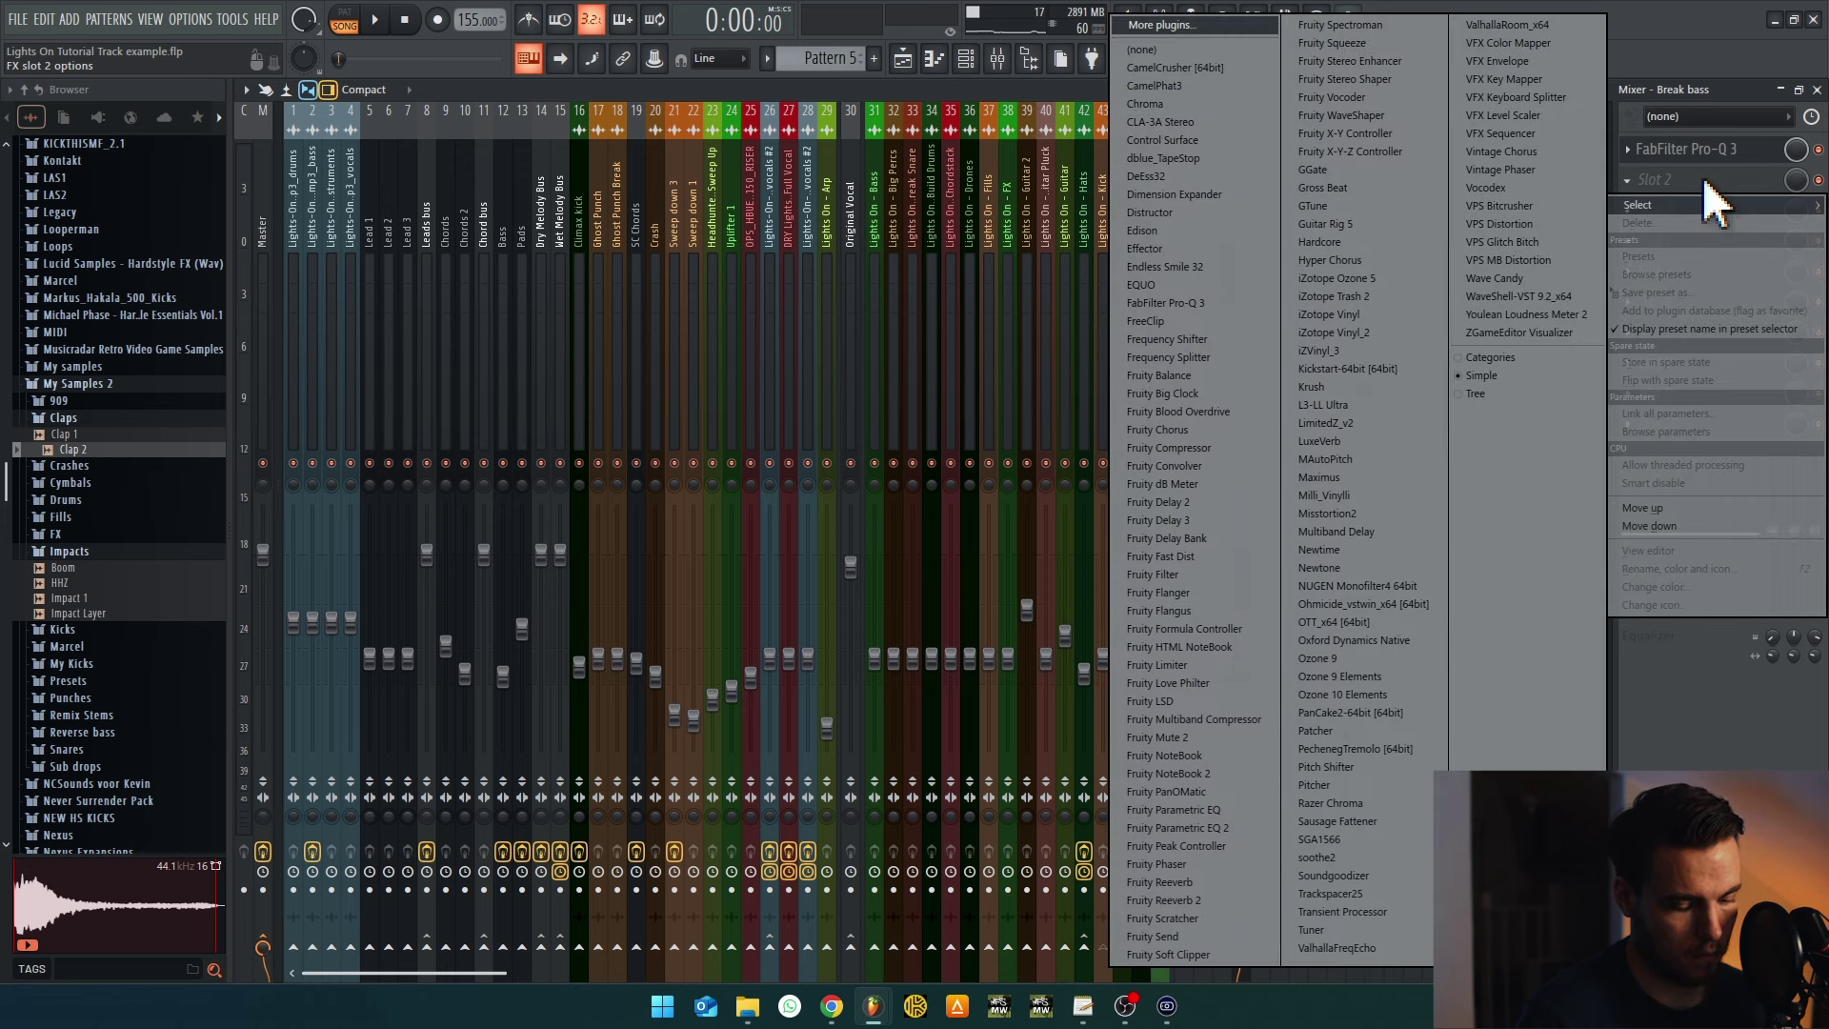
pyautogui.click(1190, 670)
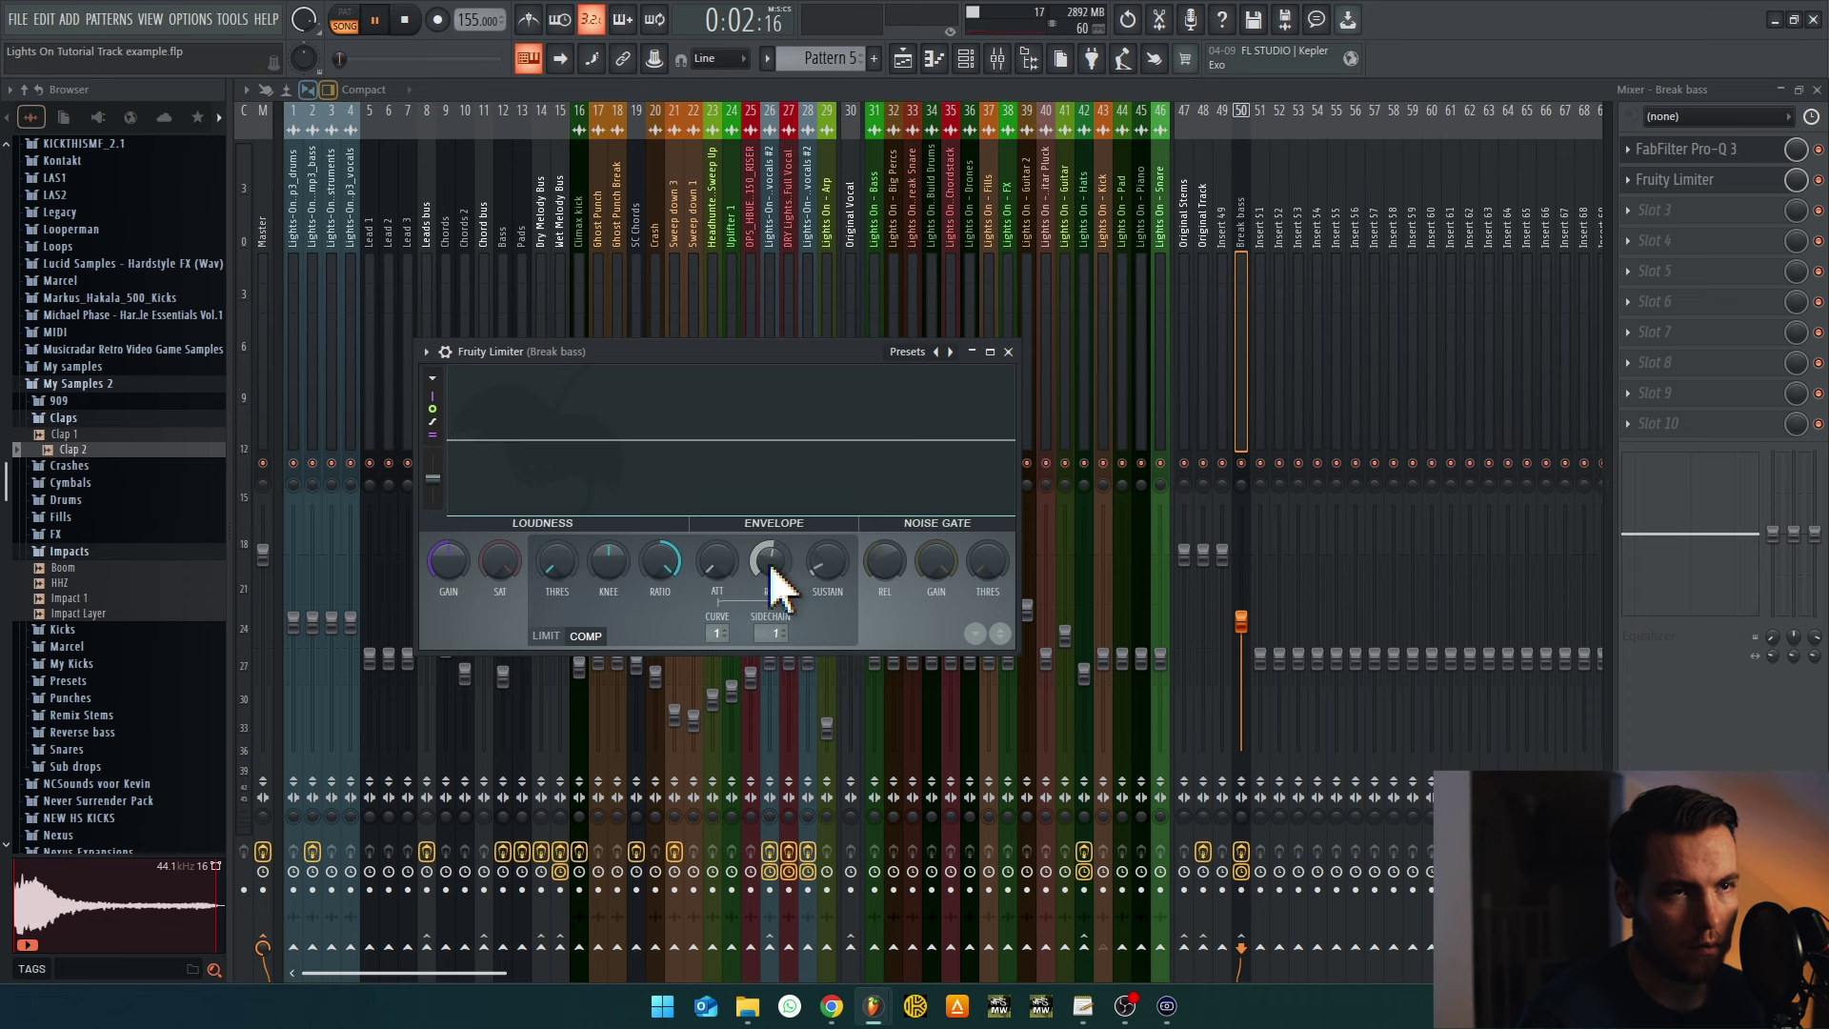
pyautogui.click(902, 60)
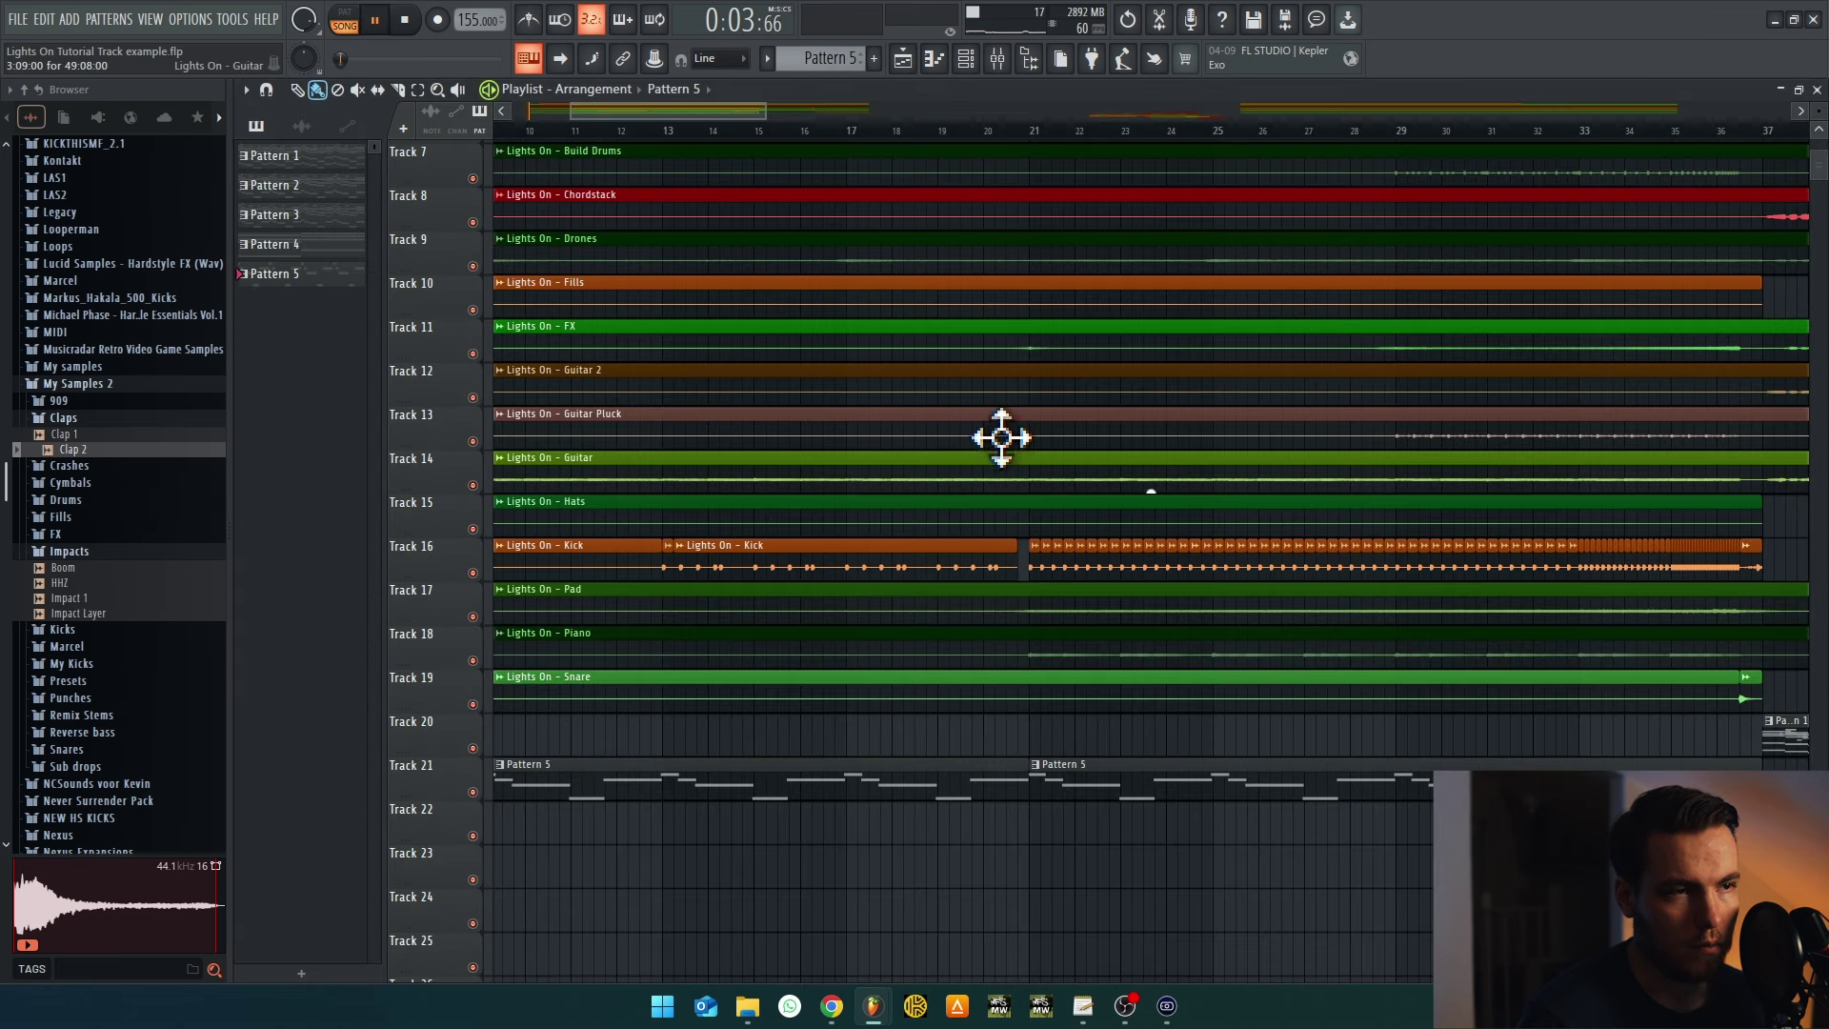
# Play from bar 21 with only the Lights On - Kick track and the Pattern 5 bass on Track 21 audible
pyautogui.click(1029, 133)
pyautogui.rightClick(473, 572)
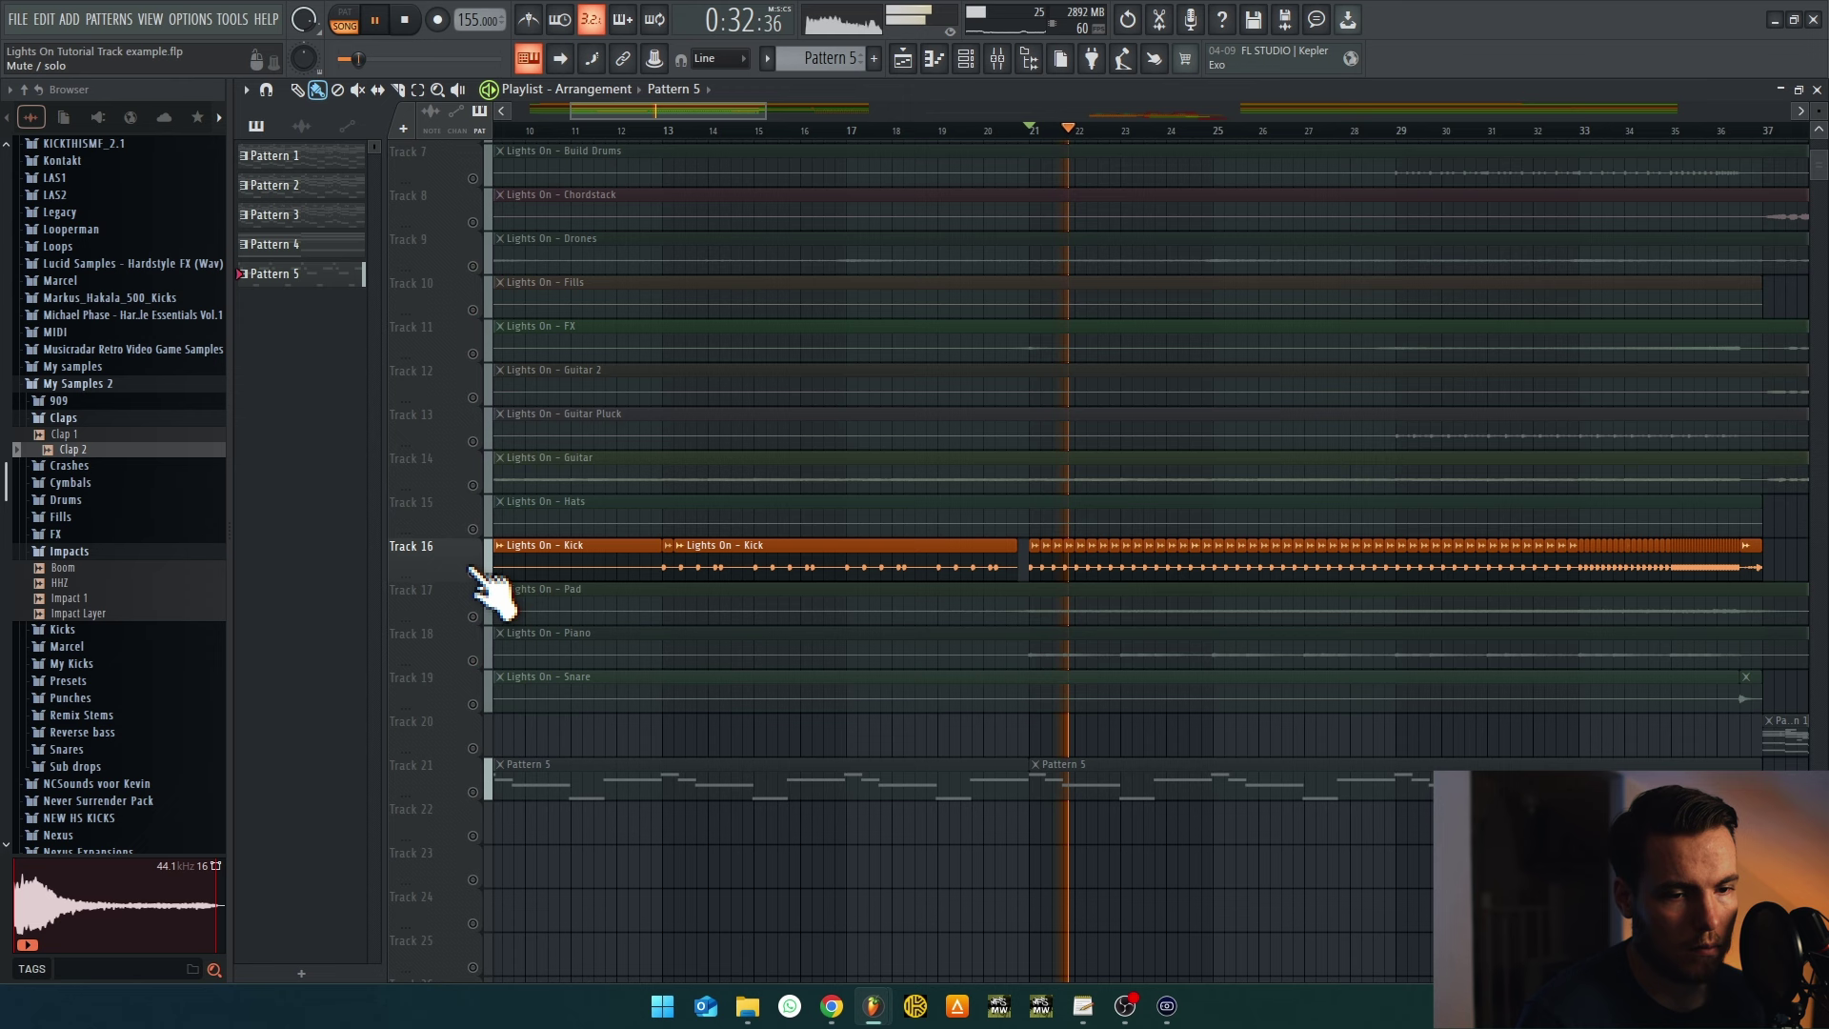
pyautogui.click(472, 791)
# Set the compressor release of the Break bass track's Fruity Limiter to about 144 ms
pyautogui.click(1028, 60)
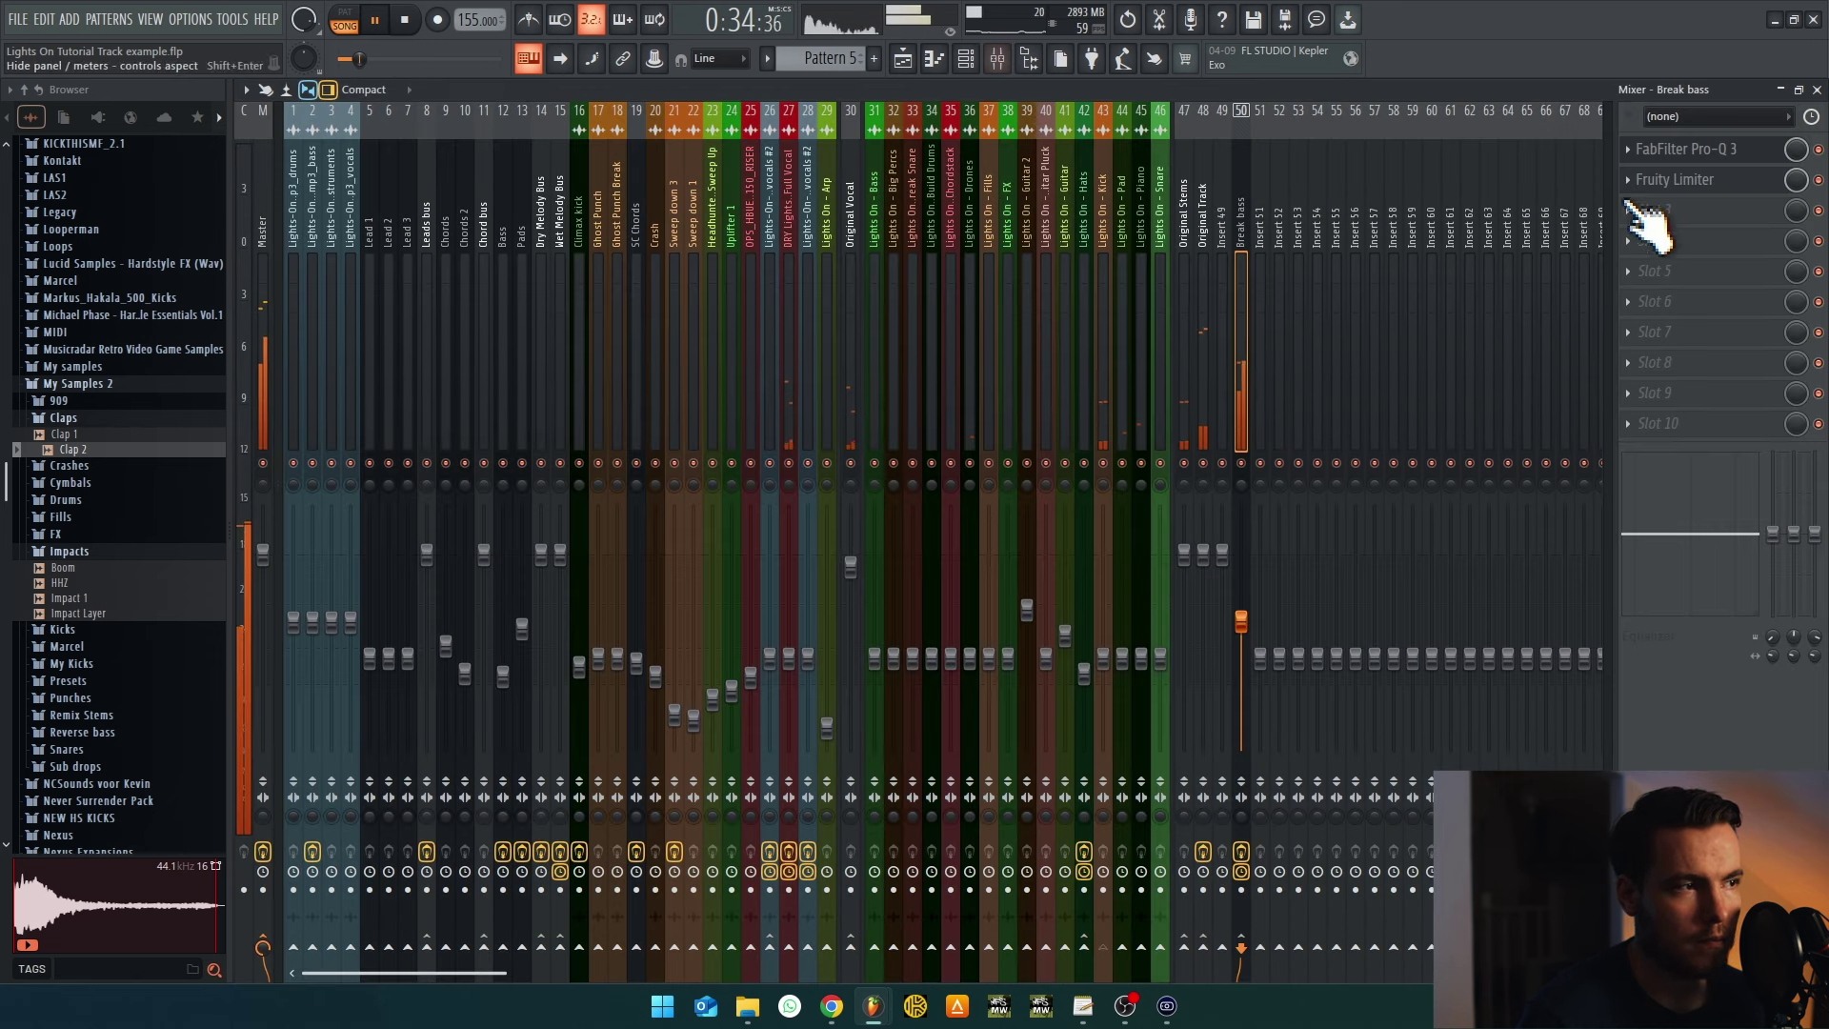
pyautogui.click(1677, 180)
pyautogui.moveTo(770, 562); pyautogui.dragTo(771, 540)
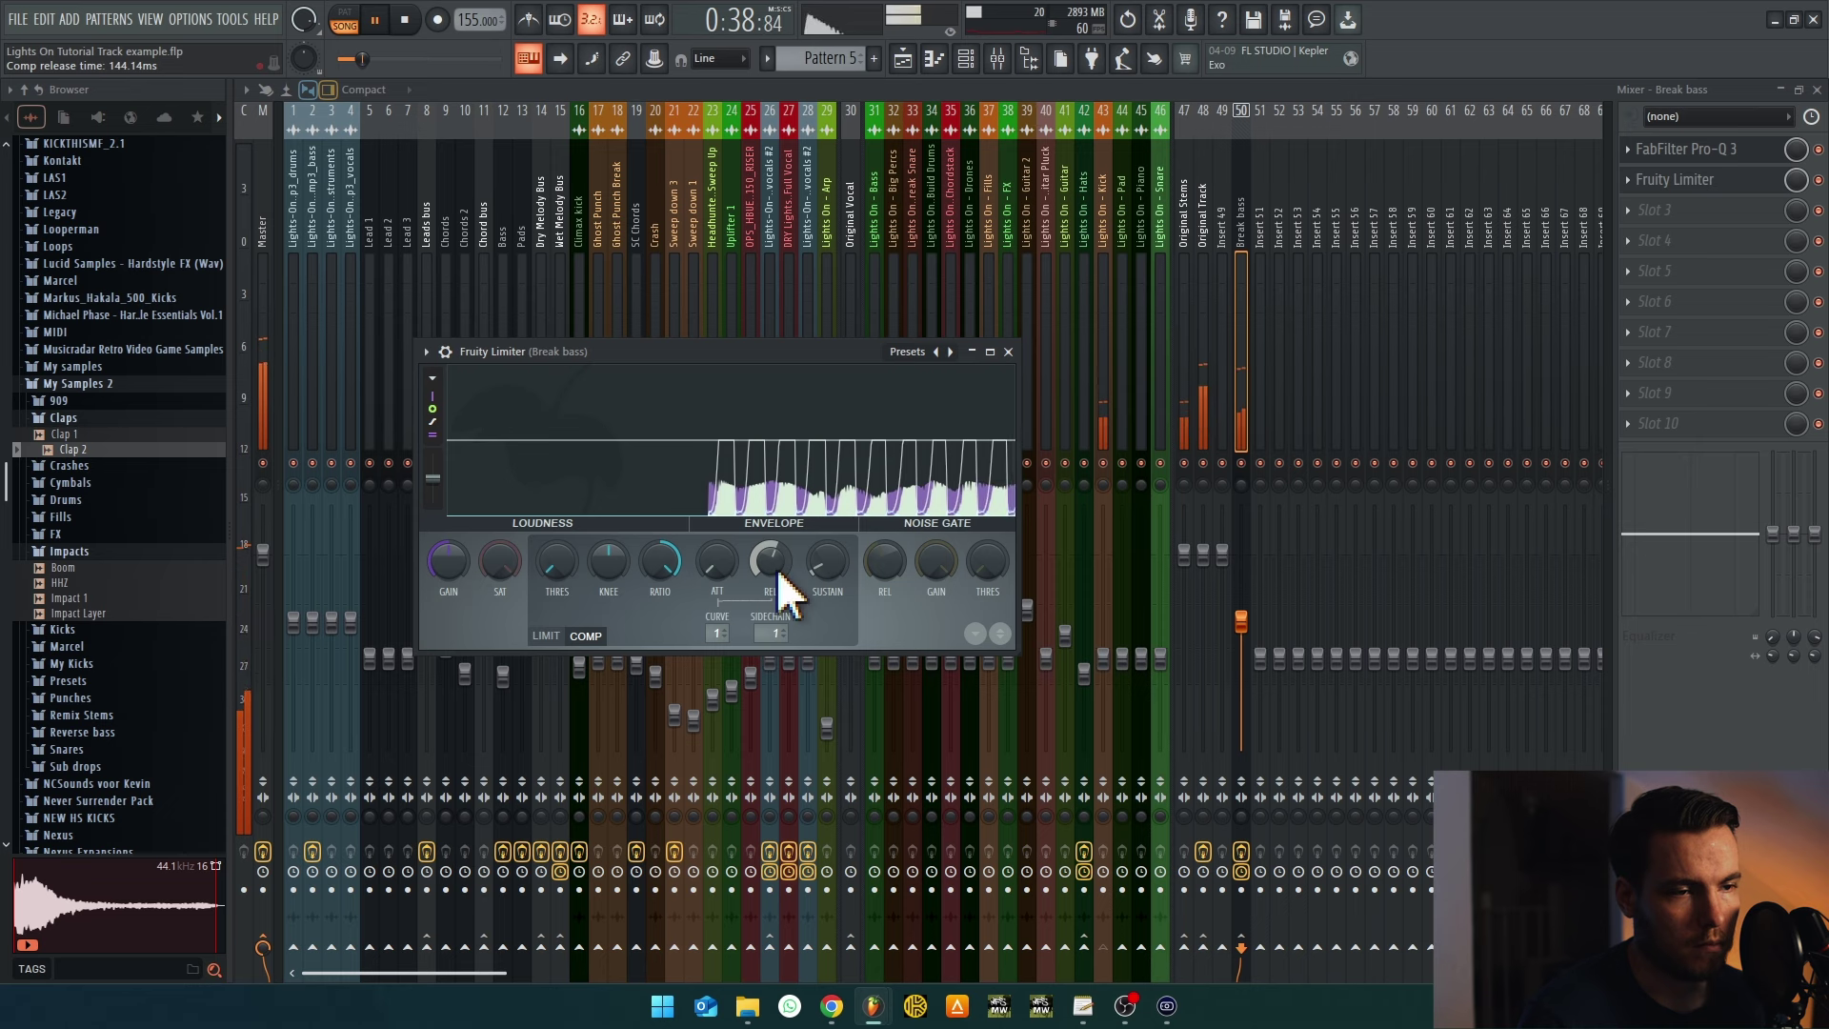
# Play the soloed kick and break bass in the playlist, including from bar 13, to check the sidechain ducking
pyautogui.click(903, 59)
pyautogui.moveTo(1033, 263); pyautogui.dragTo(1111, 654)
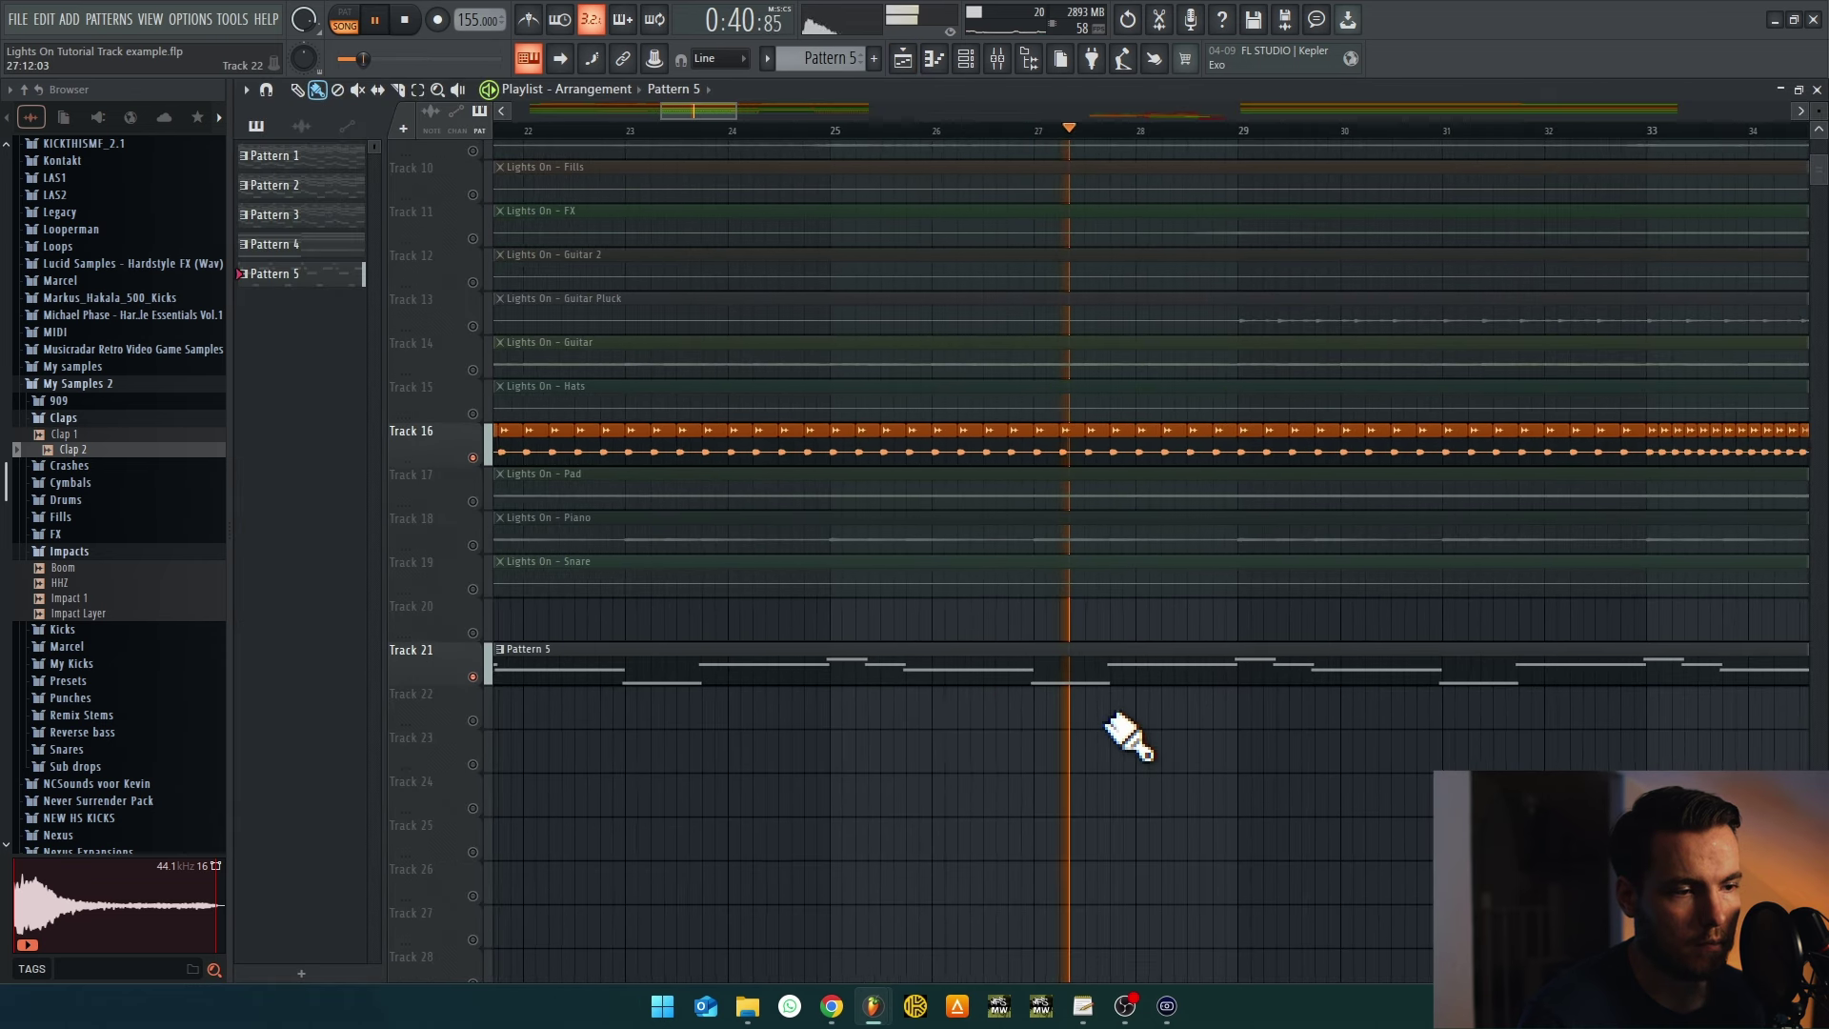
pyautogui.moveTo(1108, 717); pyautogui.dragTo(809, 237)
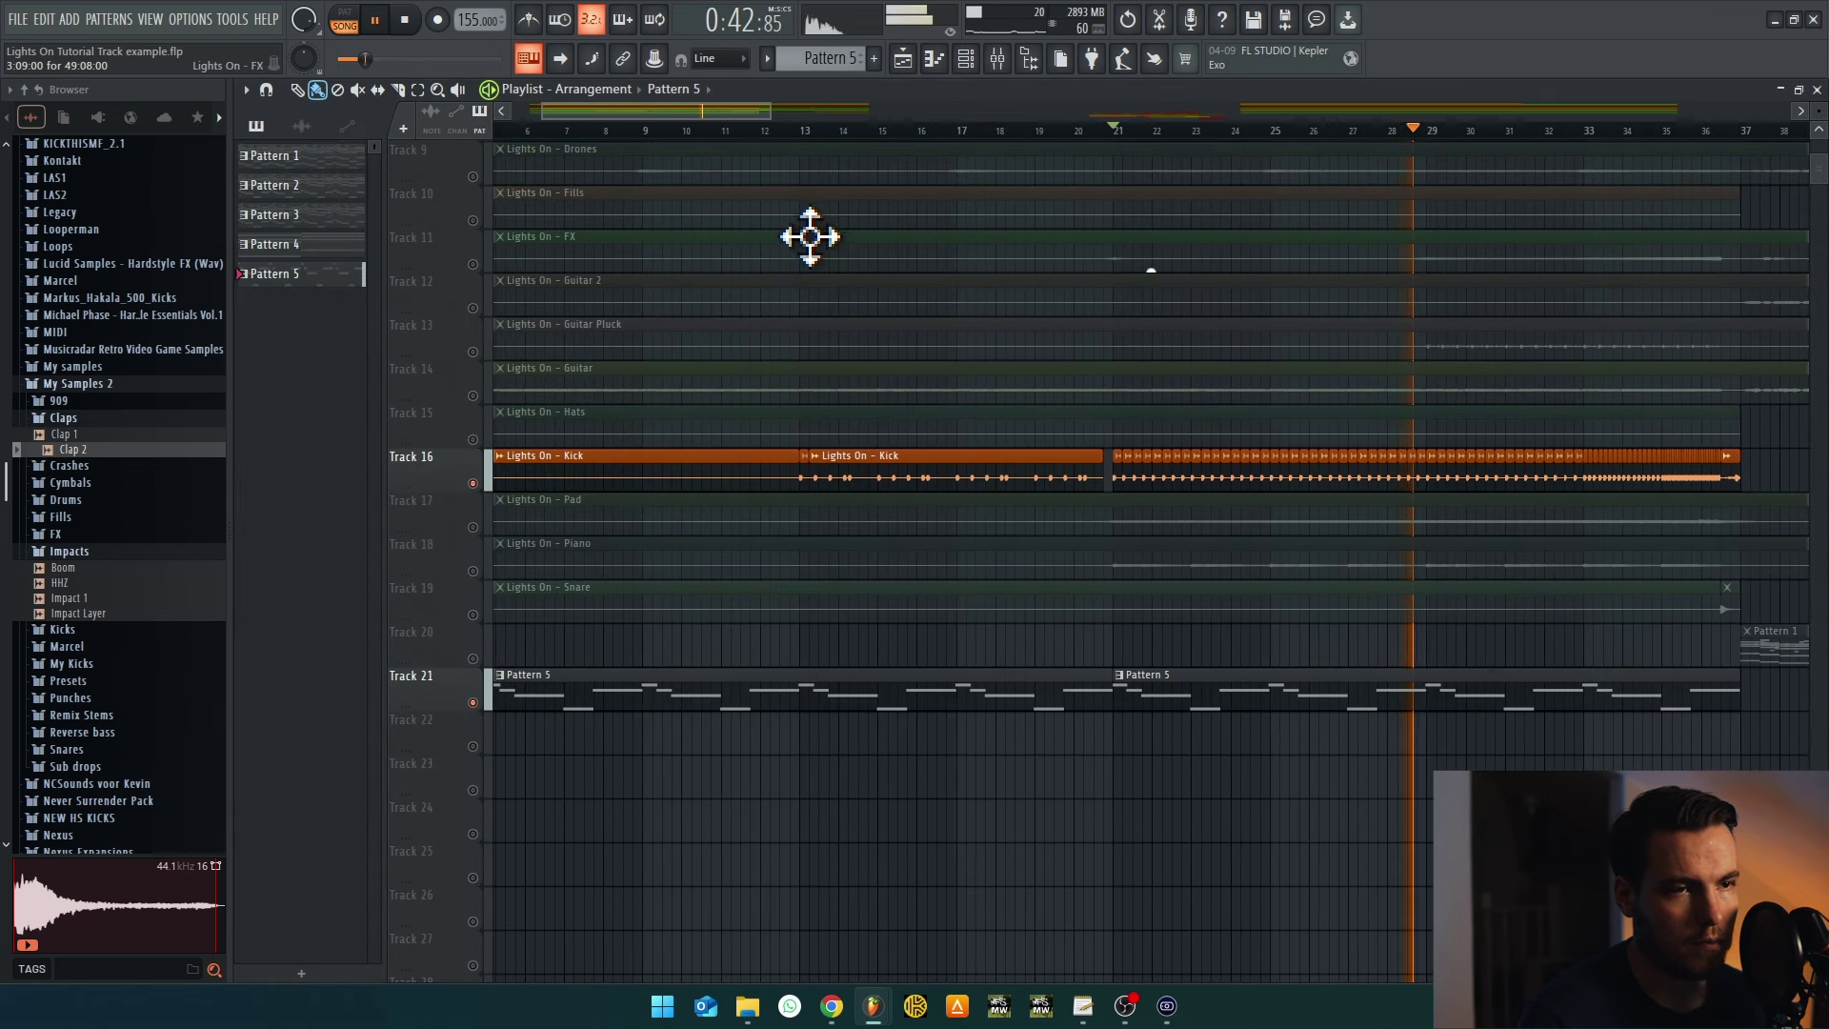
pyautogui.click(805, 134)
pyautogui.moveTo(800, 382); pyautogui.dragTo(882, 686)
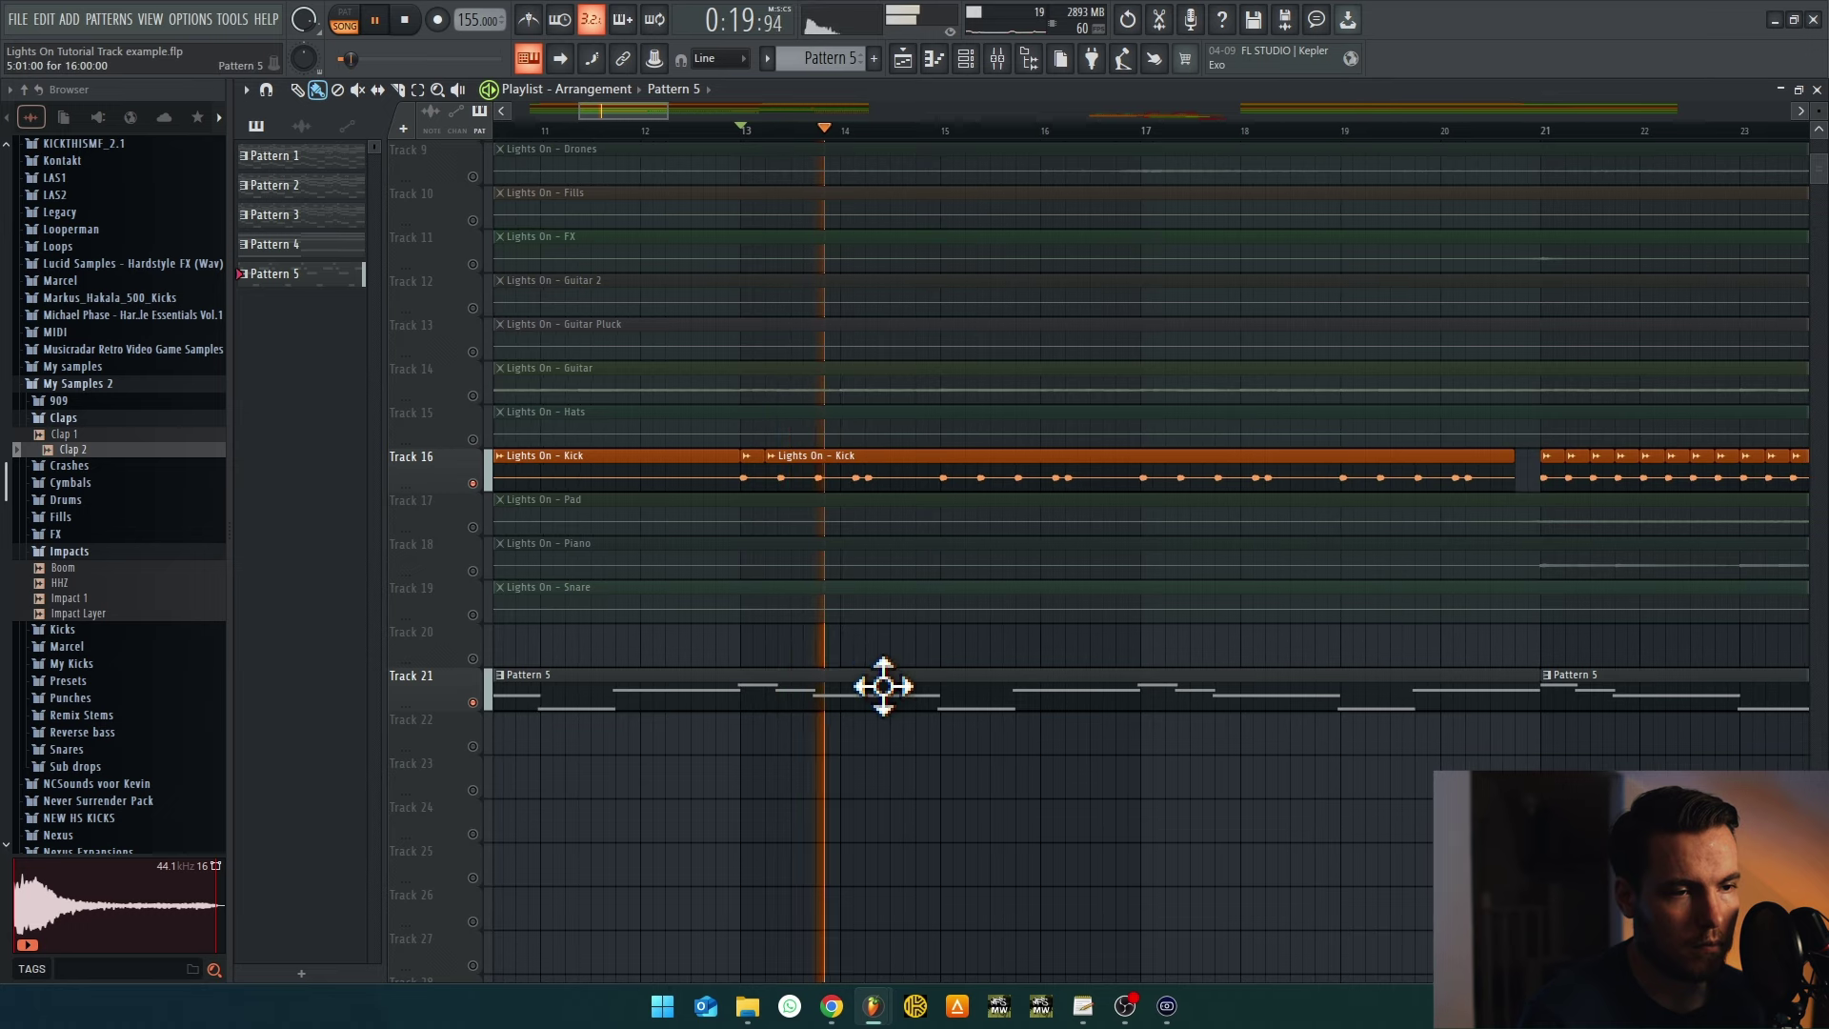
pyautogui.moveTo(910, 798); pyautogui.dragTo(718, 775)
pyautogui.press('space')
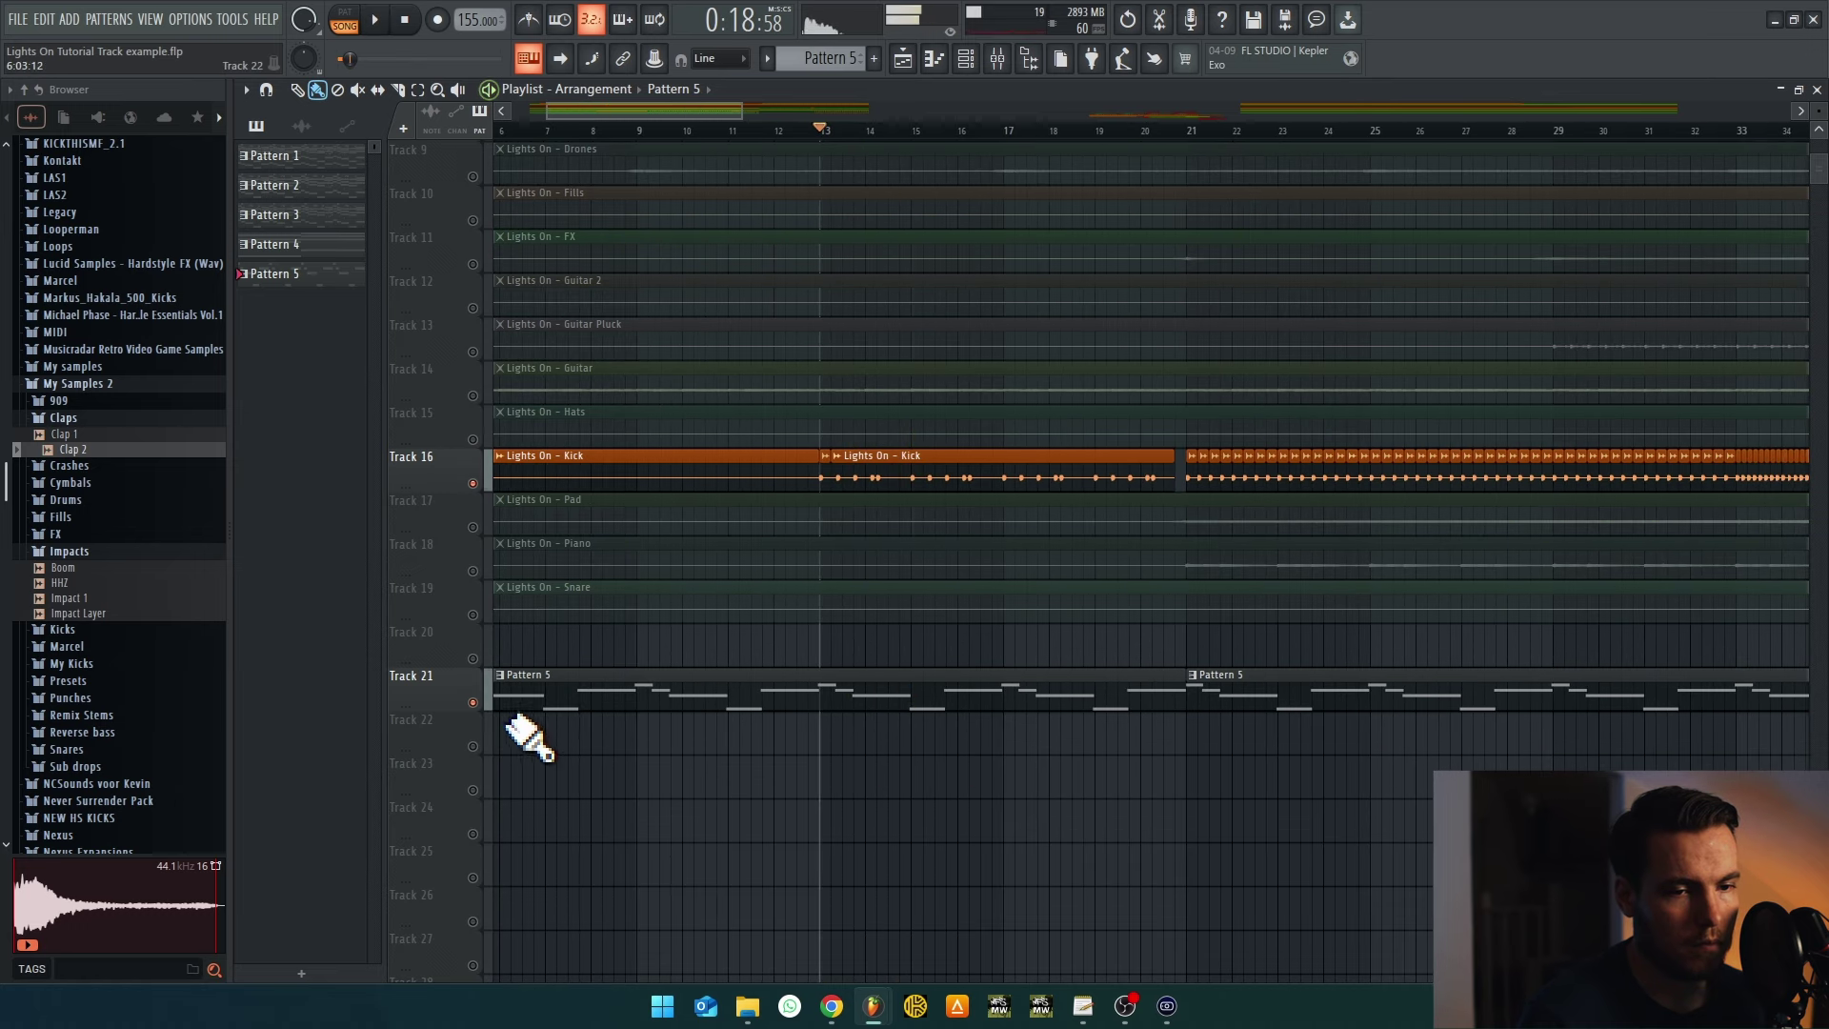
# Unmute all the playlist tracks and play the full break from bar 13
pyautogui.keyDown('ctrl'); pyautogui.click(474, 703); pyautogui.keyUp('ctrl')
pyautogui.keyDown('ctrl'); pyautogui.click(473, 703); pyautogui.keyUp('ctrl')
pyautogui.press('space')
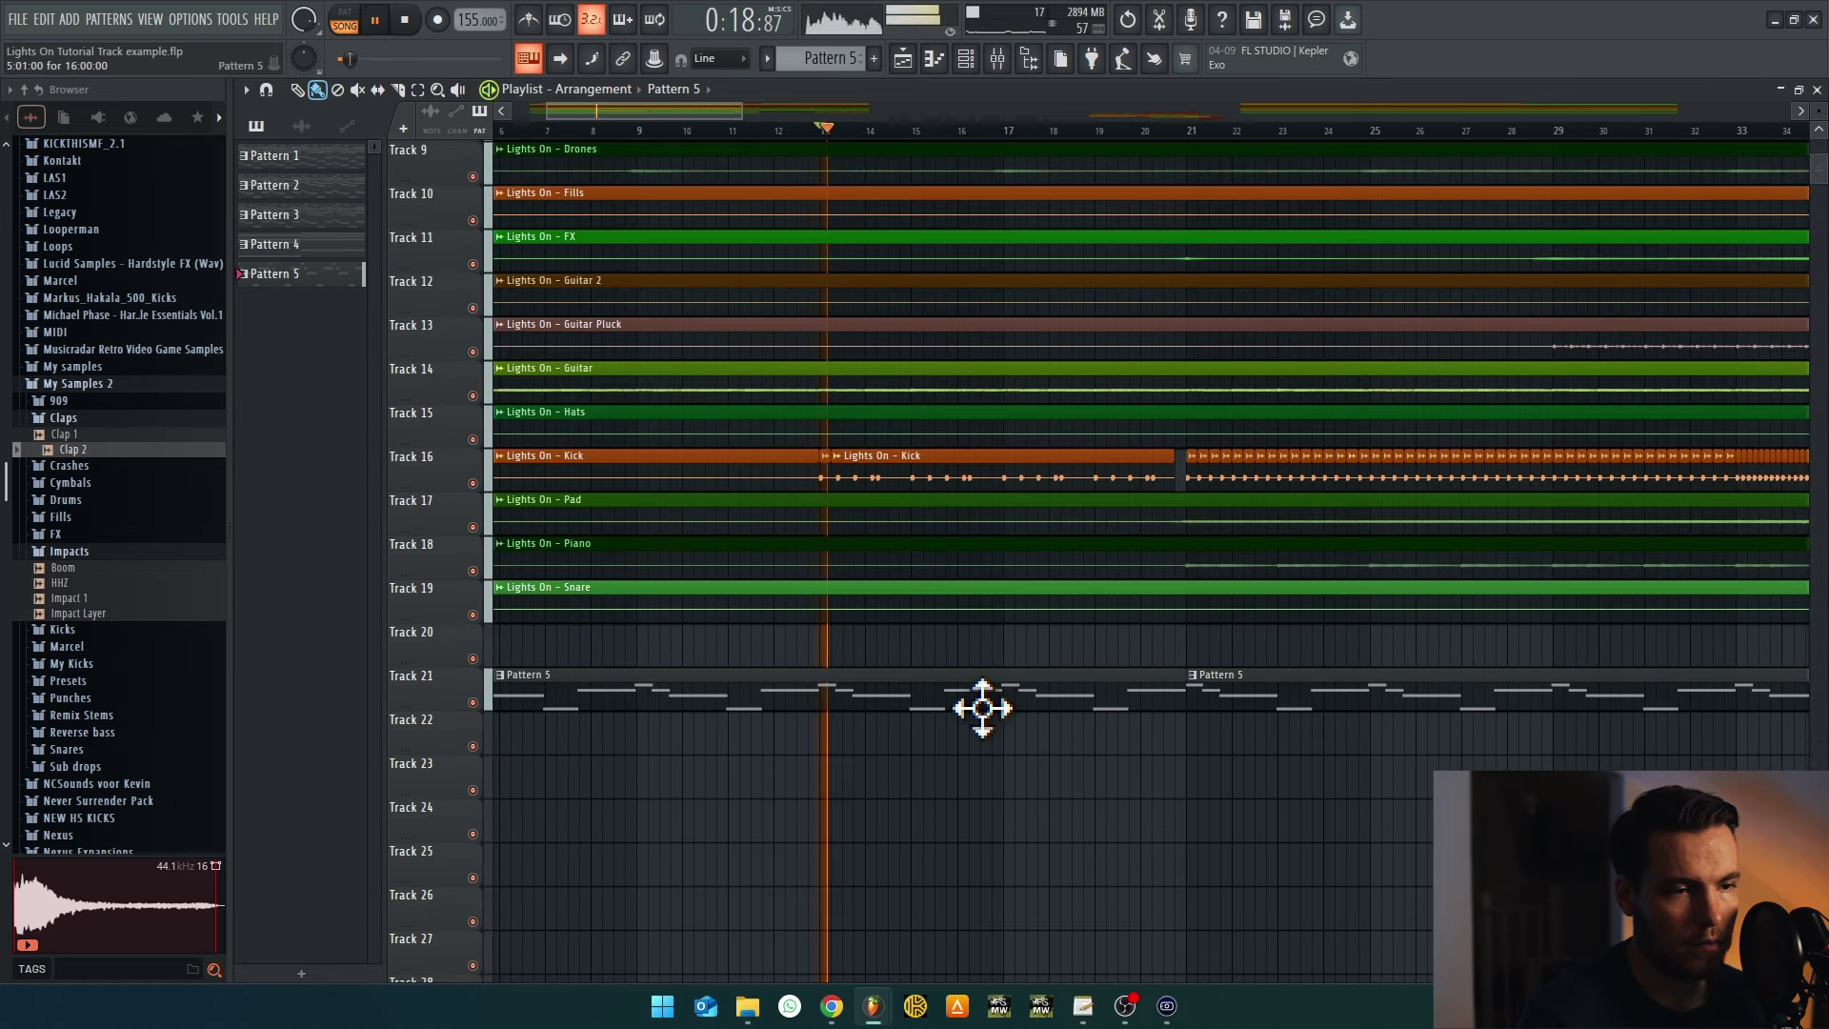
pyautogui.moveTo(981, 706)
pyautogui.mouseDown()
pyautogui.moveTo(1021, 654)
pyautogui.moveTo(1023, 784)
pyautogui.moveTo(1045, 796)
pyautogui.mouseUp()
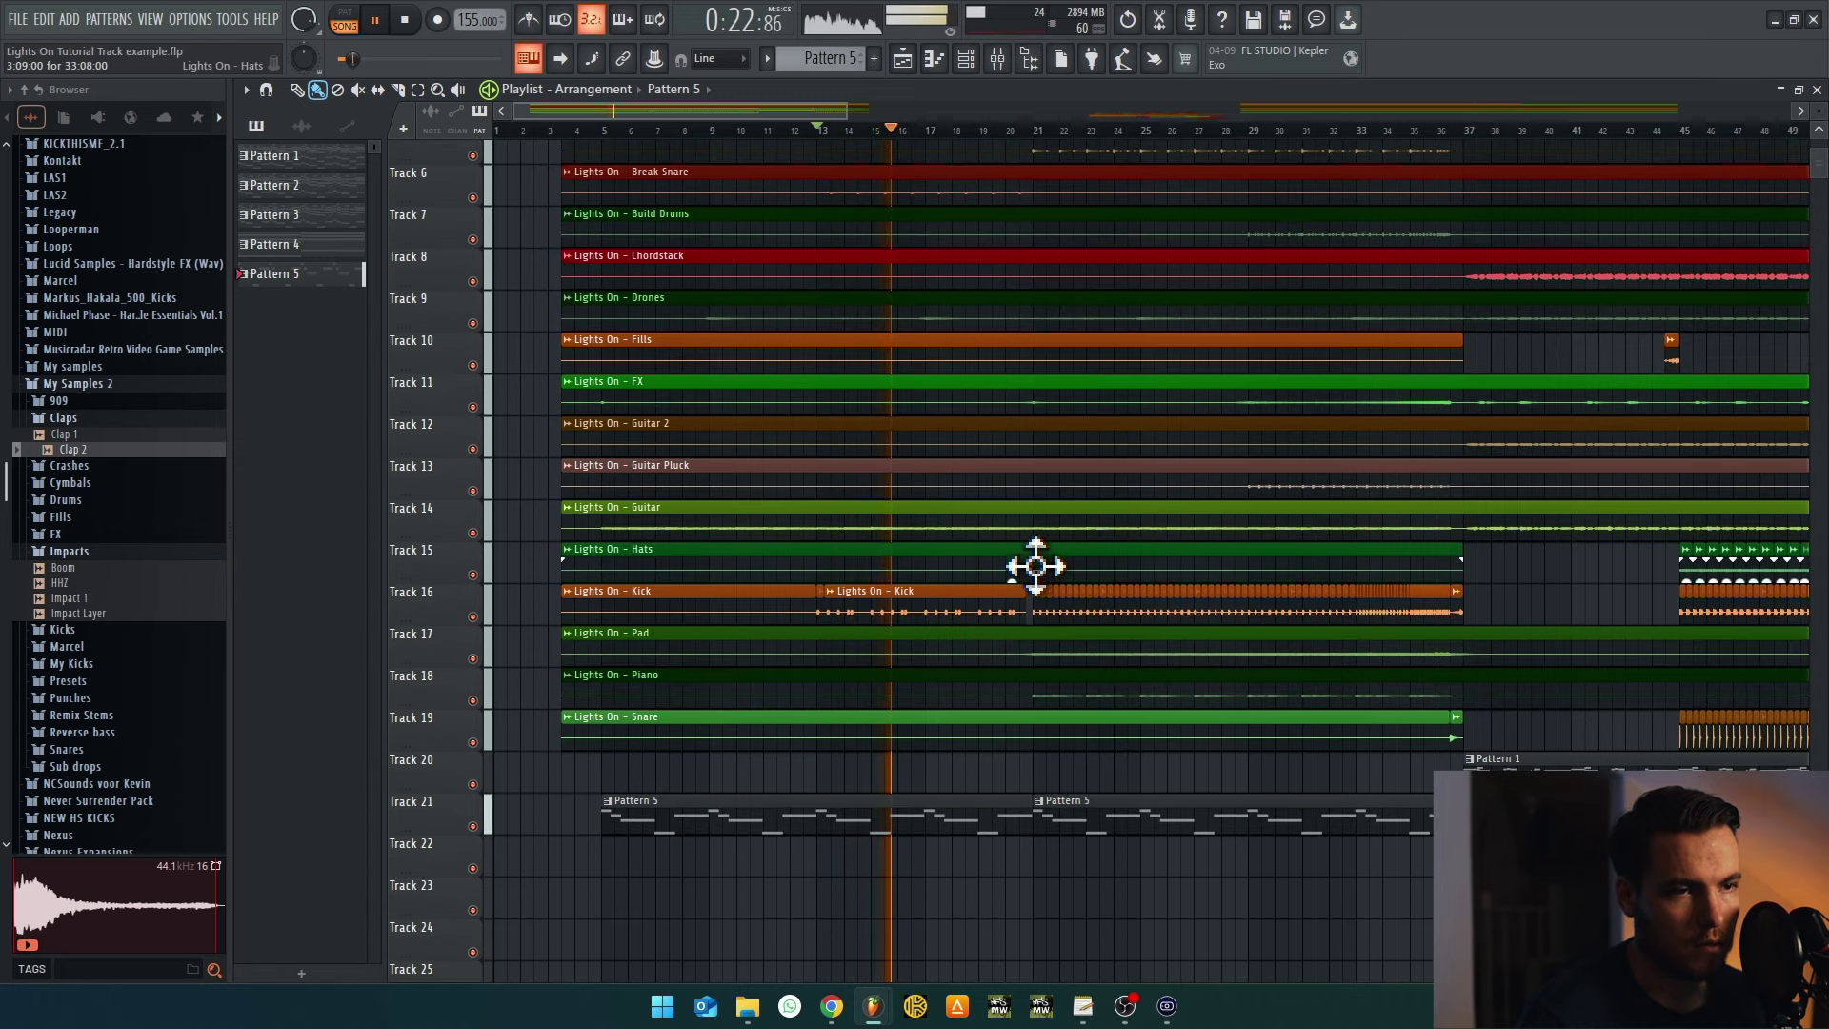
pyautogui.moveTo(1036, 566); pyautogui.dragTo(947, 708)
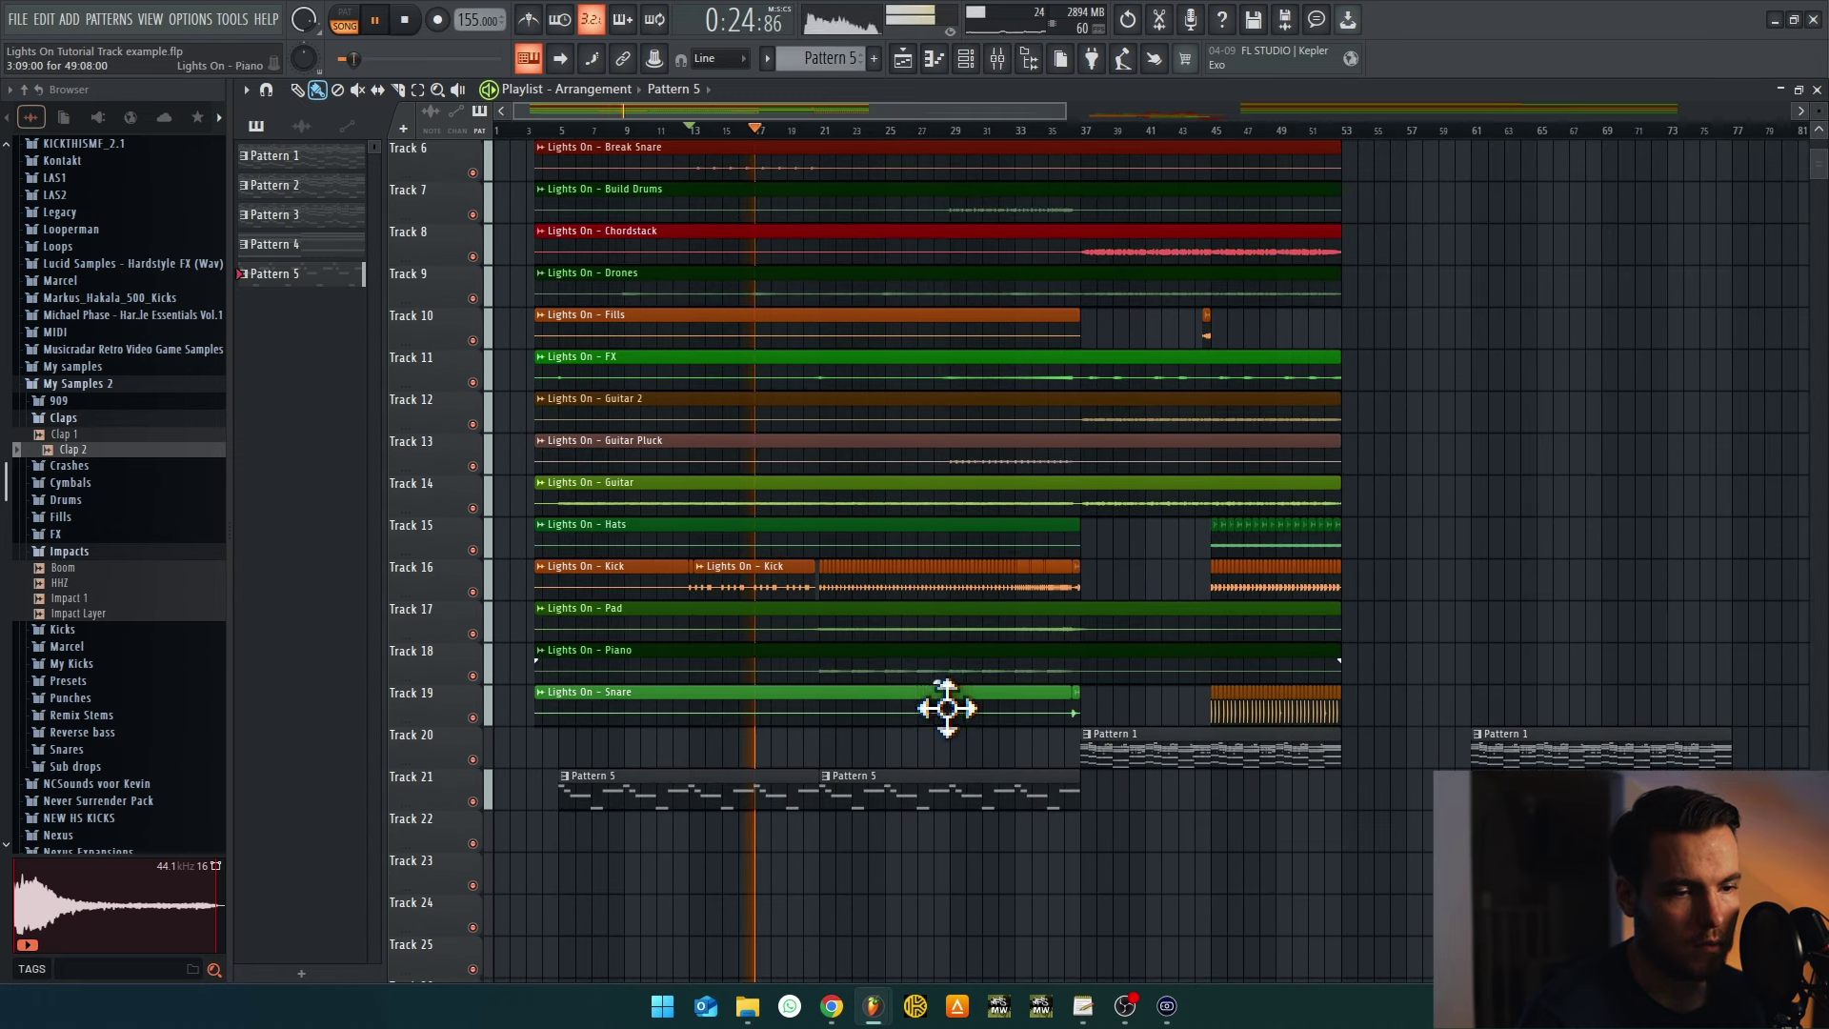
pyautogui.scroll(3, 867, 869)
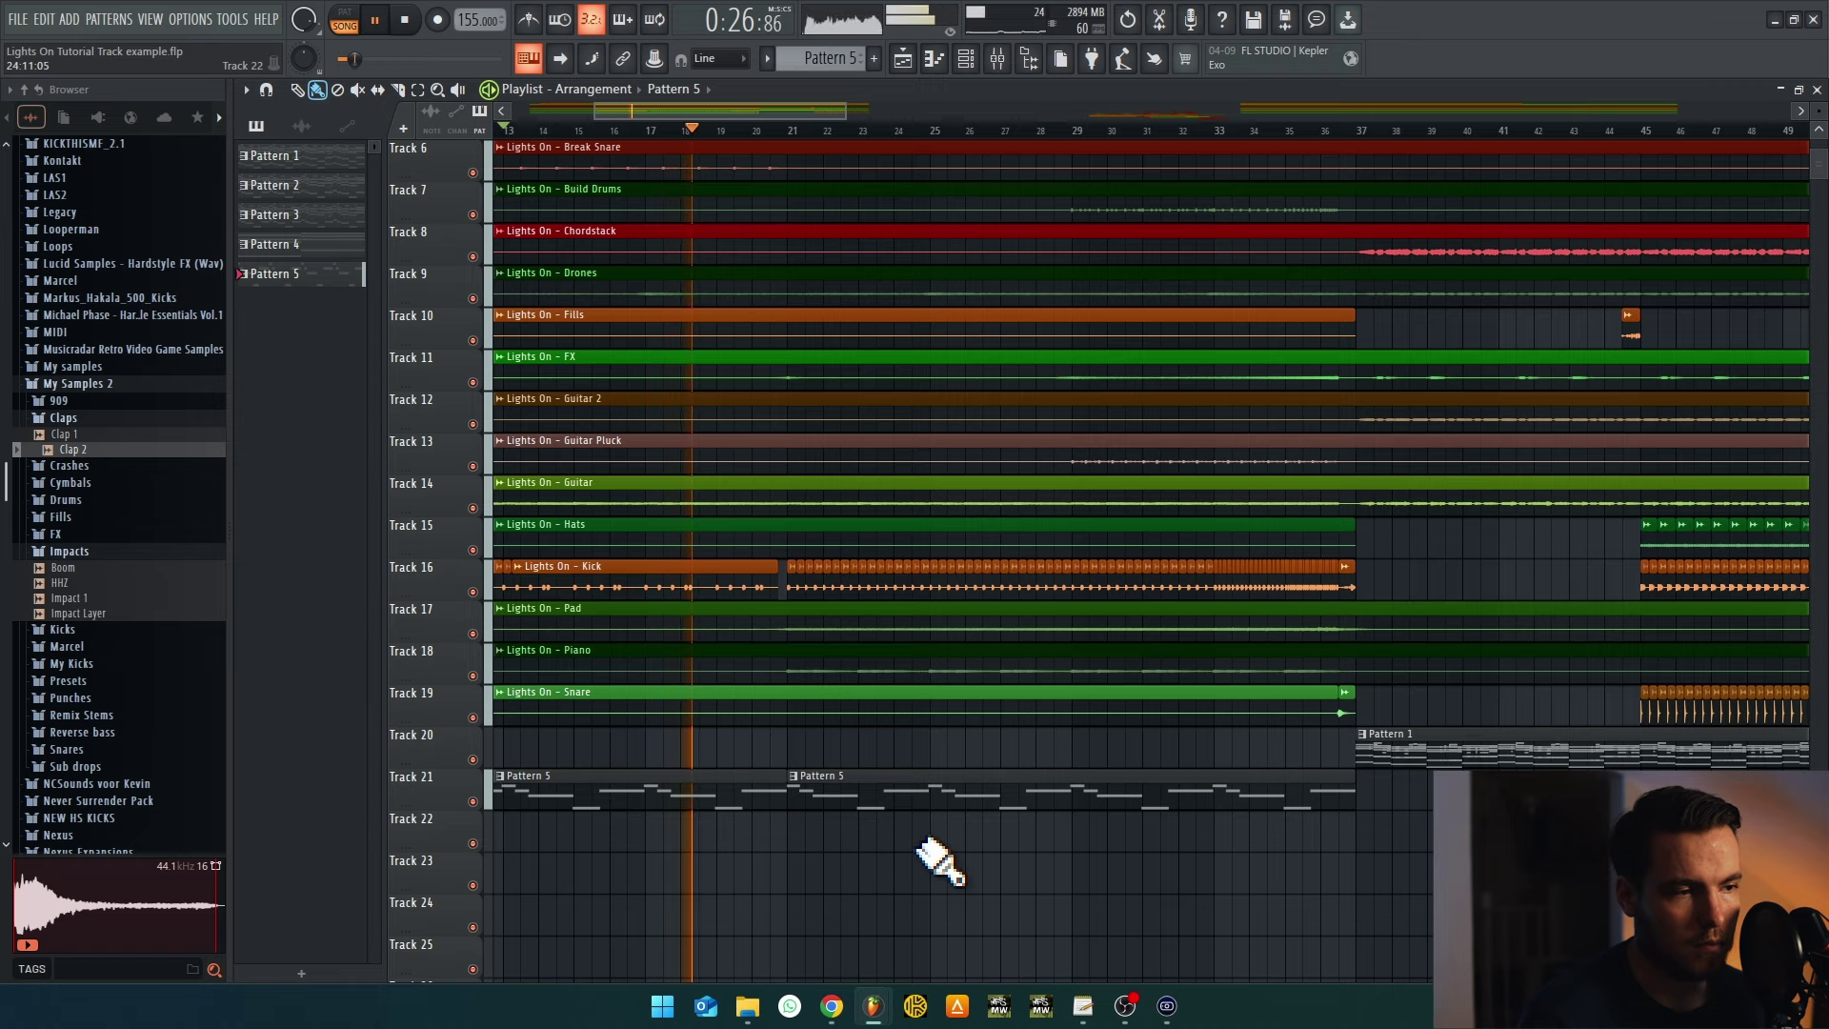
pyautogui.scroll(-3, 940, 863)
pyautogui.scroll(4, 1310, 865)
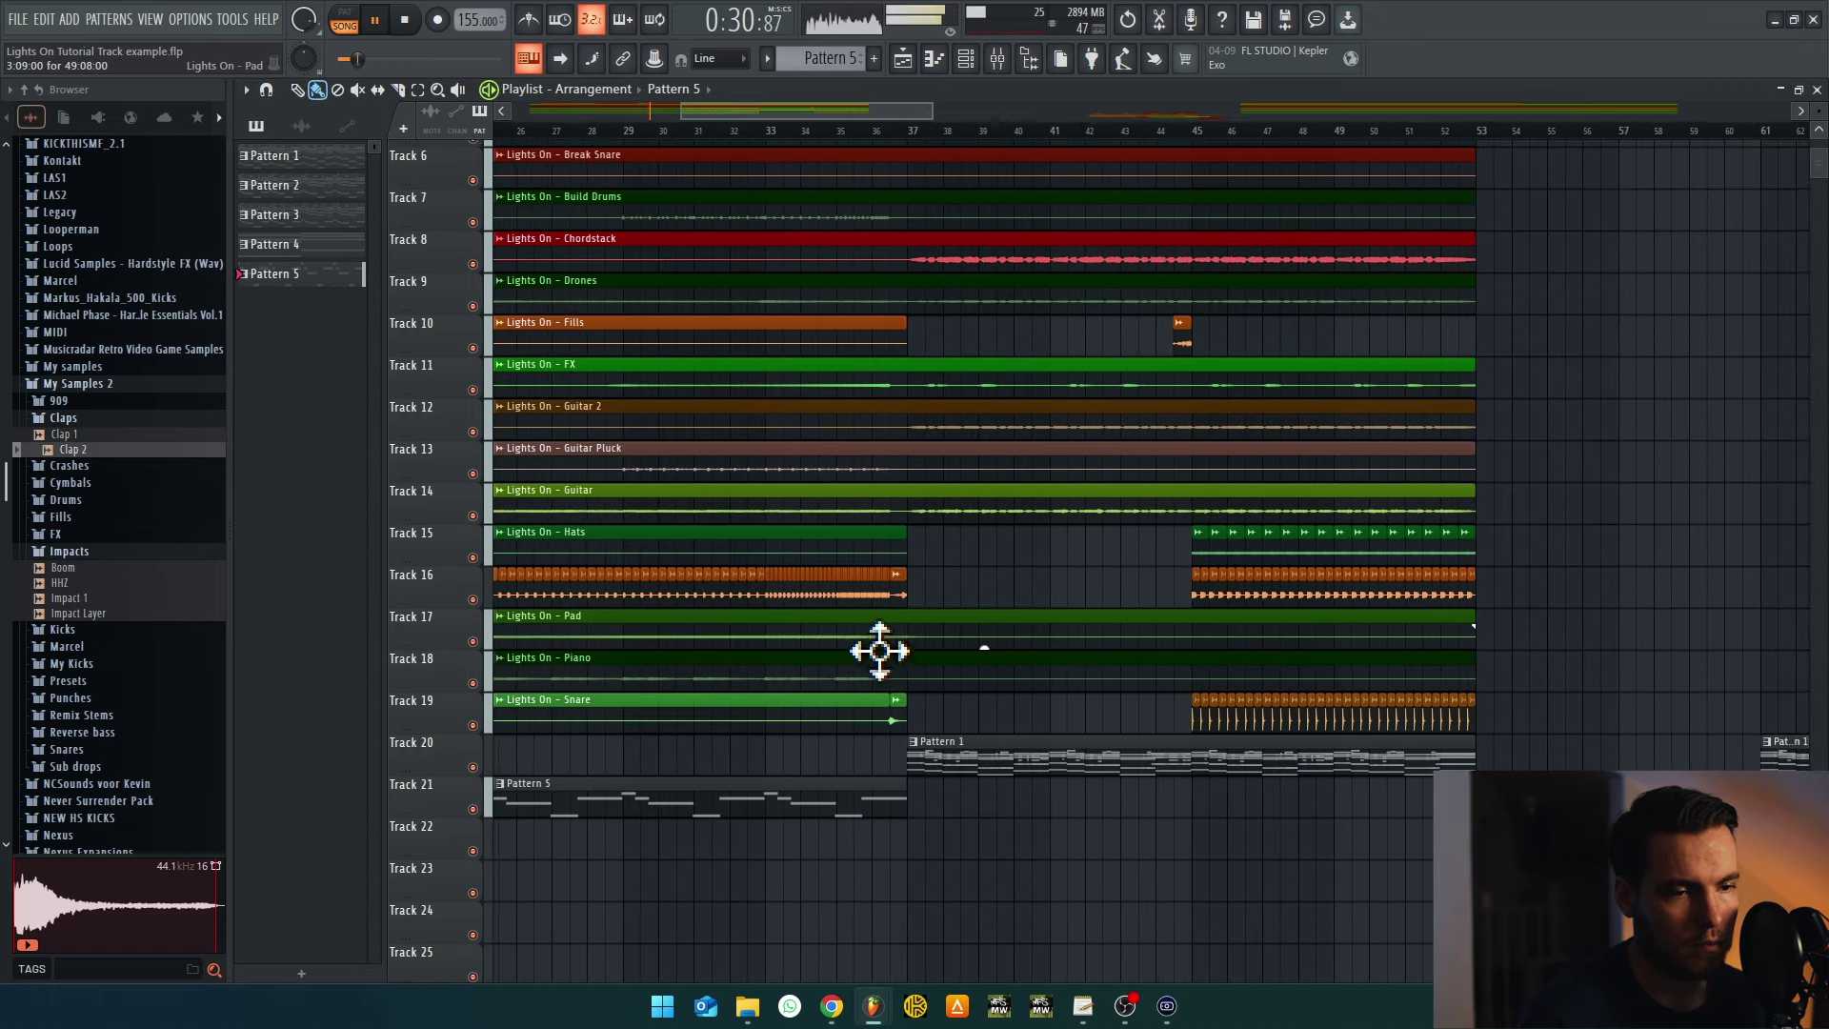
pyautogui.scroll(-3, 839, 677)
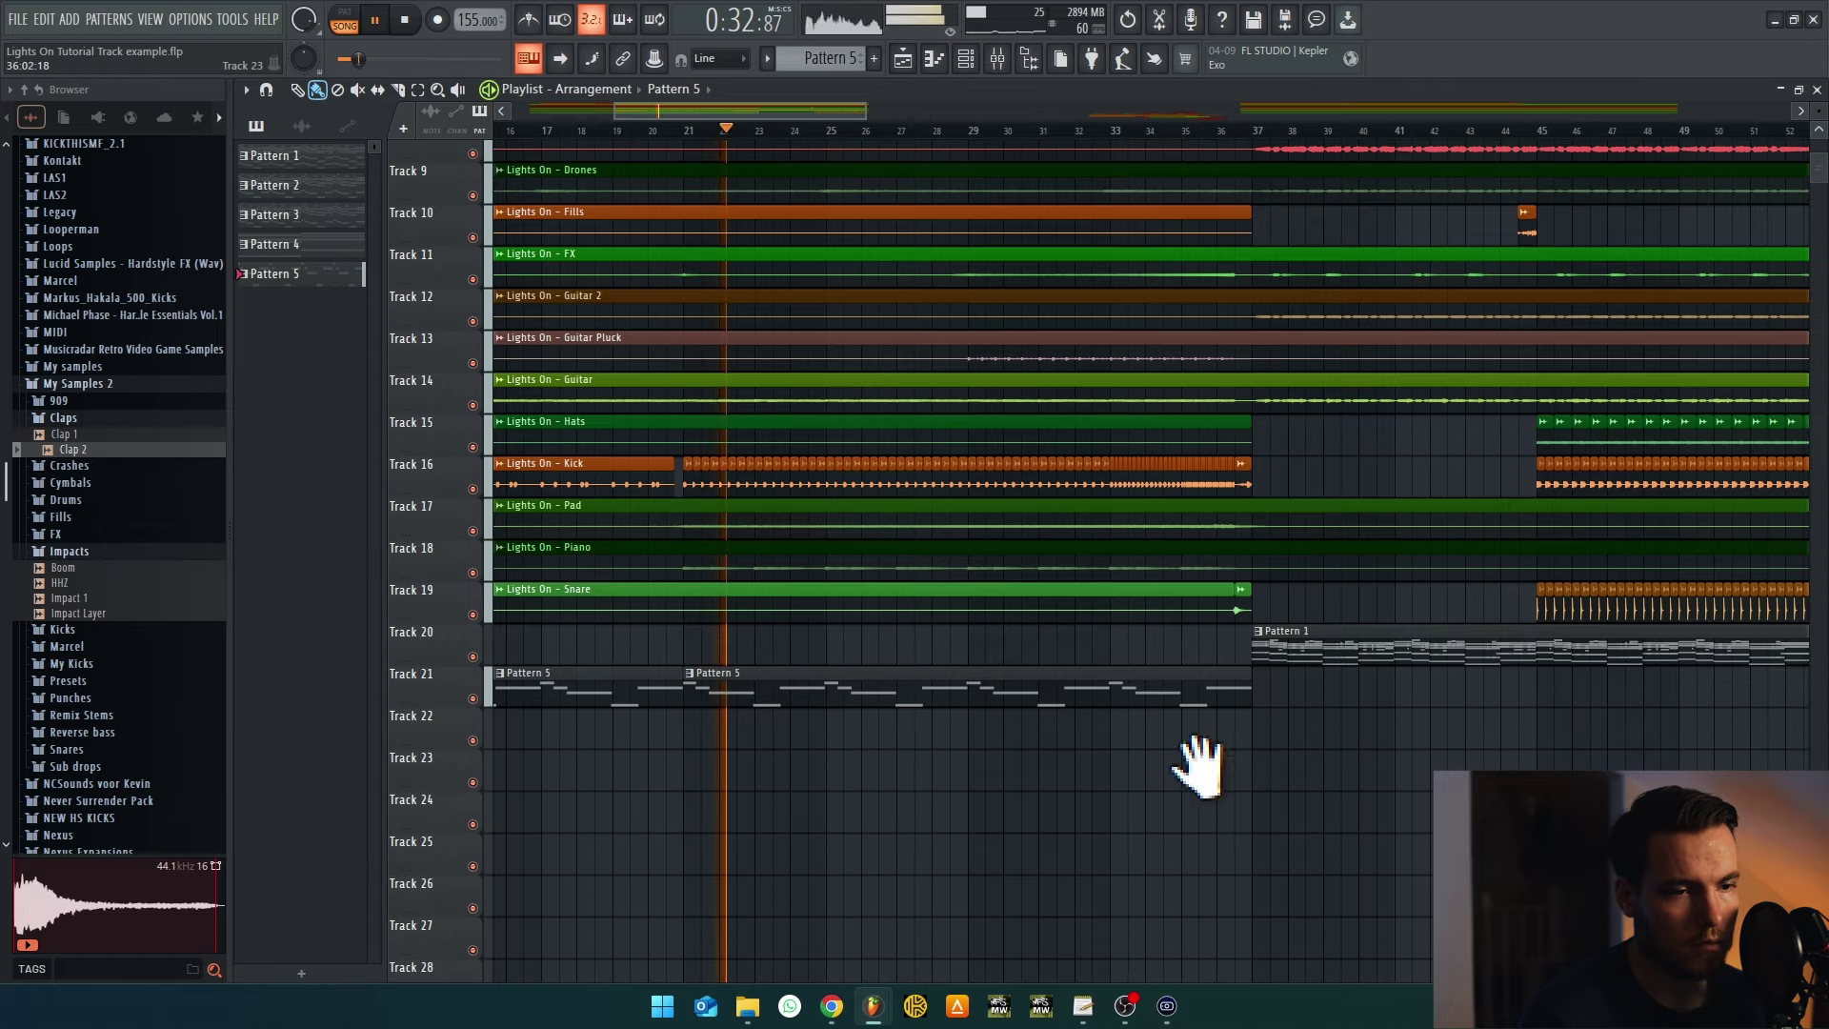
pyautogui.scroll(-3, 1162, 805)
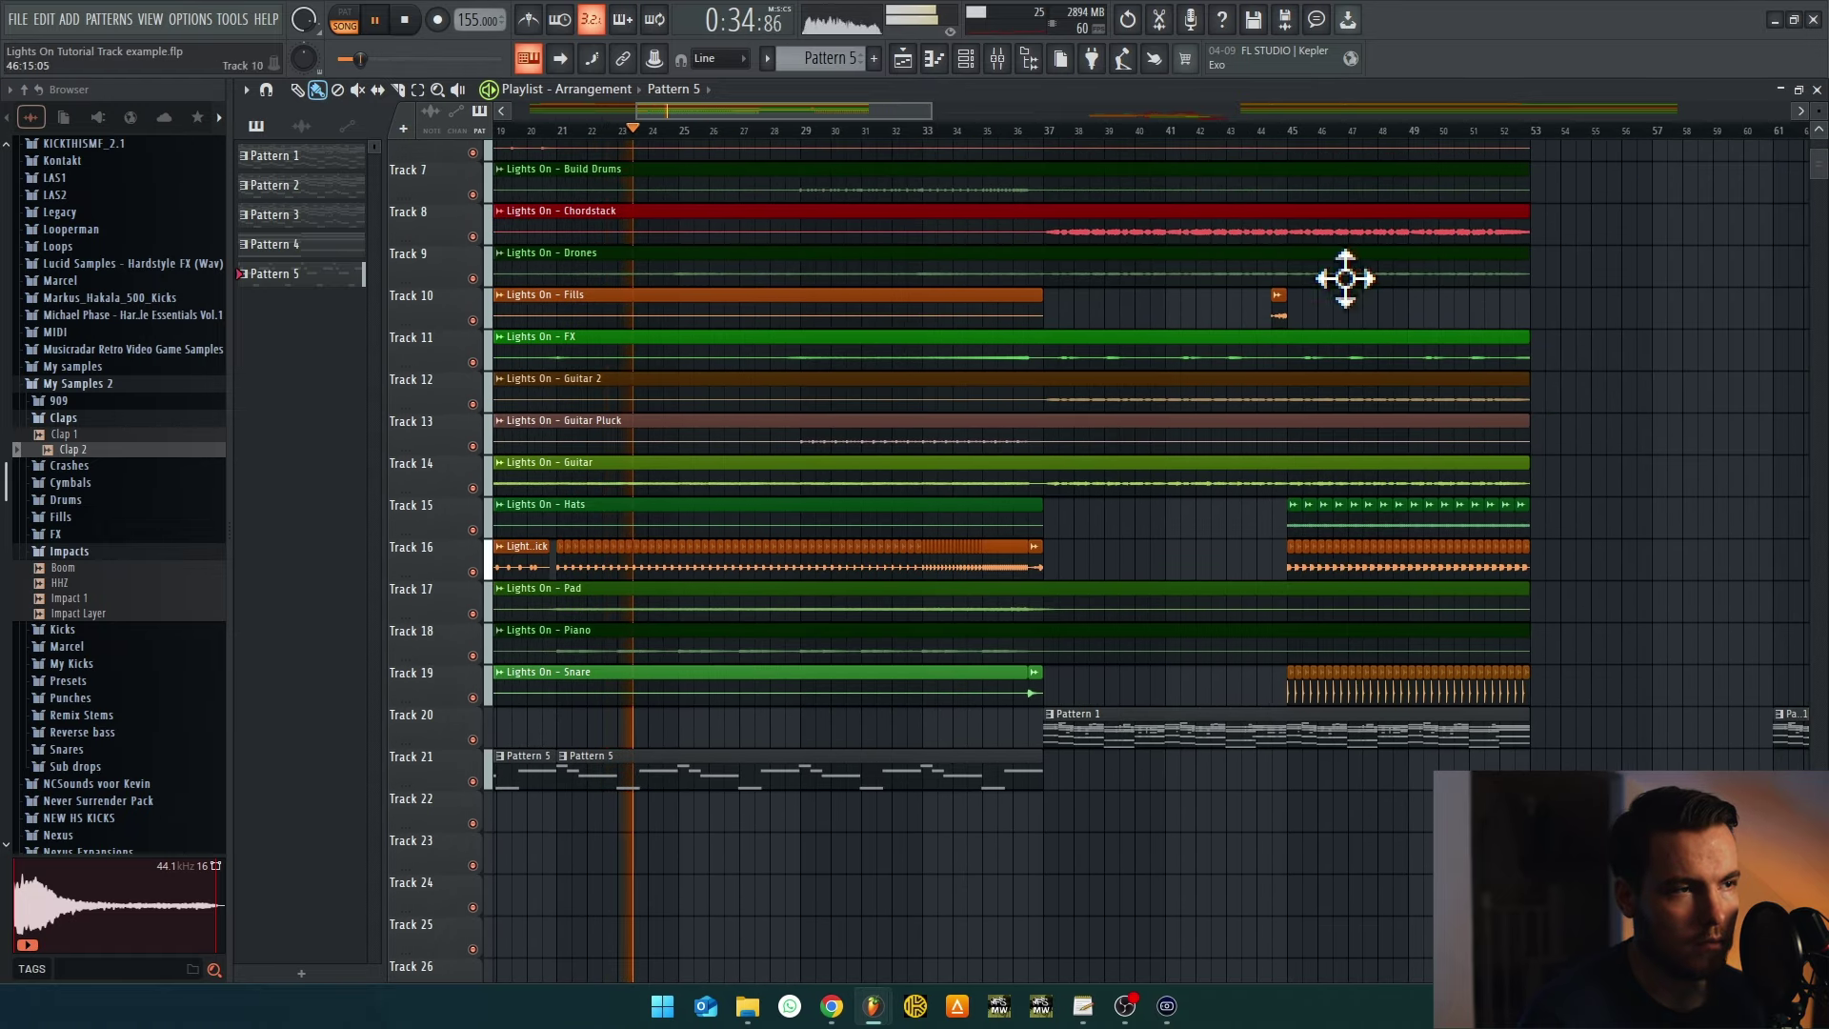
# Play the drop from bar 45 and check the Lights On - Kick clip's channel settings
pyautogui.click(1289, 129)
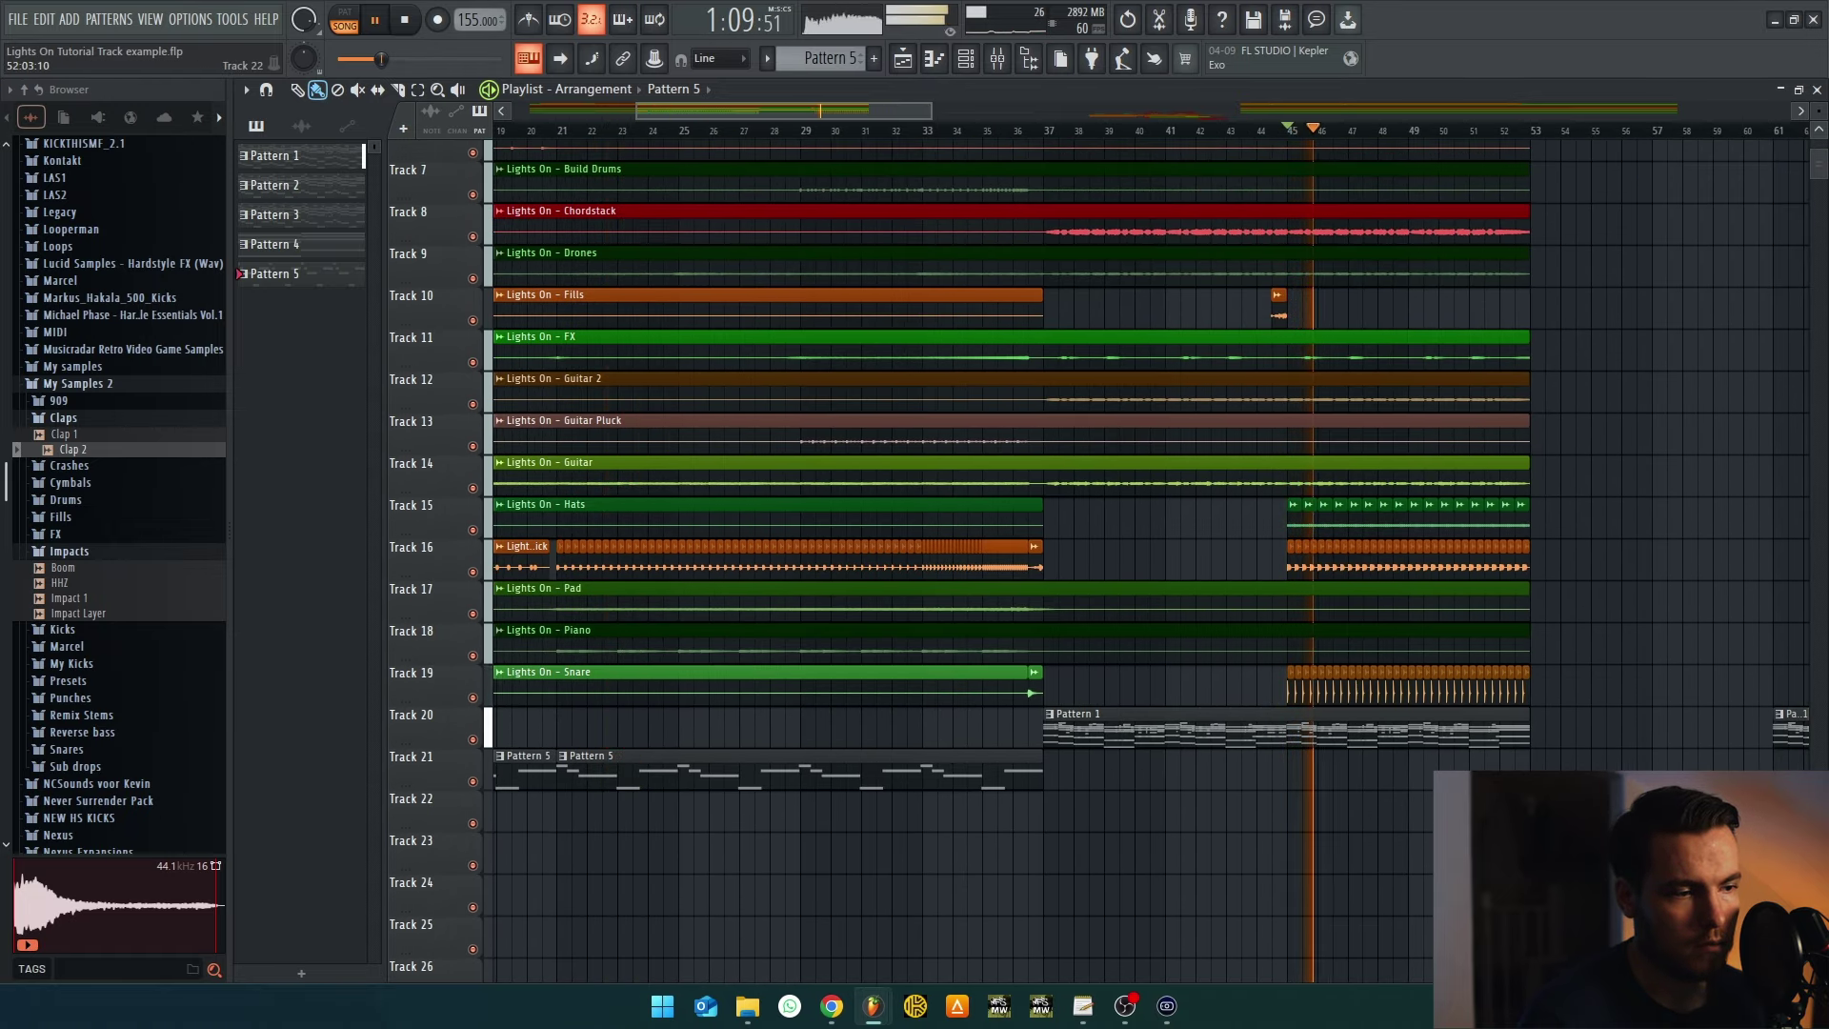
pyautogui.scroll(5, 1429, 851)
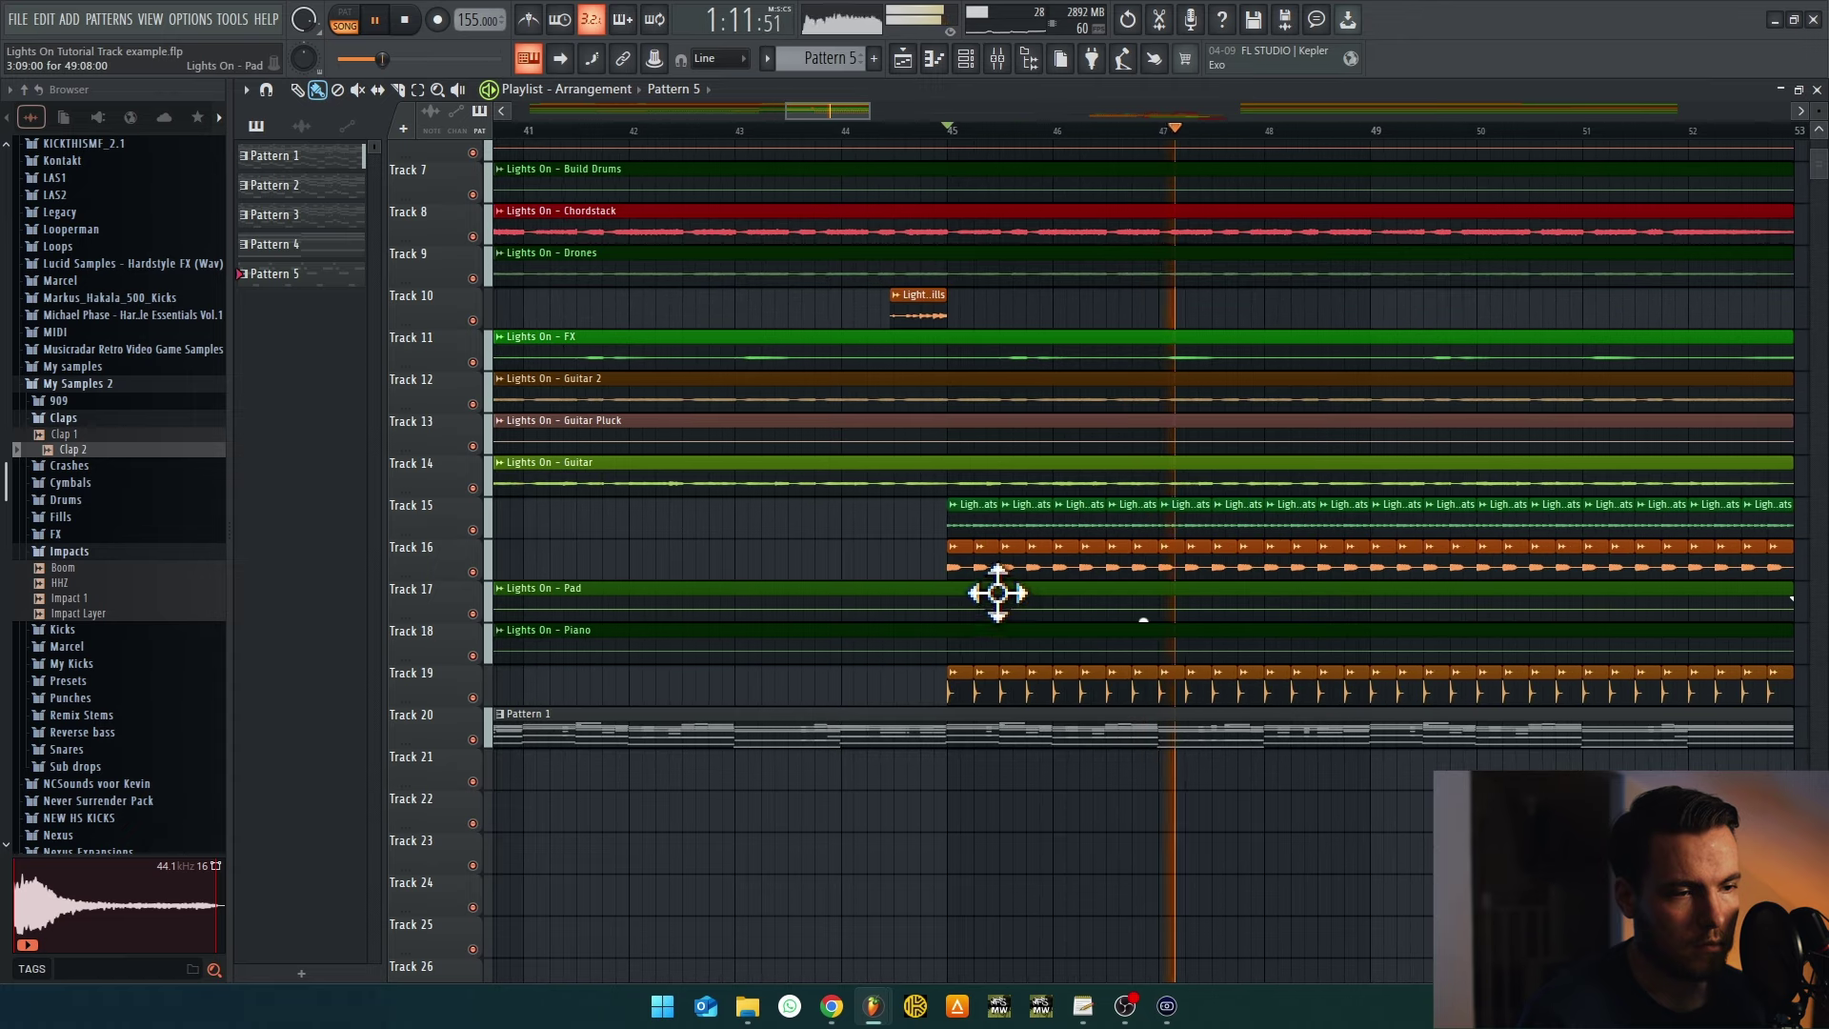
pyautogui.doubleClick(959, 571)
pyautogui.press('Escape')
pyautogui.scroll(-5, 1200, 848)
pyautogui.press('space')
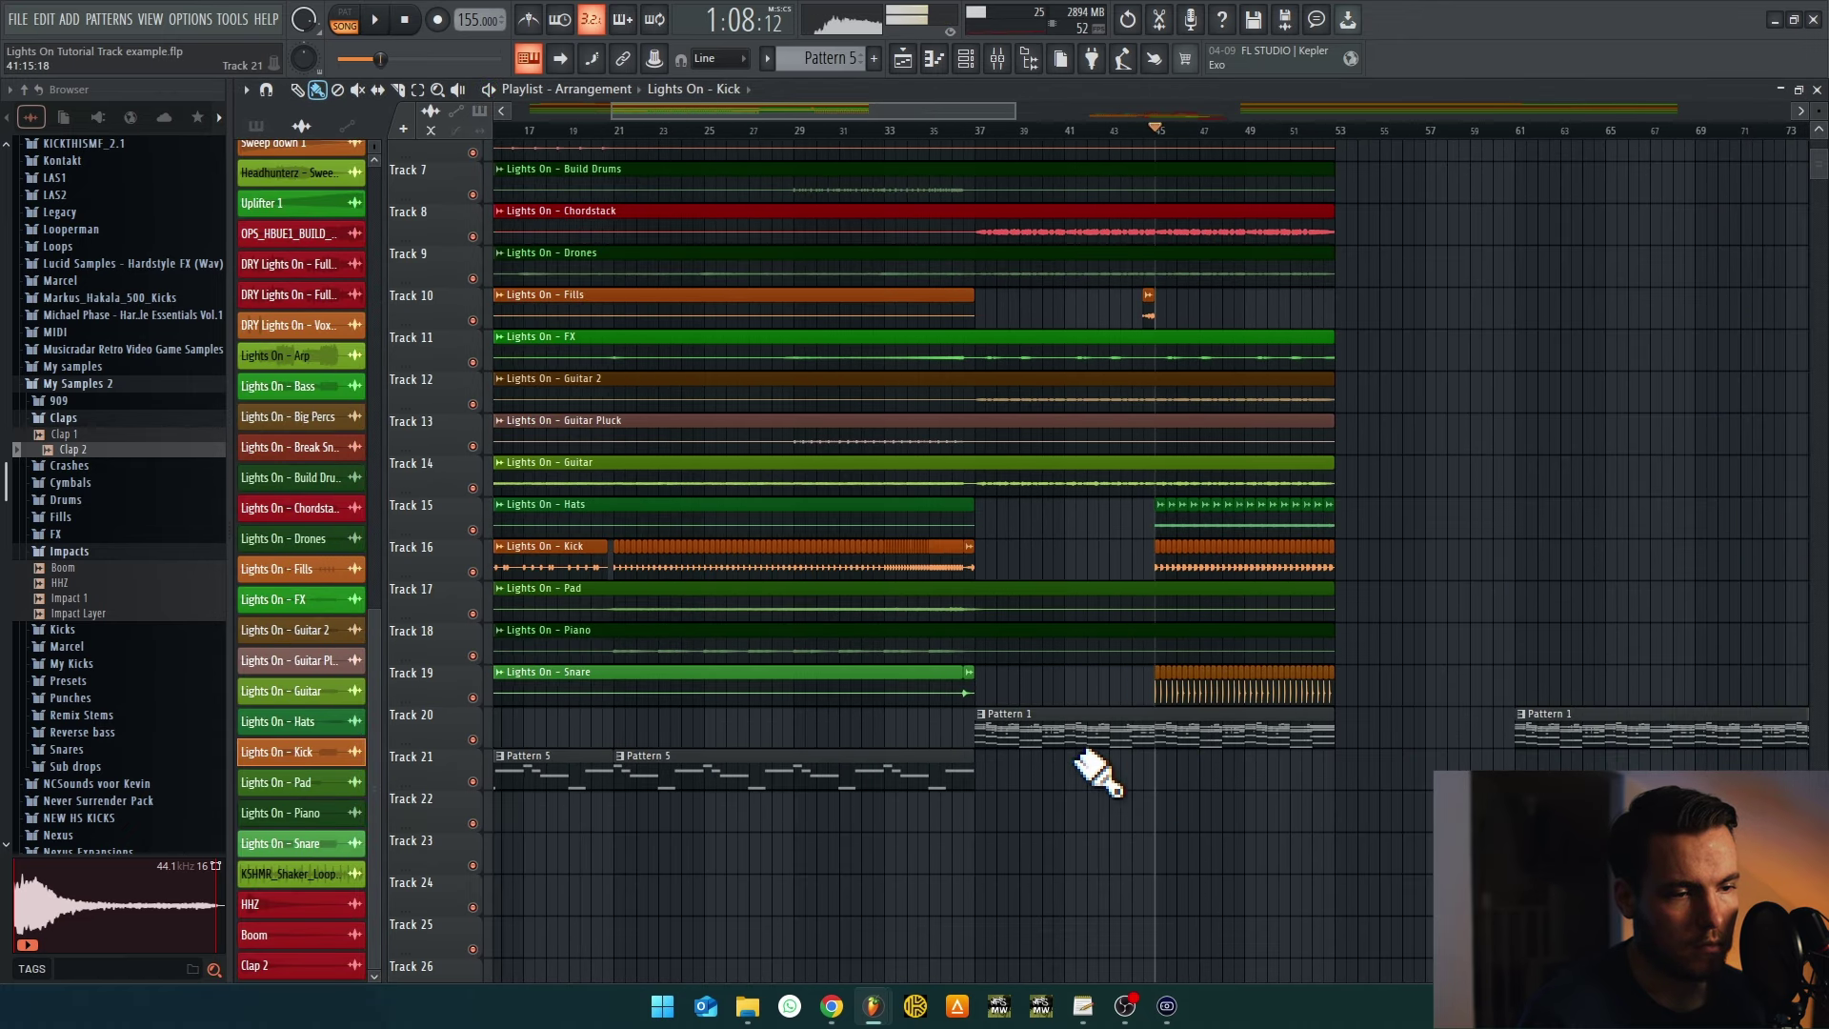
# Sidechain the Lights On - Kick mixer track to the Bass track and load Fruity Limiter there in slot 3, compressing from sidechain input 1
pyautogui.click(1000, 61)
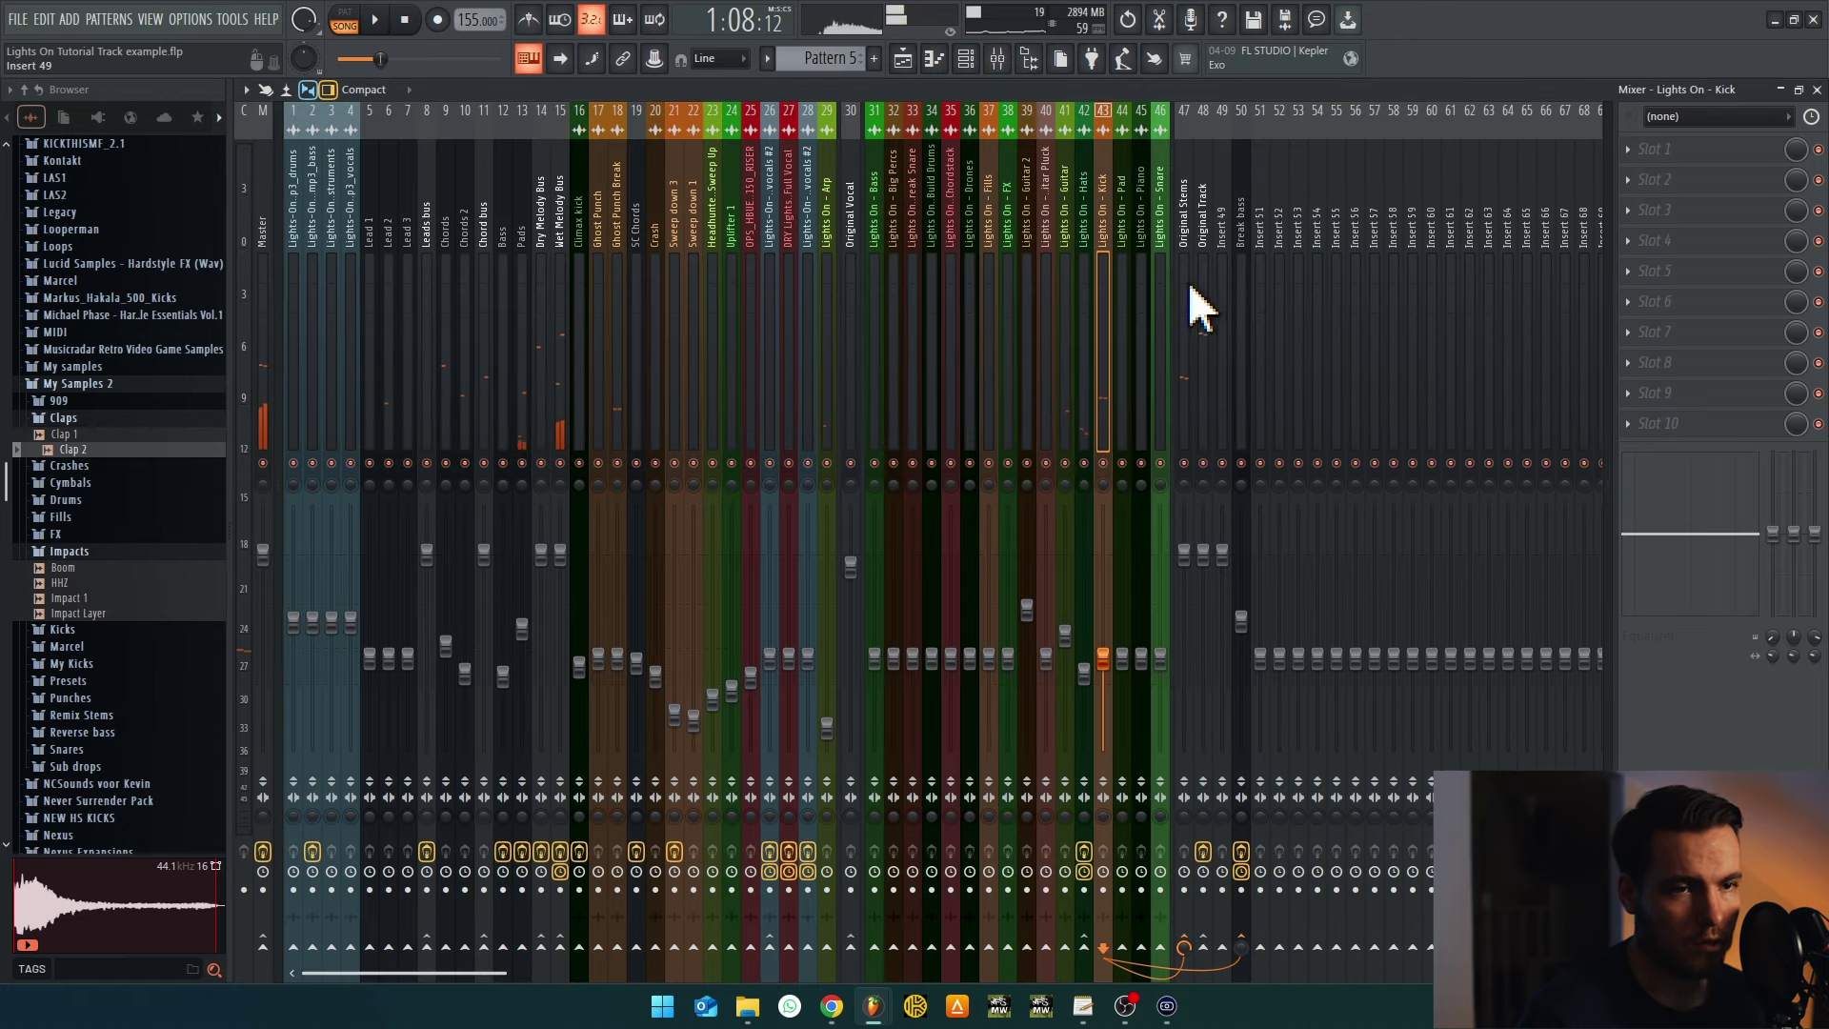
pyautogui.moveTo(515, 305)
pyautogui.mouseDown()
pyautogui.moveTo(449, 294)
pyautogui.moveTo(536, 307)
pyautogui.moveTo(514, 295)
pyautogui.mouseUp()
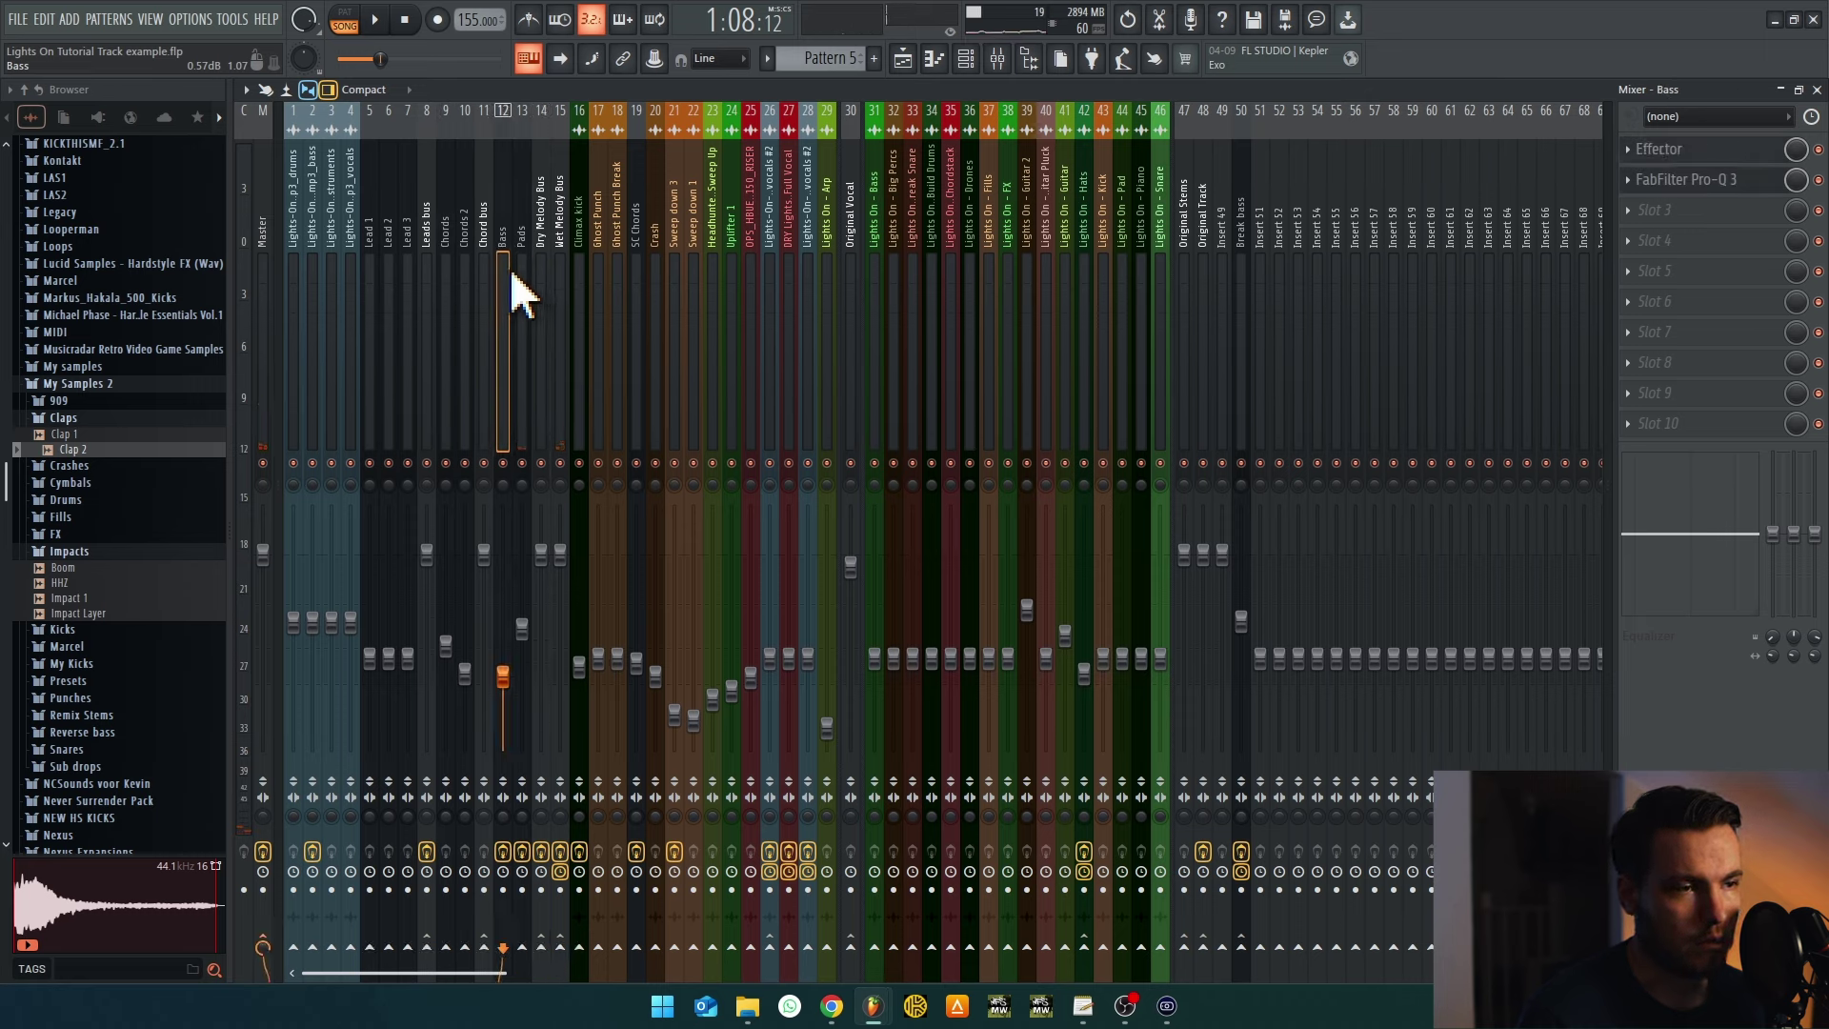
pyautogui.click(1110, 235)
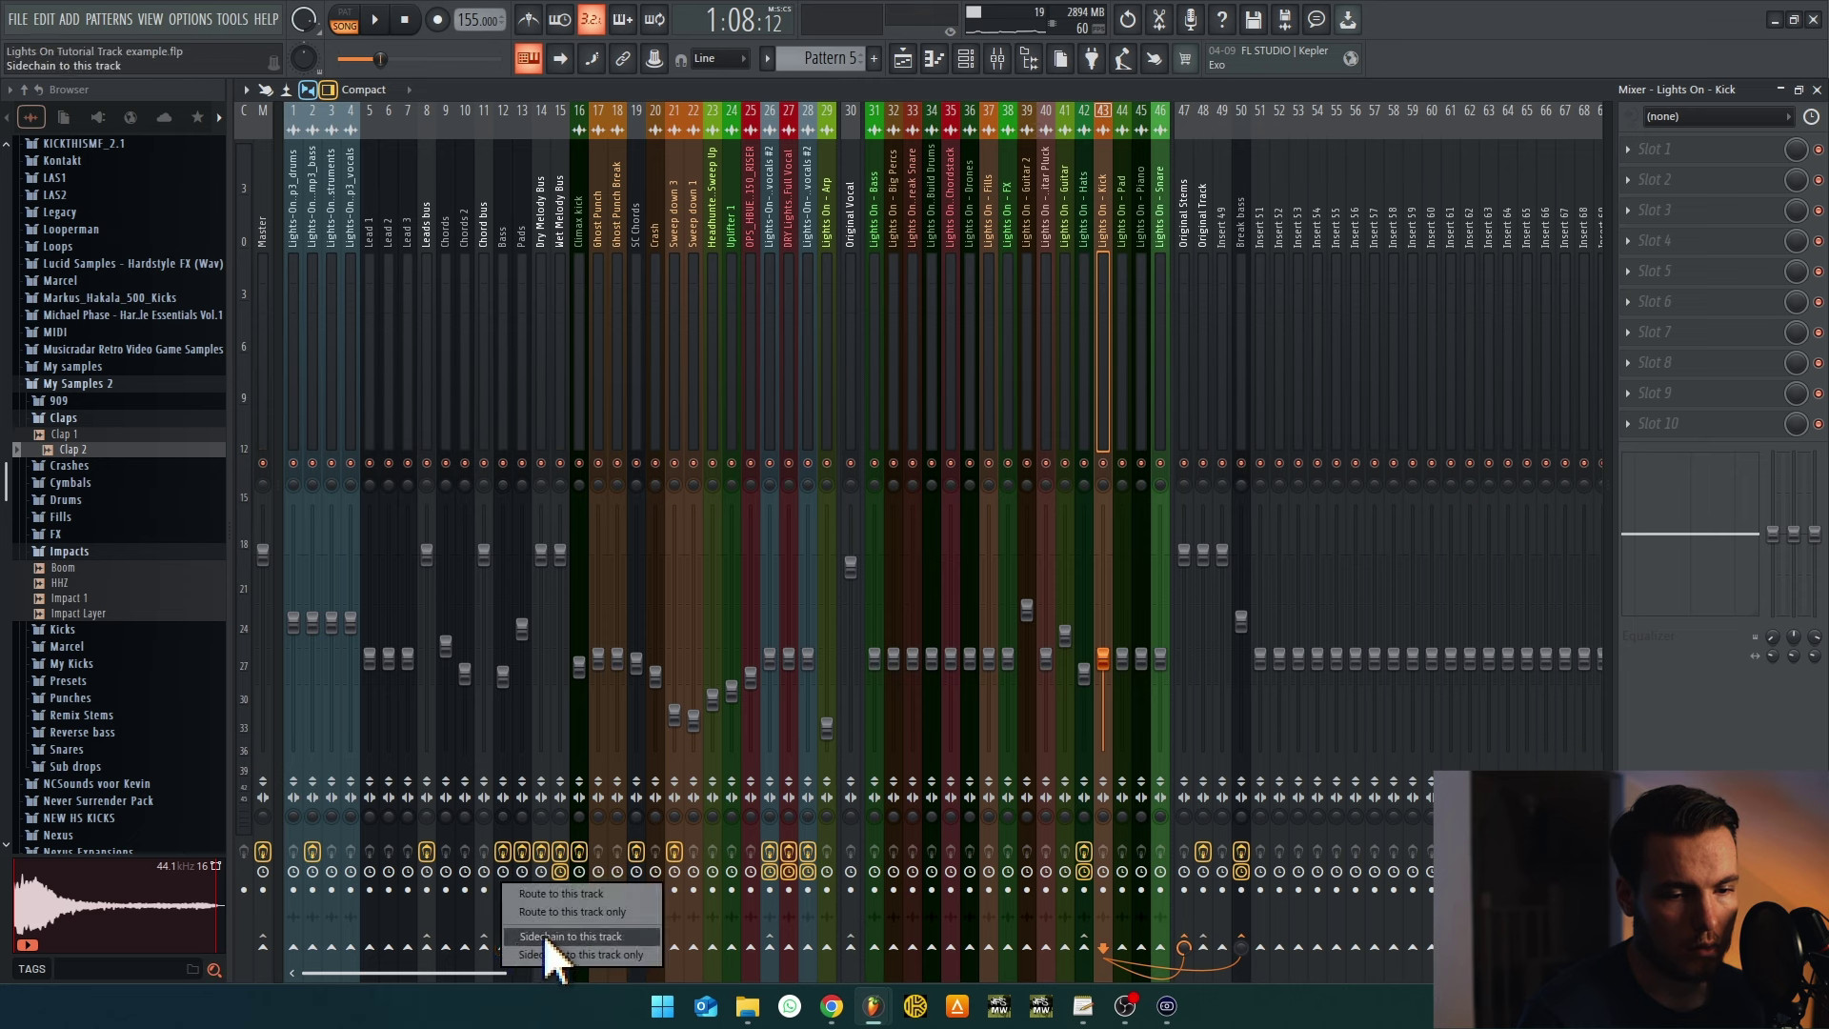
pyautogui.click(510, 327)
# Play the drop while shortening the release and adjusting the threshold of the Bass track's Fruity Limiter compressor
pyautogui.press('space')
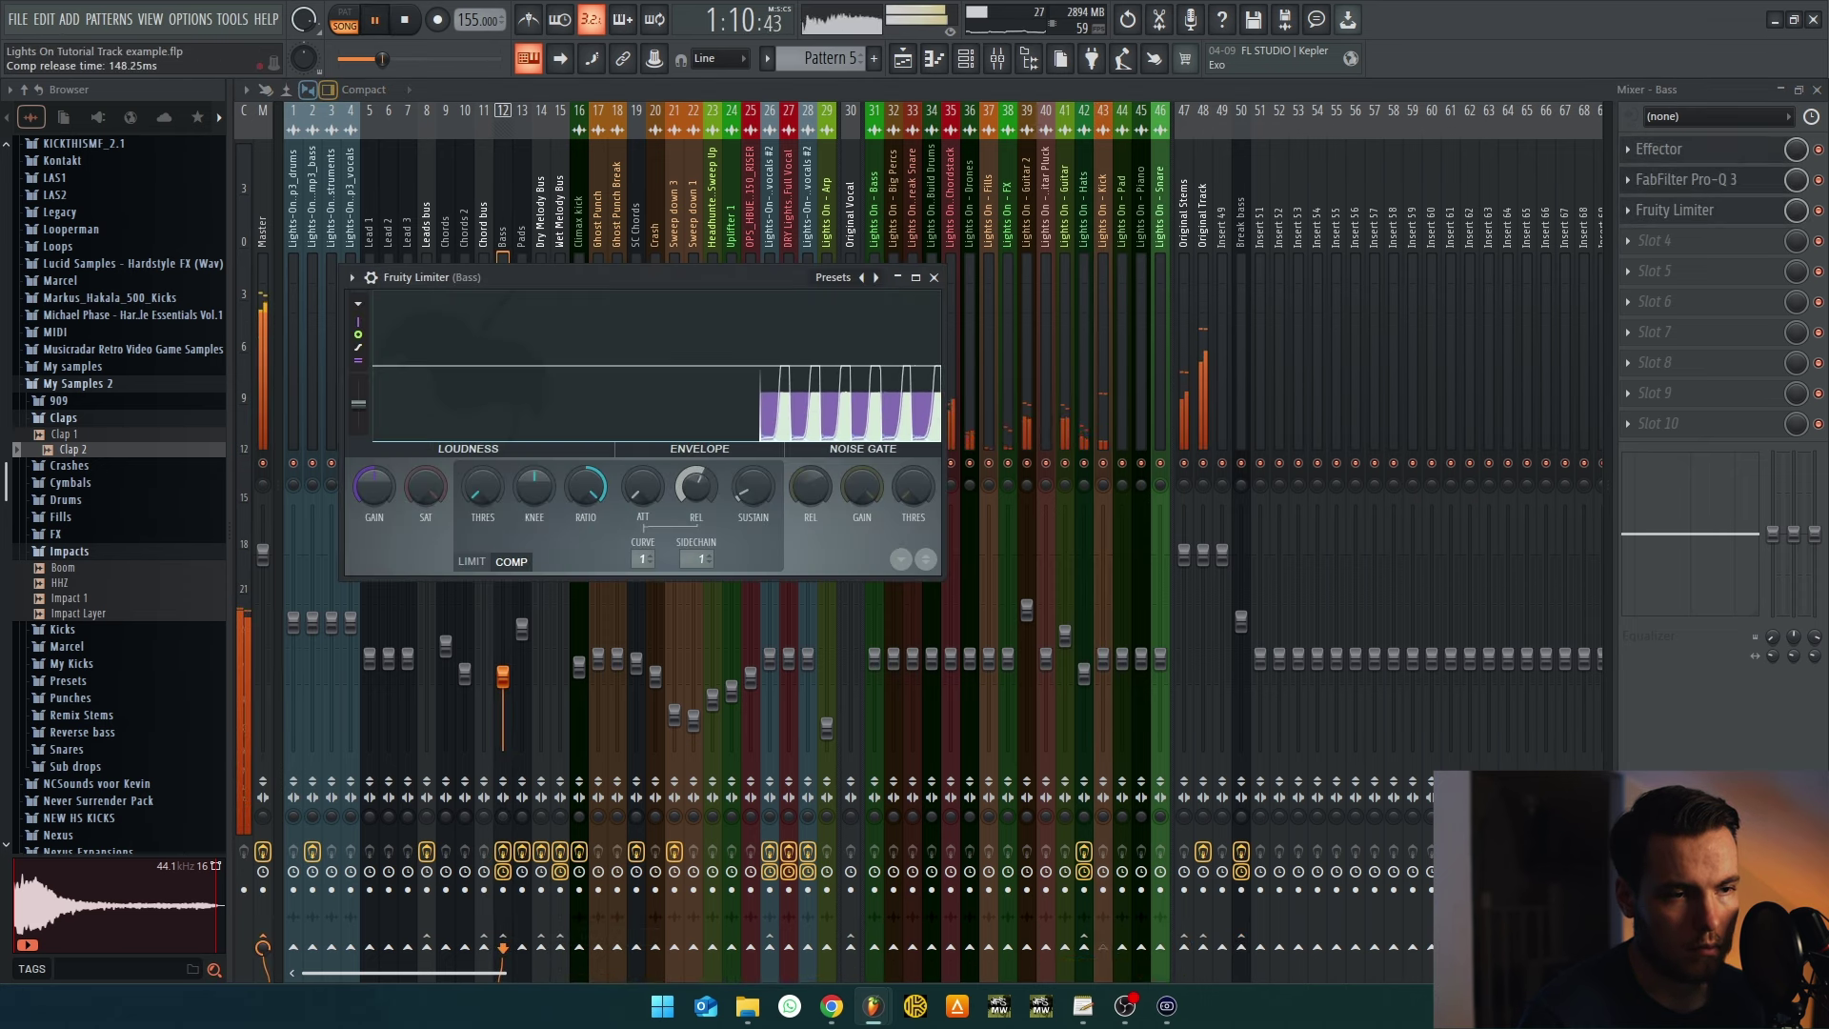
pyautogui.moveTo(695, 487); pyautogui.dragTo(696, 543)
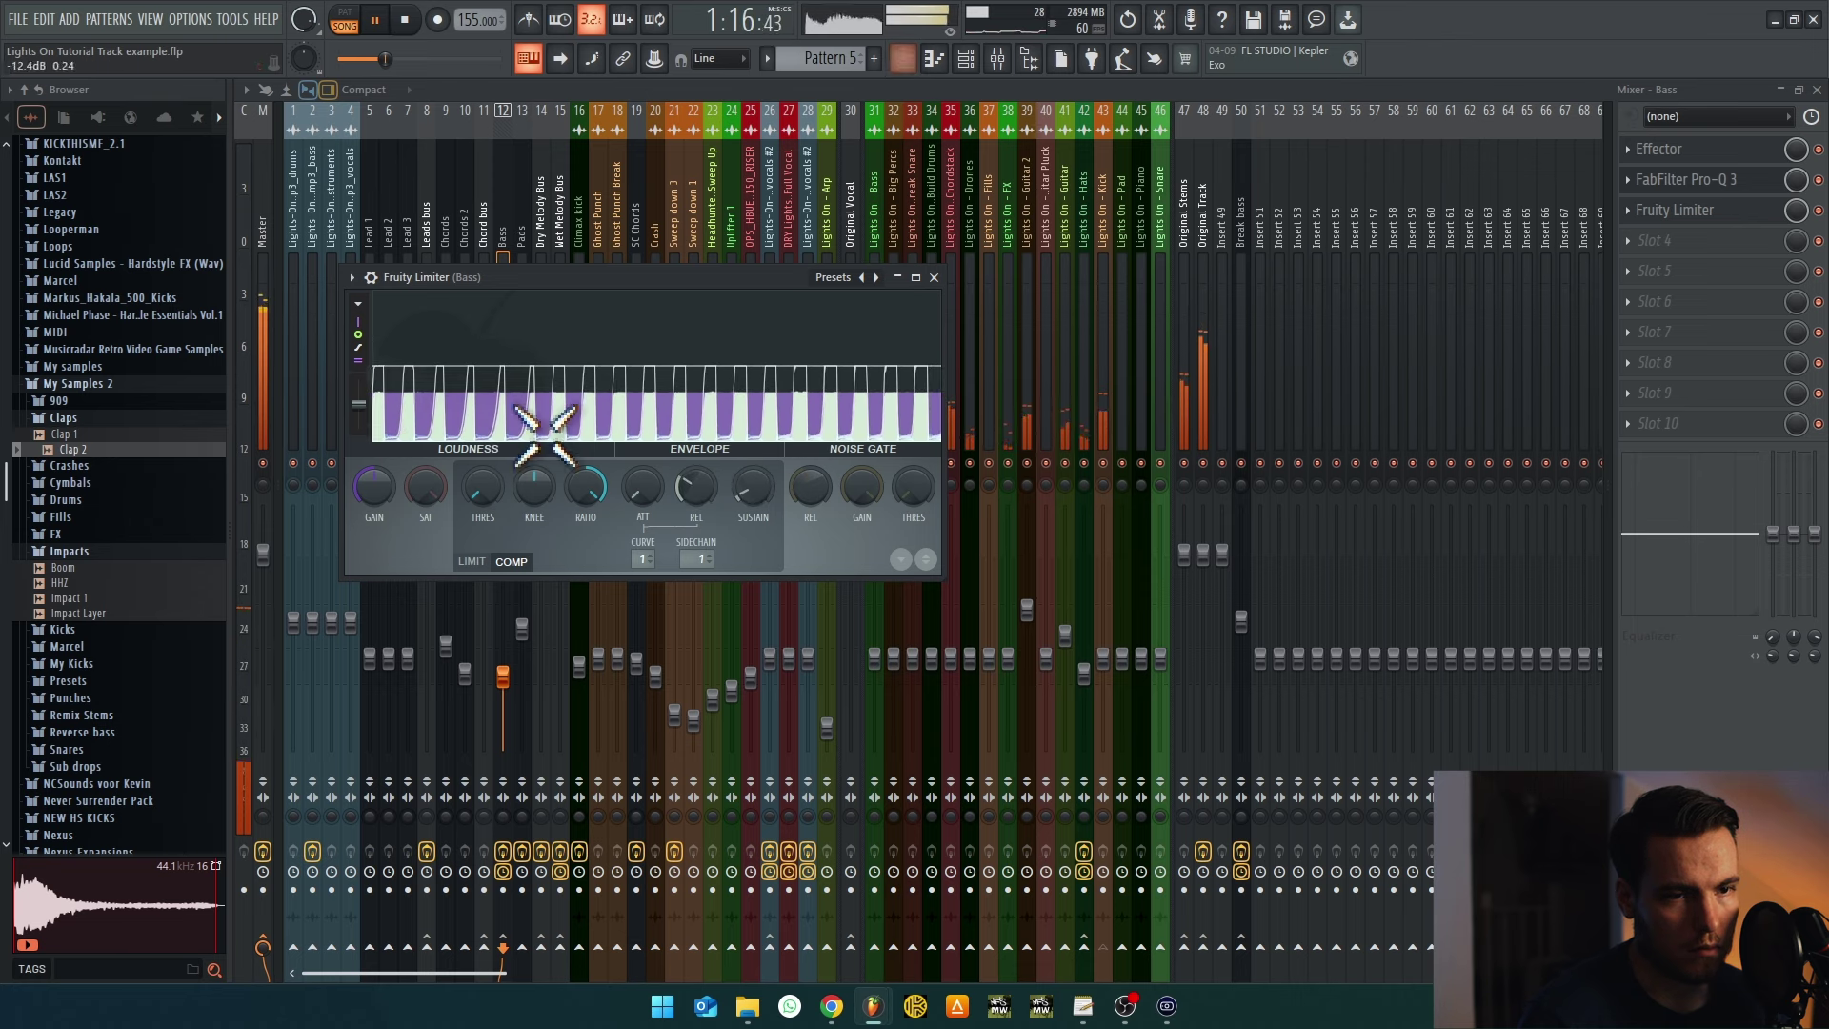
pyautogui.moveTo(483, 487); pyautogui.dragTo(482, 467)
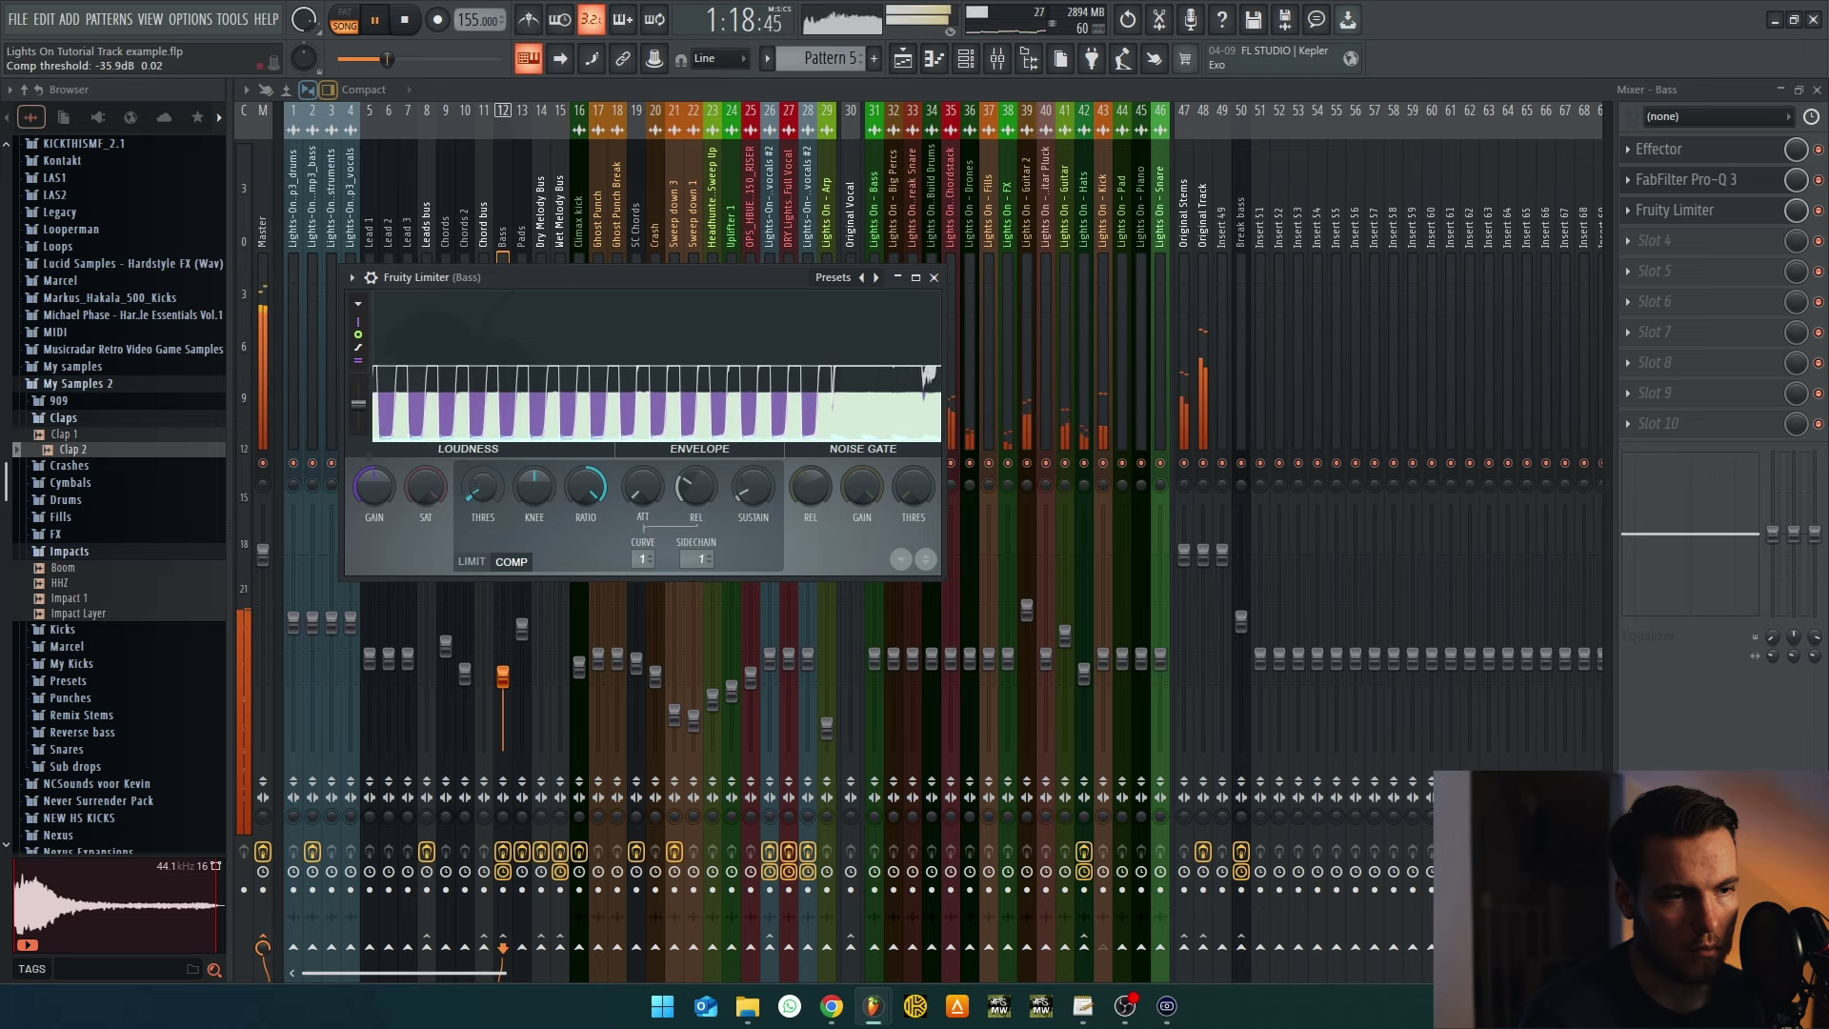
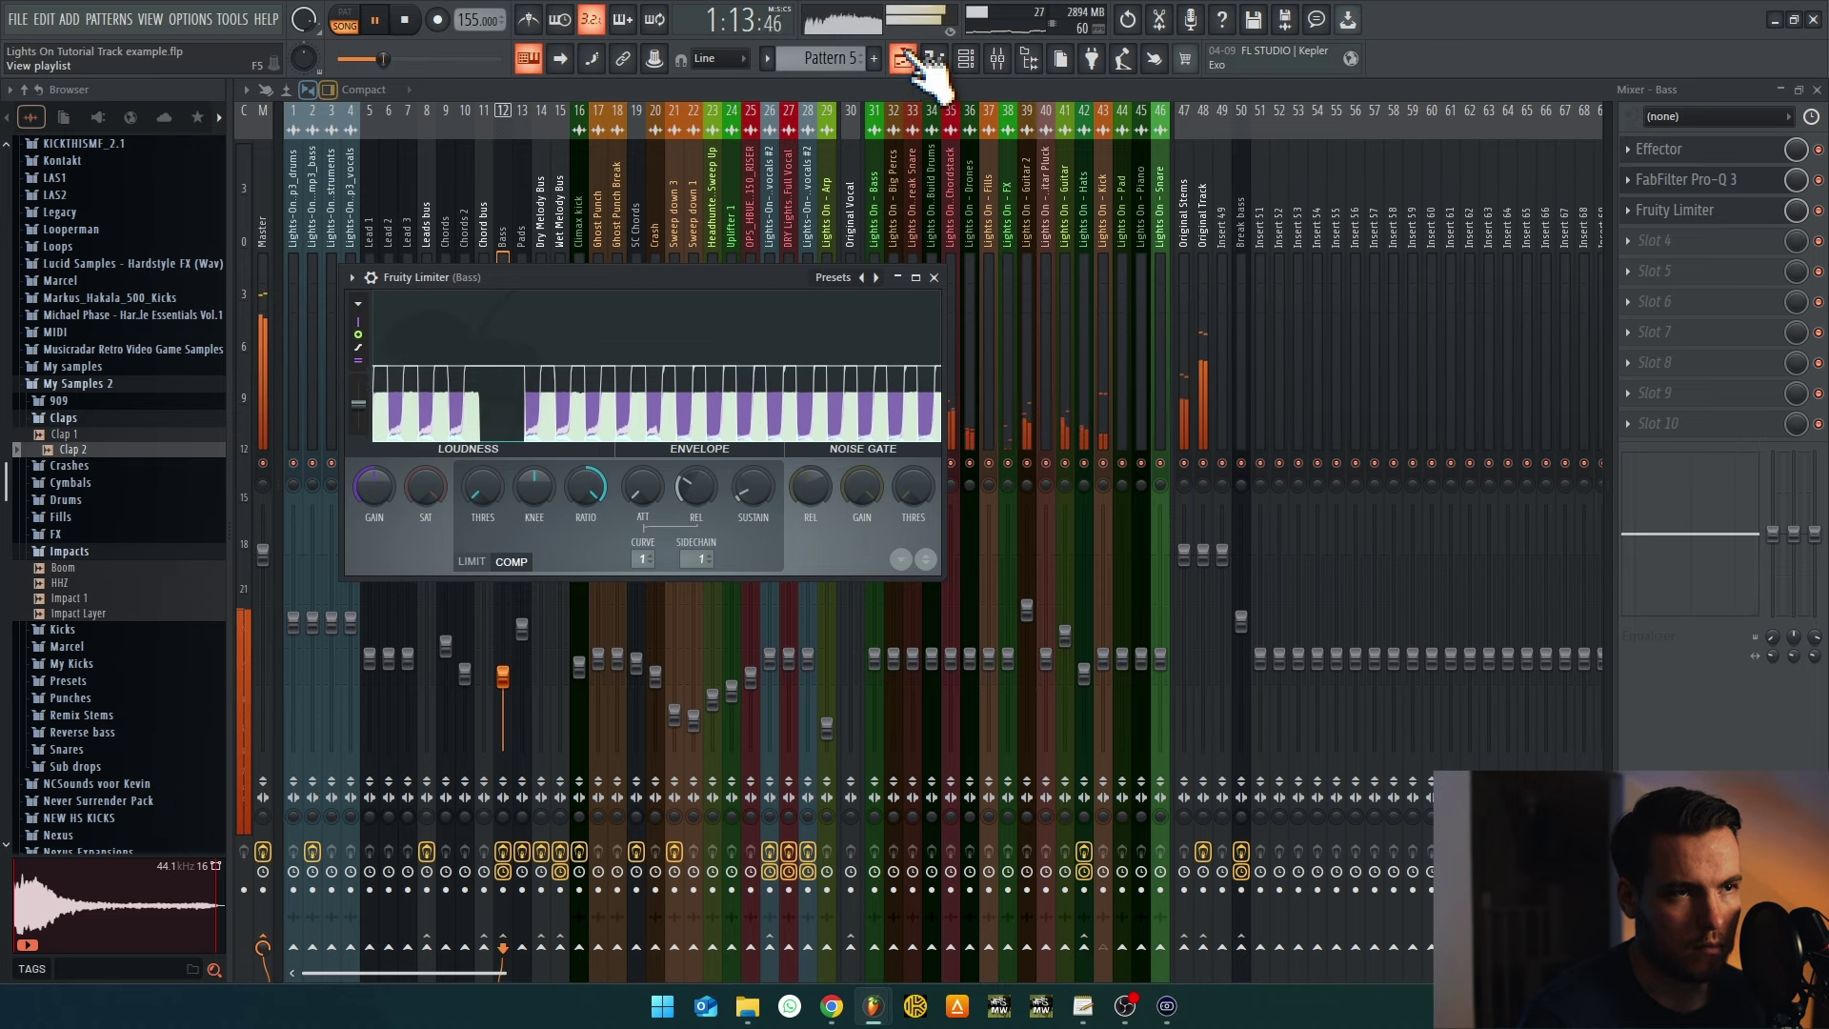
# Shorten the Lights On - Kick clips between bars 45 and 53 to half a beat each, with a fade-out of about 40 ms
pyautogui.click(905, 61)
pyautogui.scroll(-1, 1174, 693)
pyautogui.keyDown('ctrl'); pyautogui.scroll(4, 1174, 693); pyautogui.keyUp('ctrl')
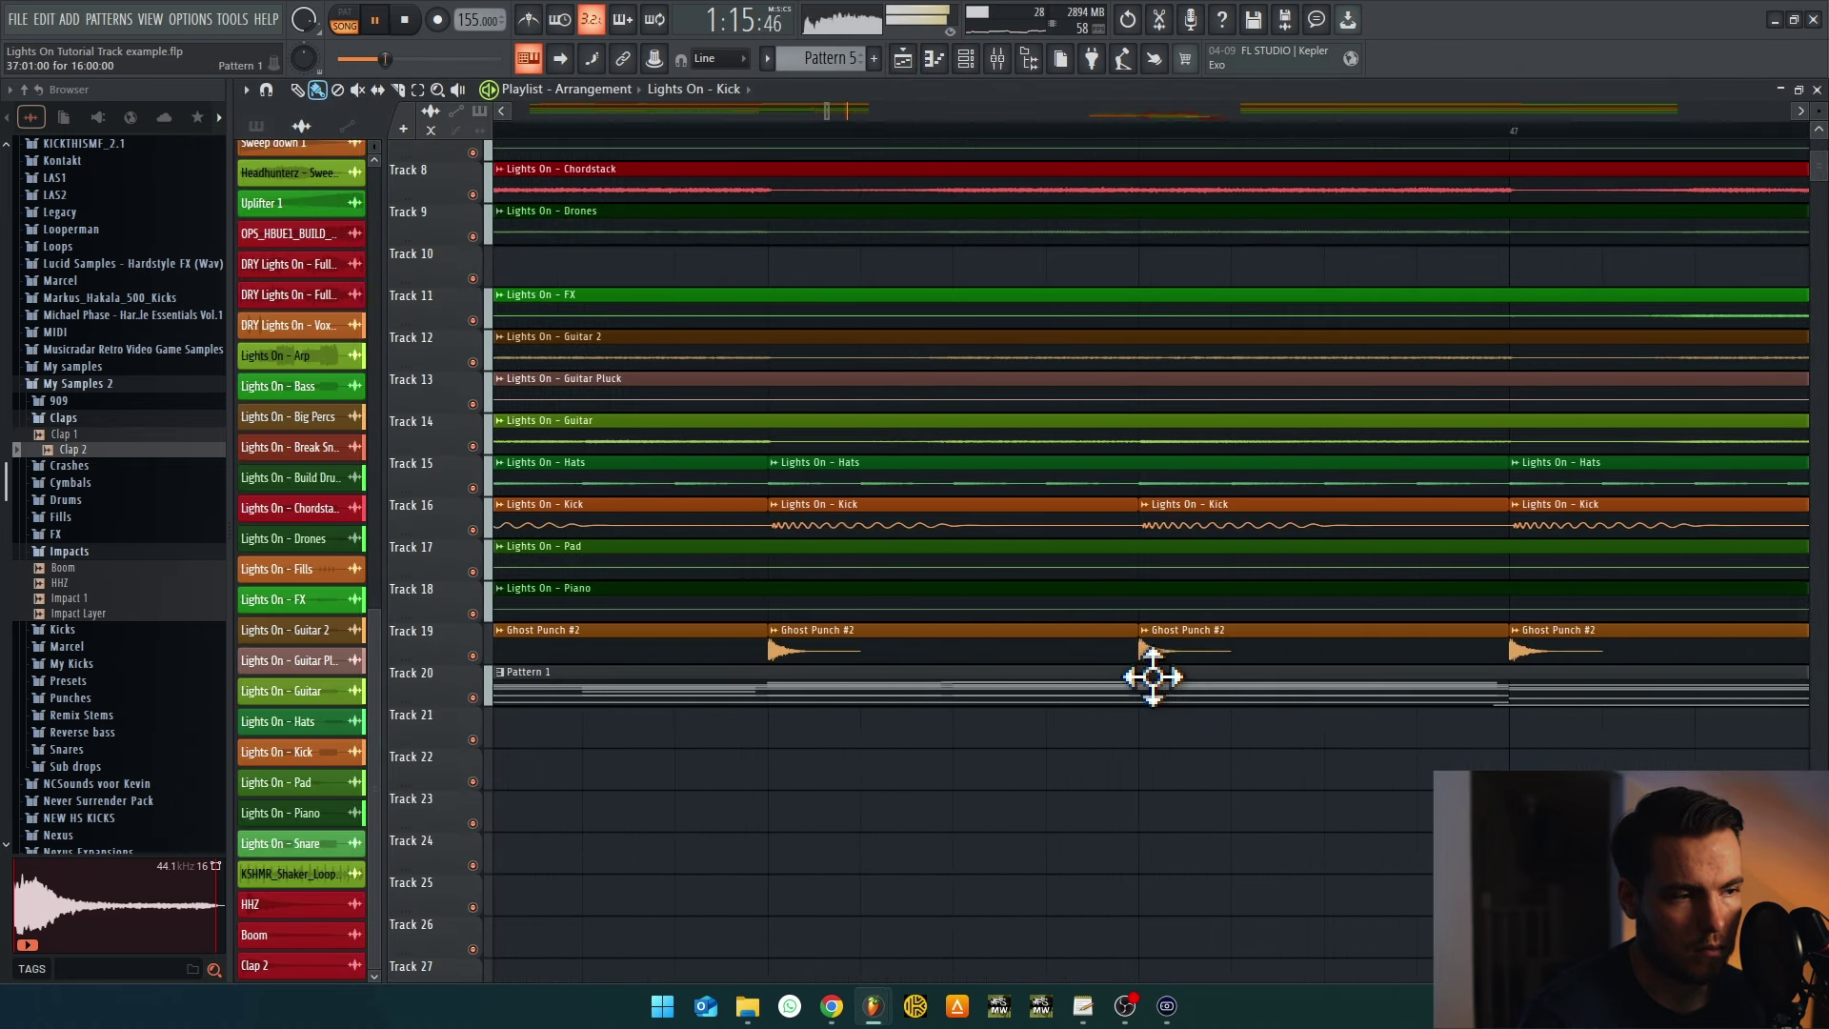
pyautogui.press('space')
pyautogui.keyDown('ctrl'); pyautogui.scroll(-5, 1296, 567); pyautogui.keyUp('ctrl')
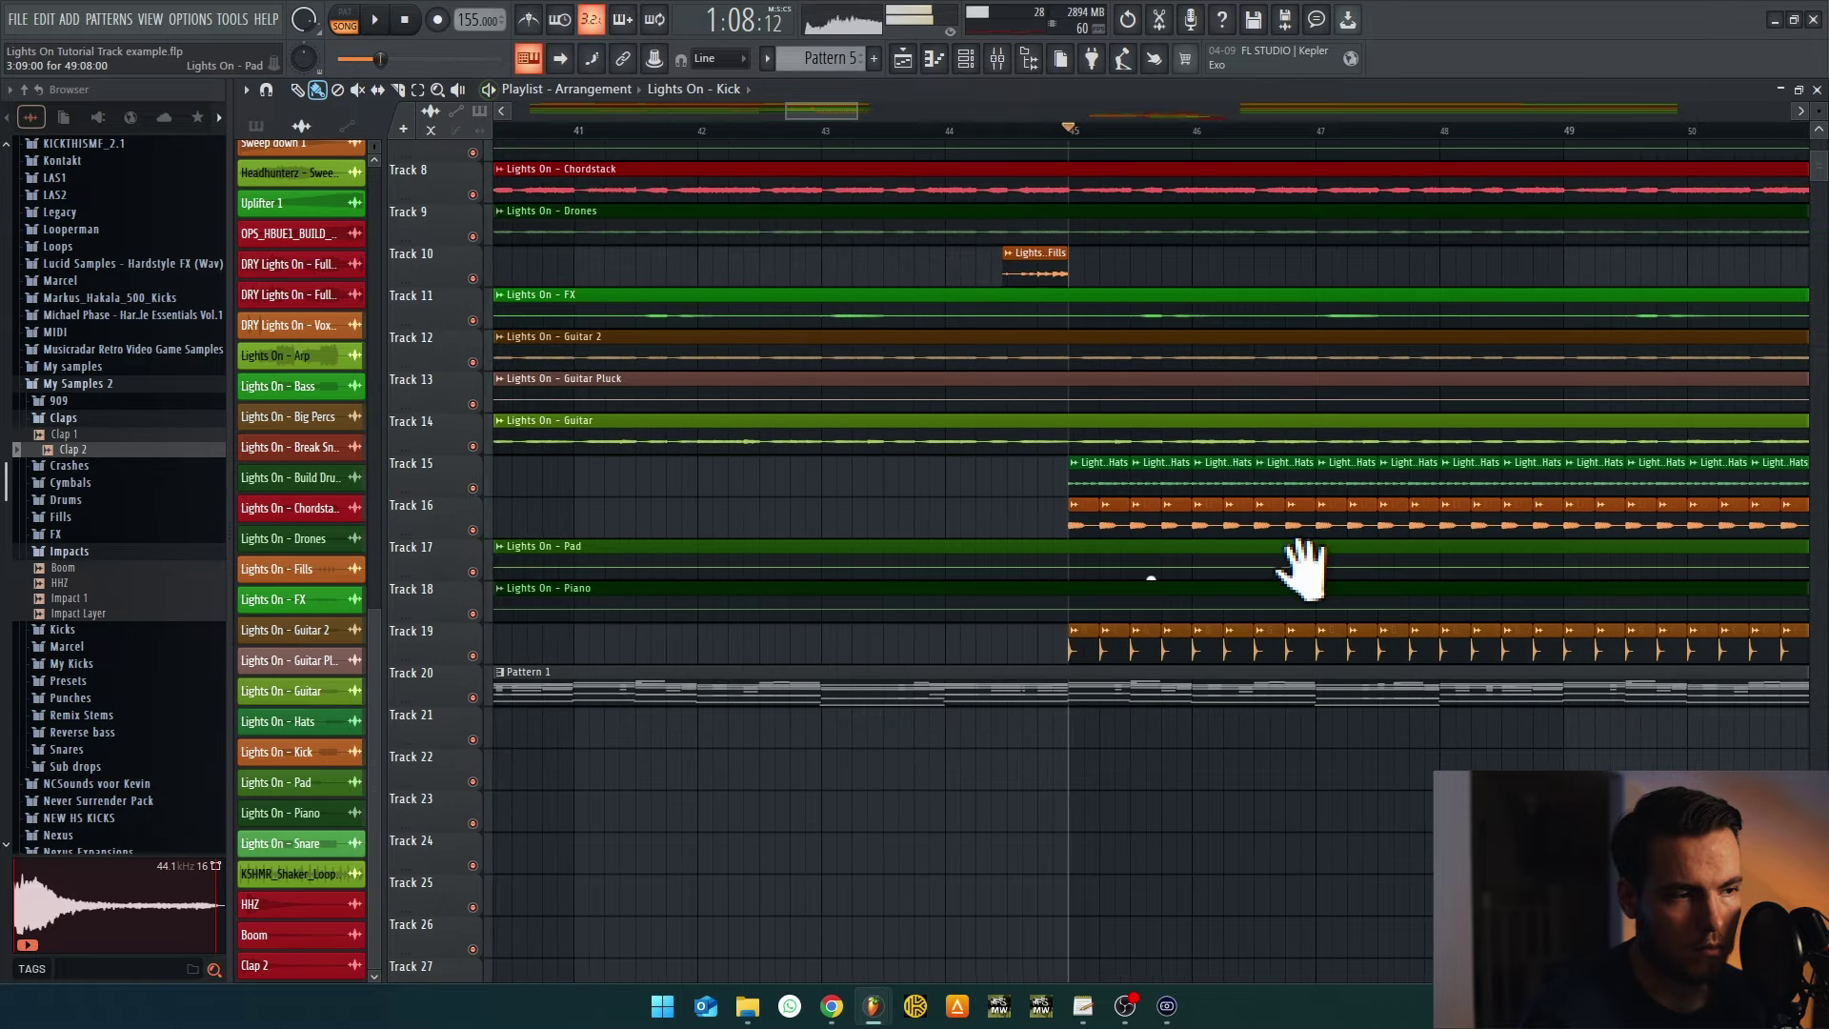
pyautogui.moveTo(779, 572); pyautogui.dragTo(1117, 550)
pyautogui.keyDown('ctrl'); pyautogui.scroll(8, 1334, 562); pyautogui.keyUp('ctrl')
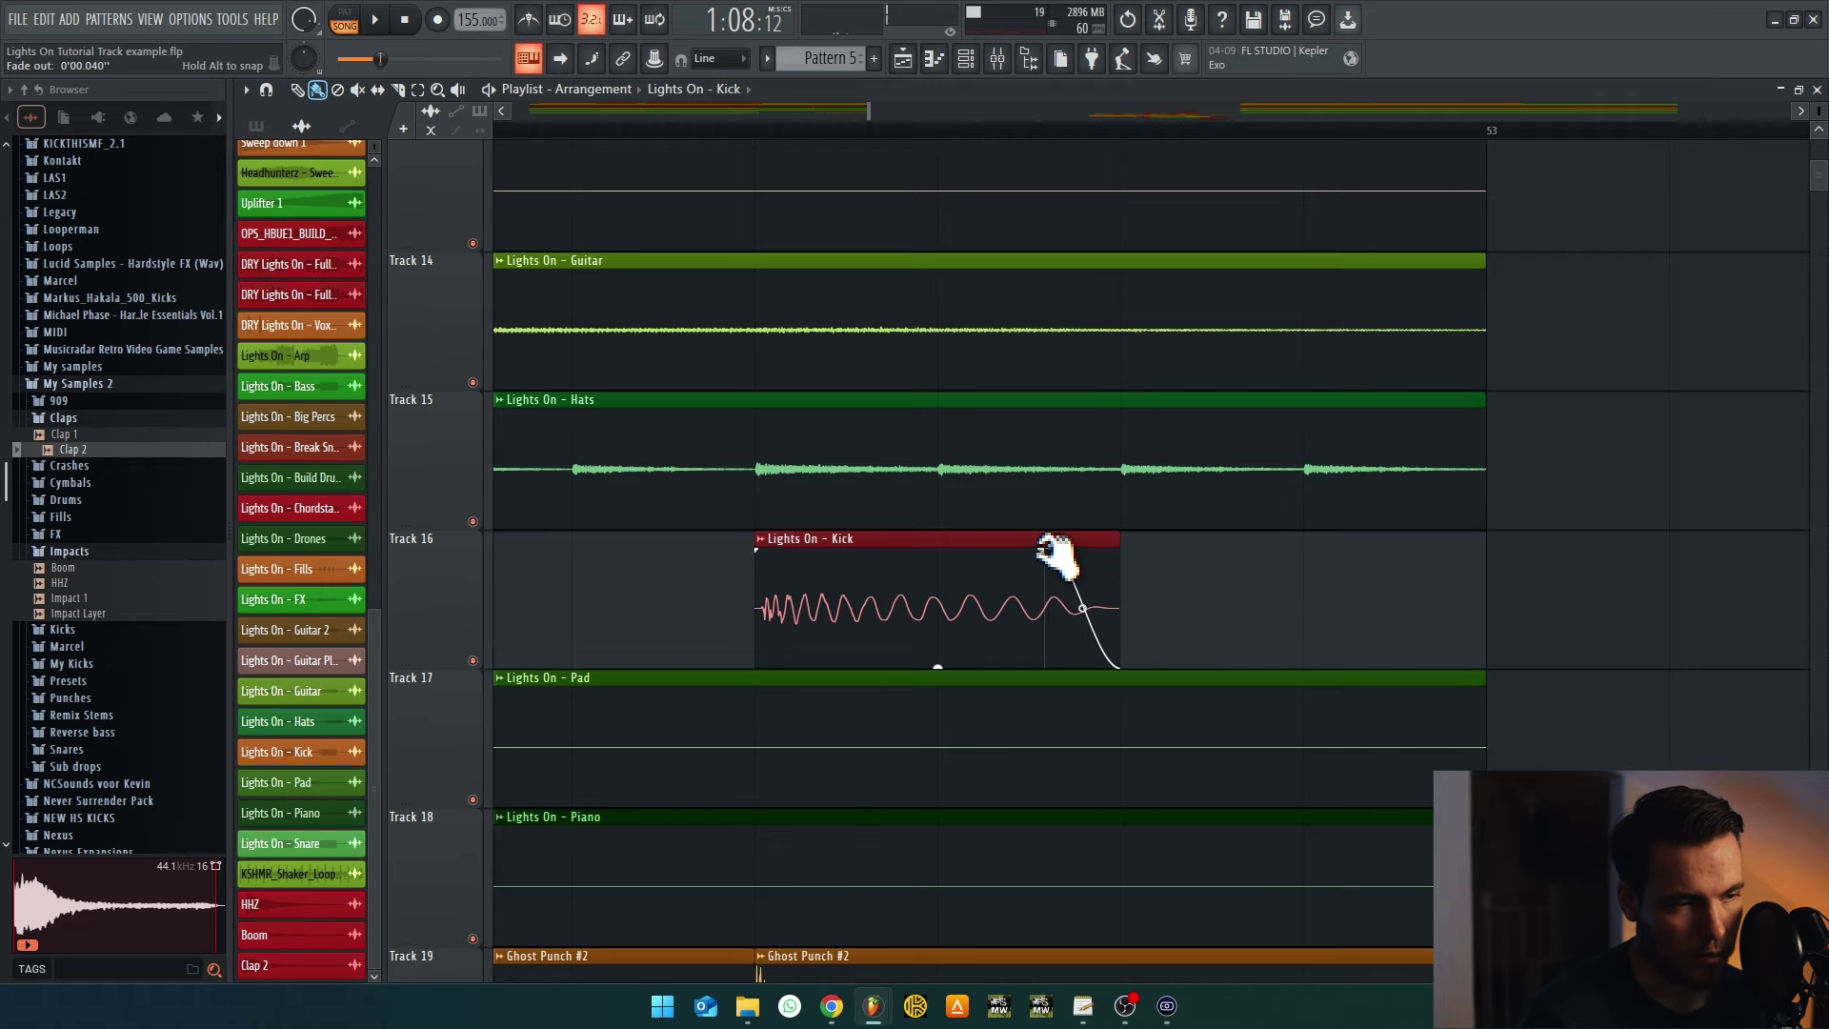
pyautogui.hotkey('ctrl', 'z')
pyautogui.hotkey('ctrl', 'z')
pyautogui.hotkey('ctrl', 'z')
pyautogui.keyDown('ctrl'); pyautogui.scroll(-2, 1298, 633); pyautogui.keyUp('ctrl')
pyautogui.keyDown('alt'); pyautogui.scroll(-3, 1295, 633); pyautogui.keyUp('alt')
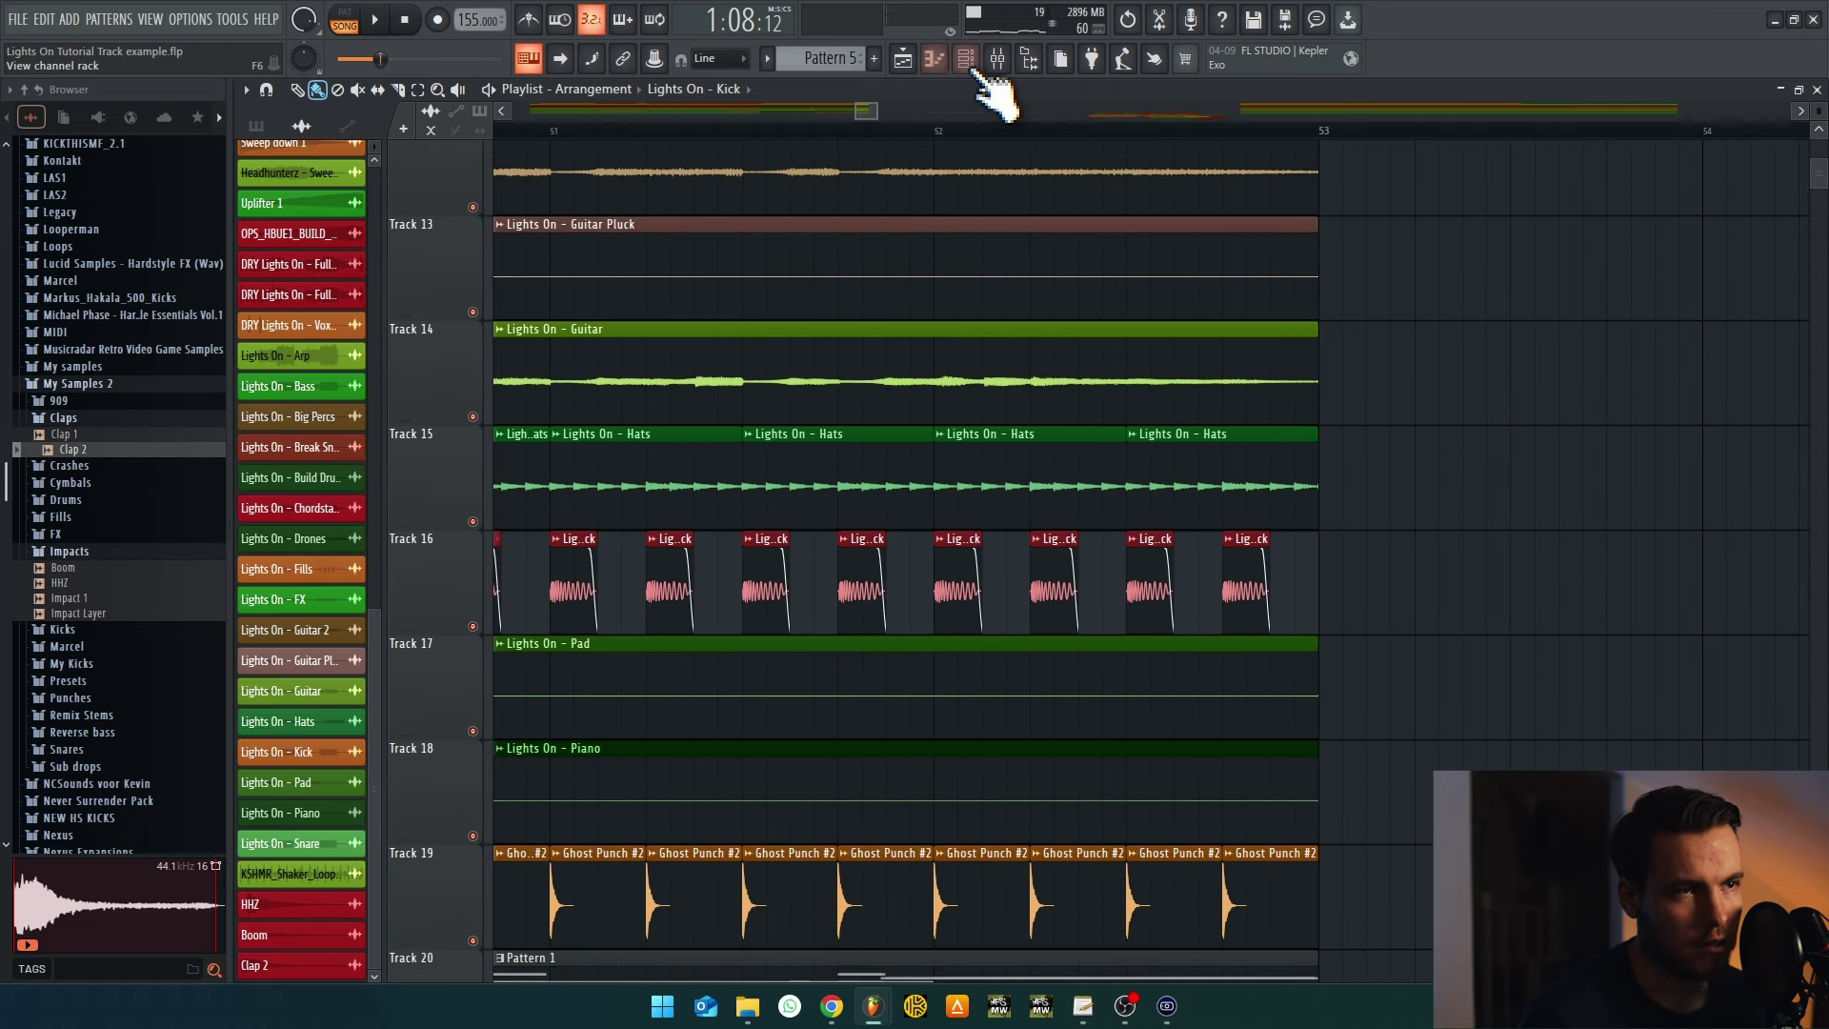
# Lengthen the compressor release of the Bass track's Fruity Limiter while the drop plays with the shortened kicks
pyautogui.click(998, 60)
pyautogui.click(1782, 210)
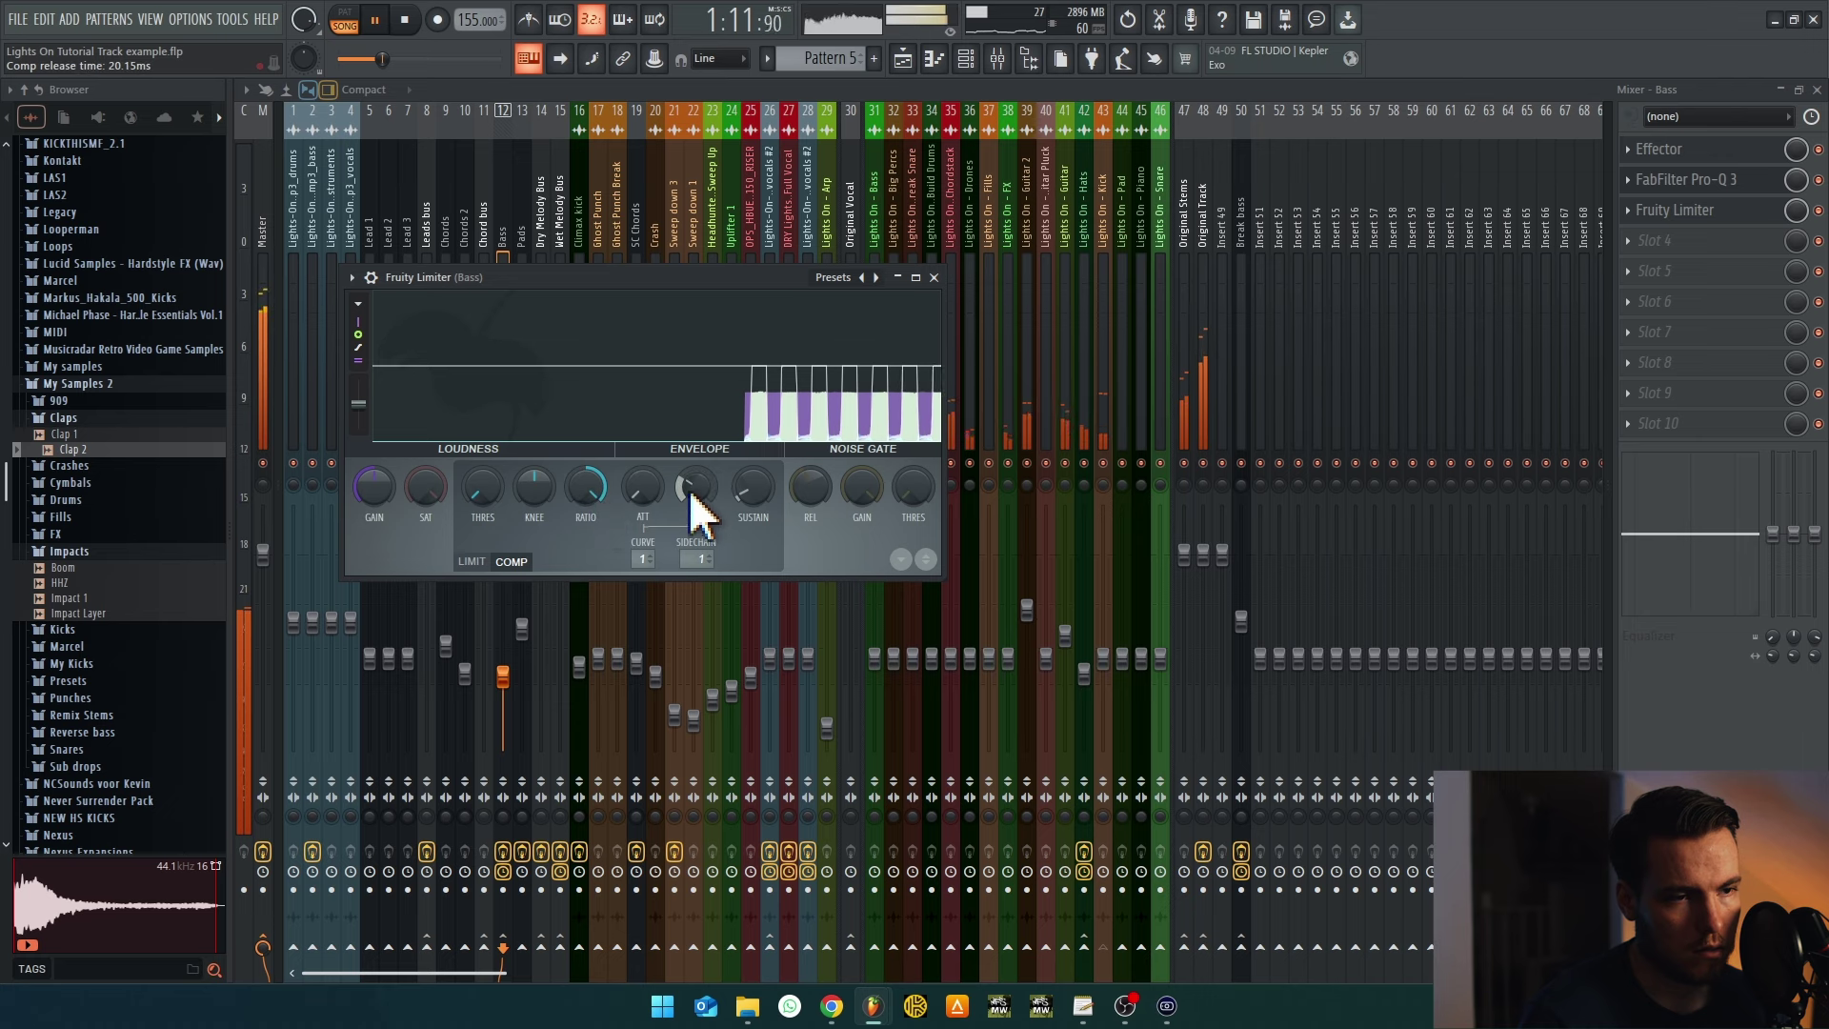
pyautogui.moveTo(694, 514); pyautogui.dragTo(694, 488)
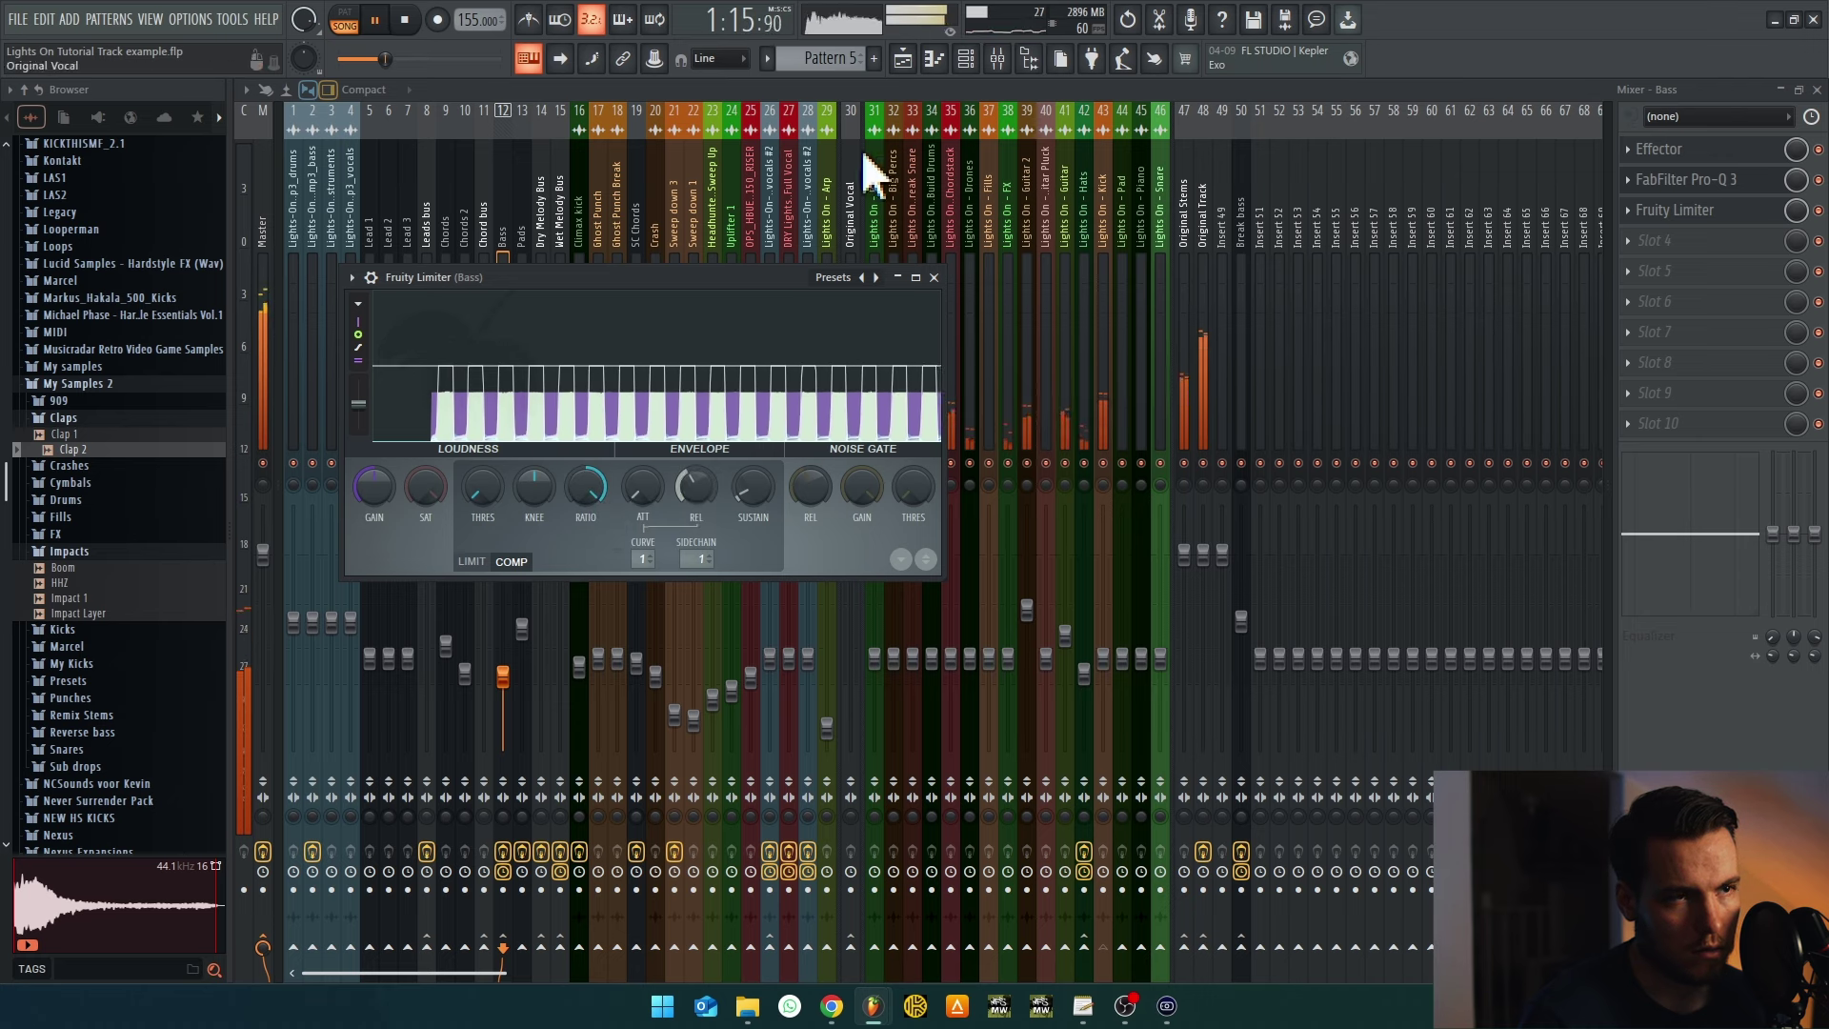
# Play the drop in the playlist and inspect the shortened kick clips up to bar 53
pyautogui.click(903, 59)
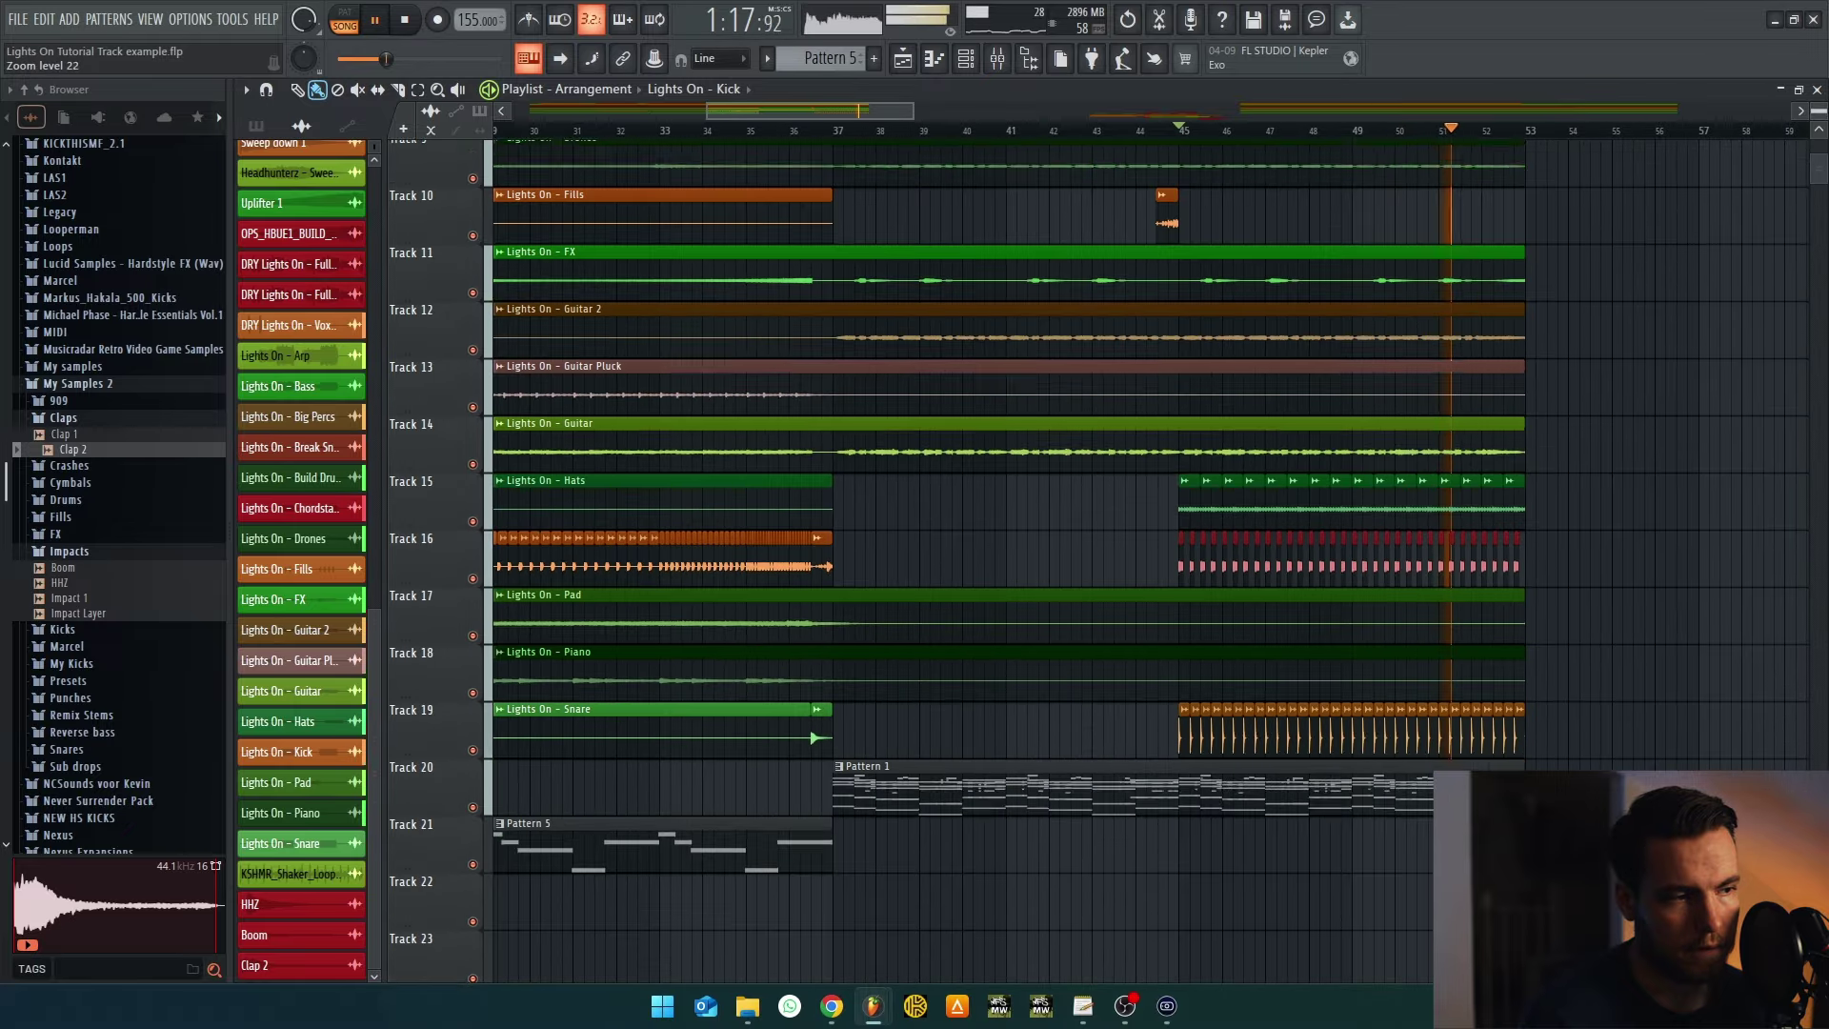
pyautogui.scroll(5, 1512, 604)
pyautogui.scroll(-5, 1495, 591)
pyautogui.scroll(4, 1495, 591)
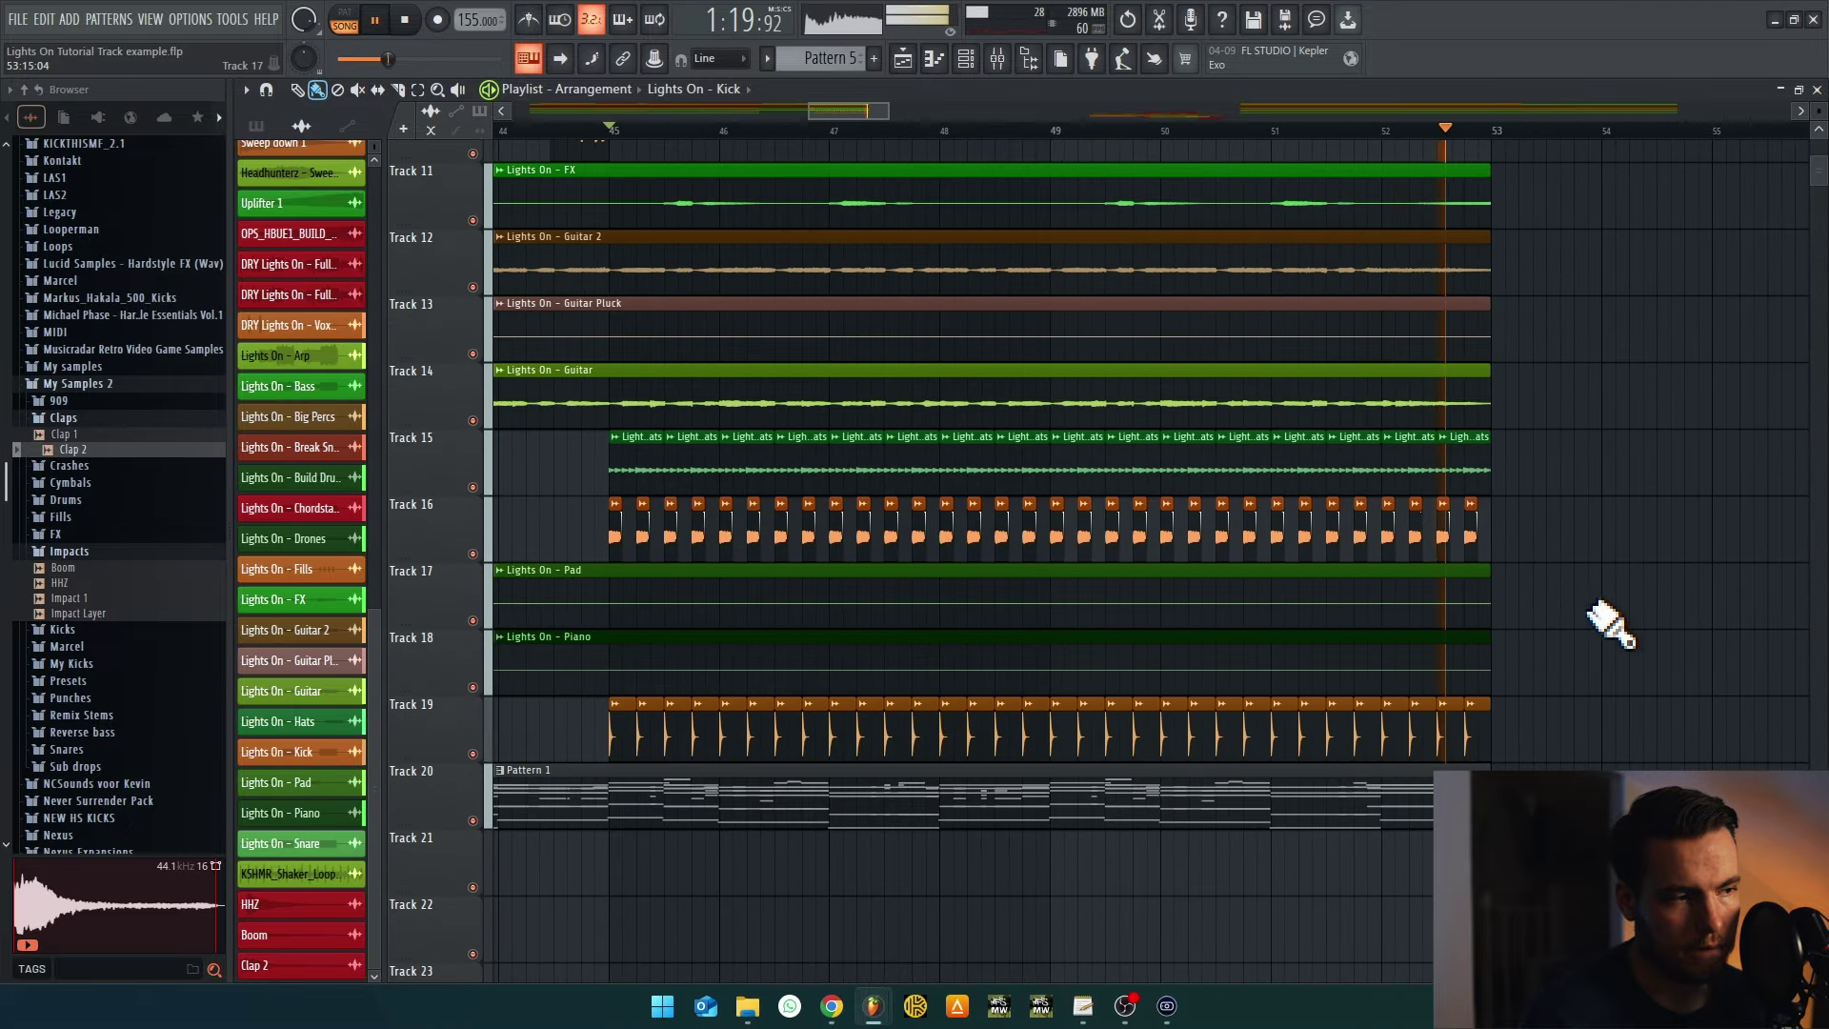
pyautogui.press('space')
# Return the playlist to the start of the song and collapse the Impacts sample folder in the browser
pyautogui.scroll(-4, 1613, 622)
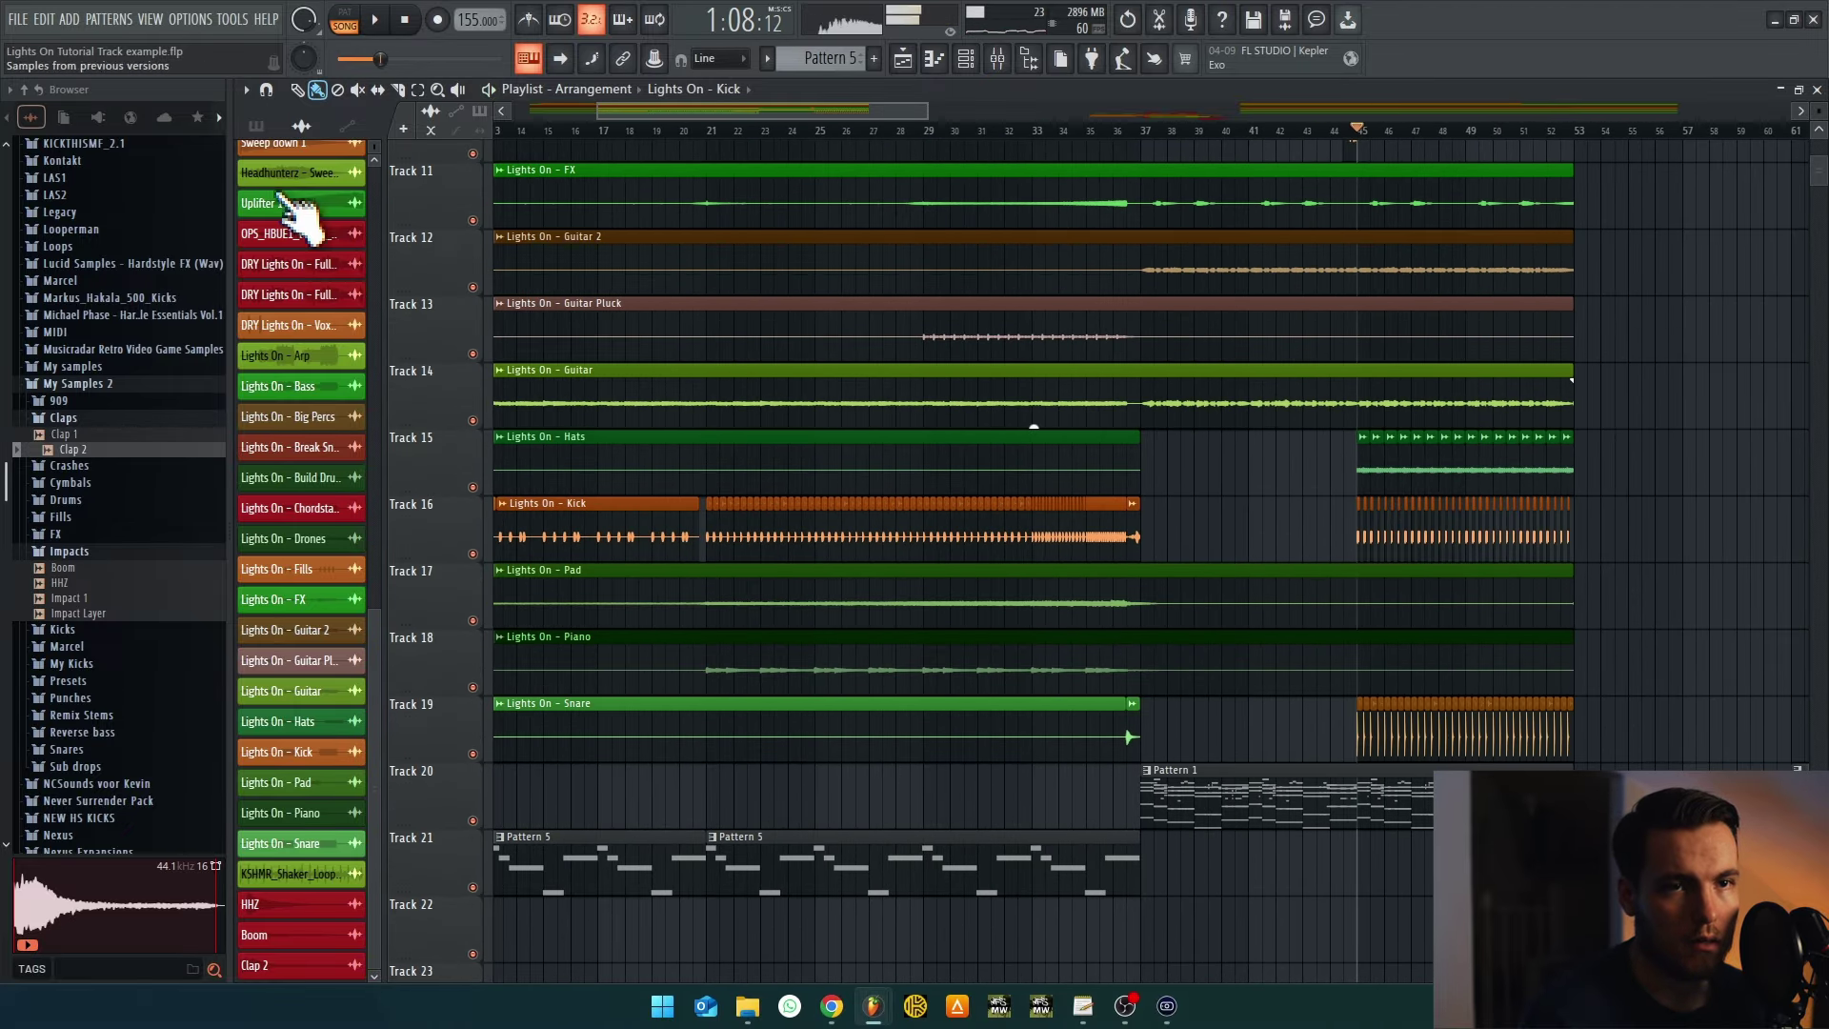
pyautogui.moveTo(905, 629); pyautogui.dragTo(1155, 615)
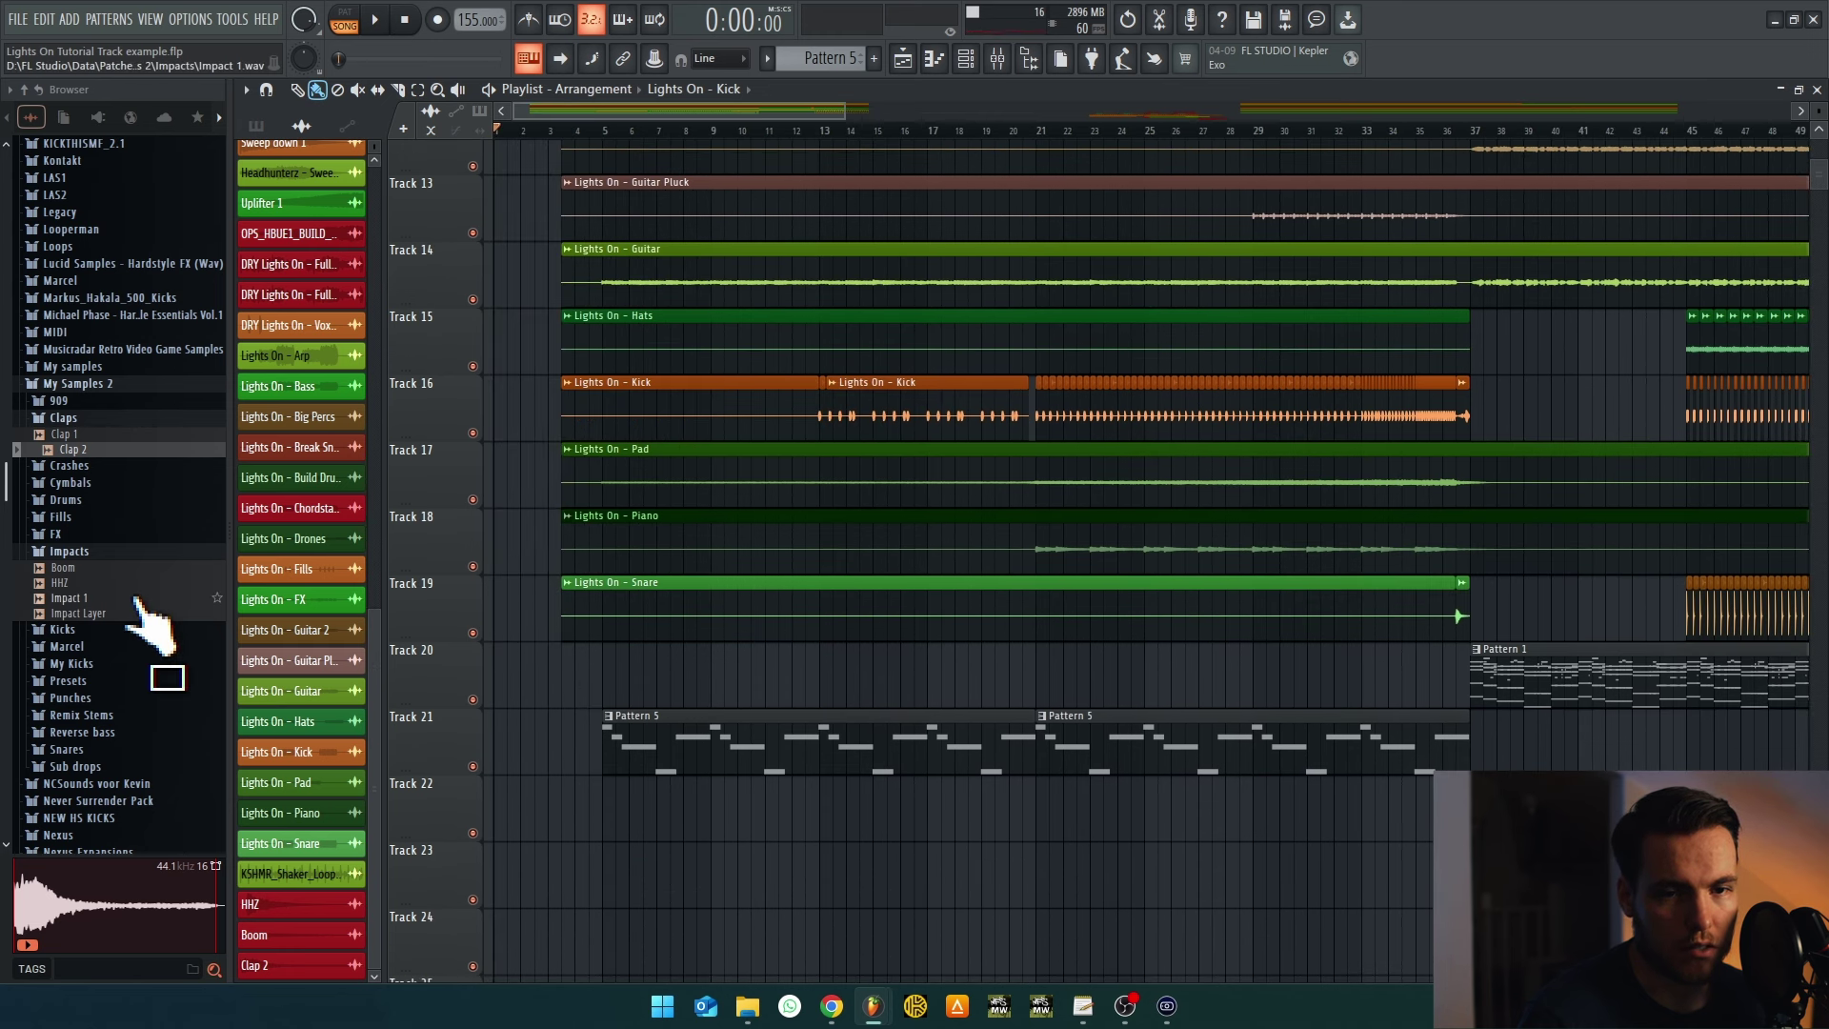
pyautogui.click(112, 554)
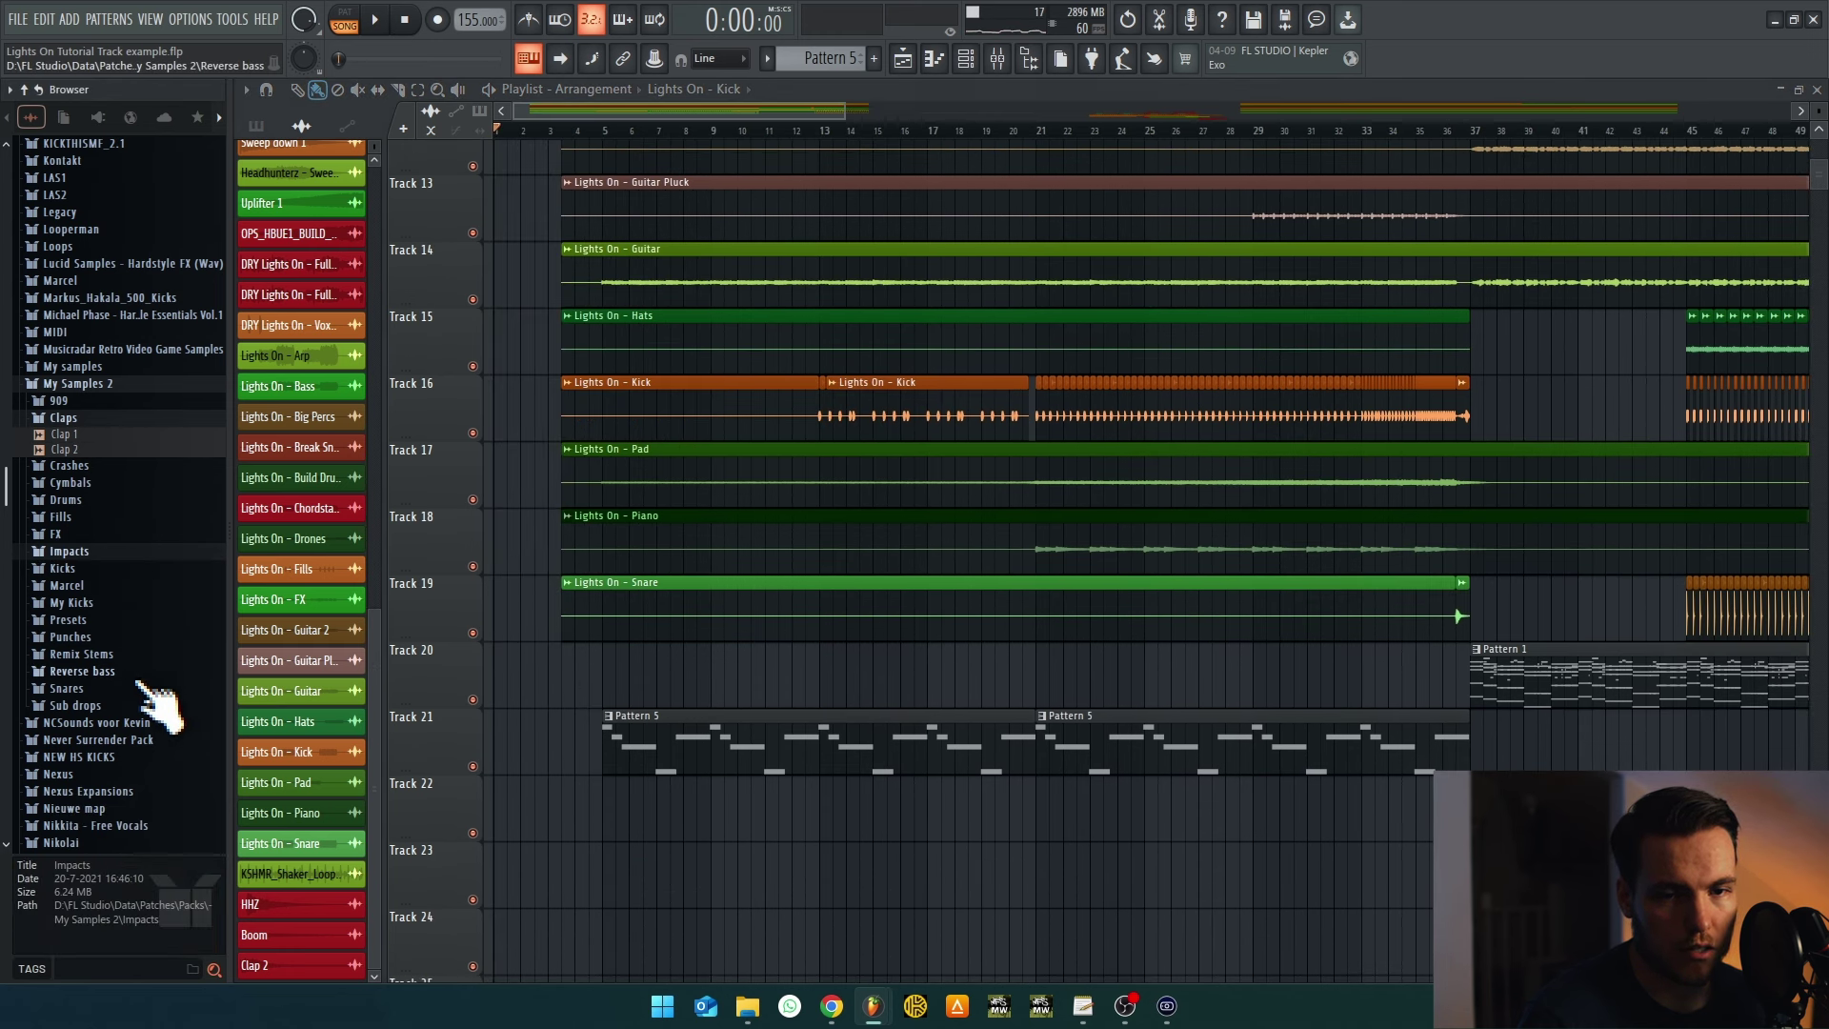
# Place the KSHMR_Shaker_Loop_28_140 sample on Track 20 and fit it to the project from a tempo of 140 BPM
pyautogui.scroll(-15, 143, 629)
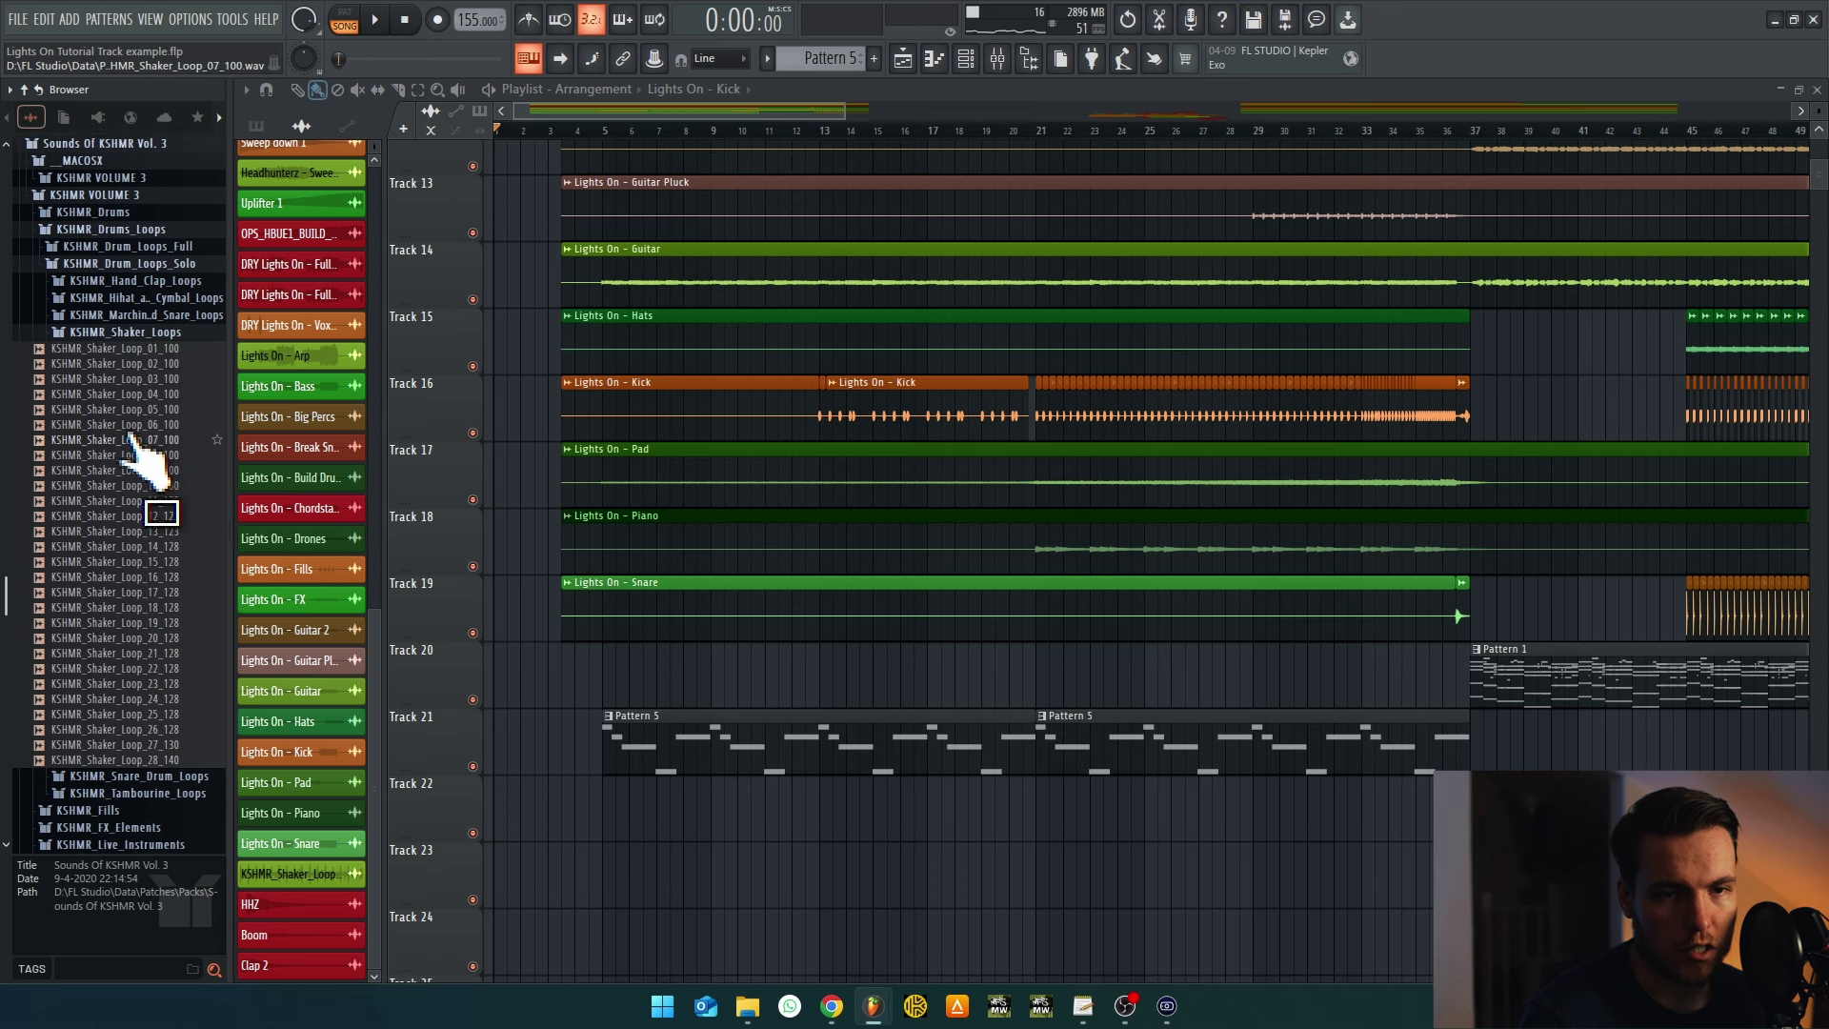
pyautogui.moveTo(173, 783); pyautogui.dragTo(992, 694)
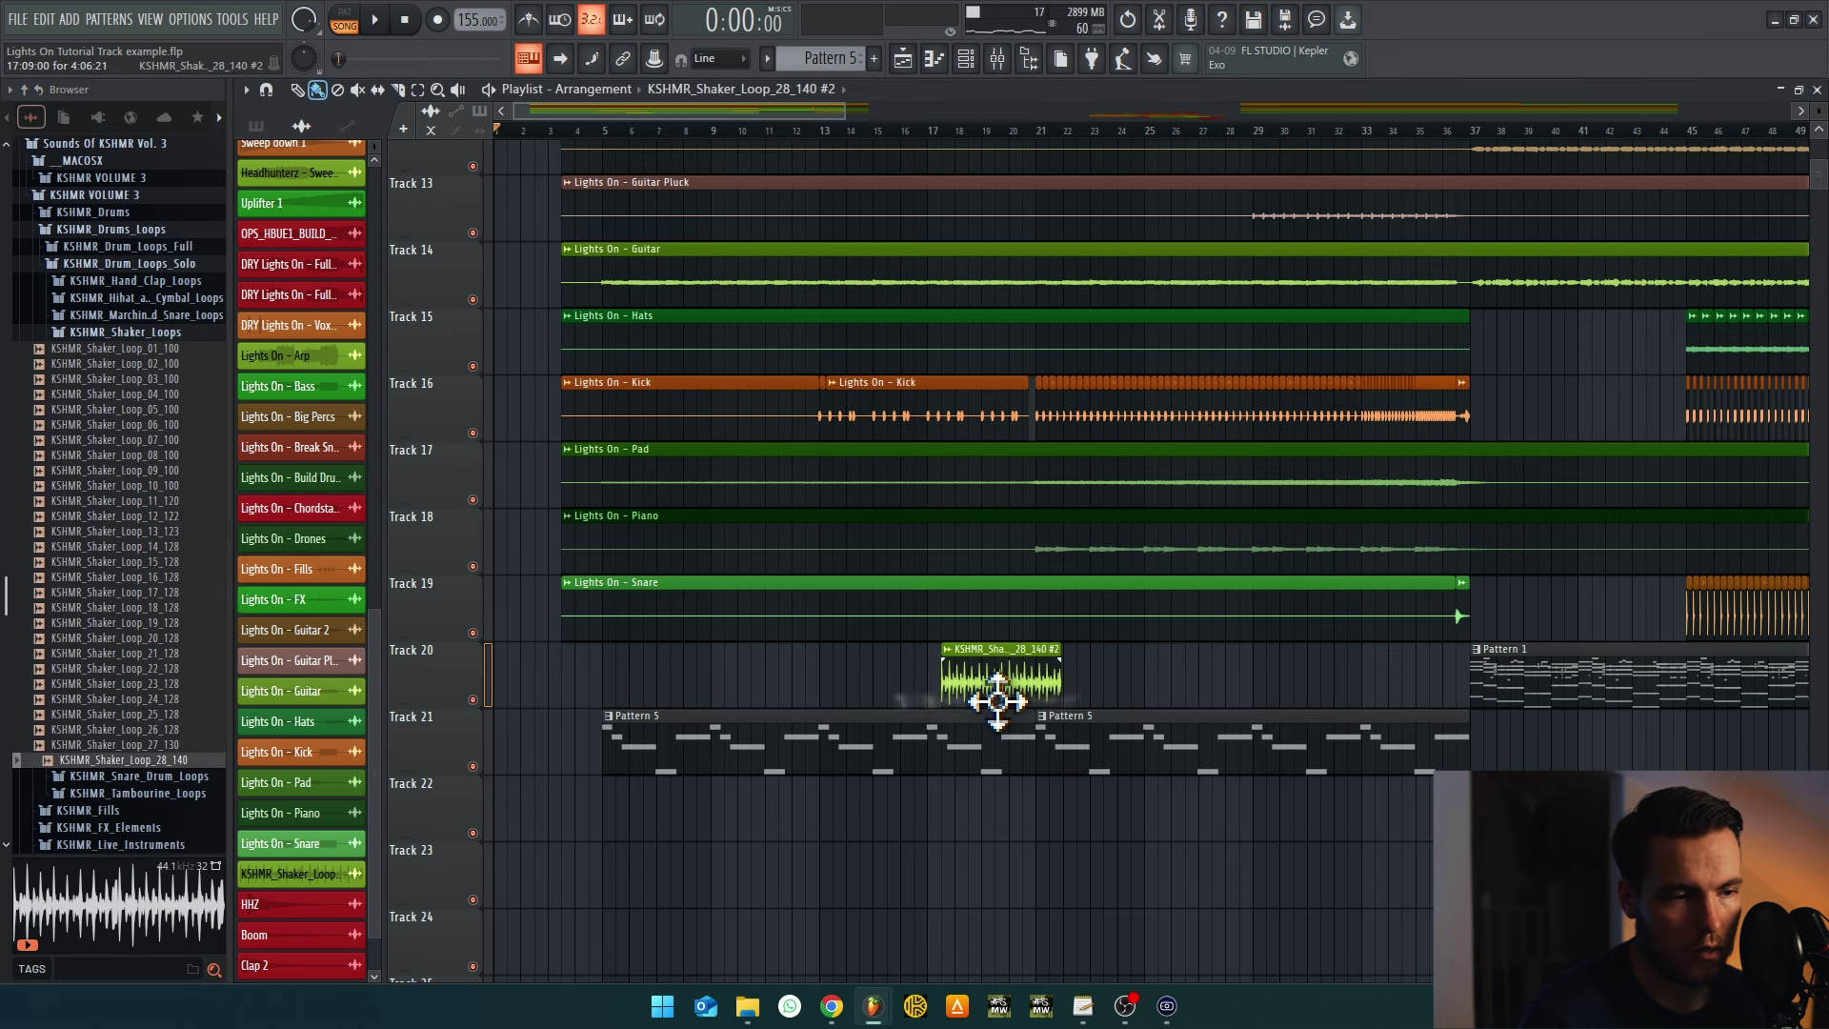
pyautogui.doubleClick(992, 694)
pyautogui.click(806, 458)
pyautogui.click(953, 552)
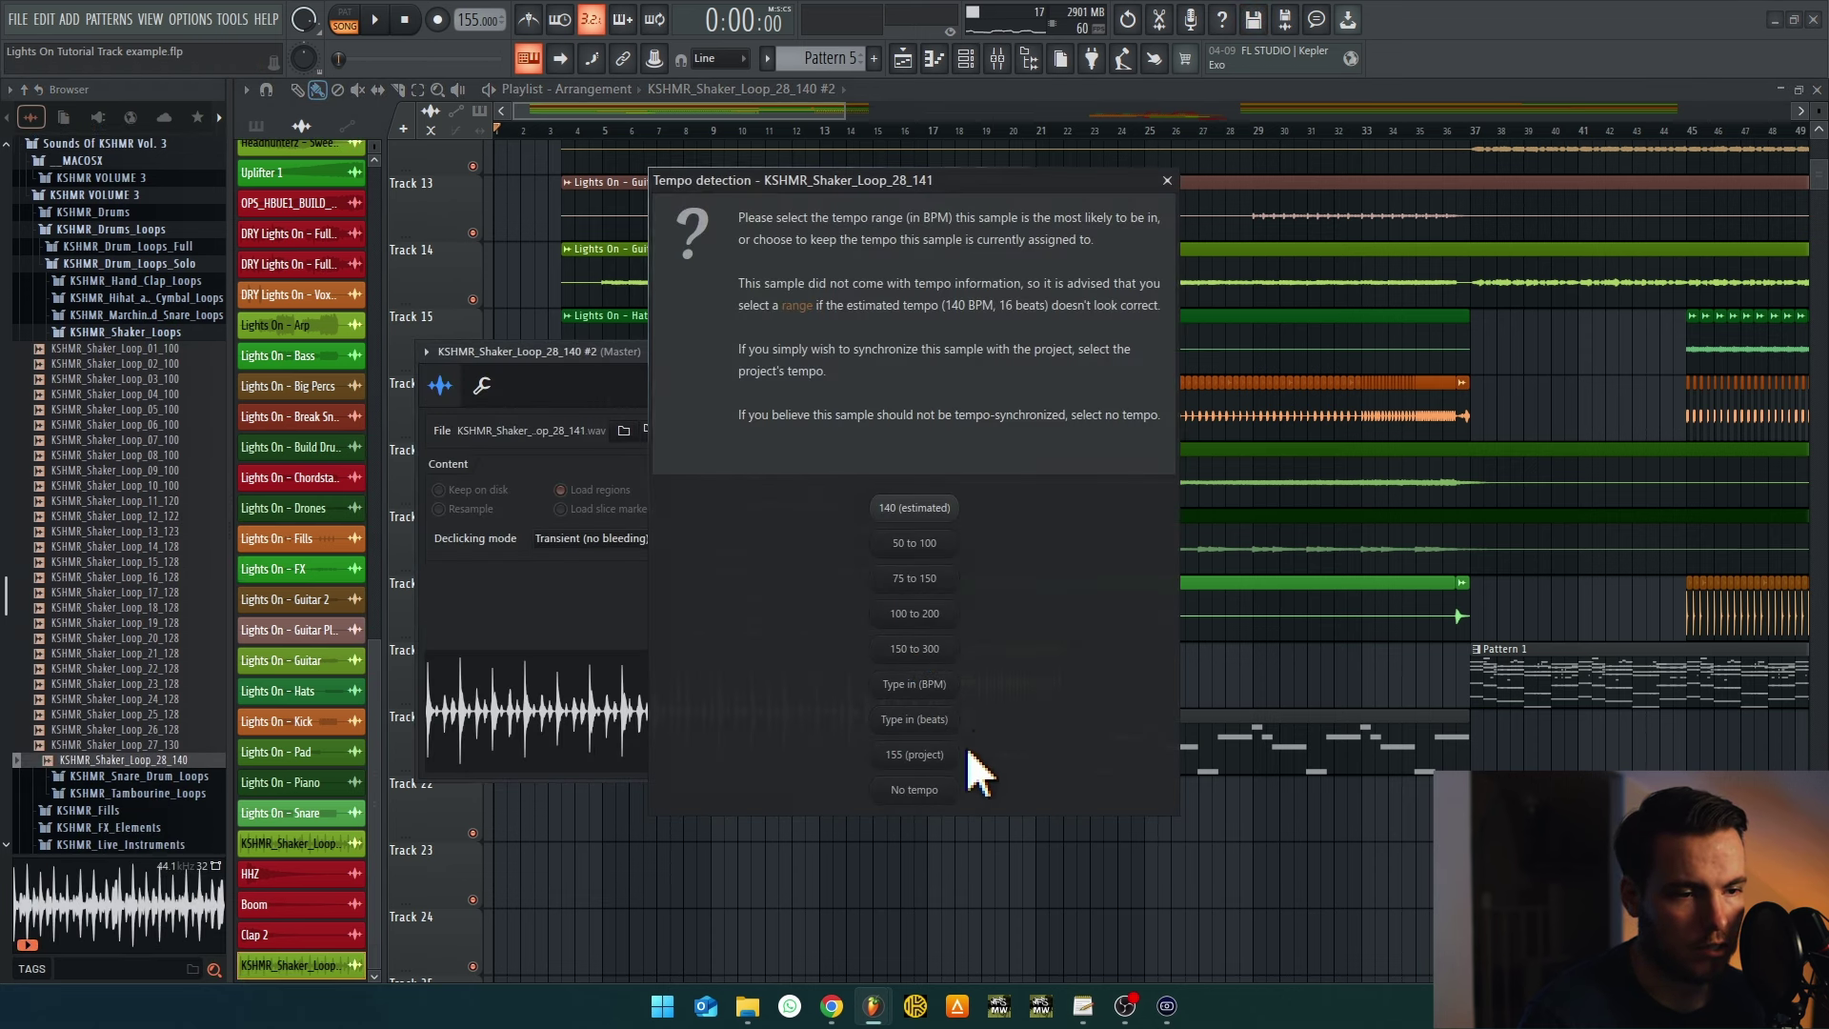
pyautogui.click(900, 686)
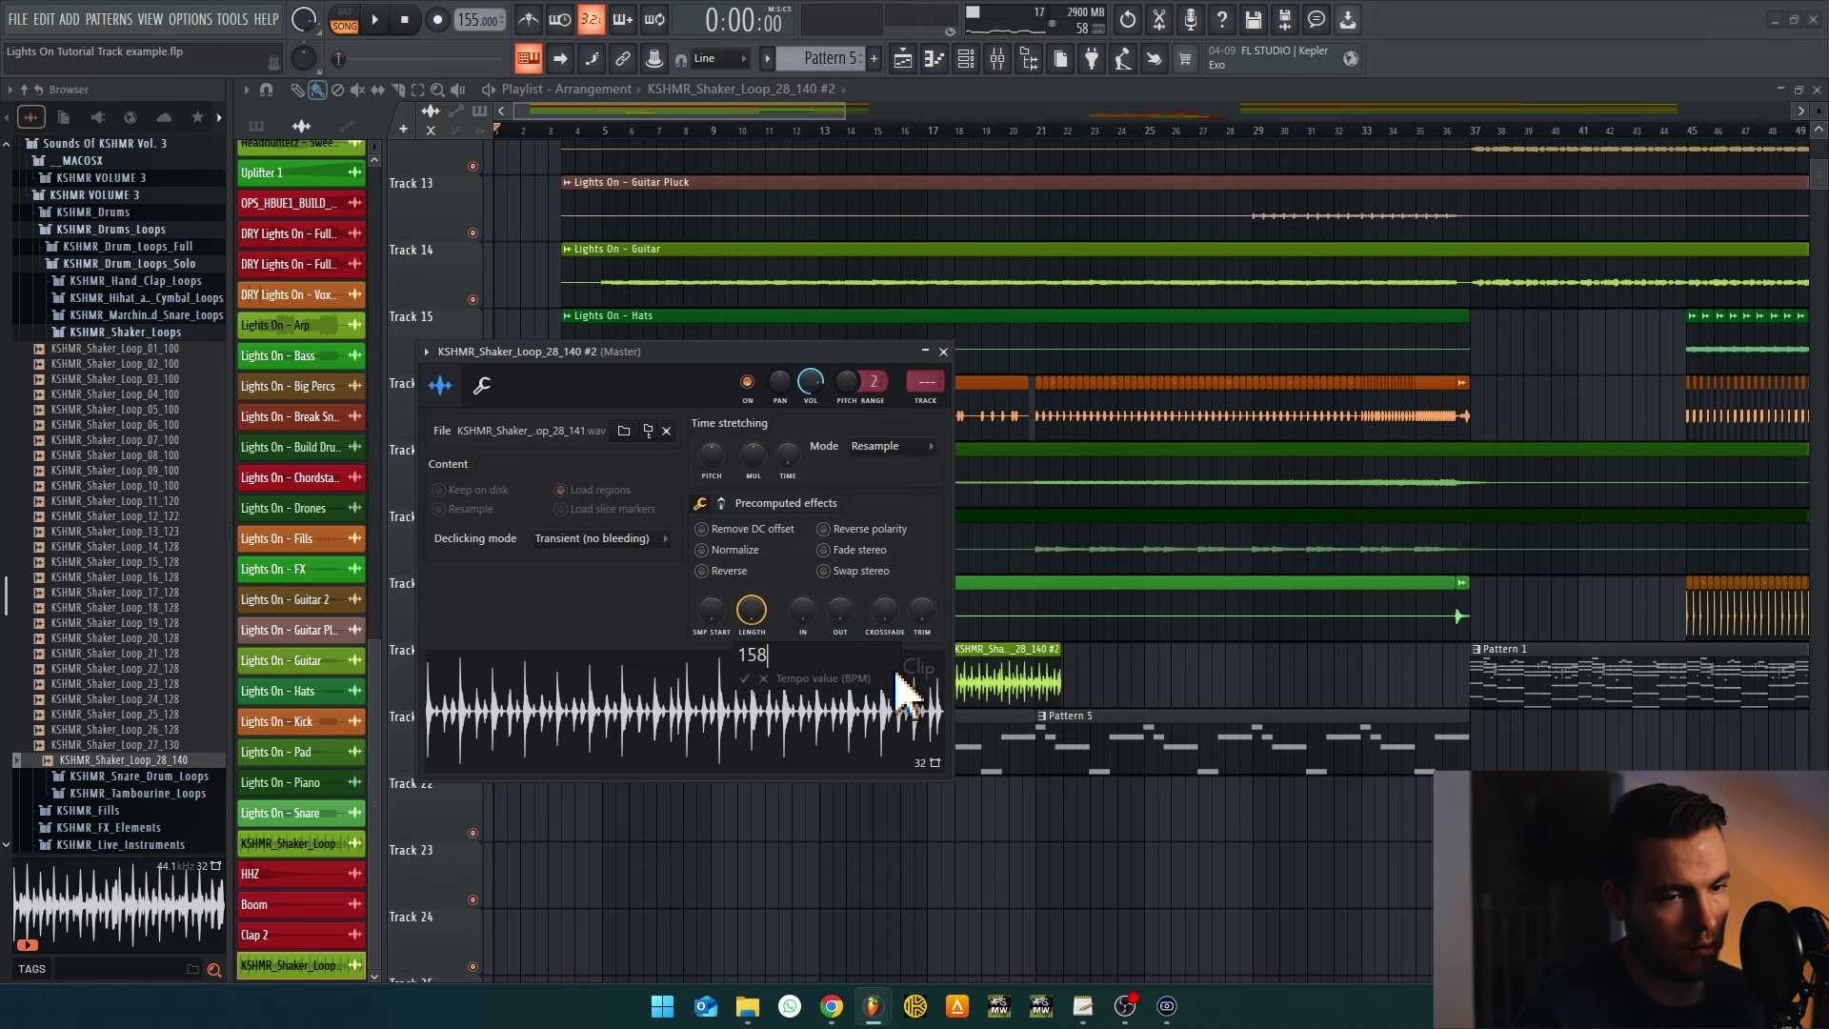
pyautogui.write('140')
pyautogui.press('Return')
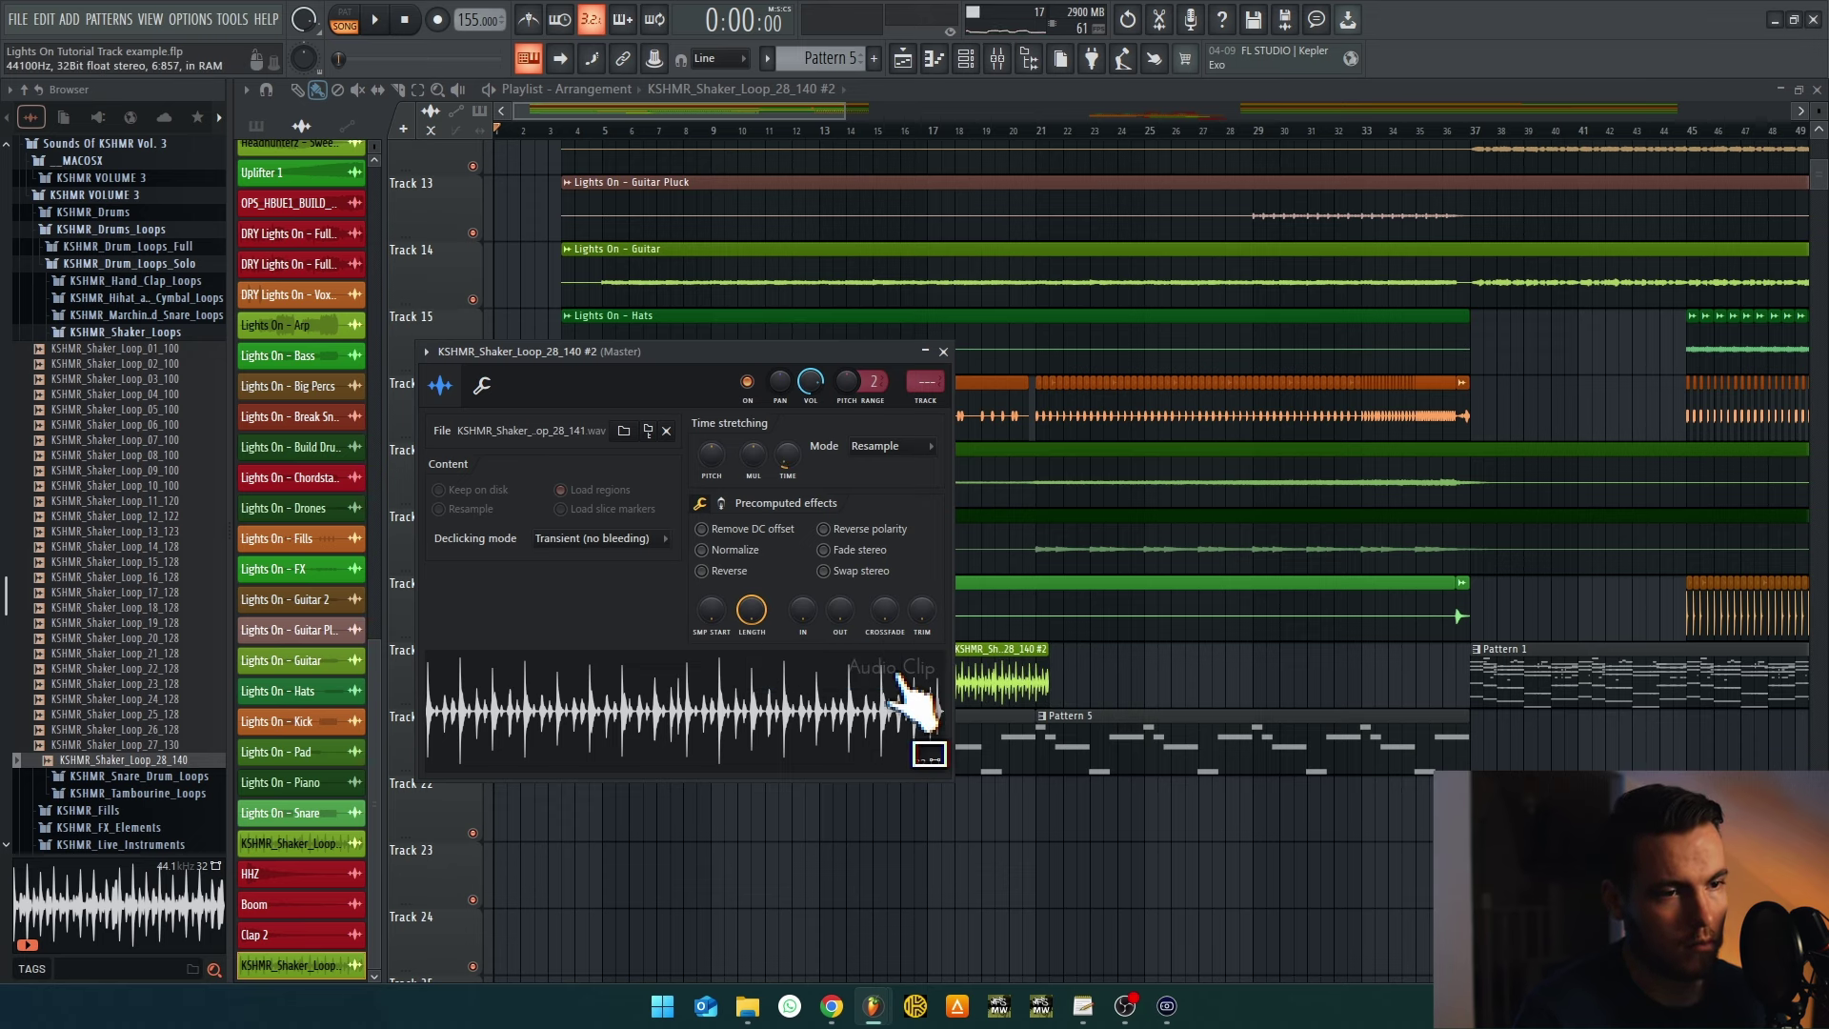
# Set the shaker loop's time-stretching mode to Stretch Pro
pyautogui.click(886, 446)
pyautogui.click(879, 517)
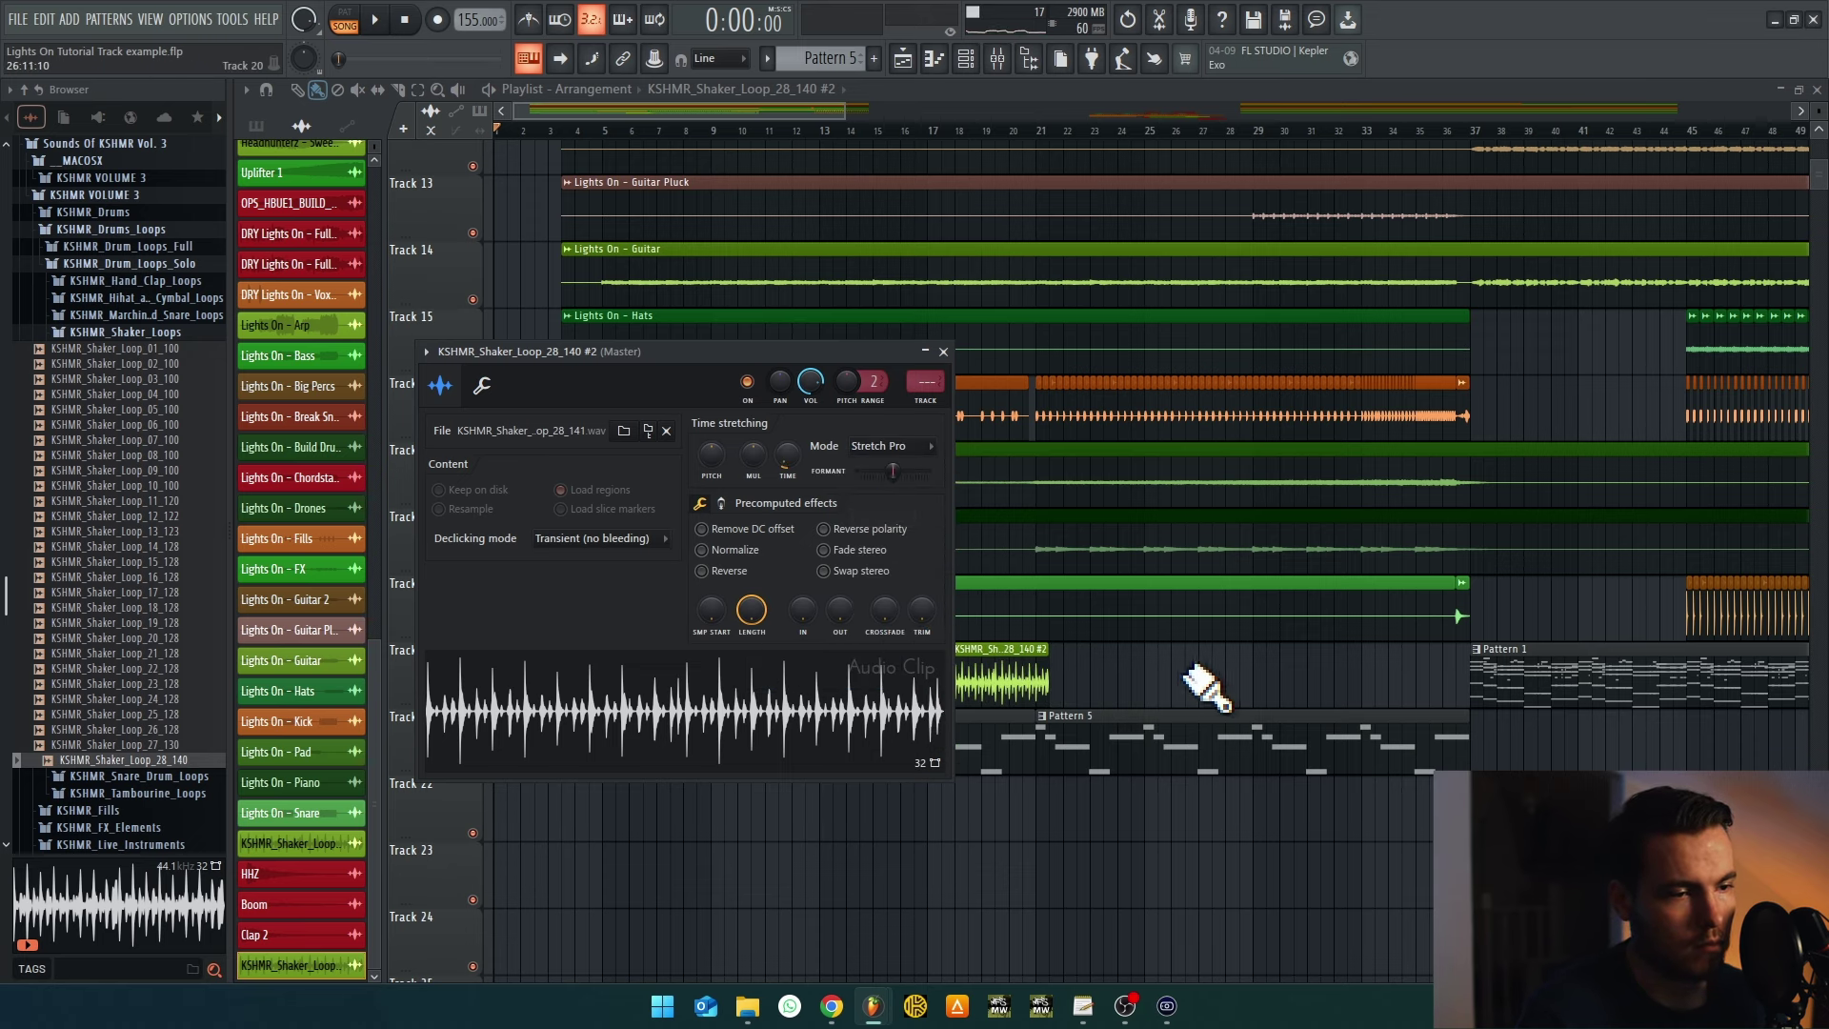
pyautogui.press('Escape')
# Move the shaker loop to bar 21 on Track 20 and repeat it up to bar 37
pyautogui.moveTo(1000, 667); pyautogui.dragTo(1075, 667)
pyautogui.scroll(3, 1077, 667)
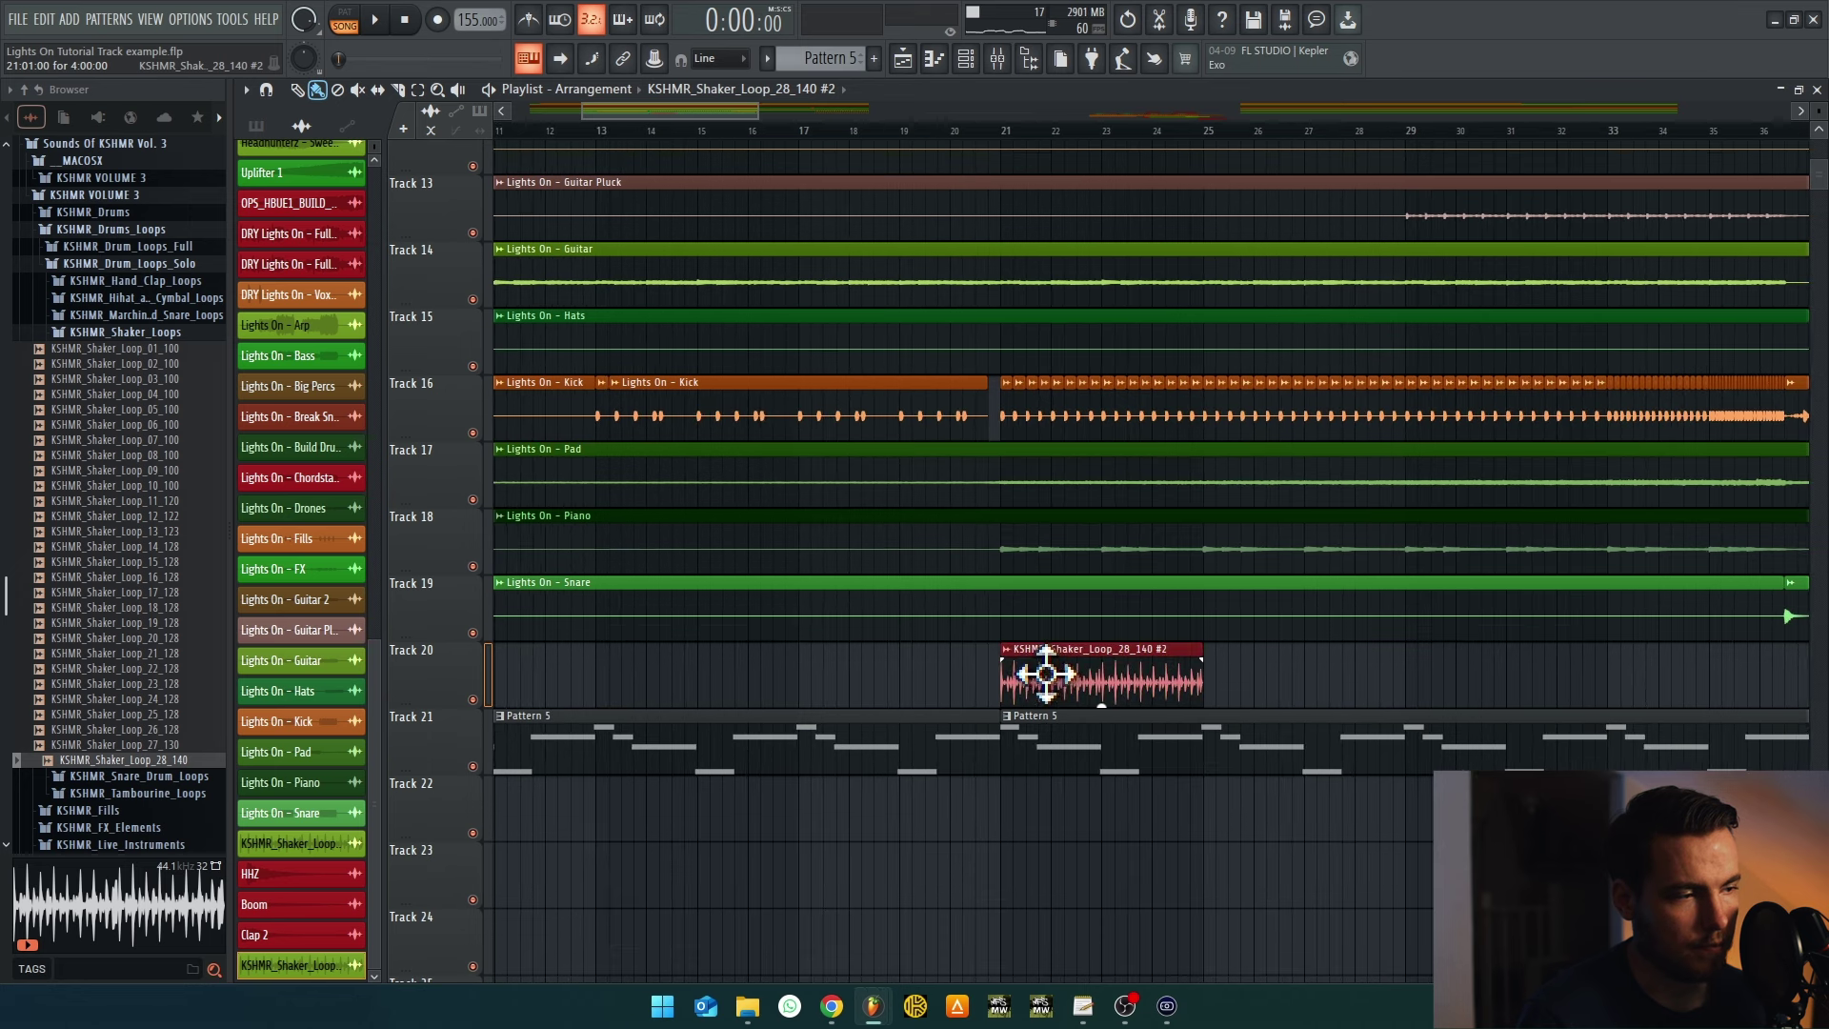
pyautogui.scroll(-2, 947, 620)
pyautogui.hotkey('ctrl', 'b')
pyautogui.hotkey('ctrl', 'b')
pyautogui.hotkey('ctrl', 'b')
# Route the shaker loop to mixer track 51 and lower its fader while playing from bar 21
pyautogui.doubleClick(914, 686)
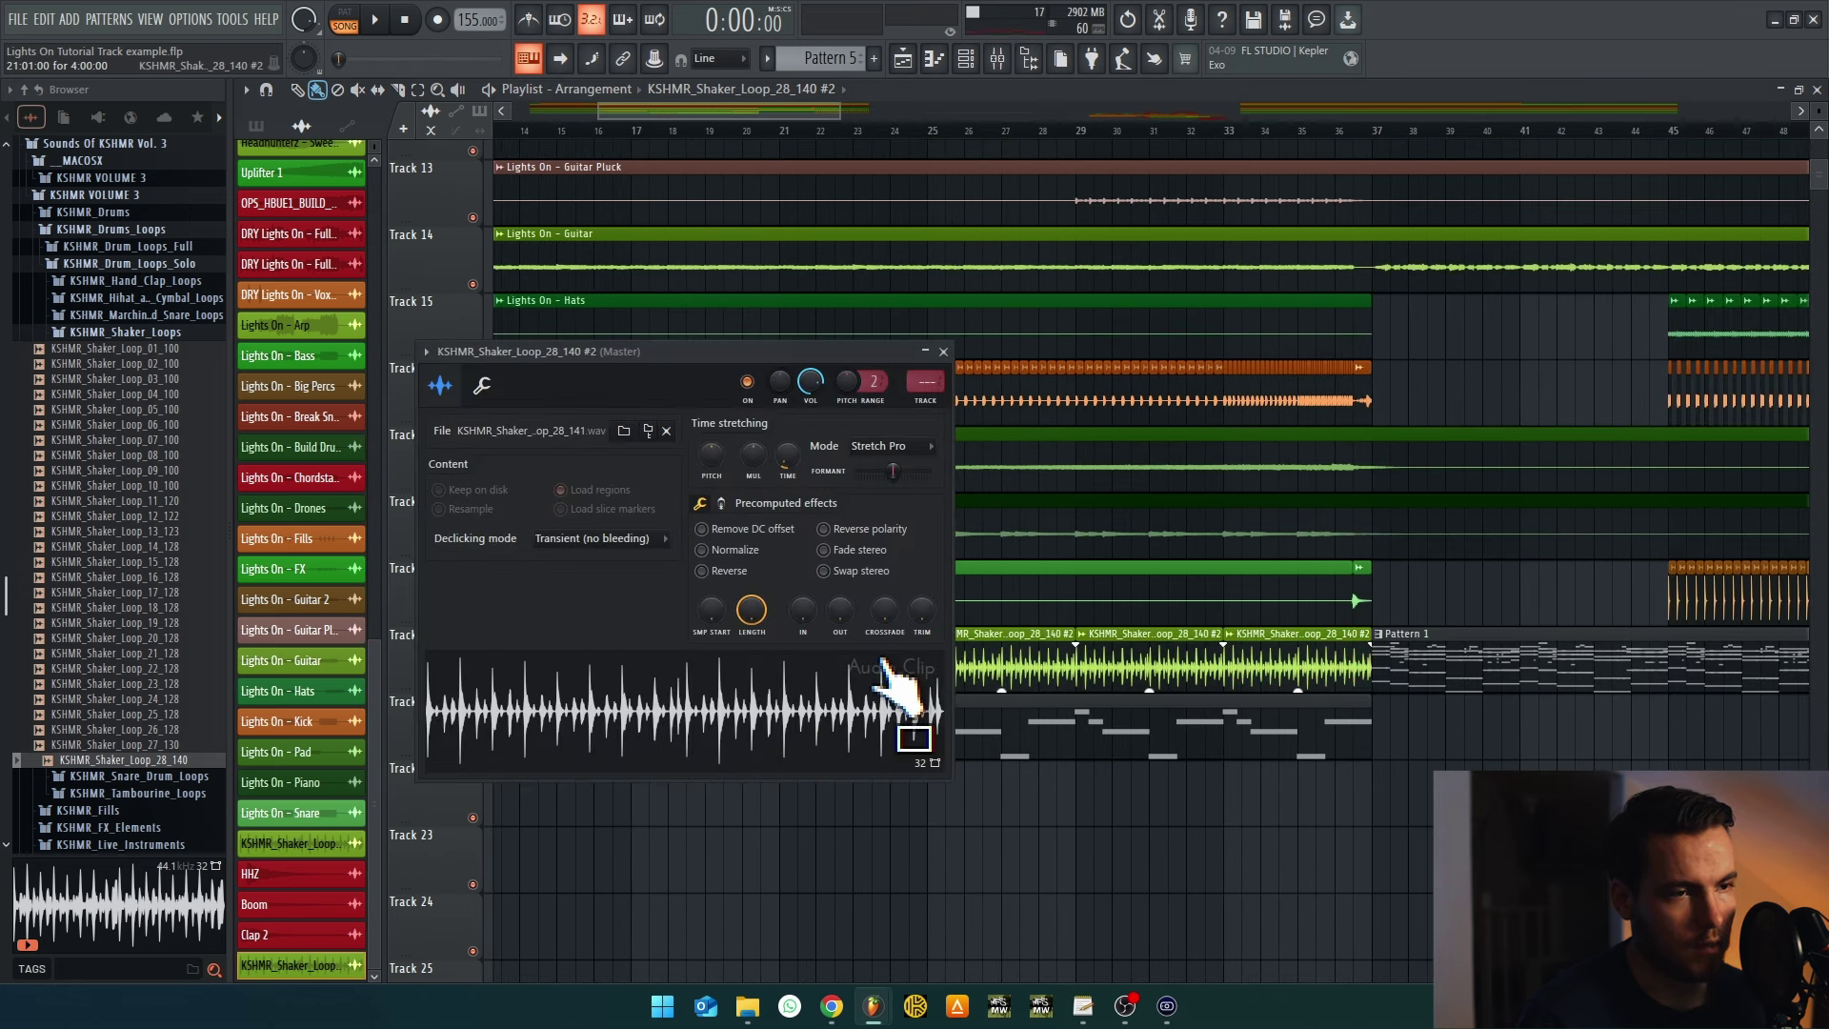
pyautogui.hotkey('ctrl', 'l')
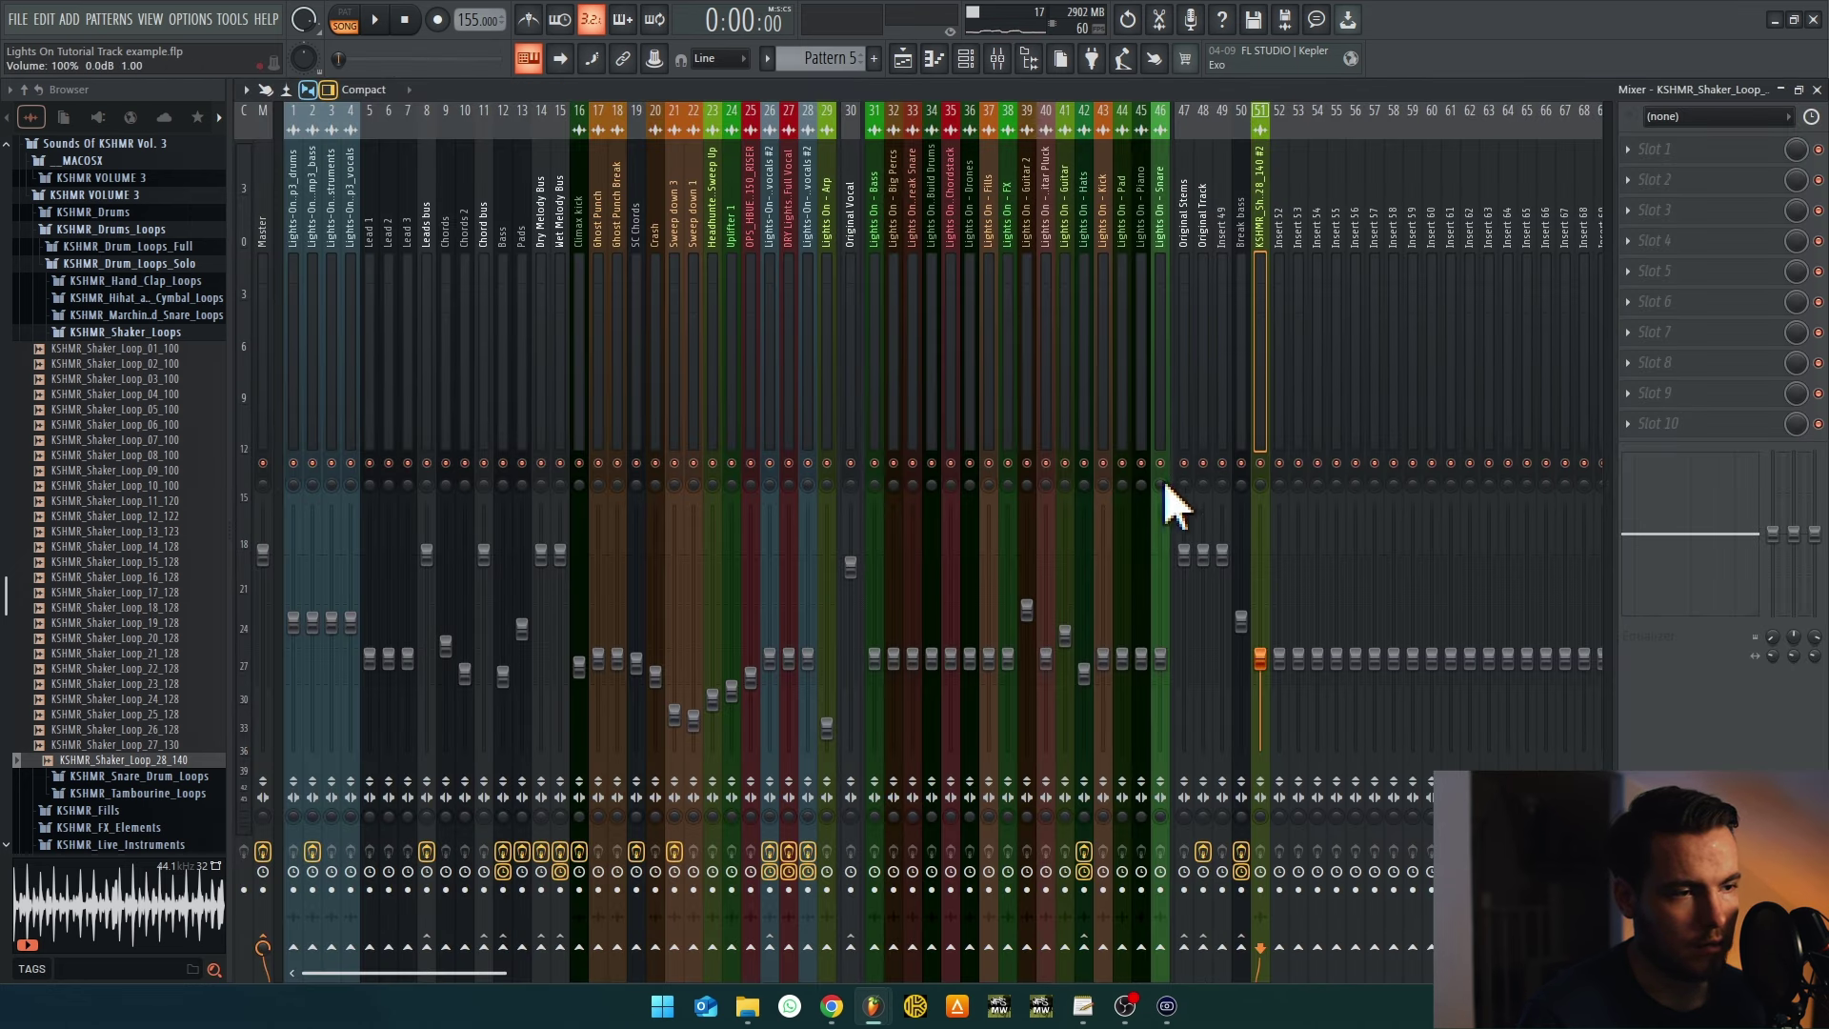
pyautogui.click(952, 65)
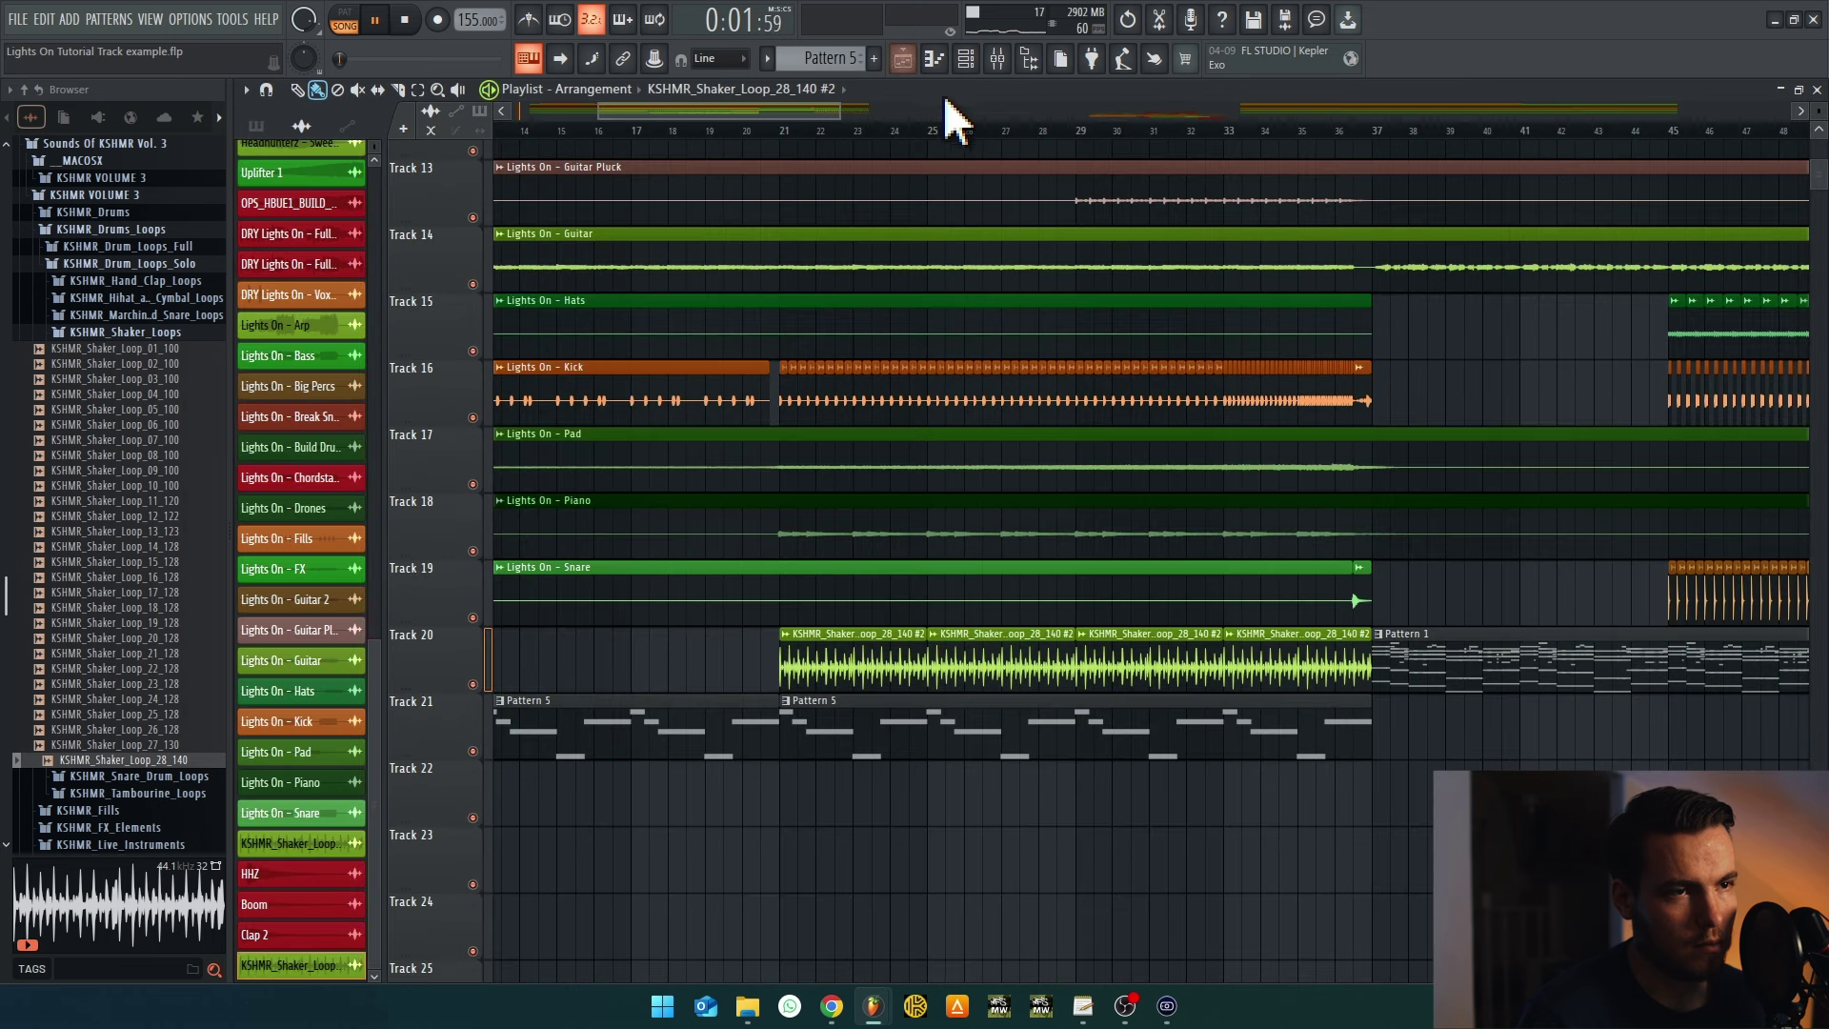
pyautogui.click(802, 133)
pyautogui.click(998, 58)
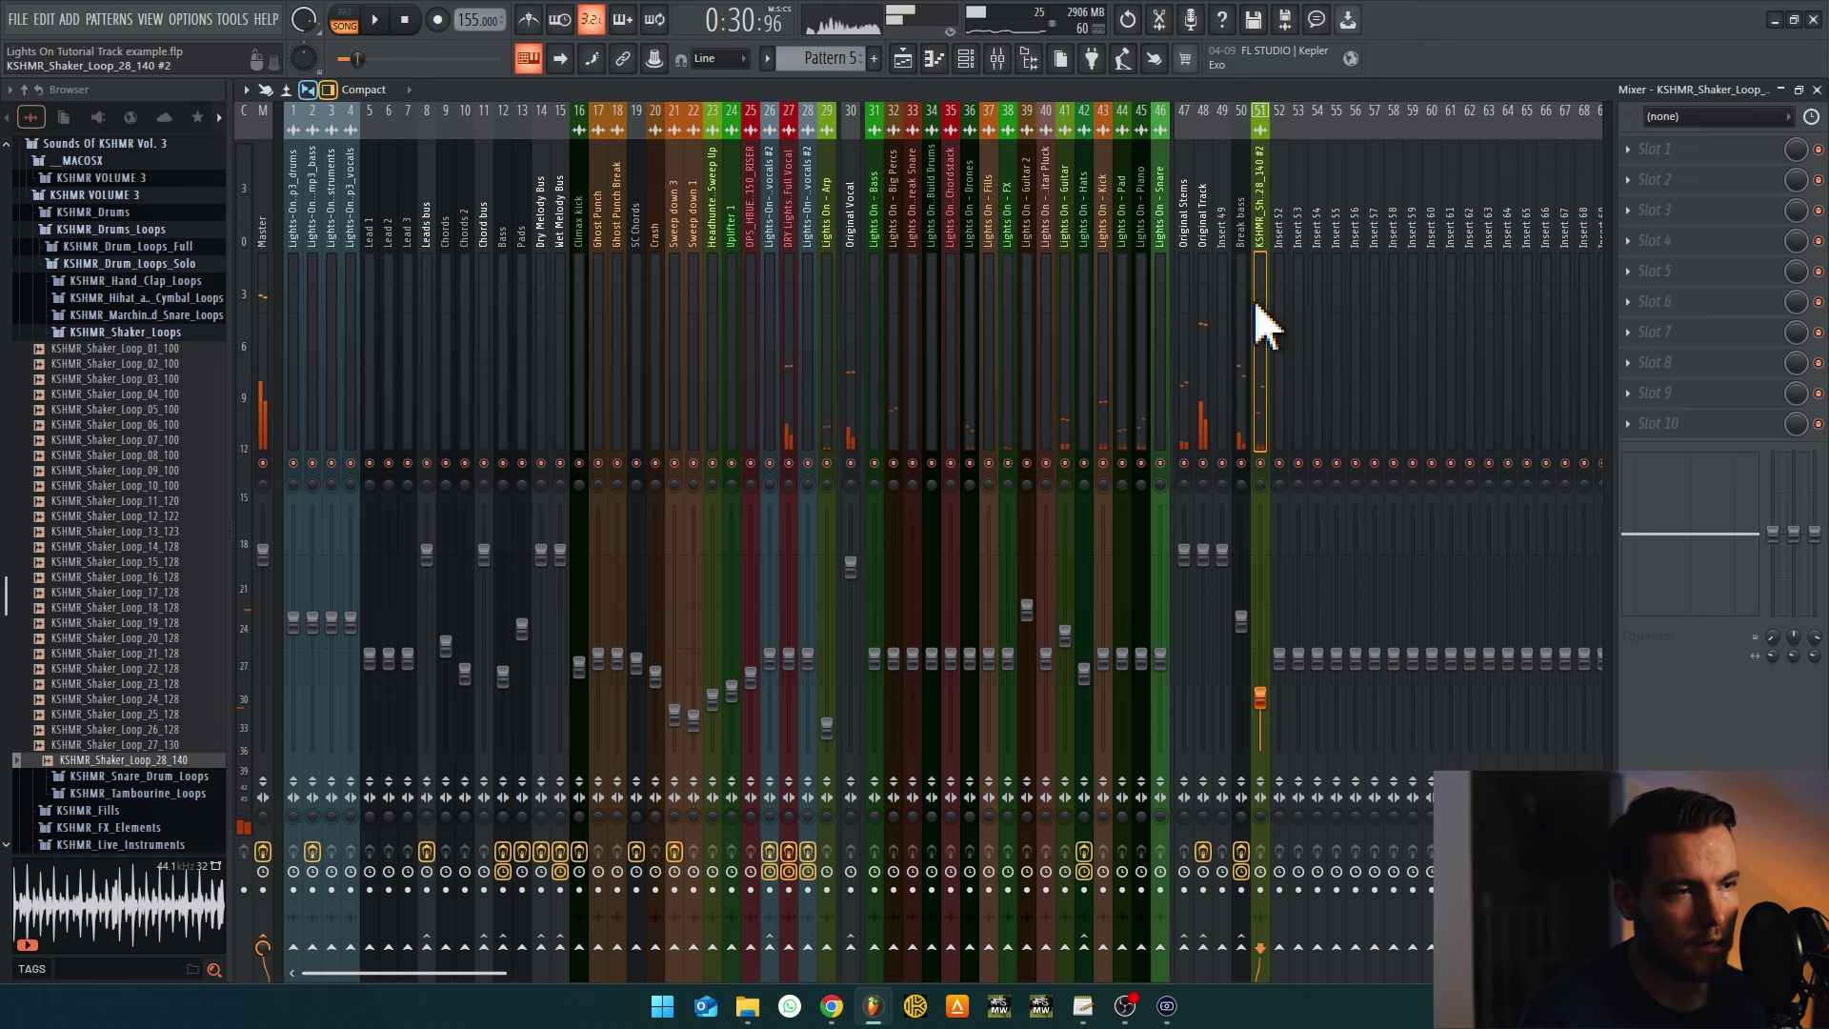
# Sidechain the Lights On - Kick mixer track to the shaker track and load a Fruity Limiter on the shaker
pyautogui.click(1105, 267)
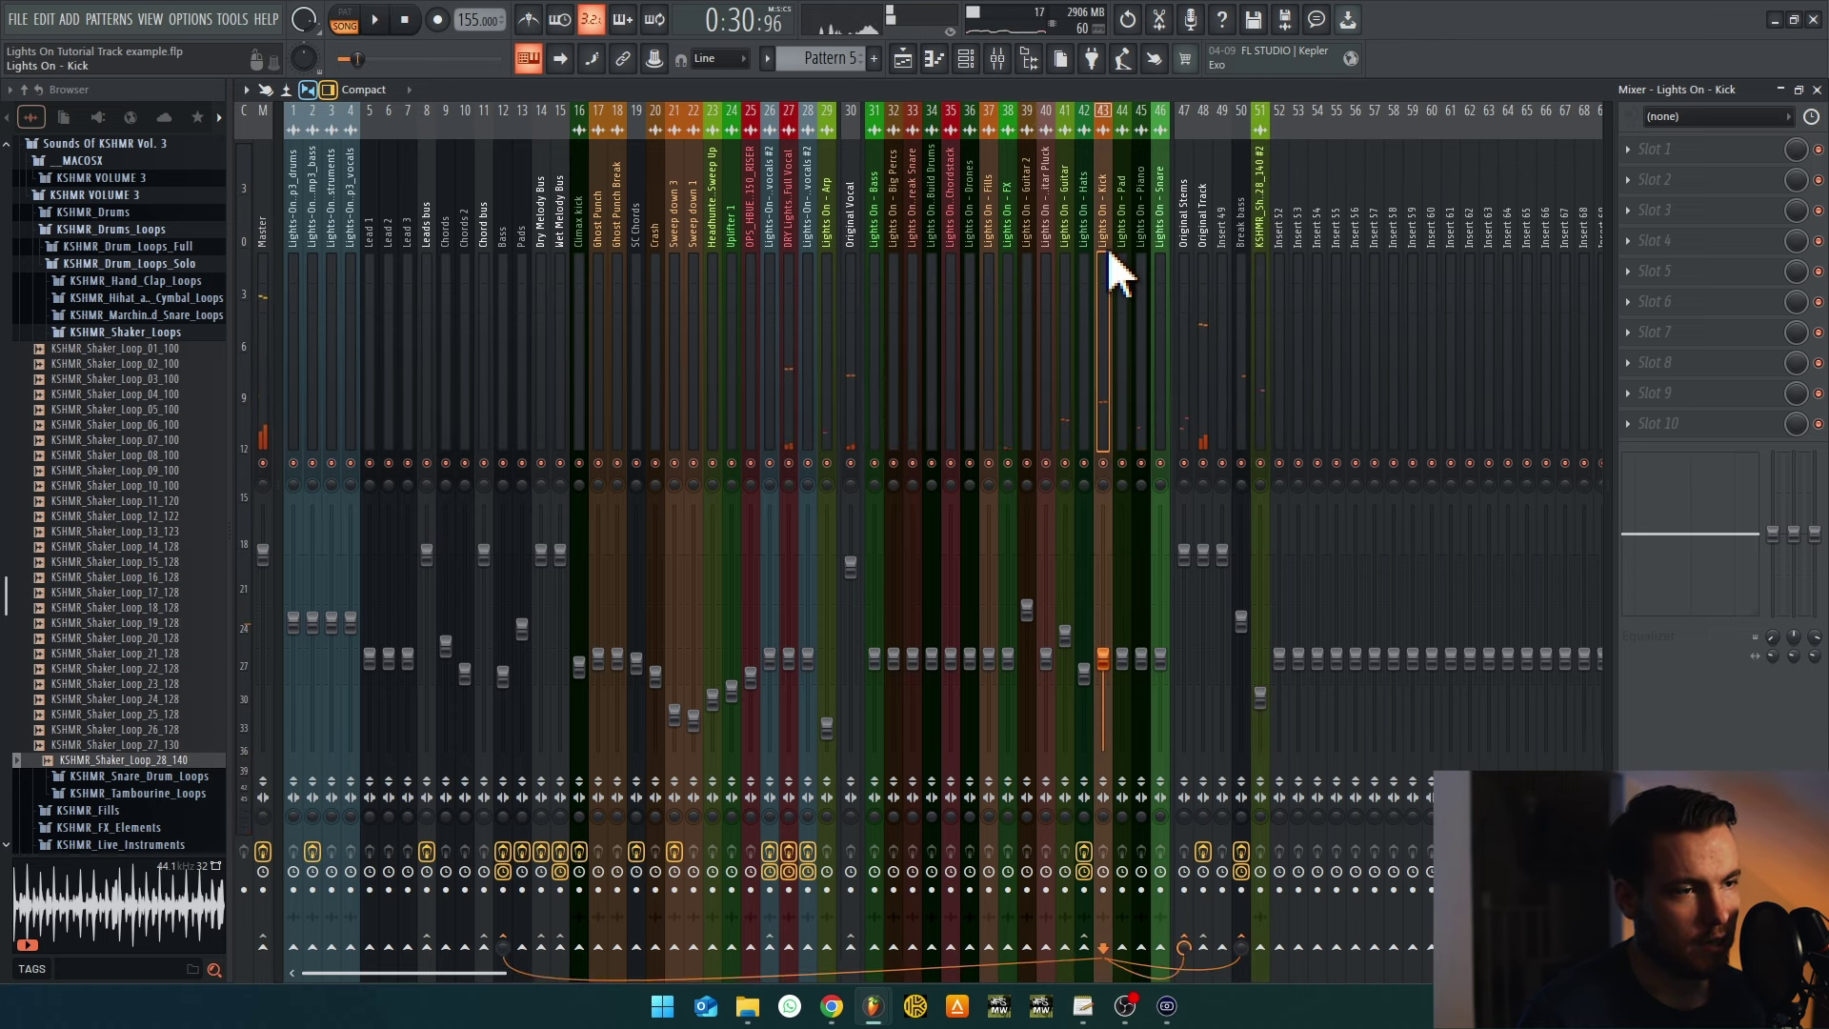
pyautogui.rightClick(1260, 949)
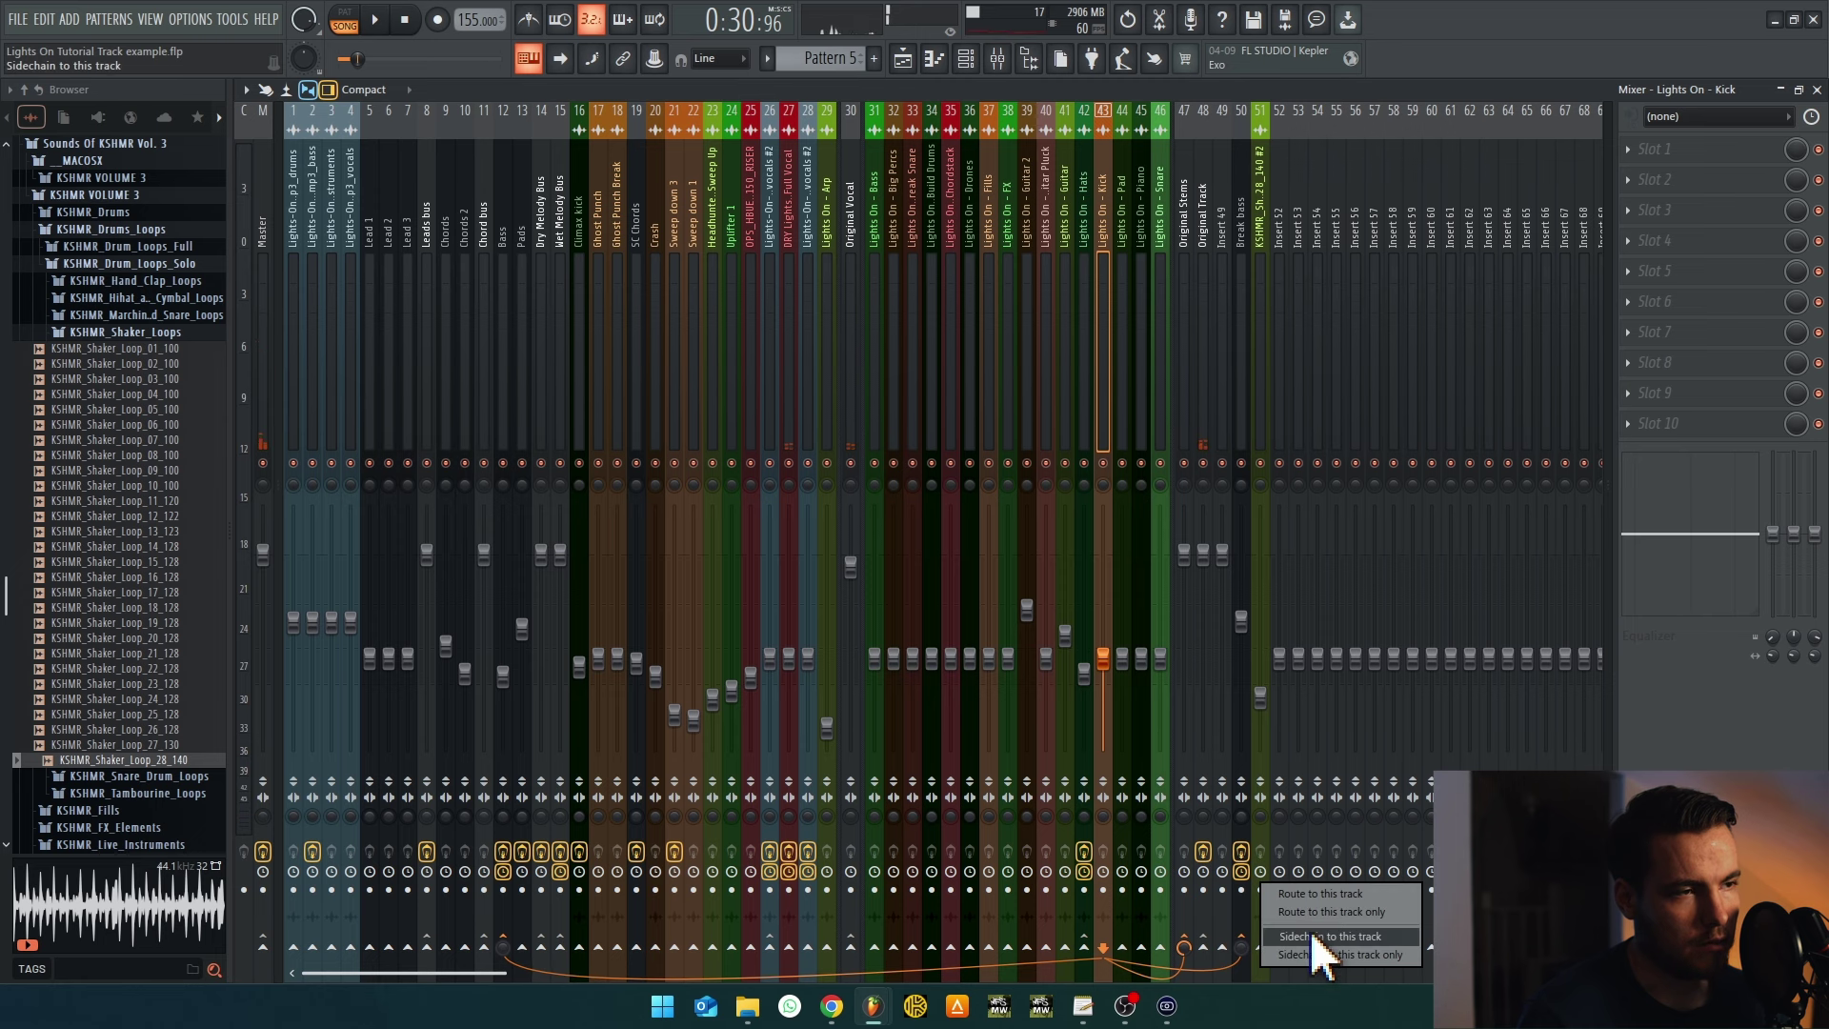
pyautogui.click(1318, 937)
pyautogui.click(1266, 221)
pyautogui.click(1735, 155)
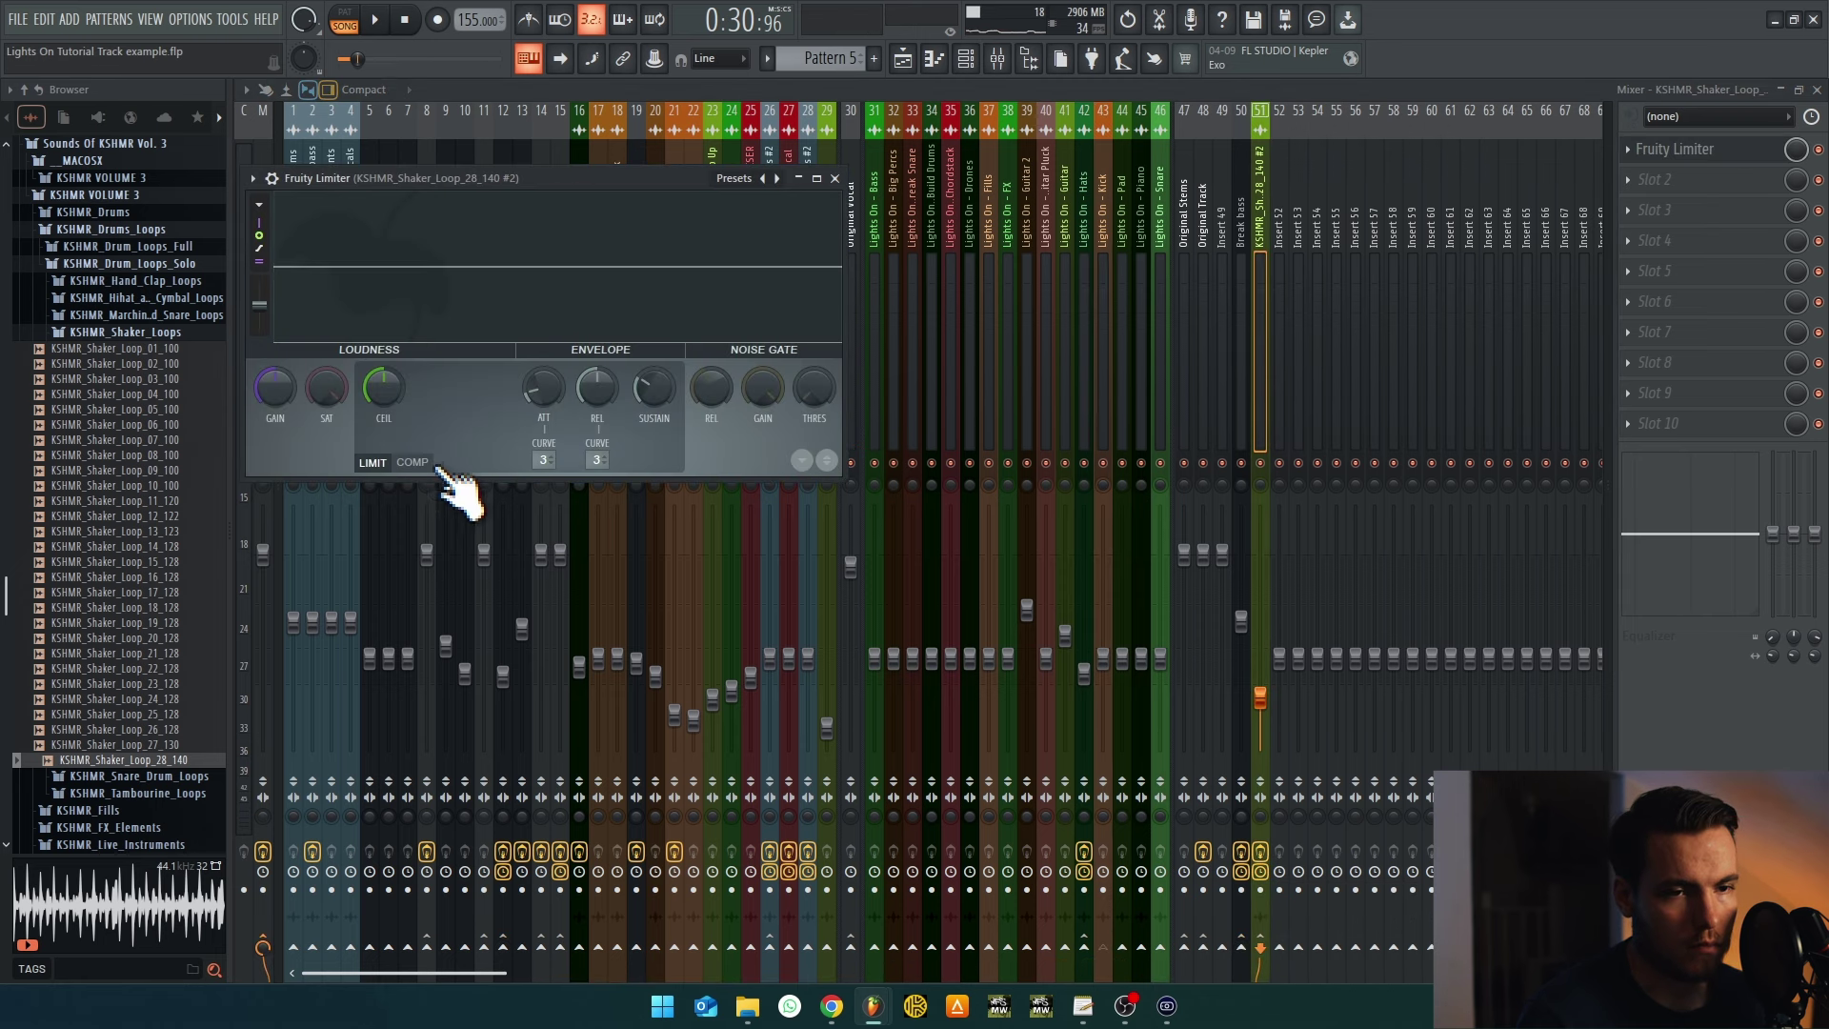
# Set the shaker's compressor to sidechain 1 with a lower threshold, higher ratio and shorter release during playback
pyautogui.press('space')
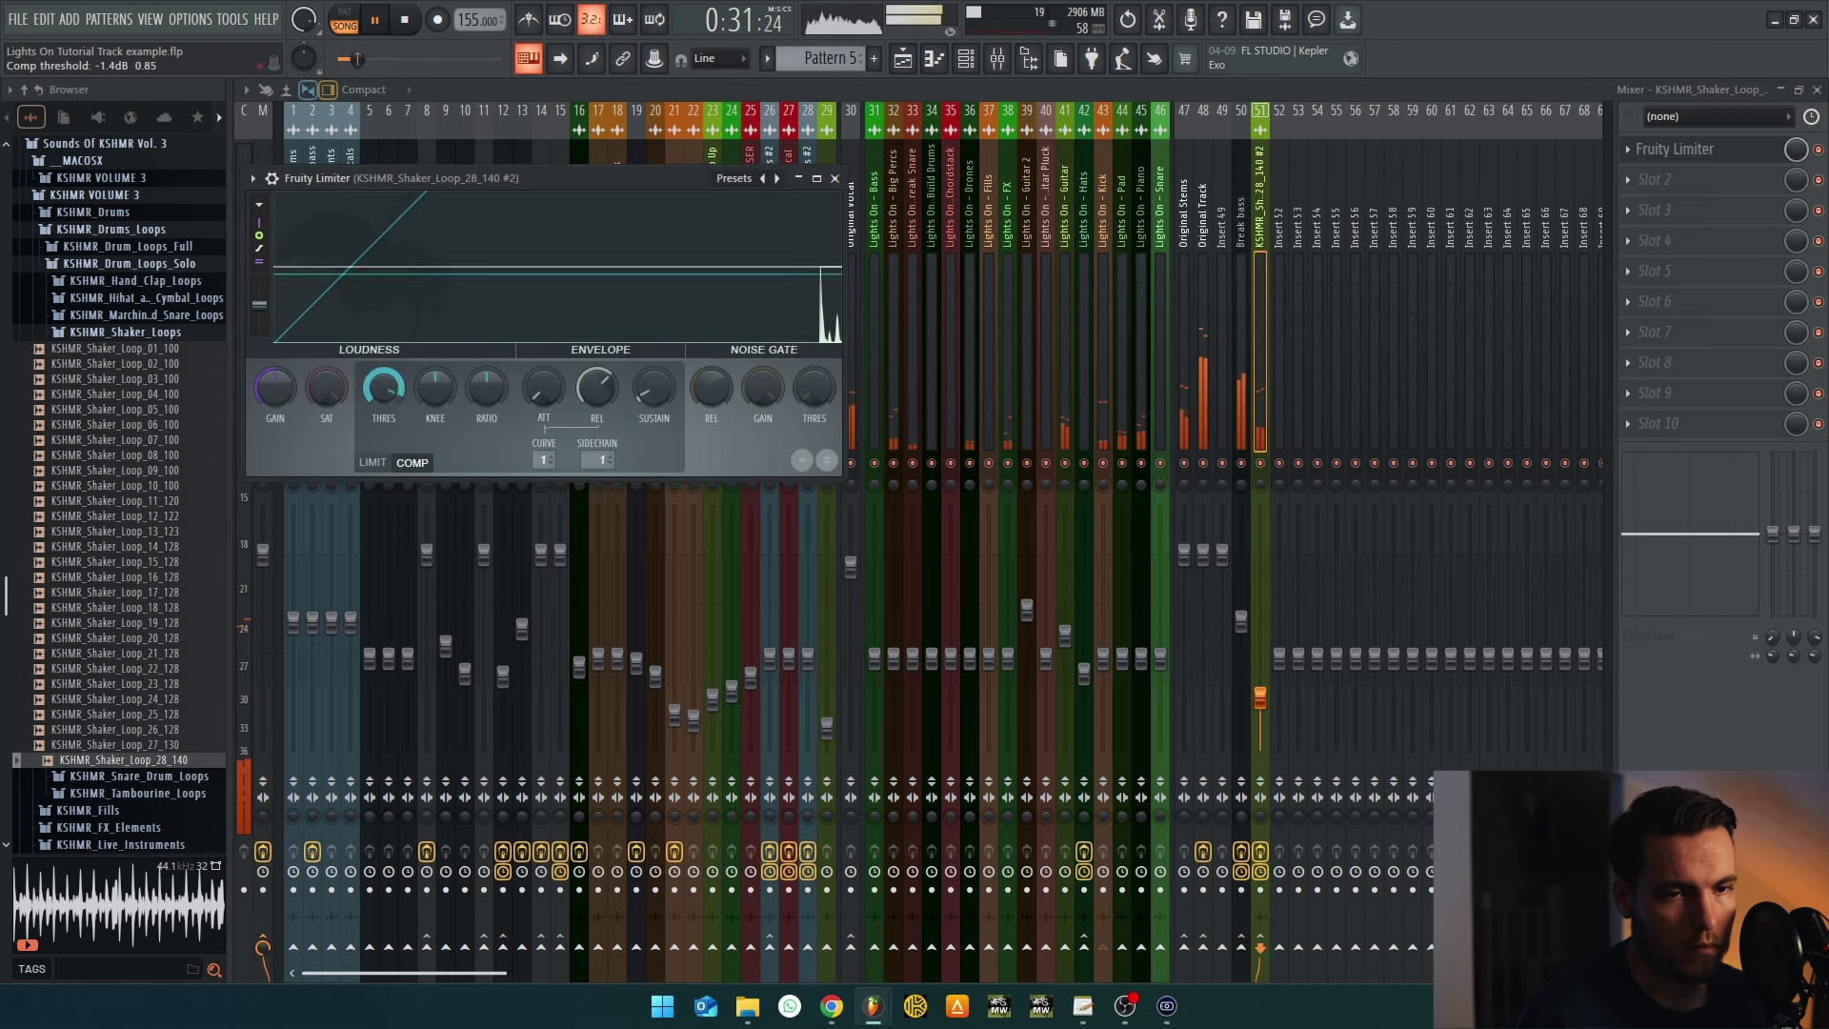
pyautogui.moveTo(490, 407); pyautogui.dragTo(490, 391)
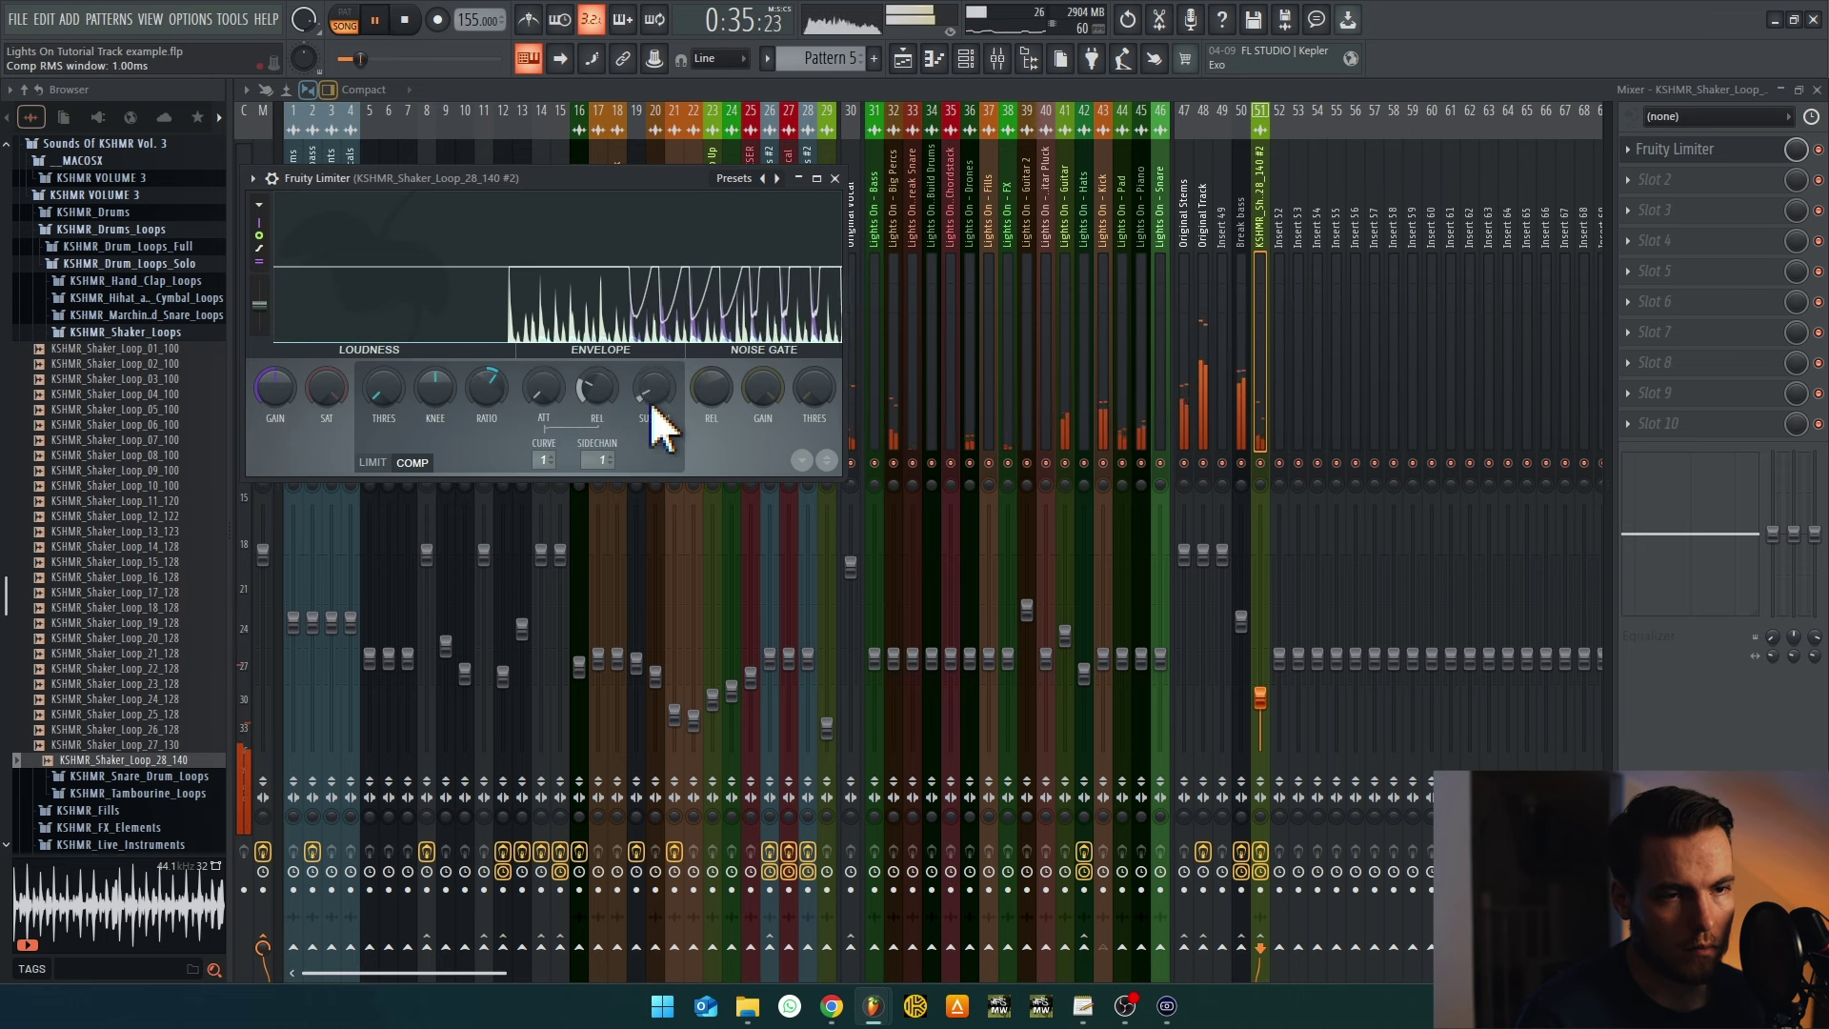
pyautogui.click(902, 58)
pyautogui.scroll(-2, 1063, 344)
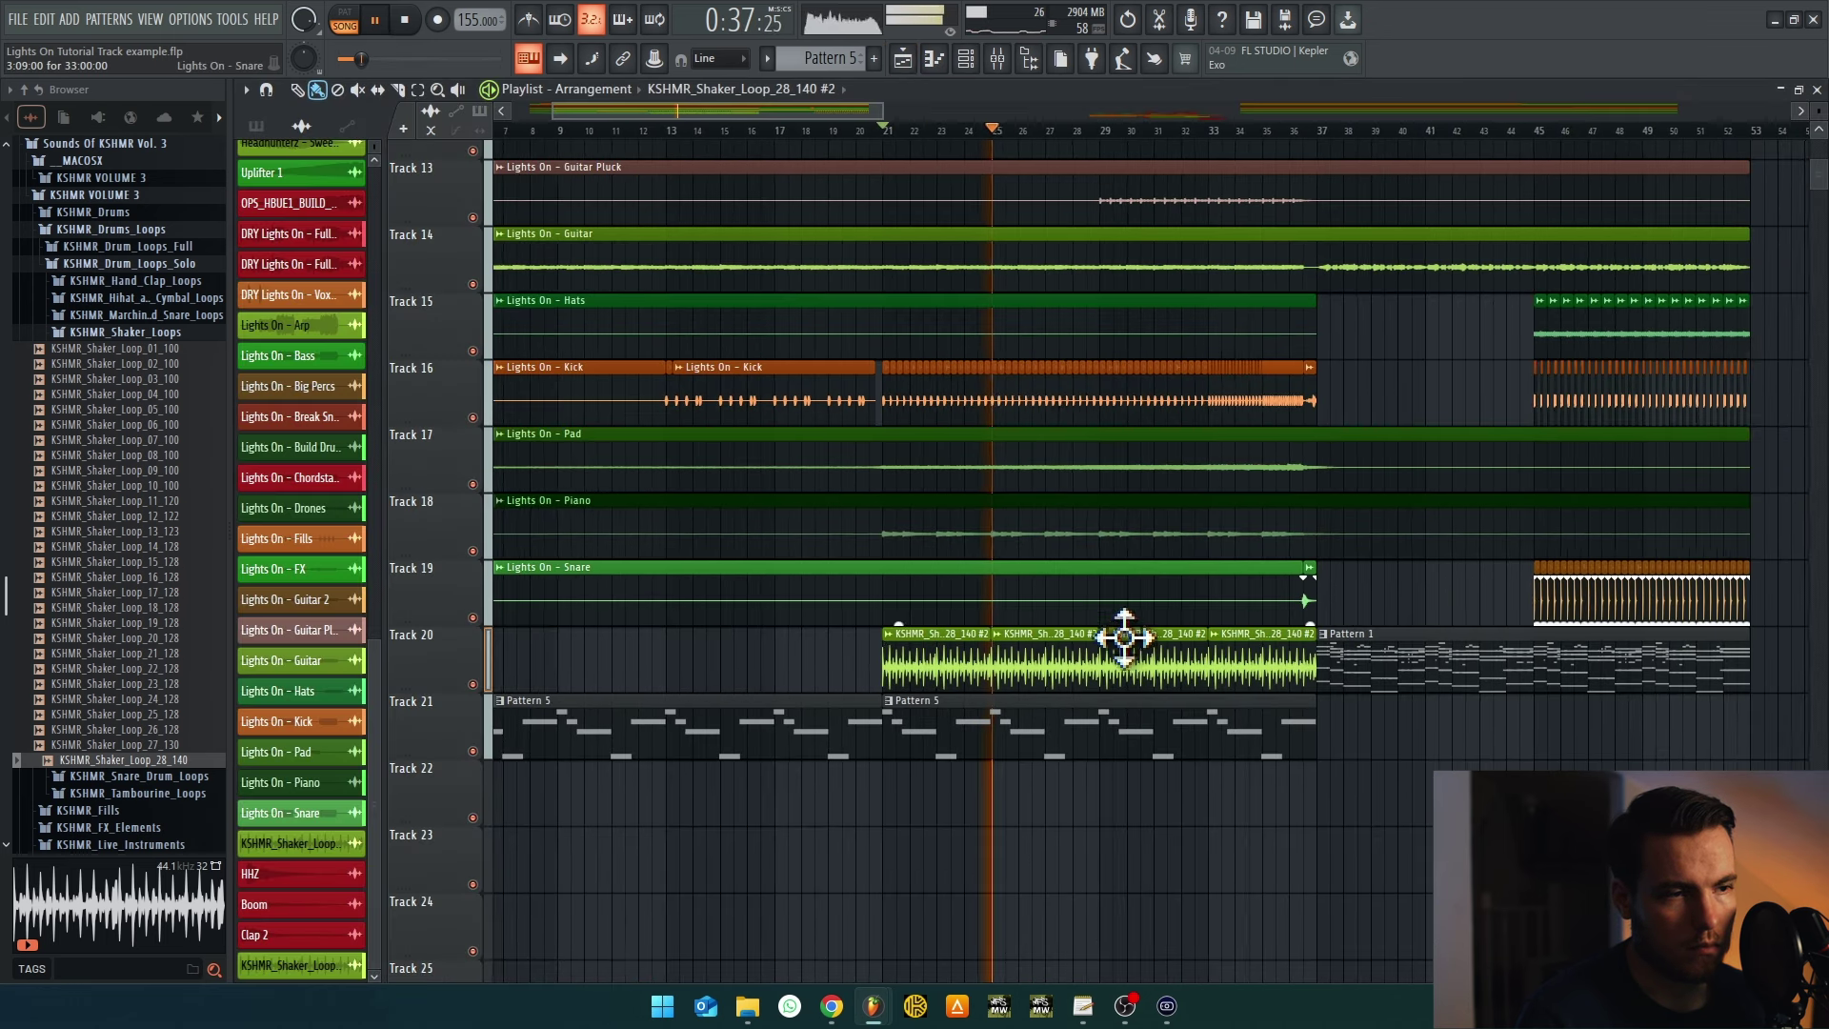
pyautogui.press('space')
# Move the Pattern 1 clip at bar 37 down to Track 21 and duplicate the shaker loops across bars 37 to 53
pyautogui.scroll(4, 153, 428)
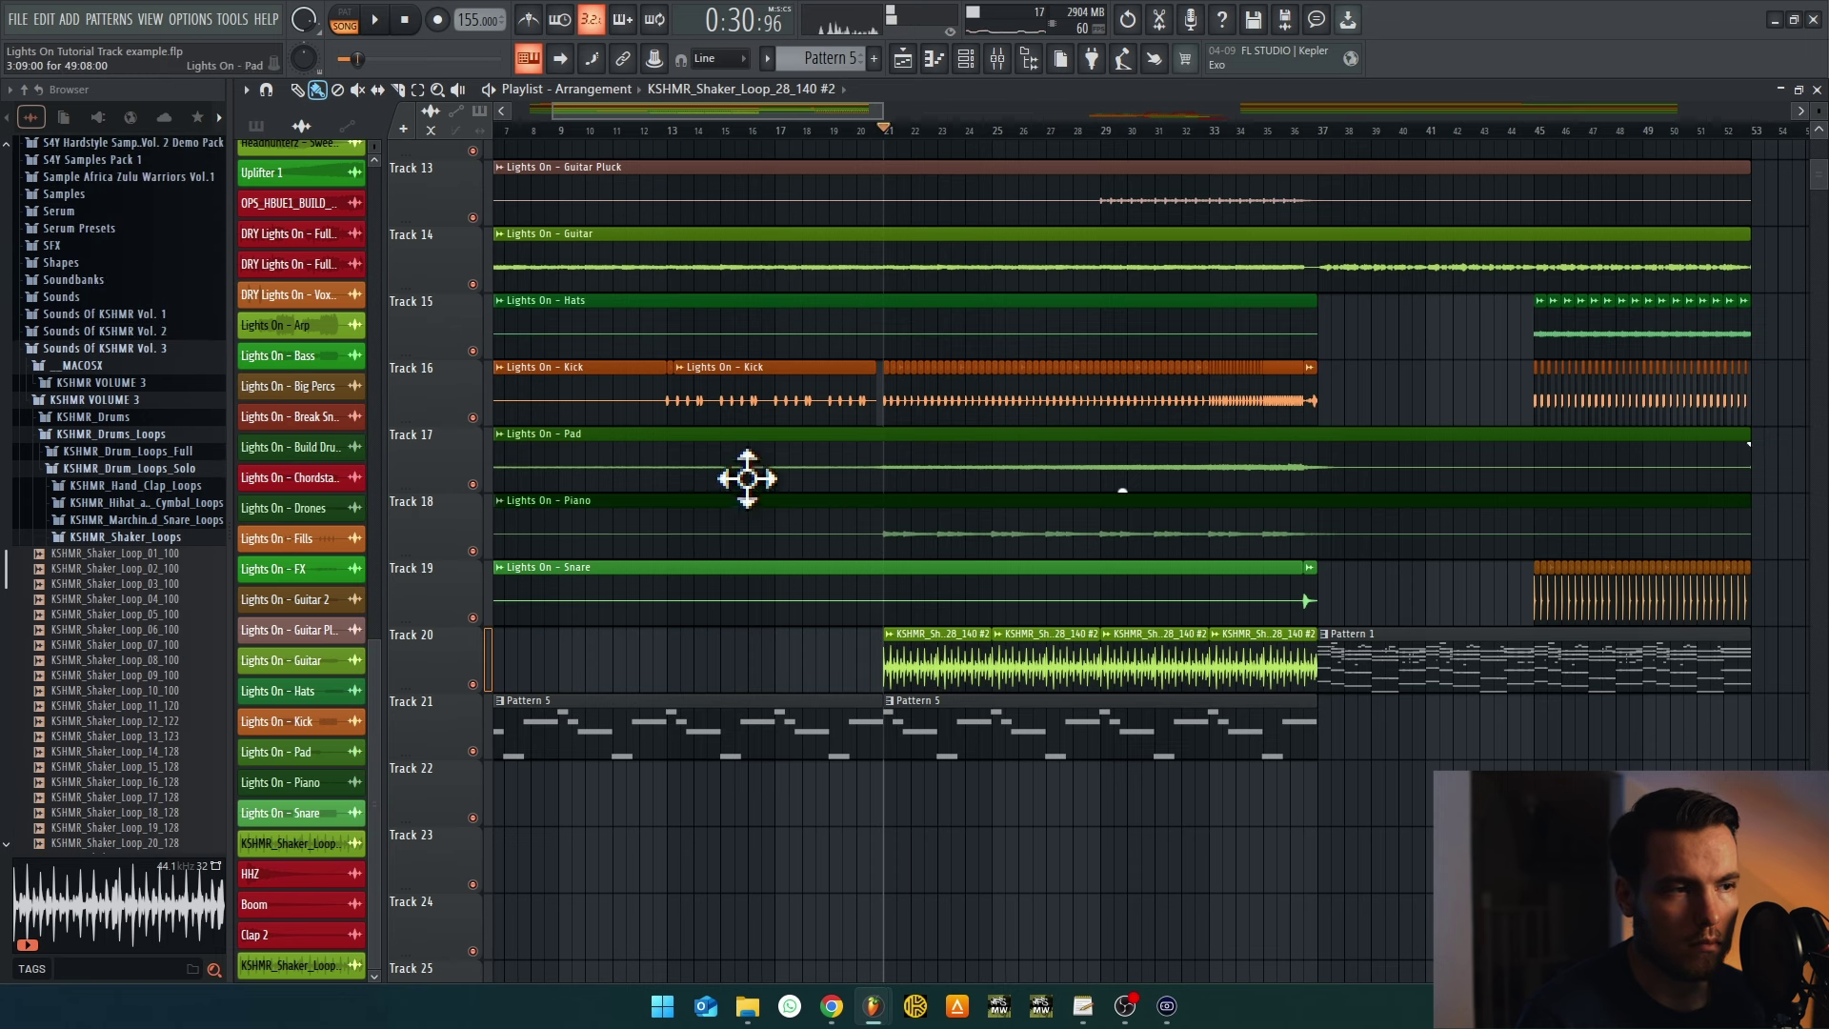
pyautogui.scroll(3, 1070, 400)
pyautogui.scroll(-1, 1070, 400)
pyautogui.press('space')
pyautogui.scroll(-4, 1191, 657)
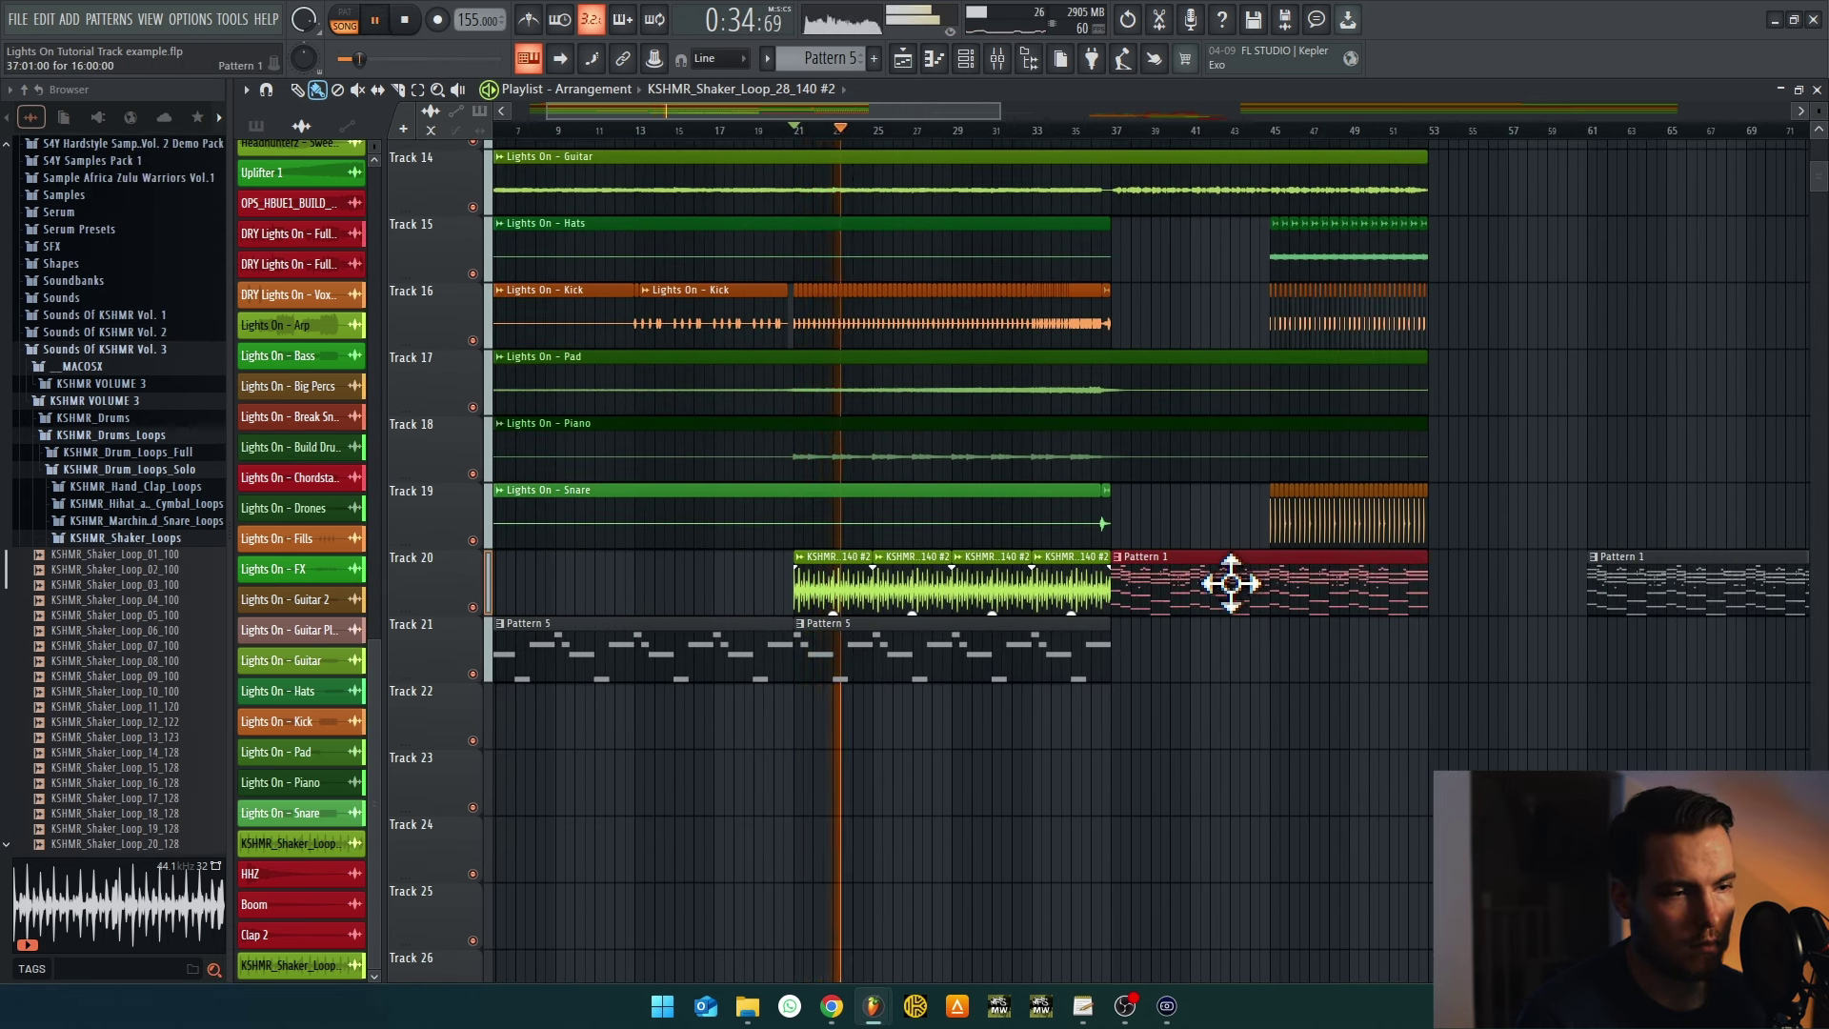
pyautogui.moveTo(1199, 594); pyautogui.dragTo(1200, 660)
pyautogui.moveTo(1199, 582); pyautogui.dragTo(795, 598)
pyautogui.hotkey('ctrl', 'b')
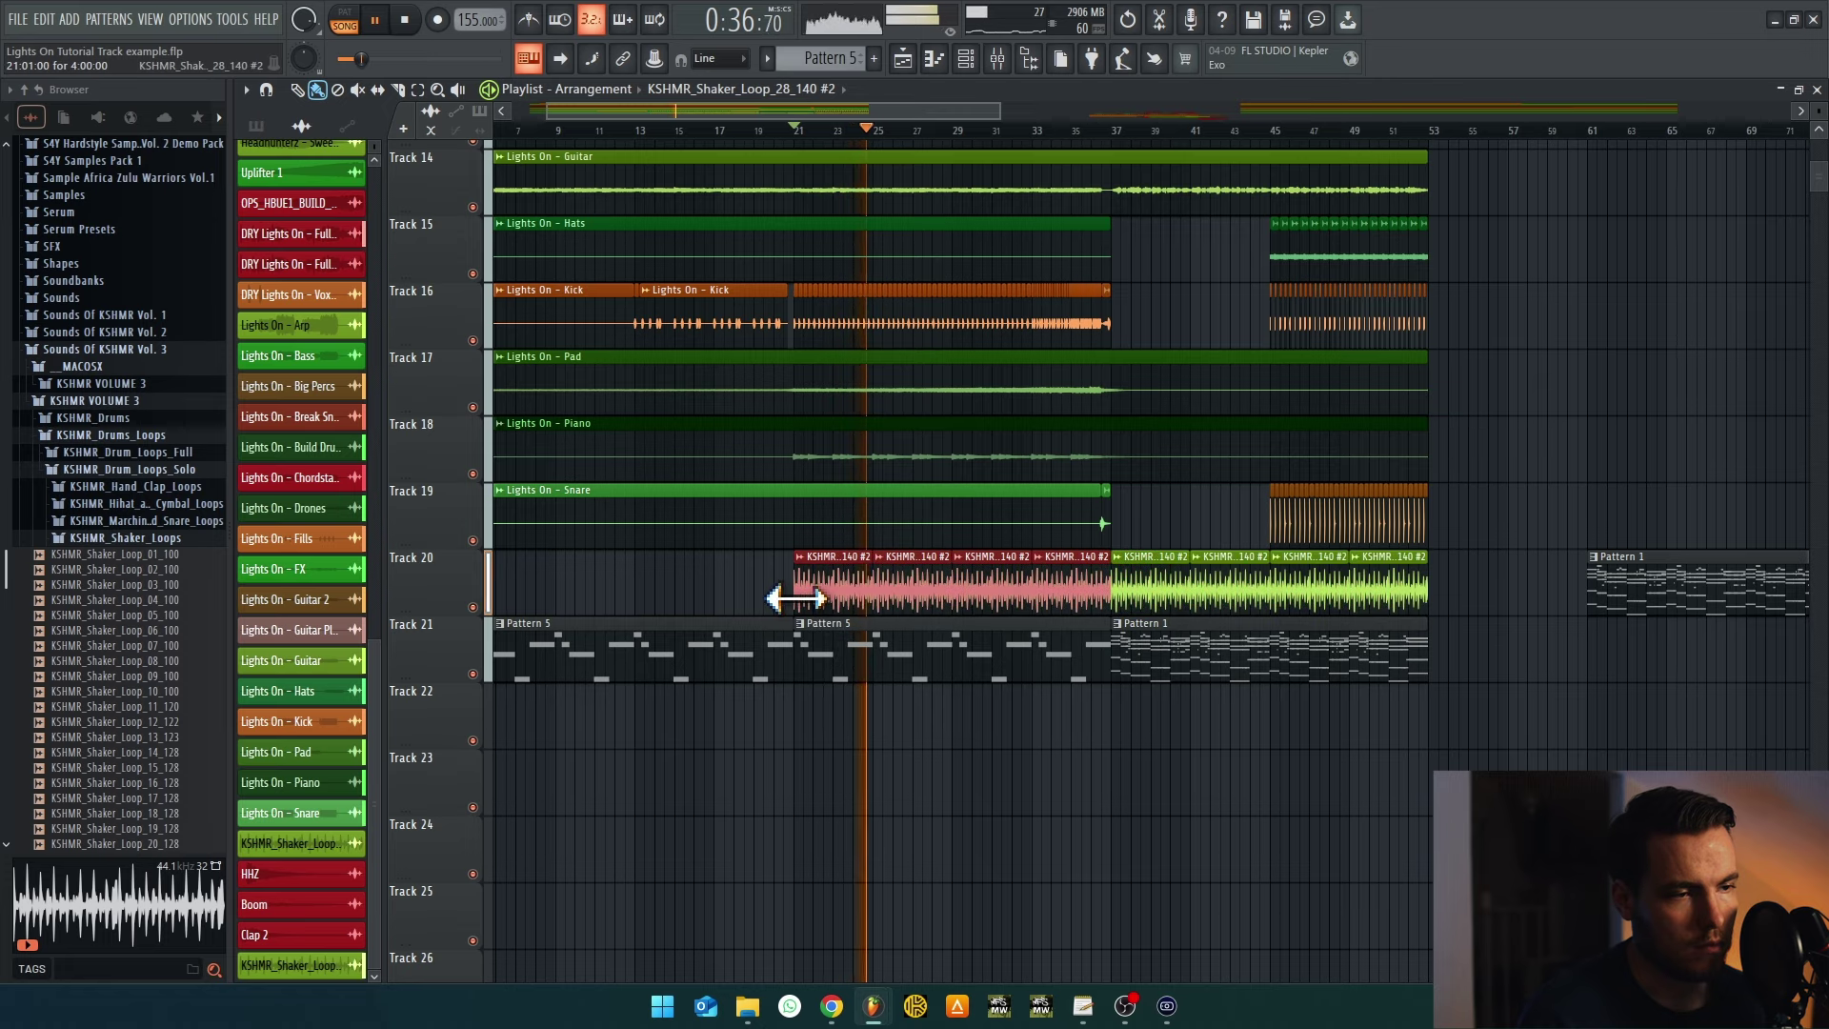
# Trim the shaker loop and Pattern 5 so both end half a bar before bar 37, where the fill starts
pyautogui.moveTo(1409, 482); pyautogui.dragTo(1041, 572)
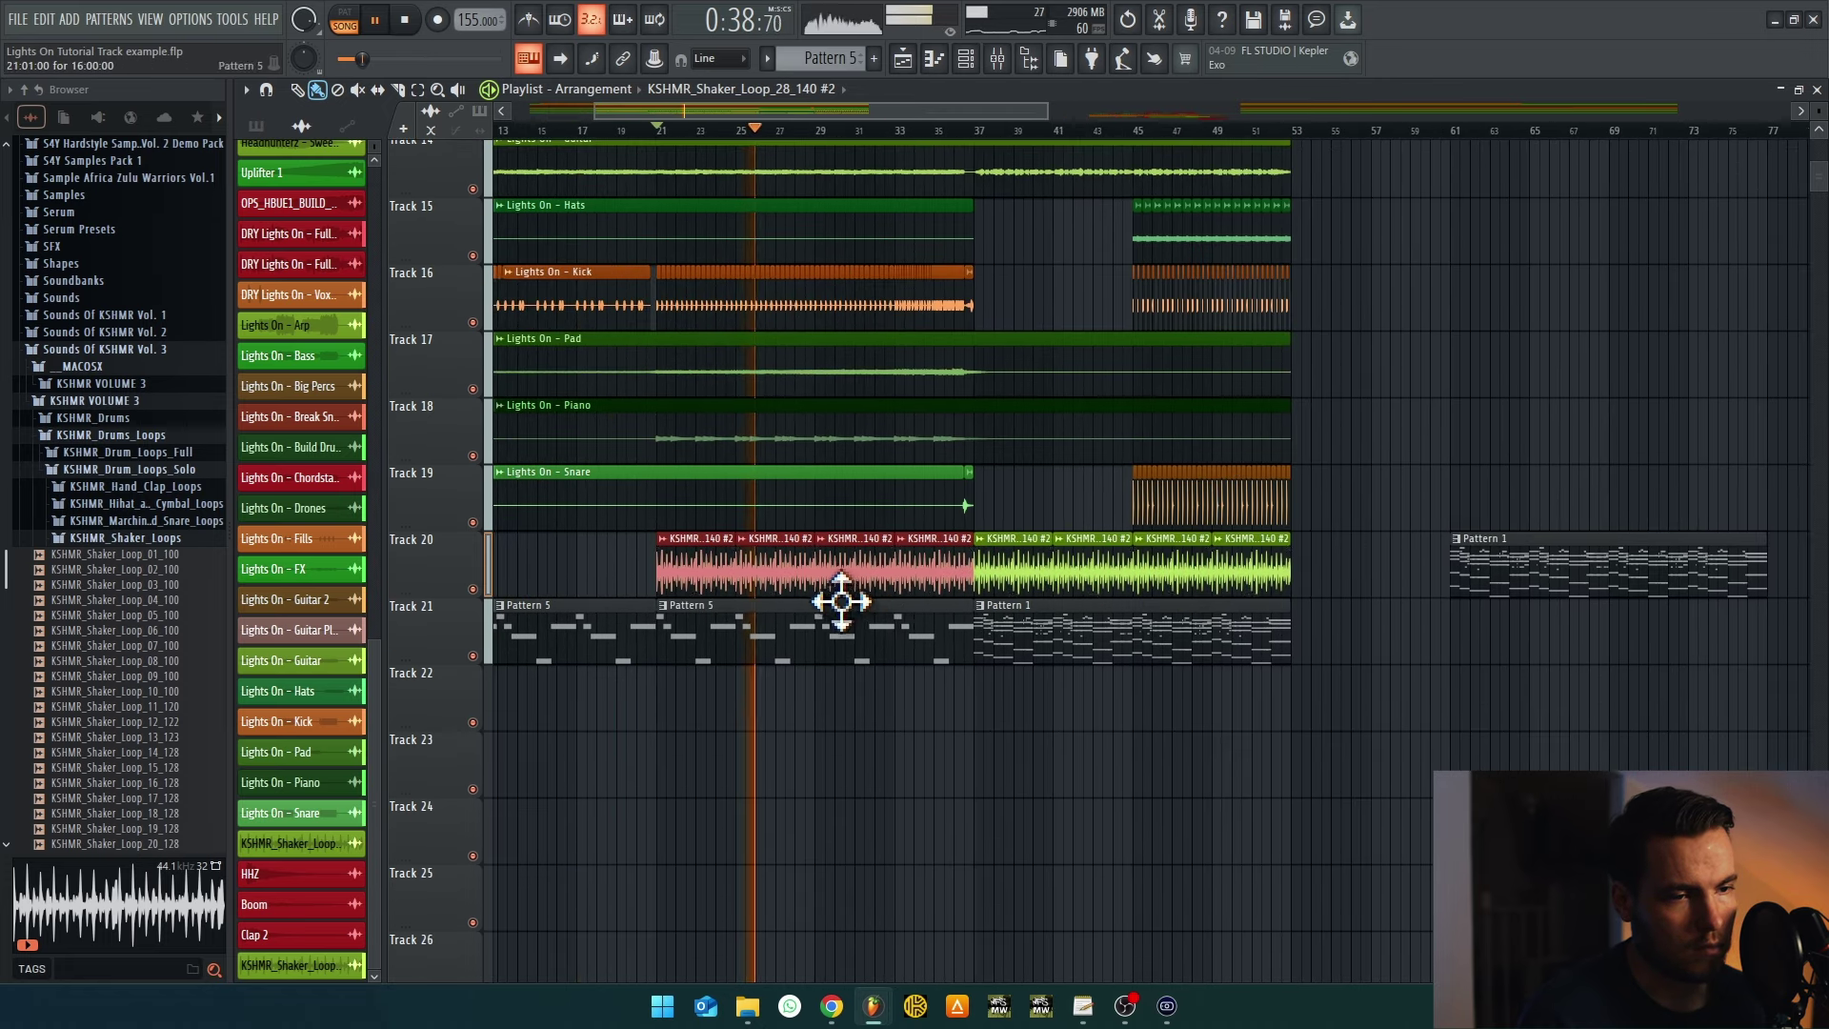
pyautogui.hotkey('ctrl', 'z')
pyautogui.click(1070, 523)
pyautogui.click(948, 133)
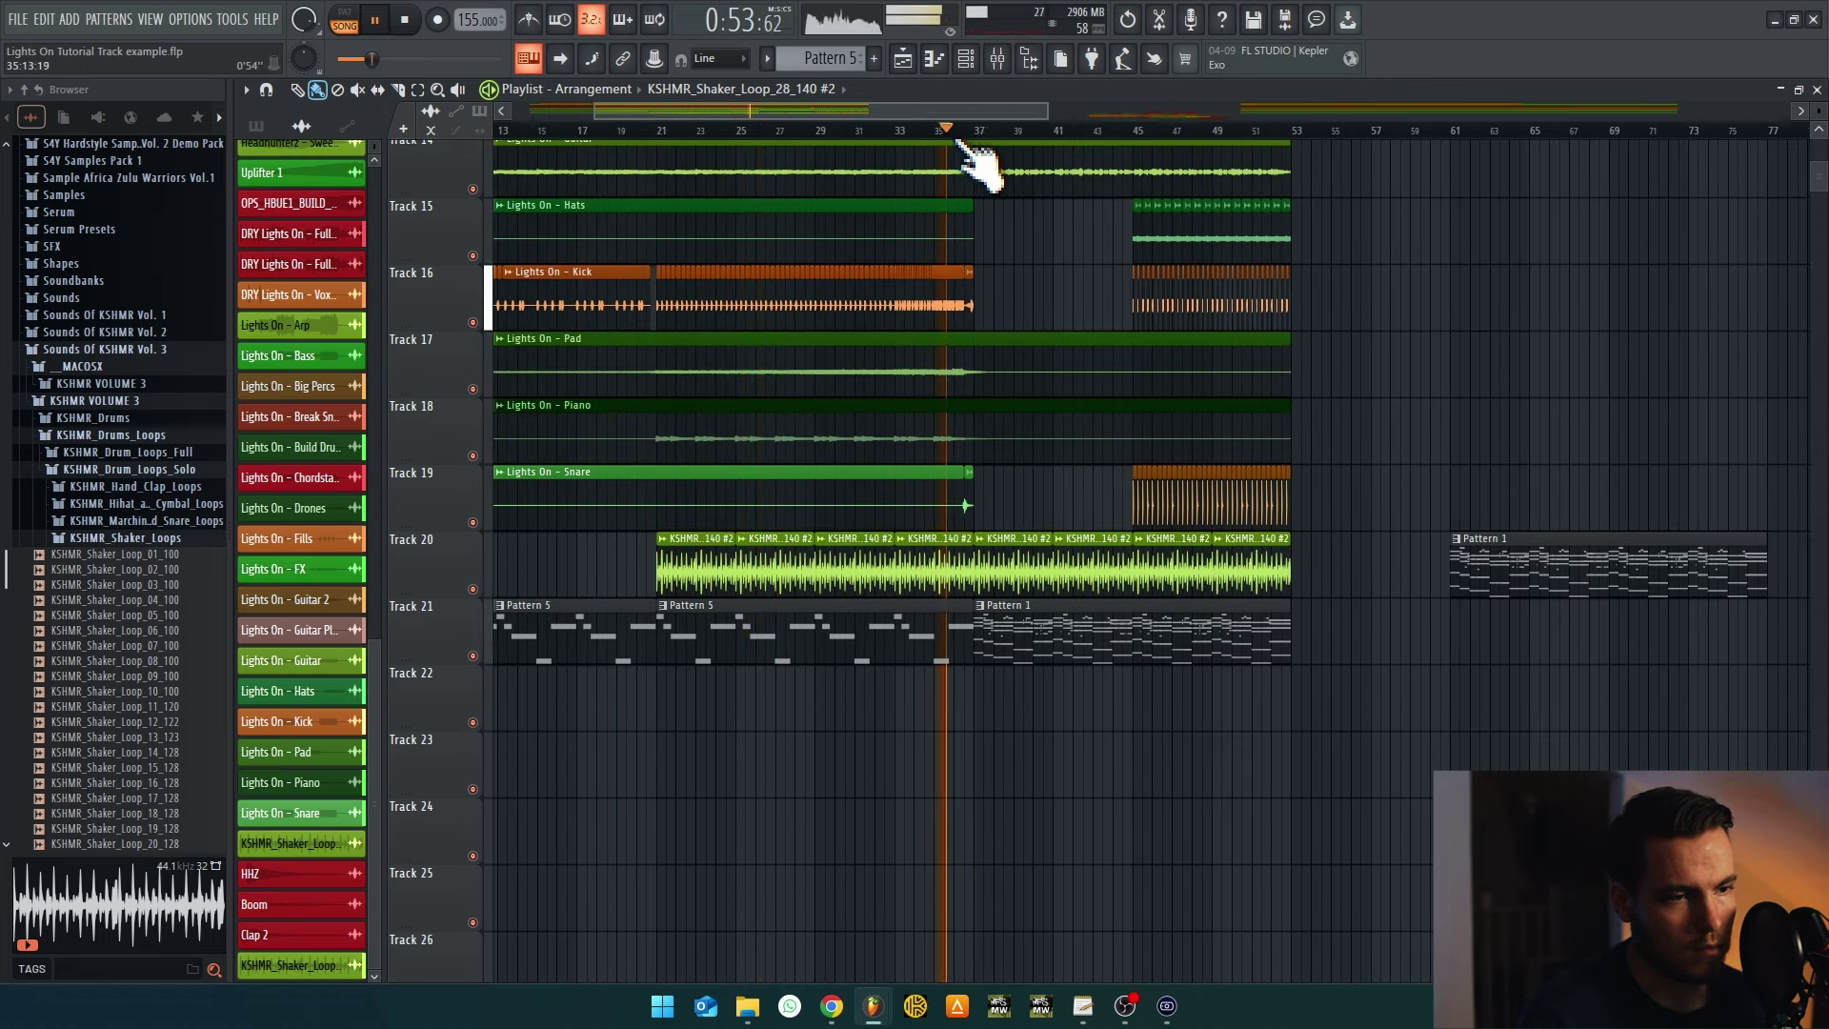
pyautogui.scroll(2, 972, 152)
pyautogui.scroll(2, 986, 524)
pyautogui.moveTo(1053, 535); pyautogui.dragTo(929, 577)
pyautogui.moveTo(1053, 608); pyautogui.dragTo(895, 615)
pyautogui.press('space')
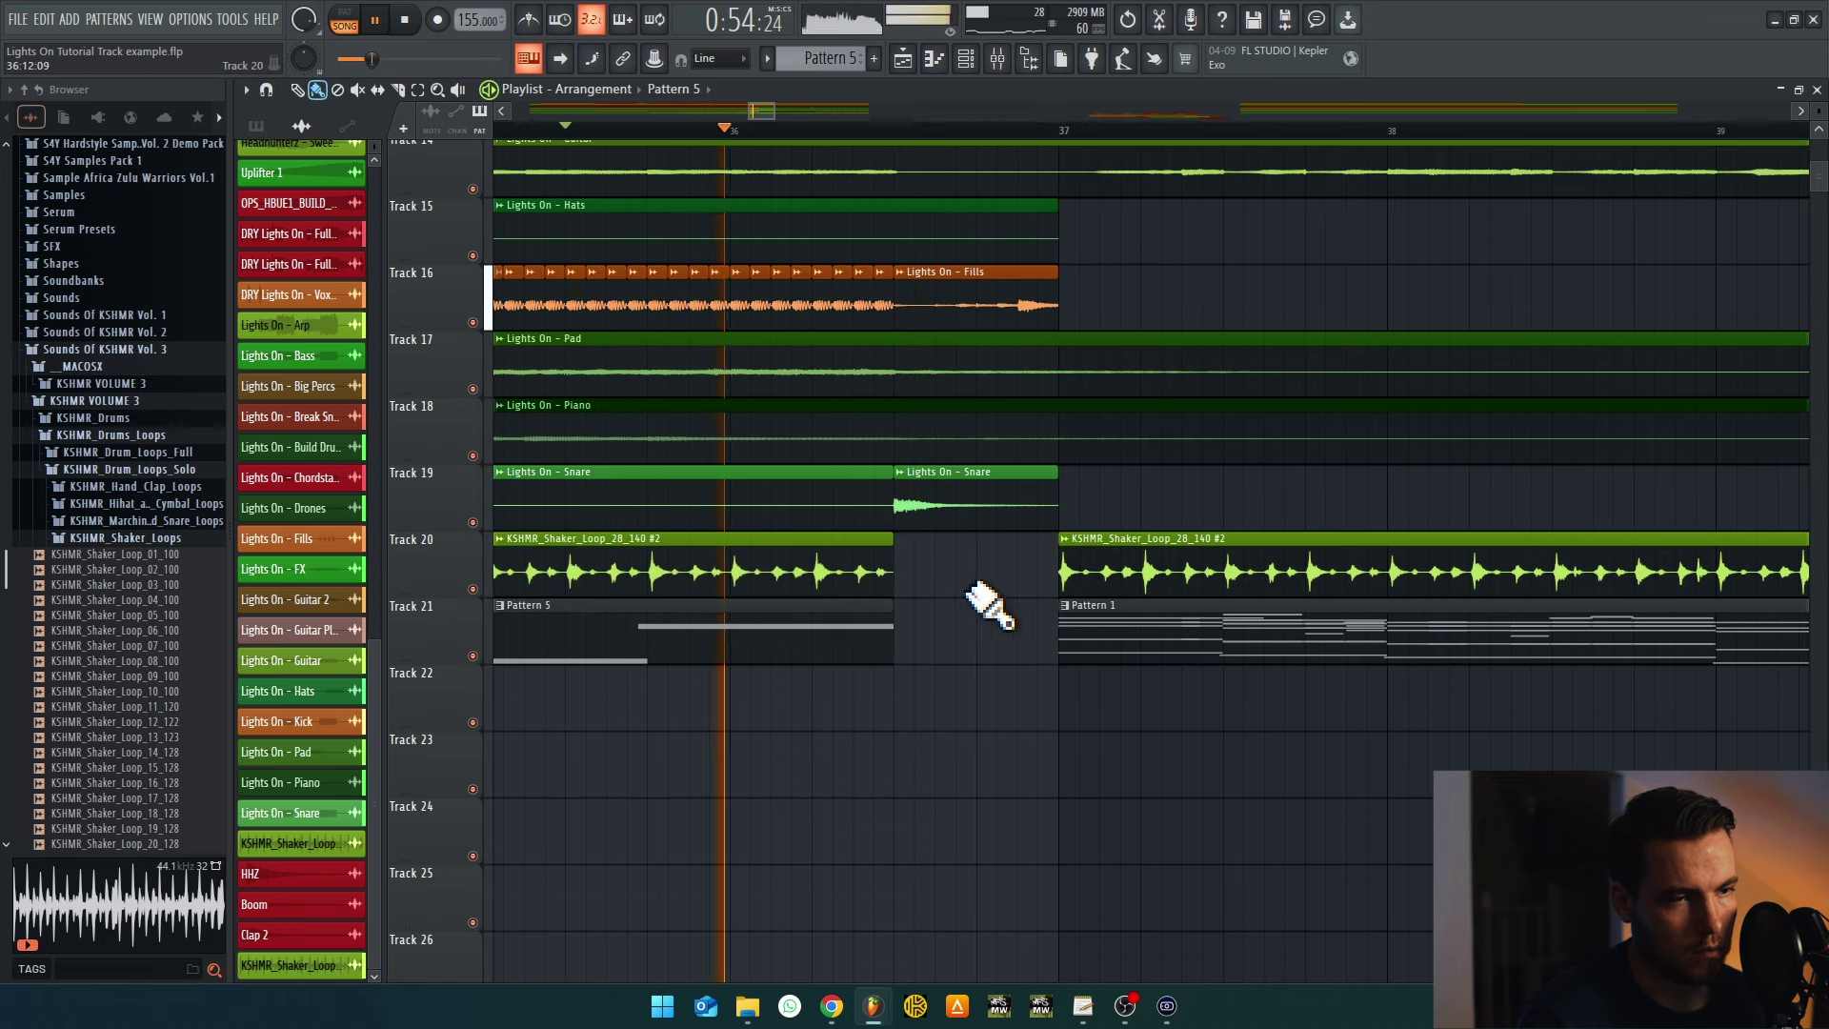
# Play the transition from the build-up into bar 37 and examine the tracks around the fill
pyautogui.scroll(-2, 886, 572)
pyautogui.scroll(-2, 838, 657)
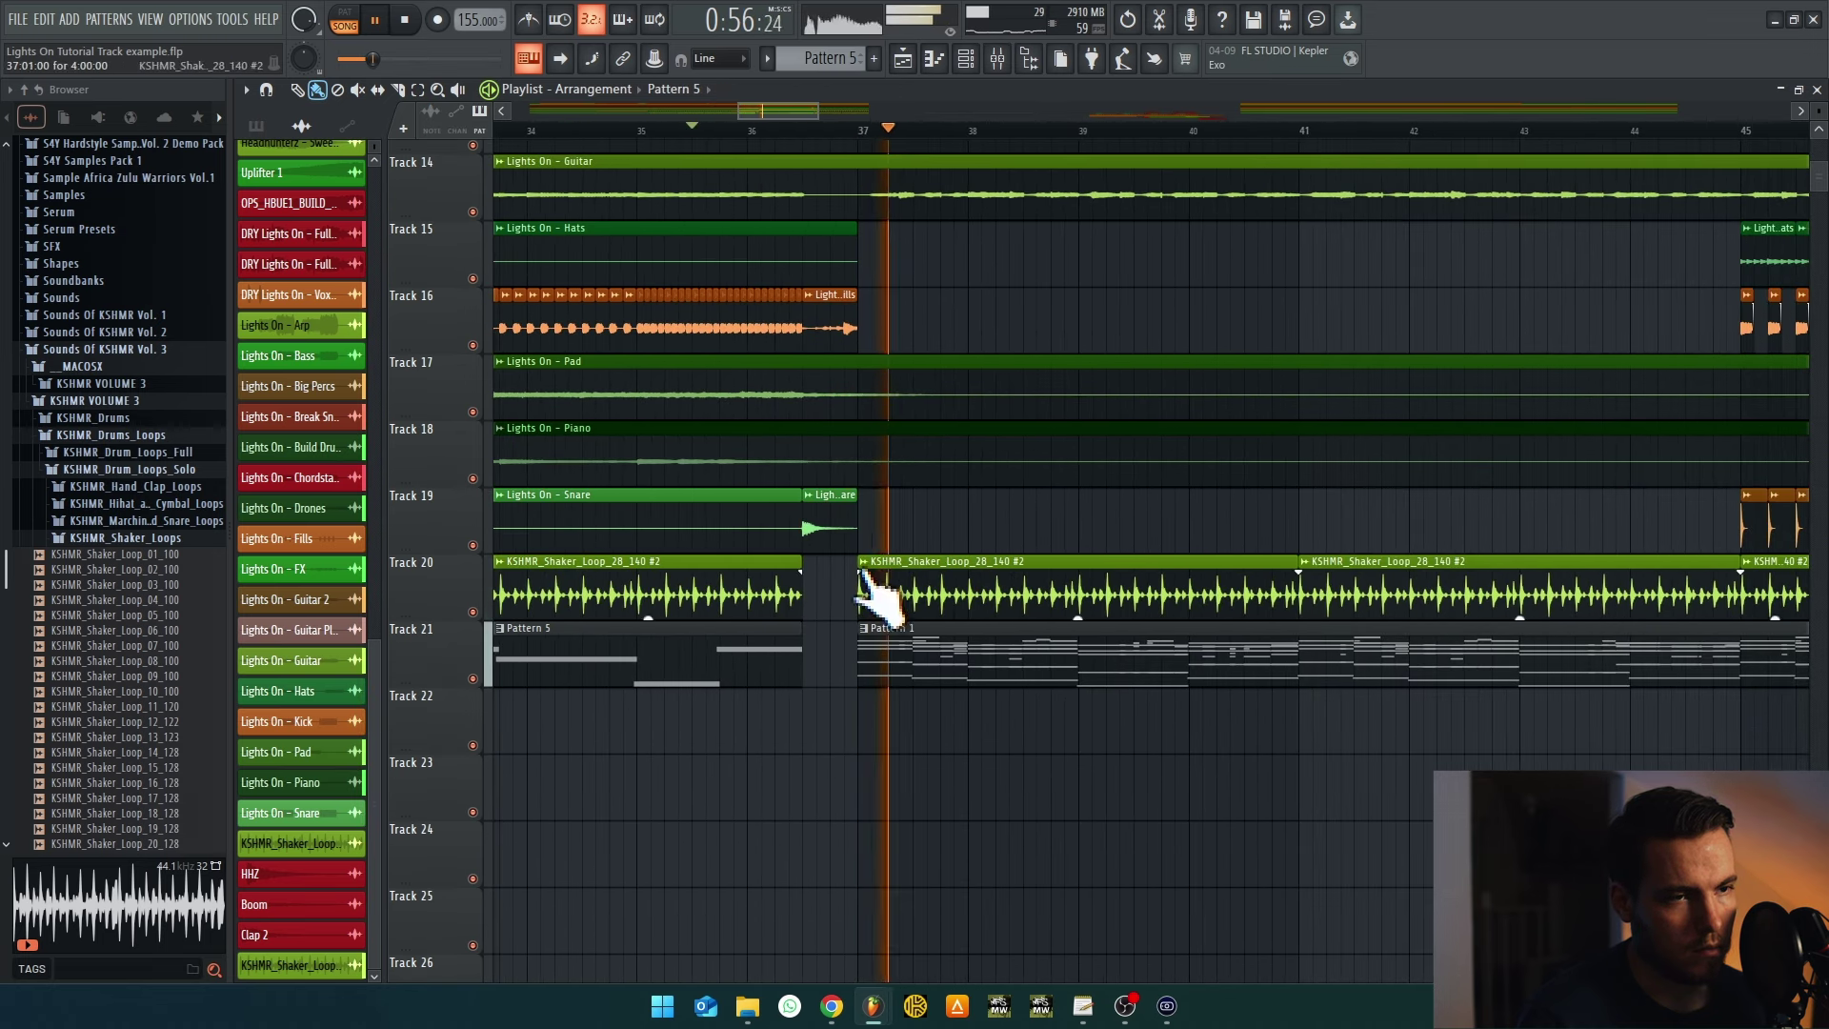
pyautogui.scroll(10, 829, 587)
pyautogui.press('space')
pyautogui.press('space')
pyautogui.scroll(-10, 831, 581)
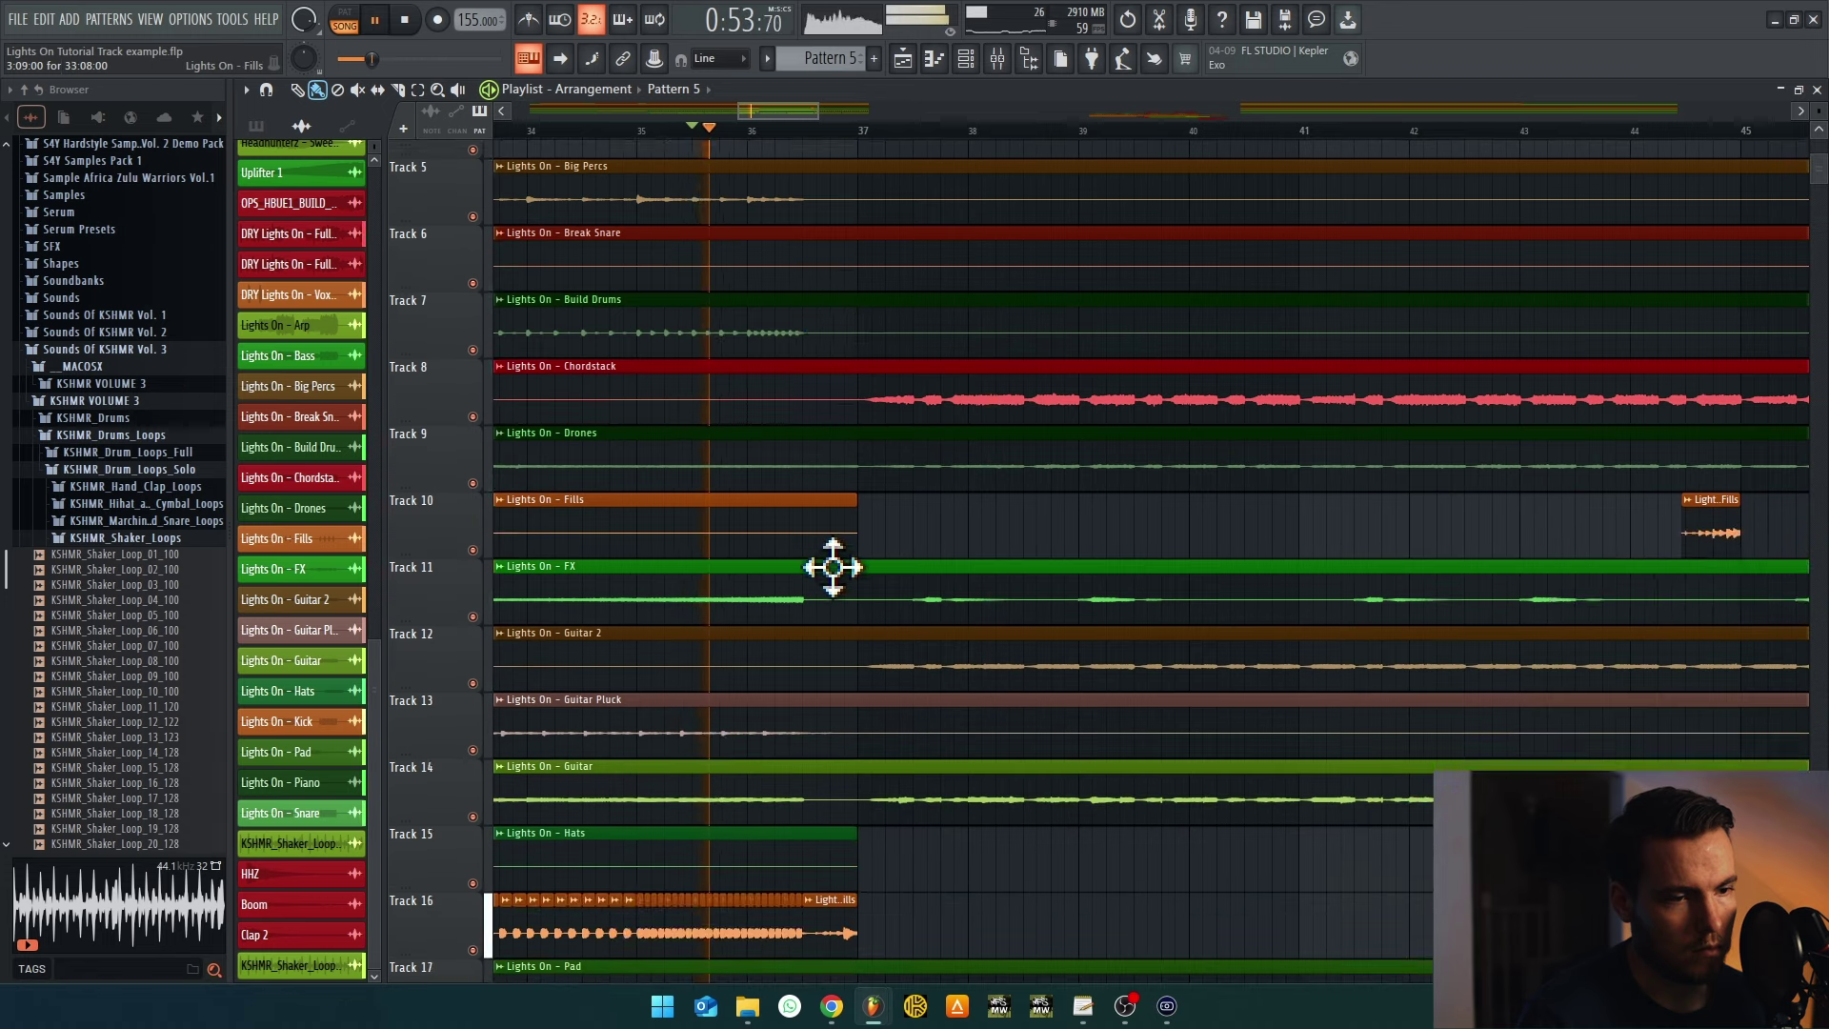
pyautogui.scroll(-2, 1048, 743)
pyautogui.scroll(1, 981, 782)
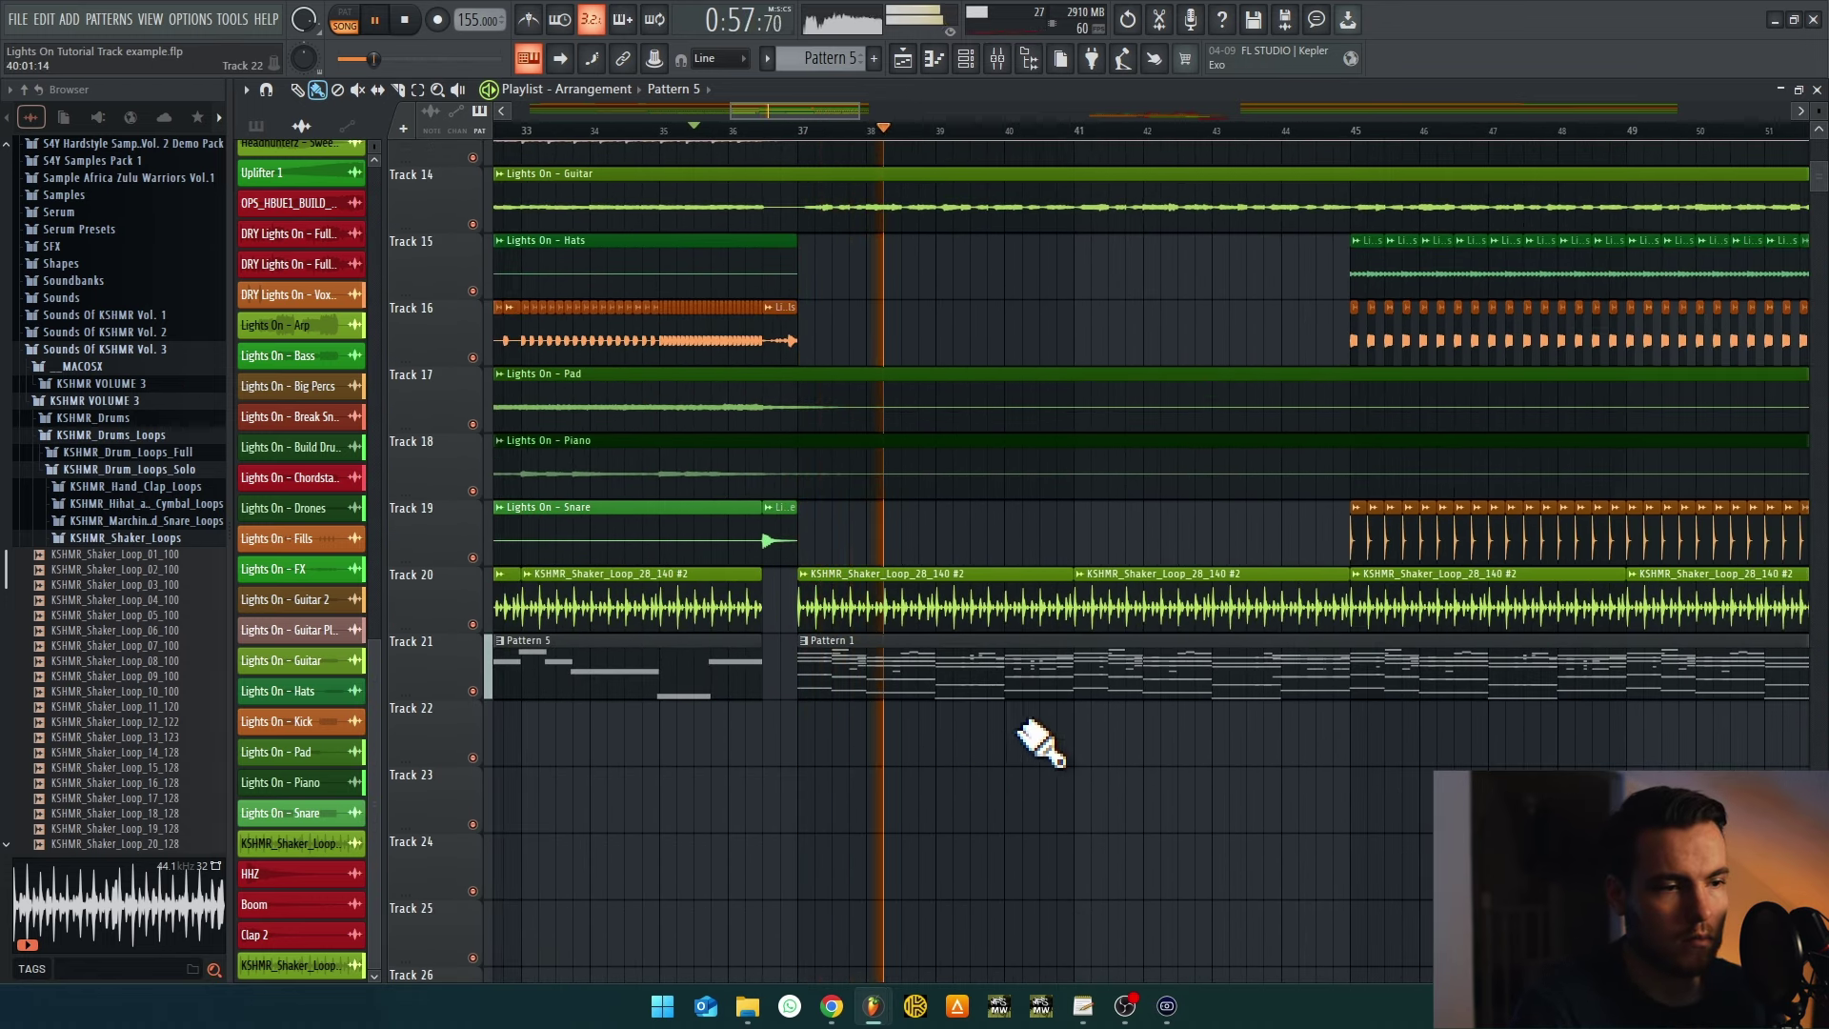
# Delete the two shaker loop clips between bars 37 and 45 on Track 20 and listen through to bar 45
pyautogui.scroll(-2, 1124, 791)
pyautogui.scroll(1, 1010, 763)
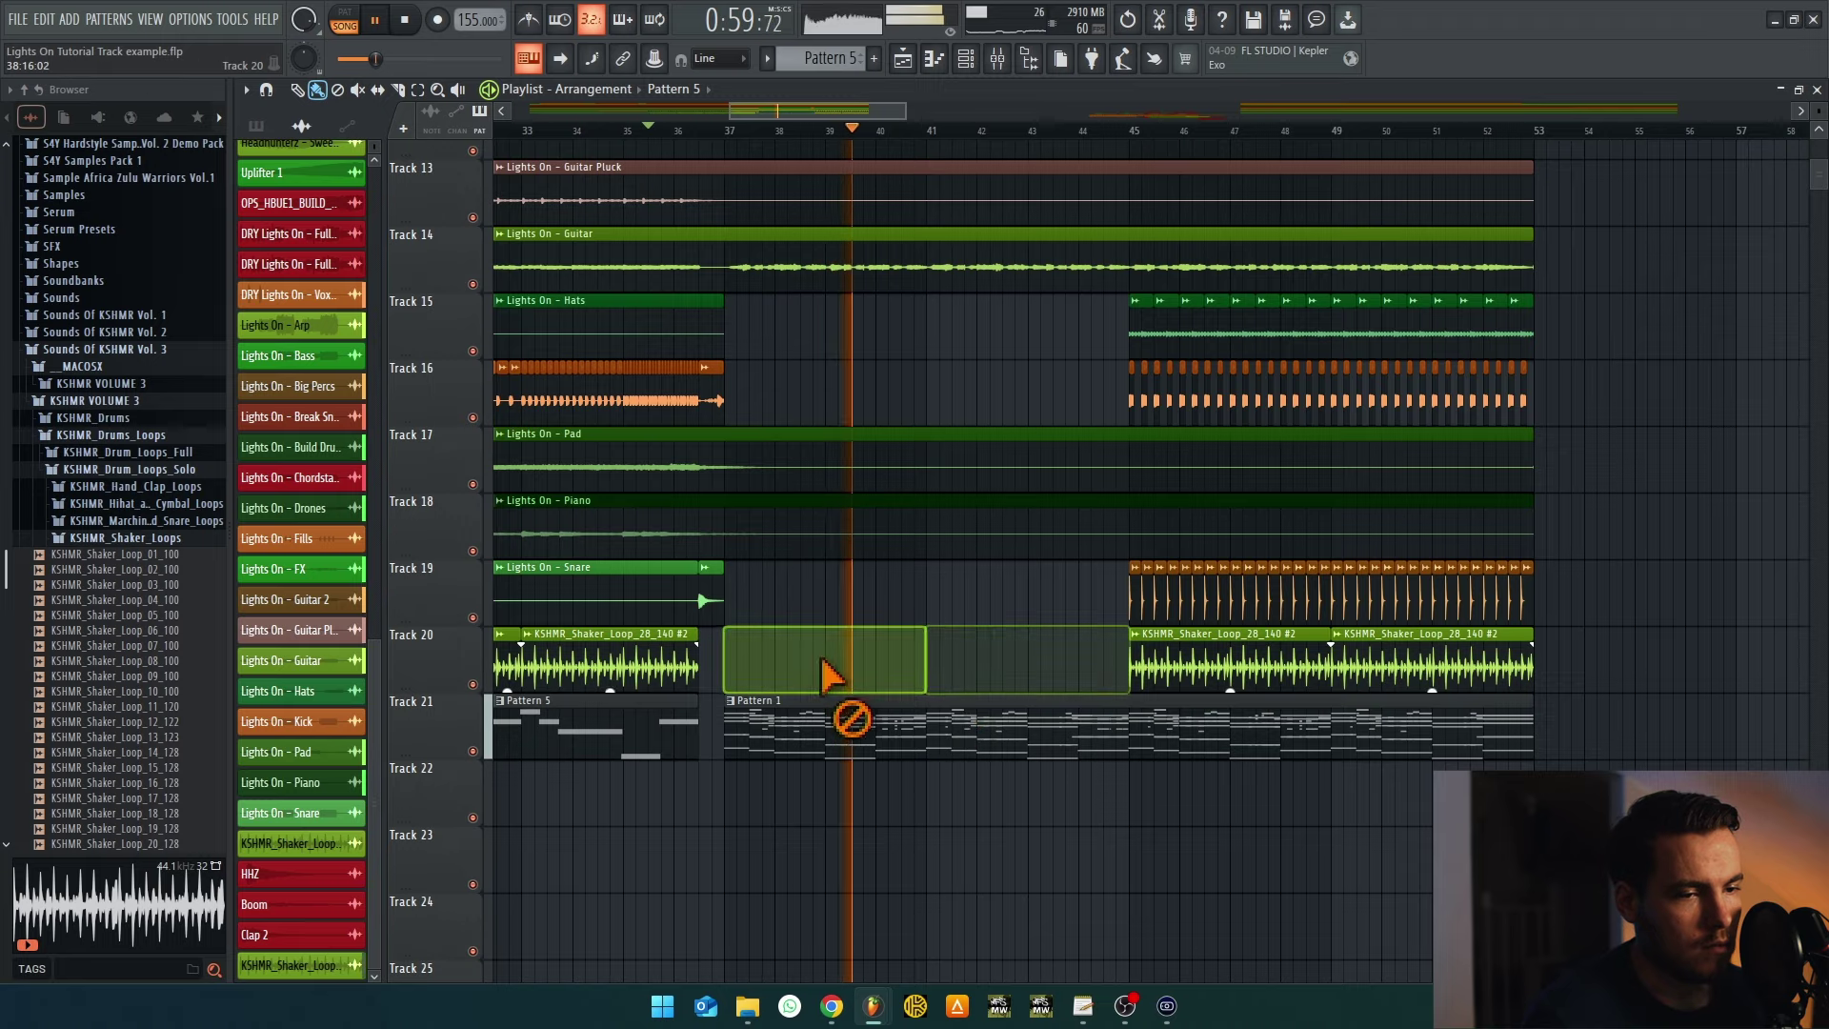
pyautogui.scroll(-3, 917, 611)
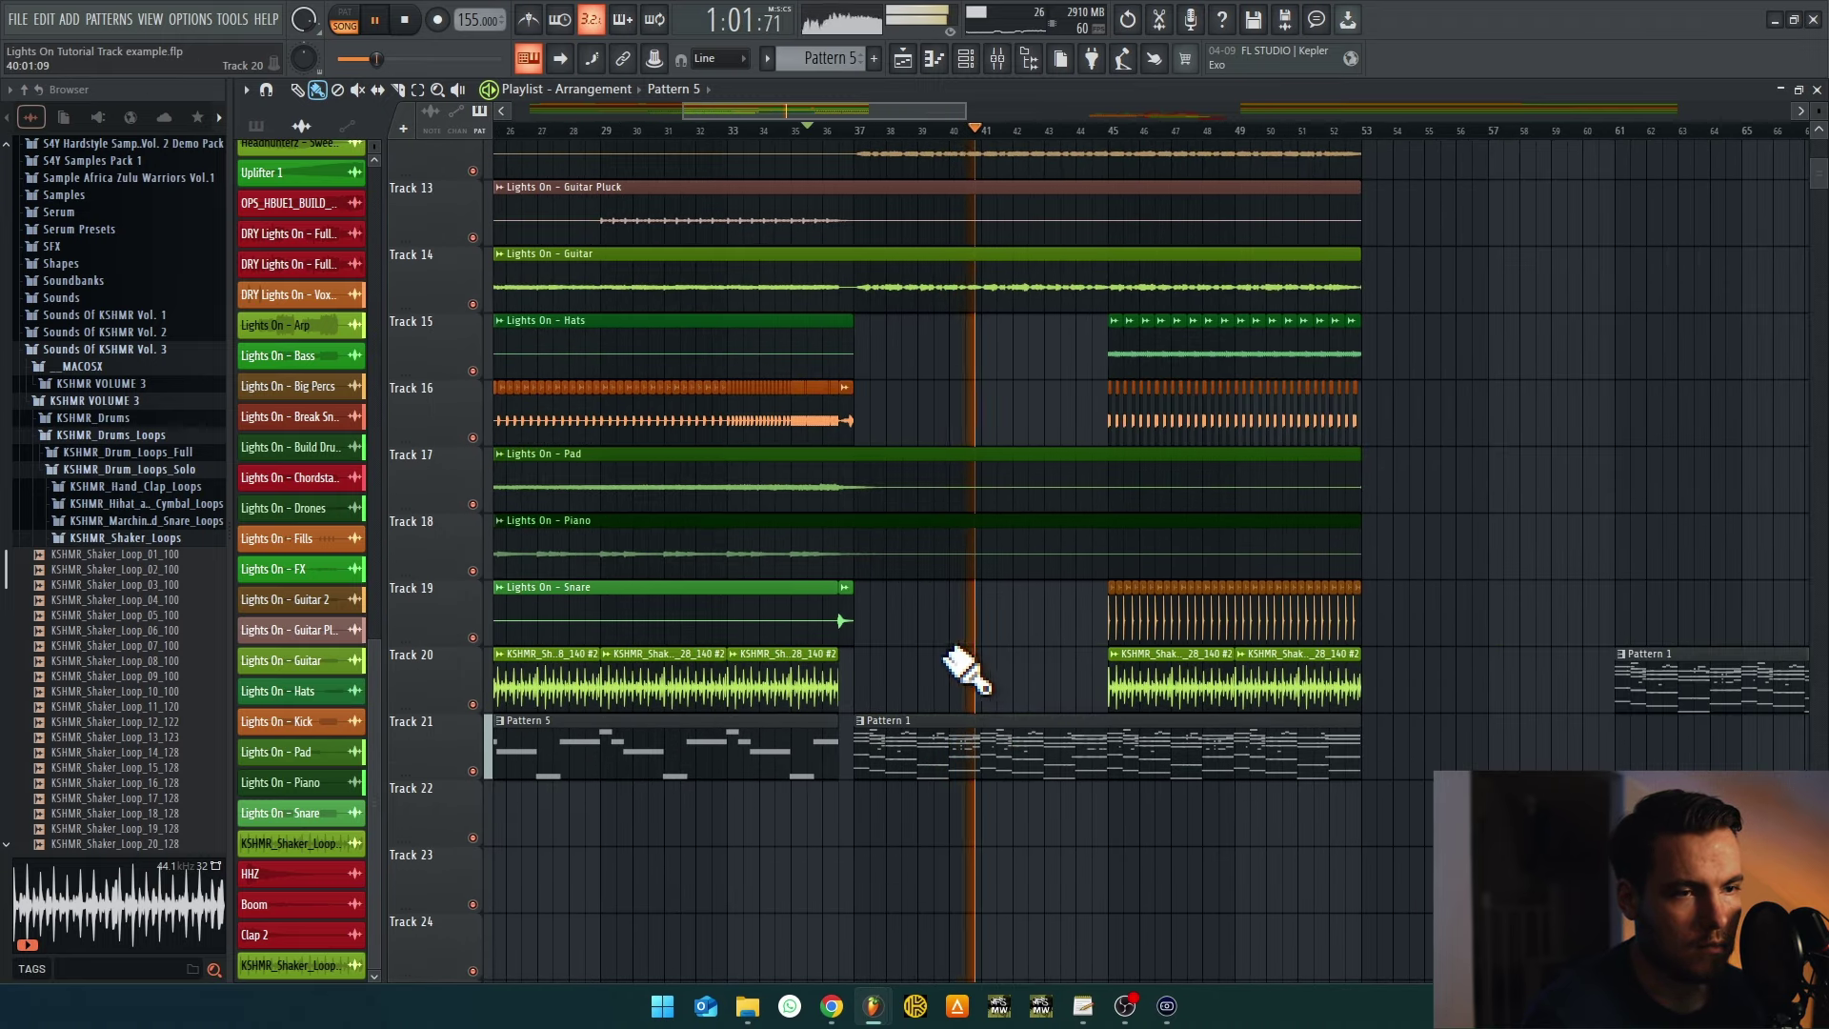
pyautogui.scroll(2, 1010, 553)
pyautogui.moveTo(1027, 510); pyautogui.dragTo(995, 750)
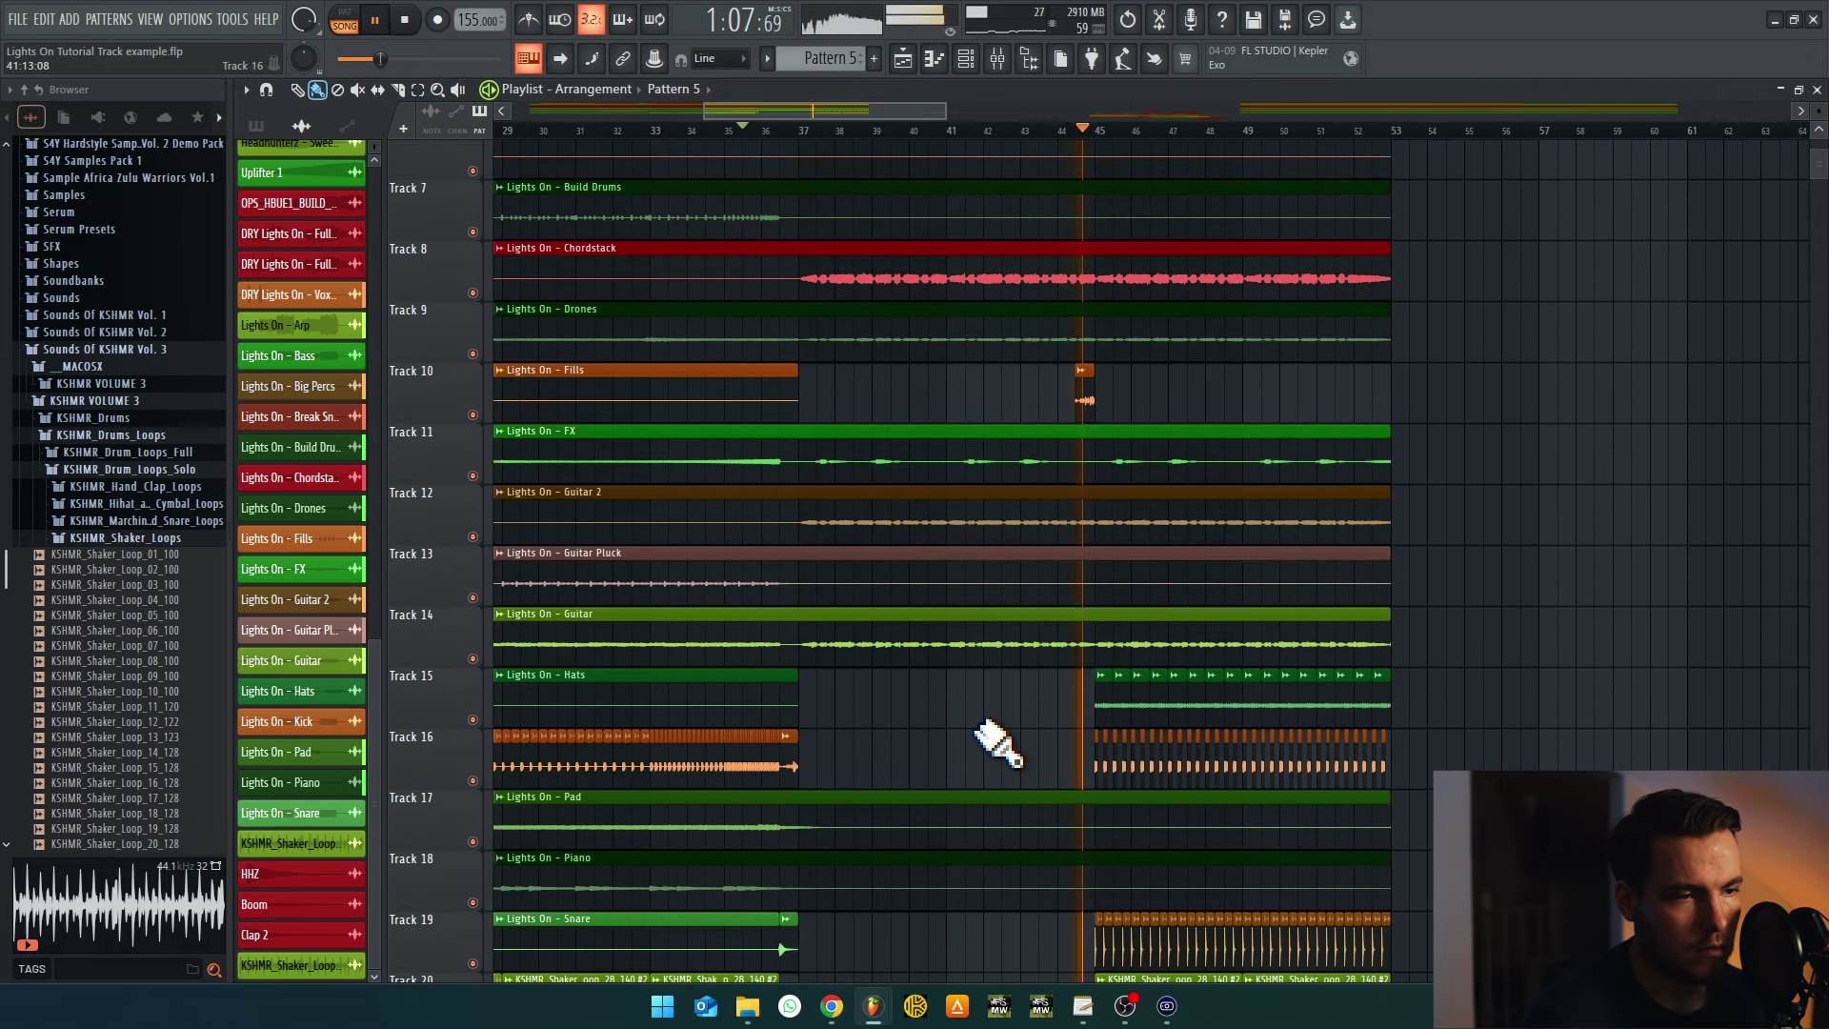
pyautogui.scroll(-5, 1041, 734)
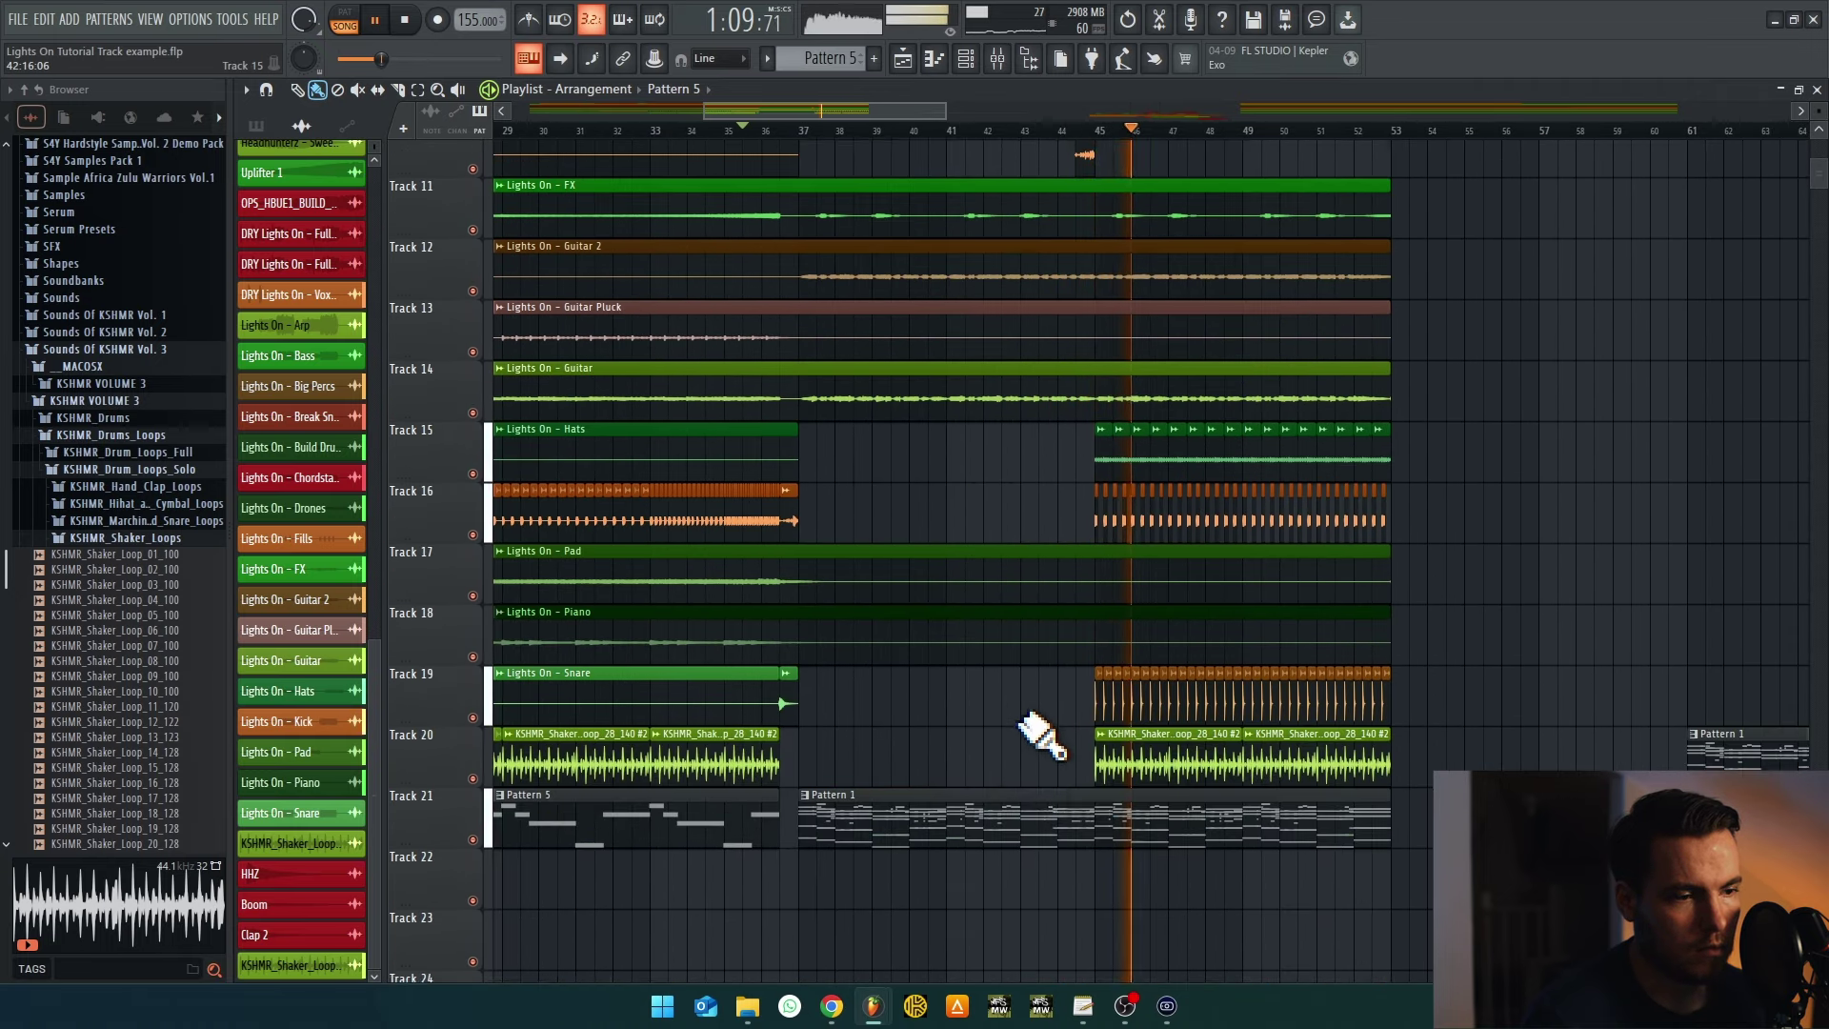
pyautogui.press('space')
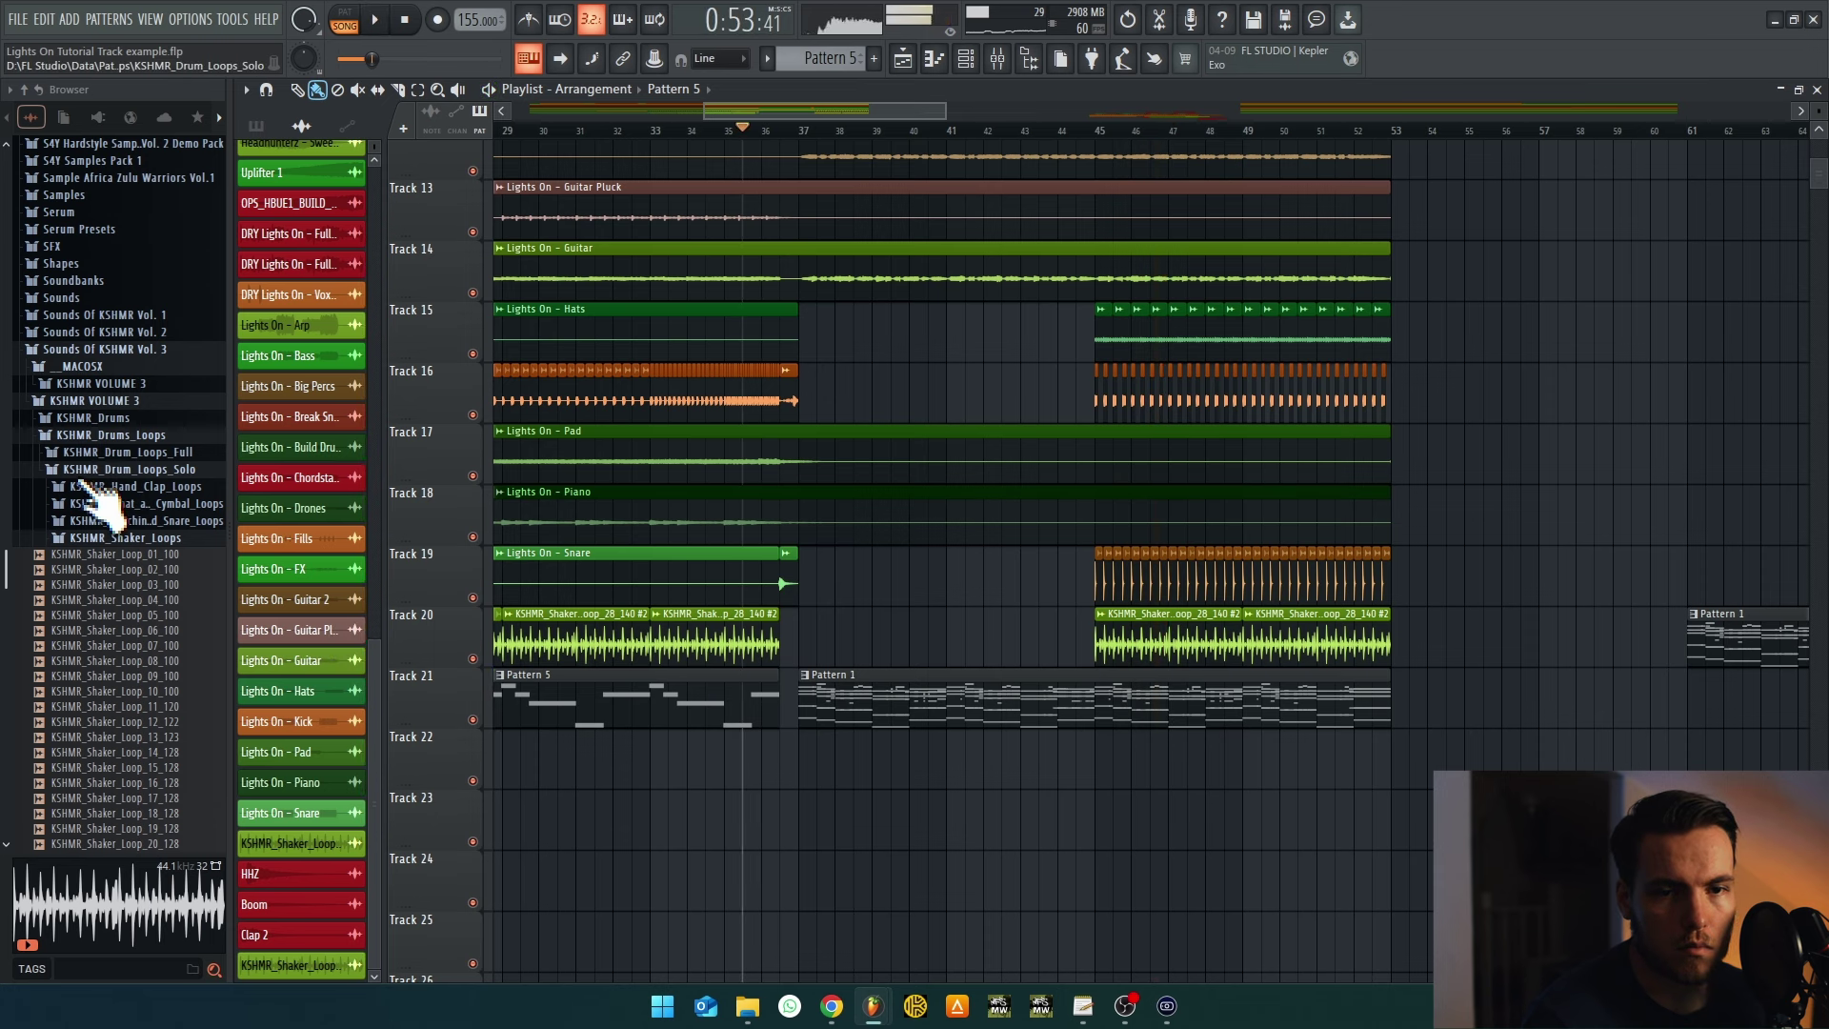
# Place the Clap 2 sample from the Claps folder at bar 37 on Track 22 and route it to mixer track 52
pyautogui.click(100, 468)
pyautogui.scroll(10, 119, 459)
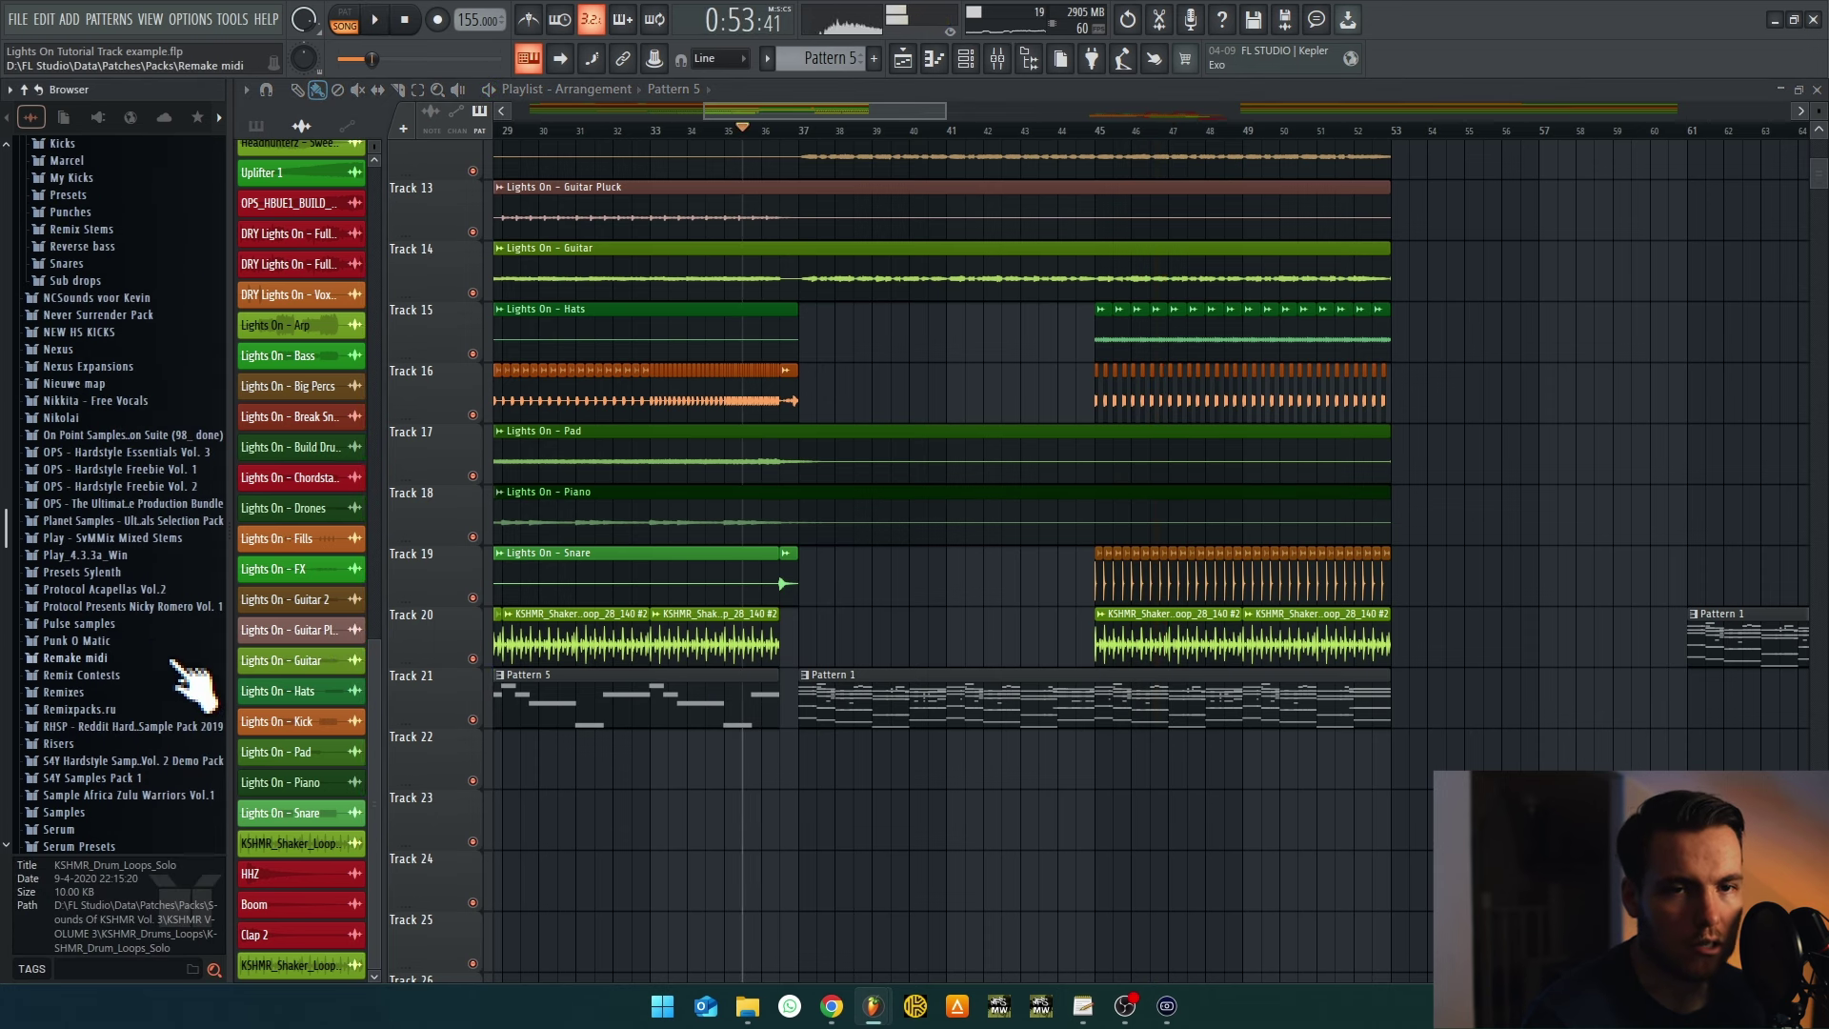
pyautogui.scroll(6, 191, 681)
pyautogui.click(63, 404)
pyautogui.moveTo(73, 435); pyautogui.dragTo(805, 757)
pyautogui.scroll(3, 805, 763)
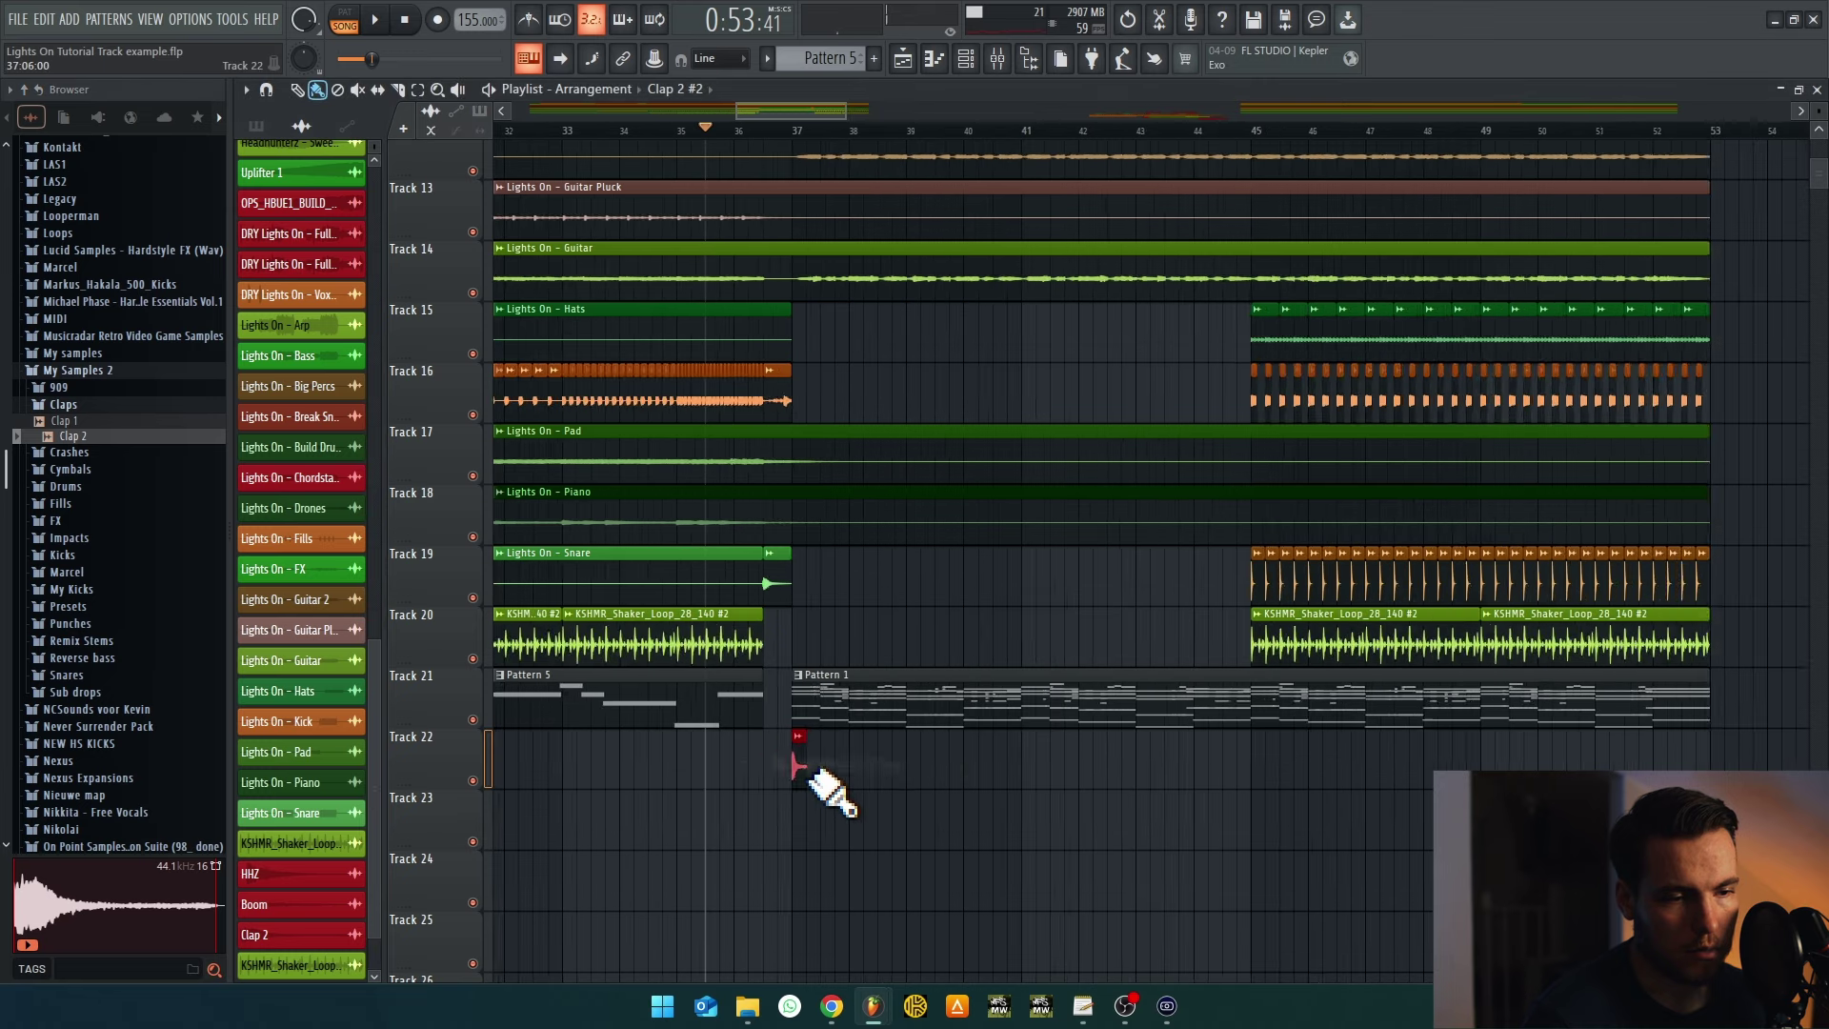
pyautogui.doubleClick(798, 762)
pyautogui.click(768, 246)
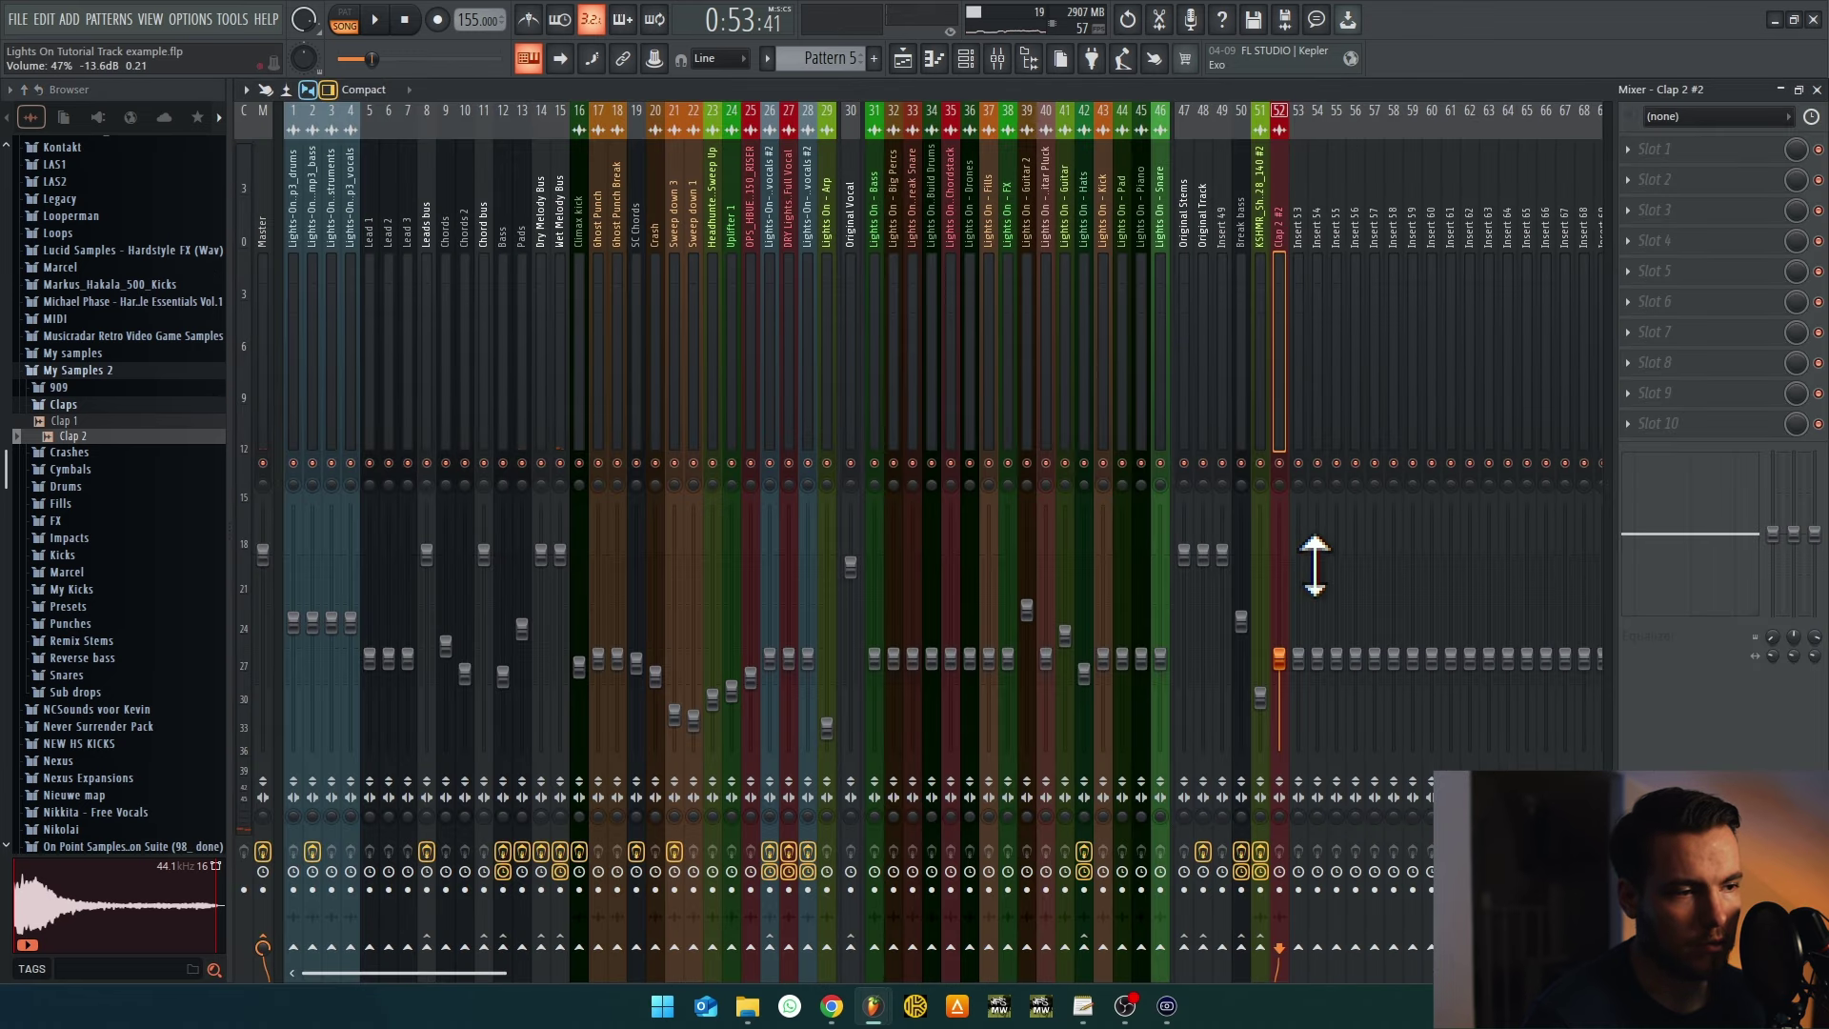
# Repeat the Clap 2 clip on every beat along Track 22 from bar 37 to bar 53
pyautogui.press('F9')
pyautogui.moveTo(797, 715); pyautogui.dragTo(948, 735)
pyautogui.moveTo(812, 774); pyautogui.dragTo(991, 768)
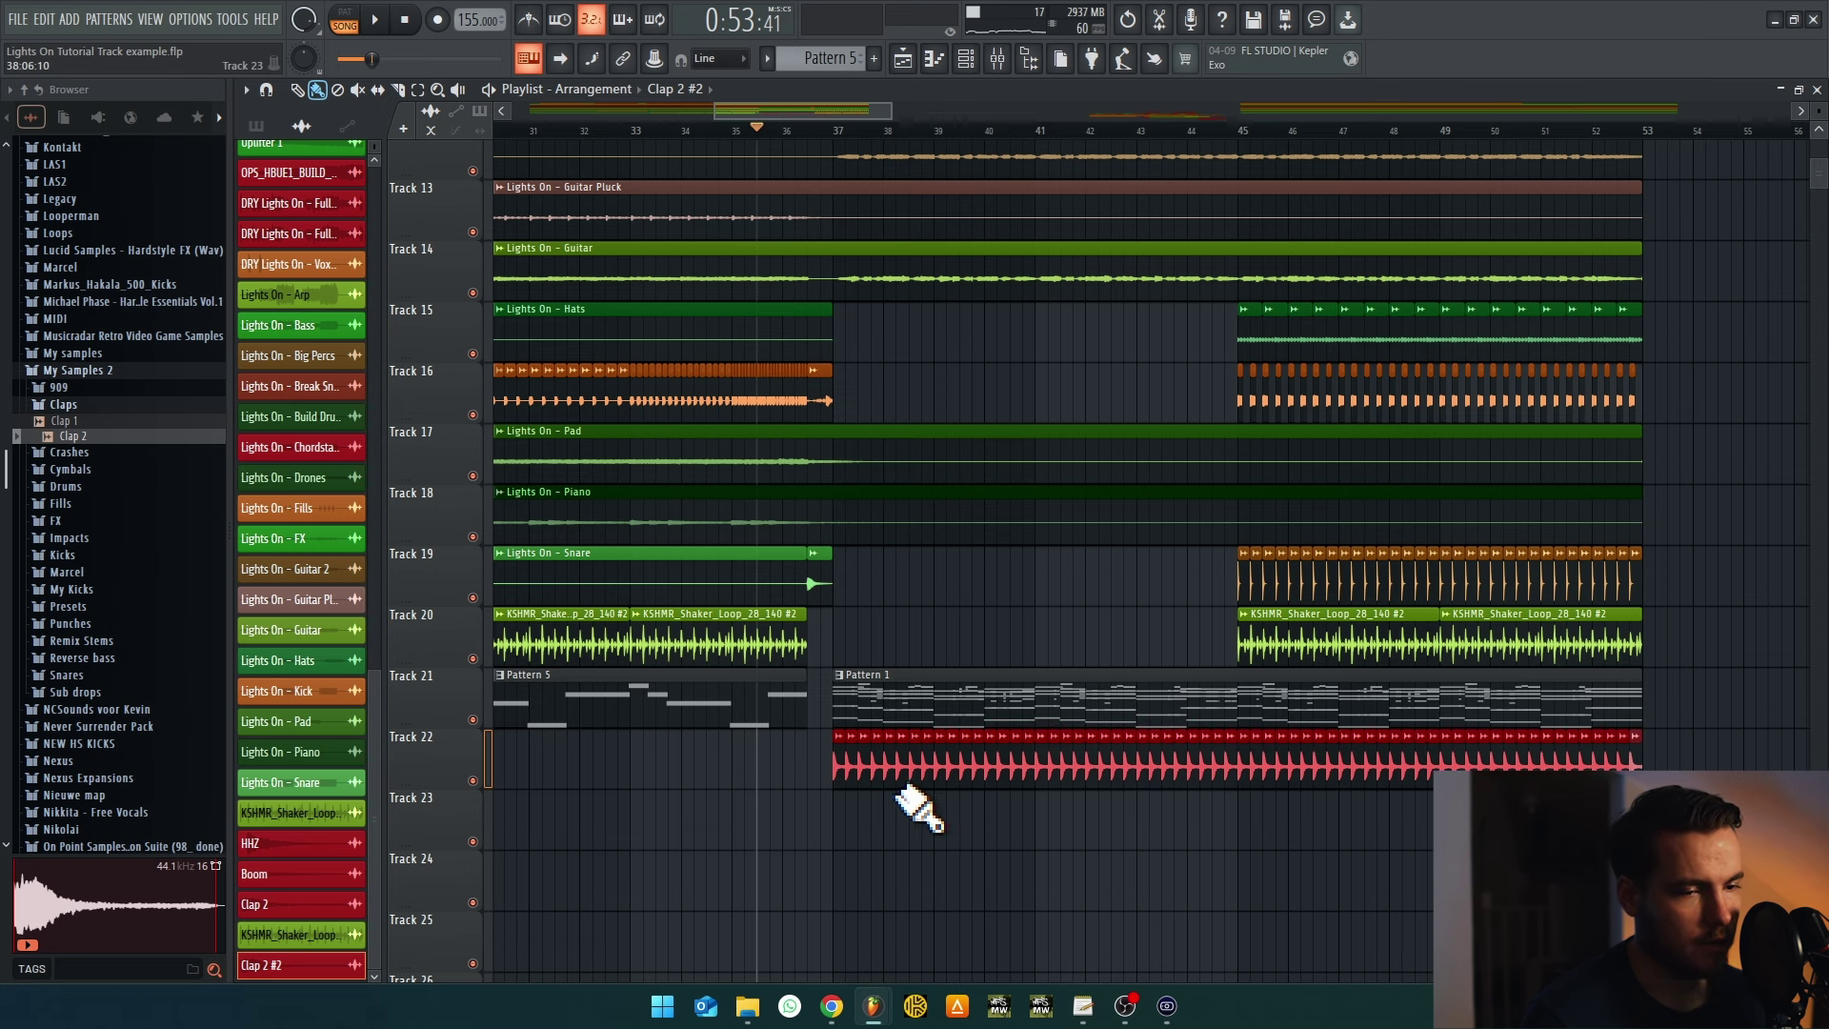
# Lower the Clap 2 #2 mixer track's volume to about 39% while the drop plays
pyautogui.doubleClick(869, 776)
pyautogui.doubleClick(759, 211)
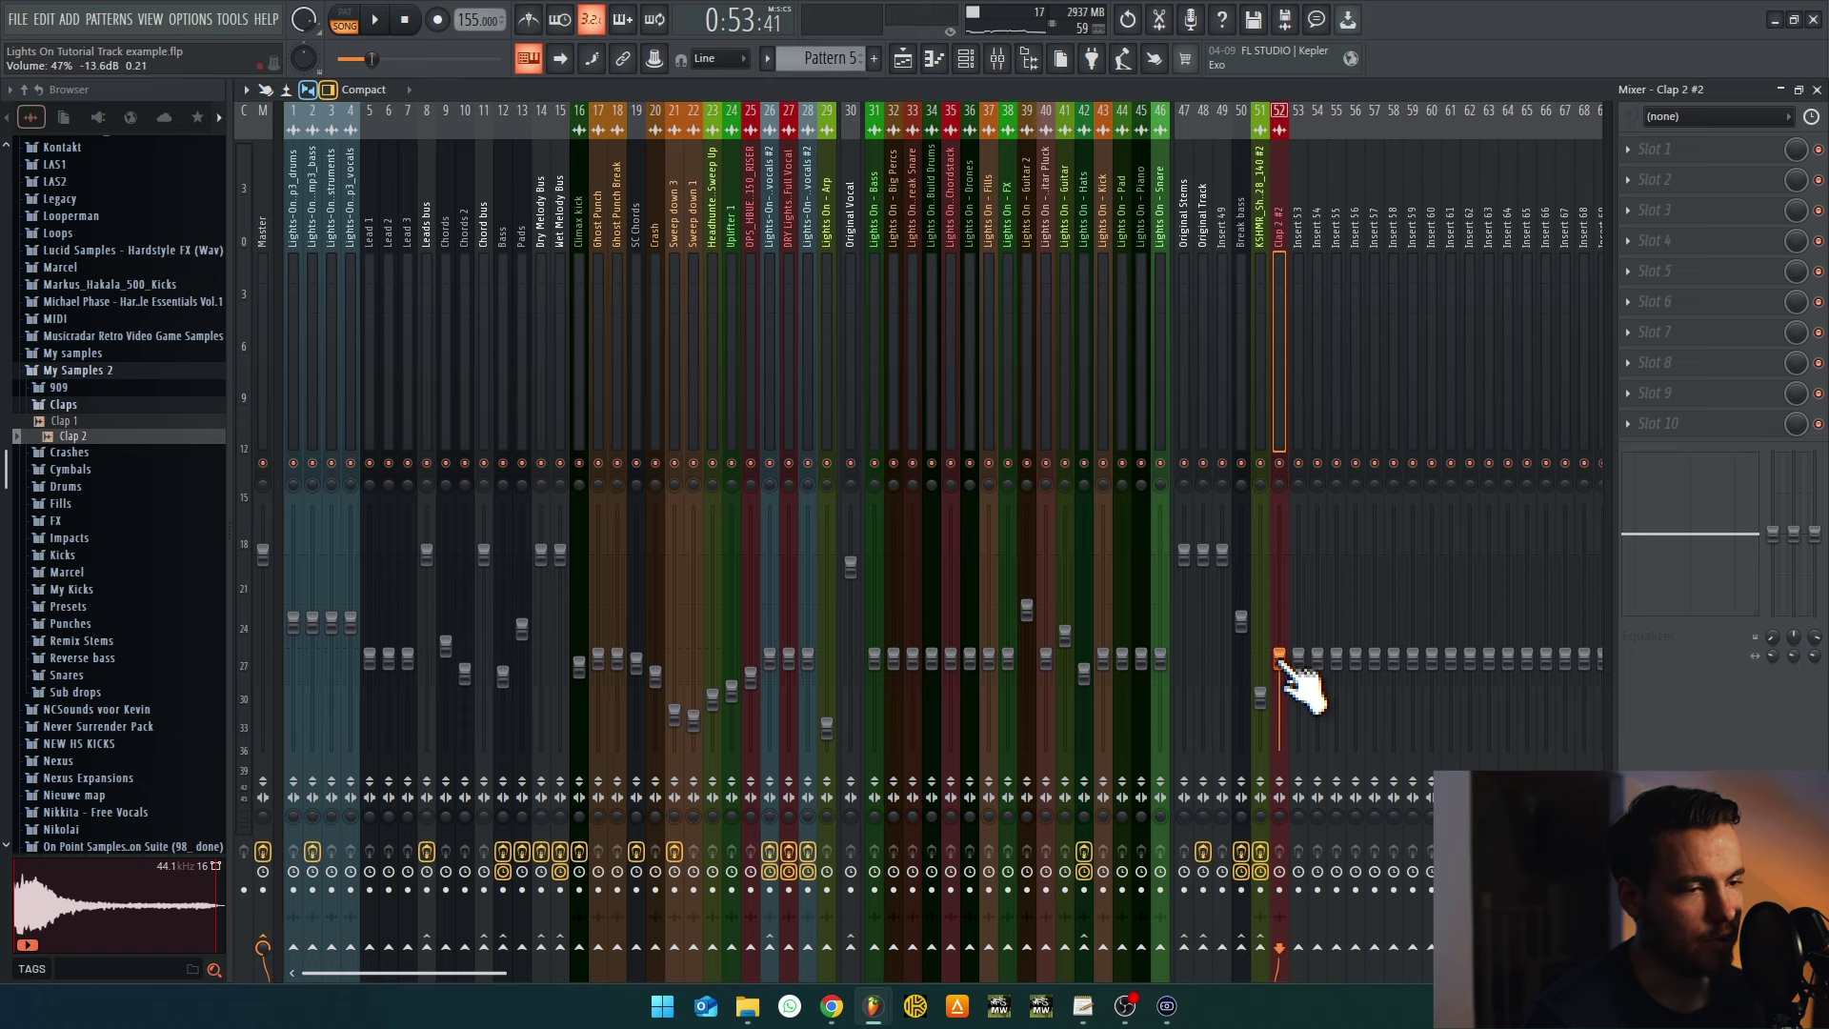
pyautogui.press('space')
pyautogui.moveTo(1280, 660); pyautogui.dragTo(1280, 684)
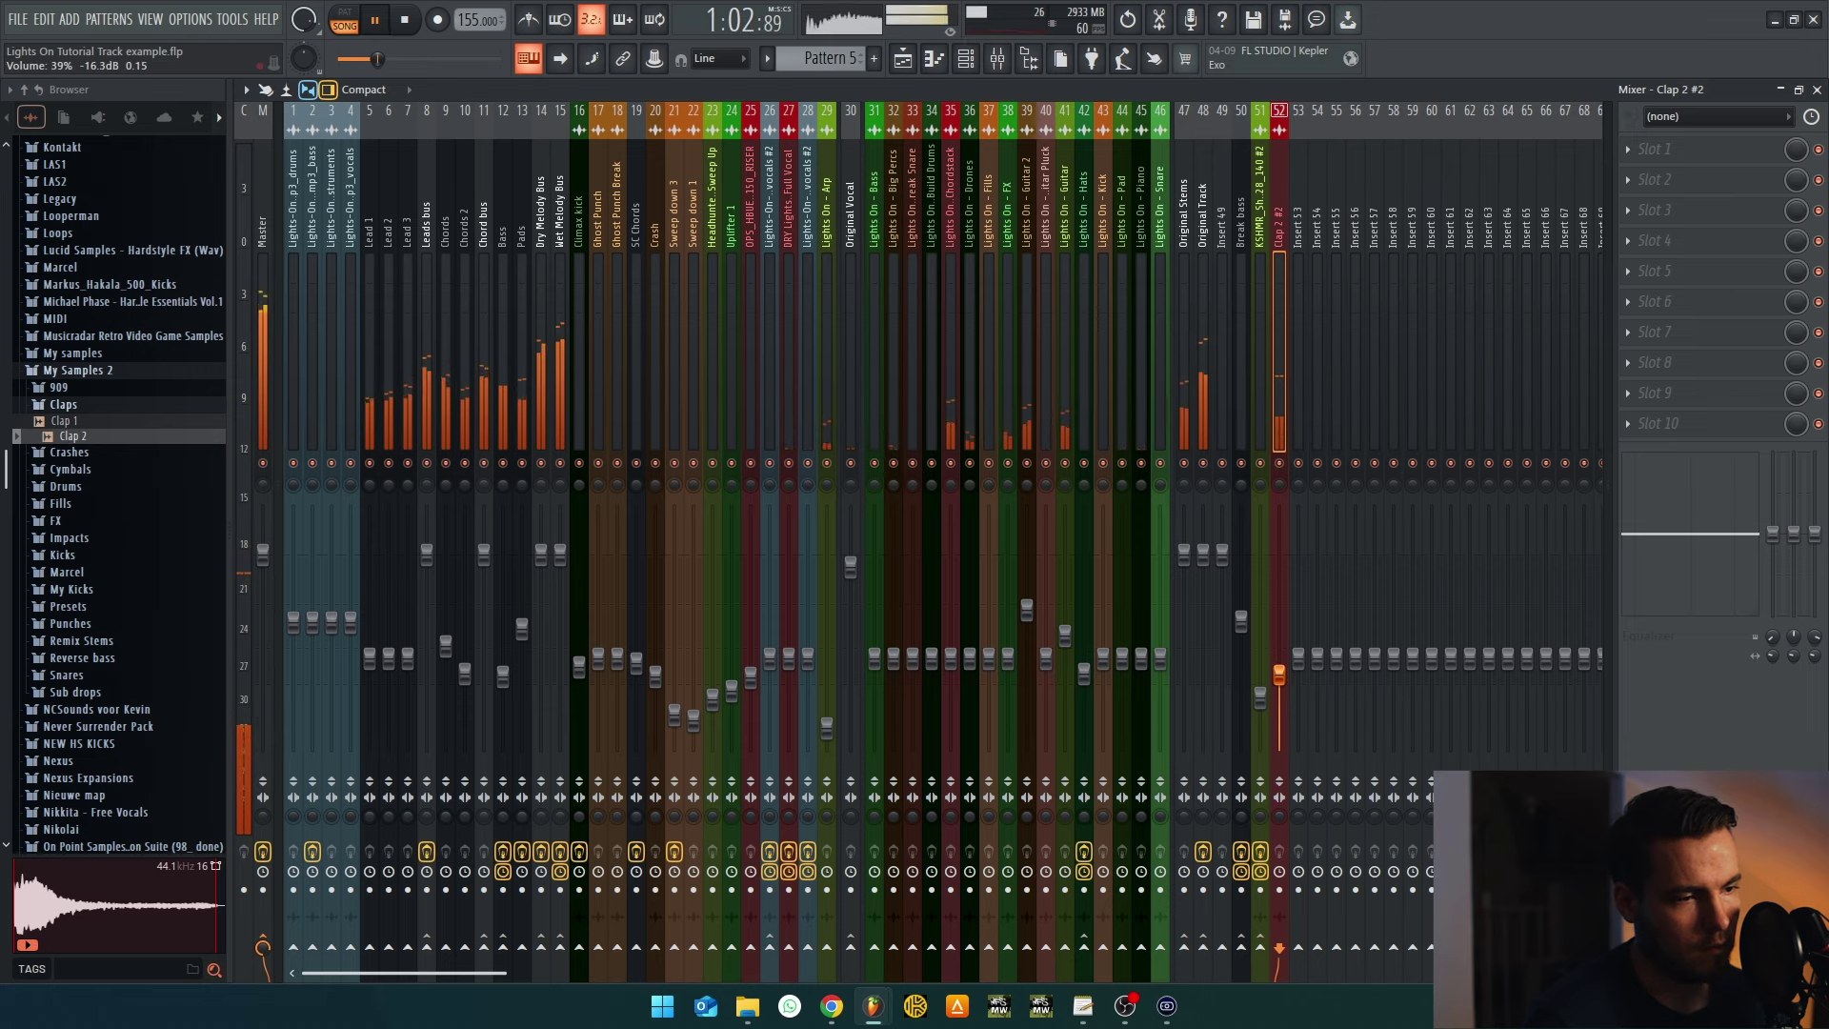
# Play the drop through to about bar 49 and examine its tracks for stems that clash with the new layers
pyautogui.click(934, 58)
pyautogui.scroll(-3, 1164, 760)
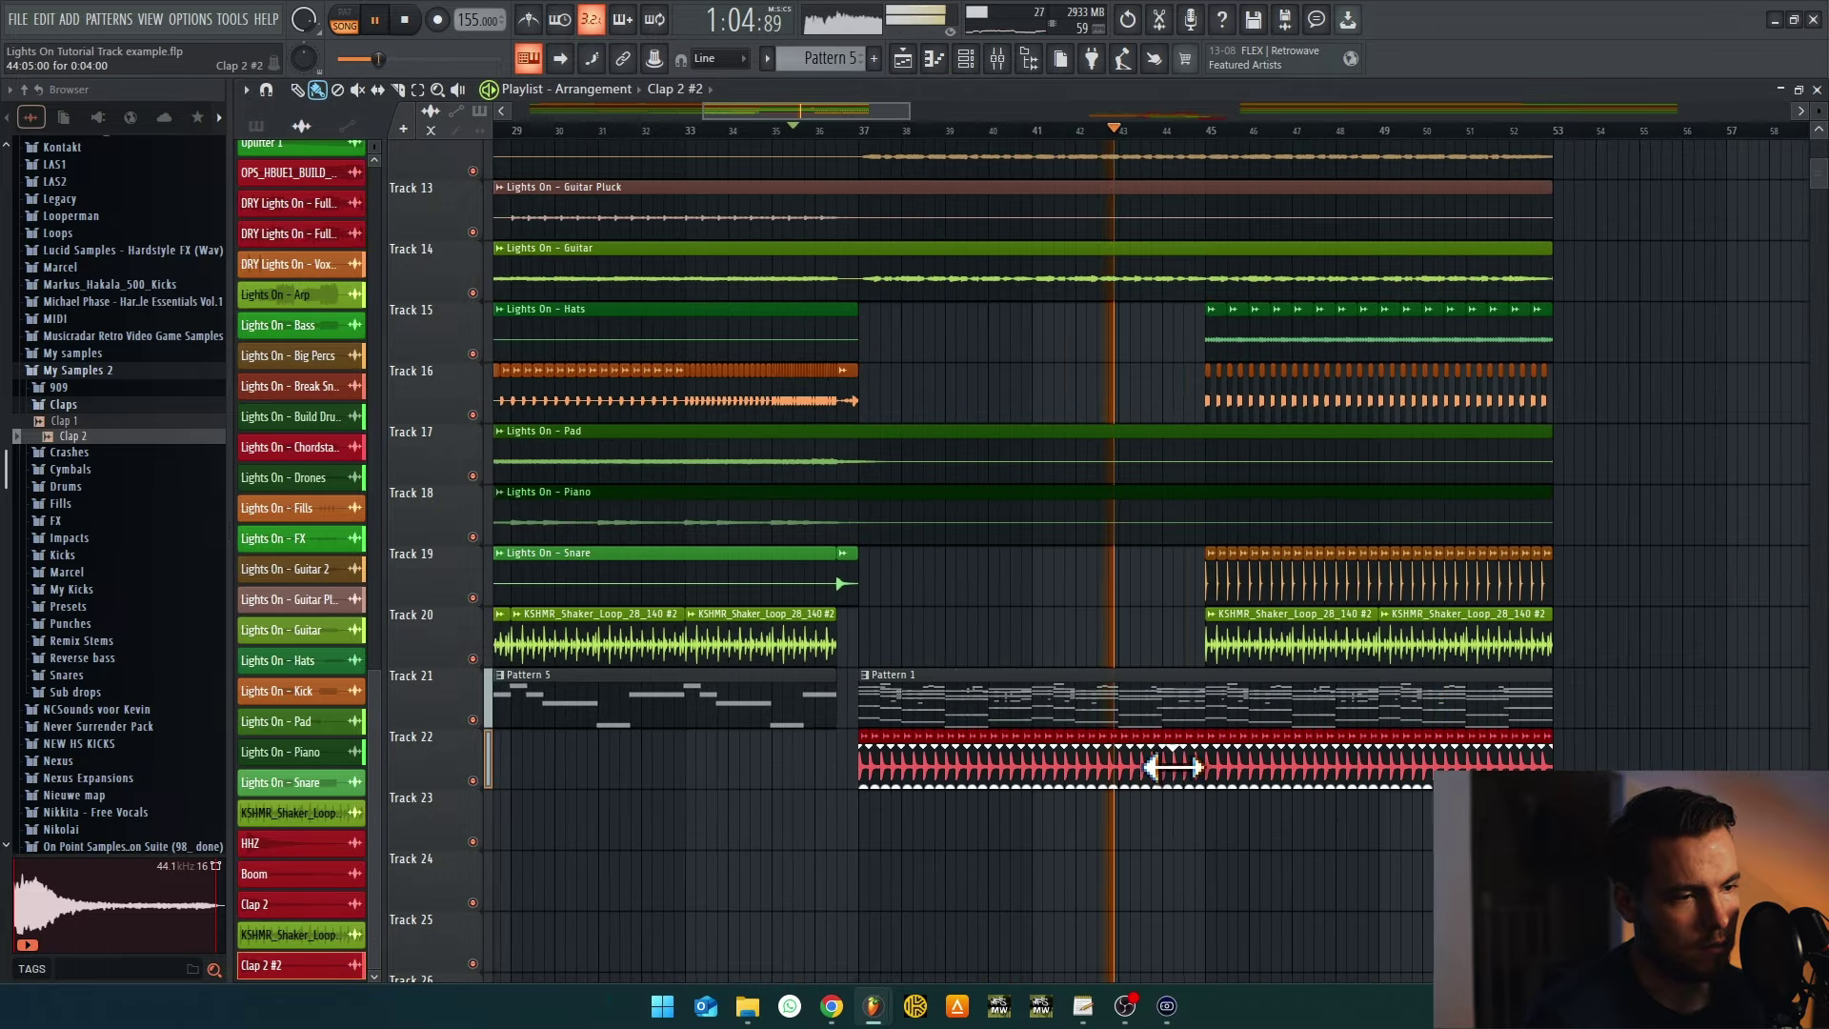
pyautogui.hscroll(5, 1205, 776)
pyautogui.hscroll(-2, 1073, 776)
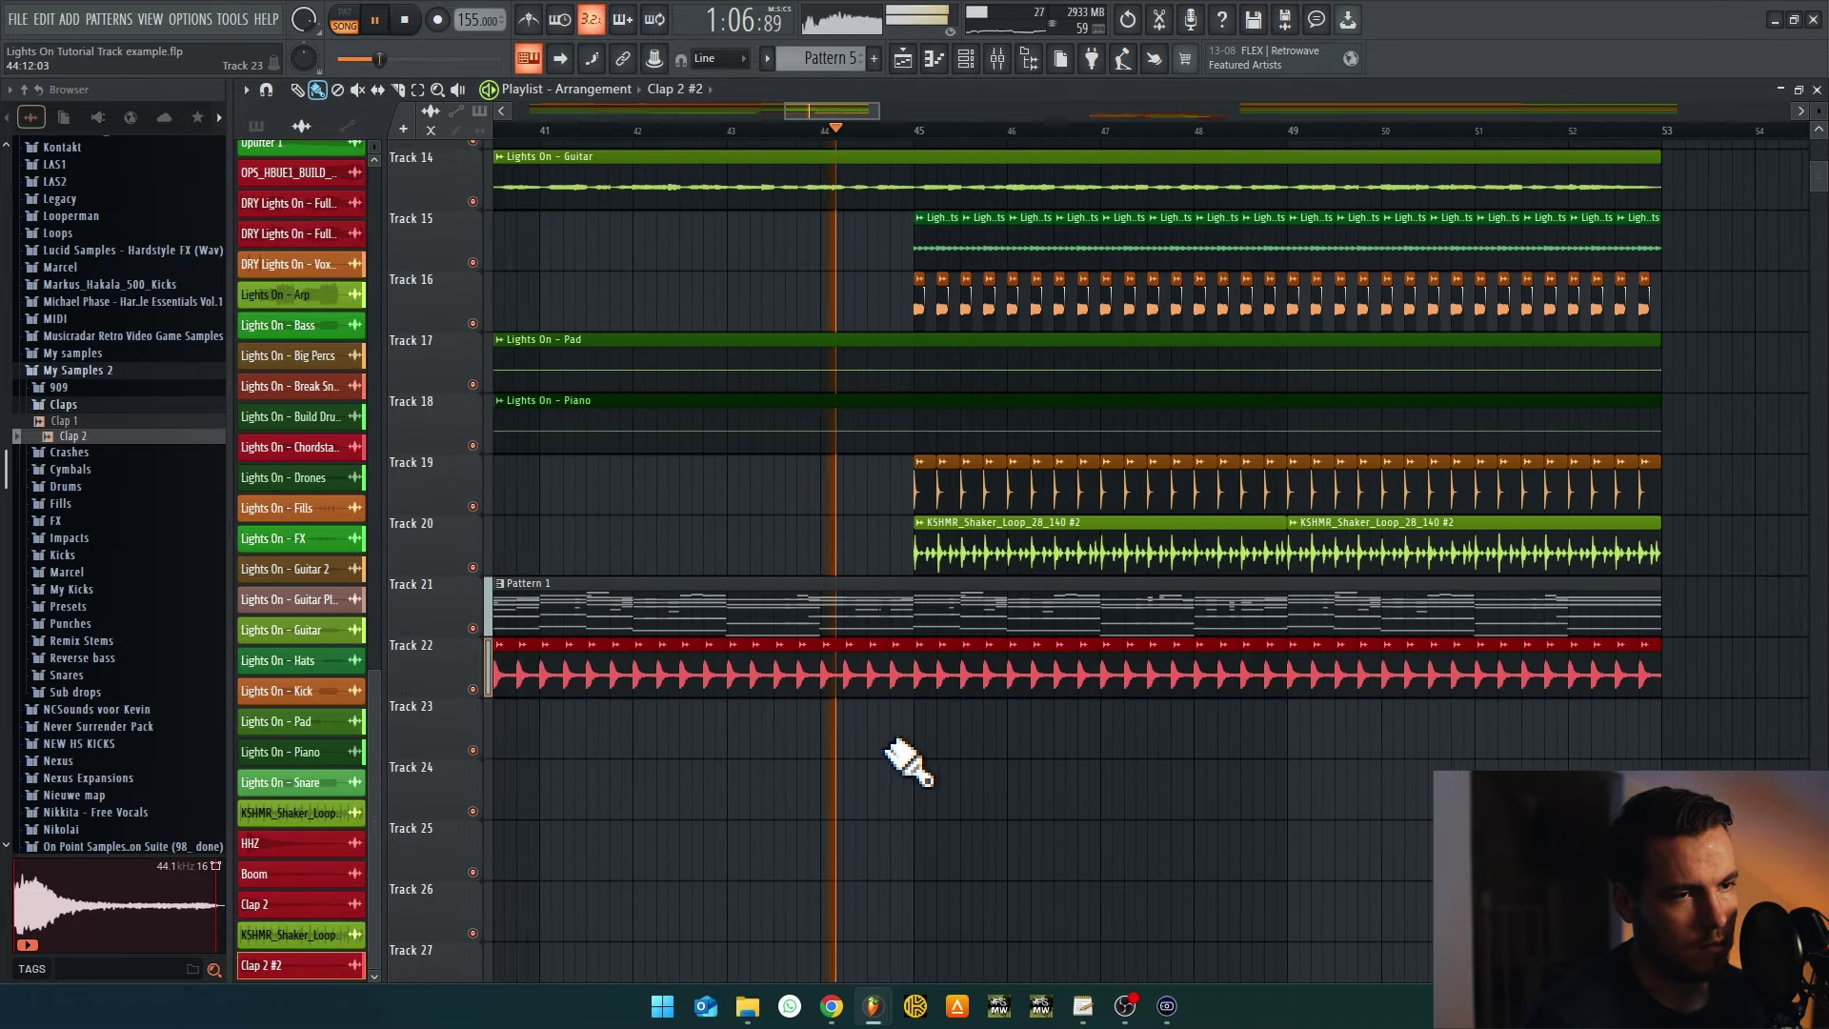
pyautogui.scroll(2, 906, 759)
pyautogui.scroll(-2, 947, 805)
pyautogui.scroll(-1, 953, 759)
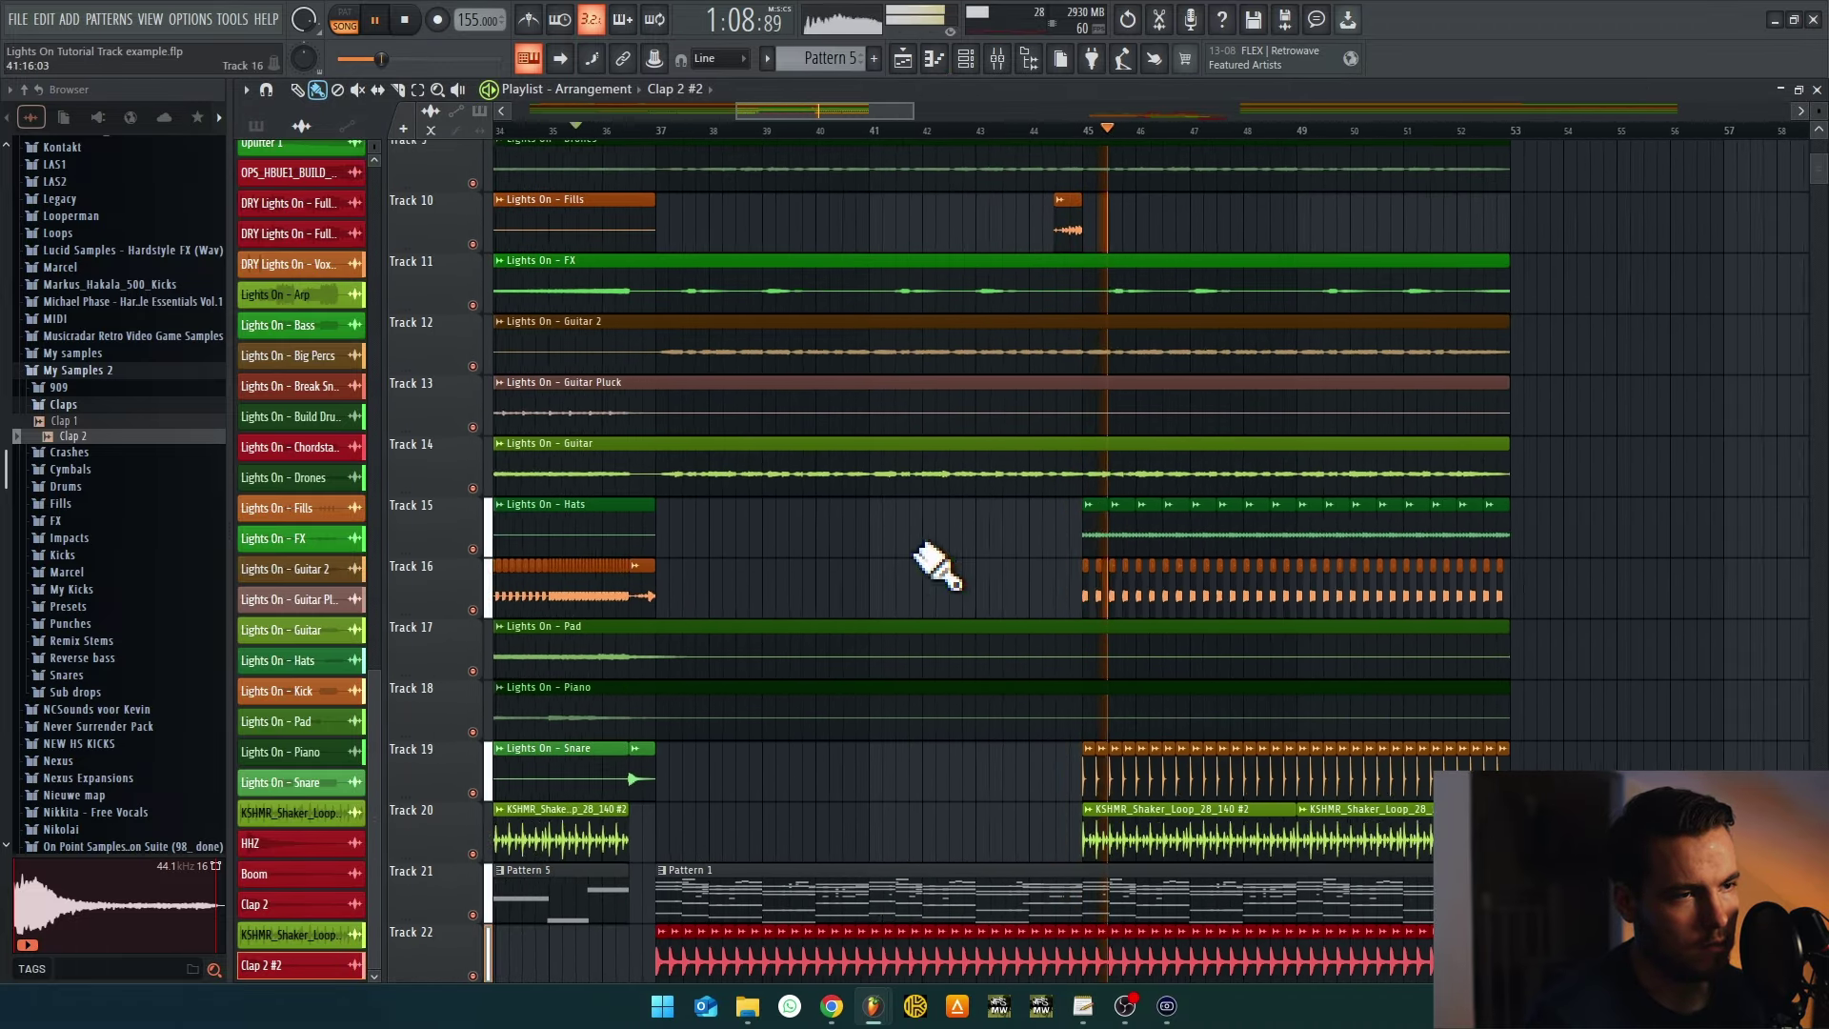
pyautogui.scroll(3, 939, 559)
pyautogui.scroll(-3, 1147, 735)
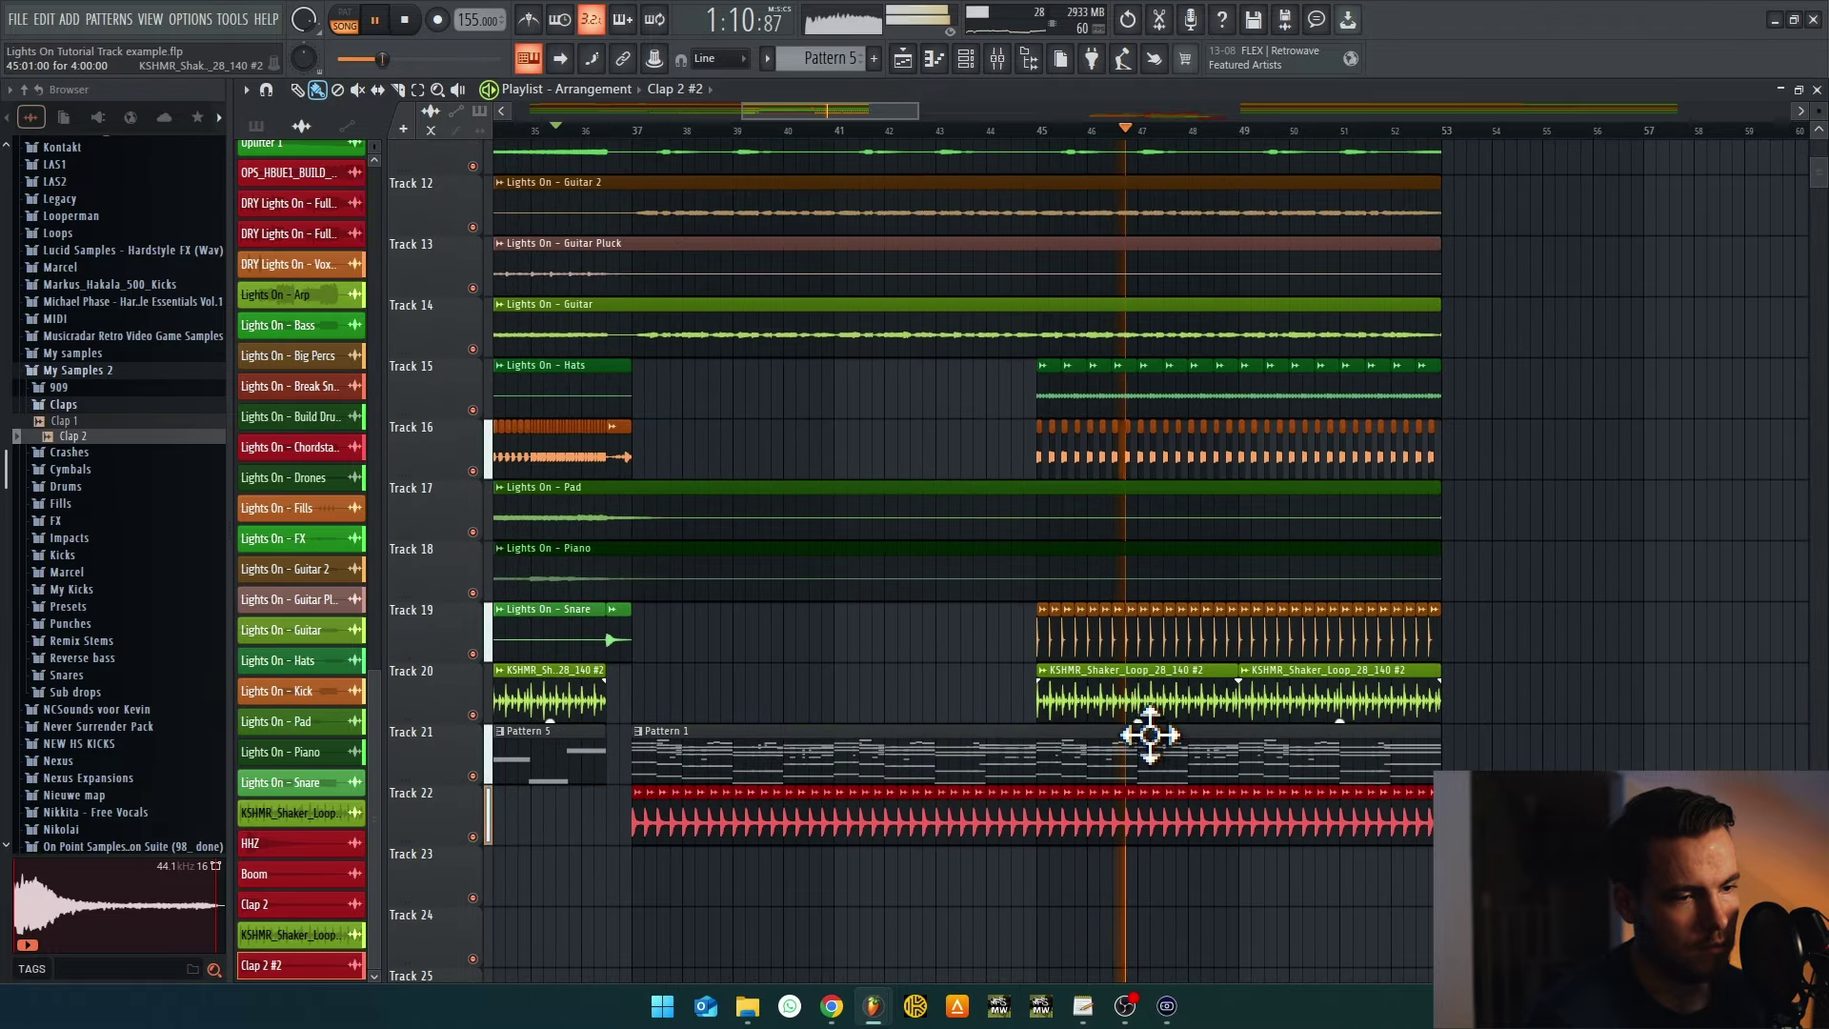
pyautogui.scroll(-3, 1139, 870)
pyautogui.scroll(5, 1382, 647)
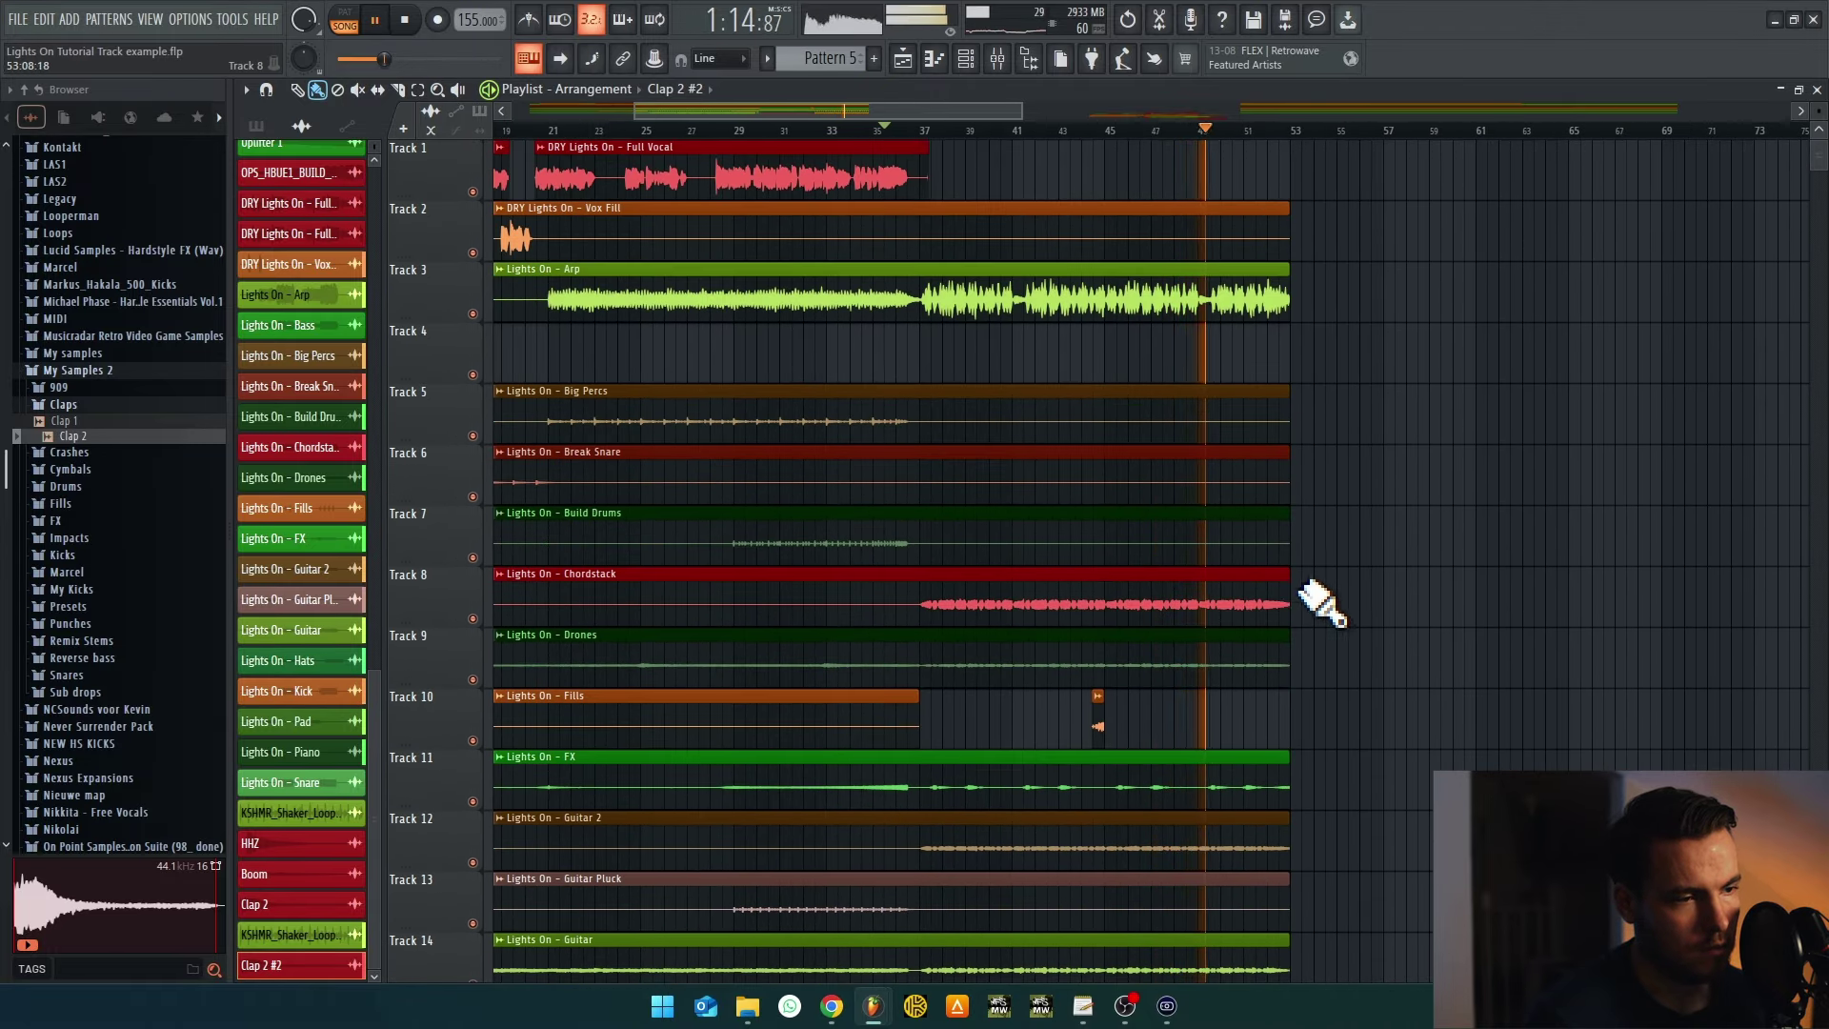
# Audition the Chordstack stem on Track 8 in solo and trim its clip to end at bar 37
pyautogui.moveTo(1288, 600); pyautogui.dragTo(907, 598)
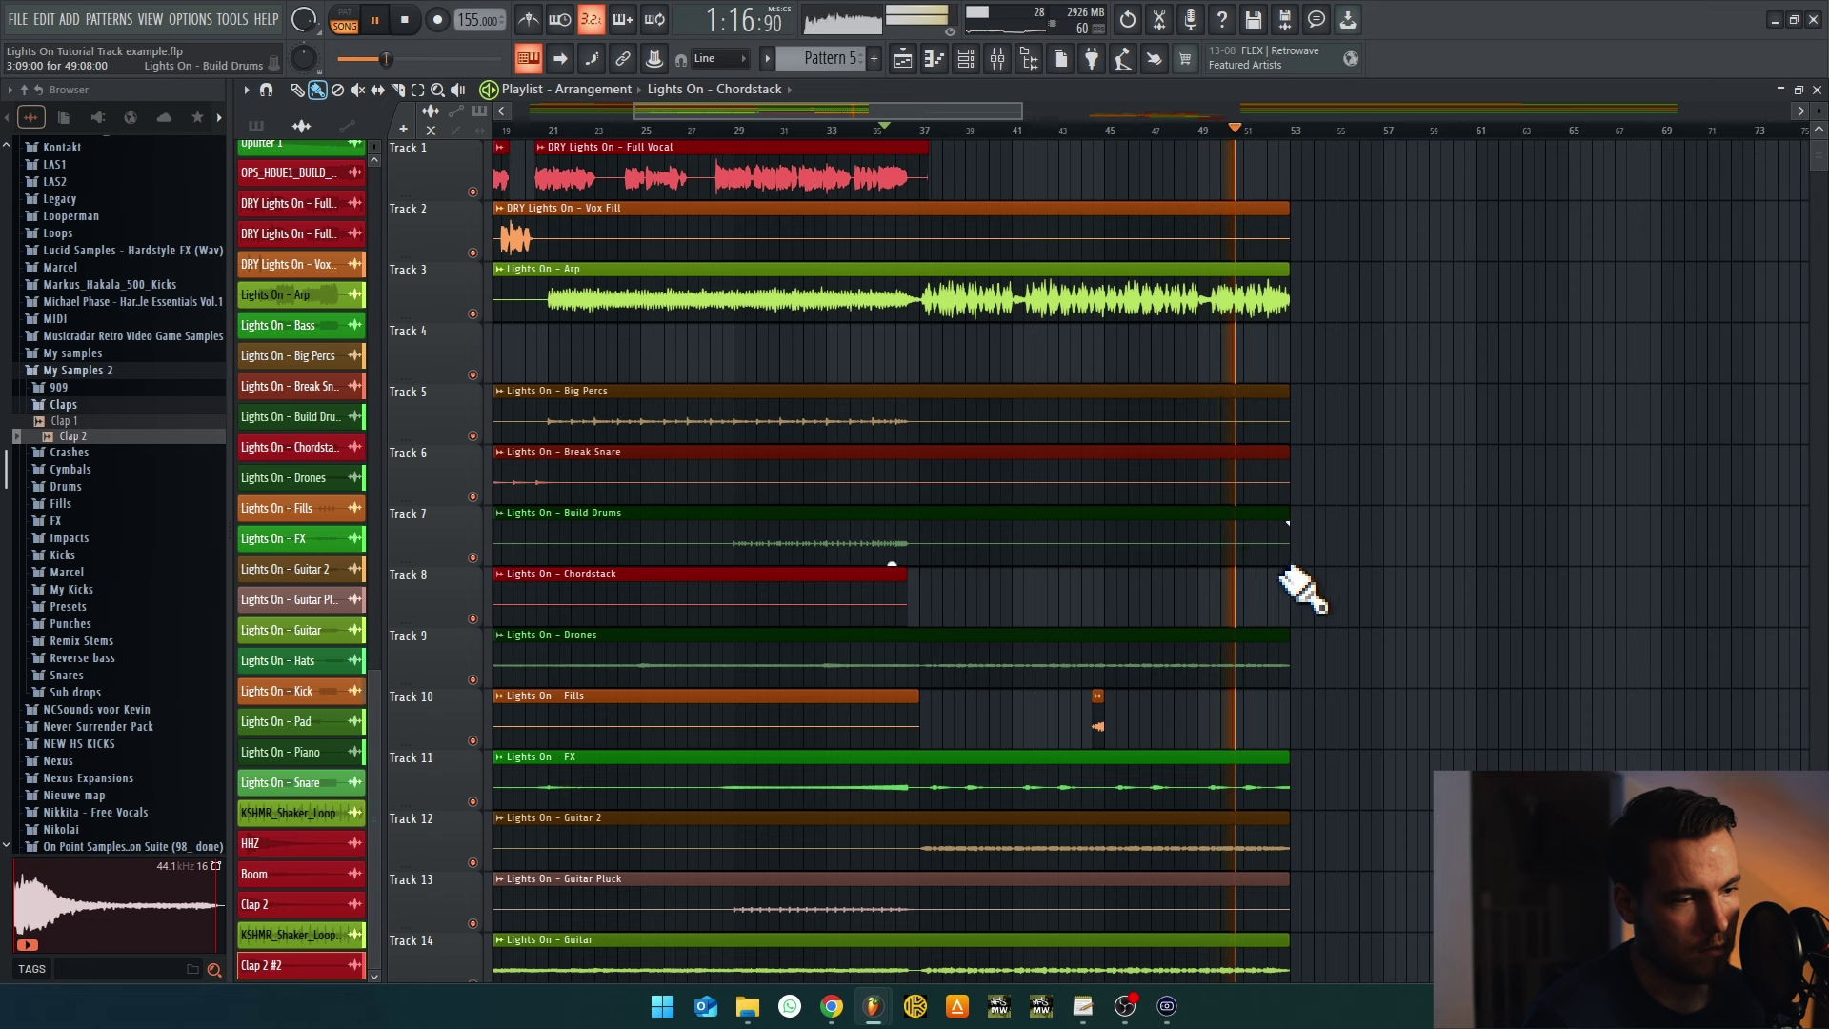
pyautogui.scroll(-2, 1410, 582)
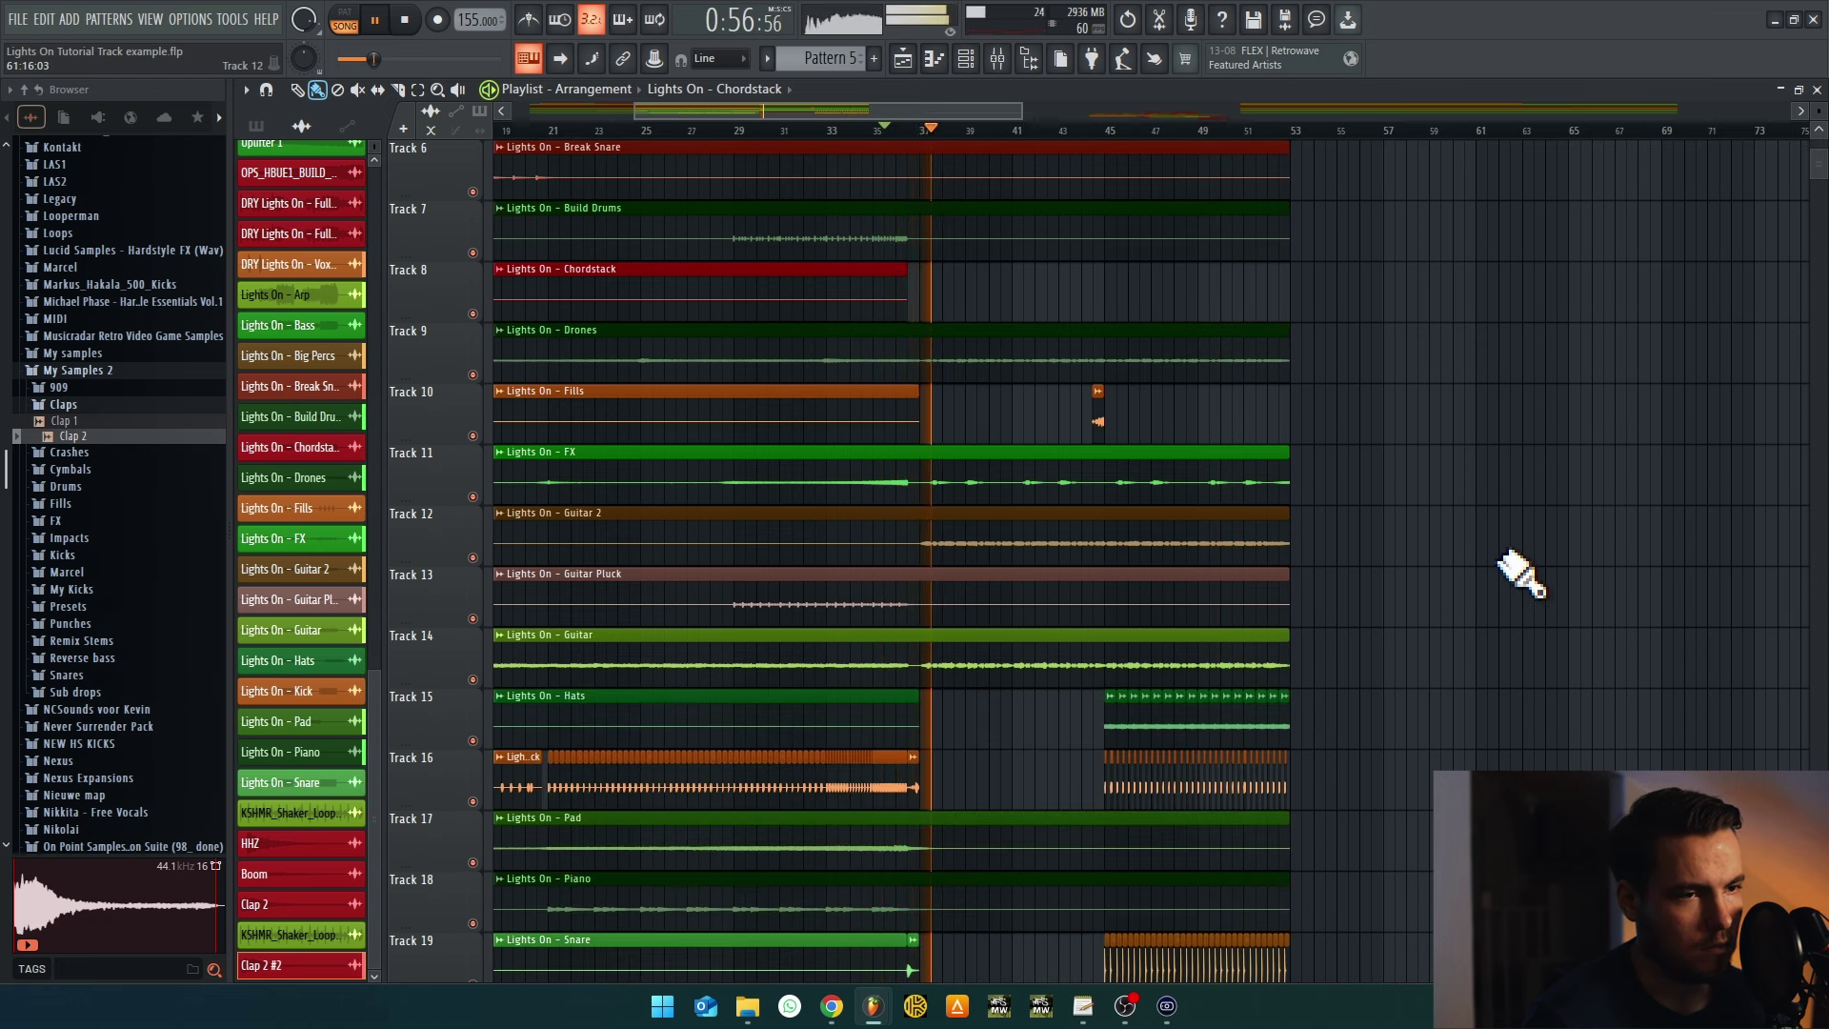
pyautogui.keyDown('ctrl'); pyautogui.click(474, 312); pyautogui.keyUp('ctrl')
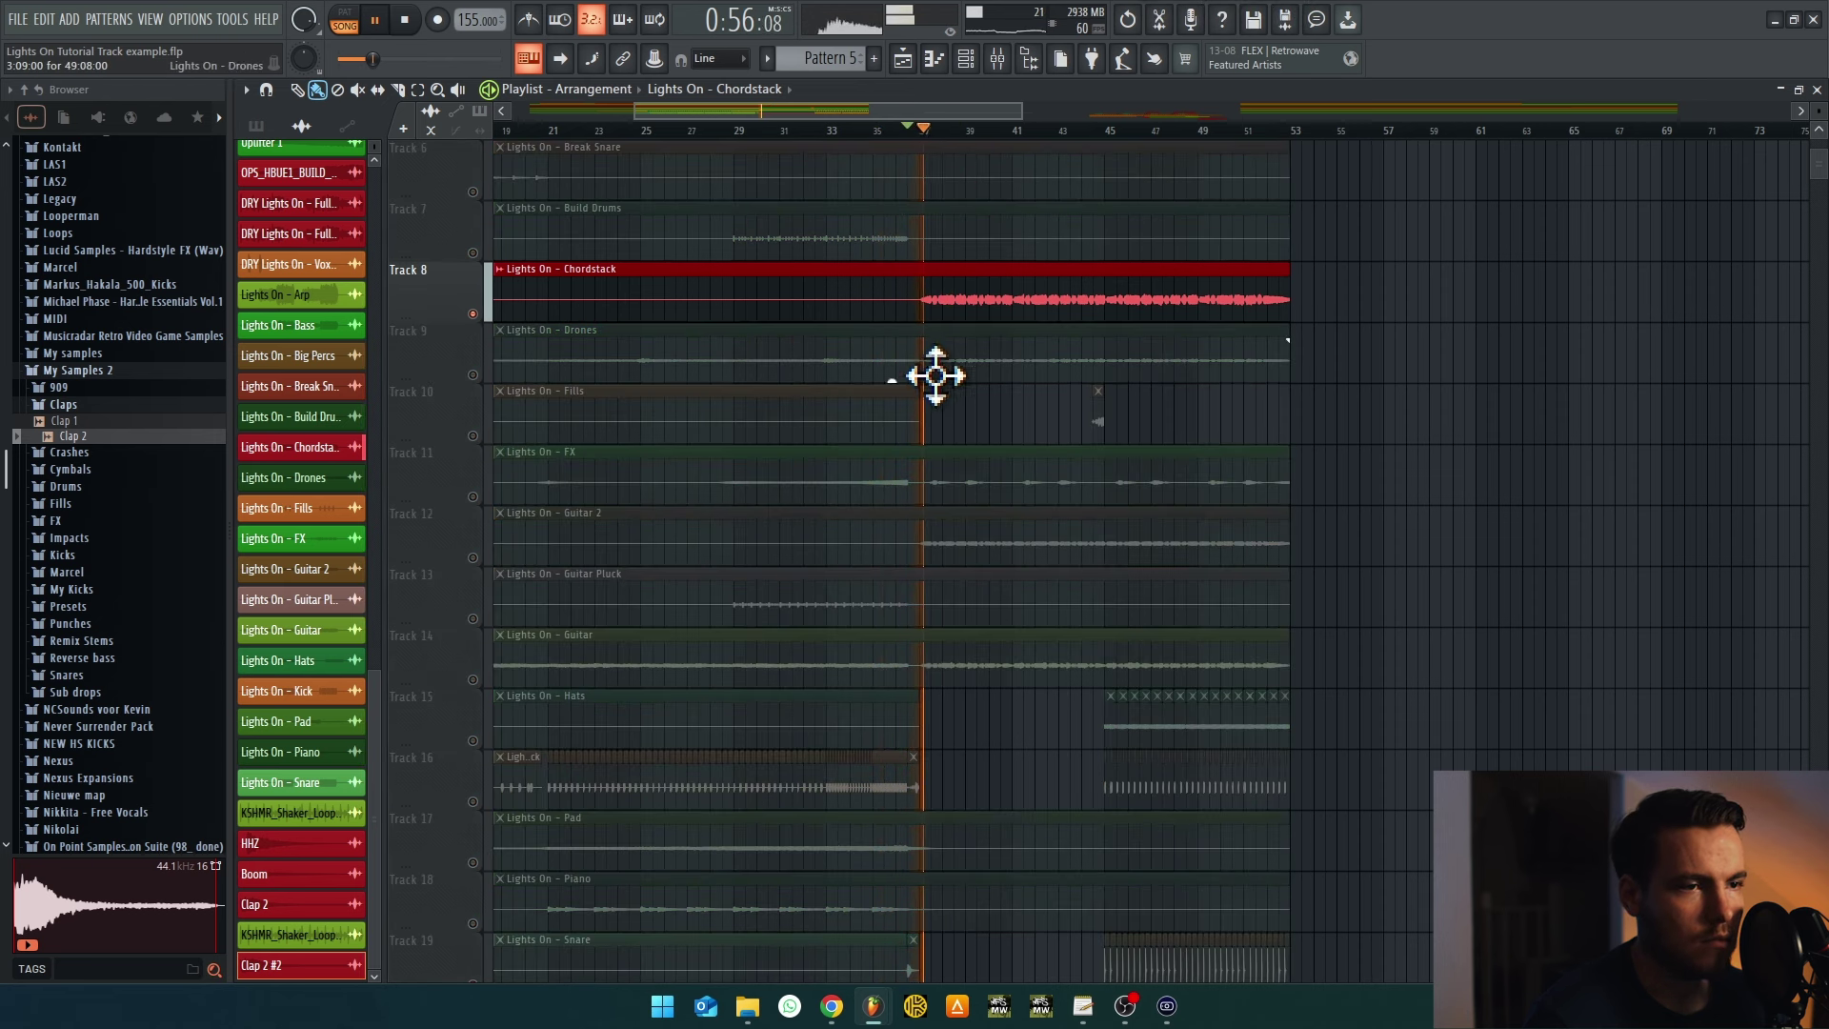
pyautogui.keyDown('ctrl'); pyautogui.click(475, 314); pyautogui.keyUp('ctrl')
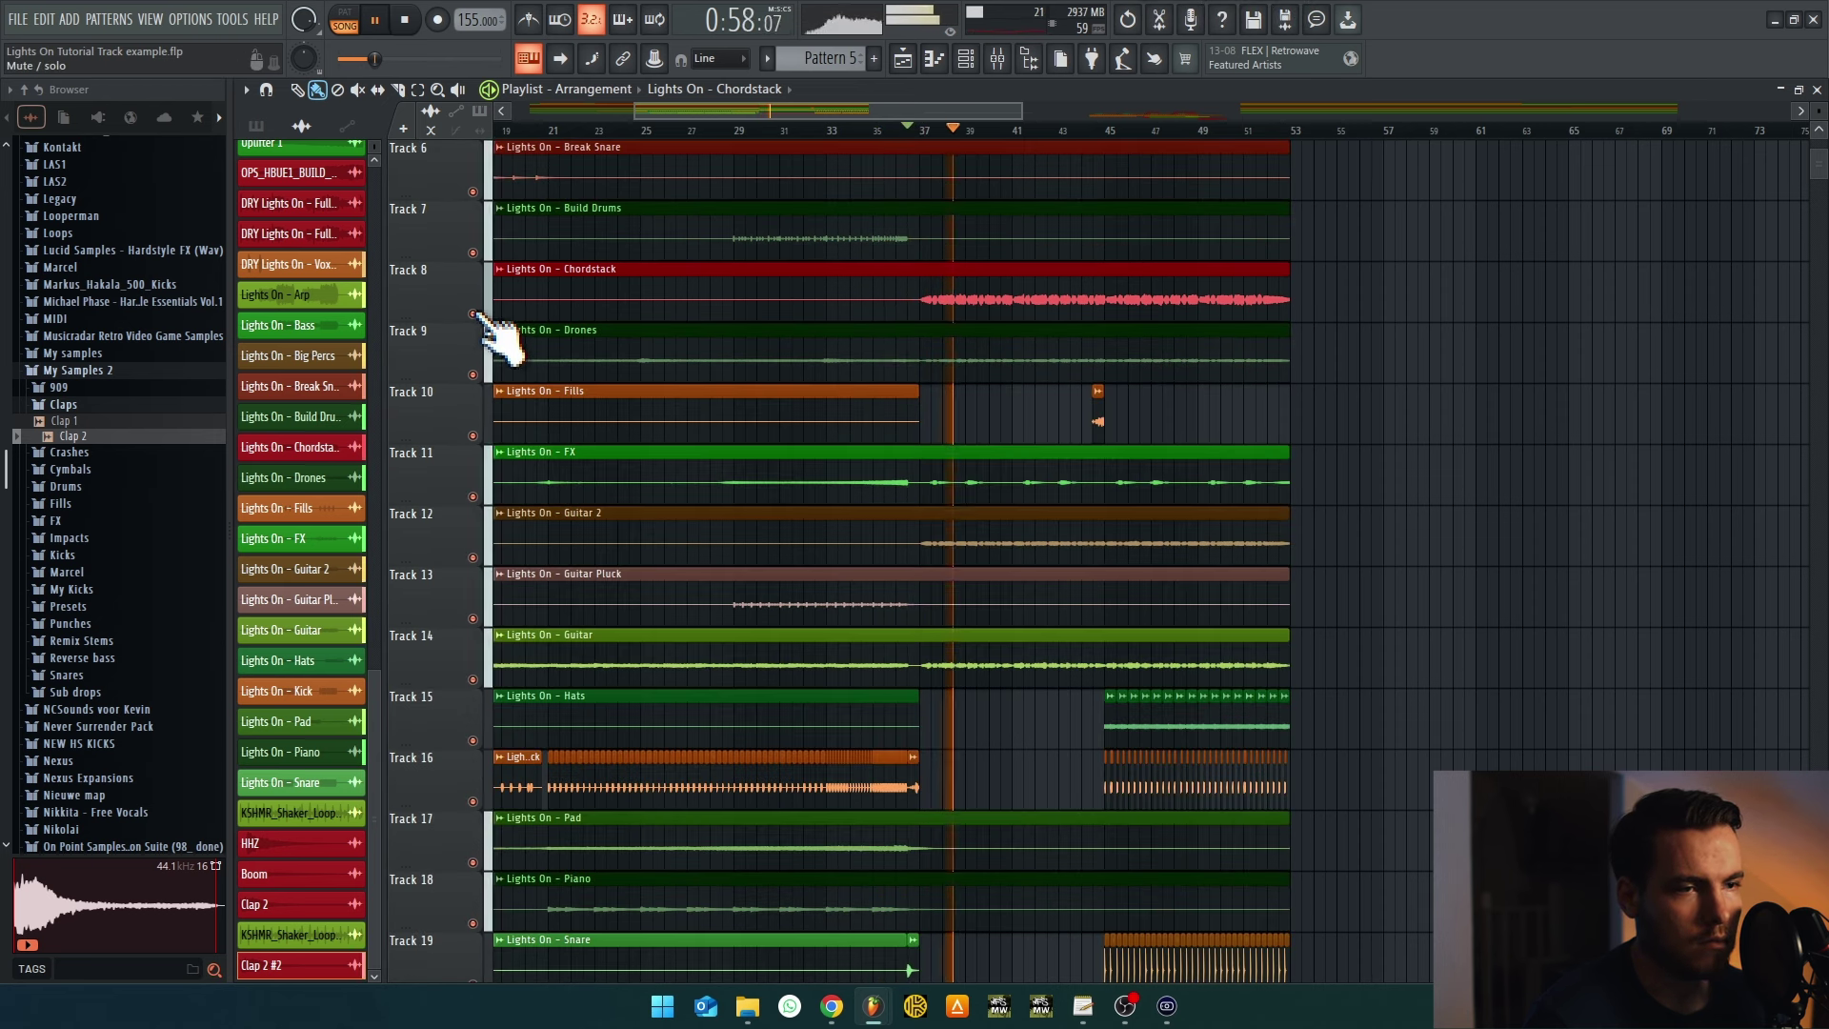
pyautogui.press('space')
pyautogui.moveTo(1278, 269); pyautogui.dragTo(988, 260)
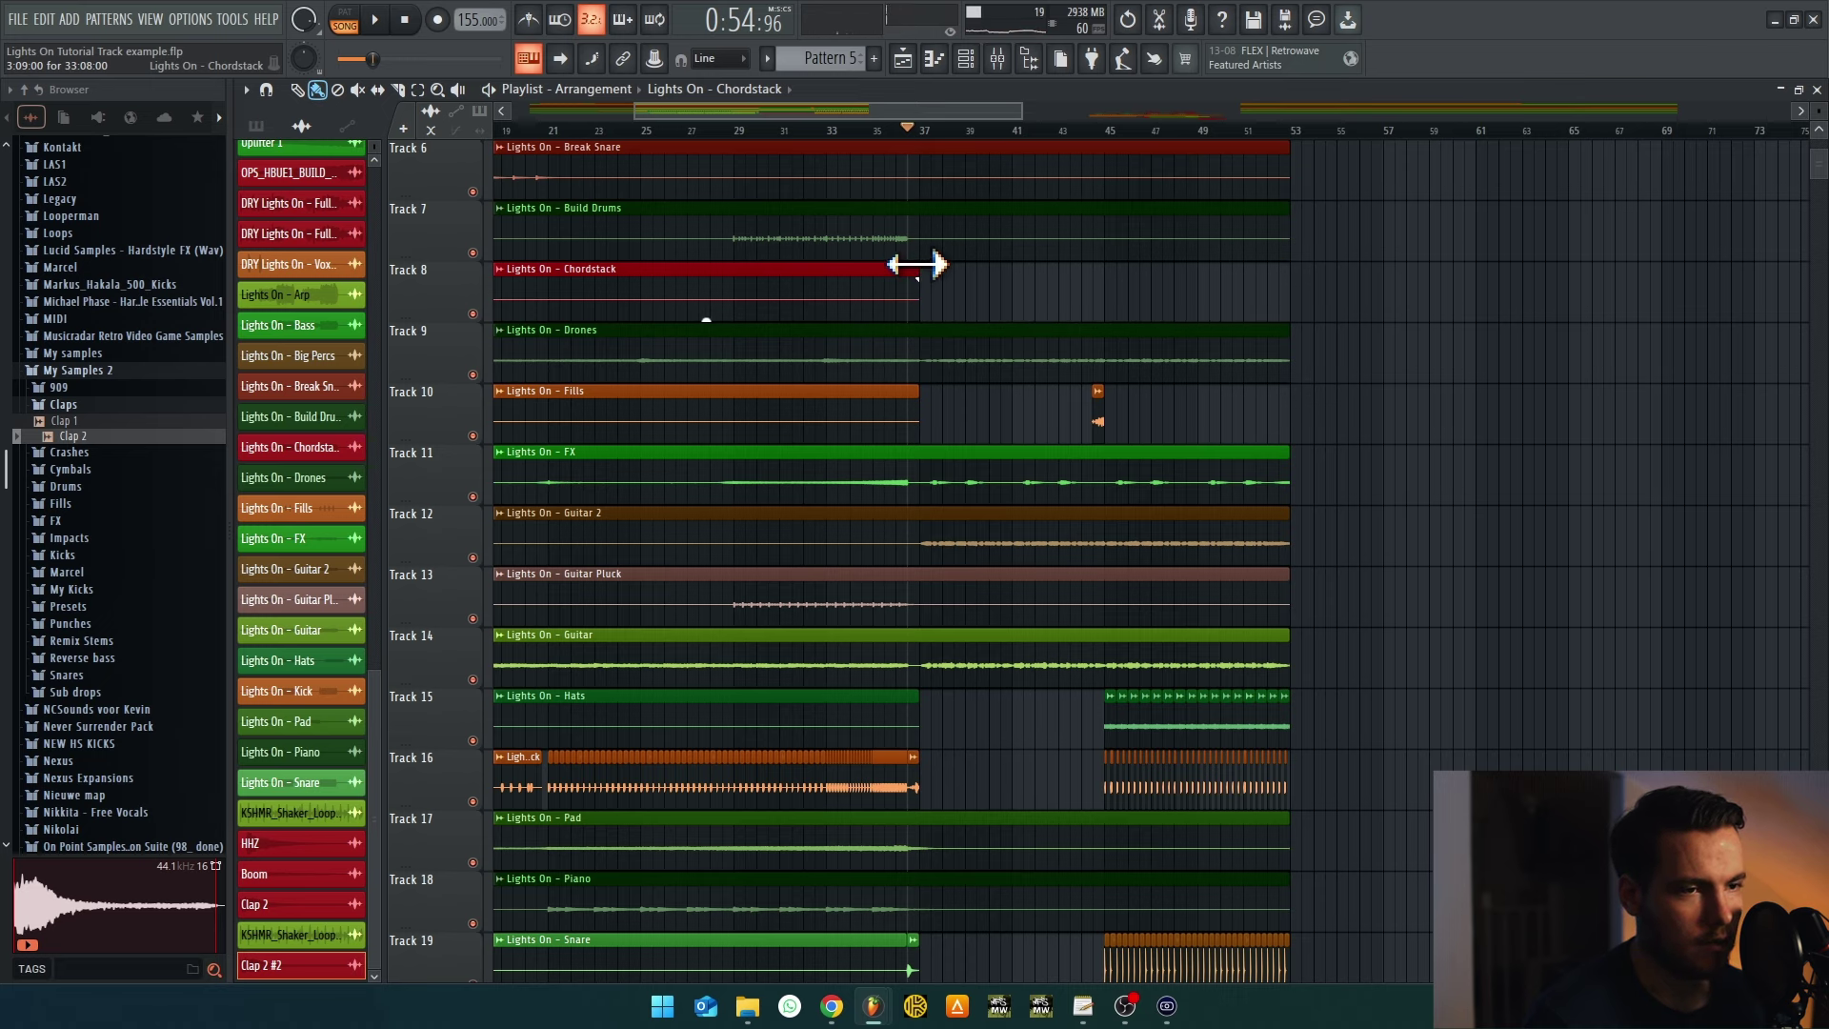
# Replay the drop from just before bar 37 and lower the Clap 2 #2 mixer volume to 35%
pyautogui.scroll(5, 1082, 461)
pyautogui.scroll(-1, 1053, 620)
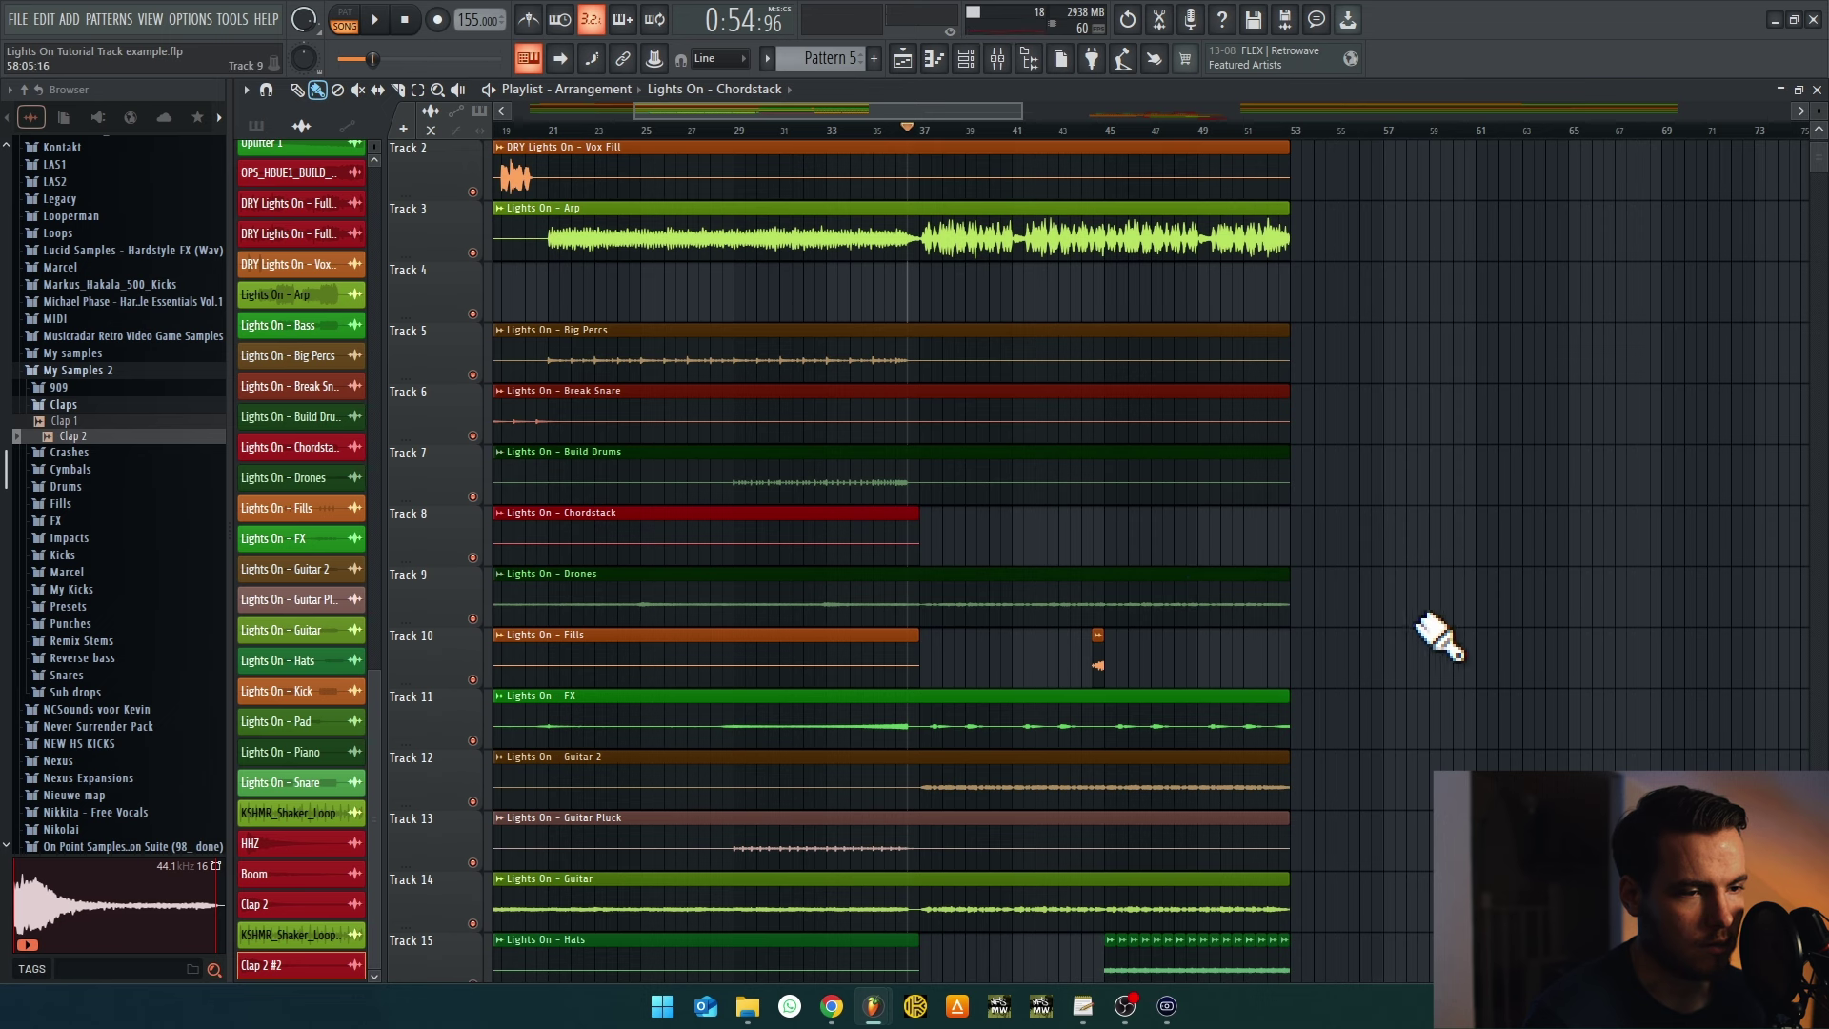
pyautogui.press('space')
pyautogui.scroll(-7, 1449, 500)
pyautogui.scroll(-1, 1449, 502)
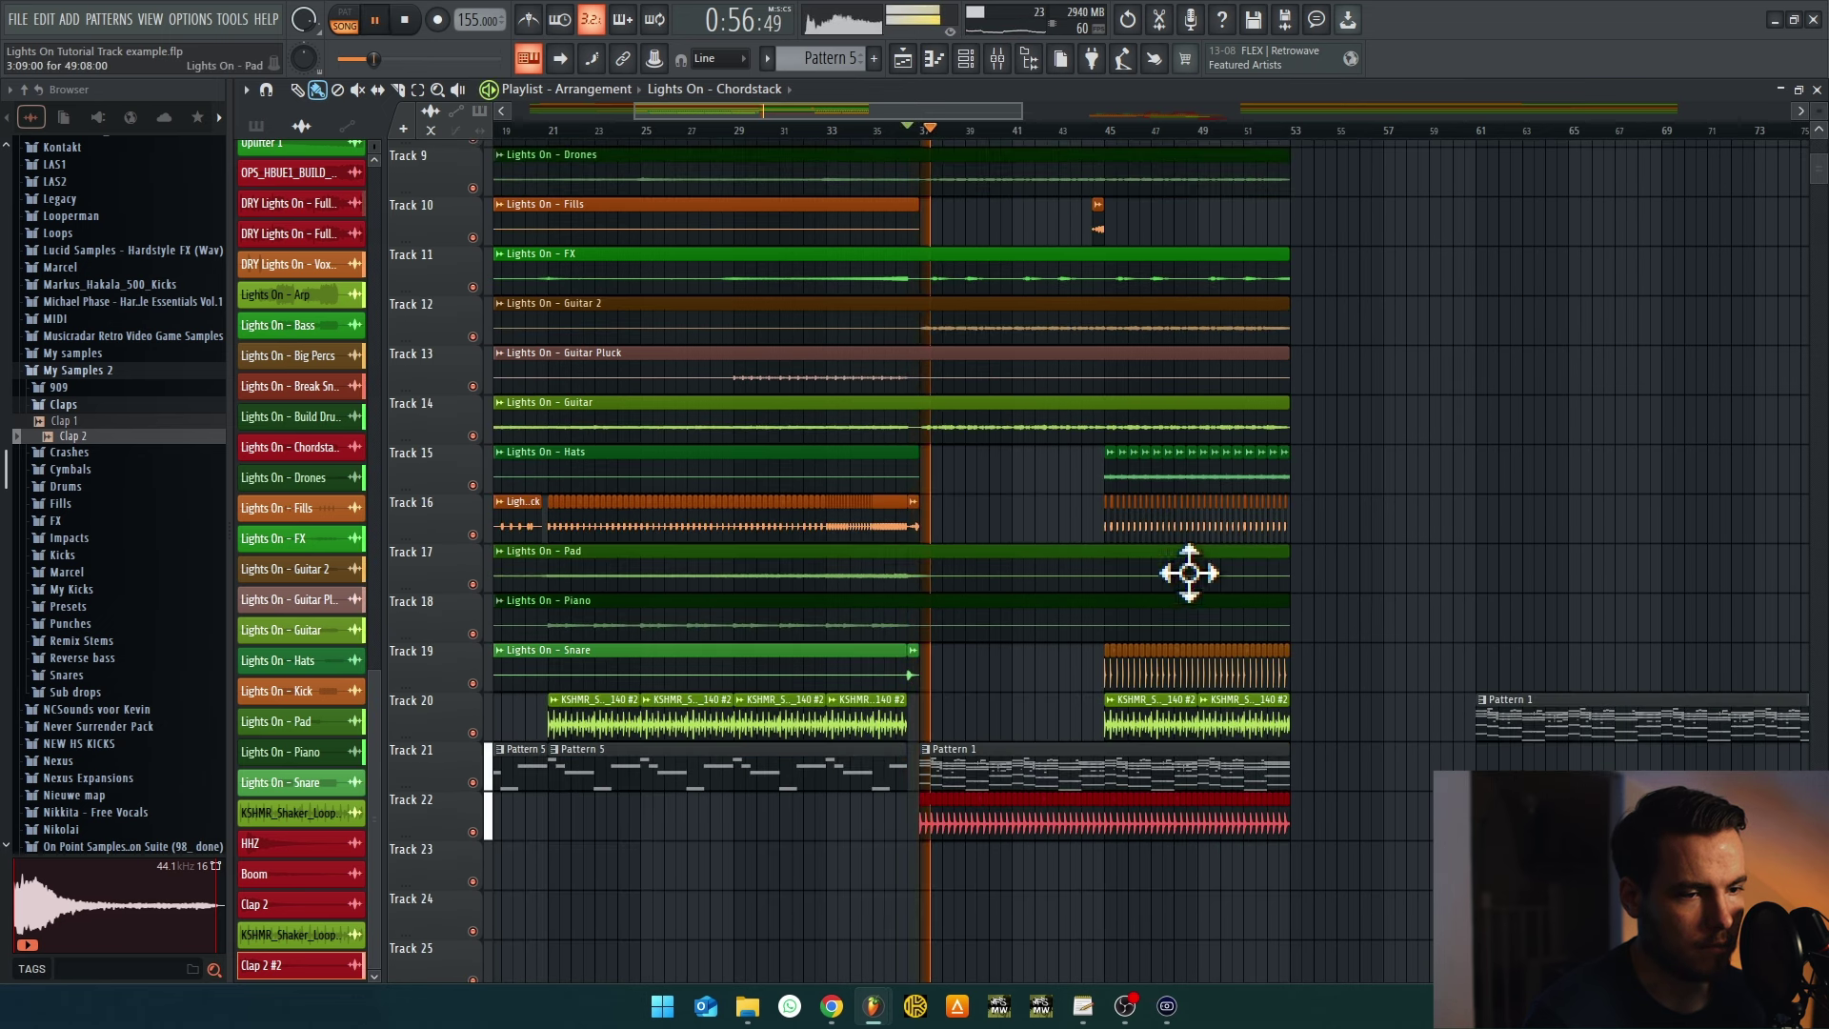
pyautogui.click(1000, 61)
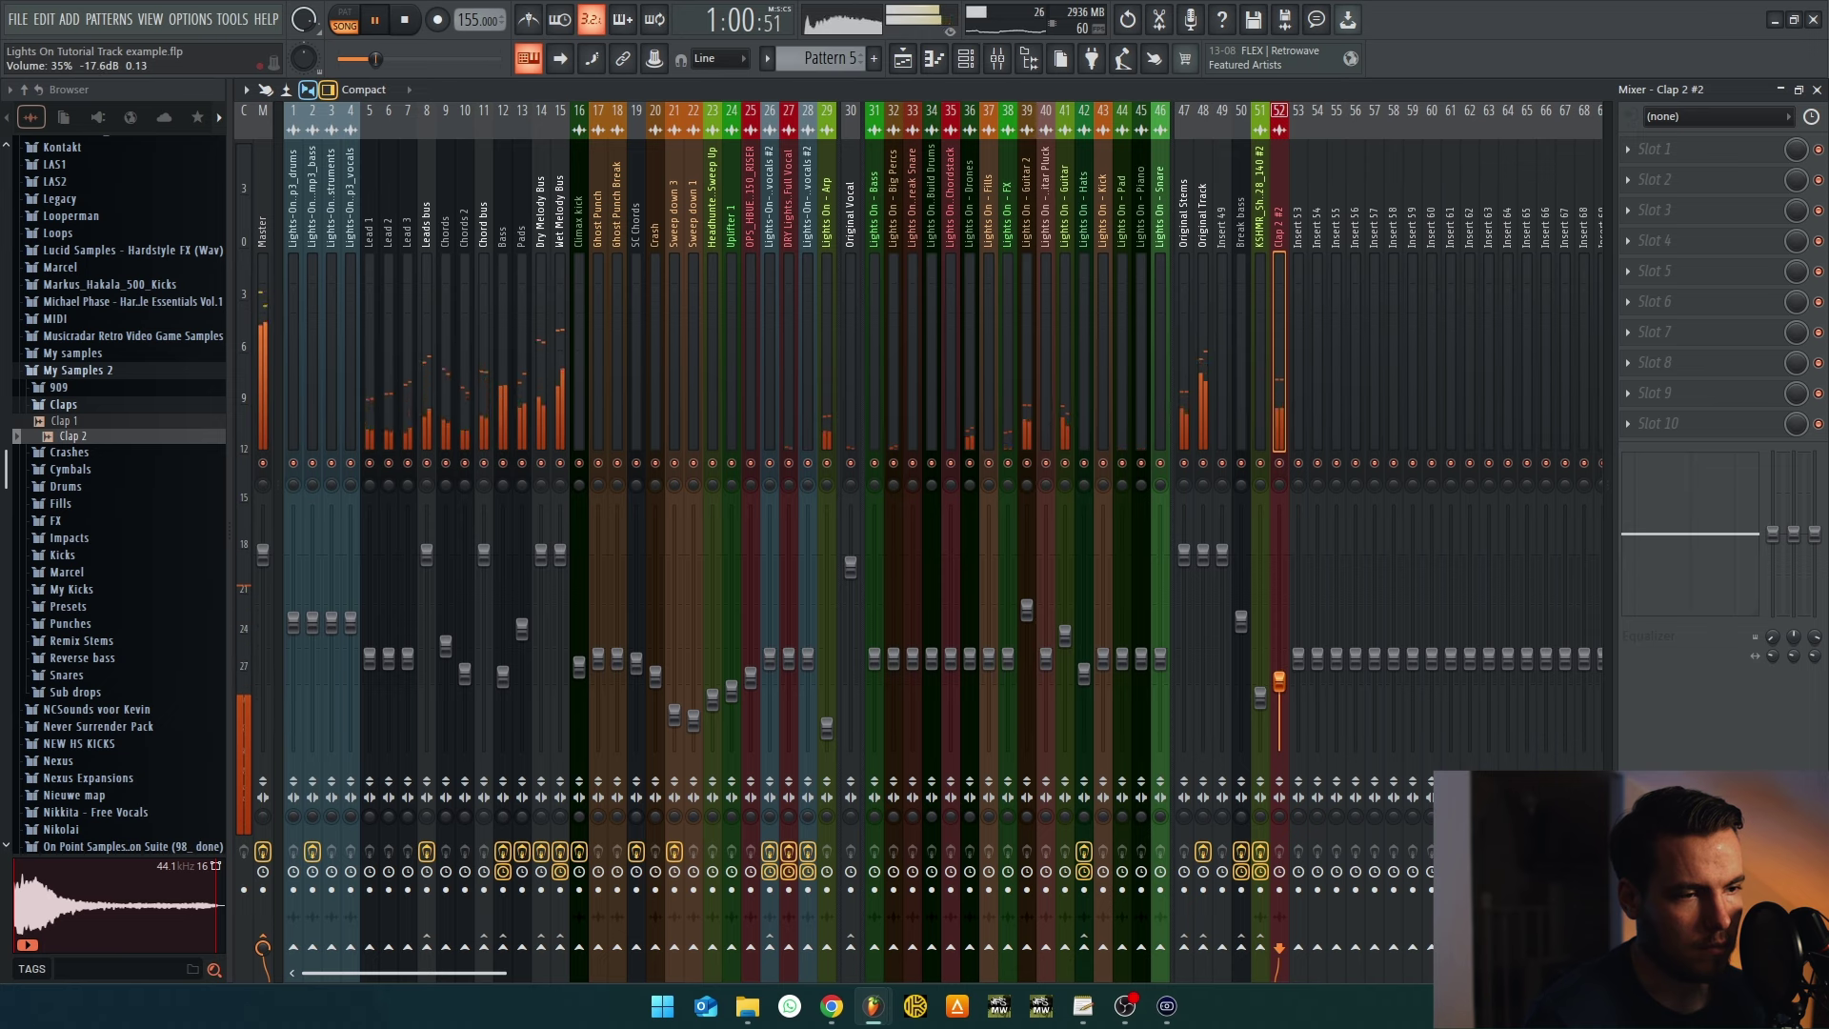
# Lower the mixer volumes of Guitar 2 to about 62% and Guitar to about 52%, using solo to compare them
pyautogui.moveTo(1027, 612); pyautogui.dragTo(1026, 626)
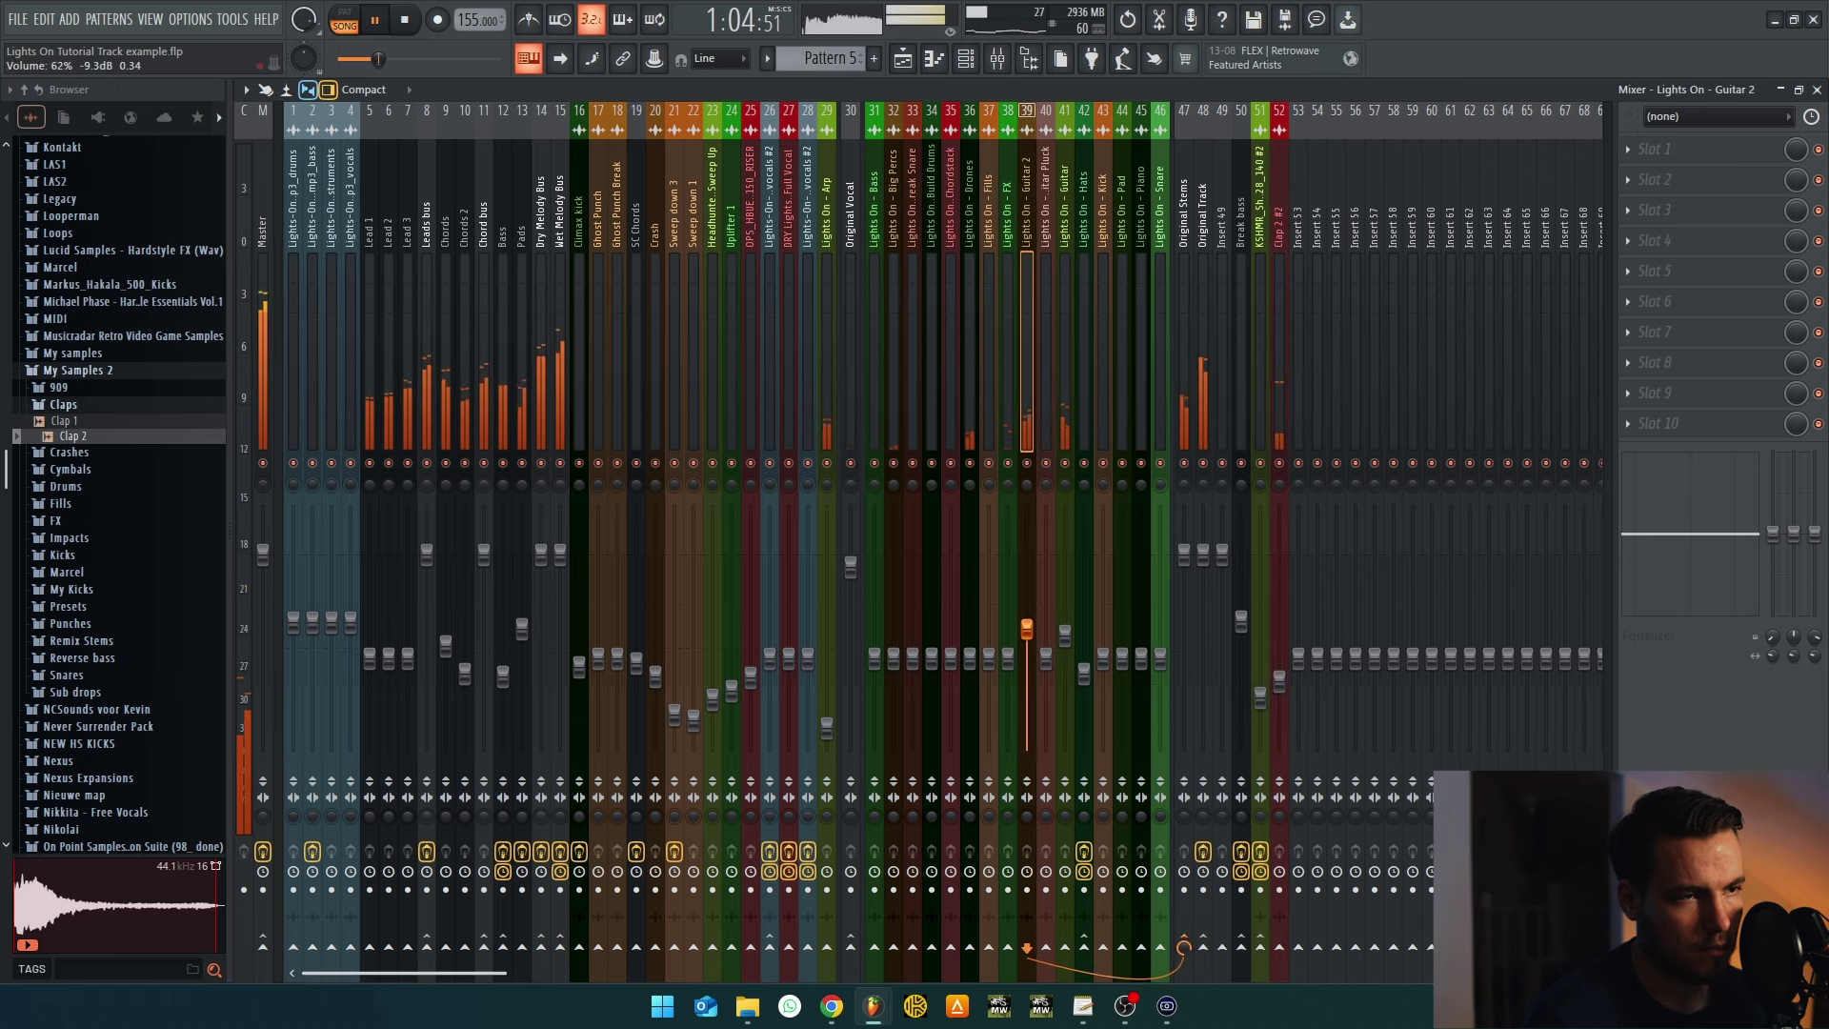
pyautogui.rightClick(1027, 463)
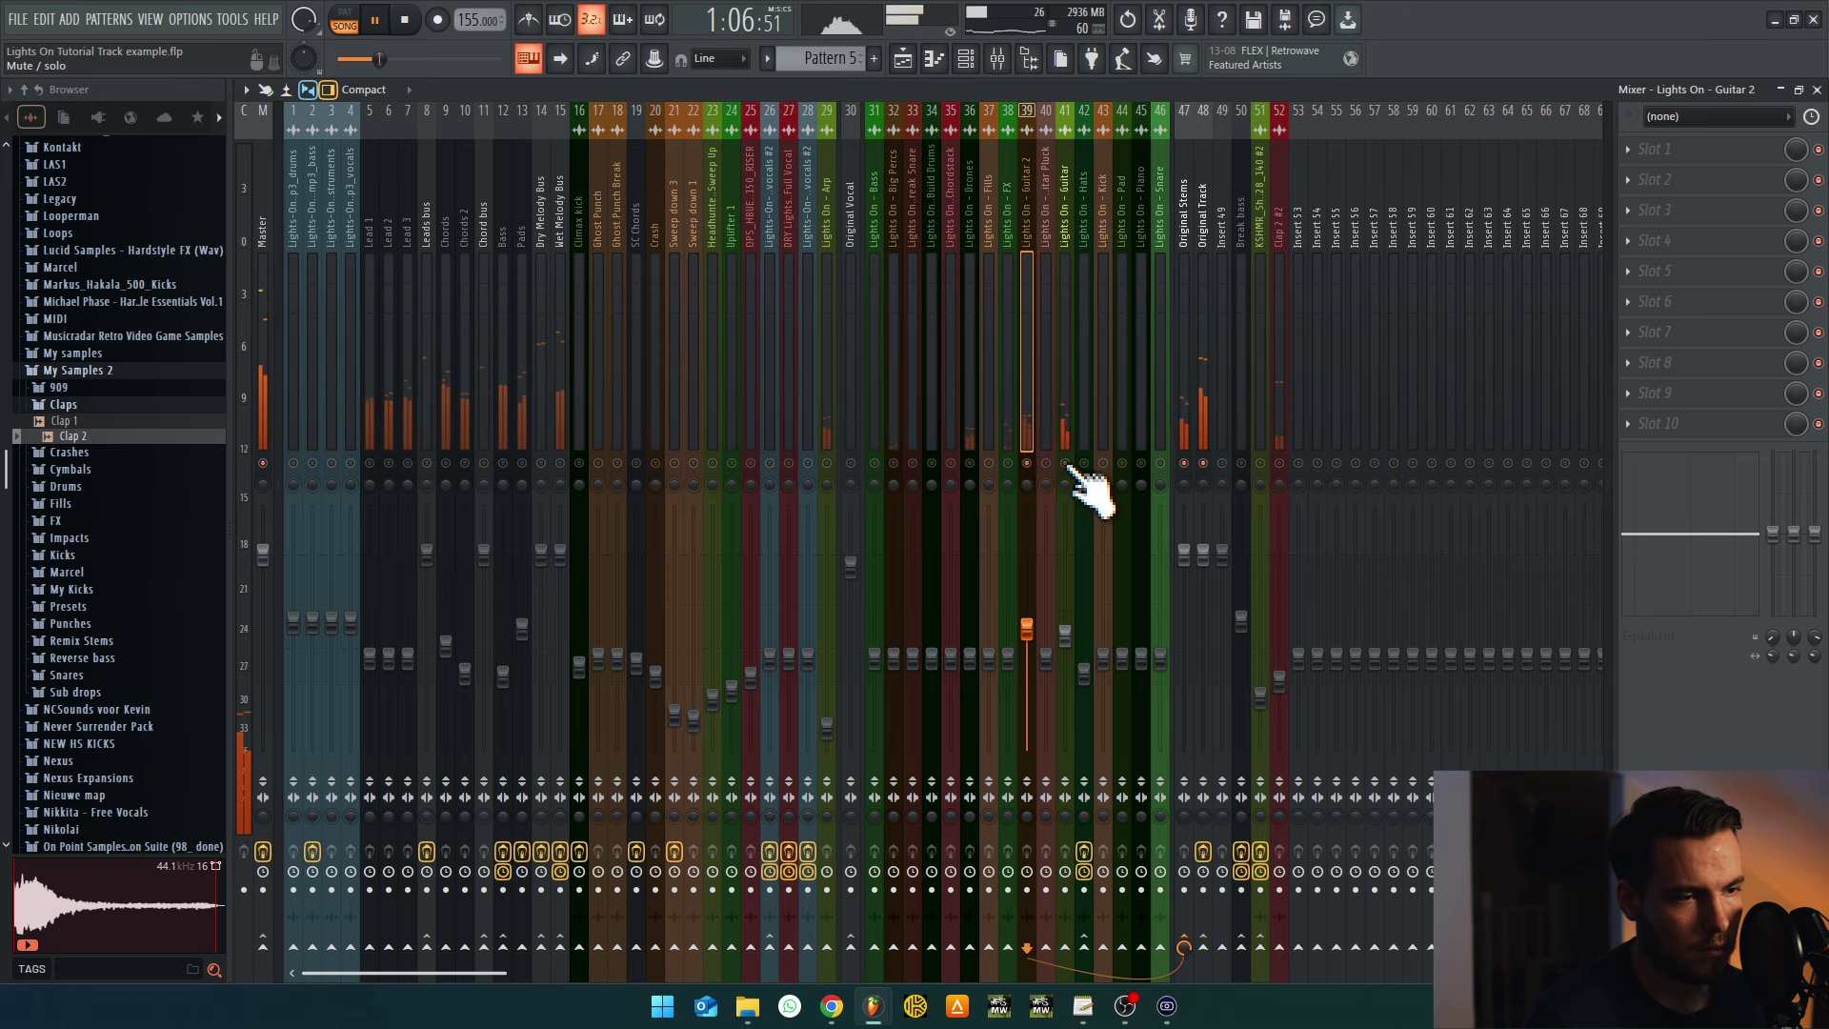
pyautogui.moveTo(1066, 633); pyautogui.dragTo(1065, 651)
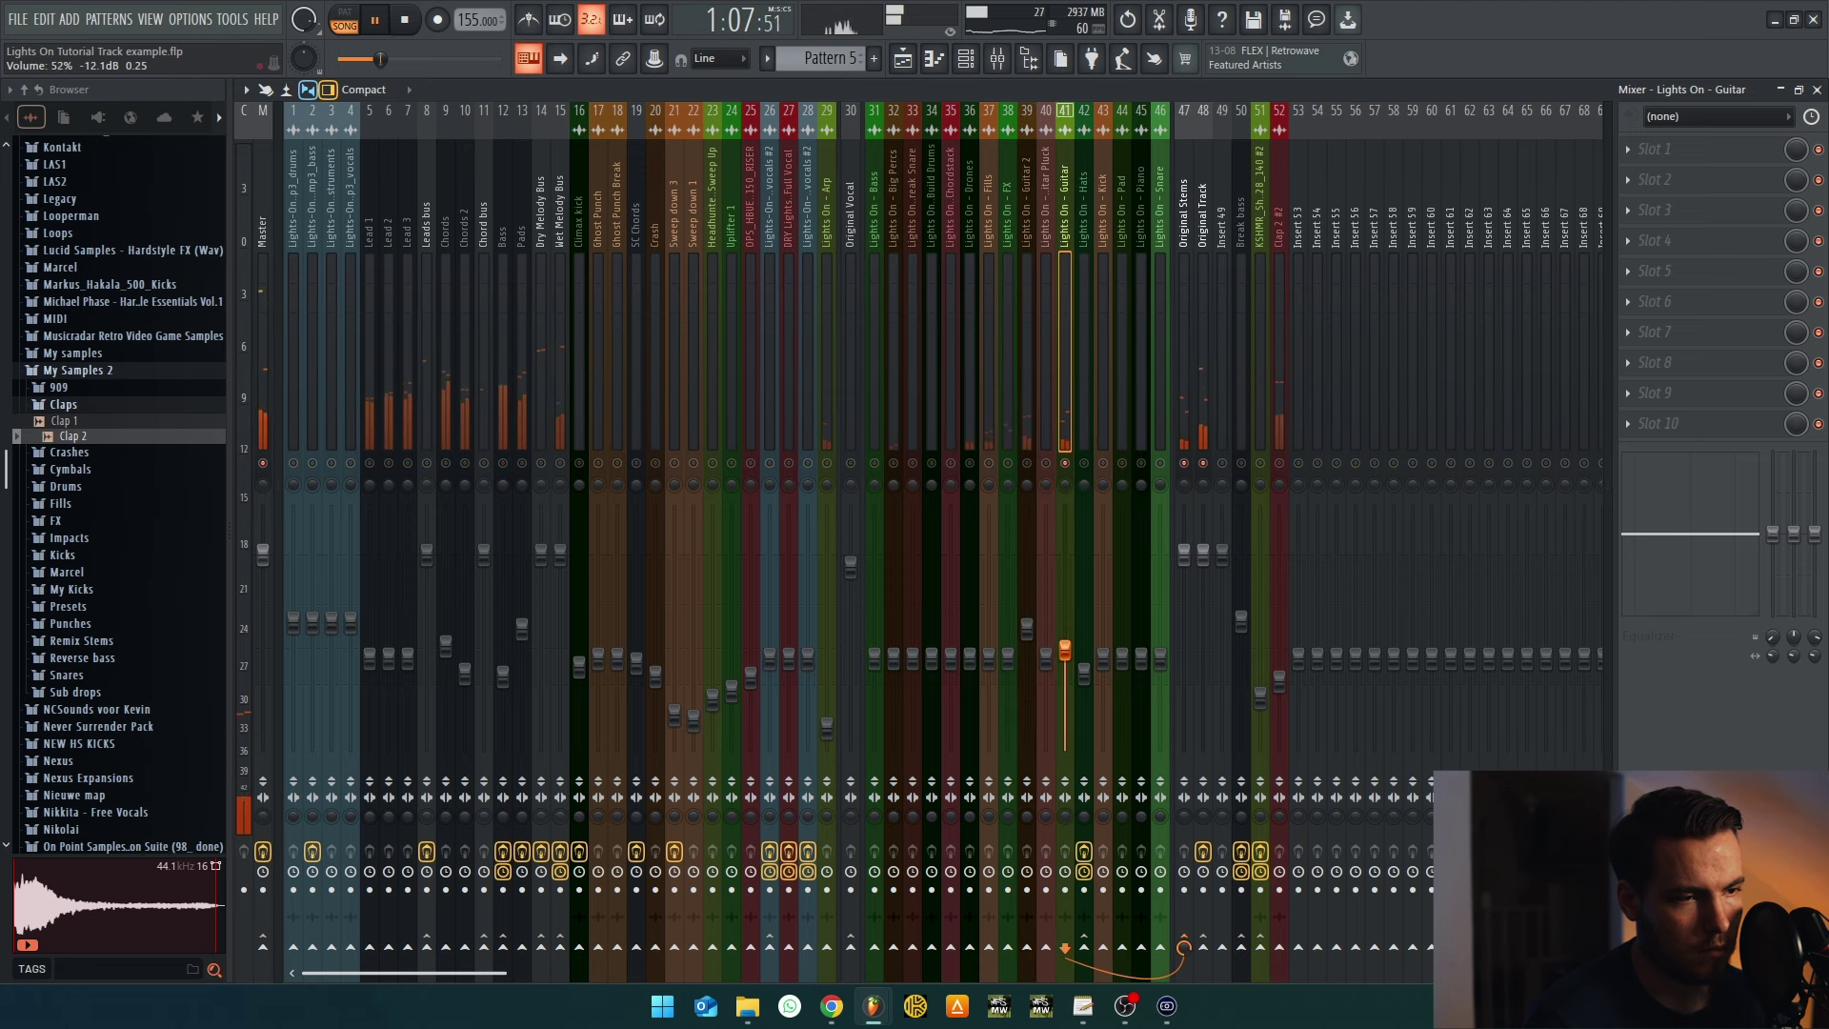
pyautogui.rightClick(1027, 463)
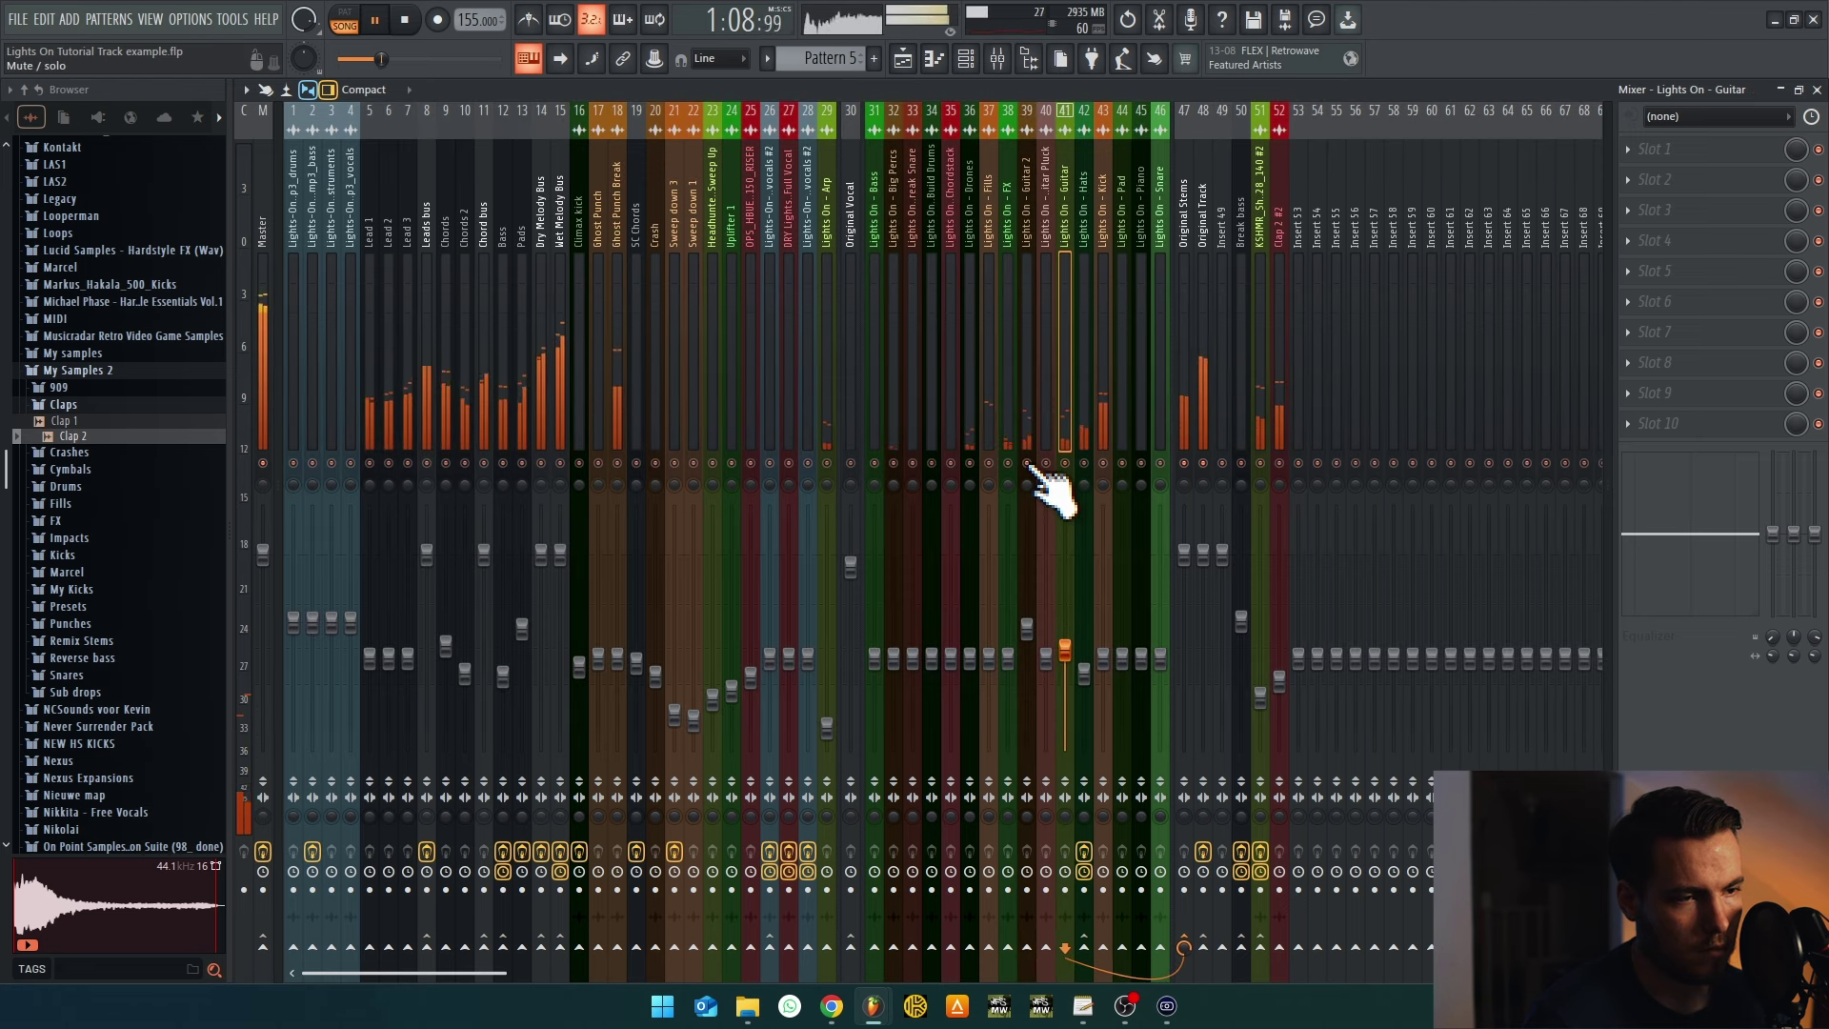
# Solo the FX stem on Track 11 and listen to it from bar 37 to about bar 49
pyautogui.click(905, 59)
pyautogui.scroll(3, 1259, 558)
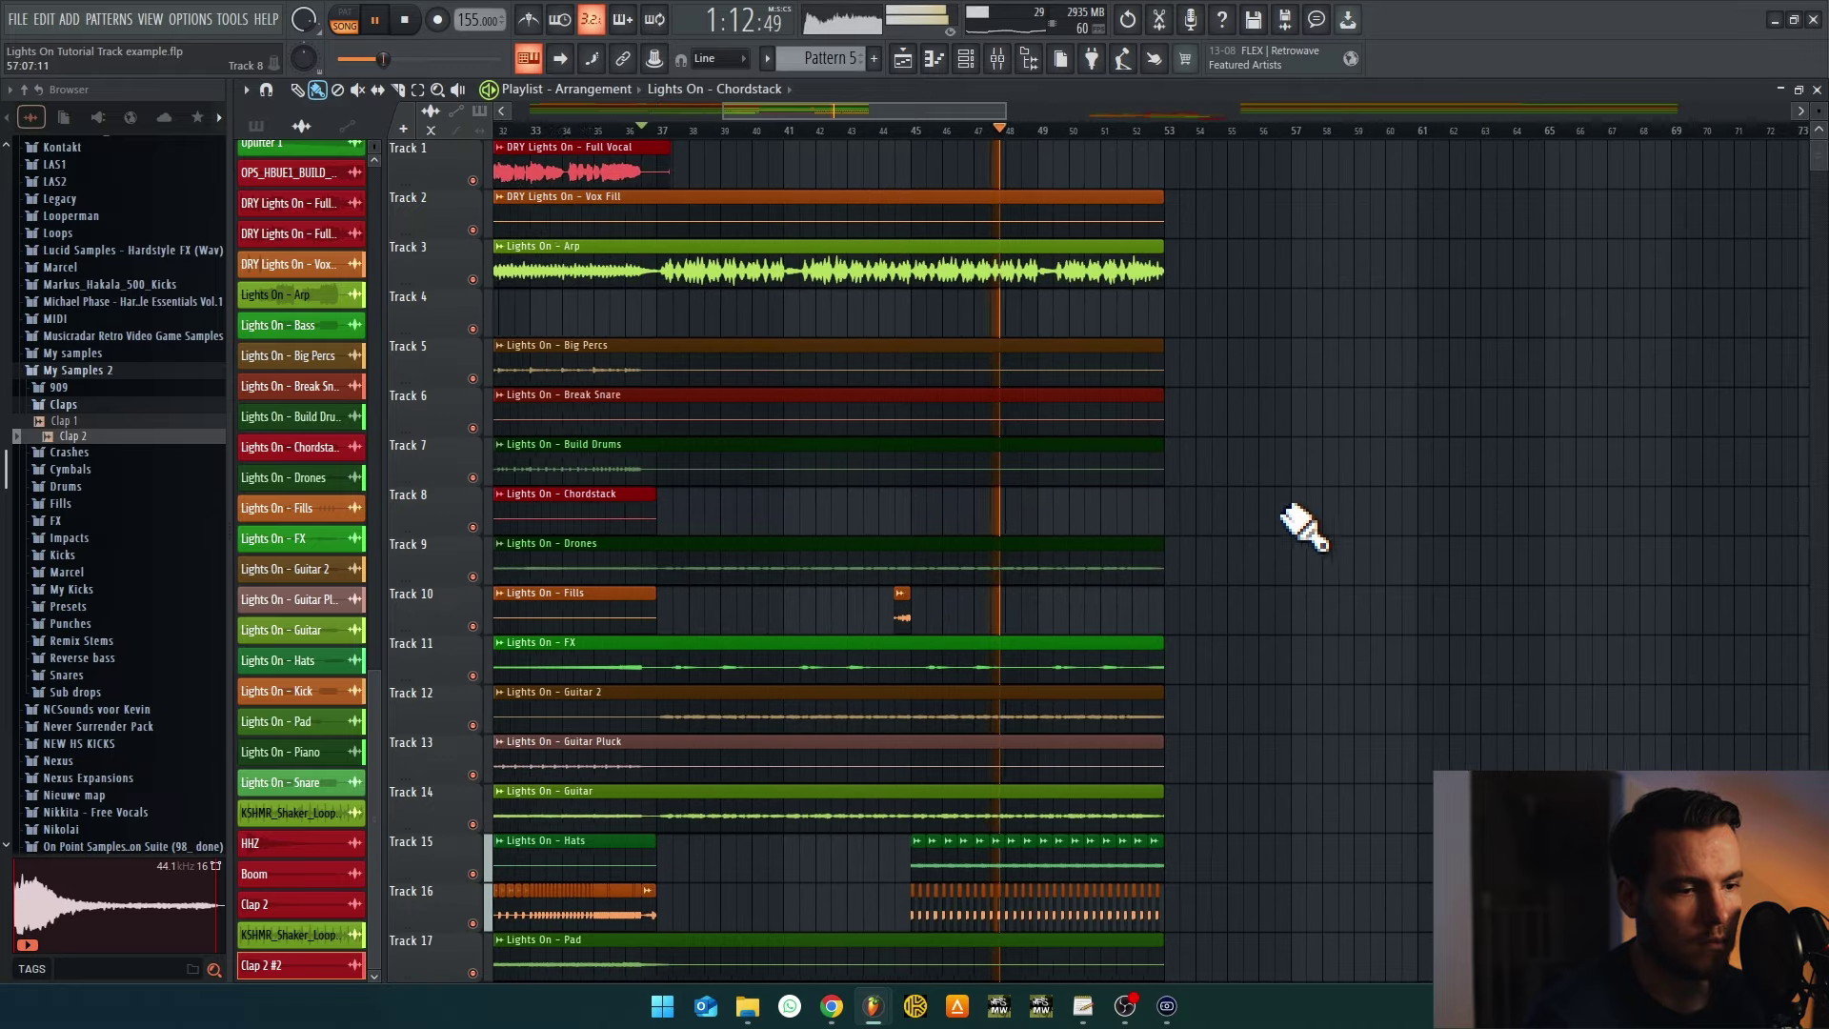
pyautogui.scroll(-4, 1261, 543)
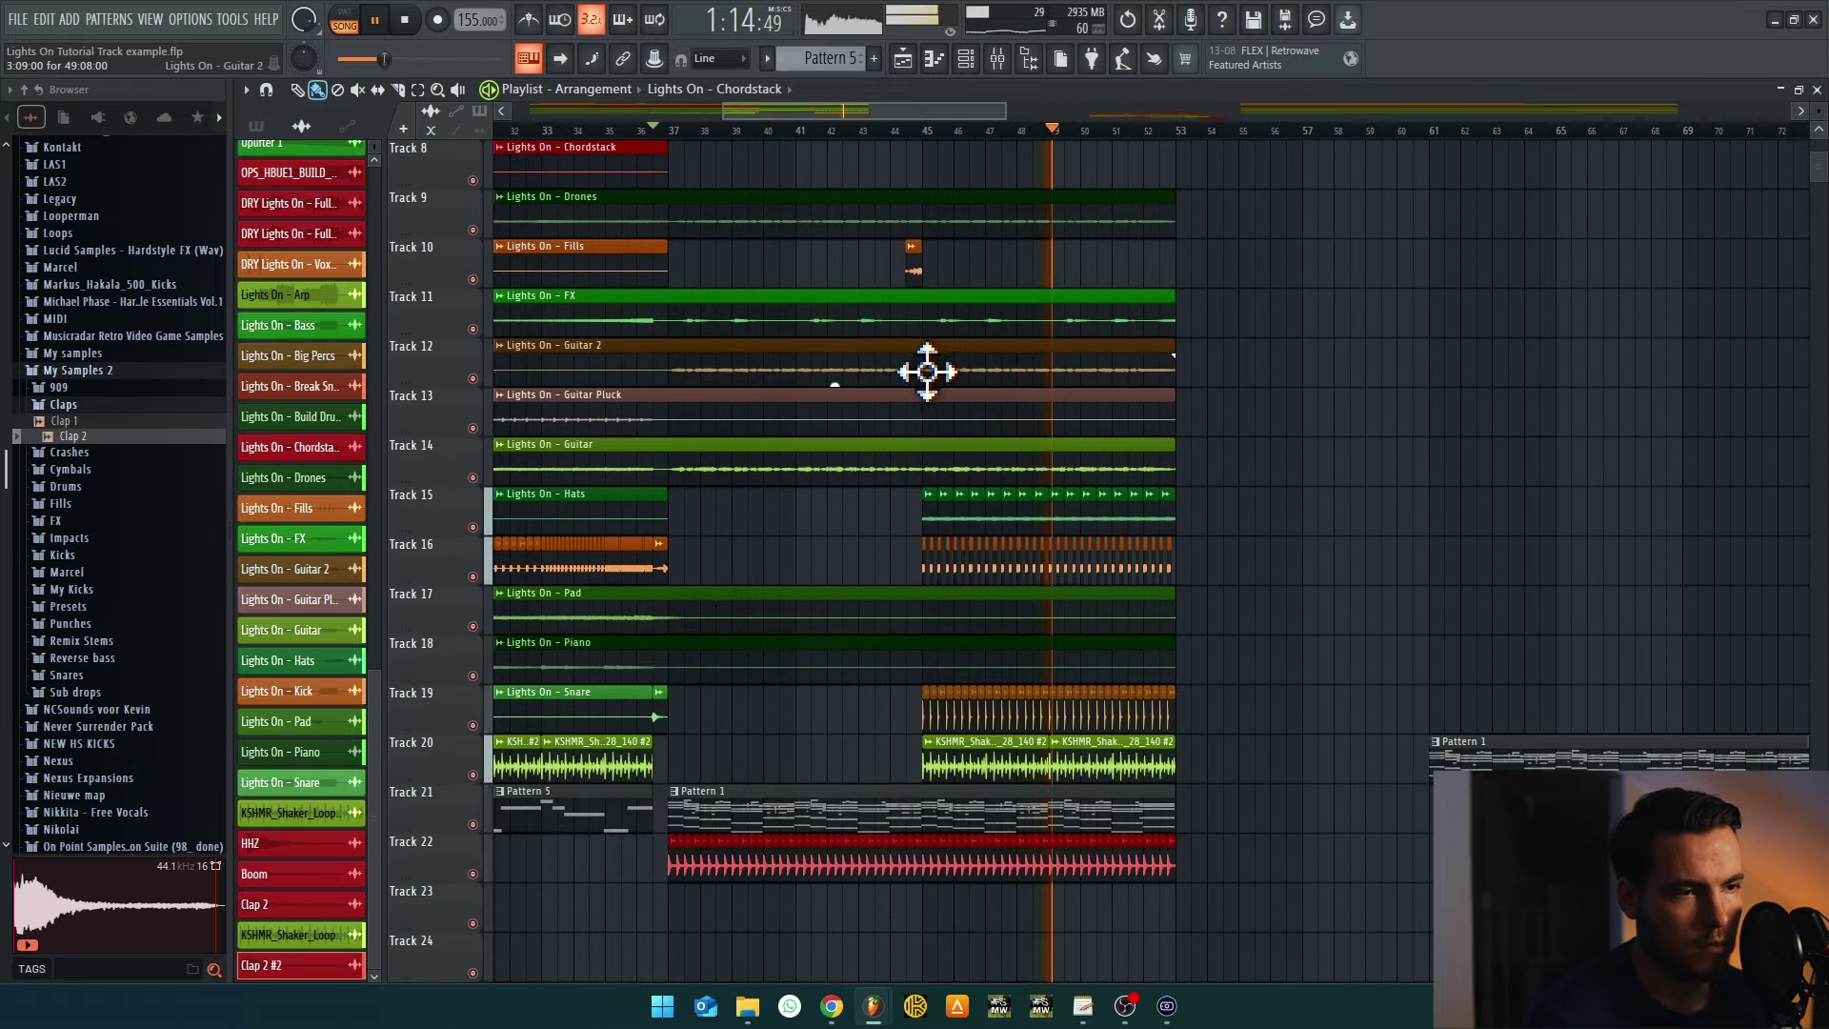
pyautogui.scroll(2, 924, 367)
pyautogui.scroll(3, 797, 314)
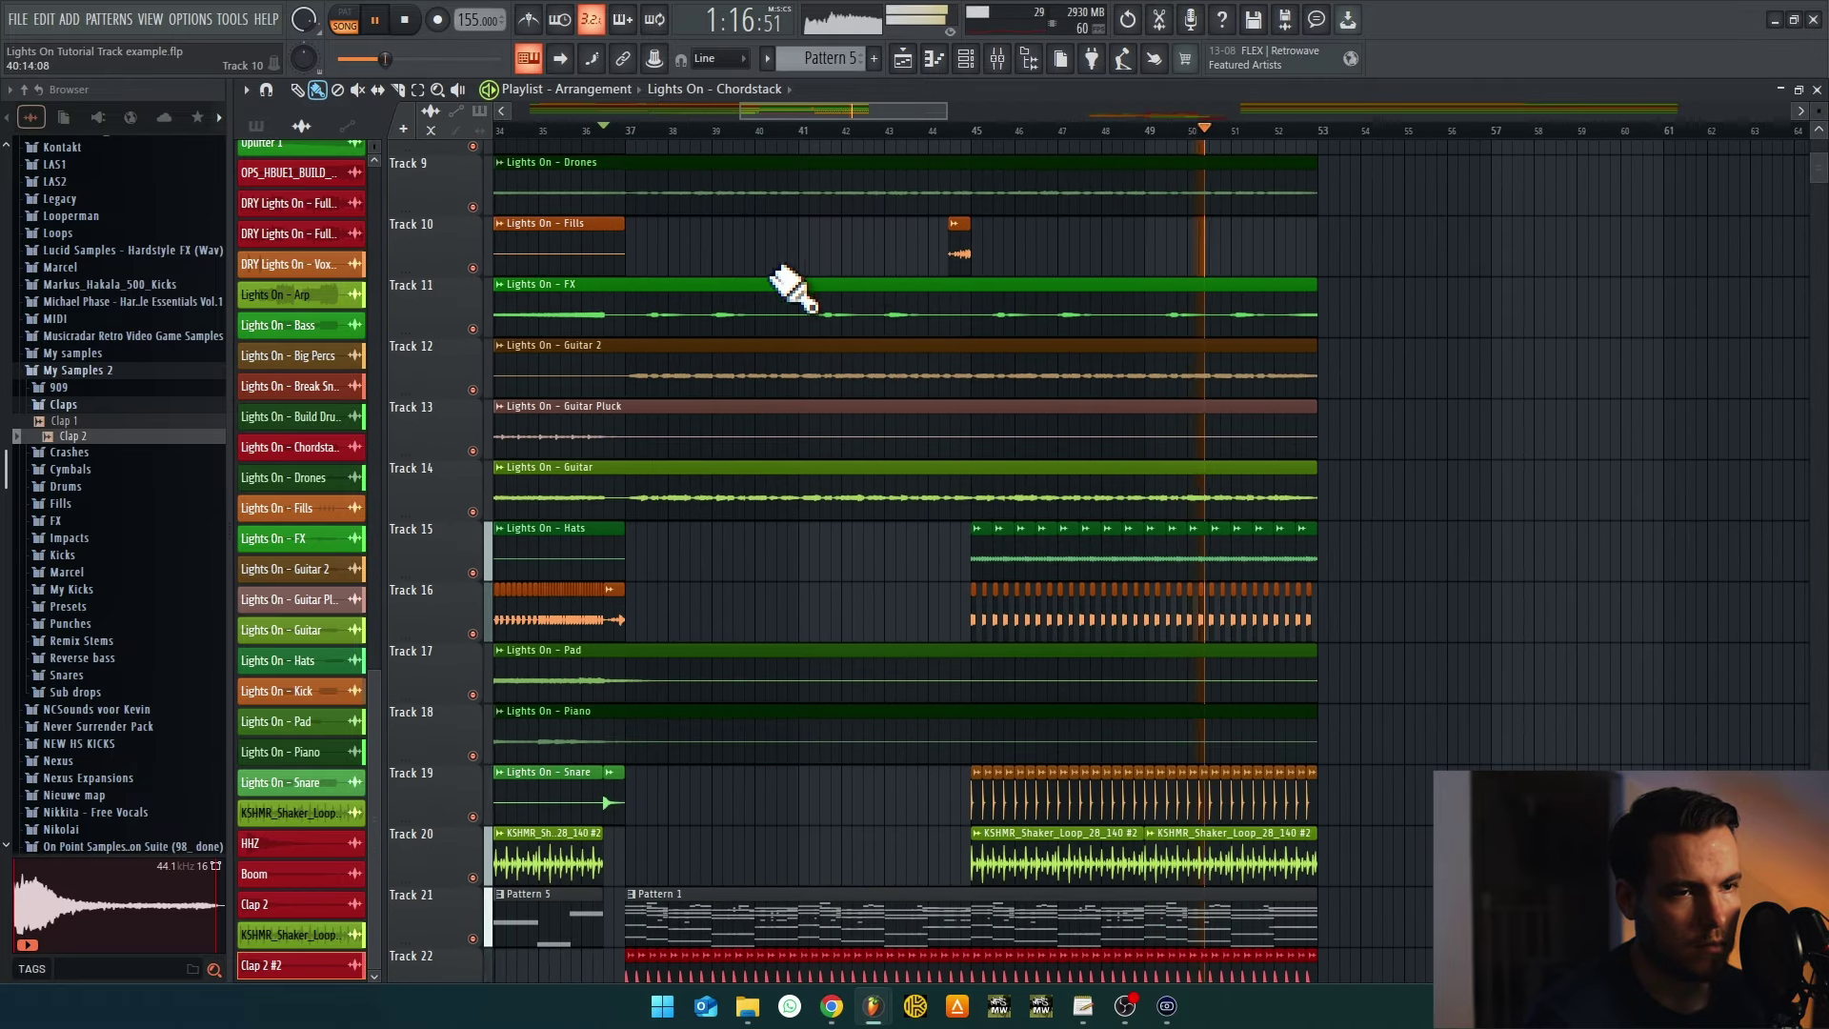
pyautogui.press('space')
pyautogui.keyDown('ctrl'); pyautogui.click(472, 329); pyautogui.keyUp('ctrl')
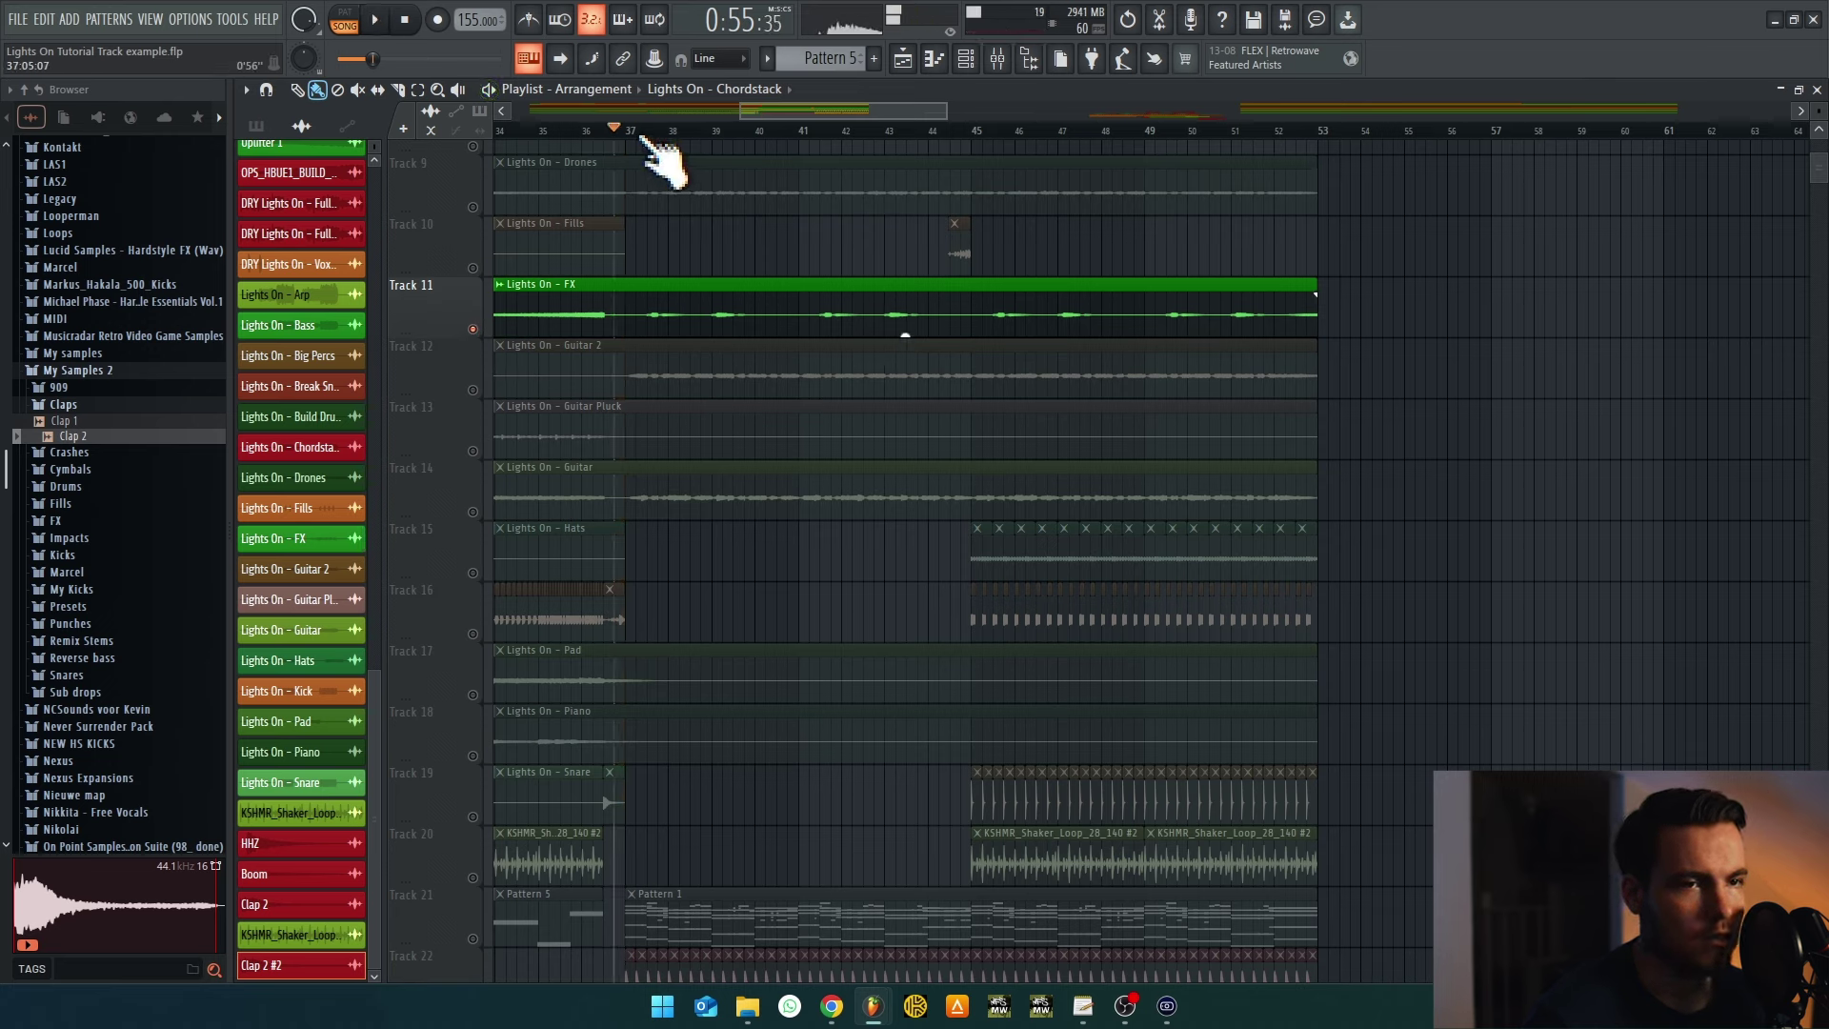
pyautogui.press('space')
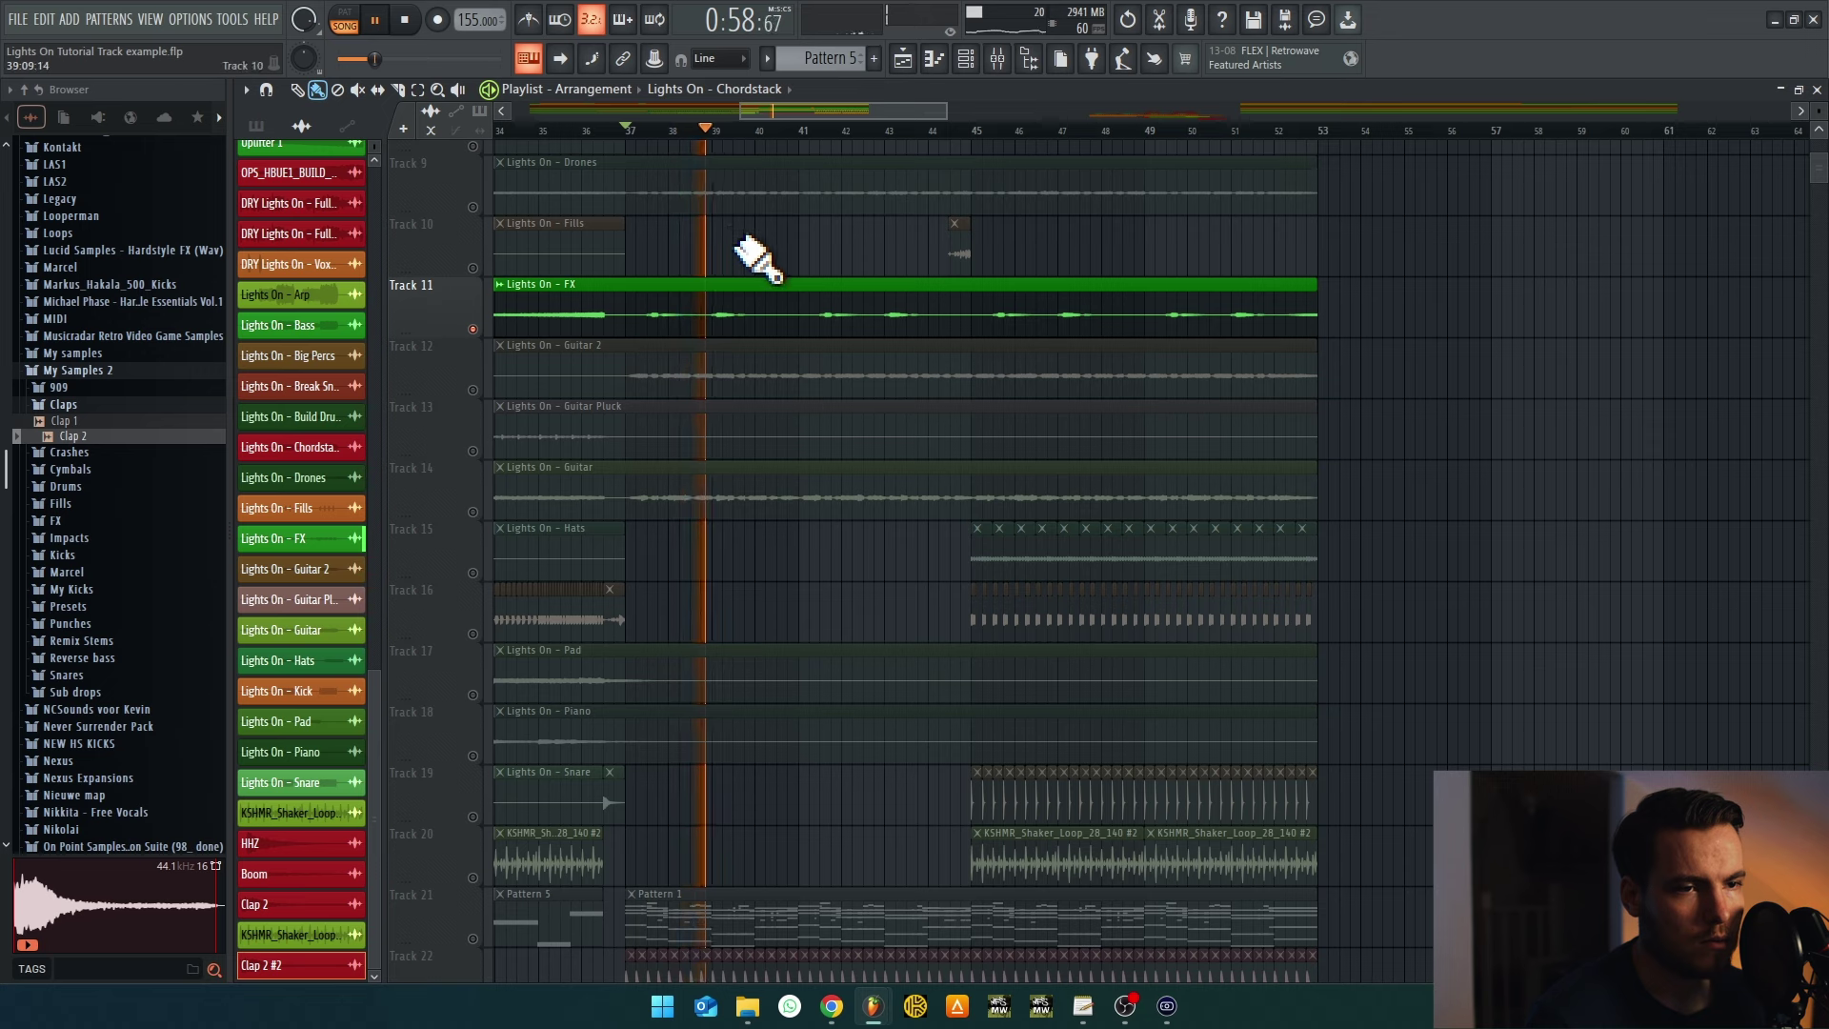
pyautogui.click(808, 131)
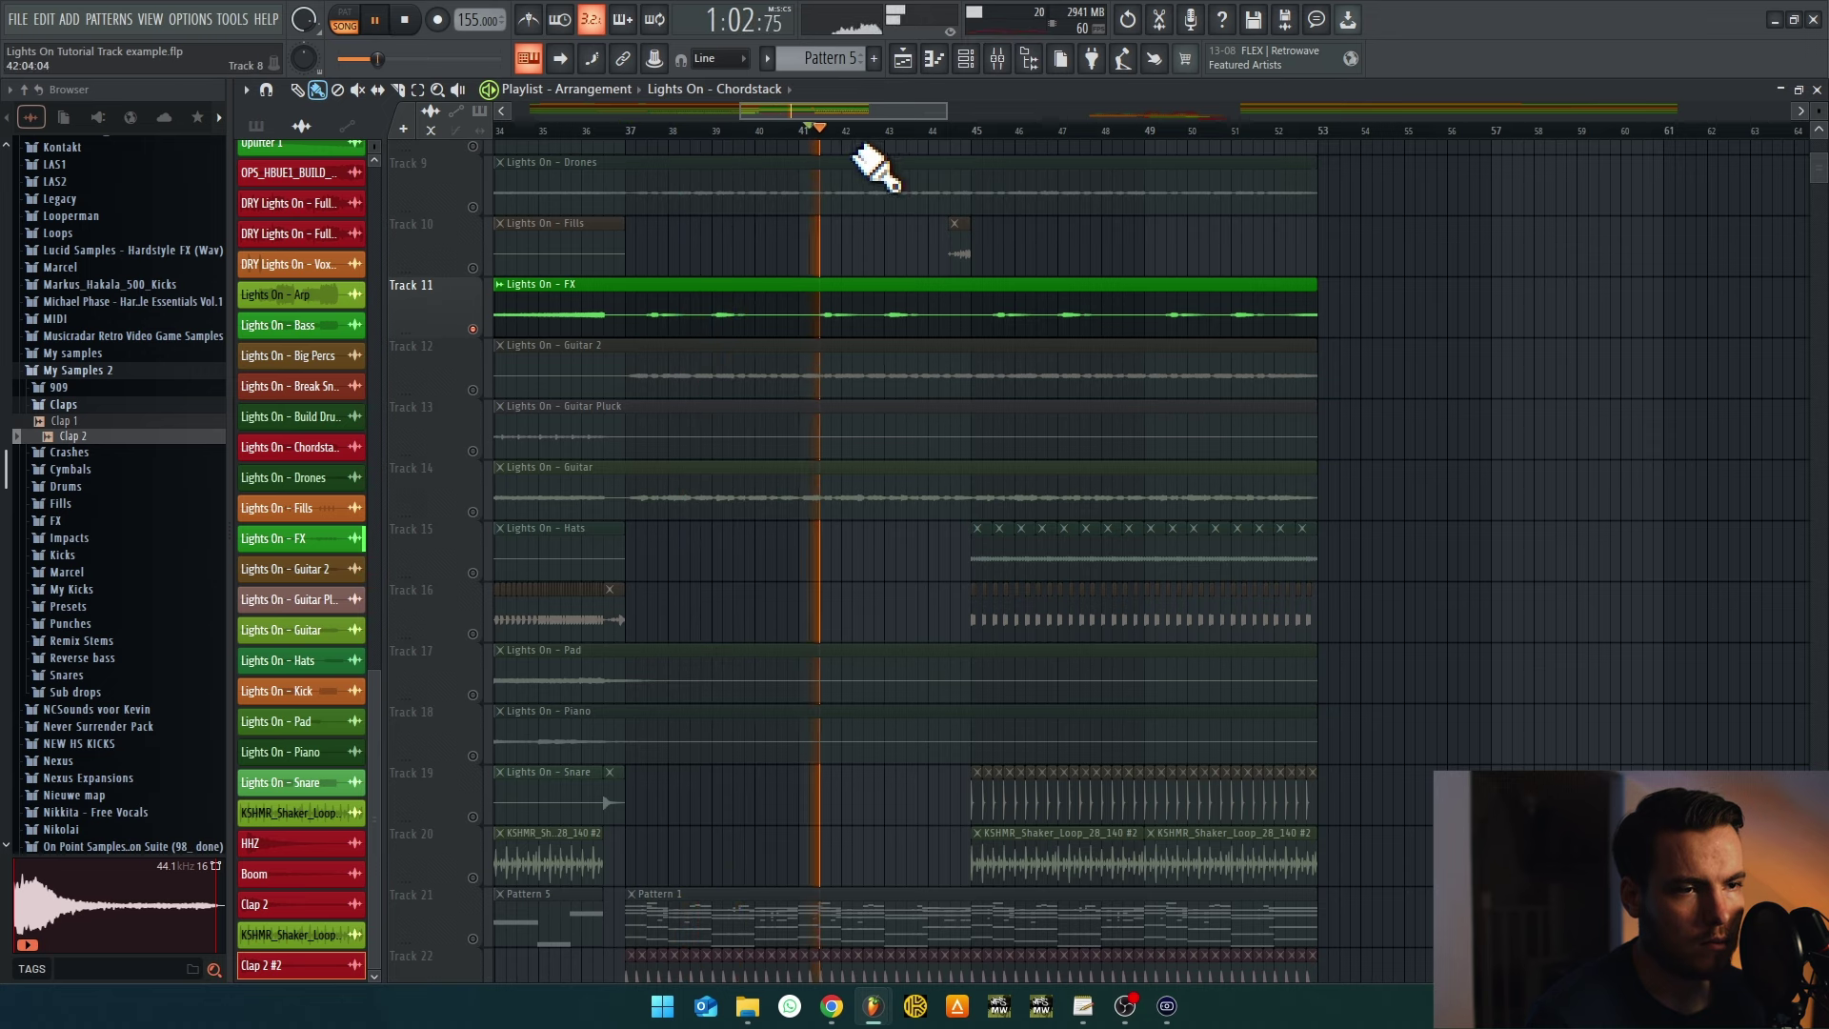
pyautogui.press('space')
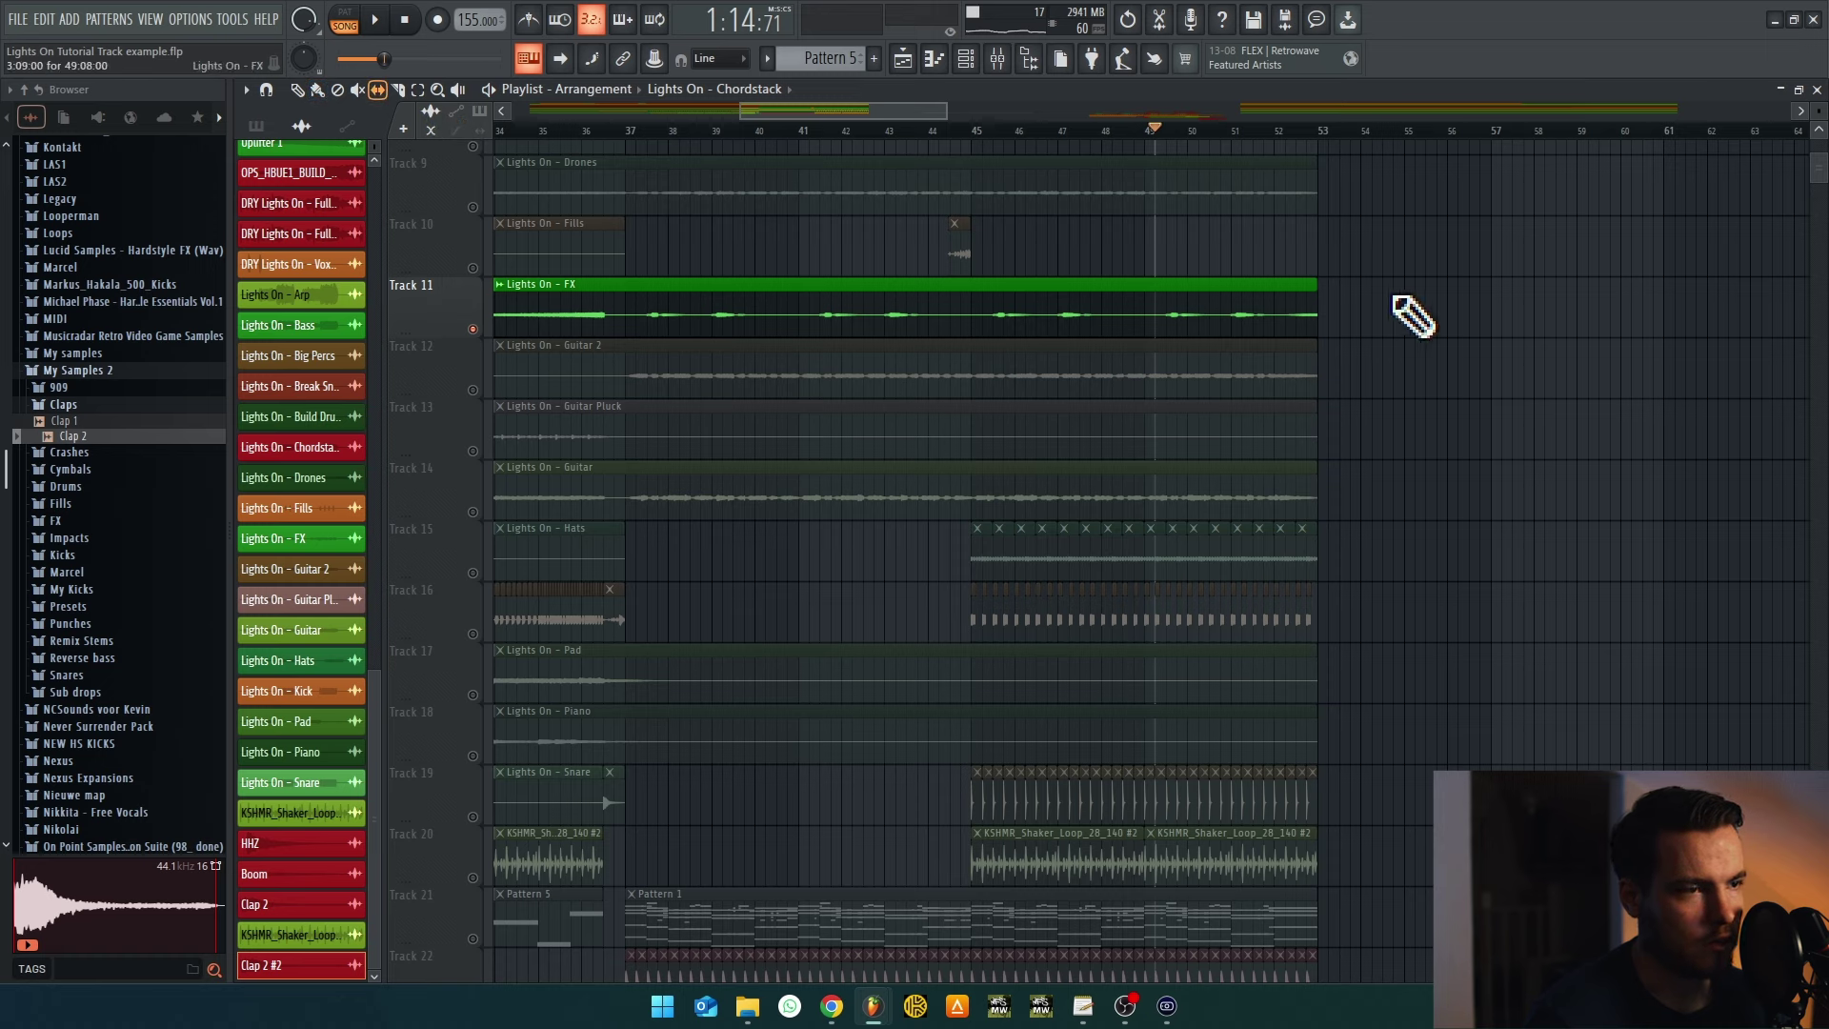
# Slice the FX clip on Track 11 just before bar 52, trim the first part to end before bar 37, and fade in the last piece
pyautogui.press('c')
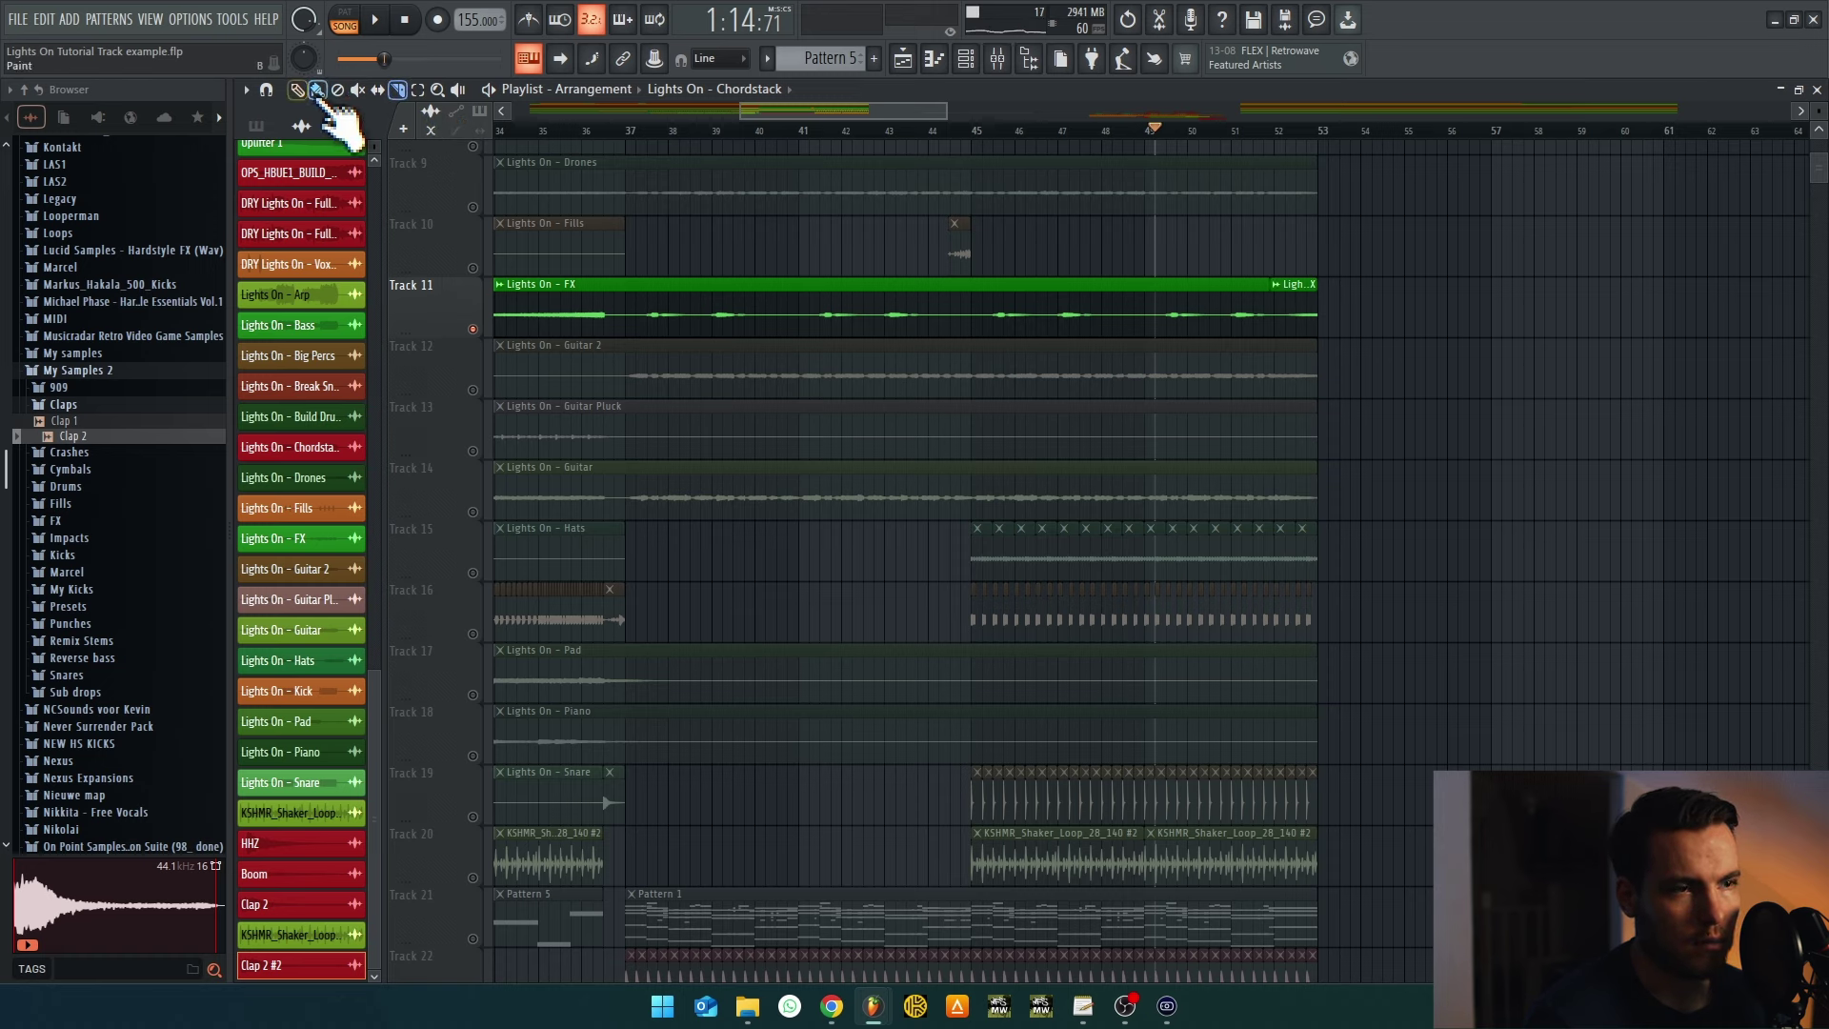
pyautogui.moveTo(1260, 291); pyautogui.dragTo(666, 283)
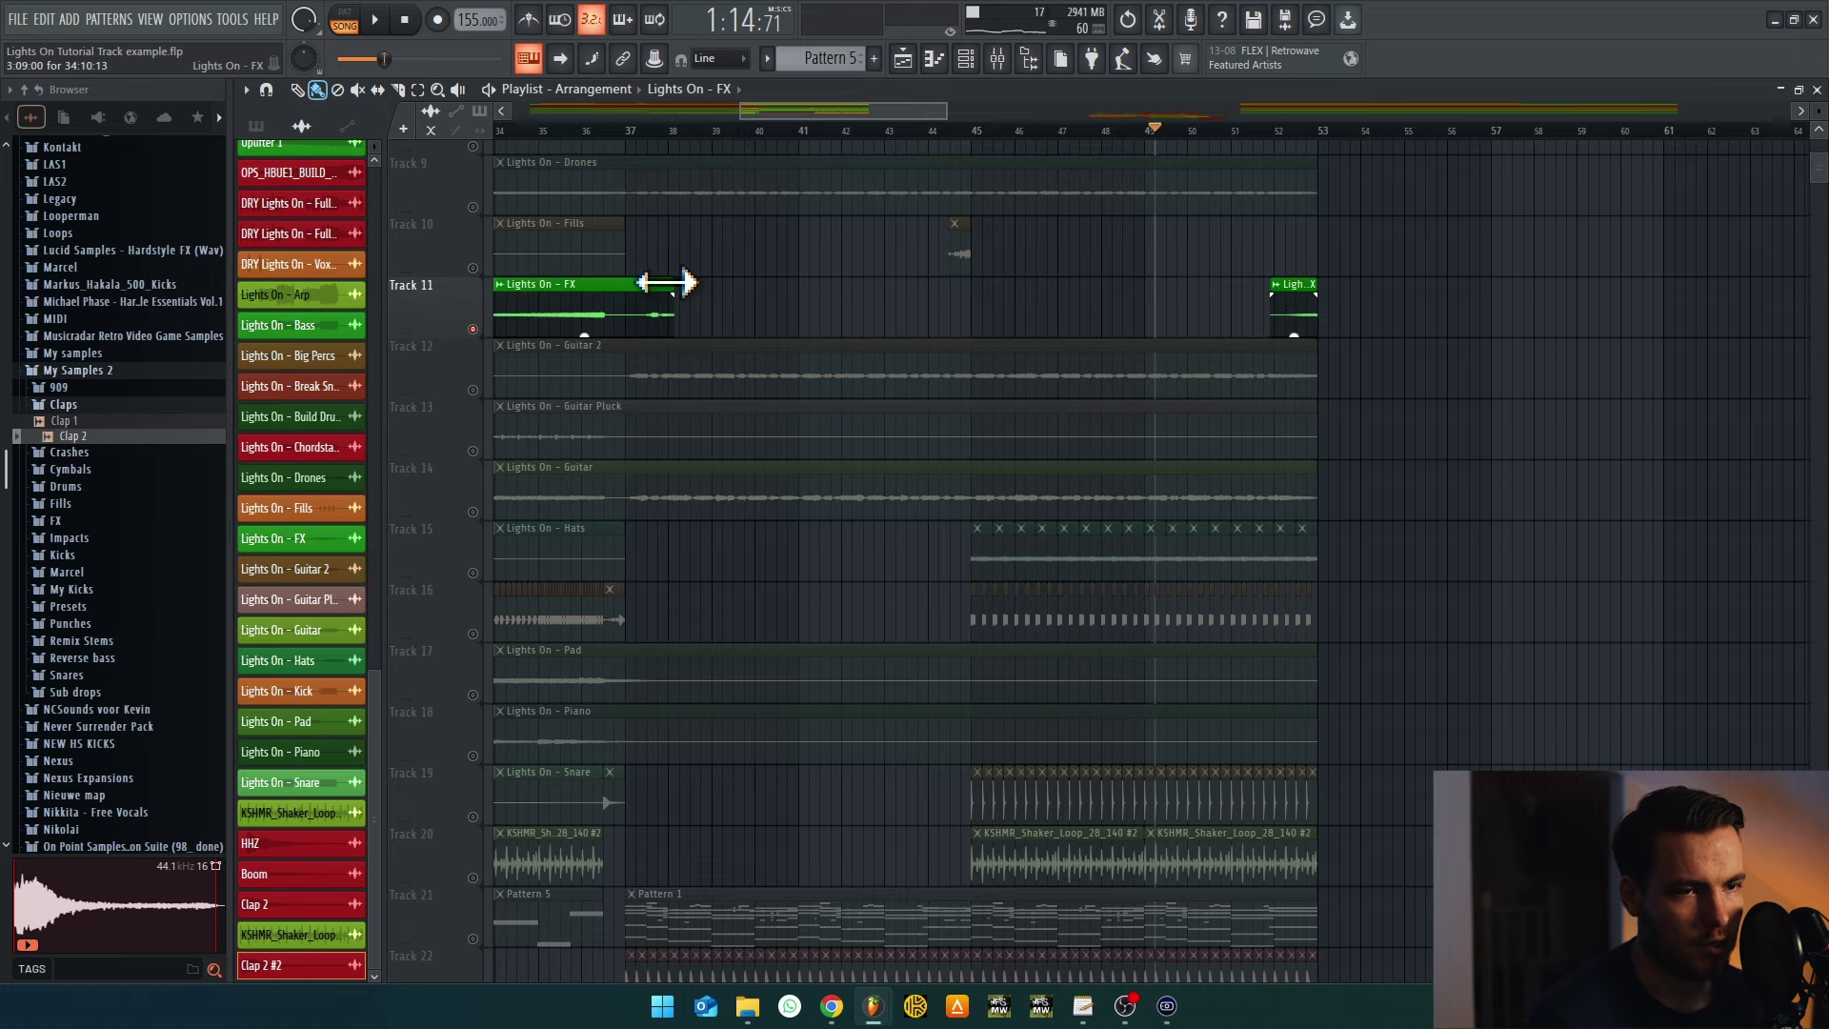
pyautogui.scroll(5, 1176, 318)
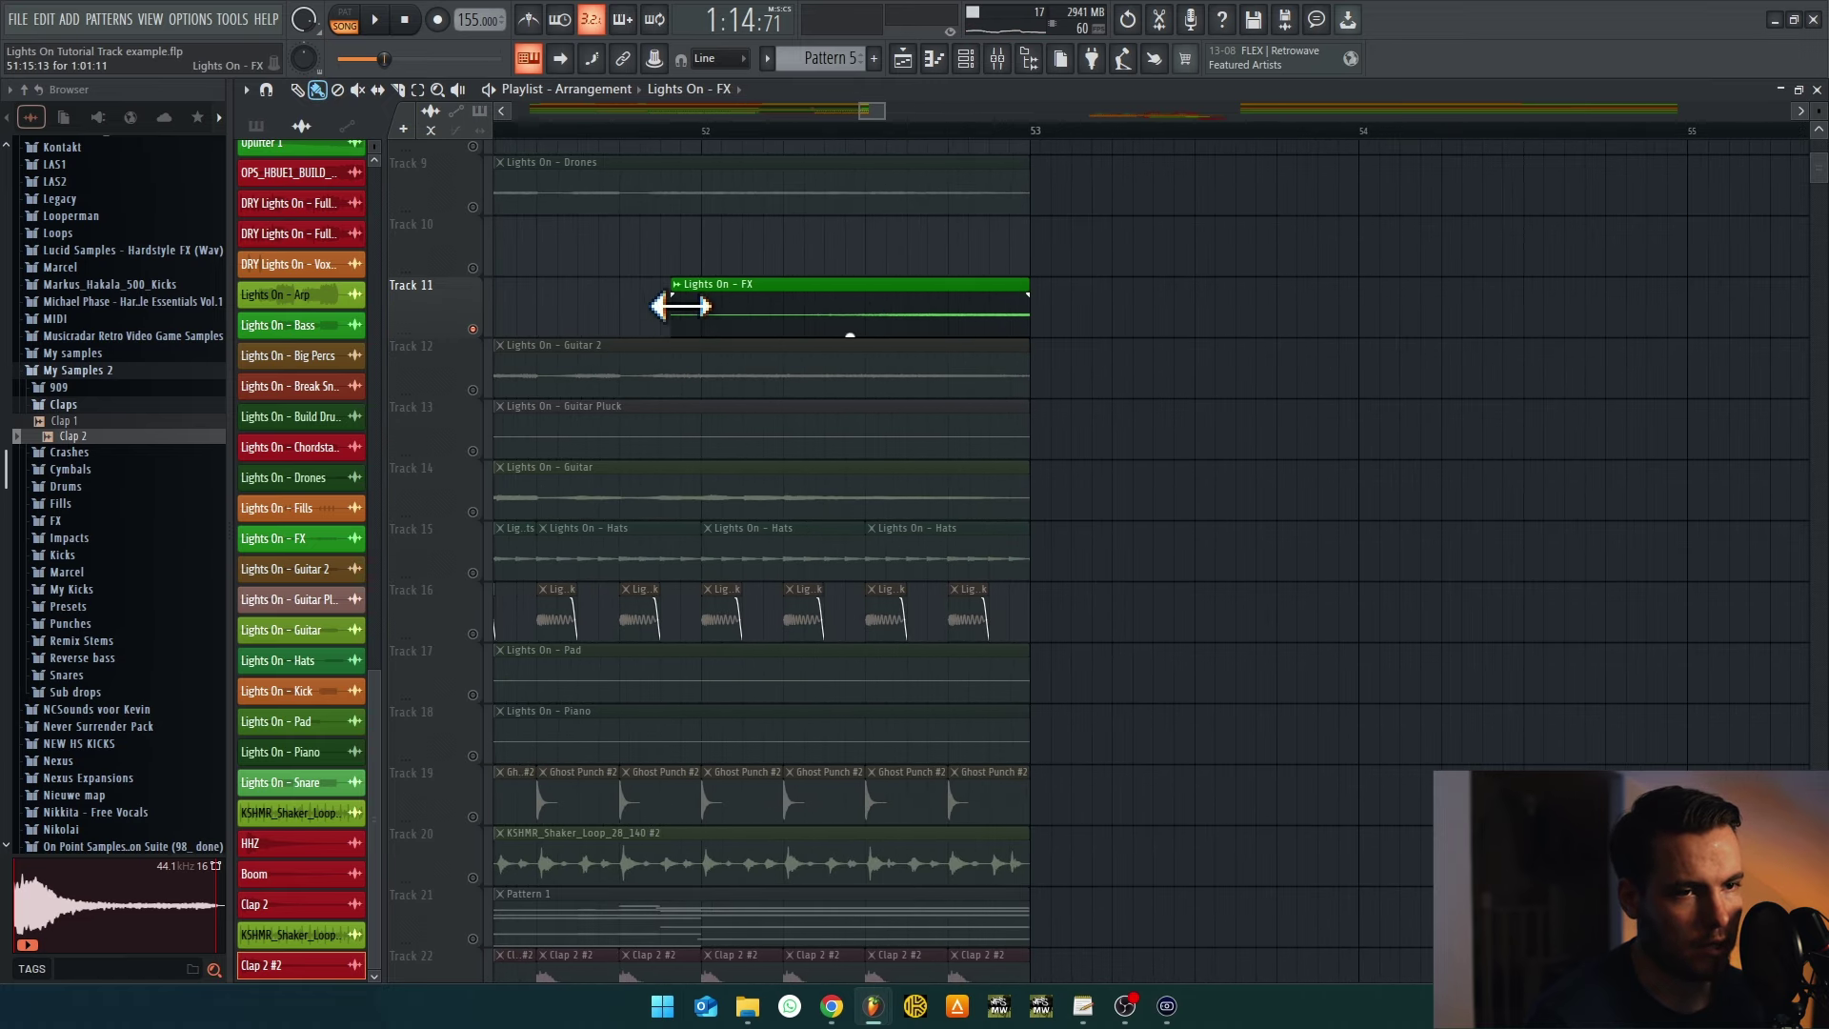
pyautogui.scroll(-5, 511, 359)
pyautogui.click(690, 133)
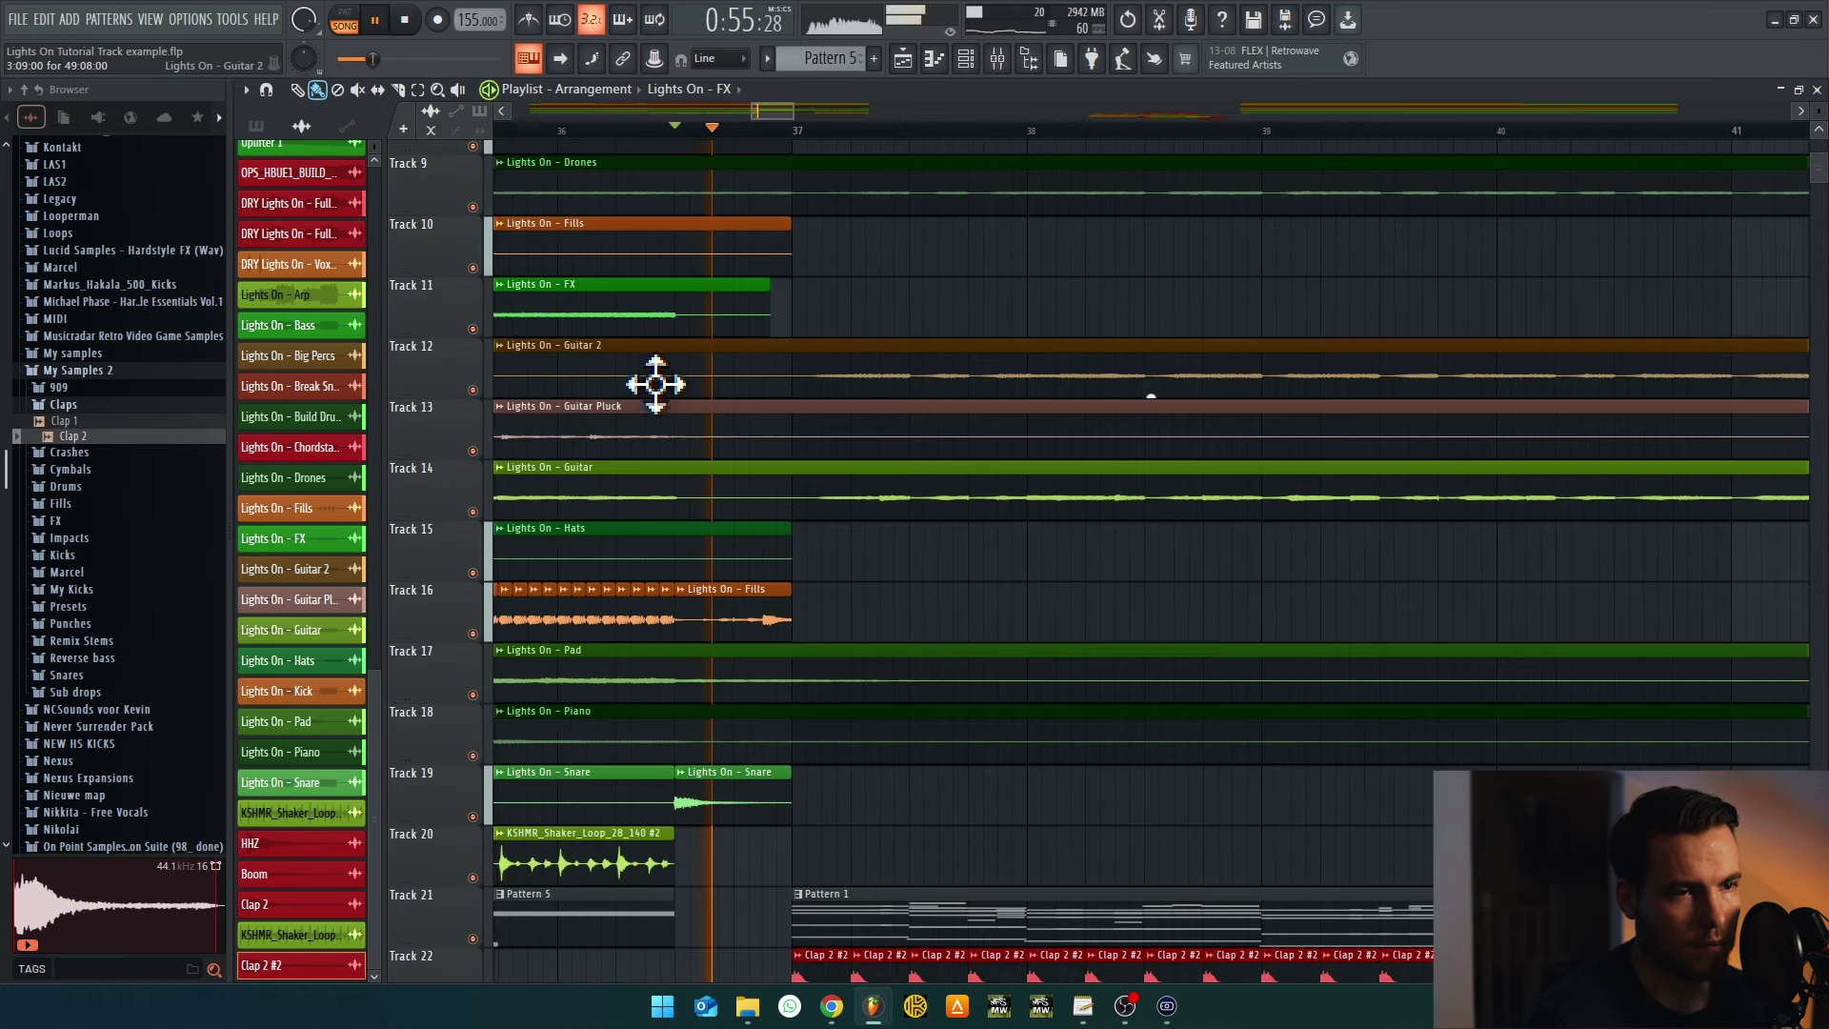
pyautogui.keyDown('alt'); pyautogui.scroll(-2, 668, 418); pyautogui.keyUp('alt')
pyautogui.press('space')
pyautogui.scroll(-3, 674, 441)
pyautogui.press('space')
pyautogui.keyDown('alt'); pyautogui.scroll(4, 1112, 560); pyautogui.keyUp('alt')
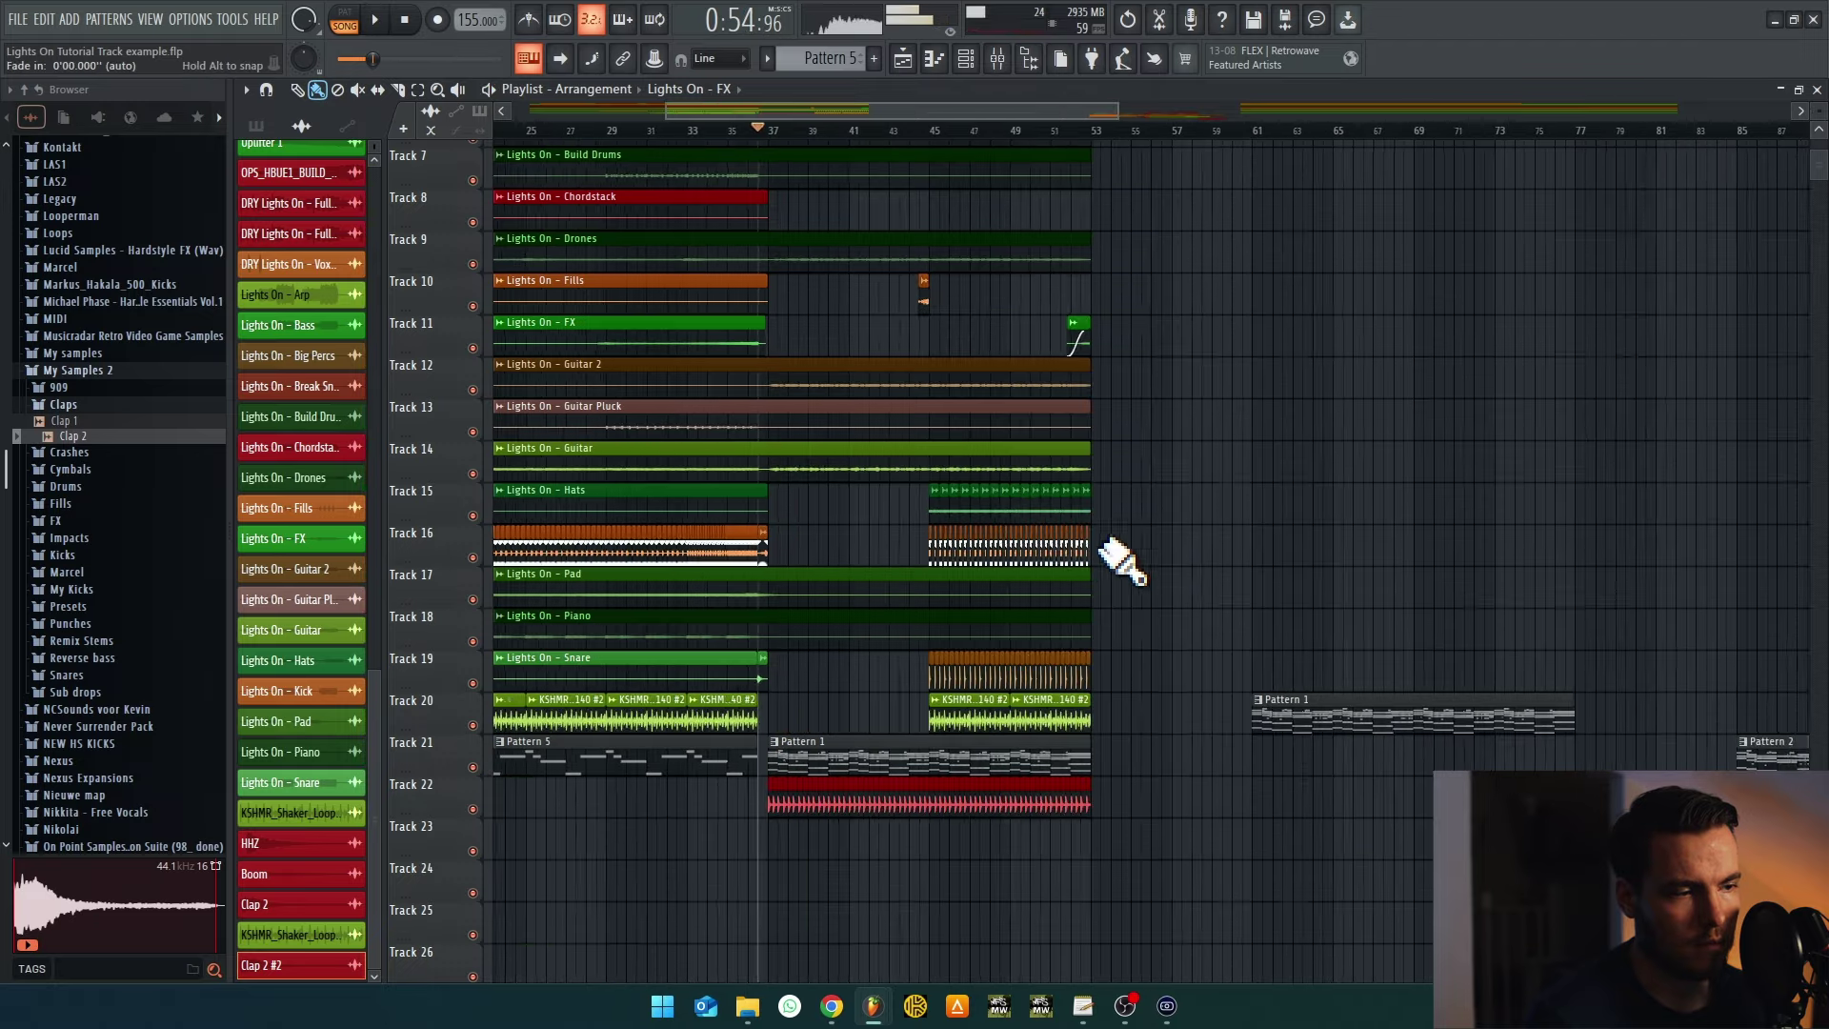
# Place a Crash clip at bar 37 on Track 24 and duplicate it at bar 45
pyautogui.keyDown('alt'); pyautogui.scroll(-3, 1070, 387); pyautogui.keyUp('alt')
pyautogui.scroll(-3, 1258, 490)
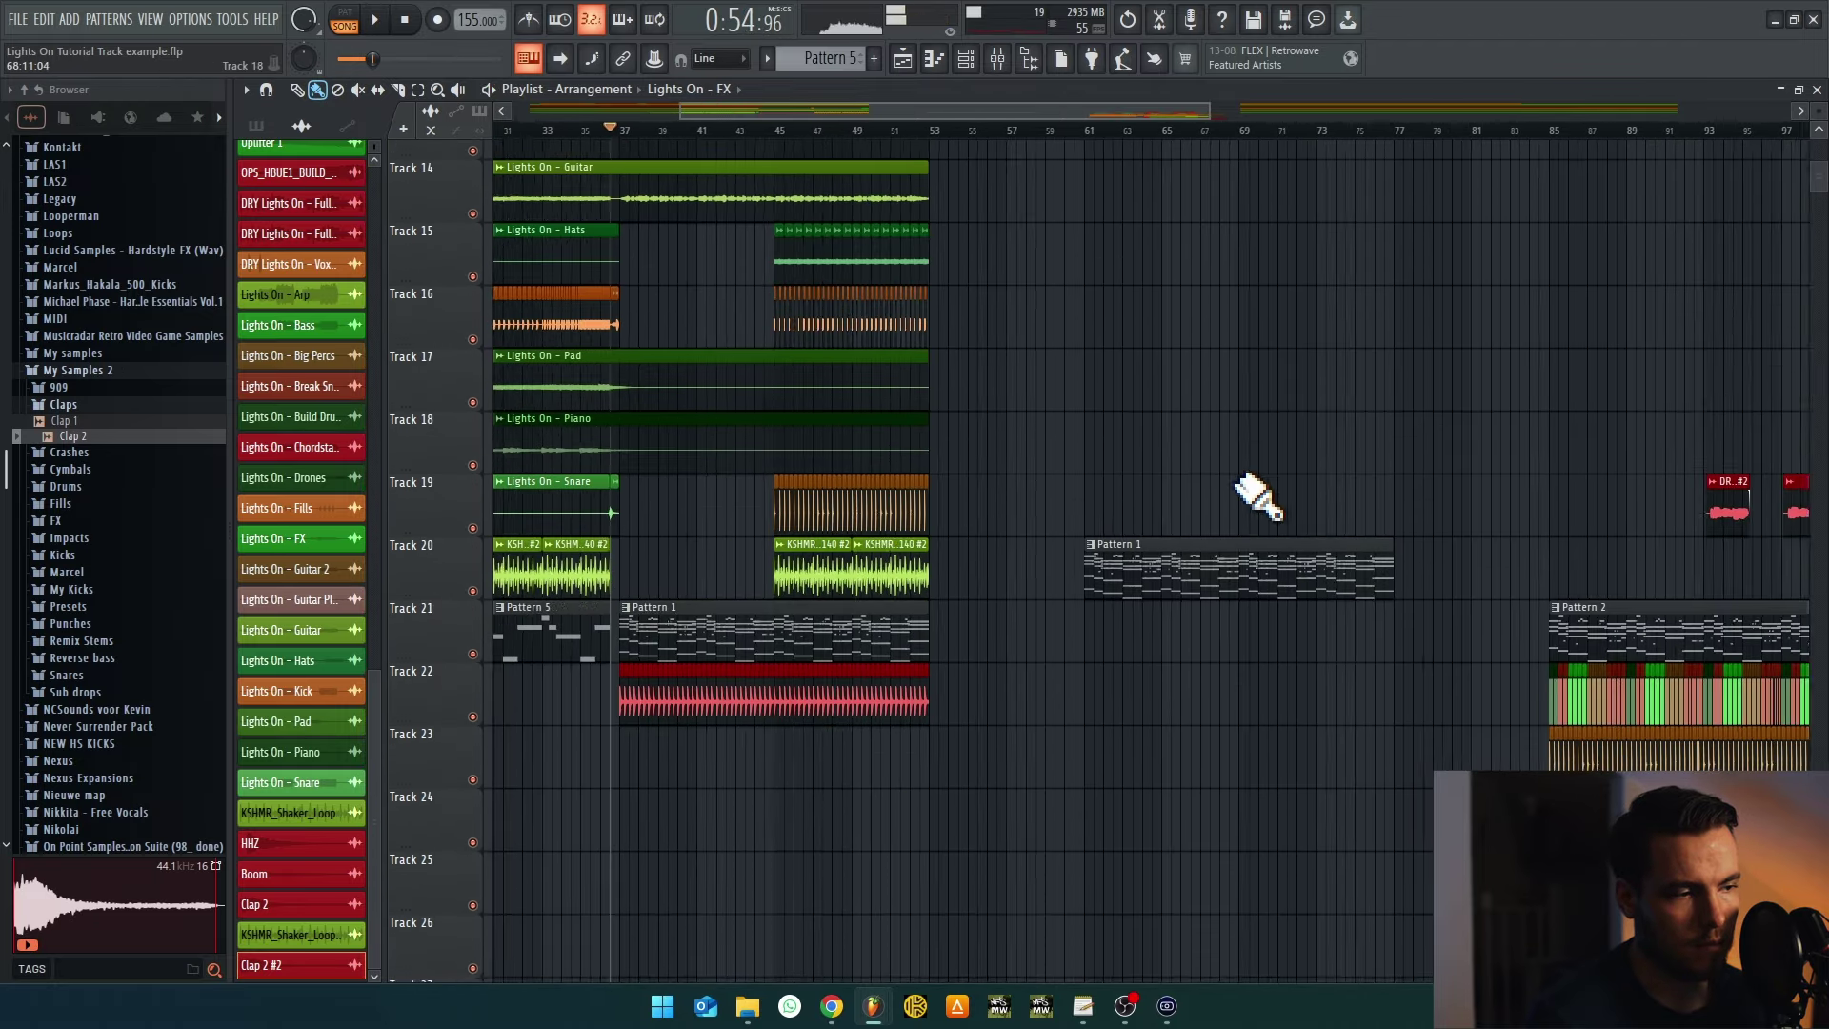
pyautogui.press('space')
pyautogui.scroll(6, 896, 796)
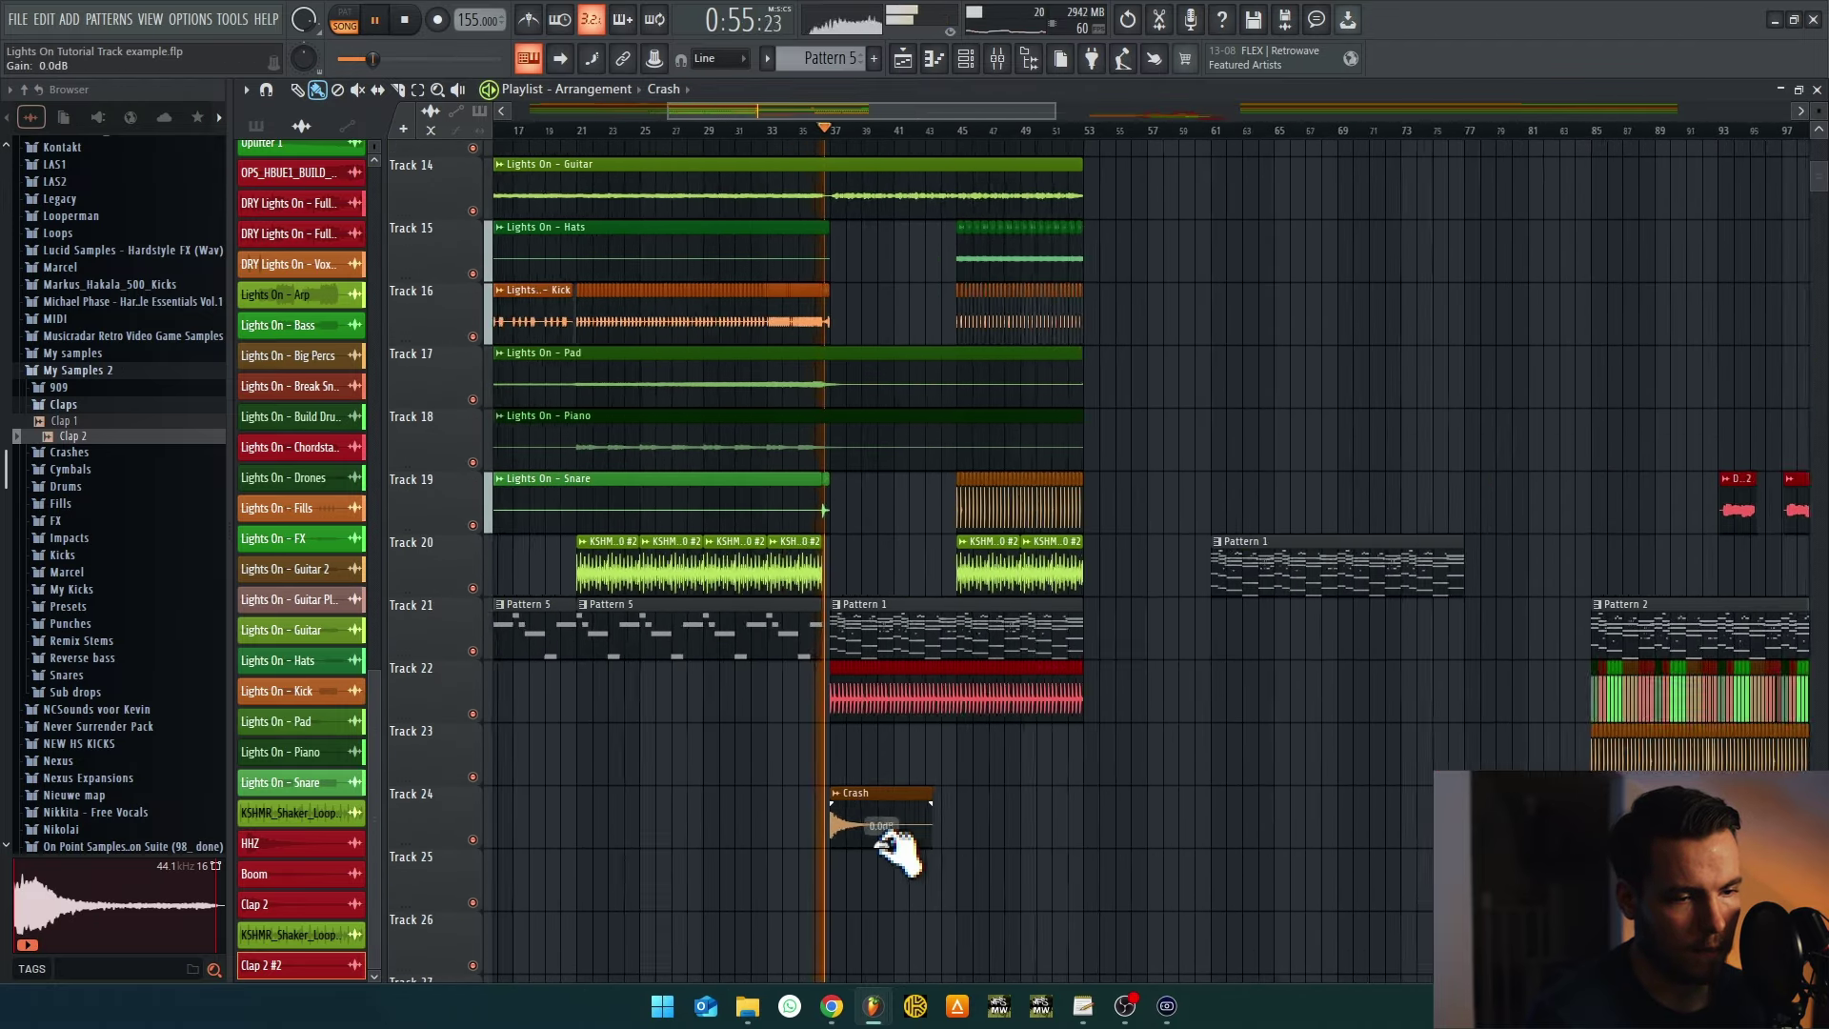
pyautogui.keyDown('shift'); pyautogui.moveTo(900, 800); pyautogui.dragTo(1243, 790); pyautogui.keyUp('shift')
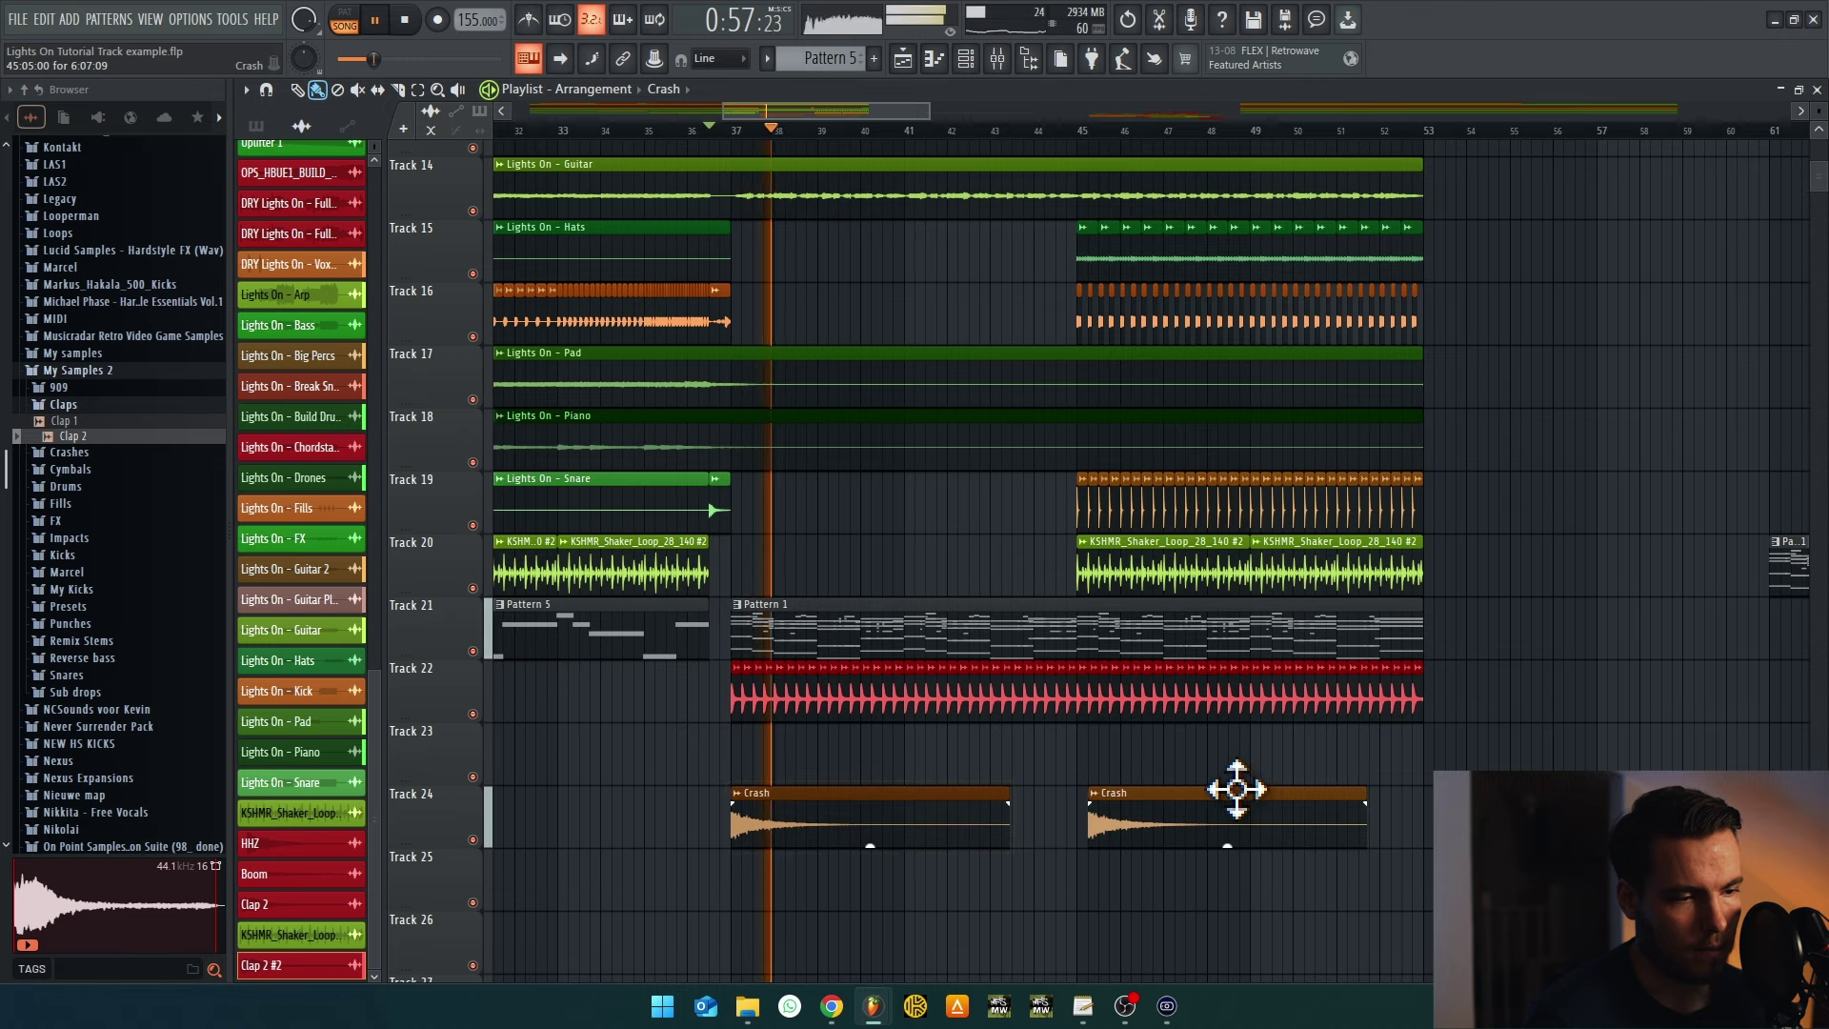
pyautogui.scroll(-4, 1217, 796)
pyautogui.scroll(-3, 1033, 578)
pyautogui.scroll(-3, 1034, 579)
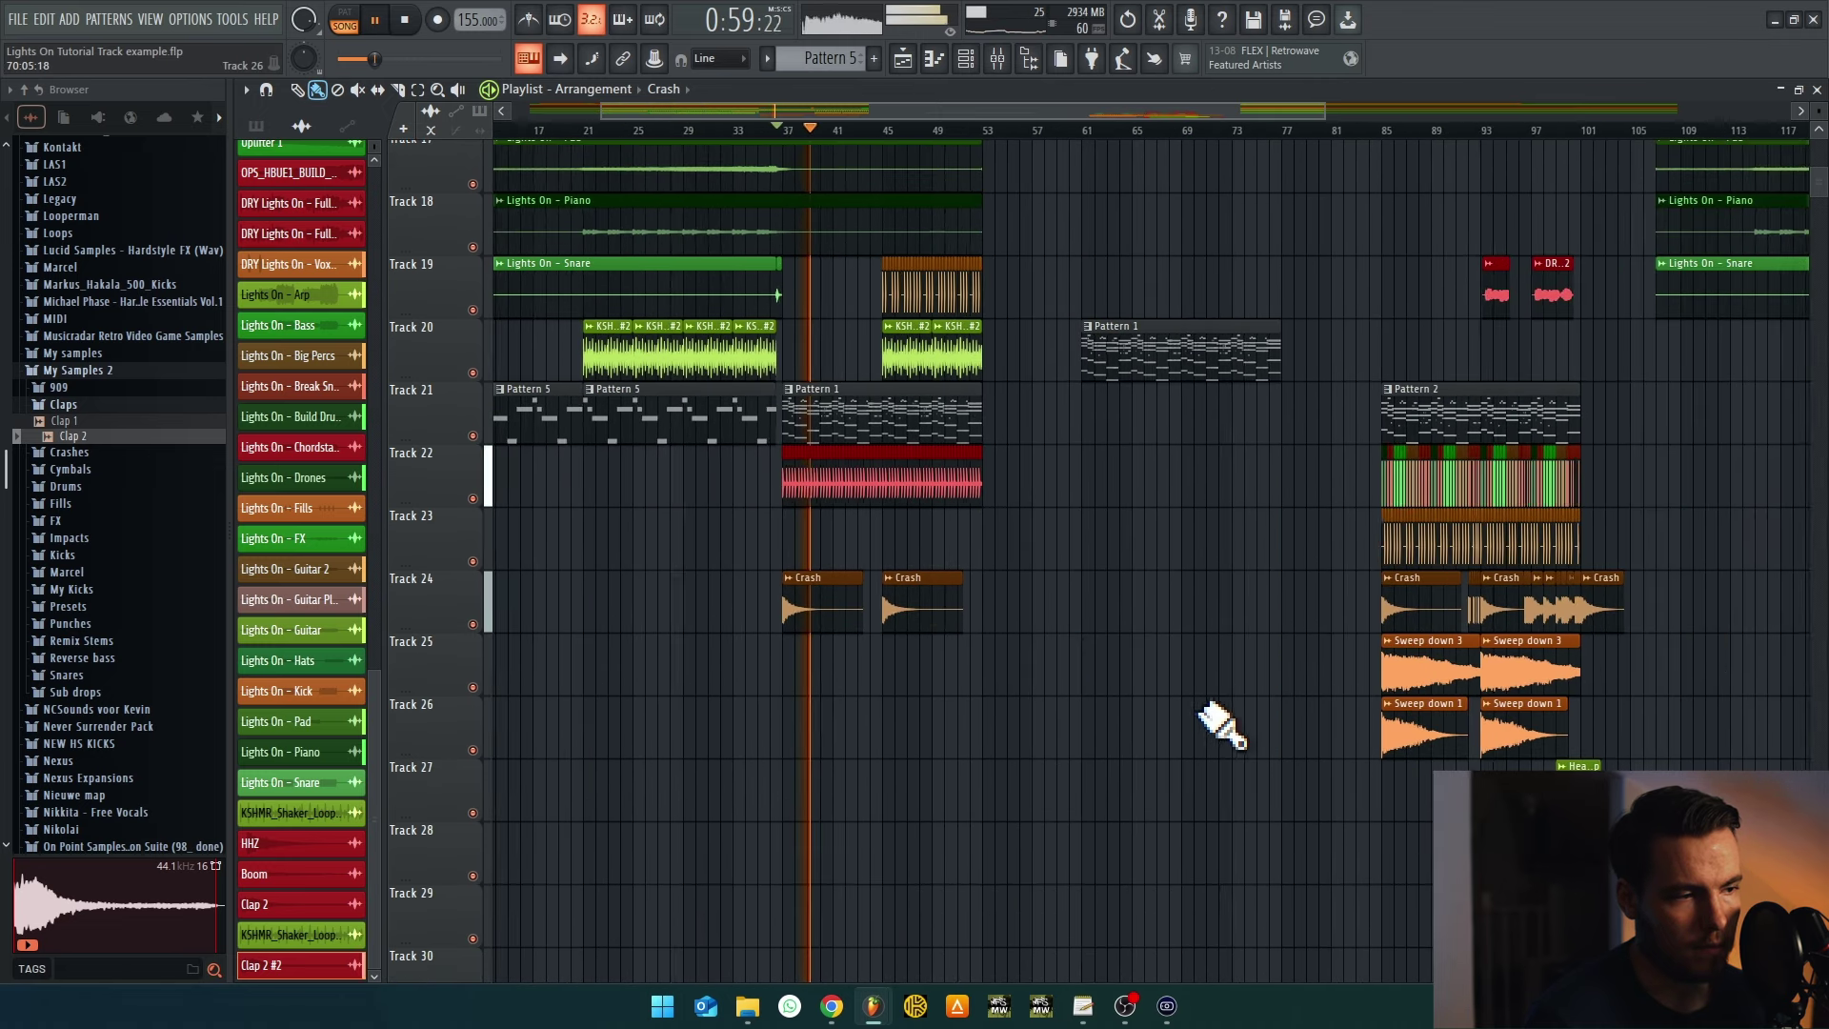
# Copy the two Sweep down 3 and two Sweep down 1 clips on Tracks 25 and 26 from bar 85 to bars 37 and 45
pyautogui.keyDown('shift'); pyautogui.moveTo(1424, 684); pyautogui.dragTo(956, 672); pyautogui.keyUp('shift')
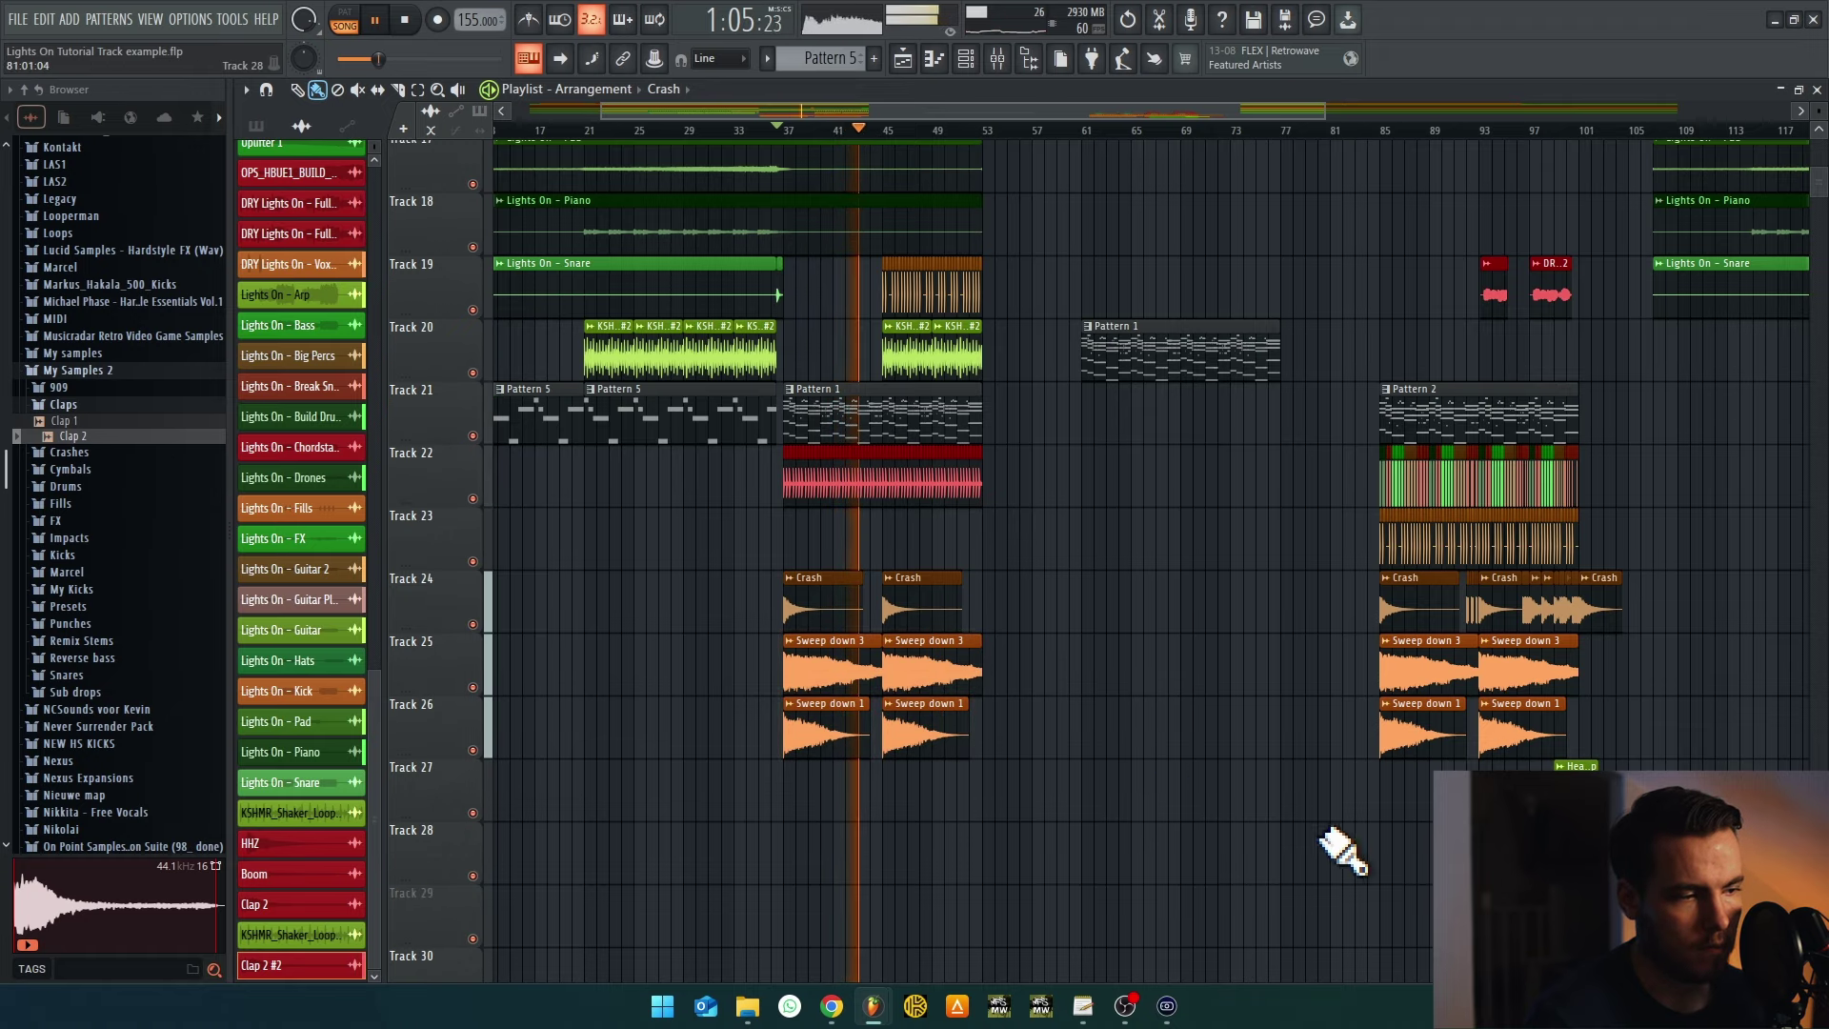
# Lower the mixer volume of the Lights On - Hats stem to about 47%, then return to the playlist and stop playback
pyautogui.scroll(3, 947, 613)
pyautogui.scroll(2, 1213, 612)
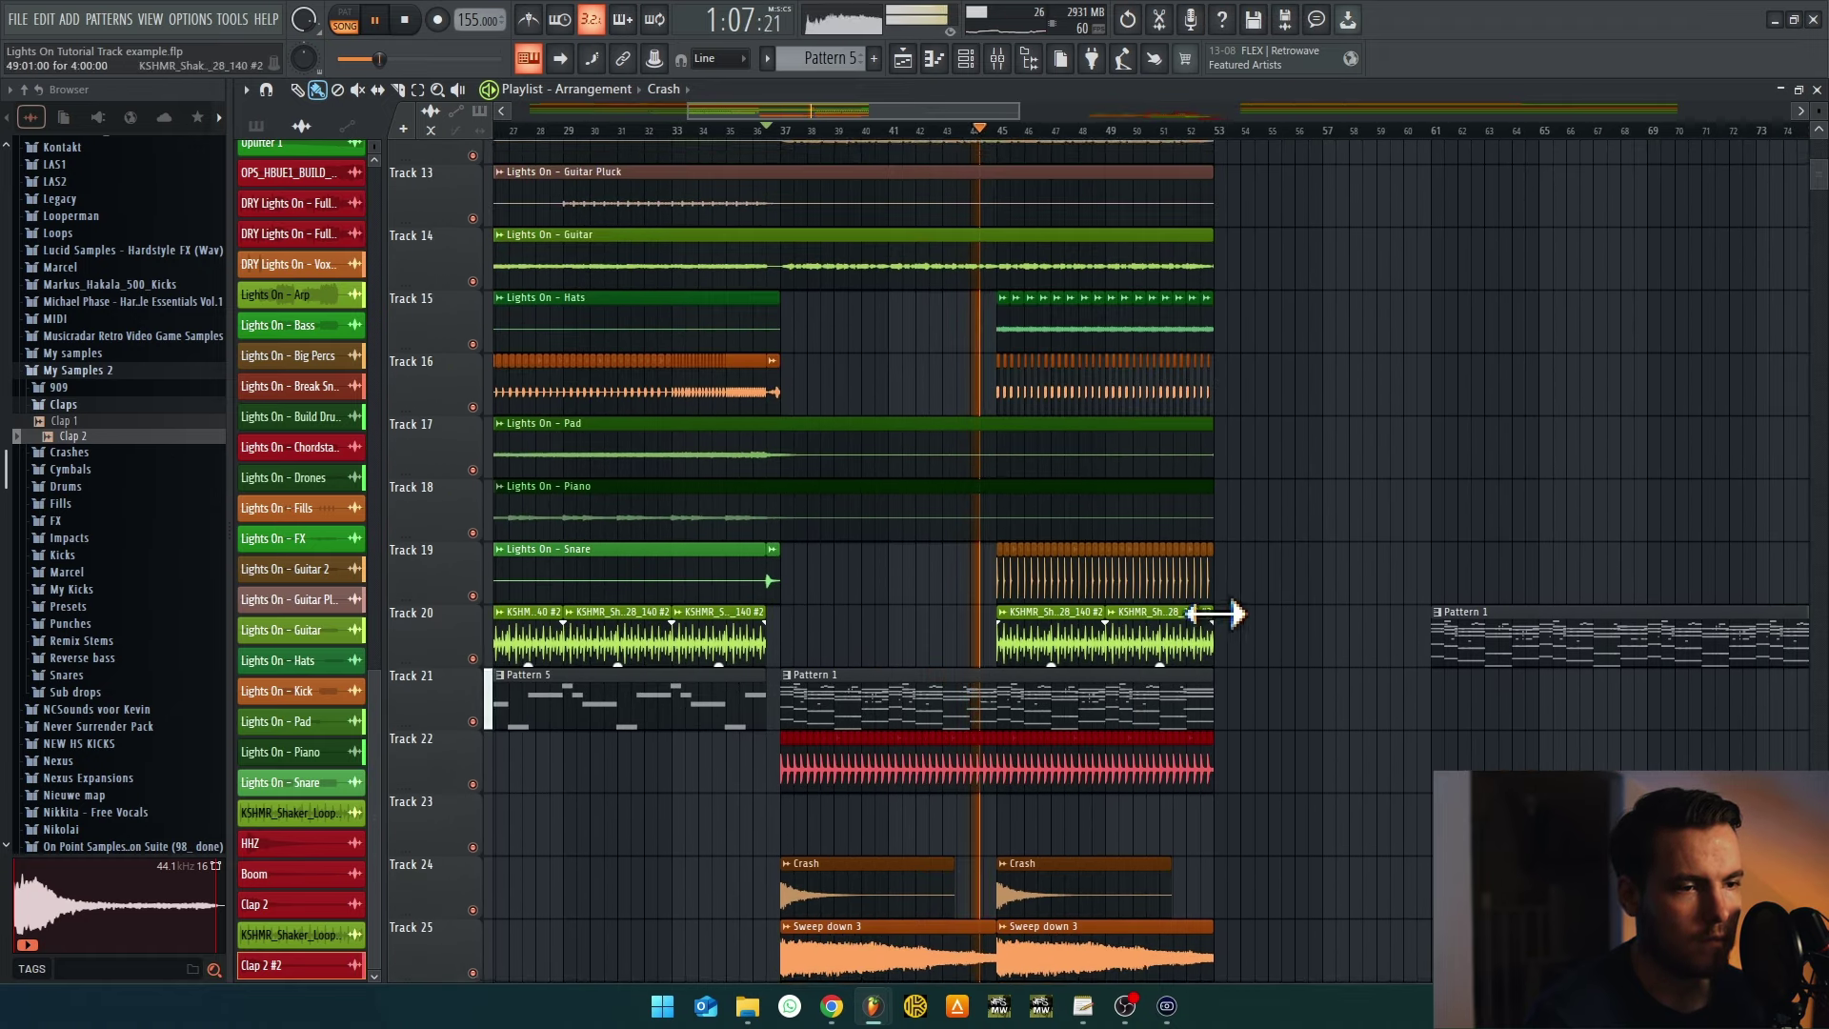
pyautogui.scroll(1, 1315, 654)
pyautogui.scroll(-2, 1330, 600)
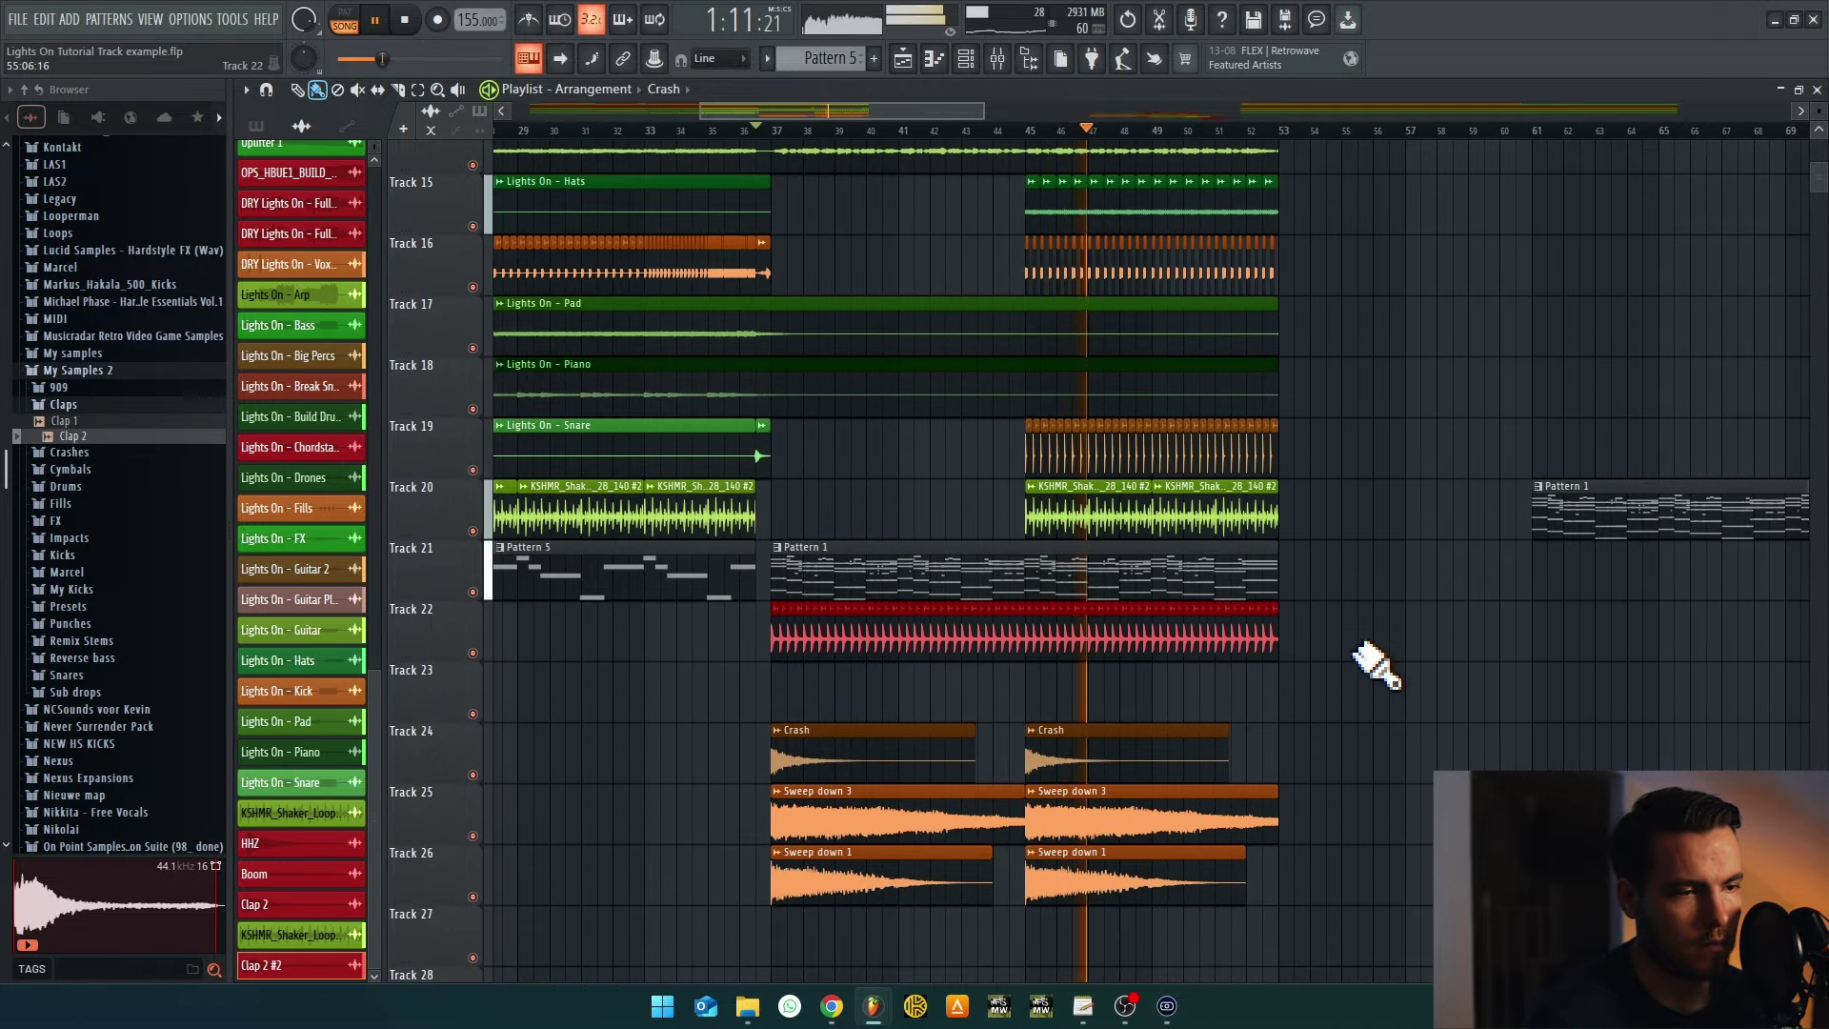
pyautogui.scroll(2, 1335, 714)
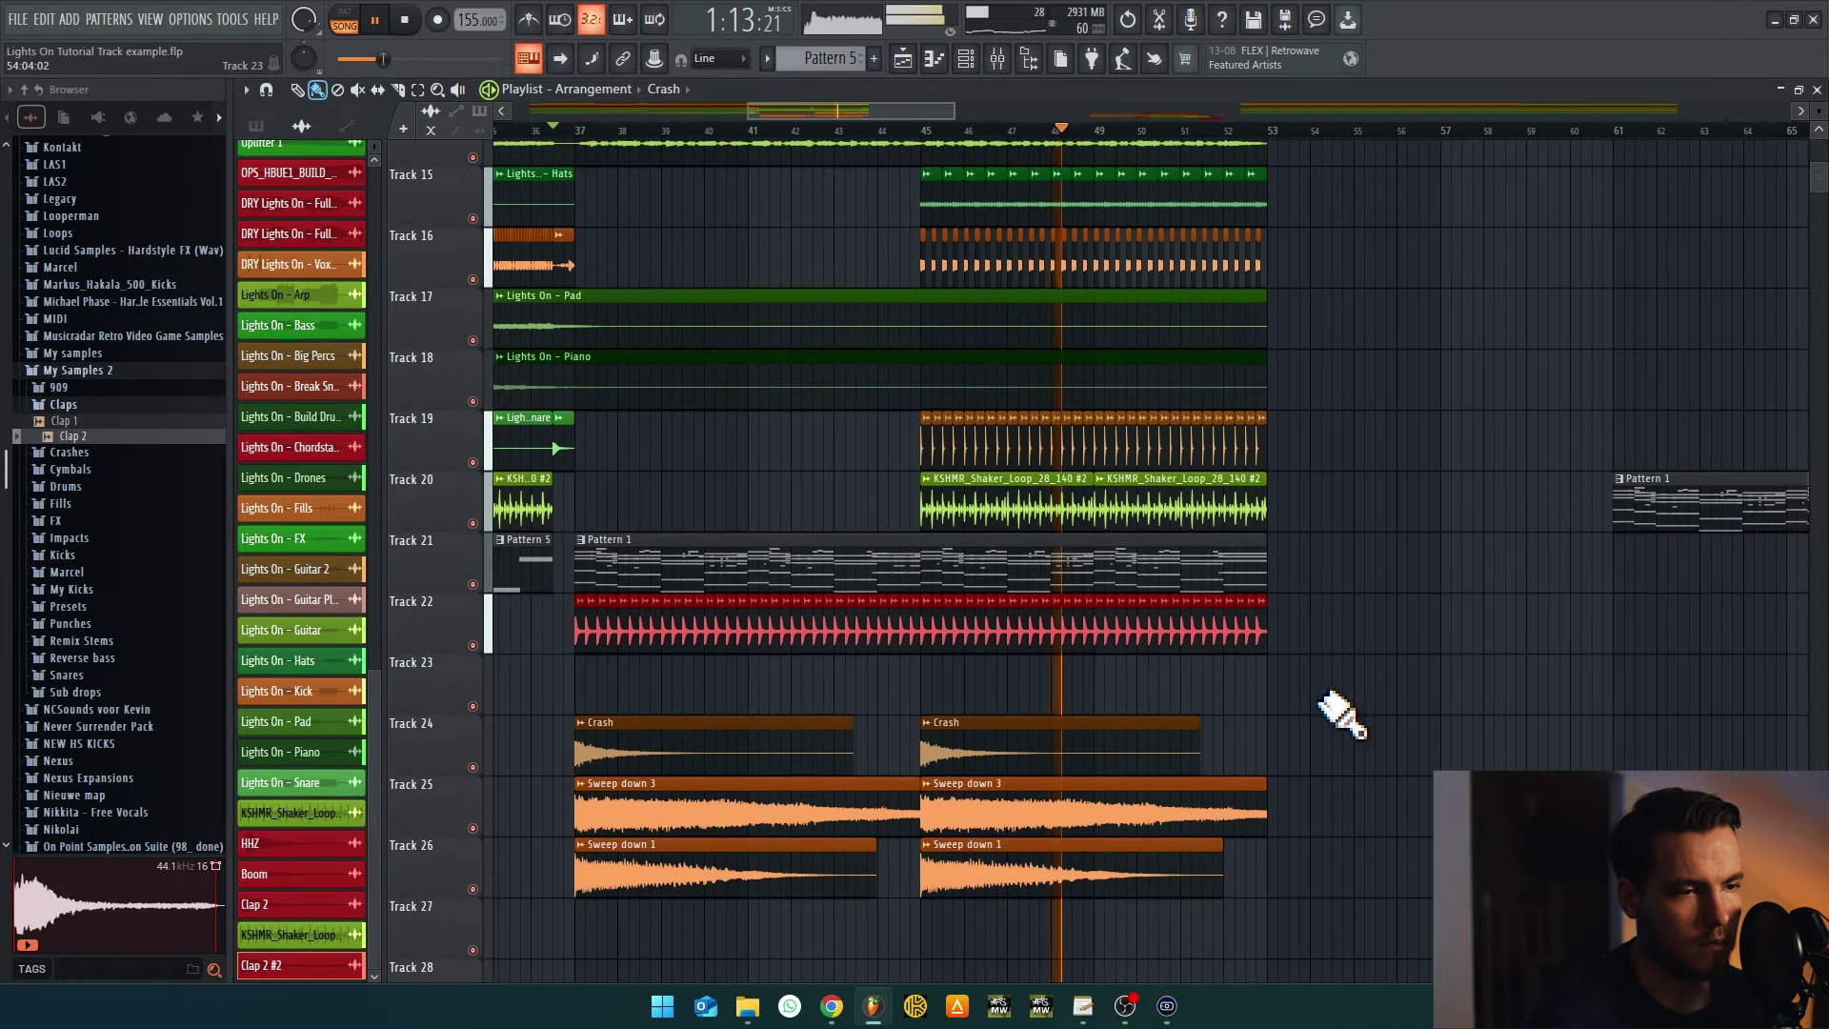
pyautogui.scroll(5, 1072, 515)
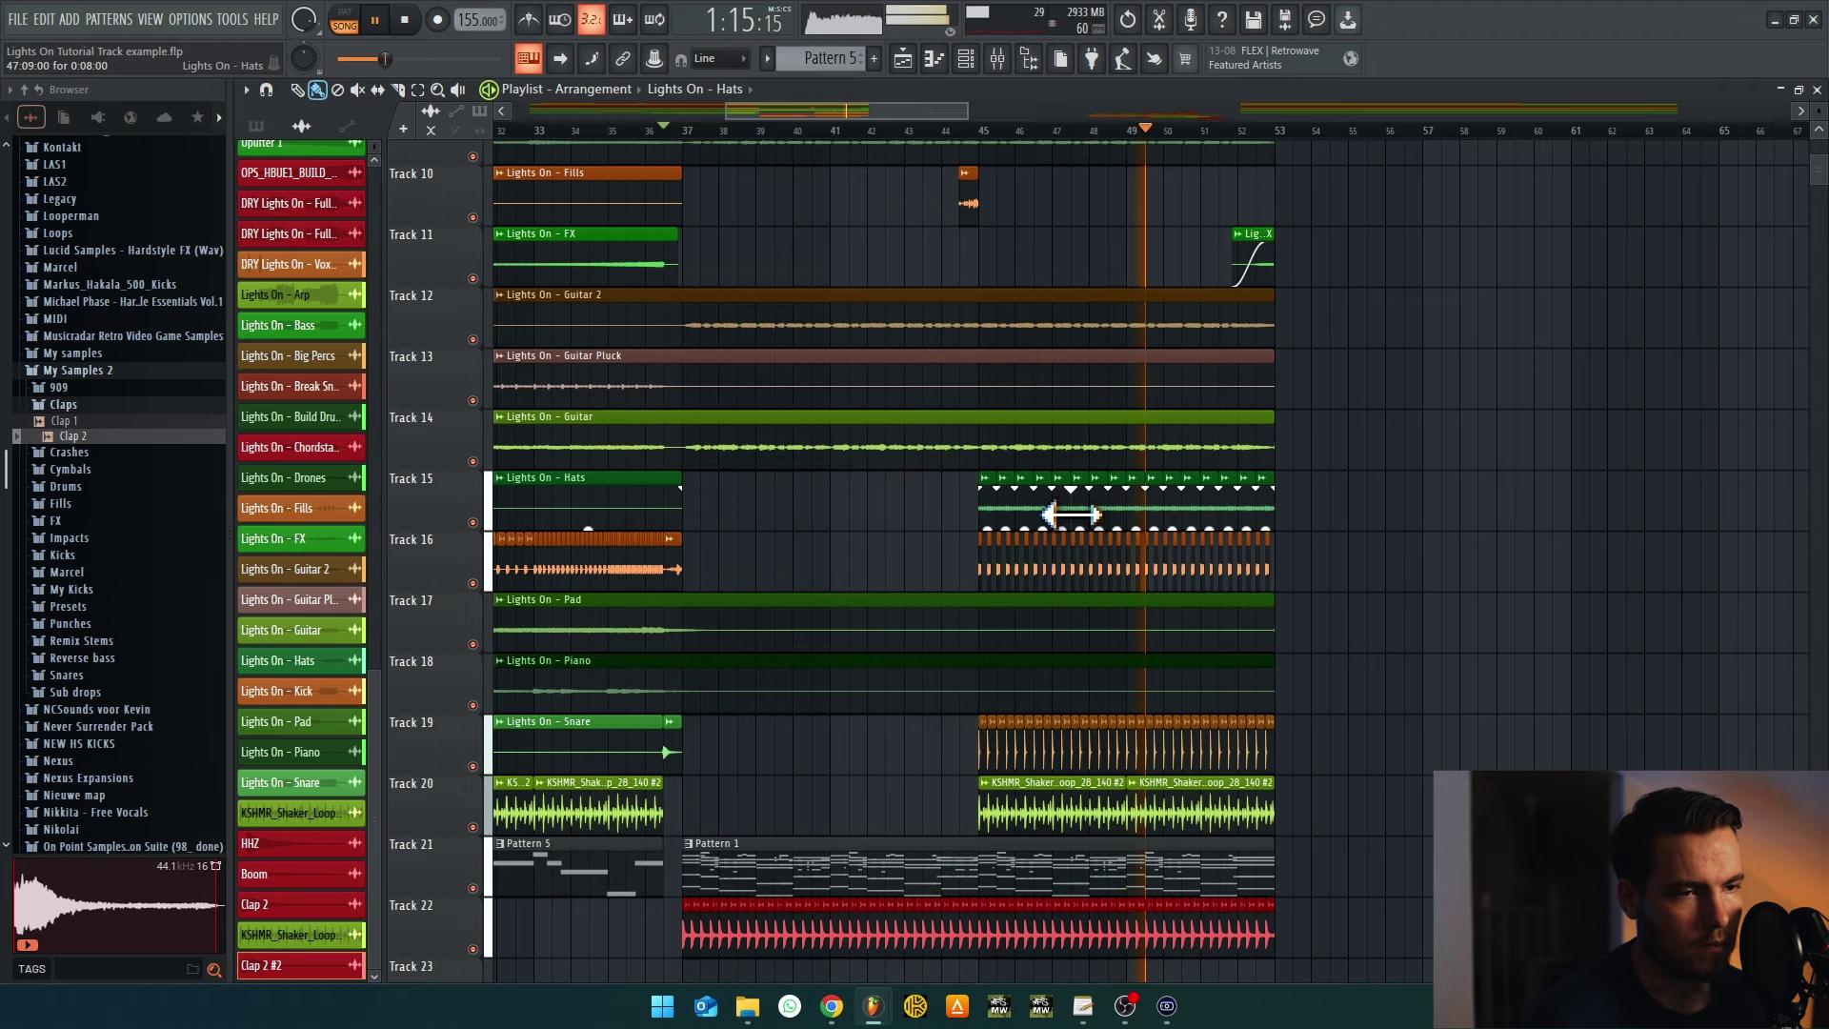
pyautogui.doubleClick(1053, 514)
pyautogui.press('F9')
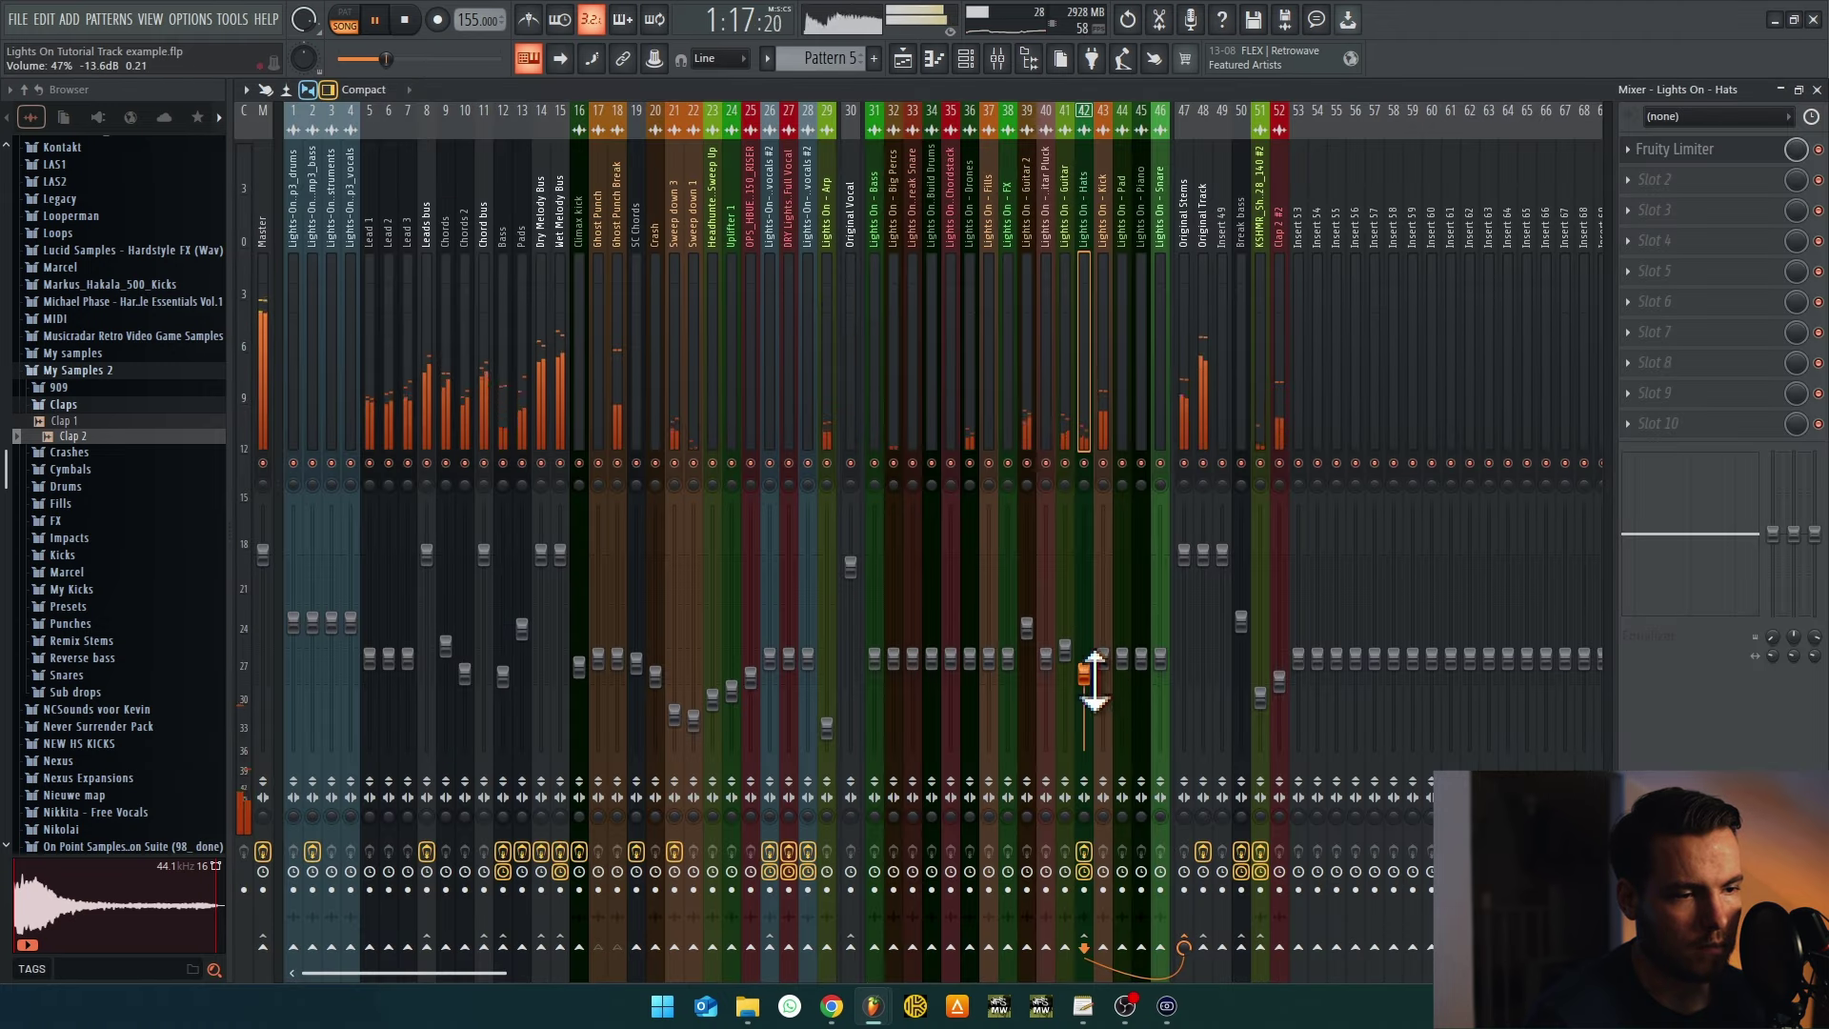
pyautogui.click(906, 60)
pyautogui.press('space')
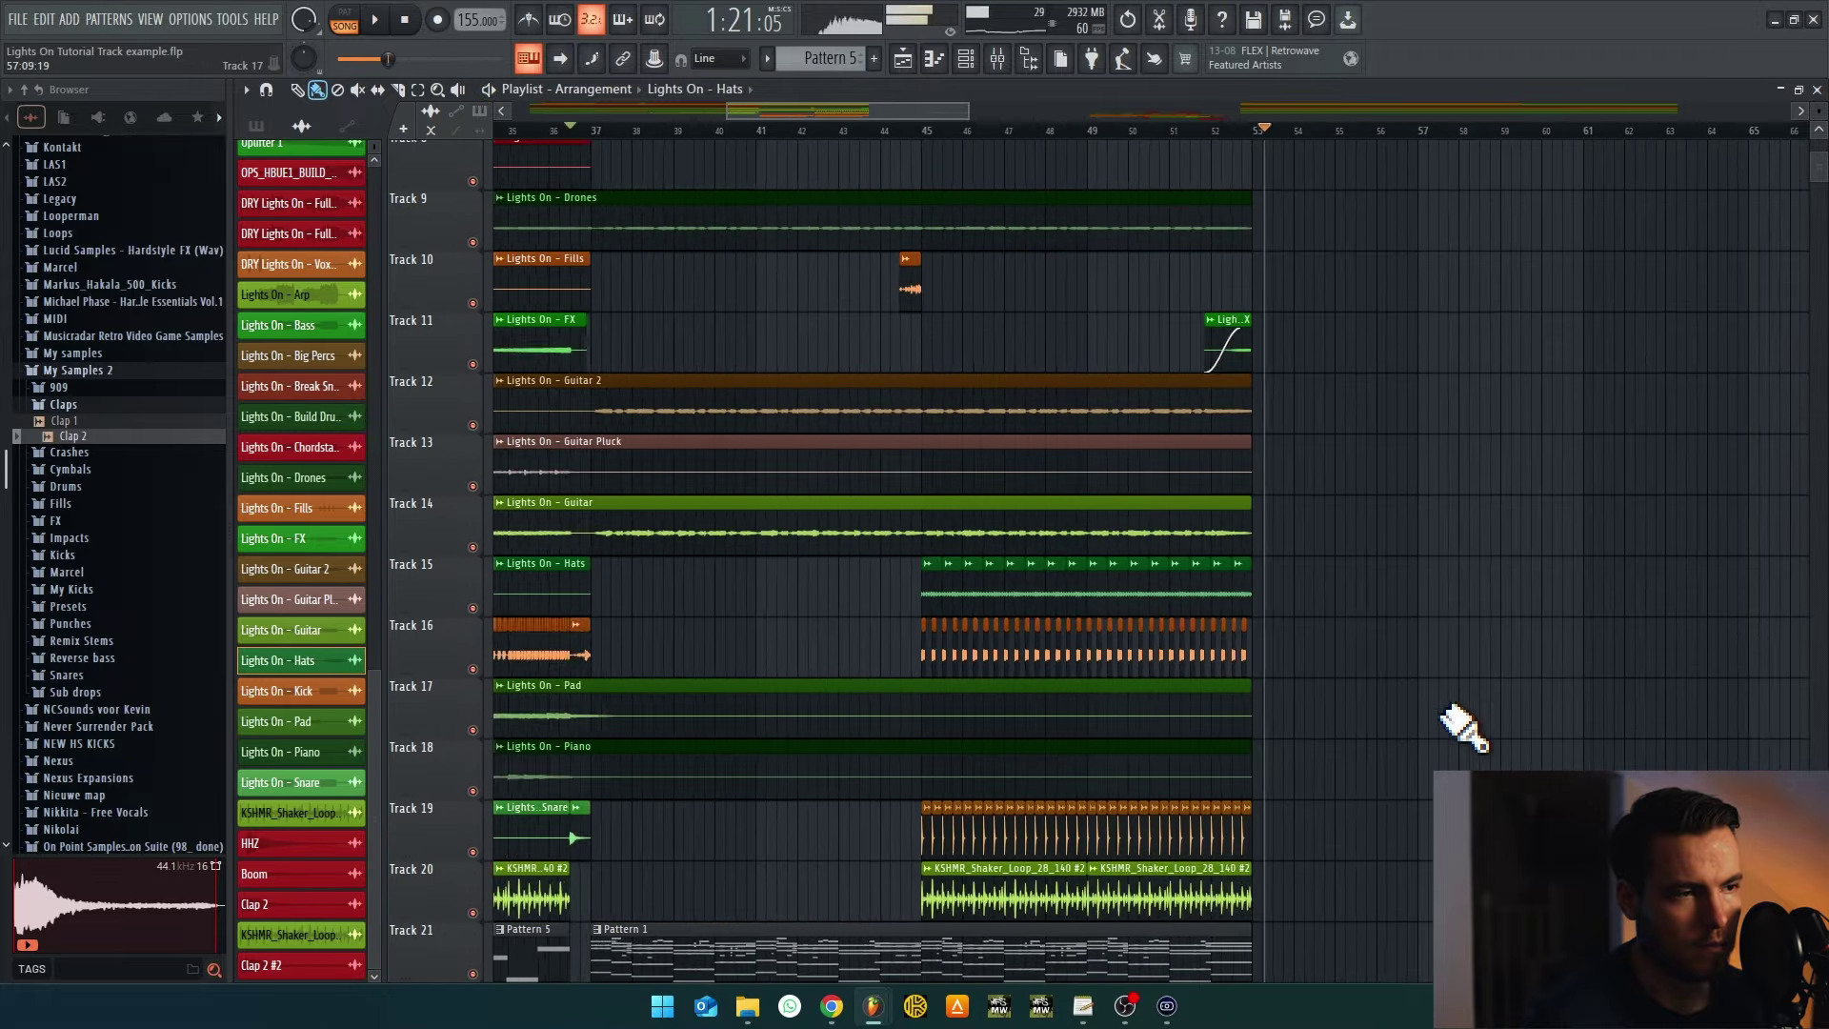
# Play the arrangement from bar 21 to listen to the section leading into the drop
pyautogui.scroll(-6, 1368, 482)
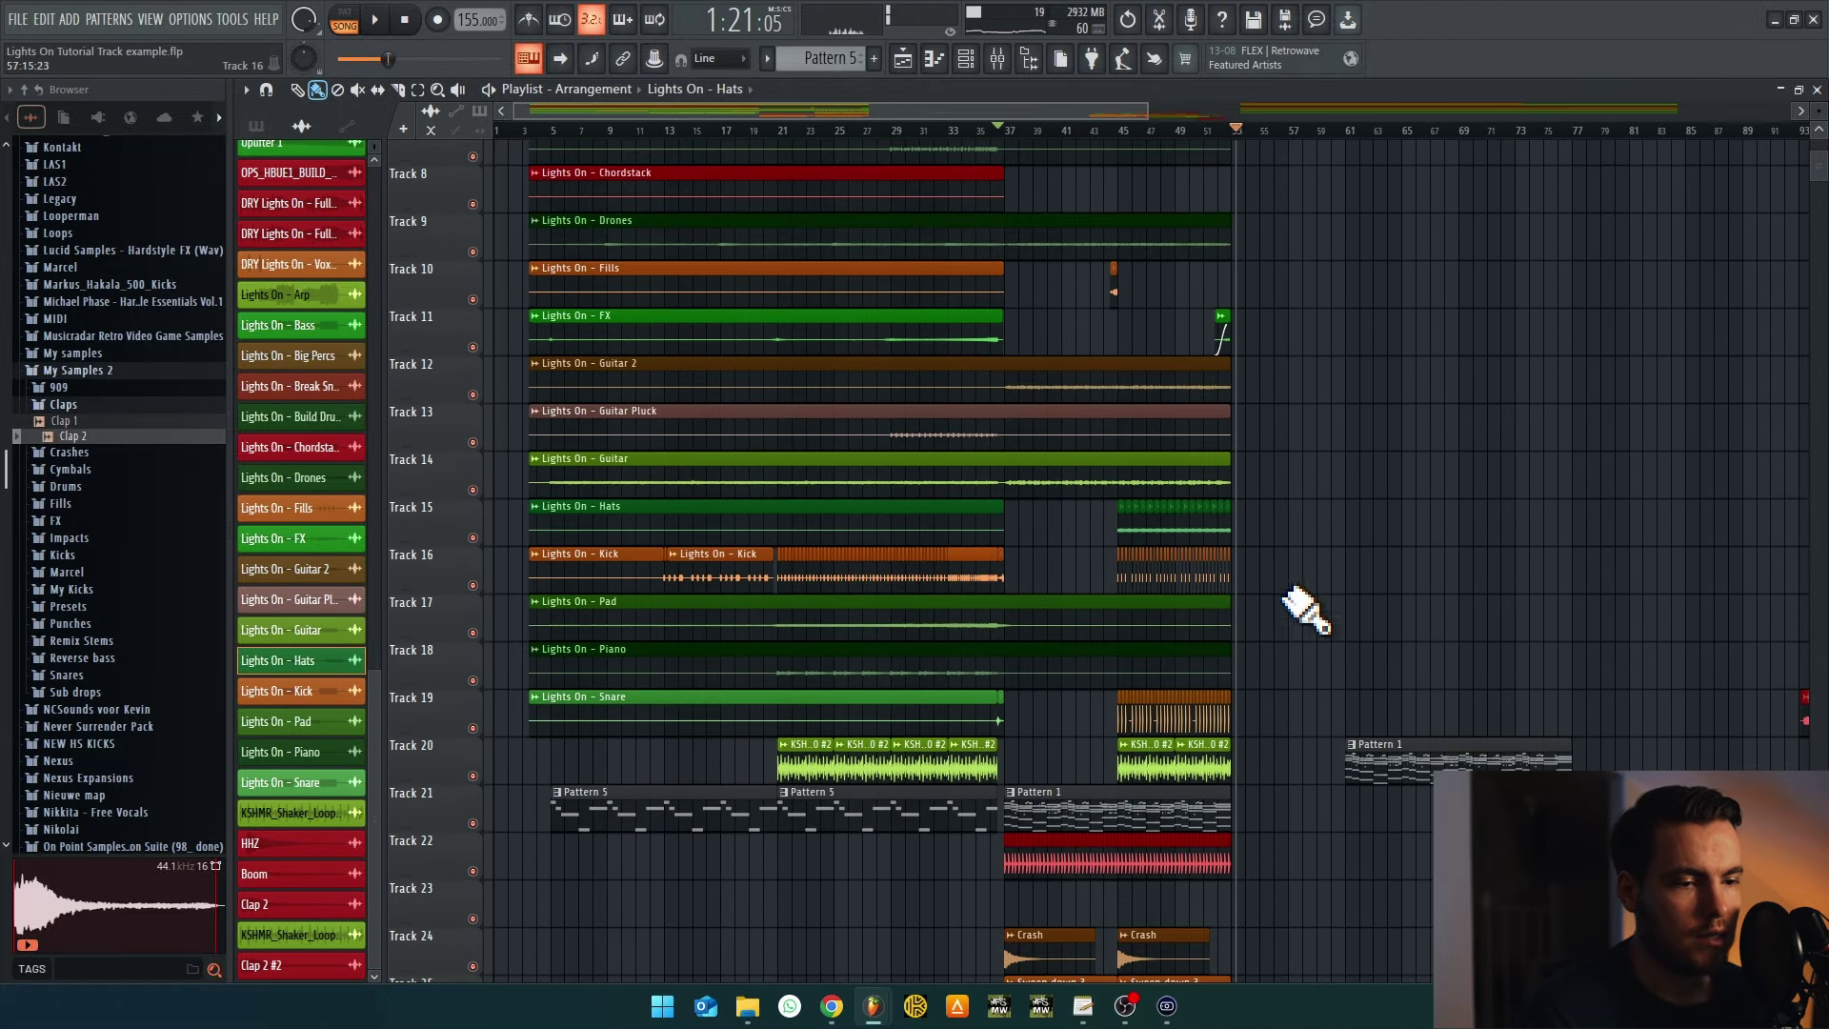
pyautogui.scroll(-4, 1306, 648)
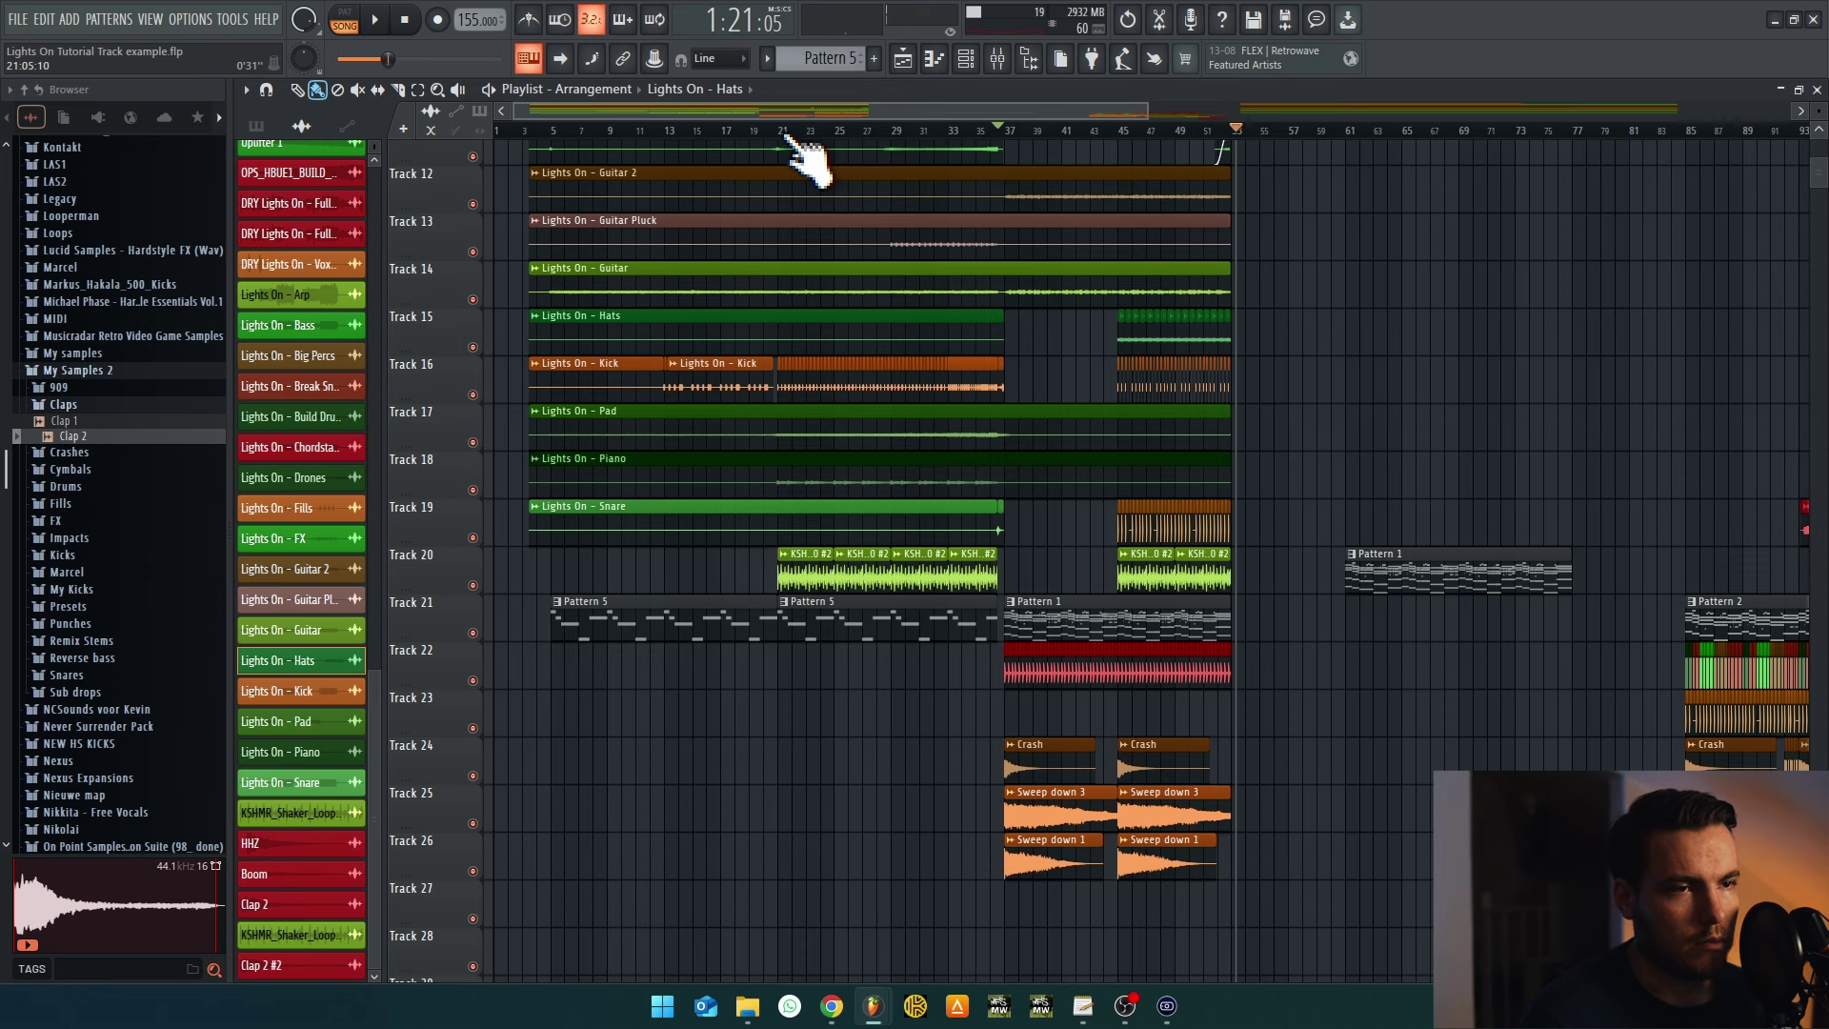
pyautogui.press('space')
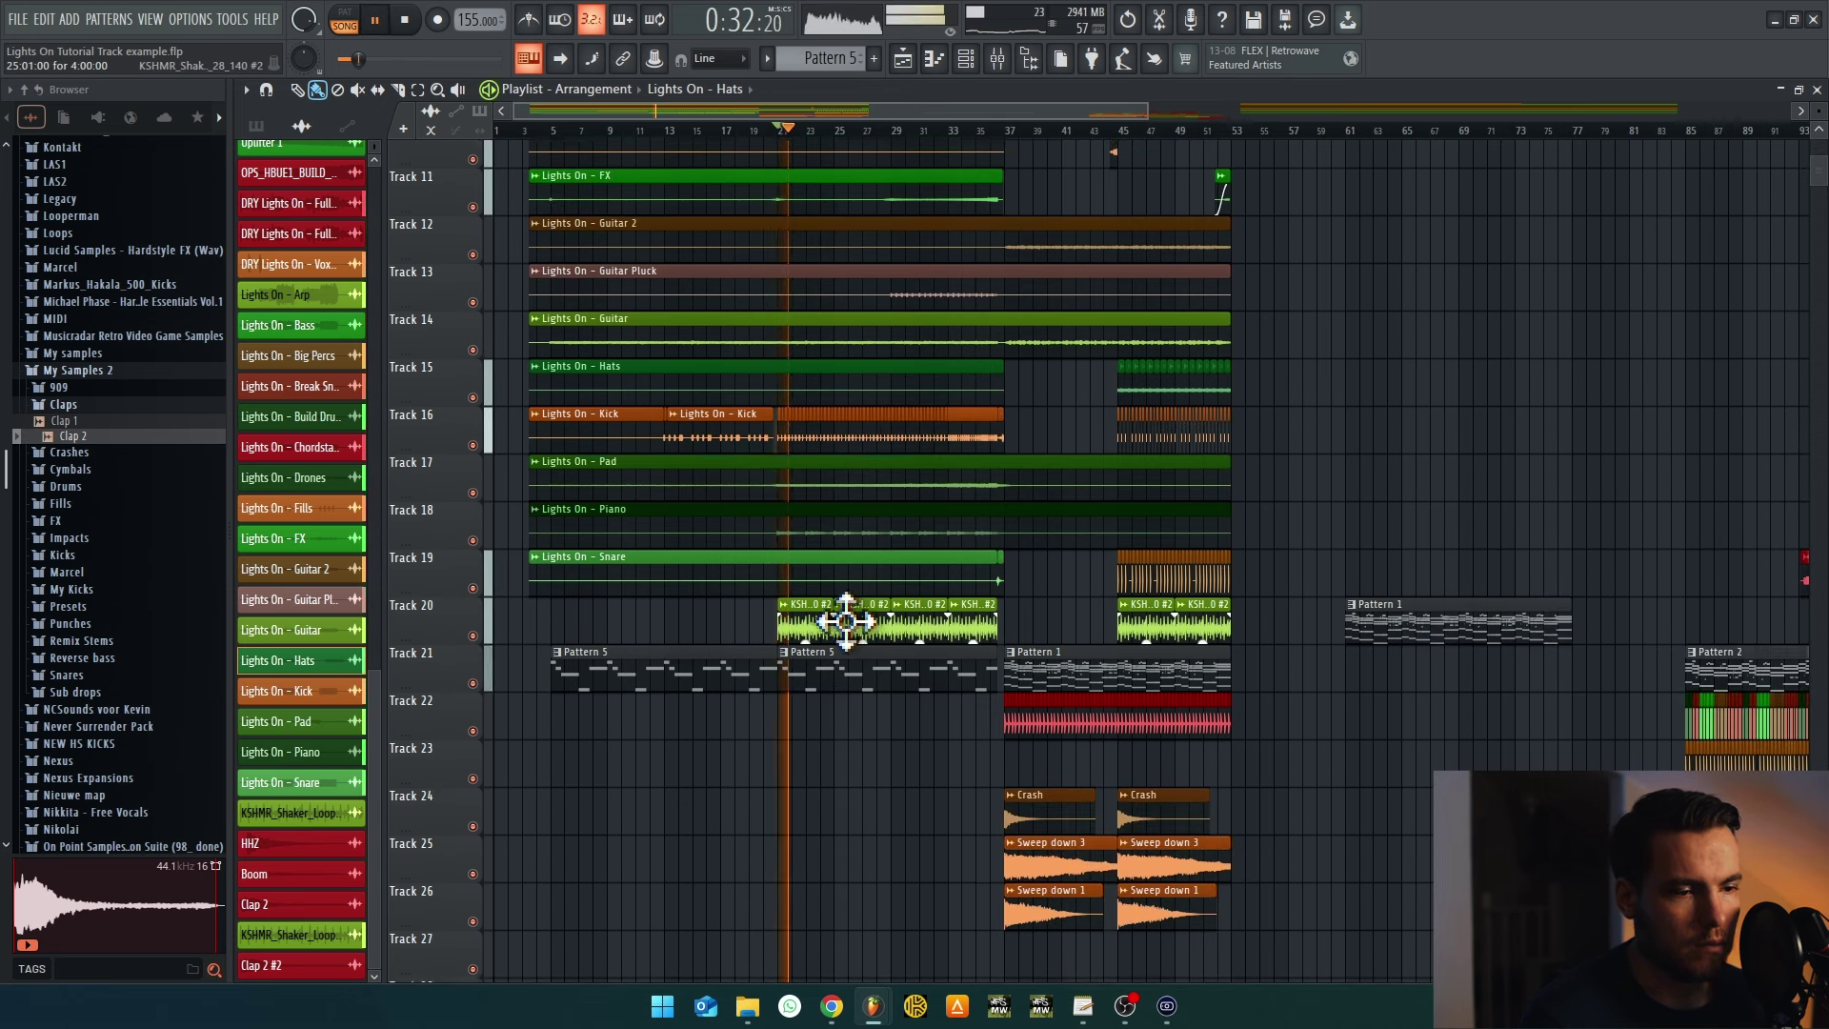
# Copy the Crash clip on Track 24 to bars 21 and 29
pyautogui.scroll(-1, 991, 752)
pyautogui.moveTo(905, 717); pyautogui.dragTo(816, 718)
pyautogui.scroll(3, 848, 738)
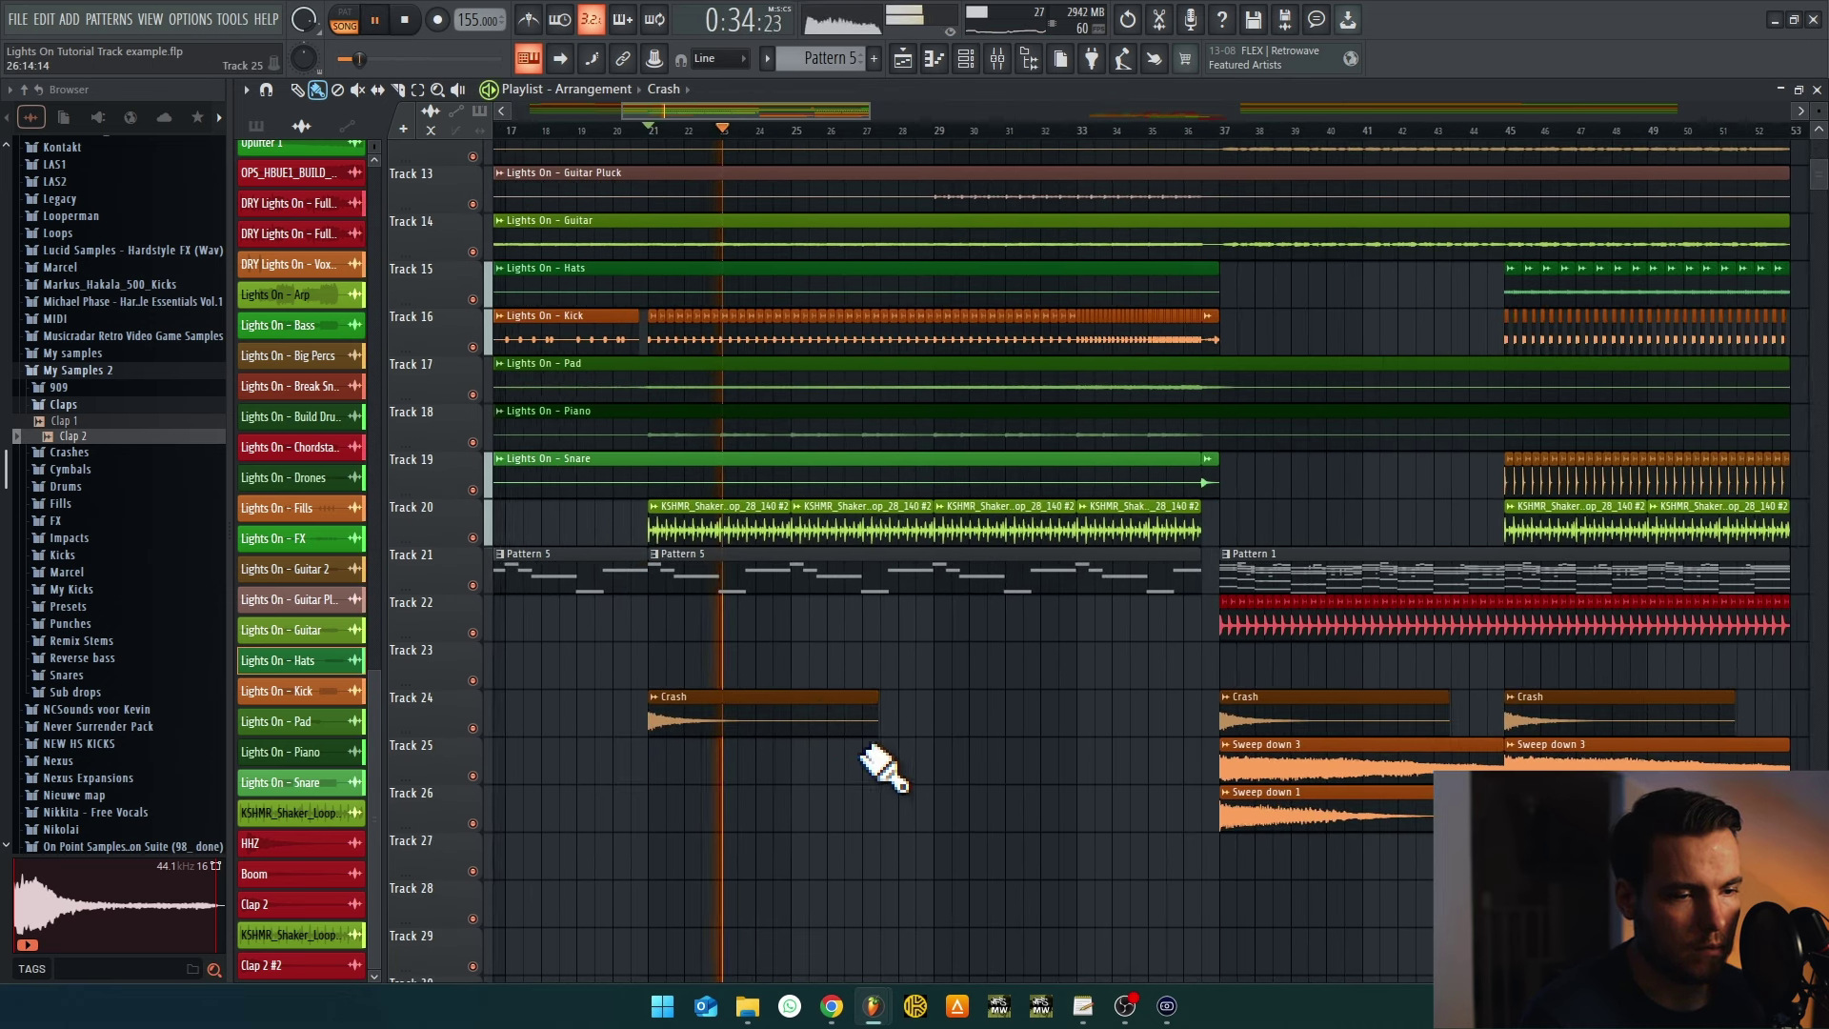
pyautogui.click(953, 722)
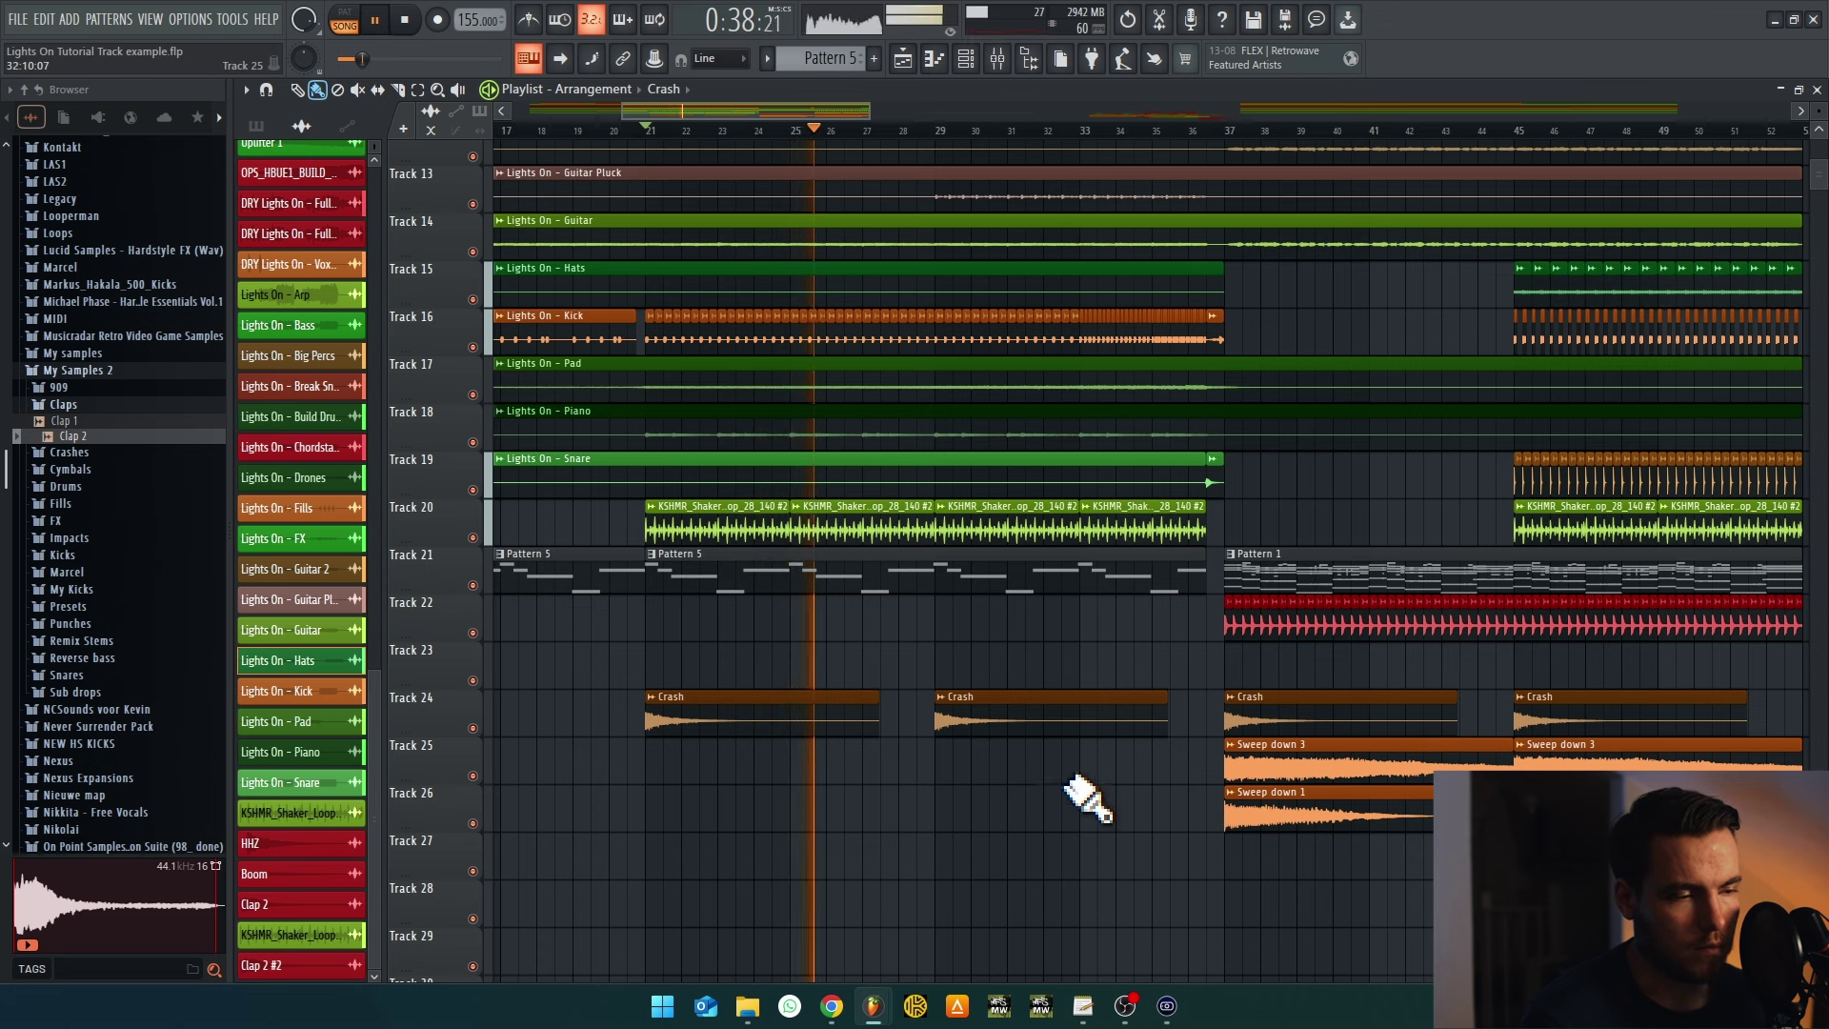
# Copy the Sweep down 3 and Sweep down 1 clips on Tracks 25 and 26 to bars 21 and 29
pyautogui.moveTo(1290, 801); pyautogui.dragTo(1001, 747)
pyautogui.click(1095, 947)
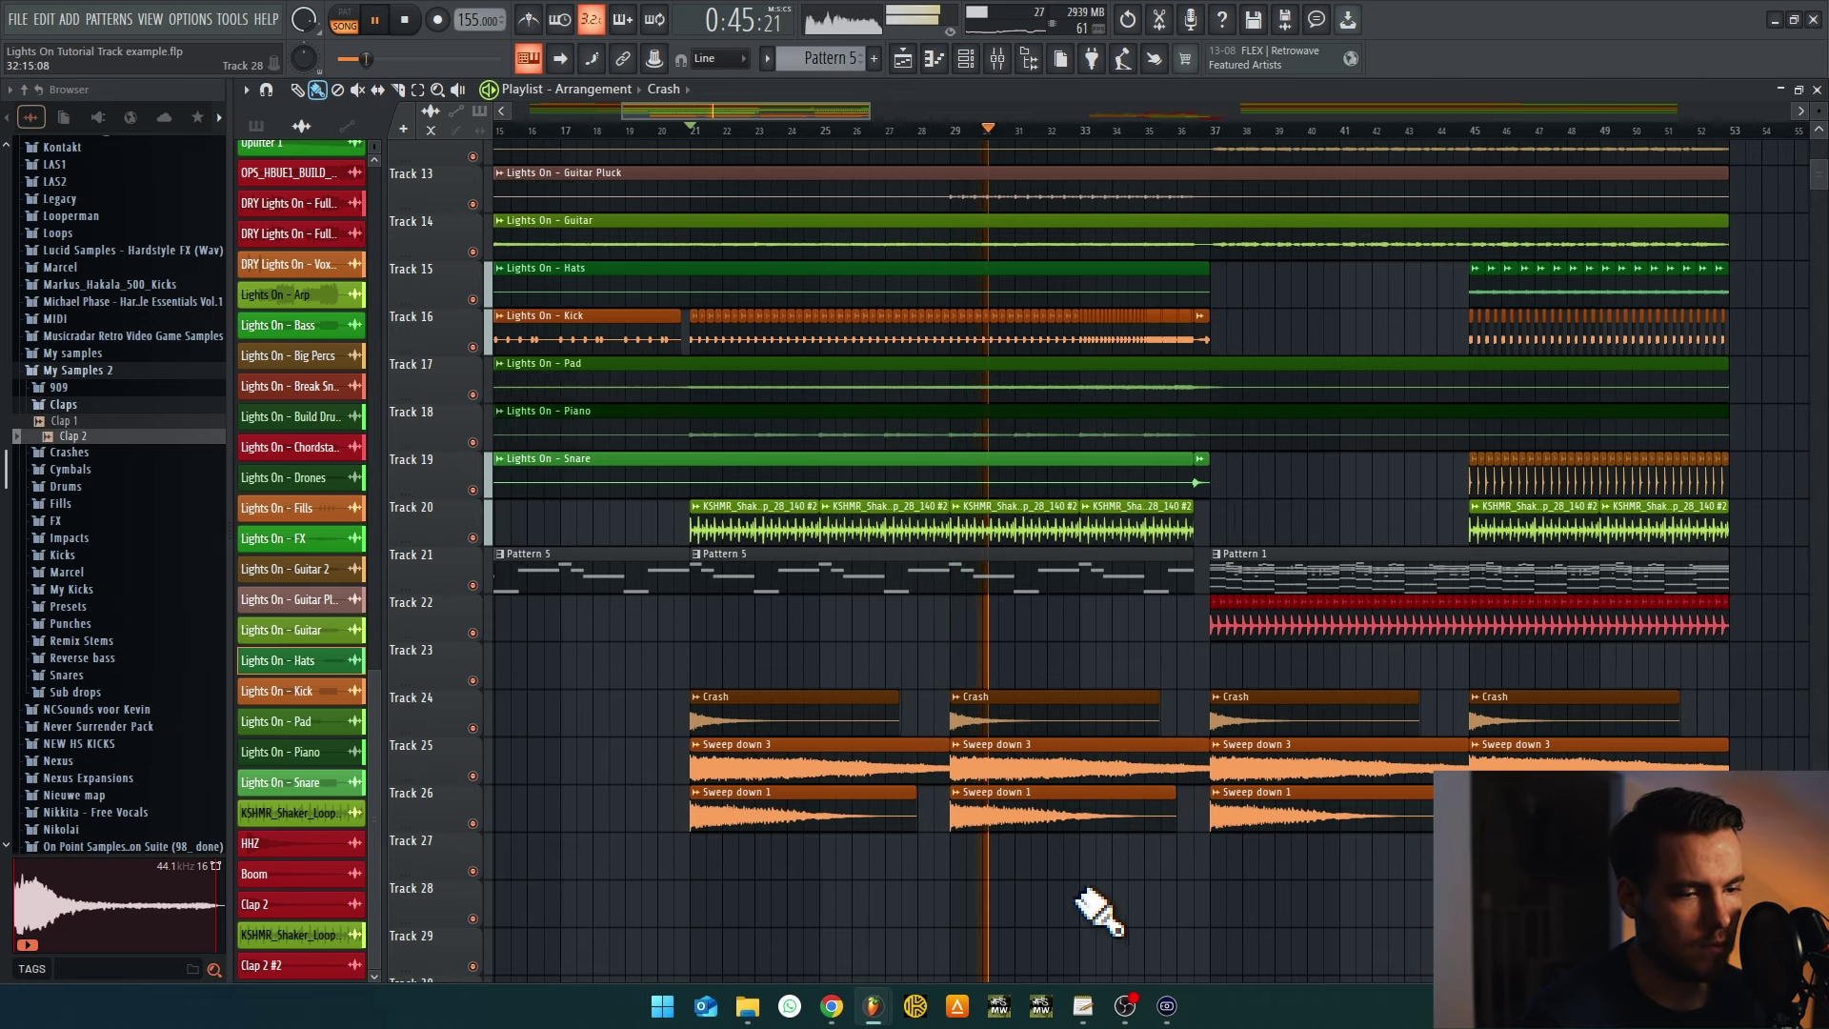
pyautogui.scroll(2, 1101, 909)
pyautogui.scroll(-3, 1143, 838)
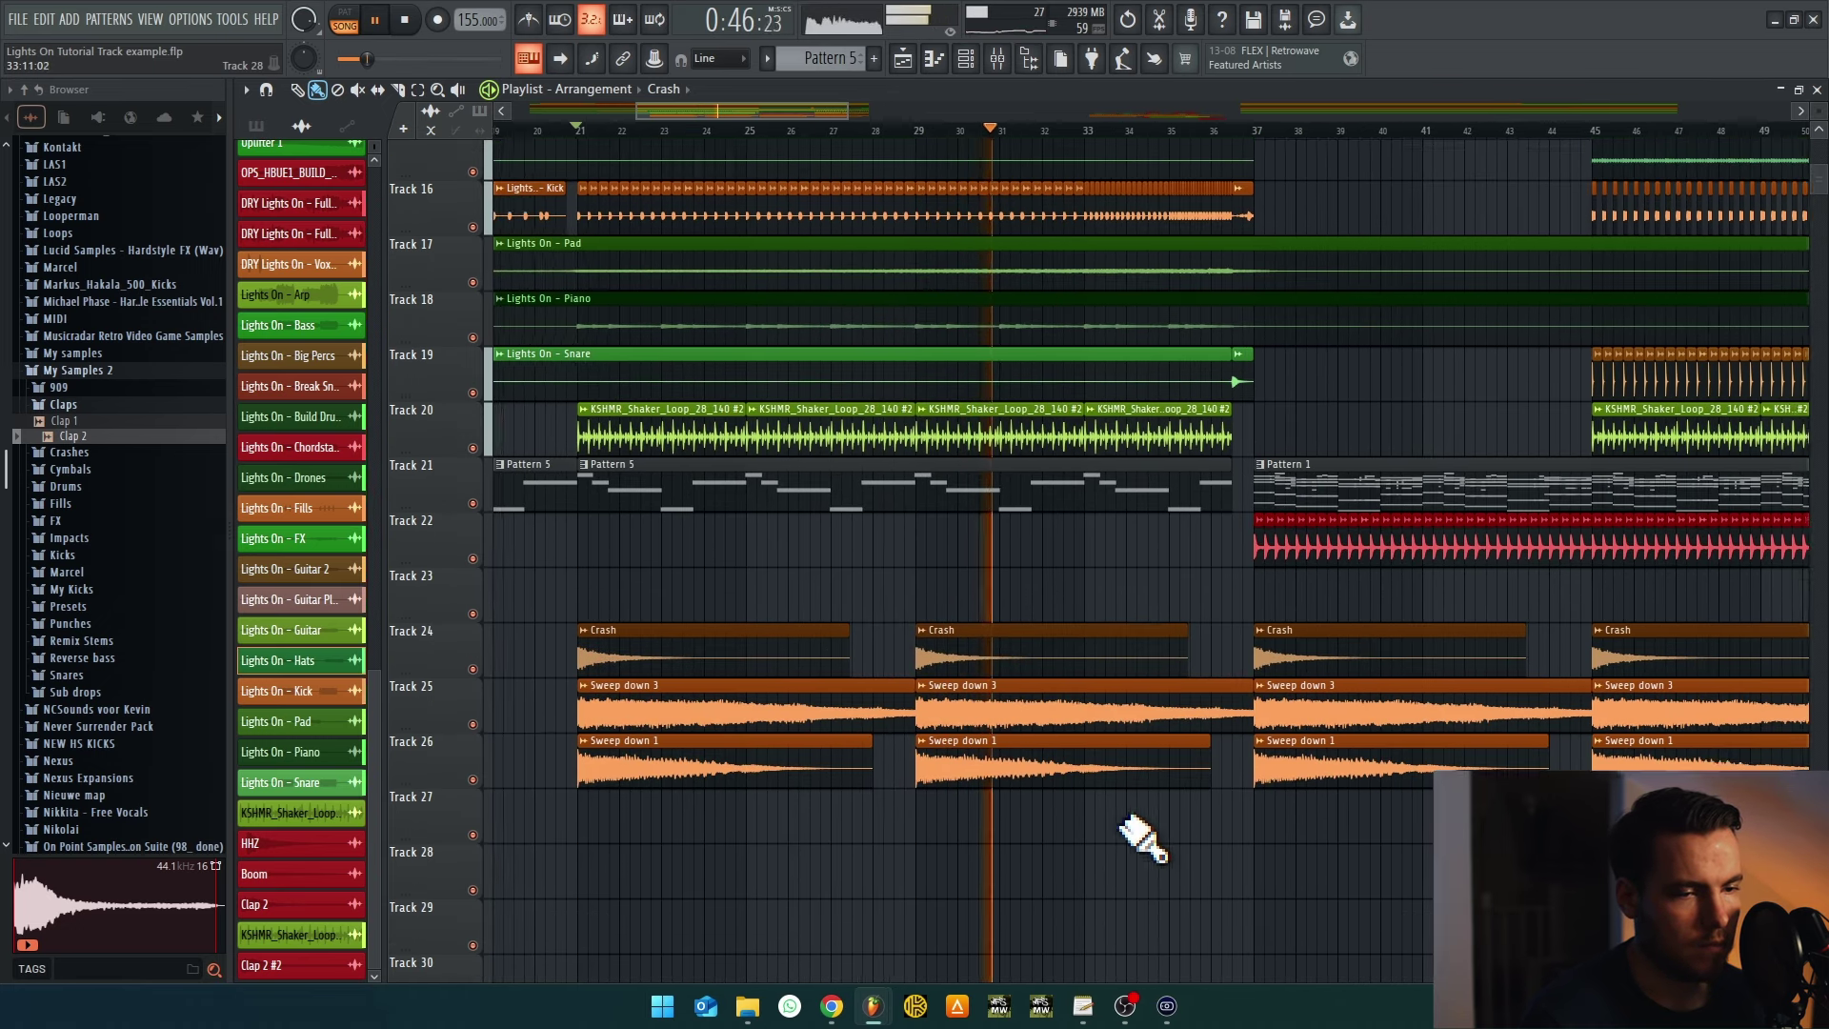
# Make the Sweep down 3 clip at bar 21 unique, route it to its own mixer track and lower its volume to about 18%
pyautogui.press('space')
pyautogui.click(592, 652)
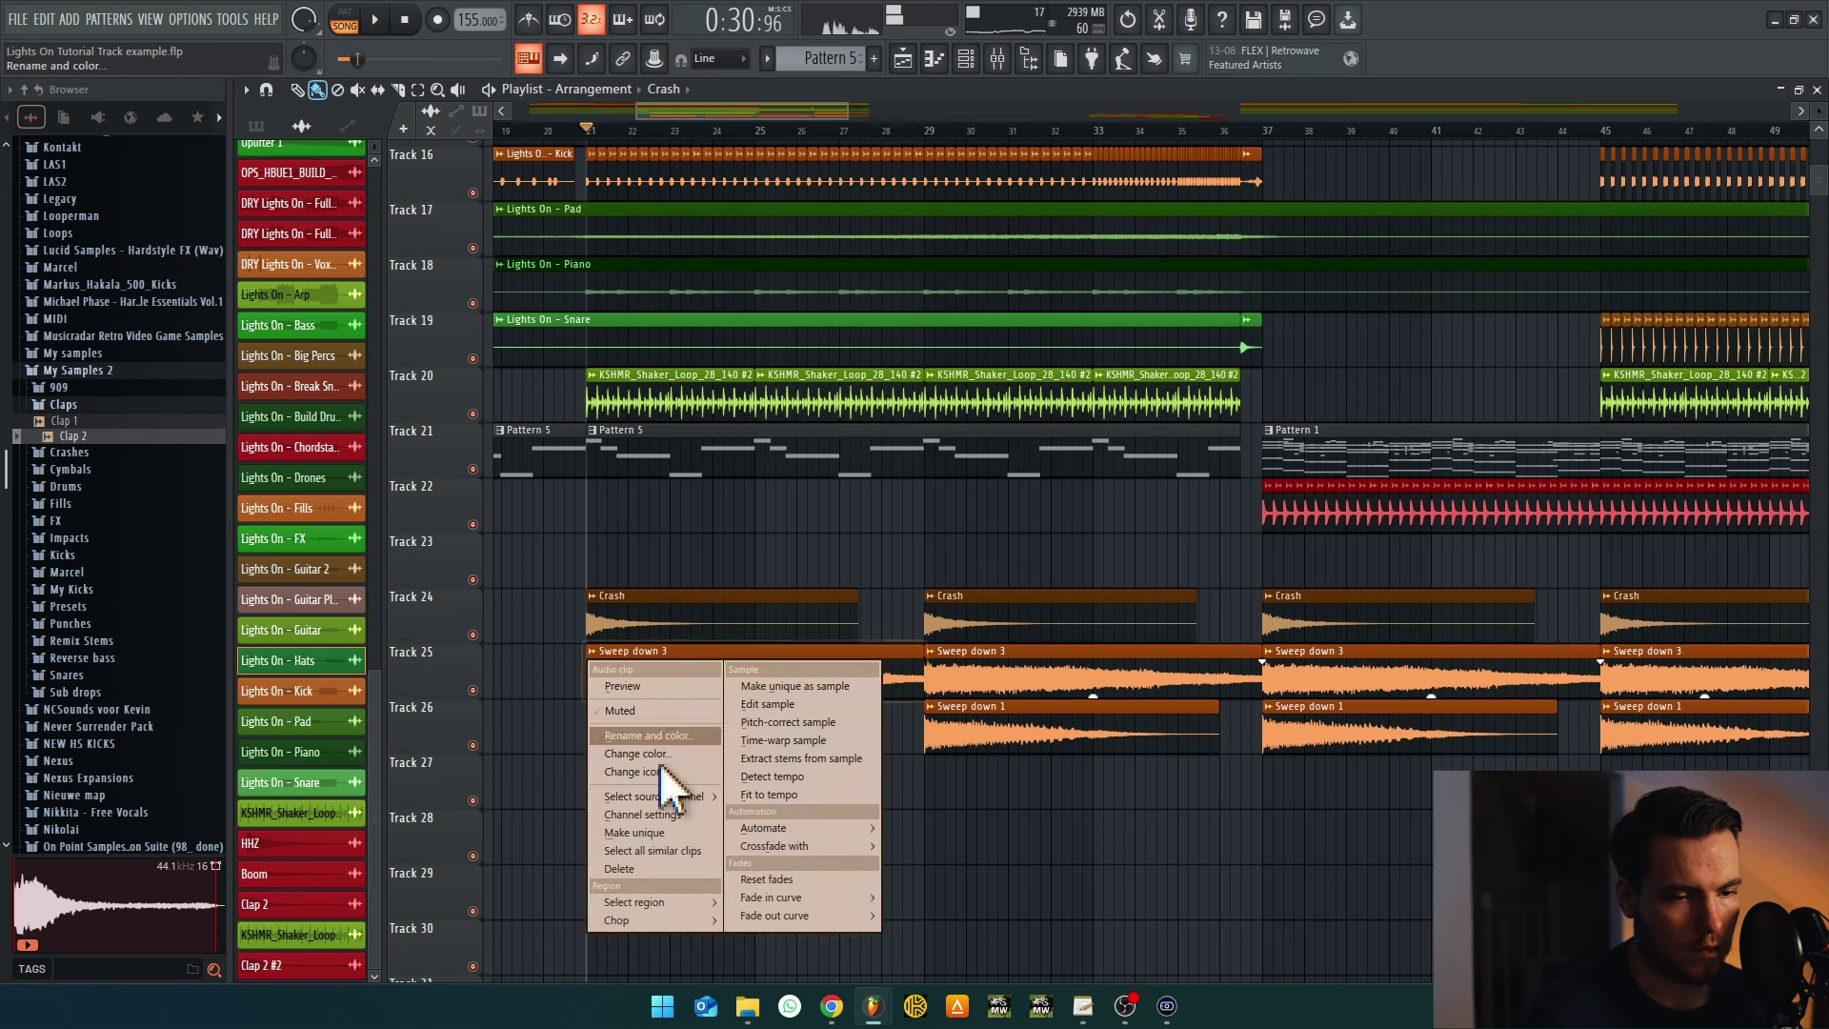
pyautogui.click(682, 843)
pyautogui.hotkey('ctrl', 'l')
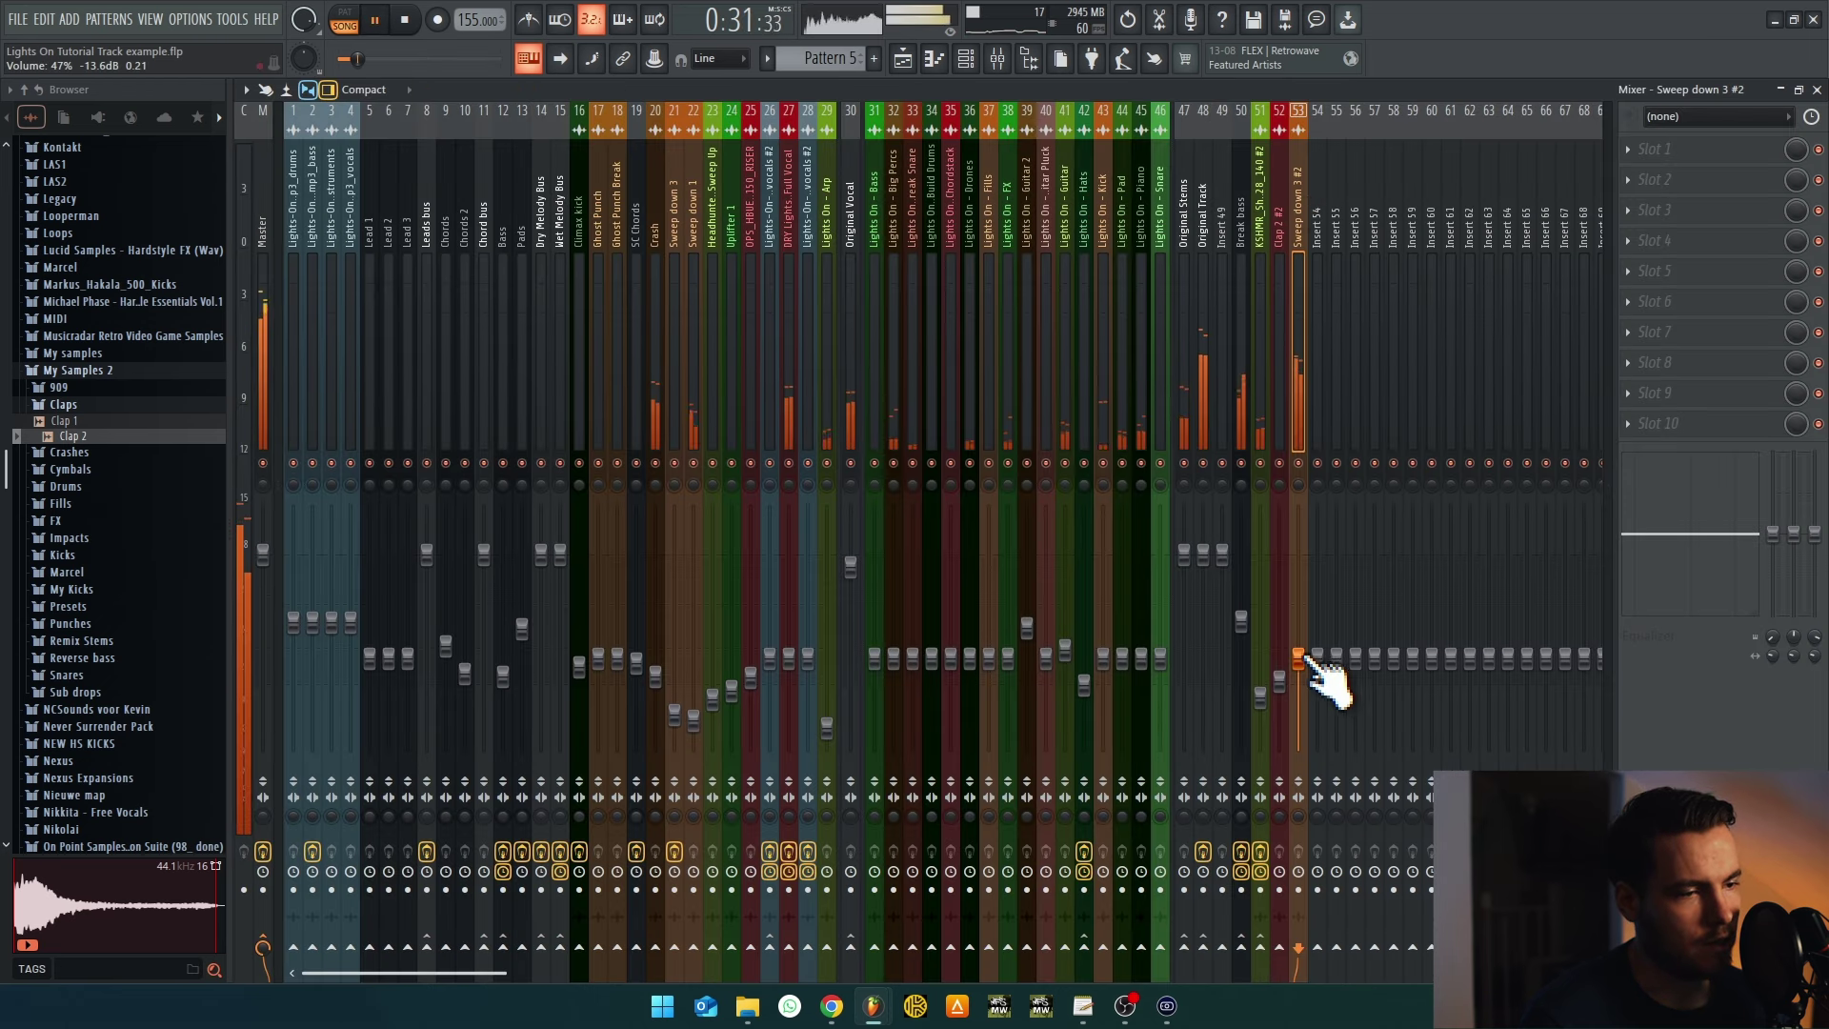
pyautogui.moveTo(1301, 659); pyautogui.dragTo(1298, 705)
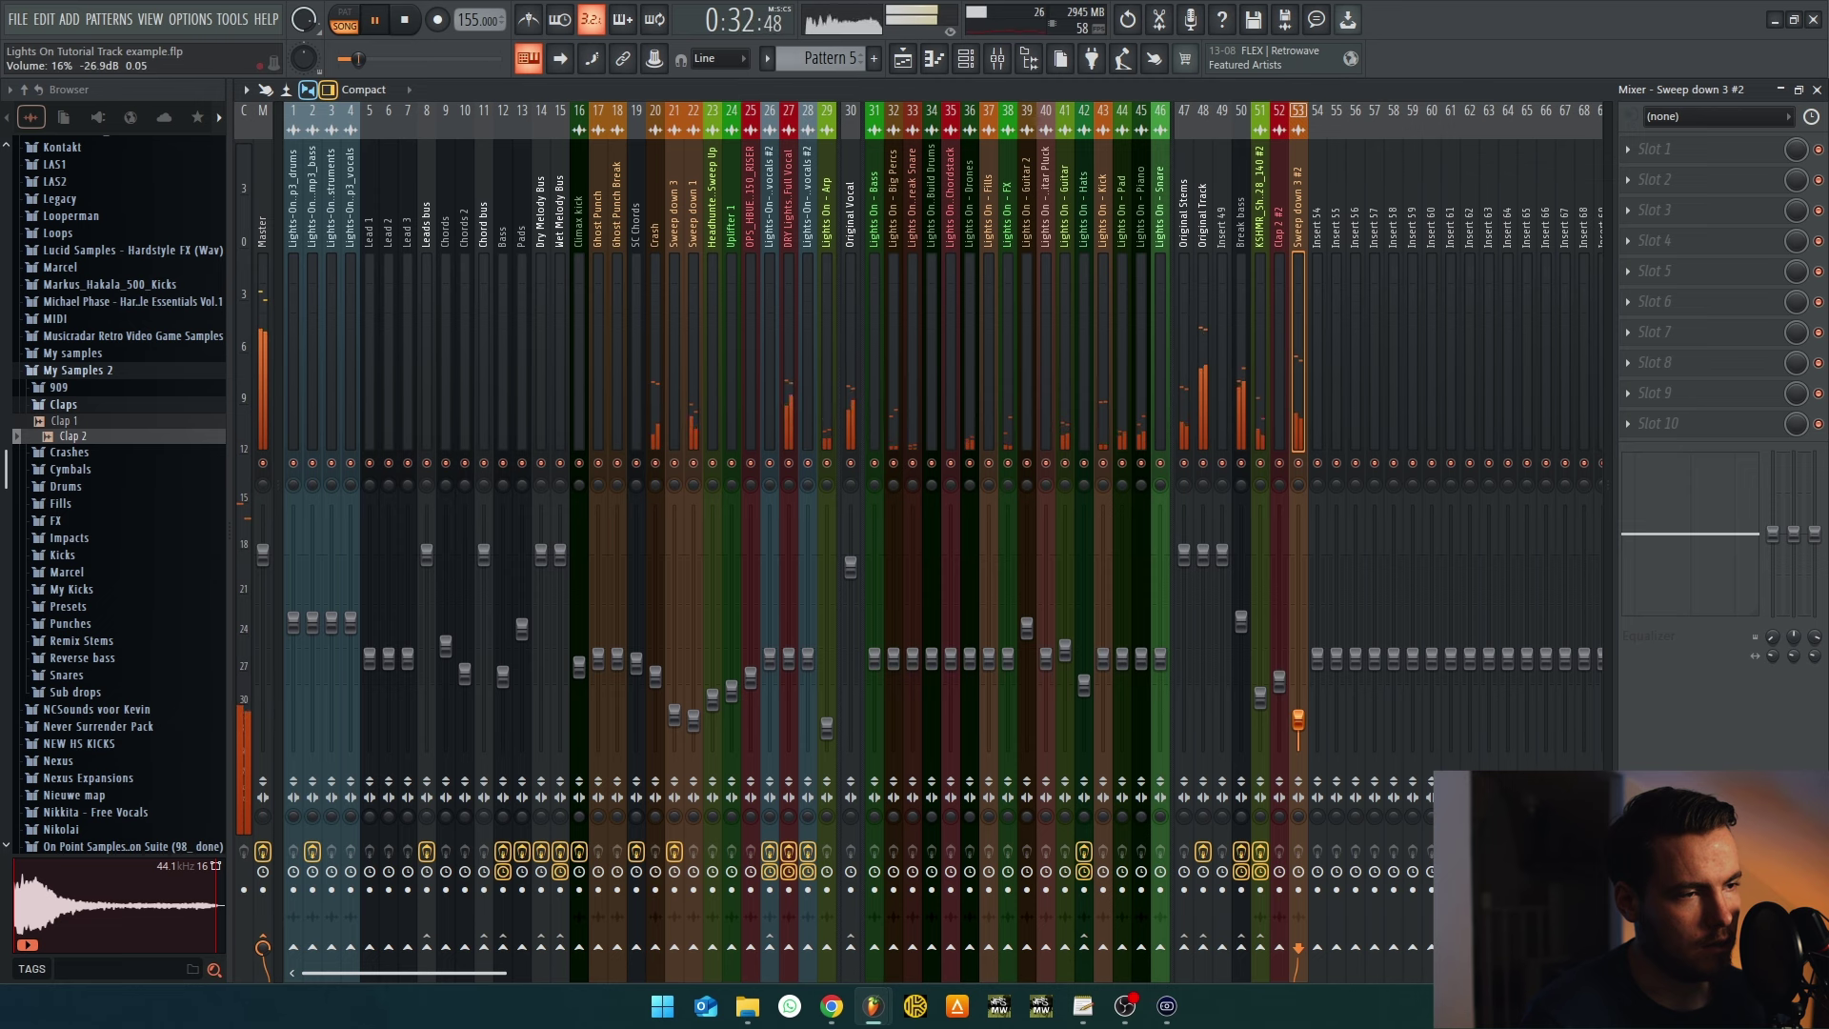
# Add Kickstart-64bit to the Sweep down 3 #2 mixer track with a late-rising 1/4 curve and the mix at 72%
pyautogui.click(1694, 150)
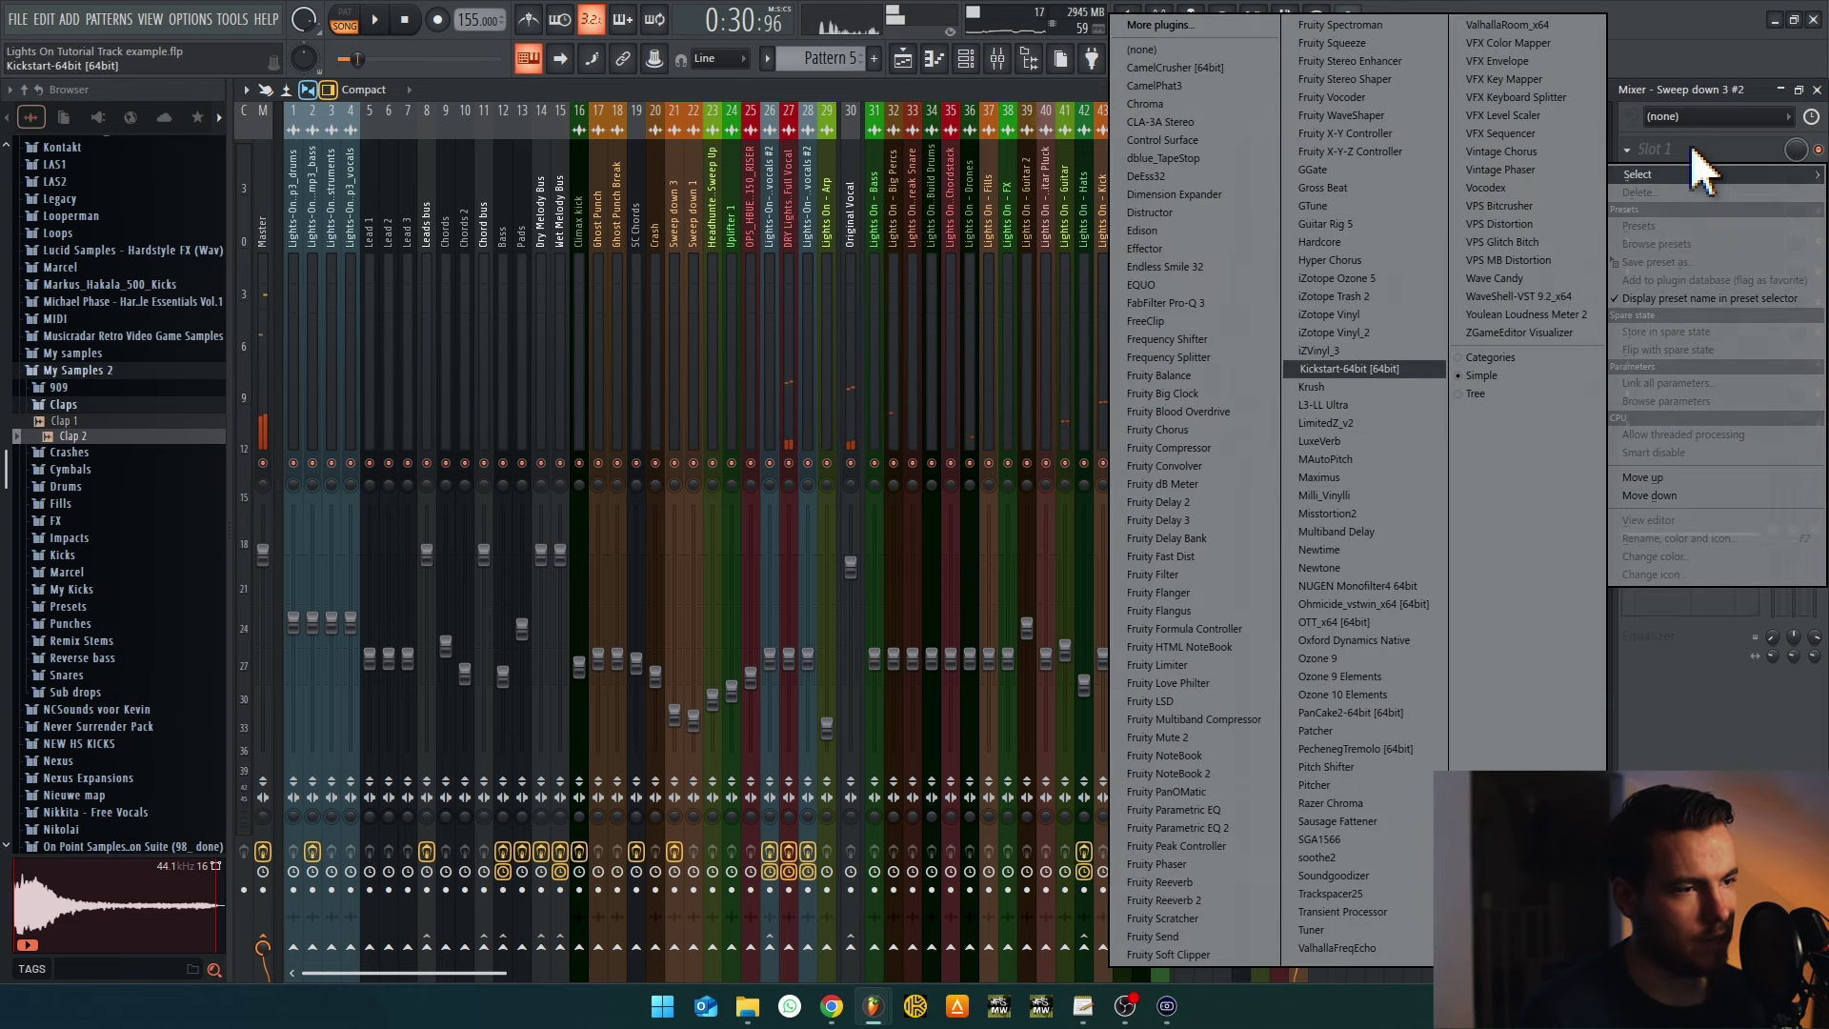
pyautogui.click(1410, 370)
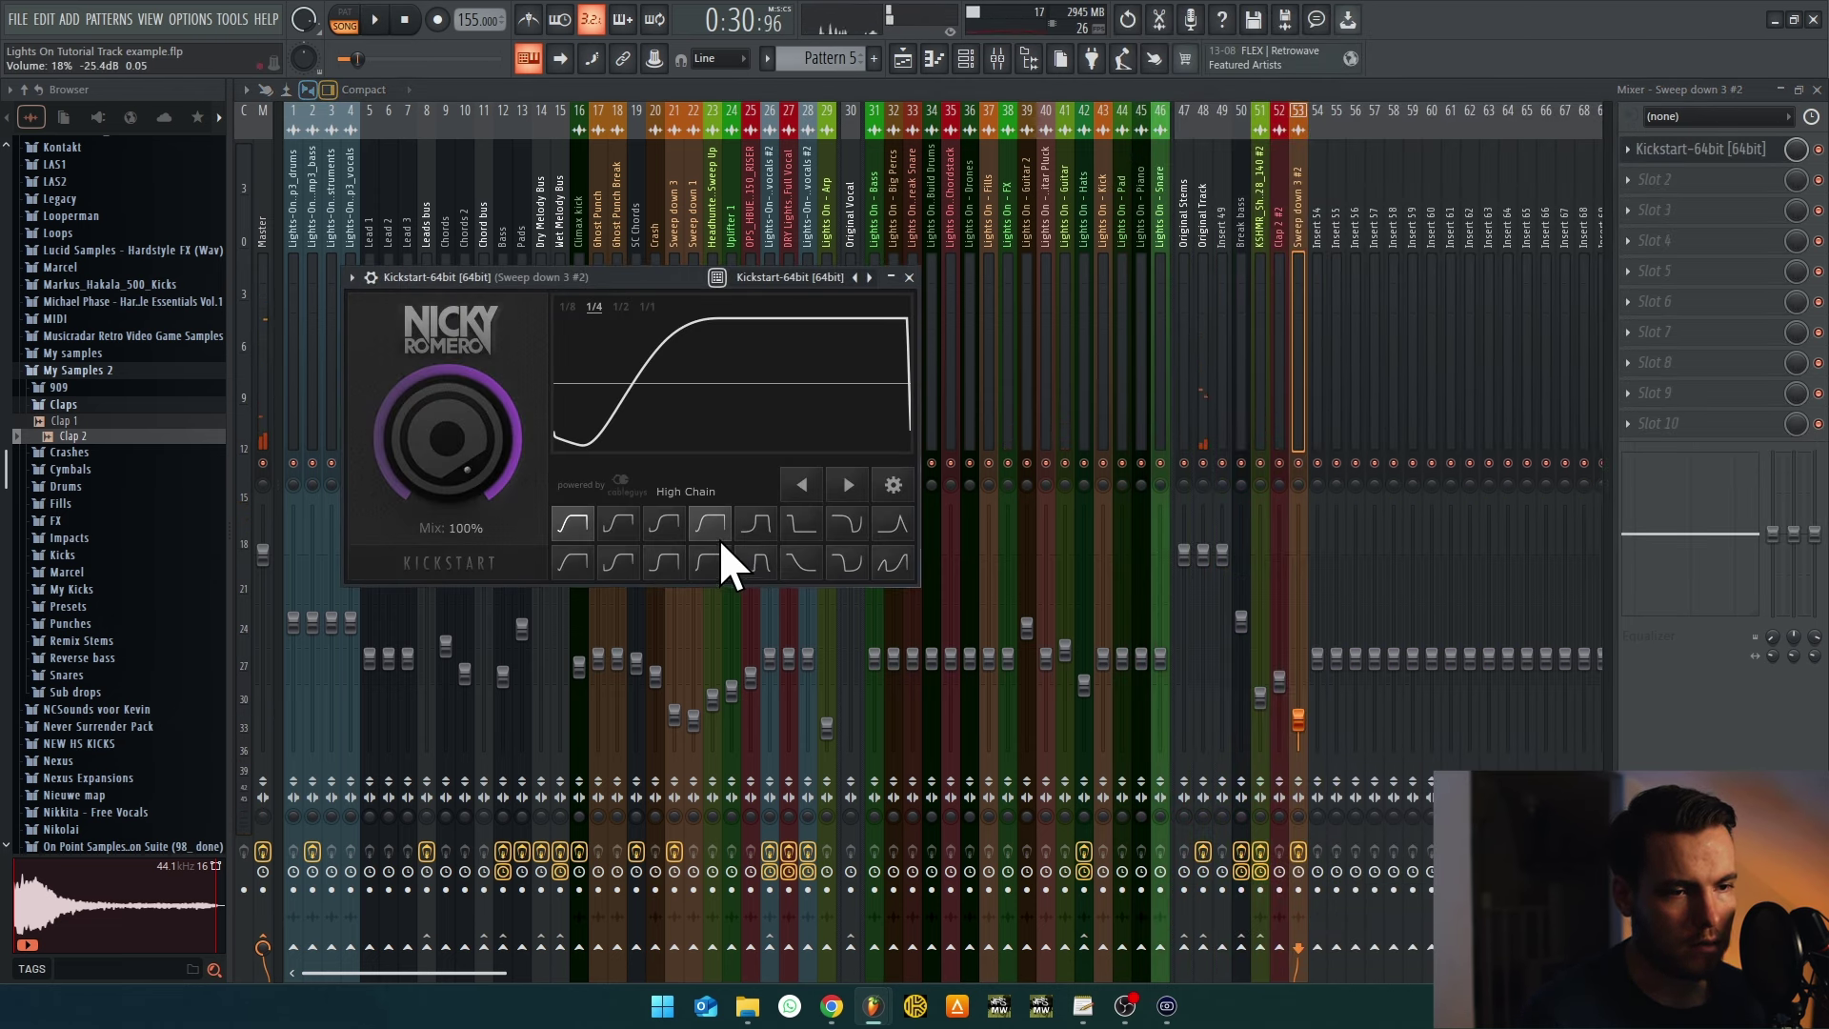
pyautogui.click(756, 523)
pyautogui.press('space')
pyautogui.moveTo(493, 477); pyautogui.dragTo(493, 505)
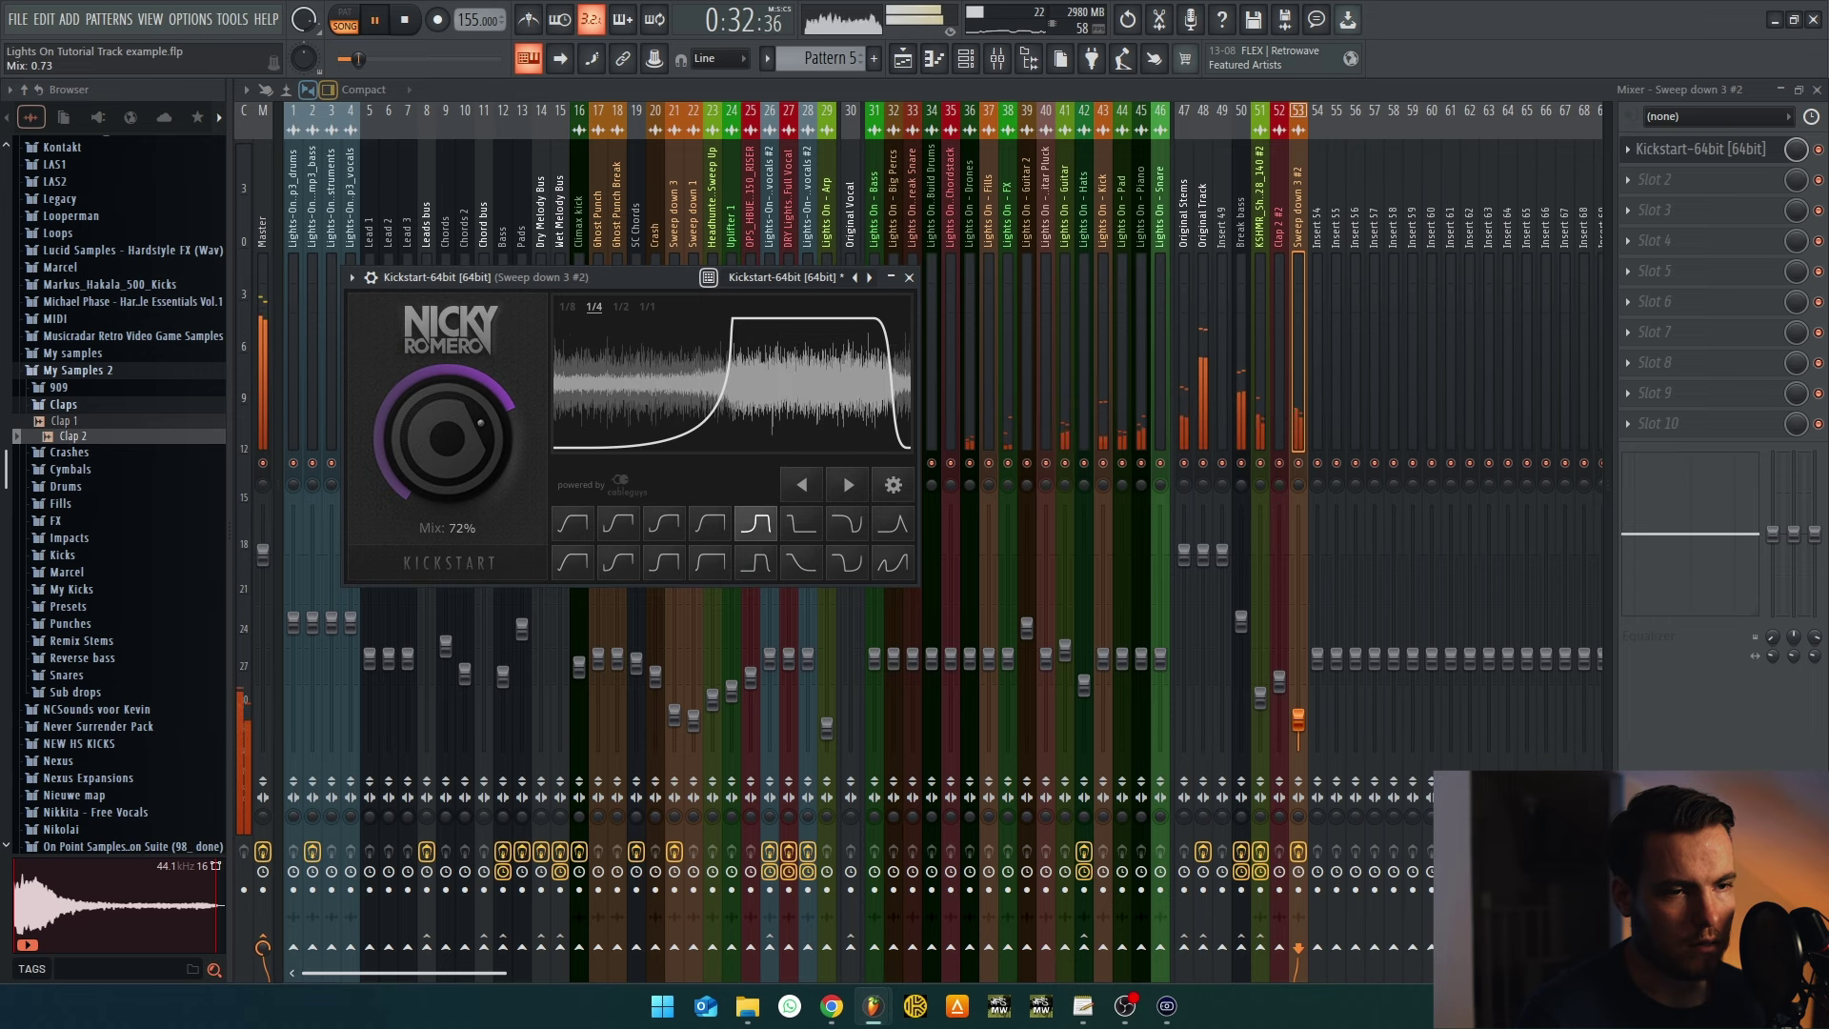
pyautogui.click(903, 58)
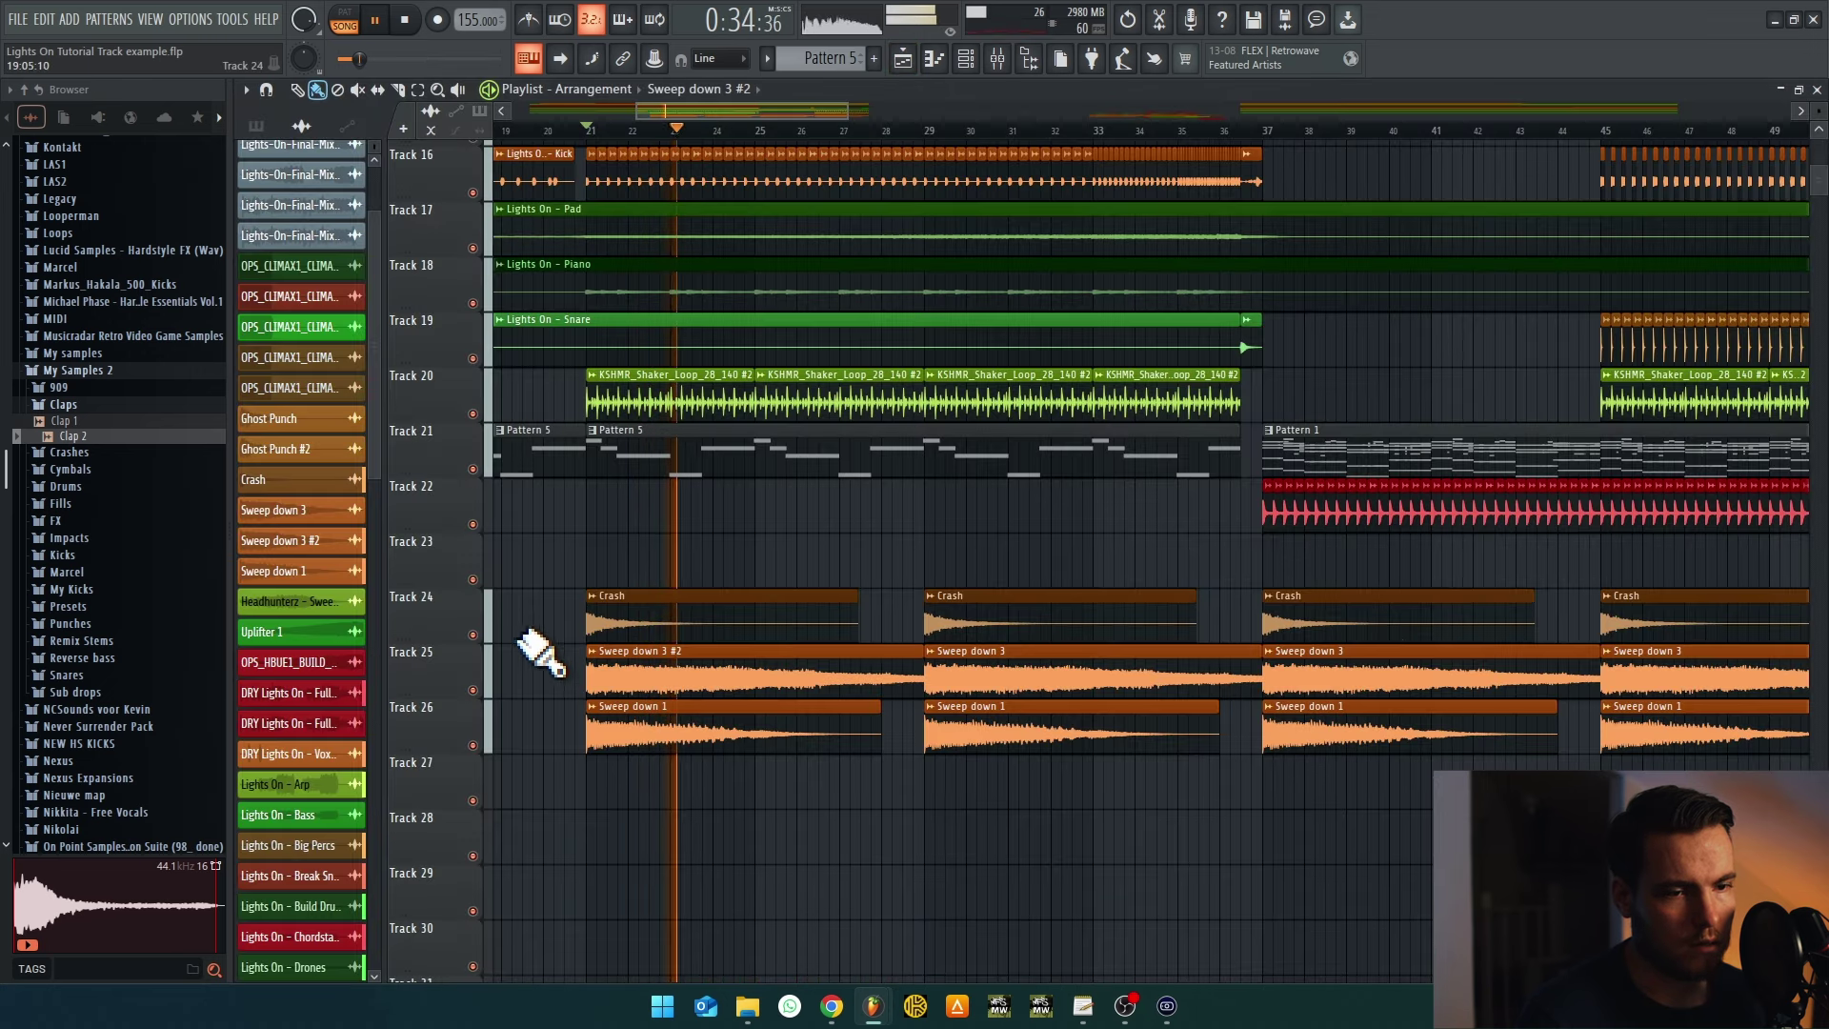
# Copy the Crash clip on Track 24 to bar 33 and fit its end to bar 37
pyautogui.scroll(5, 667, 686)
pyautogui.scroll(-6, 734, 762)
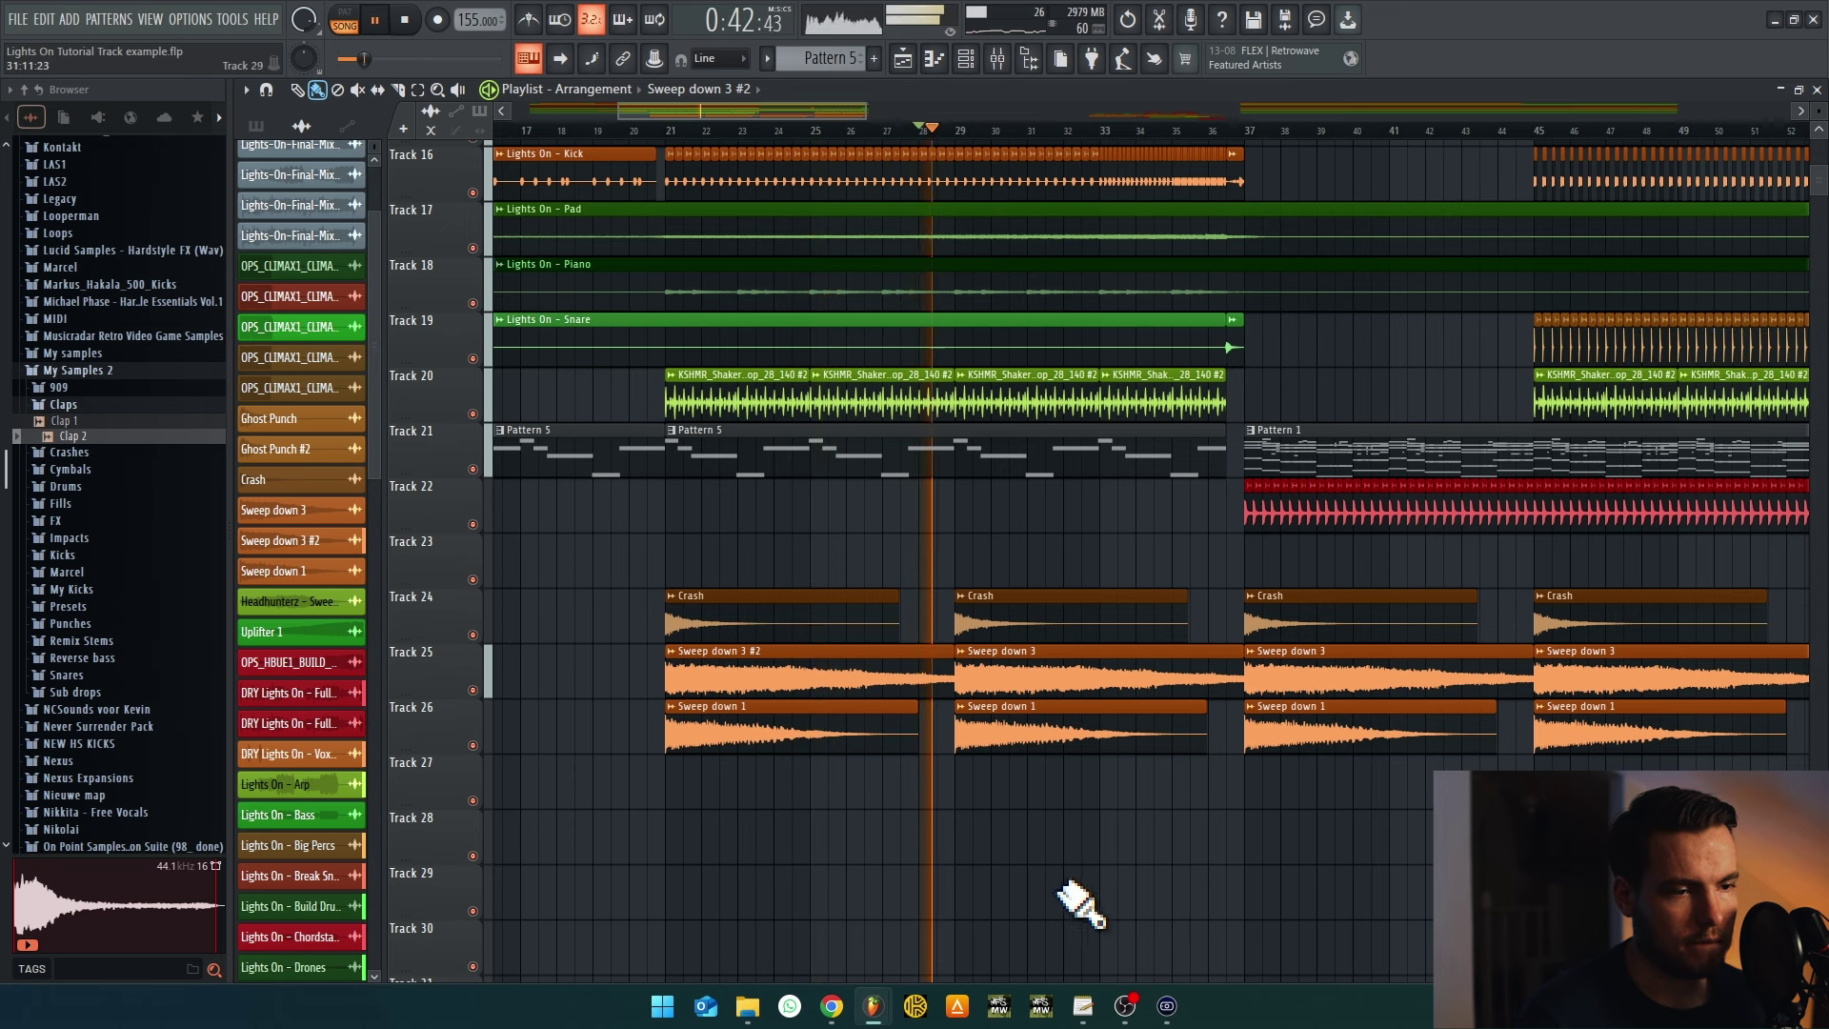
pyautogui.scroll(-1, 1073, 898)
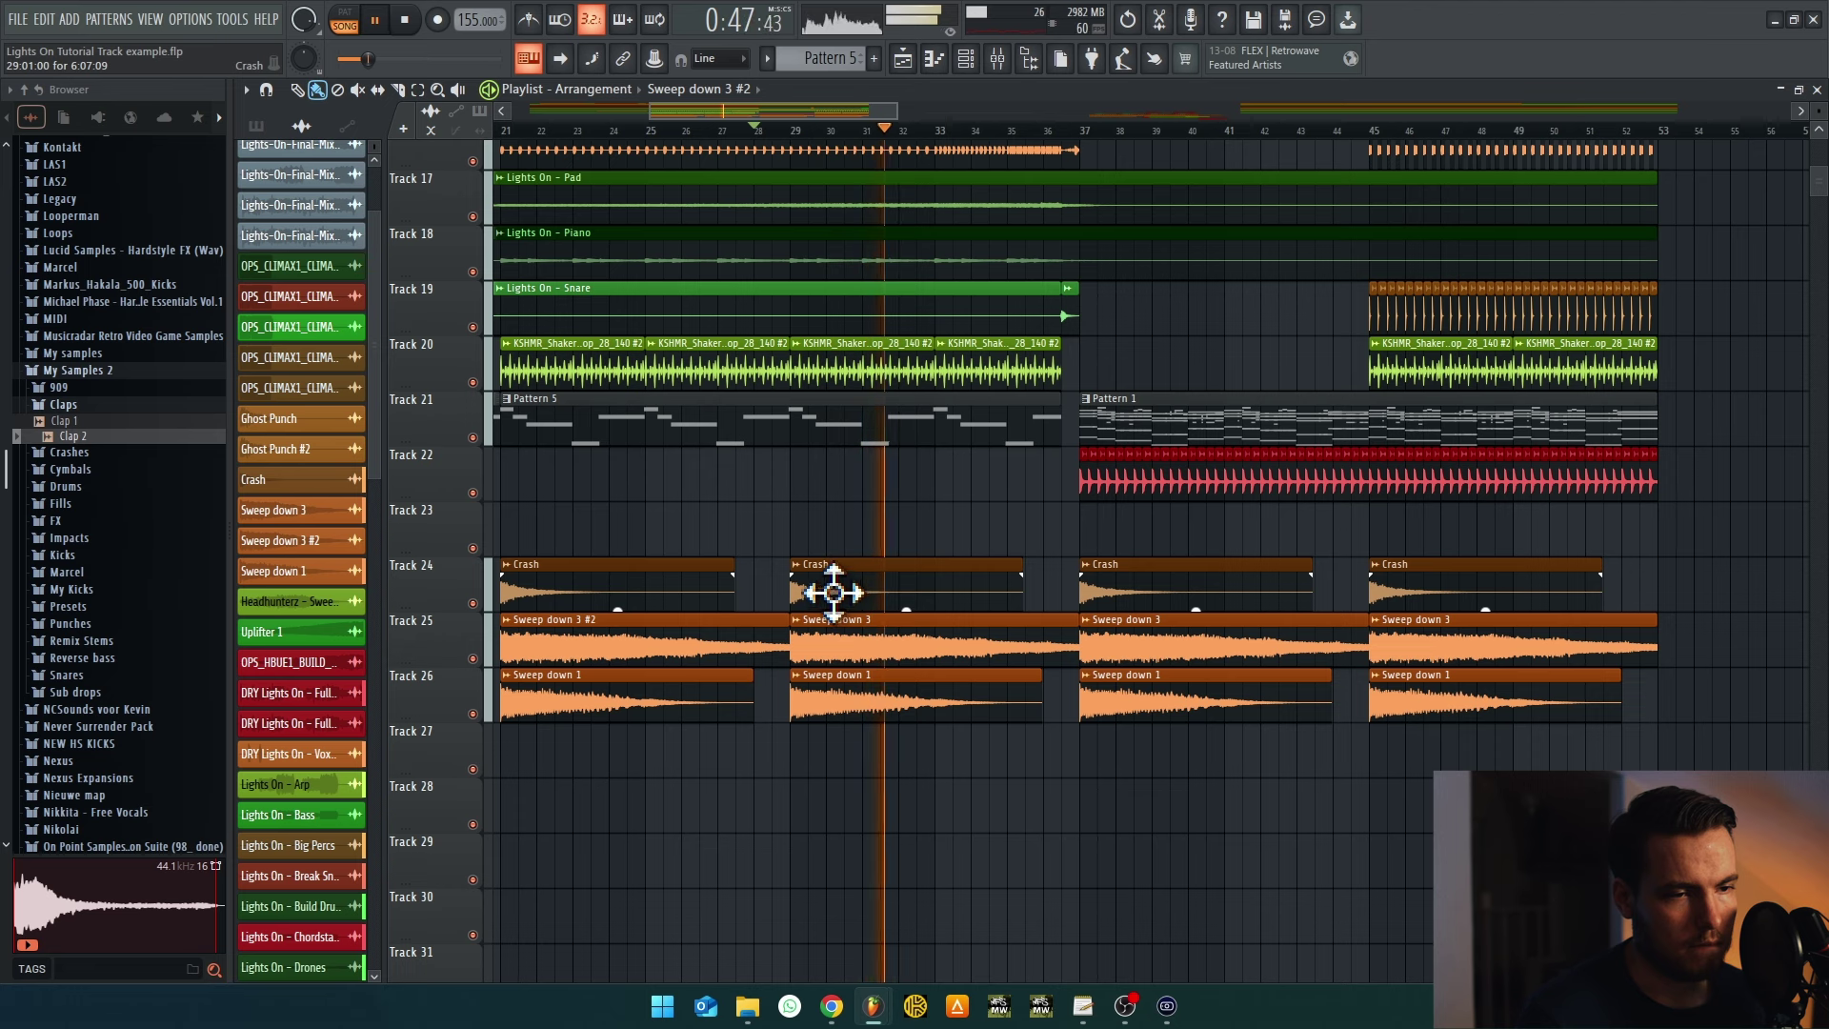
pyautogui.scroll(4, 863, 530)
pyautogui.press('space')
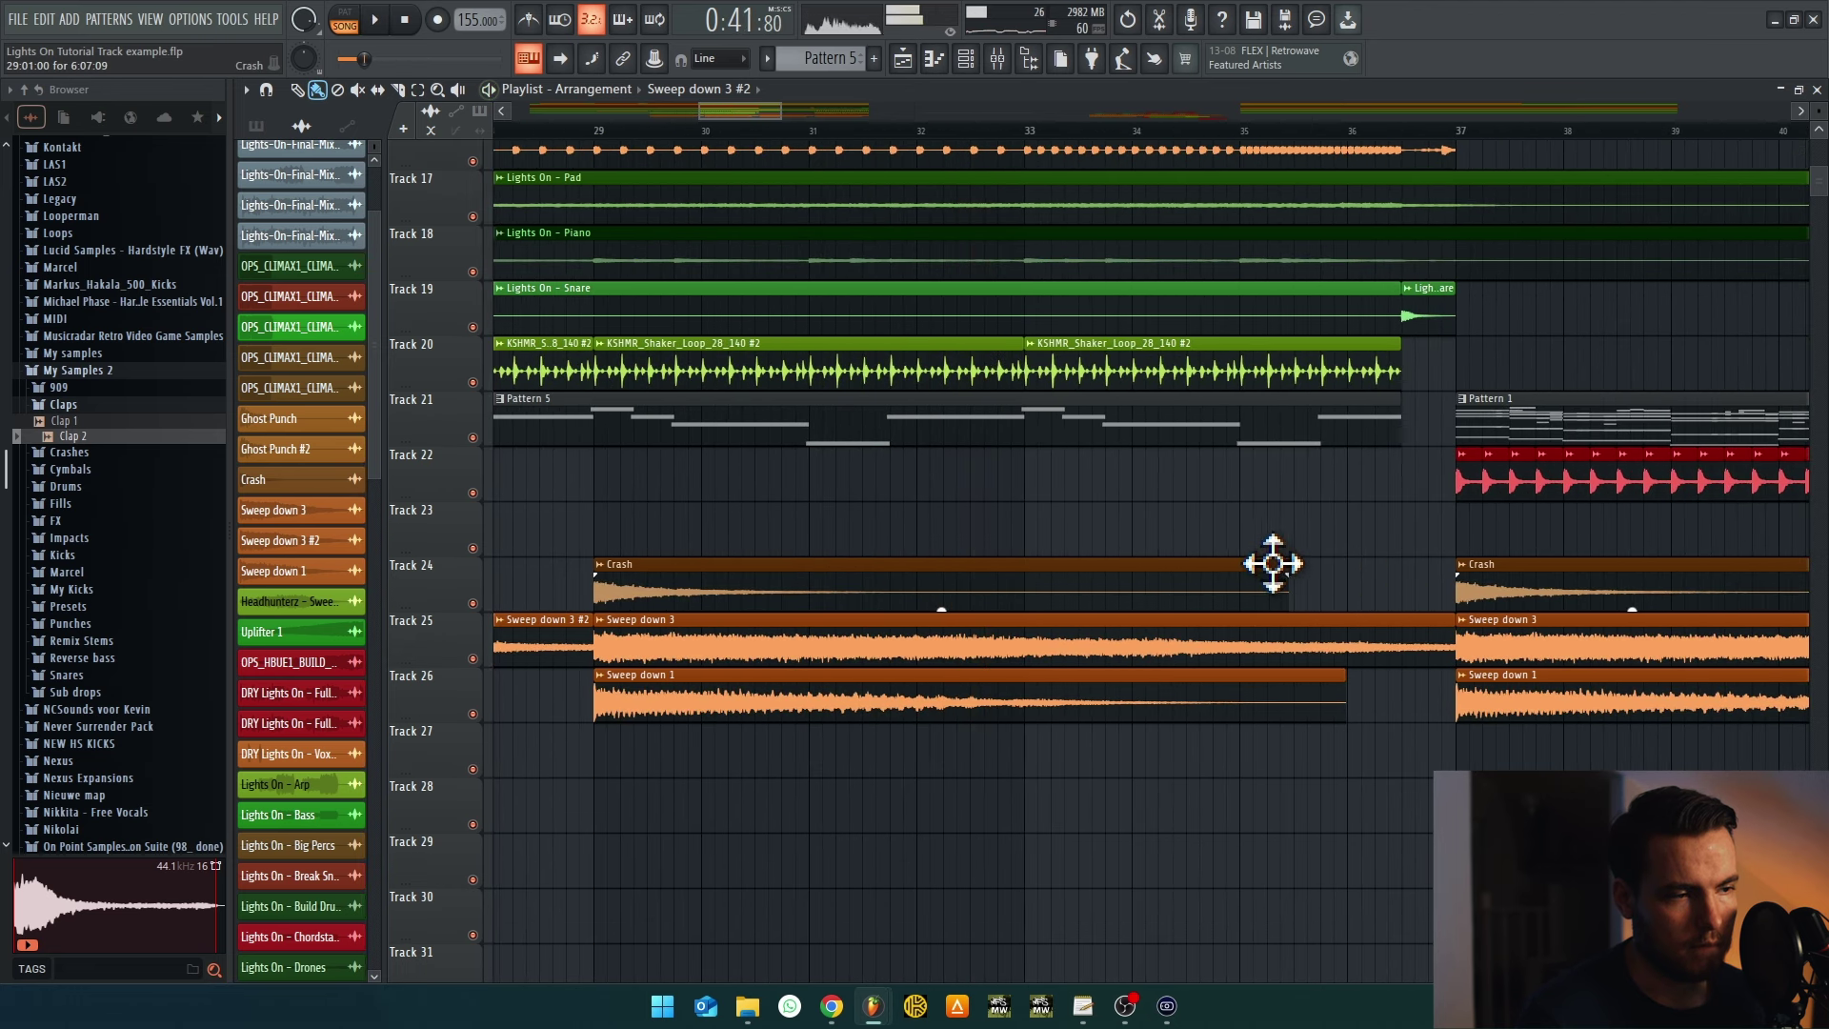
pyautogui.moveTo(1283, 572); pyautogui.dragTo(1053, 624)
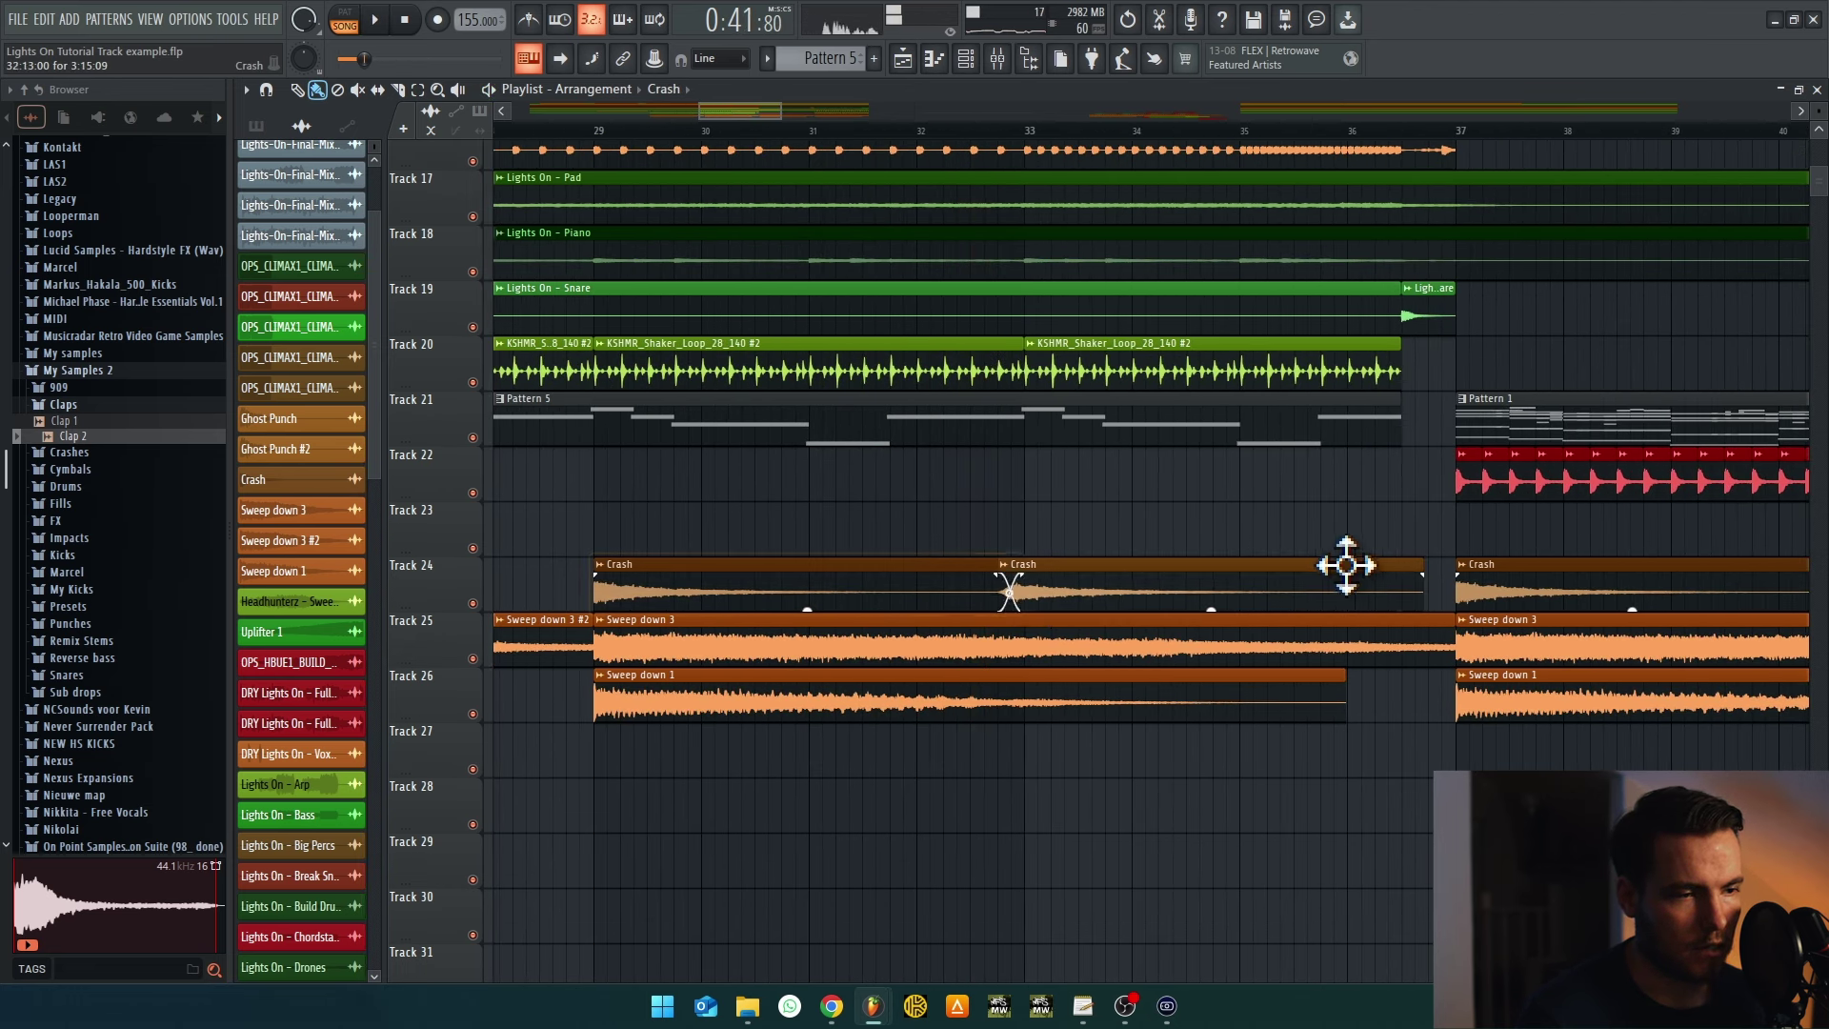
pyautogui.click(1060, 607)
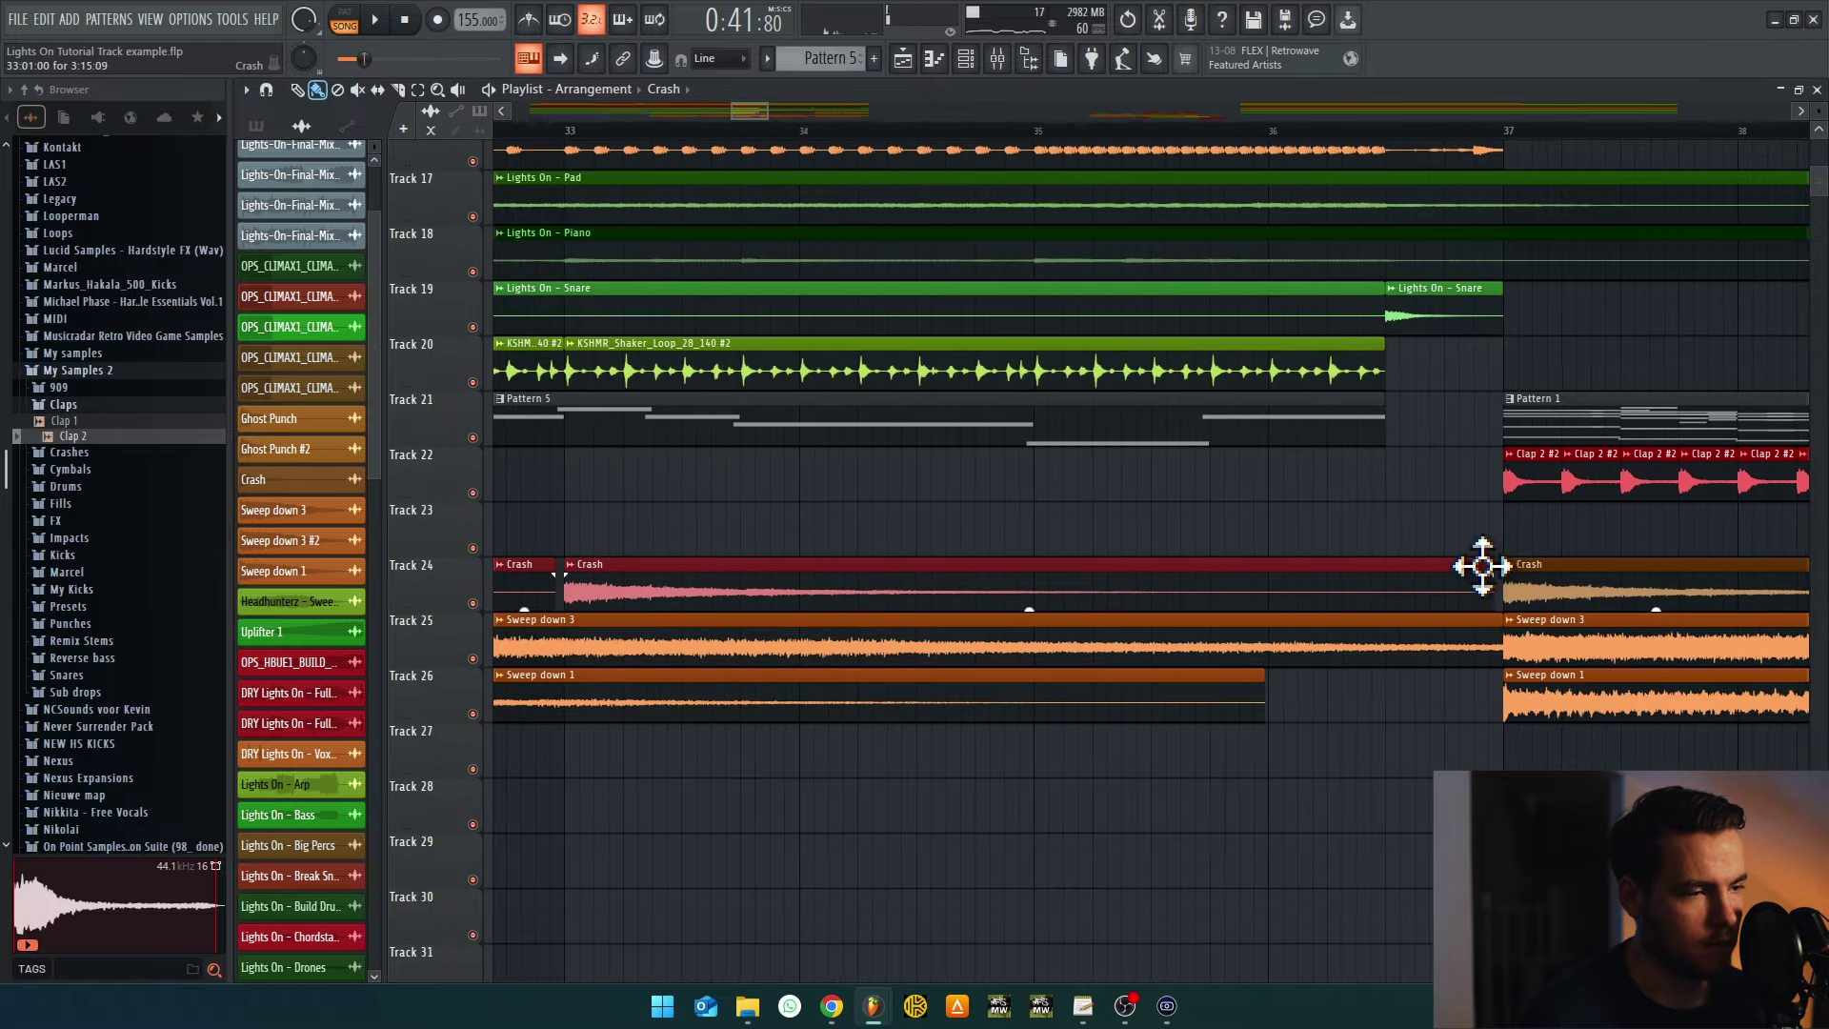
pyautogui.scroll(5, 1495, 571)
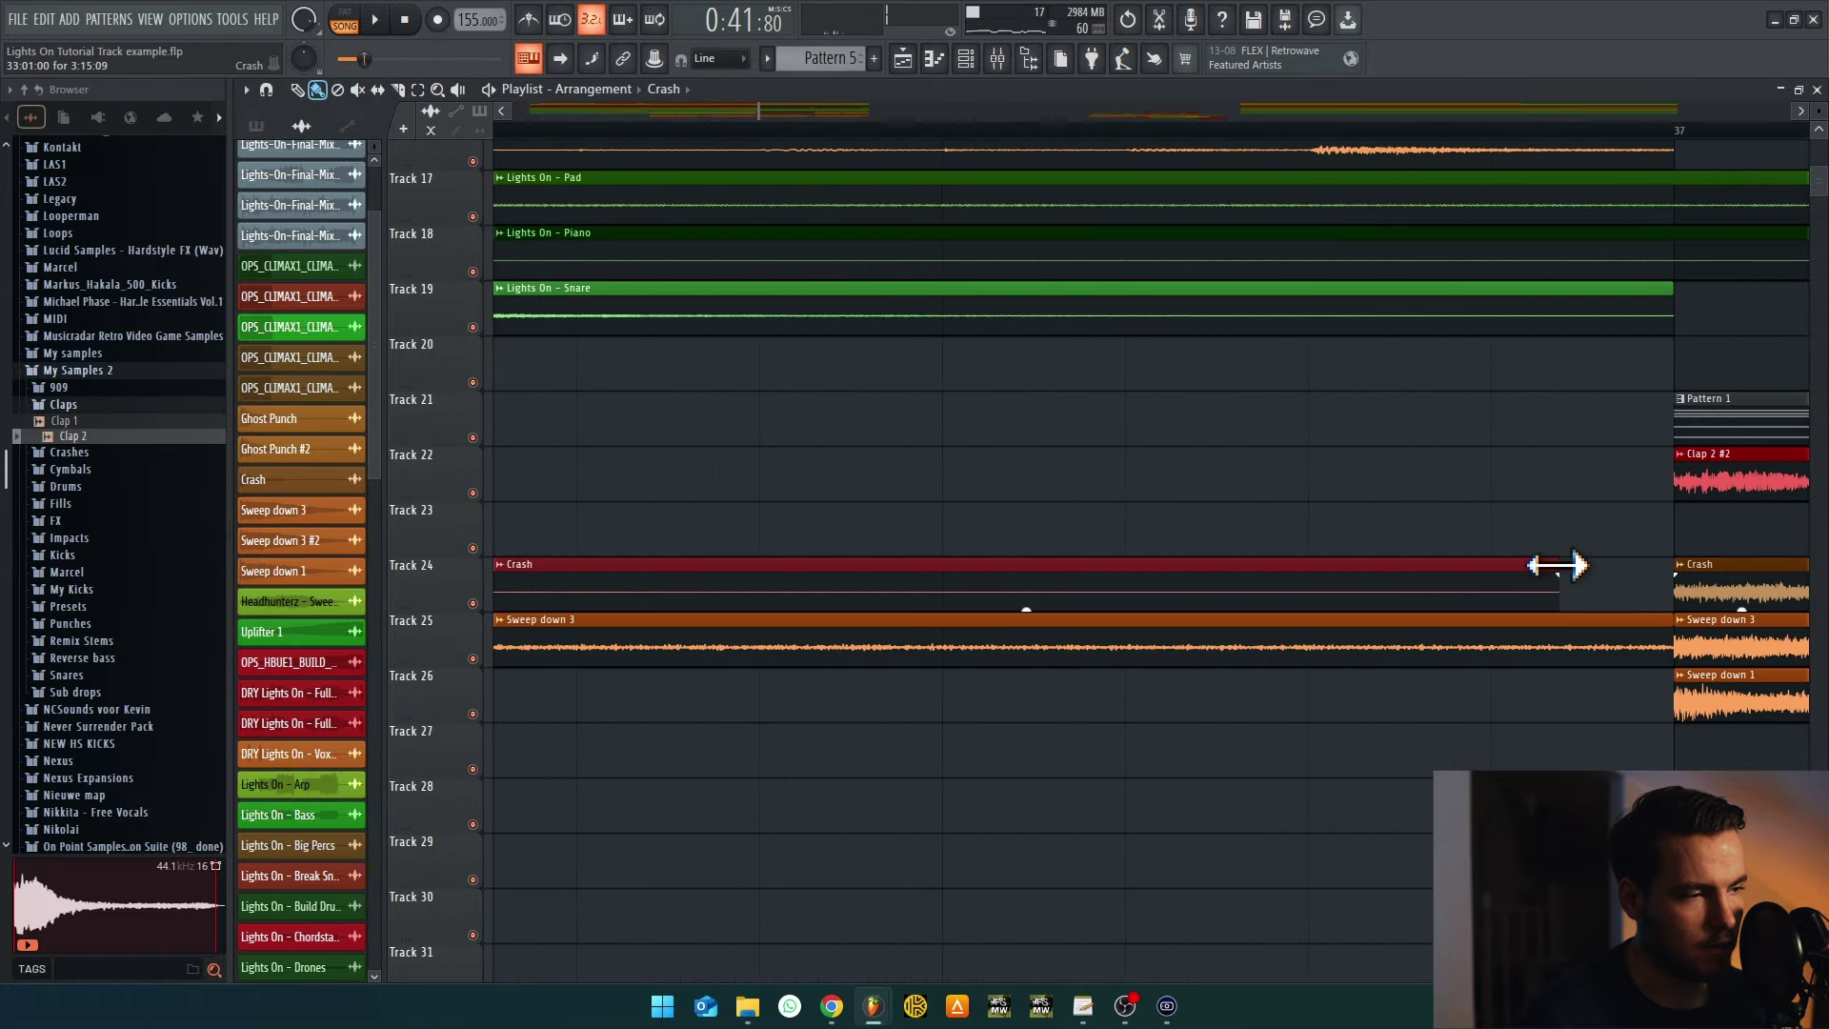
pyautogui.scroll(-5, 1523, 575)
# Shorten the Crash clip at bar 33 to one bar and repeat it at bars 34, 35 and 36
pyautogui.press('space')
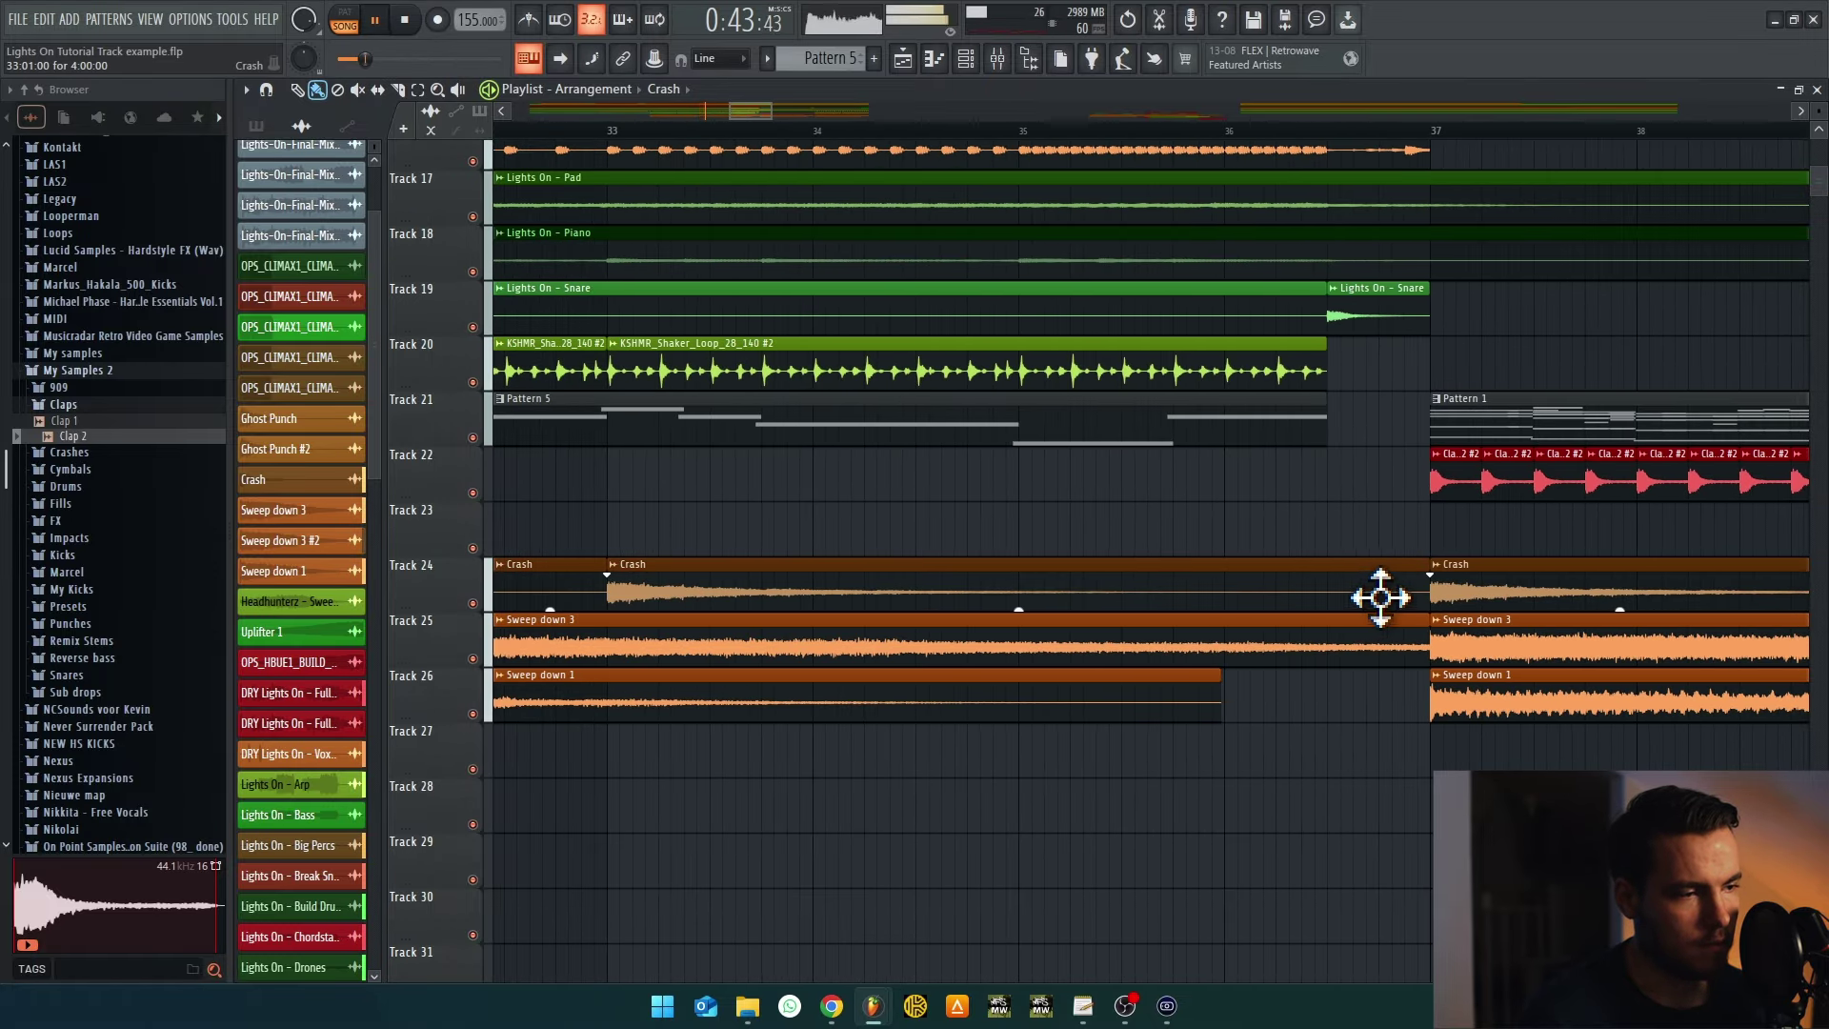
pyautogui.moveTo(1423, 569); pyautogui.dragTo(1242, 569)
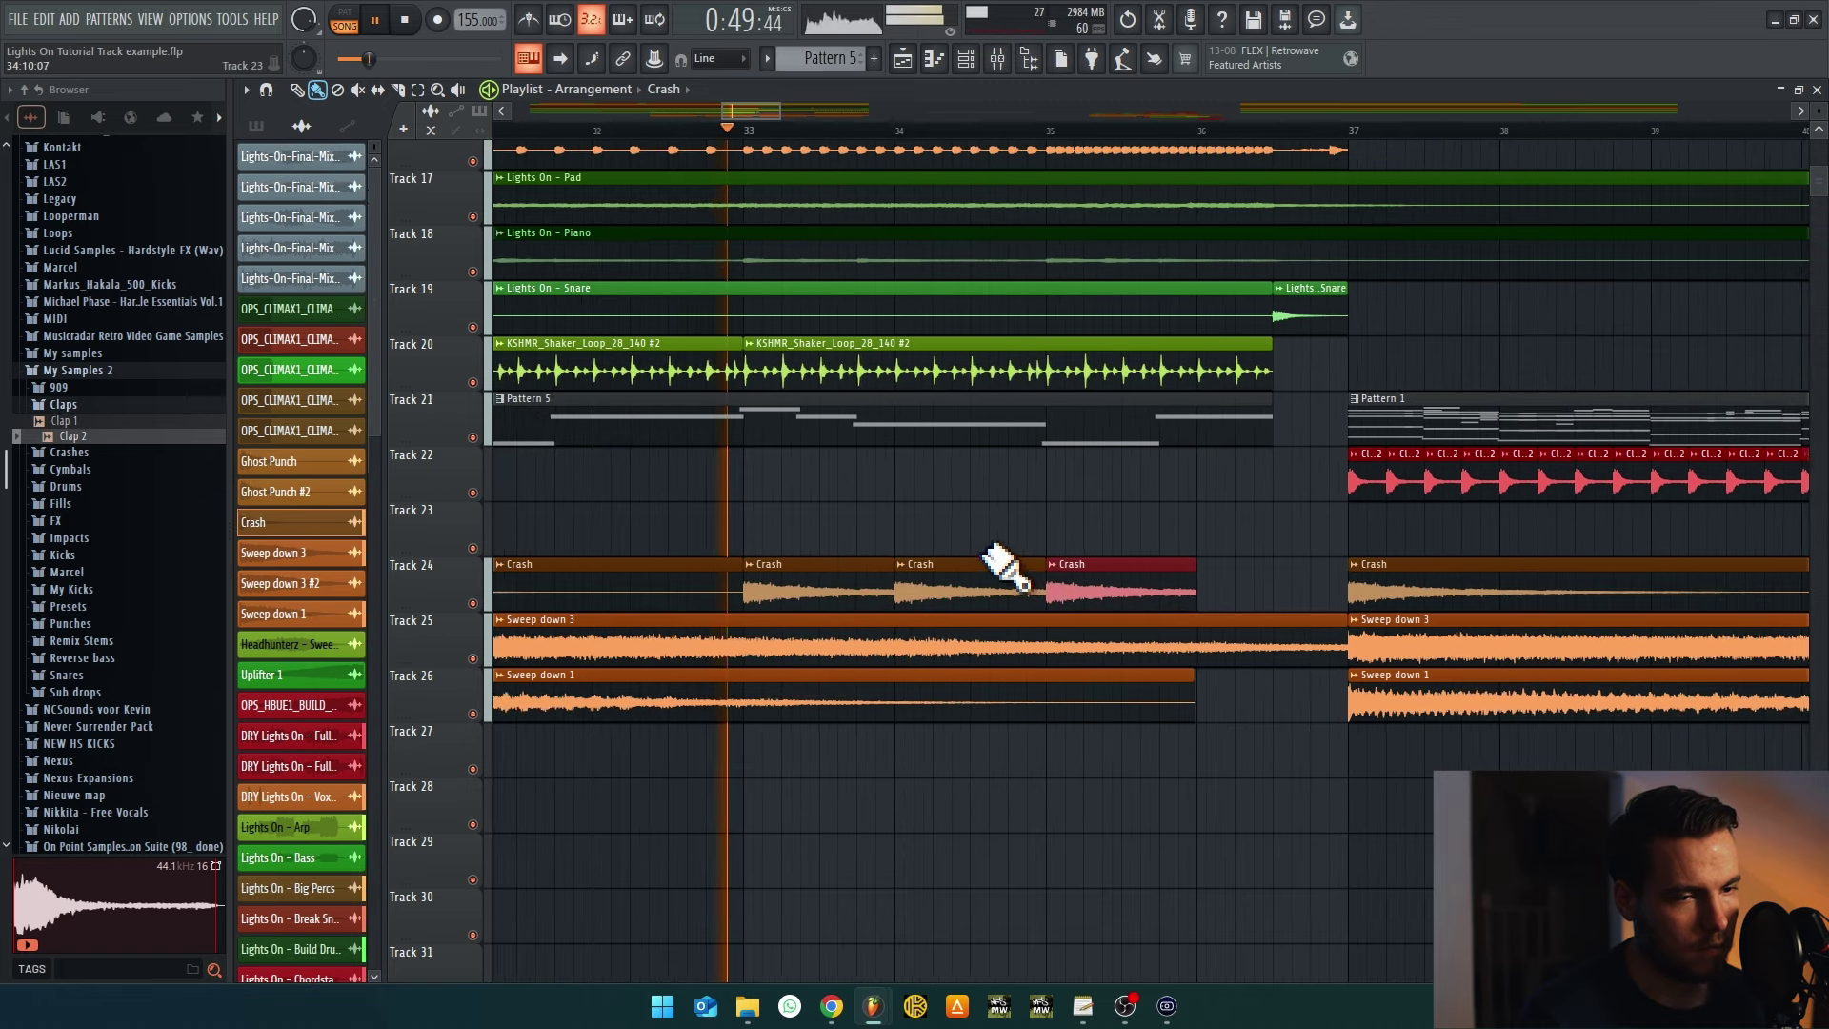
pyautogui.scroll(-1, 1266, 523)
pyautogui.moveTo(1143, 571); pyautogui.dragTo(1315, 553)
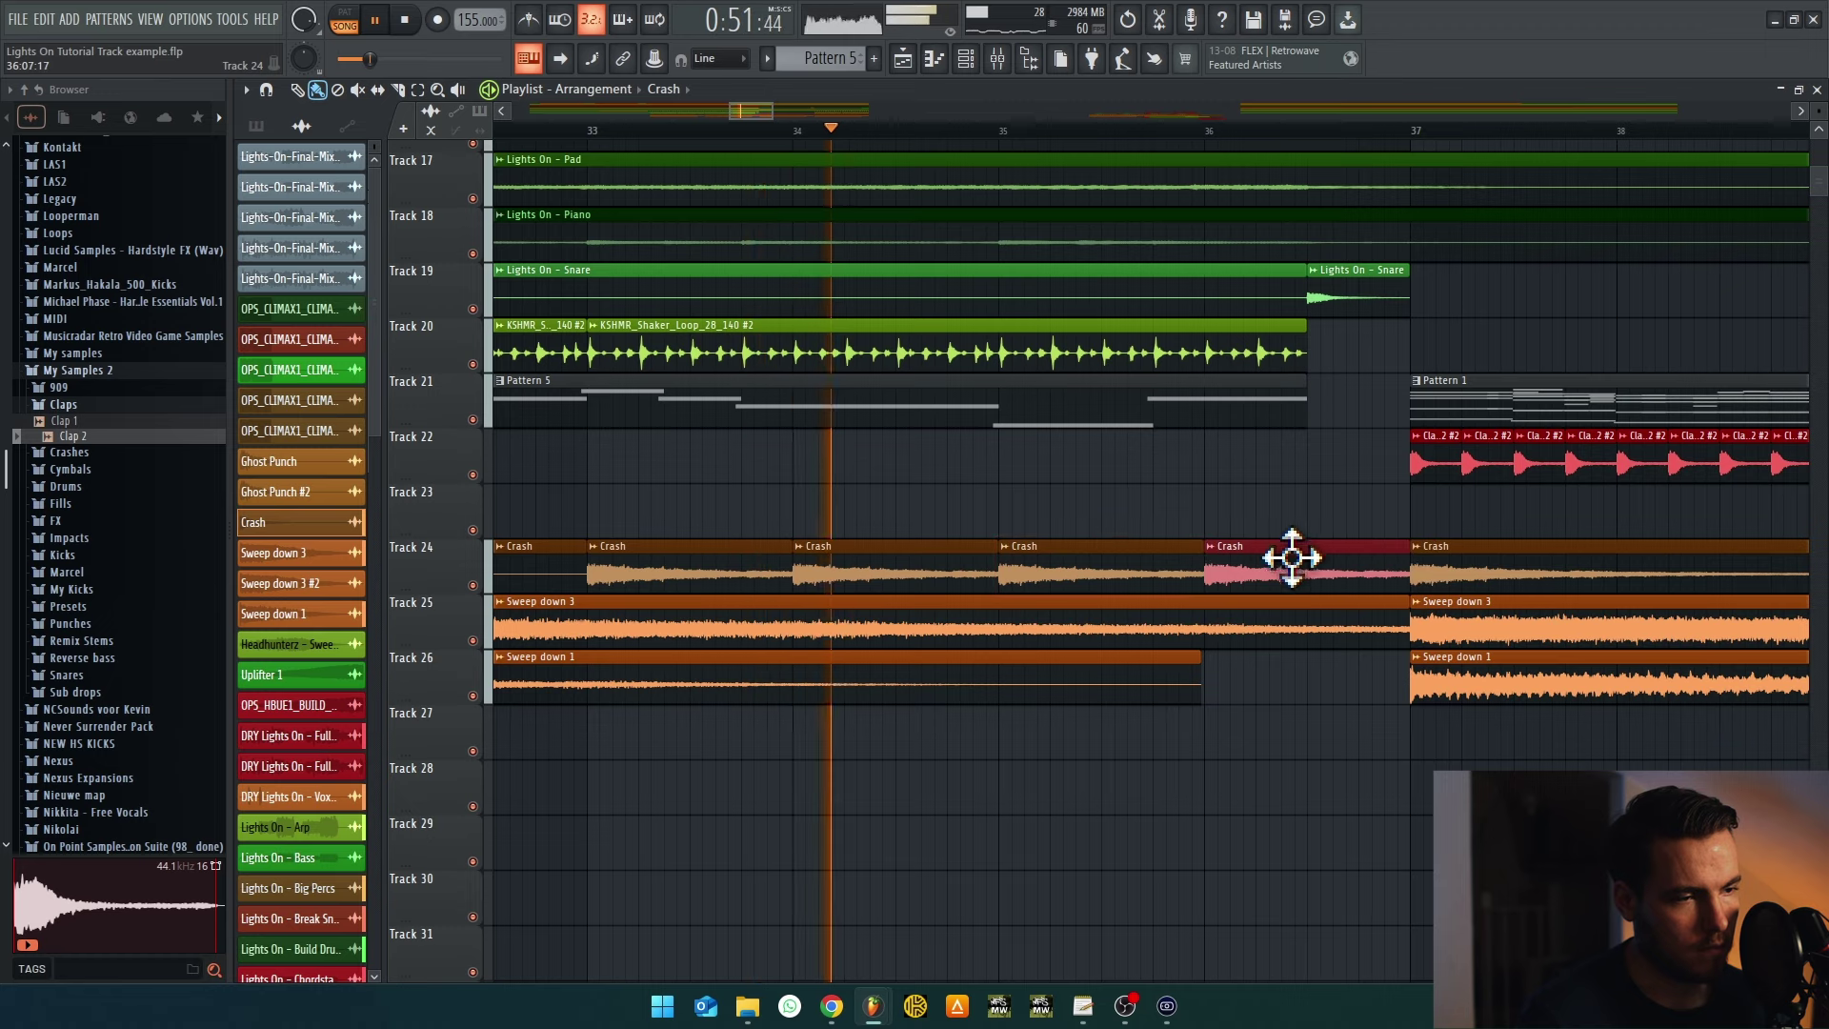
# Split the bar 35 crash into two half-bar Crash hits and place a one-bar Crash again at bar 36
pyautogui.rightClick(1276, 563)
pyautogui.moveTo(1204, 543)
pyautogui.mouseDown()
pyautogui.moveTo(1091, 572)
pyautogui.moveTo(1197, 545)
pyautogui.mouseUp()
pyautogui.hotkey('ctrl', 'b')
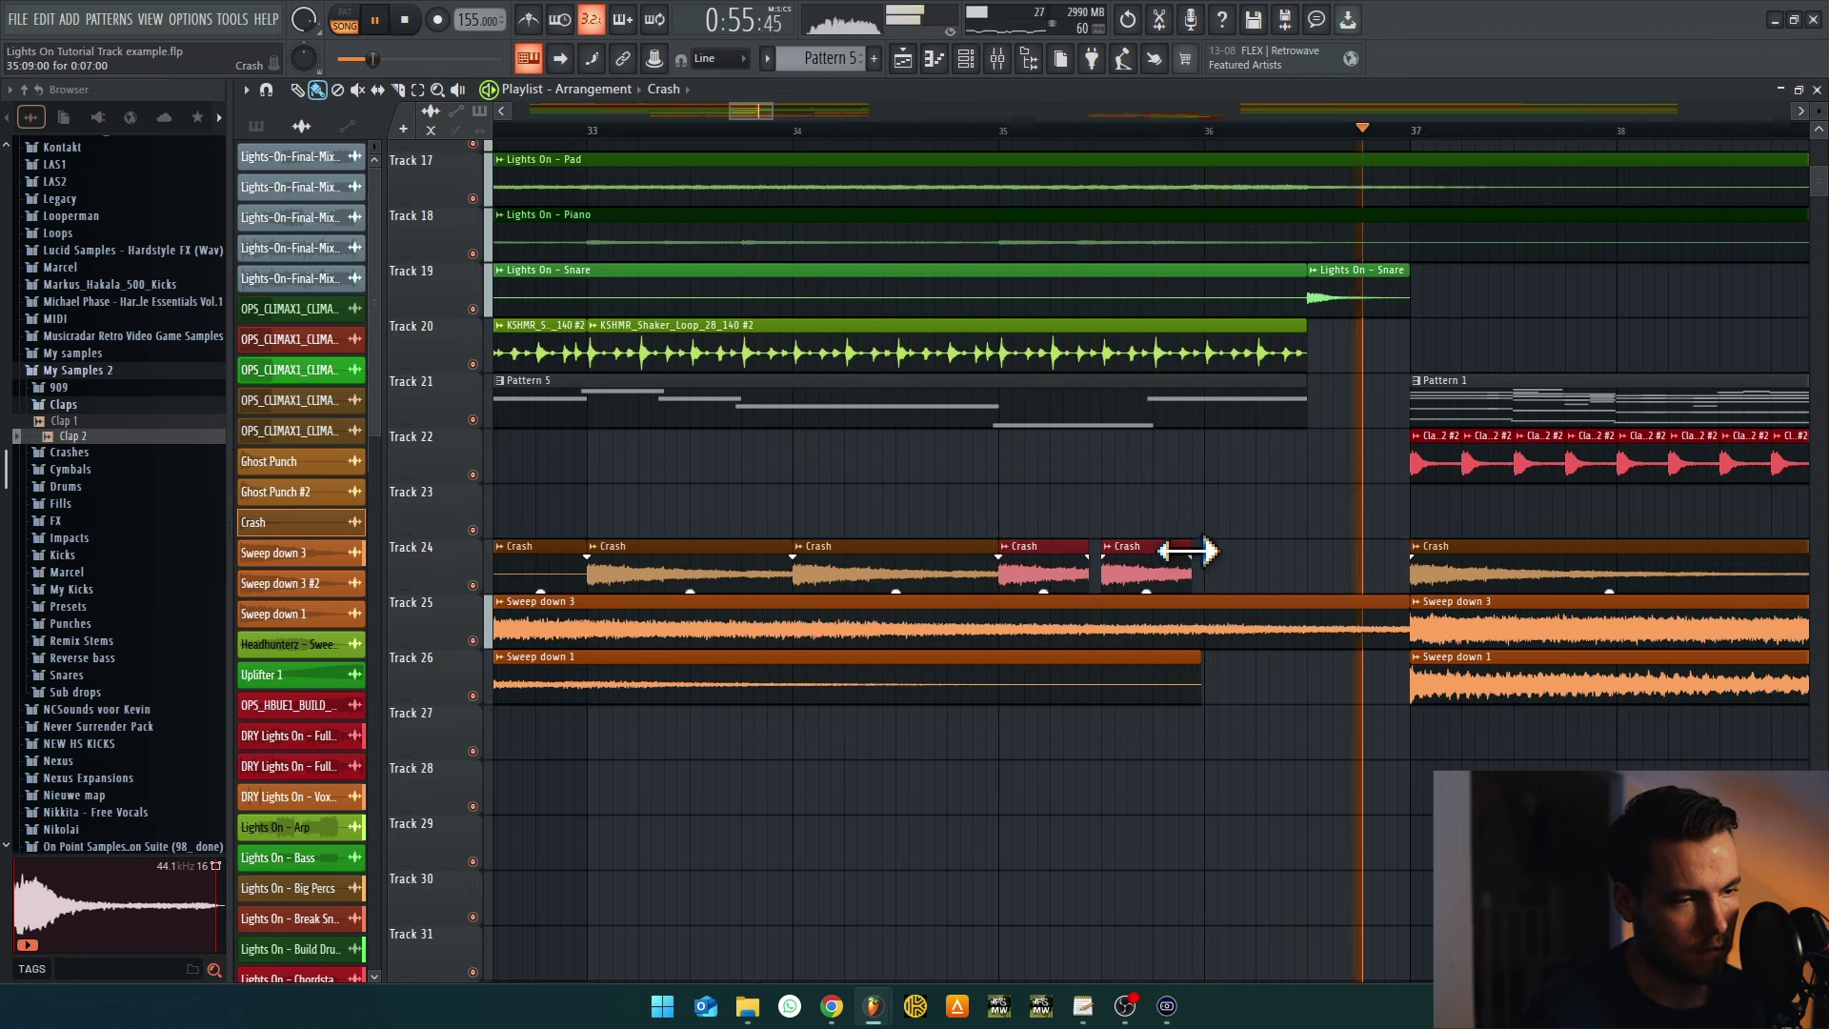
pyautogui.moveTo(889, 559); pyautogui.dragTo(1314, 549)
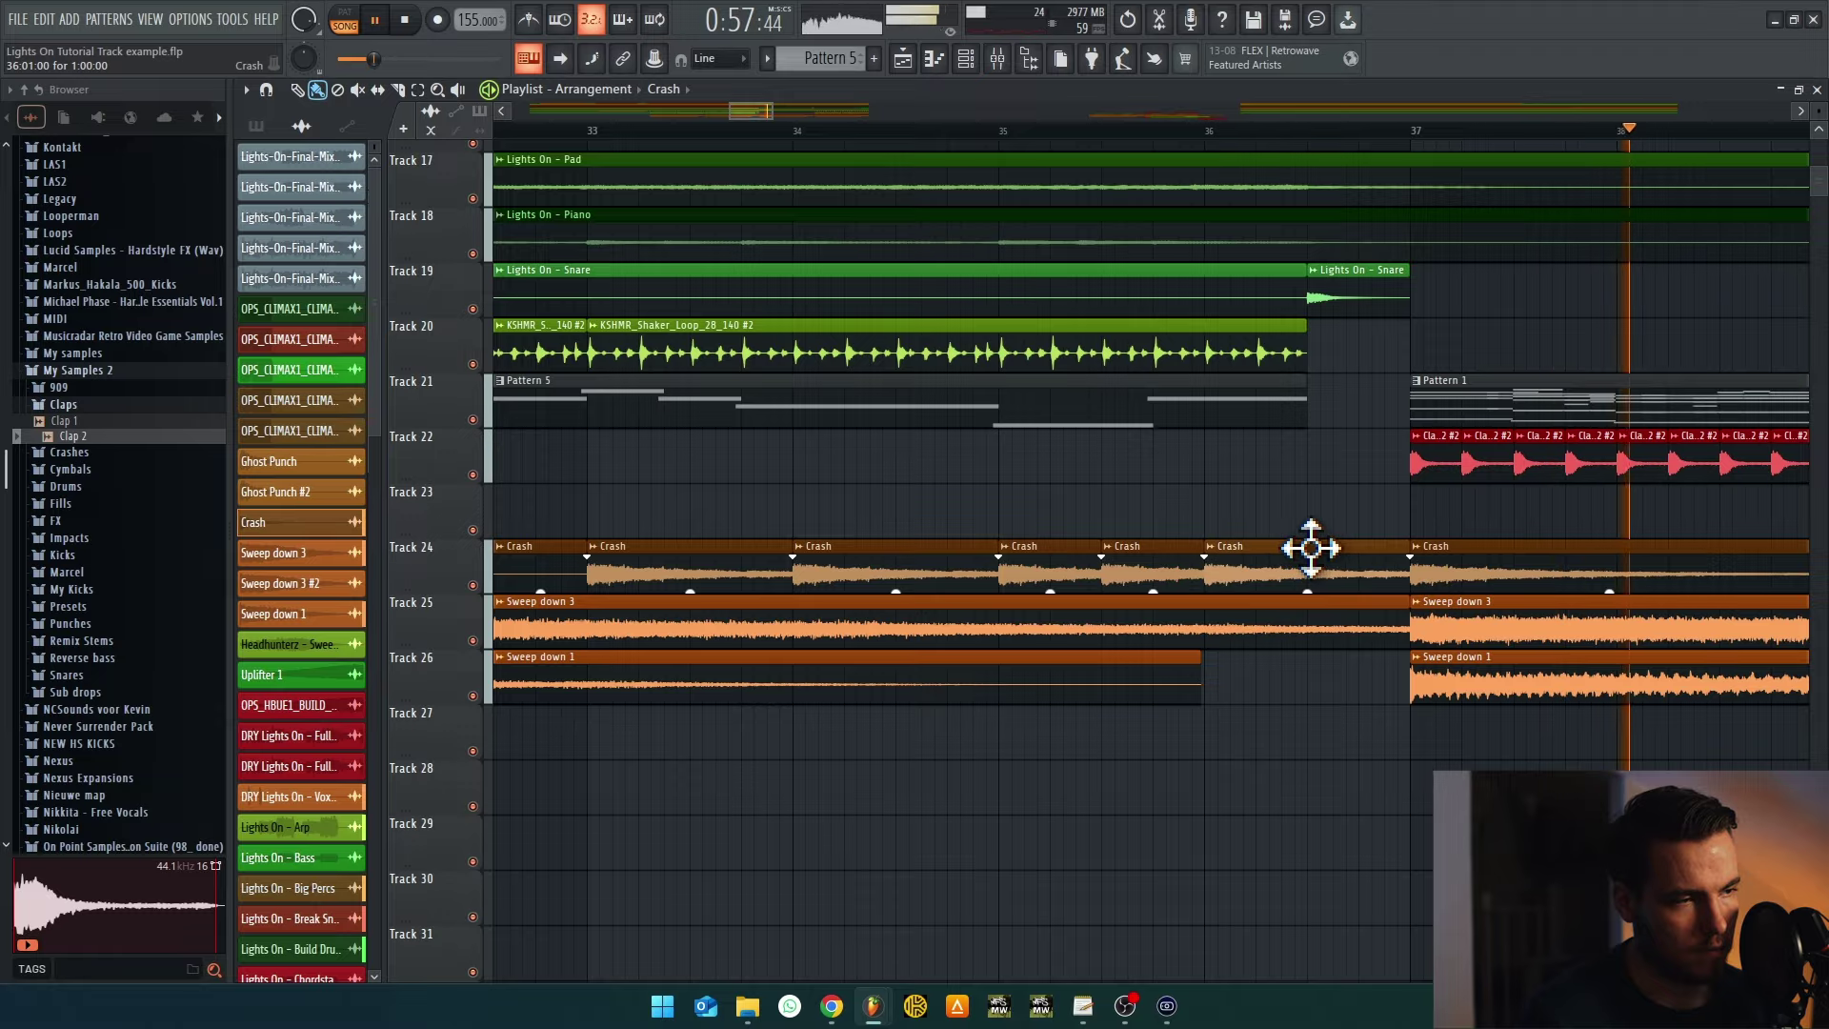
# Play from bar 29 and raise the mixer volumes of Break bass and Lights On - Kick, the kick to about 54%
pyautogui.scroll(-5, 1308, 543)
pyautogui.scroll(-2, 1093, 596)
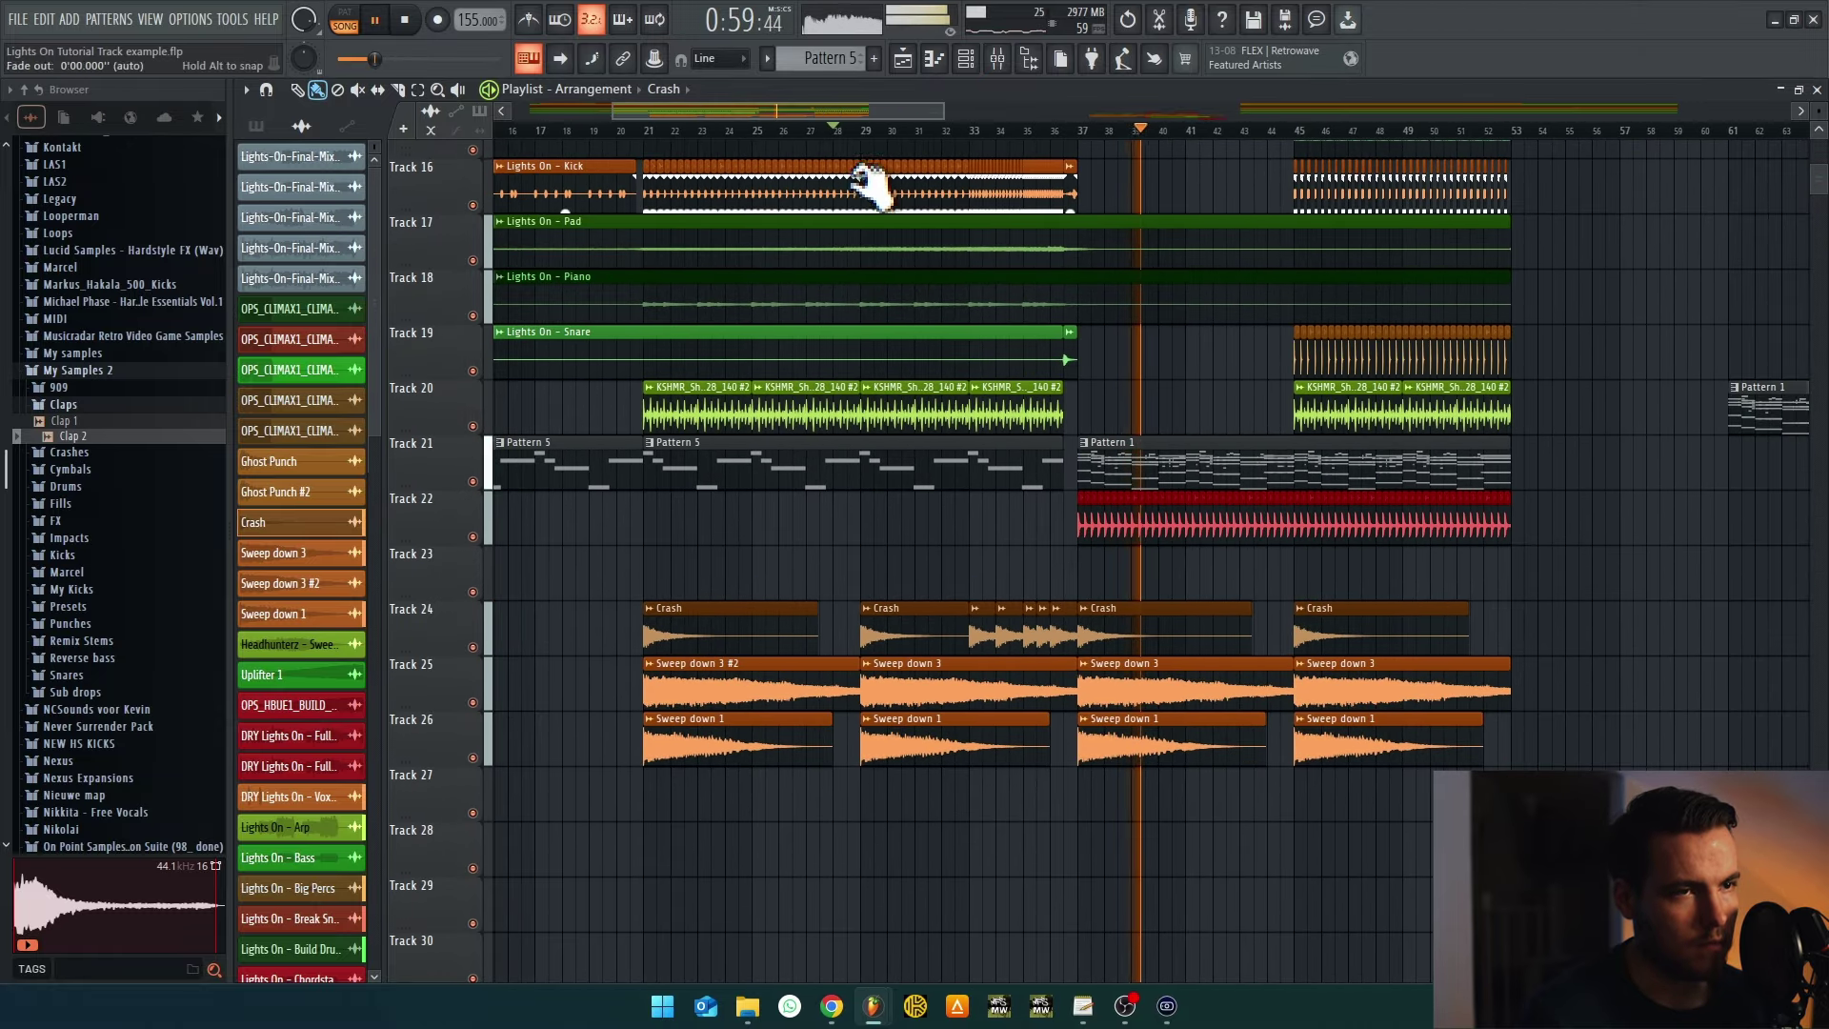
pyautogui.click(865, 133)
pyautogui.scroll(3, 963, 641)
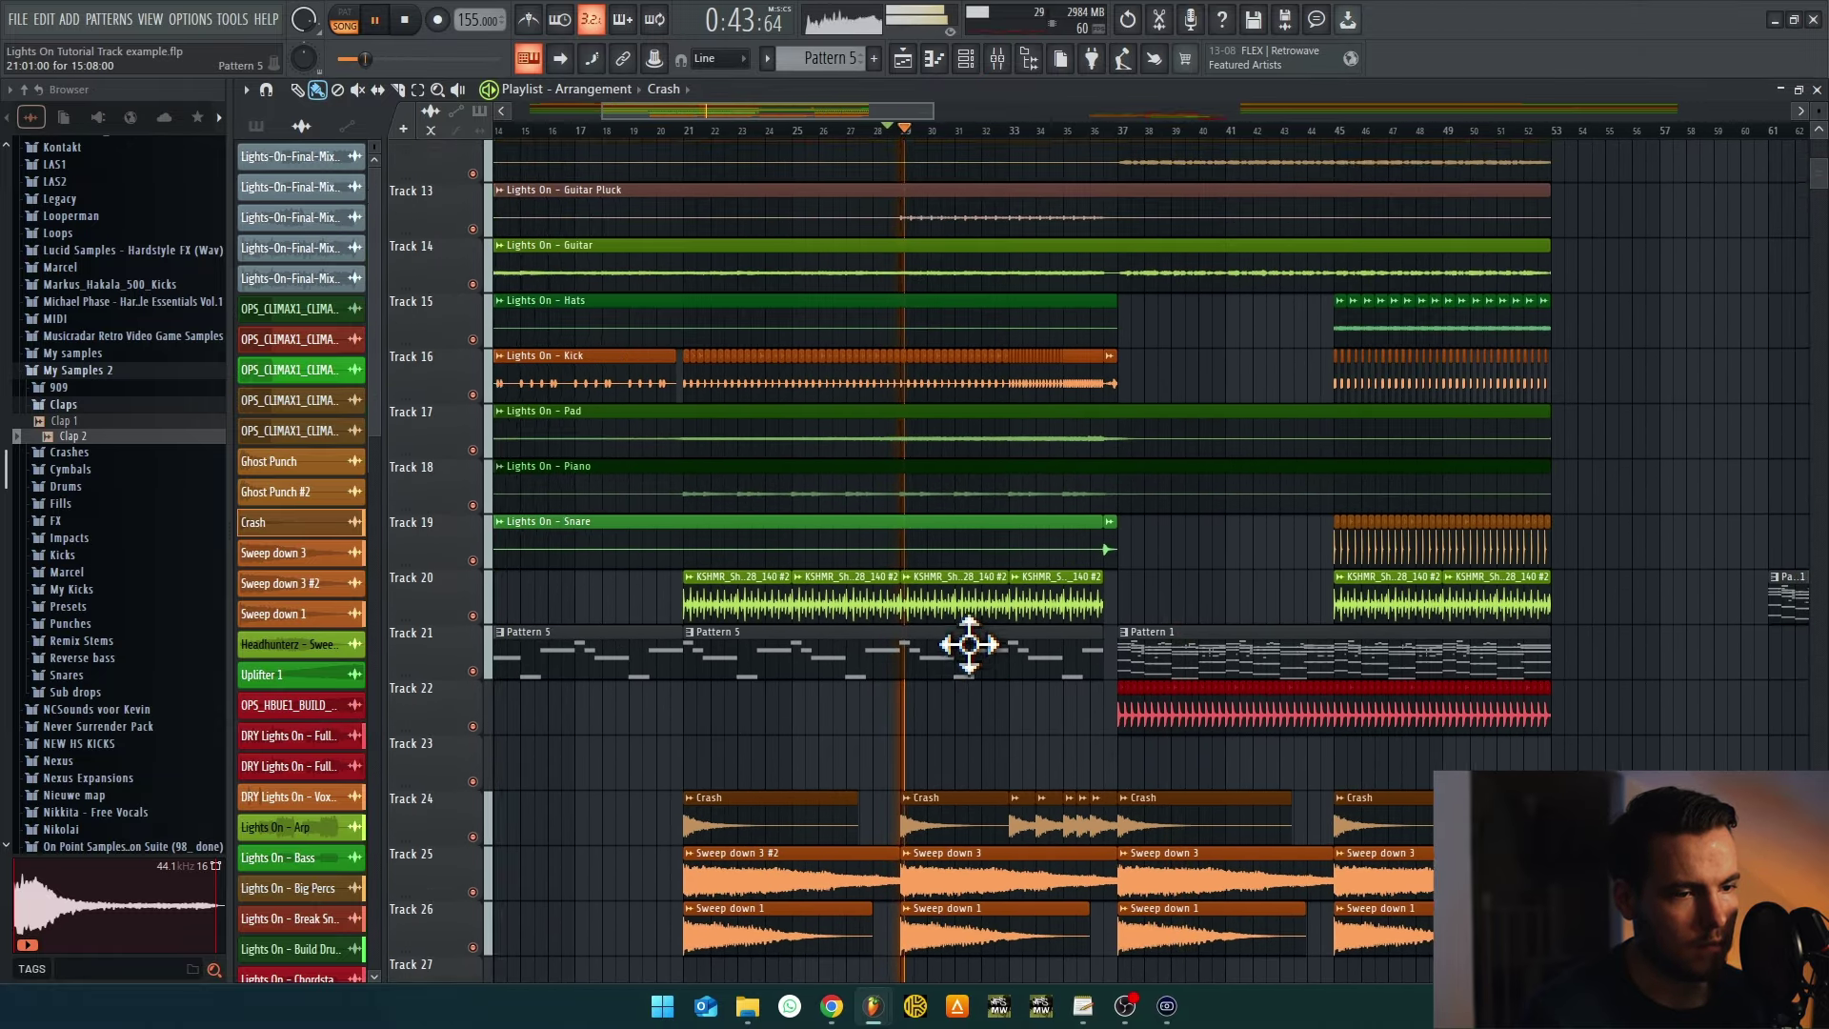
pyautogui.scroll(3, 1009, 599)
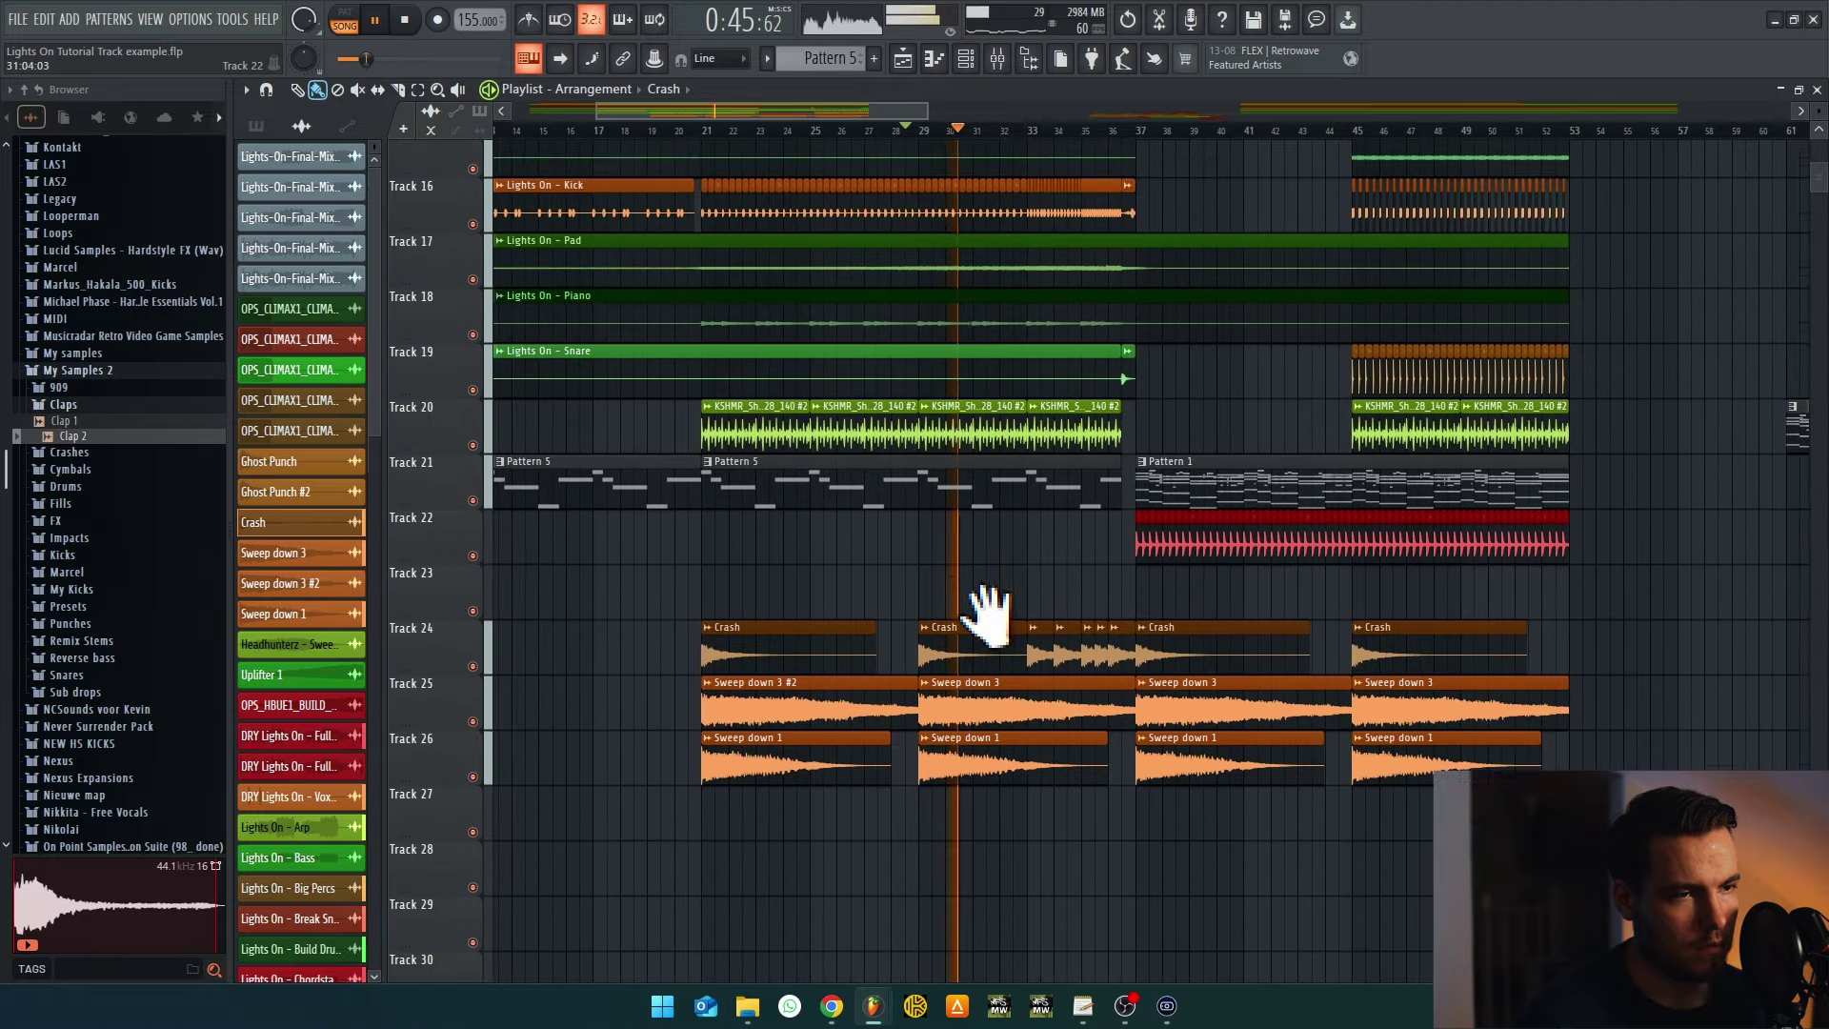
pyautogui.click(998, 58)
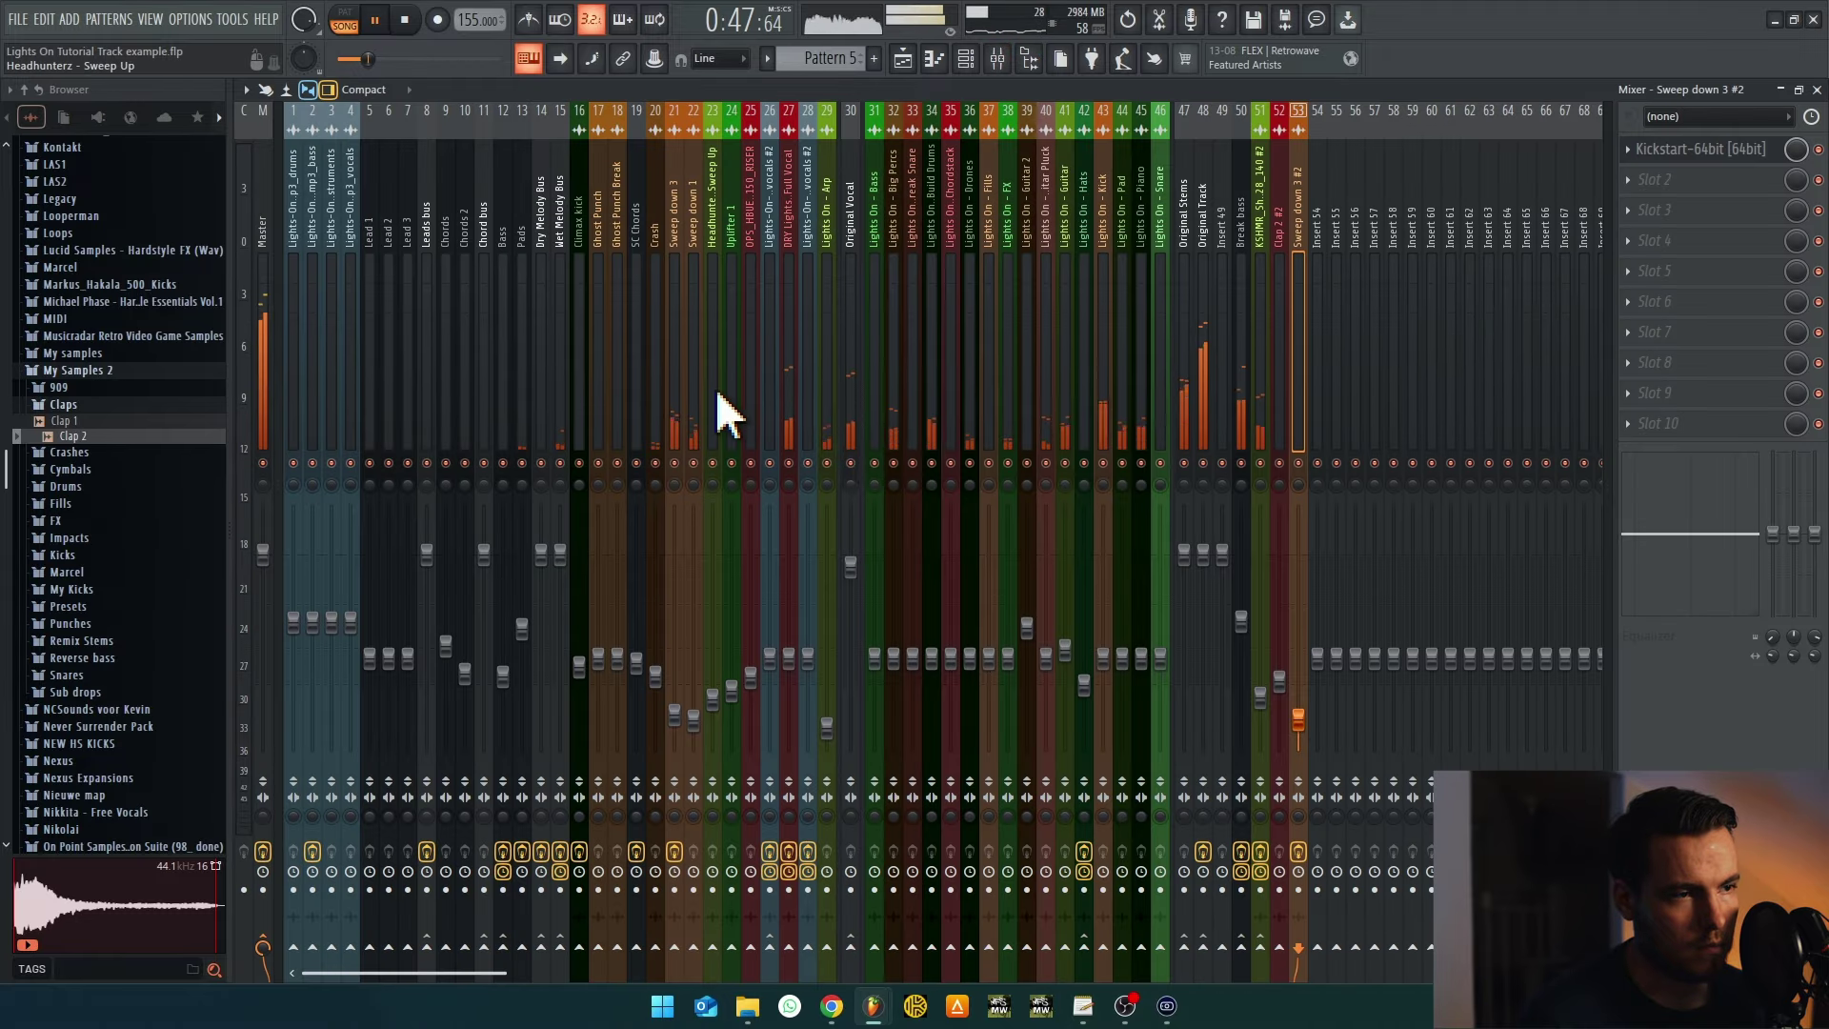
pyautogui.click(1108, 520)
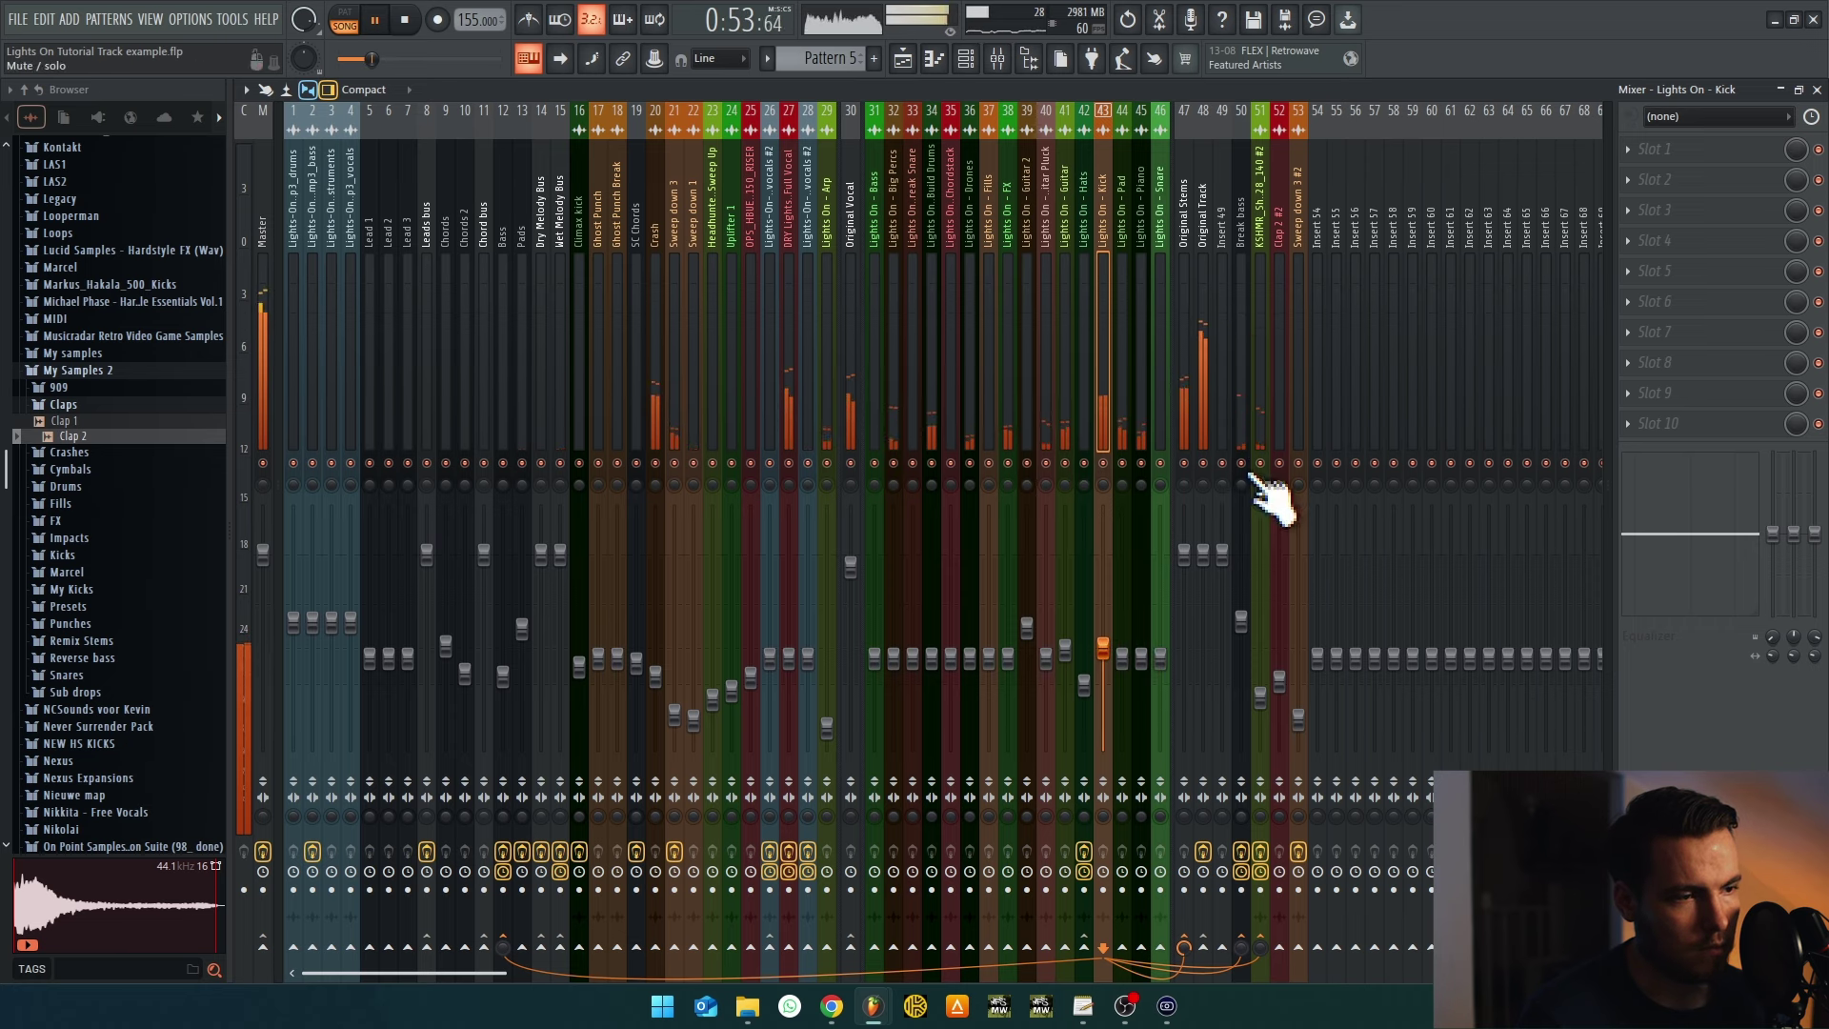
pyautogui.moveTo(1242, 618); pyautogui.dragTo(1241, 601)
pyautogui.click(1104, 644)
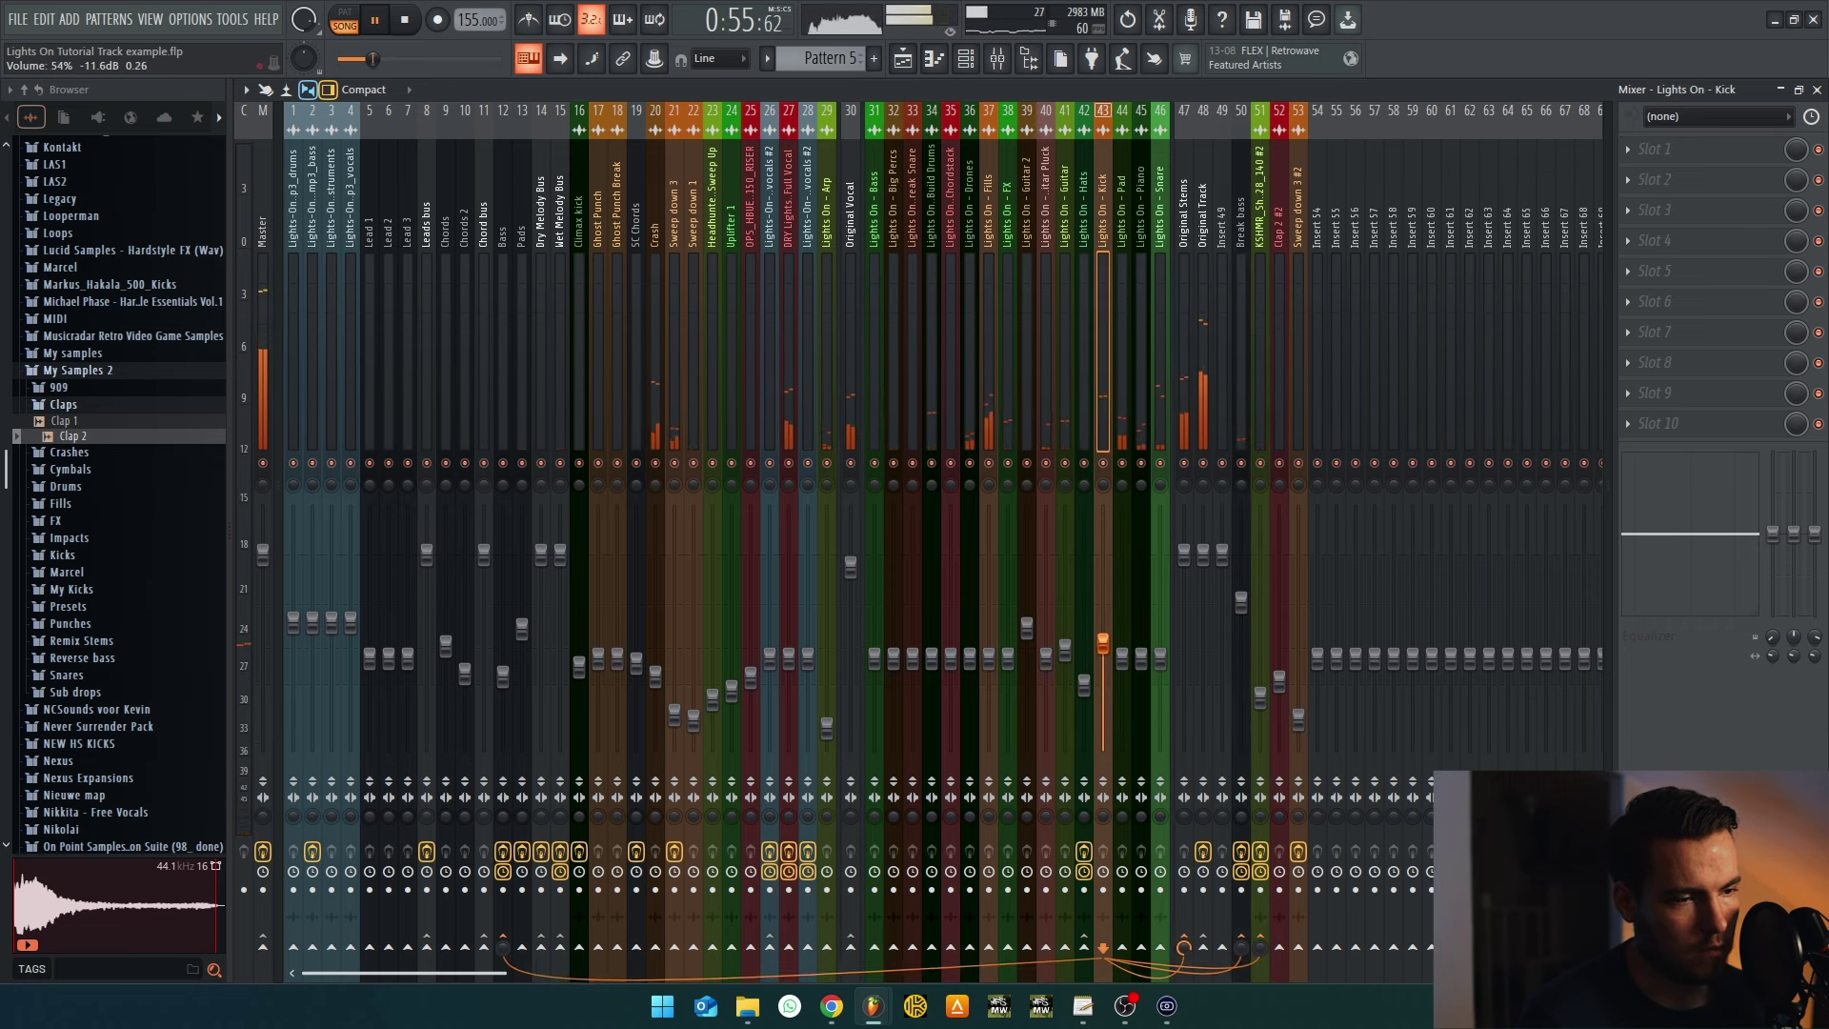
# Return to the playlist, restart playback from about bar 23 and save the project
pyautogui.click(902, 58)
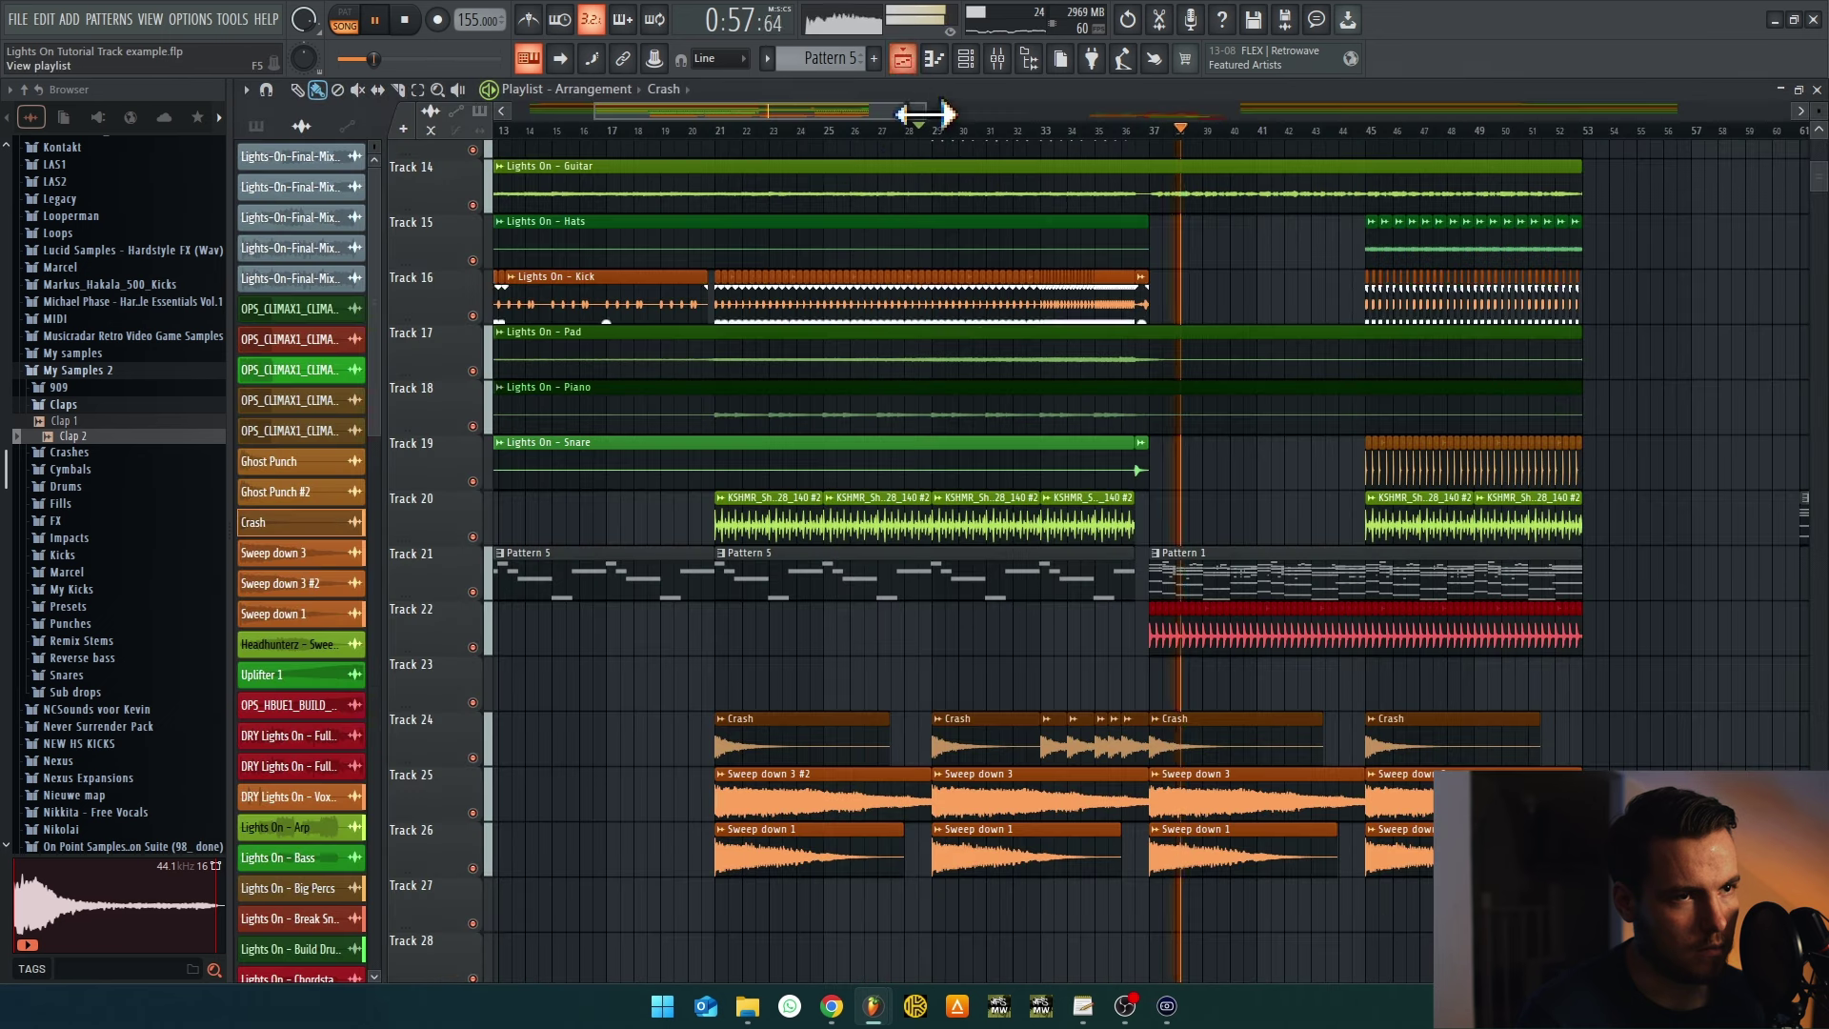
pyautogui.click(776, 132)
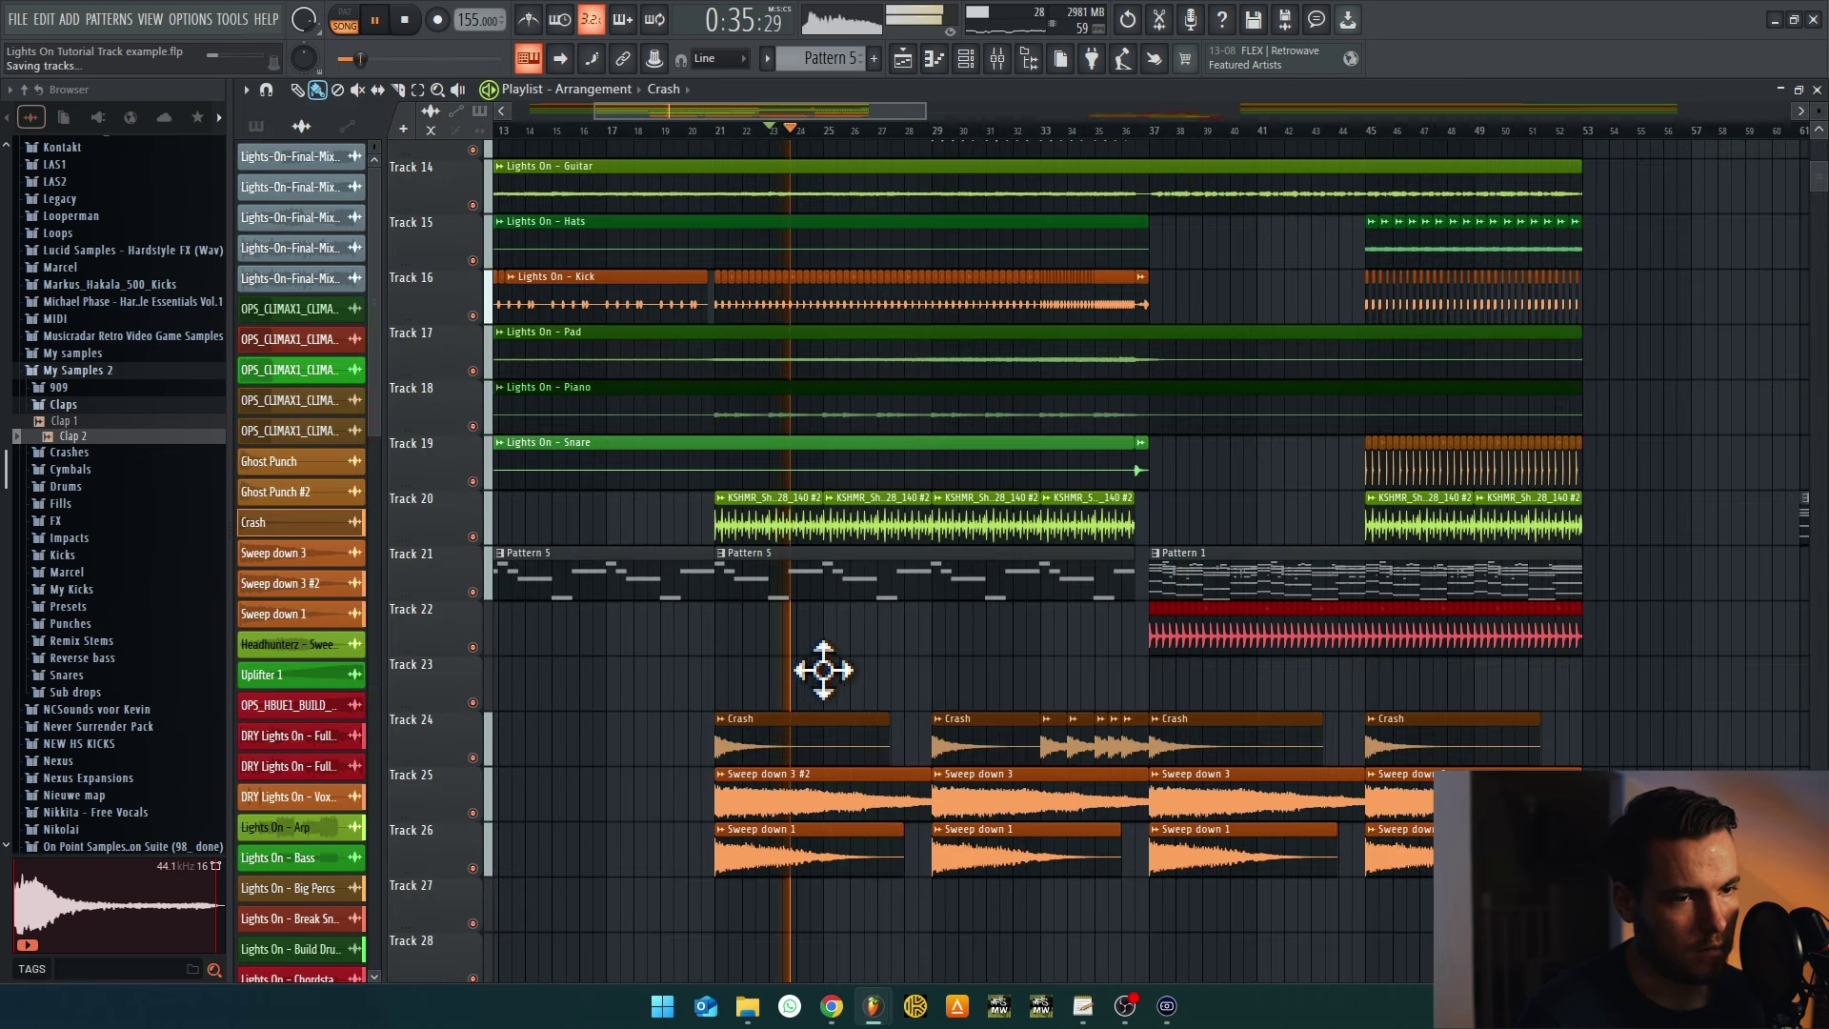
pyautogui.scroll(1, 886, 700)
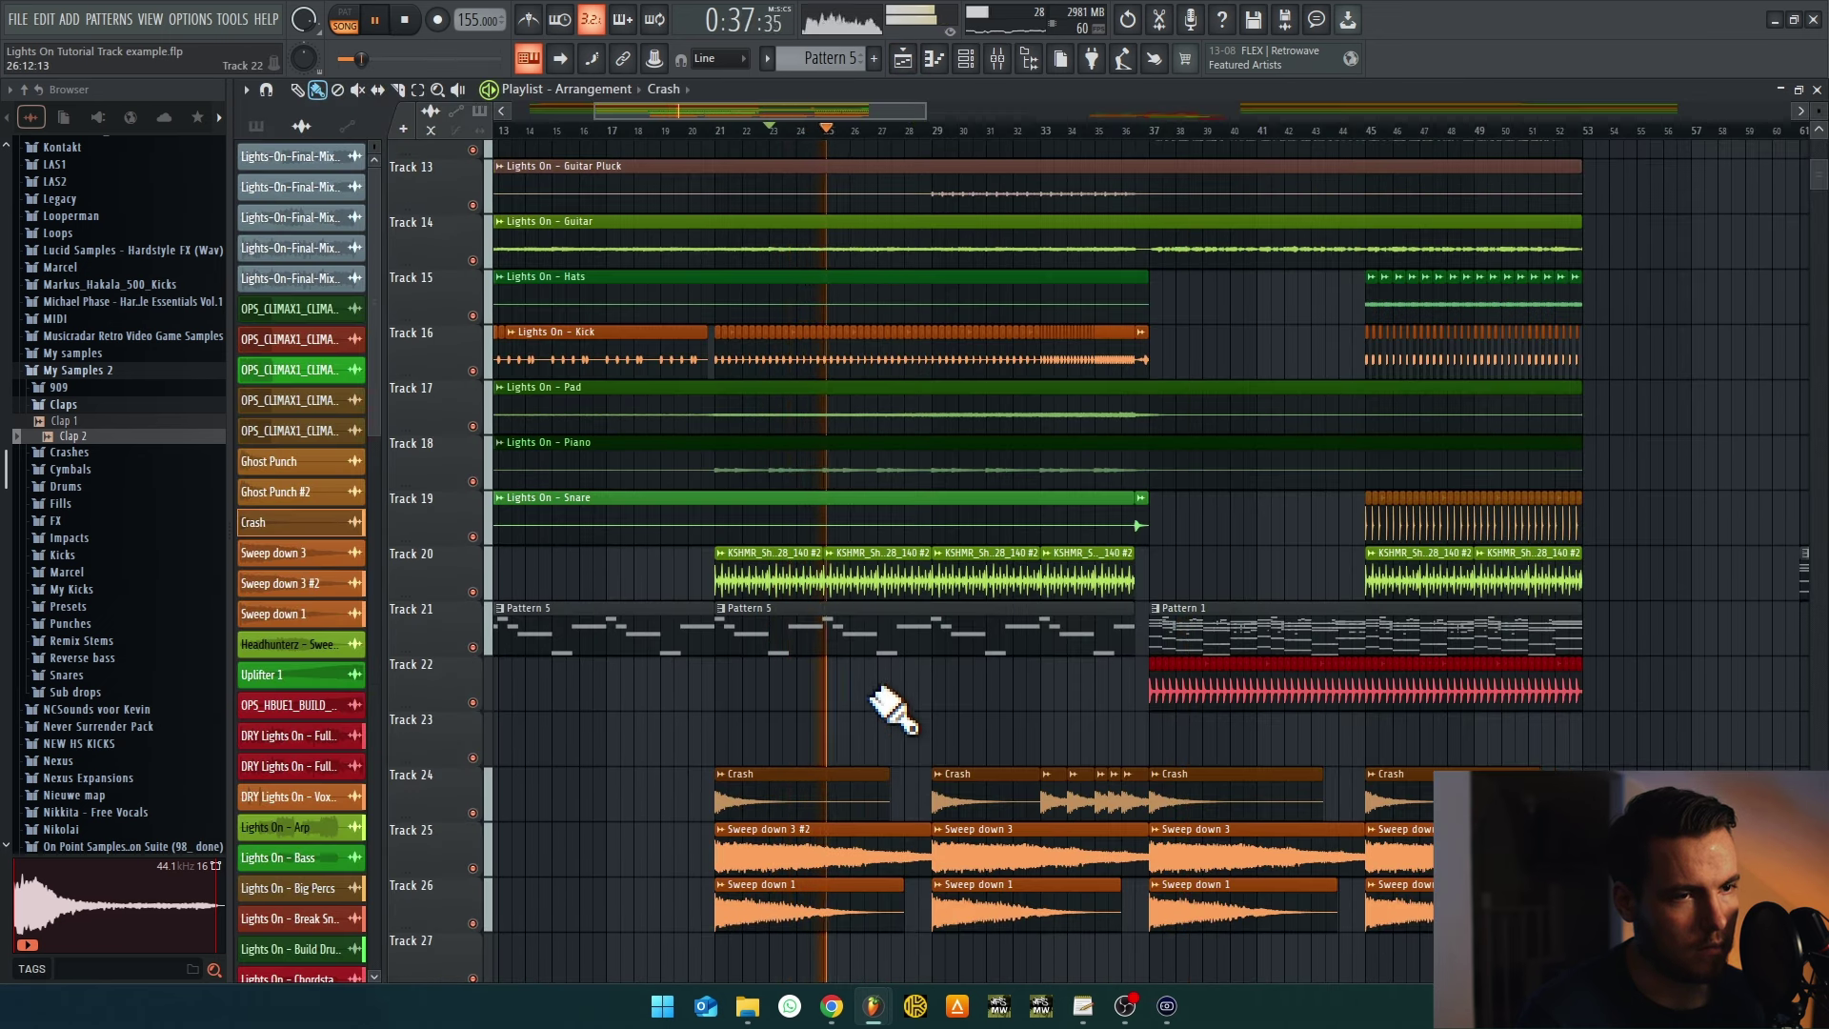
# Examine the playlist tracks during playback to check the layers between bars 21 and 37
pyautogui.scroll(6, 891, 707)
pyautogui.scroll(-2, 905, 619)
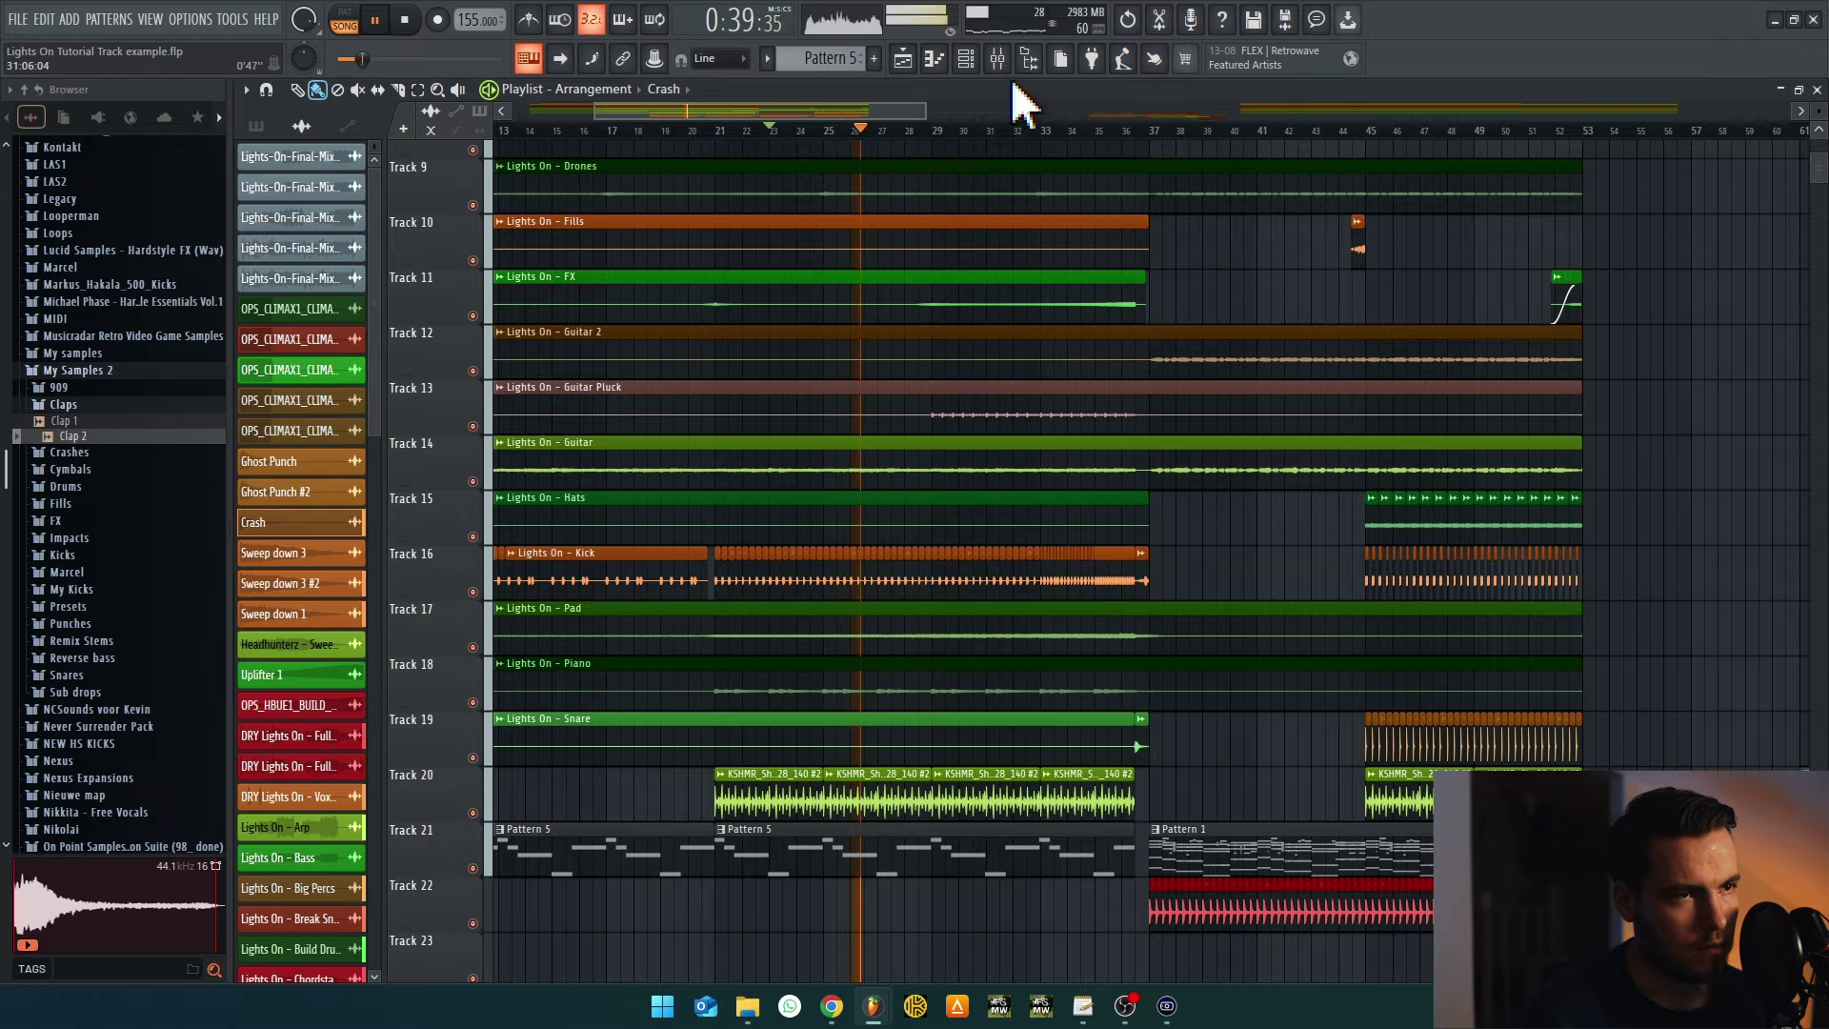
pyautogui.scroll(-7, 997, 673)
pyautogui.scroll(3, 906, 604)
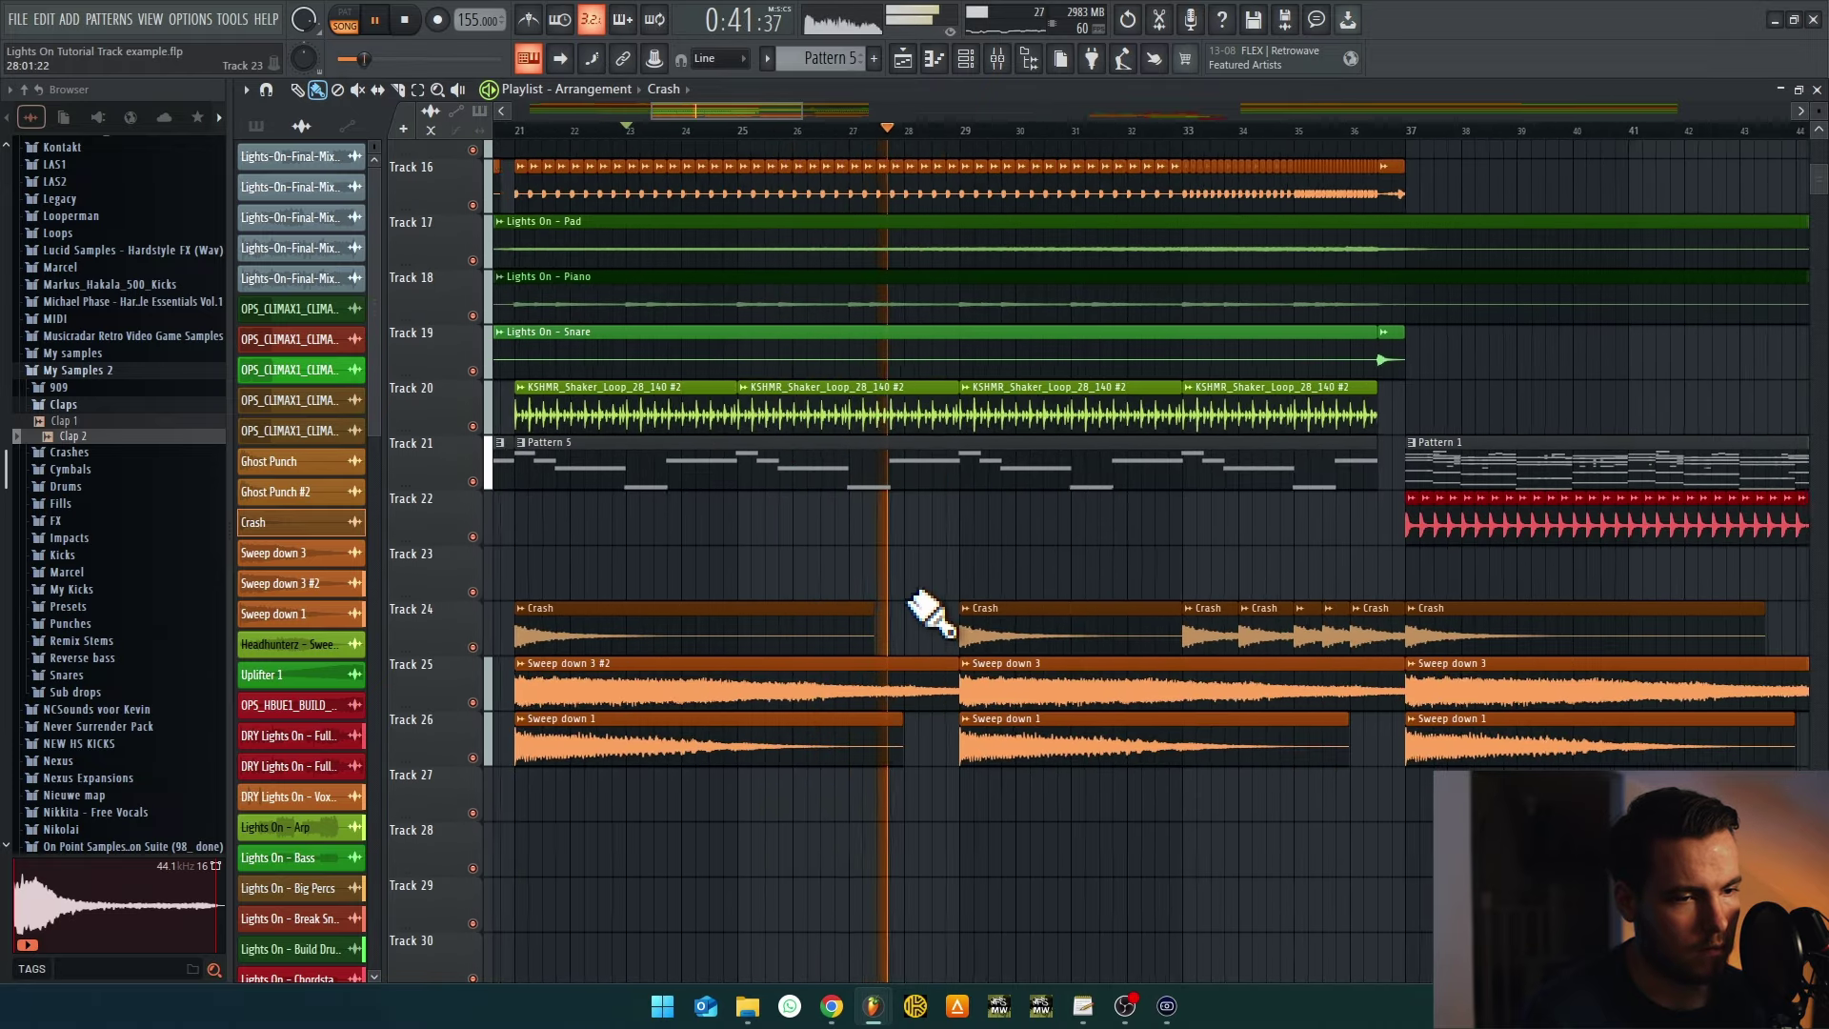
pyautogui.scroll(-1, 915, 572)
pyautogui.scroll(2, 918, 553)
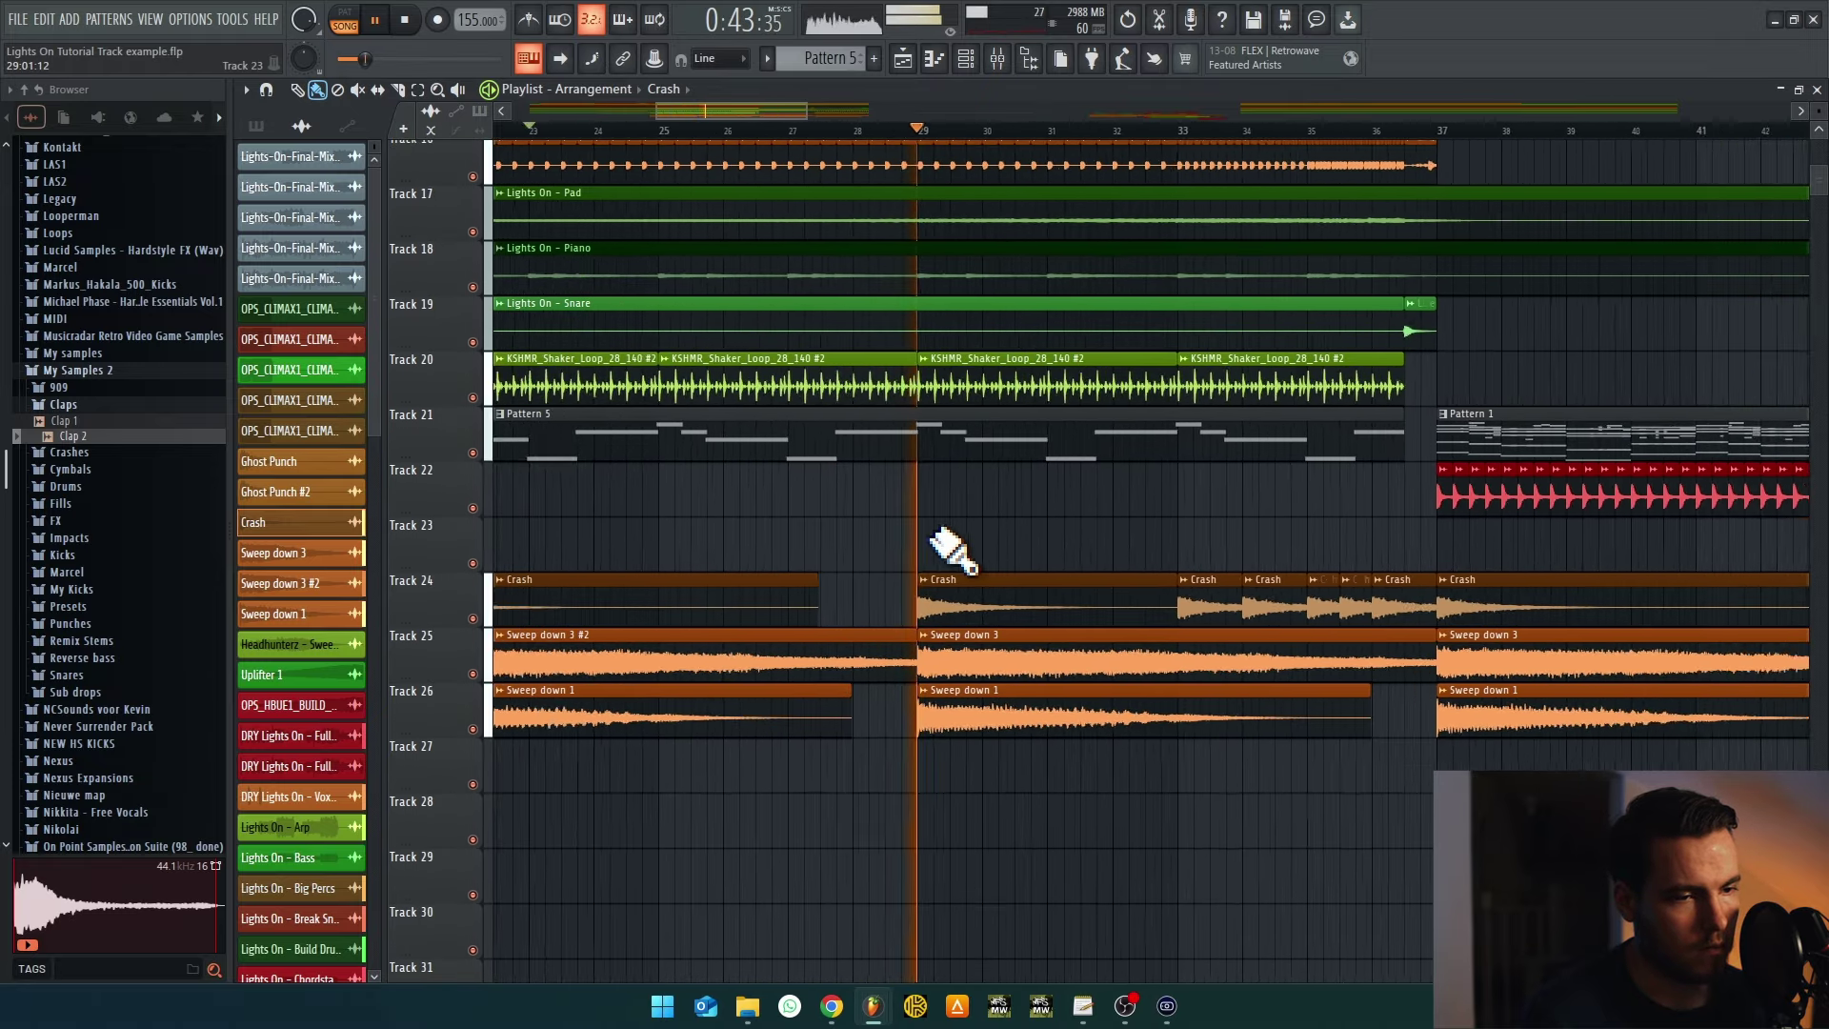
pyautogui.scroll(-4, 858, 552)
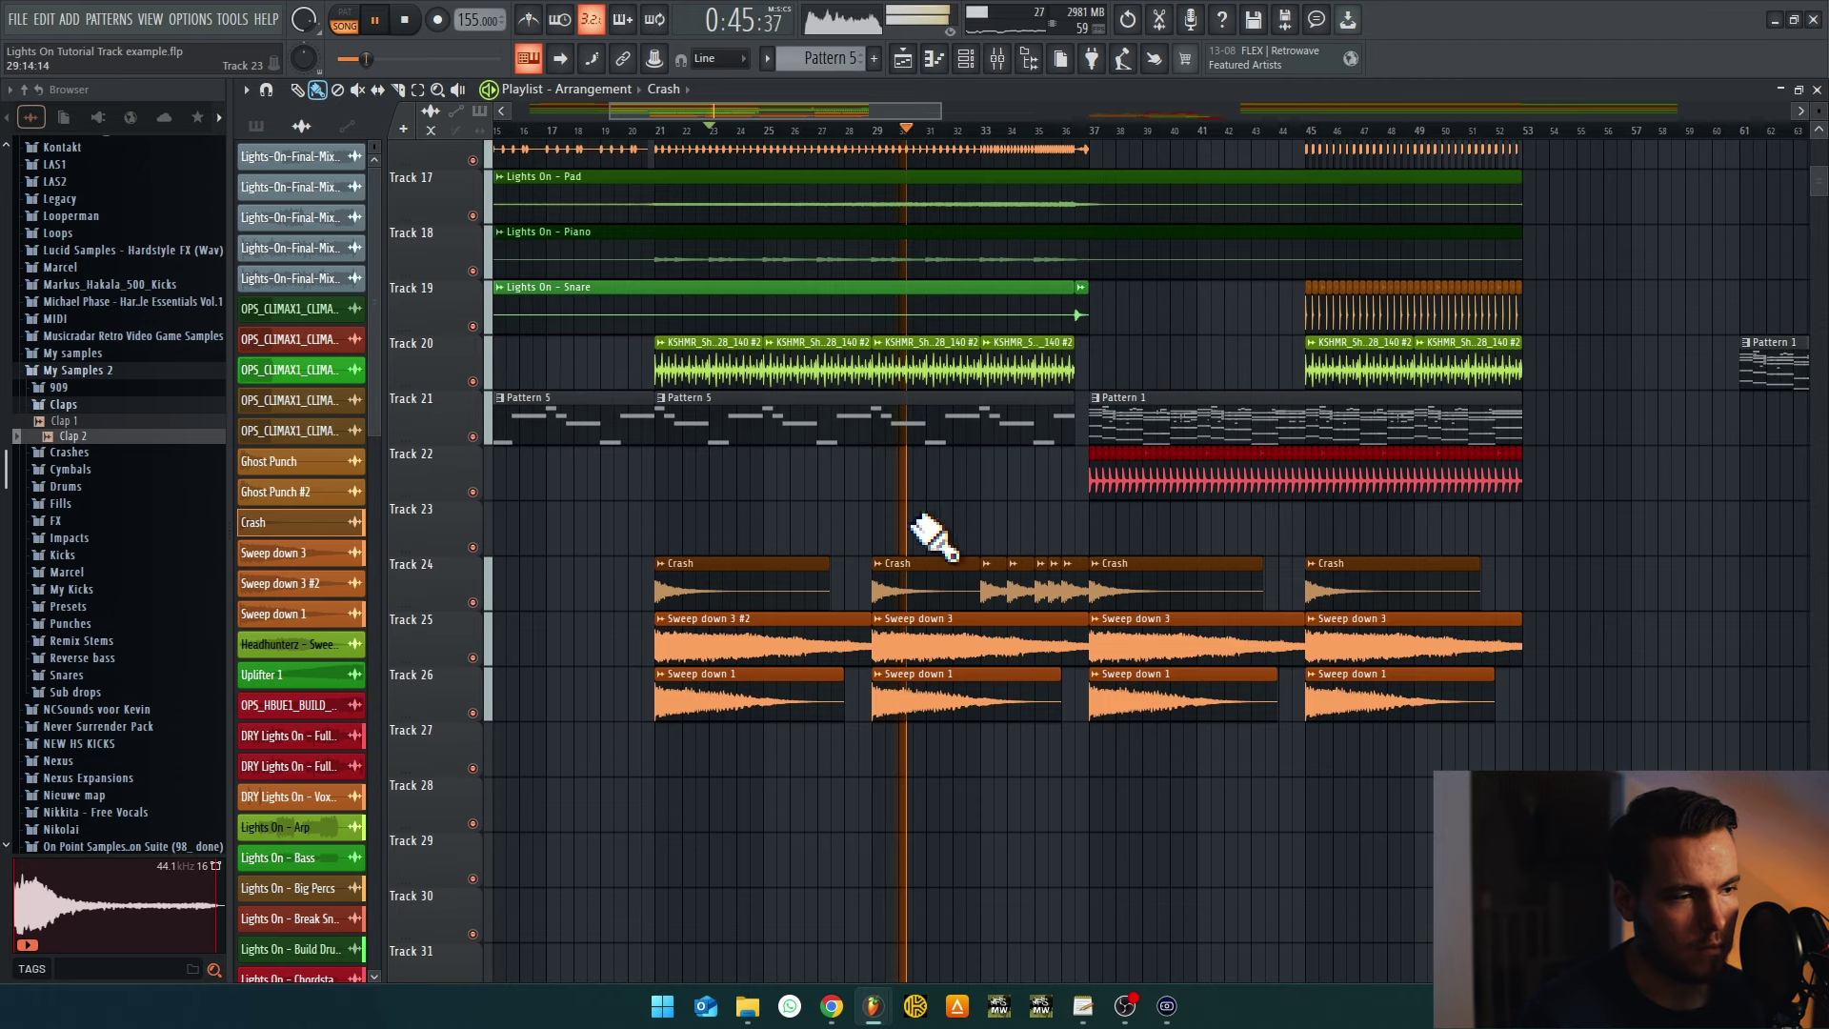
# Copy the Headhunterz - Sweep Up clip from Track 27 around bar 99 to Track 23 at bar 27
pyautogui.scroll(-3, 1127, 727)
pyautogui.hscroll(4, 1307, 551)
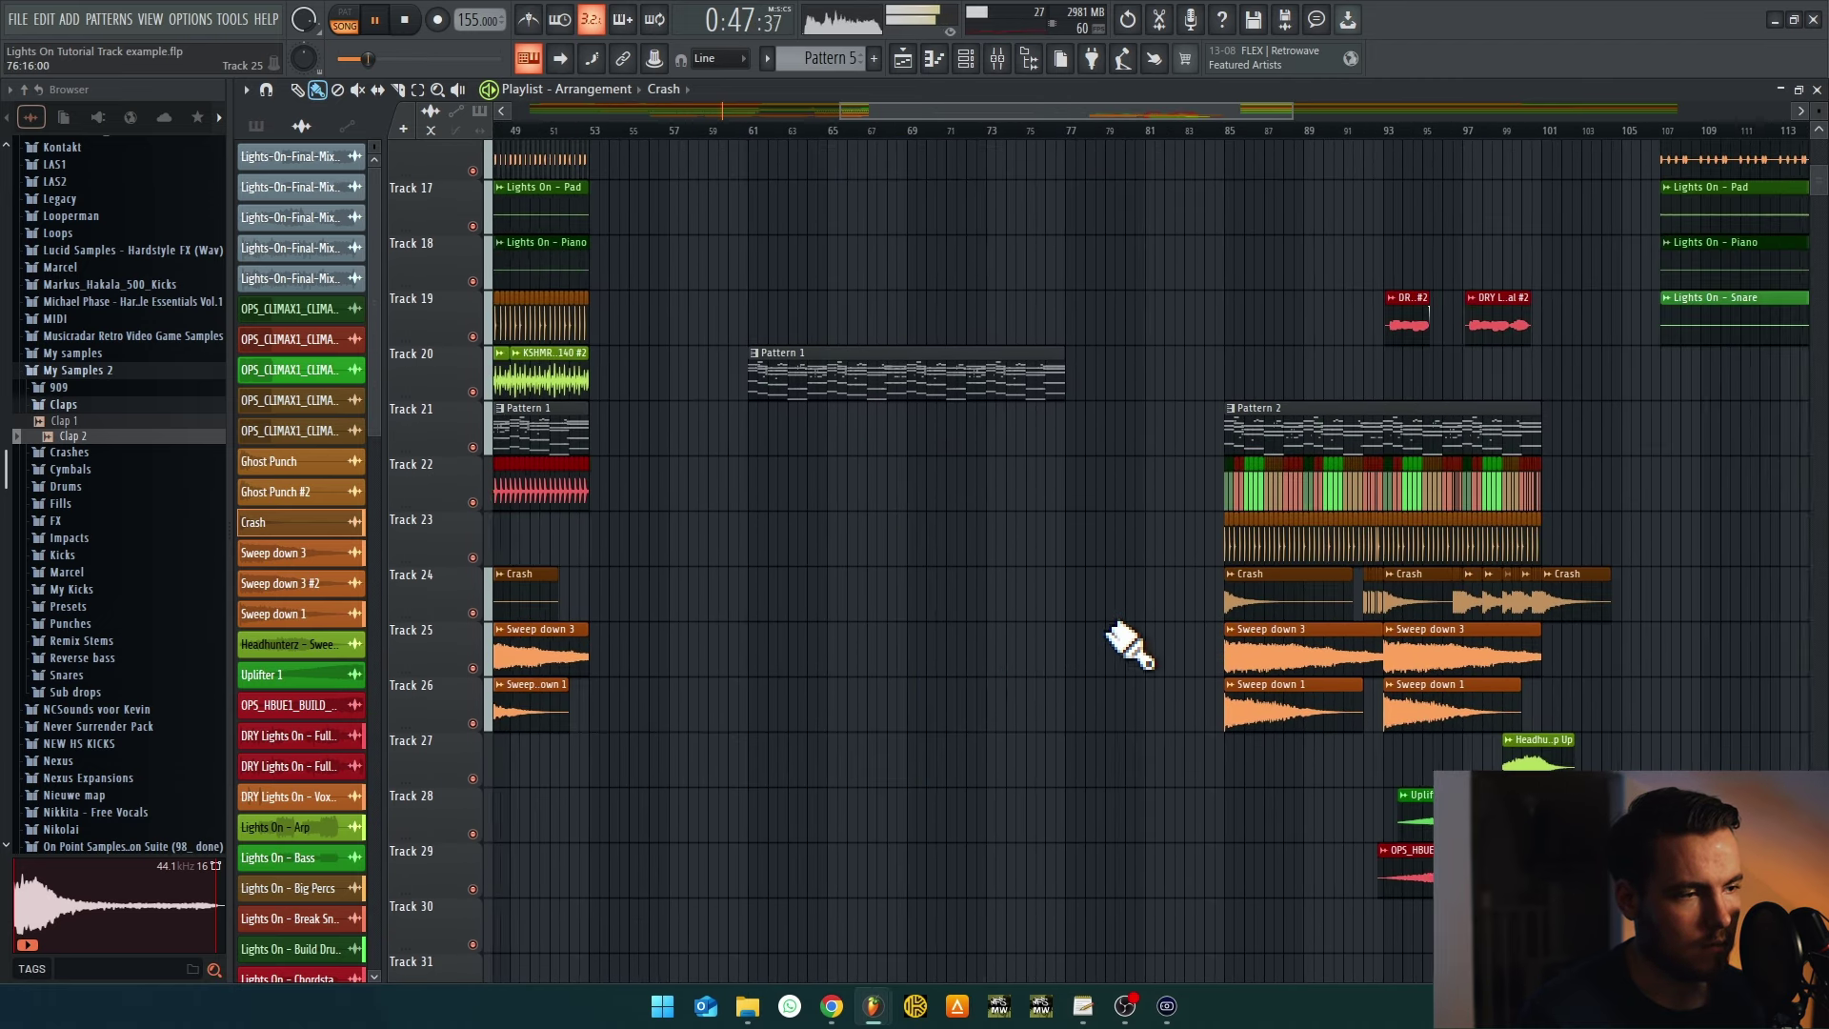
pyautogui.scroll(-1, 1129, 646)
pyautogui.moveTo(1472, 760); pyautogui.dragTo(630, 531)
pyautogui.scroll(3, 654, 396)
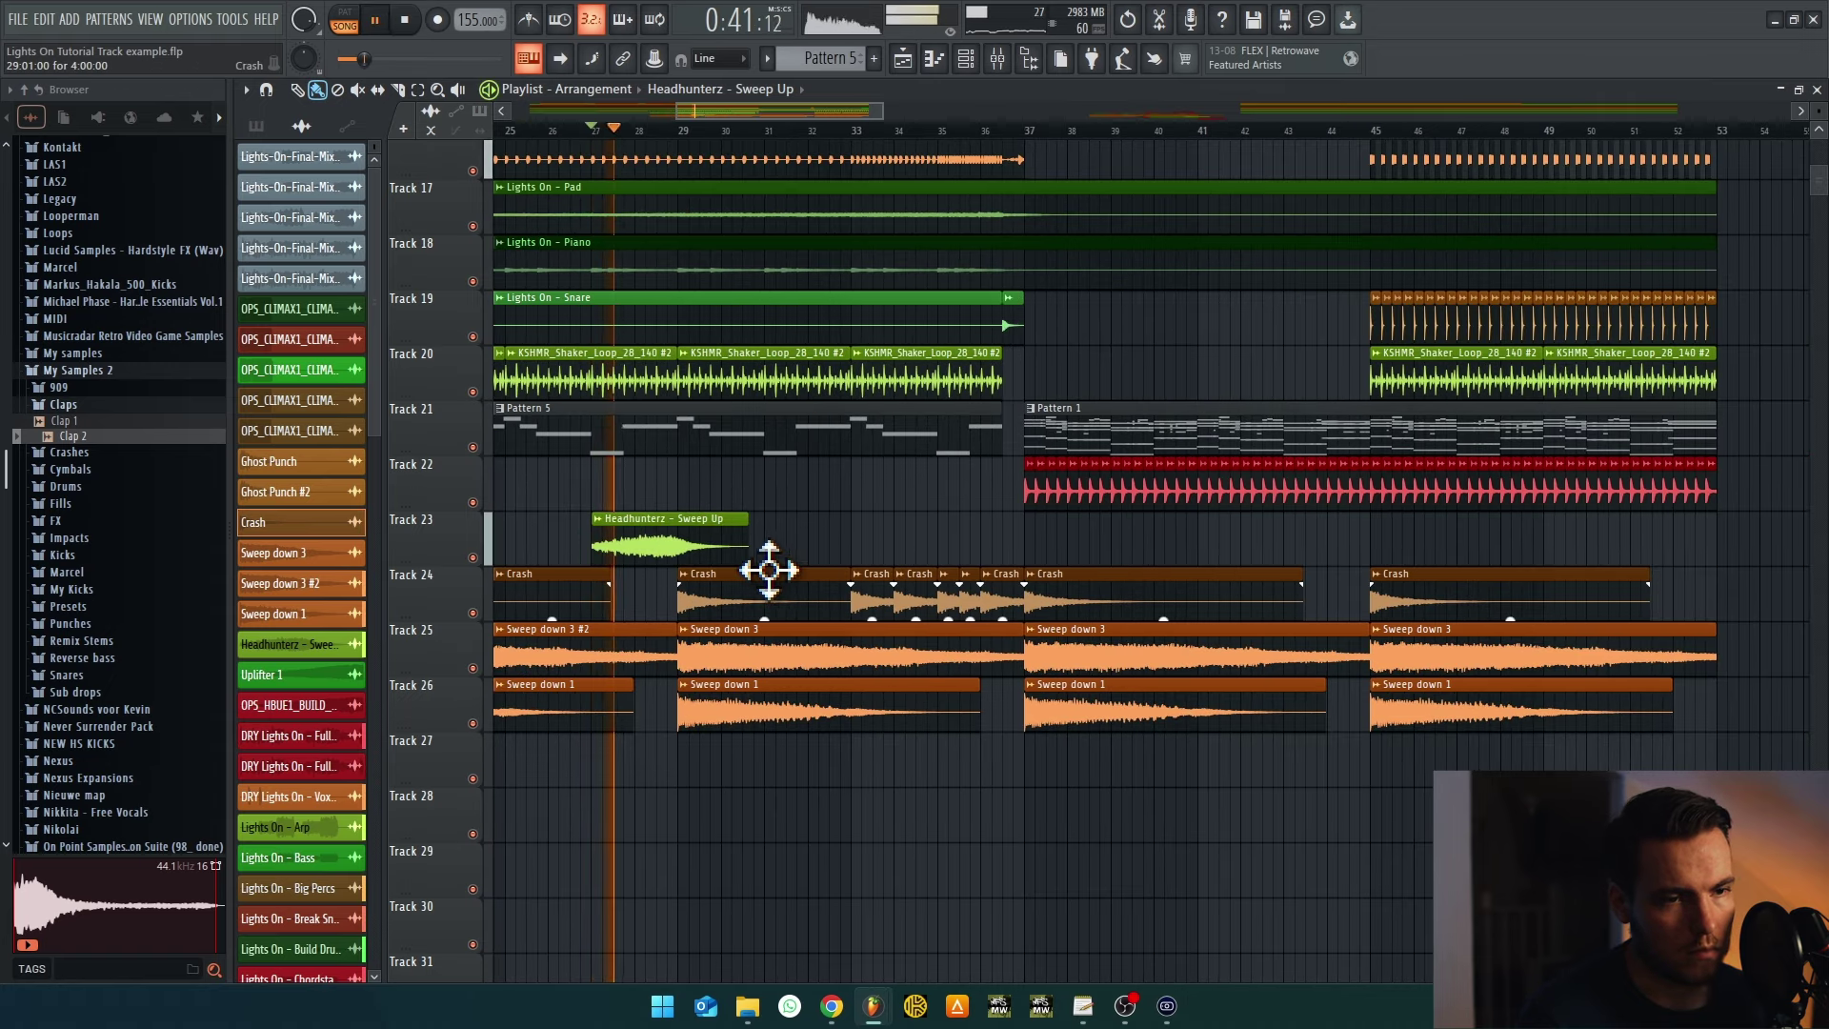
pyautogui.scroll(3, 769, 569)
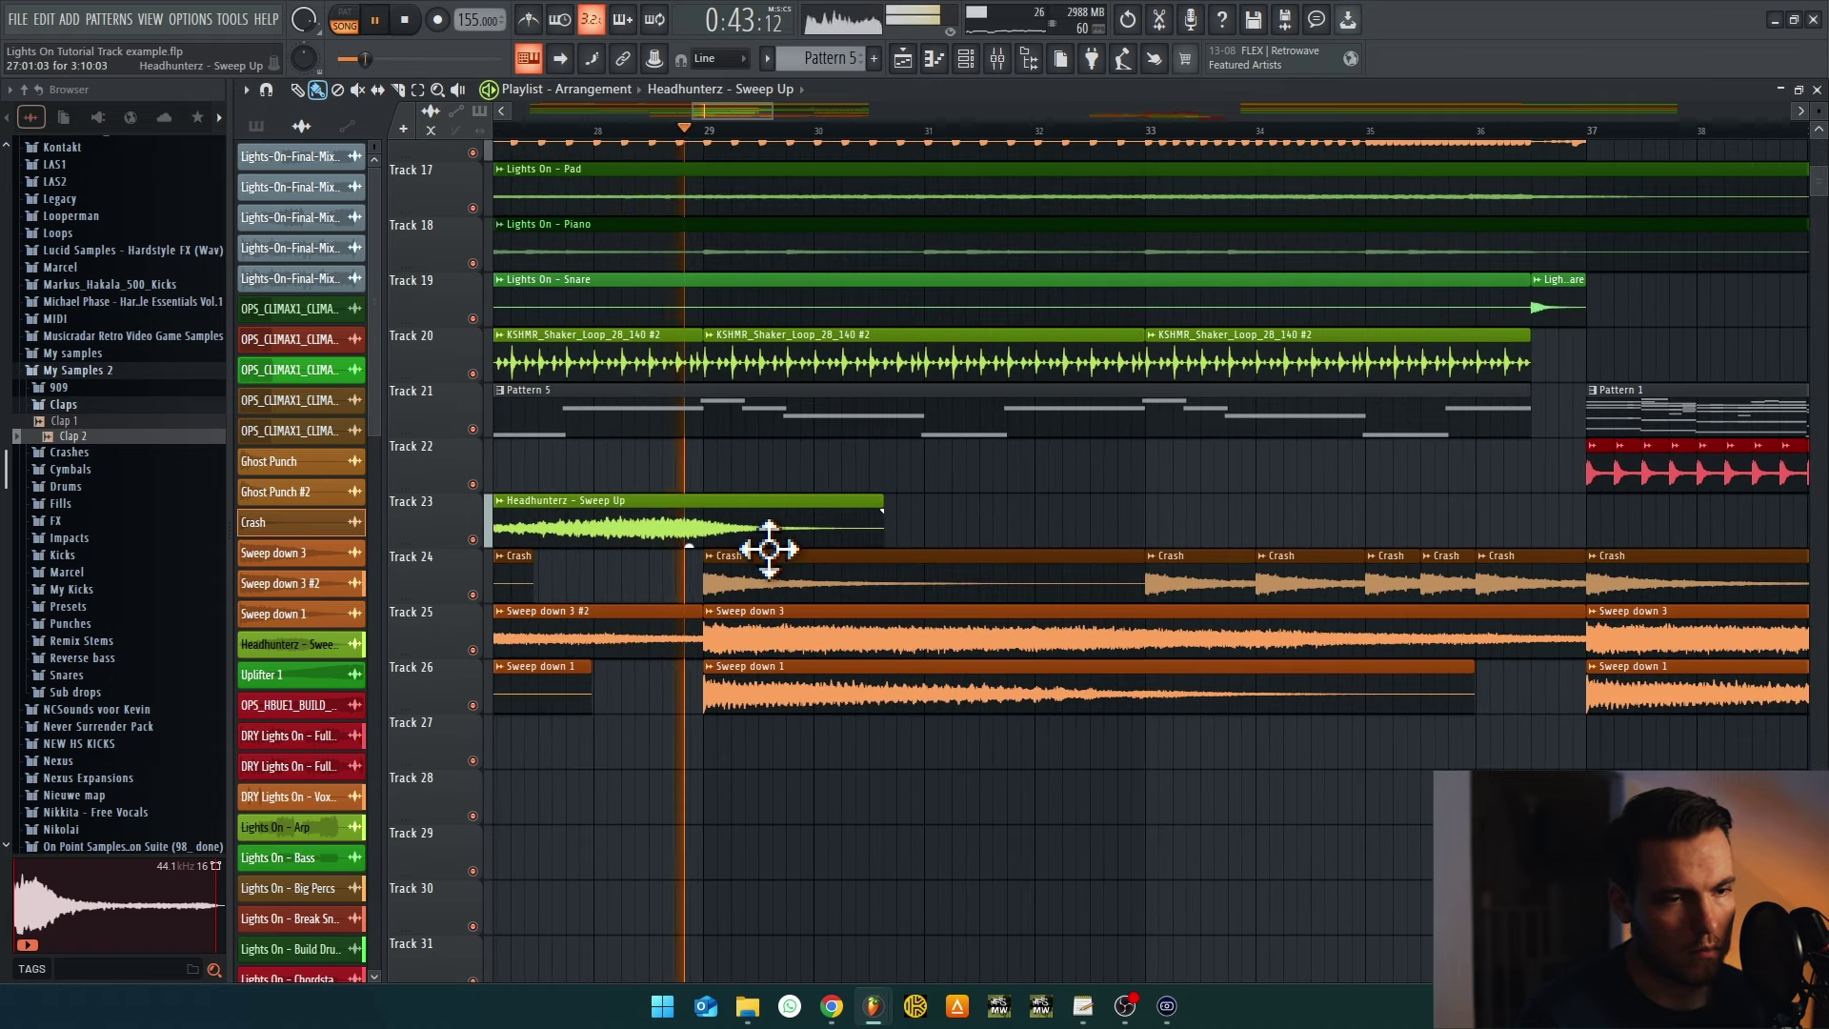
# Duplicate the Headhunterz - Sweep Up clip on Track 23 to bar 35
pyautogui.scroll(-3, 779, 536)
pyautogui.moveTo(775, 531); pyautogui.dragTo(1134, 534)
pyautogui.scroll(-3, 1172, 572)
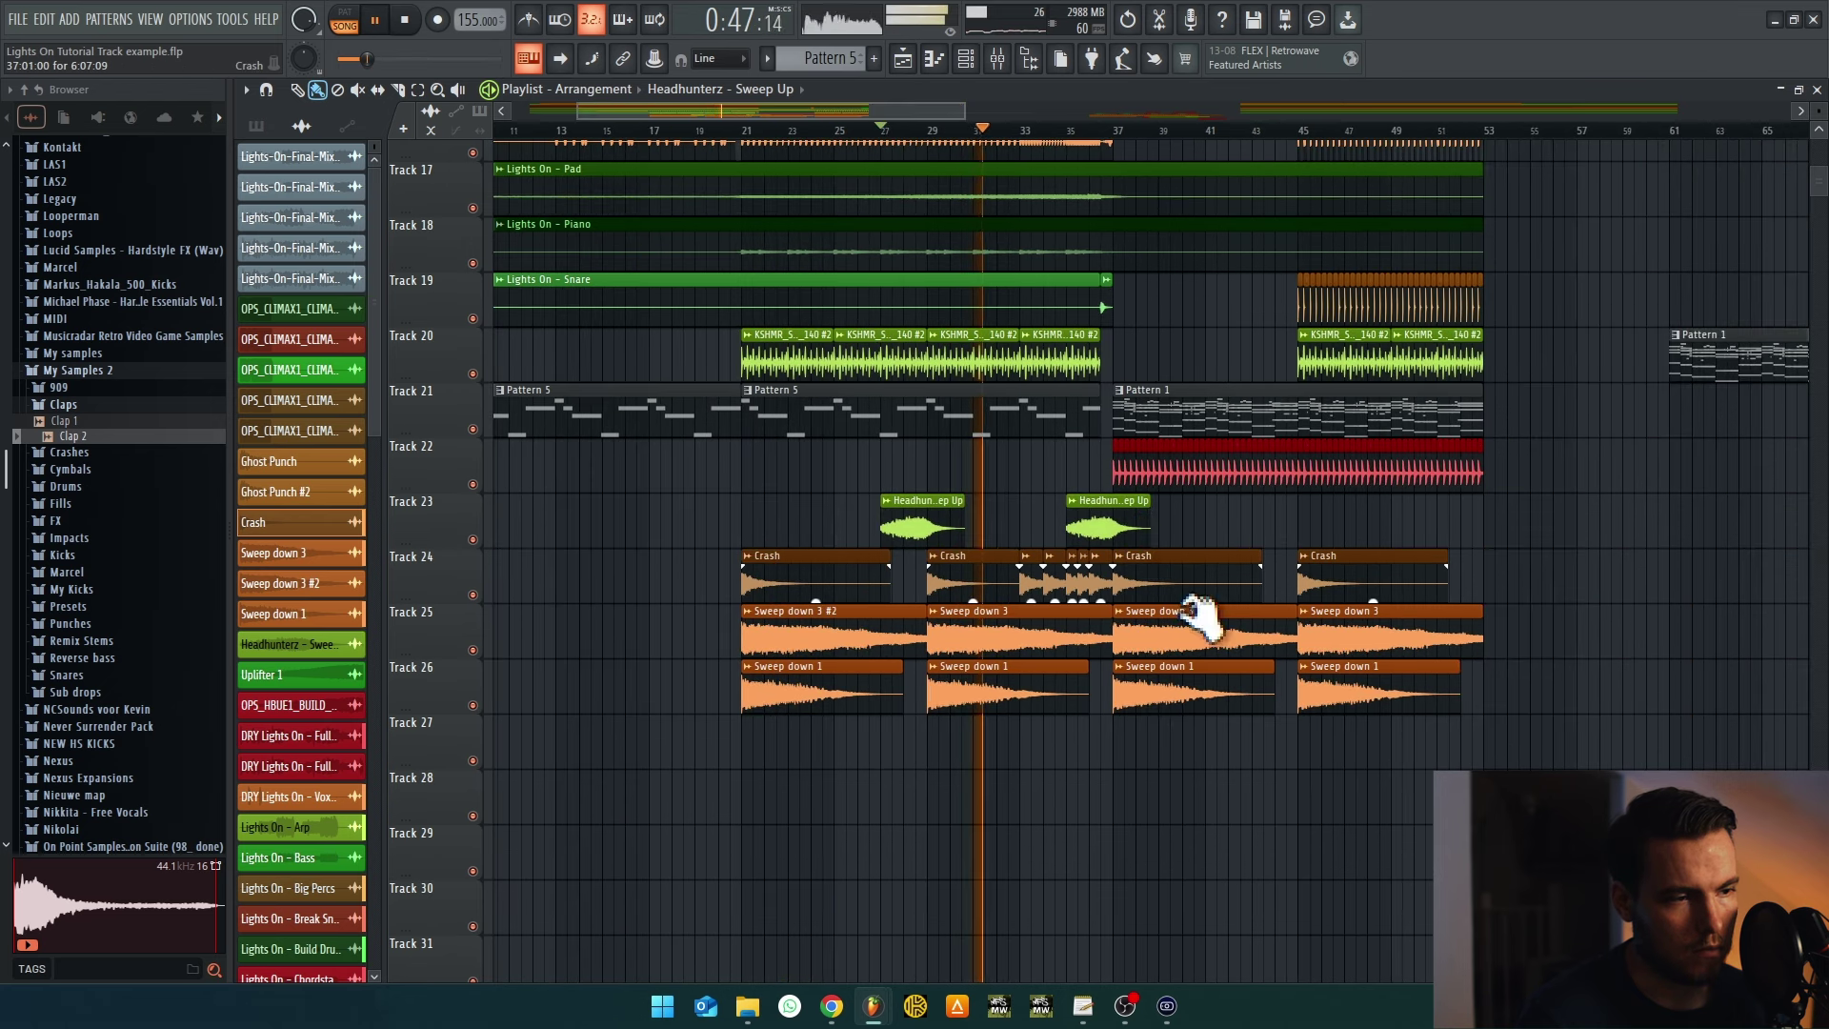
# Inspect the channel settings of the Crash clip at bar 34, leaving them as they are
pyautogui.scroll(2, 1037, 732)
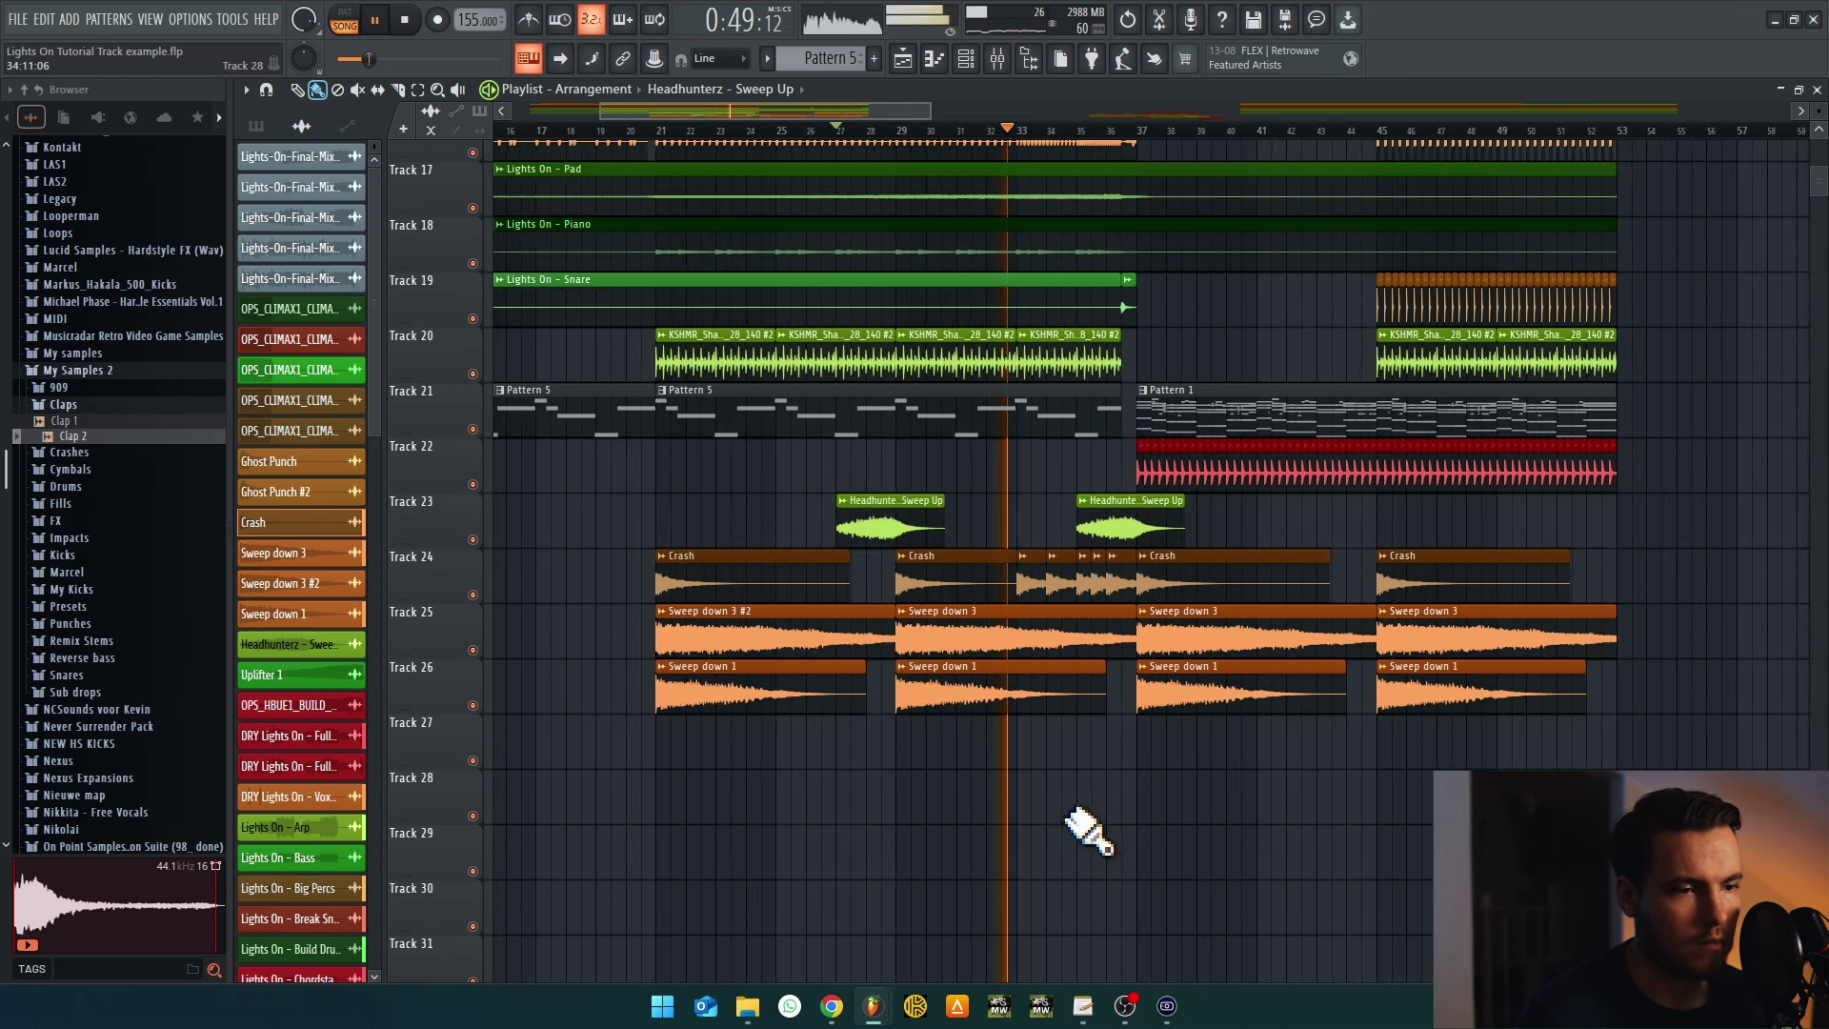
pyautogui.scroll(3, 991, 805)
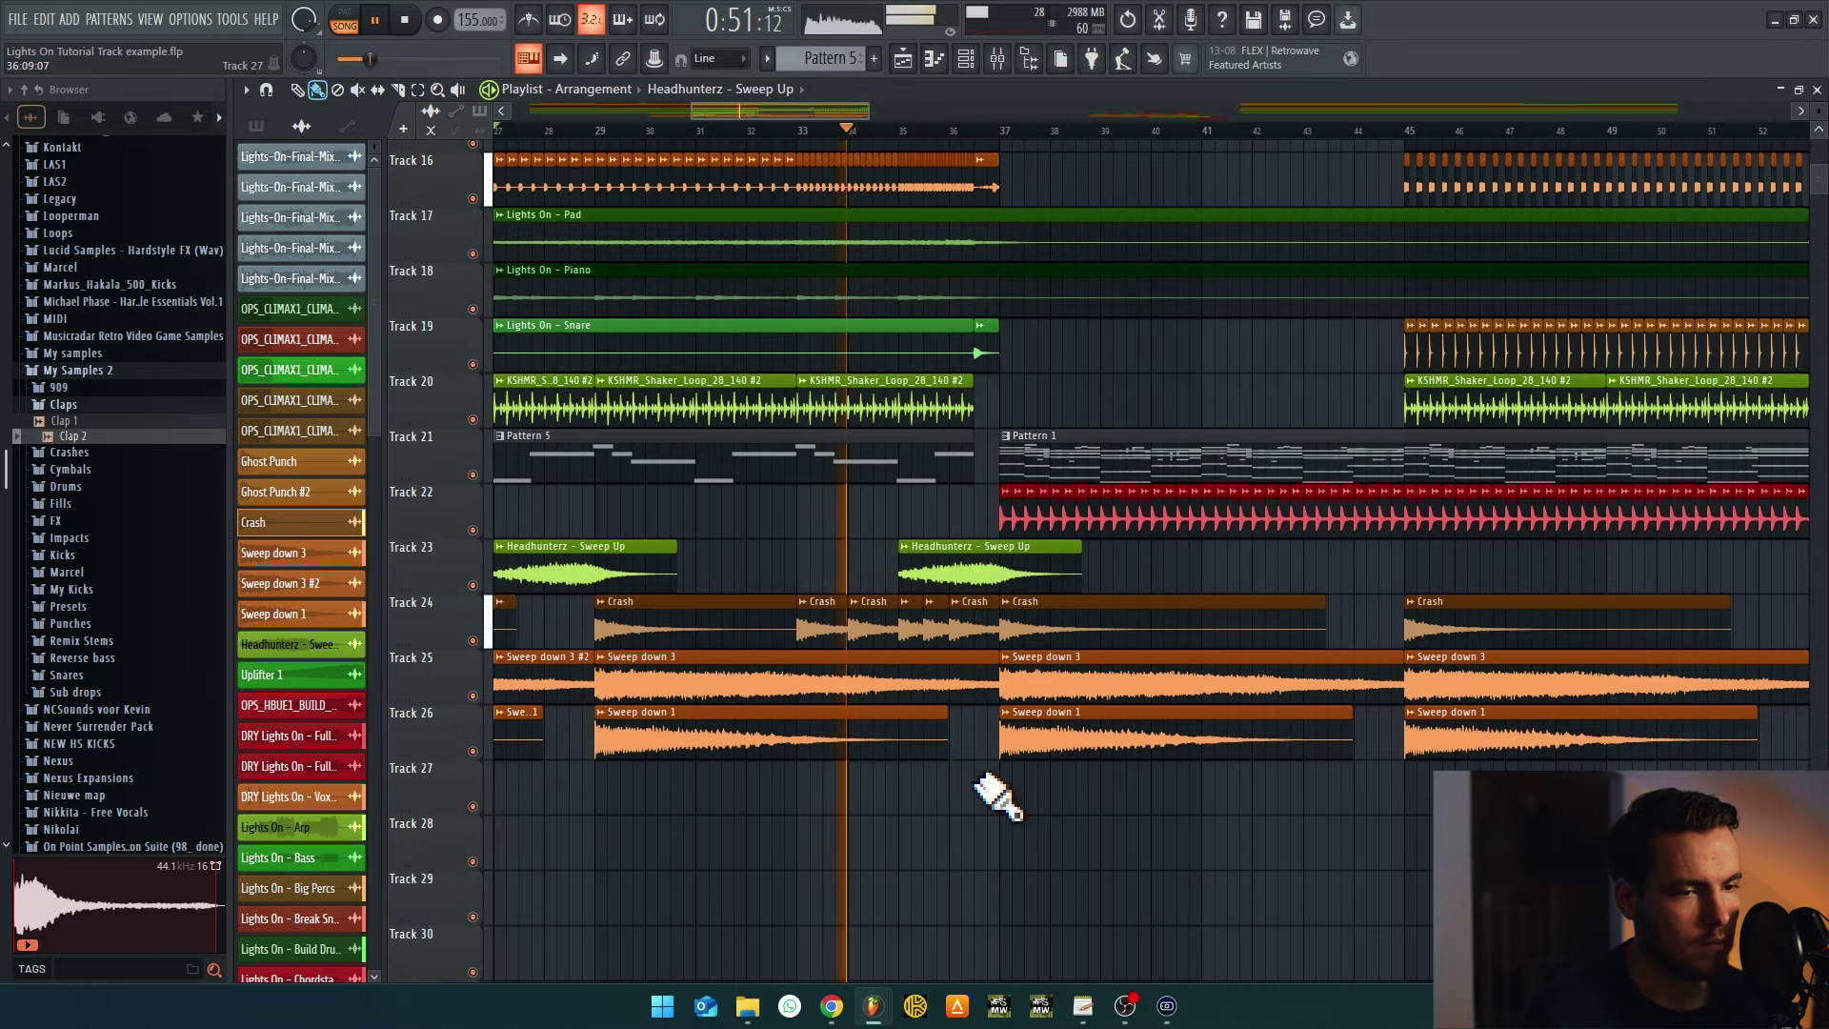
pyautogui.doubleClick(873, 628)
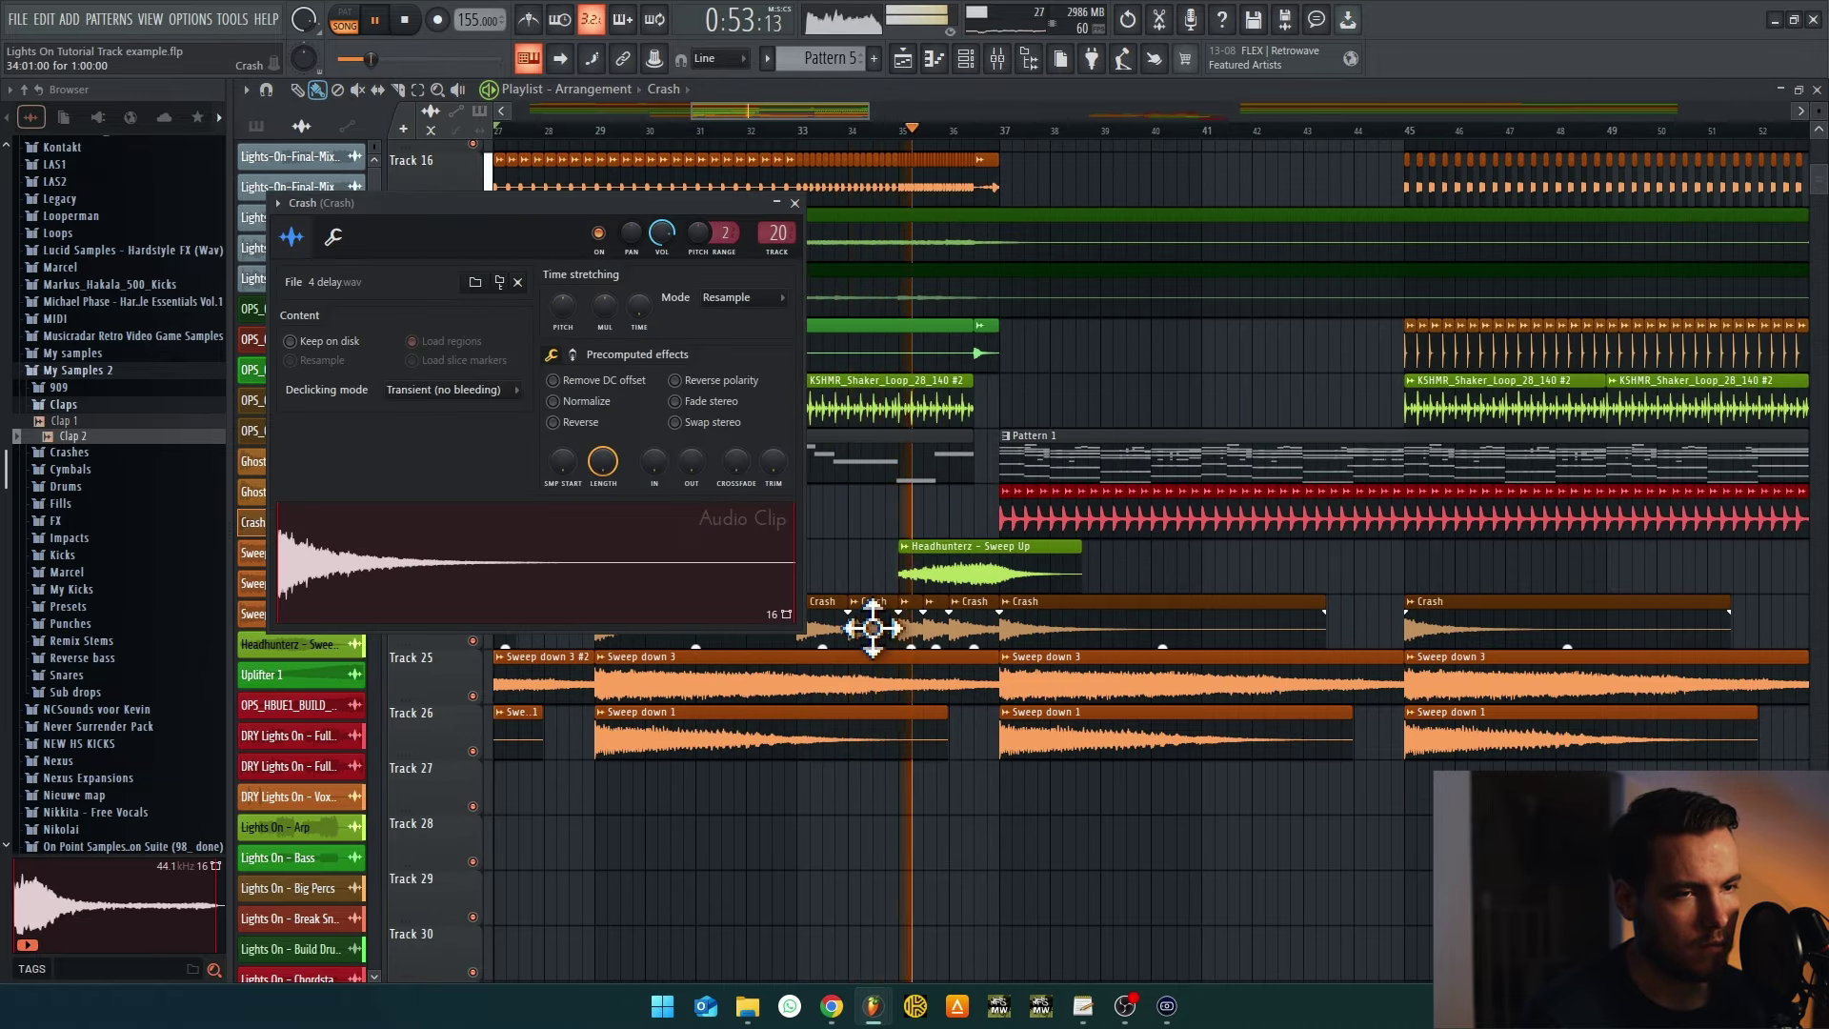
pyautogui.press('Escape')
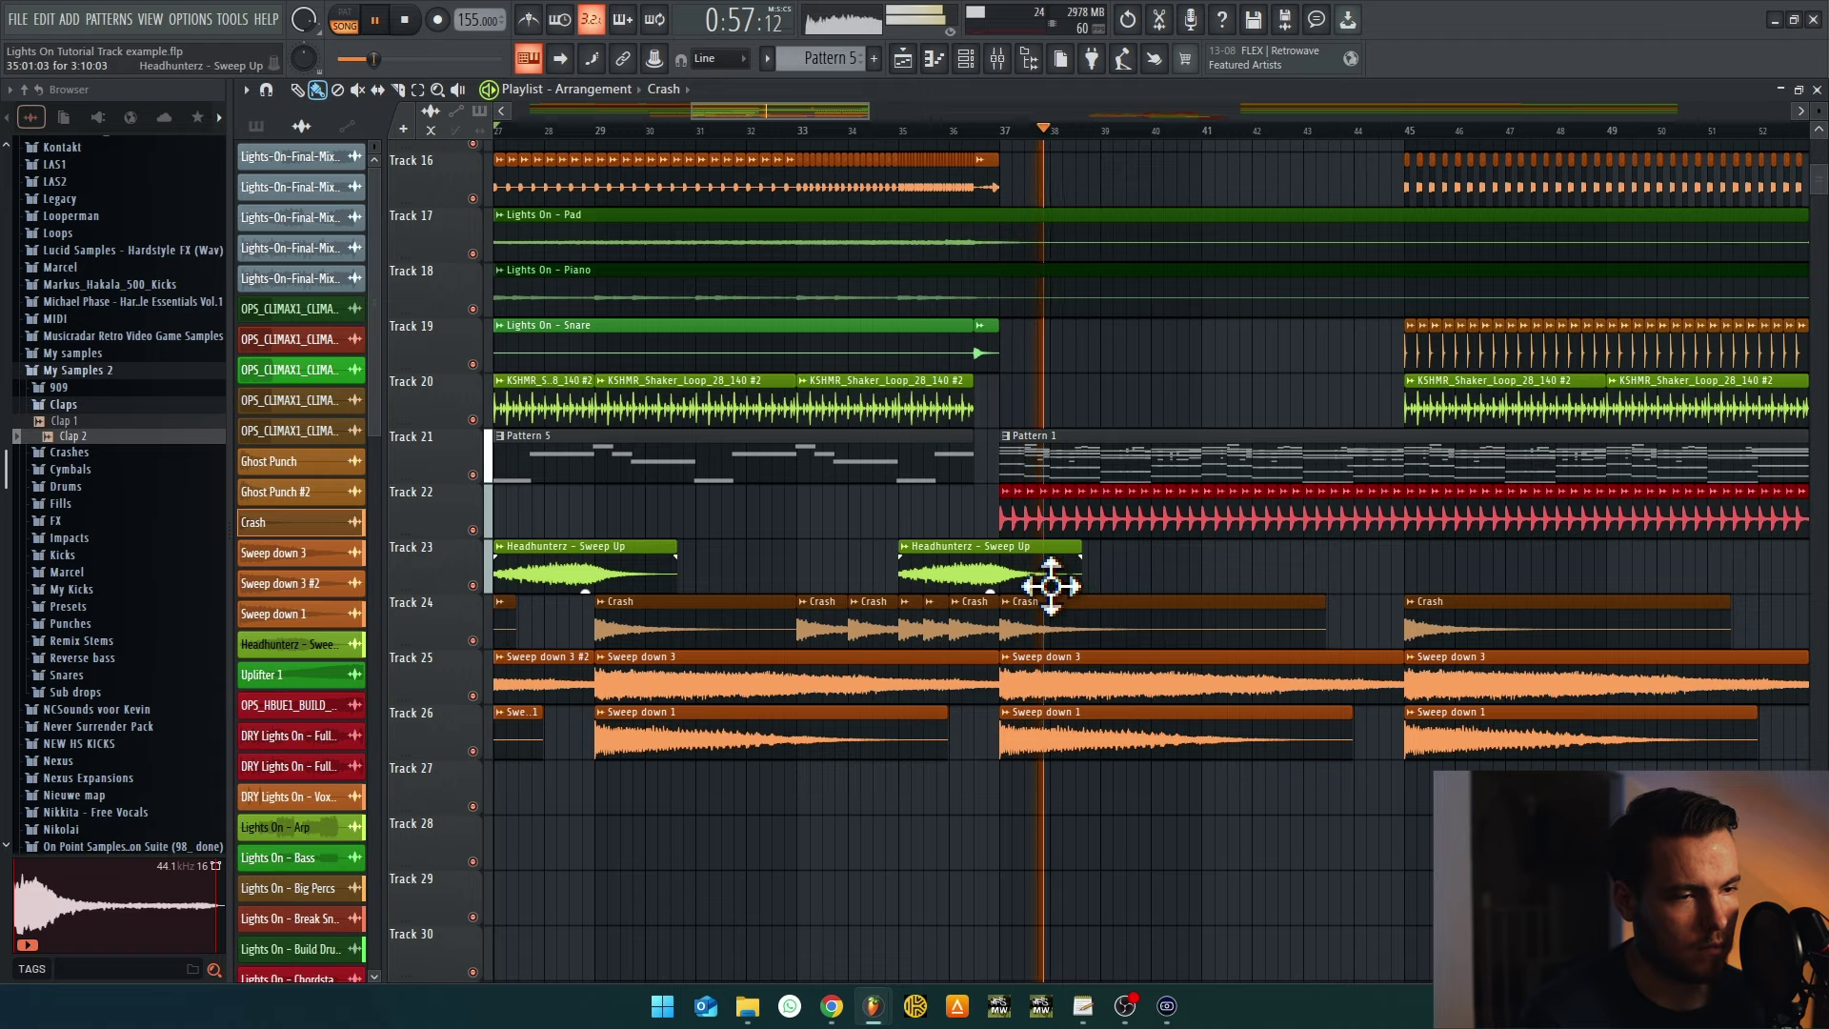
# Examine the playlist layers and mixer levels while the drop plays between bars 37 and 53
pyautogui.scroll(-6, 1050, 585)
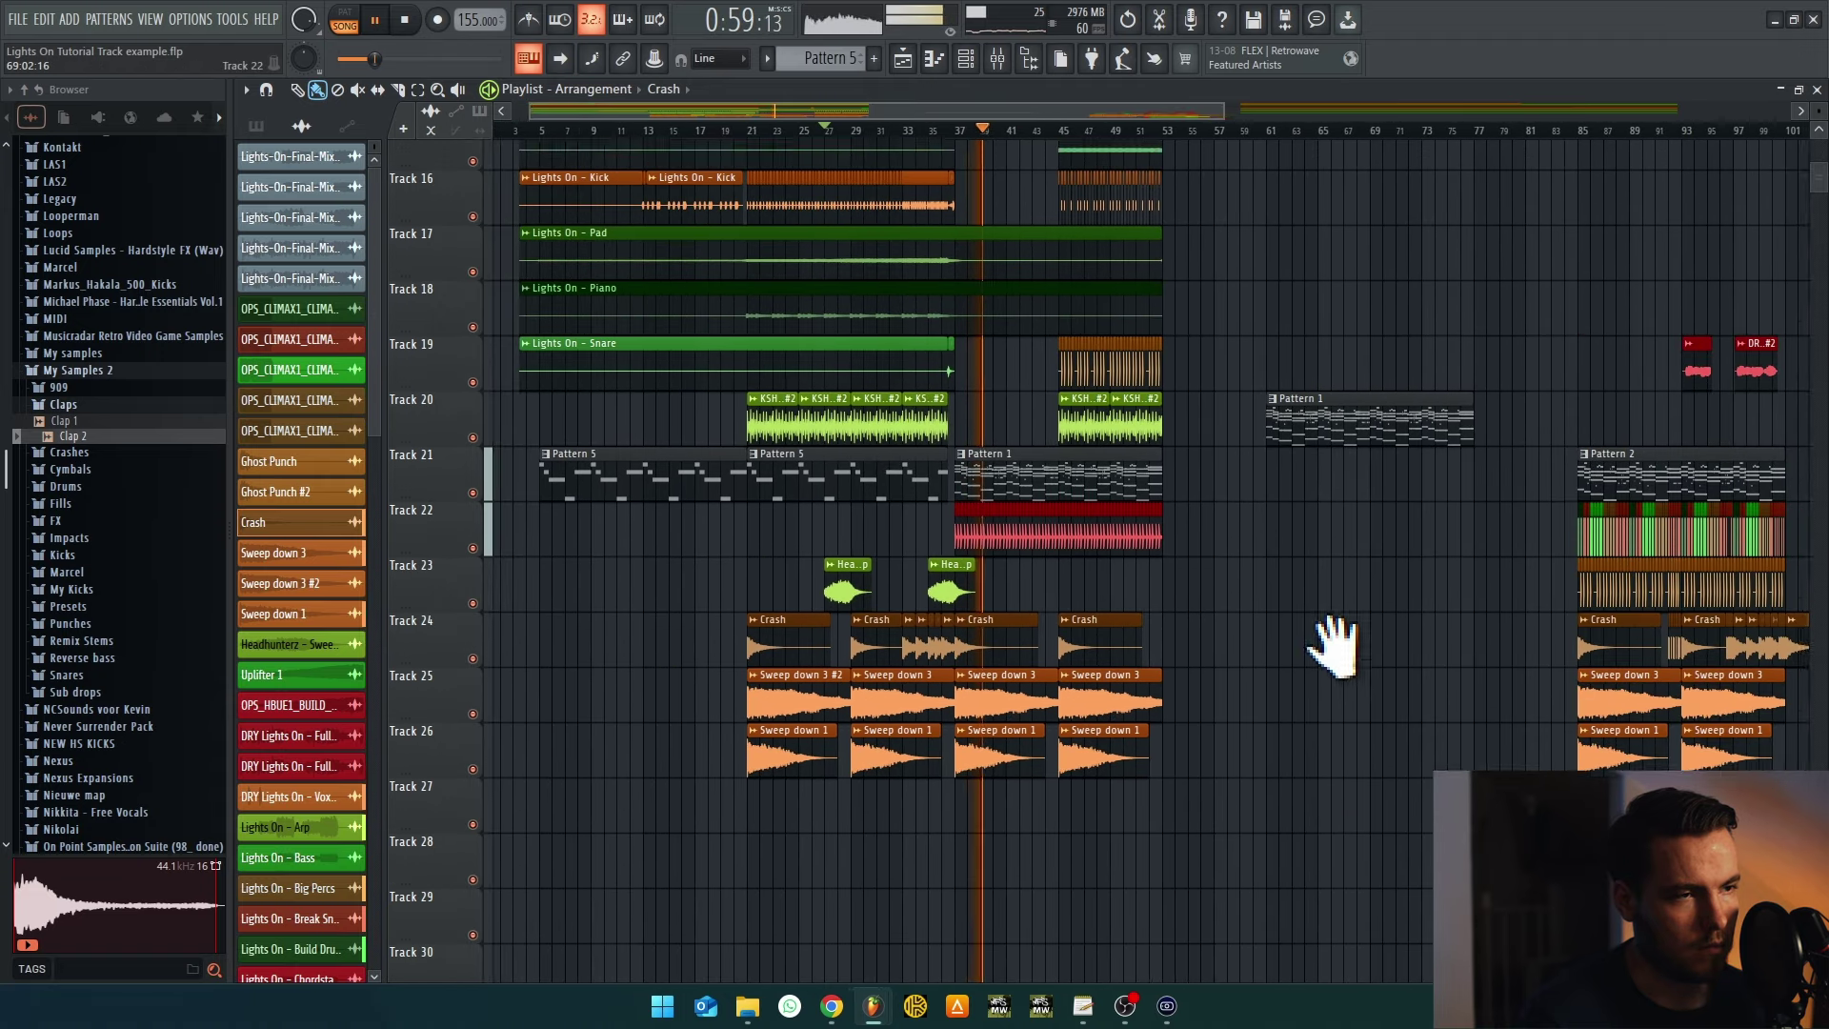
pyautogui.scroll(-5, 1334, 648)
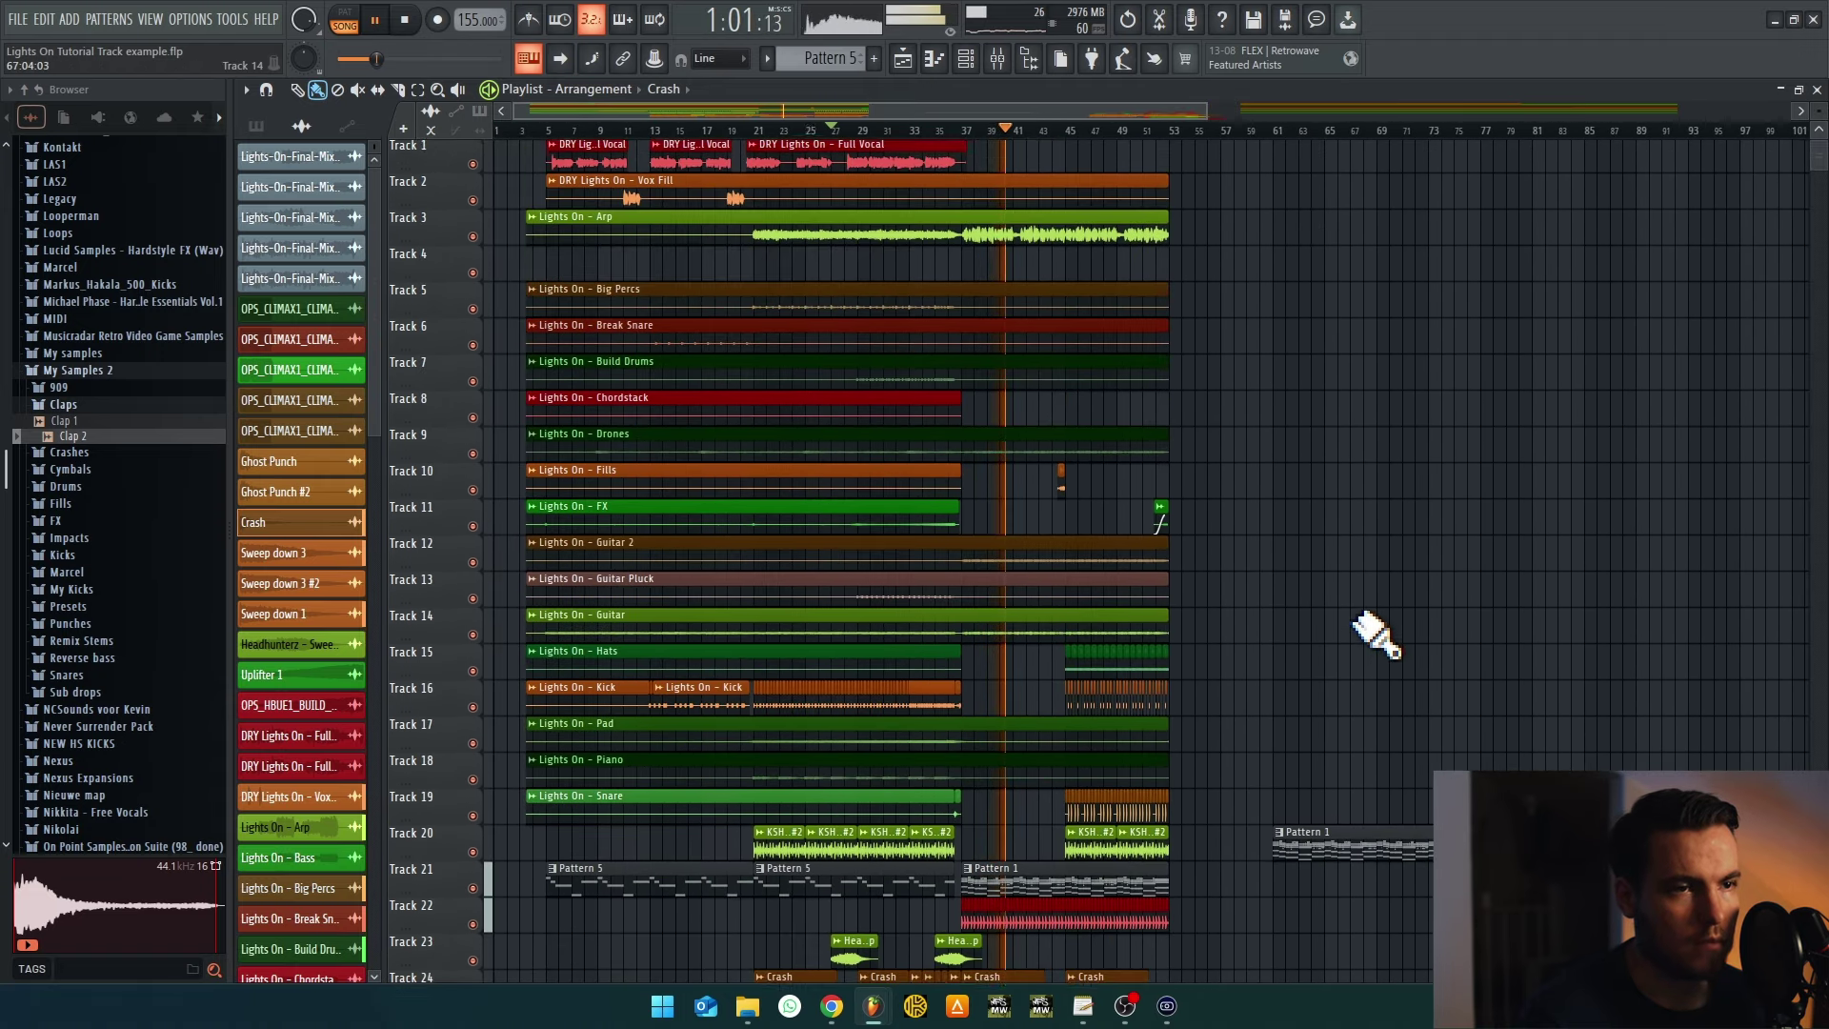
pyautogui.scroll(-4, 1372, 637)
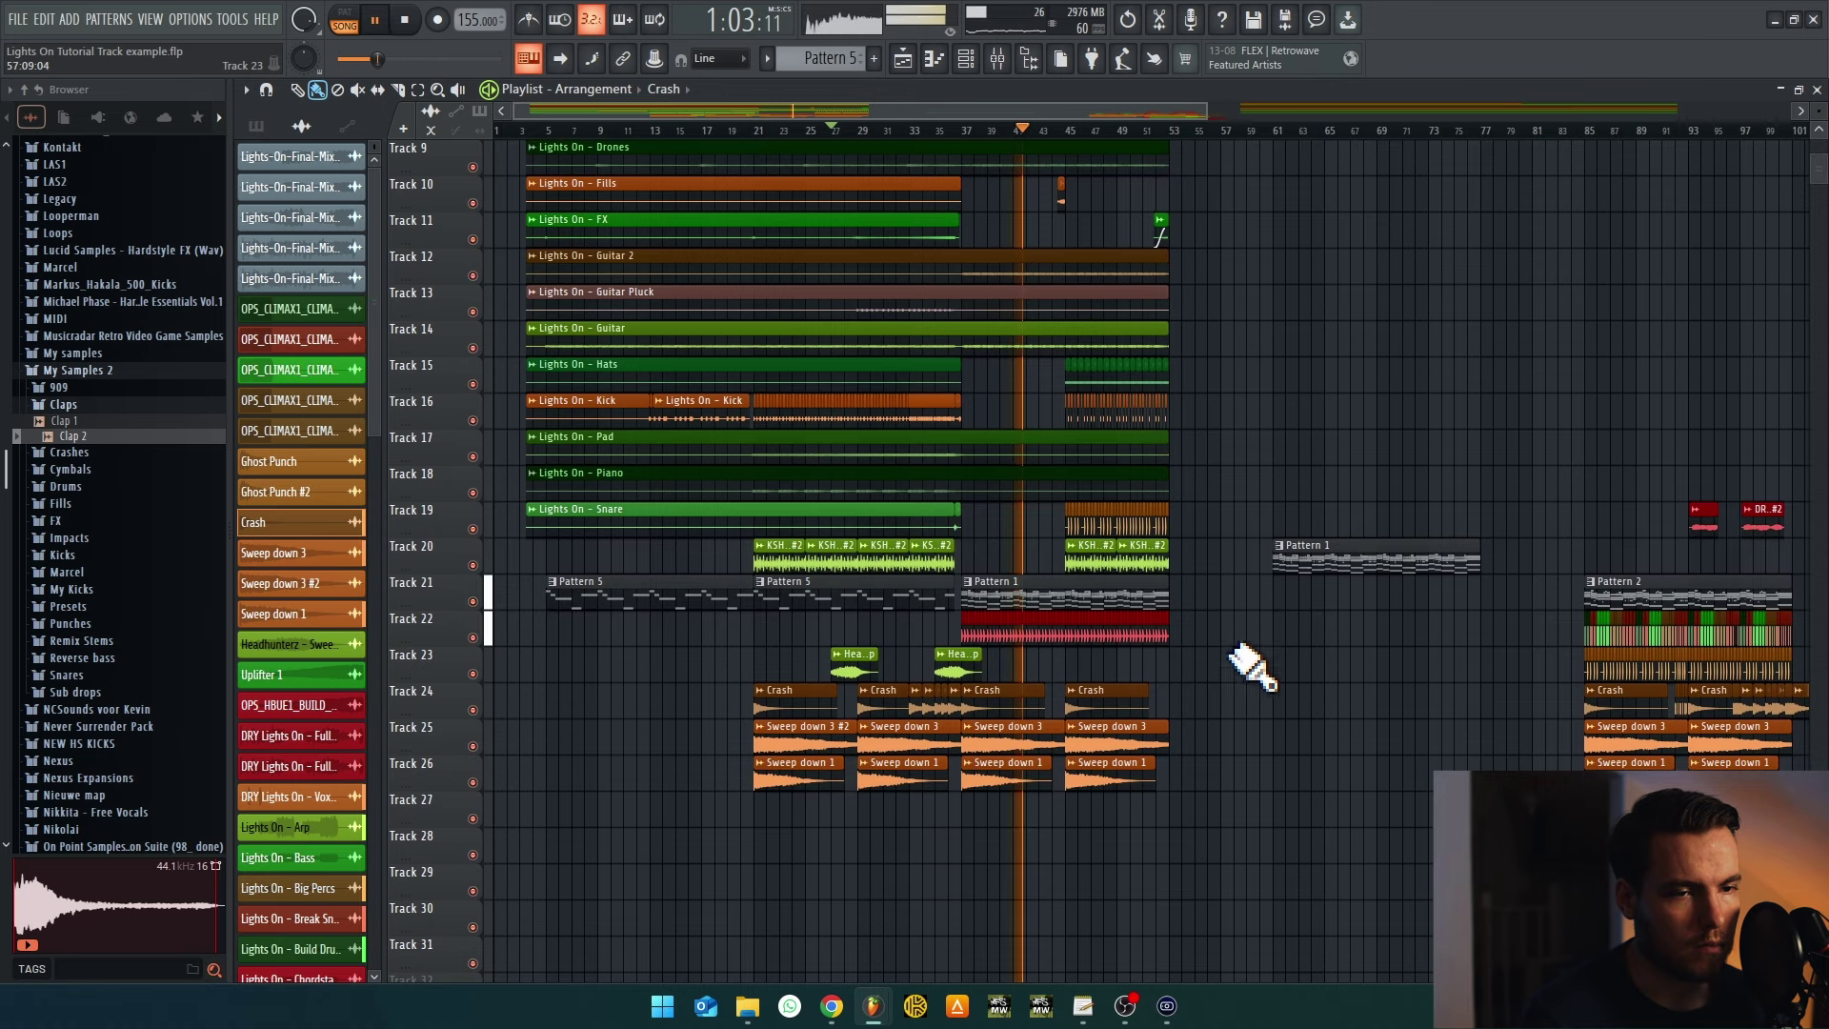
pyautogui.scroll(1, 1267, 636)
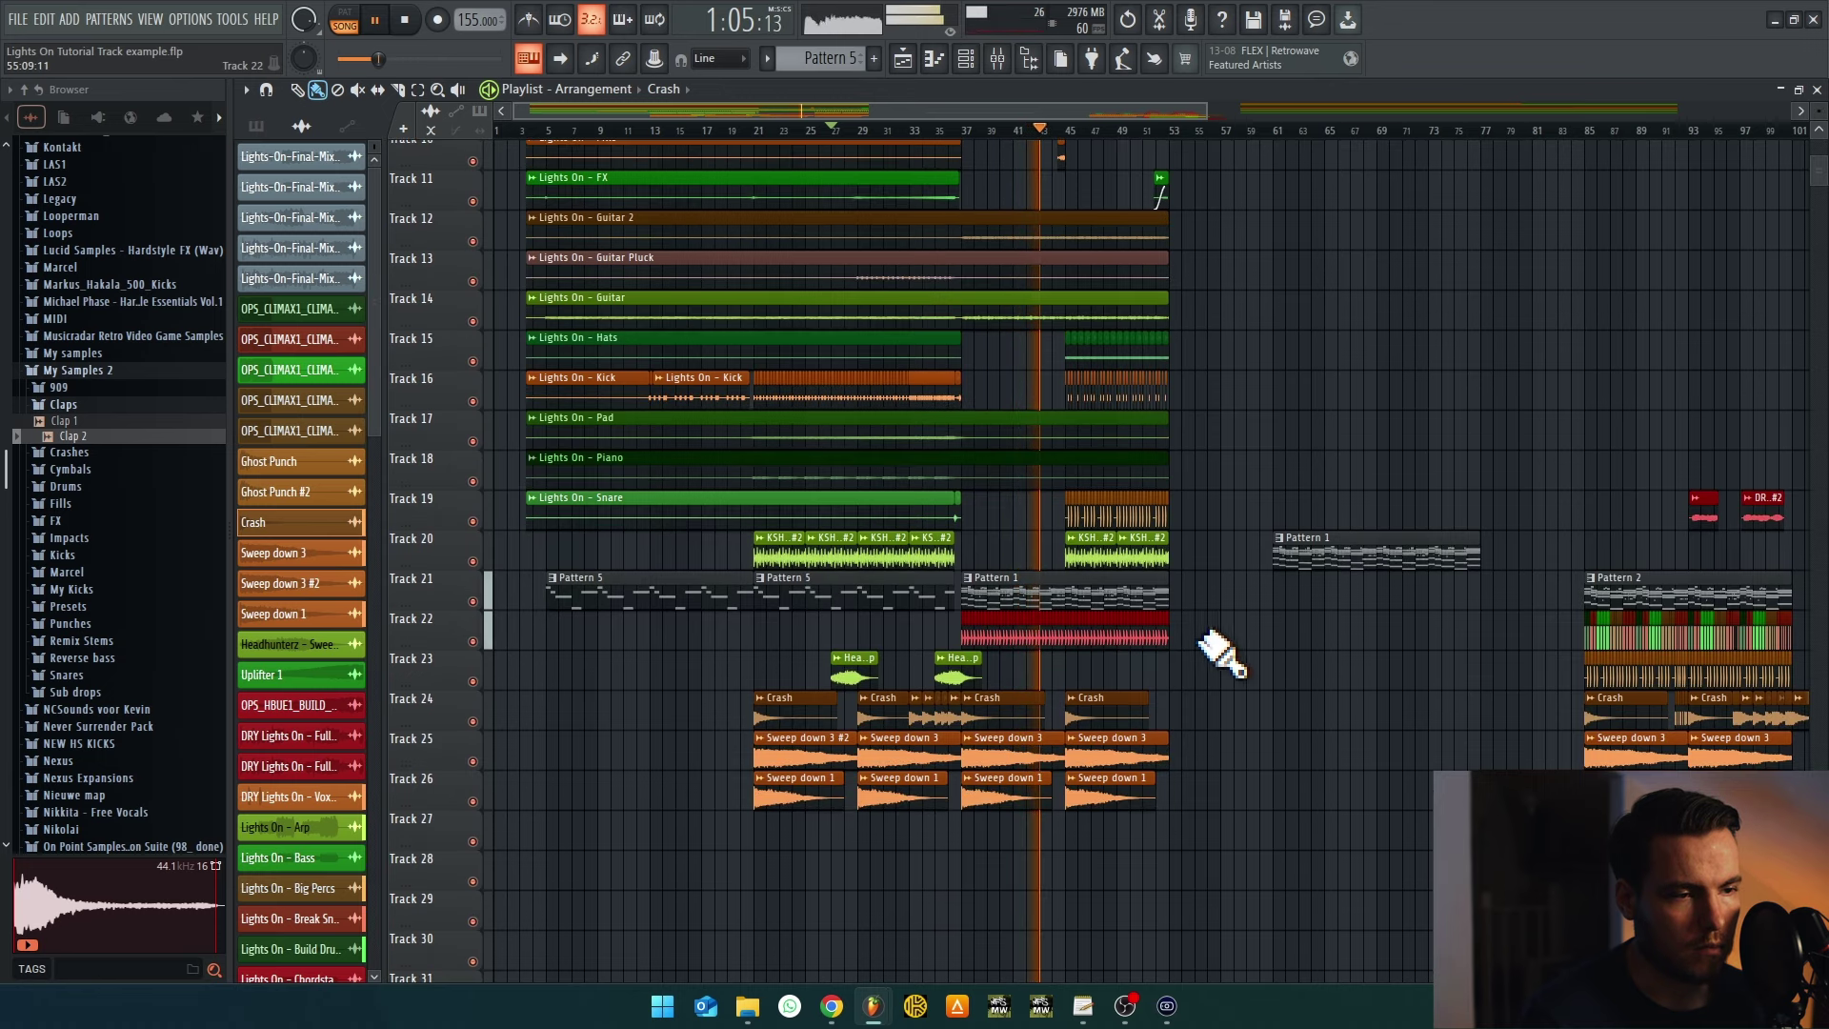
pyautogui.scroll(3, 1237, 502)
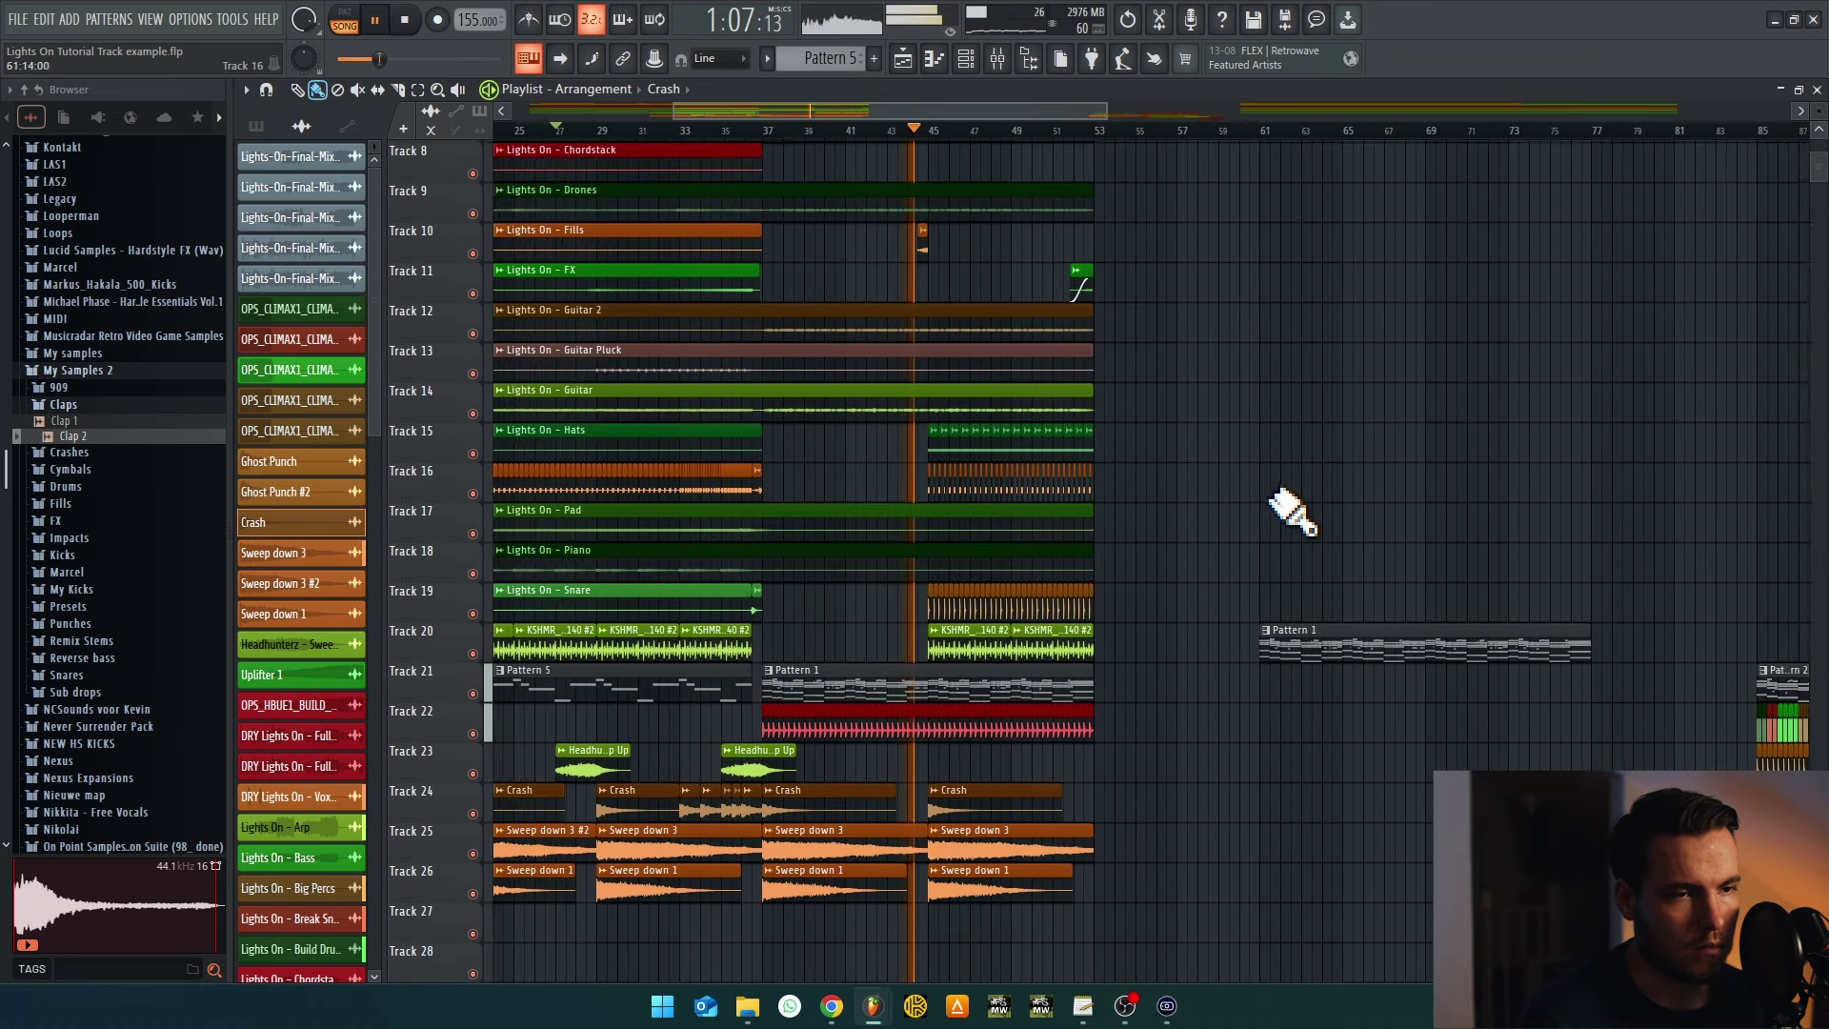
pyautogui.scroll(3, 1213, 551)
pyautogui.click(997, 58)
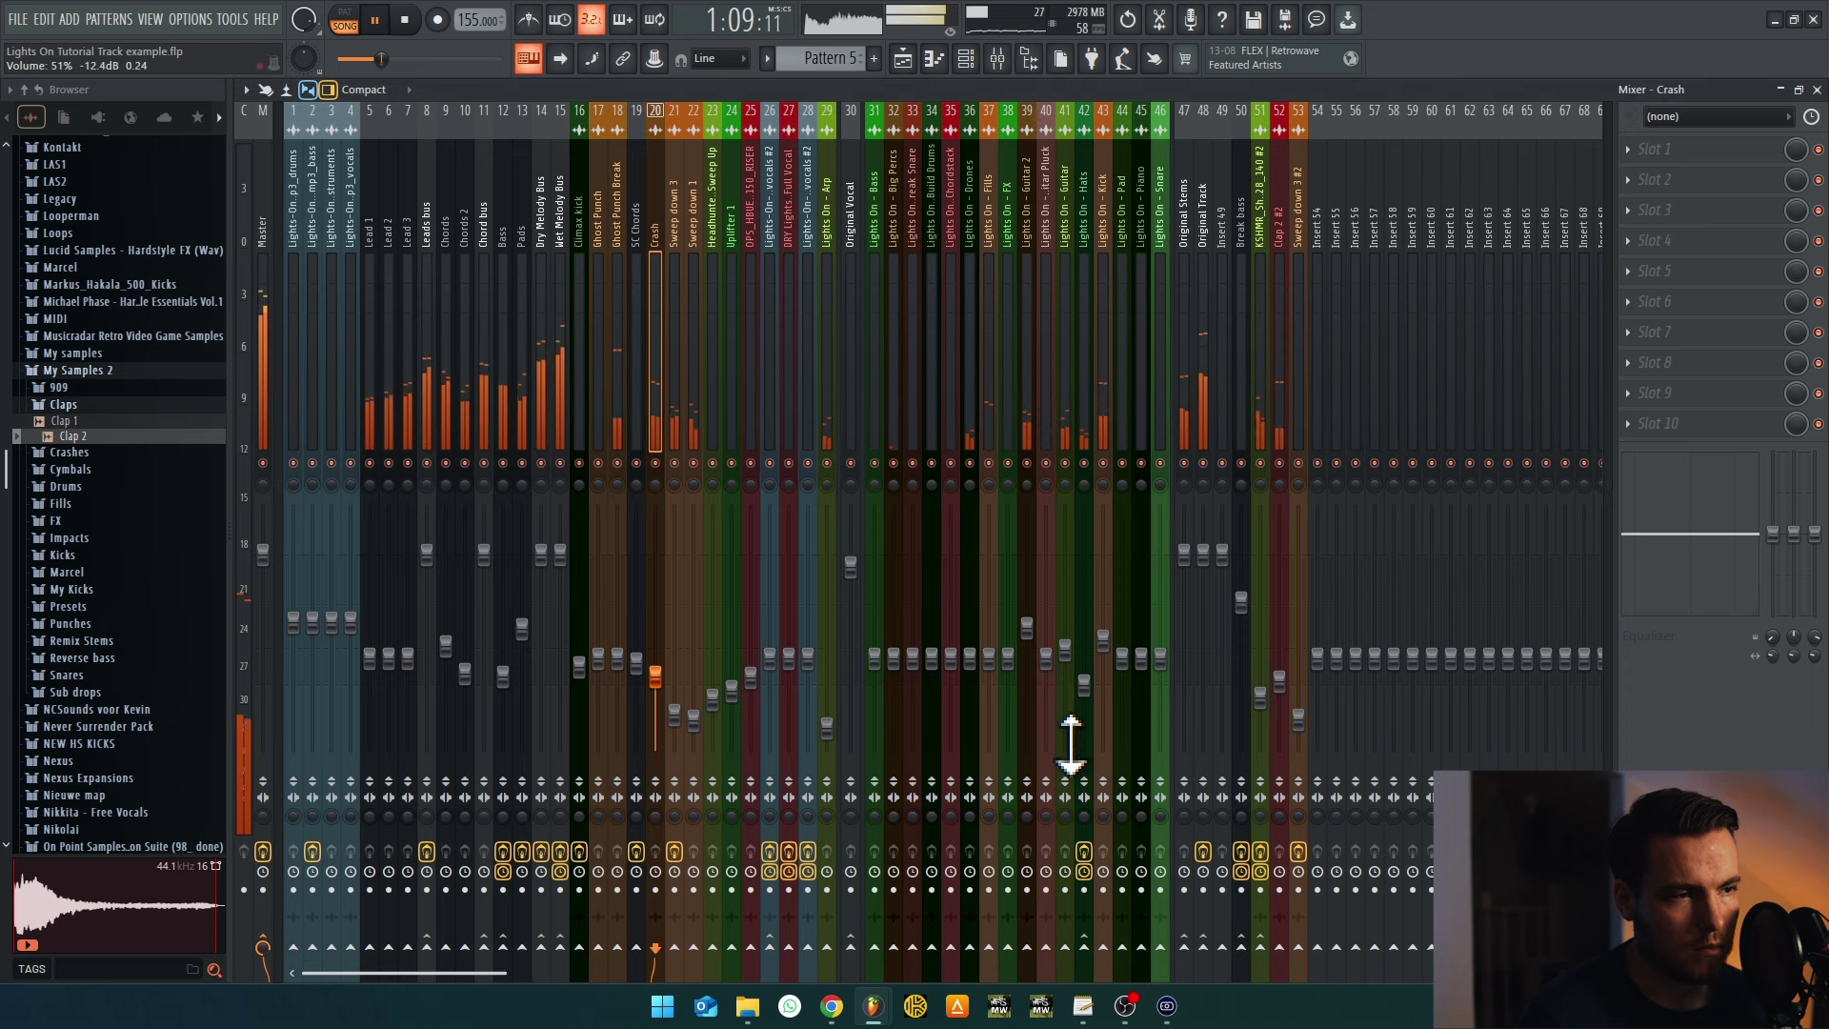
pyautogui.click(904, 58)
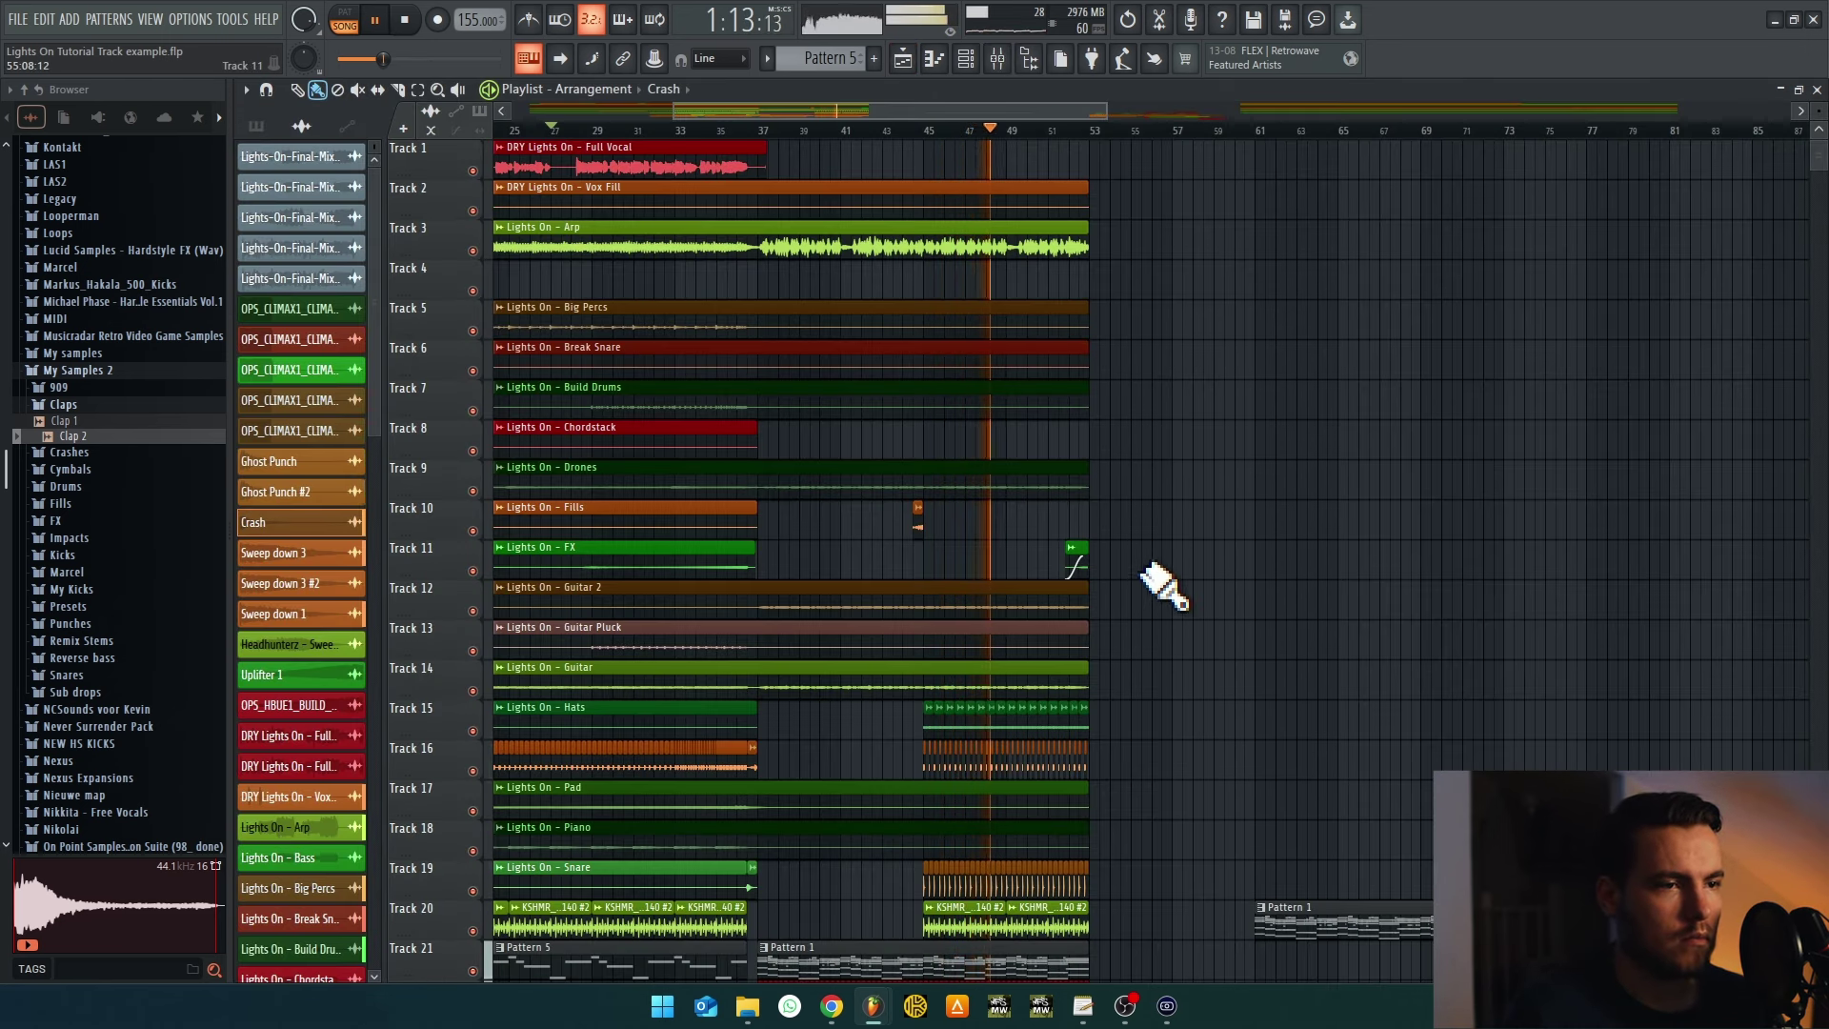
pyautogui.scroll(-3, 1164, 588)
pyautogui.scroll(3, 1144, 665)
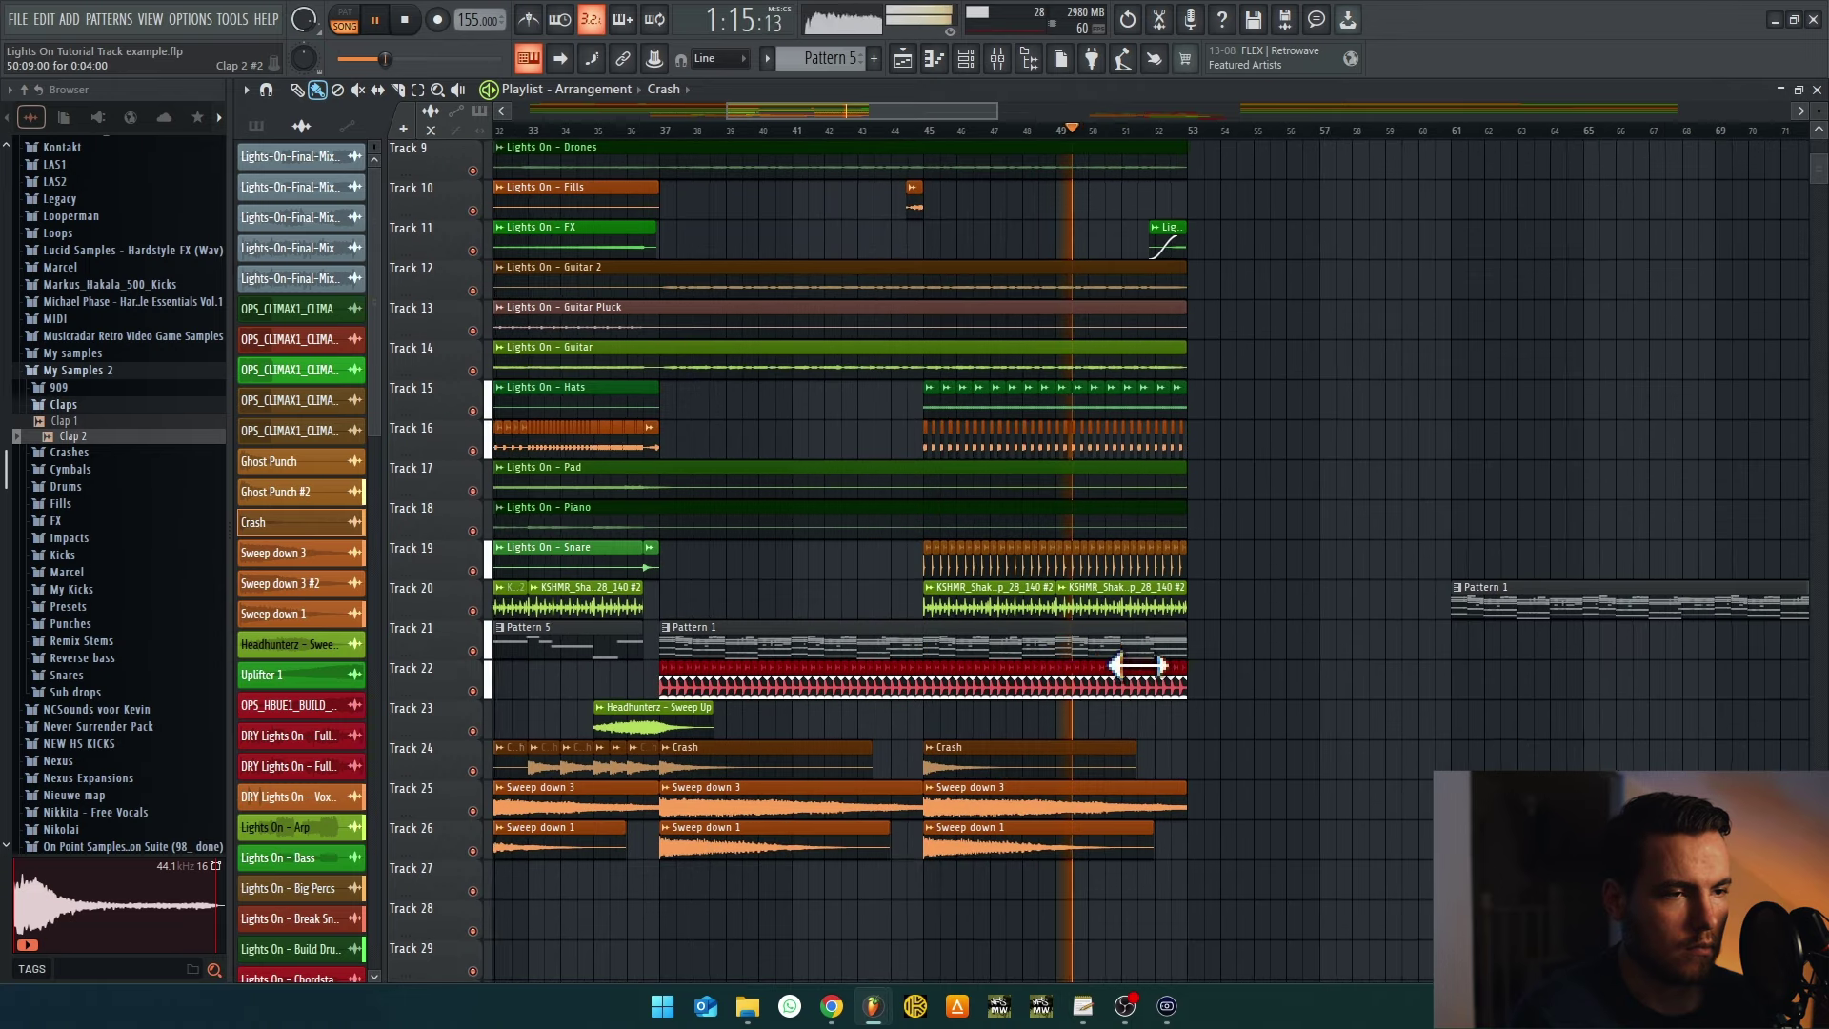
pyautogui.scroll(-5, 1290, 661)
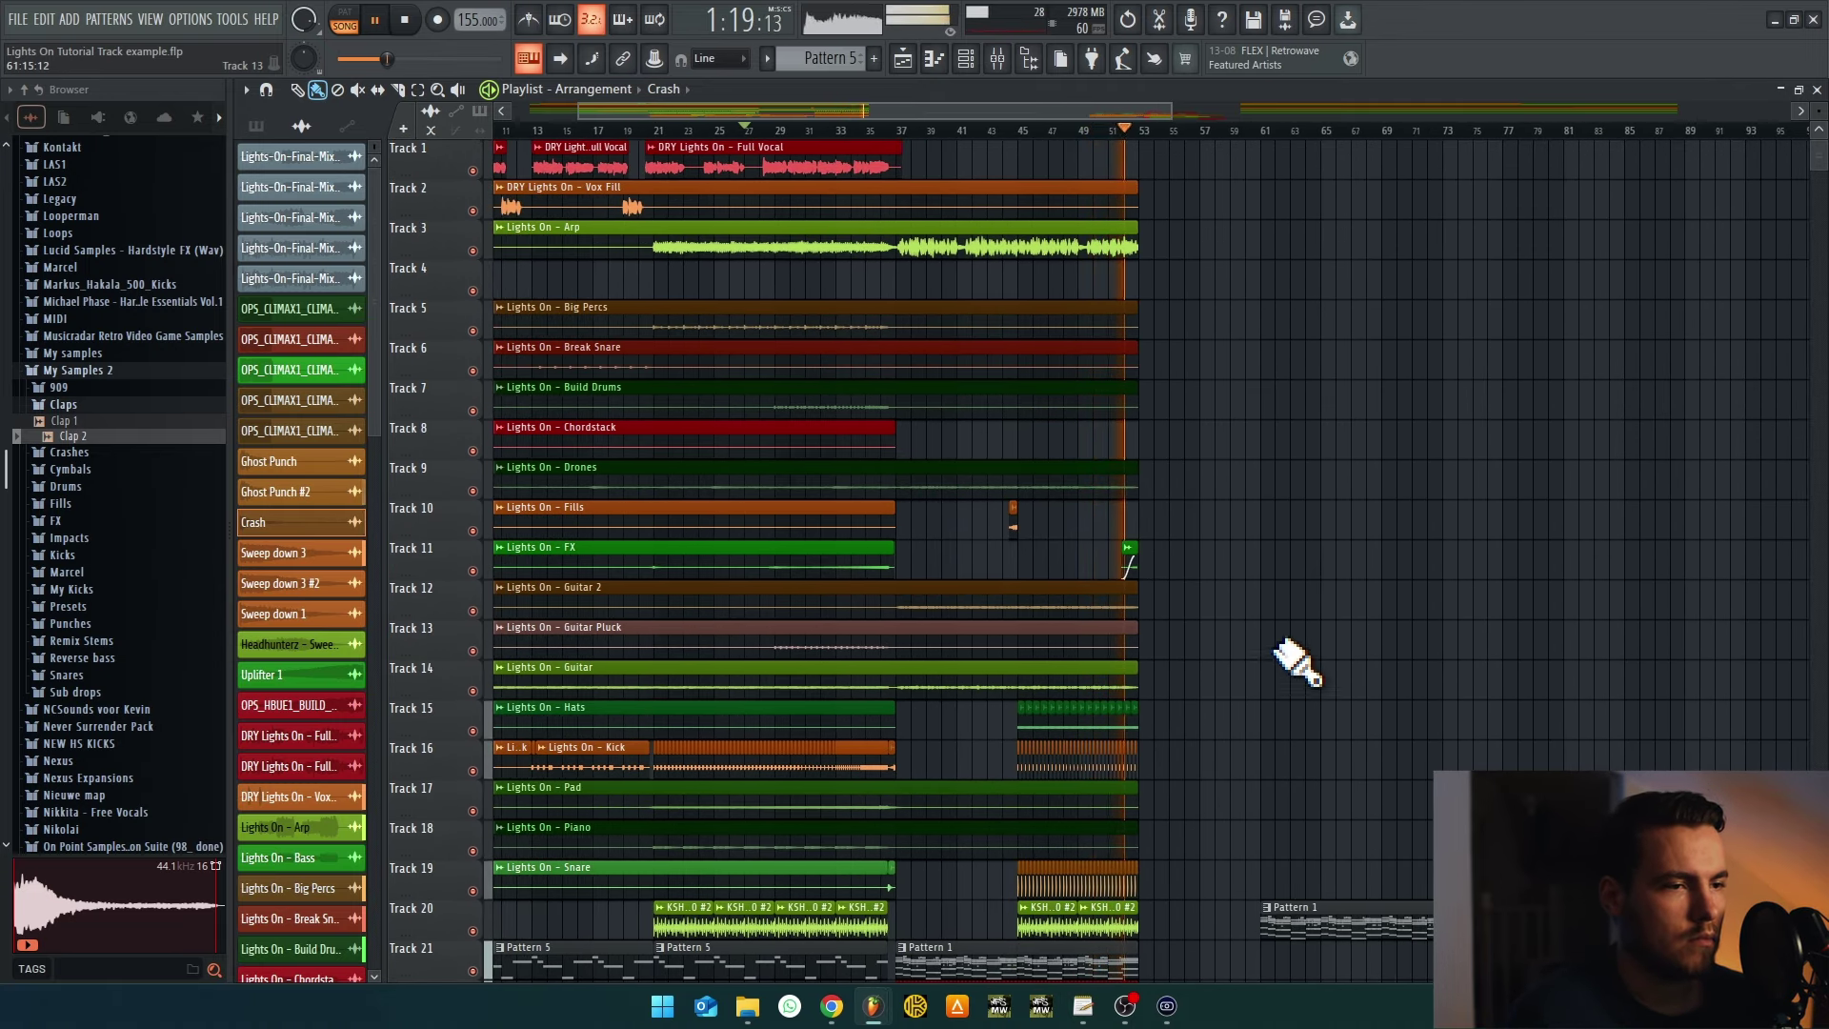
# Check the Lights On - Guitar 2 and Lights On - Guitar mixer tracks and restart playback
pyautogui.click(1001, 59)
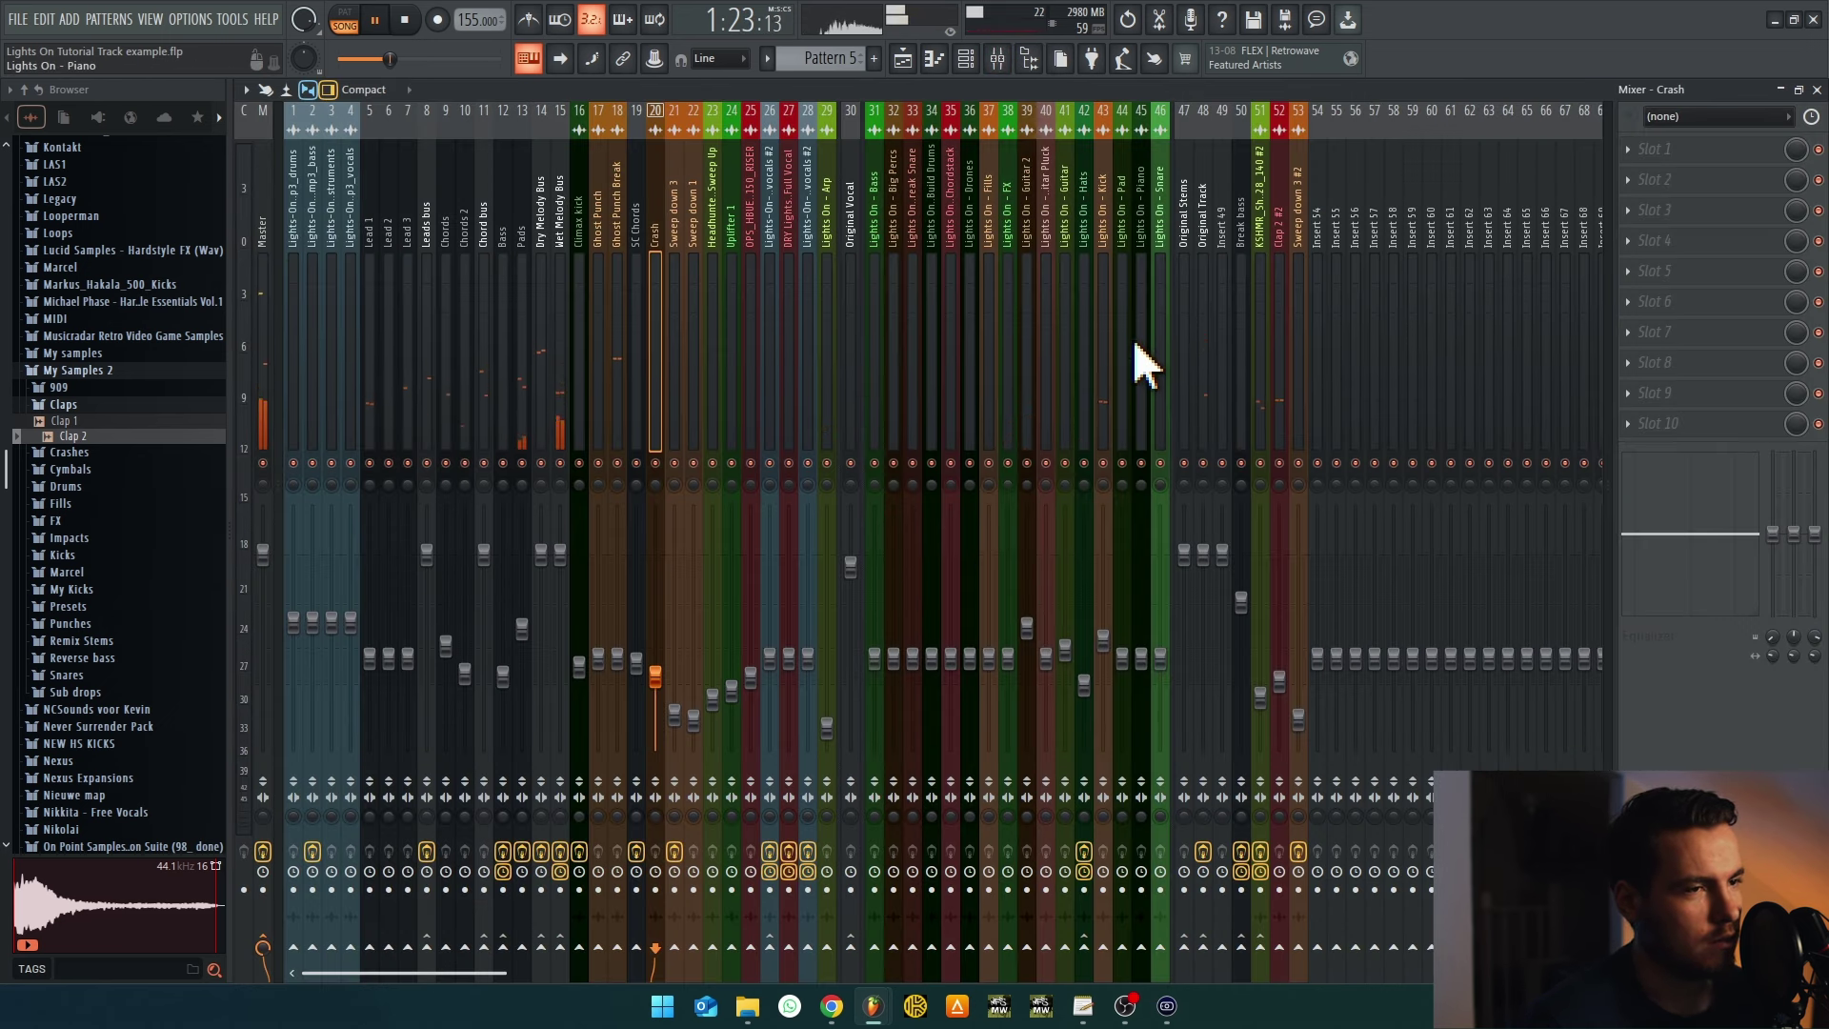
pyautogui.click(1021, 344)
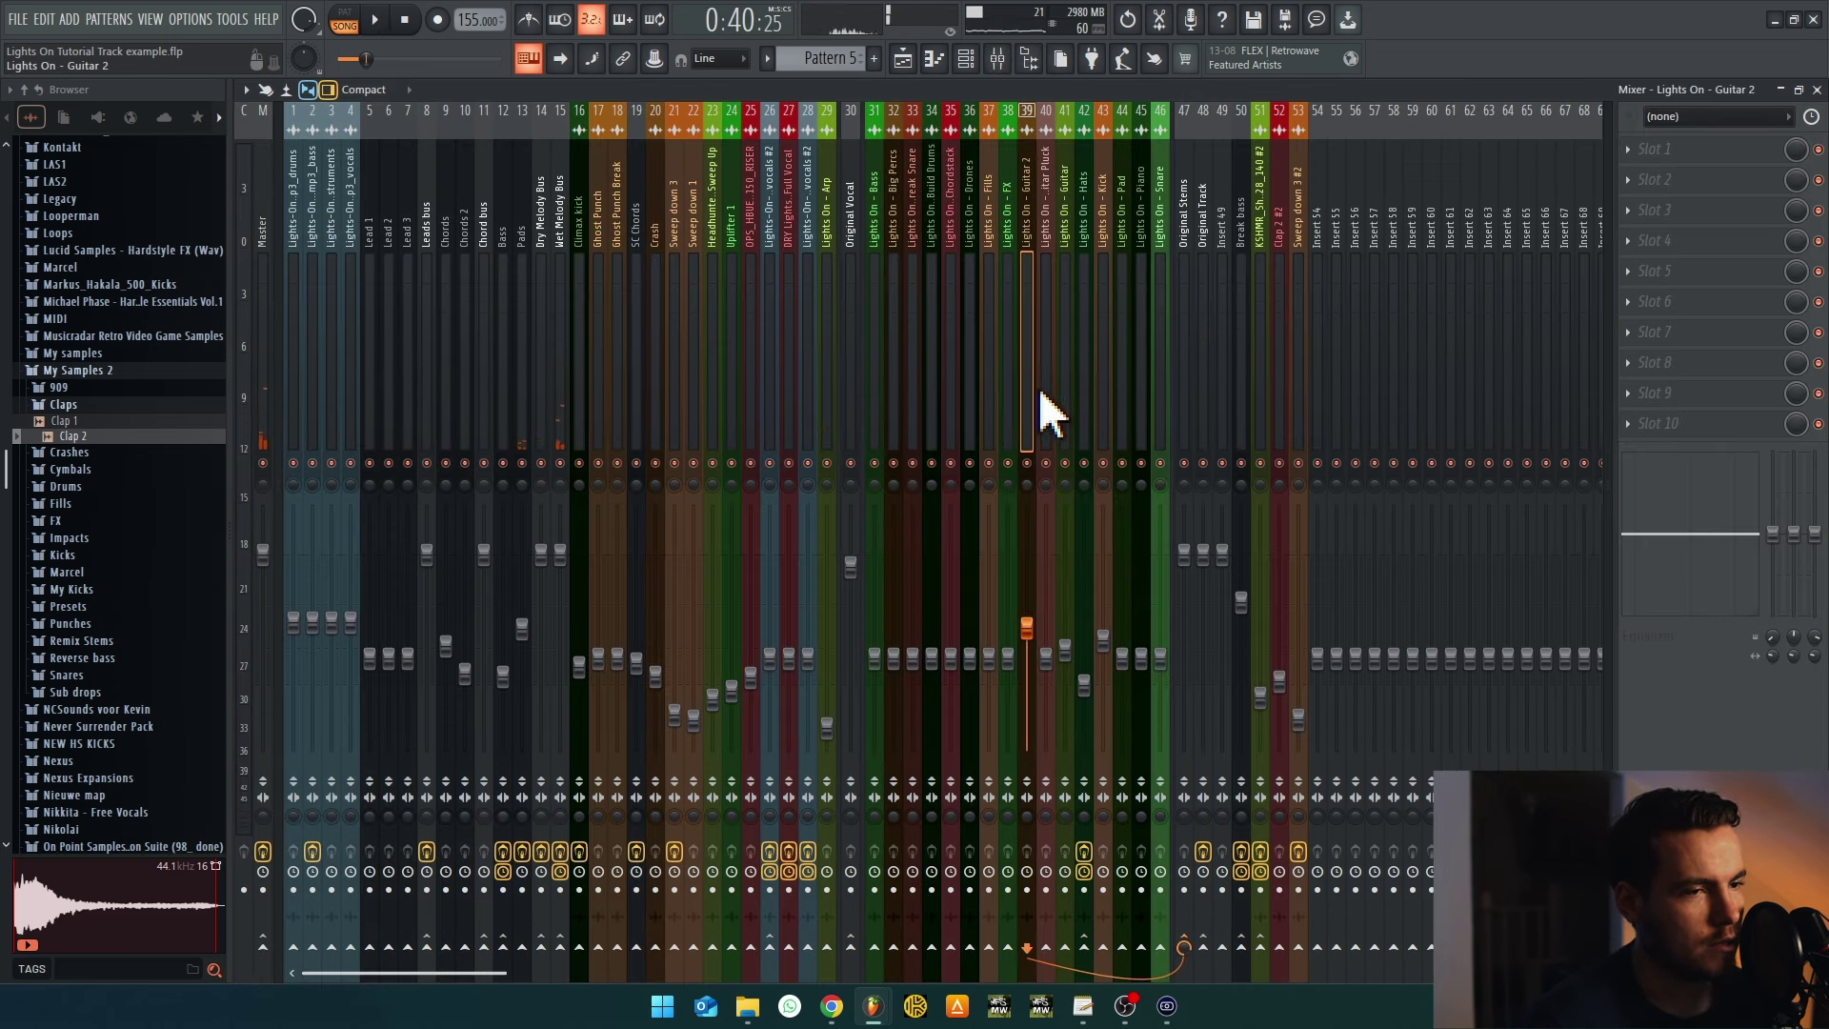
pyautogui.click(1071, 362)
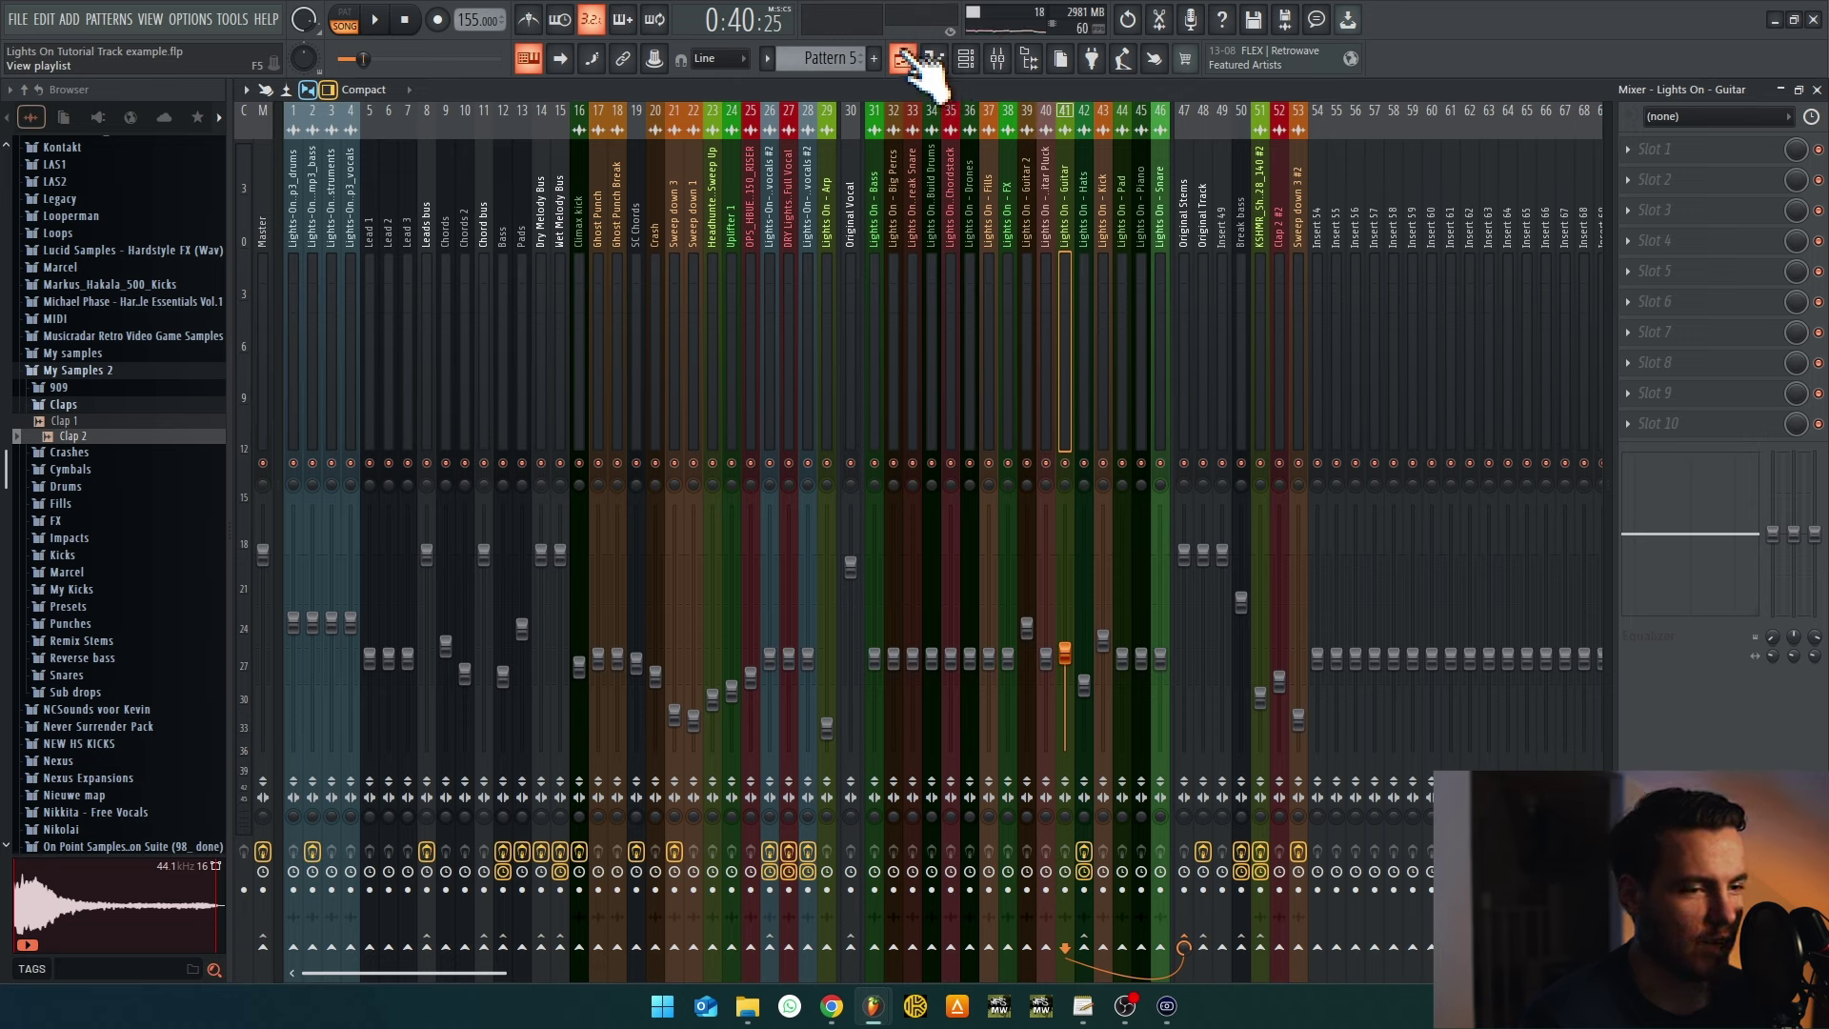
pyautogui.press('space')
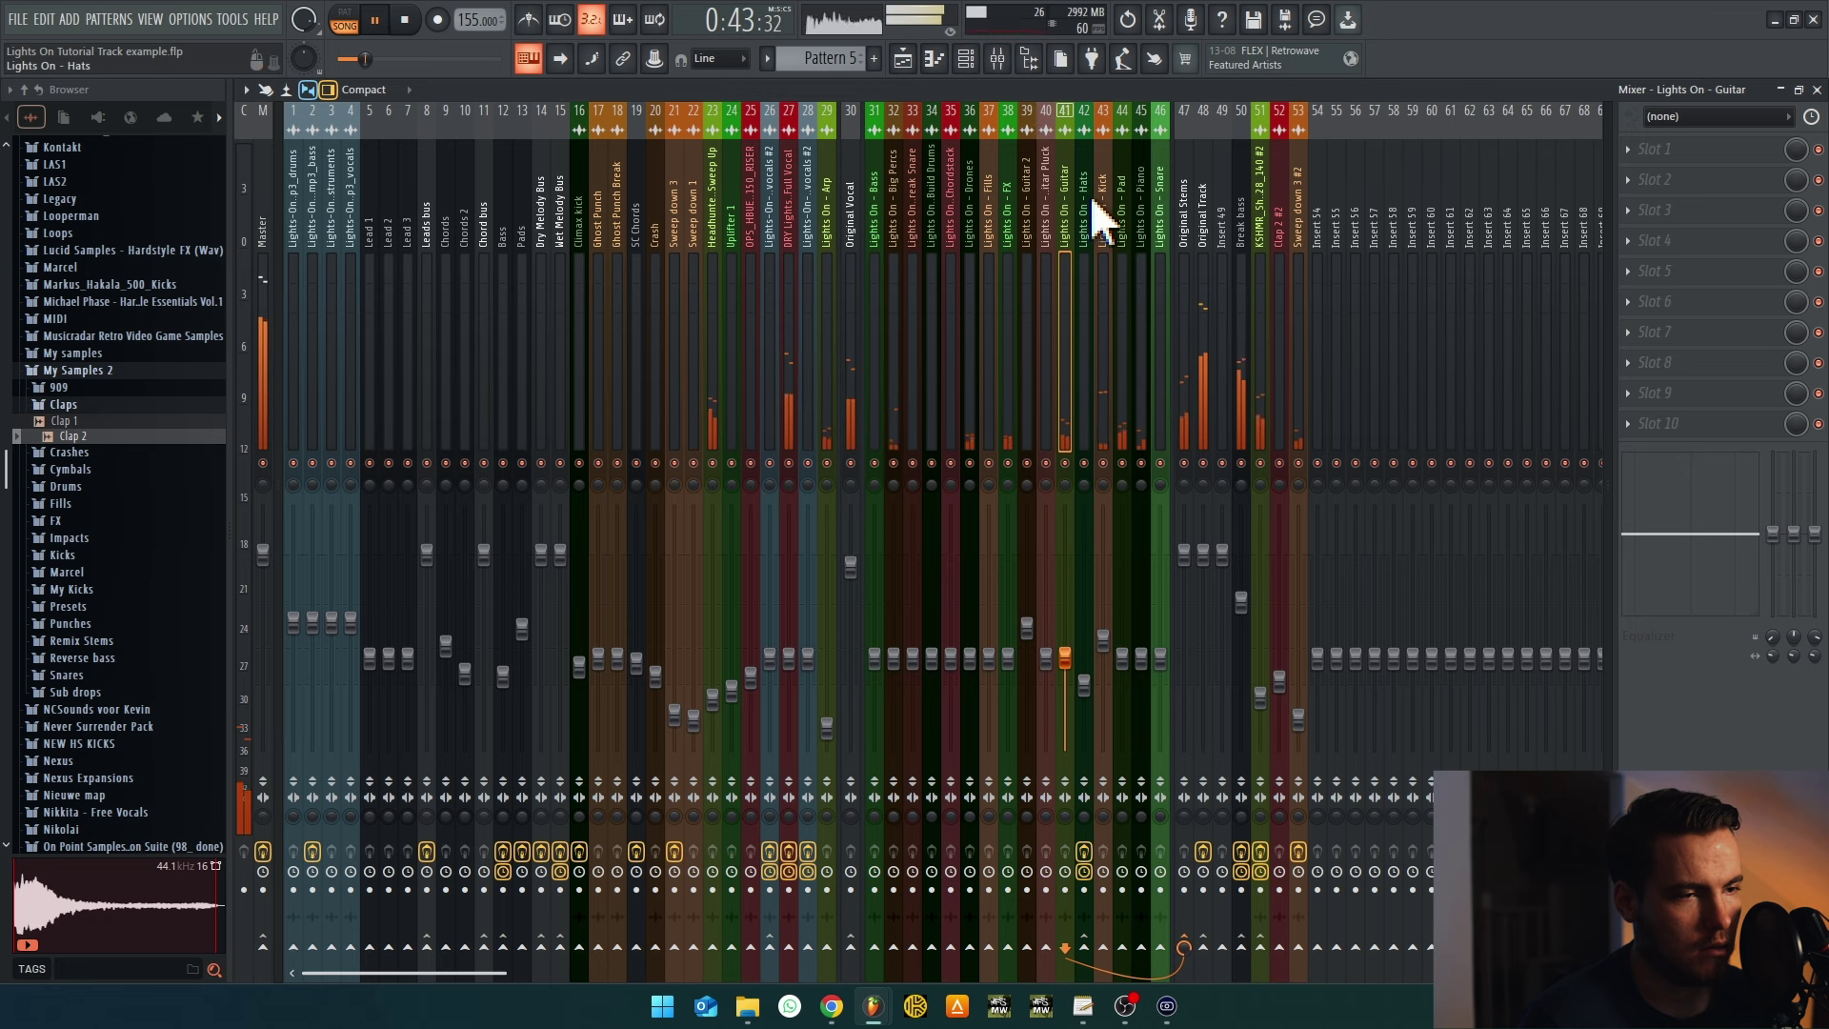
# Play the playlist from bar 37 and briefly solo Track 3 with the Lights On - Arp clip
pyautogui.press('F5')
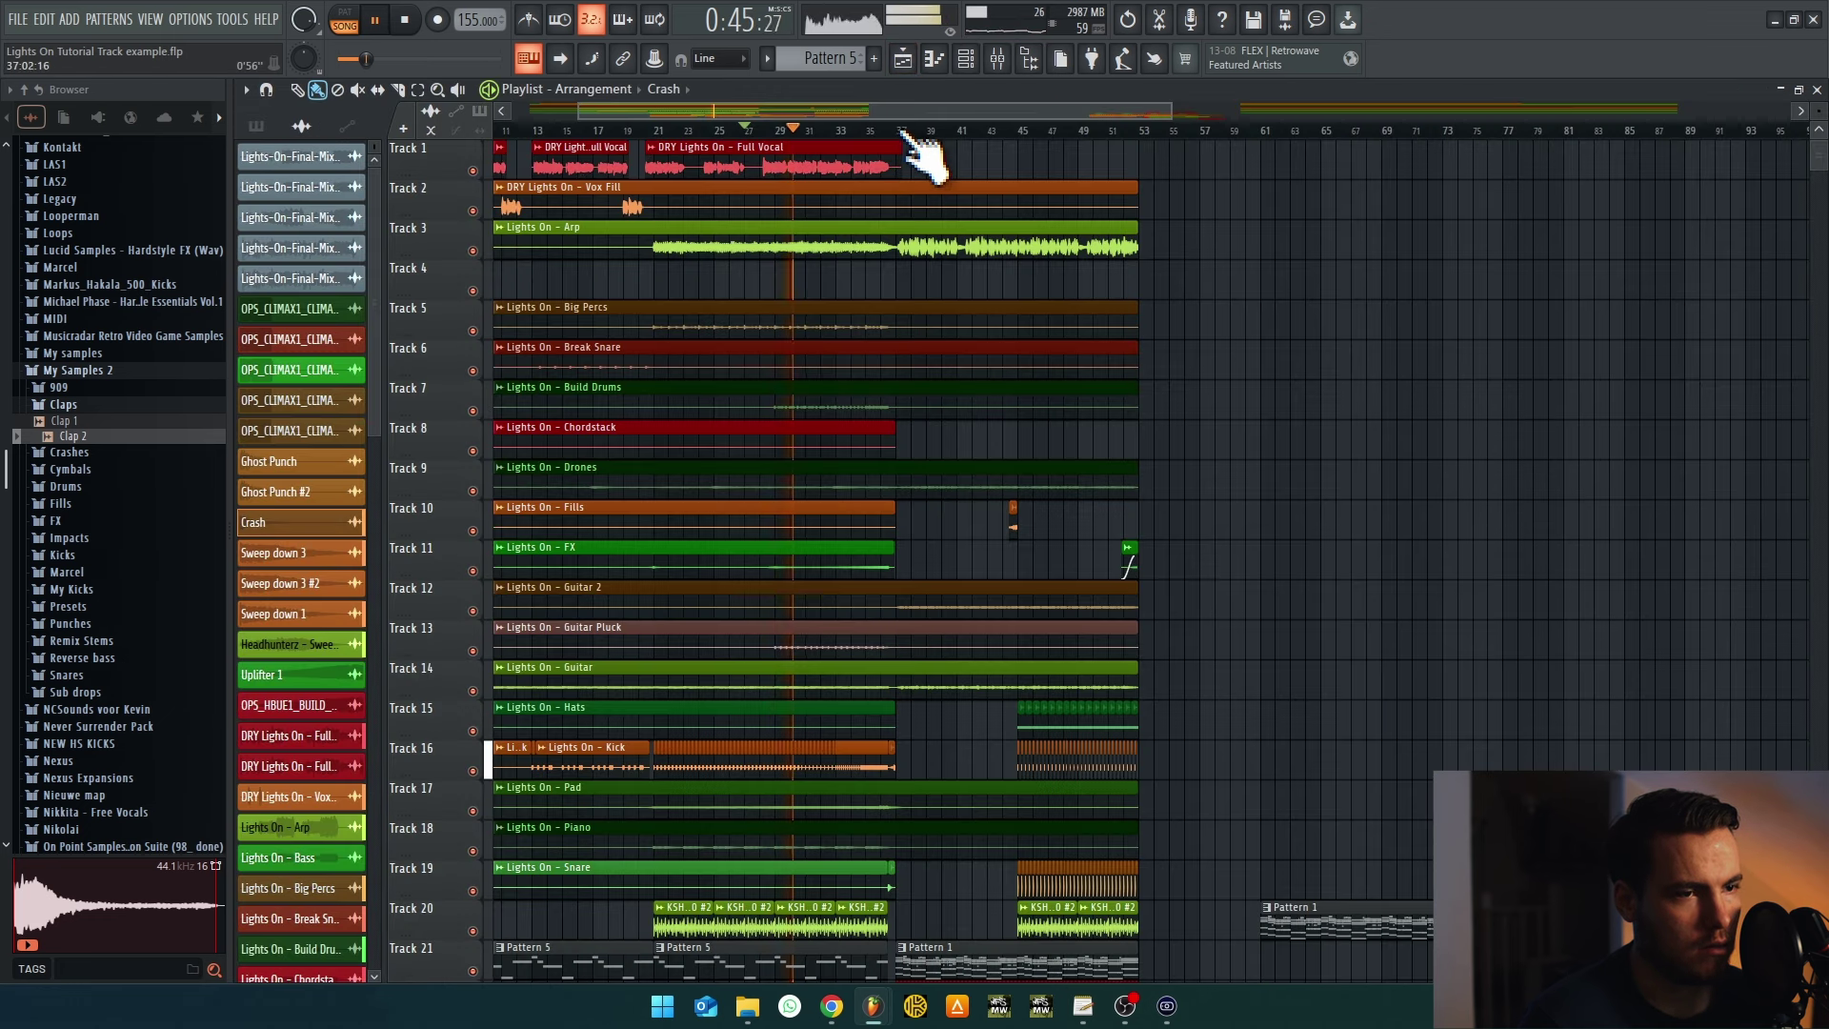
pyautogui.click(902, 130)
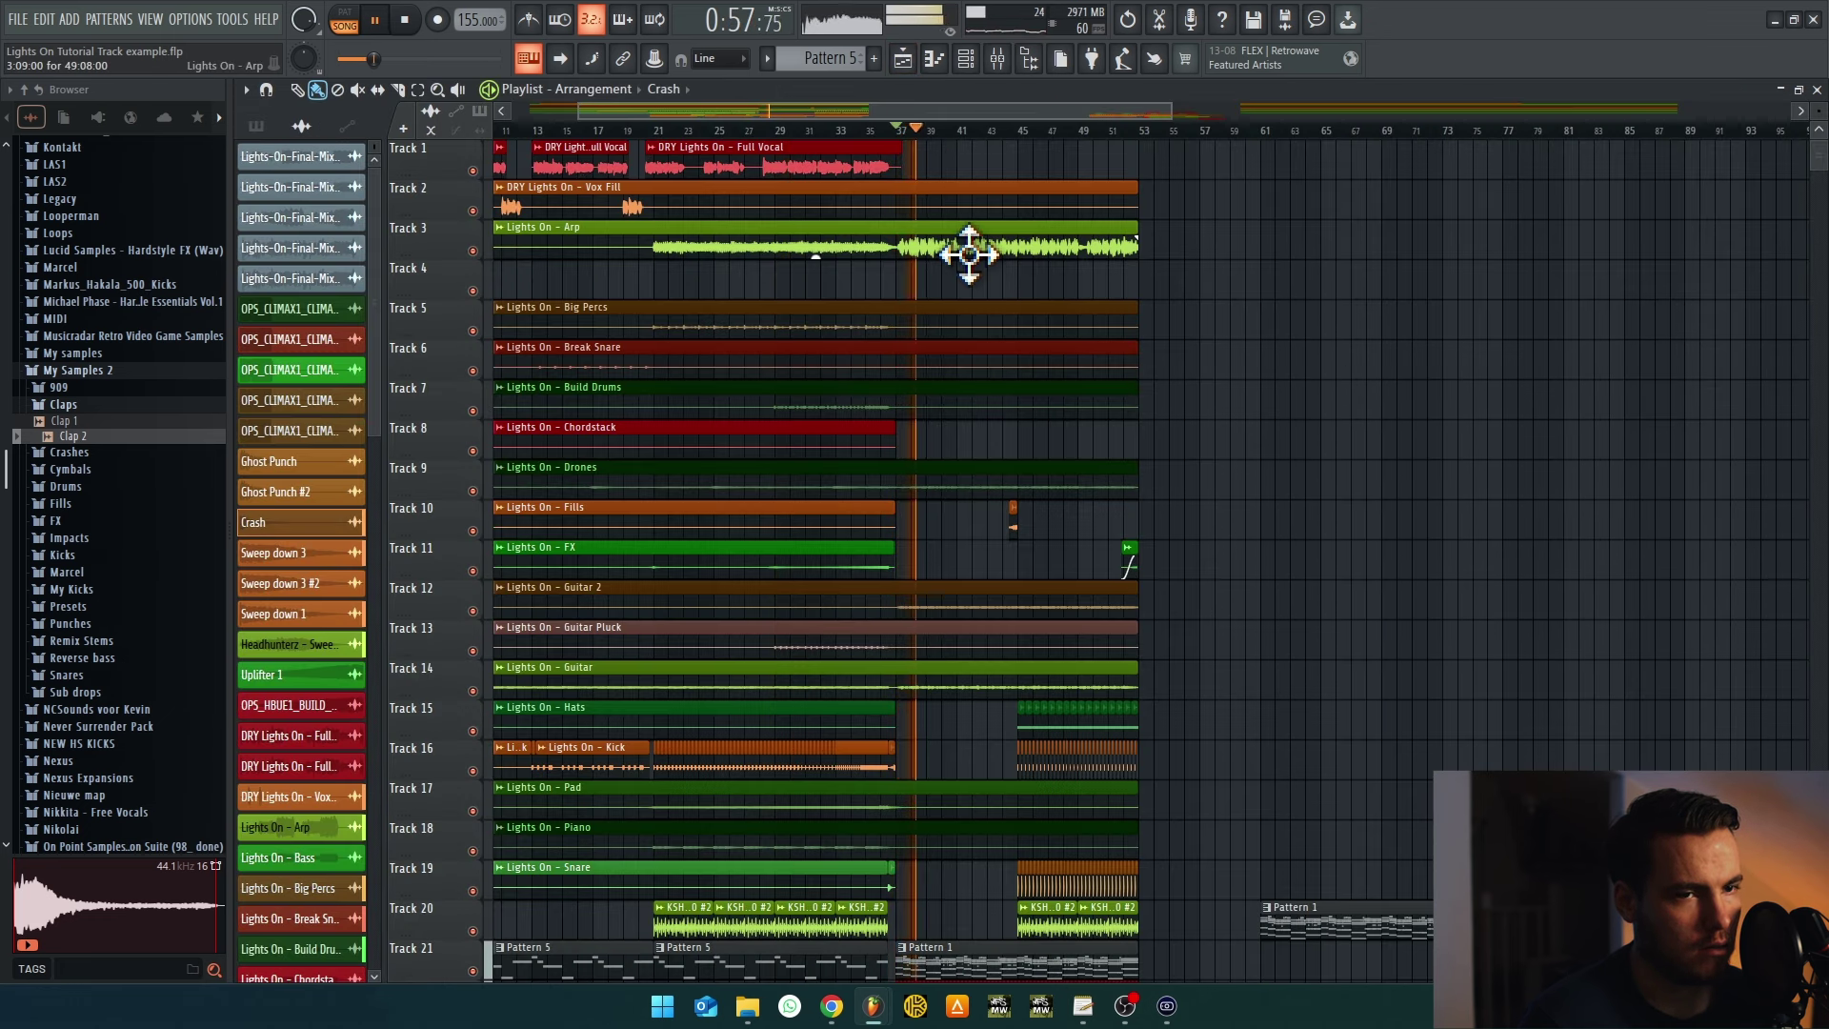
pyautogui.rightClick(473, 251)
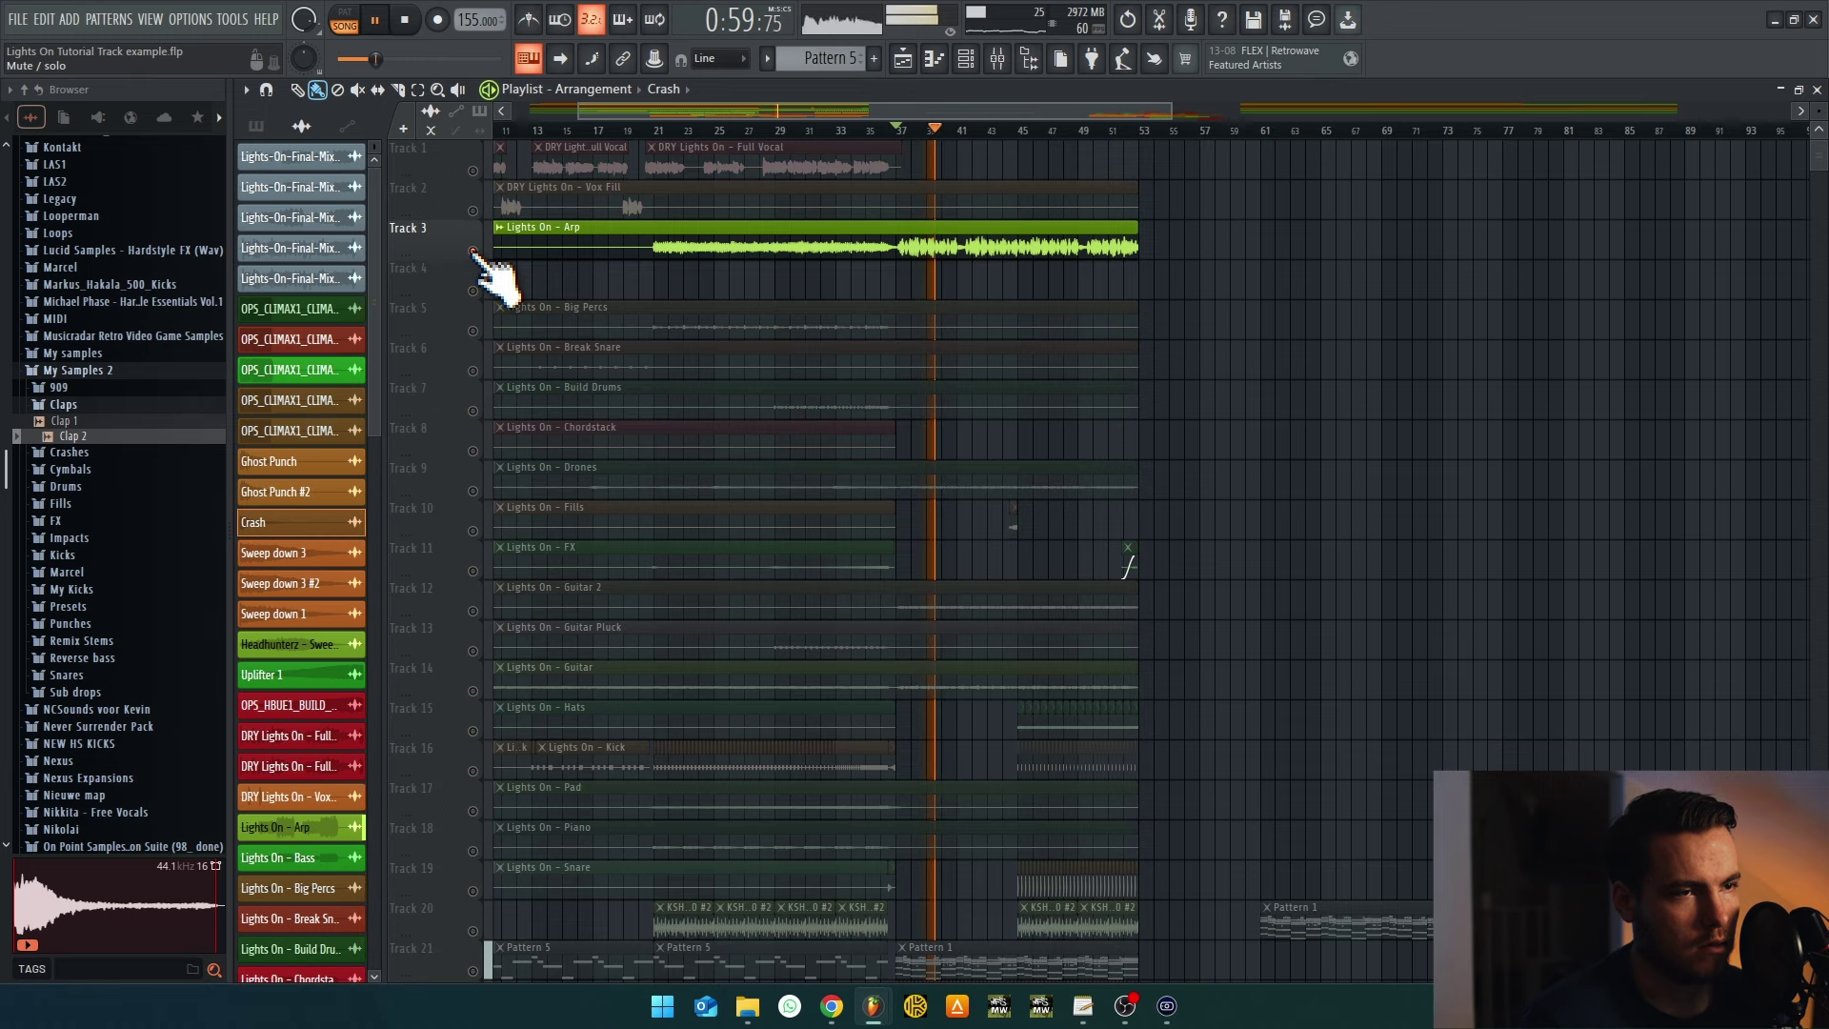
pyautogui.rightClick(472, 251)
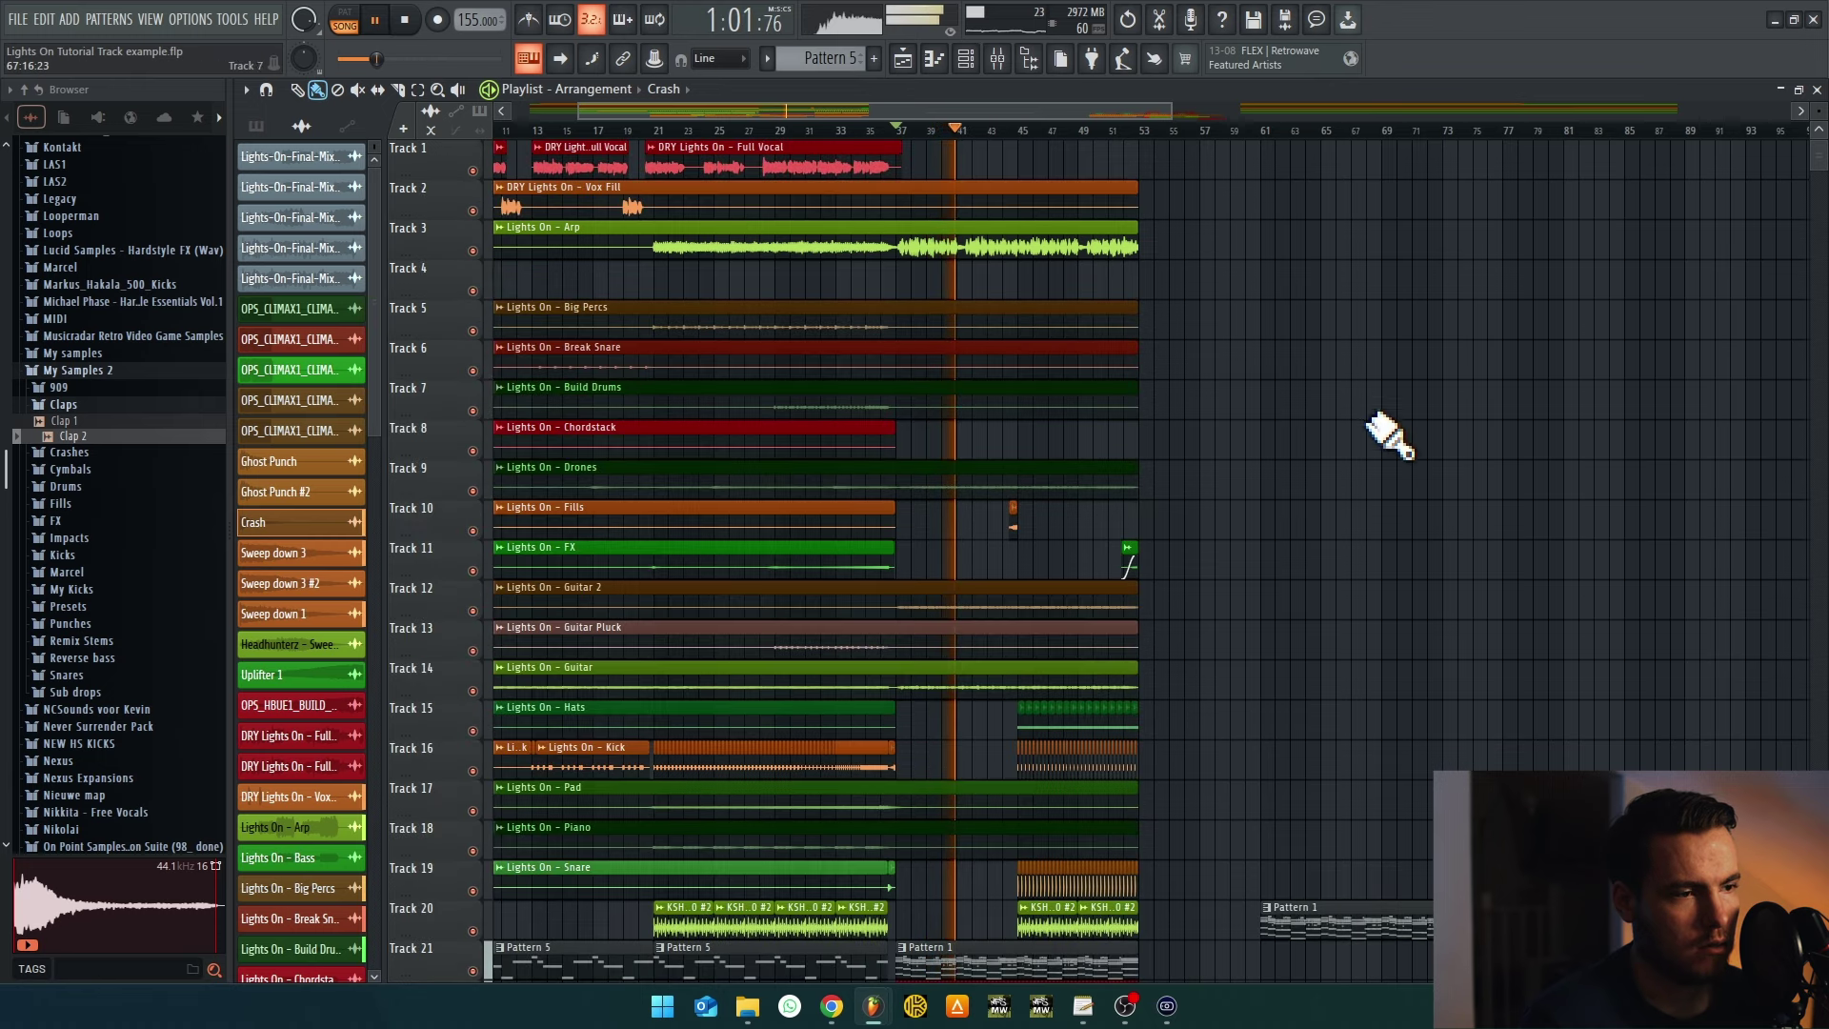
# Copy the two DRY Lights On - Full Vocal #2 clips from bars 93 and 97 to Track 1 at bars 45 and 49
pyautogui.scroll(-4, 1226, 225)
pyautogui.scroll(4, 1219, 252)
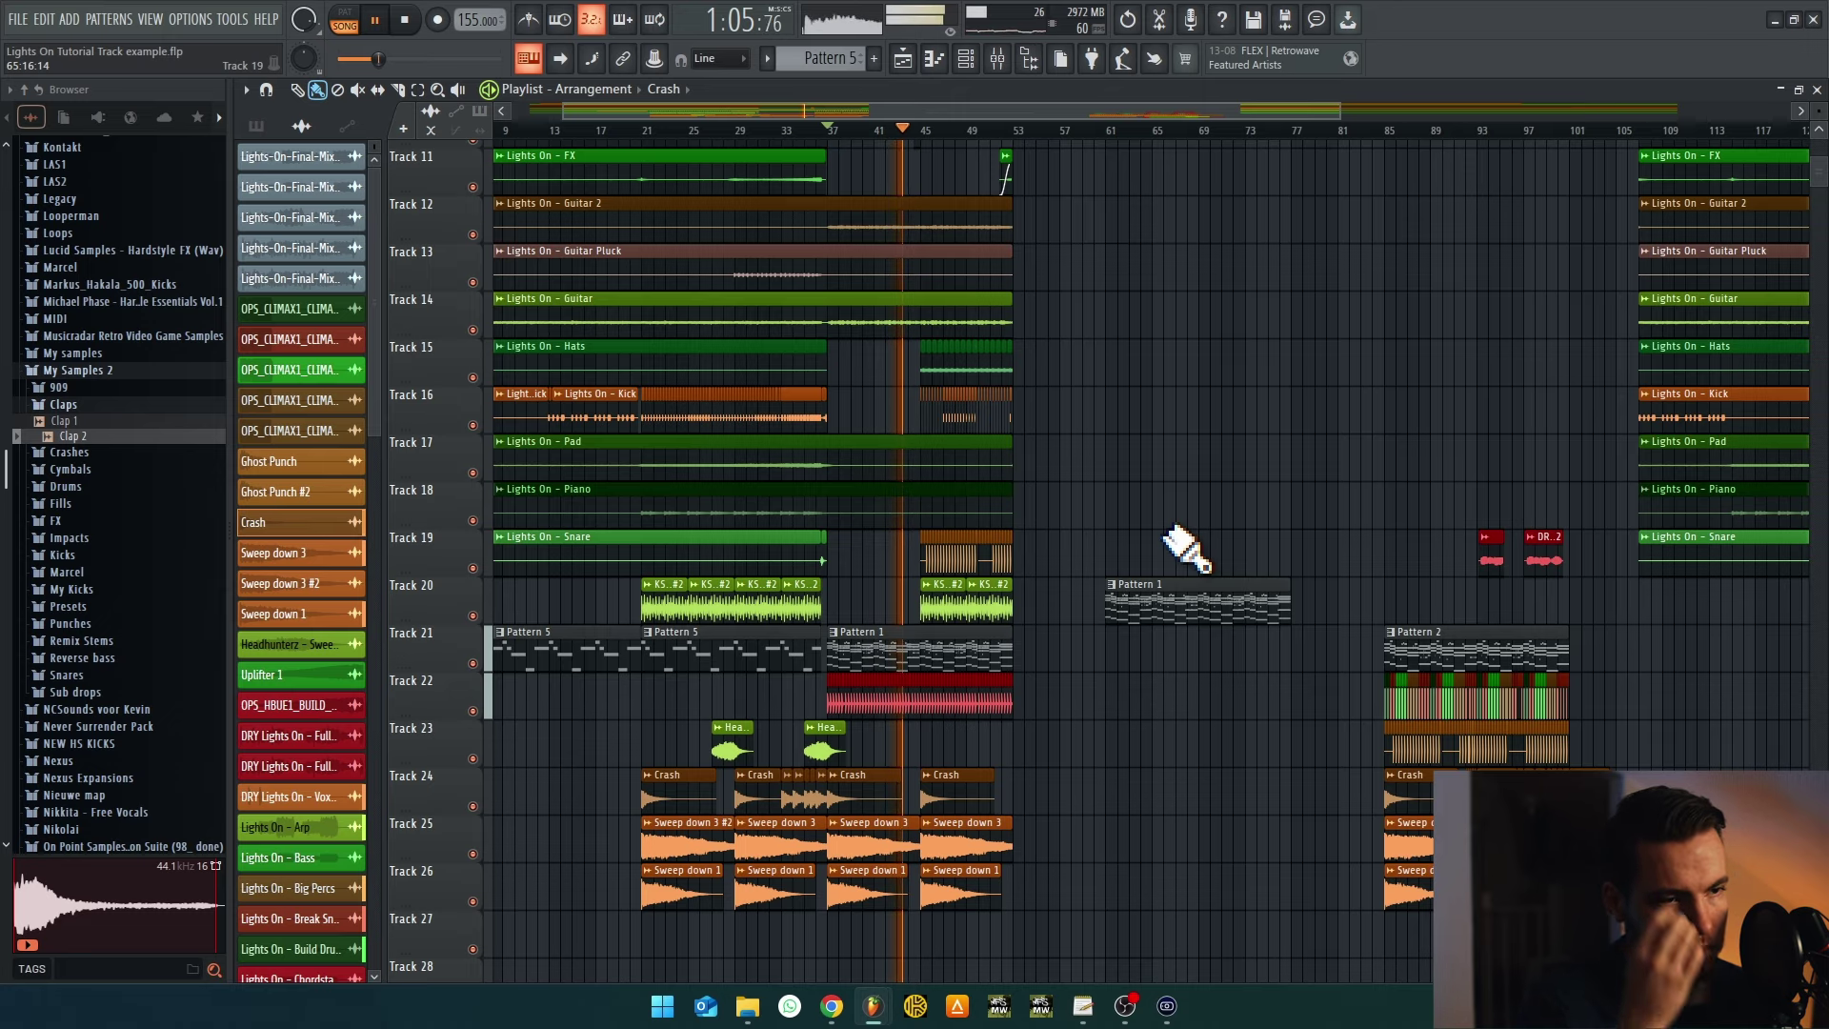
pyautogui.scroll(3, 886, 534)
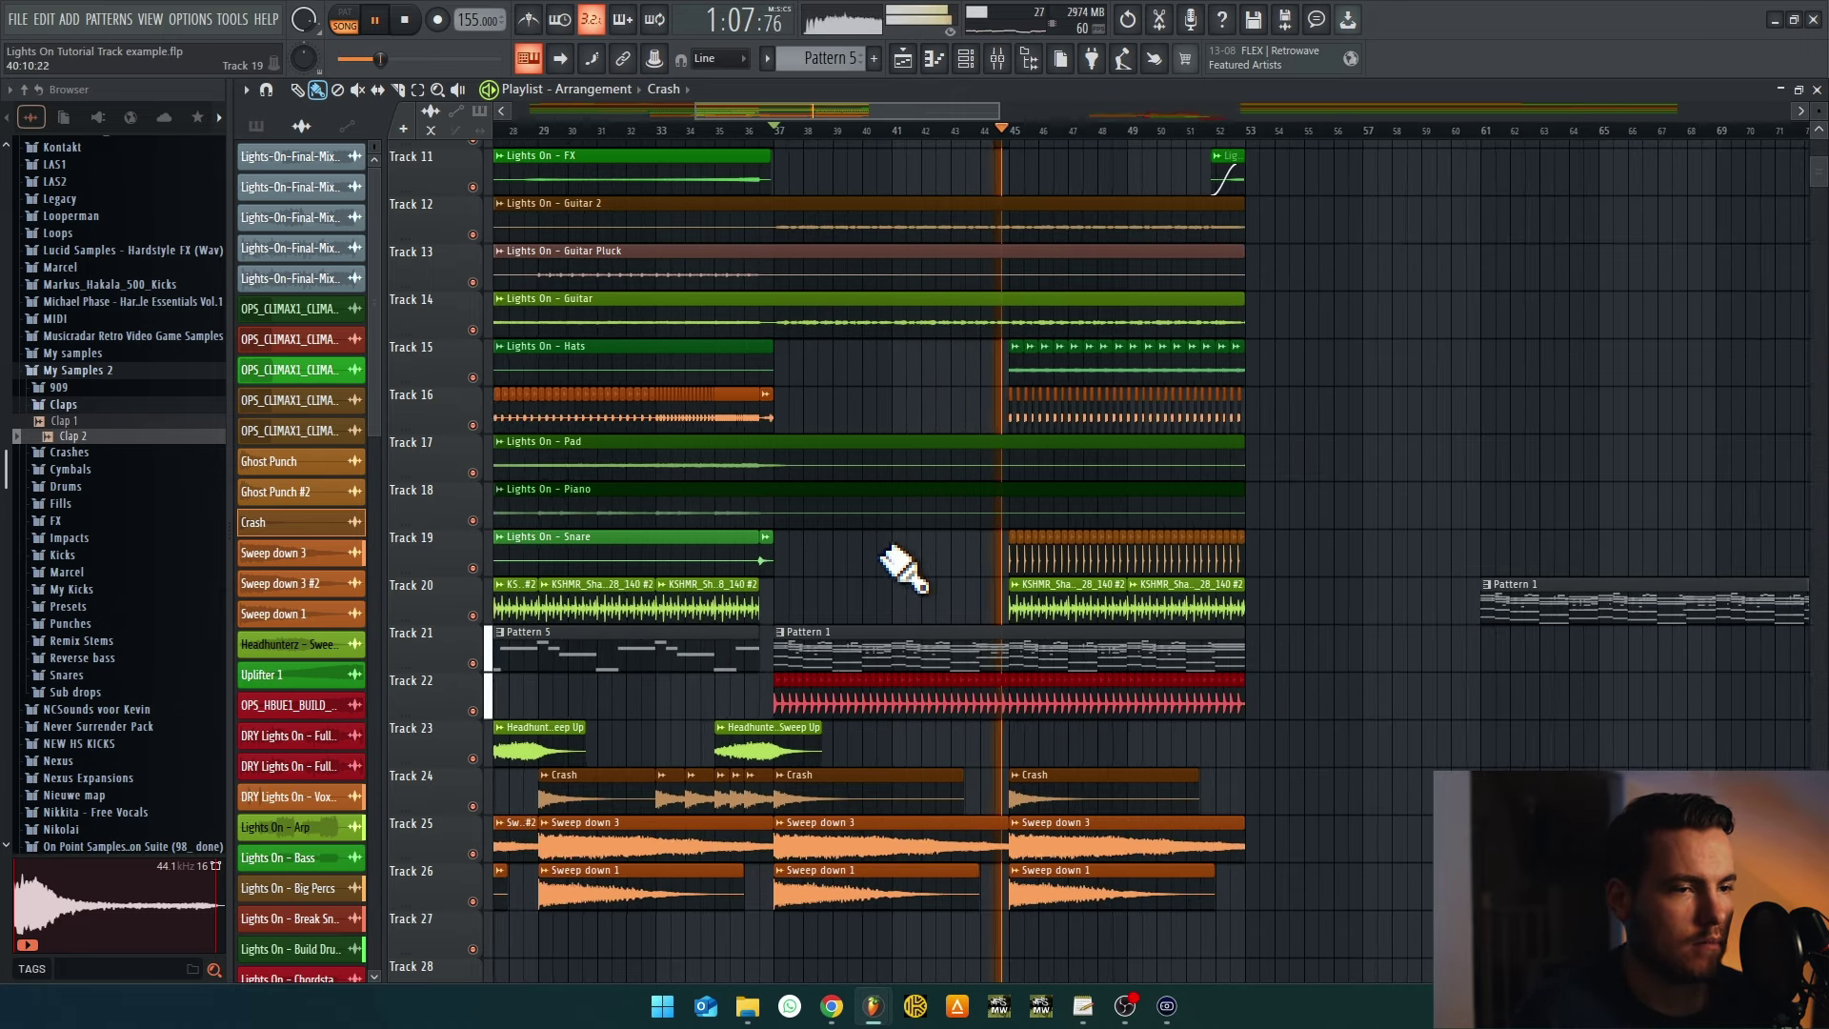
pyautogui.scroll(6, 878, 604)
pyautogui.scroll(-6, 1397, 589)
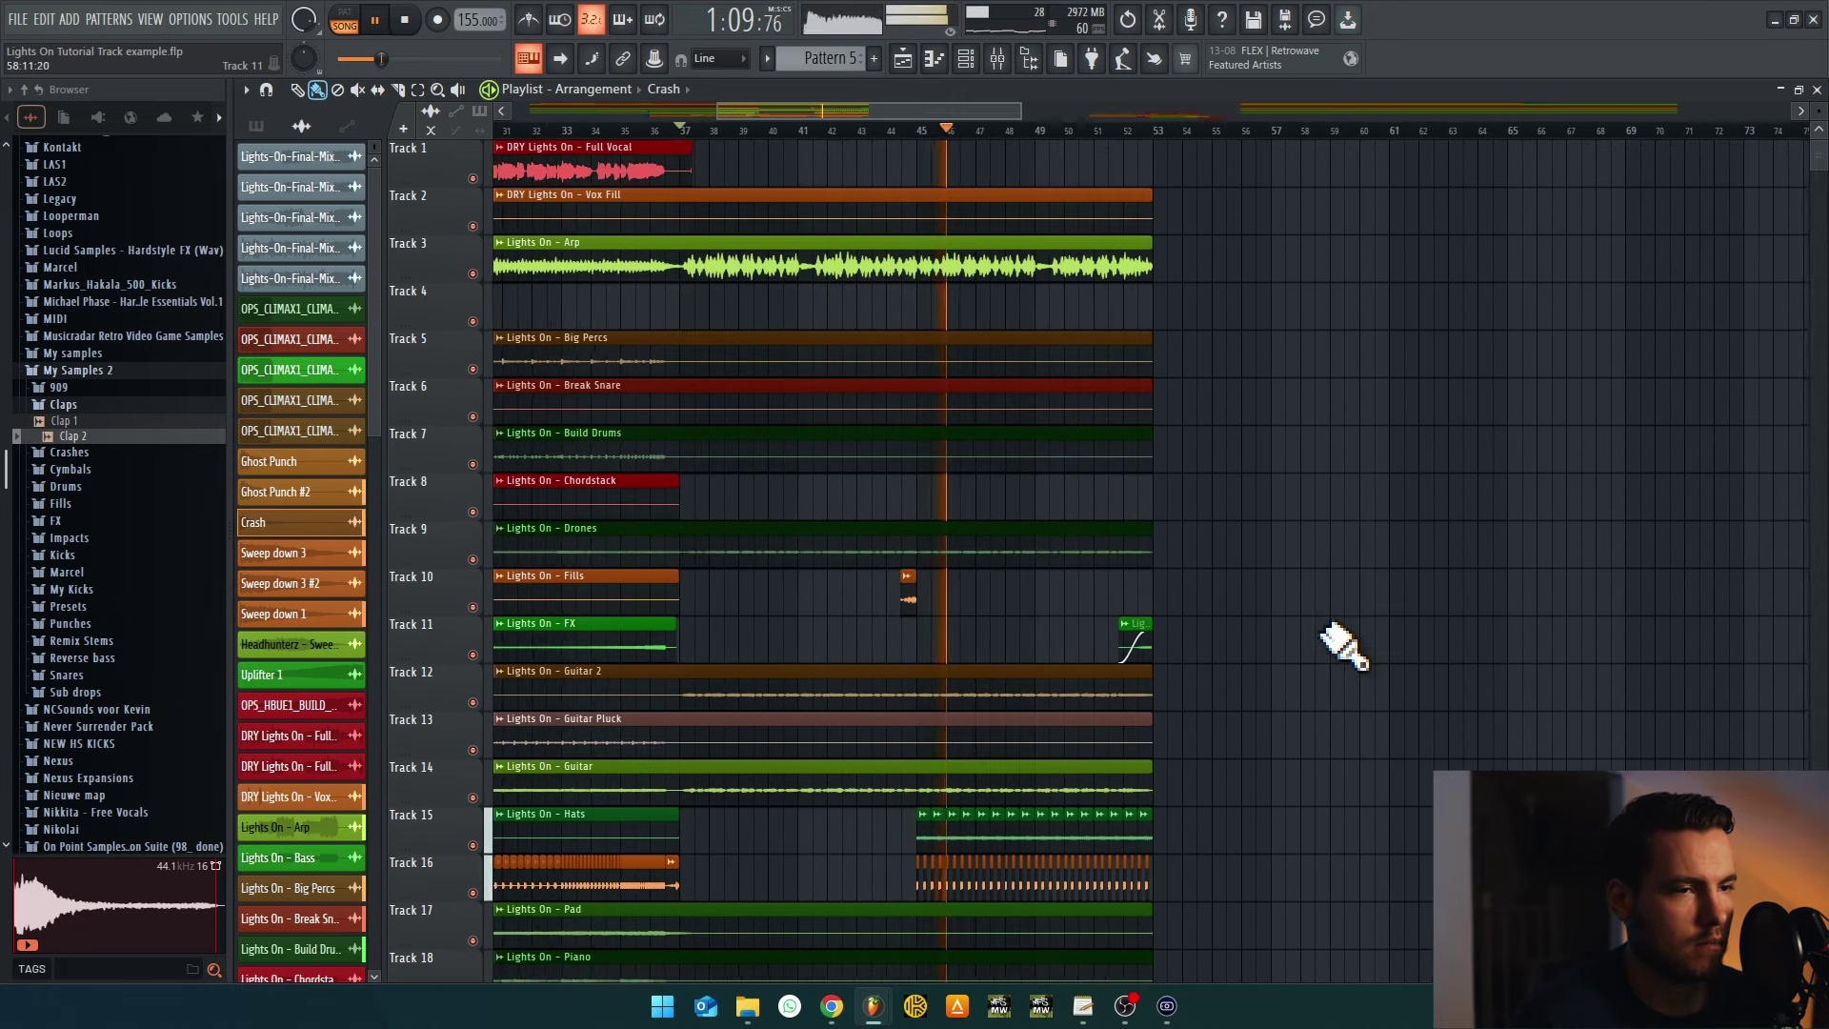
pyautogui.scroll(-5, 1292, 551)
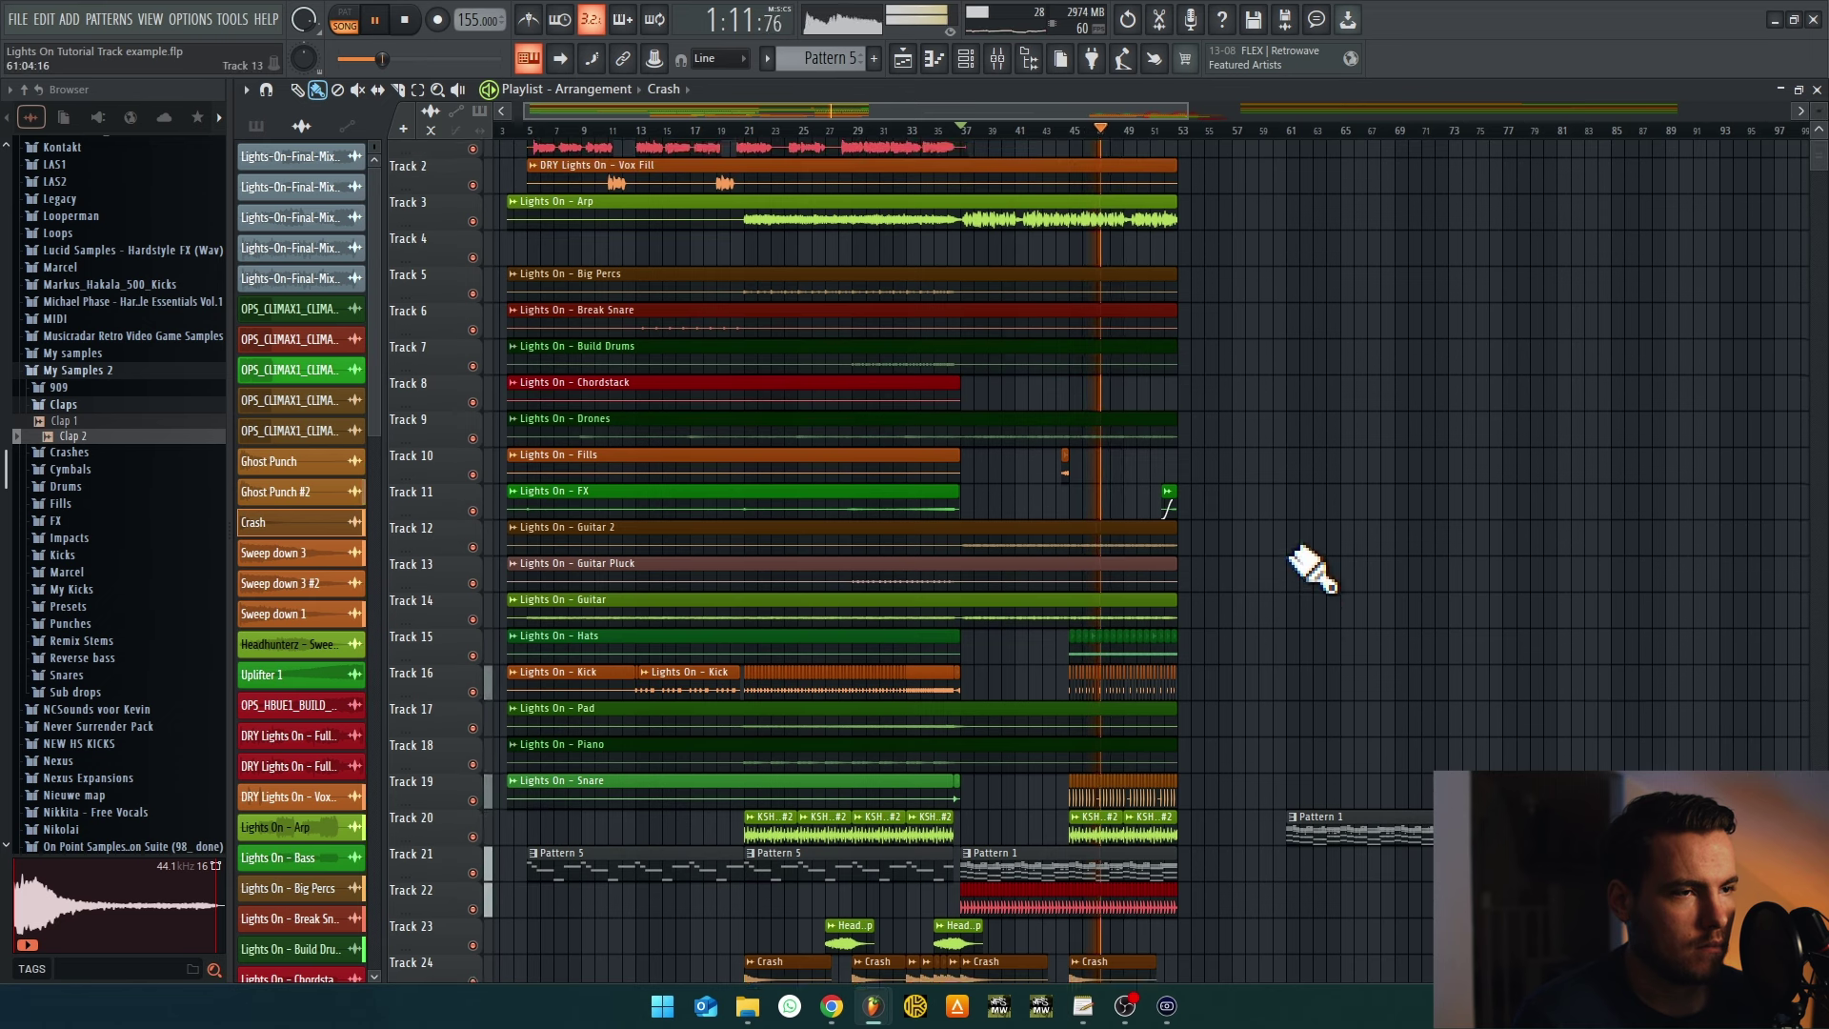
pyautogui.hscroll(2, 1292, 550)
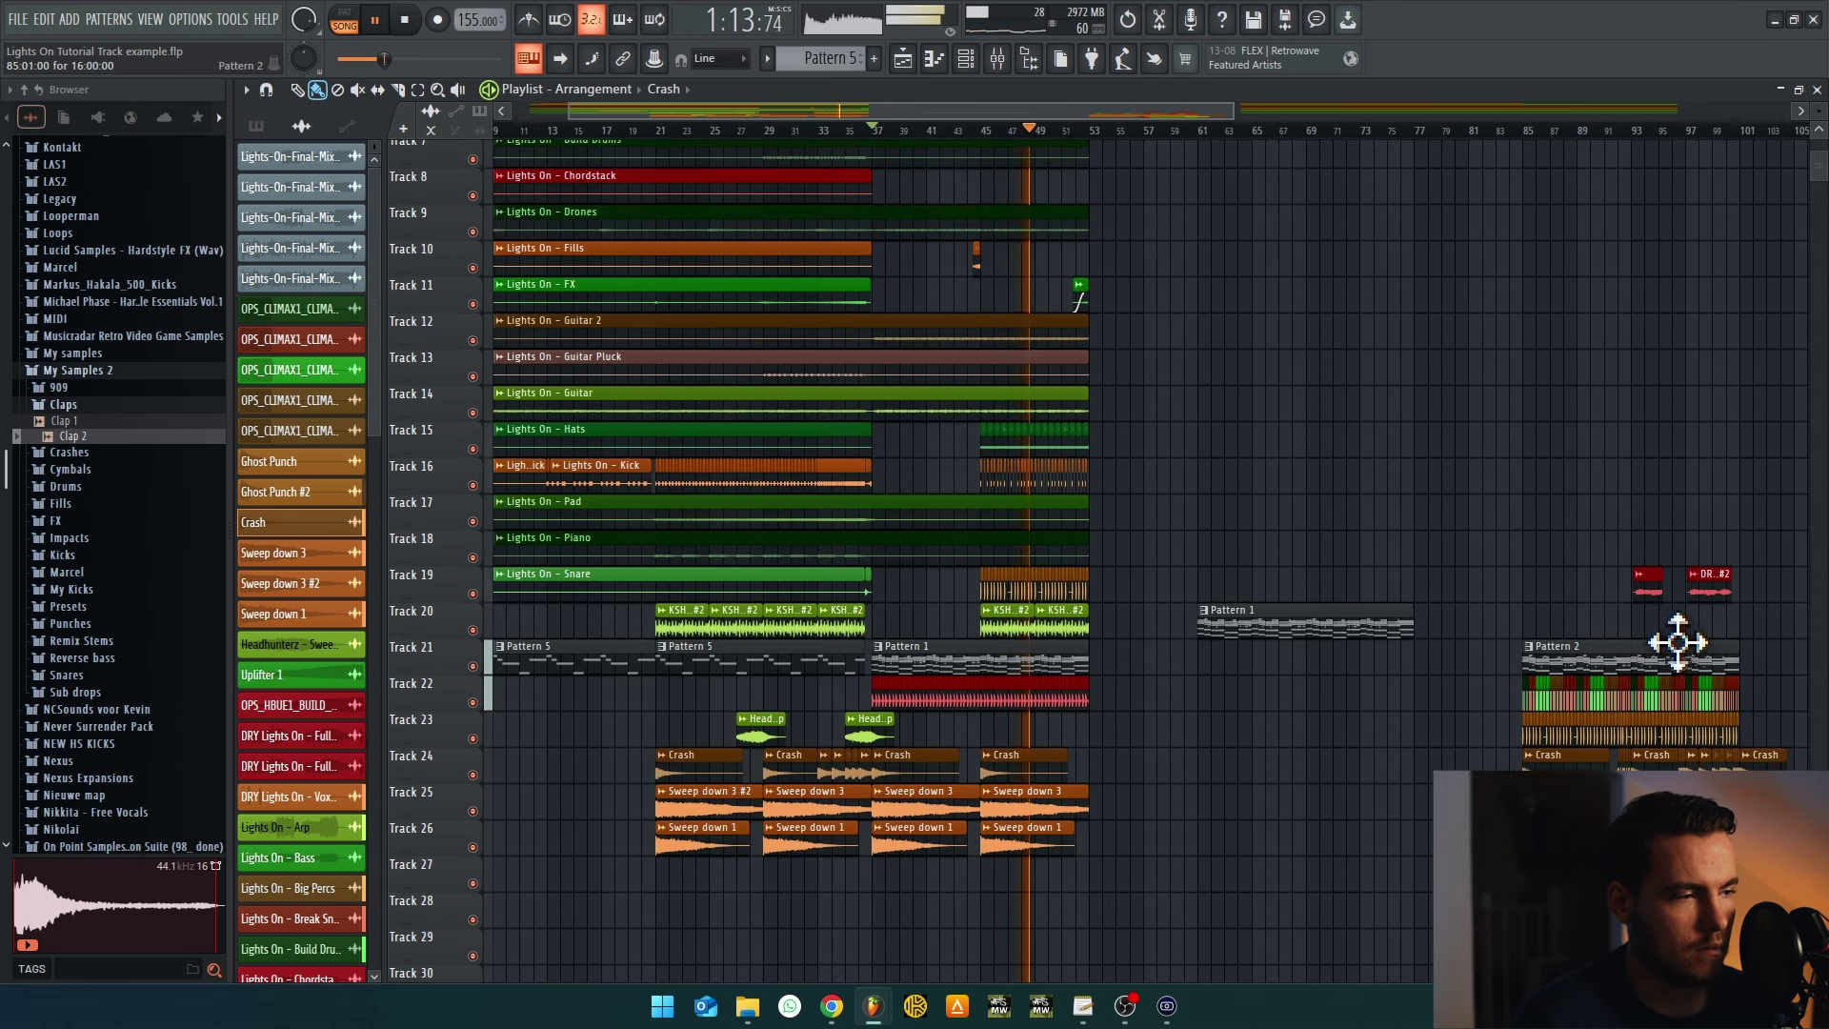
pyautogui.scroll(6, 1646, 589)
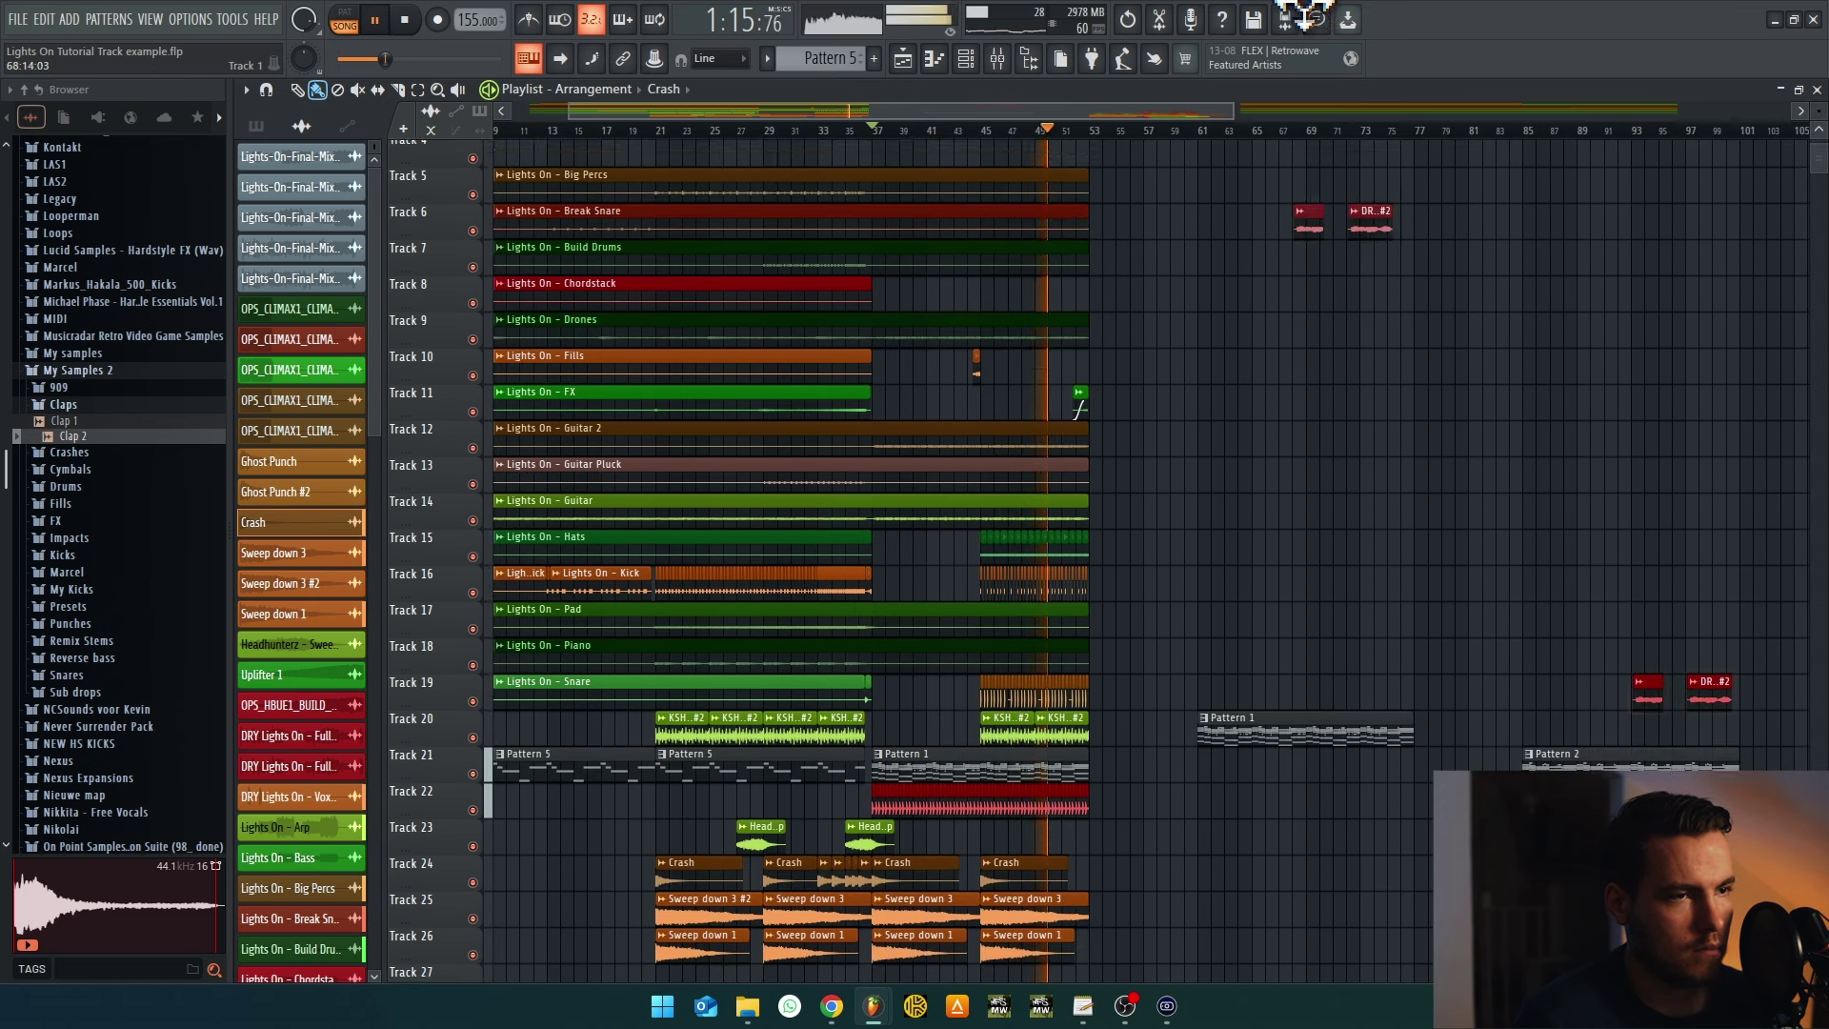
pyautogui.scroll(3, 997, 223)
pyautogui.scroll(2, 997, 223)
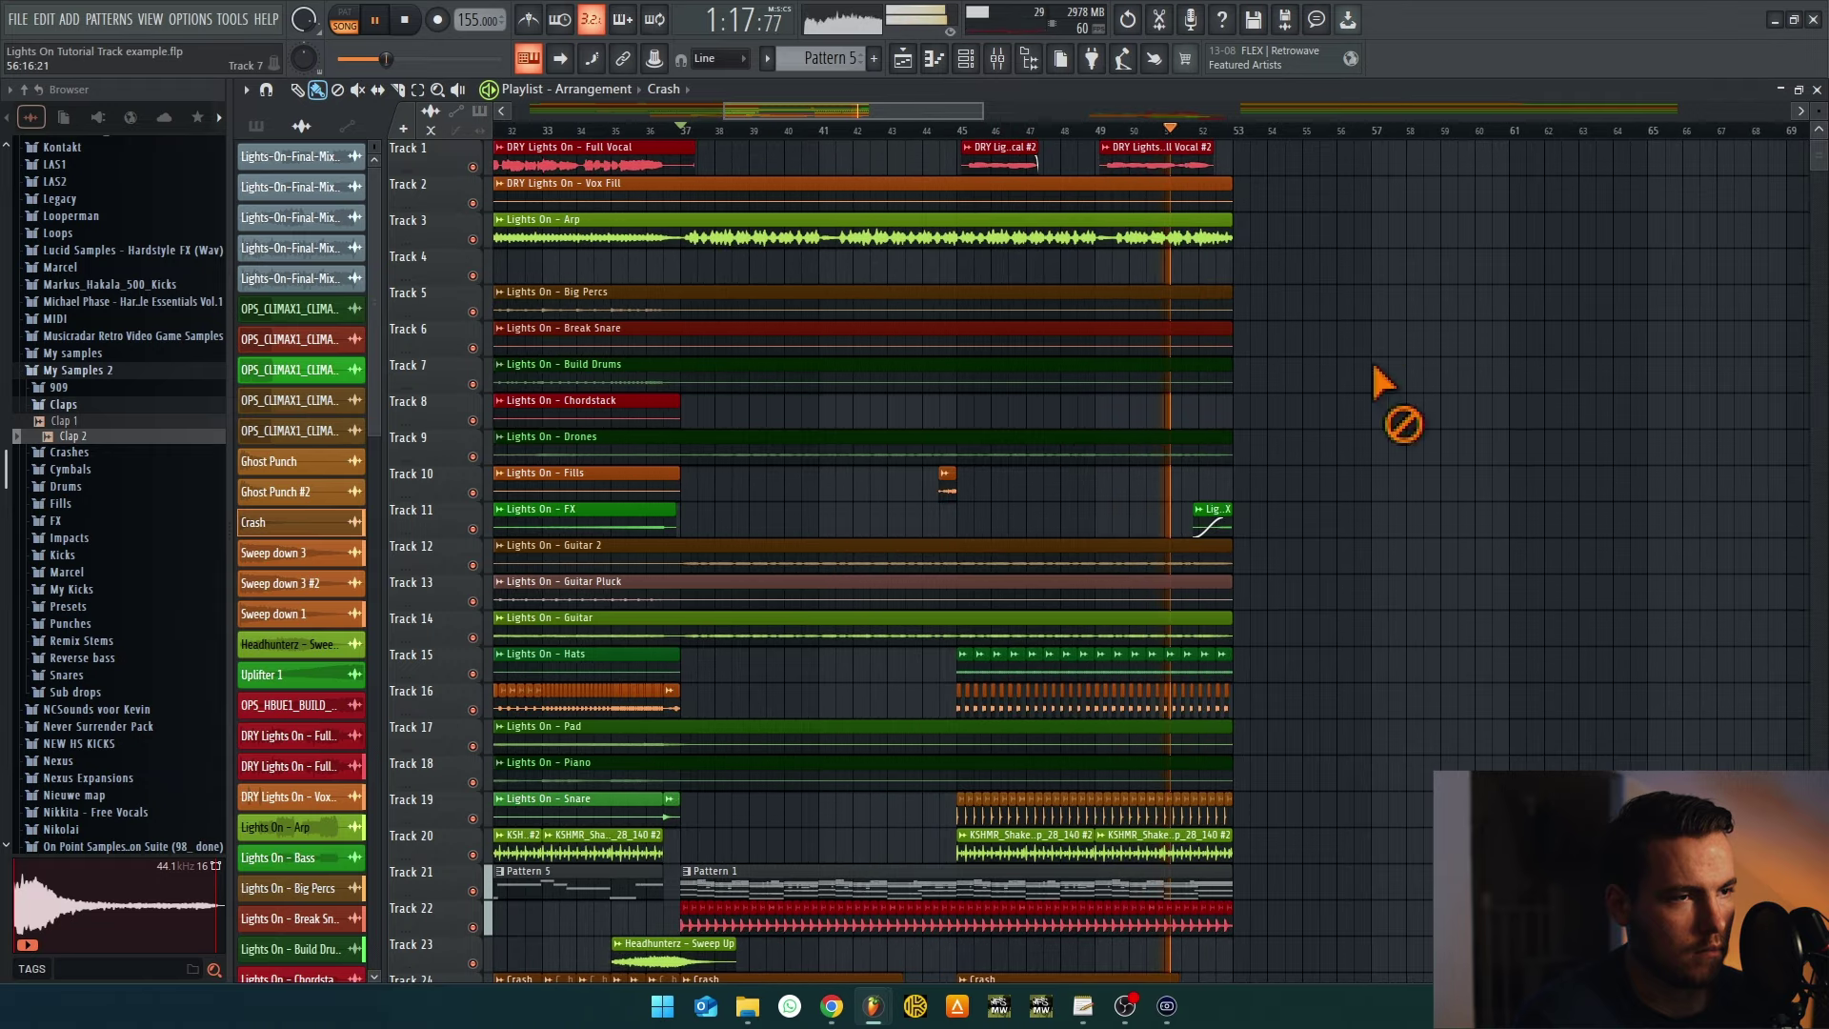
# Replay the section from about bar 43, check the mixer levels and return to the playlist
pyautogui.scroll(-3, 886, 188)
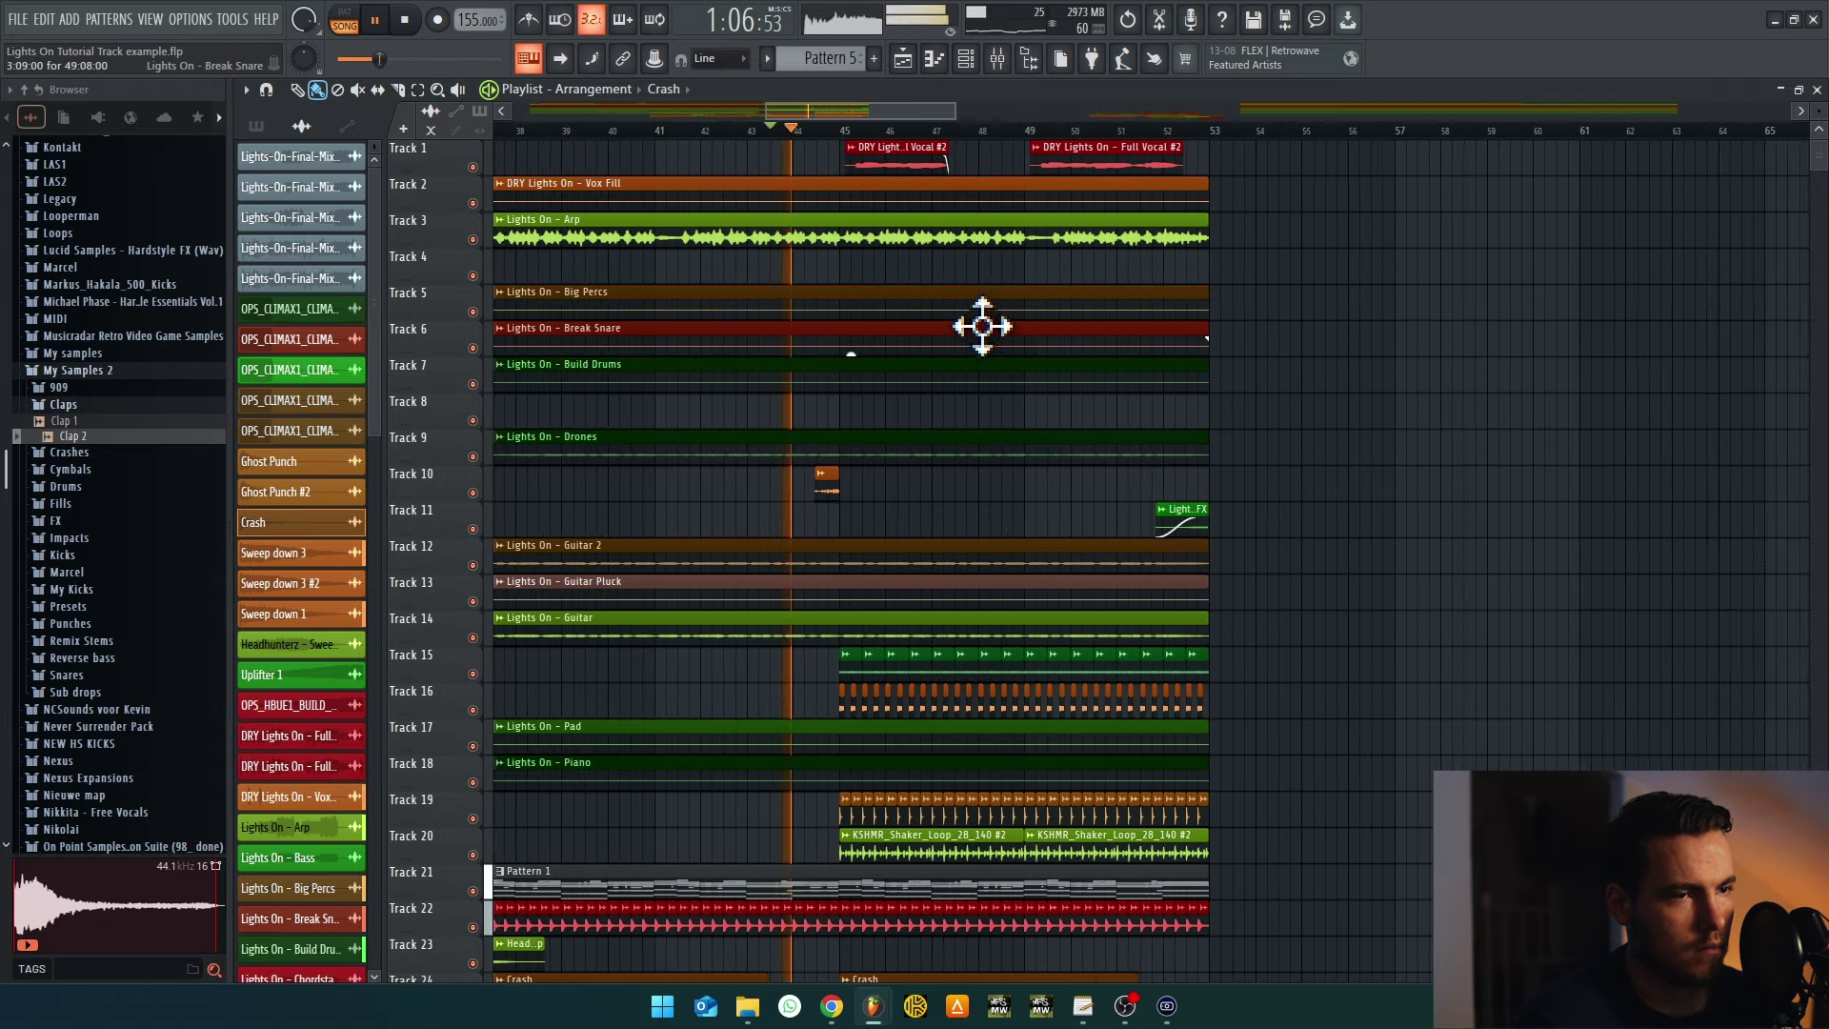
pyautogui.click(997, 58)
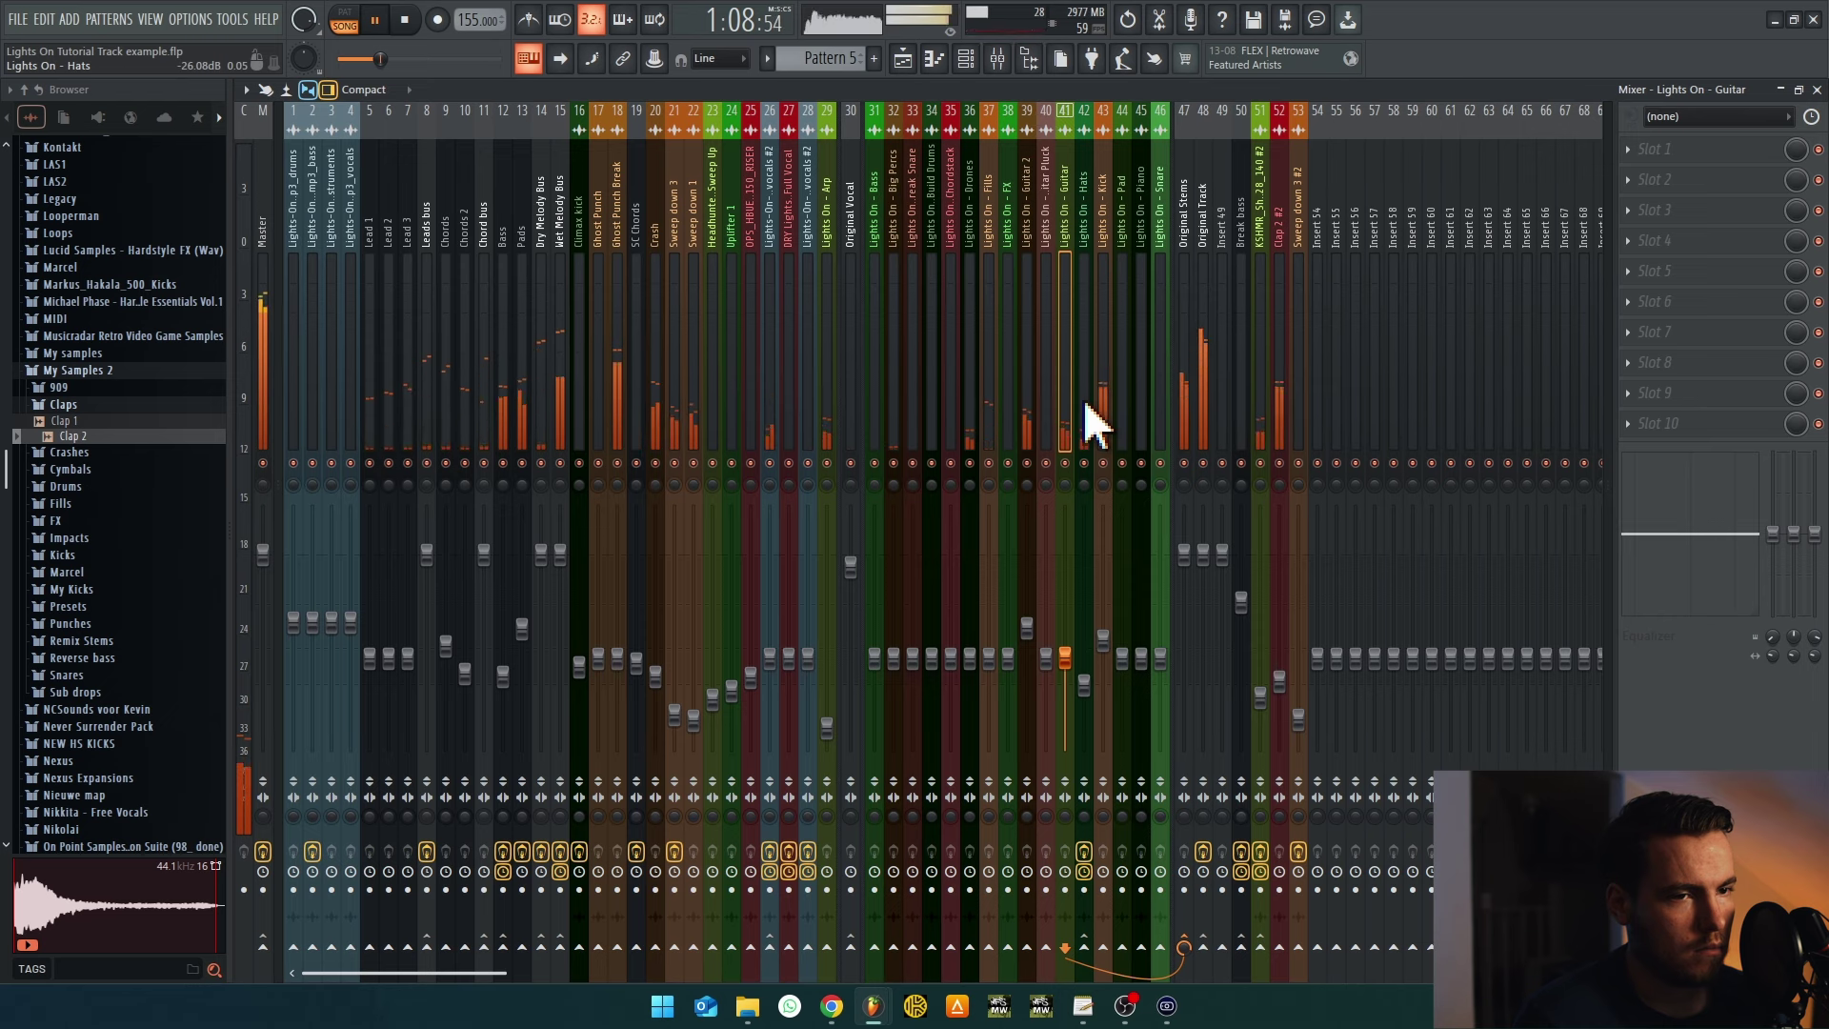
pyautogui.click(935, 58)
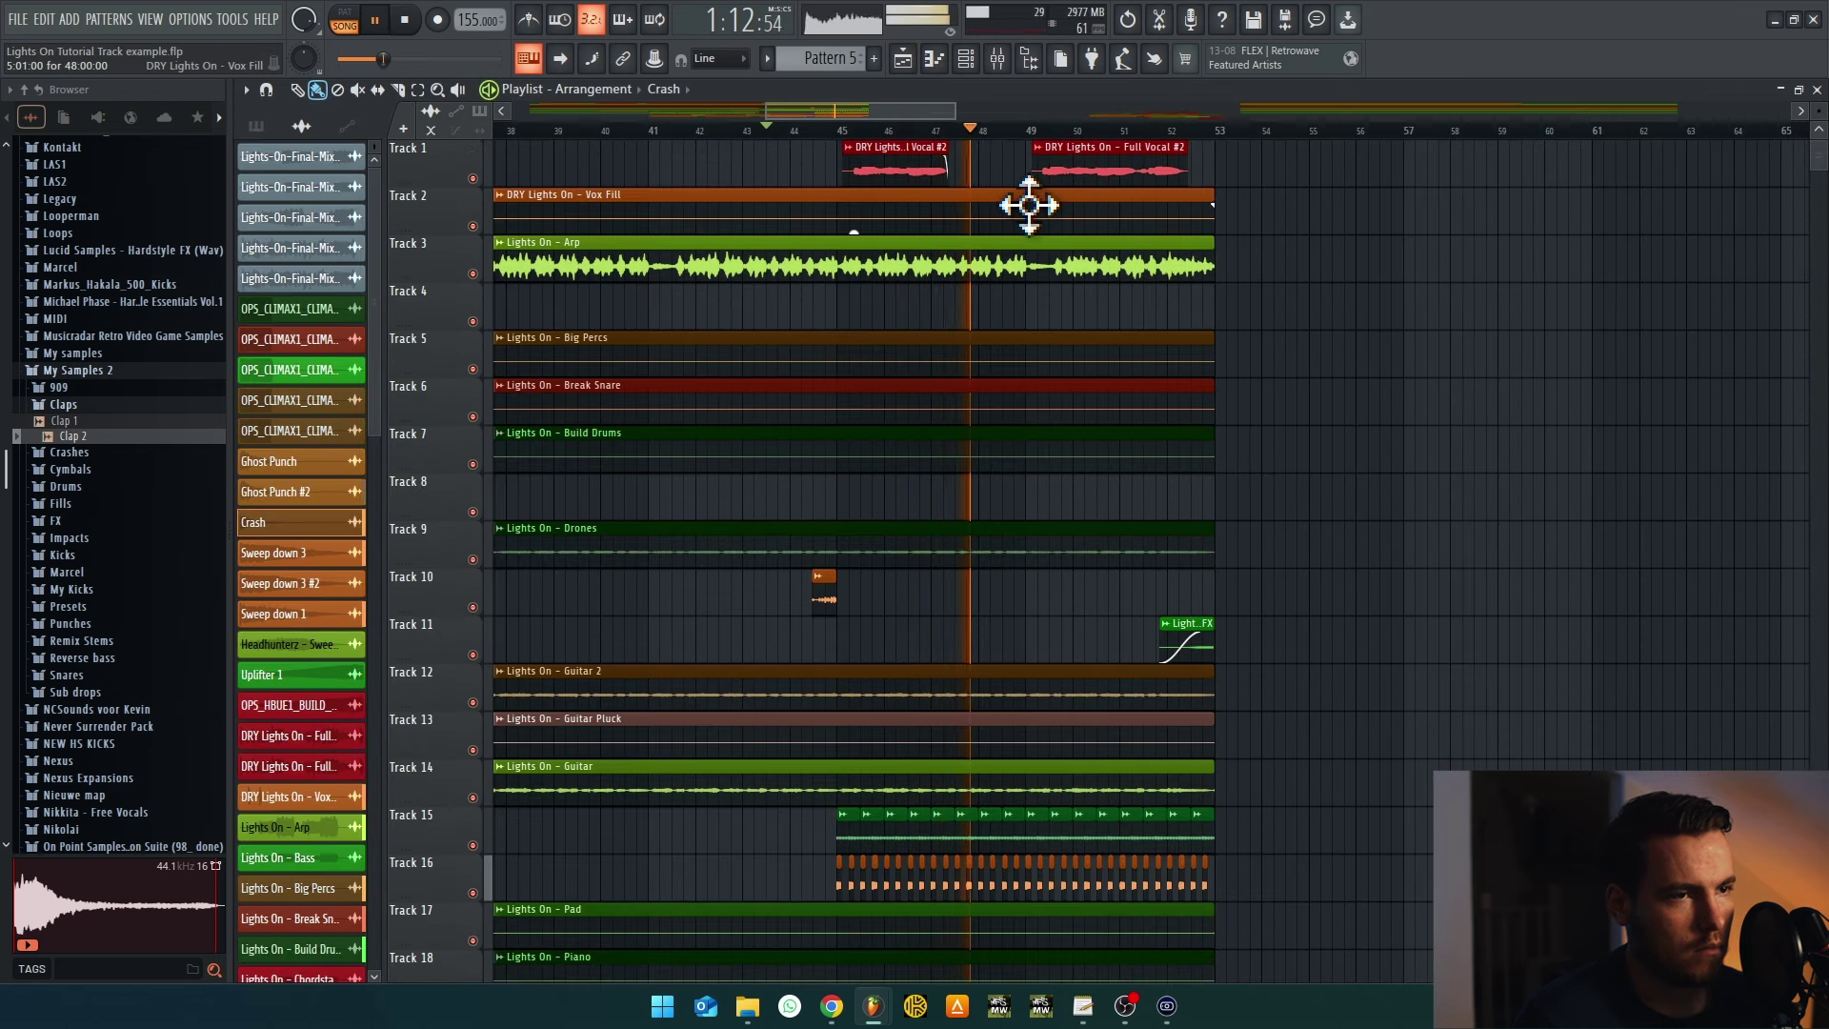
# Check the Fruity Limiter on the DRY Lights On - Full Vocal #2 clip's mixer track during playback and close it
pyautogui.scroll(3, 1029, 184)
pyautogui.press('space')
pyautogui.click(877, 163)
pyautogui.doubleClick(878, 163)
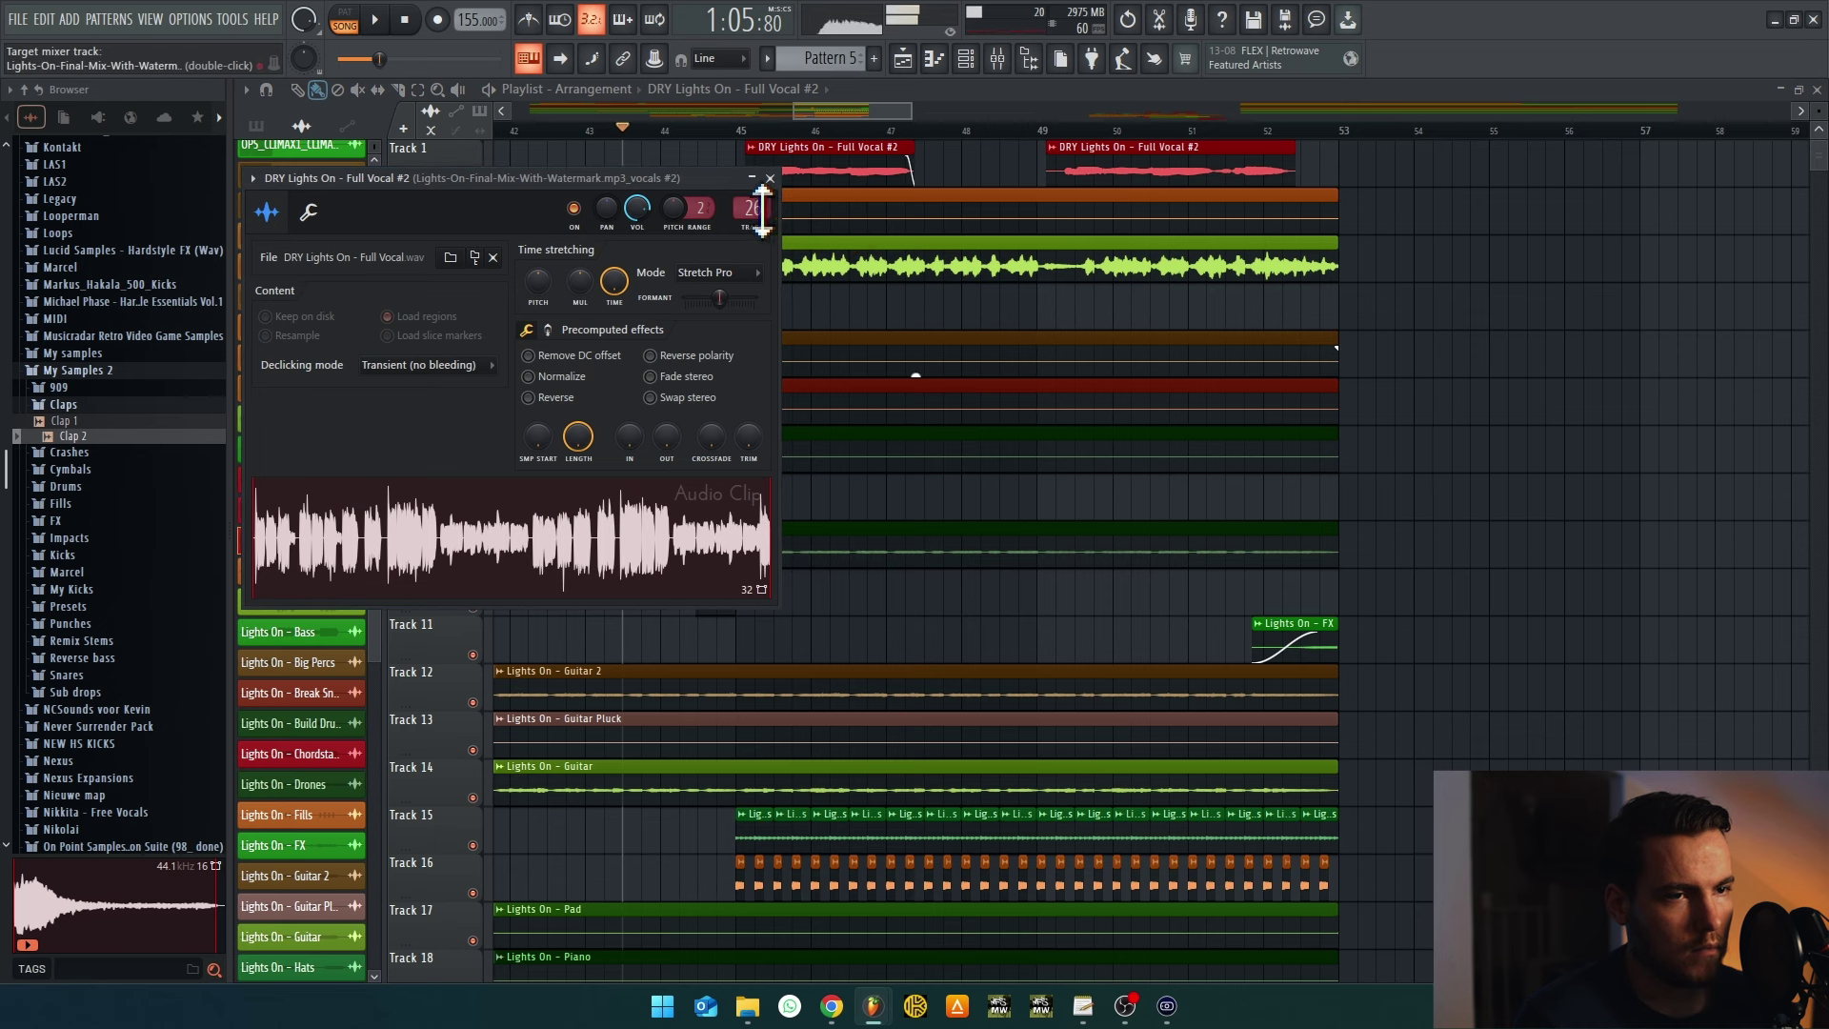
pyautogui.press('F9')
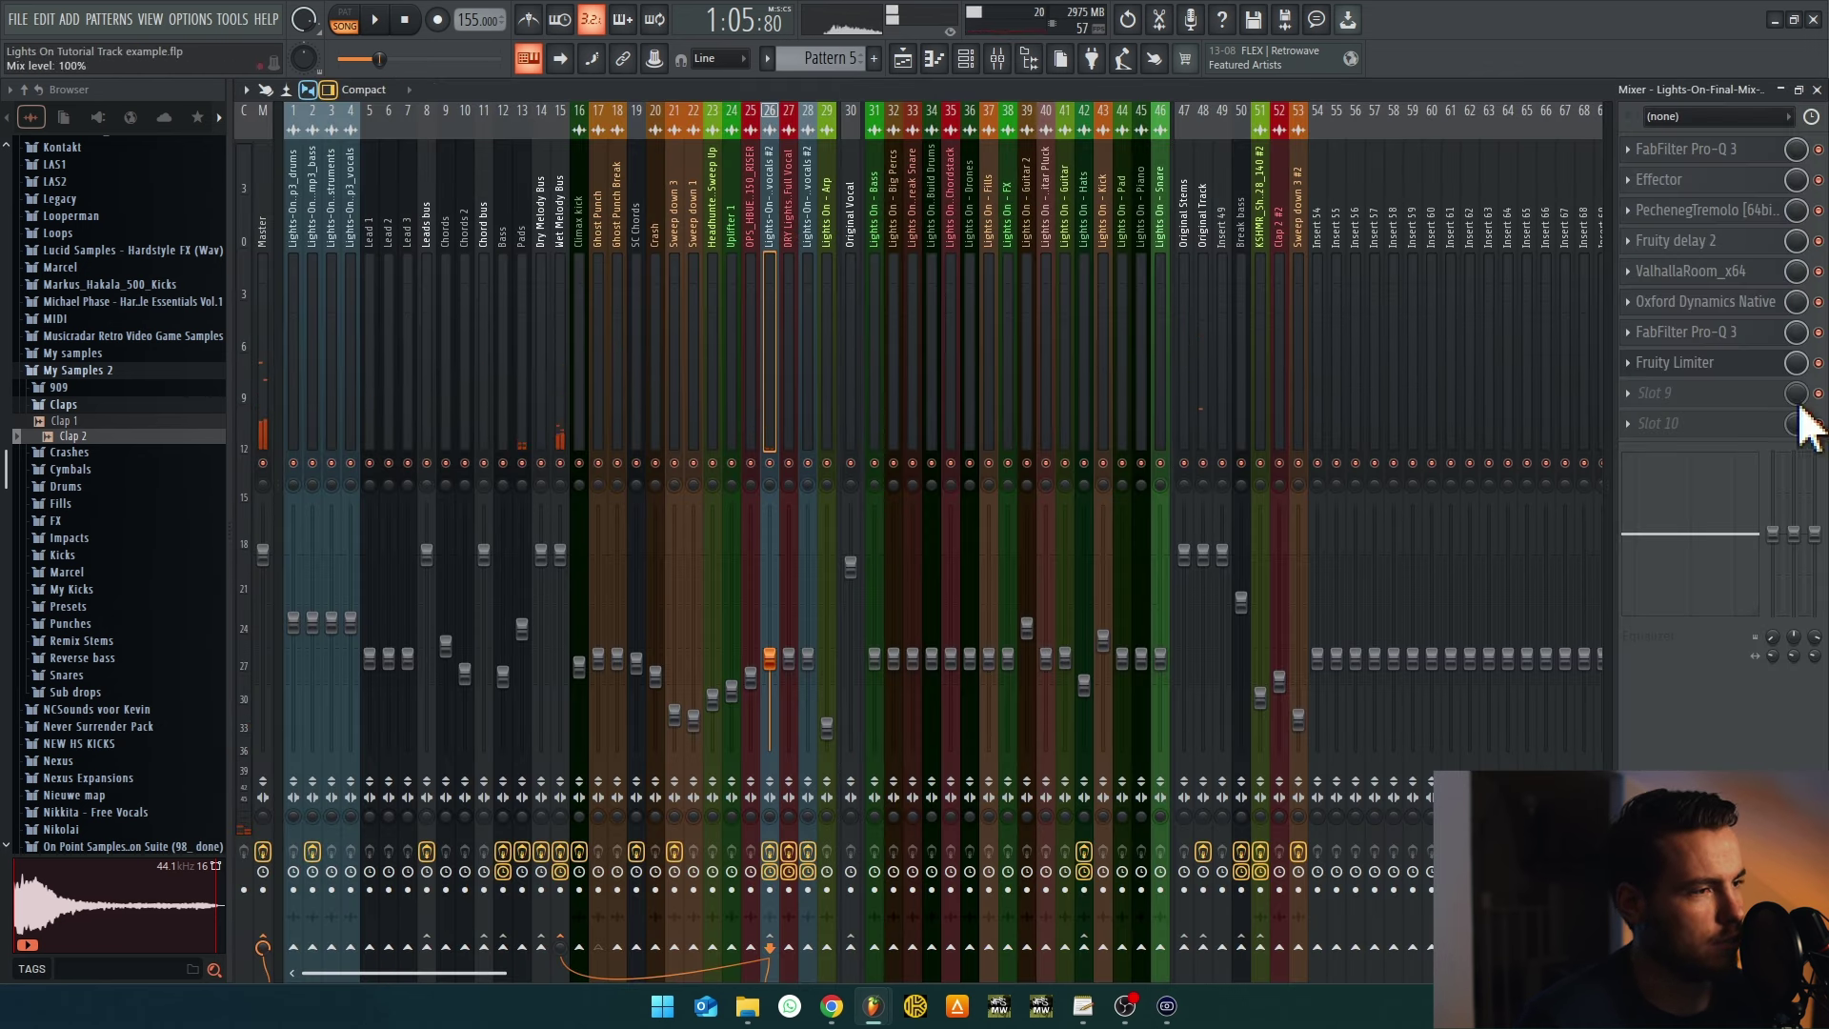
pyautogui.click(1715, 363)
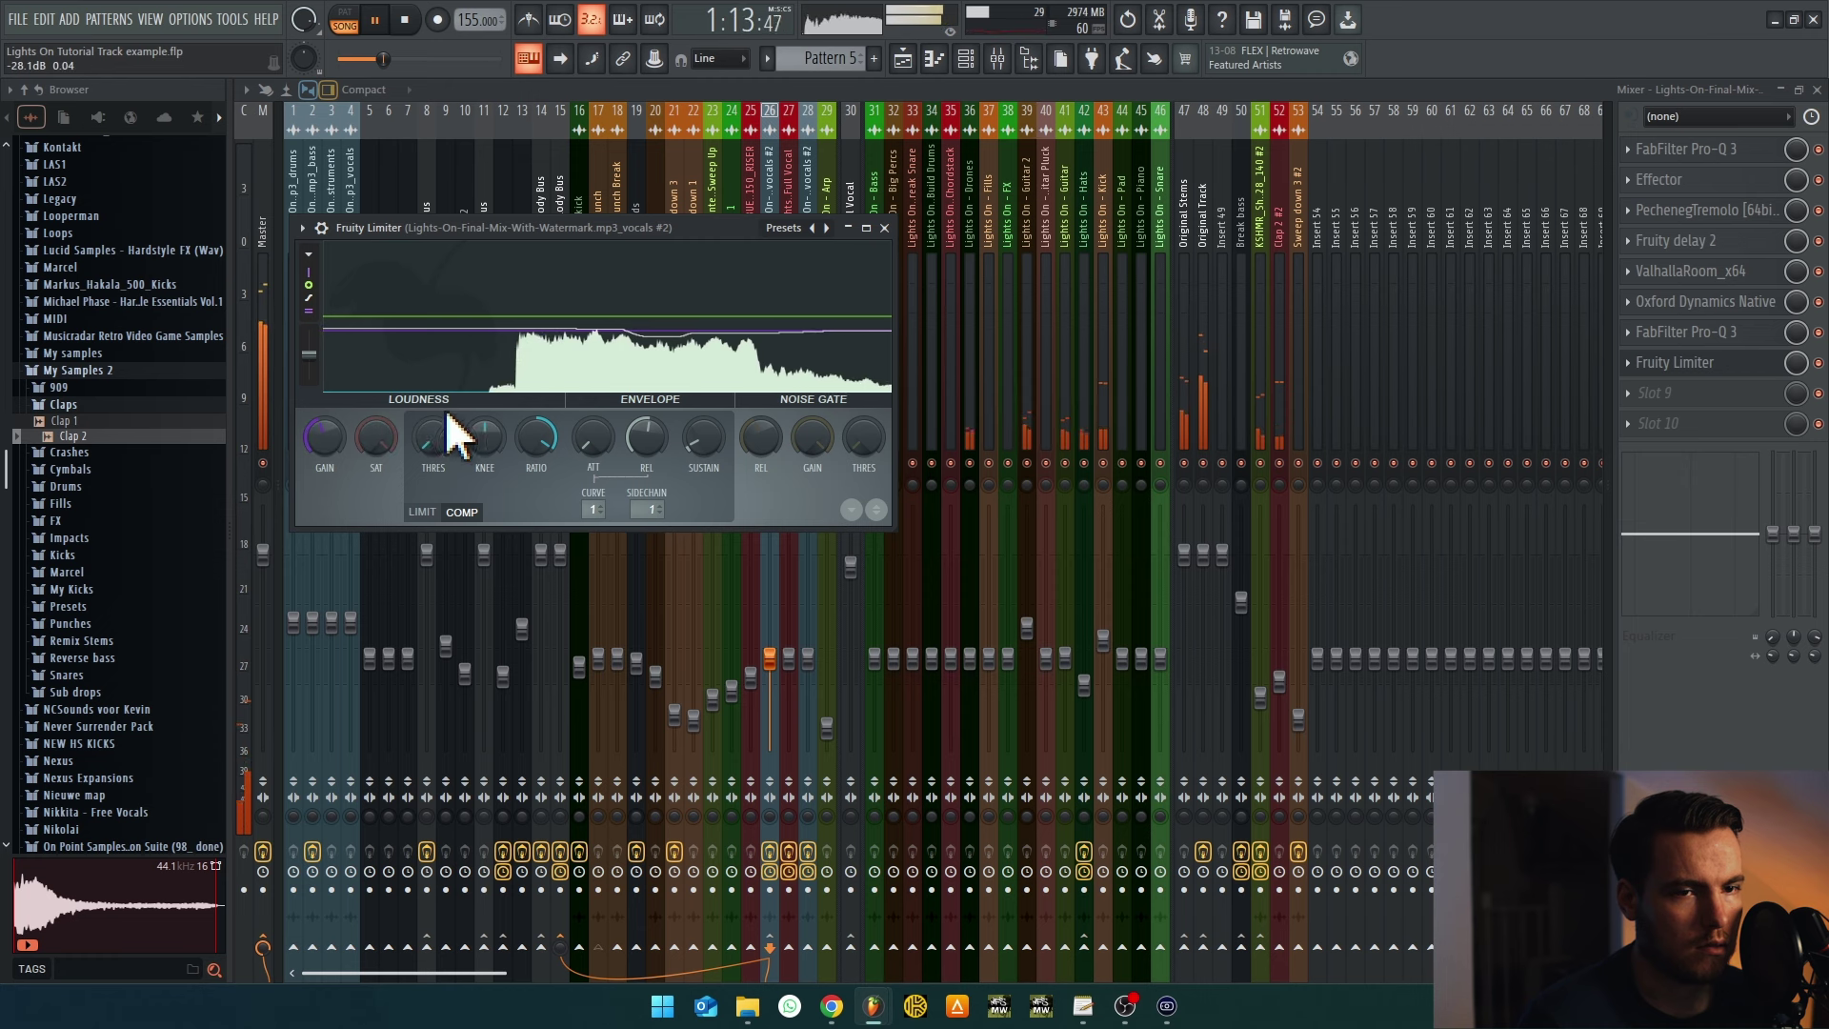
pyautogui.click(940, 90)
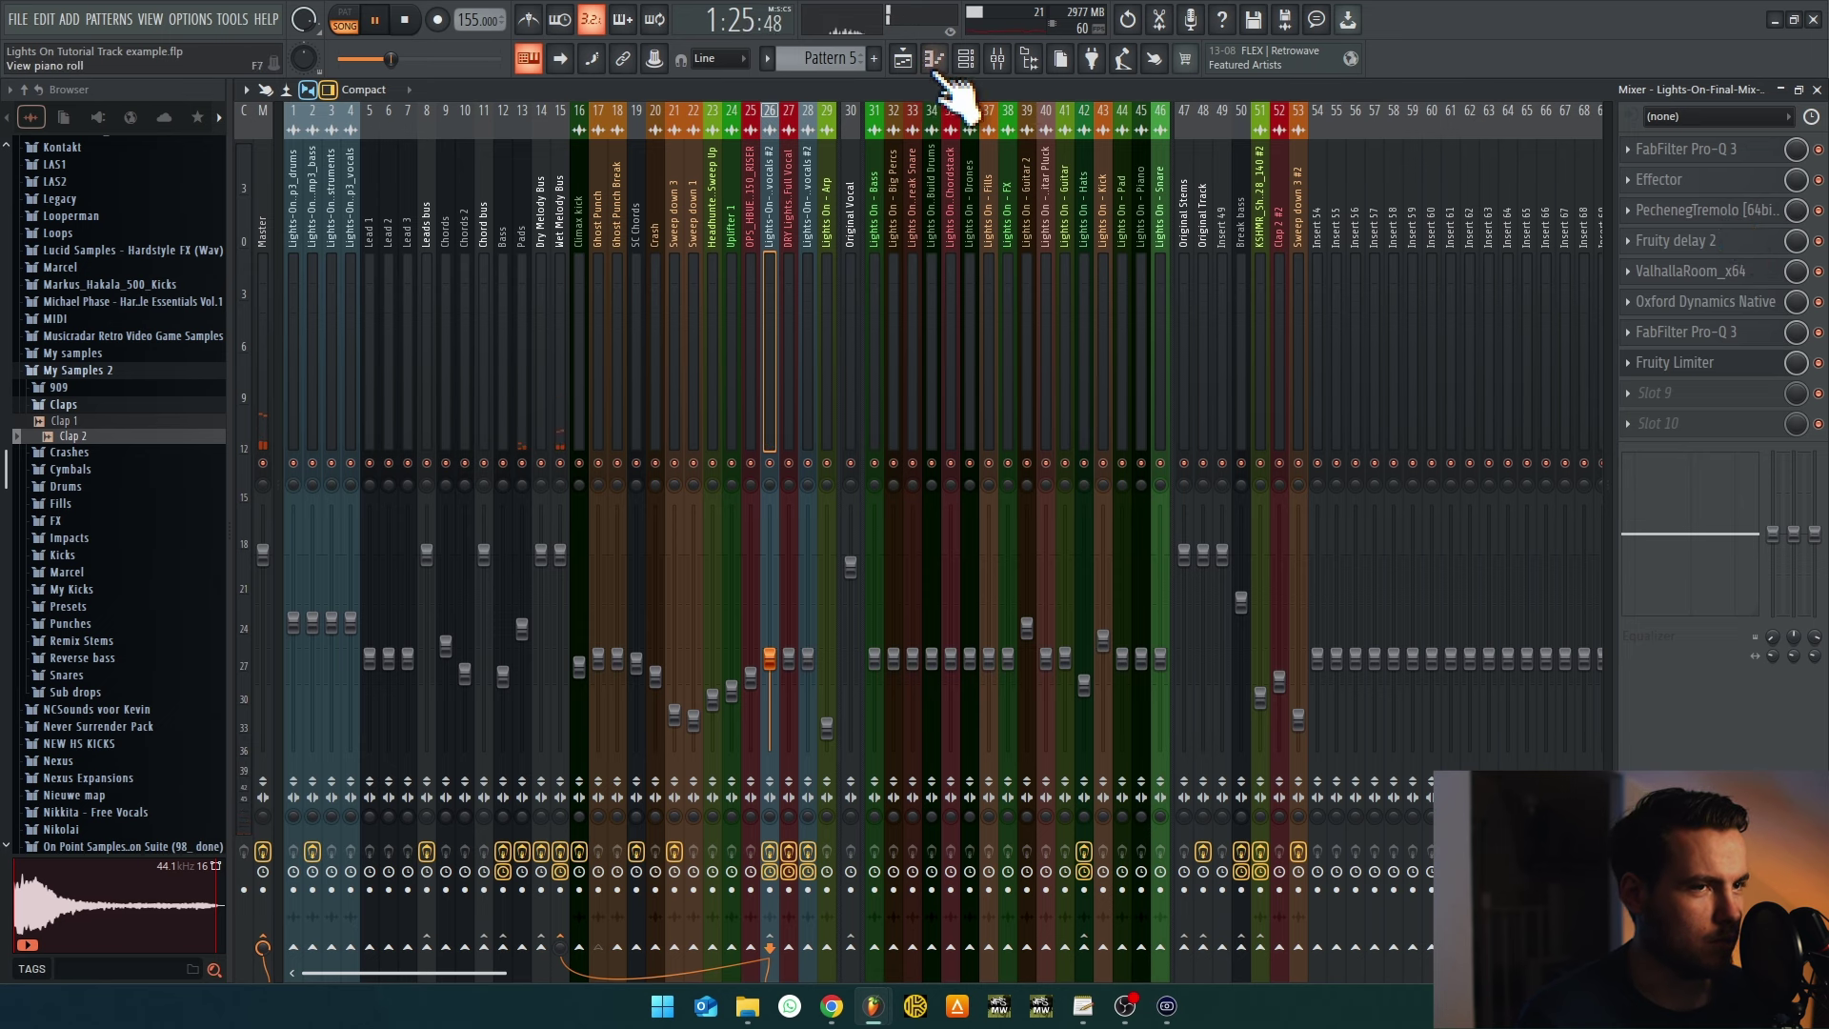
# Restart playback from about bar 43, watch the mixer levels and return to the playlist
pyautogui.click(903, 58)
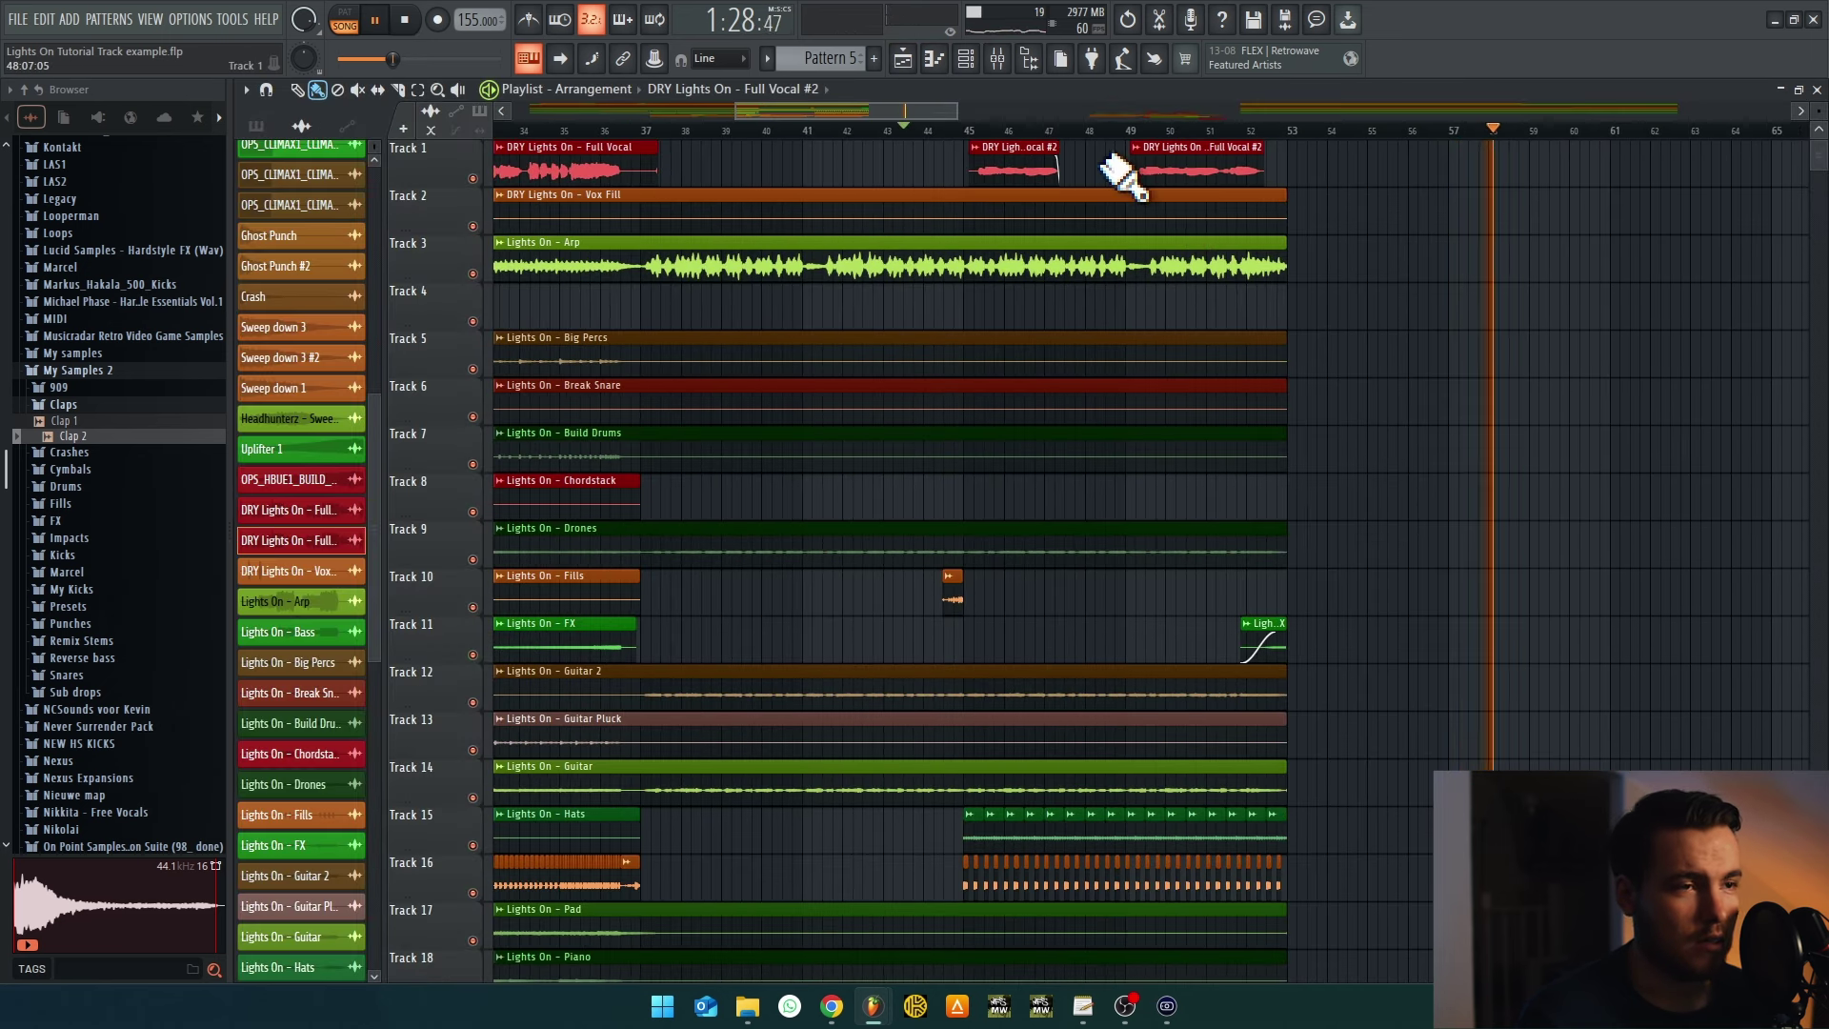
pyautogui.press('space')
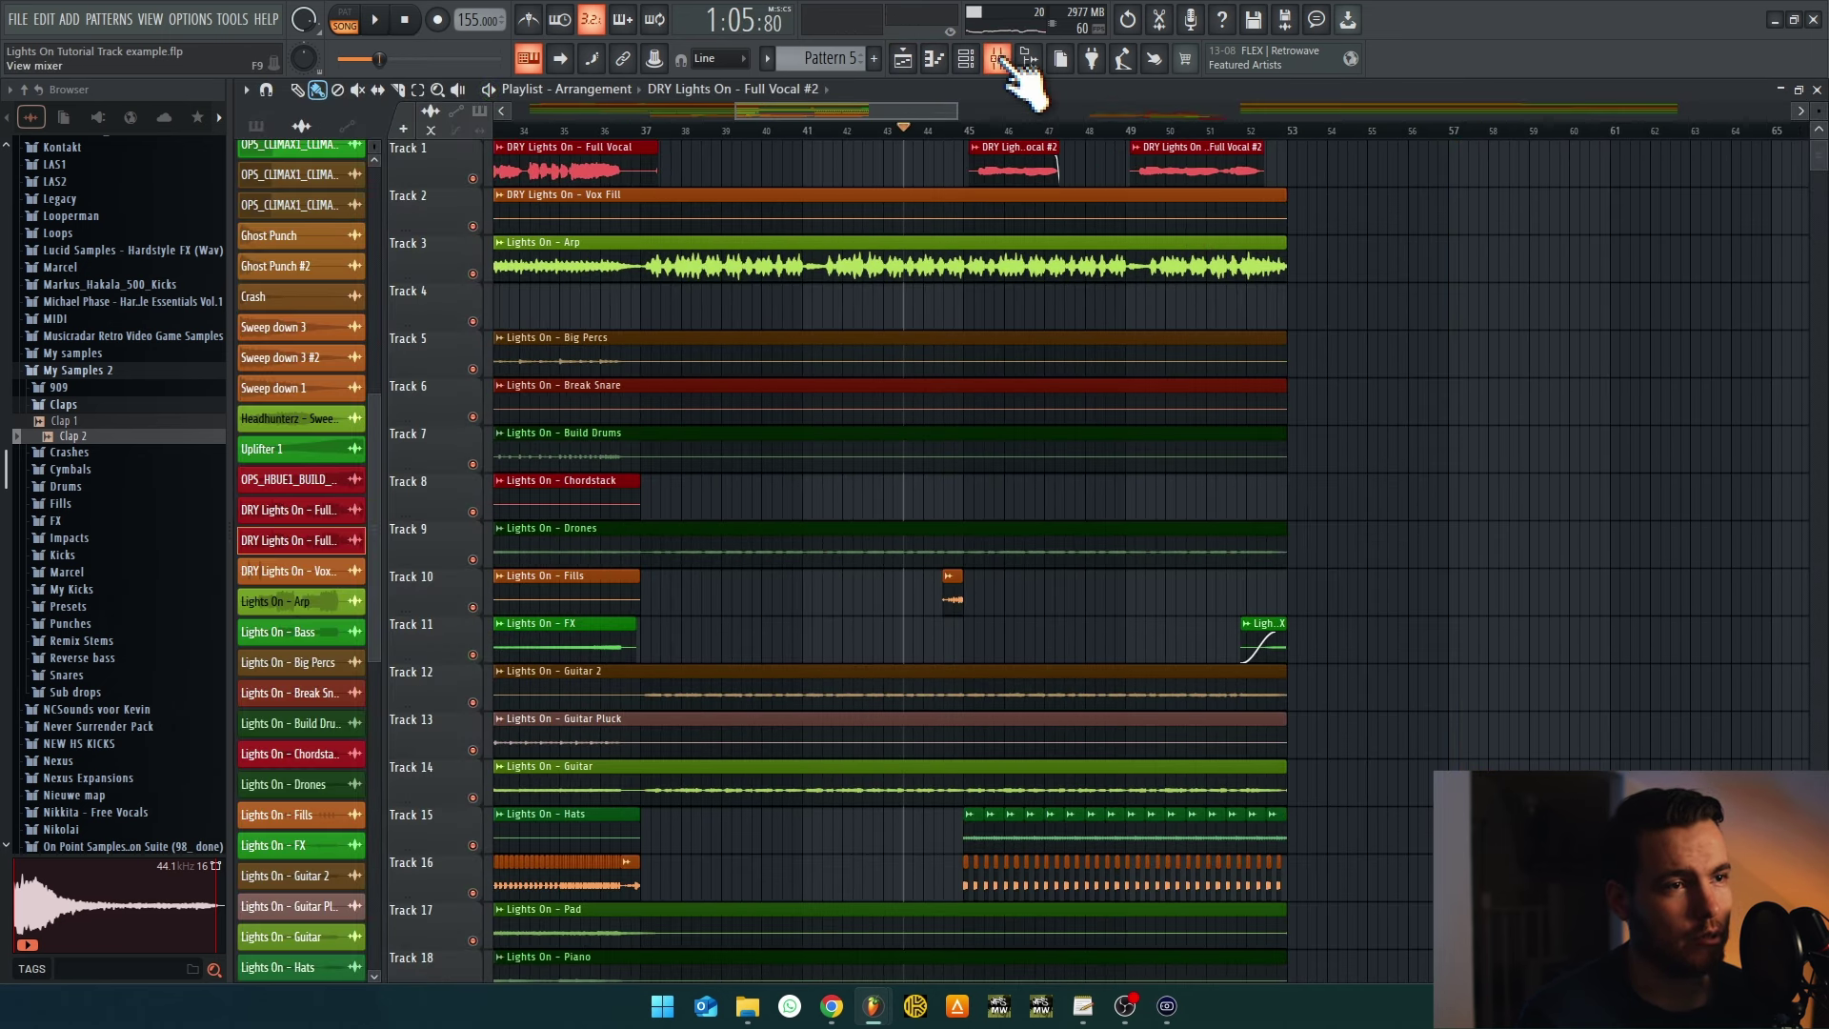
pyautogui.click(1015, 67)
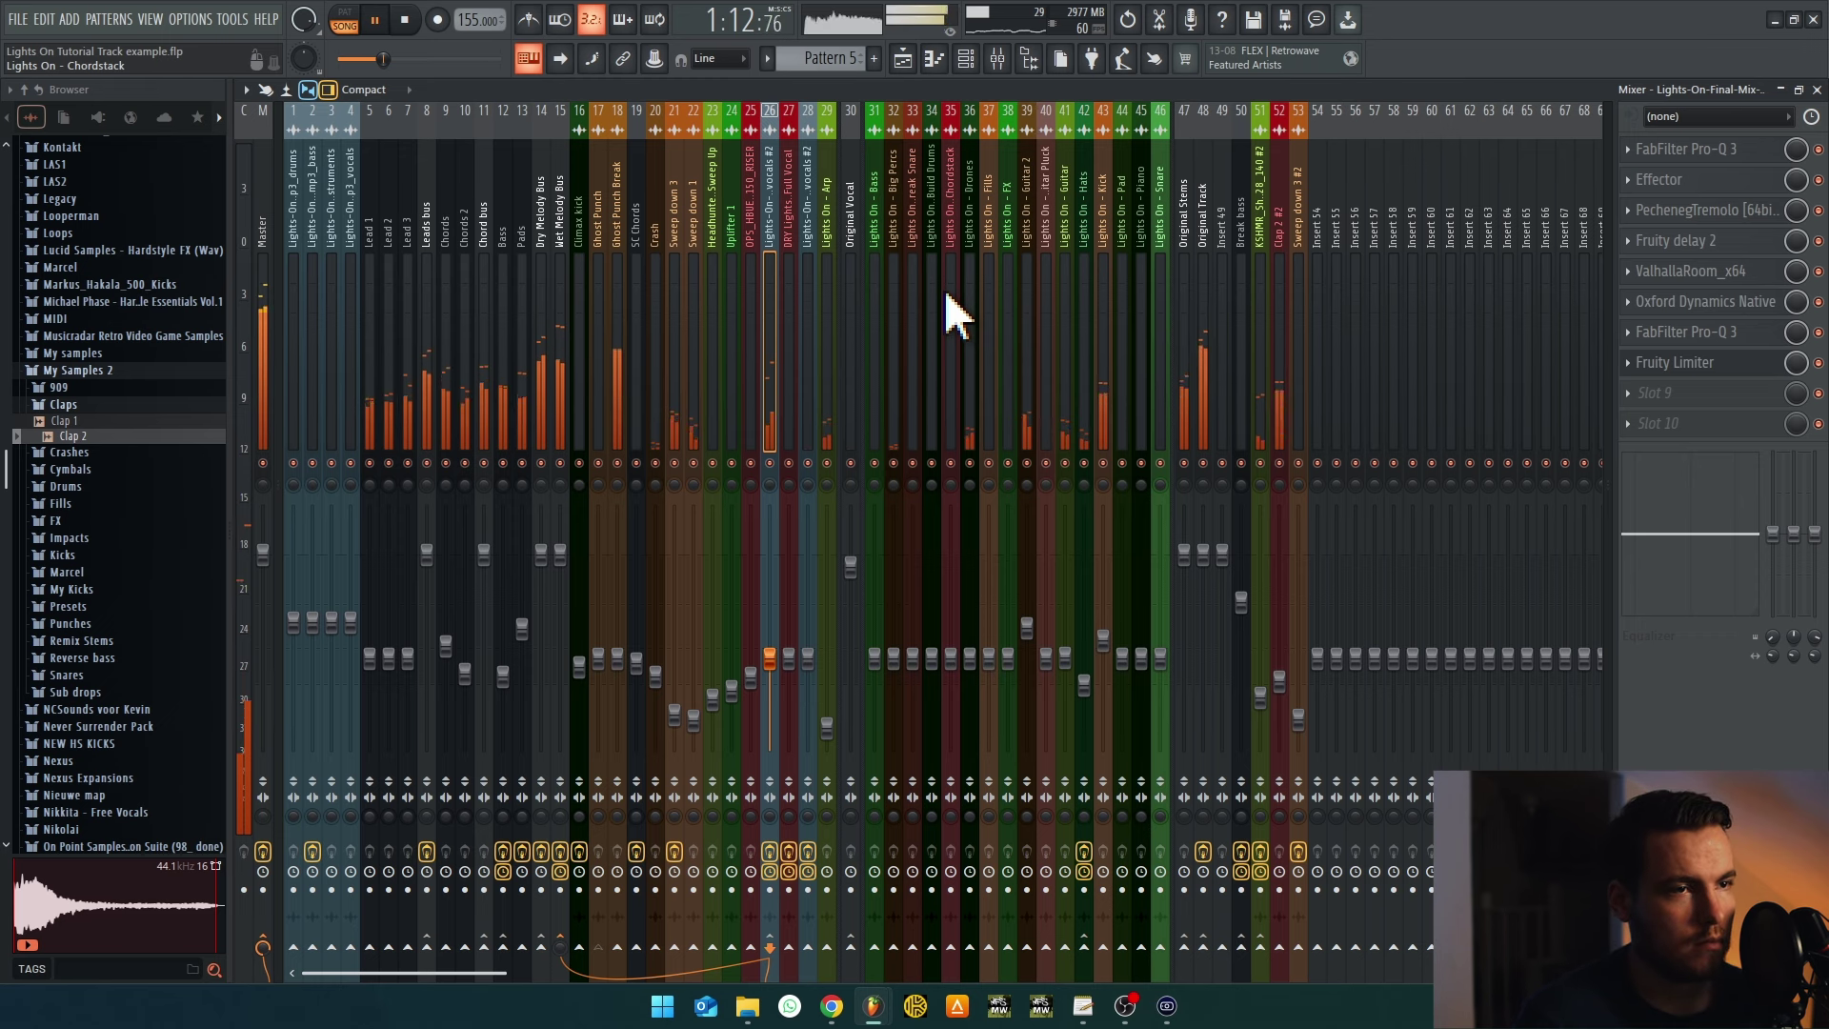
pyautogui.click(902, 58)
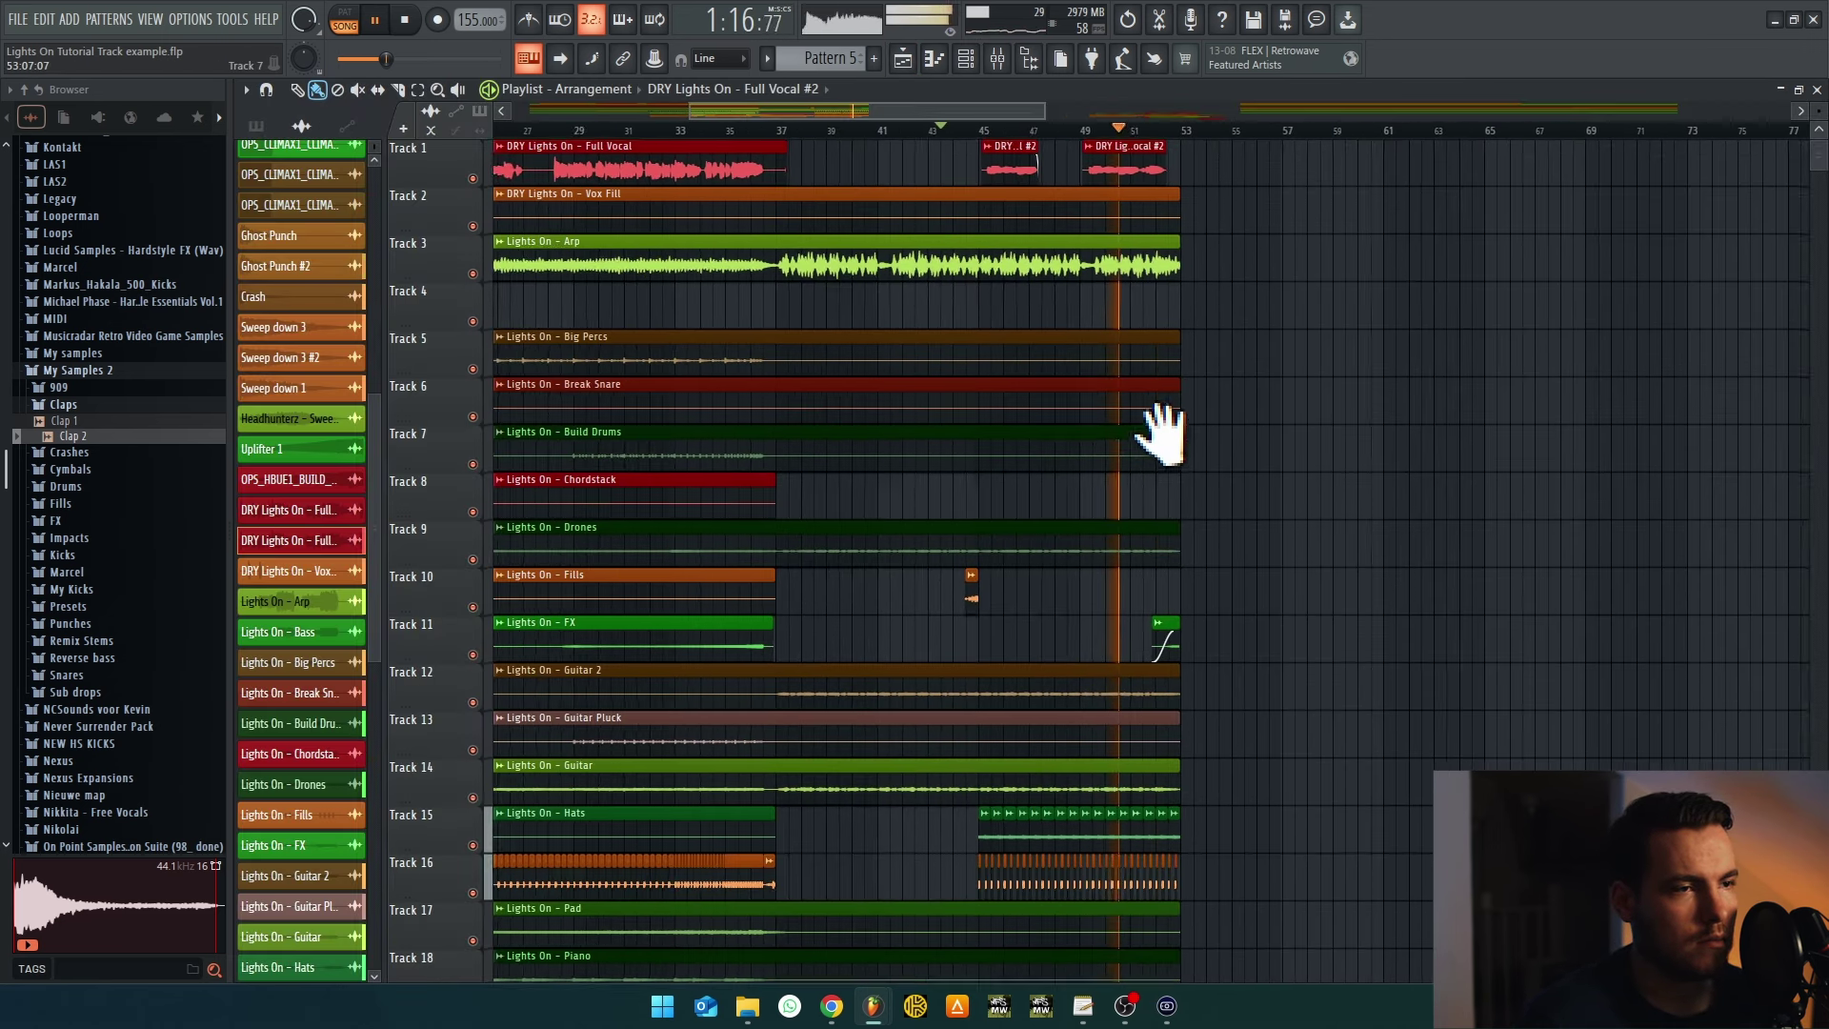
# Examine the playlist tracks around bars 33 to 61 while the drop plays to its end
pyautogui.scroll(-4, 1172, 448)
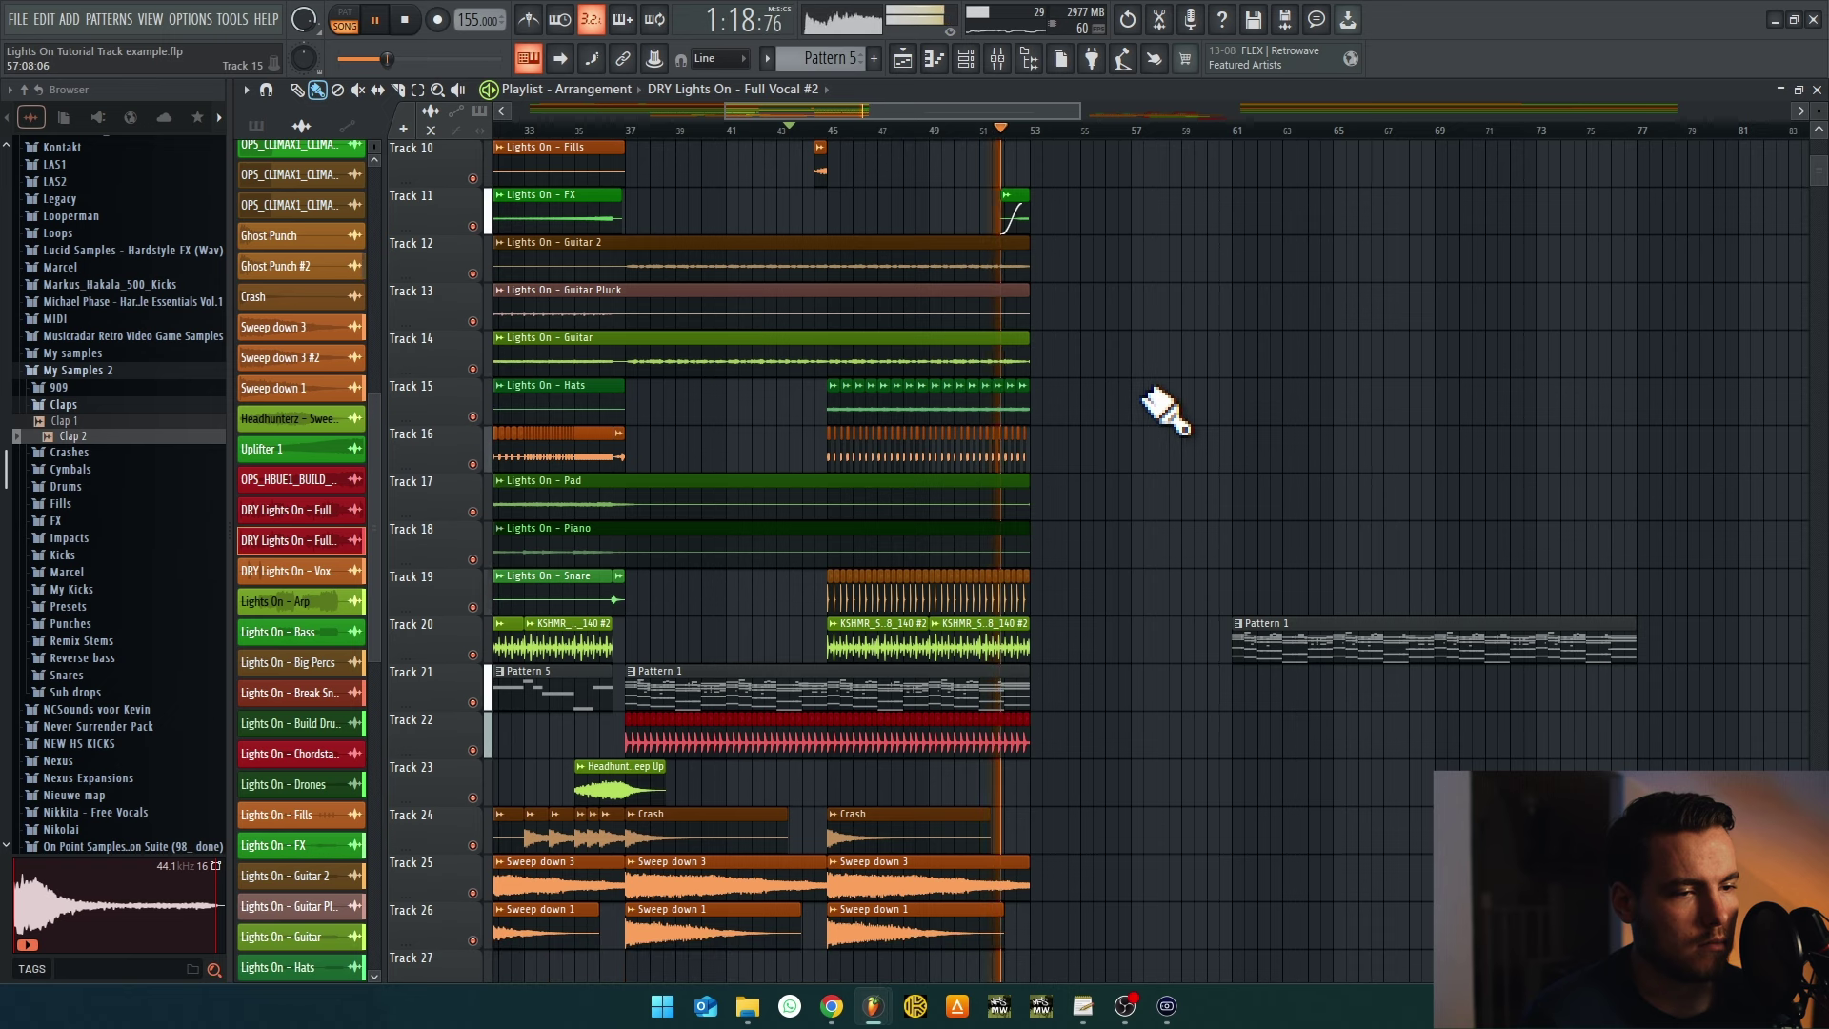
pyautogui.scroll(7, 1162, 438)
pyautogui.scroll(-3, 1155, 417)
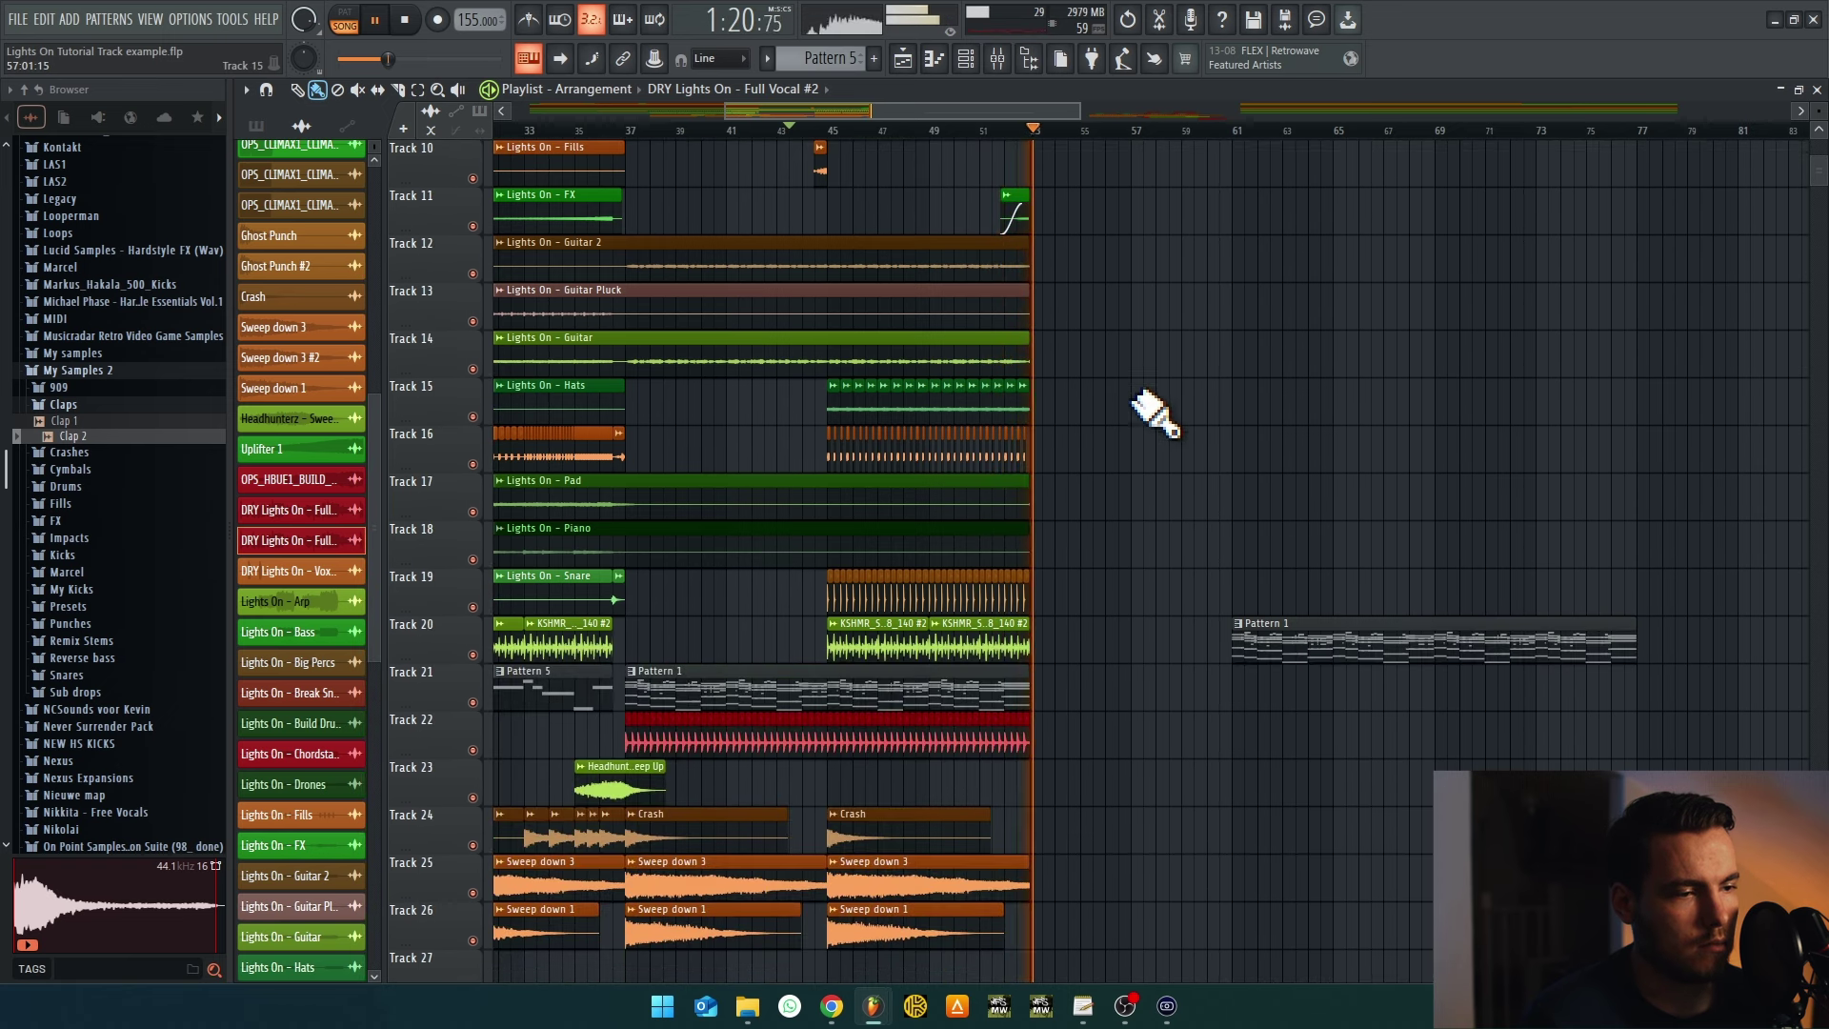
pyautogui.scroll(5, 1202, 345)
pyautogui.scroll(-2, 1202, 345)
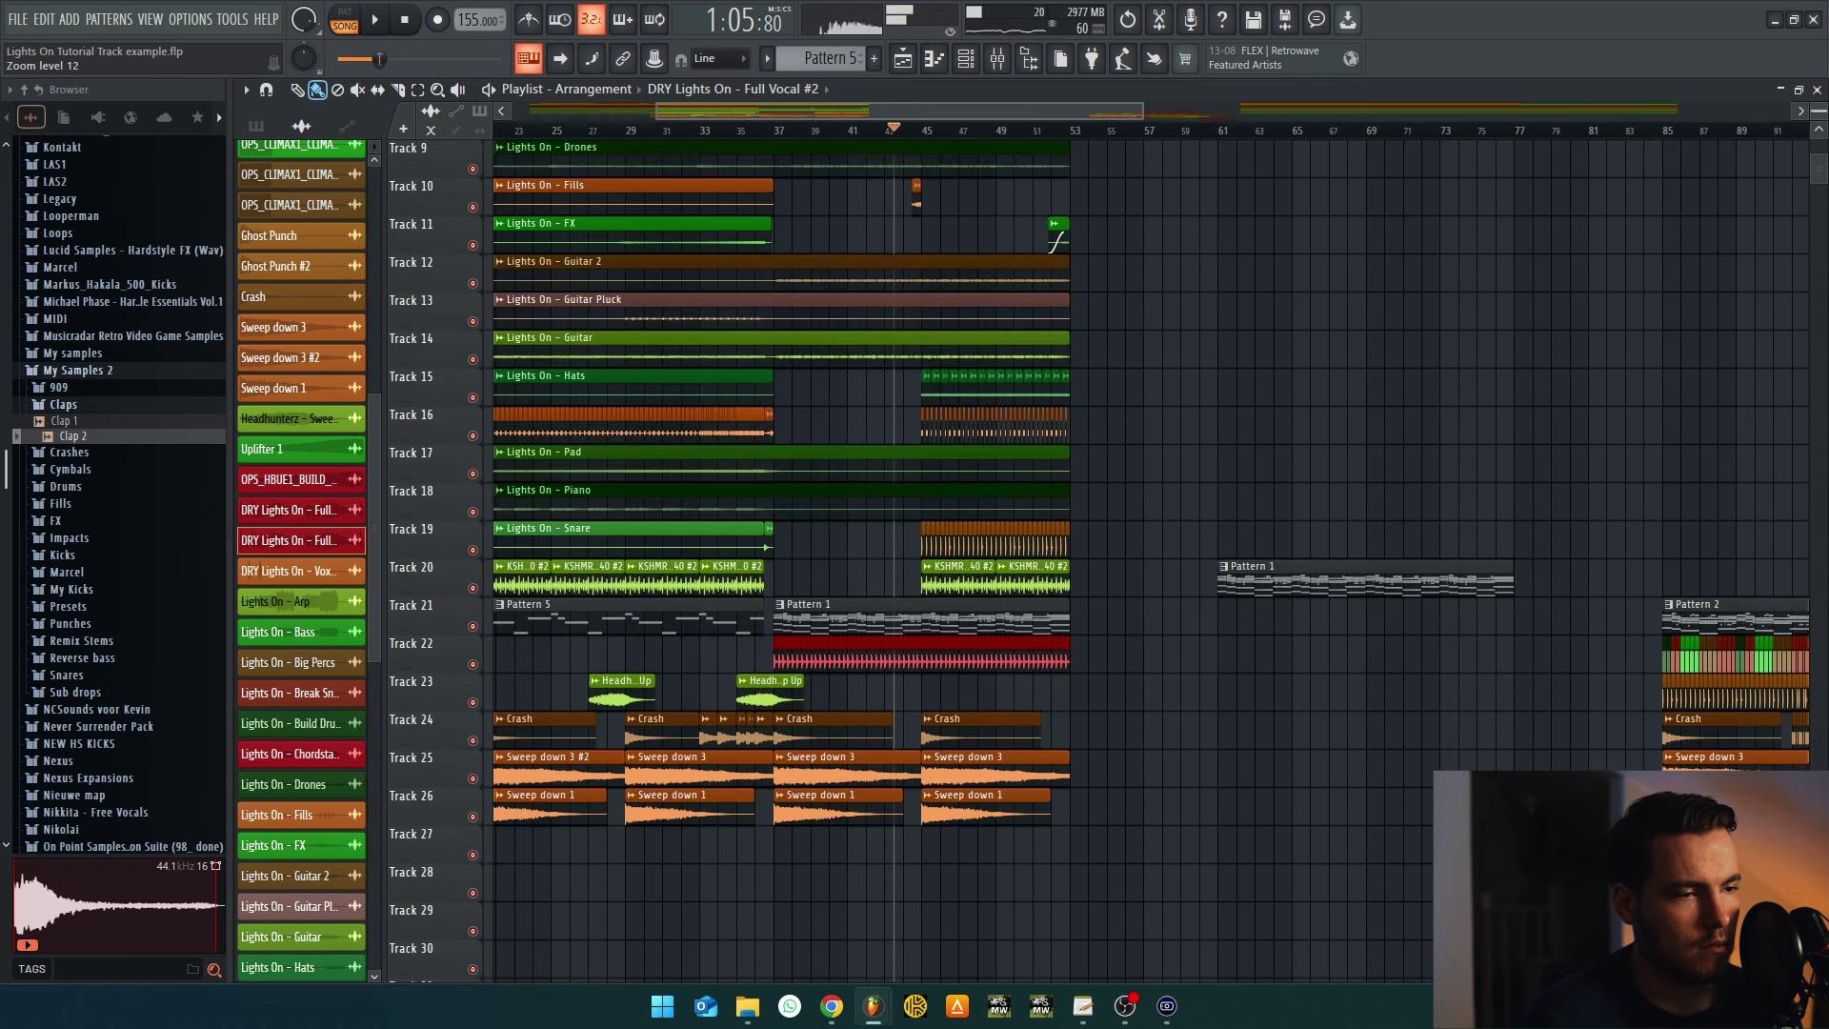
pyautogui.scroll(1, 1343, 662)
pyautogui.scroll(2, 837, 315)
pyautogui.scroll(2, 796, 298)
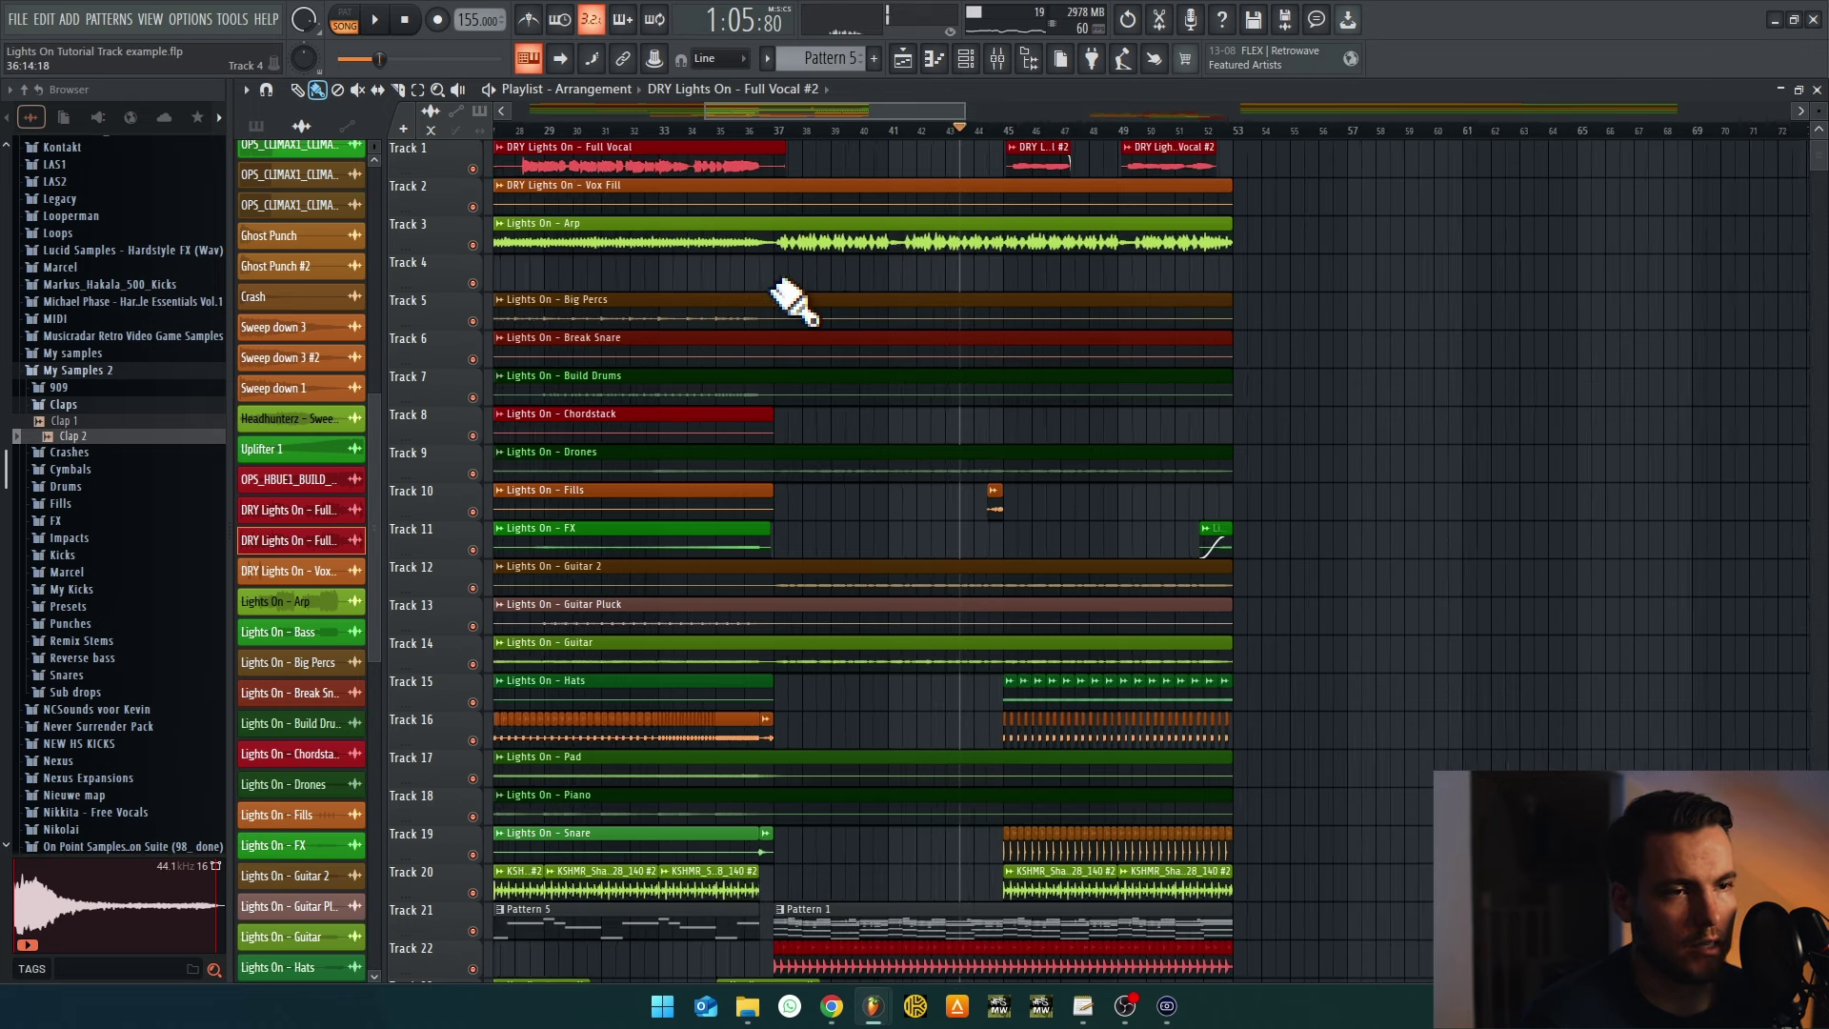
# Play the playlist from bar 21, where the Lights On - Arp part starts
pyautogui.scroll(-2, 763, 285)
pyautogui.hscroll(-4, 762, 286)
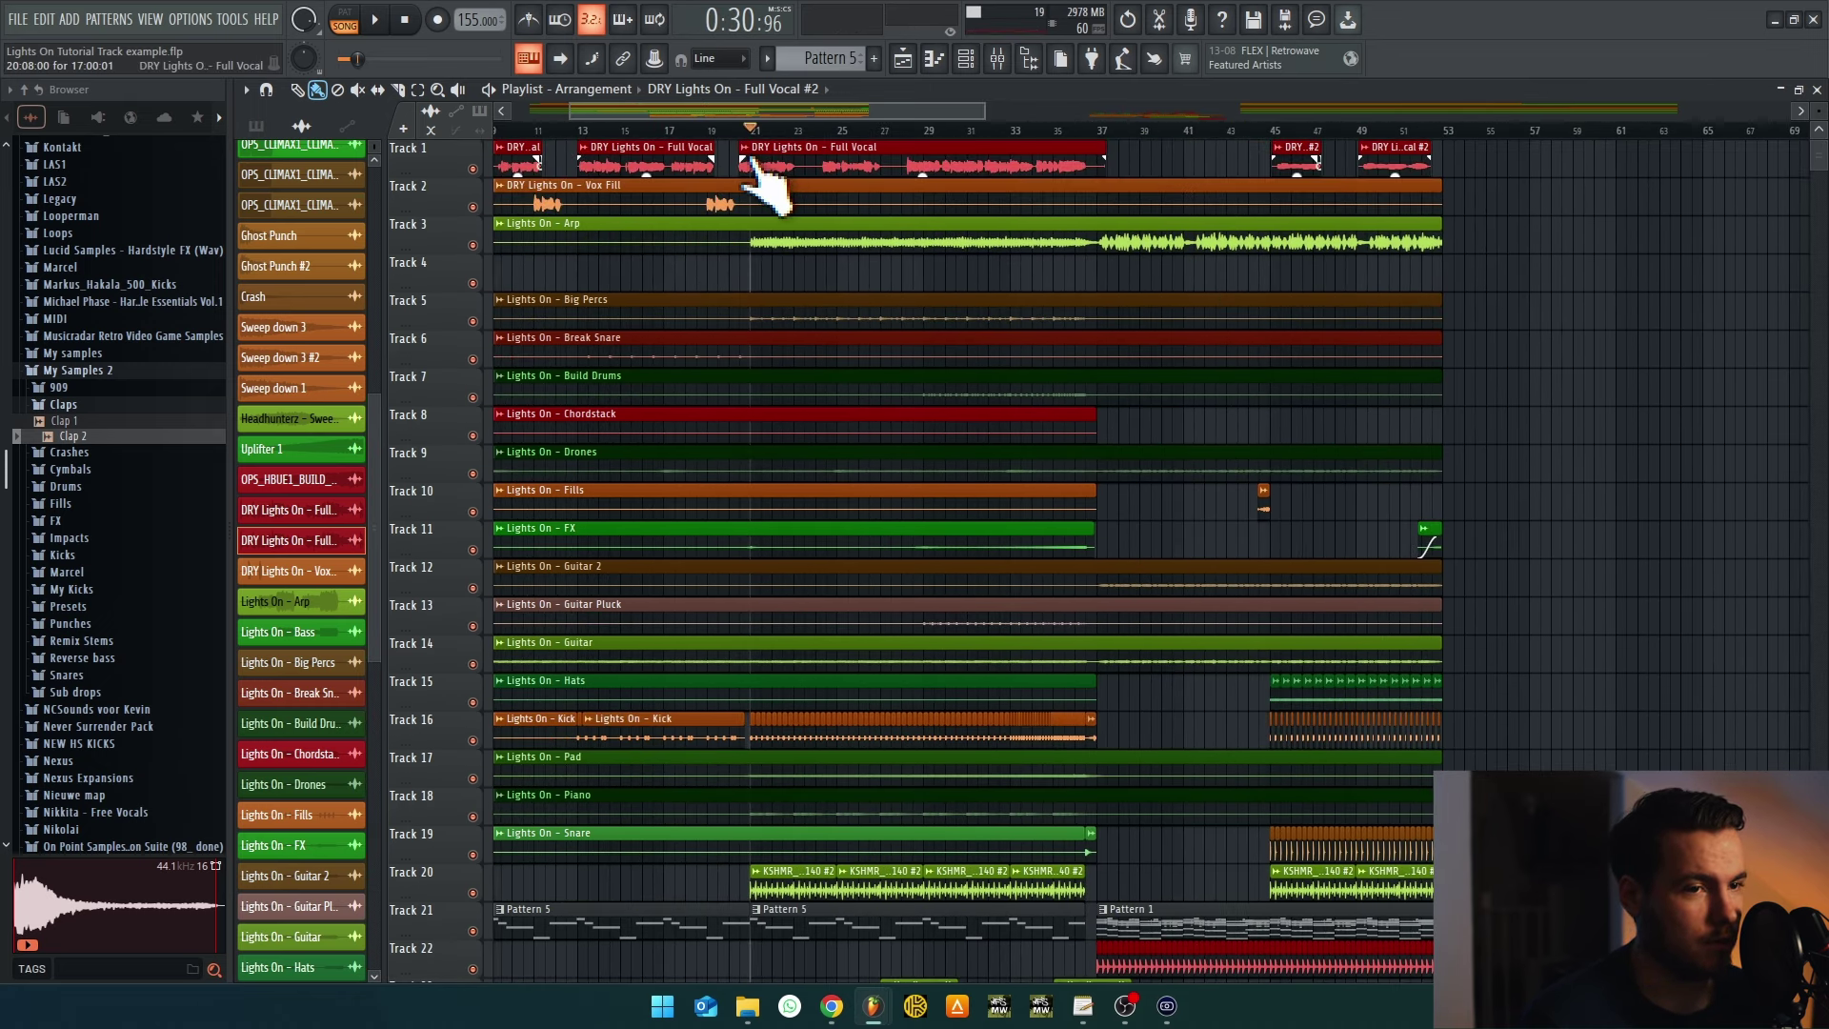
pyautogui.scroll(-1, 1347, 311)
pyautogui.press('space')
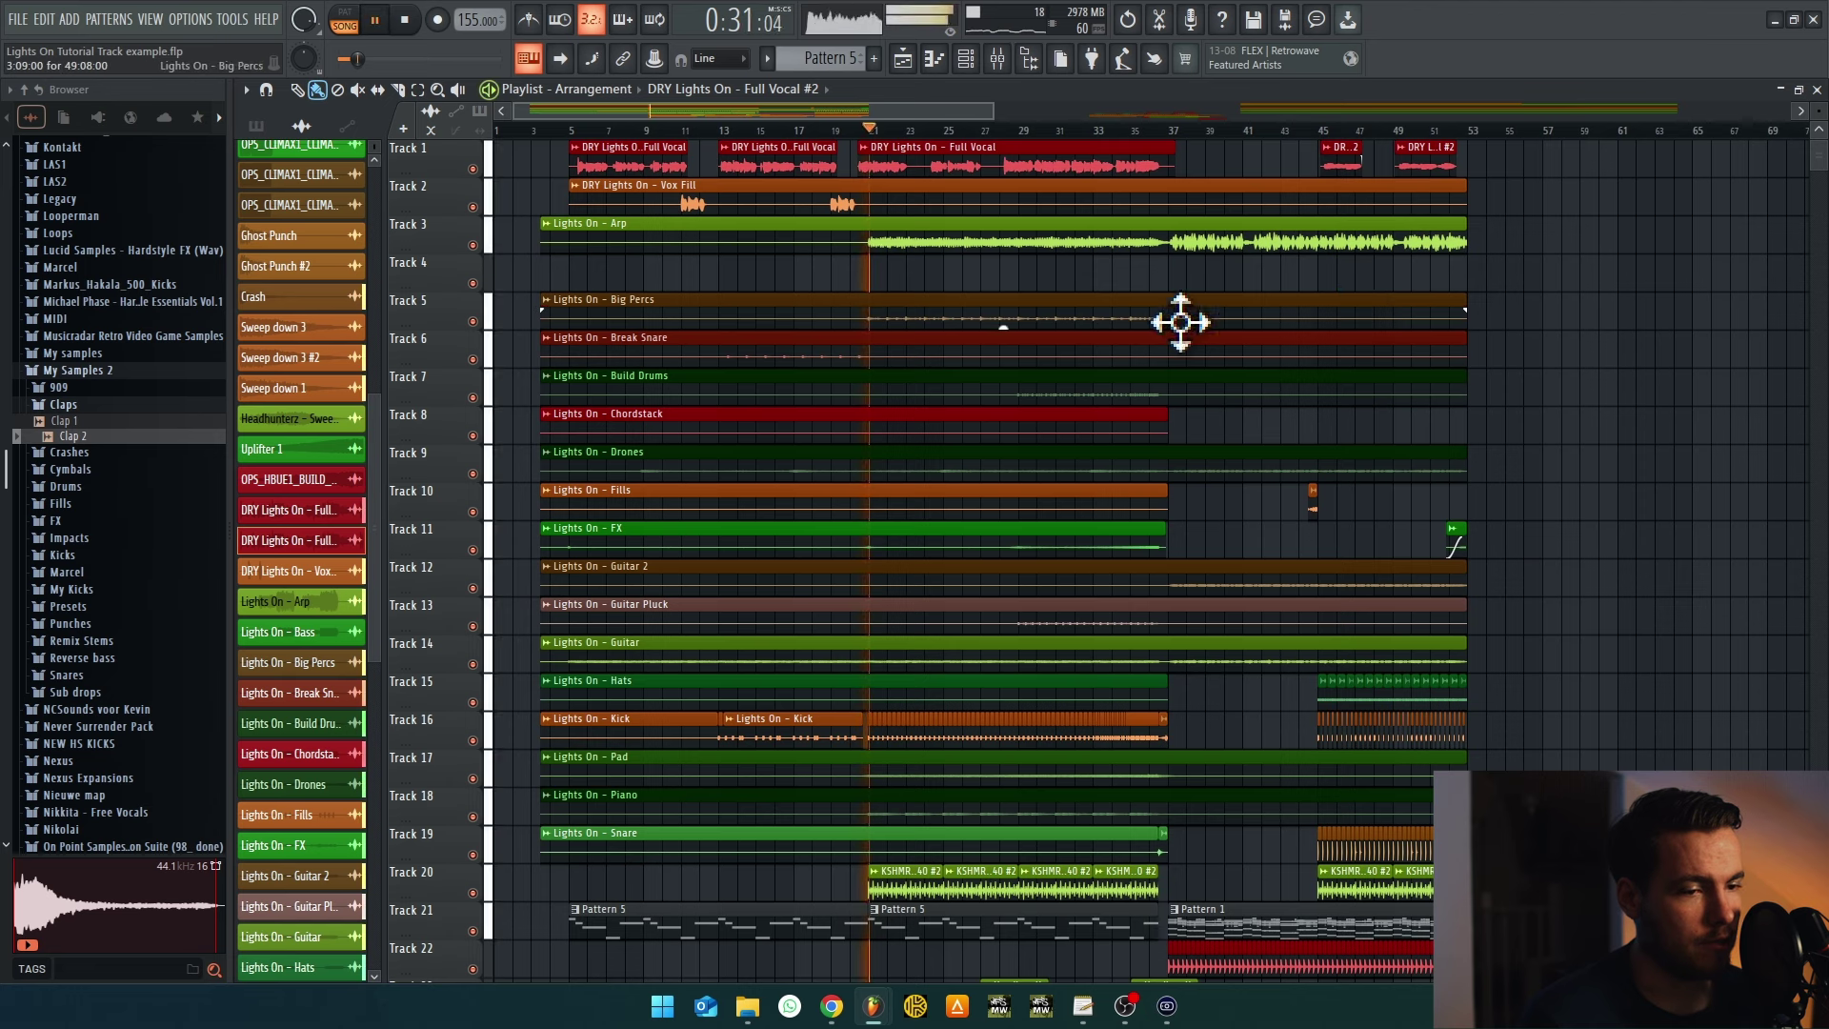
# Slice the clips on all playlist tracks at bar 29, stop playback and return to the Paint tool
pyautogui.scroll(-5, 1180, 315)
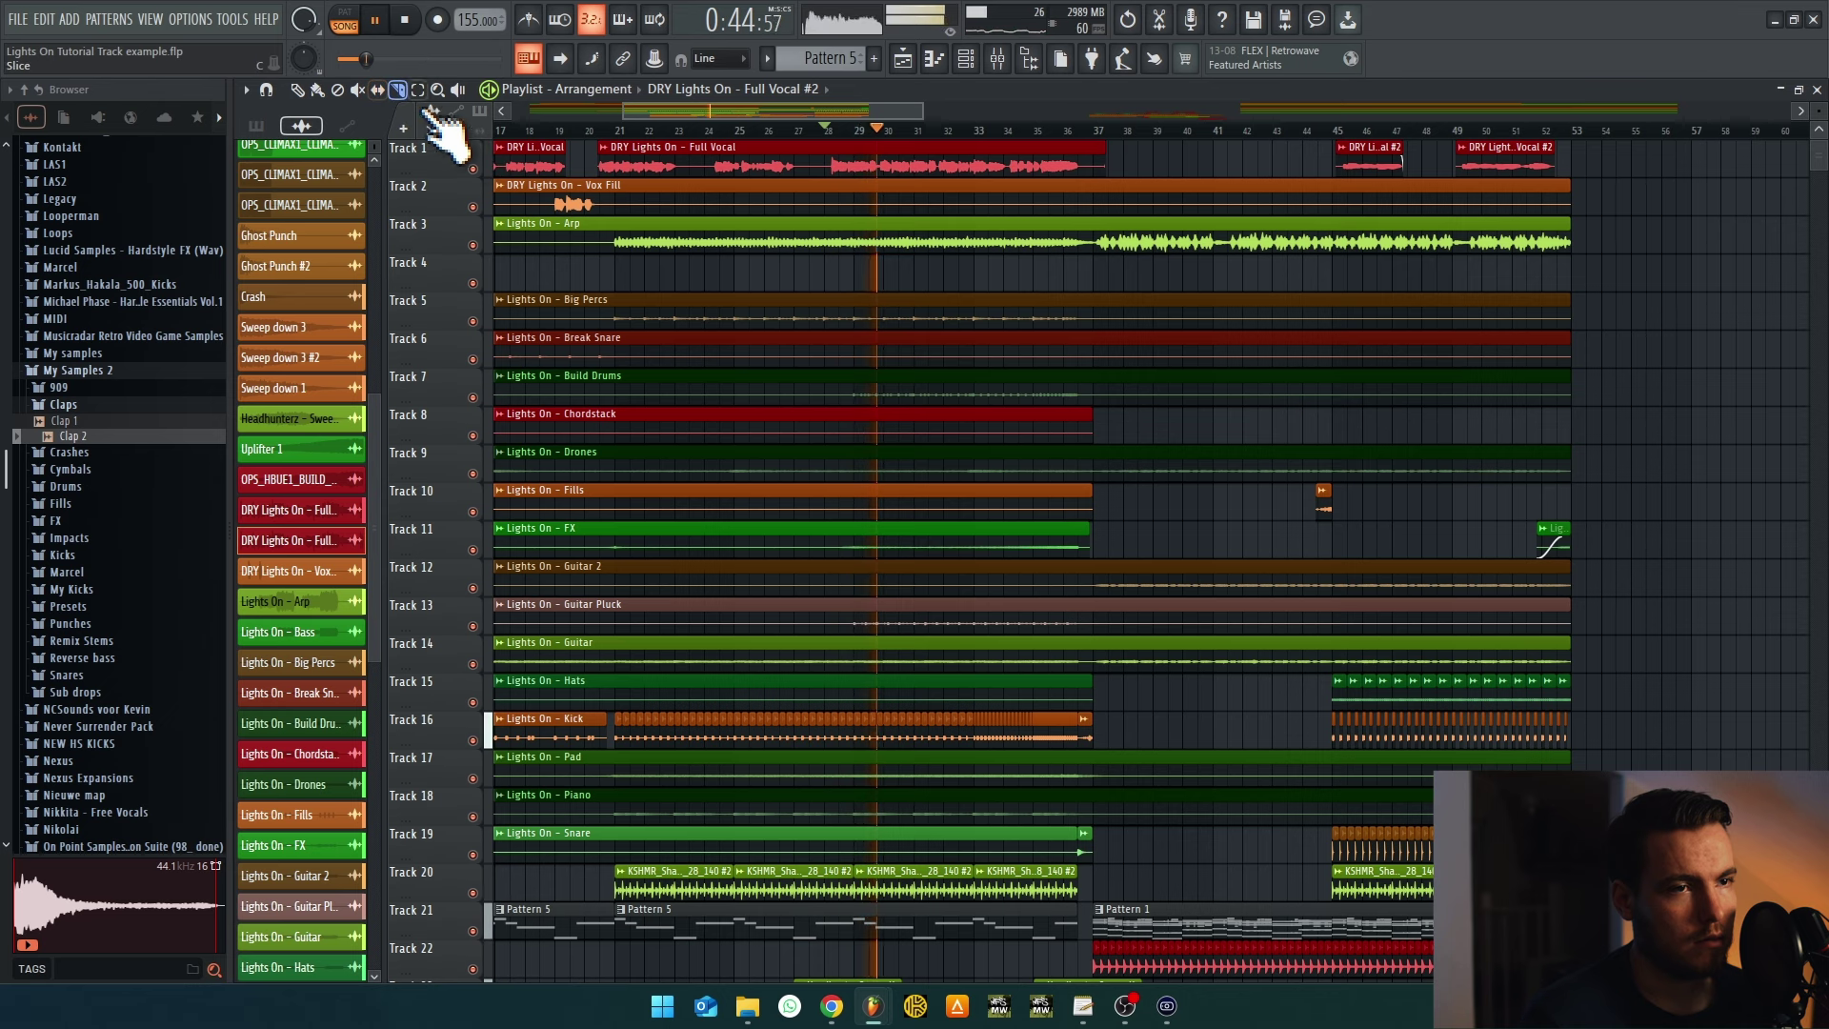
pyautogui.scroll(-2, 860, 477)
pyautogui.scroll(5, 867, 824)
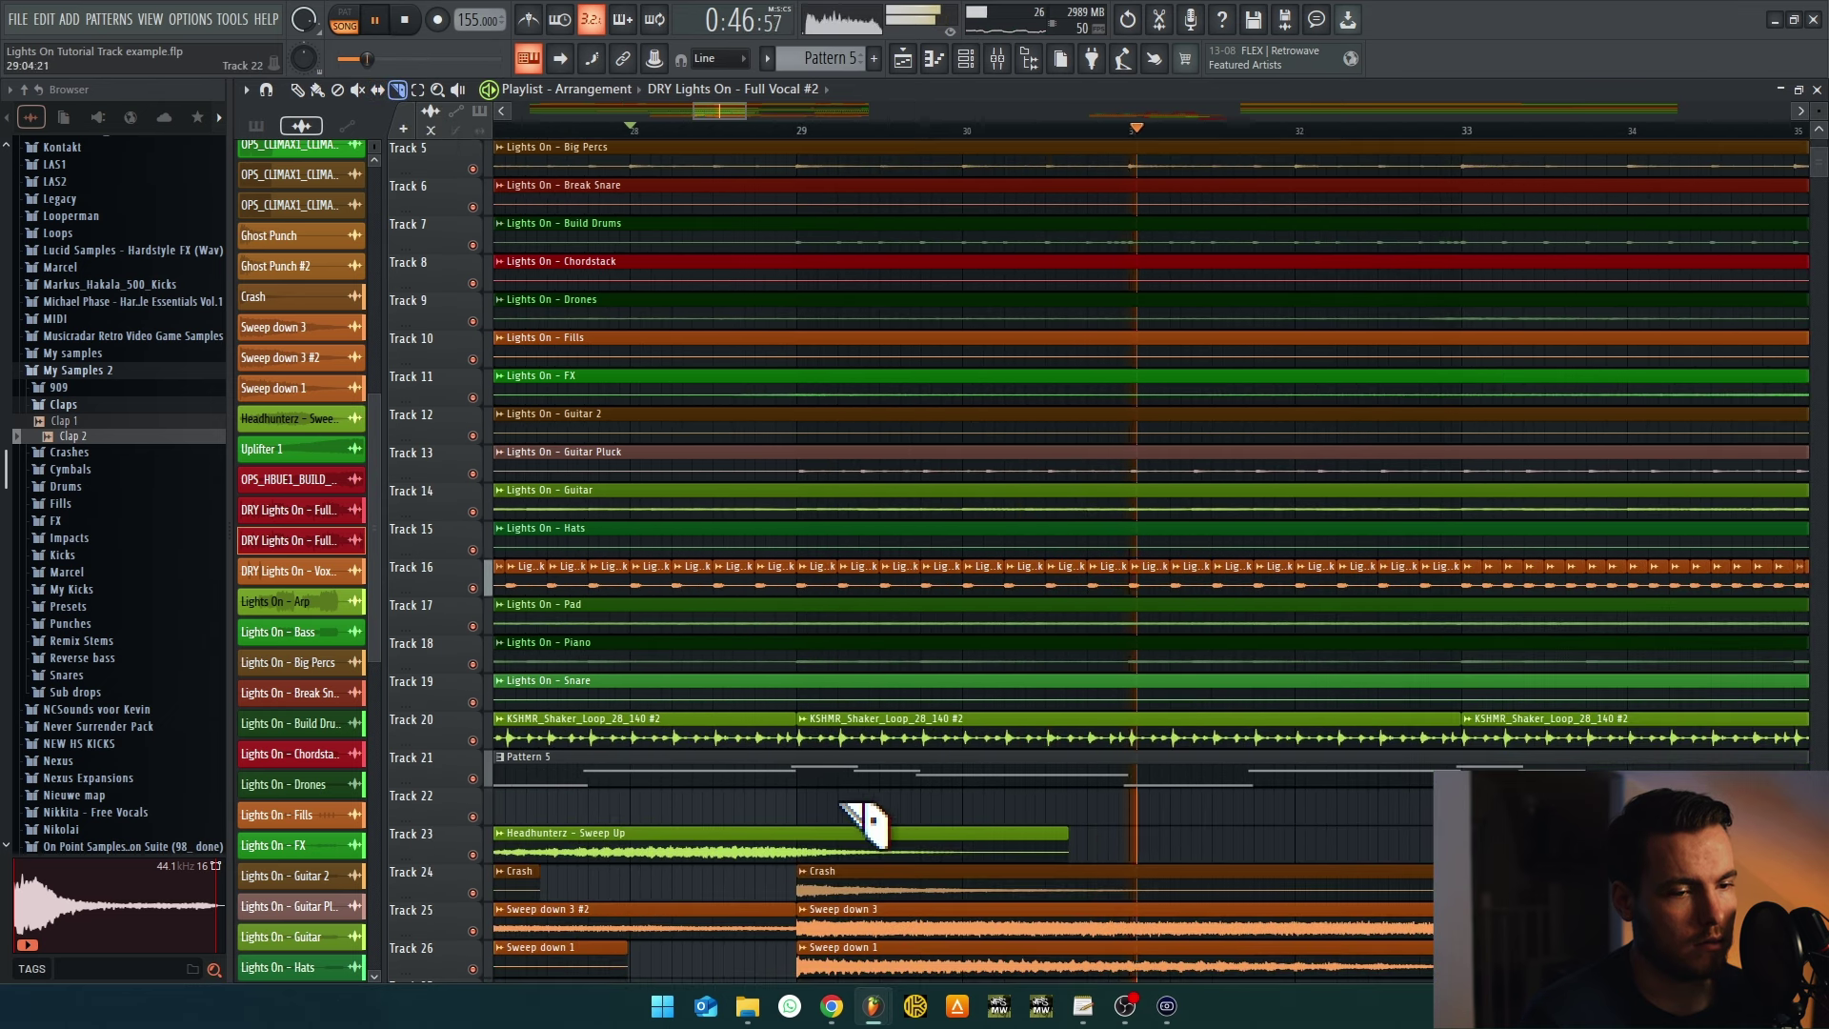
pyautogui.scroll(4, 810, 767)
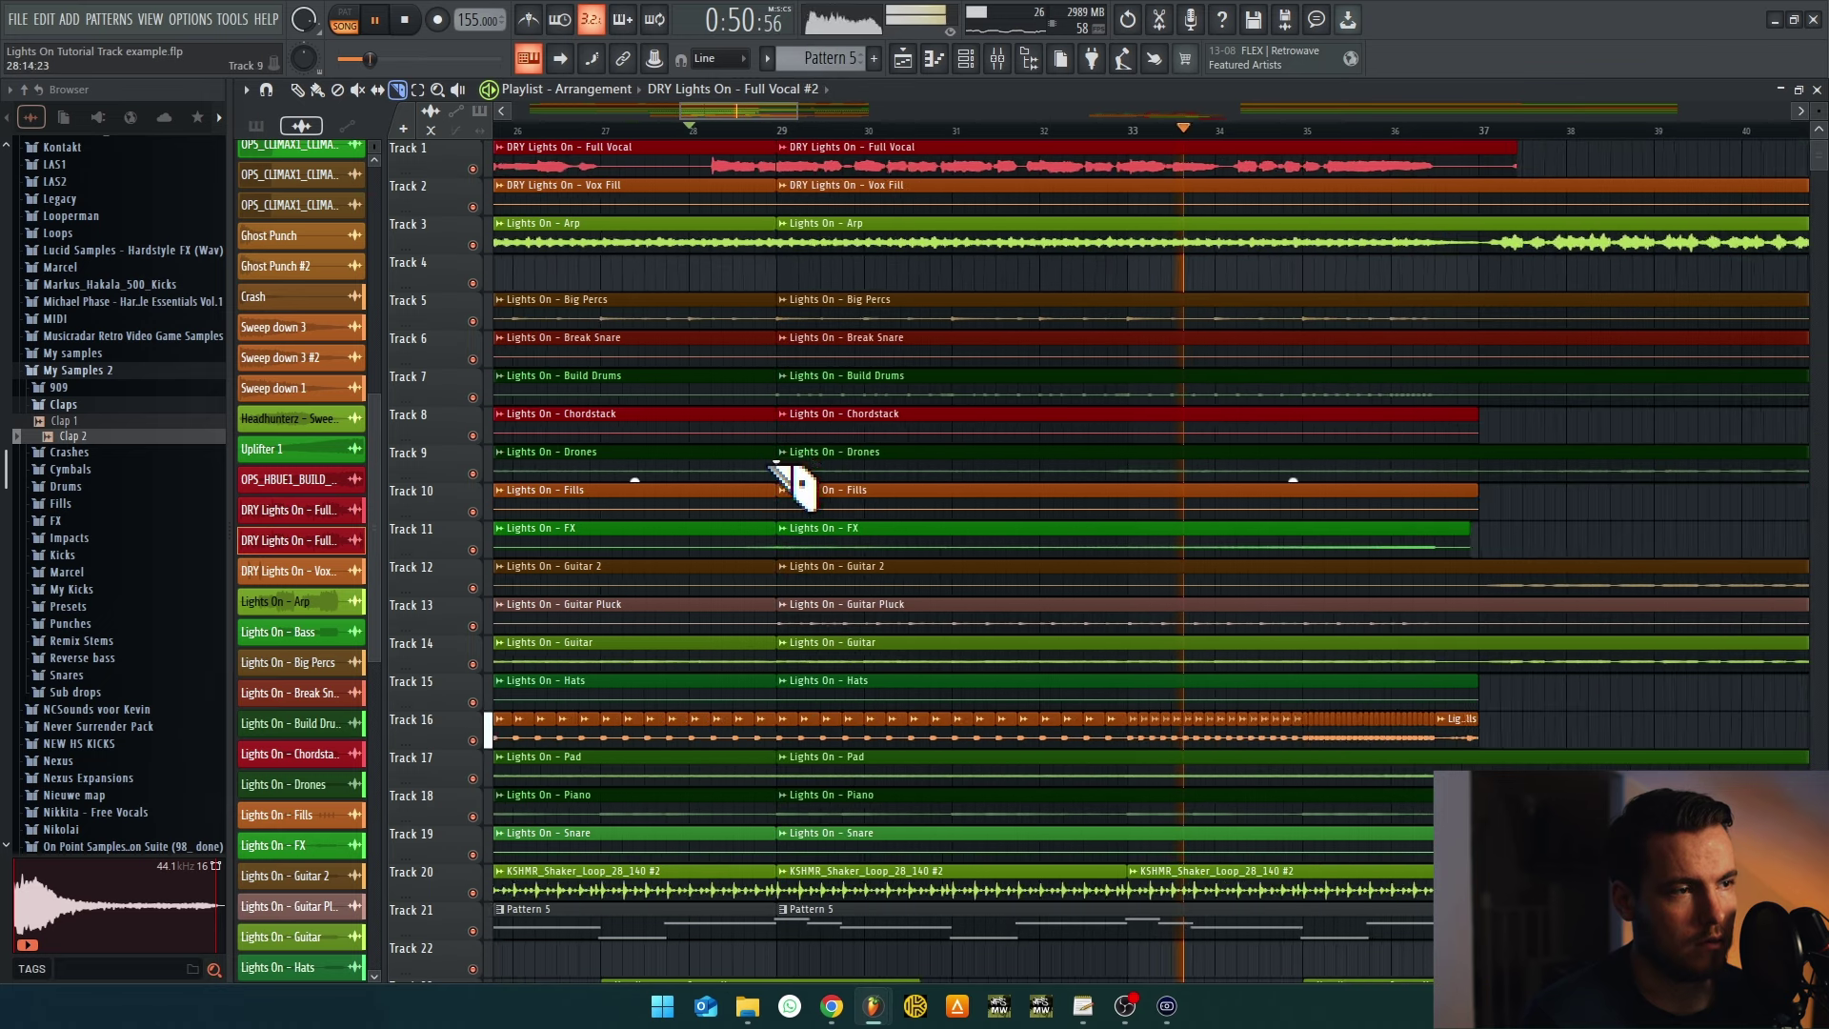
pyautogui.scroll(-4, 1095, 518)
pyautogui.press('space')
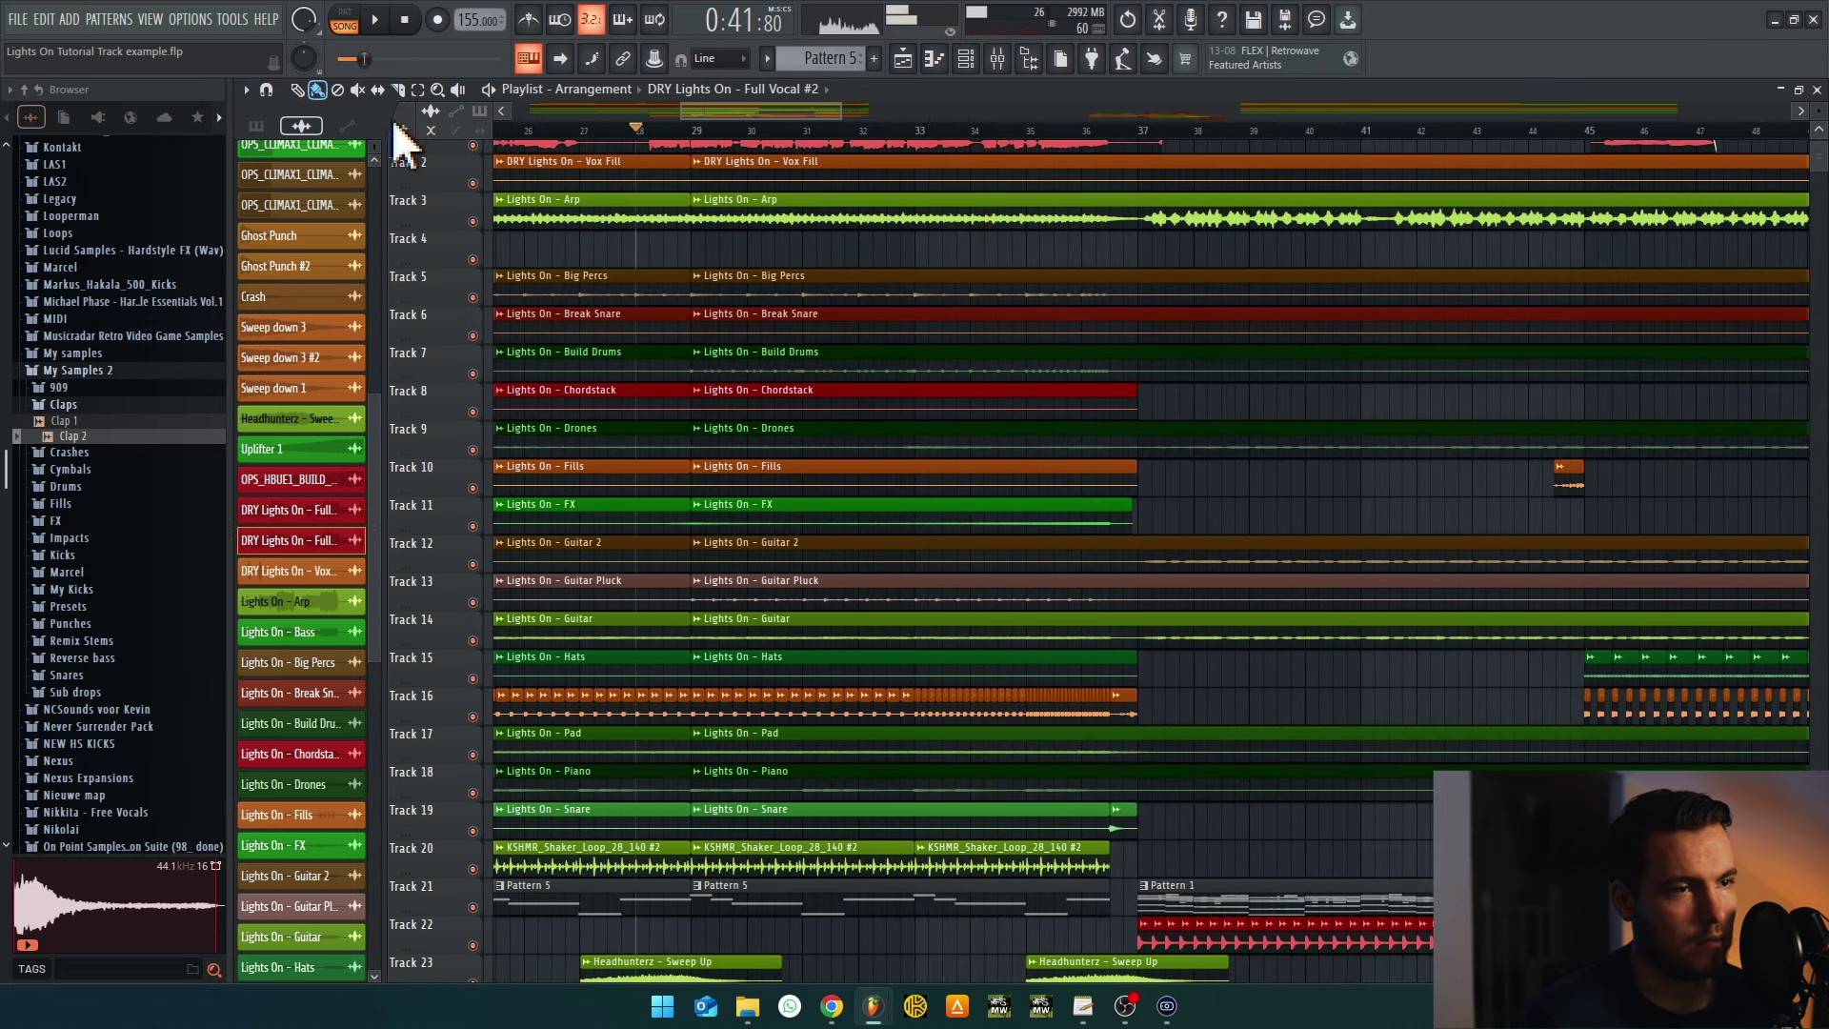
# Select the clips from bar 29 to 37 on all tracks and duplicate them so the copy starts at bar 53
pyautogui.scroll(1, 1115, 163)
pyautogui.moveTo(1148, 133); pyautogui.dragTo(703, 133)
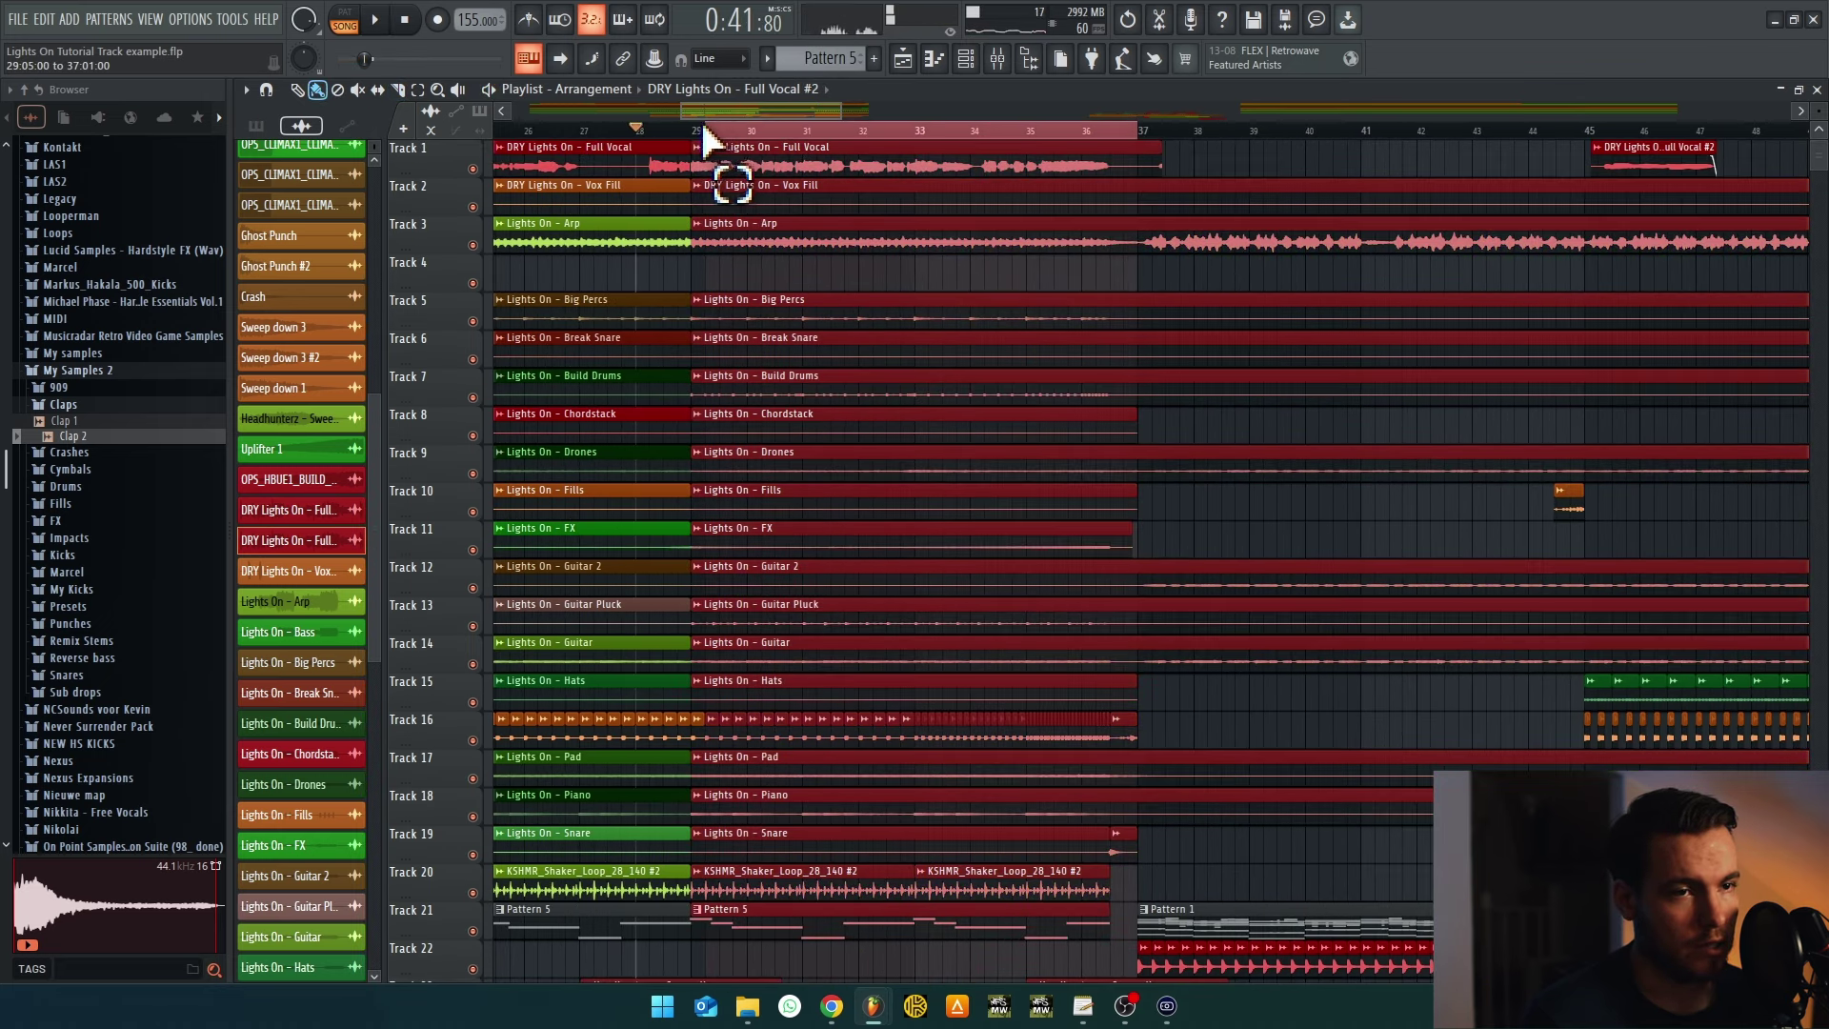
pyautogui.hotkey('ctrl', 'b')
pyautogui.scroll(-3, 732, 168)
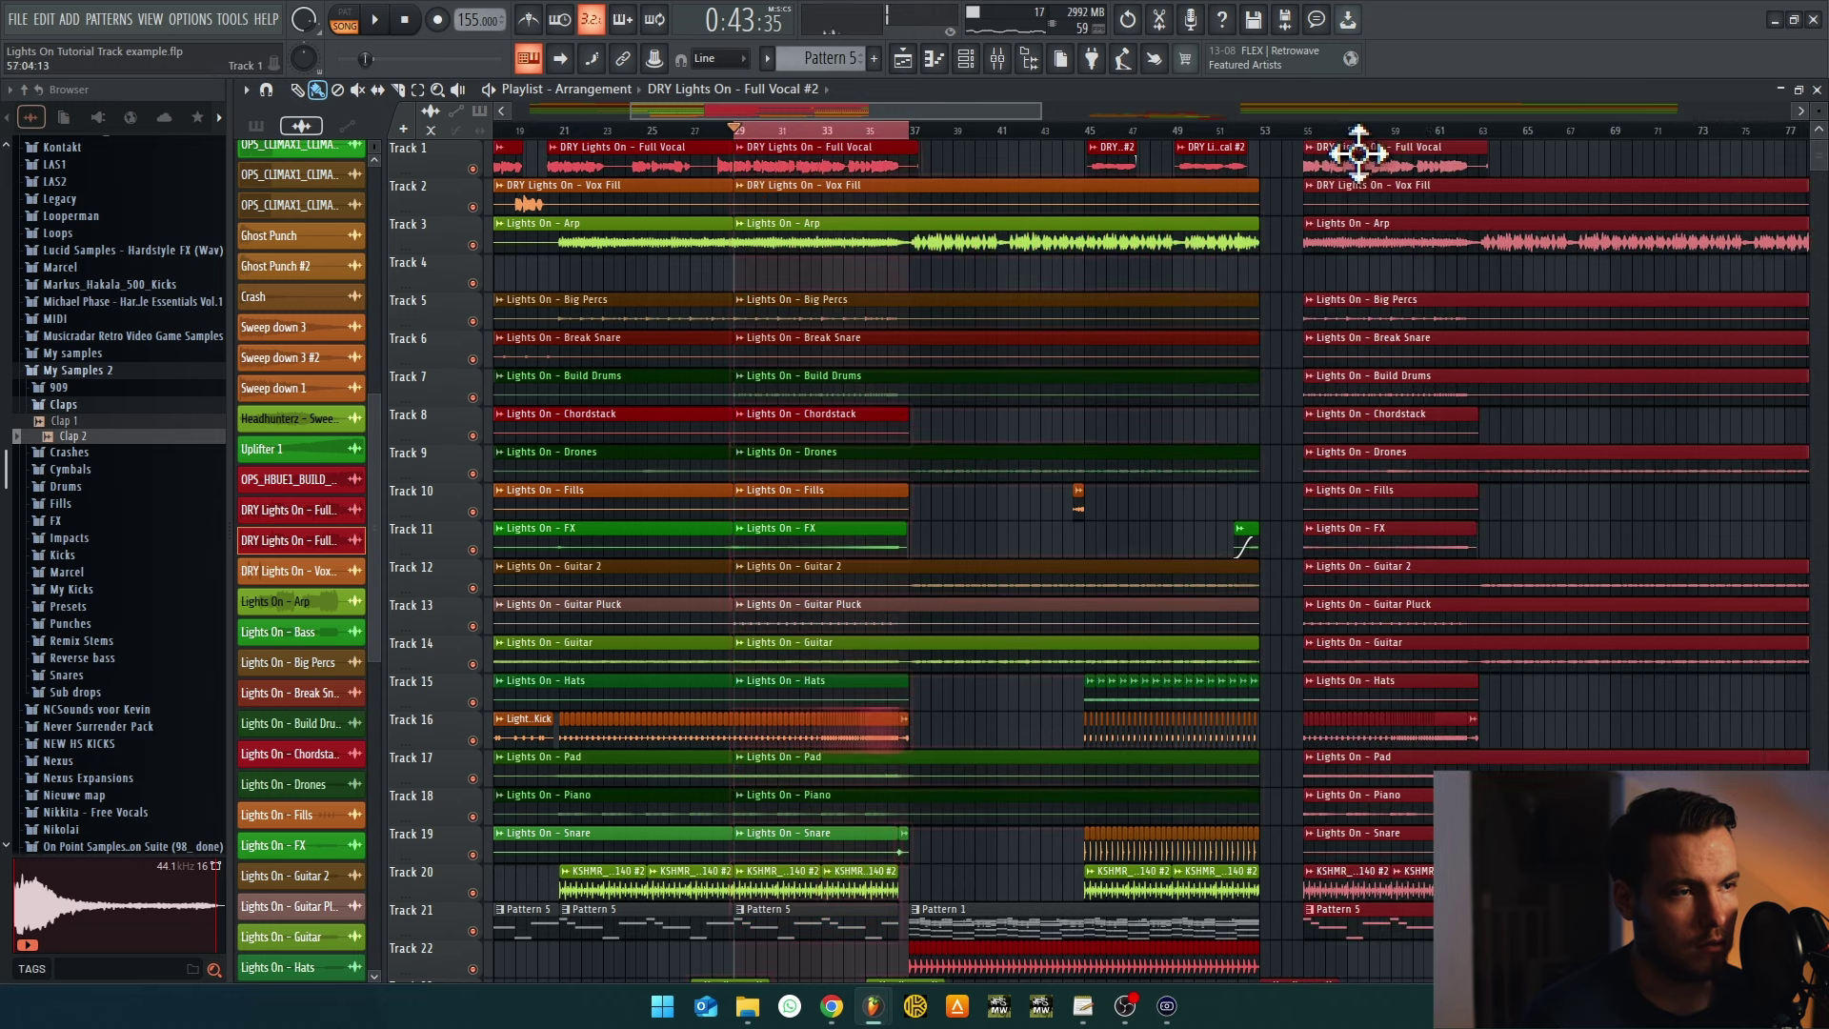
pyautogui.hotkey('ctrl', 'z')
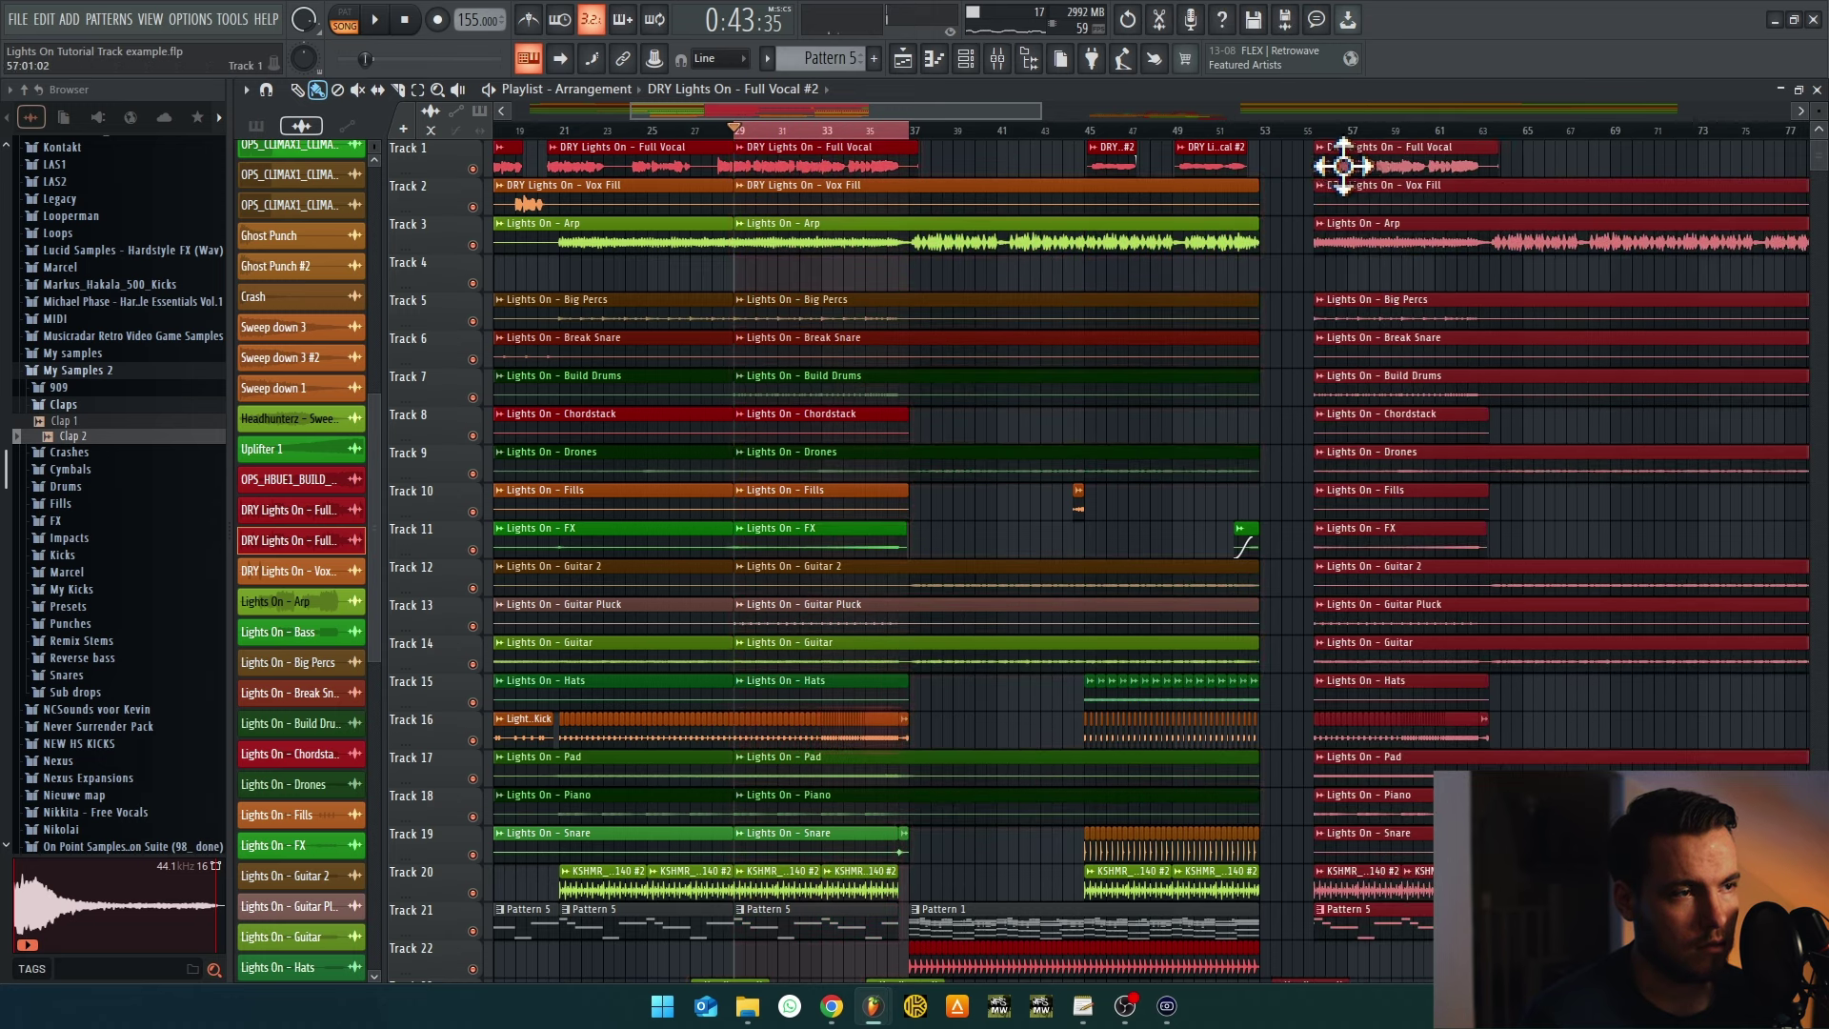
pyautogui.hotkey('ctrl', 'b')
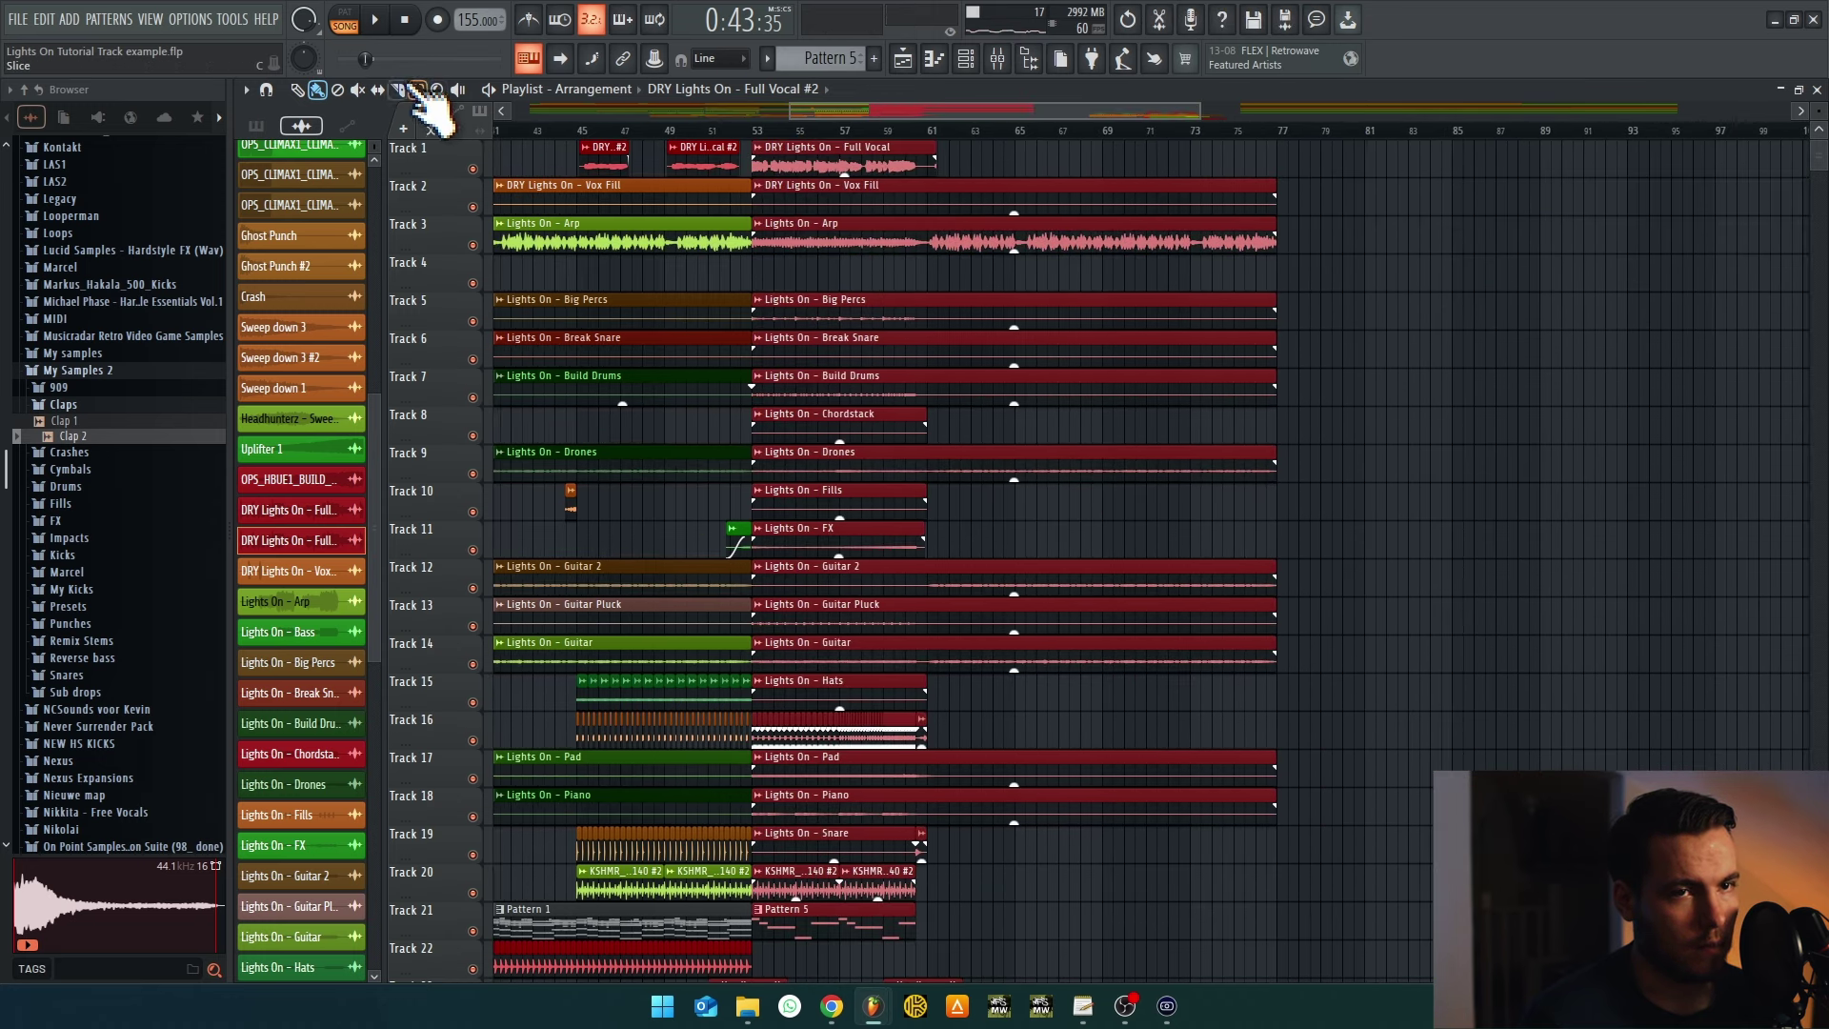
# Slice the copied section at bar 61 on all tracks and delete its clips beyond that bar
pyautogui.scroll(5, 944, 247)
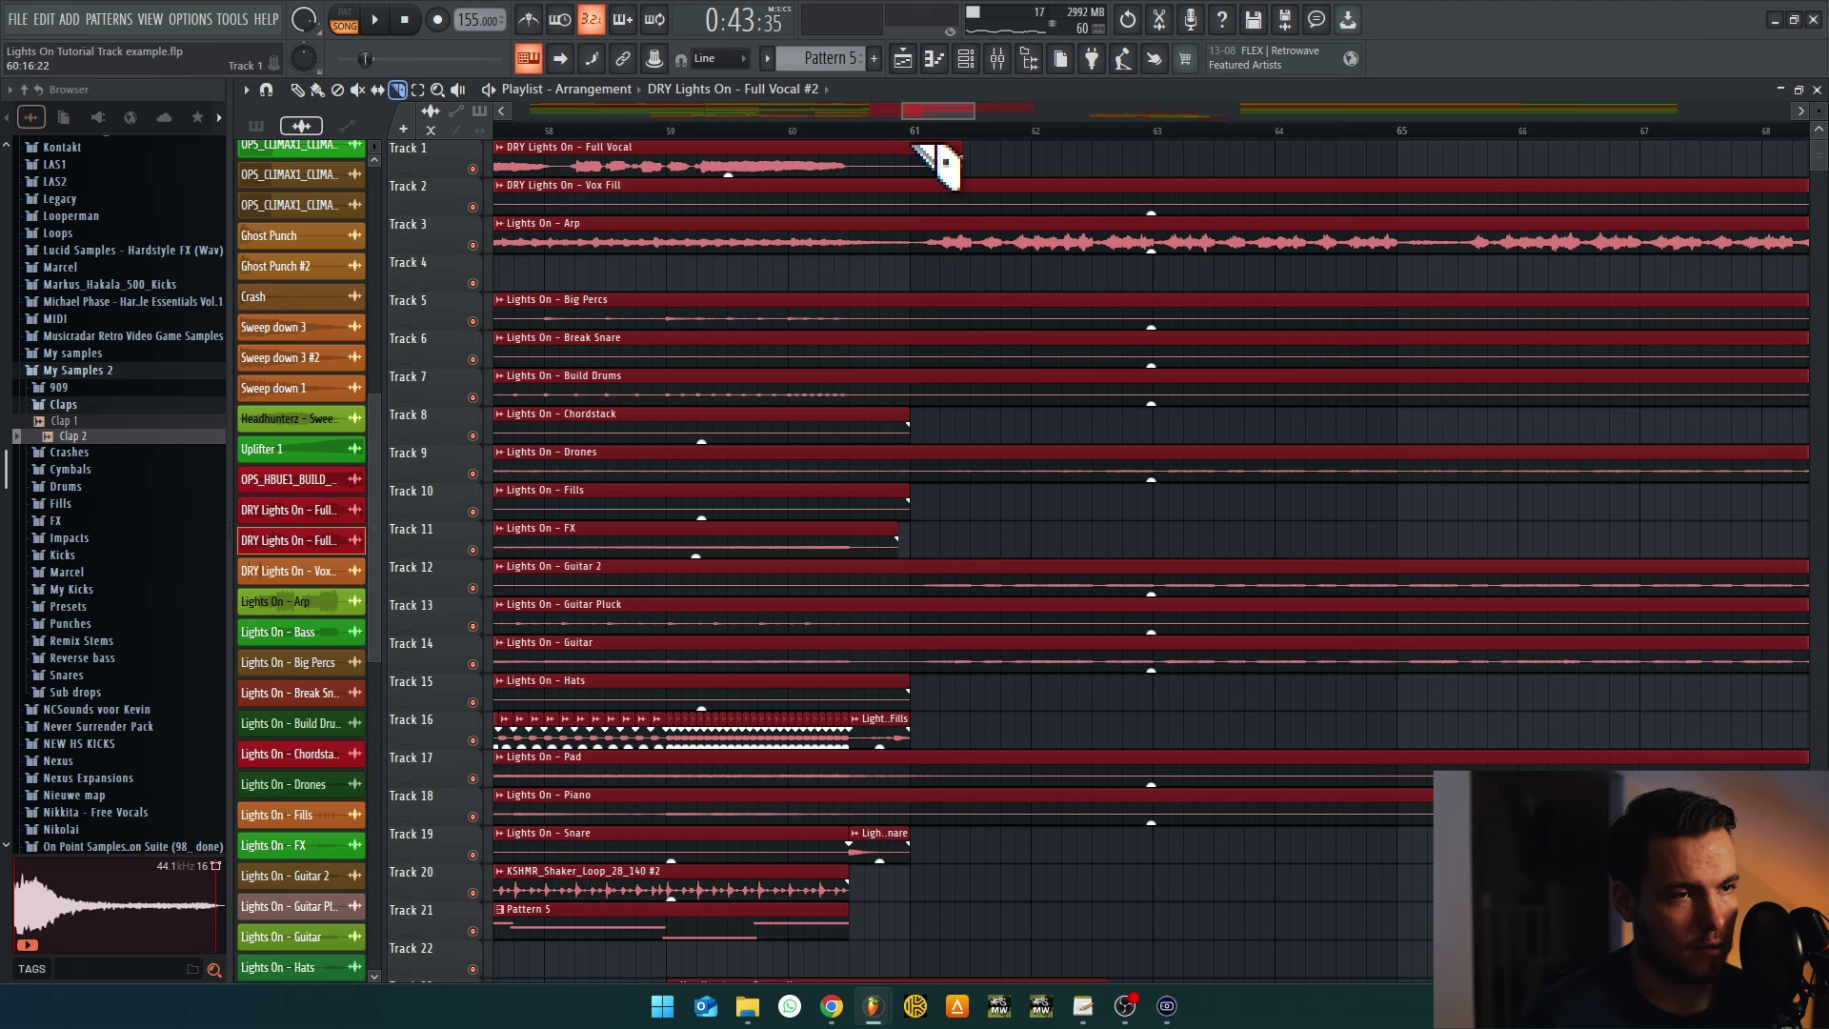
pyautogui.scroll(-3, 955, 903)
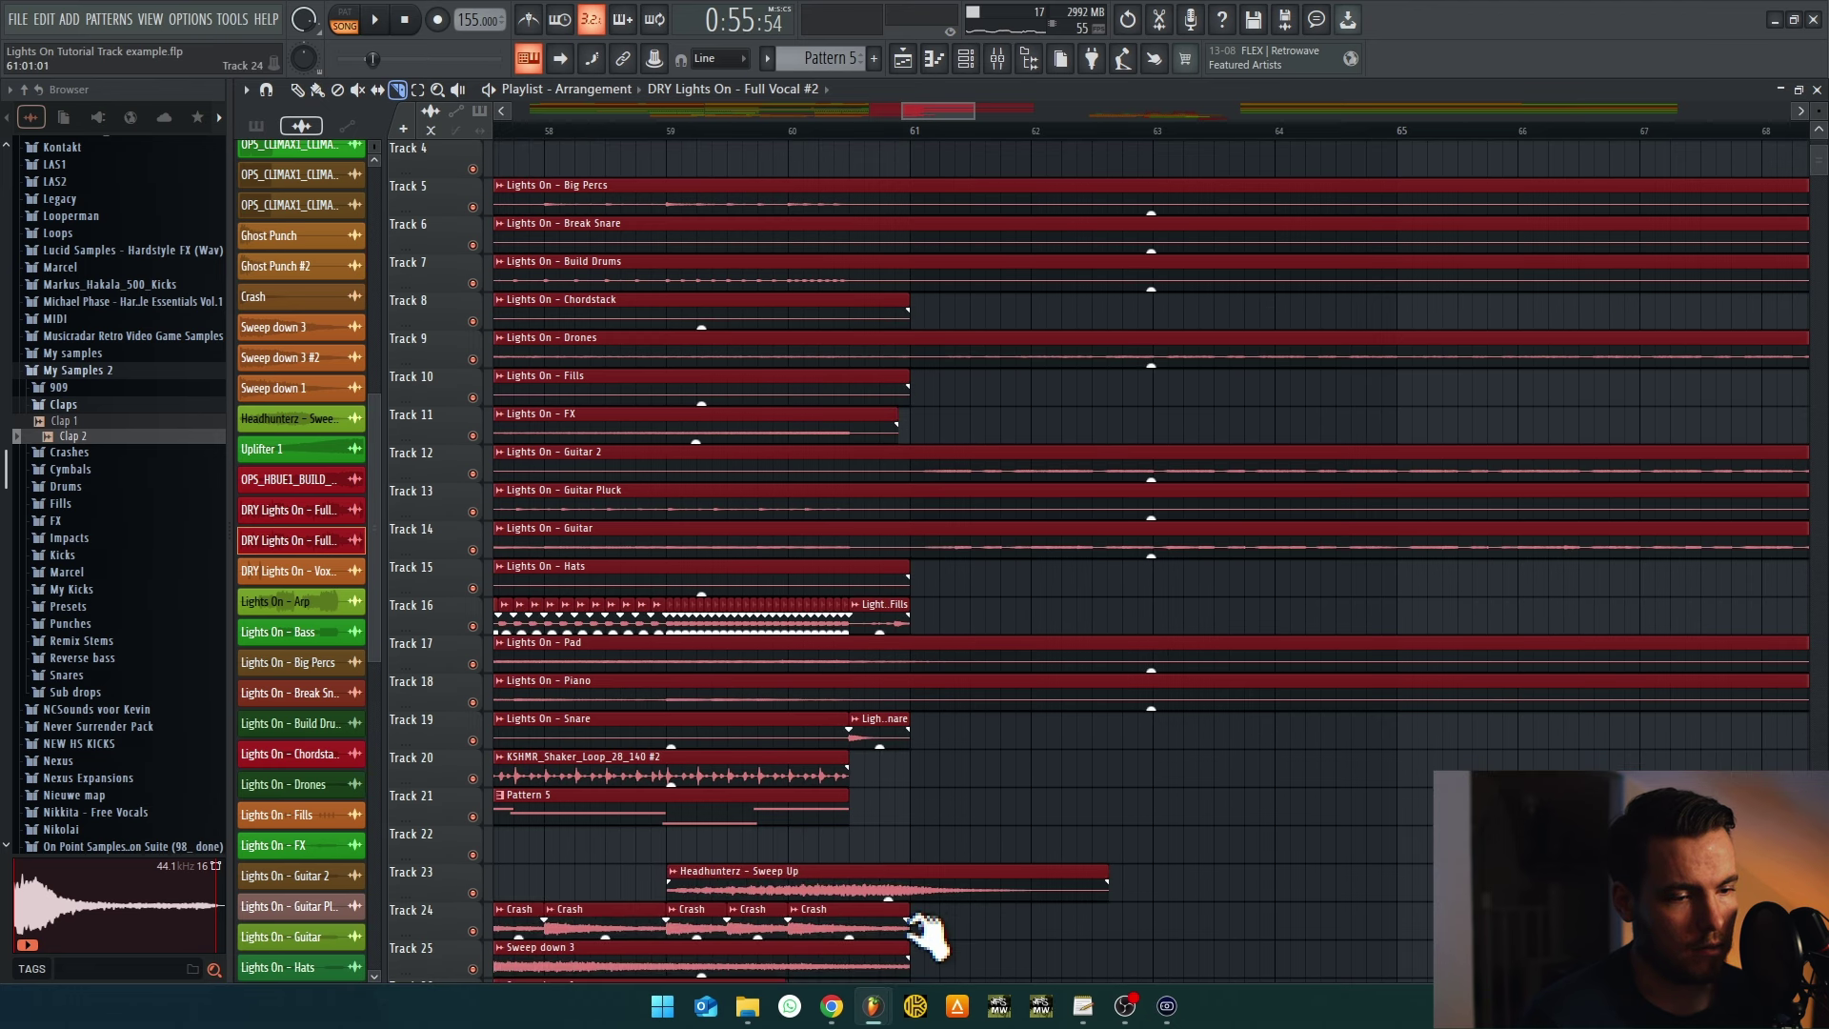
pyautogui.scroll(3, 962, 162)
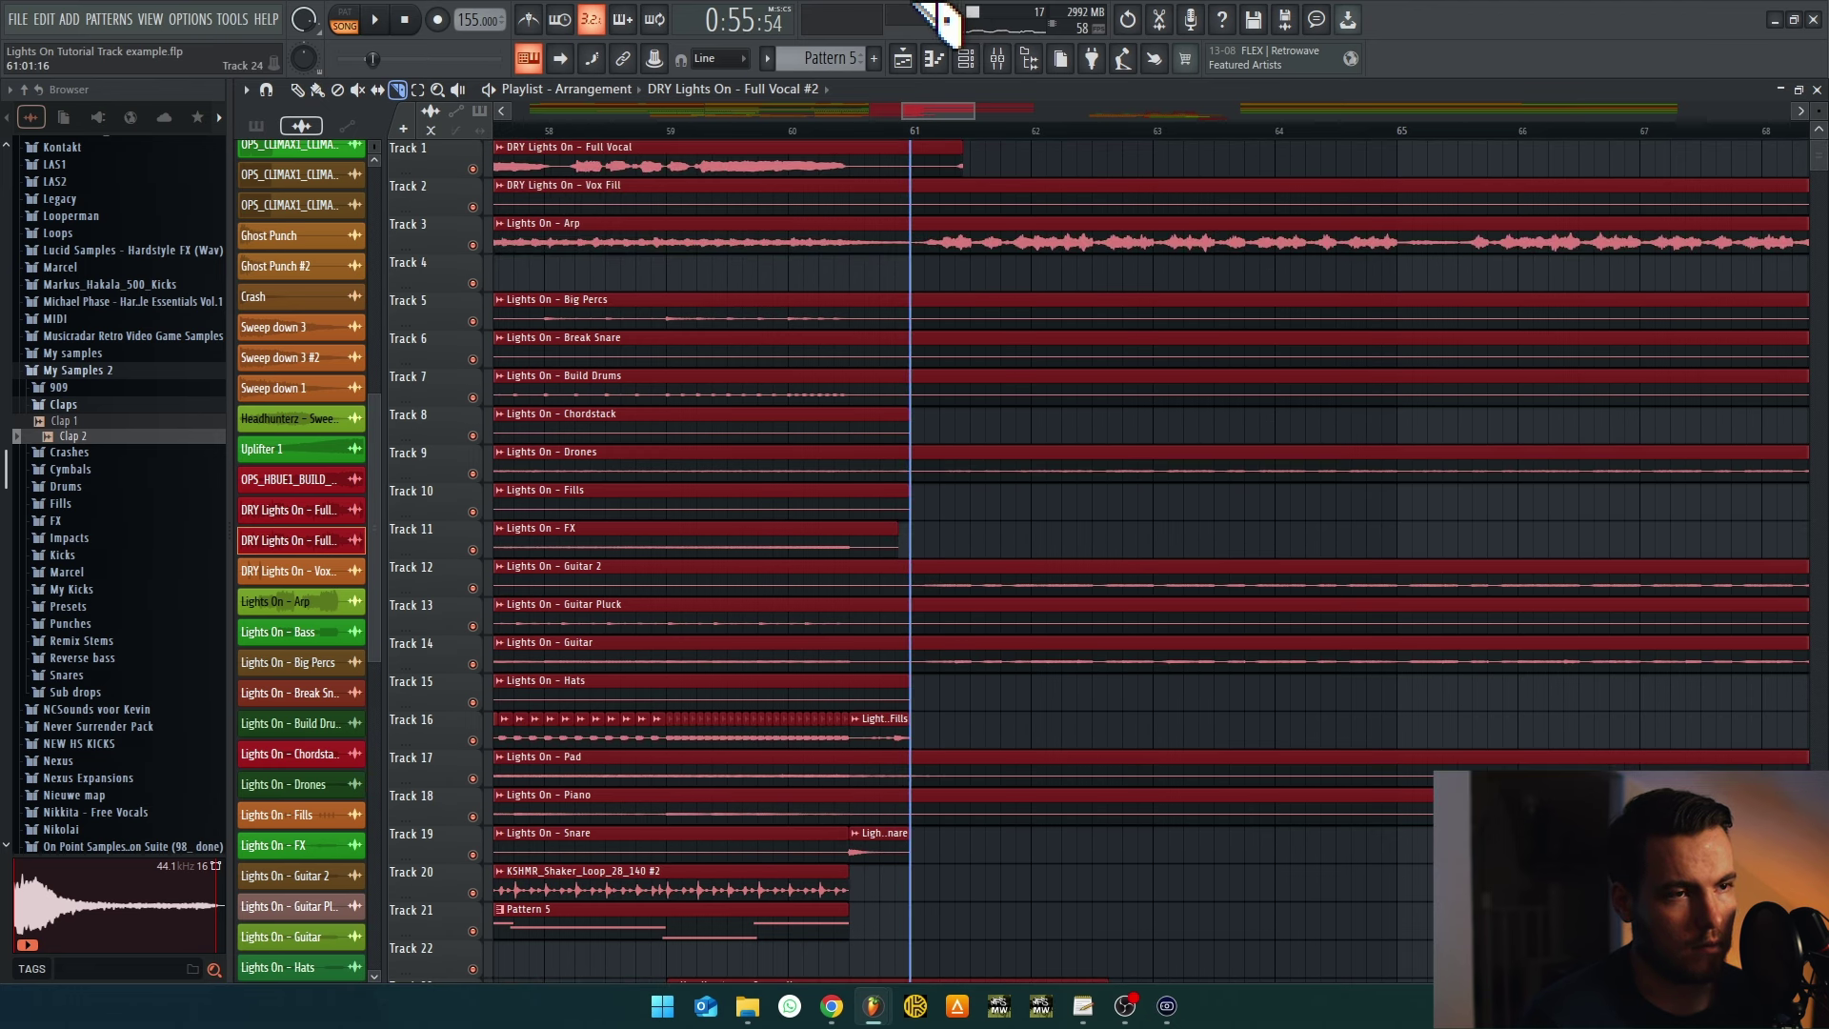
pyautogui.scroll(-8, 1061, 449)
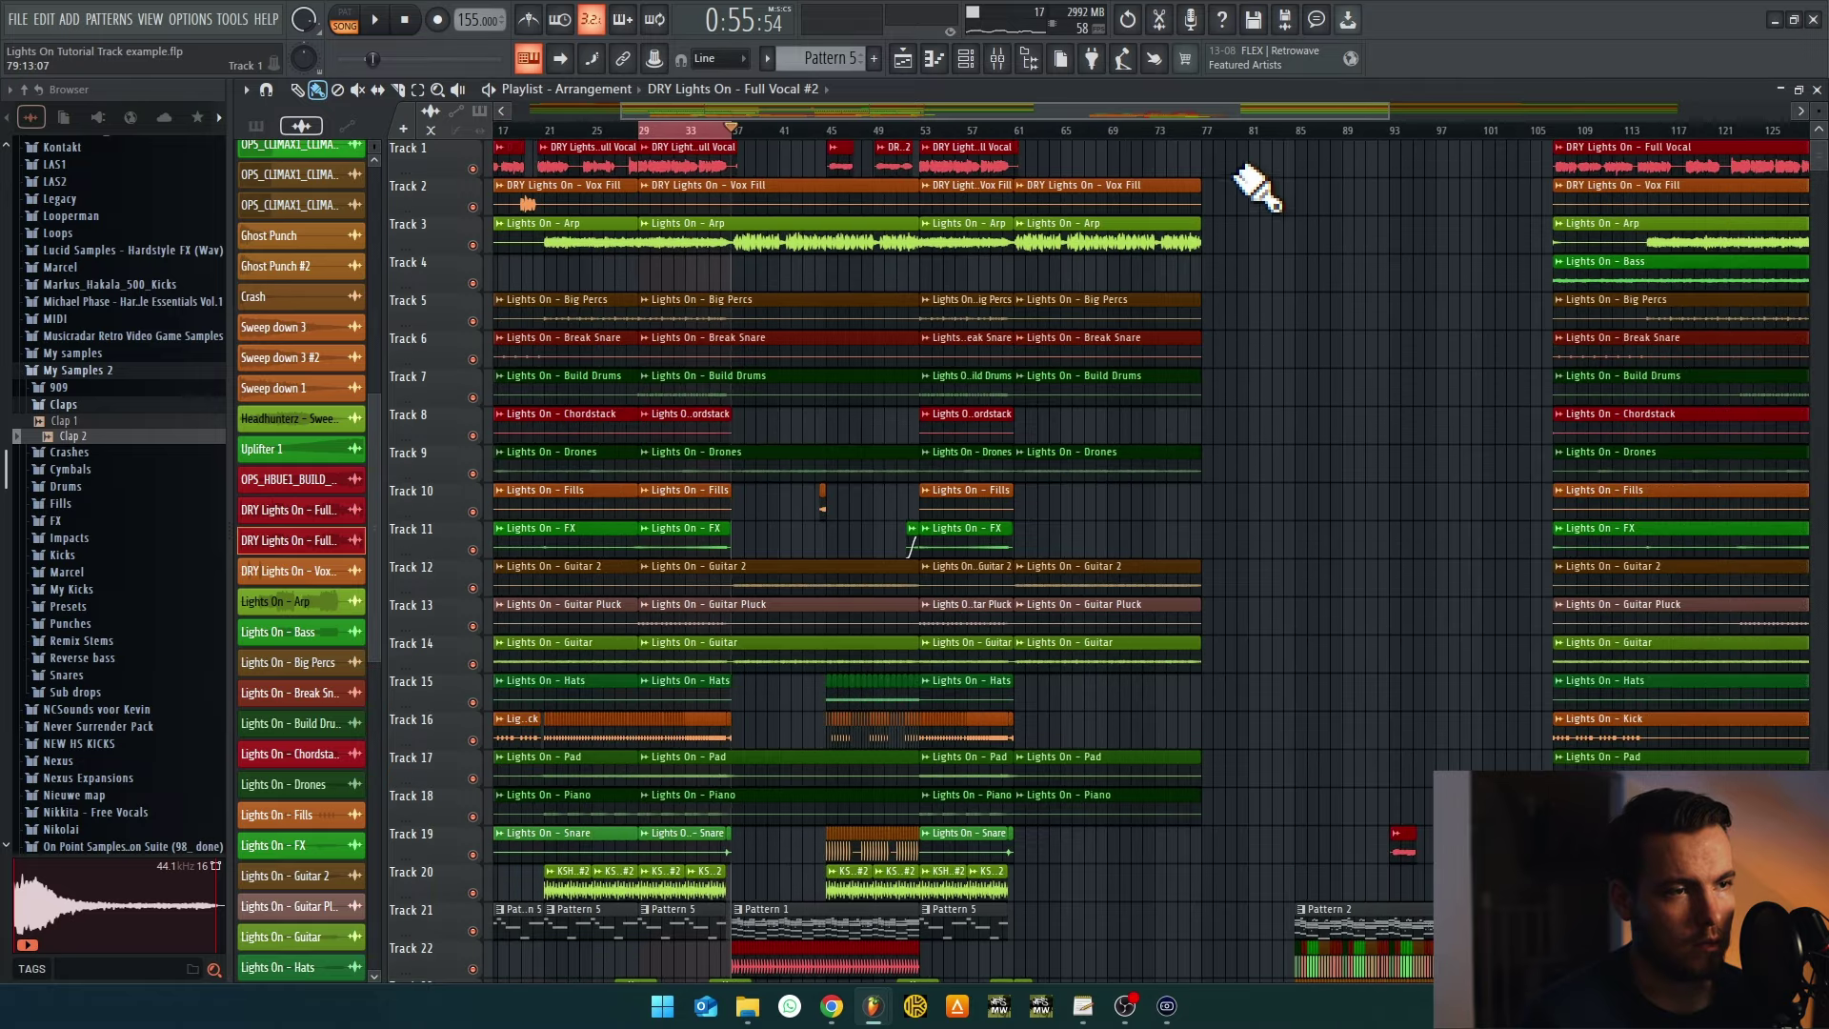
pyautogui.moveTo(1234, 147); pyautogui.dragTo(1058, 967)
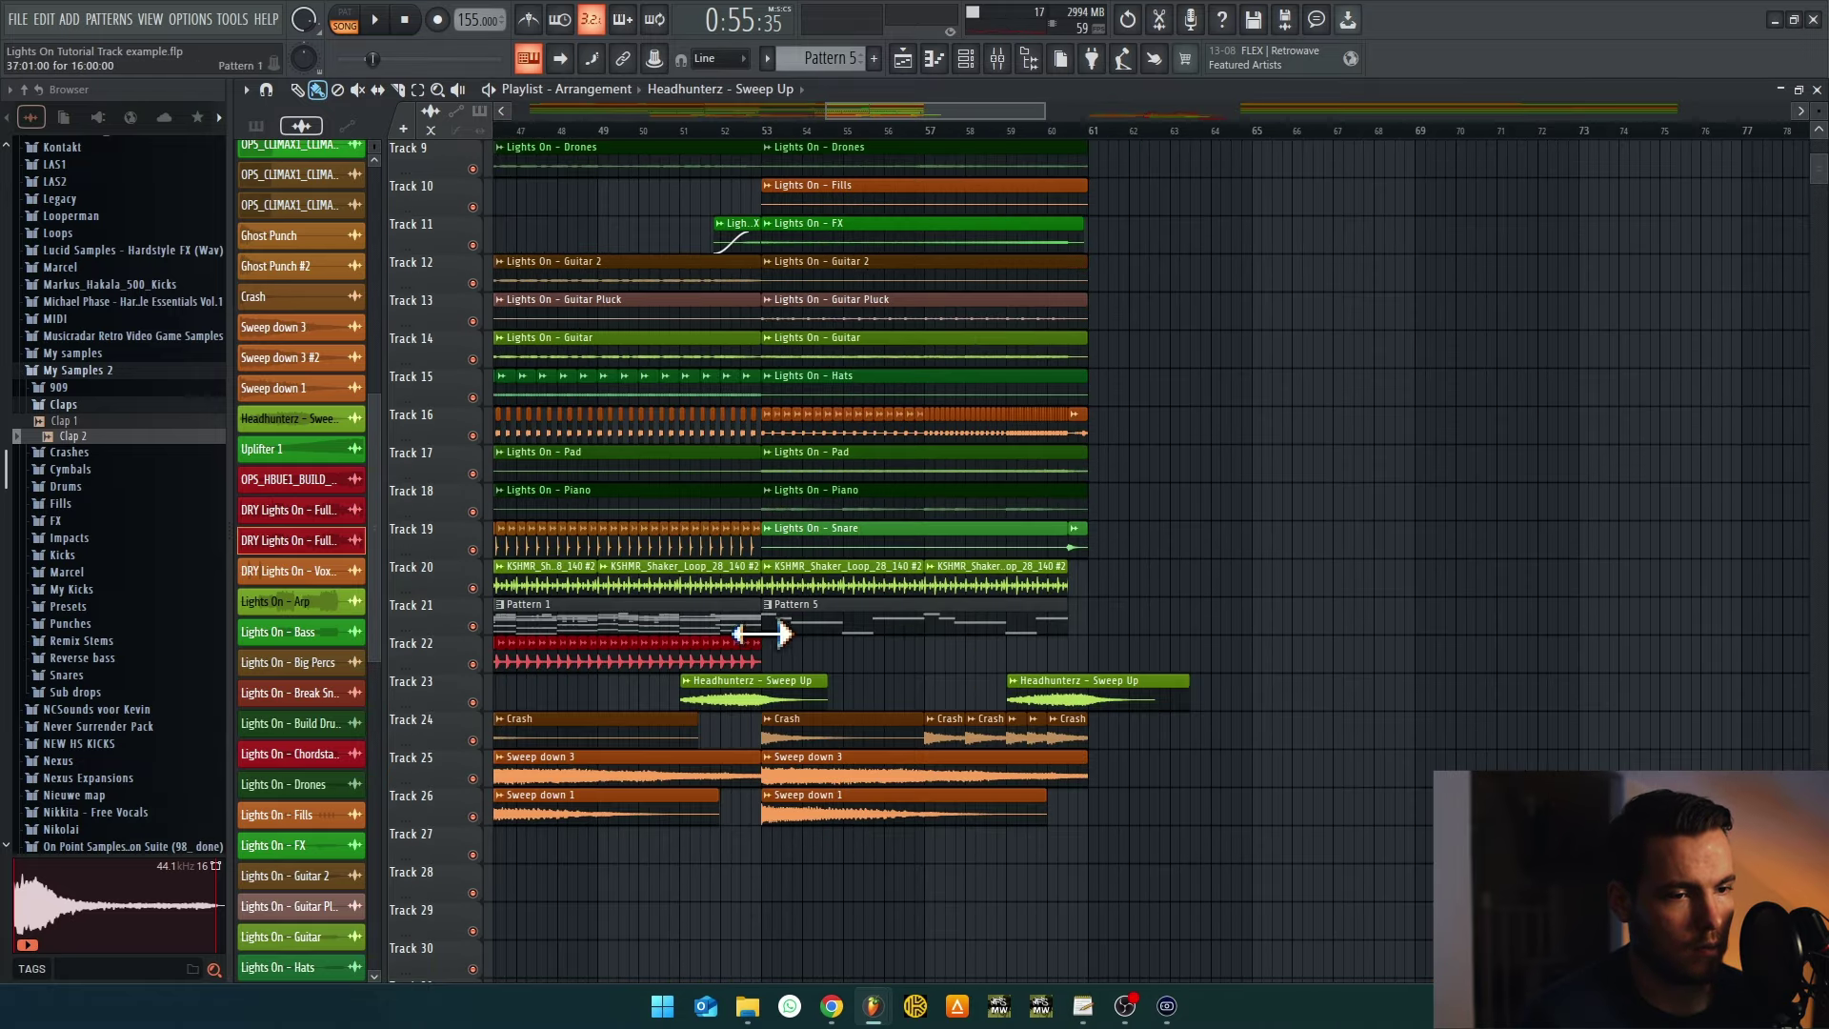
# Play the transition from about bar 51 into the copied section and look over its tracks
pyautogui.scroll(3, 918, 425)
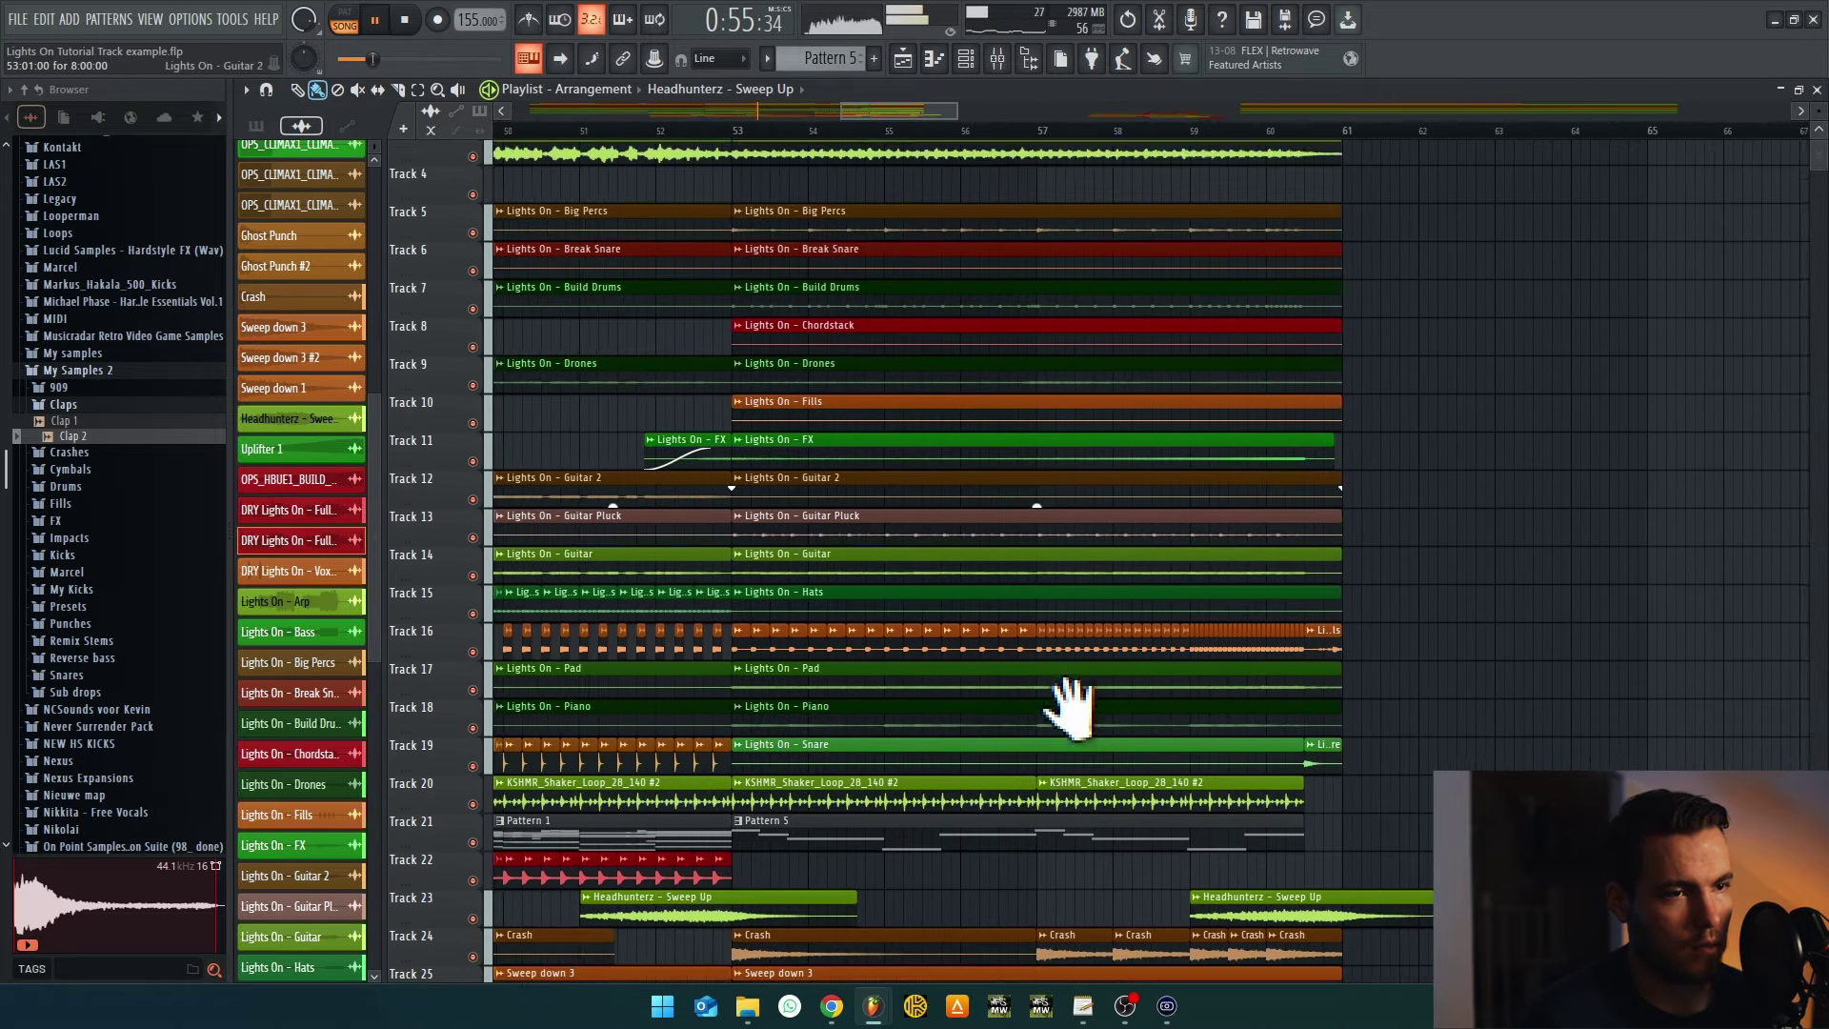
pyautogui.scroll(-3, 1070, 706)
pyautogui.scroll(2, 1010, 299)
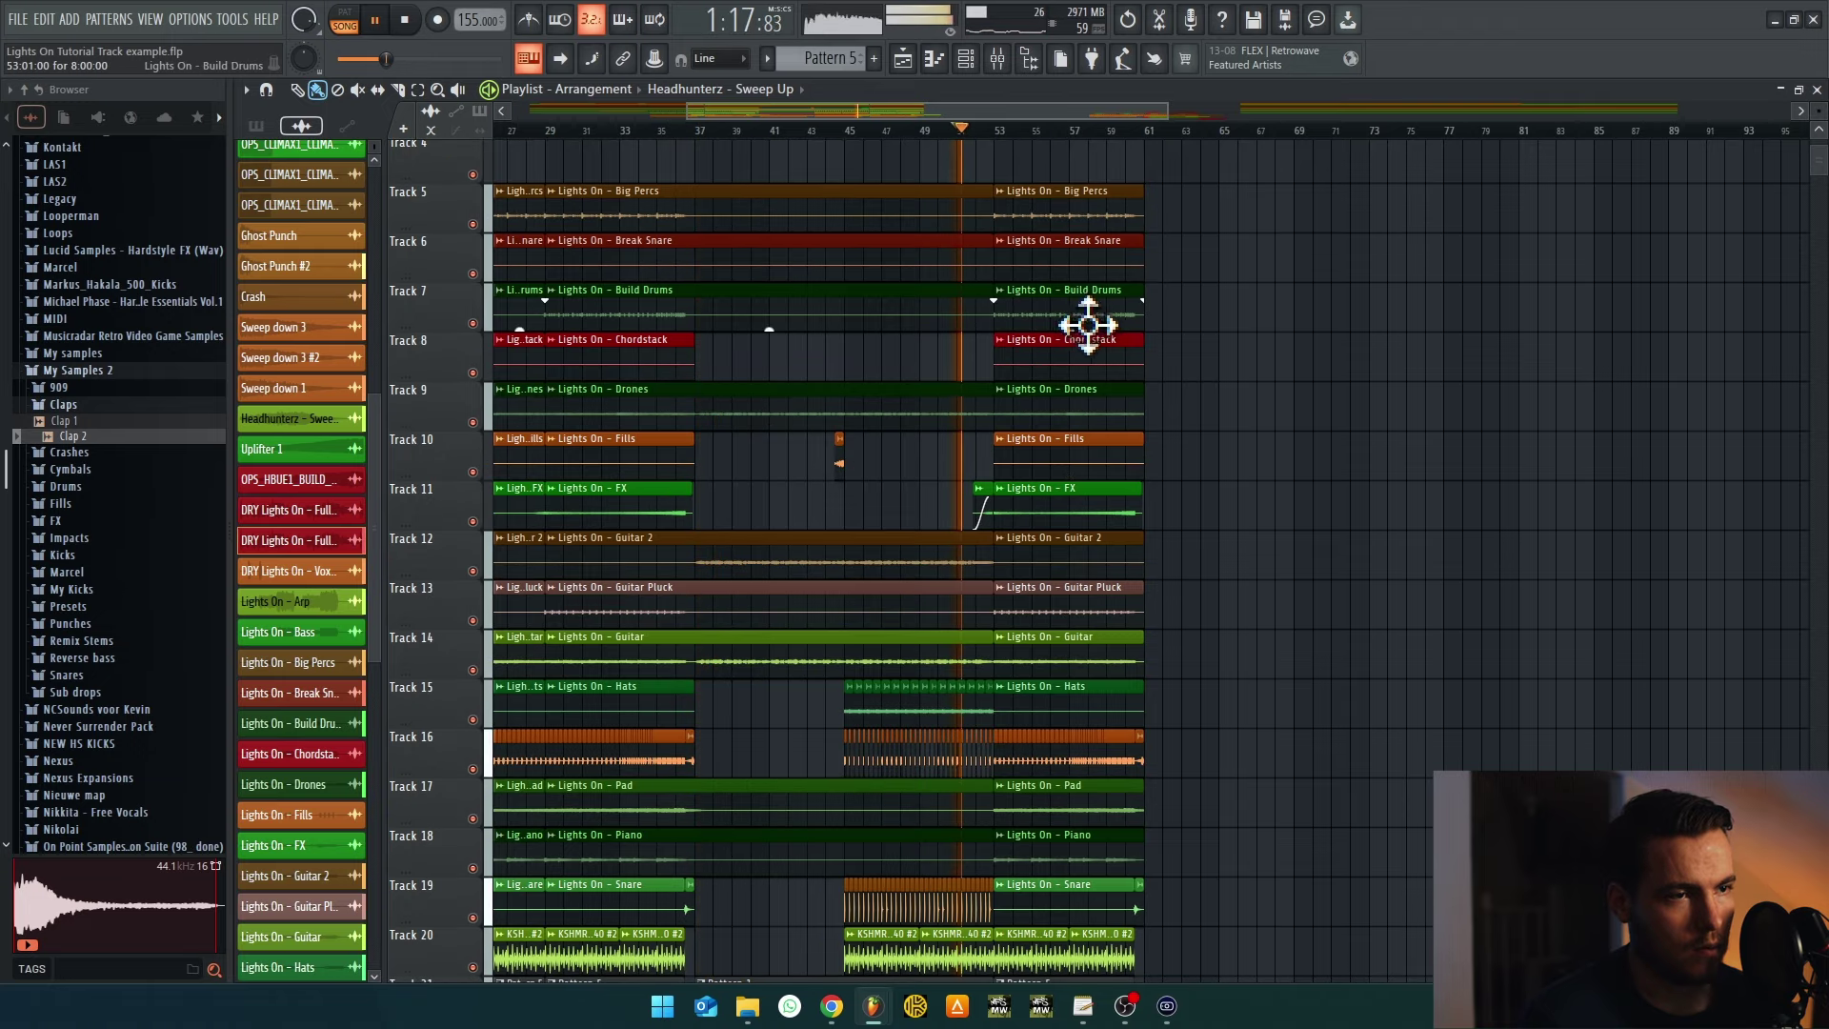
pyautogui.scroll(-2, 1091, 329)
pyautogui.scroll(-3, 1144, 381)
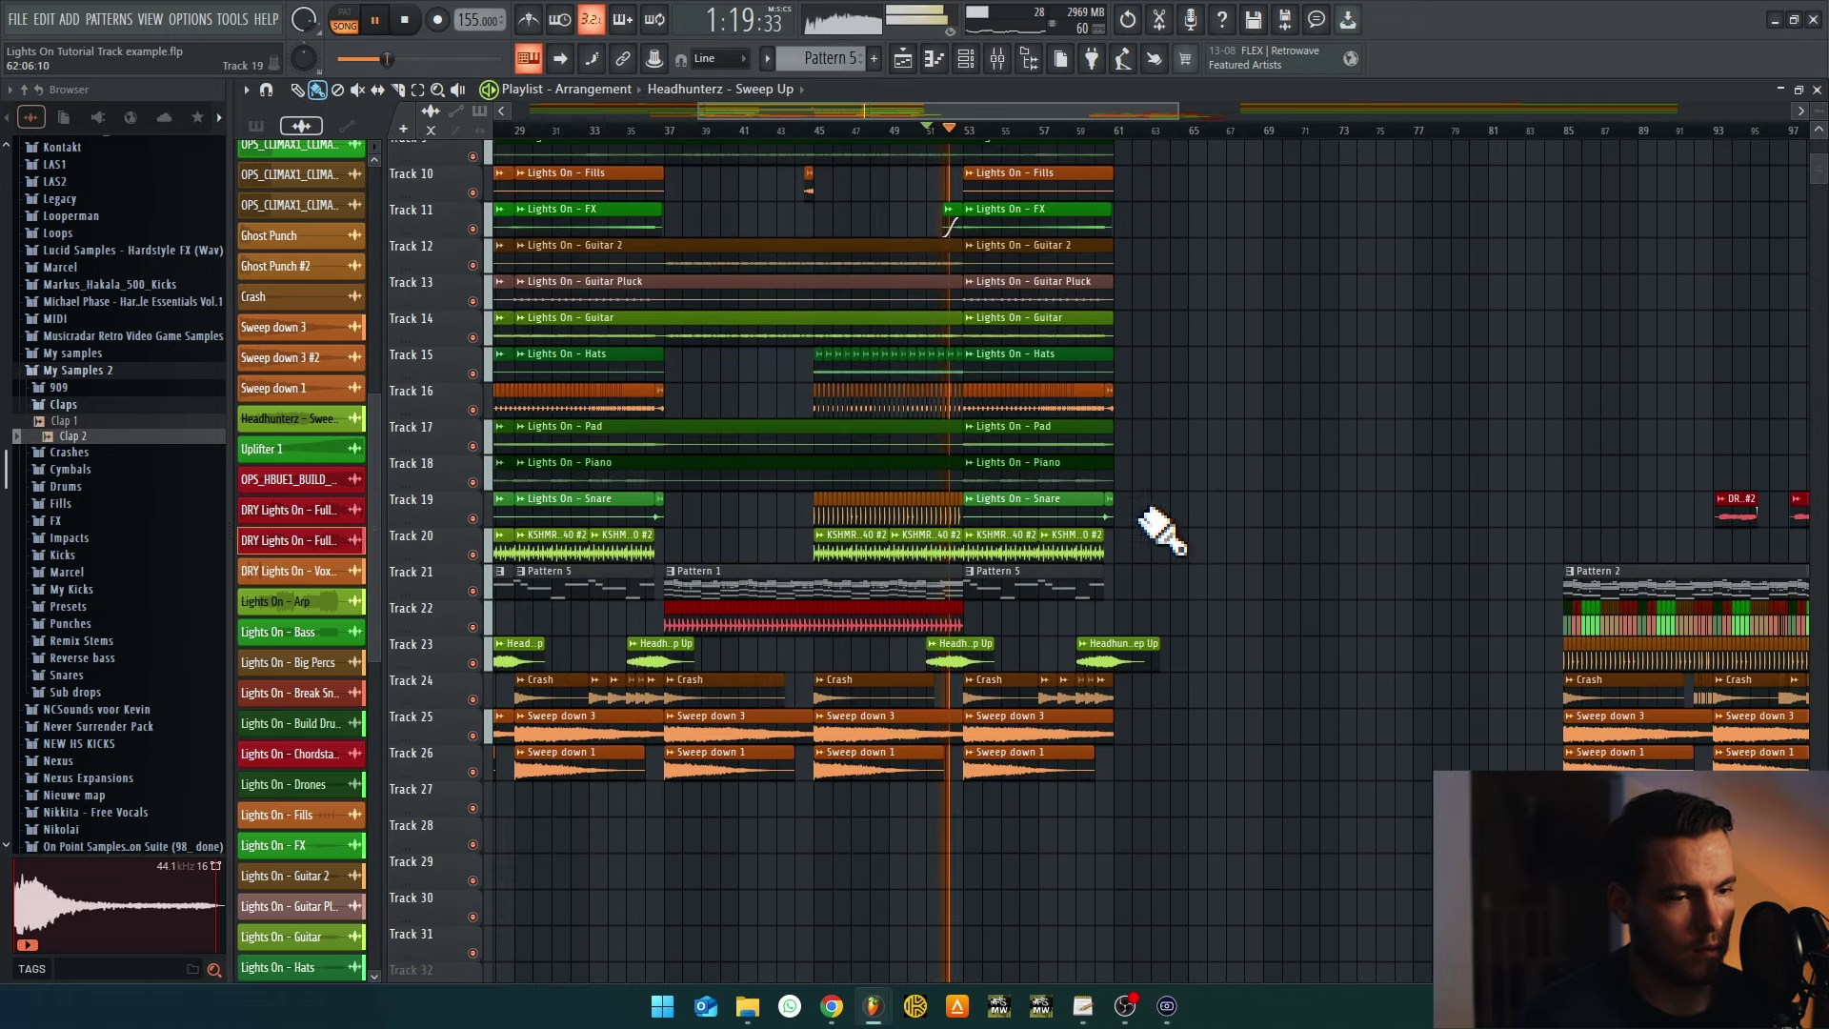
pyautogui.scroll(4, 1162, 529)
pyautogui.scroll(4, 1033, 838)
# Extend the start of the copied DRY Lights On - Full Vocal clip back to 52:04 and move the clip to Track 4
pyautogui.press('space')
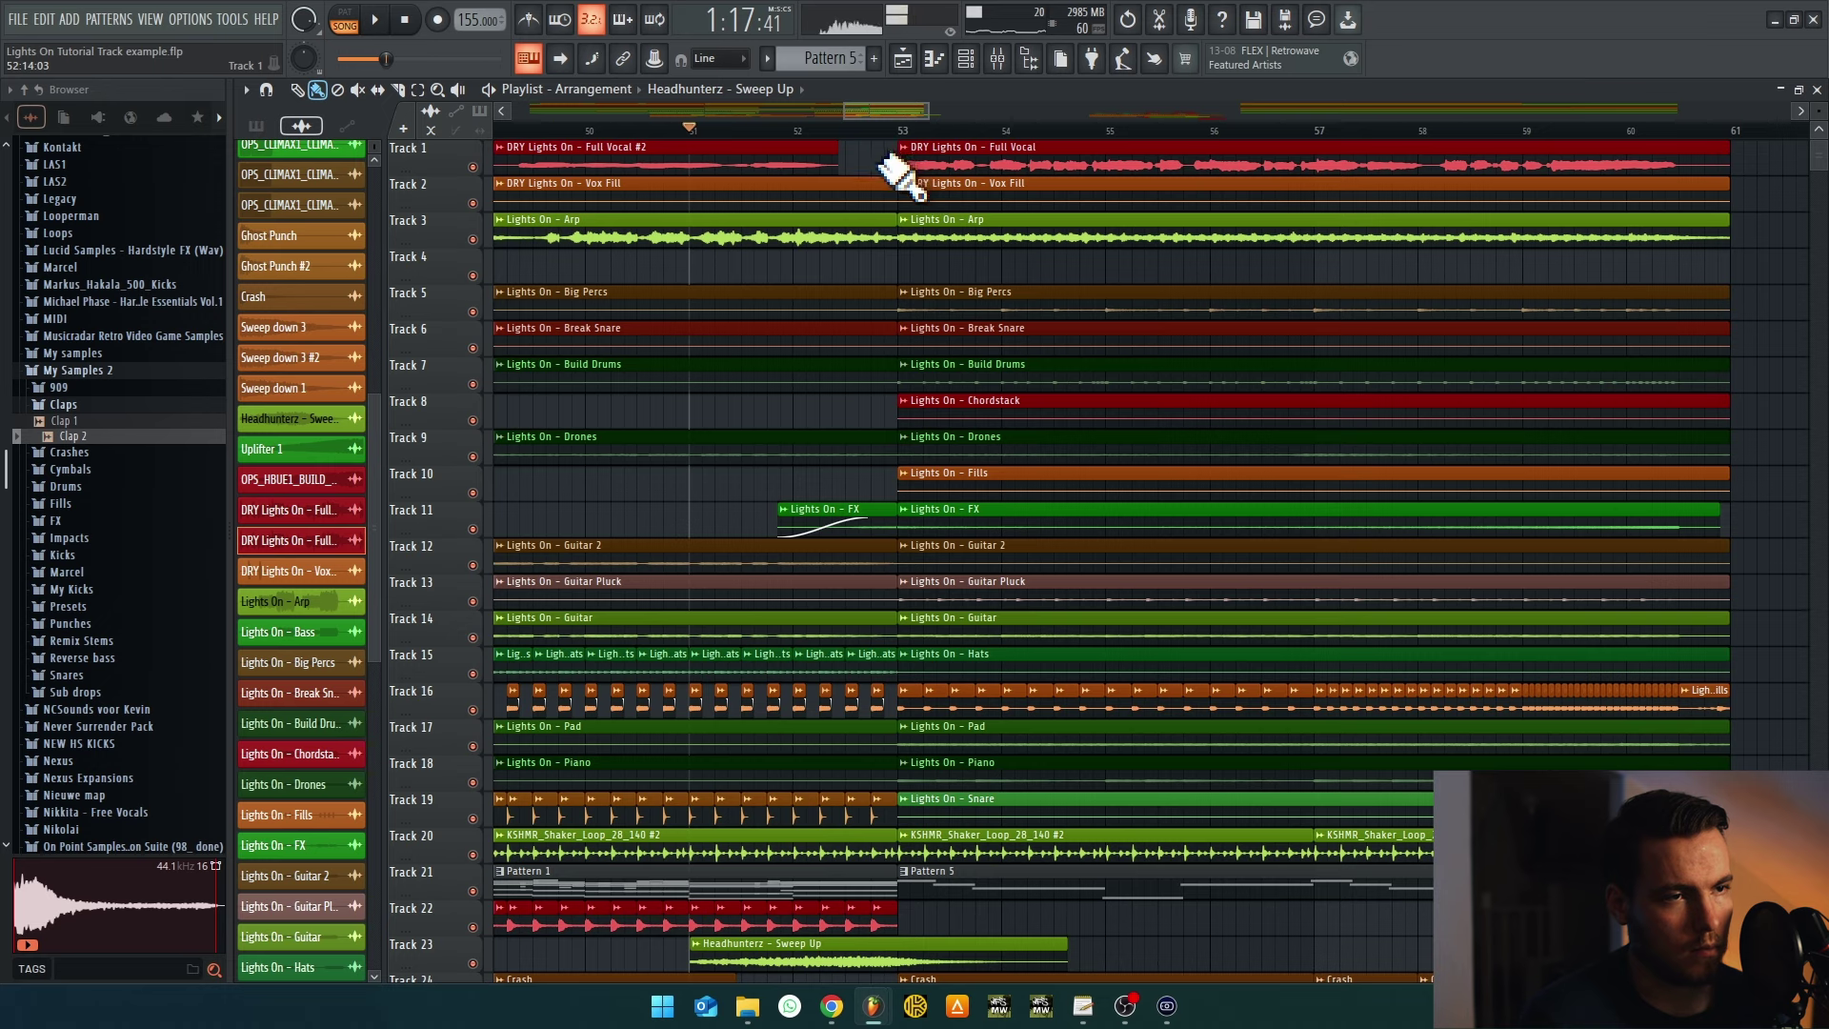
pyautogui.scroll(4, 894, 164)
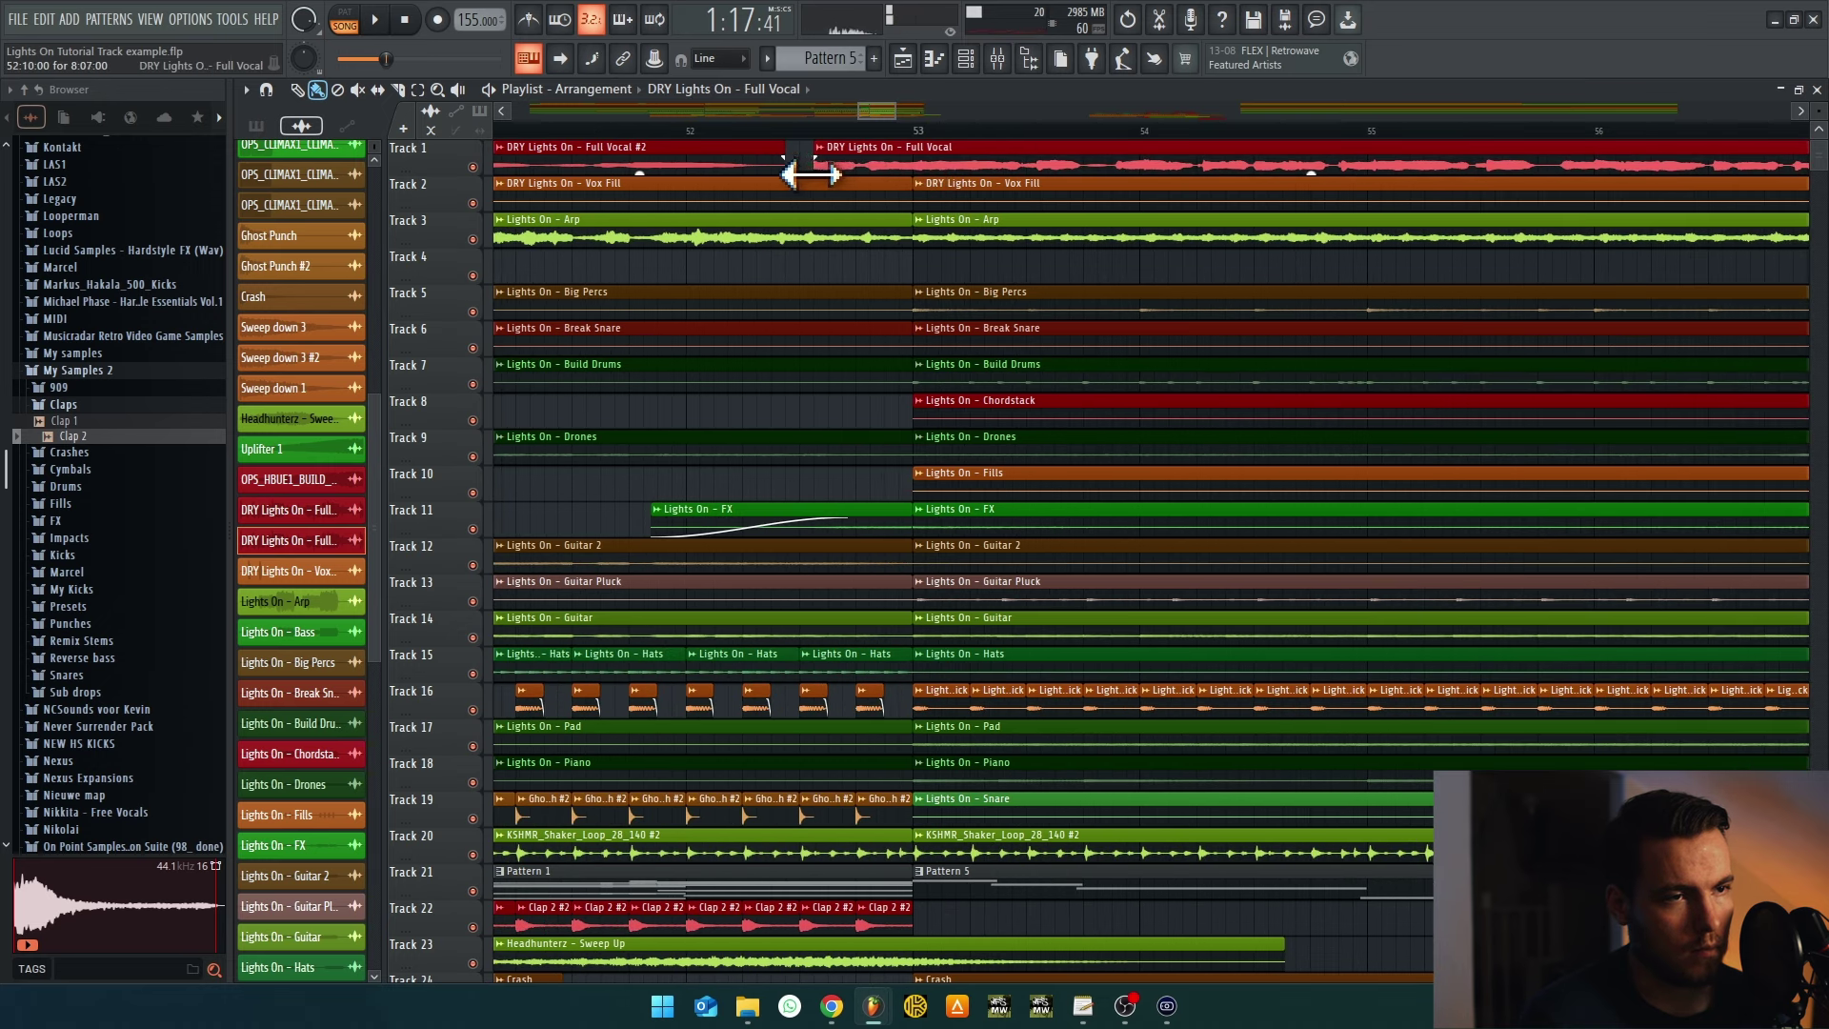
pyautogui.moveTo(686, 174); pyautogui.dragTo(743, 164)
pyautogui.press('space')
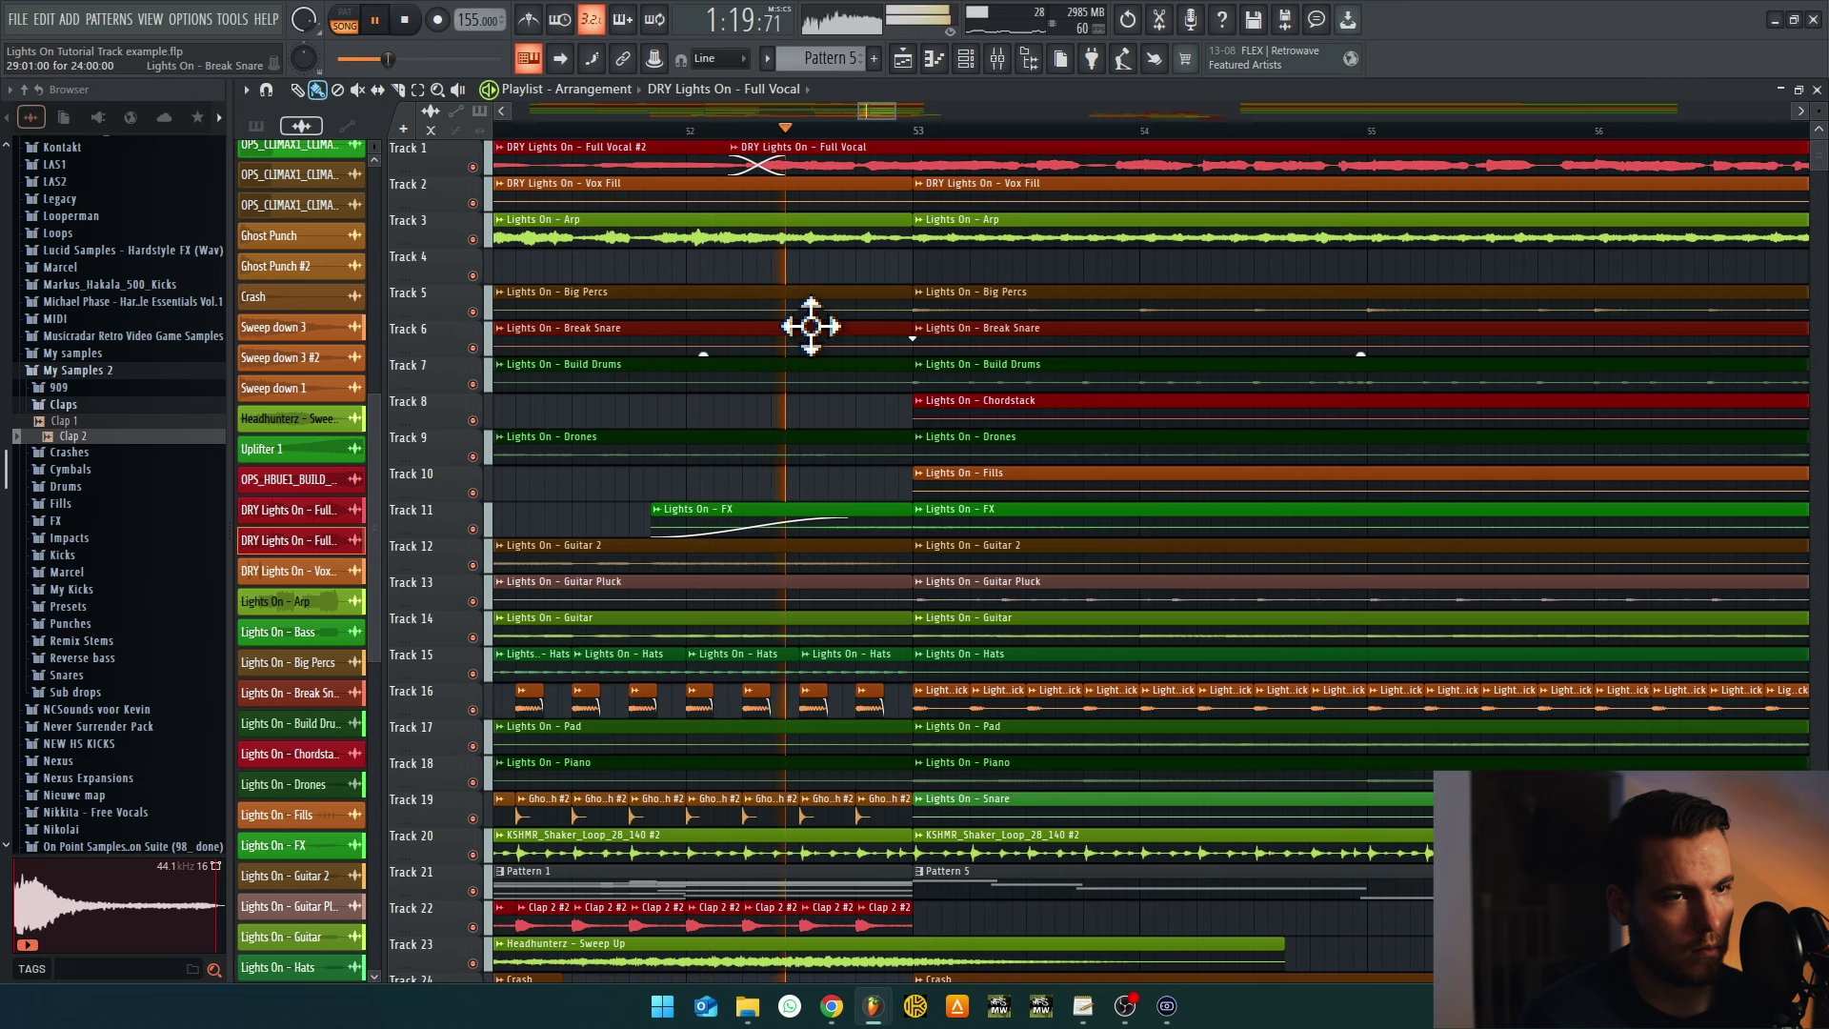
pyautogui.scroll(-4, 851, 288)
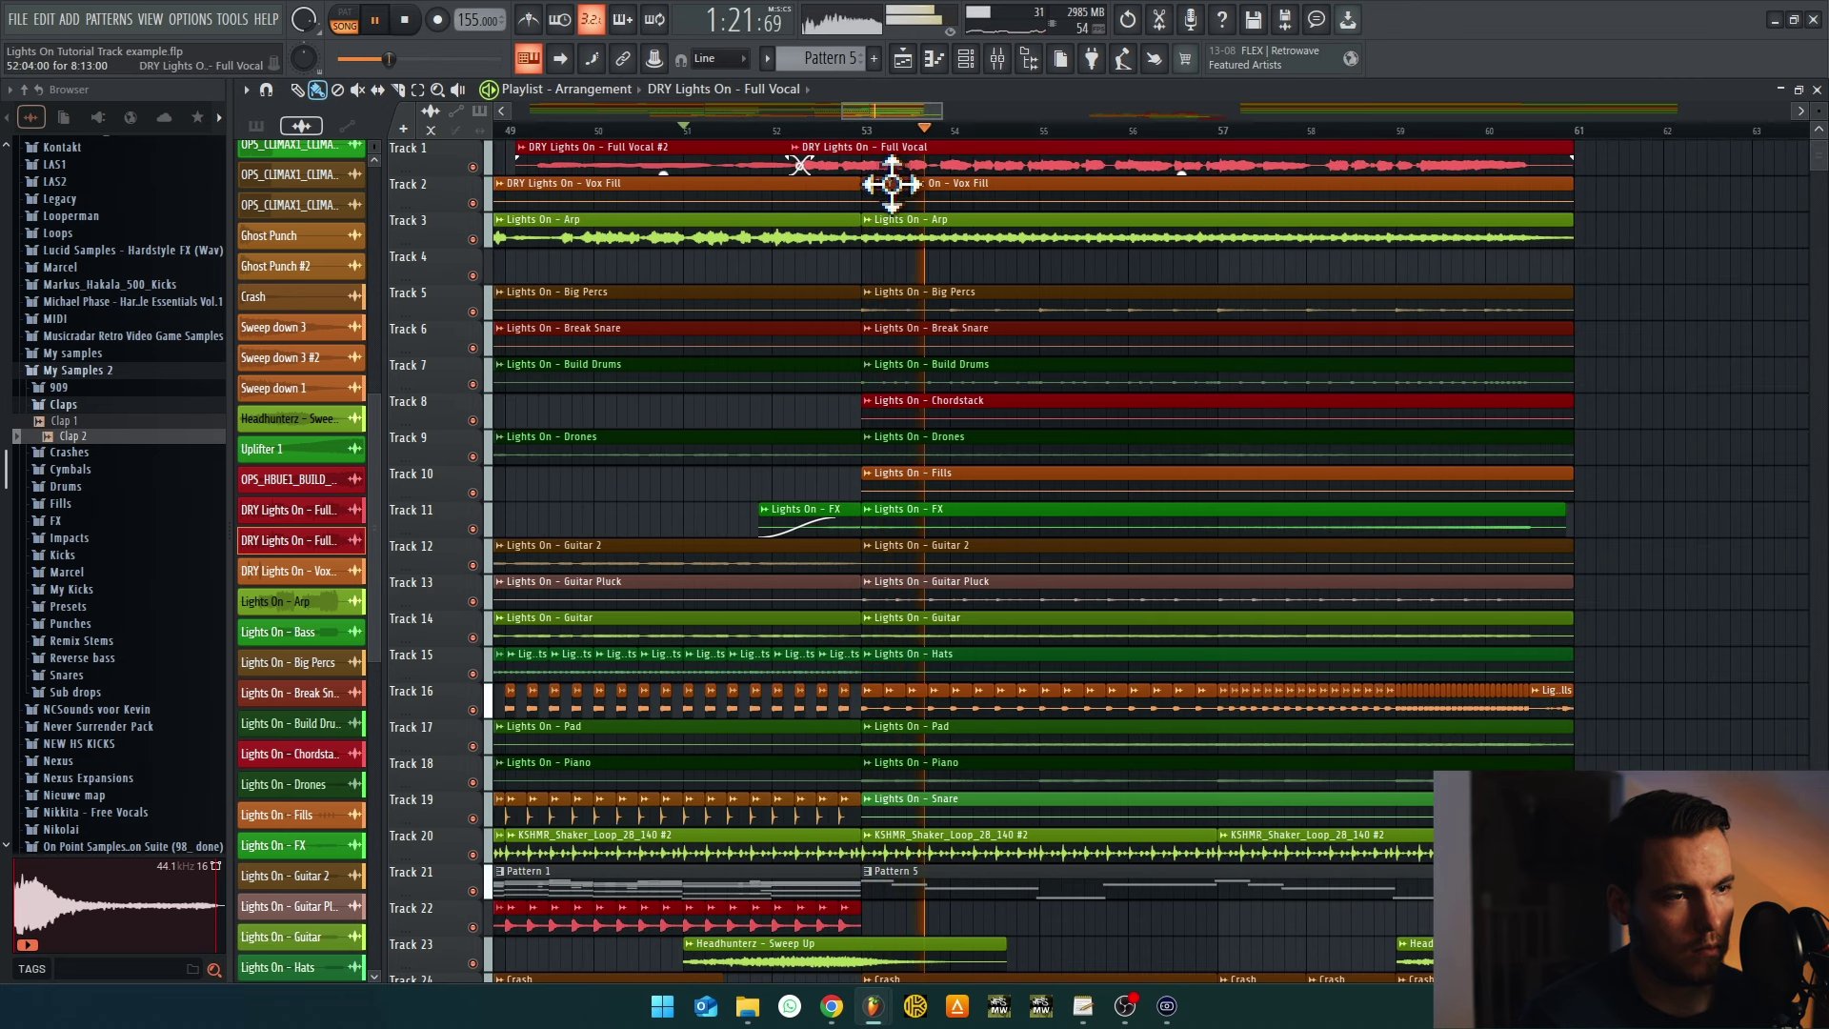
pyautogui.moveTo(891, 183); pyautogui.dragTo(806, 277)
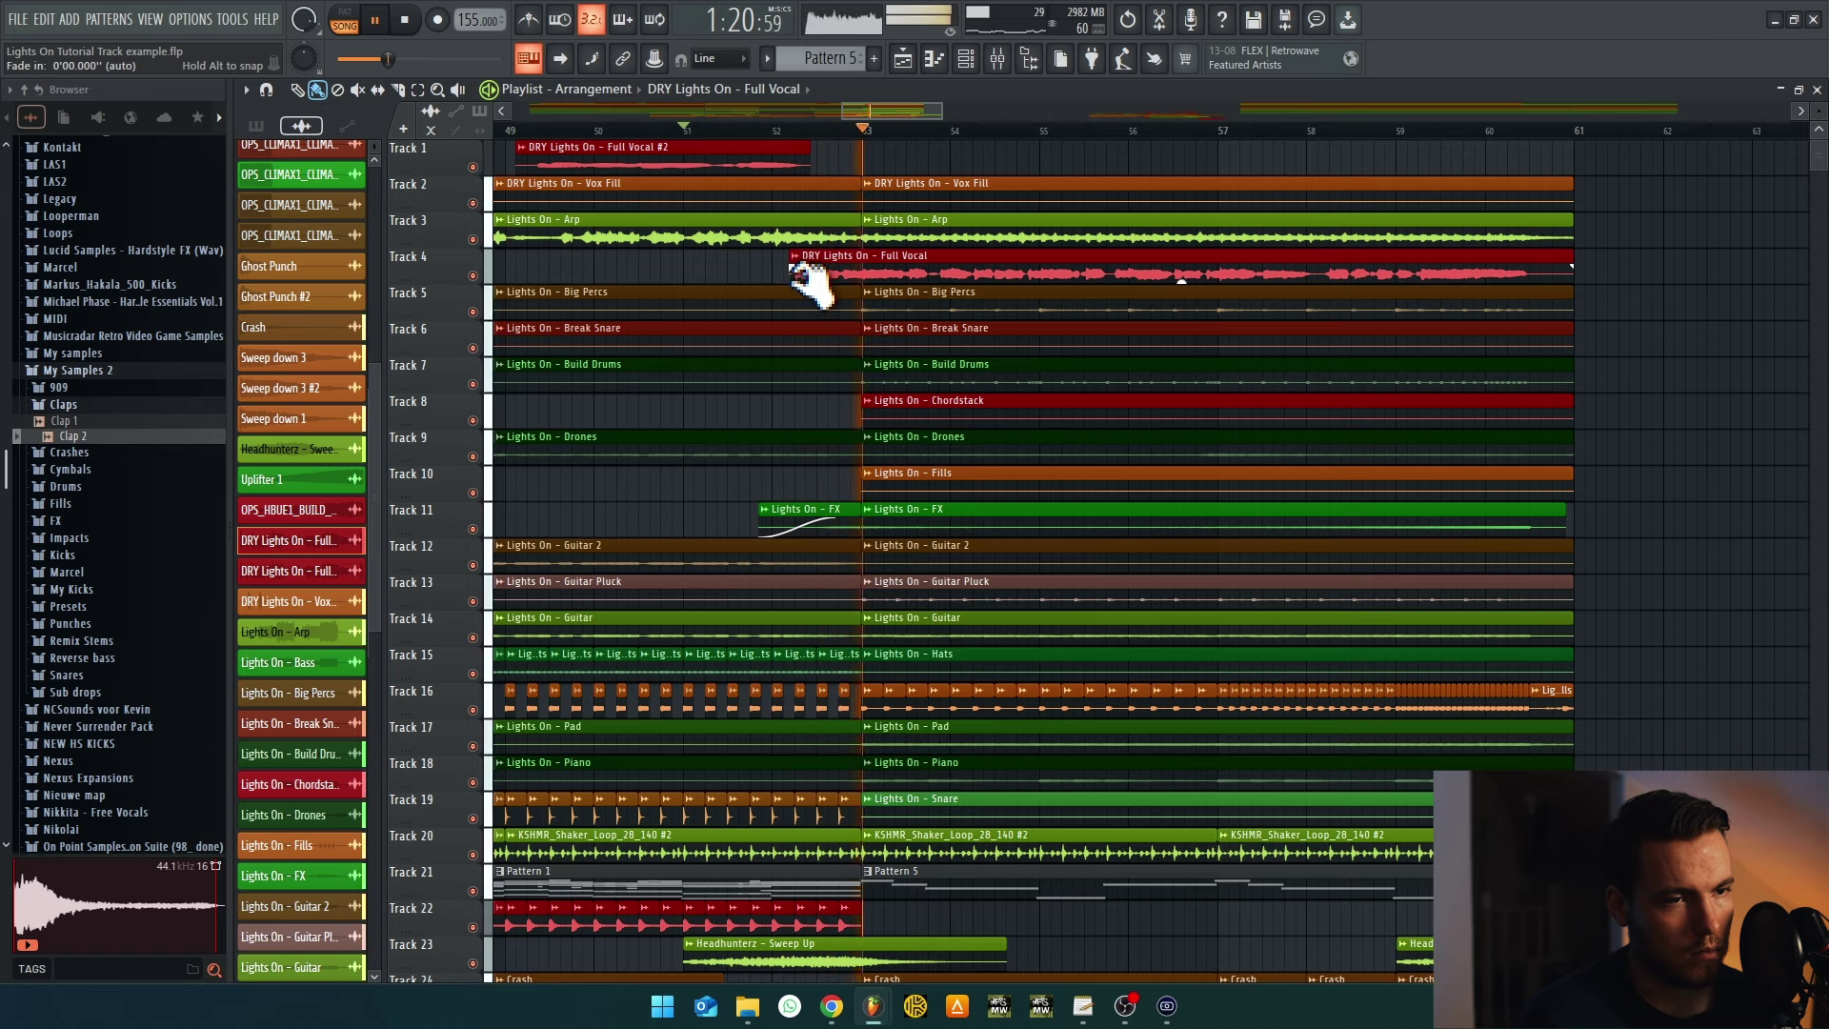
# Remove the Pattern 5 clip in the copied section from bar 53 on Track 21
pyautogui.scroll(-5, 845, 306)
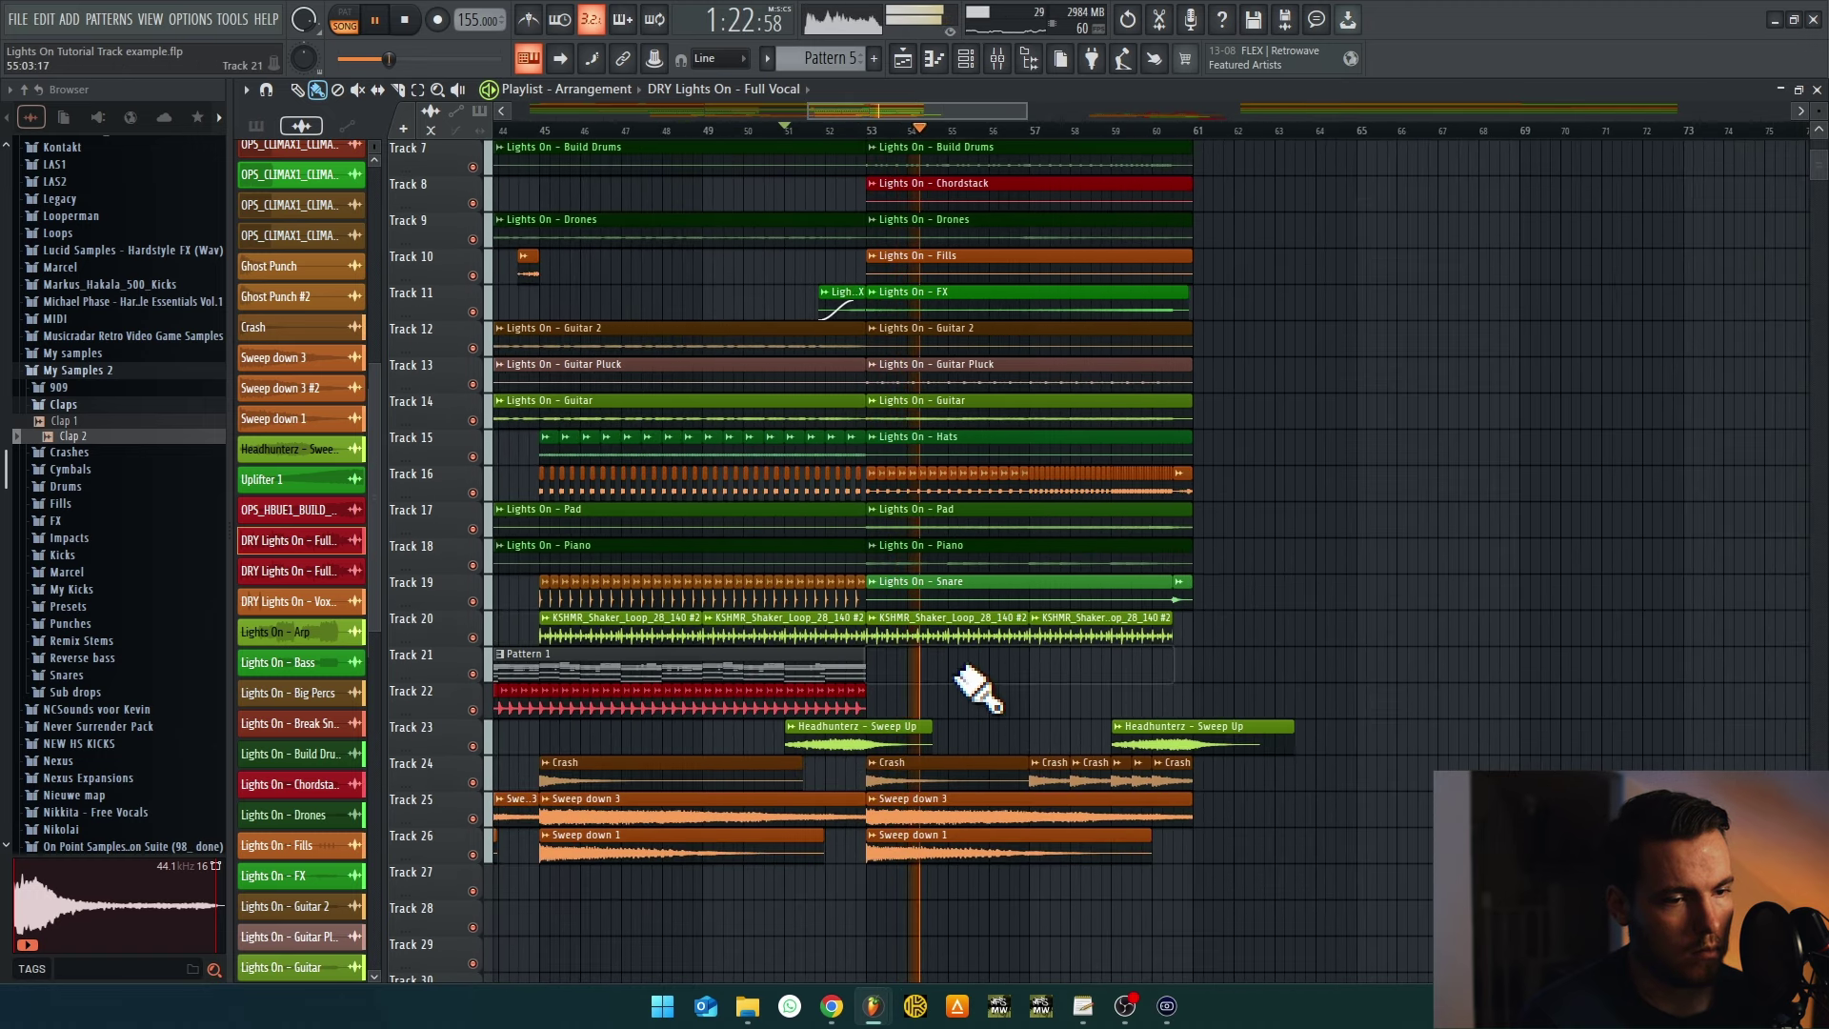
pyautogui.press('space')
pyautogui.scroll(-2, 776, 727)
pyautogui.hscroll(-3, 804, 646)
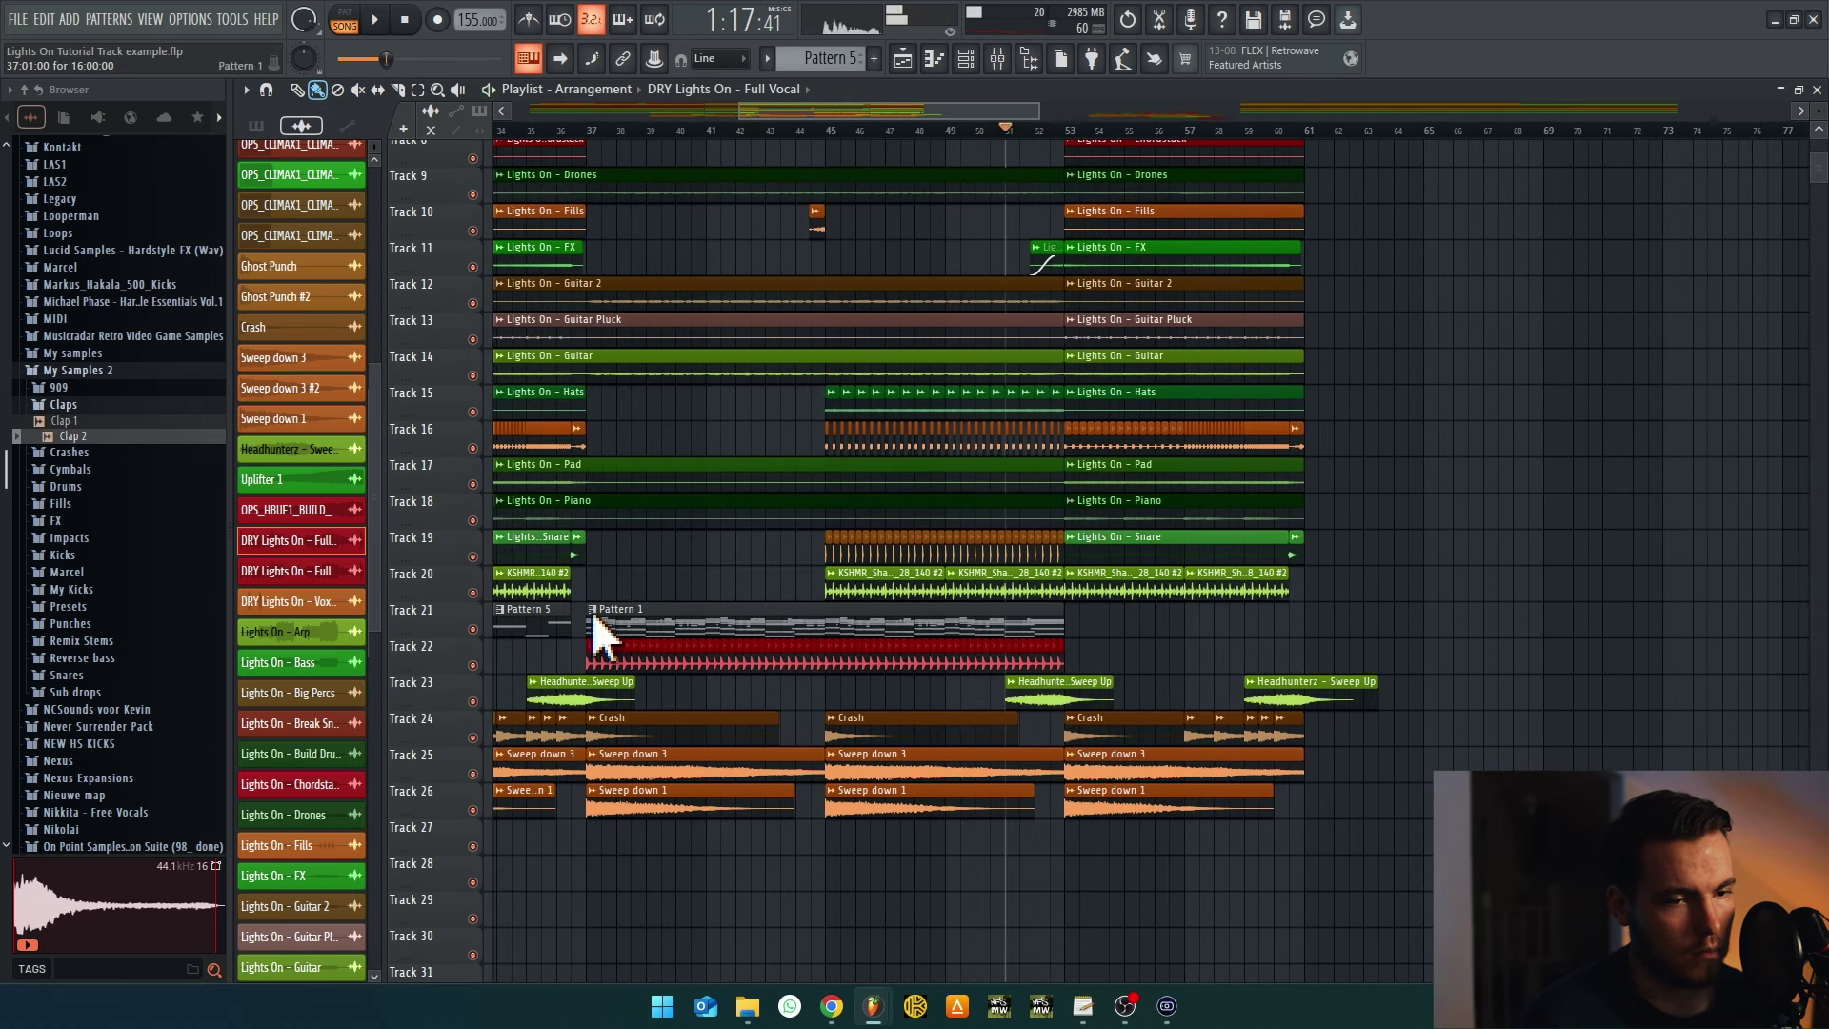
# Make the Pattern 1 clip at bar 37 on Track 21 unique and place a copy of it from bar 53 to bar 61
pyautogui.rightClick(595, 629)
pyautogui.click(664, 773)
pyautogui.moveTo(694, 621)
pyautogui.mouseDown()
pyautogui.moveTo(1515, 617)
pyautogui.moveTo(1282, 609)
pyautogui.mouseUp()
pyautogui.press('space')
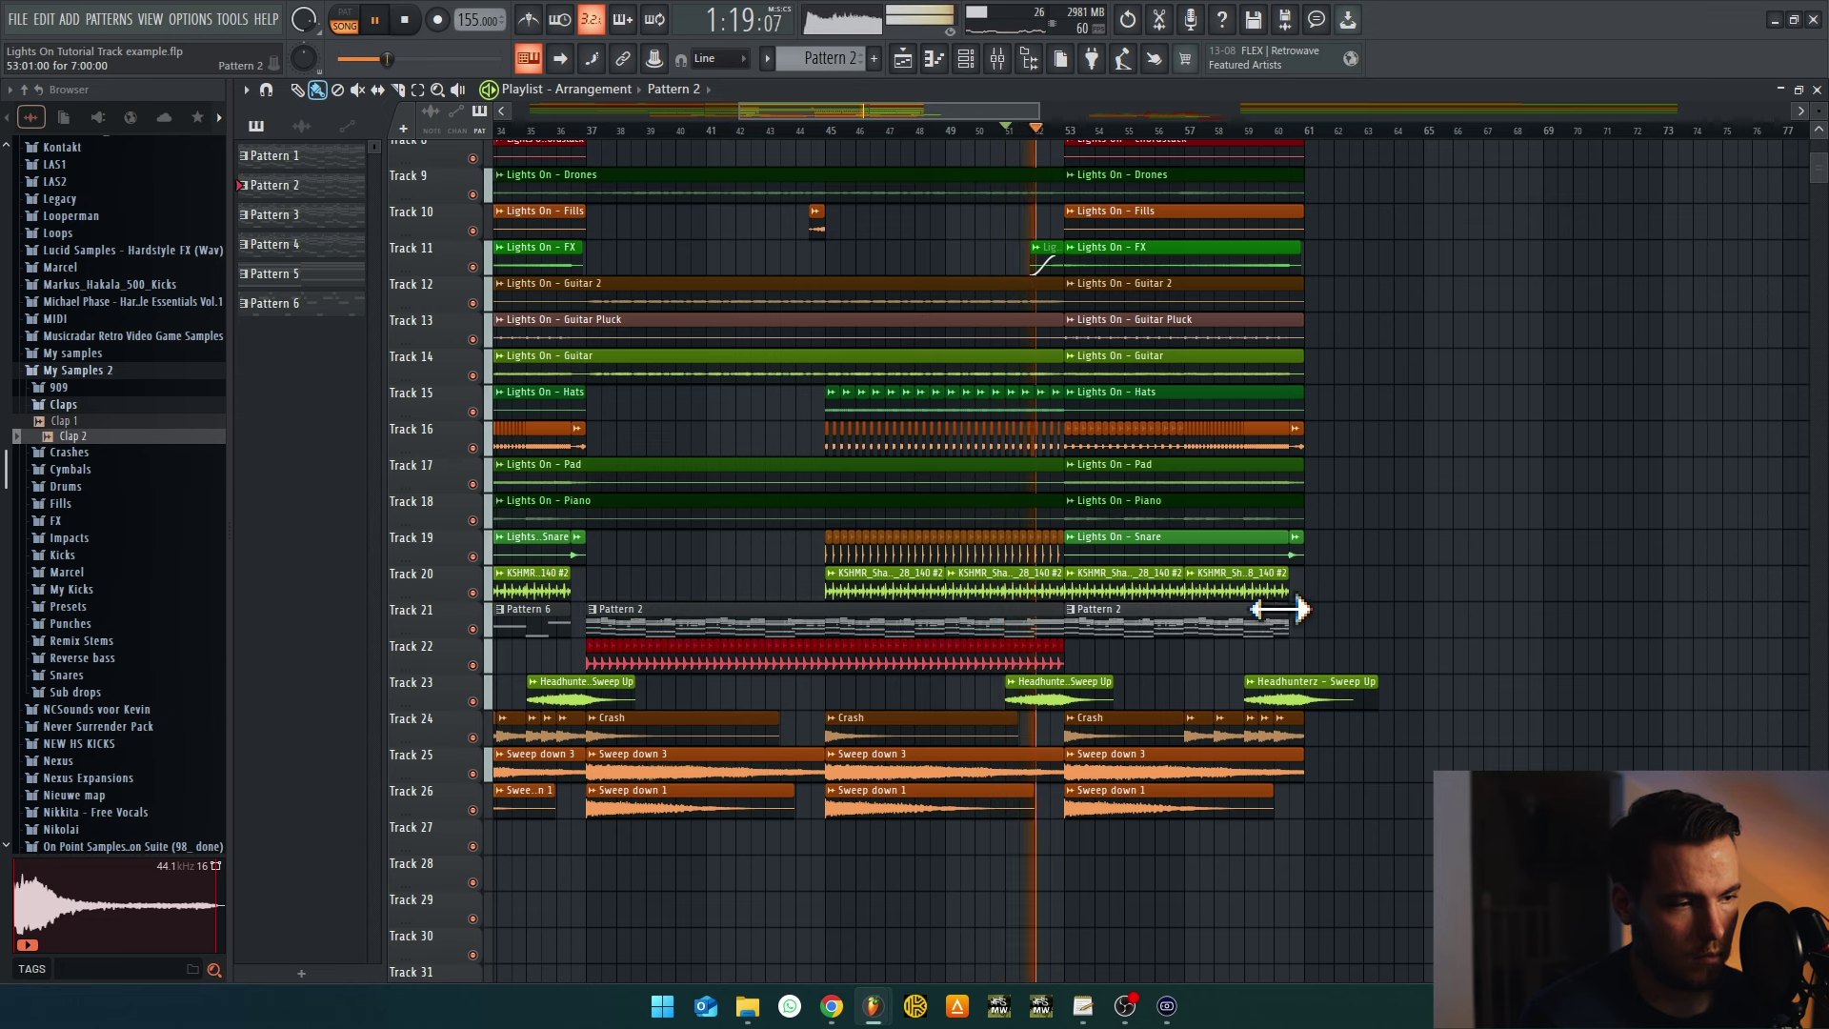
# Delete the Layer and Layer #2 notes from Pattern 2, leaving its Bass and Pads notes
pyautogui.doubleClick(1267, 618)
pyautogui.press('F6')
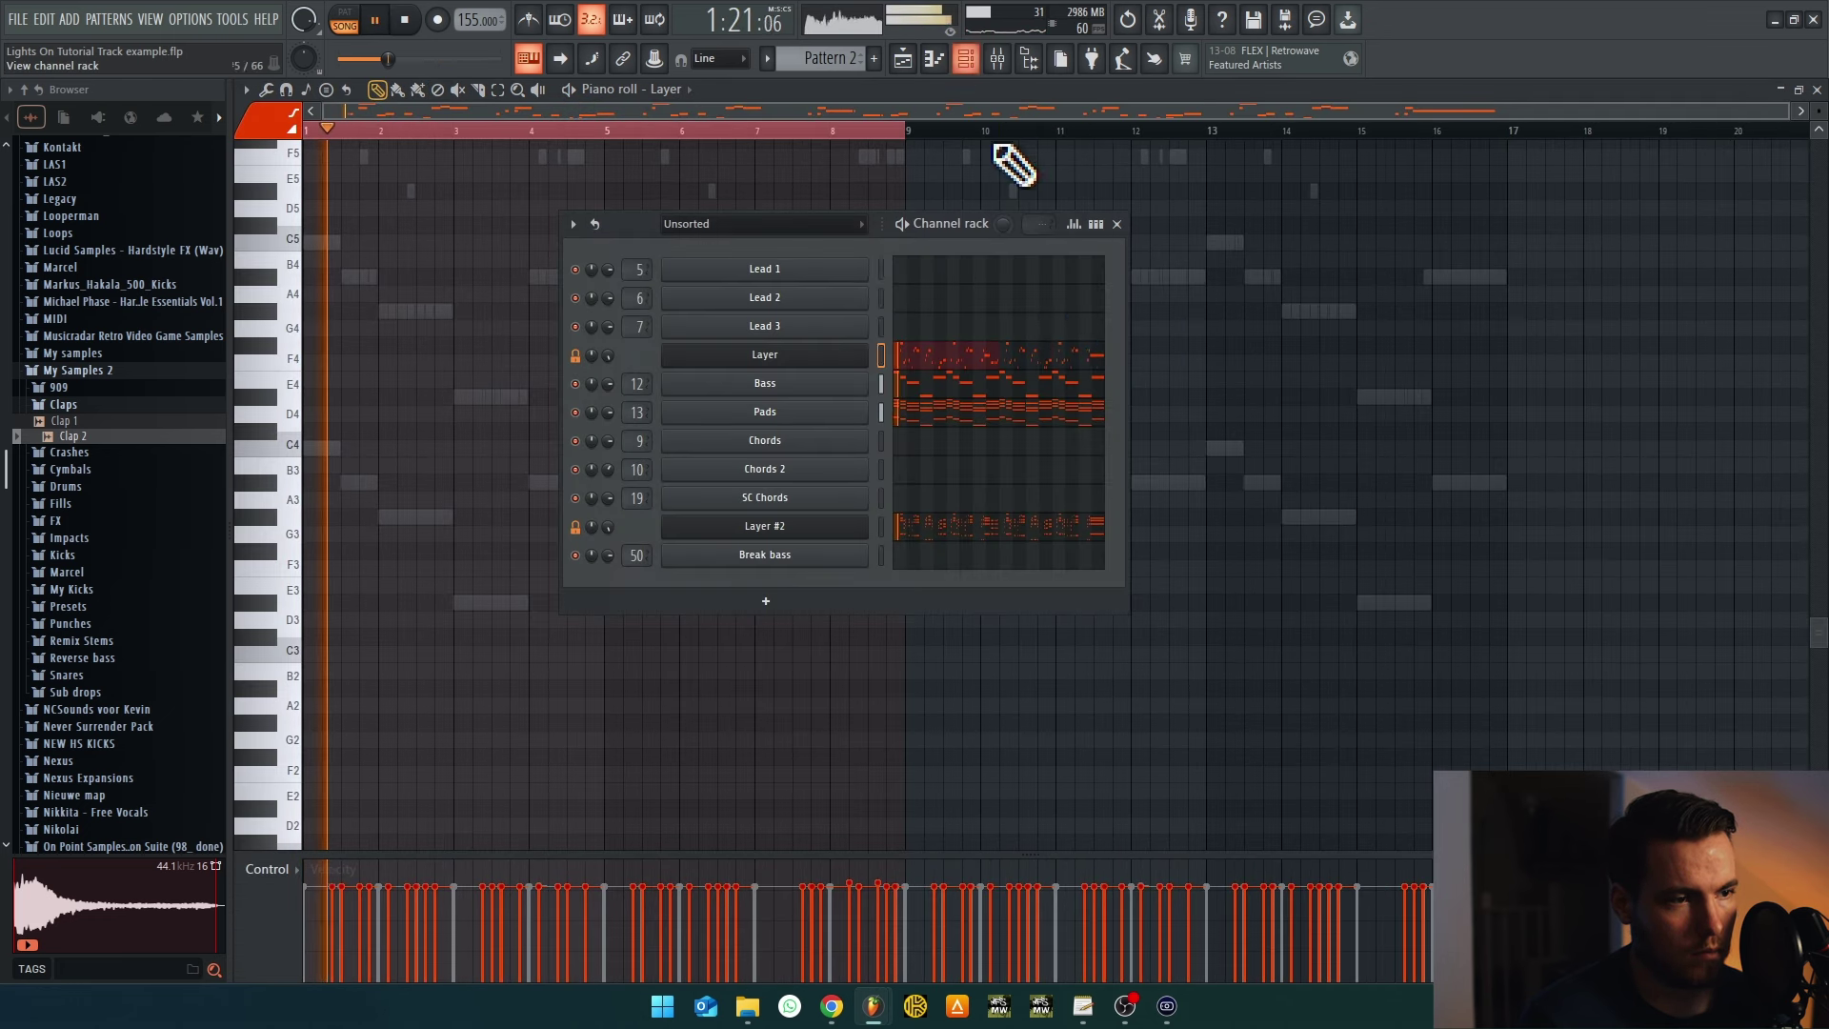
pyautogui.press('space')
pyautogui.press('space')
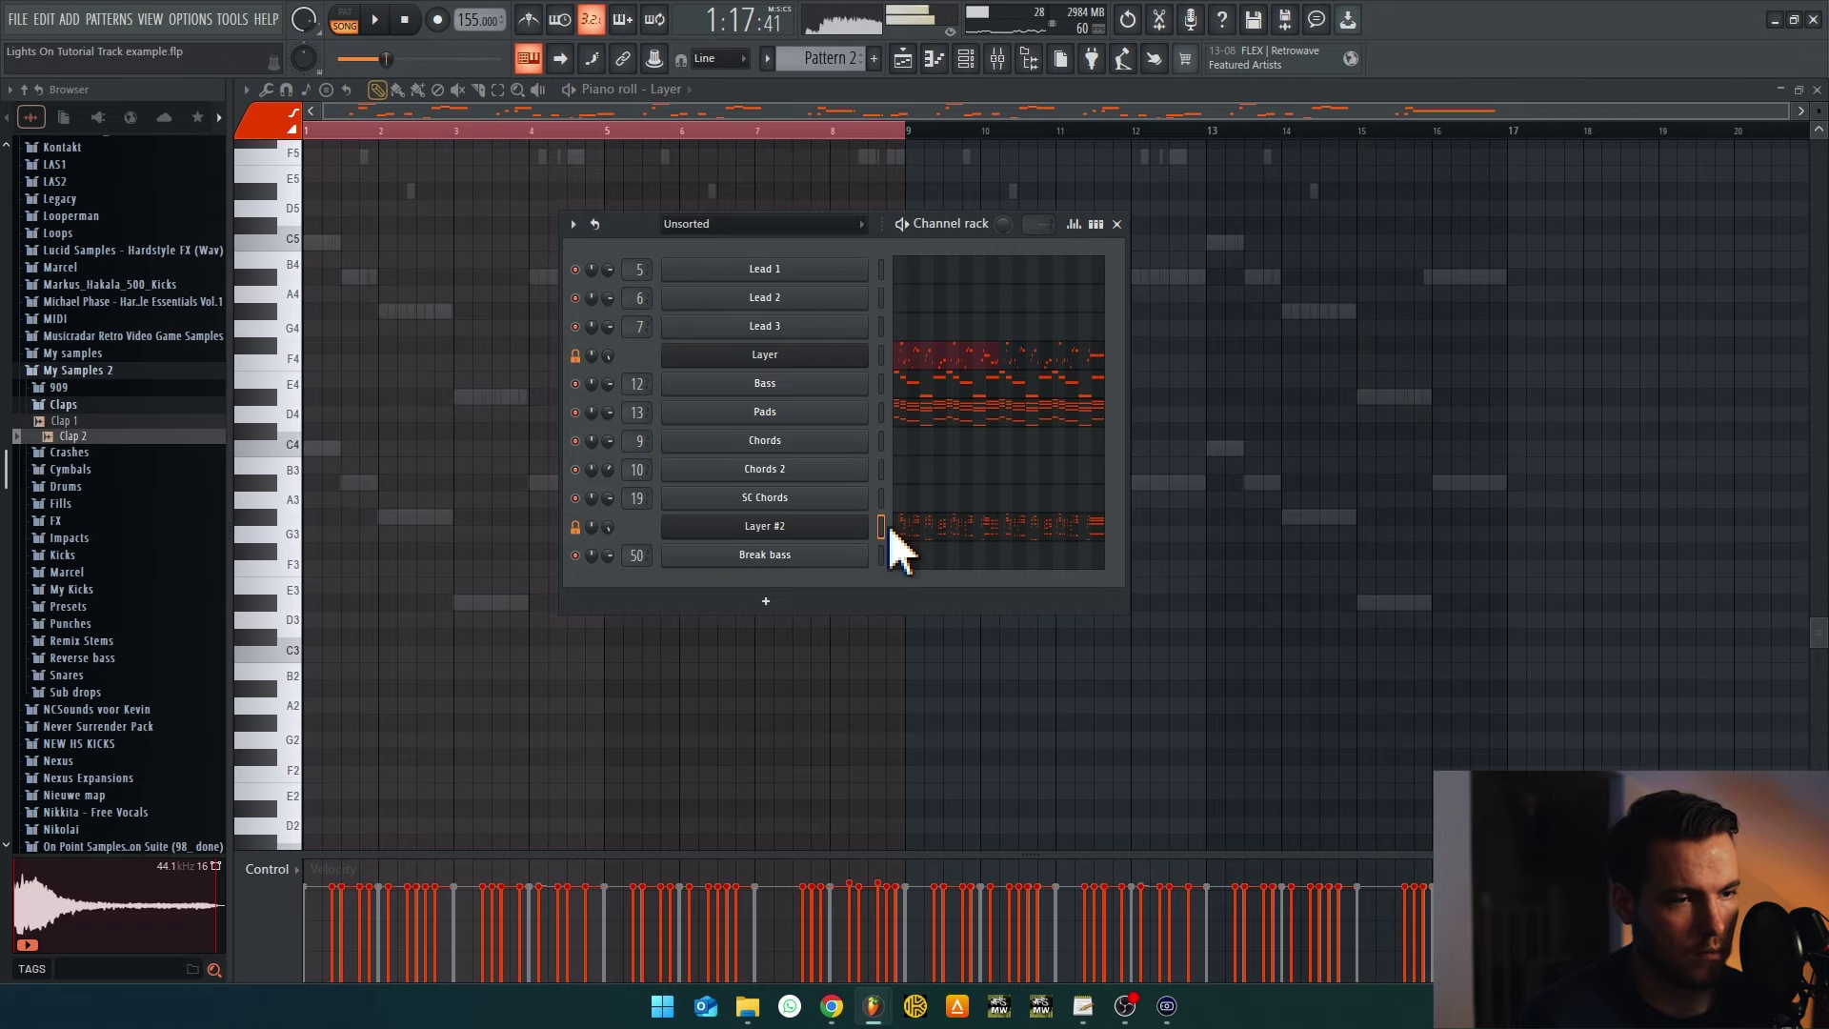
pyautogui.press('space')
pyautogui.press('F5')
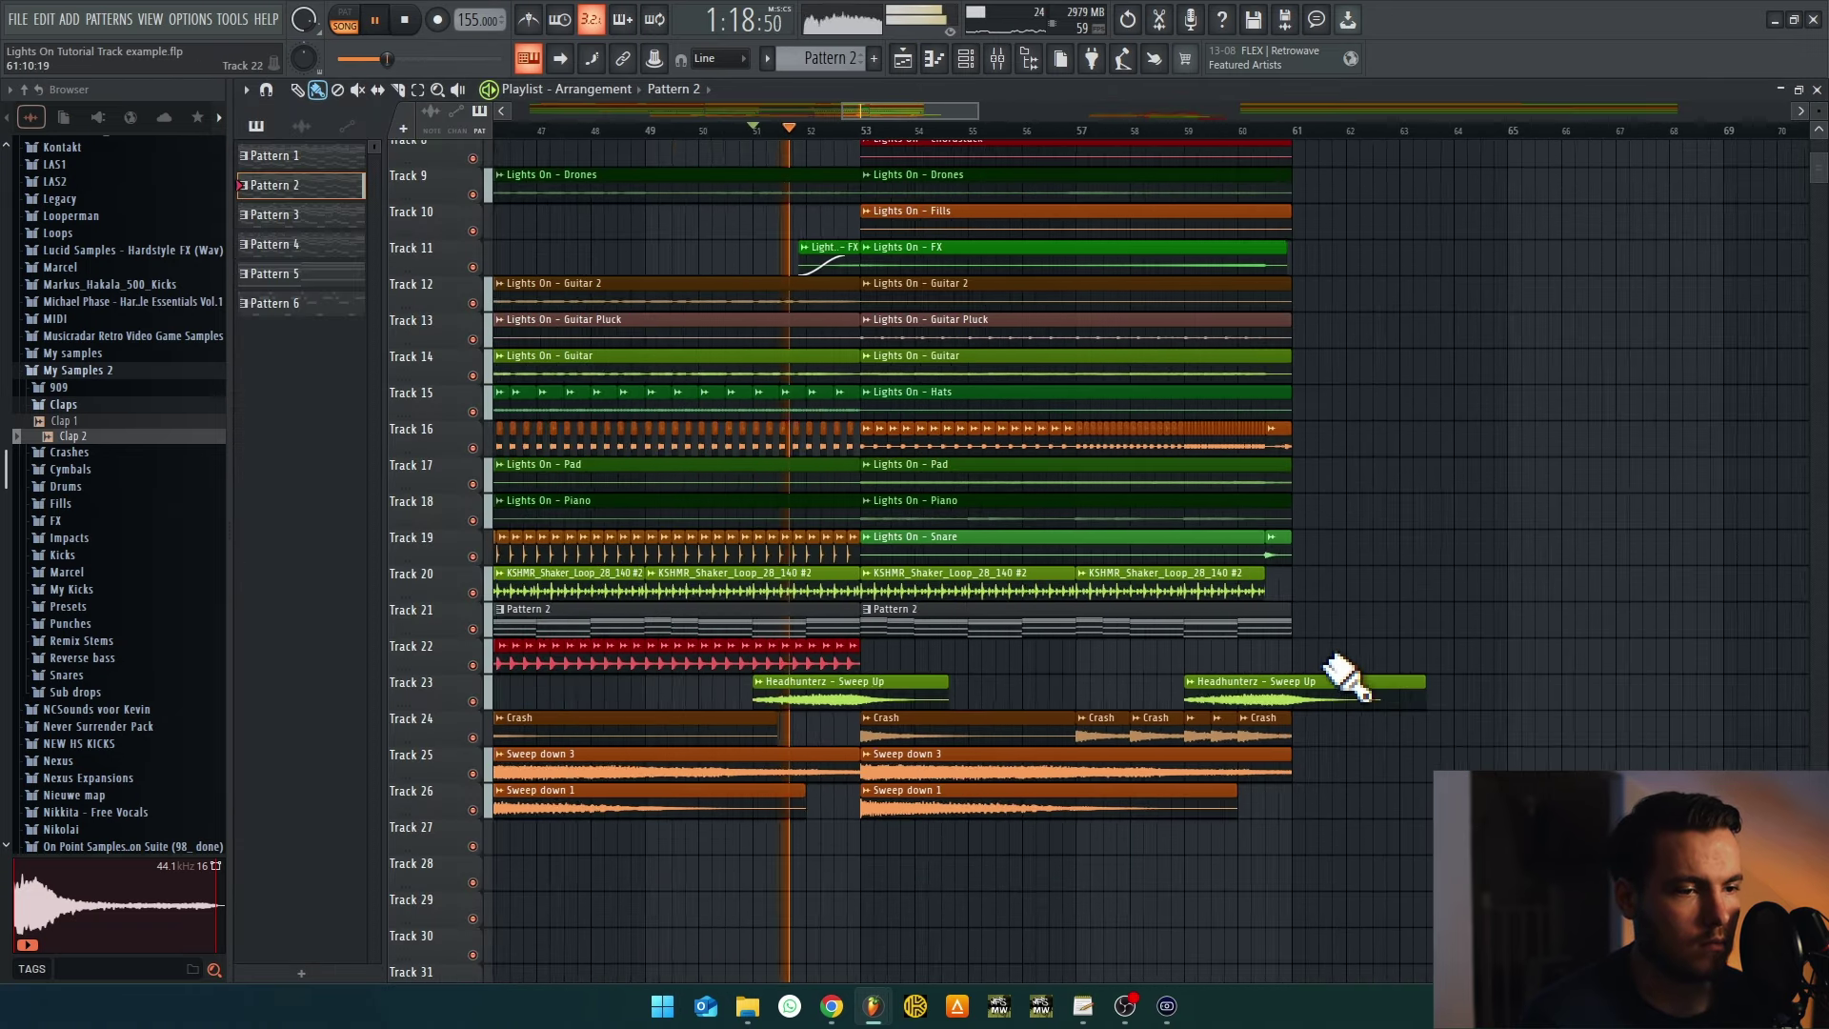
# Copy the Clap 2 #2 clips from bars 37 to 53 on Track 22 to bar 53 and delete the copies beyond bar 61
pyautogui.scroll(3, 1347, 674)
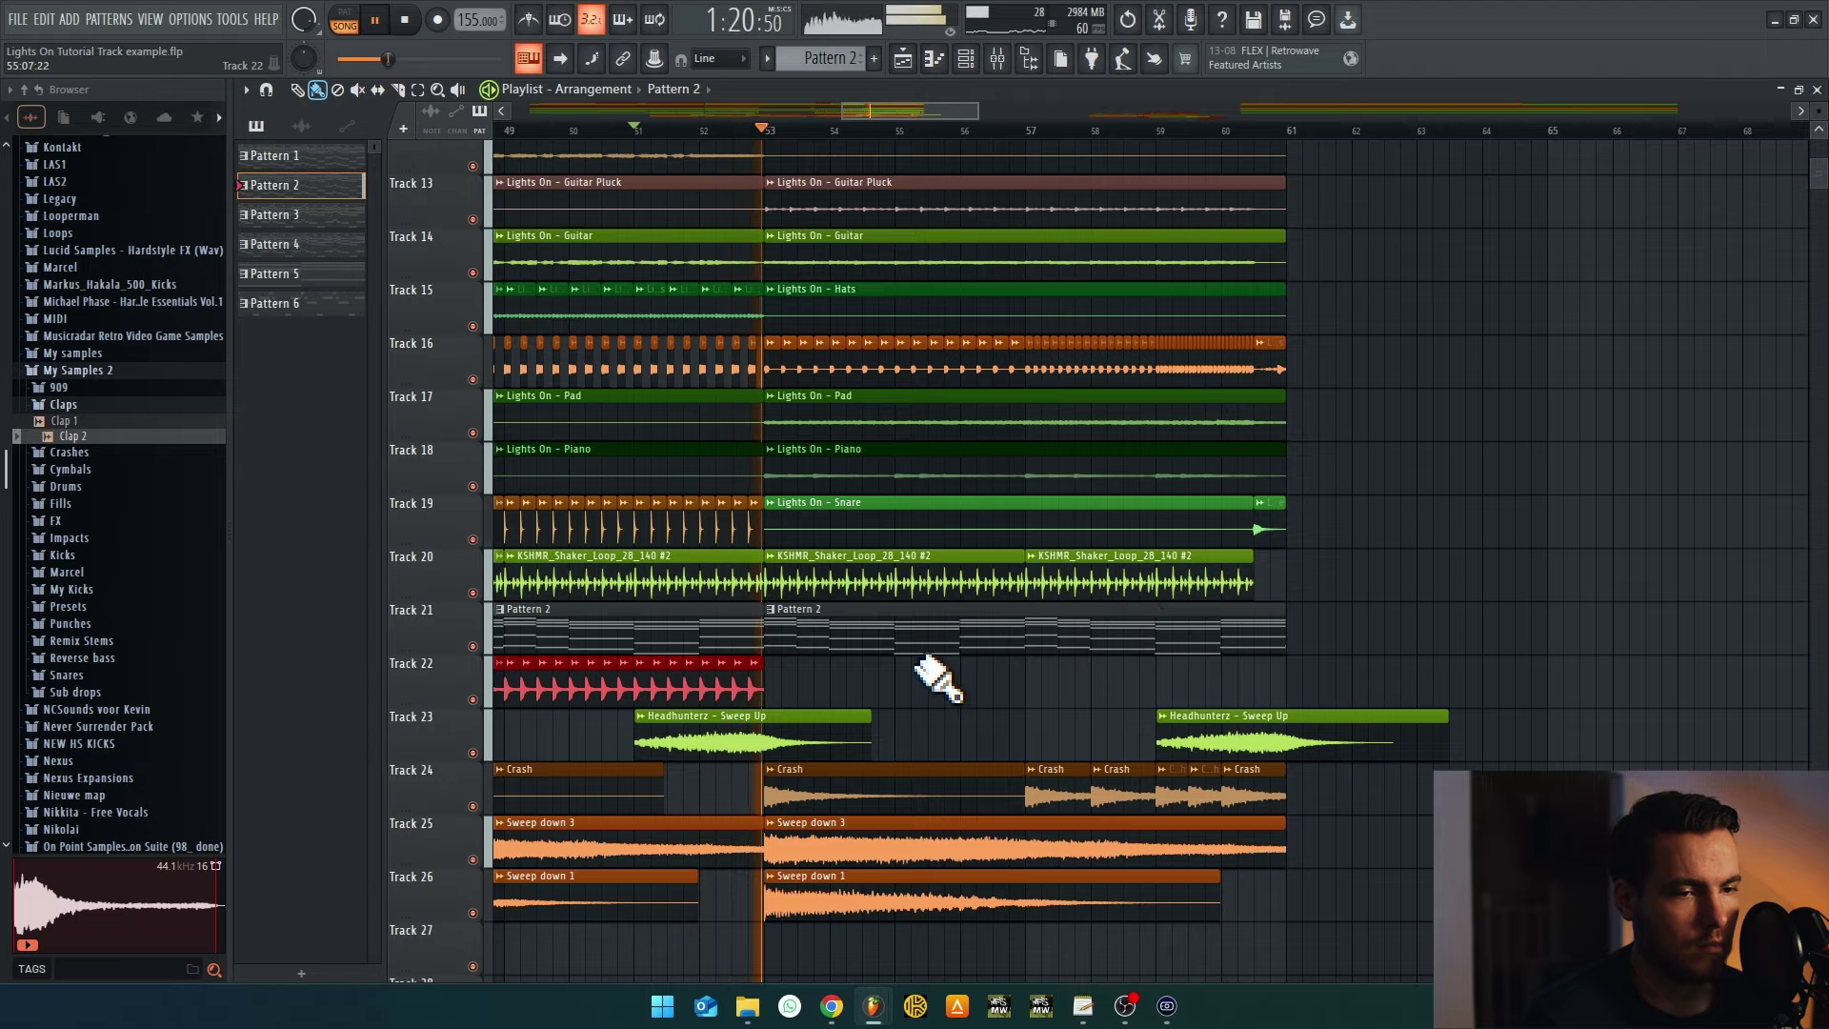
pyautogui.scroll(-3, 938, 679)
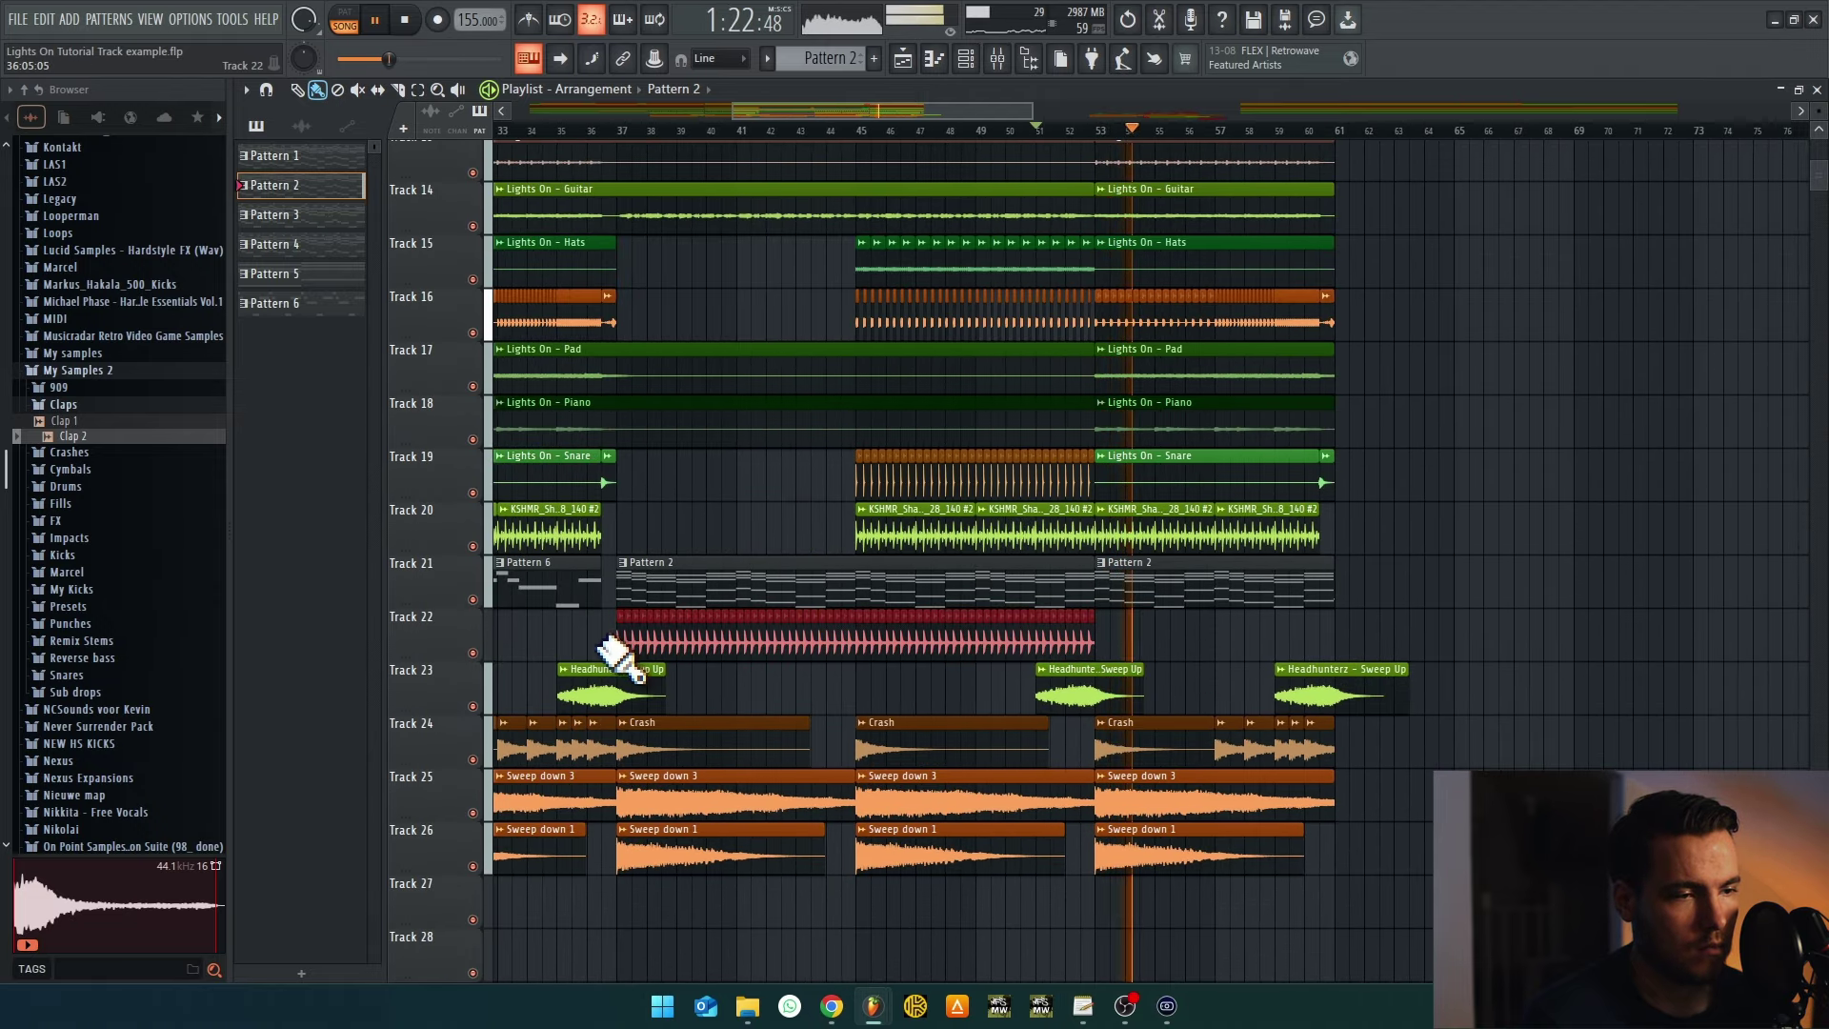
pyautogui.moveTo(617, 657); pyautogui.dragTo(1572, 641)
pyautogui.scroll(3, 1533, 682)
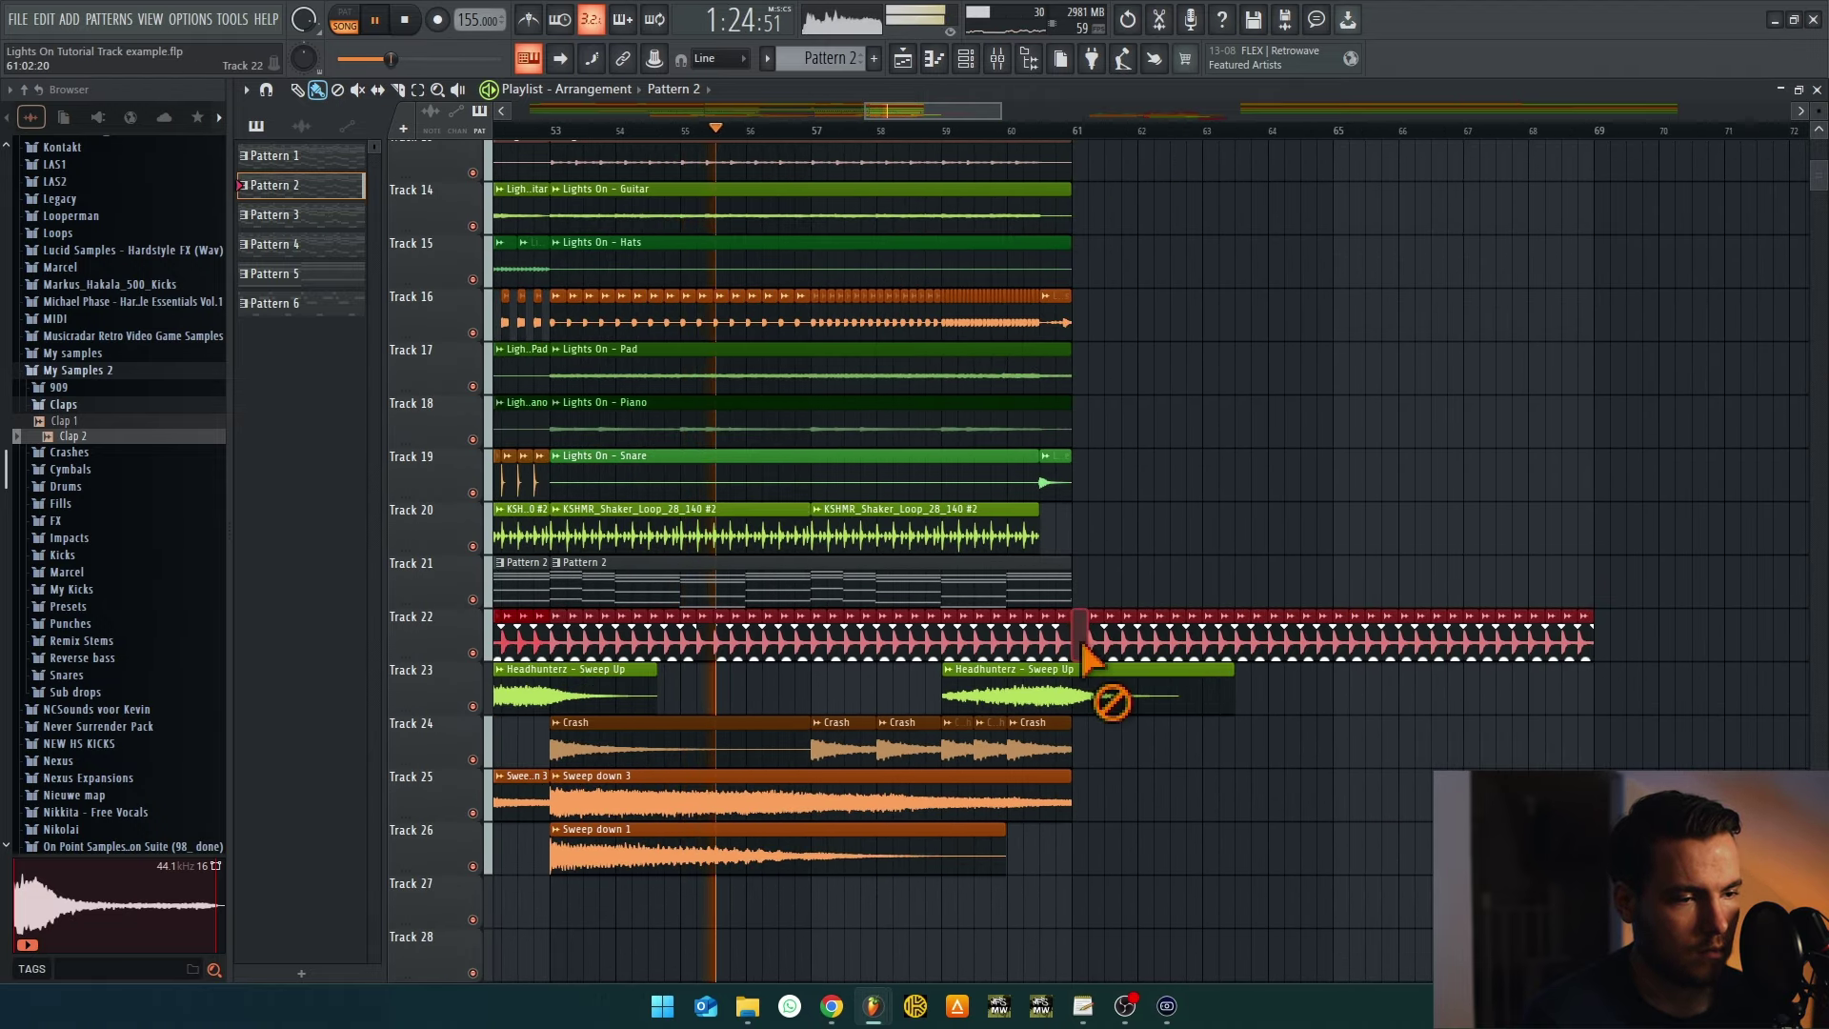
pyautogui.scroll(-3, 980, 131)
# Lower the Clap 2 #2 mixer track's volume to 32% (-18.9 dB) and return to the playlist
pyautogui.press('F9')
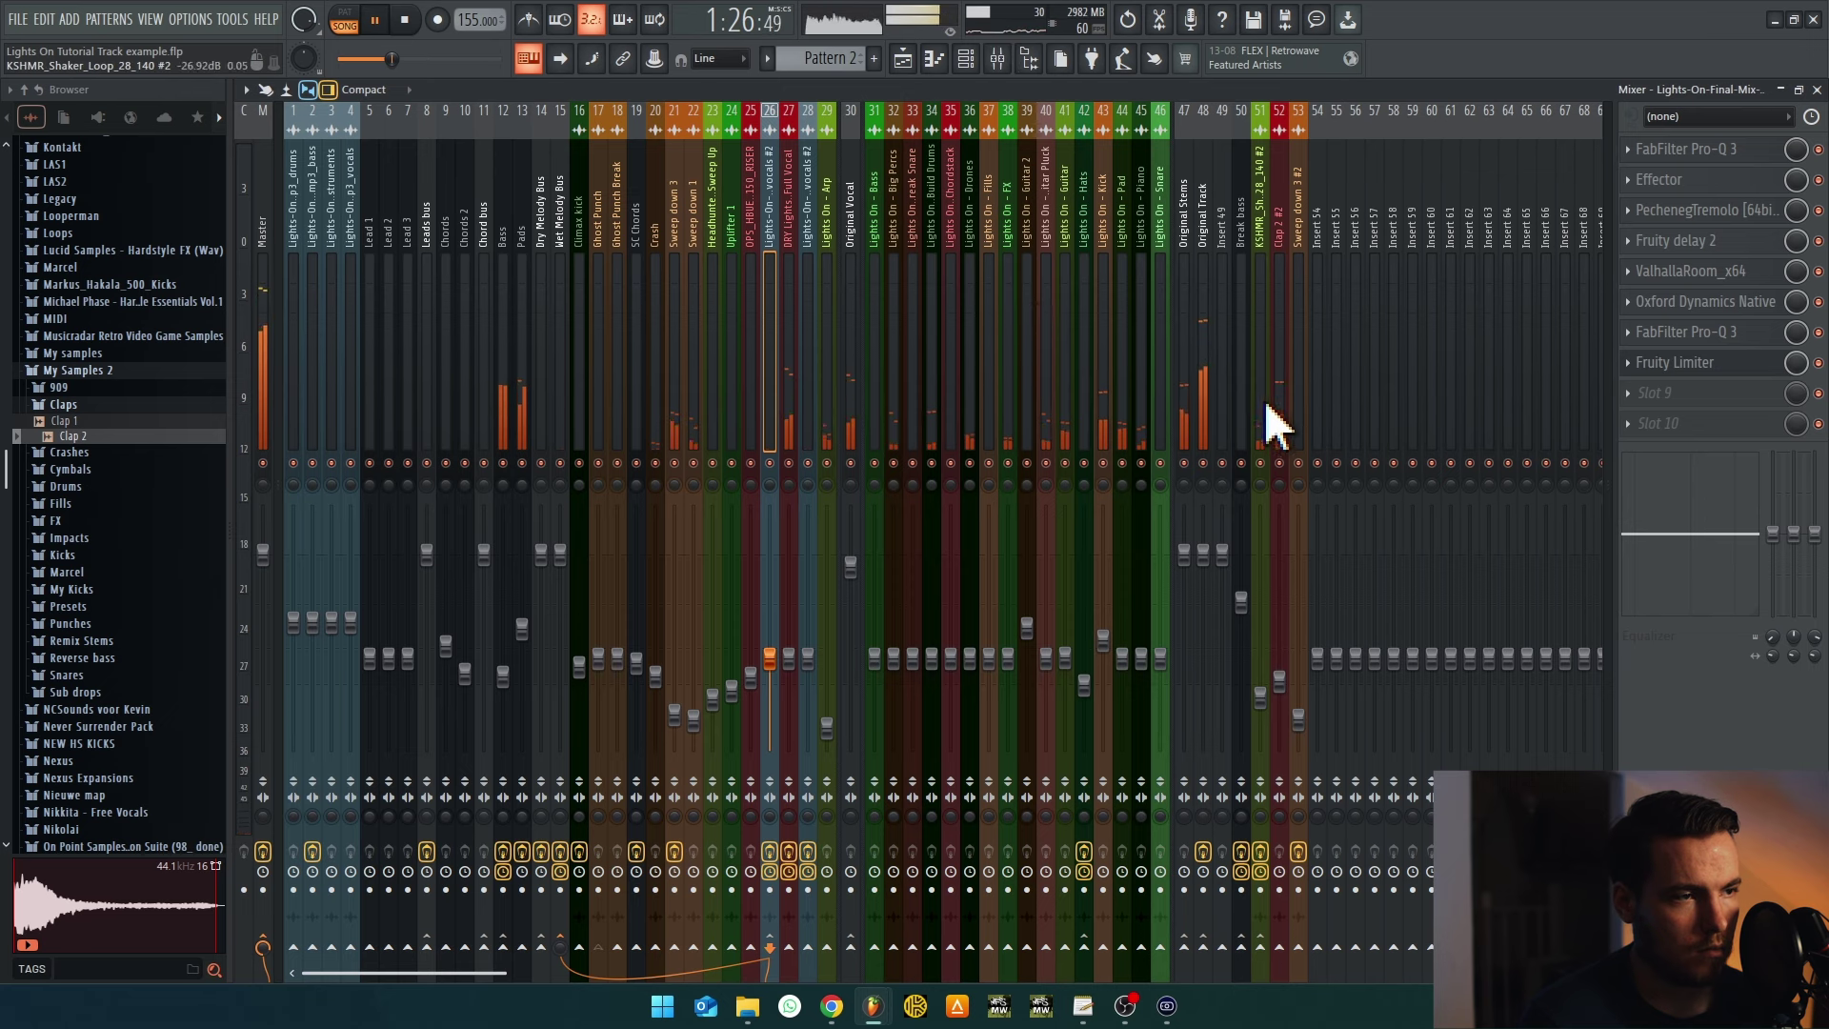
pyautogui.click(1280, 371)
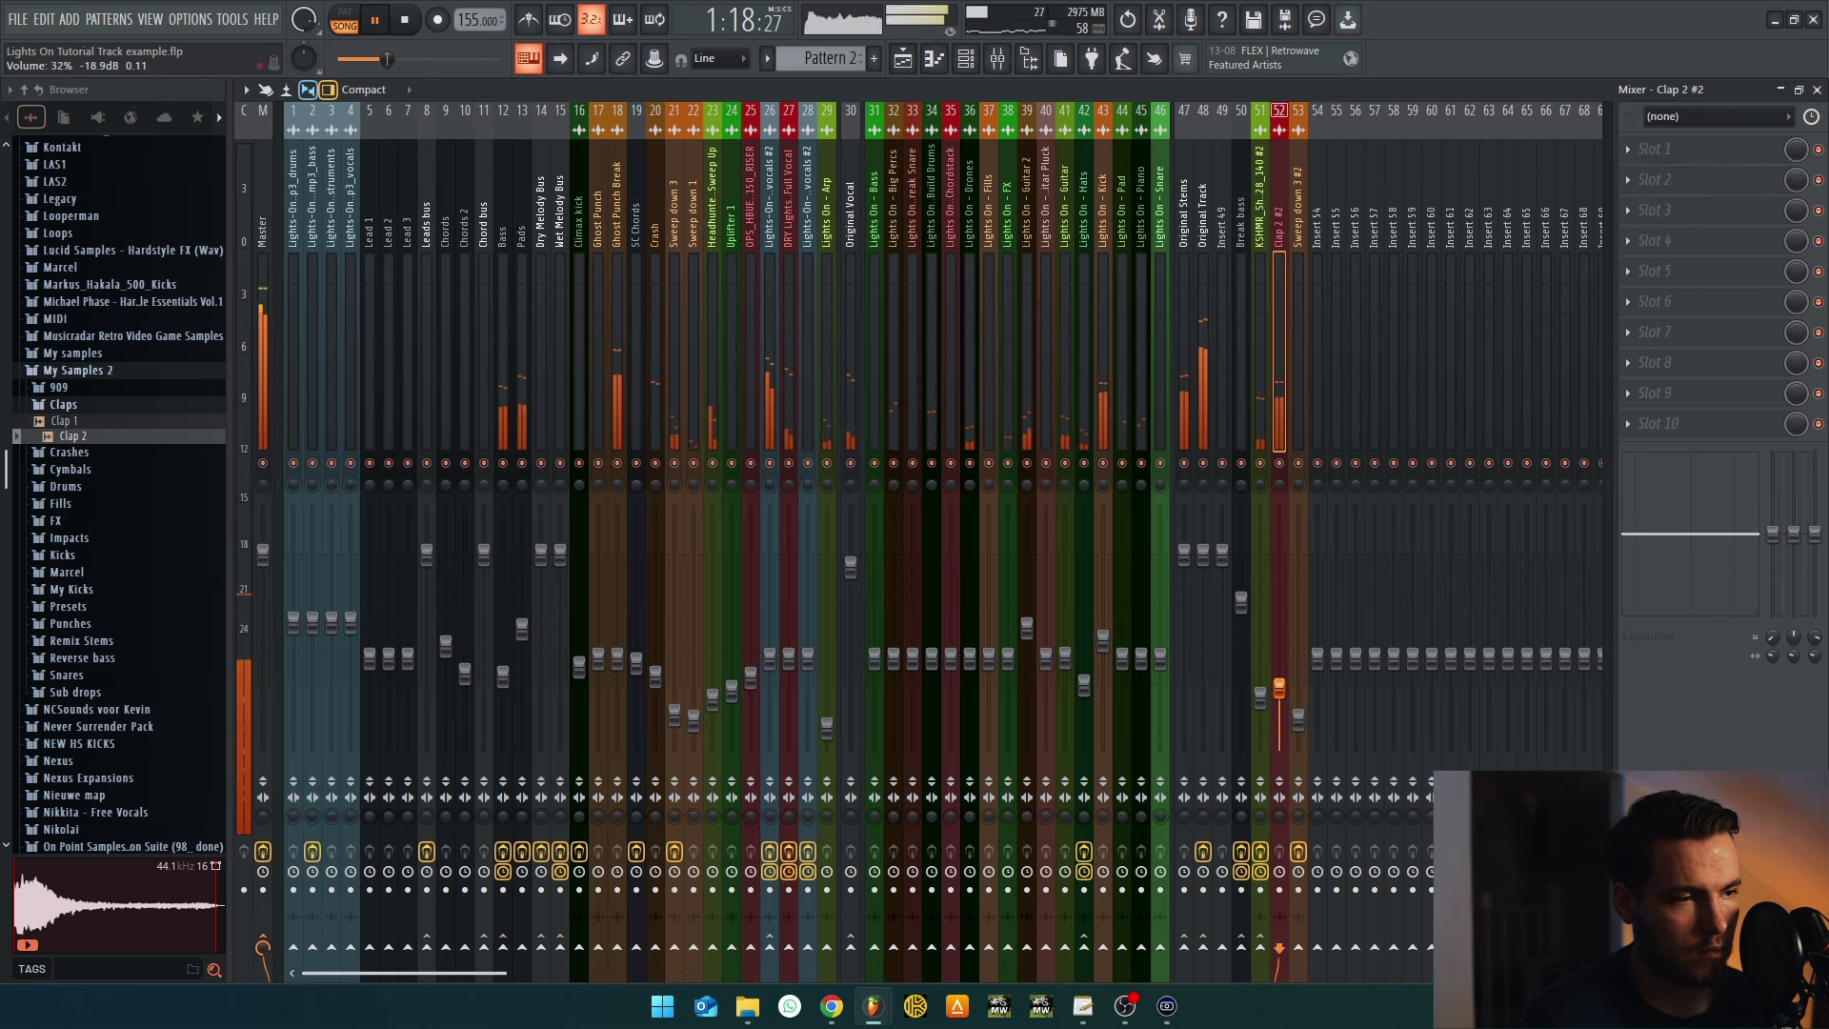
pyautogui.click(934, 59)
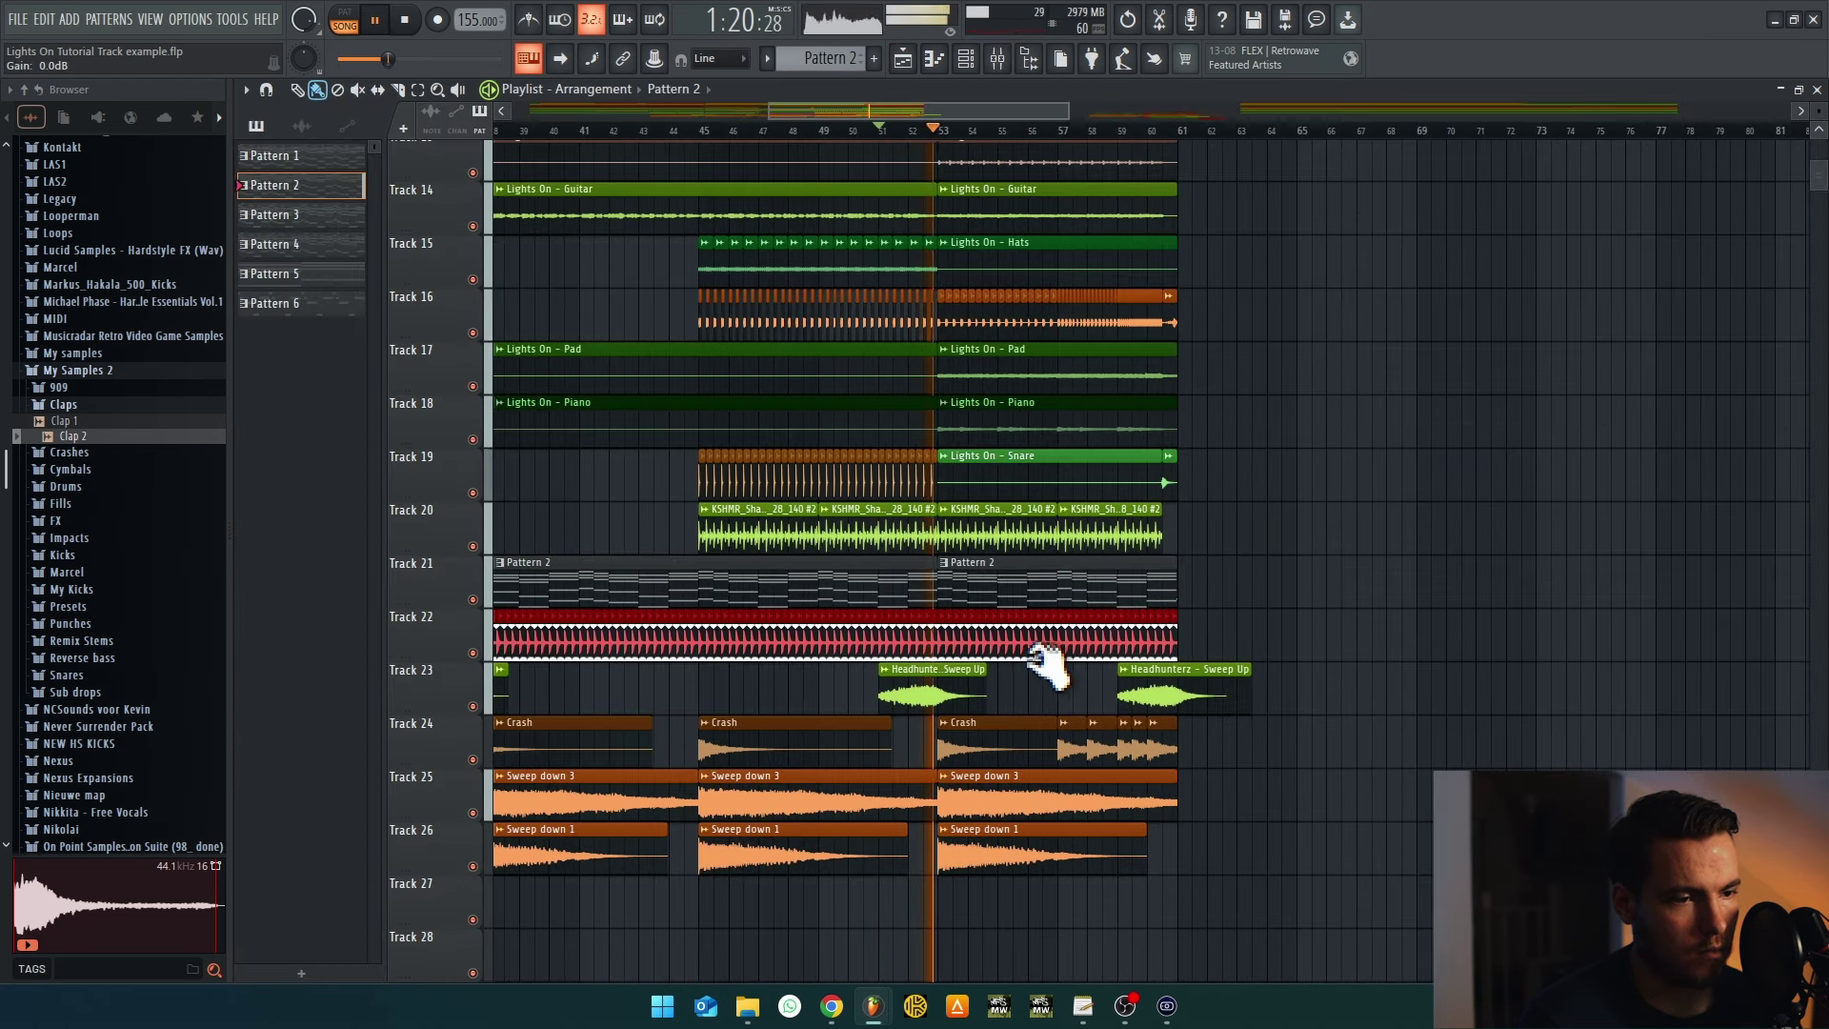
# Delete the long Lights On - Snare clip from bar 53 on Track 19, keeping the short clip before bar 61
pyautogui.scroll(-2, 1041, 692)
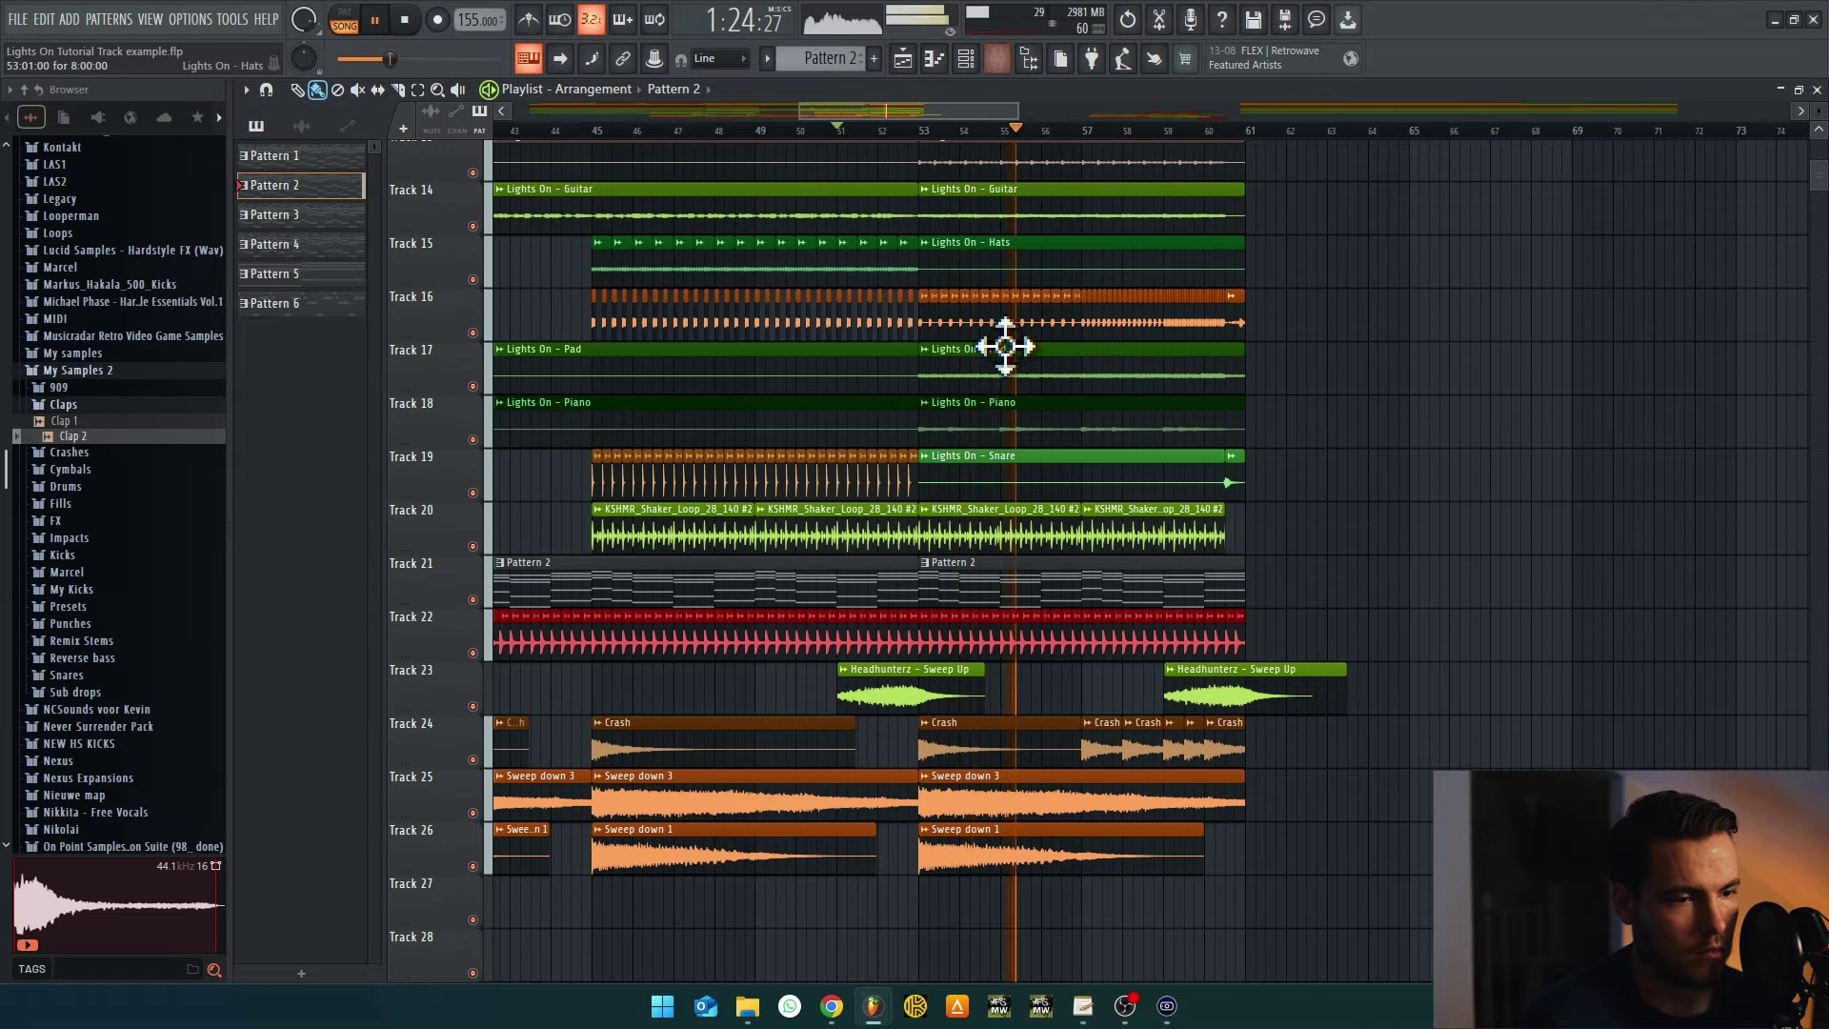
pyautogui.rightClick(1048, 472)
pyautogui.press('space')
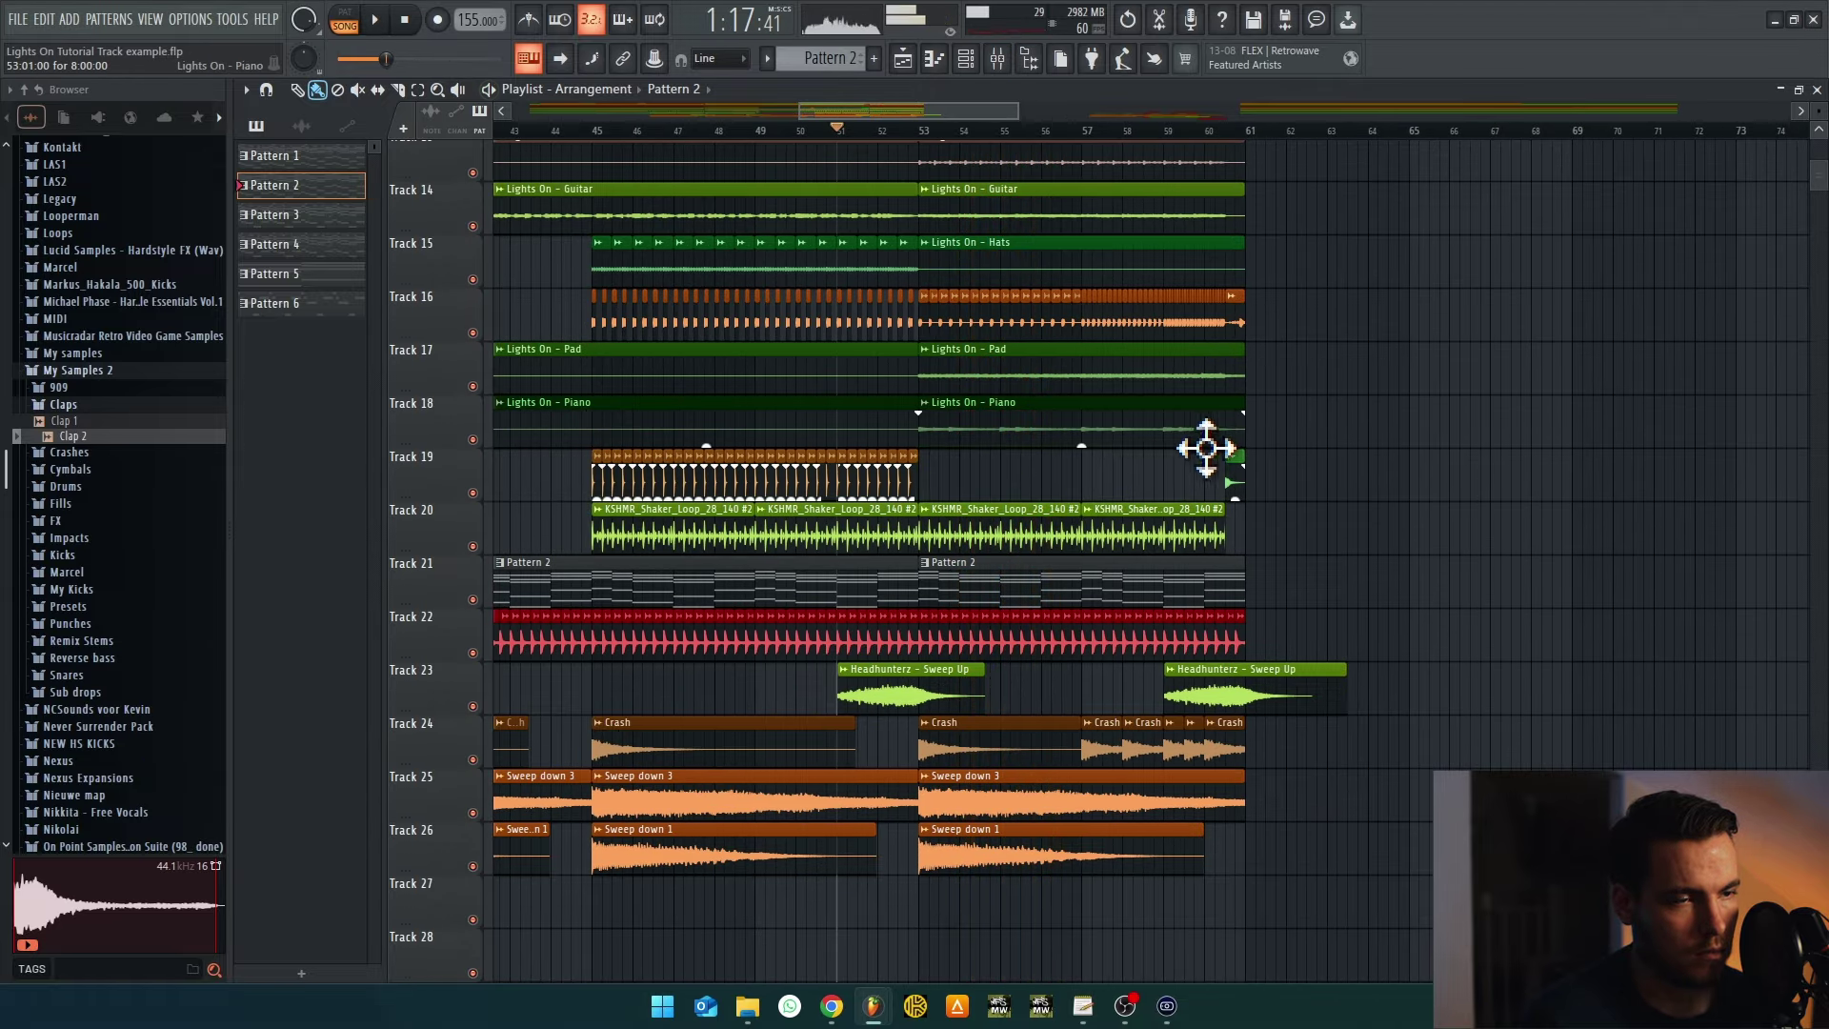
pyautogui.rightClick(1042, 316)
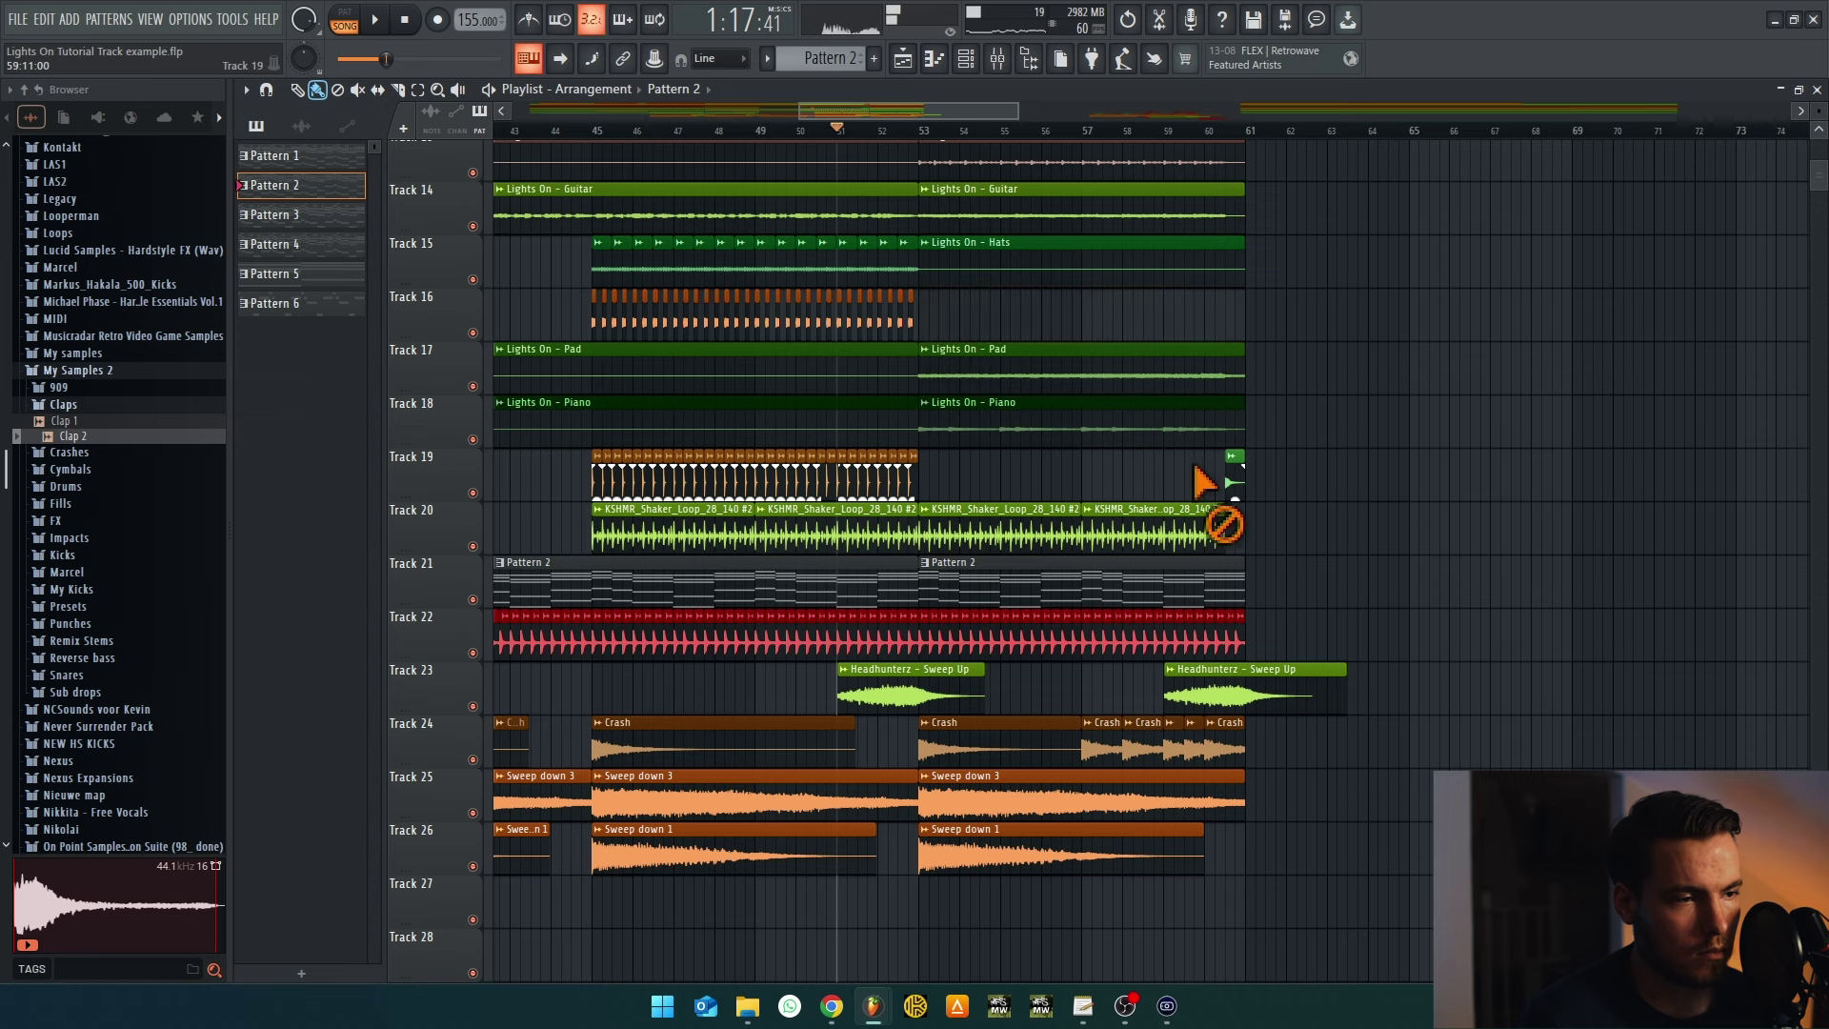
pyautogui.hotkey('ctrl', 'z')
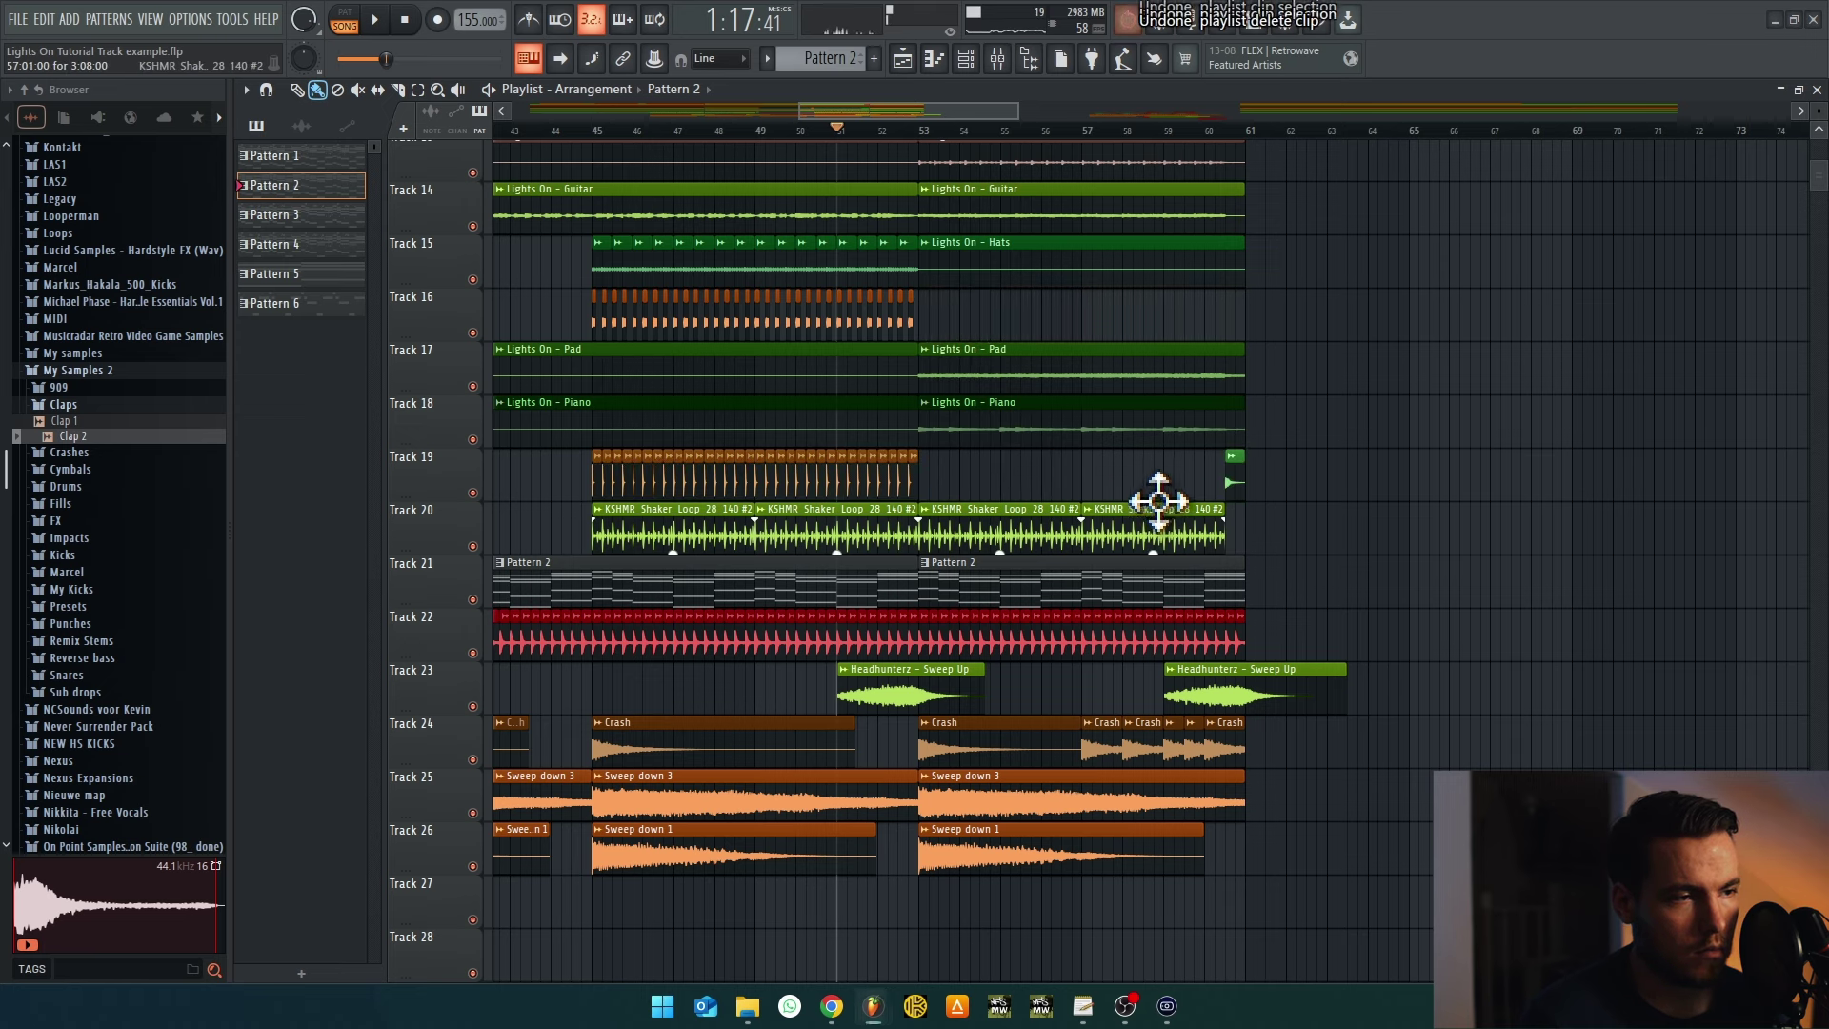
pyautogui.hotkey('ctrl', 'z')
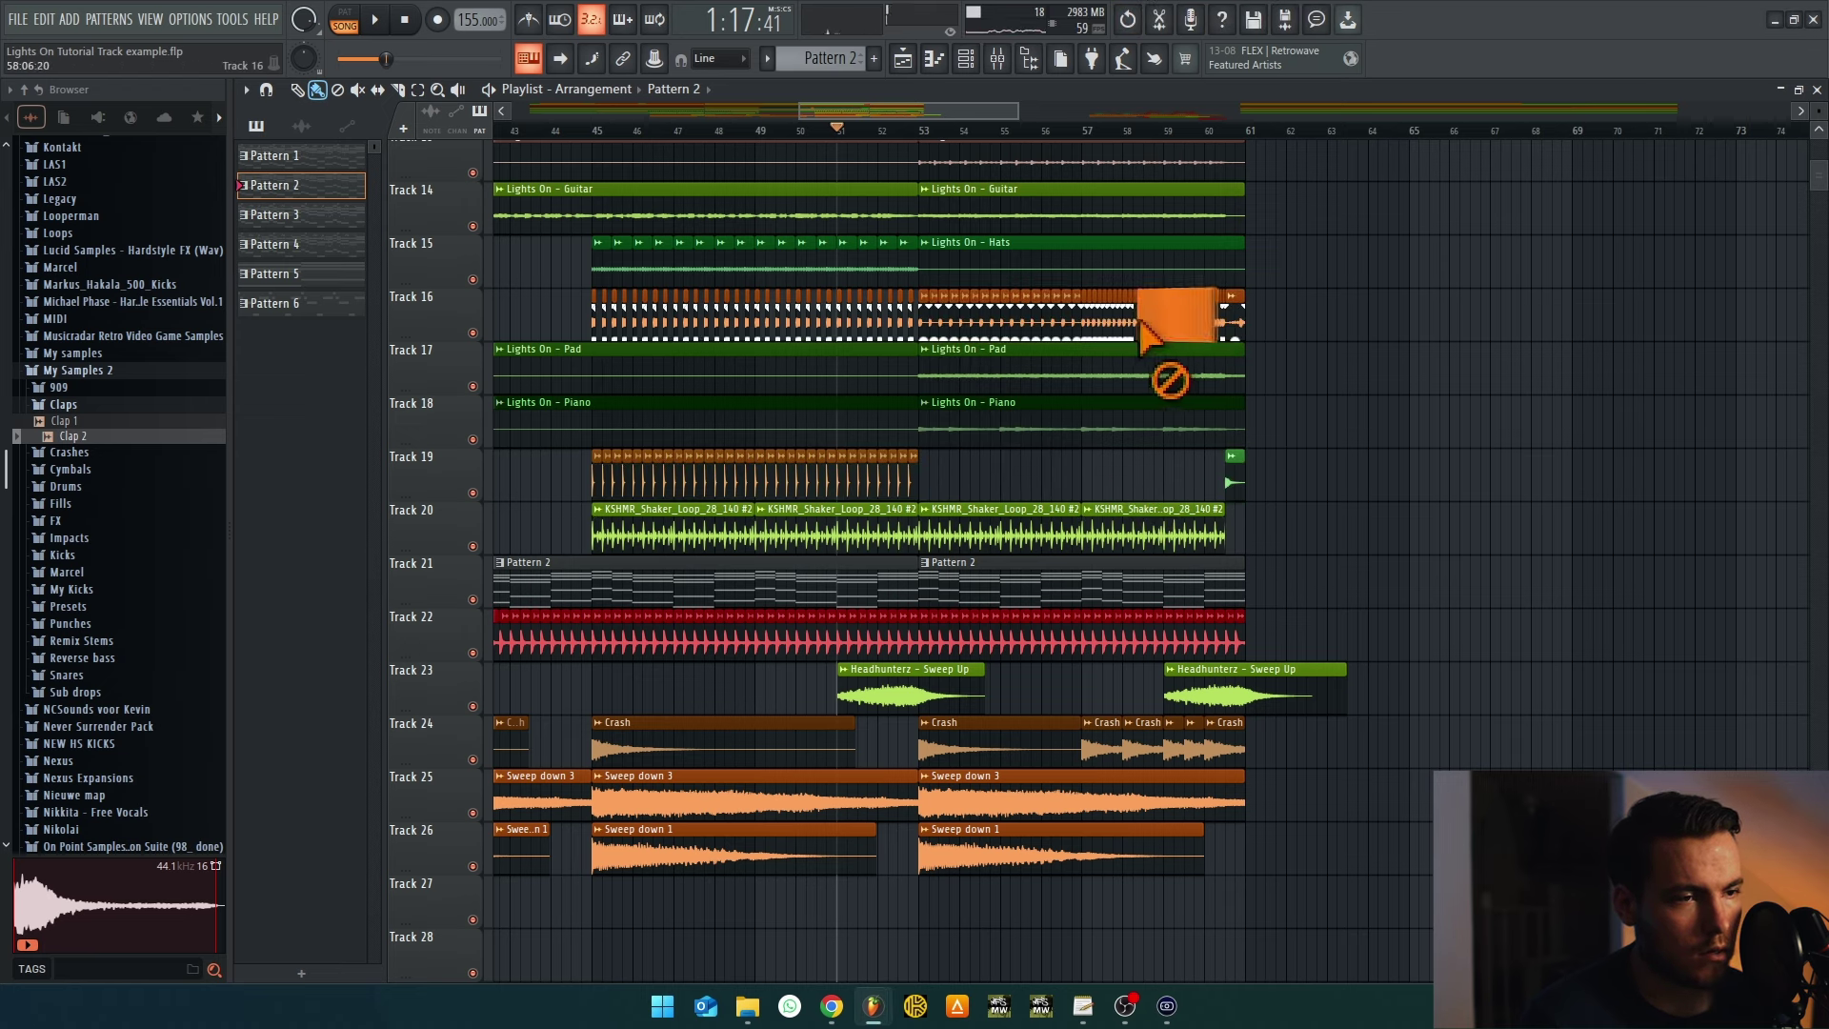
# Delete the kick clips from bar 53 on Track 16 up to the closing Lights On - Fills clip
pyautogui.rightClick(1148, 329)
pyautogui.keyDown('ctrl'); pyautogui.scroll(10, 1266, 347); pyautogui.keyUp('ctrl')
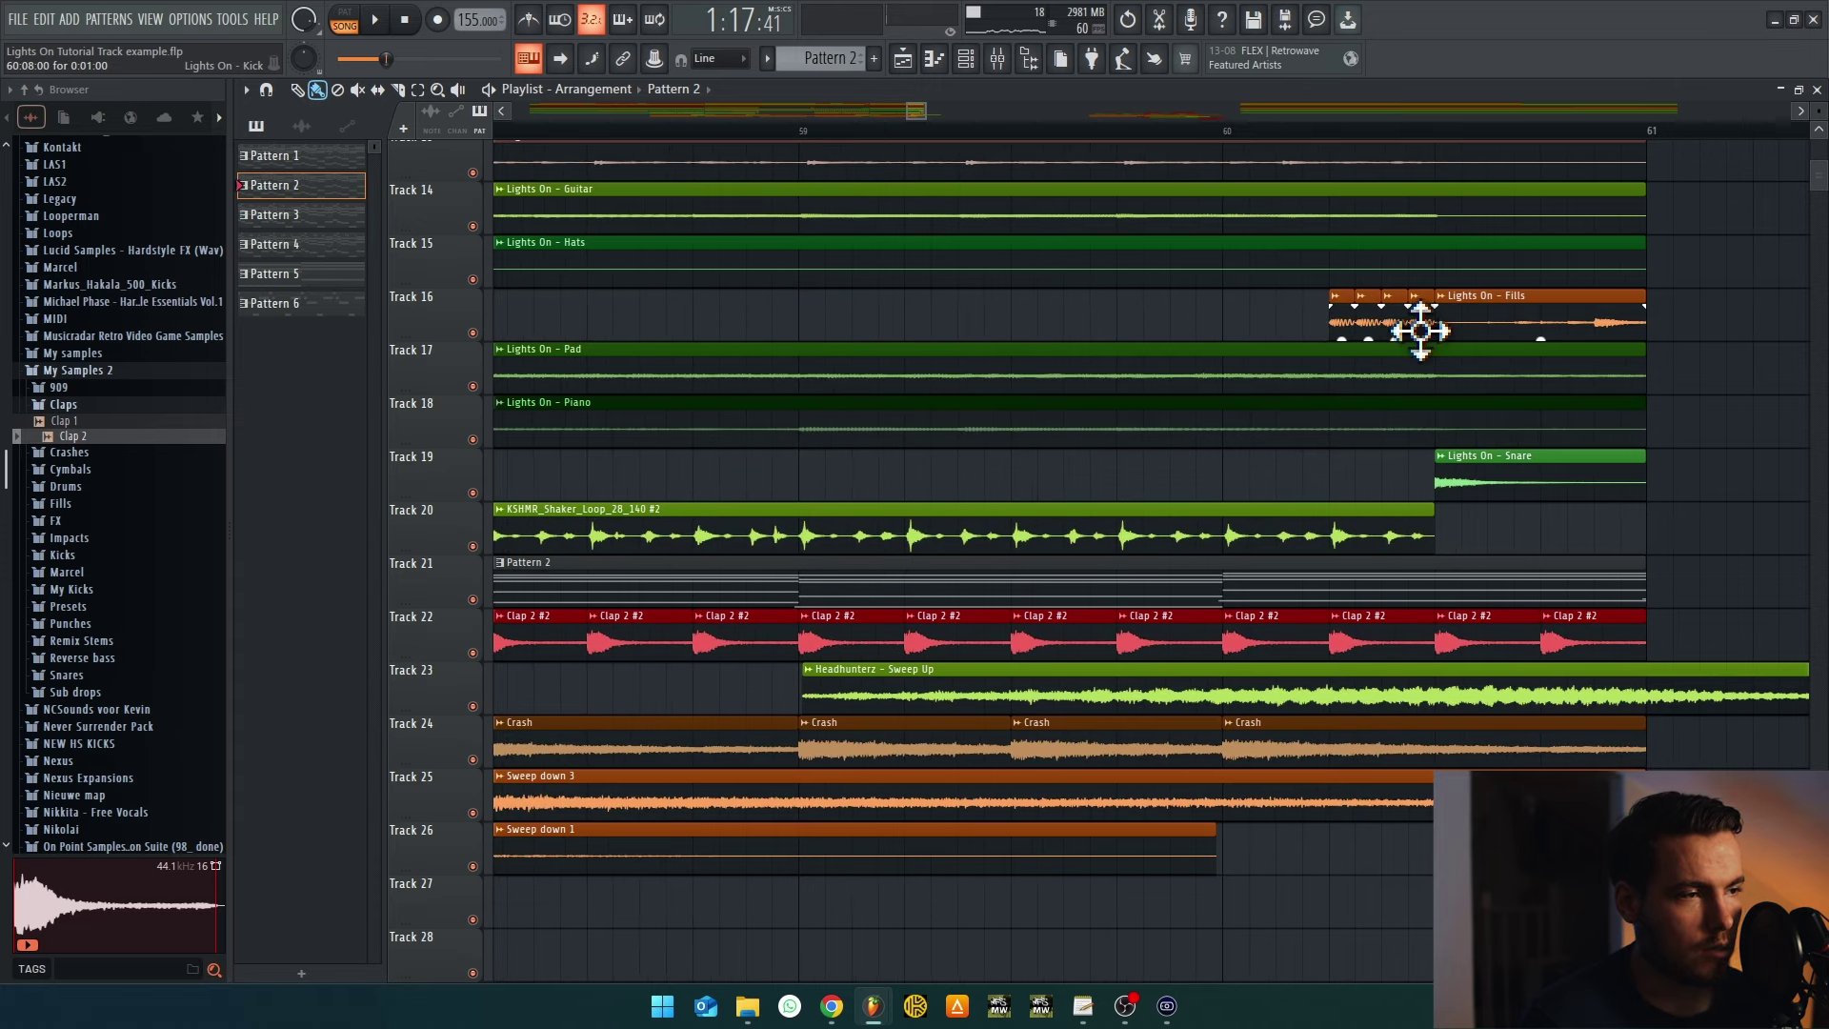
pyautogui.keyDown('ctrl'); pyautogui.scroll(-10, 1289, 320); pyautogui.keyUp('ctrl')
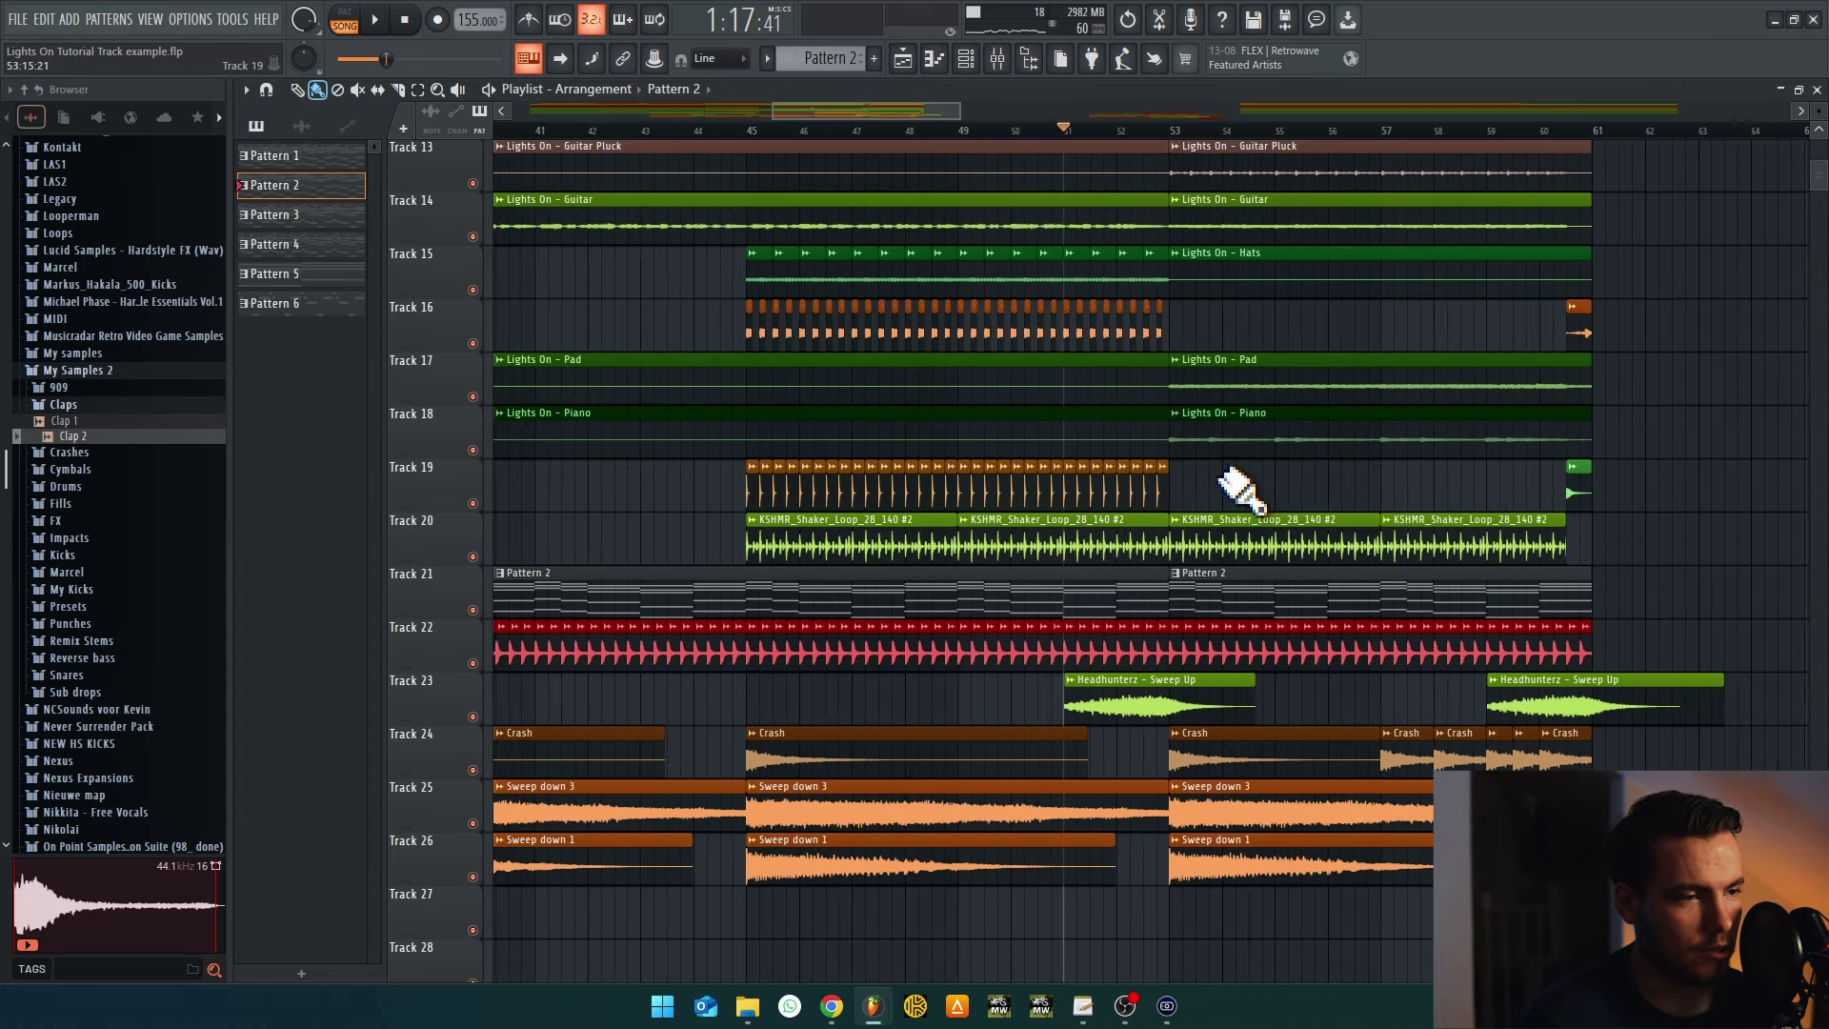
# Copy the Ghost Punch #2 clips from bars 45 to 53 on Track 19 to bar 53, ending them with the shaker loop
pyautogui.moveTo(796, 520); pyautogui.dragTo(1206, 471)
pyautogui.keyDown('ctrl'); pyautogui.scroll(10, 1654, 510); pyautogui.keyUp('ctrl')
pyautogui.press('space')
pyautogui.keyDown('ctrl'); pyautogui.scroll(-5, 1653, 510); pyautogui.keyUp('ctrl')
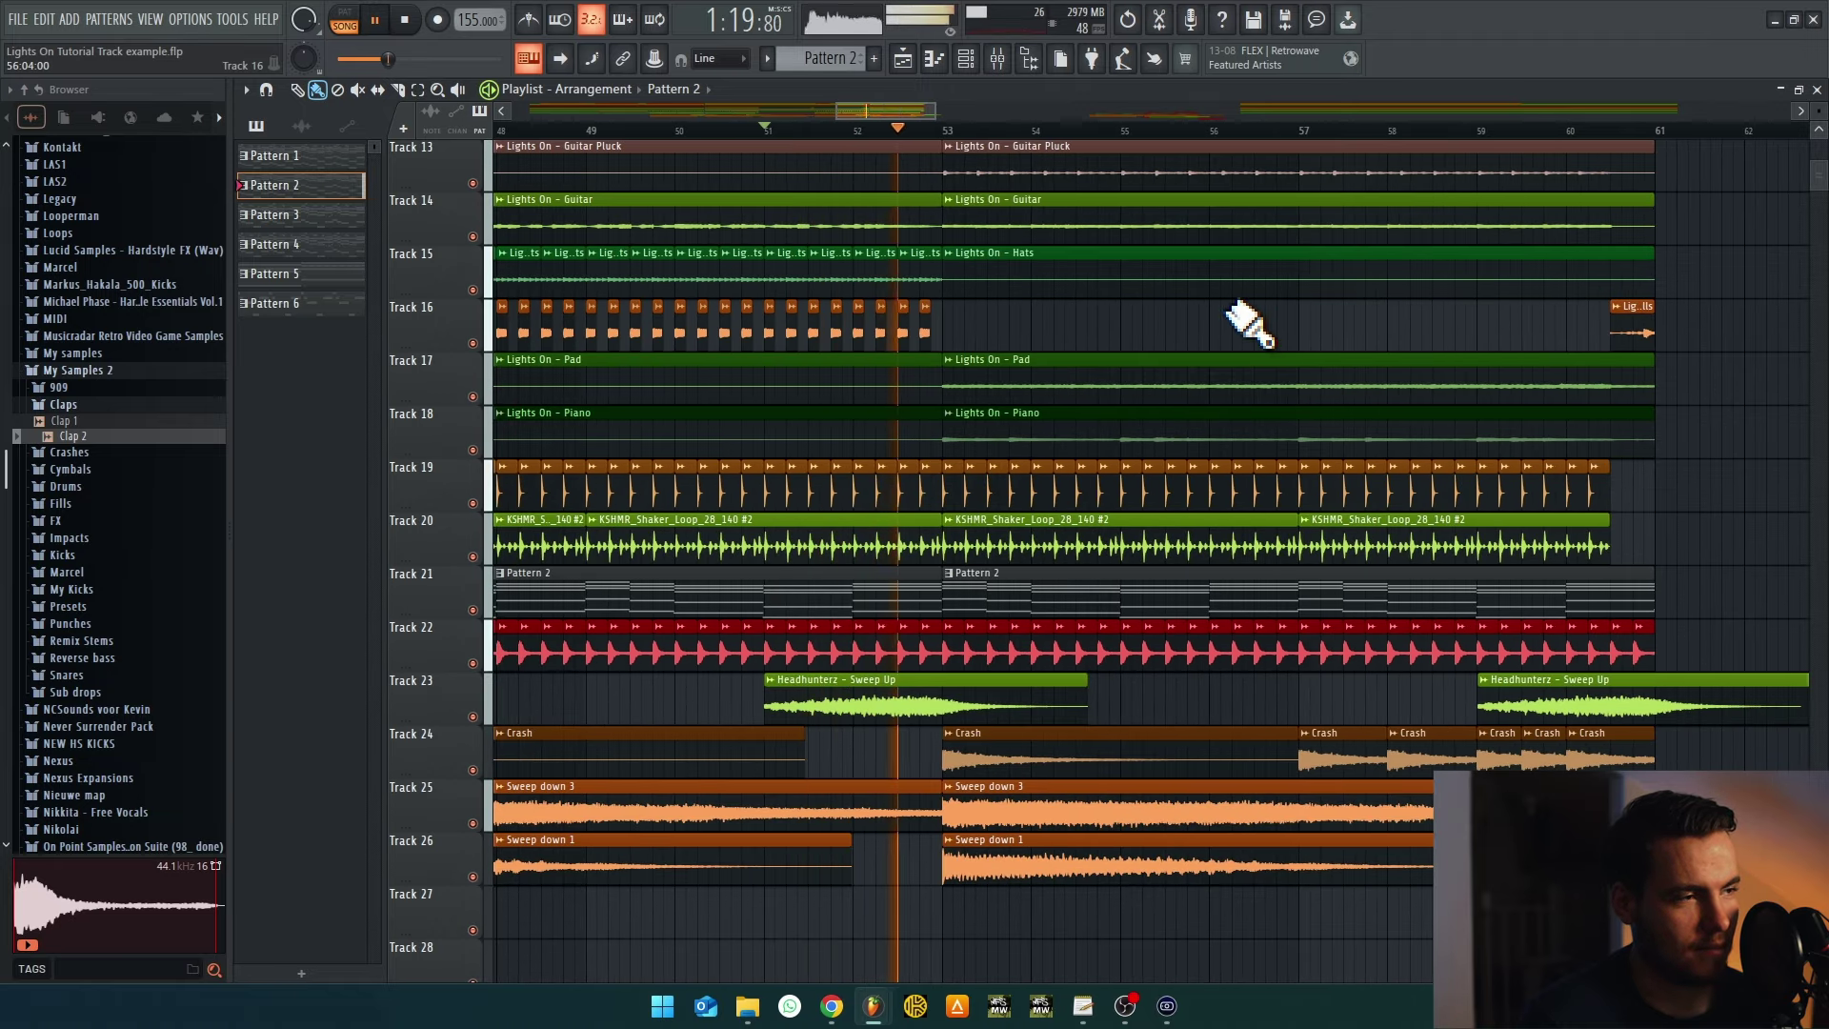
# Copy the kick clips from bars 45 to 53 on Track 16 into the empty section and align their start to bar 53
pyautogui.scroll(1, 1187, 340)
pyautogui.keyDown('ctrl'); pyautogui.scroll(-3, 1187, 345); pyautogui.keyUp('ctrl')
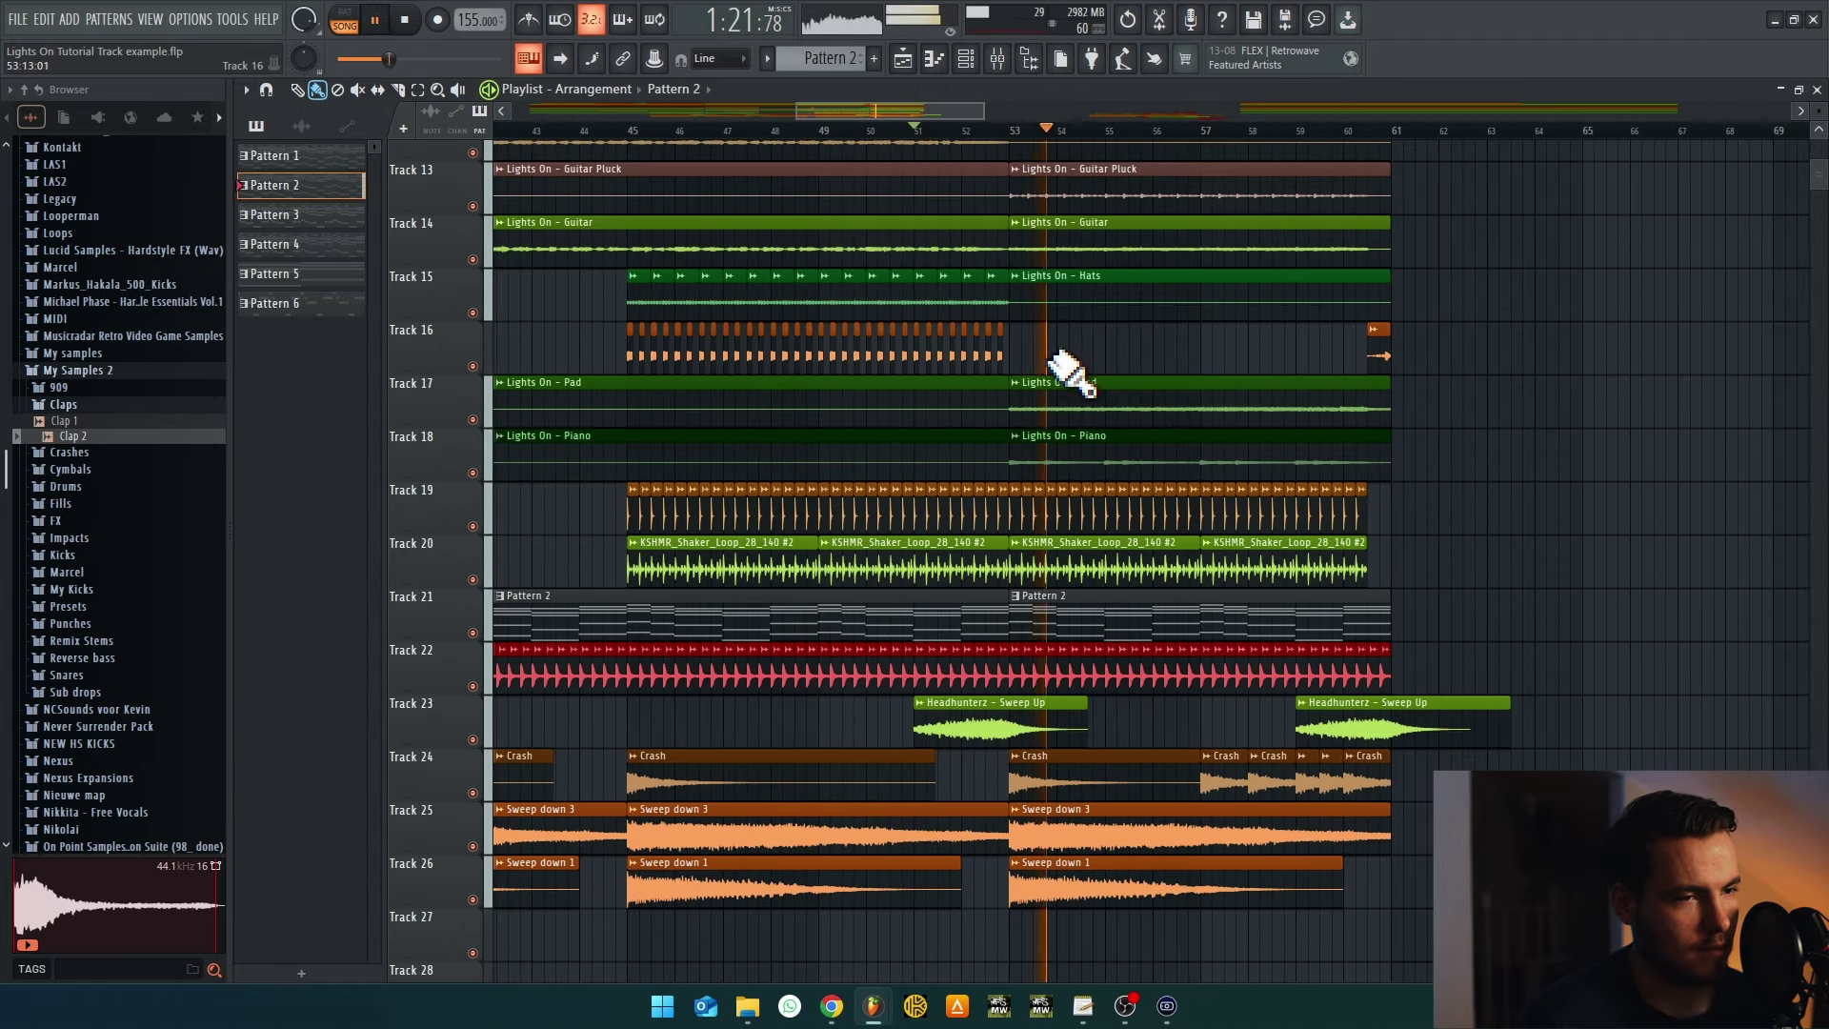
pyautogui.moveTo(1050, 318); pyautogui.dragTo(627, 375)
pyautogui.keyDown('ctrl'); pyautogui.scroll(2, 653, 359); pyautogui.keyUp('ctrl')
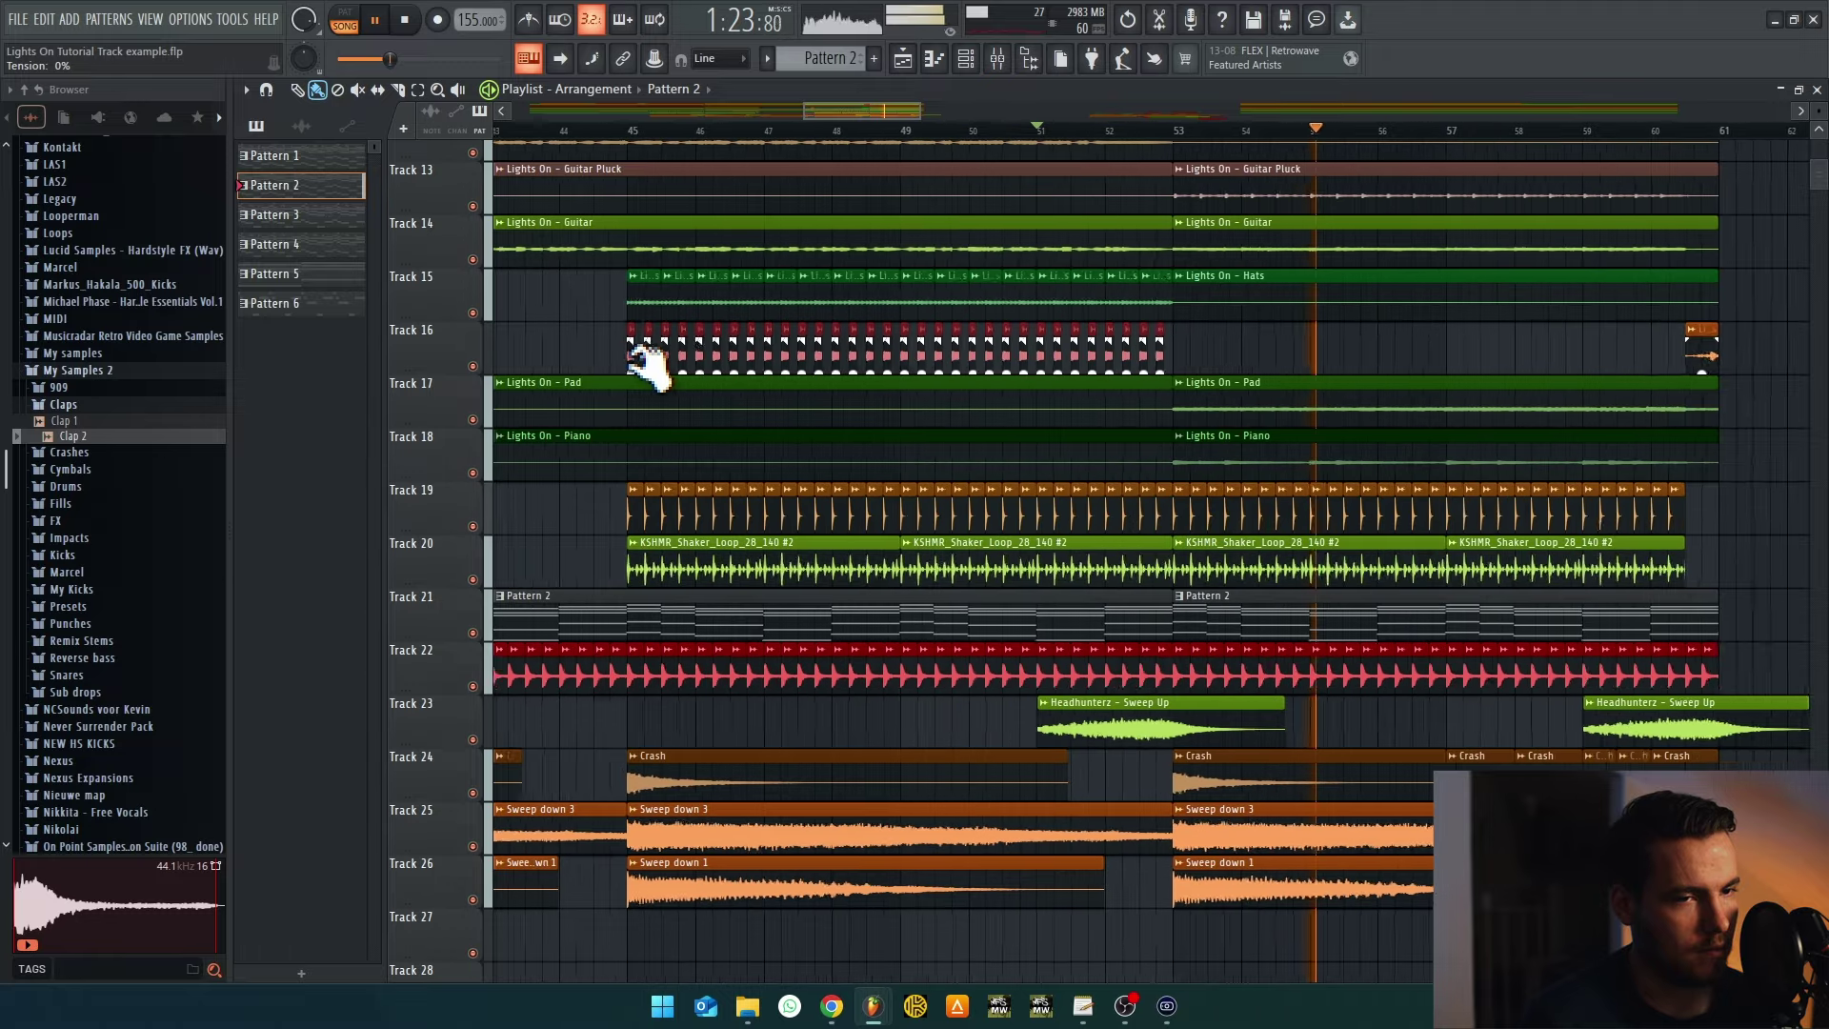
pyautogui.keyDown('shift'); pyautogui.moveTo(674, 359); pyautogui.dragTo(1248, 355); pyautogui.keyUp('shift')
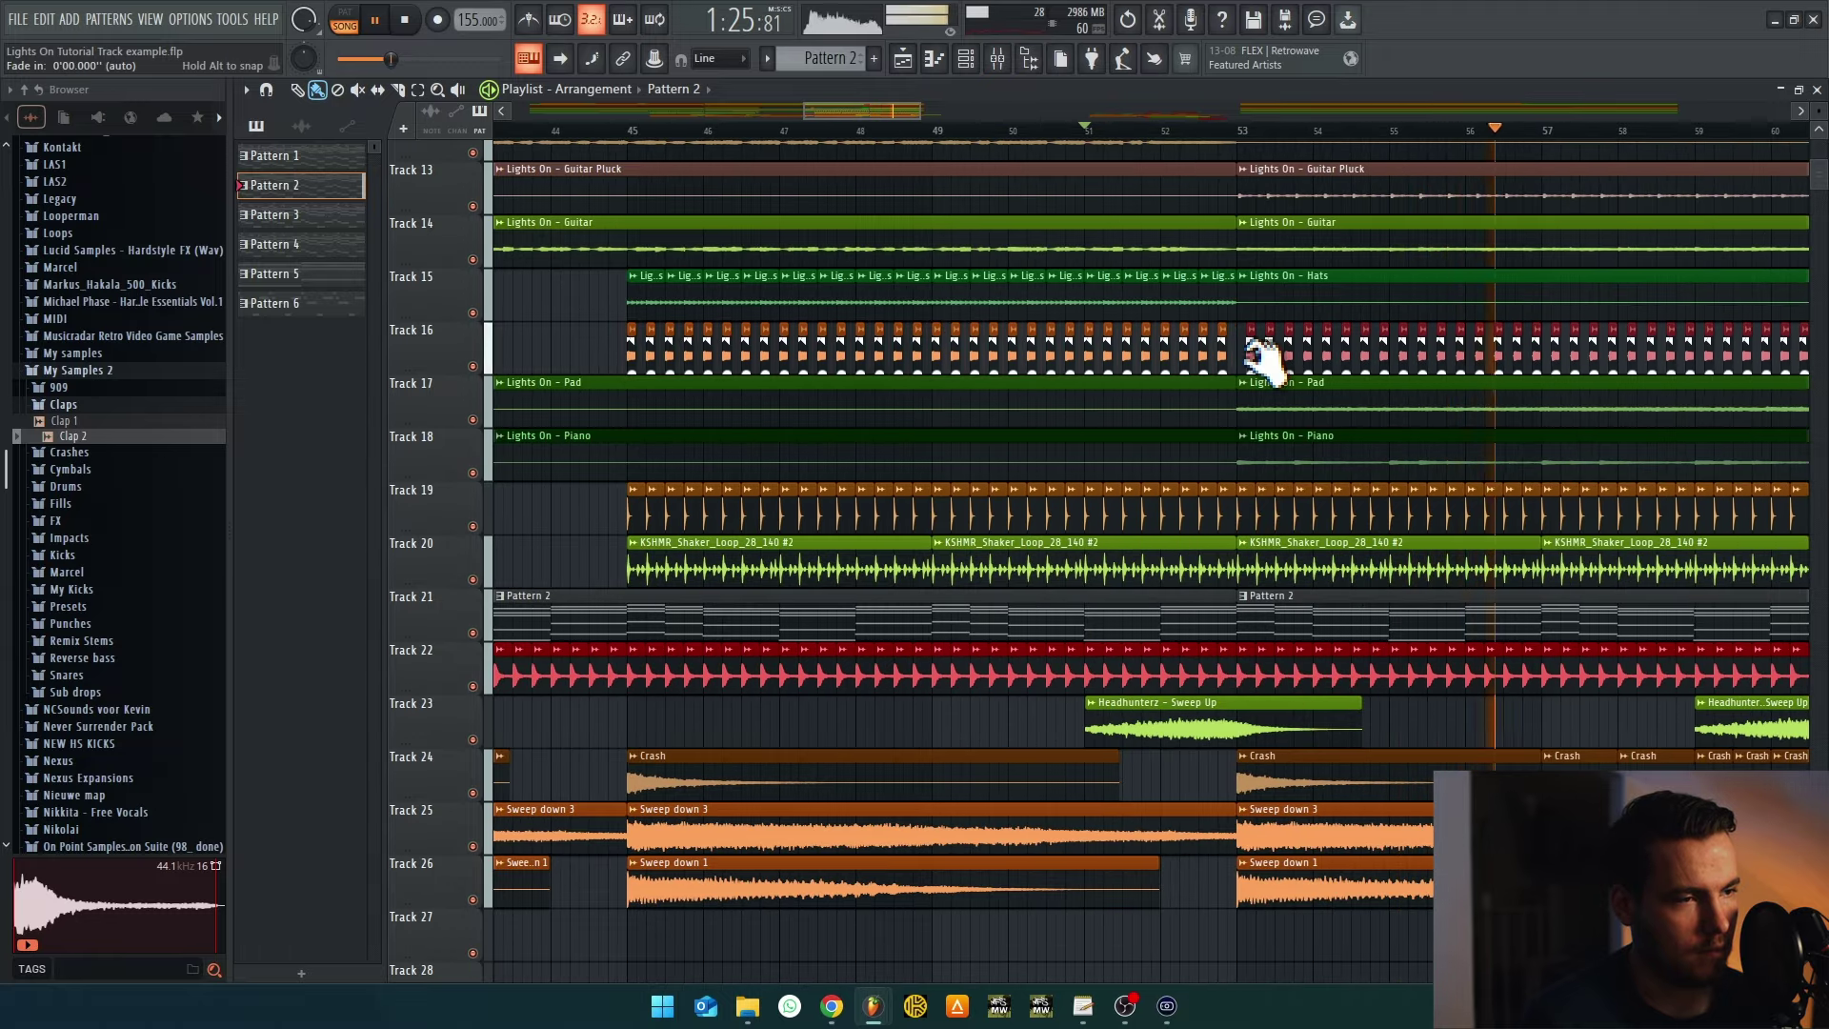
pyautogui.scroll(1, 1263, 357)
pyautogui.keyDown('ctrl'); pyautogui.scroll(3, 1256, 360); pyautogui.keyUp('ctrl')
pyautogui.keyDown('ctrl'); pyautogui.scroll(1, 1239, 469); pyautogui.keyUp('ctrl')
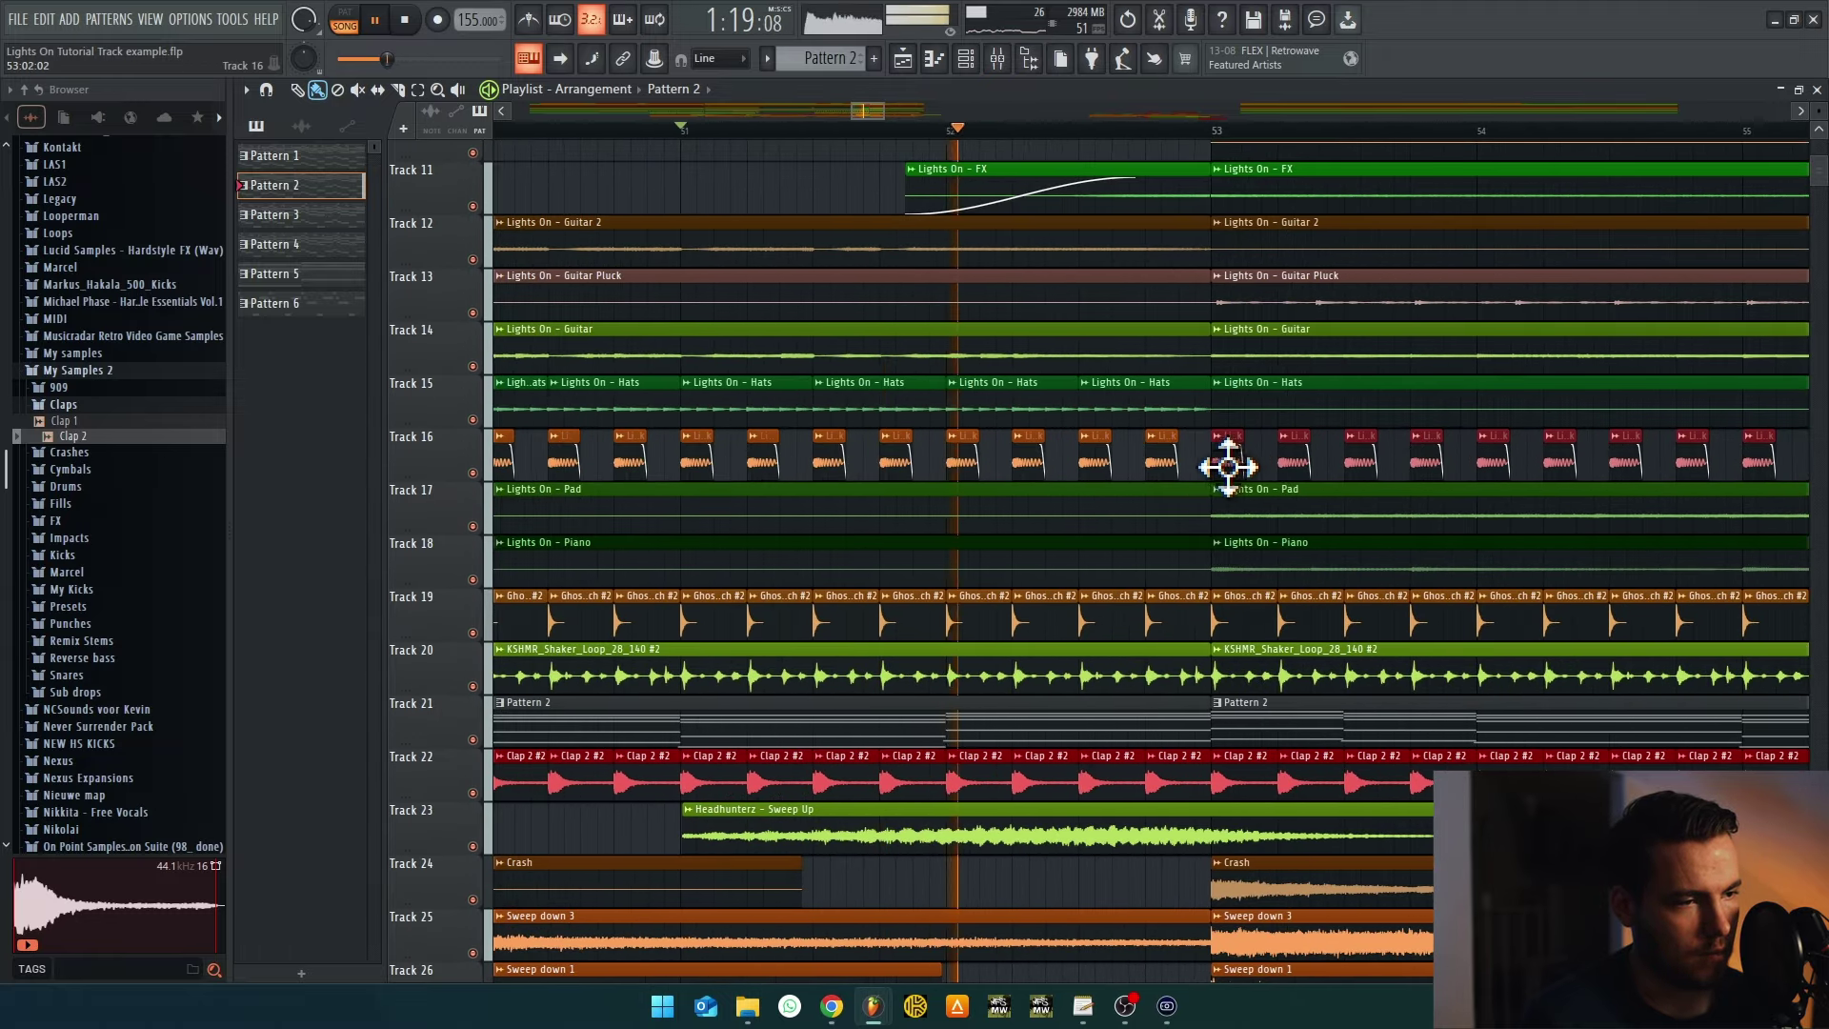
pyautogui.keyDown('ctrl'); pyautogui.scroll(-4, 952, 535); pyautogui.keyUp('ctrl')
# Copy the Layer and Layer #2 notes from Pattern 3 into Pattern 2
pyautogui.scroll(3, 923, 404)
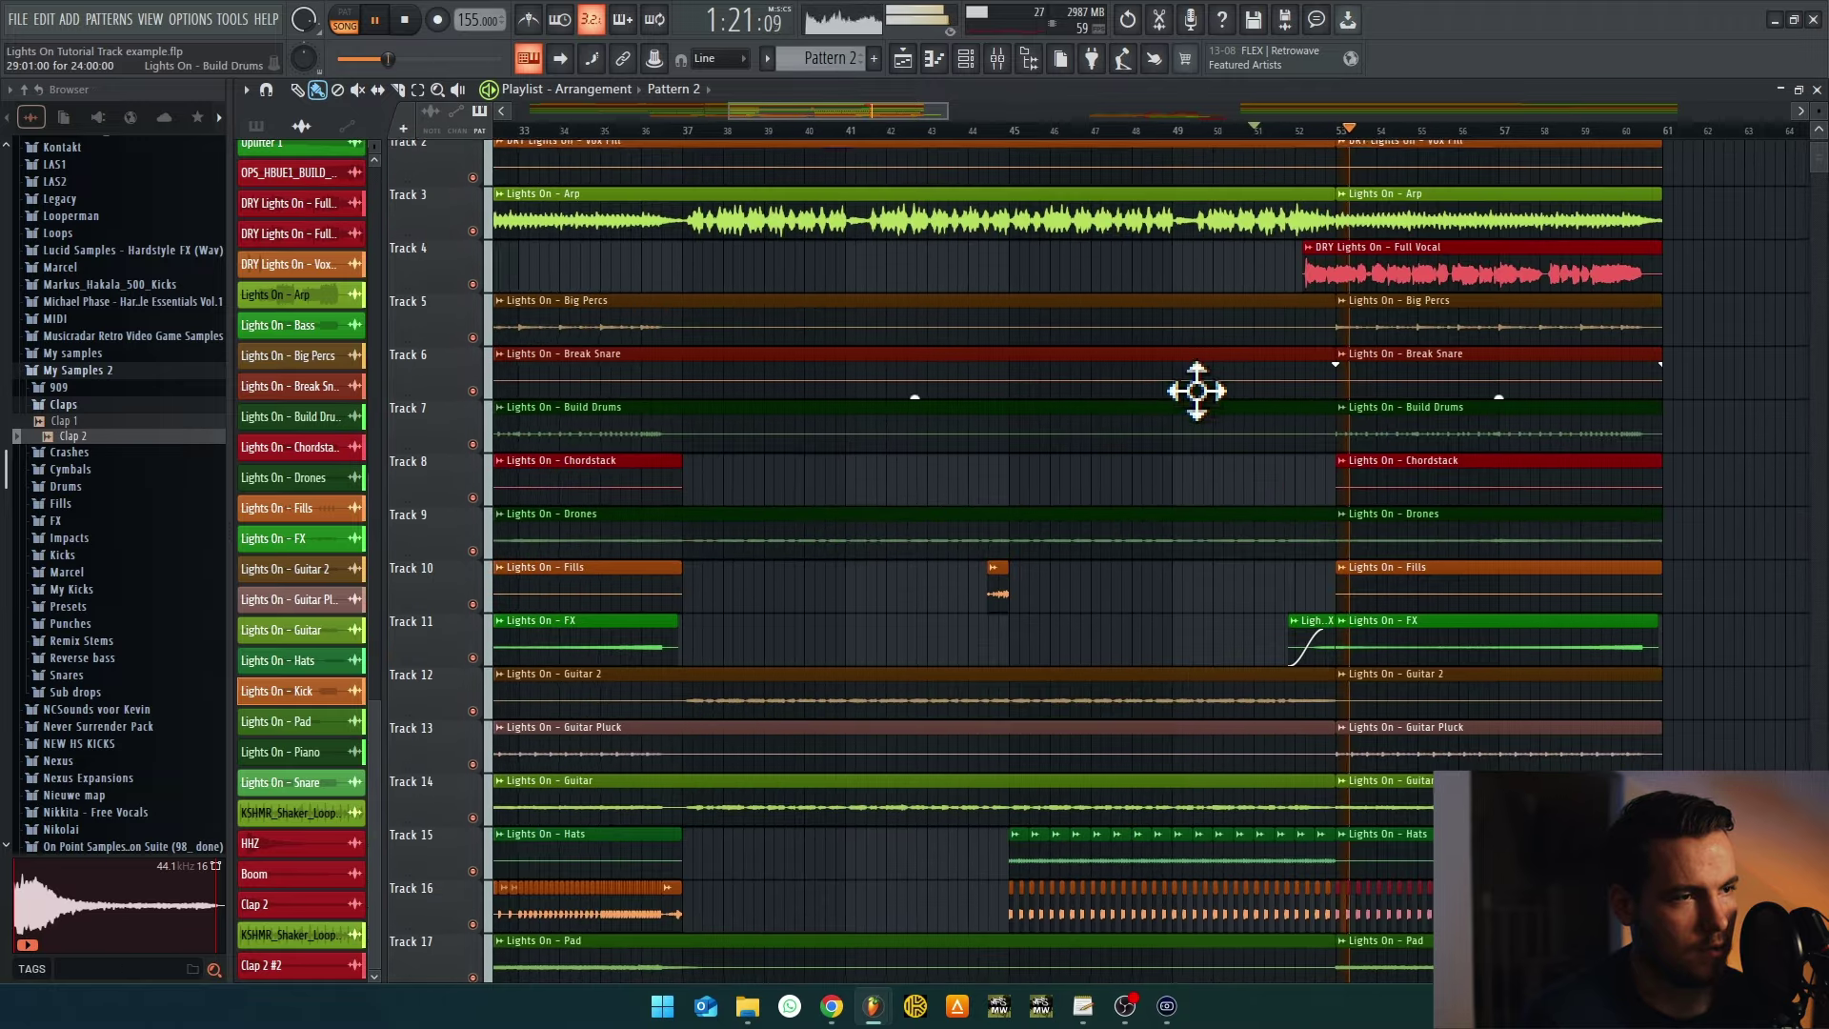
pyautogui.scroll(-4, 1111, 723)
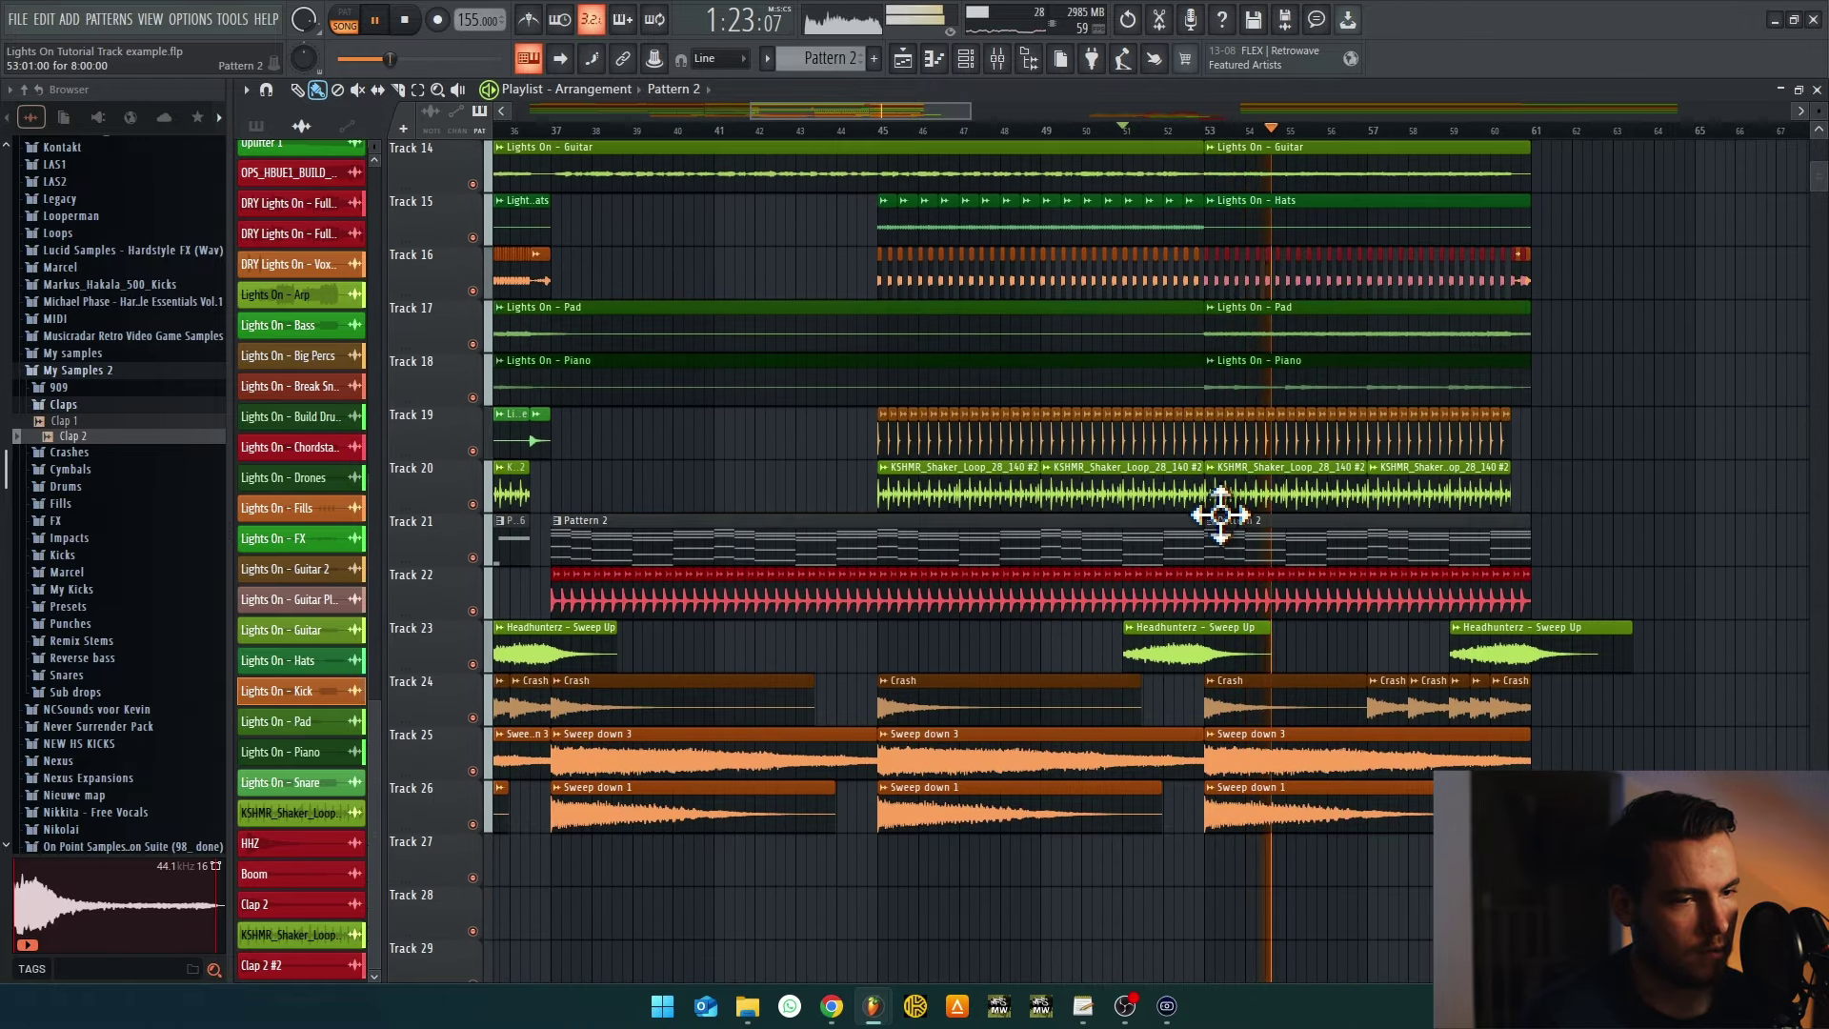
pyautogui.keyDown('ctrl'); pyautogui.scroll(-2, 1220, 515); pyautogui.keyUp('ctrl')
pyautogui.press('space')
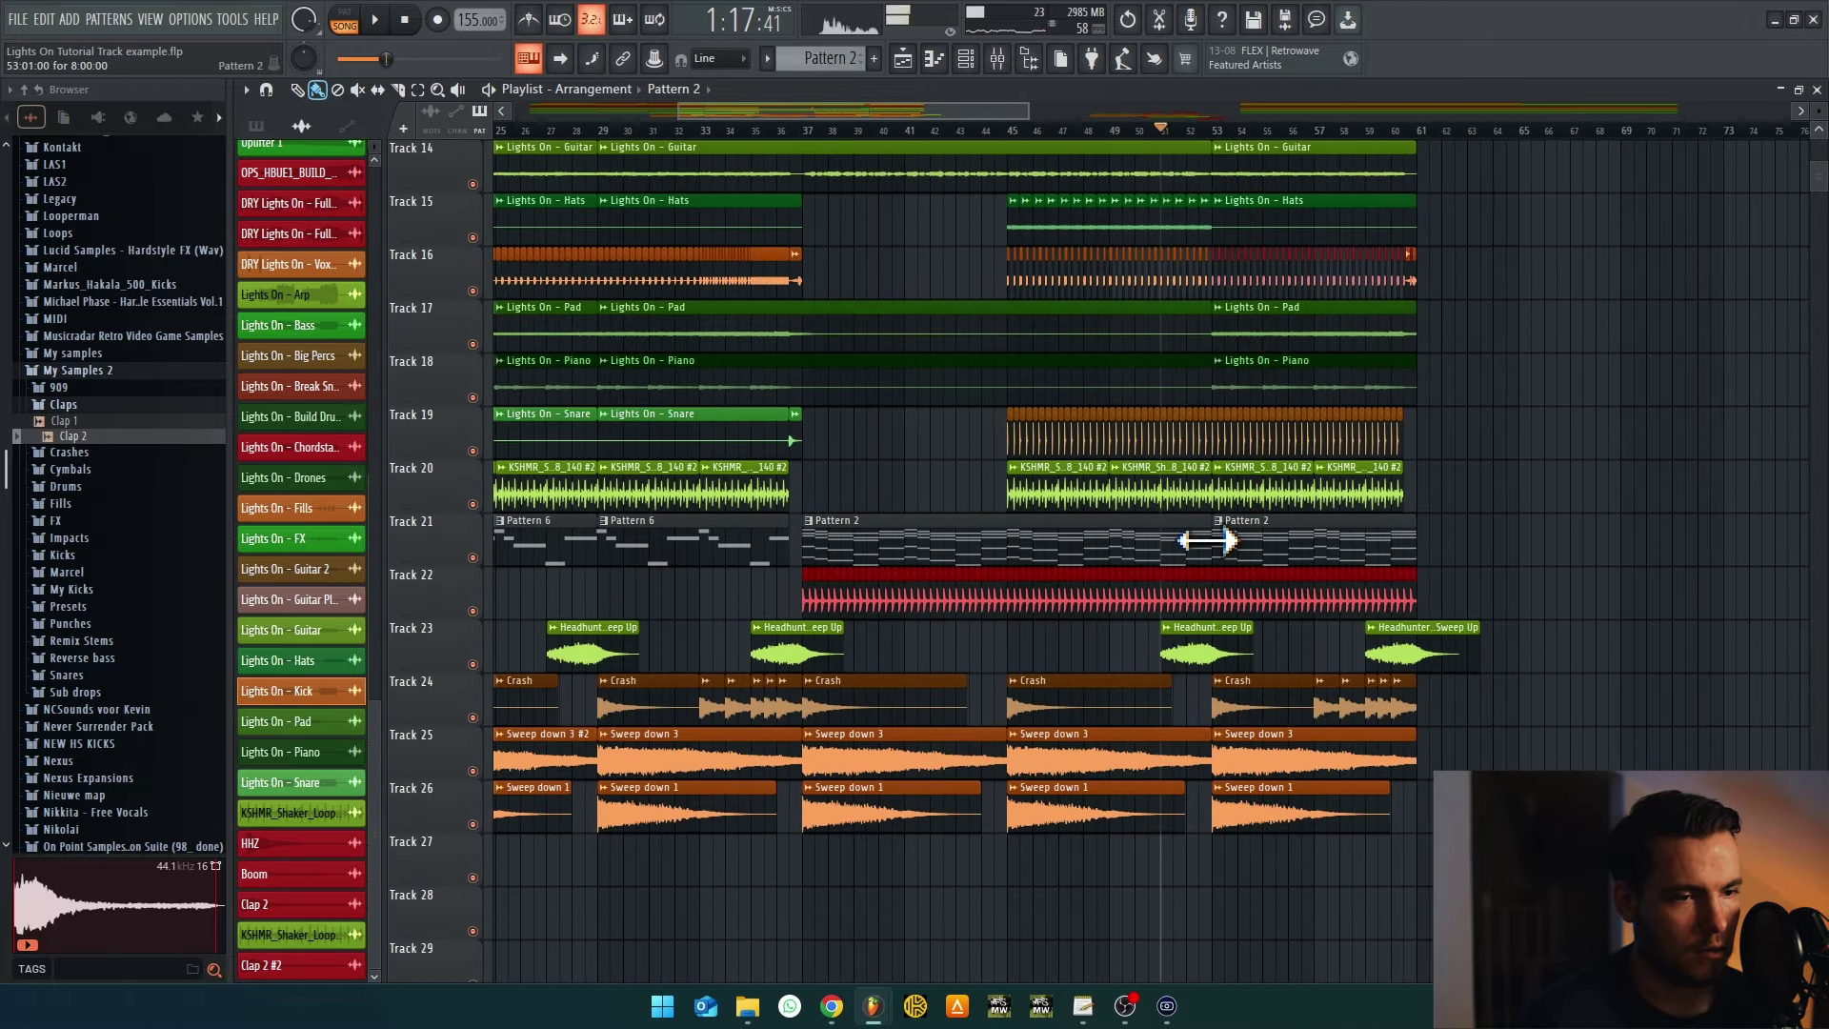
pyautogui.keyDown('ctrl'); pyautogui.scroll(-3, 947, 596); pyautogui.keyUp('ctrl')
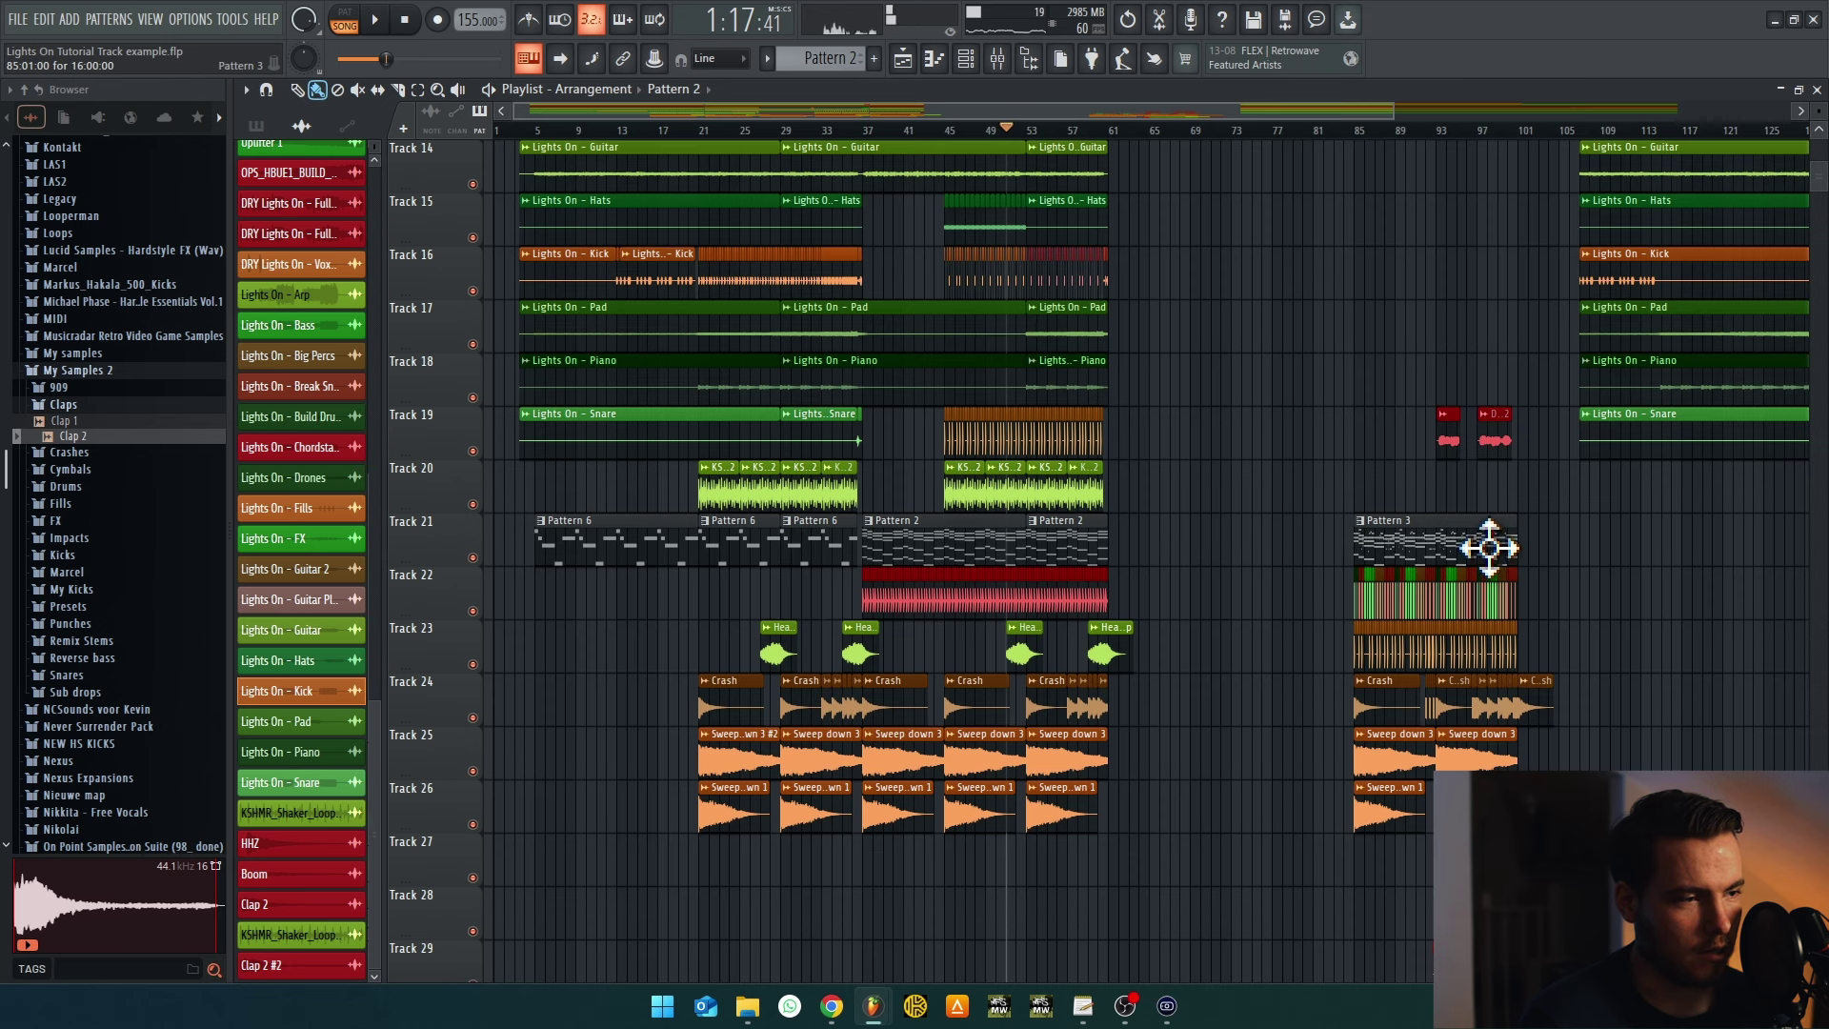
pyautogui.doubleClick(1489, 547)
pyautogui.click(967, 60)
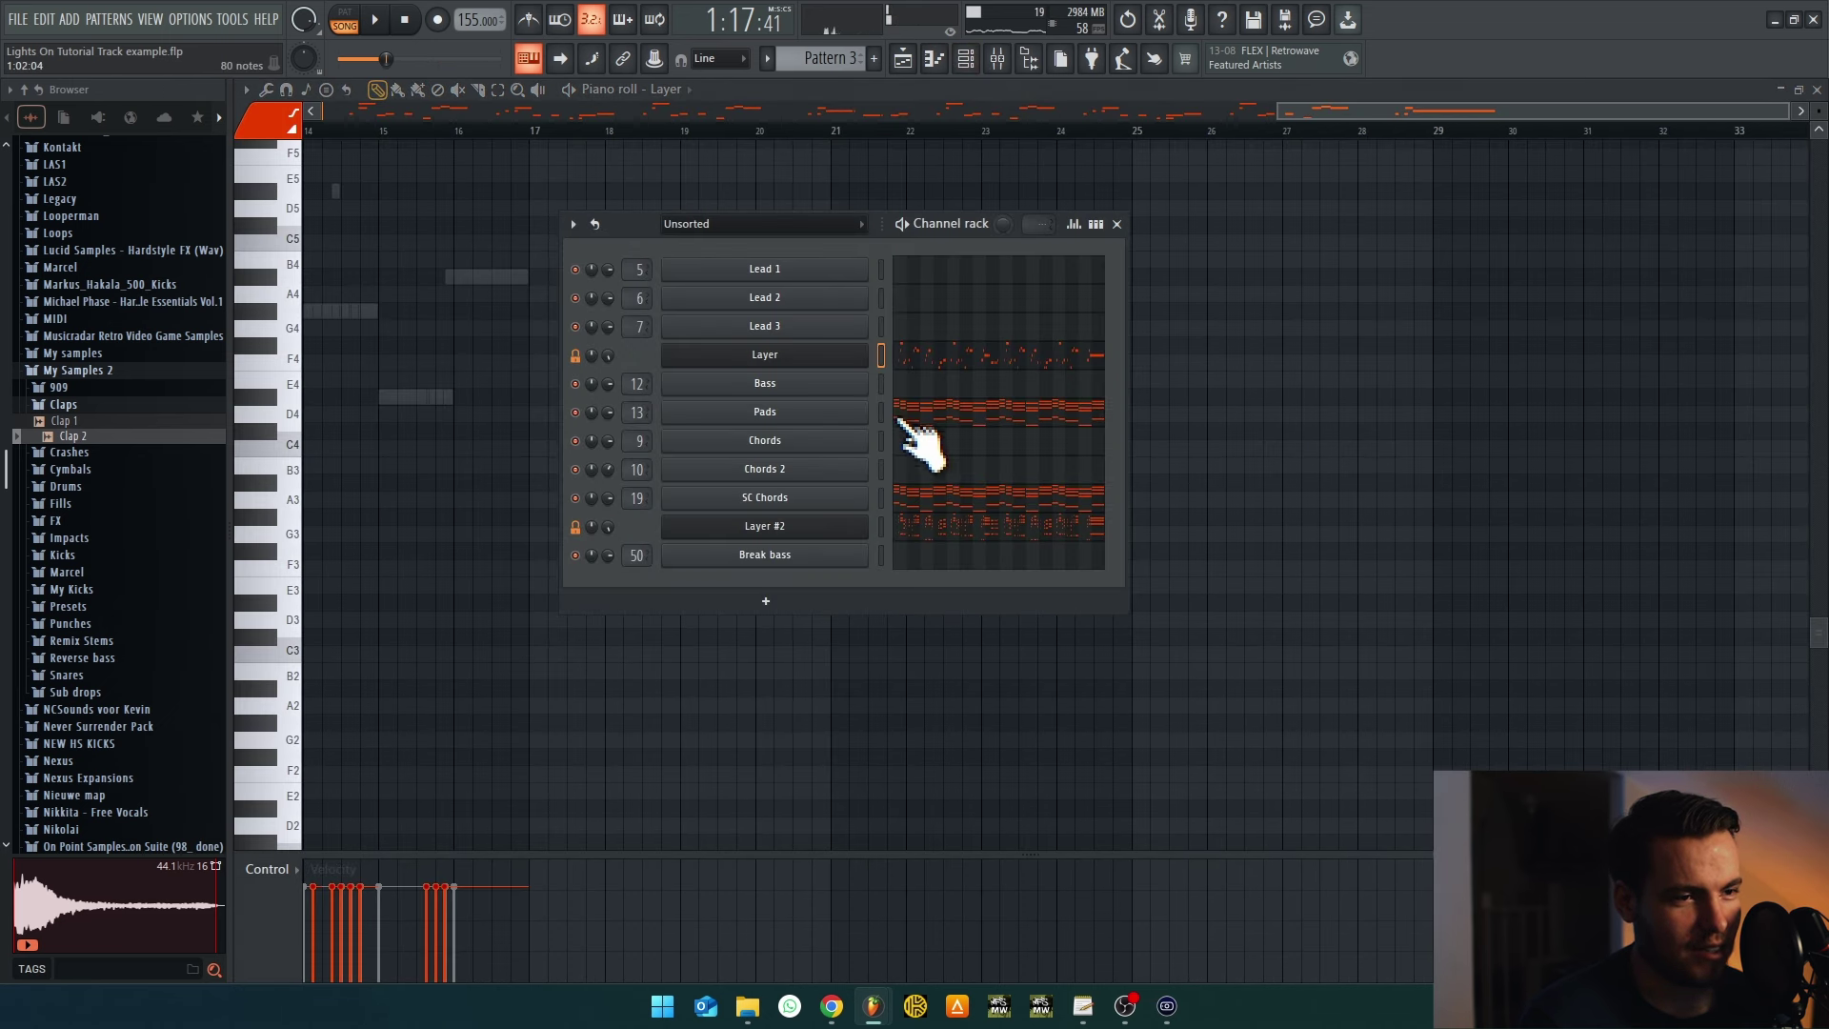
pyautogui.press('F5')
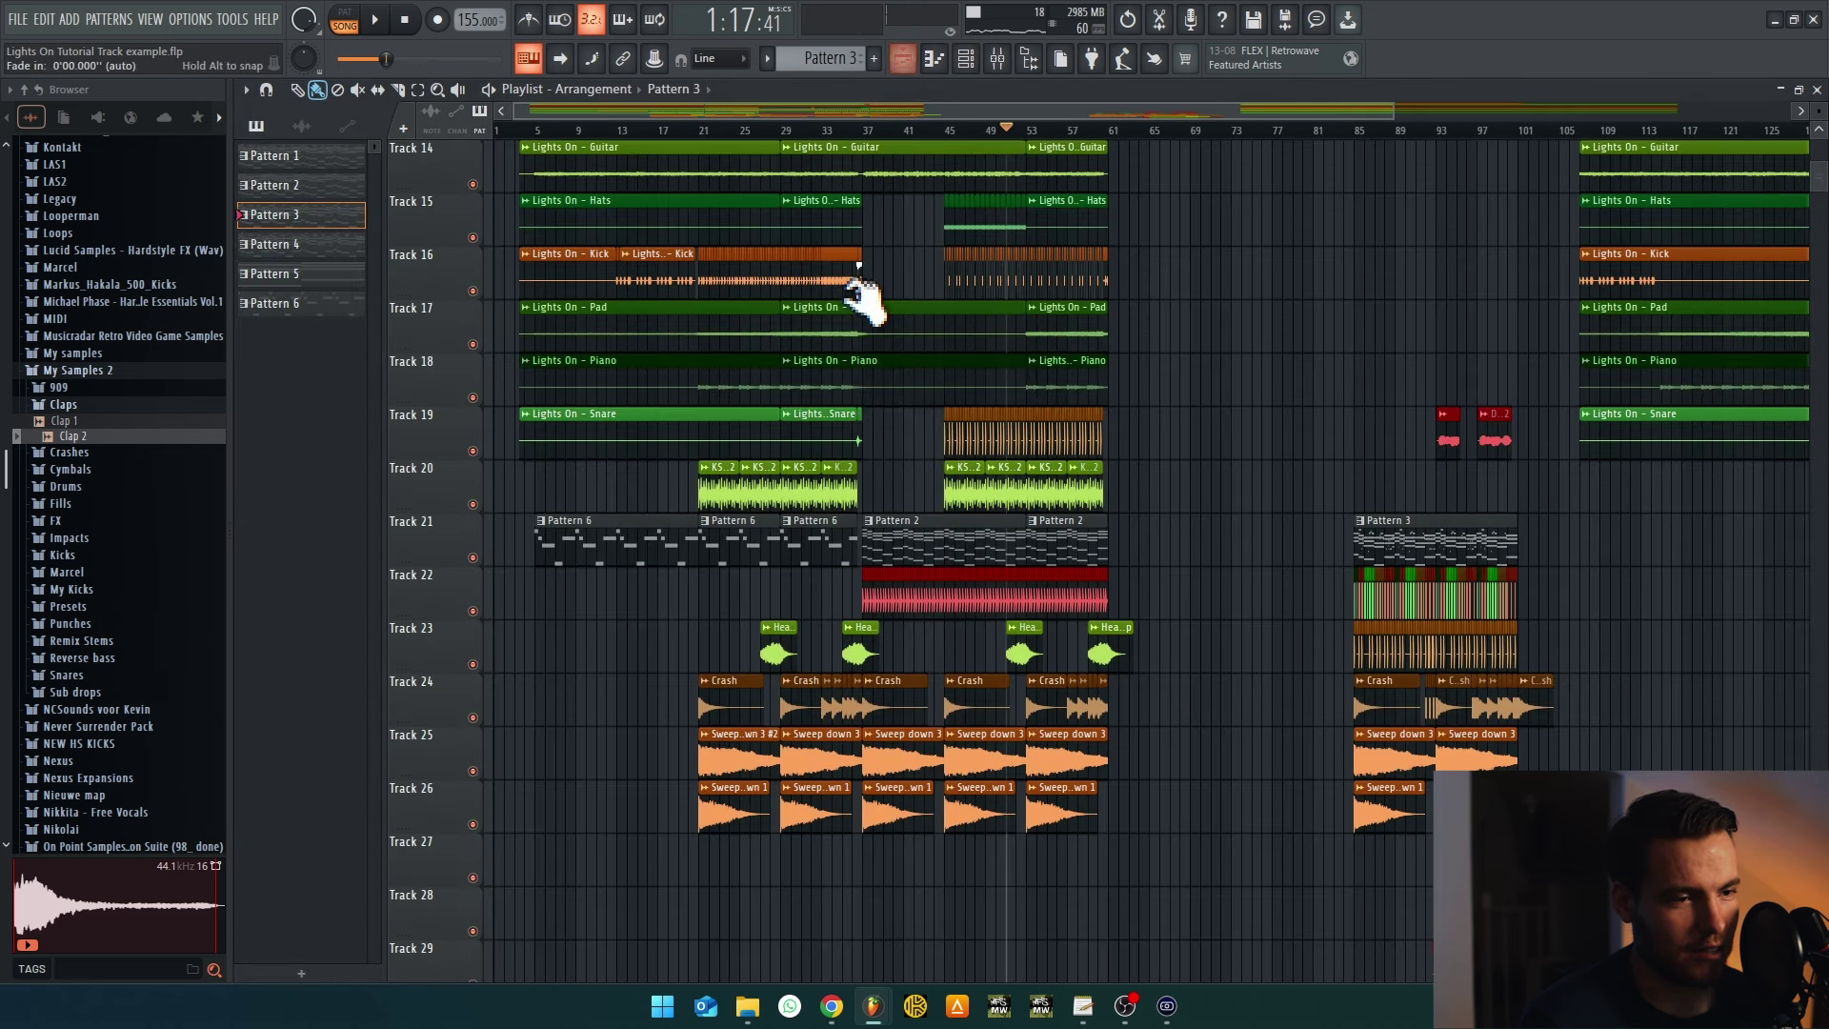
pyautogui.doubleClick(922, 574)
pyautogui.click(966, 60)
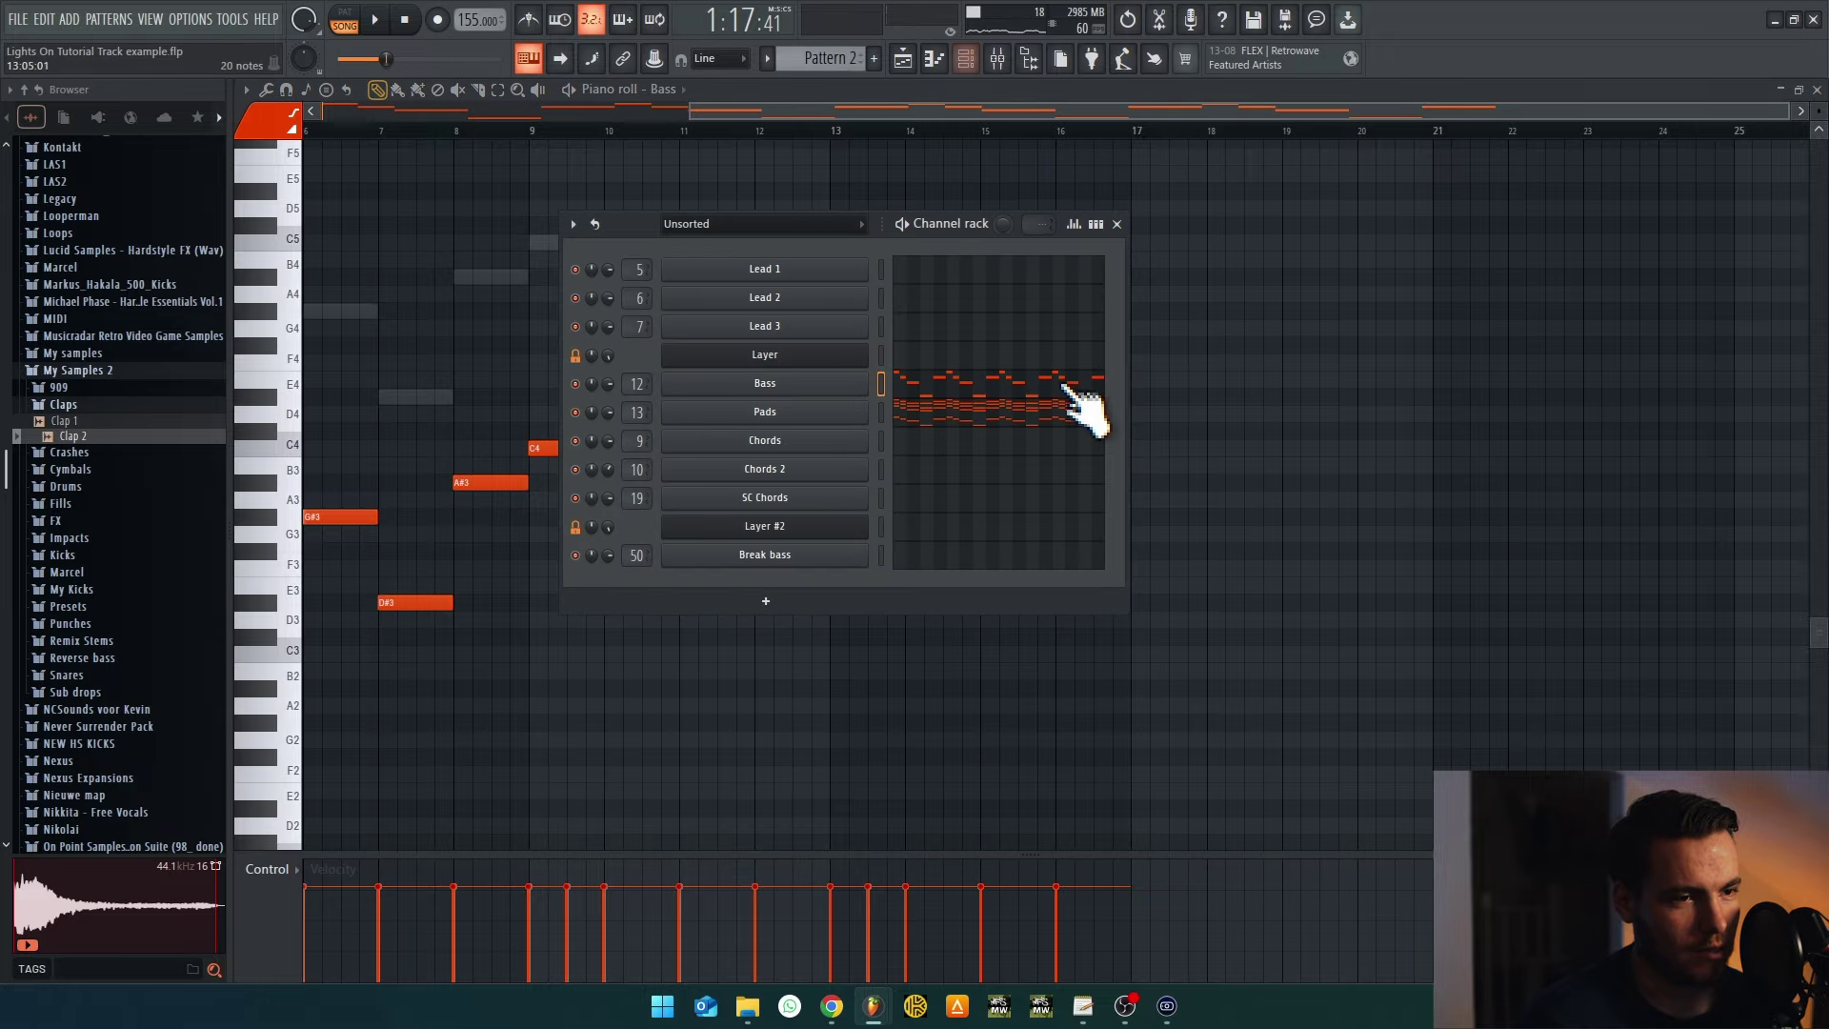
pyautogui.hotkey('ctrl', 'z')
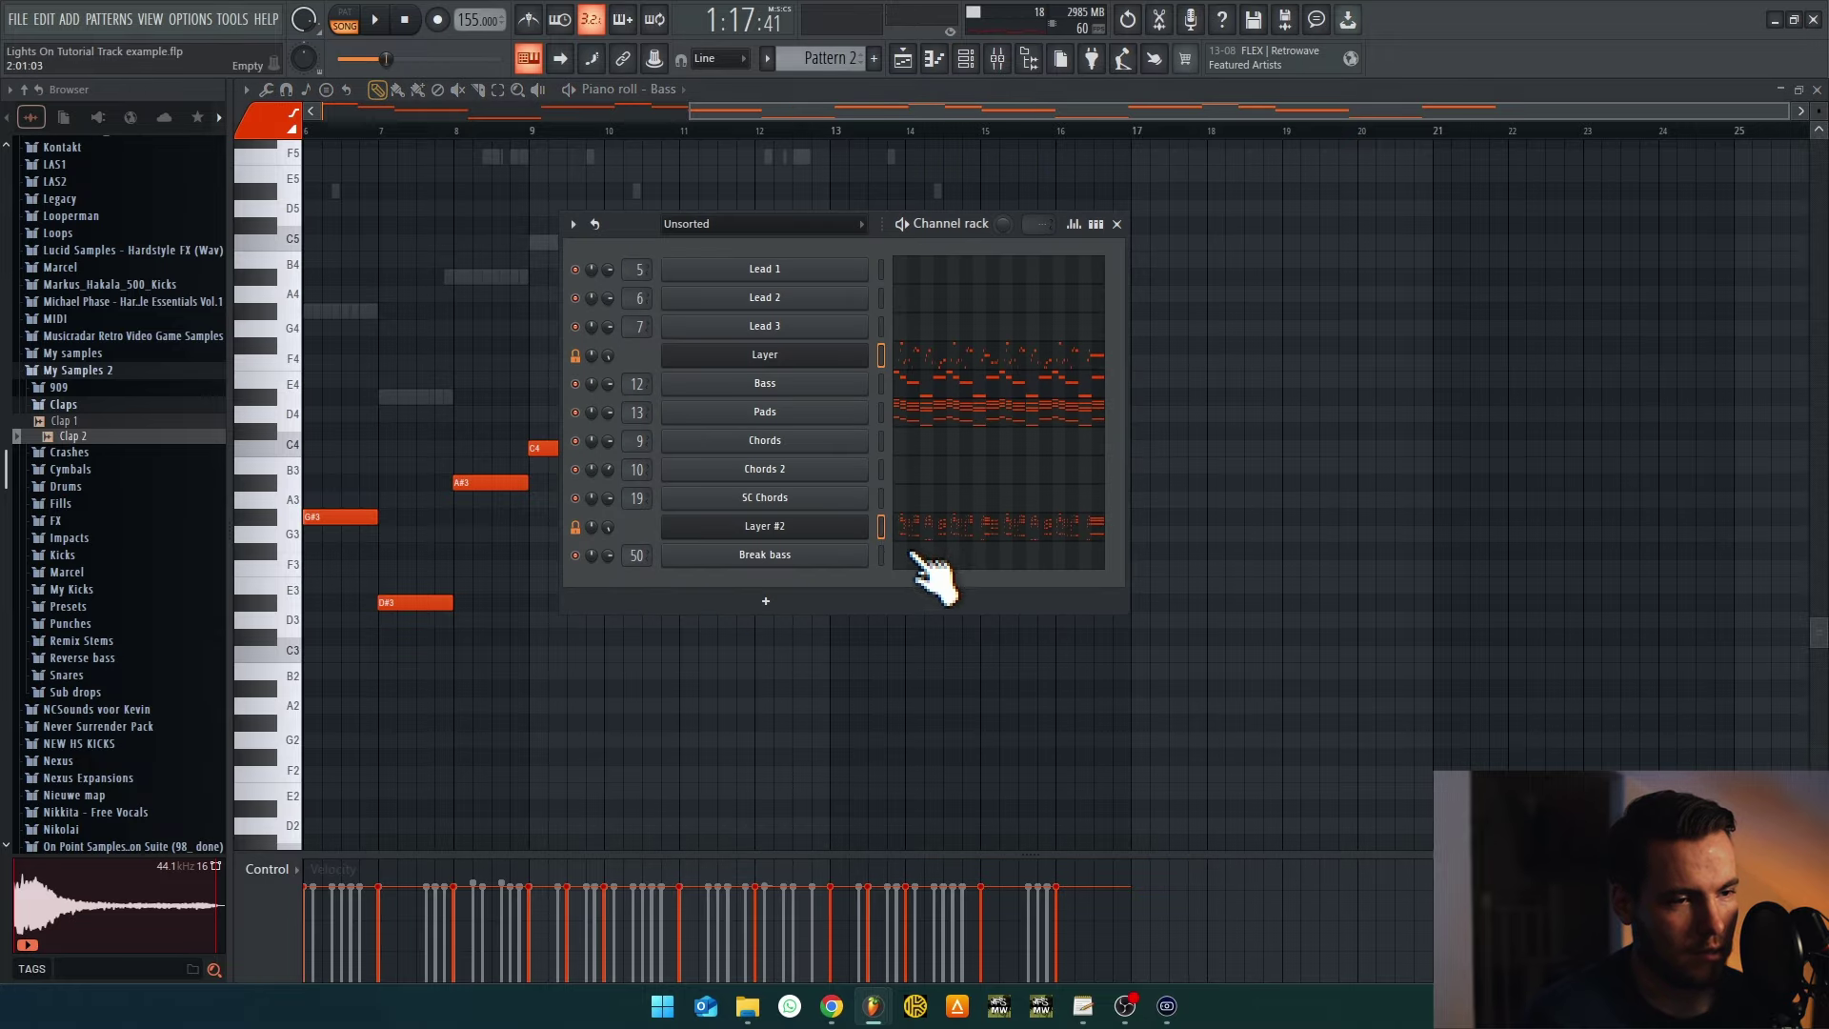
pyautogui.press('F5')
# Play from bar 51 into the copied section and check Pattern 2's channels in the channel rack
pyautogui.press('space')
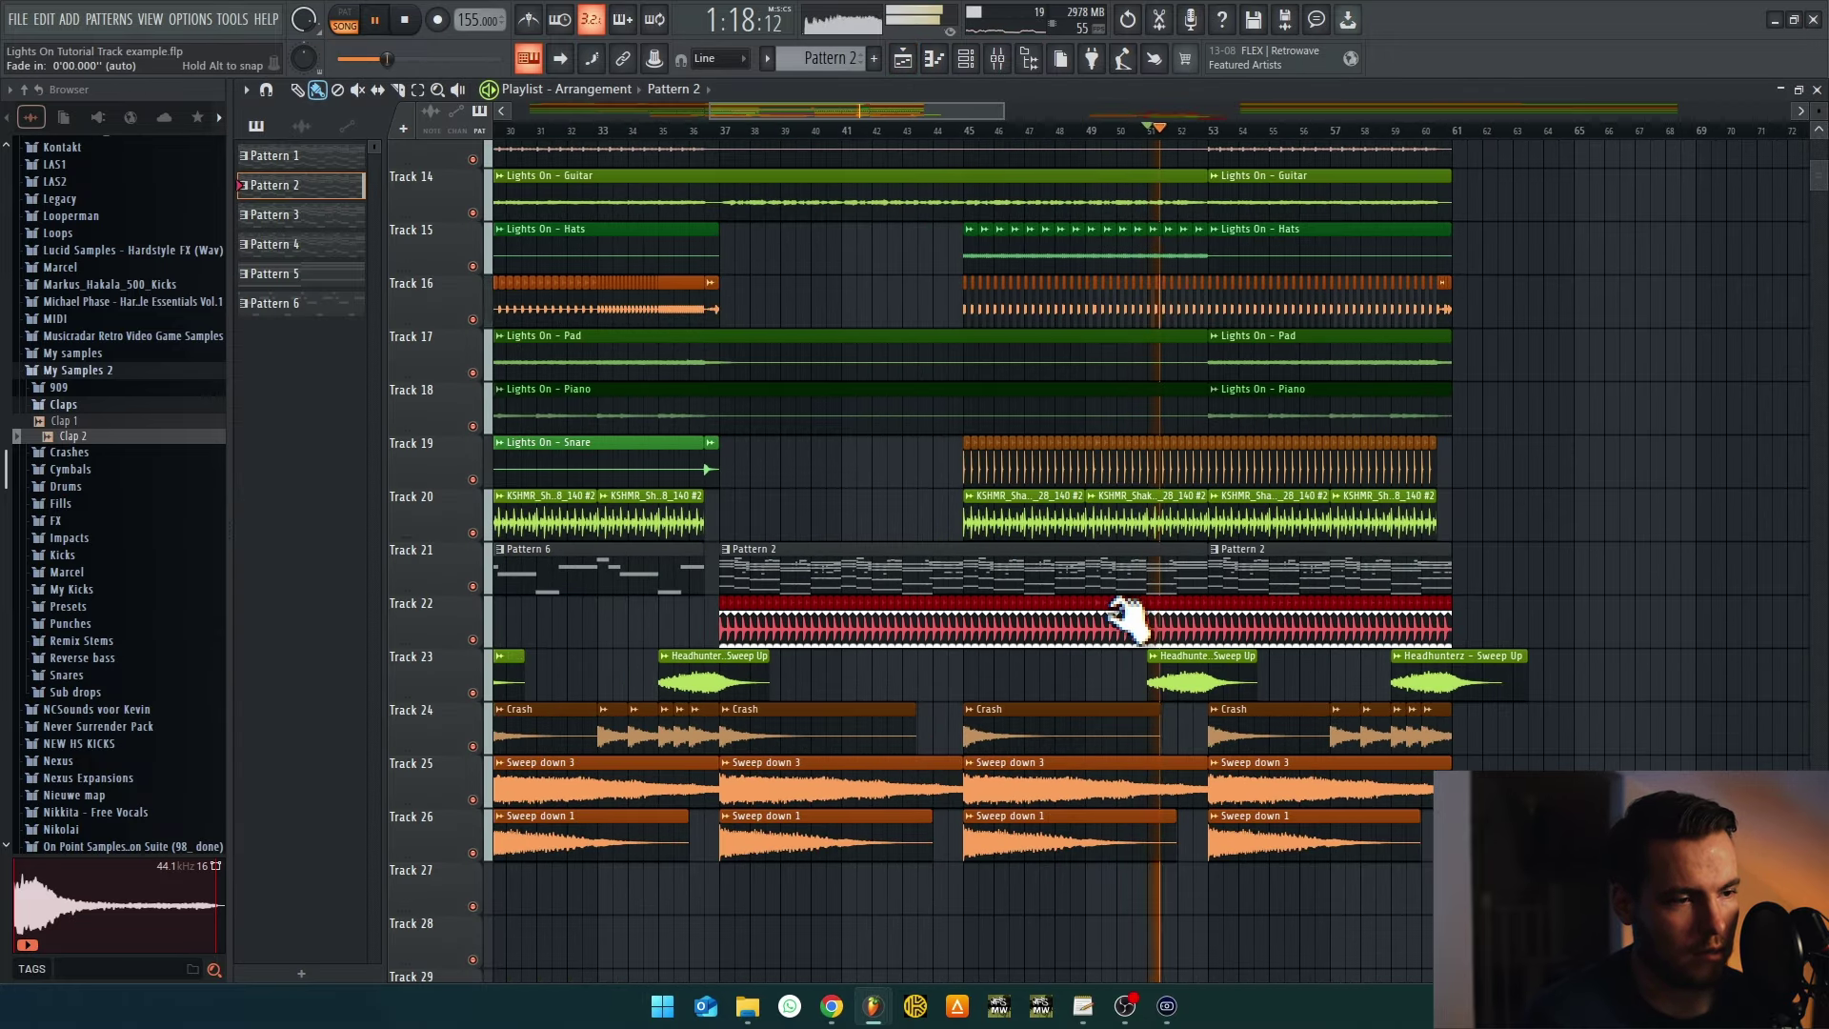
pyautogui.click(966, 60)
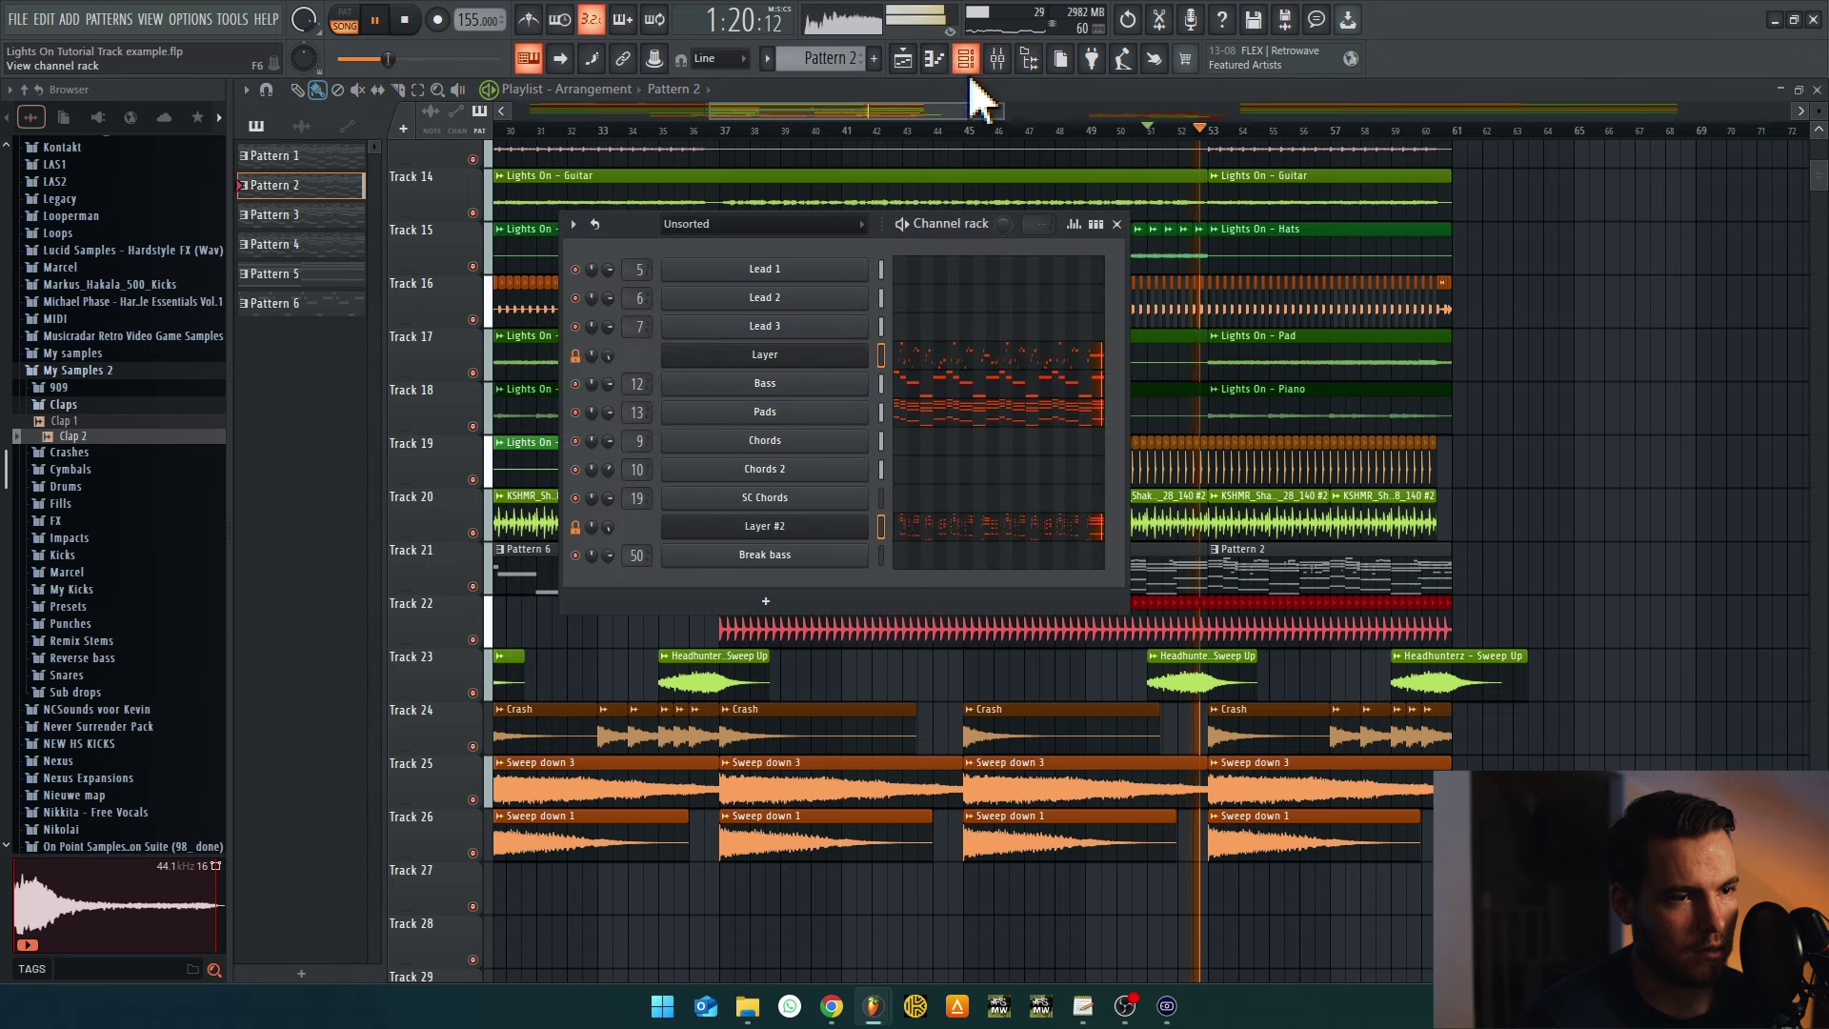
pyautogui.press('F6')
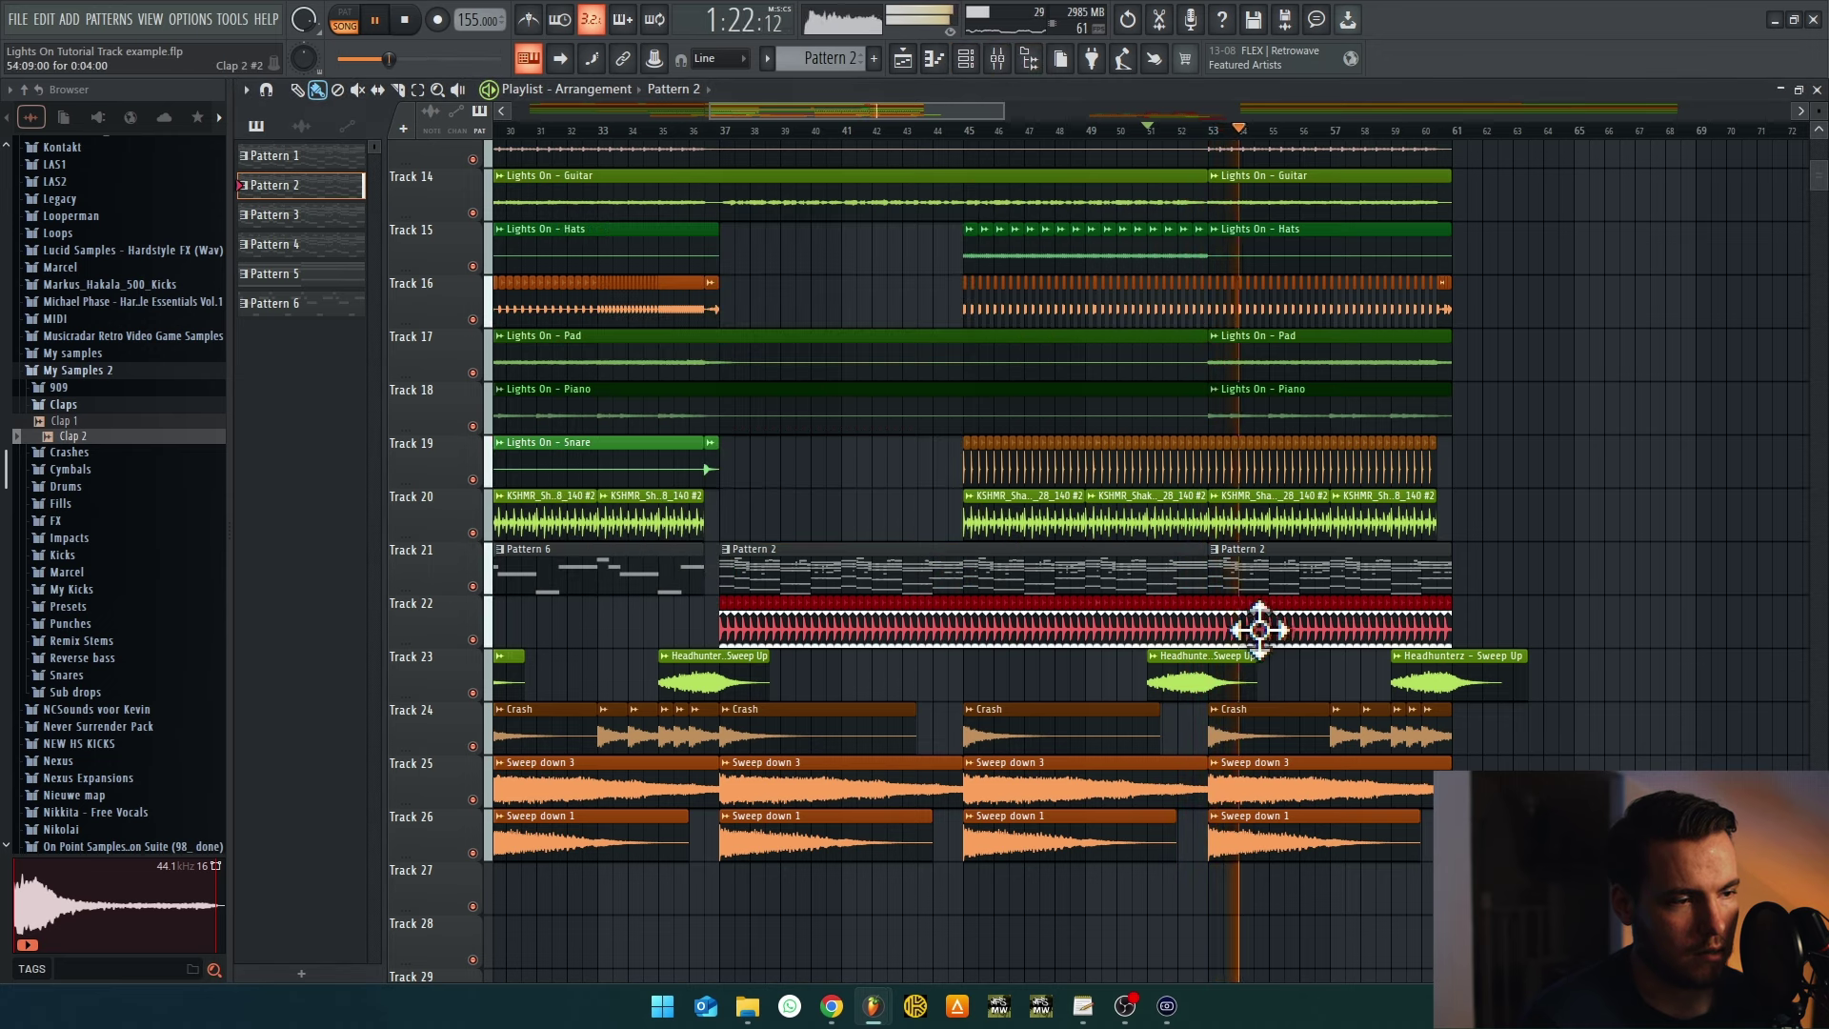
# Make the Pattern 2 clip at bar 53 on Track 21 unique and remove its Layer and Layer #2 notes
pyautogui.press('space')
pyautogui.rightClick(1216, 563)
pyautogui.click(1258, 713)
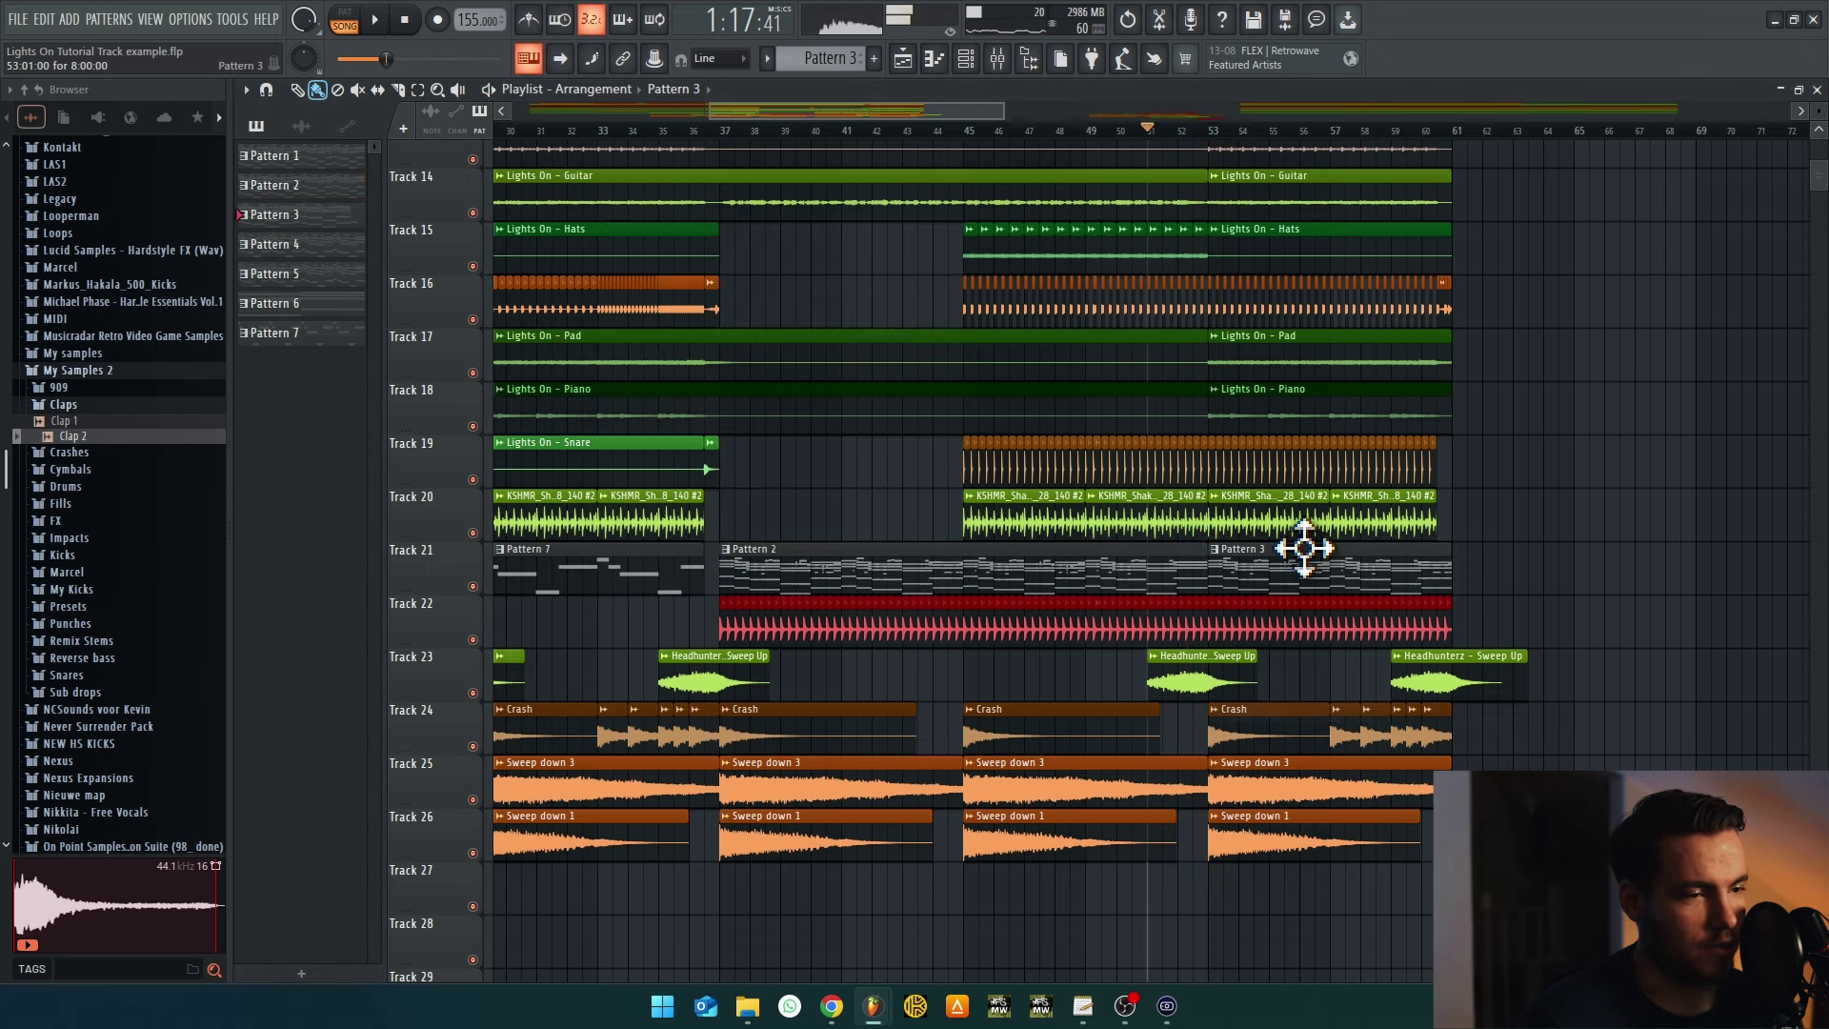
pyautogui.doubleClick(1305, 548)
pyautogui.click(966, 60)
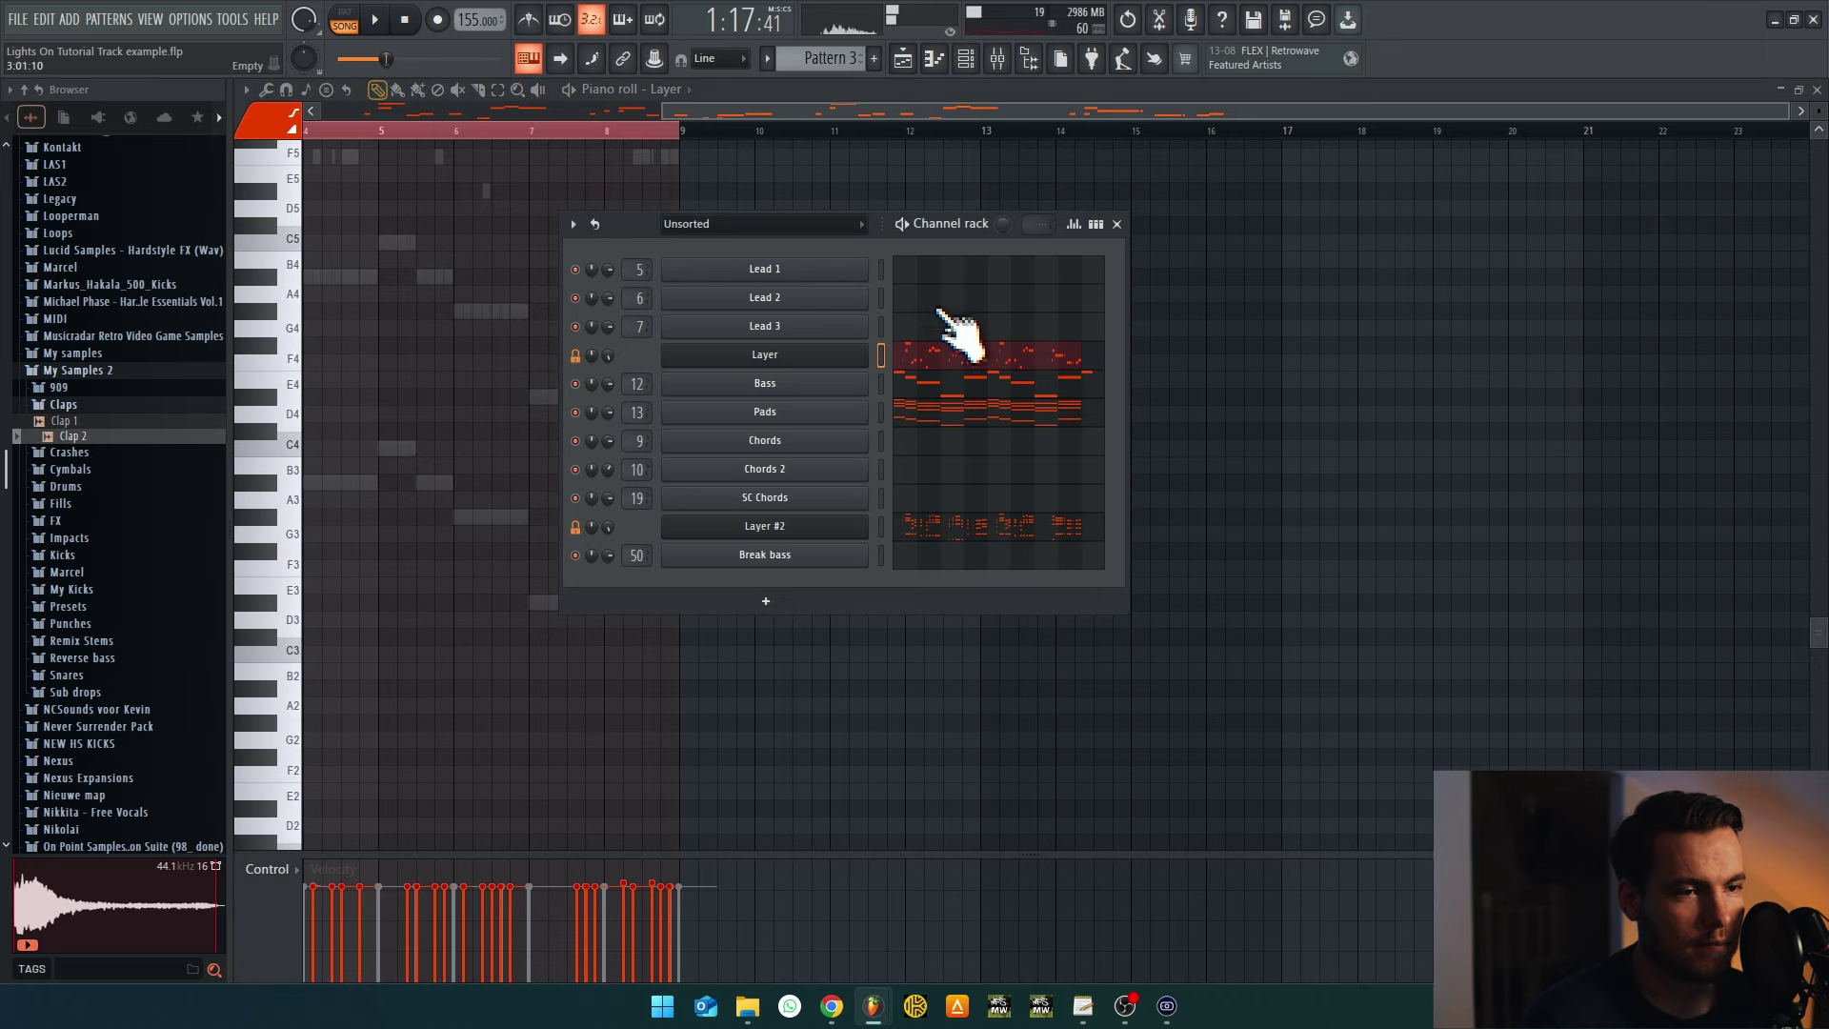
pyautogui.press('space')
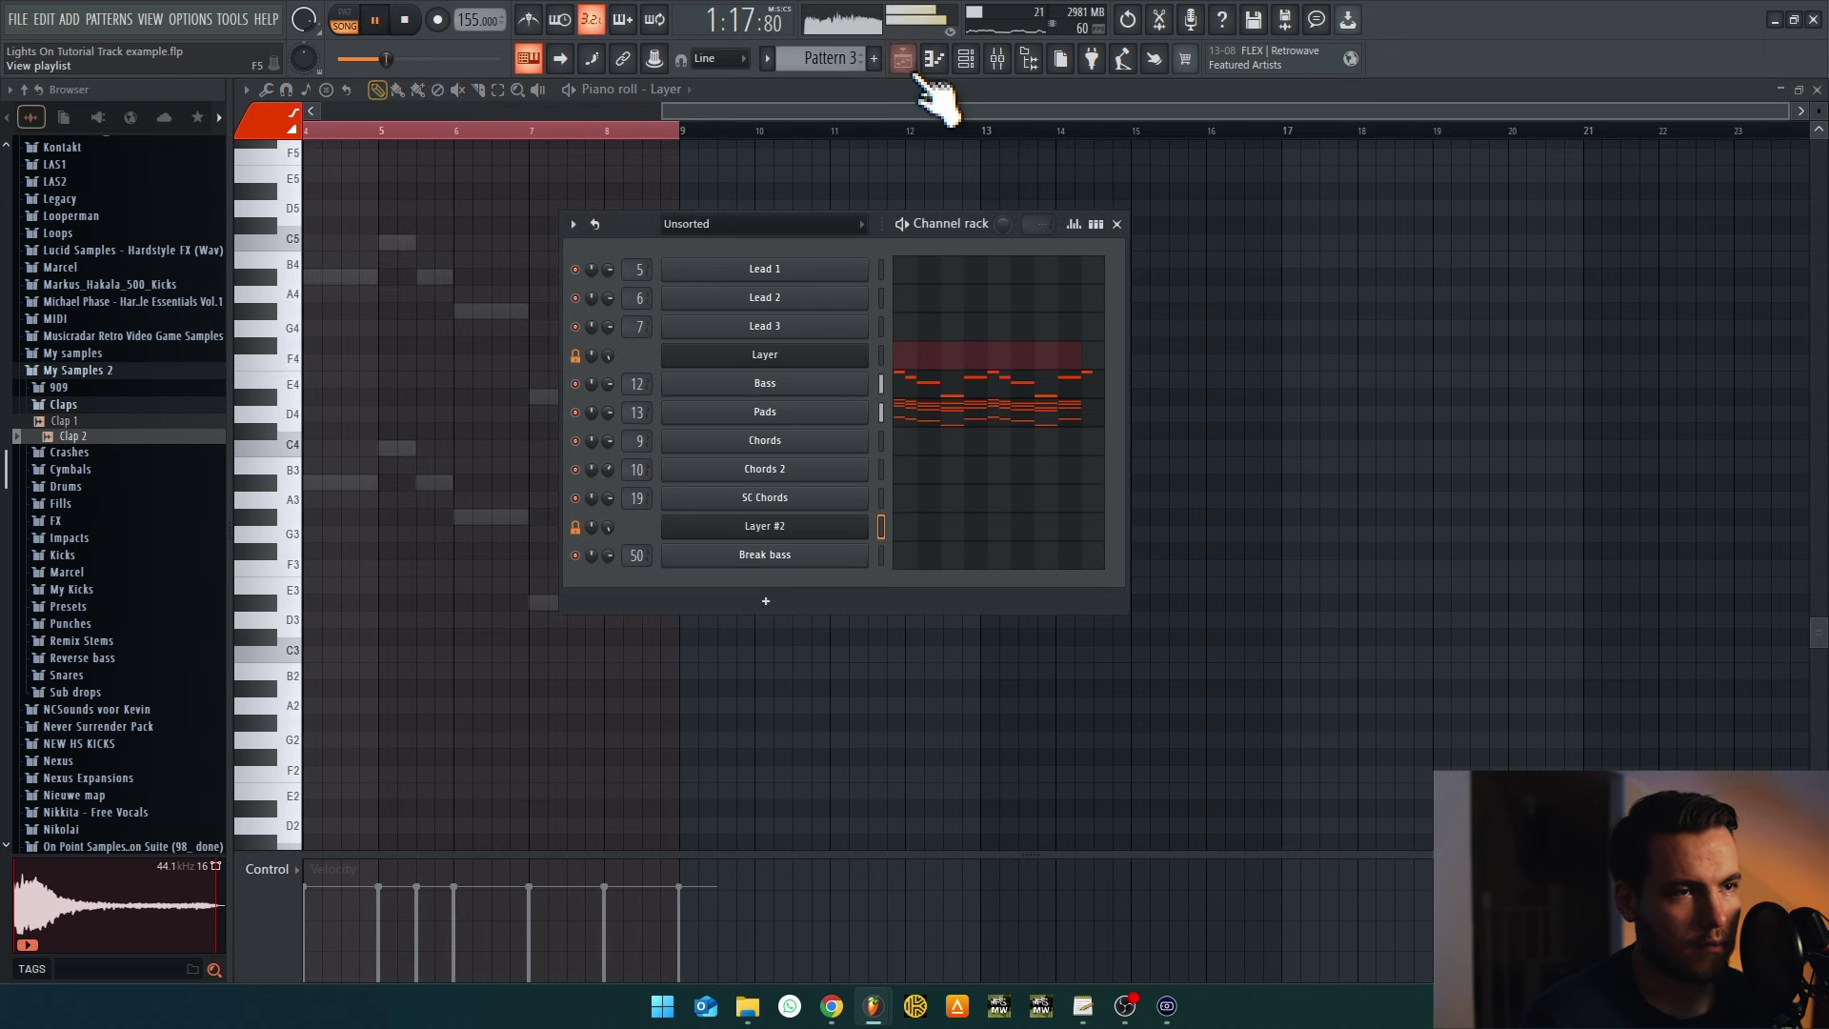
pyautogui.click(902, 59)
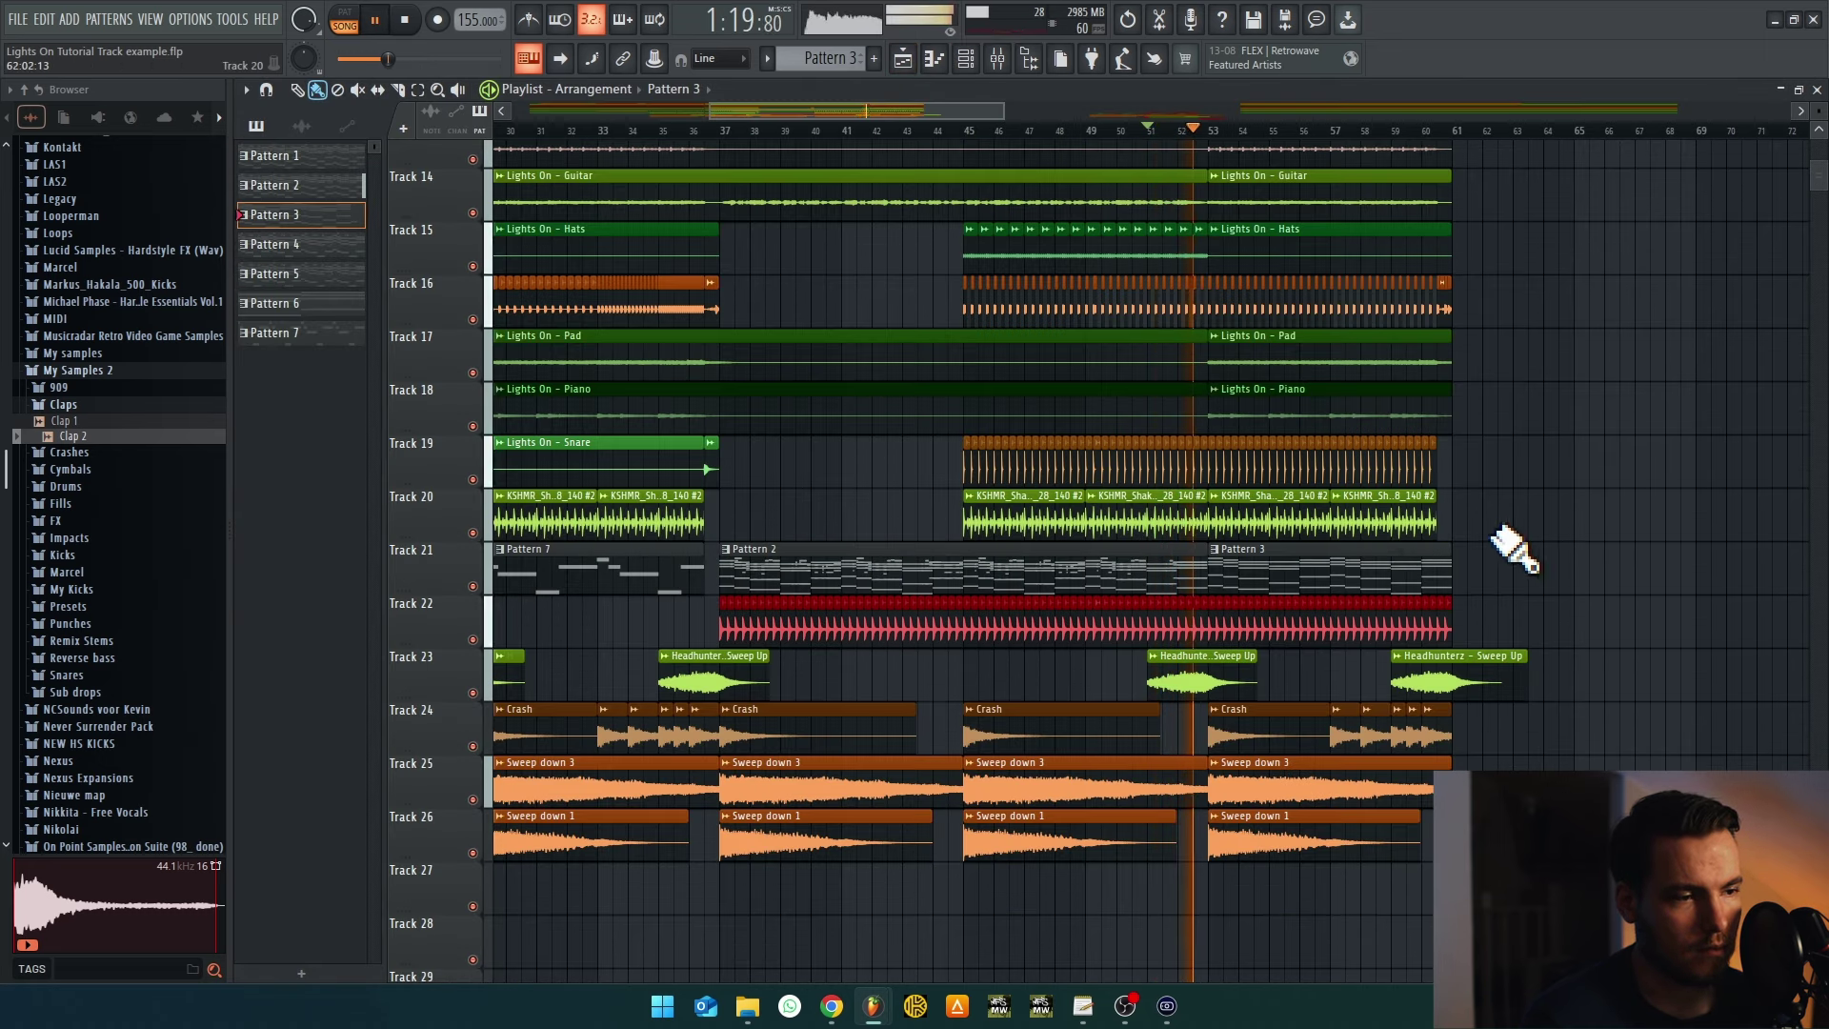
# Fill the gaps between the kicks on Track 16 from bar 57 with copied kick clips to double their rate
pyautogui.moveTo(1572, 553); pyautogui.dragTo(1666, 518)
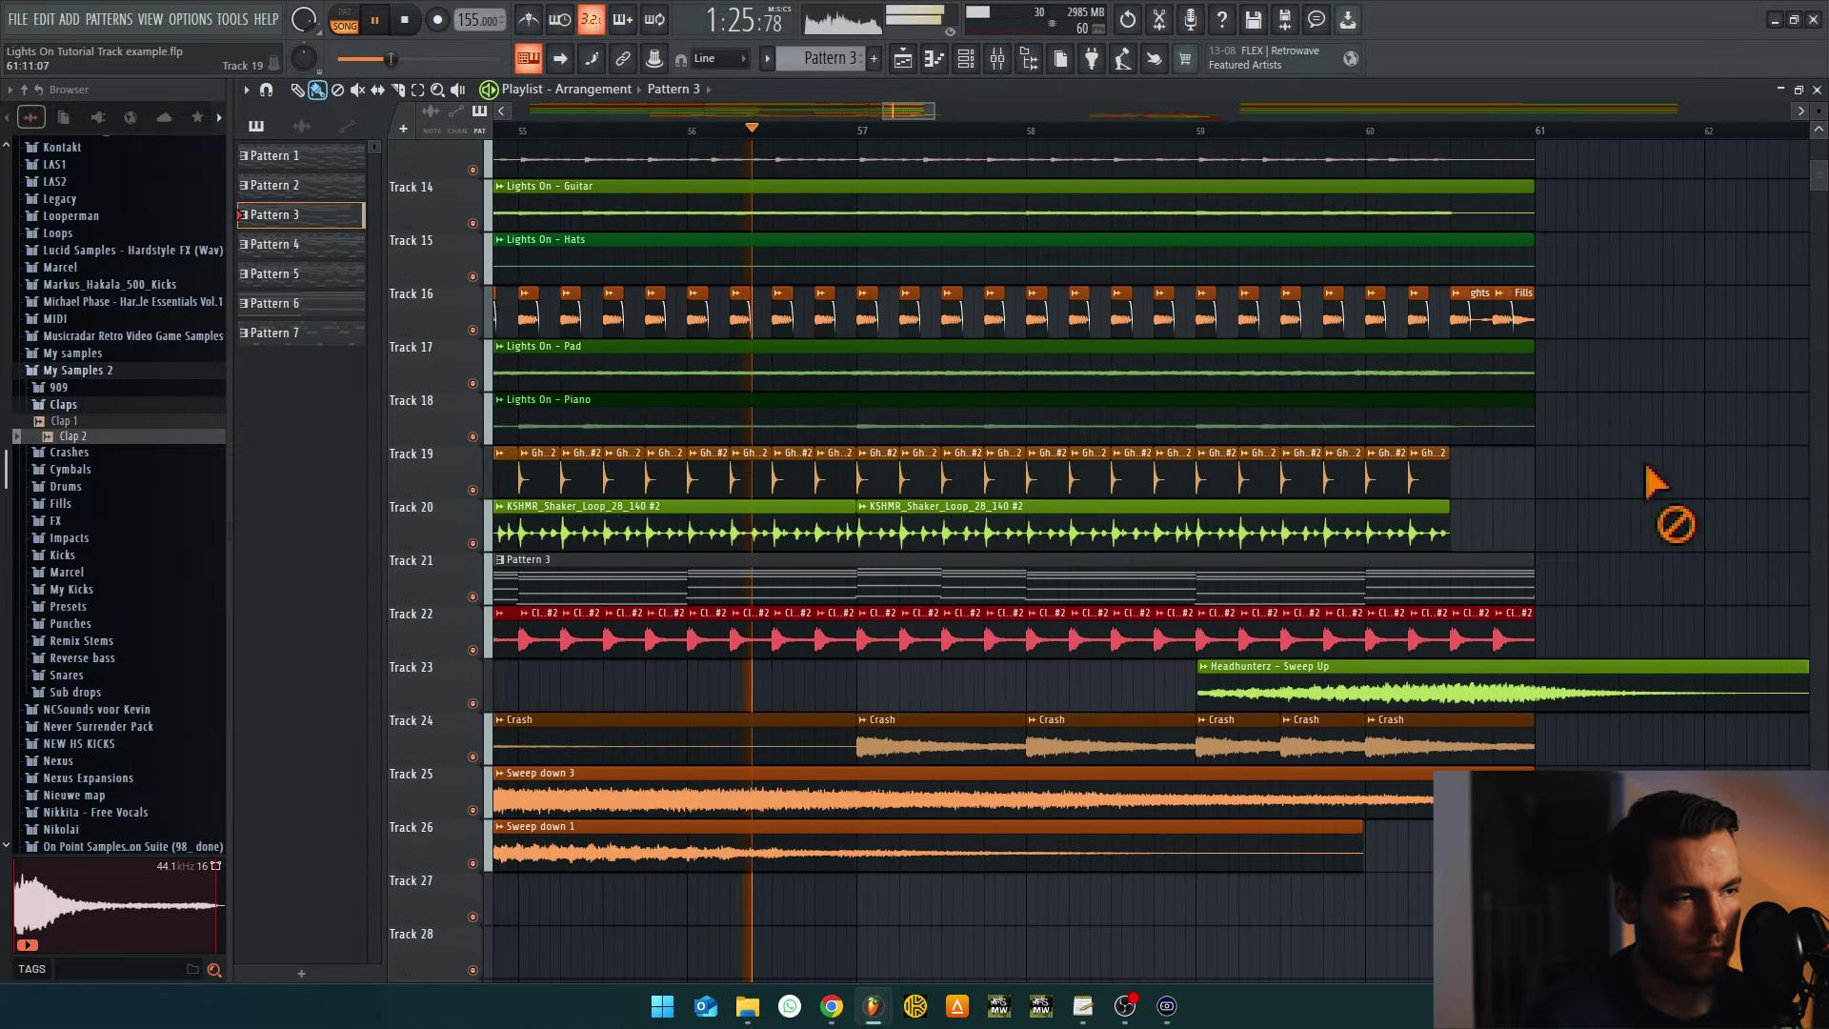
pyautogui.press('space')
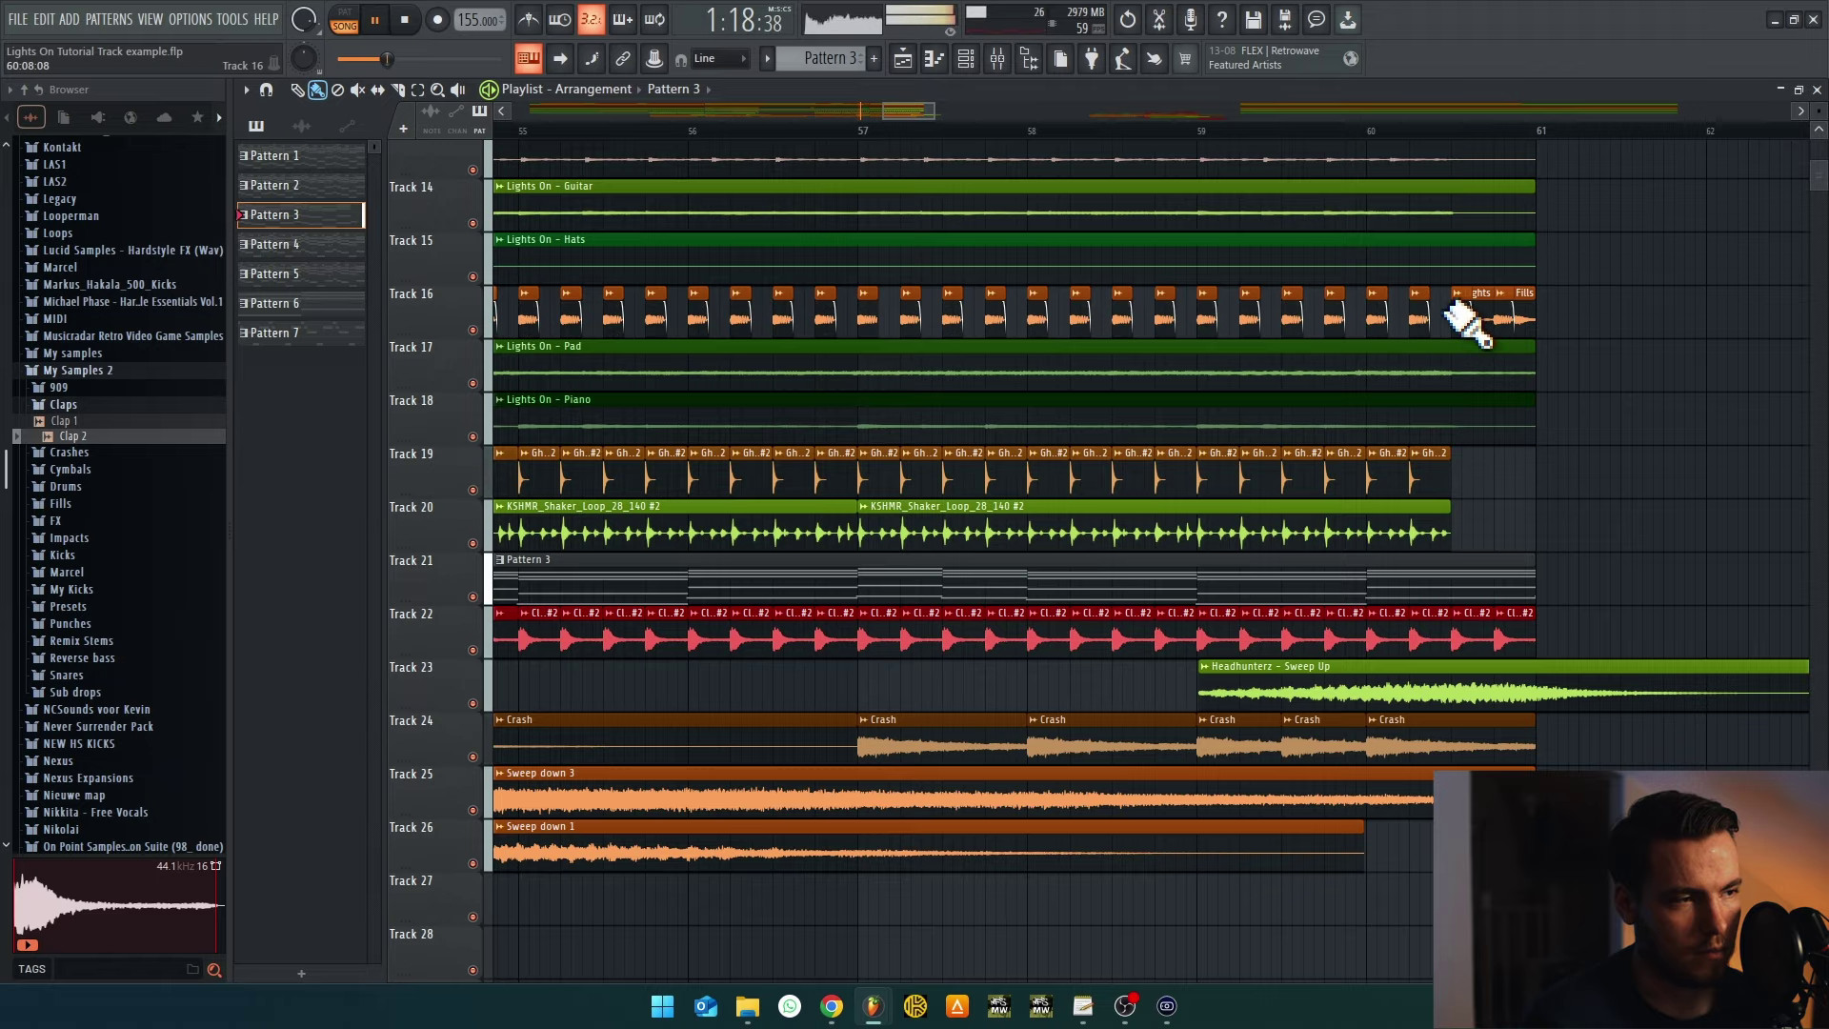
pyautogui.moveTo(1467, 319)
pyautogui.mouseDown()
pyautogui.moveTo(870, 318)
pyautogui.moveTo(1021, 483)
pyautogui.moveTo(775, 654)
pyautogui.moveTo(931, 613)
pyautogui.moveTo(1006, 524)
pyautogui.mouseUp()
pyautogui.scroll(3, 862, 319)
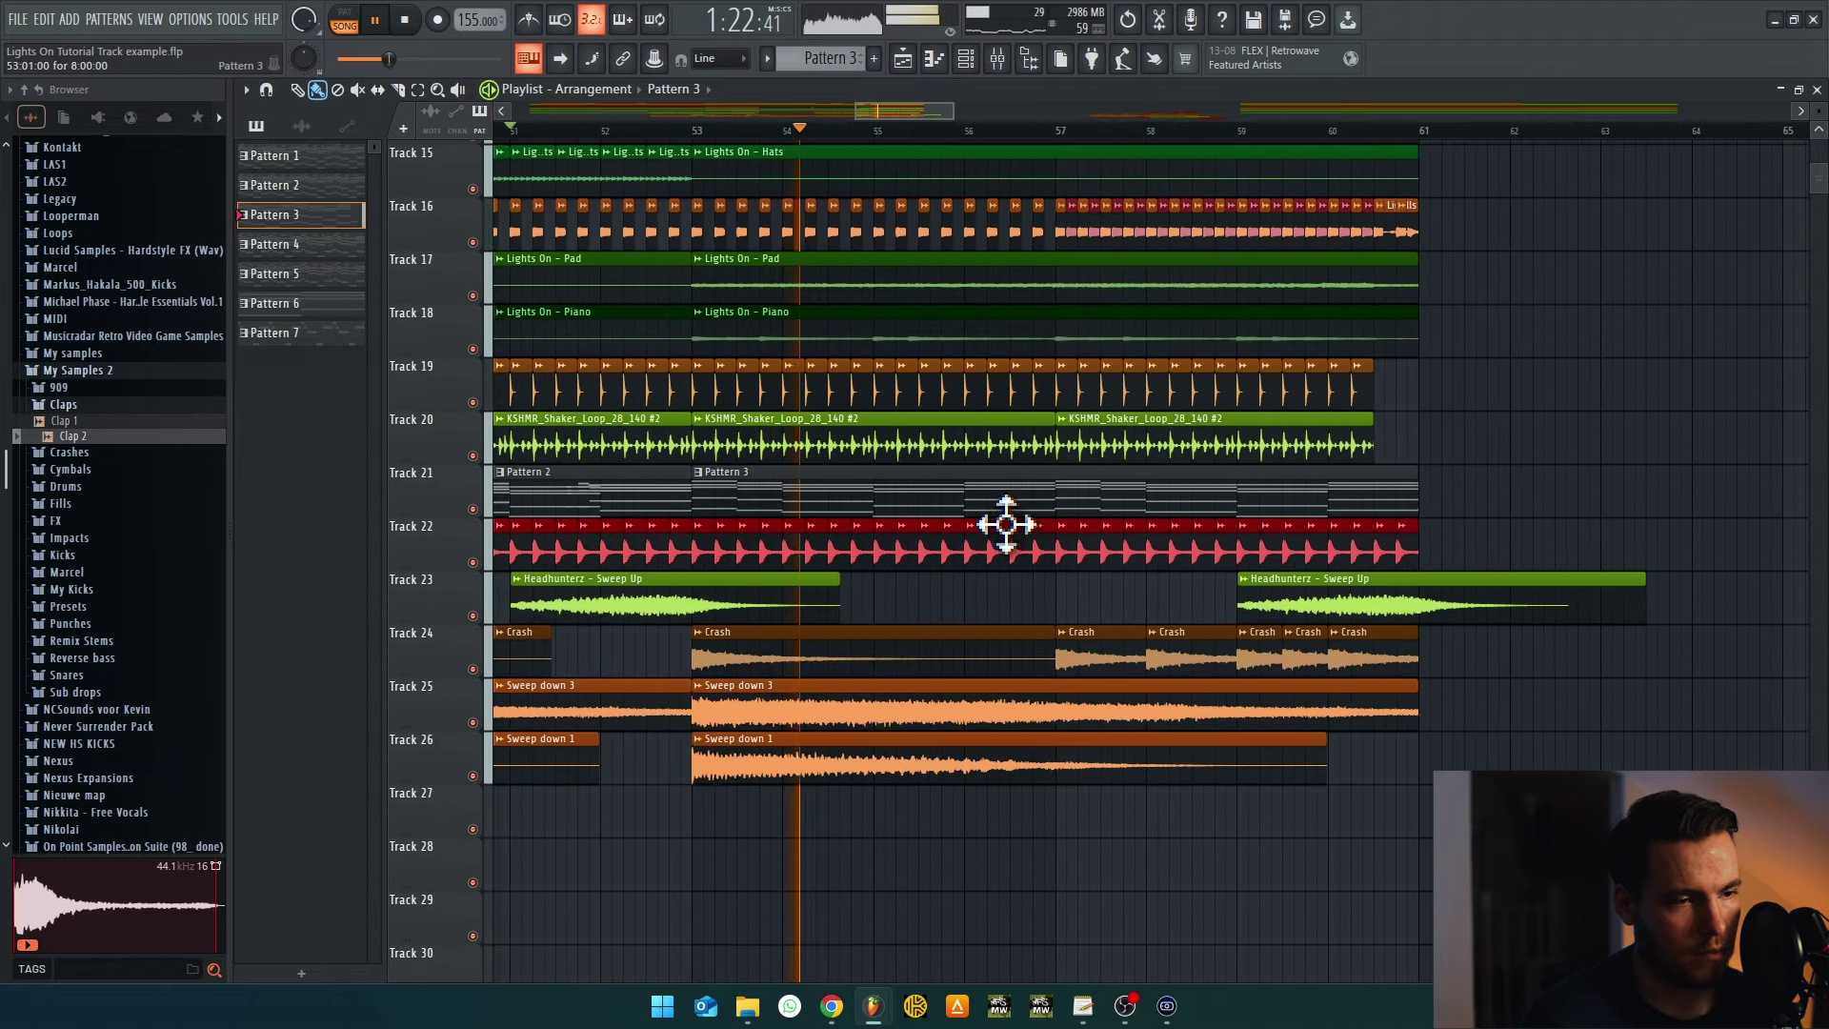
pyautogui.moveTo(1212, 472); pyautogui.dragTo(1613, 486)
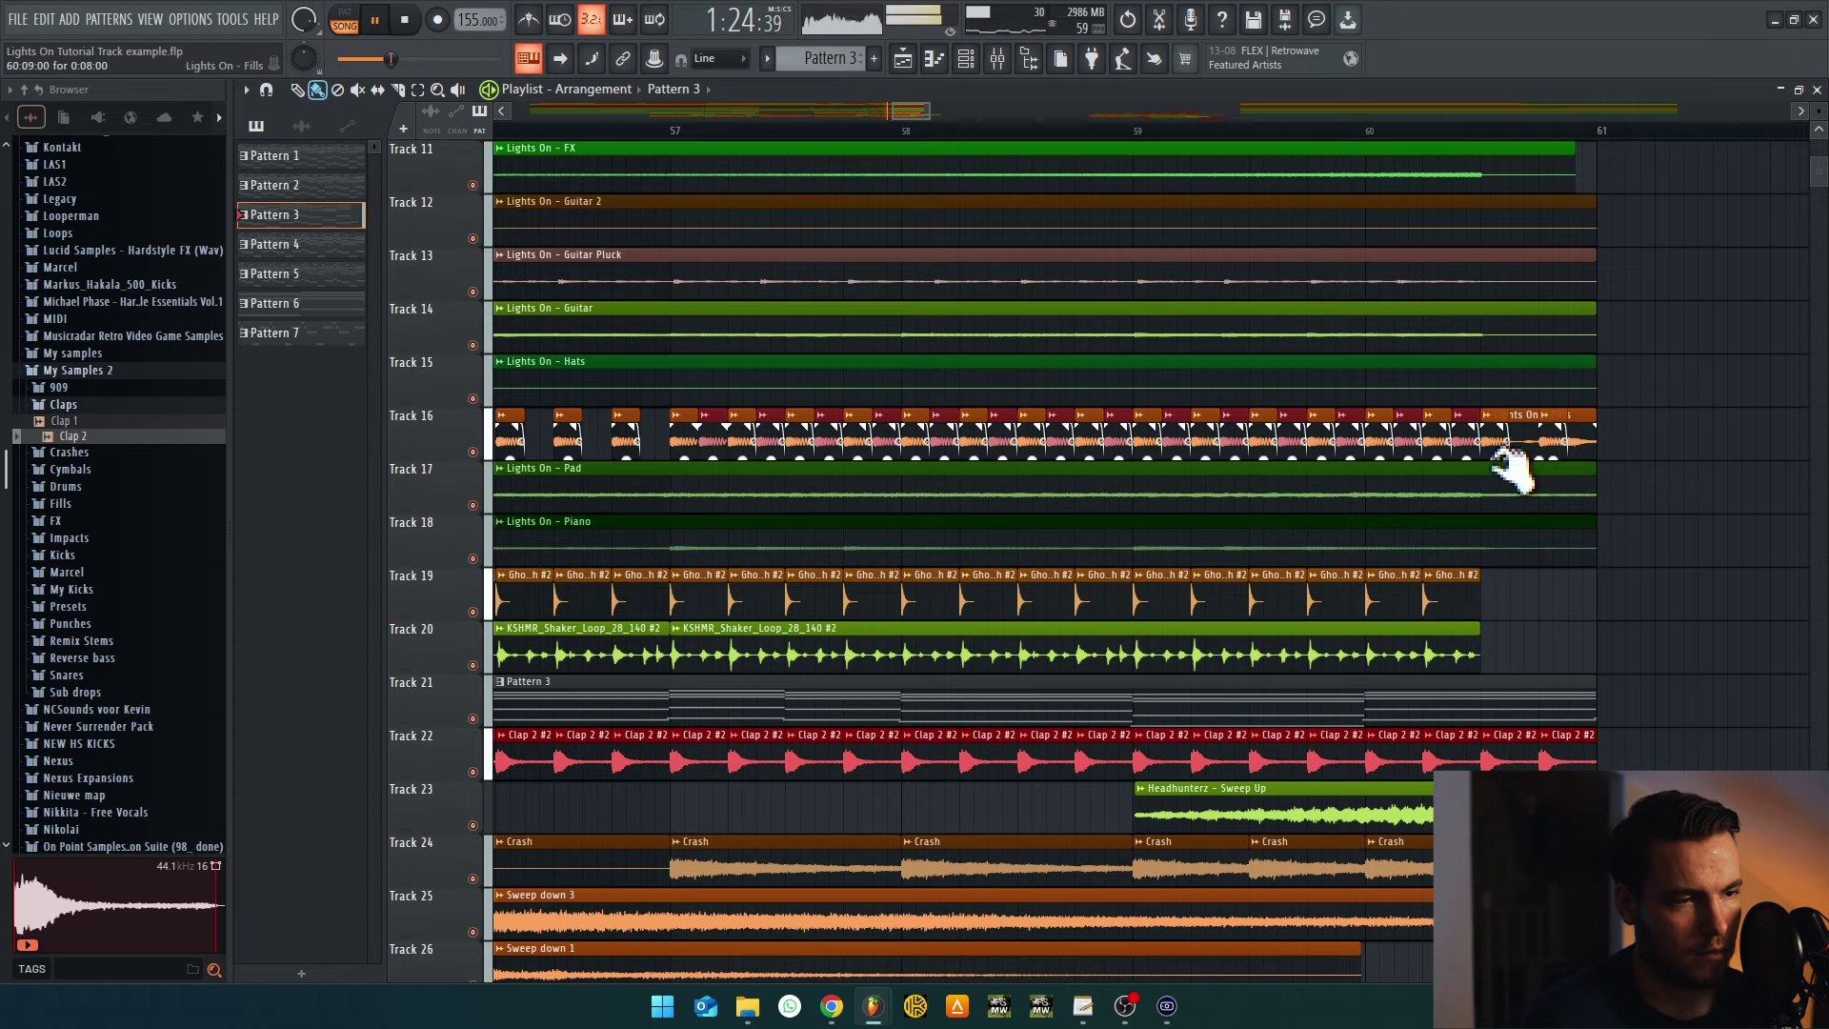
# Move the Lights On - Fills clip before bar 61 to Track 19 and double the kick rate again in bar 59 on Track 16
pyautogui.moveTo(992, 488); pyautogui.dragTo(1267, 472)
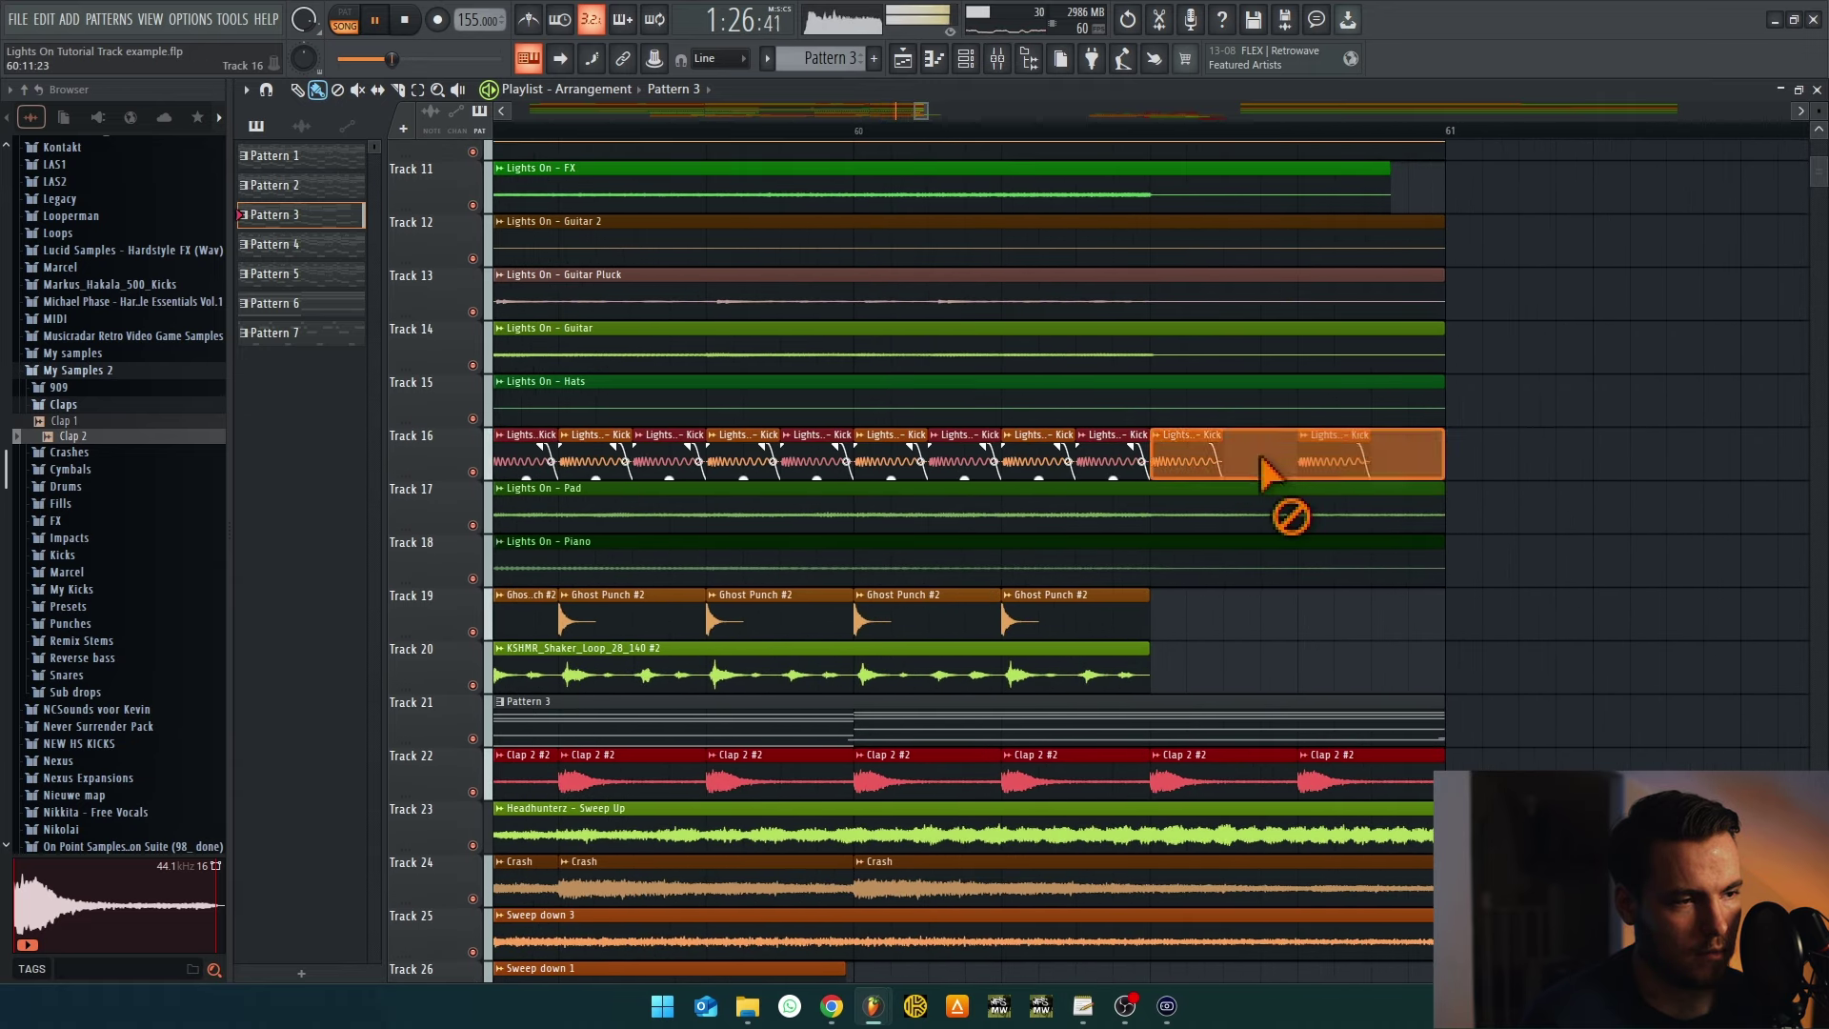
pyautogui.moveTo(1426, 455); pyautogui.dragTo(969, 540)
pyautogui.moveTo(1420, 458)
pyautogui.mouseDown()
pyautogui.moveTo(1184, 499)
pyautogui.moveTo(1274, 464)
pyautogui.moveTo(1572, 507)
pyautogui.moveTo(1214, 462)
pyautogui.mouseUp()
pyautogui.press('space')
pyautogui.scroll(2, 1210, 464)
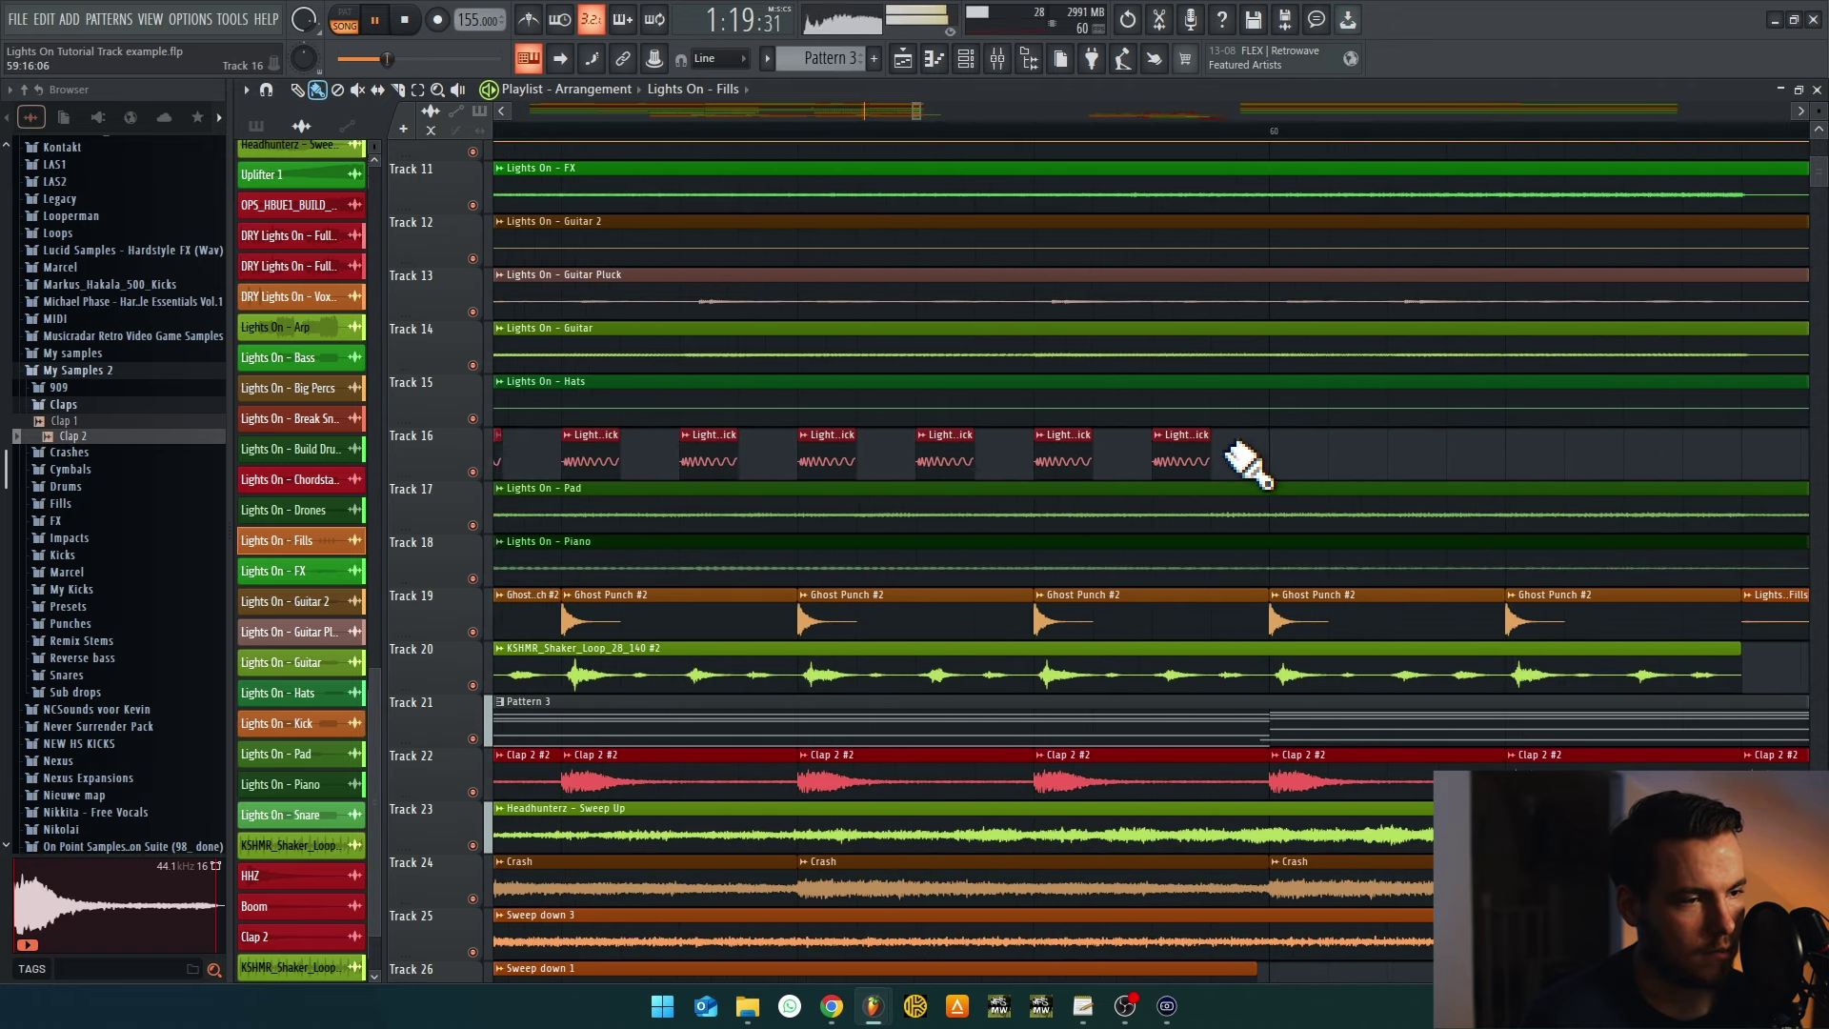
pyautogui.scroll(-4, 1242, 462)
pyautogui.click(1299, 482)
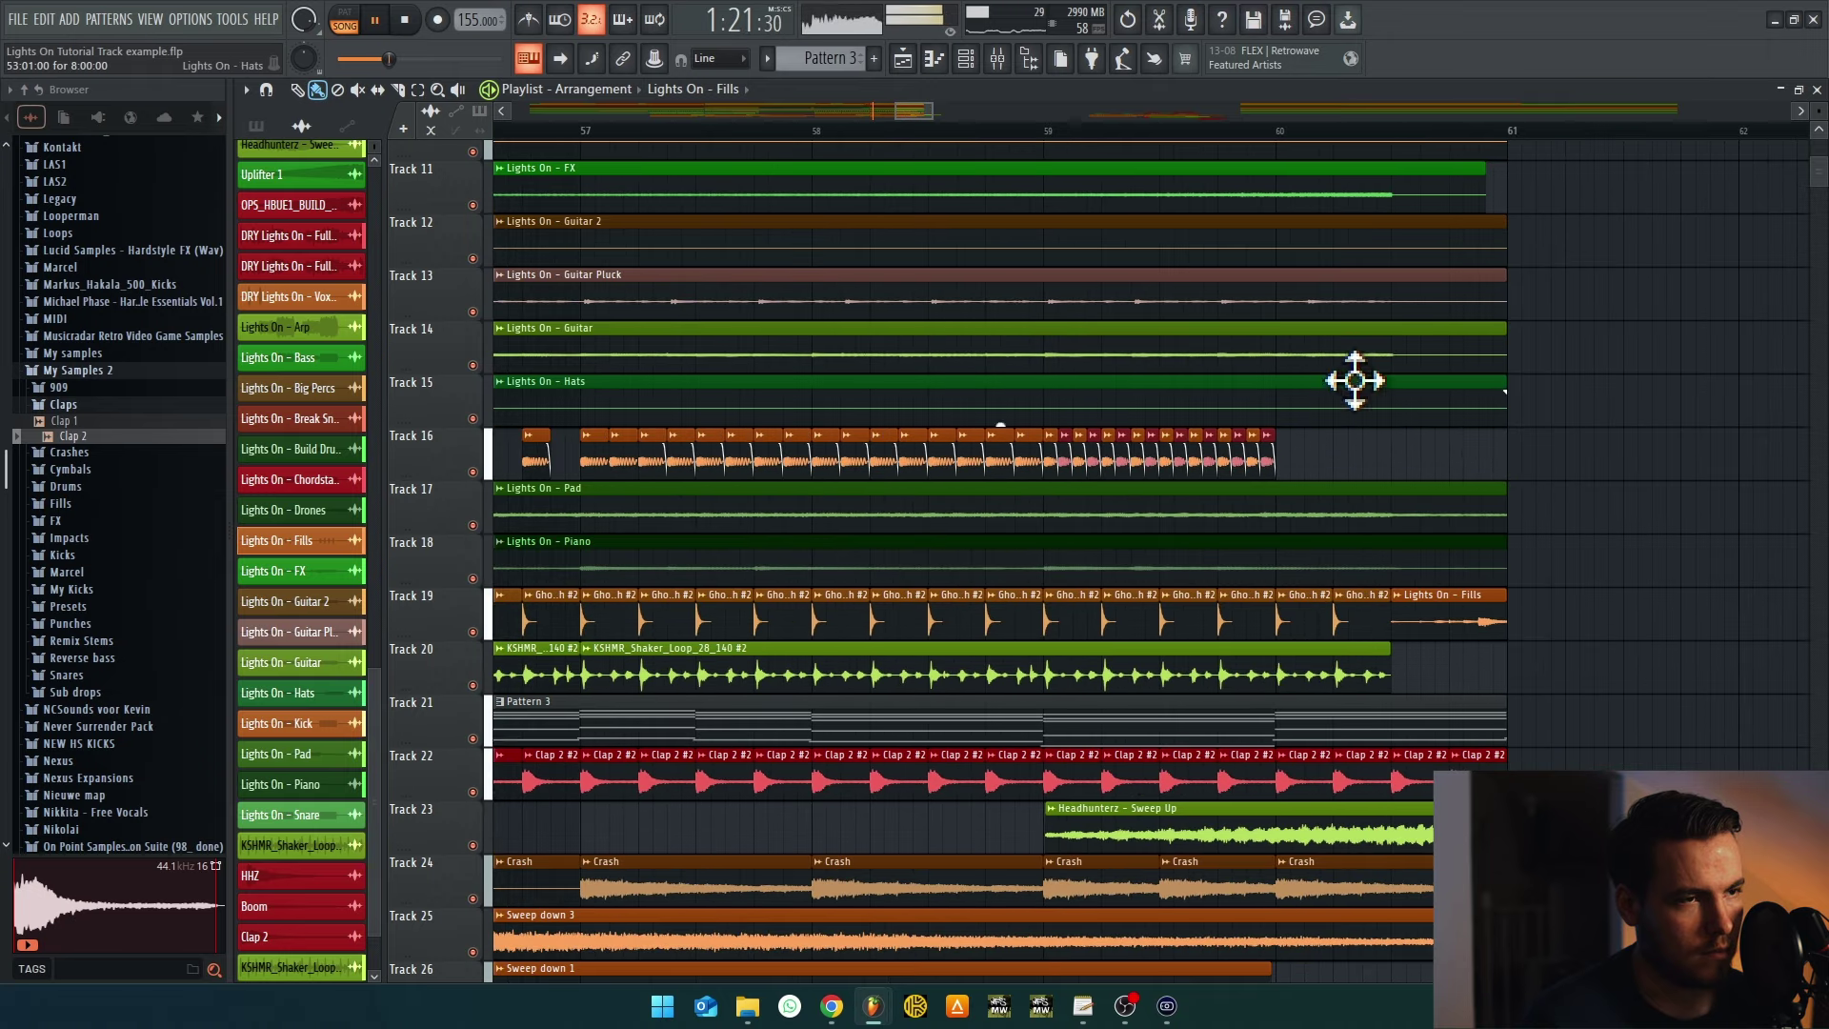
# Continue the fast kick clips on Track 16 through bar 60, leaving the last half bar before bar 61 empty
pyautogui.click(1016, 131)
pyautogui.scroll(3, 1347, 490)
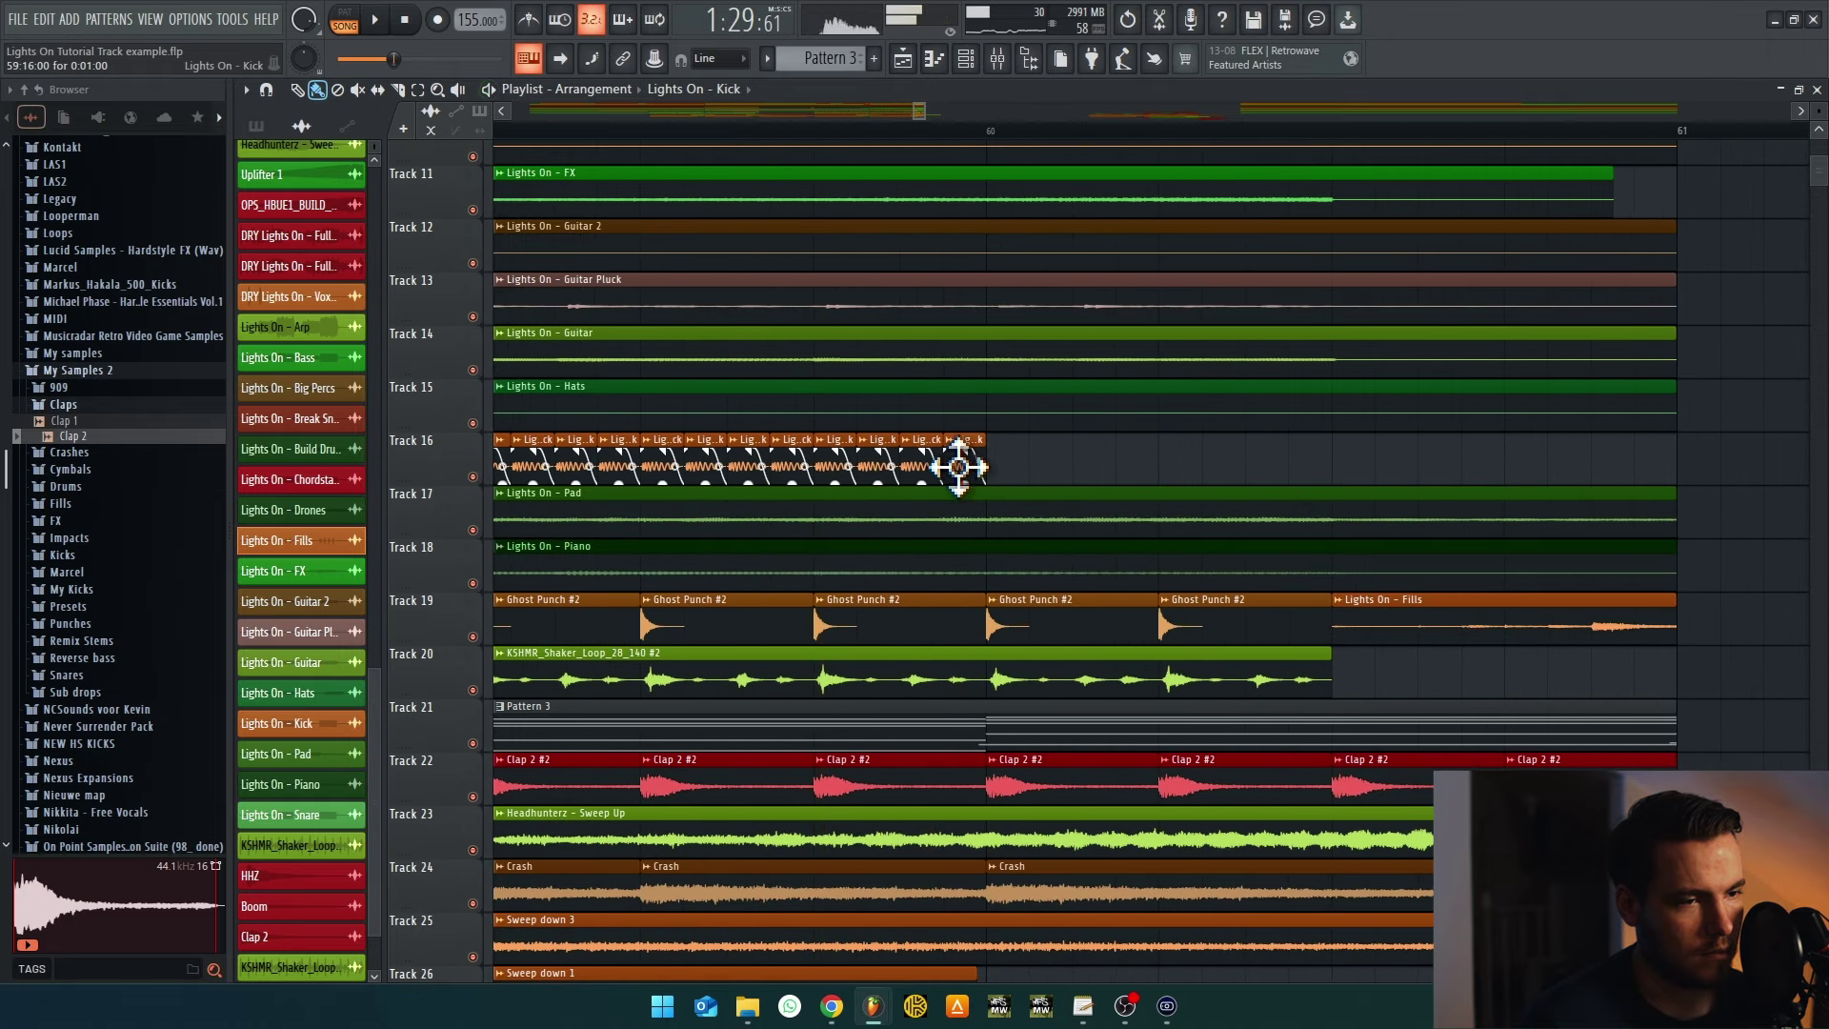
pyautogui.scroll(2, 972, 476)
pyautogui.scroll(-5, 1001, 481)
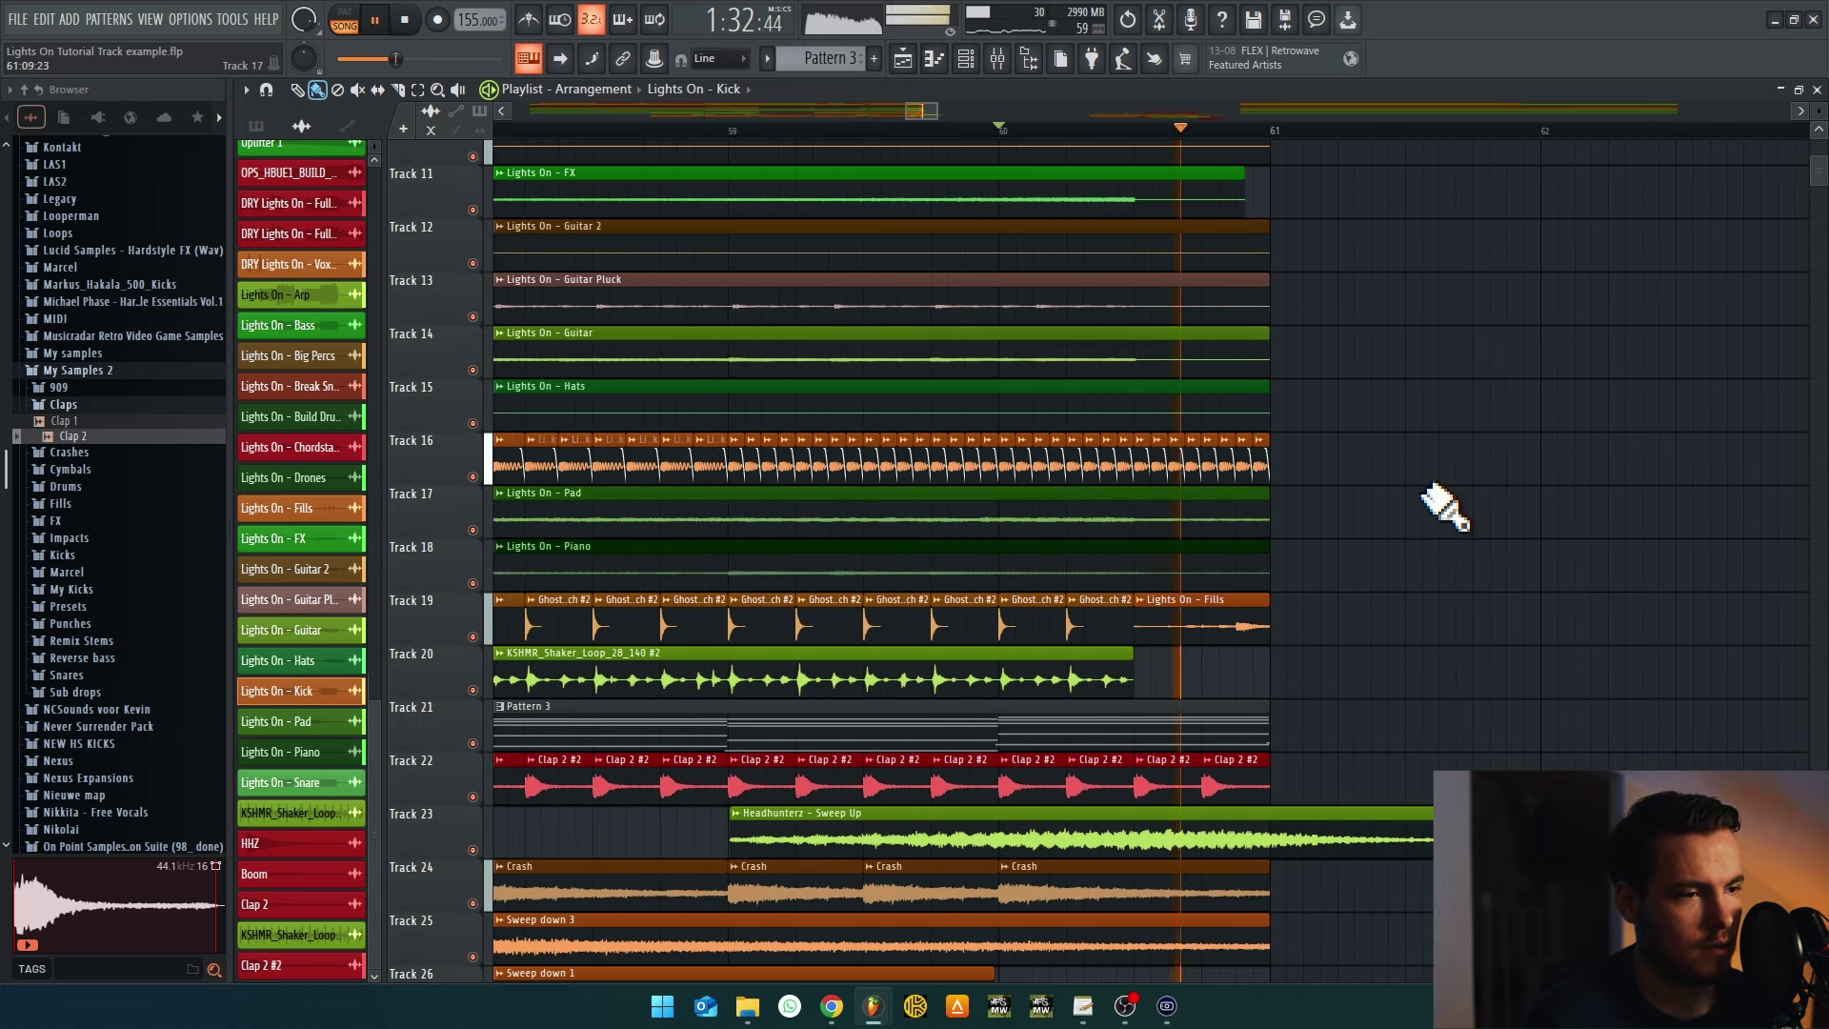
pyautogui.scroll(2, 1152, 494)
pyautogui.rightClick(1138, 462)
pyautogui.scroll(-5, 1581, 571)
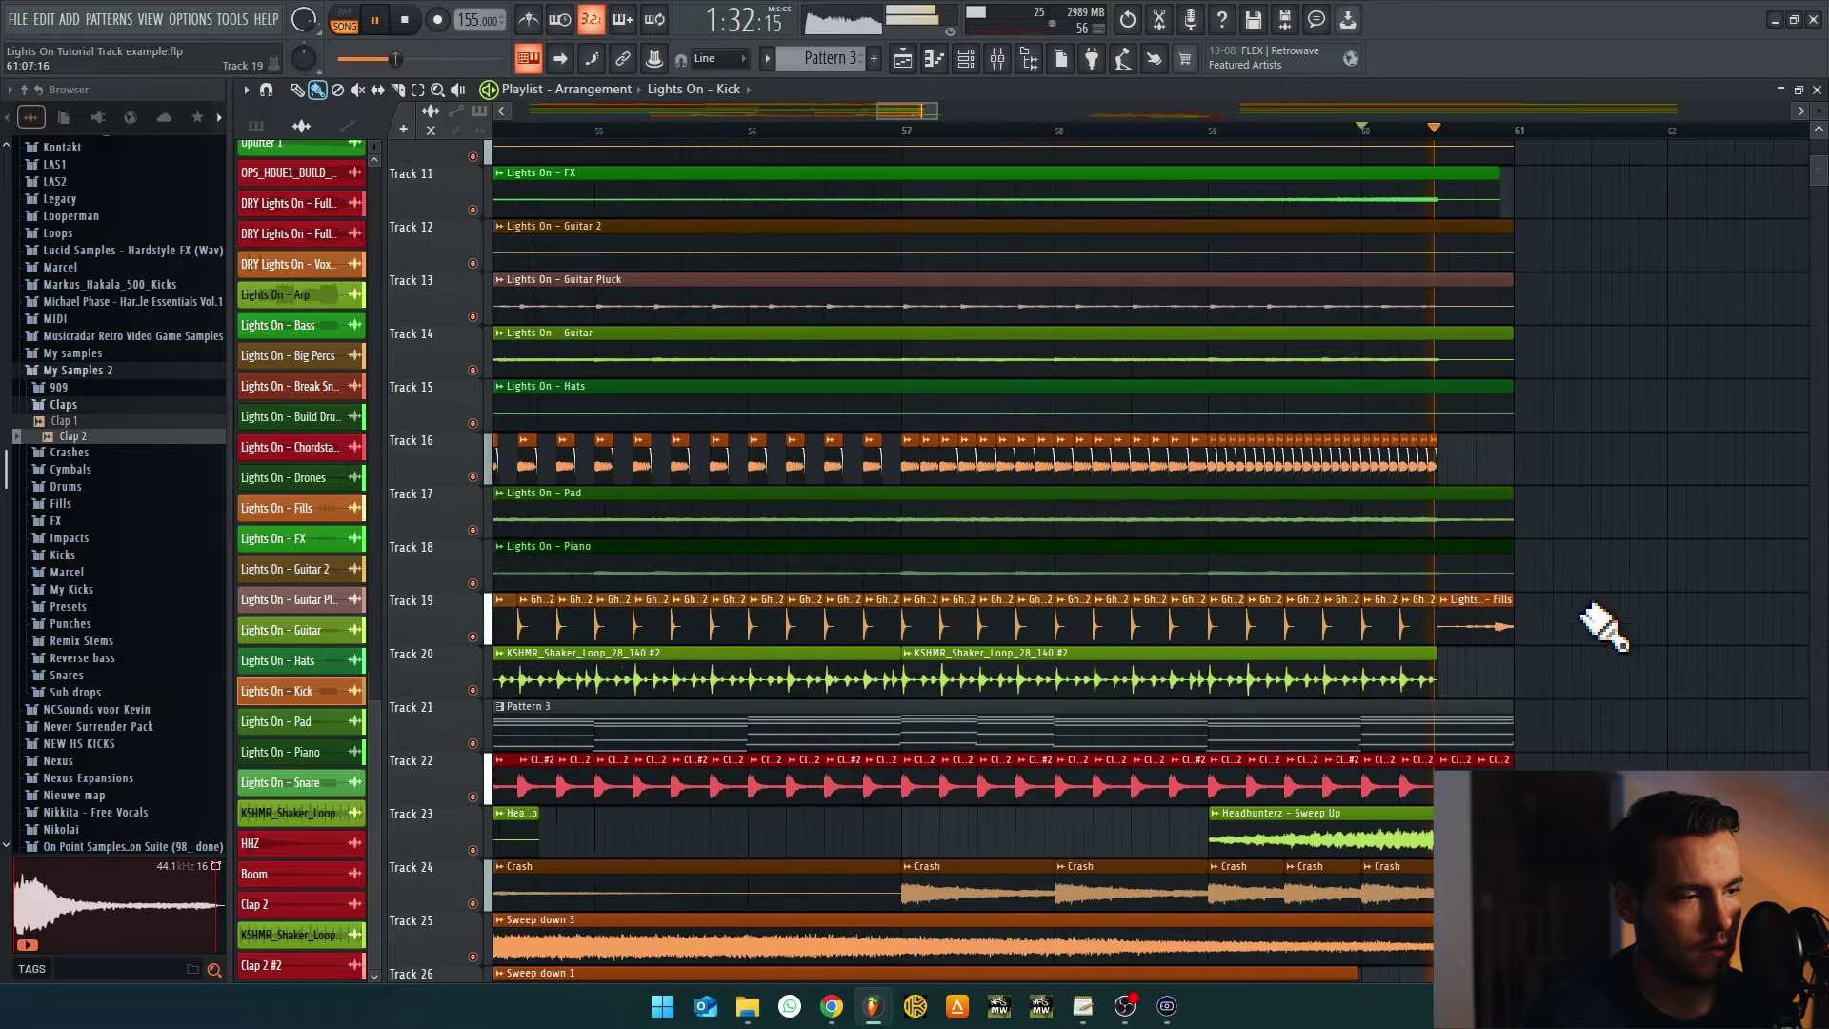
# Shorten the Pattern 3 clip to end half a bar before bar 61 and fill that gap on Track 20 with a Lights On - Snare clip
pyautogui.press('space')
pyautogui.scroll(-2, 1610, 571)
pyautogui.moveTo(1500, 575); pyautogui.dragTo(1457, 575)
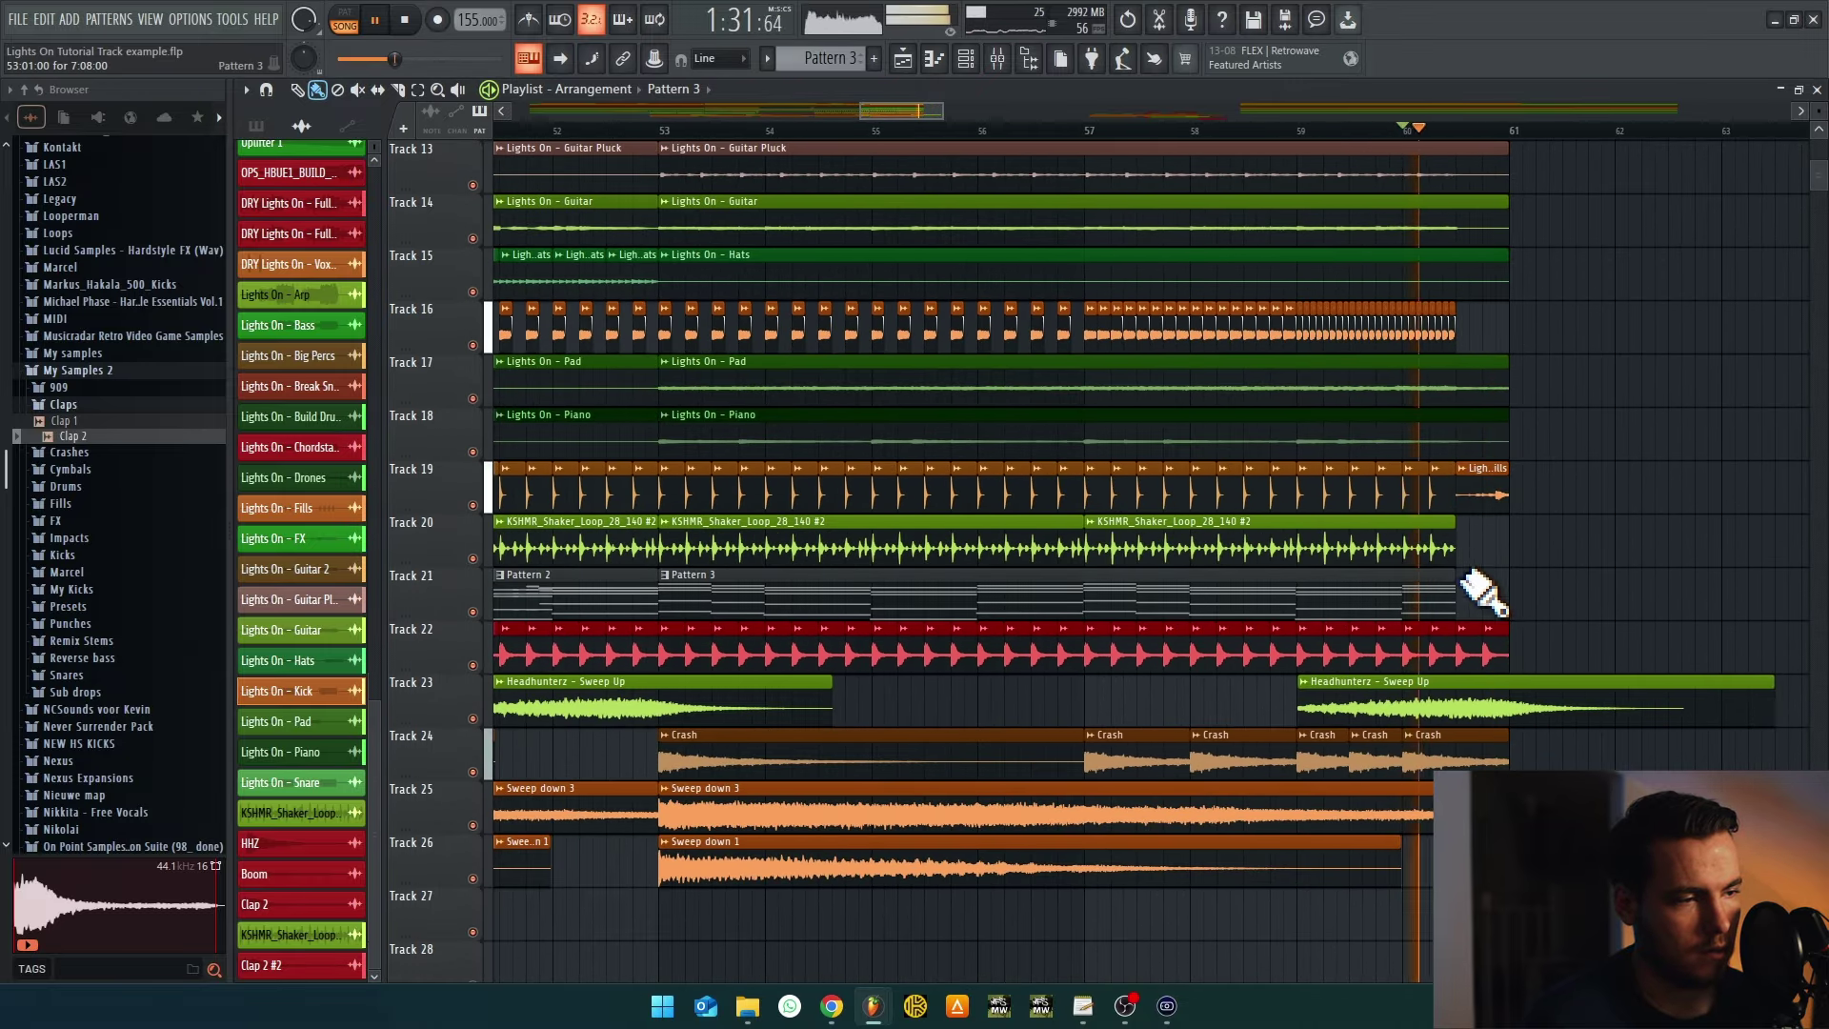
pyautogui.scroll(-5, 1715, 612)
pyautogui.scroll(1, 1701, 624)
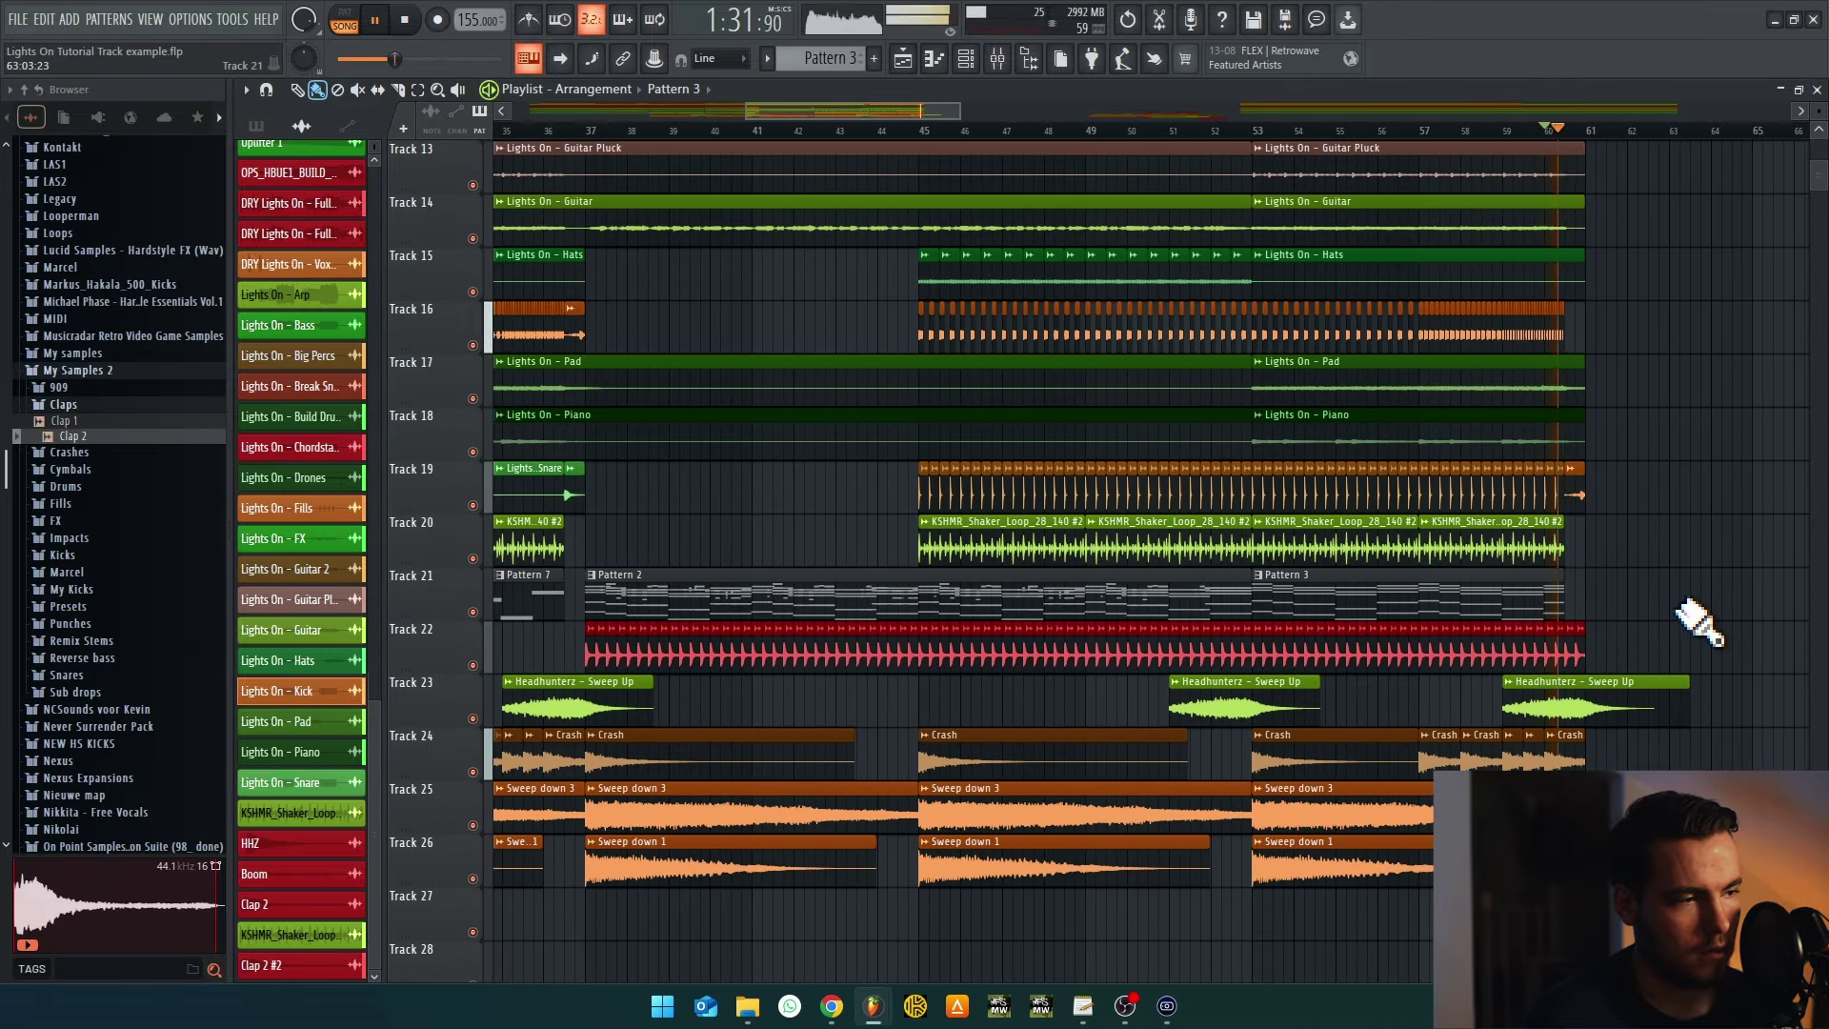
pyautogui.scroll(-2, 1700, 624)
pyautogui.press('space')
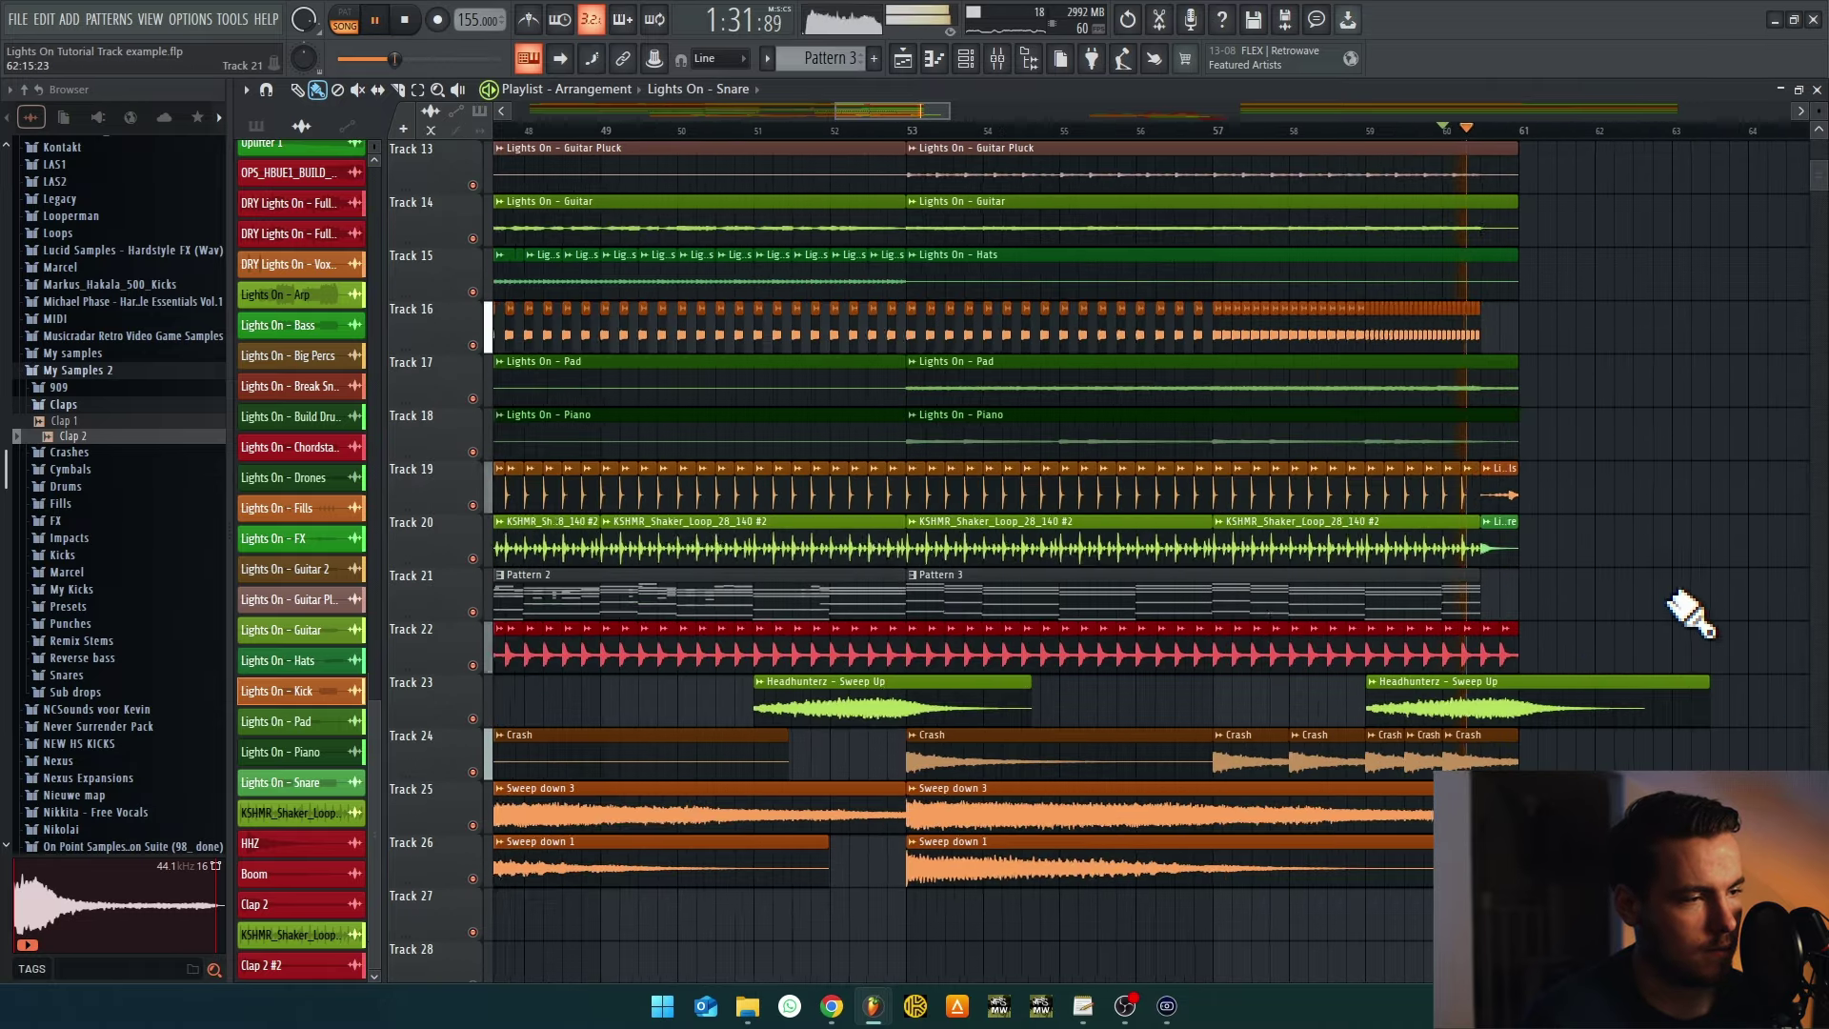
# Move the Pattern 4 section starting at bar 85, including its vocals, crashes, sweeps and risers, to bar 61
pyautogui.scroll(10, 1525, 585)
pyautogui.scroll(-5, 1401, 580)
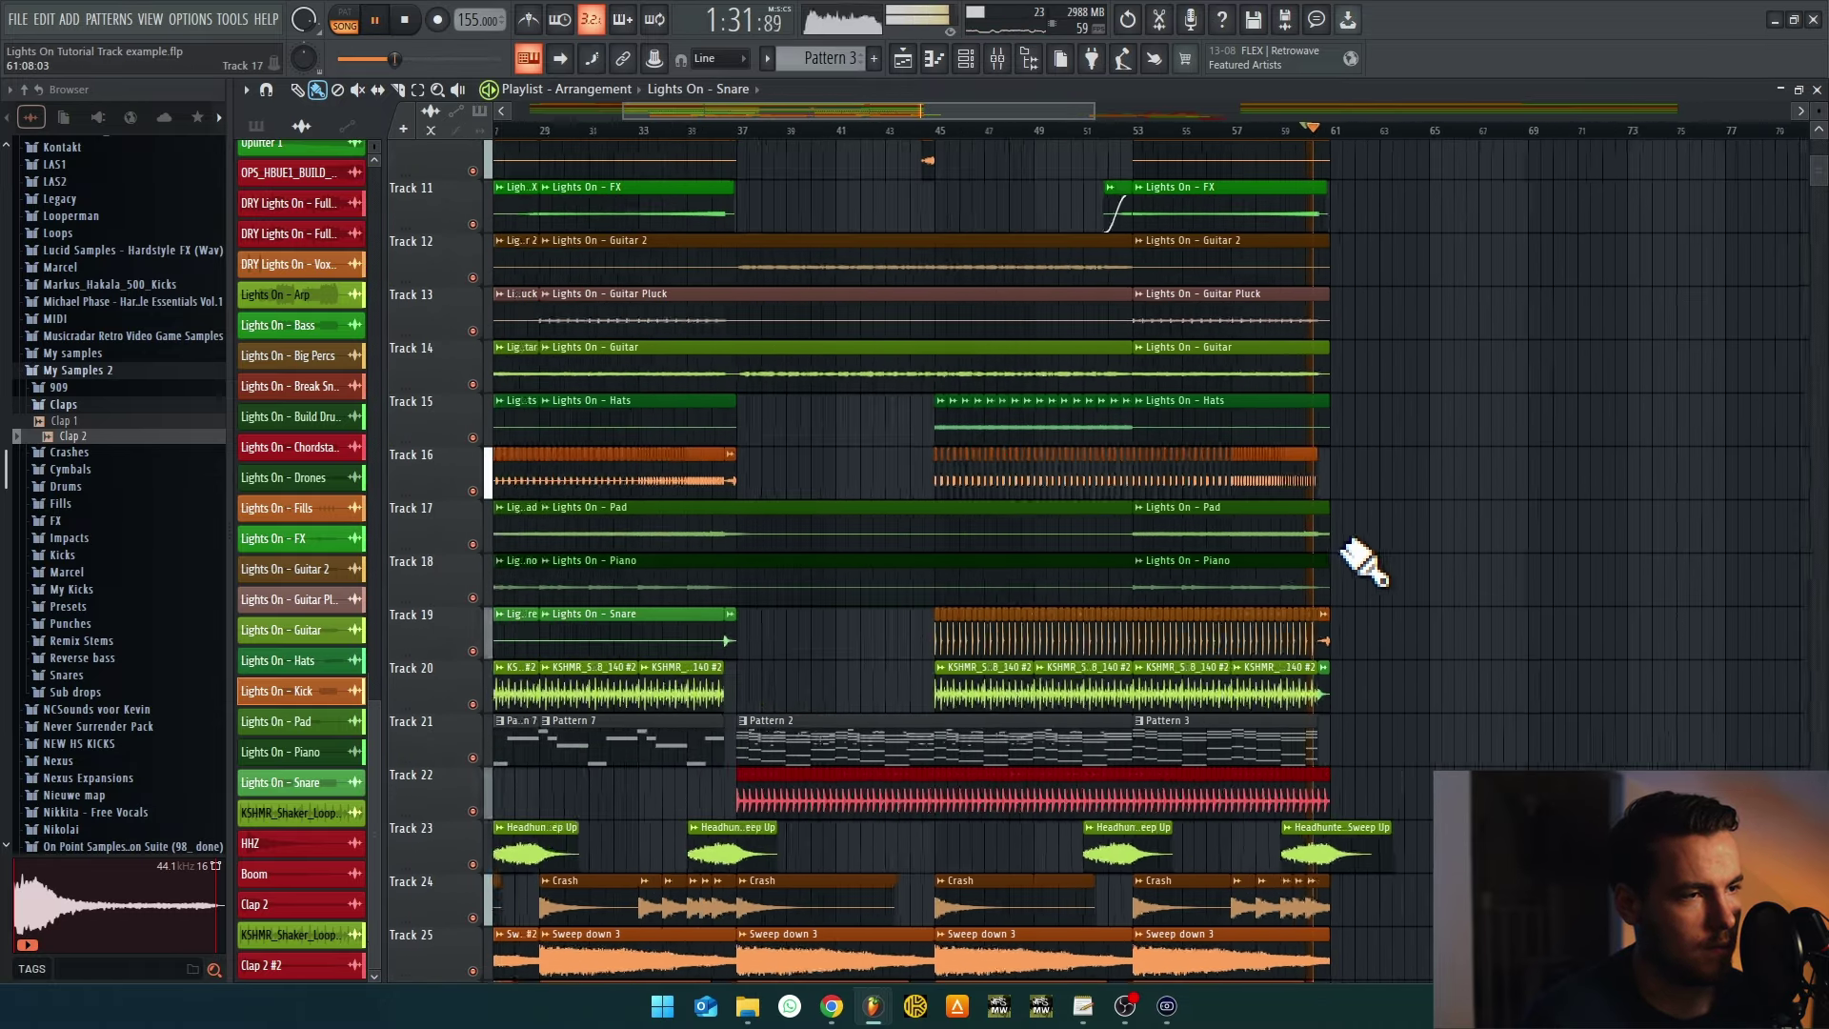
pyautogui.scroll(-3, 1360, 556)
pyautogui.press('space')
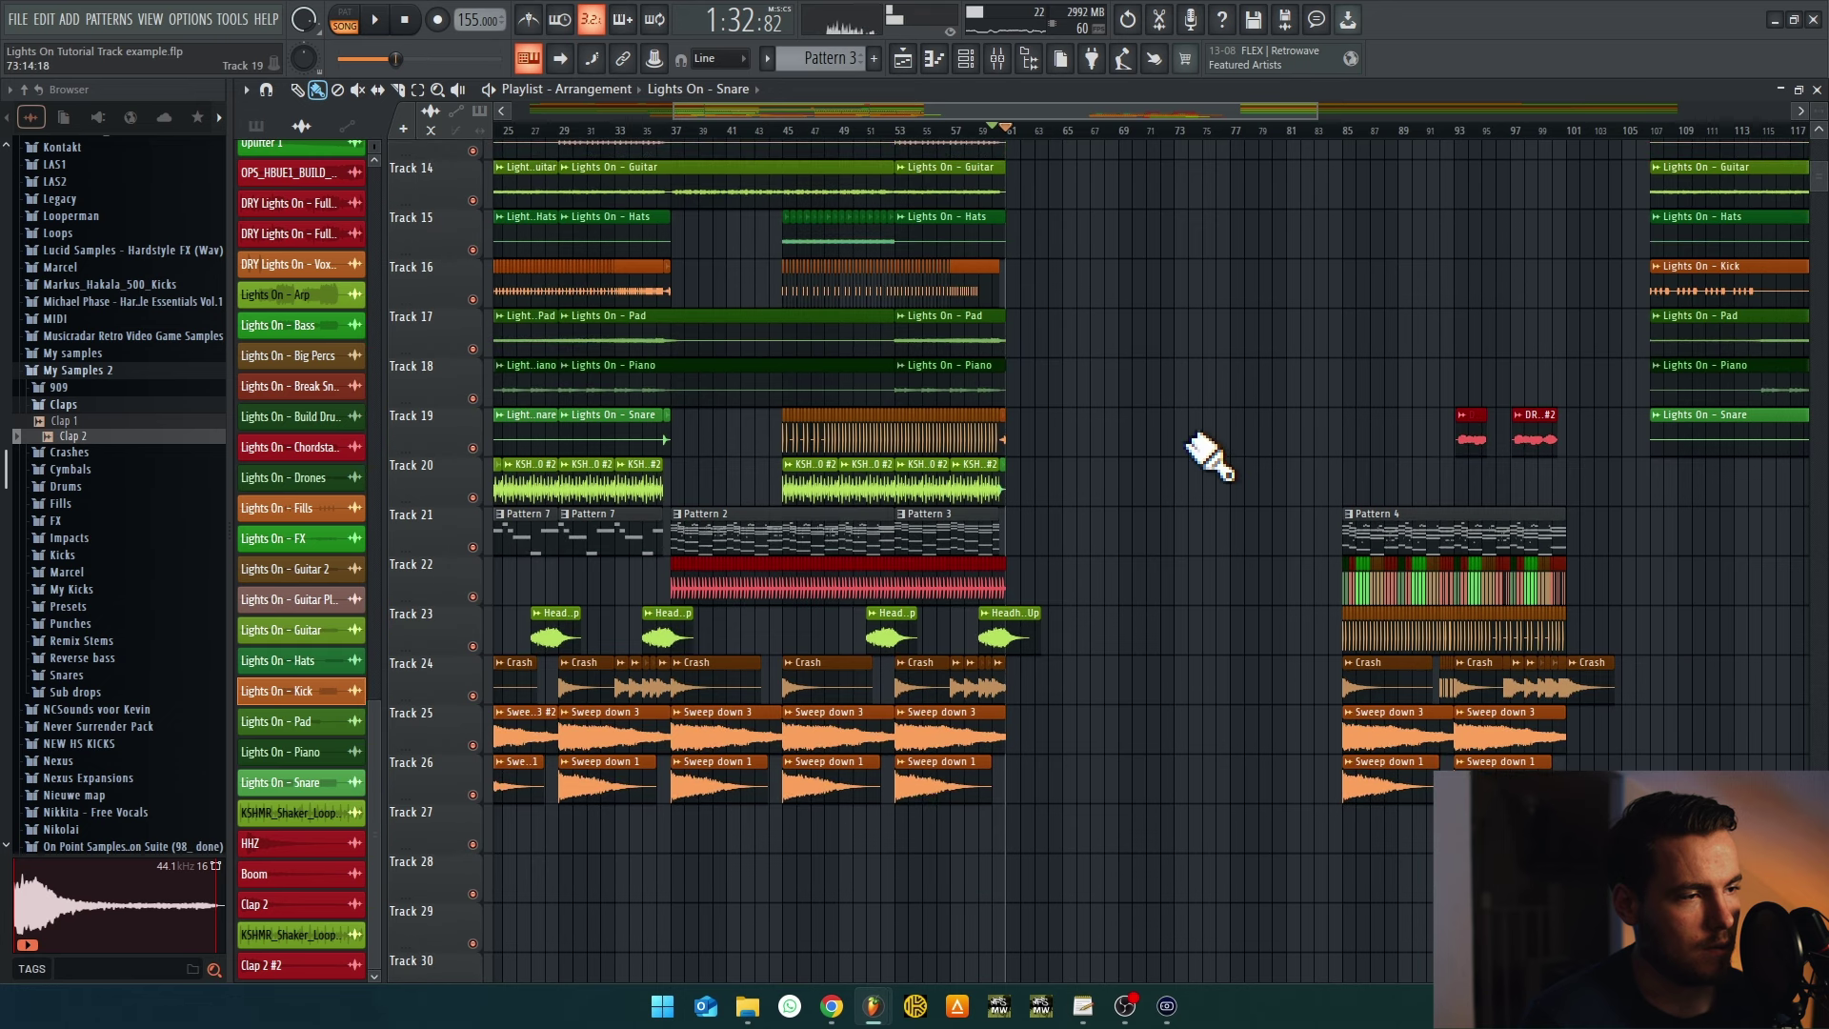
pyautogui.scroll(-2, 1209, 449)
pyautogui.moveTo(1212, 318); pyautogui.dragTo(1590, 981)
pyautogui.scroll(-3, 1551, 734)
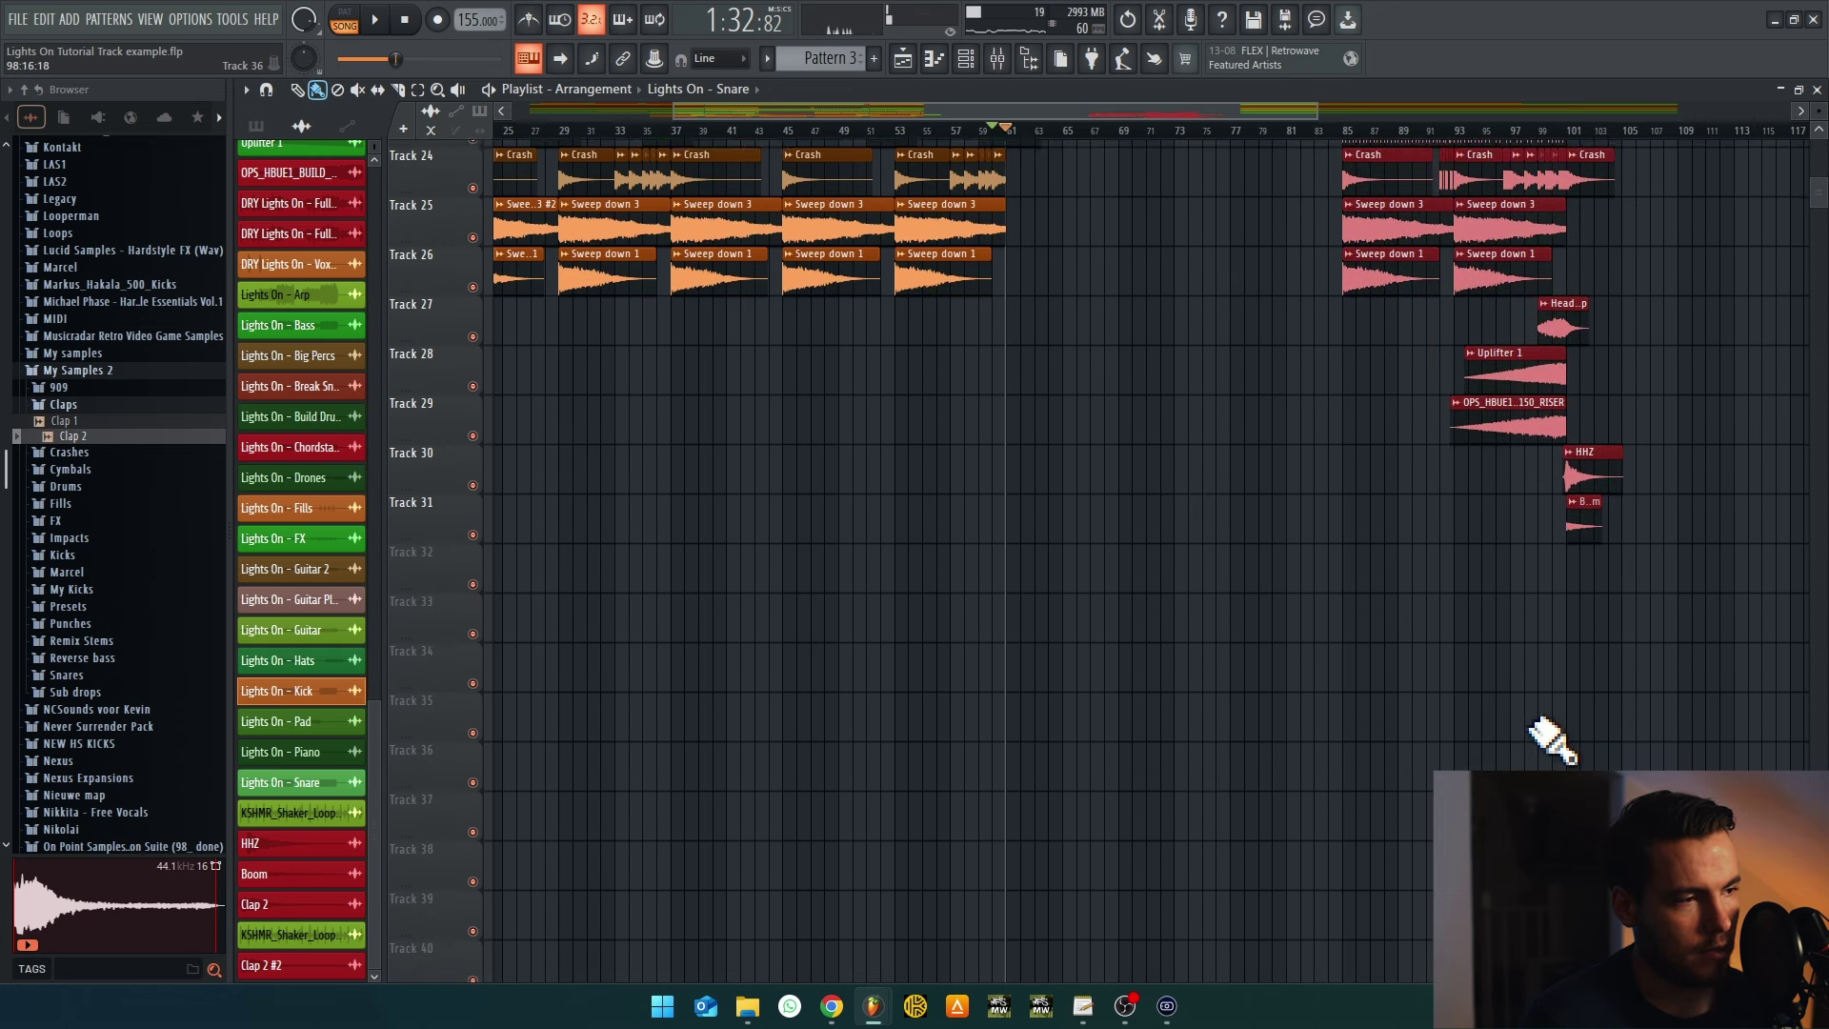
pyautogui.scroll(6, 1458, 620)
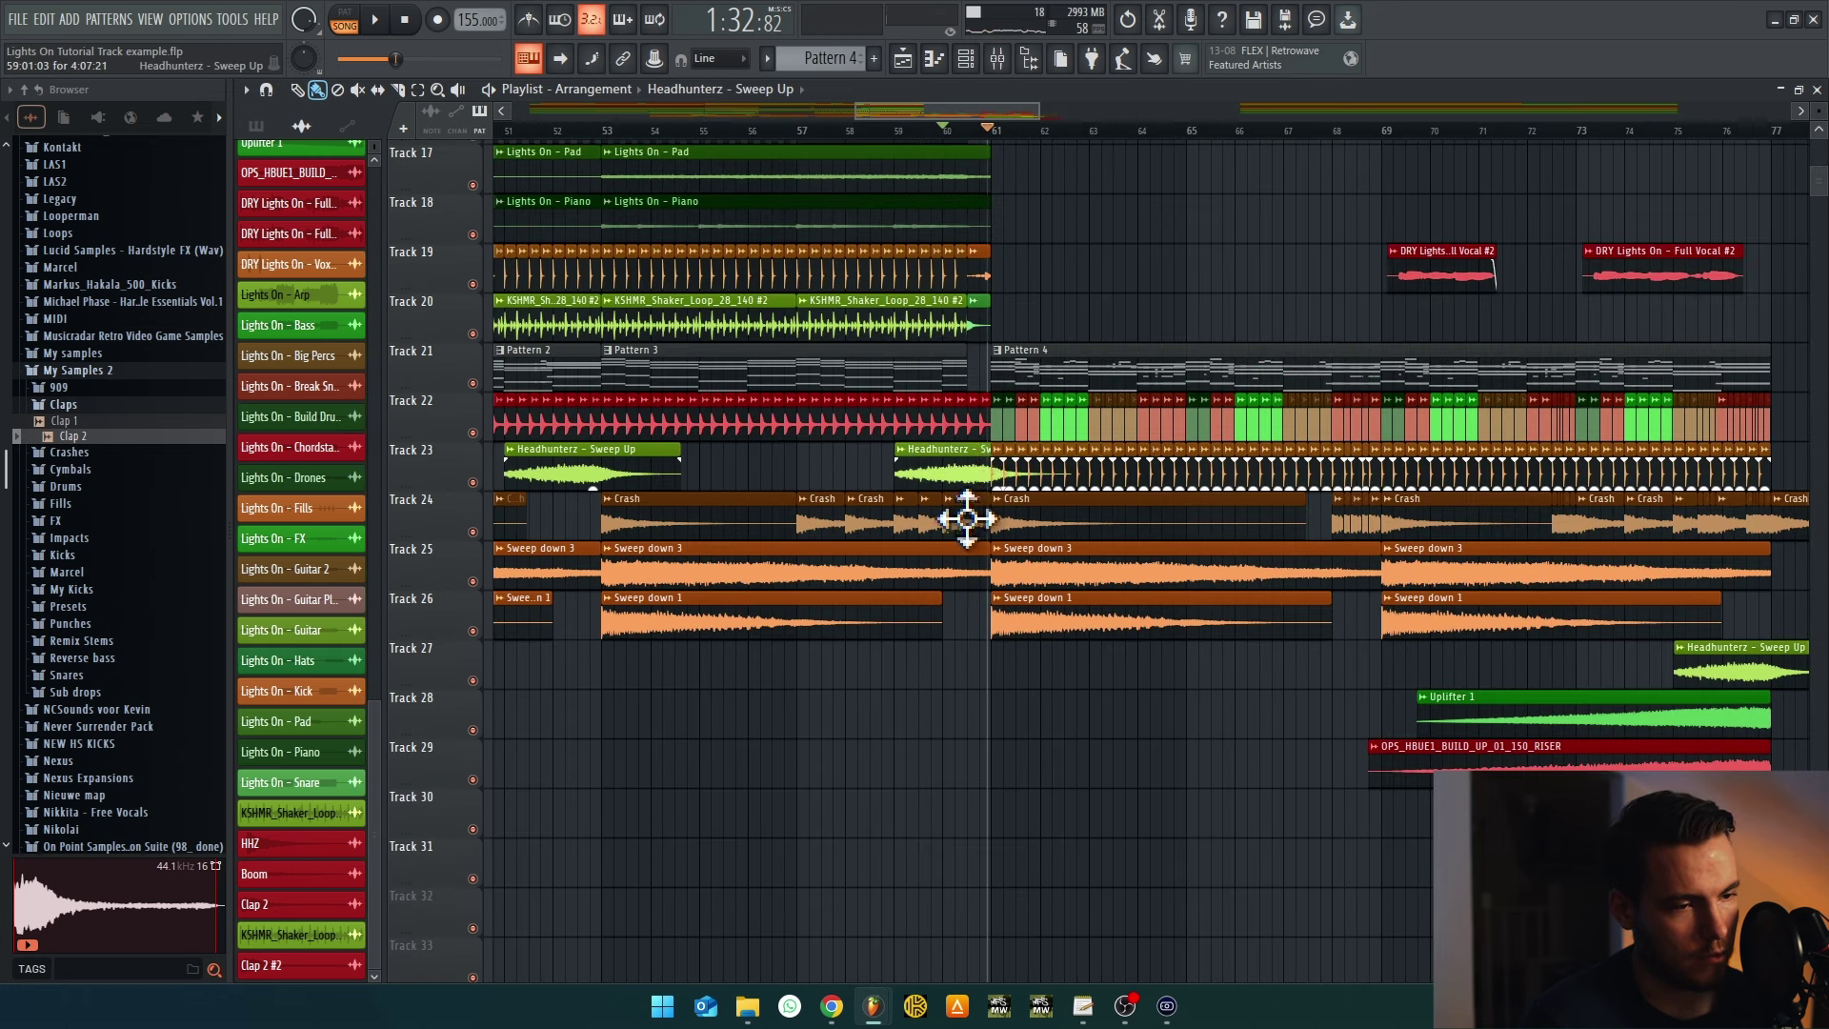
# Move the Headhunterz - Sweep Up clip at bar 59 from Track 23 to Track 27 and play the transition into bar 61
pyautogui.moveTo(967, 518); pyautogui.dragTo(963, 674)
pyautogui.press('space')
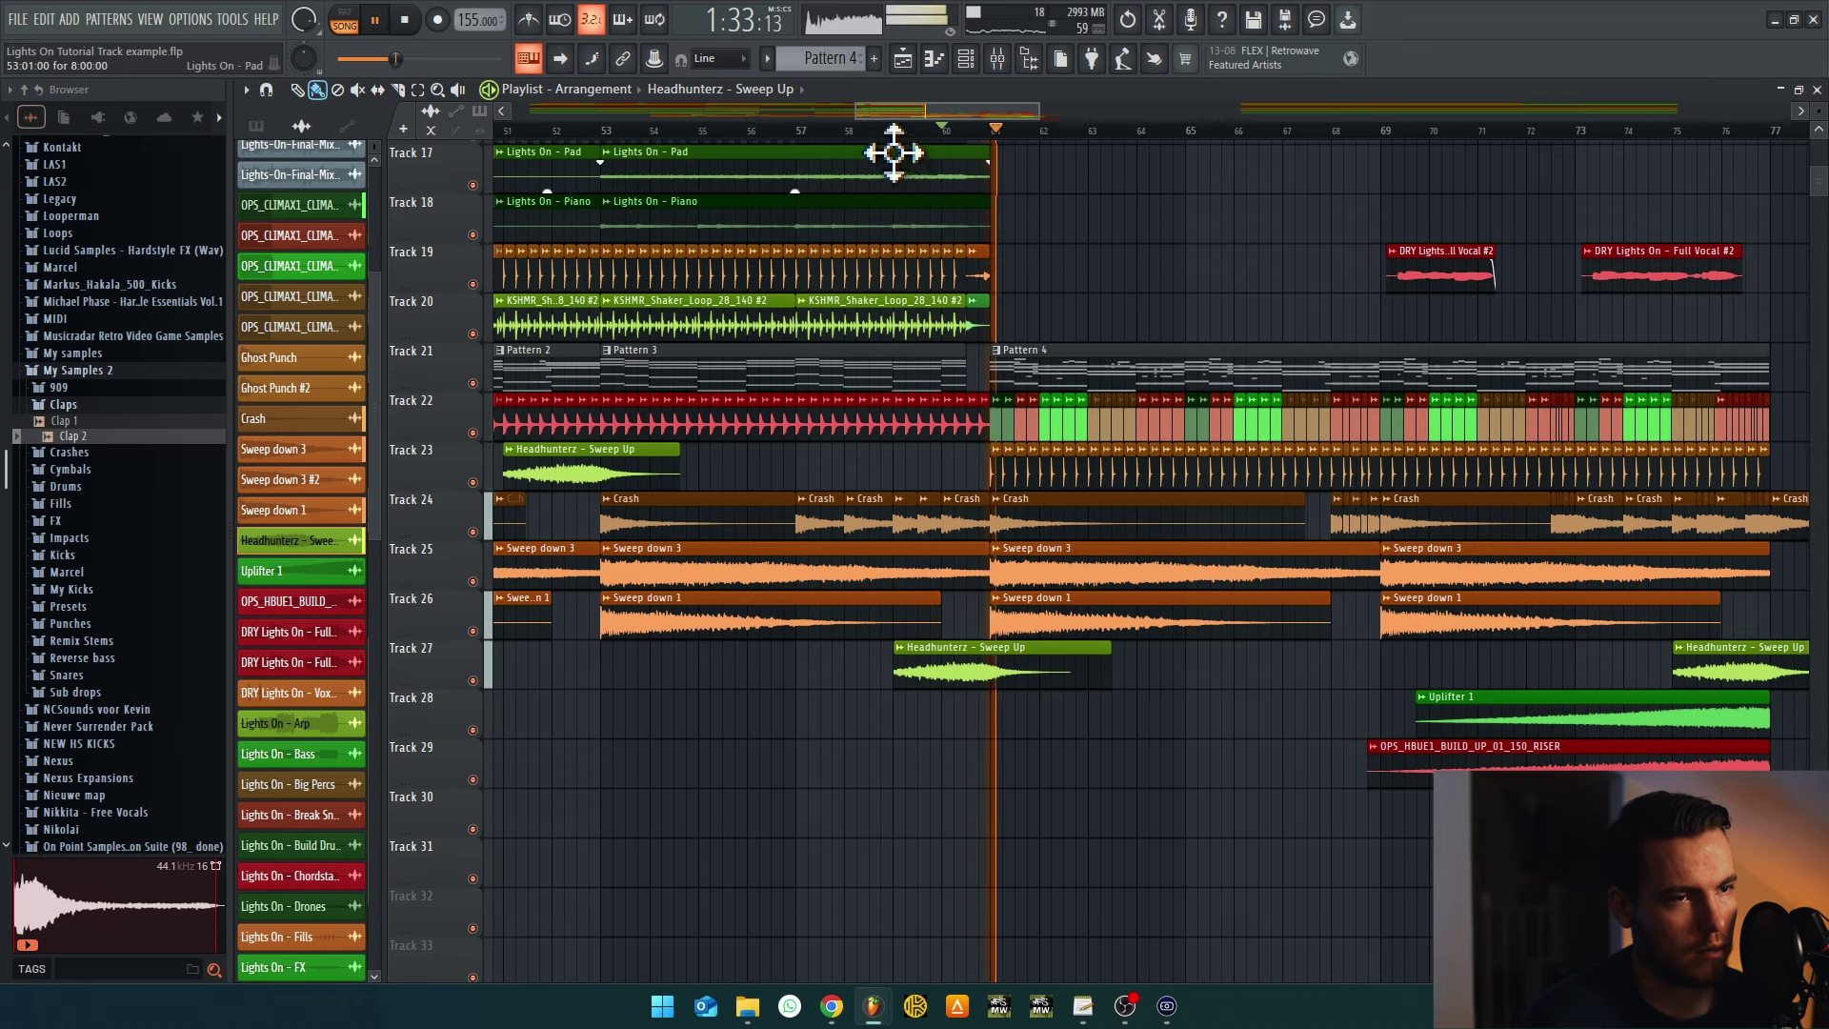
pyautogui.scroll(5, 1111, 318)
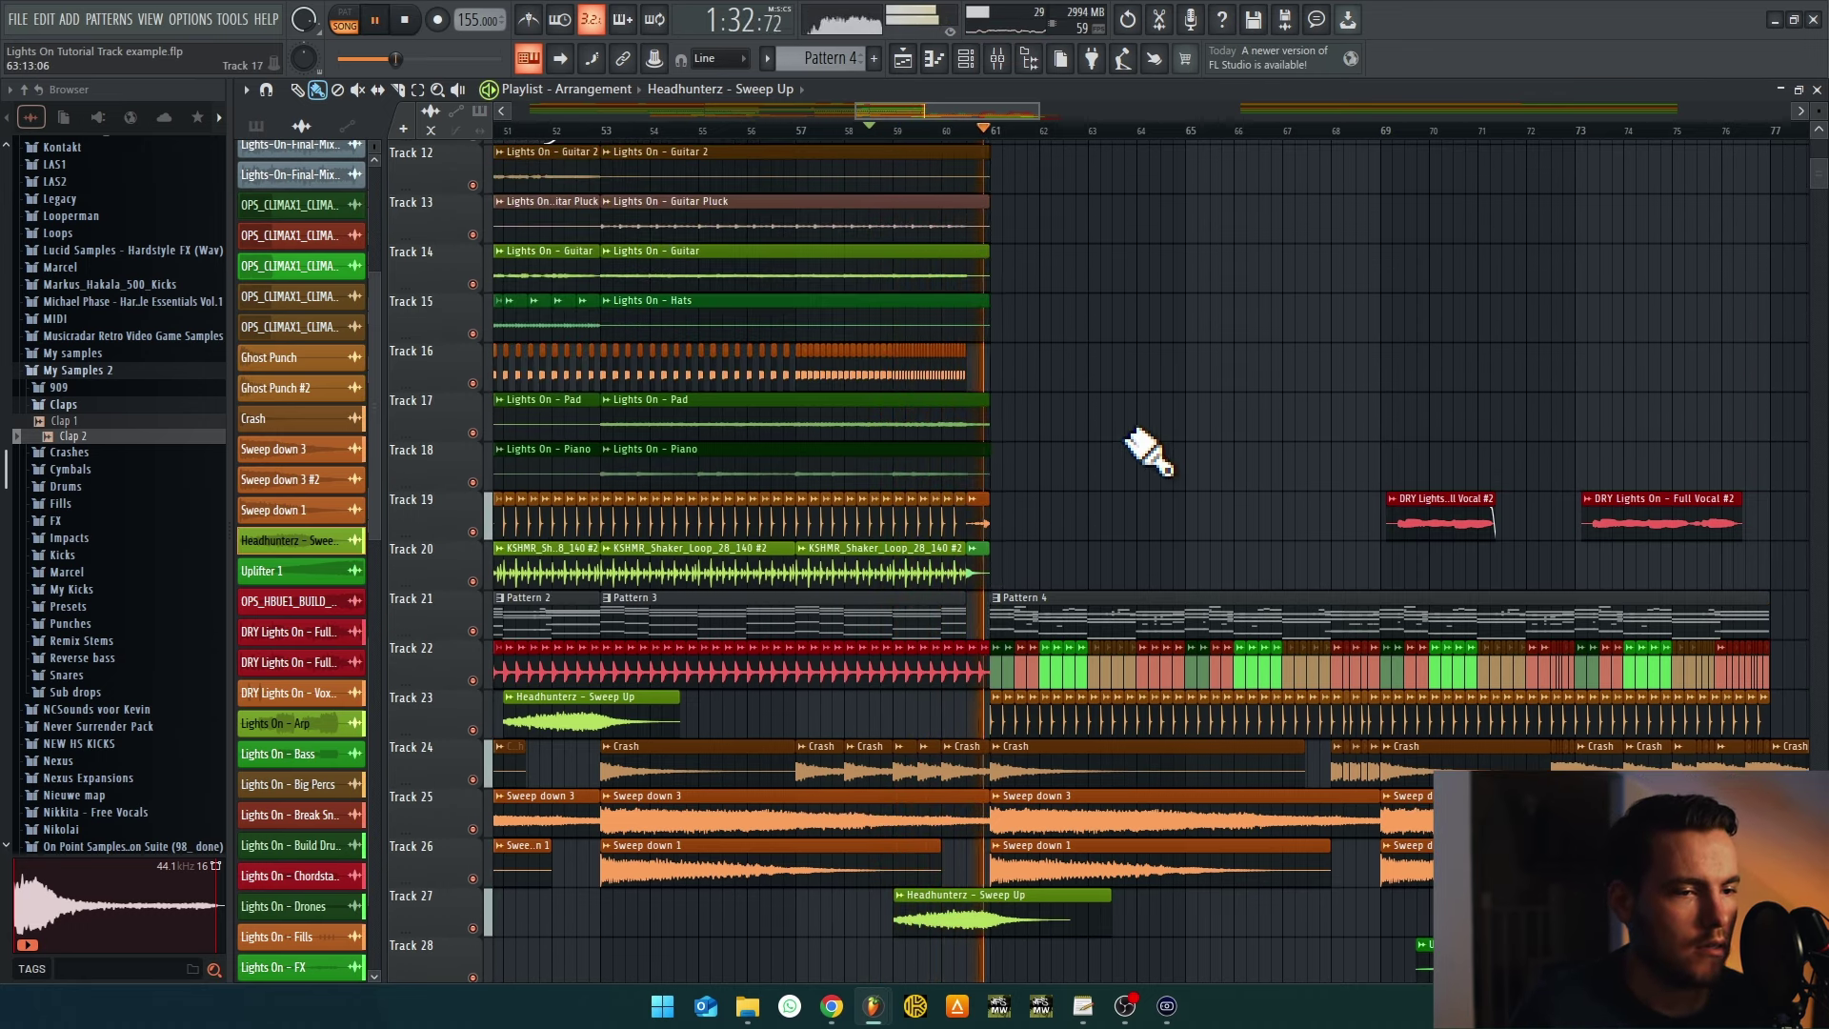
pyautogui.scroll(-3, 1148, 439)
pyautogui.scroll(3, 1176, 391)
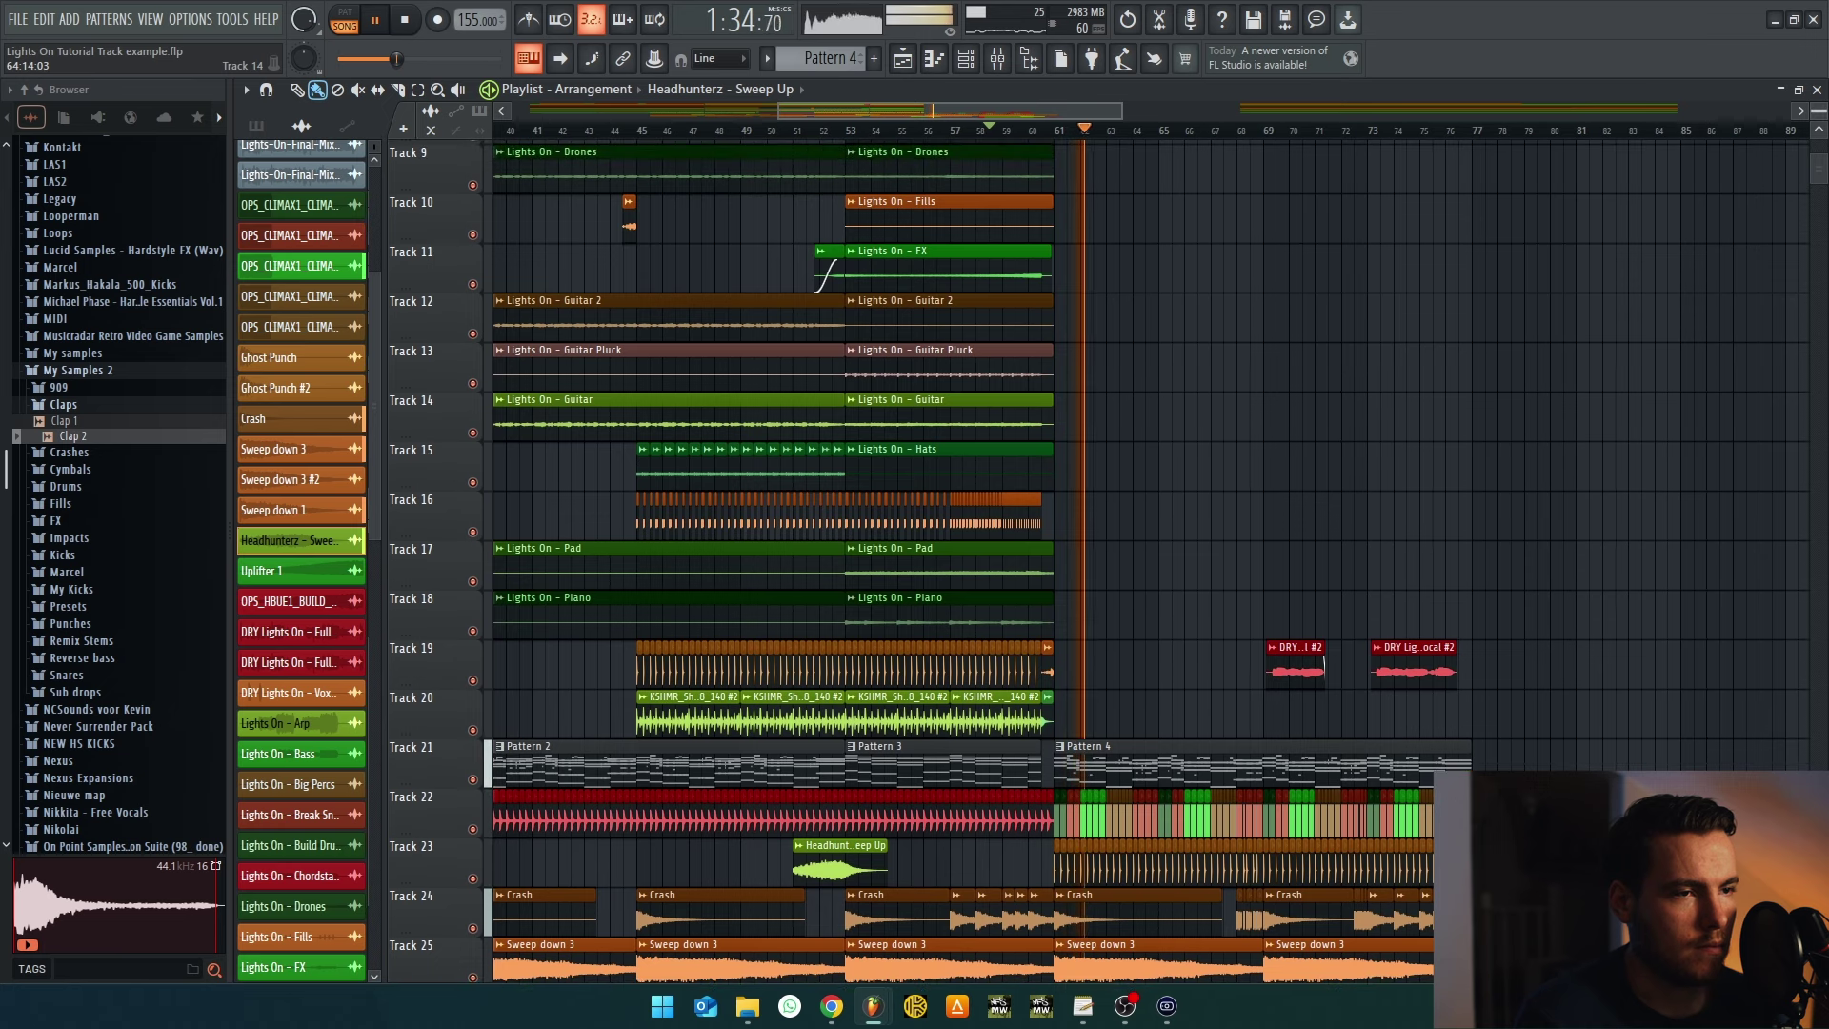
pyautogui.scroll(-6, 1176, 386)
pyautogui.press('space')
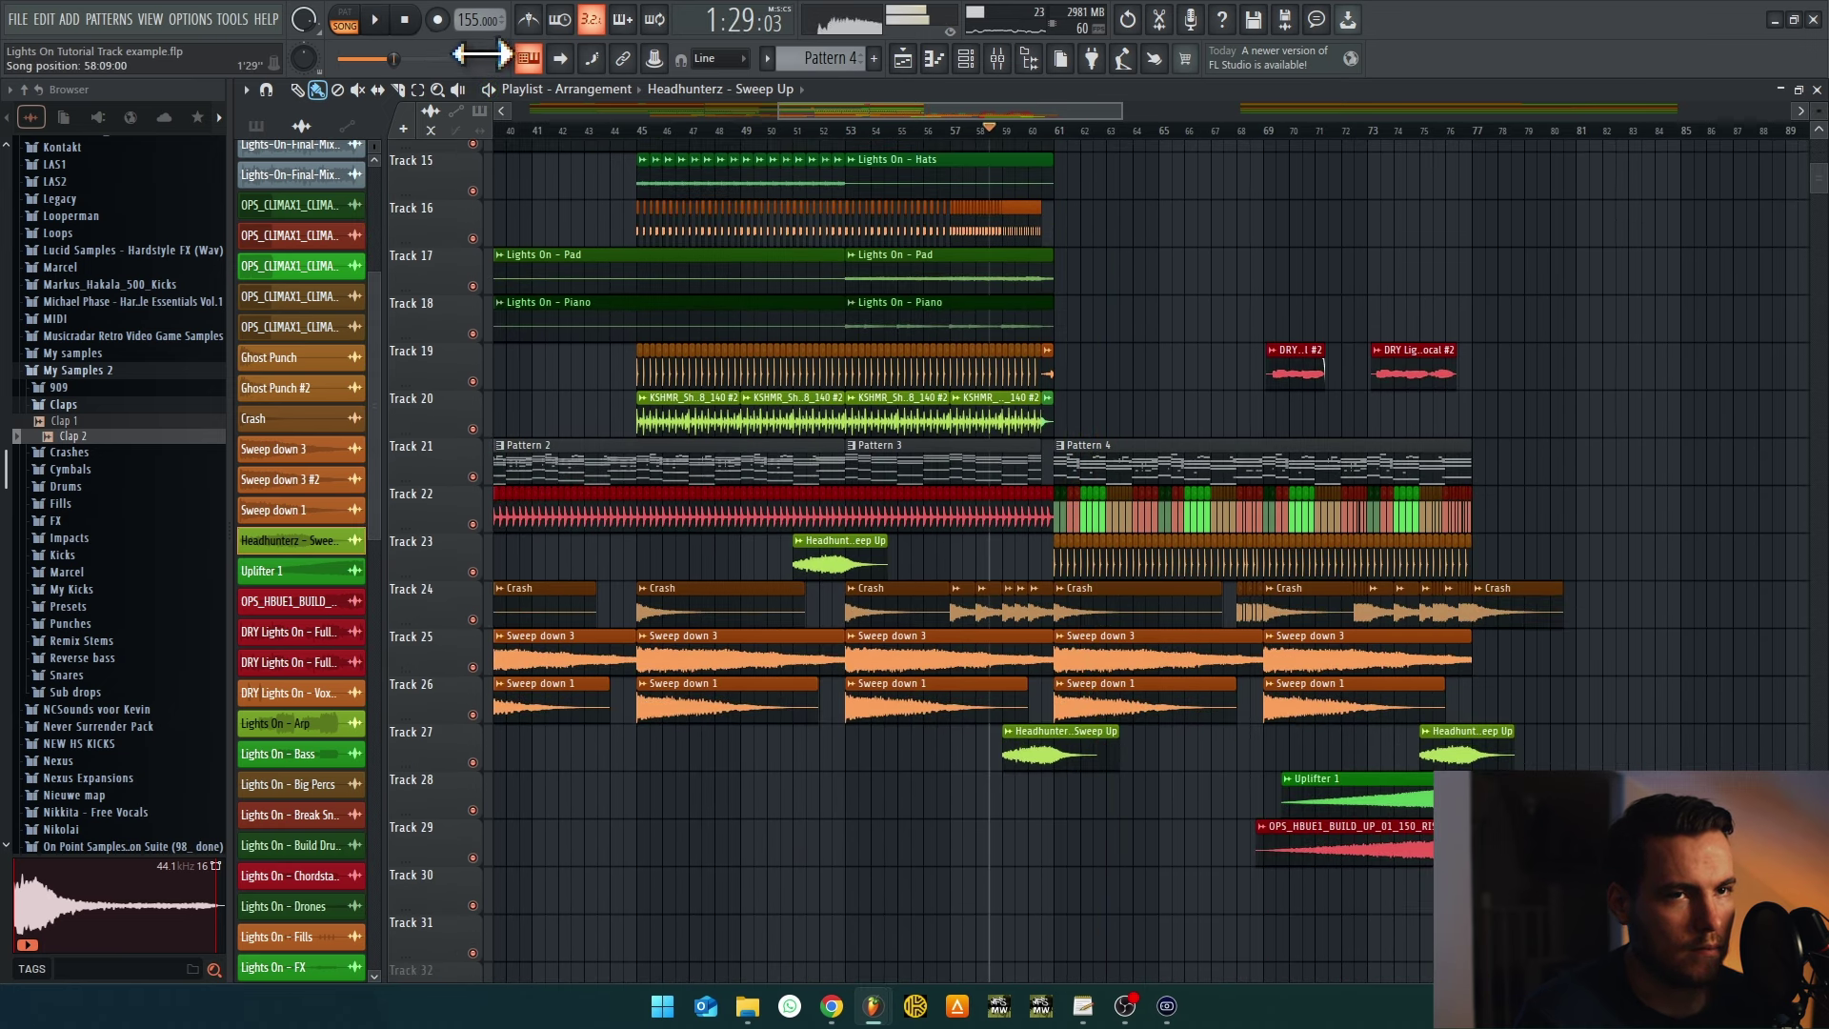
pyautogui.click(406, 20)
# Copy the Uplifter 1 and OPS_HBUE1_BUILD_UP_01_150_RISER clips so they end at bar 61, and play the build-up
pyautogui.scroll(-3, 1388, 511)
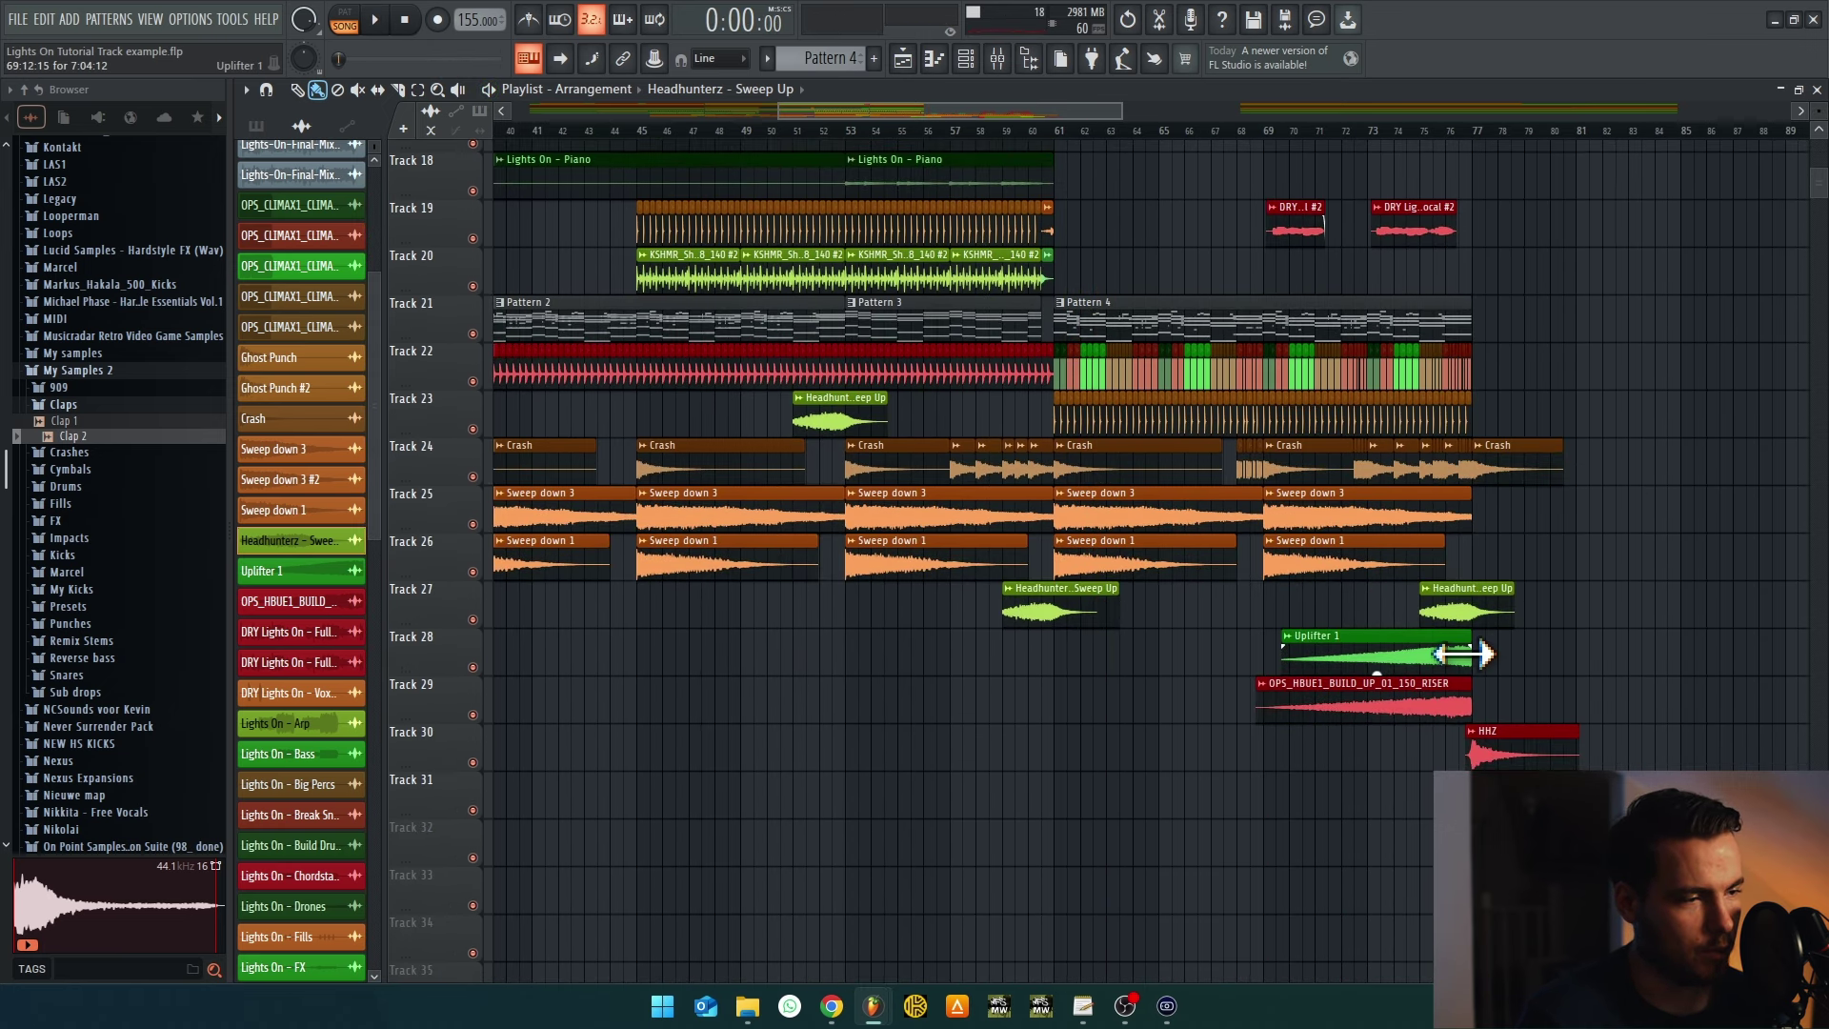
pyautogui.moveTo(1457, 649); pyautogui.dragTo(1031, 670)
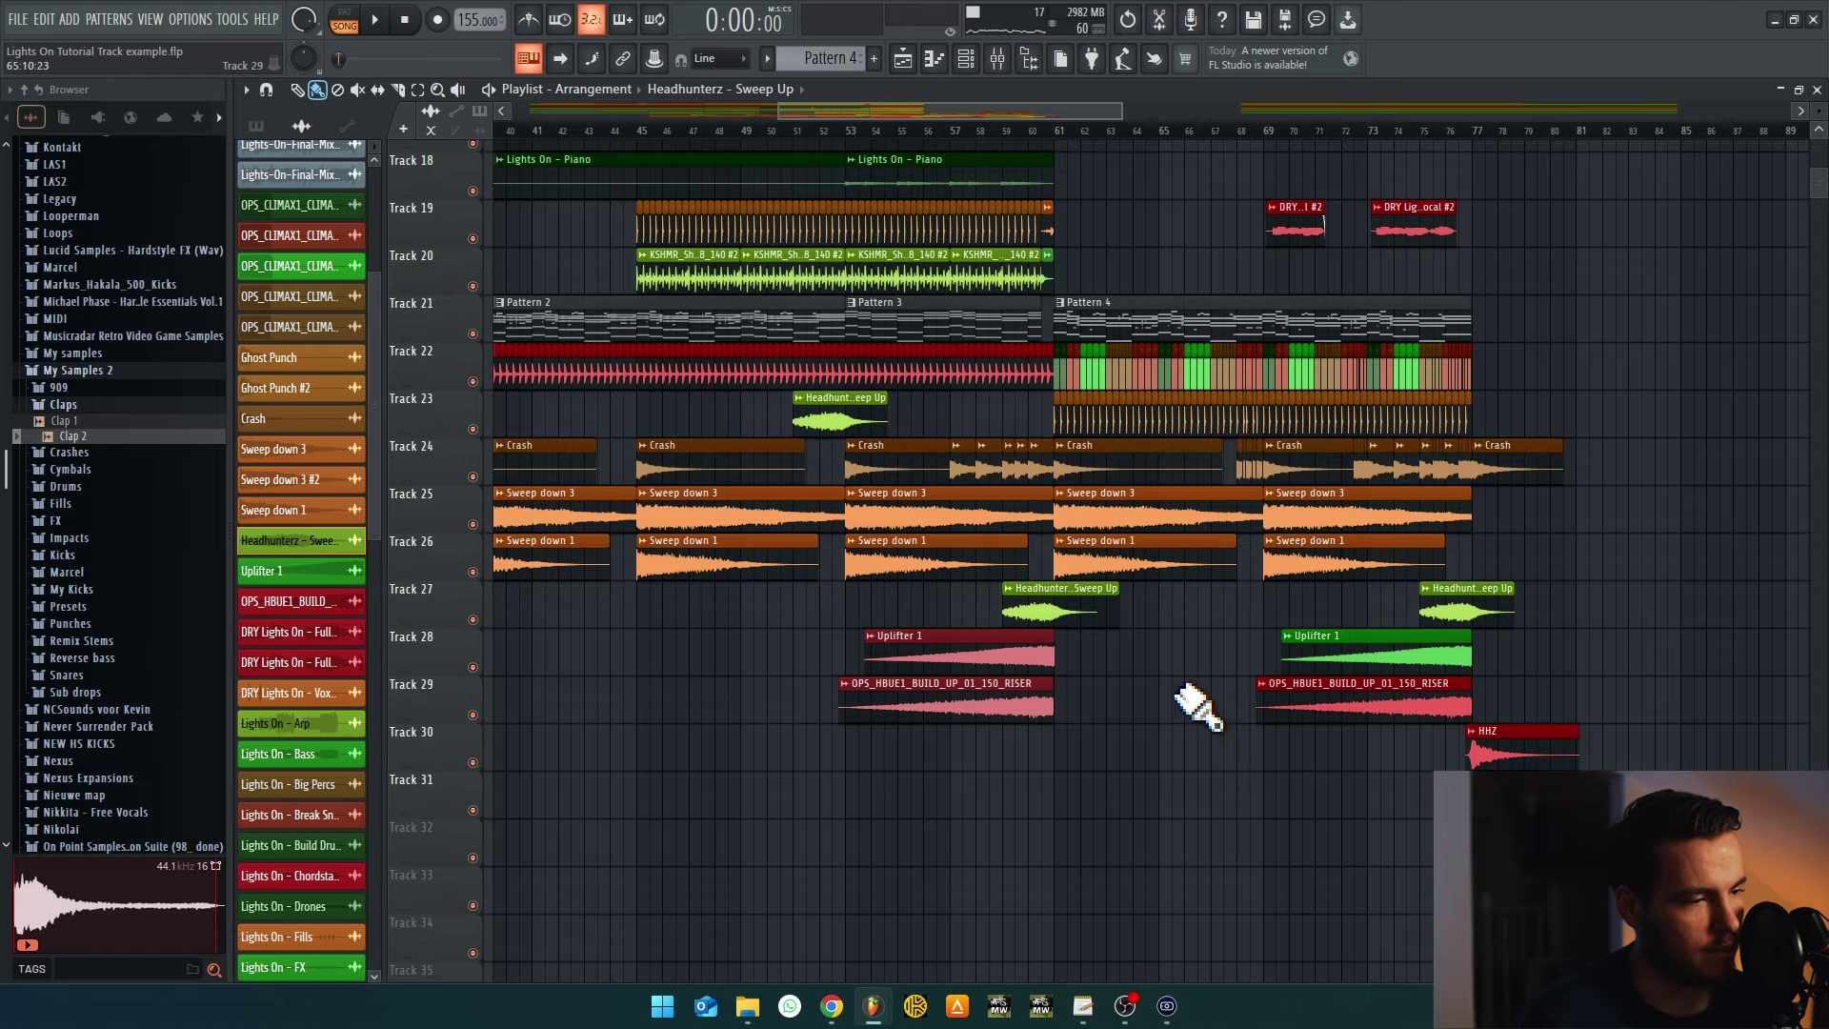
pyautogui.scroll(6, 1199, 707)
pyautogui.scroll(4, 1193, 359)
pyautogui.press('space')
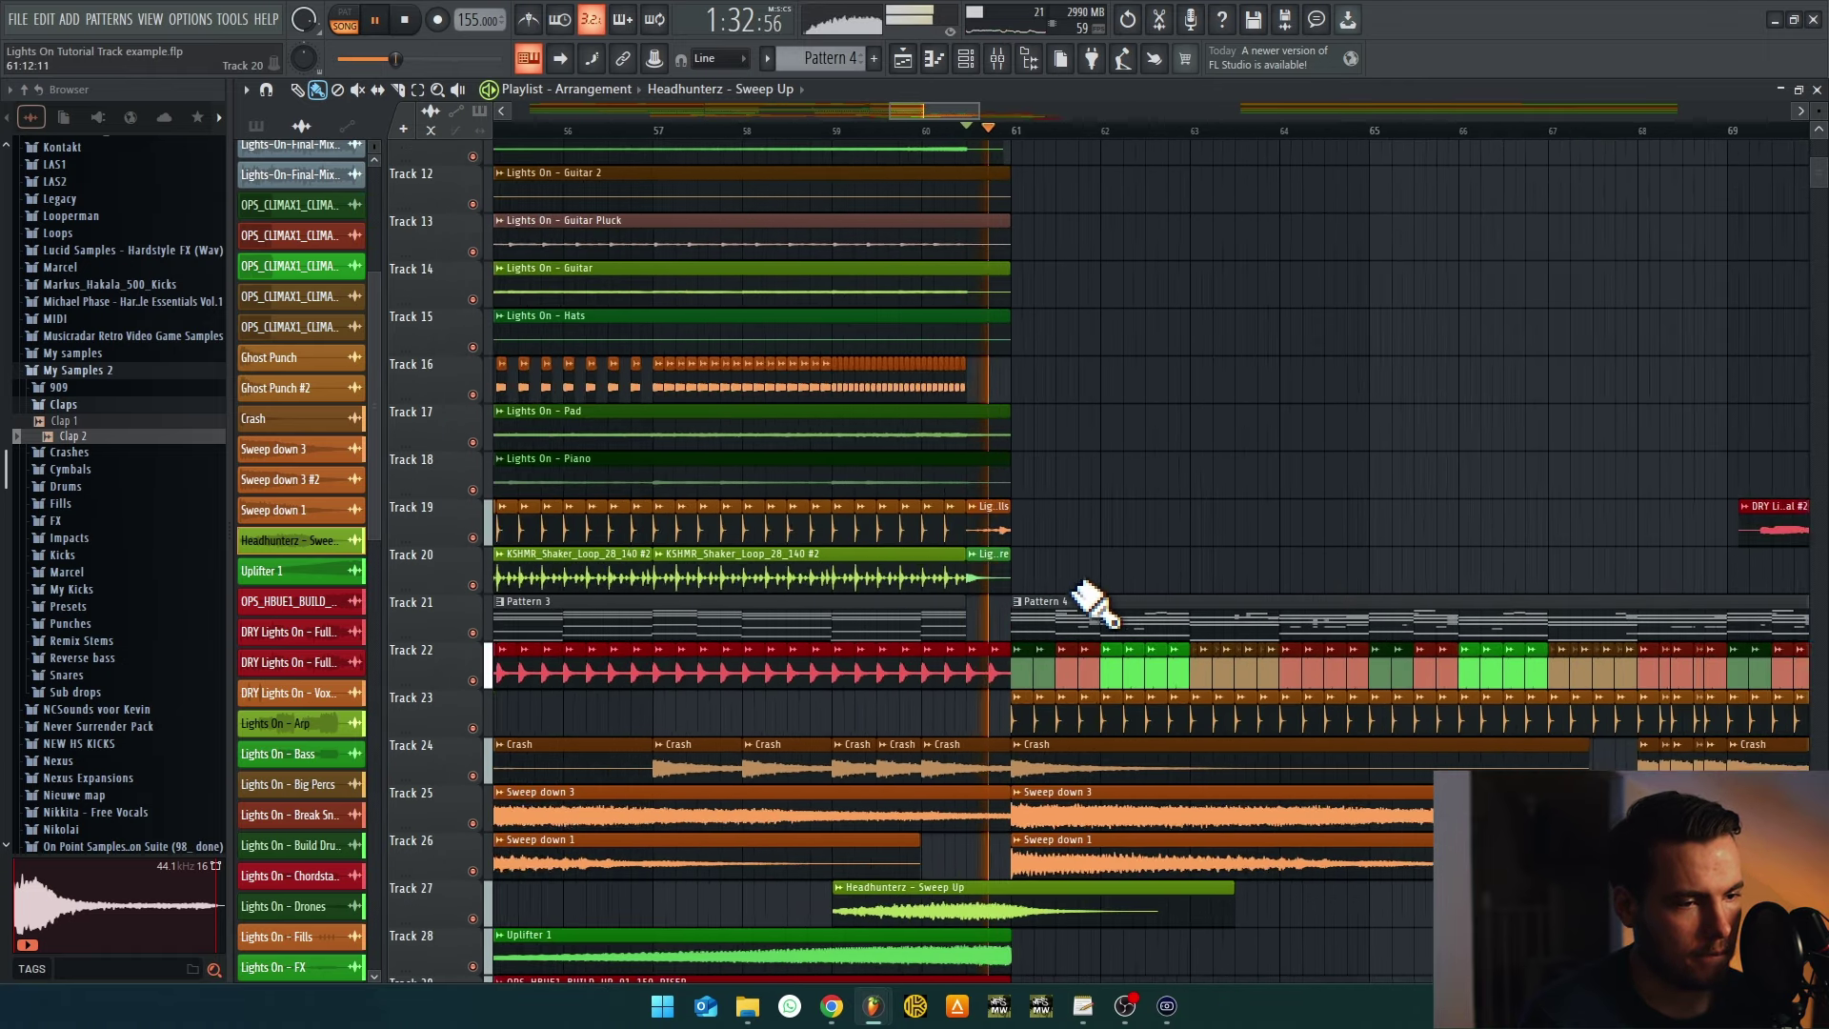
pyautogui.scroll(-3, 1130, 486)
pyautogui.click(935, 131)
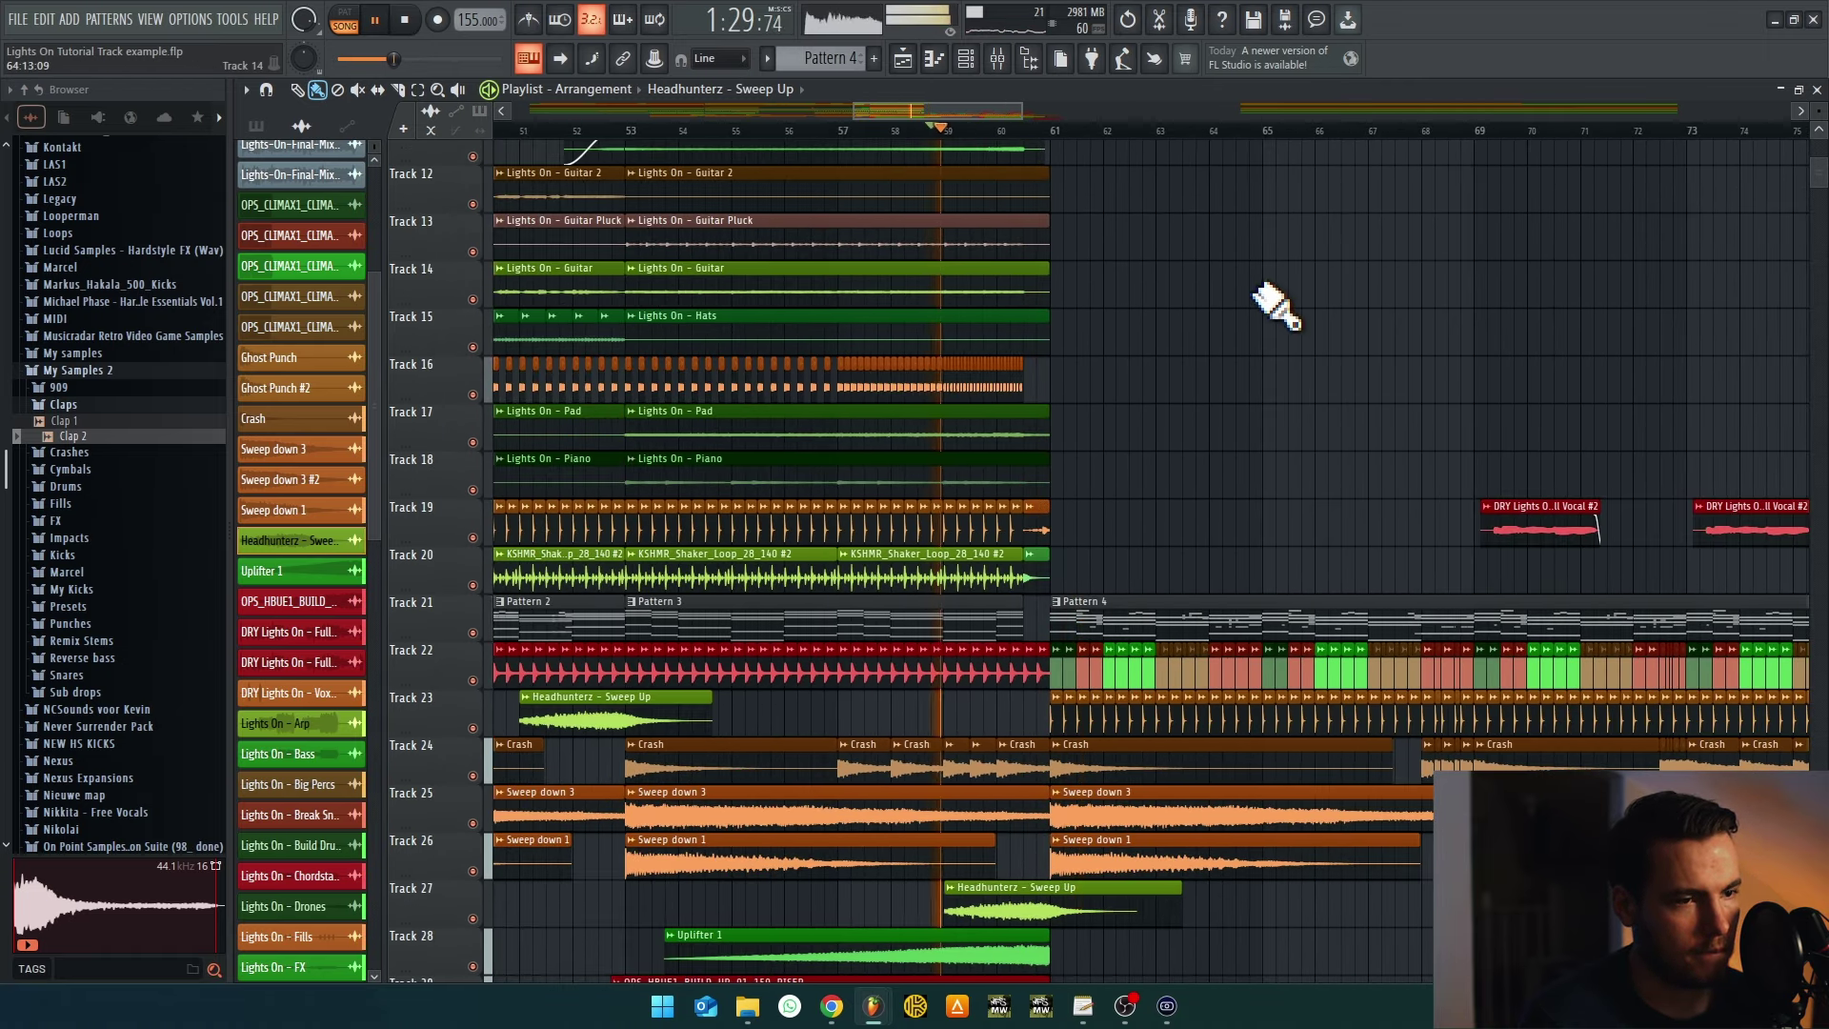
pyautogui.scroll(-3, 1277, 307)
pyautogui.scroll(2, 1324, 388)
pyautogui.press('space')
pyautogui.click(405, 21)
# Select bars 57 to 61 and create an automation clip for the Master track's stereo separation
pyautogui.scroll(4, 1324, 498)
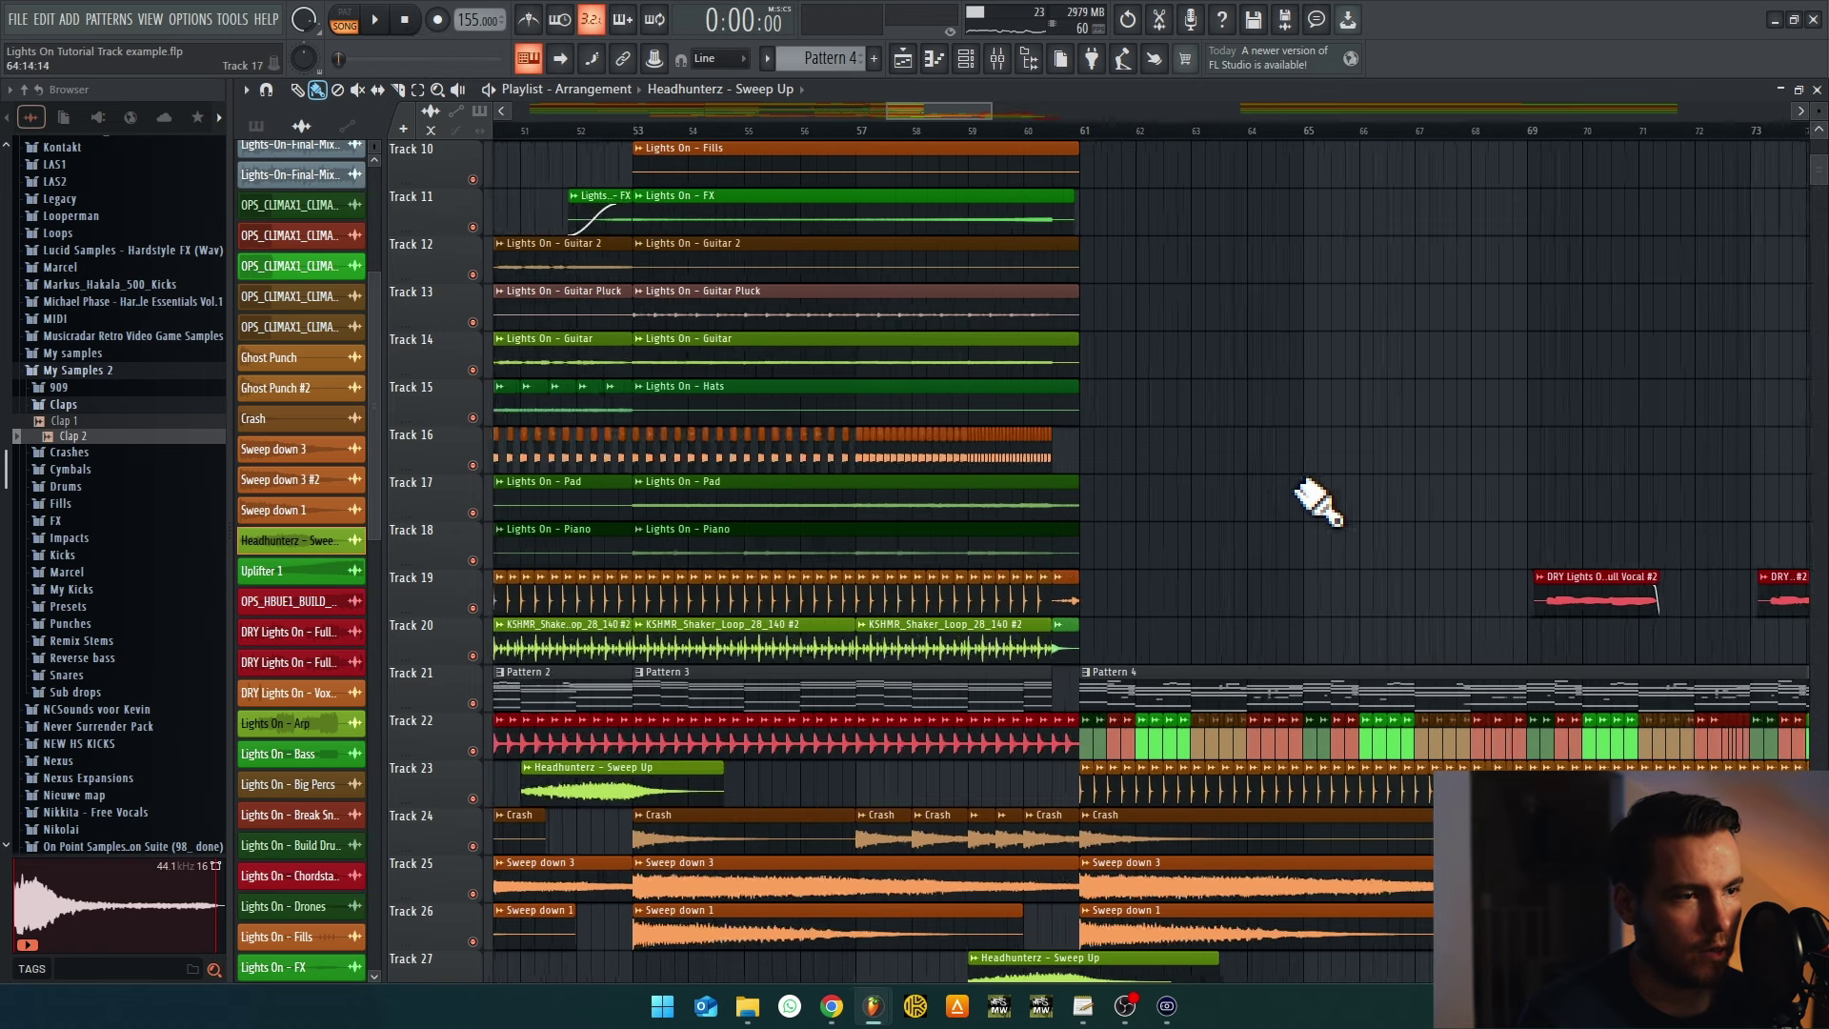
pyautogui.moveTo(977, 131); pyautogui.dragTo(652, 130)
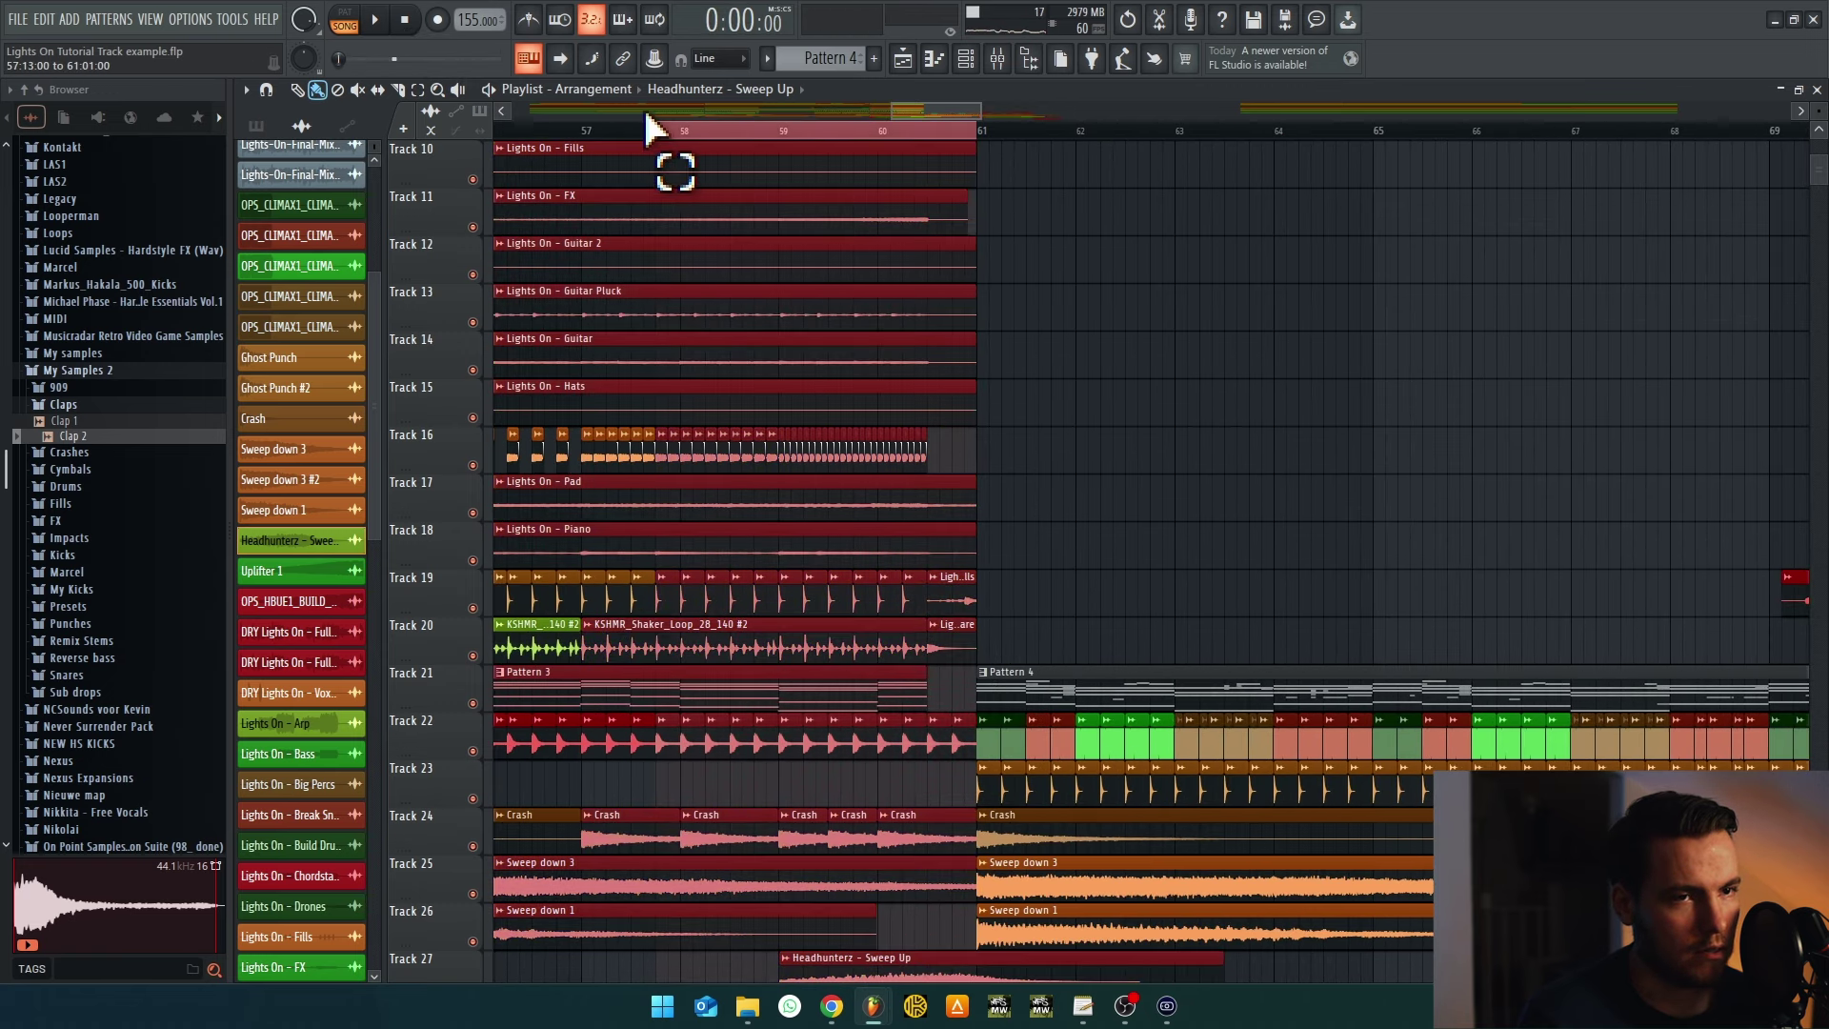
pyautogui.click(591, 131)
pyautogui.scroll(-4, 745, 375)
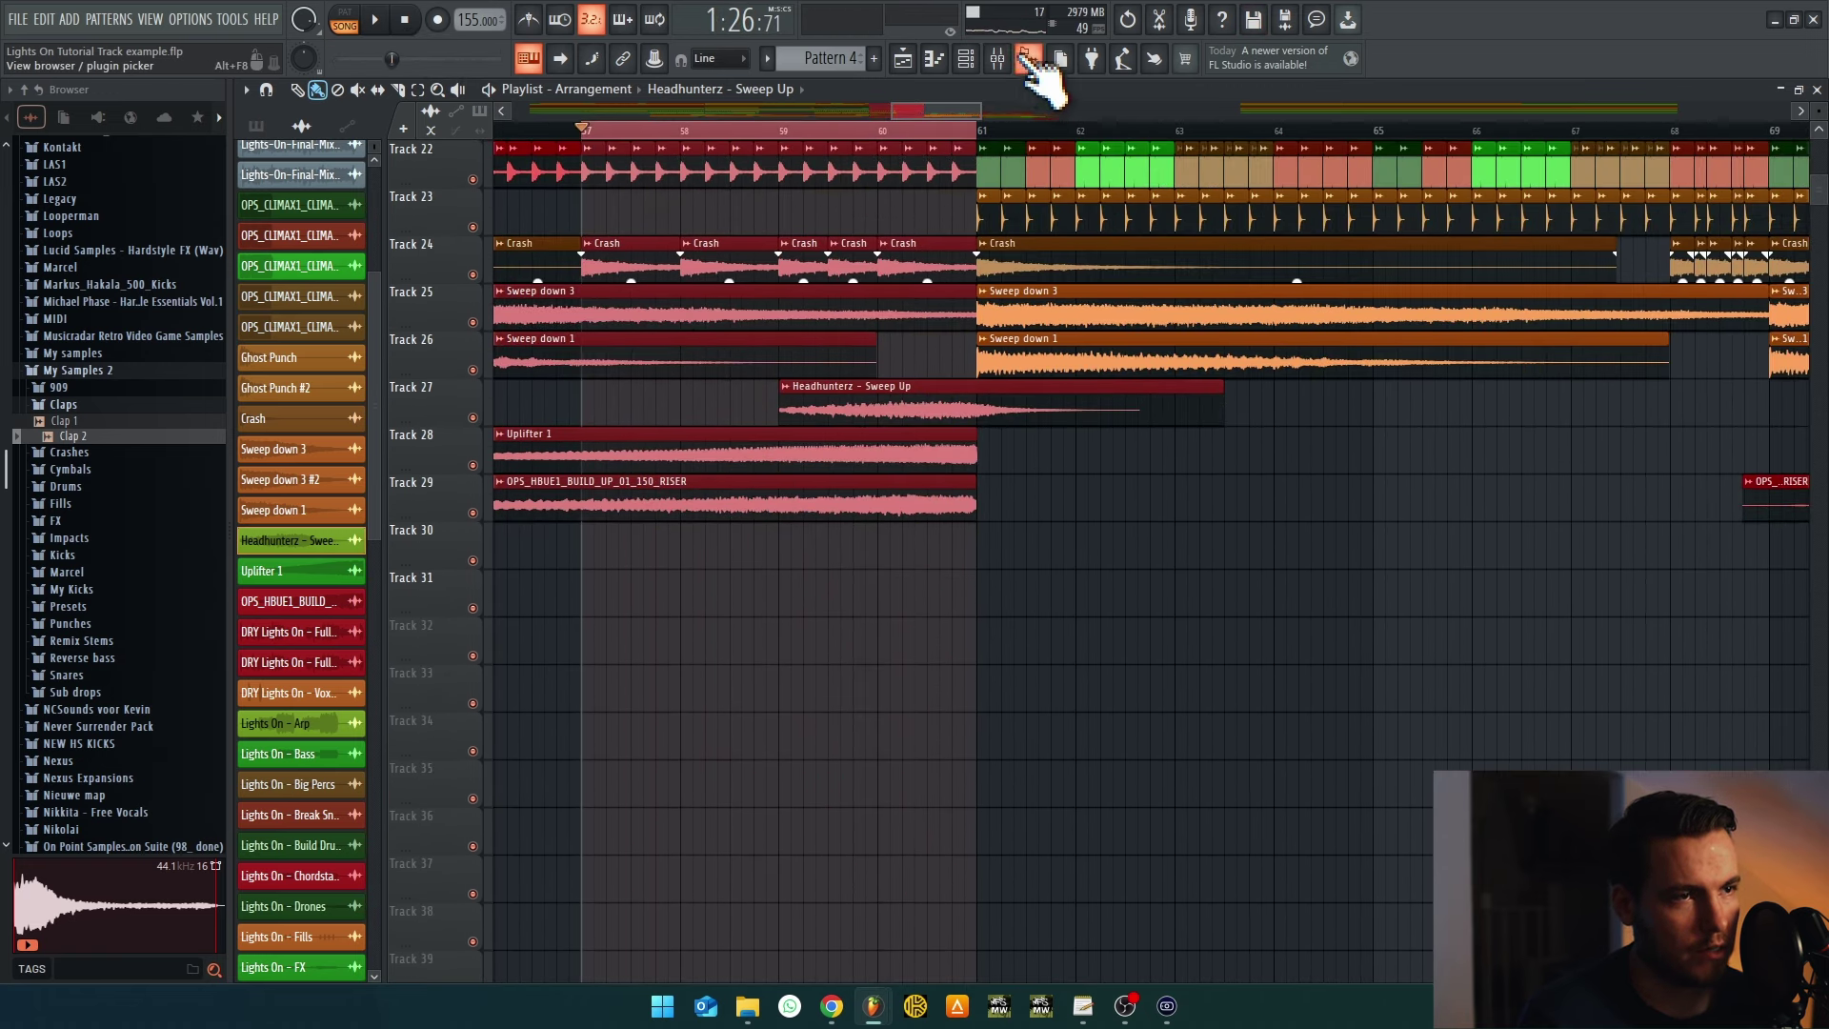
pyautogui.click(998, 58)
pyautogui.click(264, 350)
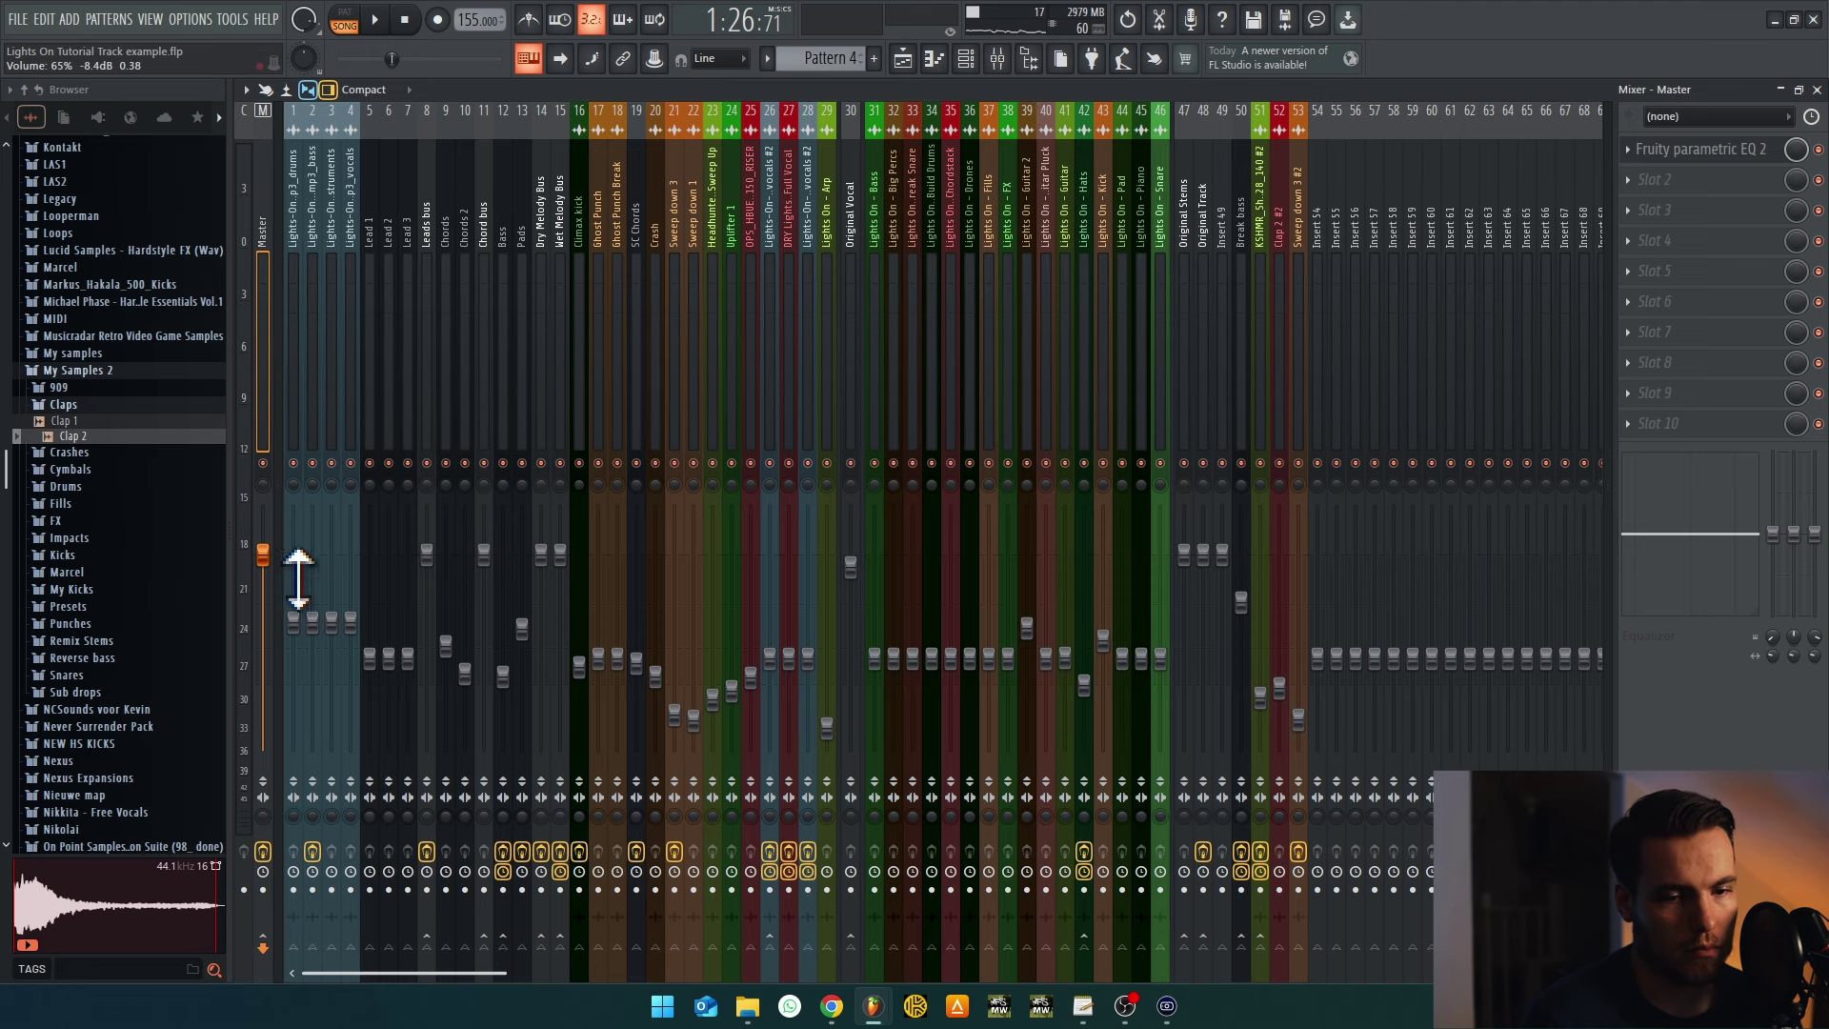
pyautogui.rightClick(263, 834)
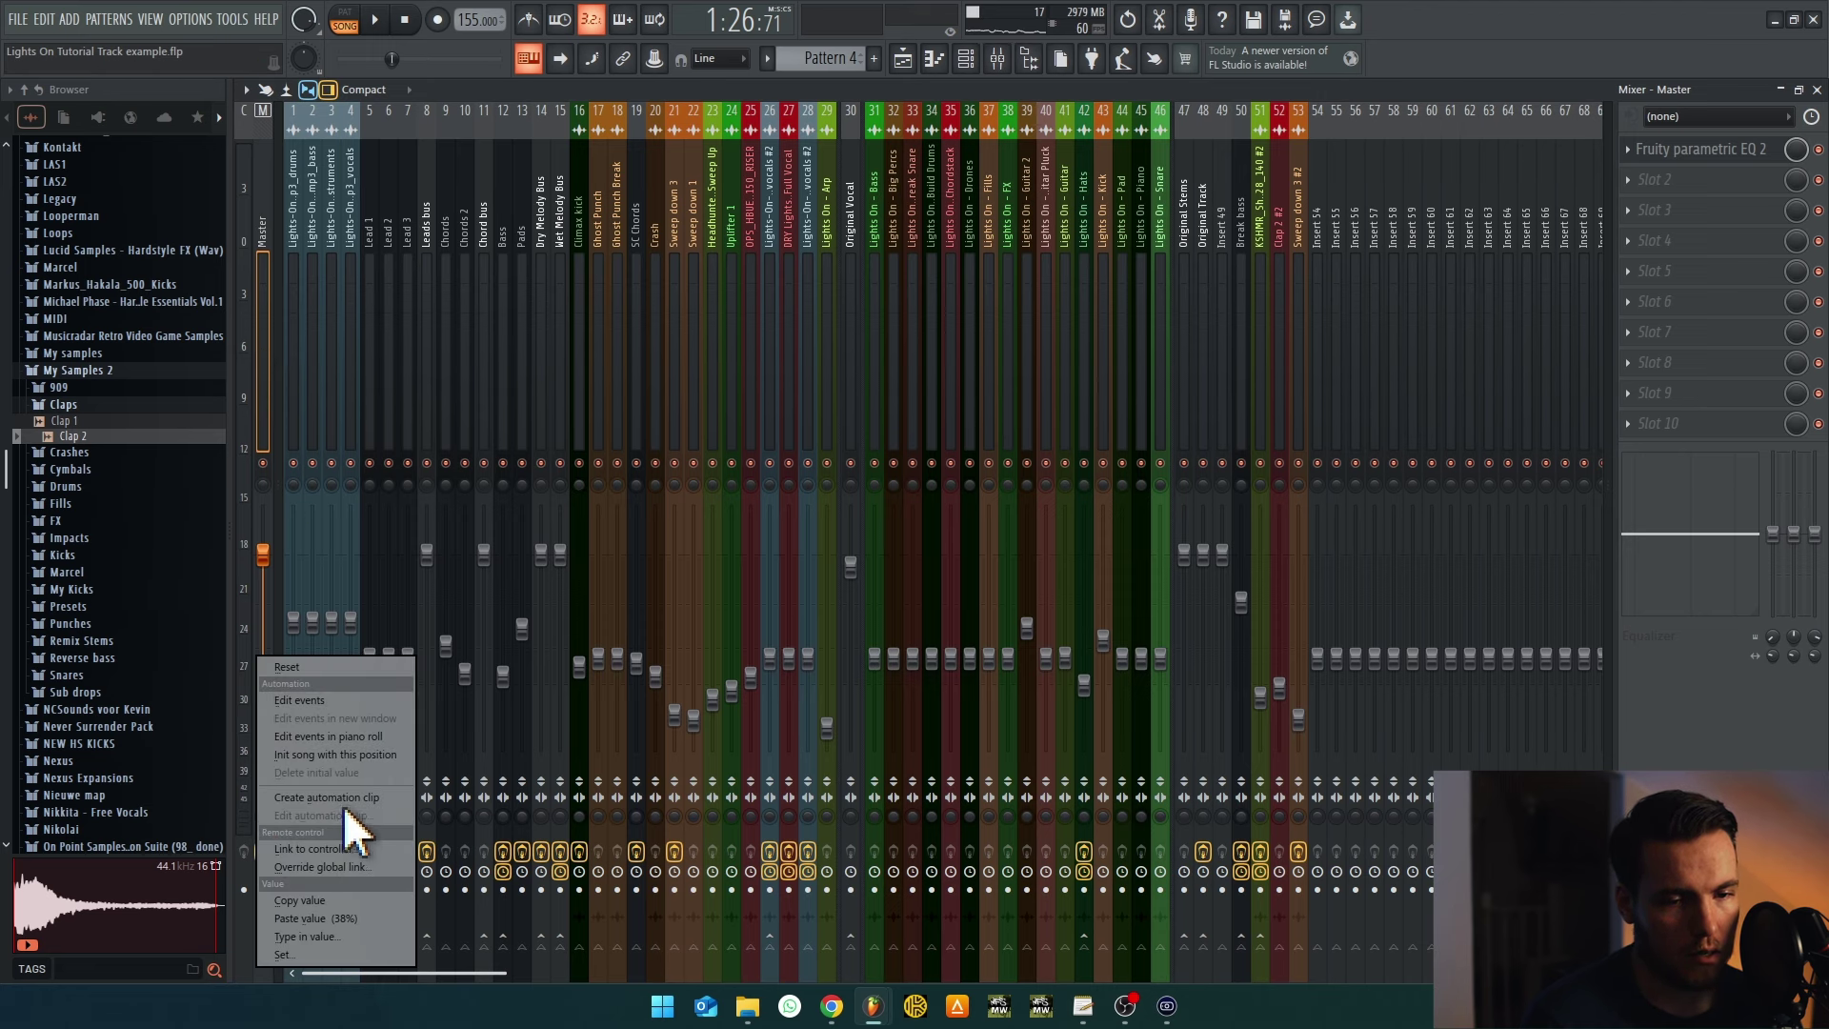
pyautogui.click(871, 460)
pyautogui.click(903, 58)
pyautogui.scroll(4, 951, 327)
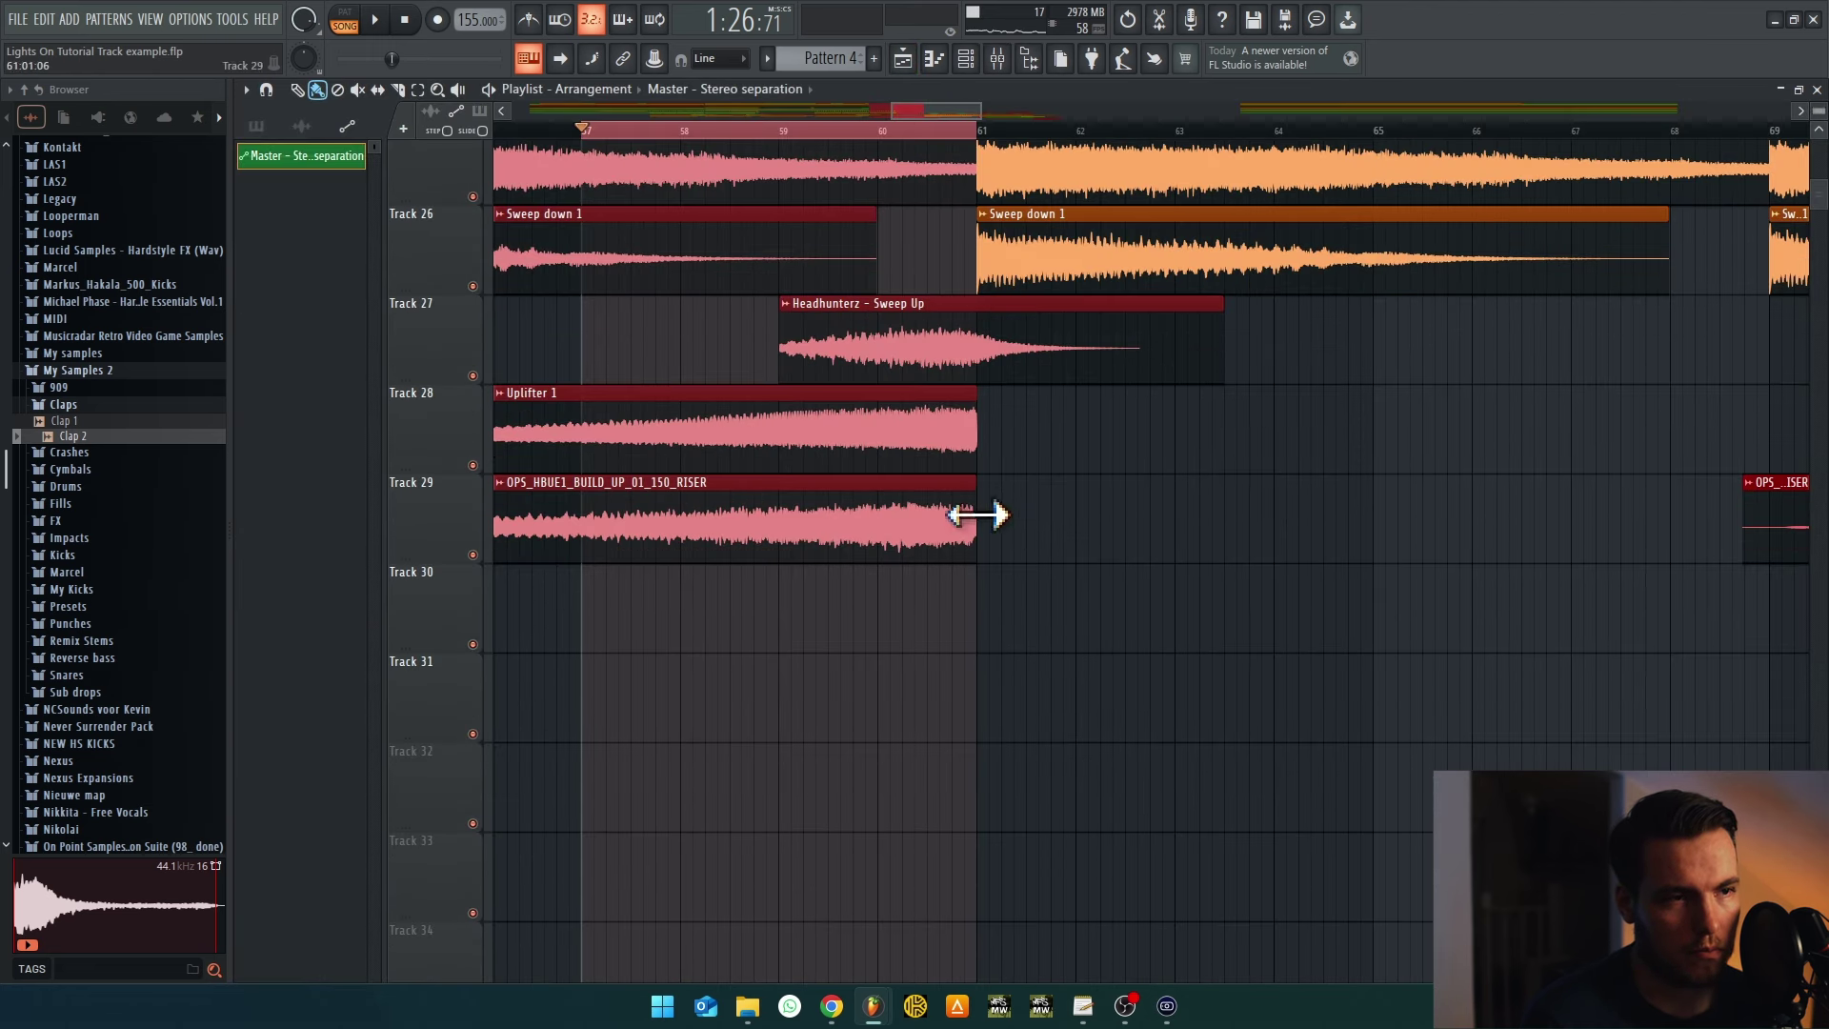
# Play the build-up into bar 61 and check the track levels in the mixer
pyautogui.moveTo(975, 440); pyautogui.dragTo(979, 417)
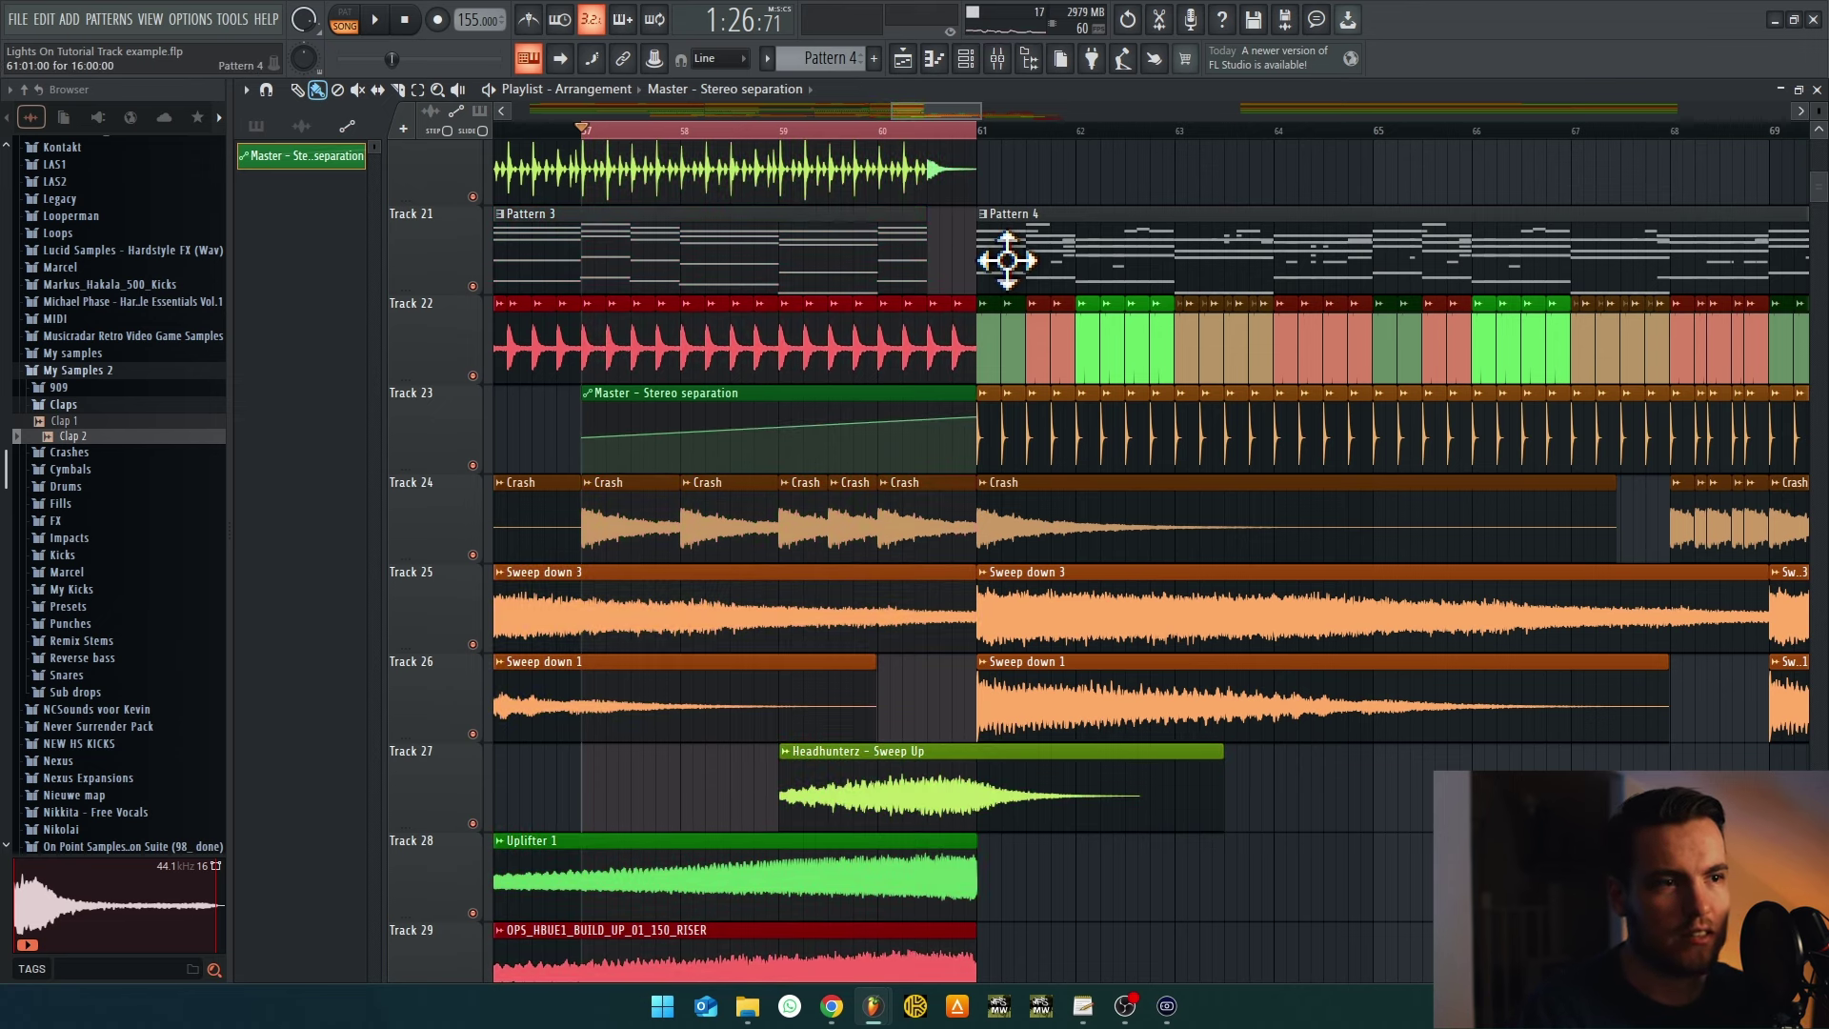
pyautogui.click(1001, 67)
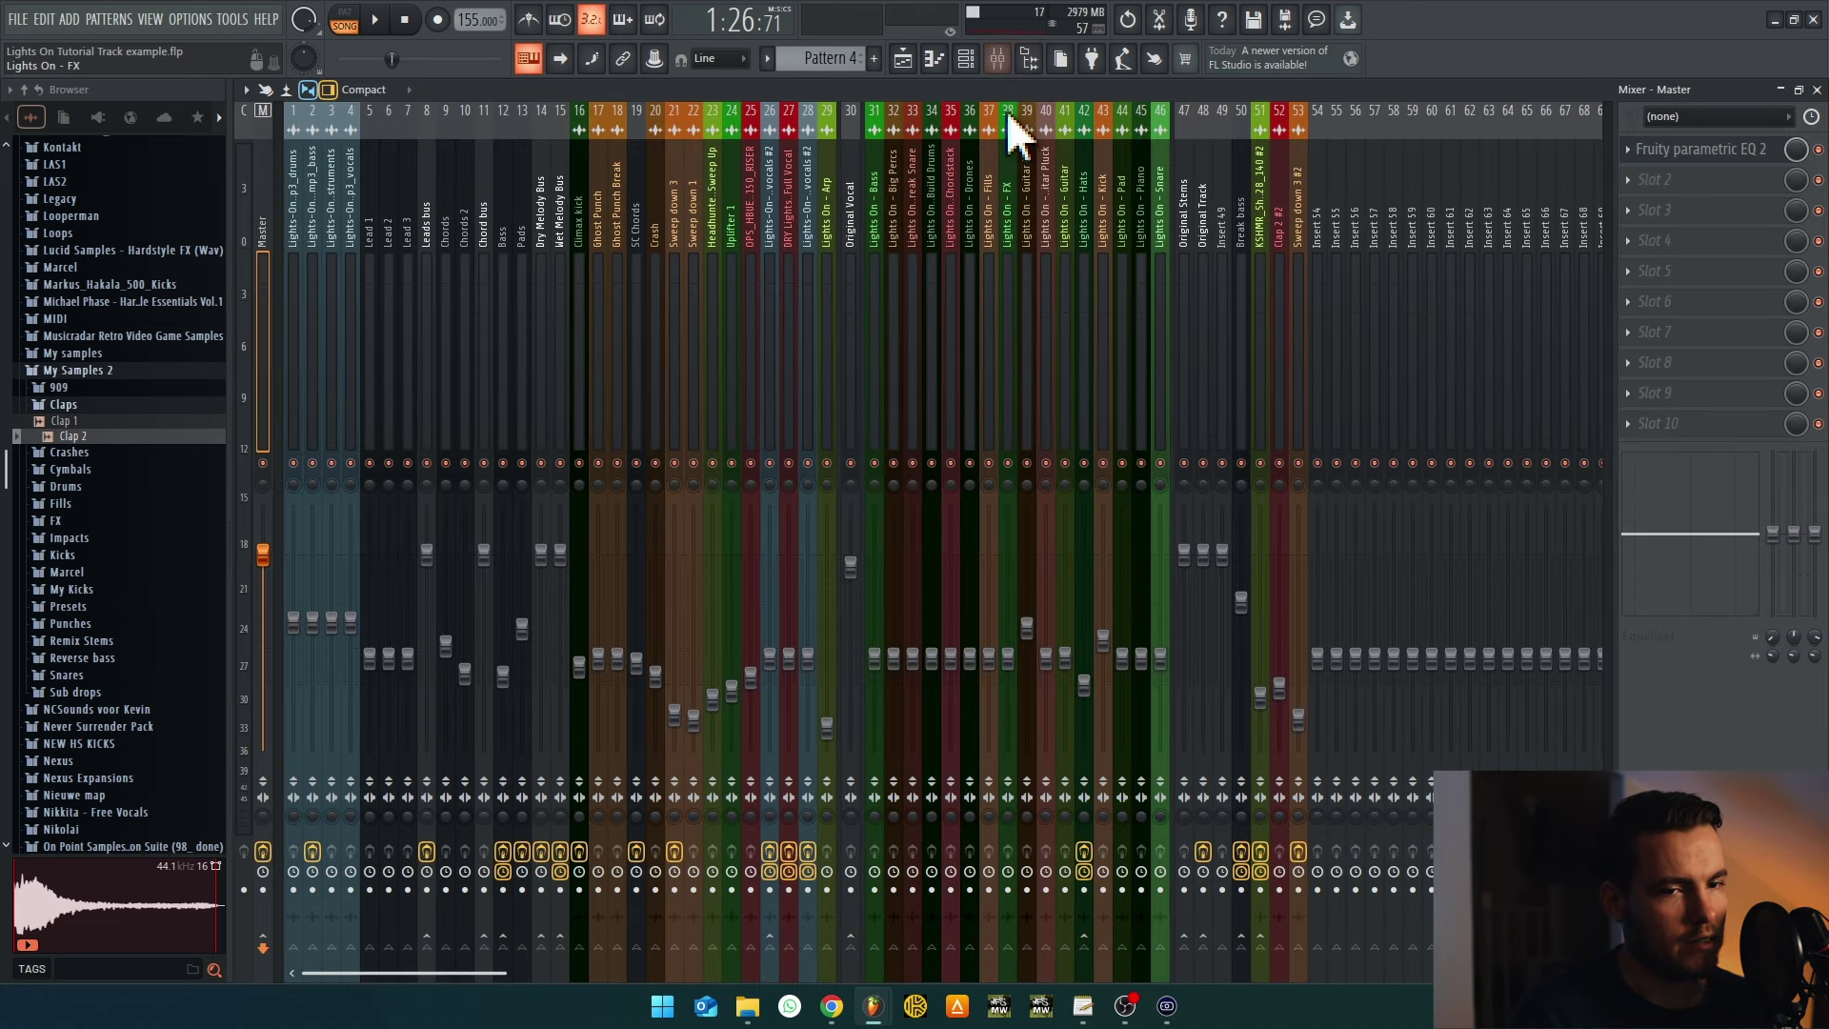
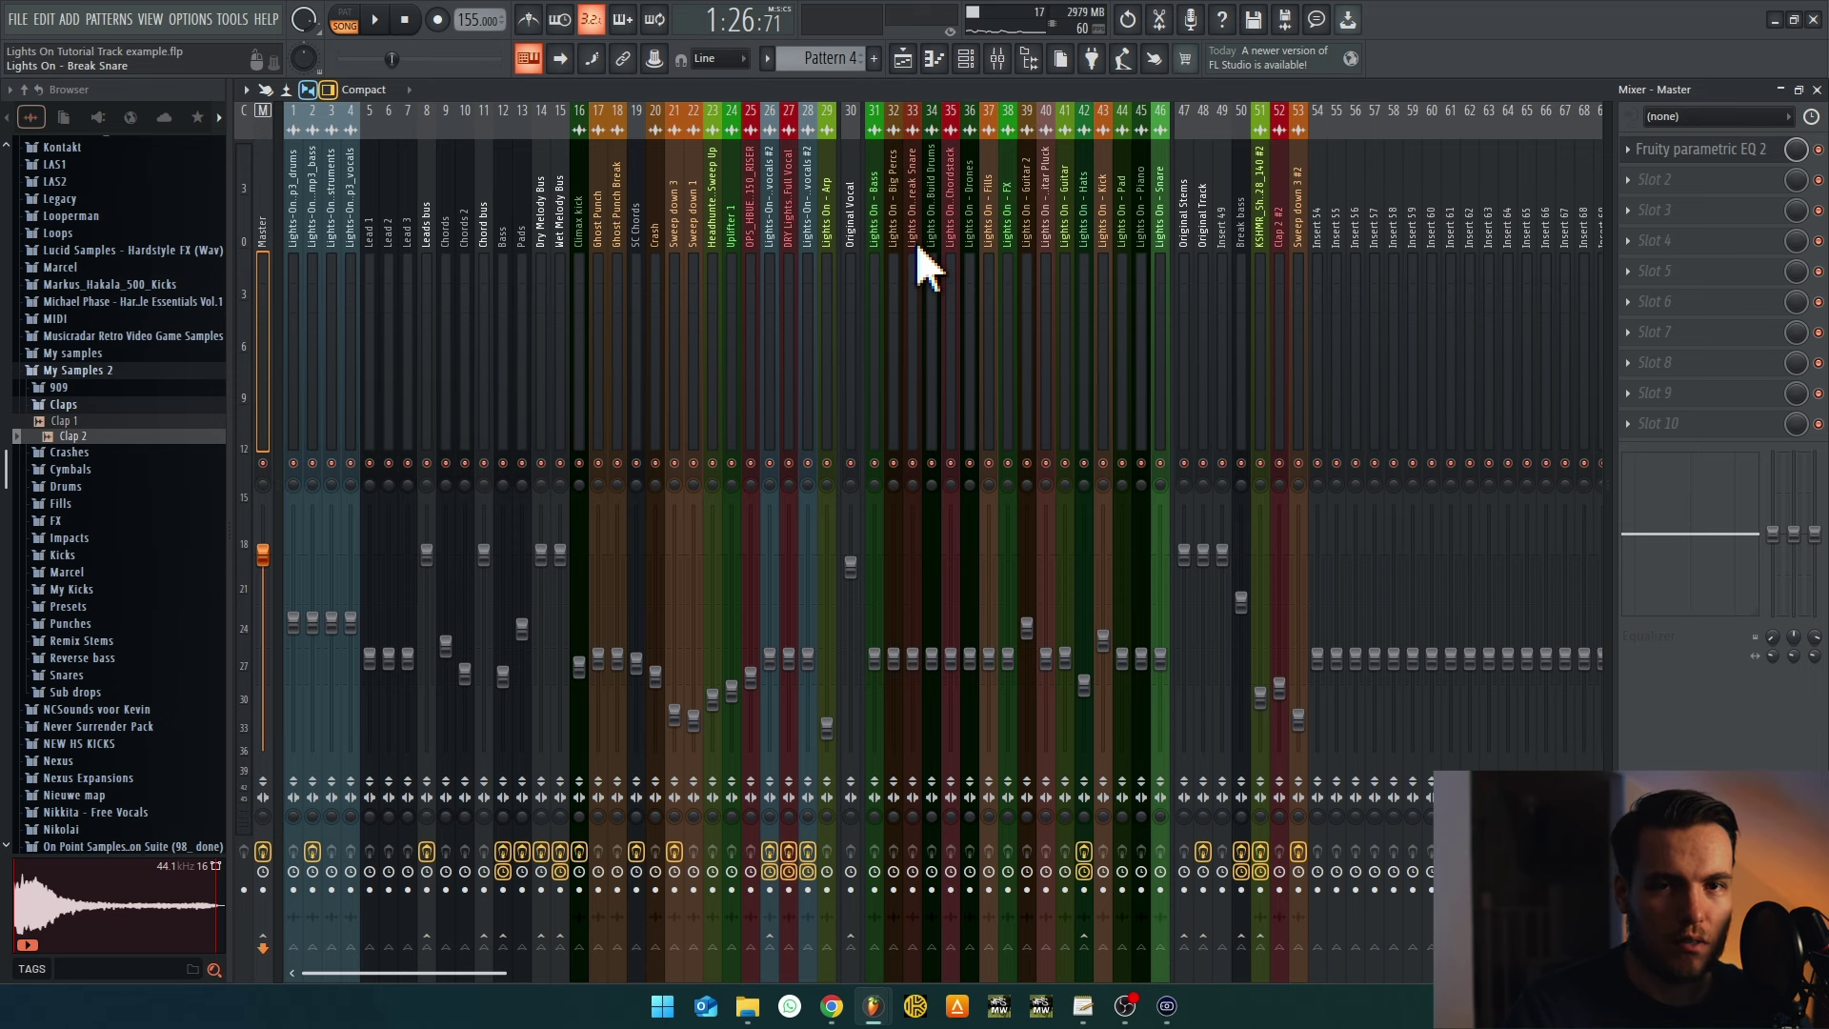
pyautogui.click(902, 58)
pyautogui.press('space')
pyautogui.click(997, 58)
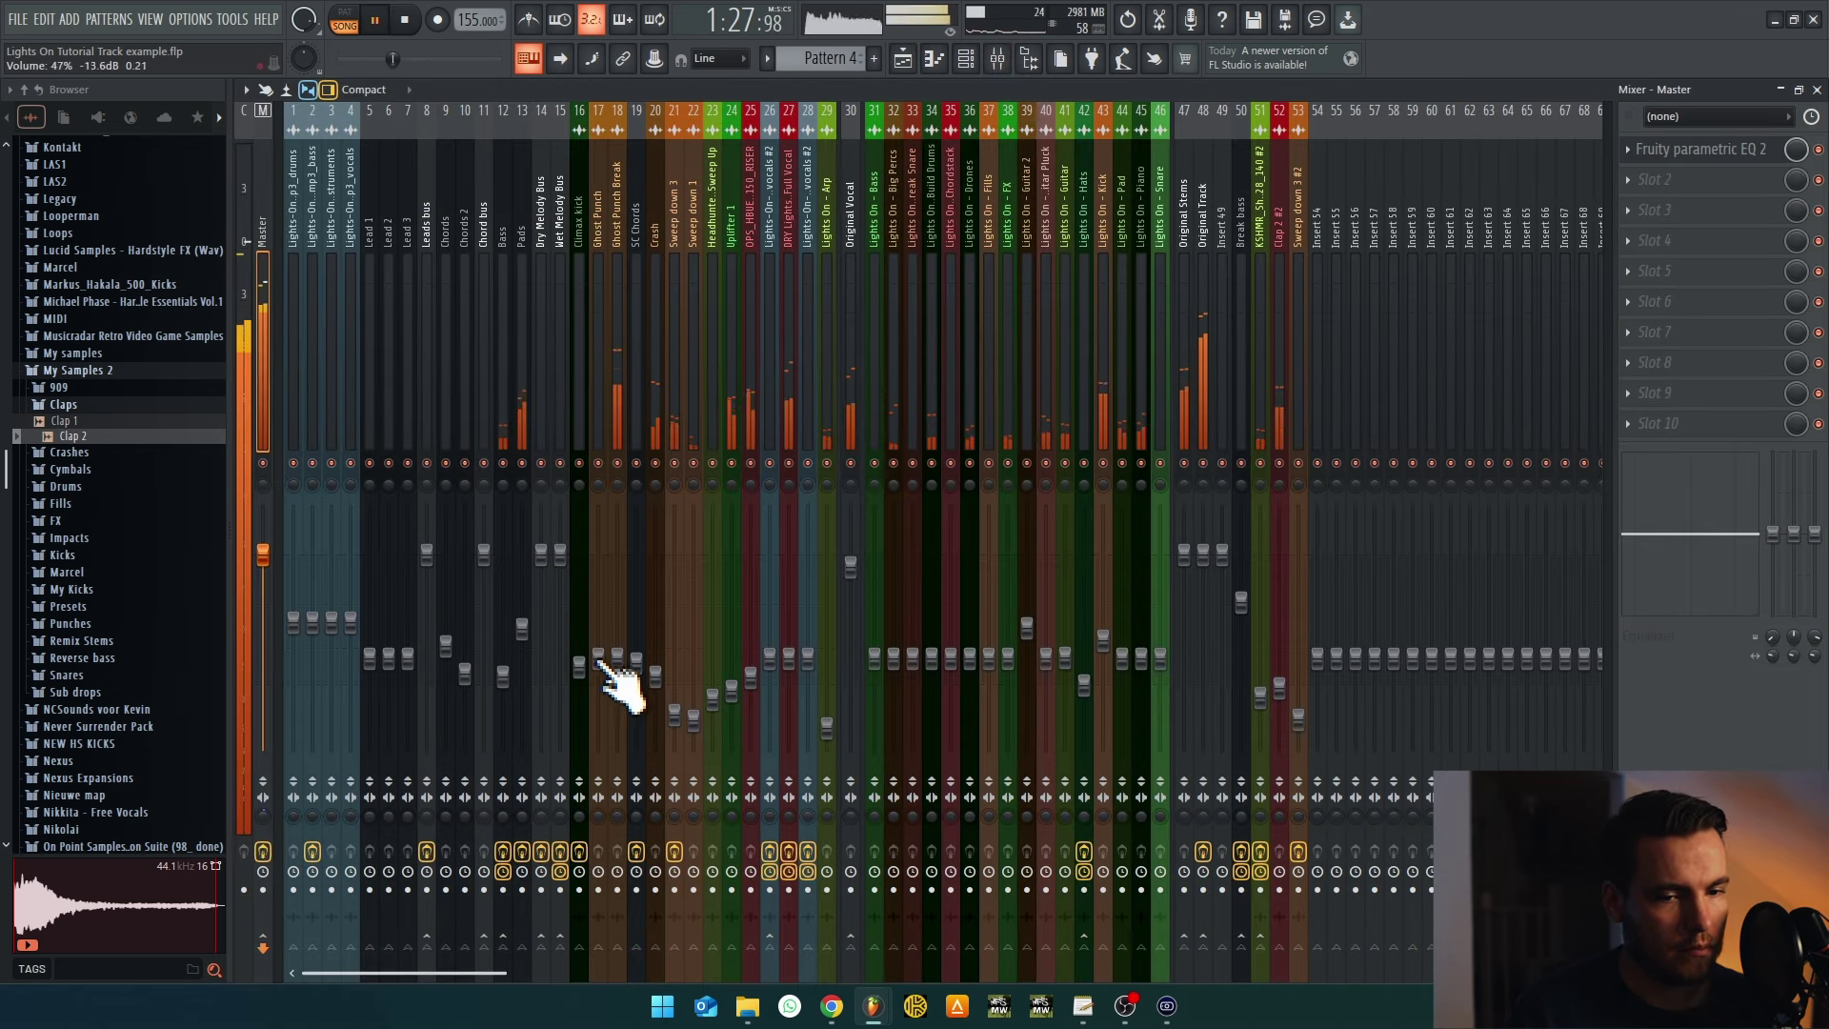
pyautogui.click(902, 58)
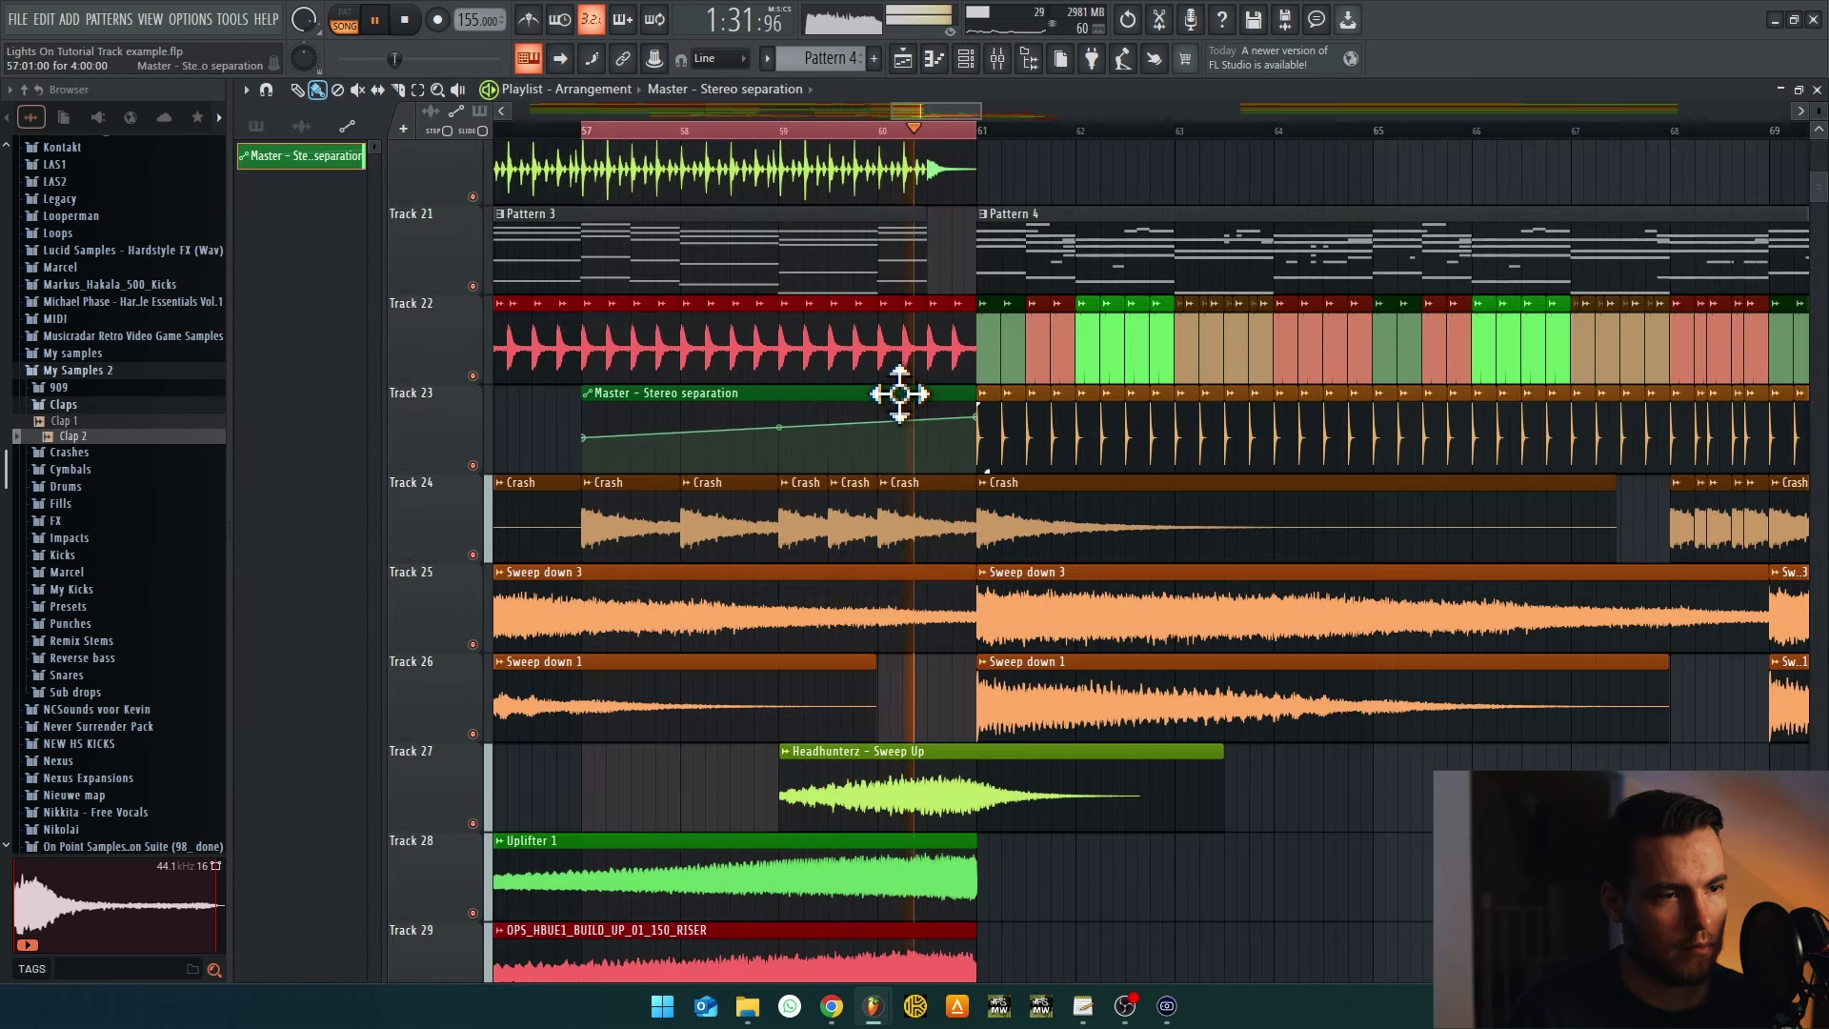
pyautogui.press('space')
# Move the Master - Stereo separation clip from Track 23 to Track 30, extend it past bar 61 with a return point, and play it
pyautogui.moveTo(900, 394); pyautogui.dragTo(900, 659)
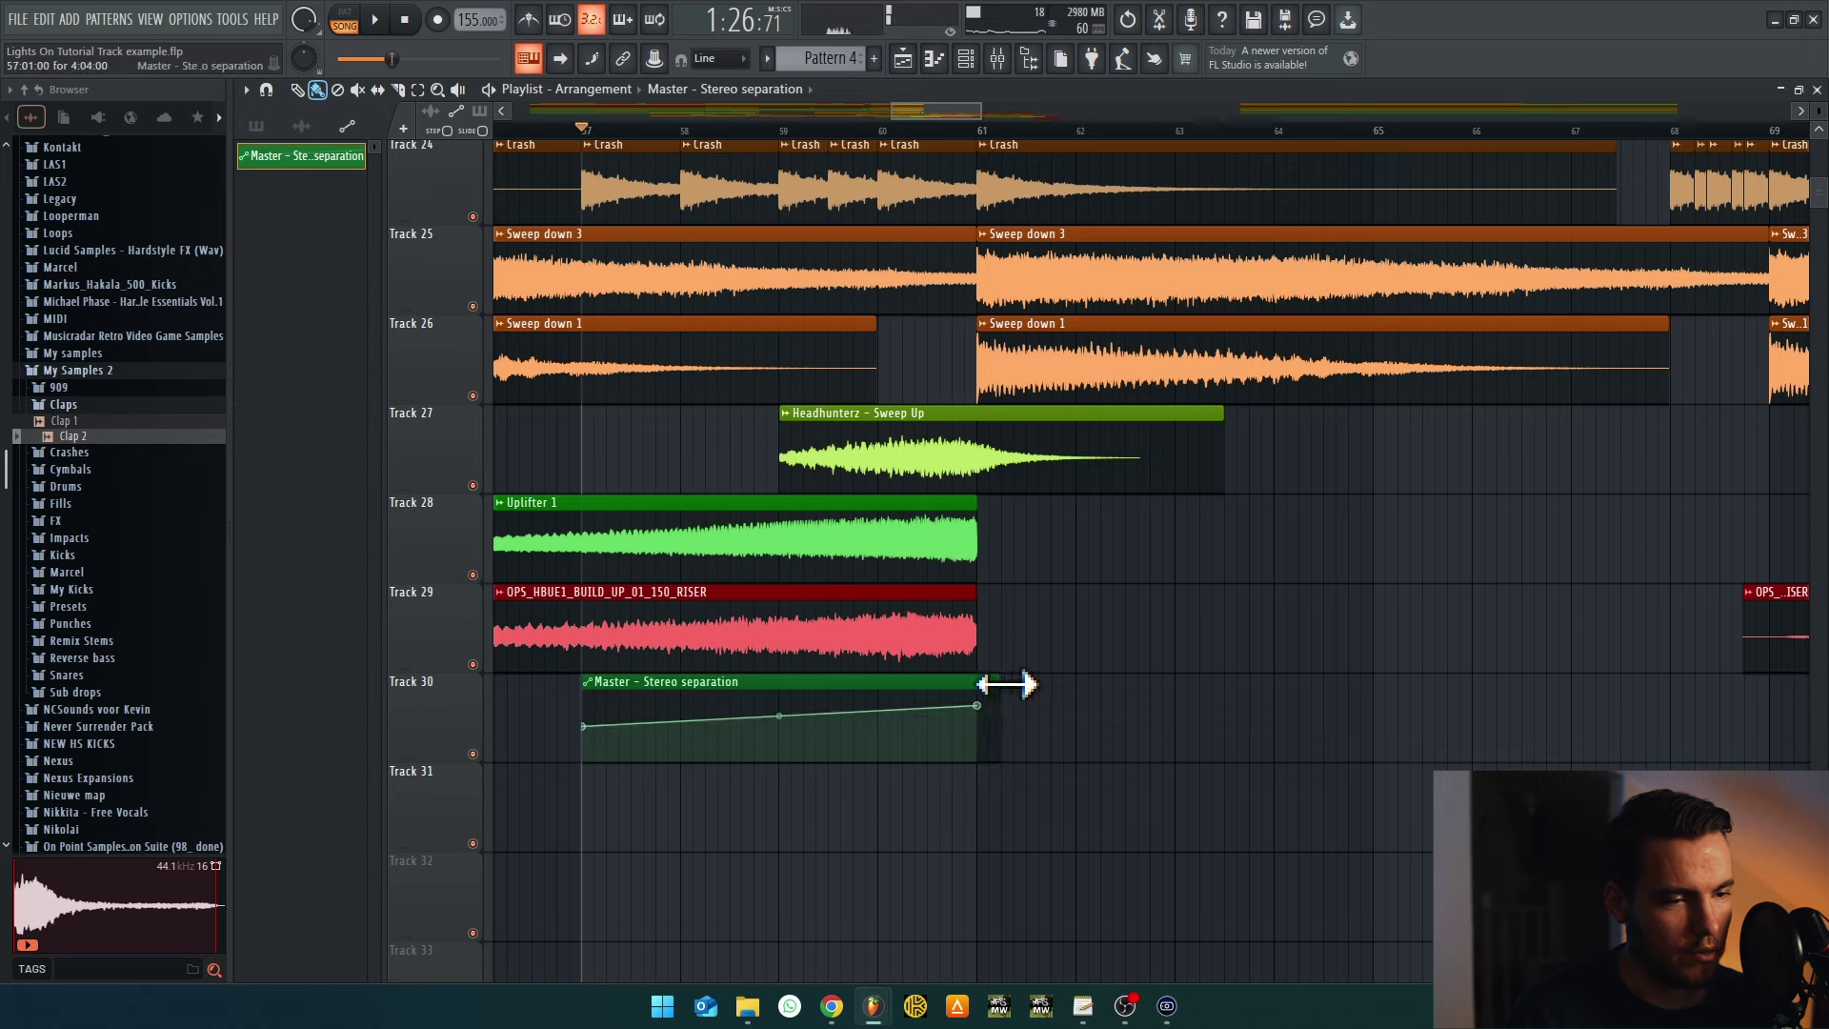
pyautogui.moveTo(1007, 685); pyautogui.dragTo(1040, 684)
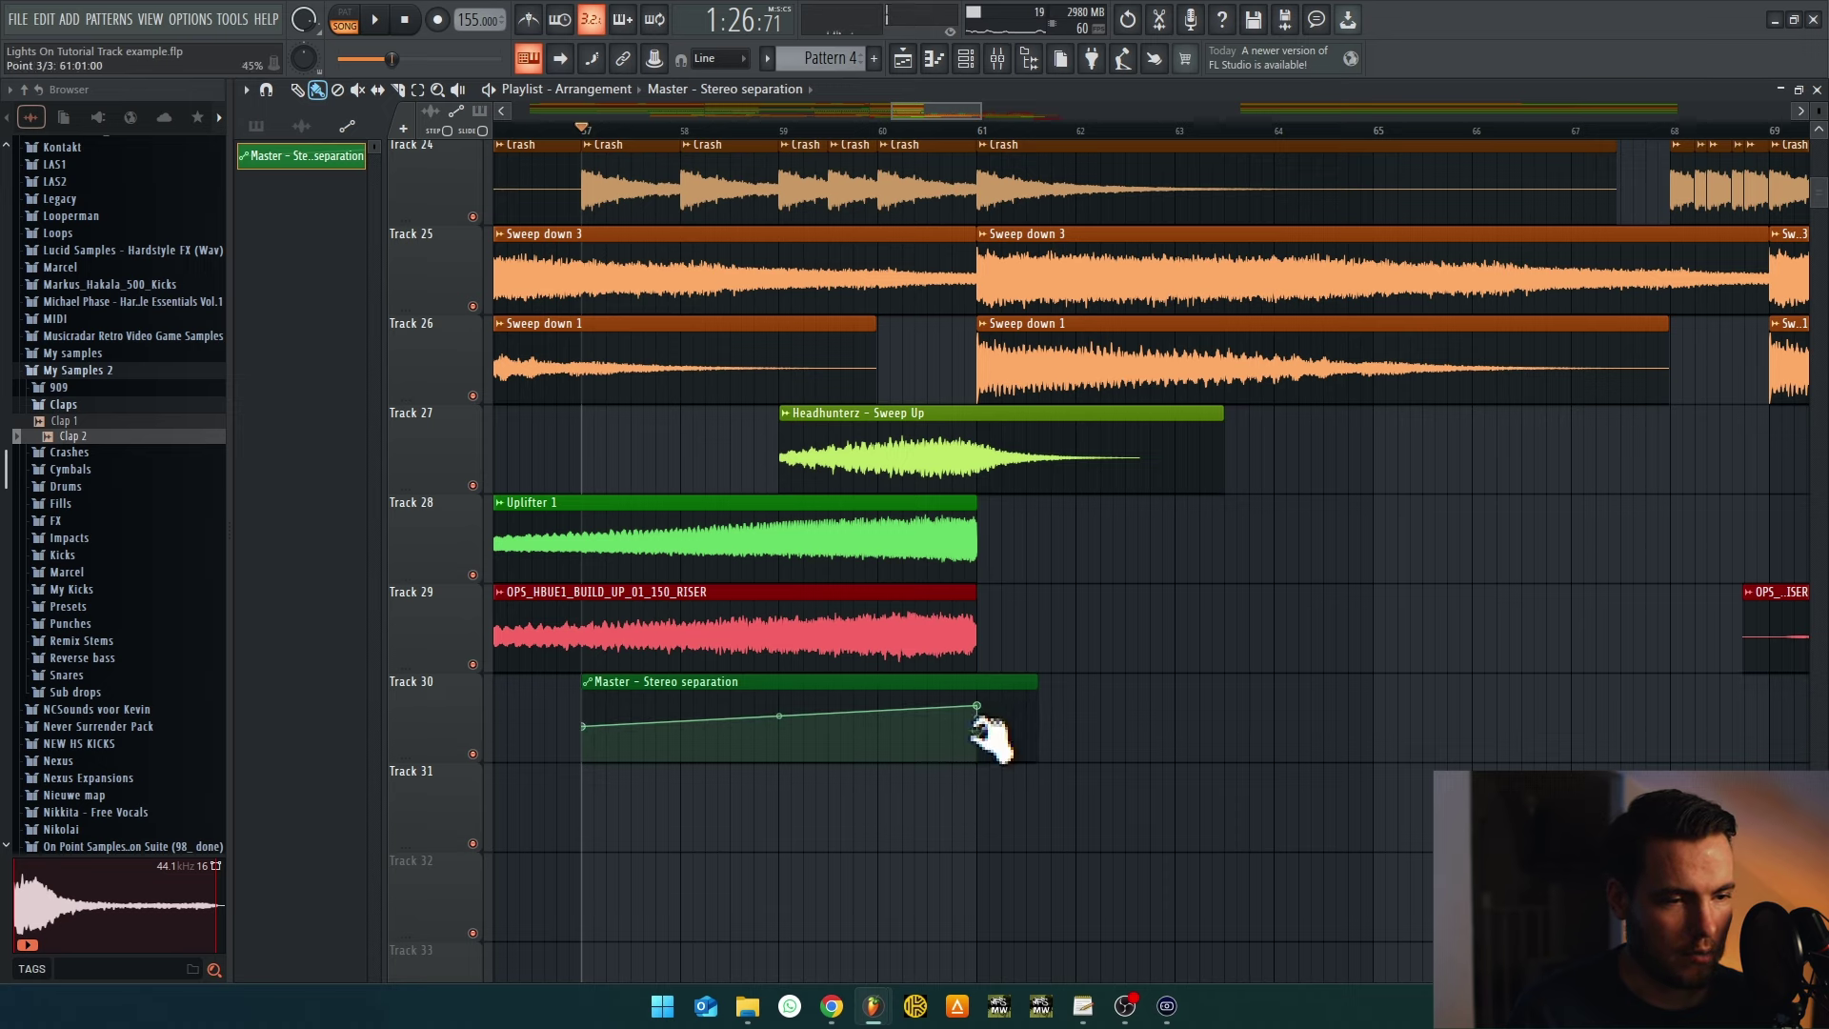
pyautogui.press('space')
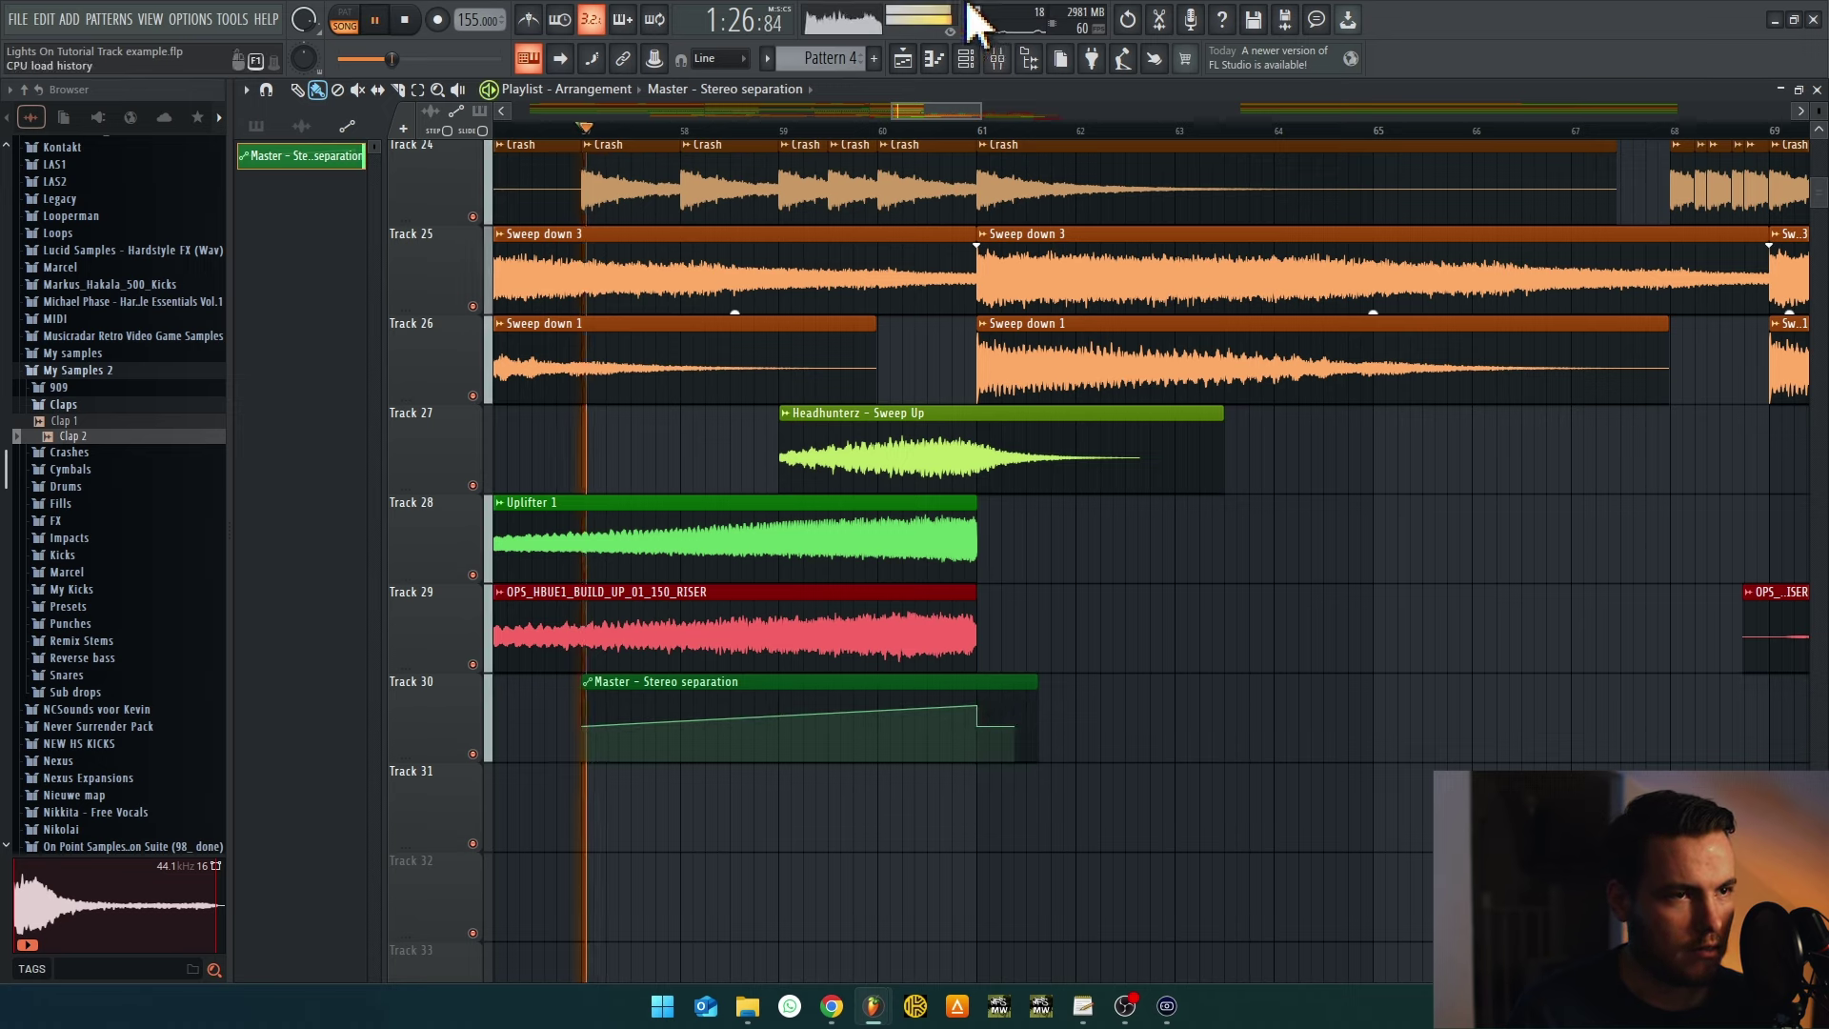
pyautogui.press('space')
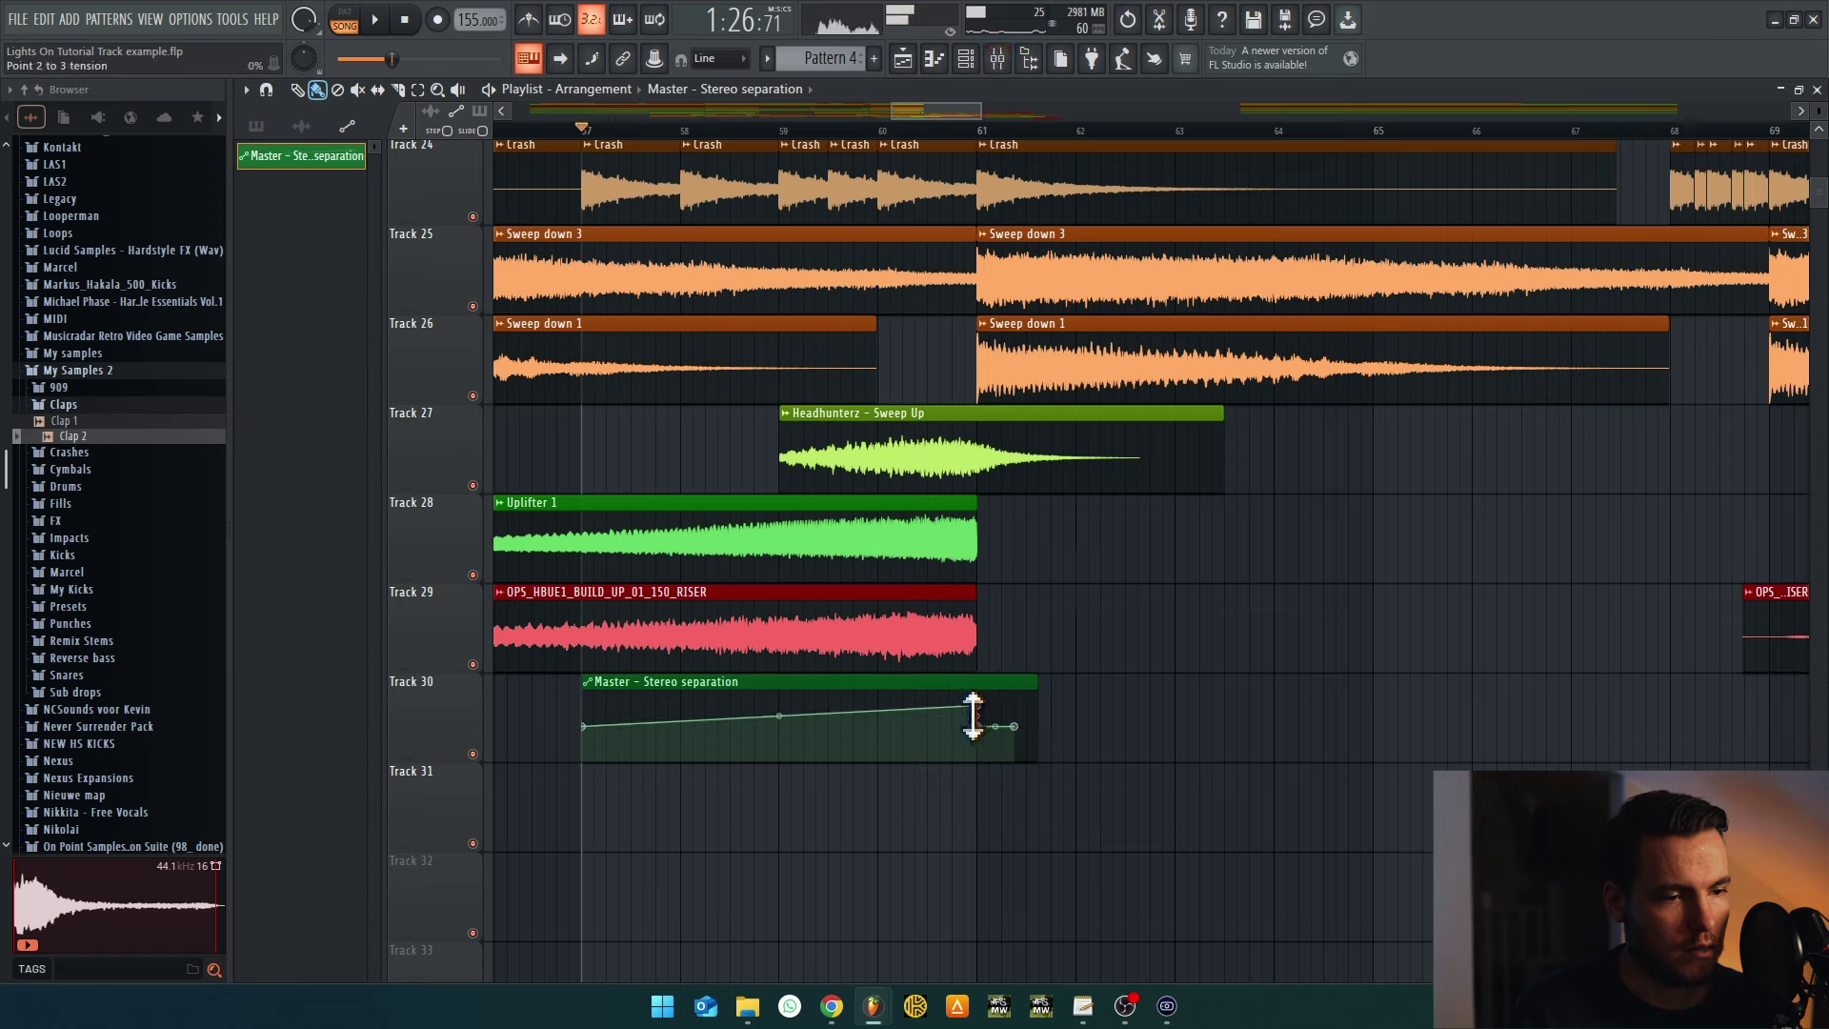
# Raise the stereo separation peak at bar 61 with a steep curved rise, and lower the end point to about 3%
pyautogui.moveTo(973, 715); pyautogui.dragTo(981, 692)
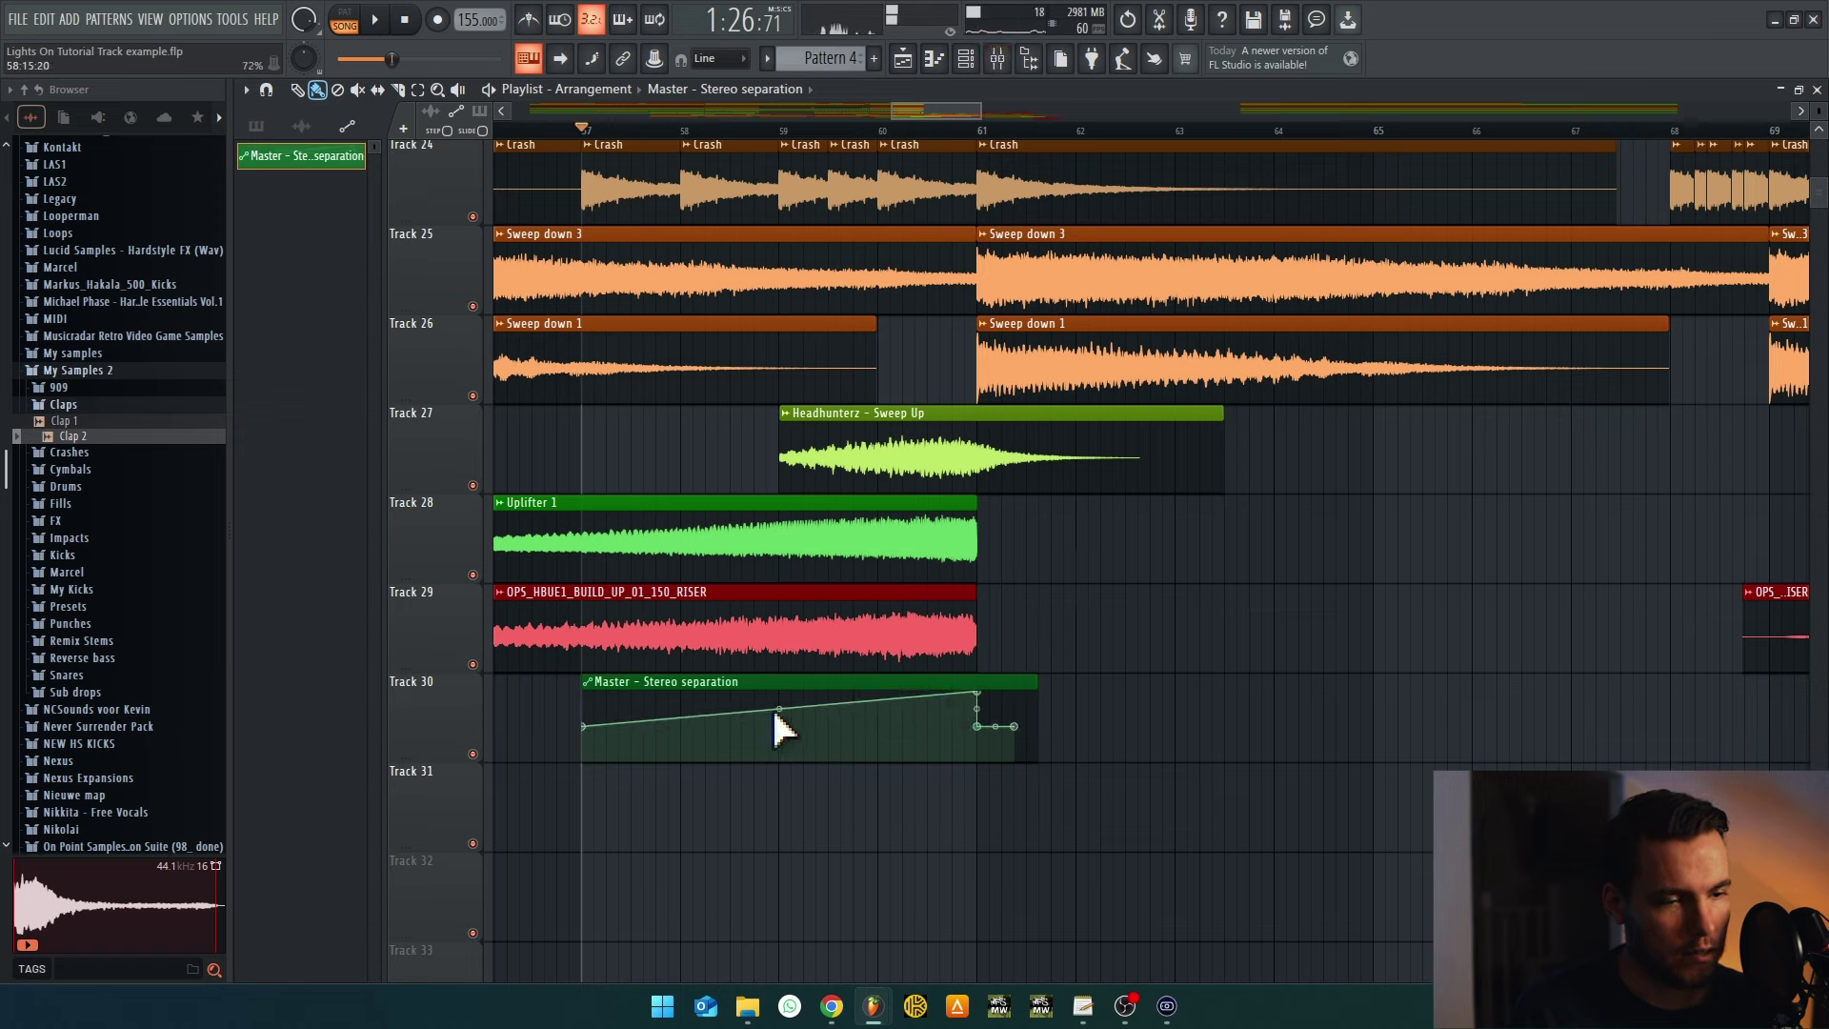
pyautogui.moveTo(774, 713); pyautogui.dragTo(776, 682)
pyautogui.moveTo(976, 726); pyautogui.dragTo(986, 806)
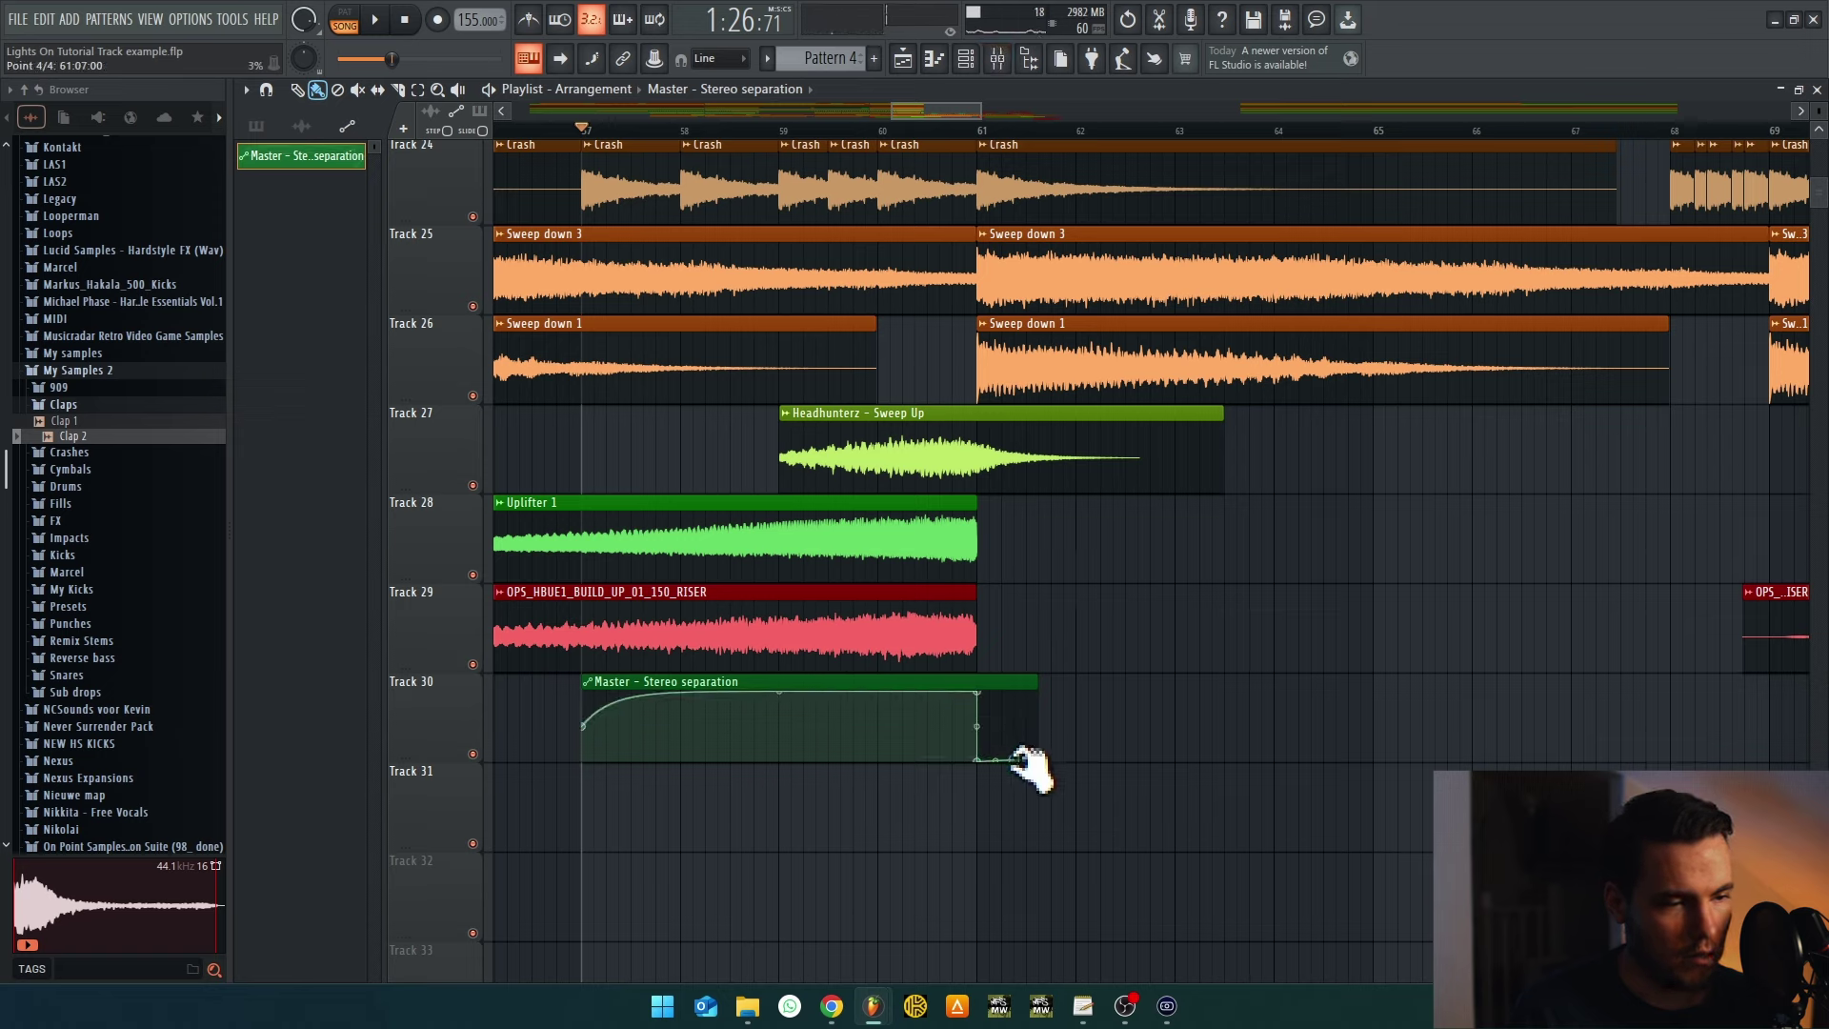
# Play the transition from bar 57 past bar 61 and check the Master track's stereo separation in the mixer
pyautogui.press('space')
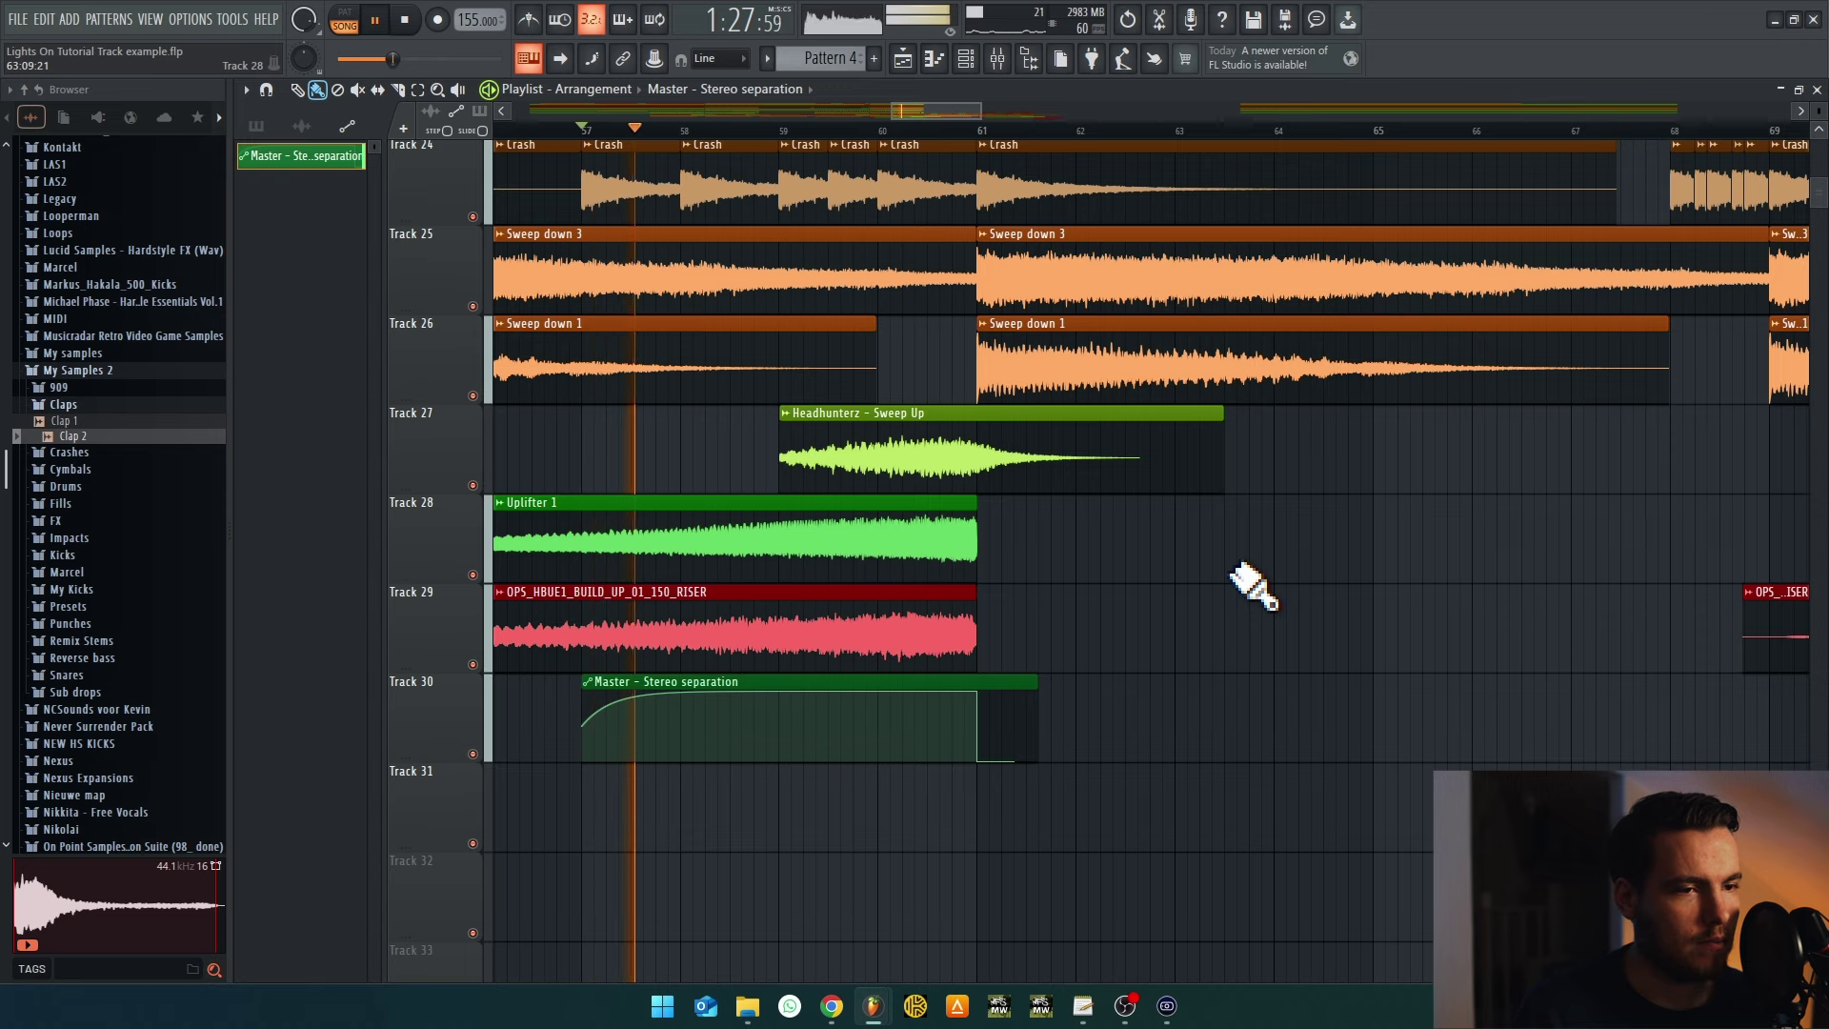
pyautogui.scroll(-3, 1223, 595)
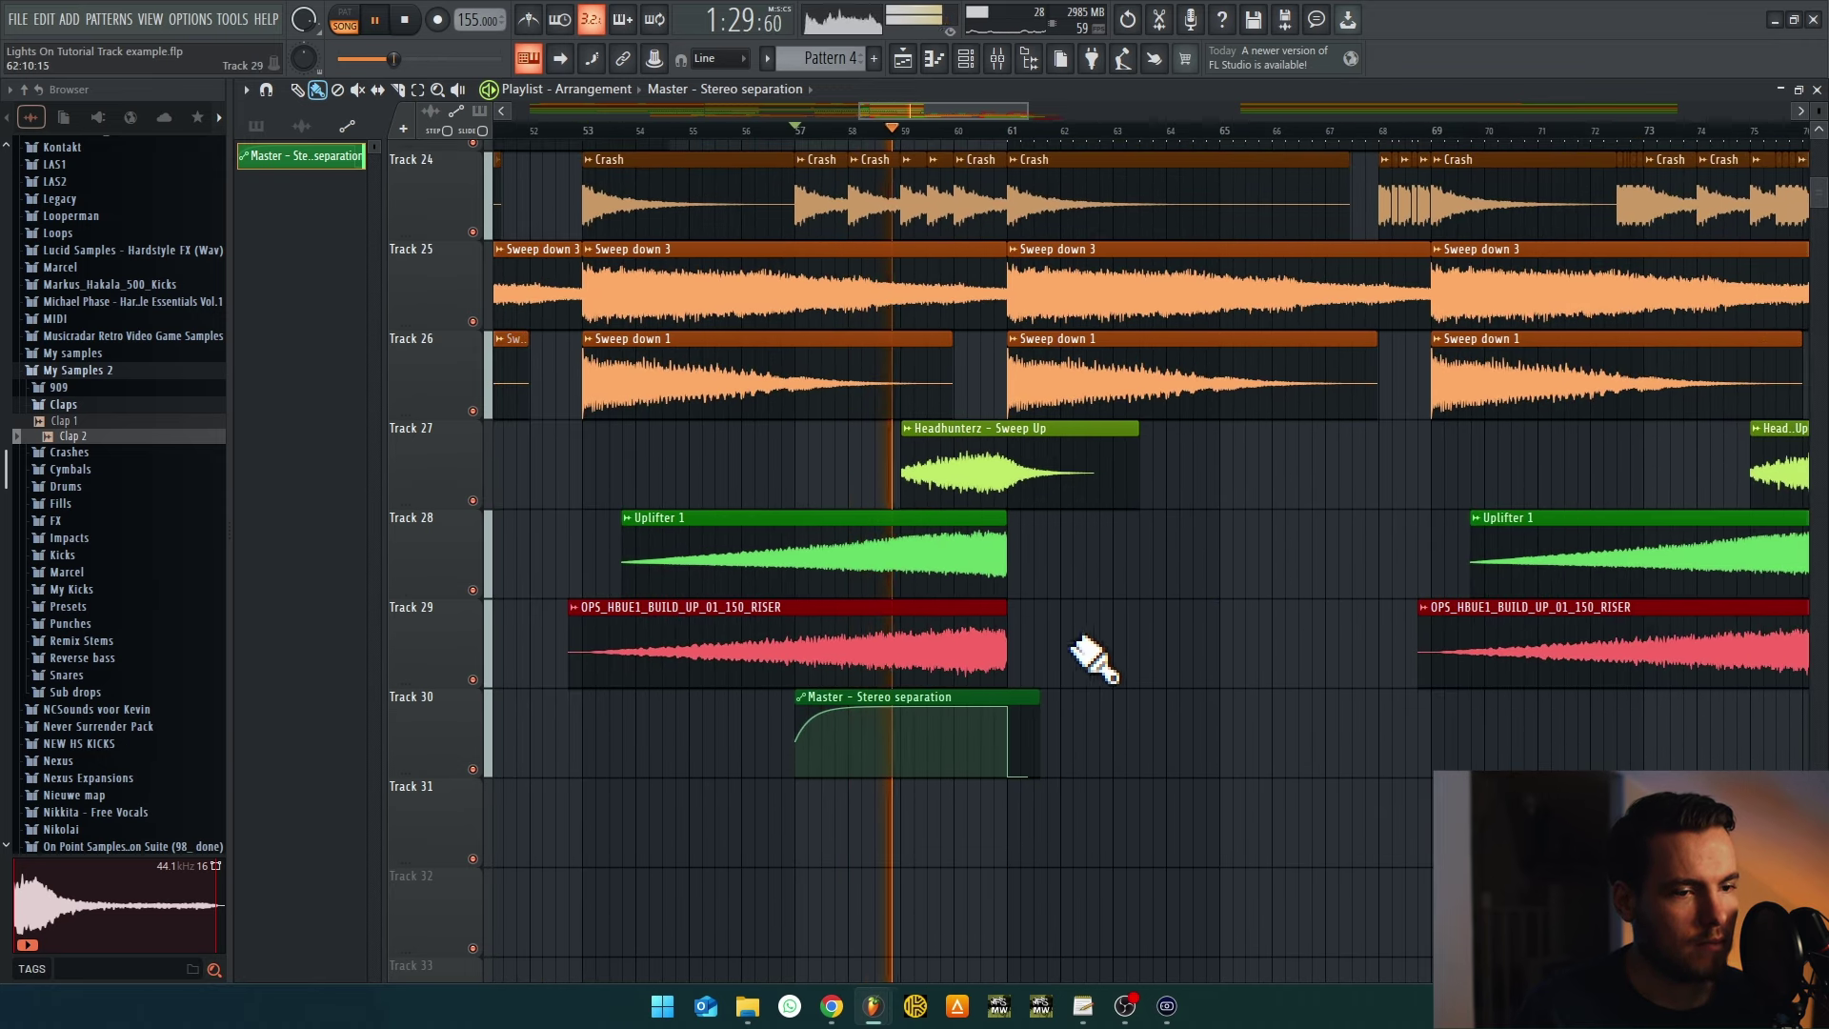
pyautogui.click(998, 58)
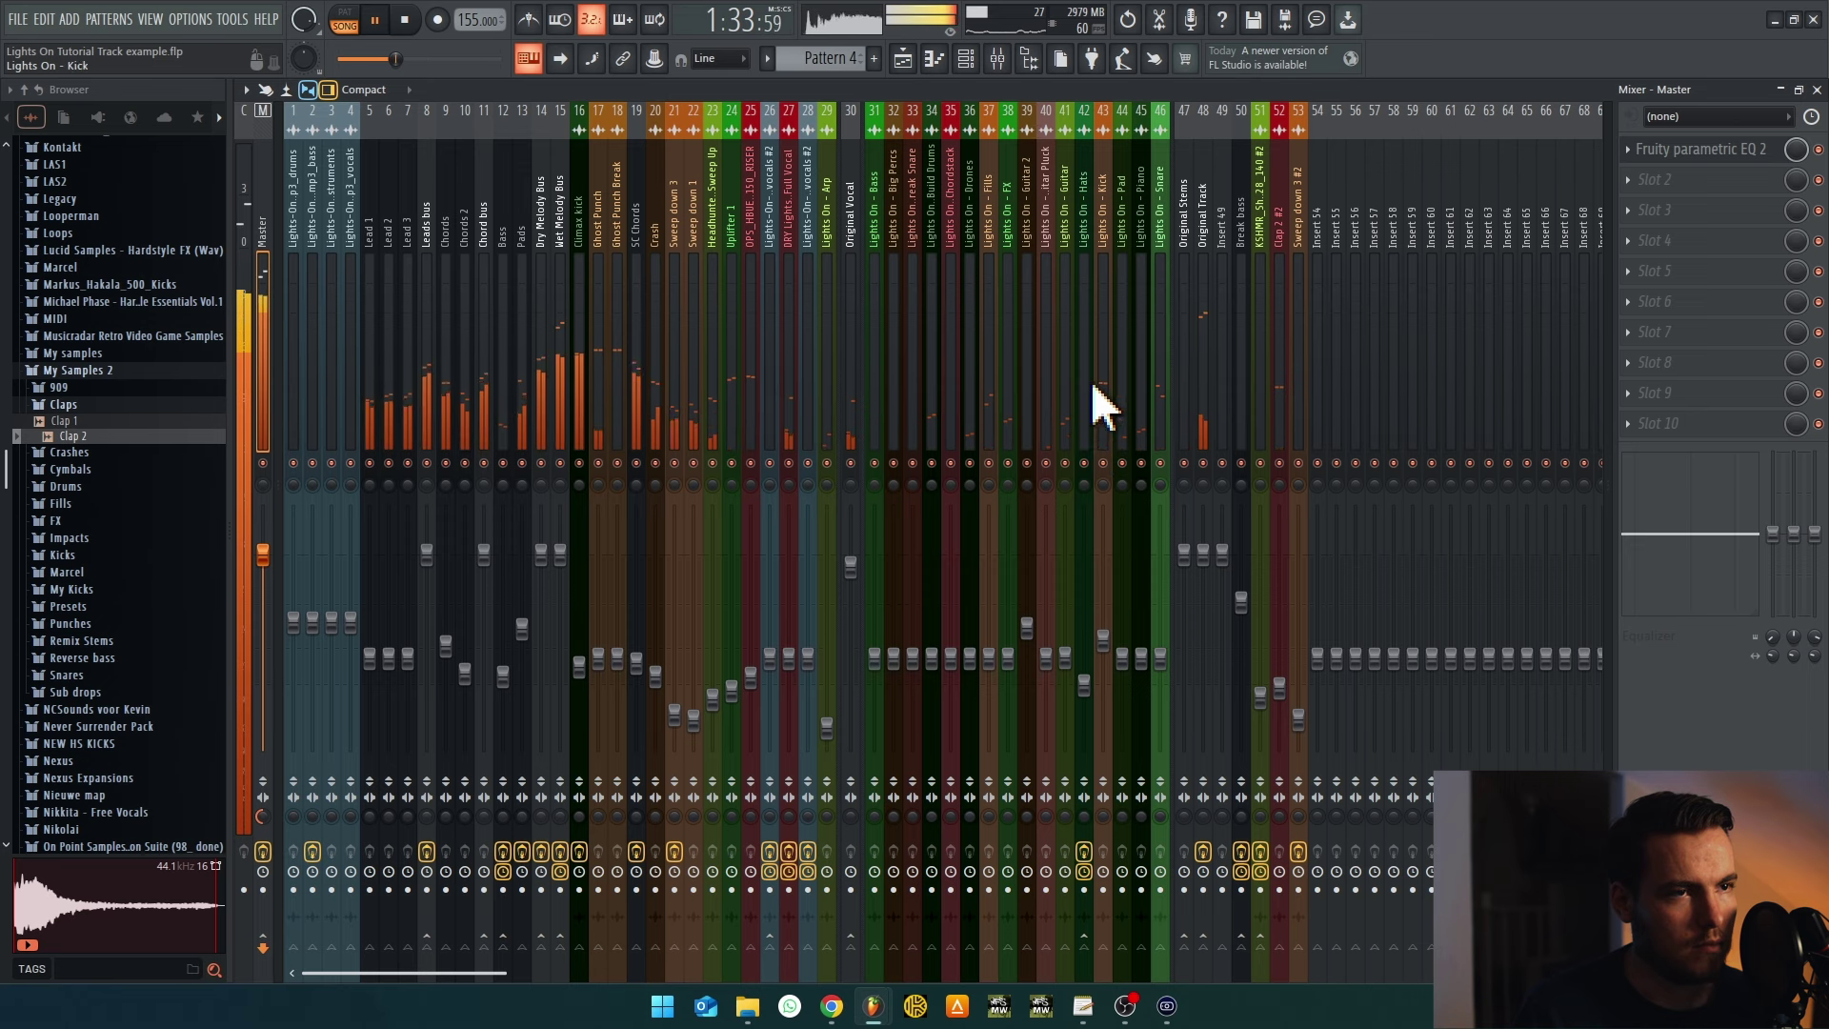
pyautogui.click(905, 59)
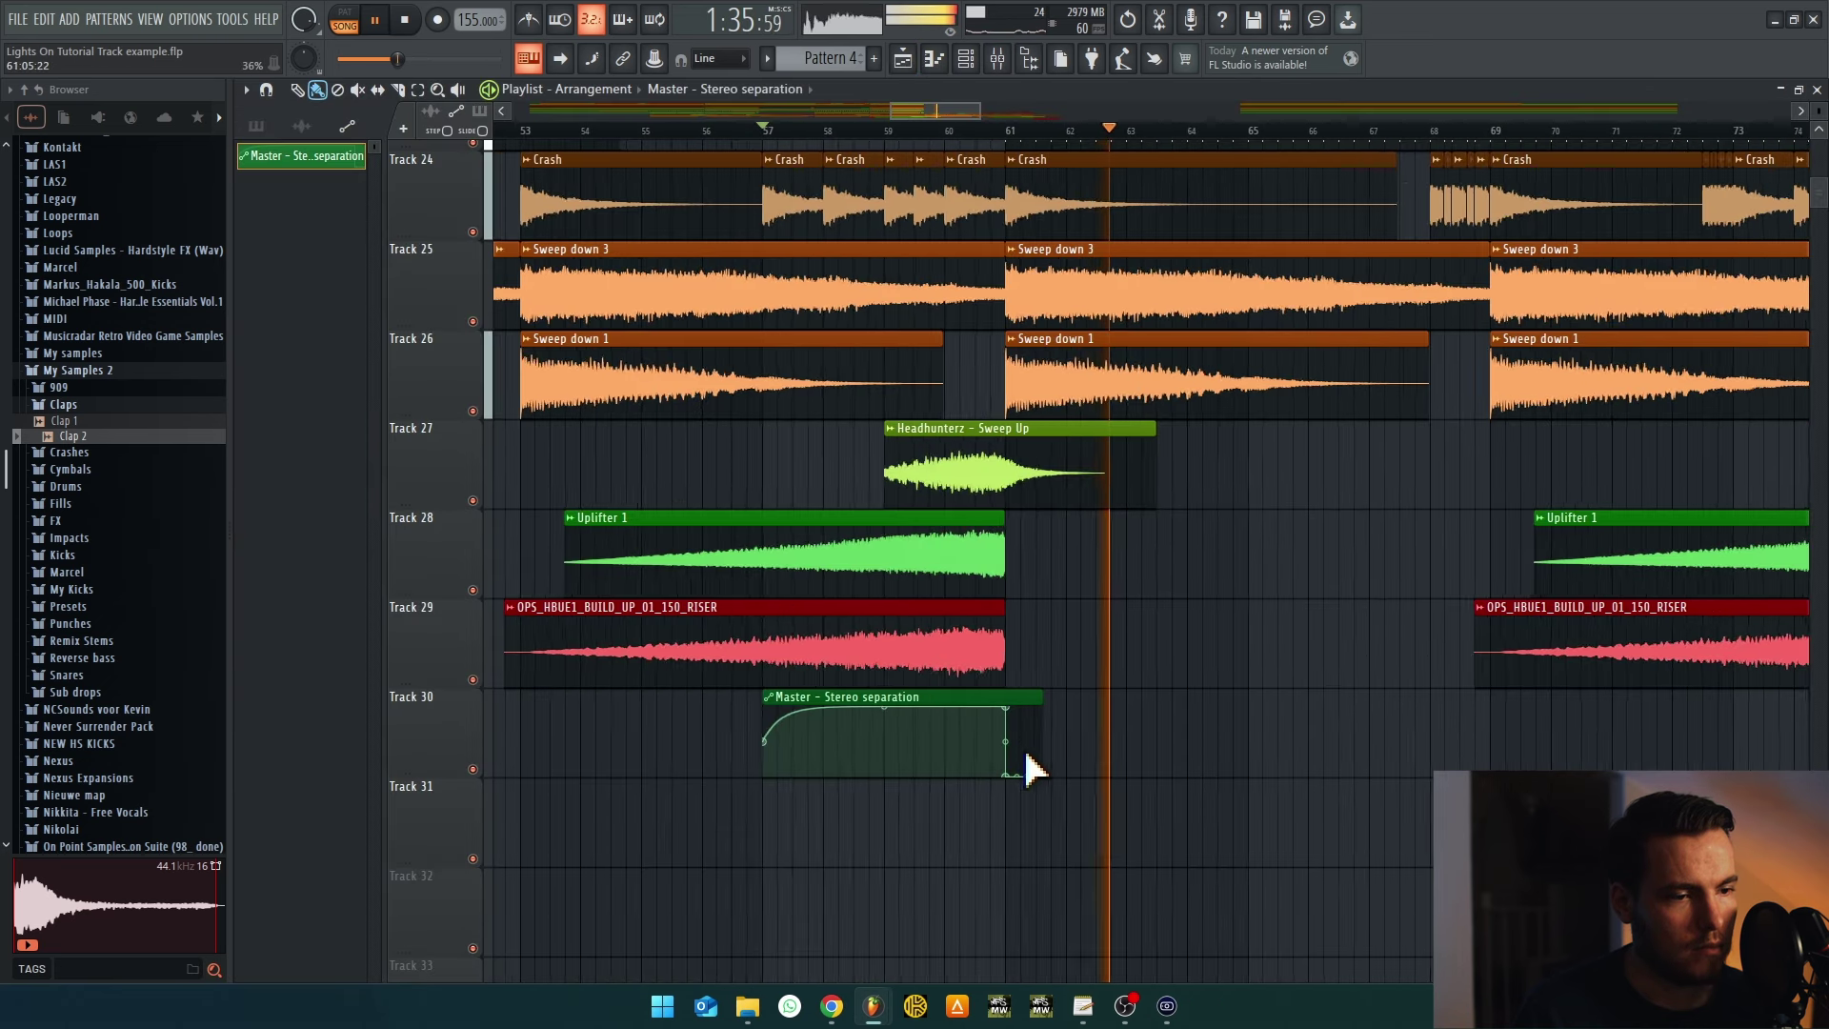
pyautogui.press('space')
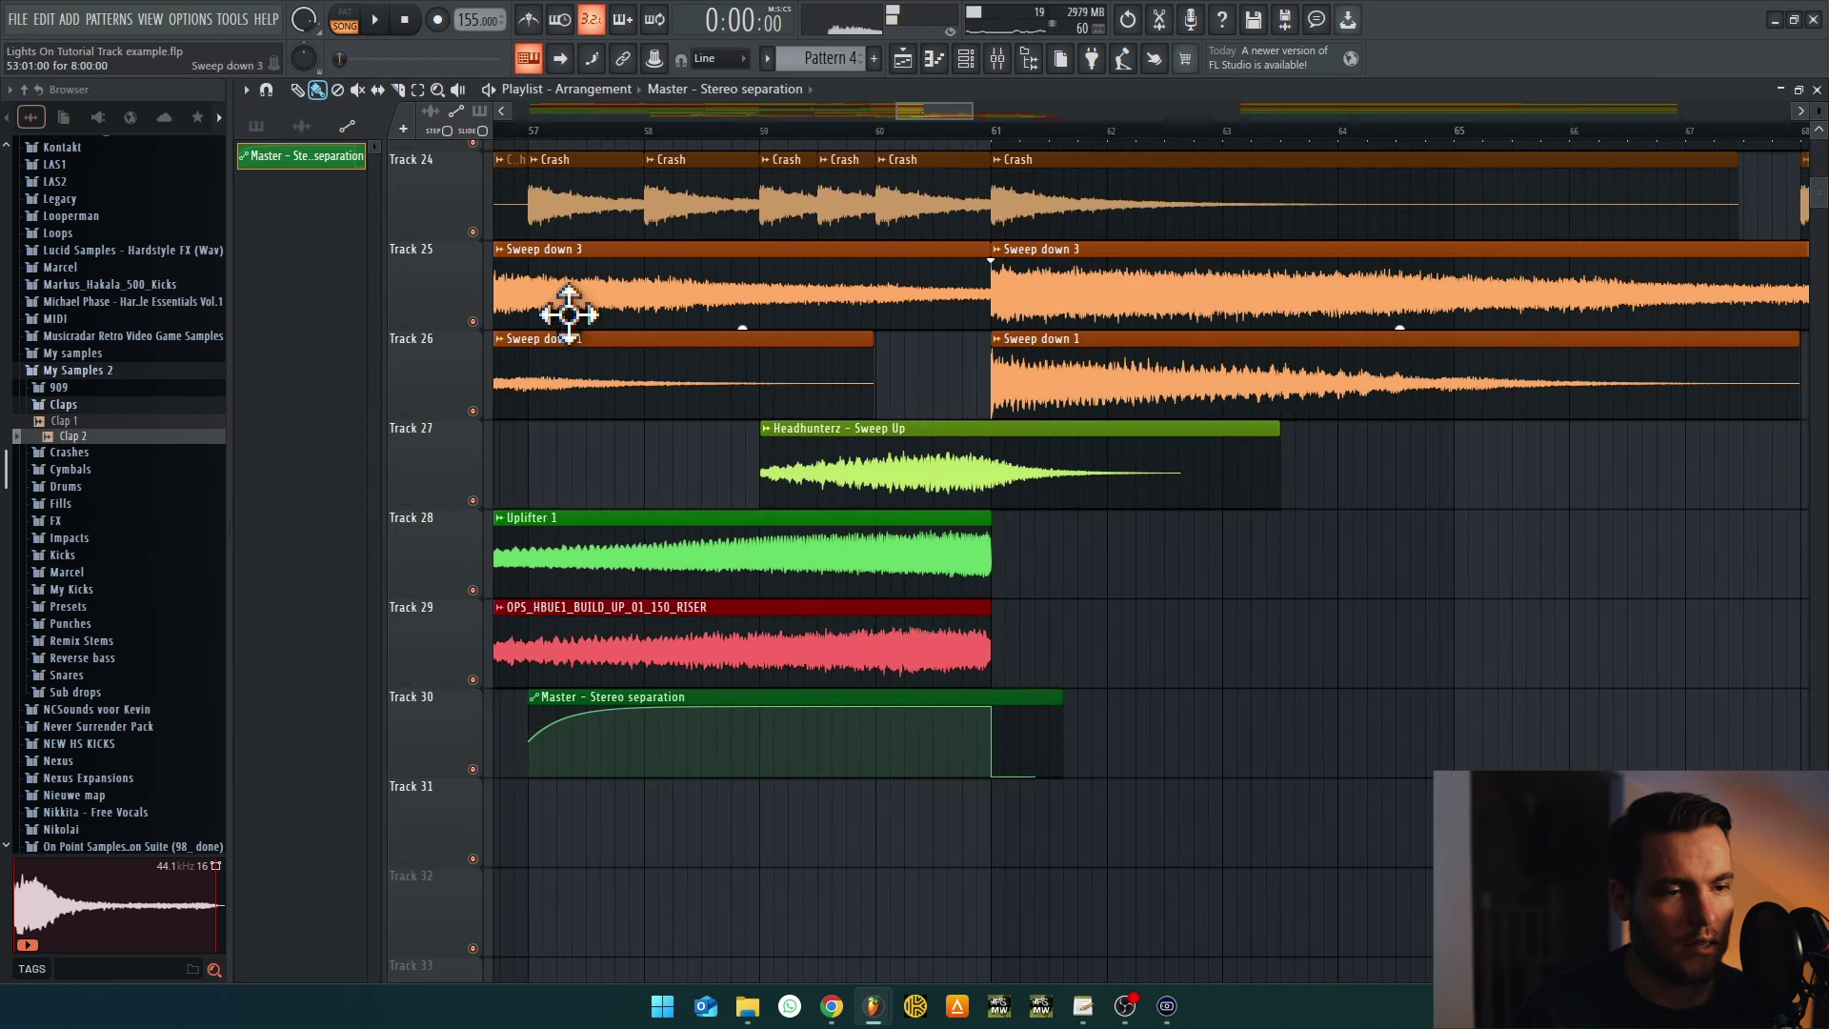
# Lower the stereo separation peak at bar 61 slightly and paste the Master track's stereo separation value into the end point
pyautogui.scroll(2, 987, 759)
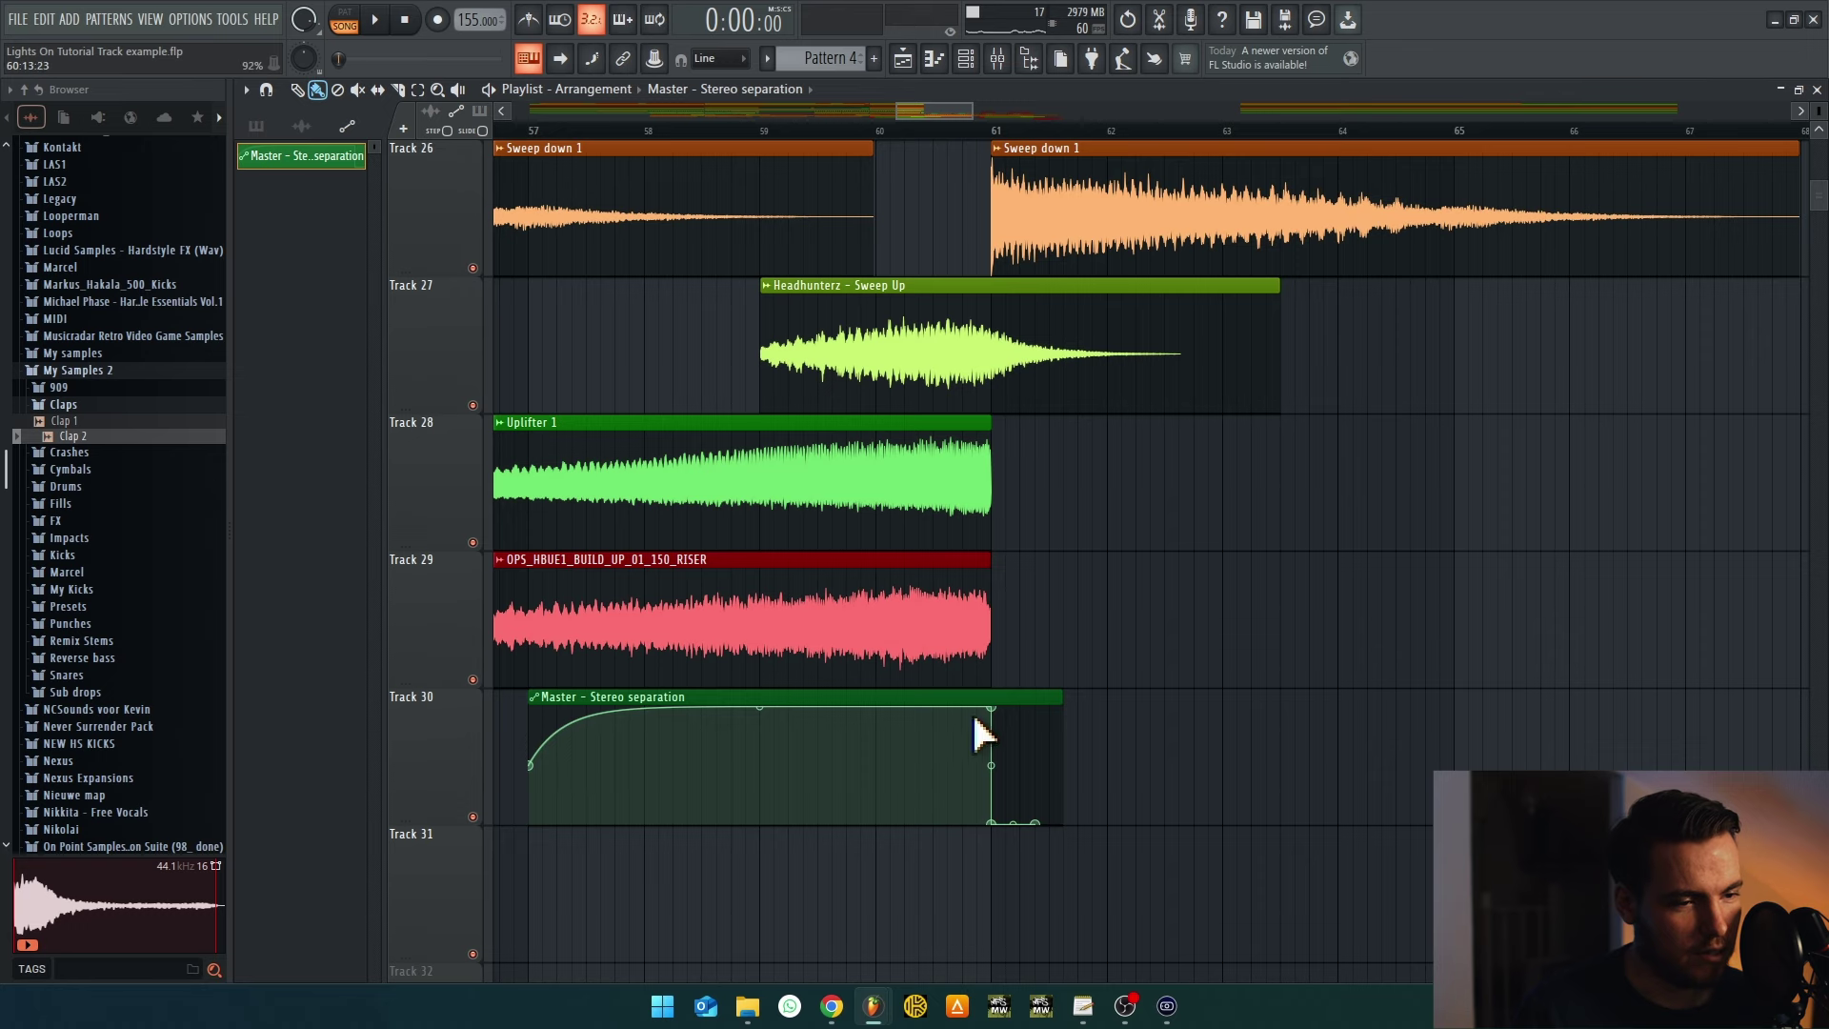
pyautogui.moveTo(995, 709); pyautogui.dragTo(997, 730)
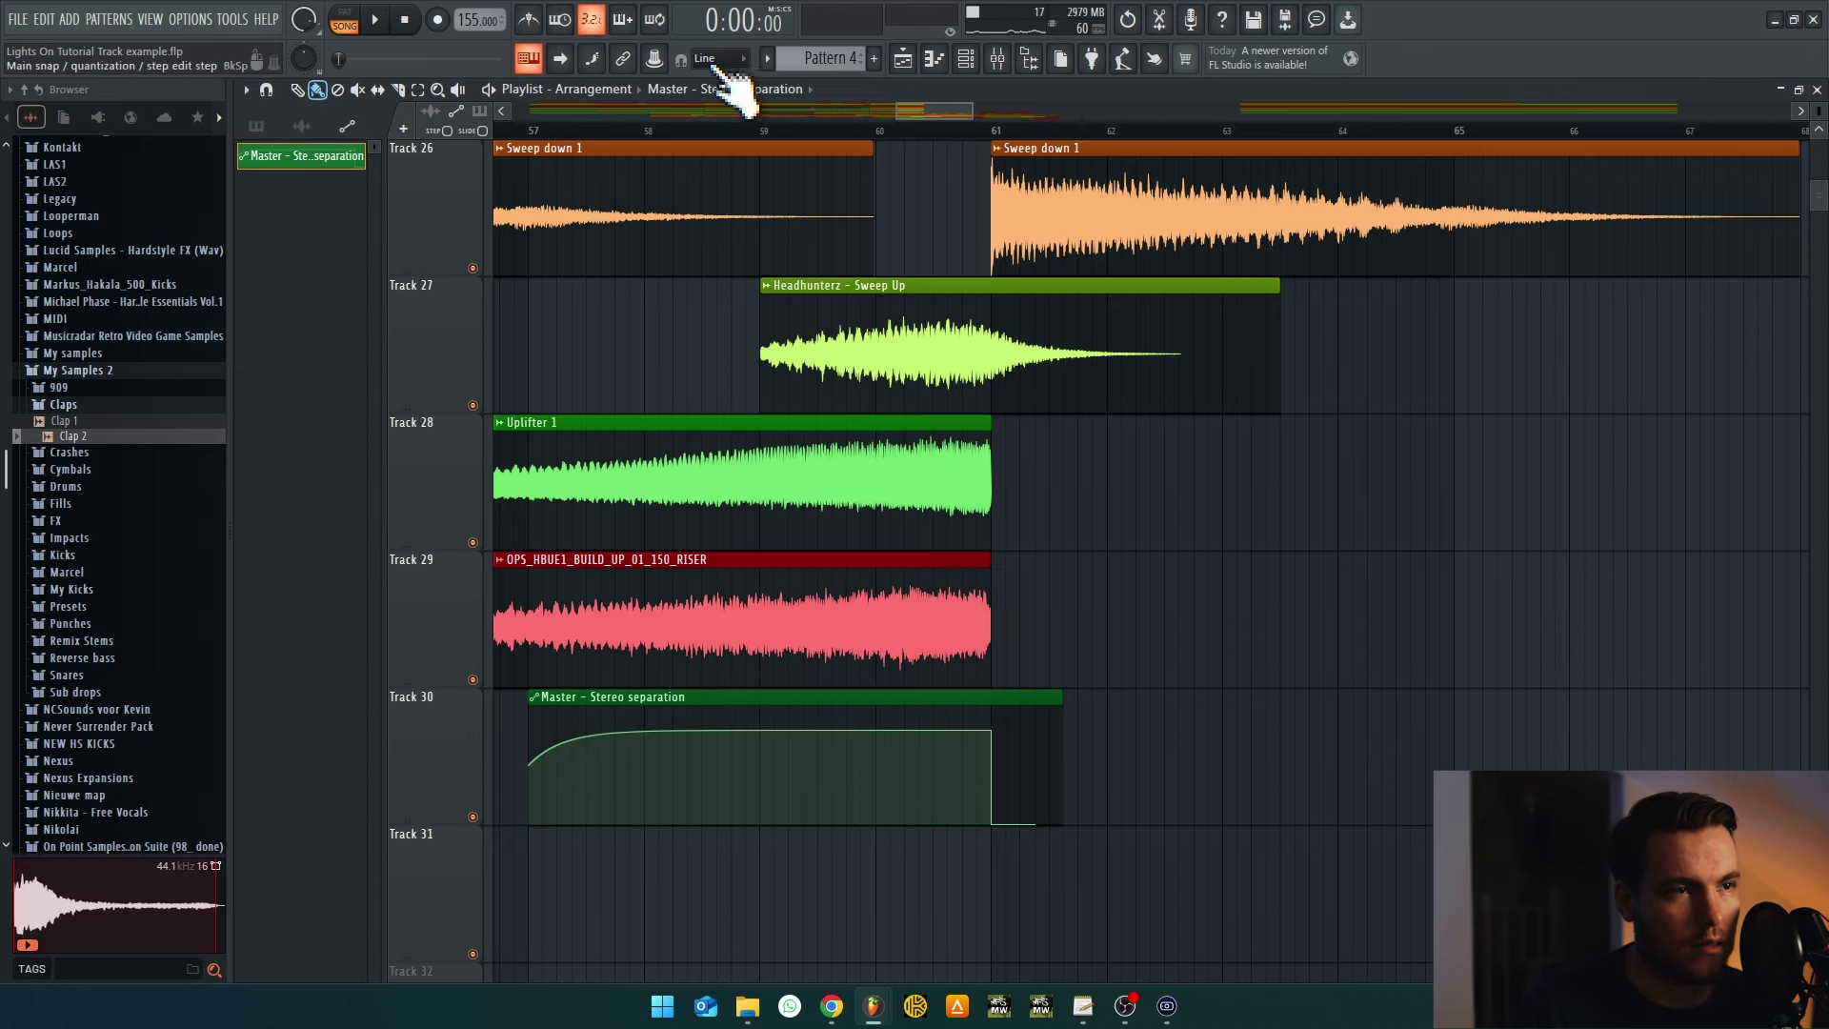
pyautogui.click(1019, 57)
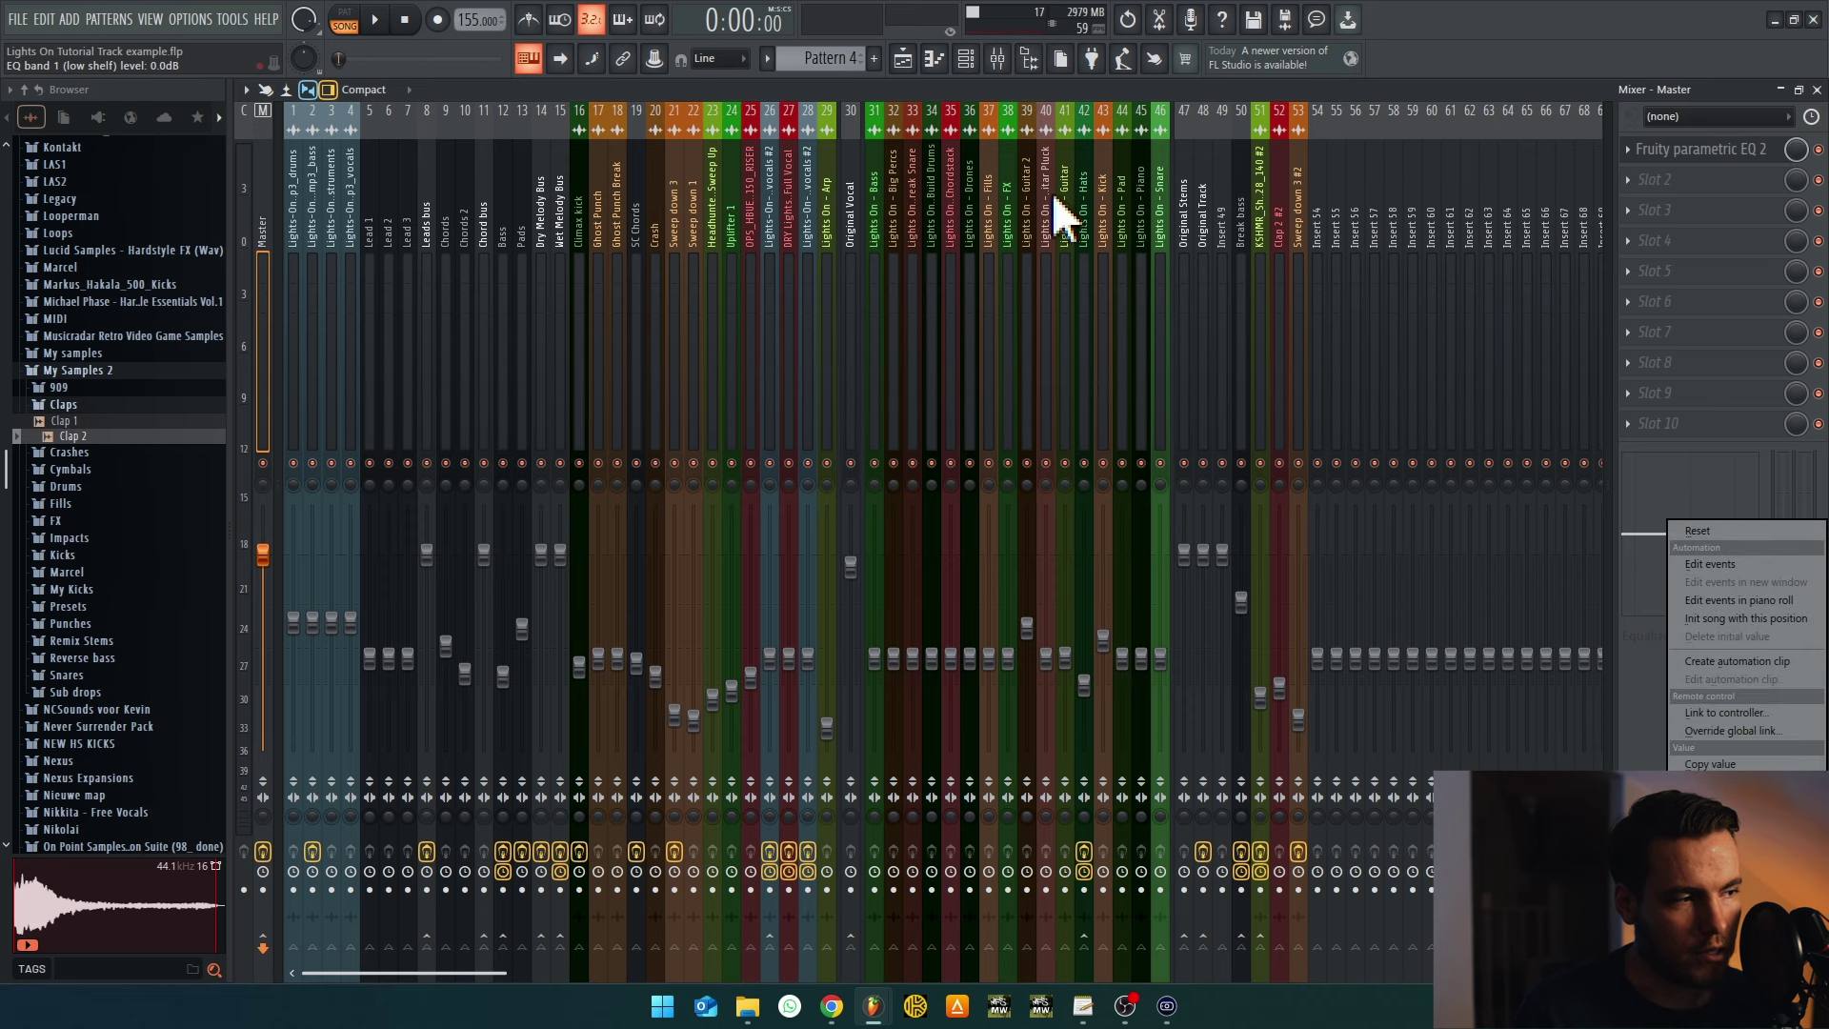
pyautogui.click(905, 63)
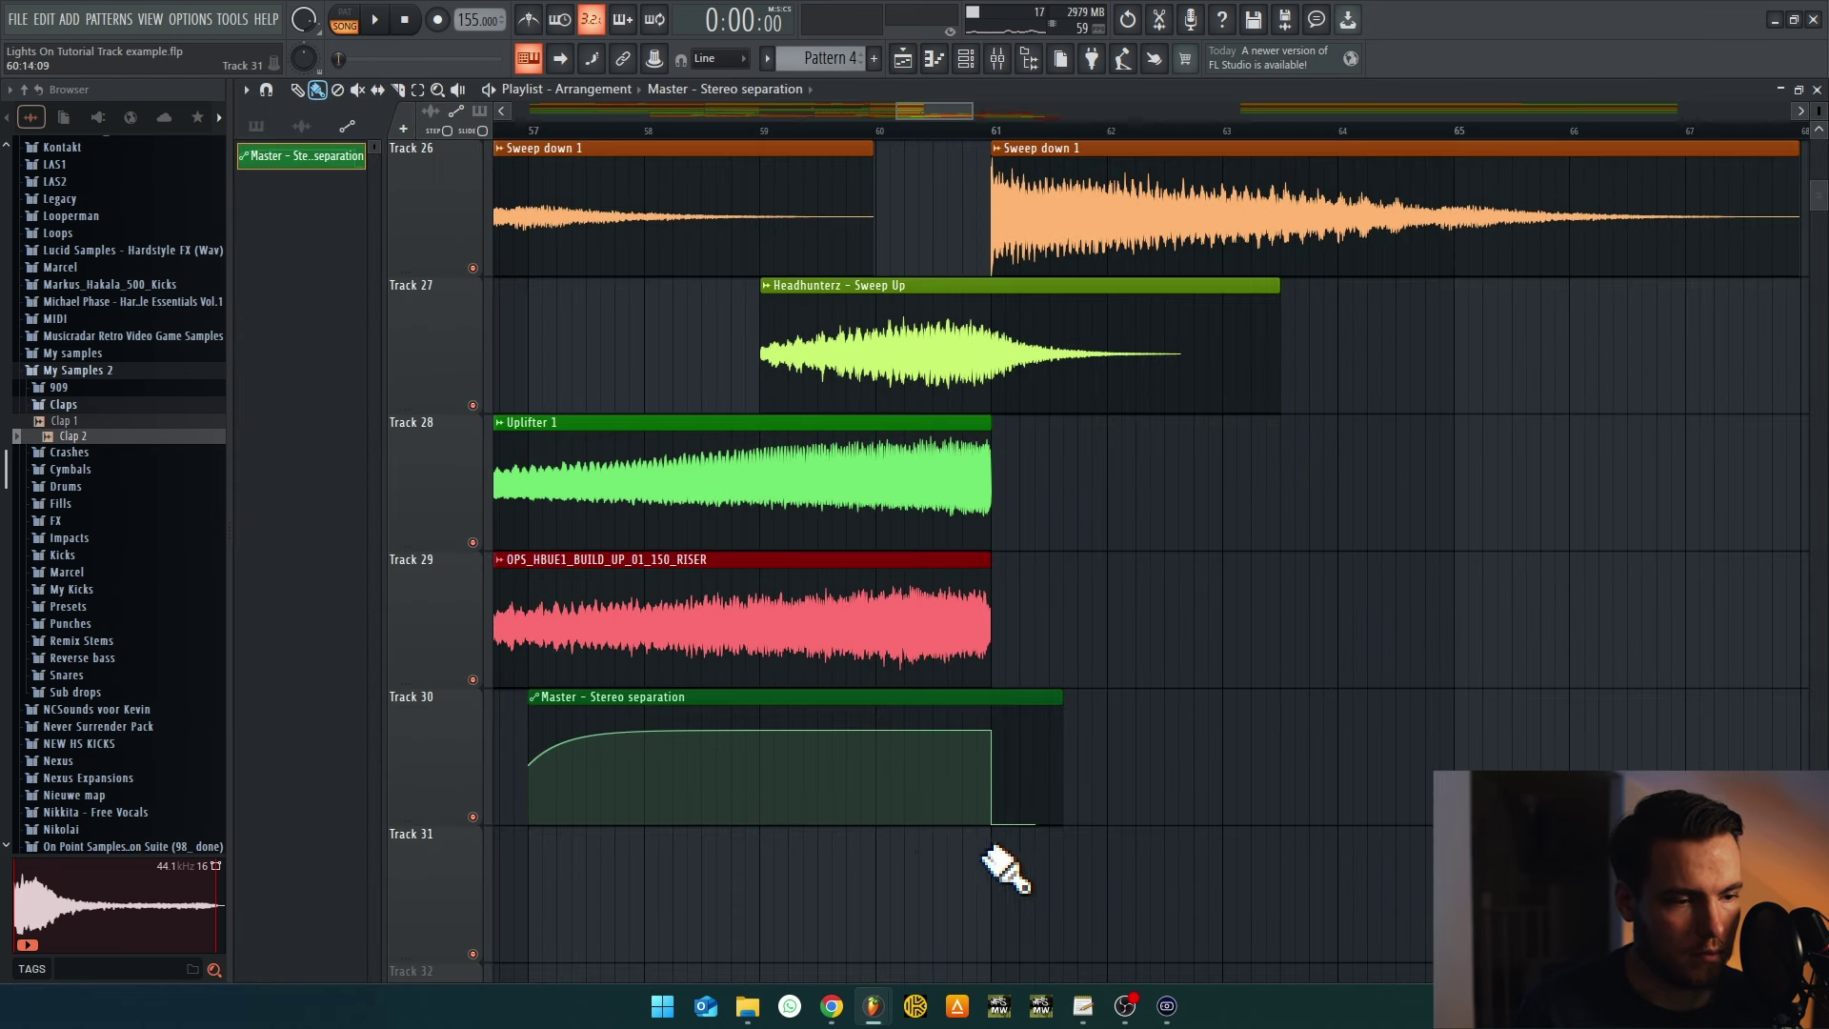
pyautogui.rightClick(1038, 820)
pyautogui.click(1077, 667)
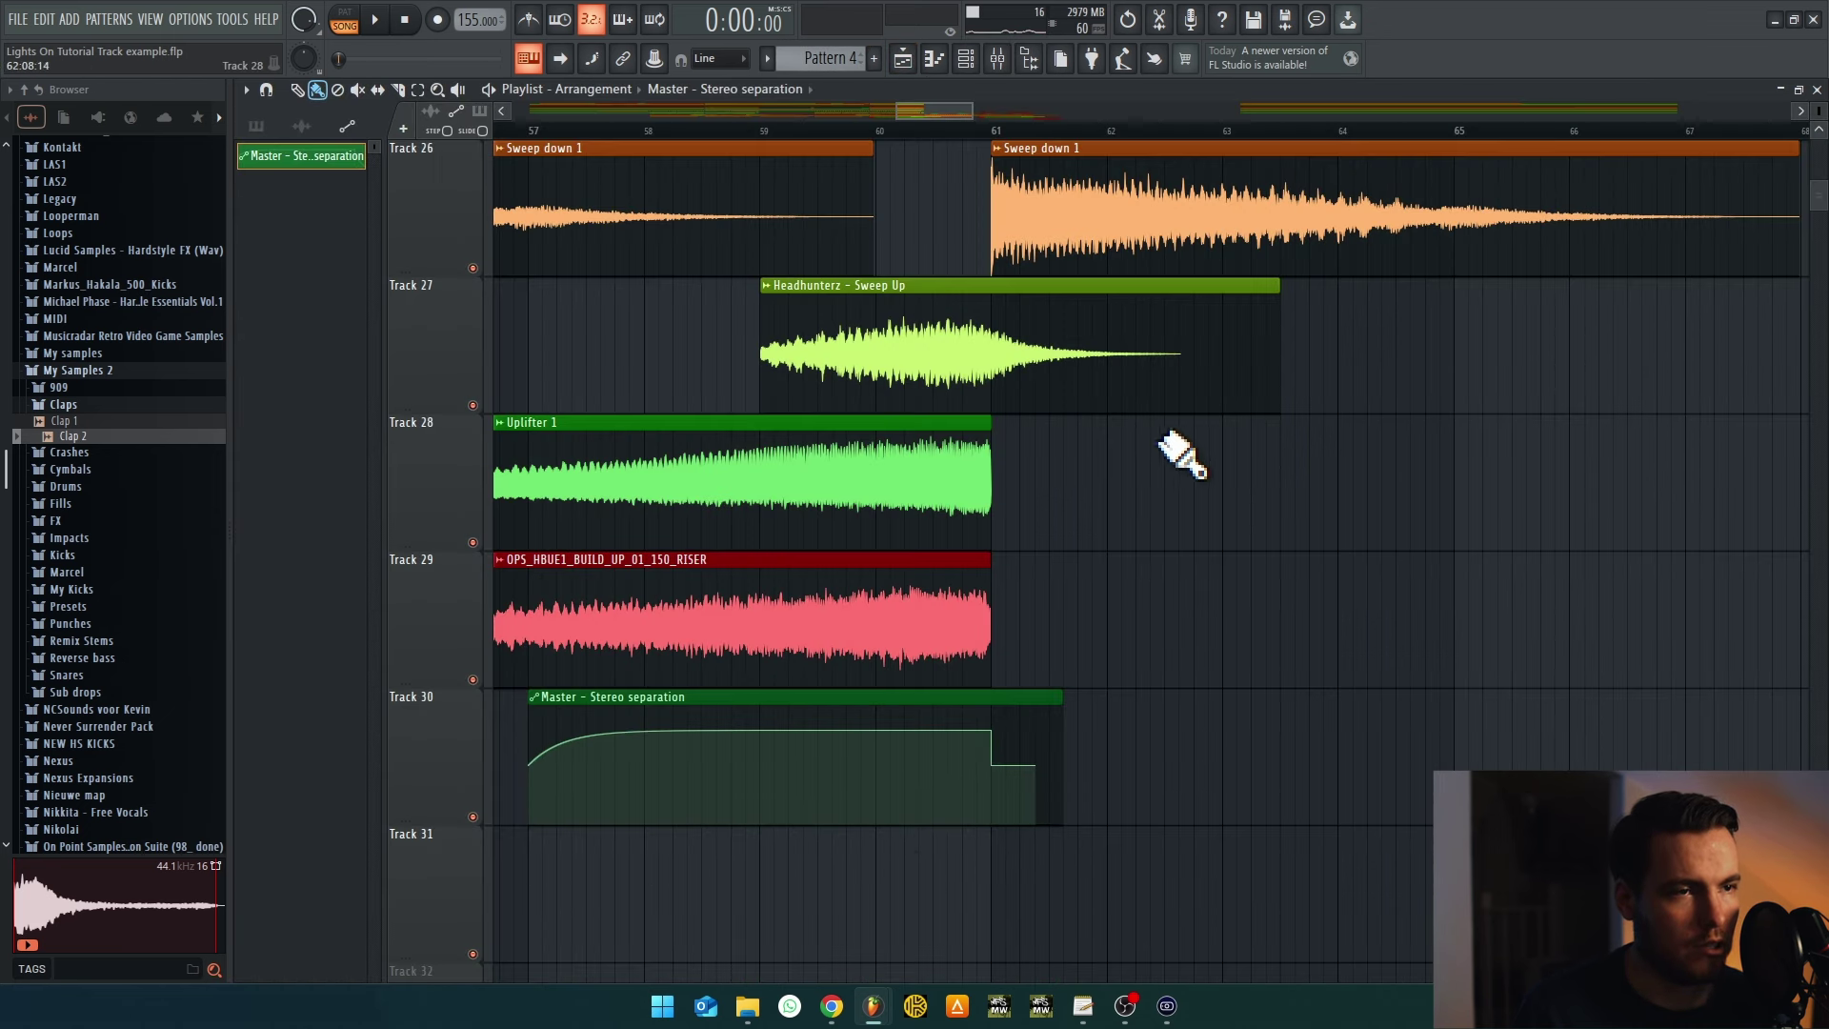
# Soften the stereo separation rise between bars 57 and 61 into one gentle curve up to the peak
pyautogui.click(765, 726)
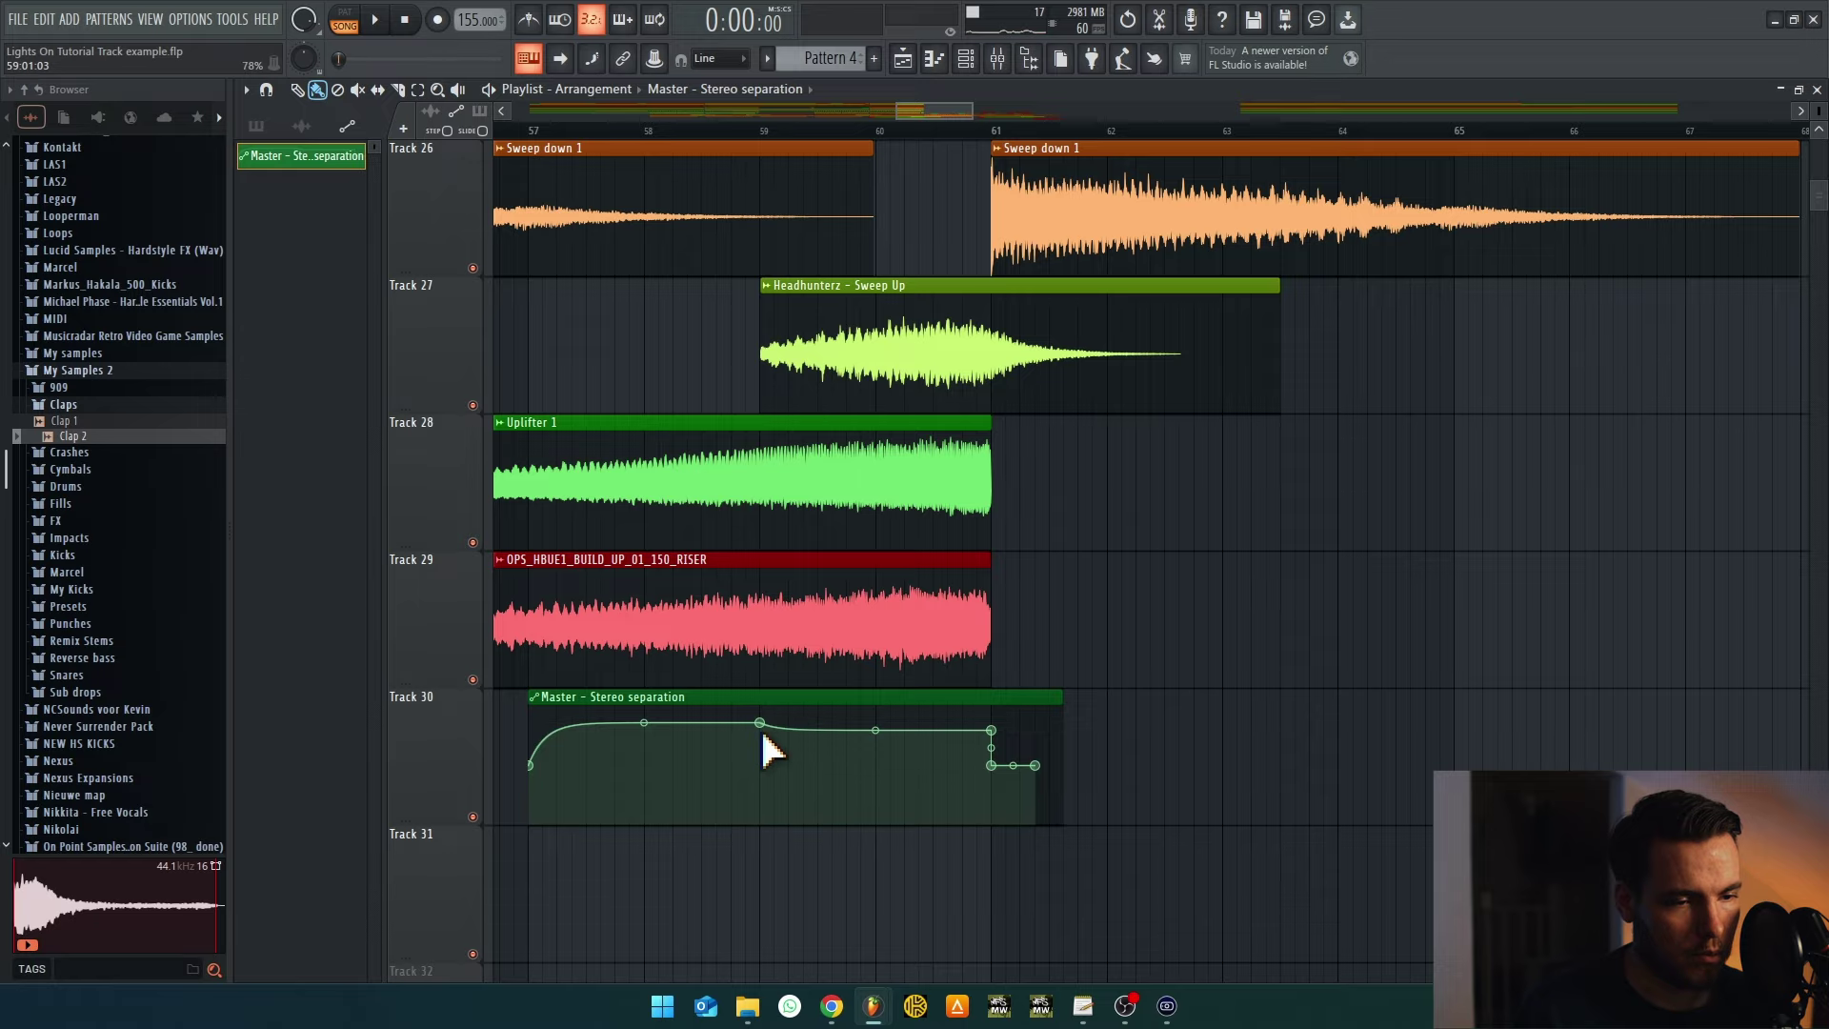
pyautogui.moveTo(772, 751); pyautogui.dragTo(953, 753)
pyautogui.scroll(-3, 1225, 572)
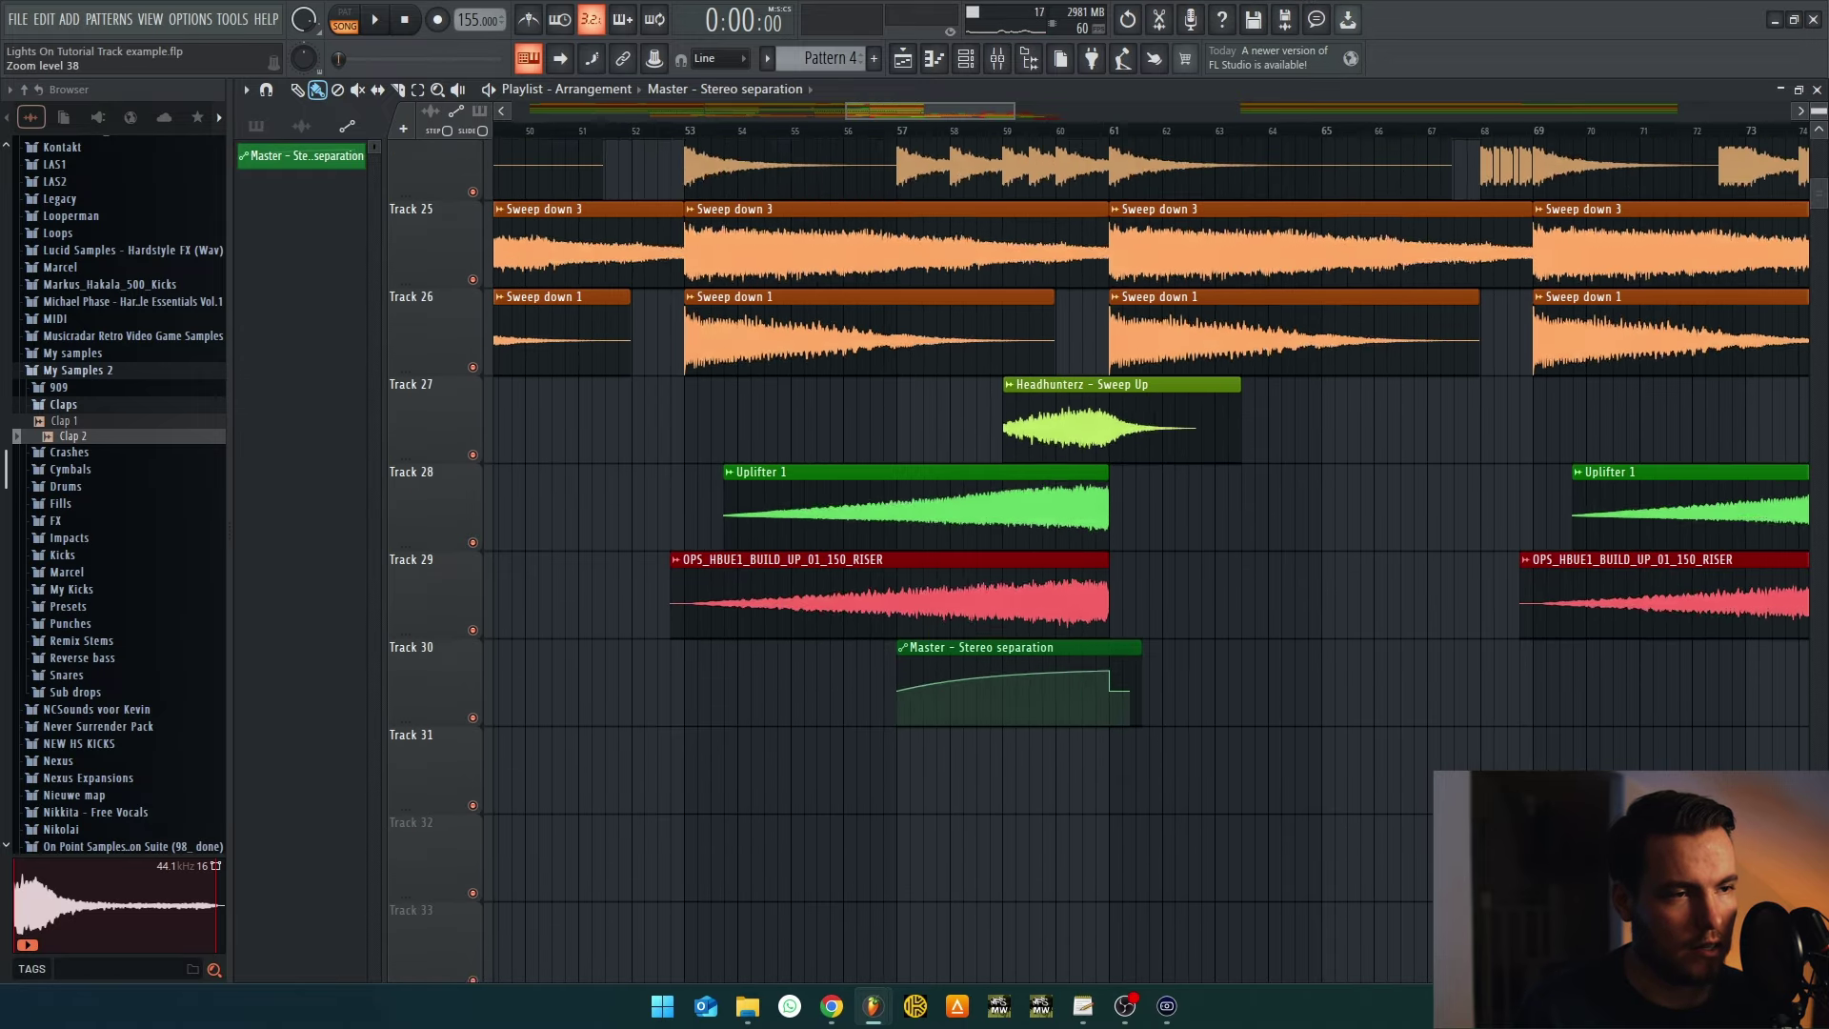
# Play the start of the fast kick build-up around bar 57 and examine the clips on Tracks 13 to 25
pyautogui.scroll(10, 1152, 409)
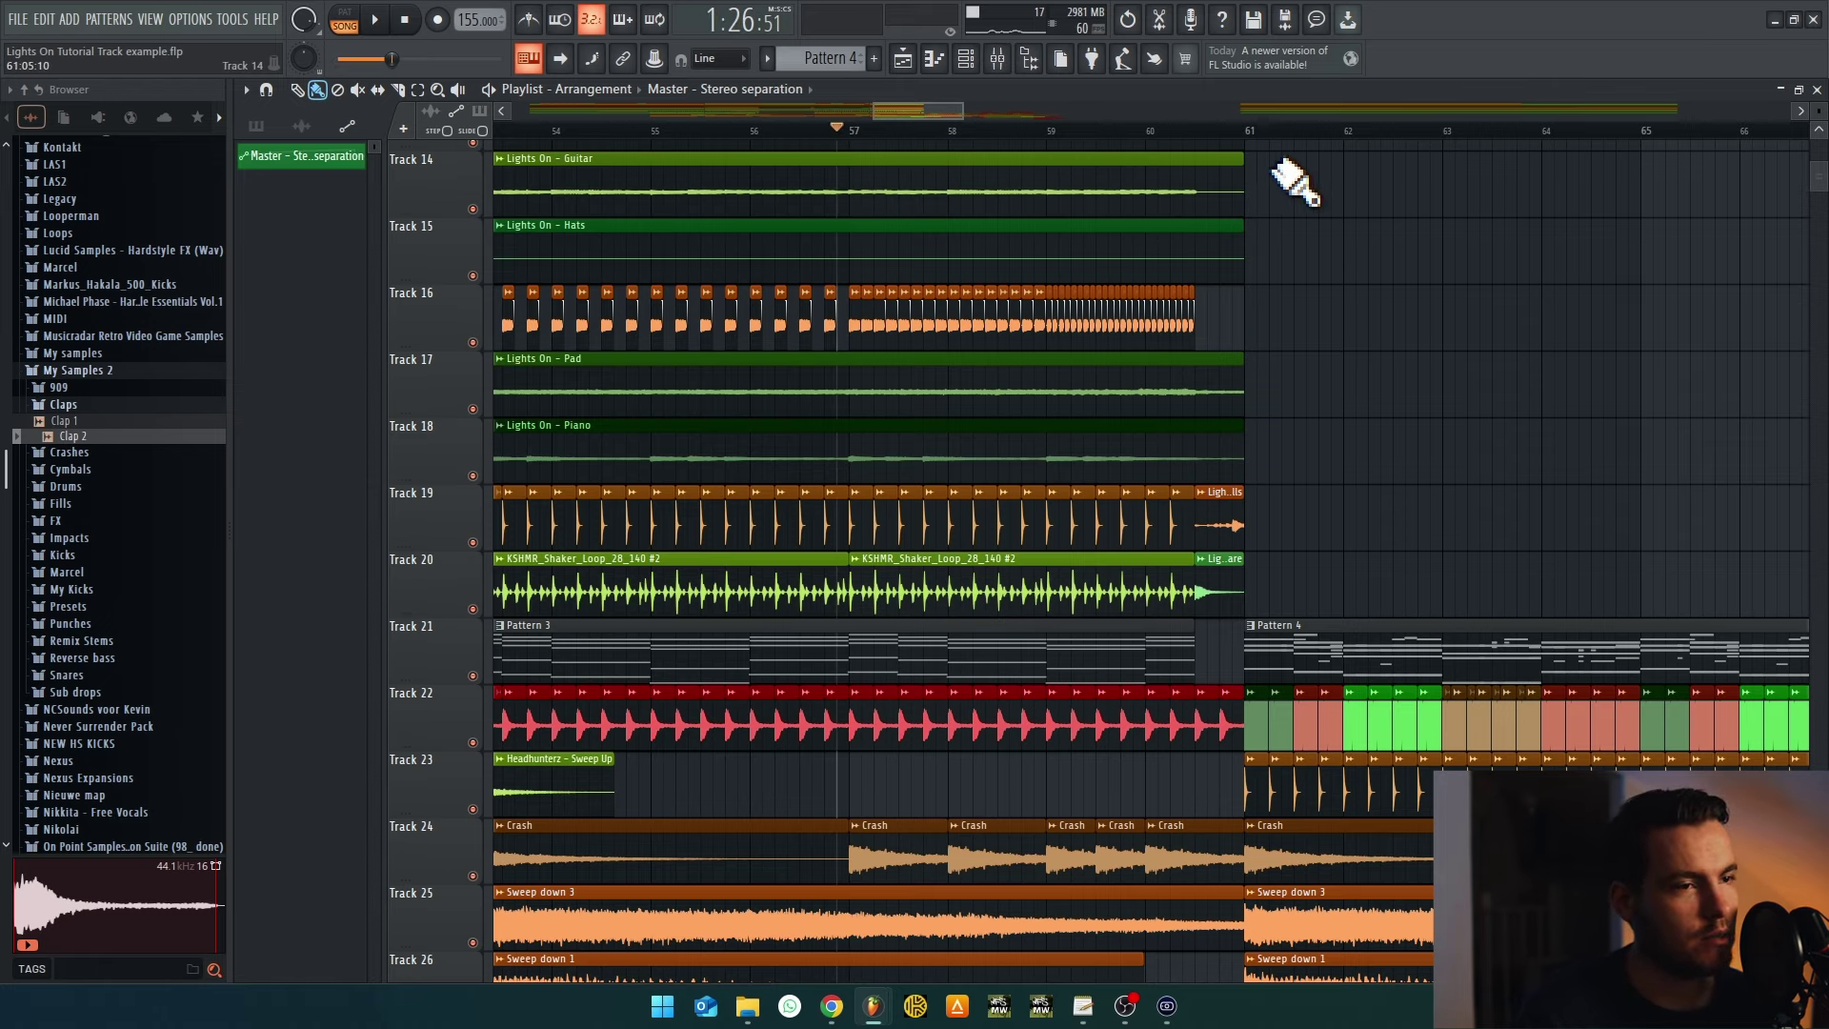
pyautogui.scroll(2, 1185, 458)
pyautogui.press('space')
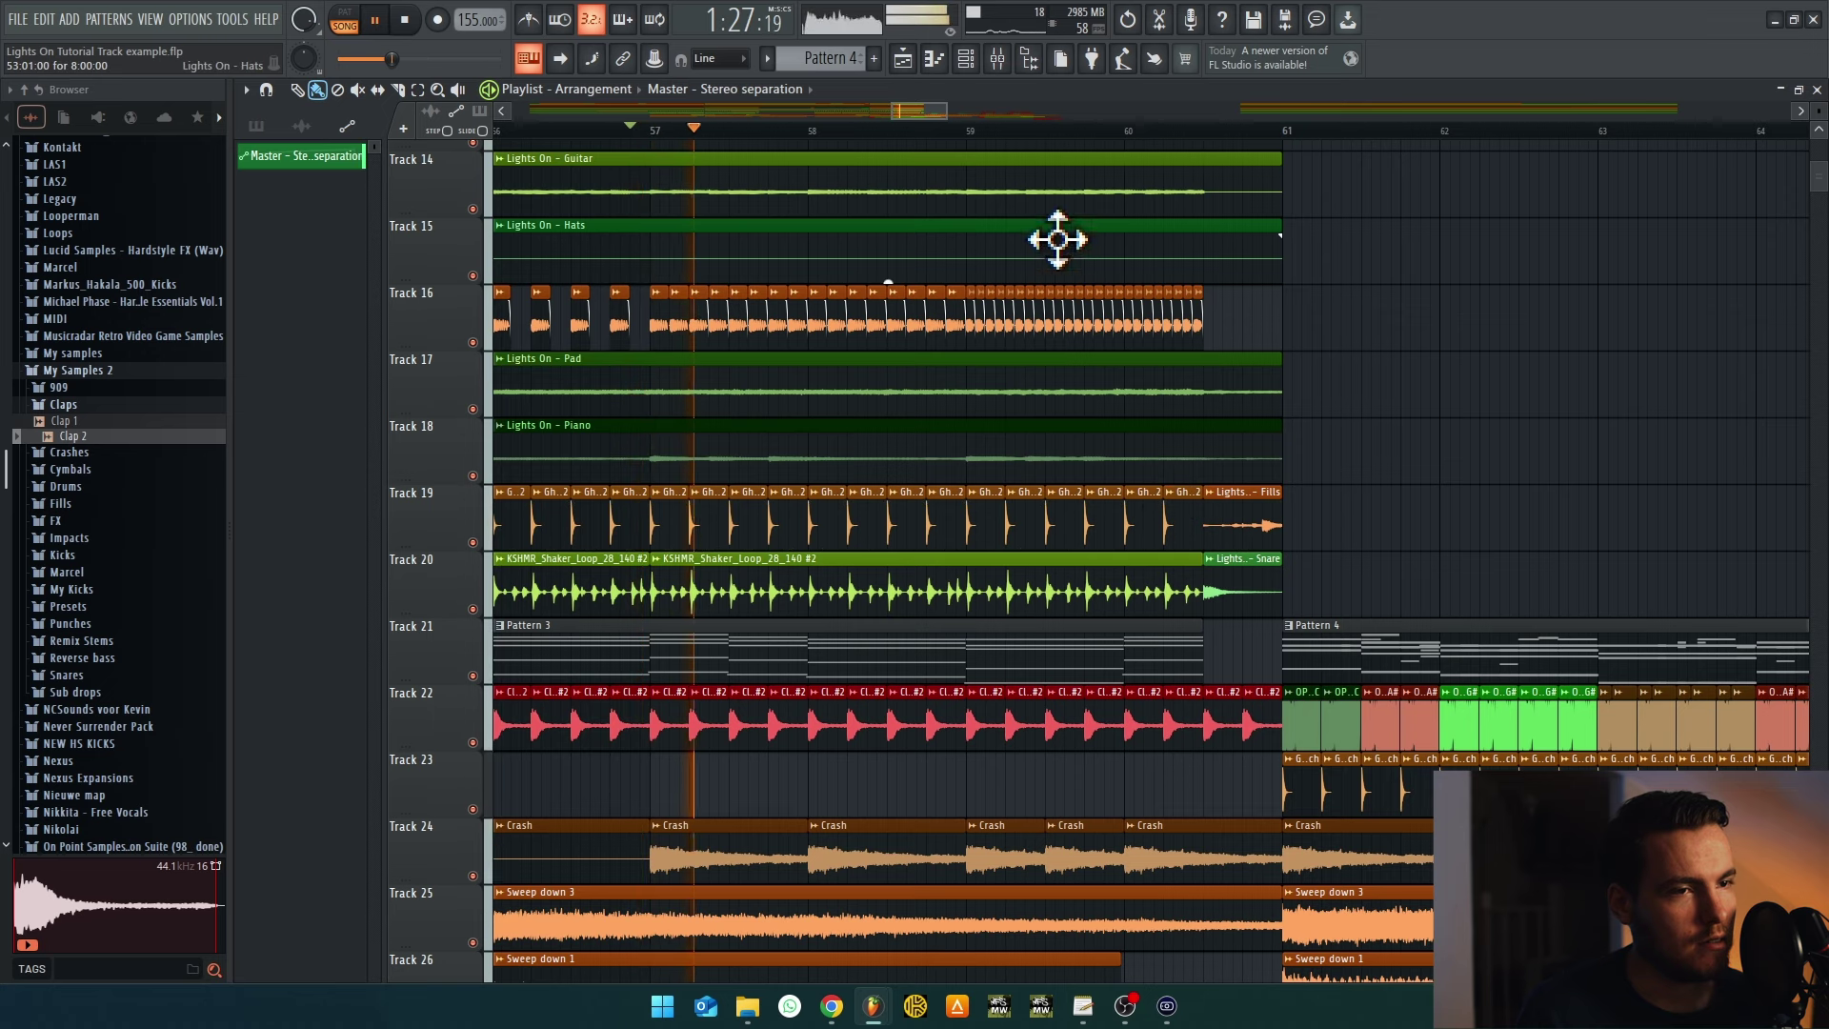
pyautogui.scroll(-1, 953, 248)
pyautogui.press('space')
pyautogui.scroll(2, 747, 347)
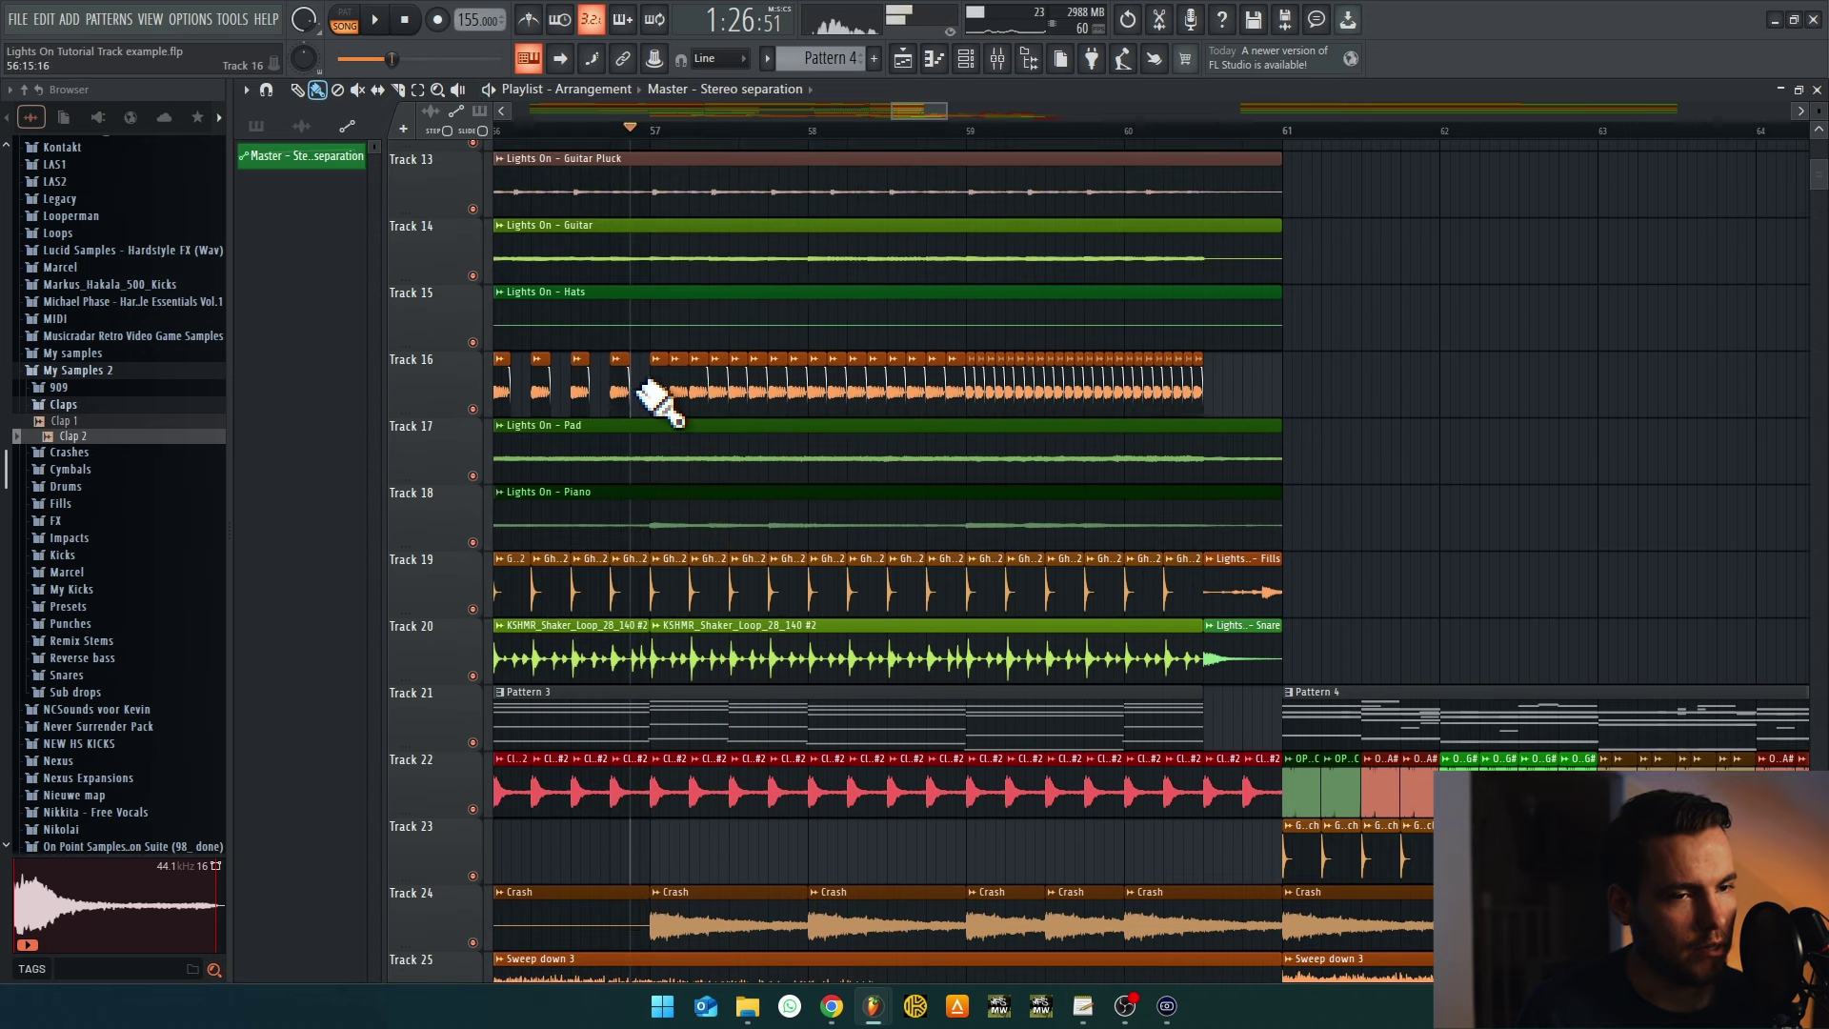
pyautogui.moveTo(653, 401); pyautogui.dragTo(1327, 437)
pyautogui.hotkey('ctrl', 'z')
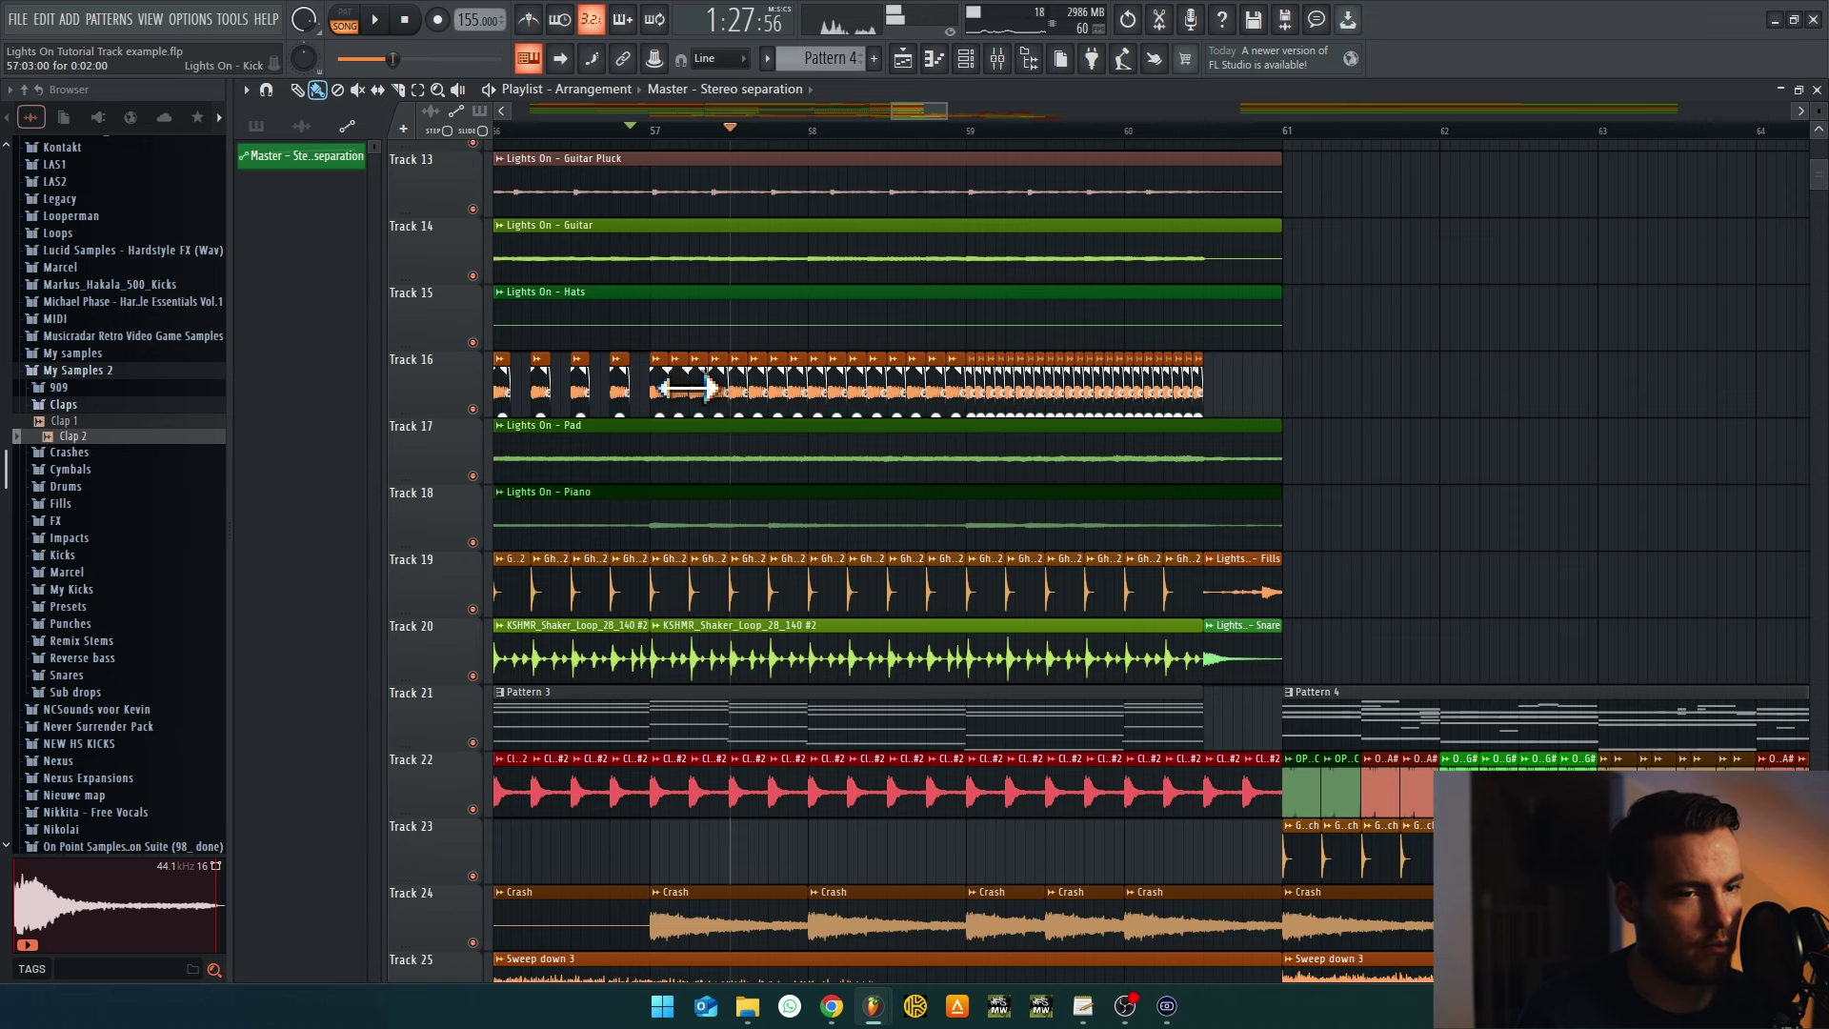
pyautogui.click(800, 750)
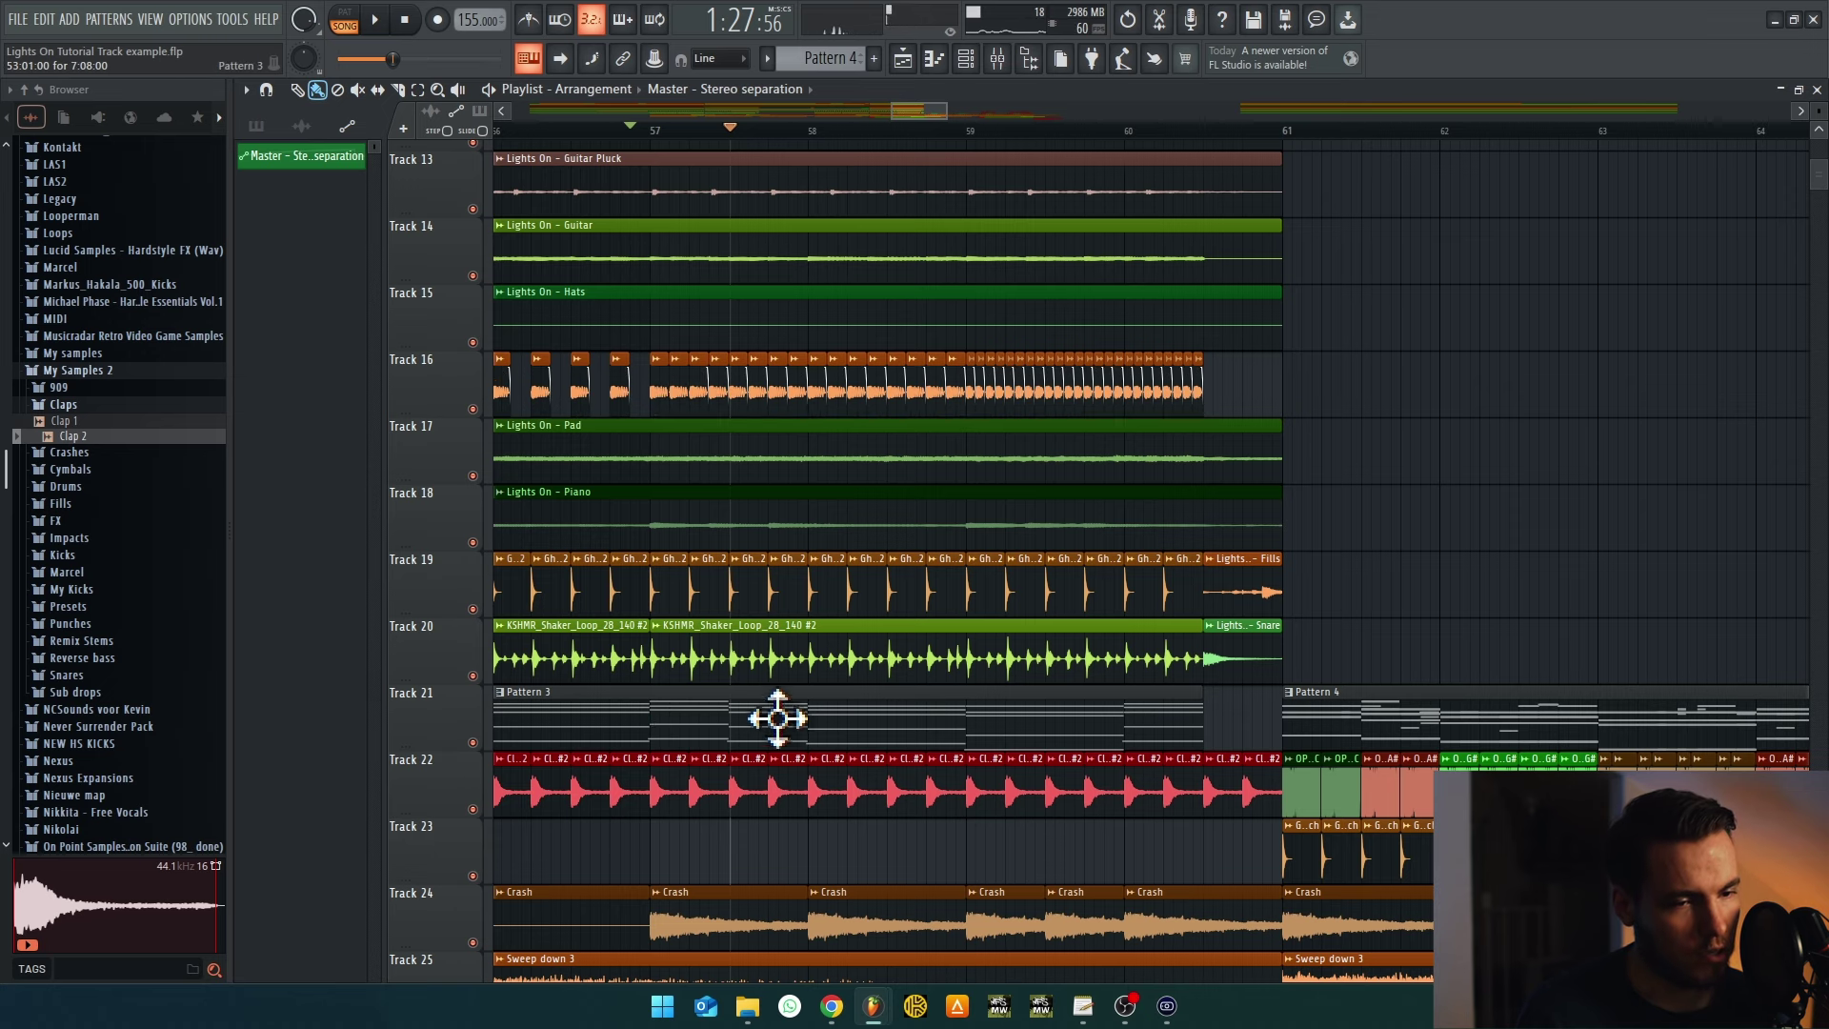
pyautogui.scroll(-1, 1134, 705)
pyautogui.scroll(1, 1143, 675)
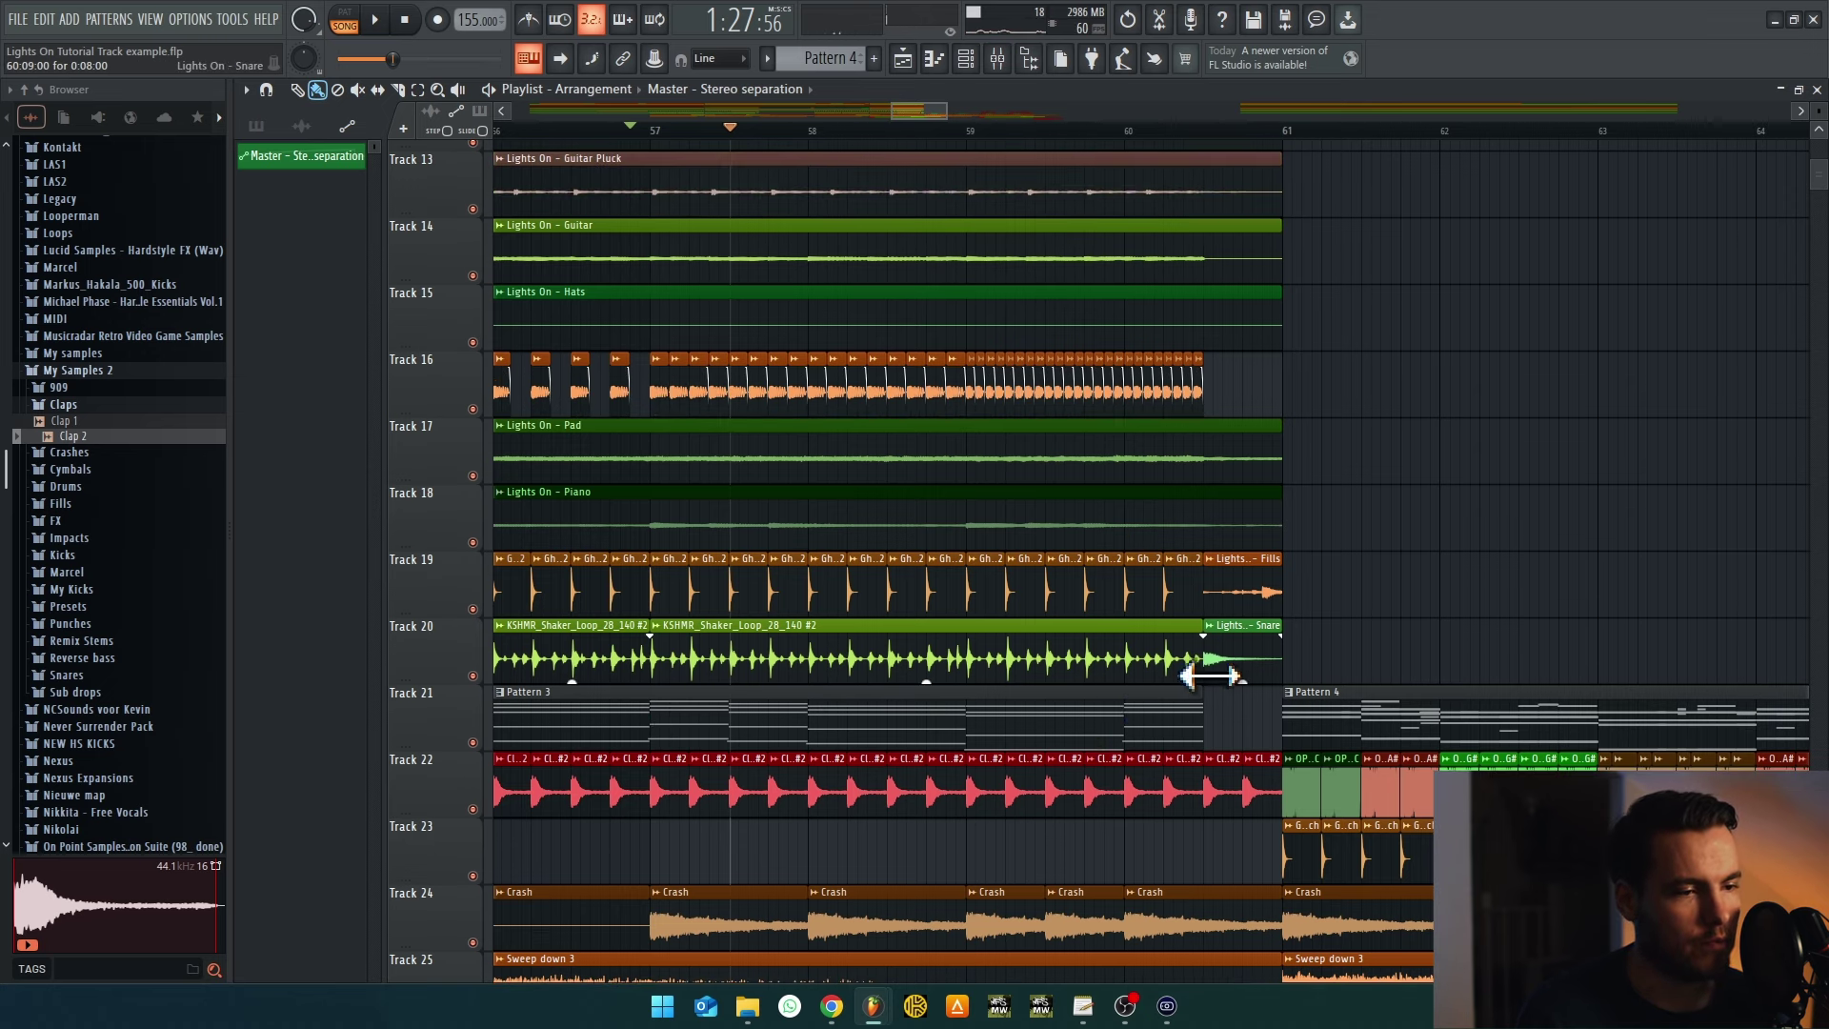
pyautogui.click(1000, 61)
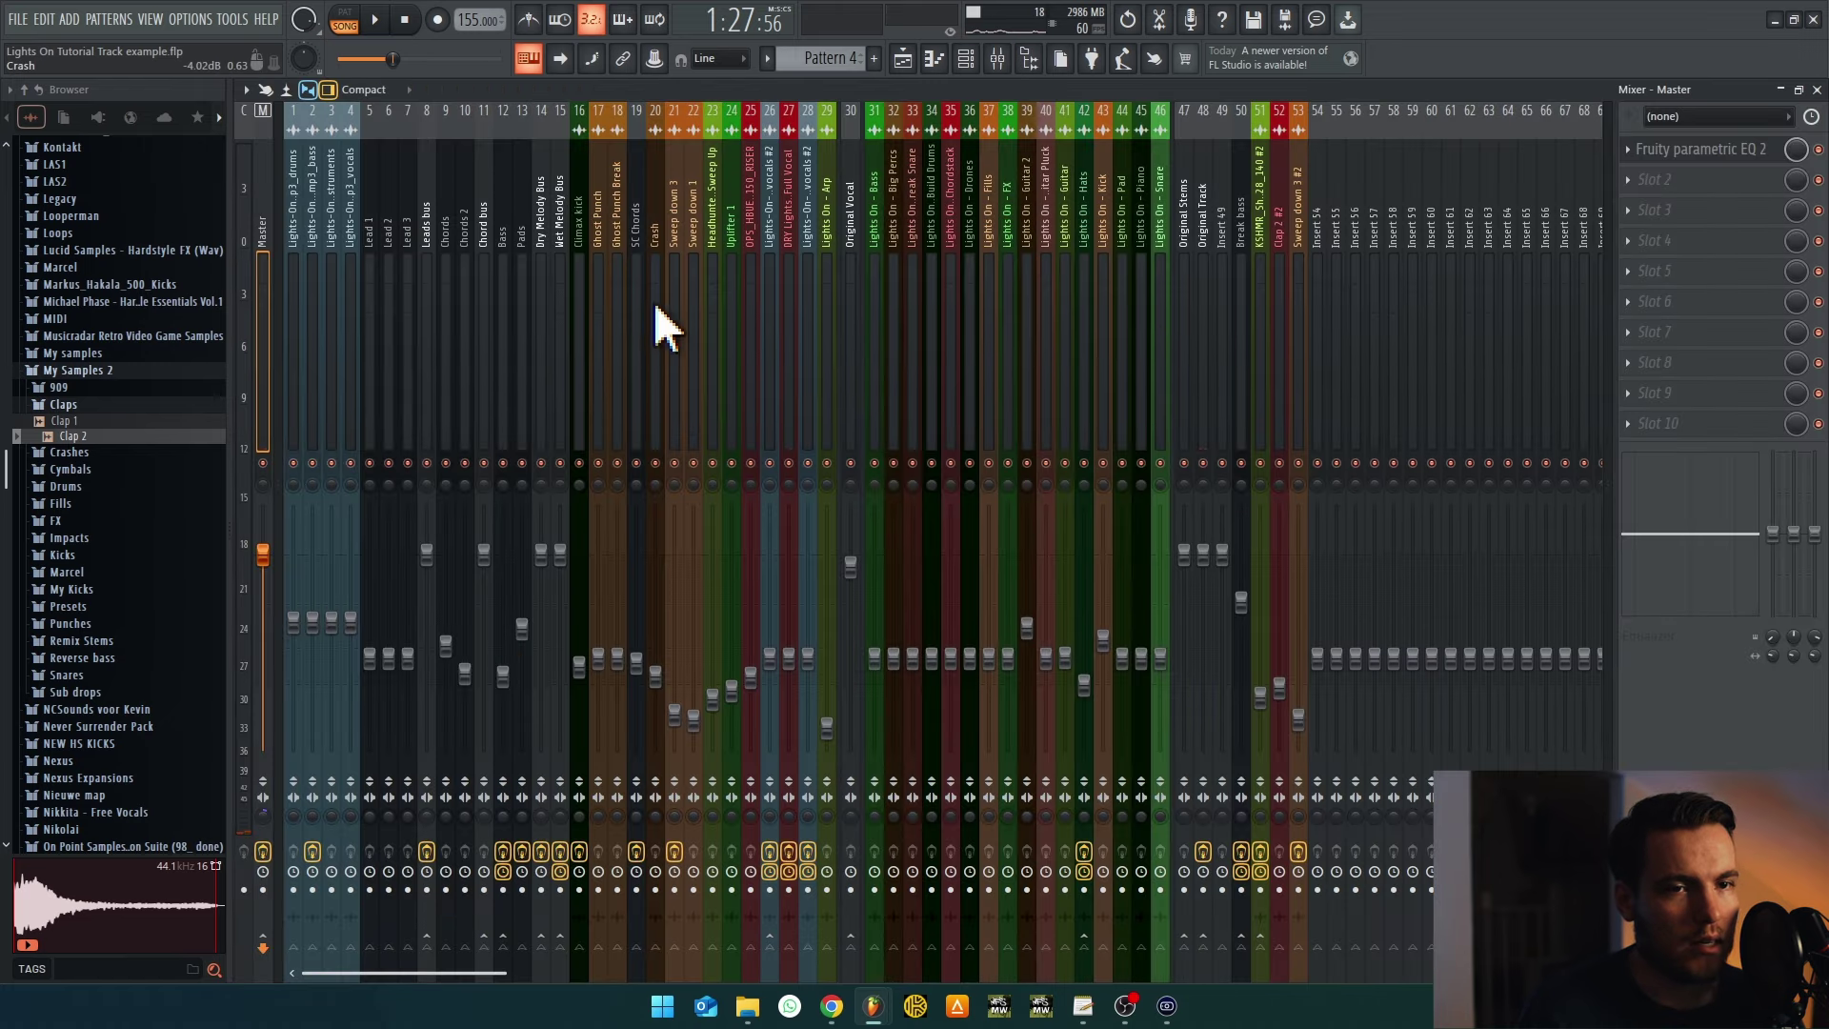
pyautogui.click(913, 61)
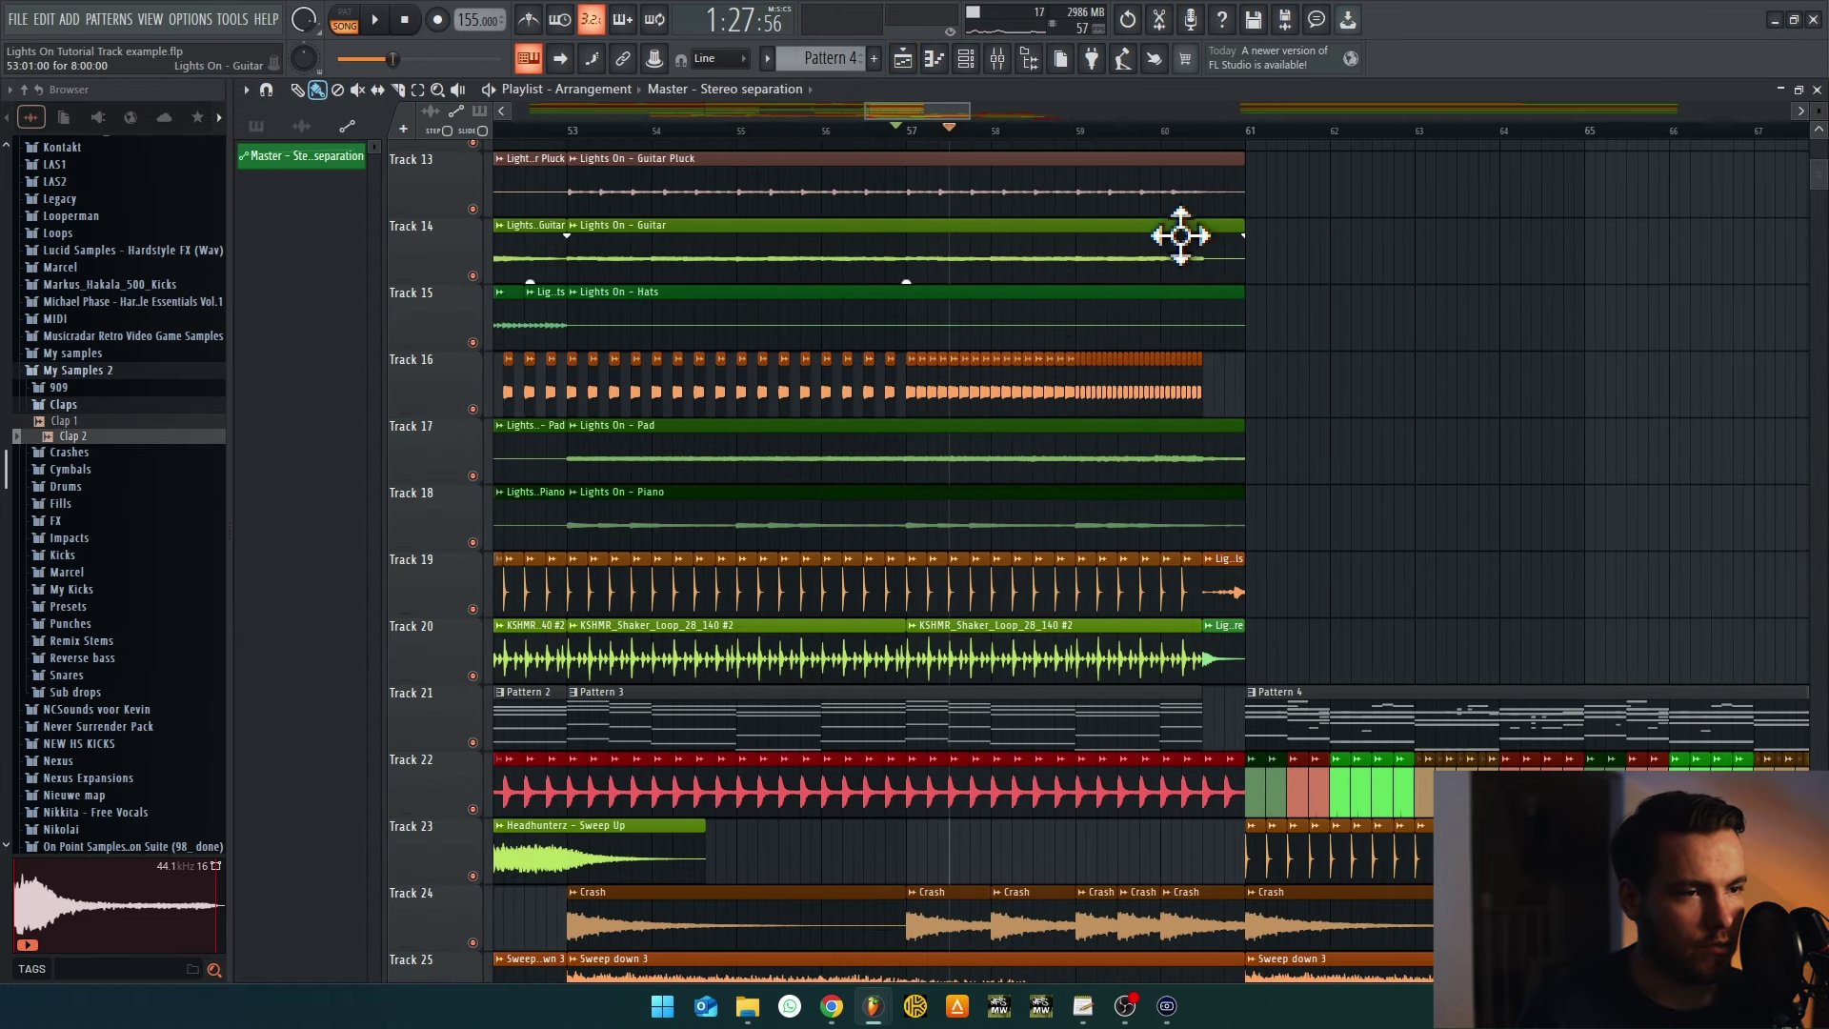
pyautogui.click(1002, 63)
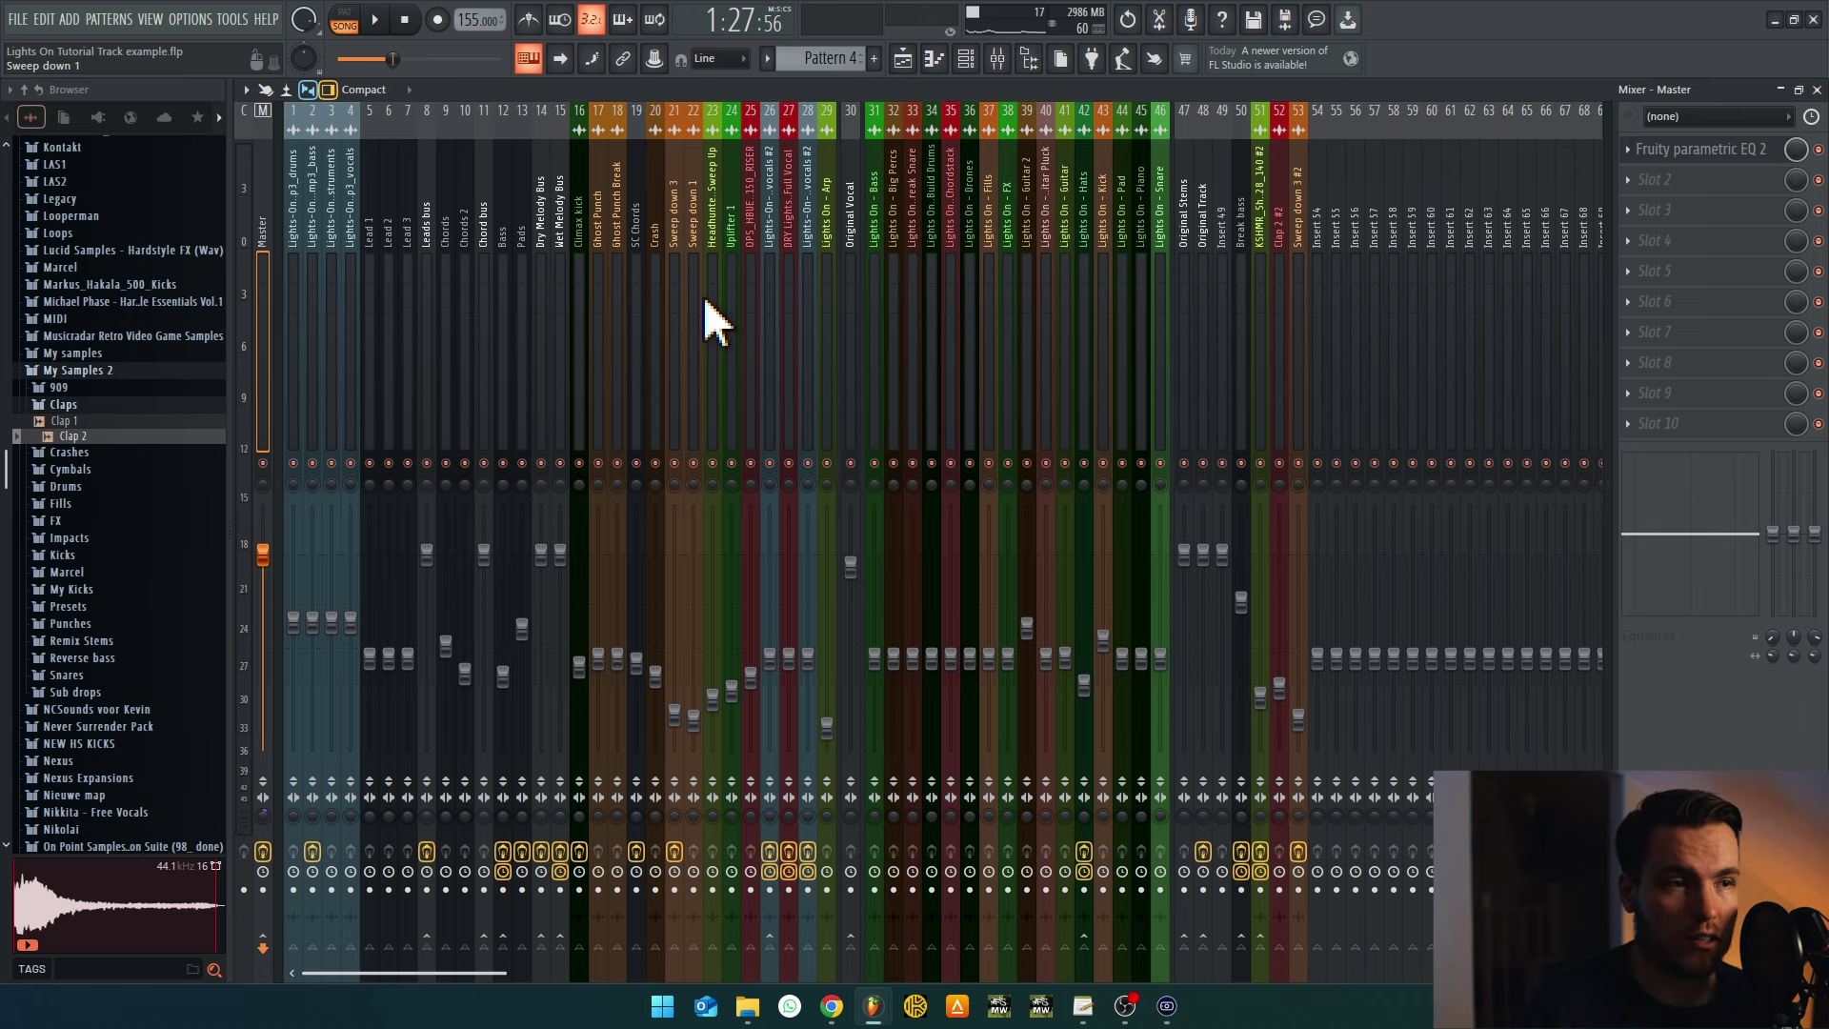
# Play the build-up from bar 57 and select the arrangement's time range from bar 59 to bar 61
pyautogui.press('F5')
pyautogui.press('space')
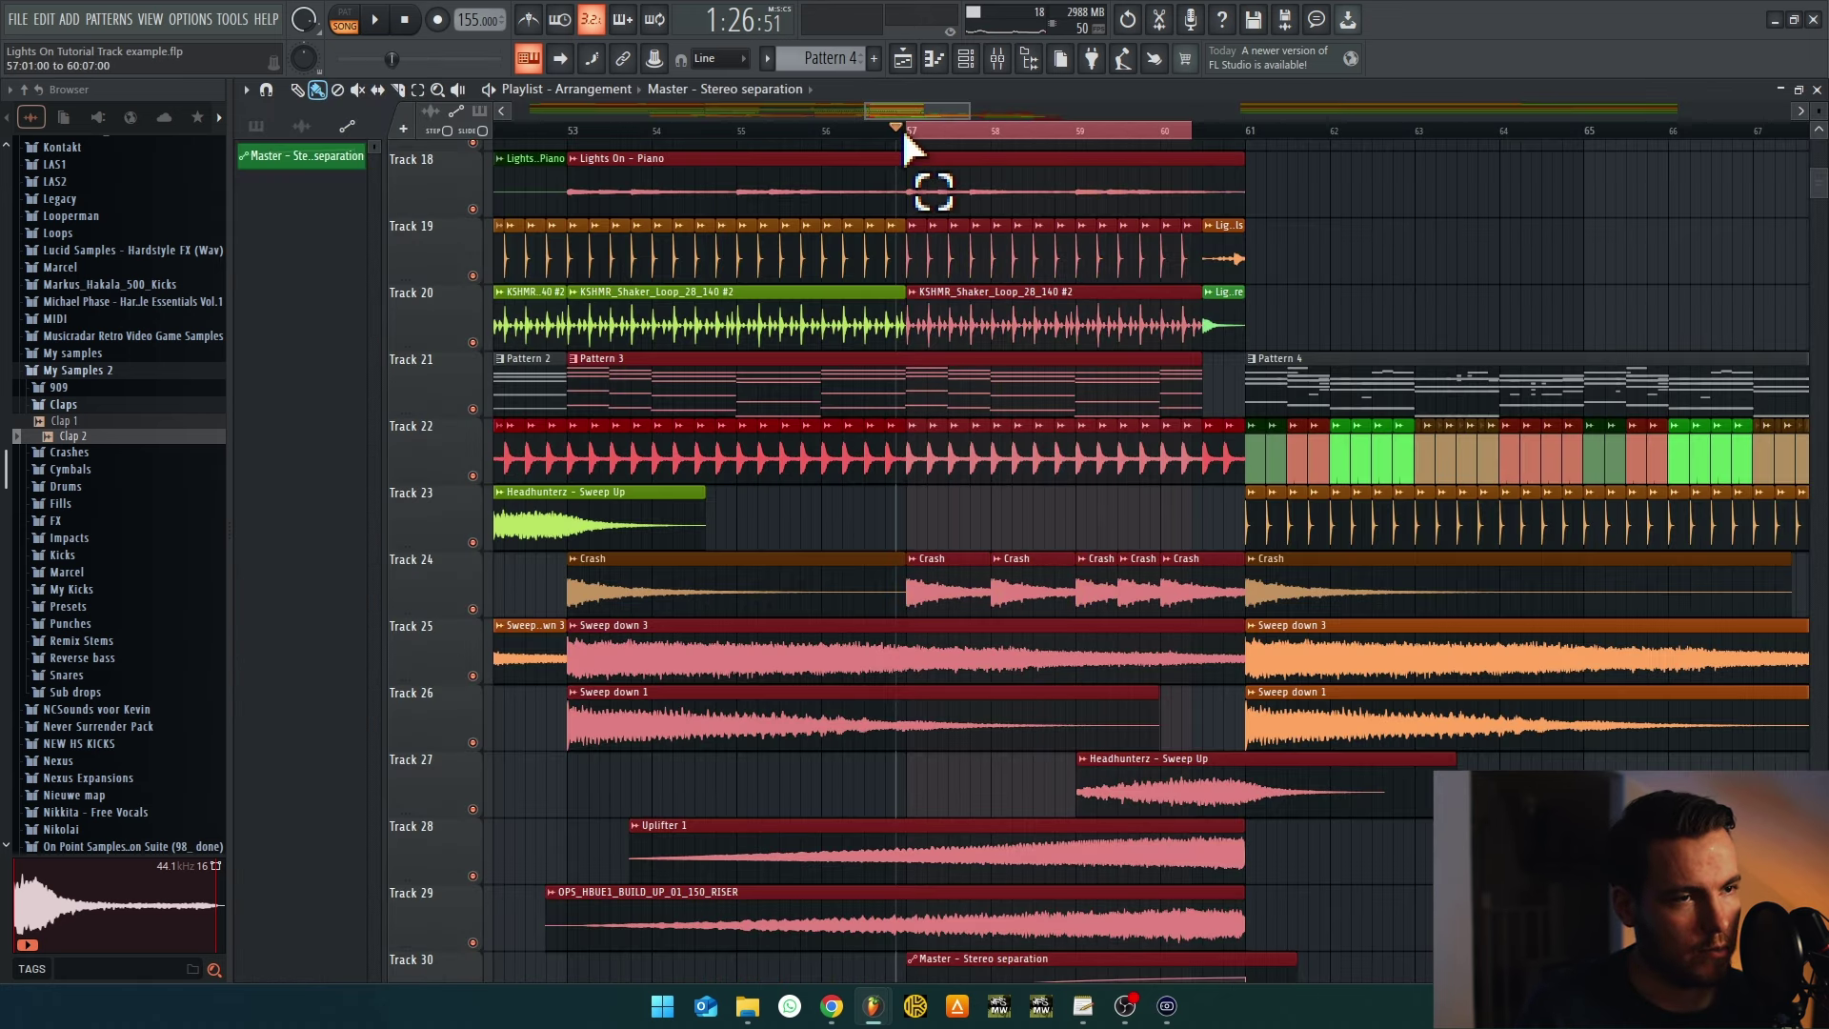
pyautogui.scroll(5, 1102, 266)
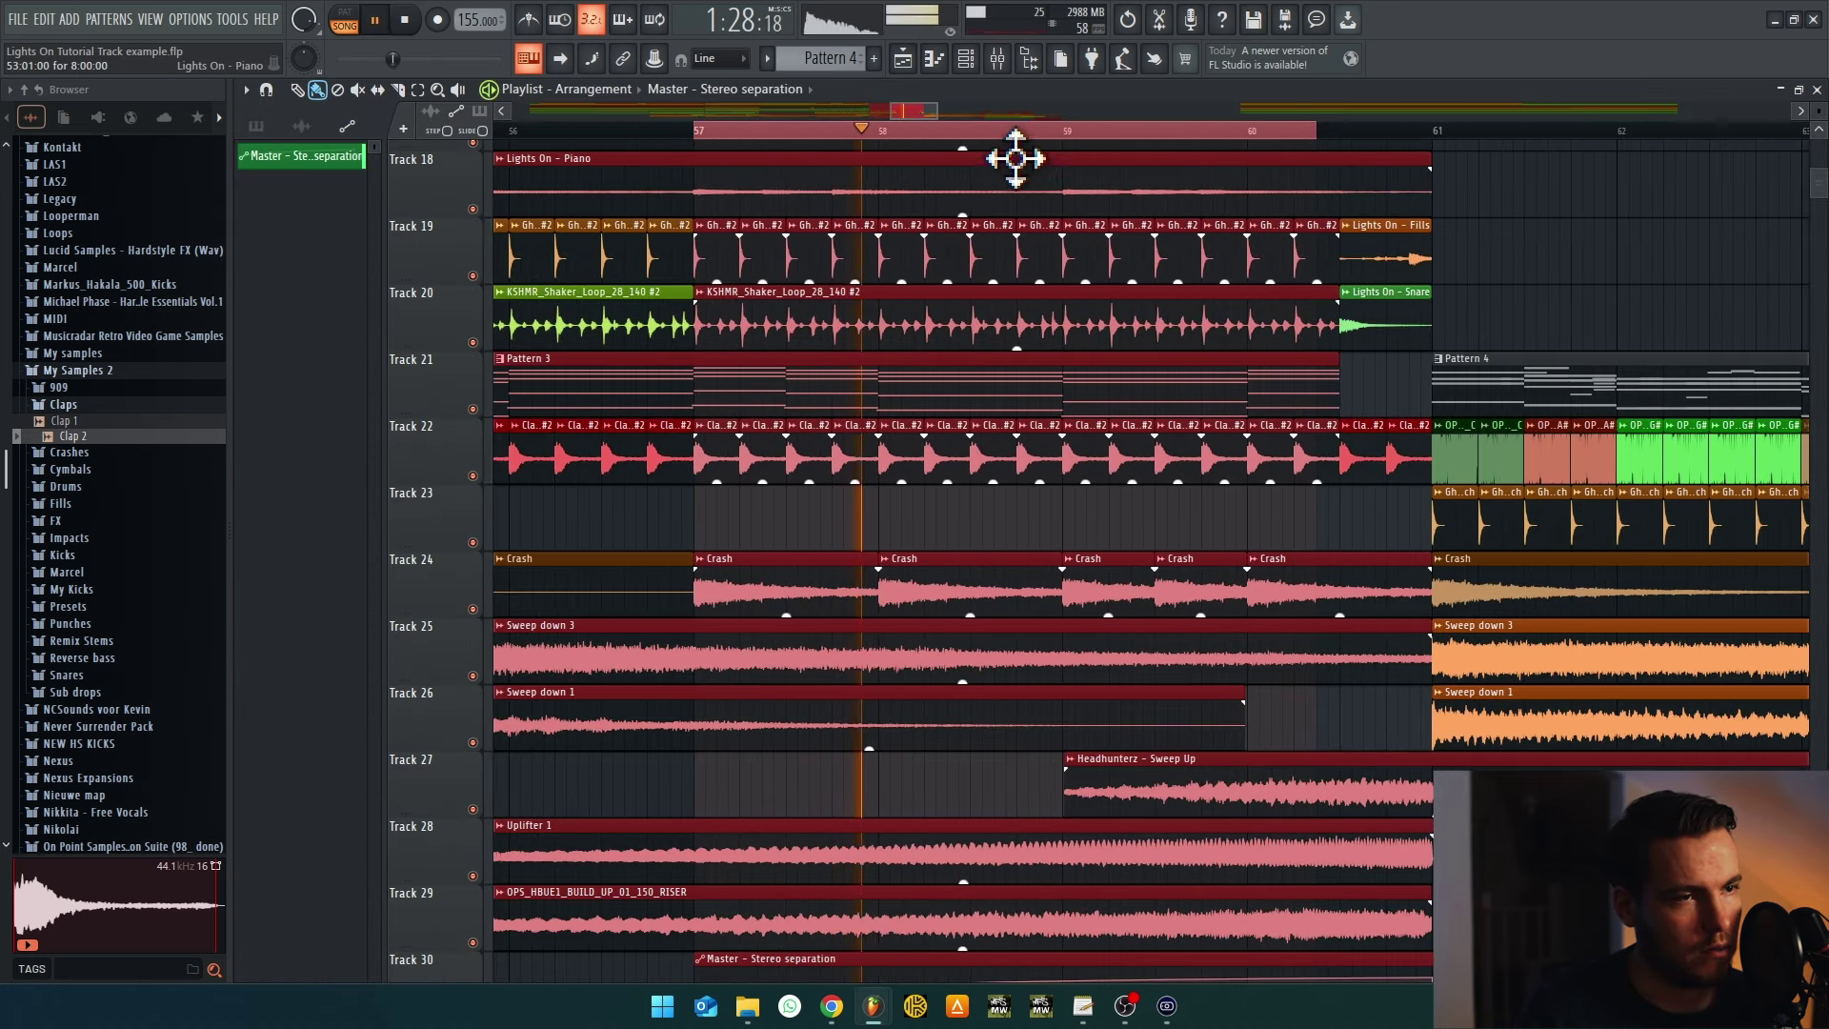
pyautogui.scroll(3, 1009, 155)
pyautogui.moveTo(1052, 152); pyautogui.dragTo(1440, 152)
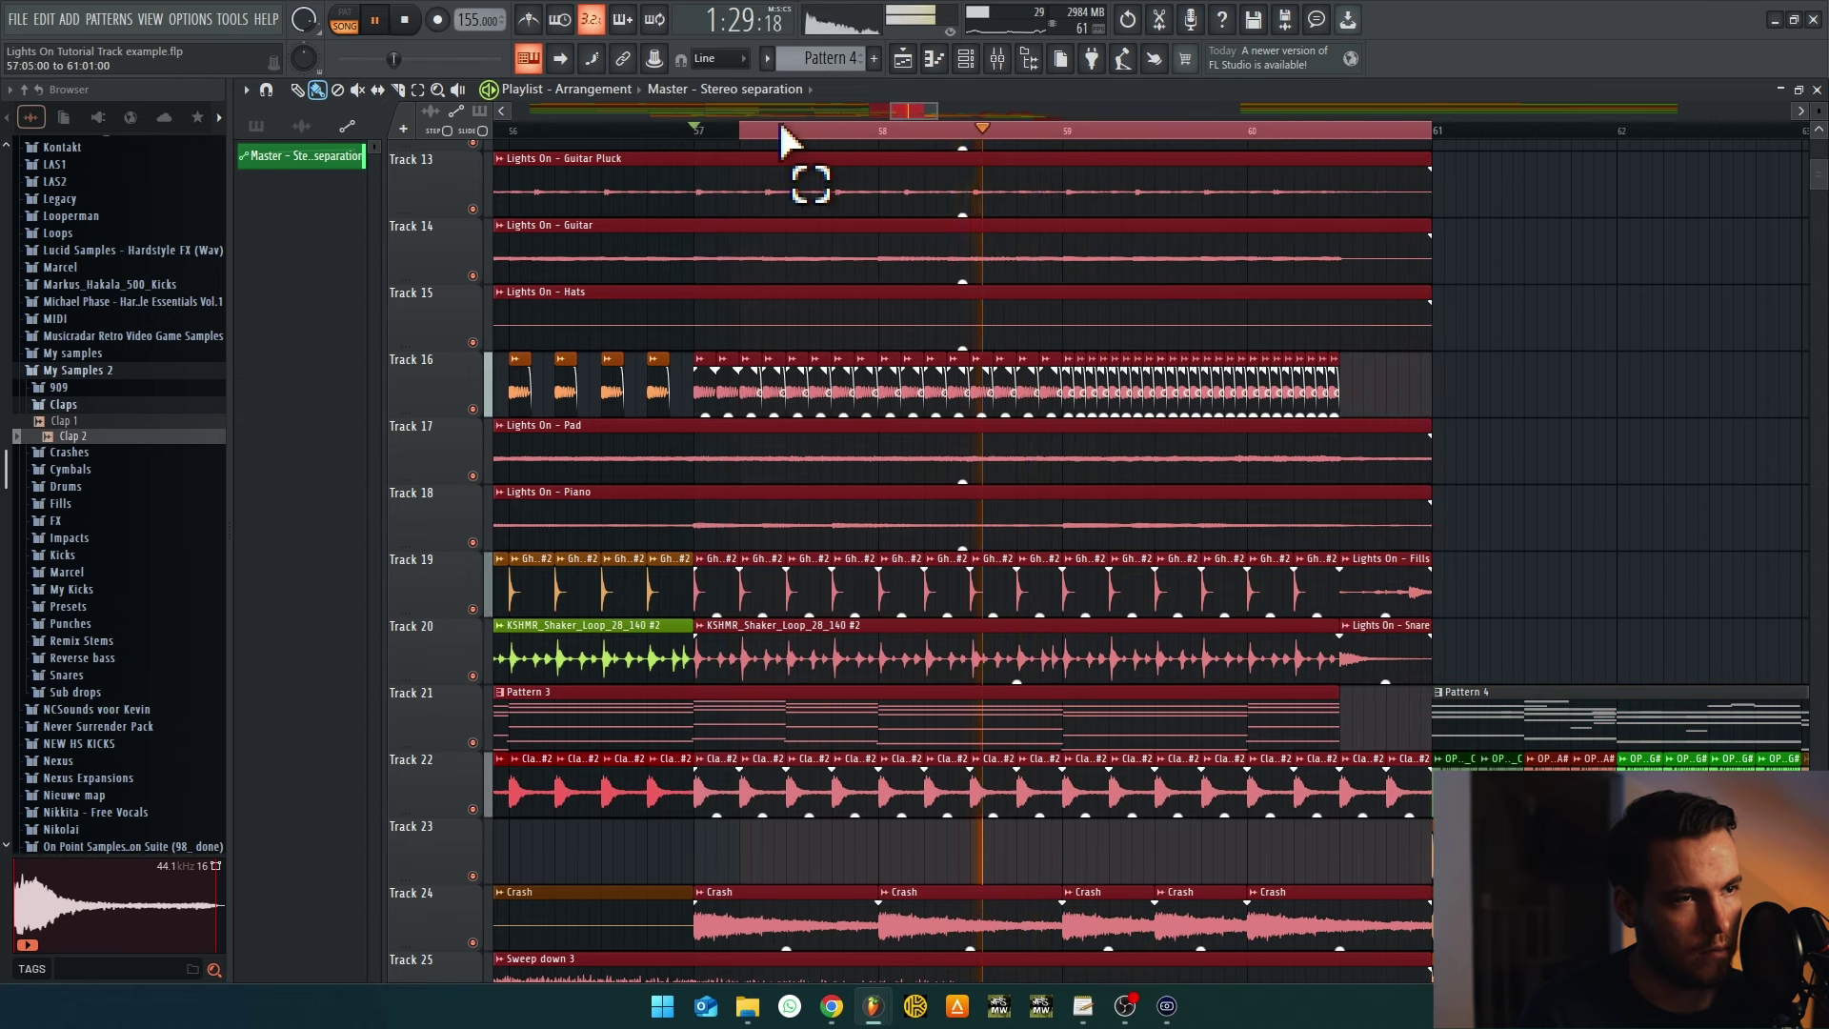
pyautogui.moveTo(781, 132); pyautogui.dragTo(1065, 136)
# Solo the Lights On - Kick mixer track and add a low cut band to it with FabFilter Pro-Q 3
pyautogui.click(998, 58)
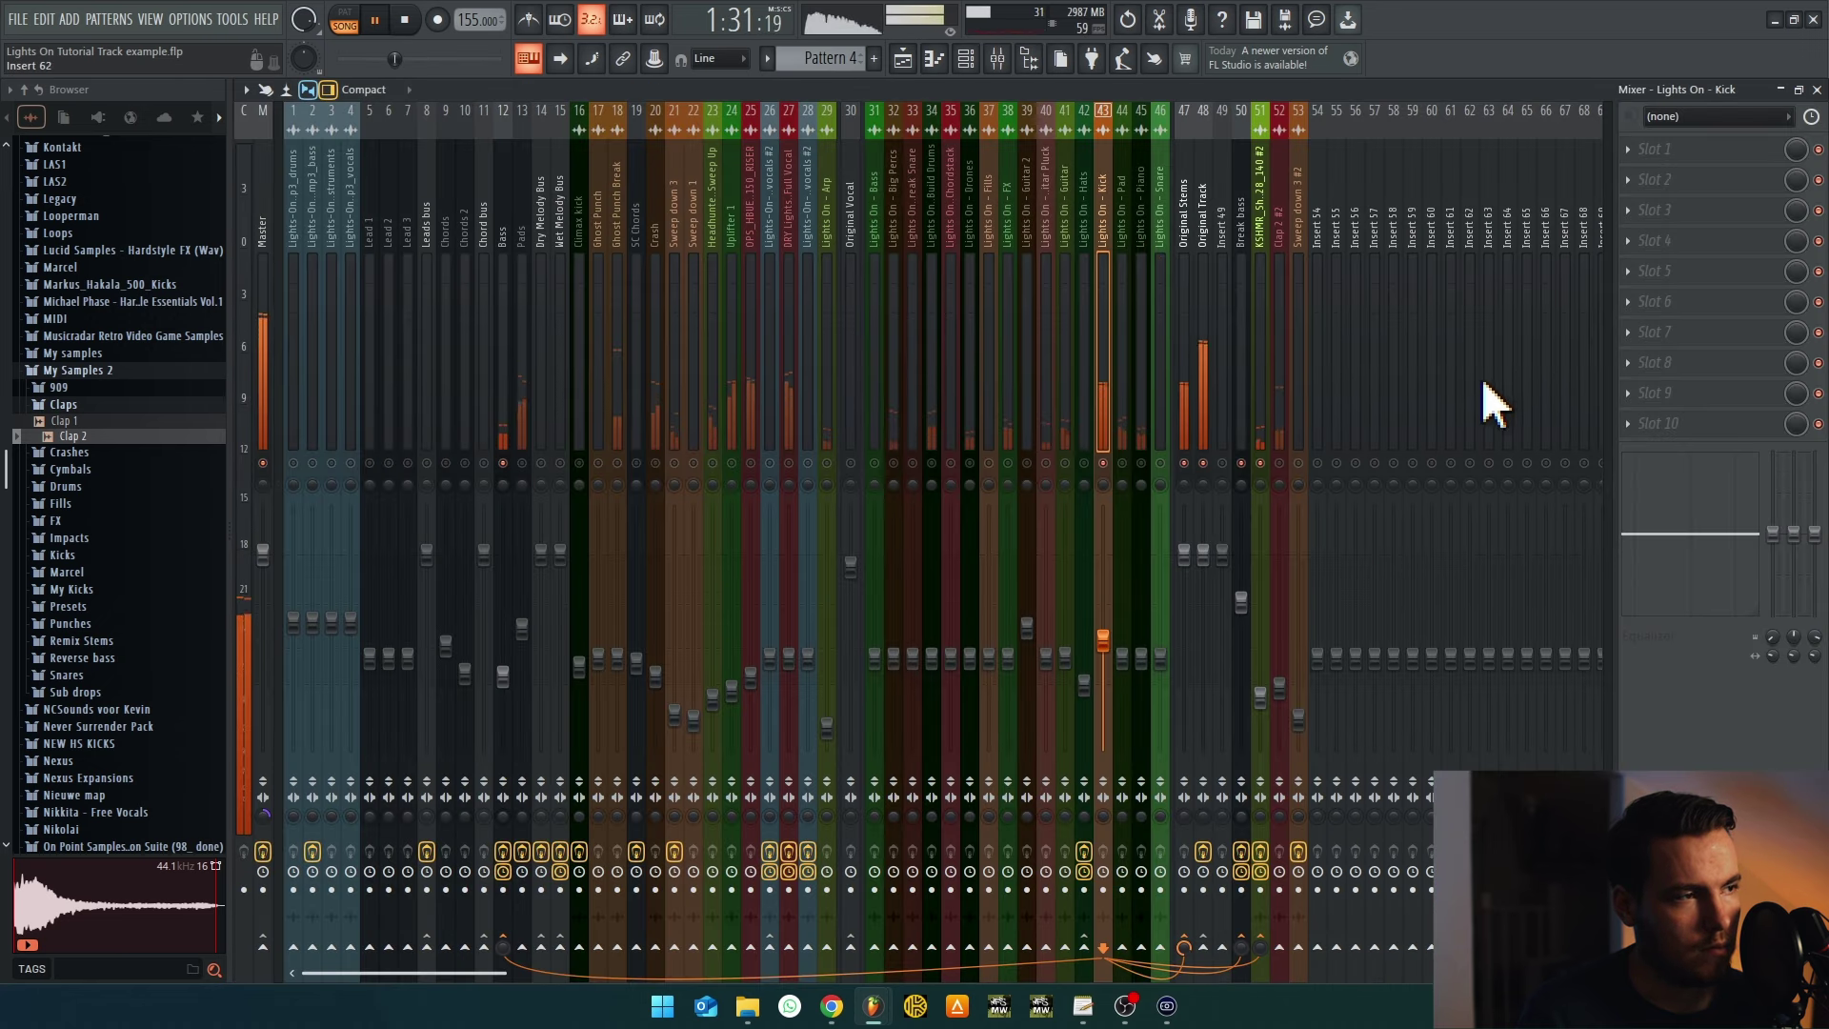
pyautogui.click(1689, 148)
pyautogui.click(1201, 303)
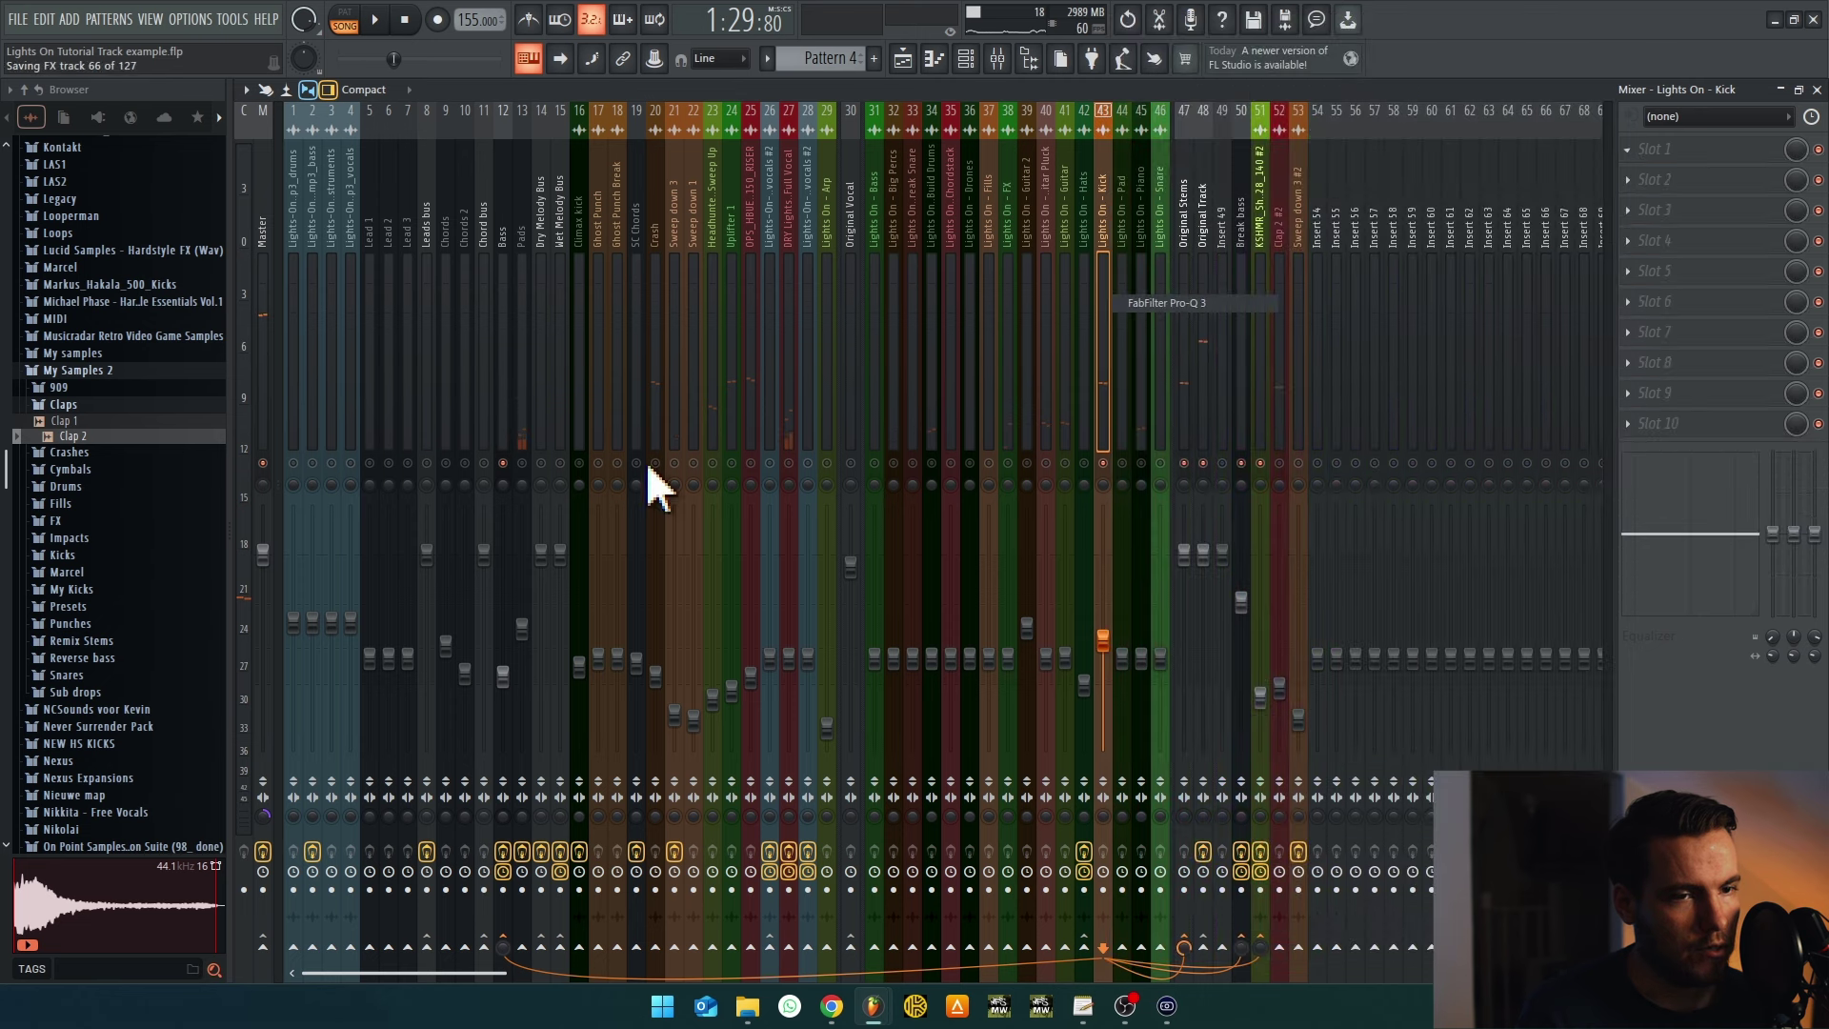
pyautogui.moveTo(386, 481)
pyautogui.mouseDown()
pyautogui.moveTo(781, 479)
pyautogui.moveTo(722, 478)
pyautogui.moveTo(1039, 507)
pyautogui.moveTo(397, 506)
pyautogui.moveTo(359, 490)
pyautogui.moveTo(413, 499)
pyautogui.moveTo(391, 489)
pyautogui.mouseUp()
pyautogui.press('space')
pyautogui.press('space')
pyautogui.press('space')
pyautogui.press('space')
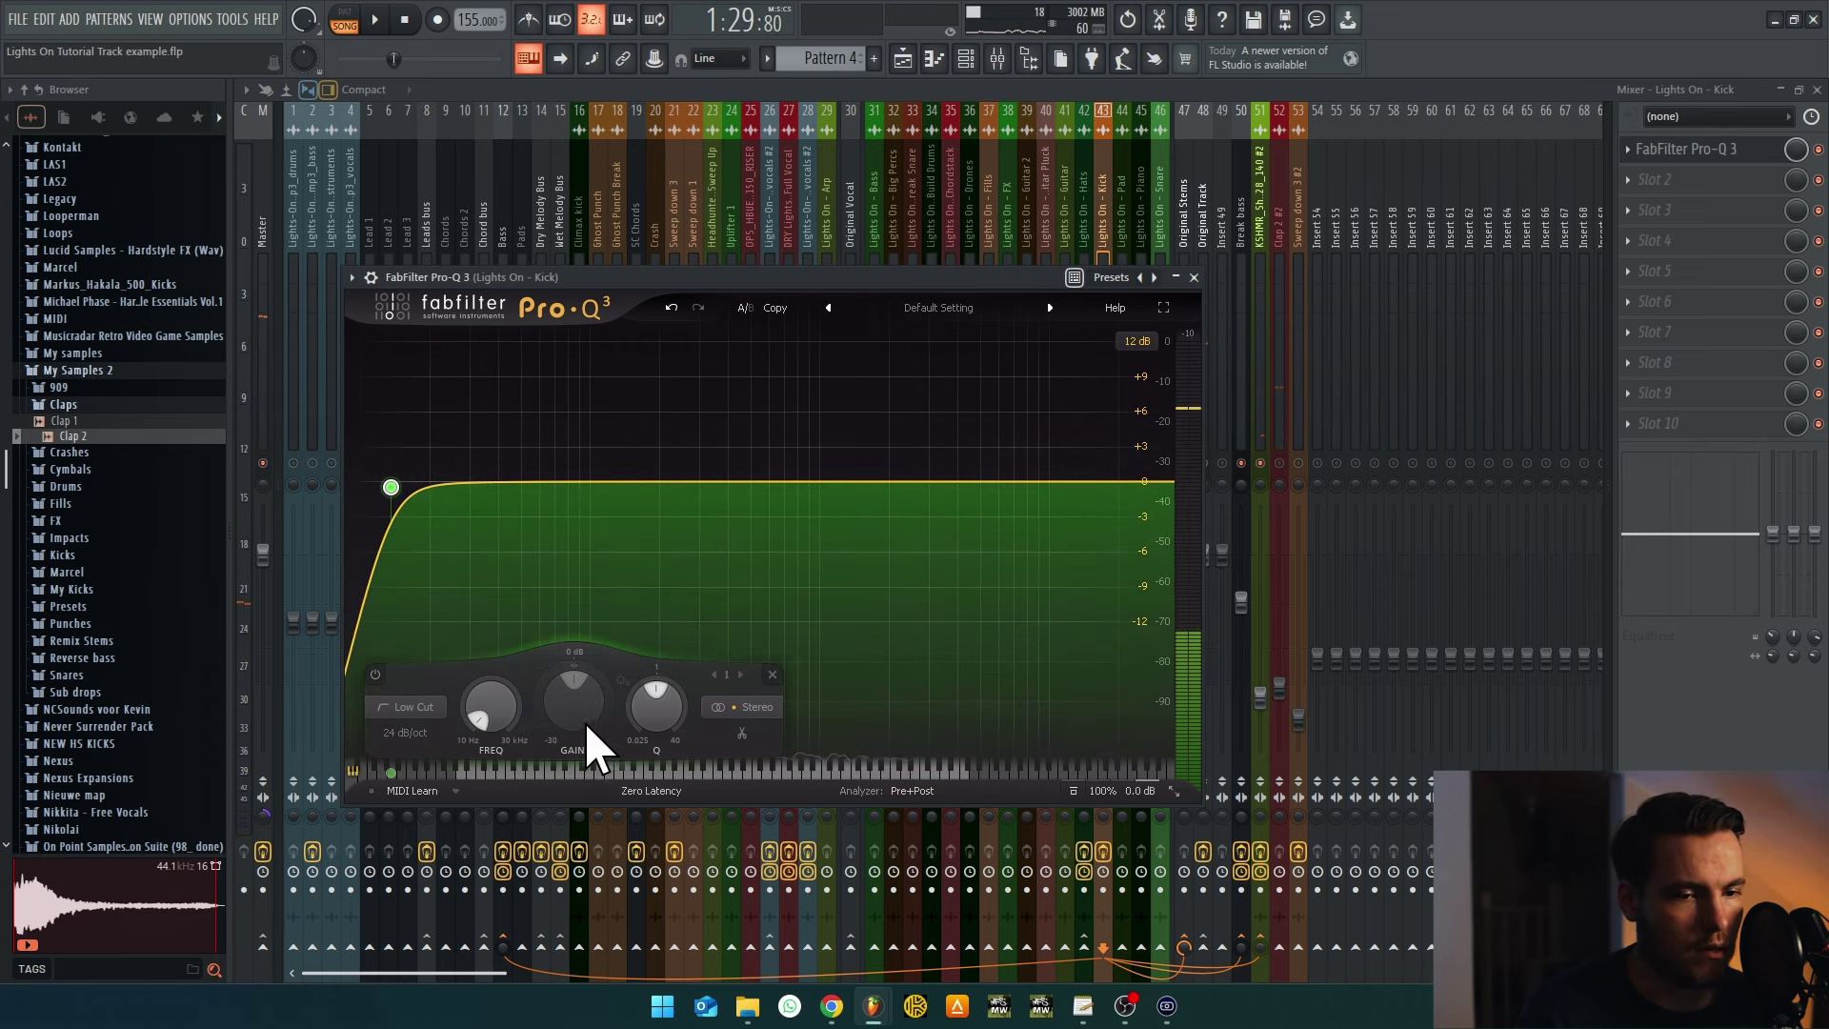
# Set the kick's low cut frequency to 10 Hz and create an automation clip for the Band 1 Frequency
pyautogui.moveTo(498, 739)
pyautogui.scroll(6, 490, 717)
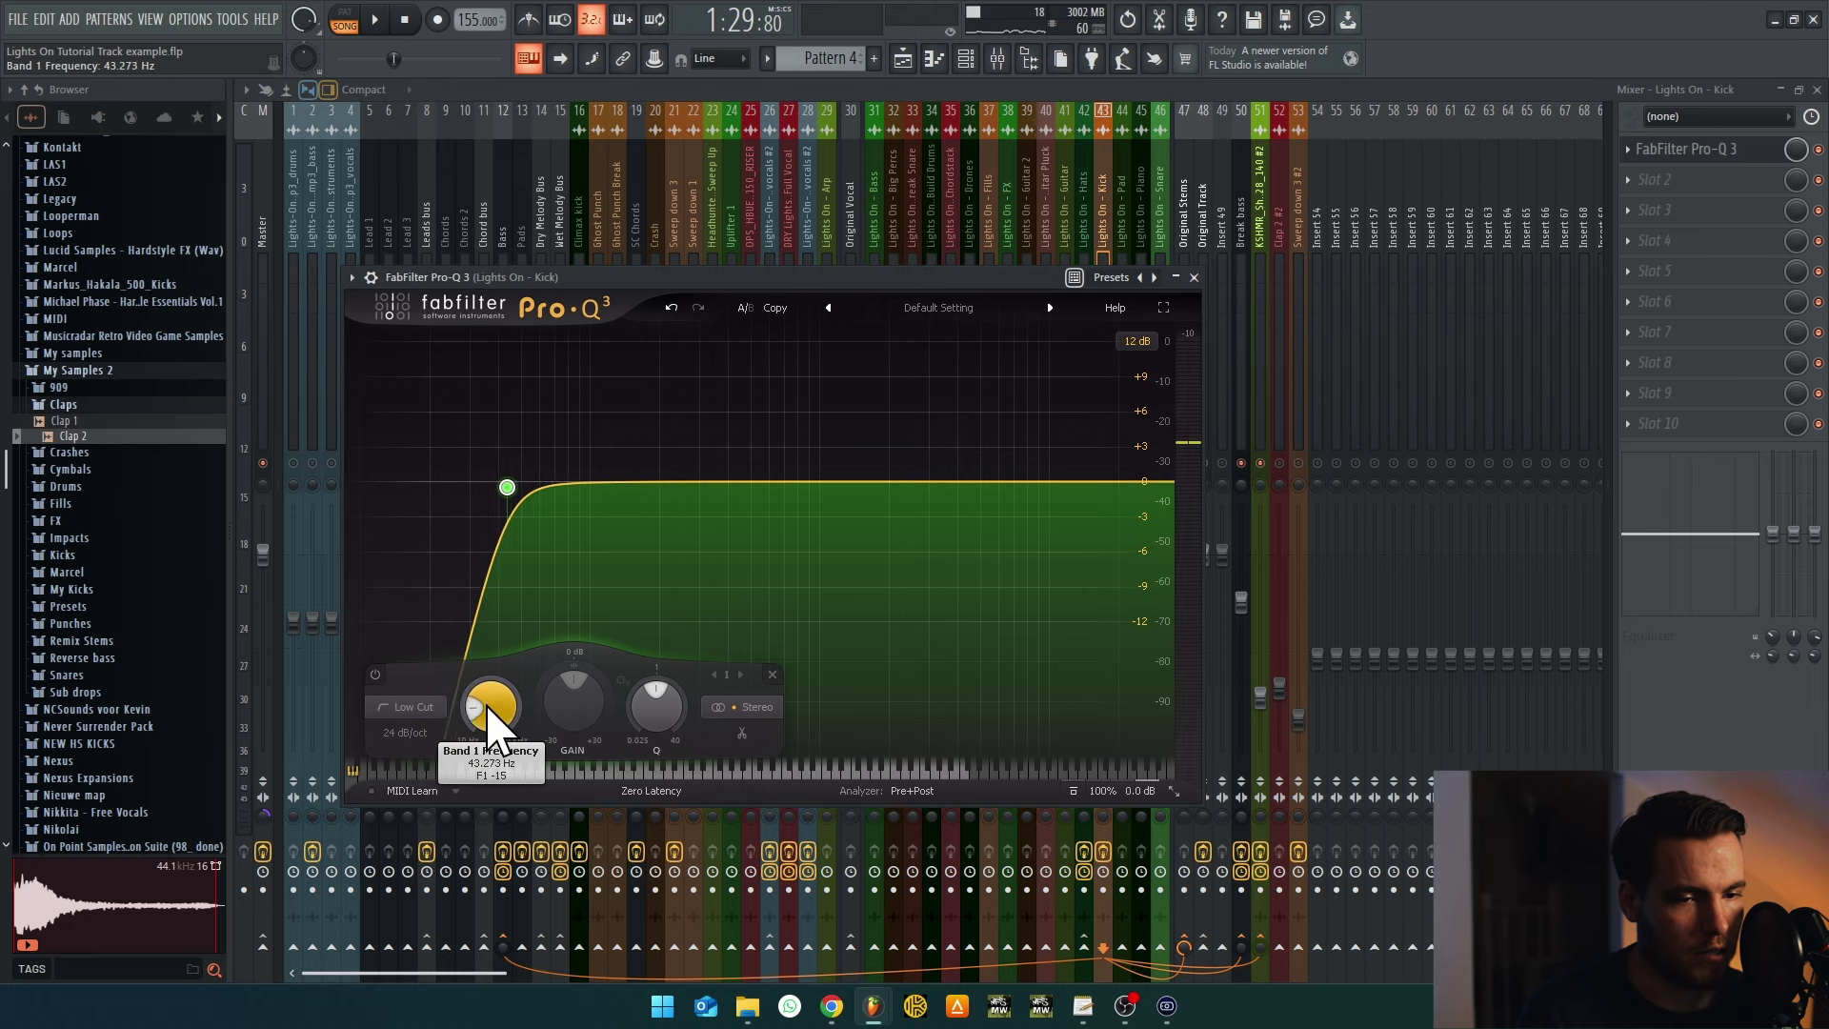
pyautogui.scroll(-3, 502, 721)
pyautogui.moveTo(498, 724); pyautogui.dragTo(495, 783)
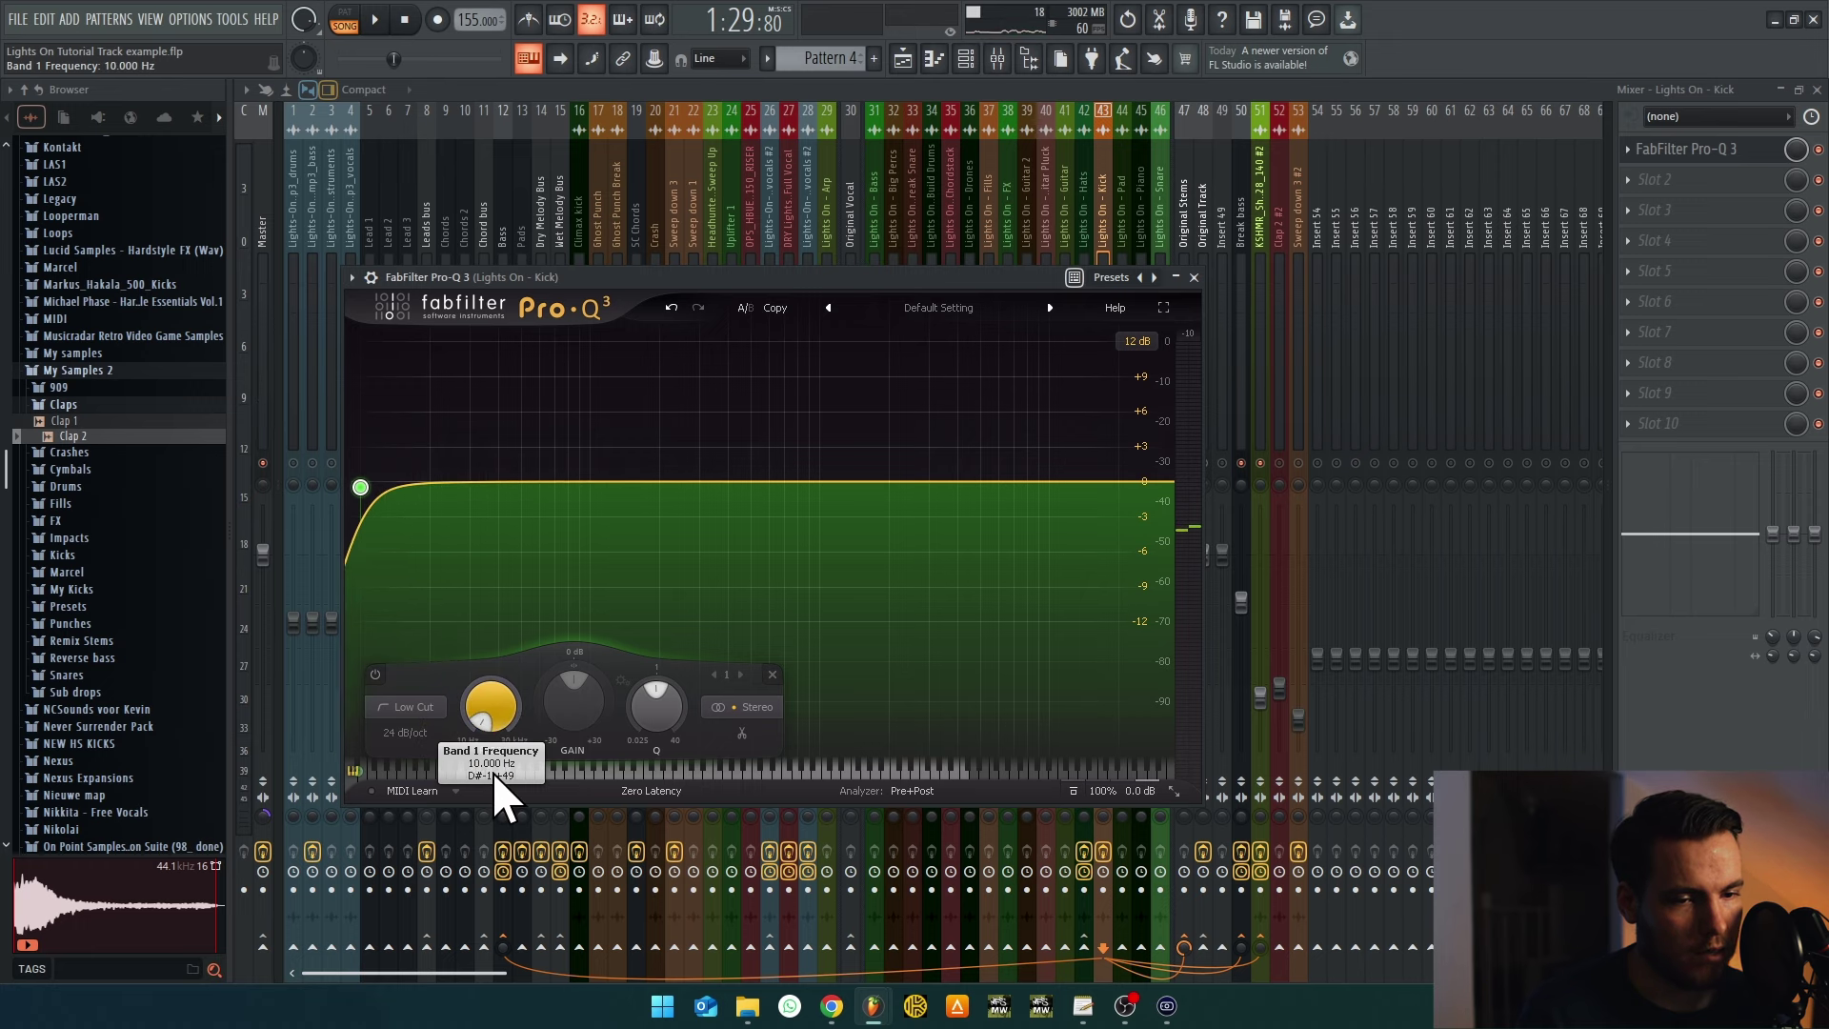
pyautogui.click(658, 59)
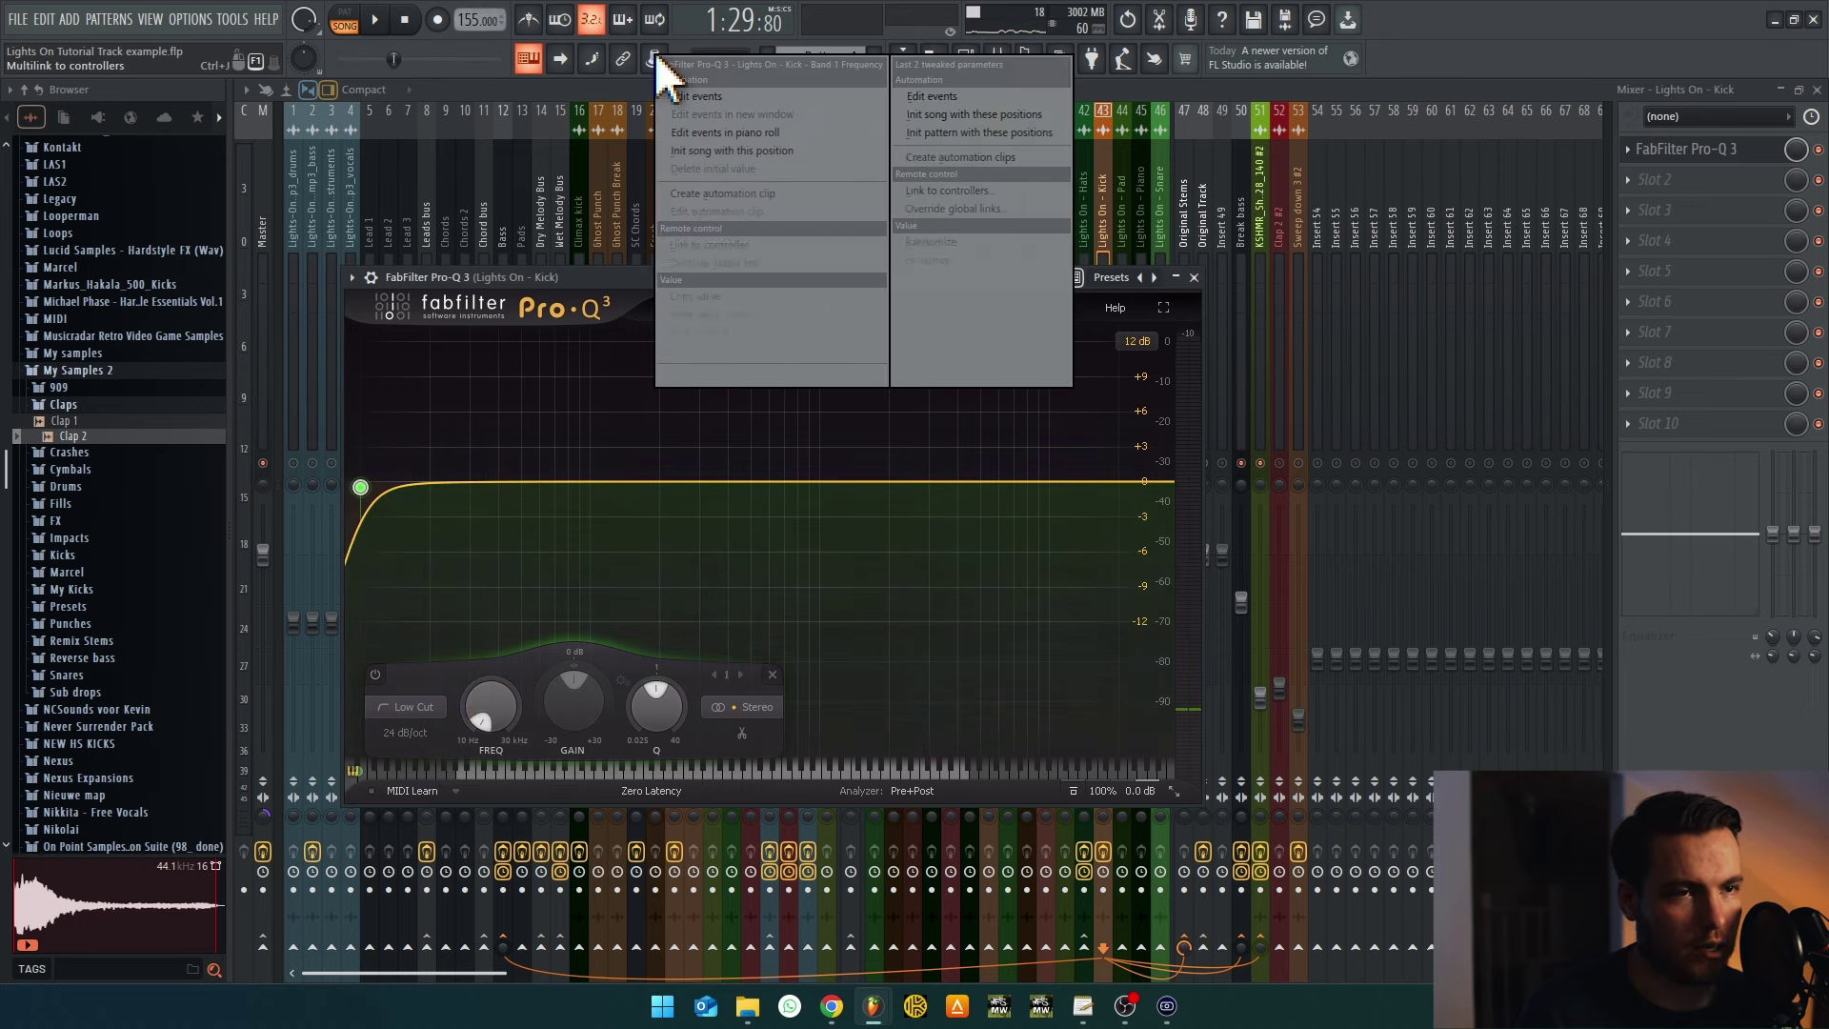
pyautogui.click(739, 204)
# Raise the end point of the kick's low cut automation on Track 23 to the top, three quarters through bar 60
pyautogui.click(904, 59)
pyautogui.scroll(-8, 1062, 621)
pyautogui.press('space')
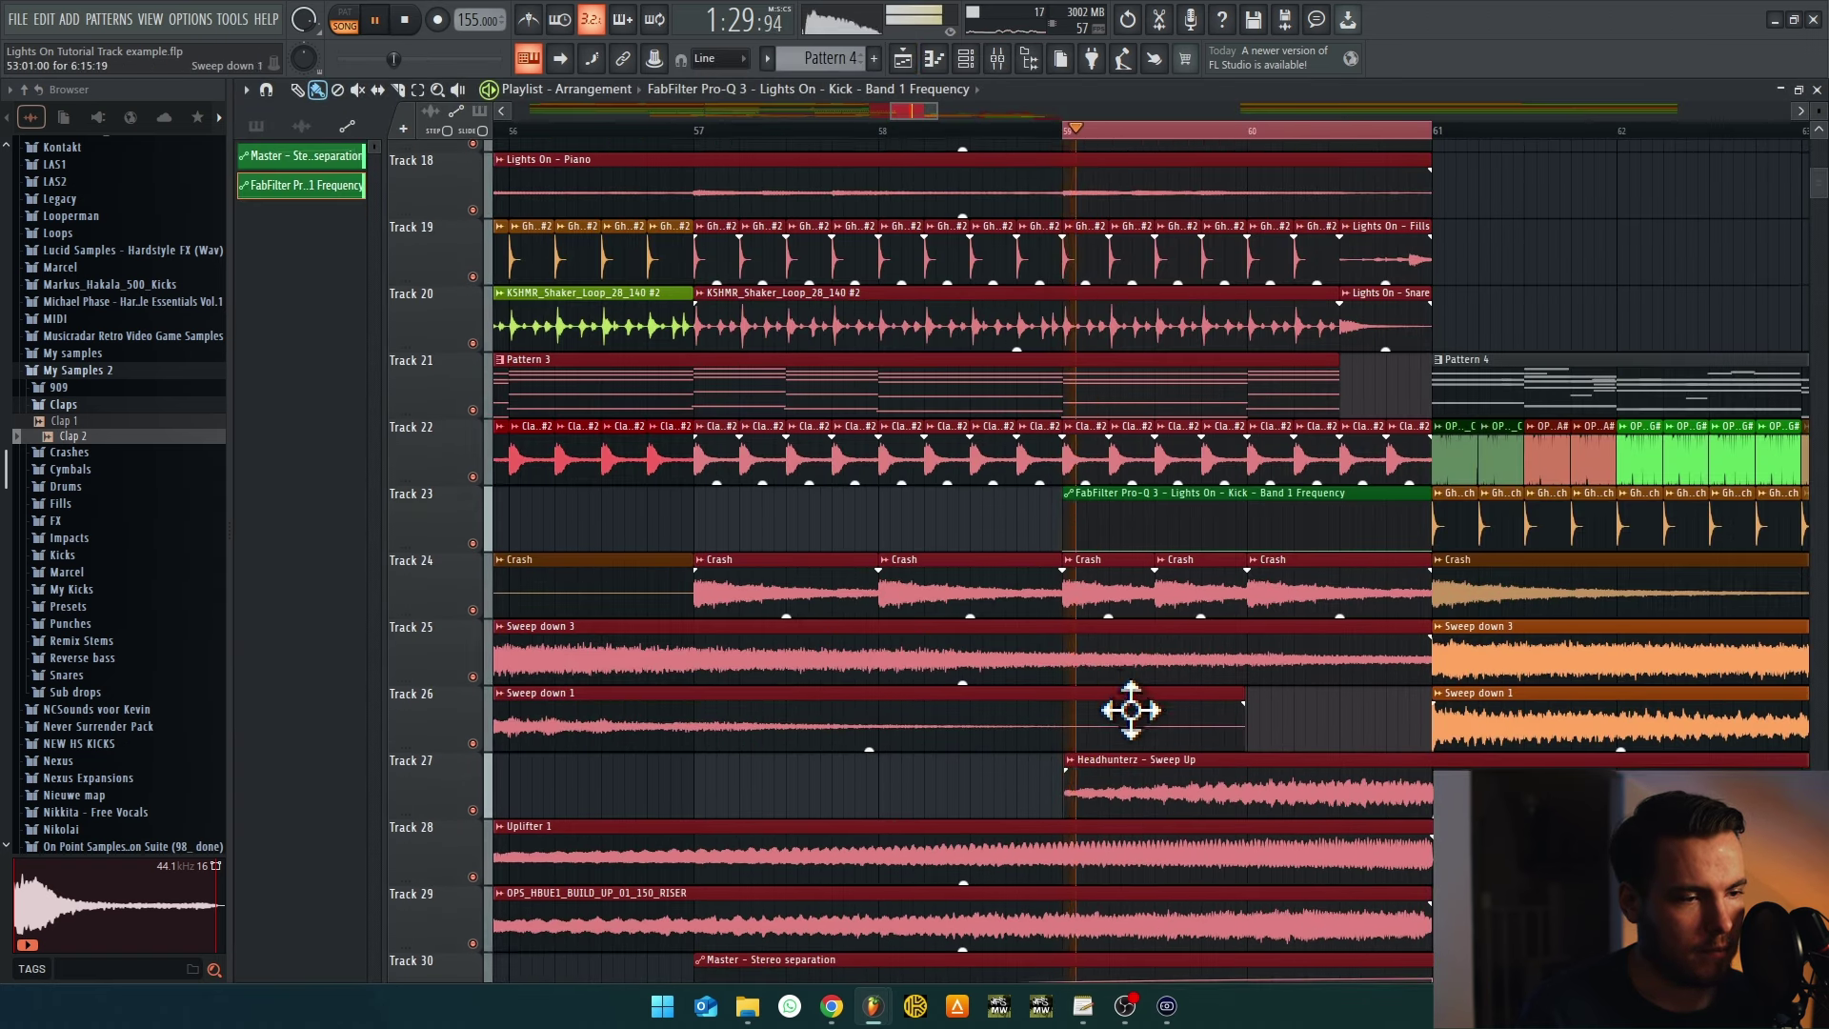
pyautogui.press('space')
pyautogui.scroll(5, 1096, 762)
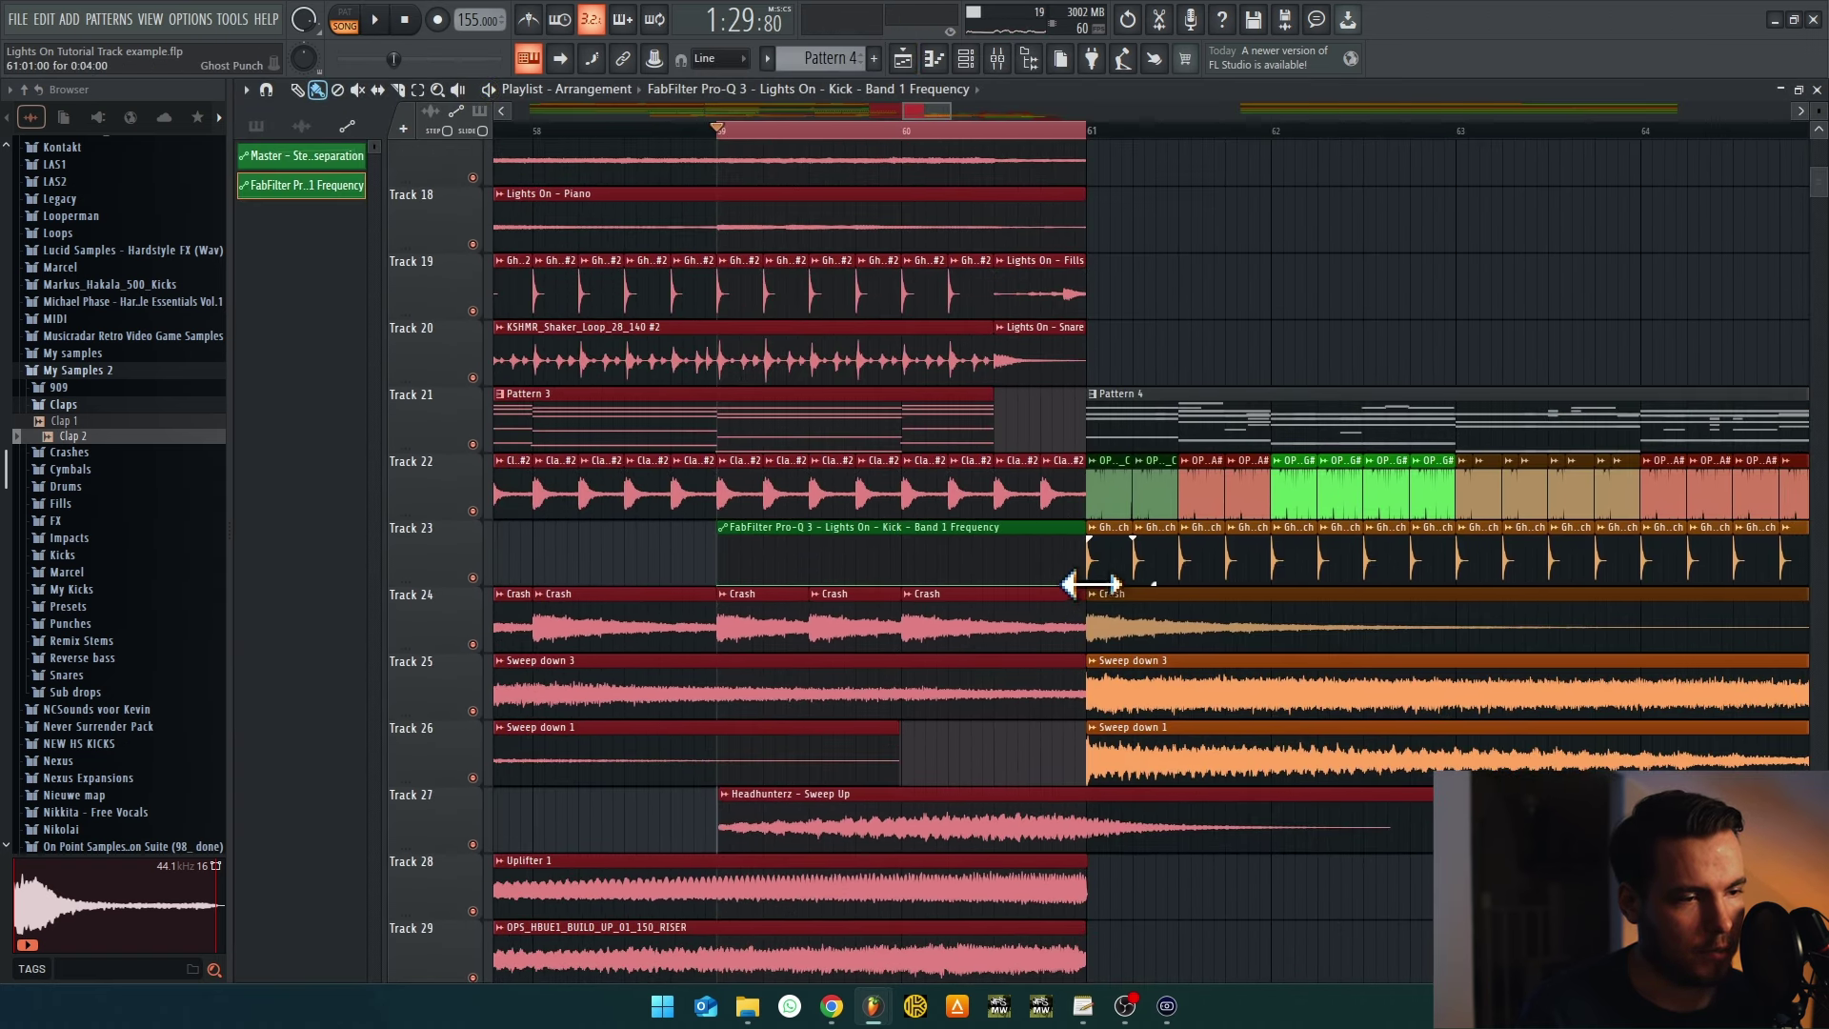
pyautogui.moveTo(1091, 583); pyautogui.dragTo(1039, 538)
# Bend the kick's low cut automation into a gentle upward curve and move its end to halfway through bar 60
pyautogui.press('space')
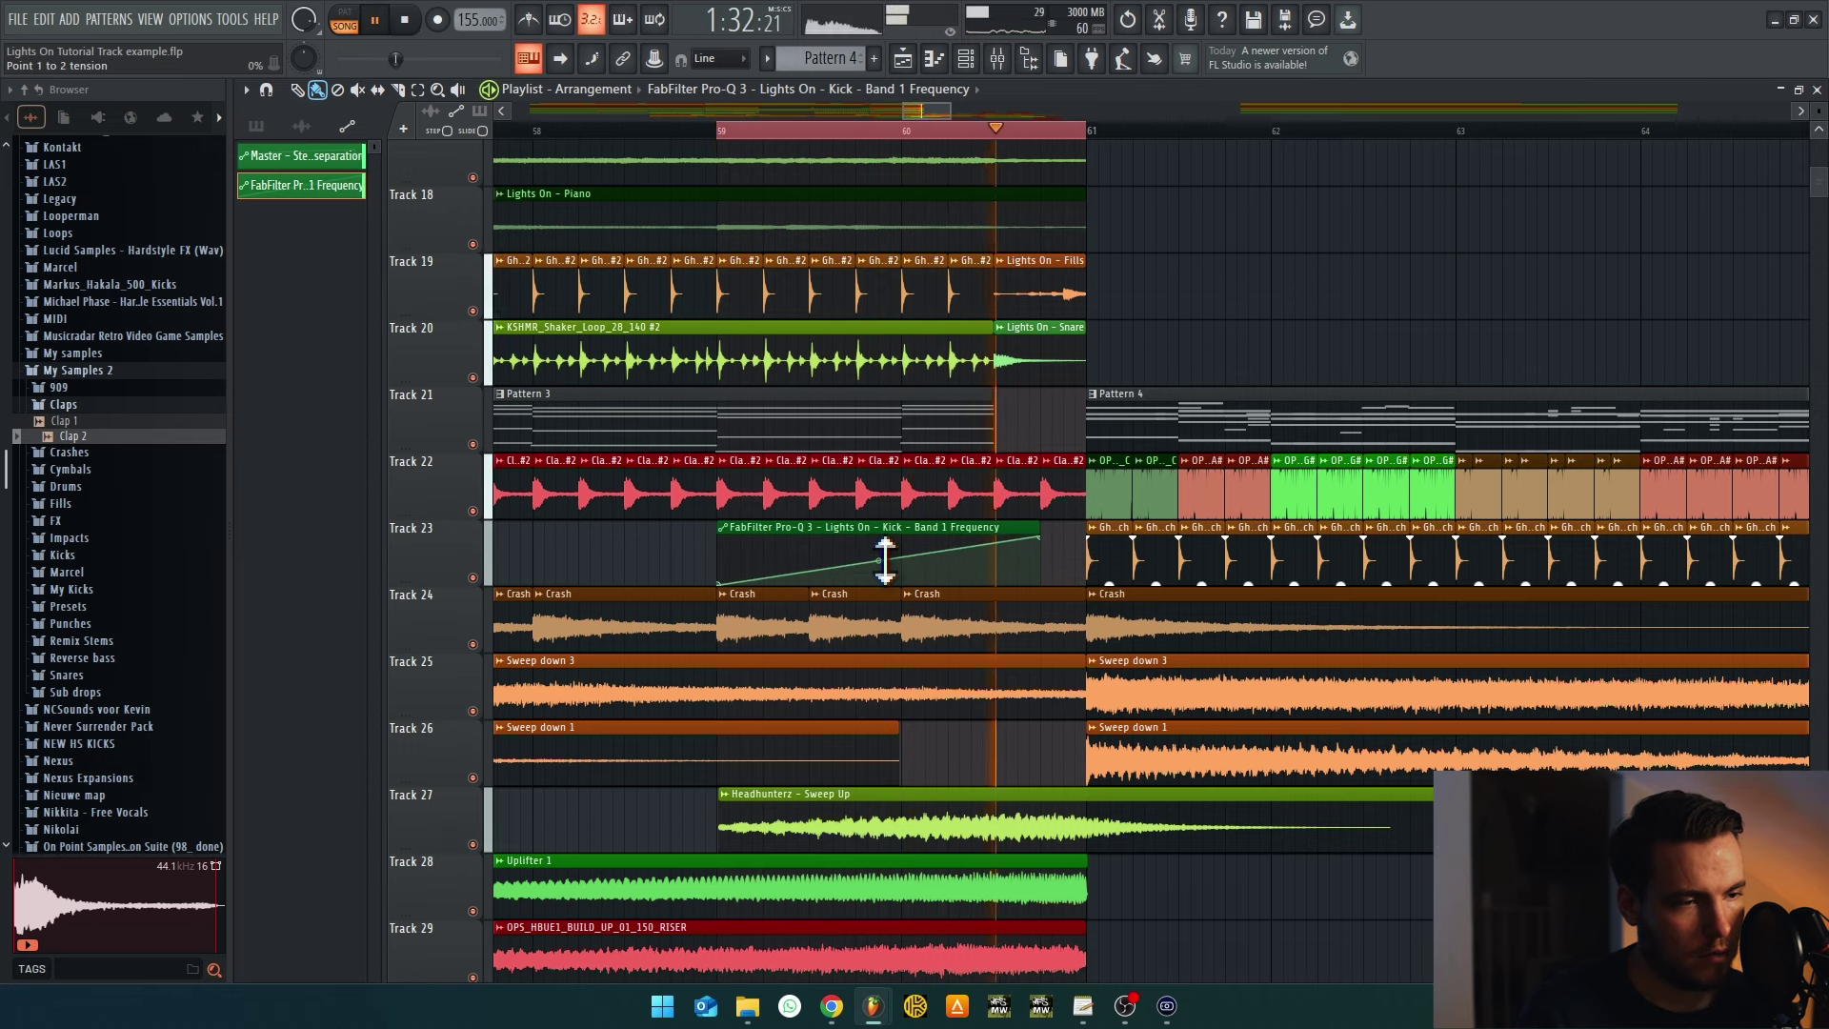
pyautogui.press('space')
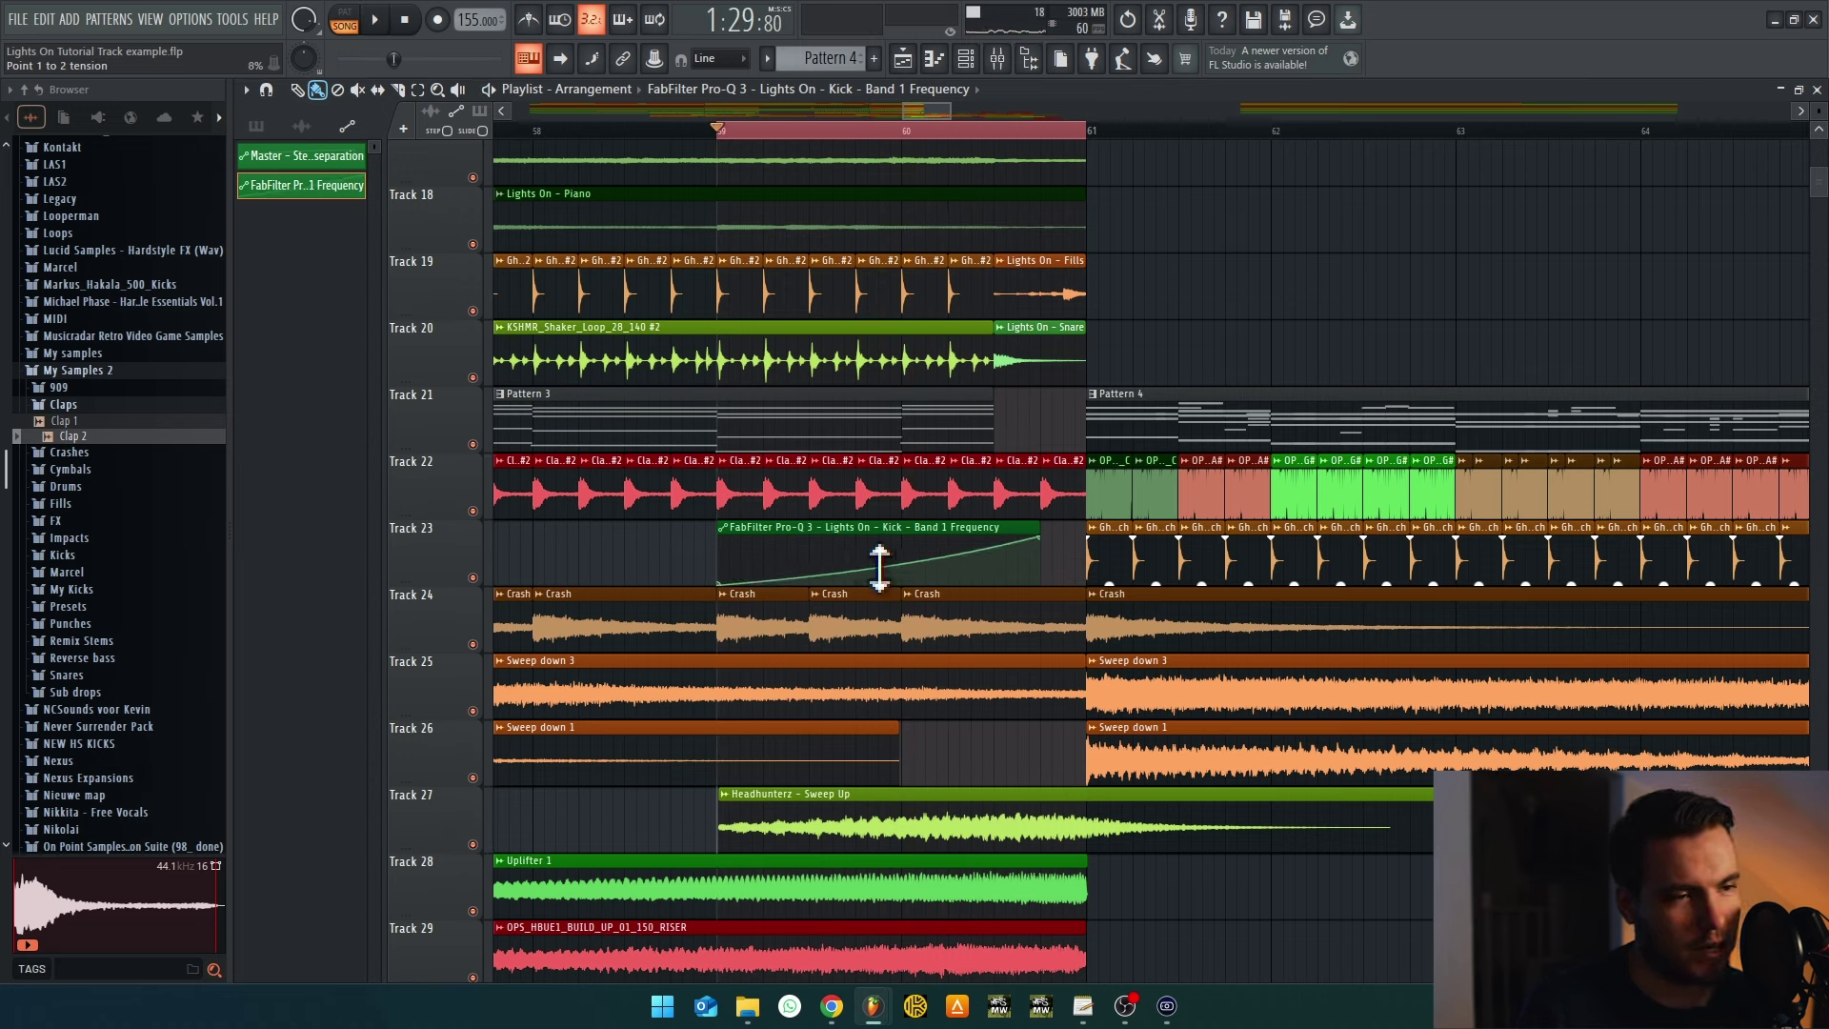
pyautogui.press('space')
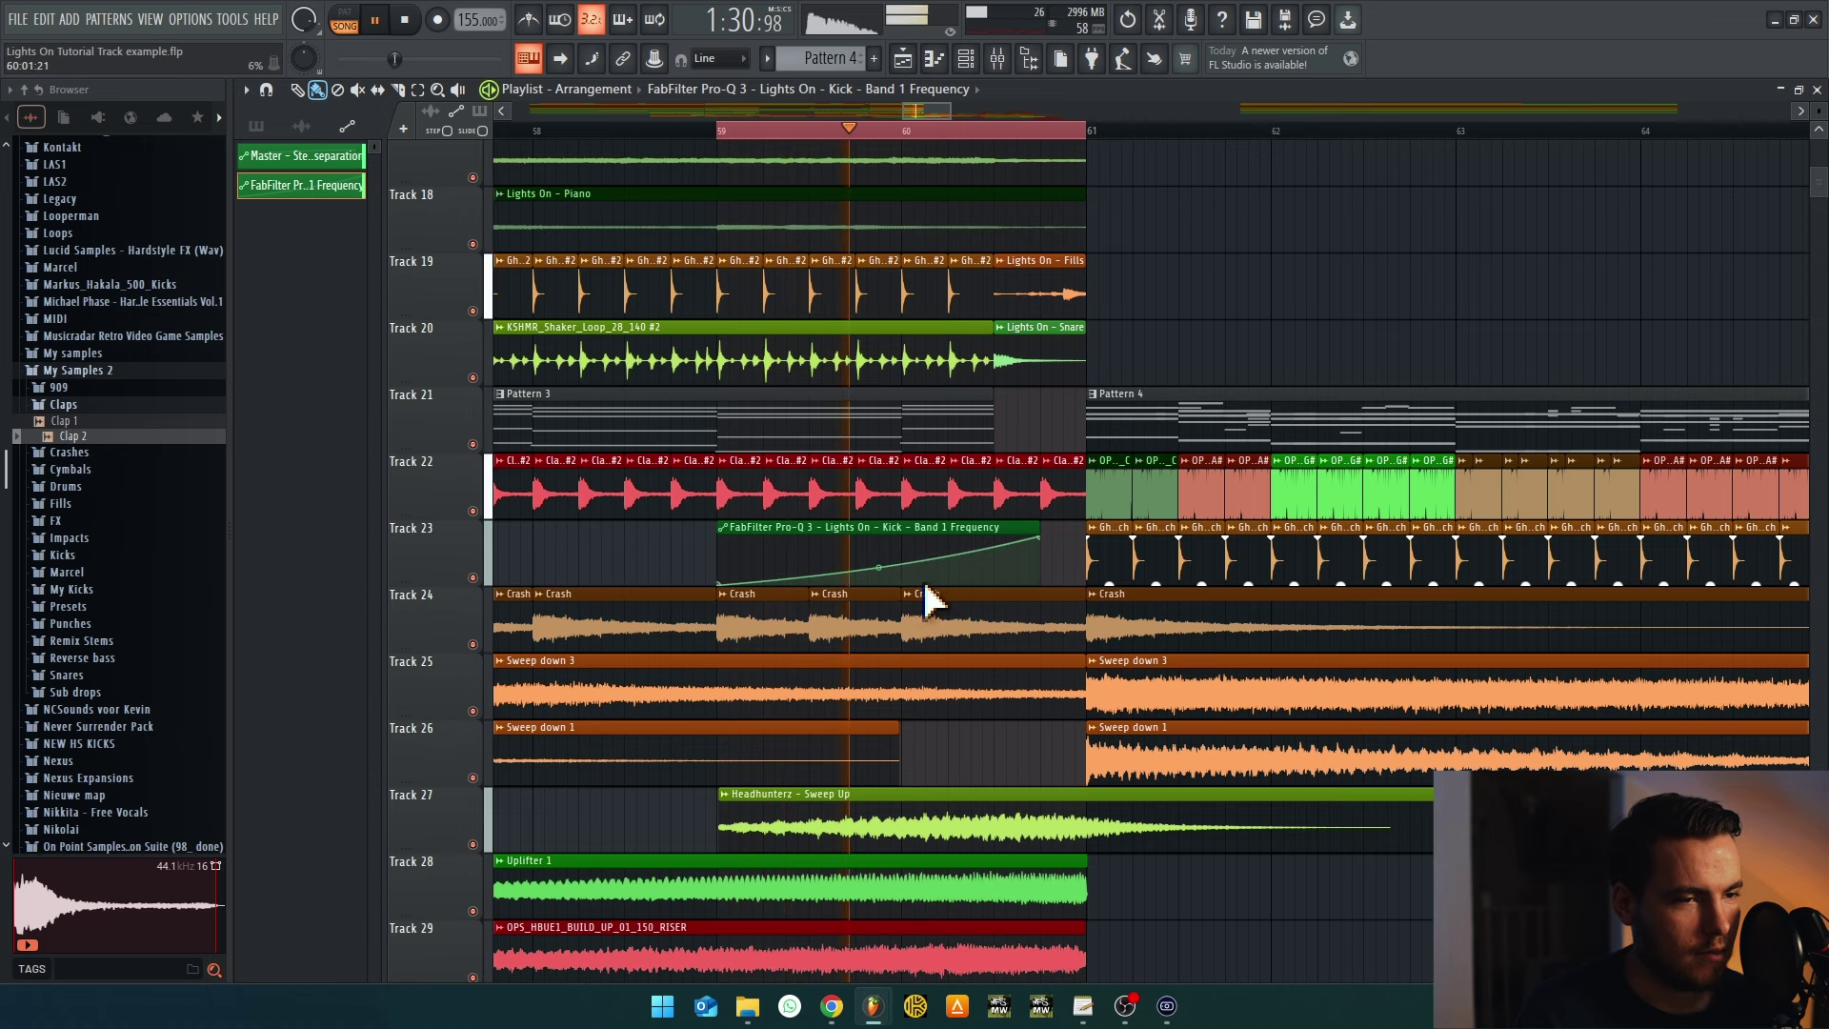
pyautogui.moveTo(1041, 531); pyautogui.dragTo(992, 539)
pyautogui.press('space')
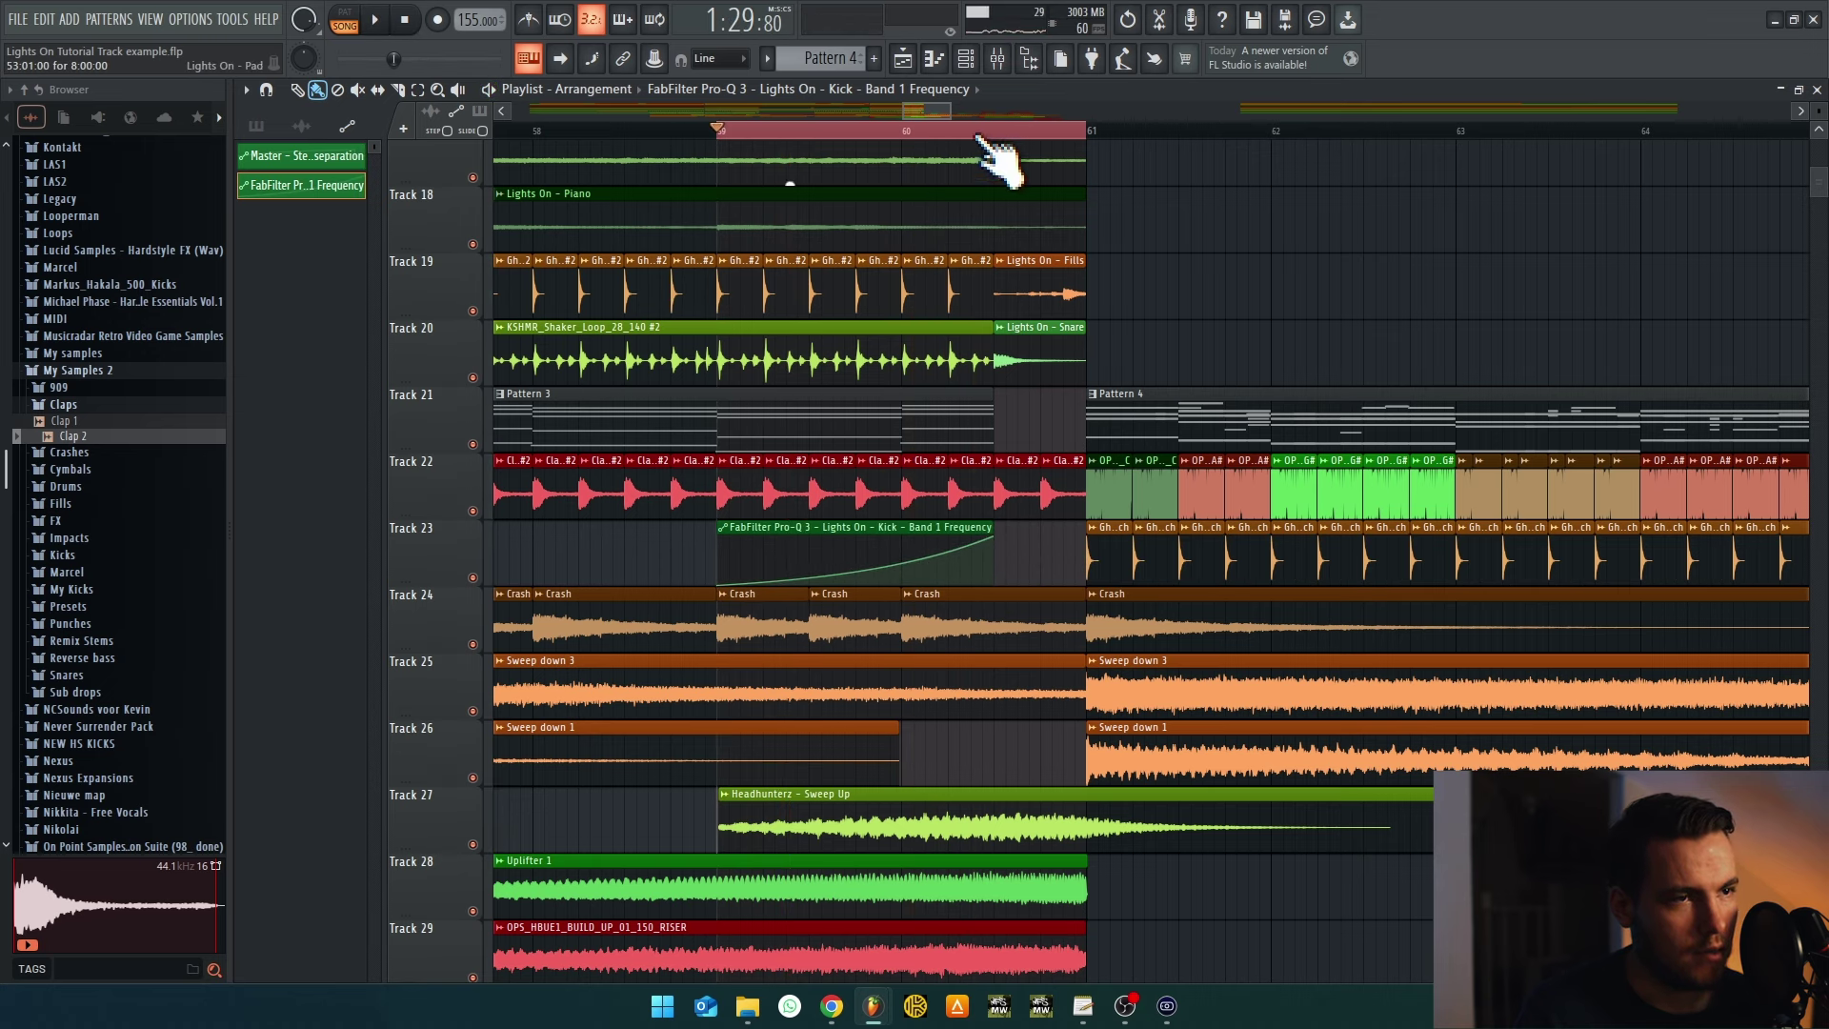
# Split the Pattern 3 clip on Track 21 at bar 59 and make the second part a unique pattern
pyautogui.click(1002, 61)
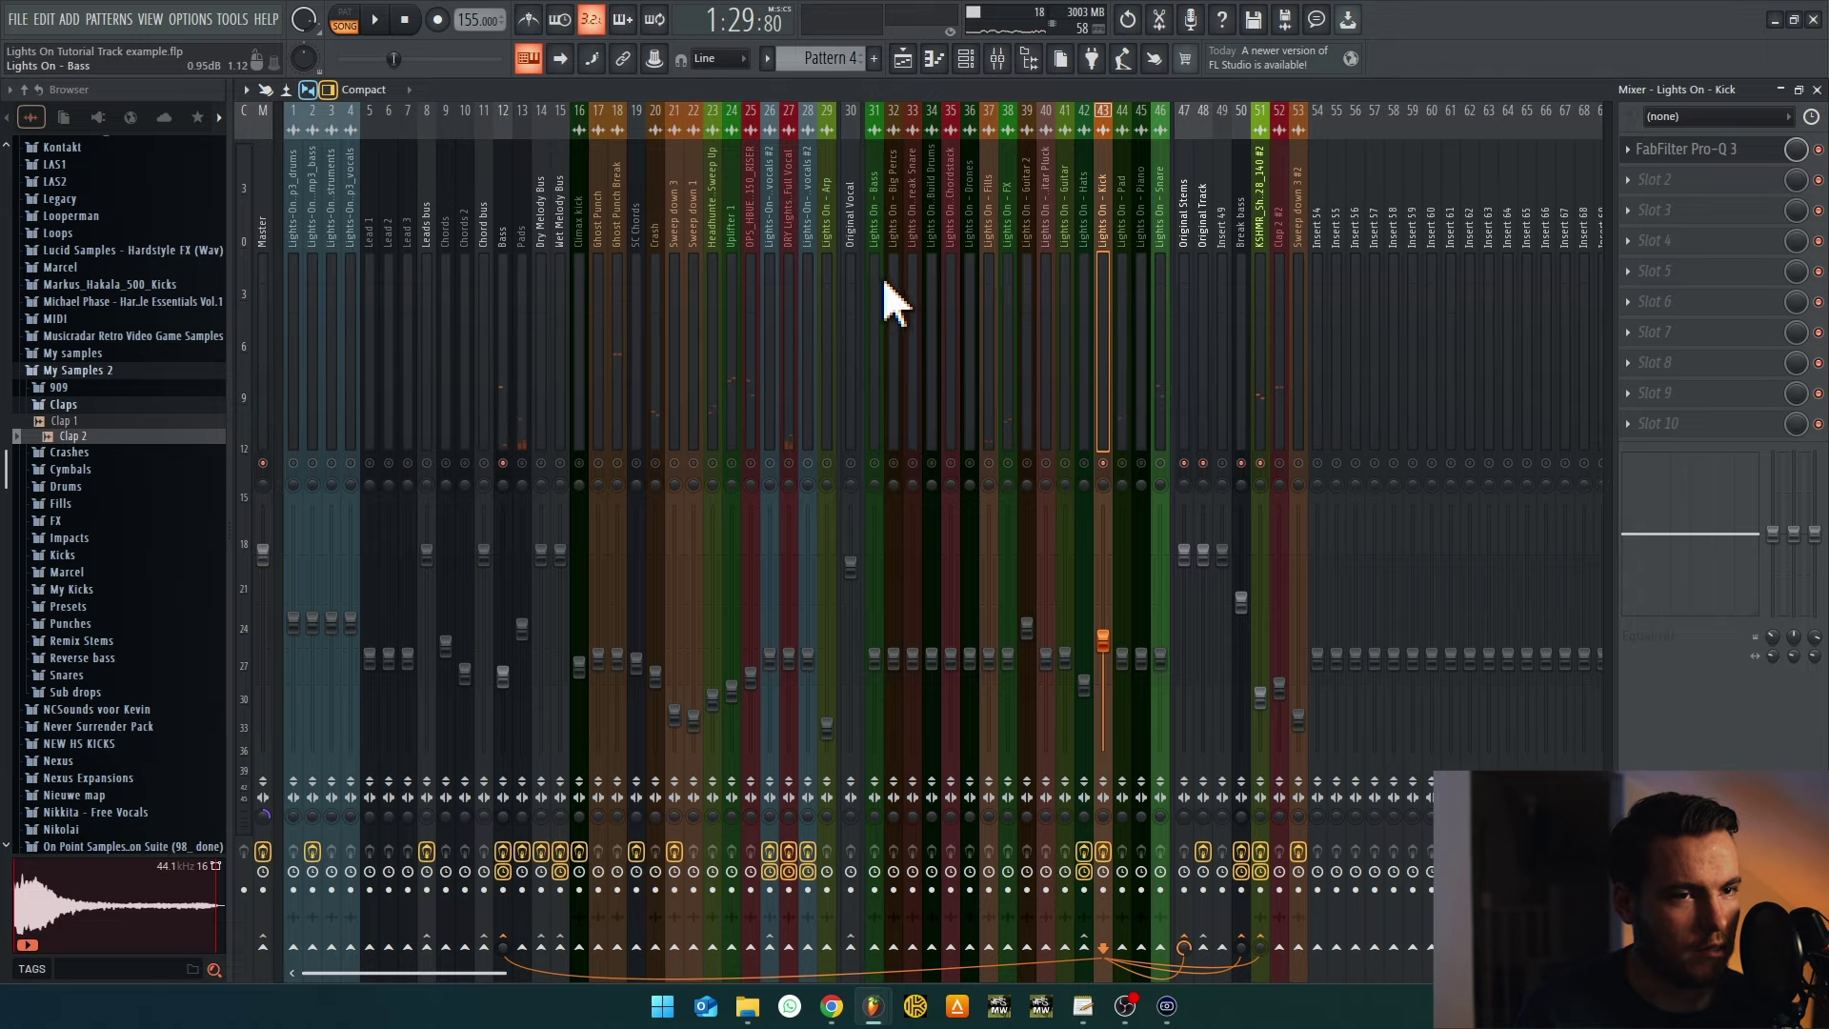
pyautogui.press('F9')
pyautogui.scroll(1, 619, 590)
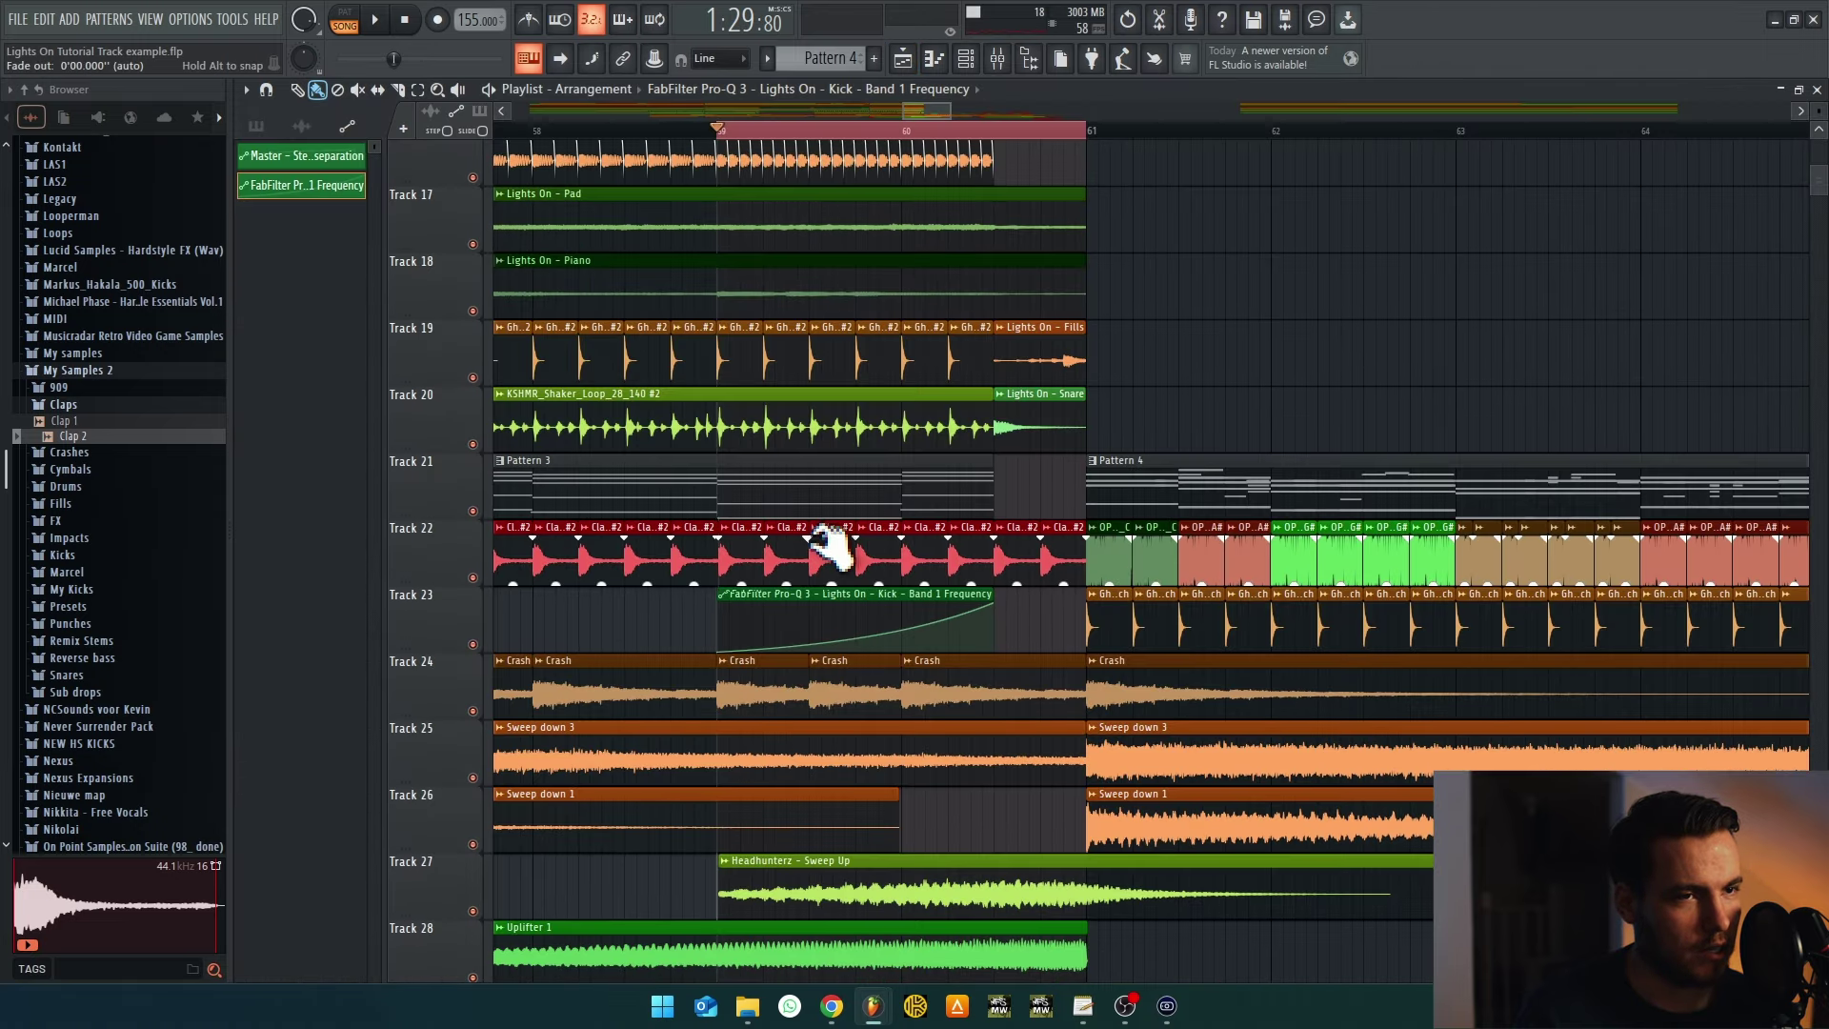
pyautogui.scroll(4, 805, 171)
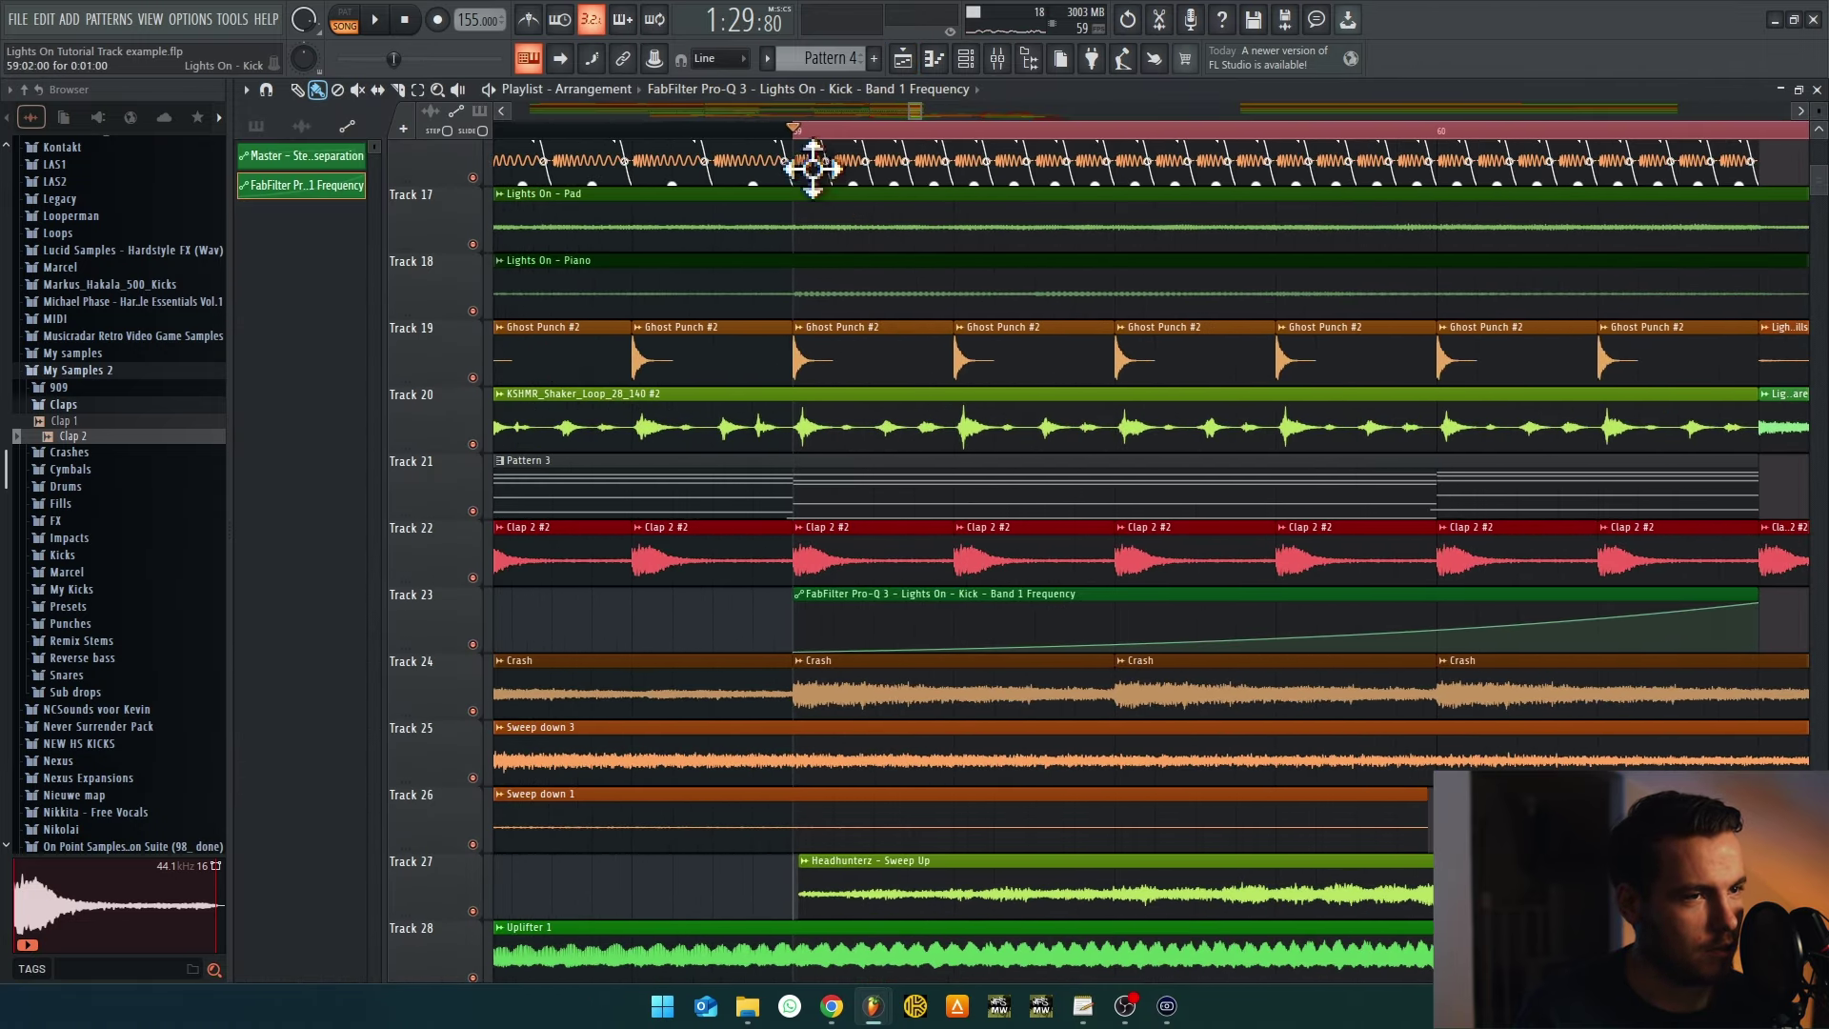
pyautogui.scroll(-4, 809, 572)
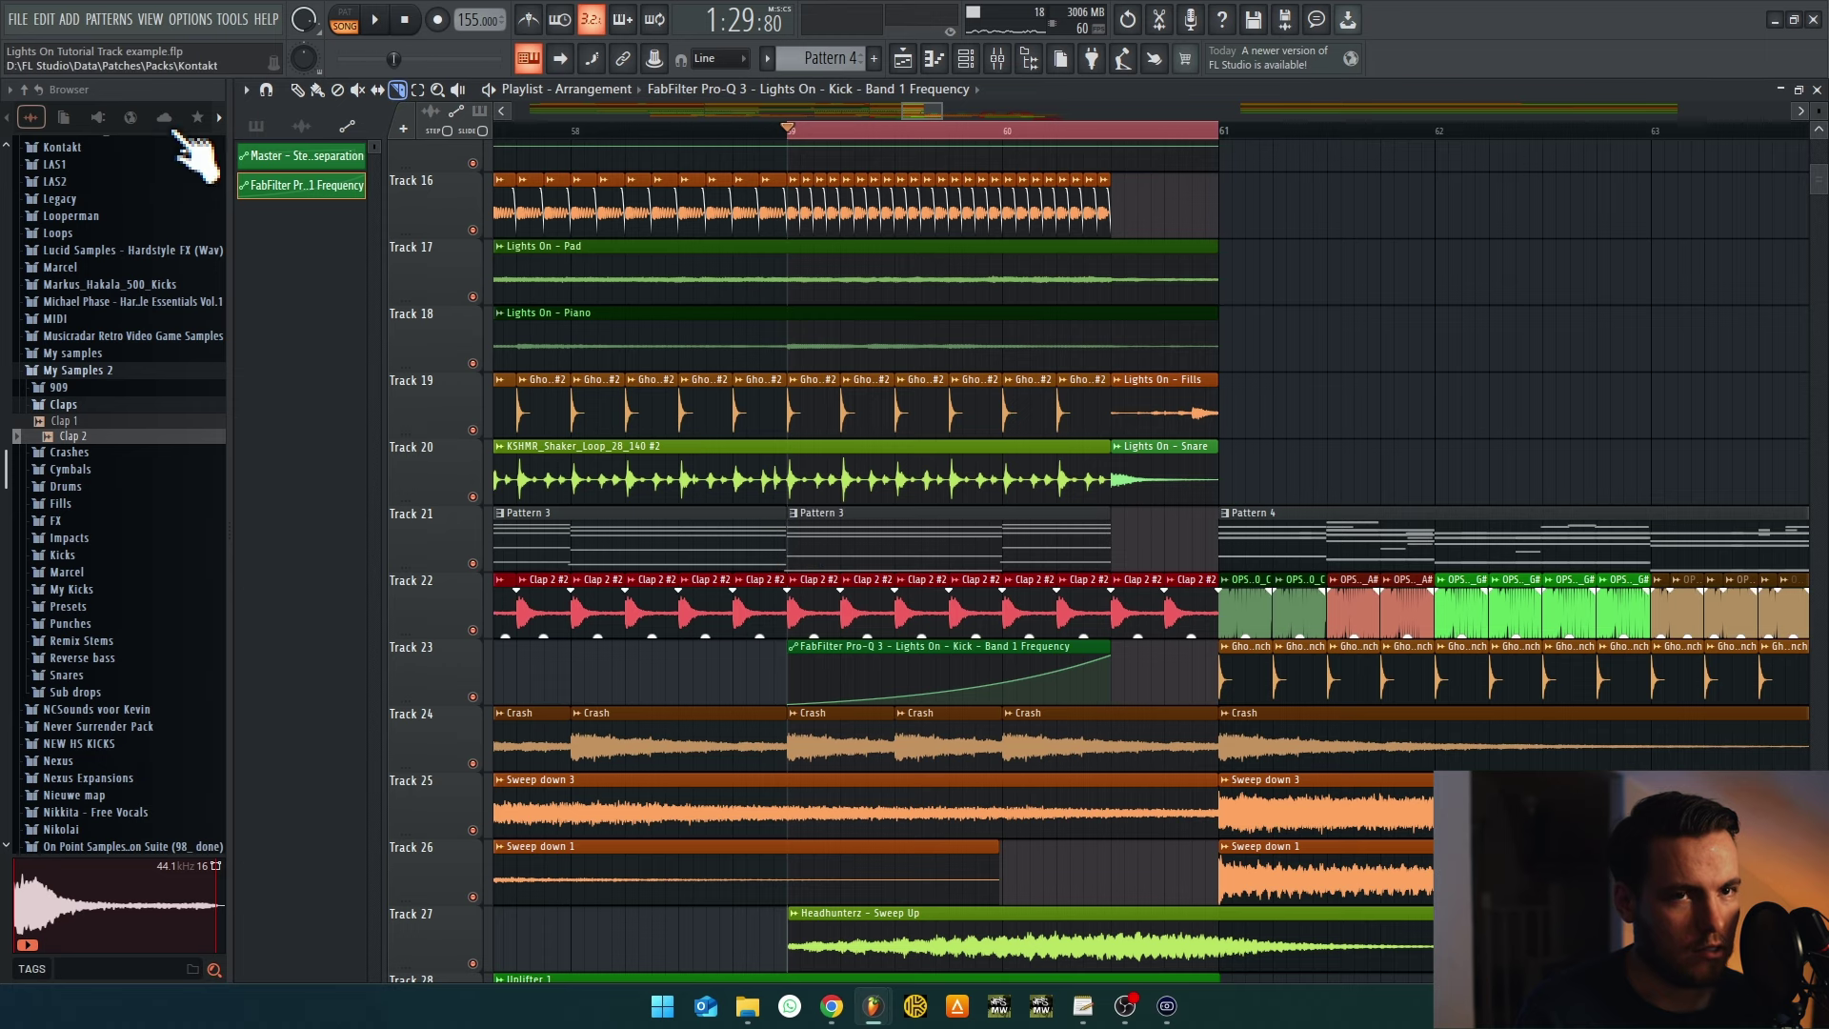
pyautogui.click(318, 88)
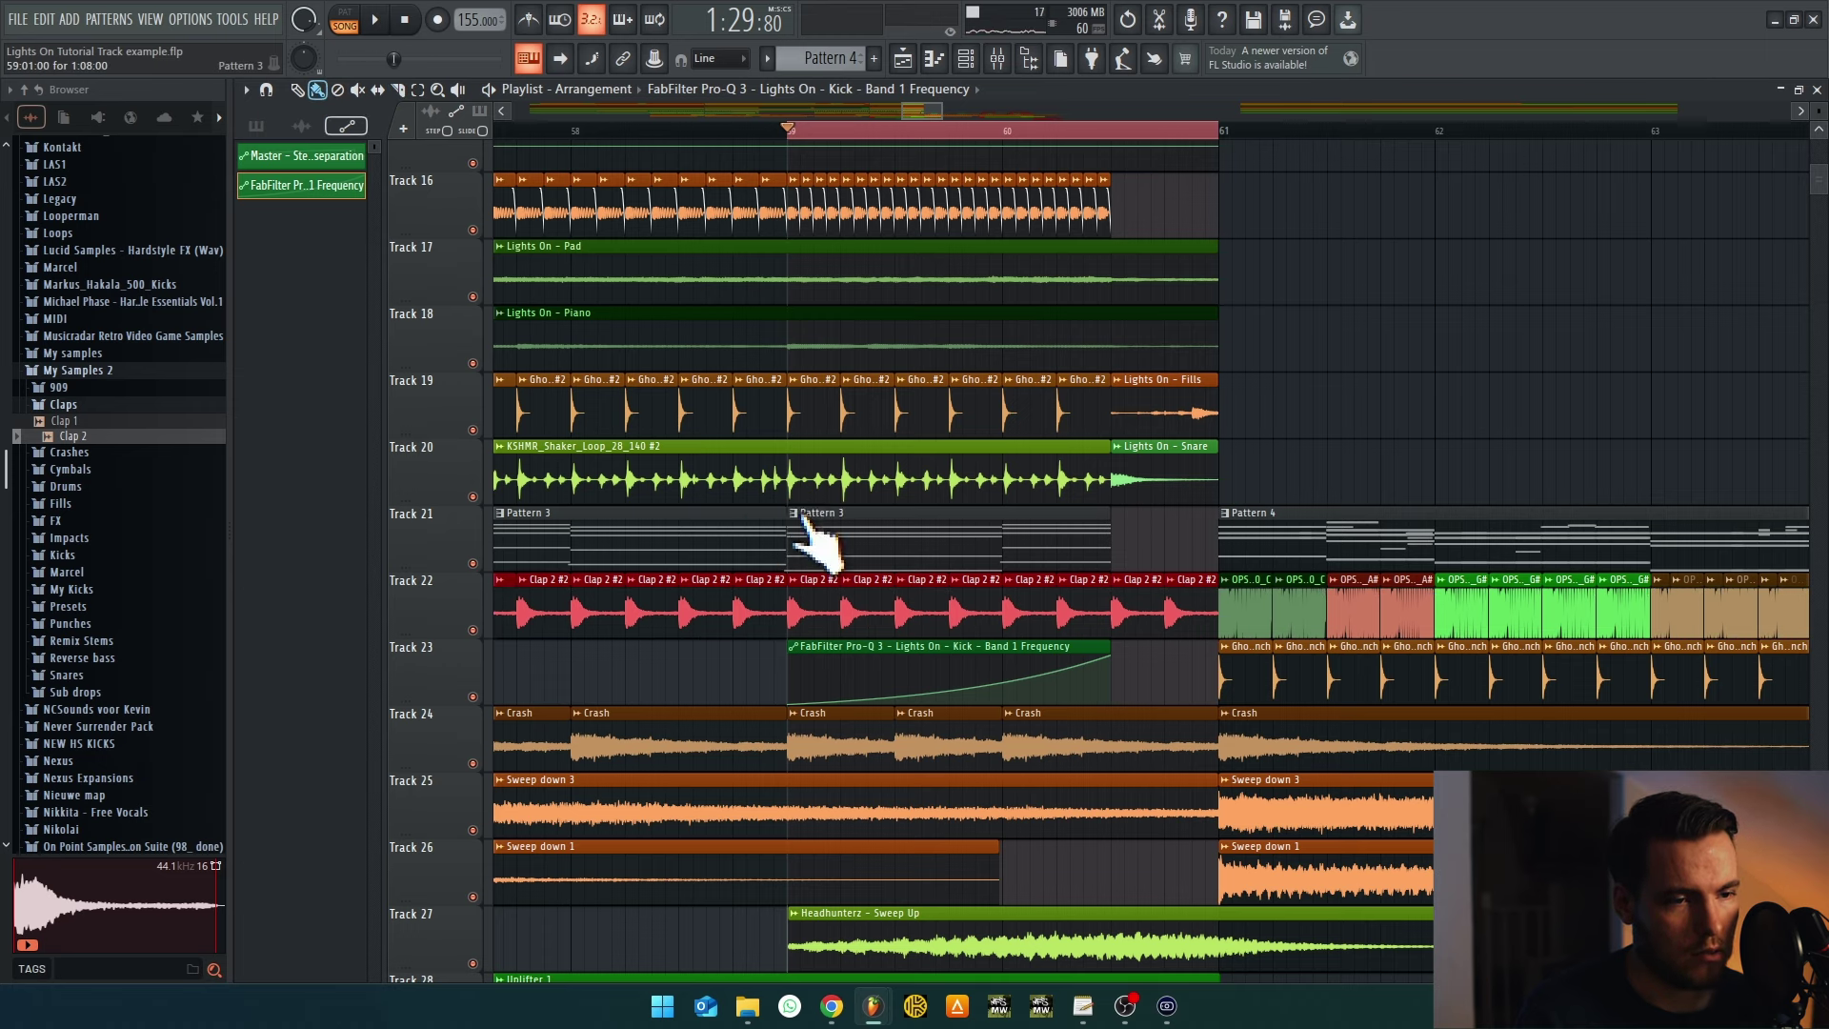
pyautogui.click(805, 524)
pyautogui.click(903, 552)
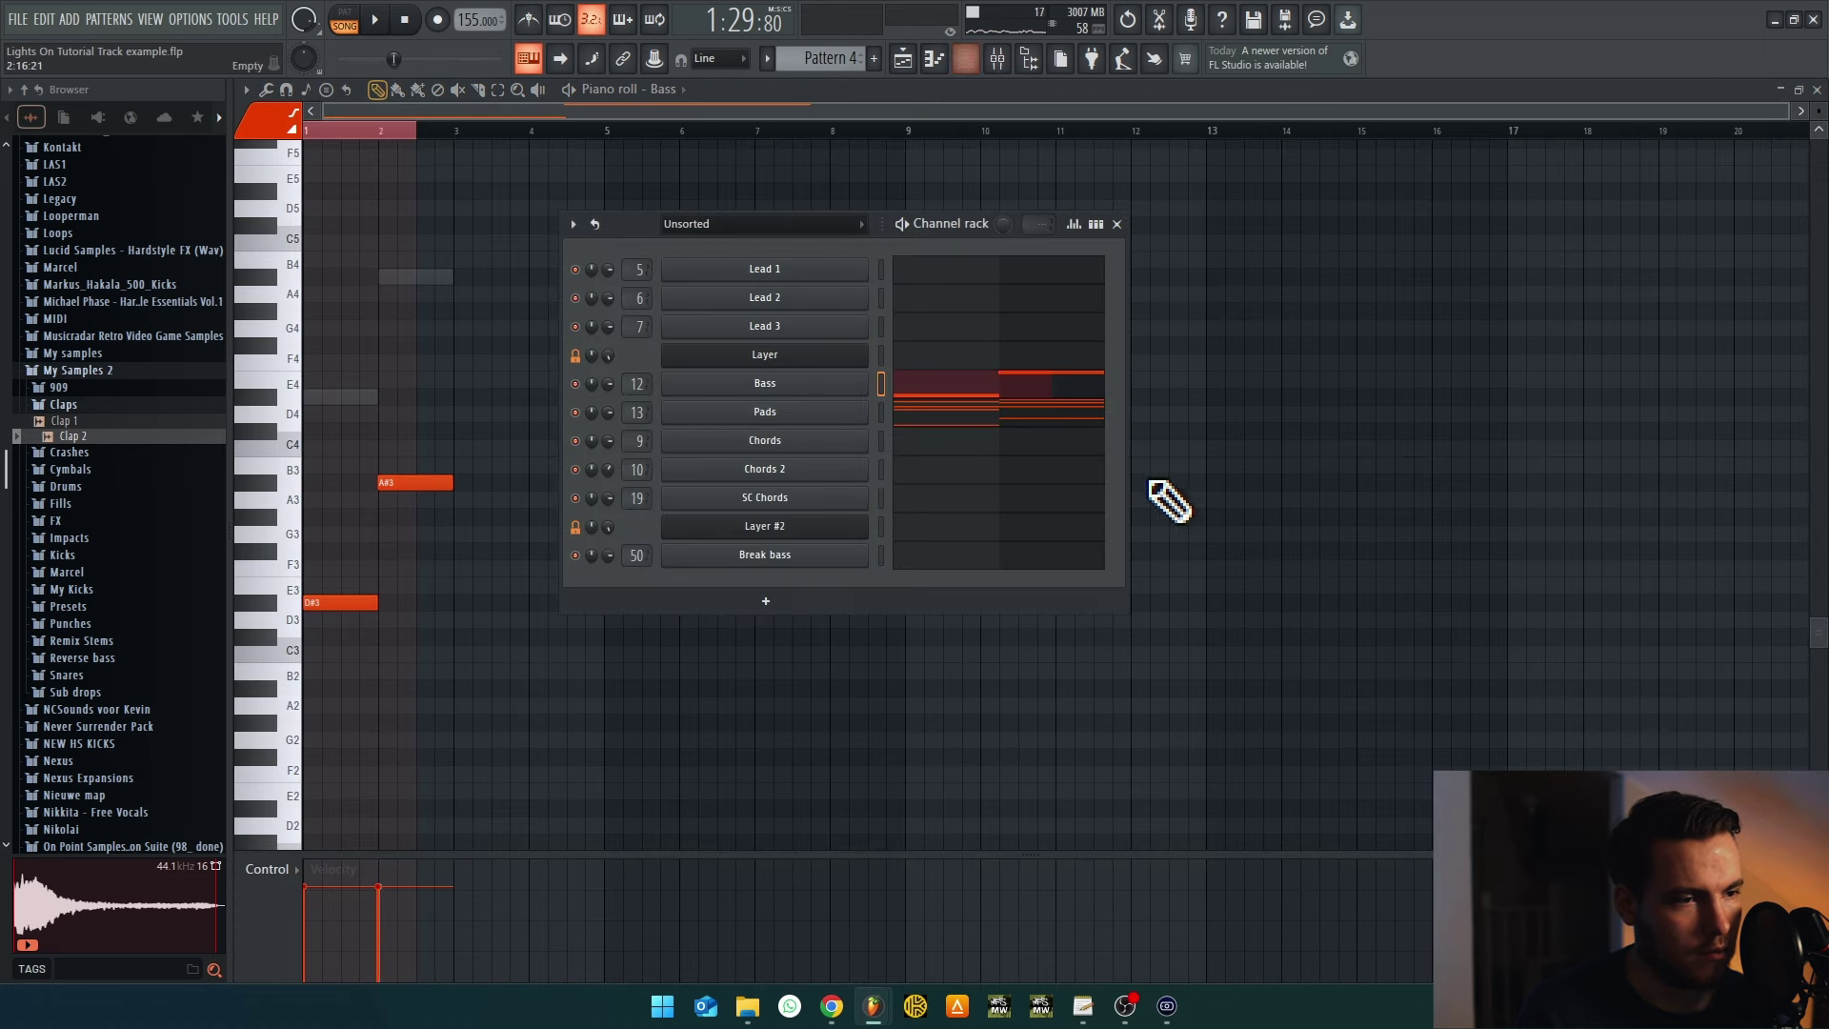
pyautogui.click(902, 58)
# Play the build-up towards bar 61 and turn off the solo on the Lights On - Kick mixer track
pyautogui.press('space')
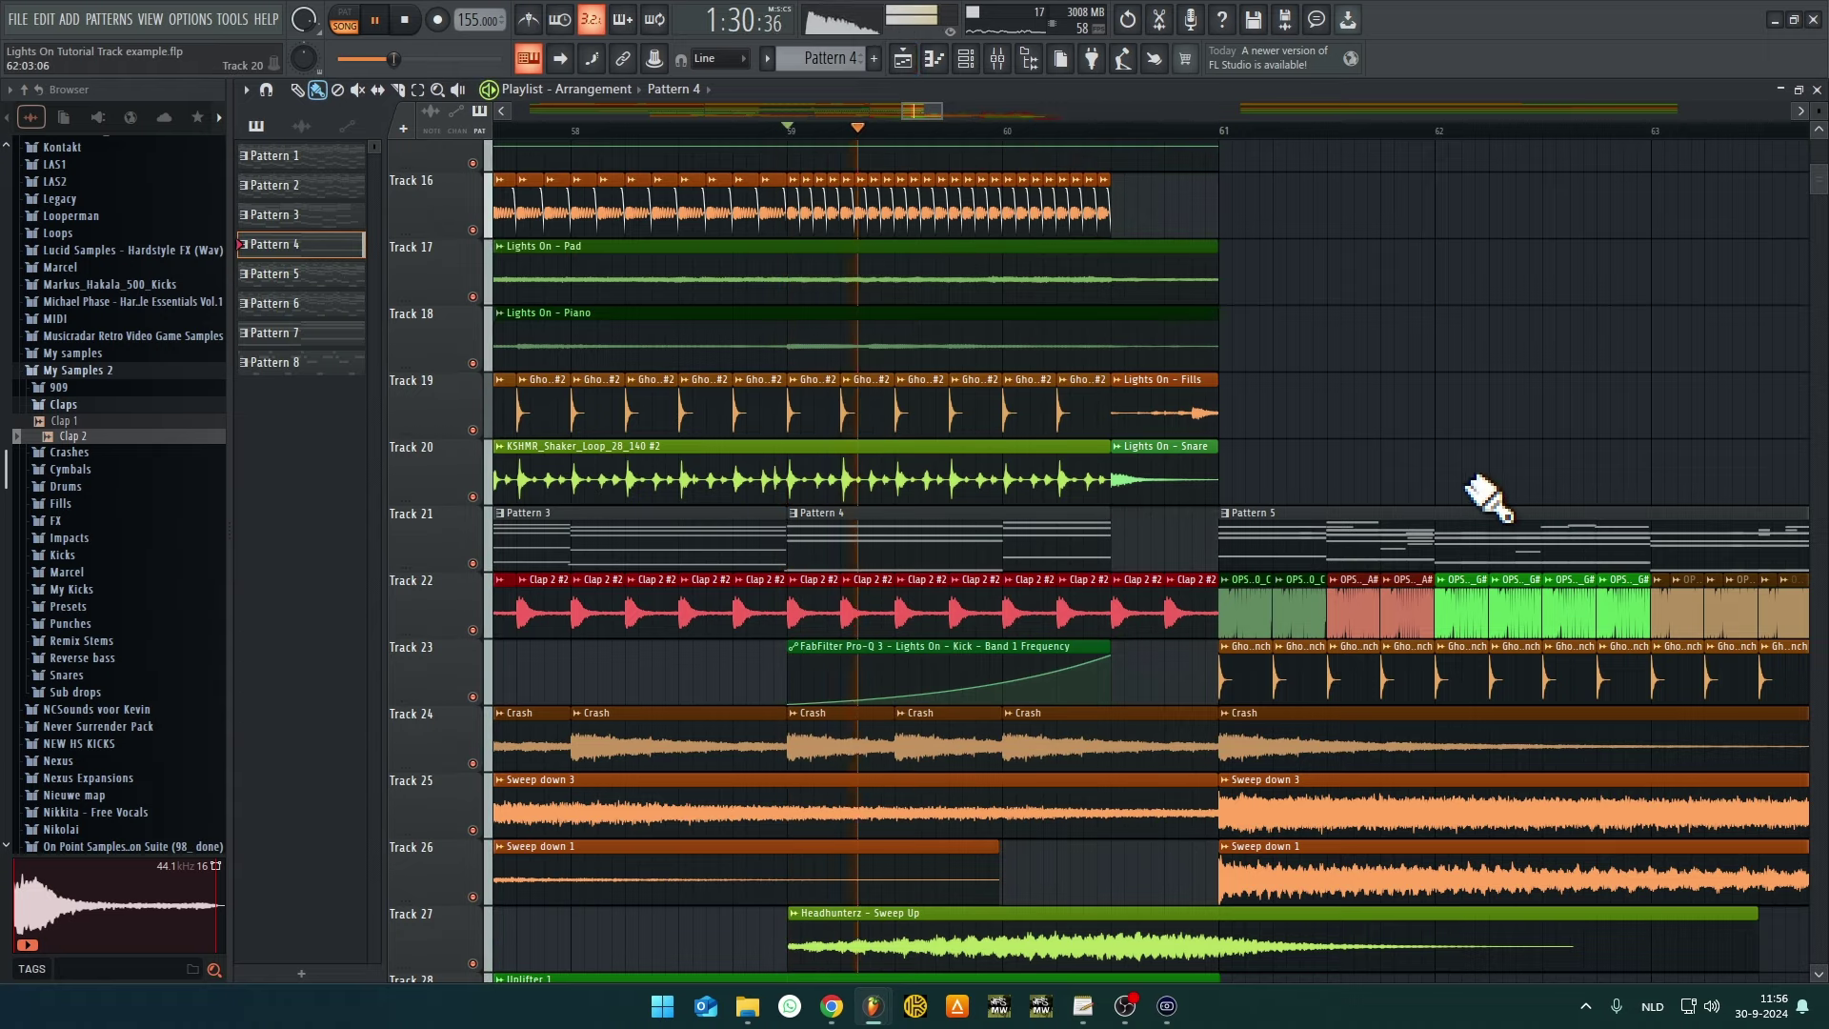
pyautogui.scroll(2, 1504, 486)
pyautogui.press('space')
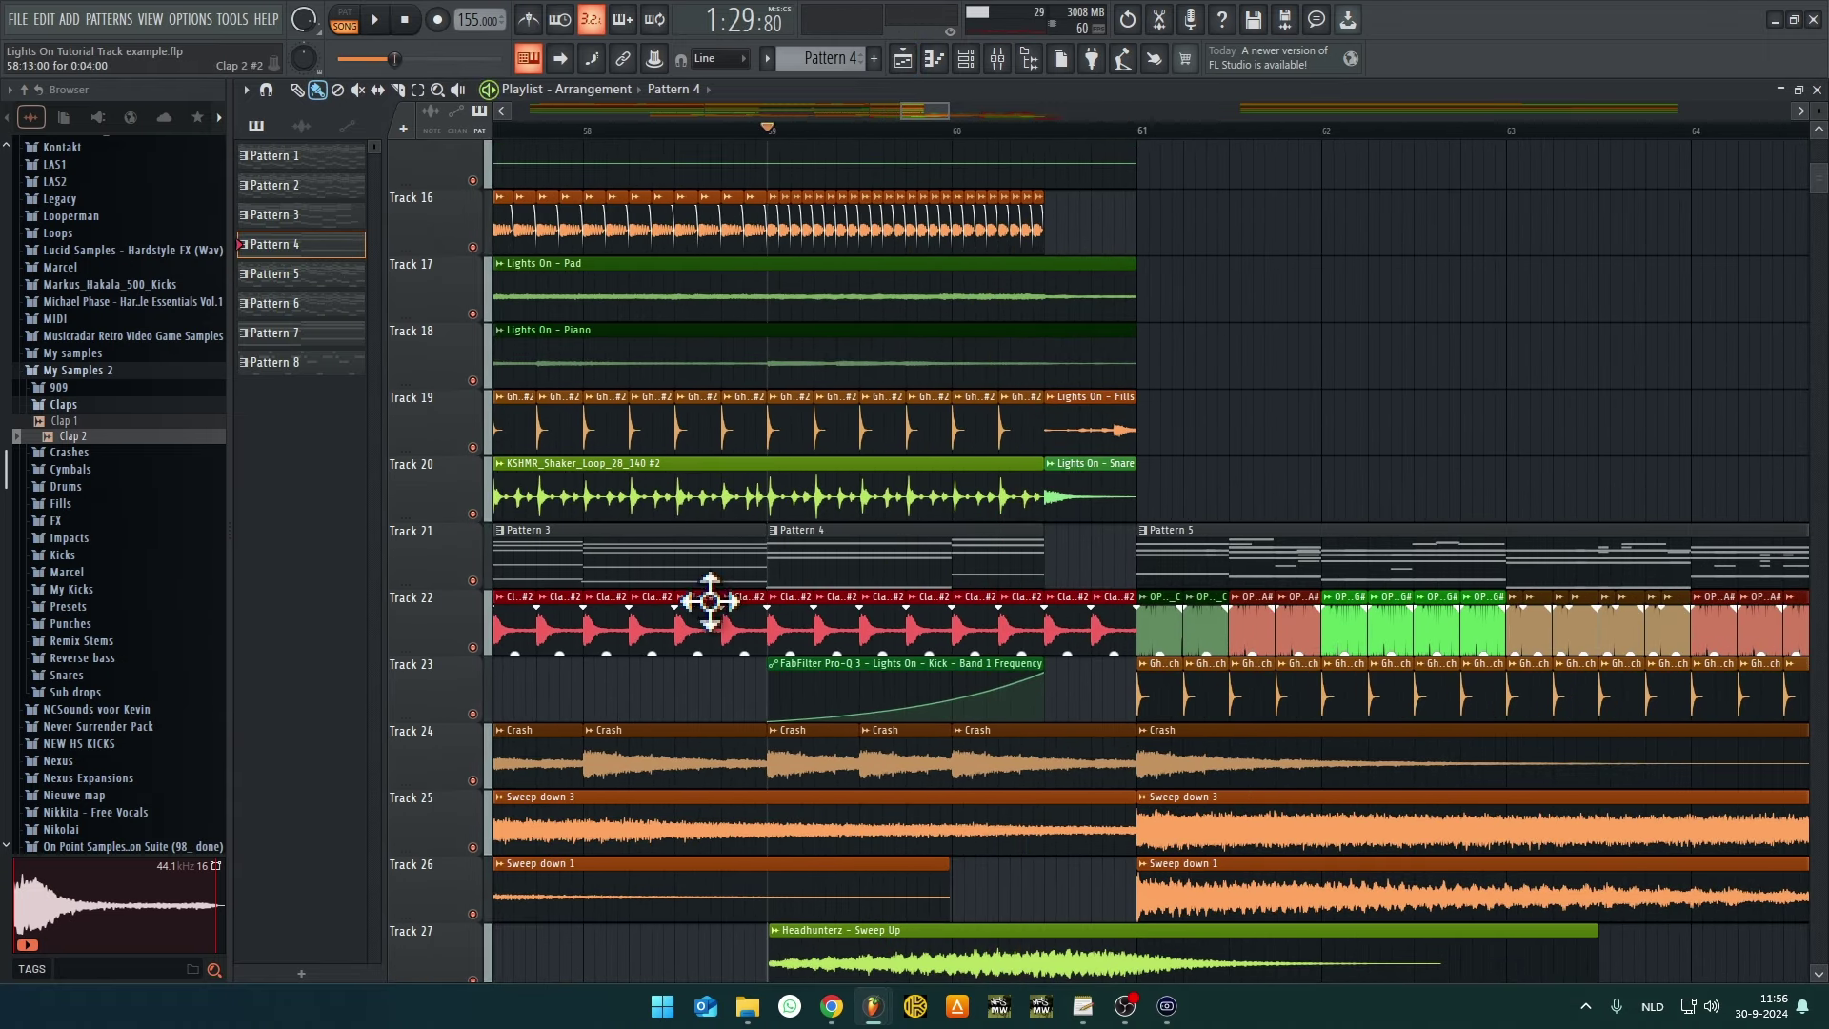
pyautogui.scroll(-4, 1519, 490)
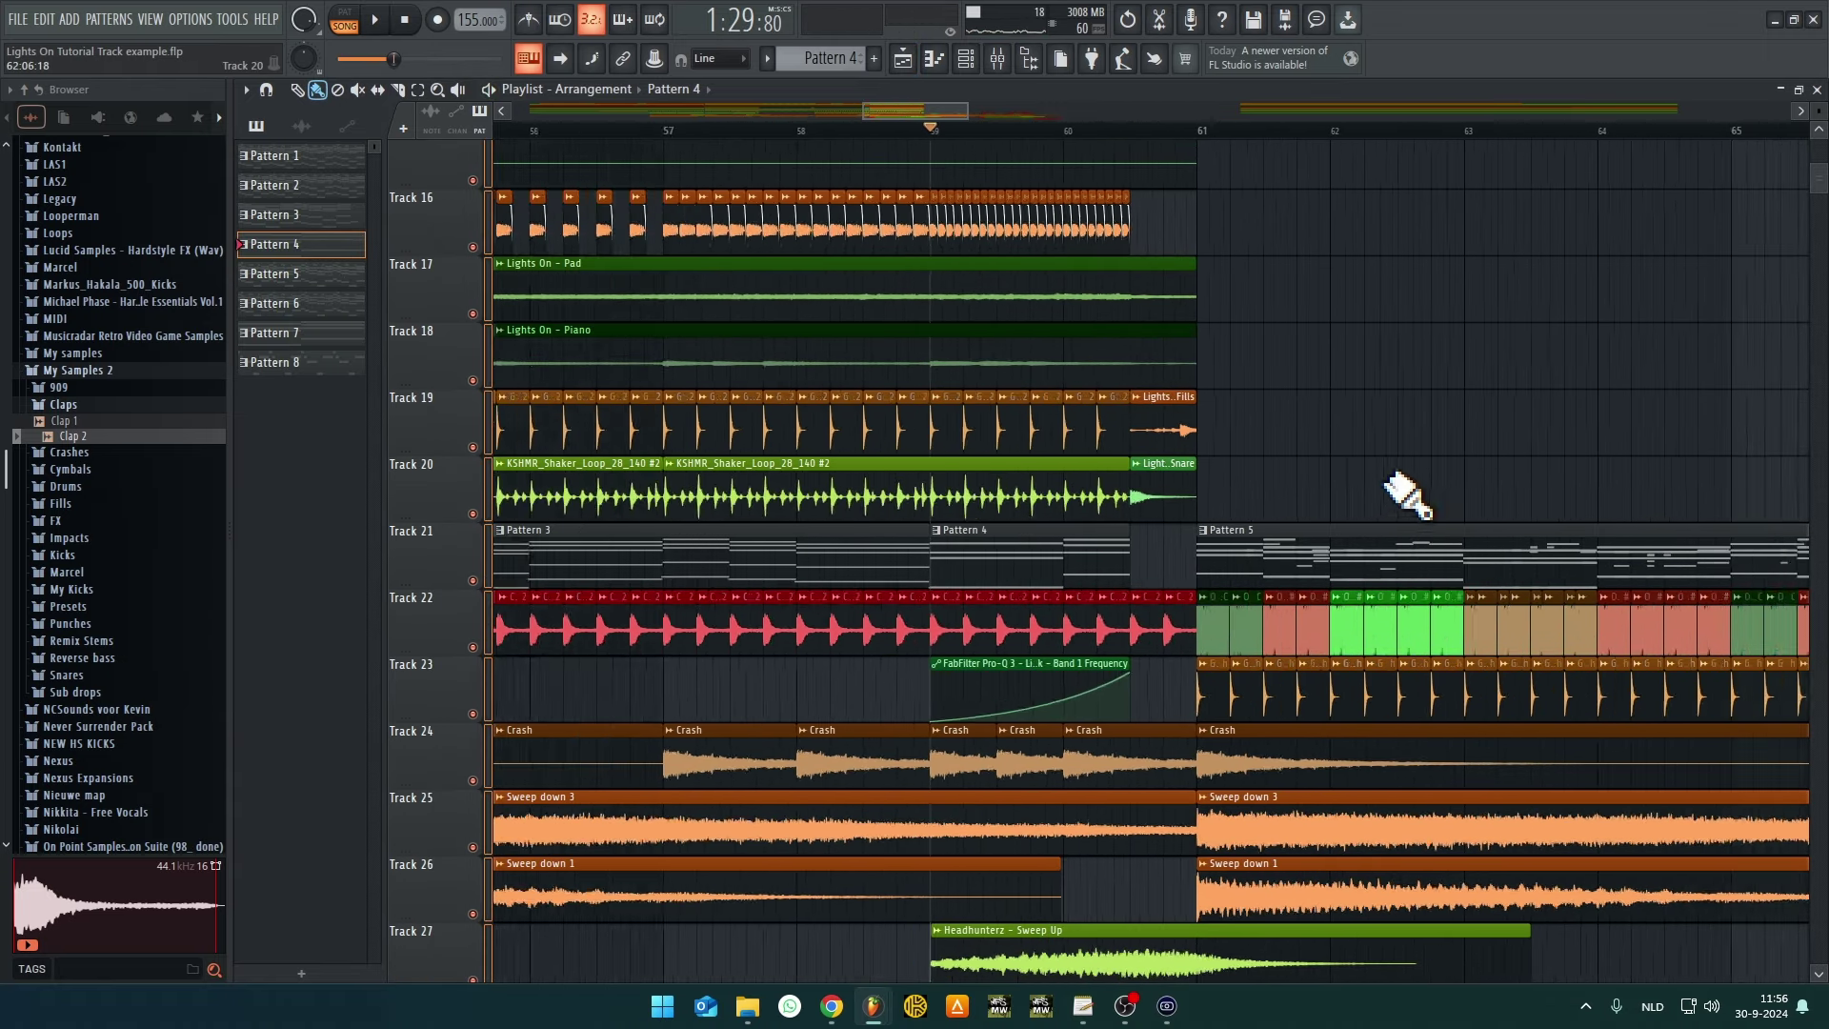
pyautogui.click(931, 130)
pyautogui.press('space')
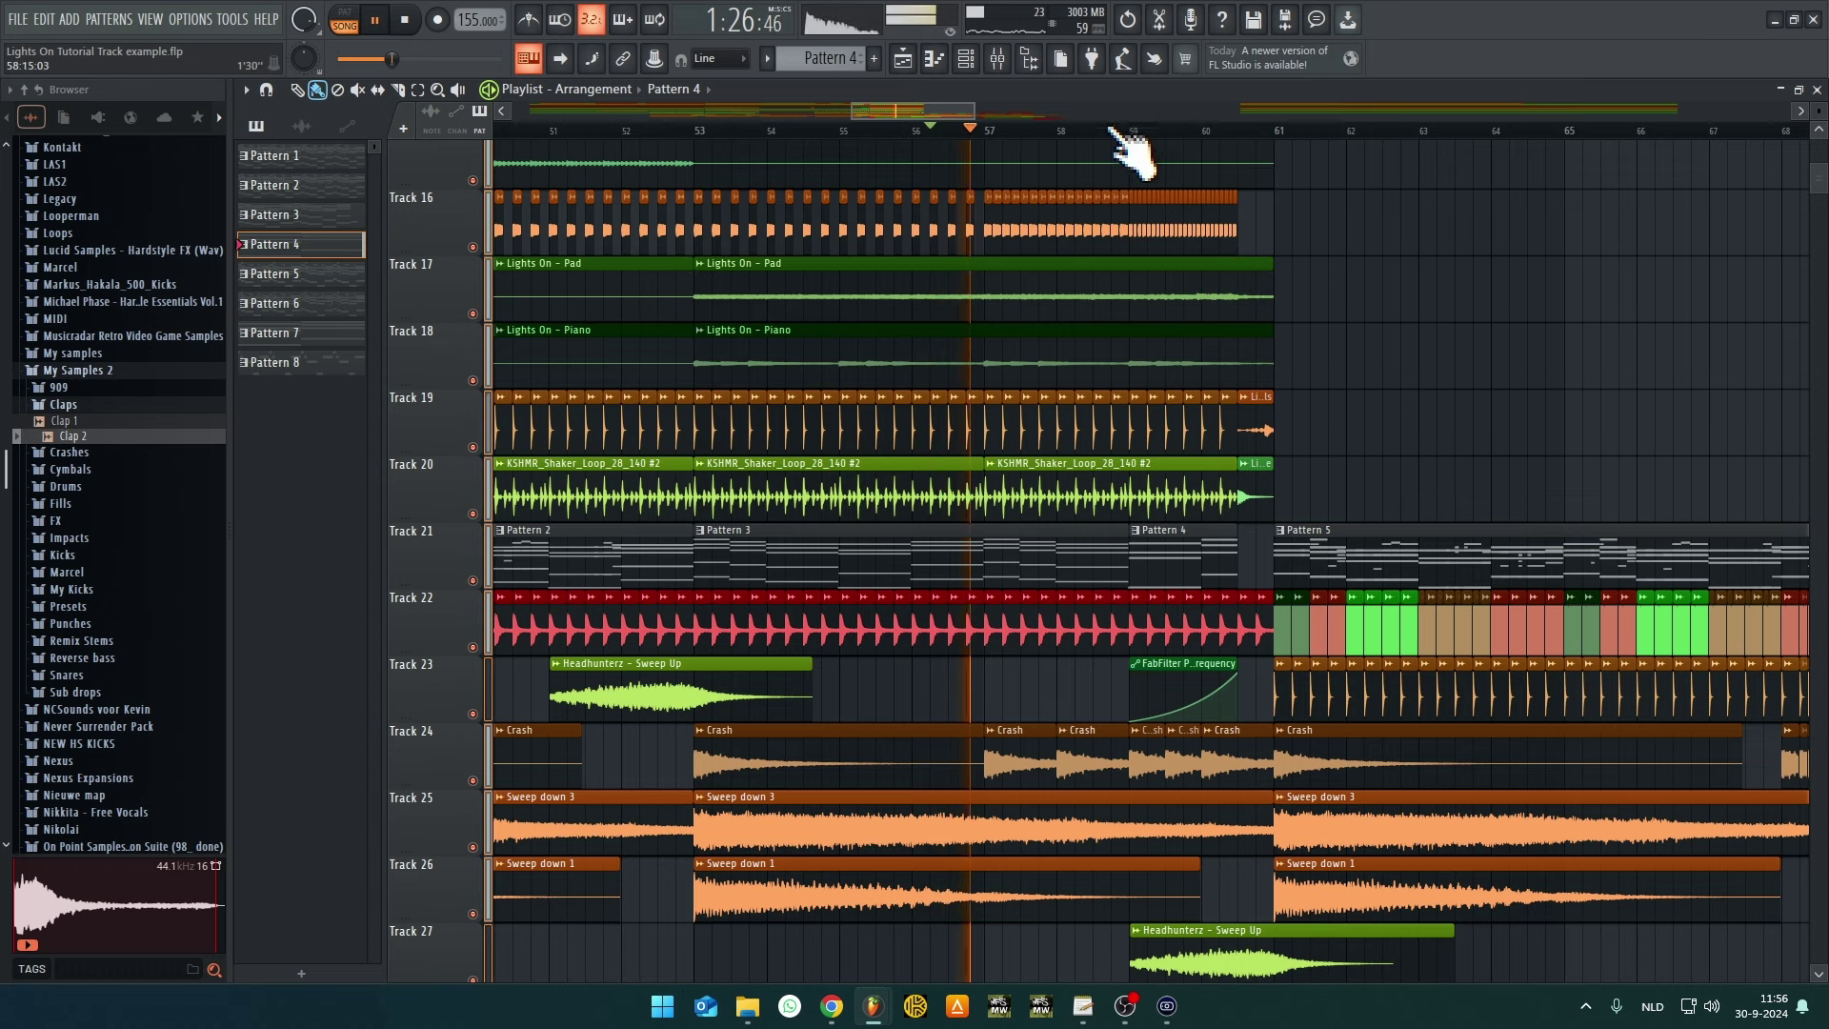
pyautogui.click(997, 59)
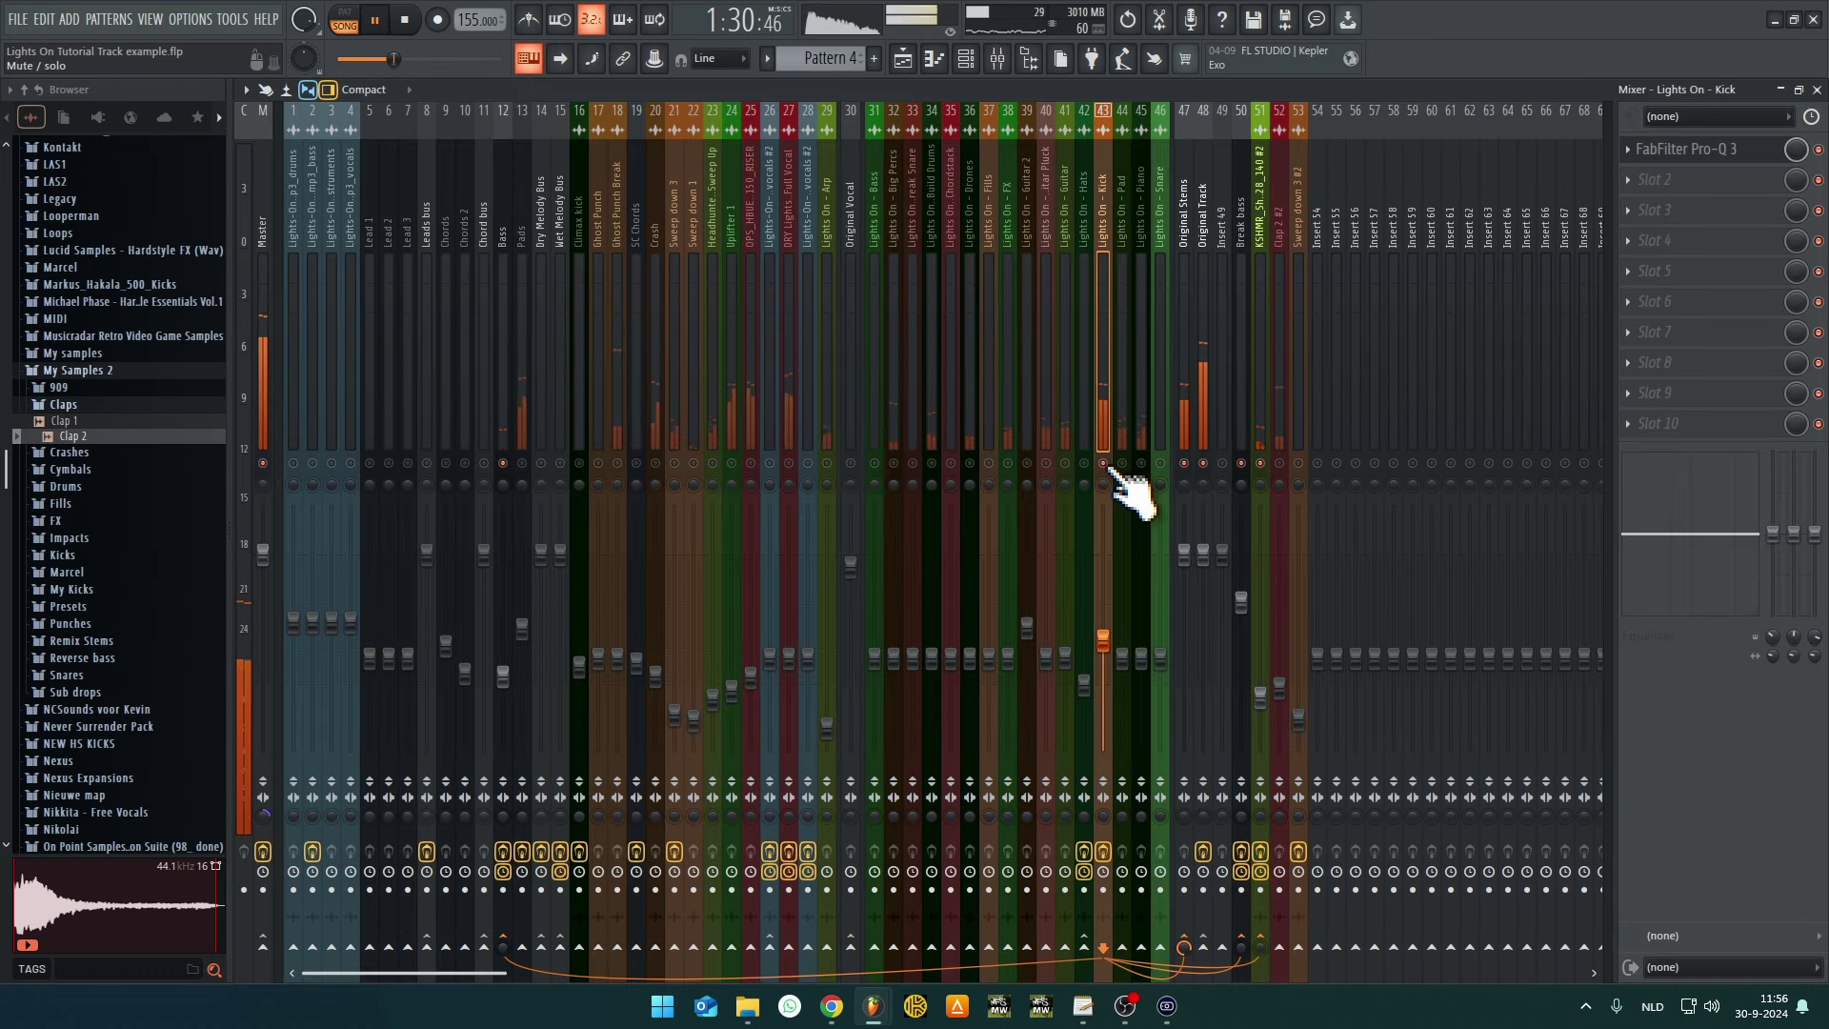
pyautogui.press('space')
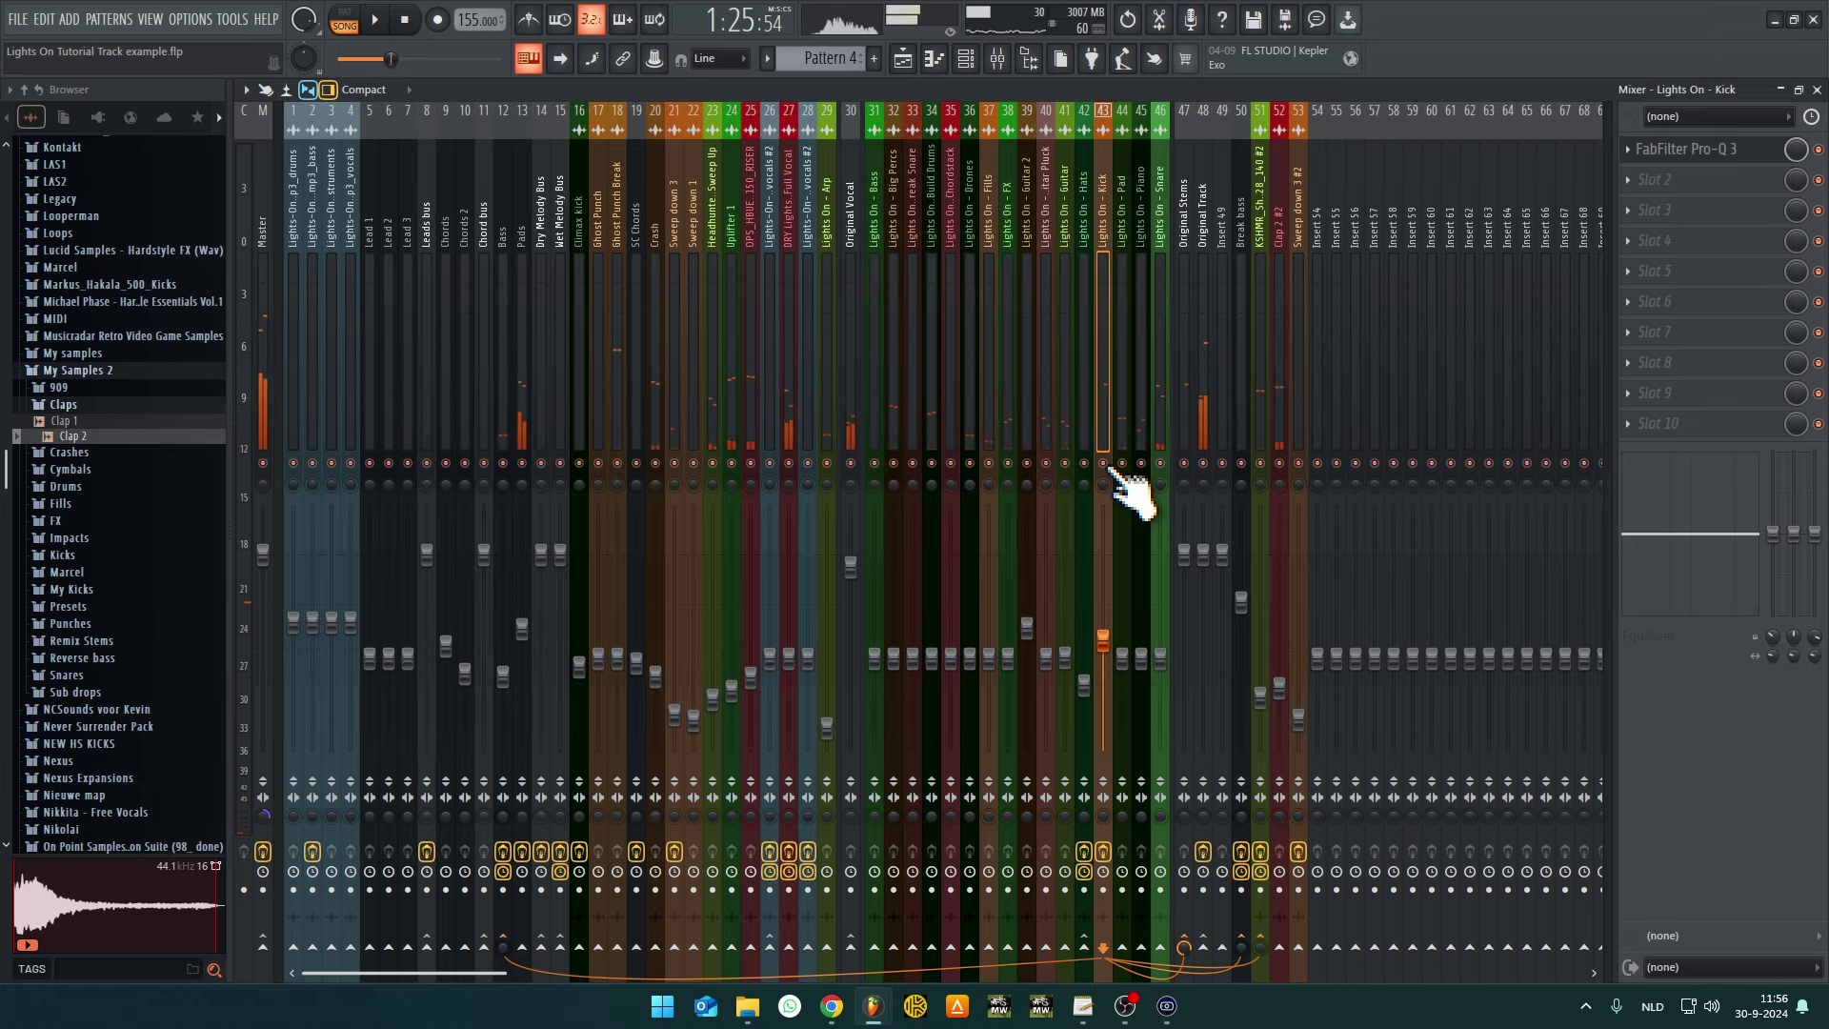
# Play the full build-up from bar 53 towards bar 61 and examine the clips and automation on Tracks 14 to 30
pyautogui.click(903, 57)
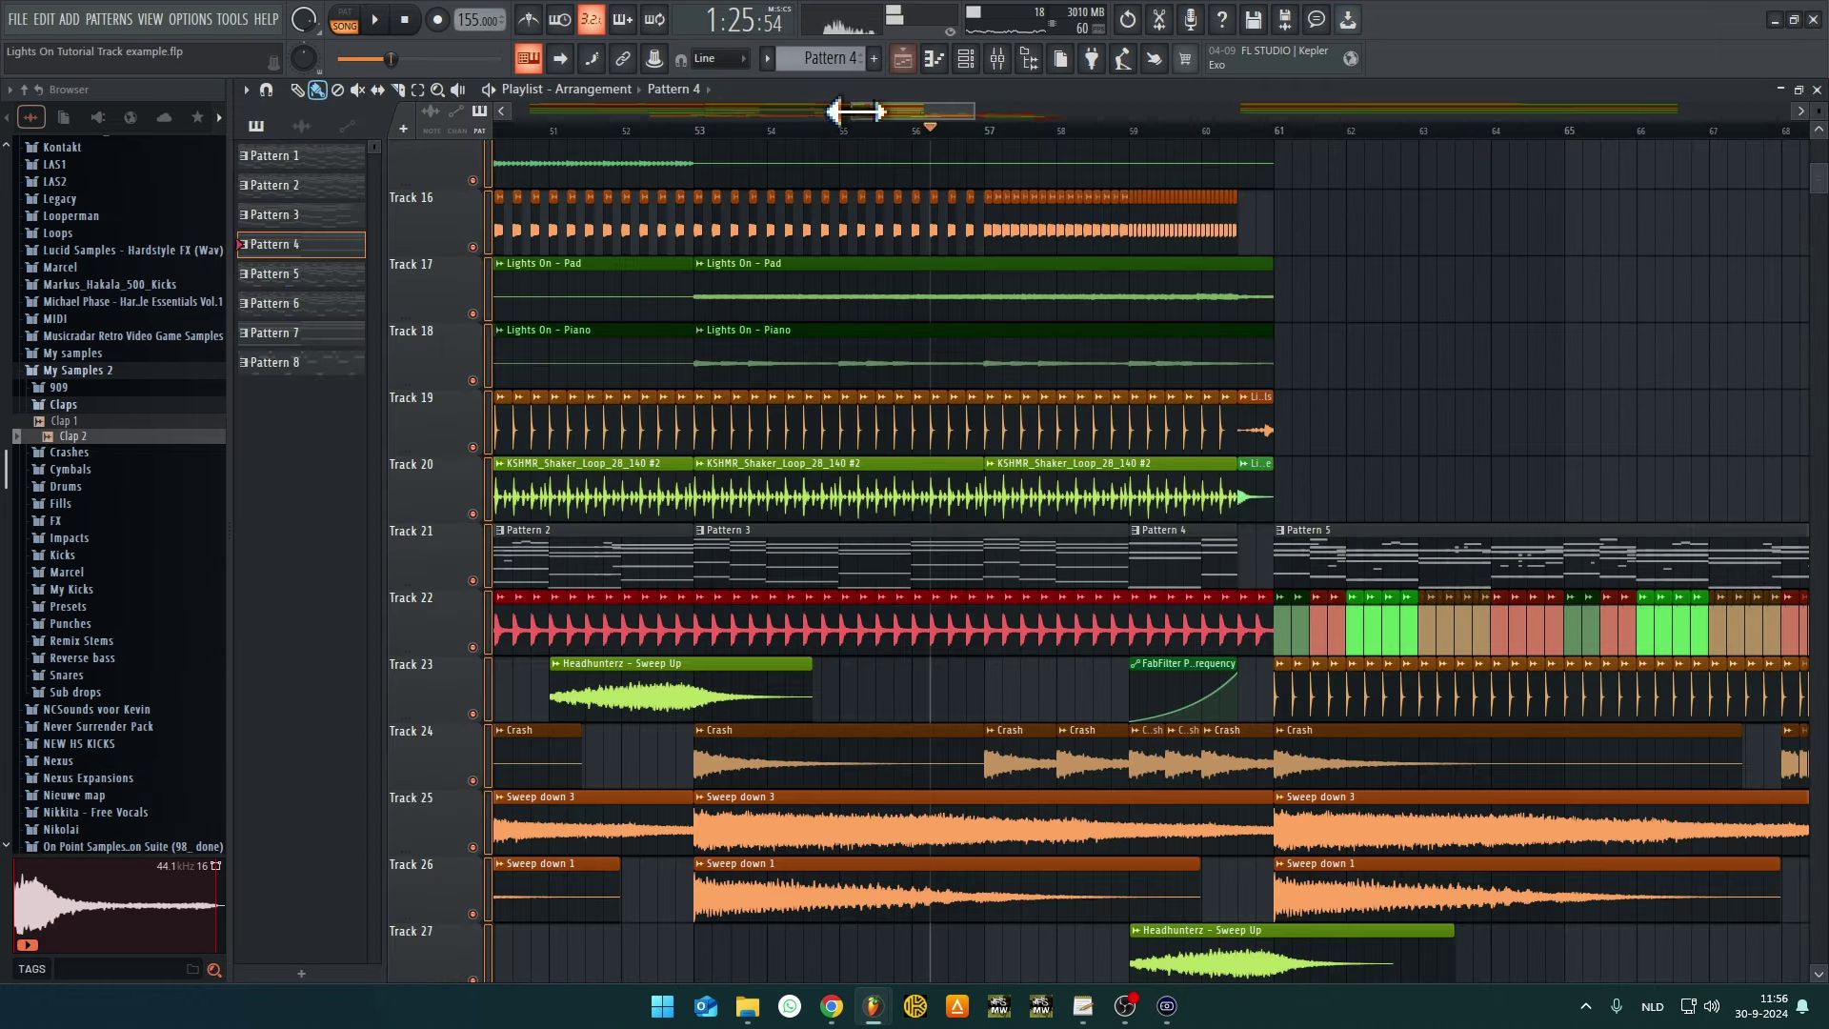
pyautogui.click(701, 131)
pyautogui.press('space')
pyautogui.scroll(-4, 1425, 409)
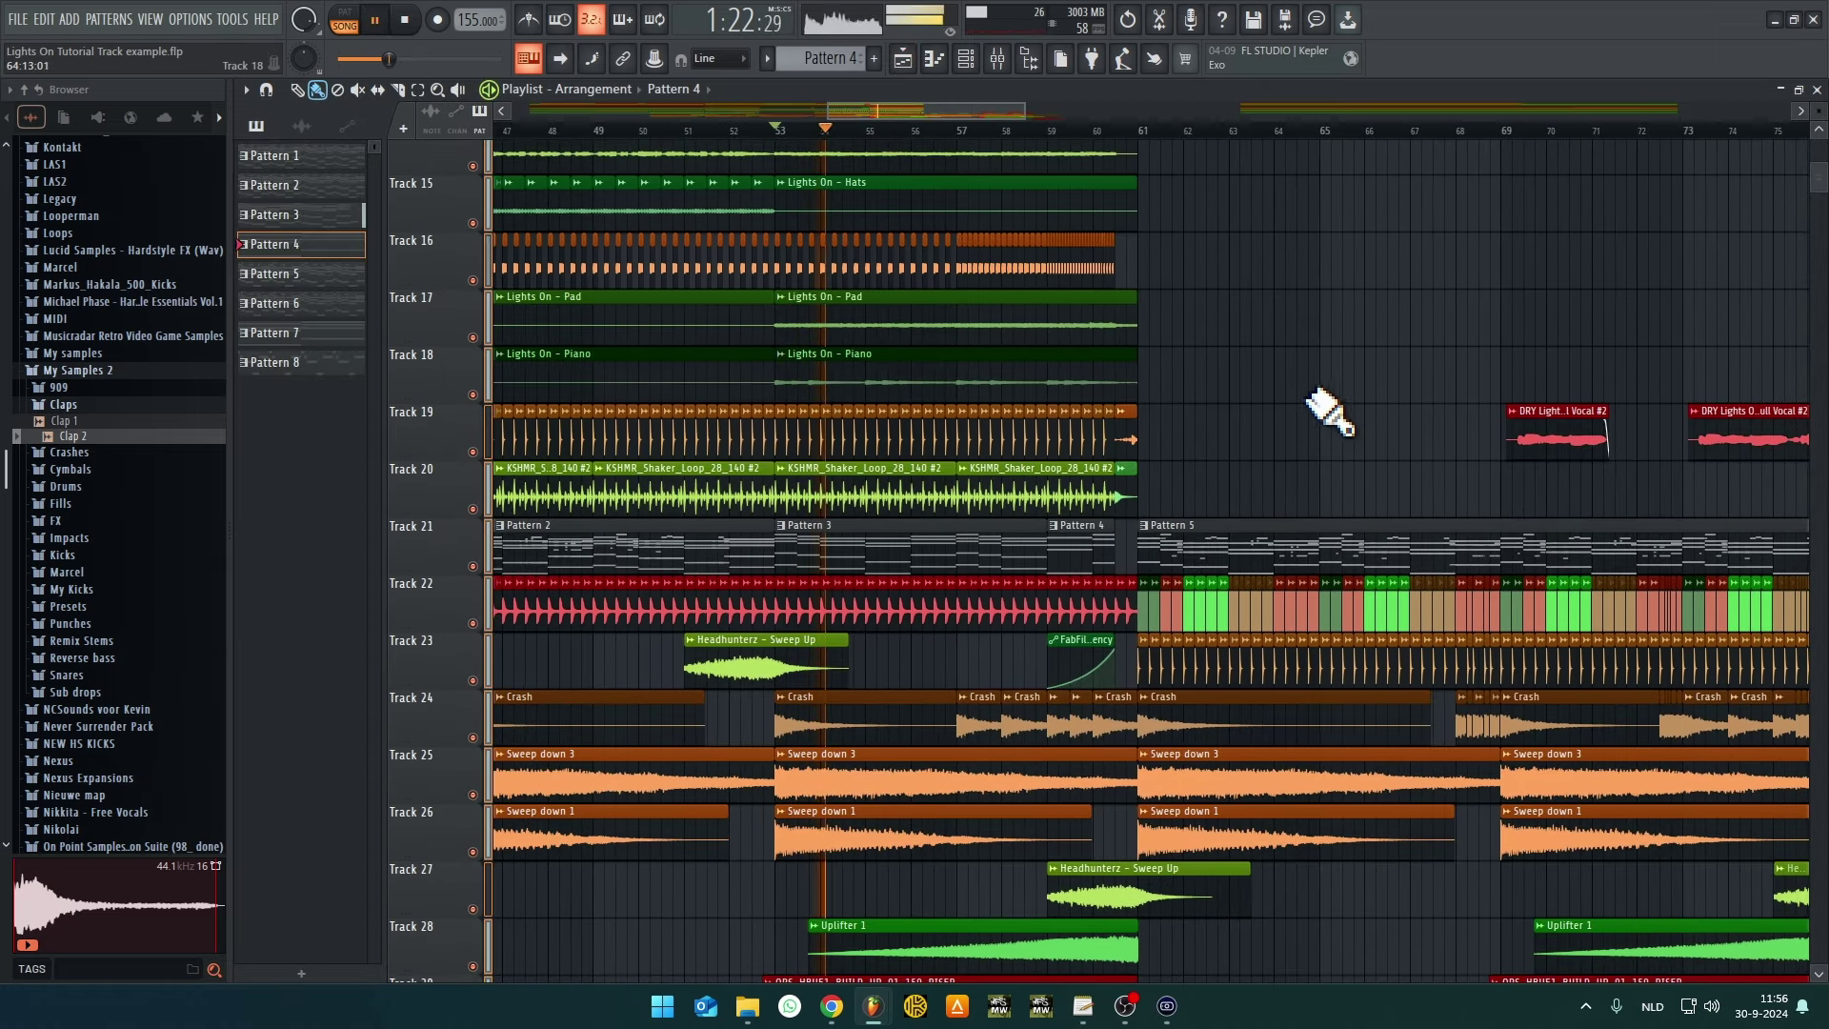
pyautogui.scroll(2, 1245, 427)
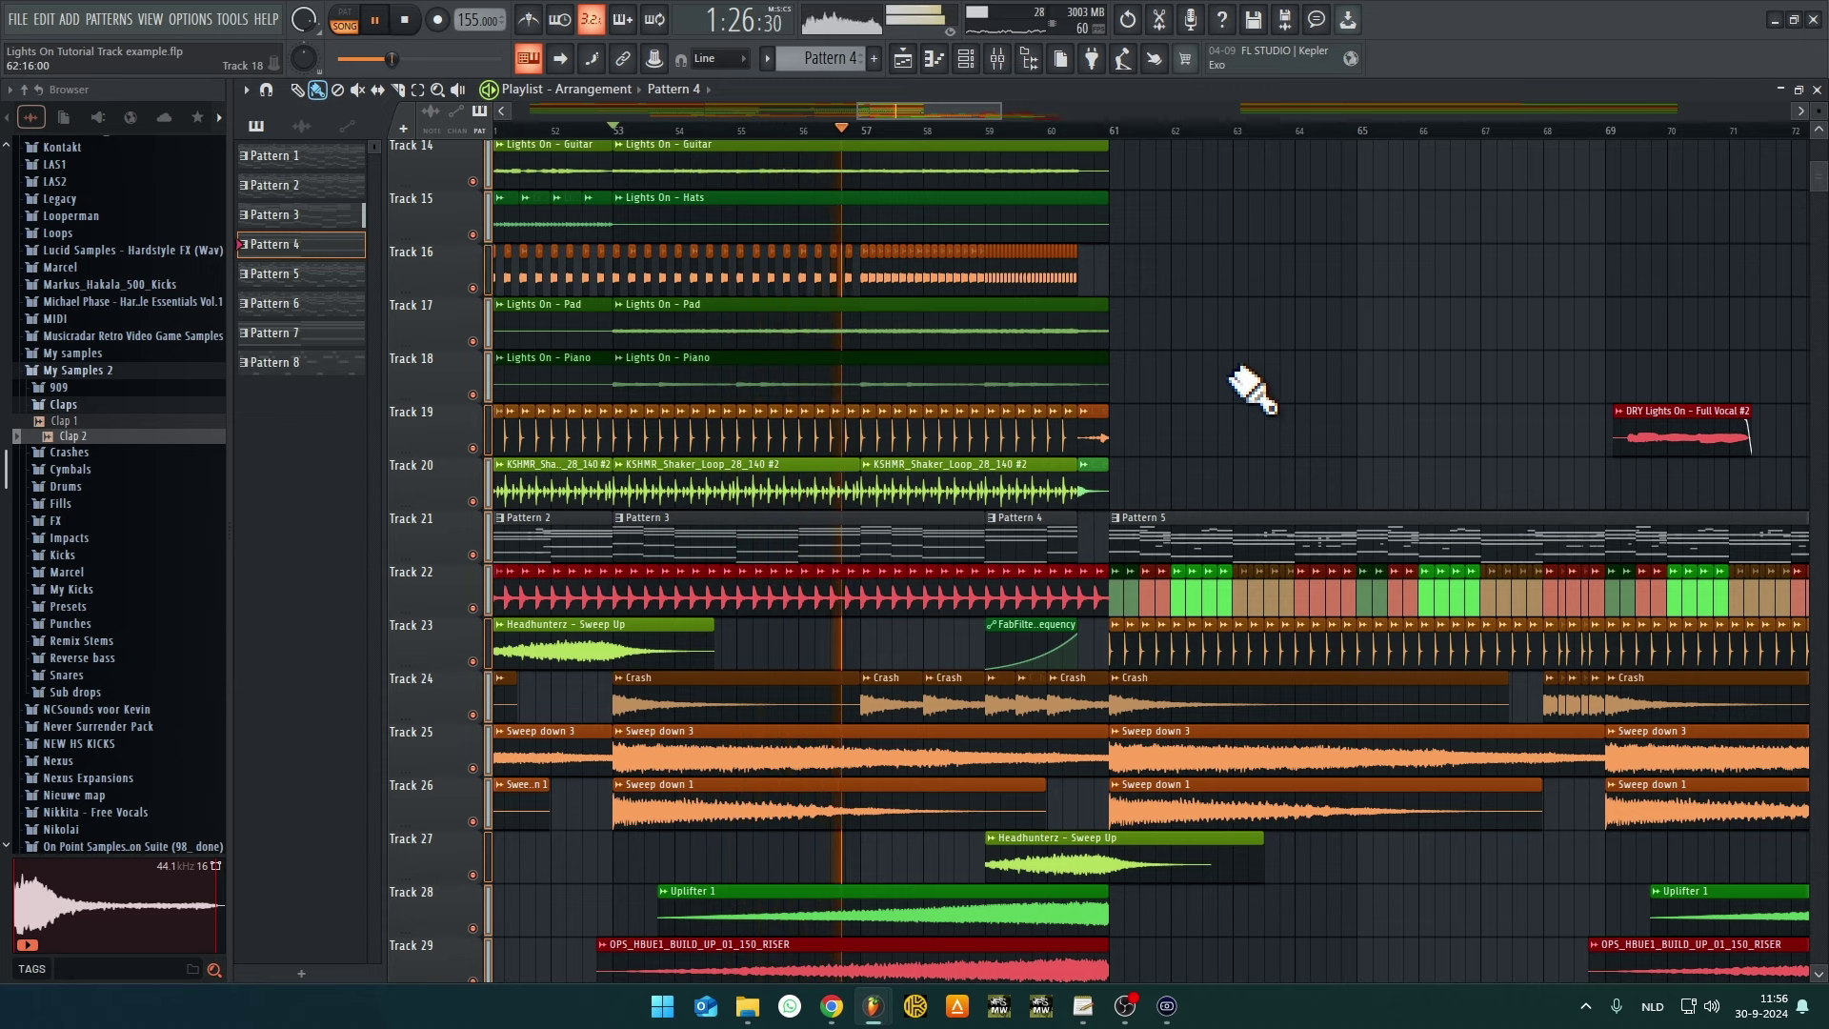
pyautogui.scroll(-2, 1239, 343)
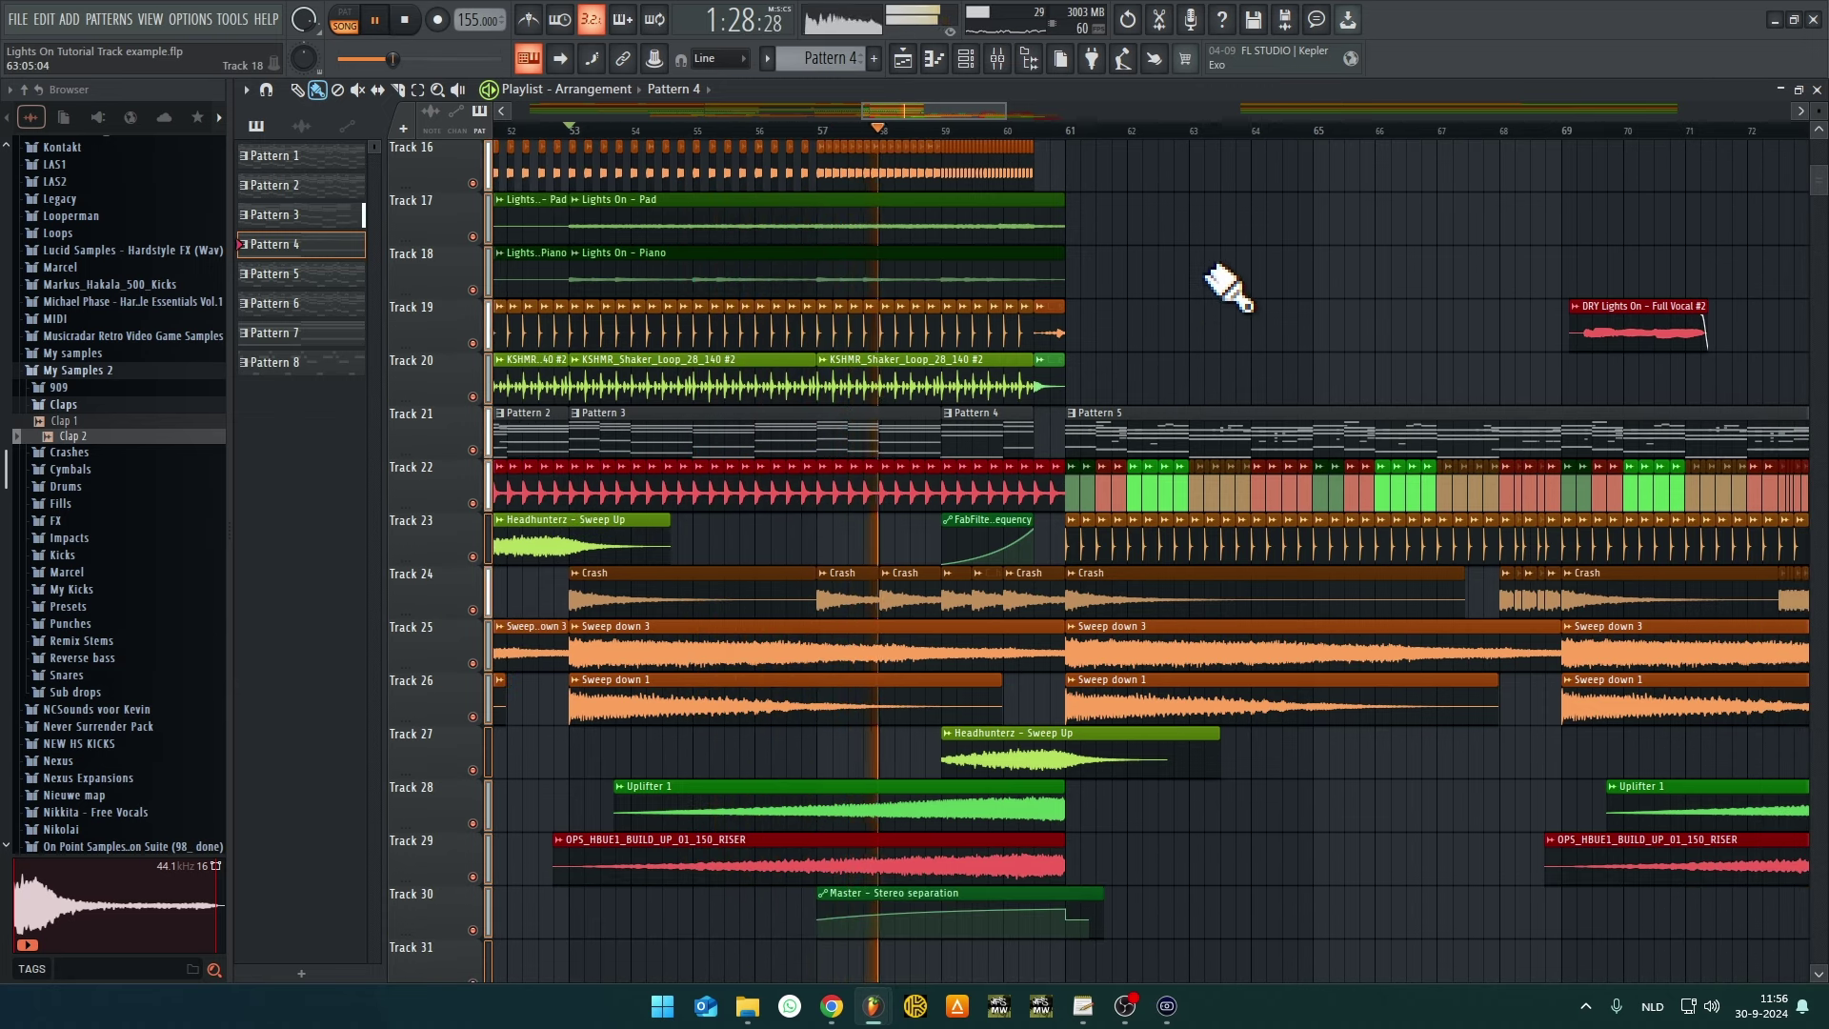
pyautogui.scroll(1, 1201, 310)
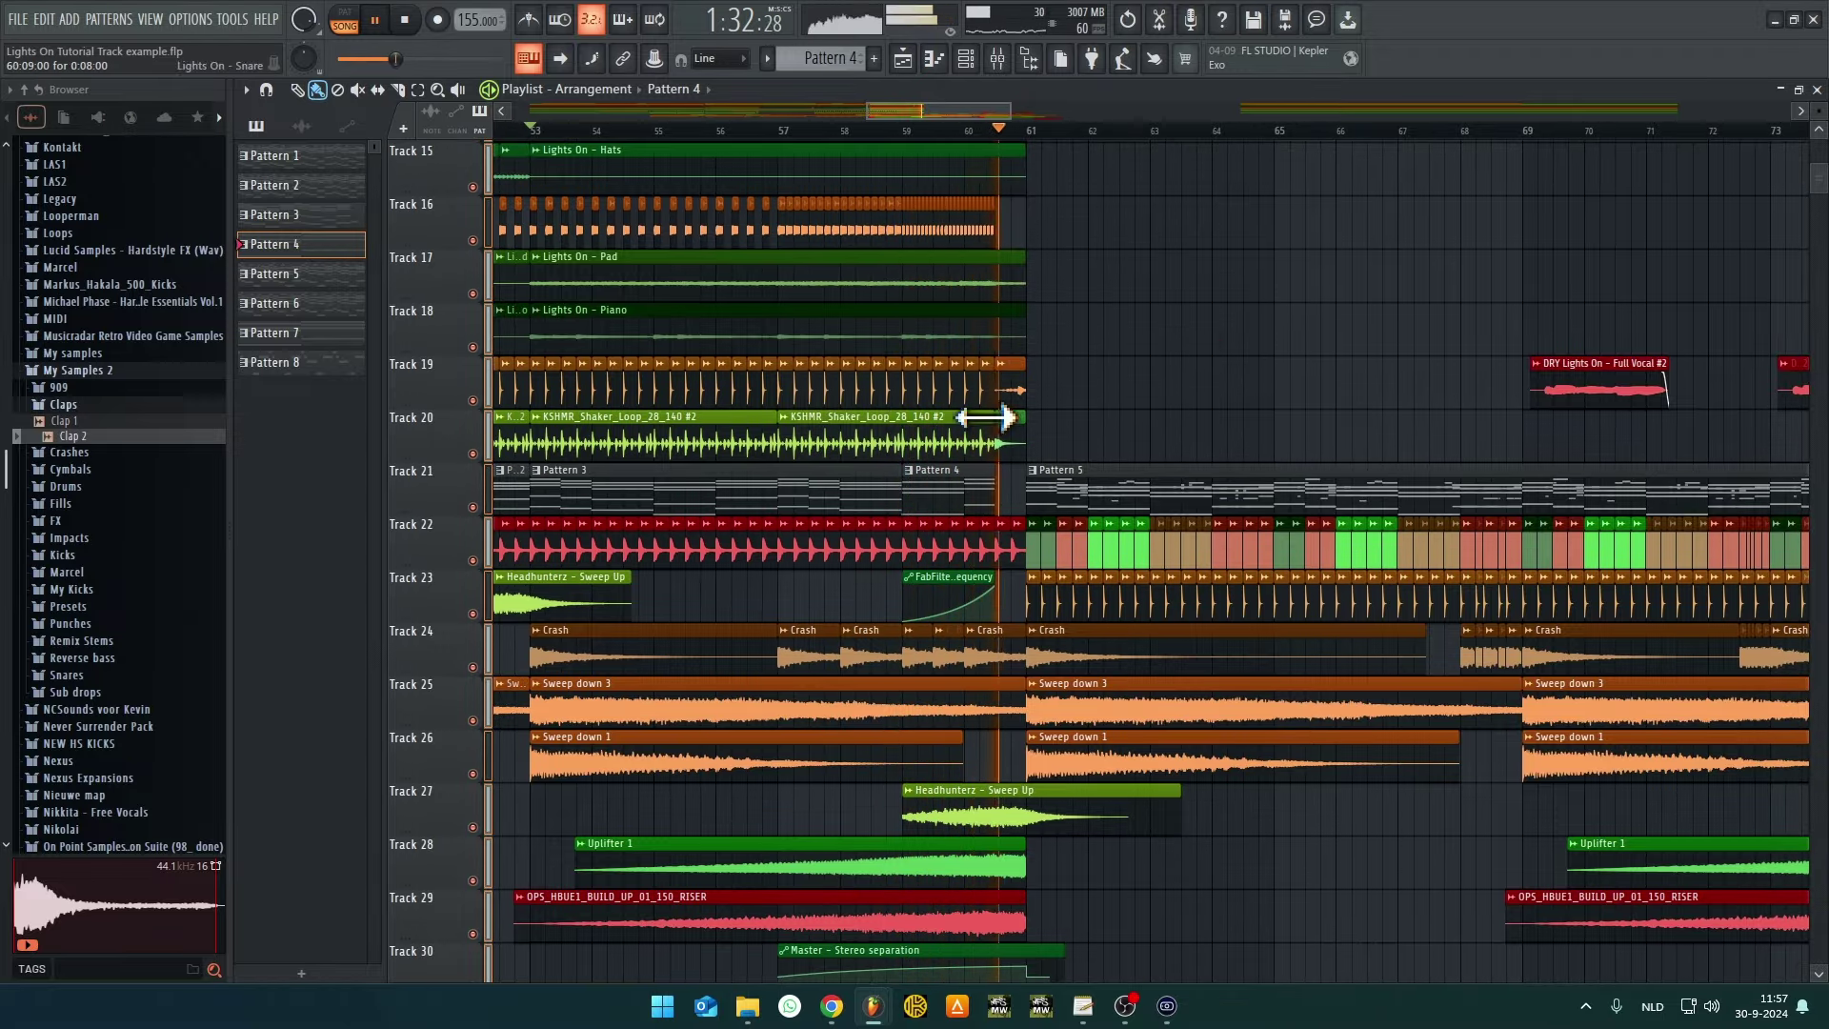
# Play from bar 59 and steepen the curve of the kick's low cut automation so most of the rise comes near its end
pyautogui.scroll(5, 1001, 531)
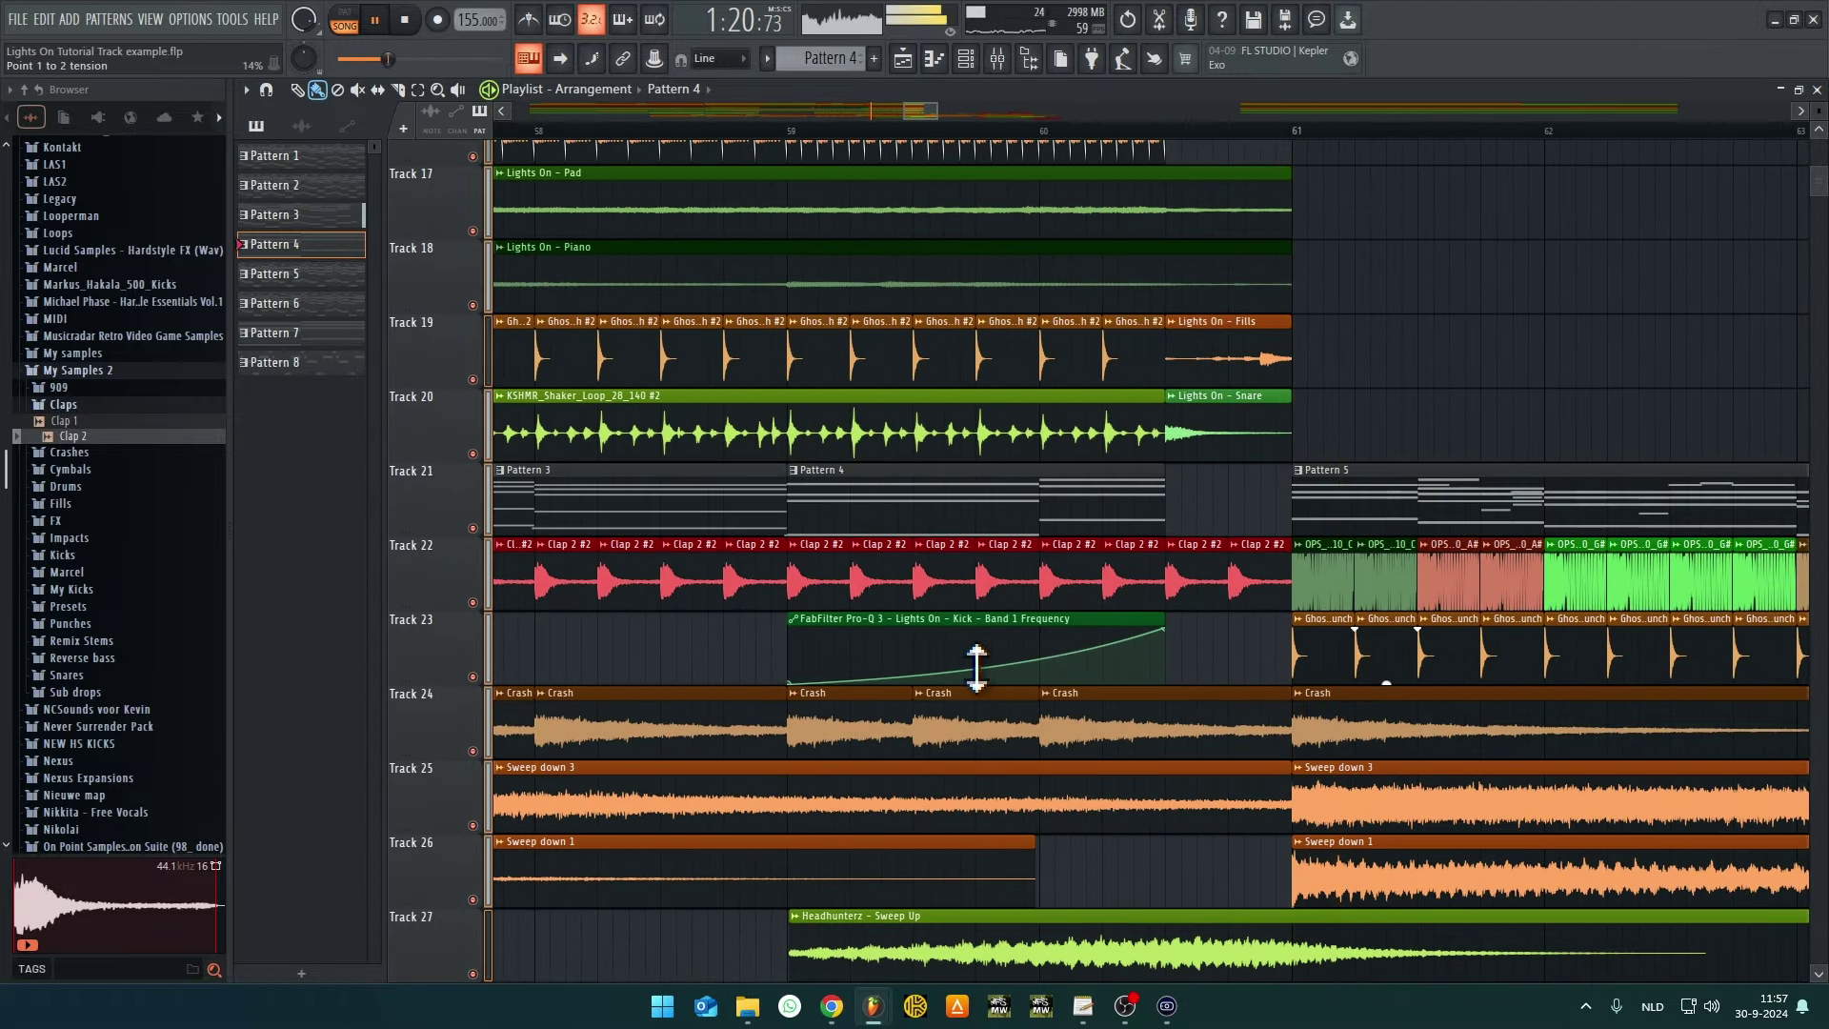
pyautogui.click(816, 130)
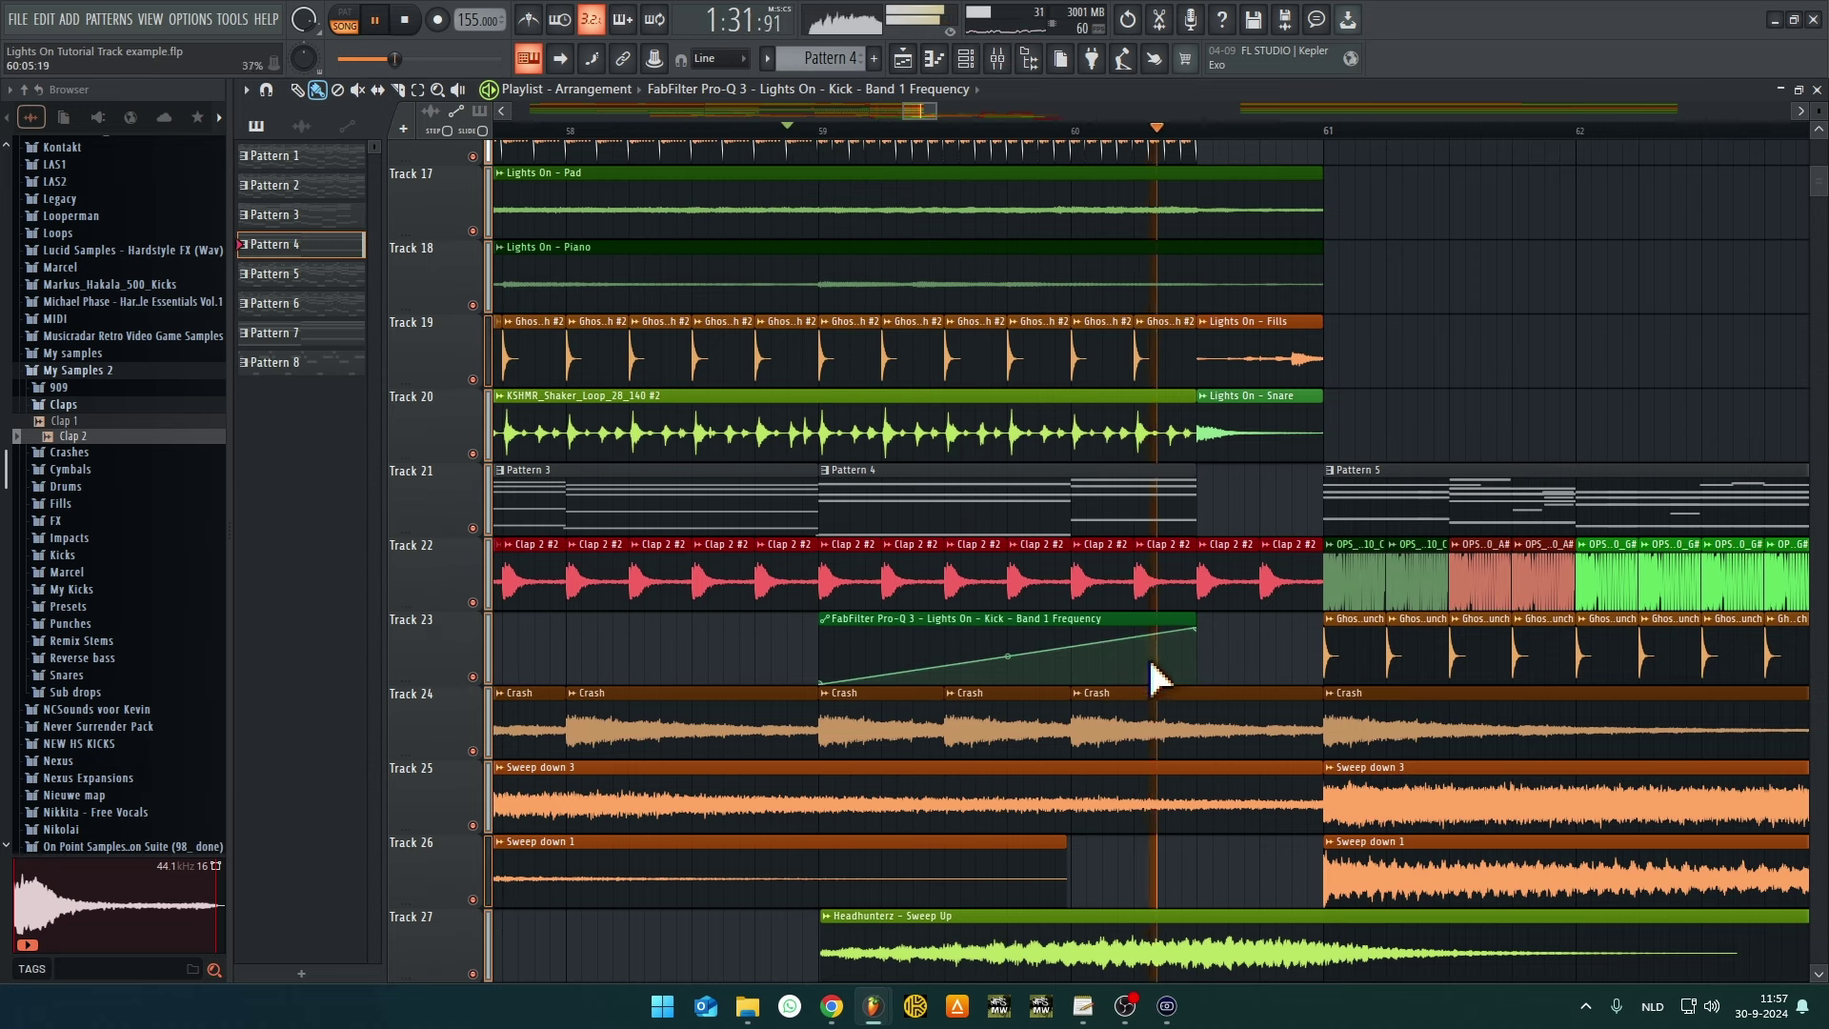
pyautogui.moveTo(1007, 658); pyautogui.dragTo(1006, 679)
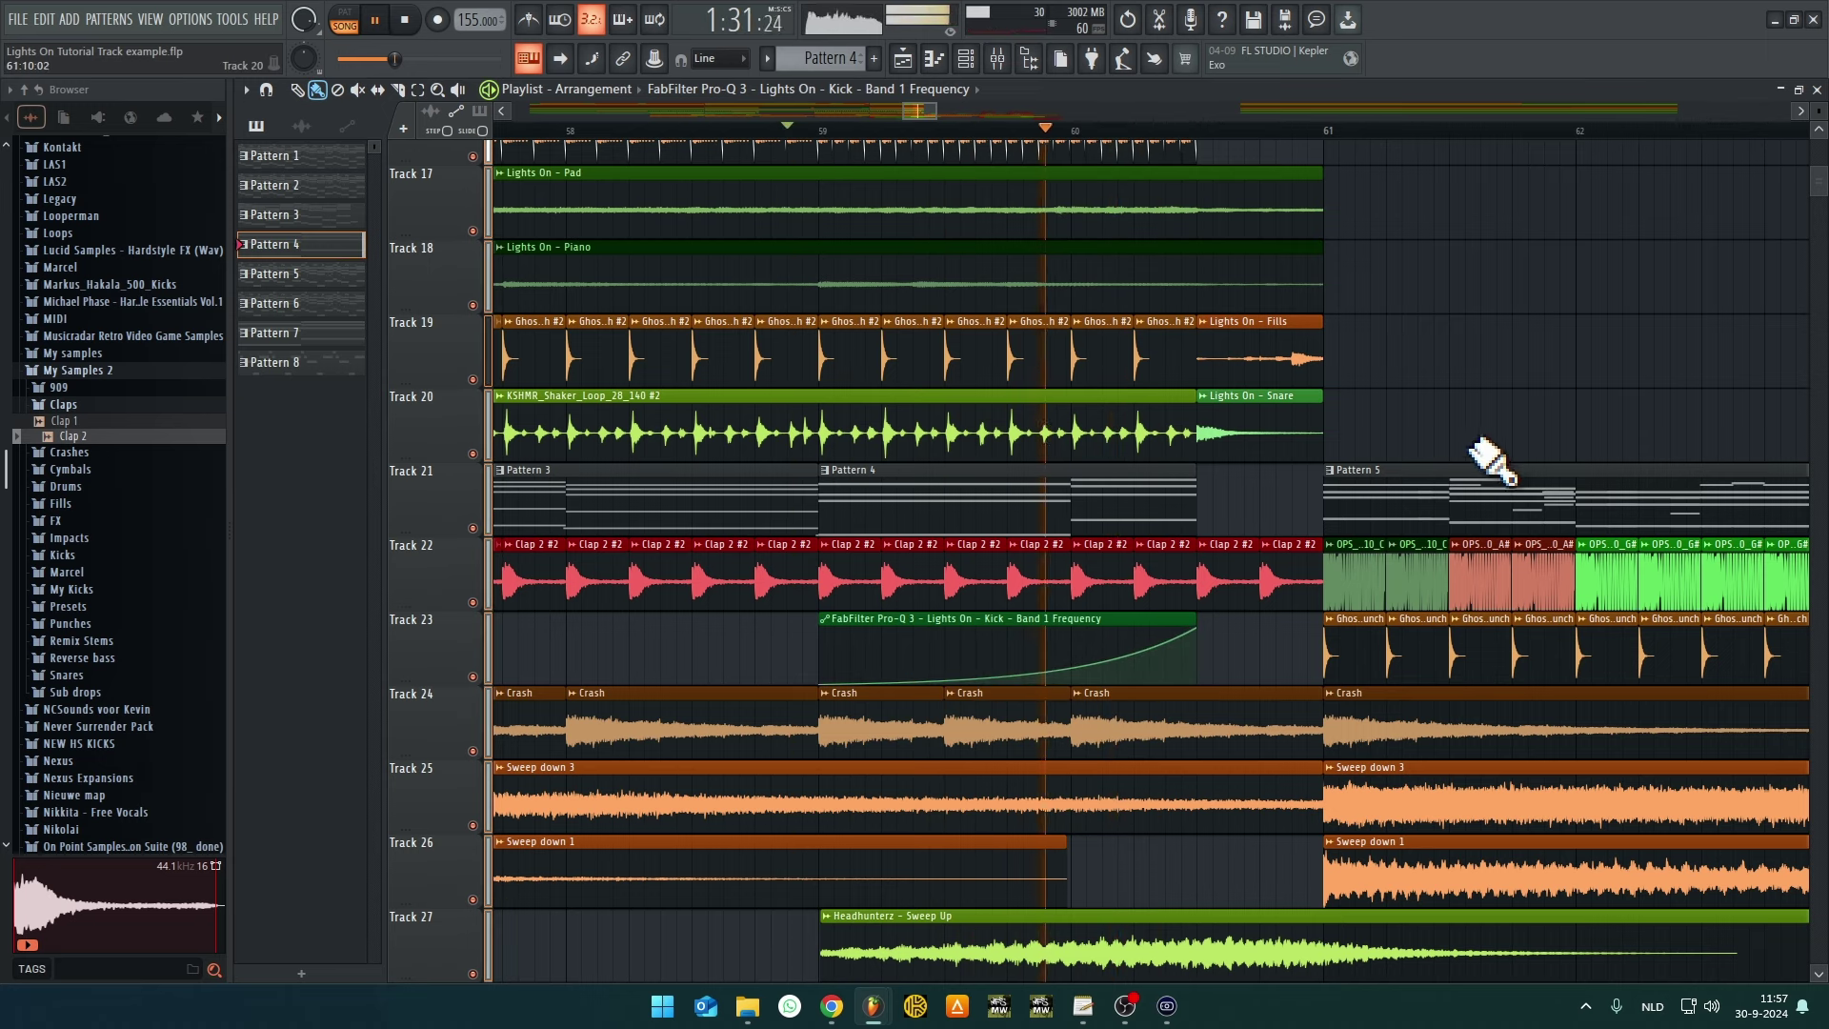
# Soften the curve of the kick's low cut automation on Track 23 and play the transition into bar 61
pyautogui.moveTo(1009, 674); pyautogui.dragTo(1009, 663)
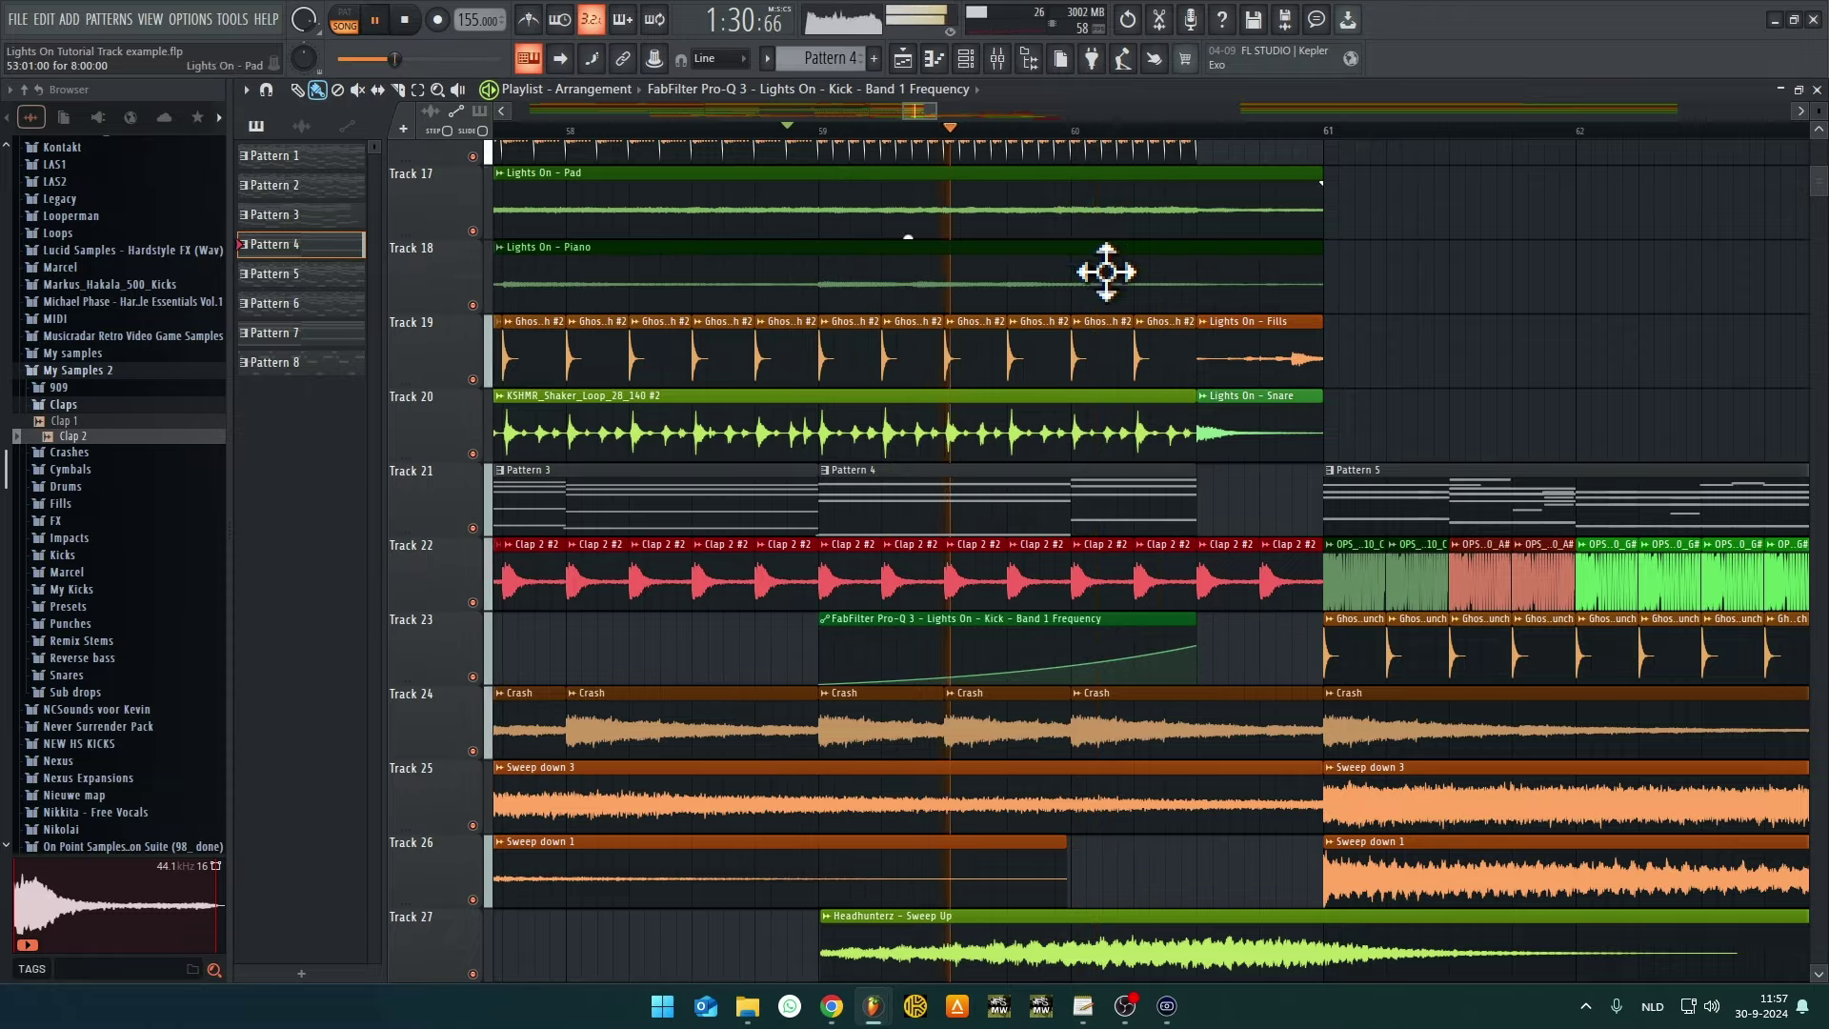
pyautogui.keyDown('alt'); pyautogui.scroll(-2, 1095, 421); pyautogui.keyUp('alt')
pyautogui.keyDown('ctrl'); pyautogui.scroll(-3, 899, 531); pyautogui.keyUp('ctrl')
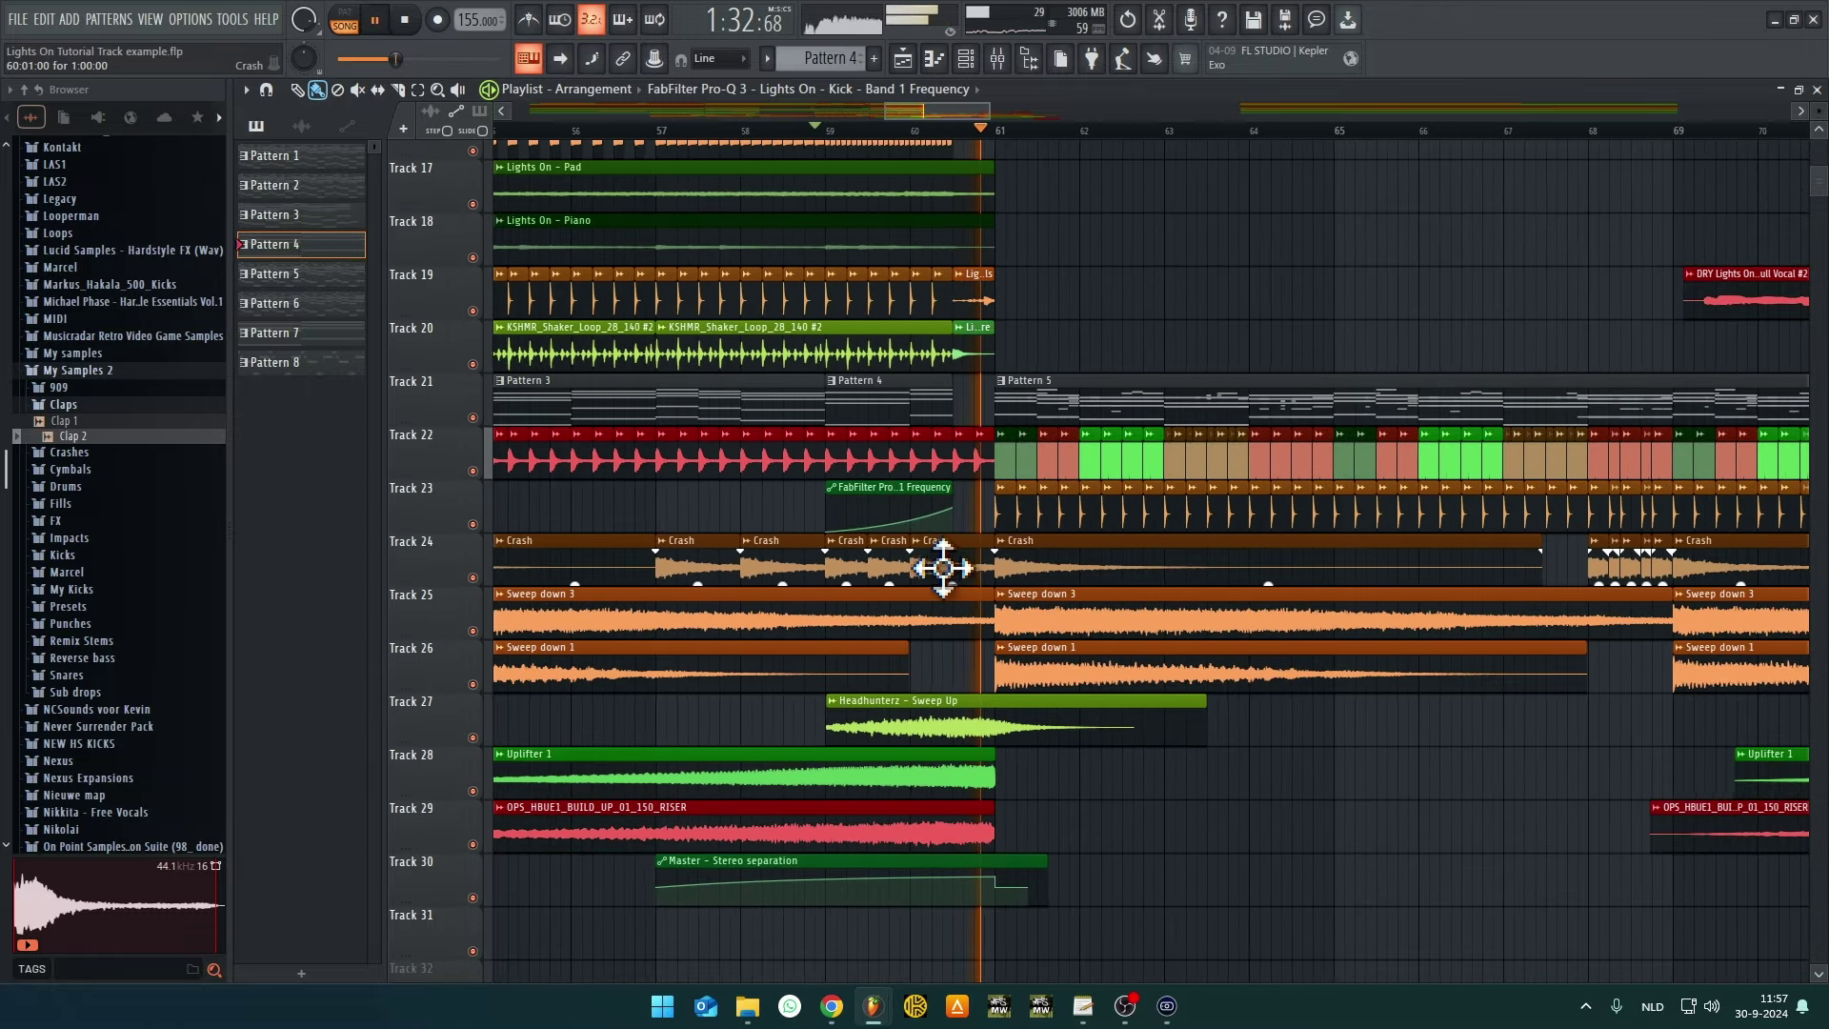
pyautogui.keyDown('alt'); pyautogui.scroll(-2, 942, 570); pyautogui.keyUp('alt')
pyautogui.keyDown('ctrl'); pyautogui.scroll(-3, 1112, 551); pyautogui.keyUp('ctrl')
pyautogui.scroll(4, 1000, 368)
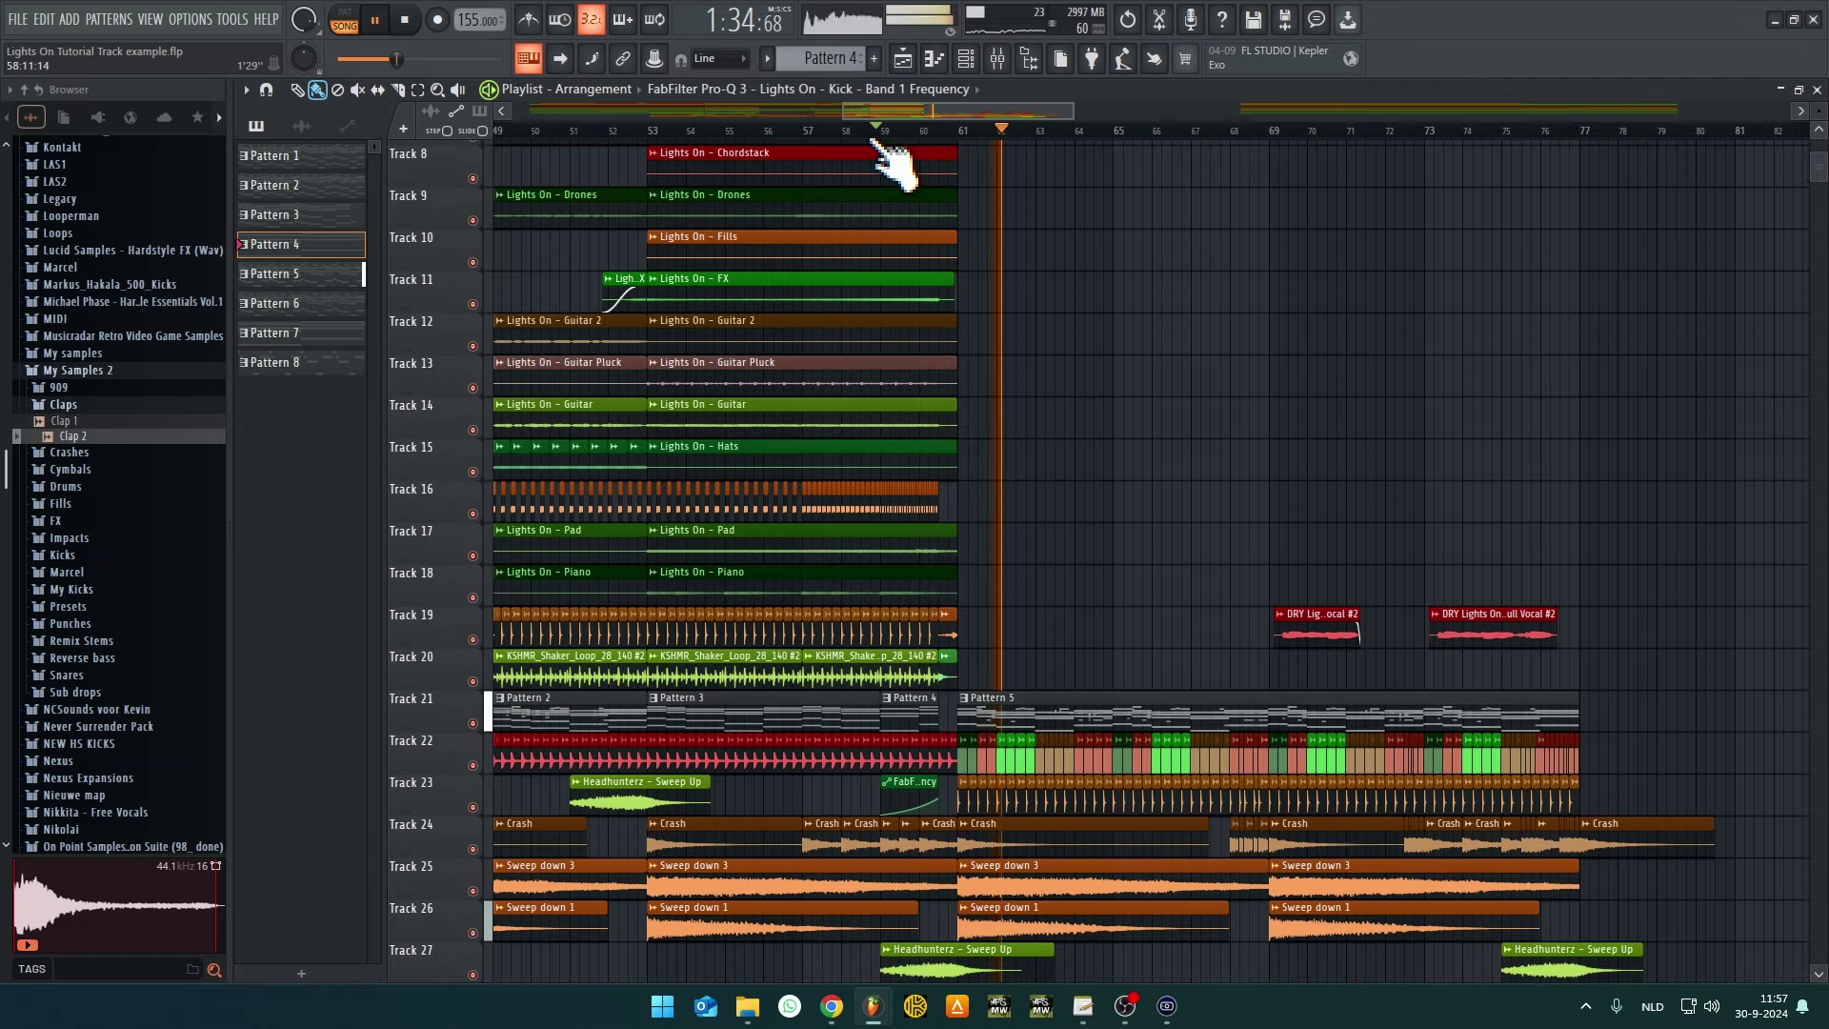
pyautogui.scroll(-2, 981, 437)
pyautogui.keyDown('ctrl'); pyautogui.scroll(4, 986, 521); pyautogui.keyUp('ctrl')
pyautogui.scroll(-4, 993, 606)
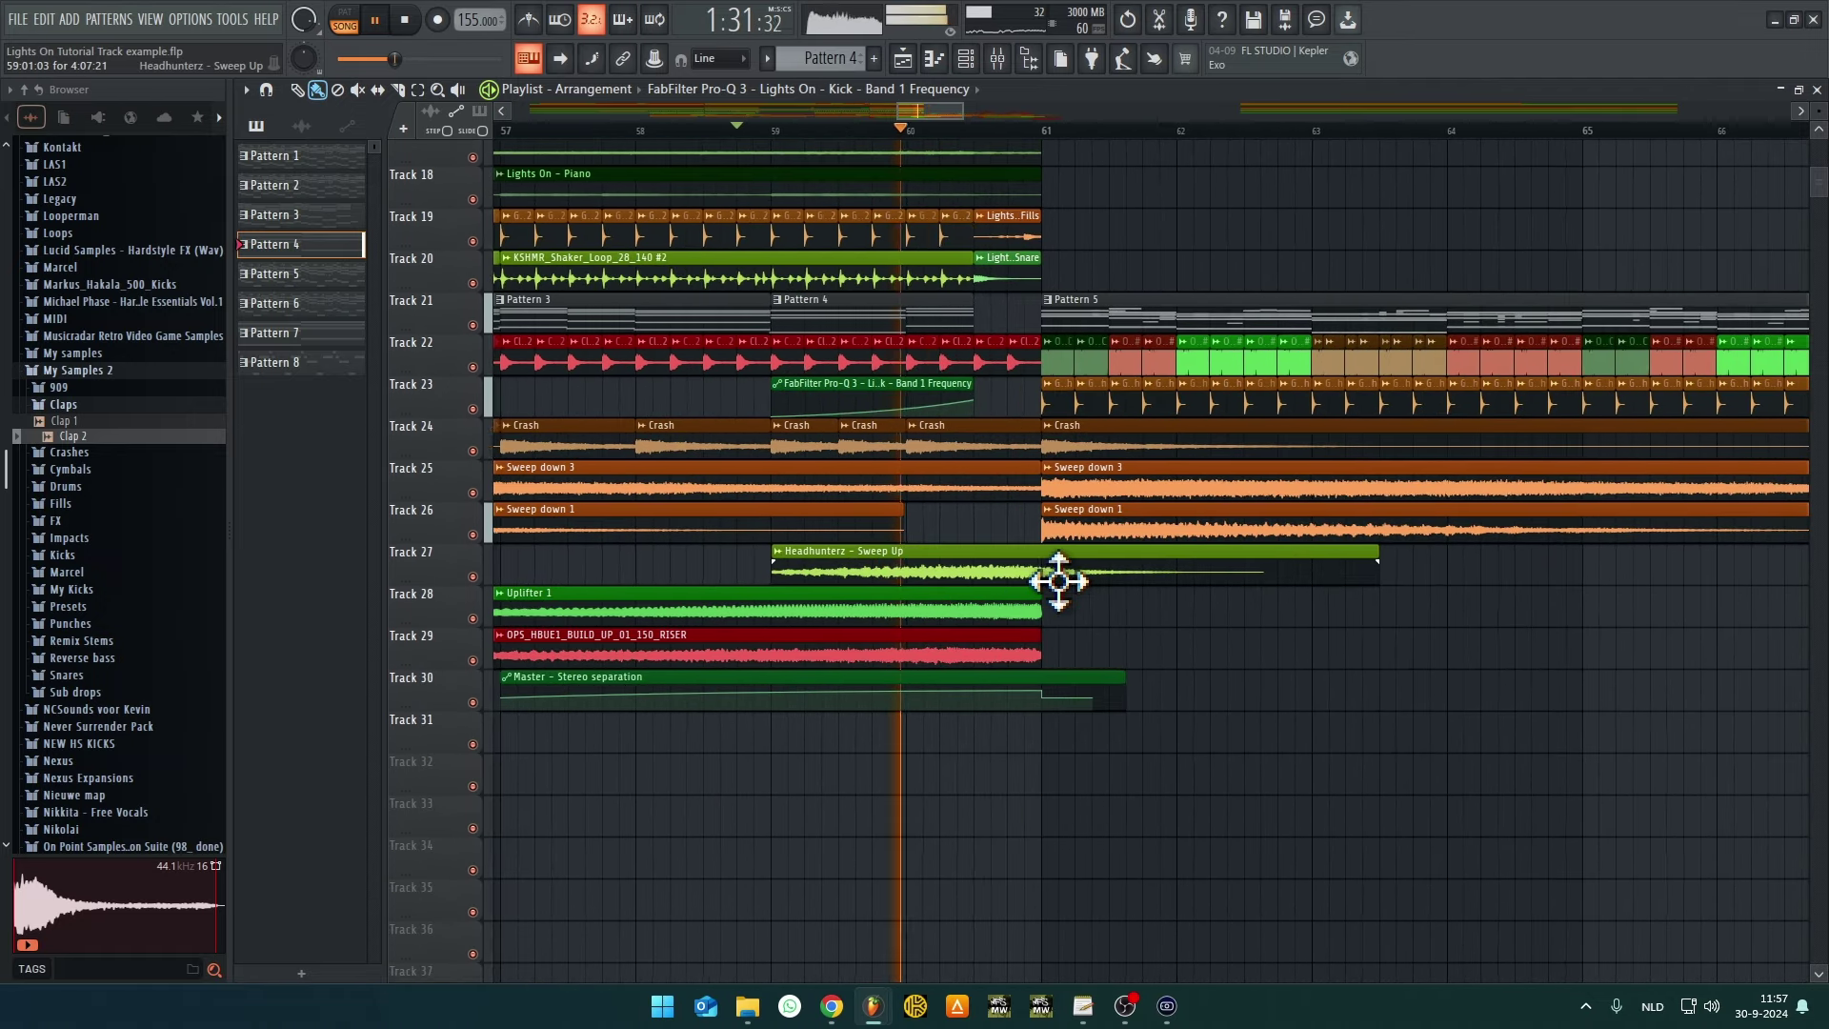
# Move the Uplifter 1 and build-up riser clips half a bar earlier and shift the Headhunterz Sweep Up clip slightly earlier before bar 61
pyautogui.keyDown('alt'); pyautogui.scroll(2, 1058, 582); pyautogui.keyUp('alt')
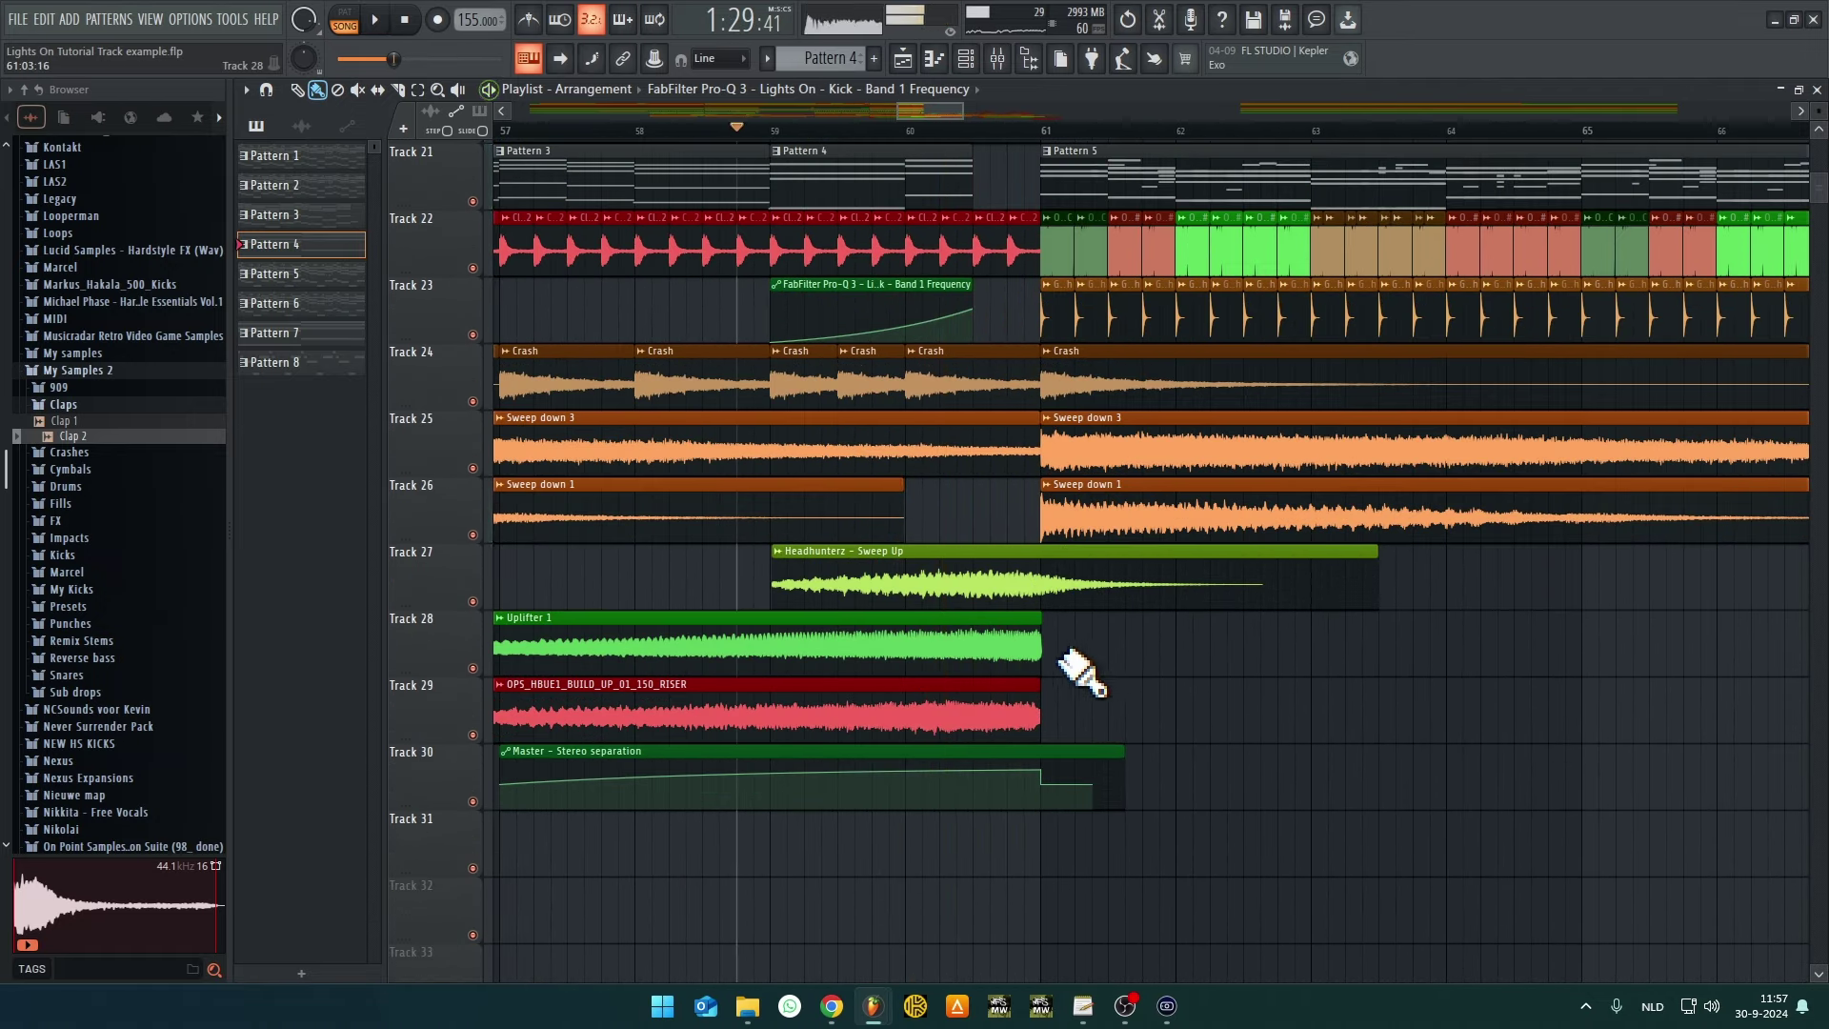
pyautogui.keyDown('ctrl'); pyautogui.moveTo(1081, 674); pyautogui.dragTo(980, 688); pyautogui.keyUp('ctrl')
pyautogui.moveTo(1054, 580); pyautogui.dragTo(1001, 600)
pyautogui.keyDown('ctrl'); pyautogui.scroll(2, 1034, 679); pyautogui.keyUp('ctrl')
pyautogui.keyDown('ctrl'); pyautogui.scroll(-2, 1053, 519); pyautogui.keyUp('ctrl')
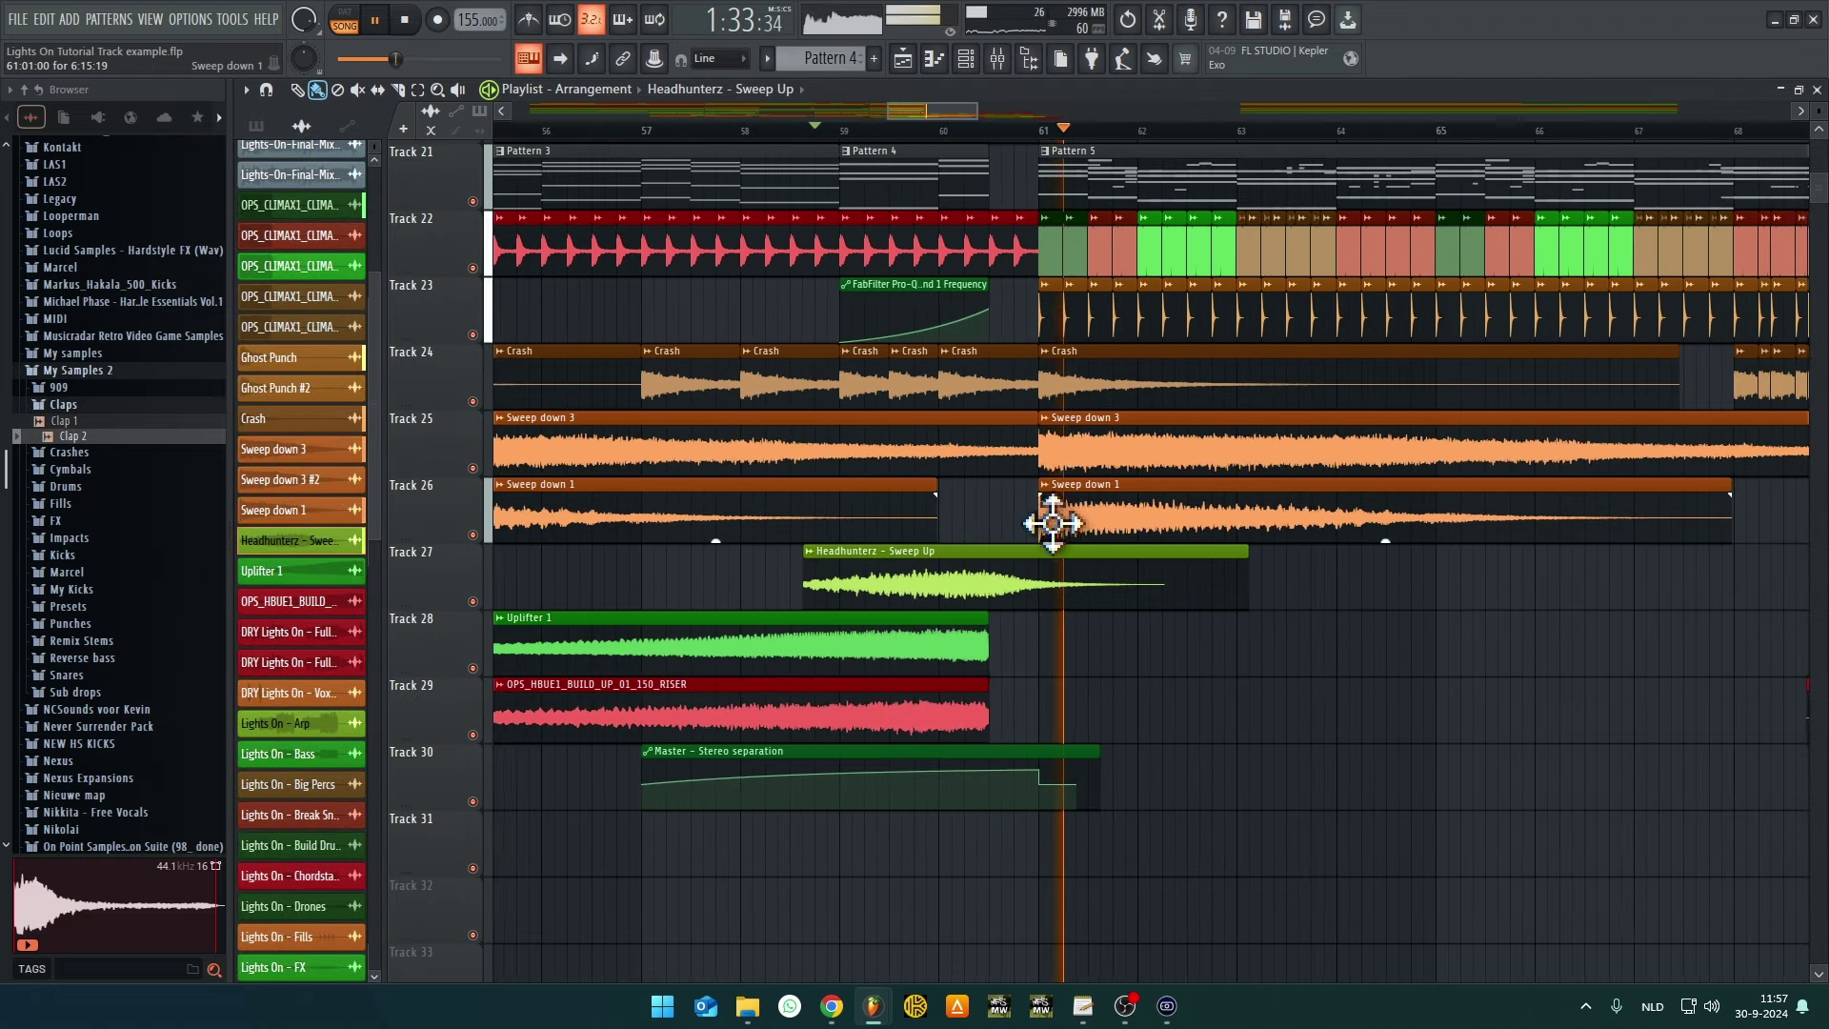
# Remove the last two claps on Track 22 before bar 61 and select the Uplifter 1 and riser clips on Tracks 28 and 29
pyautogui.scroll(2, 1013, 531)
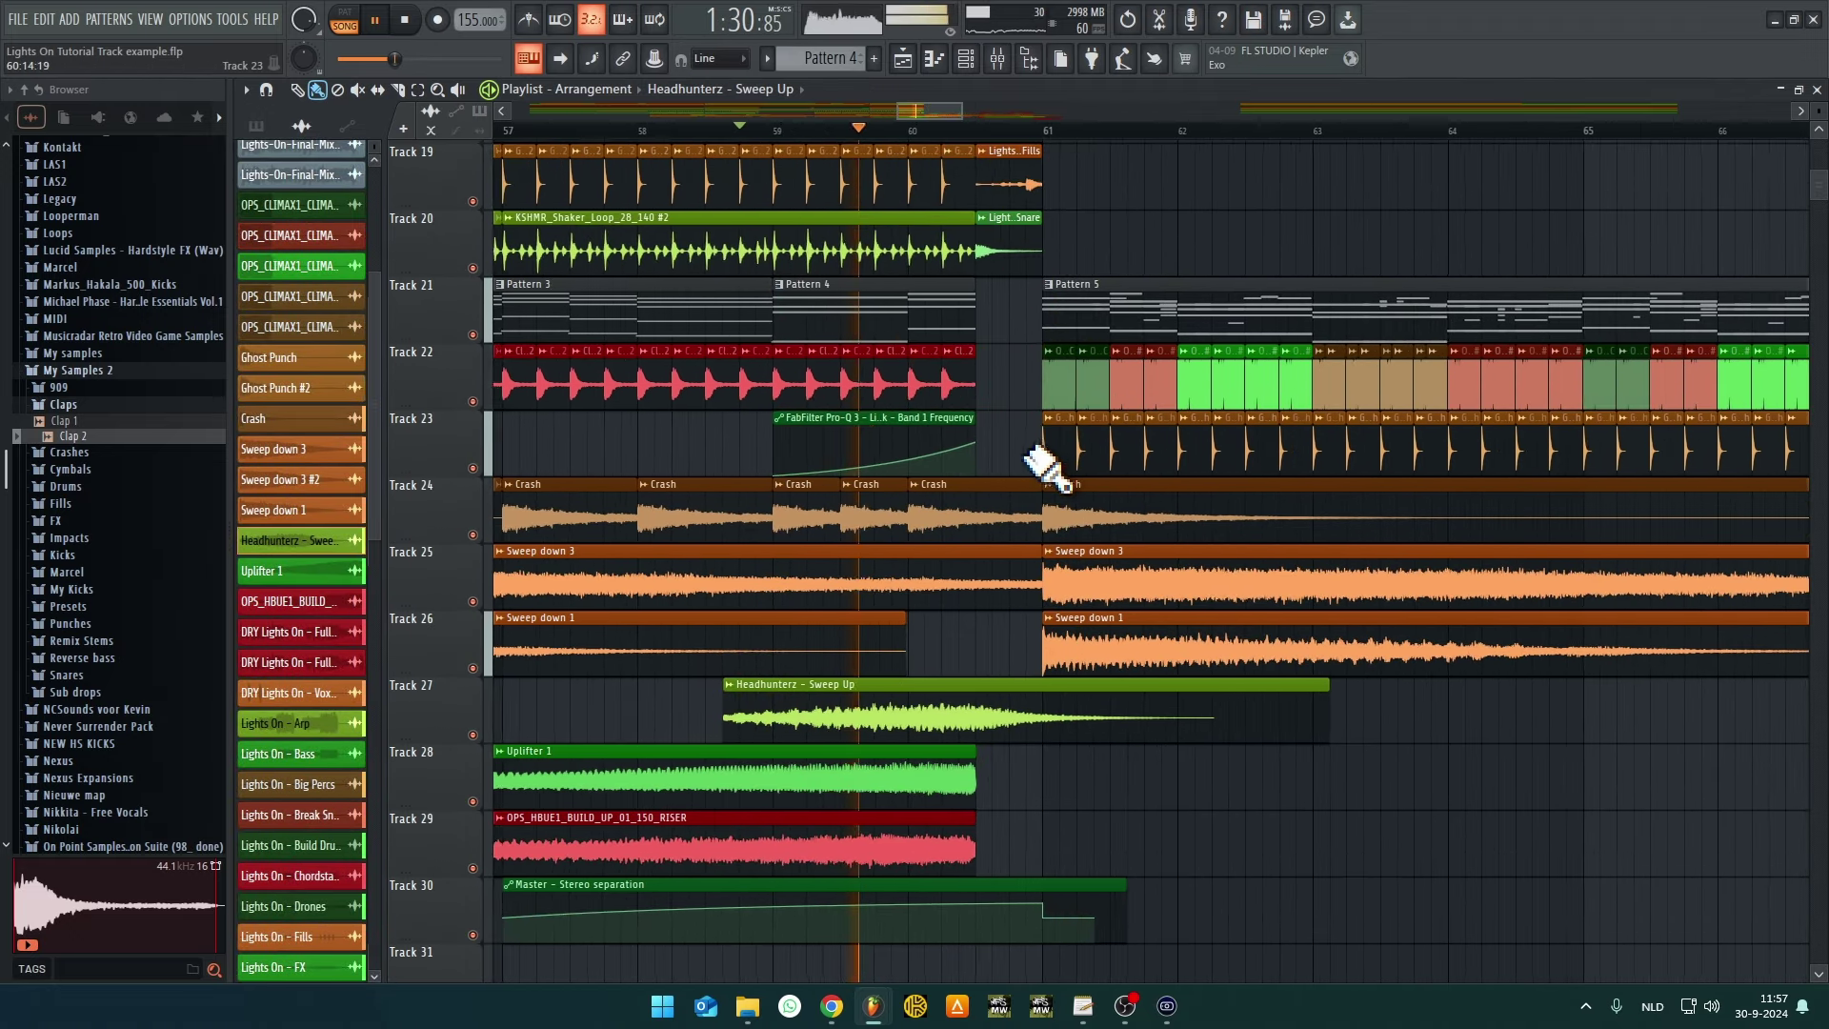
pyautogui.keyDown('ctrl'); pyautogui.scroll(1, 1014, 473); pyautogui.keyUp('ctrl')
pyautogui.scroll(5, 1014, 474)
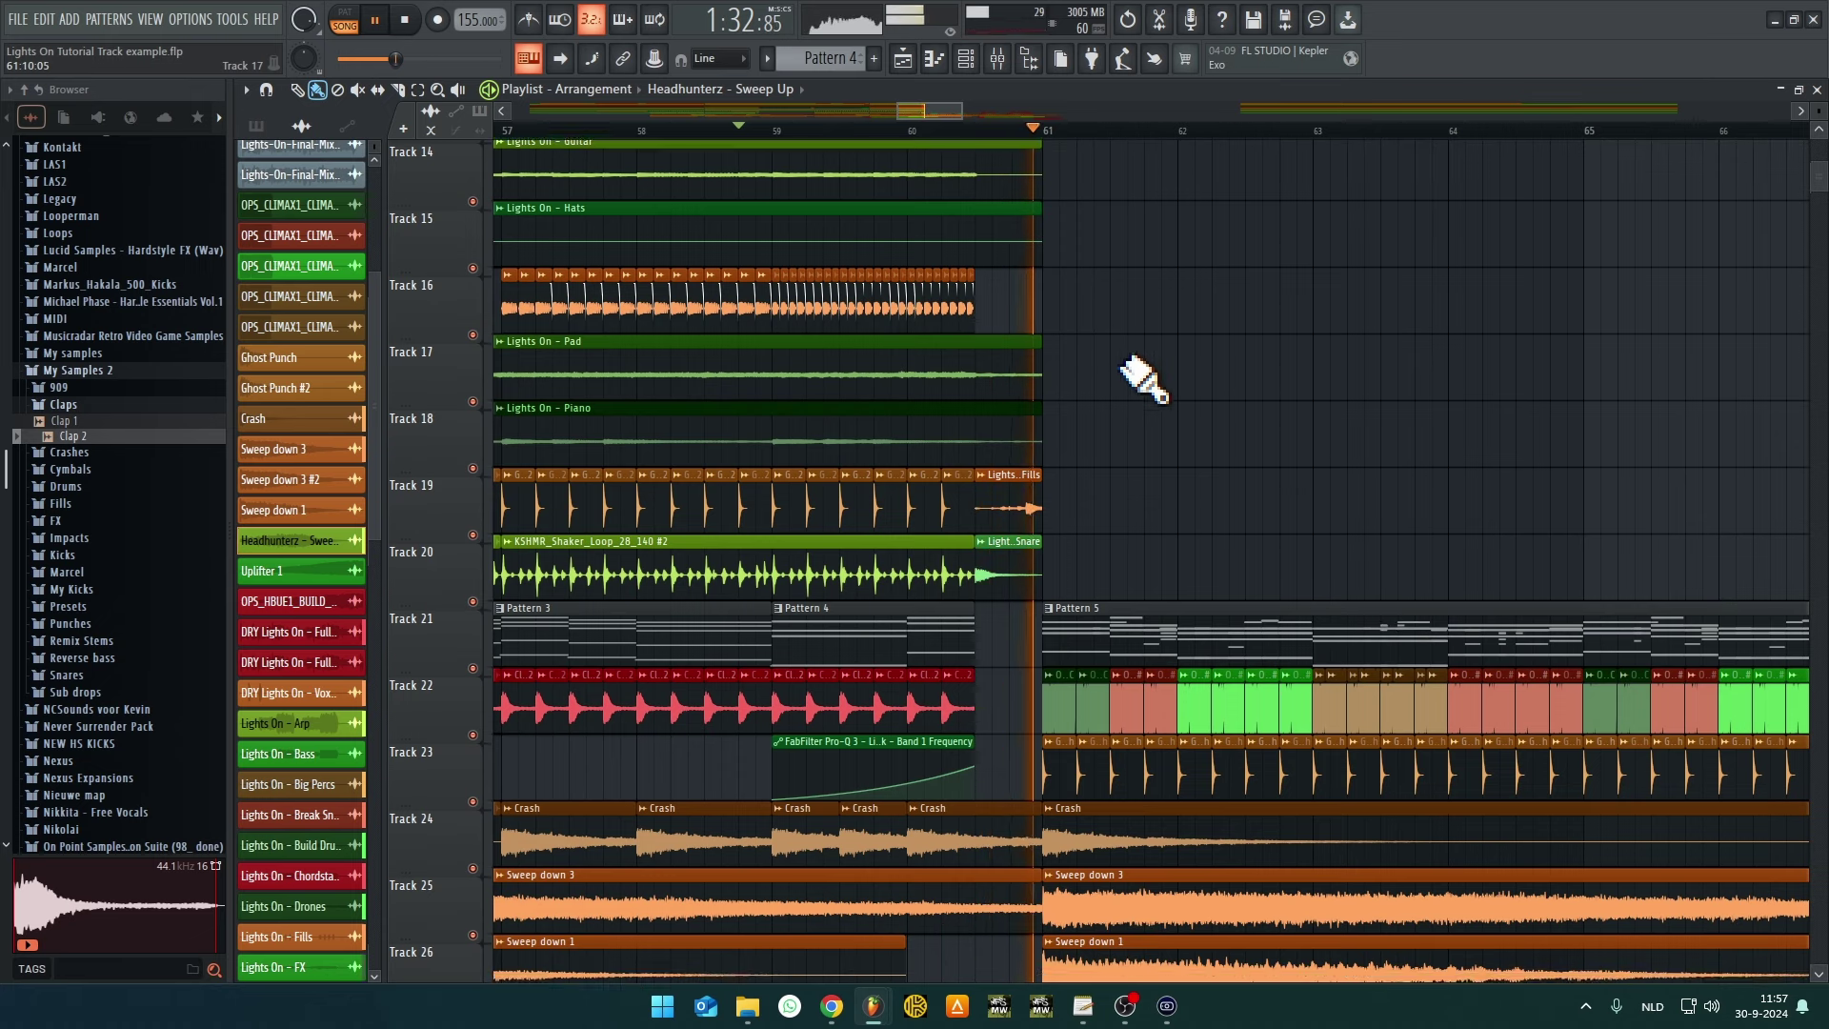
pyautogui.scroll(-6, 1134, 372)
pyautogui.keyDown('ctrl'); pyautogui.moveTo(1001, 688); pyautogui.dragTo(972, 800); pyautogui.keyUp('ctrl')
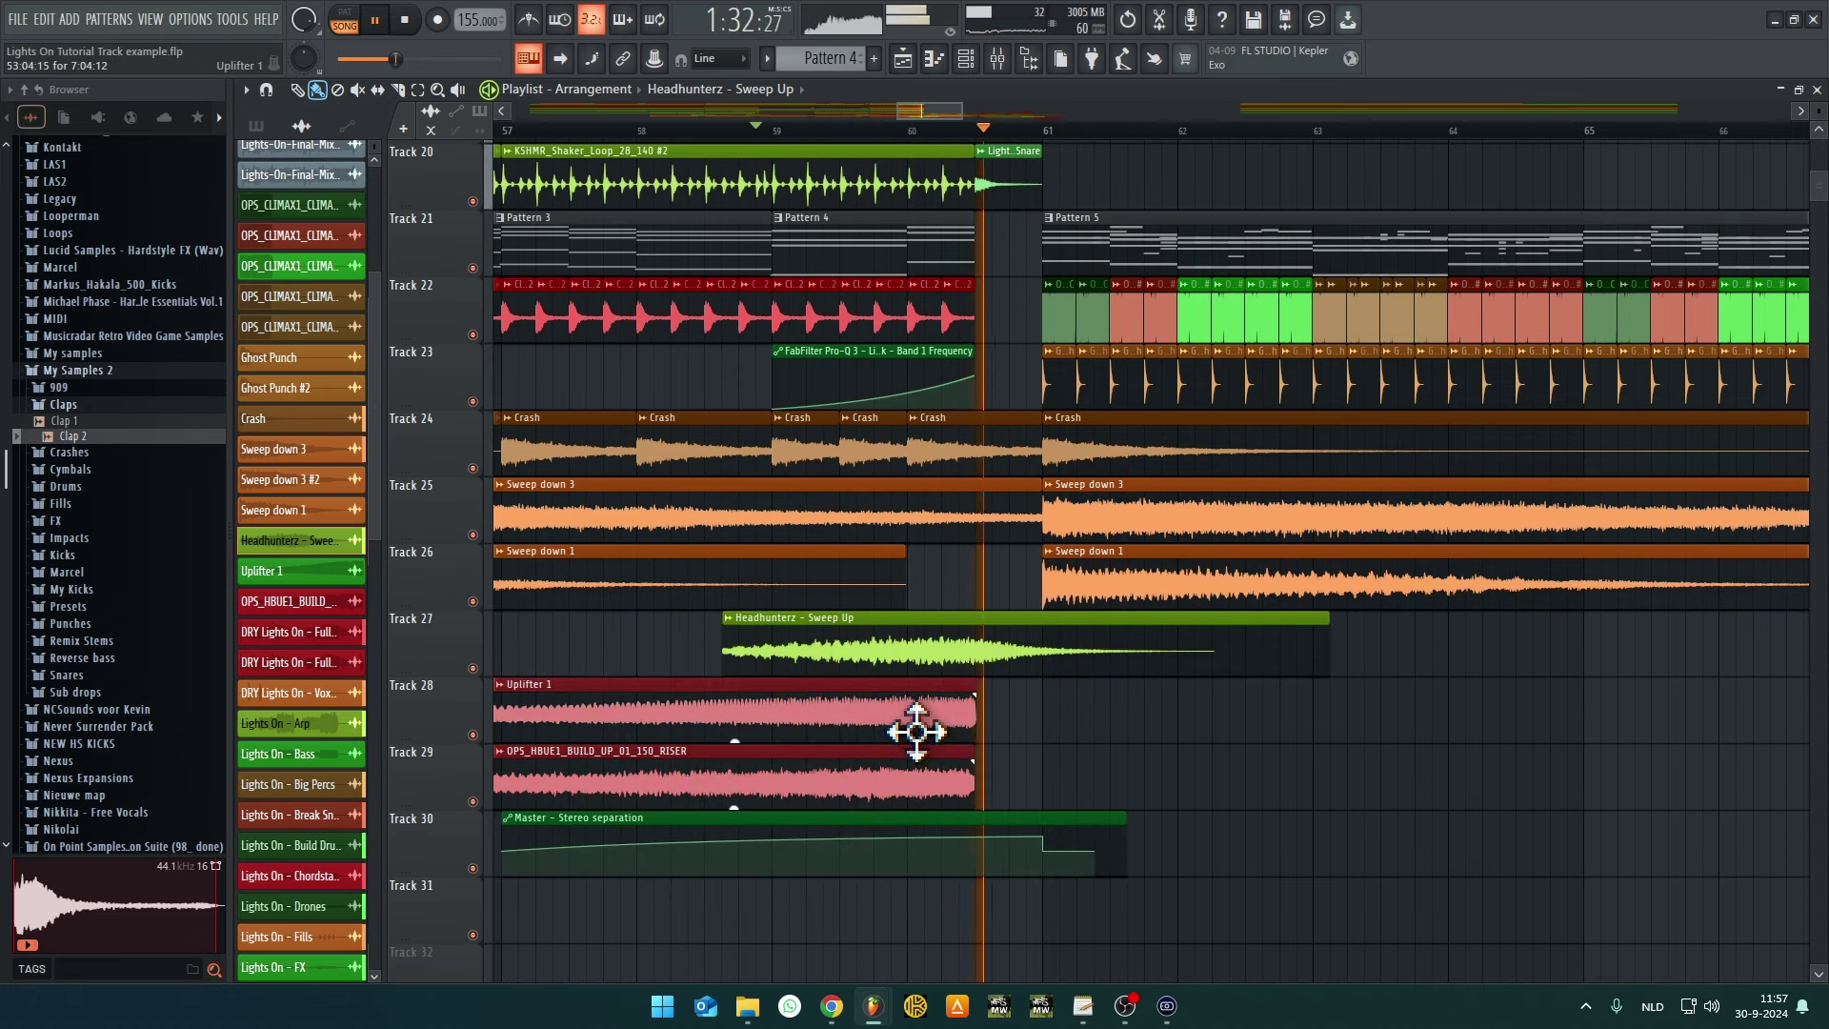
# Set the gain of the Lights On - Fills clip on Track 19 just before bar 61 to 0.8 dB
pyautogui.scroll(5, 1042, 714)
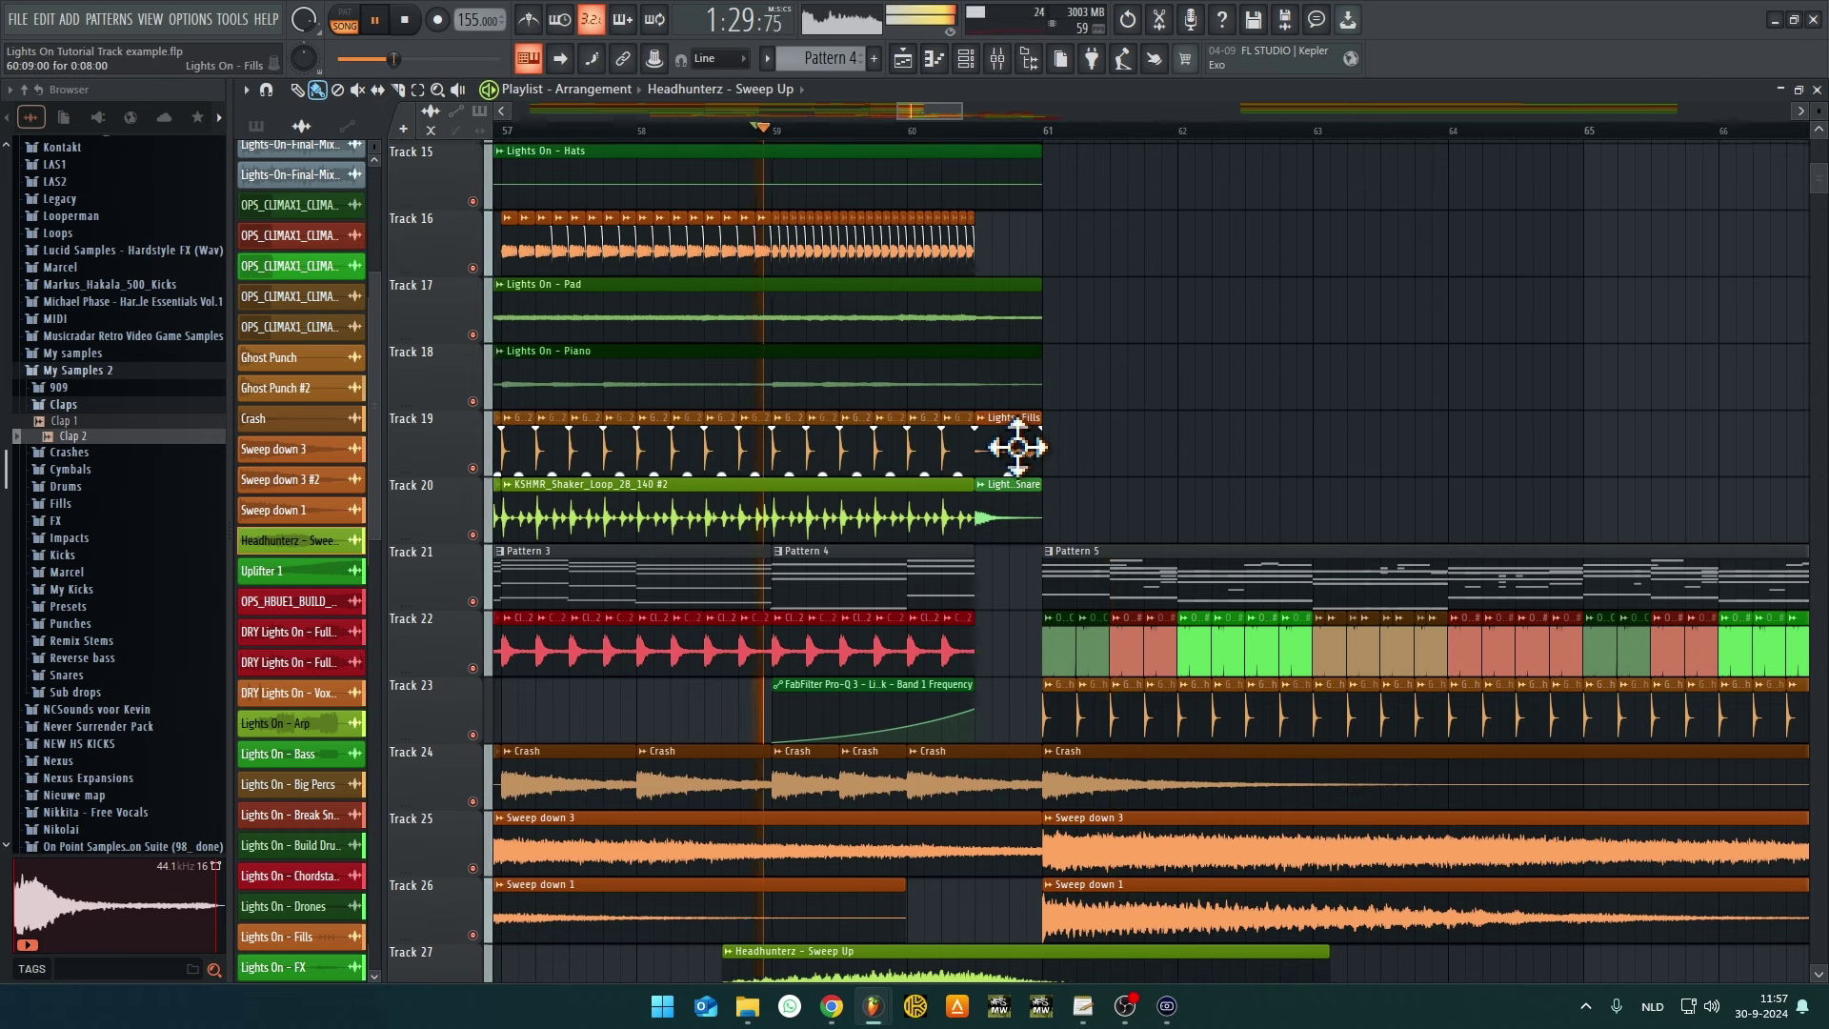
pyautogui.click(1005, 457)
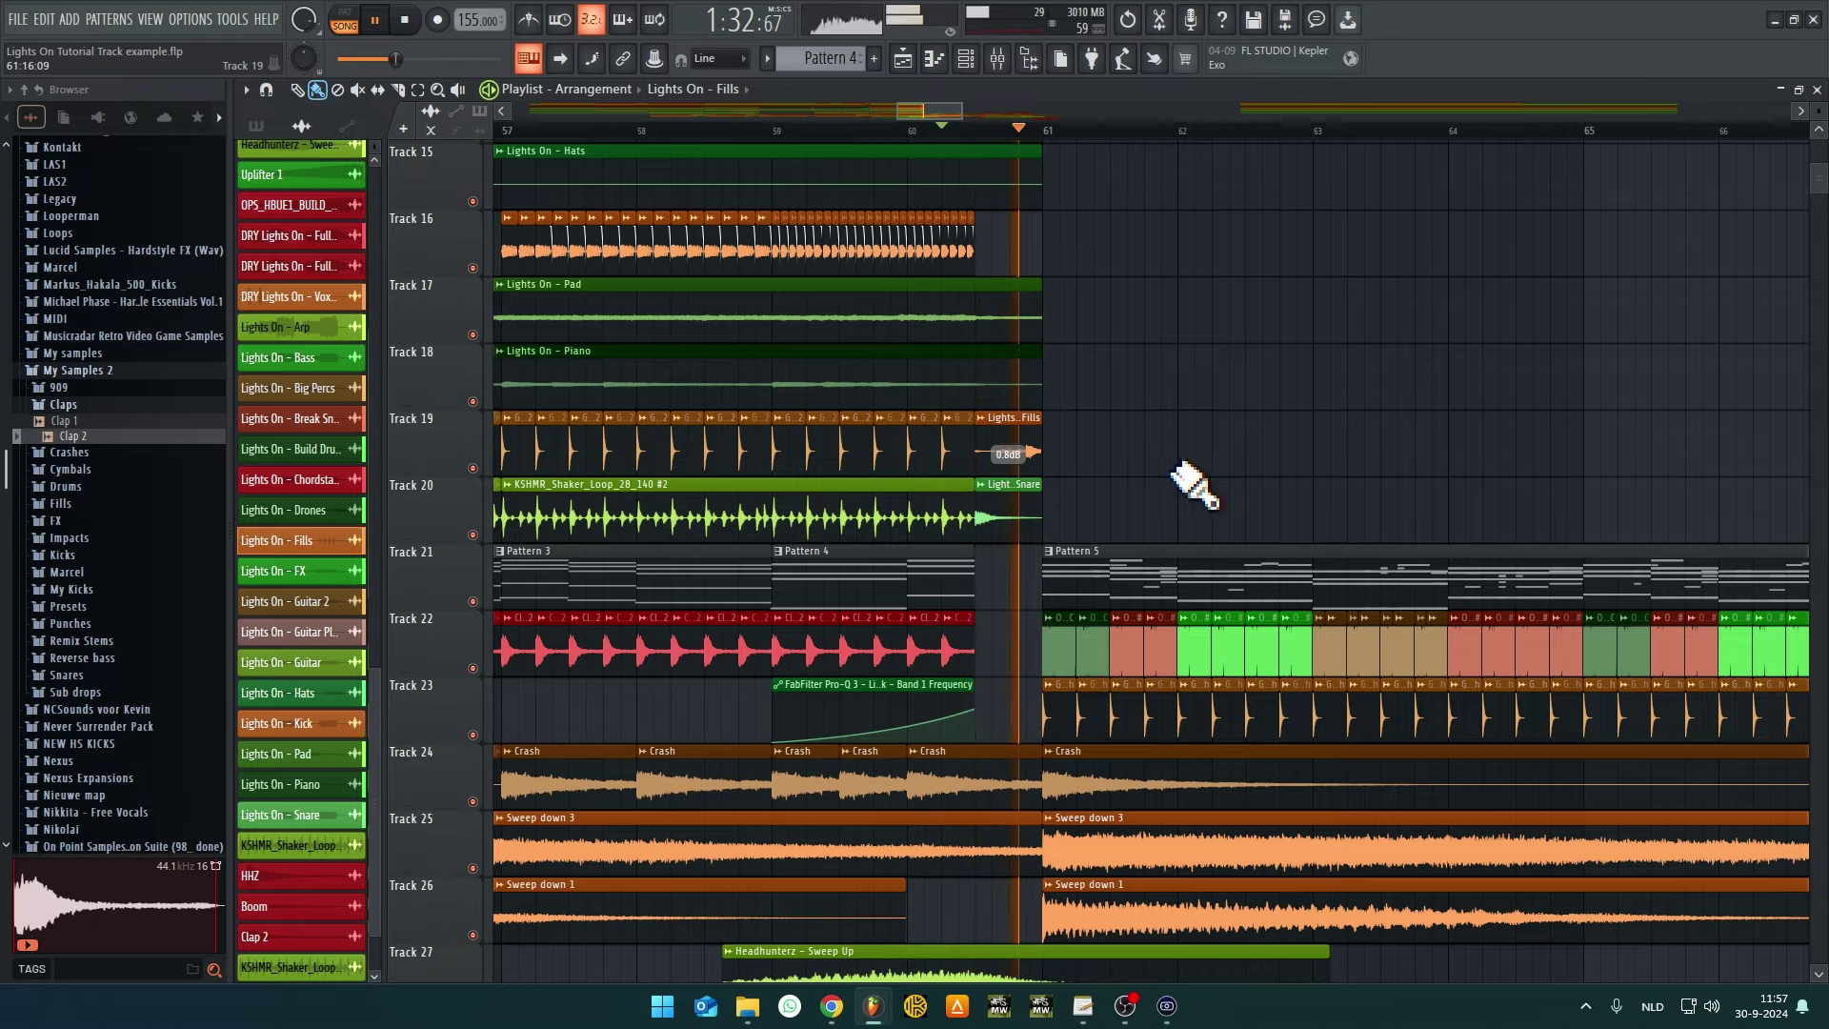
# Play the drop from bar 61 through bar 77 and examine its clips against the rest of the arrangement
pyautogui.scroll(-5, 1182, 477)
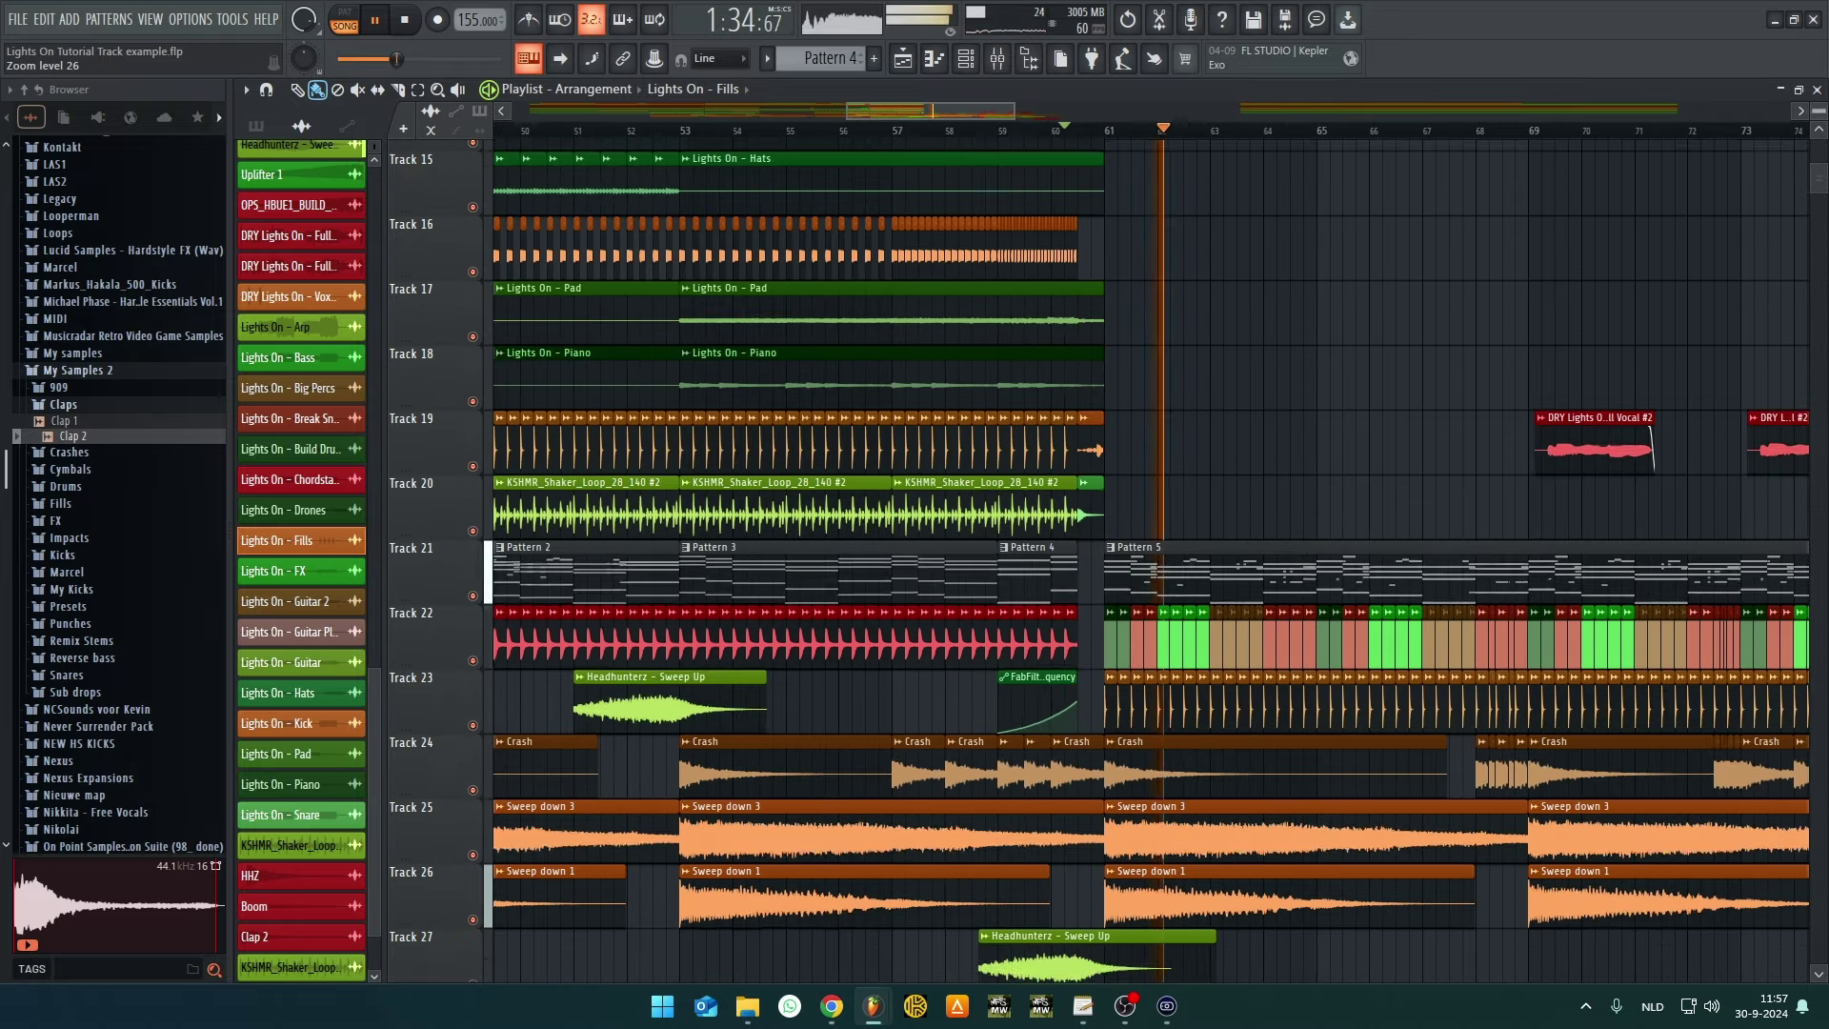
pyautogui.moveTo(1251, 424); pyautogui.dragTo(1186, 371)
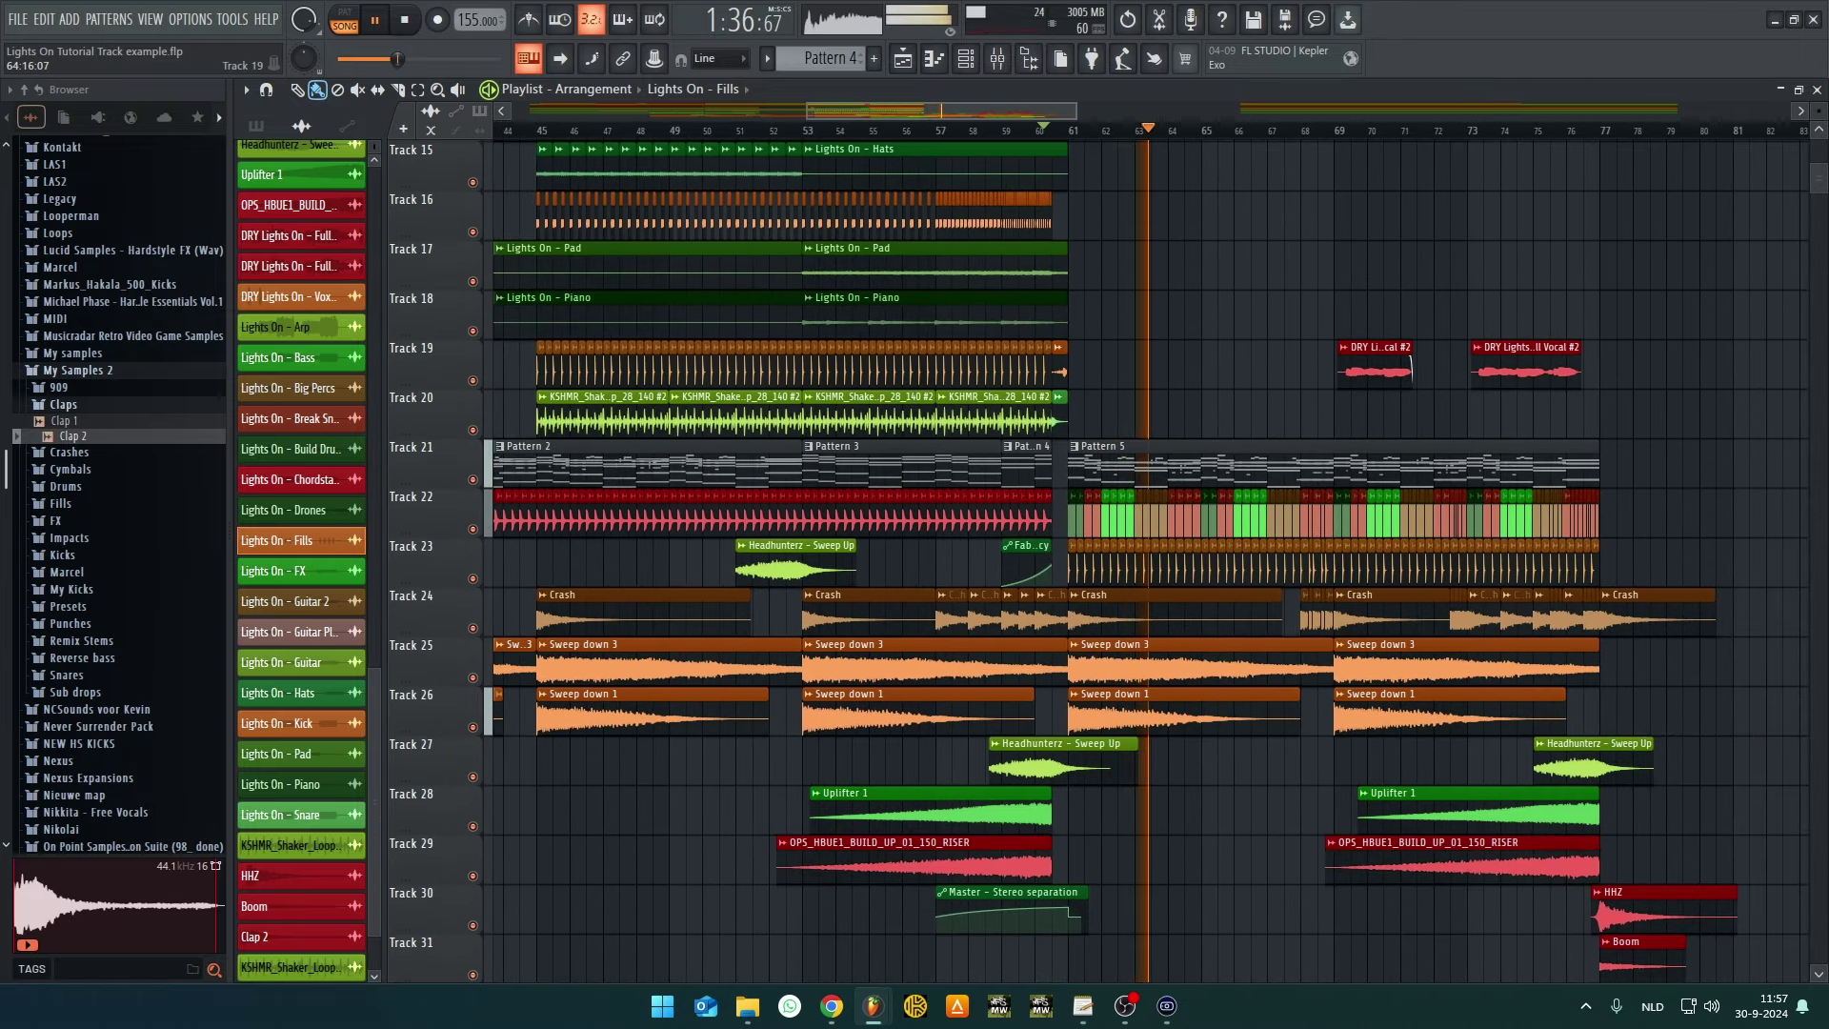
pyautogui.scroll(-5, 1266, 270)
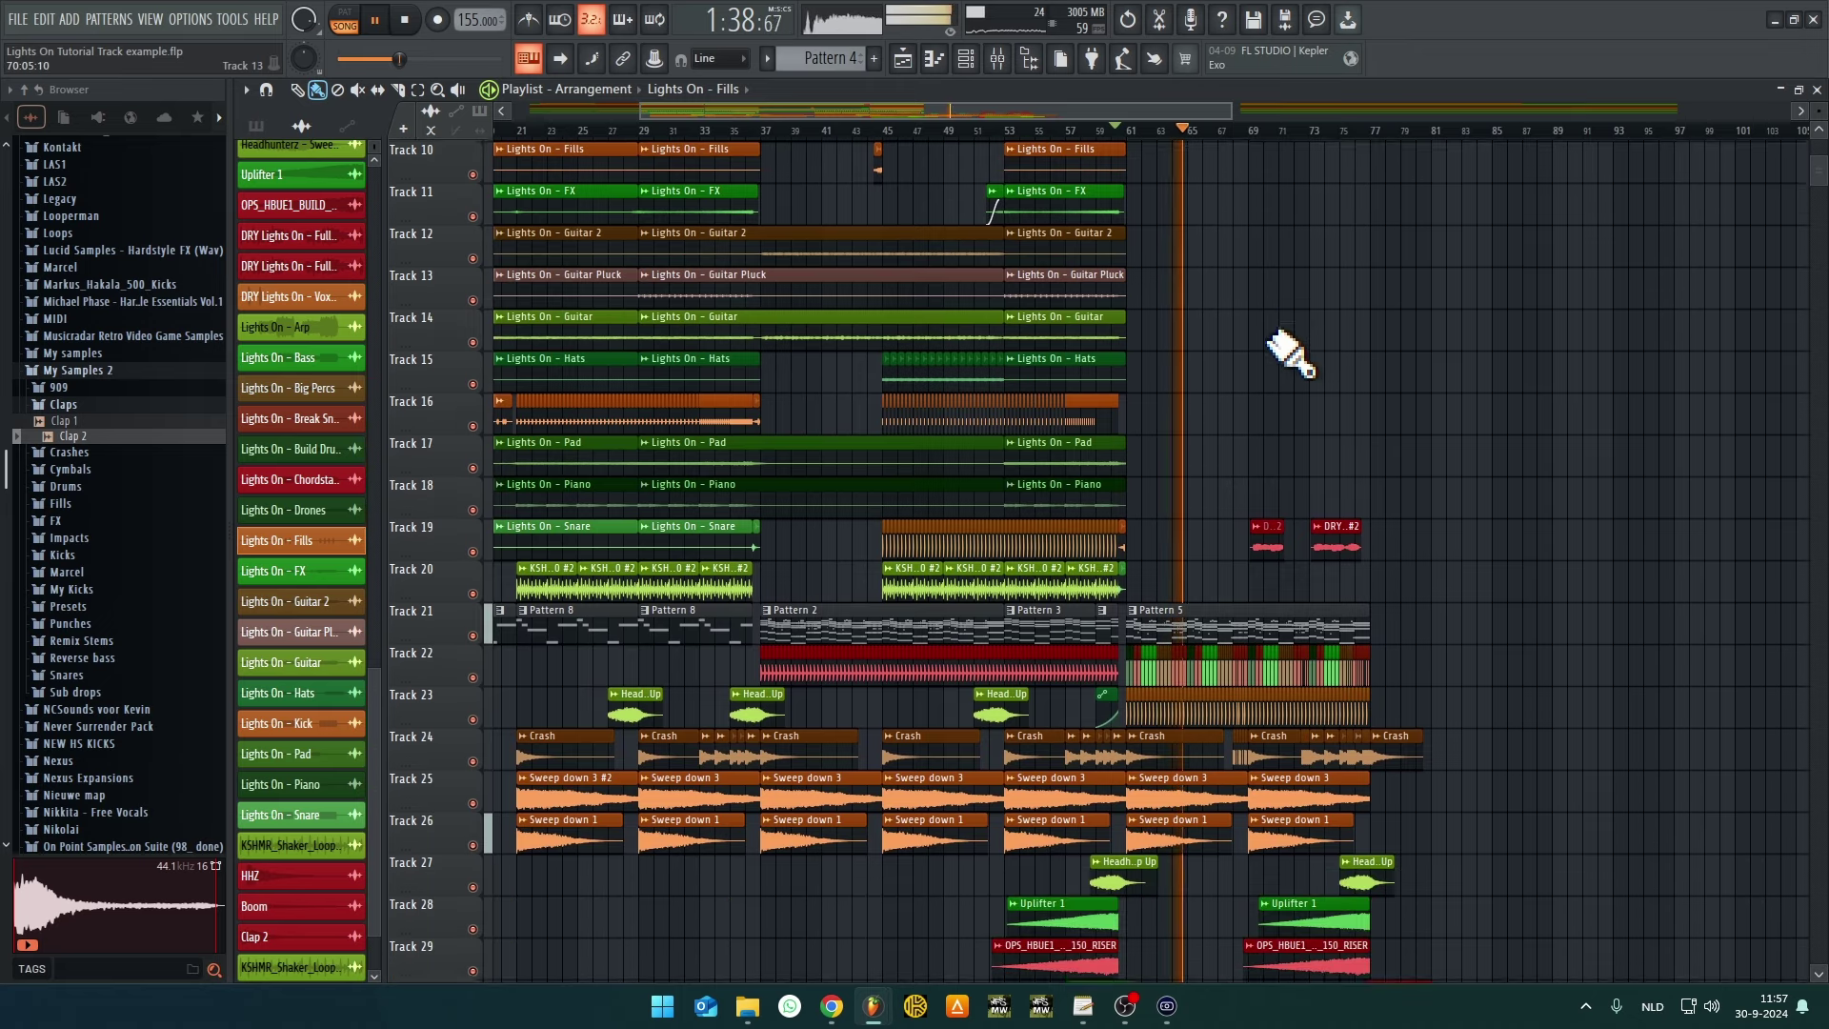
pyautogui.scroll(5, 1288, 366)
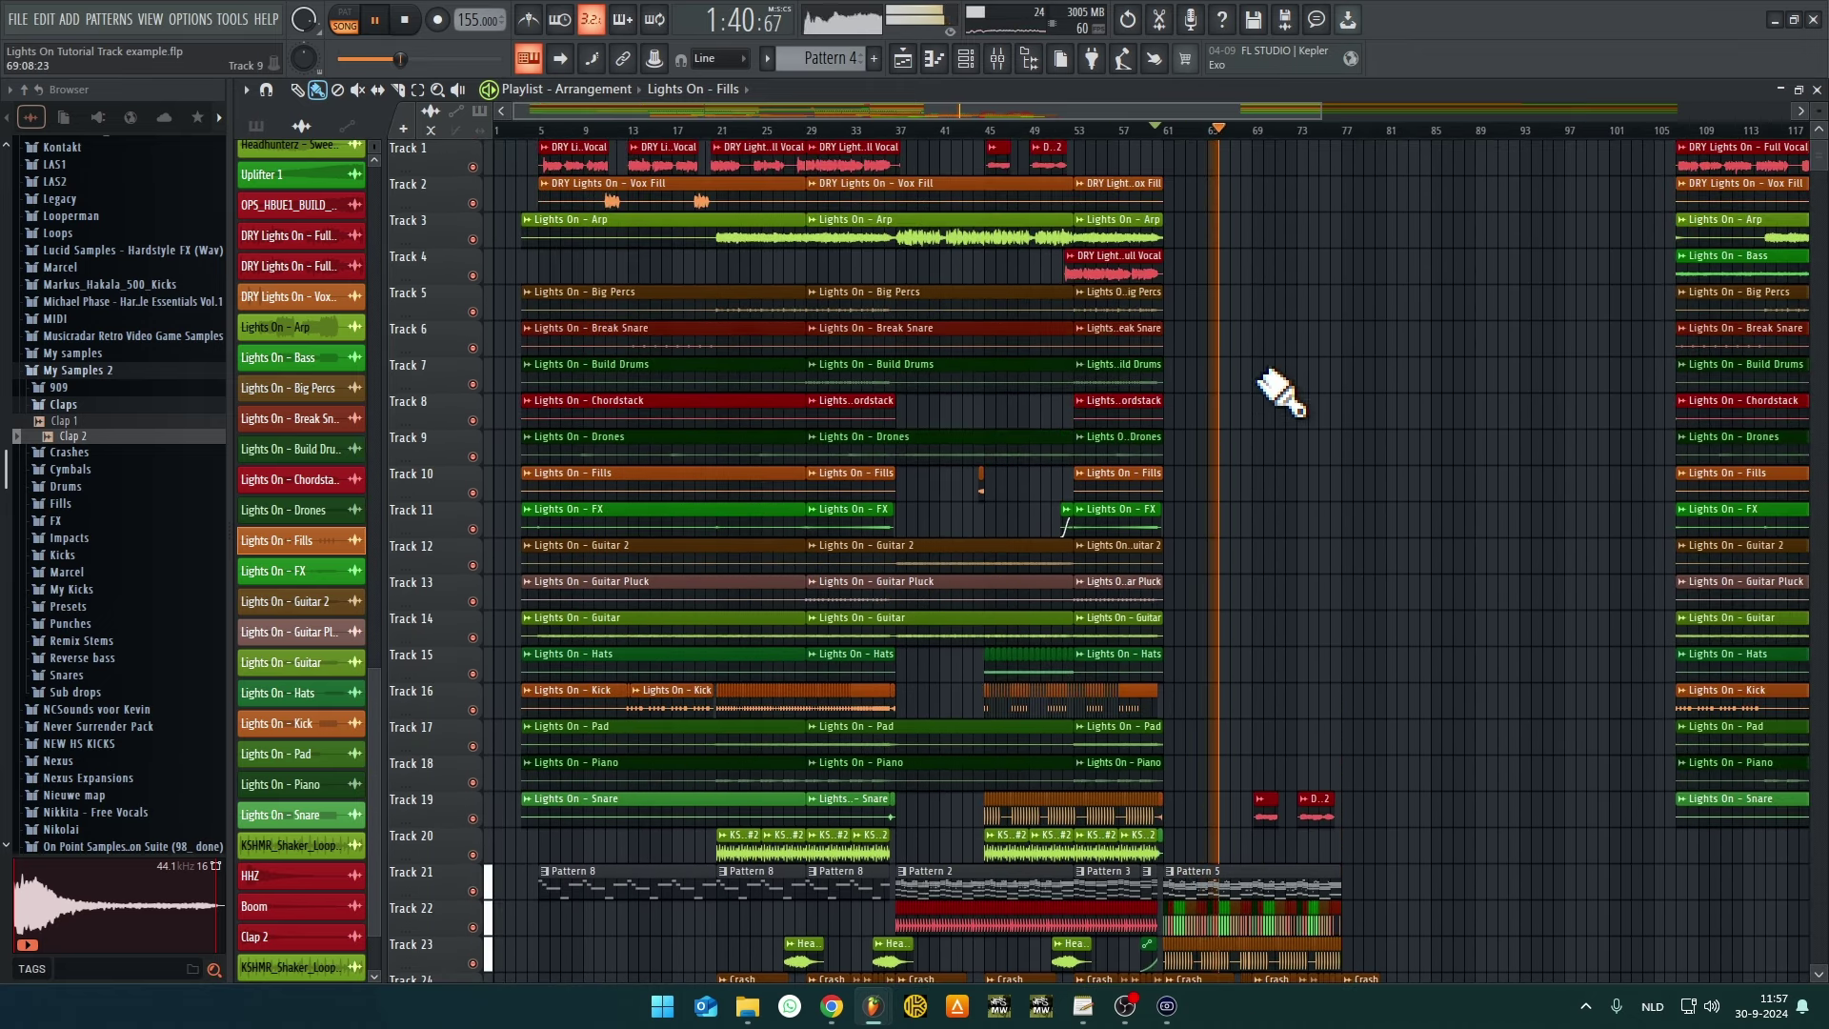
pyautogui.scroll(-4, 1299, 416)
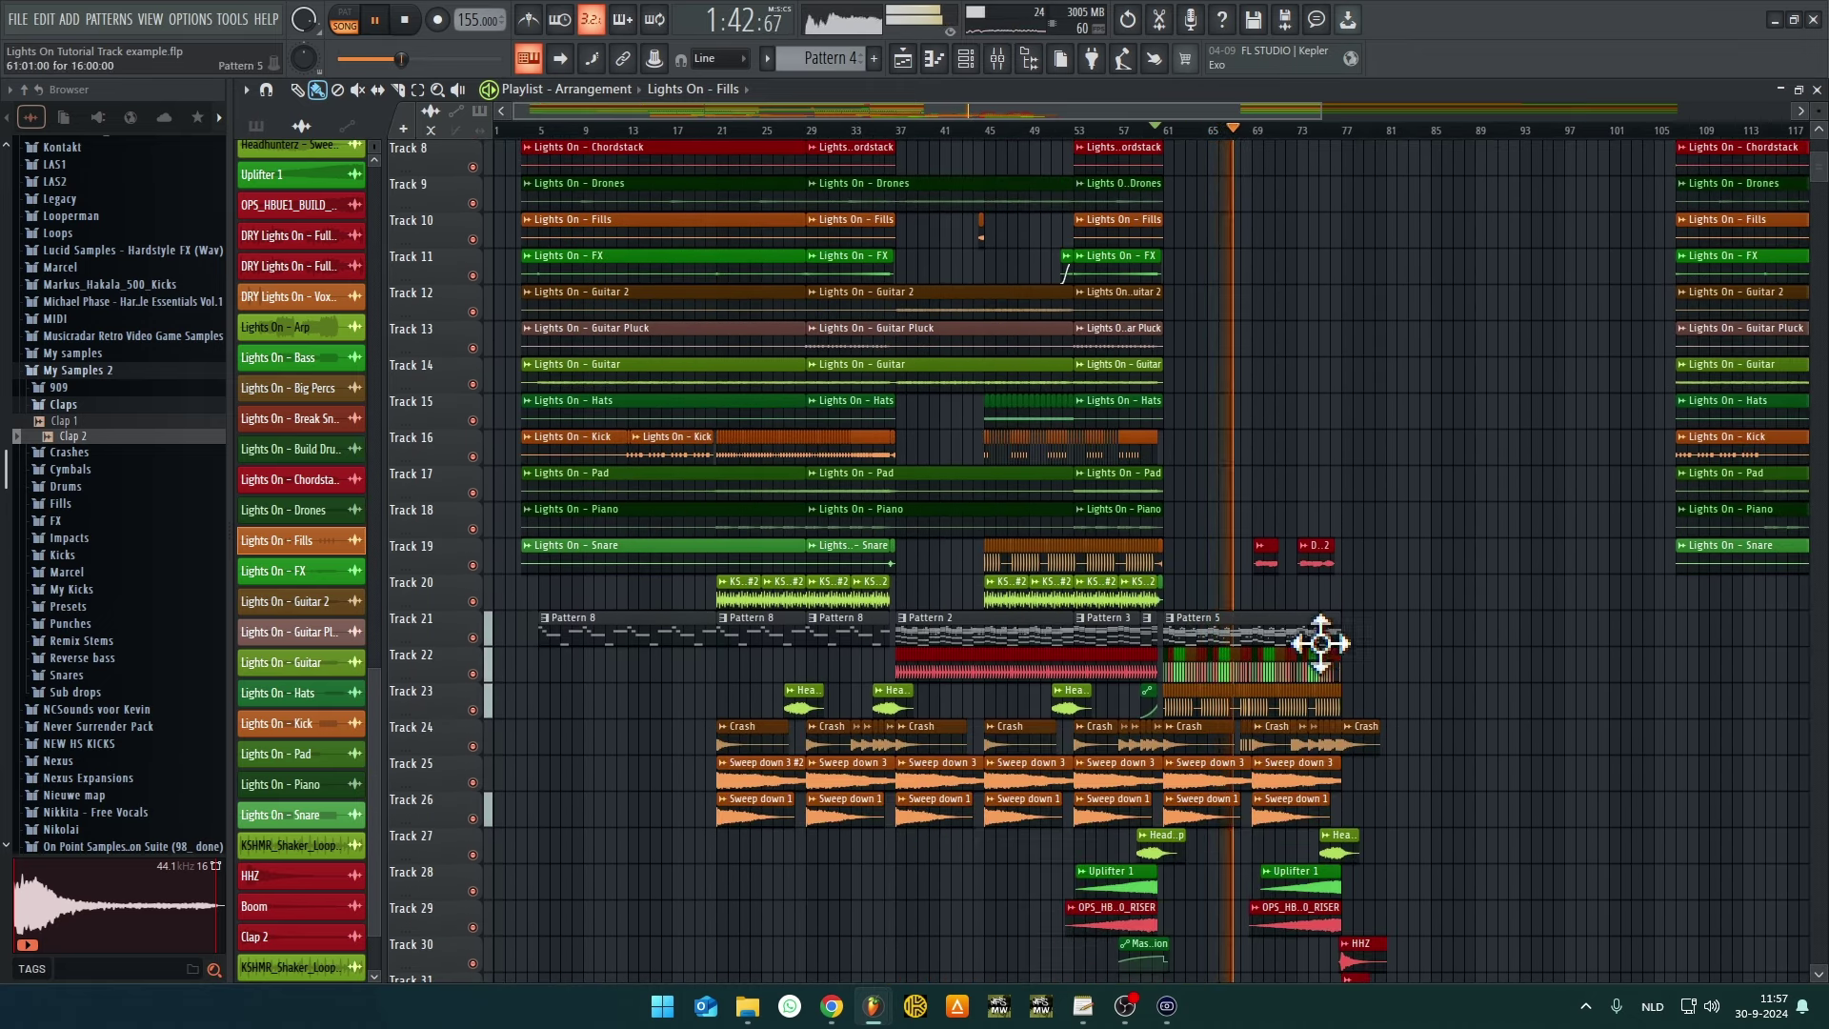
pyautogui.scroll(6, 1321, 643)
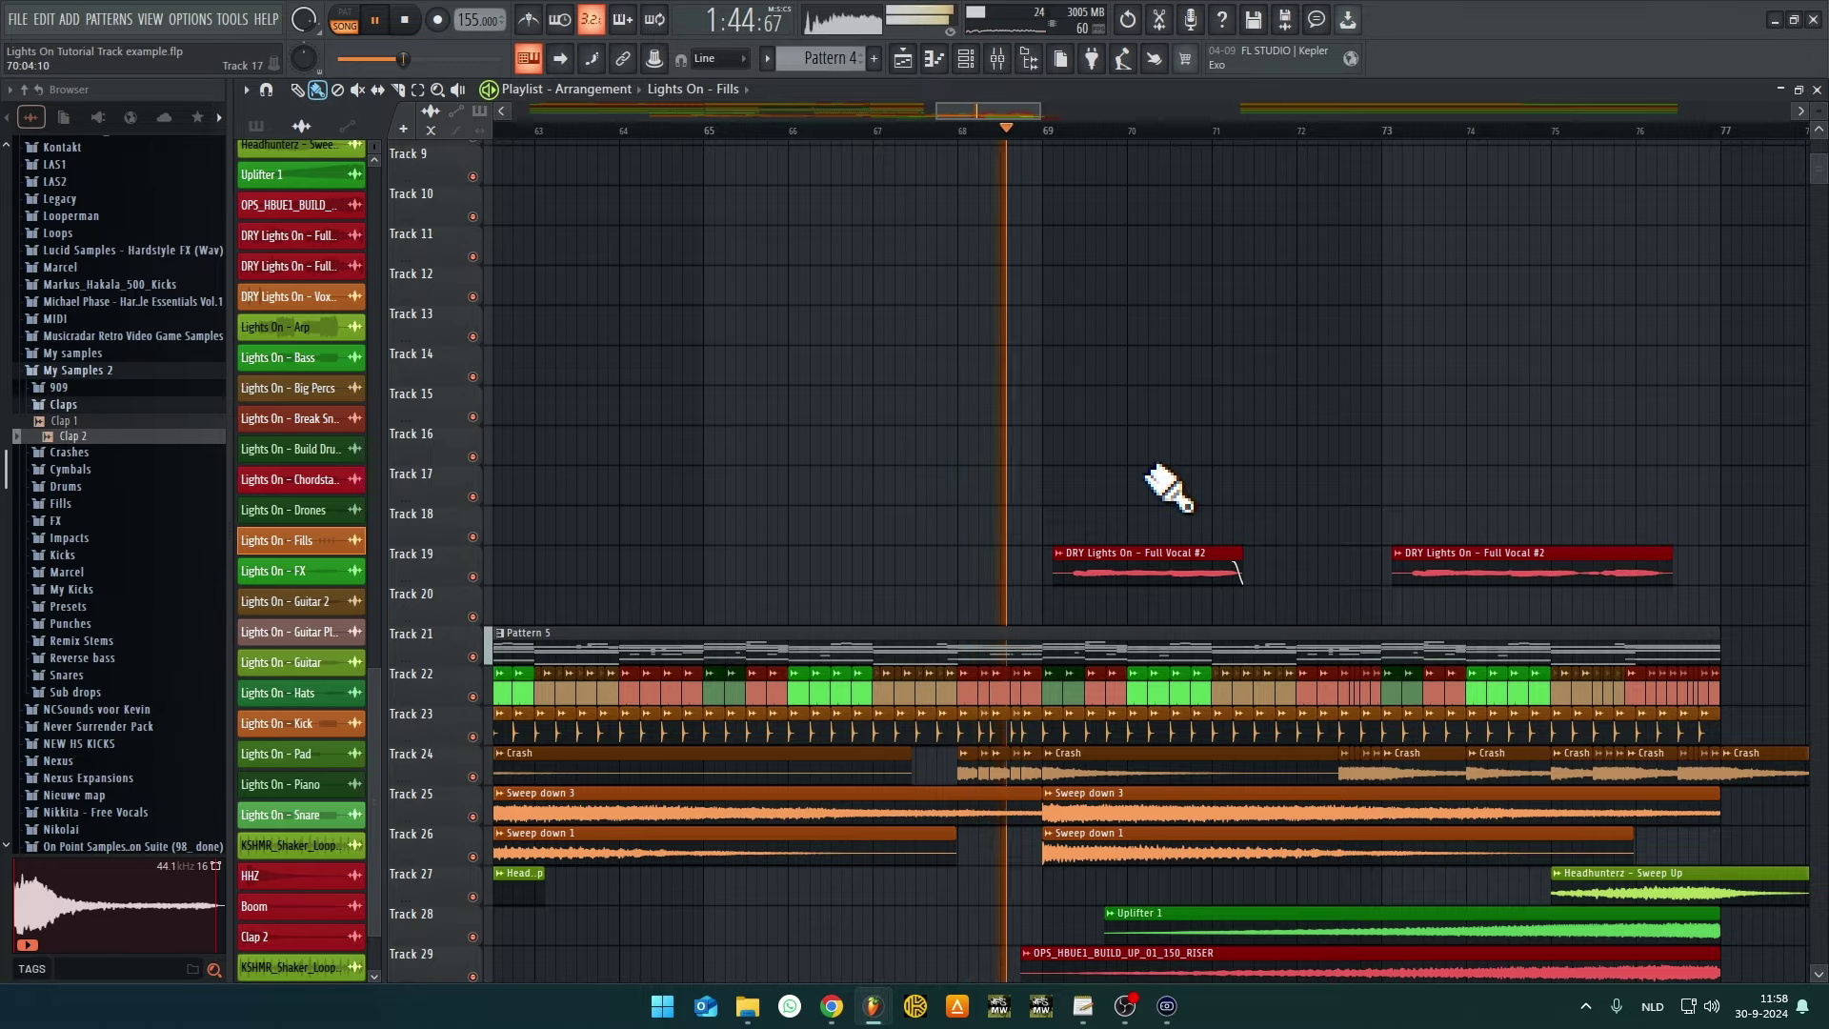
pyautogui.scroll(-5, 1168, 487)
pyautogui.scroll(-2, 1077, 444)
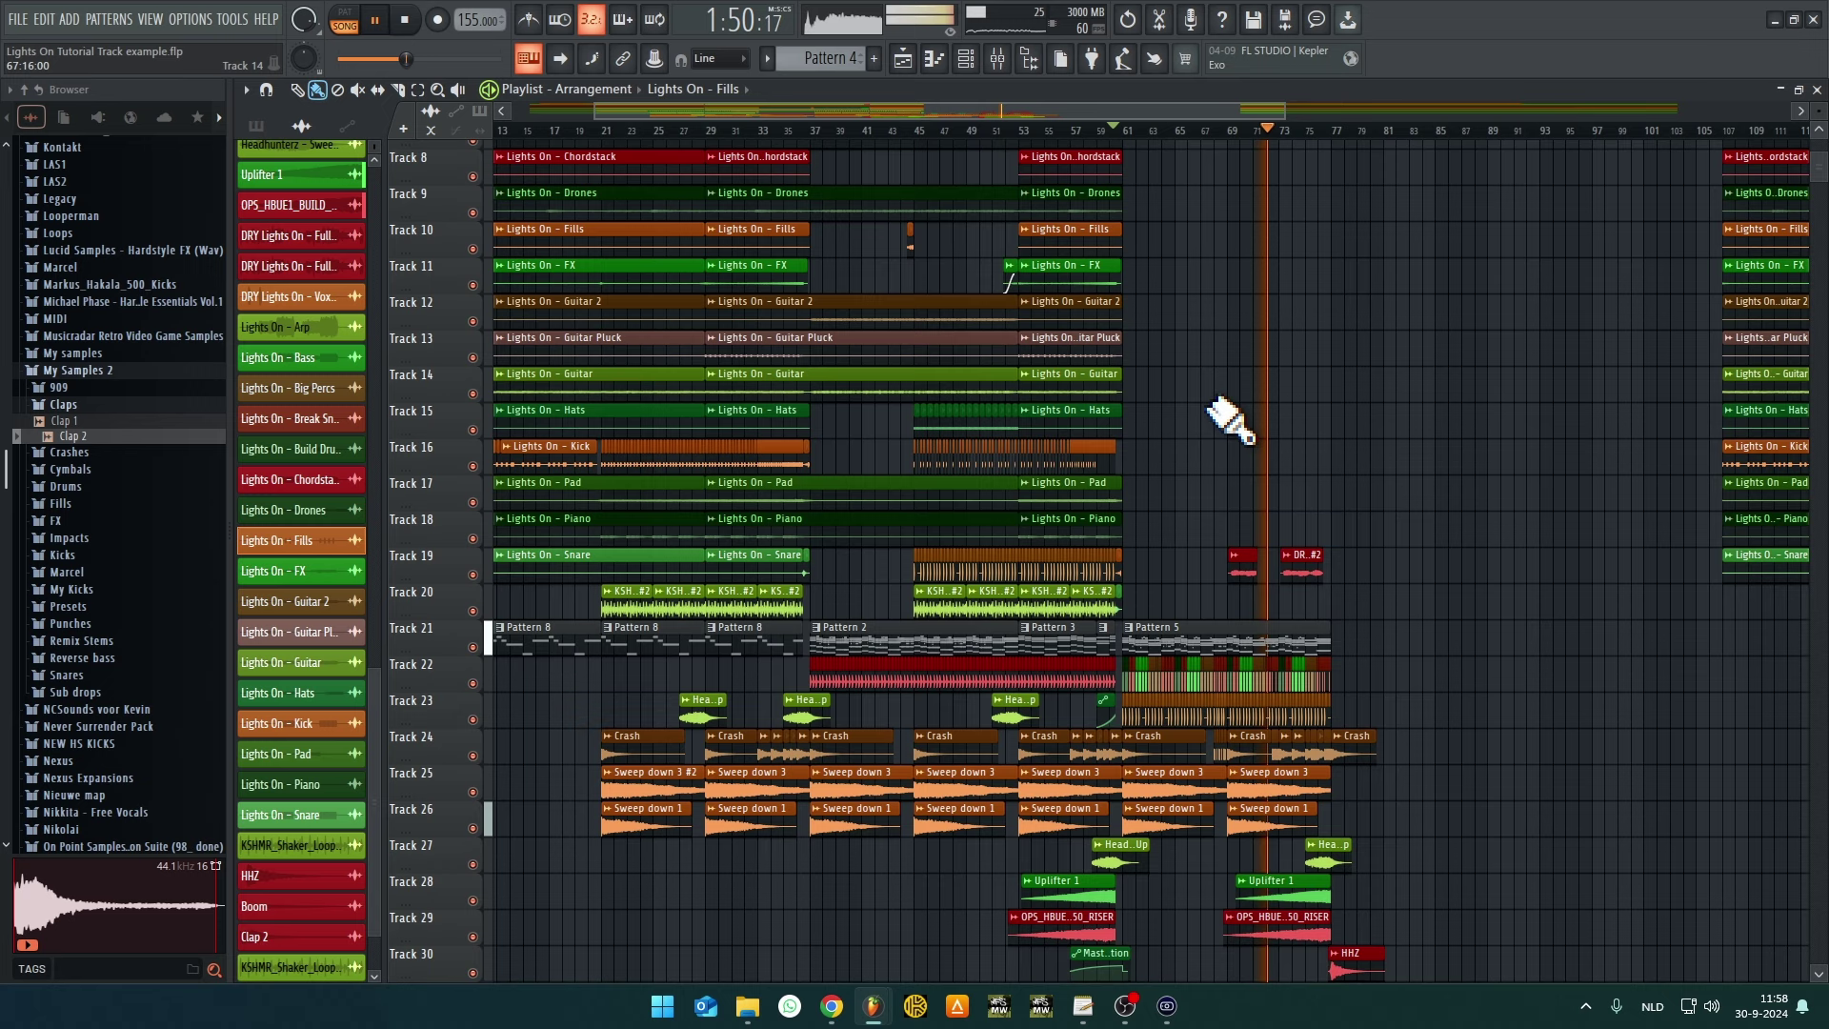
pyautogui.moveTo(1225, 420); pyautogui.dragTo(1310, 218)
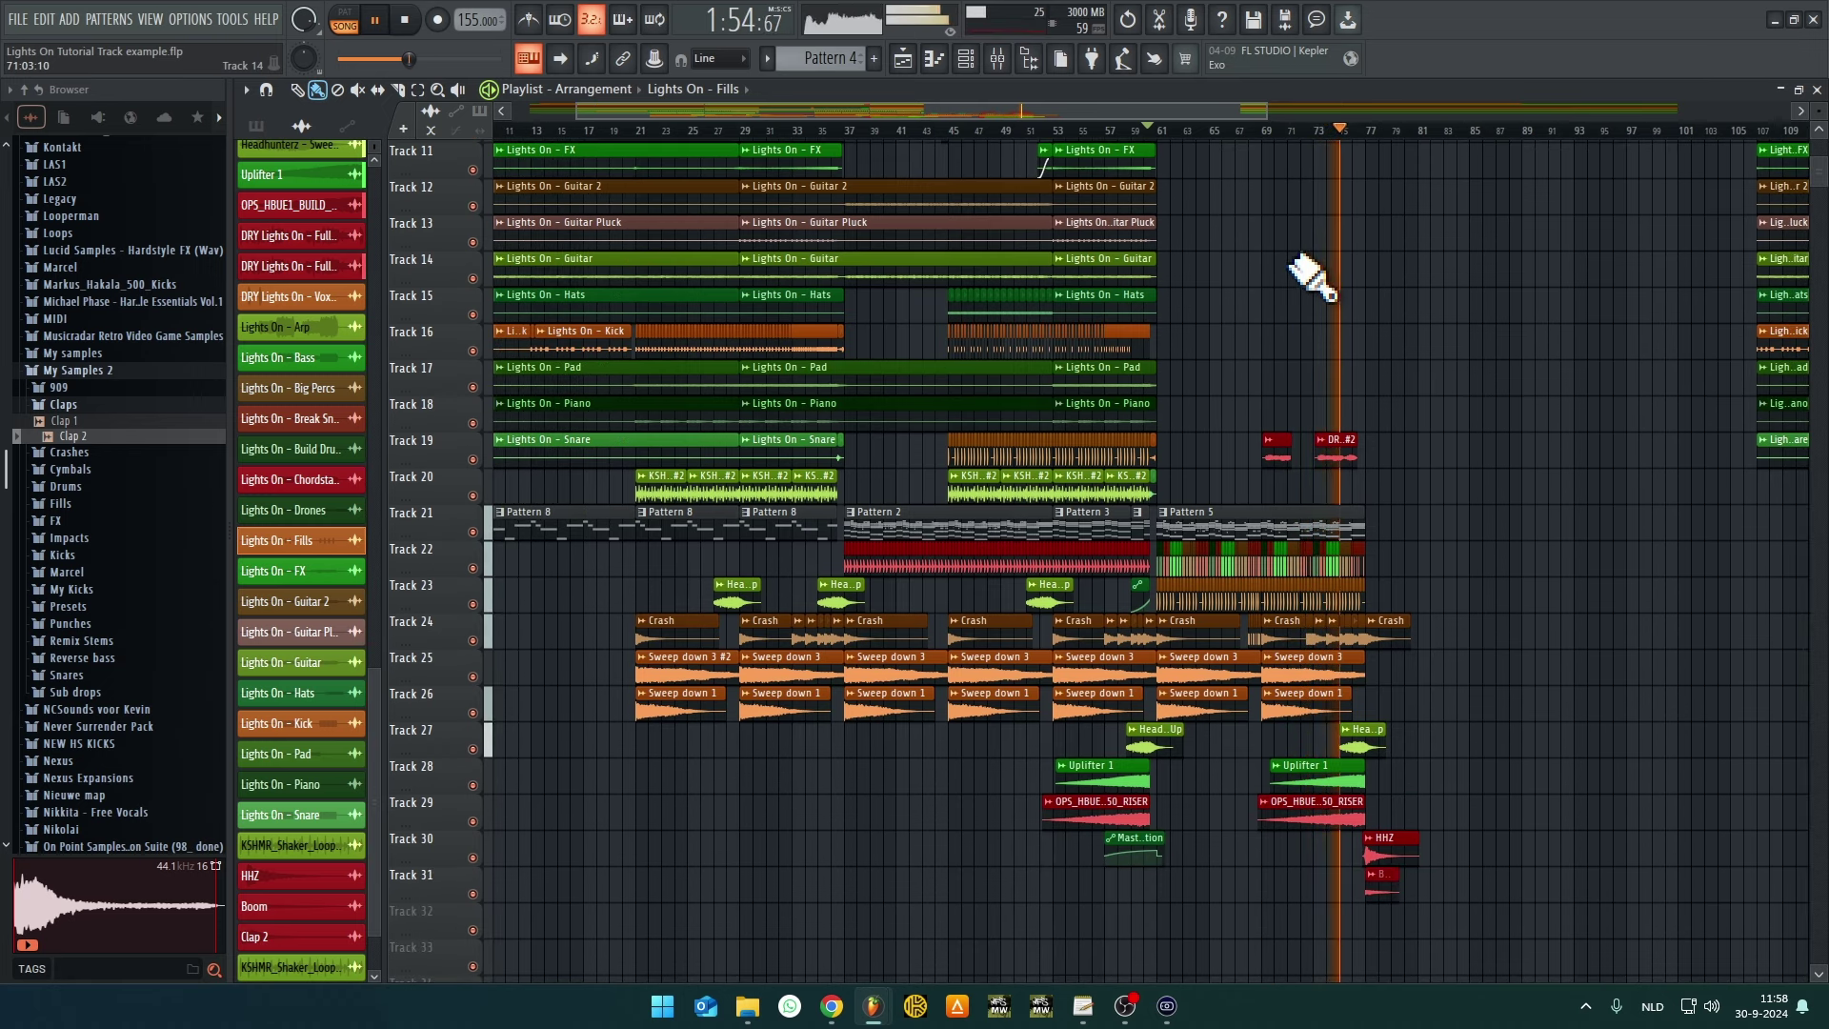
pyautogui.moveTo(1313, 278); pyautogui.dragTo(1449, 400)
pyautogui.scroll(-2, 1458, 401)
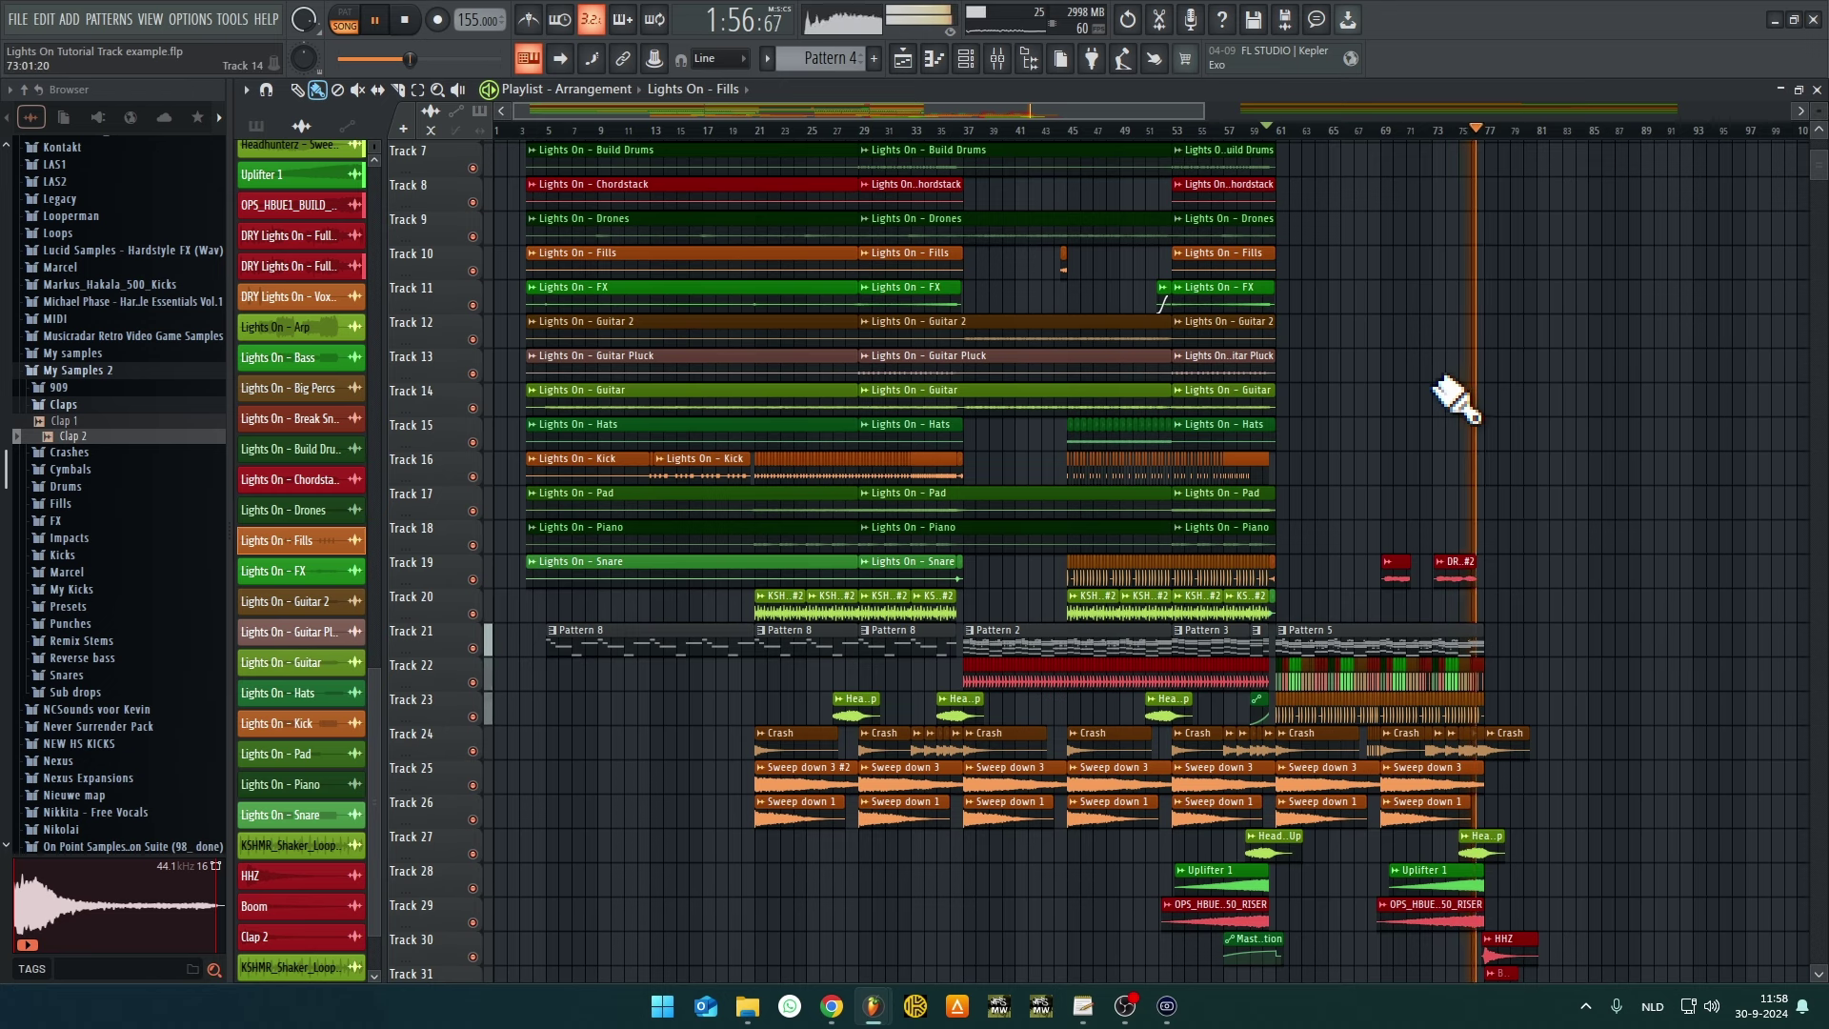
pyautogui.scroll(1, 1457, 400)
pyautogui.scroll(-10, 1401, 359)
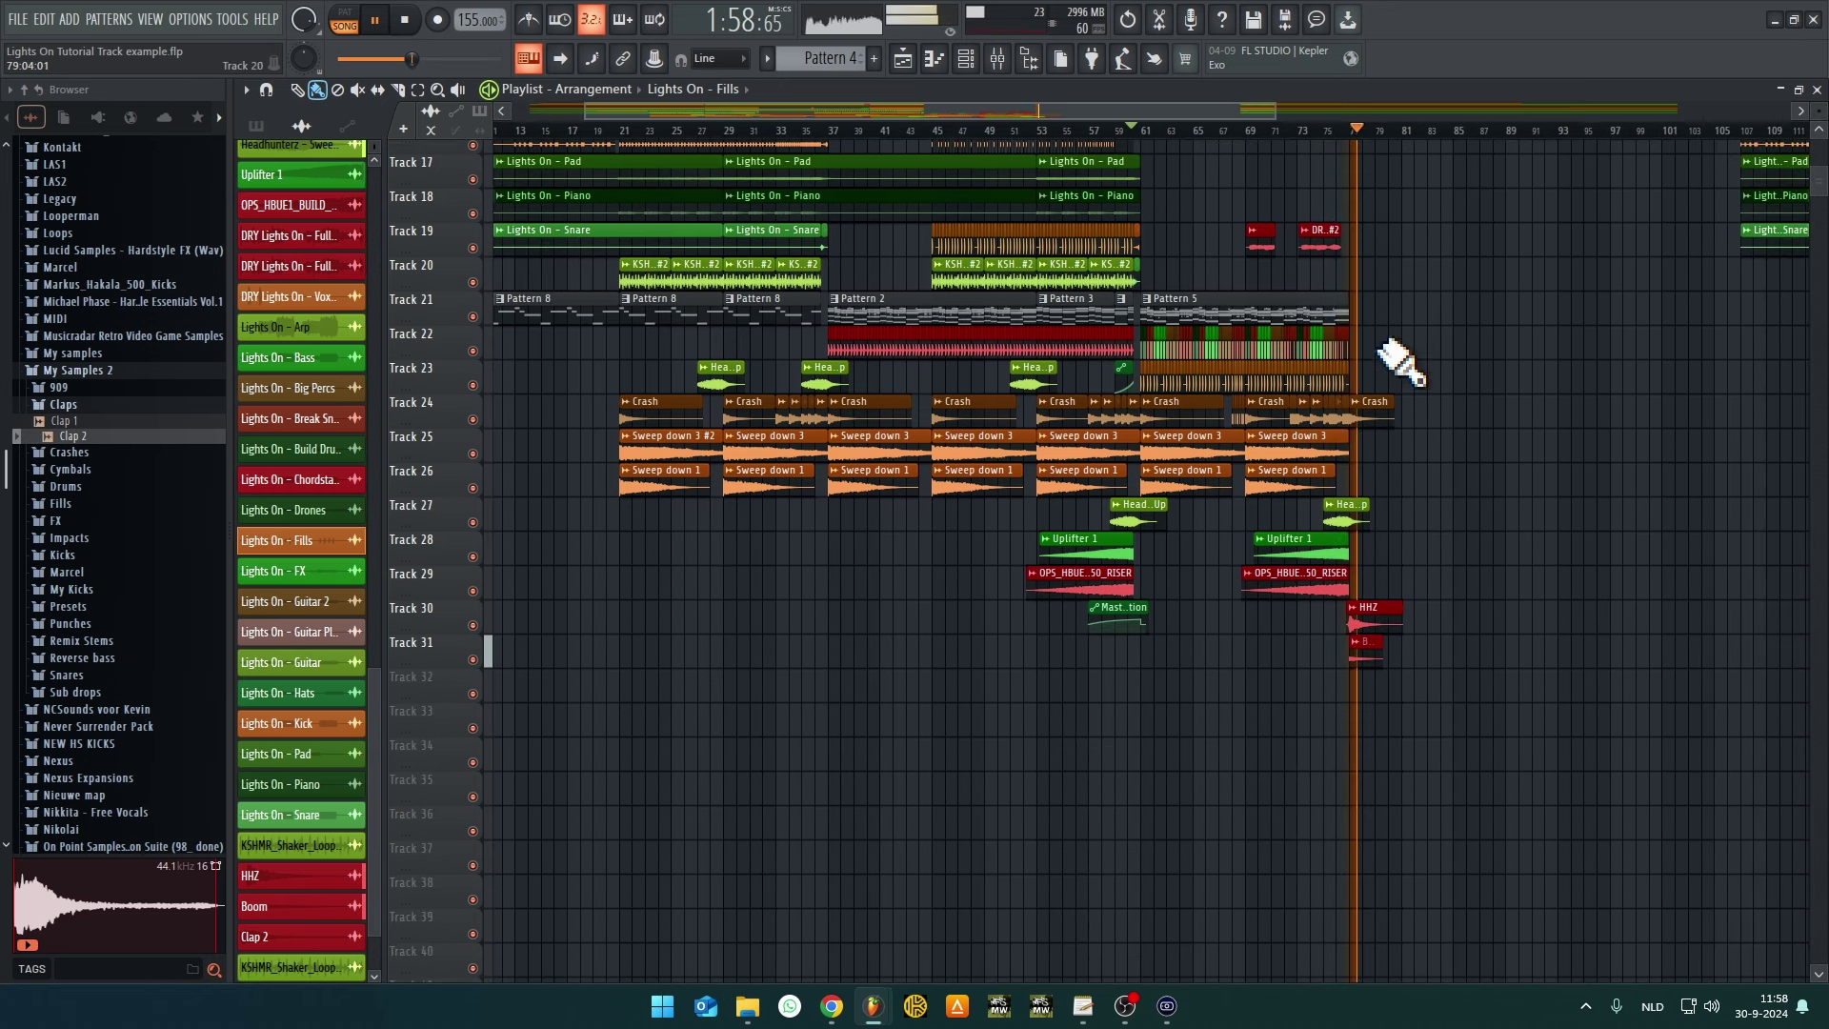
# Remove the HHZ and Boom clips at bar 77 on Tracks 30 and 31 and play the end of the drop
pyautogui.scroll(5, 1302, 654)
pyautogui.press('space')
pyautogui.press('space')
pyautogui.scroll(-3, 1278, 225)
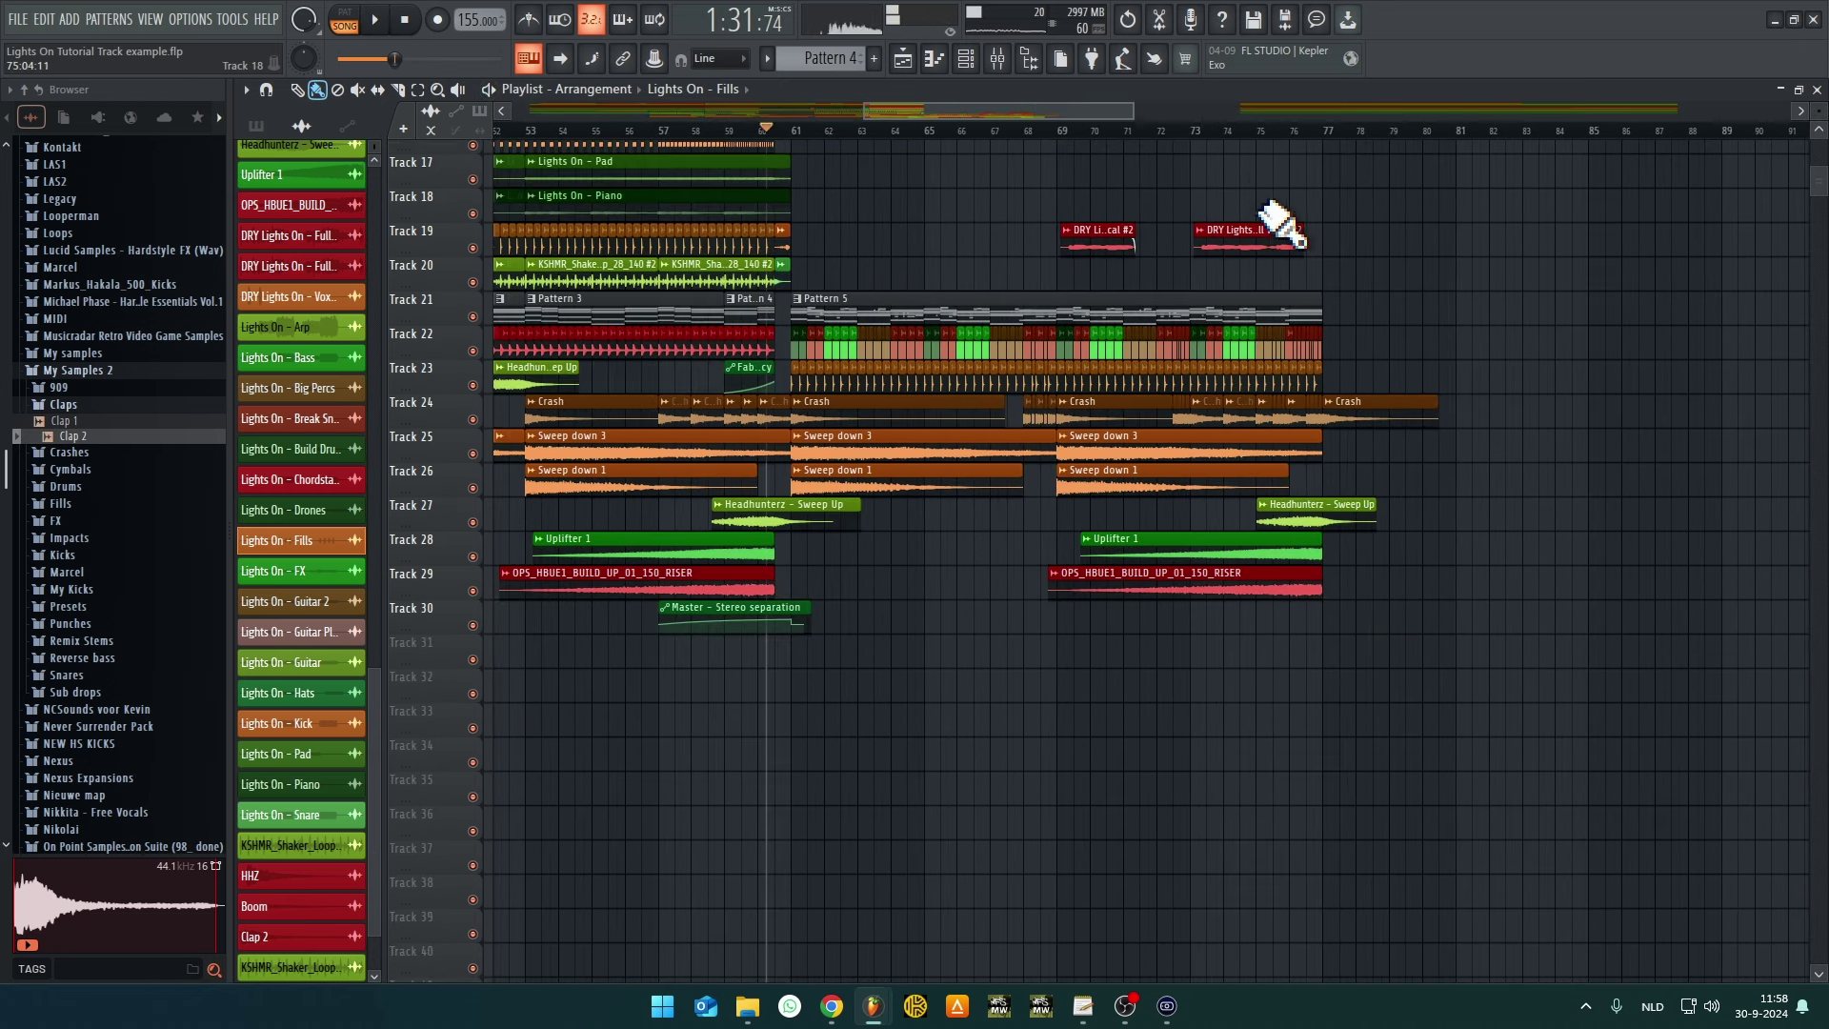
pyautogui.scroll(3, 1254, 253)
pyautogui.click(1335, 131)
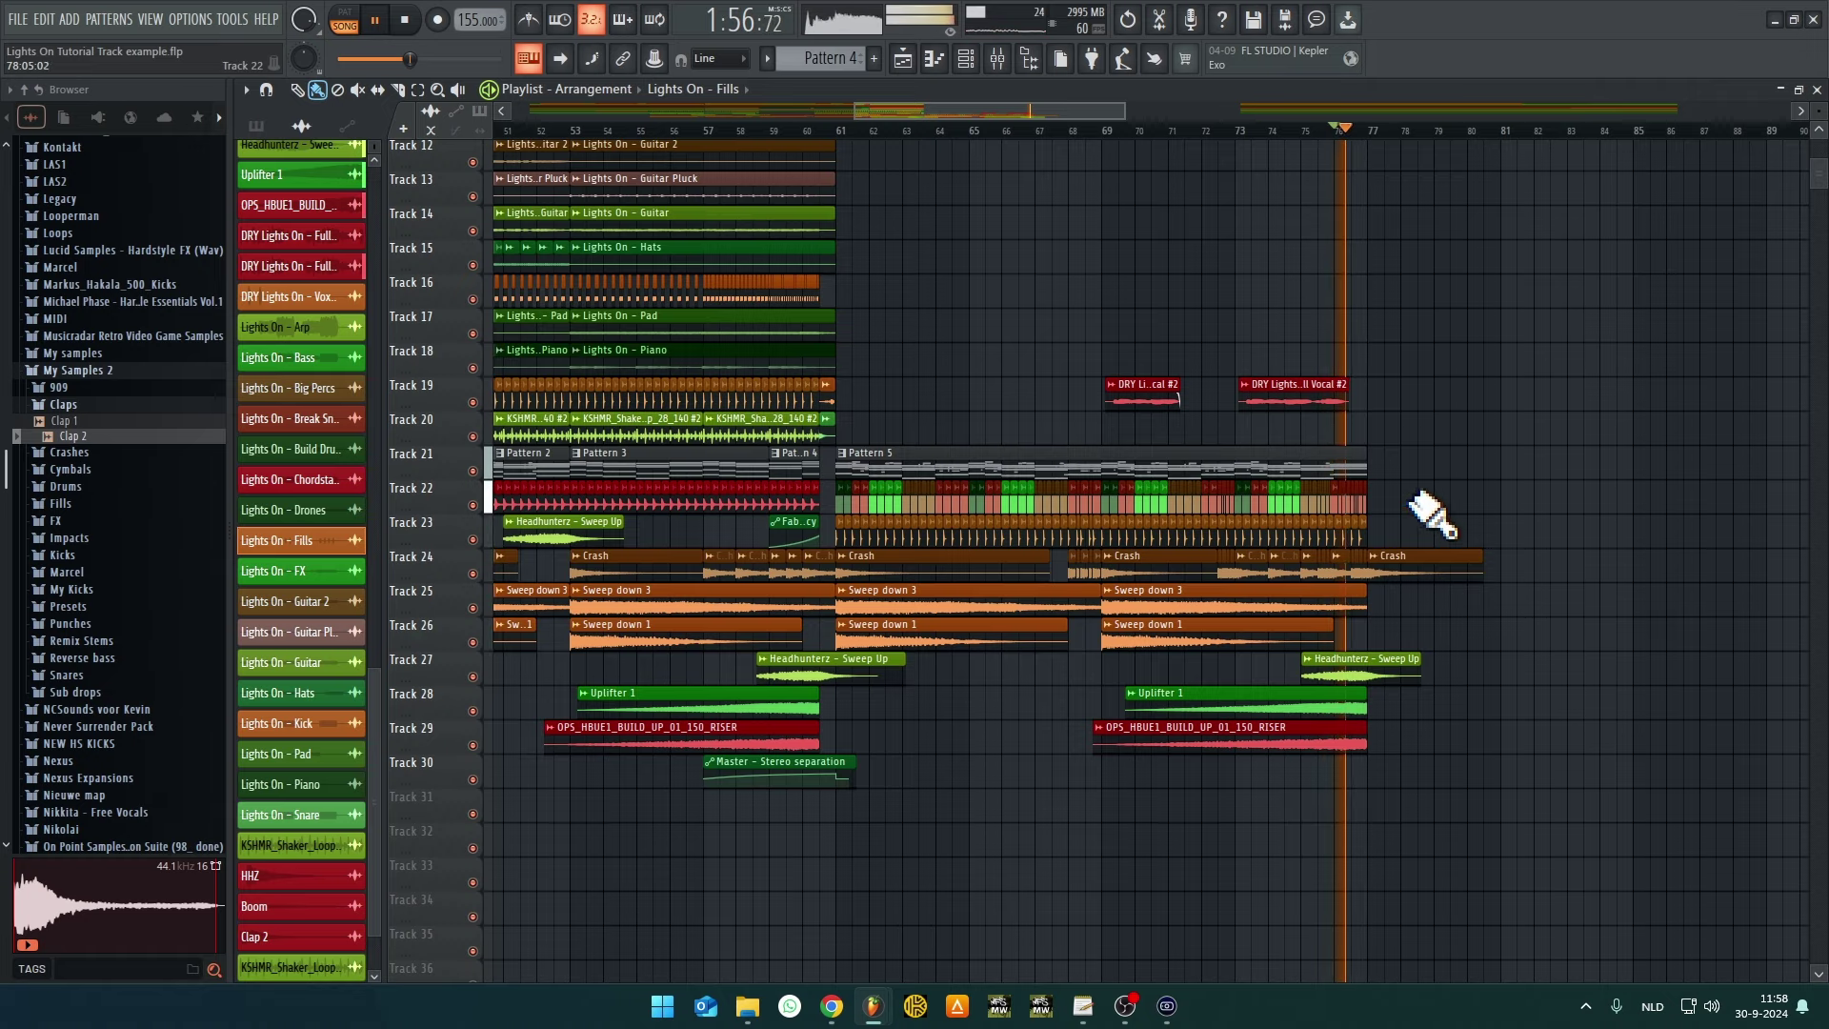
pyautogui.scroll(-8, 1334, 343)
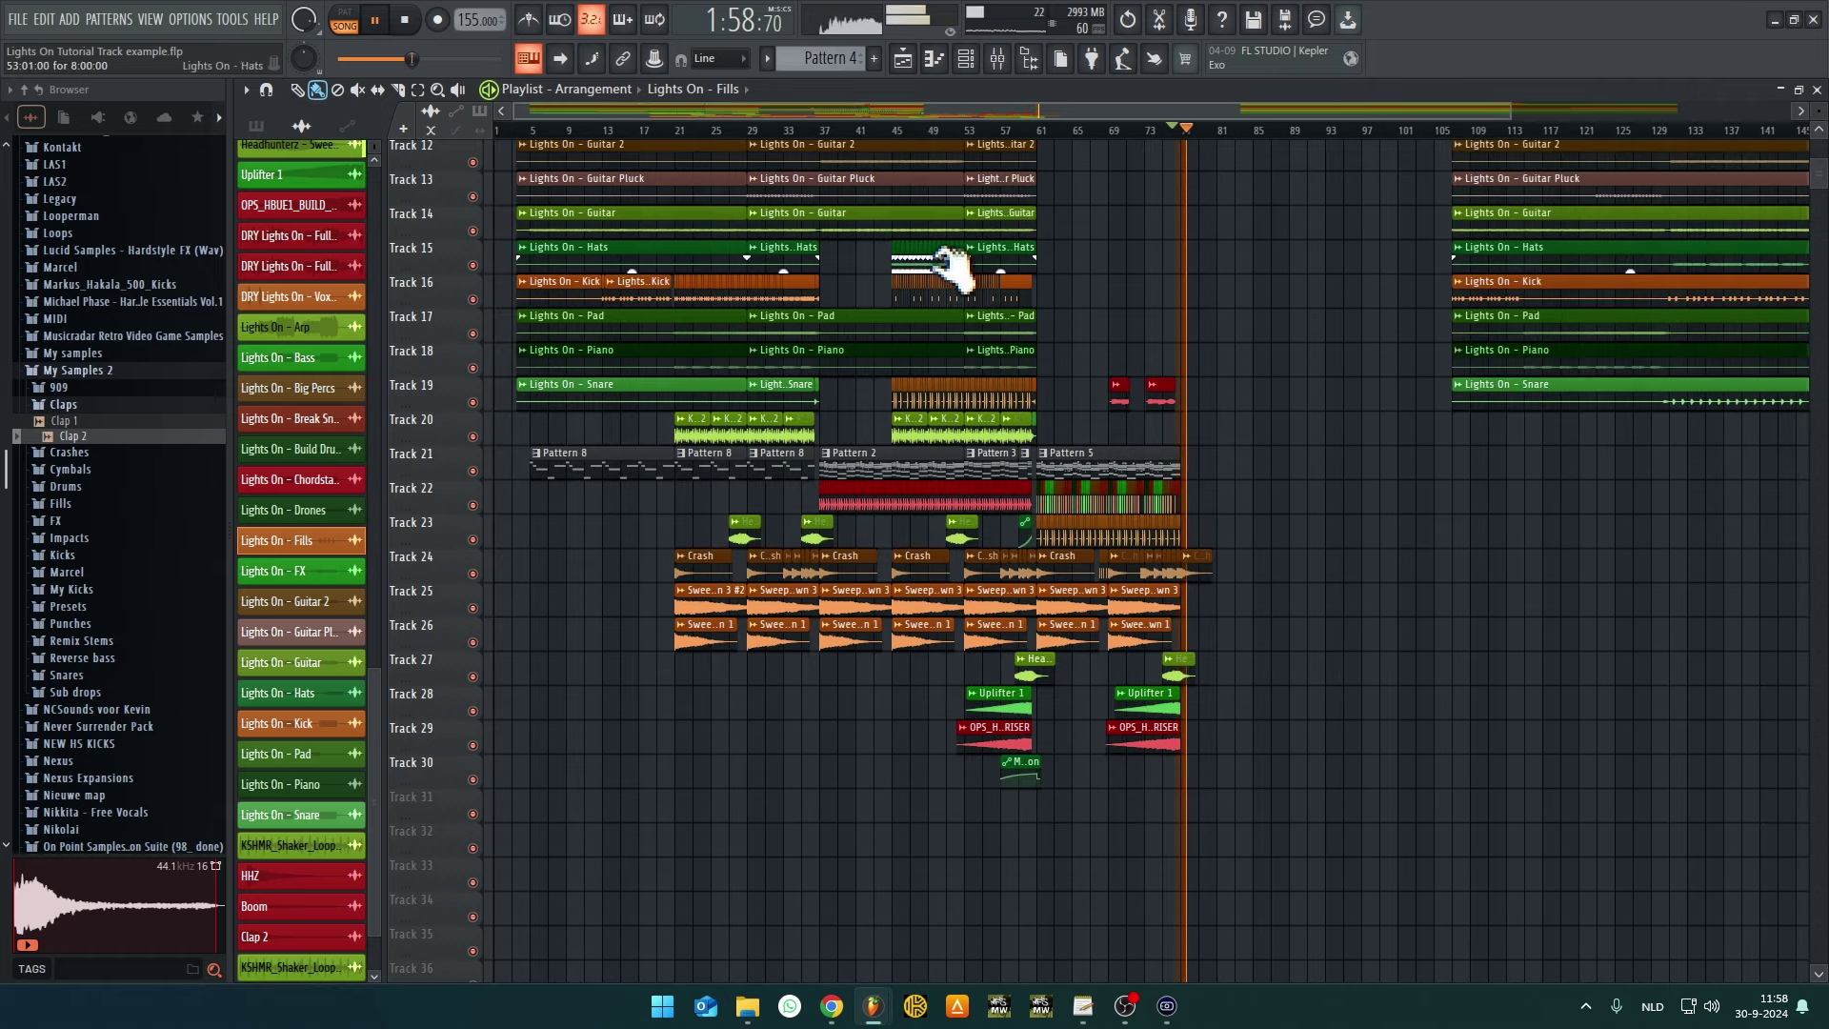
# Play the transition from bar 20 into the kick section at bar 21
pyautogui.click(675, 133)
pyautogui.scroll(6, 654, 441)
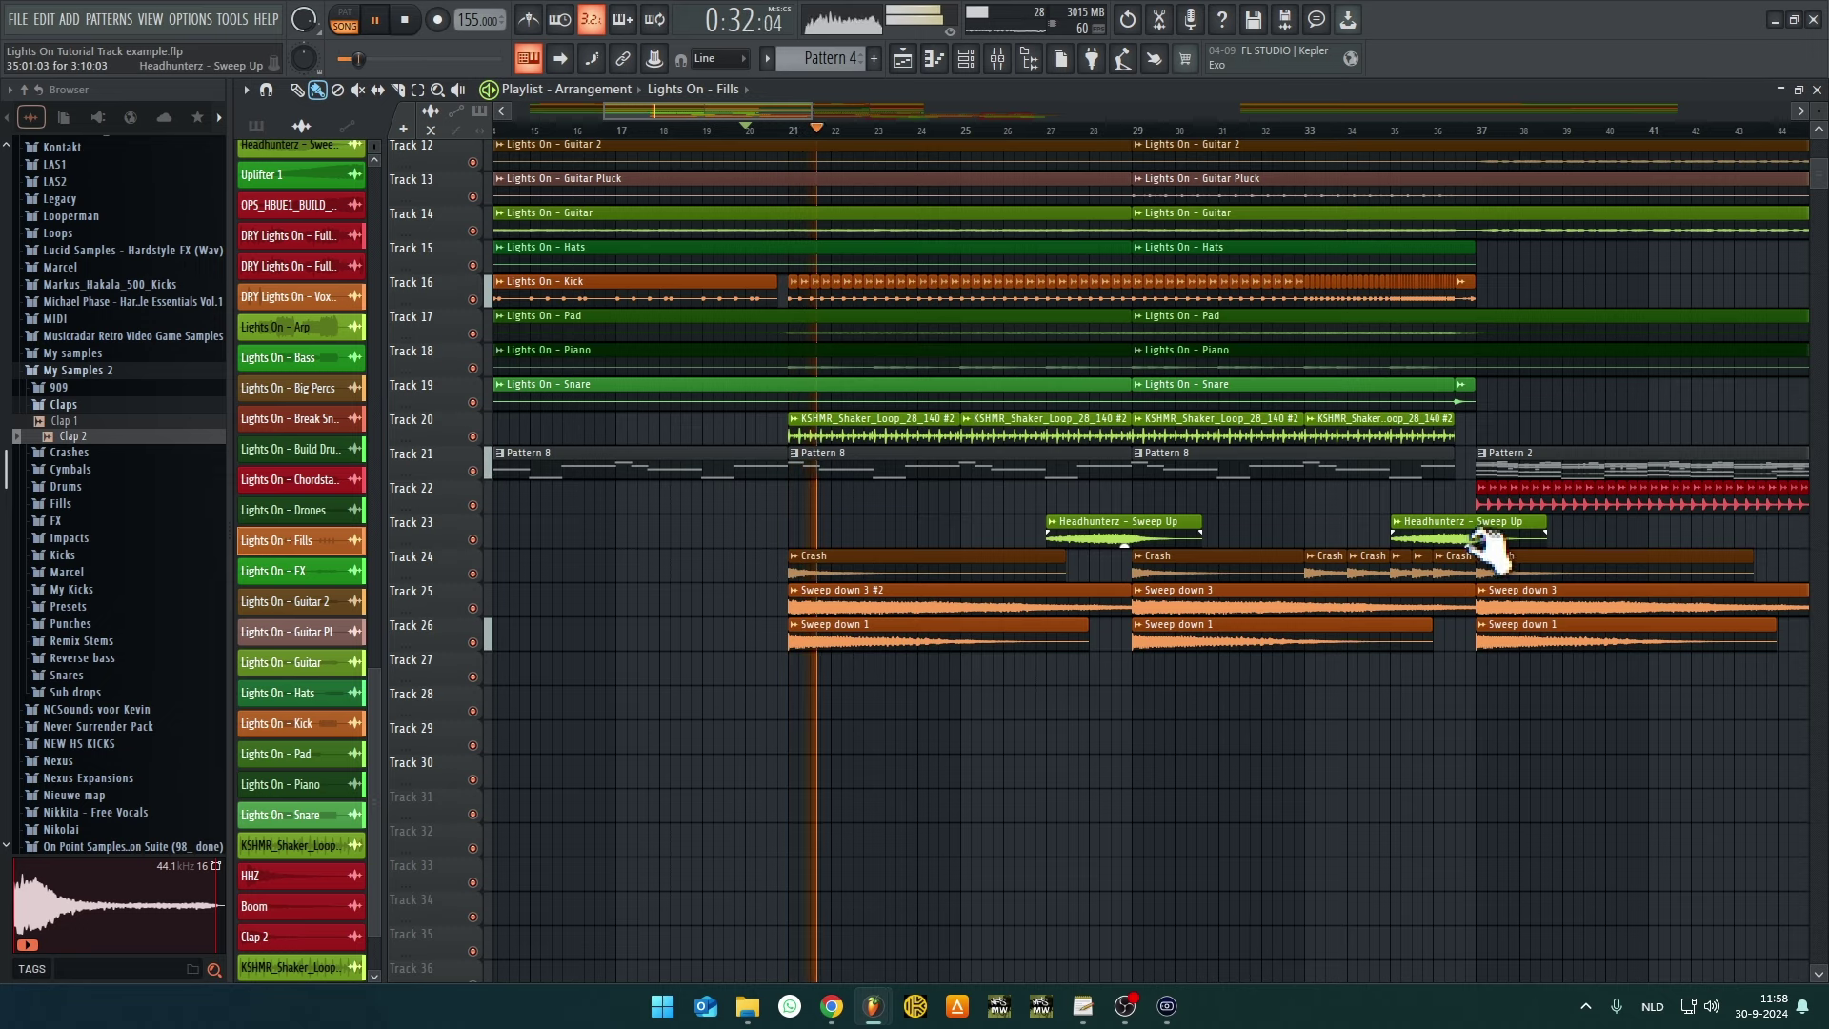
pyautogui.moveTo(1480, 531); pyautogui.dragTo(1185, 850)
pyautogui.press('space')
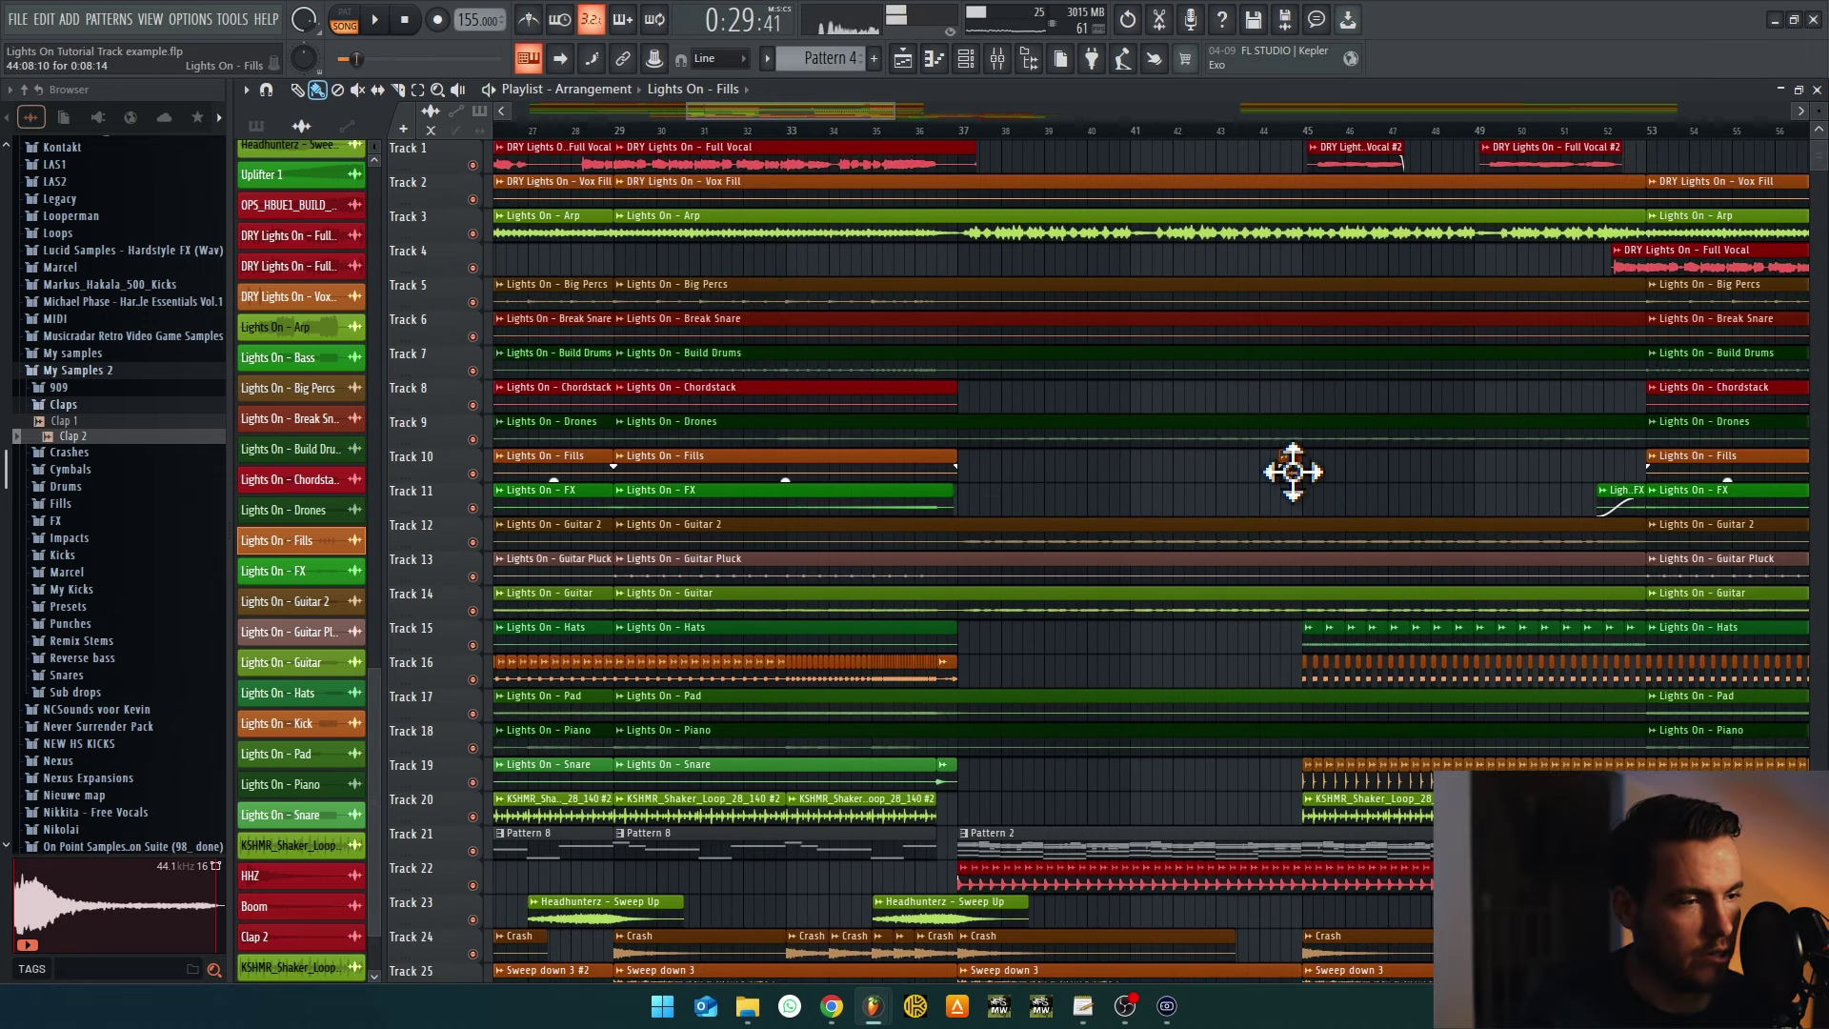
# Copy the short Lights On - Fills clip from Track 10 near bar 44 to Track 23 so it ends at bar 21
pyautogui.moveTo(1290, 466); pyautogui.dragTo(1564, 380)
pyautogui.scroll(3, 1123, 682)
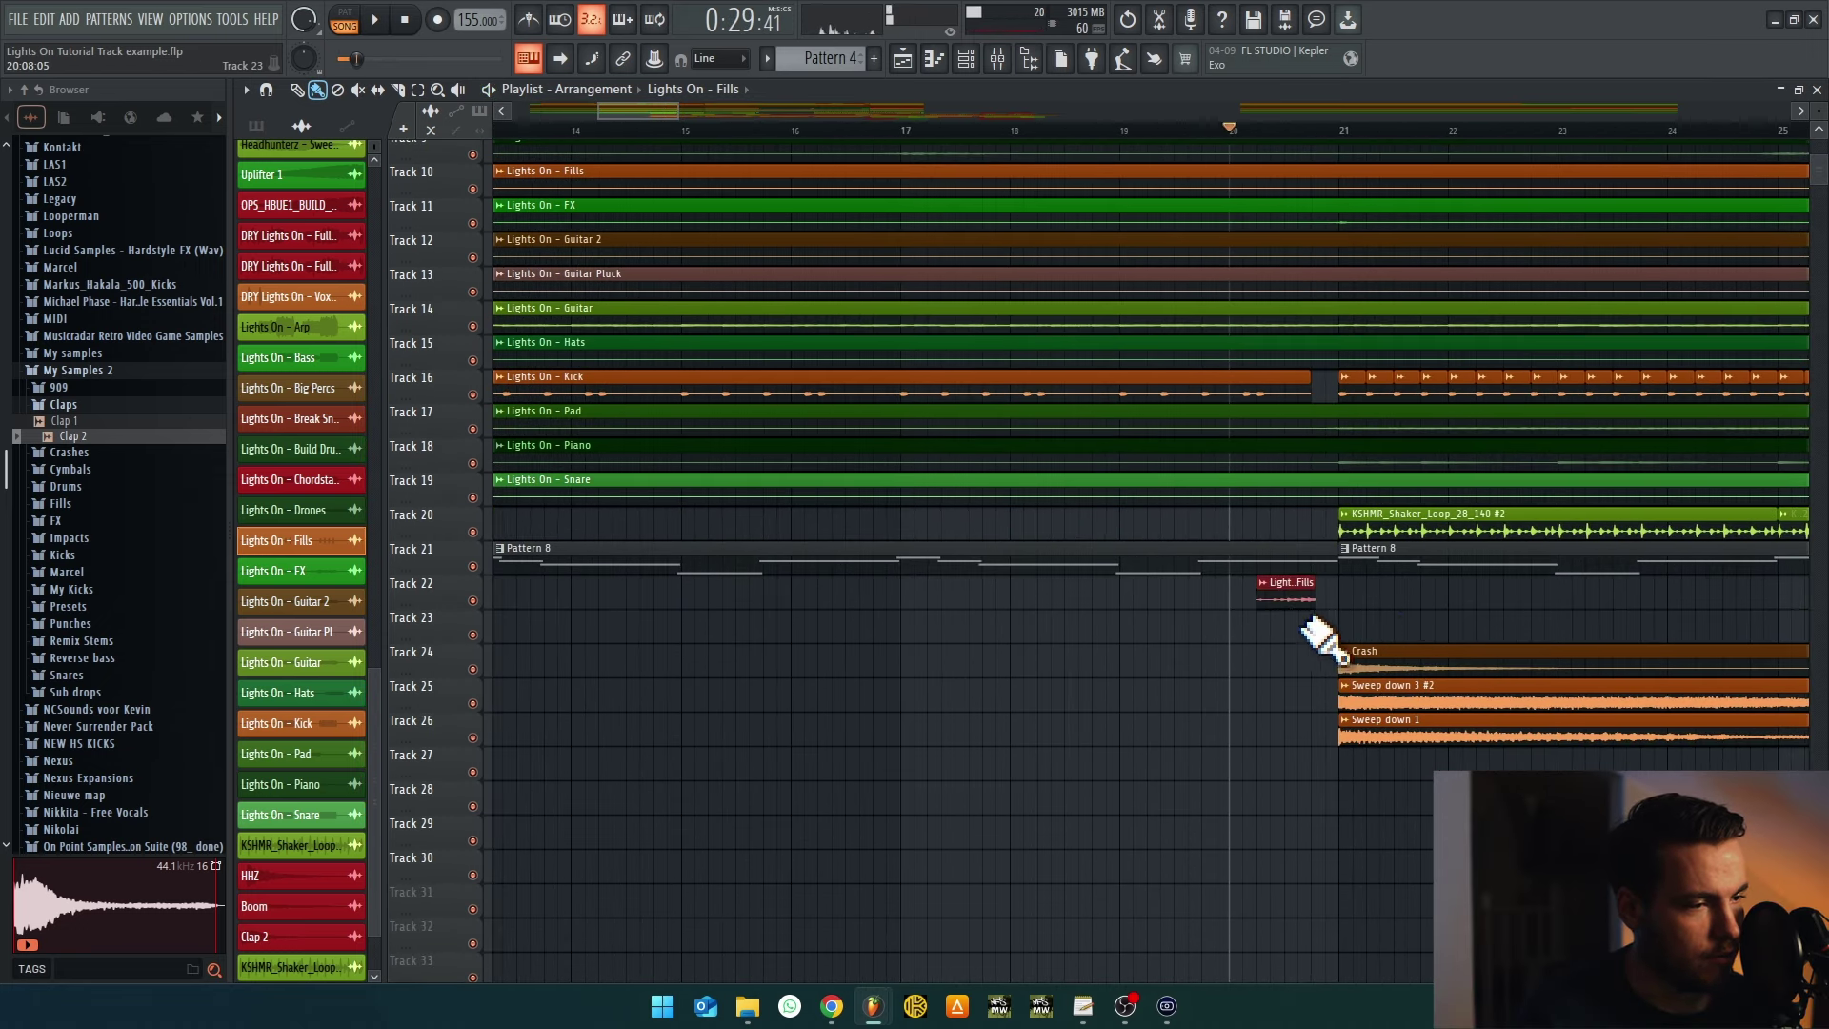
pyautogui.scroll(2, 1296, 624)
pyautogui.scroll(3, 1286, 636)
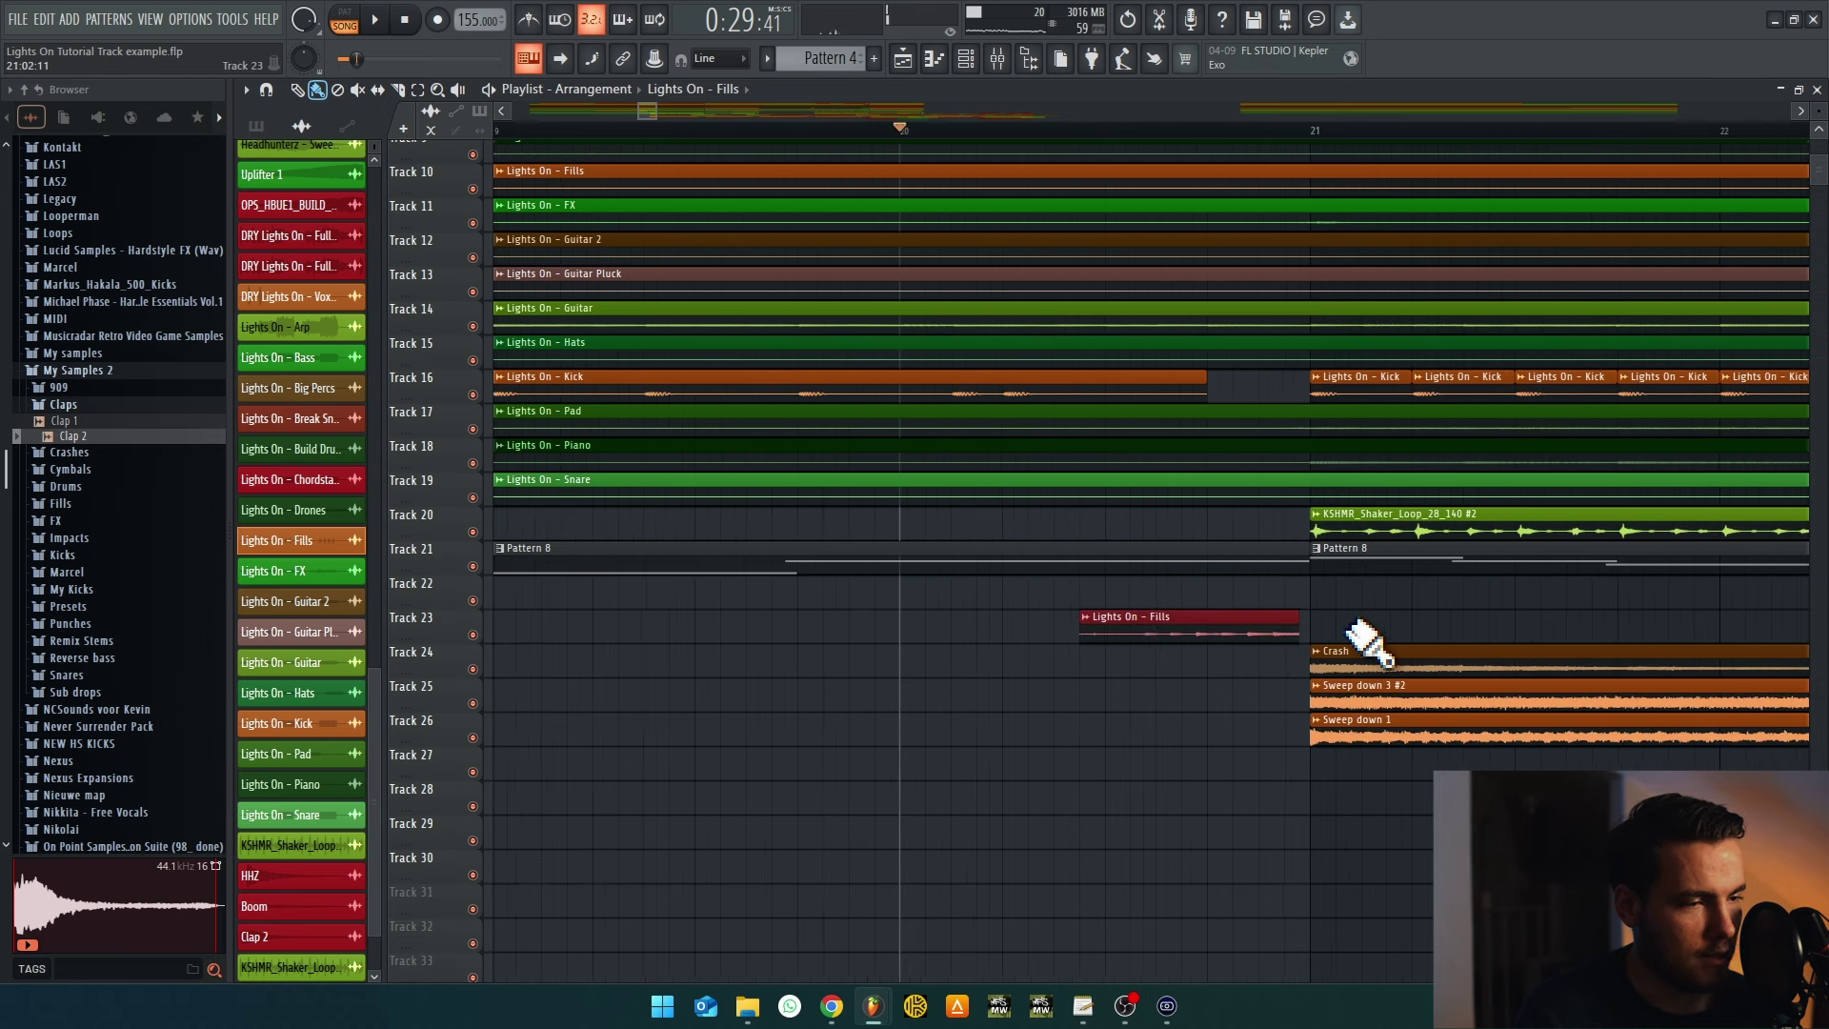
pyautogui.scroll(2, 1267, 629)
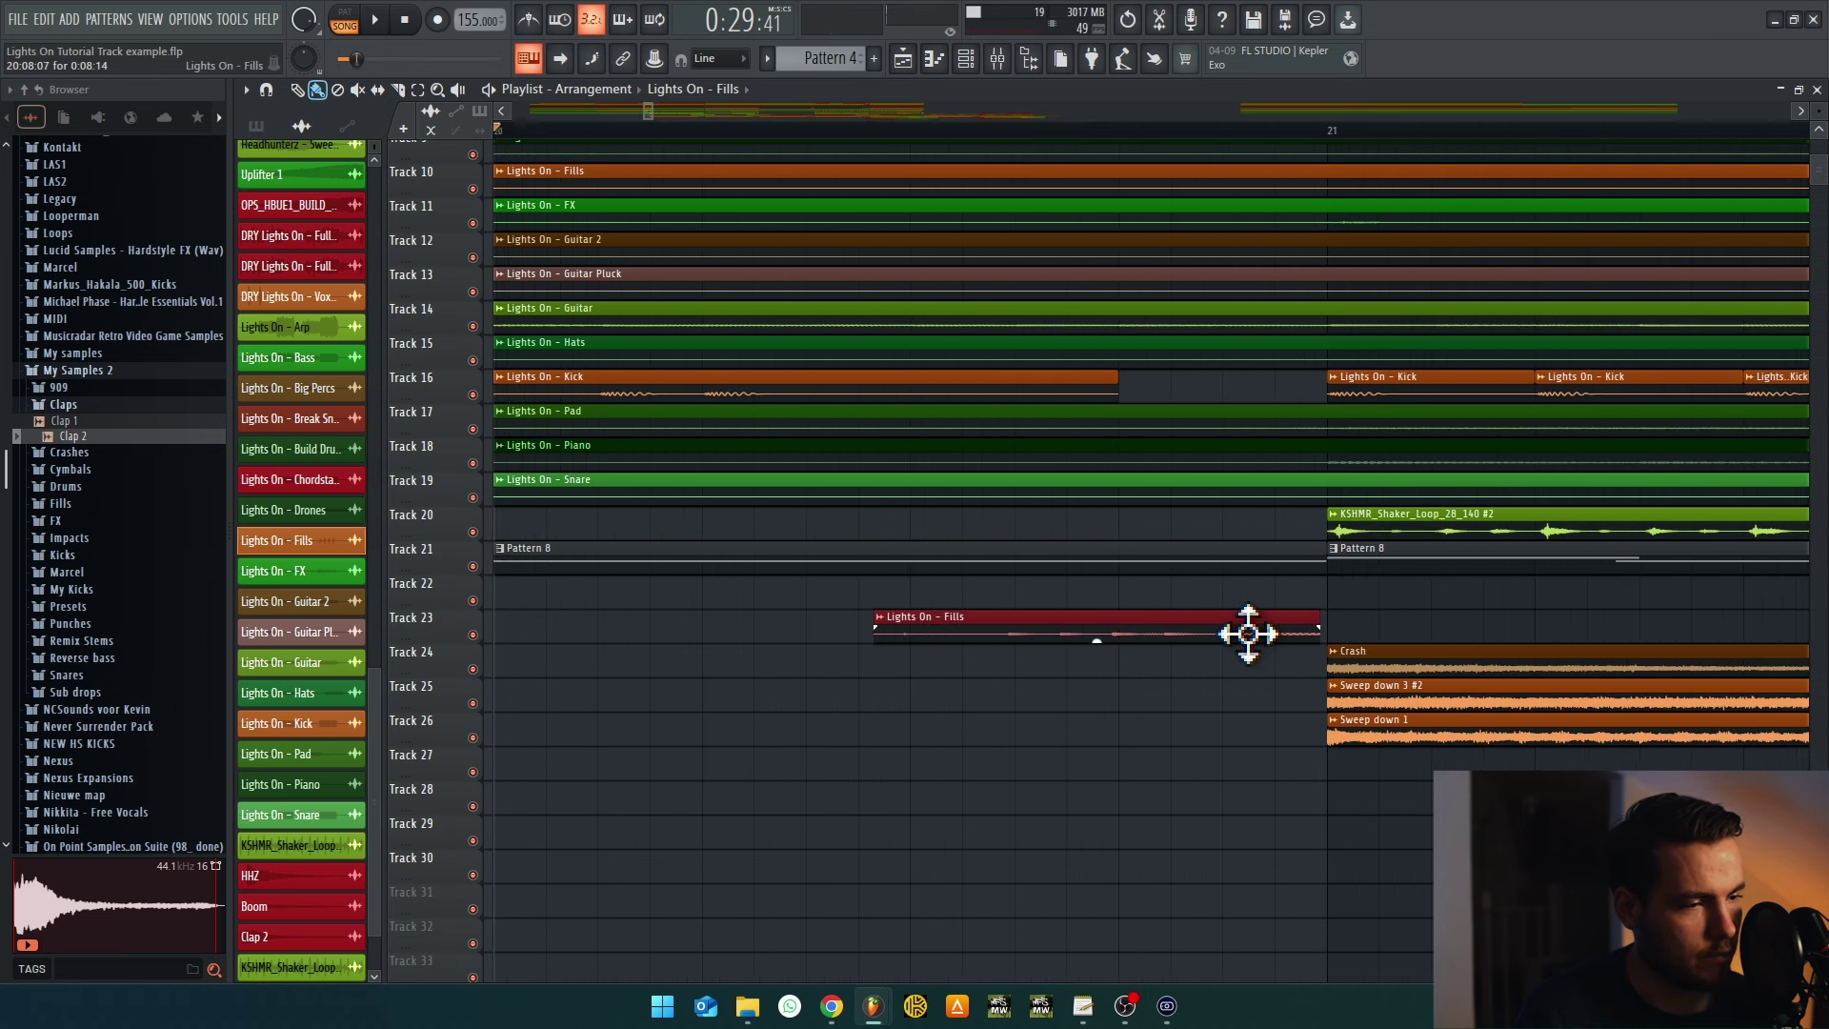
pyautogui.scroll(-5, 1320, 620)
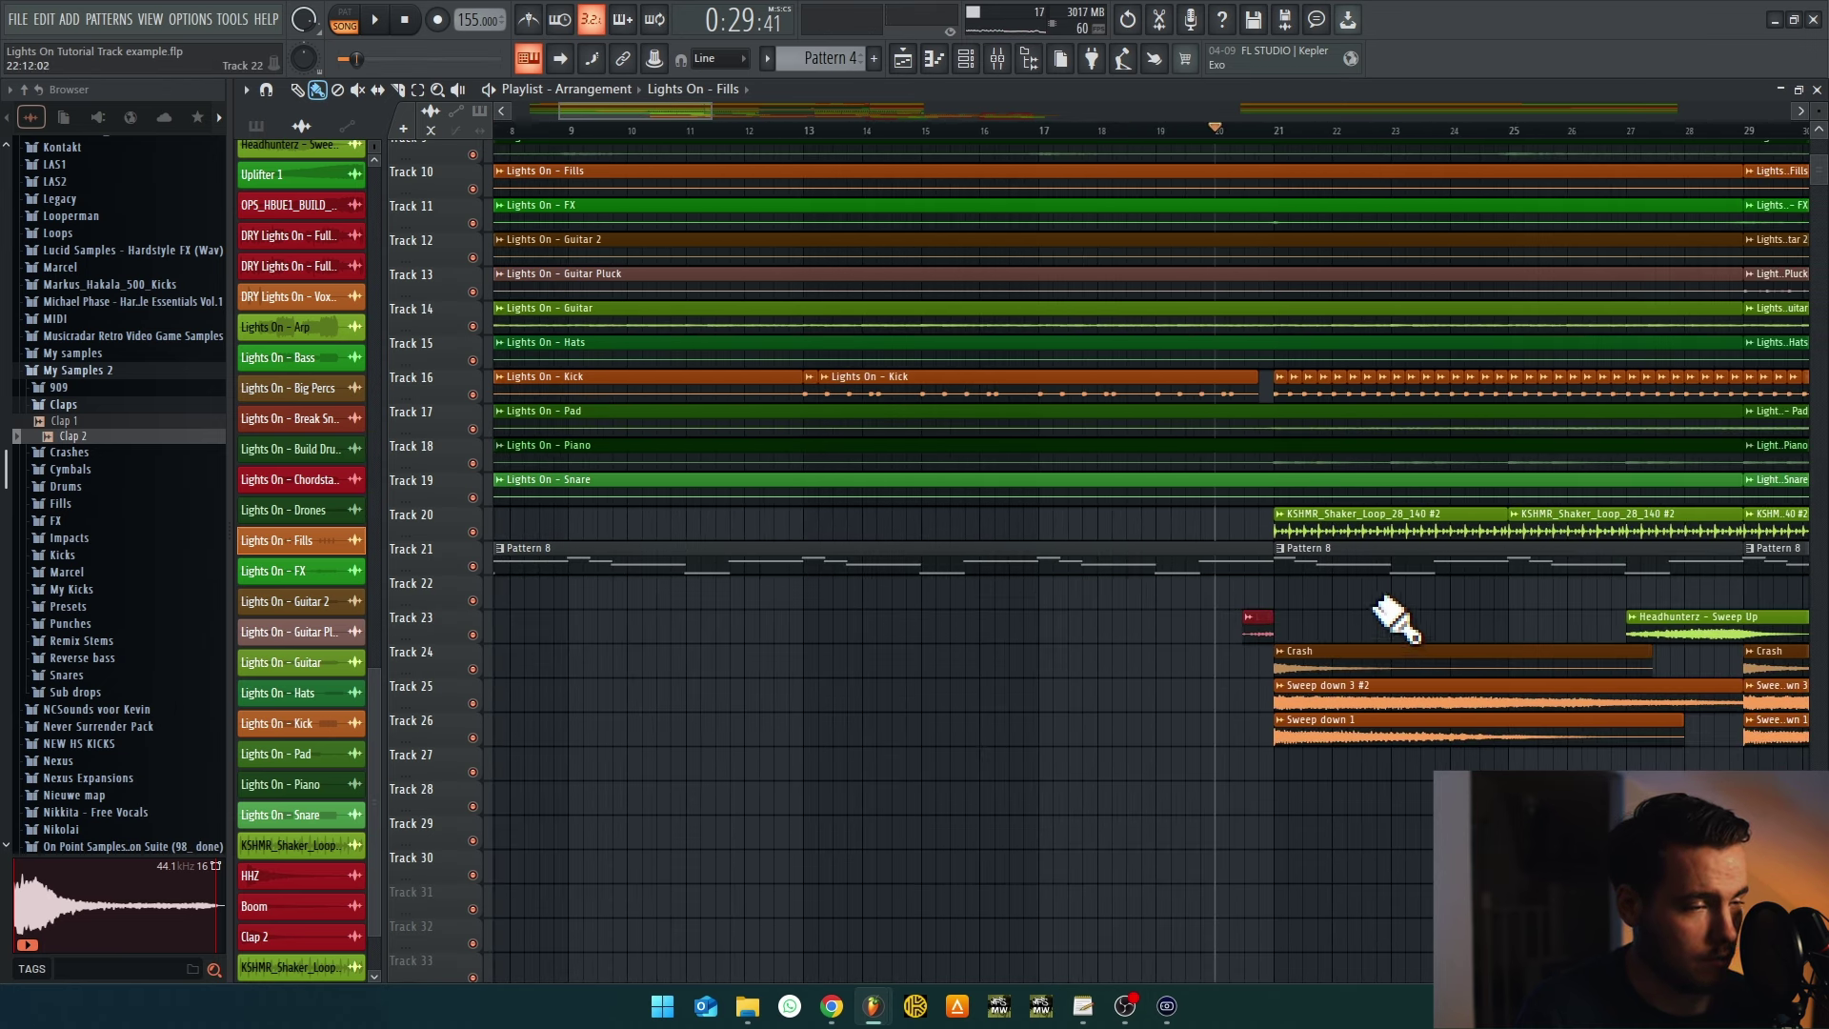
# Play the new fill into bar 21 and set the gain of its clip on Track 23 to -5.7 dB
pyautogui.scroll(3, 1401, 613)
pyautogui.press('space')
pyautogui.moveTo(1408, 600); pyautogui.dragTo(1299, 687)
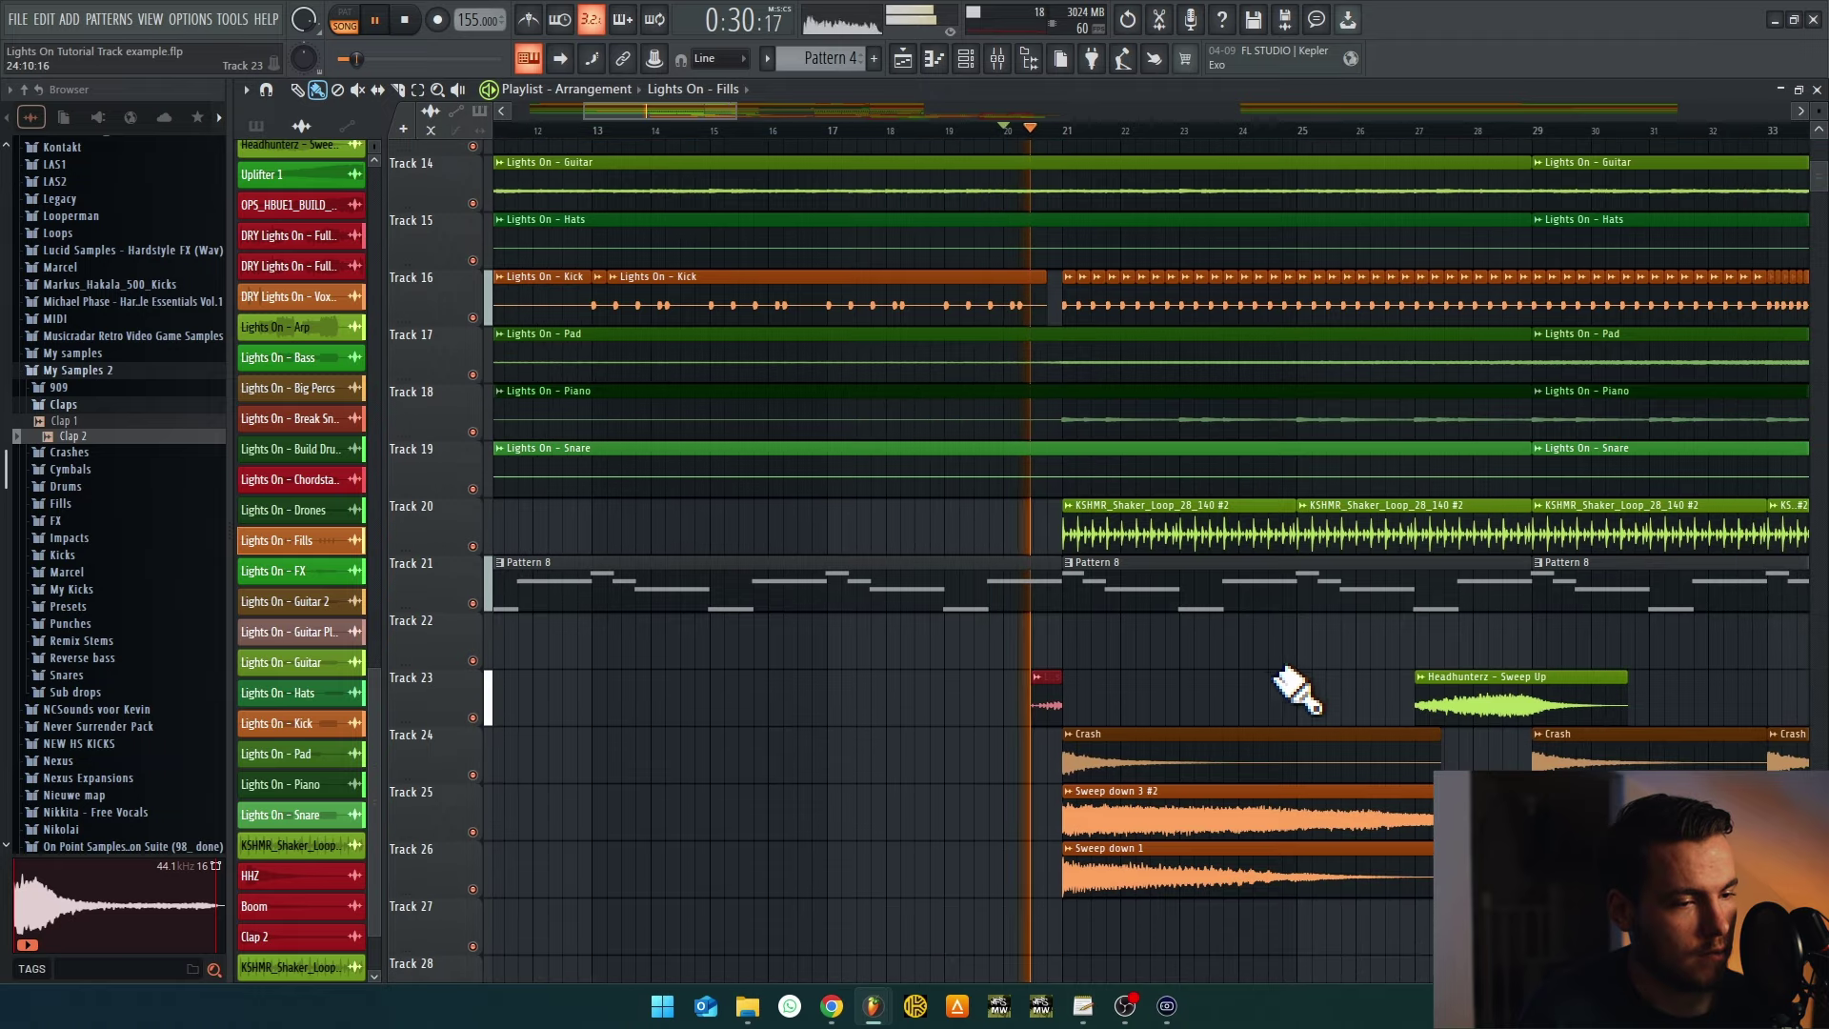
pyautogui.scroll(3, 939, 702)
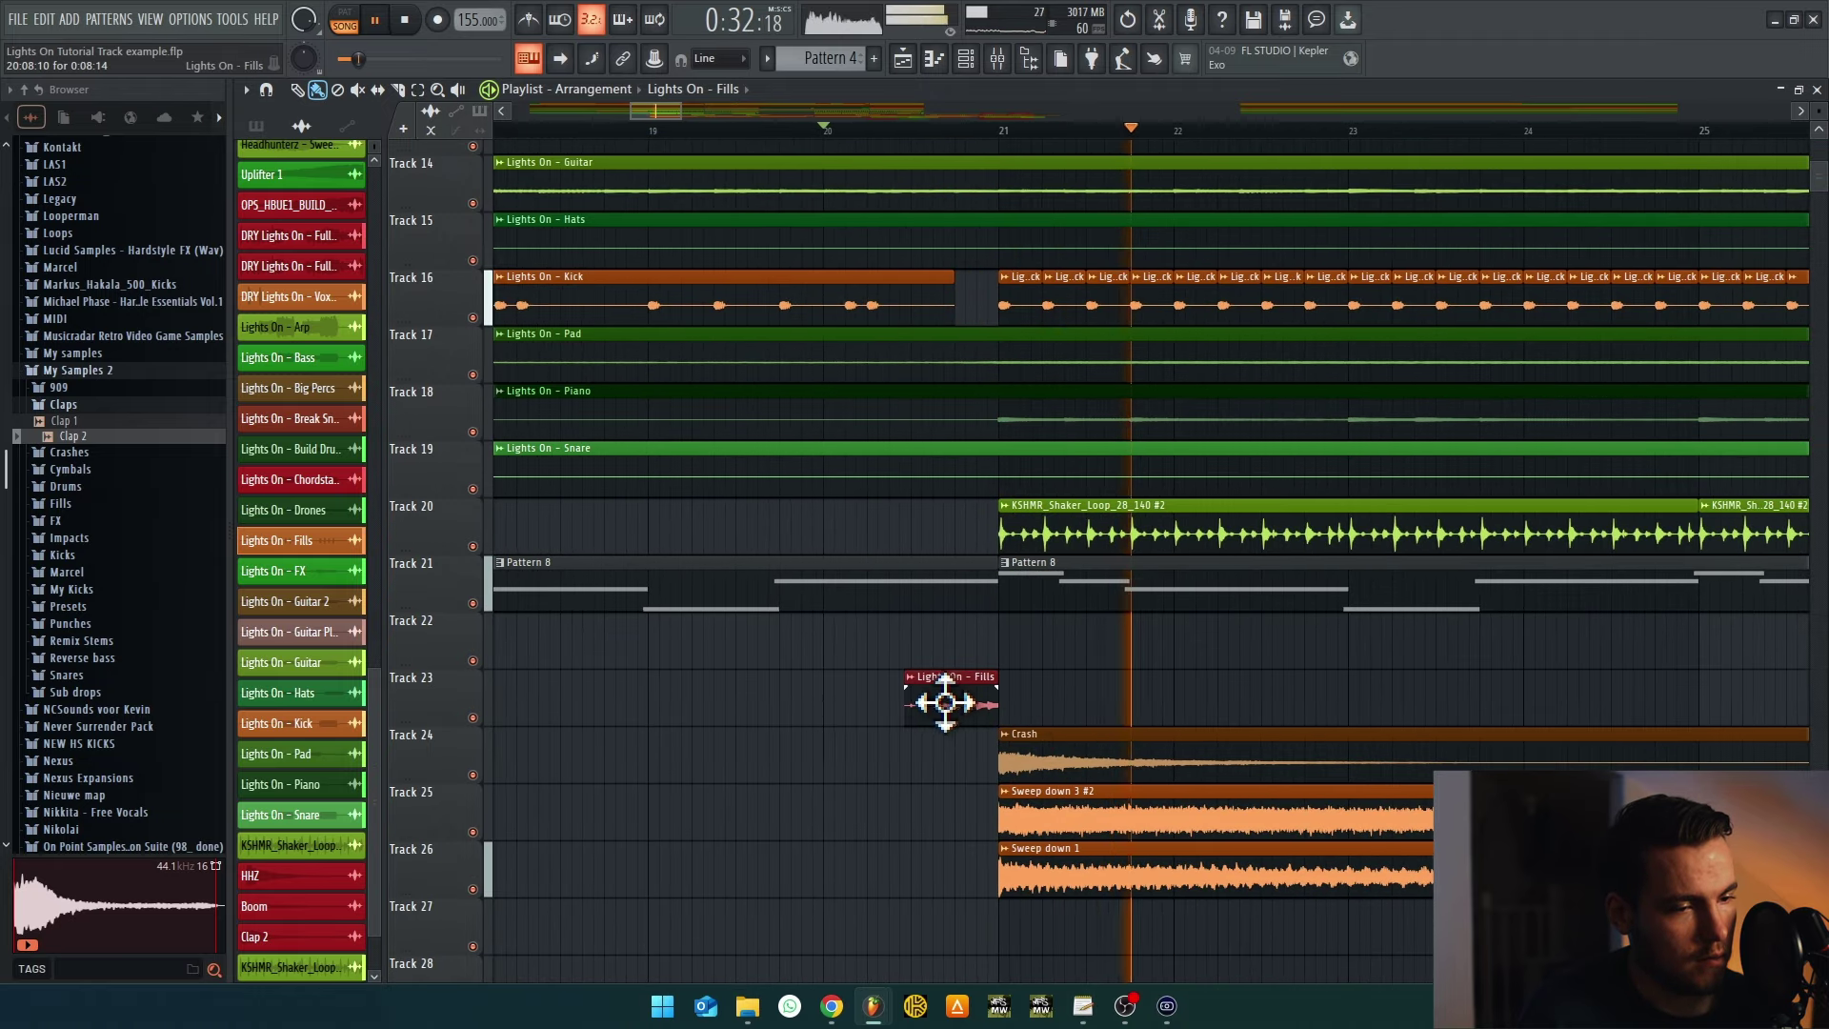
pyautogui.scroll(2, 939, 702)
pyautogui.scroll(2, 943, 714)
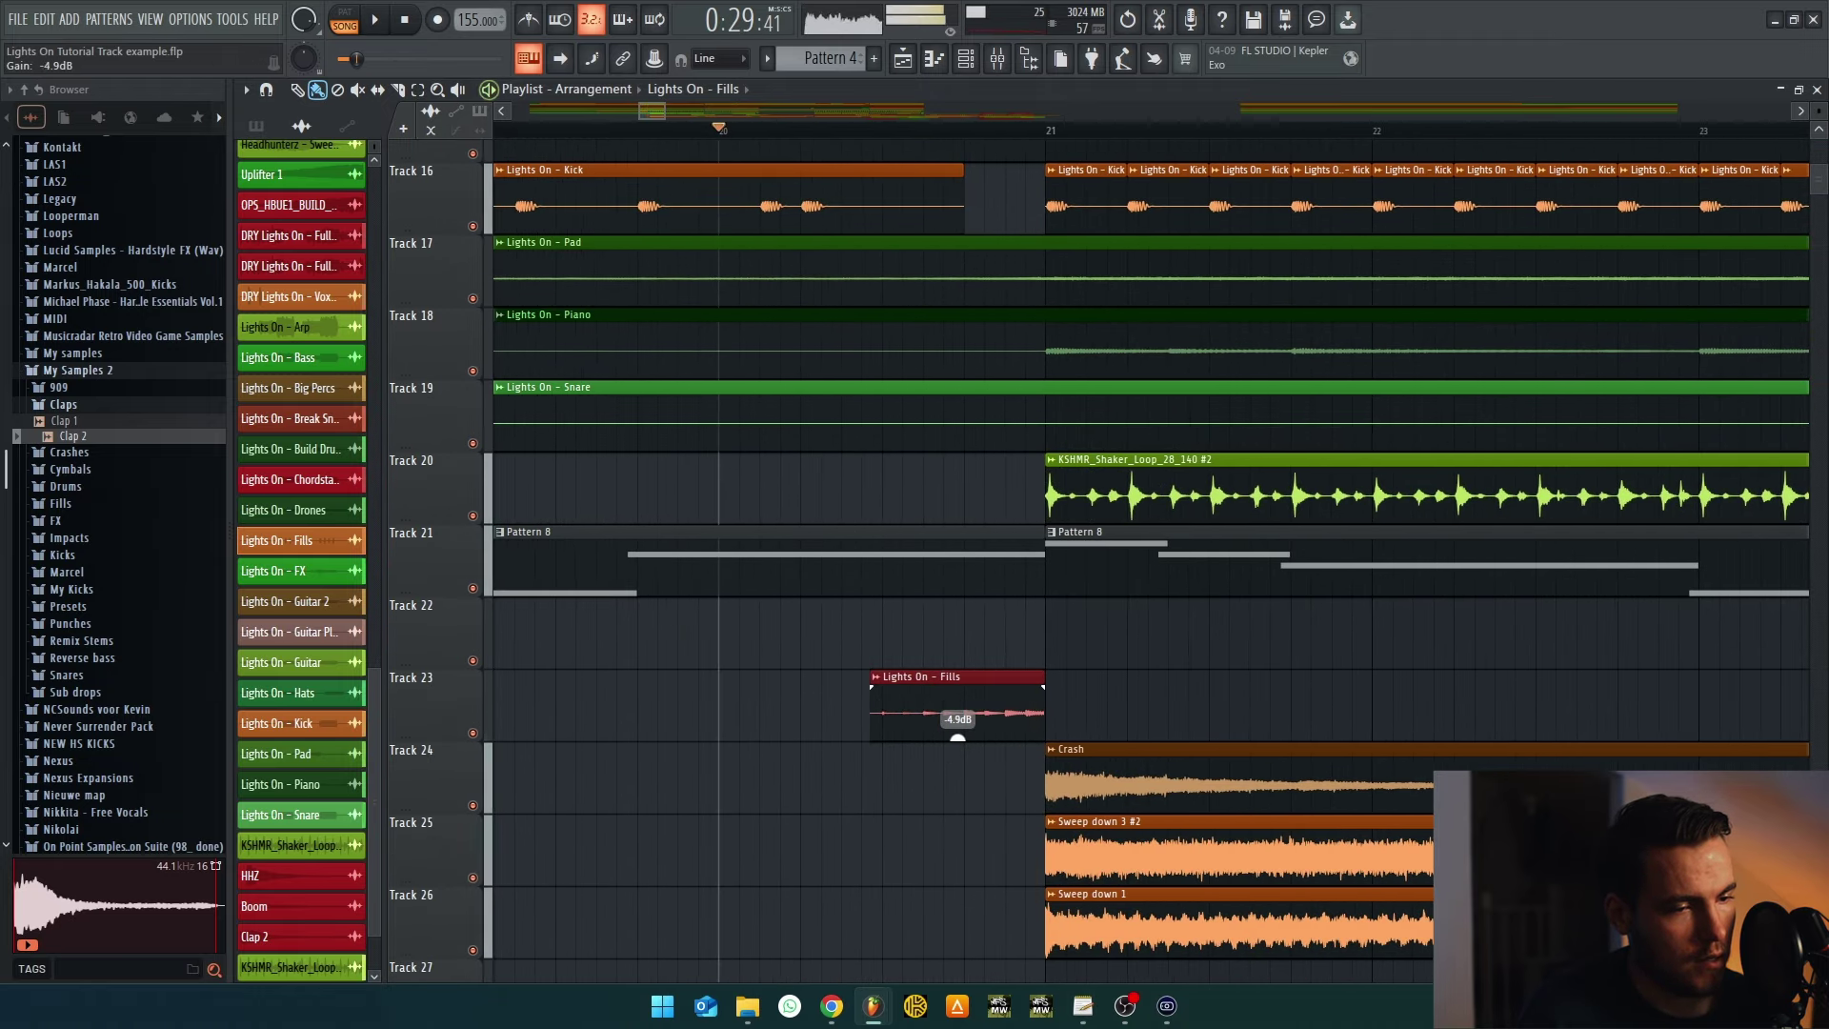
pyautogui.scroll(2, 1048, 701)
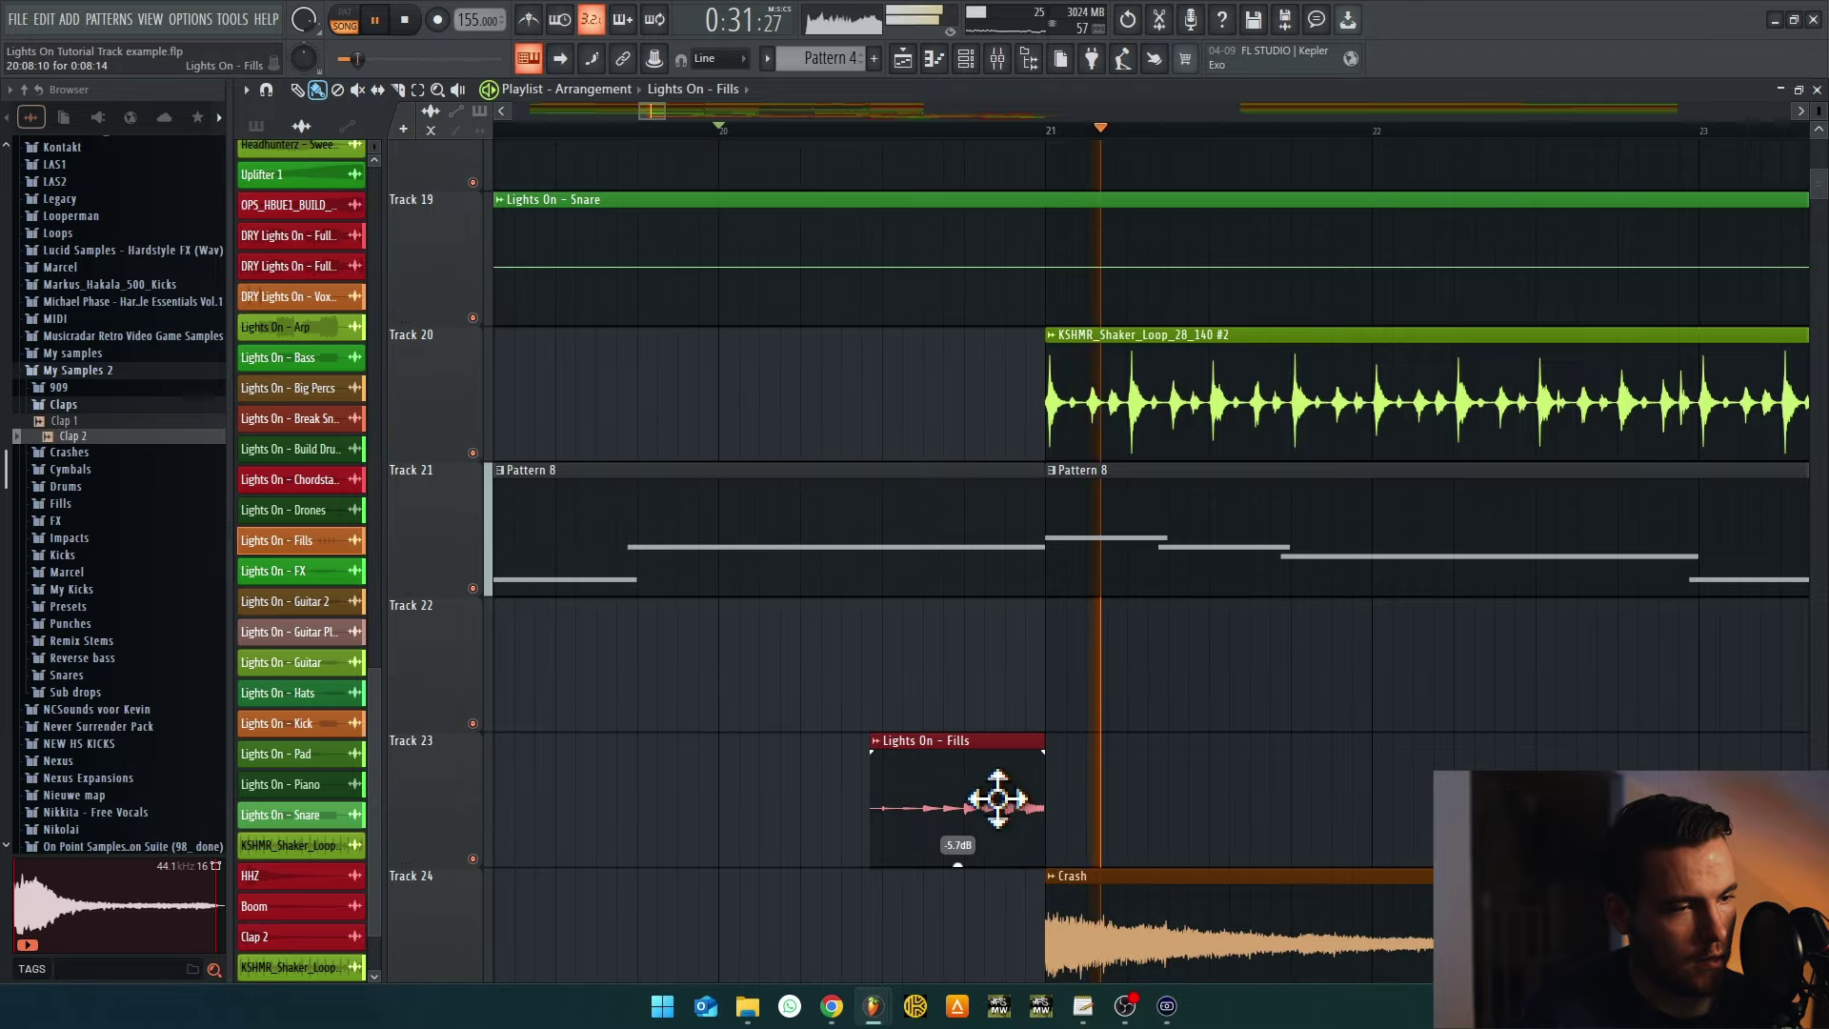
pyautogui.scroll(-4, 960, 747)
pyautogui.scroll(-2, 968, 788)
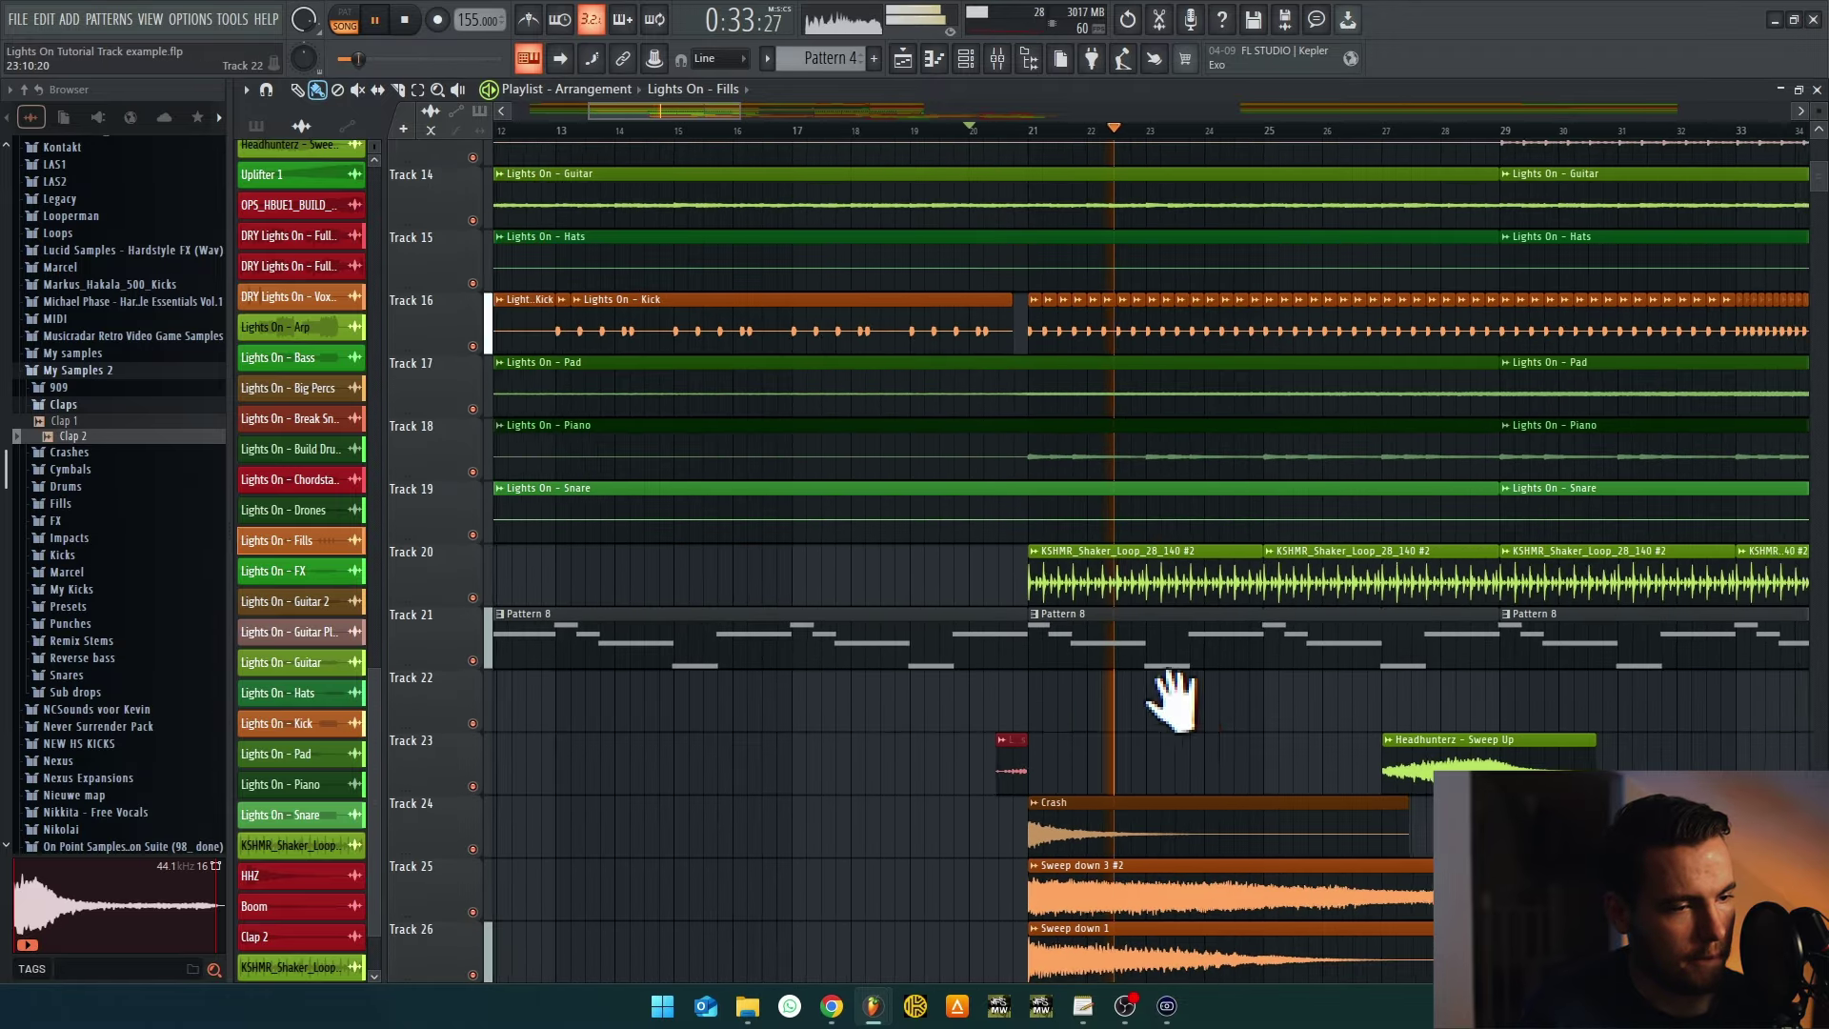
# Locate the Big Percs clip on Track 5 during playback and solo its mixer track 32
pyautogui.scroll(-4, 1172, 694)
pyautogui.scroll(-3, 866, 584)
pyautogui.scroll(10, 1015, 524)
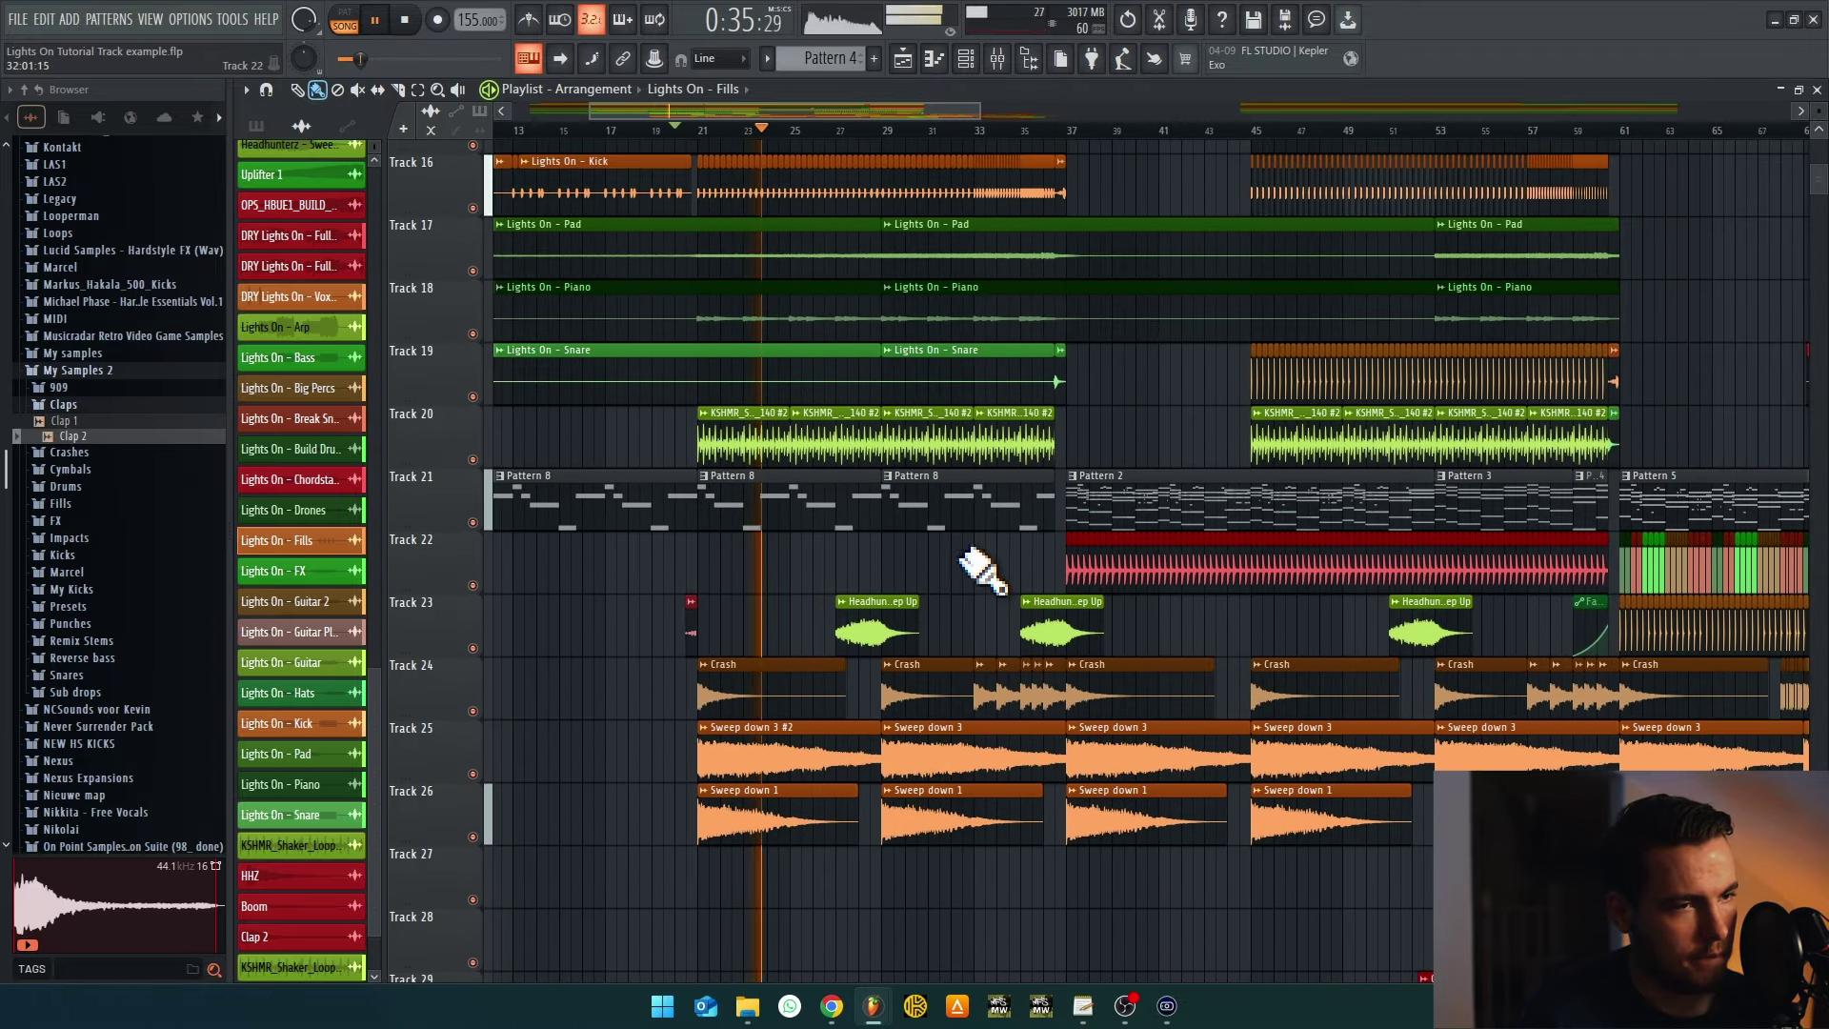
pyautogui.scroll(6, 1056, 554)
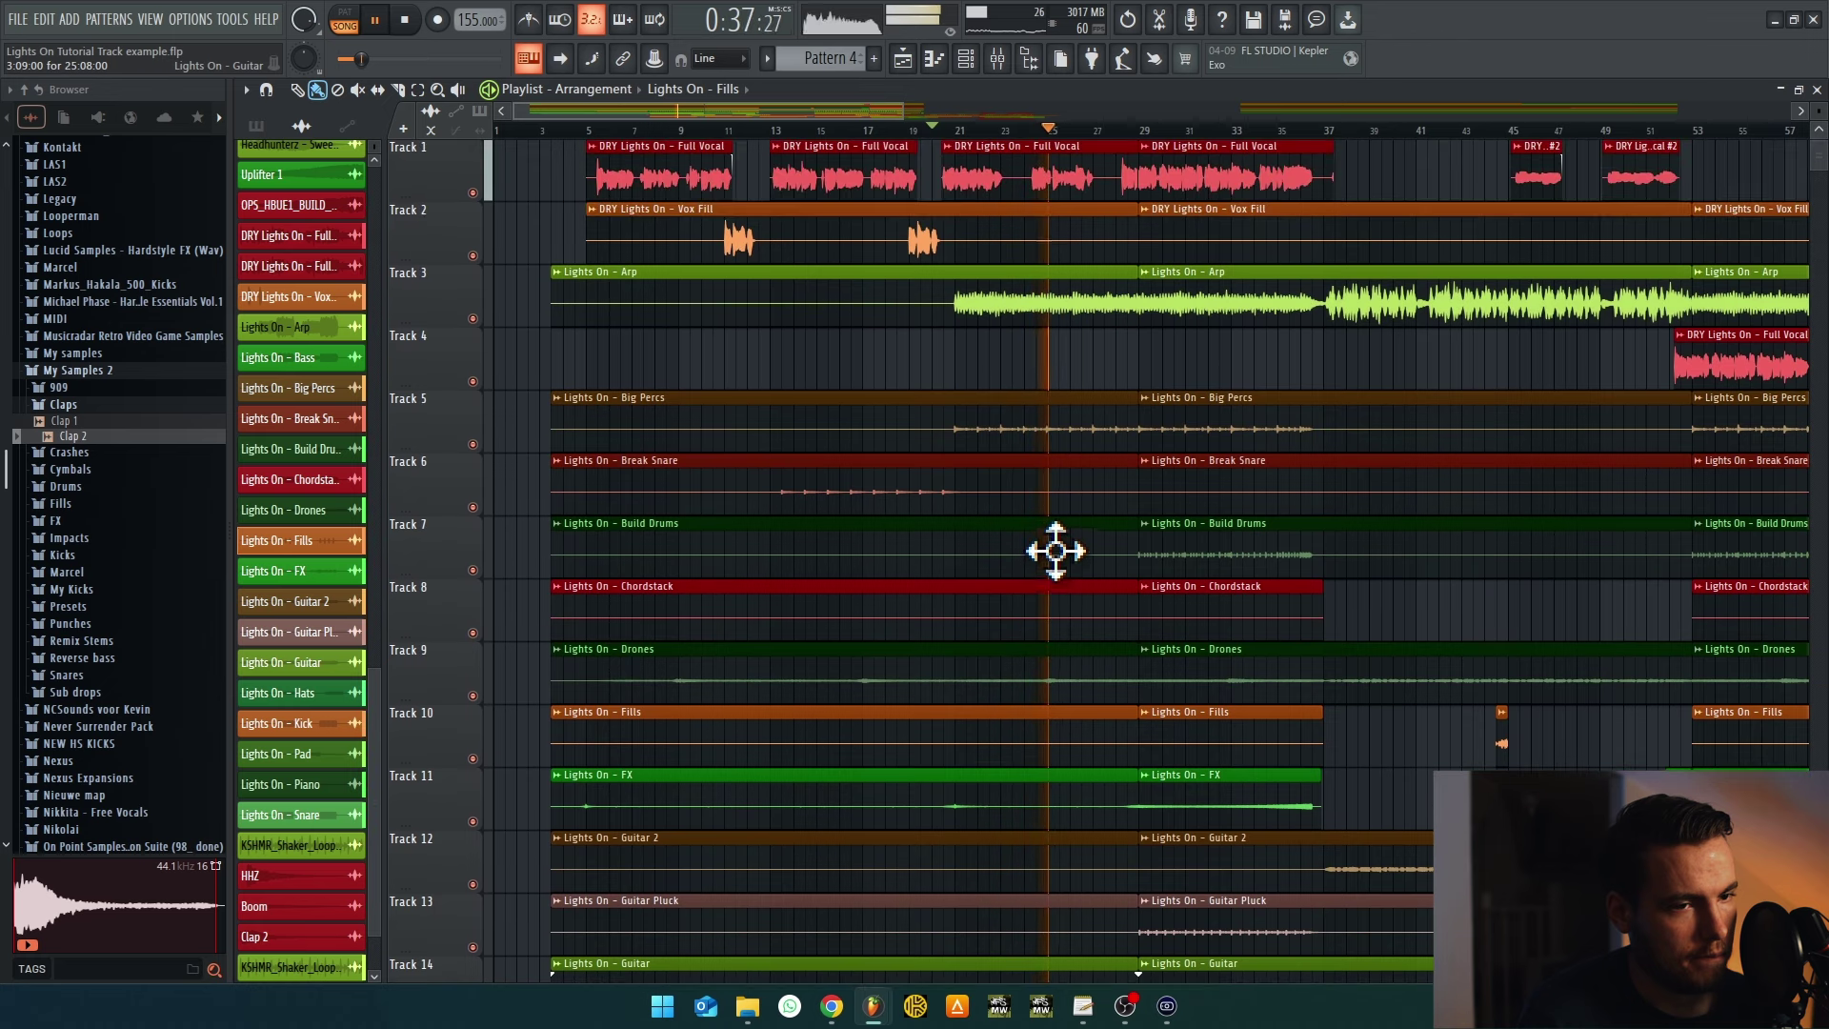
pyautogui.scroll(-5, 1069, 637)
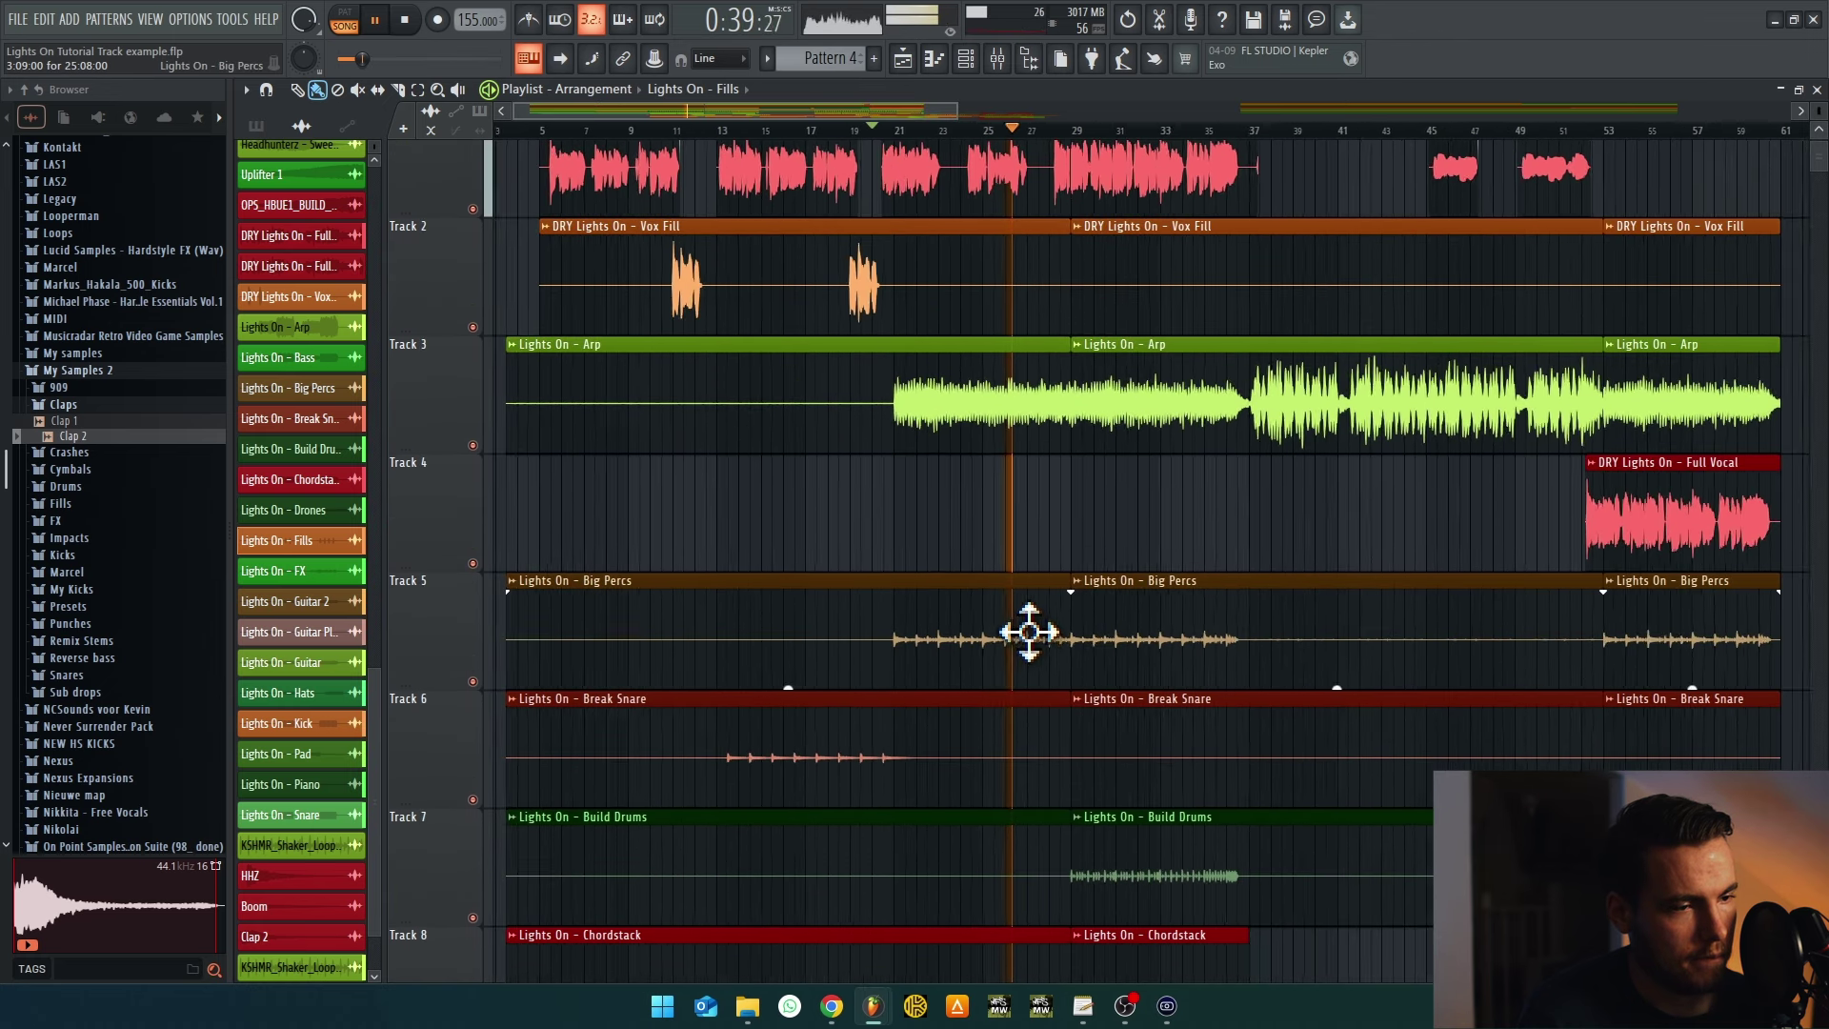
pyautogui.doubleClick(1021, 645)
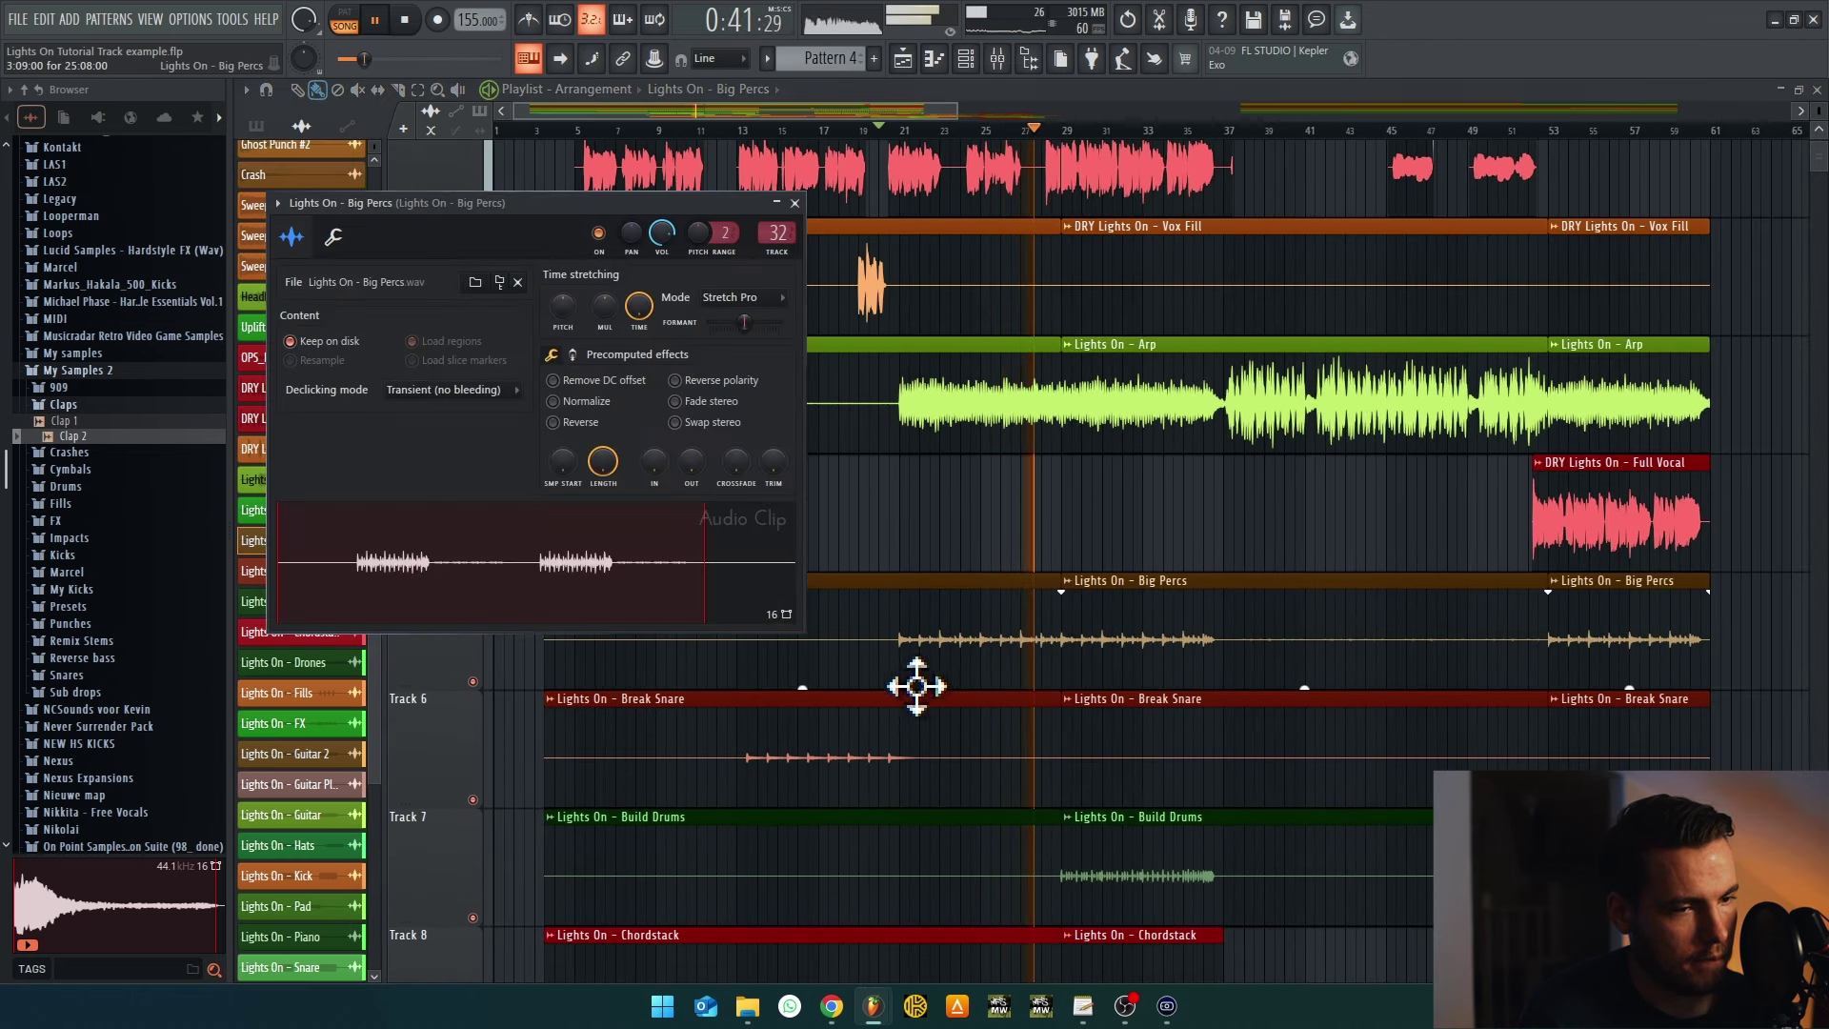
pyautogui.doubleClick(764, 232)
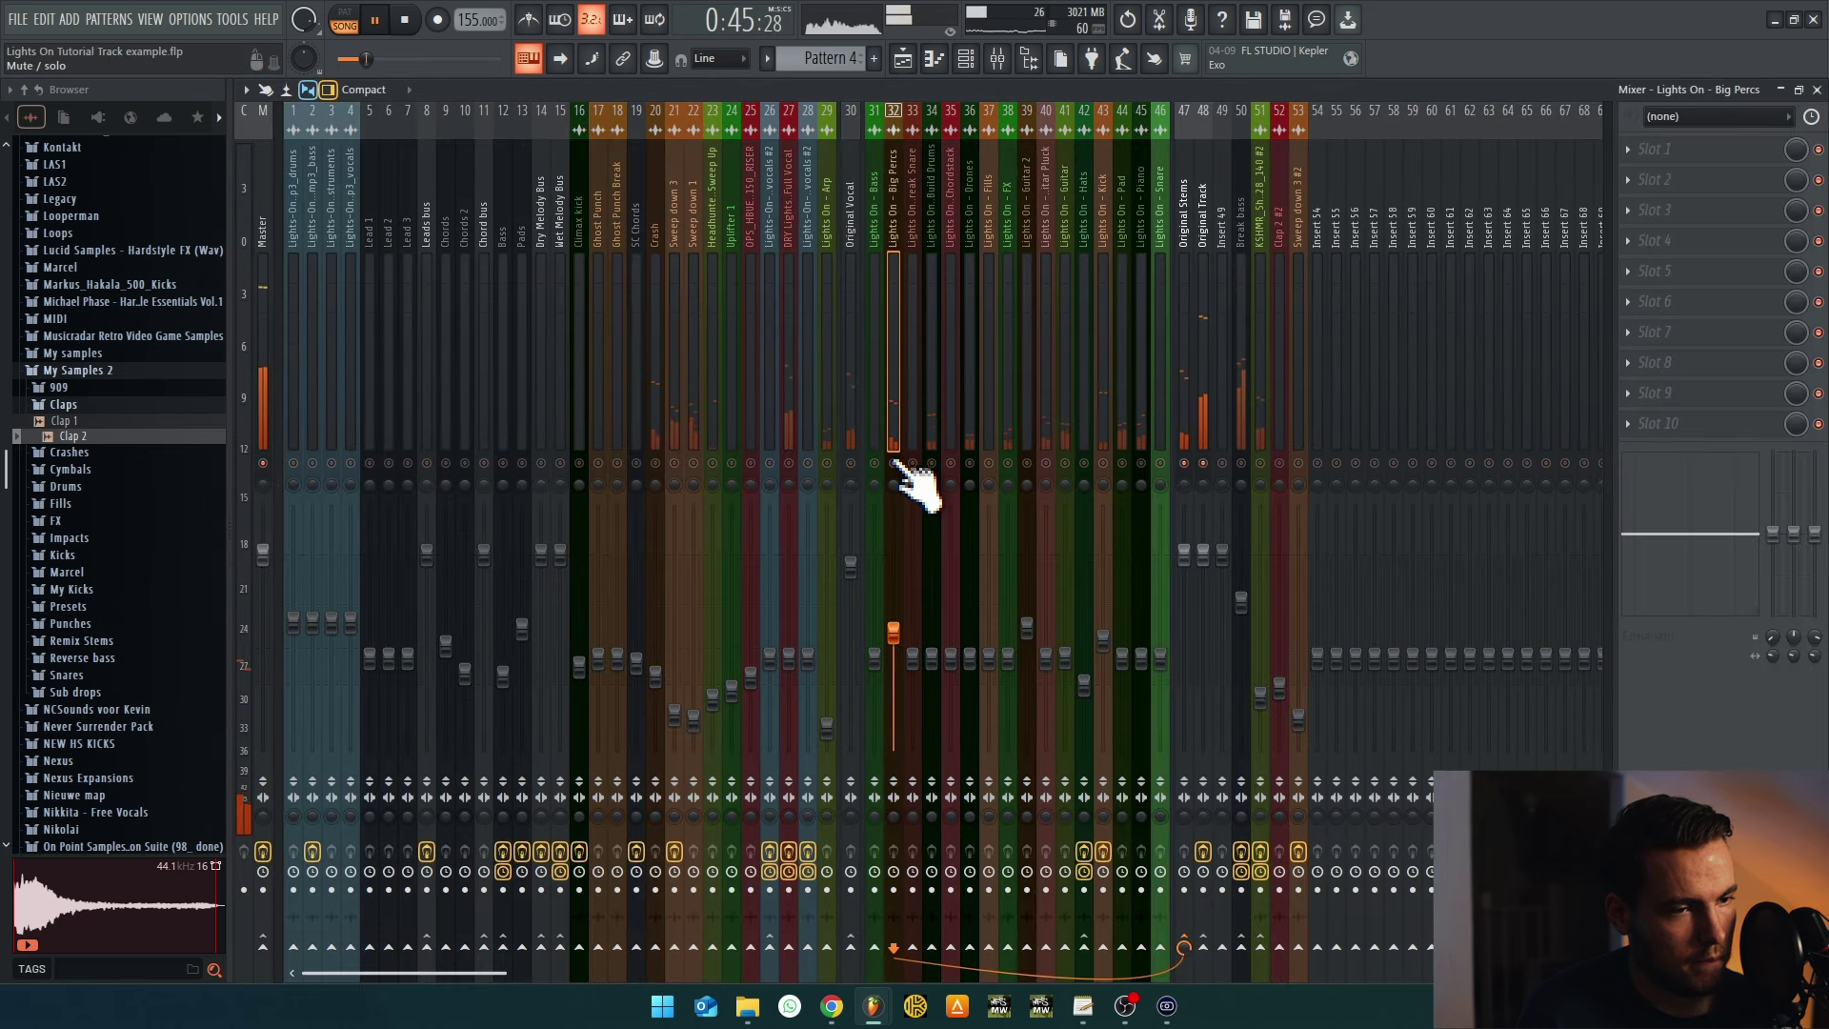
pyautogui.click(902, 58)
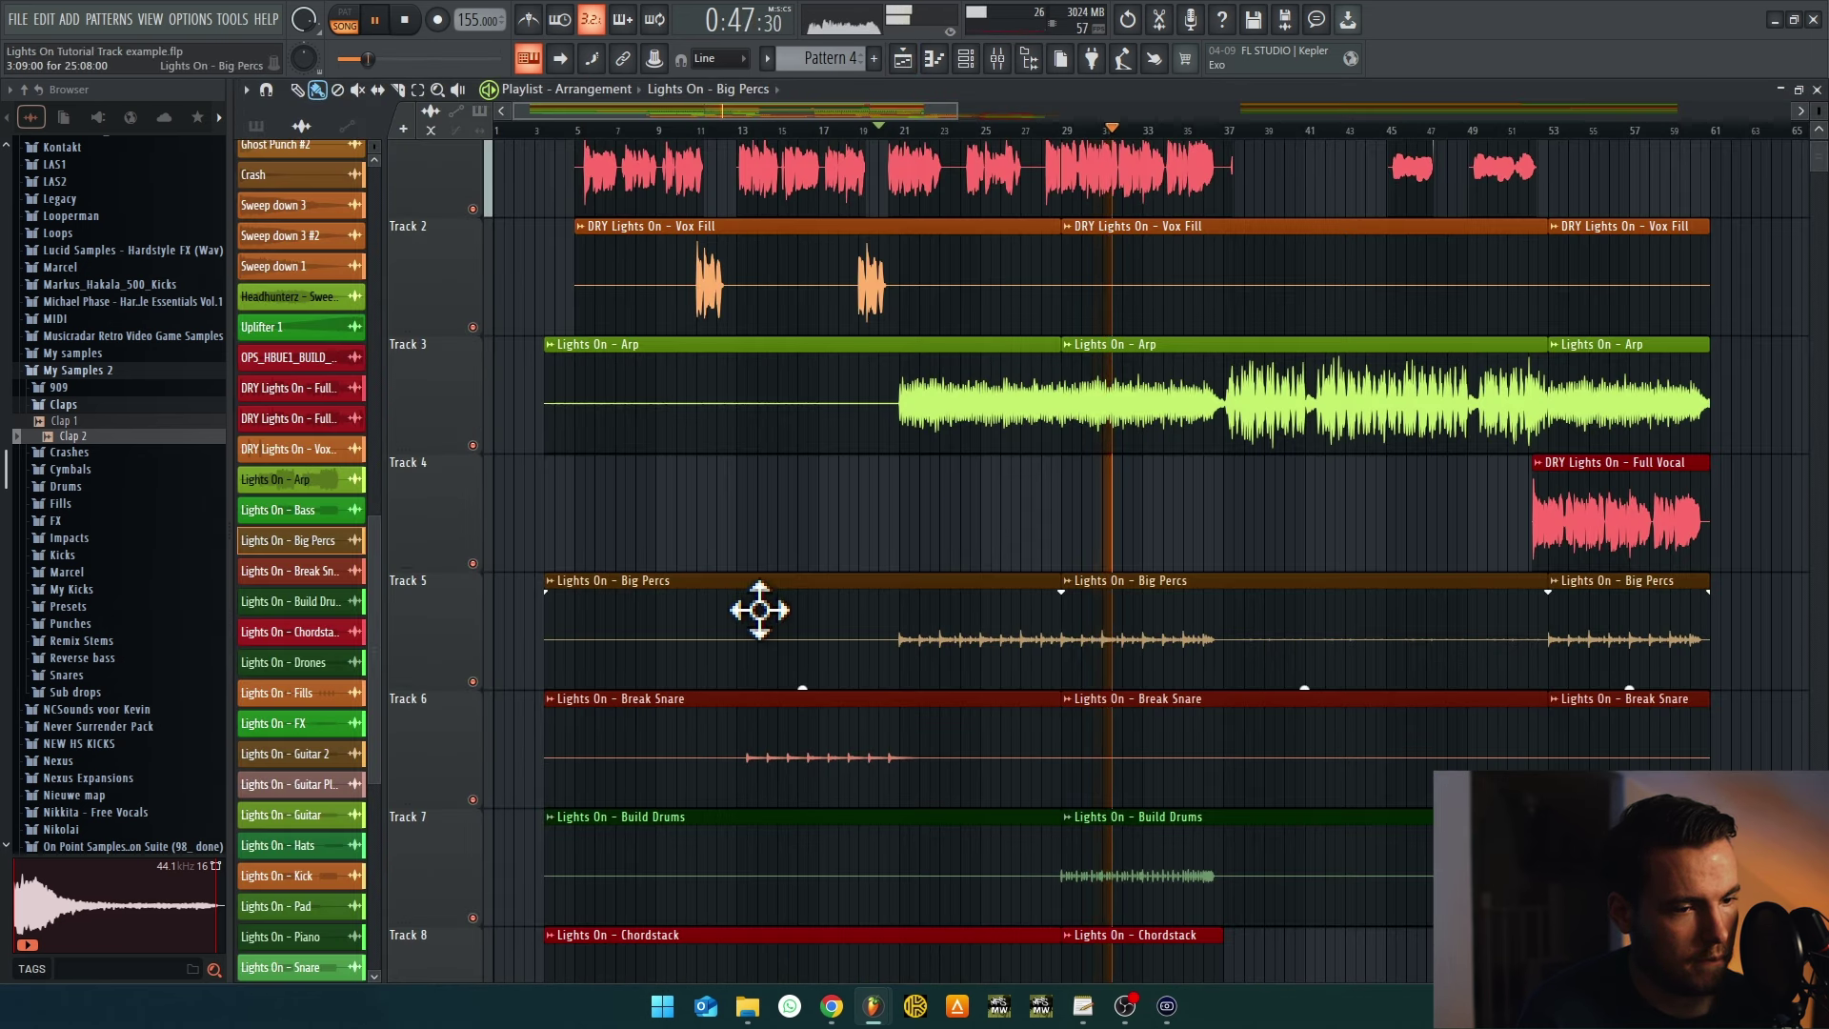
# Find the Build Drums clip on Track 7, release the Big Percs mixer solo and replay from bar 20
pyautogui.scroll(-2, 754, 612)
pyautogui.doubleClick(986, 645)
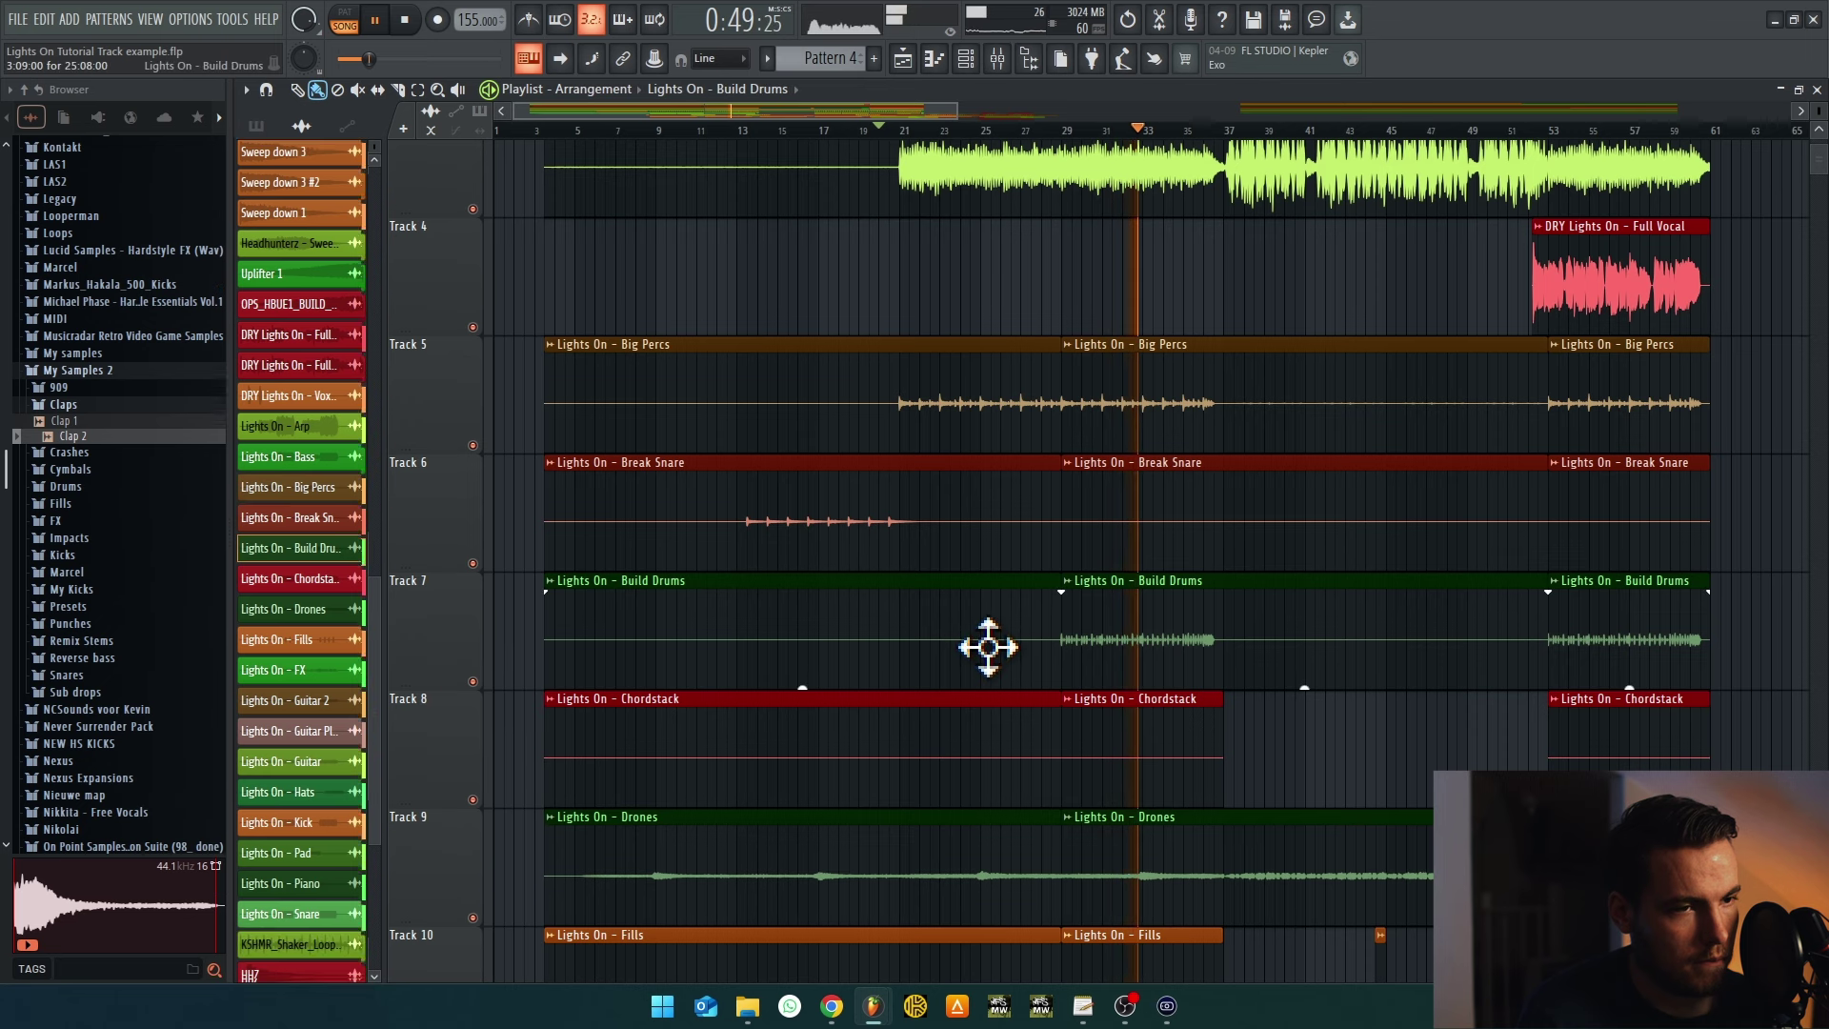
pyautogui.press('F9')
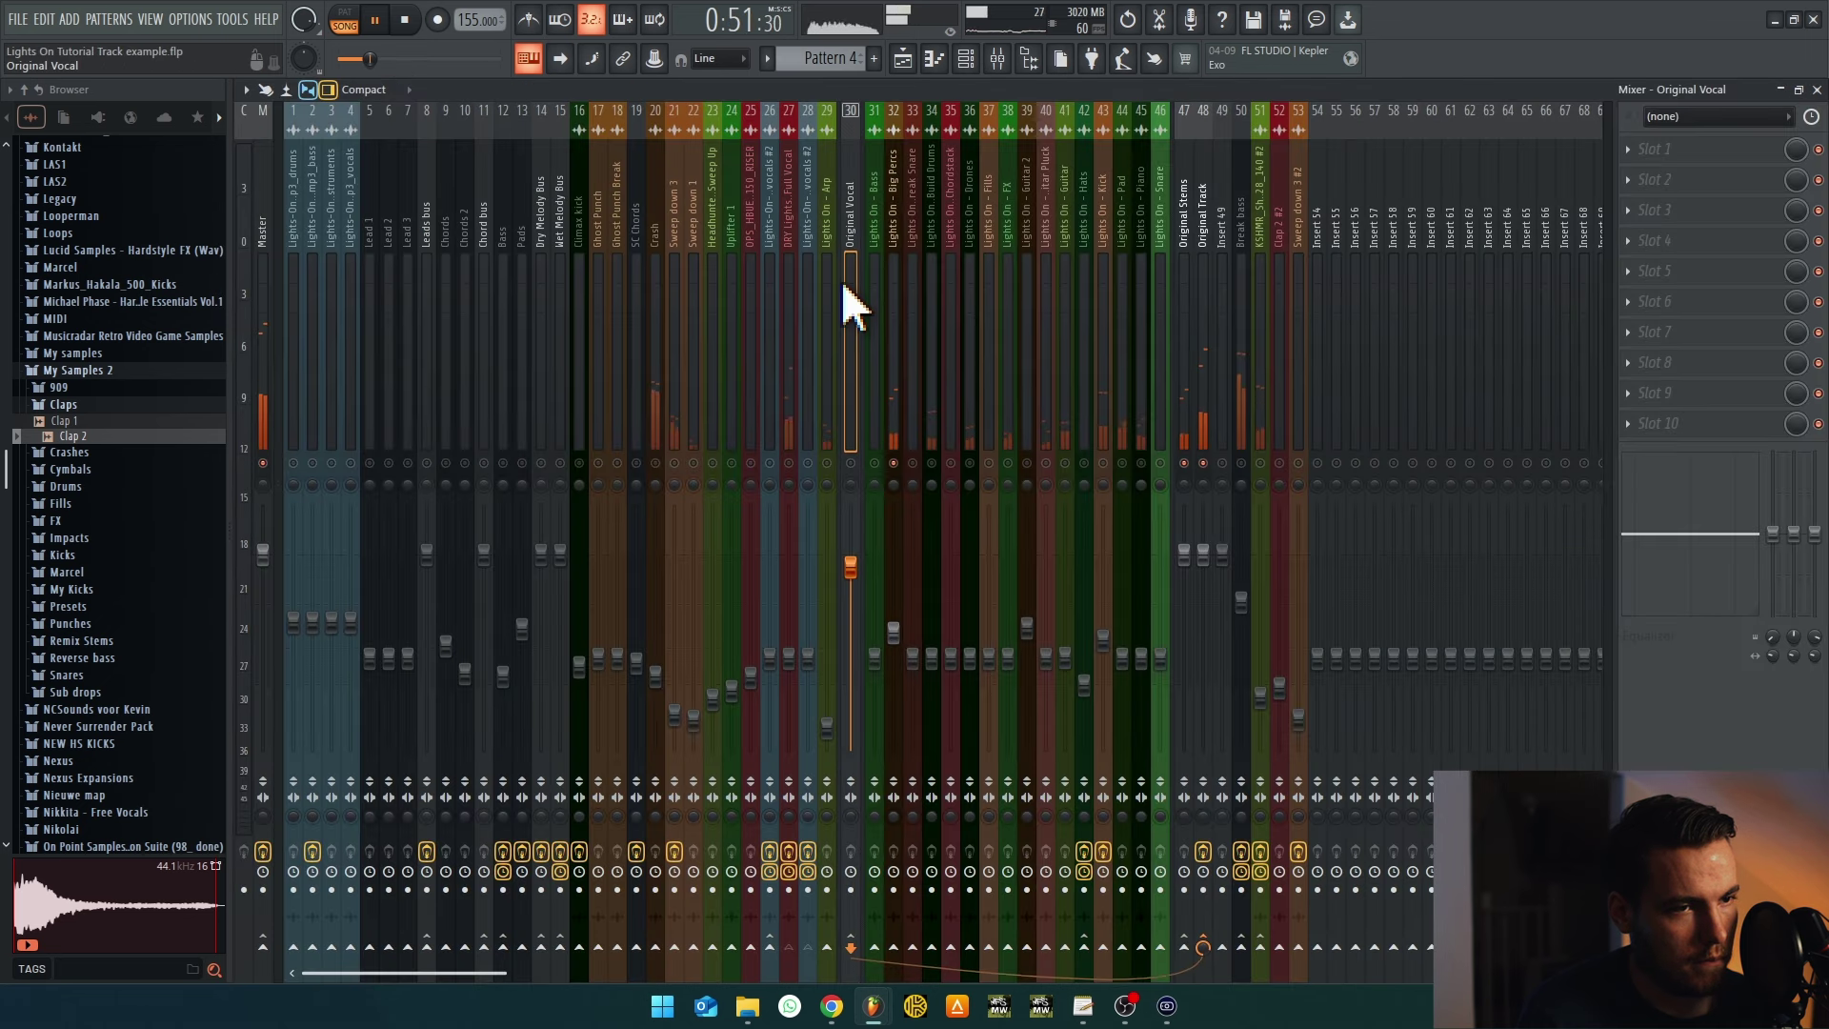
pyautogui.click(902, 59)
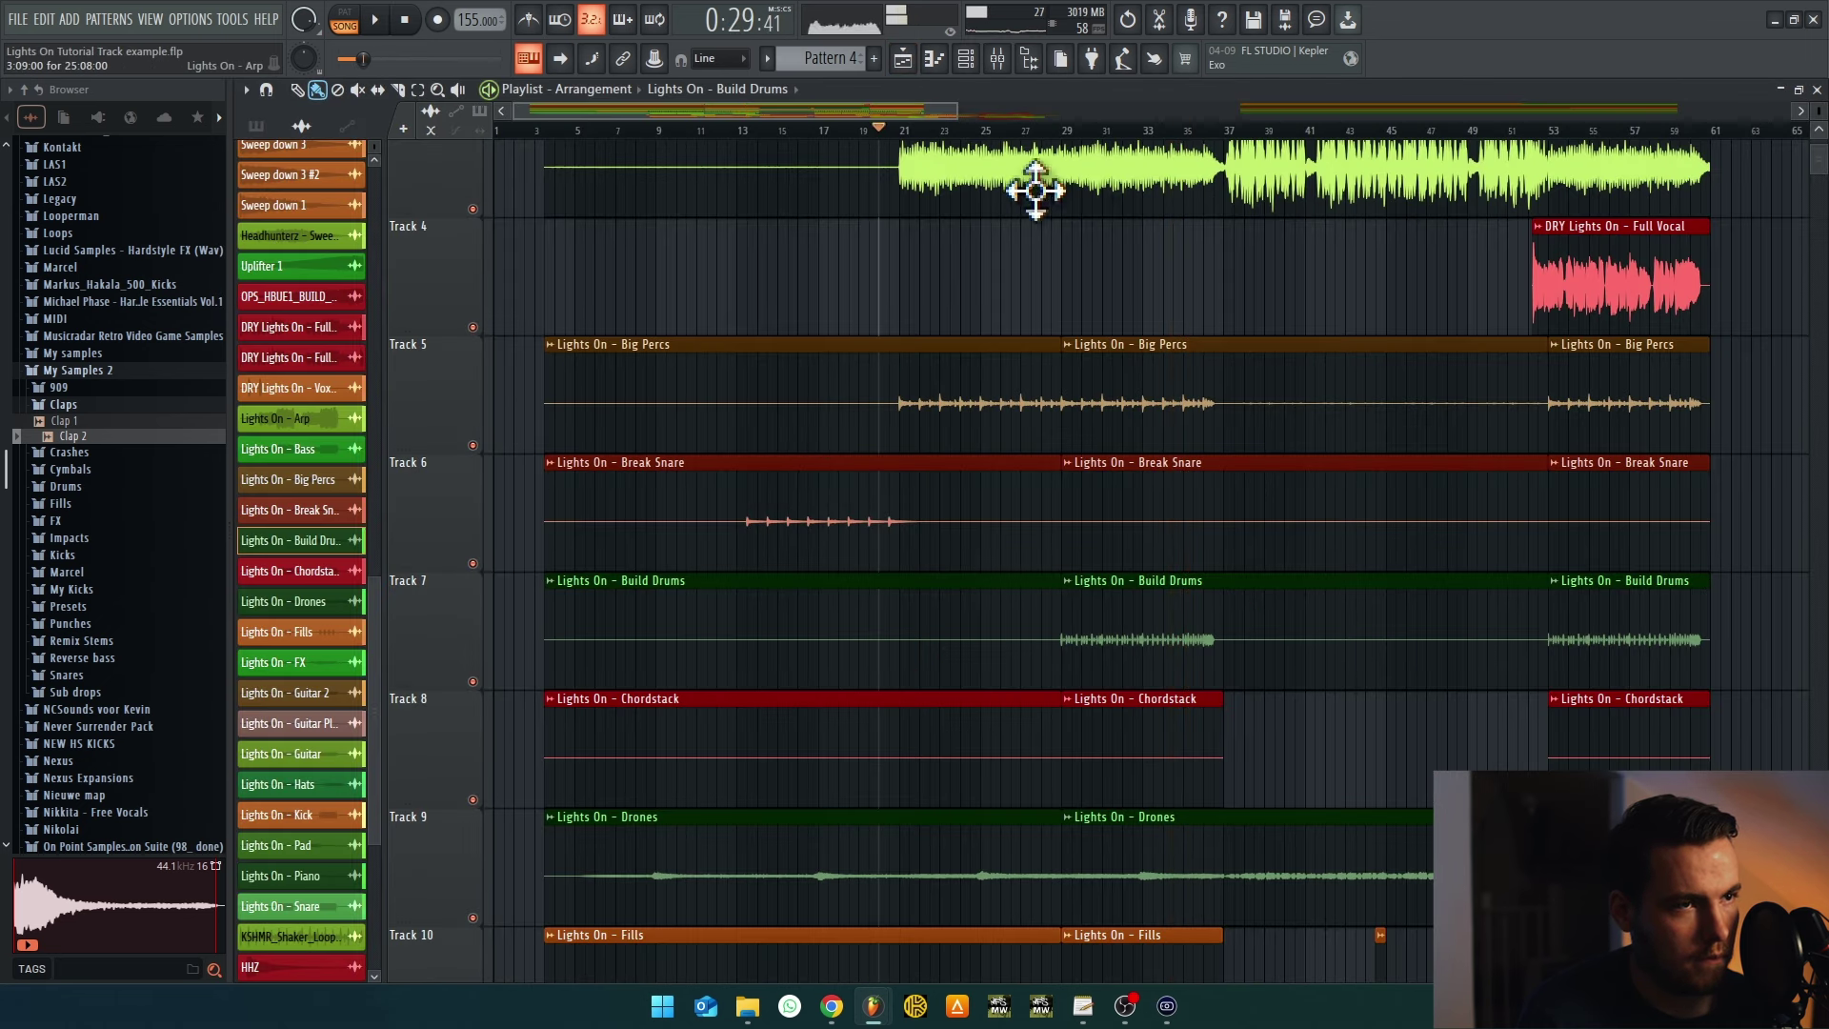
pyautogui.press('space')
pyautogui.click(997, 58)
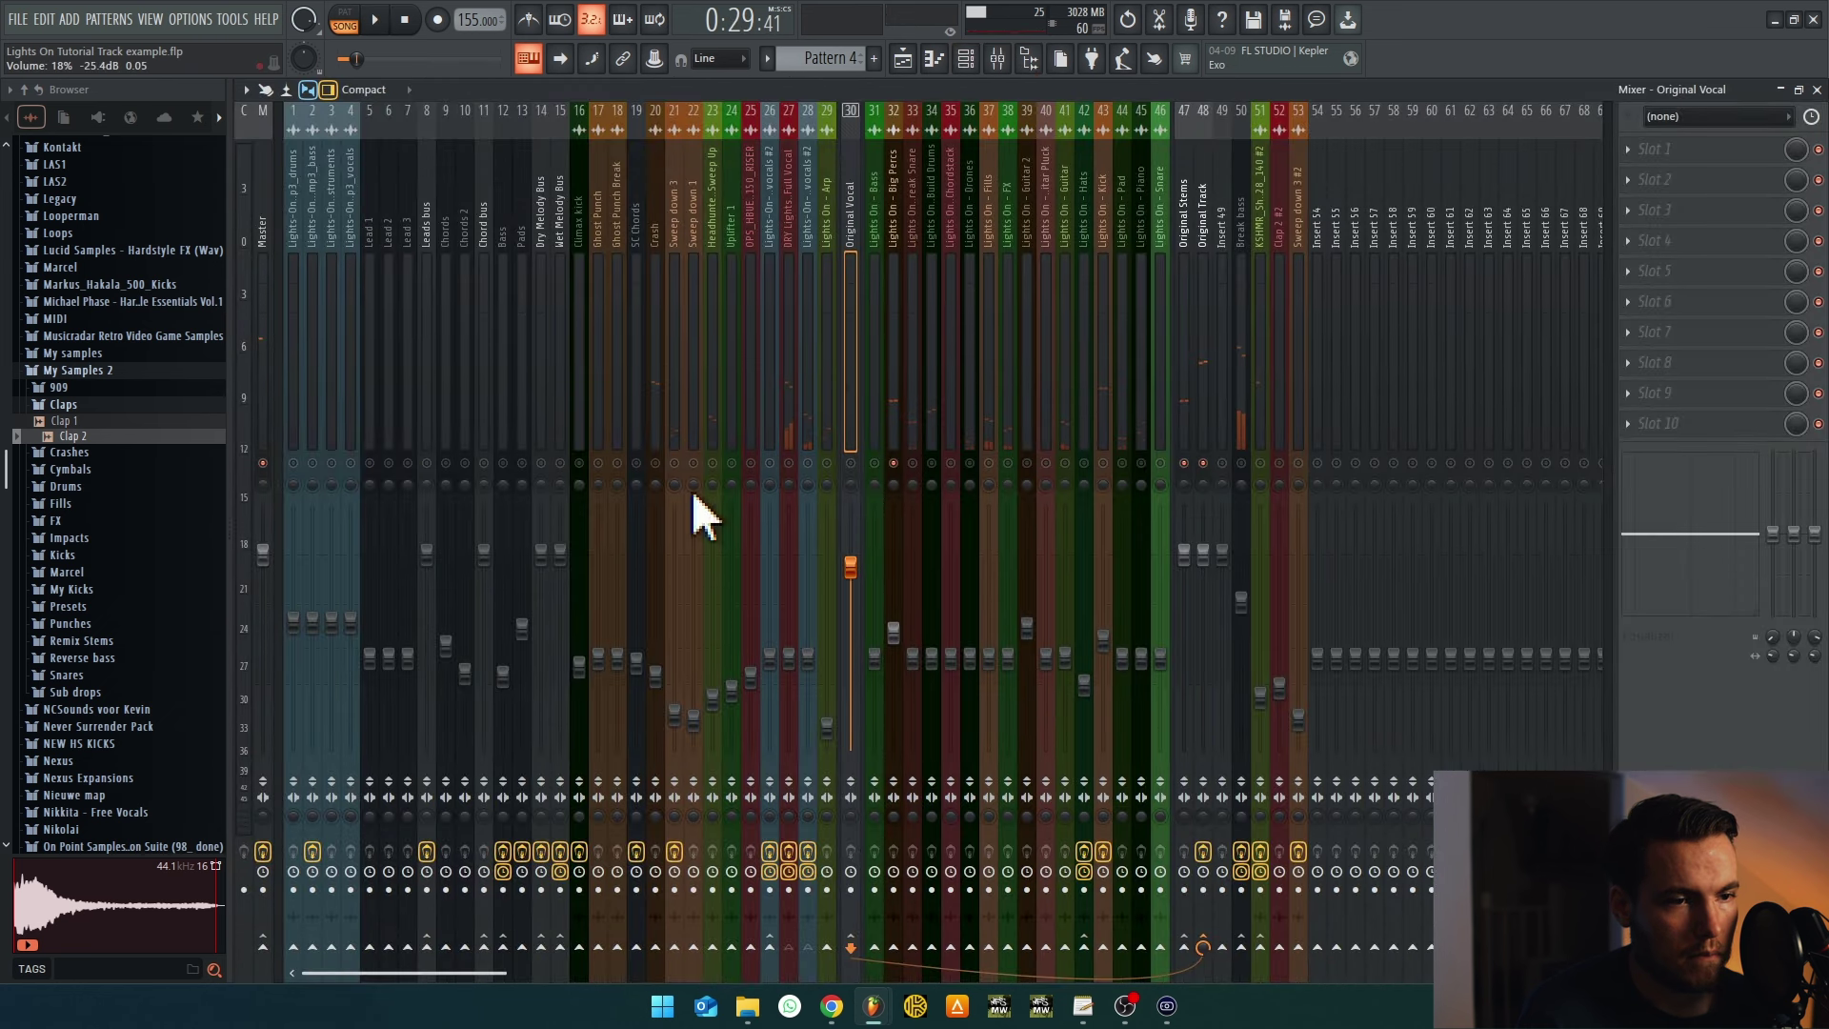
pyautogui.press('space')
pyautogui.click(902, 58)
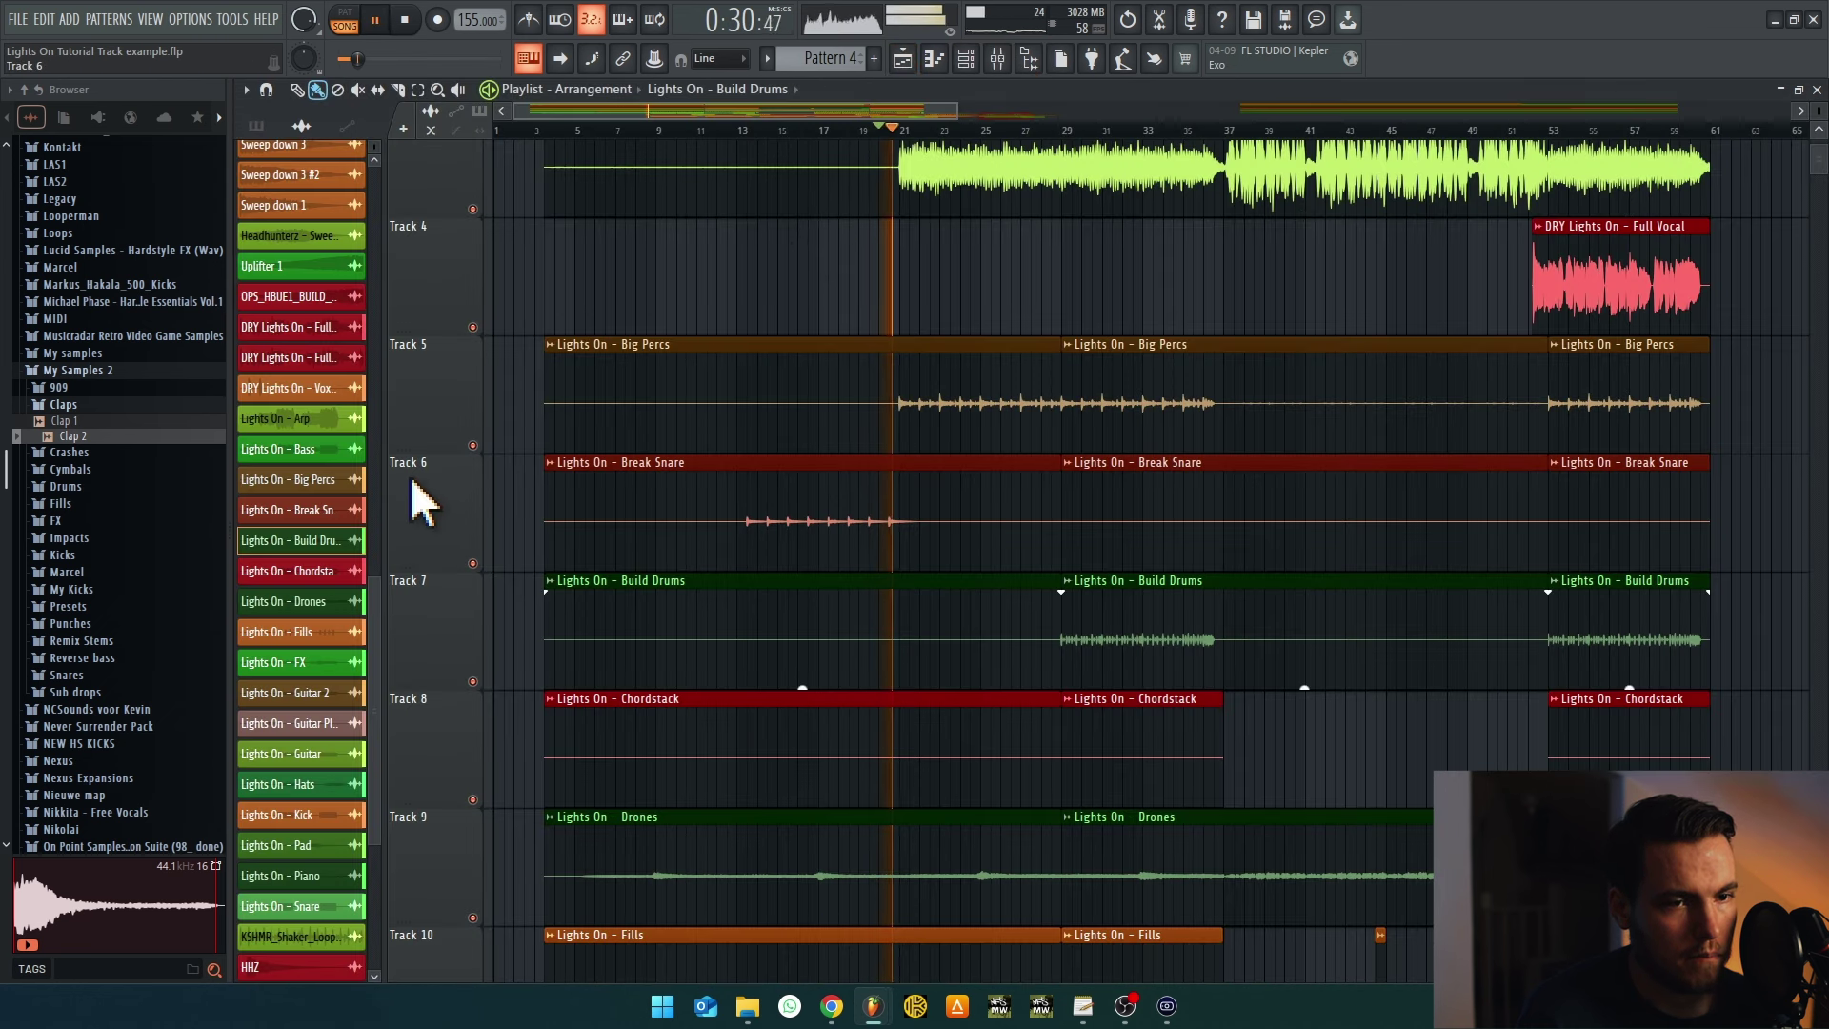
# Solo playlist Tracks 5 and 7, play from bar 29 and show the Build Drums mixer track
pyautogui.rightClick(472, 445)
pyautogui.click(473, 682)
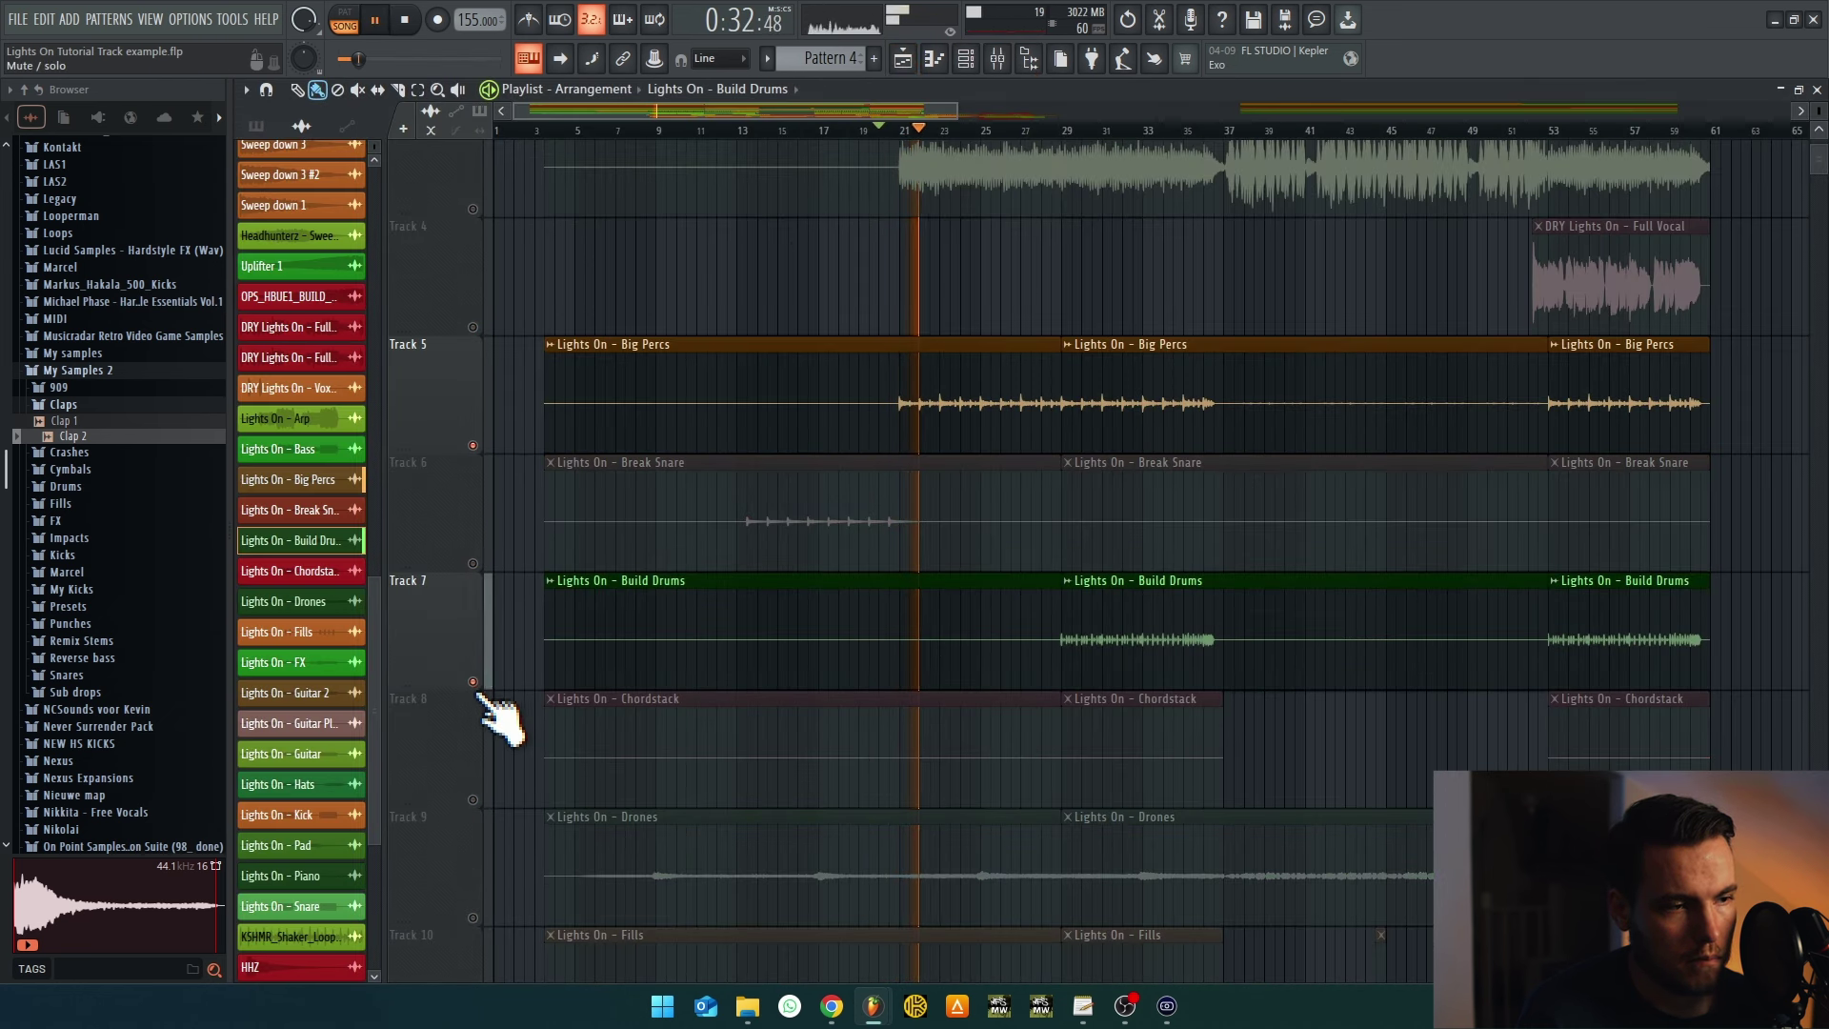
pyautogui.click(1067, 131)
pyautogui.click(998, 58)
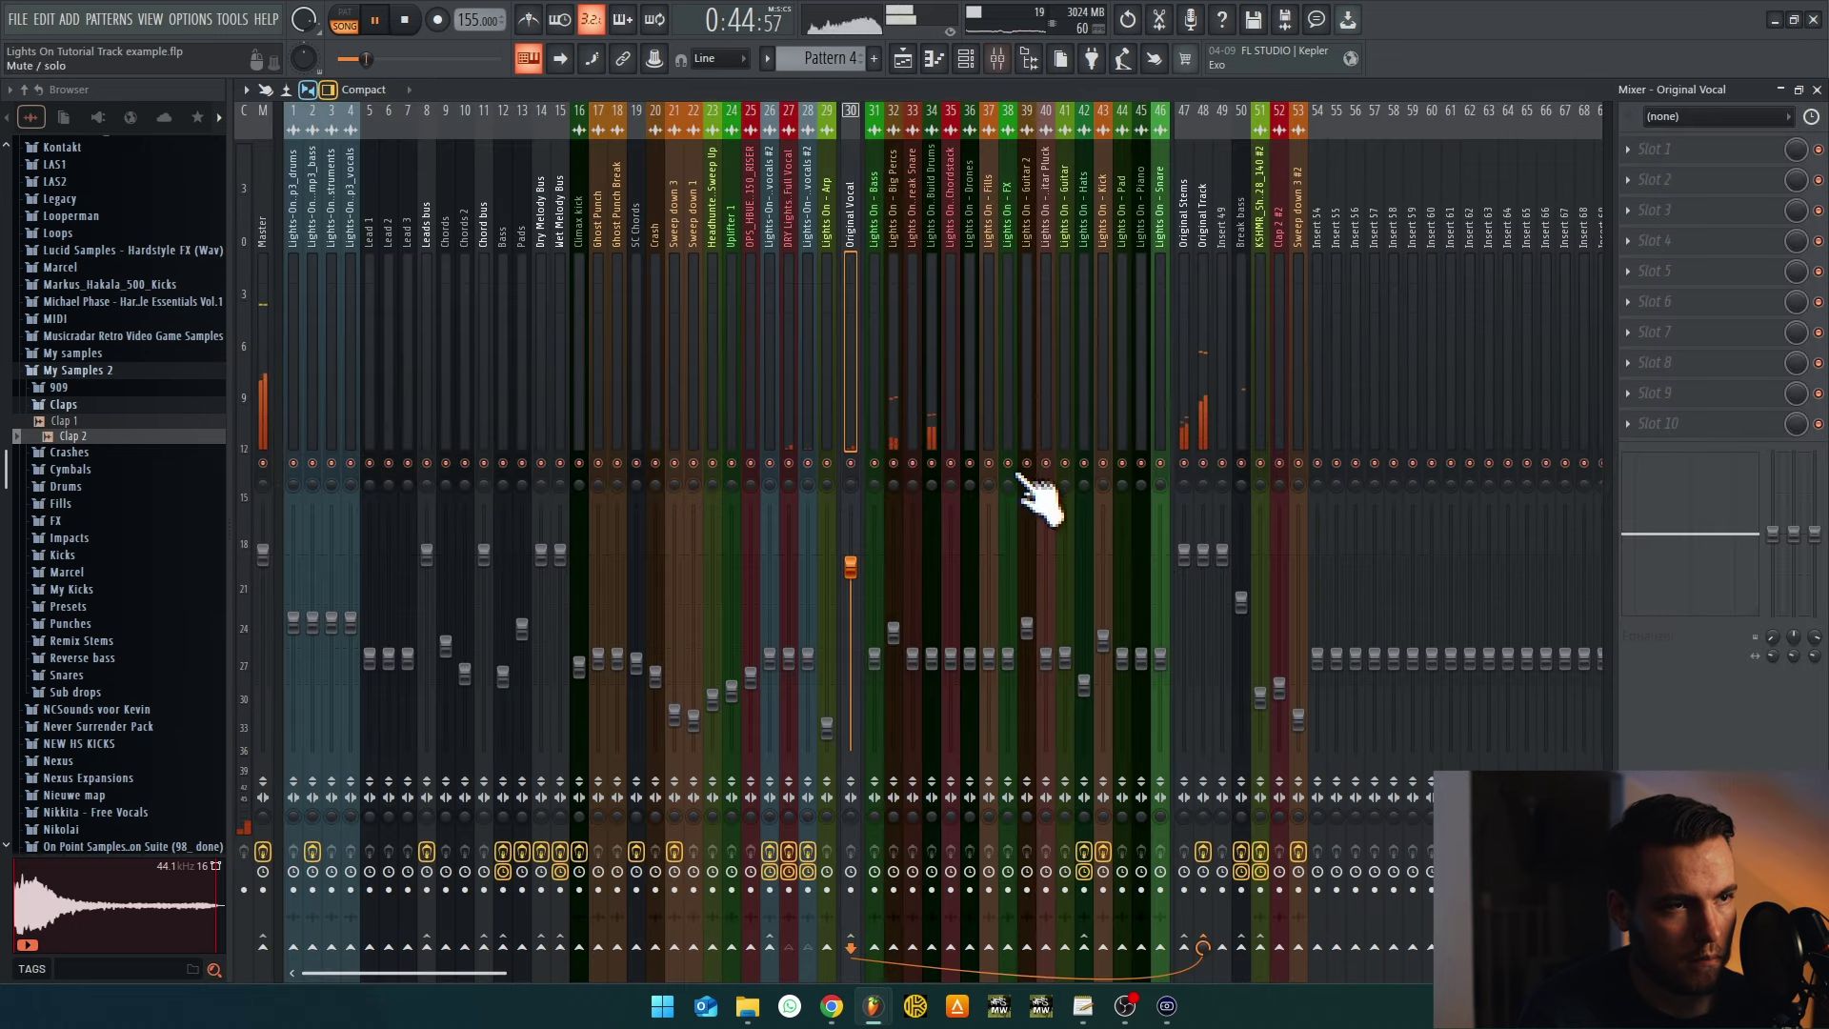
pyautogui.click(905, 59)
pyautogui.doubleClick(1156, 619)
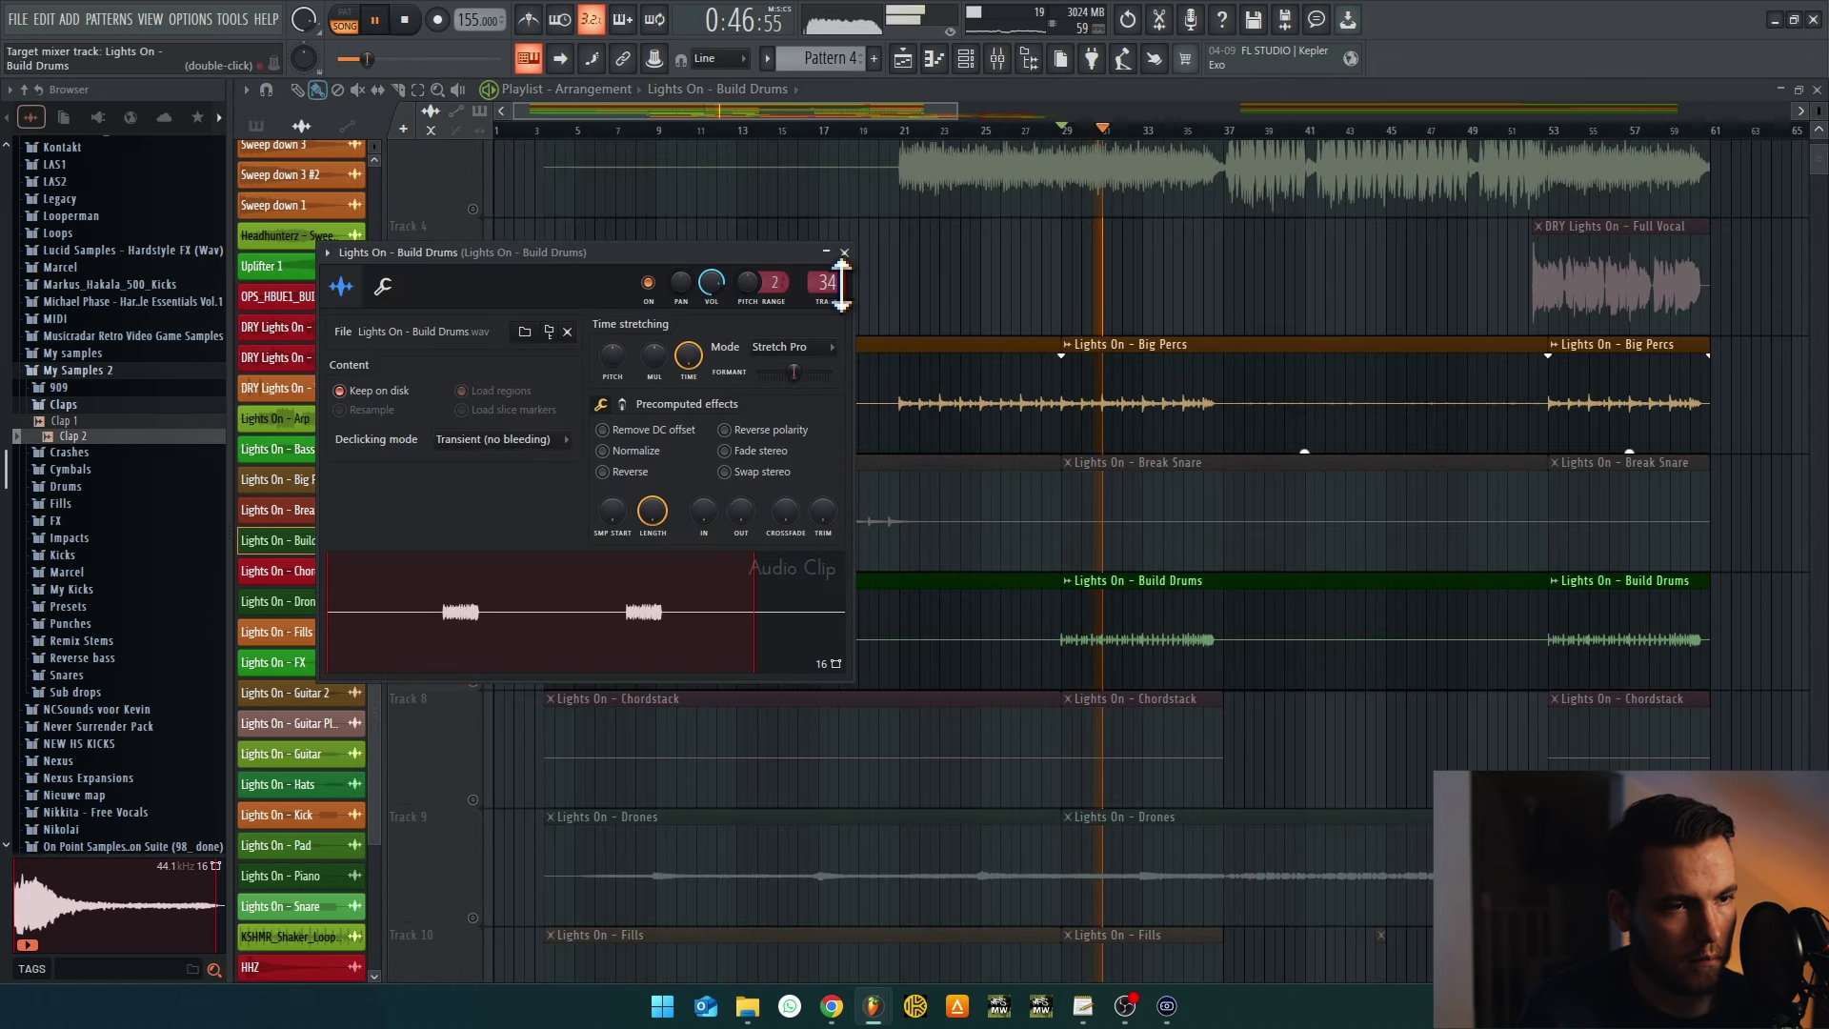
pyautogui.press('F9')
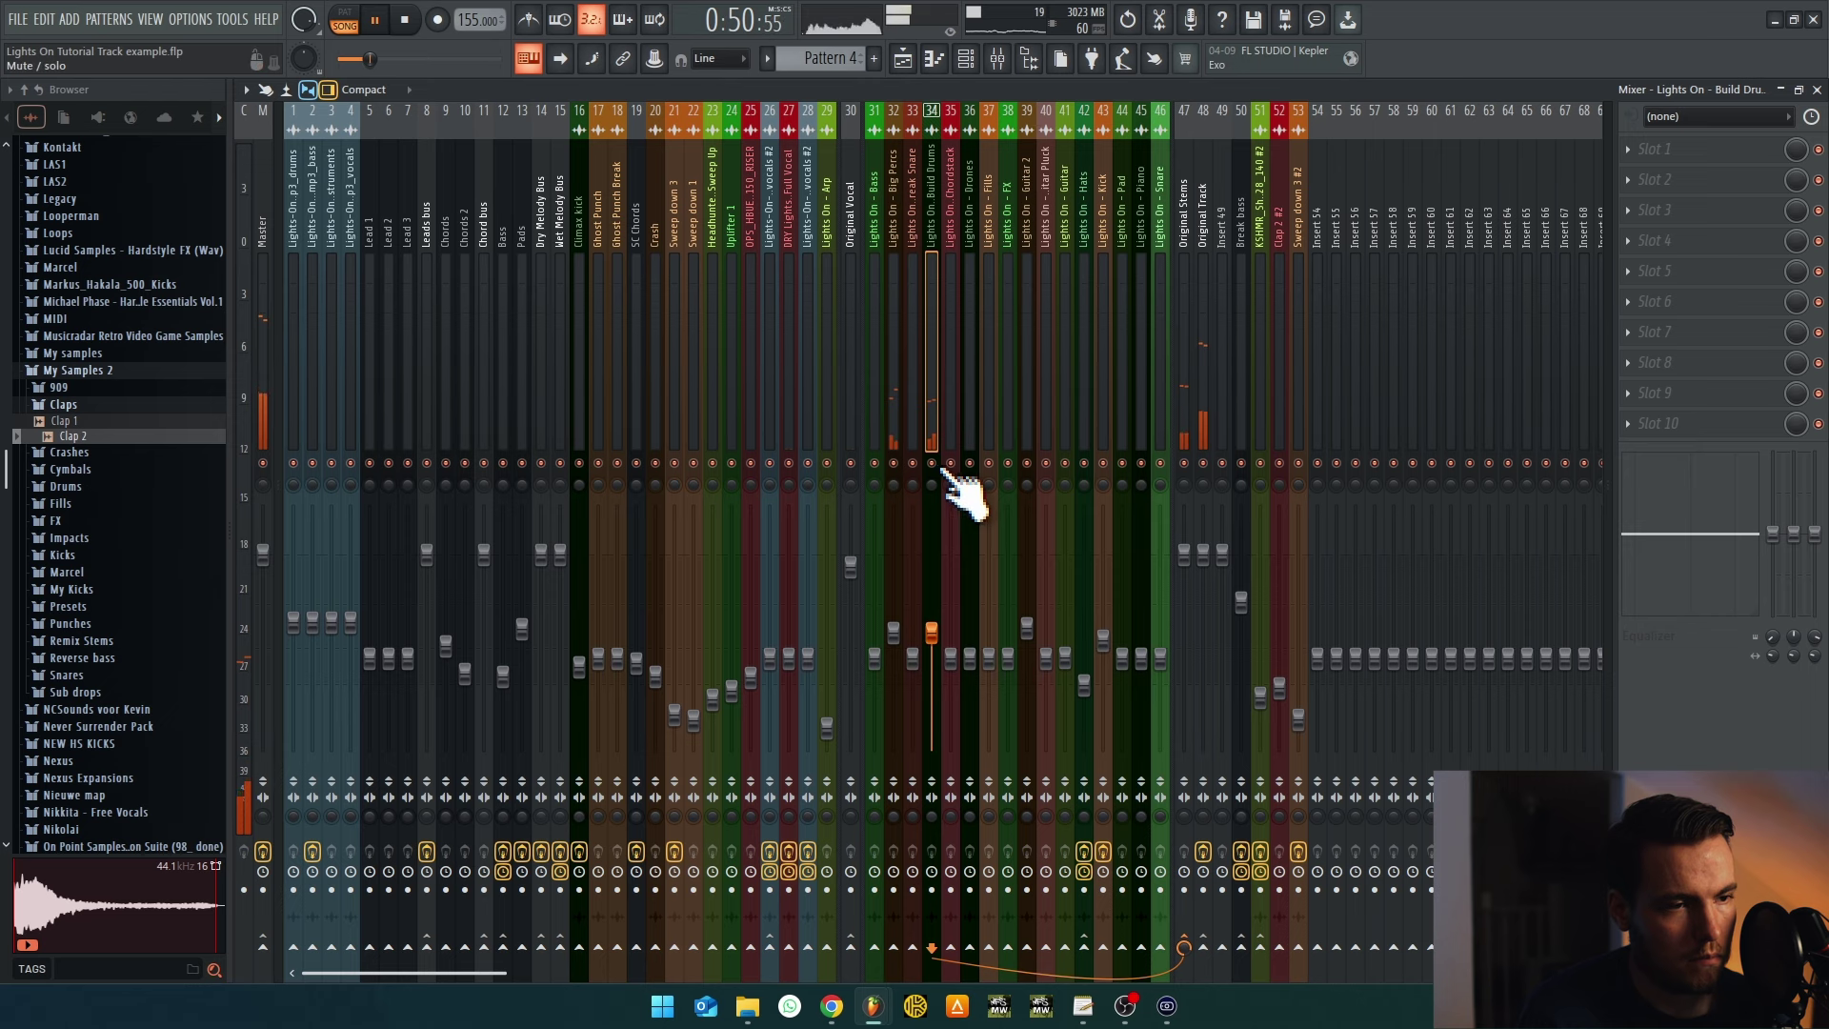
# Release the playlist track solos and play all tracks through the transition into bar 37
pyautogui.click(910, 62)
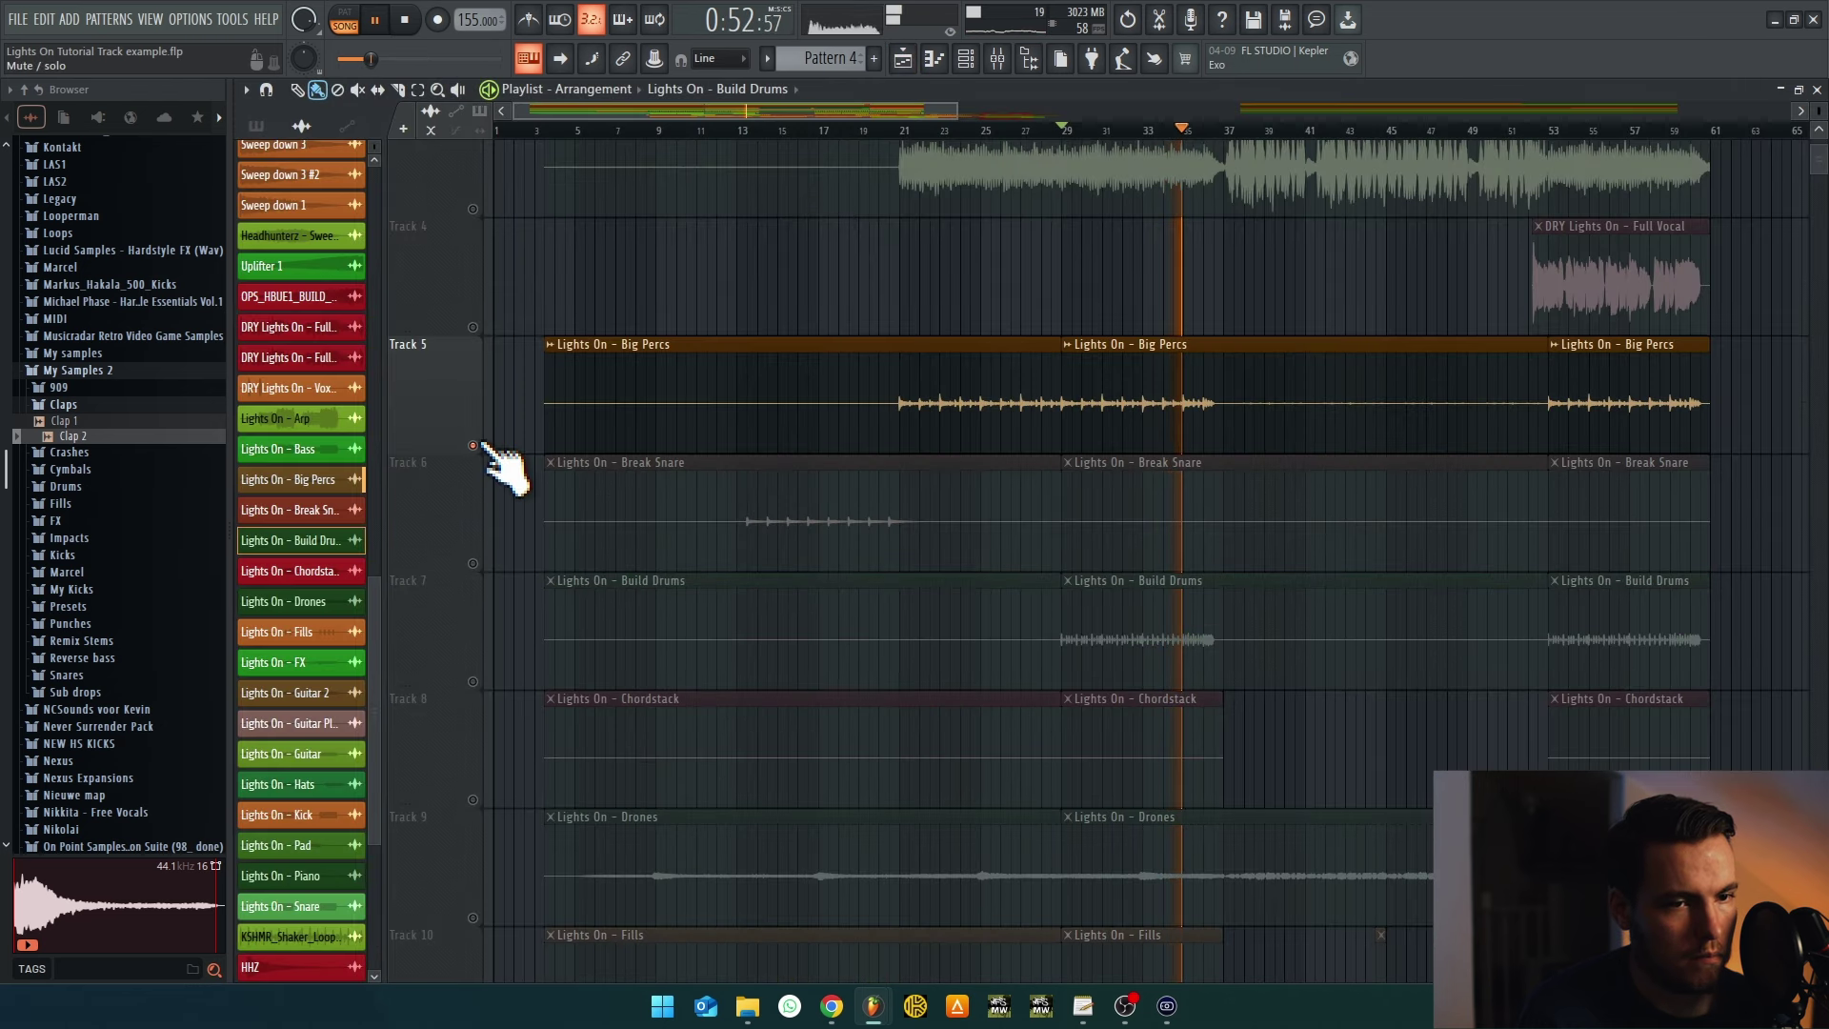
pyautogui.scroll(-2, 1191, 514)
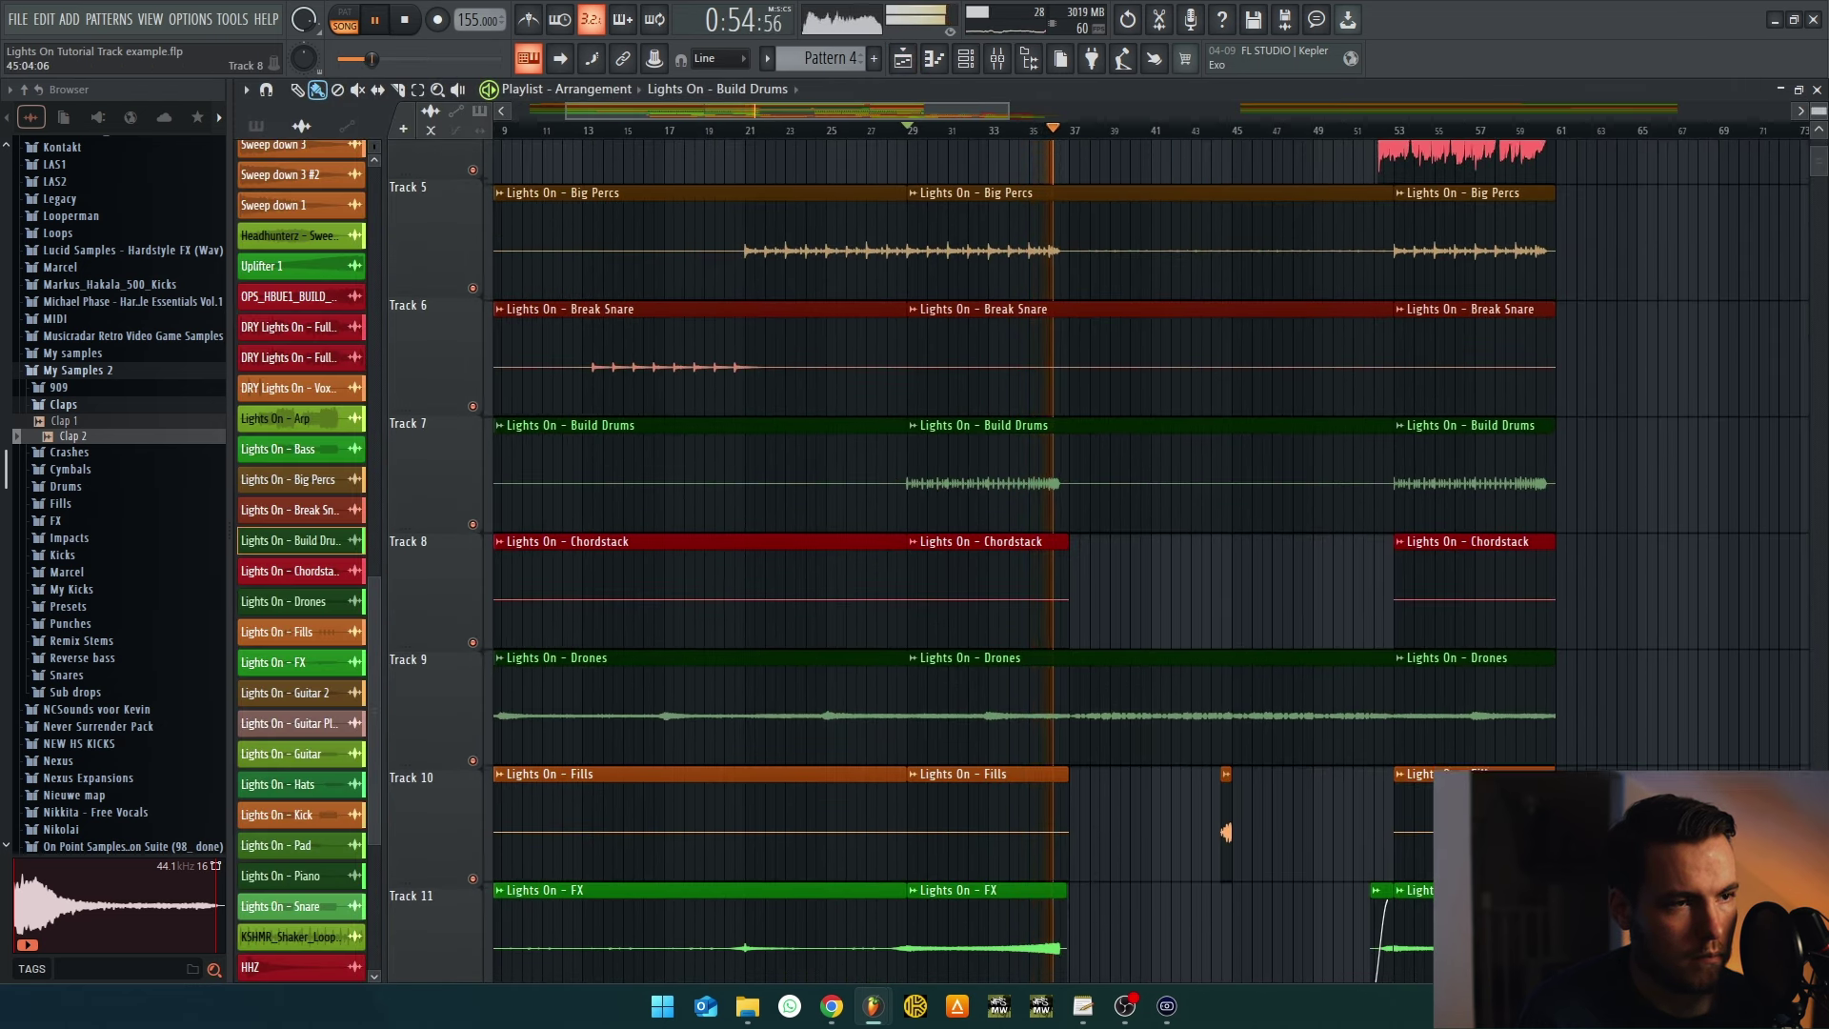
pyautogui.scroll(-2, 1256, 552)
pyautogui.scroll(-4, 1191, 575)
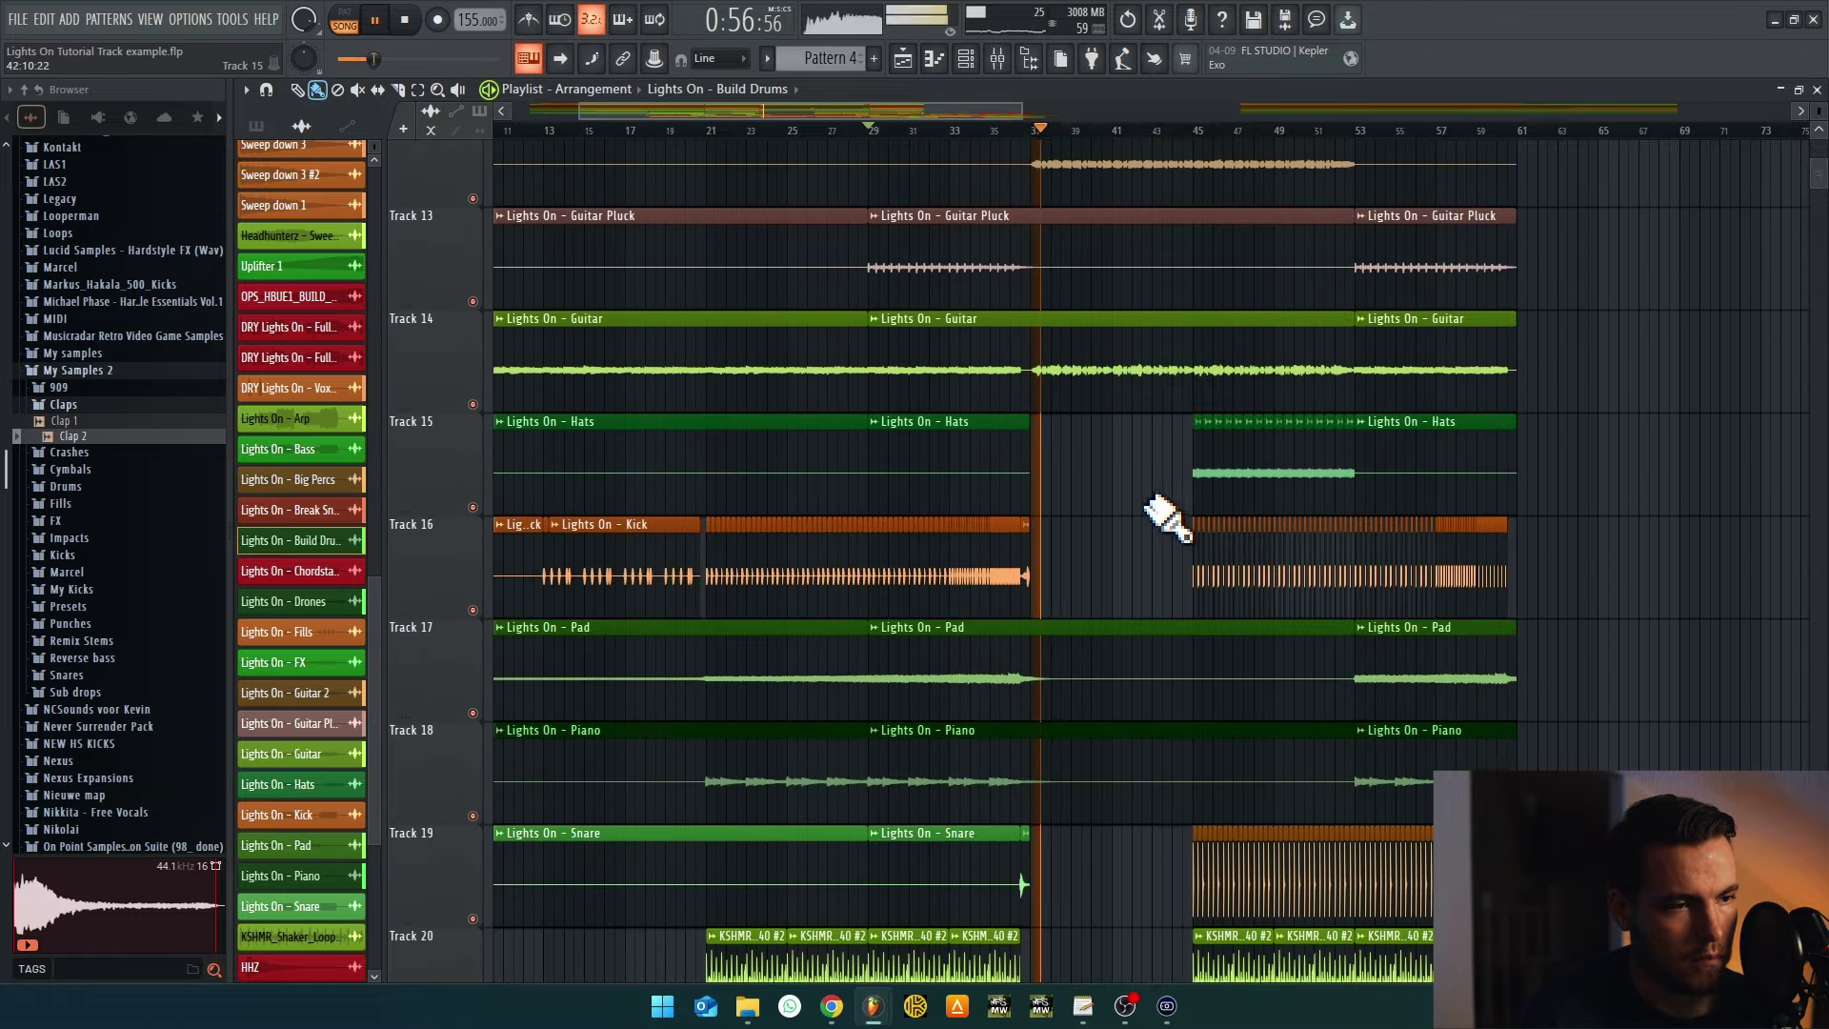
pyautogui.moveTo(1182, 577); pyautogui.dragTo(1018, 522)
pyautogui.scroll(9, 1013, 575)
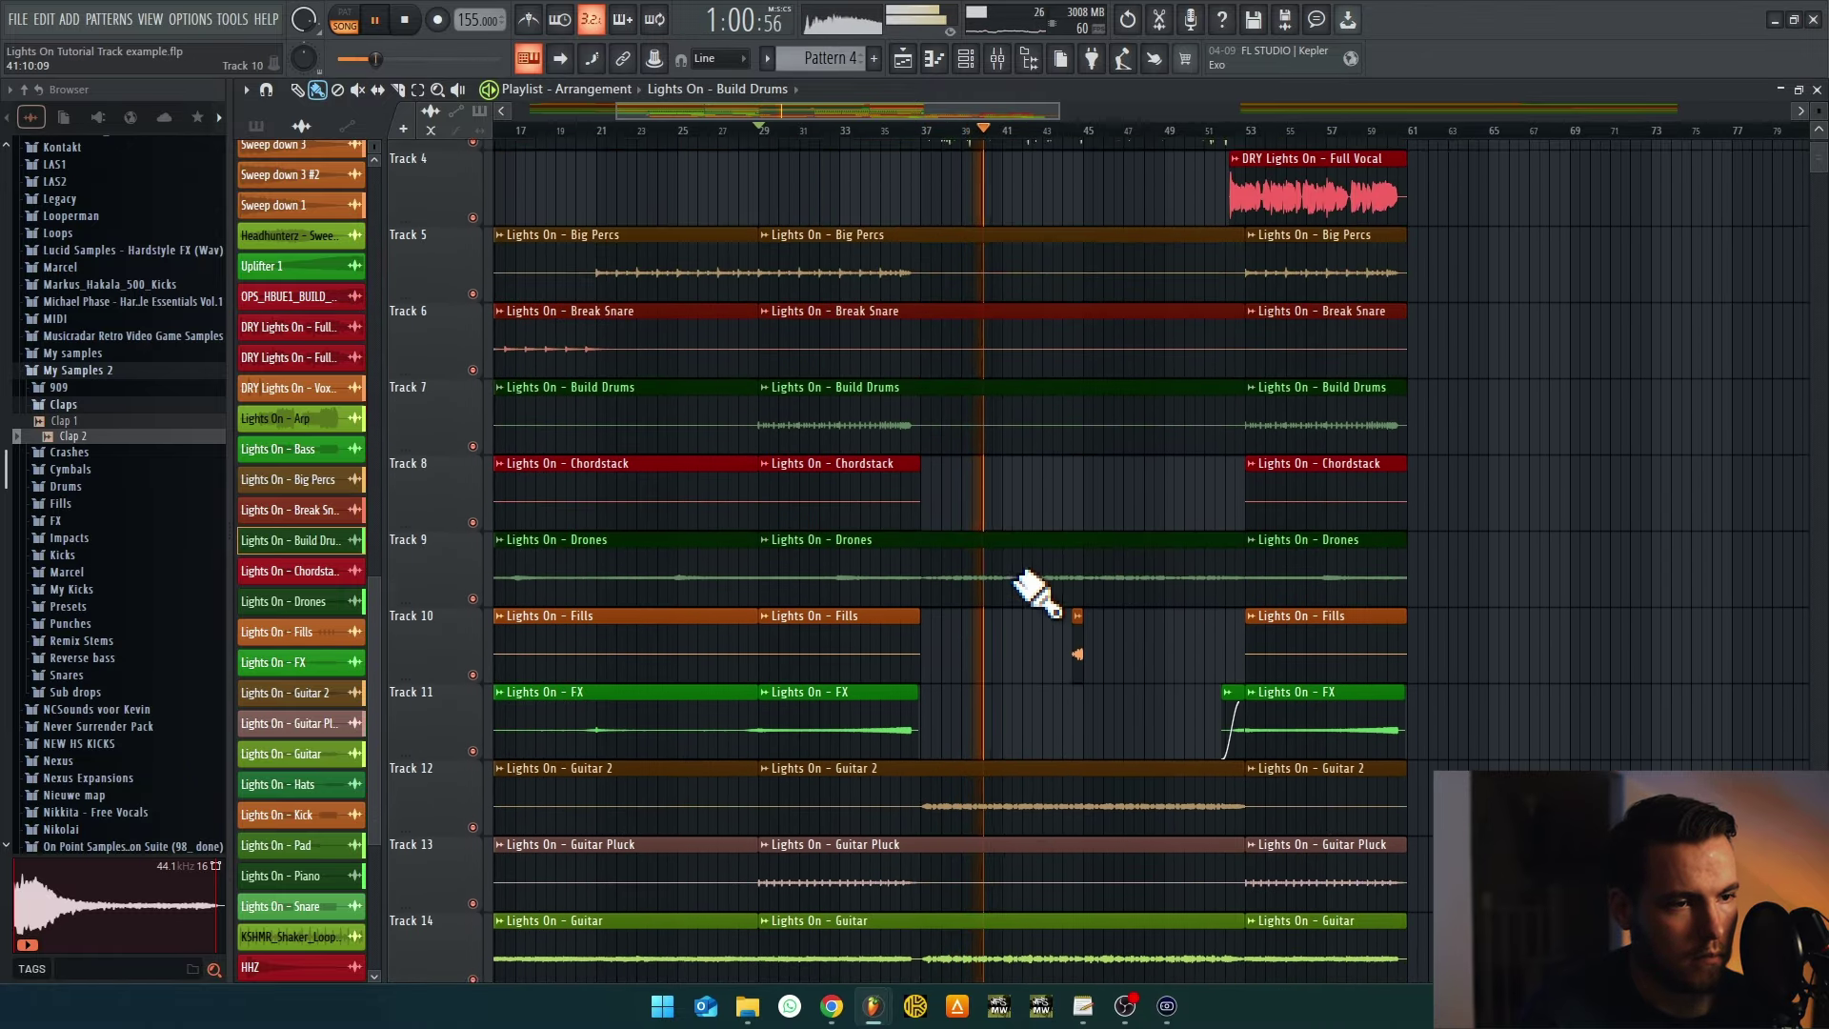
pyautogui.scroll(-16, 1033, 600)
pyautogui.press('space')
pyautogui.scroll(-3, 1033, 619)
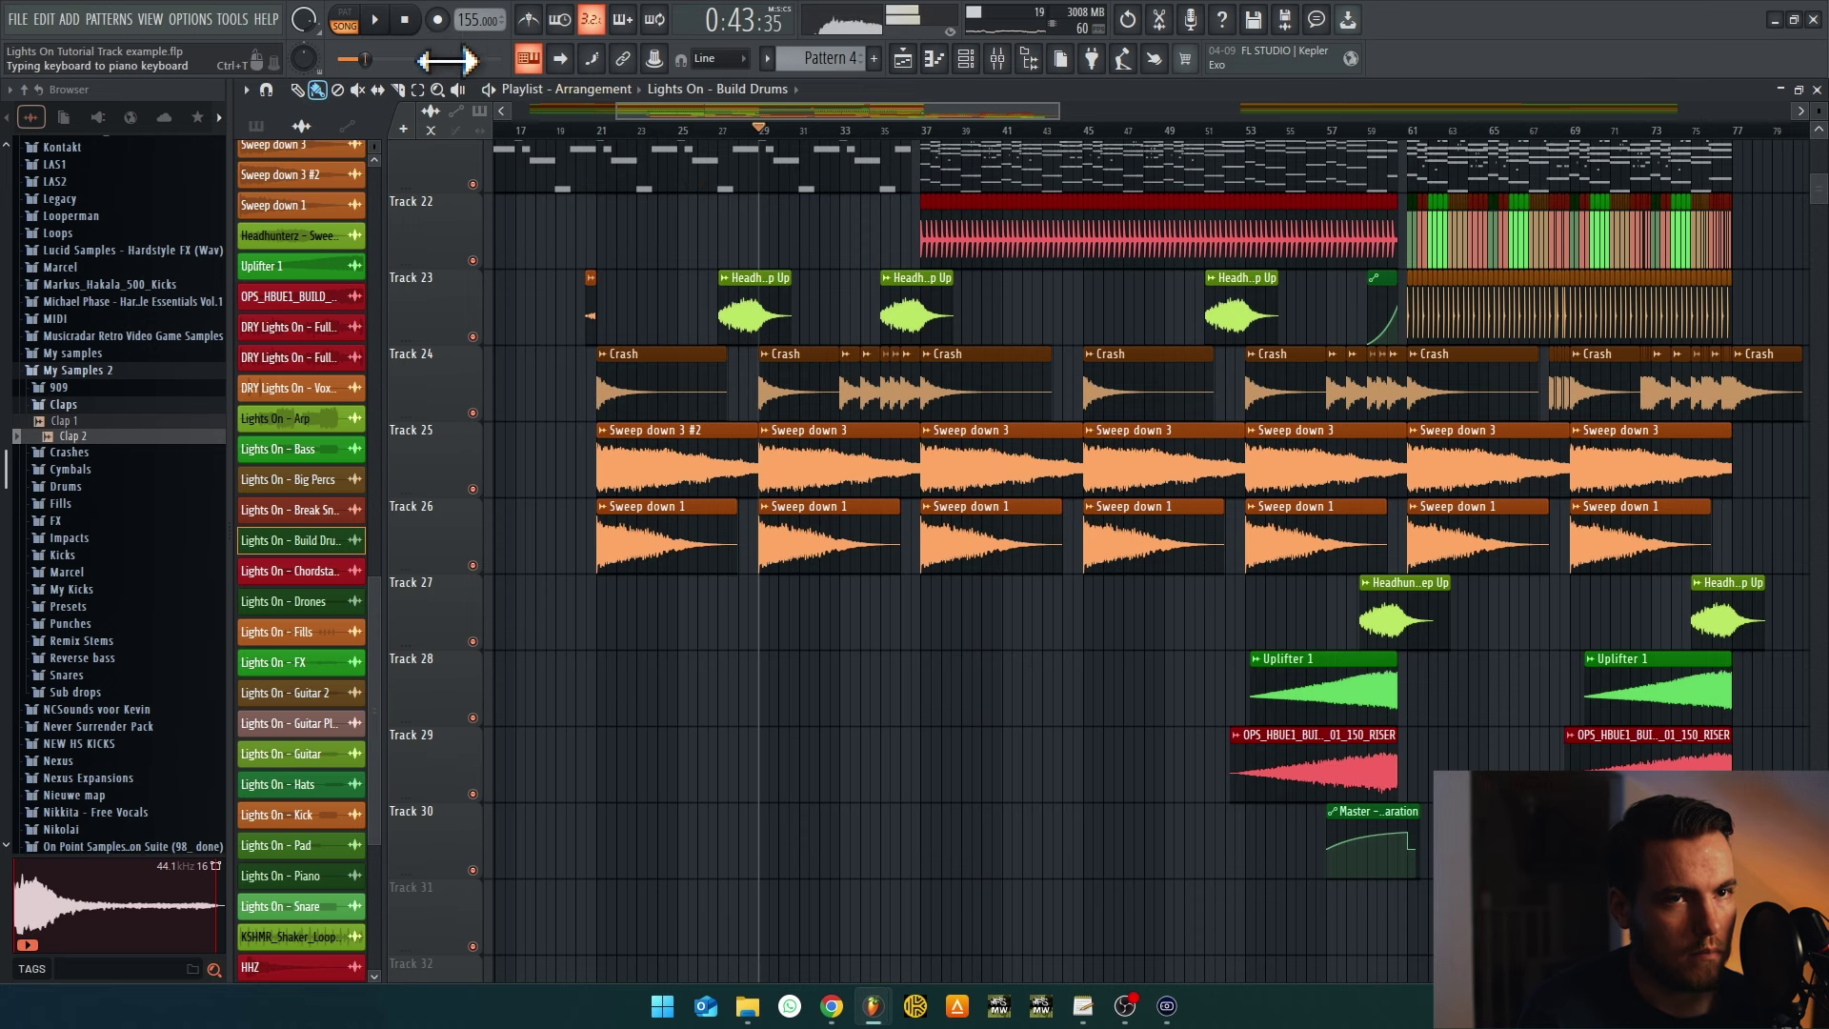
pyautogui.click(410, 20)
# Place the HHZ and Boom clips around bar 37 on Tracks 27 and 28 and play the transition
pyautogui.scroll(4, 866, 559)
pyautogui.scroll(6, 1074, 543)
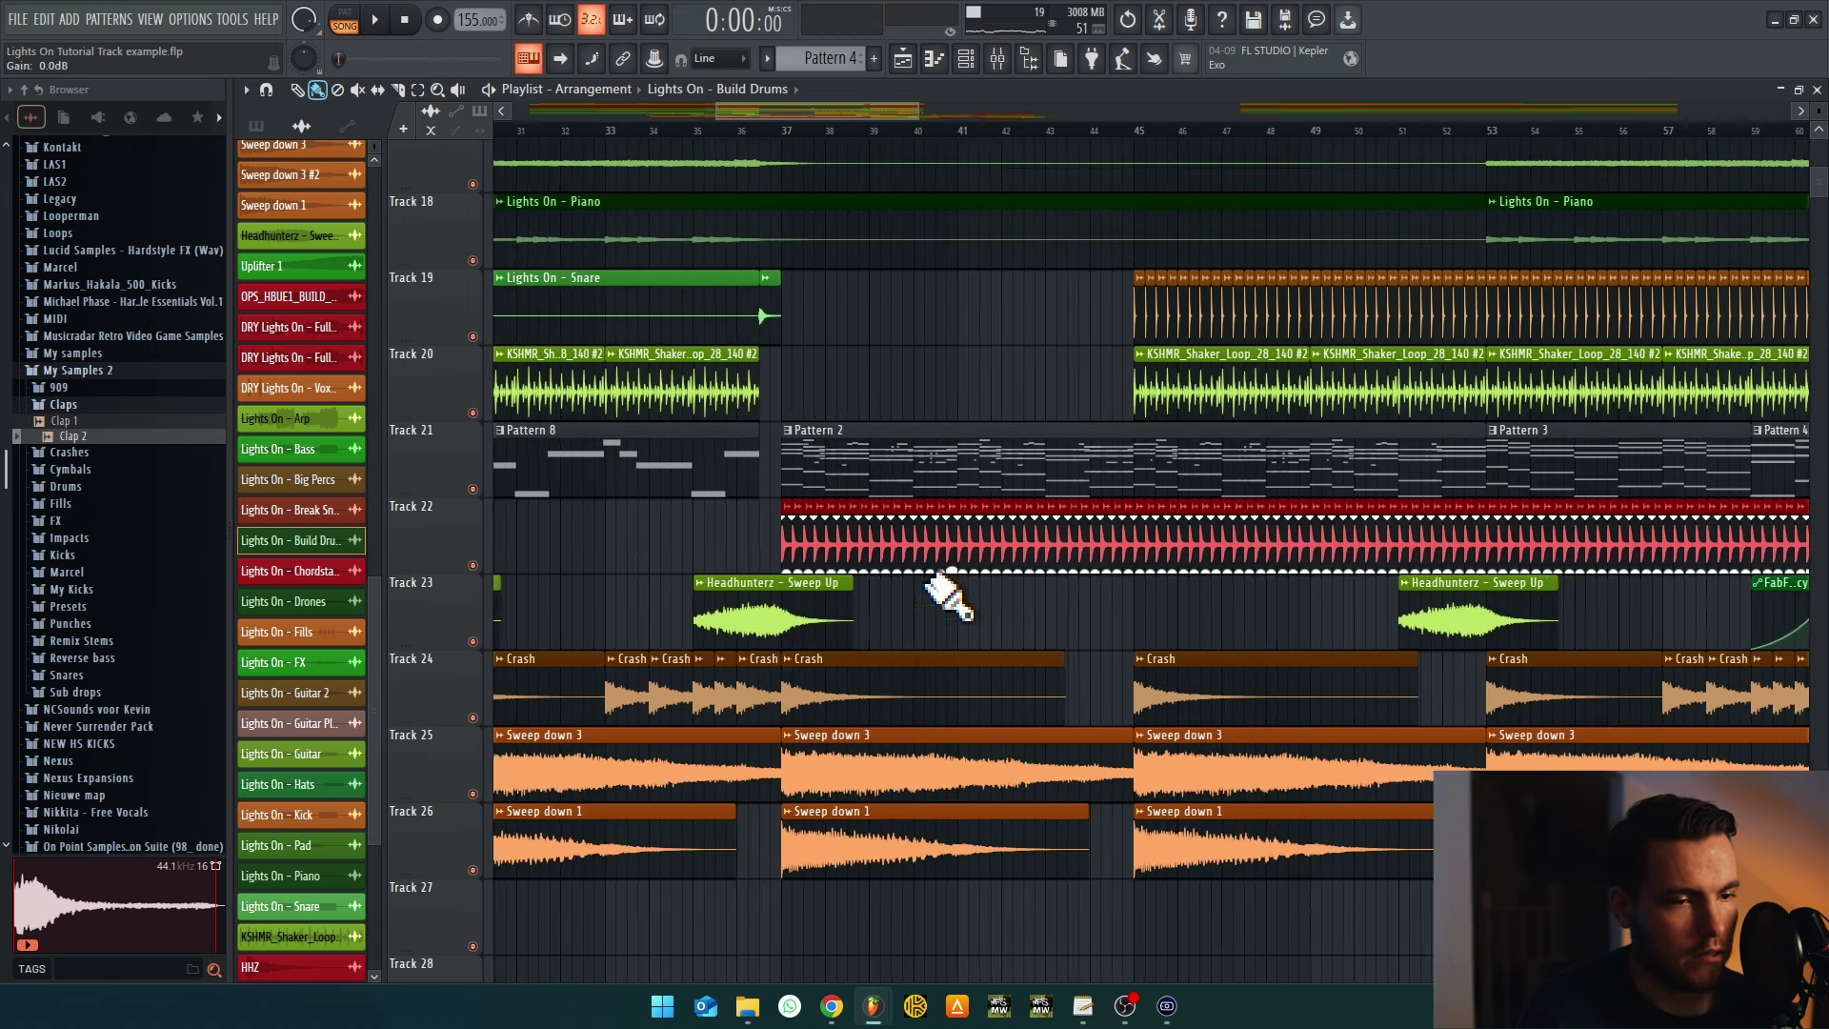
pyautogui.scroll(1, 767, 637)
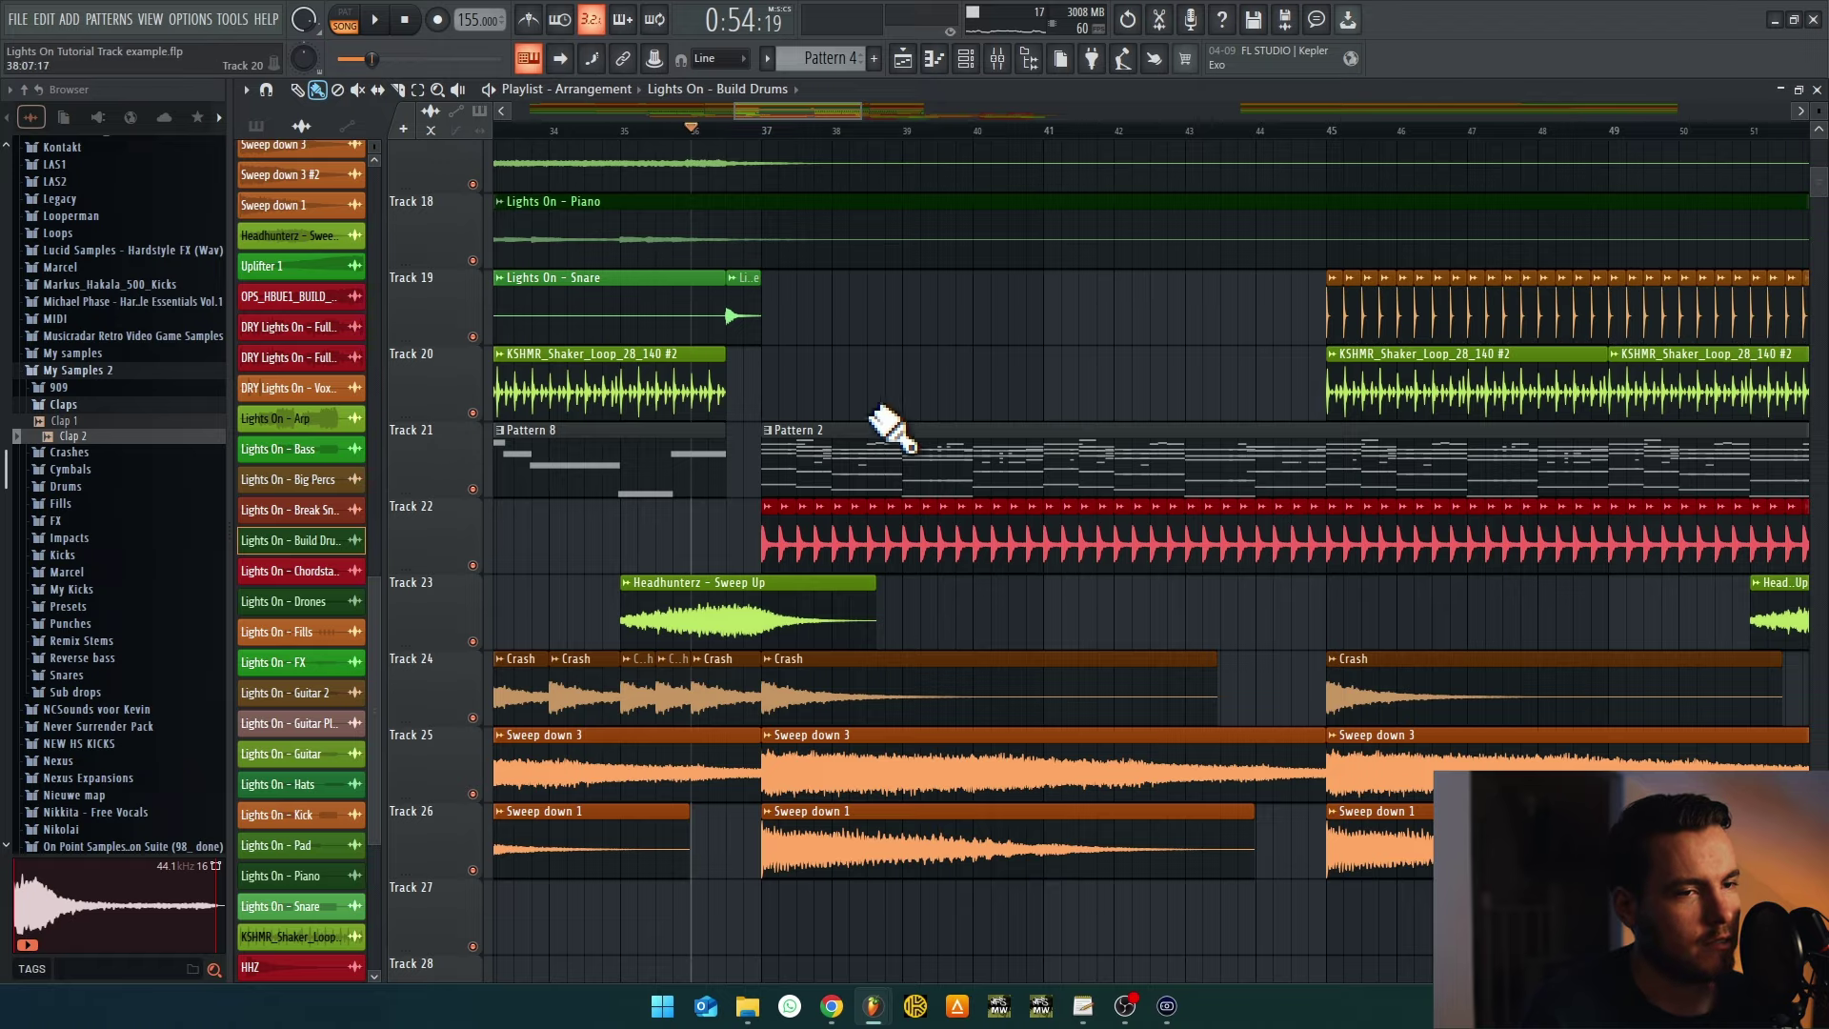
pyautogui.scroll(-5, 877, 776)
pyautogui.scroll(-3, 988, 625)
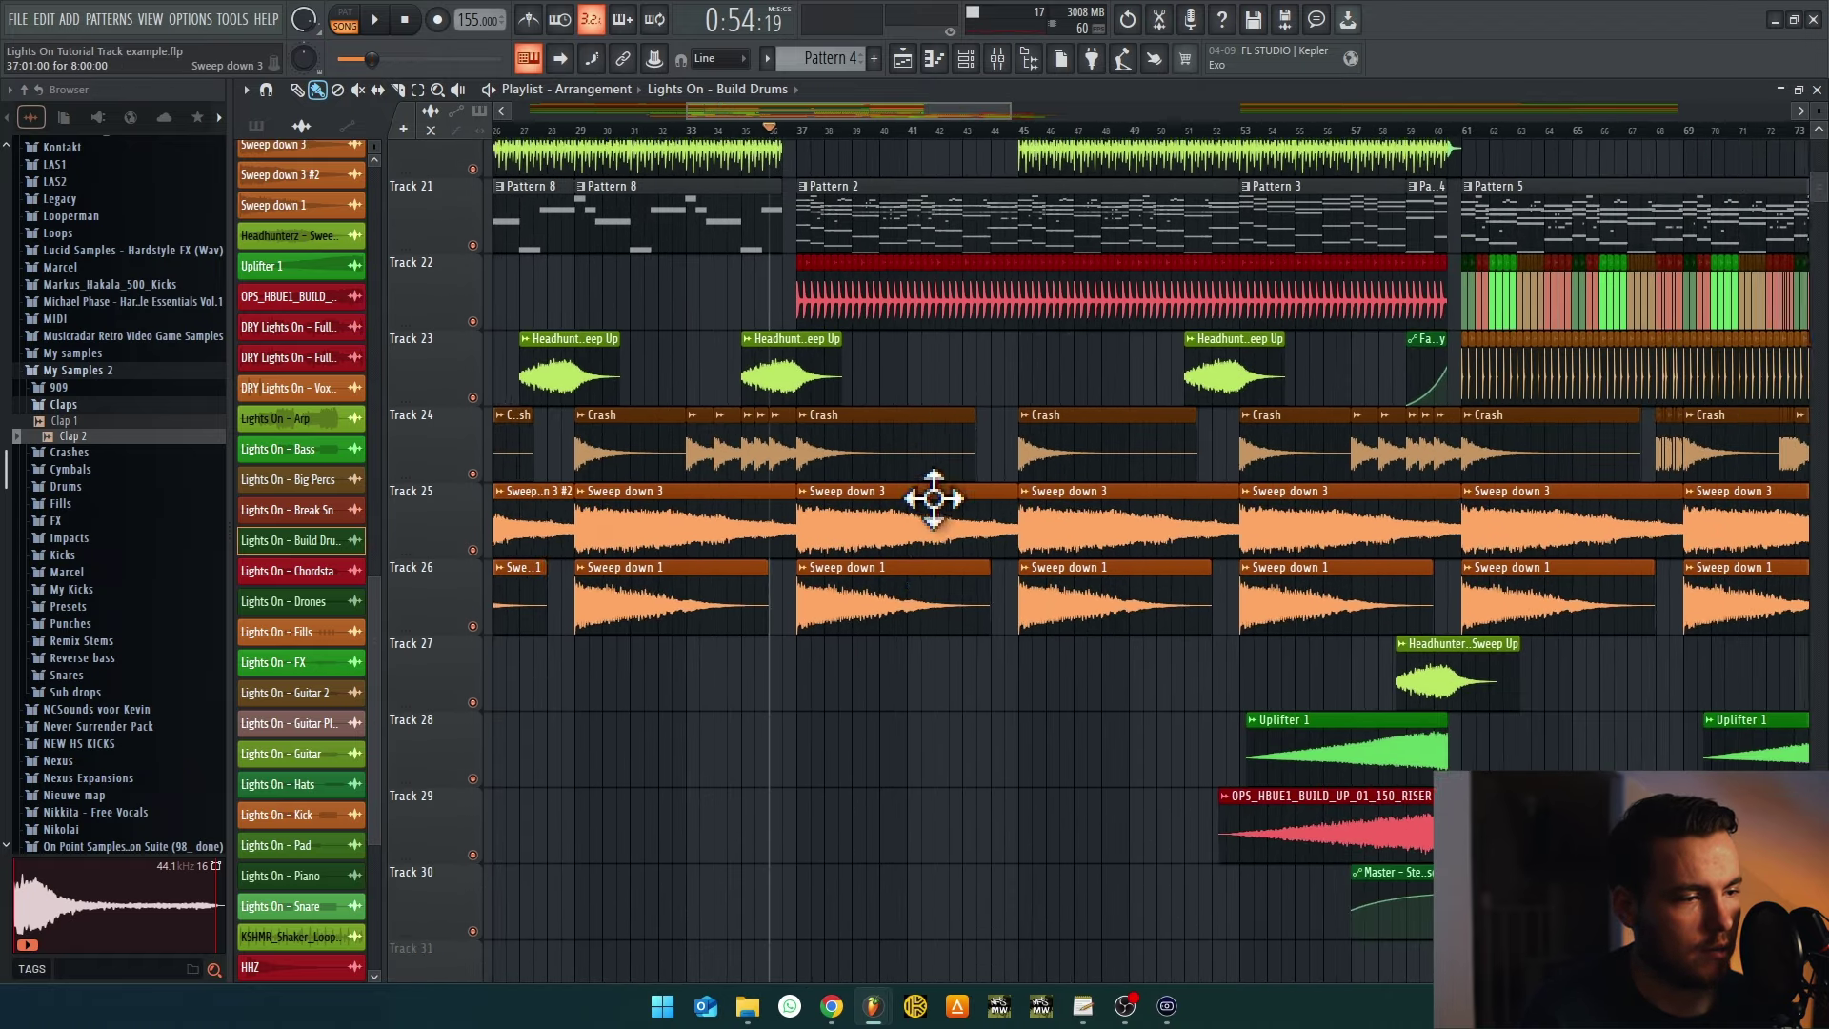
pyautogui.press('space')
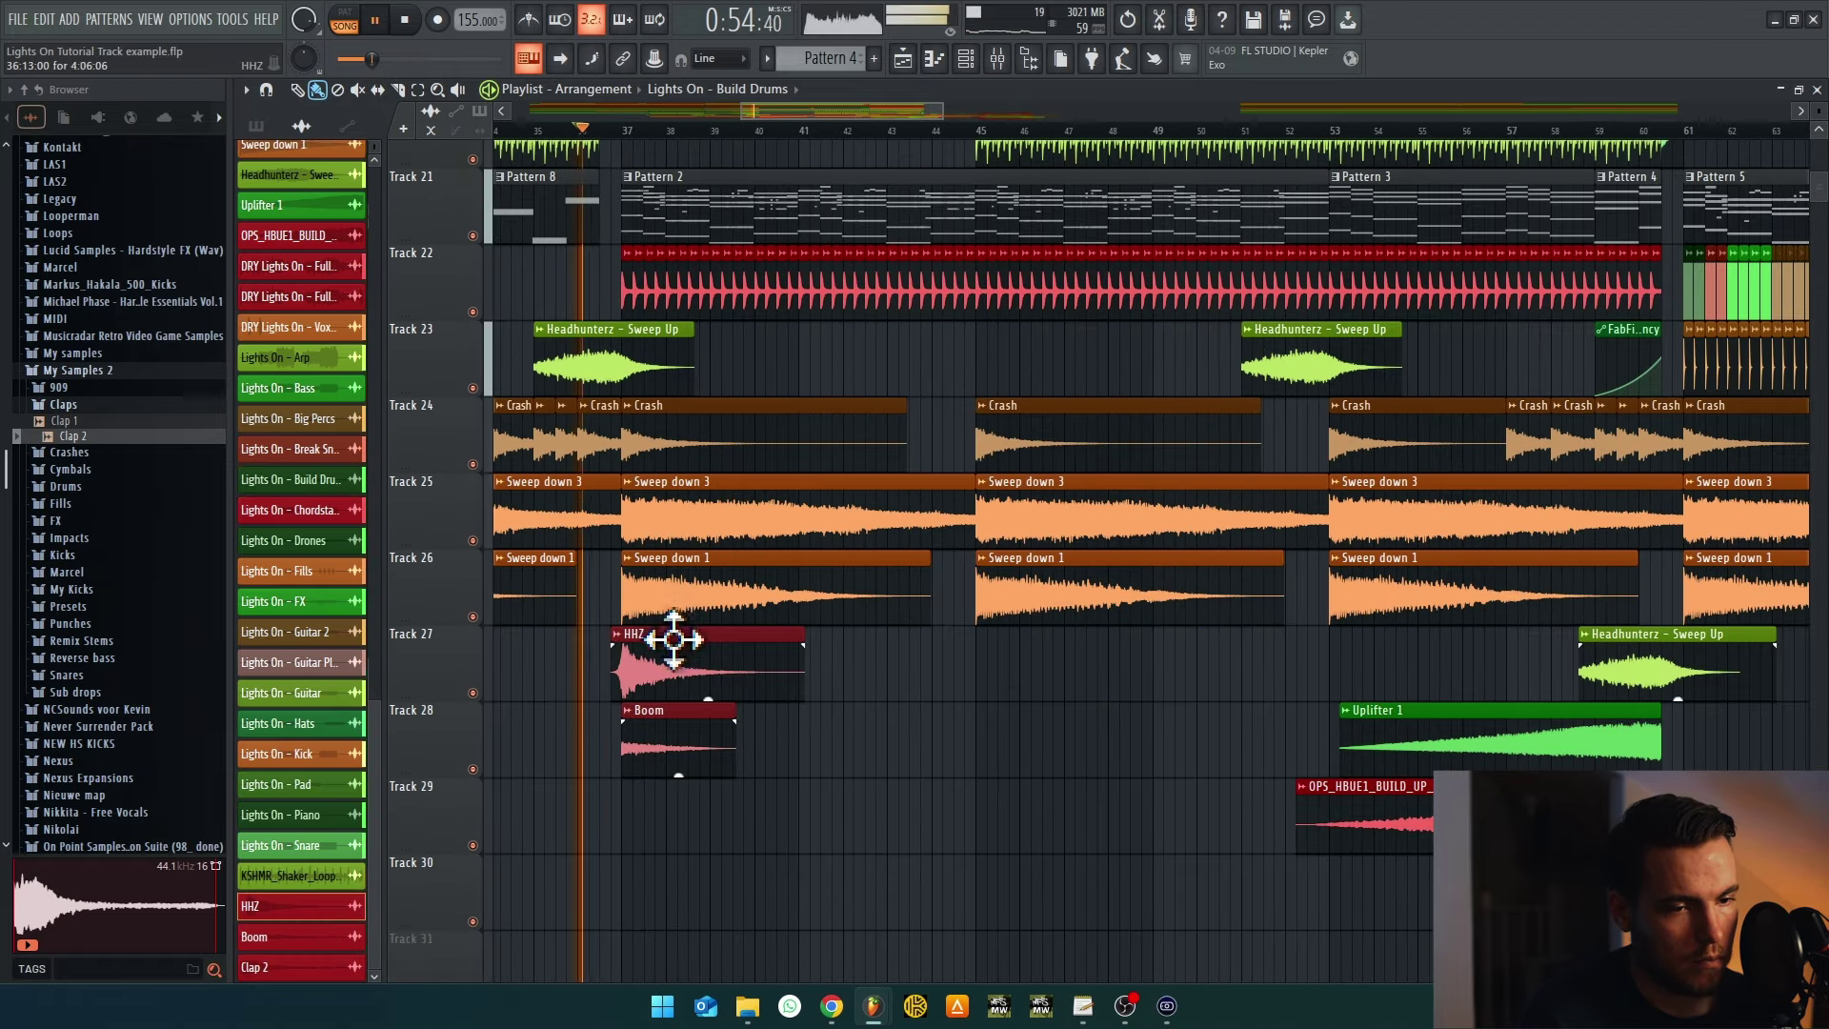
pyautogui.scroll(4, 674, 776)
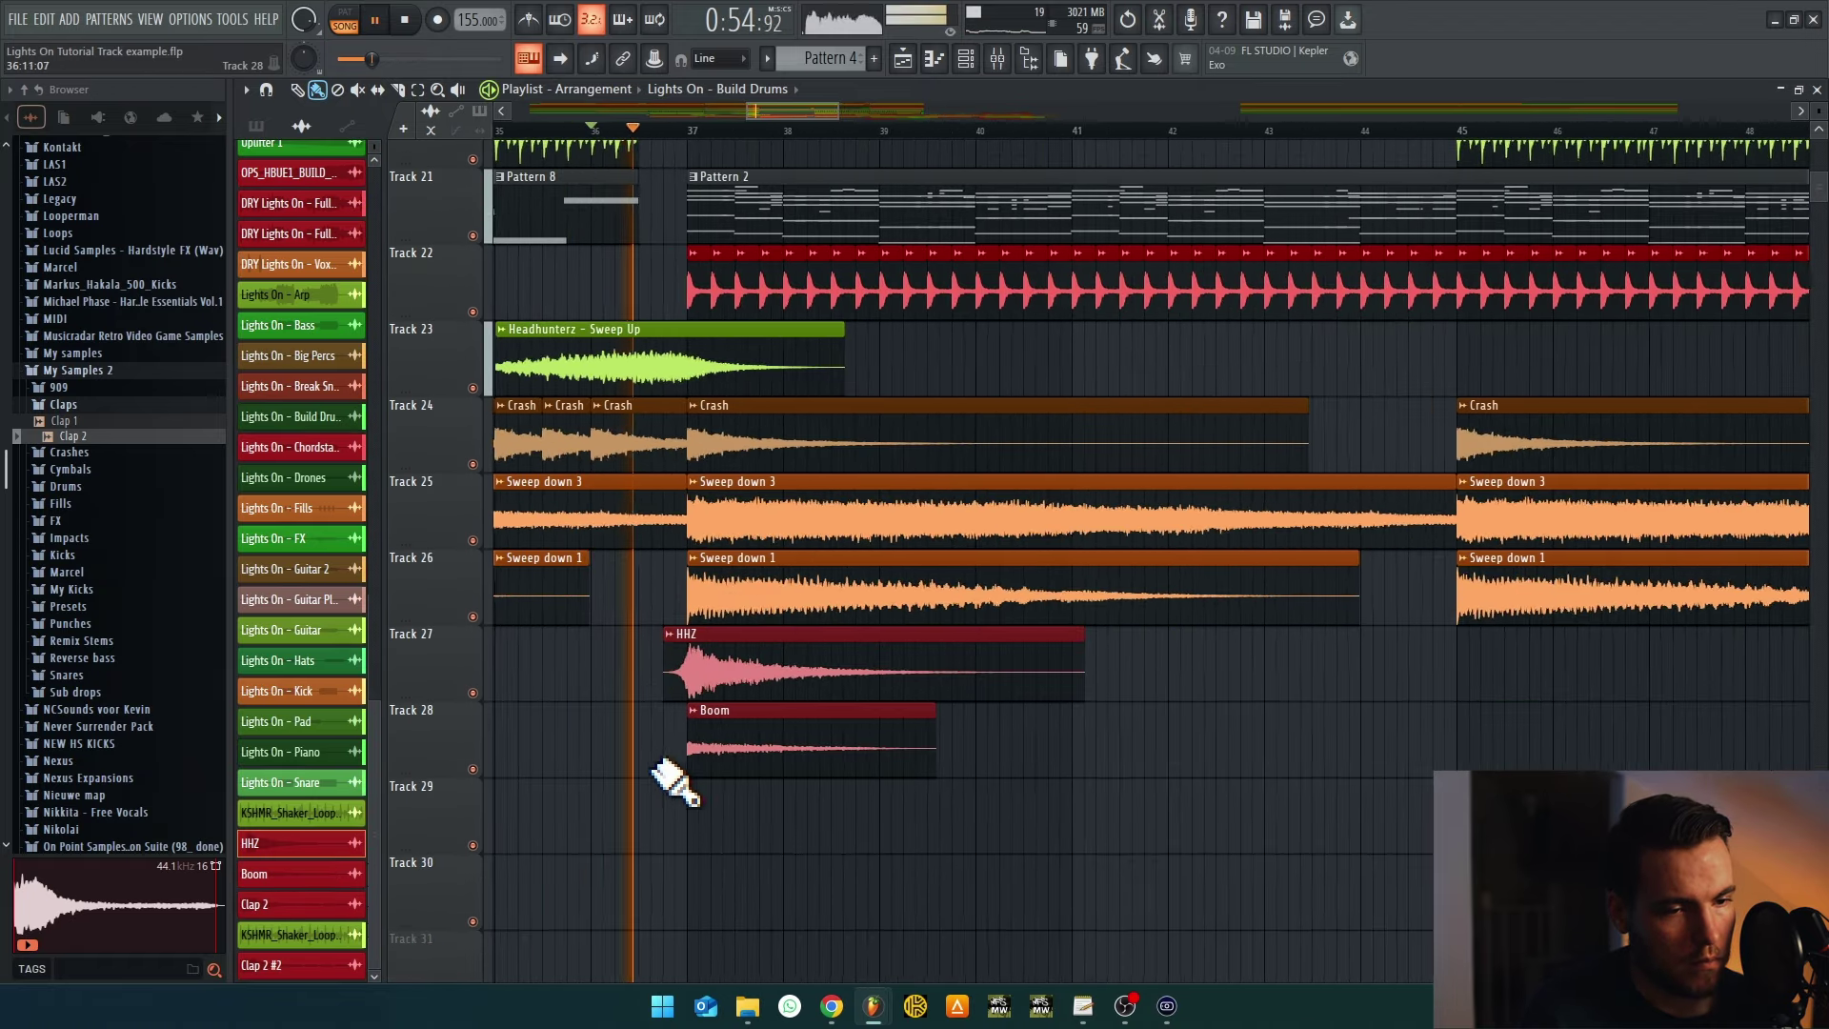
# Solo the Boom clip on Track 28 and the HHZ clip on Track 27 to hear the hit at bar 37
pyautogui.keyDown('ctrl'); pyautogui.click(474, 769); pyautogui.keyUp('ctrl')
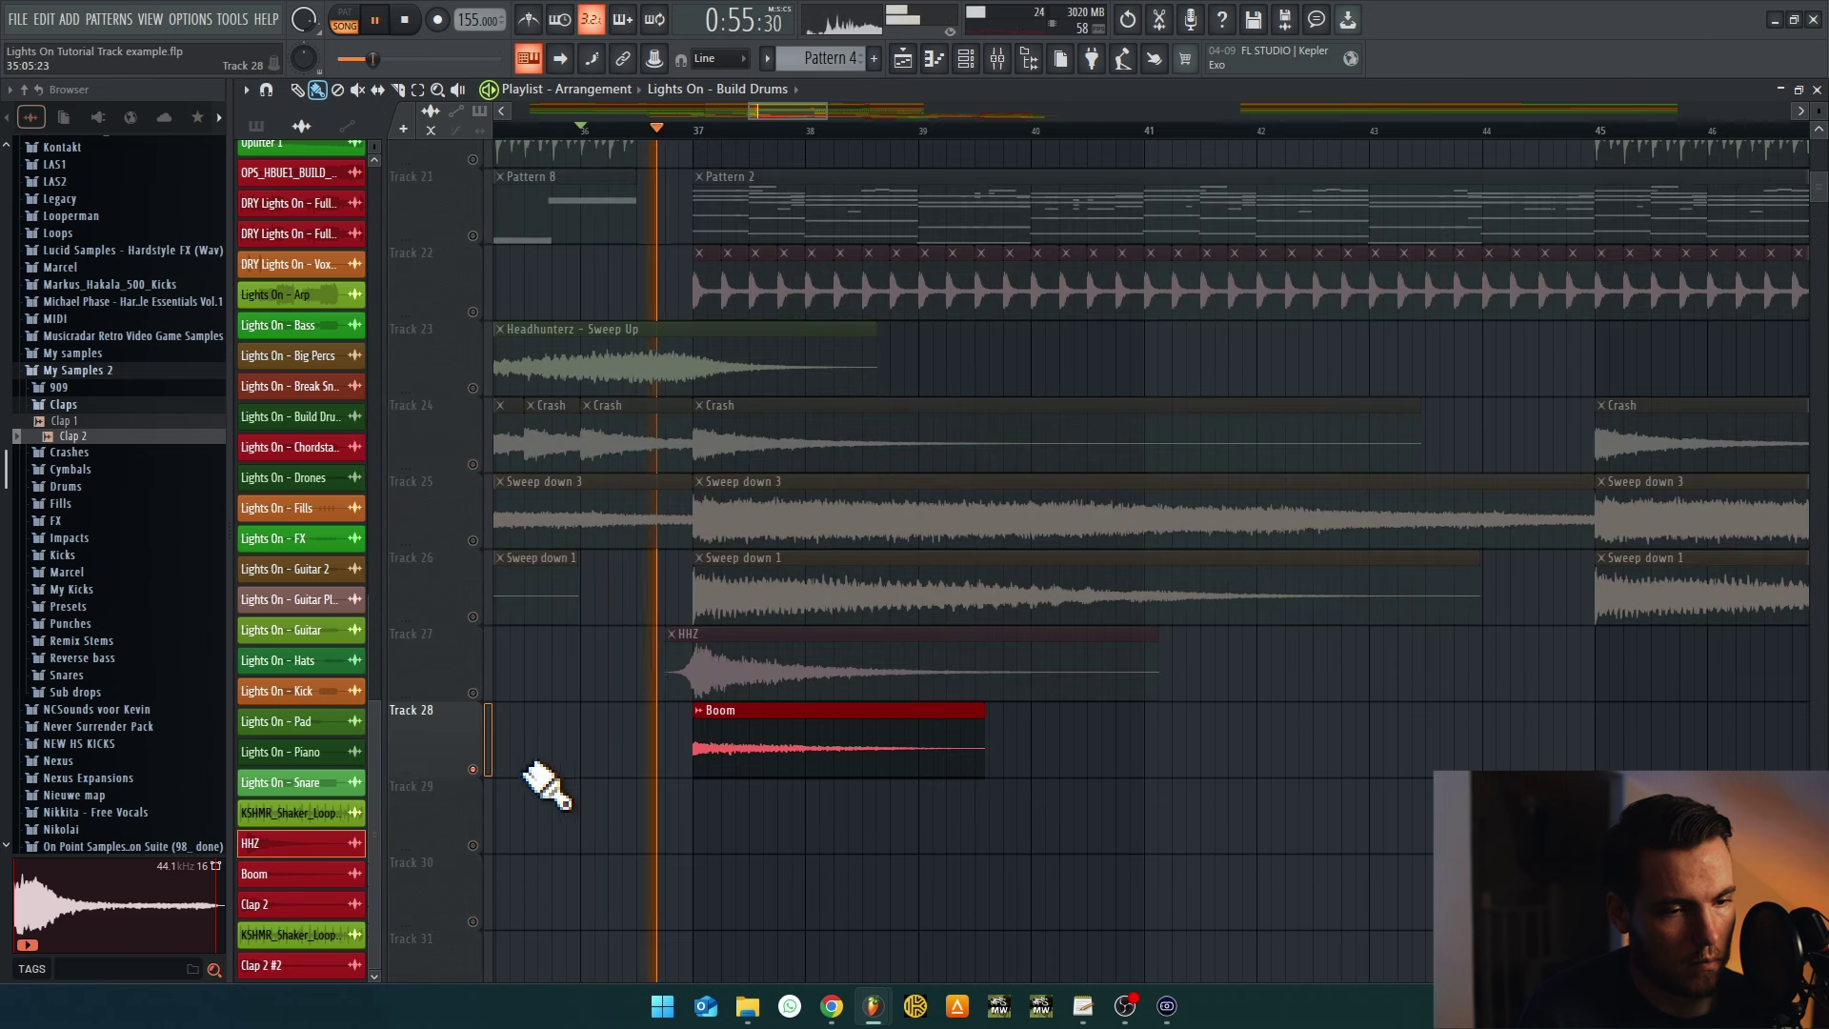
pyautogui.scroll(3, 896, 829)
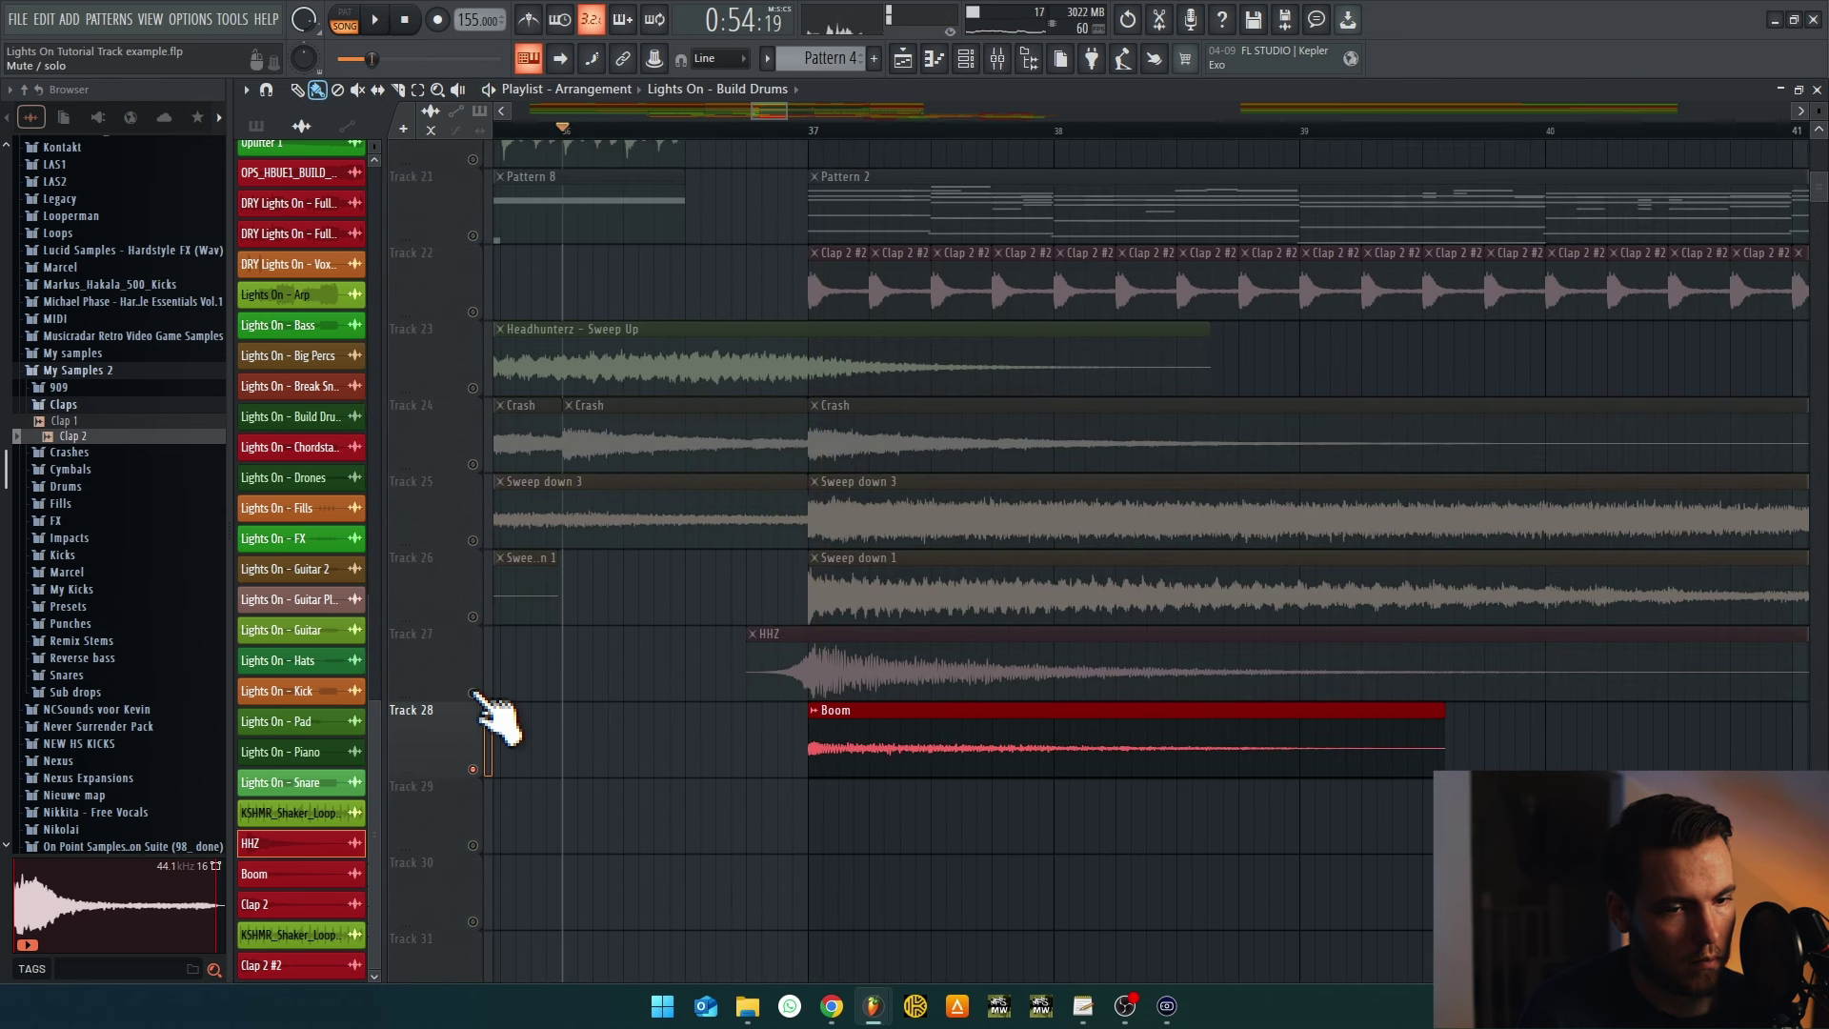
pyautogui.keyDown('ctrl'); pyautogui.click(473, 693); pyautogui.keyUp('ctrl')
pyautogui.press('space')
pyautogui.keyDown('ctrl'); pyautogui.click(473, 769); pyautogui.keyUp('ctrl')
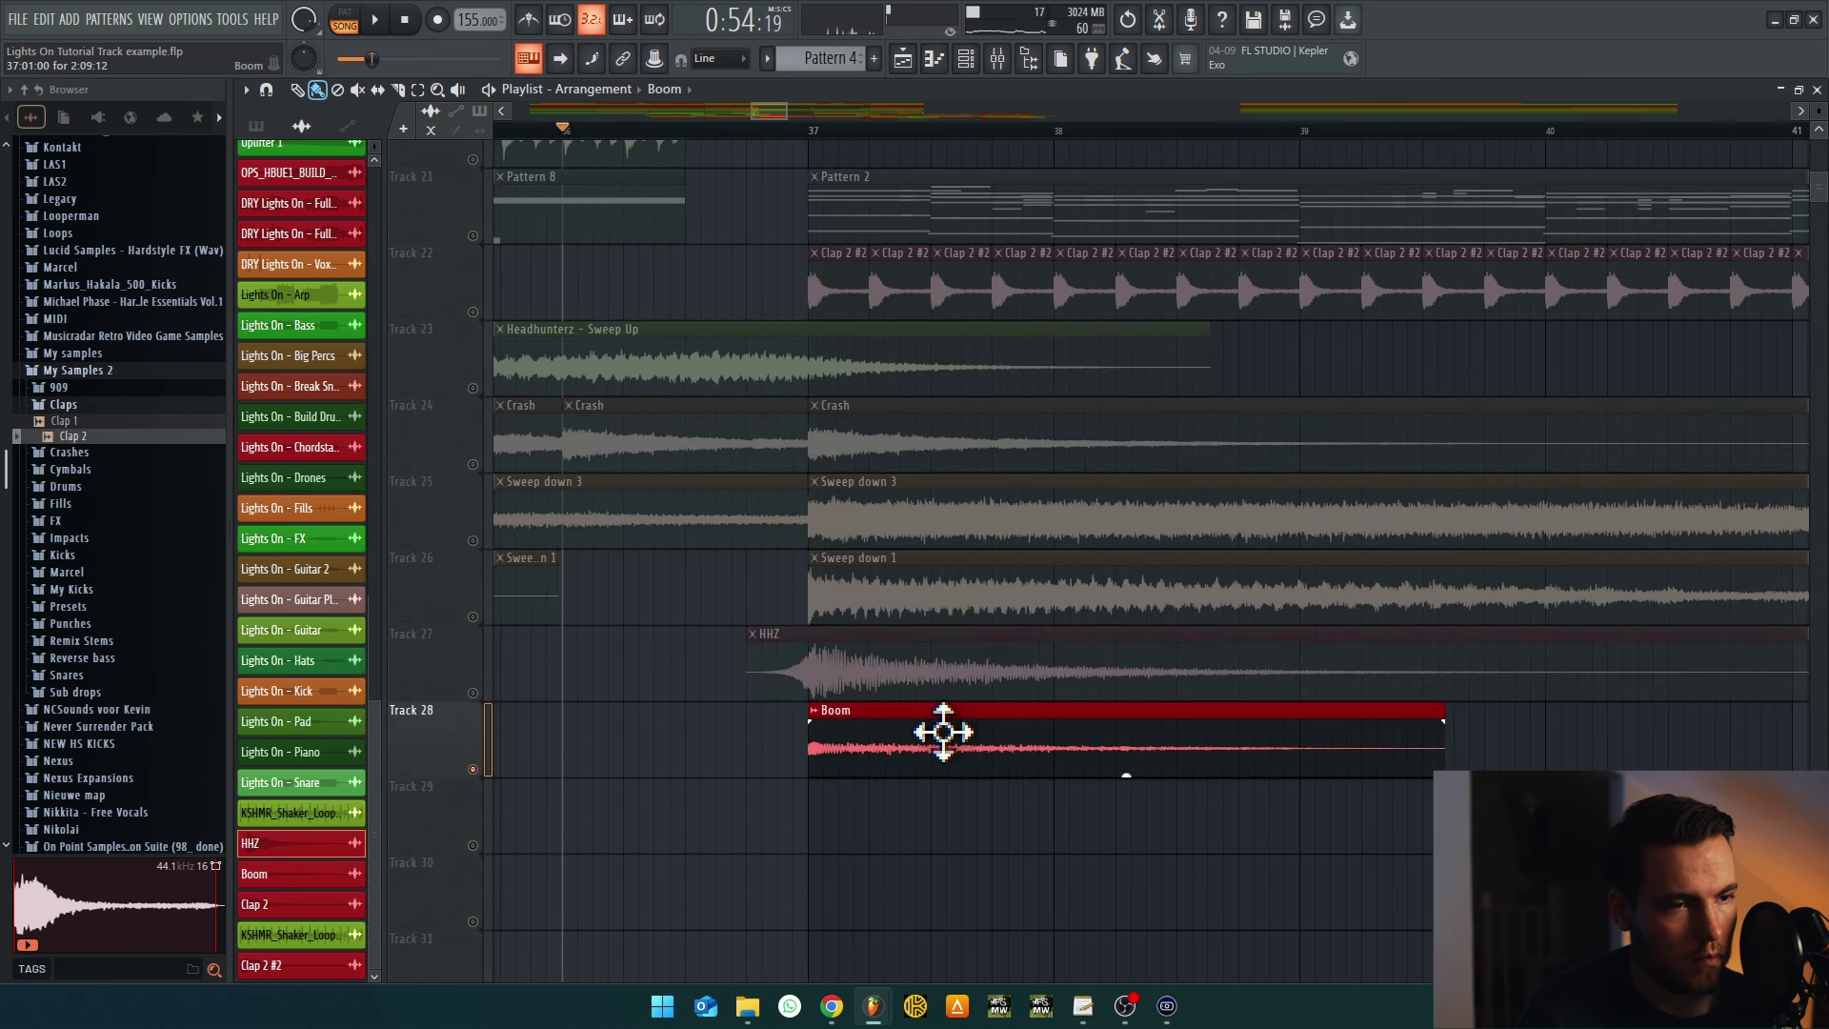
# Route the HHZ and Boom audio clips to the free mixer tracks 54 and 55
pyautogui.doubleClick(943, 732)
pyautogui.doubleClick(935, 666)
pyautogui.rightClick(691, 259)
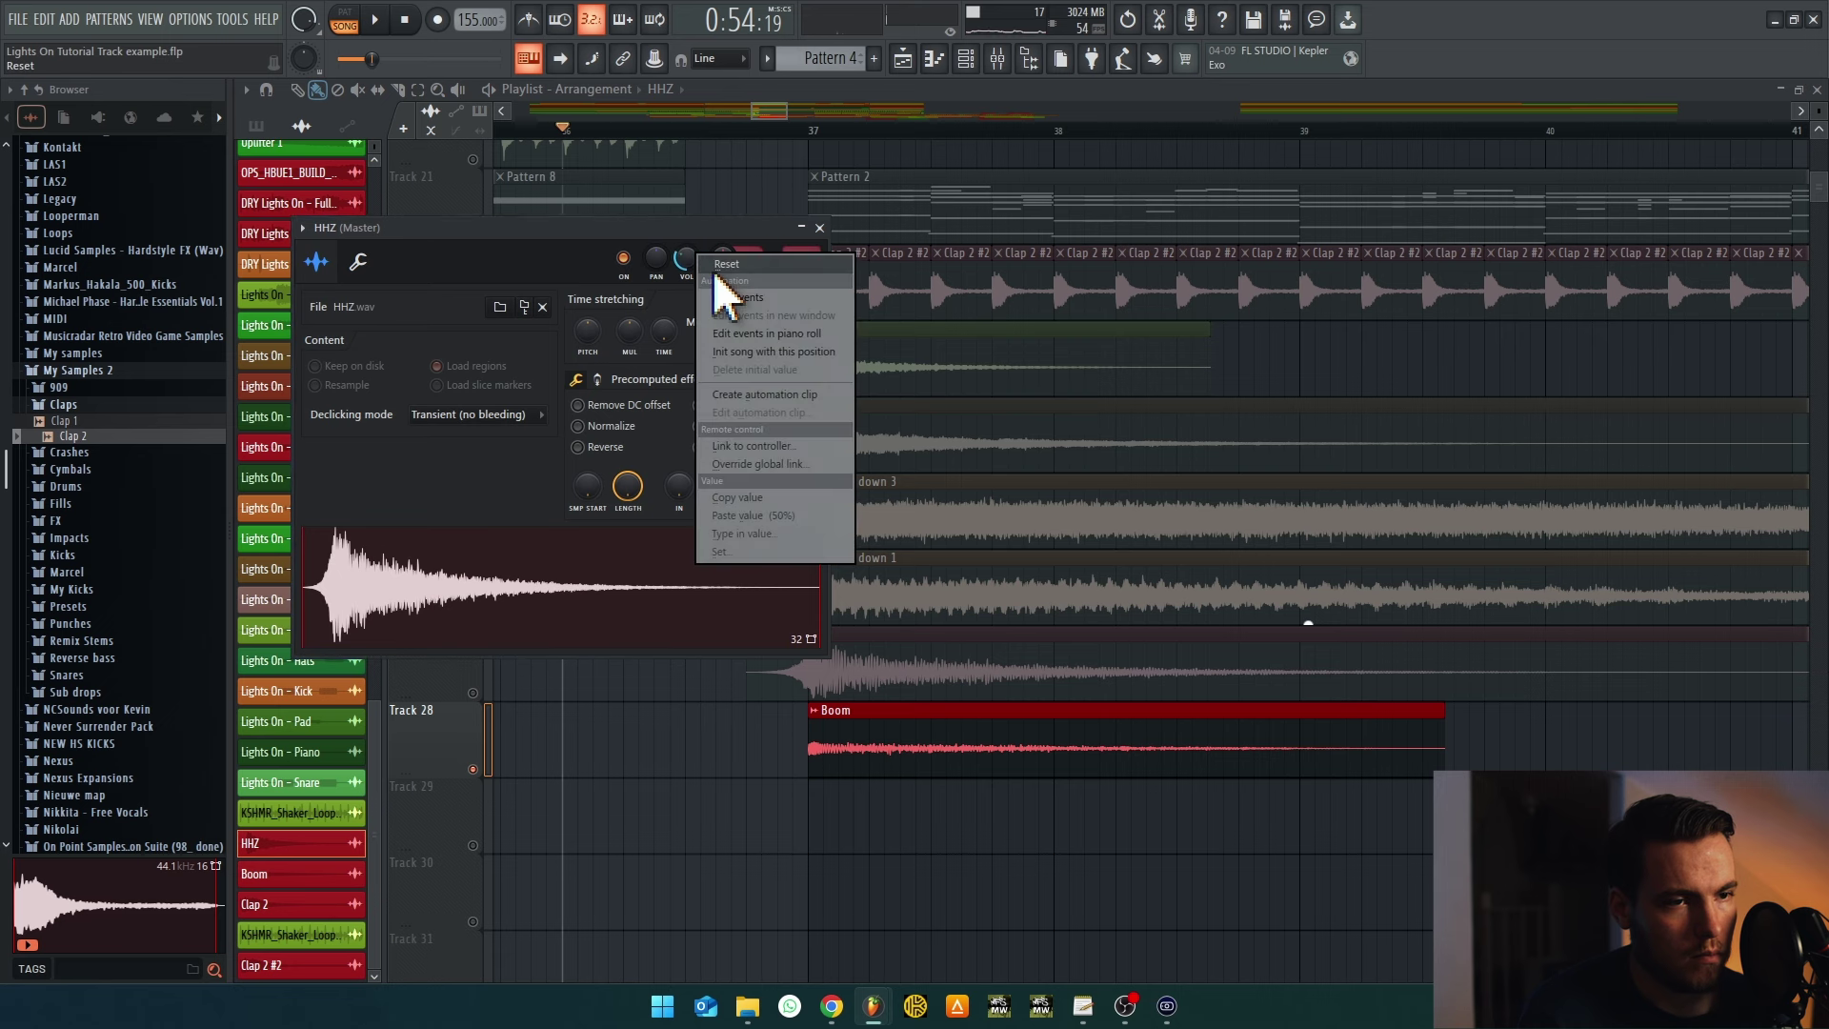
pyautogui.click(802, 259)
pyautogui.click(902, 58)
pyautogui.doubleClick(906, 735)
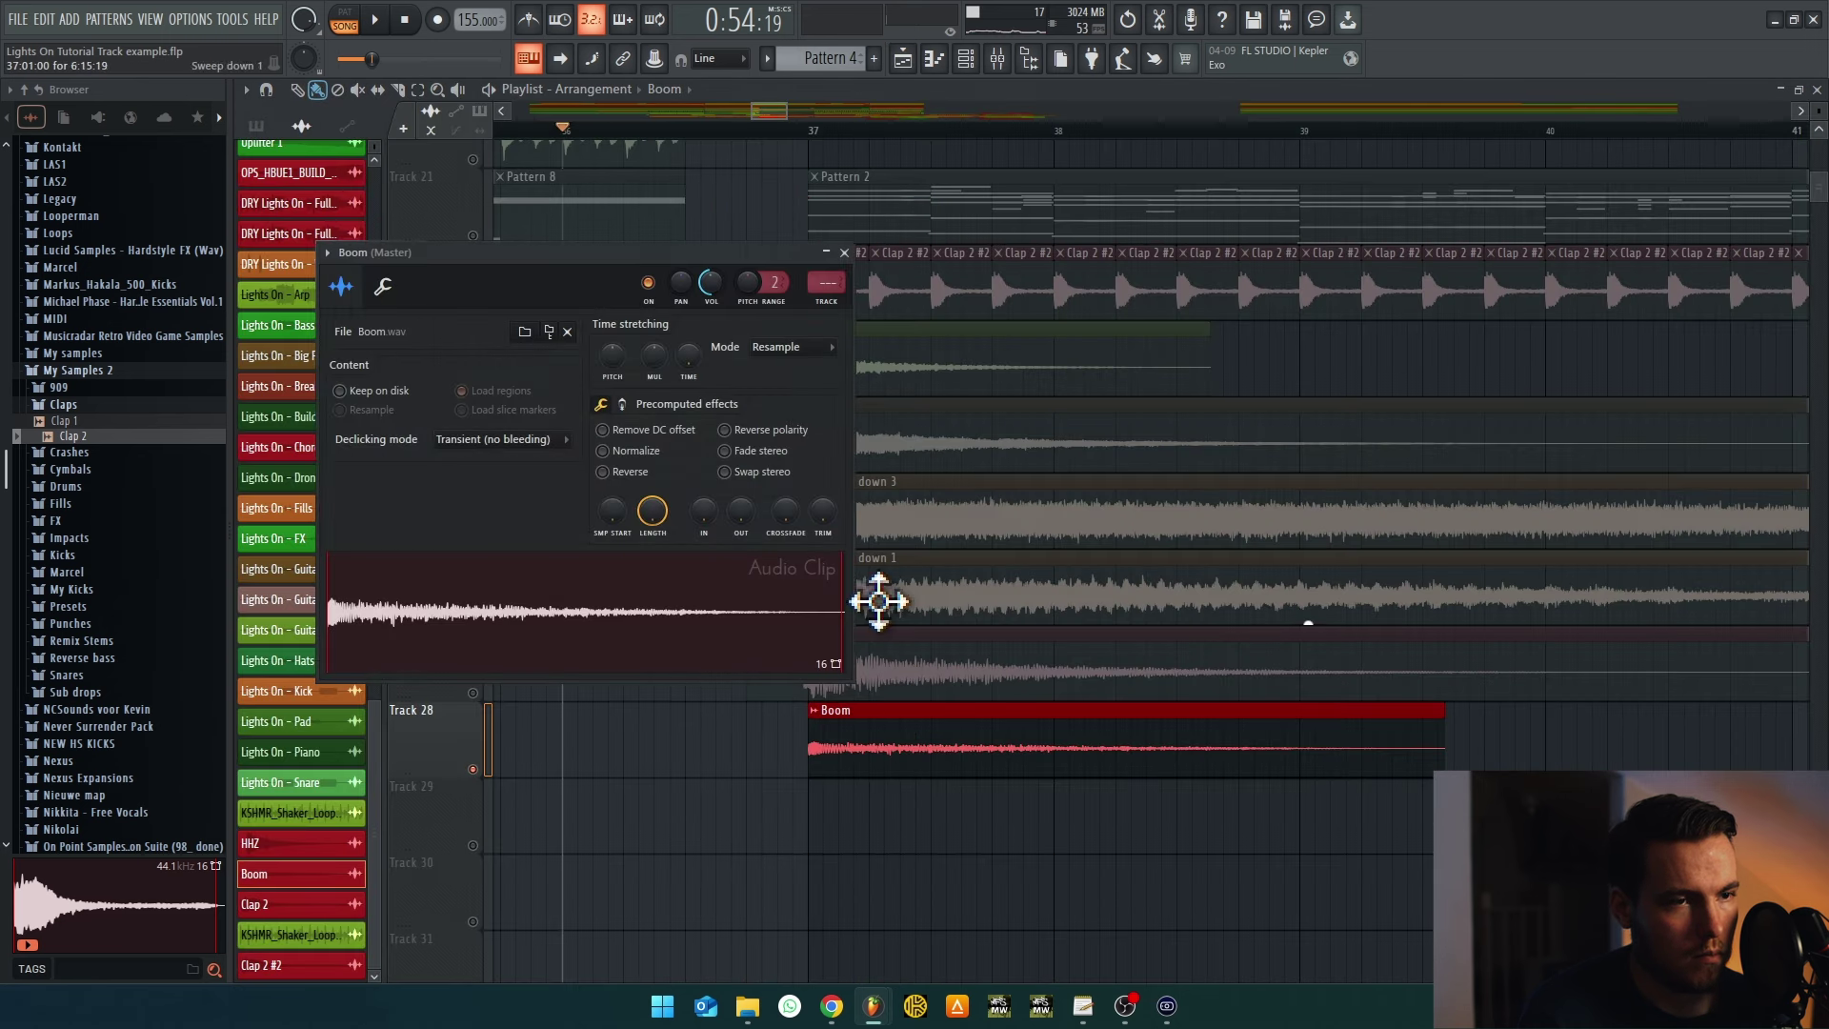
pyautogui.rightClick(712, 290)
pyautogui.click(801, 334)
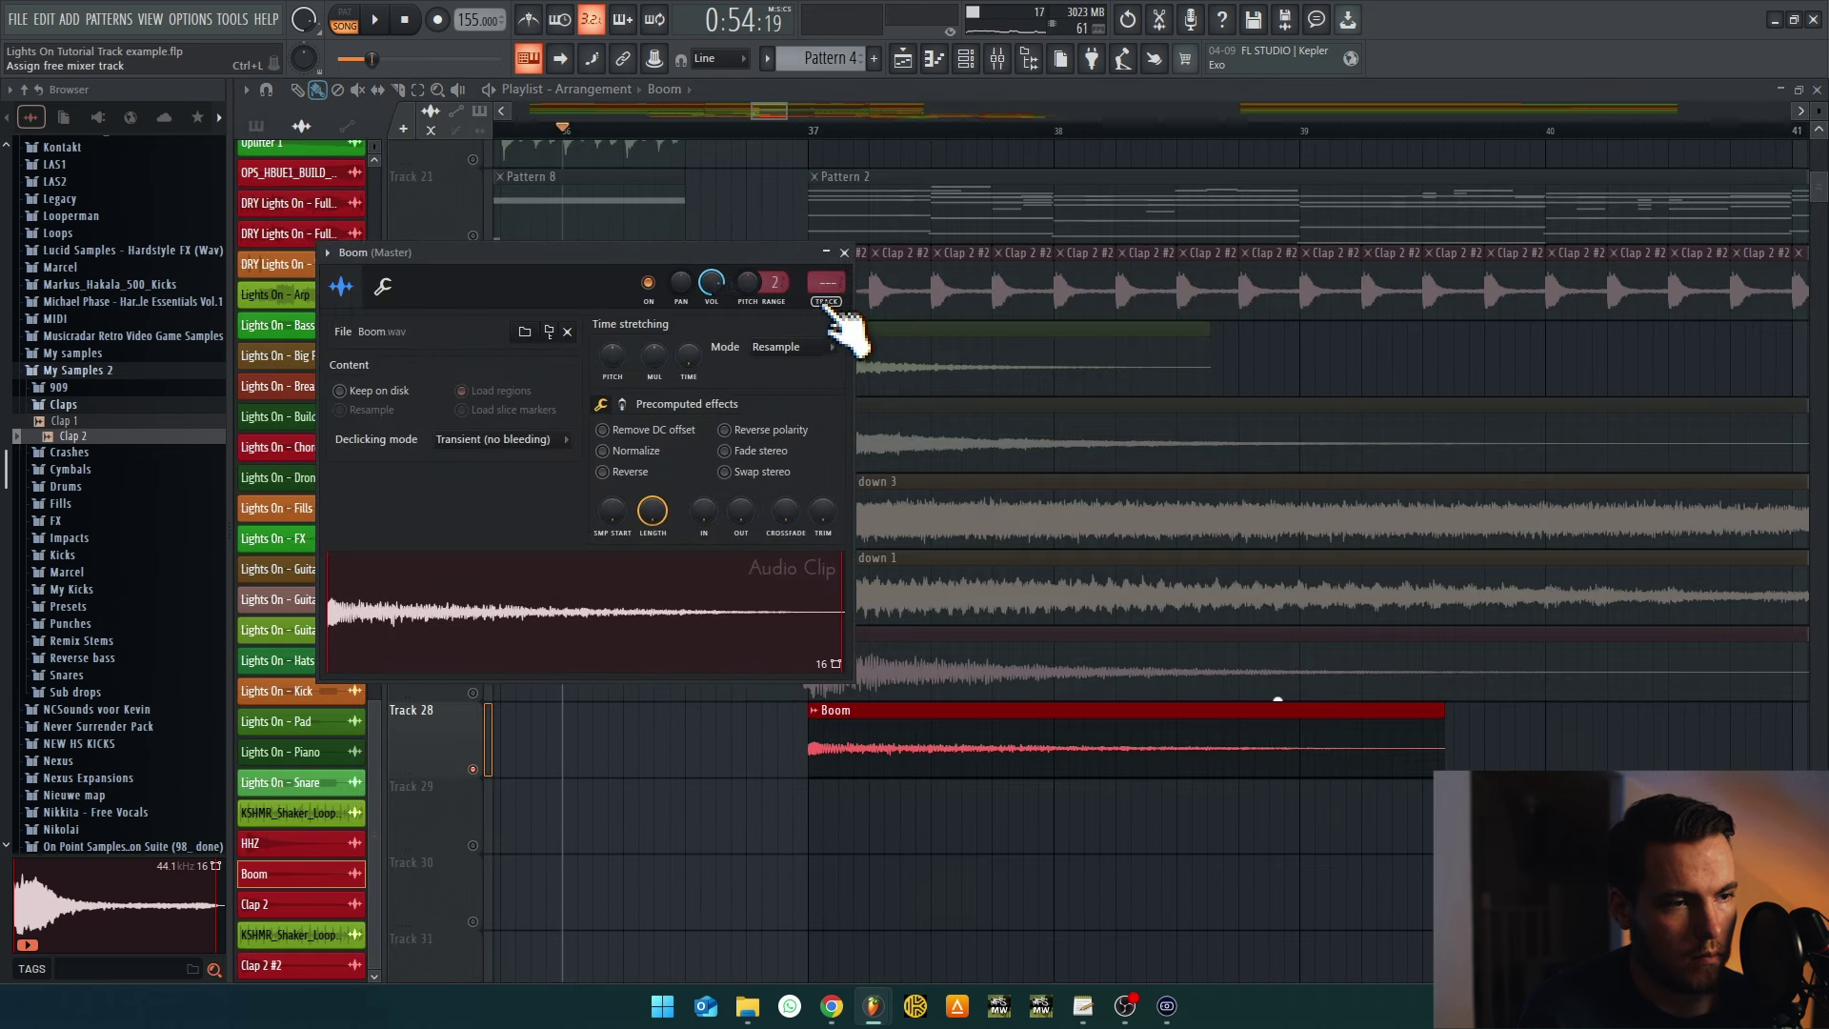
pyautogui.click(828, 303)
pyautogui.click(901, 58)
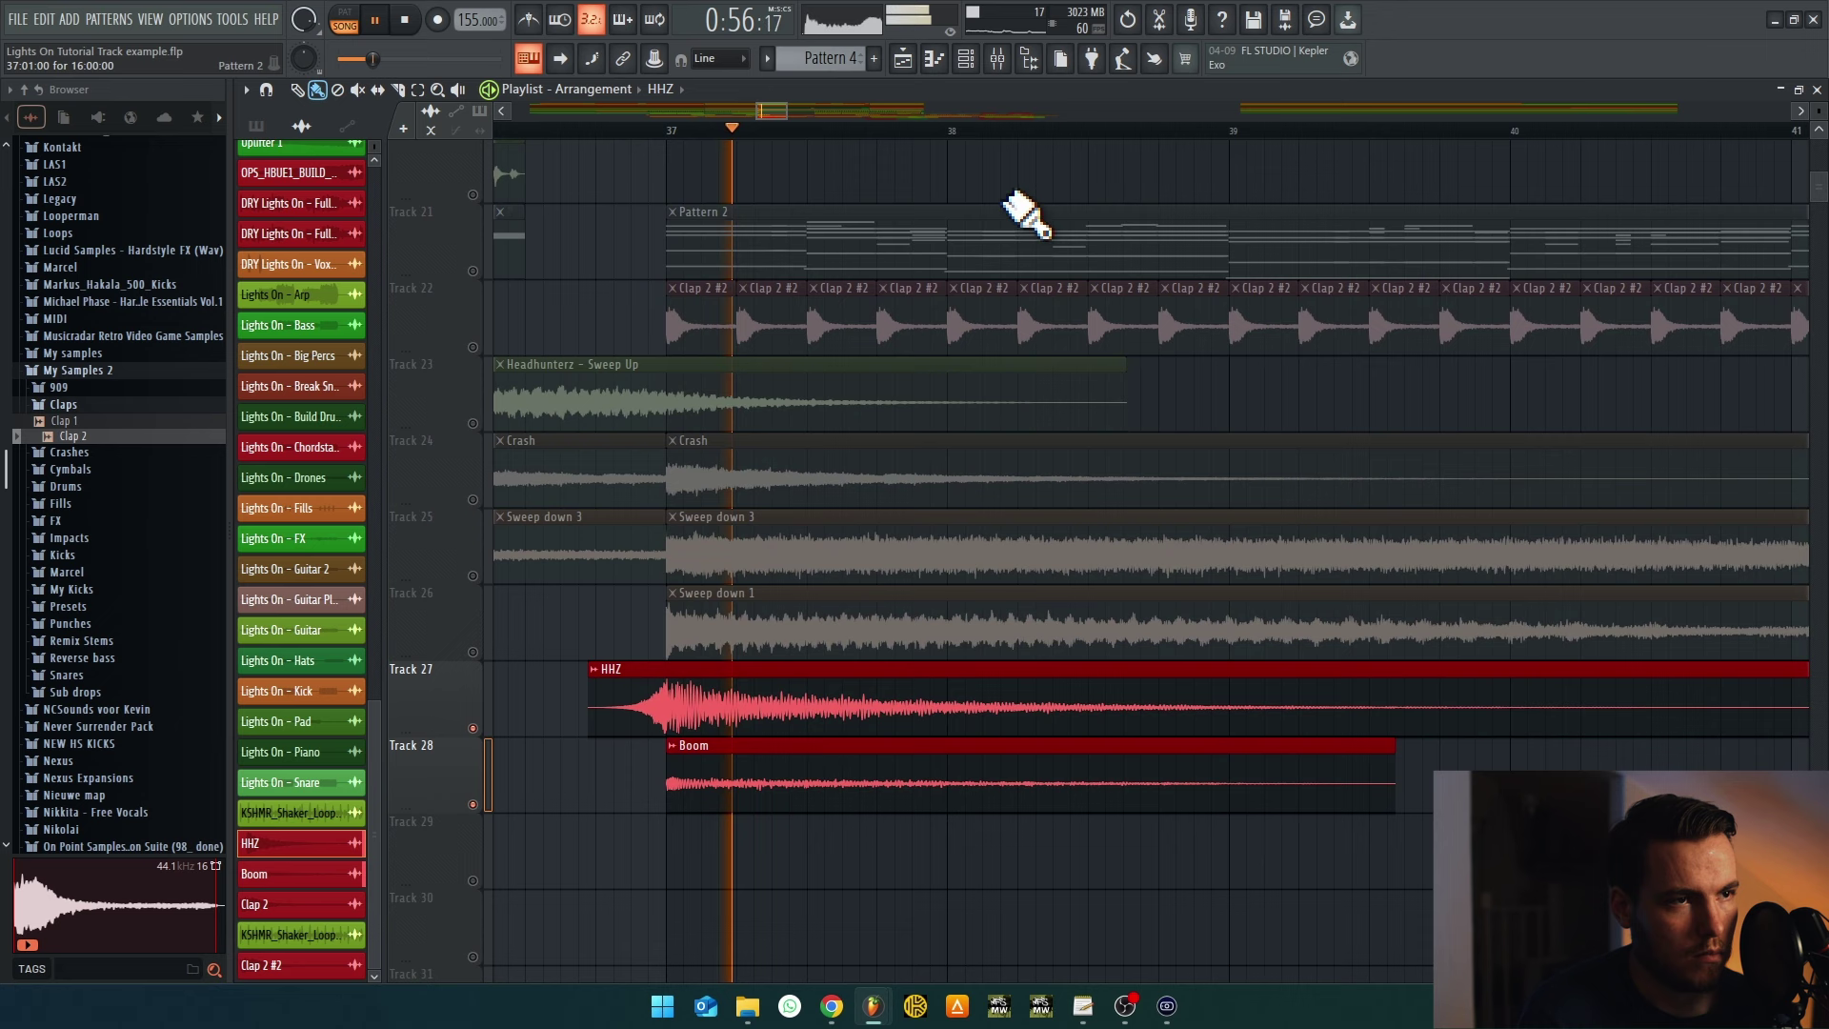
# Add FabFilter Pro-Q 3 to the Boom mixer track and set a 12 dB/oct high cut at about 130 Hz
pyautogui.click(998, 58)
pyautogui.click(1662, 150)
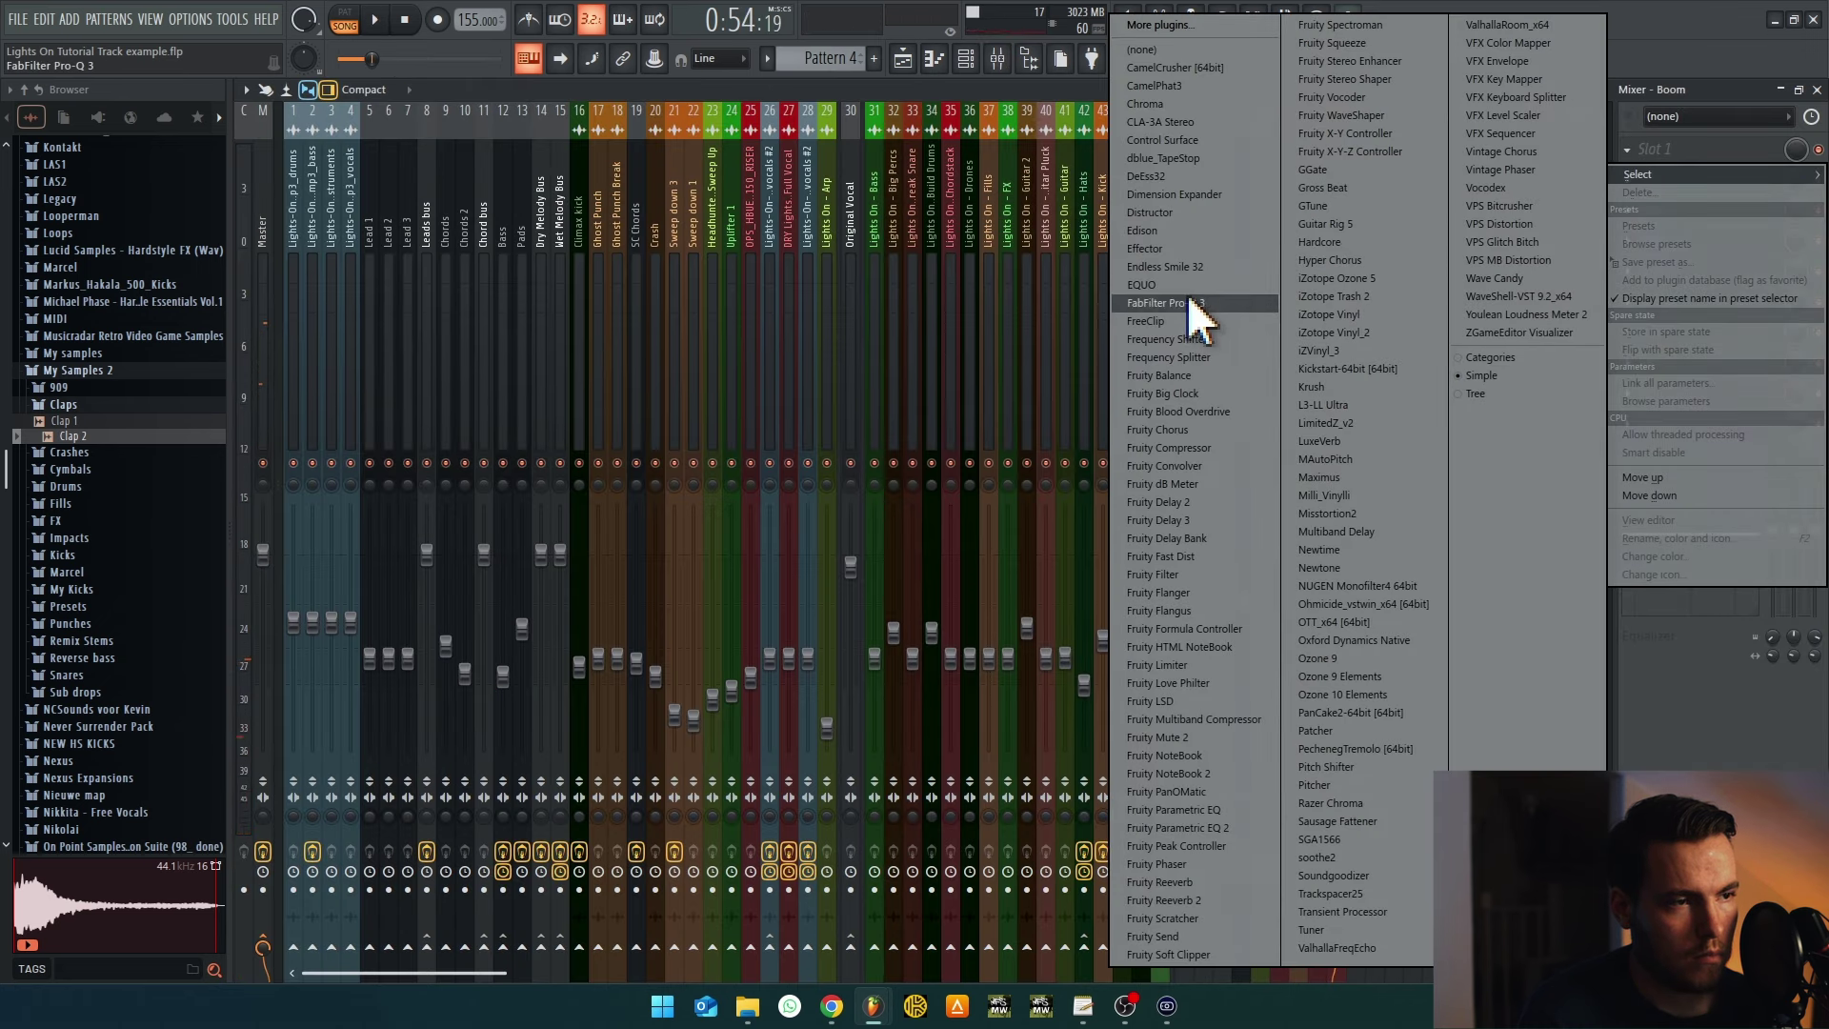
pyautogui.click(1188, 303)
pyautogui.press('space')
pyautogui.moveTo(997, 382); pyautogui.dragTo(511, 383)
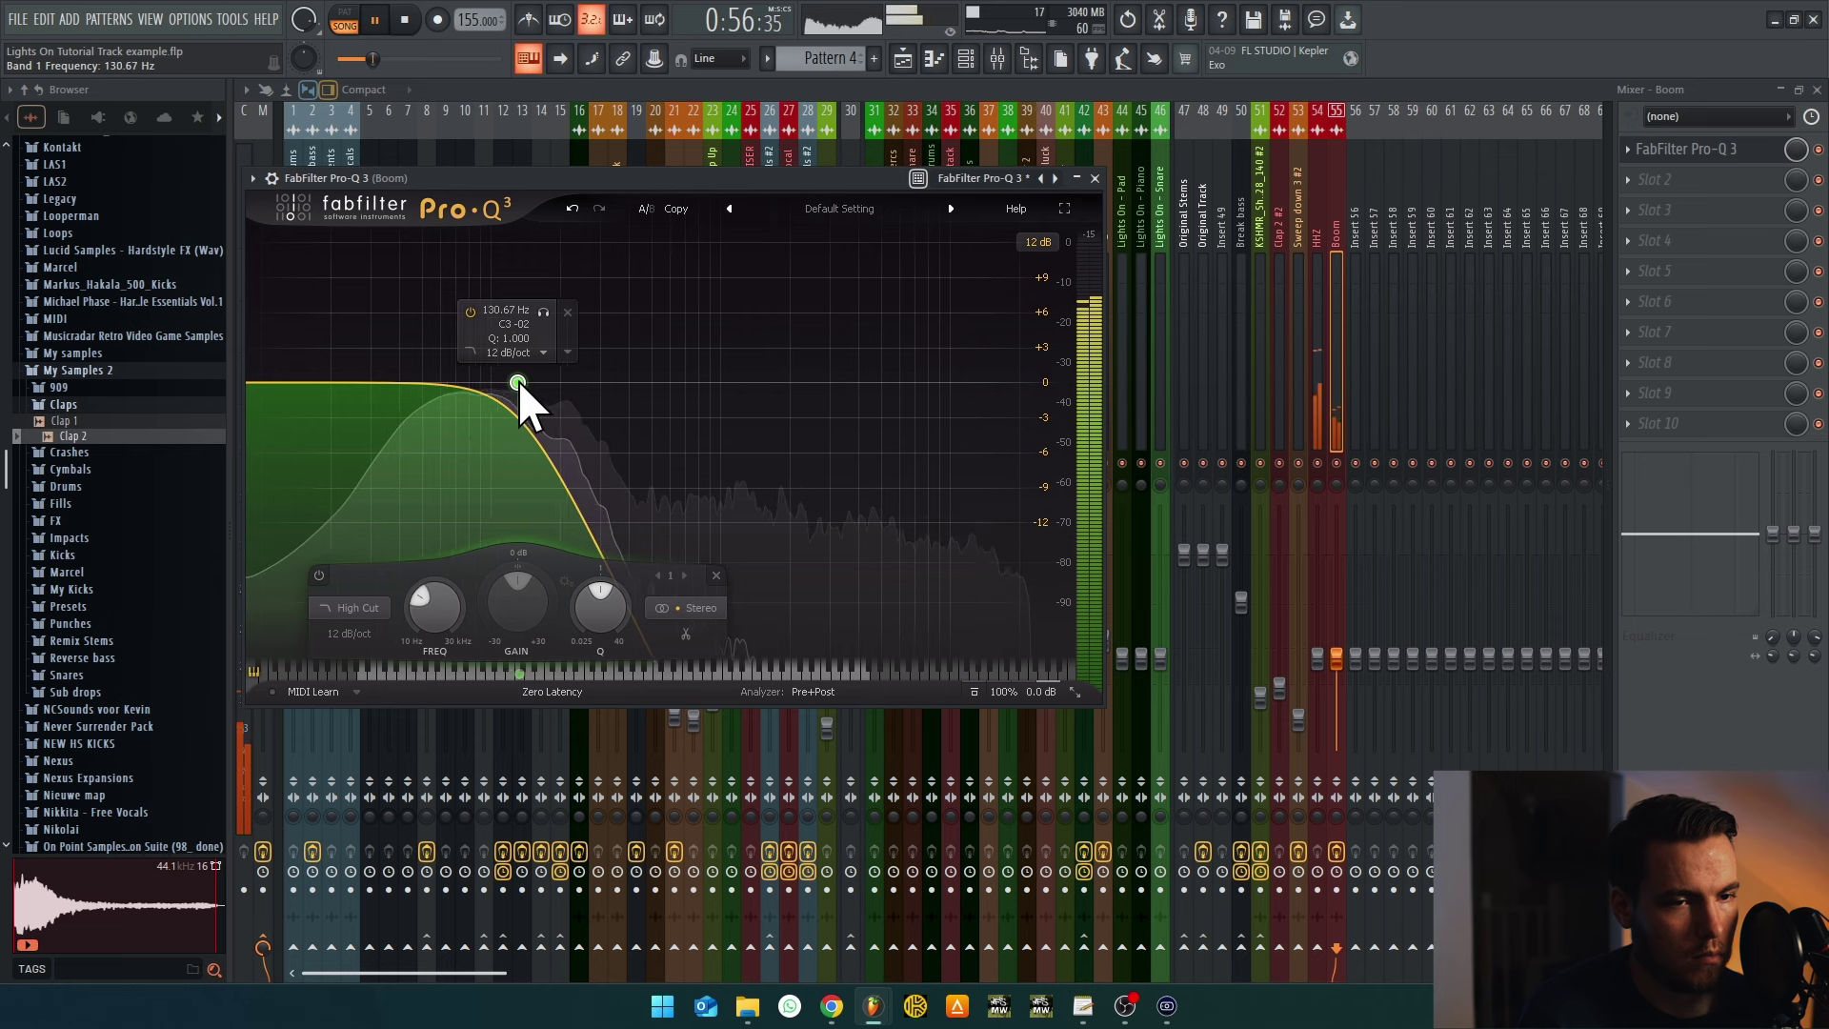
pyautogui.click(1363, 467)
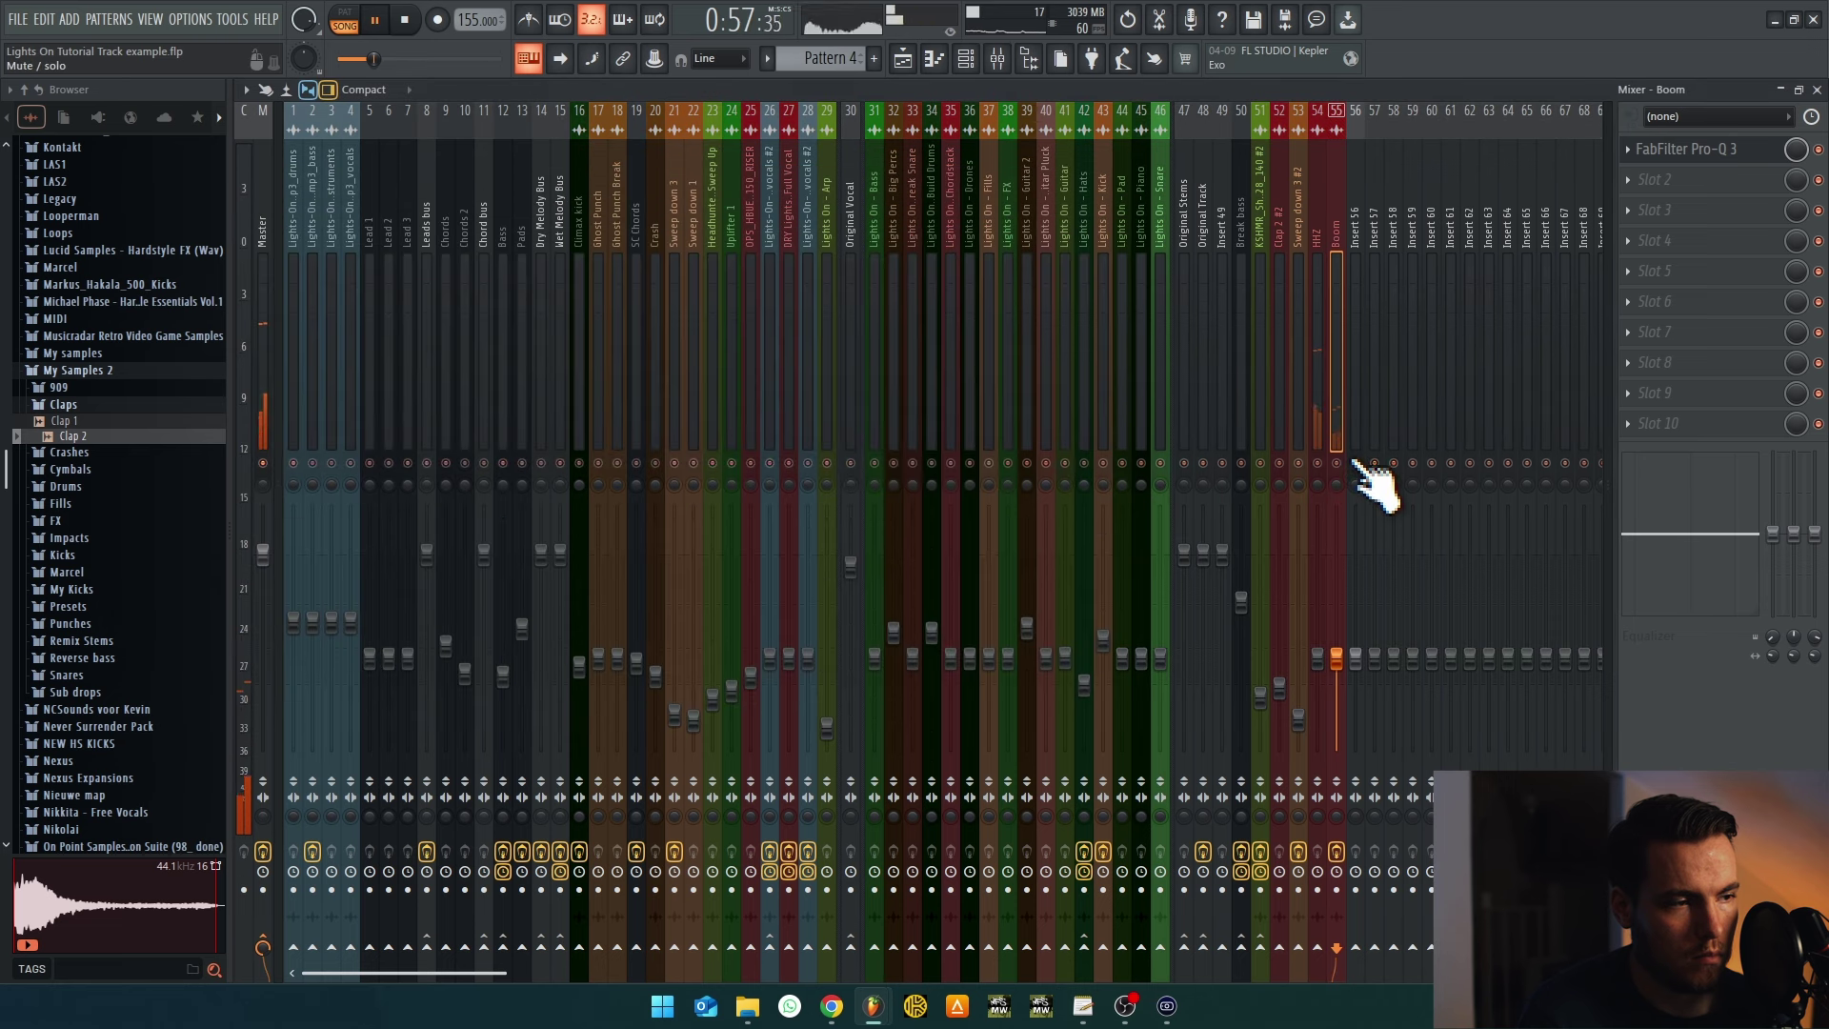
# Move the high cut on the Boom mixer track's FabFilter Pro-Q 3 to about 169 Hz and raise the Boom track's volume
pyautogui.click(1682, 150)
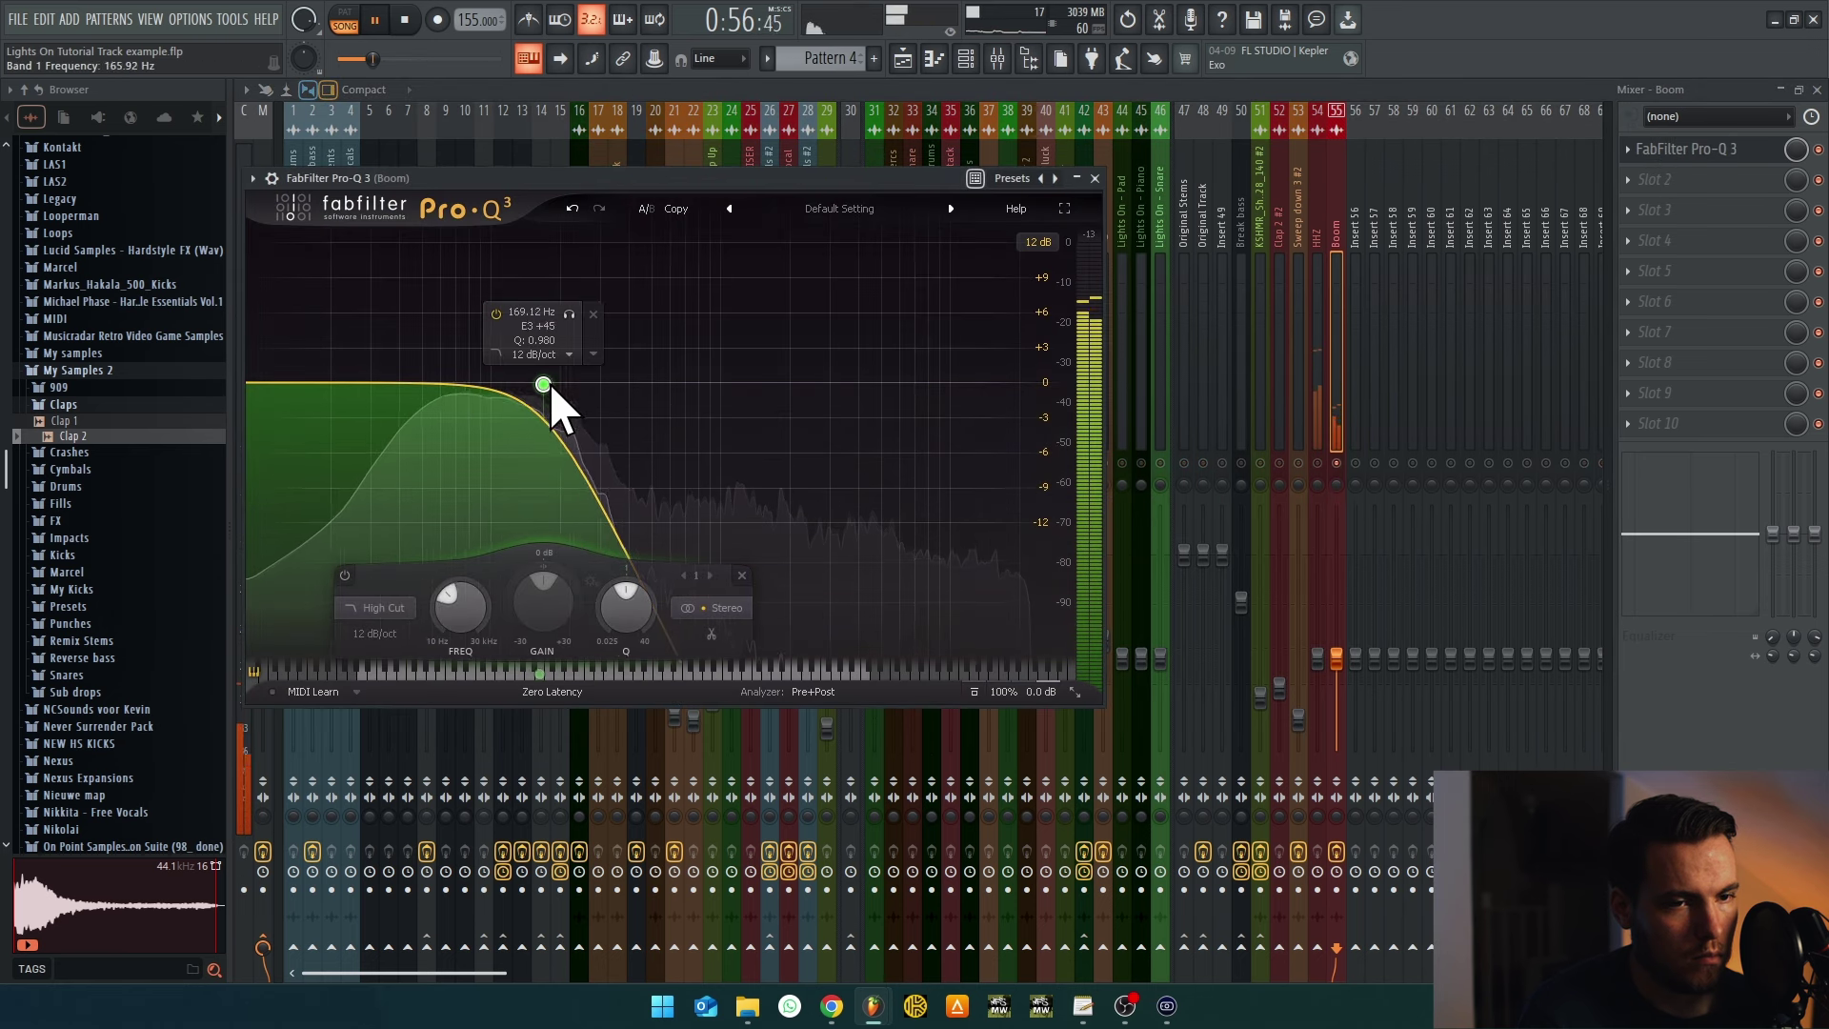
pyautogui.moveTo(1337, 658); pyautogui.dragTo(1337, 615)
pyautogui.click(1337, 128)
pyautogui.click(1317, 657)
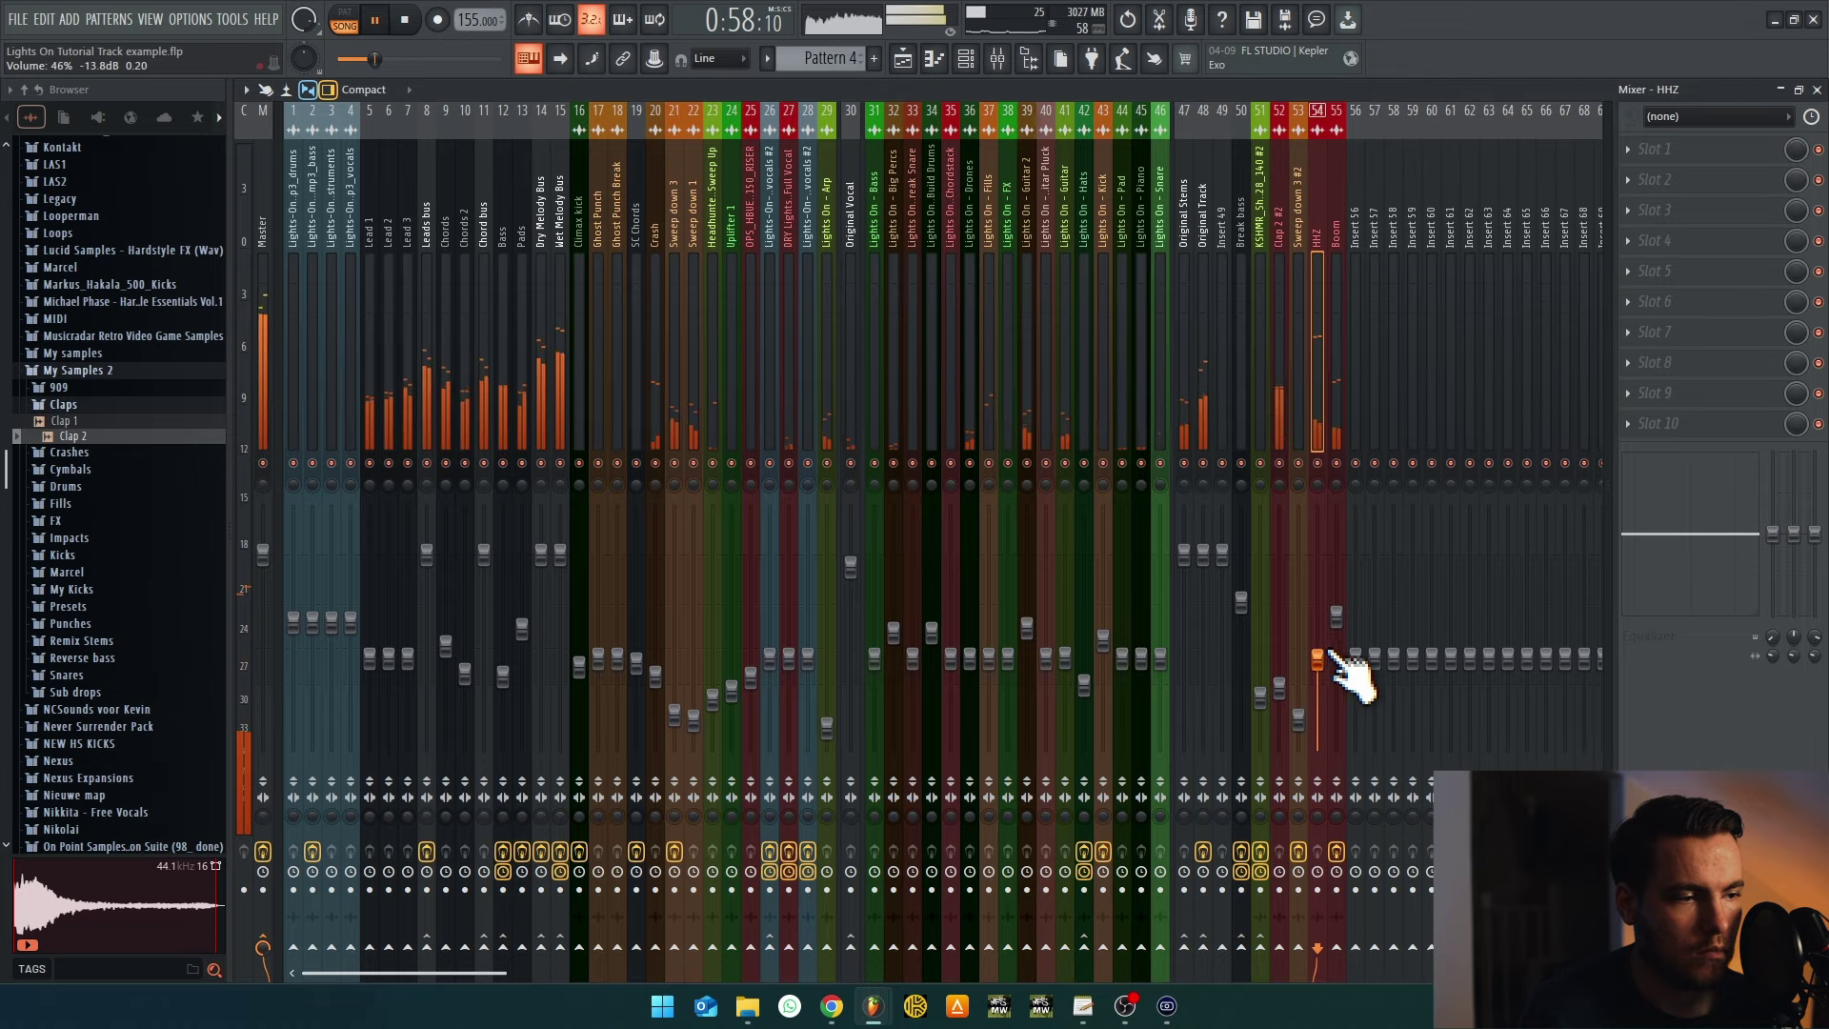
# Add a curved fade-in to the HHZ clip on Track 27, running from the clip's start to bar 37
pyautogui.click(906, 55)
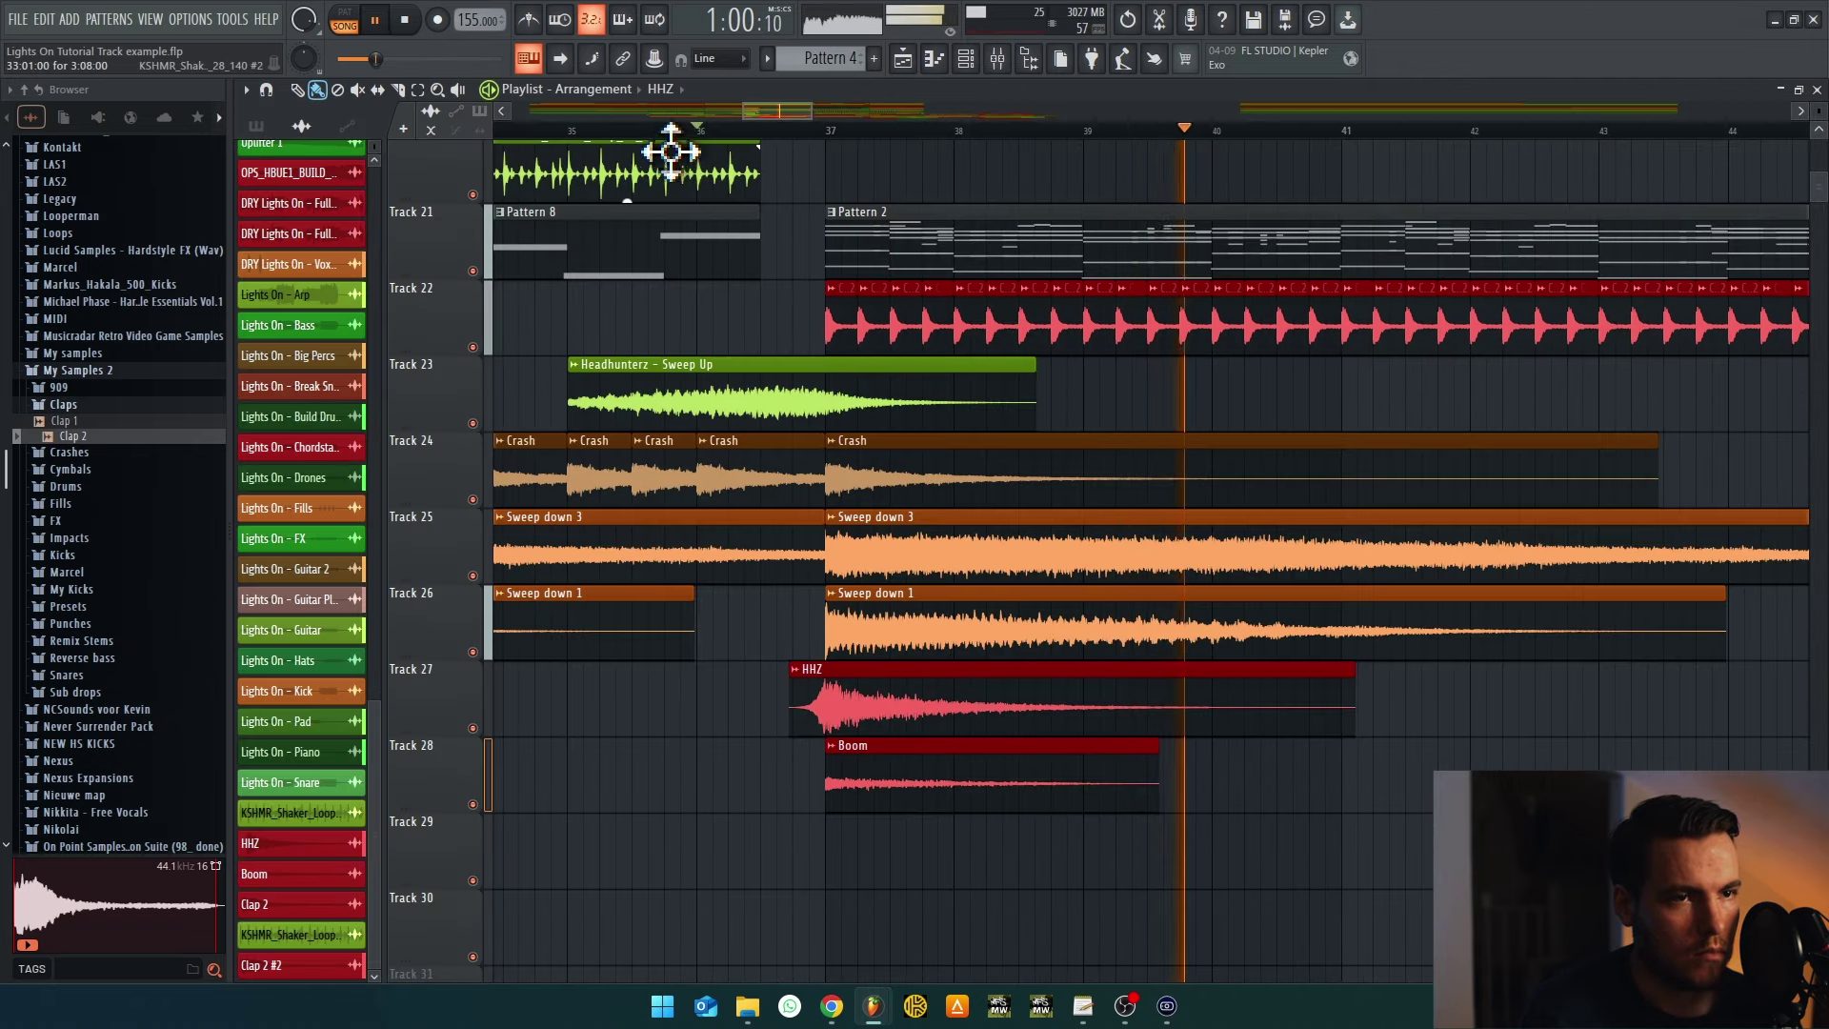
pyautogui.scroll(5, 809, 702)
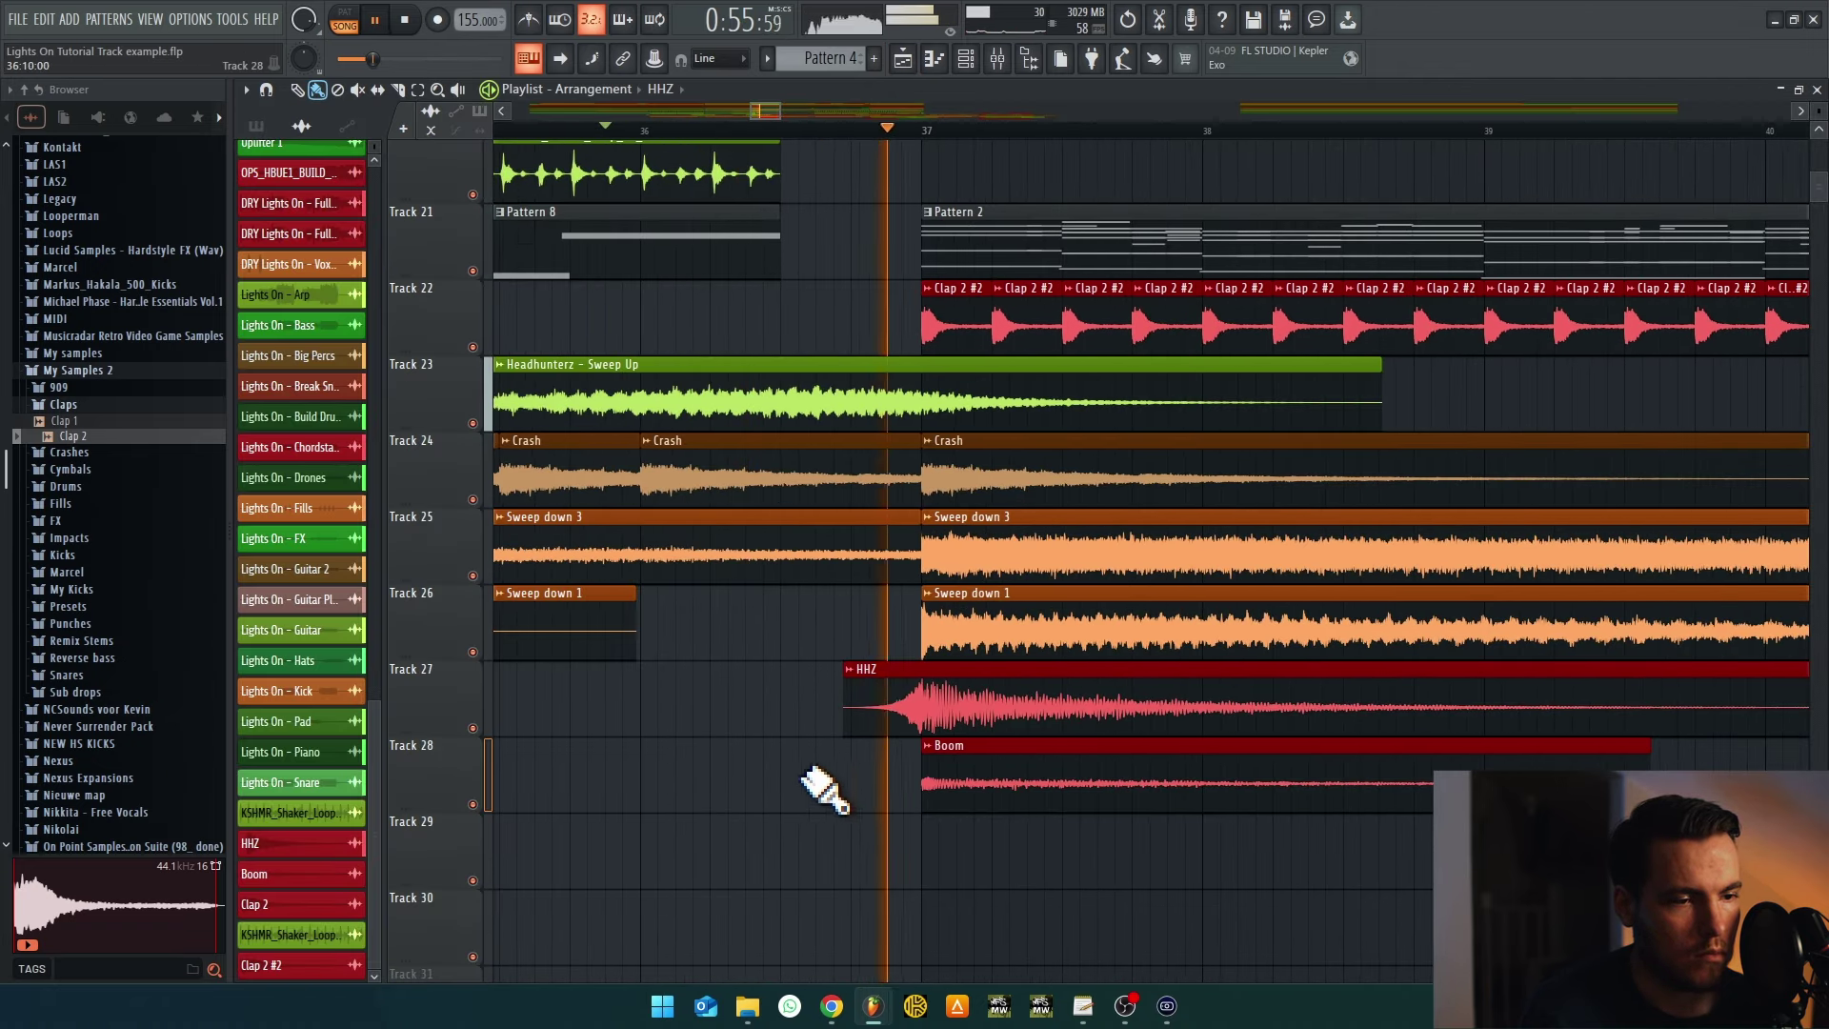
pyautogui.scroll(4, 946, 783)
pyautogui.scroll(-4, 1013, 695)
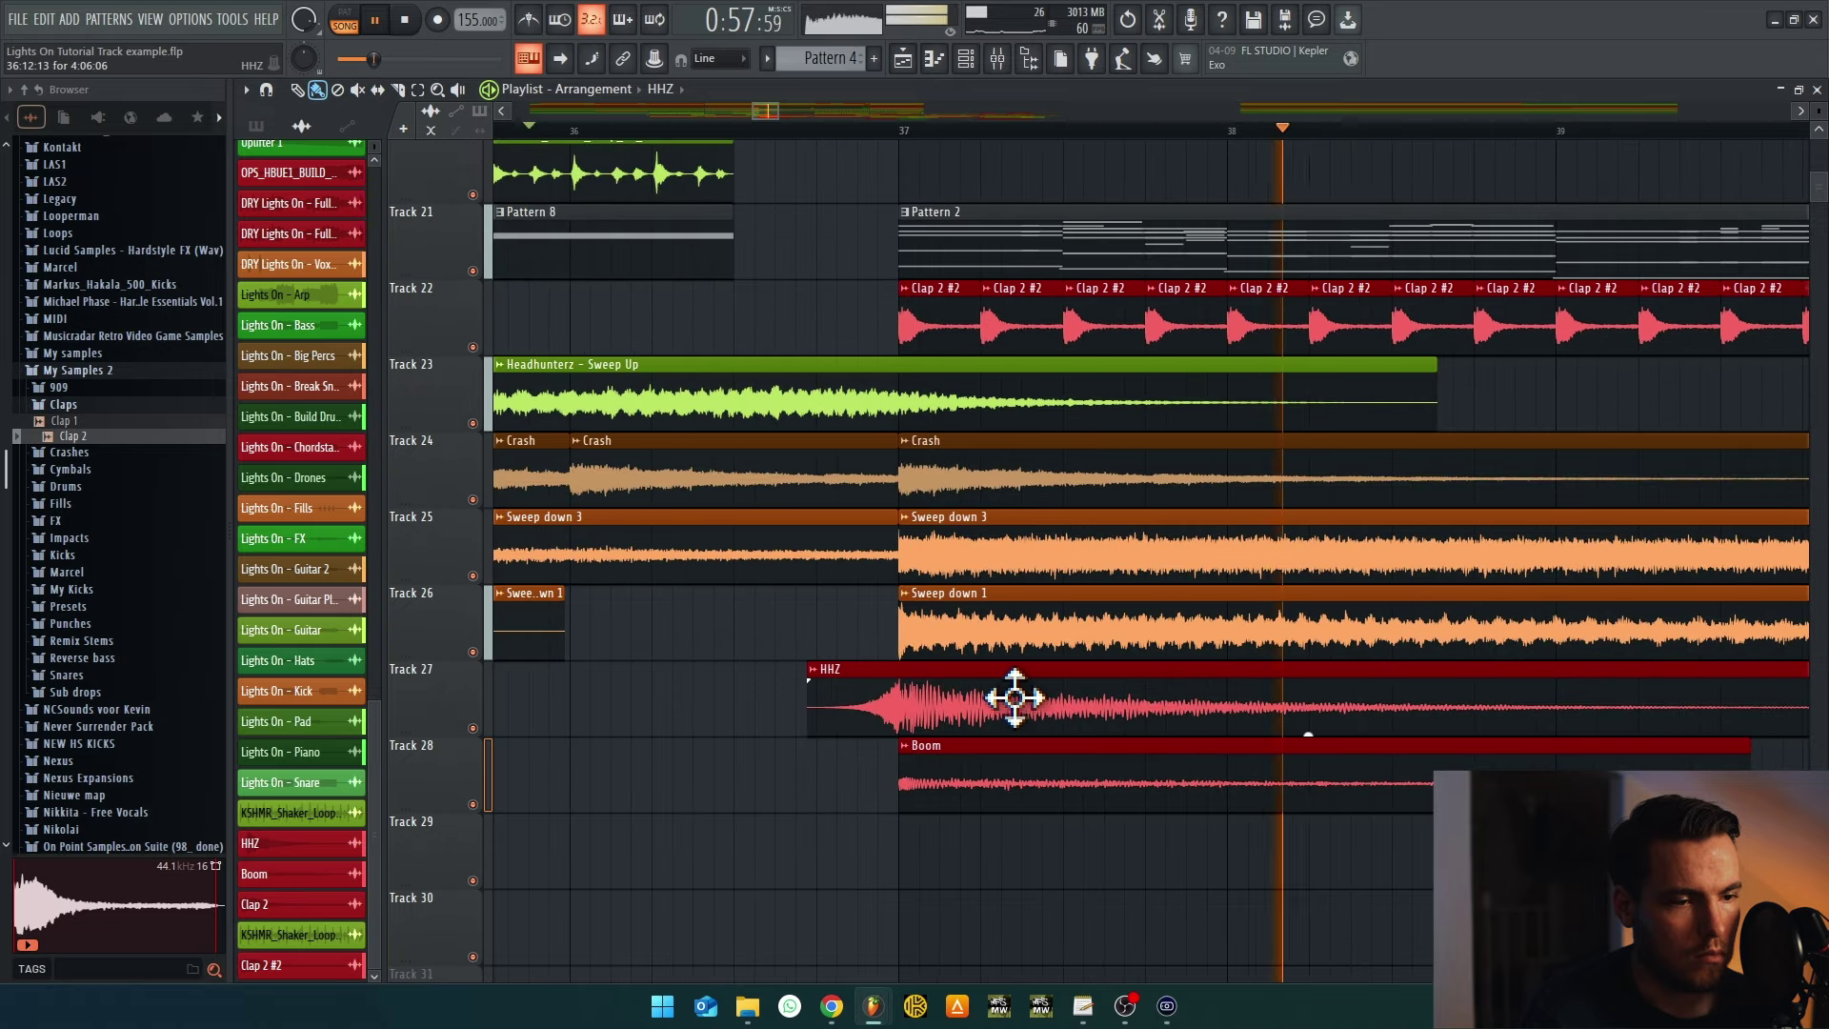
pyautogui.moveTo(842, 727); pyautogui.dragTo(981, 673)
pyautogui.scroll(4, 872, 757)
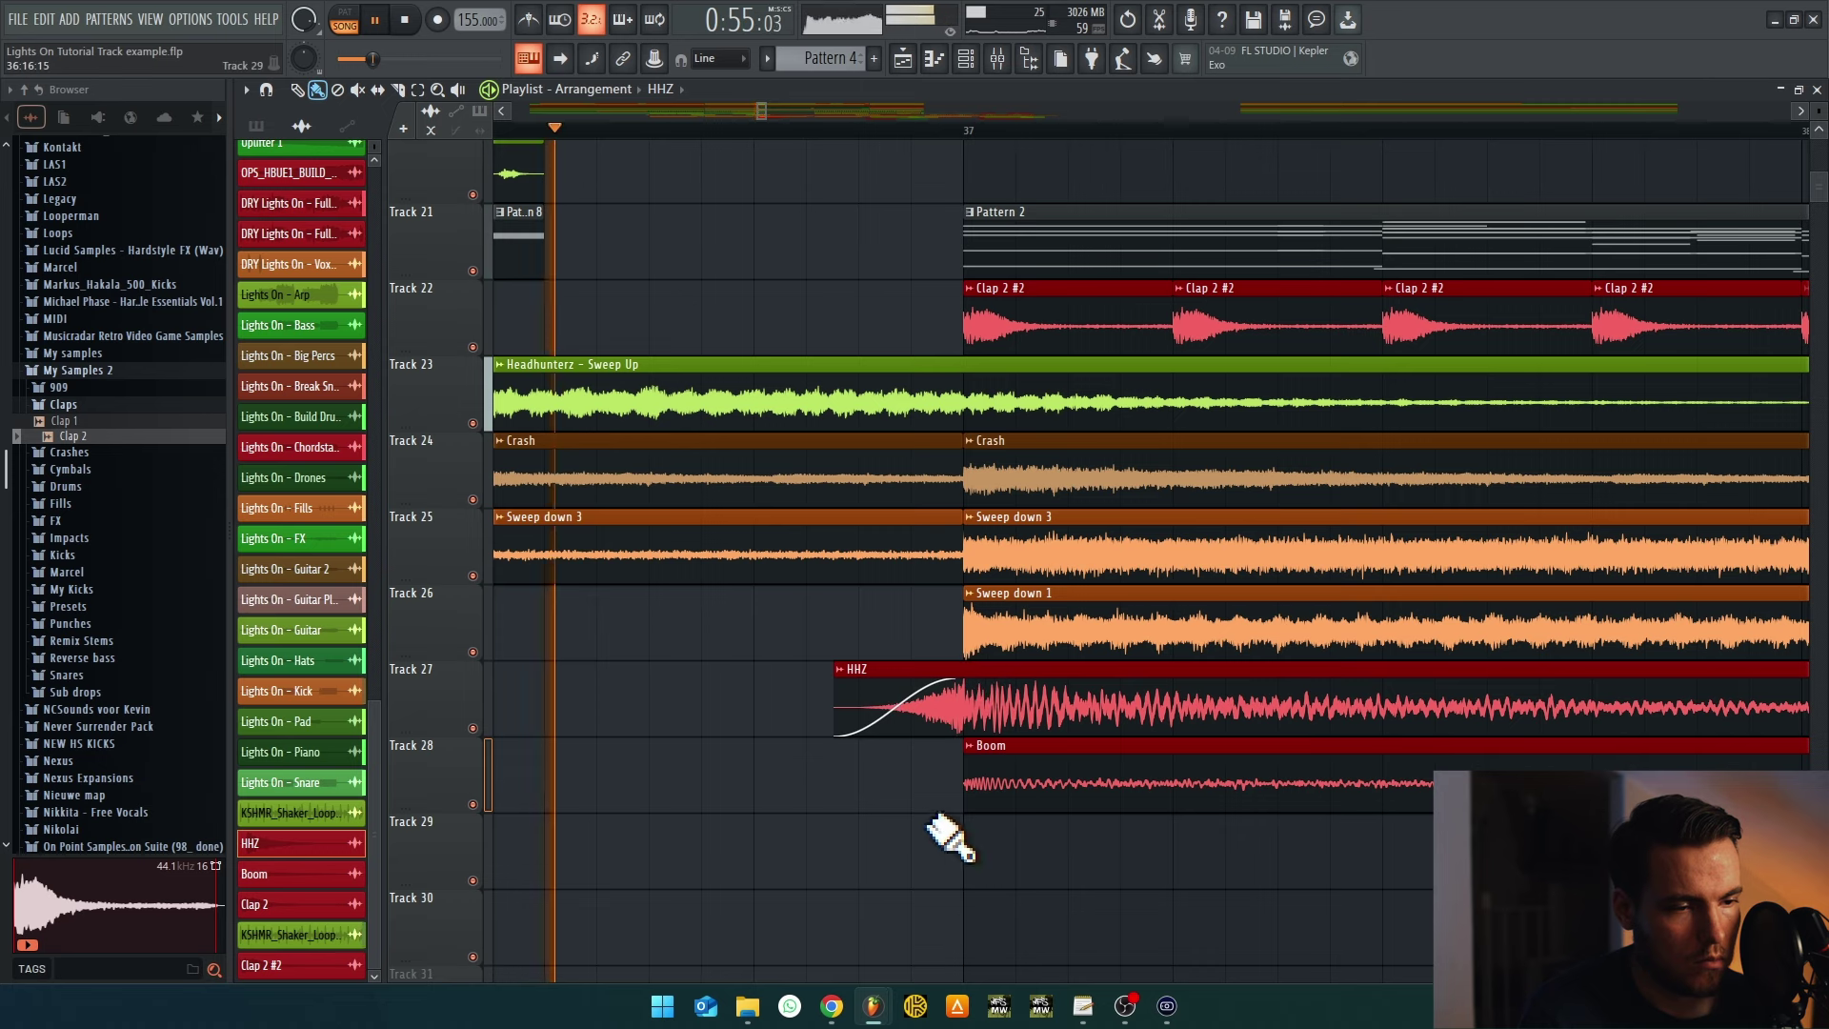
pyautogui.scroll(5, 1041, 735)
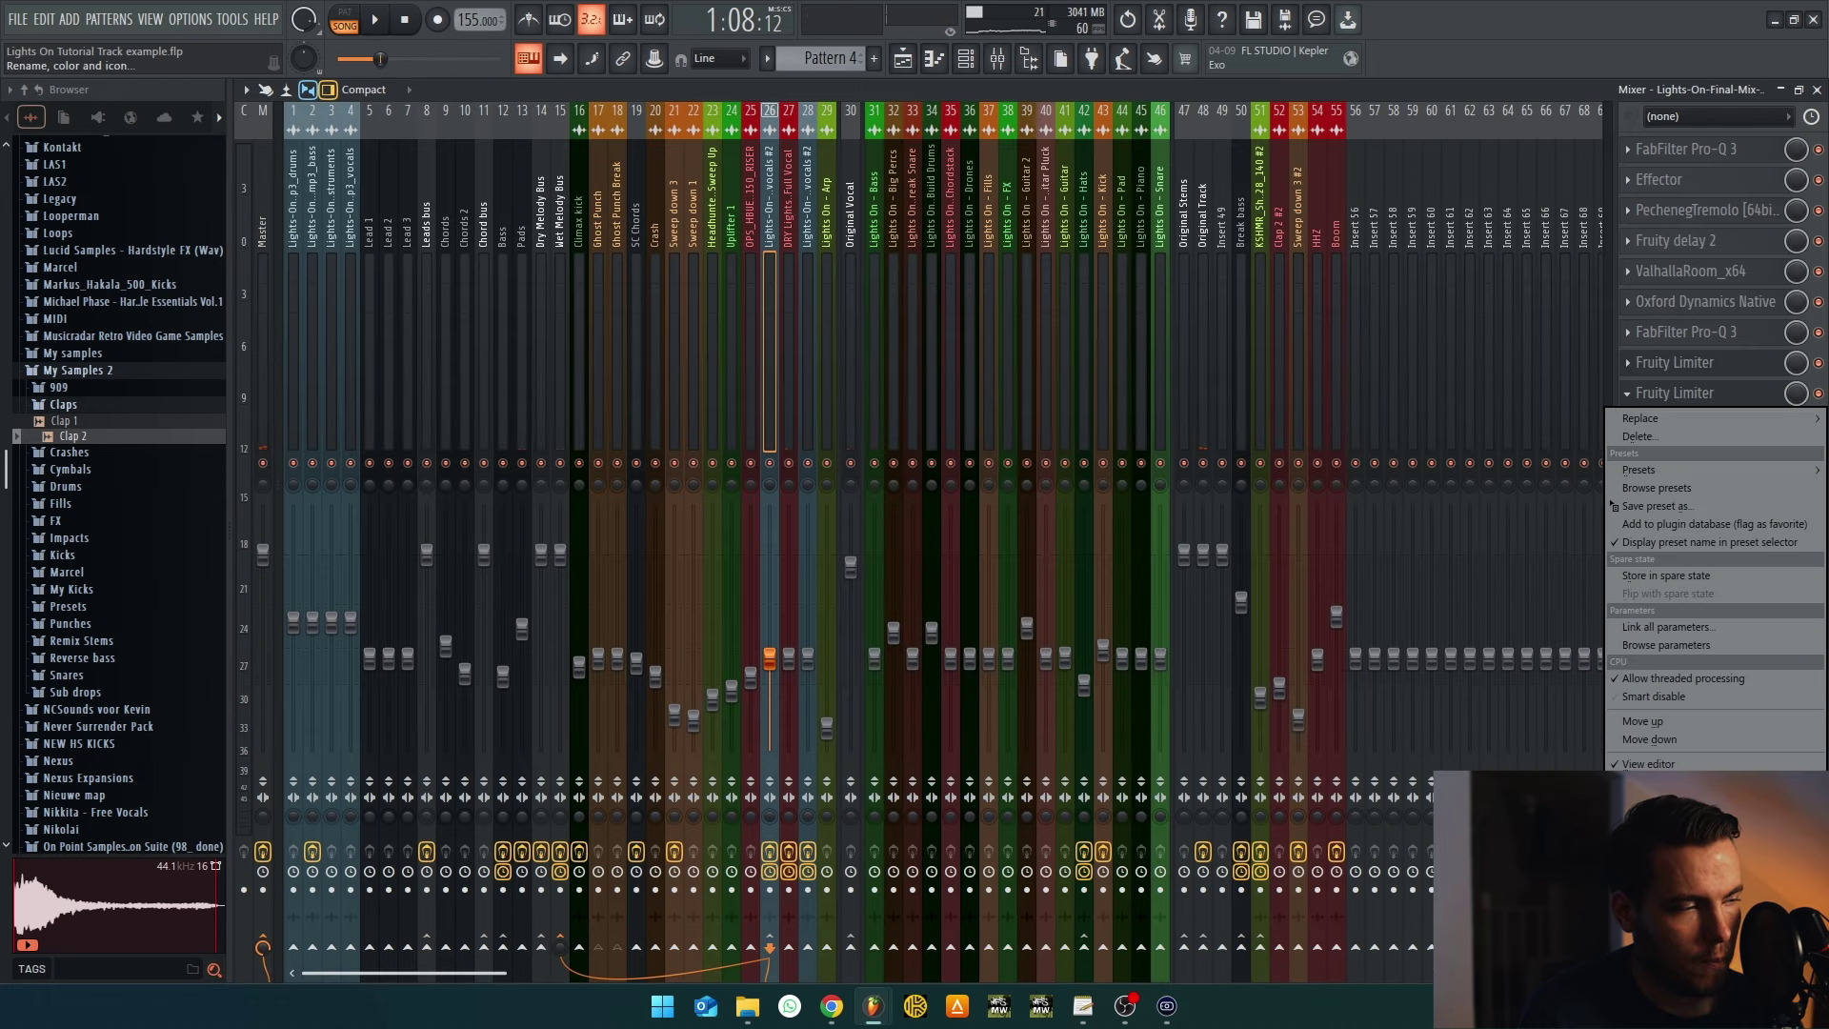
# Rename the second Fruity Limiter on mixer track 26 as Fruity Limiter (Break) and view its compressor settings
pyautogui.click(1478, 604)
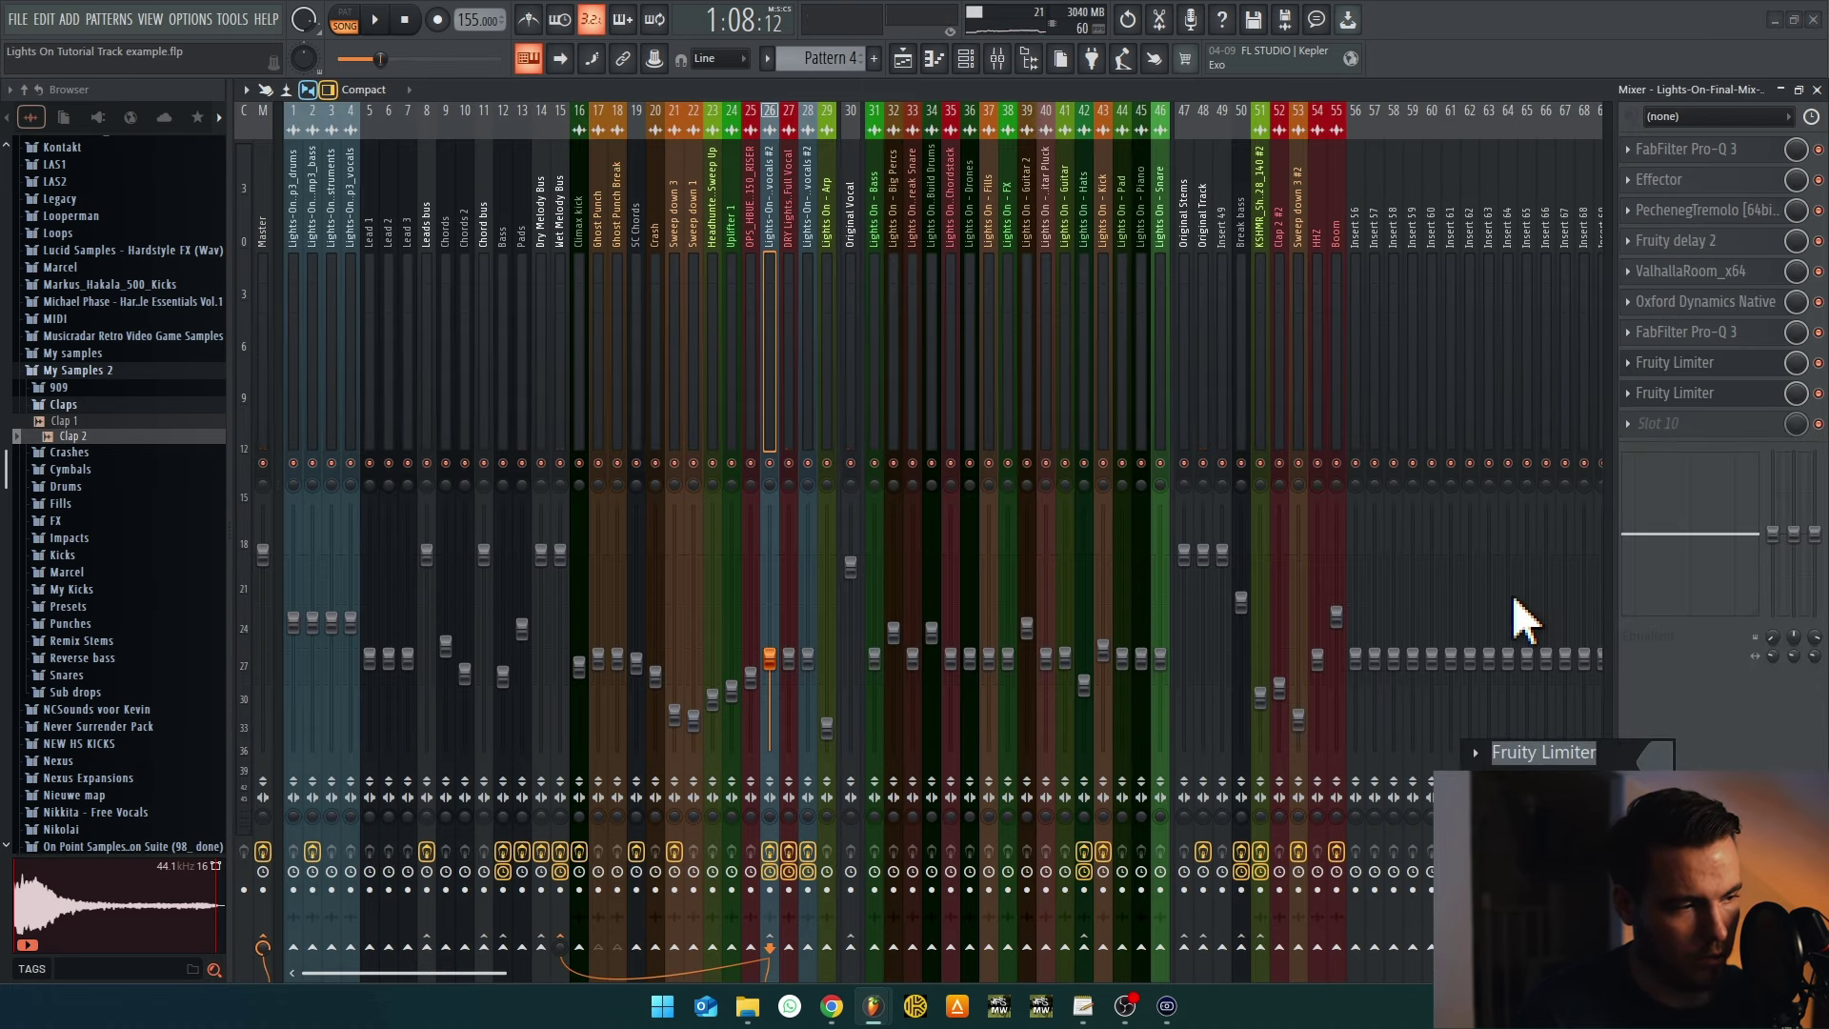
pyautogui.write('Fr')
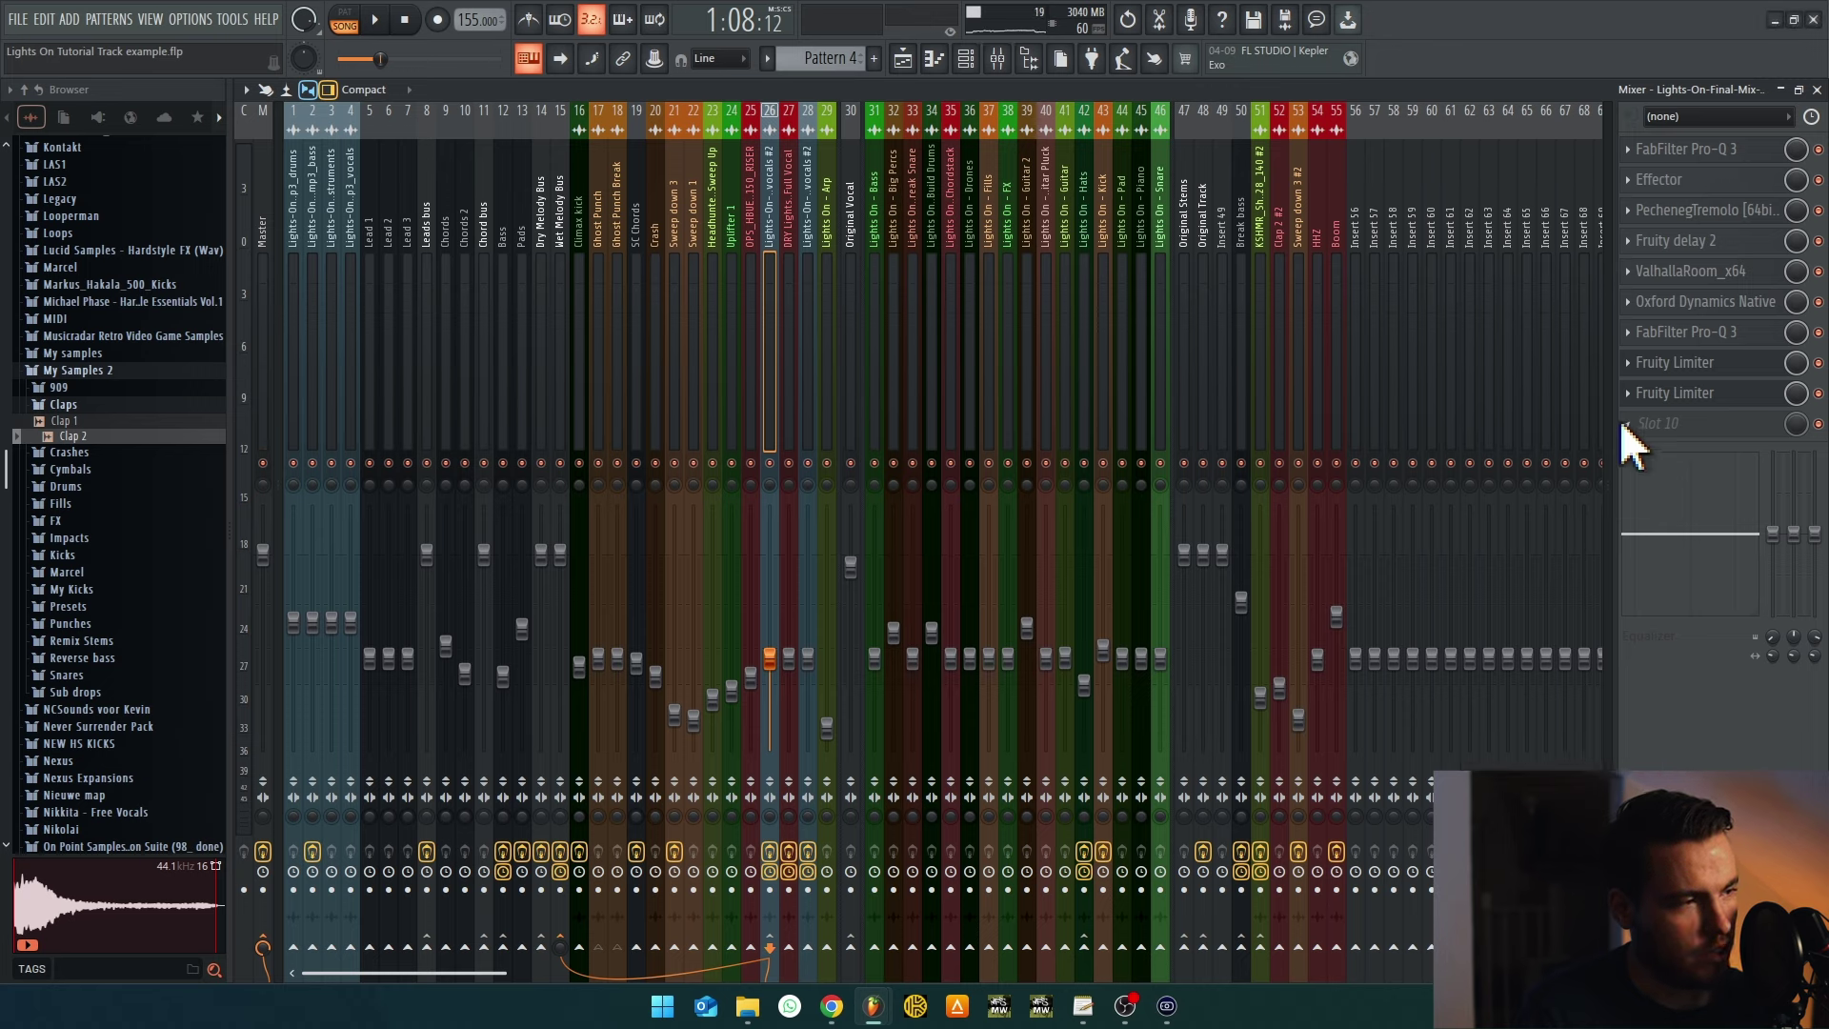
pyautogui.moveTo(1652, 420); pyautogui.dragTo(1630, 700)
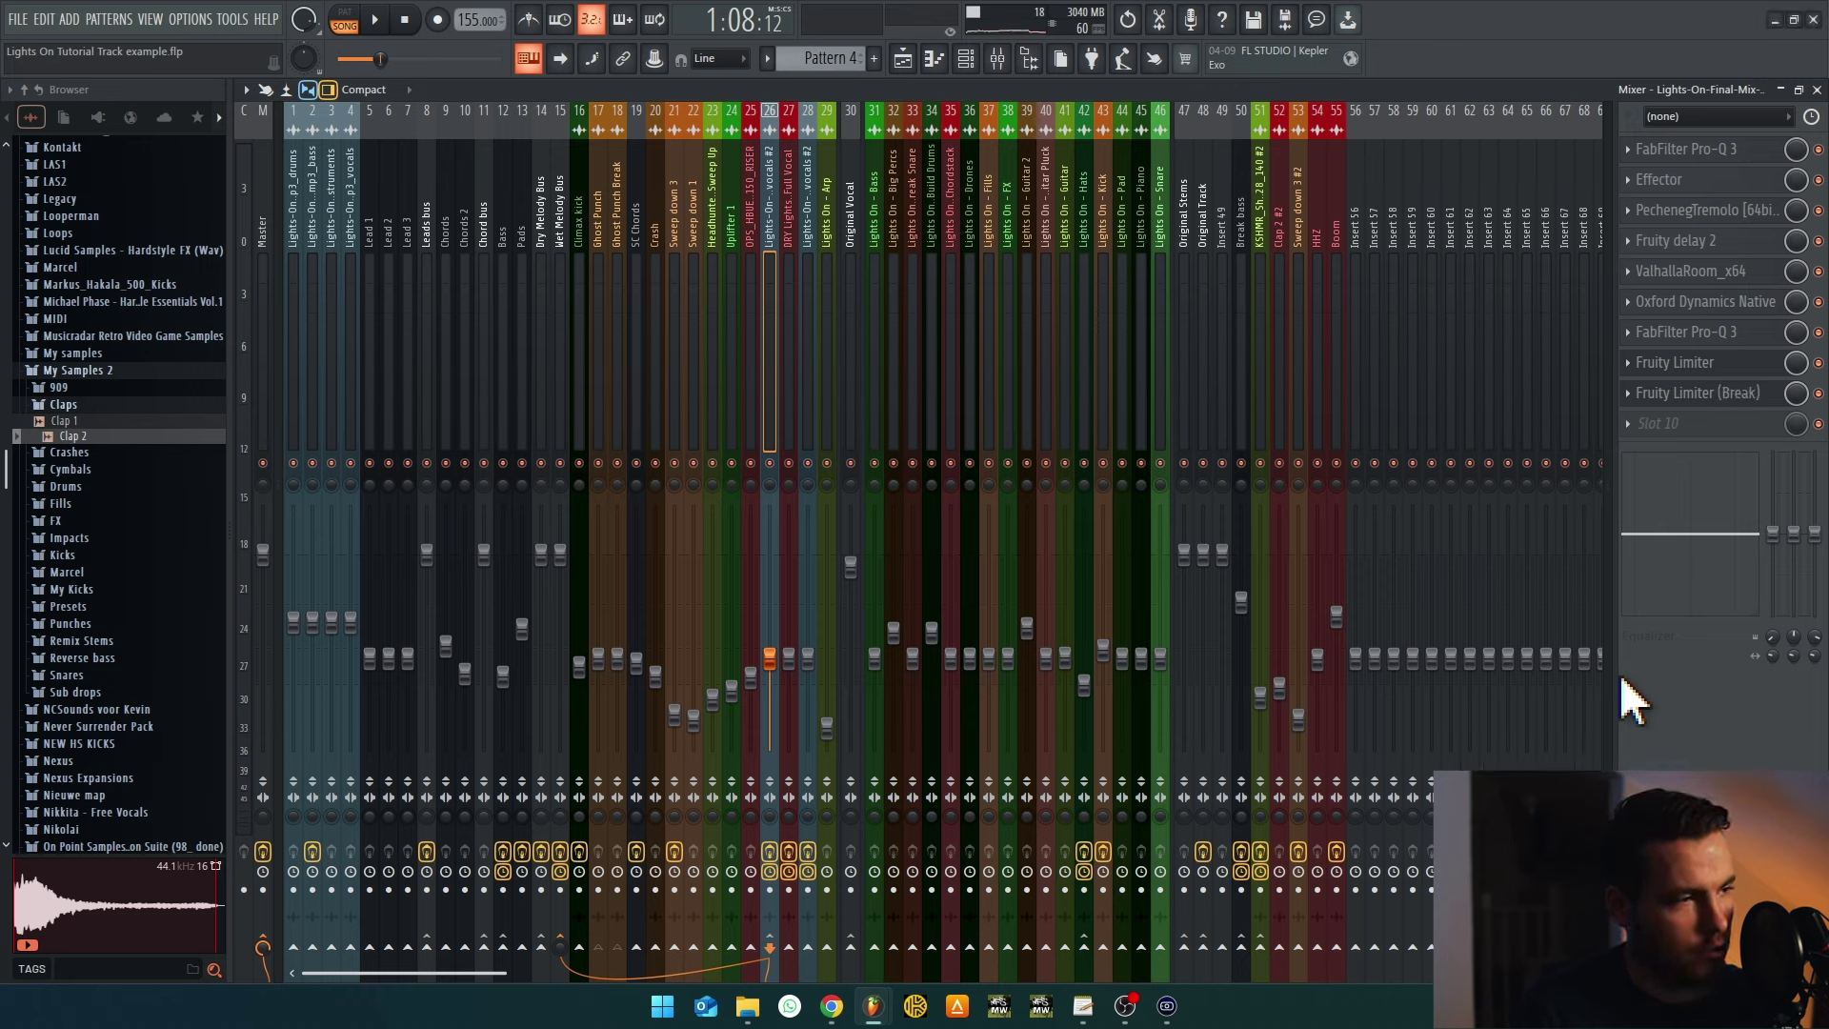
pyautogui.click(1706, 392)
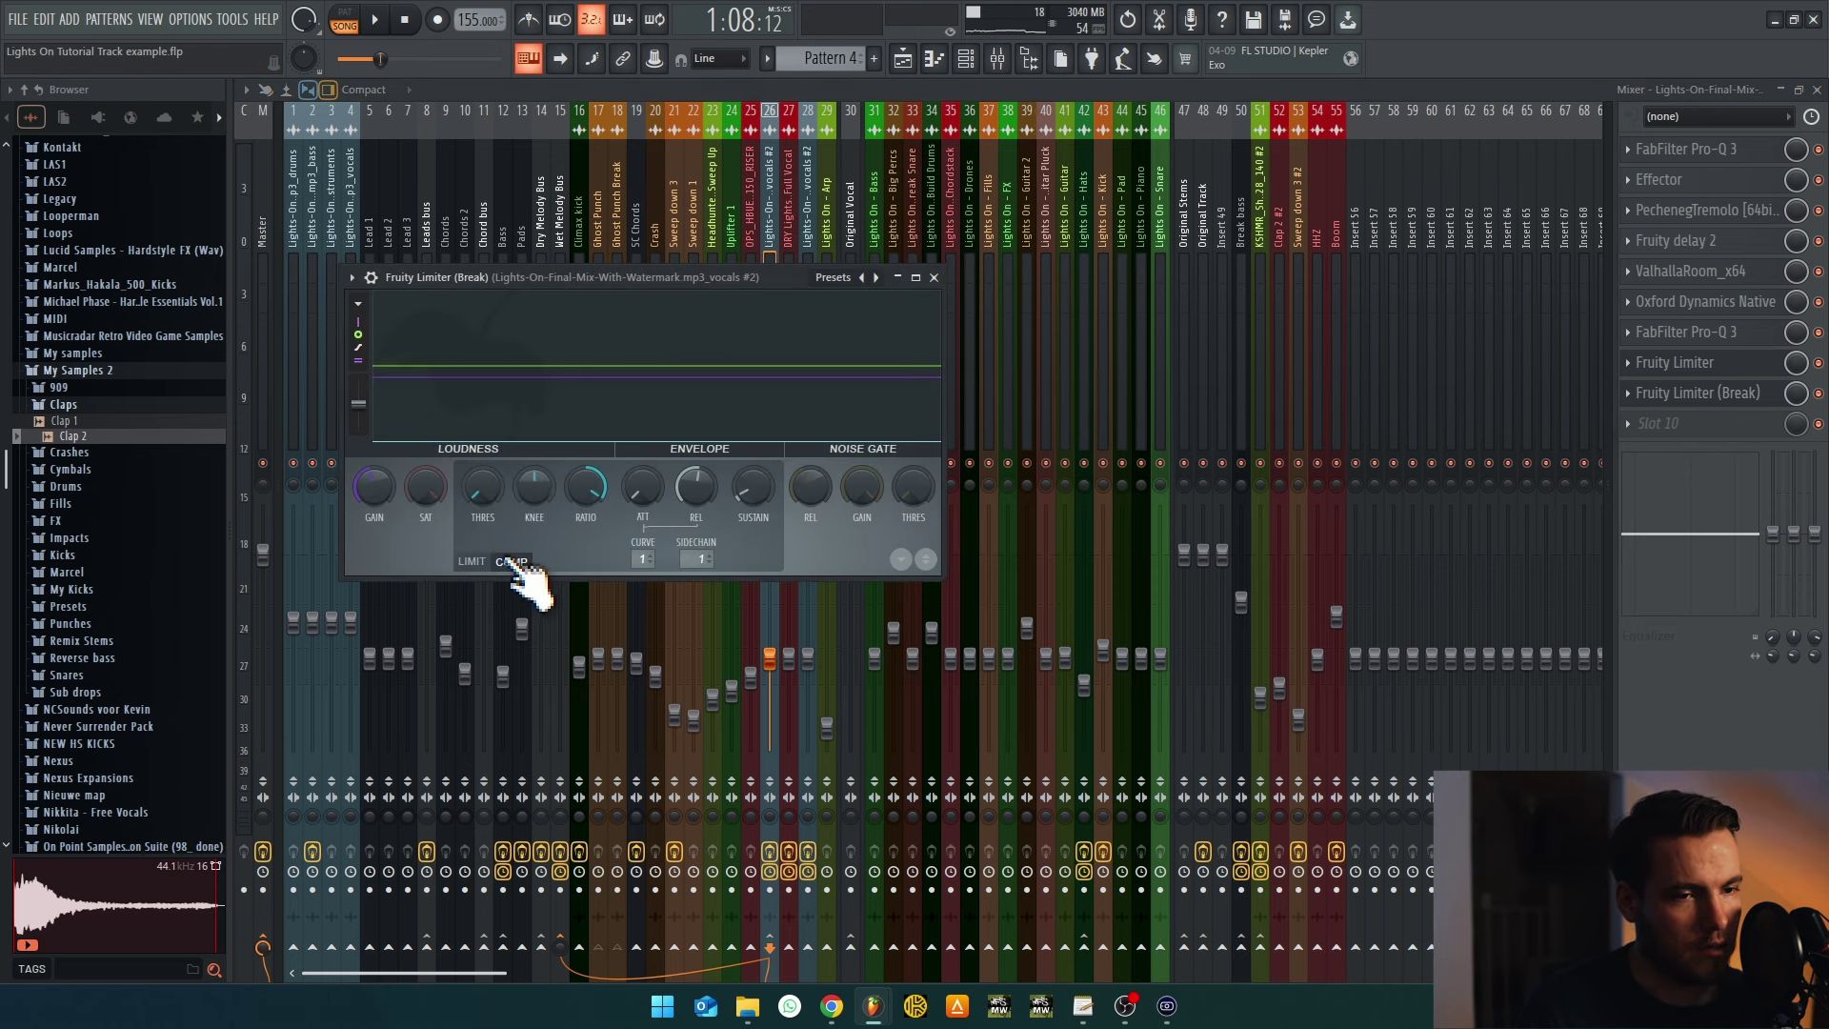
pyautogui.press('Escape')
# Examine the arrangement's tracks around bar 45 and the effect chain of vocals #2 mixer track 28
pyautogui.press('Left')
pyautogui.press('Left')
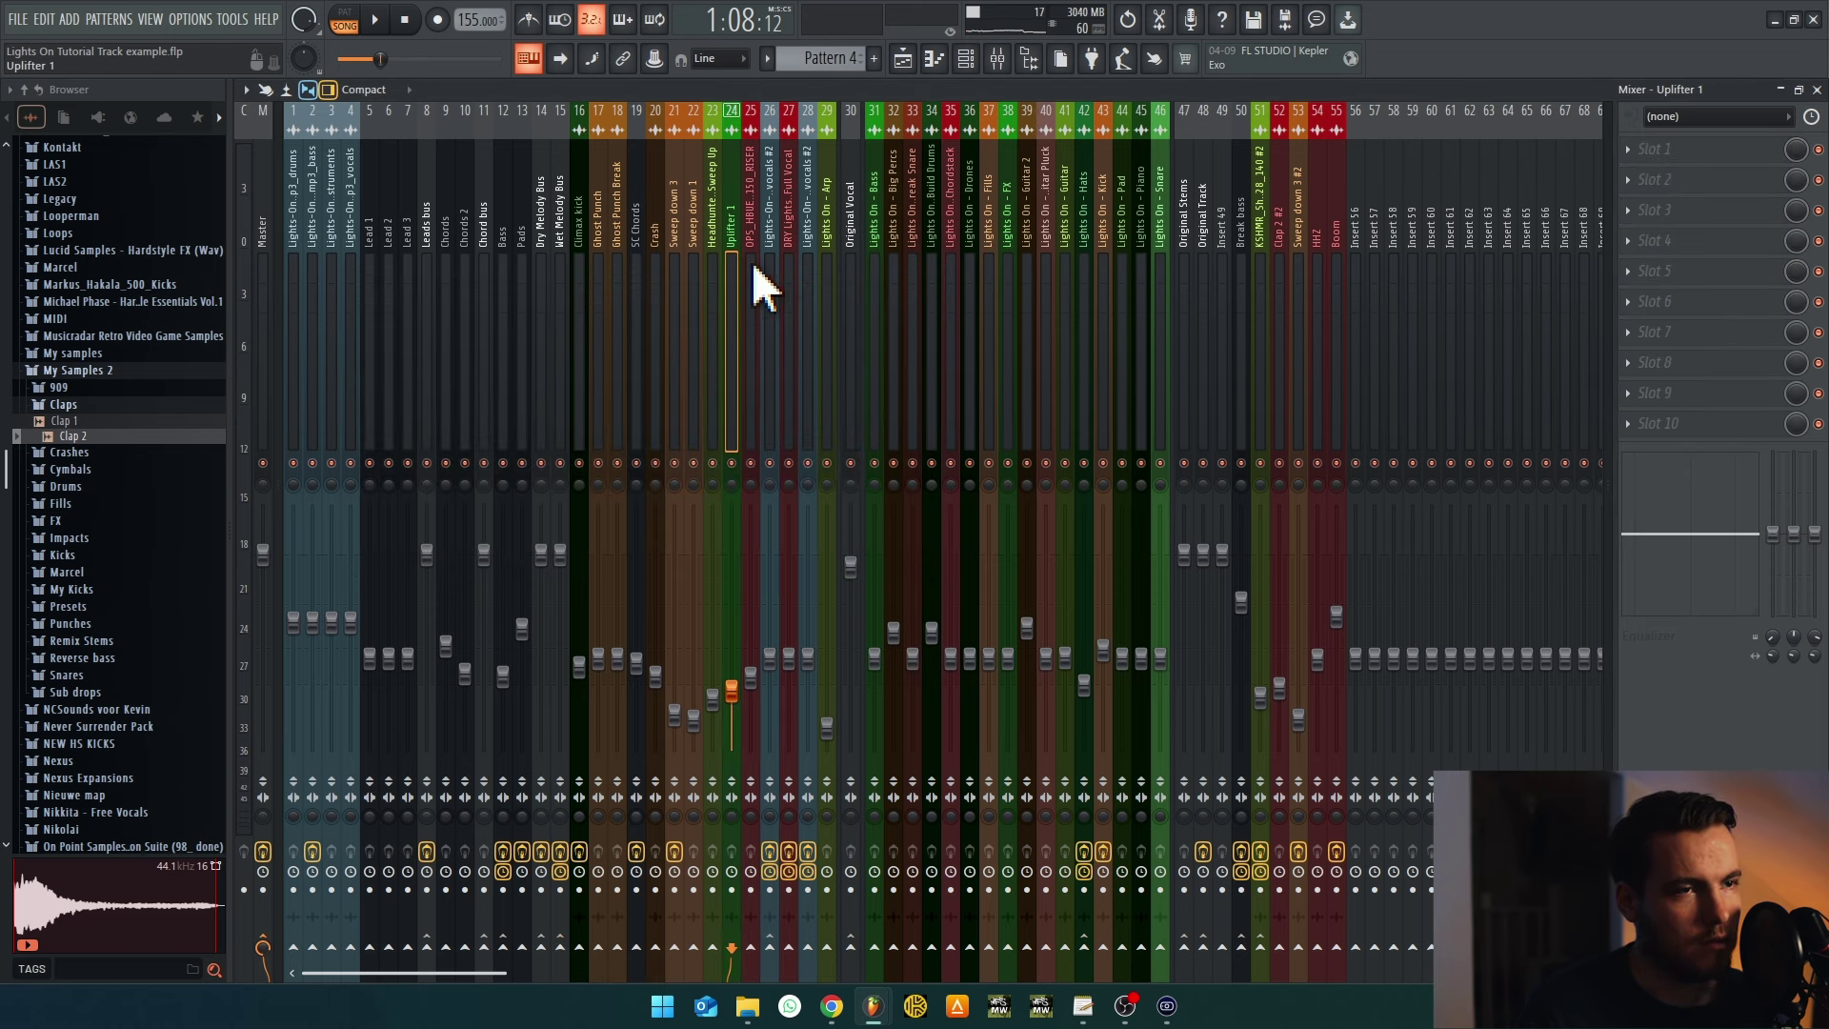
pyautogui.click(902, 63)
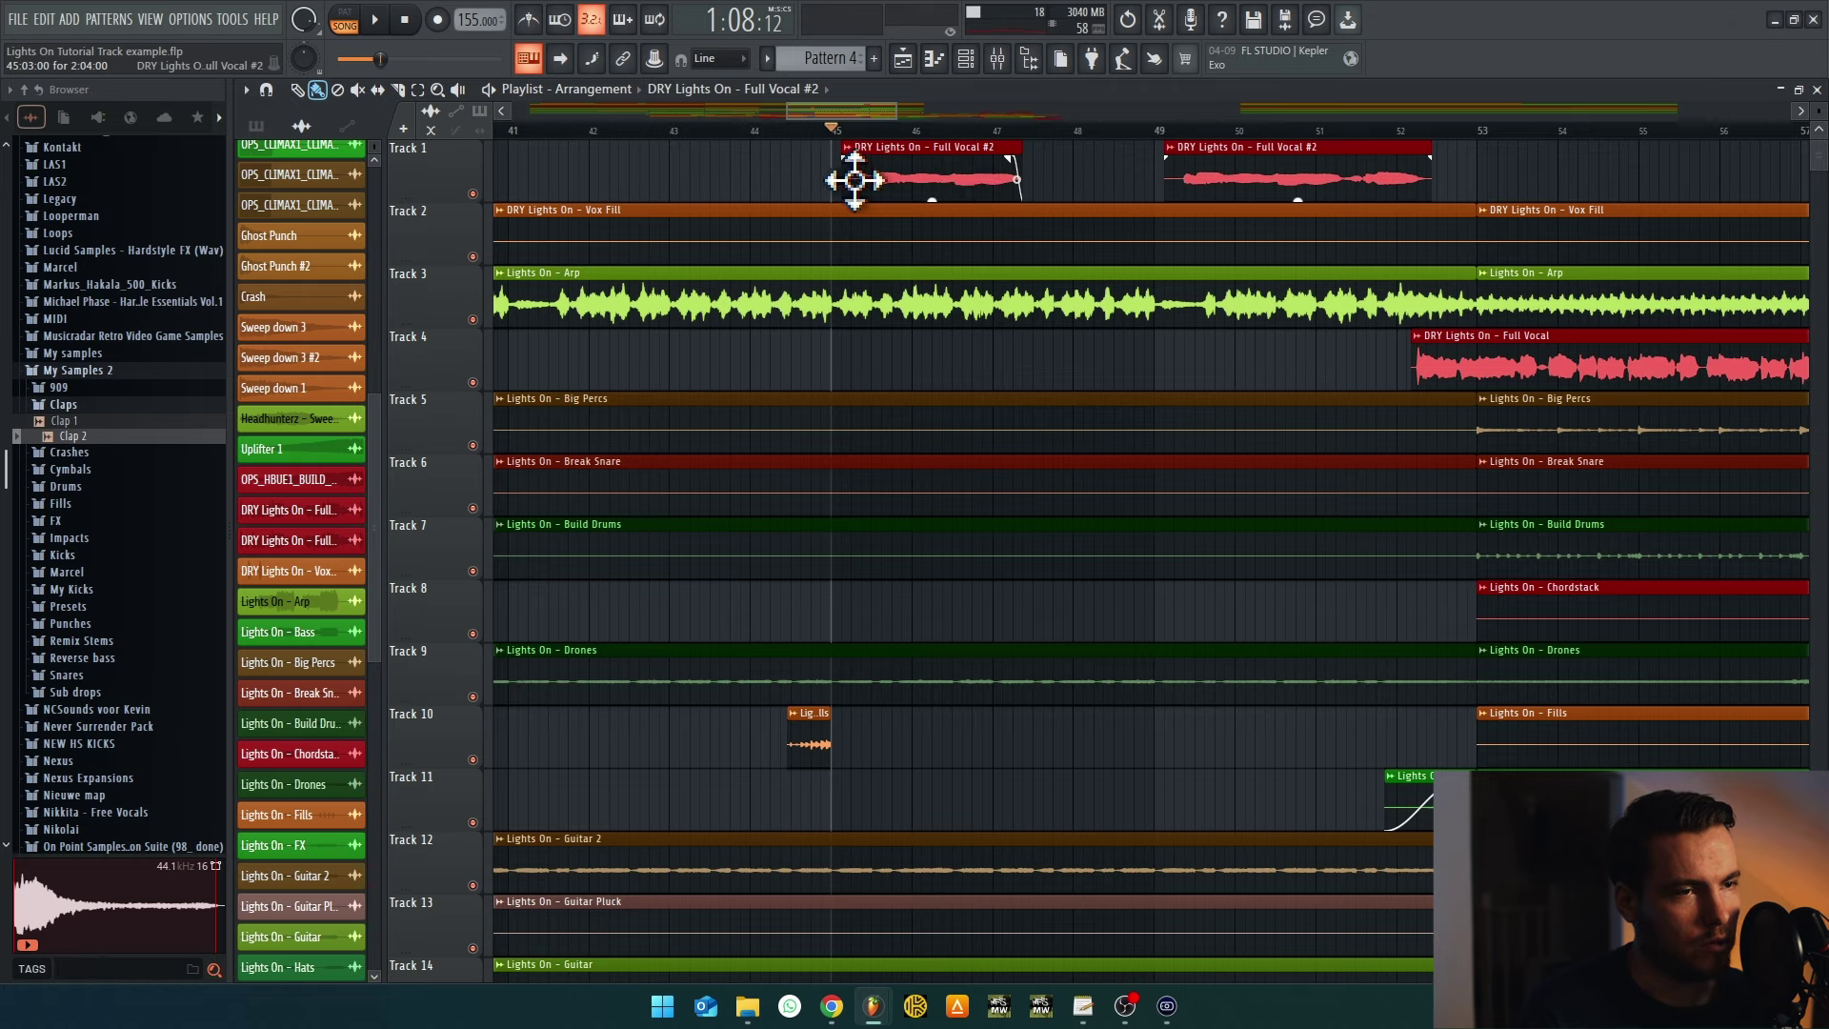
pyautogui.click(998, 58)
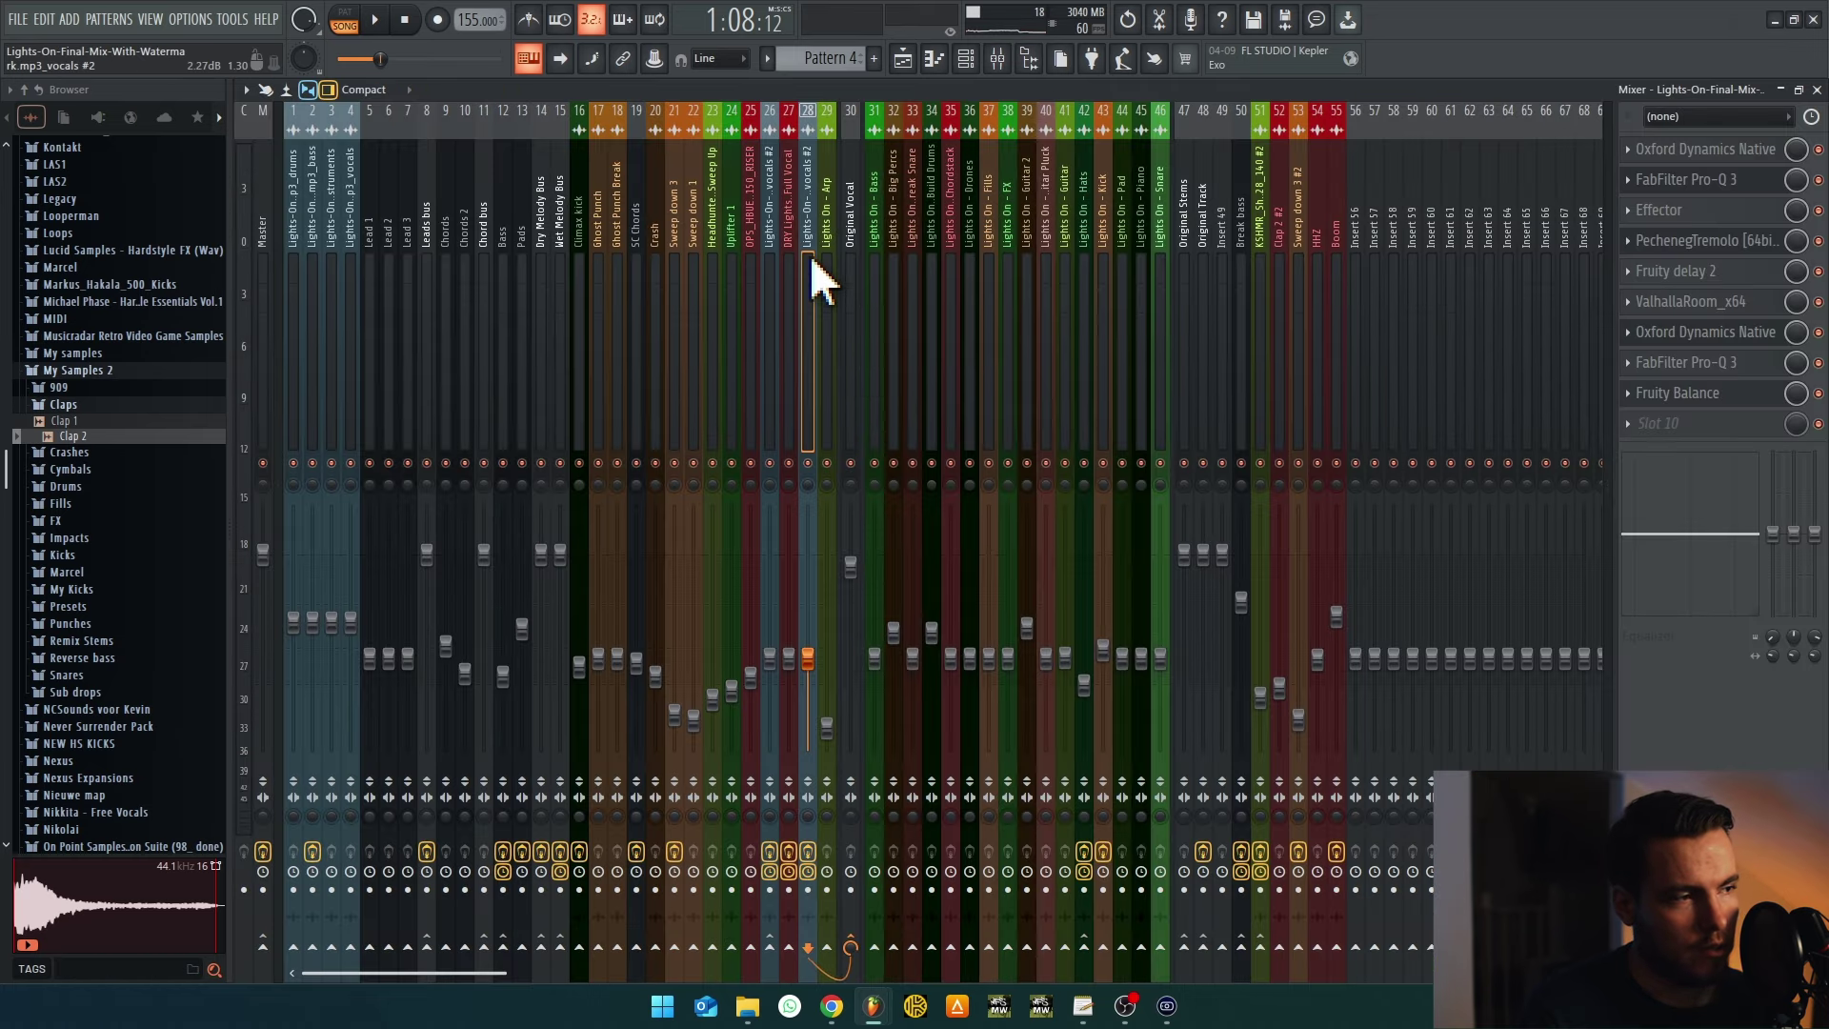
pyautogui.press('F5')
pyautogui.scroll(6, 972, 477)
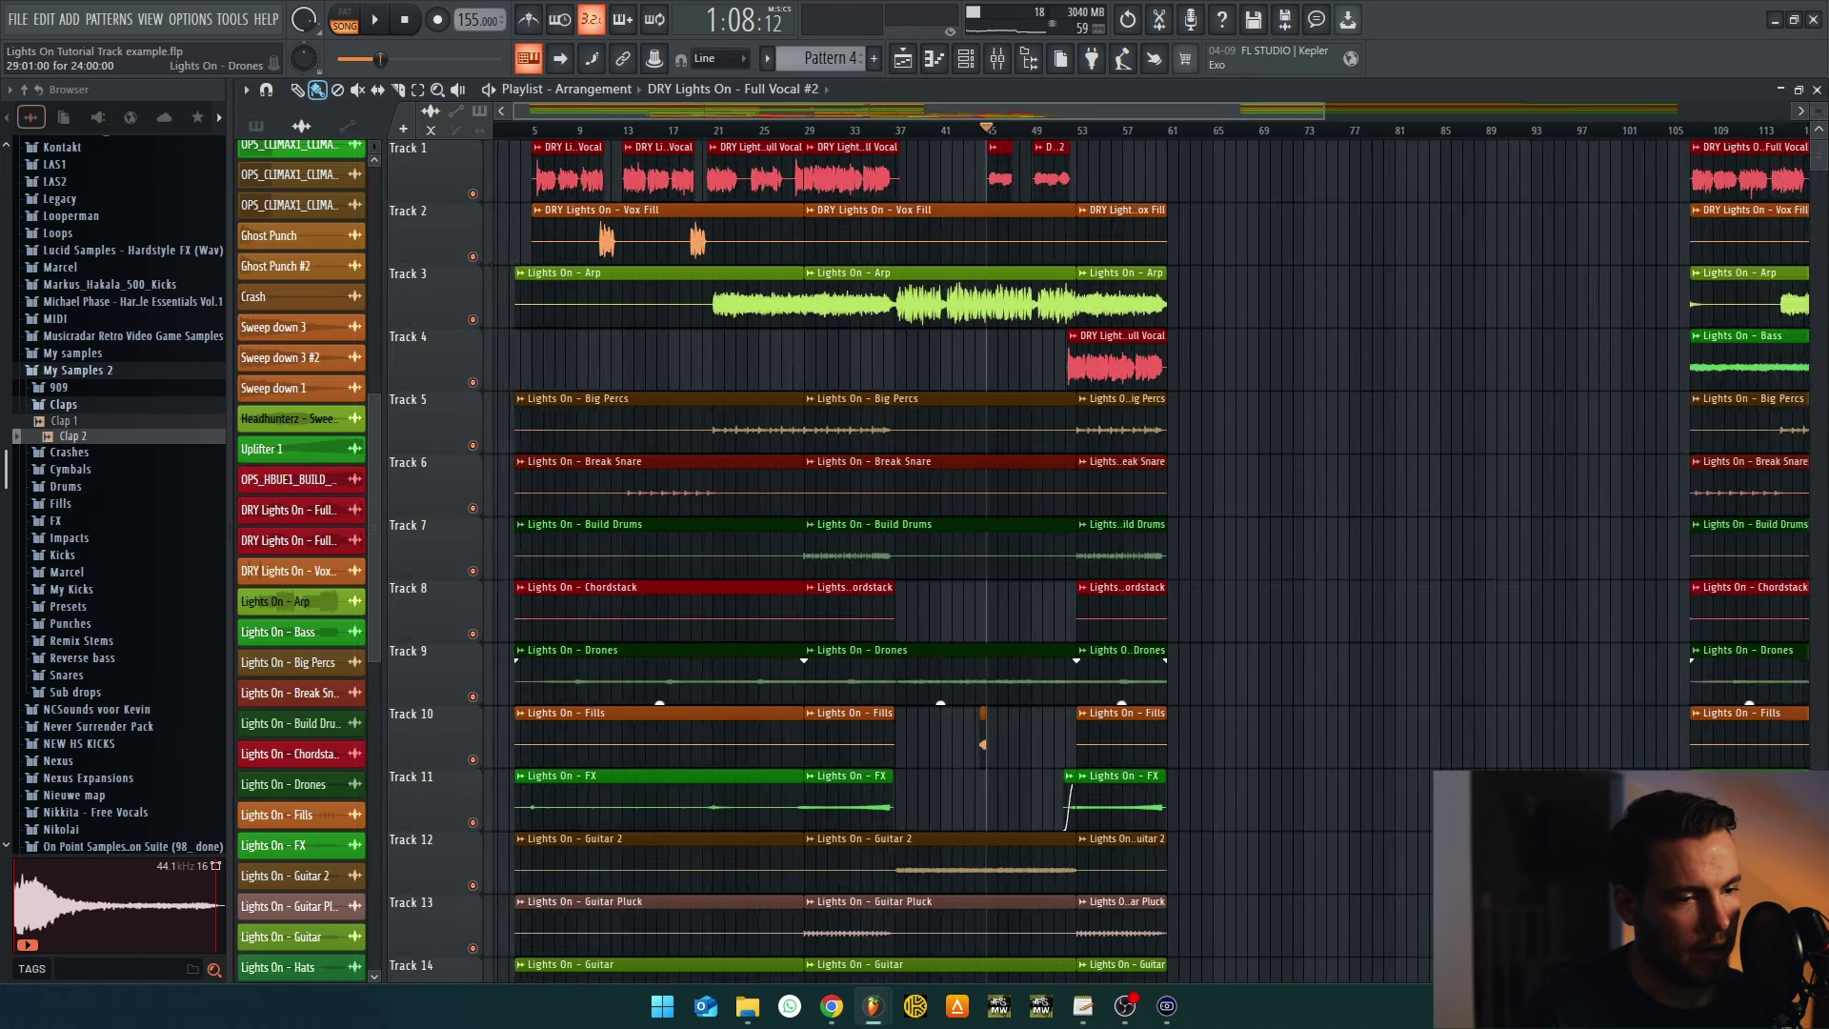
pyautogui.scroll(-8, 1021, 318)
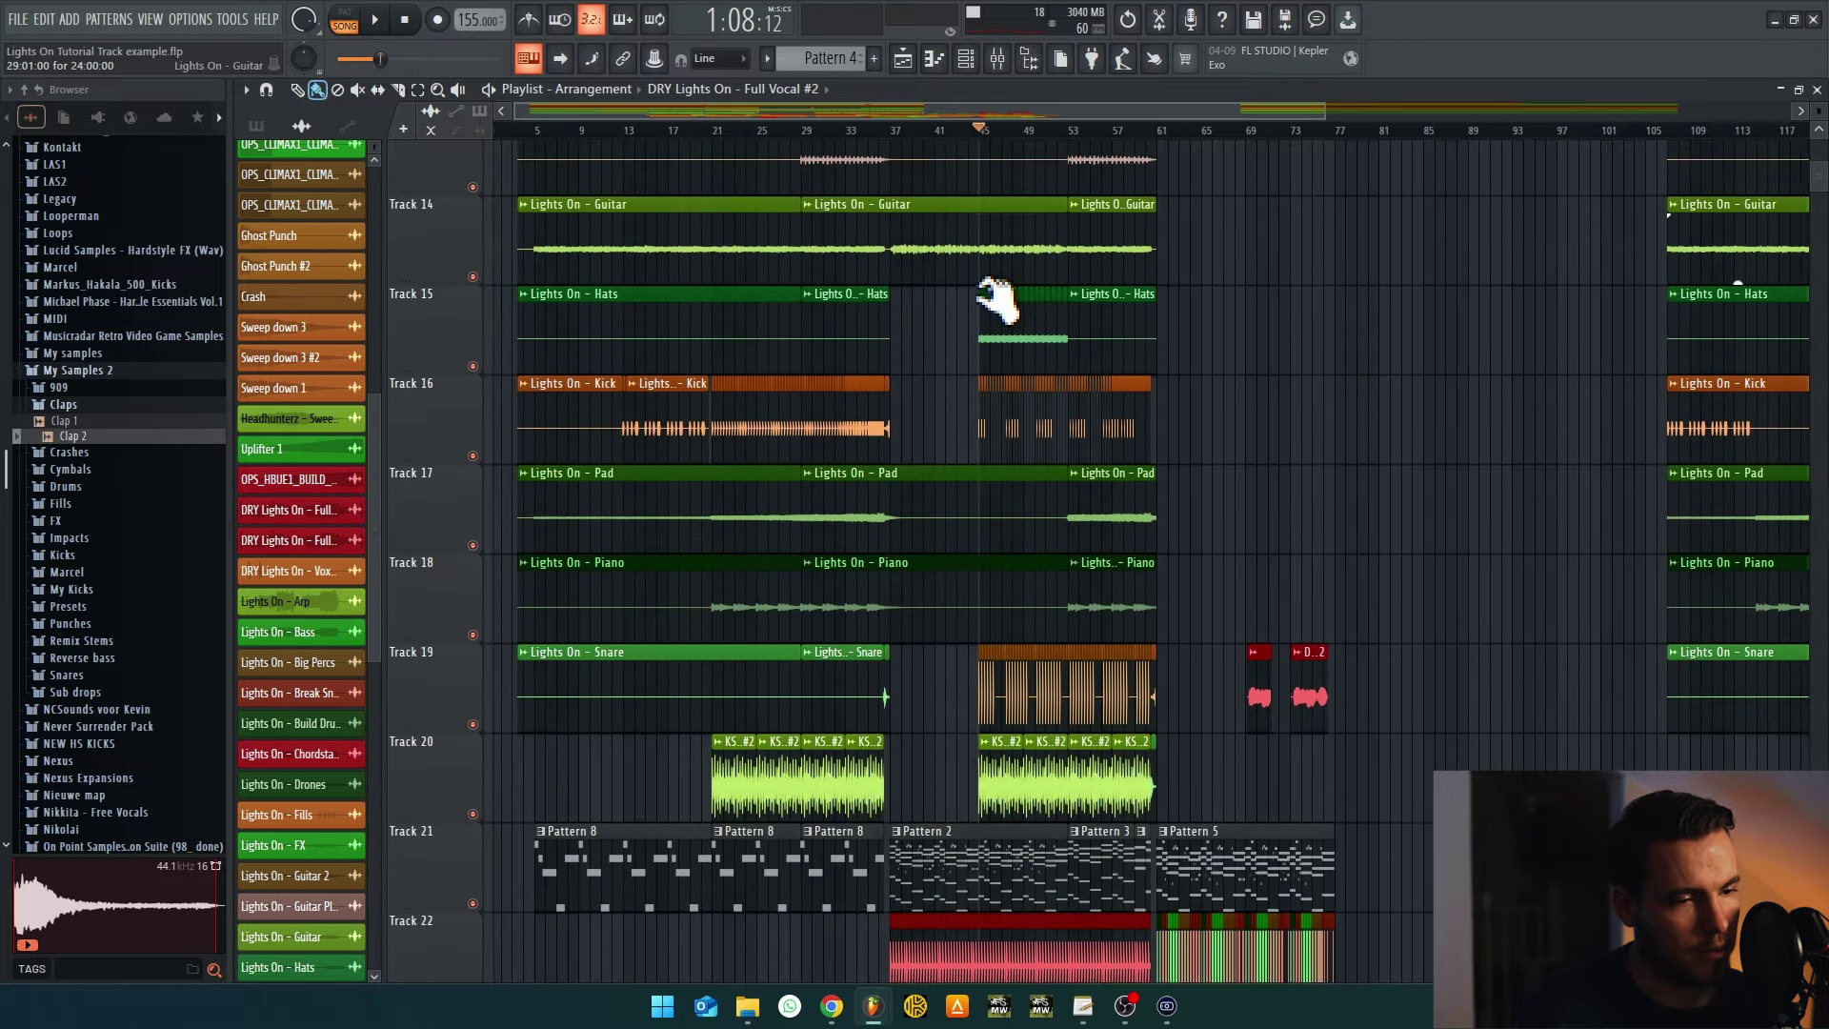
pyautogui.scroll(-2, 1016, 697)
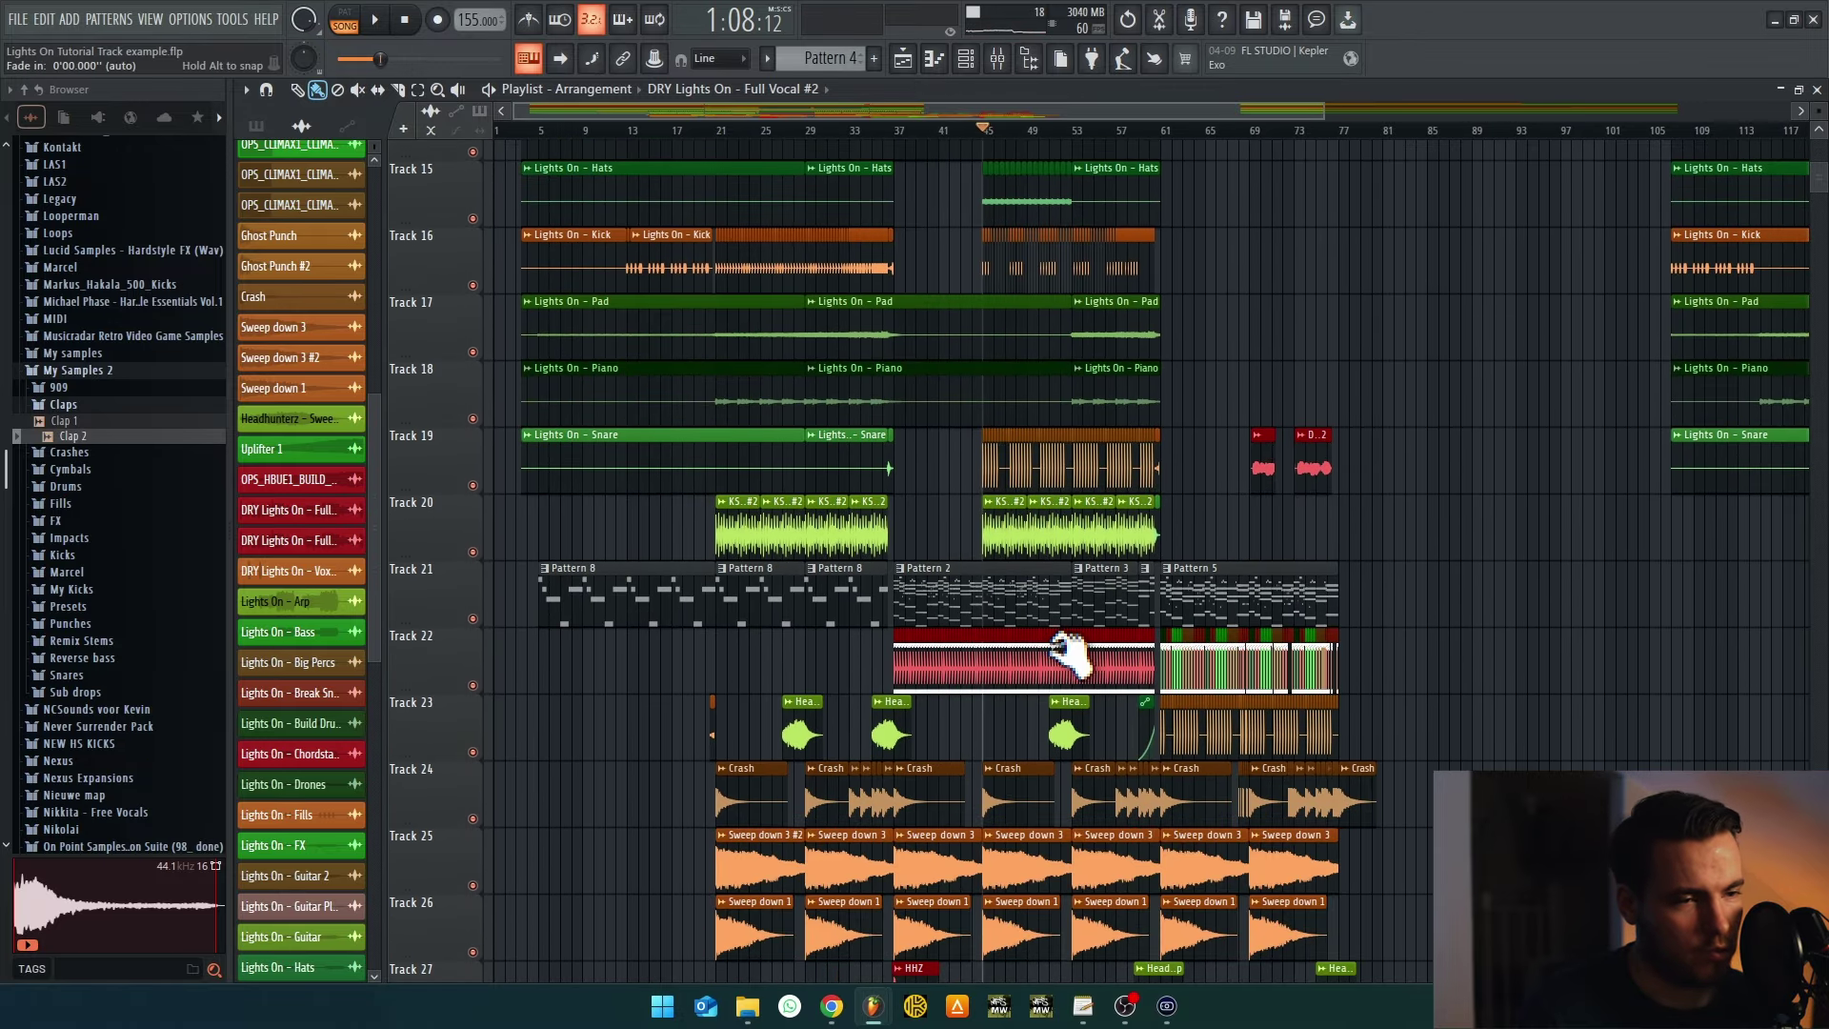
pyautogui.scroll(10, 1002, 298)
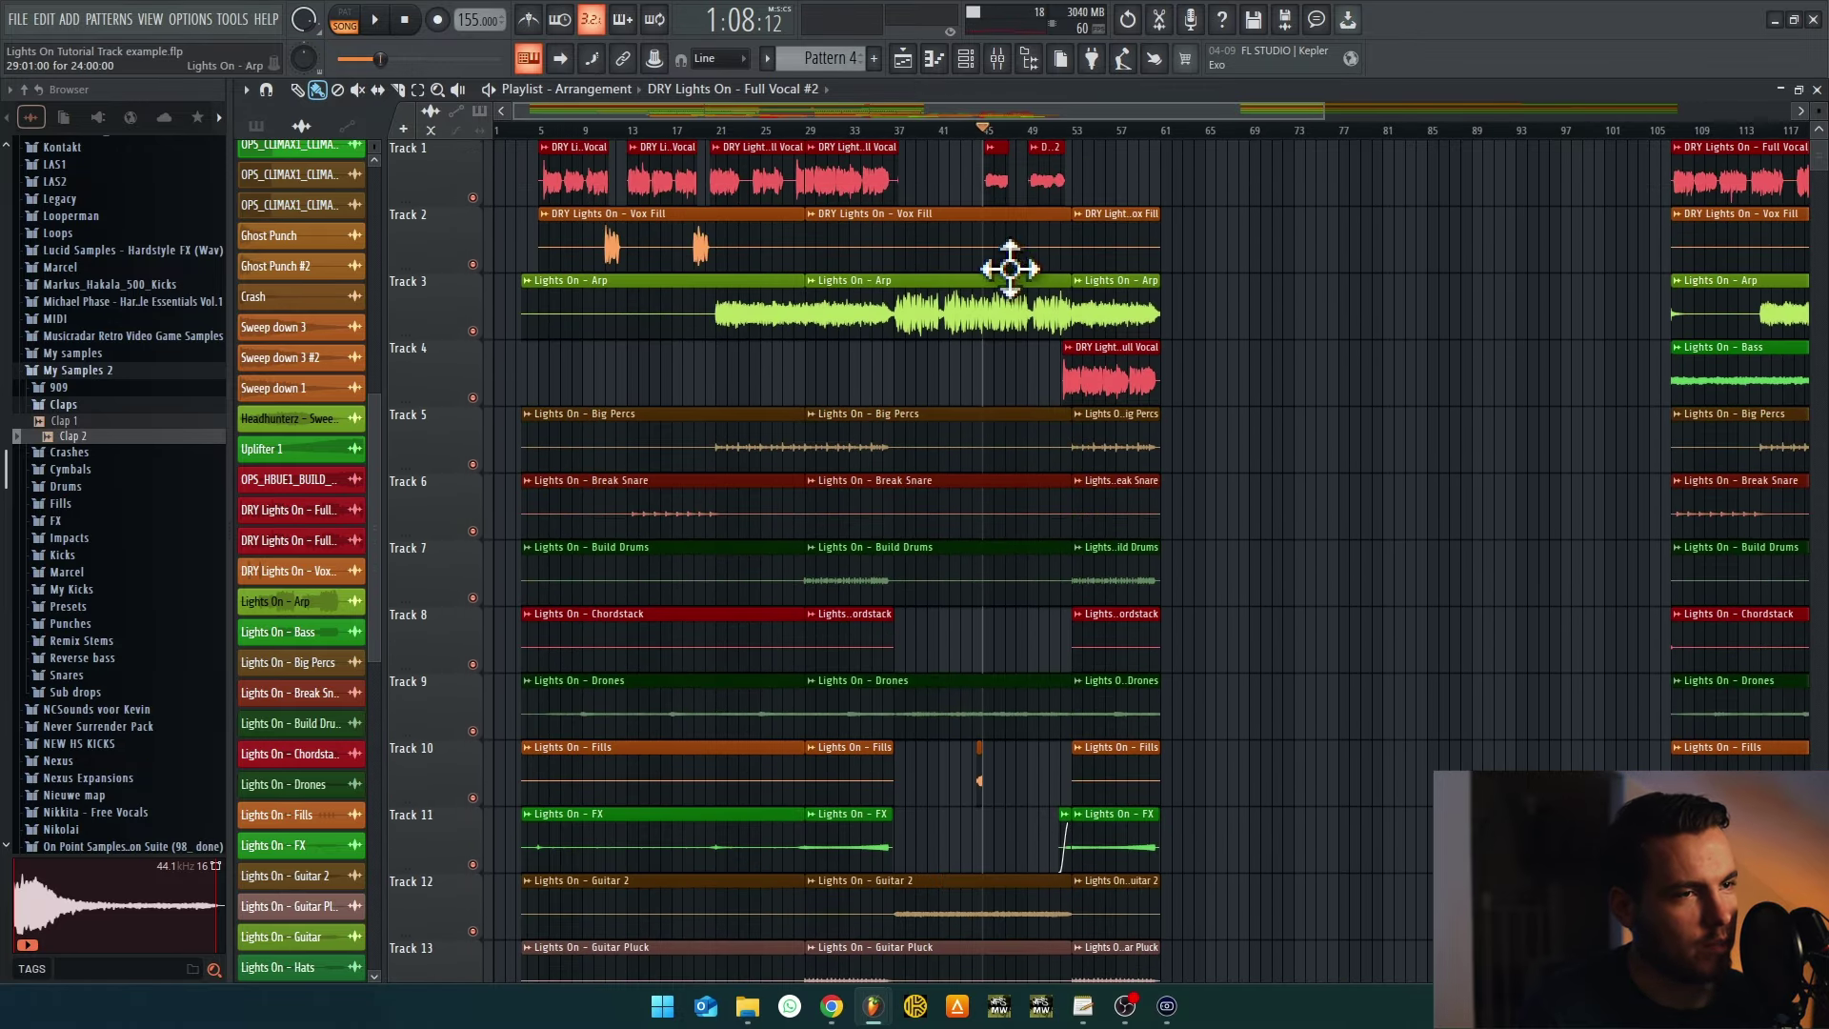
pyautogui.click(1028, 59)
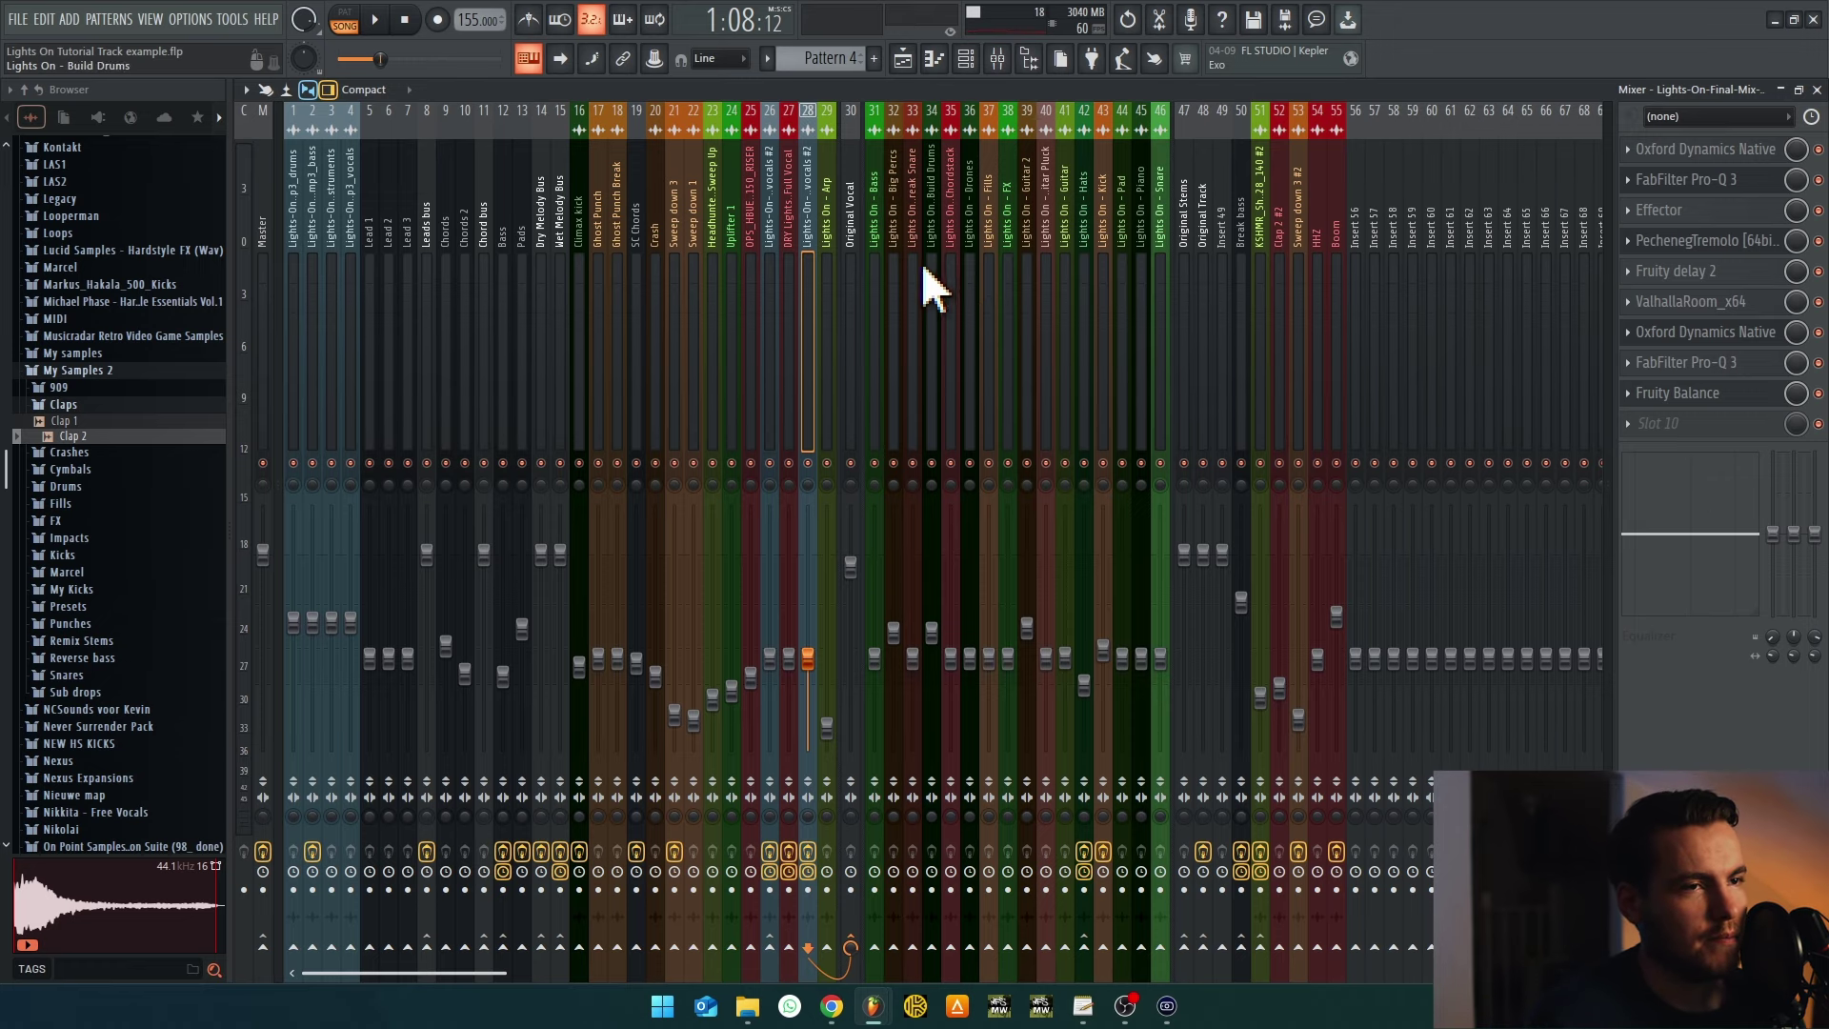
pyautogui.click(903, 59)
# Play the section from bar 45 and check the levels of the vocal mixer tracks
pyautogui.press('space')
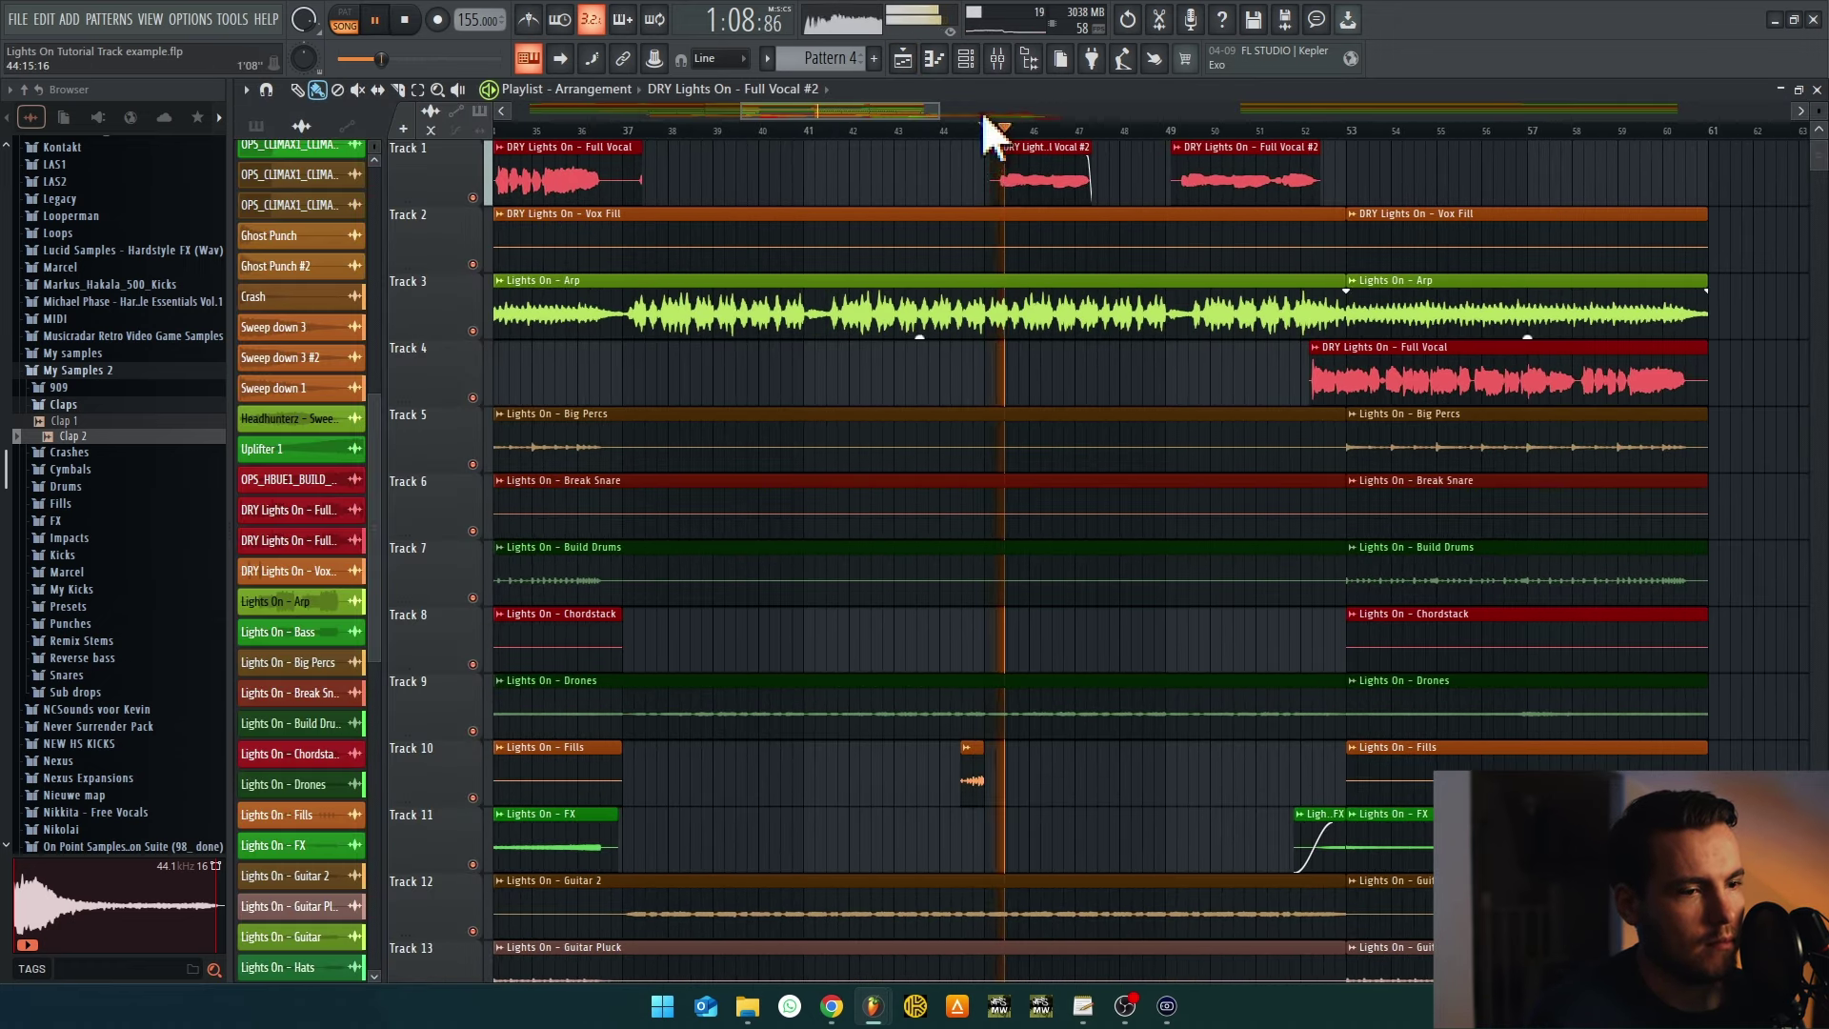
pyautogui.scroll(-7, 1057, 524)
pyautogui.scroll(6, 1053, 519)
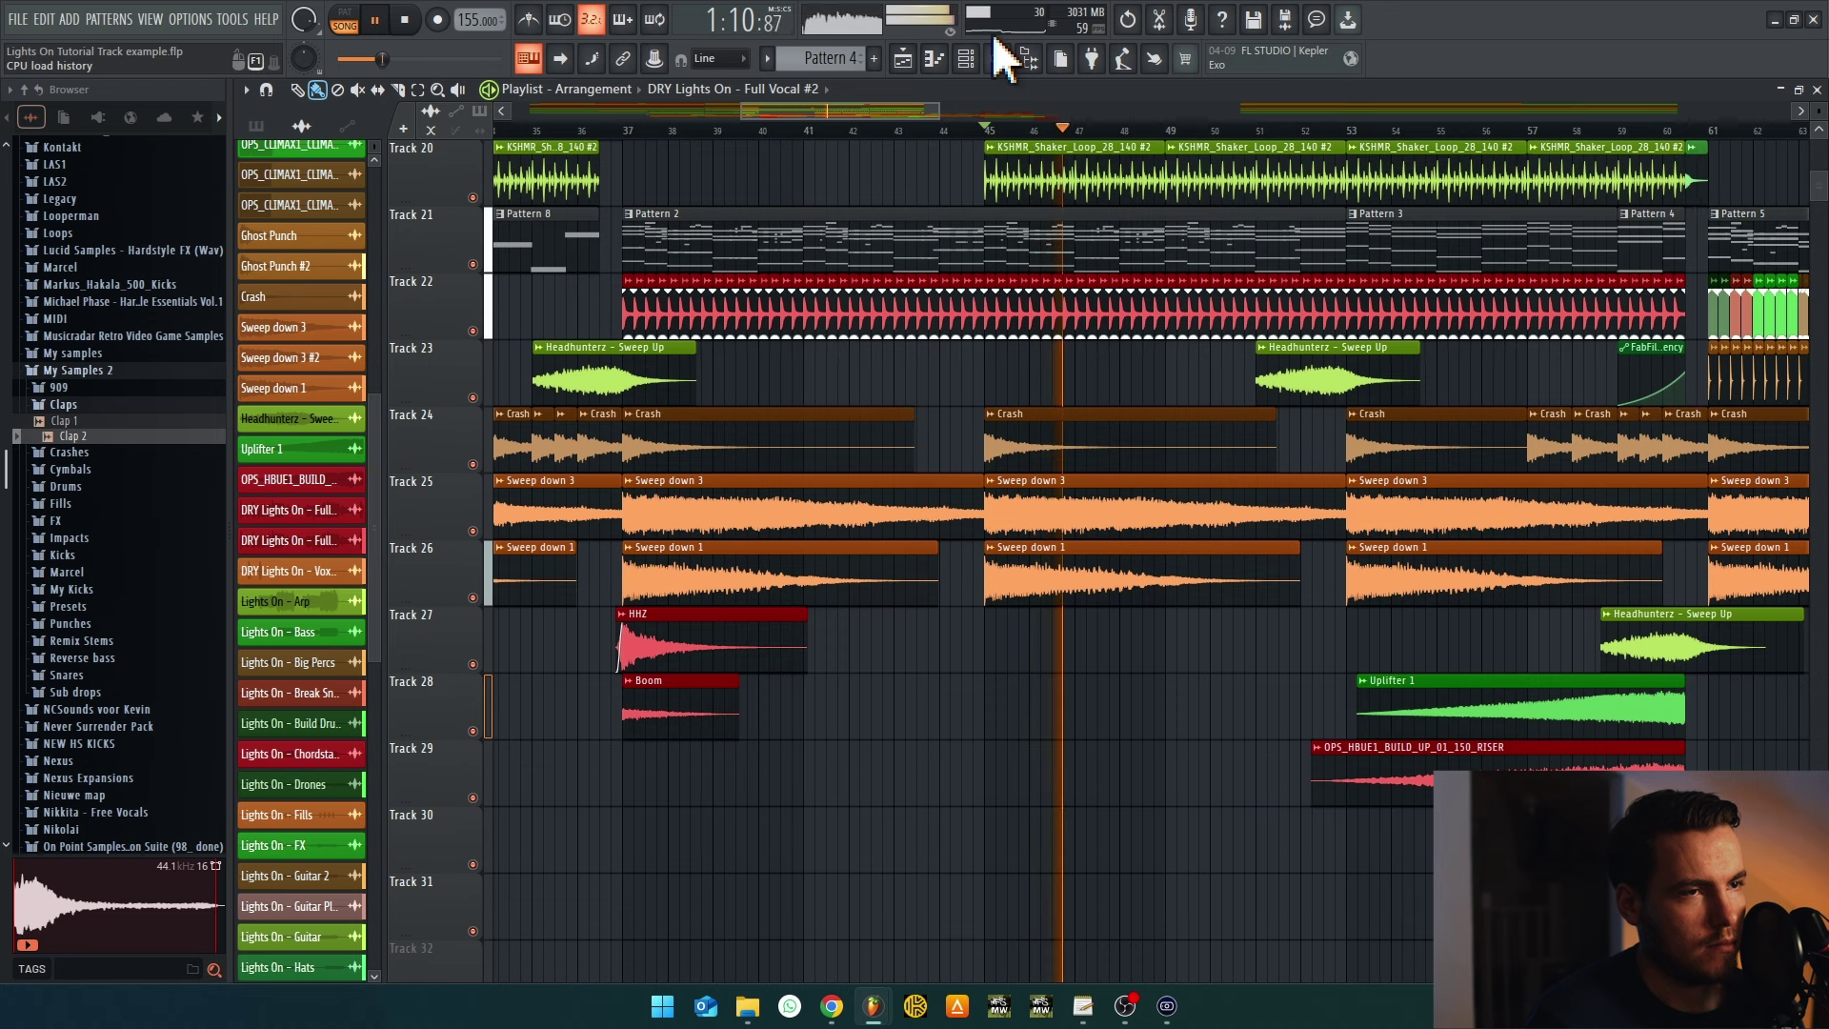
pyautogui.click(997, 59)
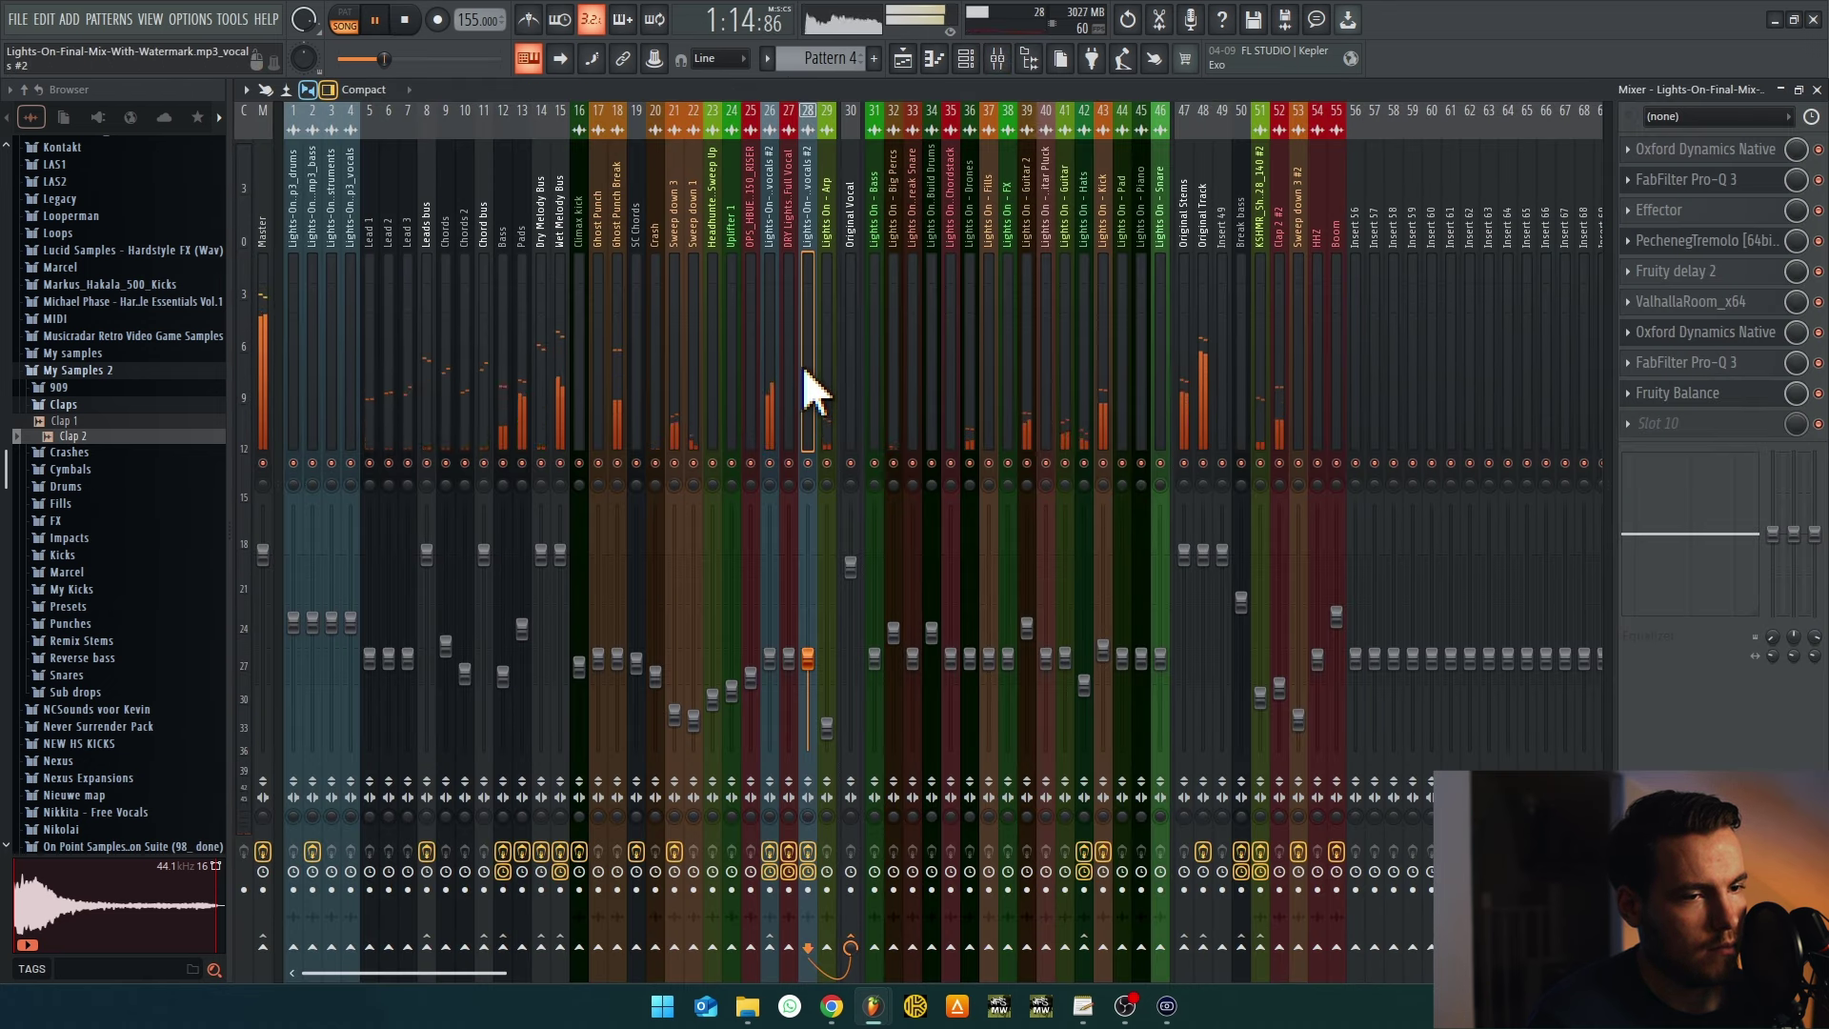
pyautogui.click(789, 414)
pyautogui.click(808, 420)
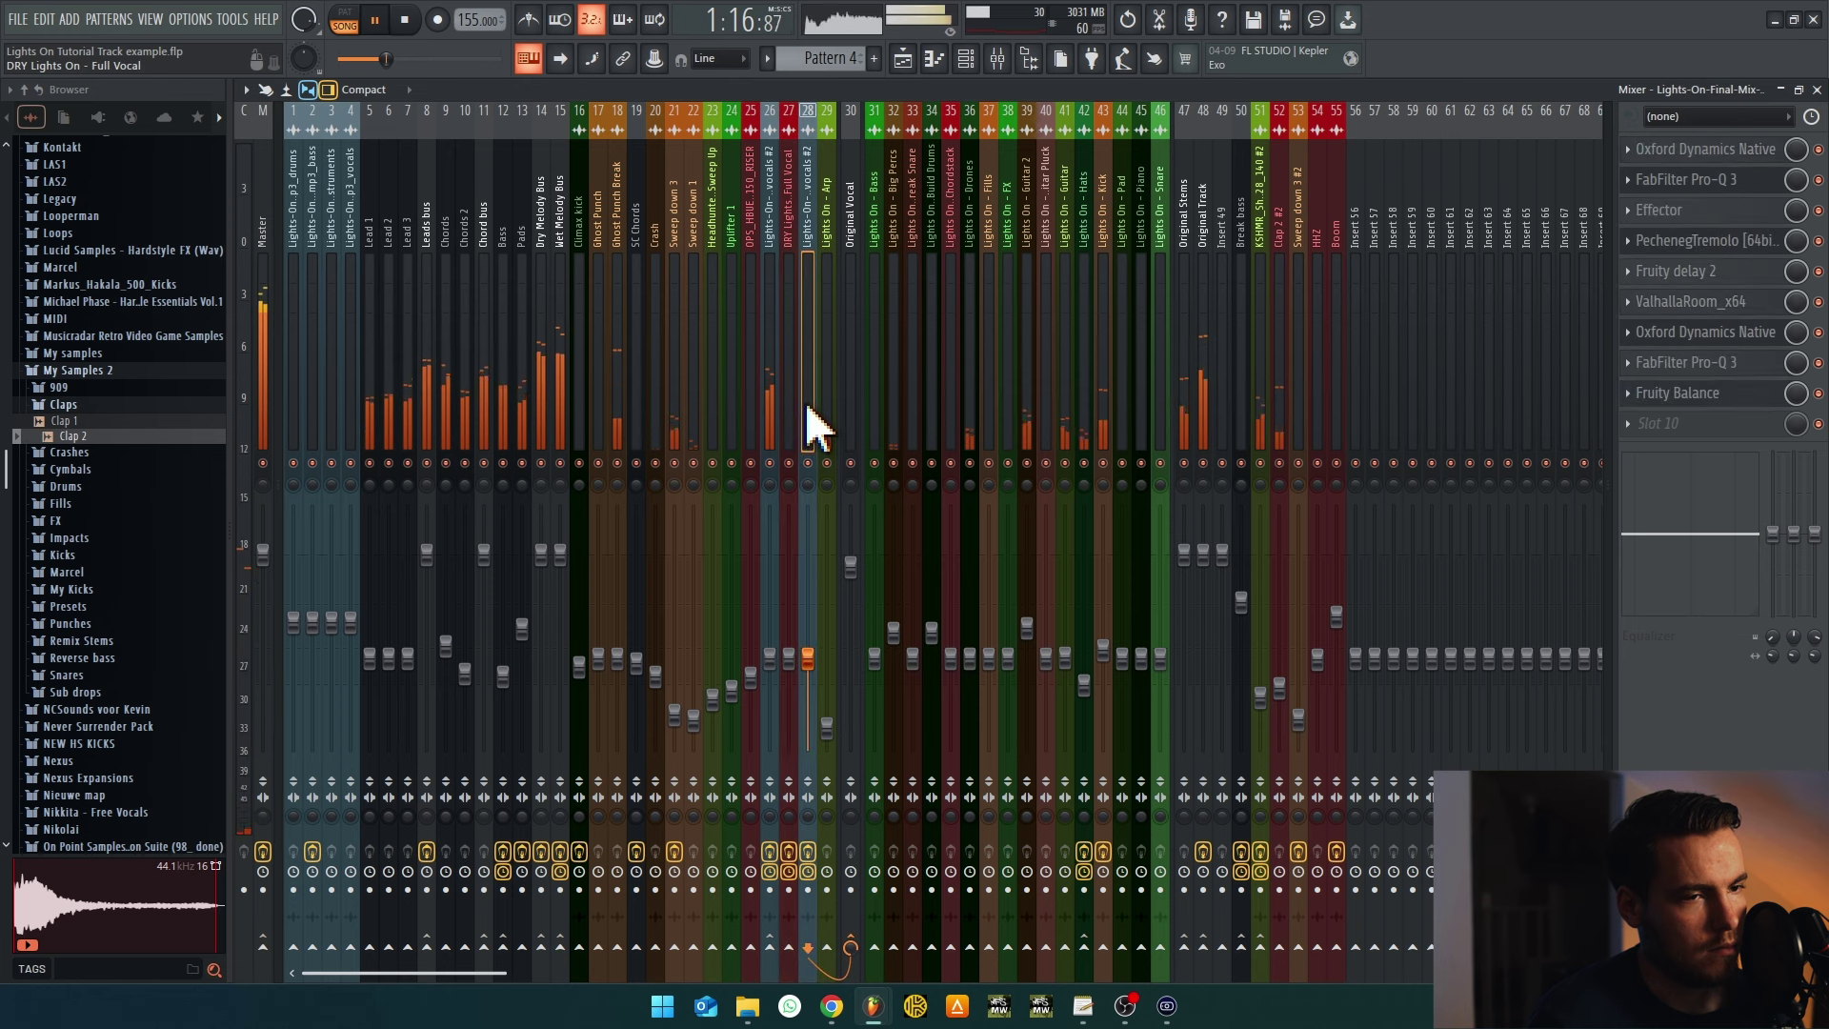
# Set the sidechain input of Fruity Limiter (Break) on vocals #2 mixer track 26 to 2 and play the section
pyautogui.click(774, 420)
pyautogui.press('space')
pyautogui.click(1696, 394)
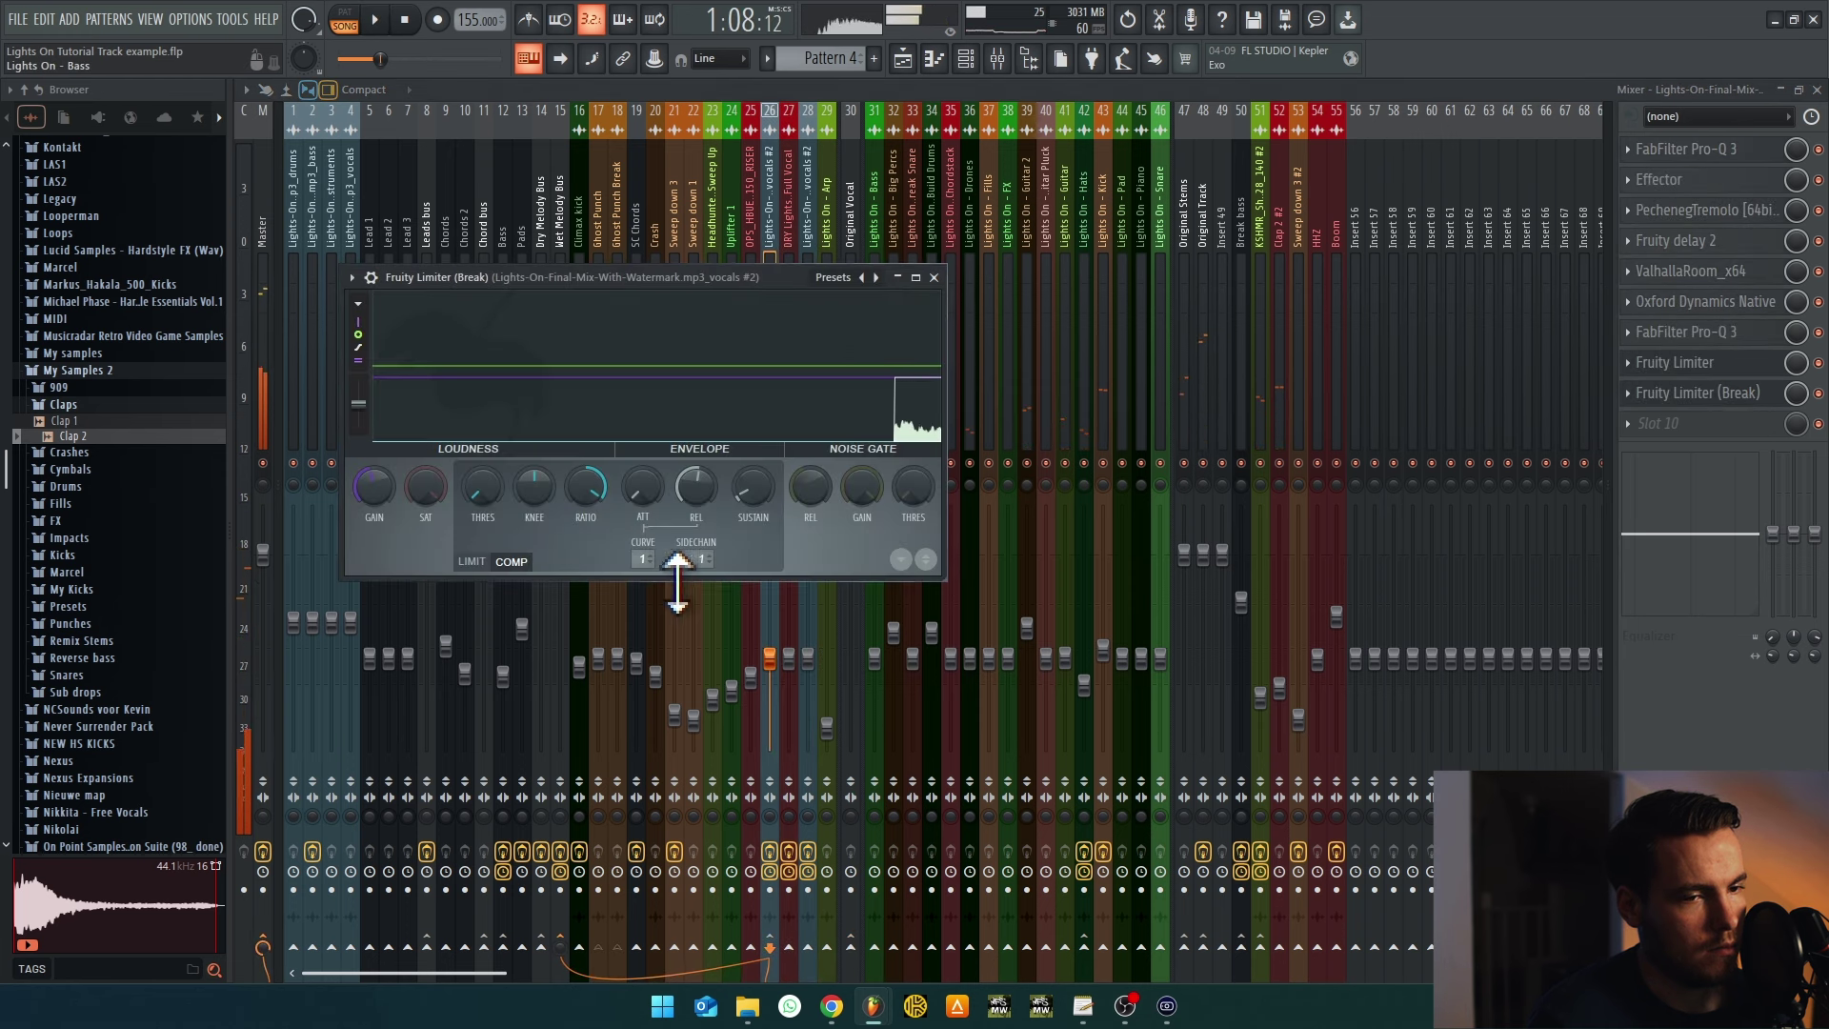
pyautogui.click(698, 560)
pyautogui.click(748, 607)
pyautogui.press('space')
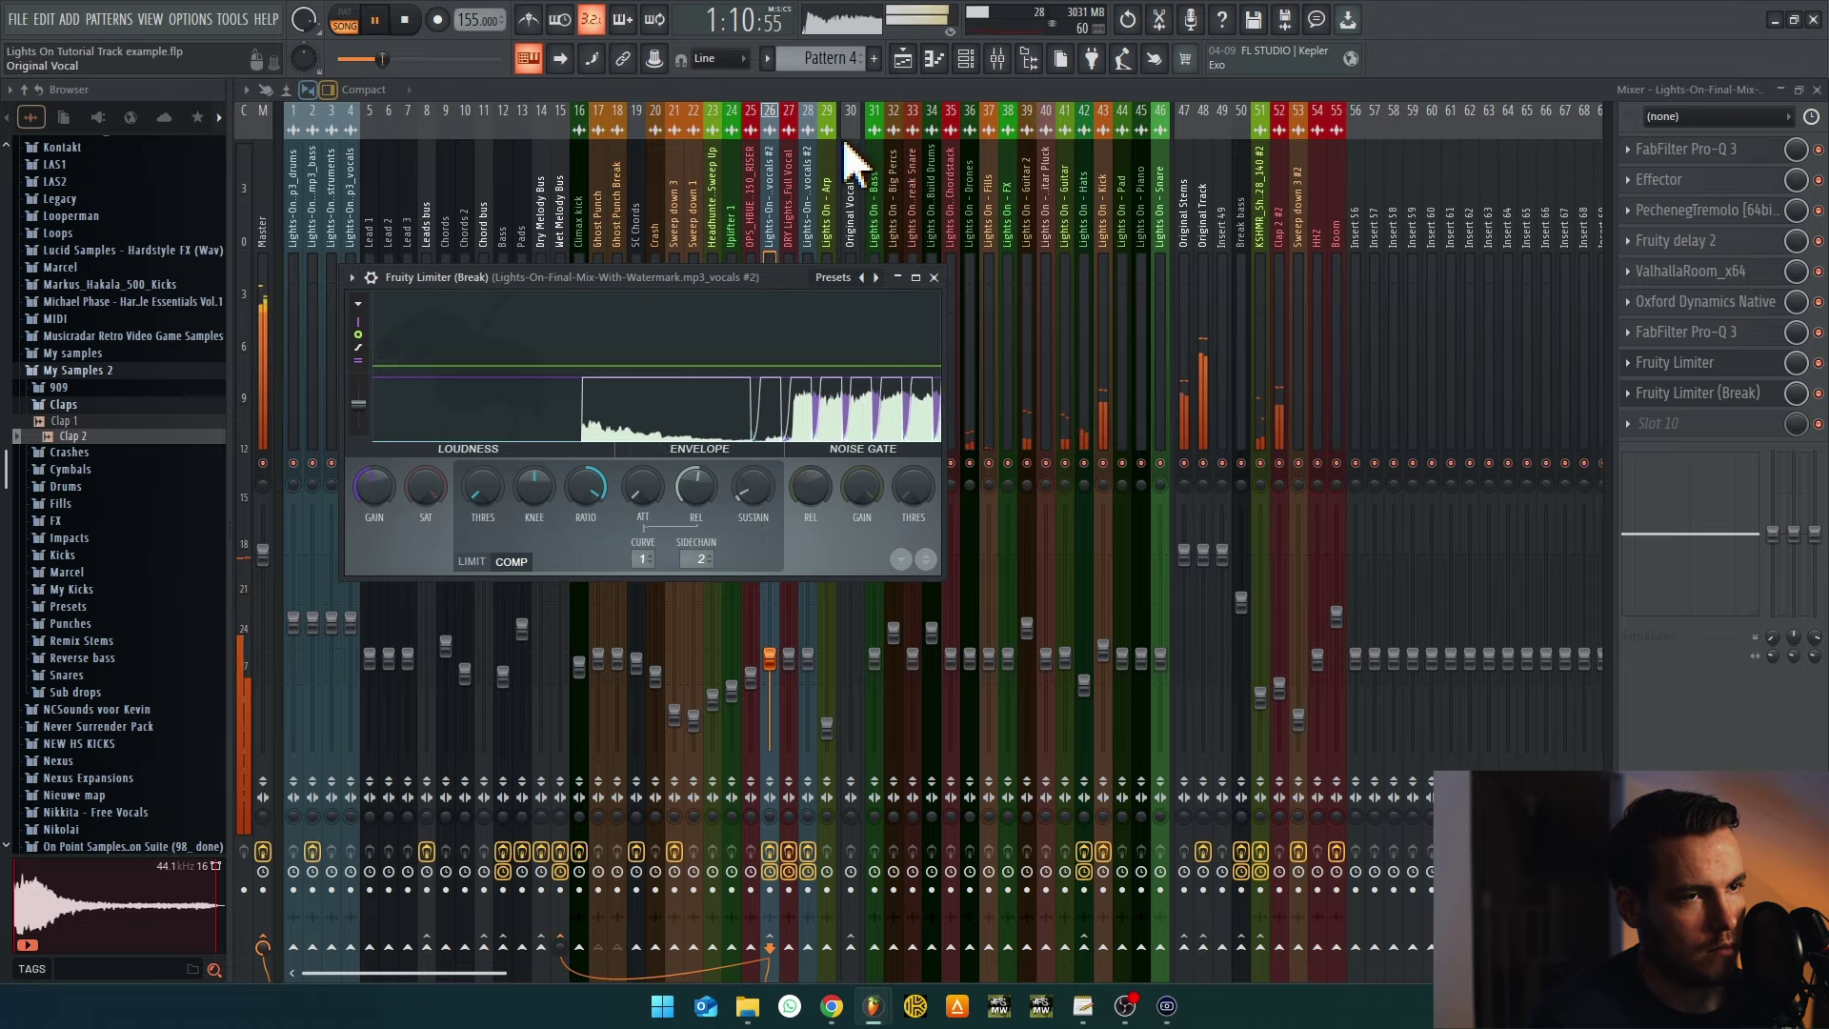
# Replace the long Lights On - Hats clip on Track 15 after bar 53 with copies of the preceding chopped hats clips
pyautogui.click(902, 58)
pyautogui.scroll(-5, 1179, 475)
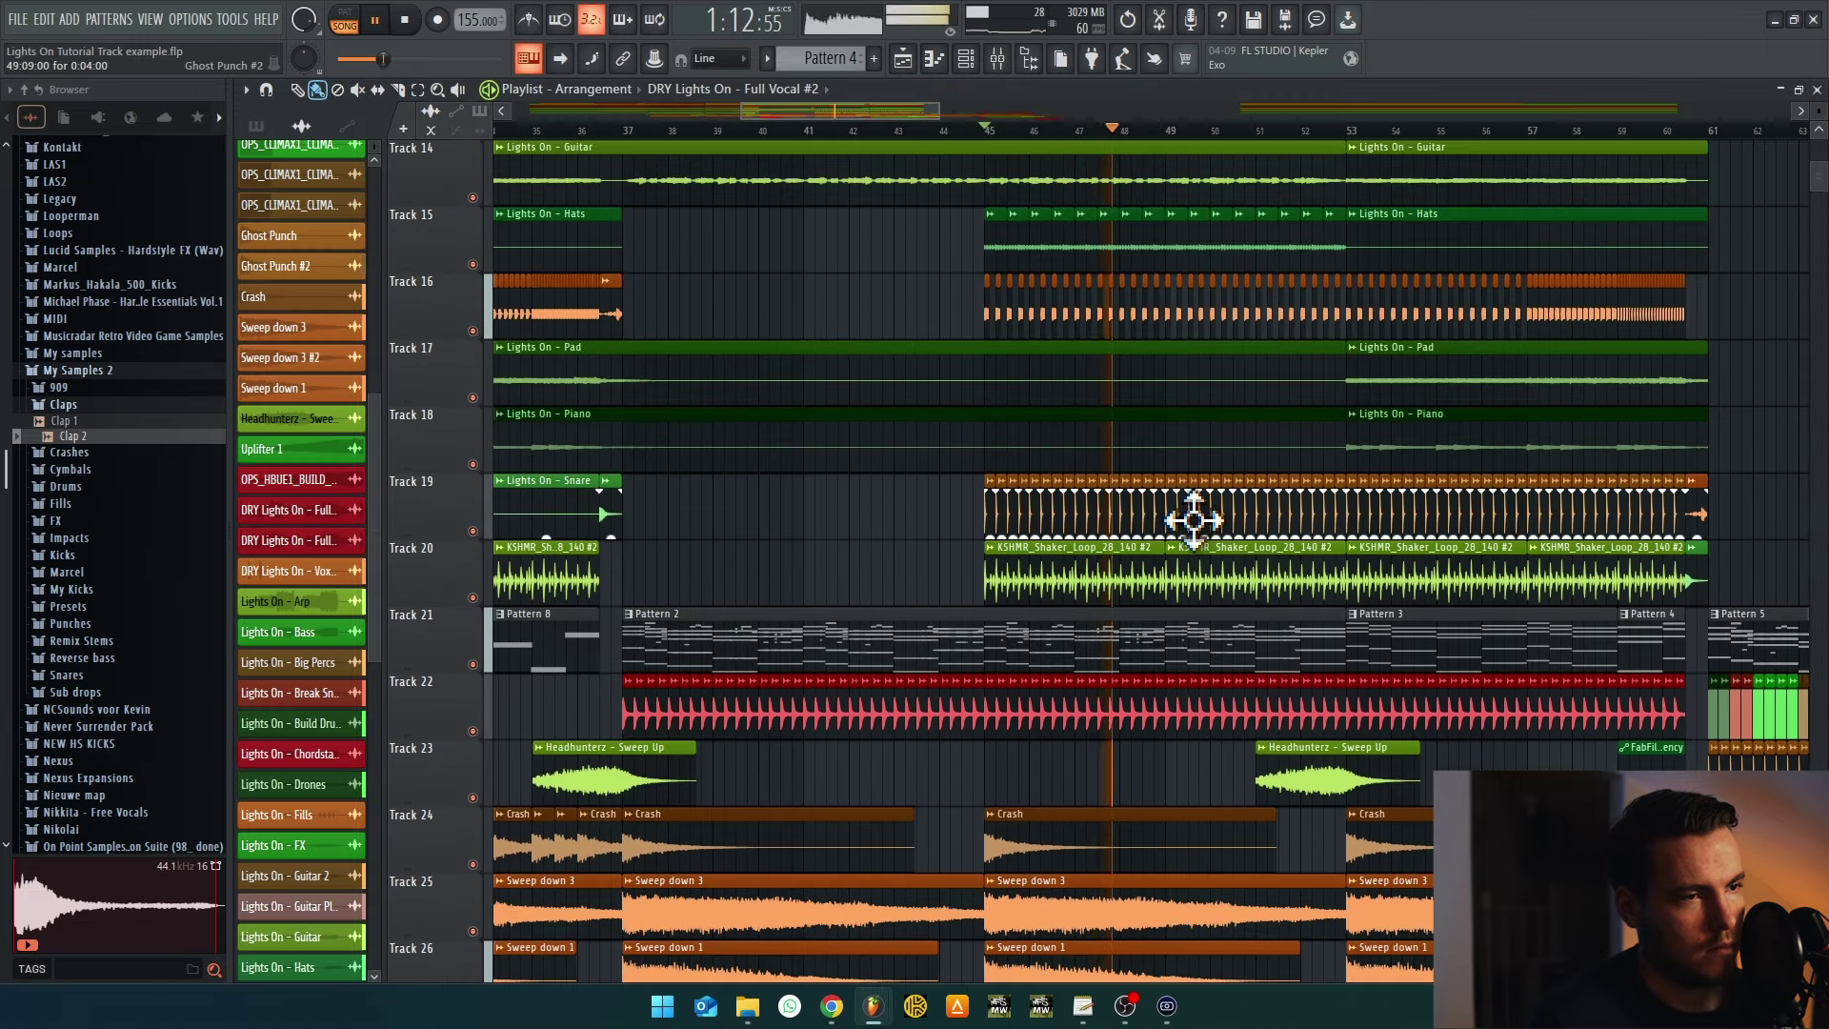
pyautogui.scroll(5, 1181, 519)
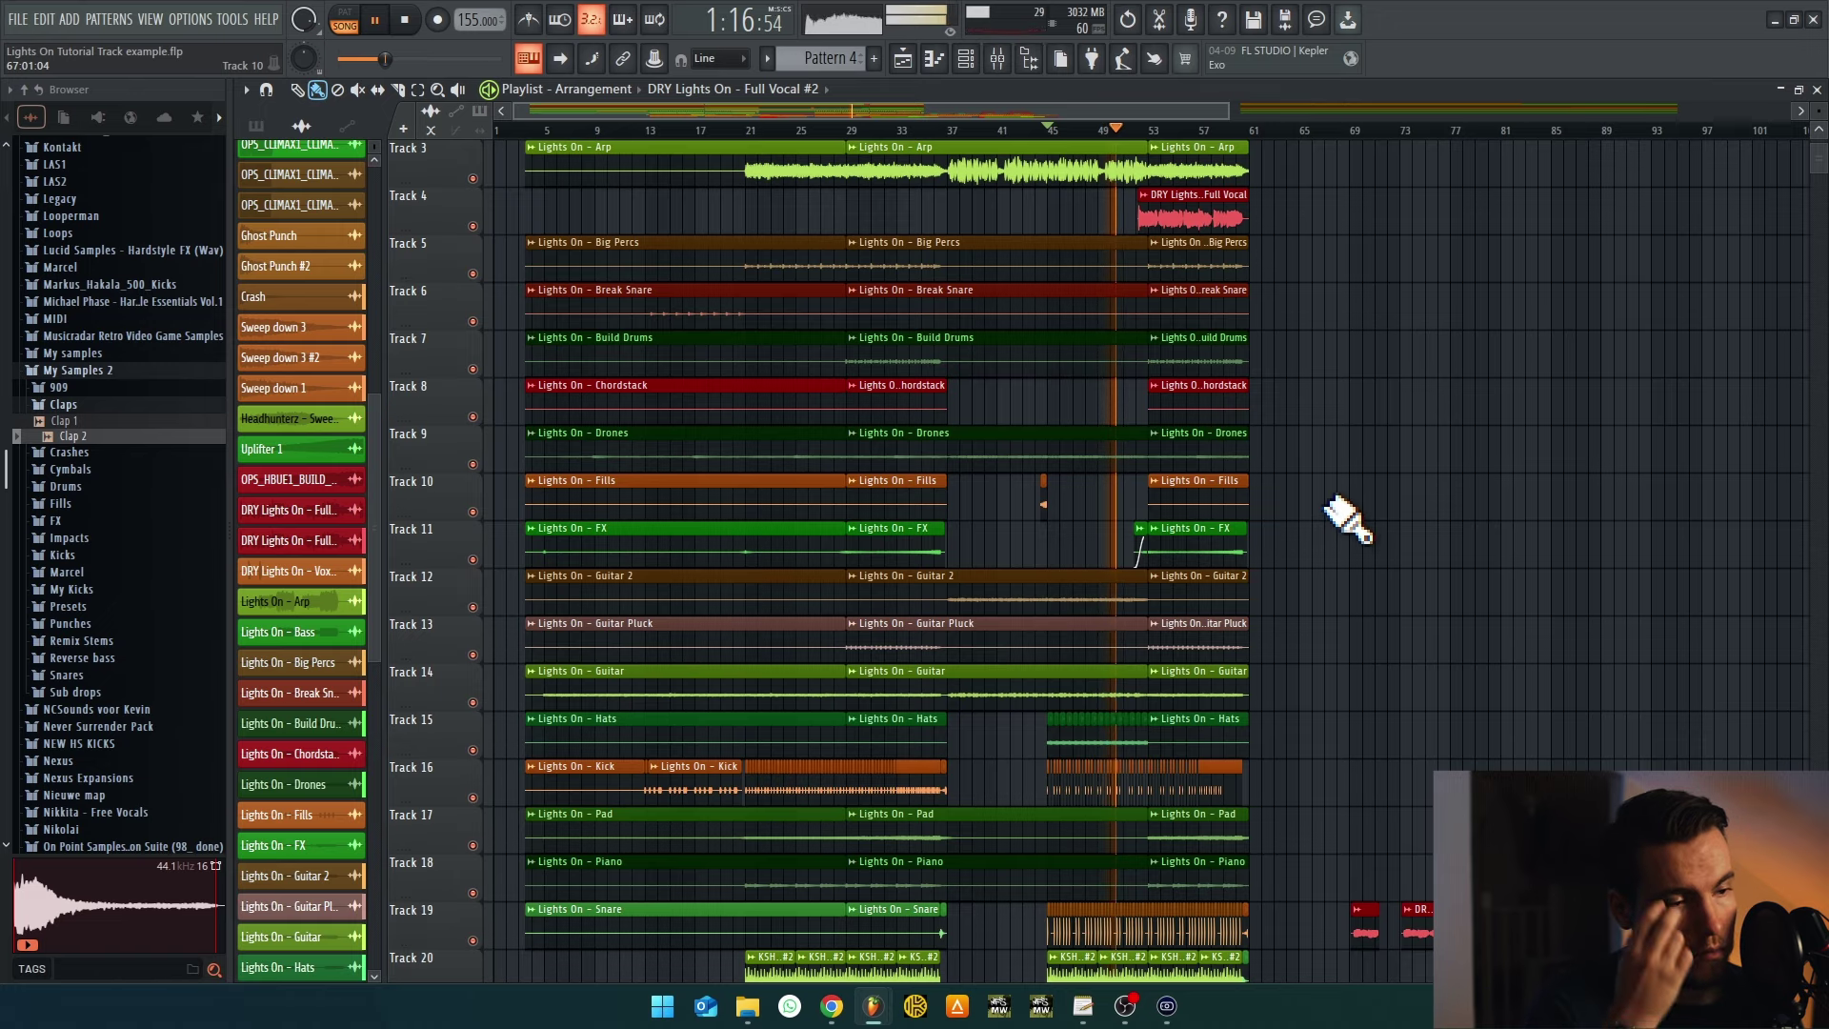
pyautogui.scroll(-3, 1347, 520)
pyautogui.scroll(-1, 1345, 519)
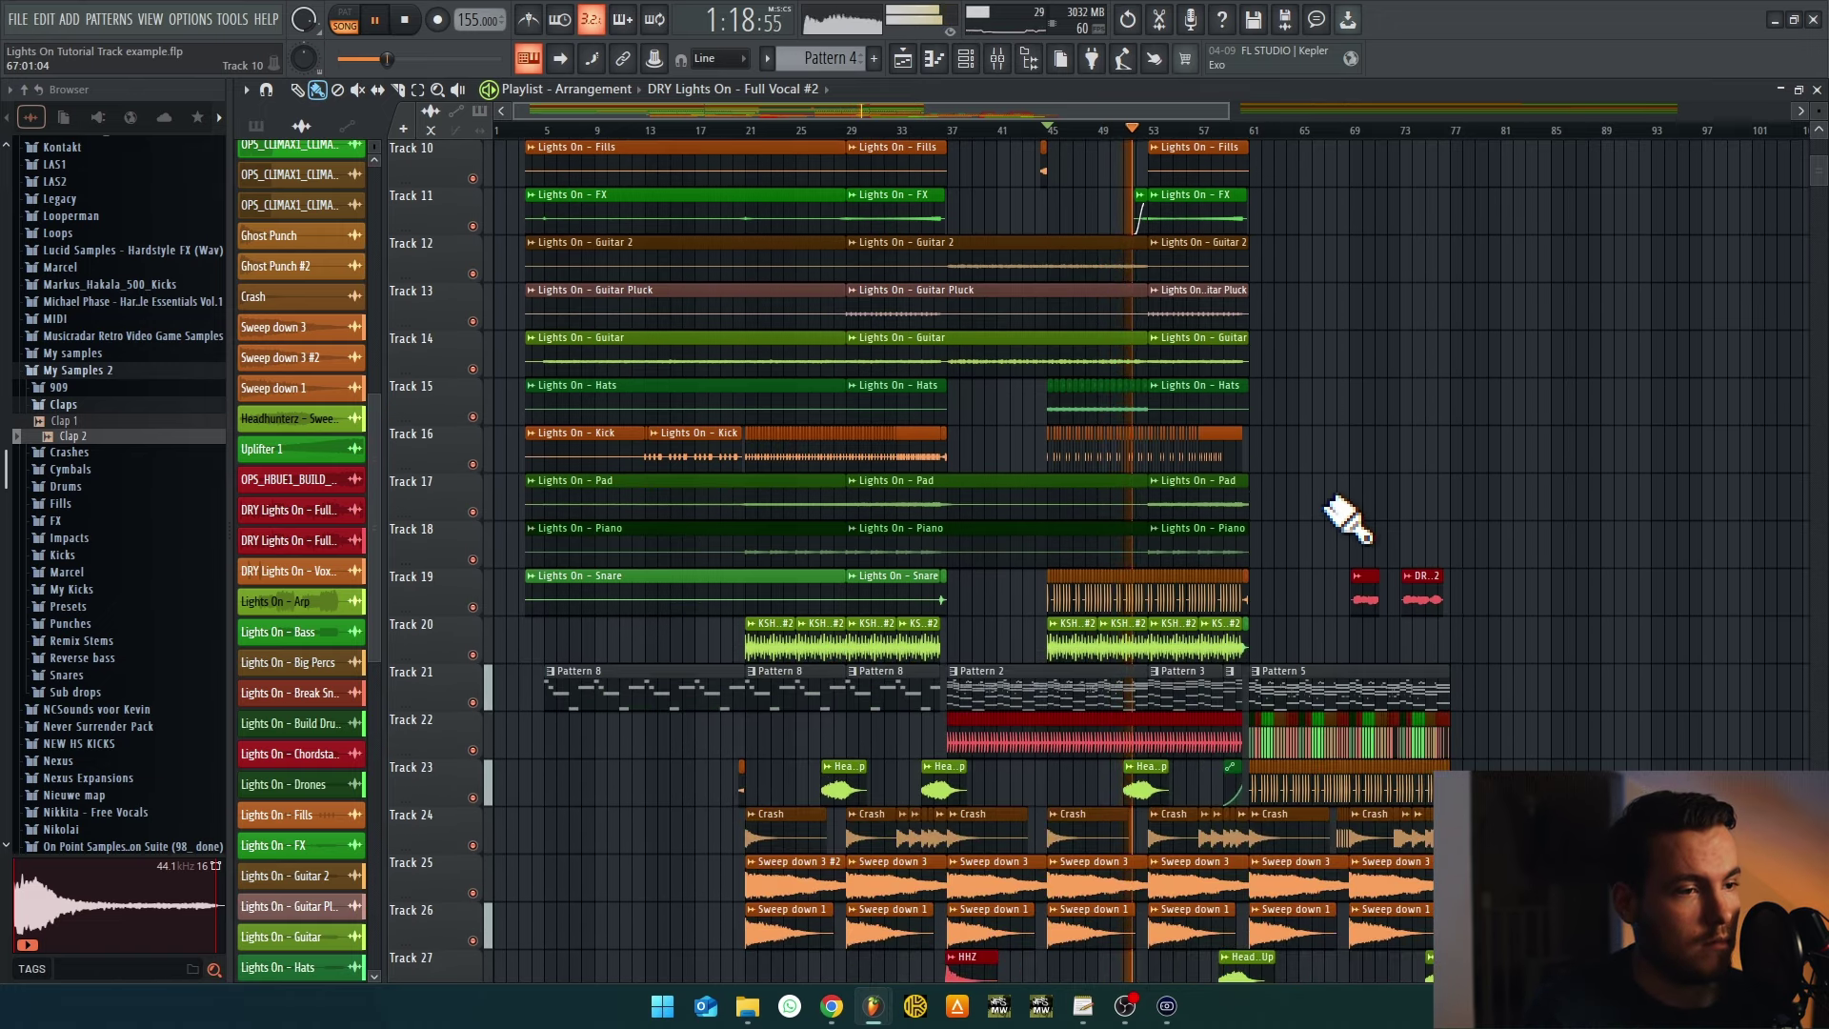
pyautogui.scroll(3, 1267, 505)
pyautogui.moveTo(1053, 410)
pyautogui.mouseDown()
pyautogui.moveTo(621, 408)
pyautogui.moveTo(1335, 498)
pyautogui.mouseUp()
pyautogui.scroll(2, 1287, 481)
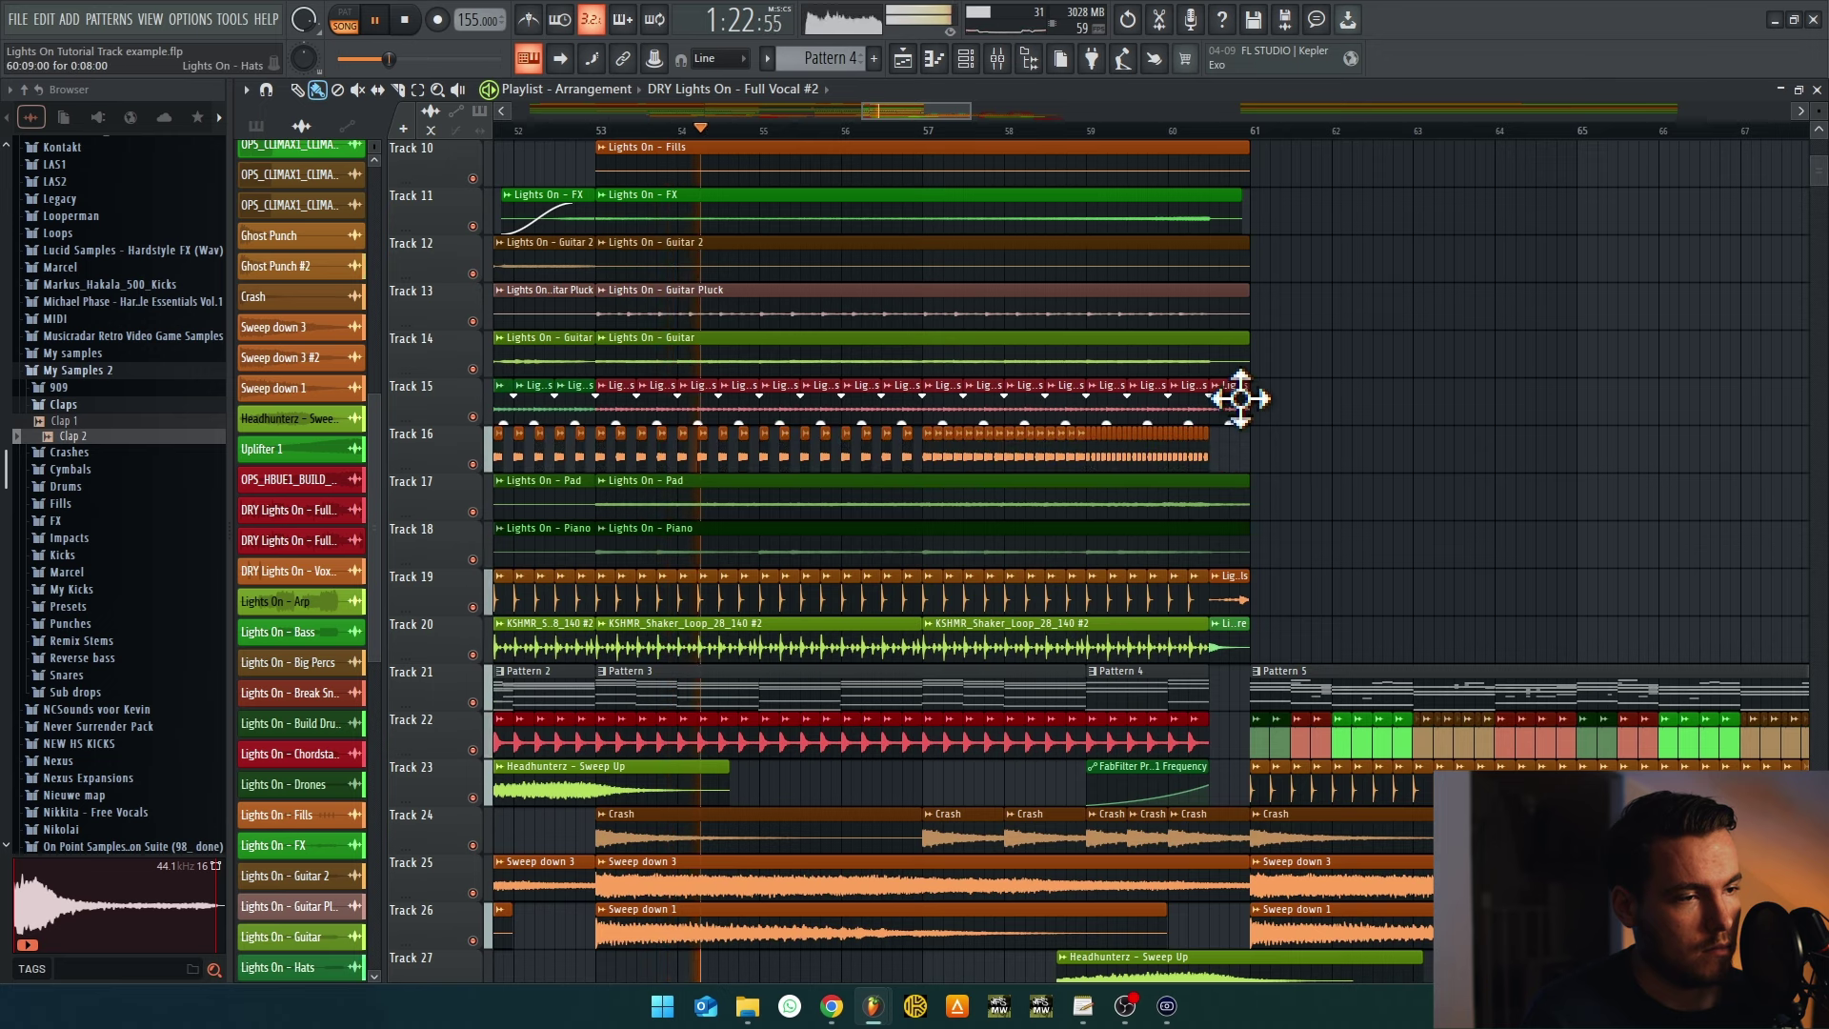
# Set the compressor release of the Fruity Limiter on the Hats mixer track to about 105 ms
pyautogui.click(997, 58)
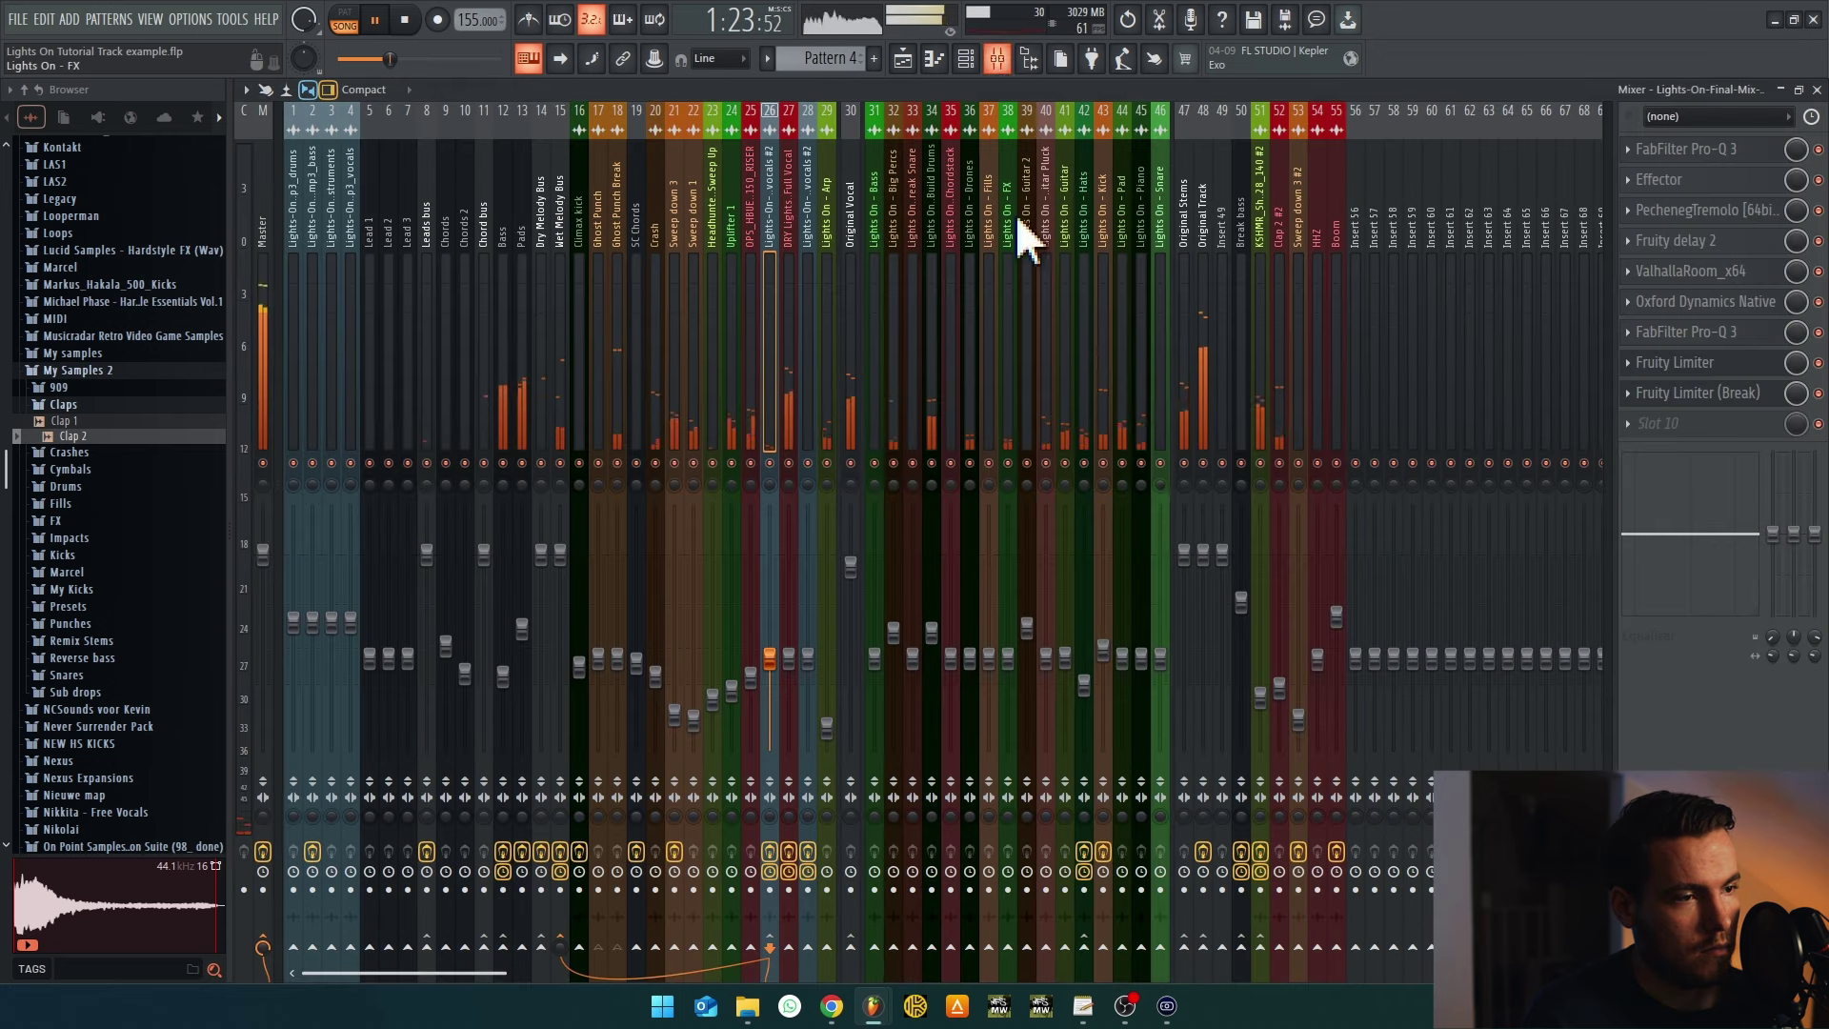
pyautogui.click(1089, 386)
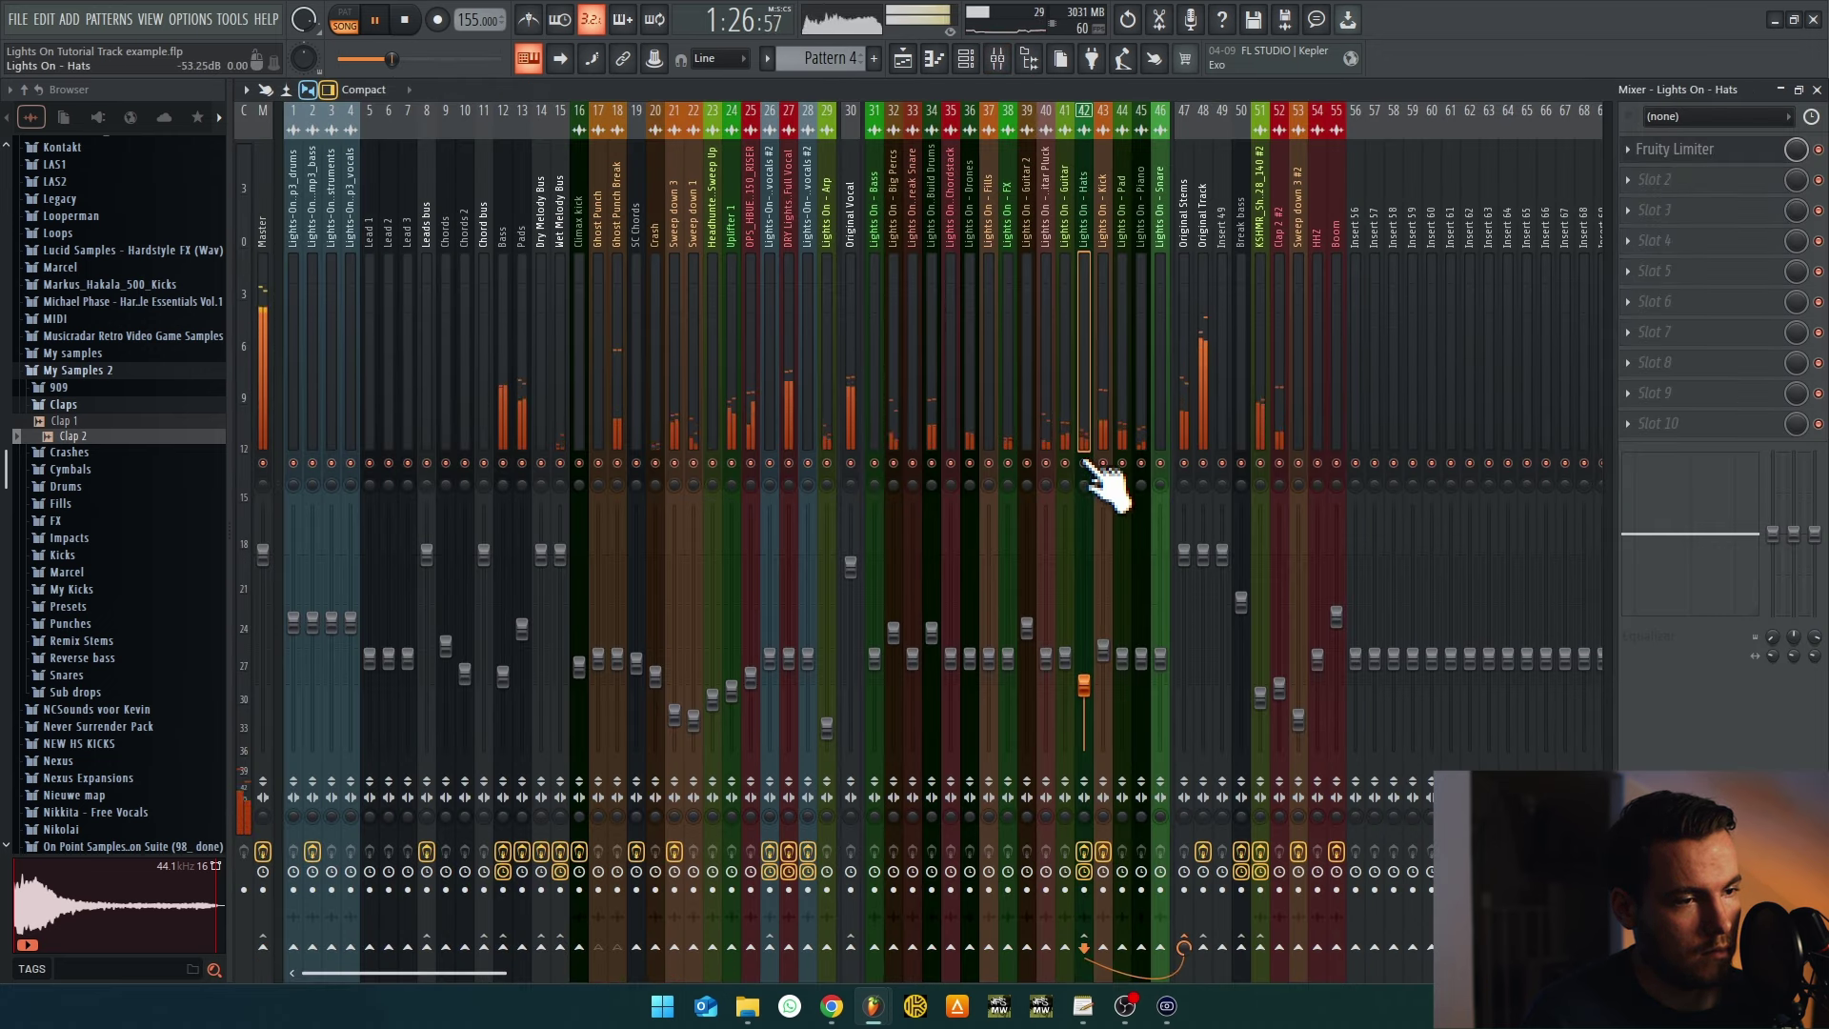
pyautogui.click(1682, 150)
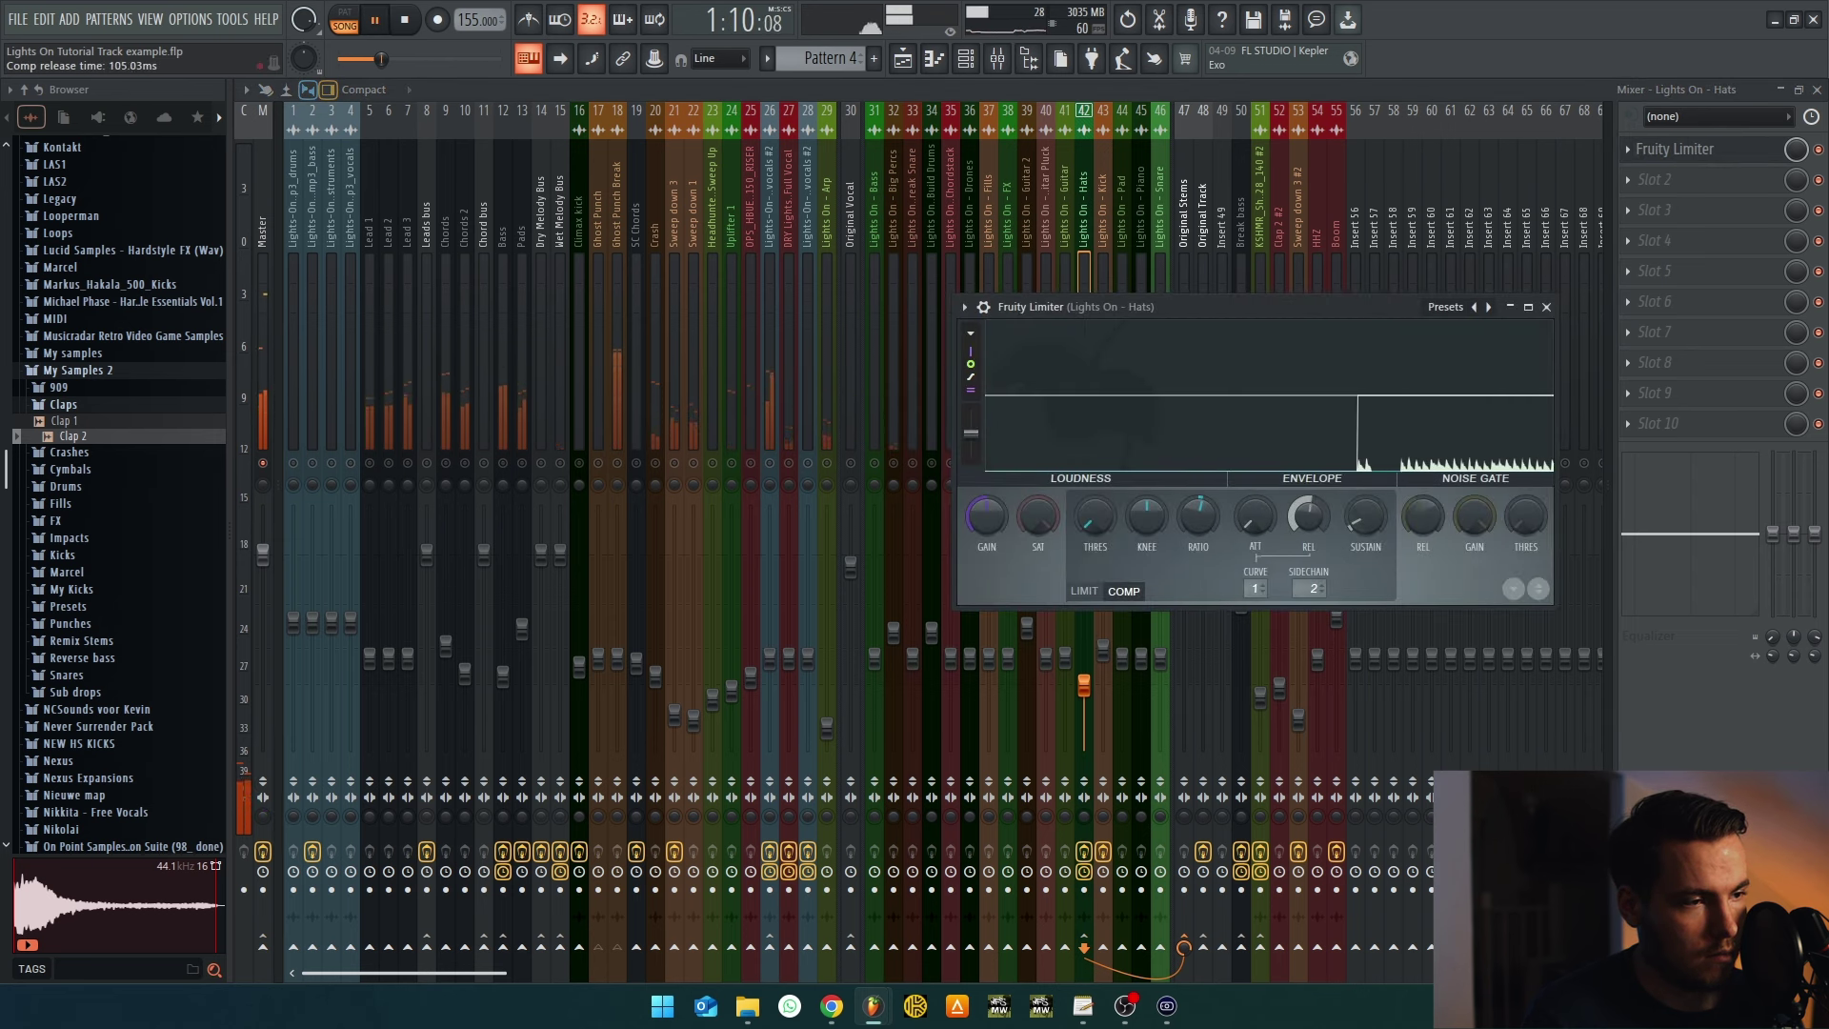
pyautogui.press('space')
# Play the section and set the compressor ratio of the Fruity Limiter on the Hats mixer track to about 1.5:1
pyautogui.click(903, 58)
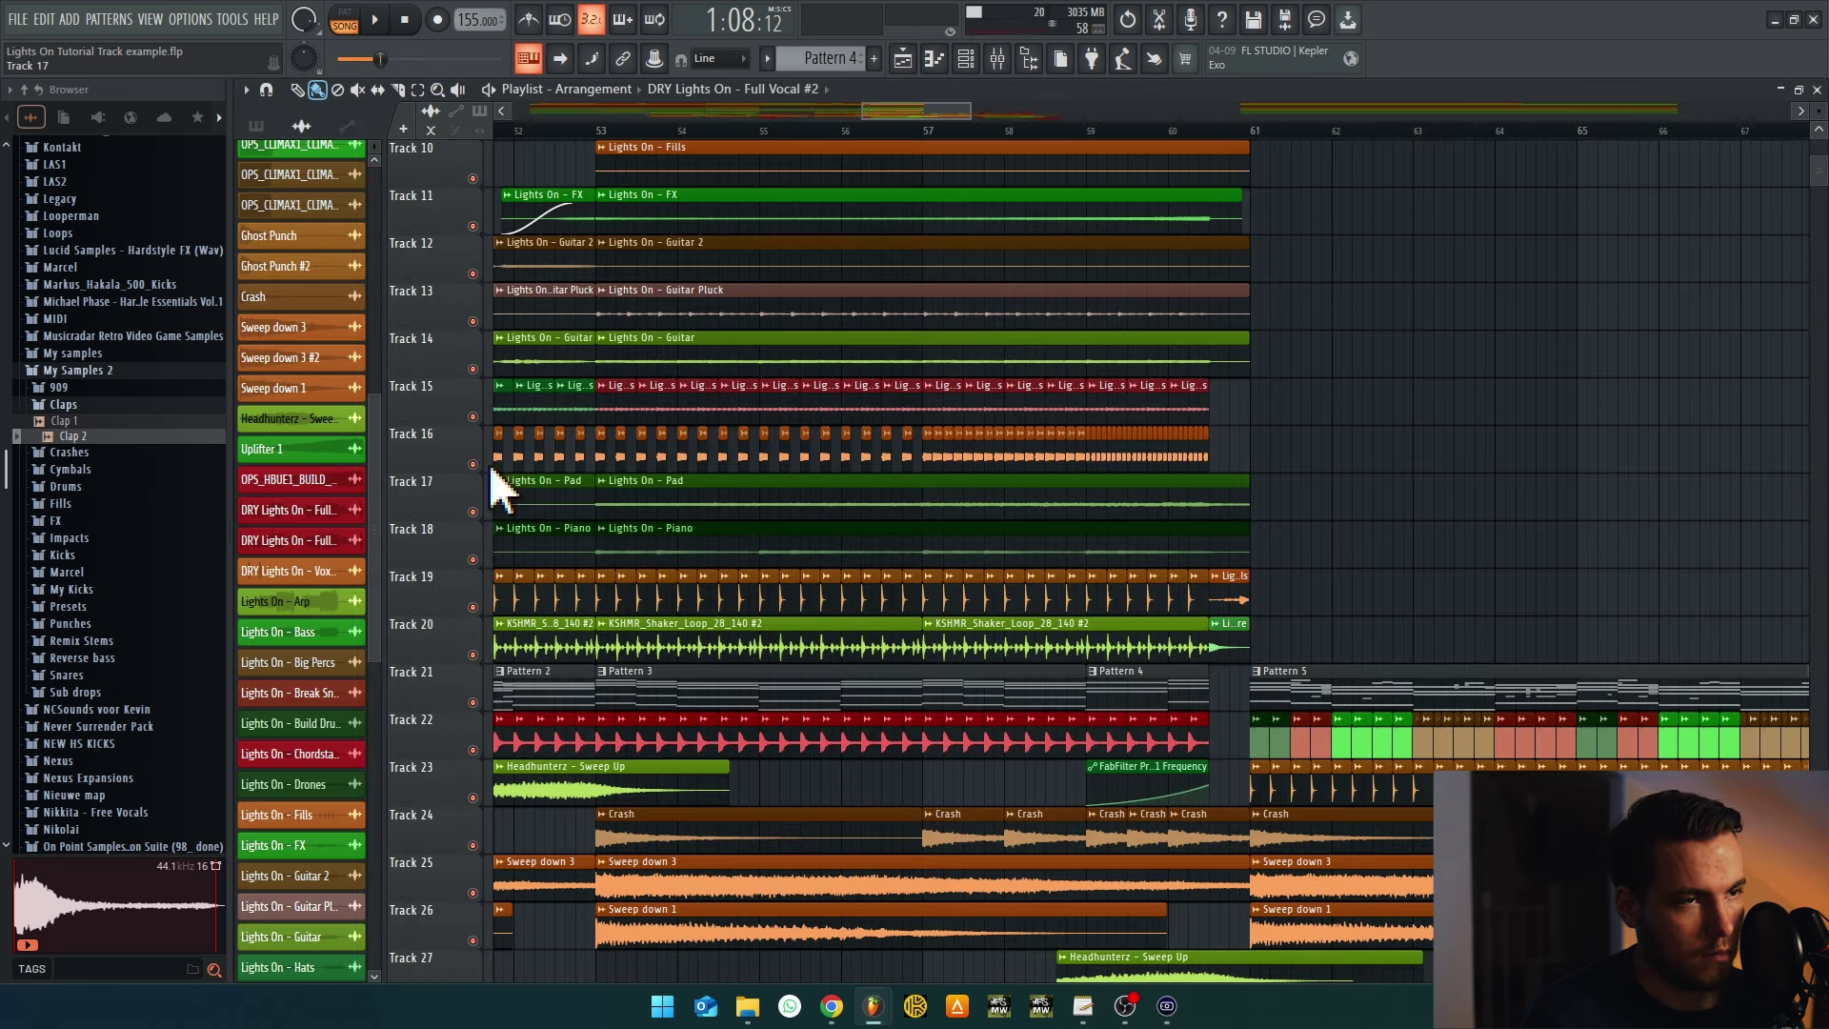
pyautogui.click(1000, 63)
pyautogui.press('space')
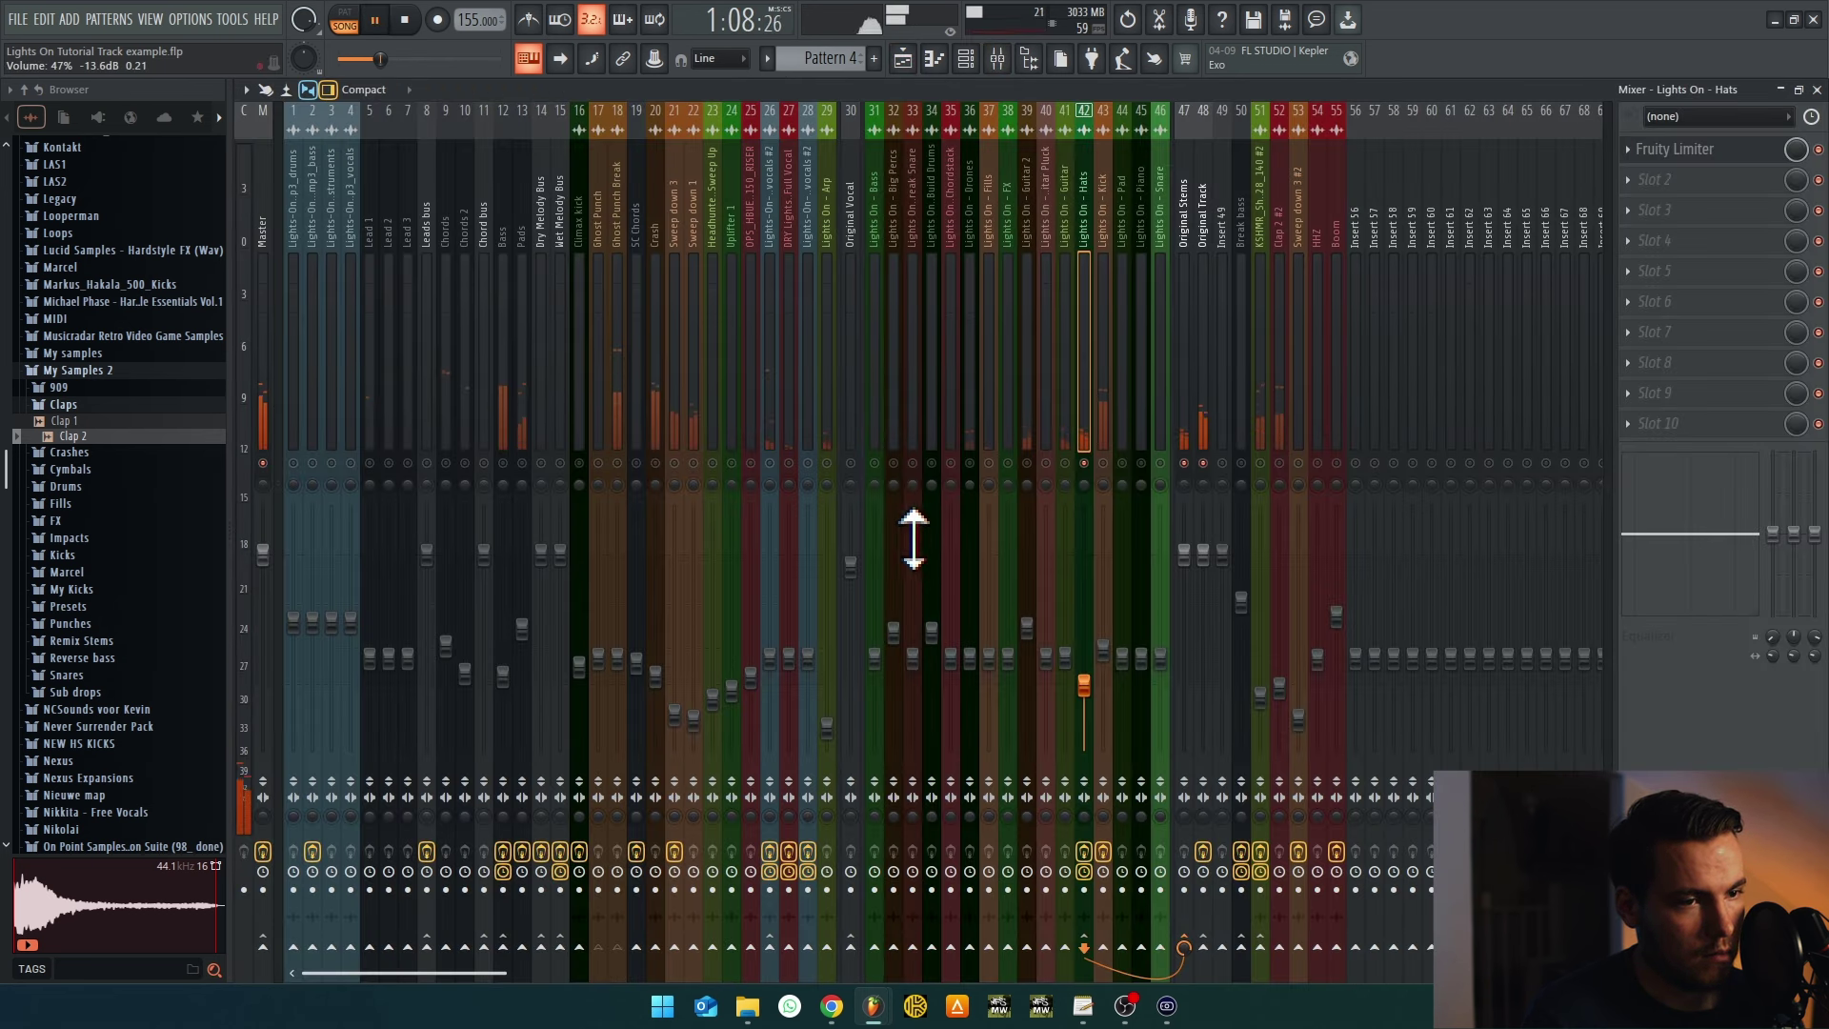
pyautogui.click(1645, 163)
pyautogui.click(1683, 184)
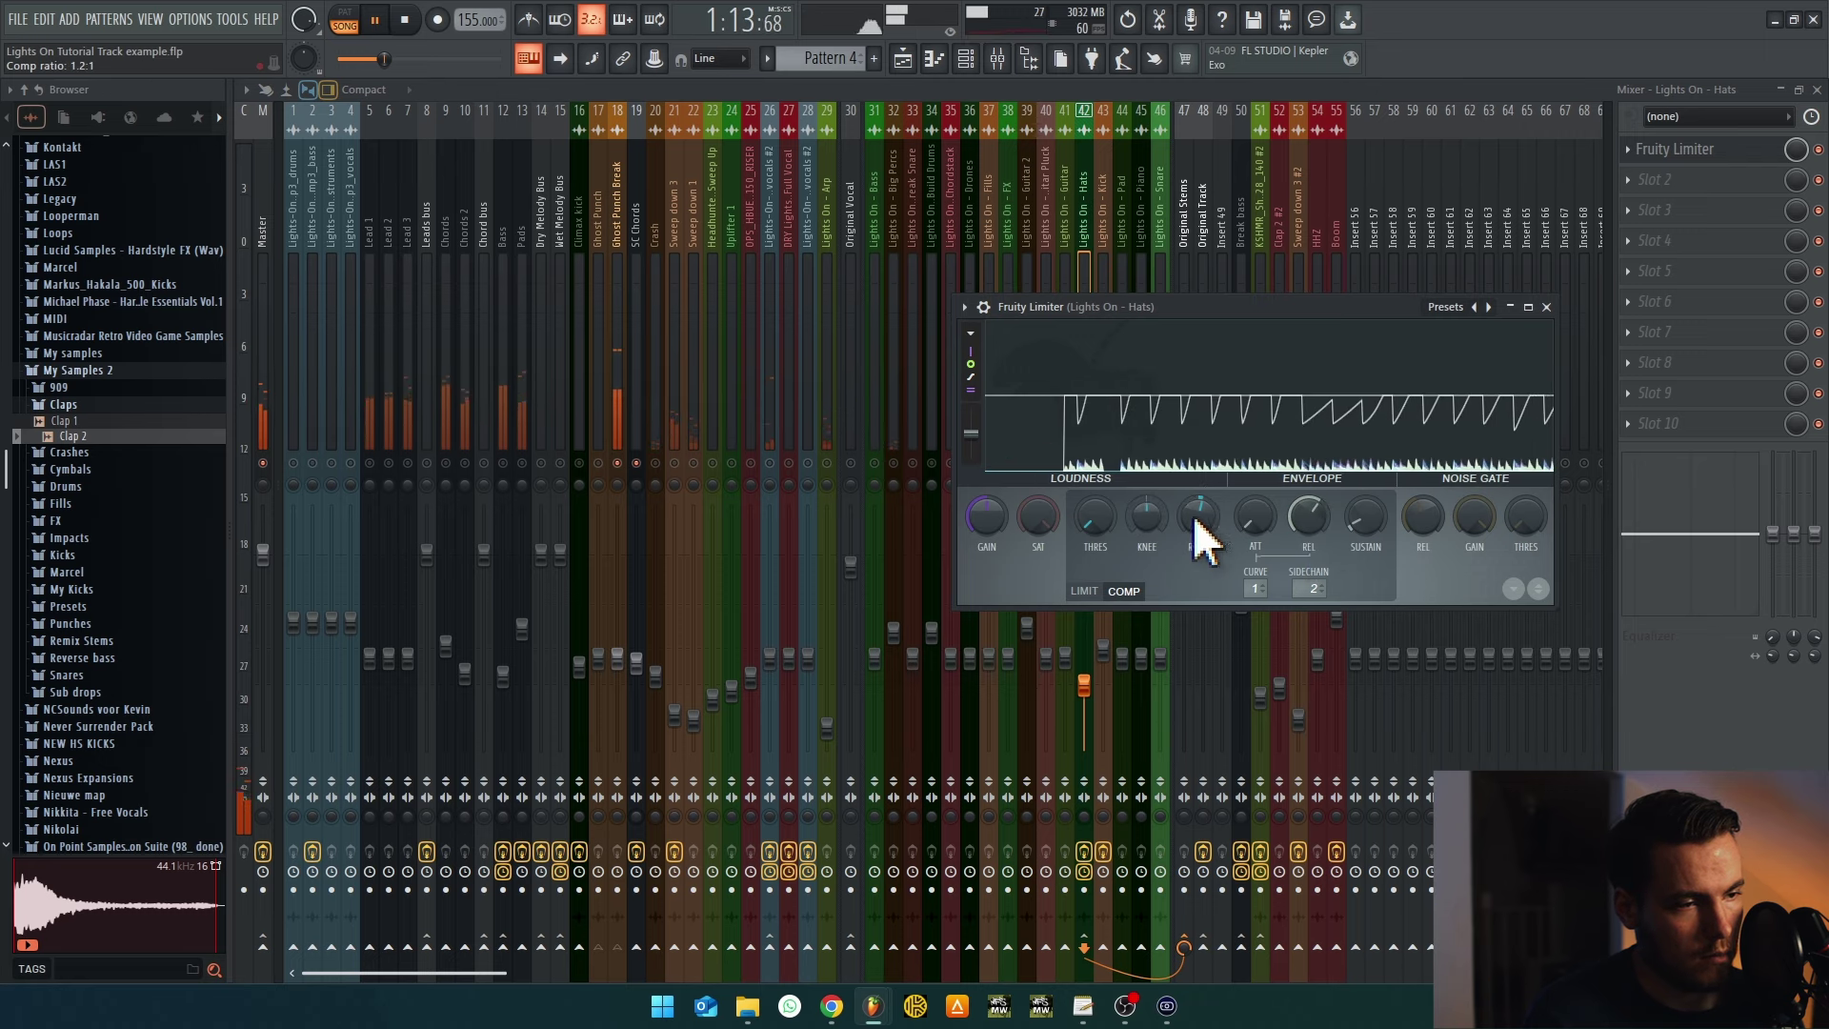
pyautogui.scroll(3, 1198, 539)
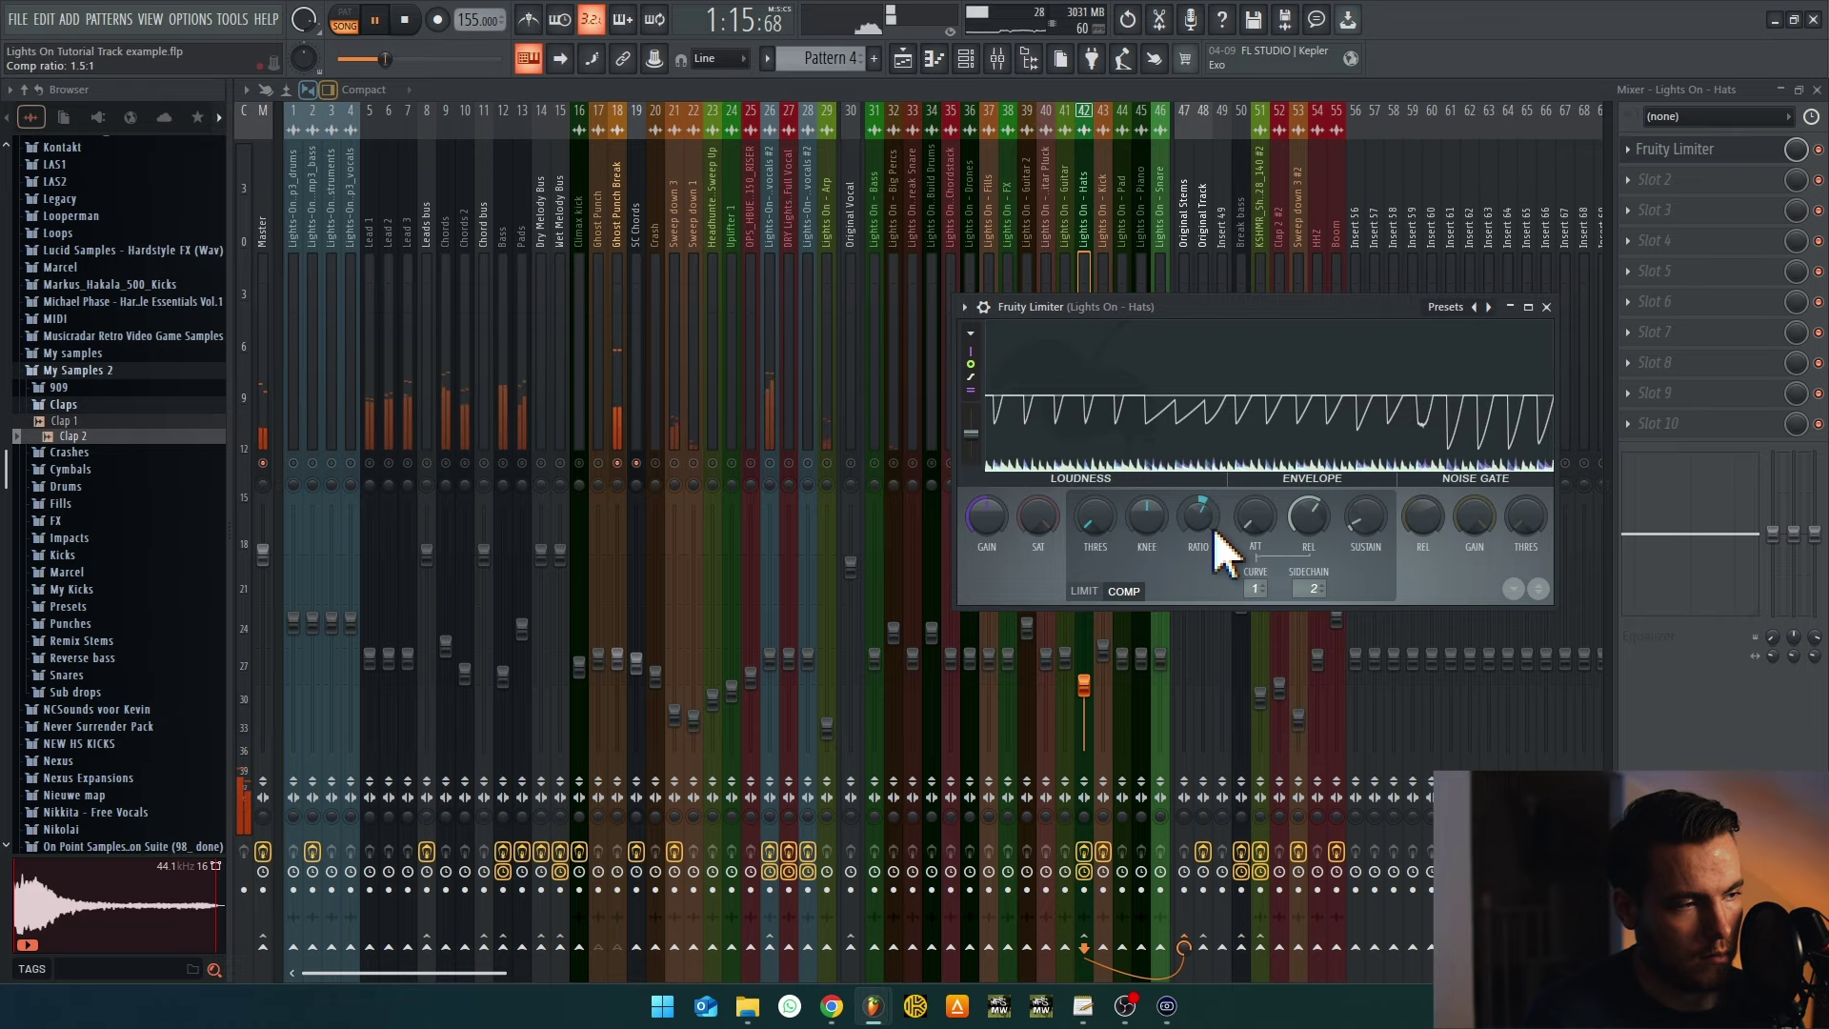
# Check the mixer levels and the playlist clips around bar 53 while the section plays, and stop playback
pyautogui.click(903, 59)
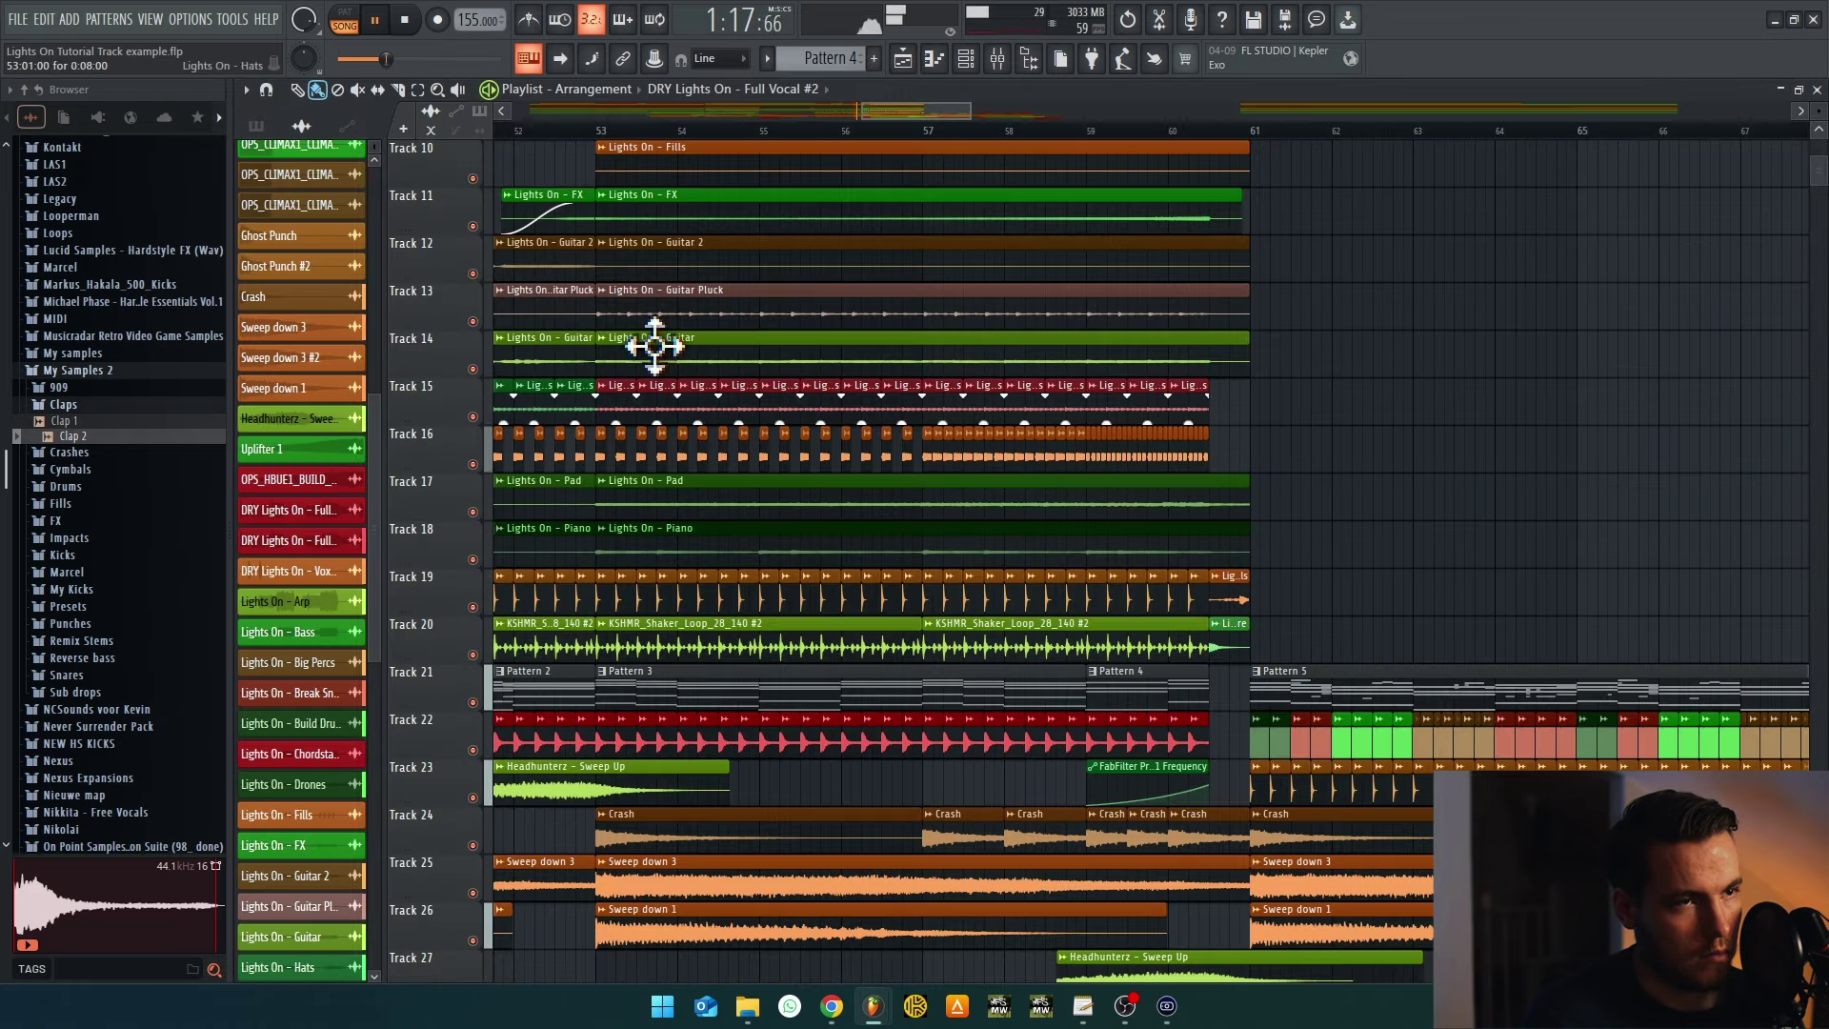
pyautogui.click(997, 59)
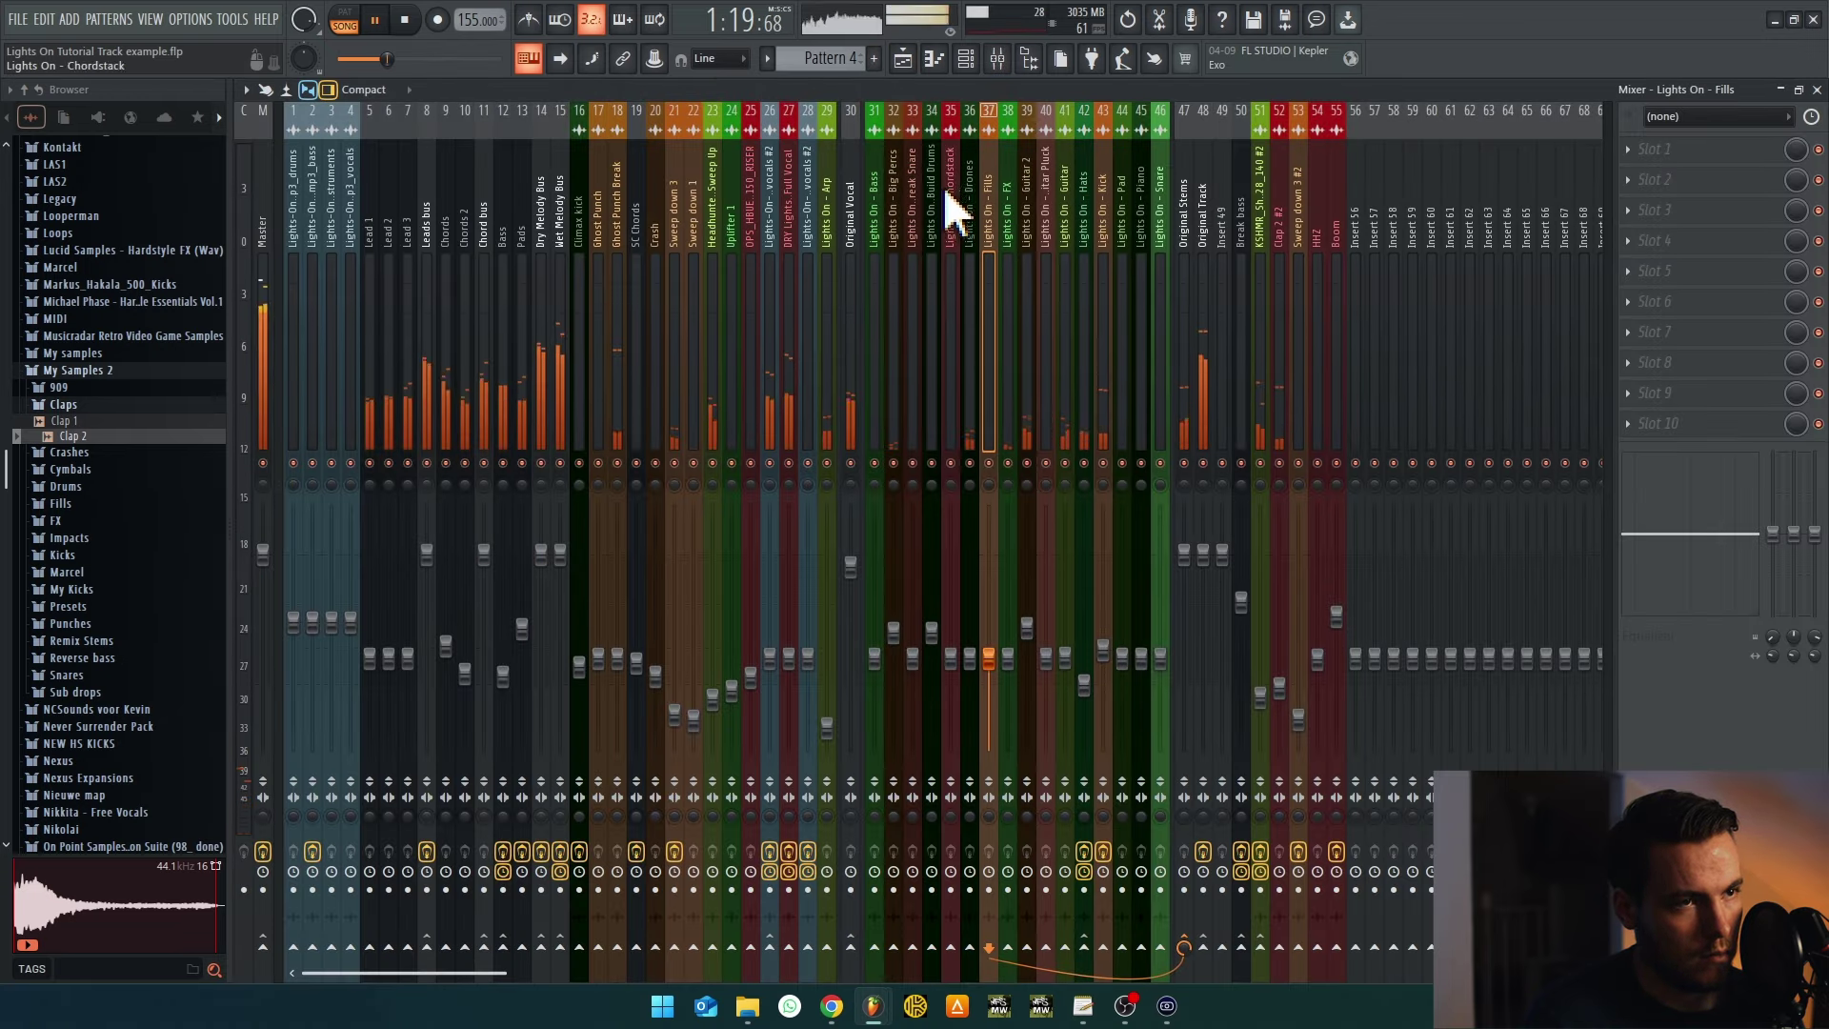
pyautogui.click(903, 59)
pyautogui.scroll(-5, 1666, 424)
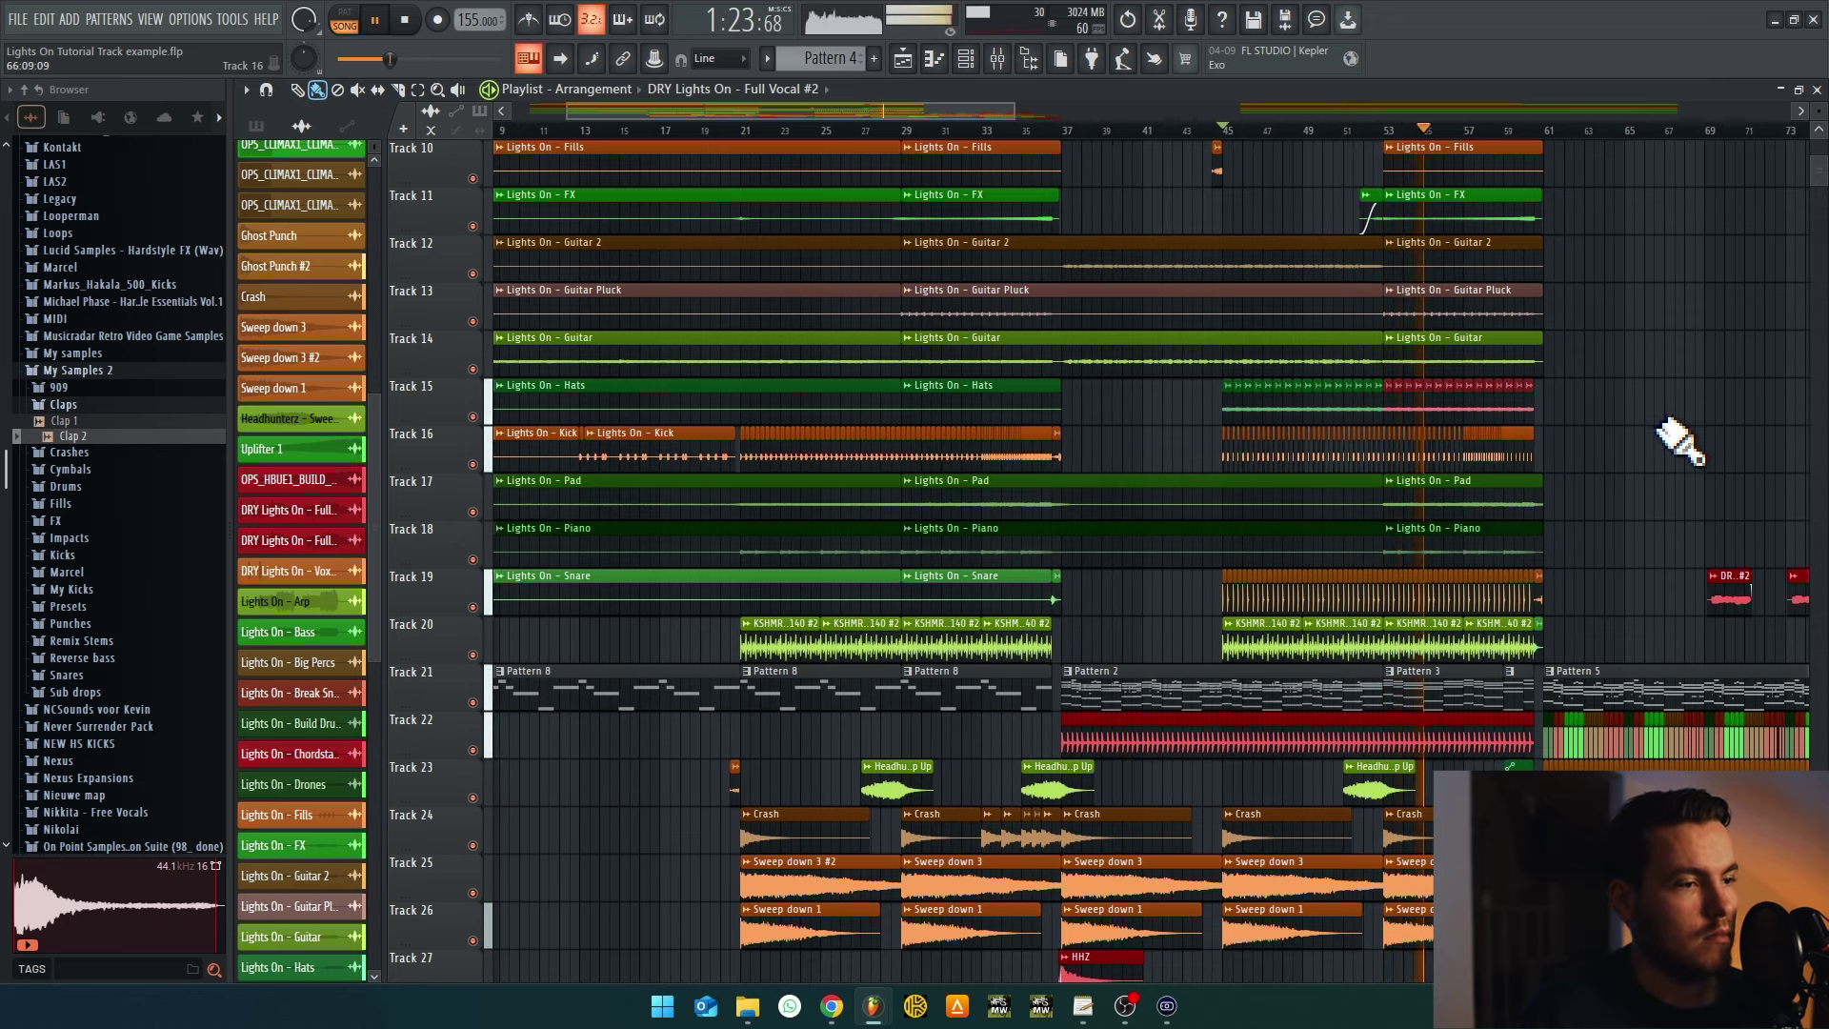
pyautogui.hscroll(3, 1362, 514)
pyautogui.scroll(2, 1426, 503)
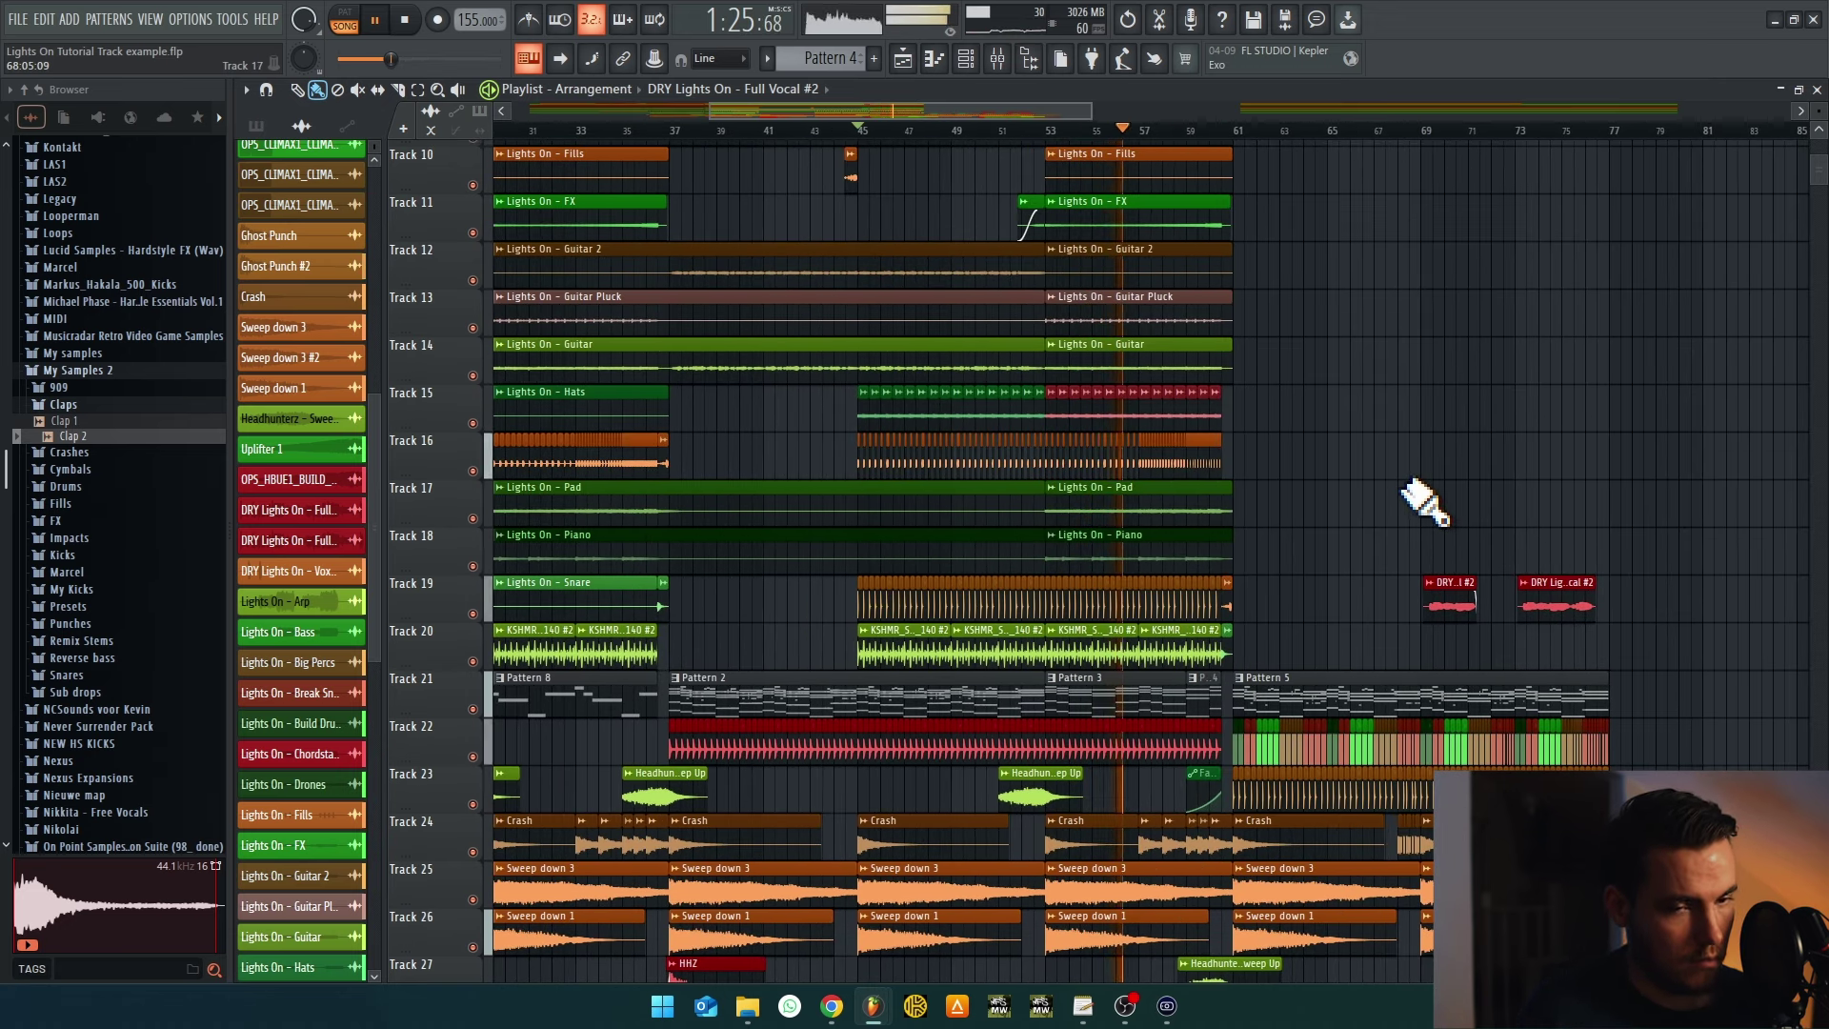
pyautogui.press('space')
# Copy the Lights On - Guitar Pluck clip at bar 53 on Track 13 to bar 69
pyautogui.scroll(4, 1438, 553)
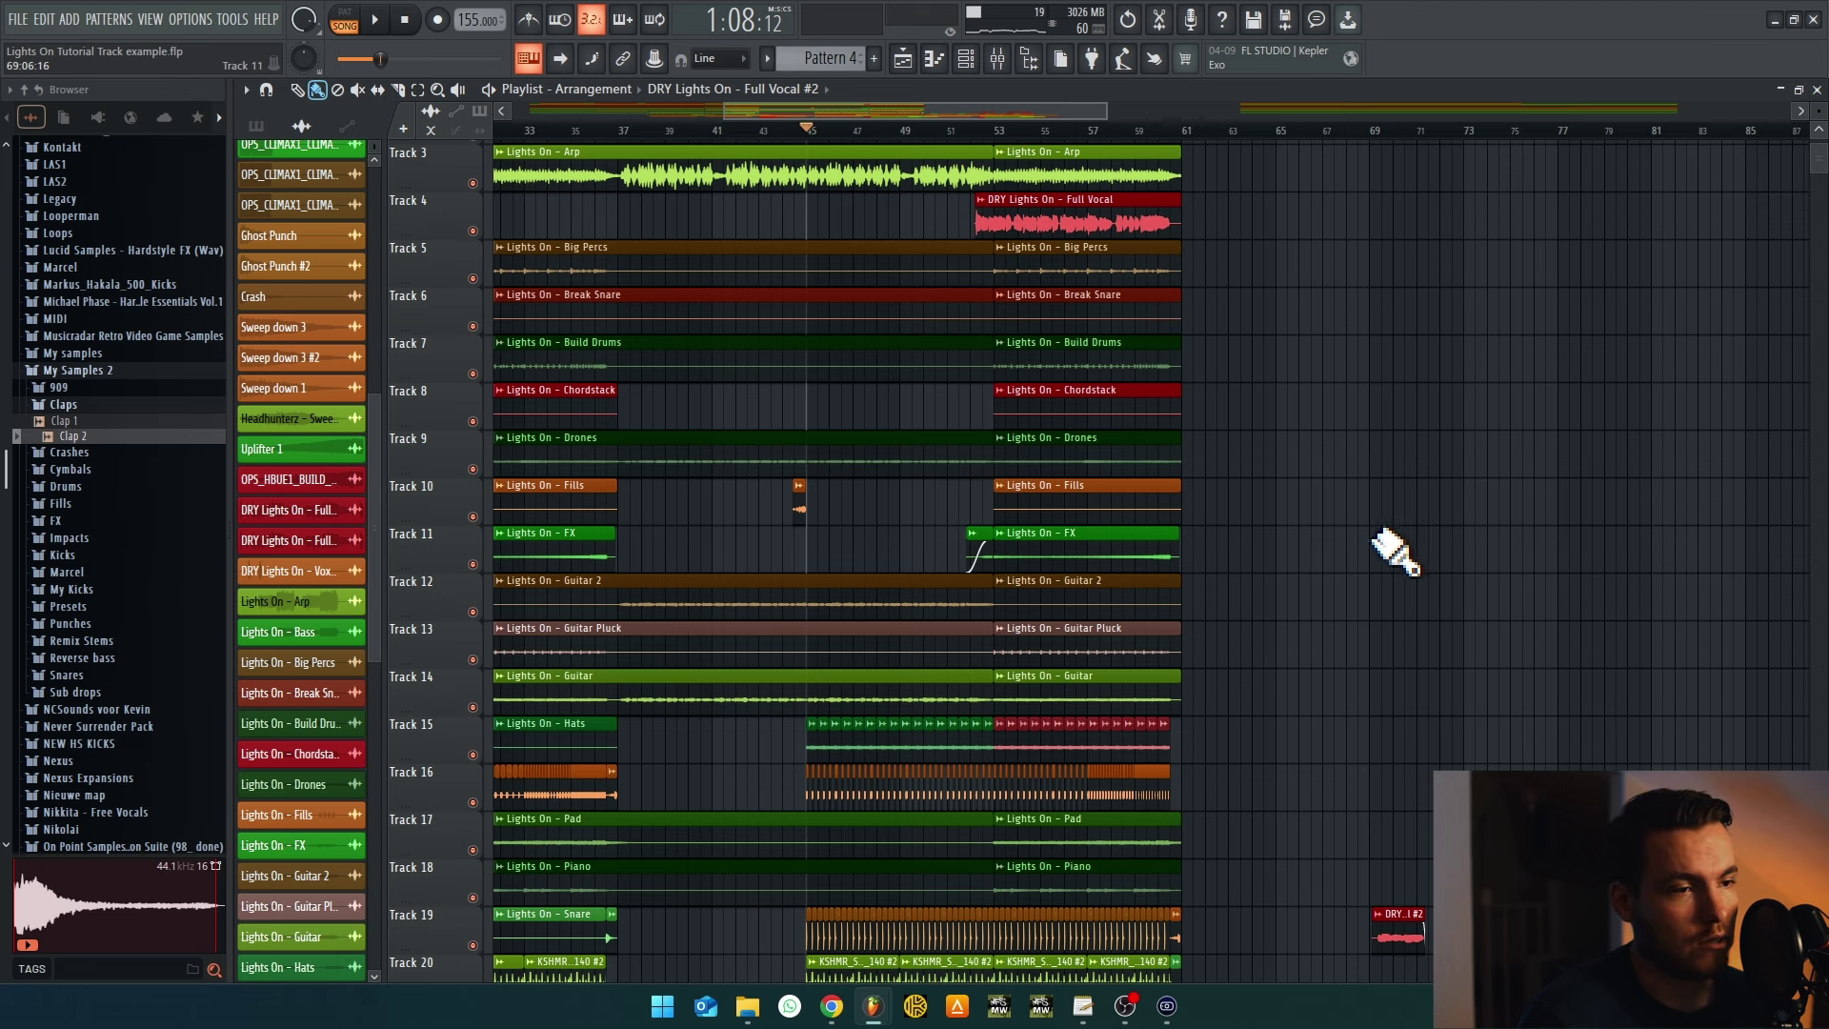
pyautogui.scroll(2, 1362, 559)
pyautogui.scroll(2, 1158, 514)
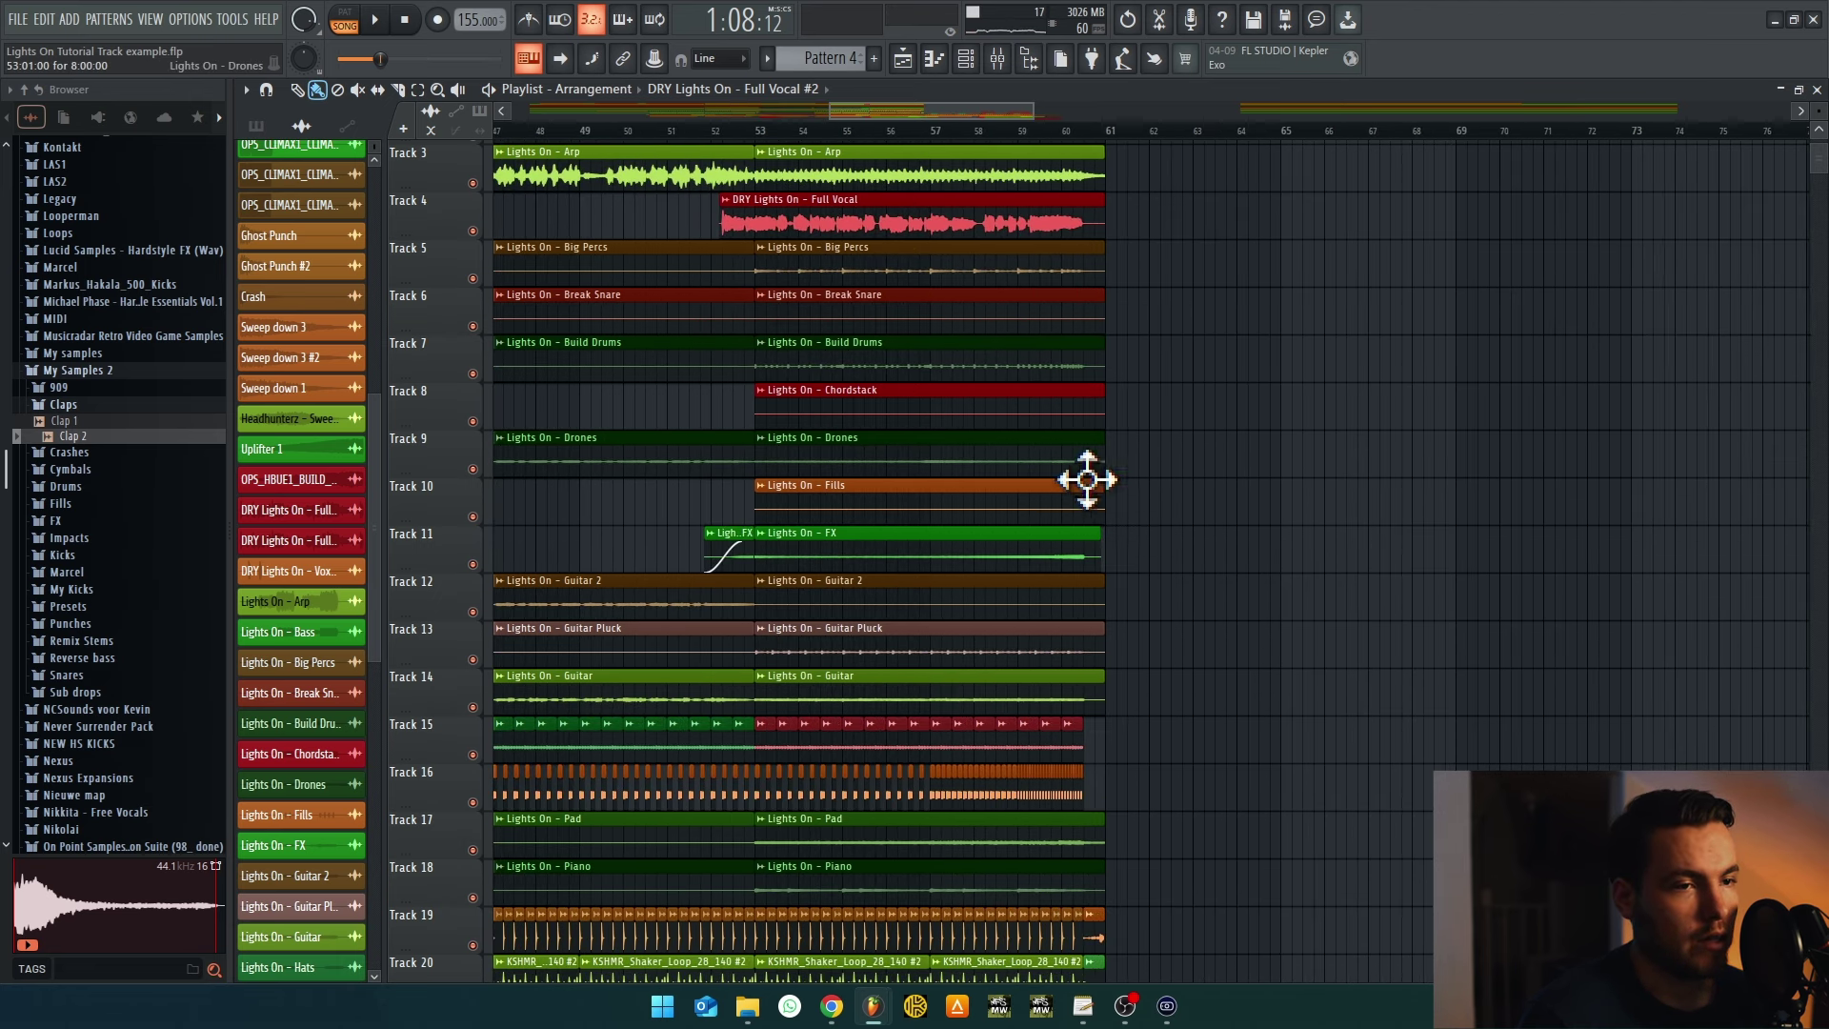
pyautogui.scroll(-5, 1276, 543)
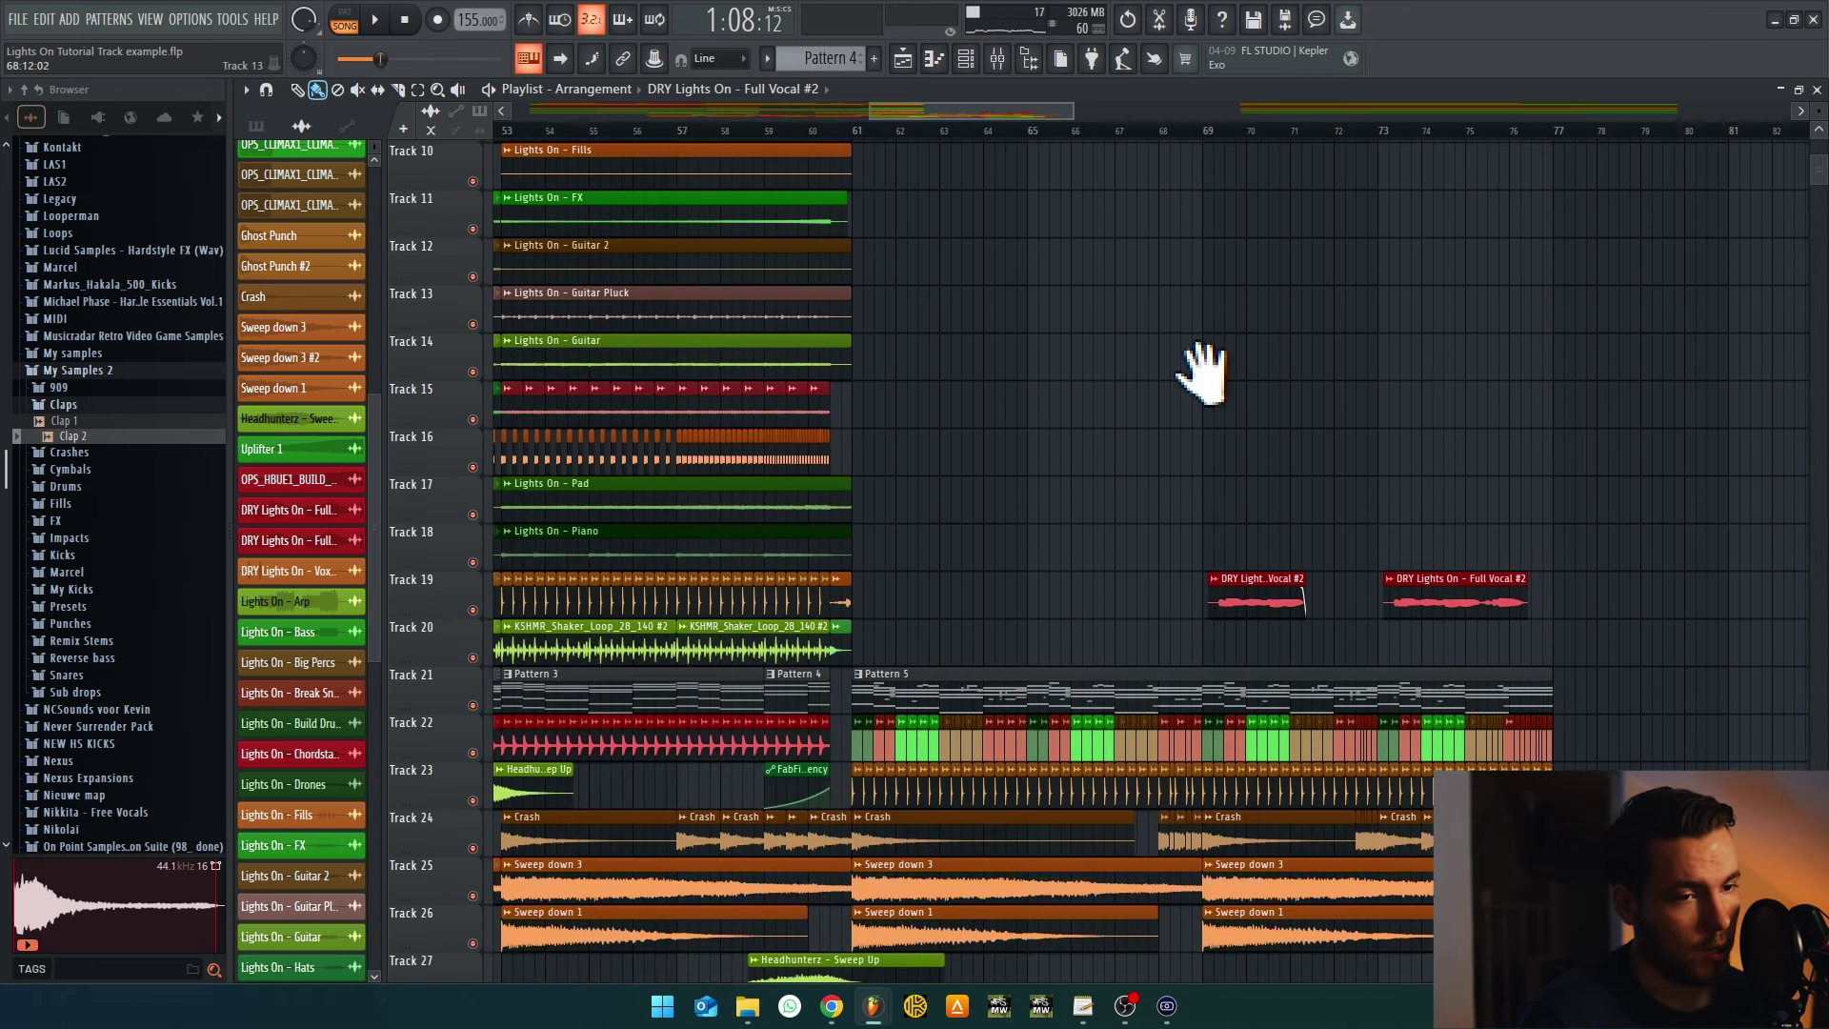
pyautogui.scroll(4, 1204, 368)
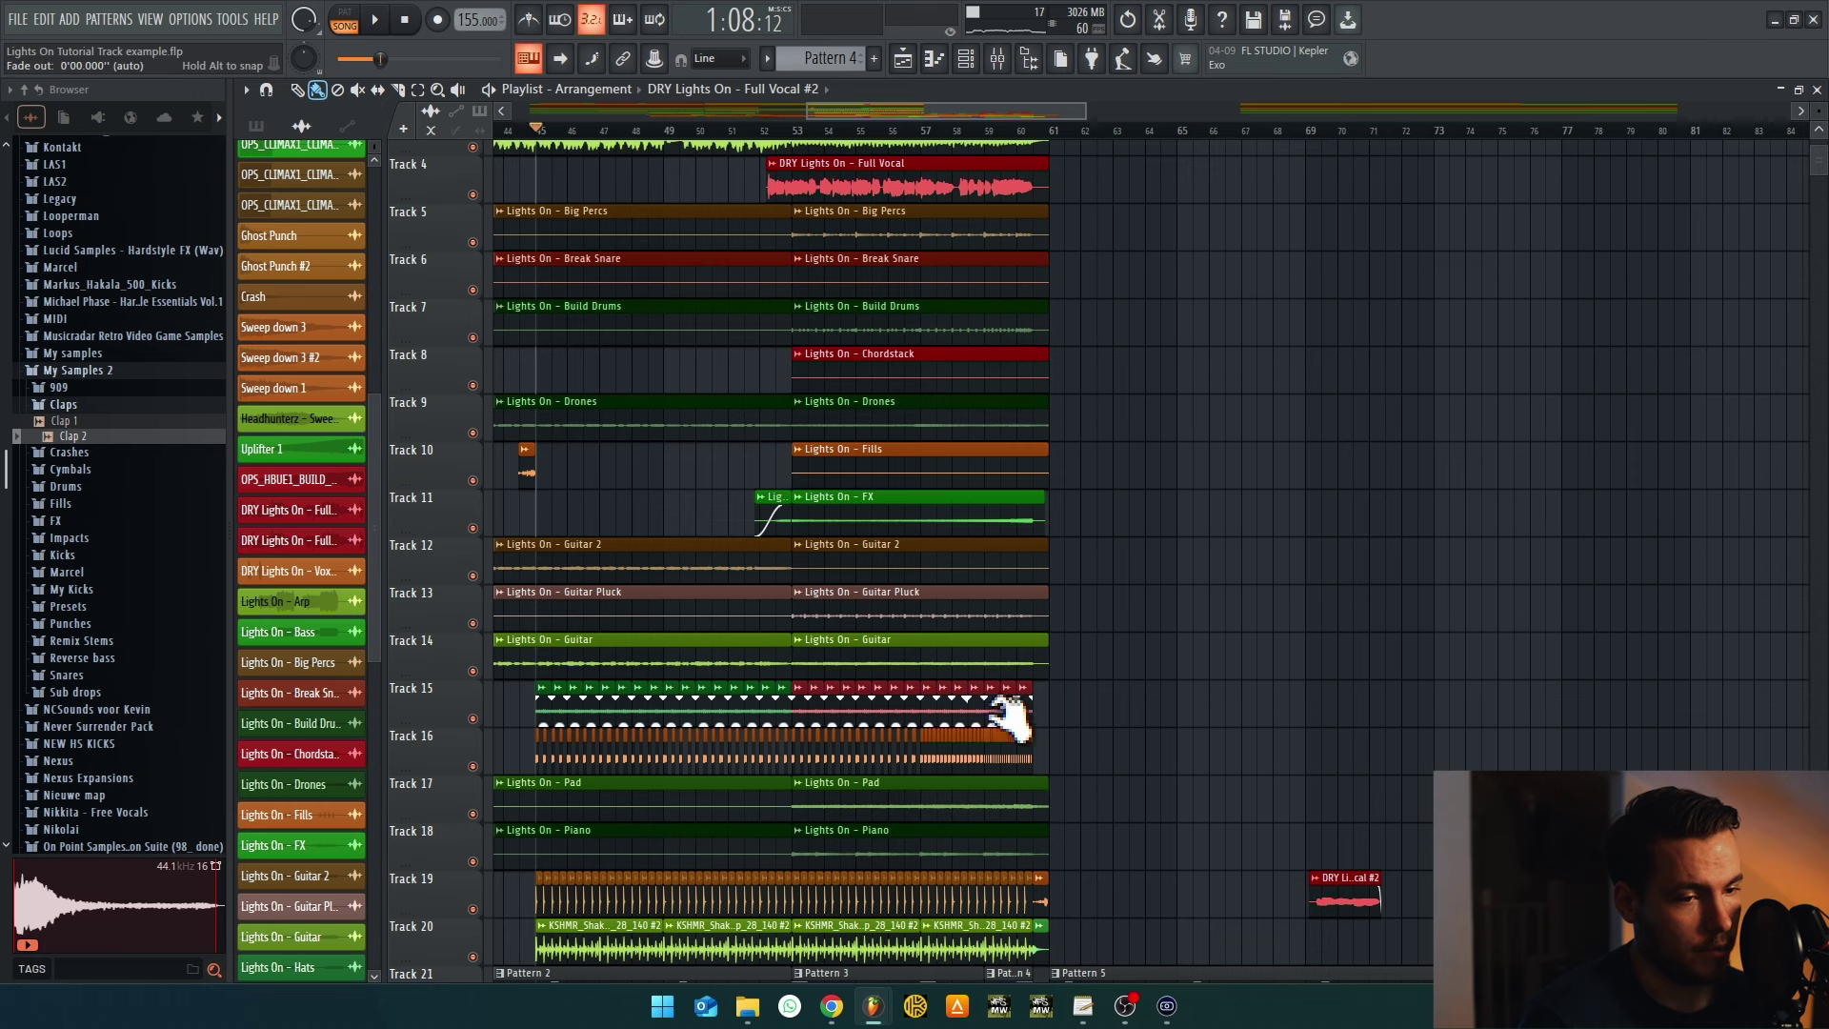
pyautogui.moveTo(1693, 633); pyautogui.dragTo(1416, 634)
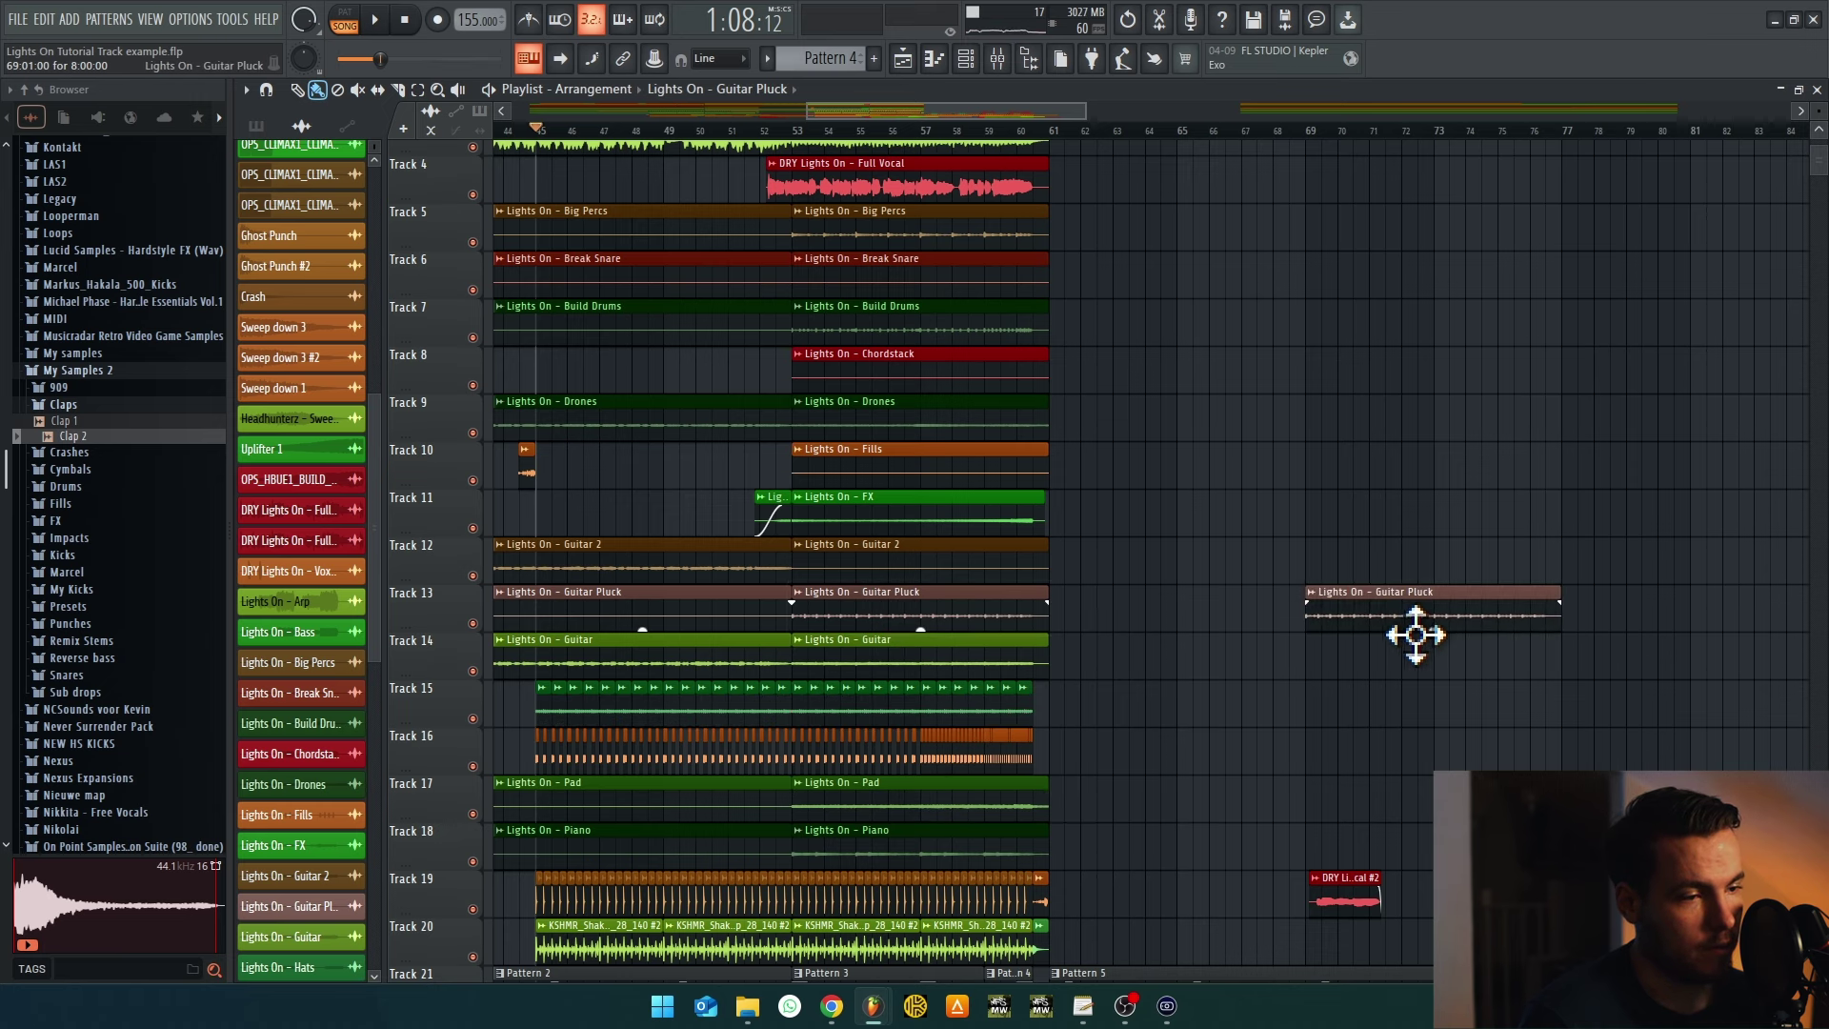
# Copy the Lights On FX, Drones, Build Drums and Arp clips from bar 53 to bar 69 on their own tracks
pyautogui.scroll(2, 1138, 576)
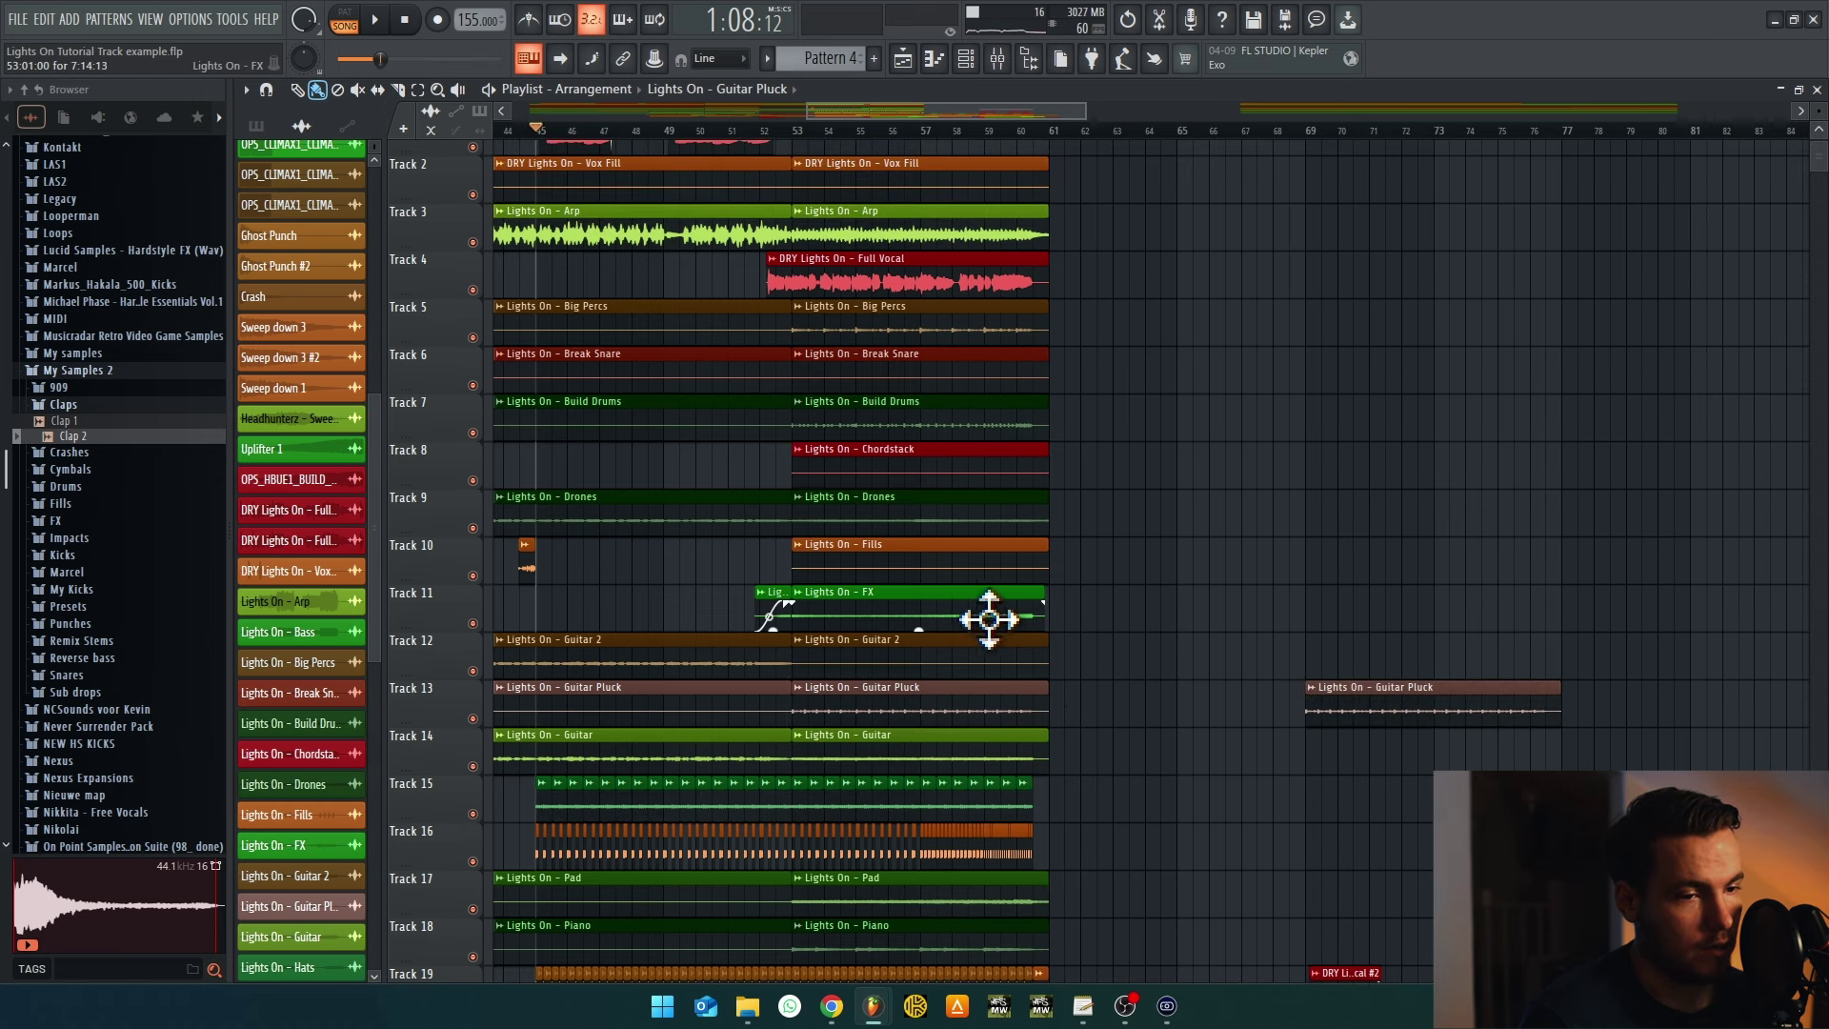
pyautogui.moveTo(989, 620); pyautogui.dragTo(1520, 644)
pyautogui.moveTo(906, 522); pyautogui.dragTo(1437, 546)
pyautogui.moveTo(1444, 621); pyautogui.dragTo(1417, 620)
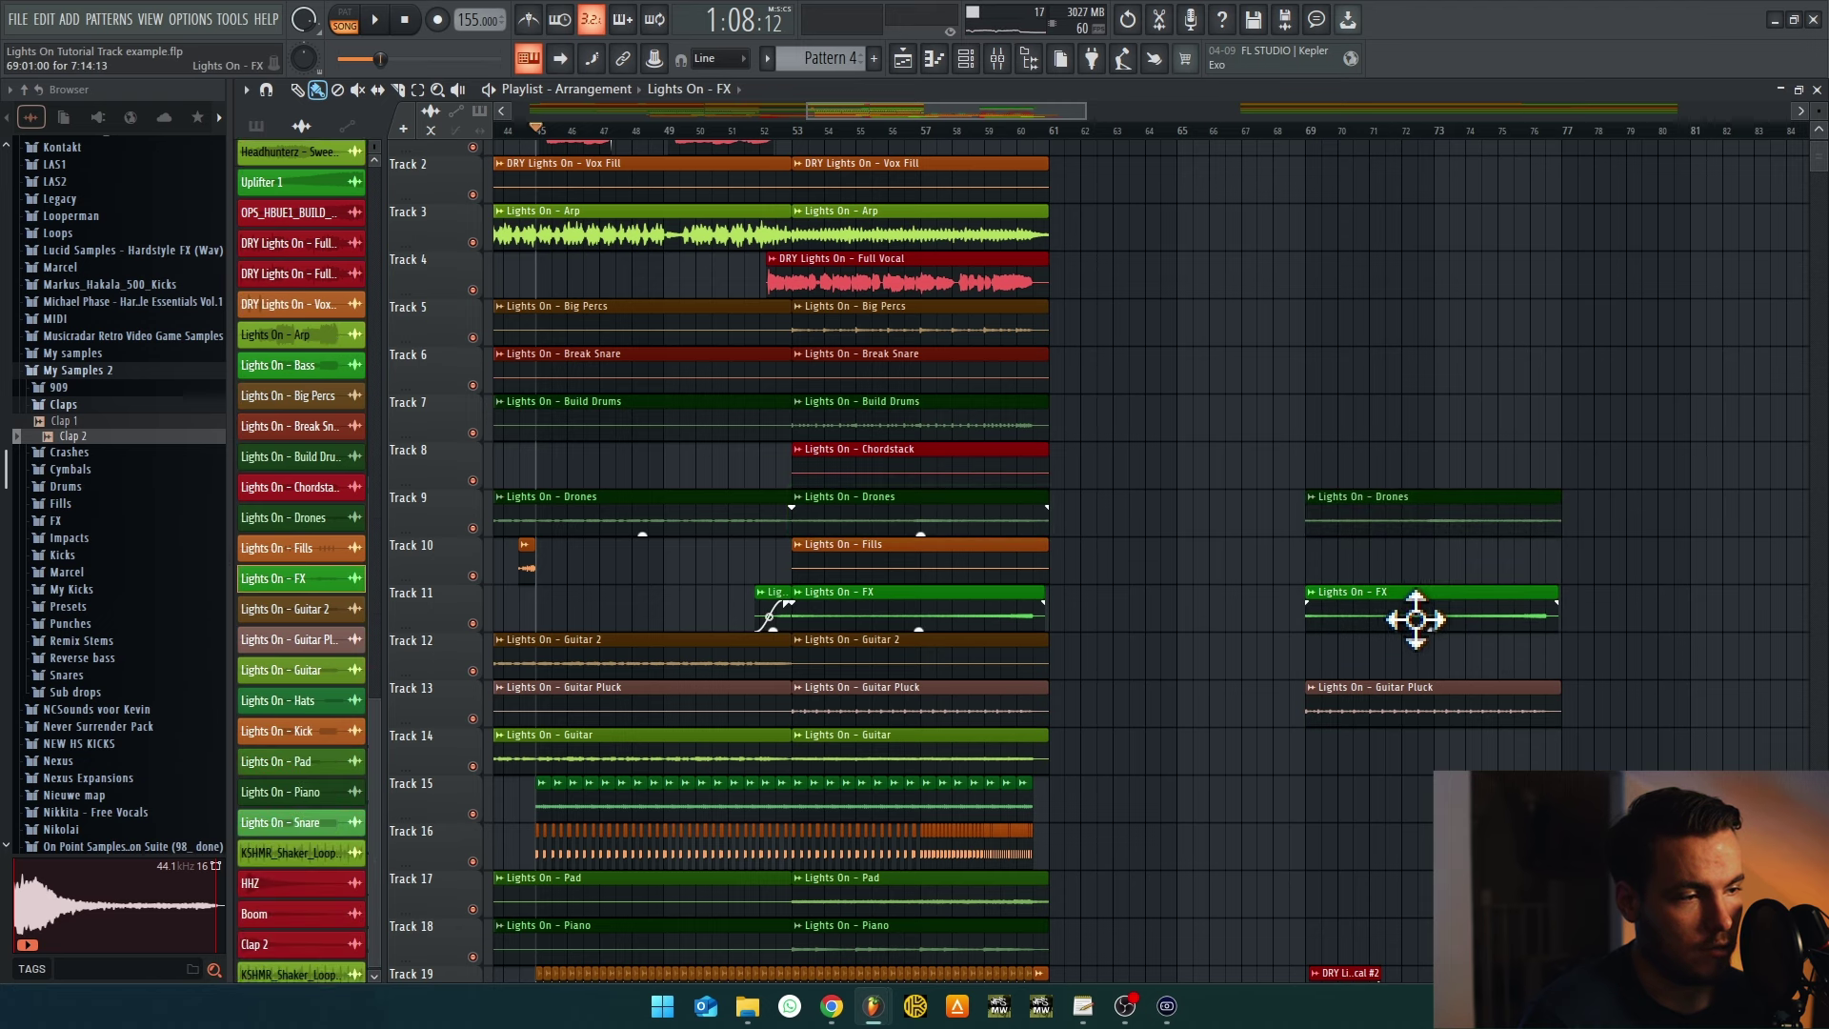
pyautogui.scroll(1, 972, 502)
pyautogui.moveTo(937, 456); pyautogui.dragTo(1448, 487)
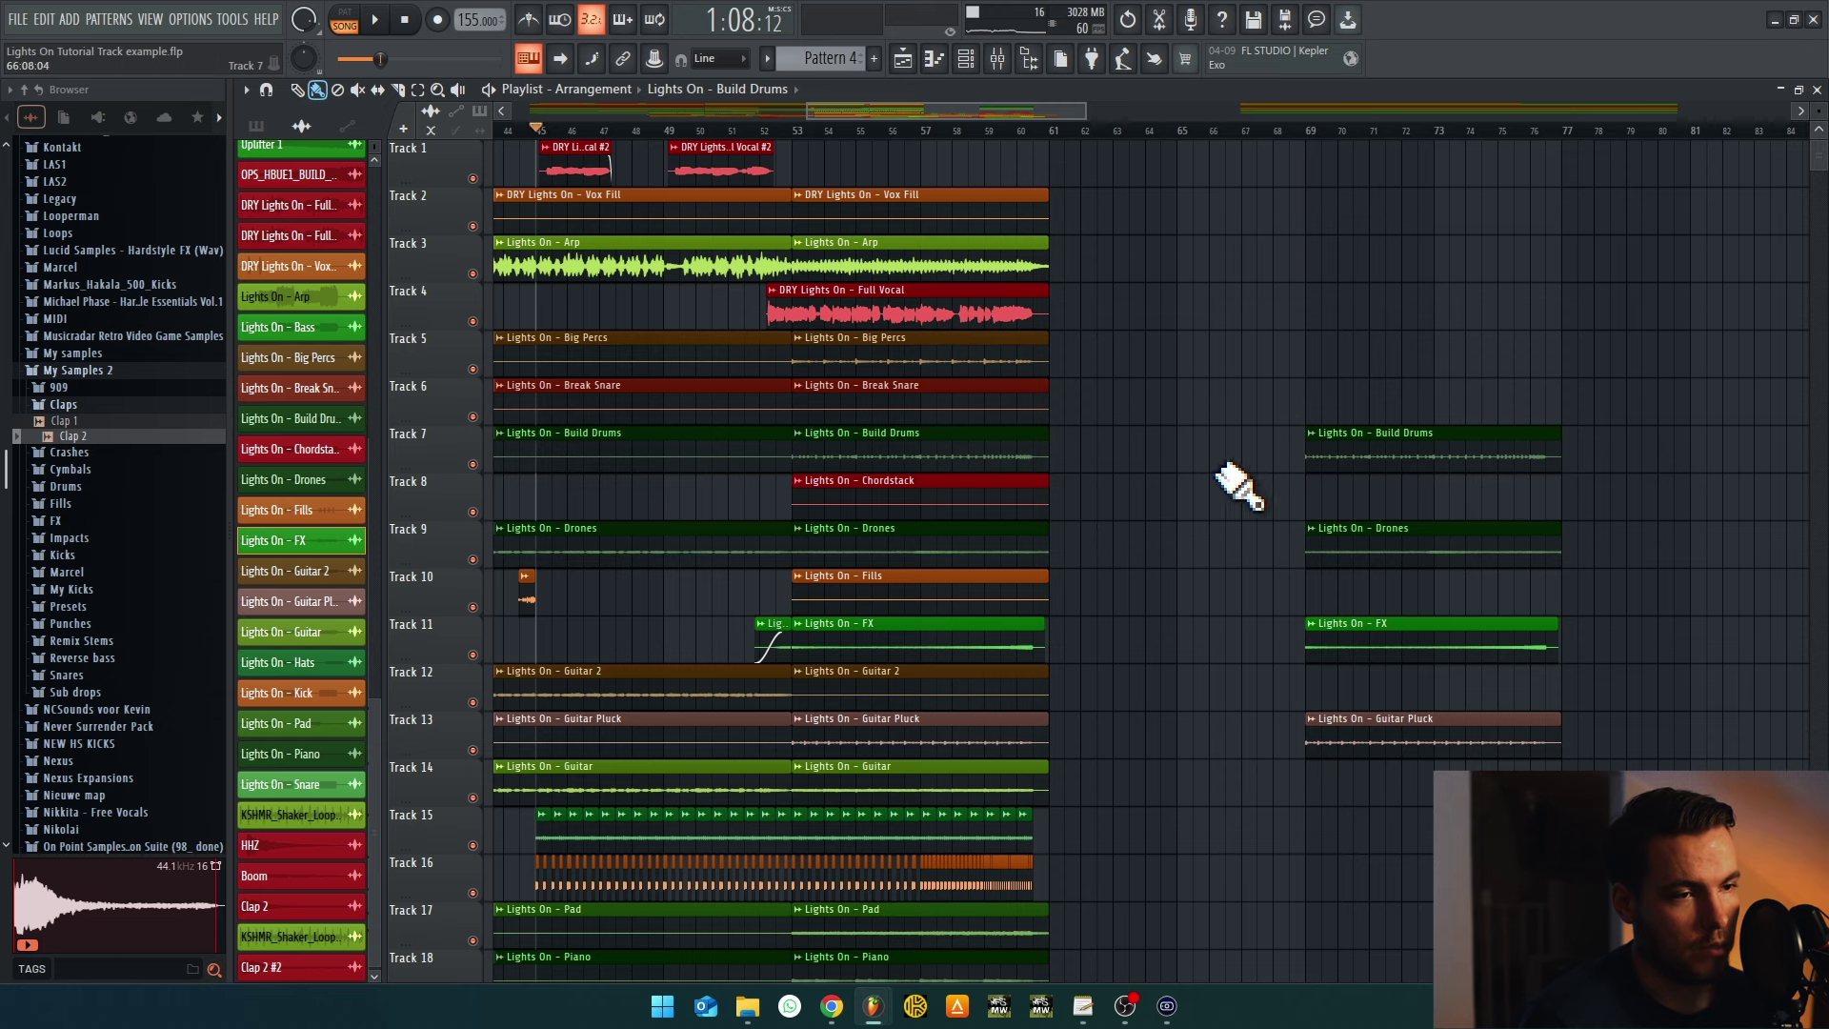
pyautogui.scroll(-1, 877, 411)
pyautogui.scroll(1, 1110, 489)
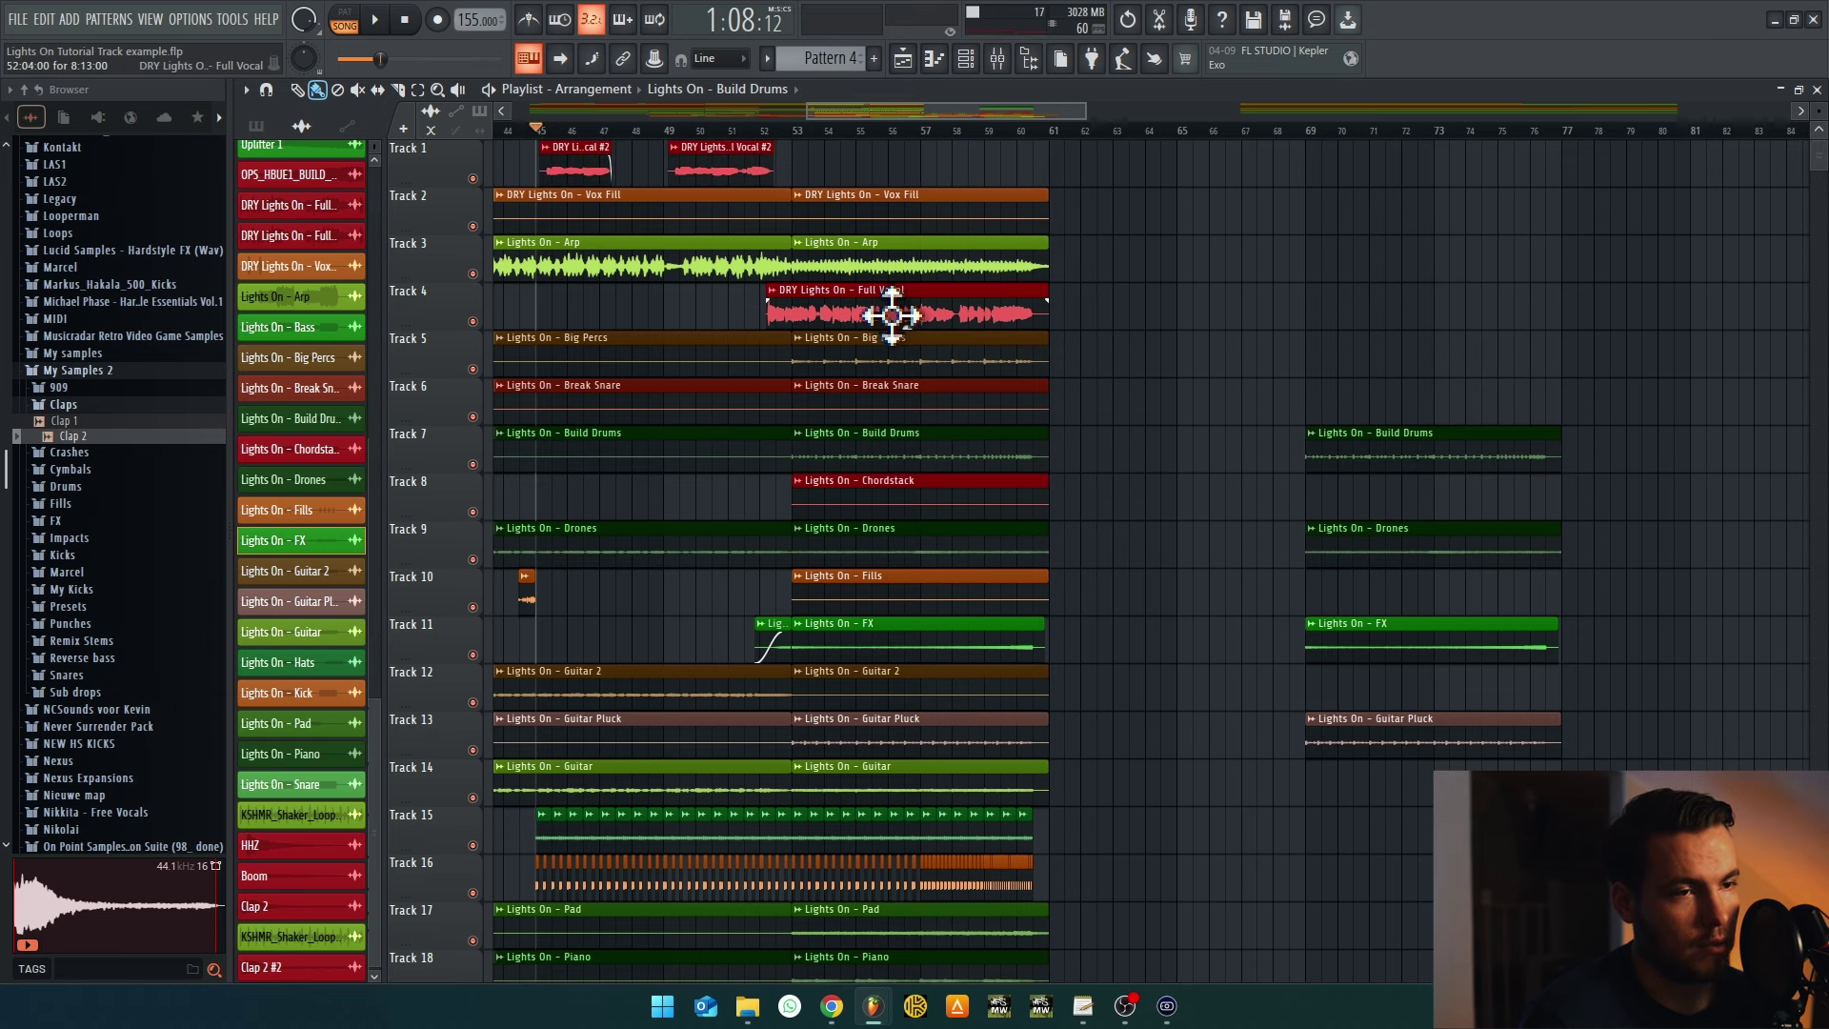
pyautogui.moveTo(892, 254); pyautogui.dragTo(1406, 276)
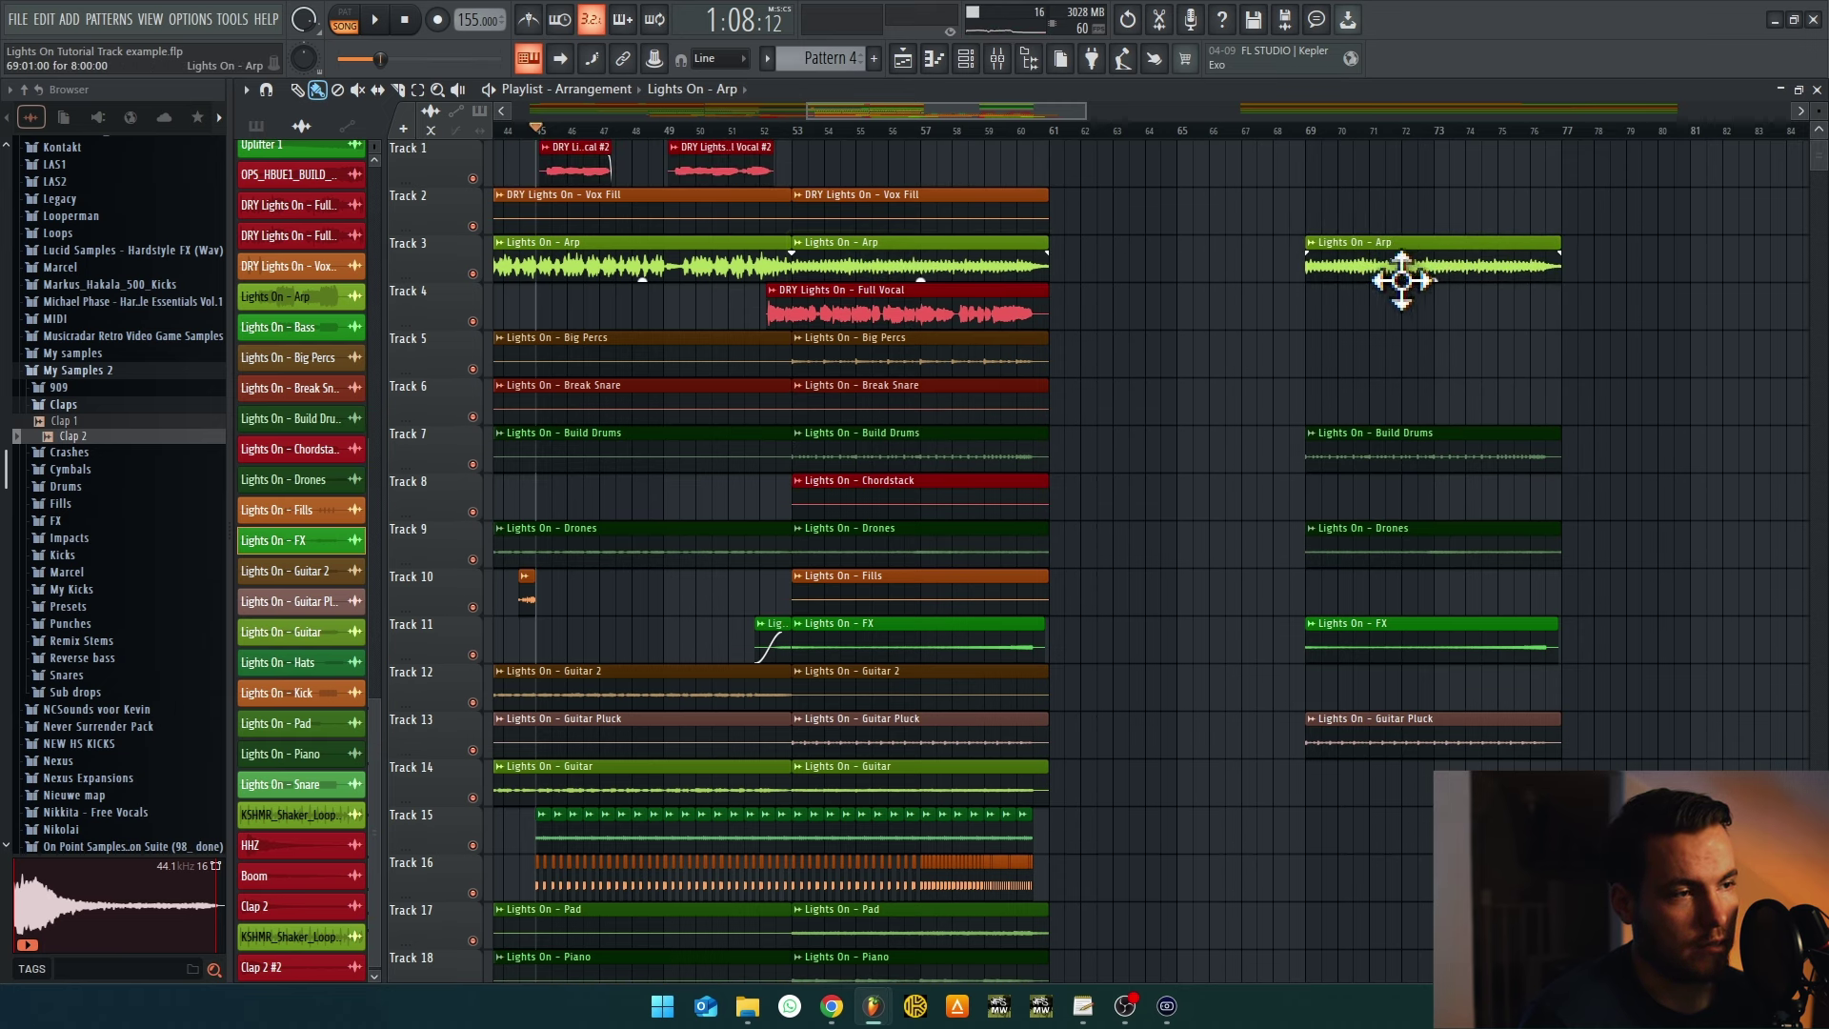
# Solo playlist Tracks 3, 7, 9, 11 and 13, which hold the clips copied to bar 69
pyautogui.hscroll(5, 1401, 279)
pyautogui.click(713, 129)
pyautogui.rightClick(472, 256)
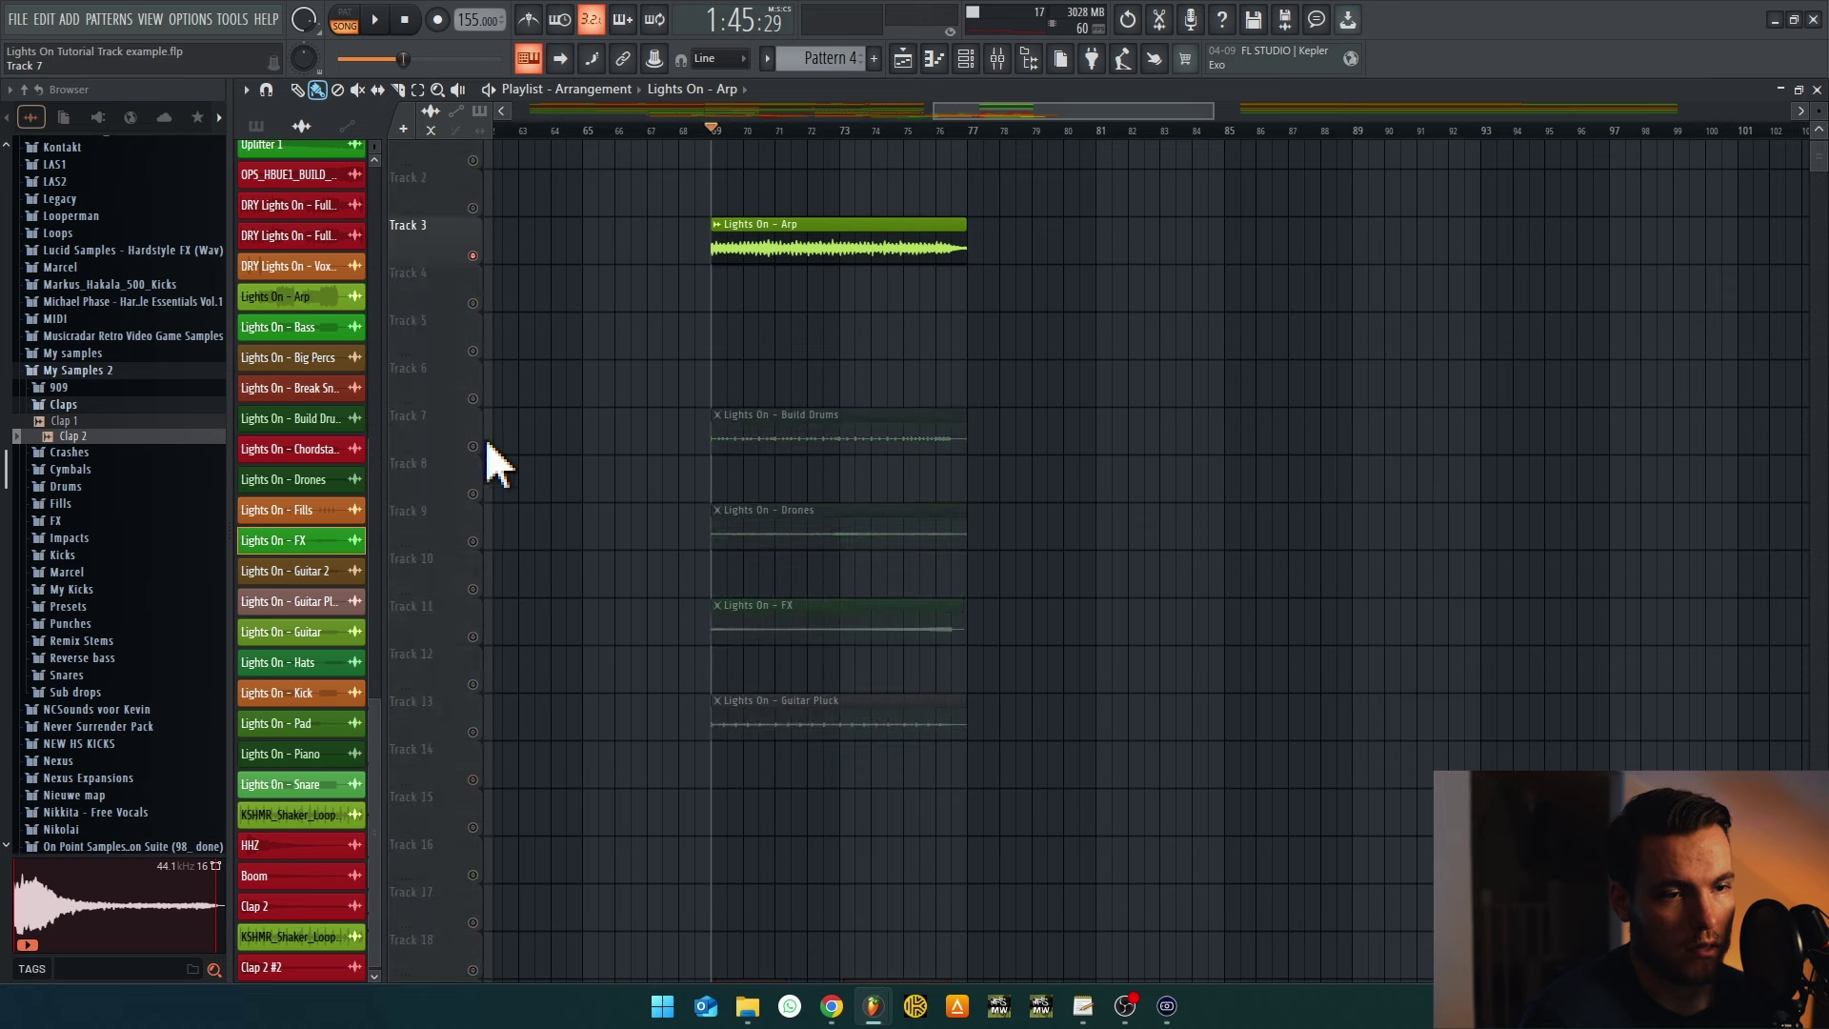
pyautogui.moveTo(474, 446); pyautogui.dragTo(474, 493)
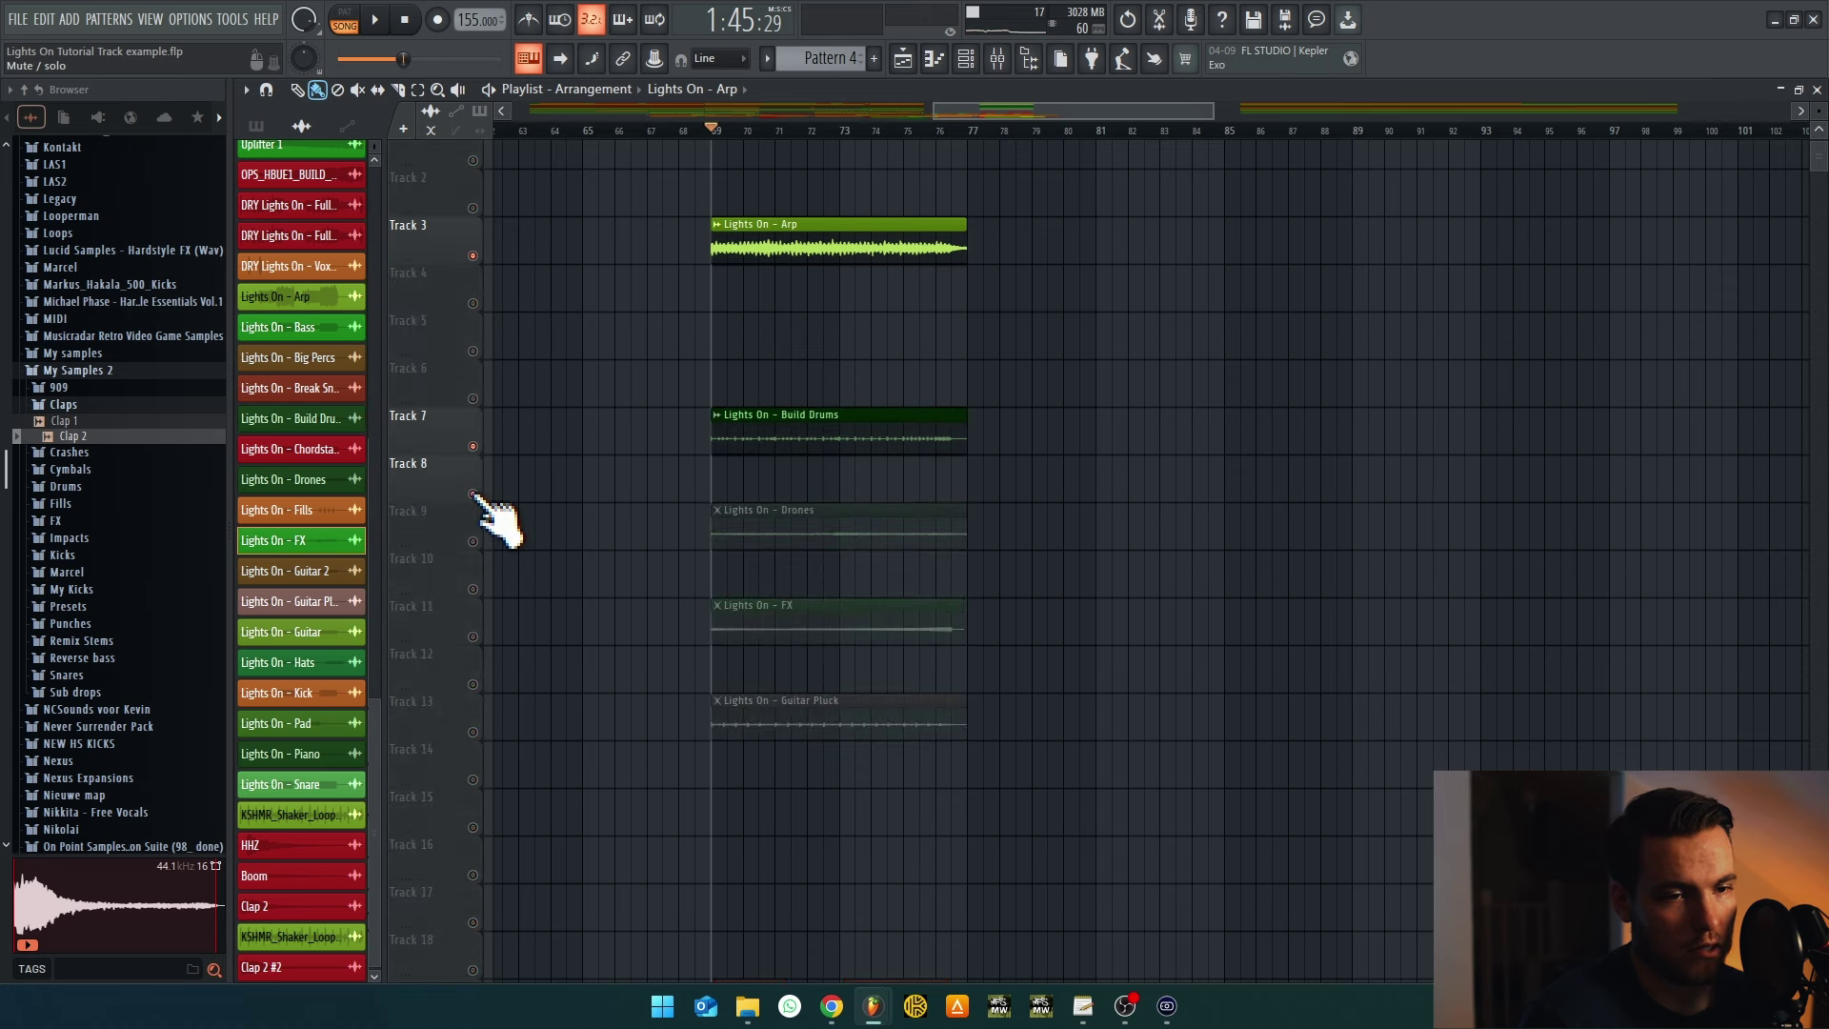
pyautogui.click(474, 541)
pyautogui.click(473, 637)
pyautogui.click(473, 732)
# Play from bar 61 and extend the starts of the copied Arp, Drones and FX clips back to bar 61
pyautogui.click(829, 131)
pyautogui.press('space')
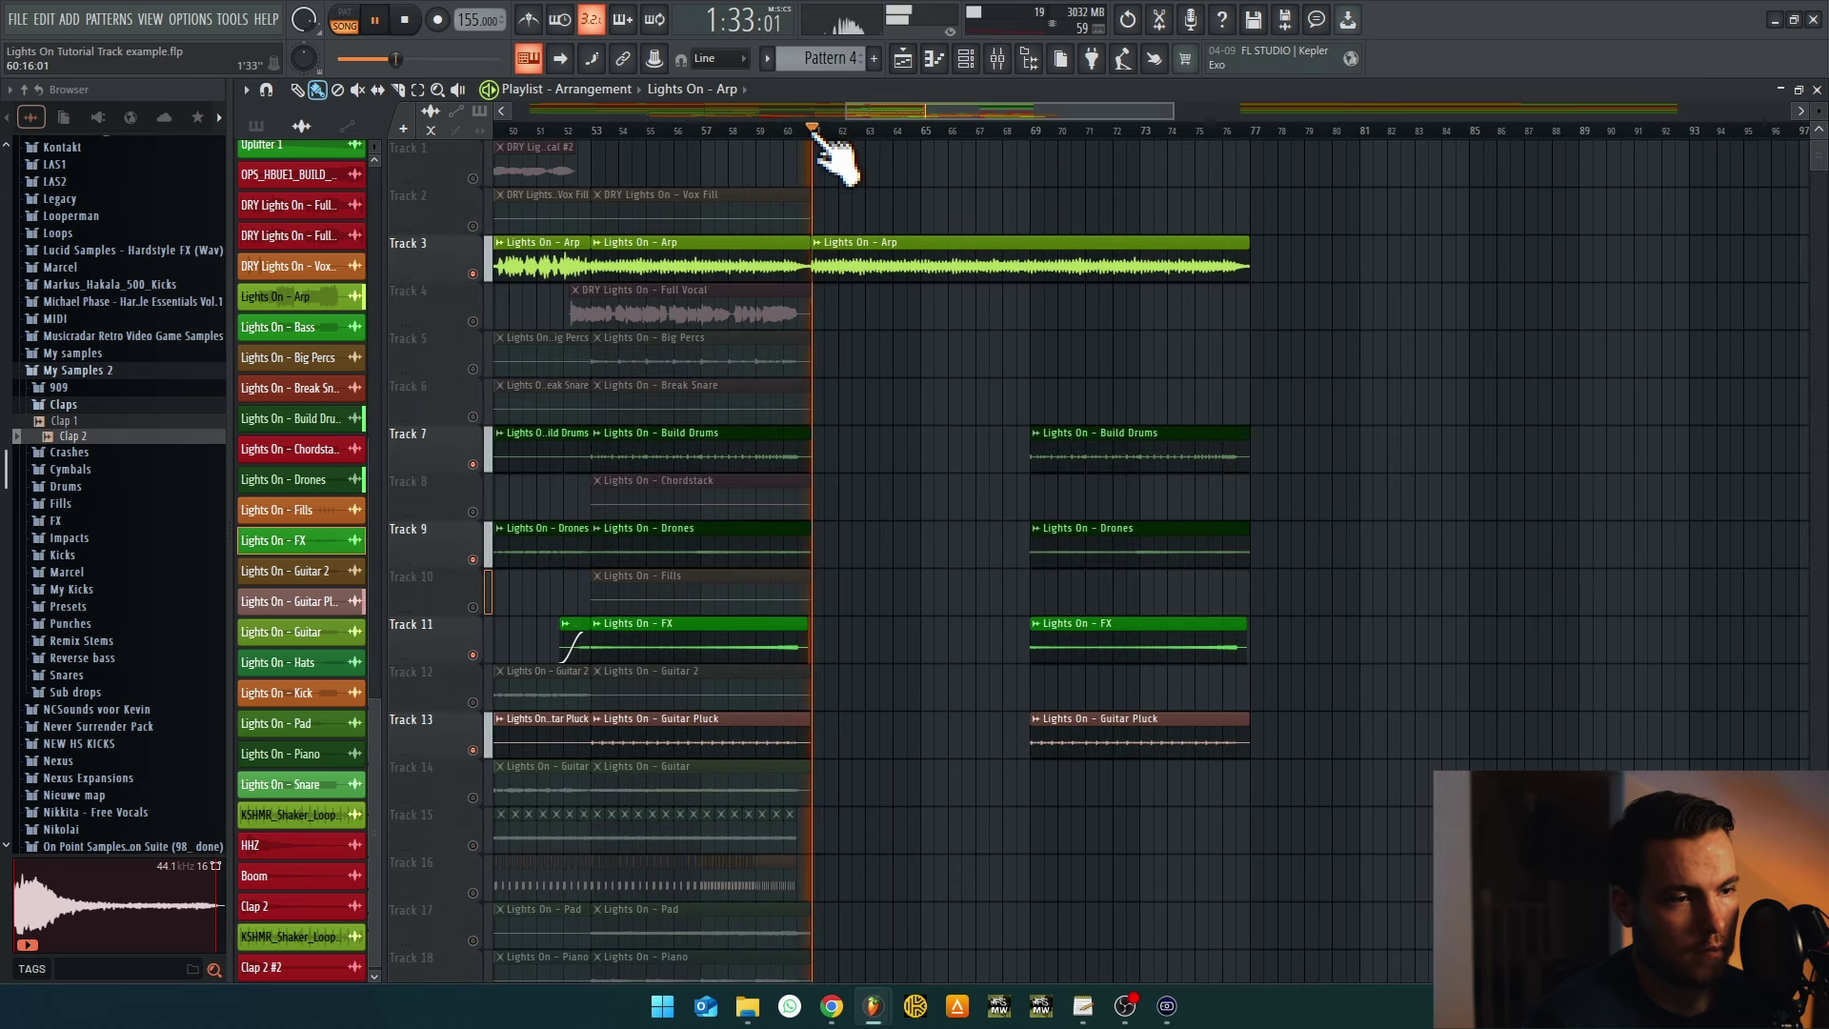
pyautogui.scroll(-2, 952, 449)
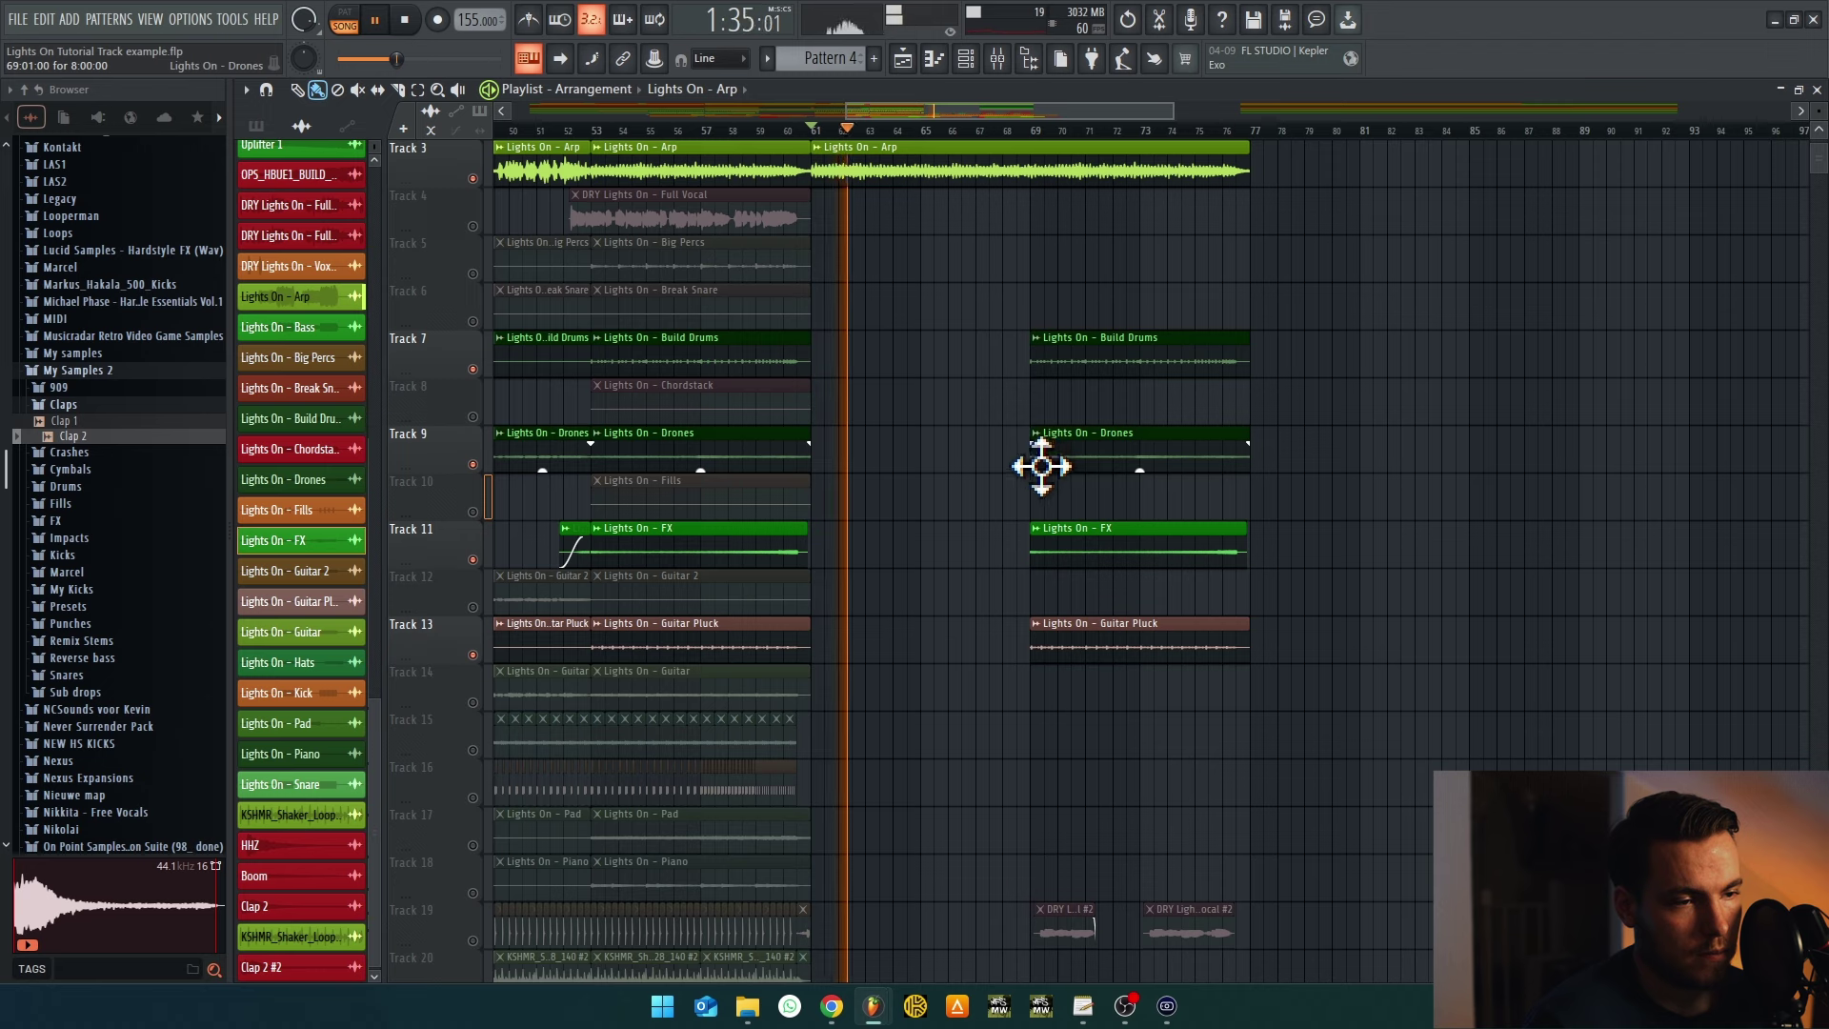
pyautogui.moveTo(1032, 467); pyautogui.dragTo(815, 467)
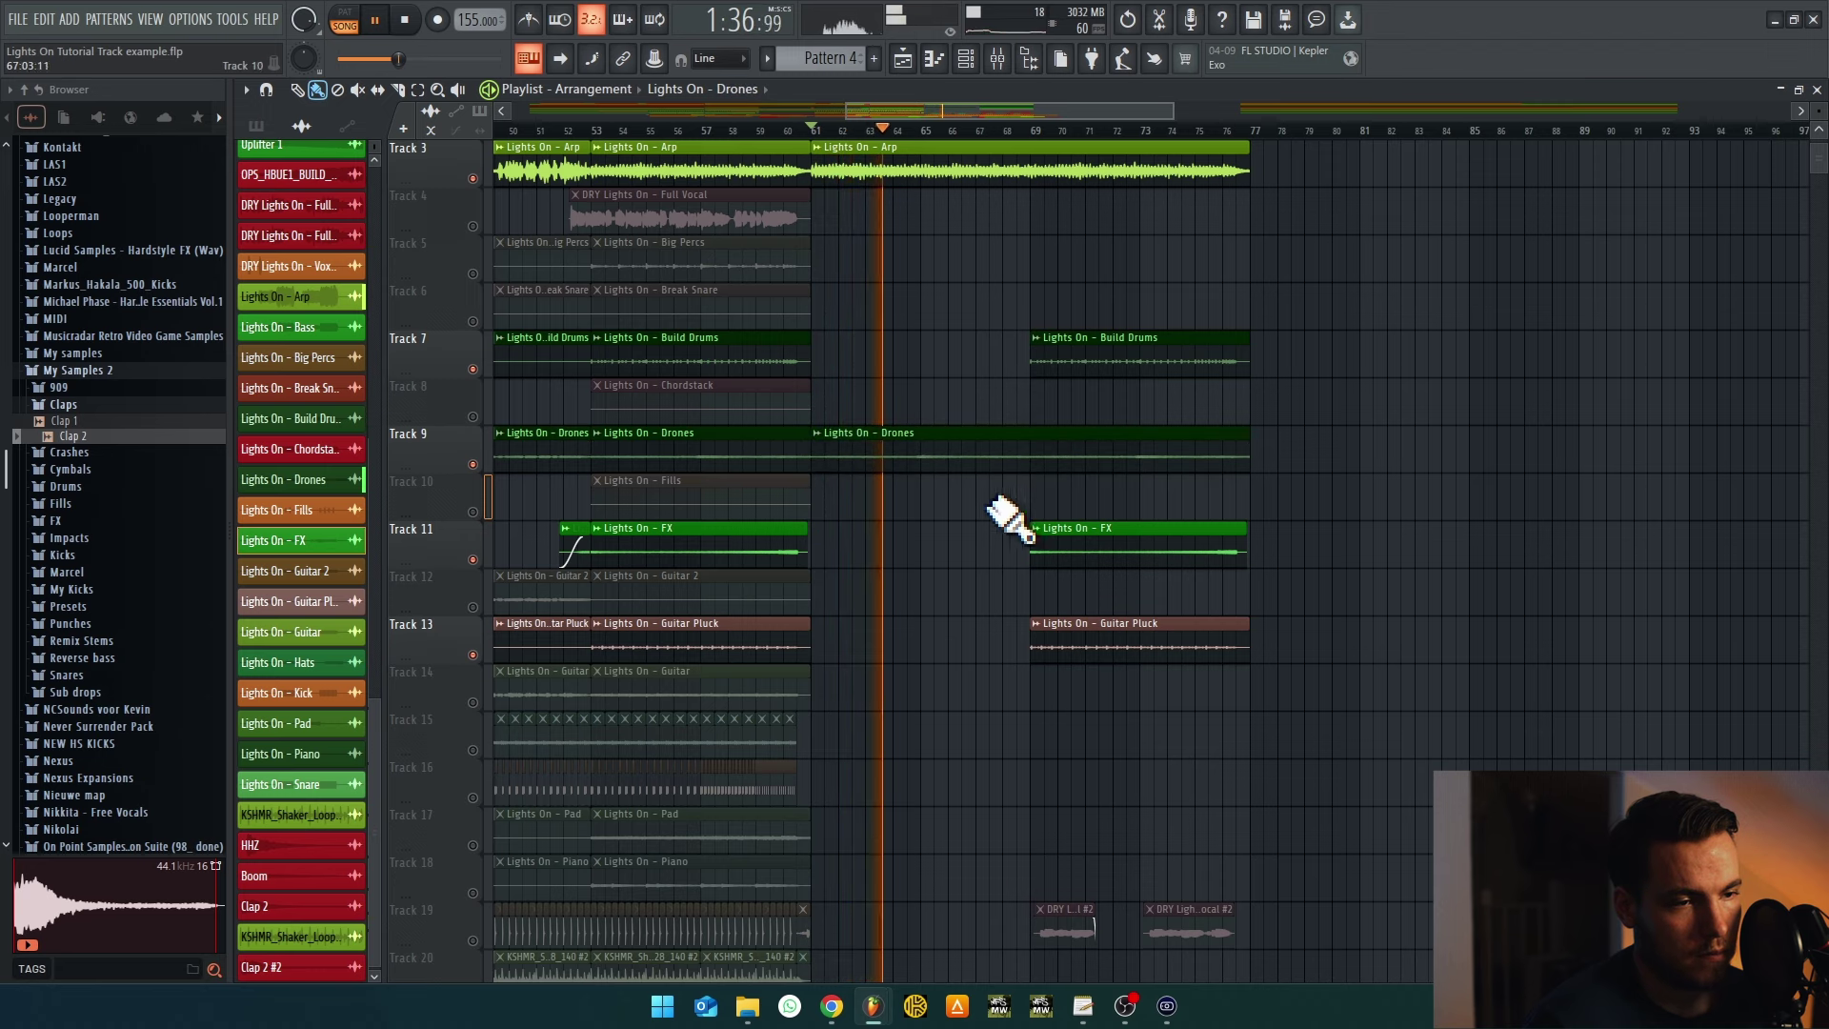
pyautogui.moveTo(1020, 559); pyautogui.dragTo(815, 561)
# Copy the Lights On - Guitar Pluck clip at bar 69 on Track 13 to bar 61
pyautogui.moveTo(1048, 653)
pyautogui.mouseDown()
pyautogui.moveTo(820, 664)
pyautogui.moveTo(1020, 661)
pyautogui.mouseUp()
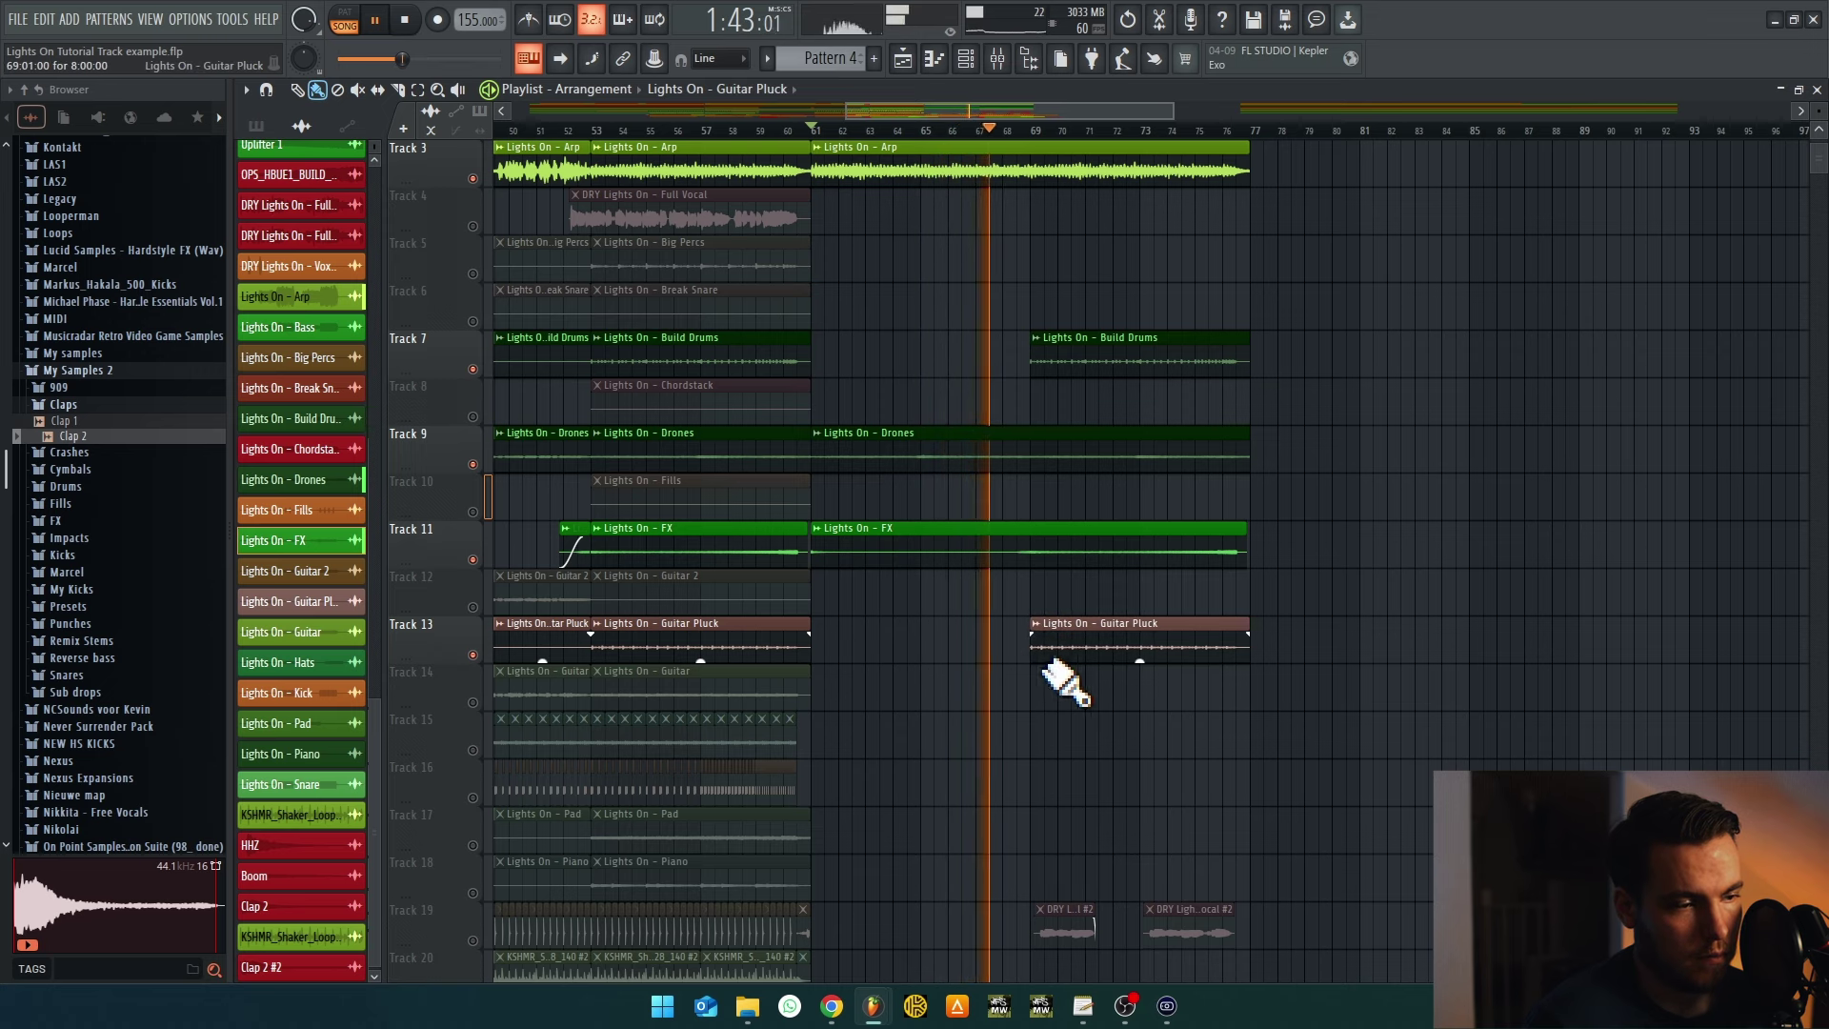
pyautogui.moveTo(1256, 625)
pyautogui.mouseDown()
pyautogui.moveTo(1484, 624)
pyautogui.moveTo(1249, 624)
pyautogui.mouseUp()
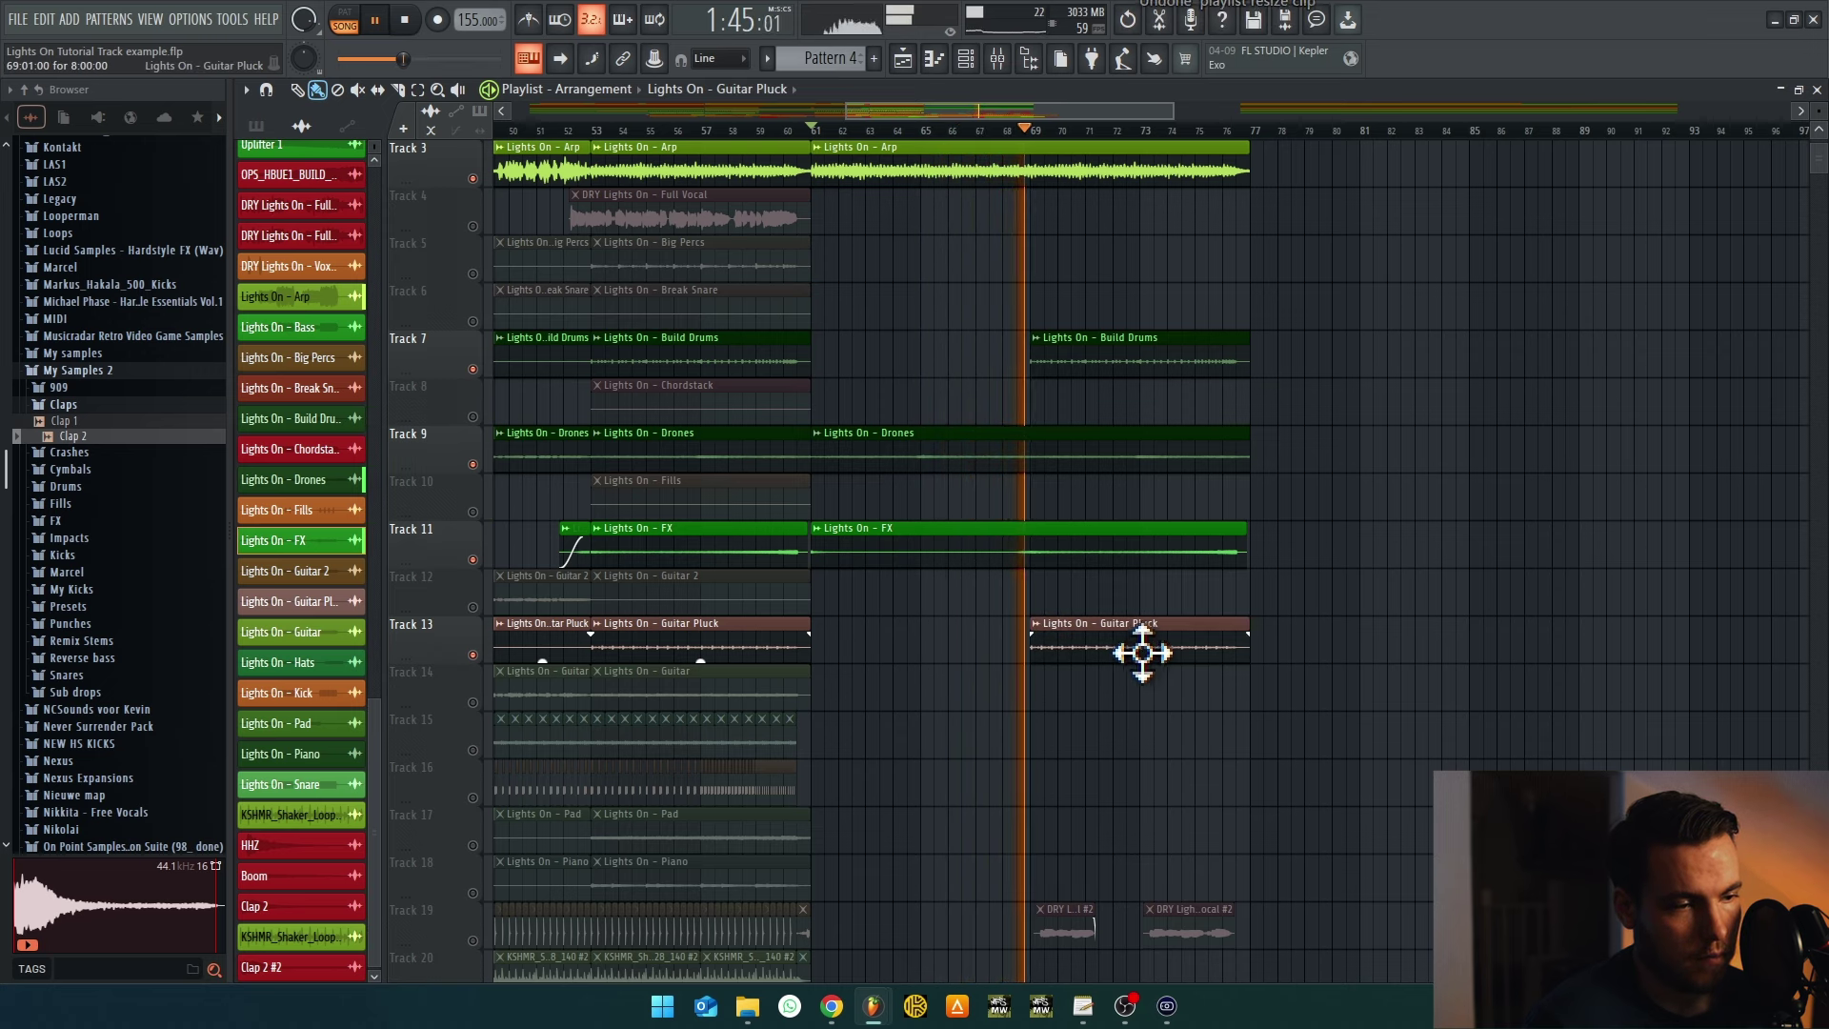
pyautogui.moveTo(1139, 653); pyautogui.dragTo(907, 654)
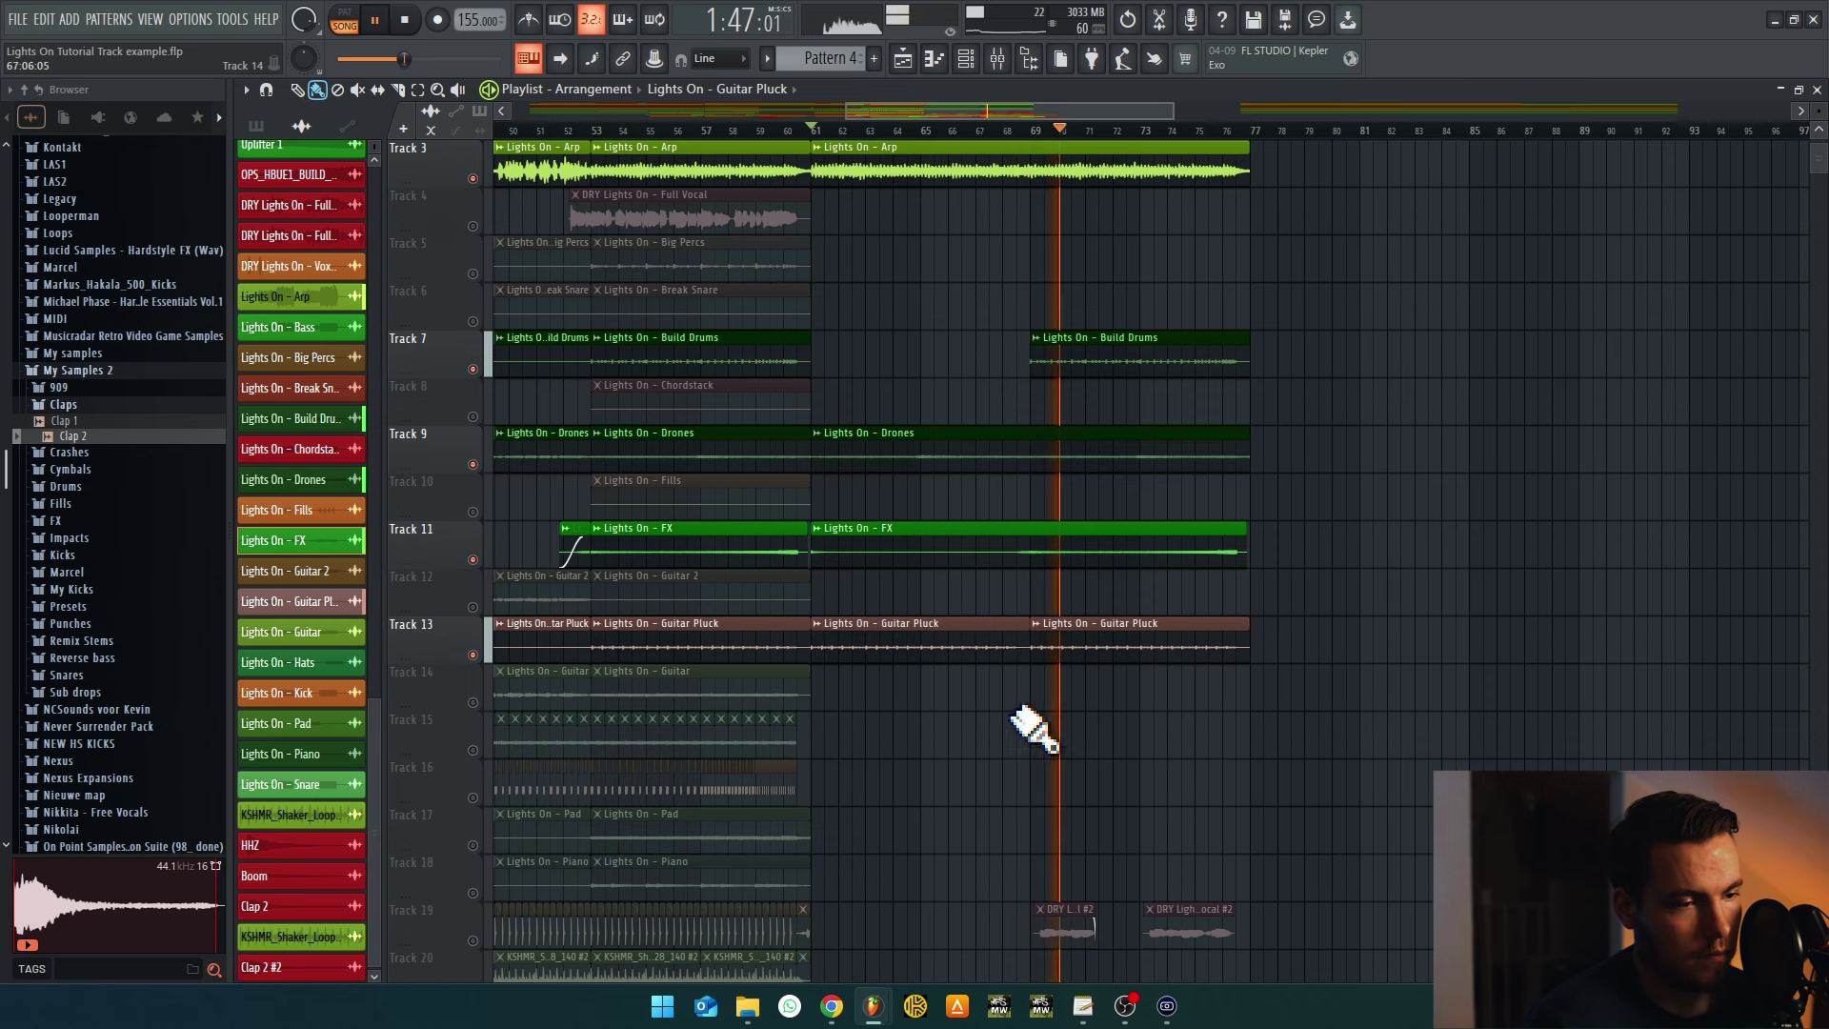
# Stop playback and unmute all the playlist tracks
pyautogui.scroll(-5, 1033, 727)
pyautogui.press('space')
pyautogui.keyDown('ctrl'); pyautogui.click(472, 691); pyautogui.keyUp('ctrl')
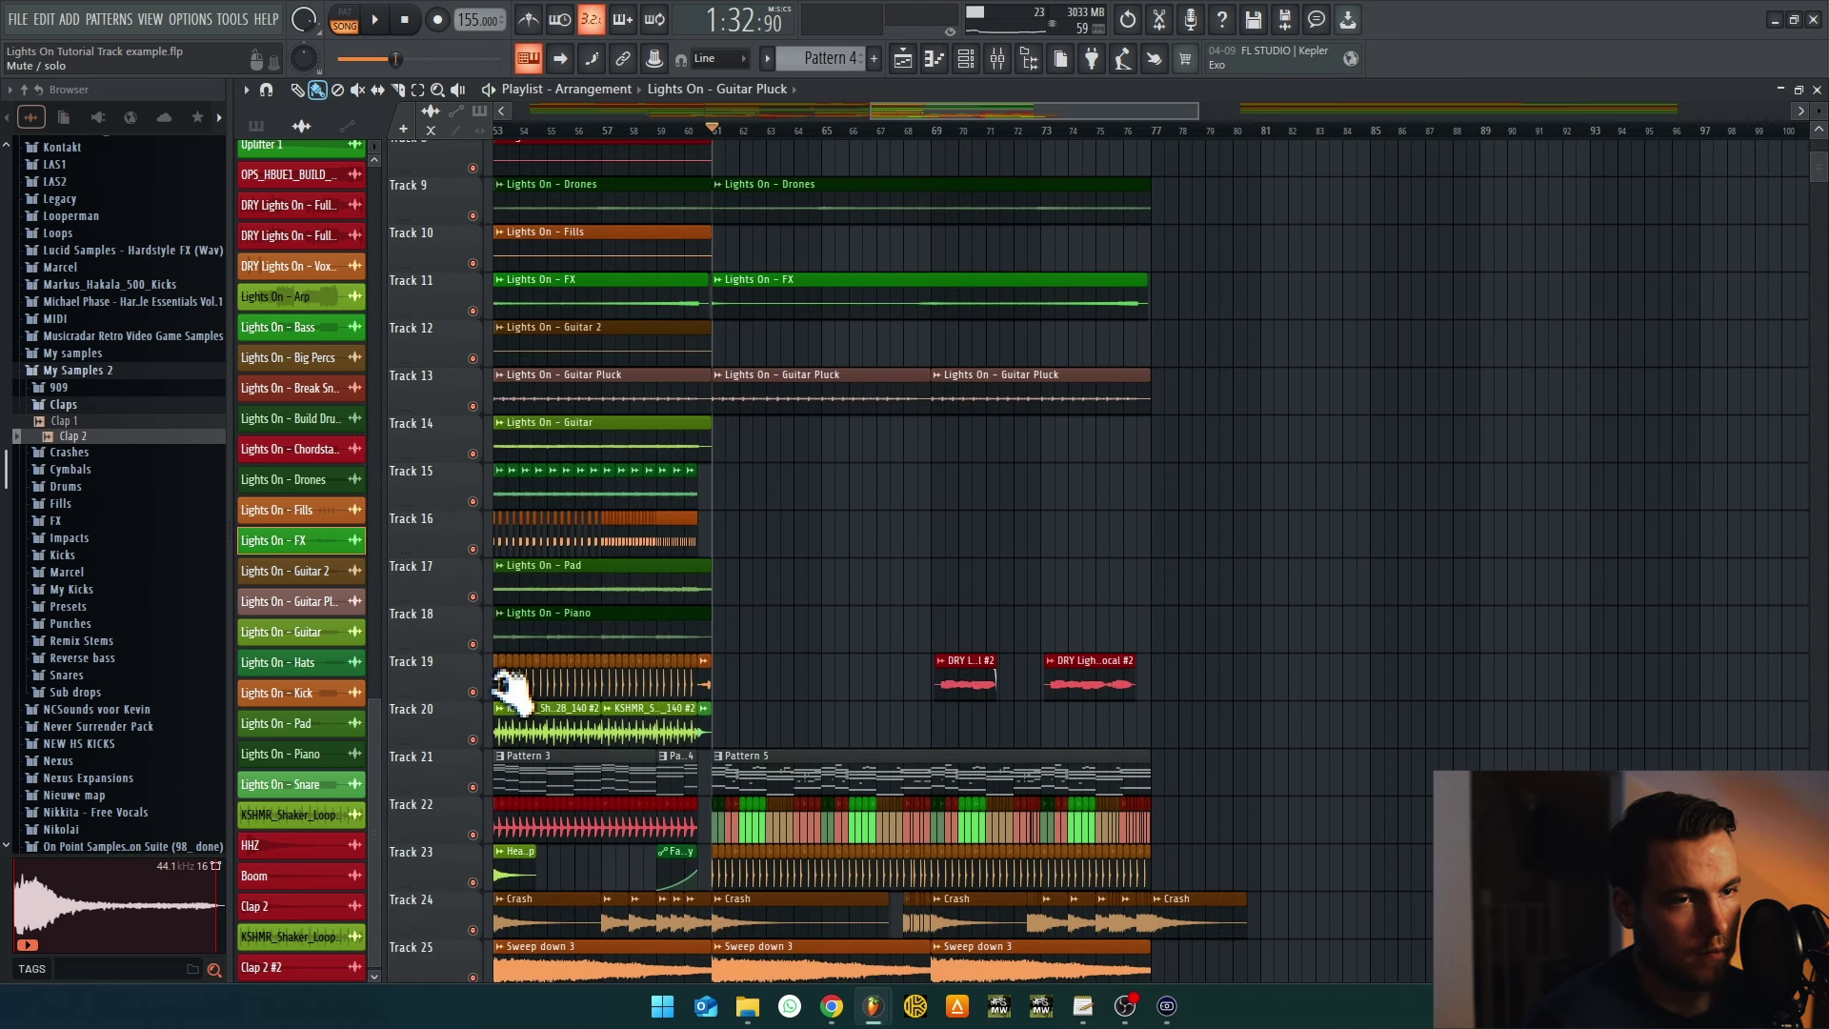
# Play the full arrangement from bar 60 and review how the layered Lights On stems fit the section after bar 61
pyautogui.click(686, 131)
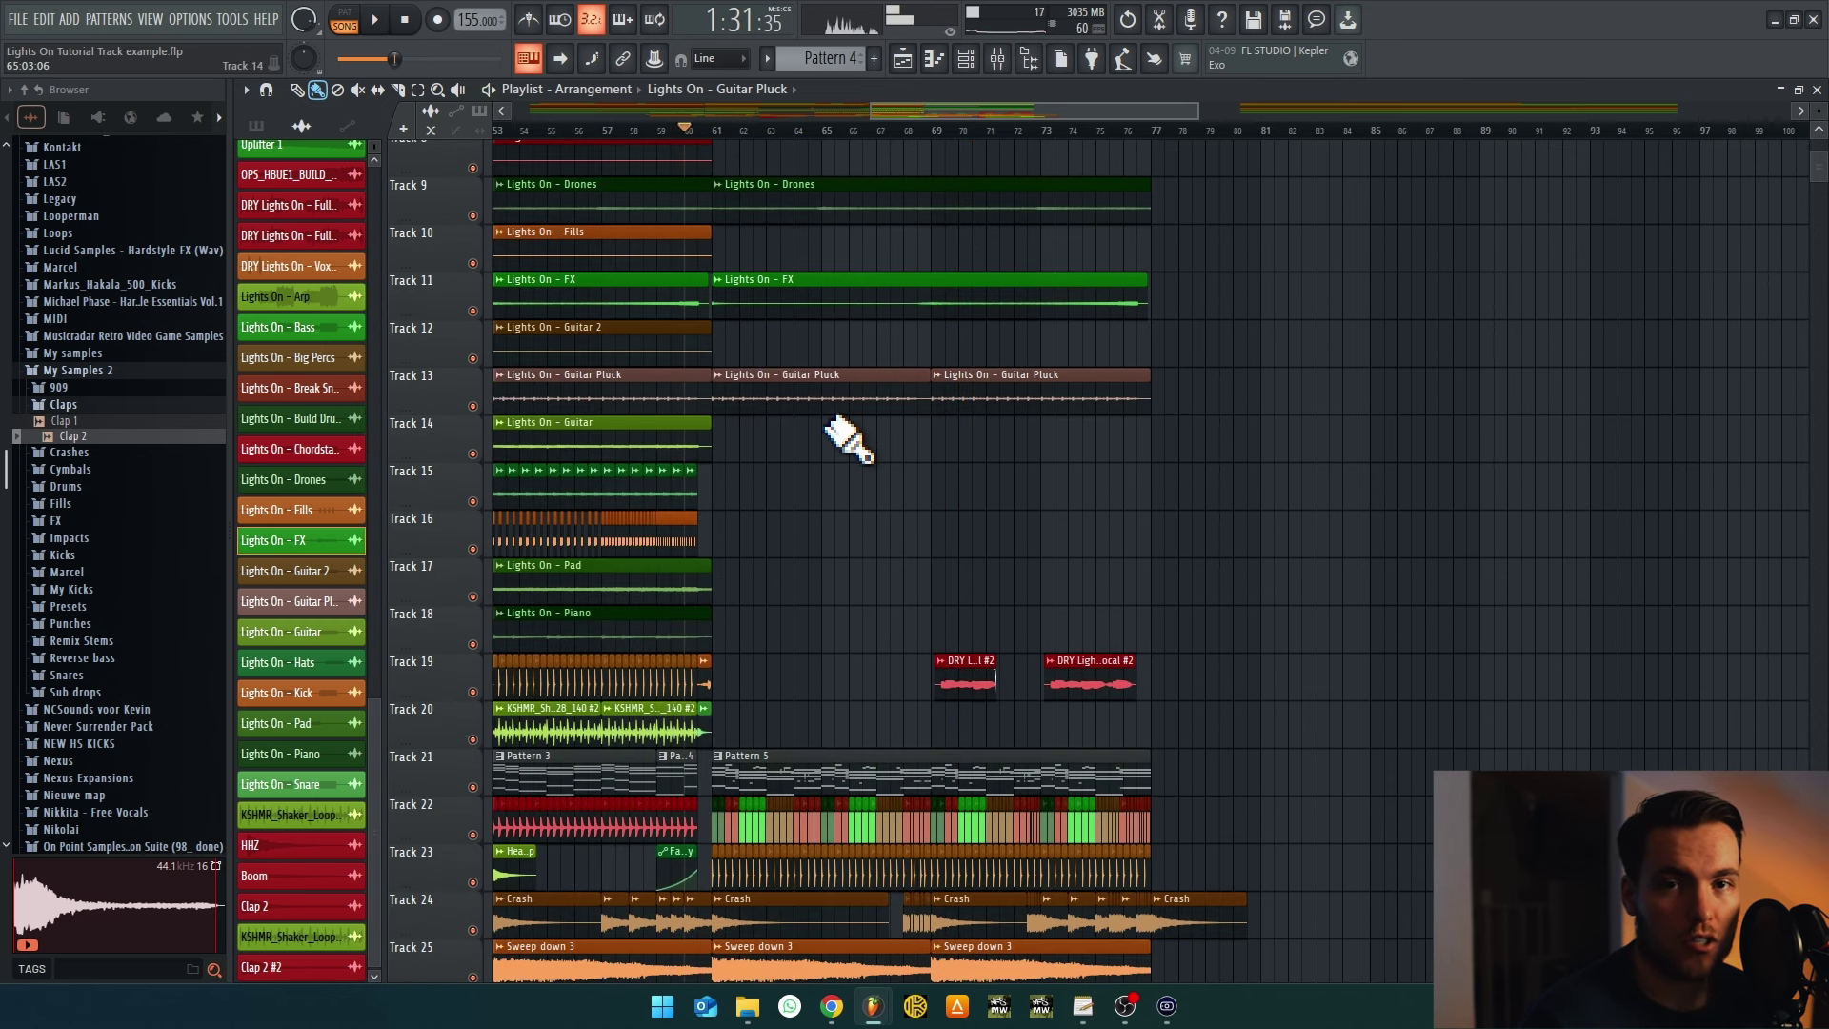
pyautogui.scroll(6, 839, 429)
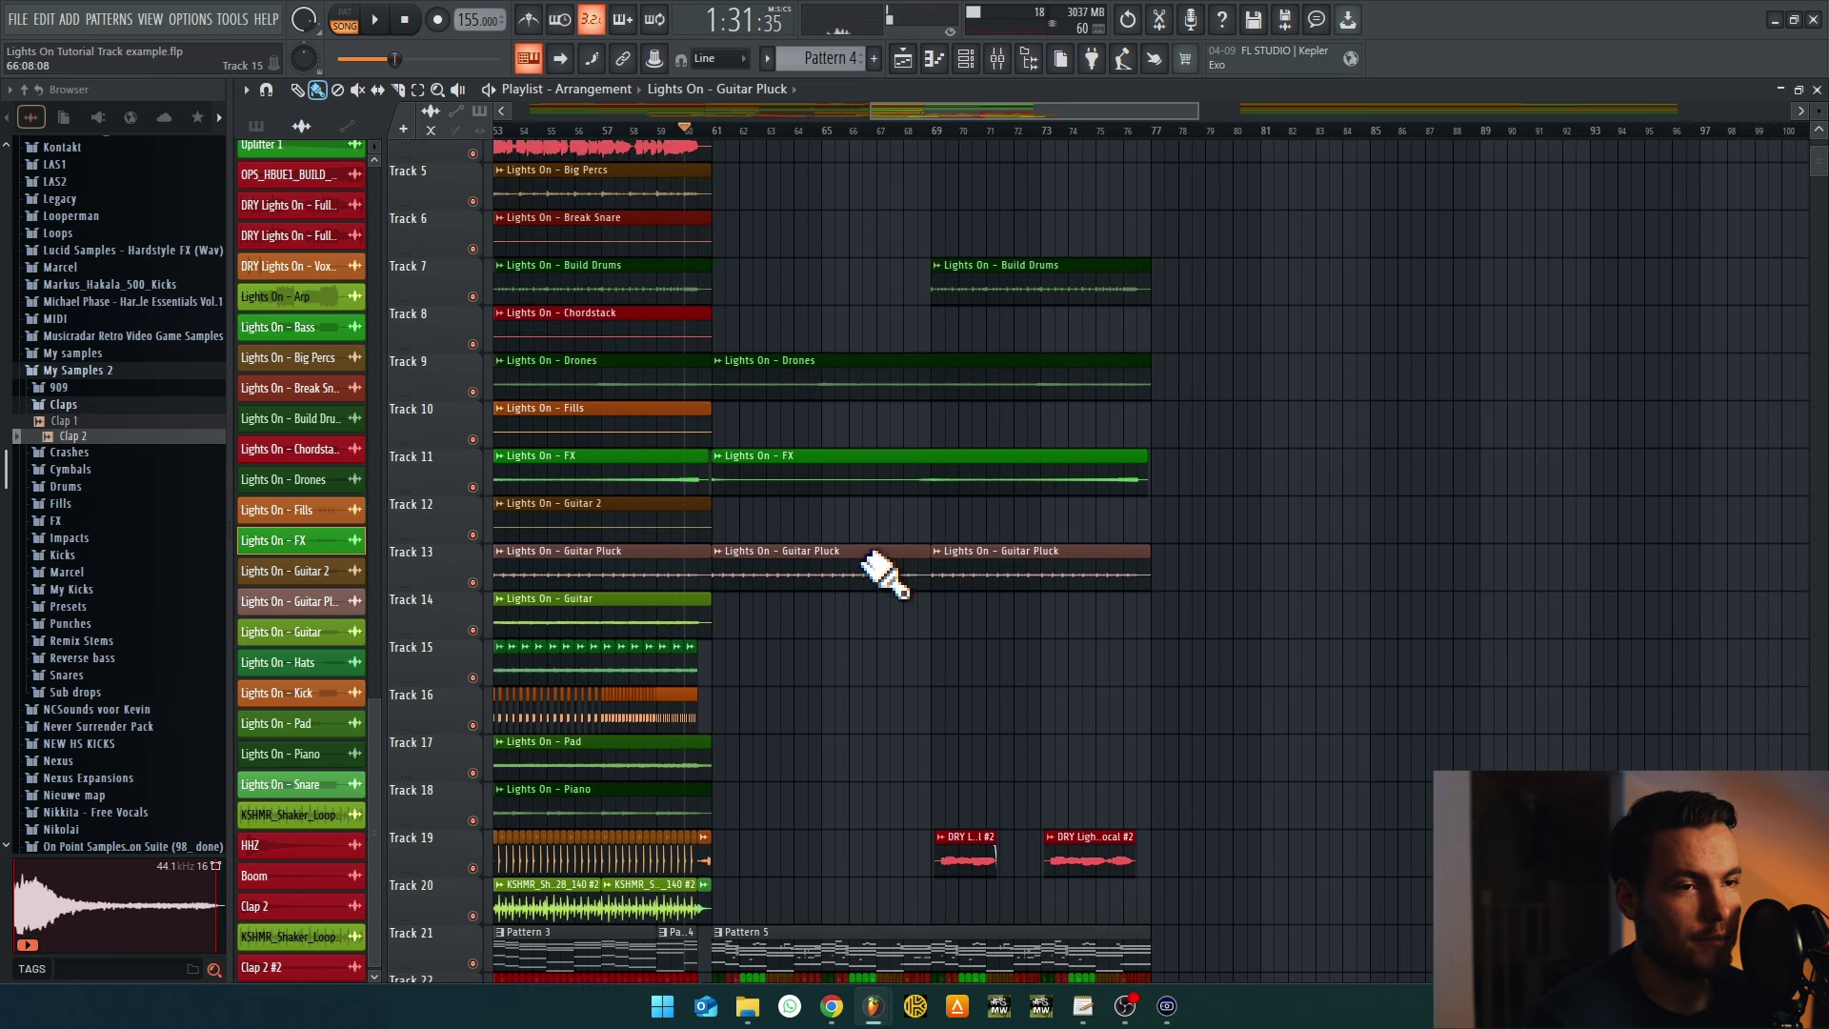
pyautogui.press('space')
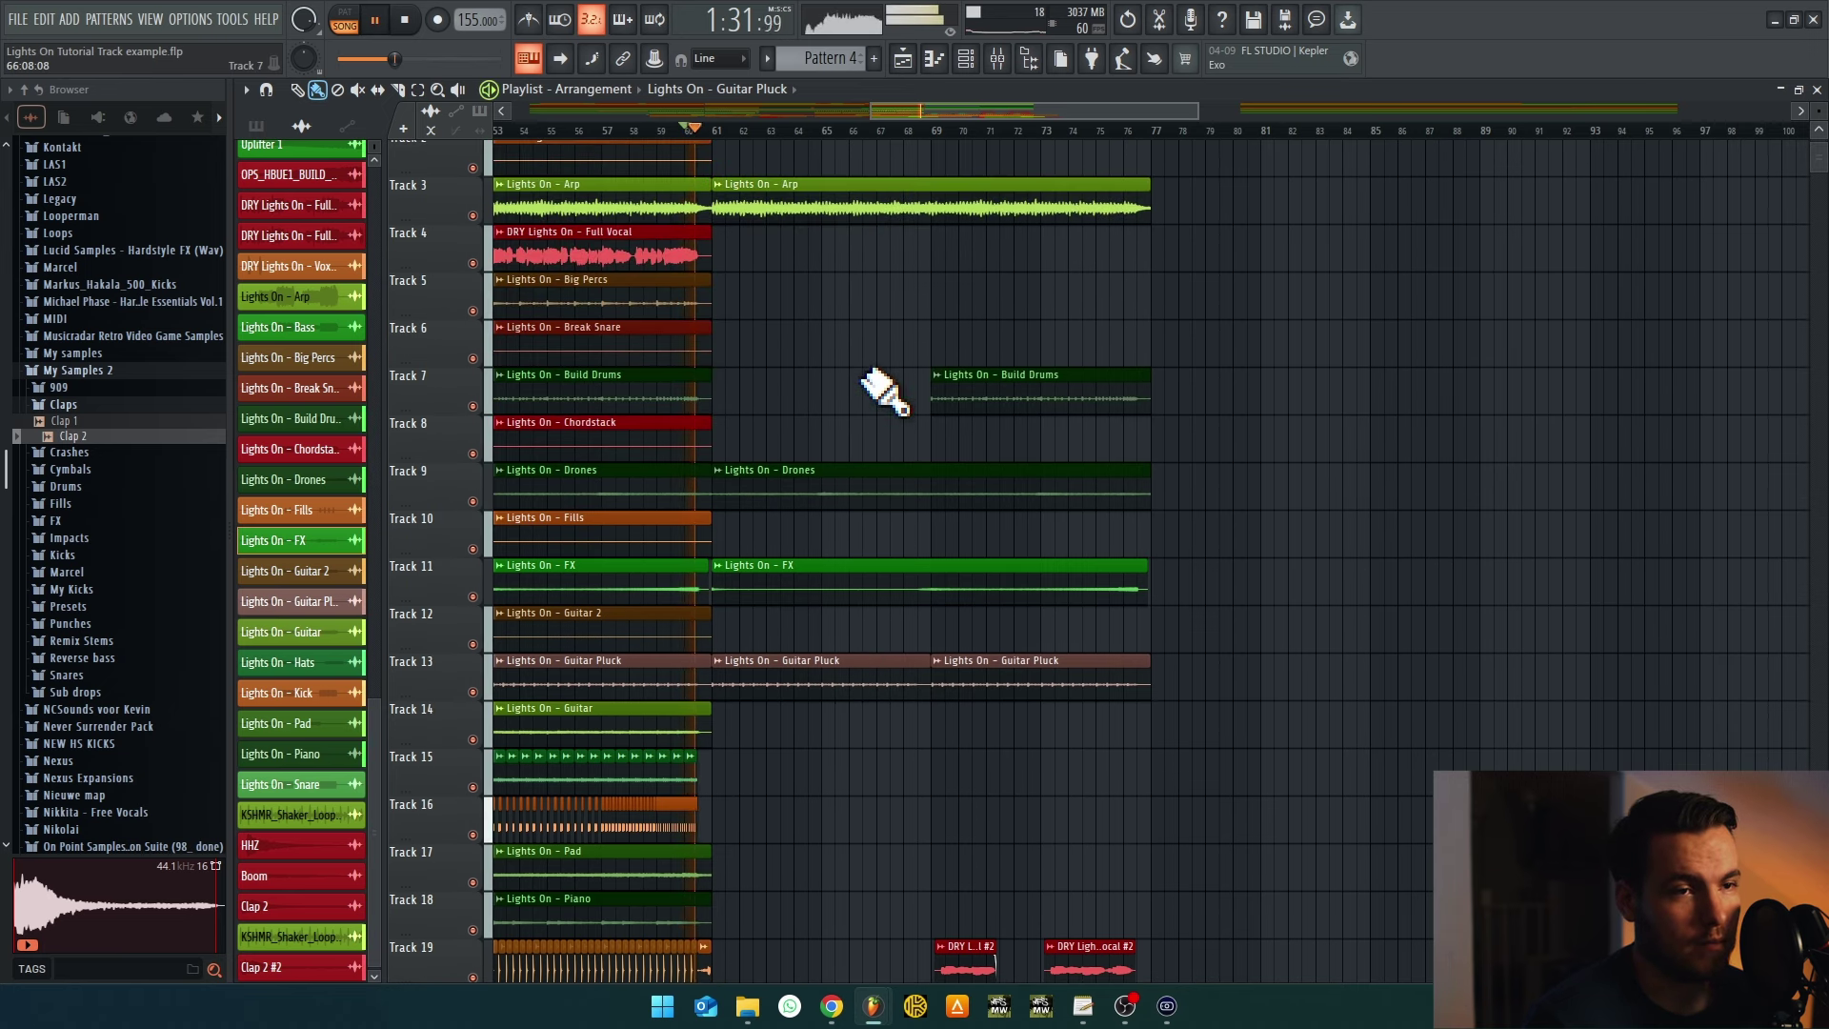
pyautogui.scroll(-3, 884, 391)
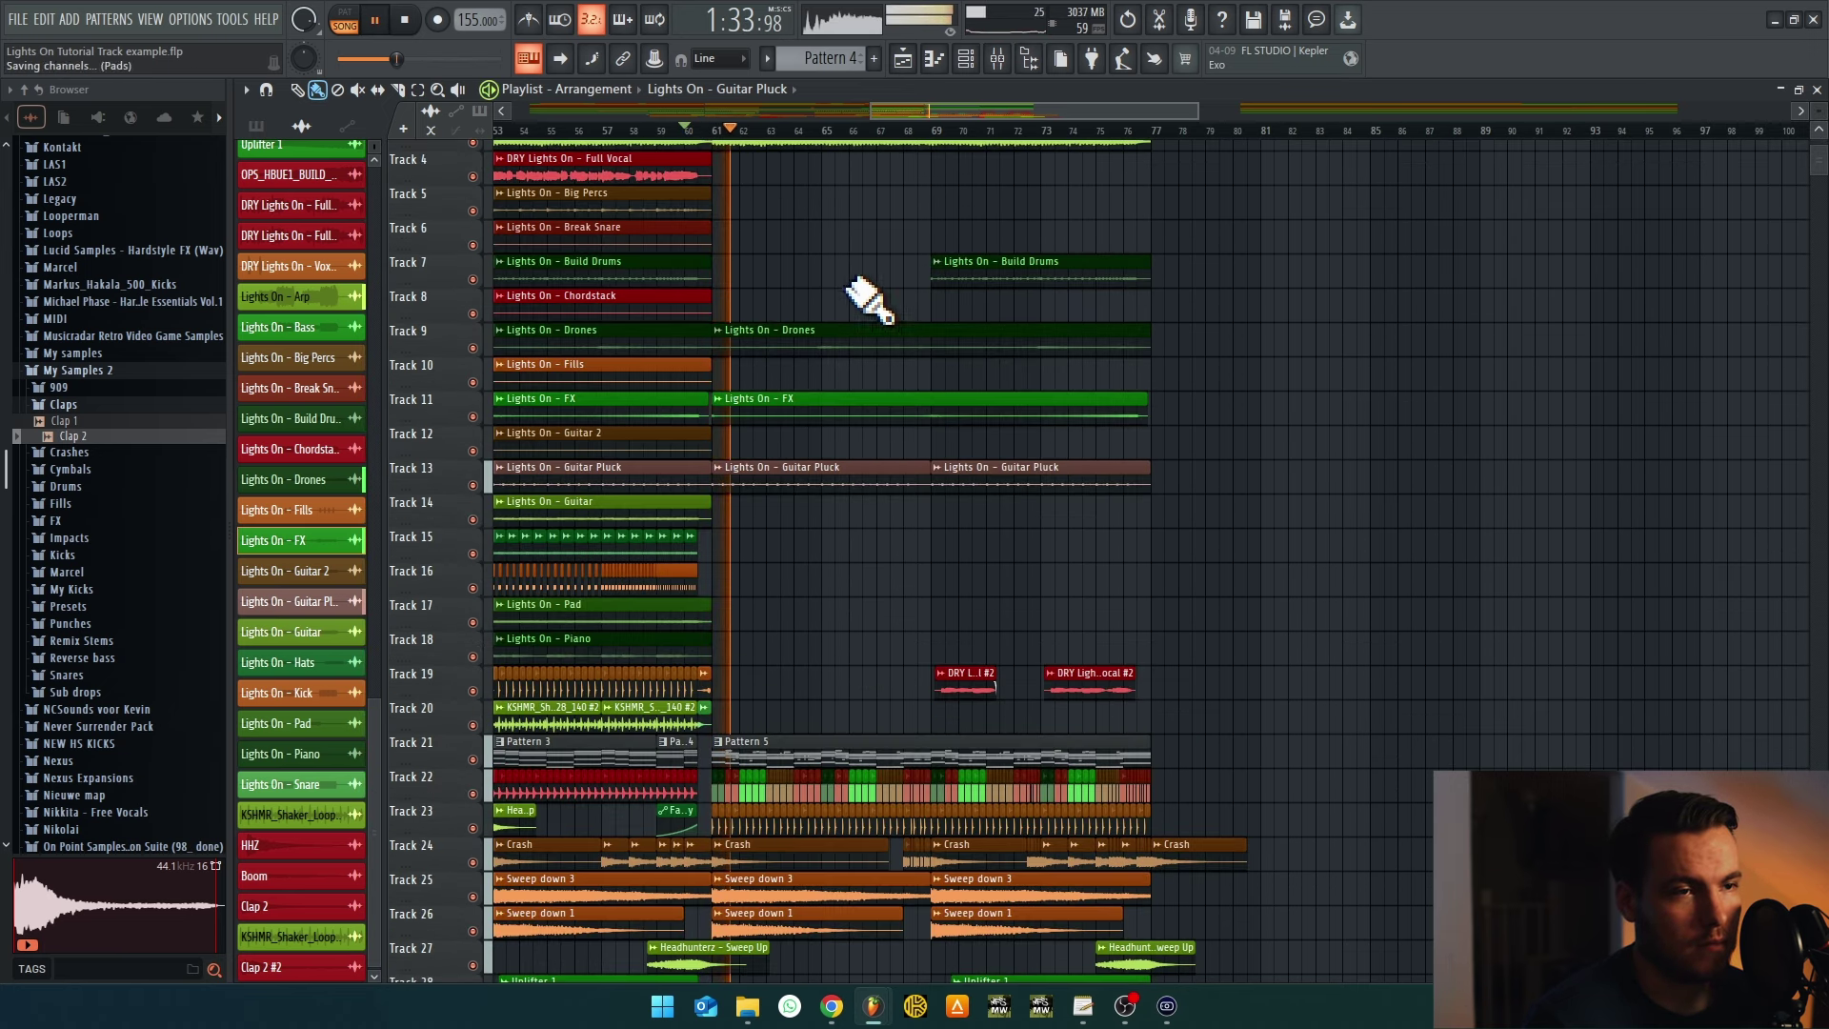
pyautogui.scroll(3, 877, 294)
pyautogui.hscroll(-2, 998, 333)
pyautogui.scroll(-2, 998, 334)
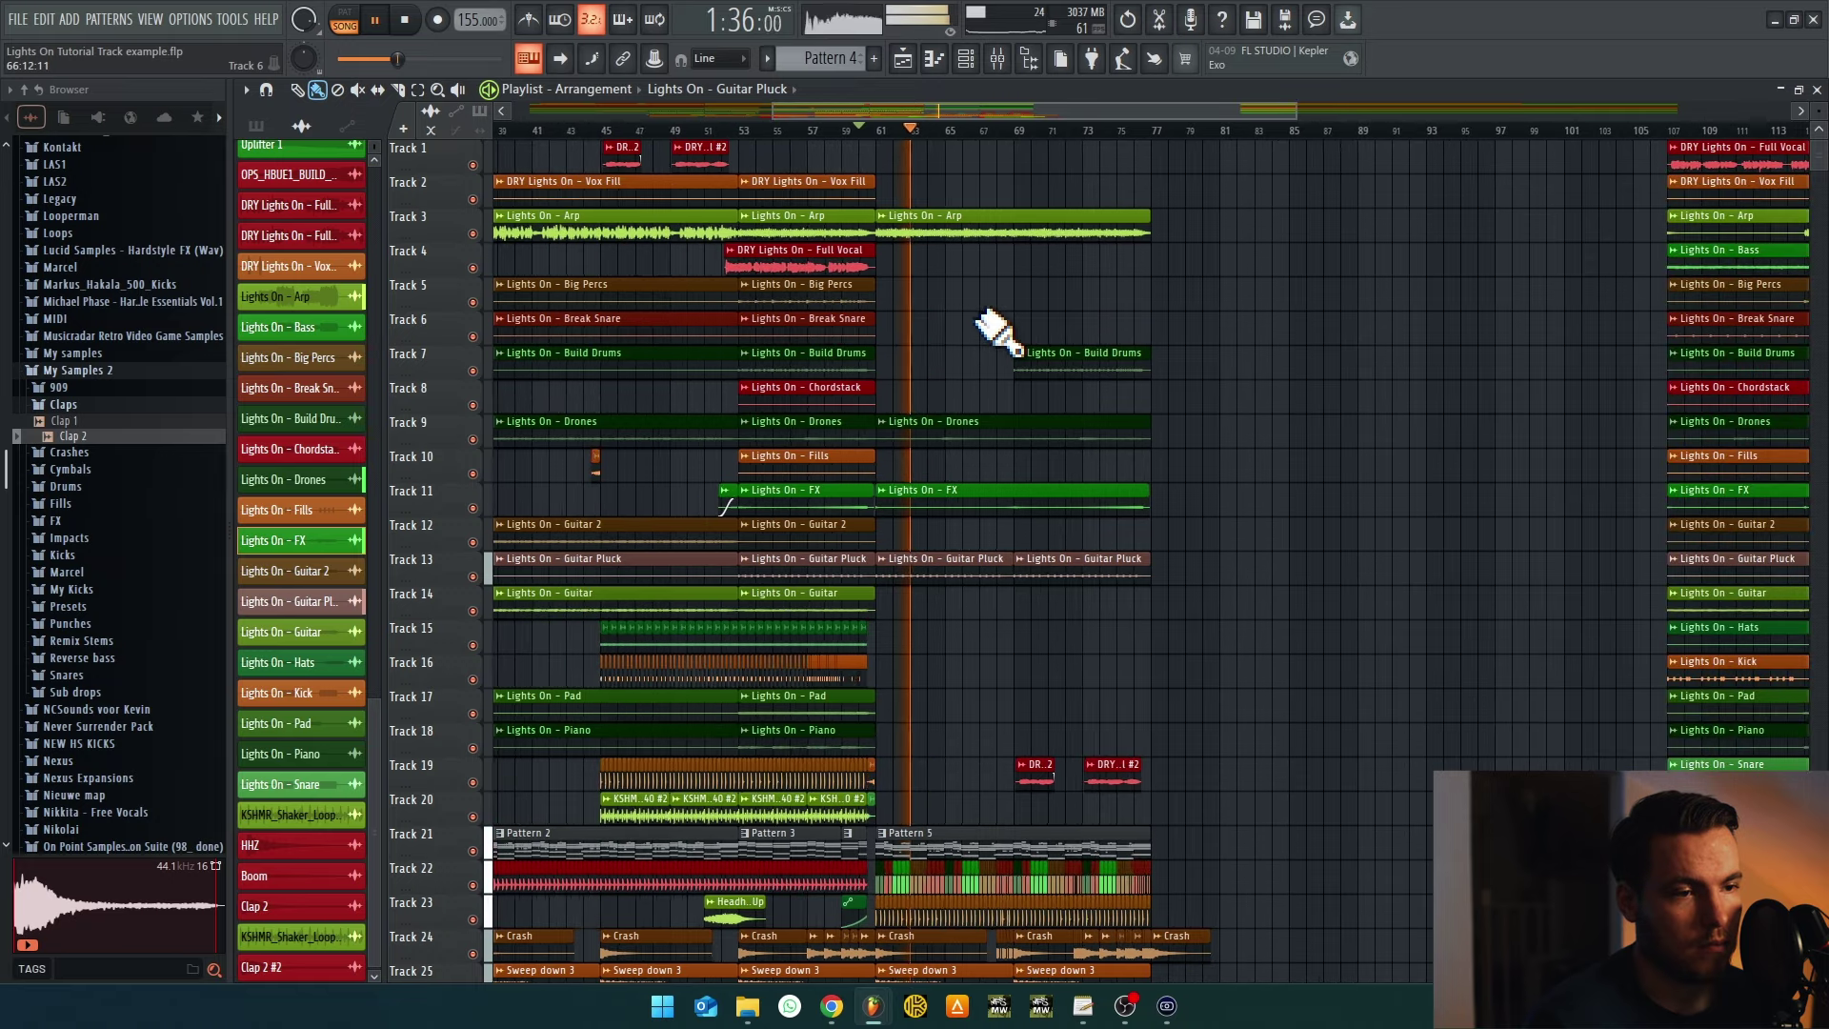
pyautogui.scroll(-1, 995, 329)
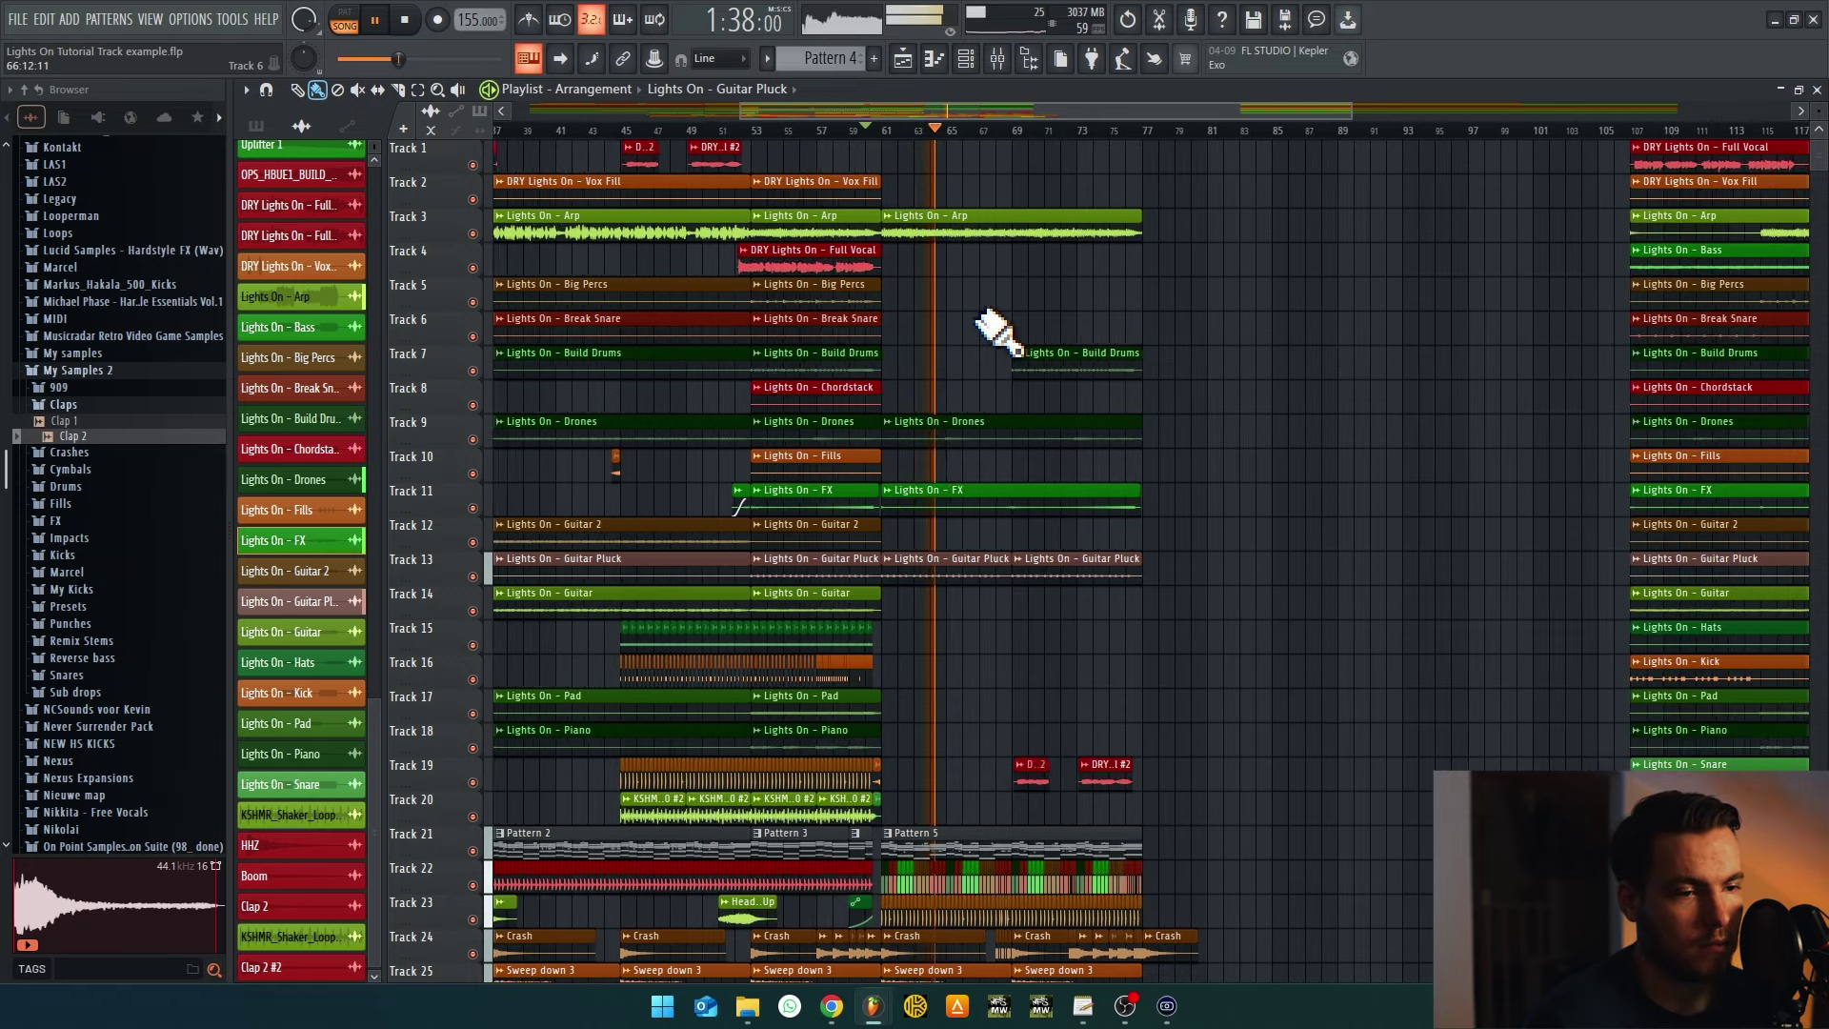
pyautogui.scroll(-3, 1299, 482)
pyautogui.scroll(-4, 1303, 486)
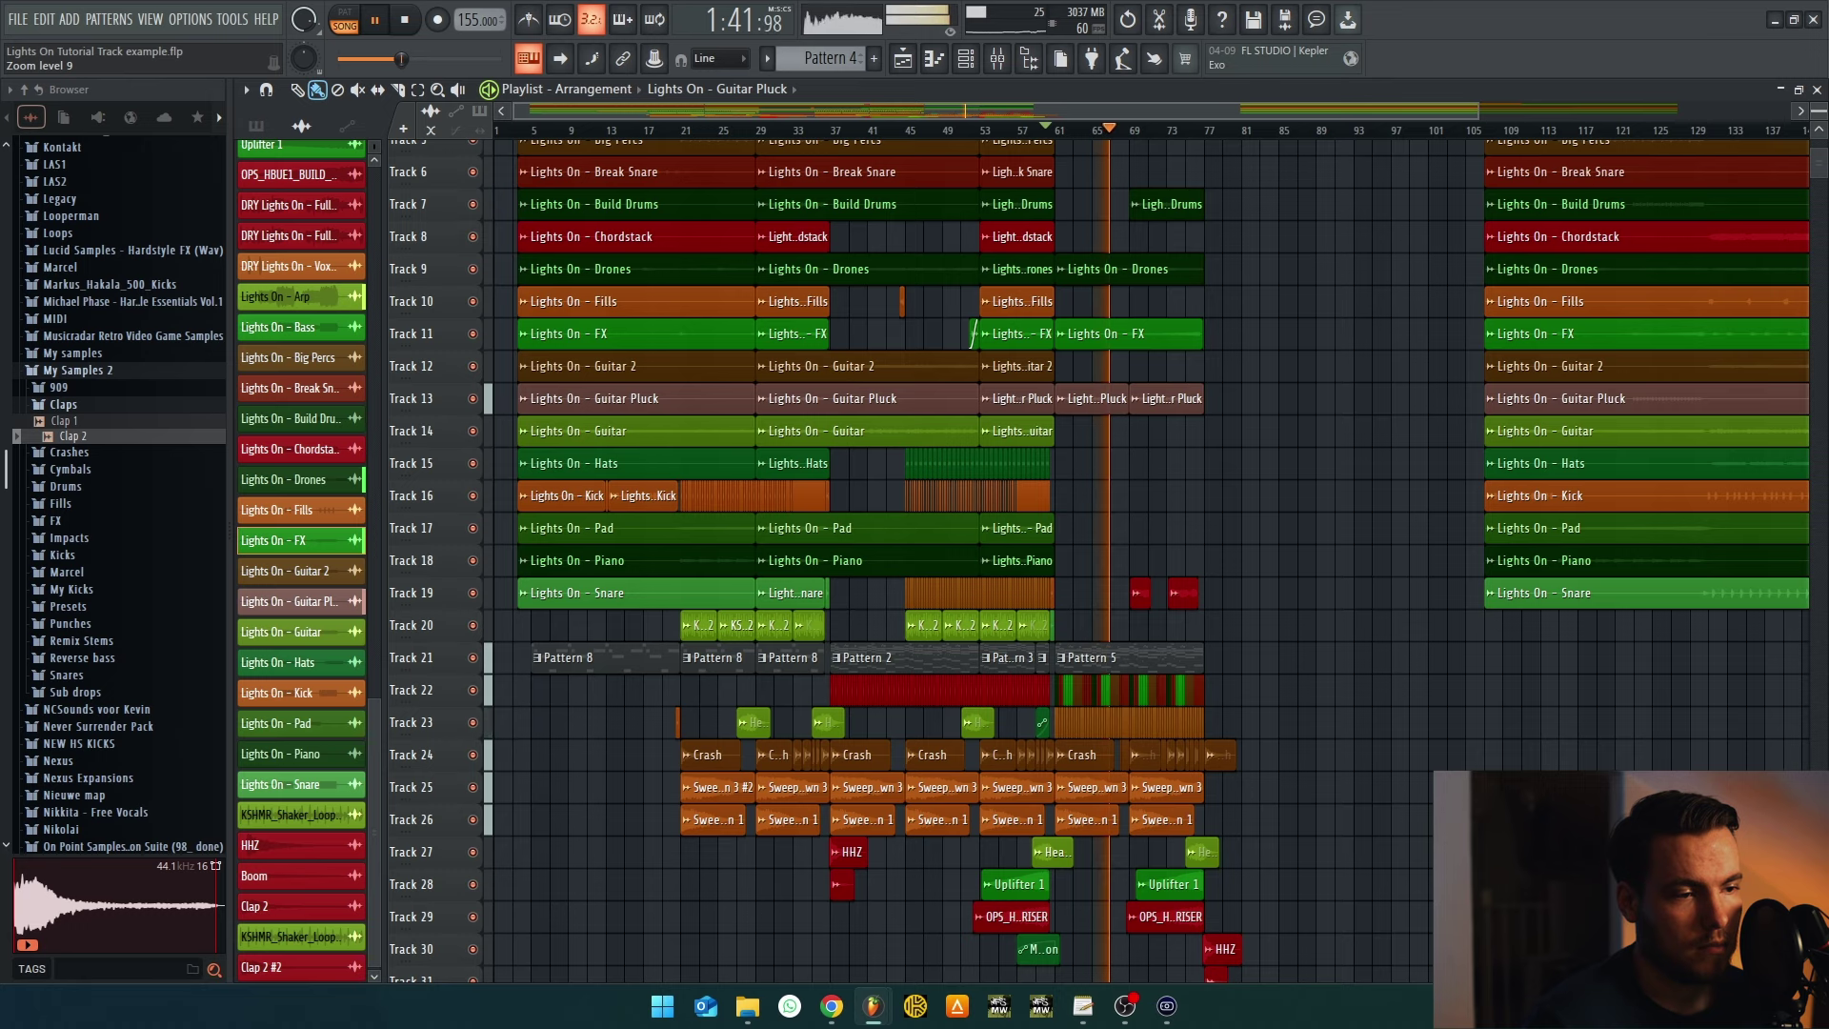
pyautogui.scroll(5, 1196, 526)
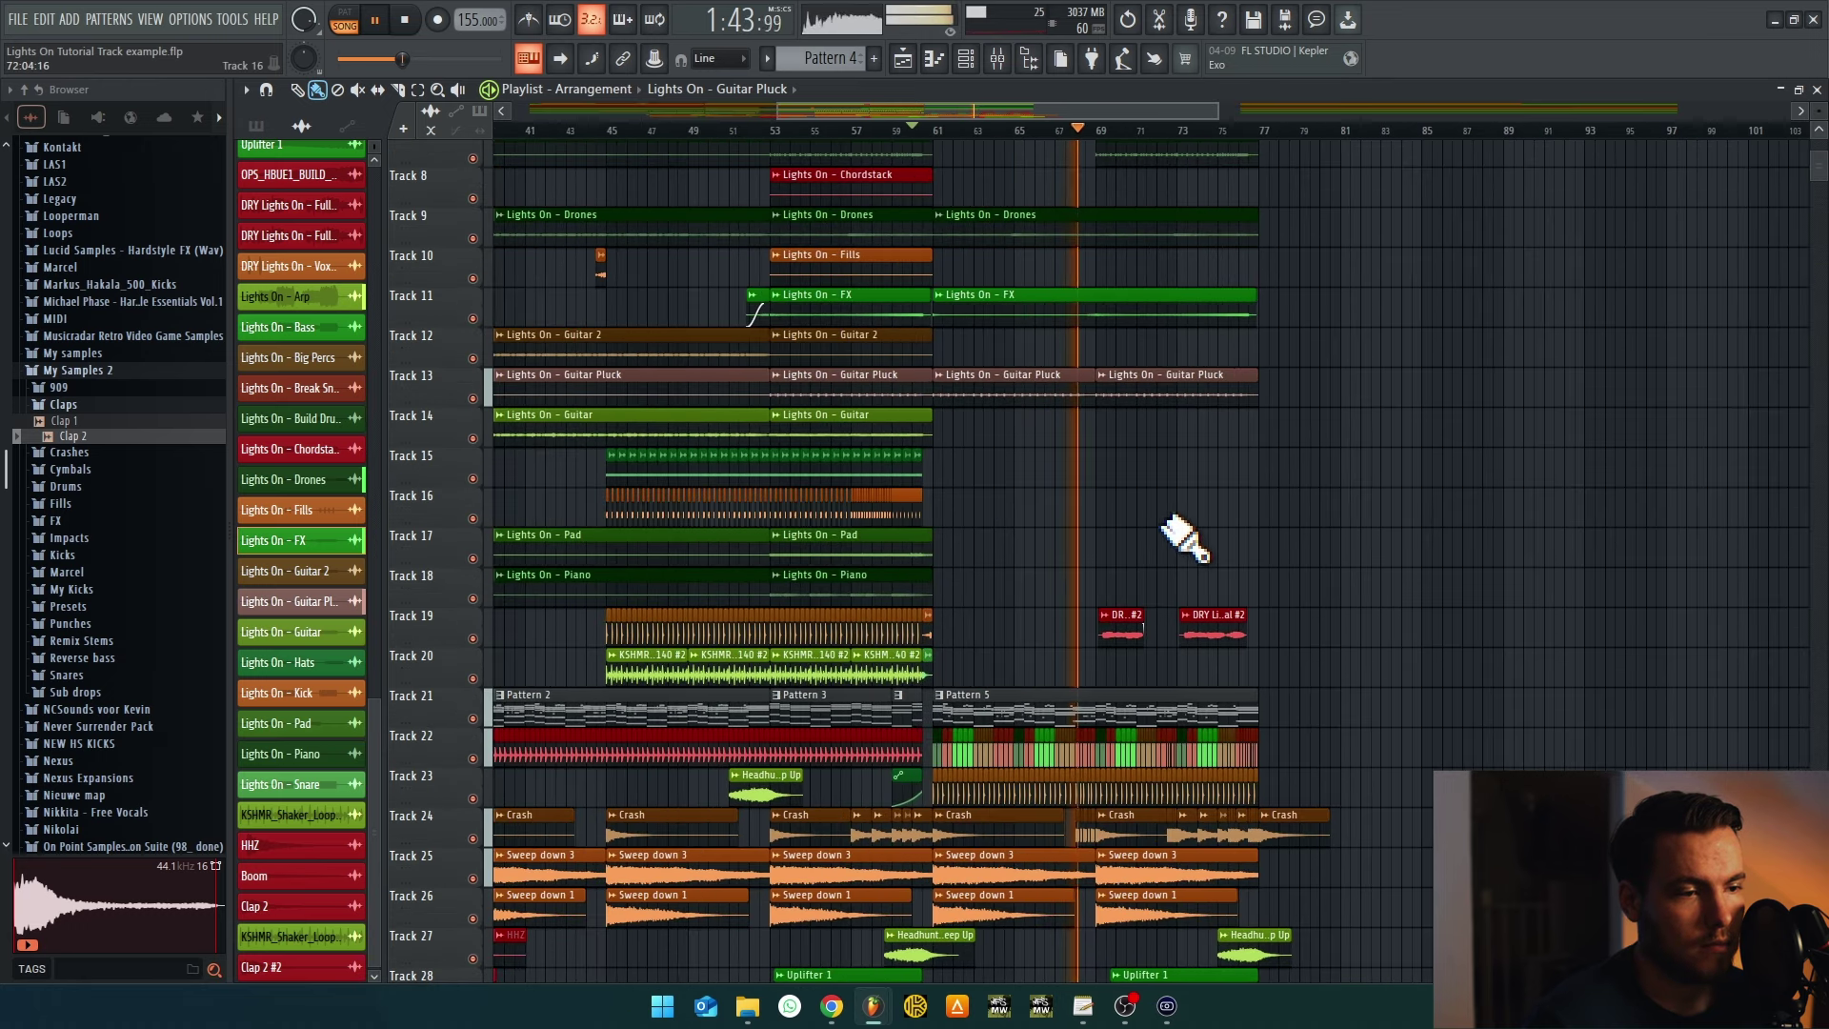
# Follow the playing section from bar 68 through the impact at bar 77, checking all its tracks, and stop playback
pyautogui.scroll(1, 1184, 540)
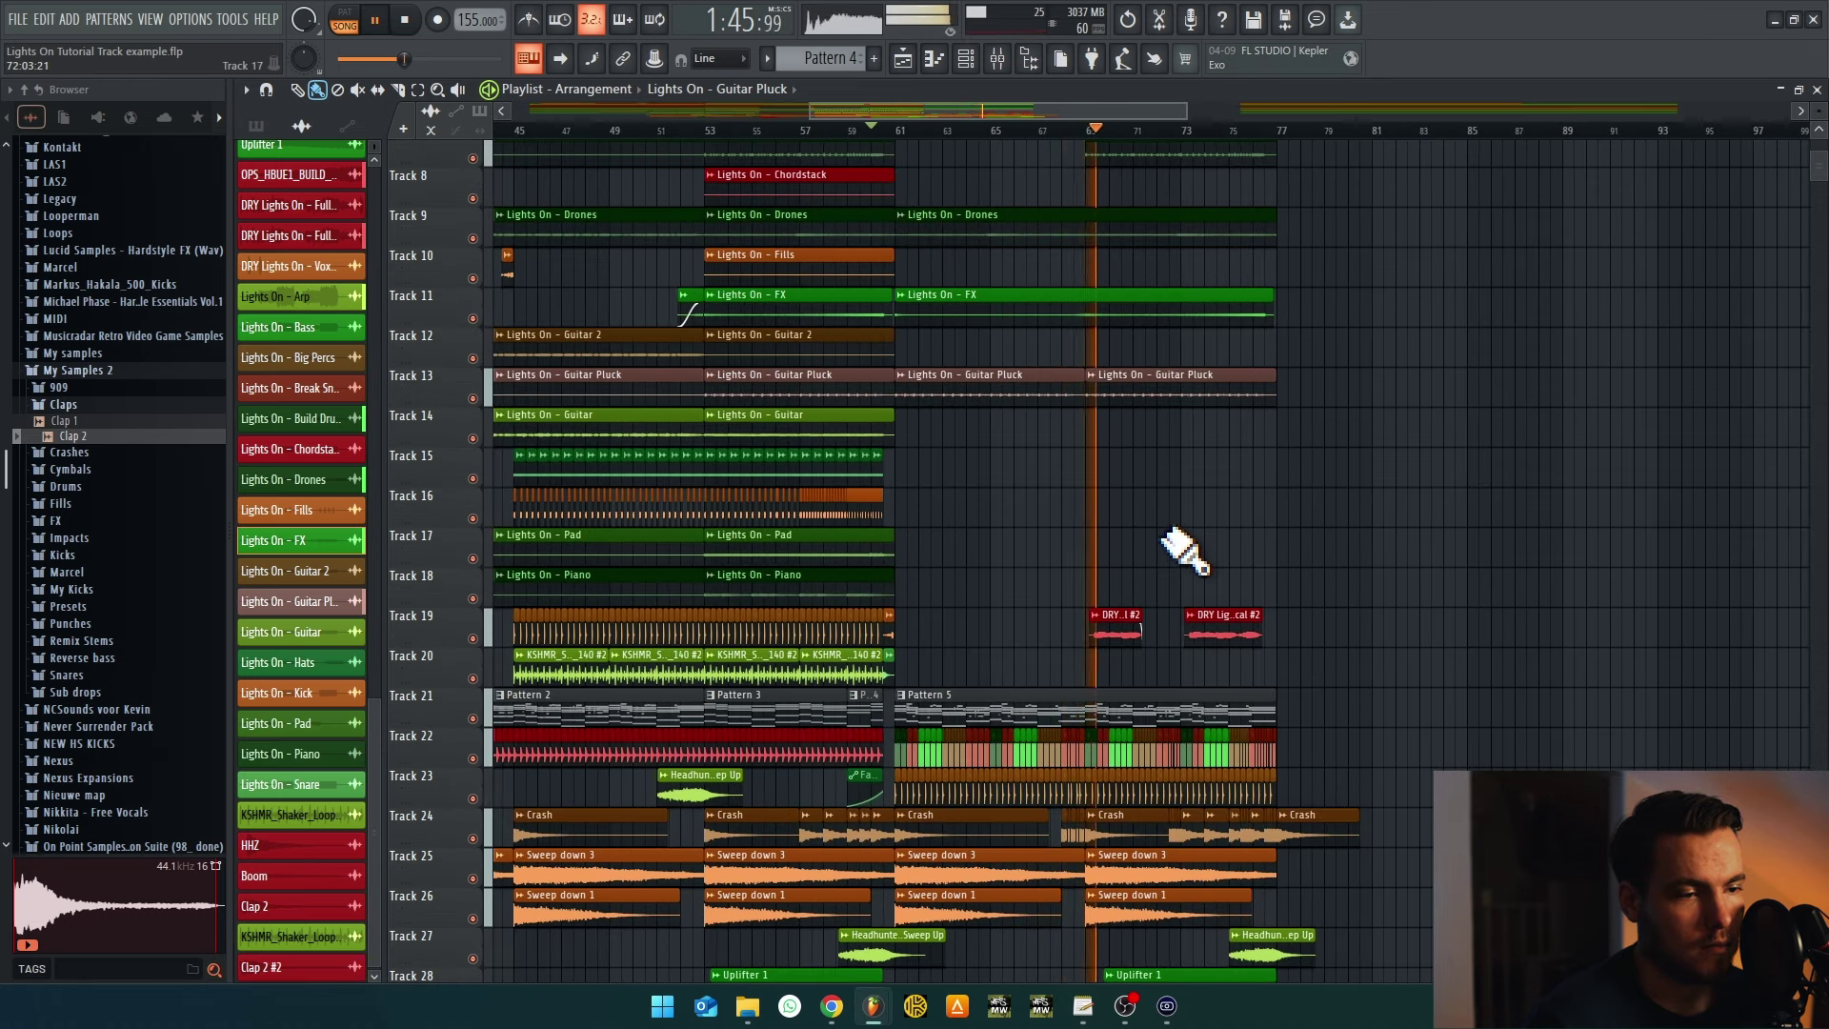
pyautogui.moveTo(1182, 548); pyautogui.dragTo(1334, 353)
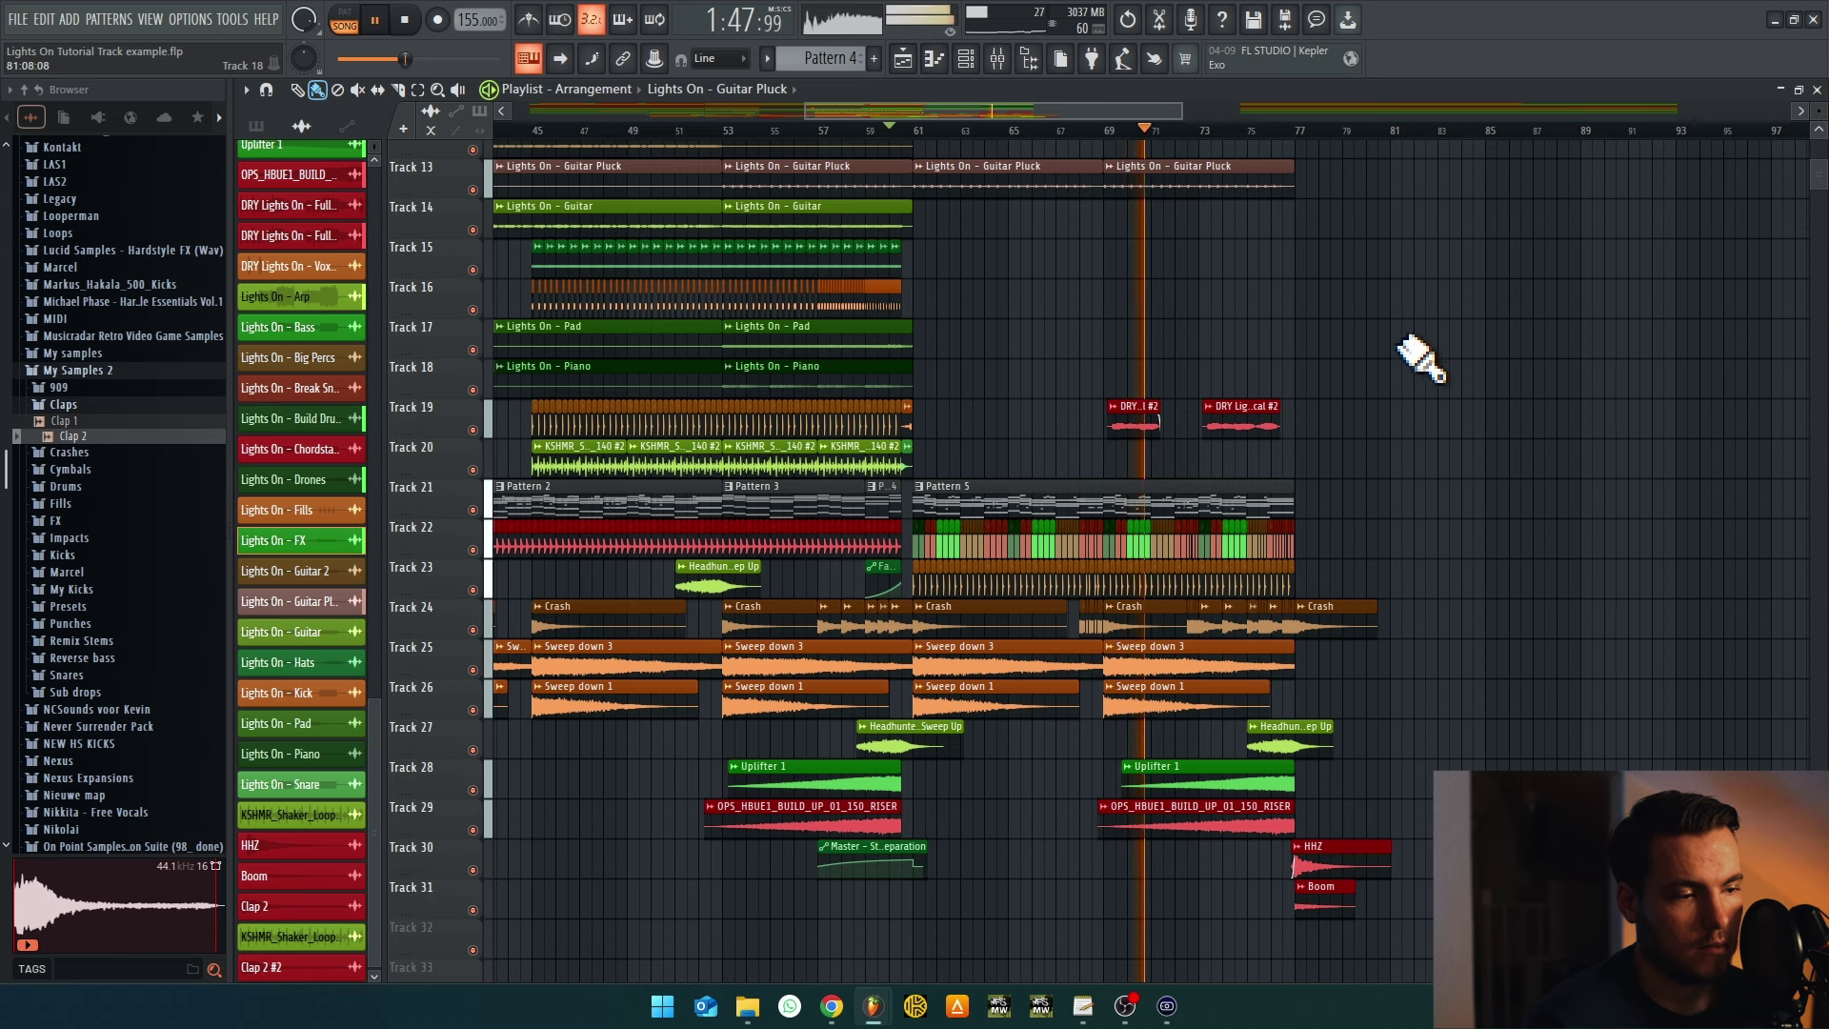
pyautogui.scroll(-3, 1315, 324)
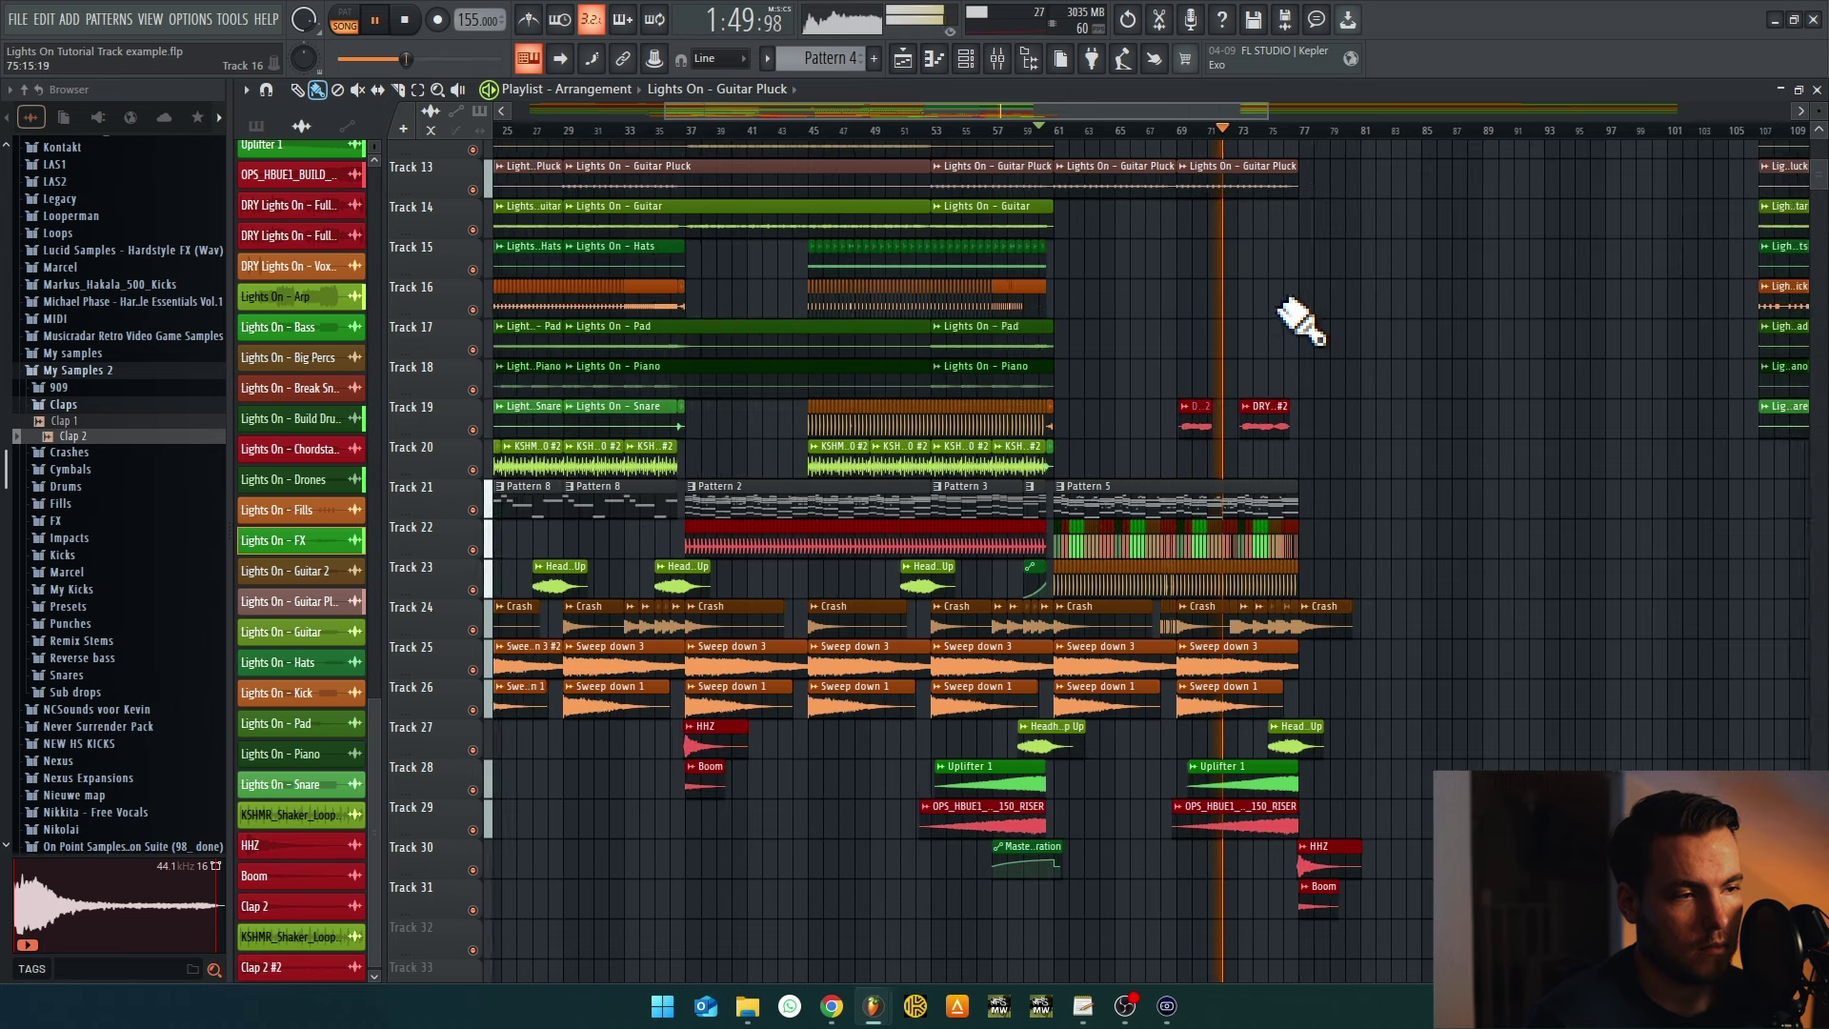
pyautogui.moveTo(1299, 315); pyautogui.dragTo(1521, 530)
pyautogui.scroll(-1, 1515, 509)
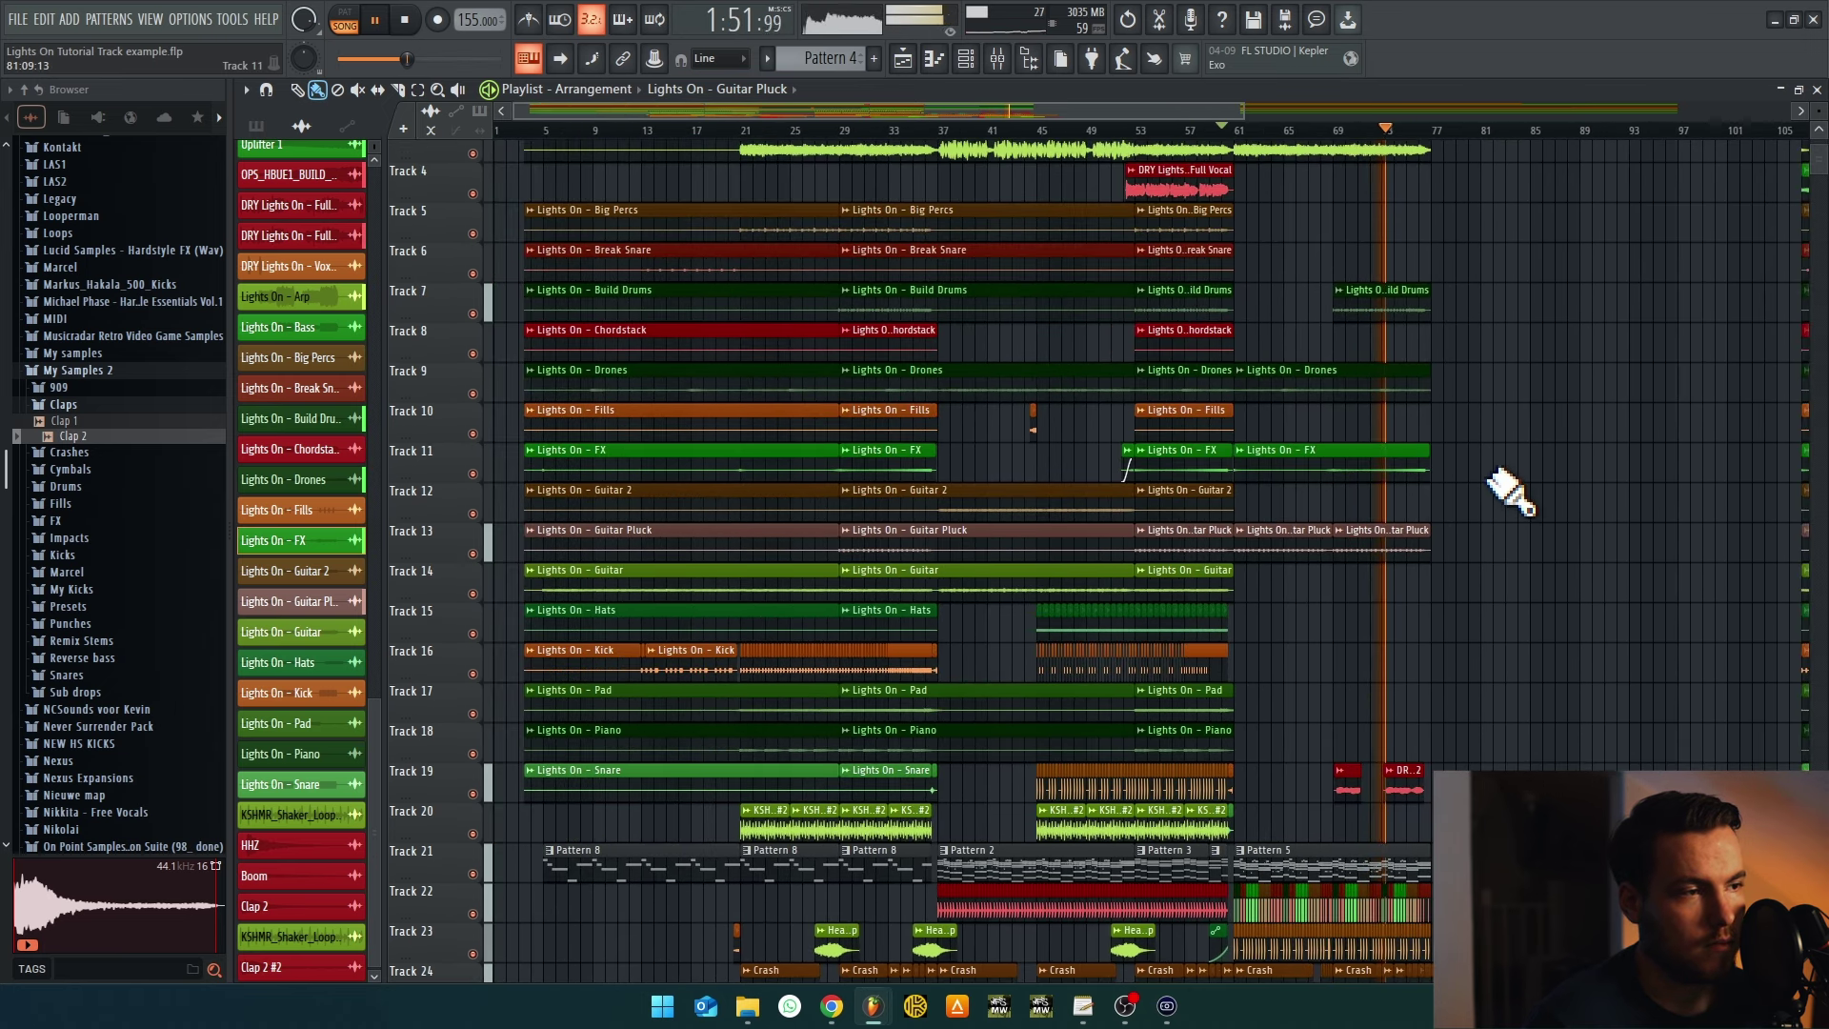
pyautogui.scroll(3, 1510, 491)
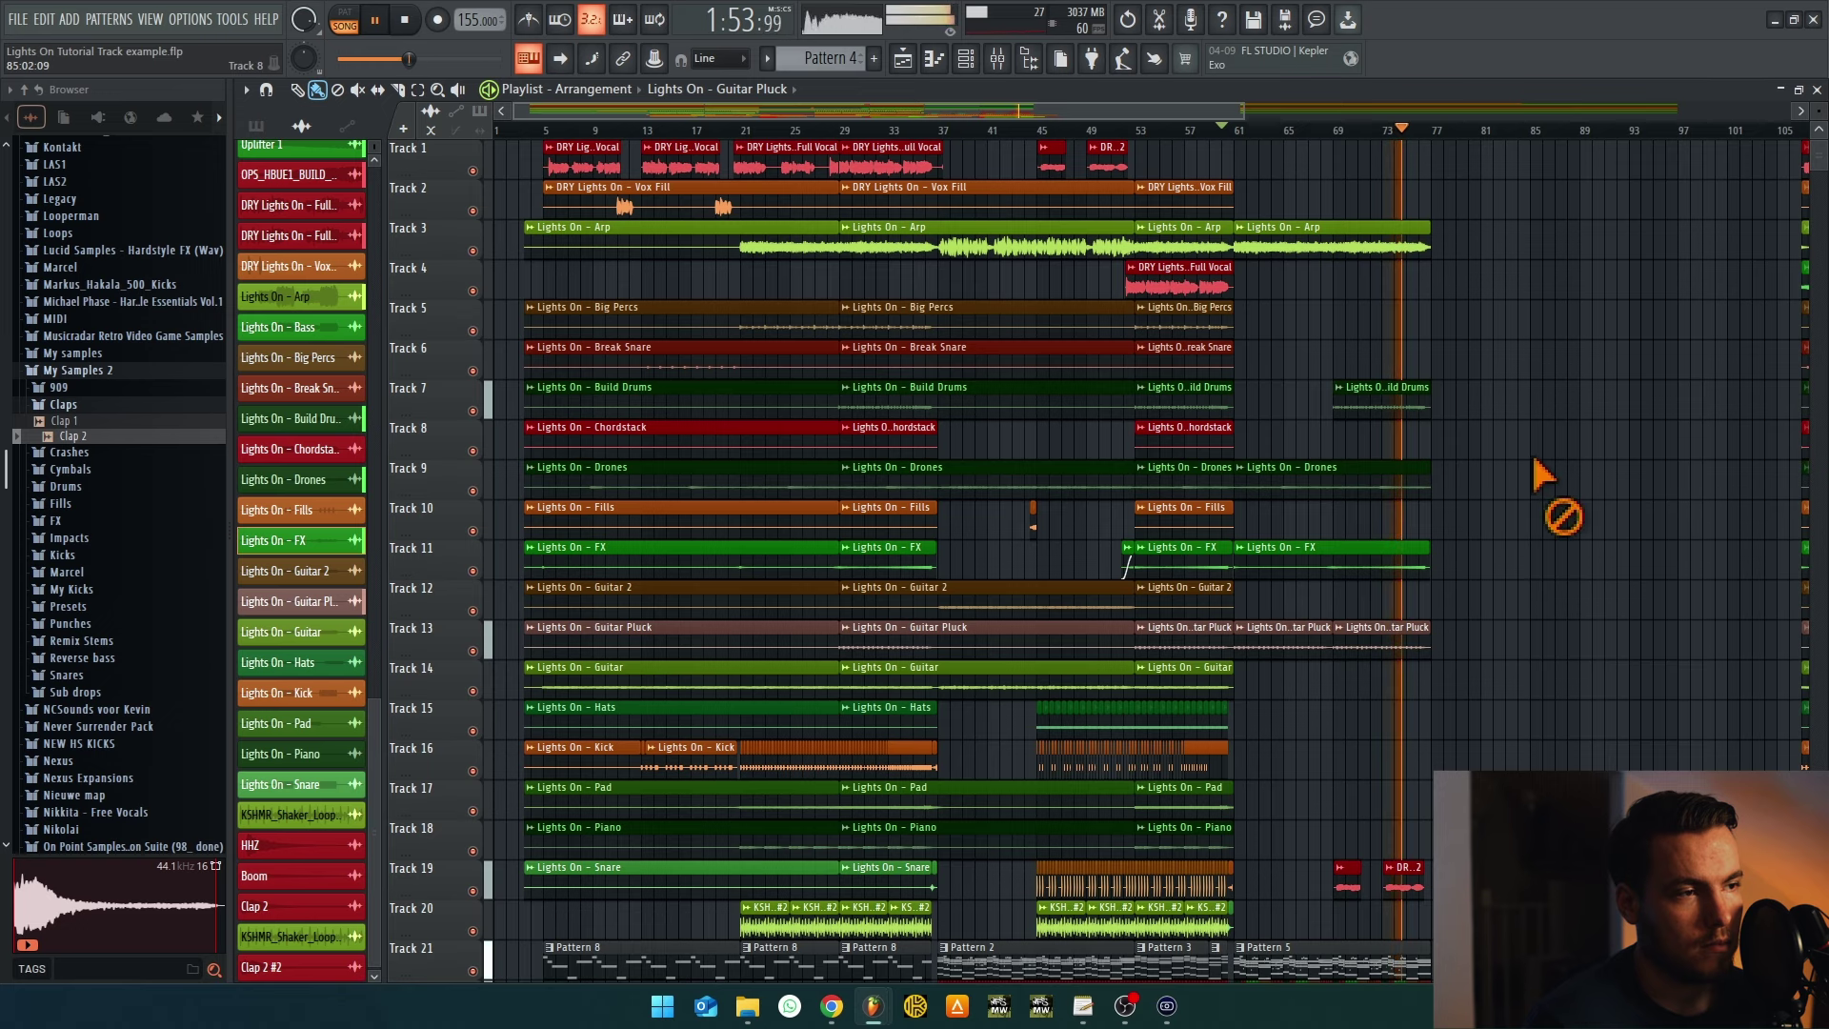
pyautogui.scroll(-9, 1606, 633)
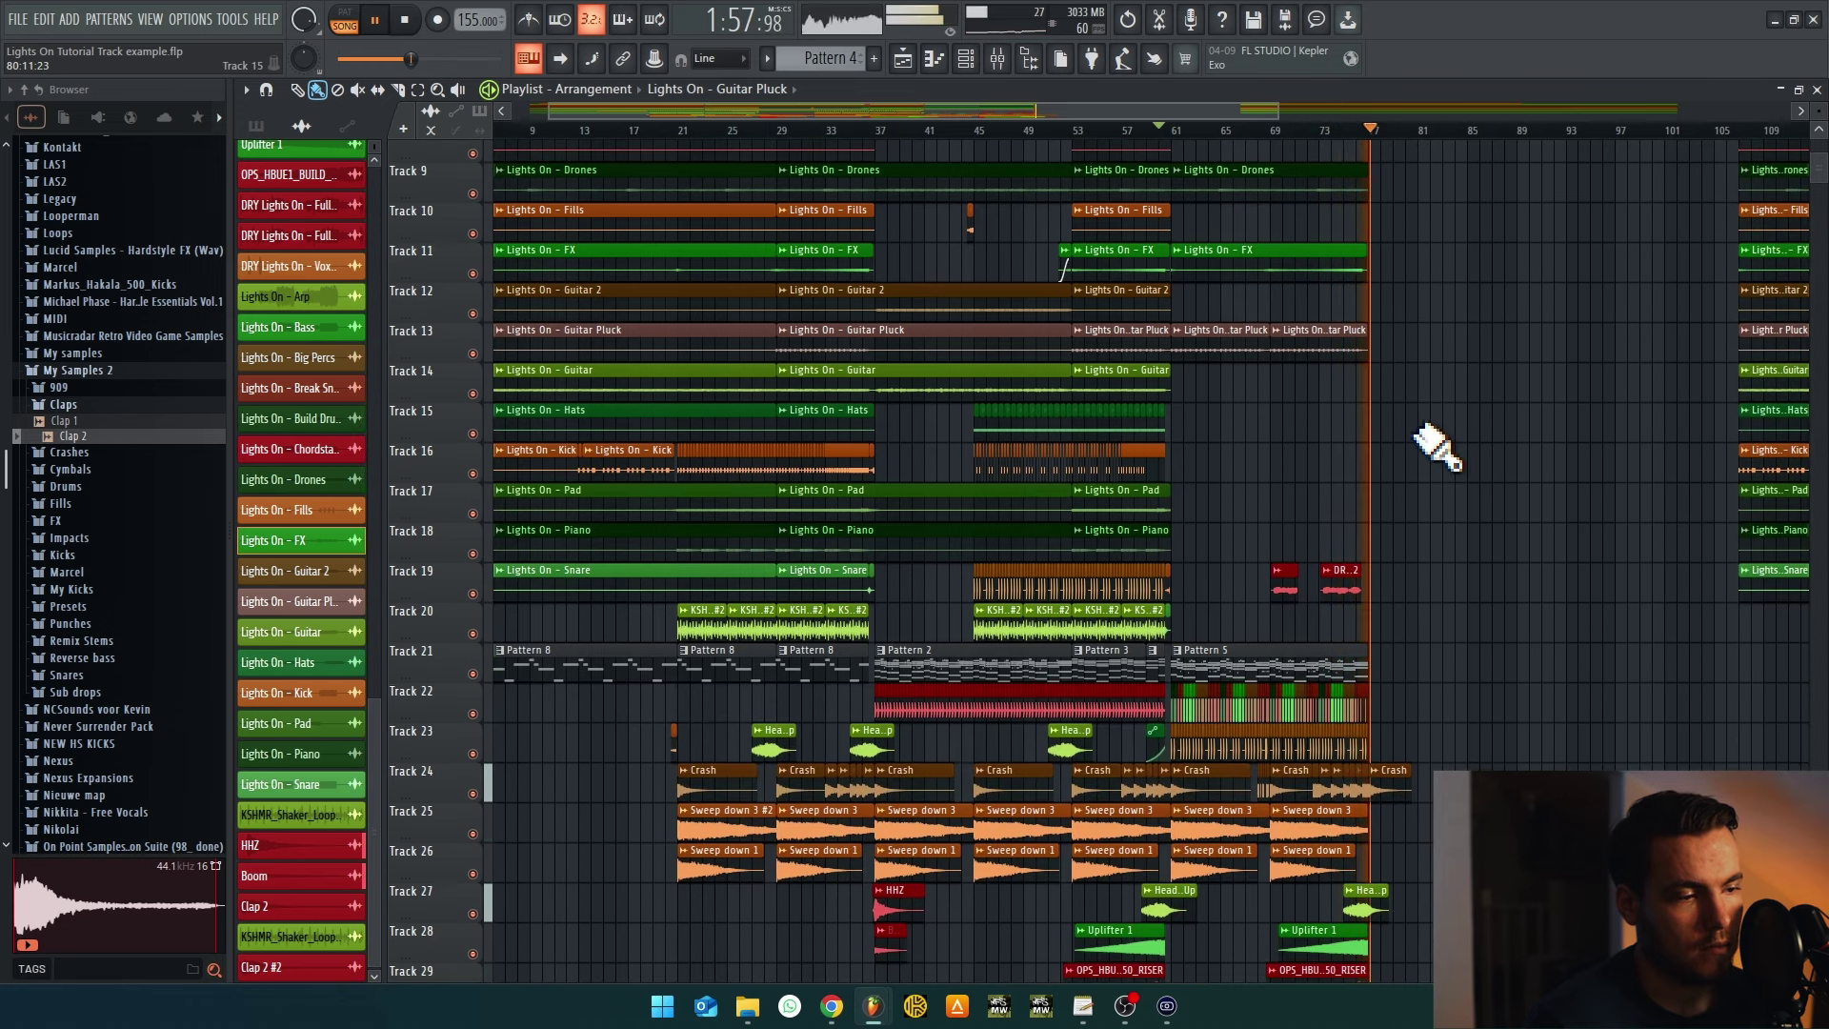
pyautogui.scroll(-5, 1438, 443)
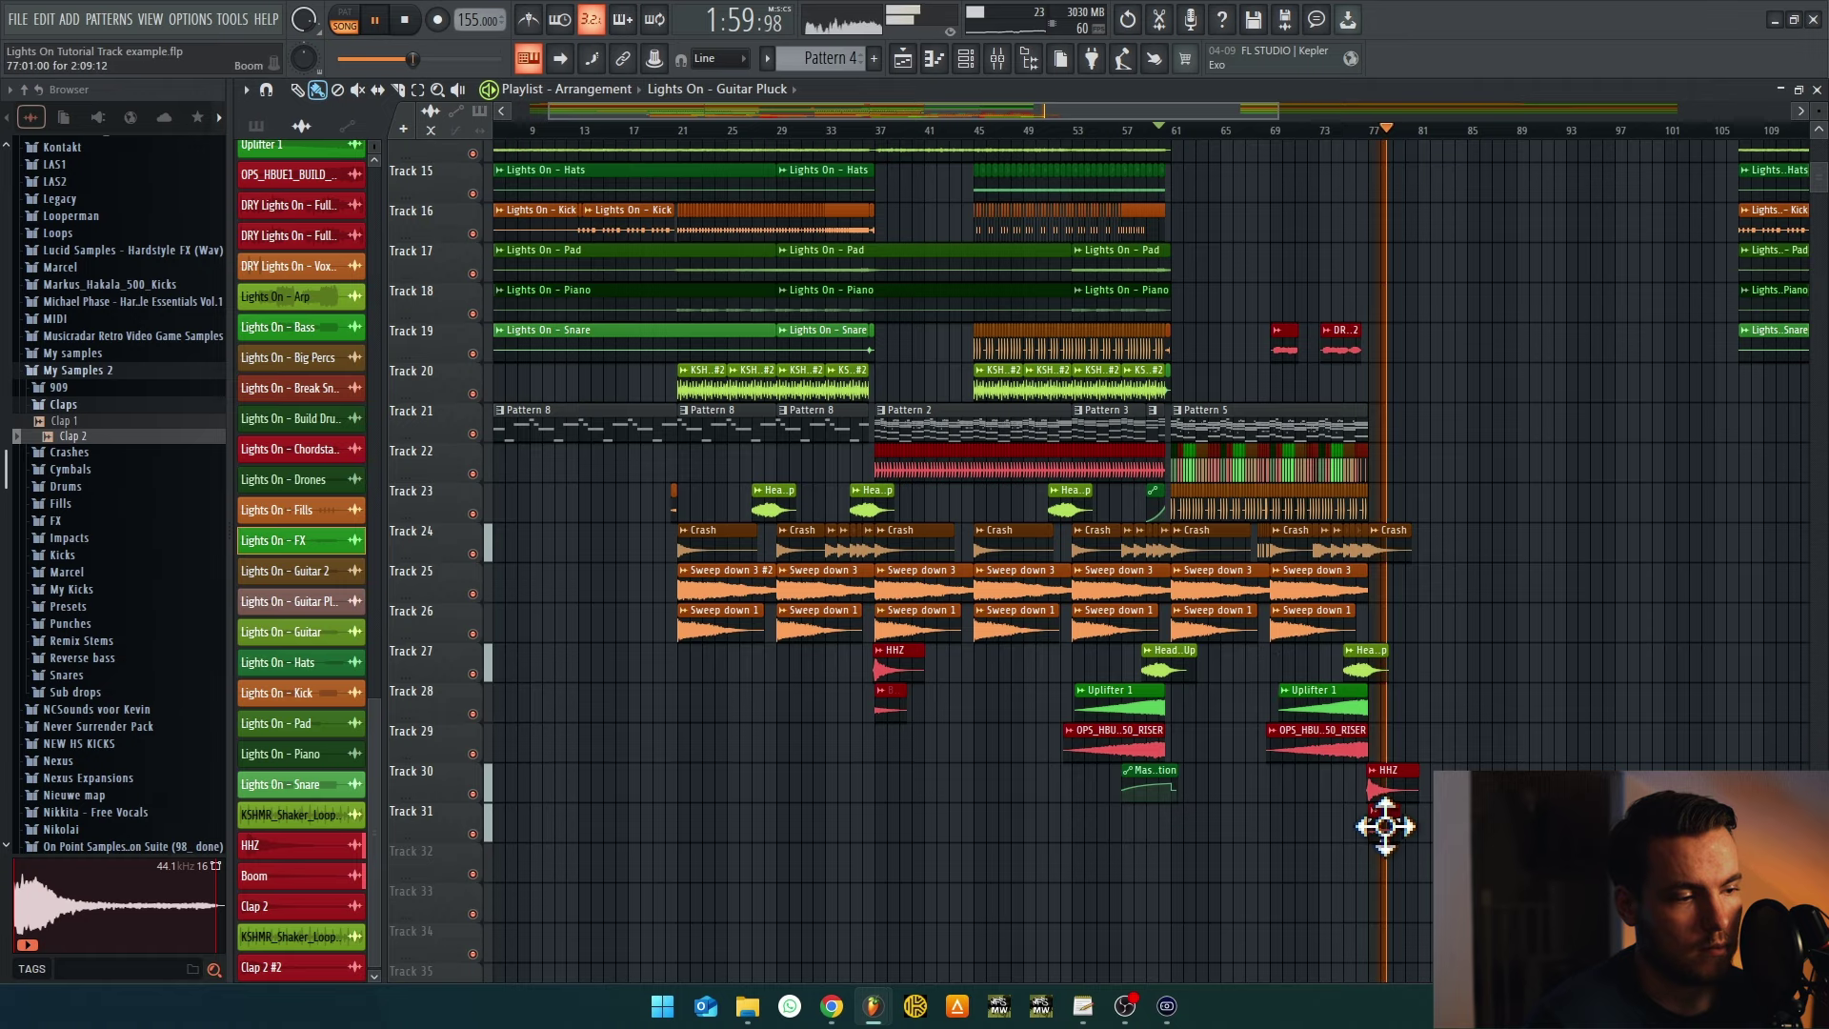
pyautogui.press('space')
# Set the playback position to bar 3, just before the first clips, and play the arrangement from there
pyautogui.scroll(-3, 657, 290)
pyautogui.scroll(9, 535, 481)
pyautogui.scroll(3, 585, 425)
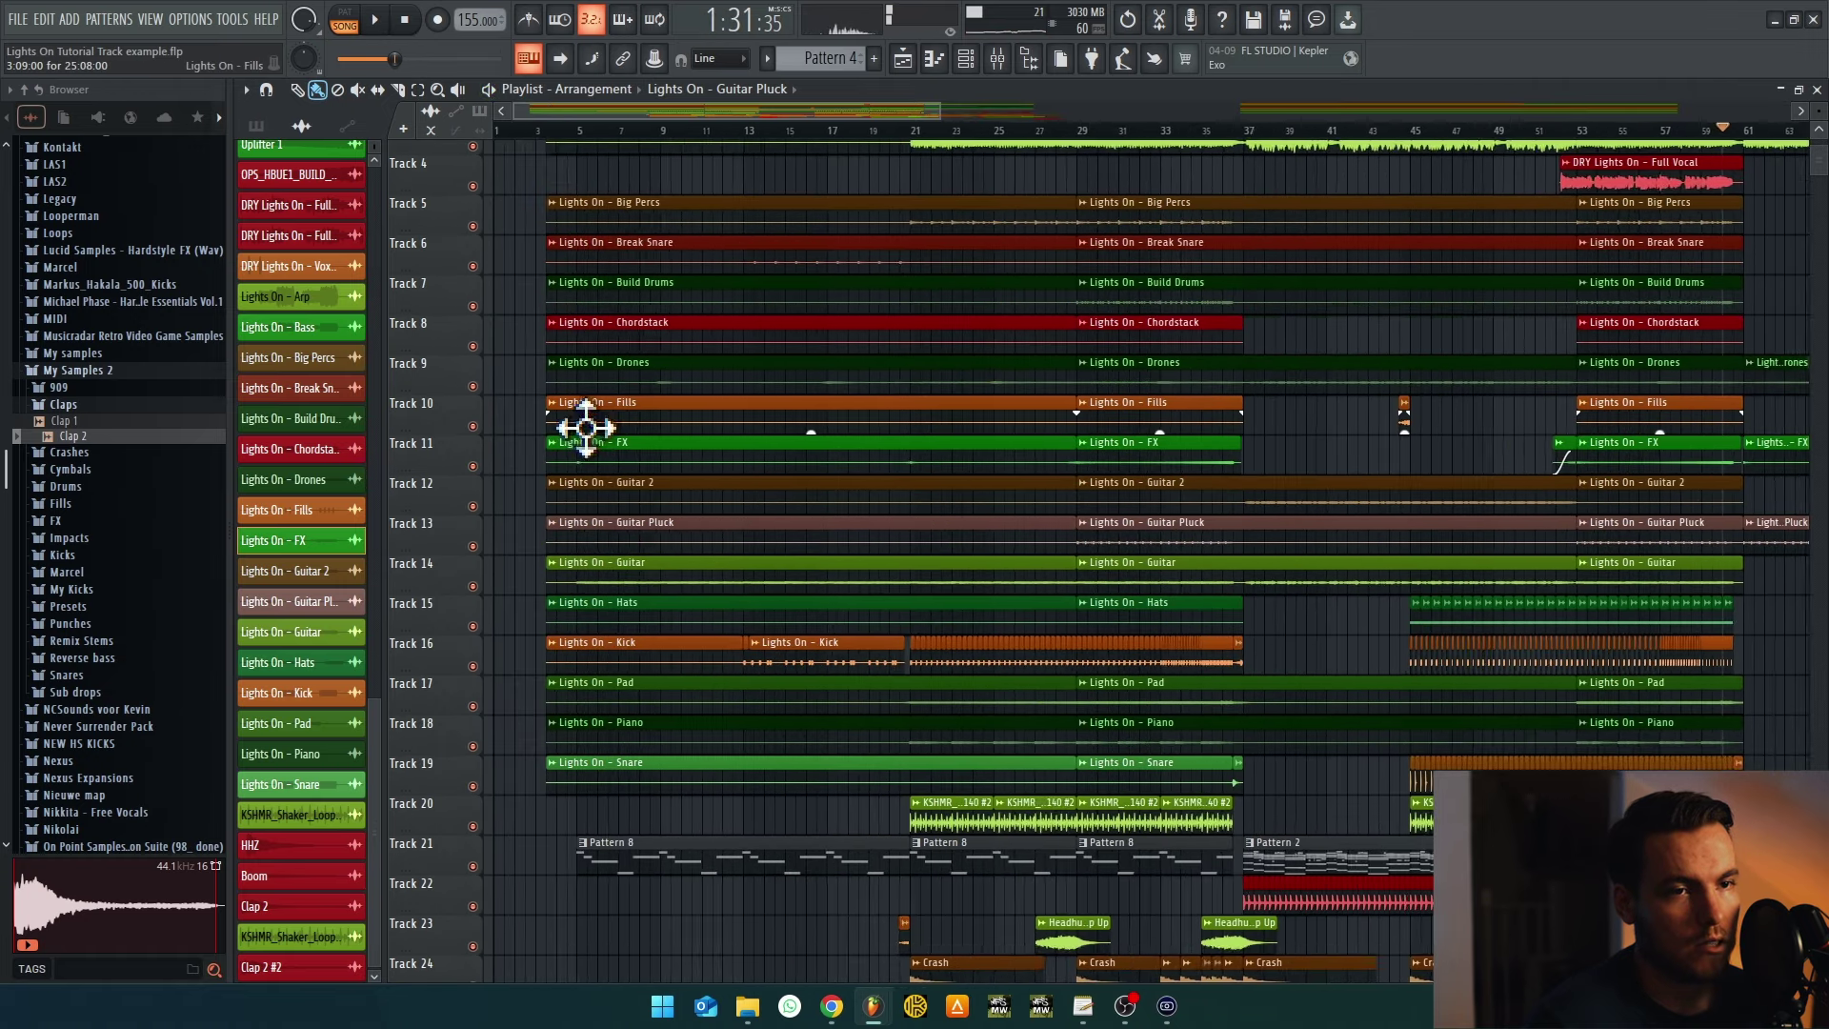
pyautogui.scroll(3, 604, 555)
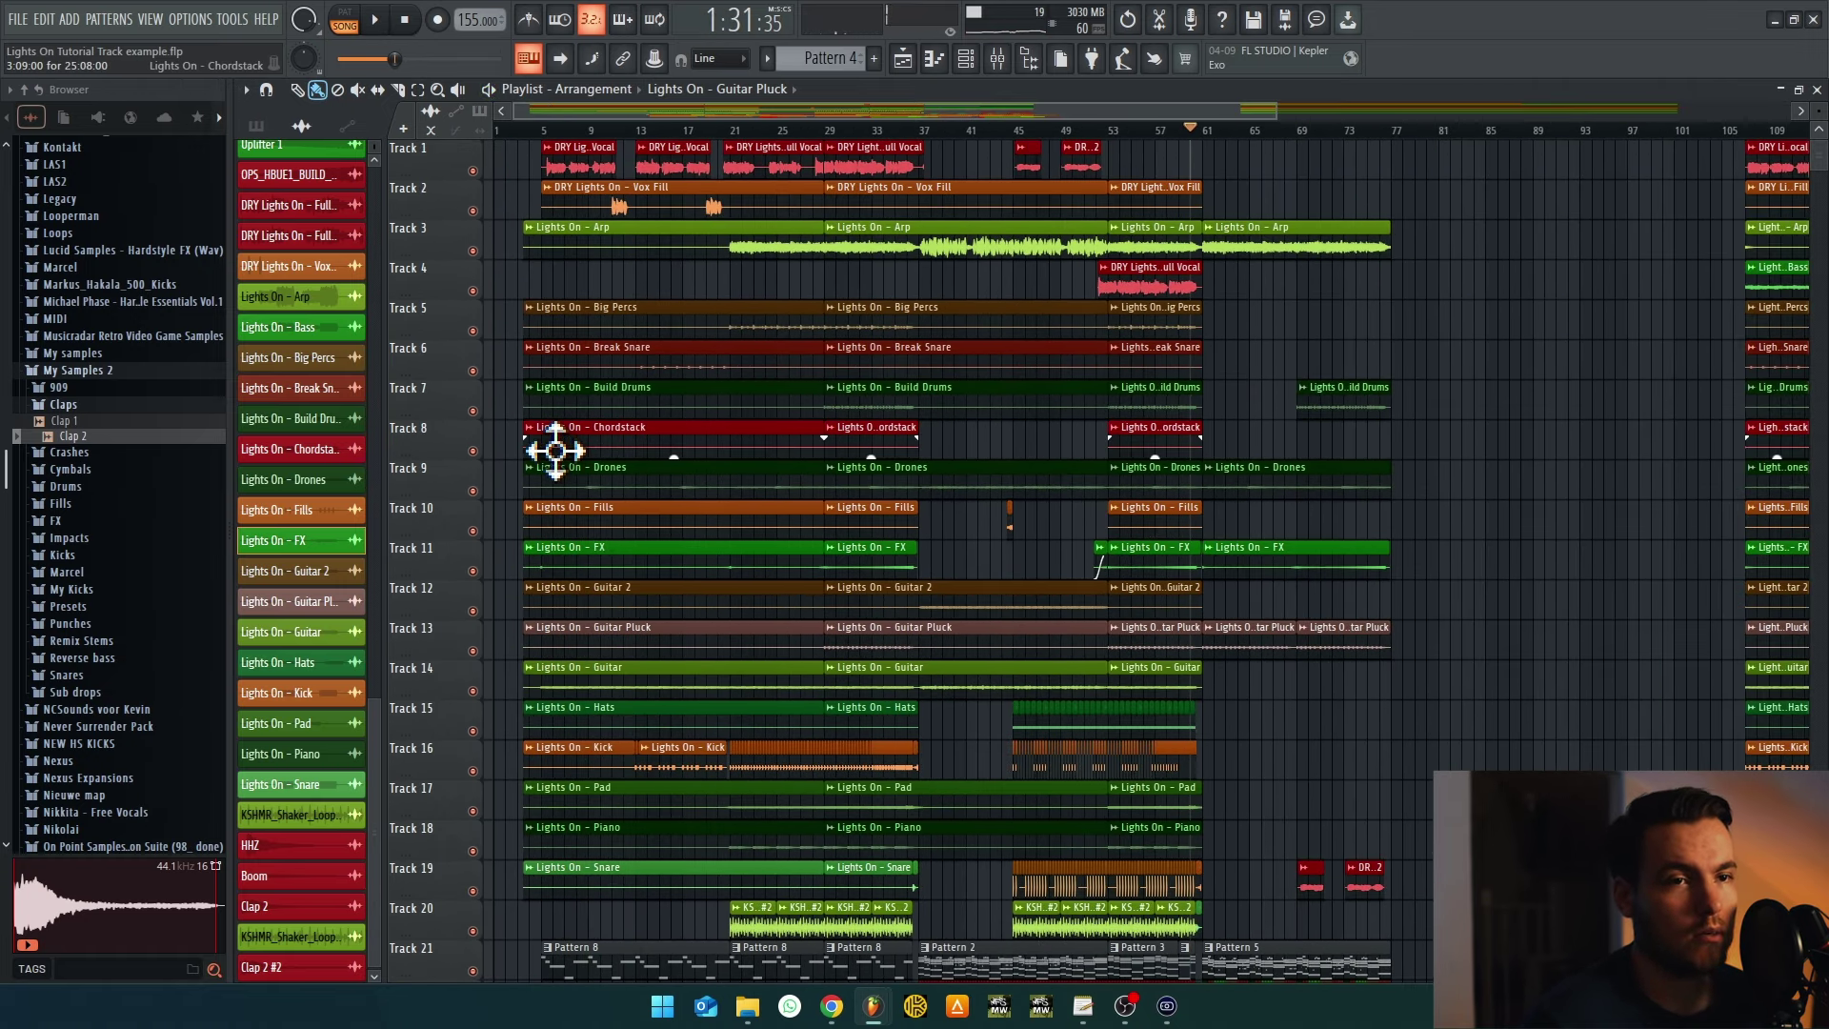
pyautogui.click(527, 144)
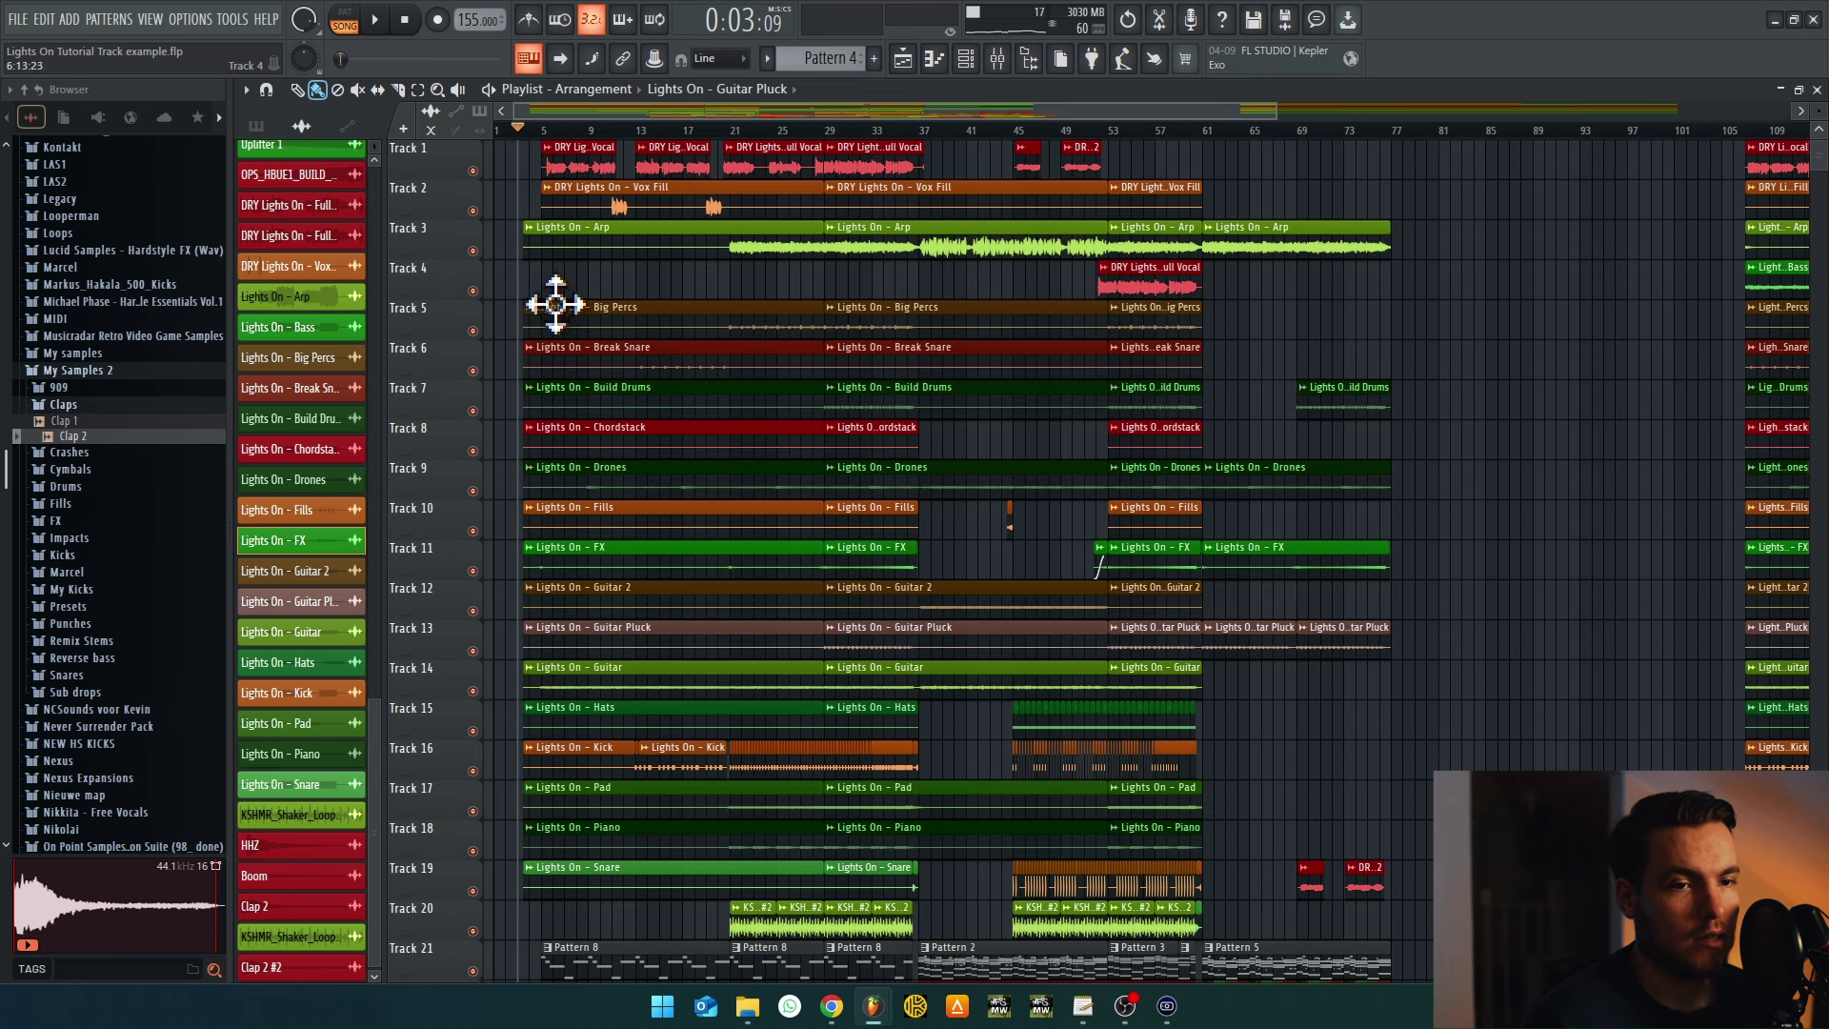
pyautogui.scroll(-2, 1152, 562)
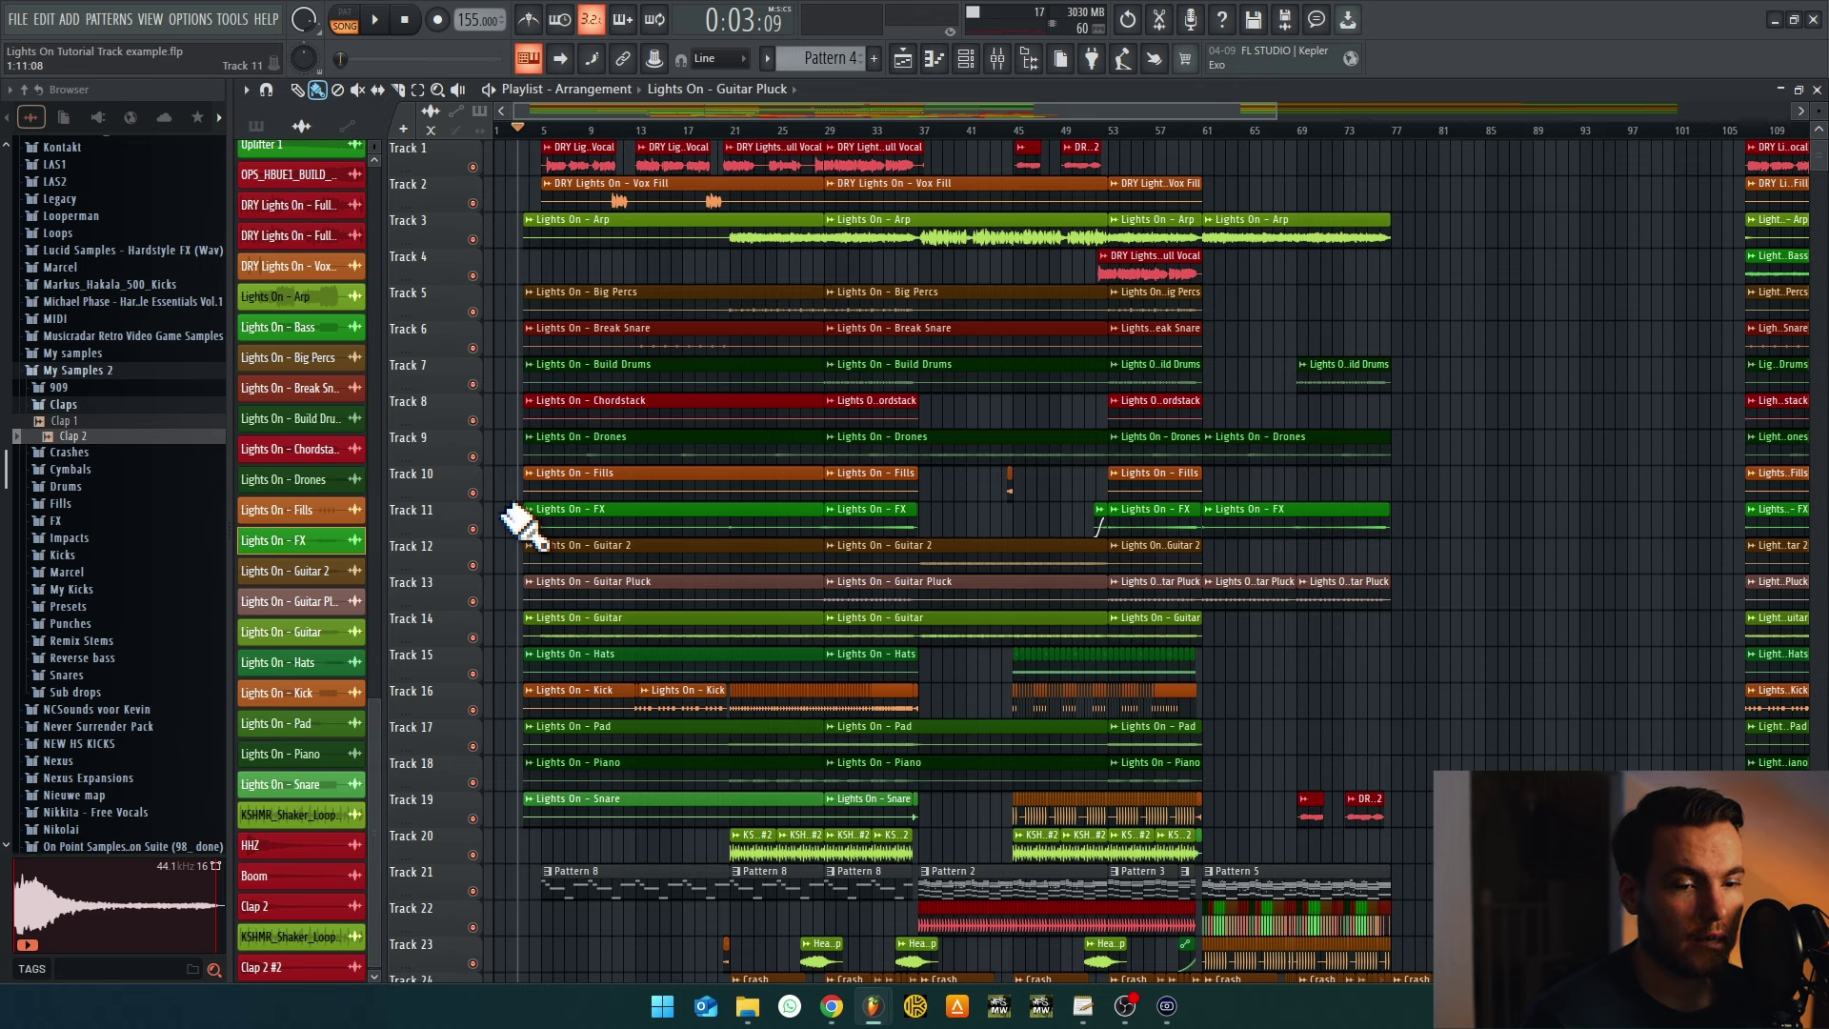
pyautogui.press('space')
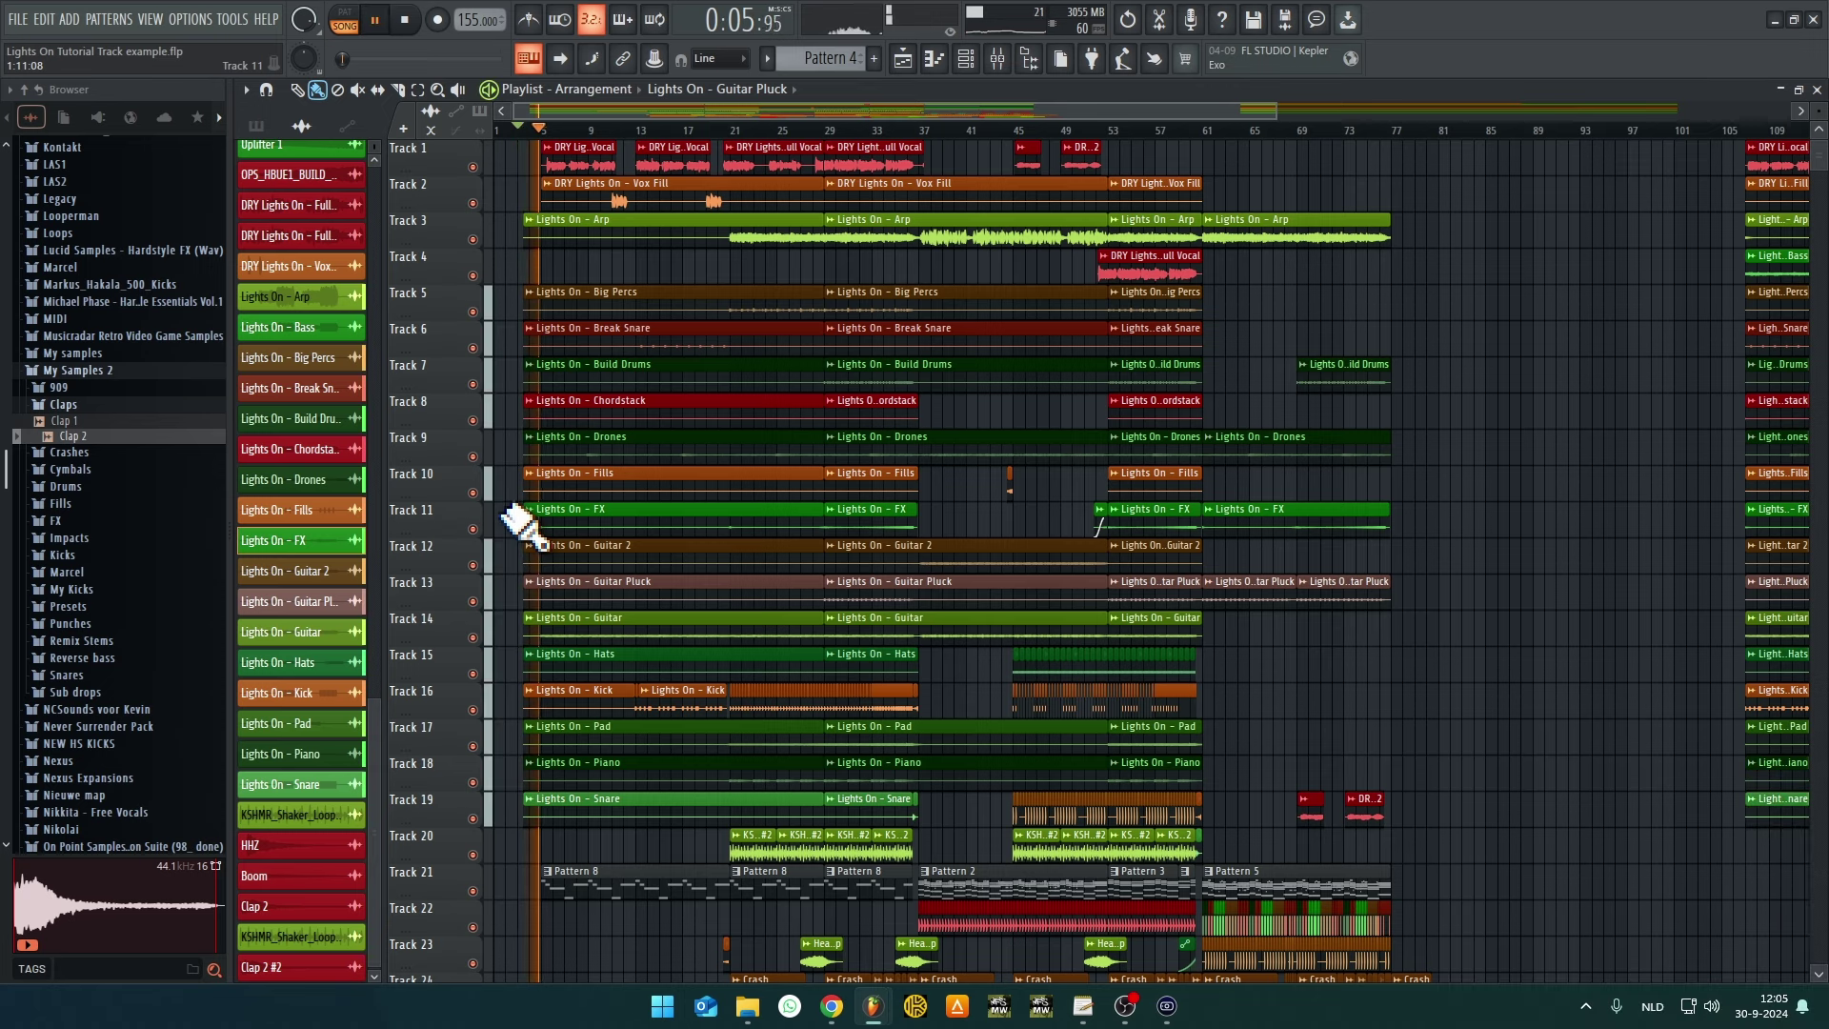